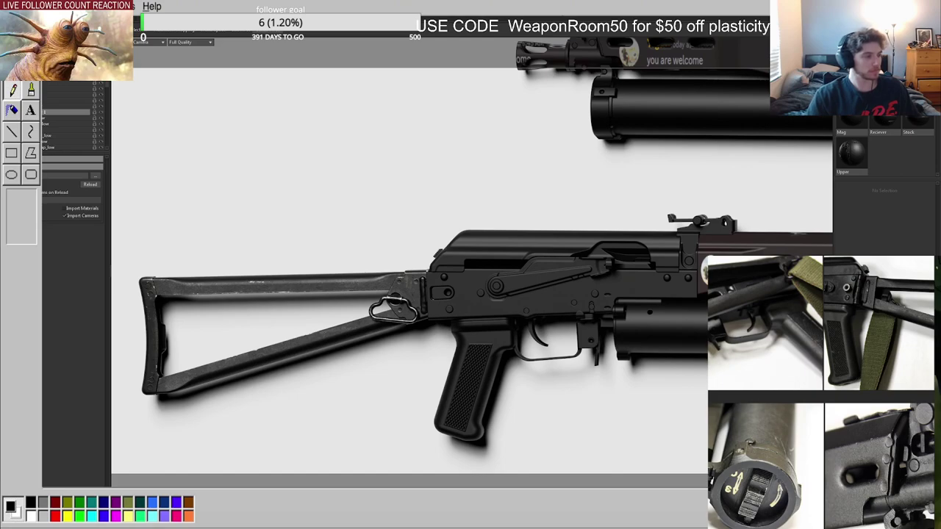
Move the small meme image across the reference board to an empty area and frame it.
scroll(739, 423, down, 6)
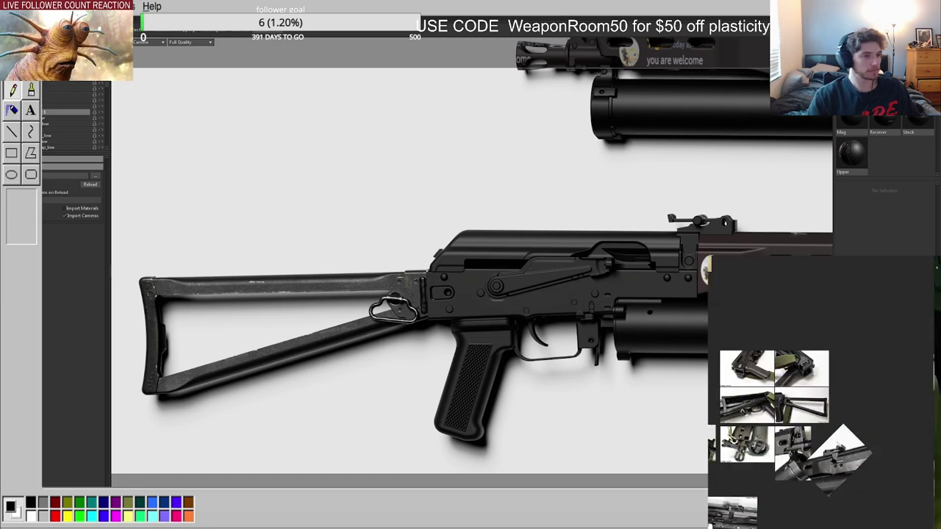
middle_drag(853, 423, 739, 428)
drag(713, 412, 758, 403)
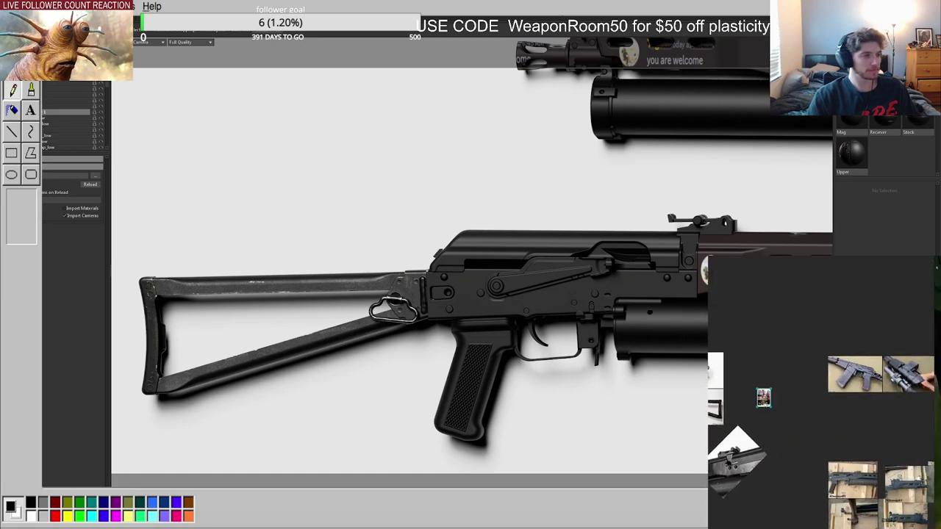
scroll(757, 403, down, 3)
drag(843, 420, 897, 422)
middle_drag(898, 422, 732, 422)
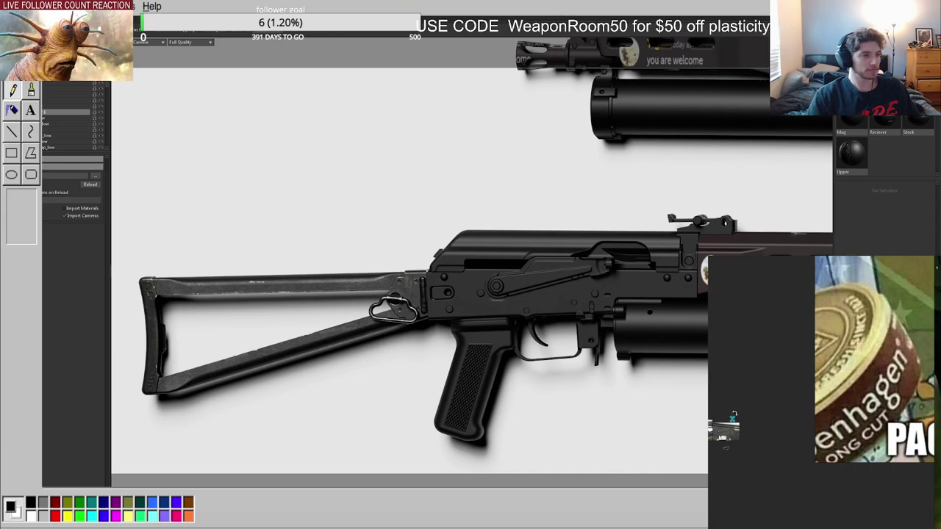
drag(738, 415, 931, 305)
drag(833, 285, 845, 273)
scroll(793, 339, down, 5)
drag(795, 340, 886, 324)
middle_drag(886, 324, 807, 342)
scroll(781, 366, up, 6)
scroll(757, 348, up, 3)
scroll(797, 343, down, 1)
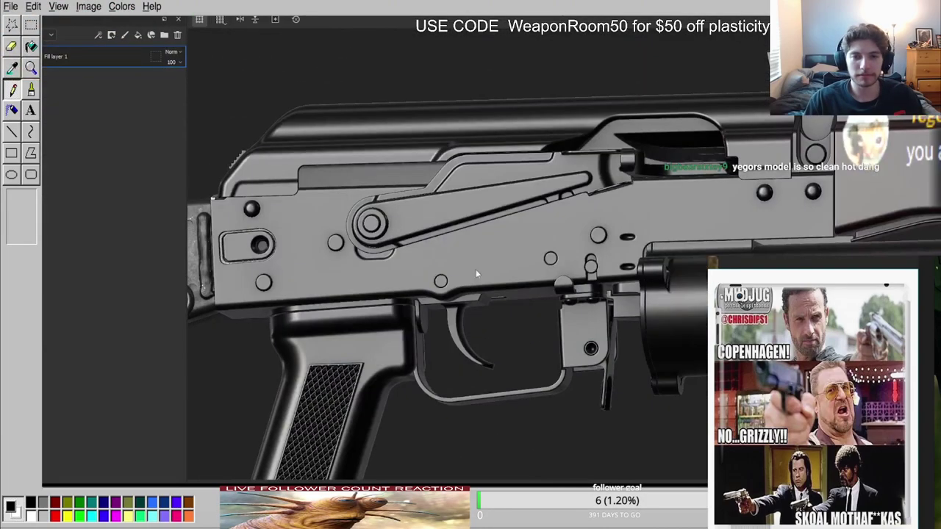
Isolate the pistol grip so that only the grip's parts are displayed, with adjusted lighting.
alt+right_drag(463, 235, 537, 254)
alt+drag(538, 254, 376, 275)
shift+right_drag(375, 275, 461, 267)
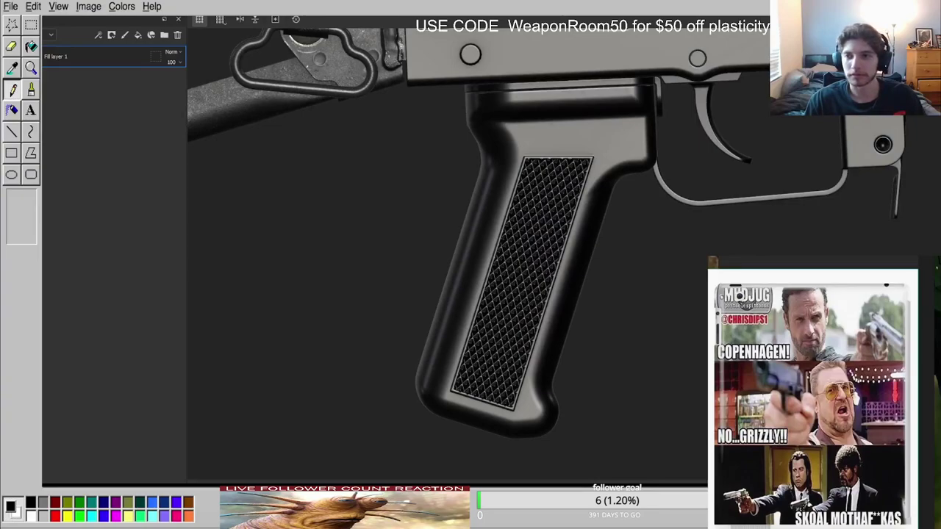
key(alt+q)
alt+middle_drag(480, 143, 347, 147)
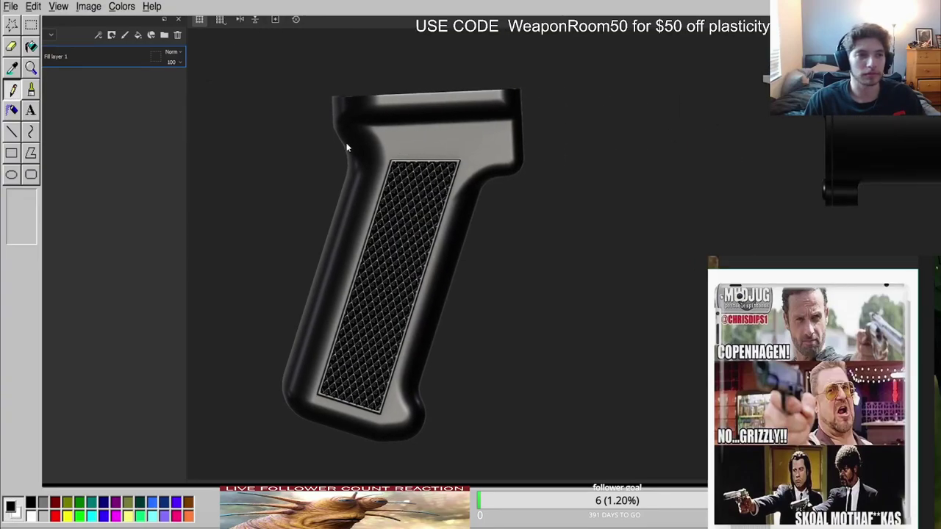
Create a layer folder named "pistol grip" and add a fill layer for it.
click(161, 37)
double_click(64, 57)
text(pl)
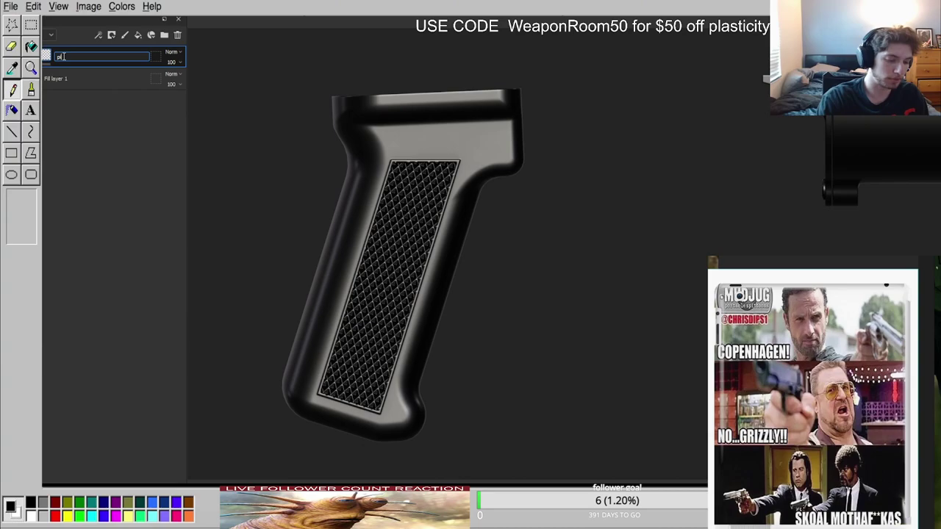
key(Return)
click(138, 36)
Add a black mask to the pistol grip folder and polygon-fill it over the grip mesh.
right_click(53, 54)
click(84, 64)
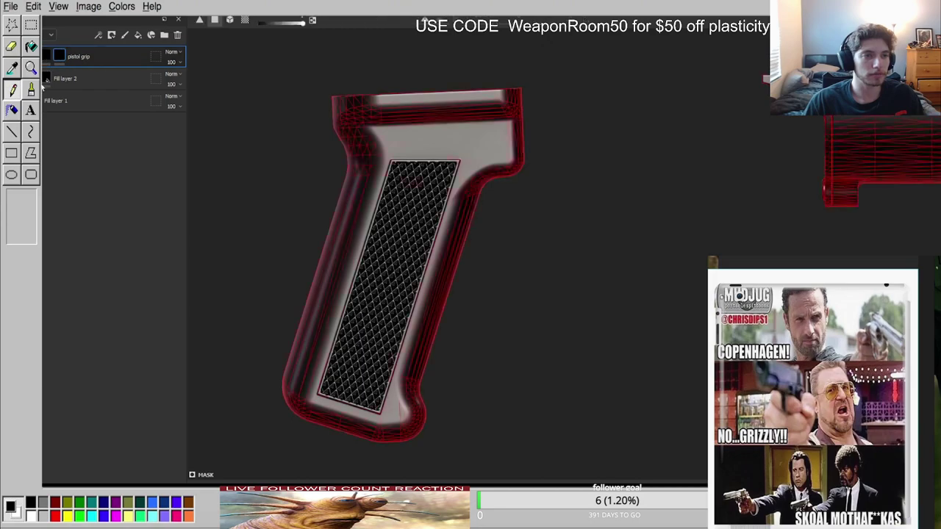
scroll(423, 147, down, 4)
key(4)
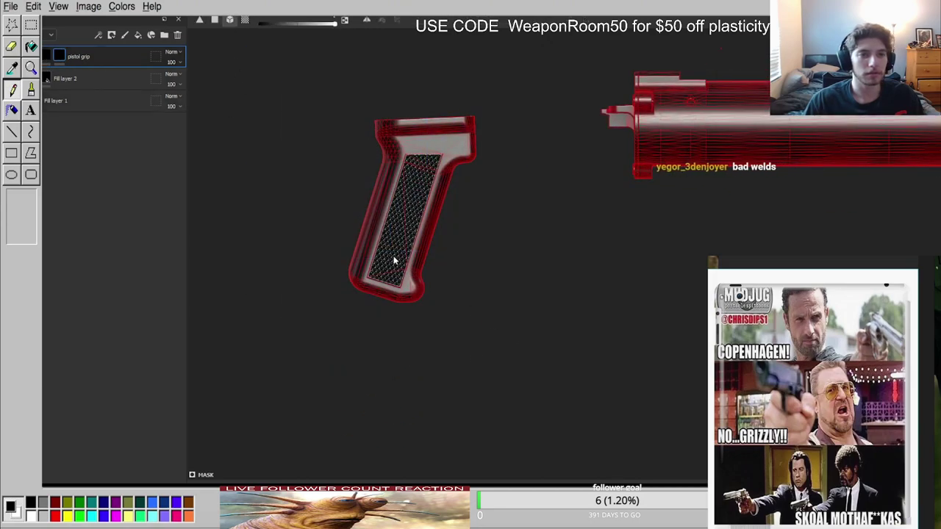
click(88, 78)
Show the whole weapon again and examine the pistol grip beside the receiver and stock against the reference photo.
scroll(457, 206, up, 5)
alt+middle_drag(435, 209, 593, 273)
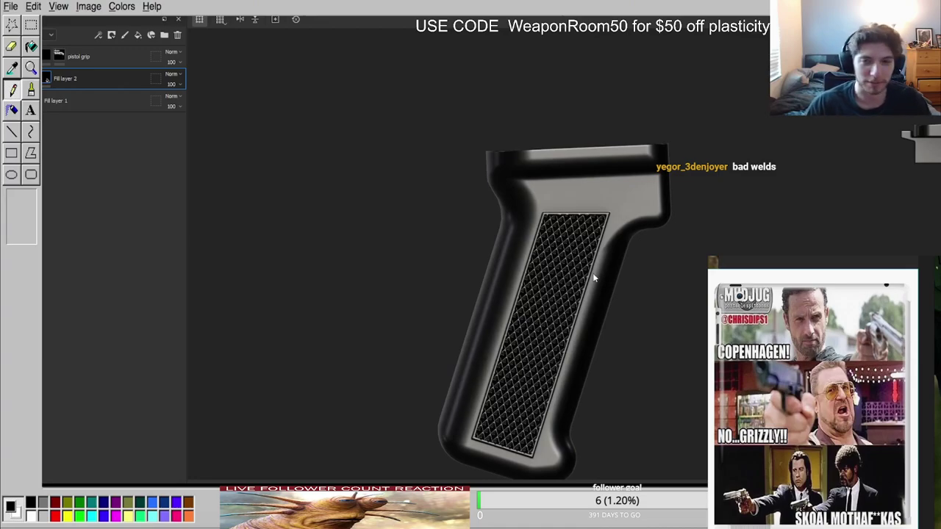
key(alt+q)
scroll(457, 115, up, 4)
alt+middle_drag(457, 116, 597, 242)
alt+drag(597, 242, 597, 229)
scroll(597, 229, down, 4)
alt+middle_drag(683, 297, 658, 266)
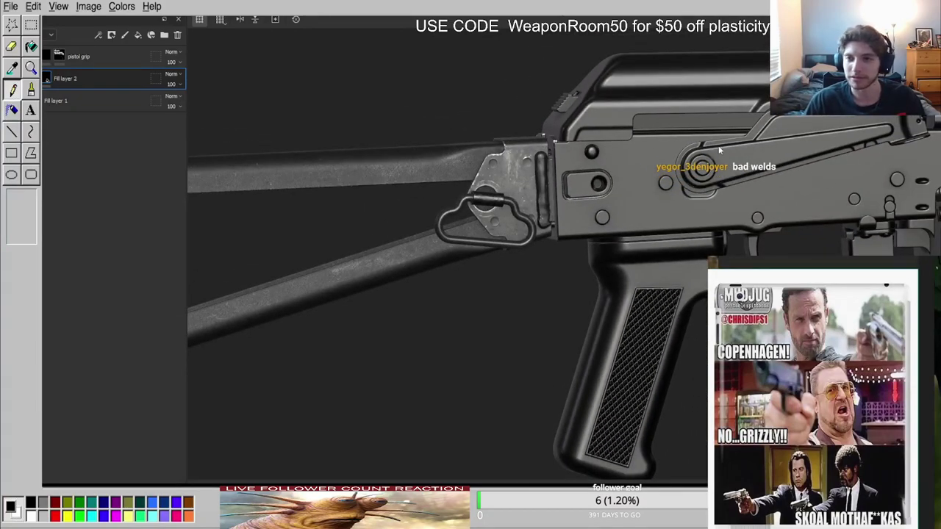
alt+middle_drag(720, 150, 582, 126)
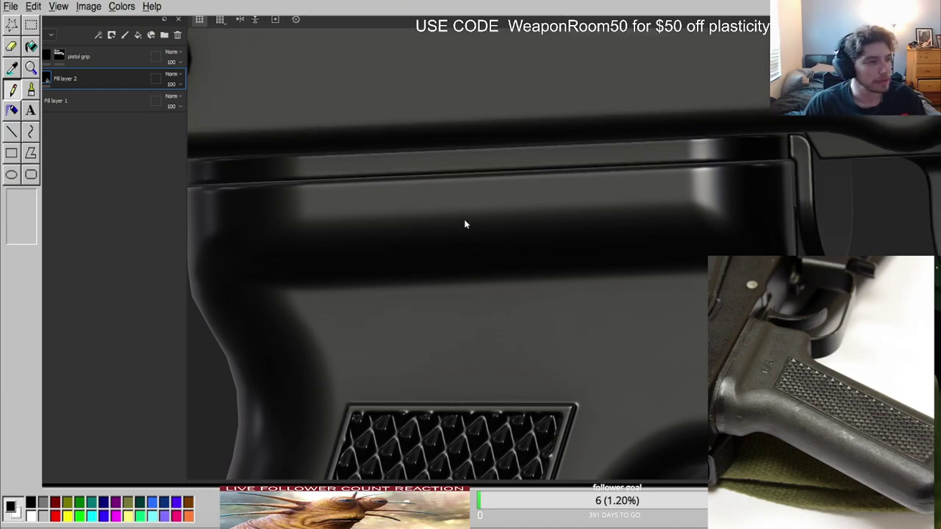
scroll(414, 227, down, 5)
alt+middle_drag(457, 272, 576, 219)
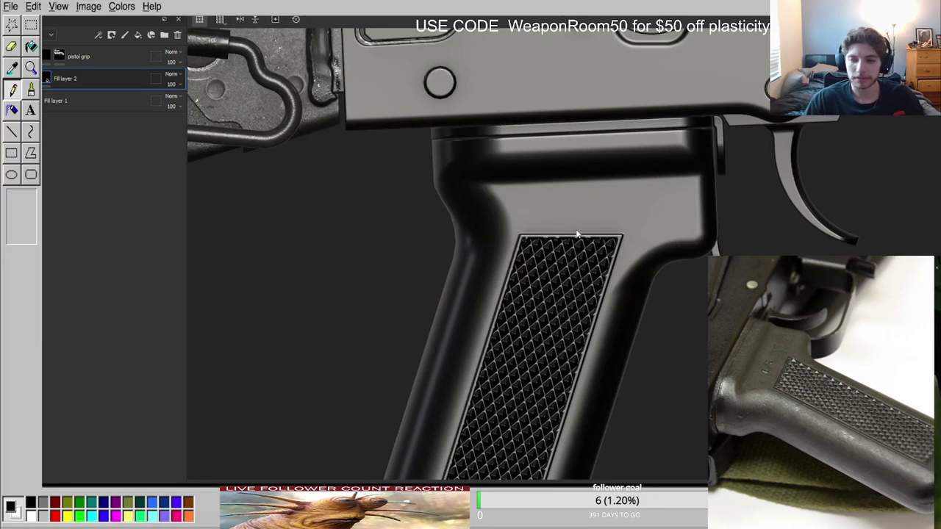
alt+middle_drag(575, 253, 531, 204)
scroll(532, 203, down, 3)
Add a fill layer above Fill layer 2 and name it "noise 1".
click(101, 95)
click(118, 76)
click(138, 35)
double_click(73, 79)
text(noise 1)
key(Return)
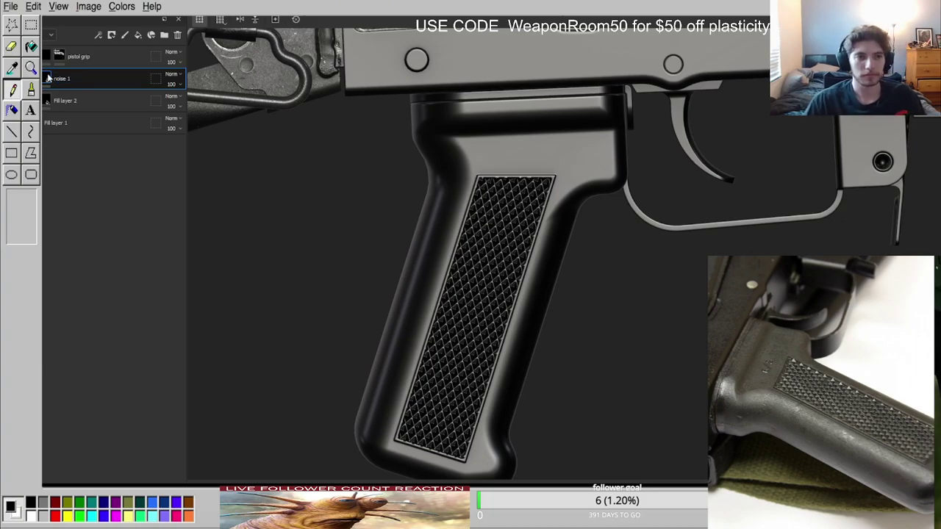
Select the noise 1 layer and examine the surface of the upper pistol grip from several angles.
click(77, 105)
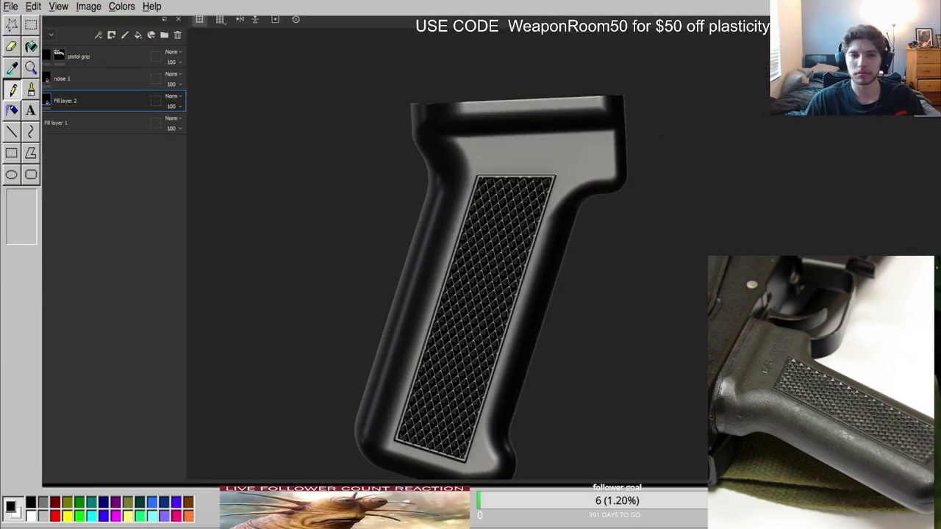
click(60, 55)
click(69, 78)
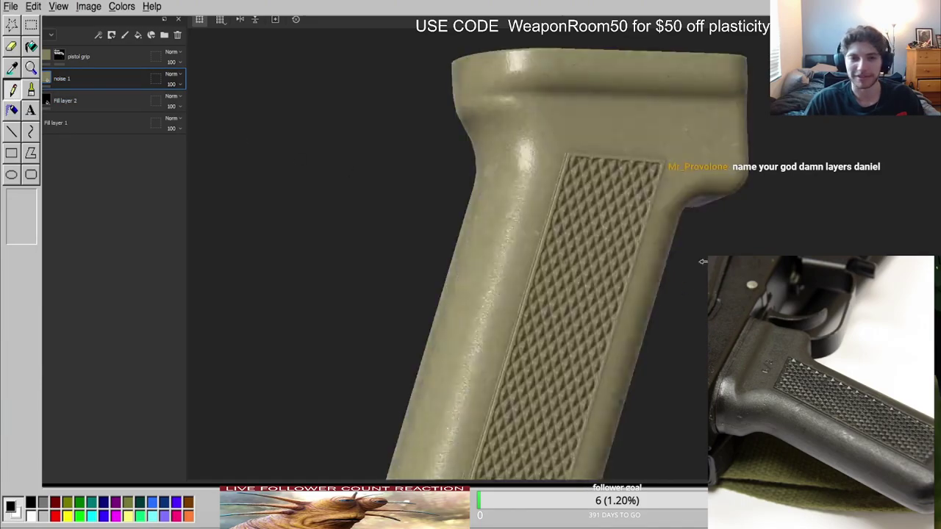
alt+middle_drag(622, 255, 522, 340)
scroll(523, 340, down, 3)
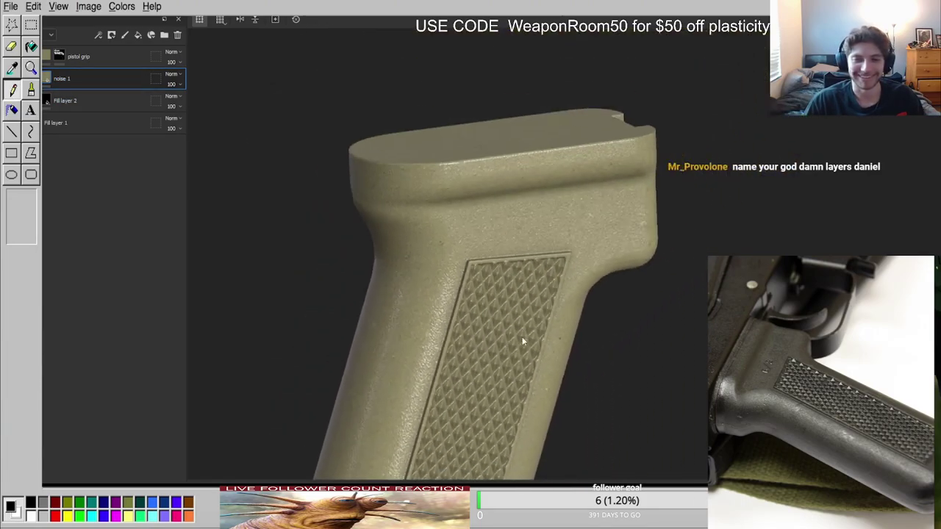
alt+drag(523, 341, 524, 271)
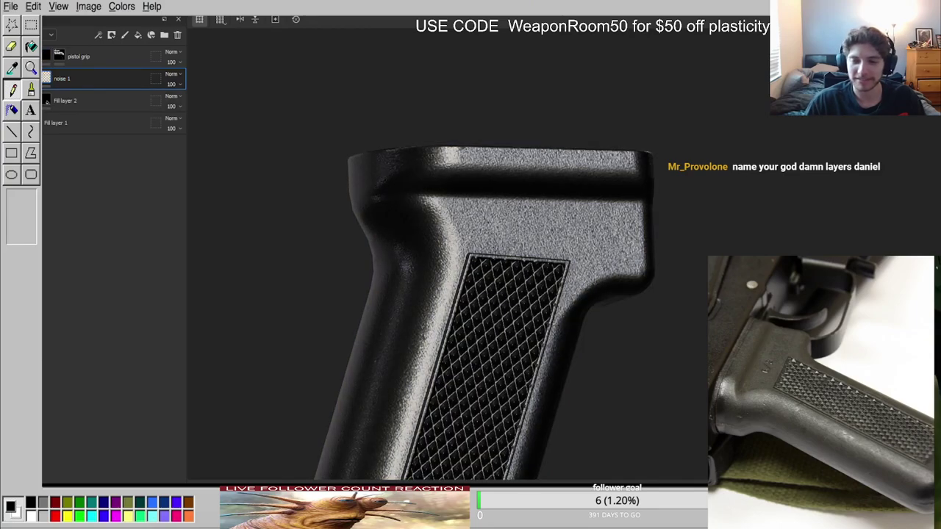
Rename the noise 1 layer as "fill layer 21".
double_click(68, 78)
text(flll layer 21)
key(Return)
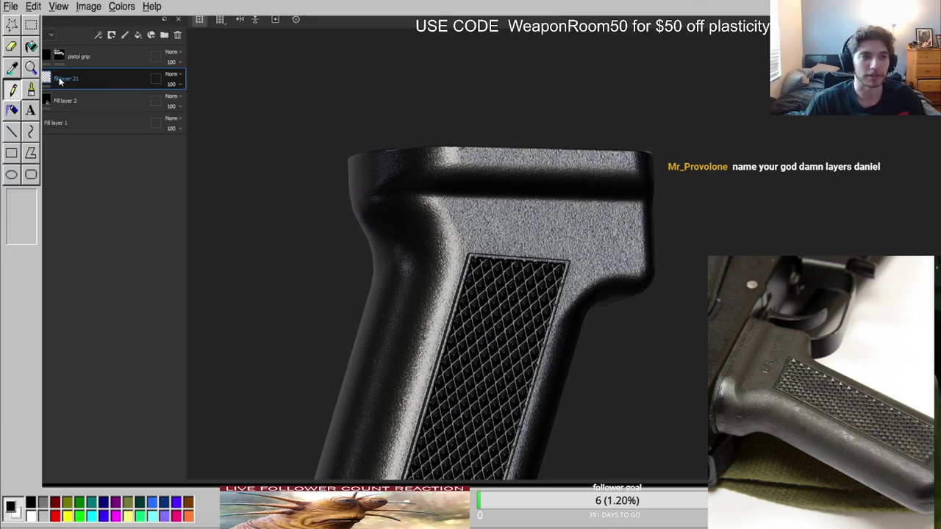
Add another fill layer above fill layer 21 in the pistol grip folder.
click(137, 35)
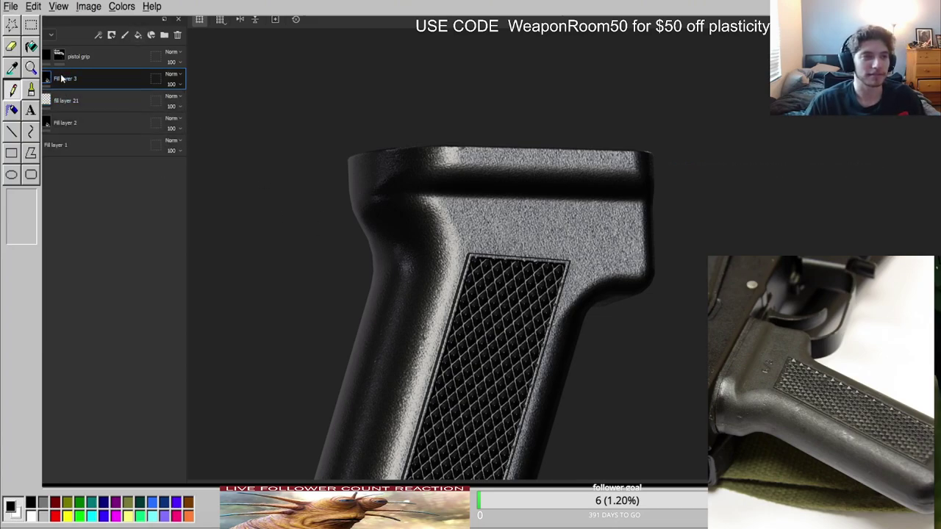
alt+middle_drag(680, 373, 556, 229)
scroll(556, 229, down, 2)
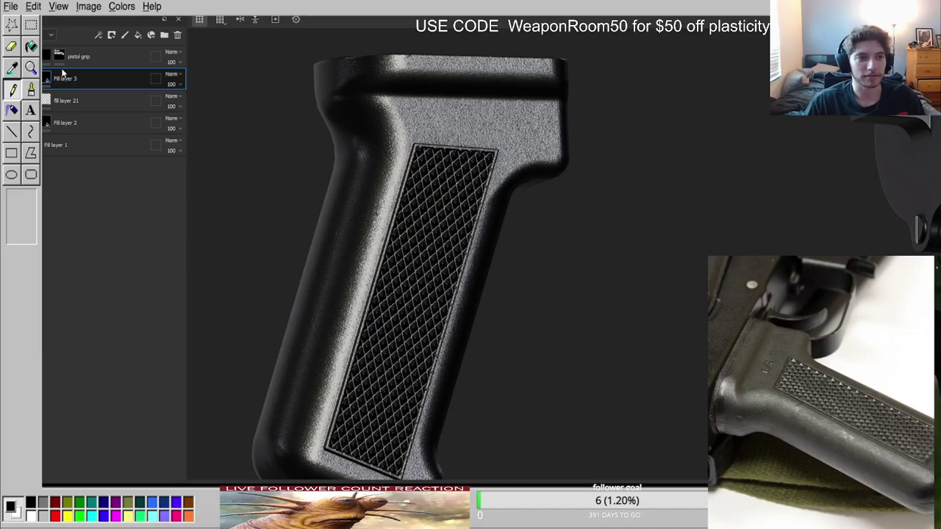
Compare the grip's surface with fill layer 21 hidden and shown.
click(68, 101)
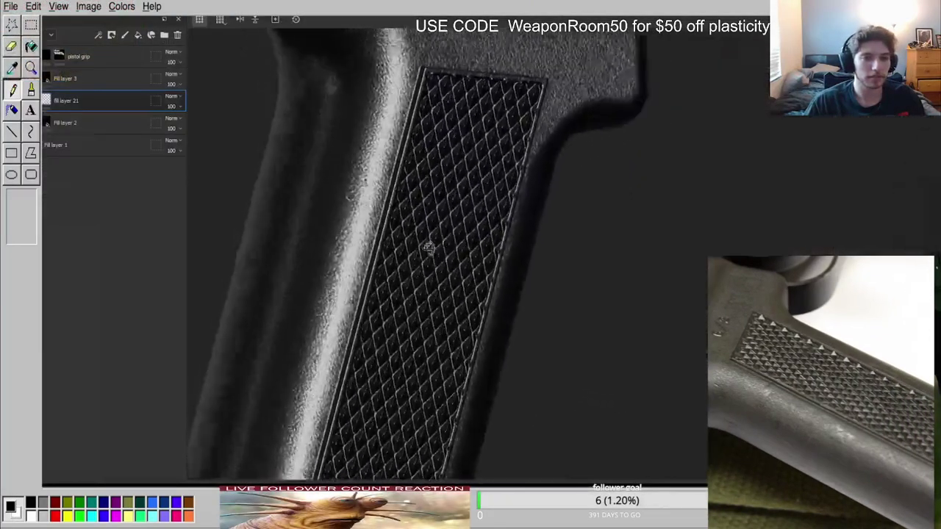
alt+drag(428, 249, 400, 273)
alt+middle_drag(399, 273, 416, 351)
scroll(416, 351, up, 2)
alt+drag(416, 351, 461, 312)
click(26, 101)
click(26, 100)
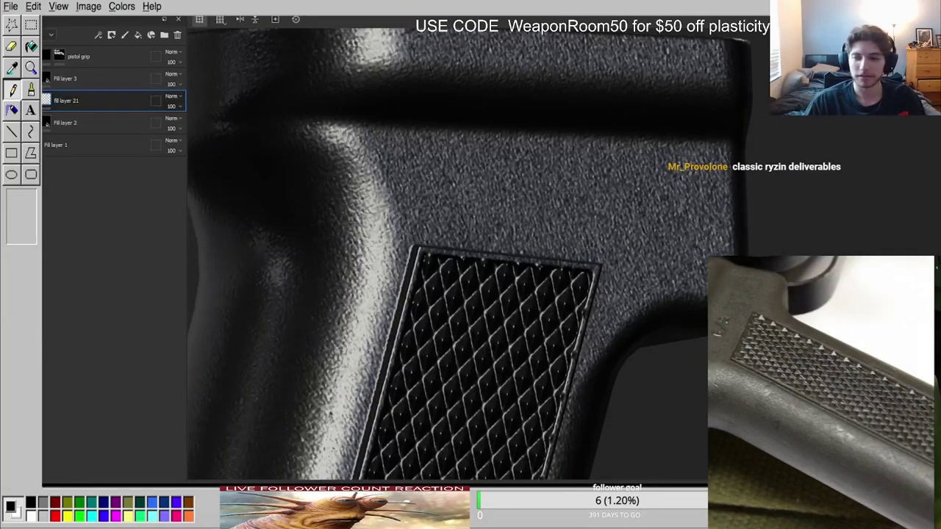
scroll(686, 336, down, 3)
alt+middle_drag(685, 336, 717, 265)
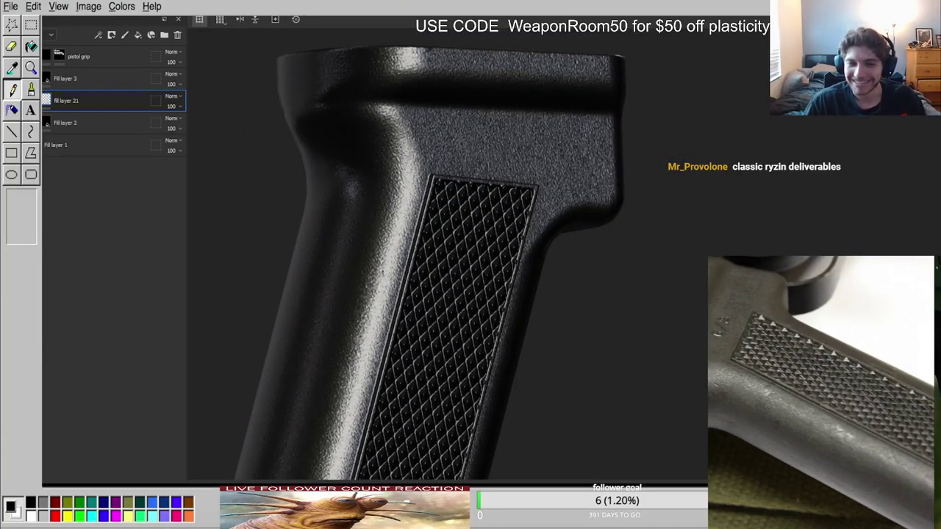
Display the scale manipulator of fill layer 21's 3D projection around the grip.
scroll(627, 308, down, 5)
alt+drag(522, 260, 485, 283)
scroll(485, 284, down, 4)
drag(587, 95, 433, 192)
scroll(551, 289, up, 3)
key(r)
scroll(433, 192, up, 1)
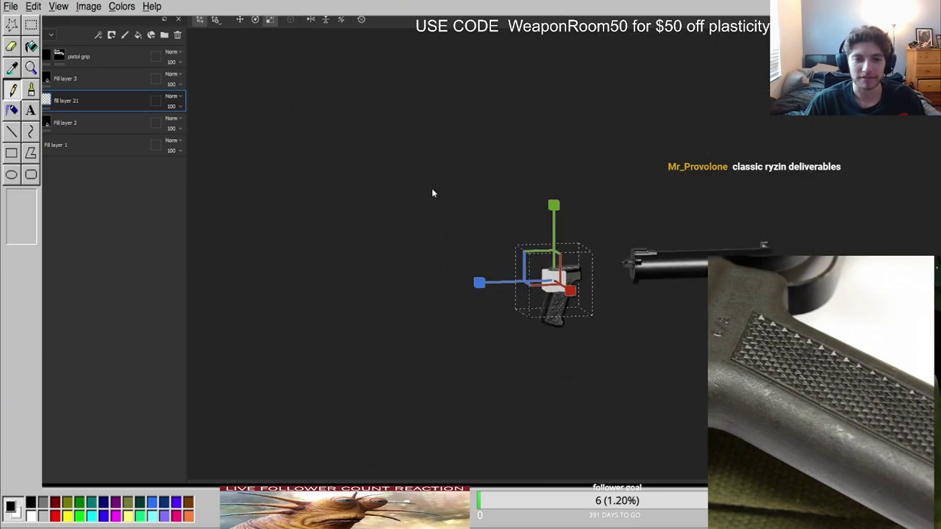
Hide the projection manipulator and inspect the noise on the upper grip up close.
scroll(548, 298, up, 6)
alt+drag(547, 298, 583, 199)
scroll(584, 197, up, 3)
alt+drag(521, 199, 419, 213)
key(q)
scroll(502, 250, down, 3)
scroll(621, 158, up, 4)
alt+drag(621, 158, 506, 209)
scroll(506, 209, down, 3)
alt+middle_drag(507, 208, 626, 250)
scroll(626, 250, up, 3)
alt+drag(627, 250, 452, 225)
Rename Fill layer 3 as "perlin noise 1".
click(96, 85)
double_click(78, 80)
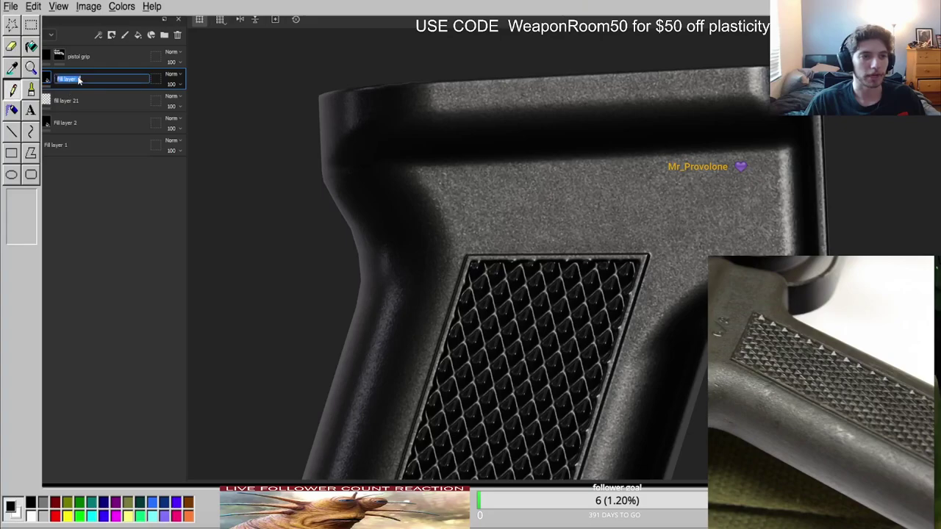
text(perlin nois)
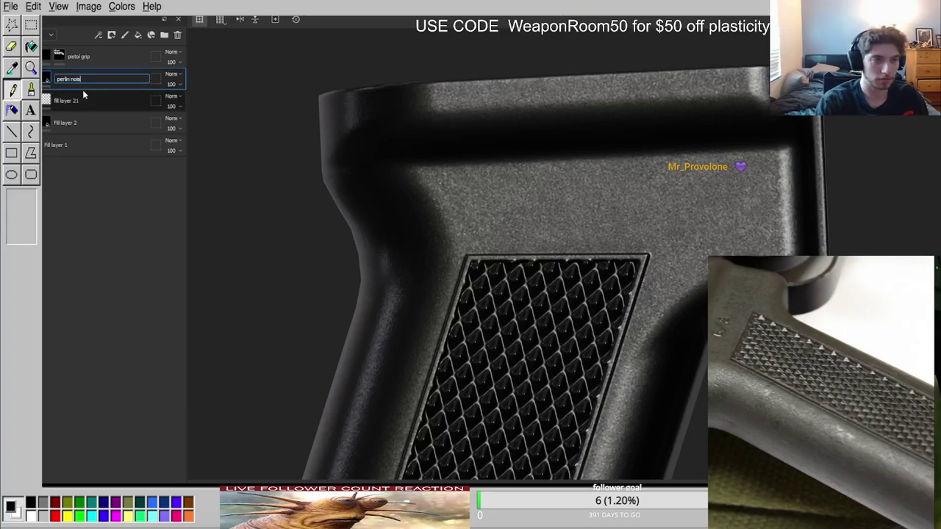
text(e 1)
key(Return)
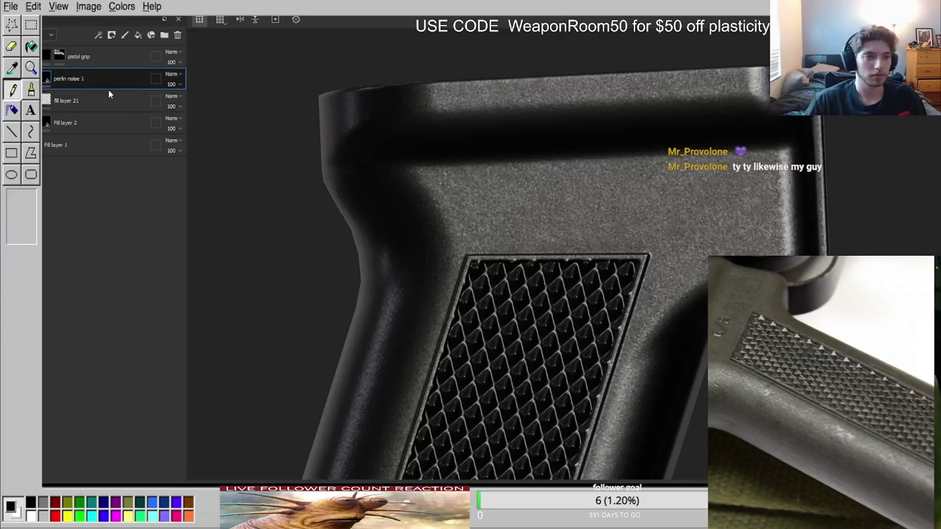
Add a black mask to the perlin noise 1 layer and fill it with 3D Perlin Noise.
click(110, 95)
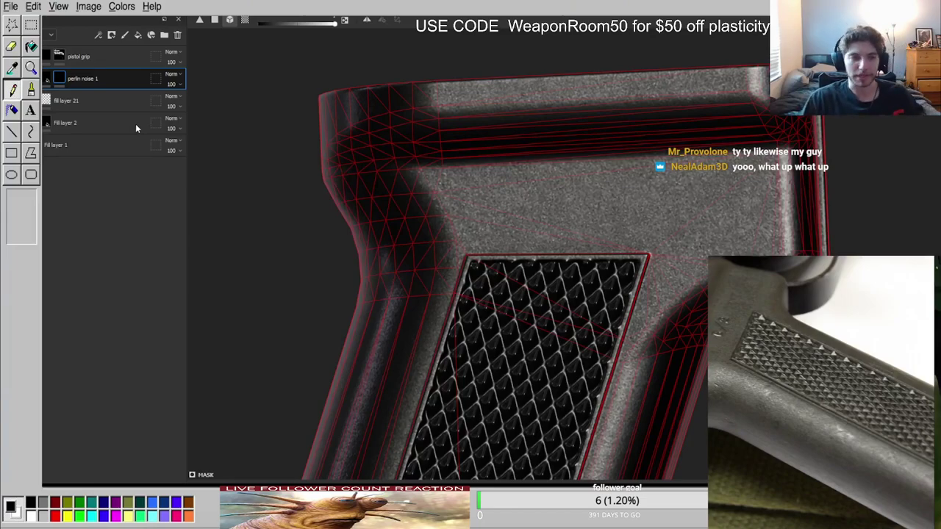
click(119, 395)
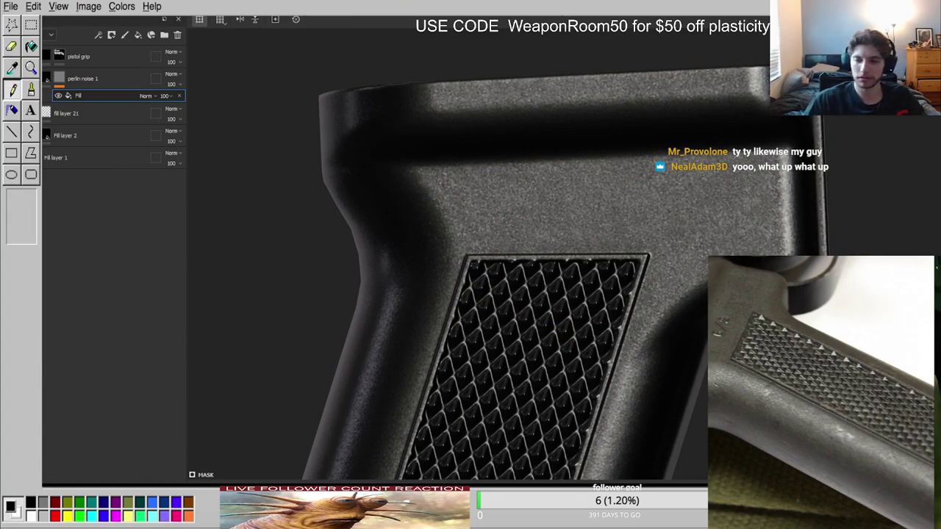
alt+click(62, 80)
click(105, 98)
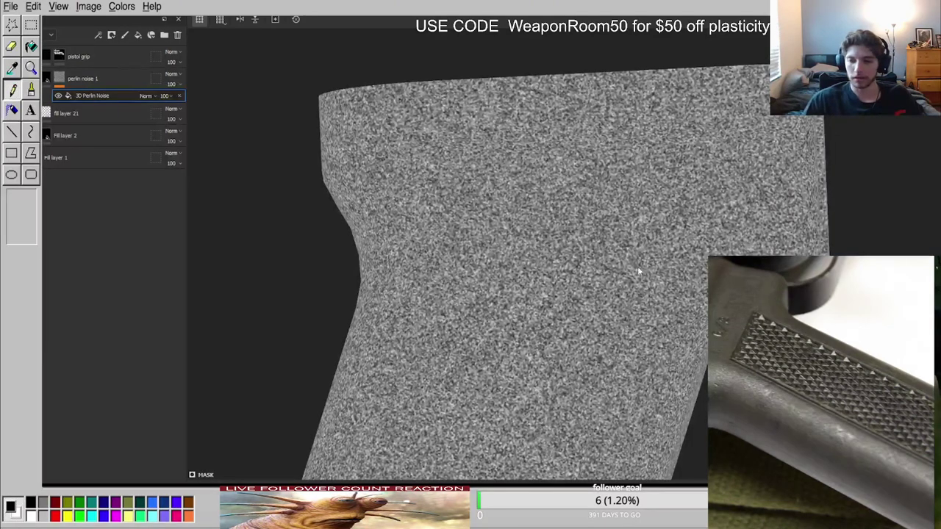
Compare the perlin noise mask with the full material on the upper grip.
key(m)
scroll(478, 205, up, 5)
alt+click(79, 91)
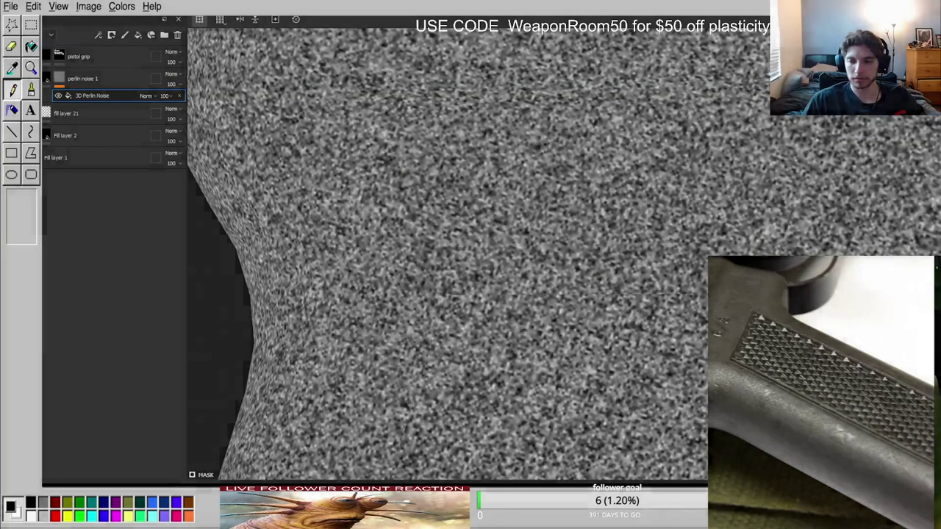
key(m)
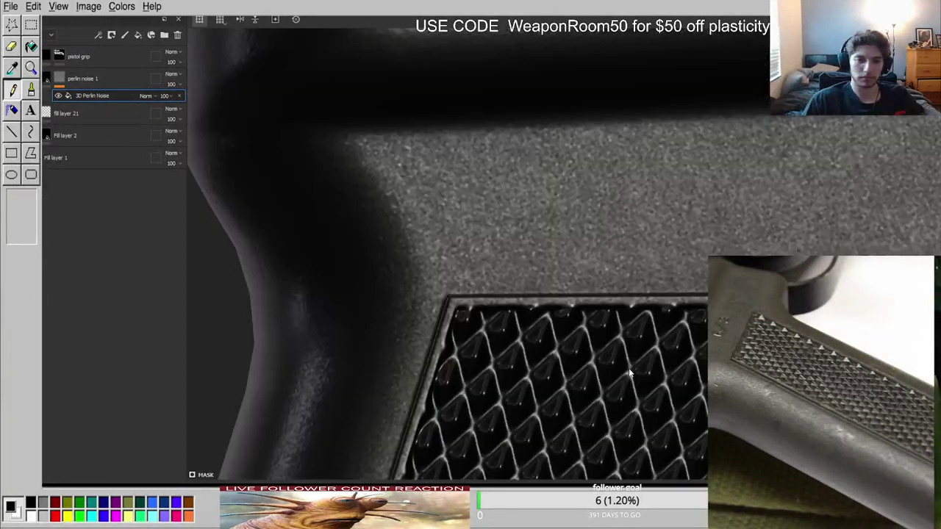
scroll(541, 286, down, 4)
alt+drag(542, 286, 562, 283)
Switch the layer stack to another channel and lower the perlin noise 1 layer's opacity to 11.
click(47, 78)
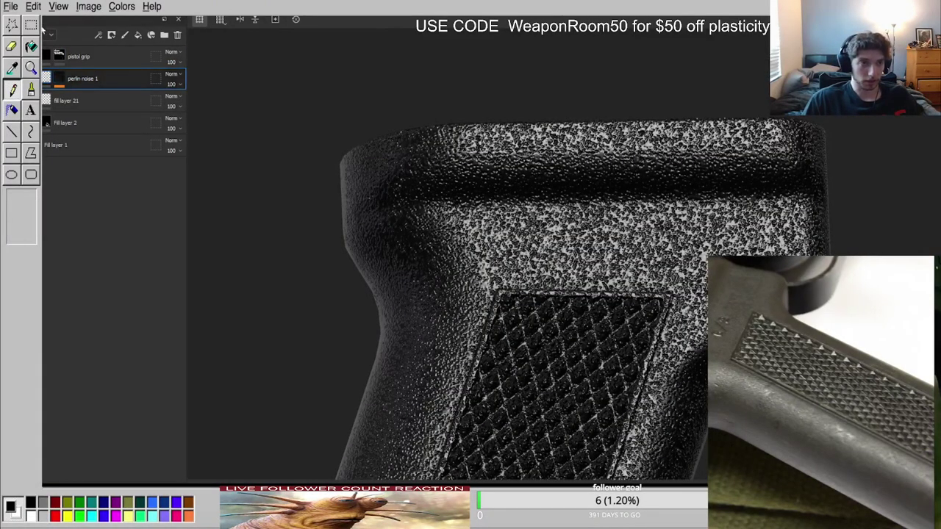
click(49, 56)
drag(200, 98, 171, 100)
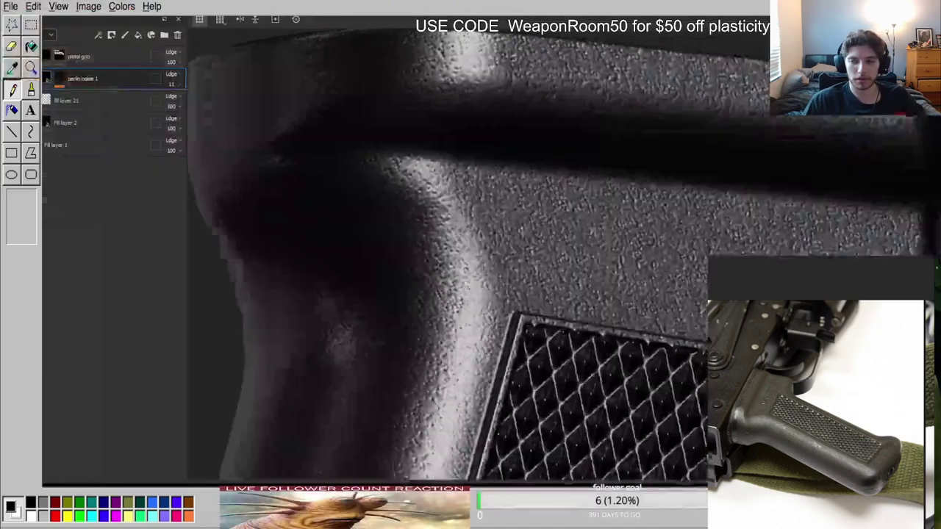
Check the upper grip's individual texture channels against the full material.
key(c)
key(c)
key(c)
key(c)
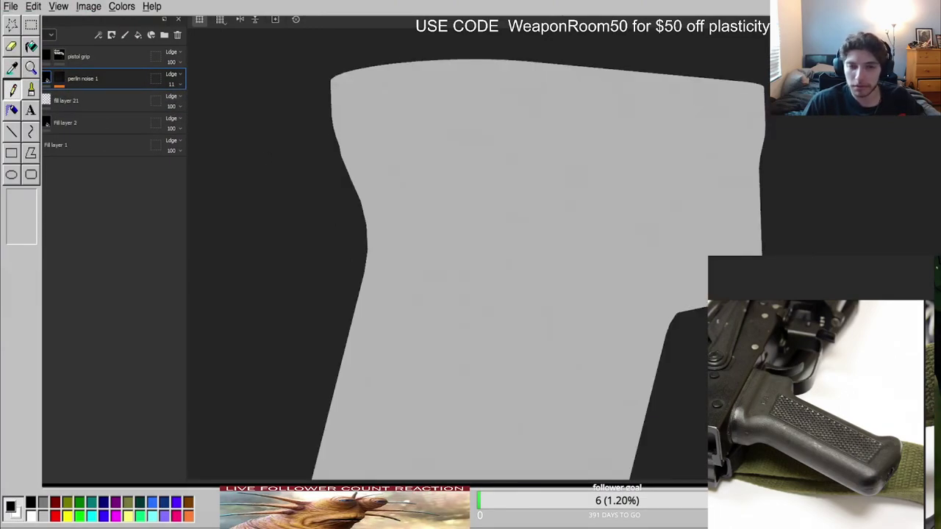
key(m)
scroll(696, 329, down, 3)
scroll(811, 424, up, 5)
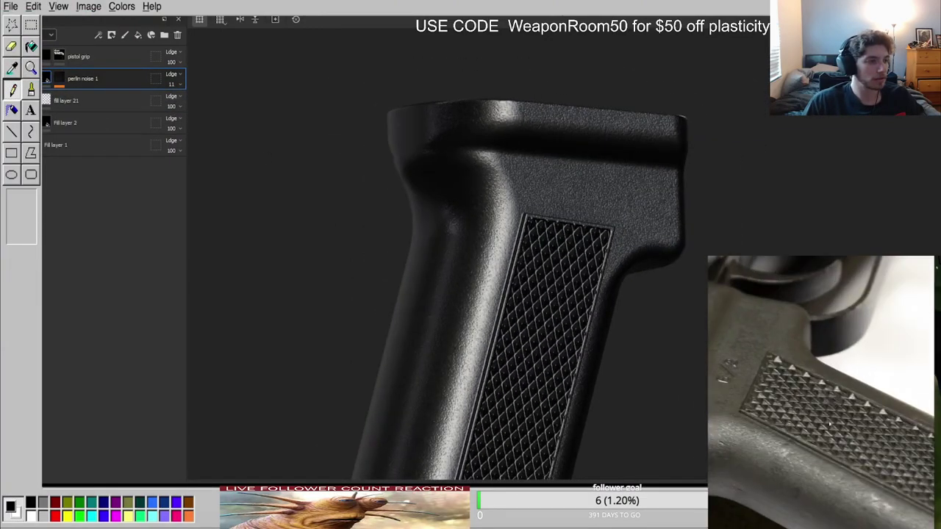
Give Fill layer 2 a more matte finish and reselect the perlin noise 1 layer to check its channels on the grip.
click(83, 124)
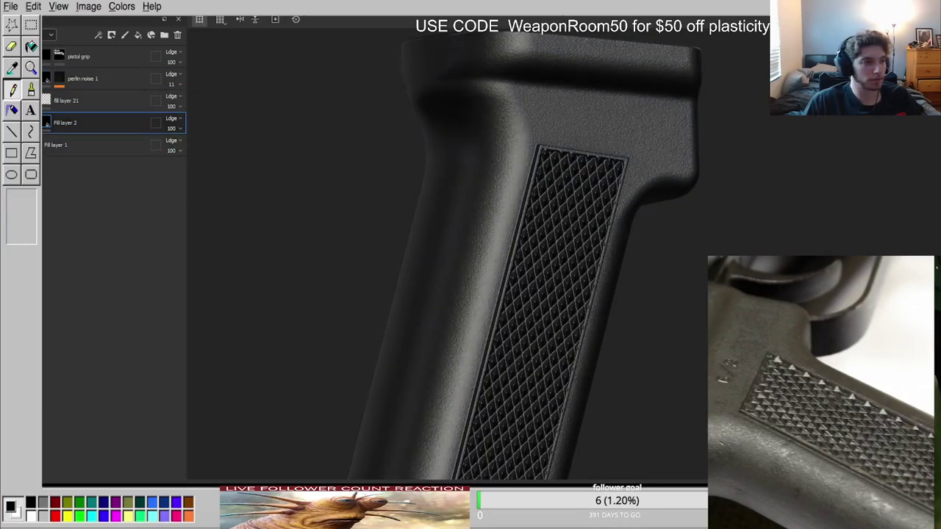
click(47, 78)
alt+right_drag(498, 178, 584, 180)
key(c)
key(c)
key(c)
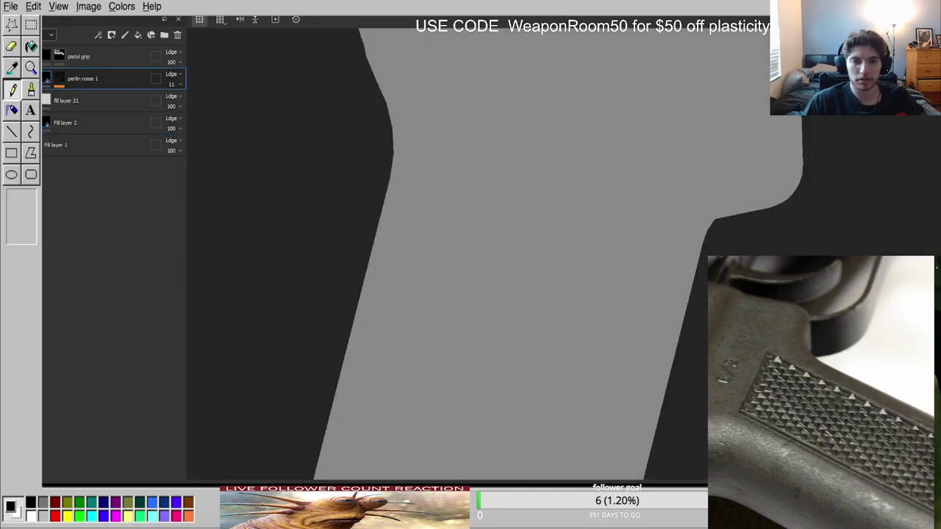
key(m)
Examine the noise bumps on the grip's side and back from several angles and distances.
alt+drag(580, 218, 615, 184)
alt+right_drag(500, 110, 581, 110)
alt+drag(581, 110, 512, 154)
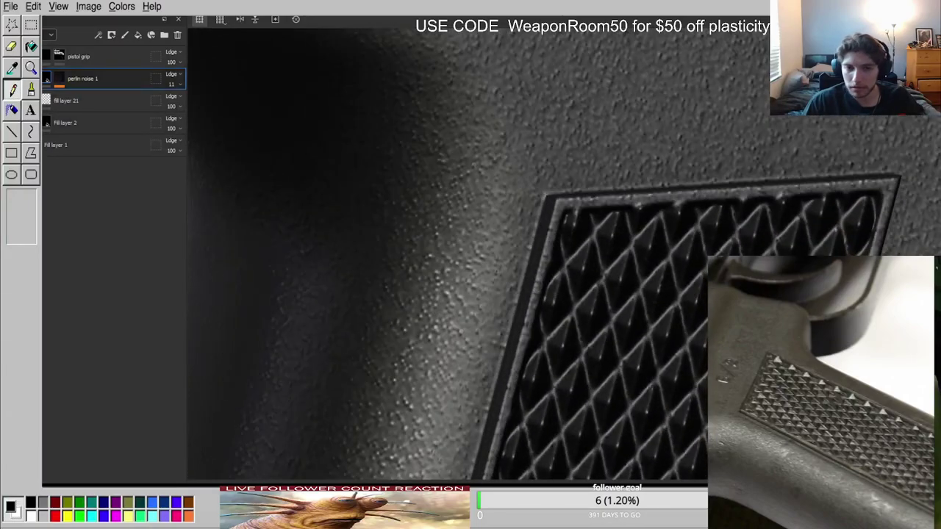
scroll(515, 295, down, 3)
alt+drag(514, 294, 603, 303)
scroll(557, 344, down, 3)
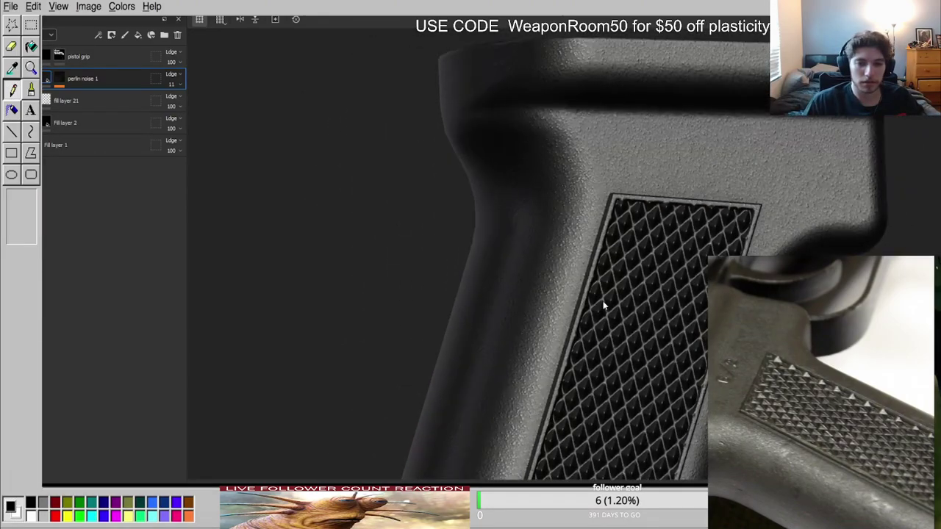
scroll(515, 341, up, 3)
scroll(520, 255, down, 4)
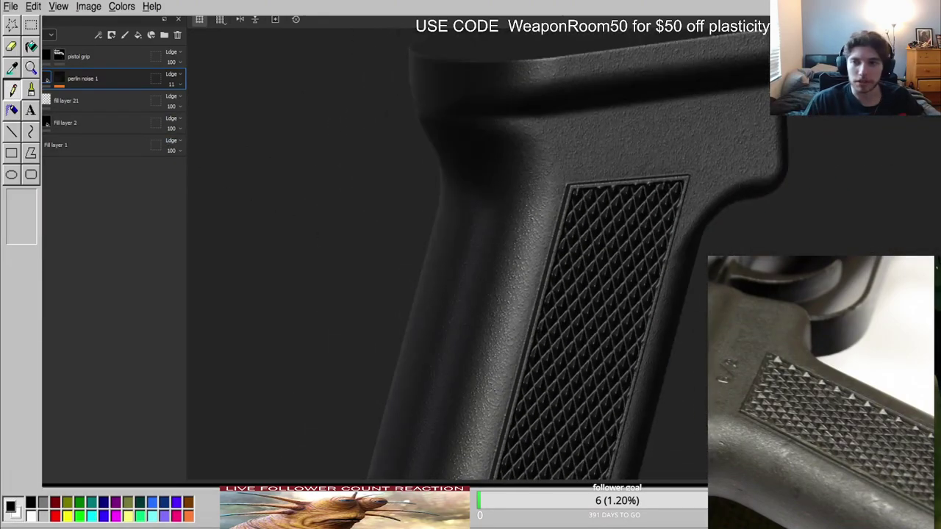
alt+middle_drag(710, 117, 880, 228)
alt+middle_drag(414, 98, 367, 168)
alt+middle_drag(702, 375, 658, 220)
scroll(664, 300, up, 3)
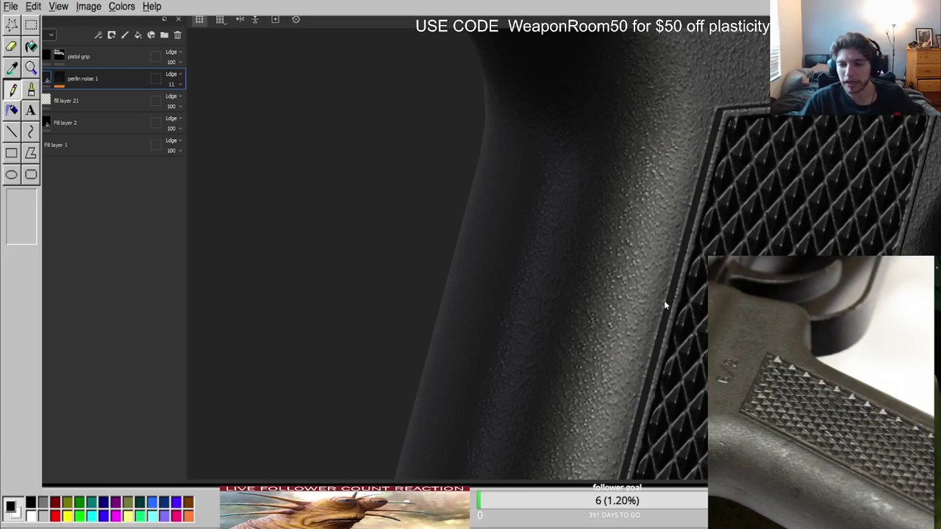
alt+right_drag(663, 300, 661, 255)
alt+middle_drag(694, 200, 508, 250)
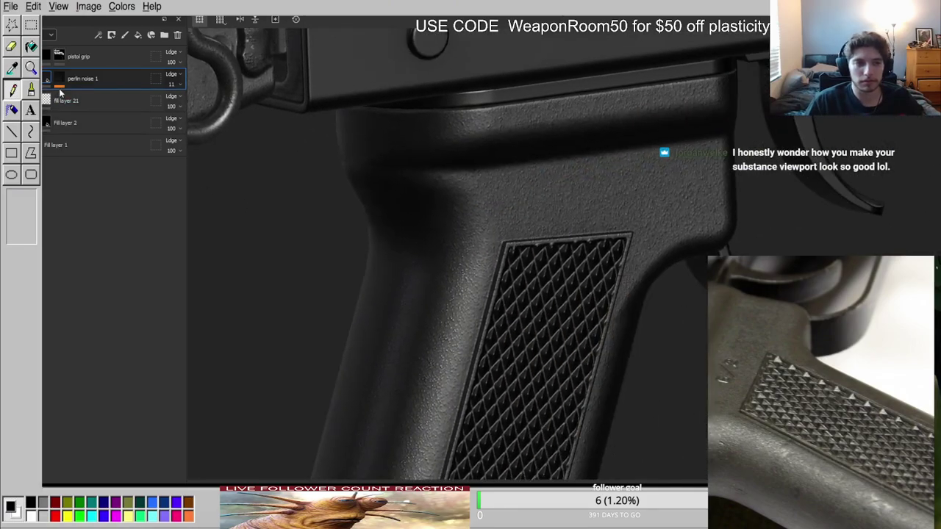
Stack two more copies of the 3D Perlin Noise fill in the perlin noise 1 mask, blended as Linear Dodge.
click(62, 77)
alt+click(62, 77)
click(96, 98)
alt+right_drag(528, 197, 537, 230)
key(m)
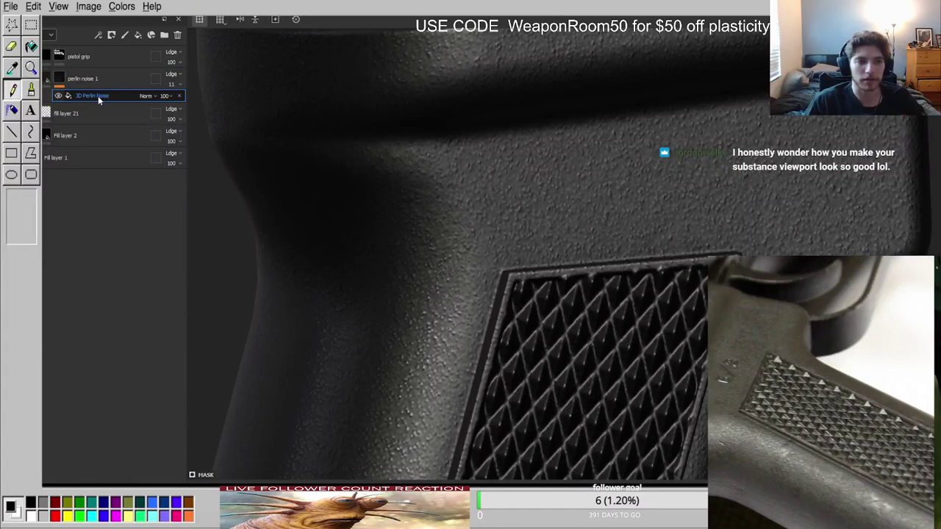
key(ctrl+d)
click(174, 186)
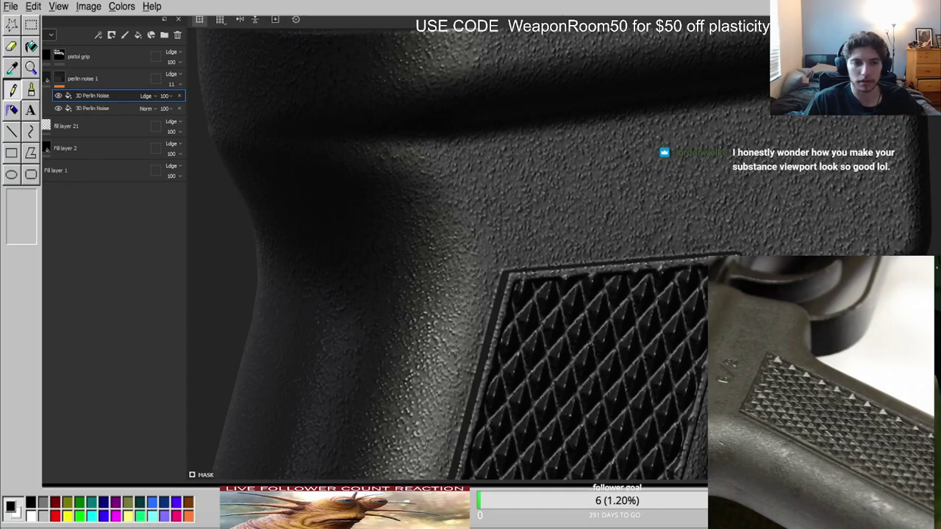
ctrl+drag(94, 100, 97, 94)
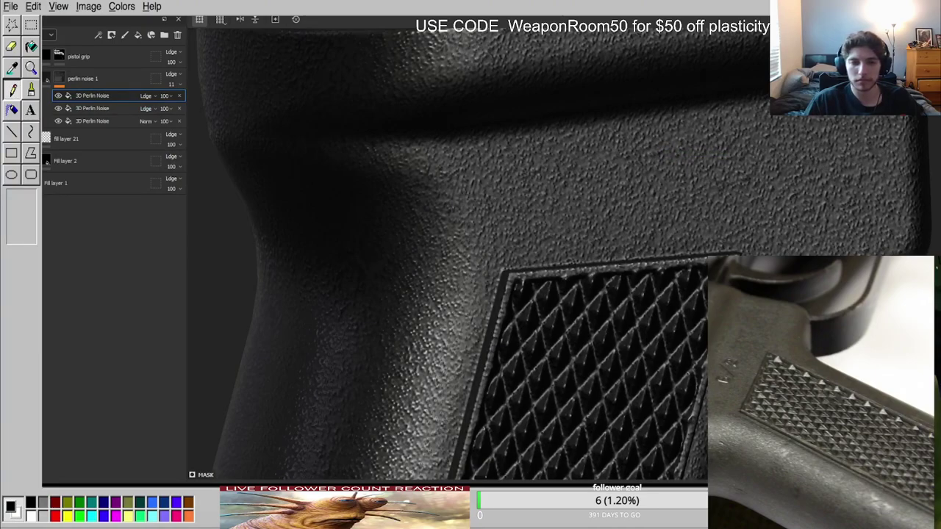
Lower the perlin noise 1 layer's opacity to 2.
mouse_move(581, 293)
alt+mouse_down()
mouse_move(430, 291)
mouse_move(453, 303)
alt+mouse_up()
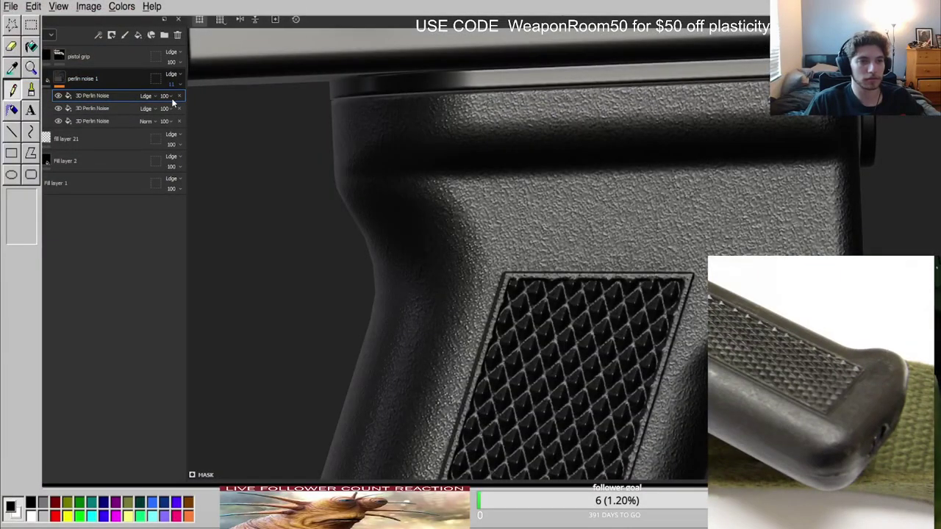
drag(173, 103, 167, 105)
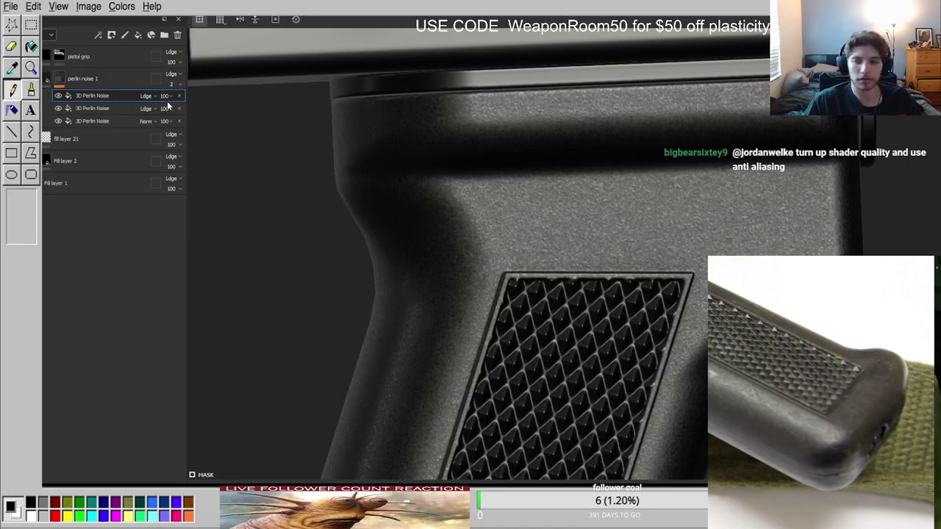
scroll(574, 253, up, 3)
alt+drag(574, 253, 592, 286)
scroll(592, 287, down, 4)
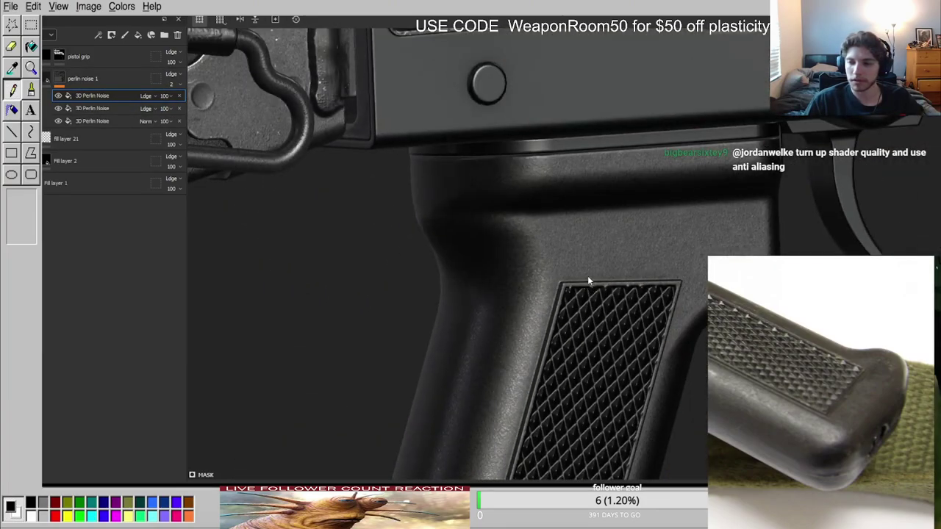
Compare the grip's surface with the neighbouring stock and receiver at whole-rifle distance.
scroll(586, 279, down, 3)
scroll(584, 281, up, 4)
alt+drag(577, 282, 493, 276)
scroll(502, 270, down, 4)
alt+middle_drag(502, 270, 615, 282)
scroll(609, 261, down, 3)
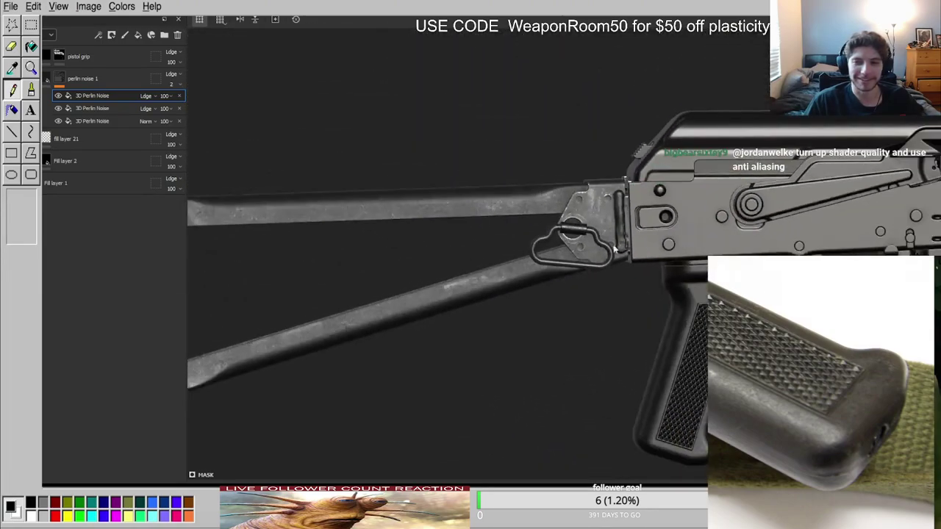
alt+middle_drag(664, 266, 540, 204)
scroll(576, 235, up, 6)
alt+drag(577, 256, 600, 261)
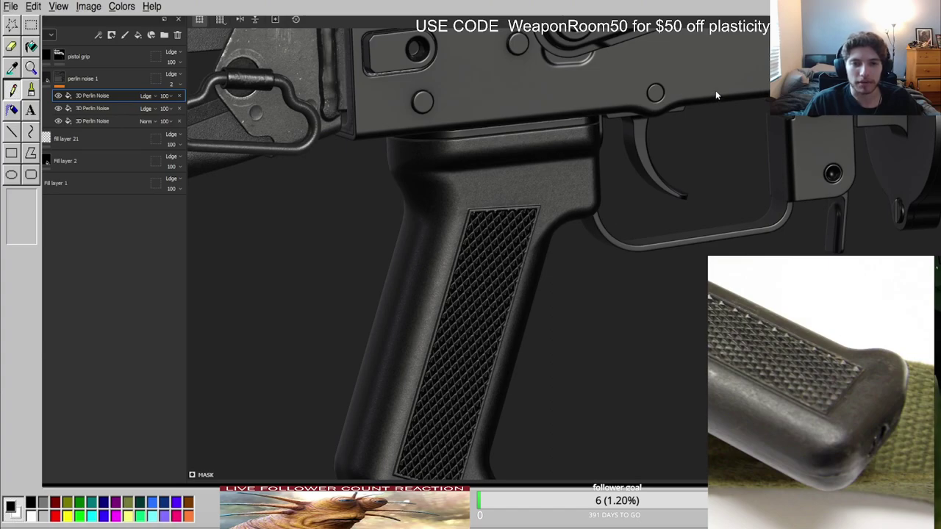
alt+middle_drag(420, 206, 595, 168)
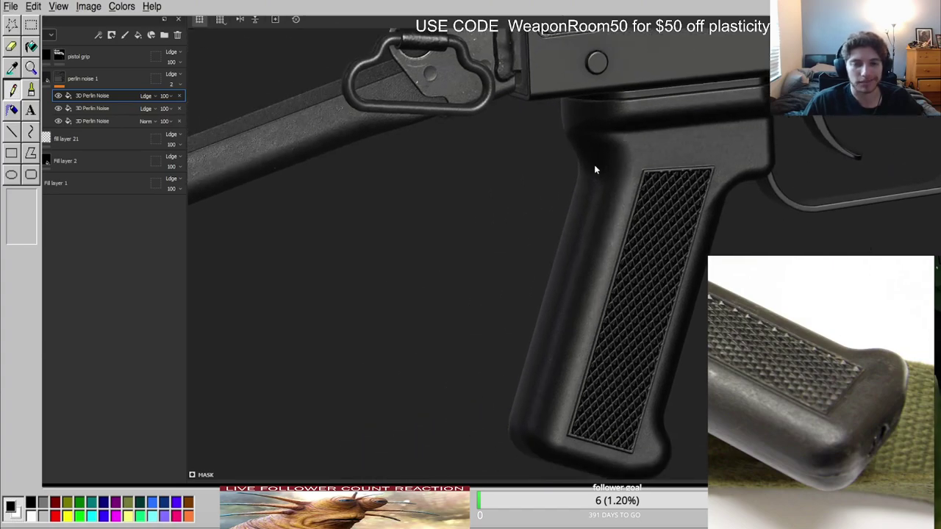
Inspect the upper grip up close, in the material view and in single channels.
scroll(594, 168, up, 5)
alt+drag(594, 169, 617, 137)
alt+middle_drag(617, 137, 498, 252)
alt+drag(498, 252, 476, 215)
key(c)
key(c)
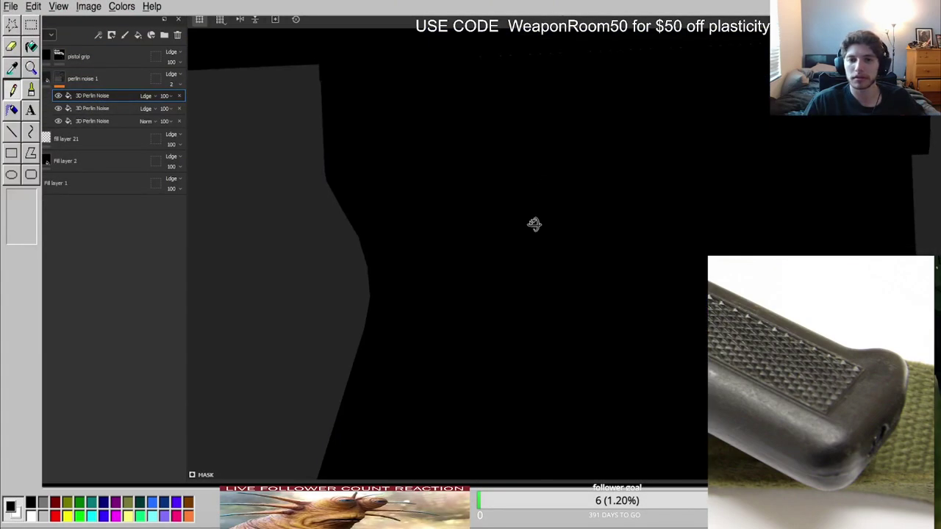
alt+drag(534, 224, 551, 231)
scroll(551, 231, down, 4)
Give the grip's base layer, Fill layer 2, a lighter and more matte look.
click(71, 160)
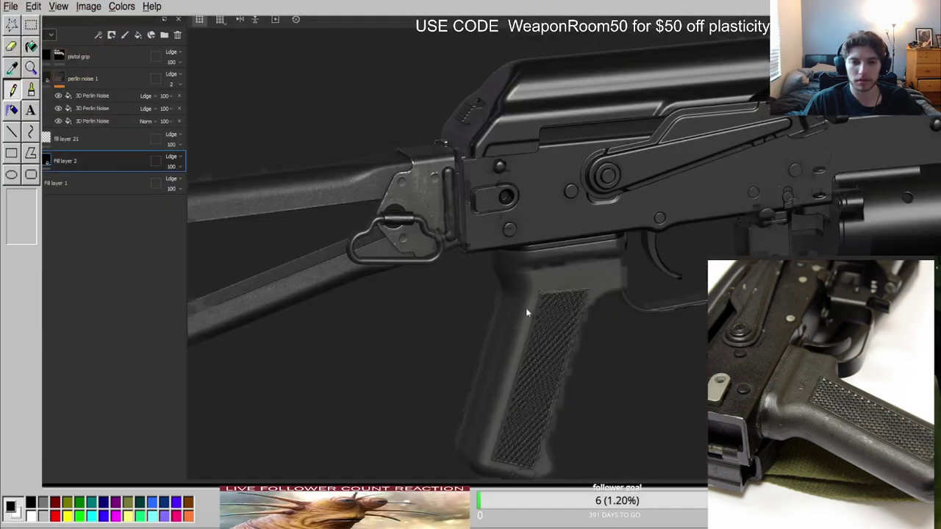
scroll(526, 307, up, 5)
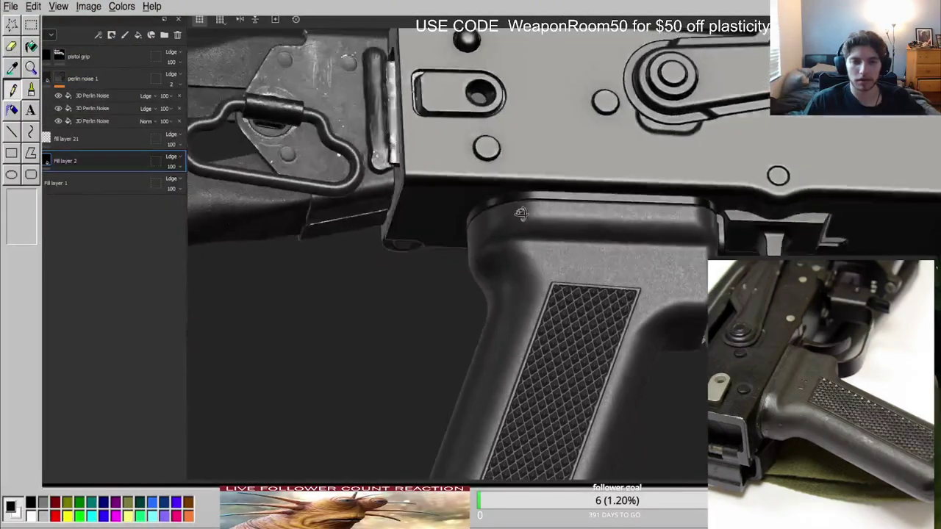
scroll(592, 264, up, 3)
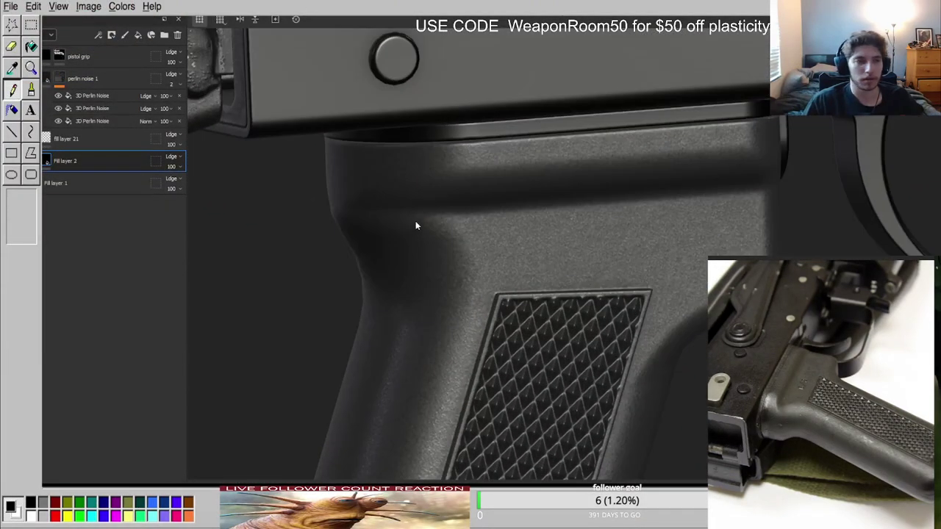
Adjust the perlin noise 1 layer's material so its grain shows as dark specks across the grip.
click(47, 79)
key(c)
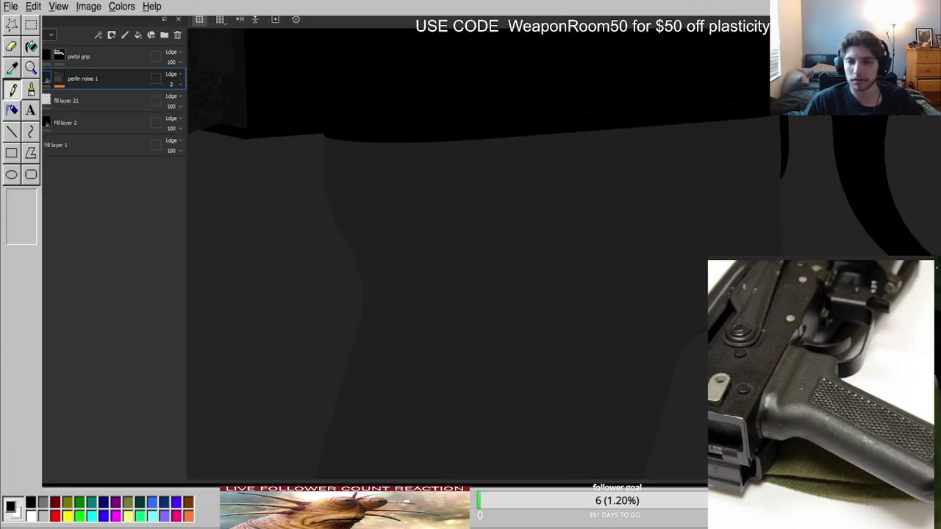
key(m)
scroll(460, 216, down, 4)
alt+drag(515, 250, 655, 284)
scroll(544, 260, up, 4)
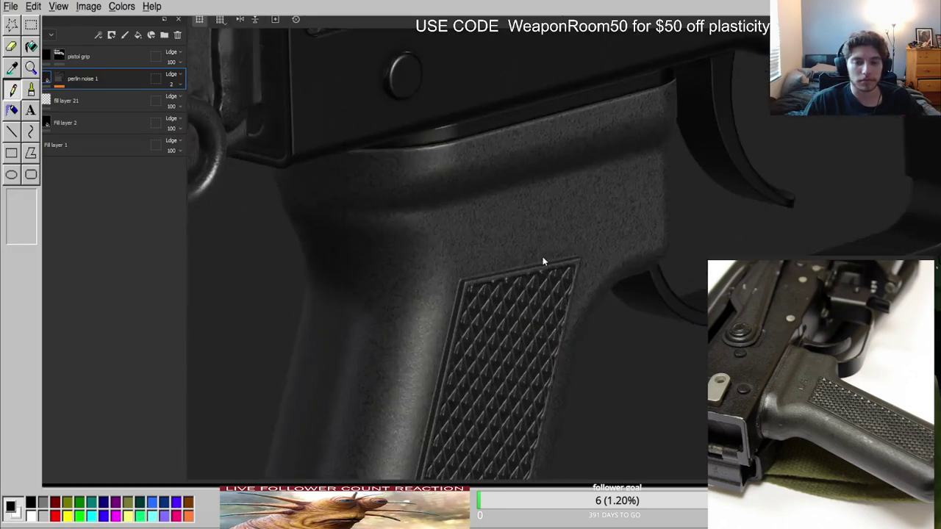
alt+drag(346, 148, 573, 236)
scroll(467, 215, up, 3)
scroll(573, 236, up, 2)
Switch the layer stack to the channel using Normal blending and set the perlin noise 1 layer's opacity to 12.
key(c)
click(51, 56)
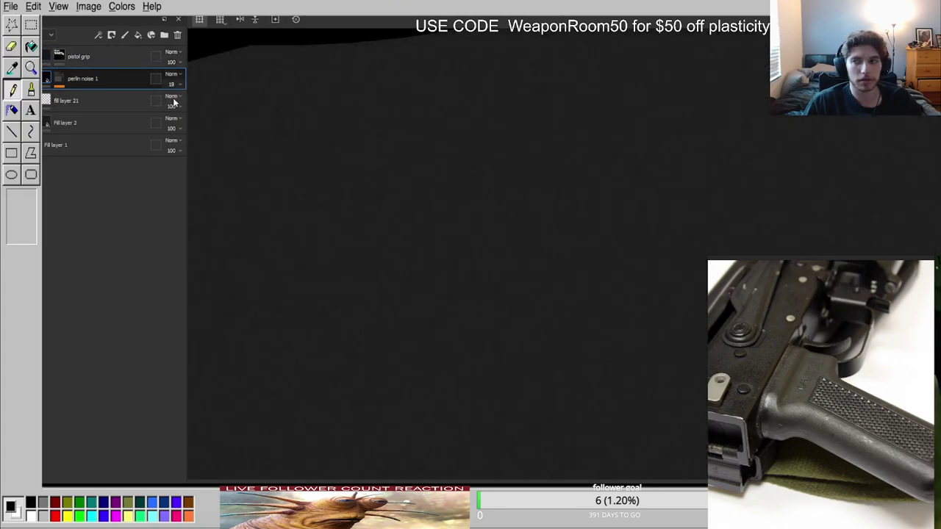
drag(178, 102, 179, 102)
key(m)
scroll(498, 198, down, 3)
alt+drag(508, 202, 623, 270)
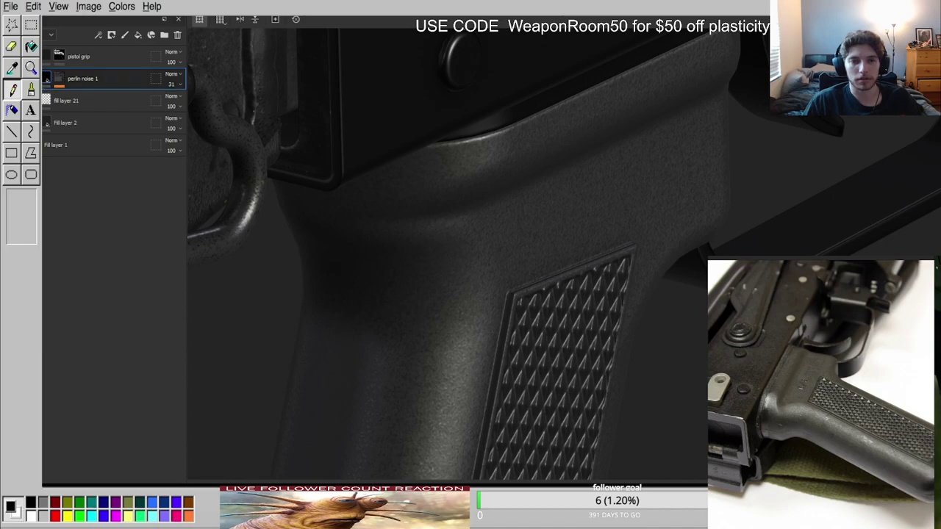
click(174, 84)
drag(179, 103, 176, 101)
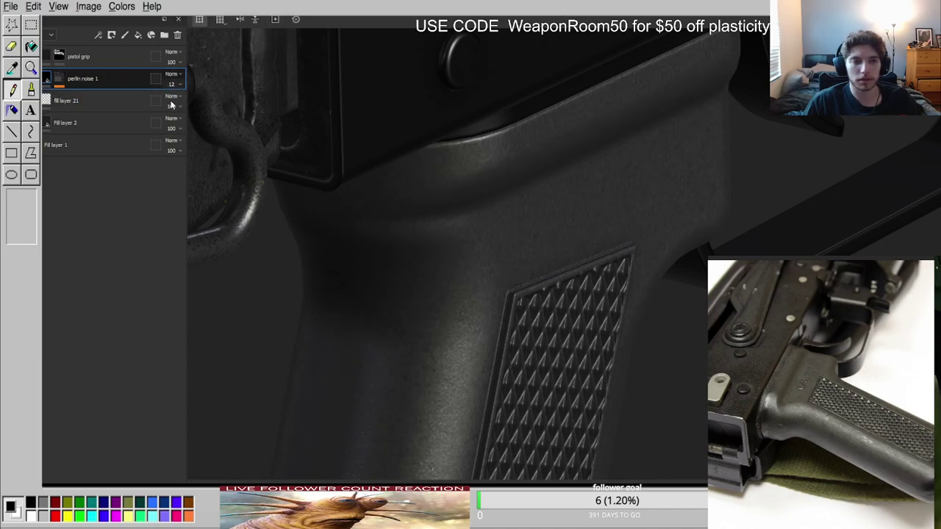
Compare the grip's noise grain with the reference photo from several angles and distances.
scroll(572, 241, up, 3)
mouse_move(572, 241)
alt+mouse_down()
mouse_move(491, 178)
mouse_move(368, 197)
mouse_move(540, 221)
mouse_move(557, 244)
alt+mouse_up()
scroll(368, 197, down, 3)
scroll(810, 408, up, 5)
scroll(810, 408, down, 3)
mouse_move(343, 312)
alt+mouse_down()
mouse_move(456, 238)
mouse_move(439, 222)
alt+mouse_up()
scroll(456, 238, down, 2)
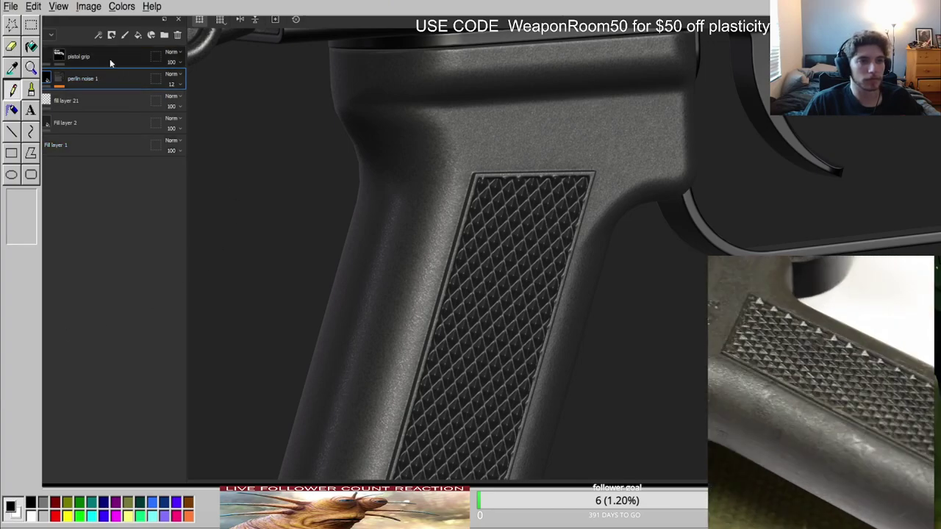
Add a fill layer named "hairs" above perlin noise 1 and hide it.
click(139, 36)
double_click(66, 80)
text(hairs)
key(Return)
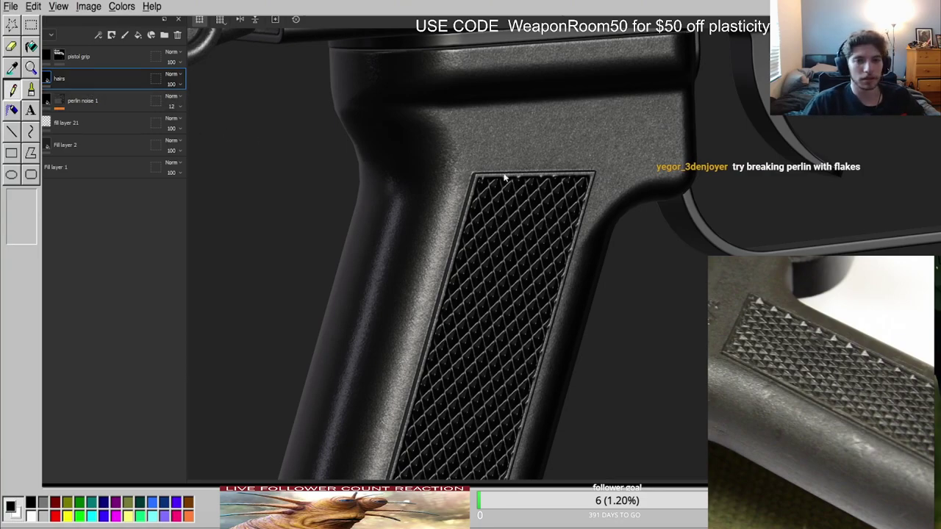
scroll(509, 188, up, 3)
alt+middle_drag(482, 181, 438, 279)
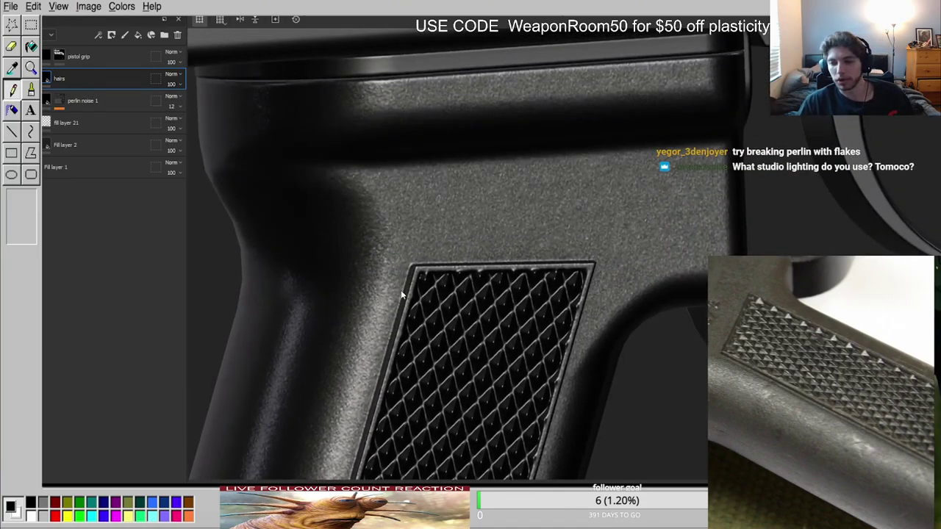
click(25, 79)
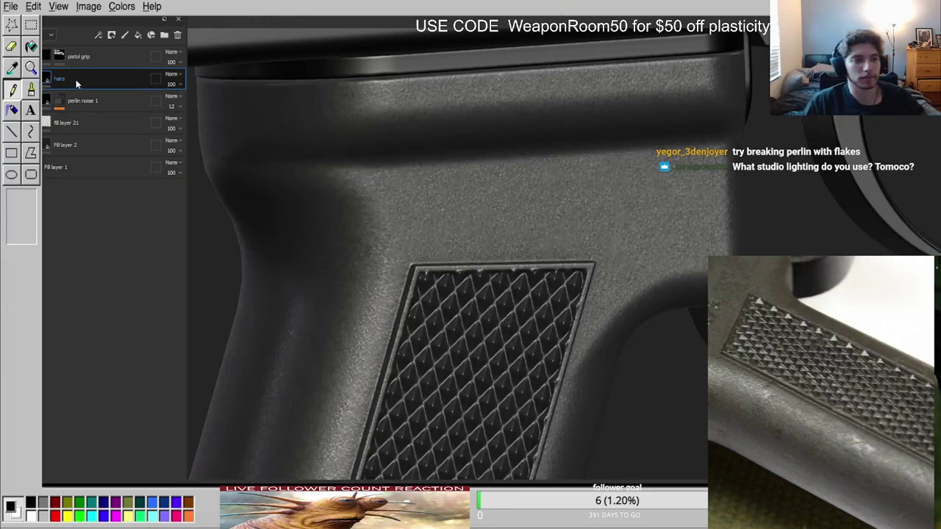
Try adding a second fill layer above hairs, with a mask that contains a fill effect.
click(137, 36)
right_click(61, 80)
click(85, 86)
right_click(83, 84)
click(128, 419)
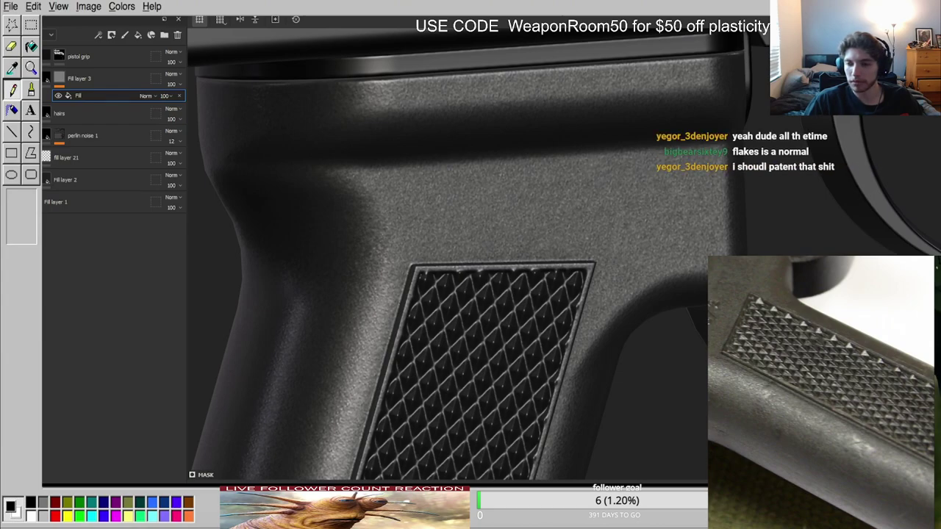
alt+drag(441, 208, 537, 200)
scroll(530, 189, down, 3)
click(105, 96)
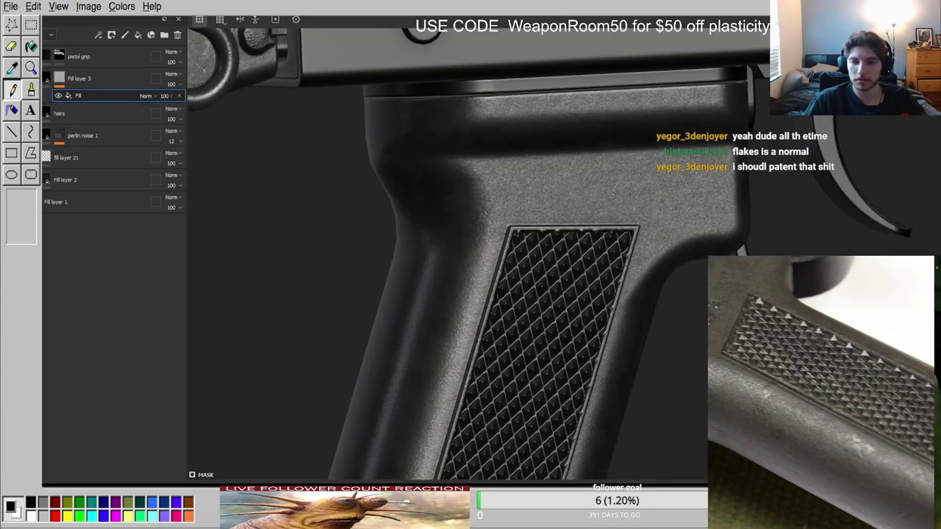
Replace the masked Fill layer 3 with a new unmasked fill layer carrying a grainy black-and-white noise.
click(61, 80)
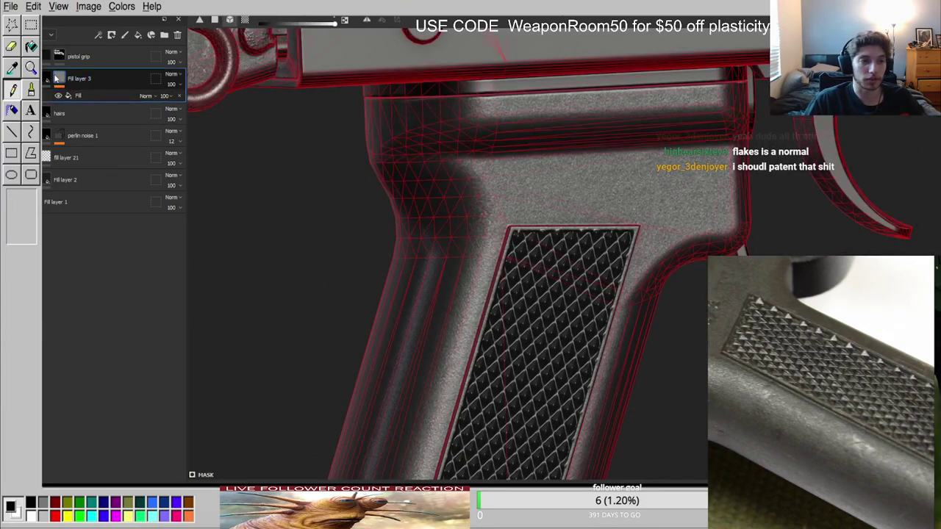
click(177, 36)
click(138, 35)
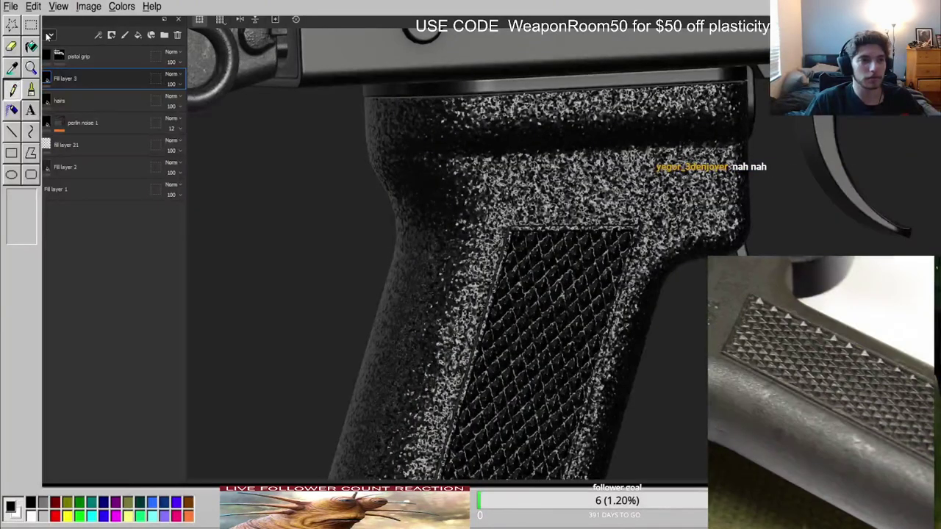
Lower Fill layer 3's opacity to 5 in the normal channel and inspect the grip's grain from several angles.
click(48, 81)
click(178, 84)
drag(184, 96, 163, 100)
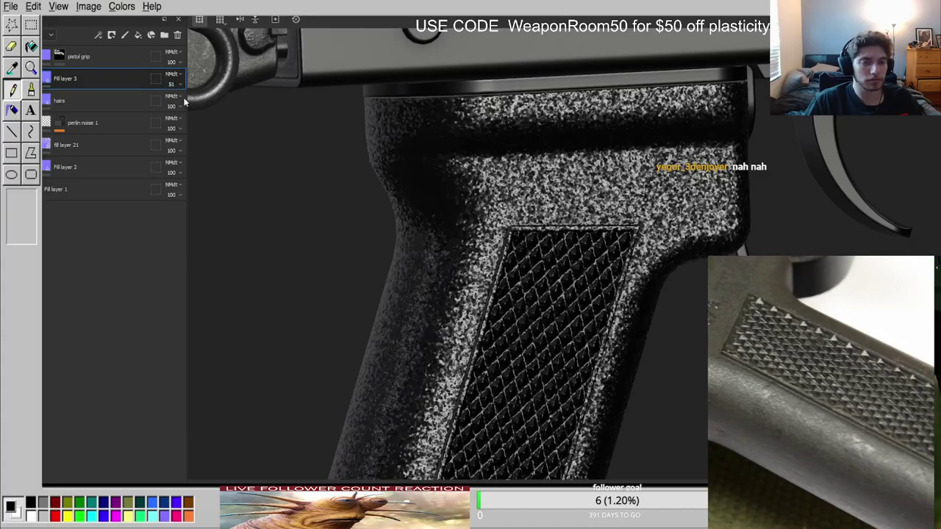
scroll(580, 182, up, 3)
alt+drag(580, 182, 518, 165)
mouse_move(518, 166)
shift+right_down()
mouse_move(502, 145)
mouse_move(473, 177)
mouse_move(513, 169)
shift+right_up()
scroll(511, 171, down, 3)
alt+drag(501, 202, 618, 169)
scroll(618, 169, up, 3)
shift+right_drag(616, 168, 569, 166)
alt+drag(569, 166, 520, 232)
shift+right_drag(520, 232, 590, 231)
alt+drag(590, 231, 450, 200)
shift+right_drag(450, 200, 418, 197)
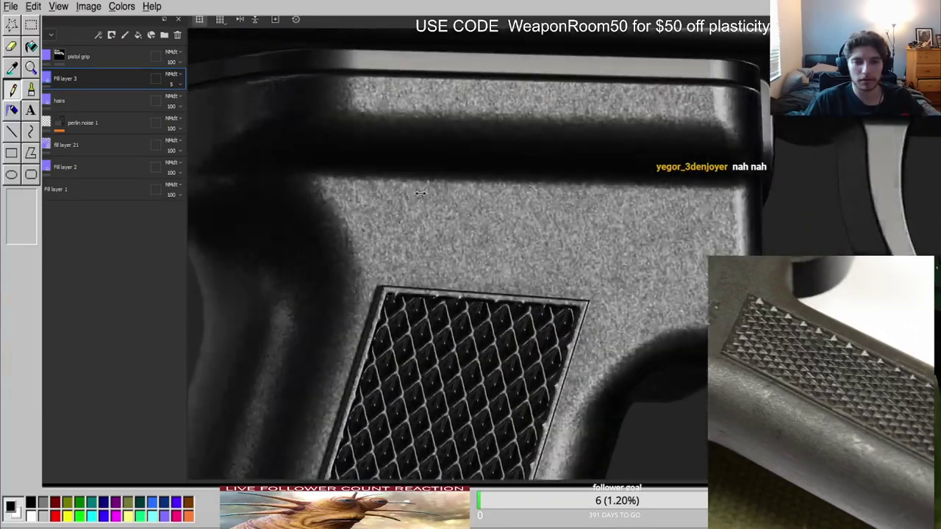
Compare the grip with and without Fill layer 3, and delete that layer.
click(36, 79)
click(36, 79)
click(37, 79)
alt+right_drag(359, 166, 299, 168)
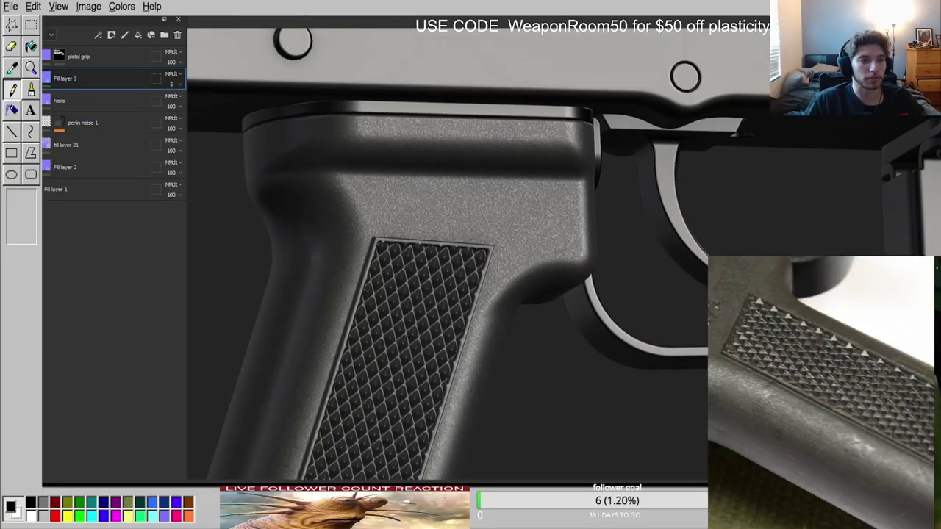
click(37, 78)
click(36, 78)
click(36, 78)
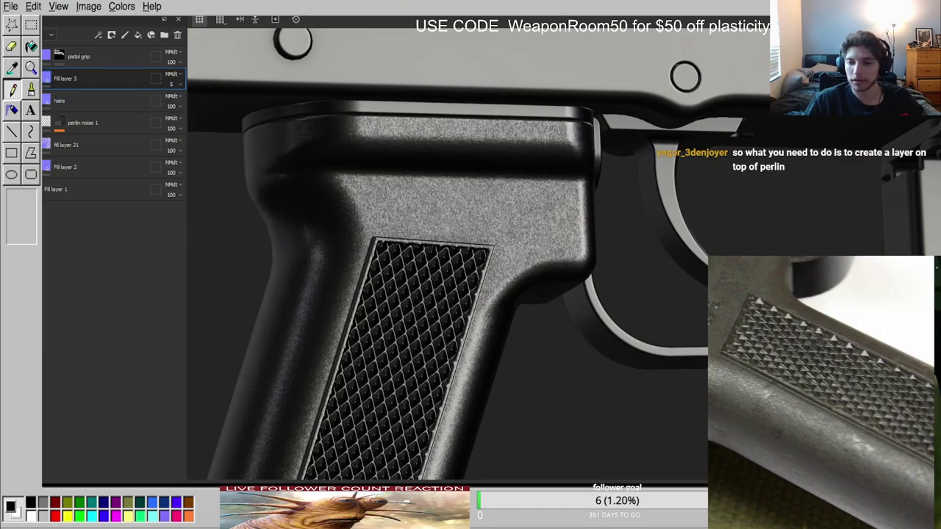
click(37, 79)
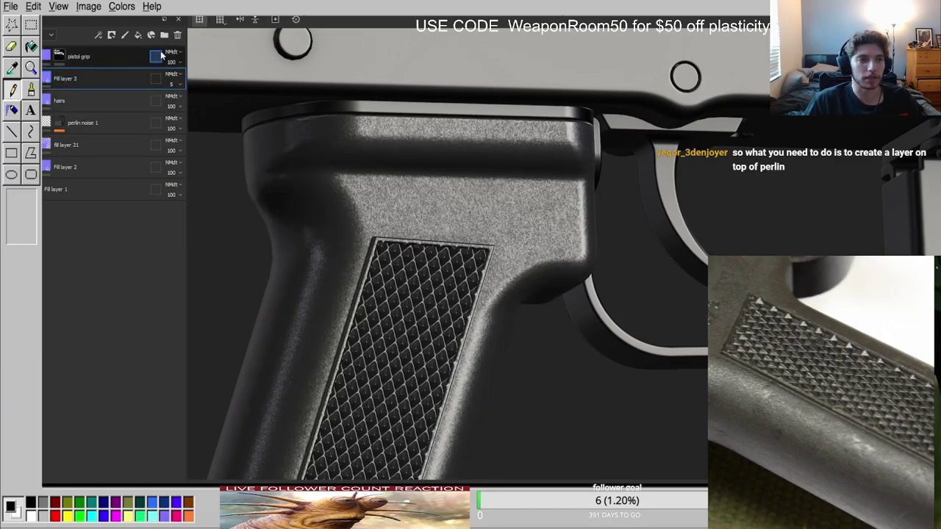
click(177, 35)
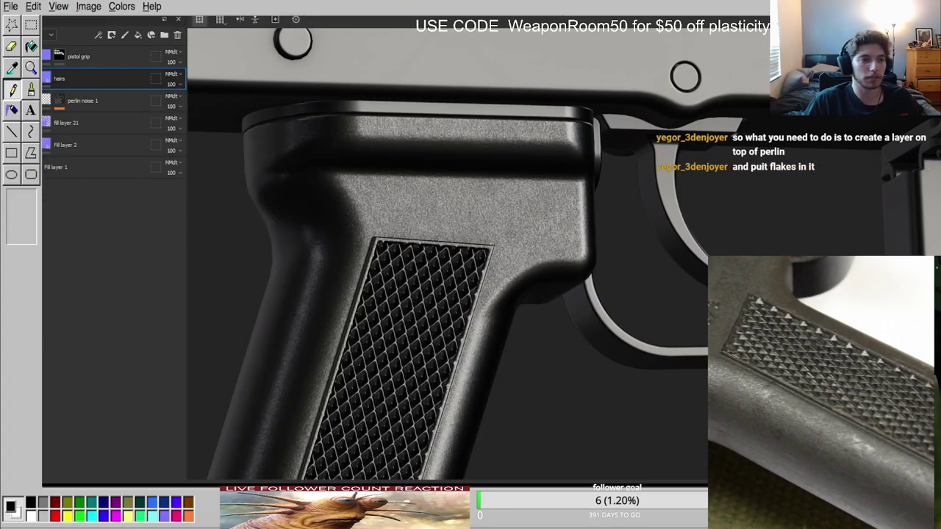
Add a Gradient Flakes fill on top of perlin noise 1's mask stack and set its blend mode to Multiply.
click(61, 100)
right_click(95, 109)
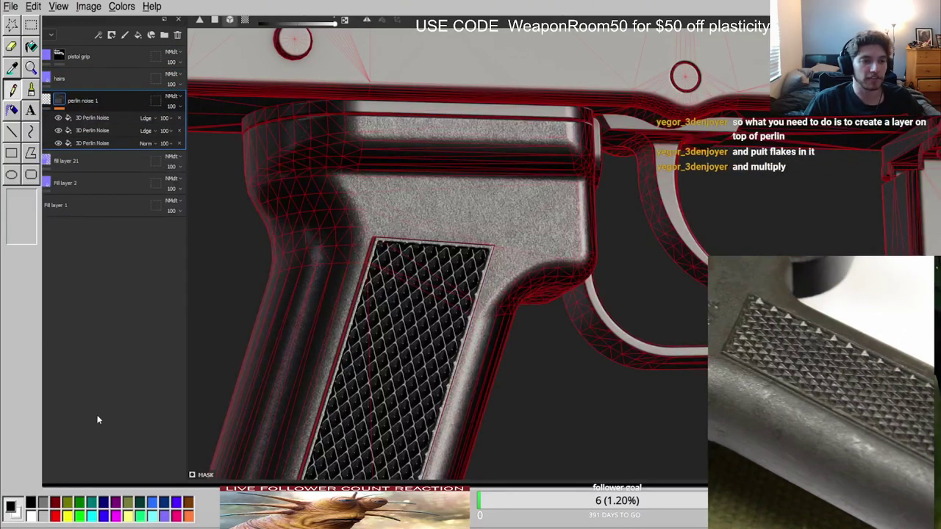
click(97, 417)
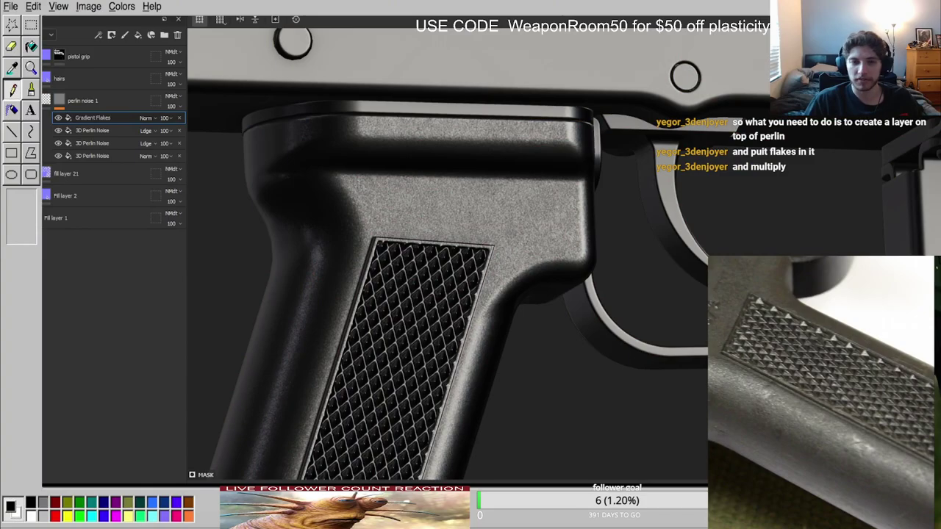
click(62, 101)
alt+click(59, 101)
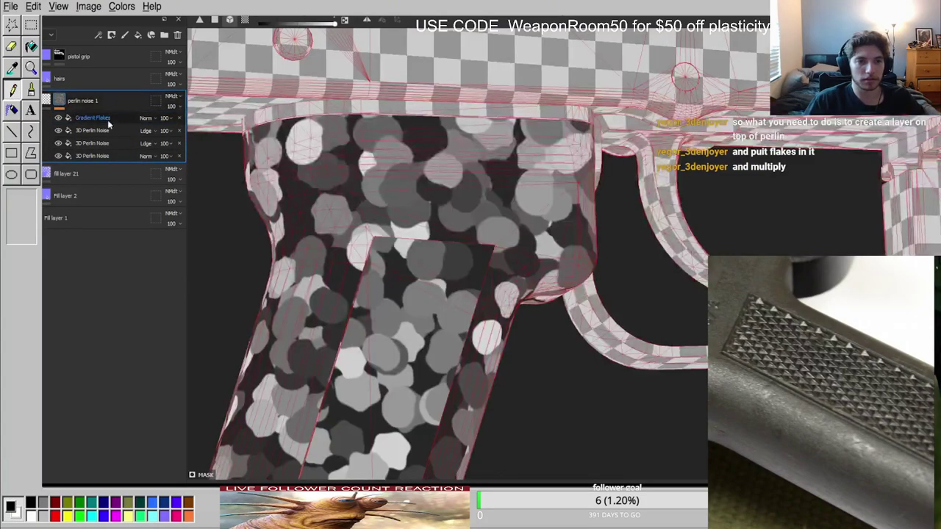
click(108, 120)
click(153, 164)
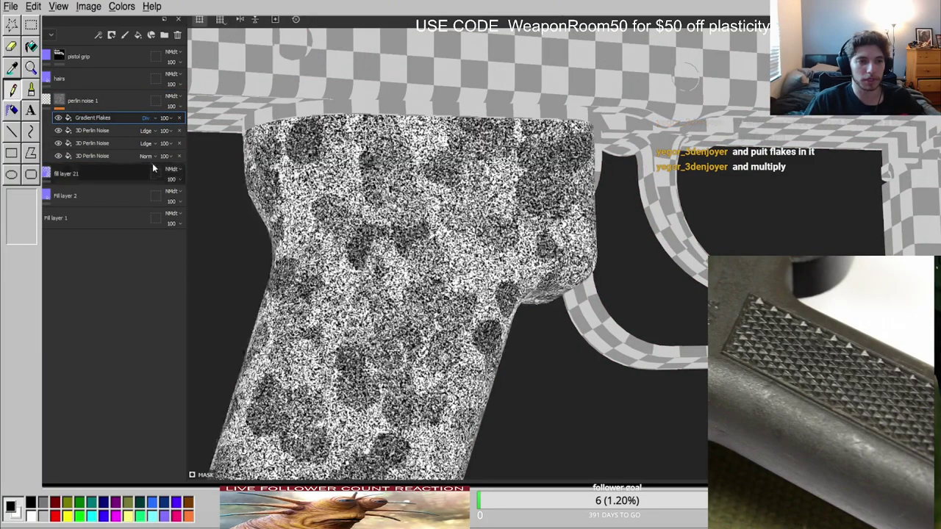
click(161, 162)
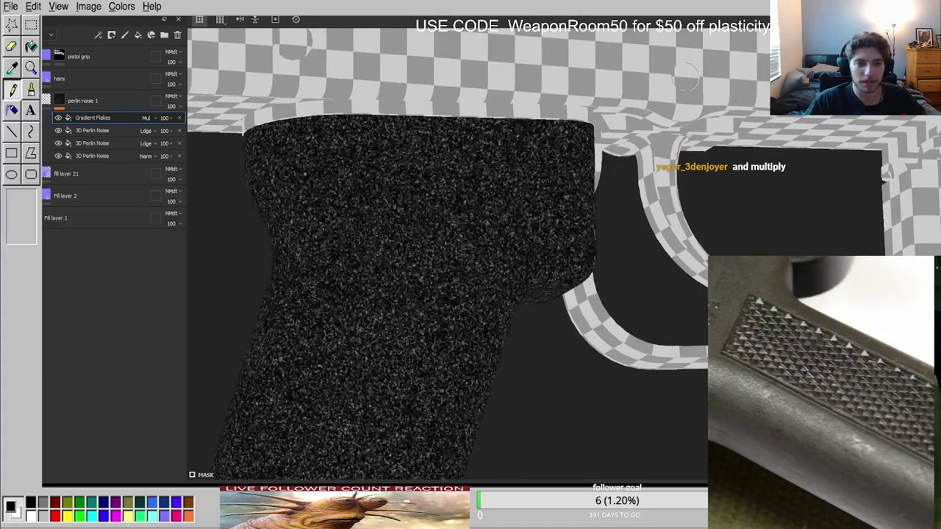
Compare the mask with and without Gradient Flakes, and try the fill's opacity at 54 before restoring it to 100.
click(59, 118)
click(59, 119)
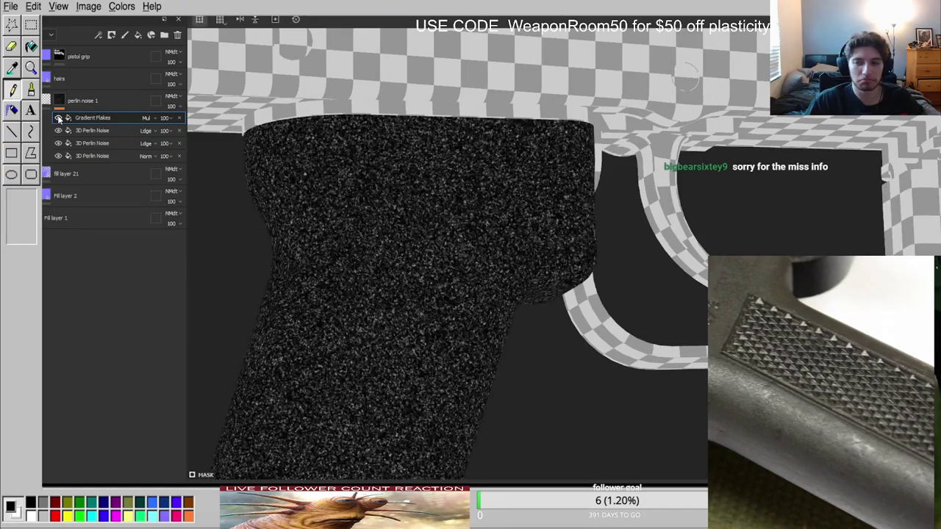
click(58, 118)
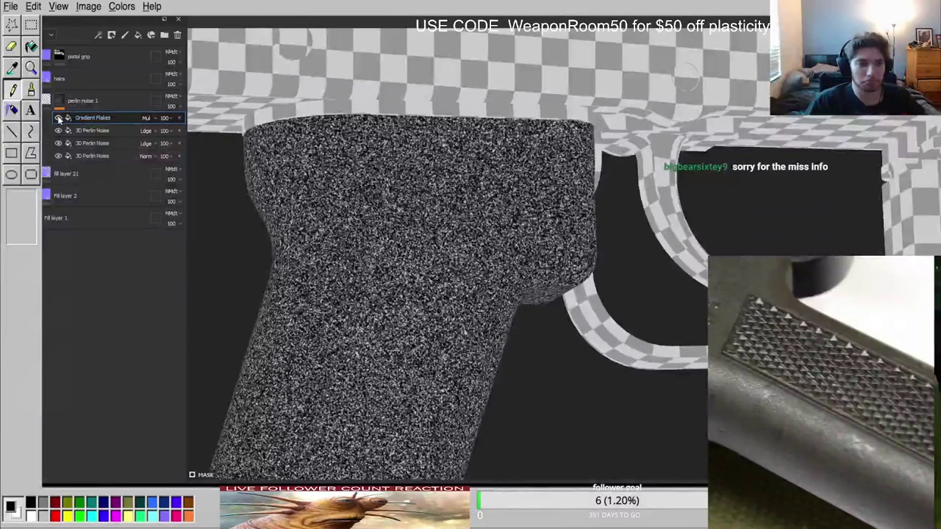
click(58, 118)
mouse_move(183, 135)
mouse_down()
mouse_move(165, 136)
mouse_move(183, 138)
mouse_up()
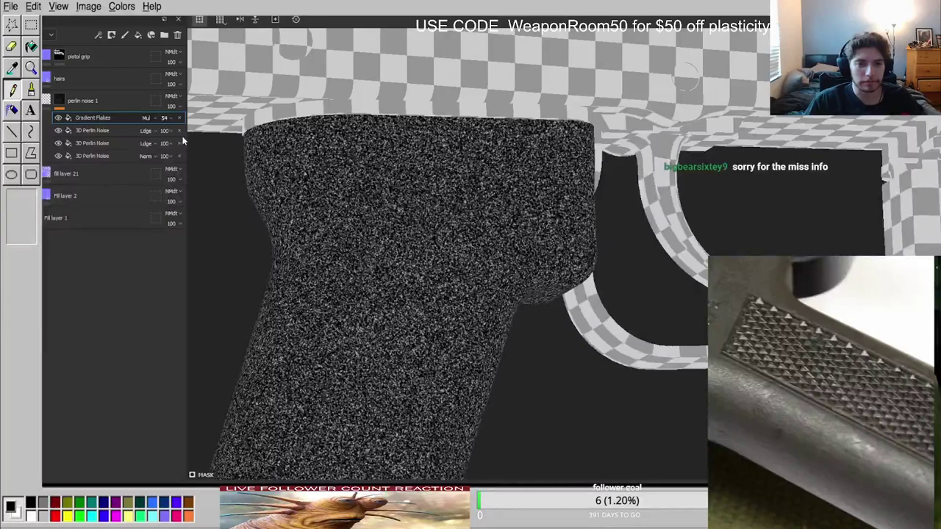
key(m)
scroll(437, 191, up, 4)
alt+drag(437, 193, 438, 233)
click(169, 120)
key(c)
drag(169, 133, 281, 136)
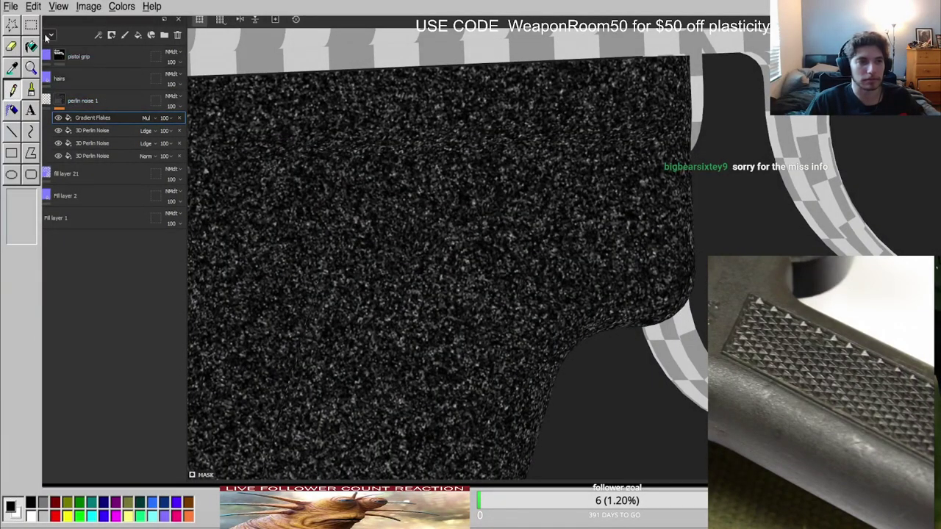
Set perlin noise 1's opacity to 5 in the height channel and check the grip surface under different lighting.
click(43, 73)
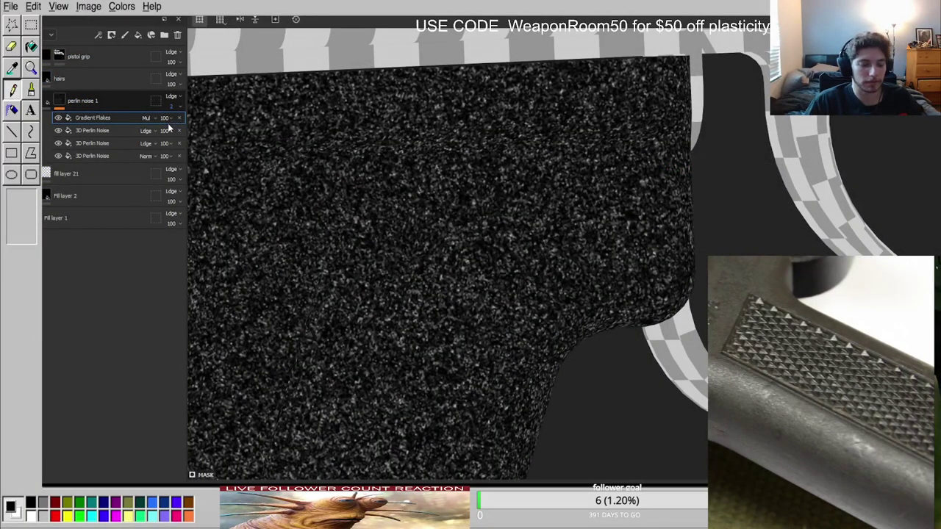
key(m)
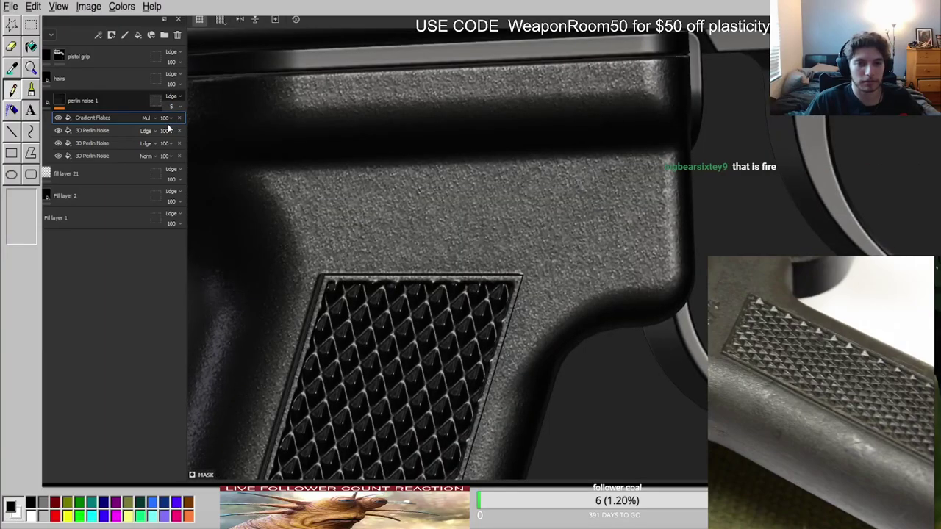
scroll(302, 199, down, 3)
alt+drag(302, 199, 513, 225)
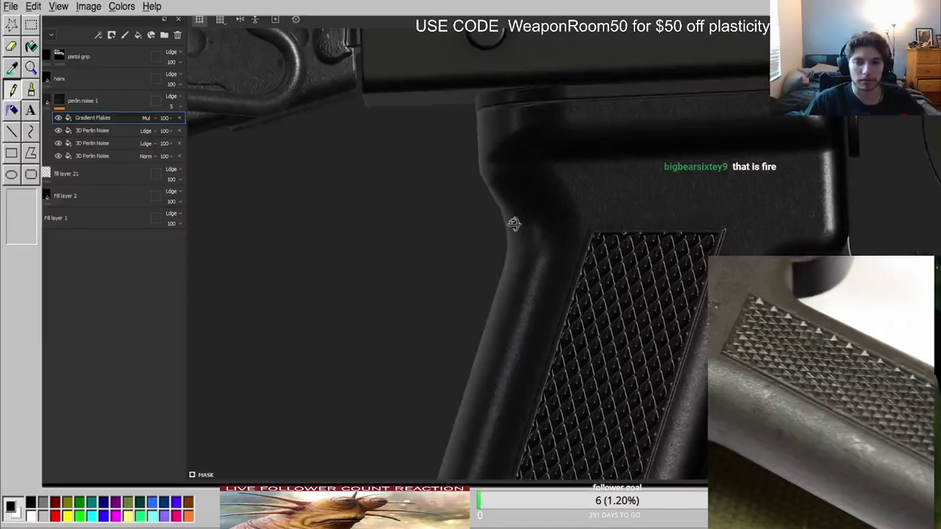
alt+middle_drag(512, 225, 420, 256)
scroll(420, 257, up, 2)
mouse_move(420, 257)
alt+mouse_down()
mouse_move(534, 185)
mouse_move(419, 213)
alt+mouse_up()
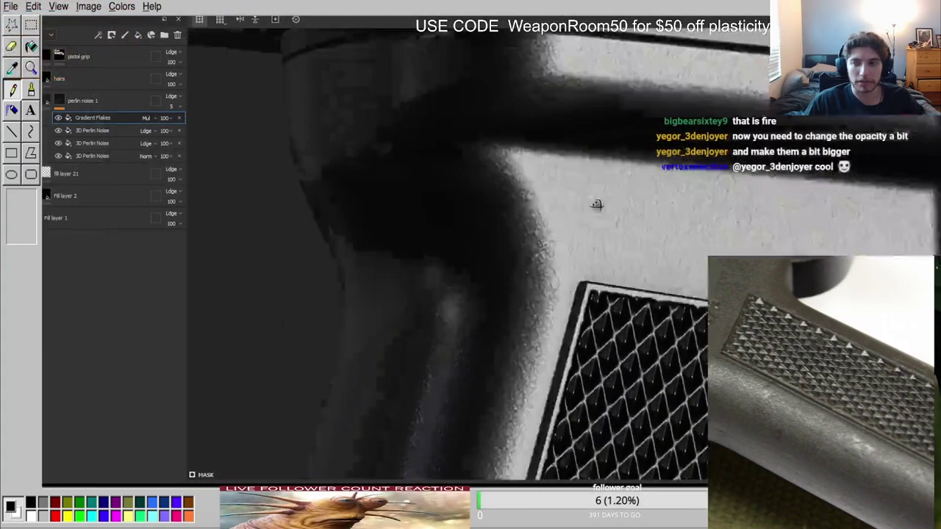
mouse_move(599, 204)
alt+mouse_down()
mouse_move(592, 231)
mouse_move(605, 176)
mouse_move(651, 175)
mouse_move(609, 184)
alt+mouse_up()
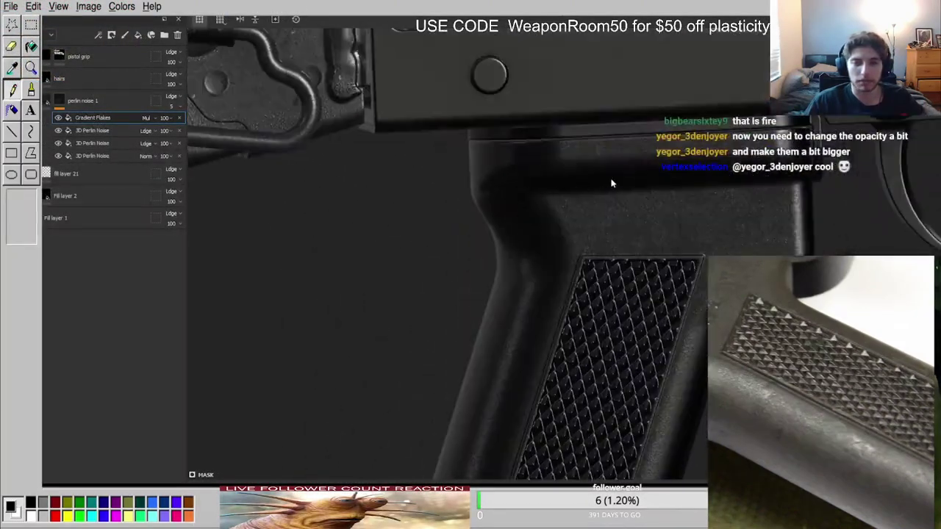
scroll(610, 184, up, 3)
Give the hairs layer a mask containing a fill effect.
click(33, 78)
click(33, 79)
right_click(54, 79)
click(97, 89)
click(150, 441)
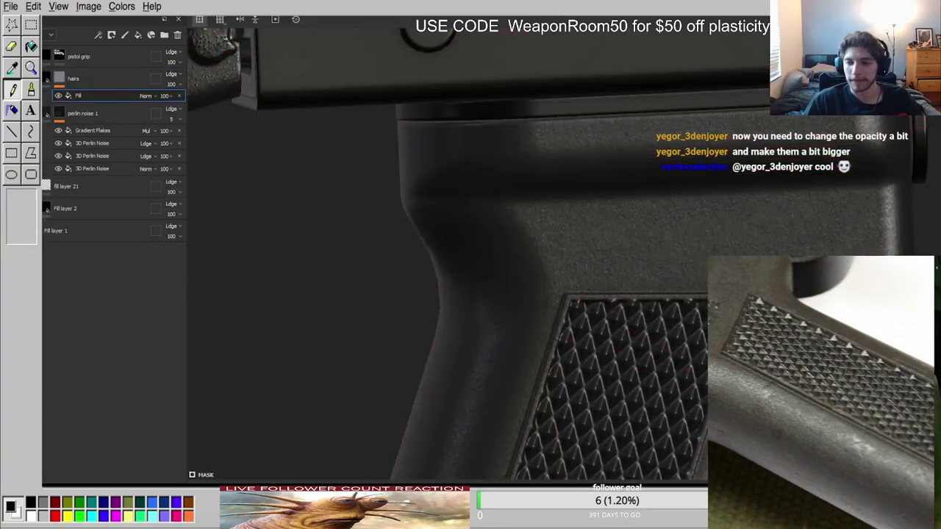
Examine perlin noise 1's mask with its Gradient Flakes fill, and compare the rendered grip with the reference photo.
click(76, 120)
key(ctrl+d)
key(ctrl+z)
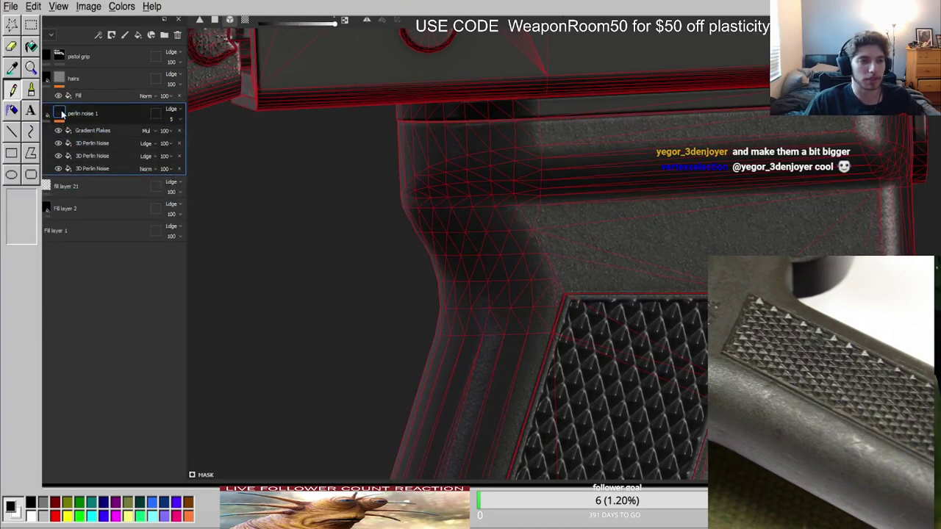
alt+click(61, 116)
click(92, 130)
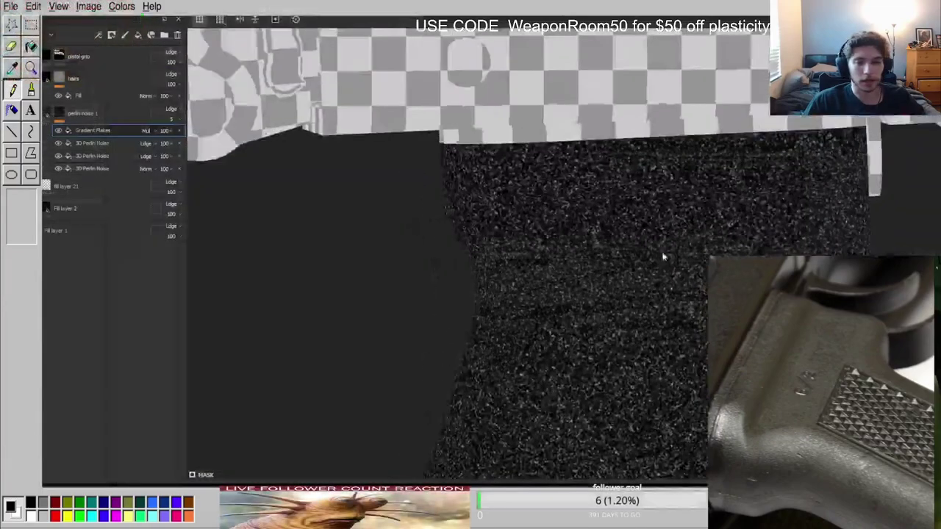
key(m)
scroll(664, 257, up, 5)
alt+drag(625, 259, 652, 256)
scroll(652, 256, down, 5)
alt+middle_drag(652, 256, 556, 268)
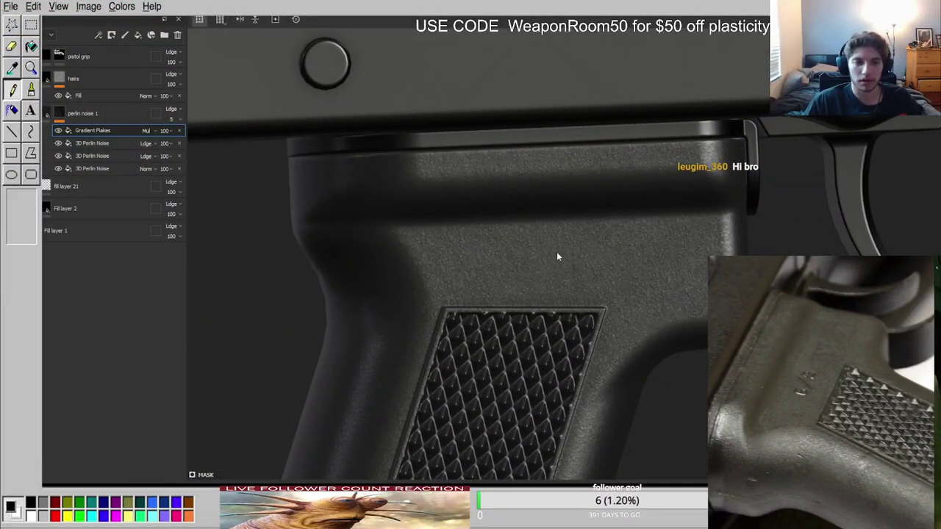
Load a texture of scattered hairs and dust specks into the hairs mask's fill.
alt+click(59, 78)
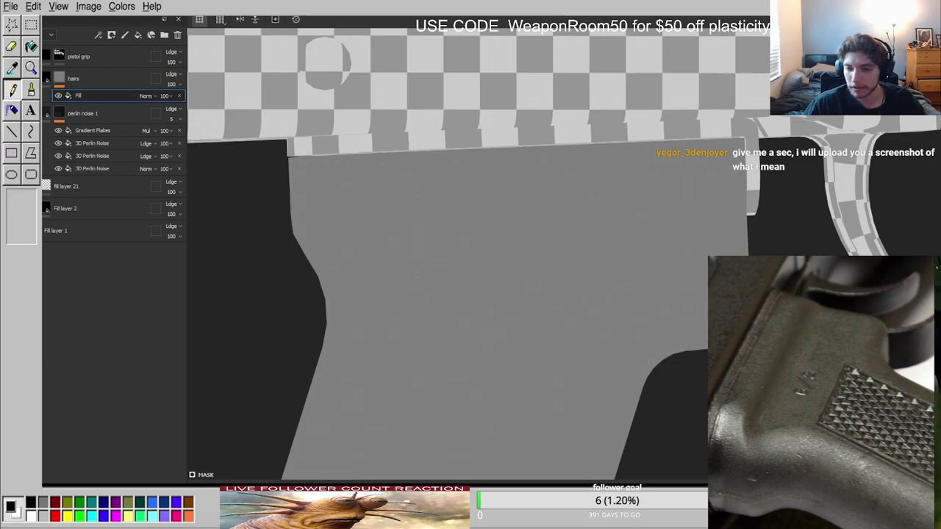
scroll(534, 304, down, 6)
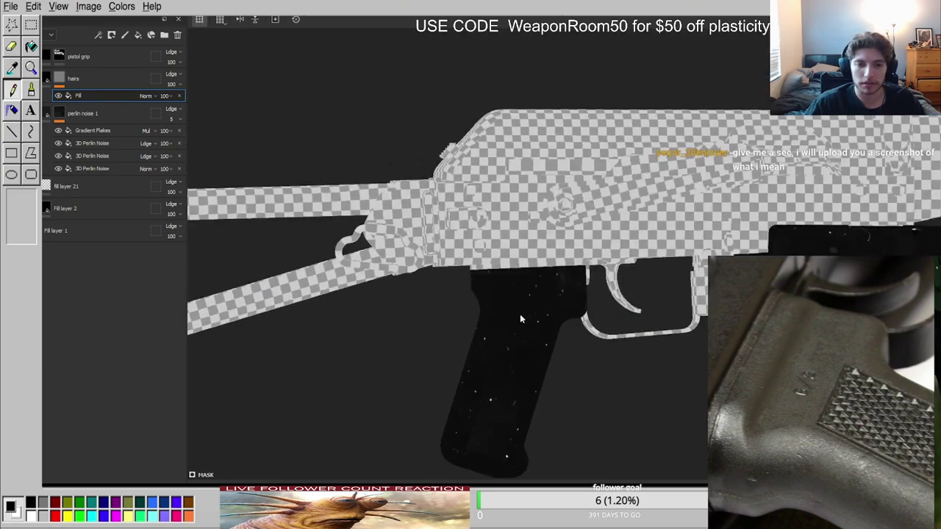
scroll(520, 314, up, 3)
click(59, 79)
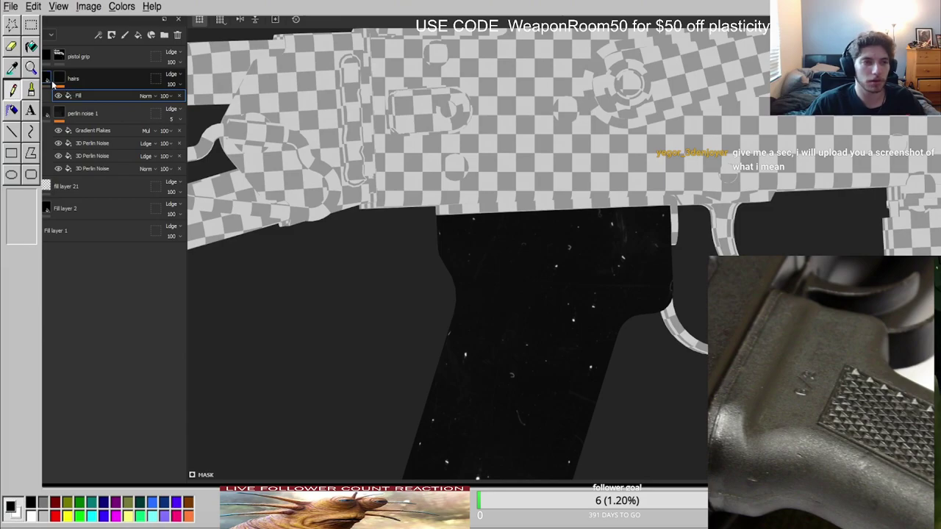
Add a Levels effect above the hairs mask's fill and darken the background to pure black around the specks.
click(47, 78)
alt+click(60, 78)
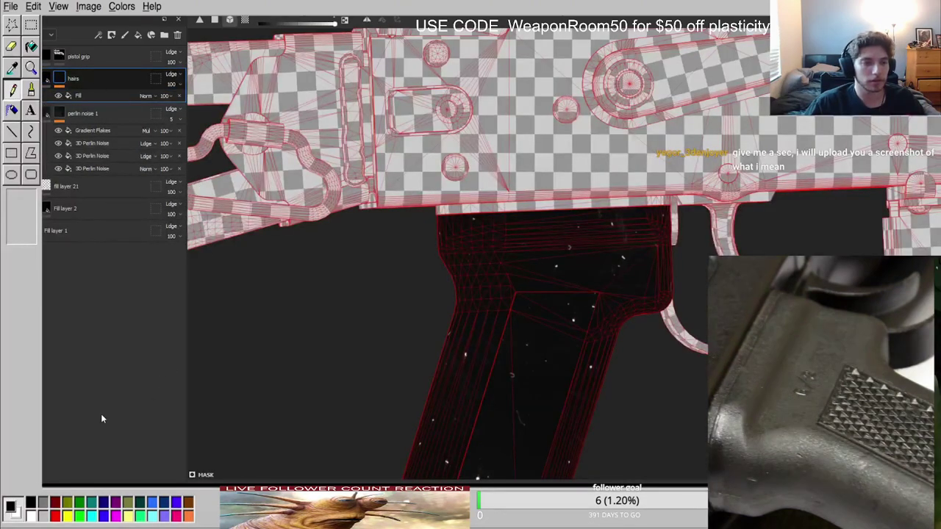
click(101, 418)
scroll(522, 338, up, 3)
alt+middle_drag(522, 338, 647, 242)
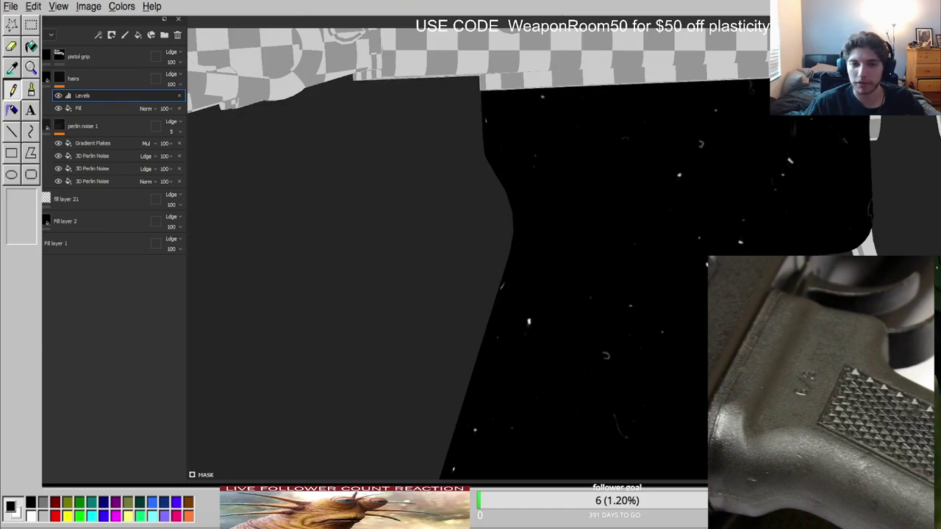
Tile the hairs mask's fill more densely for smaller specks and return to the material view.
click(125, 109)
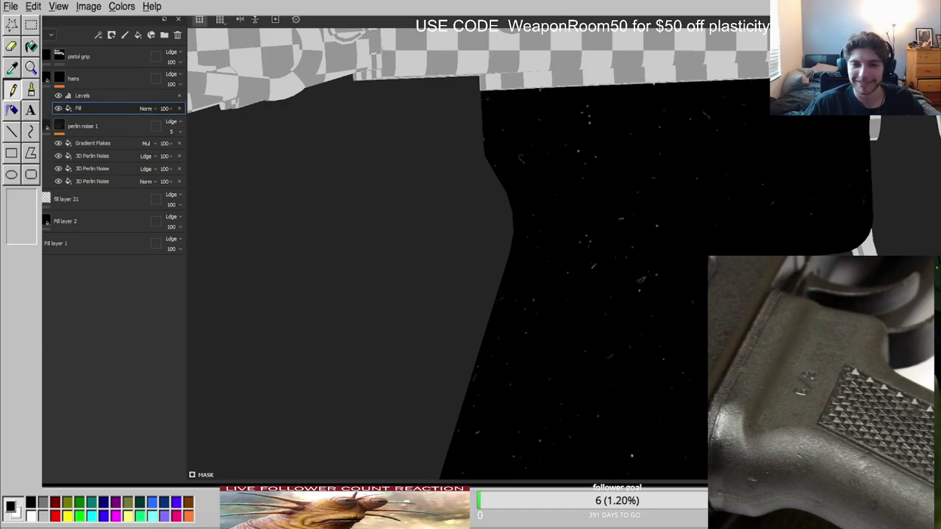
key(m)
scroll(615, 279, up, 3)
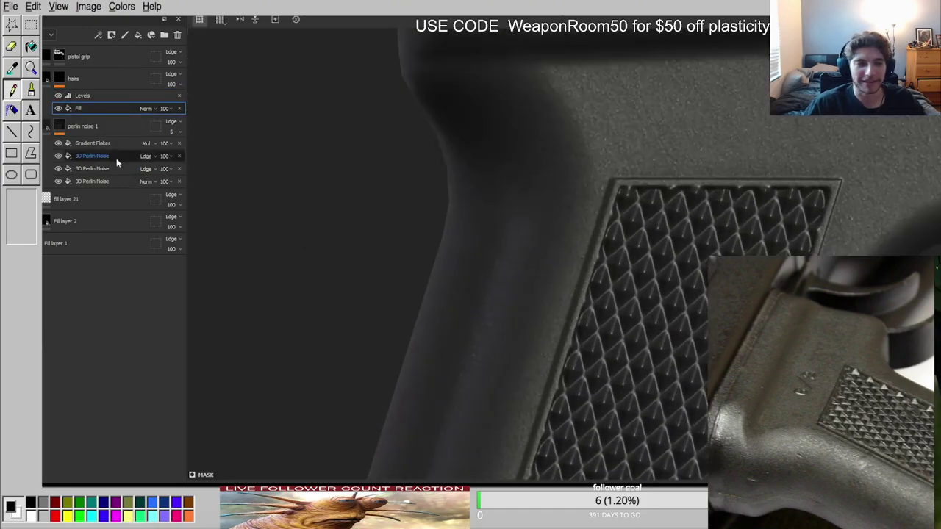
Lower the hairs layer's height to turn the masked specks into small pits, and inspect them along the grip.
click(47, 79)
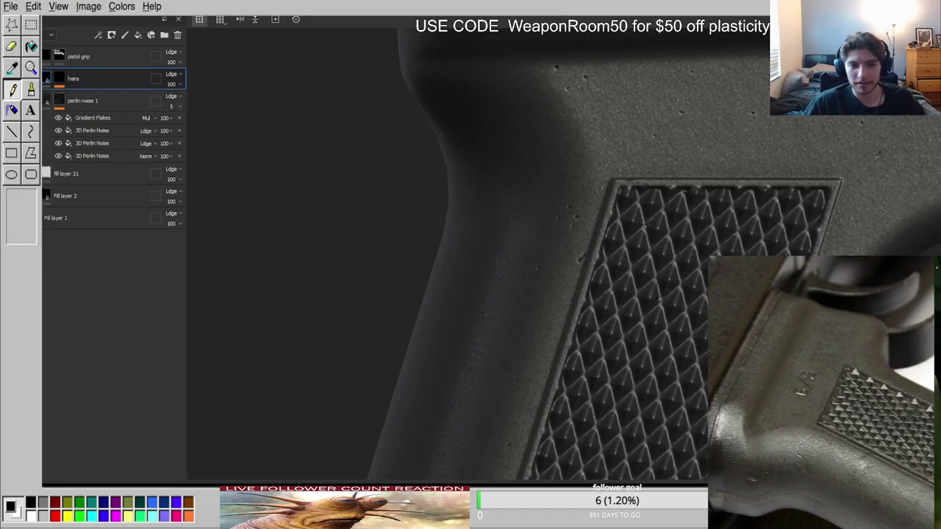
scroll(581, 279, down, 3)
mouse_move(581, 279)
alt+mouse_down()
mouse_move(625, 294)
mouse_move(581, 283)
alt+mouse_up()
scroll(581, 368, down, 3)
alt+middle_drag(581, 463, 583, 295)
scroll(583, 298, up, 3)
alt+drag(557, 297, 583, 319)
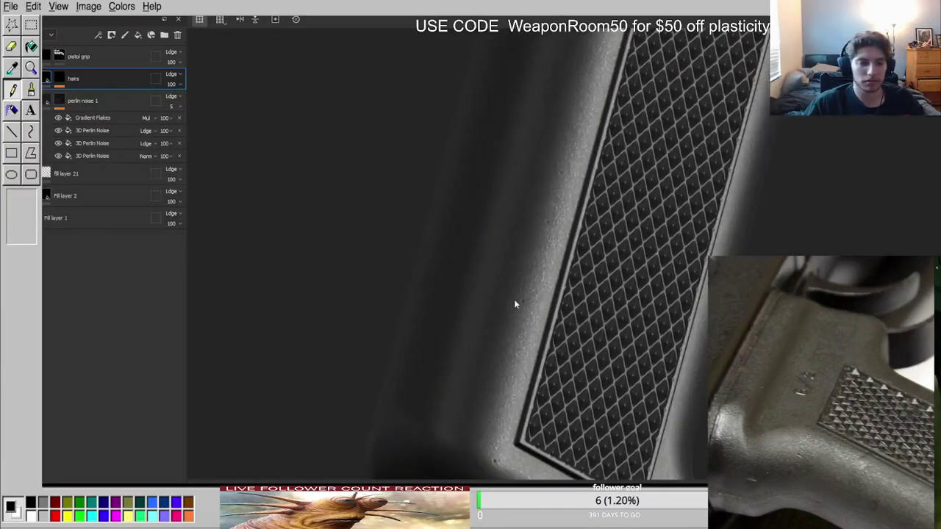
Duplicate the fill inside the hairs mask and set the upper copy's blend mode to Linear Dodge.
alt+click(56, 78)
click(89, 98)
click(91, 108)
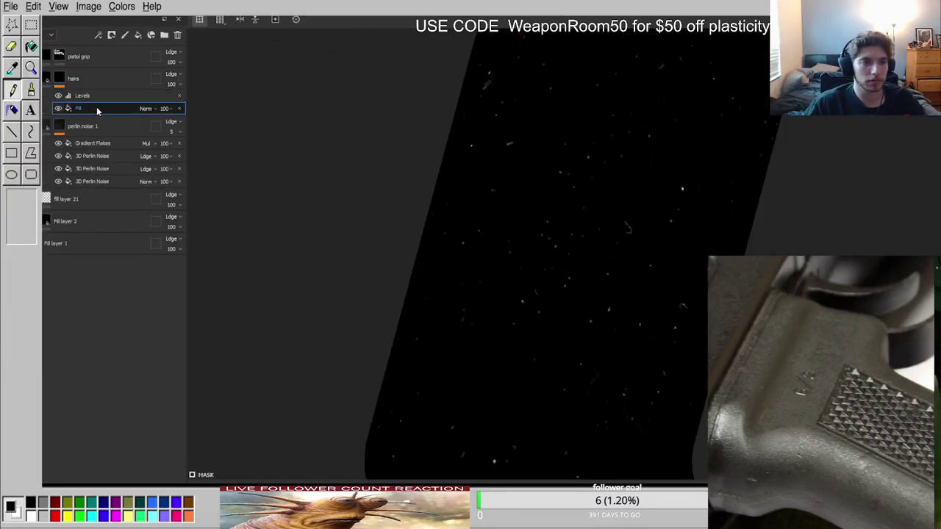
key(ctrl+d)
click(165, 200)
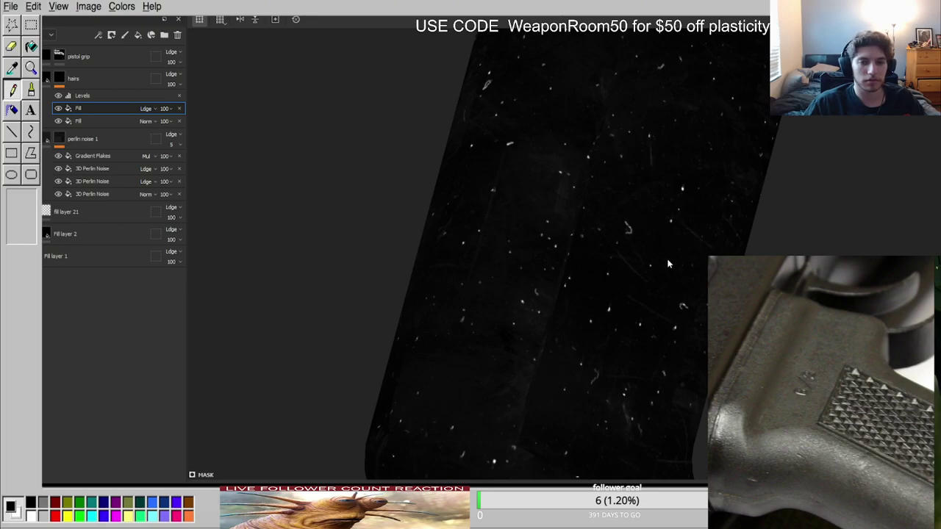
Adjust the Levels on the hairs mask so only the brightest specks remain, and return to the material view.
scroll(612, 213, up, 3)
alt+middle_drag(612, 213, 620, 376)
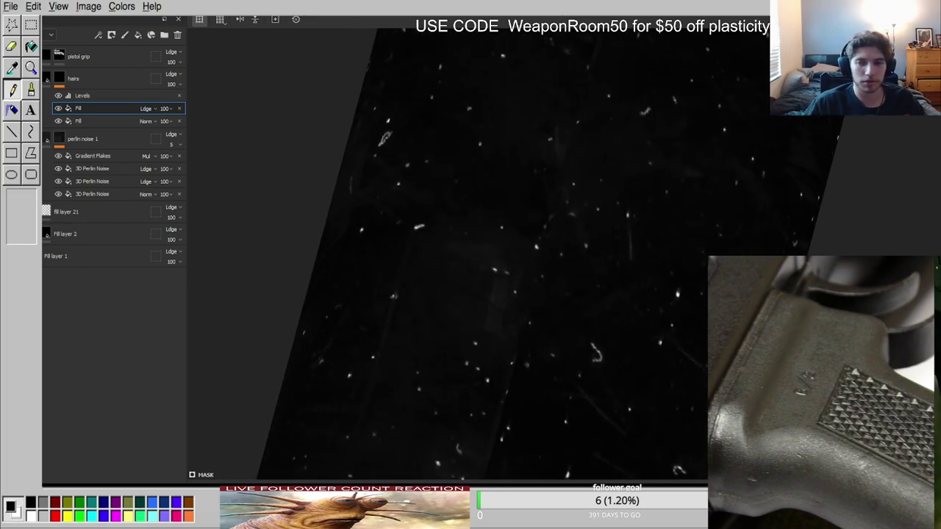
click(98, 96)
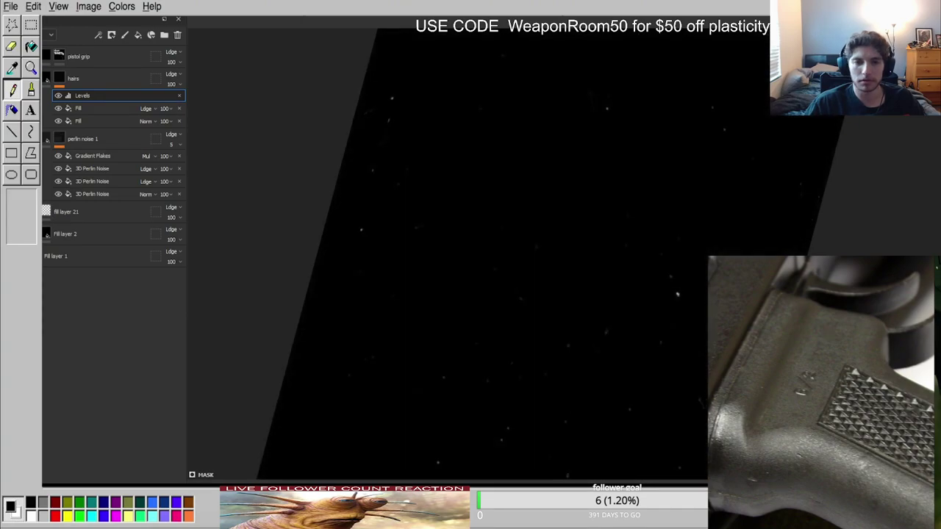
key(m)
scroll(625, 270, down, 3)
alt+drag(583, 252, 546, 263)
Examine the size and density of the pits on the grip's upper section against the reference, checking the hairs layer and fill layer 21.
click(47, 78)
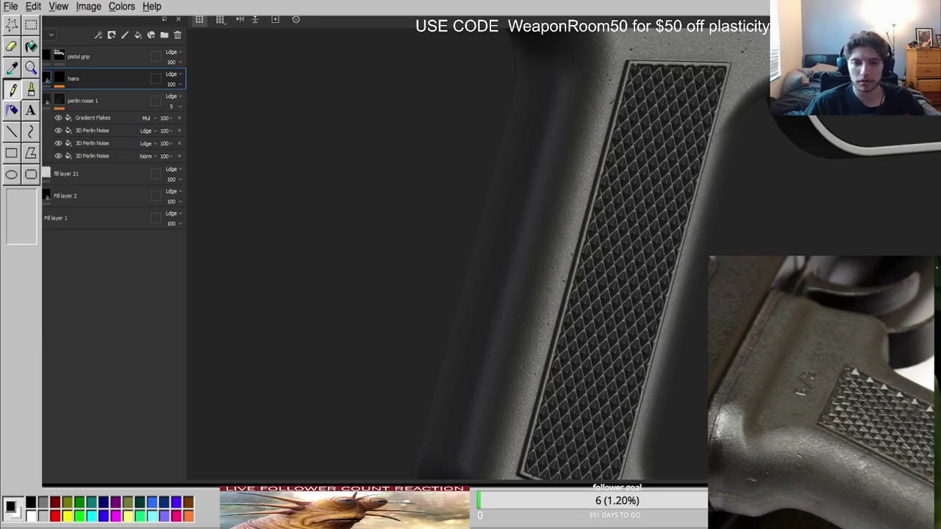
scroll(668, 239, down, 3)
scroll(623, 125, up, 4)
alt+middle_drag(622, 125, 546, 221)
mouse_move(546, 221)
alt+mouse_down()
mouse_move(489, 167)
mouse_move(557, 182)
mouse_move(538, 235)
alt+mouse_up()
click(66, 177)
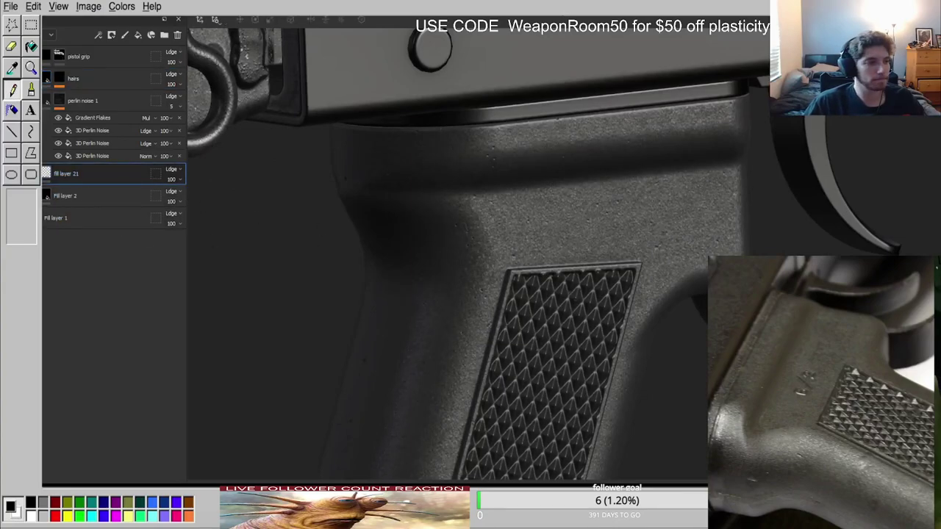
scroll(647, 257, up, 3)
alt+drag(608, 246, 638, 253)
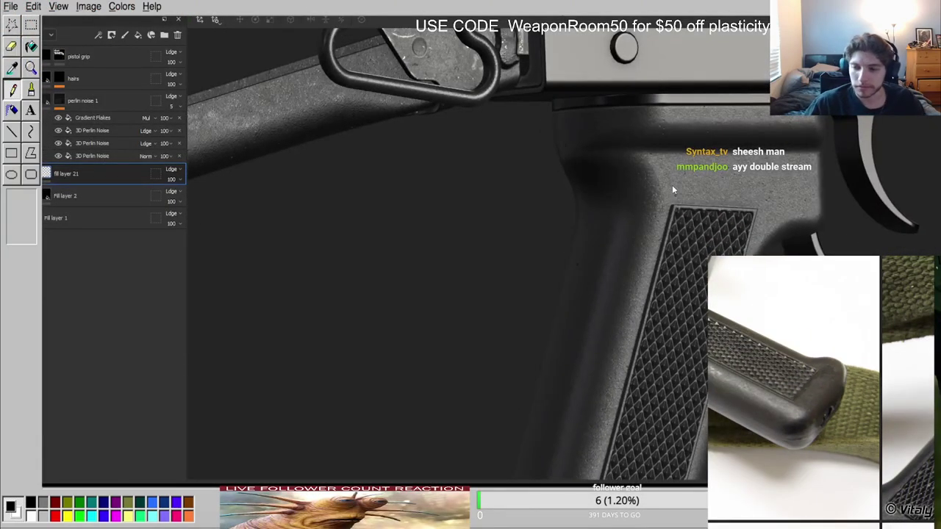
scroll(706, 170, up, 3)
alt+middle_drag(706, 171, 631, 216)
alt+drag(630, 217, 725, 221)
scroll(502, 147, up, 3)
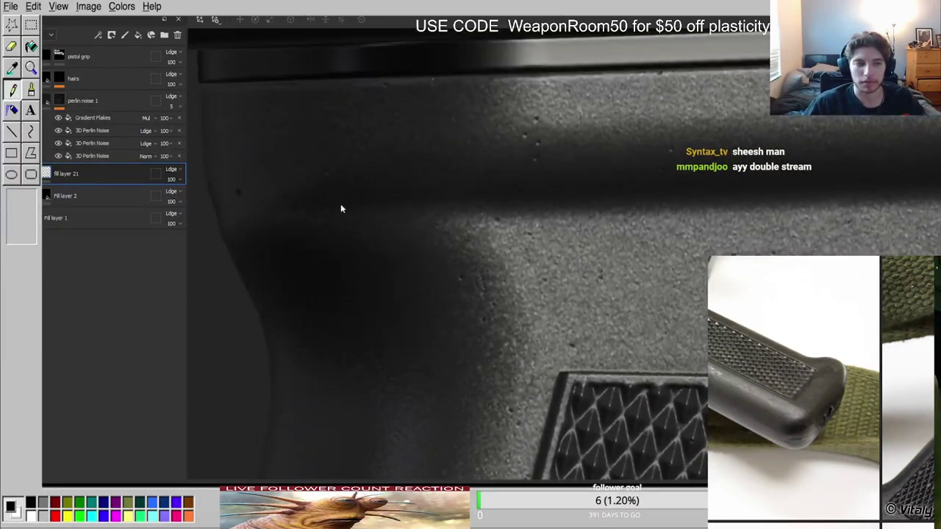
Check the hairs layer's specks in a single-channel view, then examine the pits in the material view under changed angles and lighting.
click(75, 79)
key(c)
key(c)
key(c)
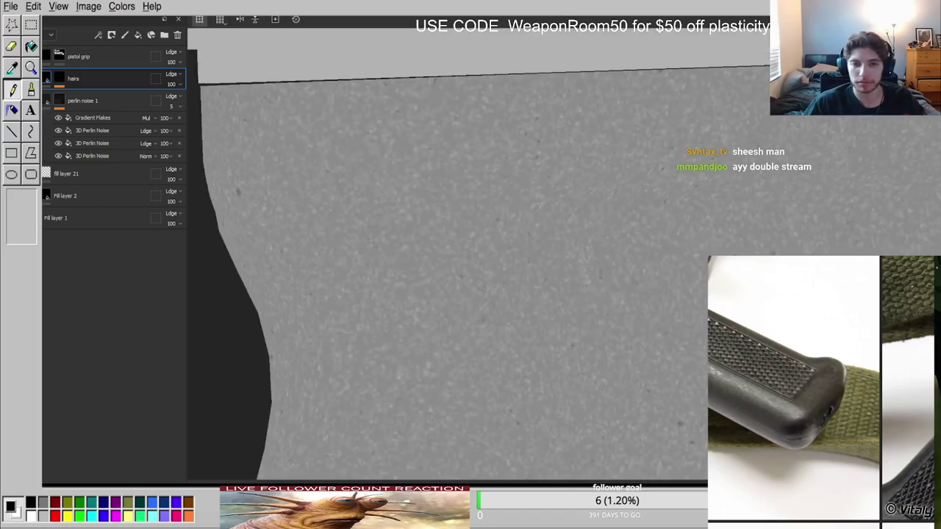
key(m)
scroll(508, 275, down, 3)
mouse_move(508, 275)
alt+mouse_down()
mouse_move(645, 245)
mouse_move(343, 301)
alt+mouse_up()
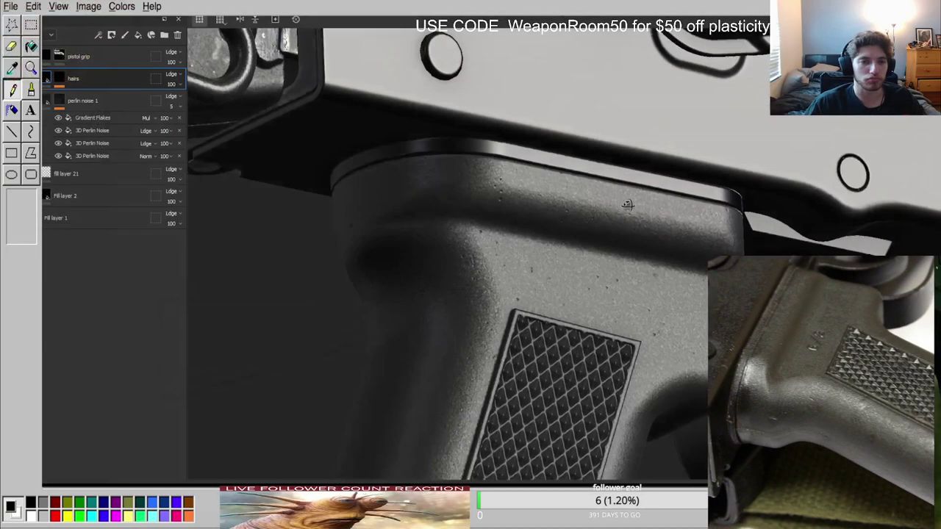
alt+drag(617, 236, 626, 225)
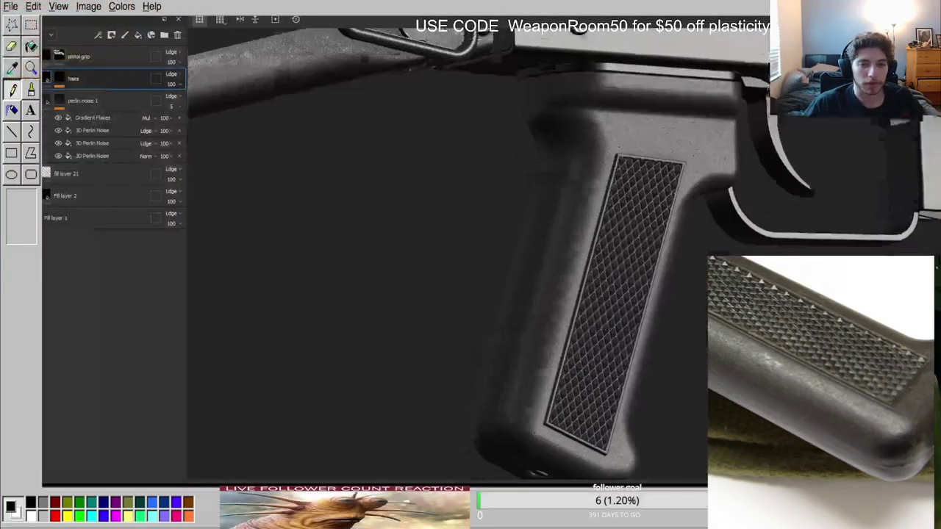
alt+drag(619, 291, 579, 269)
mouse_move(580, 269)
shift+right_down()
mouse_move(607, 267)
mouse_move(582, 266)
shift+right_up()
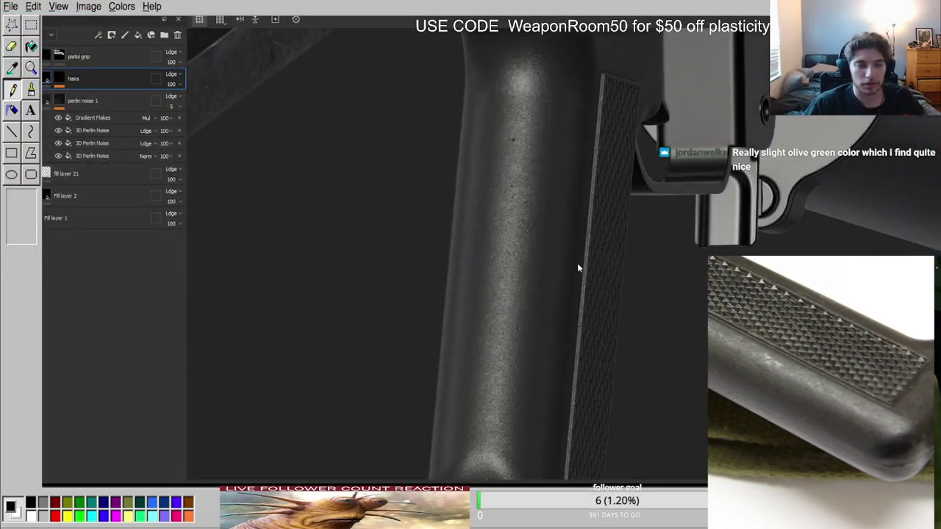
Give Fill layer 2 a slightly olive green base colour and check it along the grip's back and side.
click(63, 195)
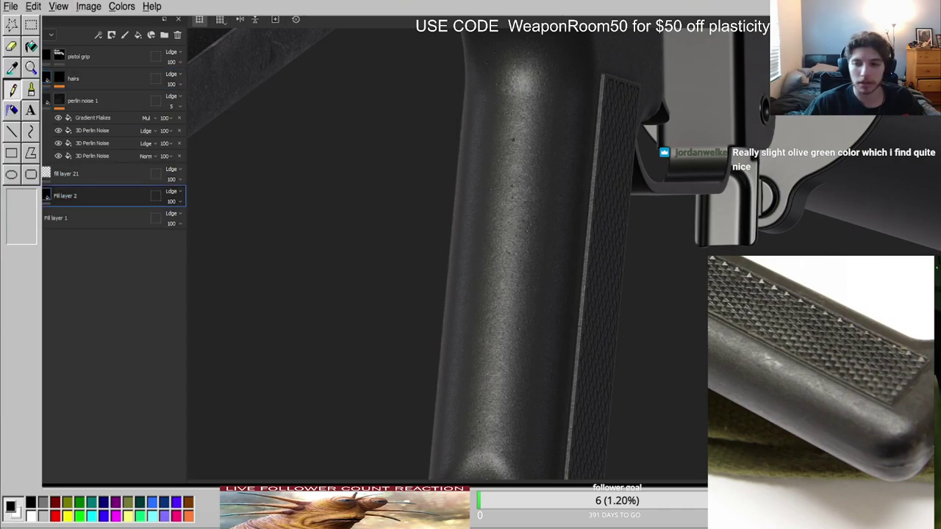
alt+middle_drag(503, 203, 452, 430)
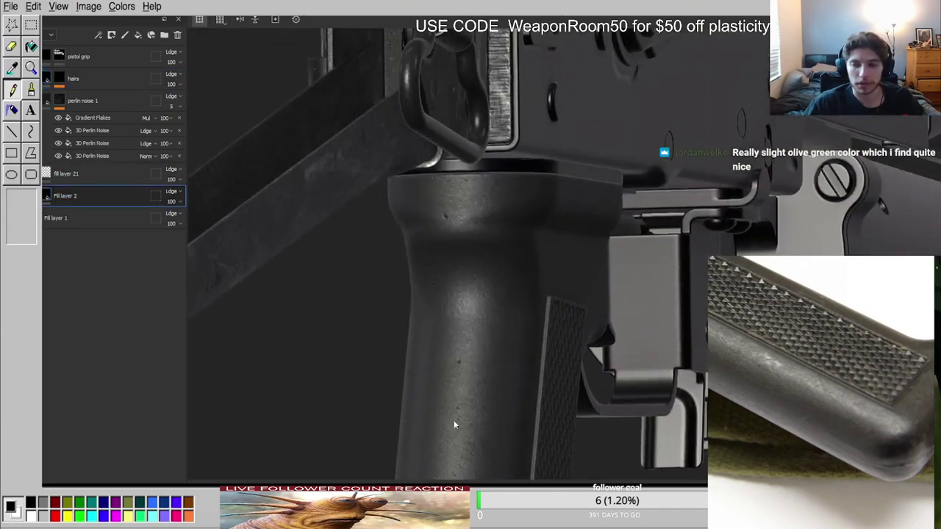
alt+drag(451, 430, 309, 316)
shift+right_drag(427, 284, 596, 277)
alt+drag(519, 294, 509, 238)
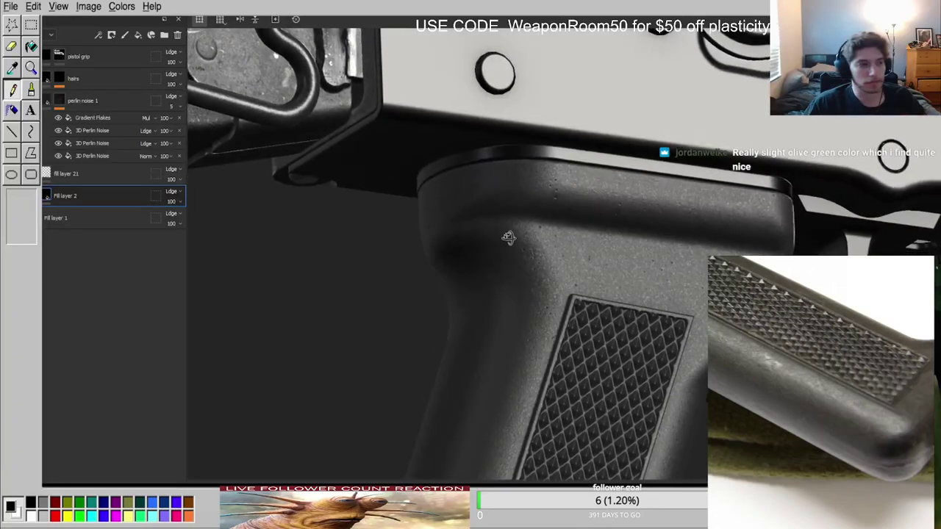
Browse the reference board for more pistol grip photos and compare their colour and surface with the modelled grip.
scroll(779, 355, down, 5)
scroll(765, 356, up, 5)
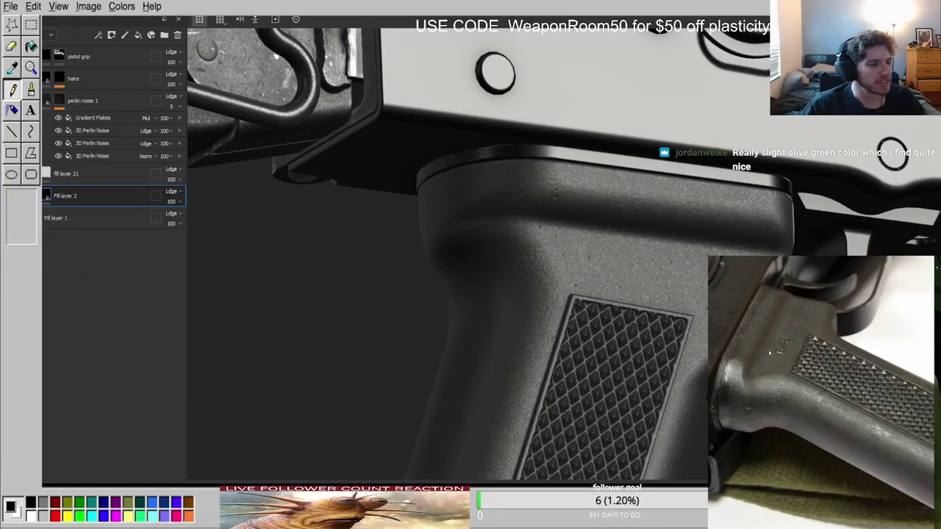
scroll(768, 354, down, 10)
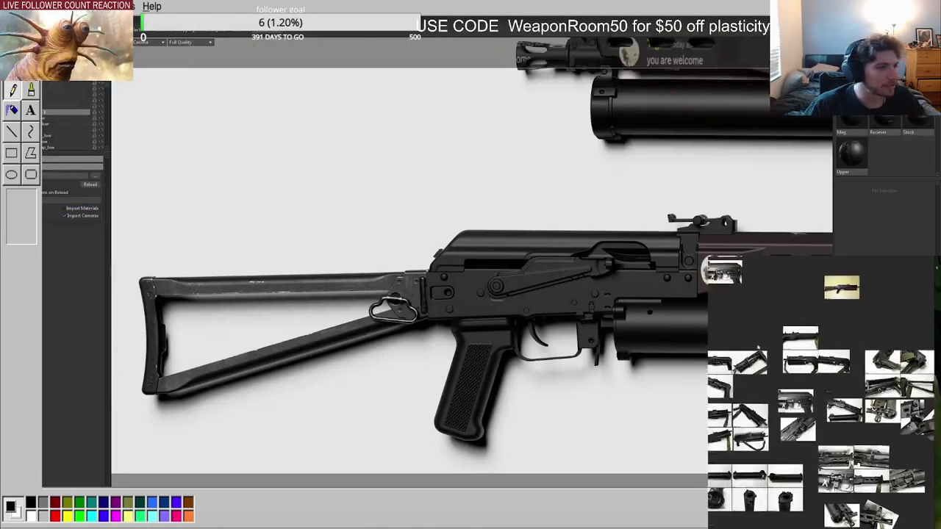
scroll(768, 383, up, 3)
scroll(769, 383, down, 3)
scroll(794, 377, up, 3)
scroll(730, 384, down, 4)
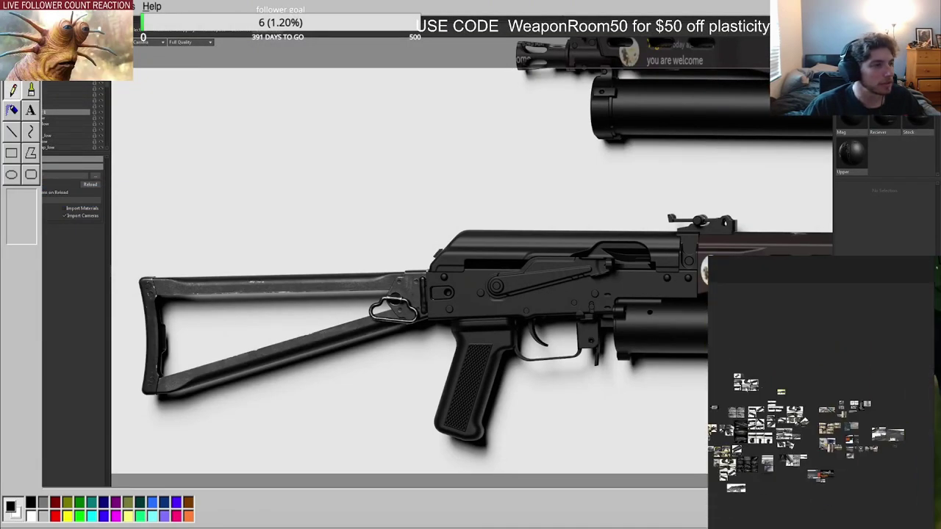
scroll(730, 384, up, 2)
scroll(729, 367, up, 5)
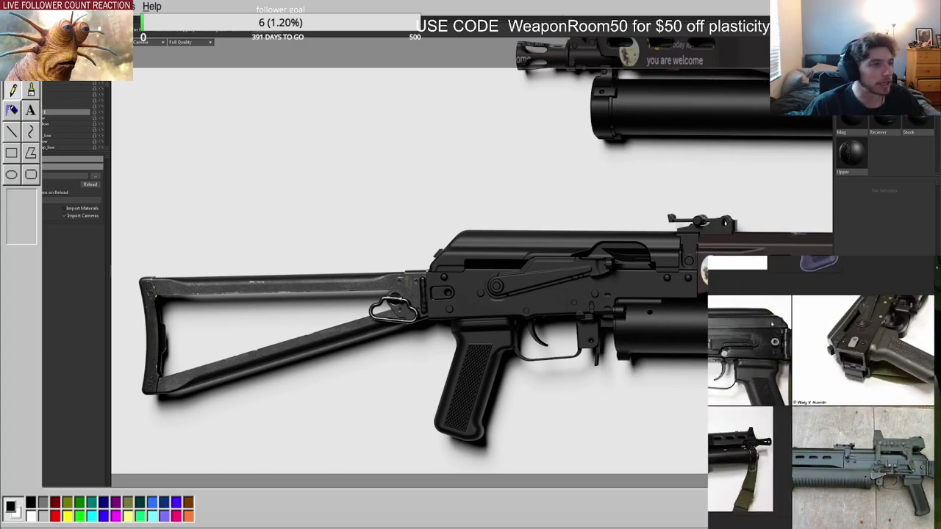
scroll(743, 371, down, 5)
scroll(743, 372, up, 2)
scroll(796, 470, up, 4)
scroll(774, 459, down, 5)
scroll(733, 409, up, 5)
scroll(758, 419, down, 6)
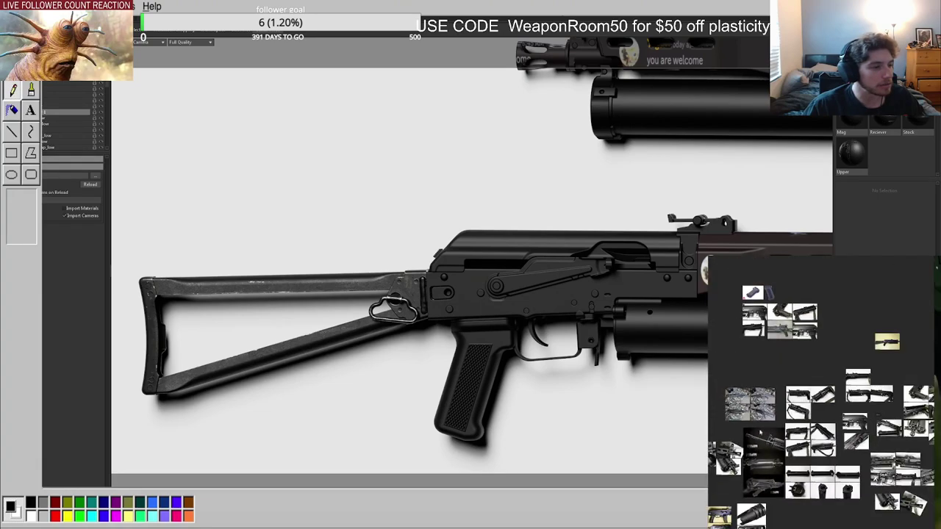
middle_drag(760, 435, 852, 373)
middle_drag(726, 428, 521, 444)
scroll(745, 413, up, 5)
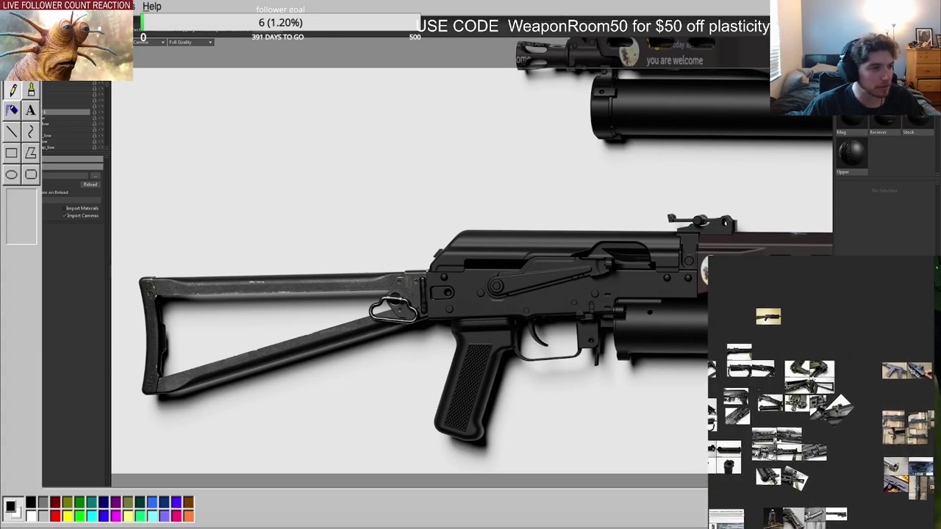
scroll(757, 376, up, 2)
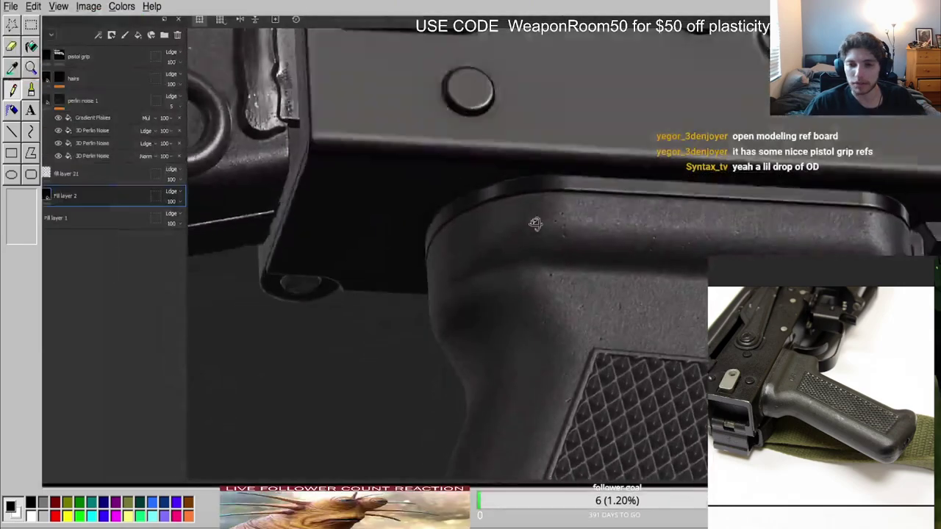
scroll(542, 307, down, 5)
alt+drag(624, 309, 501, 264)
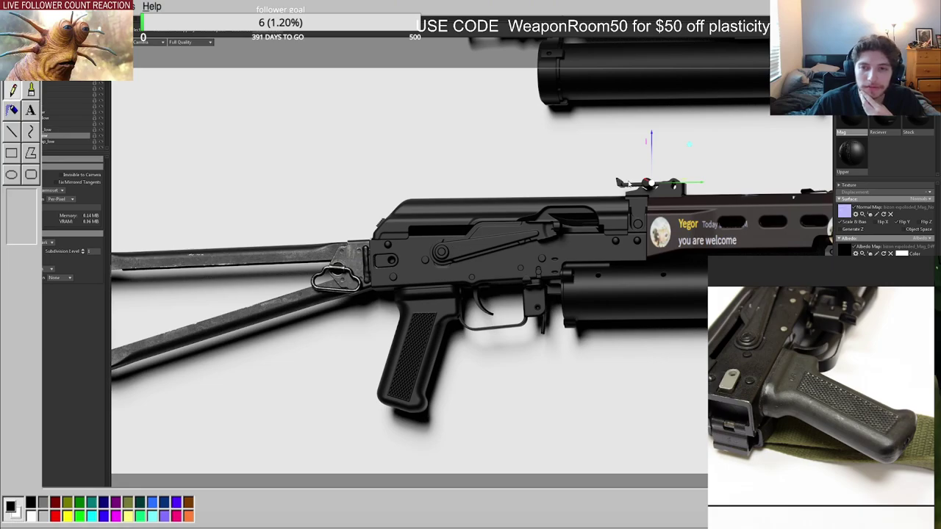
Switch to Marmoset Toolbag and assign the exported Mag diffuse and normal maps to the Mag material's albedo and normal slots.
scroll(401, 360, up, 6)
middle_drag(399, 361, 552, 176)
scroll(551, 179, down, 1)
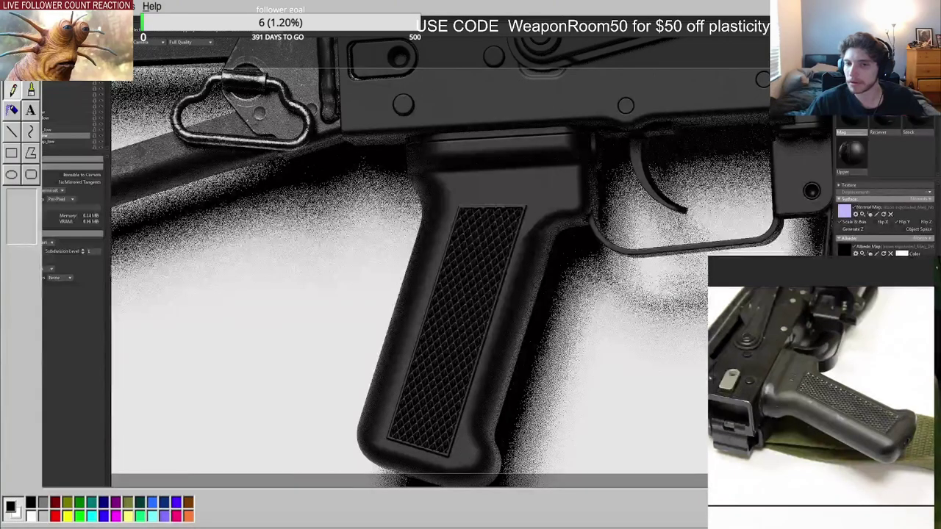
scroll(534, 176, up, 8)
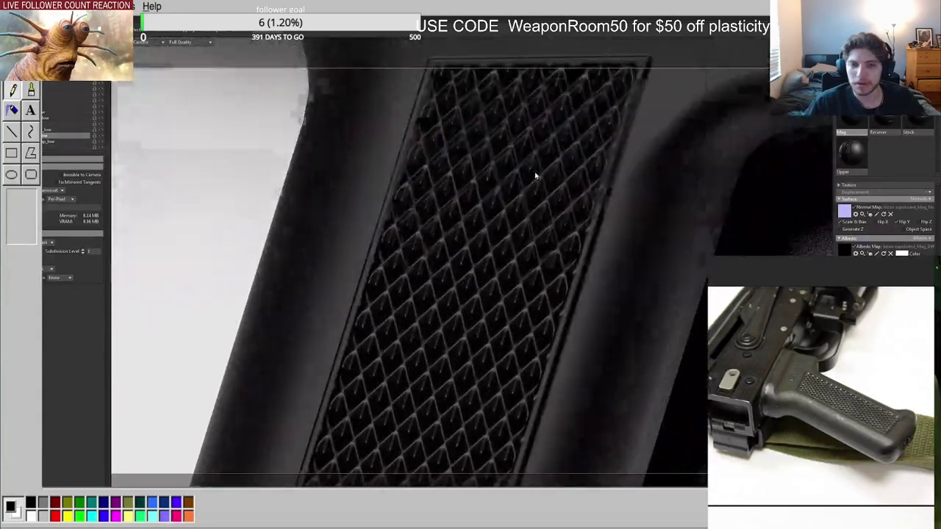
scroll(544, 174, down, 5)
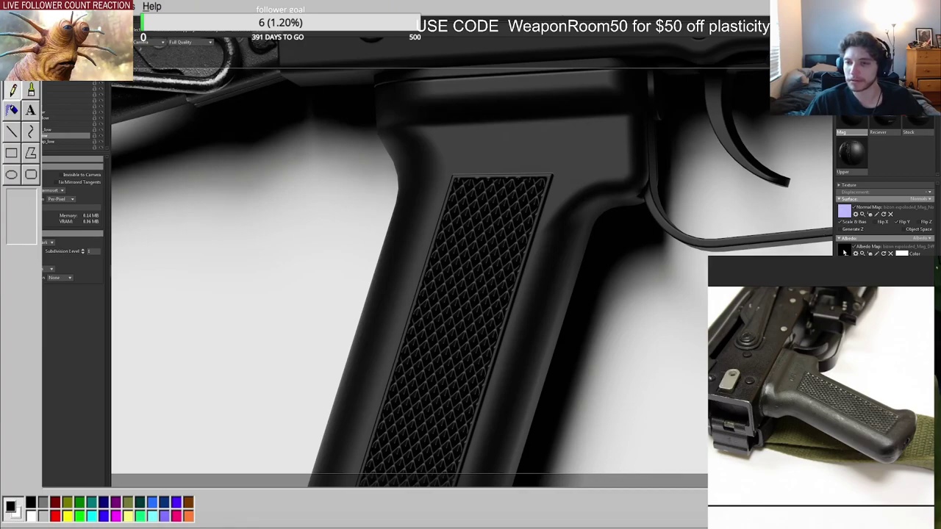
drag(844, 252, 845, 251)
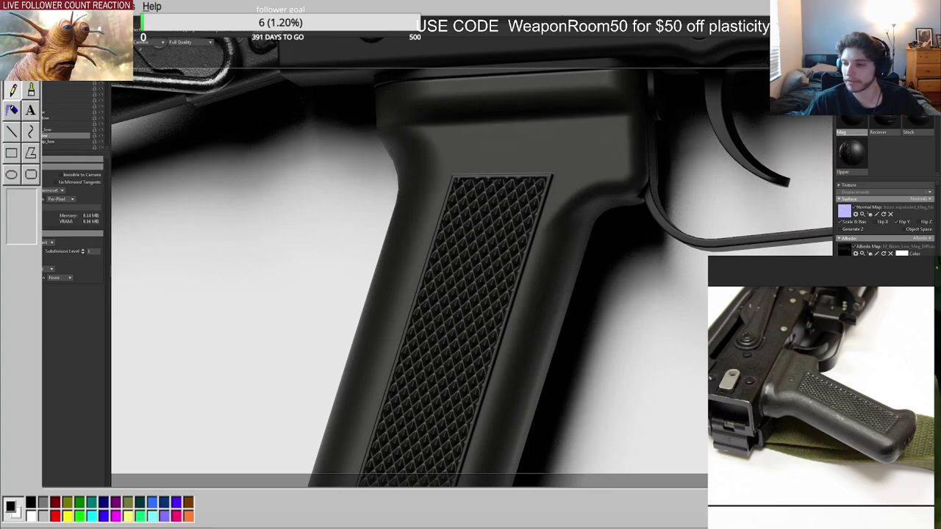
drag(848, 225, 845, 212)
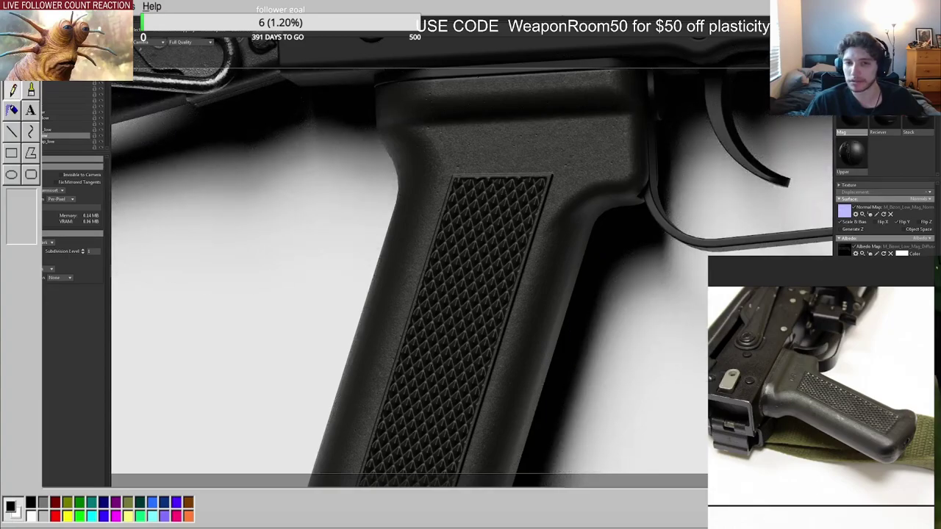
Compare the grip's updated colour and texture with the stock and receiver in the render.
scroll(508, 216, down, 7)
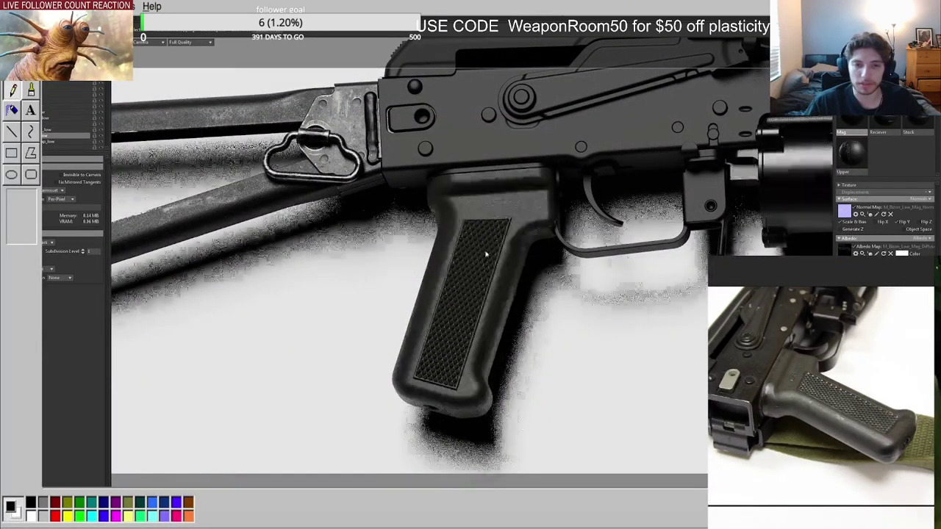
click(319, 136)
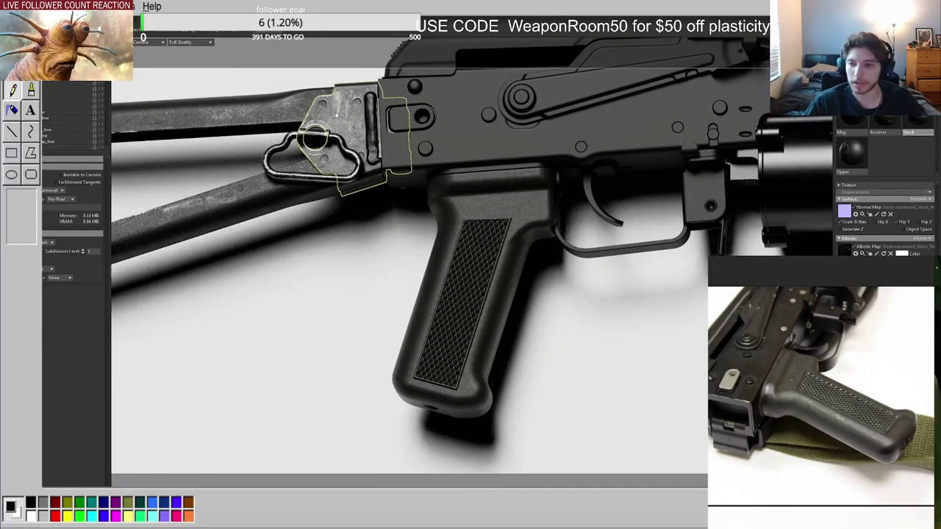
click(509, 211)
scroll(468, 209, down, 1)
scroll(468, 208, up, 2)
mouse_move(468, 209)
alt+mouse_down()
mouse_move(519, 183)
mouse_move(487, 189)
mouse_move(522, 255)
mouse_move(498, 254)
mouse_move(496, 211)
mouse_move(515, 193)
mouse_move(498, 182)
alt+mouse_up()
scroll(488, 189, down, 2)
scroll(498, 253, down, 1)
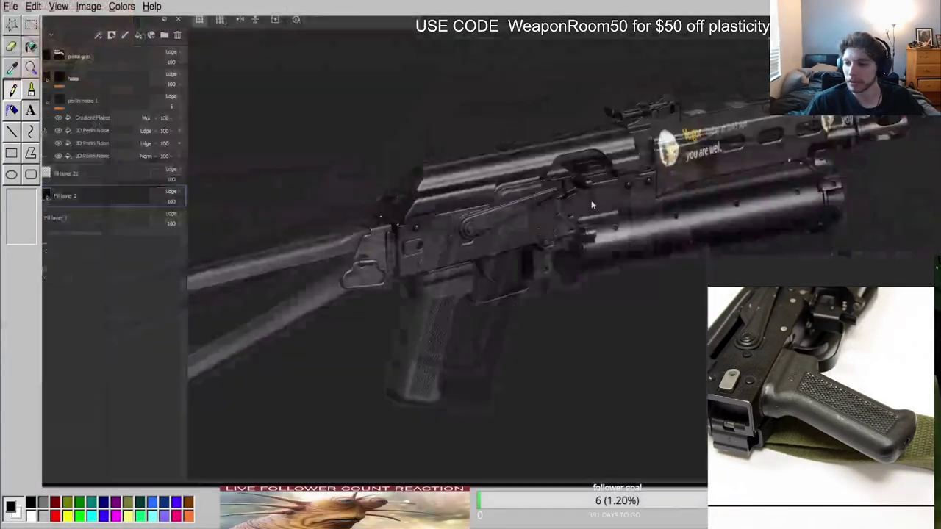
Return to Substance 3D Painter and examine the grip's olive tint and surface beside the stock and receiver.
alt+drag(593, 204, 588, 181)
scroll(528, 208, up, 2)
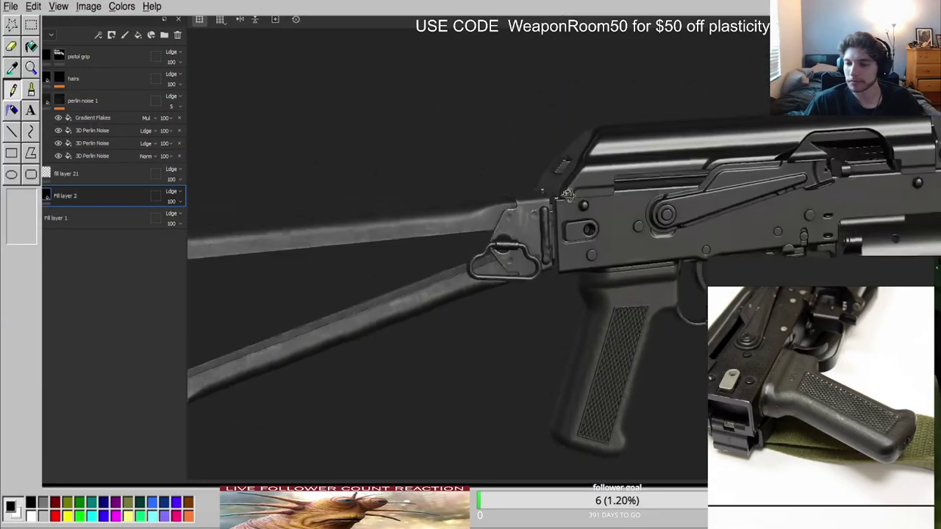
scroll(621, 197, up, 3)
alt+middle_drag(622, 199, 576, 254)
scroll(575, 254, down, 3)
mouse_move(575, 255)
alt+mouse_down()
mouse_move(453, 204)
mouse_move(511, 148)
mouse_move(597, 120)
mouse_move(586, 245)
alt+mouse_up()
scroll(583, 259, up, 3)
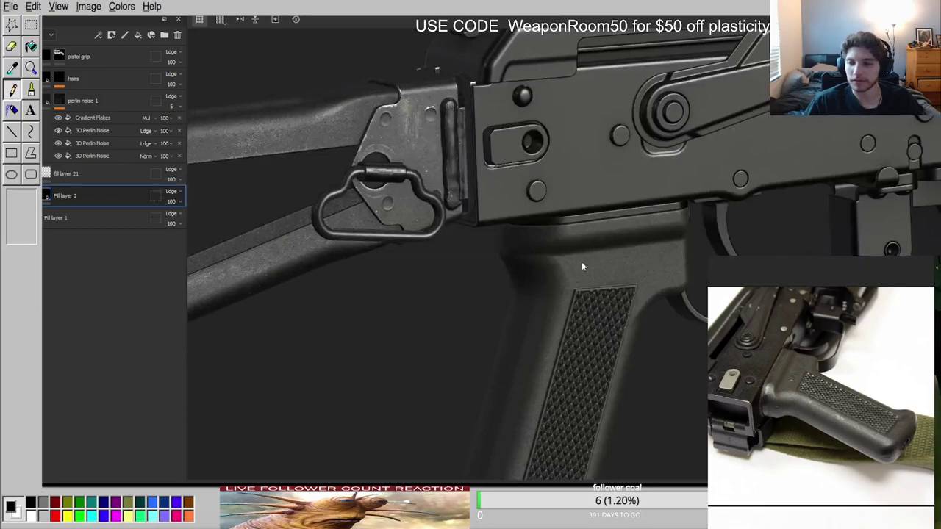
scroll(582, 267, down, 4)
scroll(587, 271, up, 7)
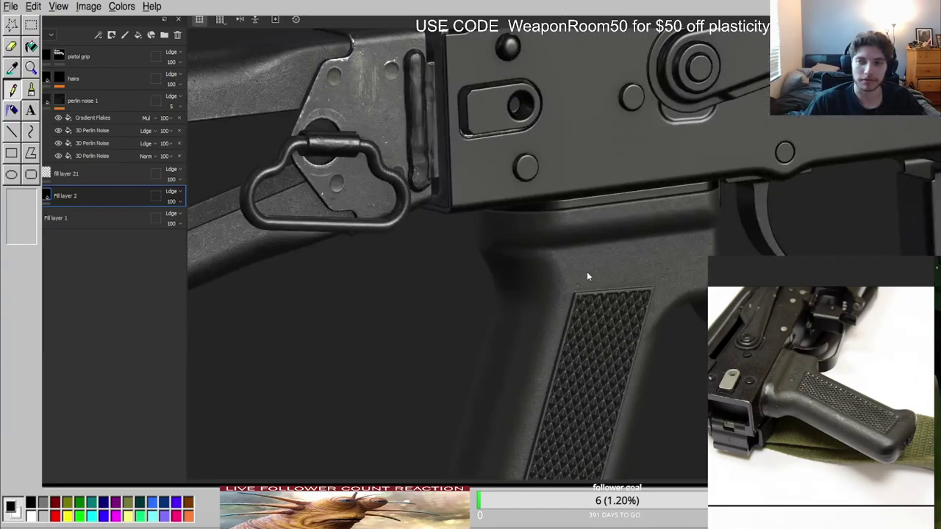
scroll(606, 245, down, 5)
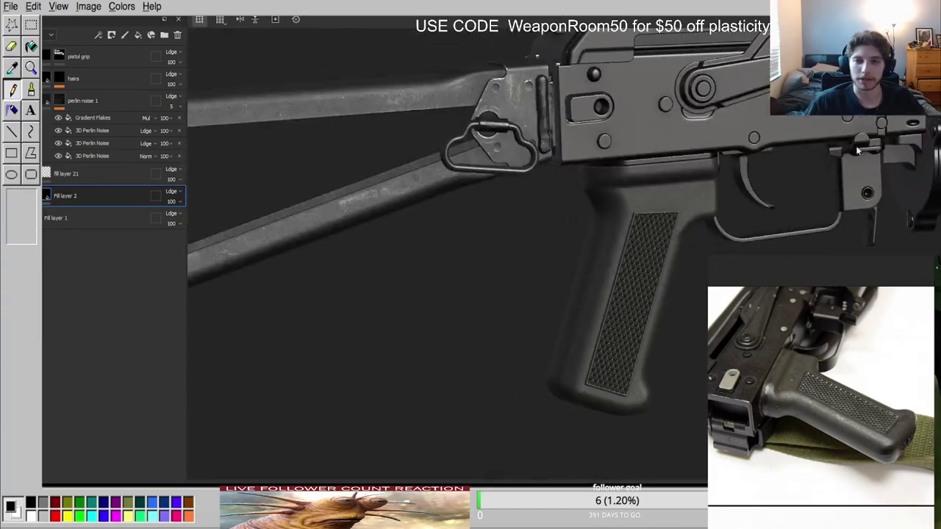
Isolate the pistol grip from the other rifle parts and examine its noise and pits close up against the reference.
key(alt+q)
scroll(661, 208, up, 4)
alt+drag(662, 209, 460, 204)
scroll(714, 239, up, 4)
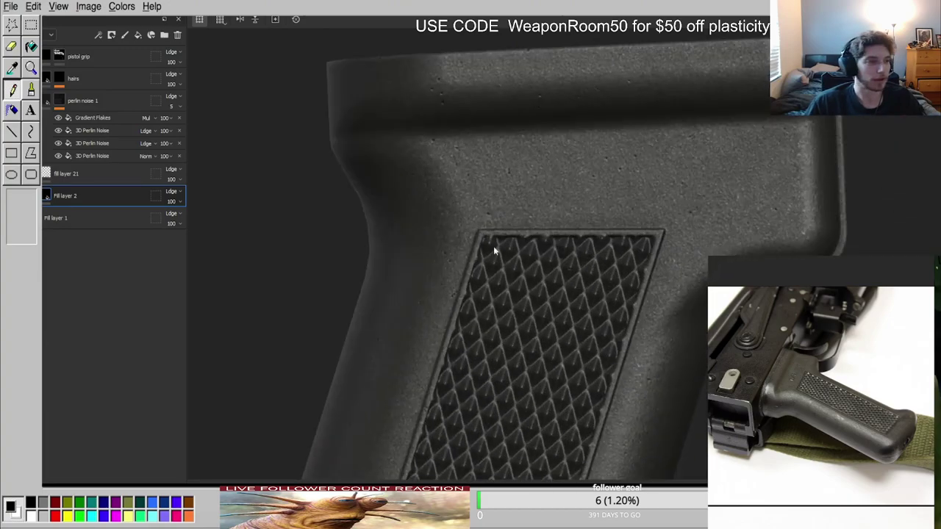
scroll(843, 383, up, 5)
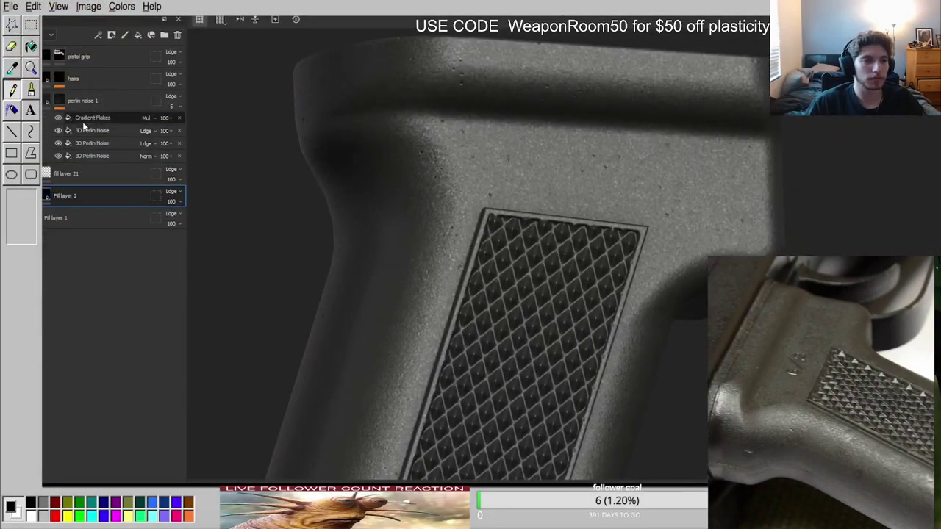
Duplicate the perlin noise 1 layer above hairs and hide the two Linear Dodge 3D Perlin Noise effects in the copy's mask.
click(90, 80)
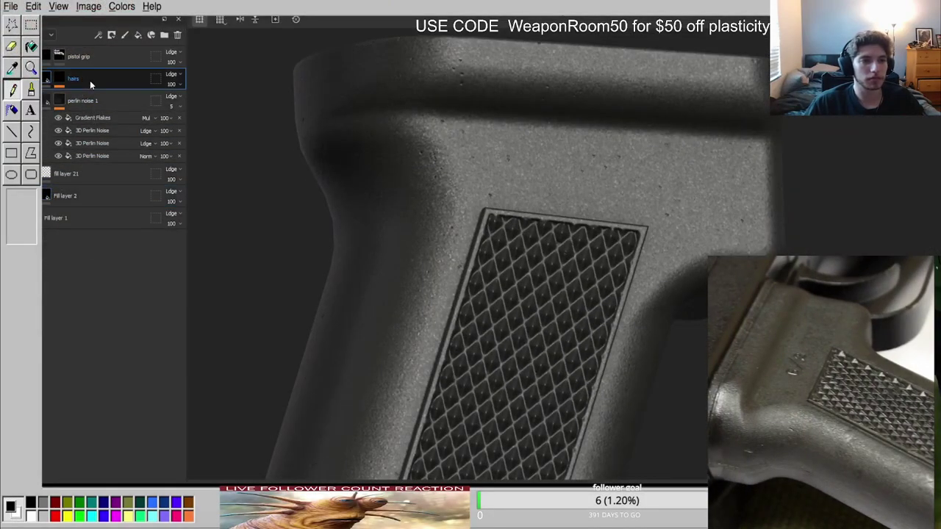
ctrl+drag(84, 101, 90, 76)
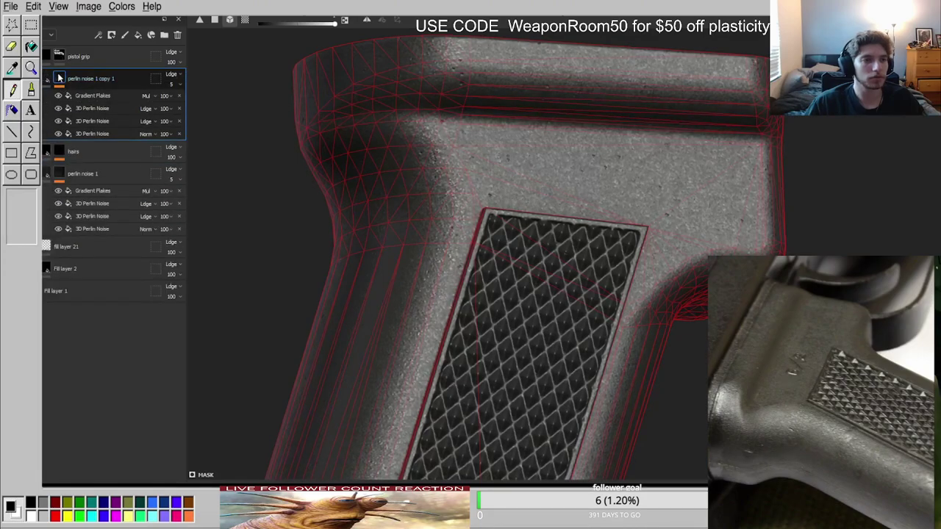
alt+click(59, 77)
click(59, 108)
click(59, 121)
click(118, 136)
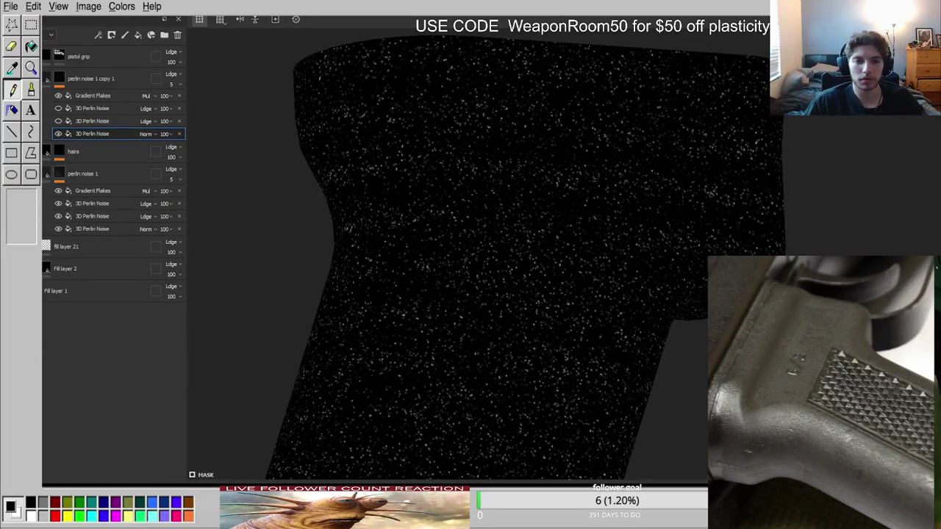
Compare the copied noise mask with Gradient Flakes off and on, and examine the grip's pits close up and from a distance.
scroll(456, 268, down, 5)
scroll(455, 266, up, 5)
click(59, 79)
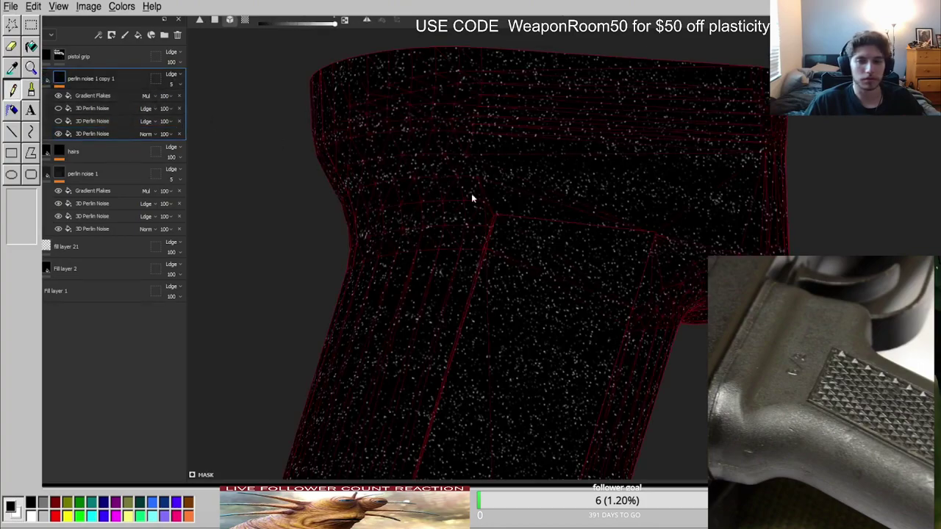
click(58, 97)
click(57, 97)
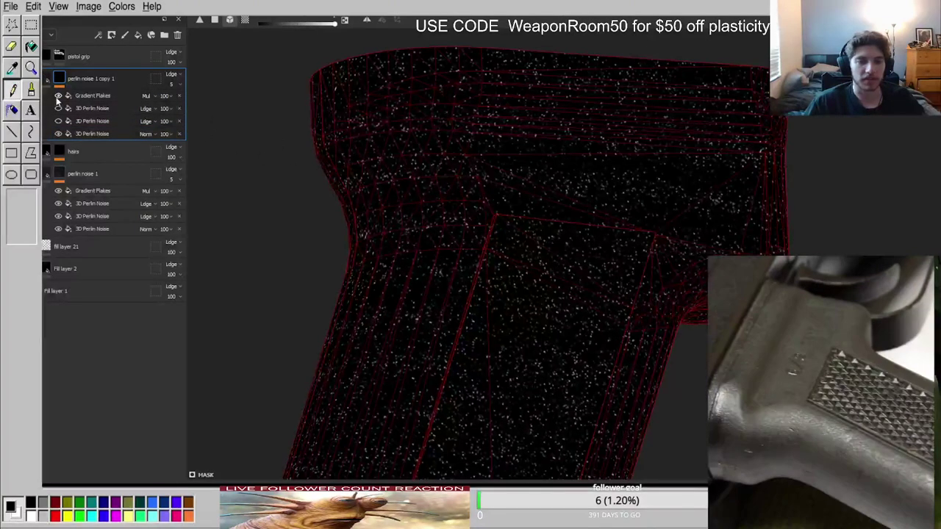
click(48, 76)
scroll(588, 309, up, 5)
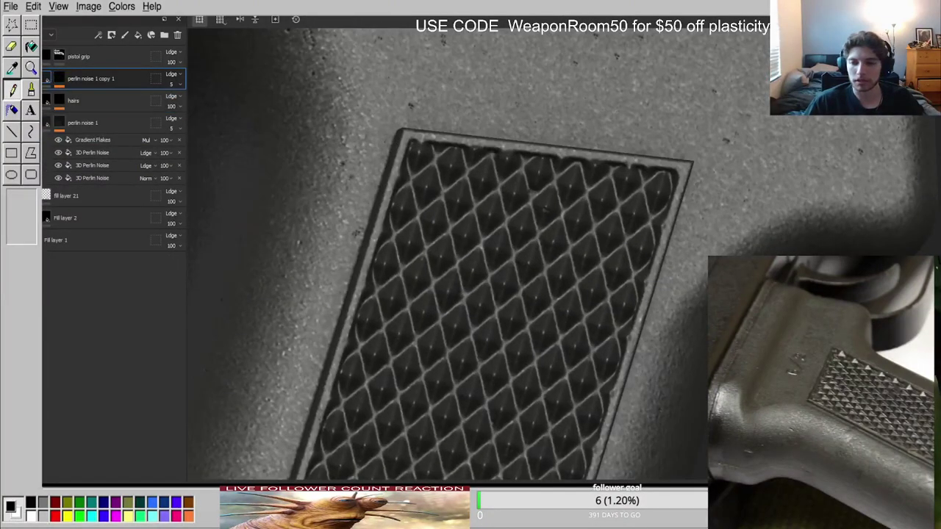
scroll(546, 210, down, 4)
alt+drag(546, 209, 563, 313)
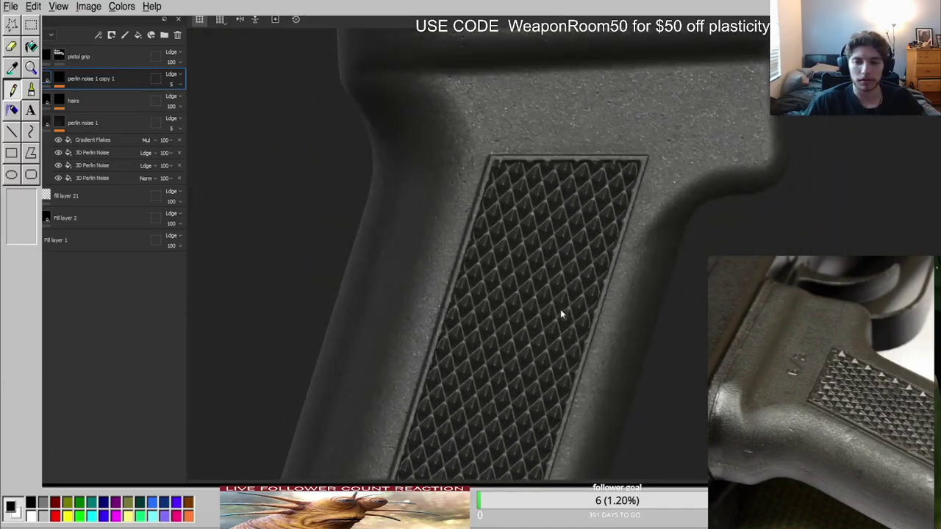
alt+middle_drag(563, 313, 525, 319)
scroll(526, 317, down, 4)
mouse_move(526, 317)
alt+mouse_down()
mouse_move(499, 286)
mouse_move(527, 319)
alt+mouse_up()
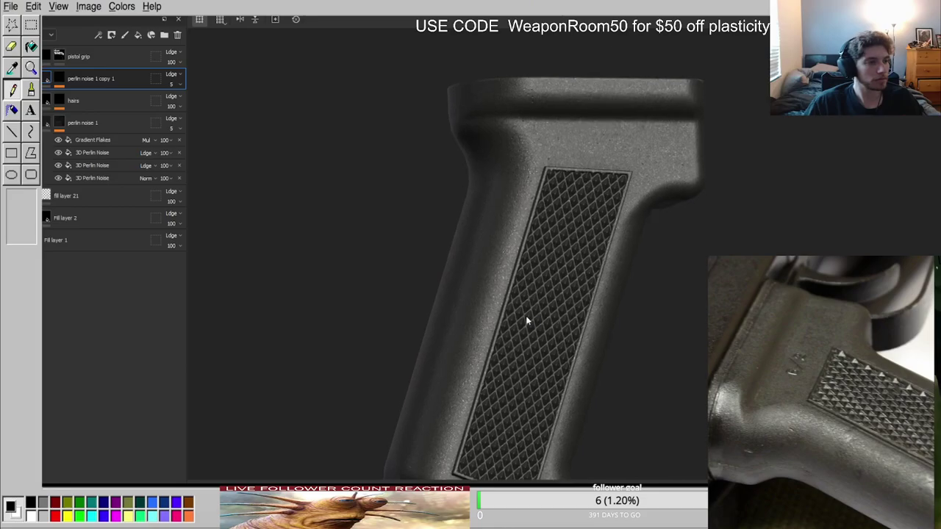
scroll(526, 316, up, 3)
Add a fill layer named "edge generator aoils" above the perlin noise 1 copy and give it a black mask.
click(60, 87)
scroll(806, 404, down, 4)
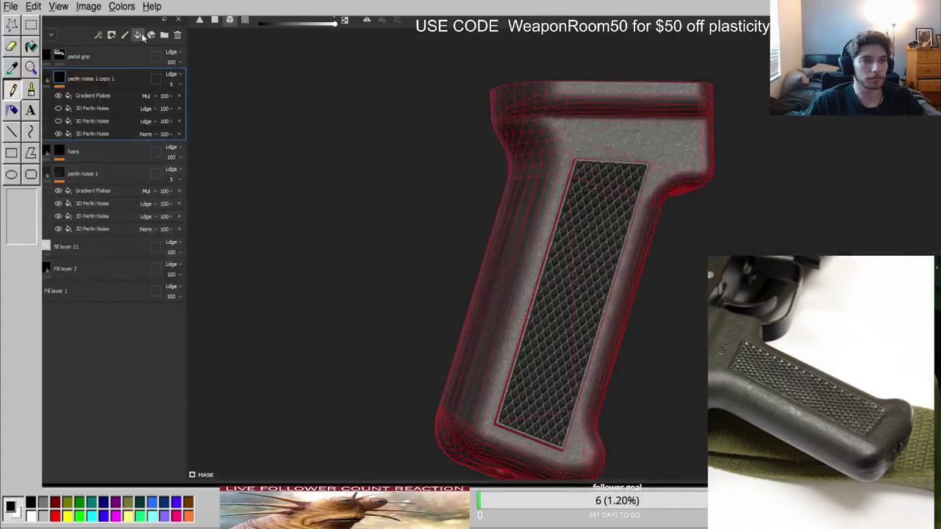
double_click(78, 78)
text(edge generator aoils)
key(Return)
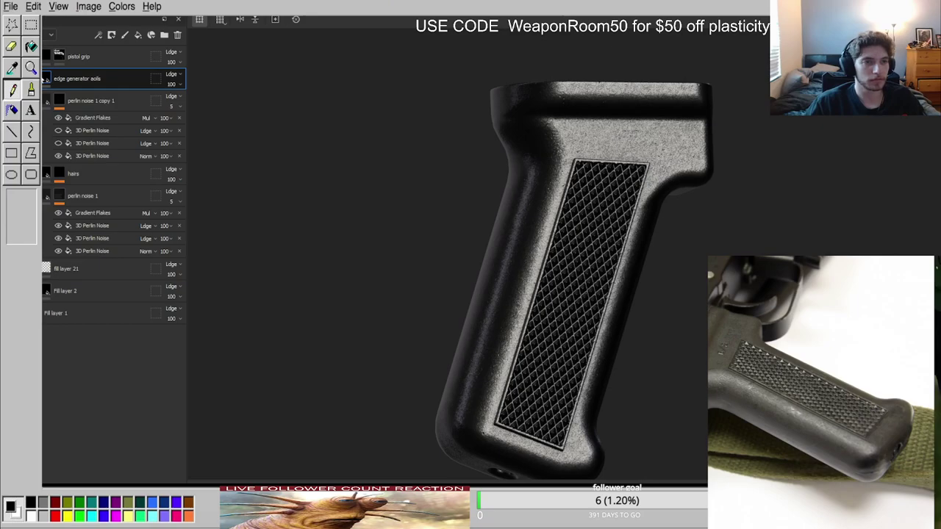
right_click(89, 79)
click(85, 94)
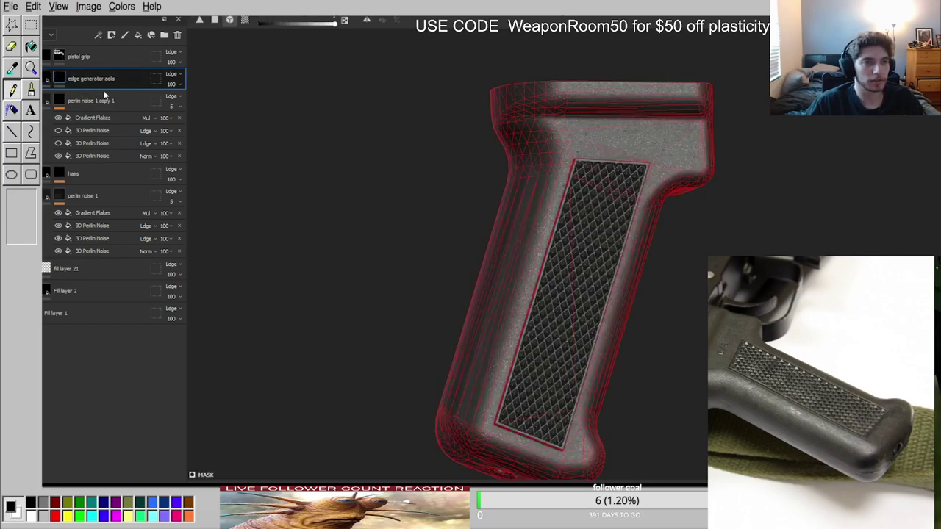
Try a Metal Edge Wear generator and a plain fill on the edge generator layer's mask, removing each one.
click(115, 384)
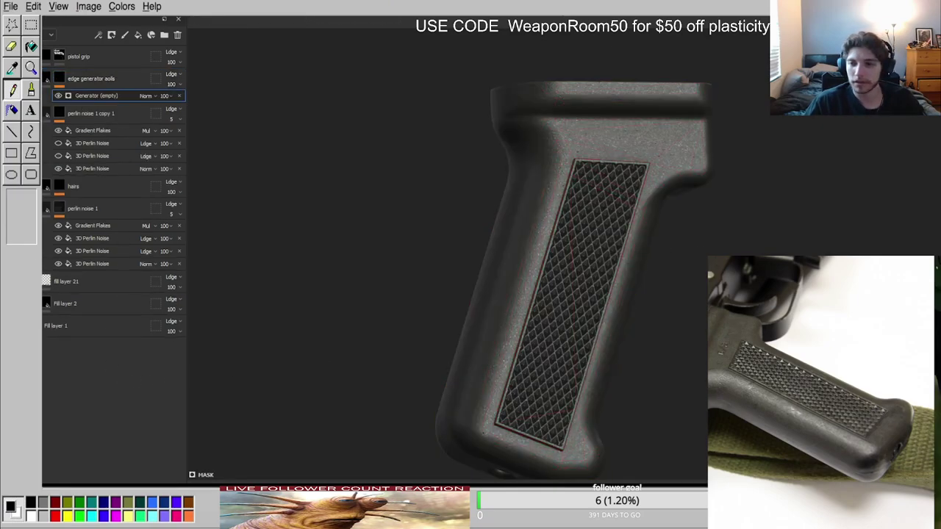
click(453, 214)
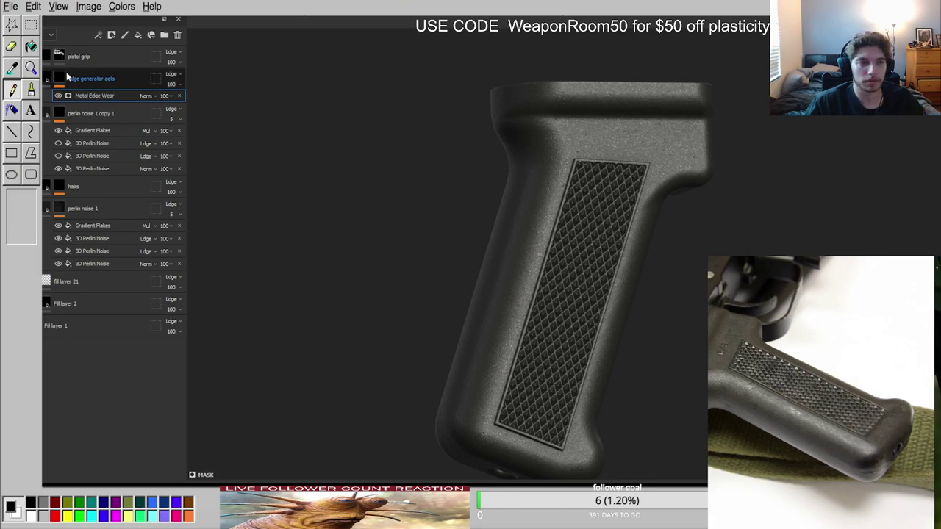
alt+click(65, 76)
mouse_move(557, 223)
alt+mouse_down()
mouse_move(550, 218)
mouse_move(568, 227)
alt+mouse_up()
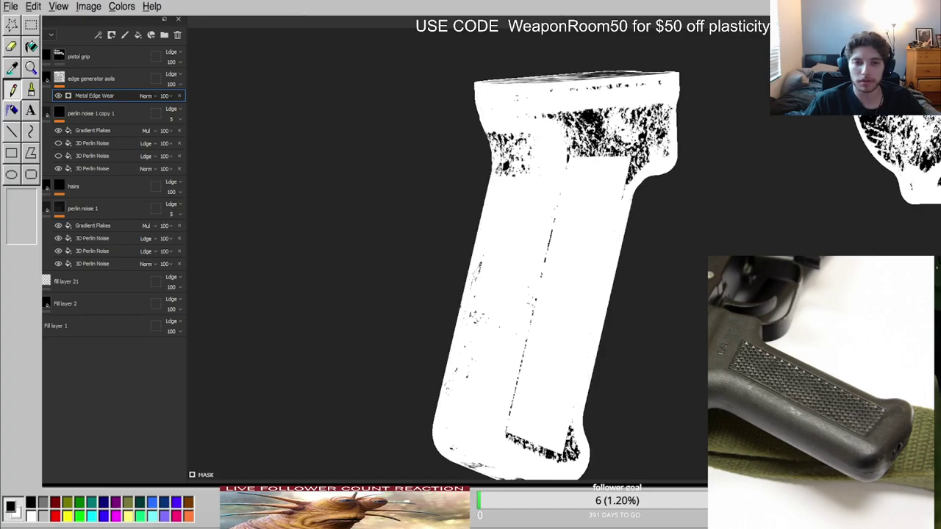
click(180, 96)
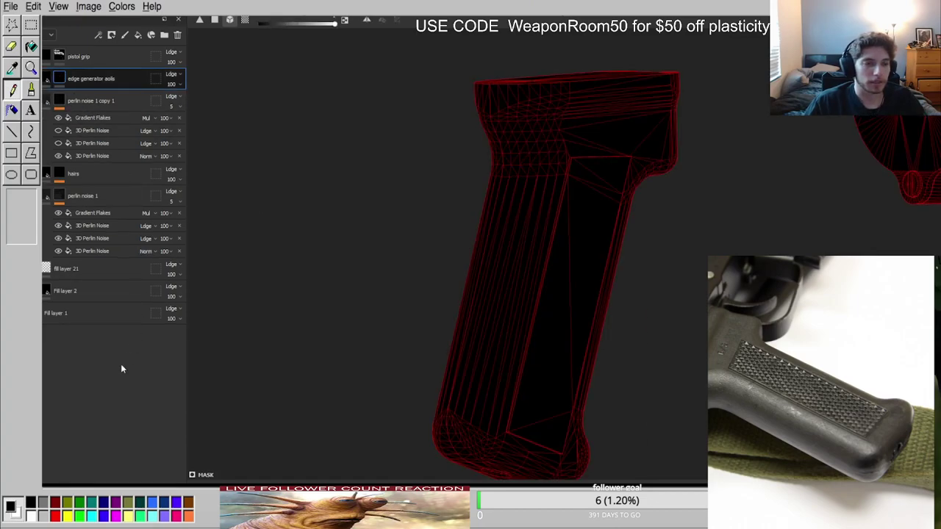
click(96, 402)
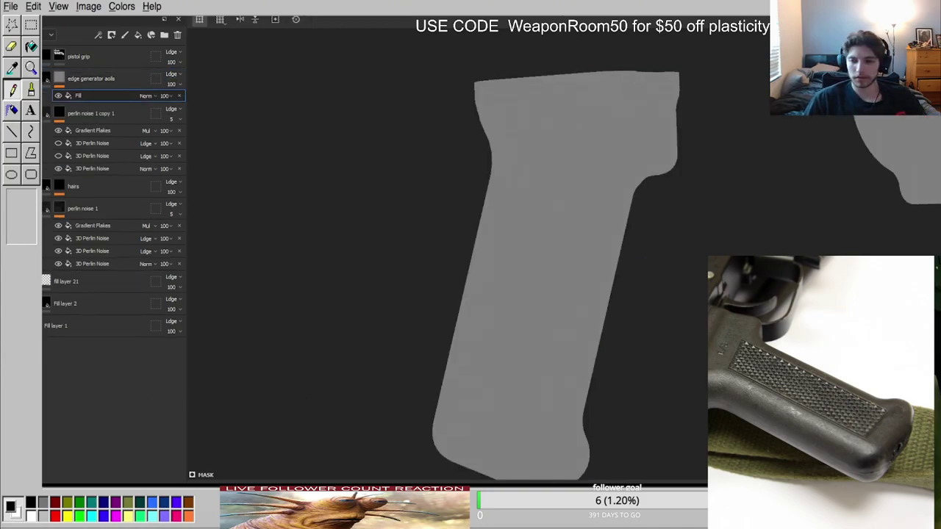
click(177, 95)
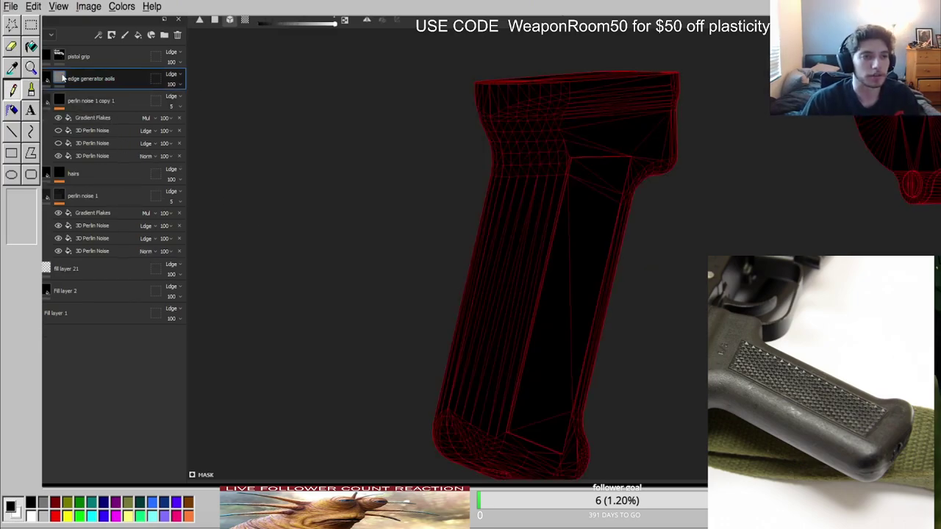
Add a UV Border Distance generator to the edge generator layer's mask and check its effect on the grip.
click(111, 379)
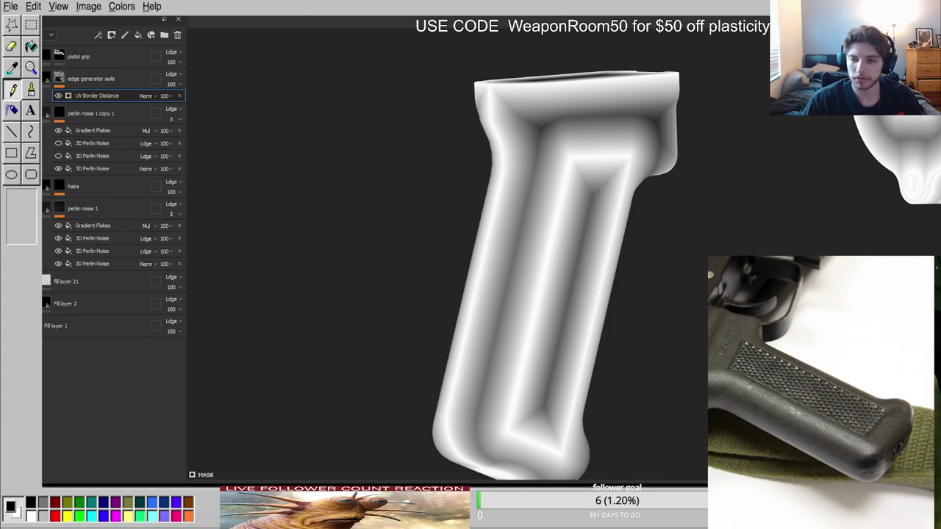
alt+drag(556, 339, 455, 274)
key(m)
alt+right_drag(463, 258, 535, 195)
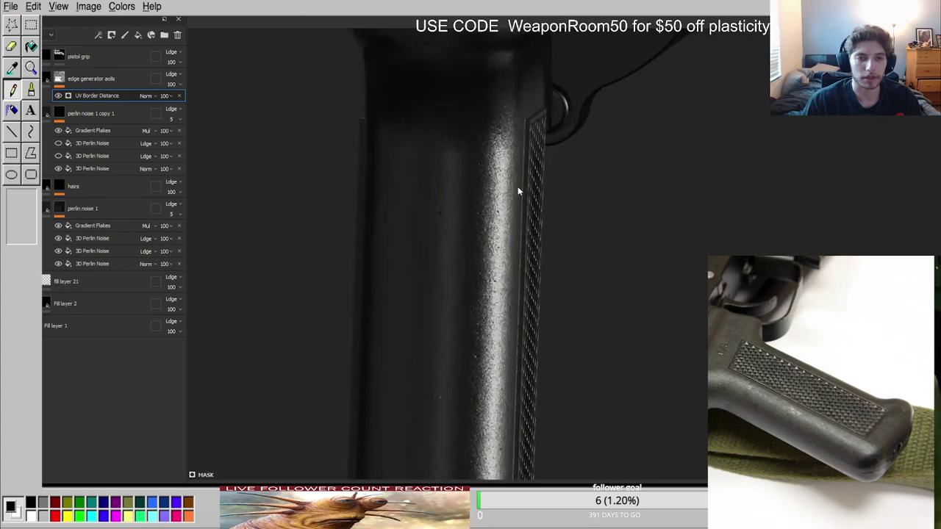
key(c)
alt+drag(518, 191, 476, 172)
alt+right_drag(476, 172, 412, 181)
Place a 3D Perlin Noise effect from the copied noise layer above UV Border Distance and set its blending to Multiply.
click(102, 144)
drag(97, 158, 101, 92)
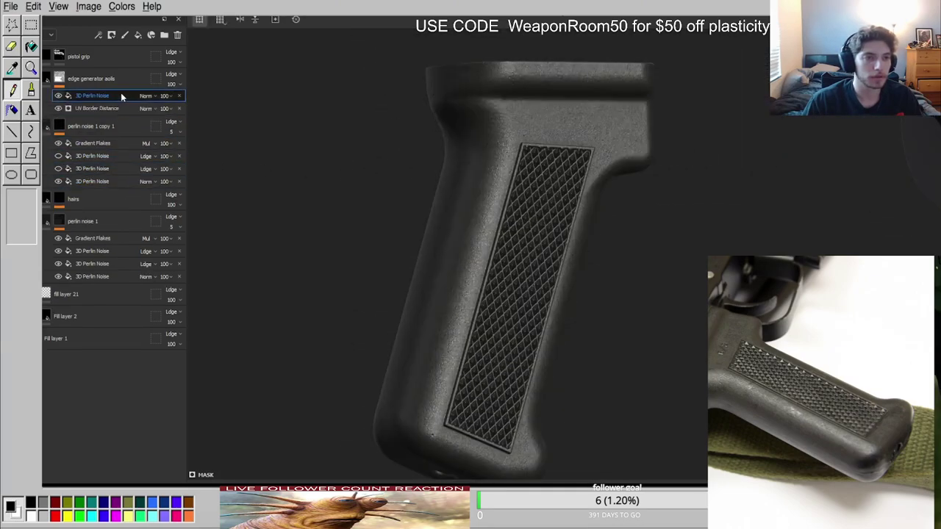
alt+click(60, 79)
click(146, 96)
click(162, 144)
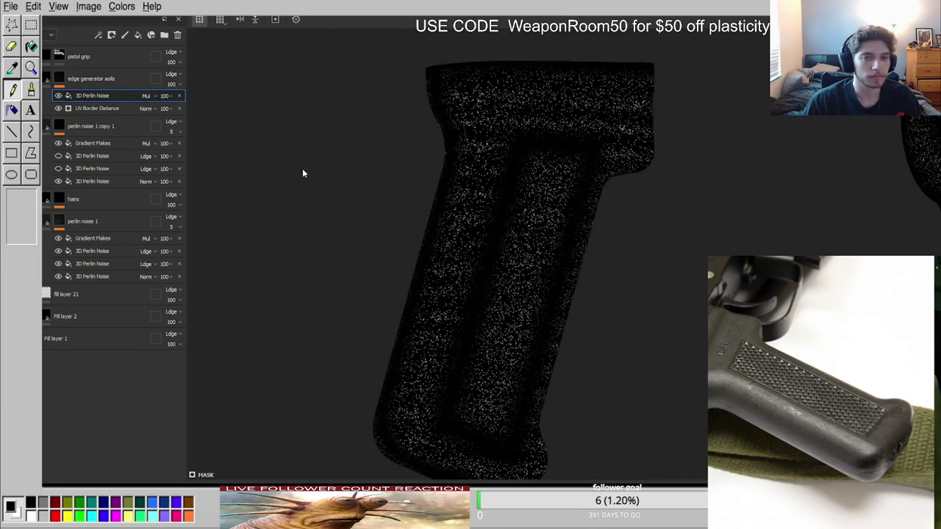
Tune the edge mask's UV Border Distance and 3D Perlin Noise effects for denser, brighter speckles.
scroll(456, 199, up, 4)
click(99, 110)
click(122, 97)
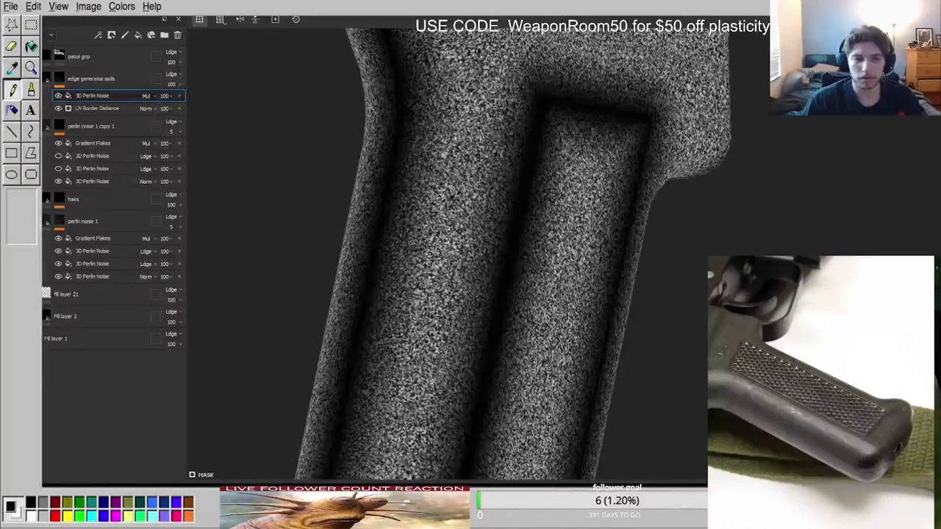
click(47, 78)
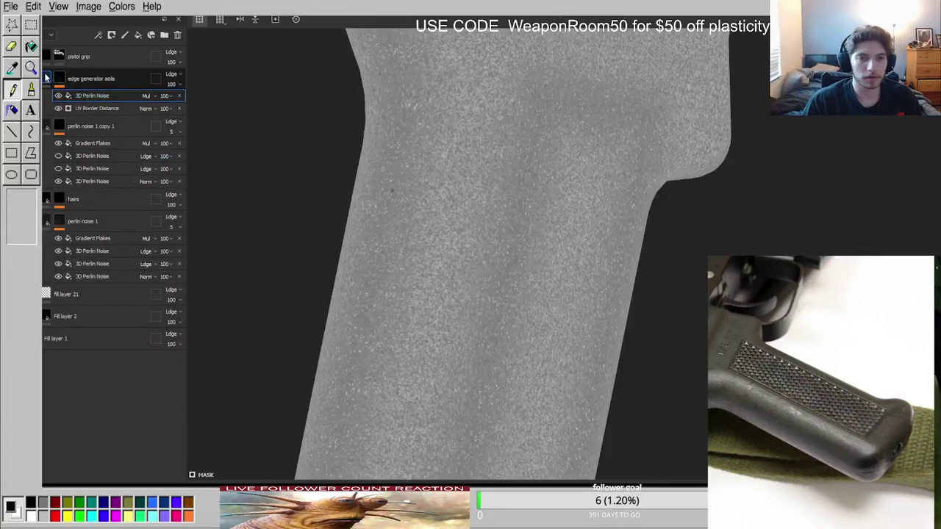
Examine the edge generator layer's speckle on the grip in the material view and in single channels.
click(46, 78)
scroll(416, 187, down, 5)
scroll(457, 174, up, 4)
key(m)
alt+drag(458, 176, 357, 216)
scroll(463, 188, down, 5)
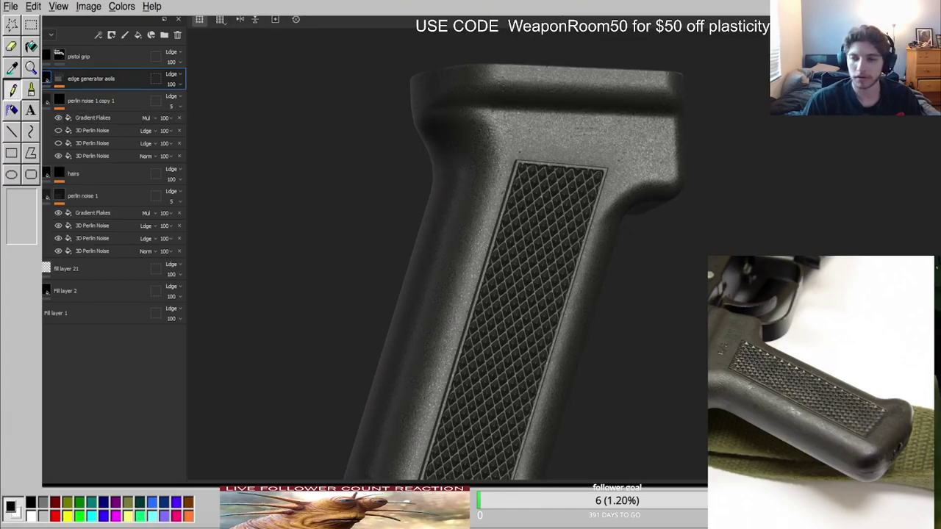
scroll(463, 240, up, 3)
alt+drag(462, 240, 607, 210)
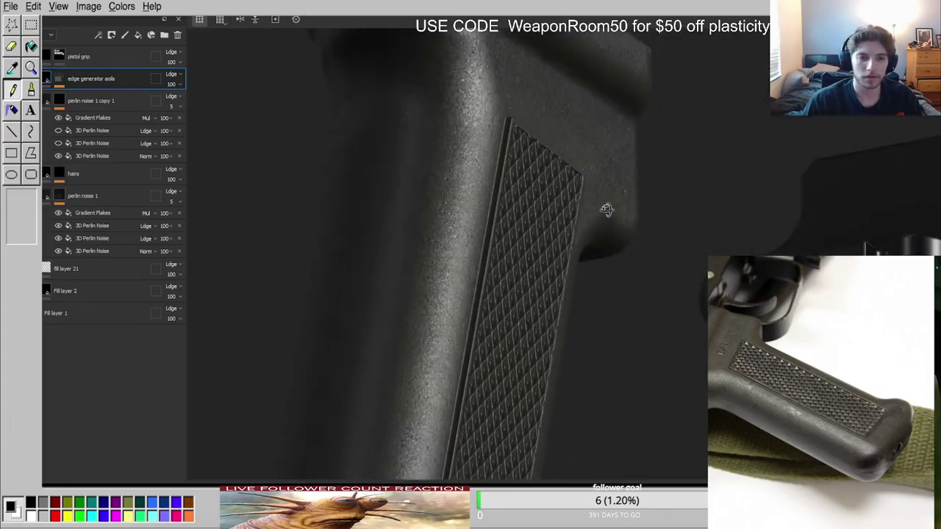
key(c)
scroll(527, 199, down, 5)
key(c)
key(shift+c)
alt+drag(527, 191, 434, 192)
Add a Paint effect and a Fill effect on top of the edge generator layer's mask stack.
click(59, 79)
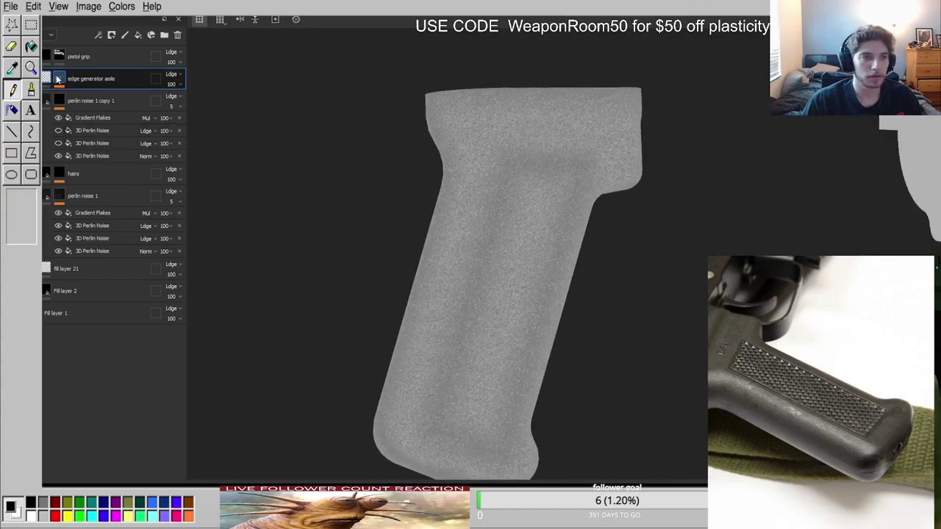
click(58, 79)
click(102, 386)
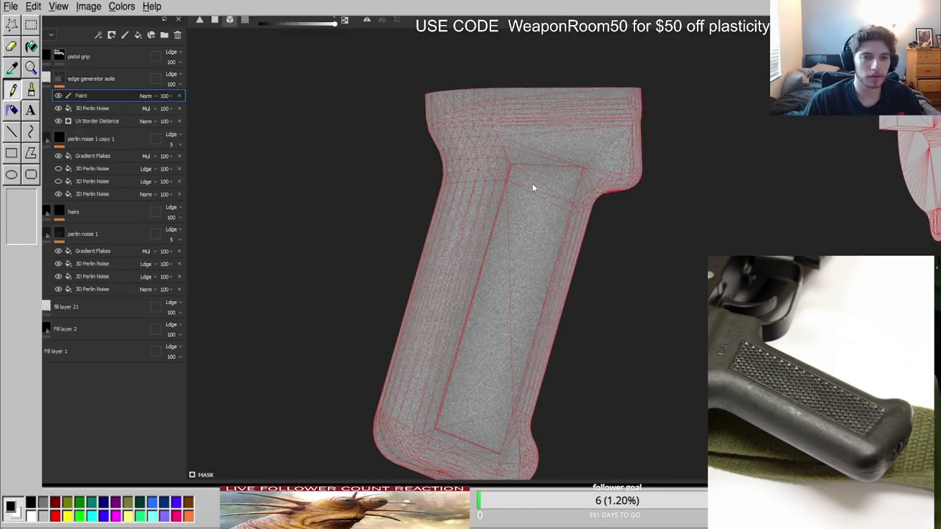
key(1)
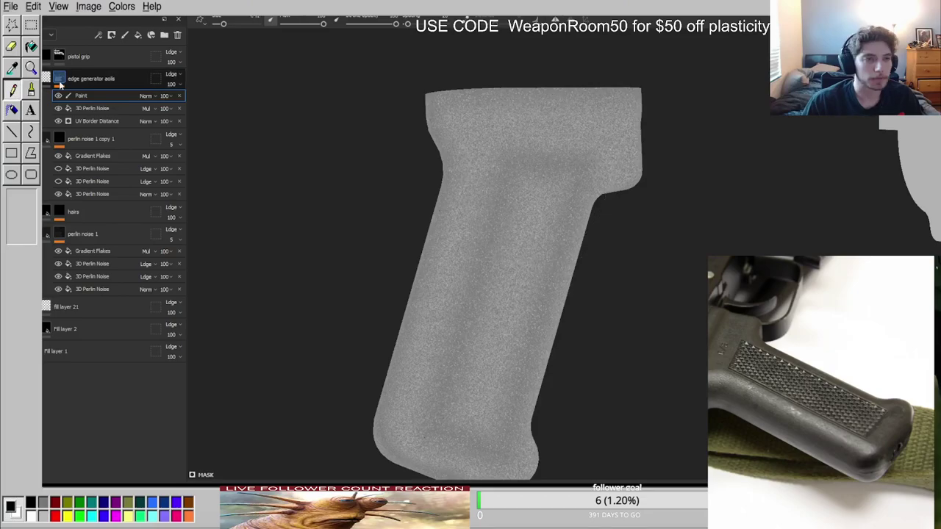
click(101, 398)
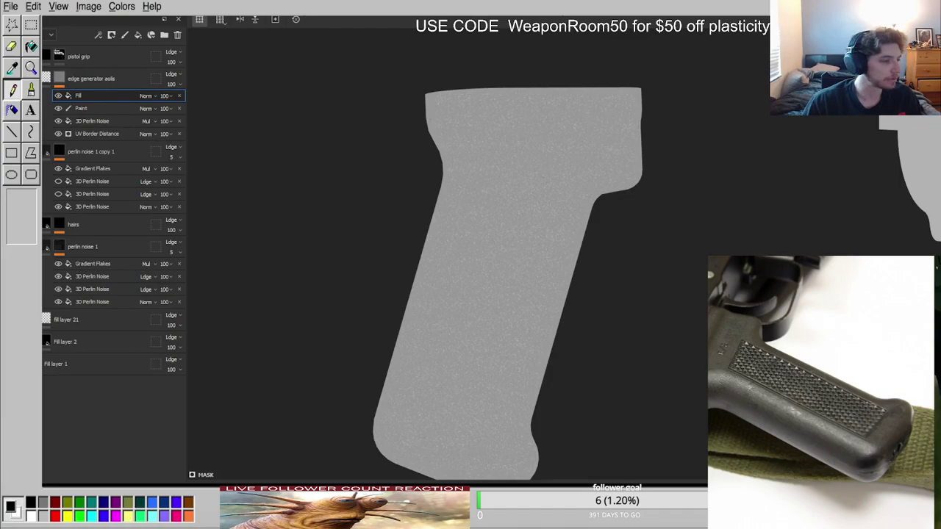
Display the edge generator layer's mask and hide its Fill effect to expose the border noise beneath.
key(alt+Tab)
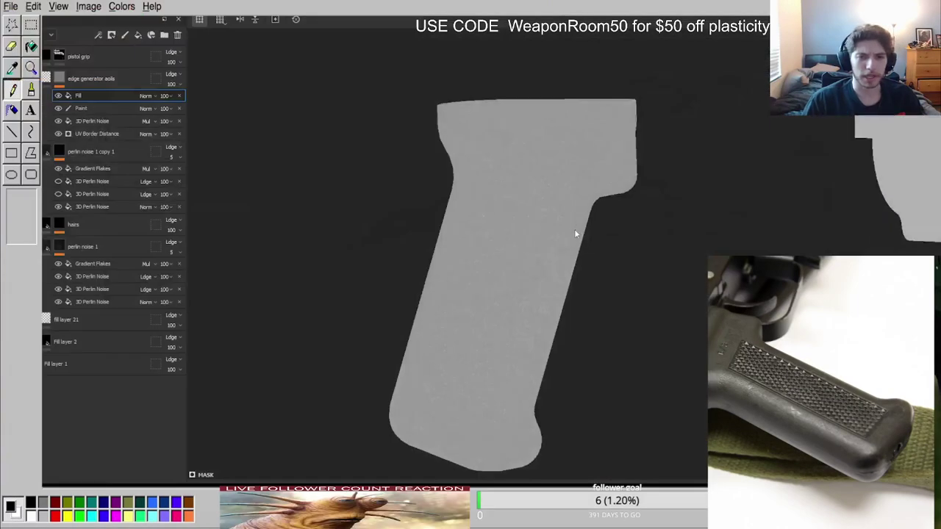
scroll(482, 217, up, 3)
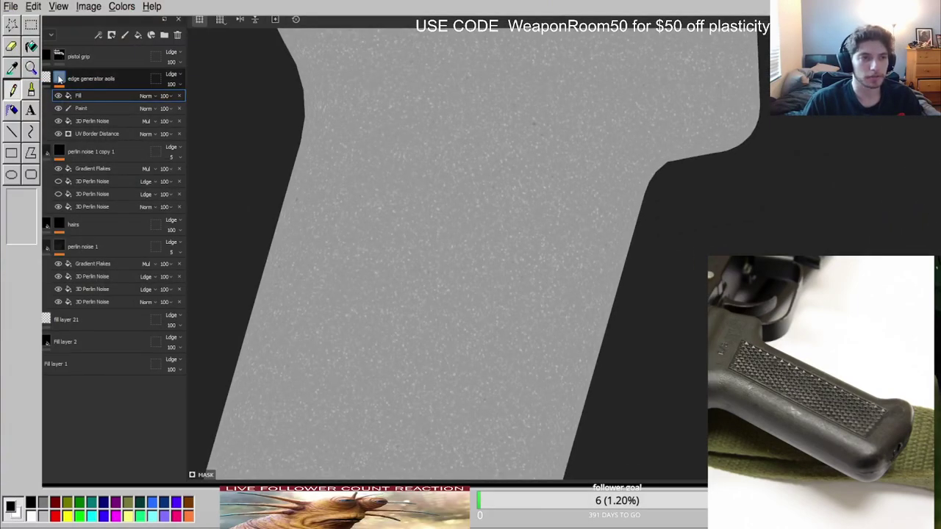
alt+click(60, 78)
scroll(462, 210, down, 3)
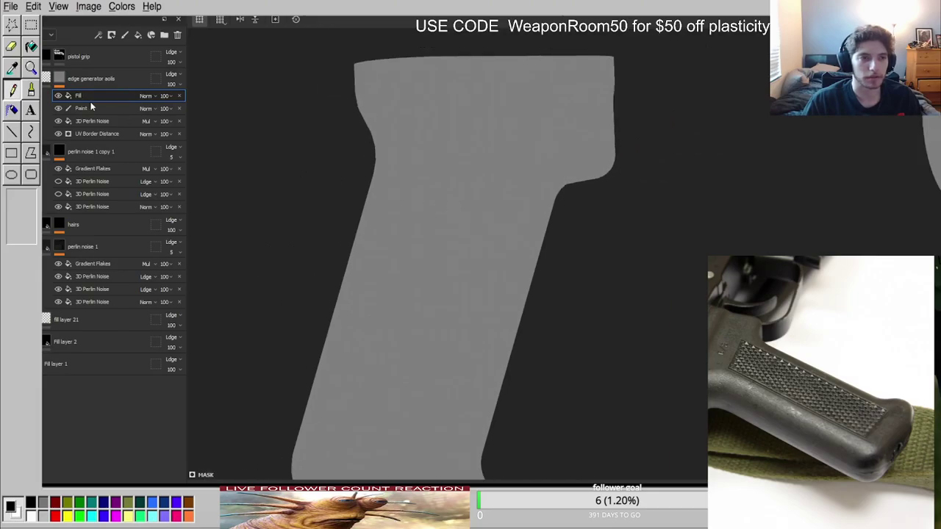
click(59, 96)
scroll(432, 190, up, 3)
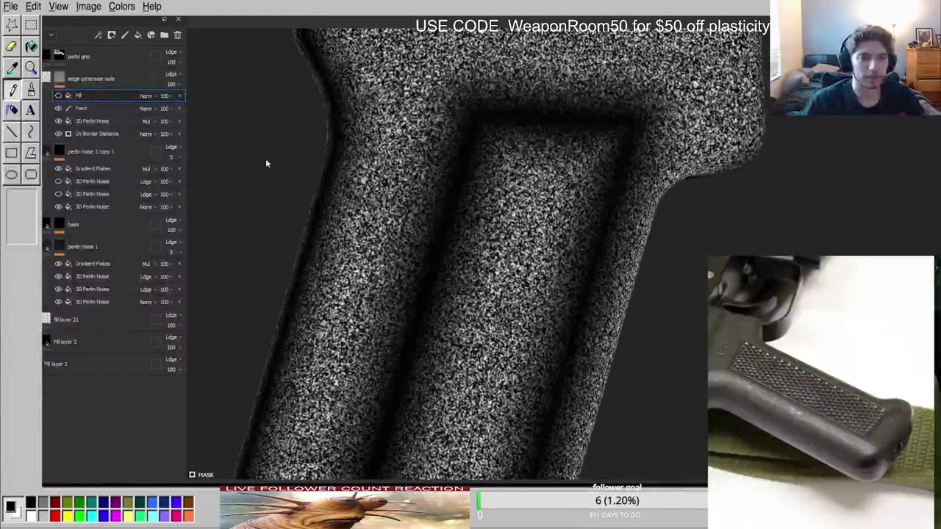
Try a brush stroke down the grip's checkered panel in the mask's Paint effect, and undo it.
click(97, 109)
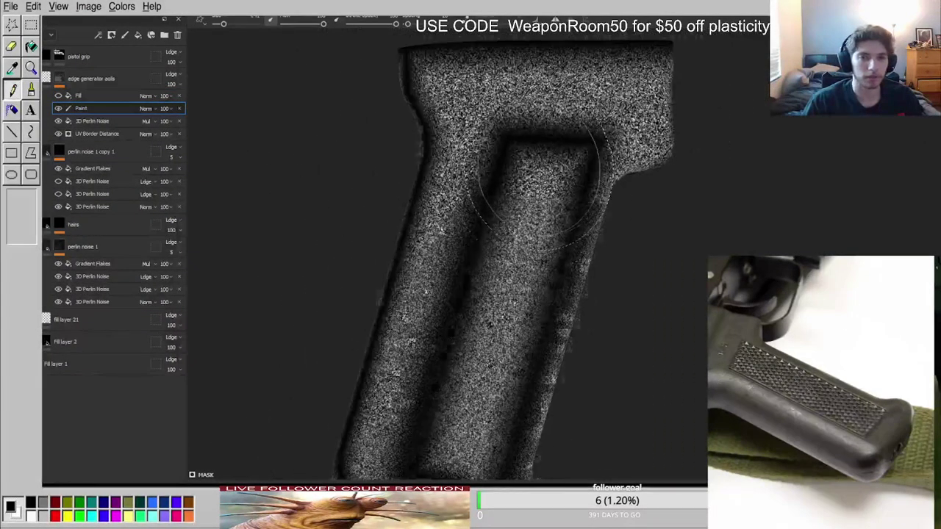
drag(543, 169, 507, 300)
scroll(509, 237, down, 3)
key(ctrl+z)
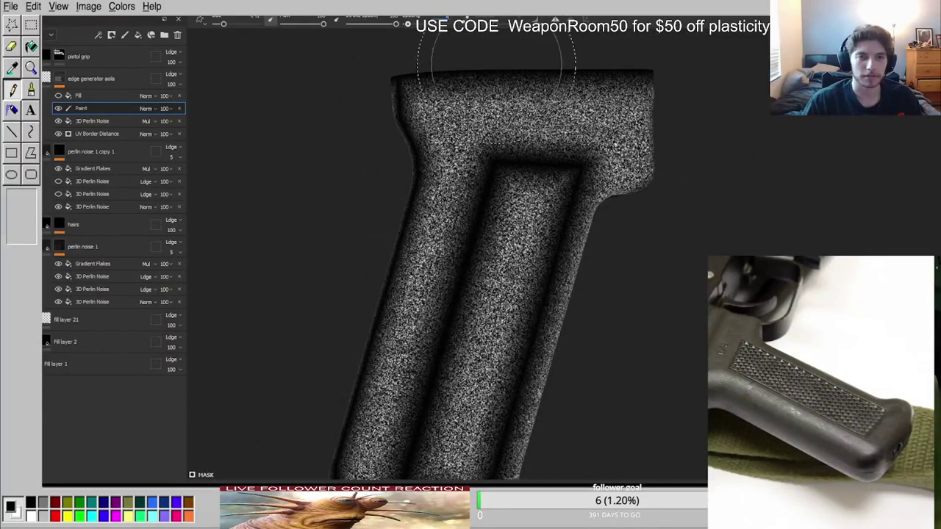
drag(532, 200, 464, 405)
mouse_move(464, 404)
alt+middle_down()
mouse_move(483, 327)
mouse_move(524, 254)
alt+middle_up()
key(ctrl+z)
Lower the brush's stroke opacity and paint out the border noise over the grip's checkered panel in the mask's Paint effect.
click(370, 24)
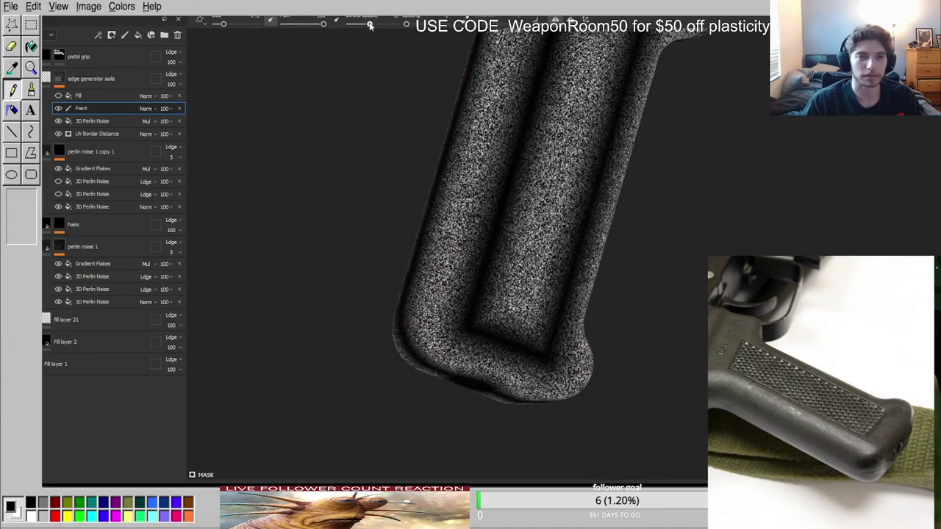
mouse_move(542, 265)
mouse_down()
mouse_move(550, 189)
mouse_move(522, 287)
mouse_move(531, 208)
mouse_up()
alt+middle_drag(531, 207, 485, 253)
drag(485, 252, 509, 184)
mouse_move(508, 184)
alt+middle_down()
mouse_move(526, 173)
mouse_move(500, 293)
alt+middle_up()
alt+drag(501, 293, 508, 257)
mouse_move(546, 189)
mouse_down()
mouse_move(531, 199)
mouse_move(557, 160)
mouse_up()
Paint out the remaining border noise below the grip's collar and down the side panel.
alt+drag(559, 196, 381, 182)
middle_drag(380, 181, 497, 264)
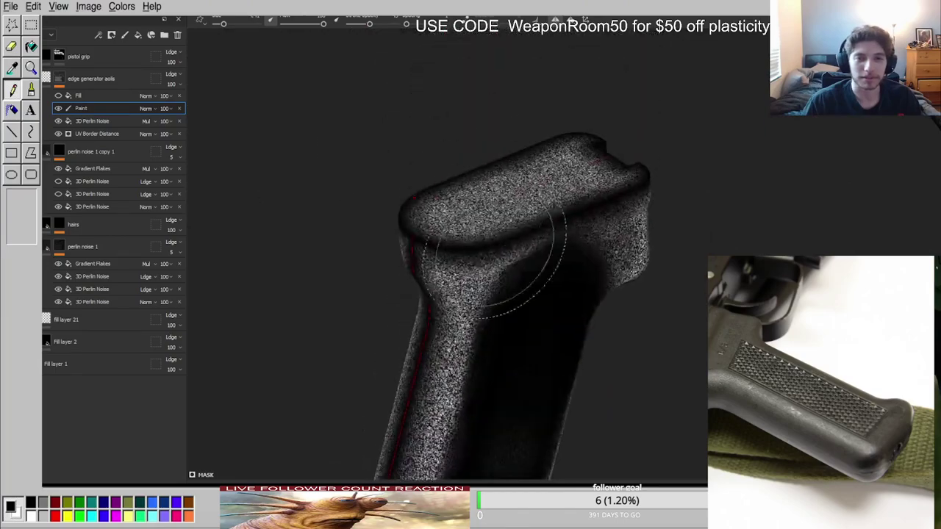
mouse_move(535, 184)
mouse_down()
mouse_move(468, 225)
mouse_move(606, 242)
mouse_up()
scroll(532, 235, up, 3)
mouse_move(532, 235)
alt+mouse_down()
mouse_move(428, 178)
mouse_move(437, 187)
alt+mouse_up()
scroll(483, 229, down, 3)
mouse_move(485, 233)
mouse_down()
mouse_move(460, 407)
mouse_move(476, 368)
mouse_up()
alt+middle_drag(504, 352, 510, 215)
scroll(509, 312, up, 3)
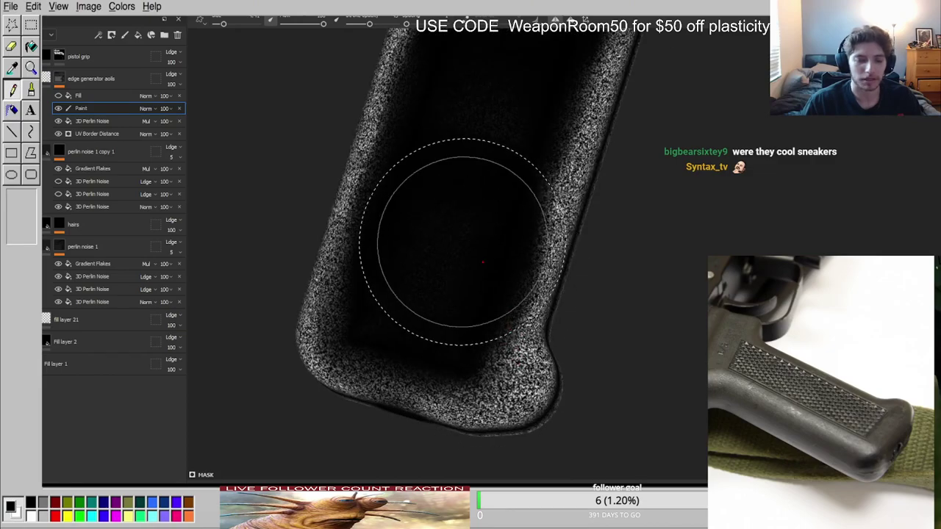
Examine the grip's rounded edge and checkered panel in the material view under a rotated light.
key(m)
scroll(454, 235, down, 3)
alt+drag(457, 239, 551, 216)
shift+right_drag(521, 216, 639, 222)
scroll(495, 254, up, 3)
ctrl+right_drag(495, 254, 463, 257)
mouse_move(498, 257)
alt+mouse_down()
mouse_move(523, 199)
mouse_move(541, 195)
alt+mouse_up()
middle_drag(540, 194, 531, 258)
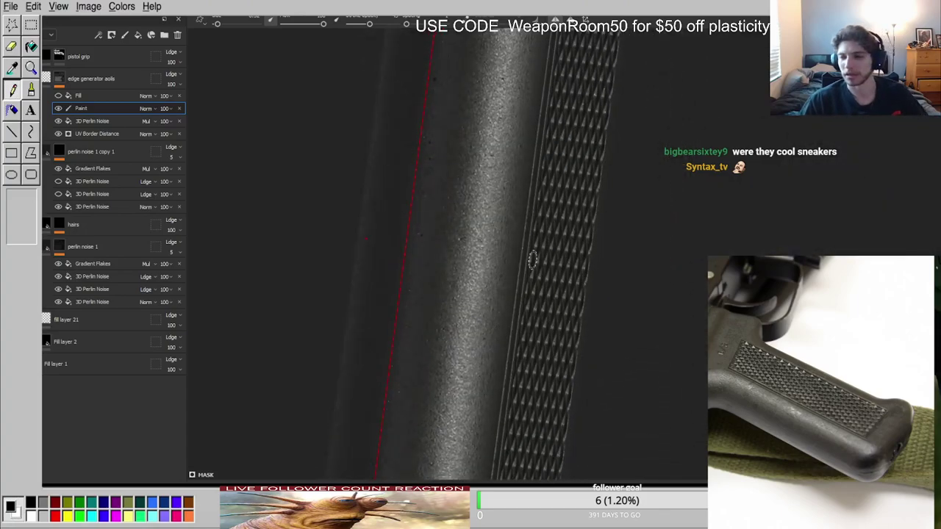
alt+drag(533, 260, 467, 228)
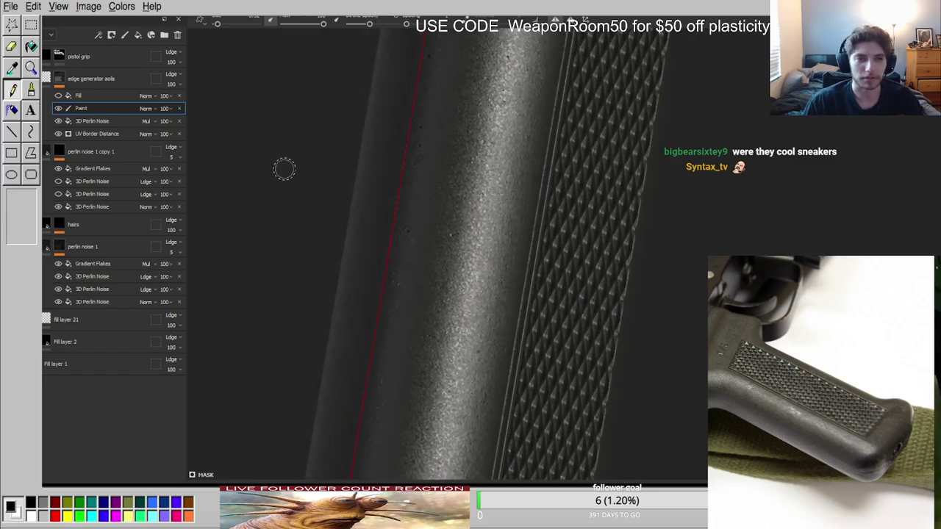
Compare the edge generator layer's mask with the grip's single channels and its material view, close up and as a whole.
click(46, 79)
alt+click(62, 78)
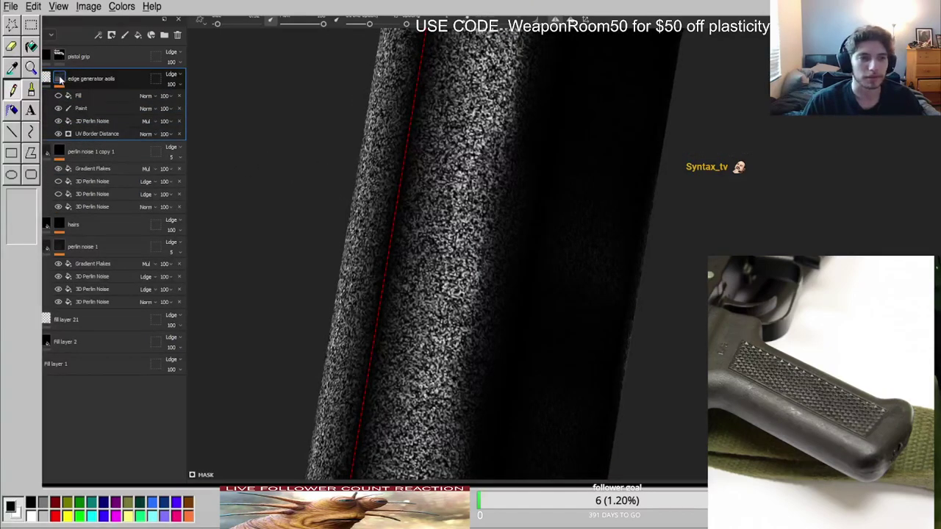
click(48, 78)
key(c)
key(c)
key(c)
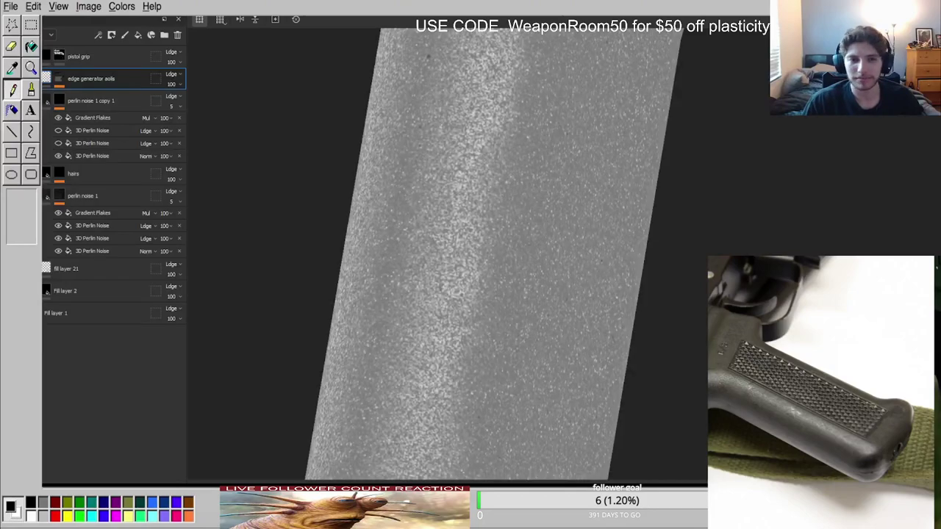
scroll(477, 246, down, 5)
key(m)
alt+drag(498, 248, 385, 228)
key(c)
key(c)
key(c)
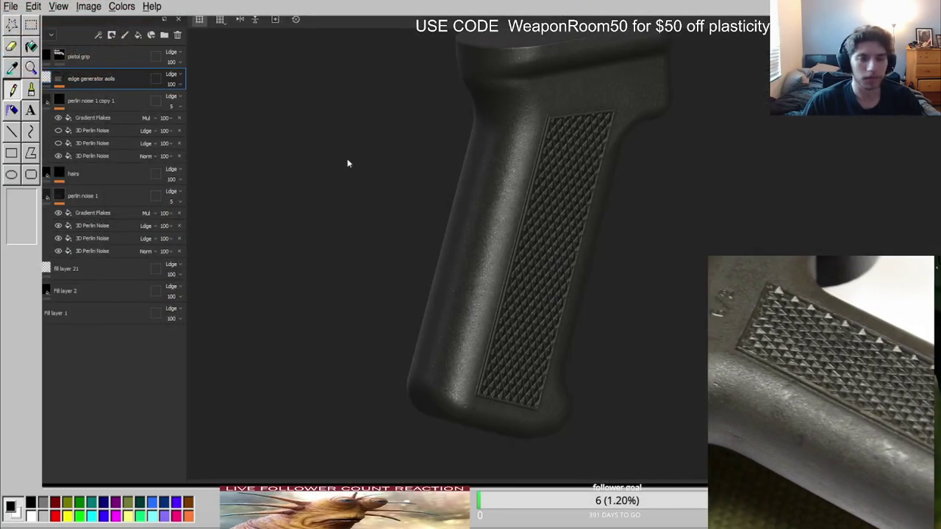
key(c)
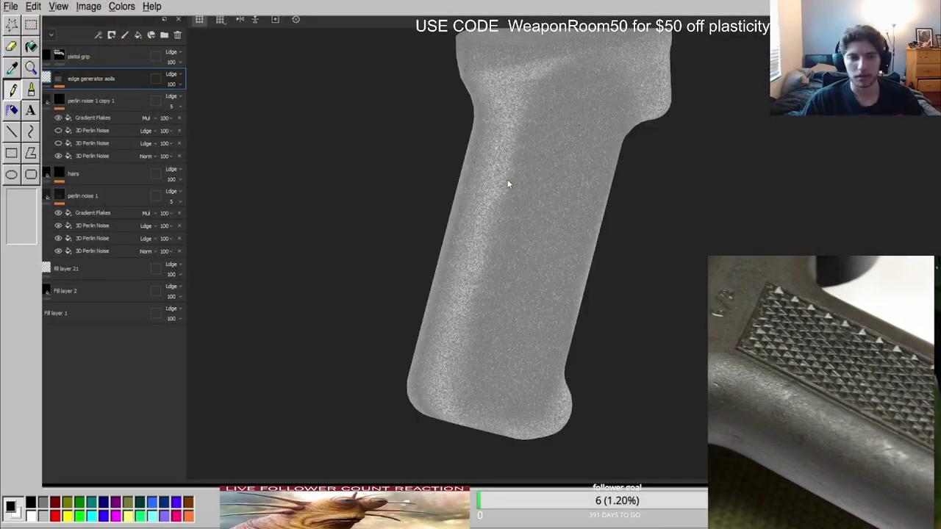
Add another Paint effect on top of the edge generator layer's mask stack and set its blending to Multiply.
click(59, 78)
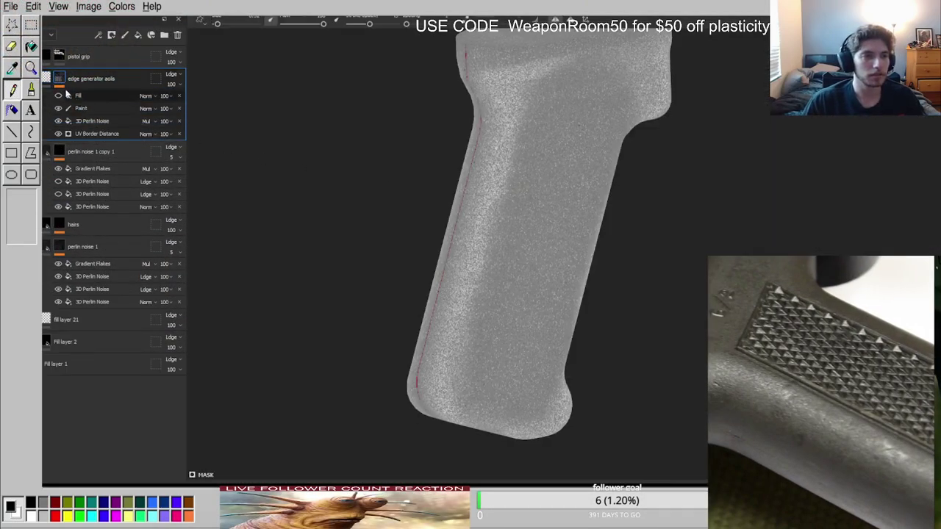
click(98, 383)
click(147, 96)
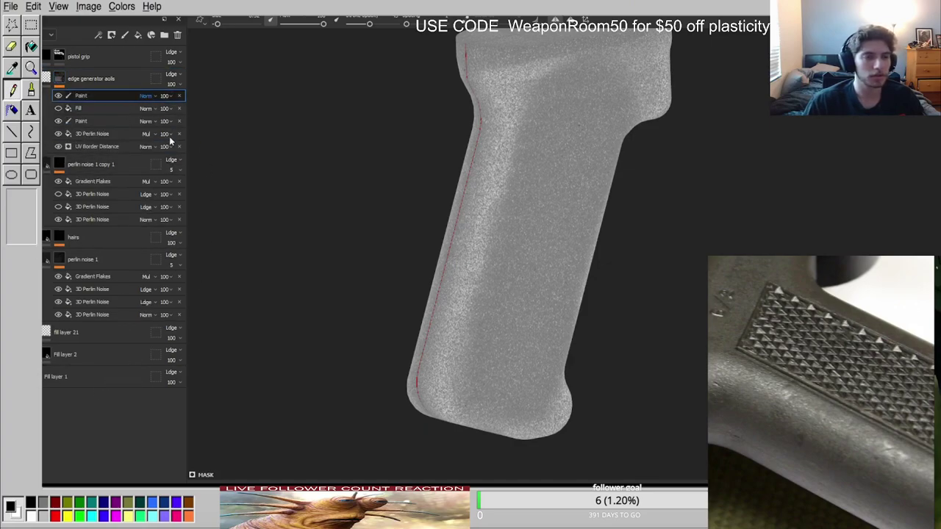
click(160, 153)
Enlarge the brush and paint out patches of speckle along the grip's long rounded edge.
ctrl+right_drag(437, 211, 472, 211)
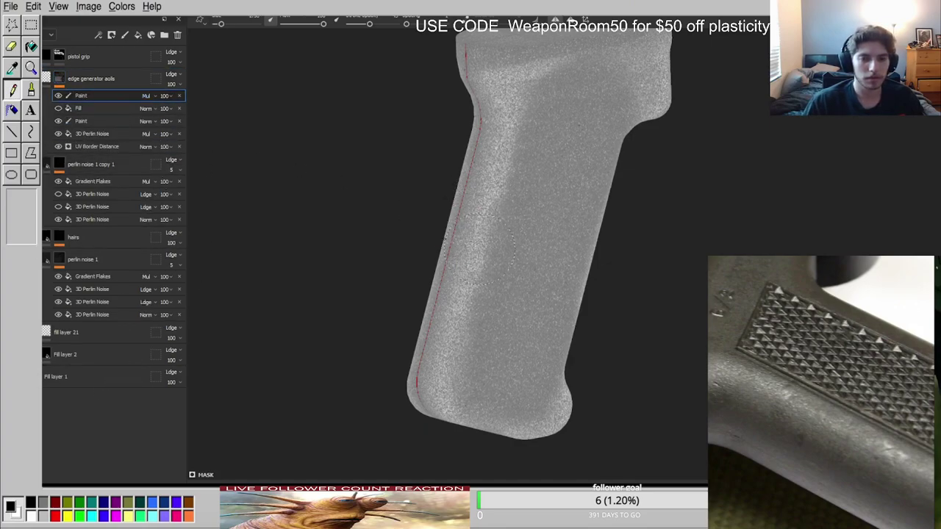
drag(491, 237, 475, 276)
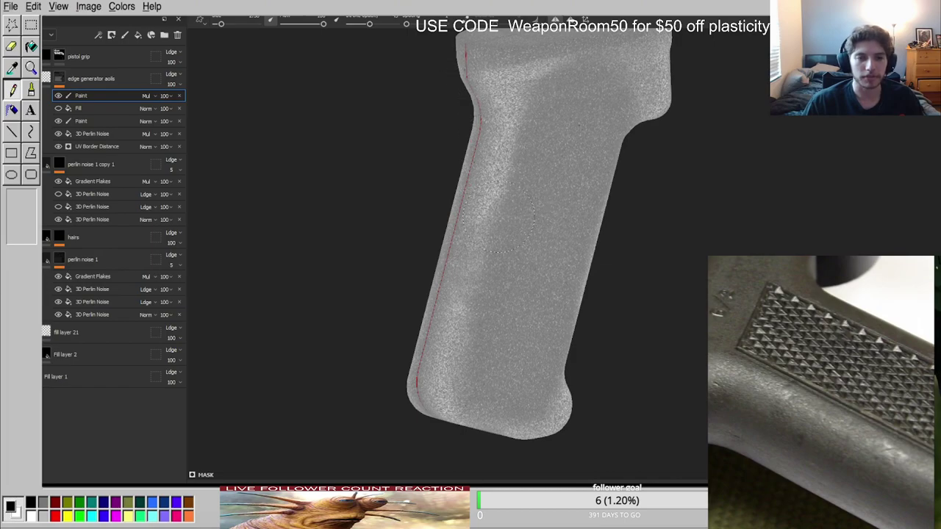
scroll(505, 230, down, 3)
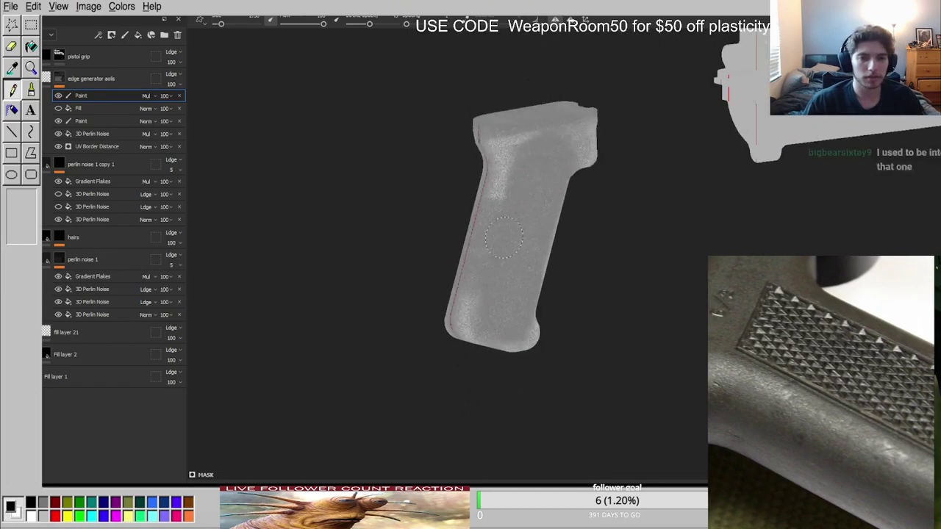
scroll(508, 210, up, 3)
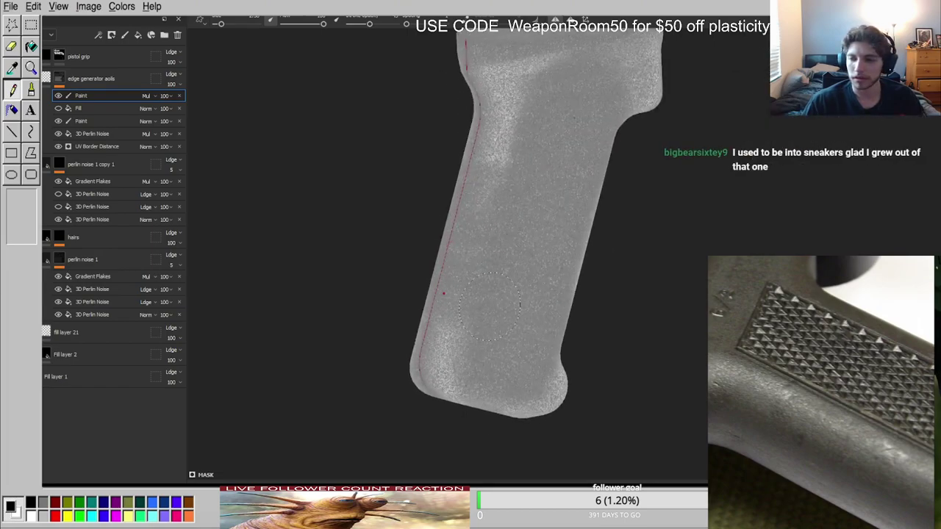
alt+middle_drag(489, 195, 482, 230)
mouse_move(490, 193)
mouse_down()
mouse_move(471, 374)
mouse_move(415, 368)
mouse_up()
Paint out the upper part of the speckle along the long rounded edge on the grip's opposite side.
mouse_move(578, 379)
mouse_down()
mouse_move(567, 415)
mouse_move(597, 151)
mouse_up()
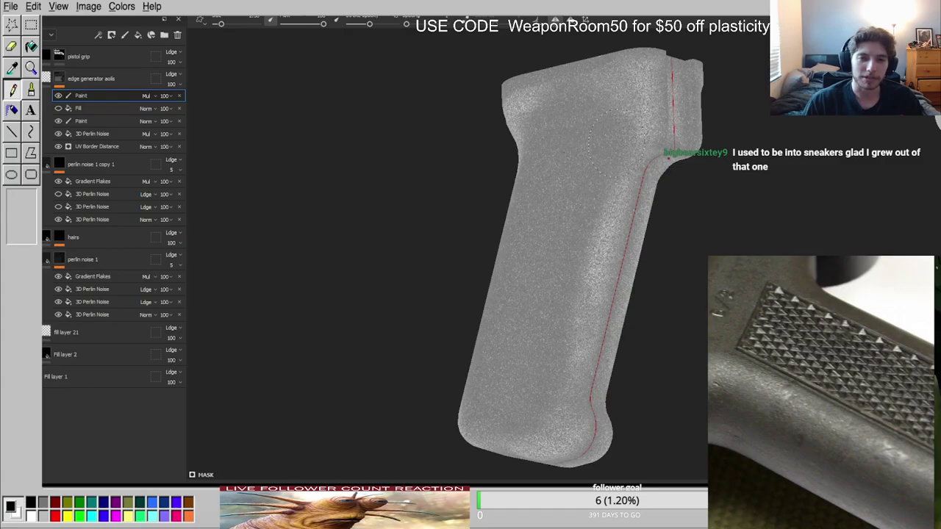
alt+drag(574, 216, 597, 204)
click(622, 195)
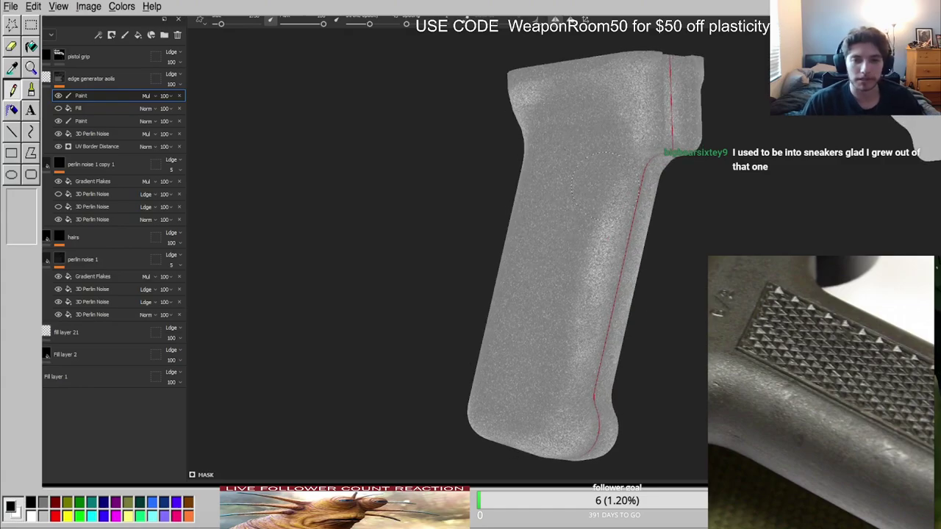
alt+drag(613, 239, 593, 264)
middle_drag(592, 265, 598, 261)
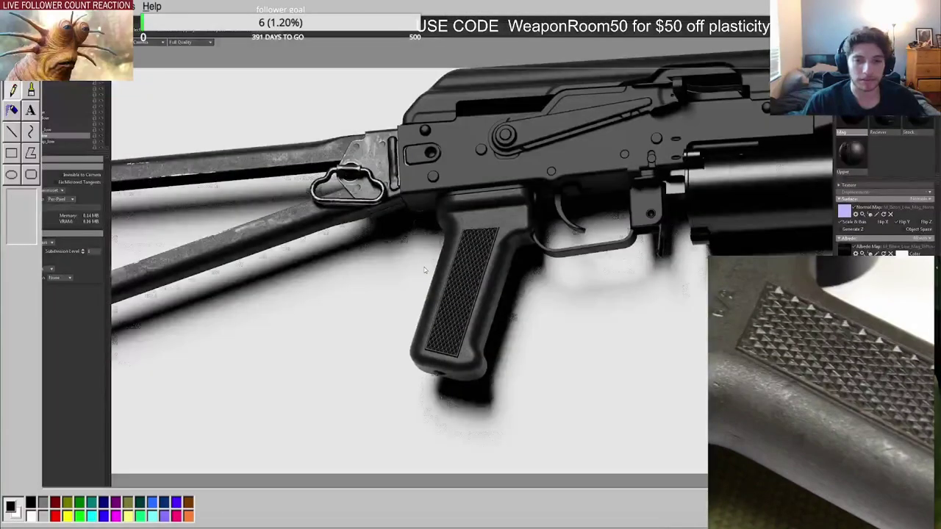
Compare the grip's speckle in Toolbag and in the painting program's material view with the reference photo.
scroll(518, 242, up, 3)
drag(519, 242, 564, 239)
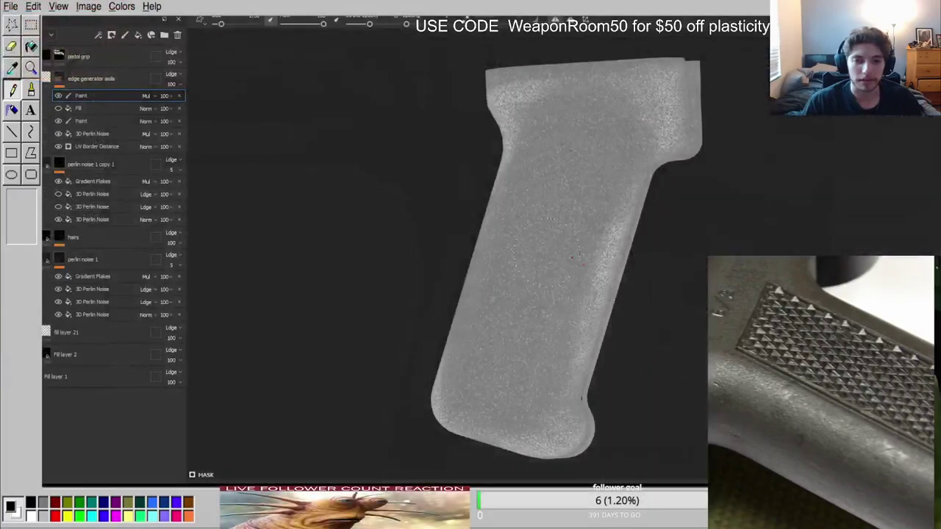
scroll(540, 248, up, 3)
scroll(532, 272, down, 3)
alt+drag(532, 270, 617, 254)
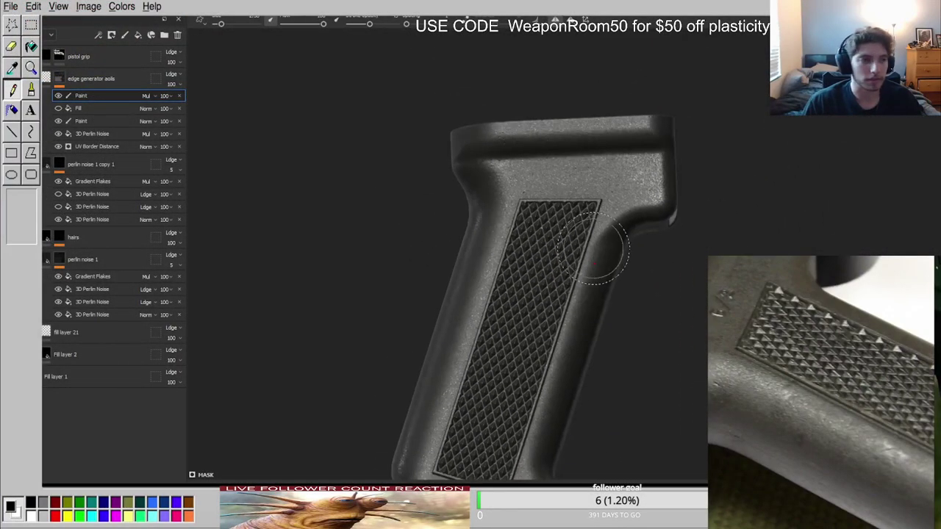
scroll(792, 347, down, 5)
alt+middle_drag(492, 268, 445, 211)
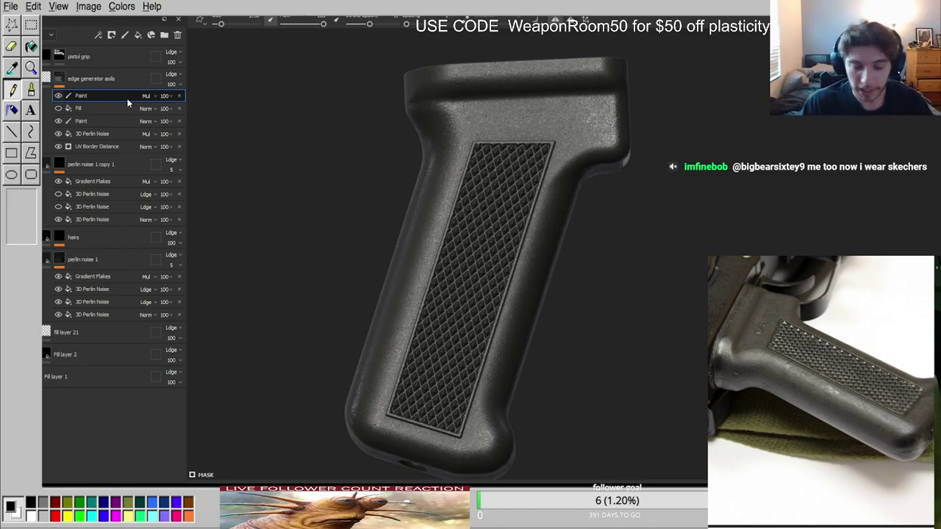
scroll(492, 85, up, 4)
scroll(502, 114, down, 3)
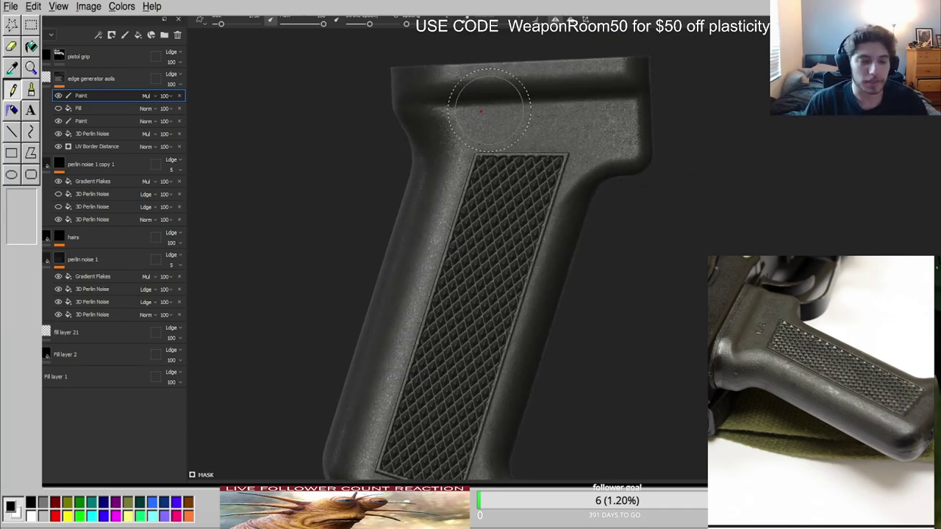
mouse_move(485, 133)
alt+mouse_down()
mouse_move(483, 91)
mouse_move(470, 98)
alt+mouse_up()
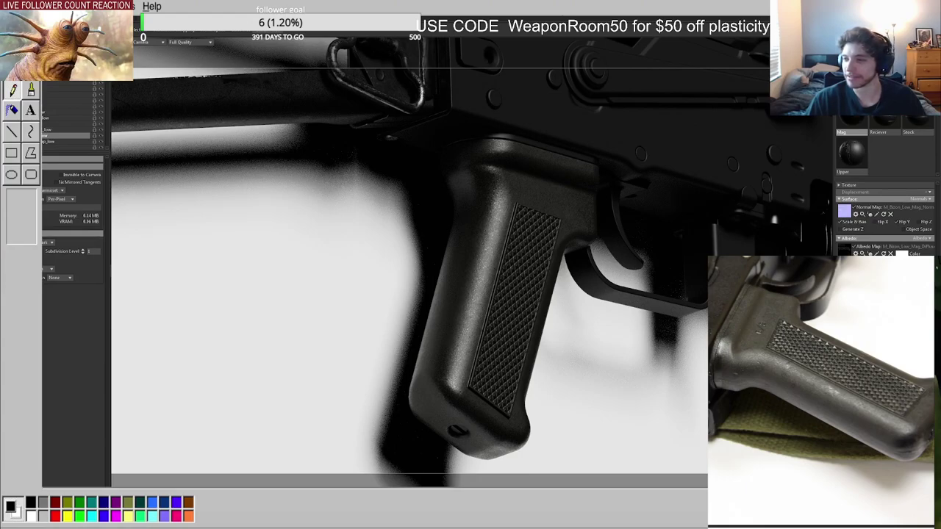
drag(877, 295, 871, 259)
ctrl+scroll(840, 430, up, 9)
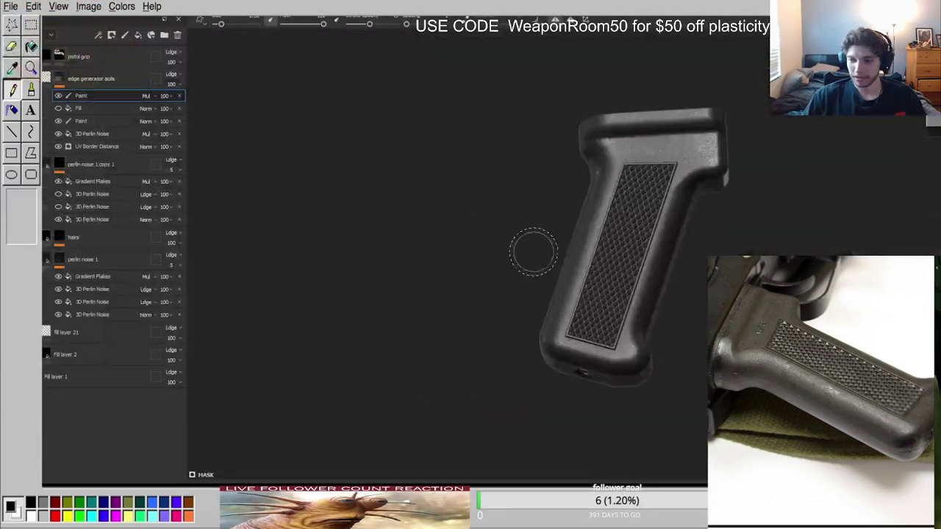
Add a fill layer with a black mask above the edge generator layer.
scroll(668, 169, up, 5)
alt+drag(462, 156, 309, 209)
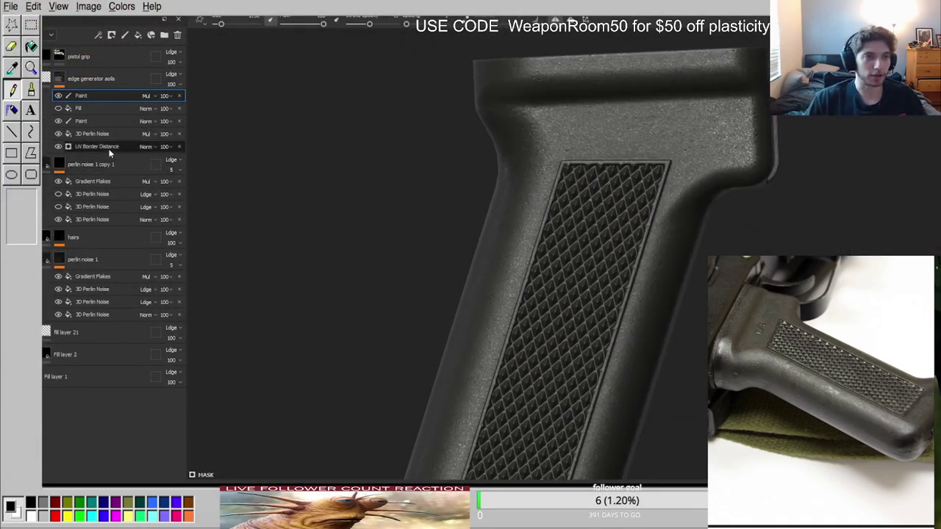
click(60, 76)
click(137, 37)
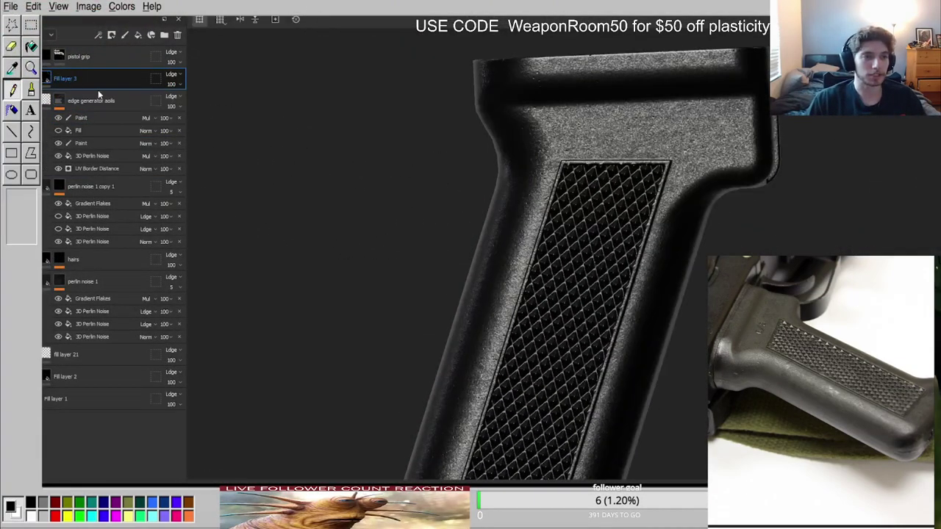
scroll(544, 158, up, 5)
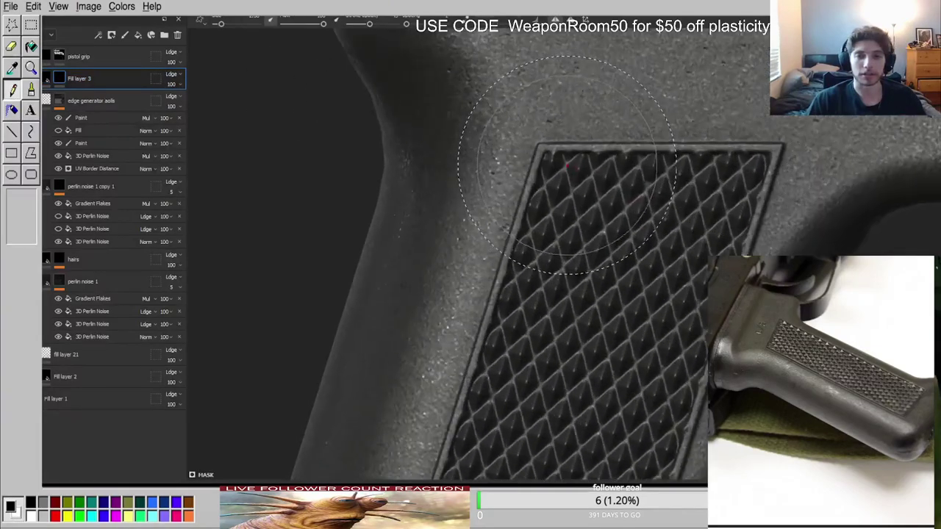
Polygon-fill the checkered panel in the new fill layer's mask, working by UV chunk and including its border.
key(4)
key(c)
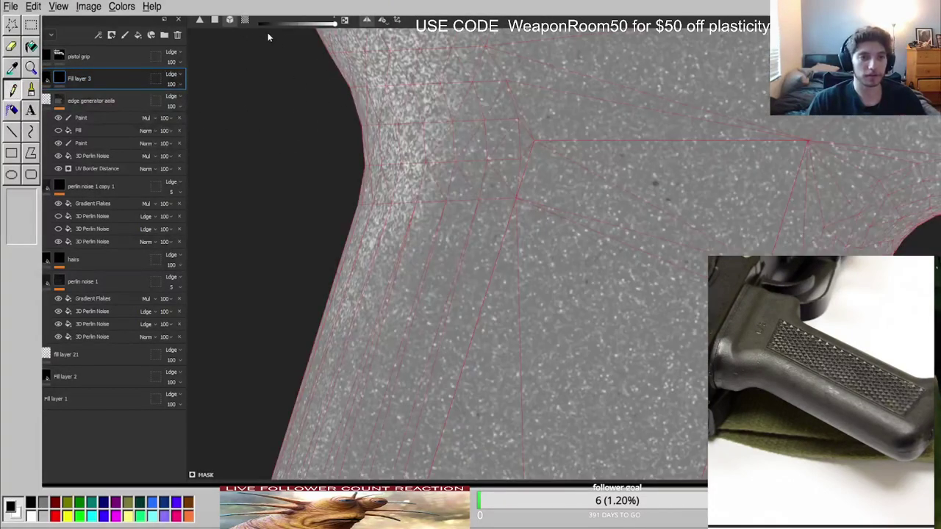
click(559, 163)
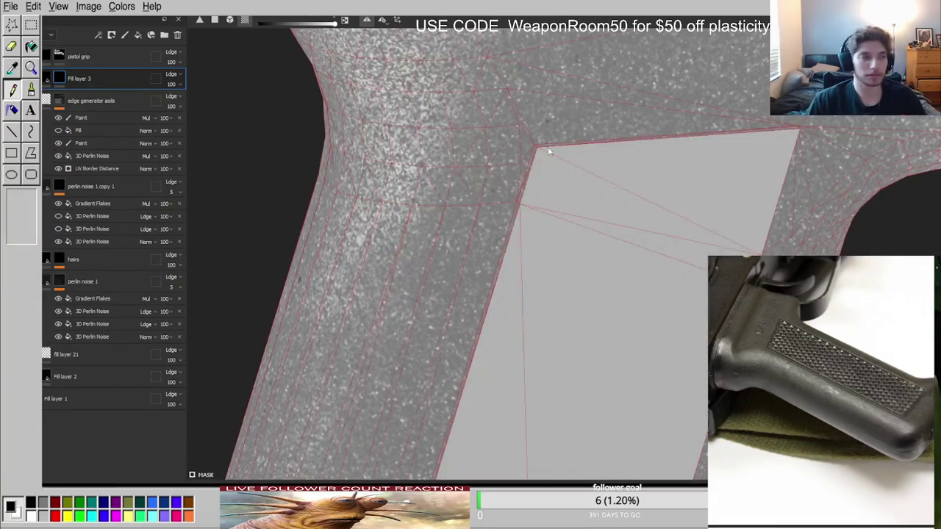
scroll(846, 336, up, 5)
alt+drag(537, 172, 500, 125)
click(532, 160)
click(543, 151)
scroll(496, 137, down, 6)
Refine the polygon fill with box selections across the grip and at the panel's lower end, limiting the mask to the checkered panel.
drag(362, 98, 658, 462)
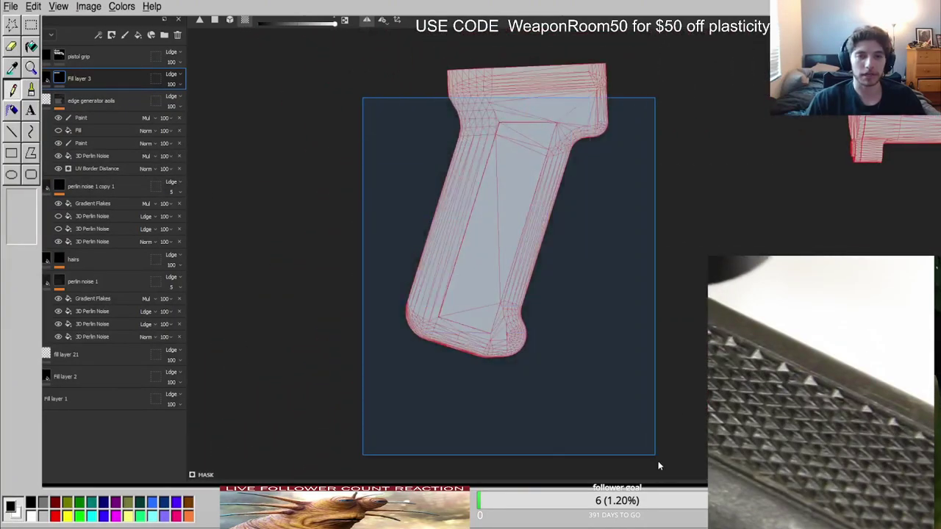
drag(623, 281, 569, 60)
scroll(425, 321, up, 5)
alt+drag(433, 320, 766, 173)
alt+drag(353, 387, 581, 382)
drag(316, 451, 313, 397)
drag(355, 418, 419, 371)
scroll(417, 373, down, 5)
Examine the masked checkered panel in the material view and select the new fill layer's material for editing.
key(m)
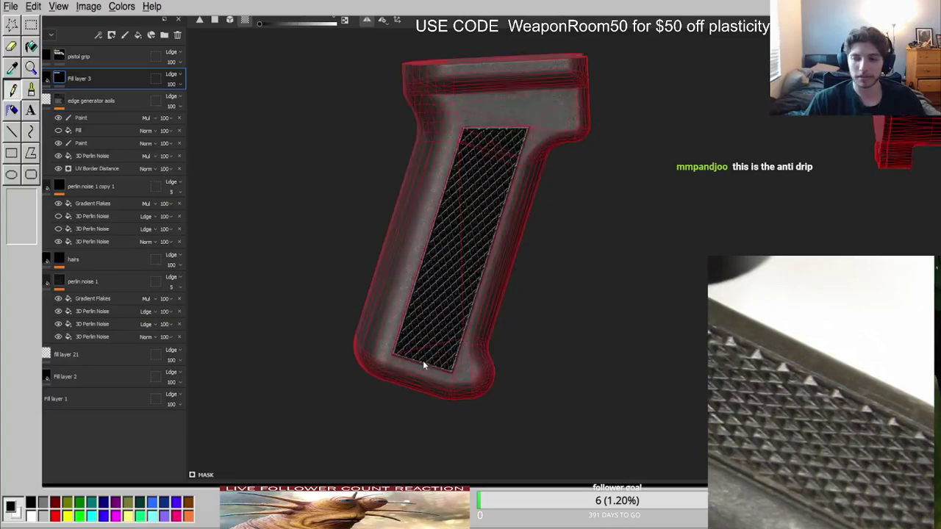
alt+middle_drag(478, 195, 601, 245)
scroll(587, 240, up, 5)
alt+drag(565, 223, 490, 184)
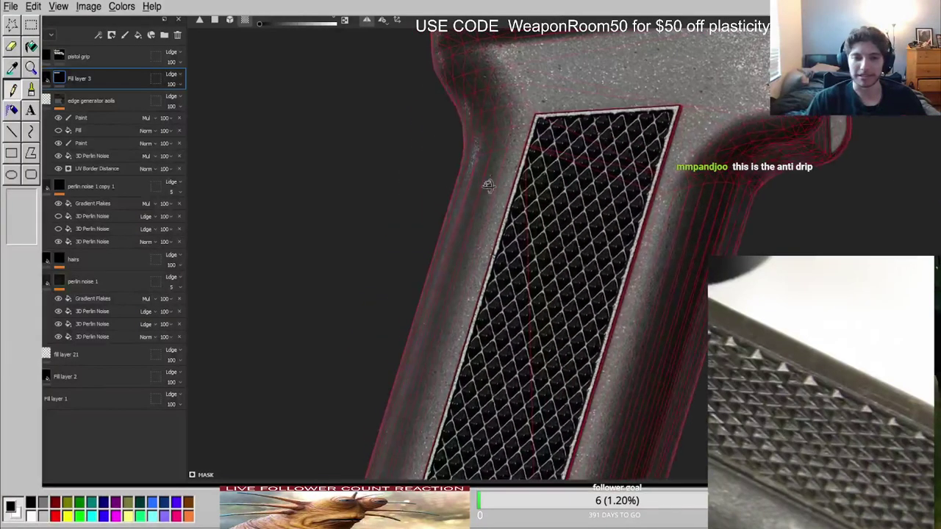
click(48, 78)
scroll(572, 191, up, 4)
alt+drag(572, 191, 609, 210)
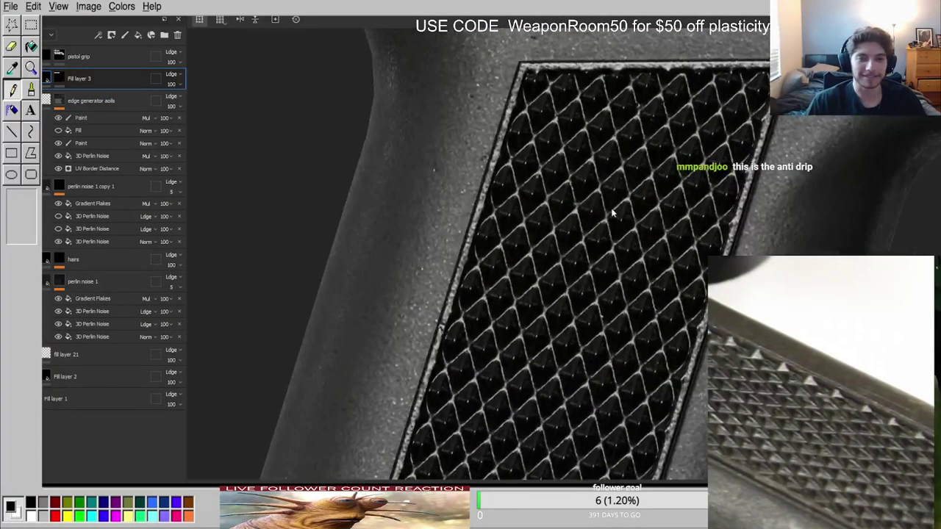
Step through the checkered panel's single channels and inspect its finish up close in the material view.
key(c)
key(c)
key(c)
key(c)
key(c)
key(c)
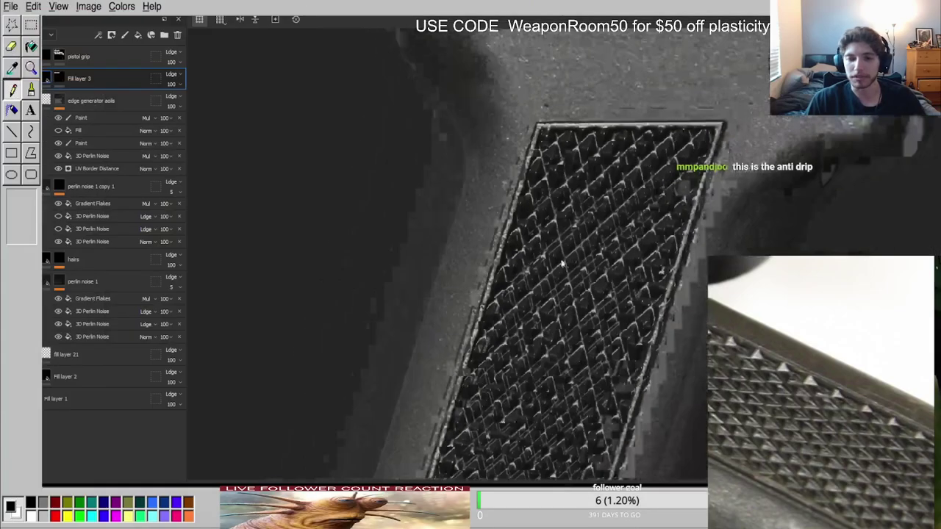
scroll(559, 269, down, 5)
alt+drag(559, 269, 556, 313)
scroll(555, 313, up, 5)
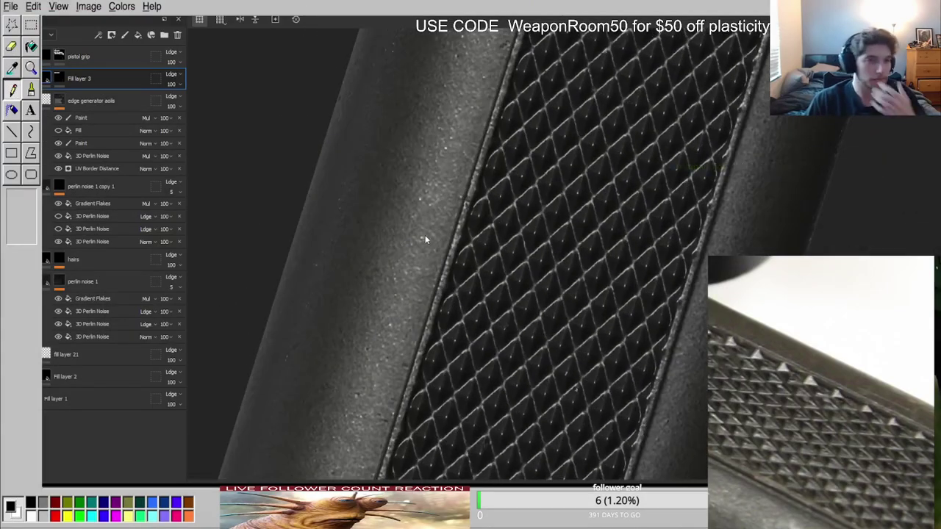
Add a masked fill layer above Fill layer 3, drive its mask with the Dirt generator and isolate the mask.
click(138, 35)
right_click(75, 83)
click(86, 92)
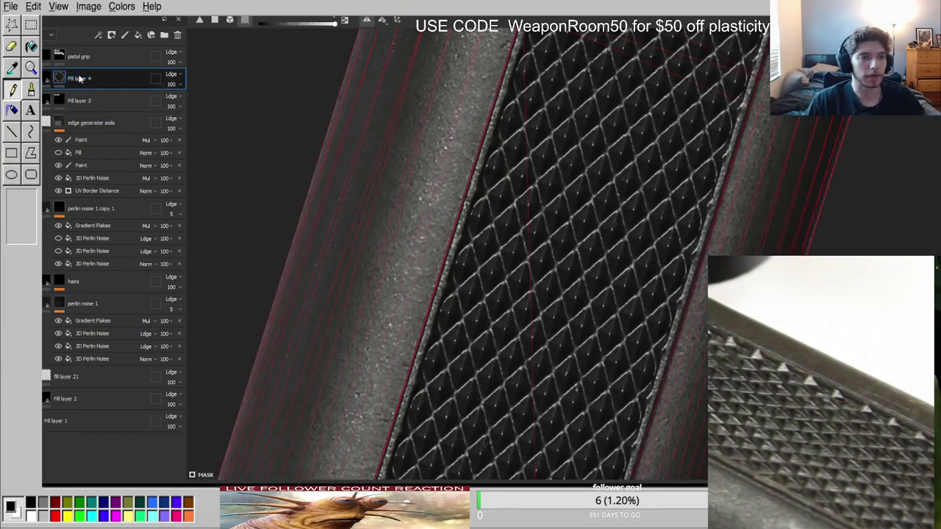
click(127, 422)
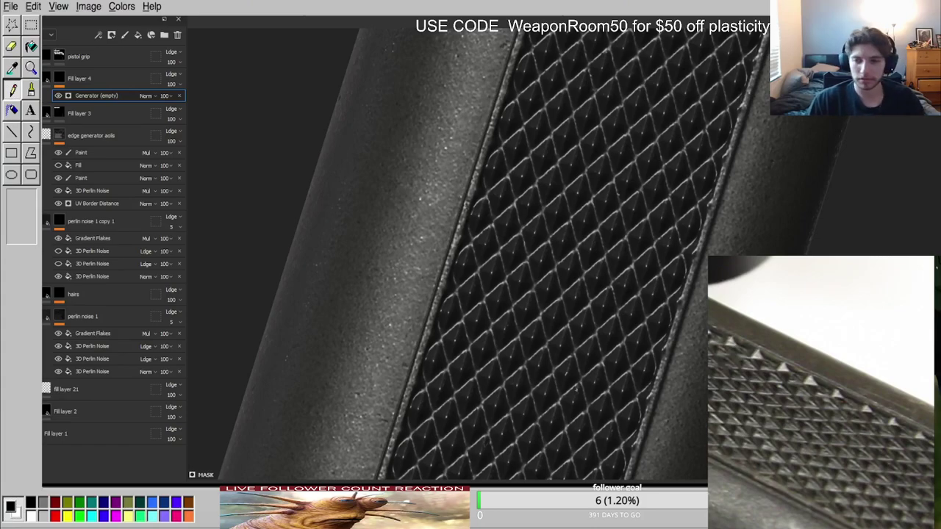
click(545, 317)
alt+click(60, 76)
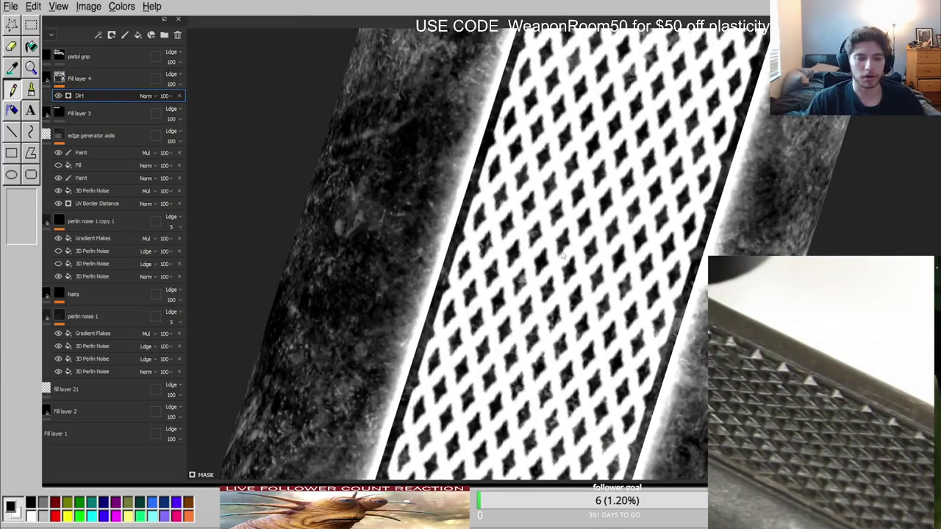
Rename the new dirt layer "inner micro dirt" and select its material for editing.
scroll(621, 259, down, 3)
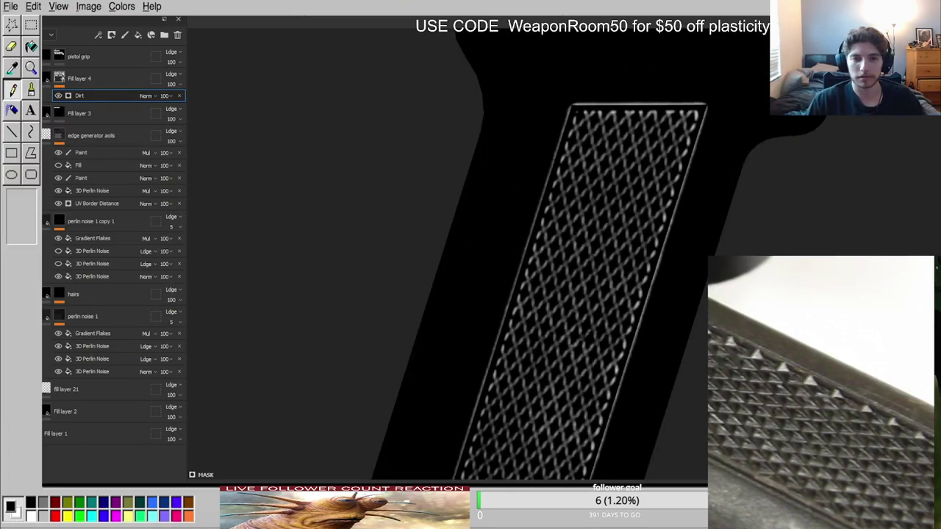
double_click(92, 79)
text(inner micro dirt)
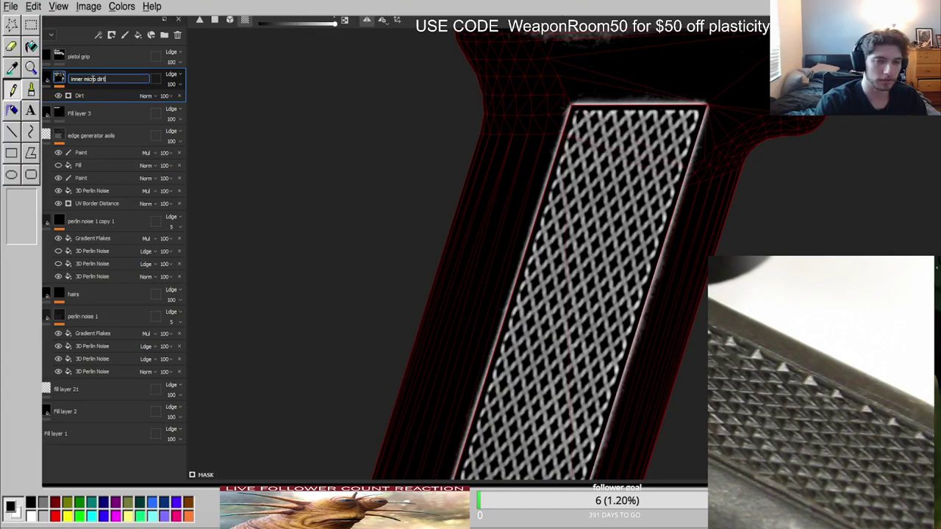
key(Return)
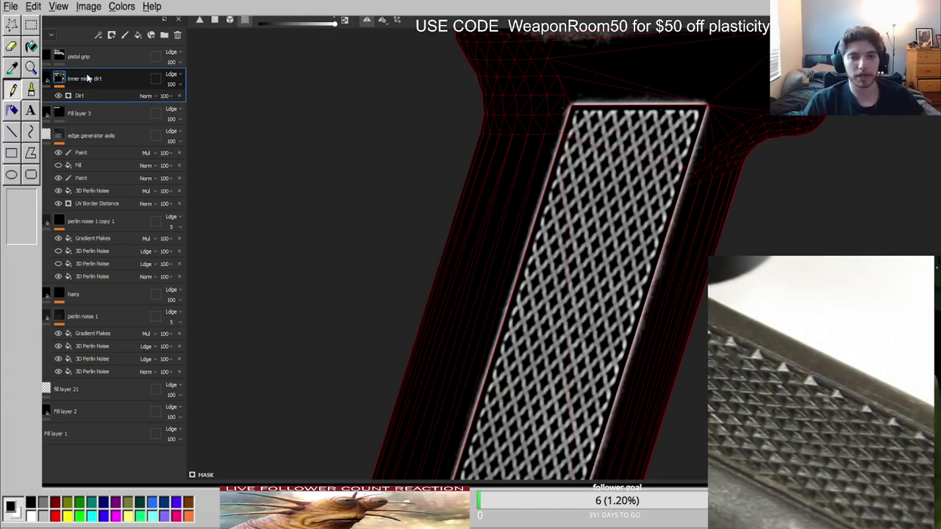
click(47, 79)
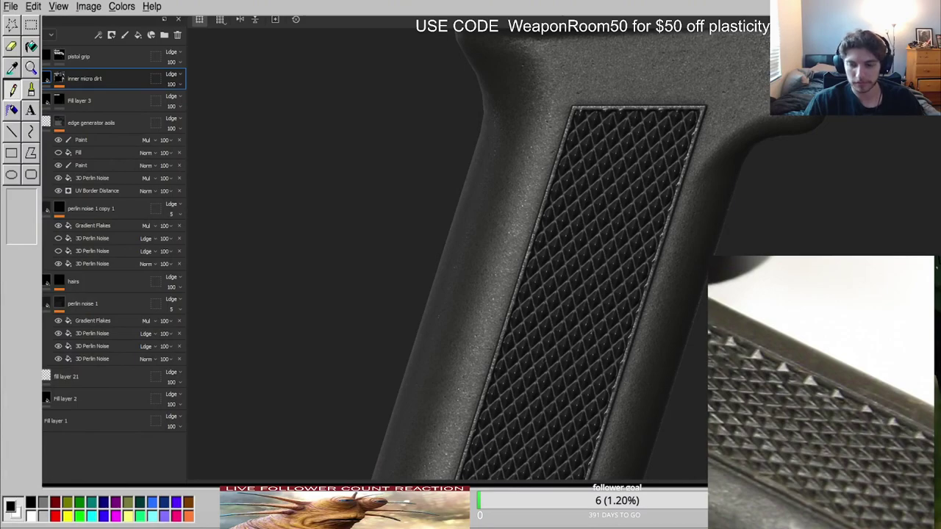
mouse_move(569, 269)
alt+mouse_down()
mouse_move(456, 139)
mouse_move(418, 184)
mouse_move(467, 197)
alt+mouse_up()
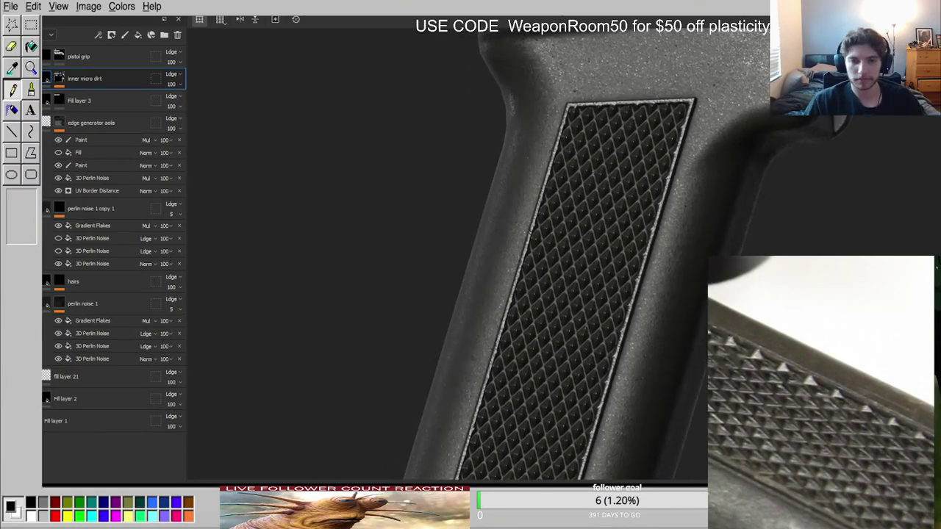
Copy the edge generator layer's 3D Perlin Noise effect into the inner micro dirt mask, above the Dirt generator.
alt+click(59, 78)
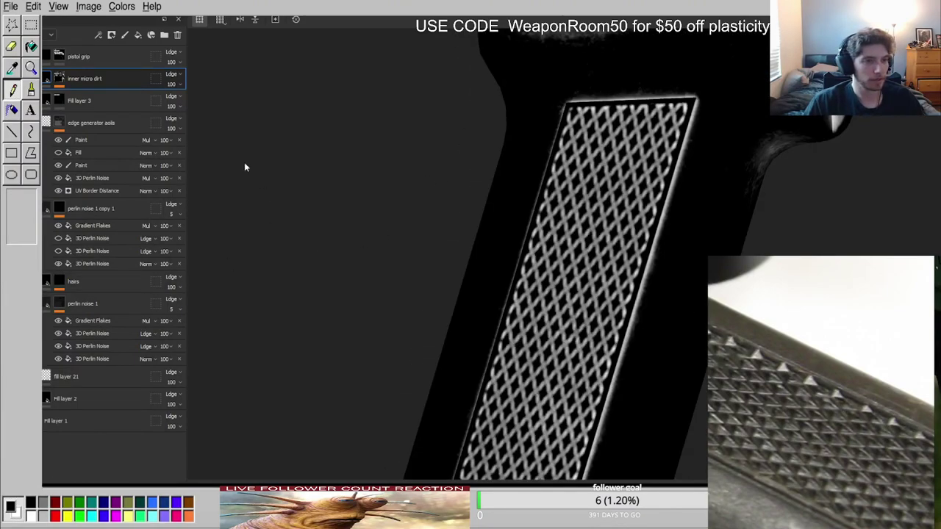
click(63, 78)
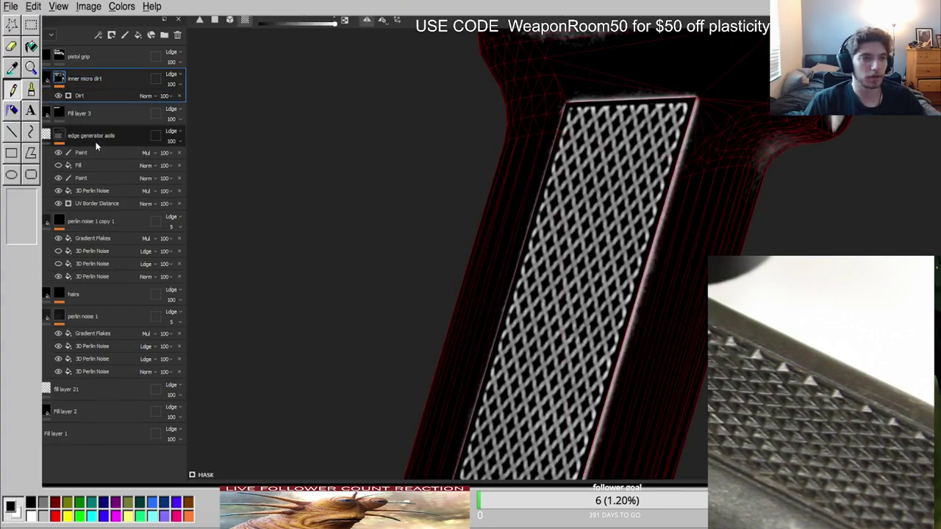
drag(102, 192, 108, 94)
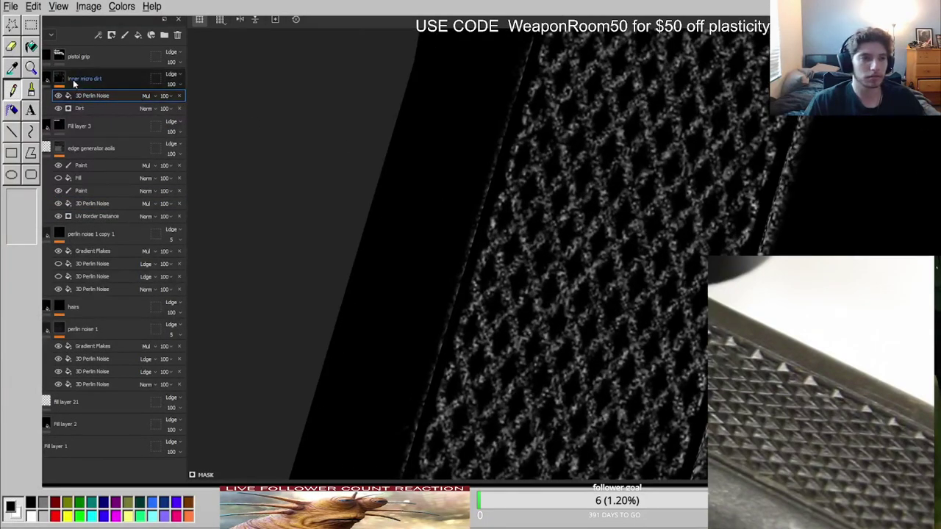
Add a Grunge Fingerprints Dirty fill to the inner micro dirt mask and set it to Multiply.
click(74, 81)
click(116, 446)
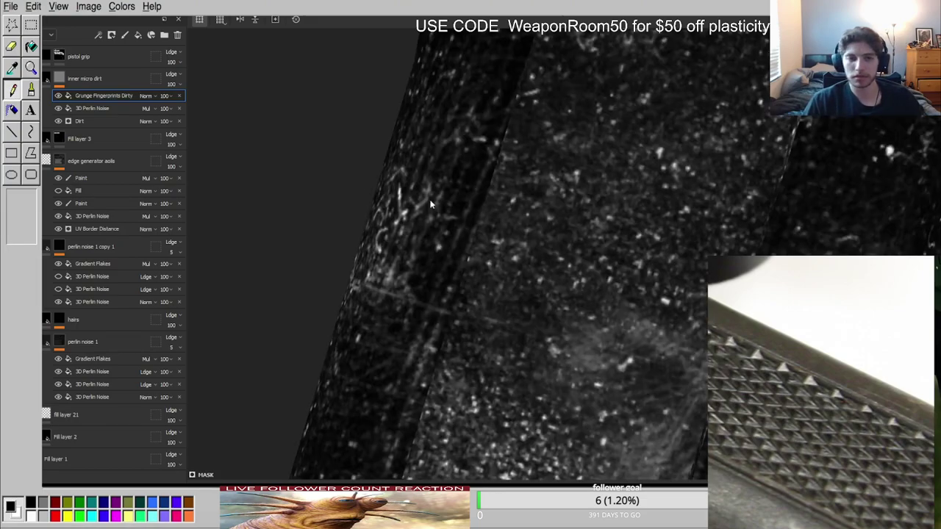
click(160, 145)
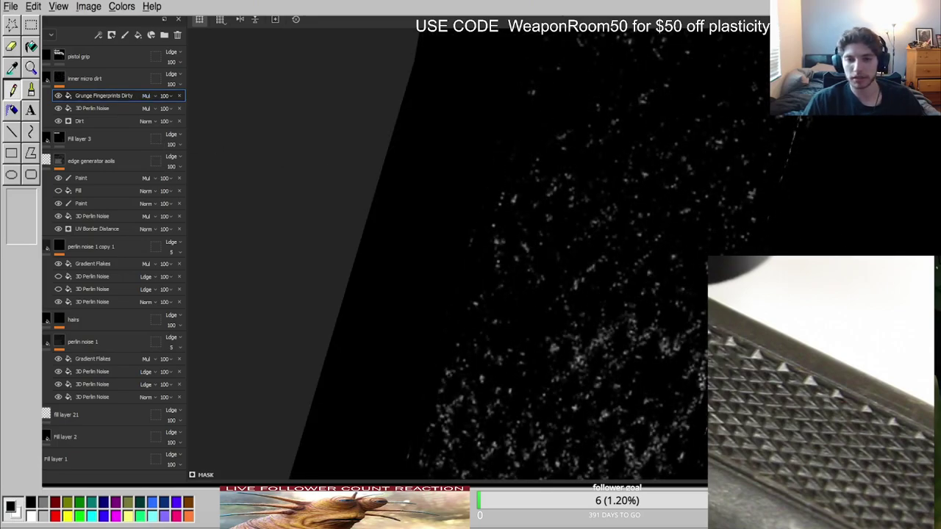
scroll(577, 268, down, 6)
scroll(554, 348, up, 2)
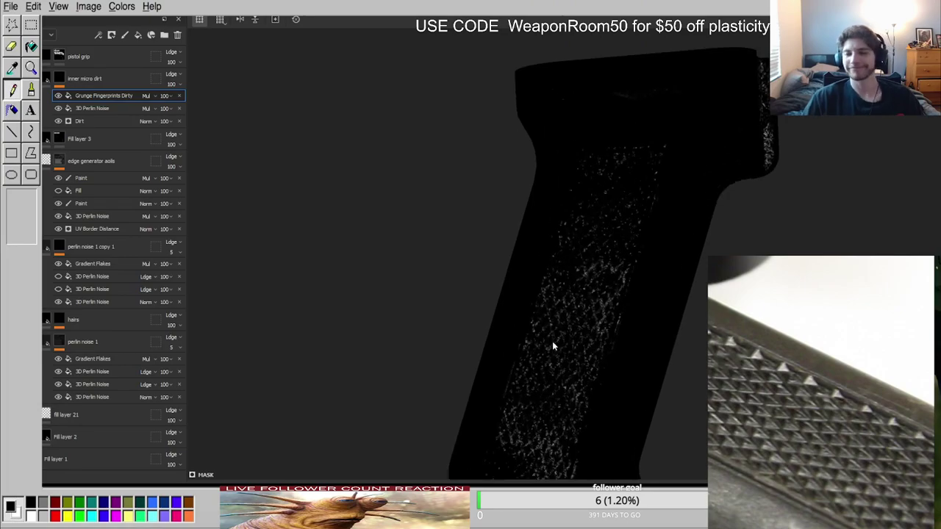
Select the inner micro dirt layer's material and inspect the dirt on the checkered panel up close.
key(m)
scroll(555, 345, up, 4)
scroll(565, 341, up, 2)
click(47, 78)
scroll(821, 392, down, 4)
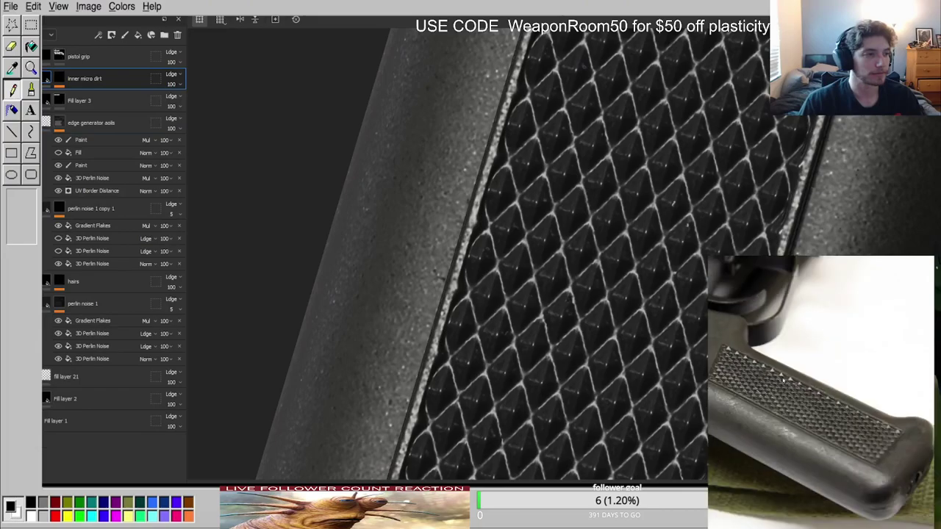
scroll(572, 308, down, 2)
key(c)
key(m)
key(c)
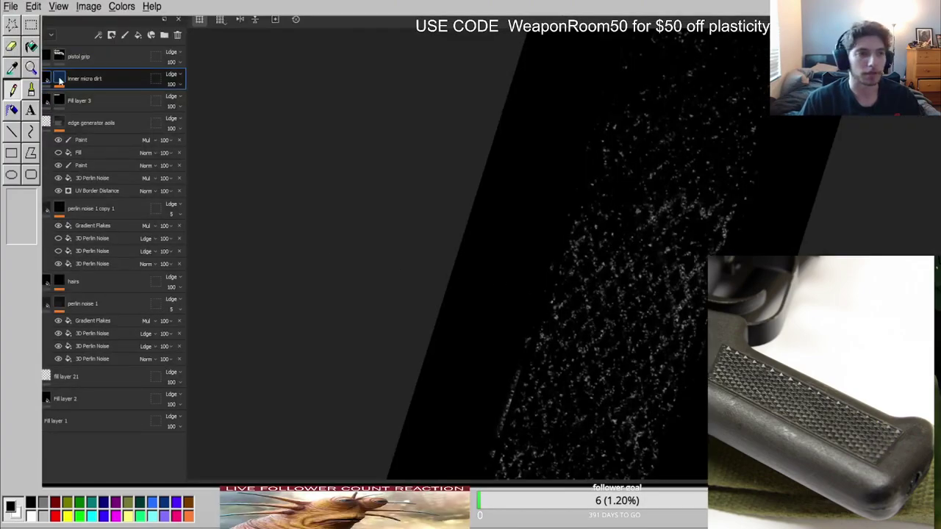
Compare the inner micro dirt in the base color and material views under different lighting angles.
click(46, 80)
key(m)
key(c)
scroll(616, 259, down, 4)
key(m)
scroll(627, 269, up, 4)
shift+right_drag(627, 269, 533, 328)
alt+drag(533, 328, 686, 241)
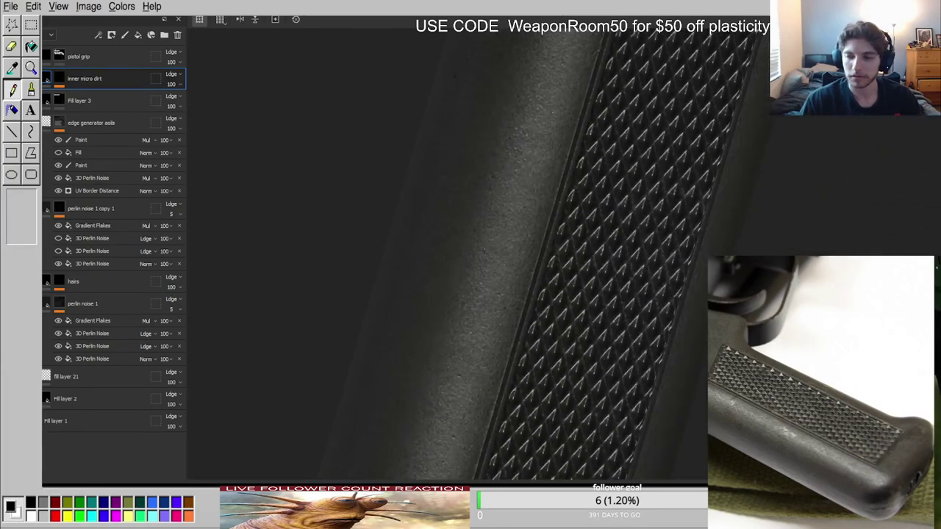
key(c)
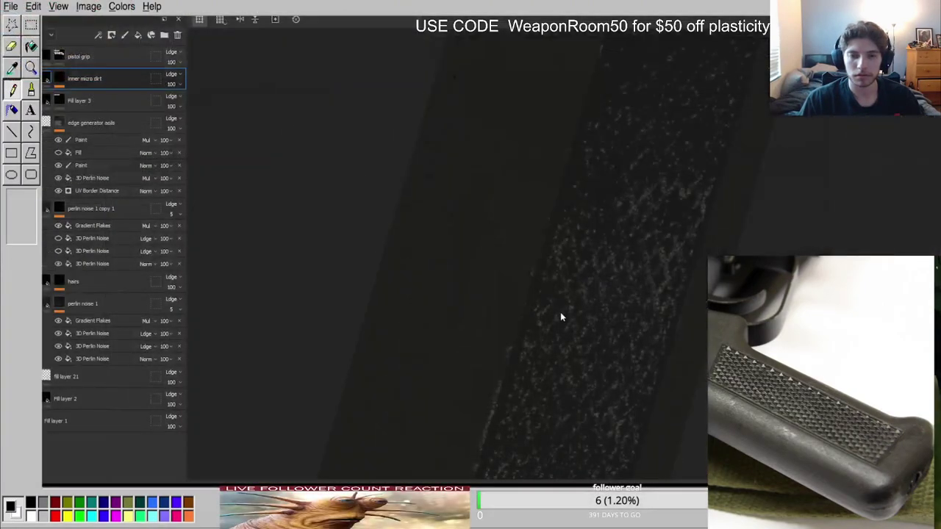
key(m)
scroll(586, 315, down, 5)
mouse_move(586, 315)
alt+mouse_down()
mouse_move(441, 237)
mouse_move(429, 289)
mouse_move(440, 291)
alt+mouse_up()
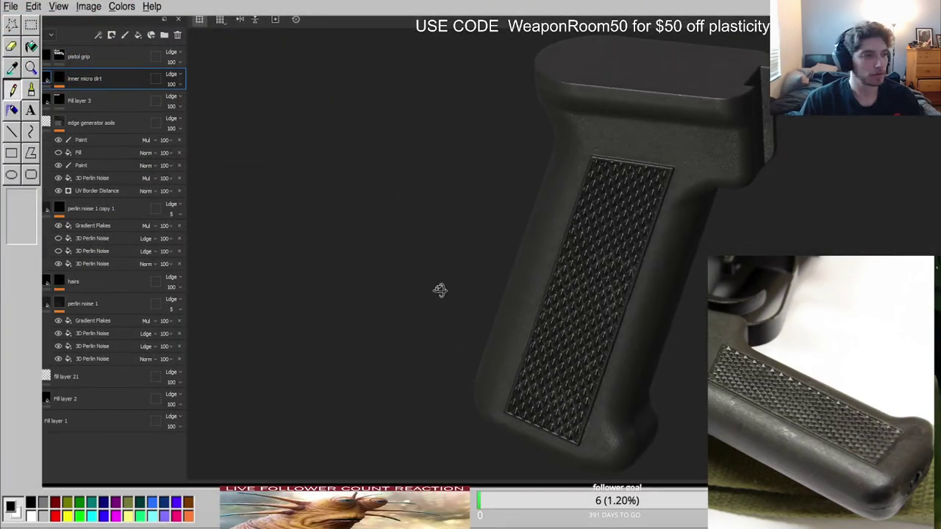
Examine the checkered panel's dirt from near and far and from several sides of the grip.
scroll(744, 375, up, 5)
scroll(743, 383, down, 3)
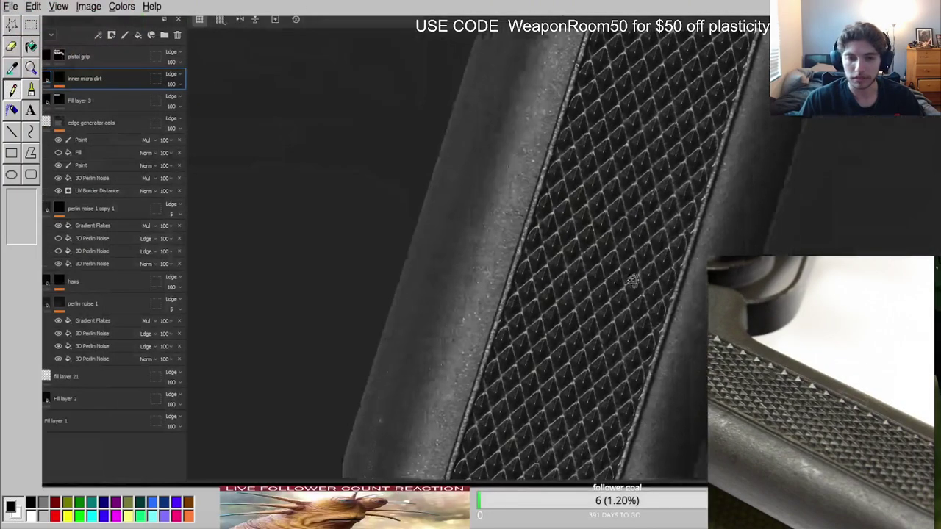
mouse_move(632, 281)
alt+mouse_down()
mouse_move(617, 321)
mouse_move(572, 310)
mouse_move(597, 319)
alt+mouse_up()
key(c)
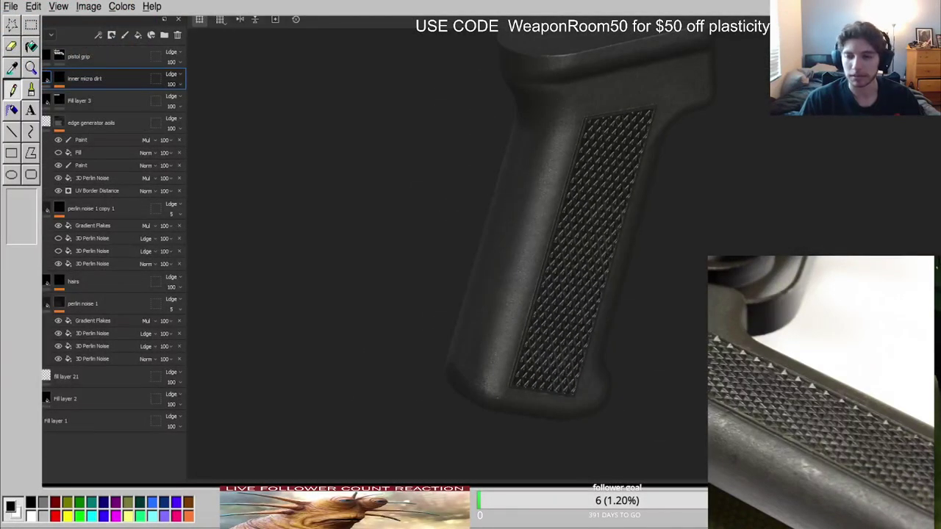
alt+drag(602, 223, 504, 236)
alt+middle_drag(503, 236, 412, 284)
alt+drag(412, 284, 484, 288)
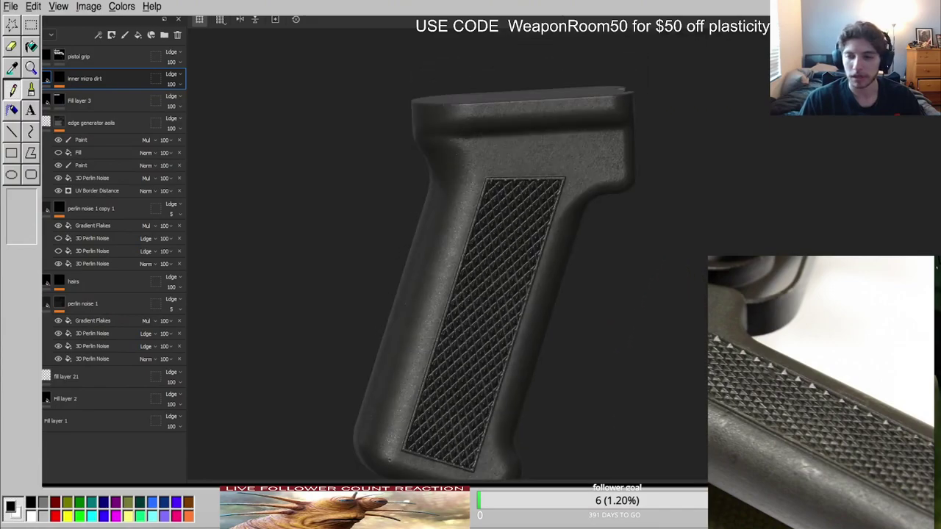
Check the inner micro dirt mask in isolation and step through the grip's single channels.
alt+click(58, 78)
click(47, 78)
key(c)
key(c)
key(c)
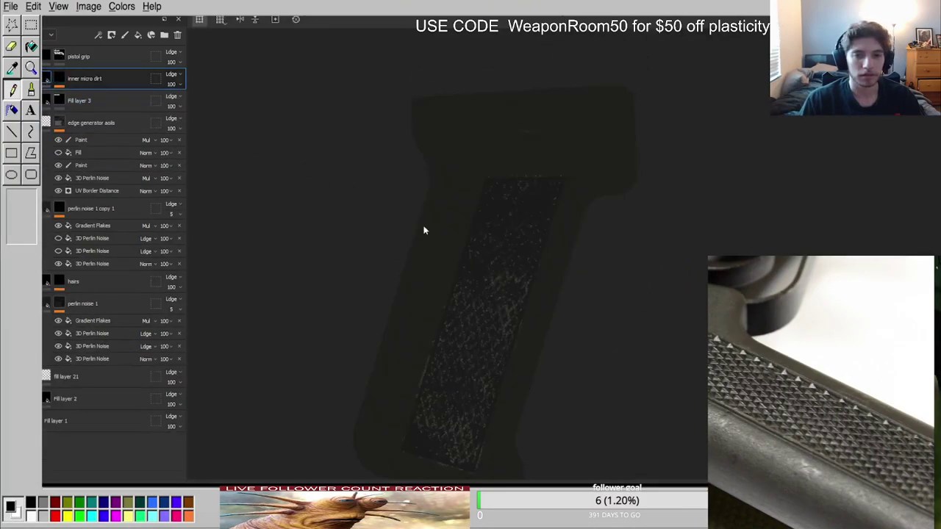
key(c)
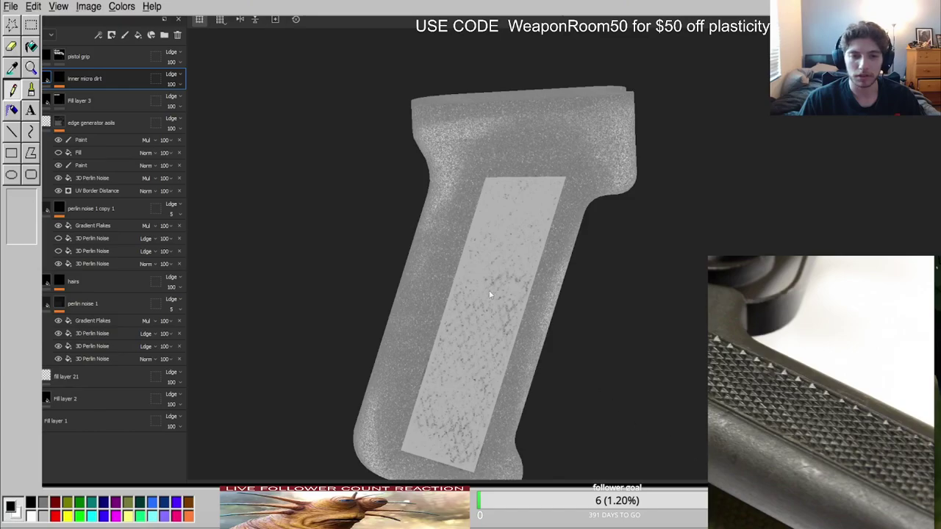
Inspect the dirty checkered panel in the material view at different distances and compare it with the reference photos.
scroll(507, 288, up, 6)
key(m)
scroll(508, 290, down, 3)
mouse_move(508, 290)
alt+mouse_down()
mouse_move(458, 217)
mouse_move(458, 274)
alt+mouse_up()
scroll(757, 408, up, 5)
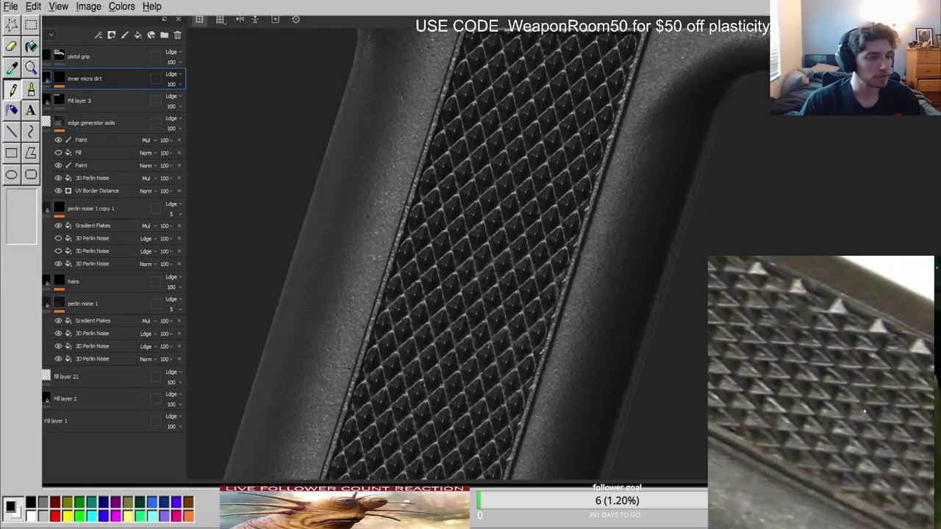
scroll(466, 317, down, 3)
alt+drag(467, 317, 470, 268)
scroll(811, 379, down, 7)
scroll(811, 380, down, 4)
scroll(870, 393, up, 10)
scroll(850, 398, down, 2)
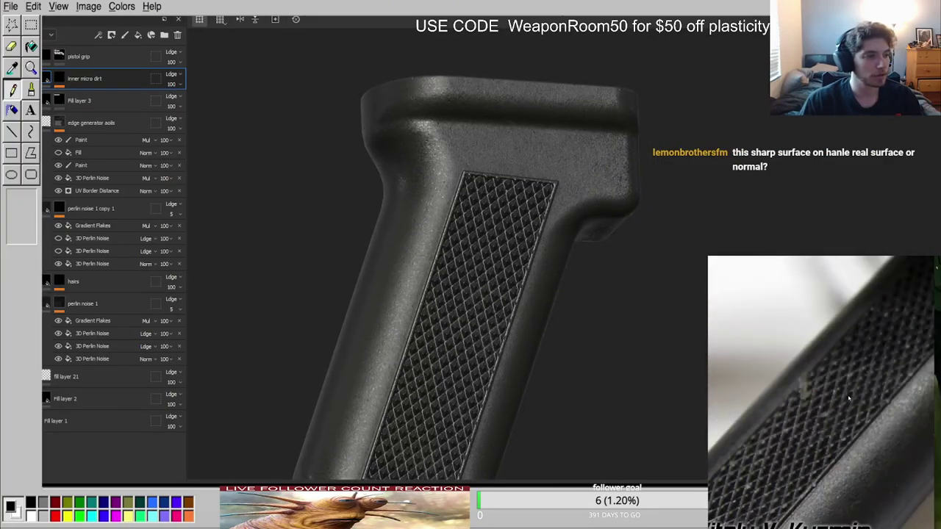
scroll(849, 397, down, 2)
alt+drag(448, 343, 448, 310)
scroll(473, 288, up, 4)
scroll(478, 296, down, 3)
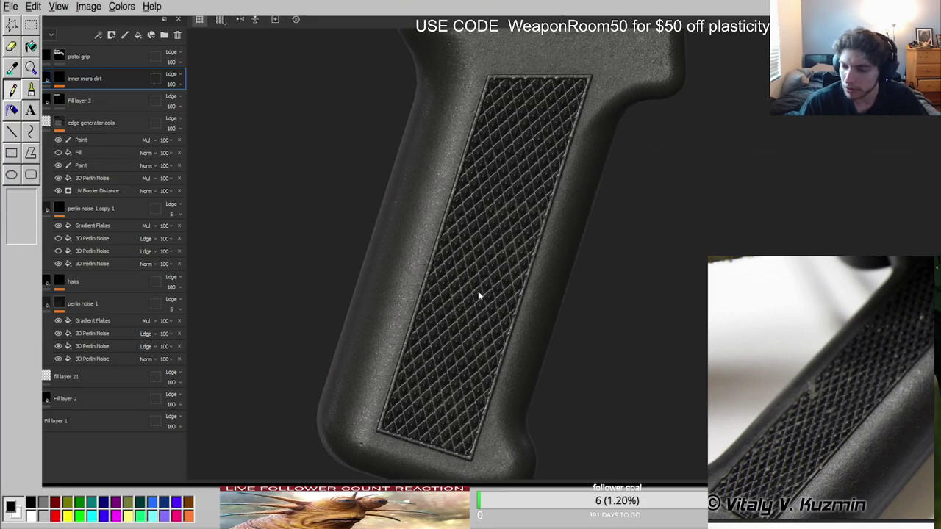
Look closely at the panel's lower end and step through the grip's baked mesh maps, including the normal map.
scroll(477, 209, up, 4)
scroll(462, 211, down, 4)
alt+drag(463, 211, 479, 320)
scroll(464, 221, up, 3)
scroll(479, 319, up, 3)
scroll(458, 265, down, 4)
key(b)
key(b)
key(b)
key(b)
key(b)
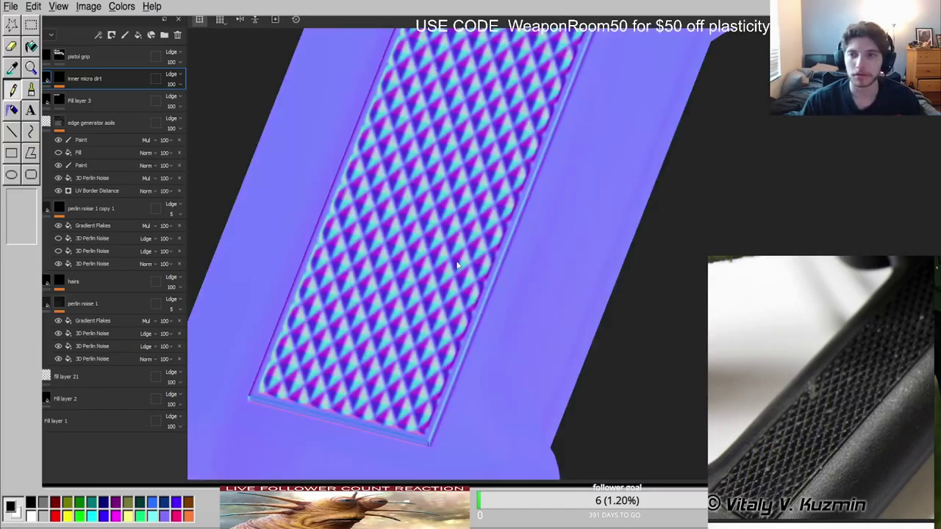
key(b)
scroll(457, 266, down, 5)
alt+drag(457, 265, 548, 267)
Rotate the environment lighting around the grip in the material view and examine the checkered panel's highlights.
key(m)
scroll(441, 250, up, 4)
shift+right_drag(434, 250, 259, 264)
shift+right_drag(399, 252, 157, 238)
alt+drag(157, 239, 309, 247)
shift+right_drag(309, 247, 590, 255)
scroll(590, 255, down, 4)
alt+drag(591, 255, 578, 224)
scroll(579, 224, up, 3)
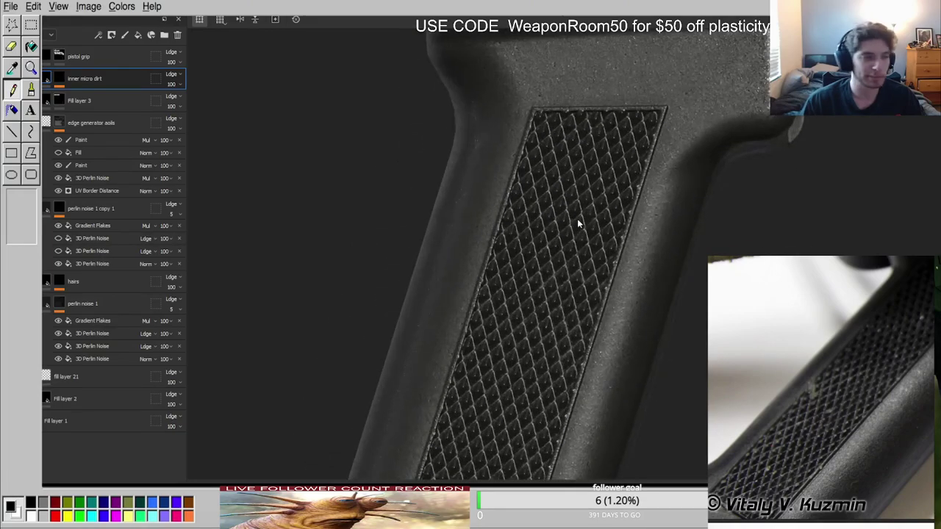
alt+drag(517, 175, 532, 169)
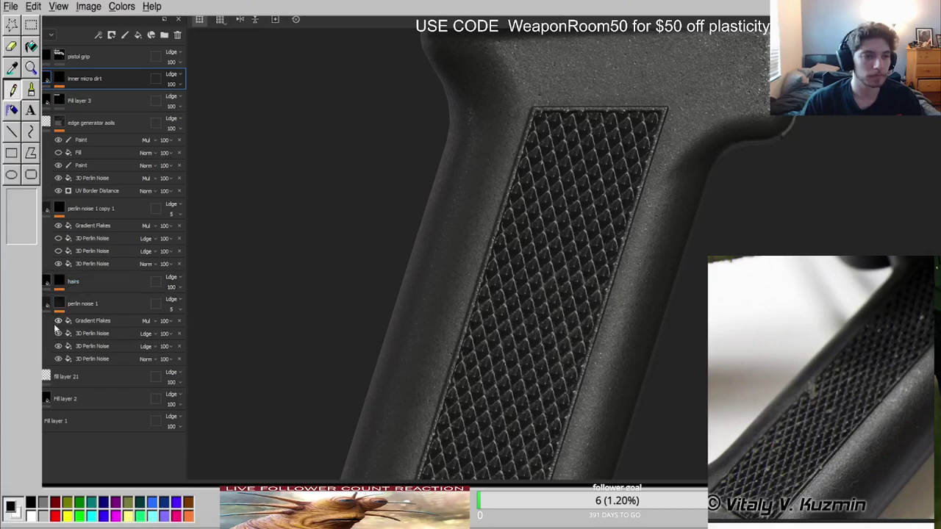
Toggle the visibility of fill layer 21 and add a white mask to the layer.
click(33, 377)
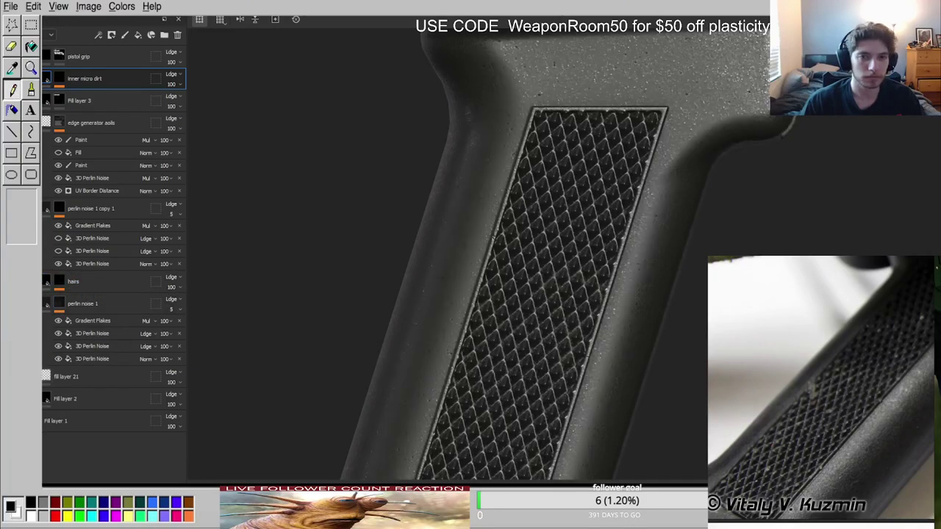
click(63, 377)
click(114, 244)
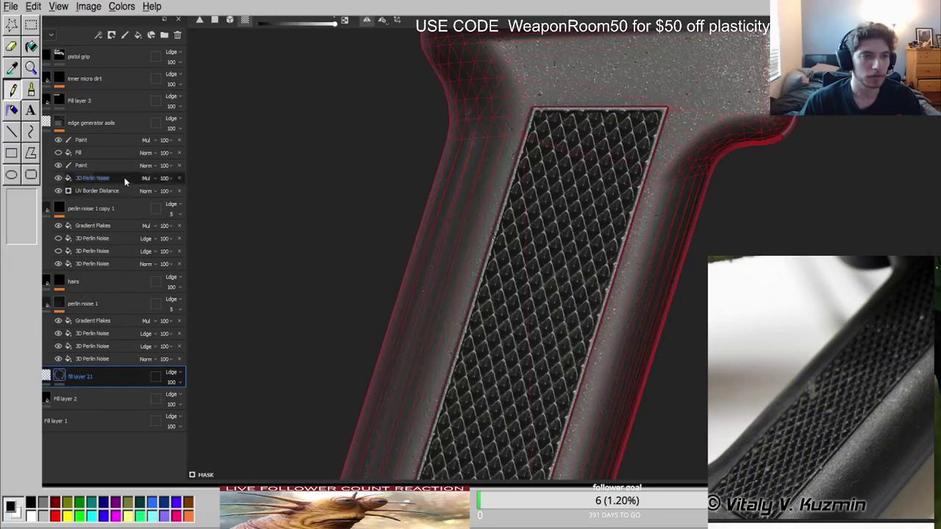
scroll(366, 159, down, 5)
scroll(520, 187, up, 5)
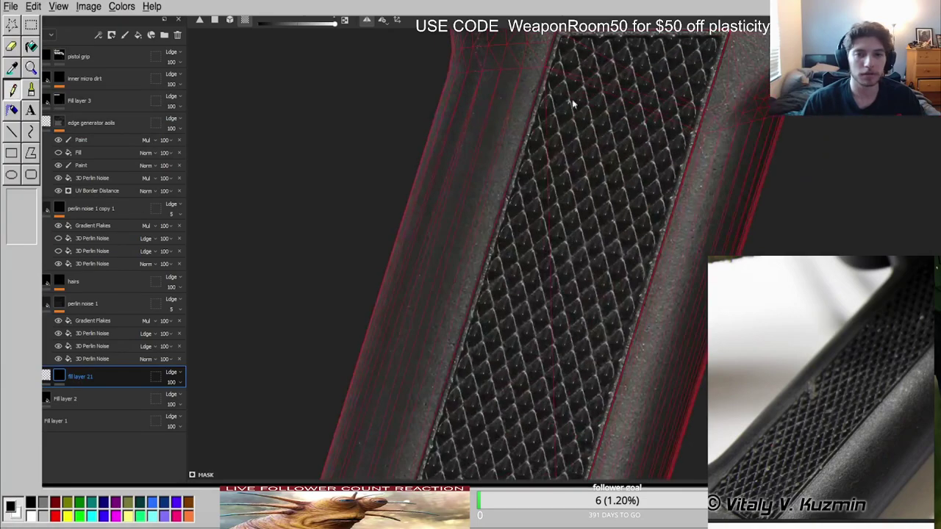
Polygon-fill the checkered panel with black in fill layer 21's mask to exclude it from the layer.
scroll(565, 74, down, 3)
click(554, 157)
key(x)
alt+middle_drag(556, 139, 510, 247)
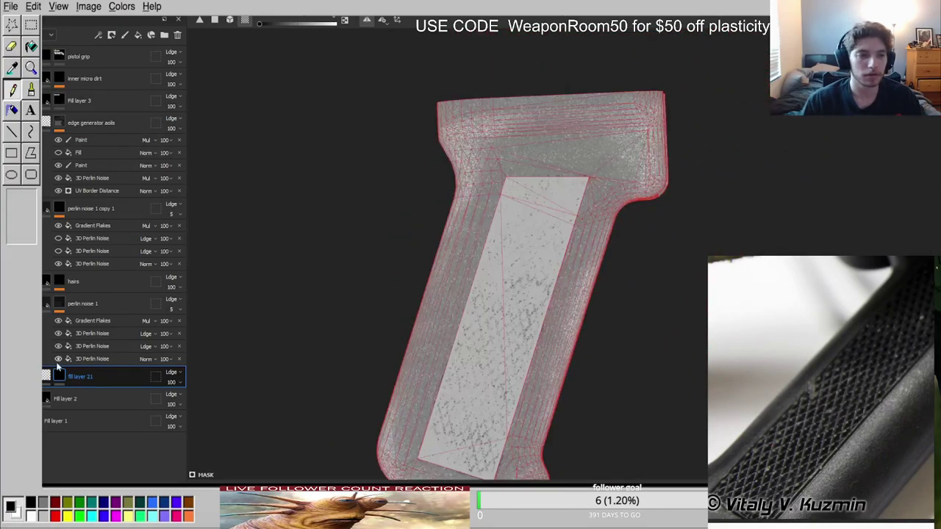
alt+click(59, 376)
alt+drag(345, 246, 506, 206)
drag(590, 167, 503, 485)
alt+drag(515, 236, 410, 256)
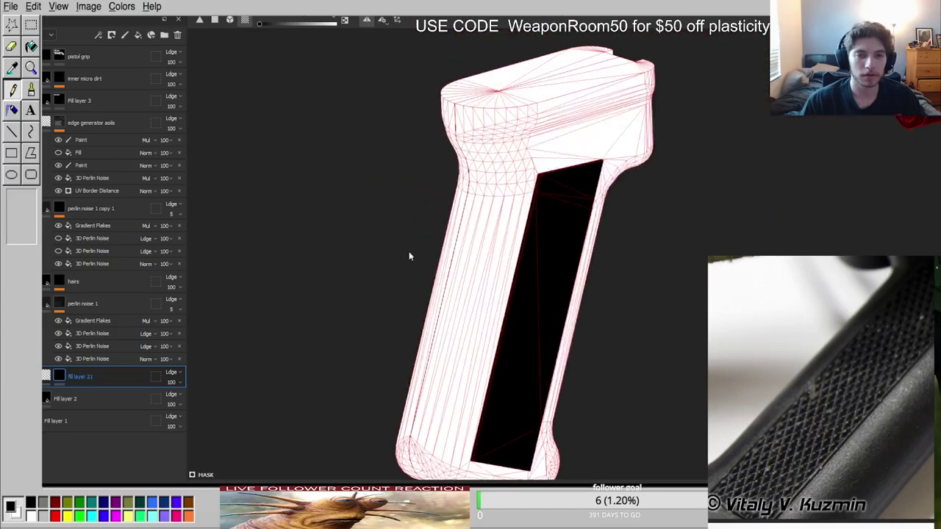
Examine the checkered panel and its border in the material view against the close-up reference photo.
key(m)
scroll(551, 248, up, 4)
scroll(538, 107, up, 3)
alt+drag(537, 106, 426, 191)
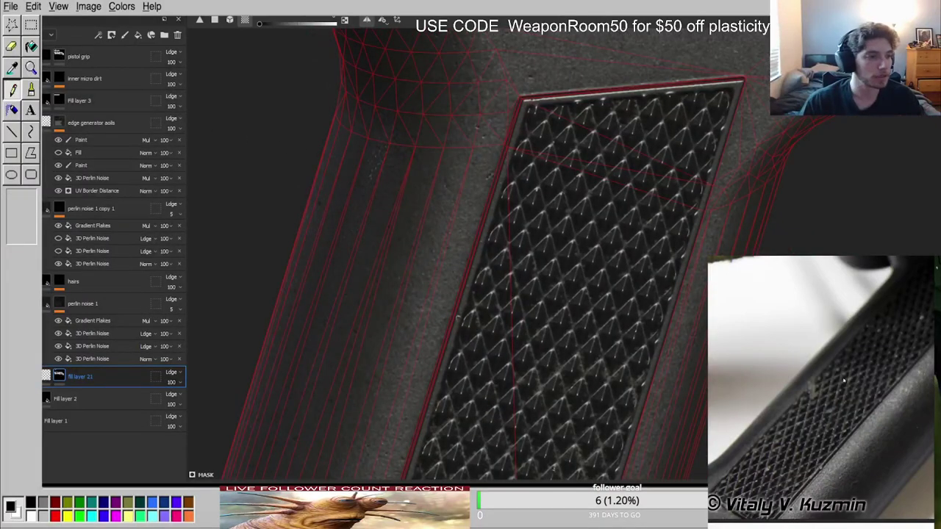
scroll(852, 375, up, 4)
scroll(334, 317, down, 3)
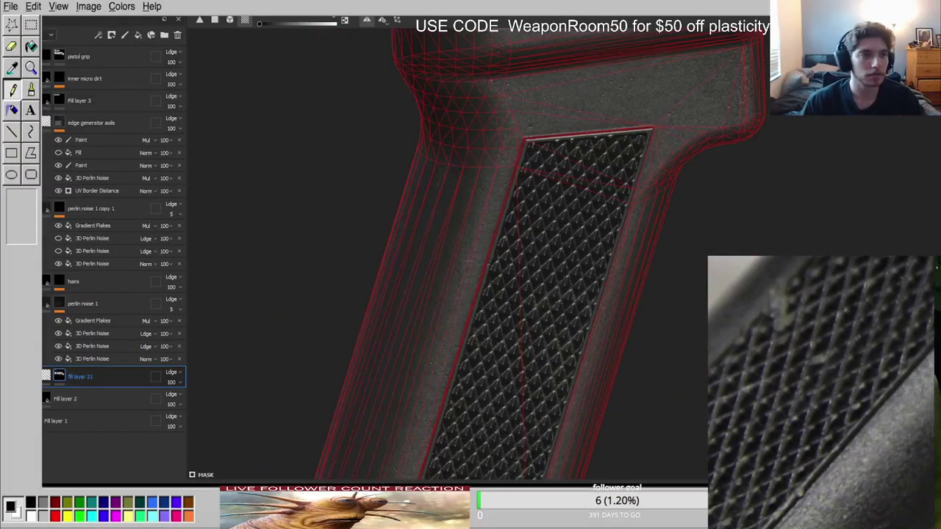
key(1)
mouse_move(545, 199)
alt+mouse_down()
mouse_move(482, 139)
mouse_move(449, 125)
alt+mouse_up()
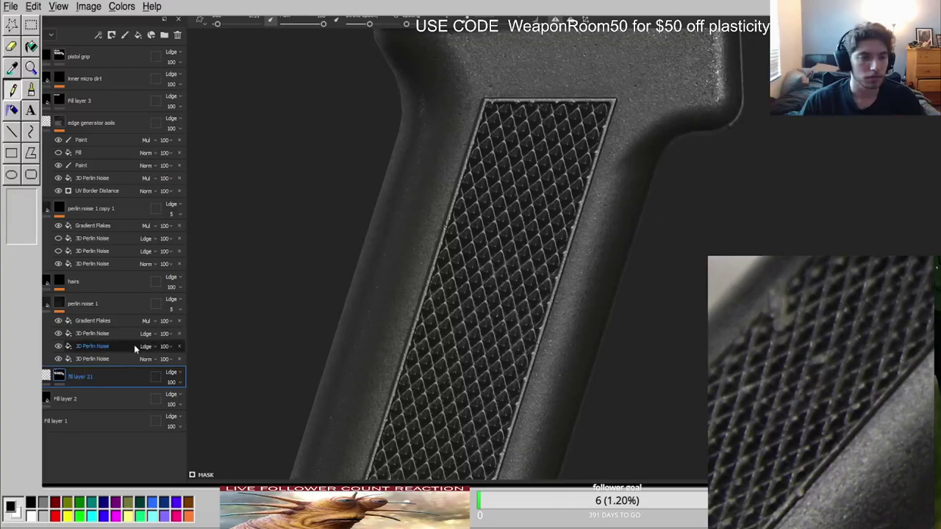
Duplicate the inner micro dirt layer, display the copy's mask and rename the copy "outer micro dirt".
click(62, 80)
ctrl+drag(105, 83, 106, 75)
alt+click(62, 79)
double_click(97, 81)
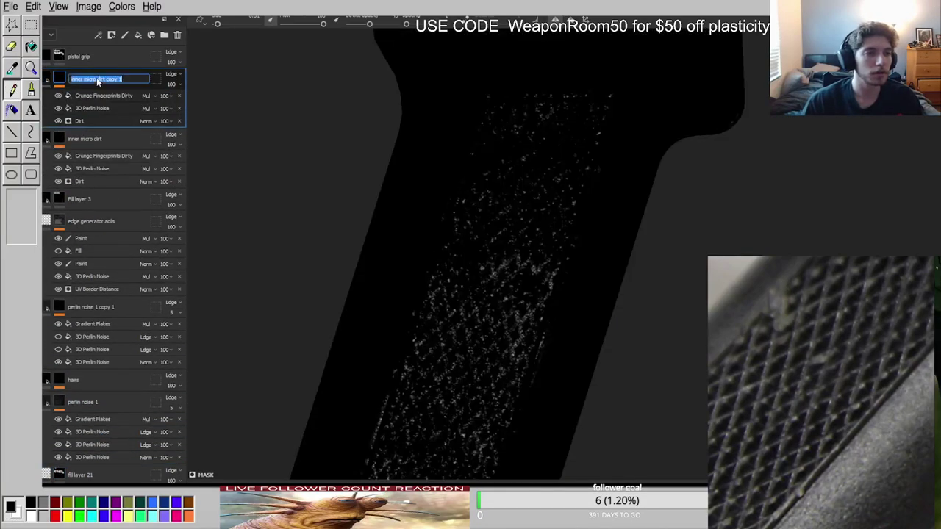
text(outer micro dirt)
key(Return)
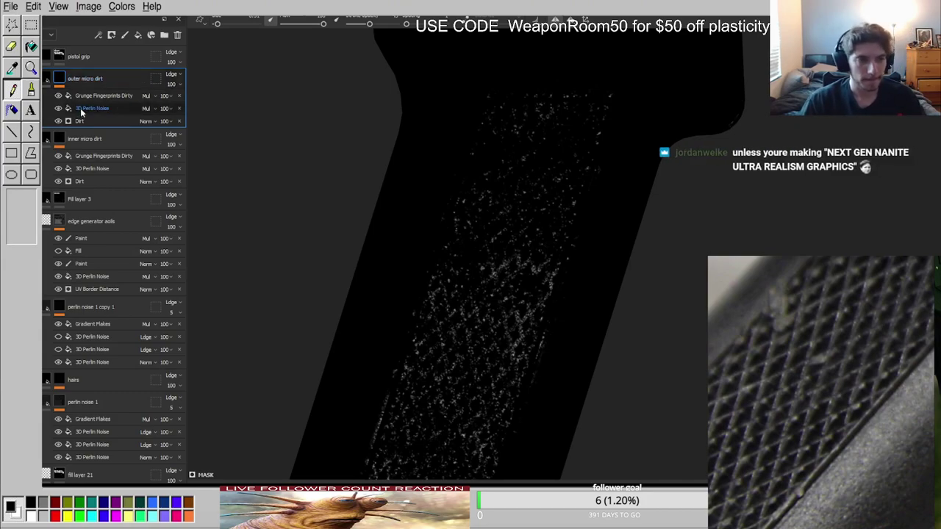
Hide the 3D Perlin Noise and Grunge Fingerprints Dirty effects in outer micro dirt's mask and add a paint effect set to Multiply.
click(86, 122)
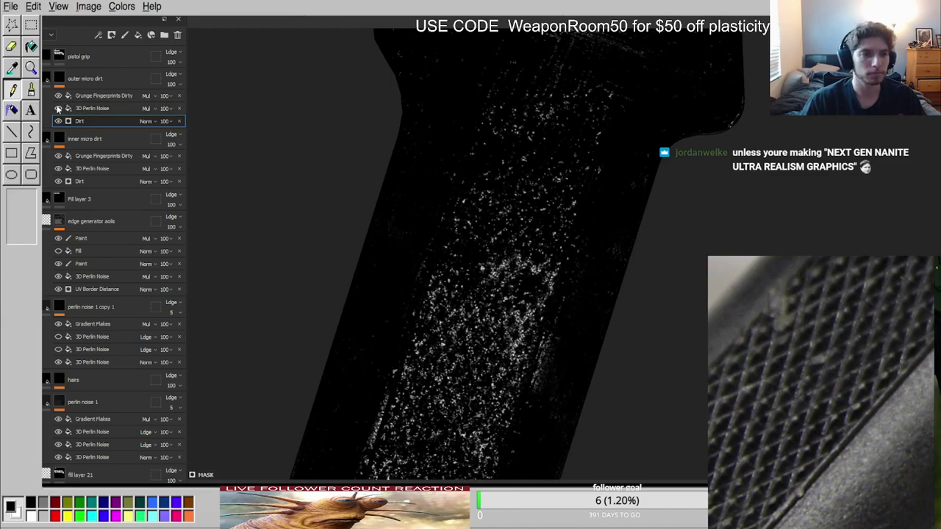
drag(59, 109, 58, 96)
click(60, 79)
click(109, 393)
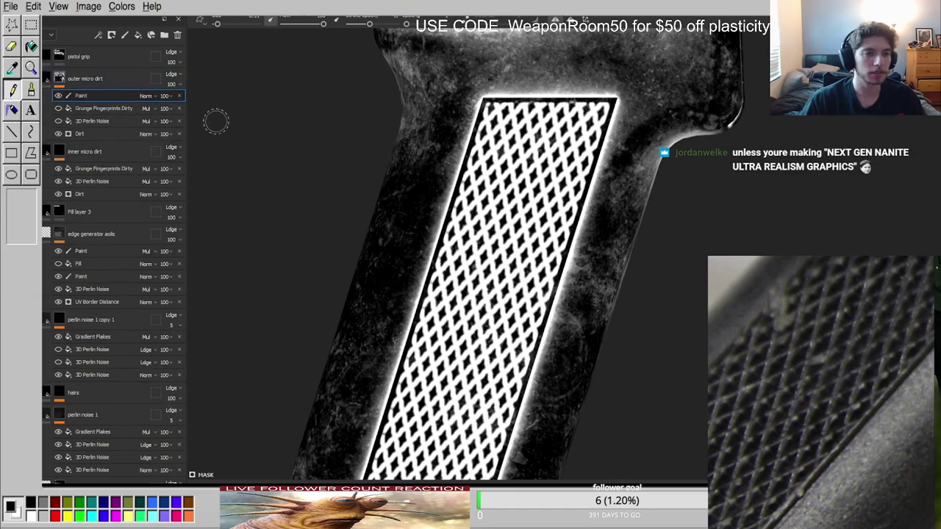
click(166, 144)
scroll(353, 157, down, 3)
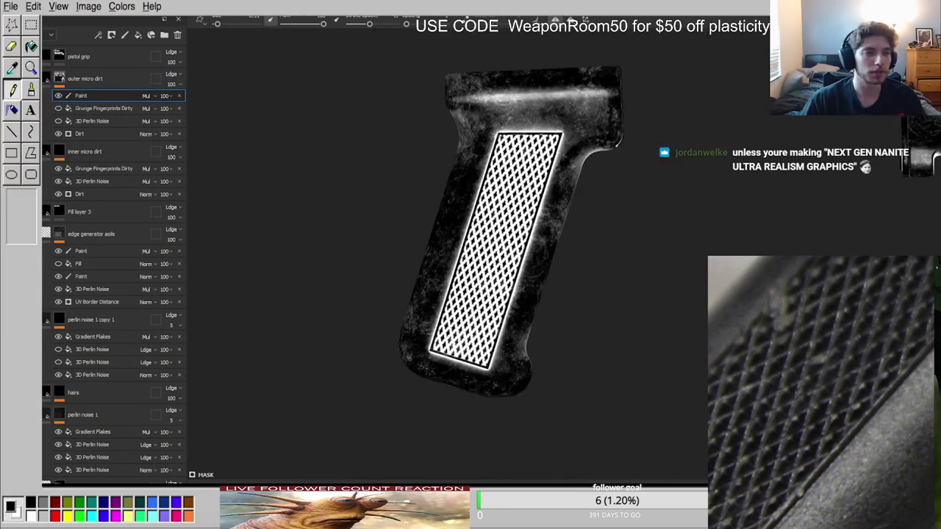
Polygon-fill the checkered panel with black in outer micro dirt's paint effect.
key(4)
scroll(429, 192, down, 3)
key(x)
drag(371, 72, 613, 361)
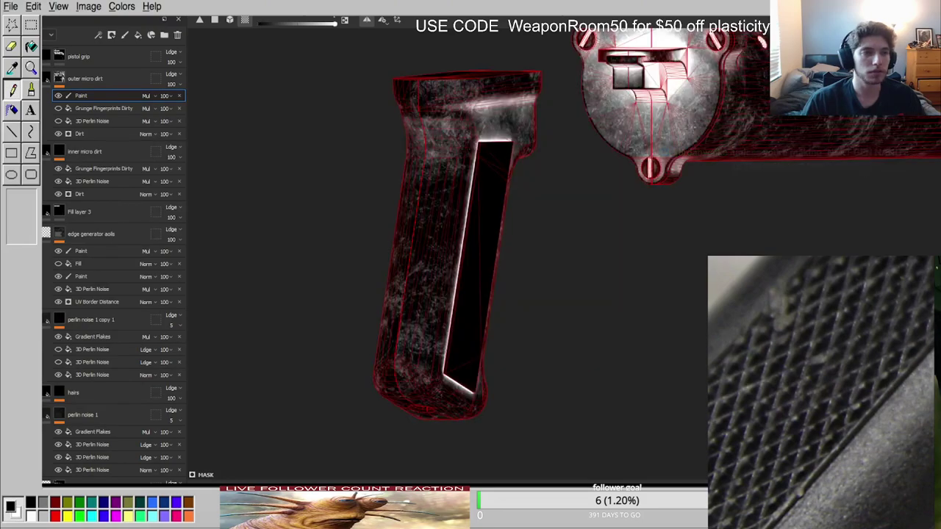
Reduce the dirt coverage of the Dirt generator in outer micro dirt's mask.
click(93, 134)
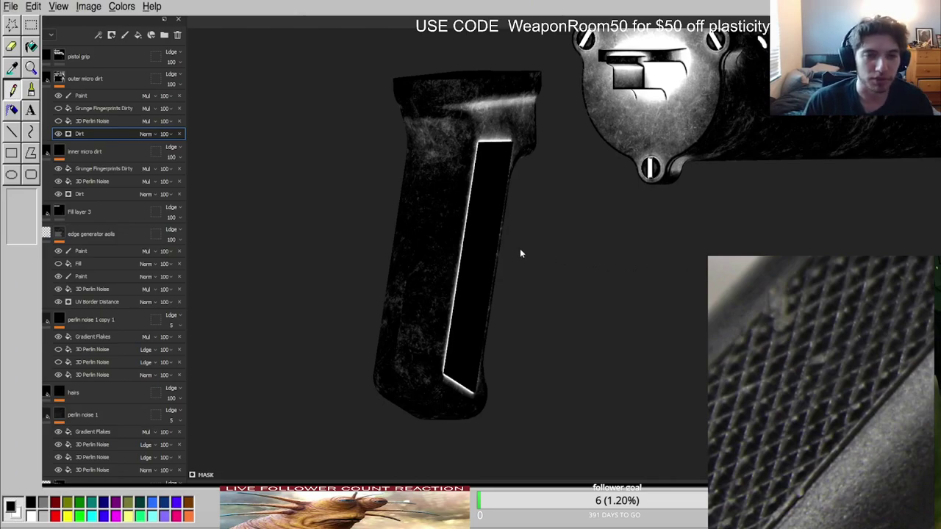
scroll(491, 169, up, 3)
alt+drag(491, 169, 438, 166)
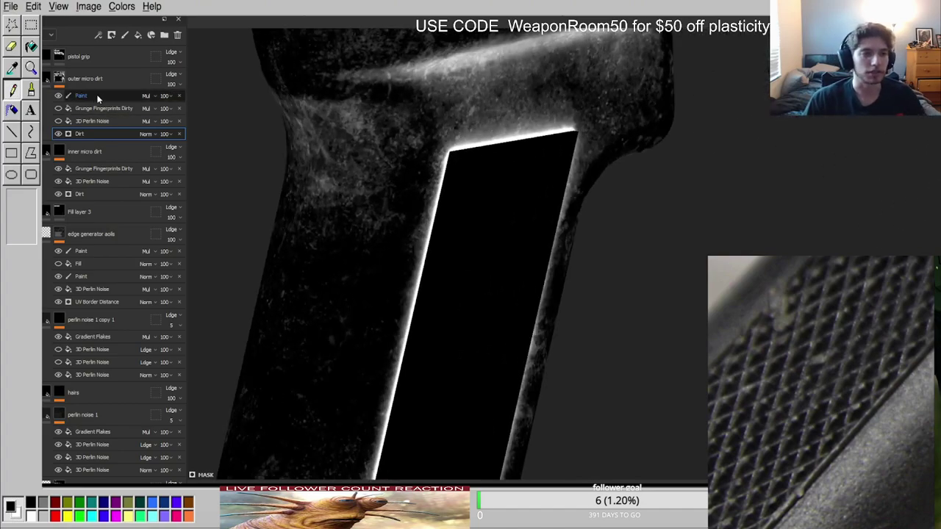
Paint black over the grip's body in outer micro dirt's mask, keeping dirt only around the checkered panel's border.
click(82, 96)
key(1)
alt+middle_drag(443, 126, 441, 218)
ctrl+right_drag(412, 168, 456, 166)
mouse_move(409, 140)
mouse_down()
mouse_move(368, 141)
mouse_move(456, 149)
mouse_move(444, 148)
mouse_move(343, 346)
mouse_up()
scroll(343, 346, down, 3)
alt+middle_drag(343, 346, 435, 139)
mouse_move(435, 138)
mouse_down()
mouse_move(378, 397)
mouse_move(430, 423)
mouse_up()
mouse_move(430, 423)
alt+mouse_down()
mouse_move(360, 294)
mouse_move(339, 287)
alt+mouse_up()
mouse_move(628, 98)
mouse_down()
mouse_move(605, 144)
mouse_move(476, 34)
mouse_move(618, 143)
mouse_move(527, 442)
mouse_move(535, 446)
mouse_up()
scroll(538, 308, down, 3)
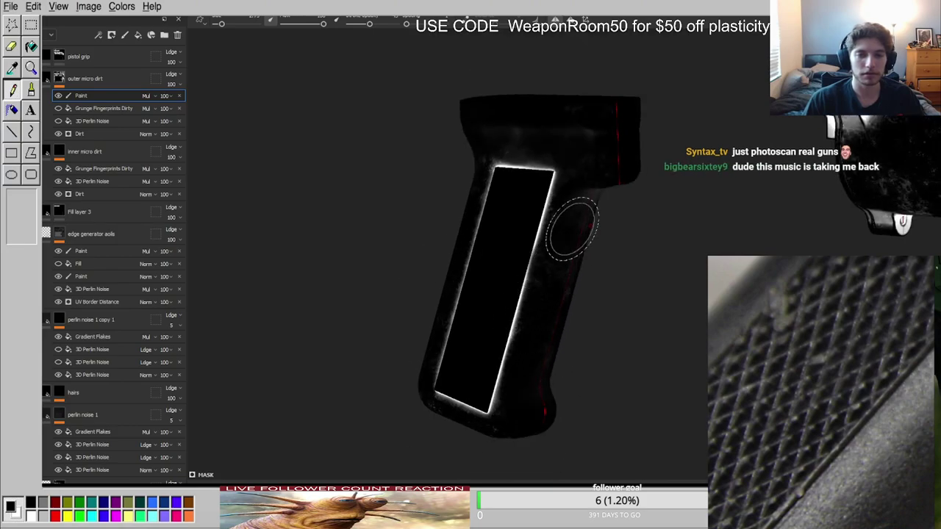
alt+drag(561, 184, 599, 136)
scroll(519, 191, up, 2)
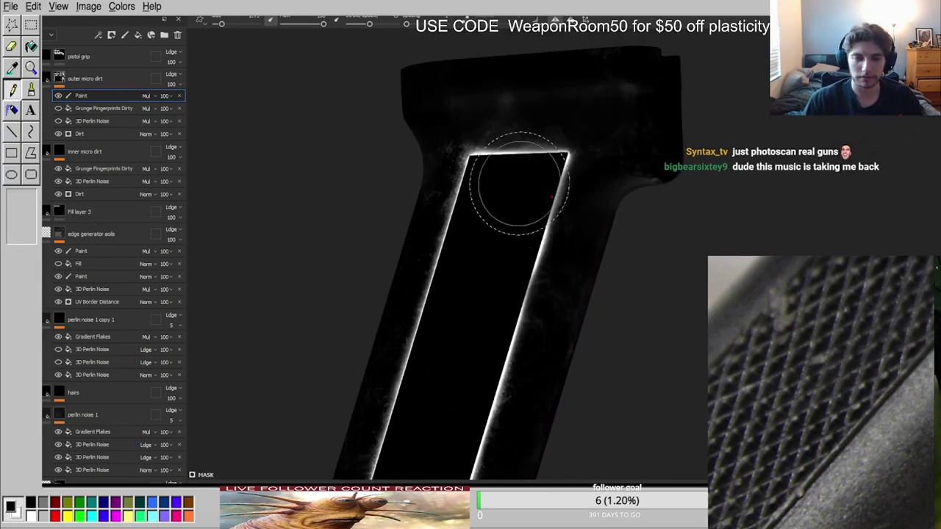
Copy Grunge Fingerprints Dirty and 3D Perlin Noise from inner micro dirt's mask to above the paint effect in outer micro dirt's mask.
drag(99, 169, 99, 93)
scroll(561, 172, up, 1)
alt+drag(561, 172, 542, 157)
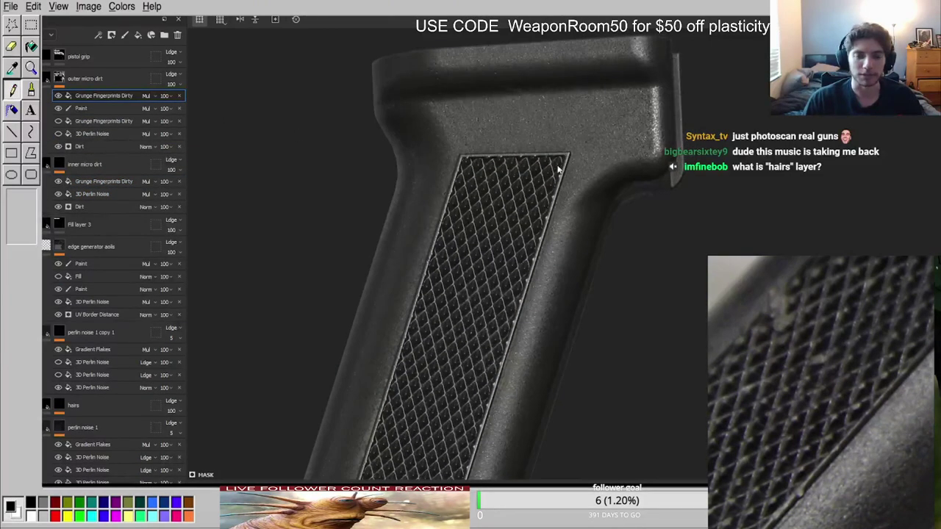
scroll(542, 157, up, 1)
scroll(537, 153, up, 1)
key(c)
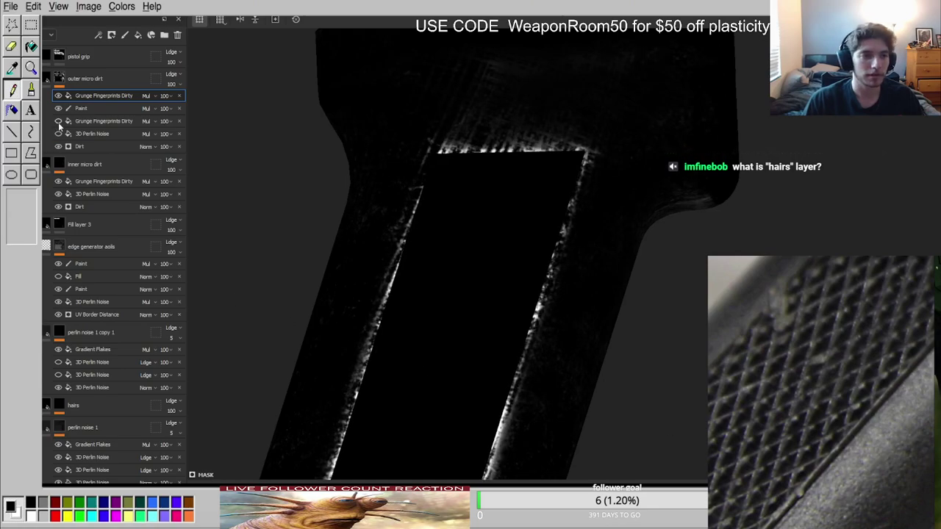
drag(102, 193, 111, 108)
alt+right_drag(600, 213, 521, 271)
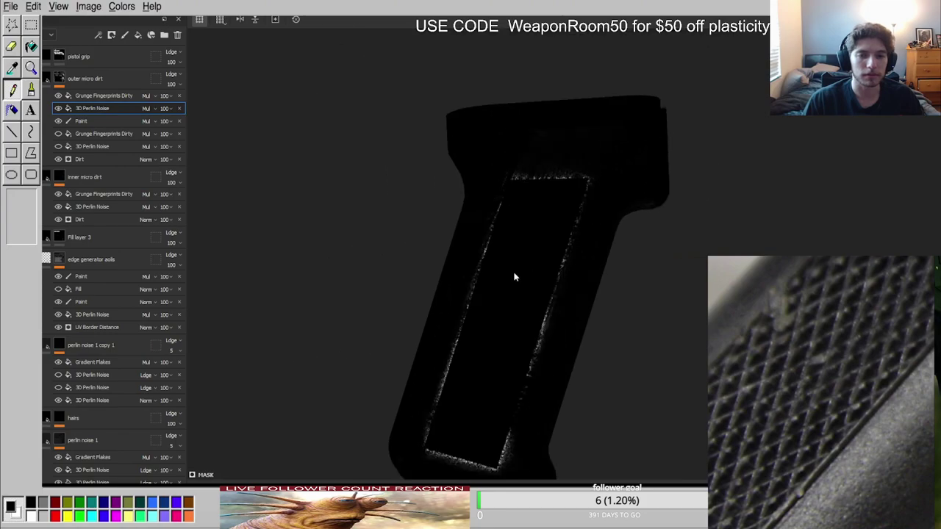
Inspect the dirt around the checkered panel's border in the material view.
scroll(522, 272, up, 4)
key(m)
alt+drag(486, 295, 642, 338)
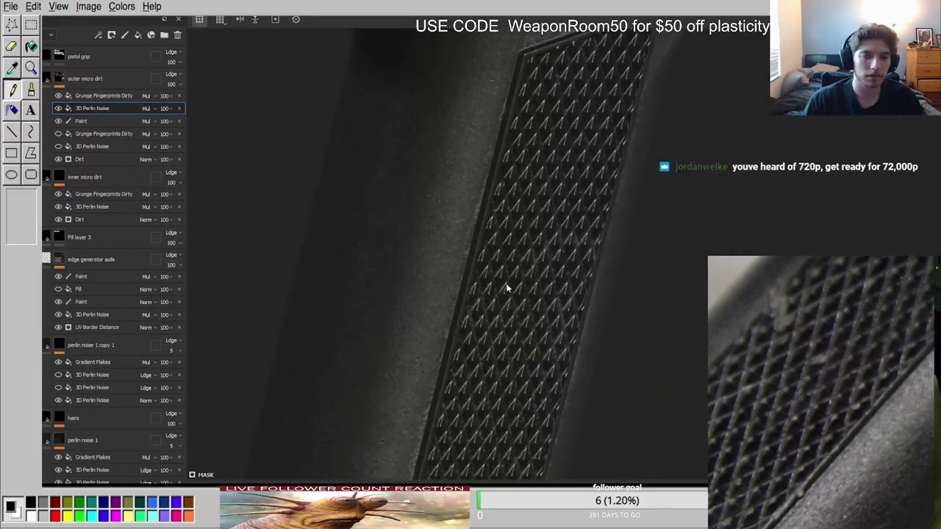
alt+right_drag(521, 293, 482, 287)
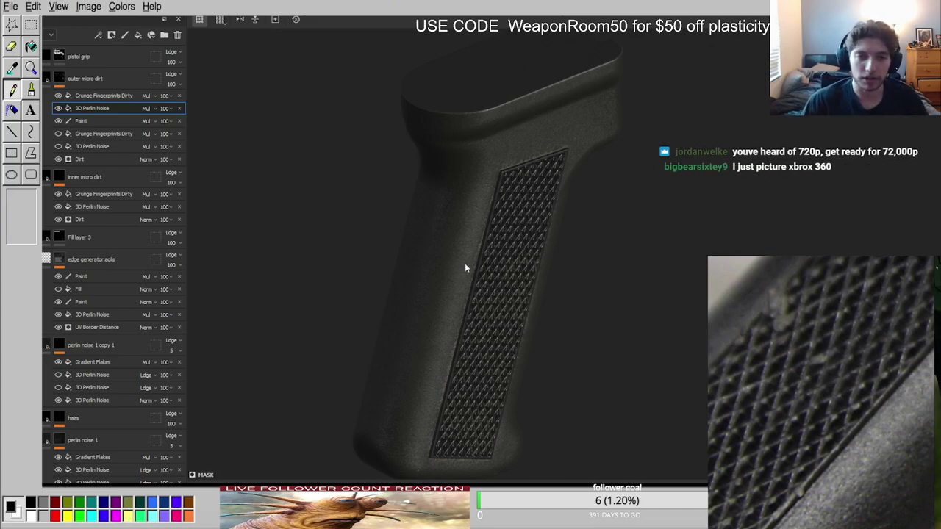
Display the hairs layer's mask and examine its hair and dust specks across the grip.
alt+click(60, 418)
alt+drag(481, 225, 516, 175)
alt+right_drag(516, 175, 545, 165)
scroll(471, 235, up, 3)
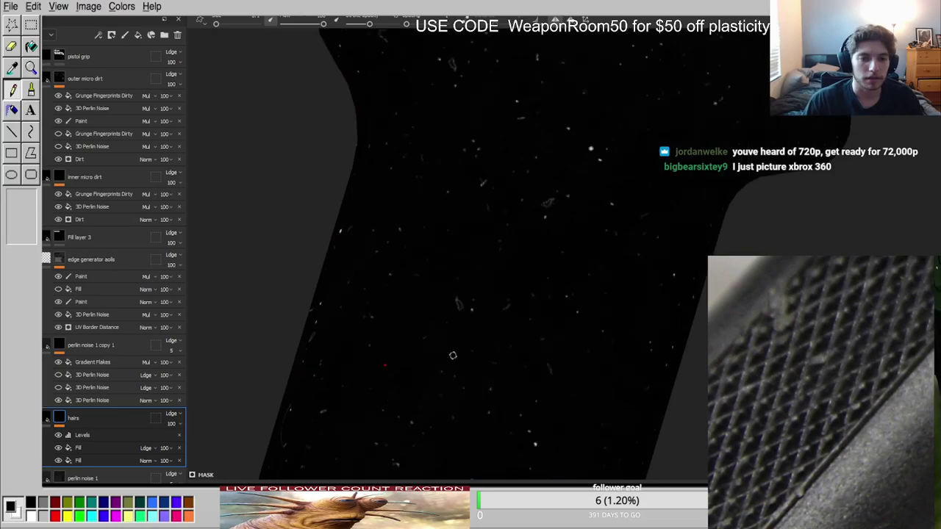
alt+middle_drag(452, 355, 550, 155)
alt+drag(550, 155, 712, 201)
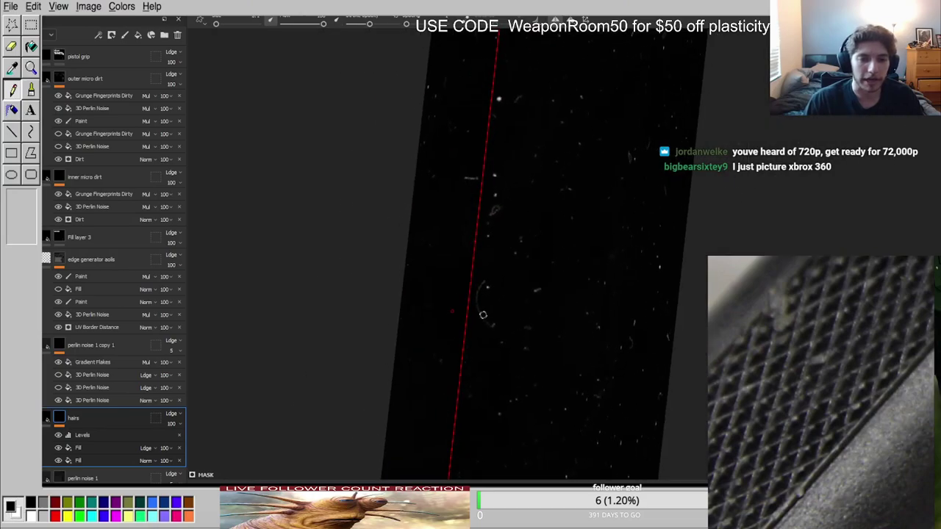
Return to the material view and examine the hairs and grain on the grip under different lighting directions.
key(m)
shift+right_drag(505, 315, 579, 318)
alt+right_drag(477, 311, 528, 184)
alt+drag(528, 184, 533, 320)
alt+right_drag(353, 345, 308, 379)
shift+right_drag(500, 243, 689, 174)
alt+drag(689, 174, 488, 322)
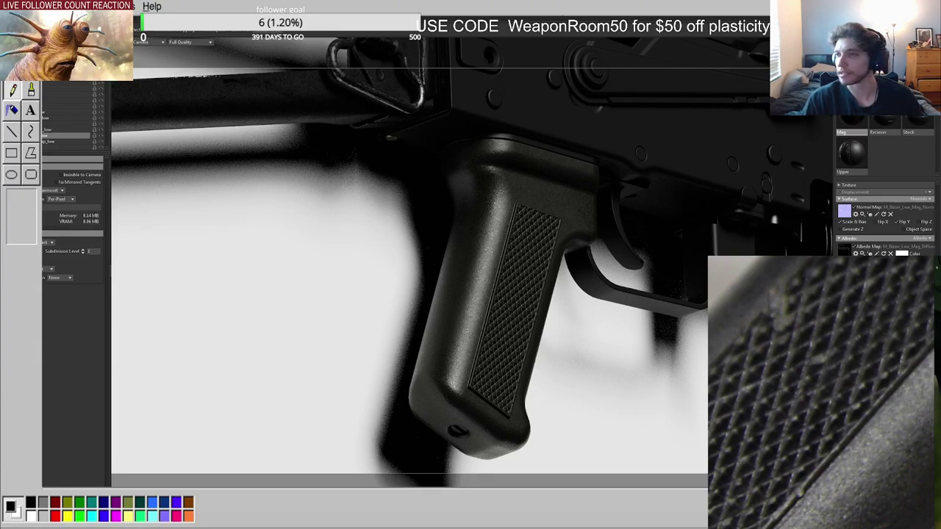
Resize the browser window and enlarge the console concept image.
drag(940, 367, 906, 259)
ctrl+scroll(844, 439, up, 7)
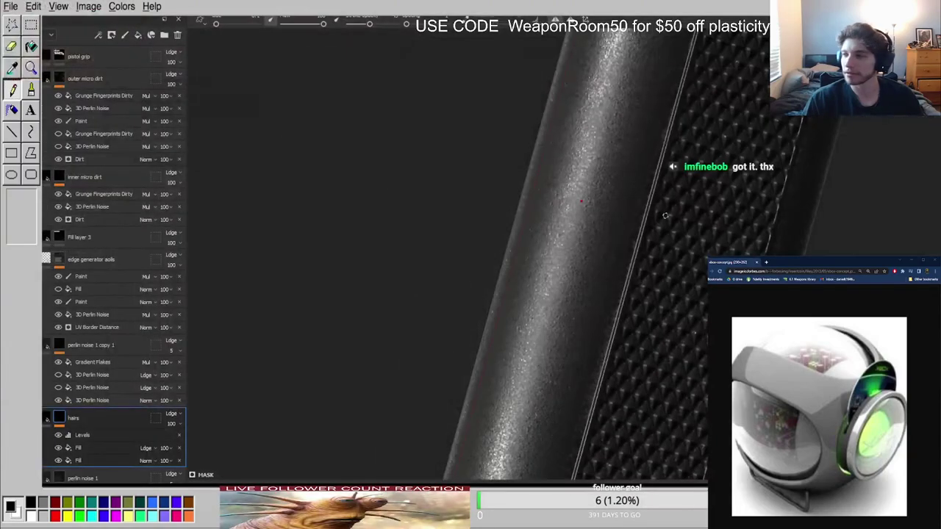
Examine the grip's grainy highlights, checkered panel and lower end from several angles and lighting directions.
alt+drag(664, 216, 638, 202)
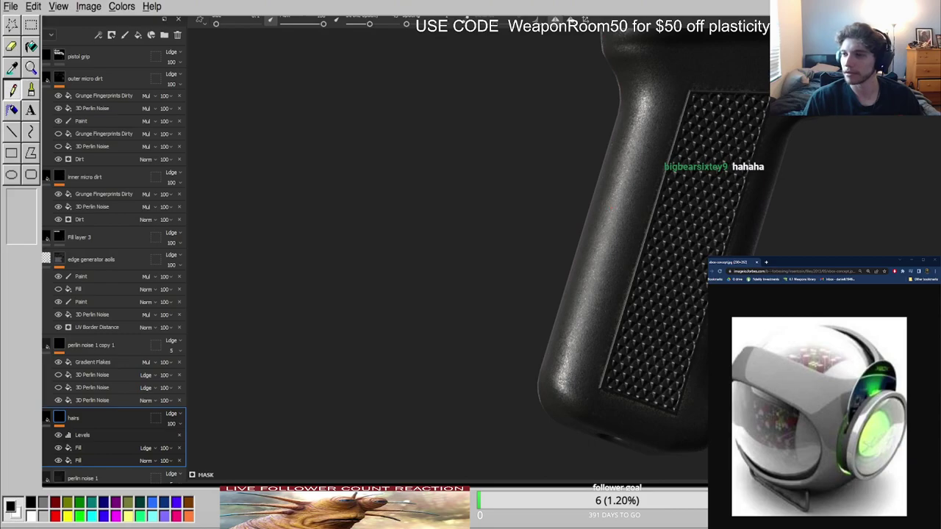
alt+right_drag(647, 235, 770, 152)
alt+middle_drag(771, 152, 633, 347)
alt+right_drag(680, 159, 624, 202)
alt+drag(624, 202, 669, 214)
alt+middle_drag(668, 214, 664, 157)
alt+right_drag(664, 158, 625, 199)
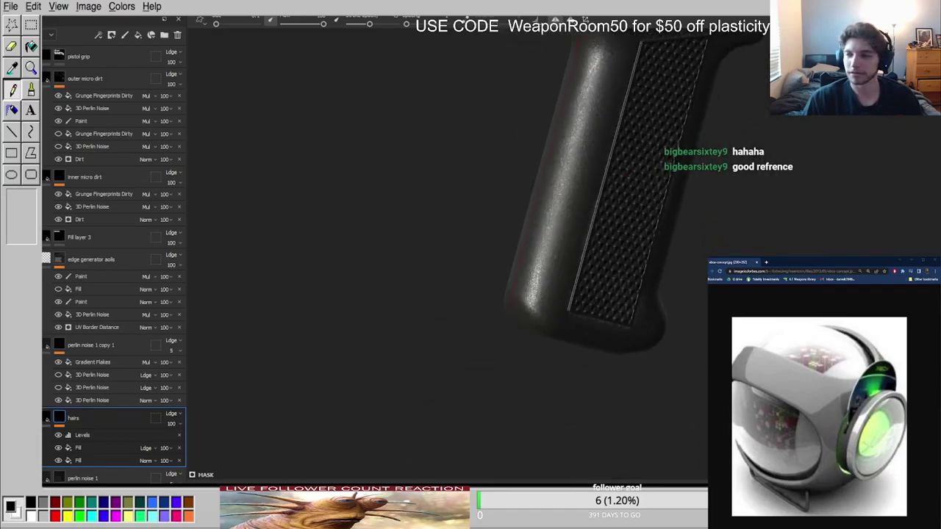
alt+middle_drag(647, 99, 632, 239)
alt+right_drag(632, 239, 600, 191)
alt+drag(591, 153, 479, 122)
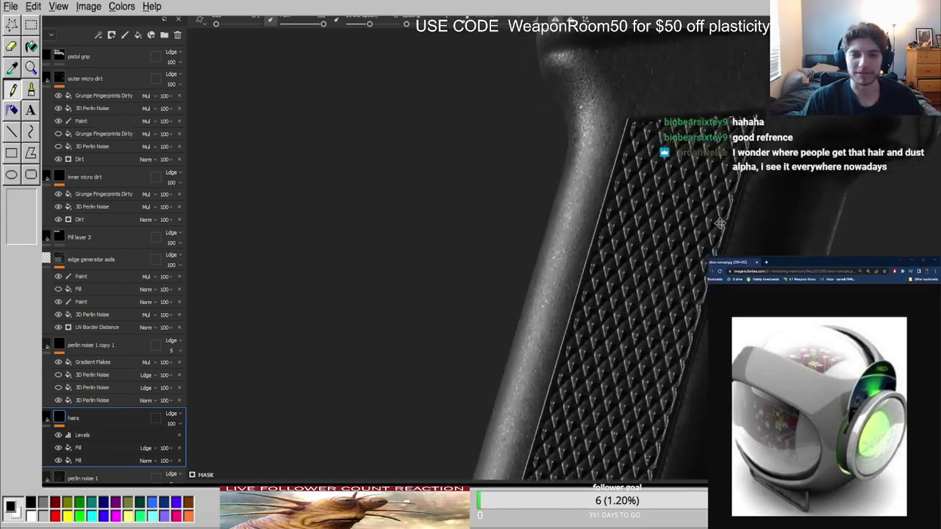
alt+right_drag(529, 213, 507, 243)
alt+middle_drag(526, 243, 508, 176)
alt+right_drag(508, 177, 547, 204)
alt+drag(547, 203, 523, 215)
shift+right_drag(523, 214, 734, 214)
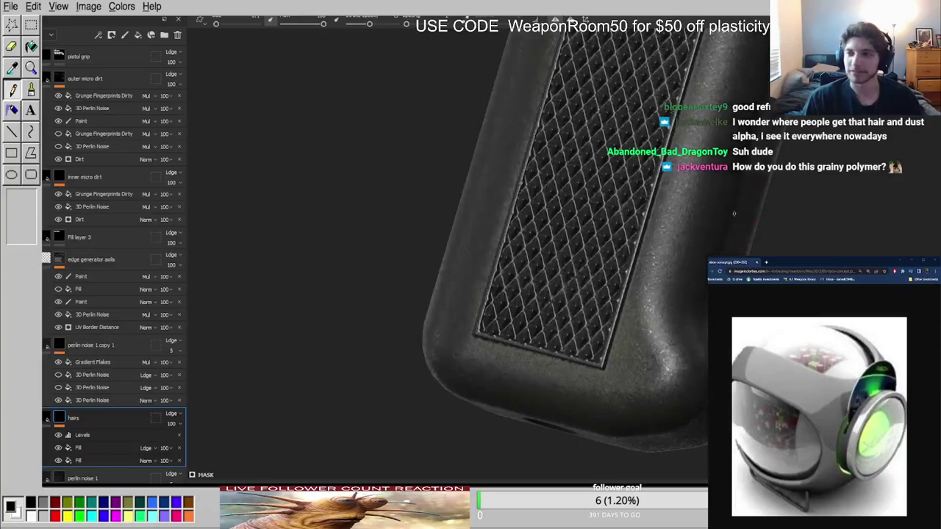
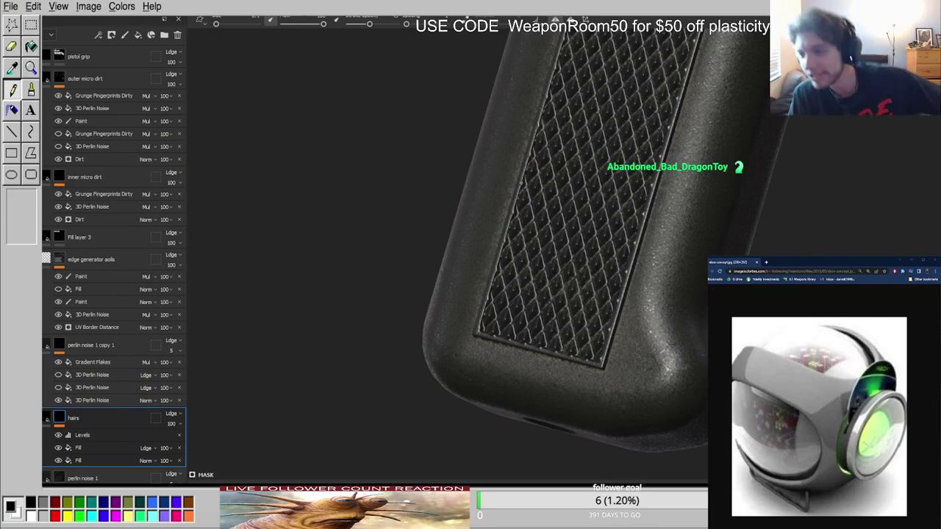
Compare the middle and upper end of the checkered panel with the grip reference photos.
mouse_move(515, 250)
alt+mouse_down()
mouse_move(573, 294)
mouse_move(507, 257)
mouse_move(551, 242)
alt+mouse_up()
shift+right_drag(551, 243, 581, 246)
alt+middle_drag(581, 246, 589, 309)
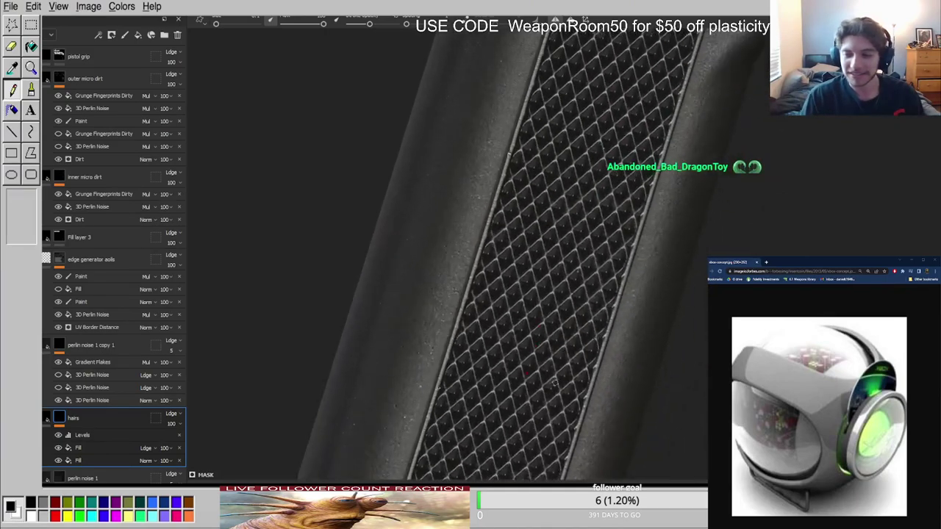
alt+right_drag(589, 309, 575, 278)
alt+right_drag(596, 223, 486, 331)
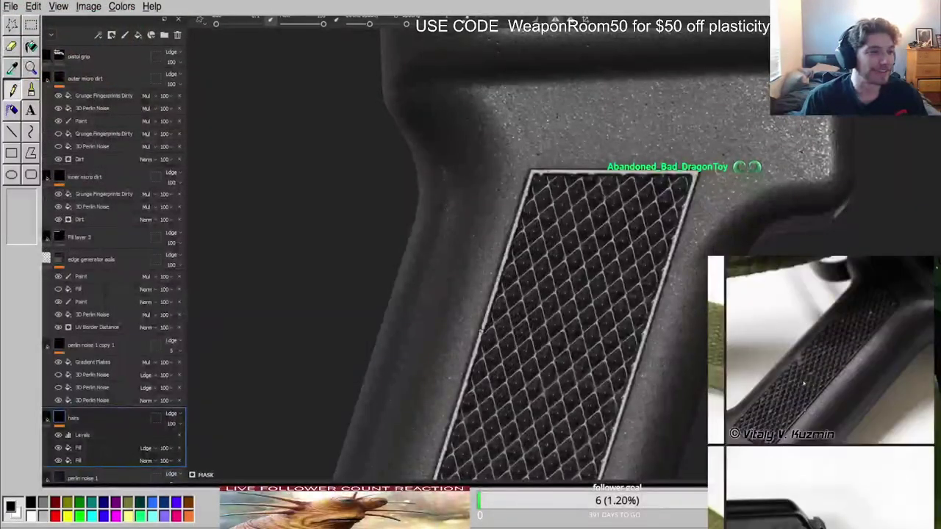
alt+drag(501, 253, 599, 152)
alt+right_drag(598, 152, 581, 117)
alt+drag(581, 117, 595, 192)
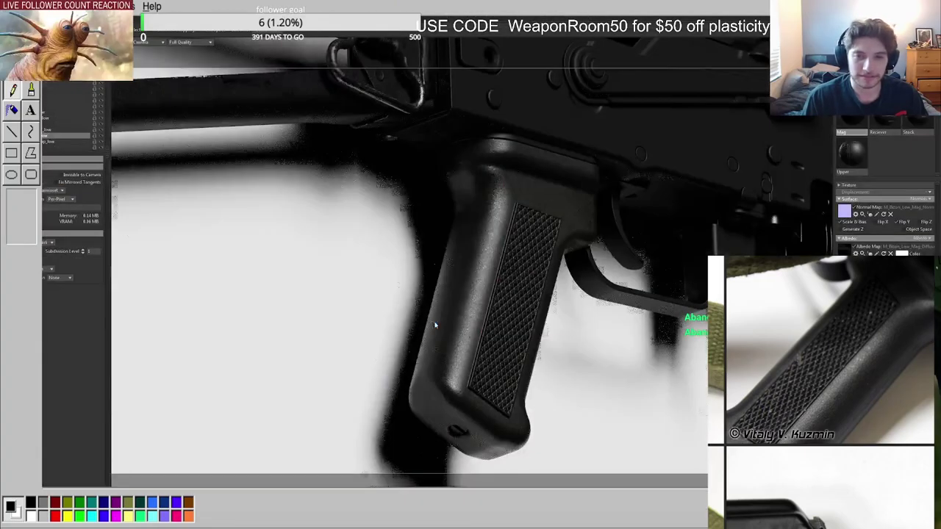
Switch to the Marmoset Toolbag scene and examine the textured grip on the assembled rifle from several sides.
alt+drag(479, 305, 479, 358)
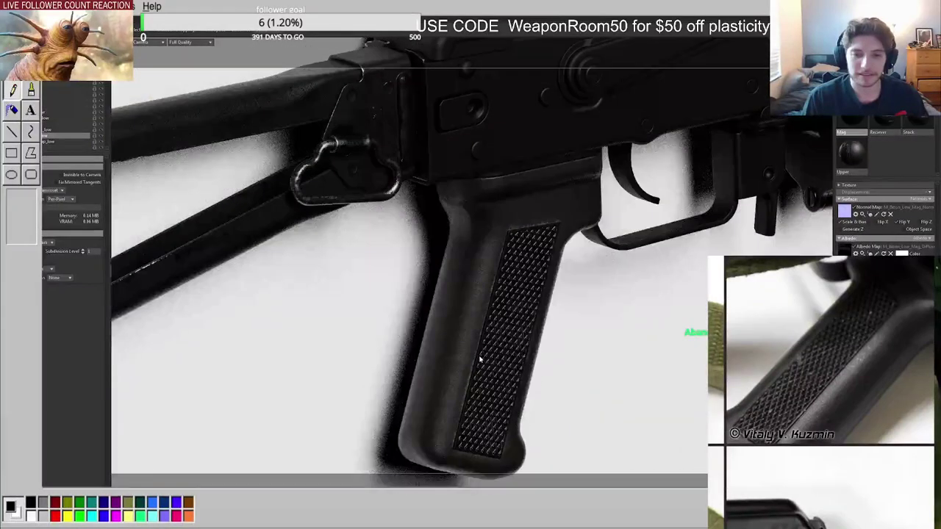
scroll(479, 359, down, 3)
alt+drag(477, 325, 426, 263)
scroll(485, 237, up, 3)
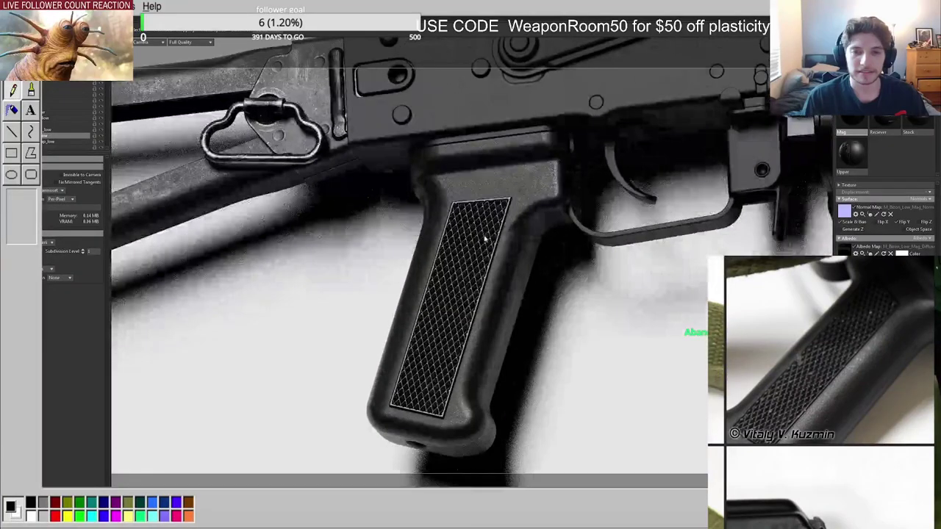
scroll(851, 374, down, 3)
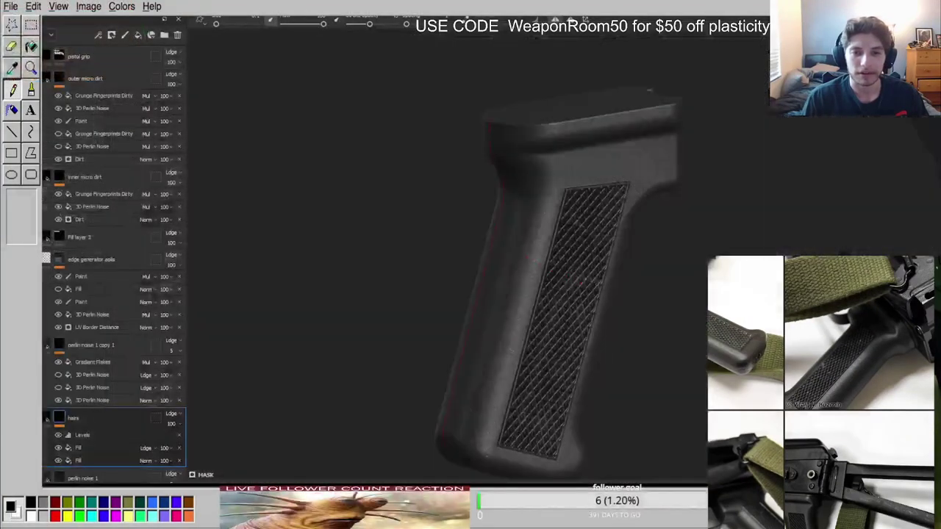
Try an opacity of 15 for perlin noise 1 copy 1 and check the grain on the grip's upper part.
alt+drag(464, 285, 440, 279)
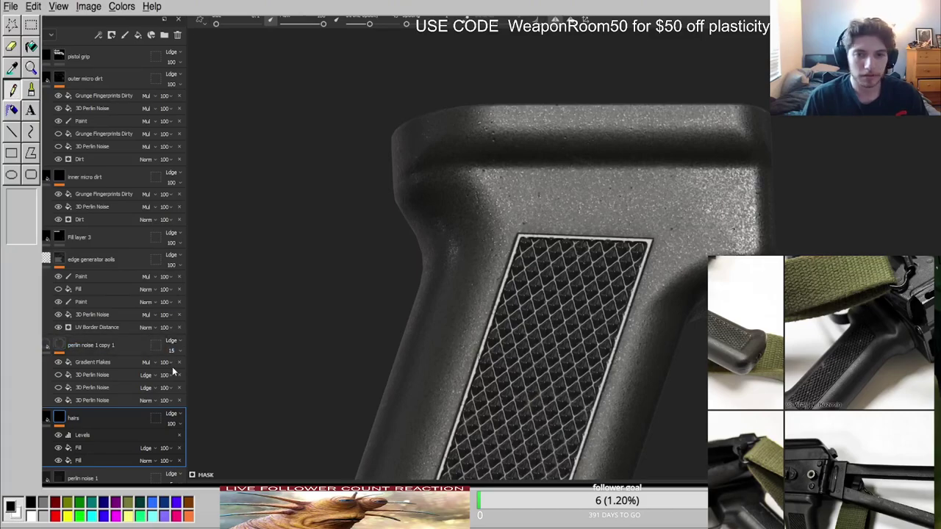
alt+drag(565, 223, 527, 227)
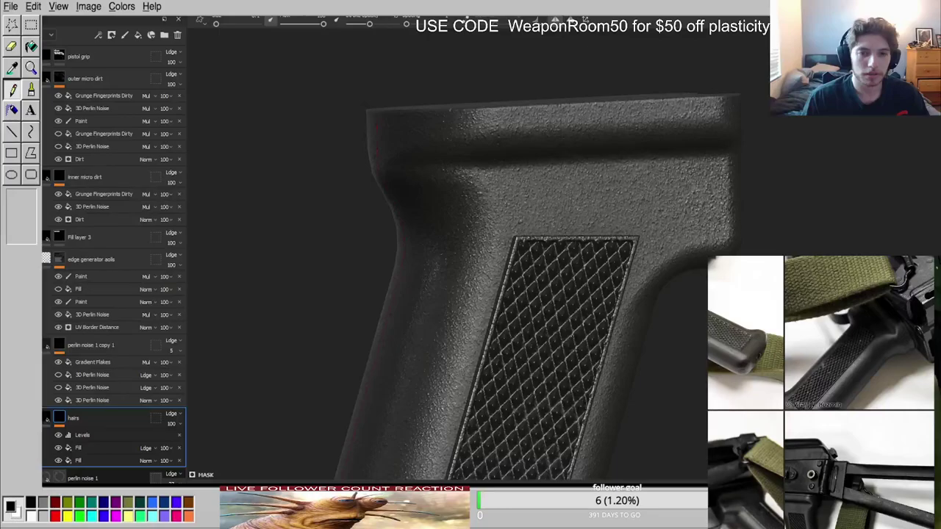
Examine the grain on the grip's upper part and along the checkered panel's border from close up and farther away.
scroll(508, 257, up, 3)
mouse_move(507, 258)
alt+mouse_down()
mouse_move(481, 253)
mouse_move(509, 275)
alt+mouse_up()
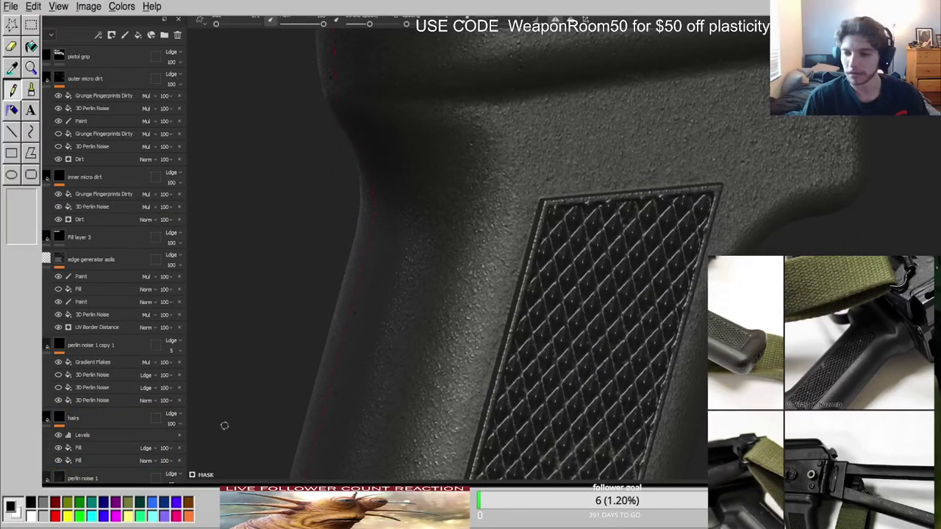
scroll(224, 425, down, 3)
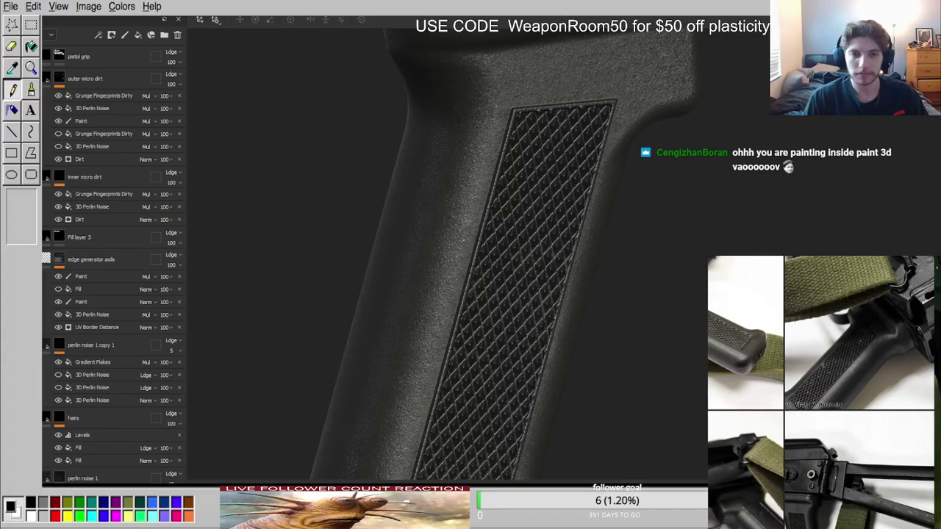
alt+middle_drag(507, 158, 515, 313)
scroll(515, 313, up, 4)
alt+drag(515, 314, 443, 287)
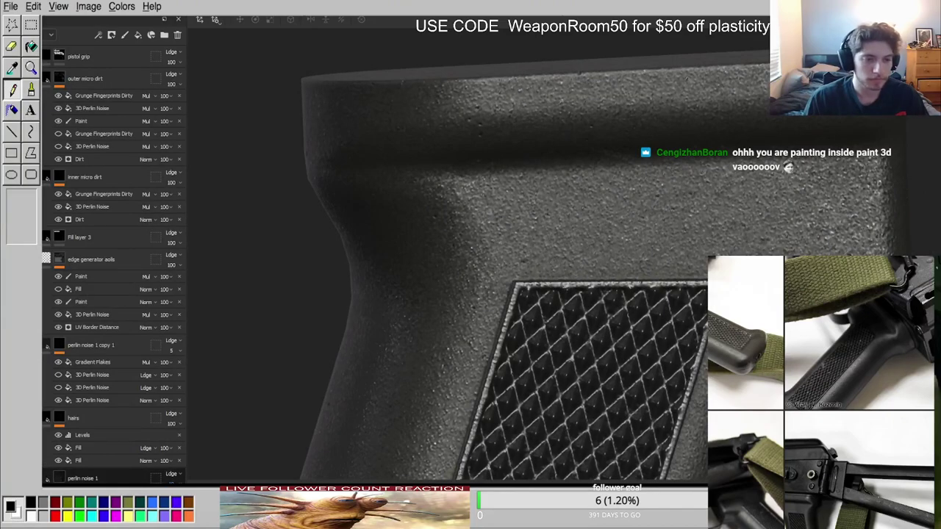
scroll(498, 275, down, 4)
alt+drag(497, 275, 594, 296)
Inspect the speckle on the grip's upper part in a single-channel greyscale view.
key(c)
key(c)
key(c)
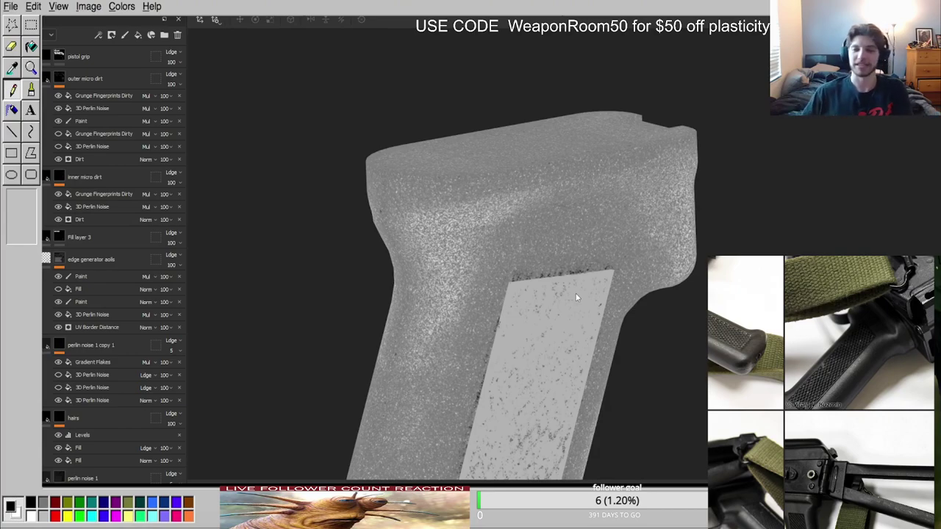
scroll(540, 235, down, 4)
scroll(540, 235, up, 4)
alt+drag(540, 236, 433, 261)
Duplicate the perlin noise 1 layer and select the copy's mask effect for editing.
click(100, 262)
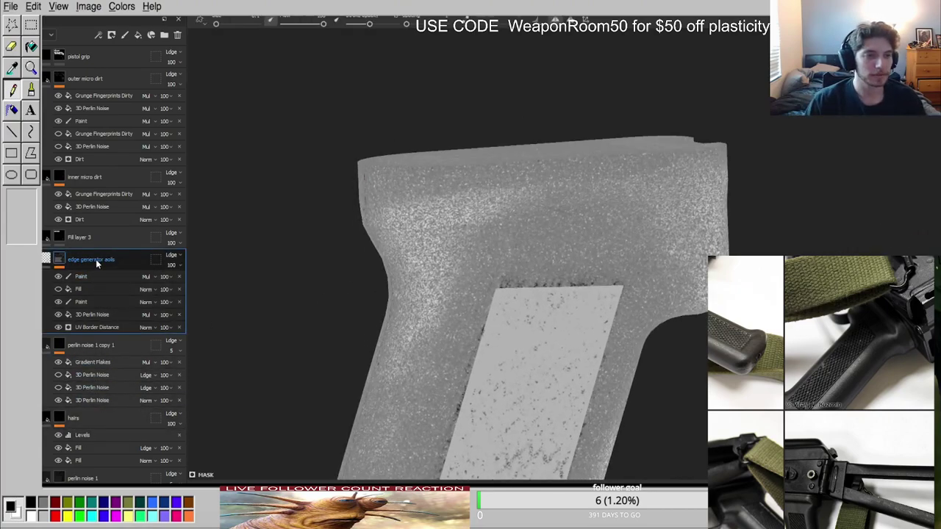
click(91, 476)
key(ctrl+d)
click(46, 478)
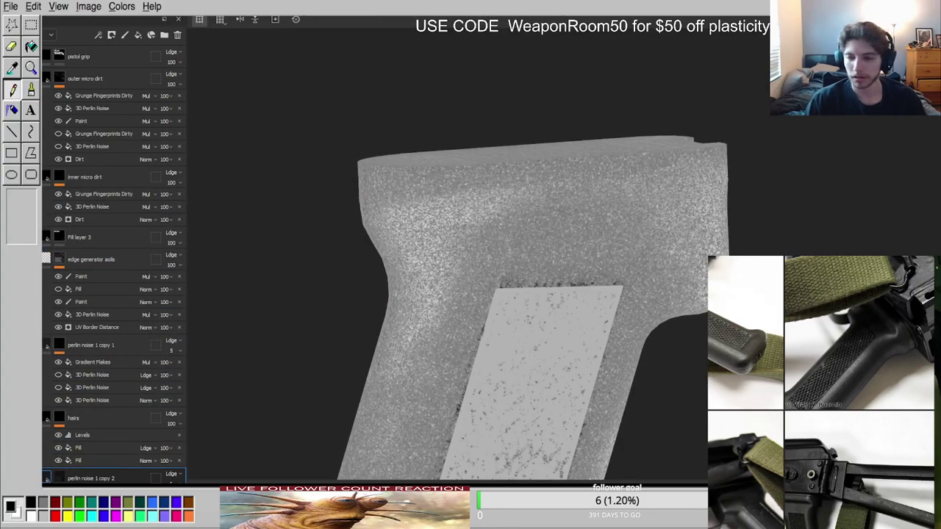
click(59, 478)
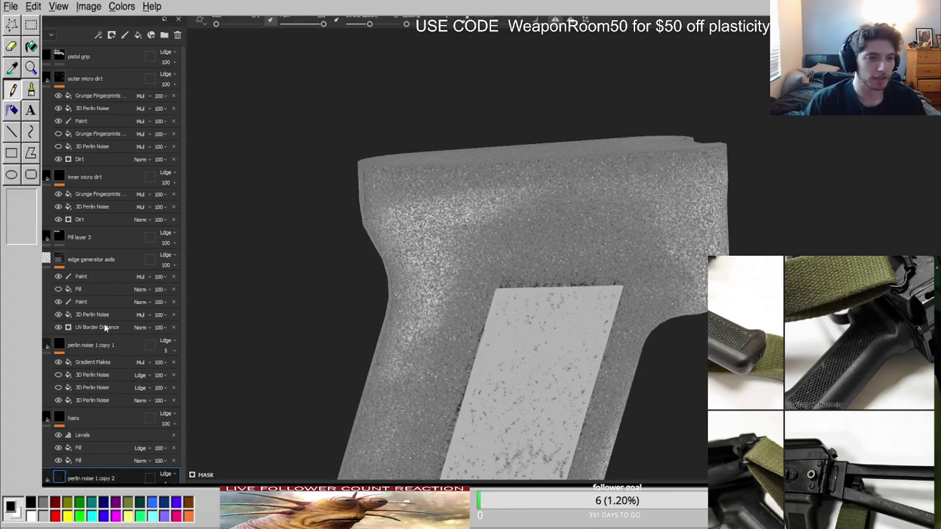
click(101, 495)
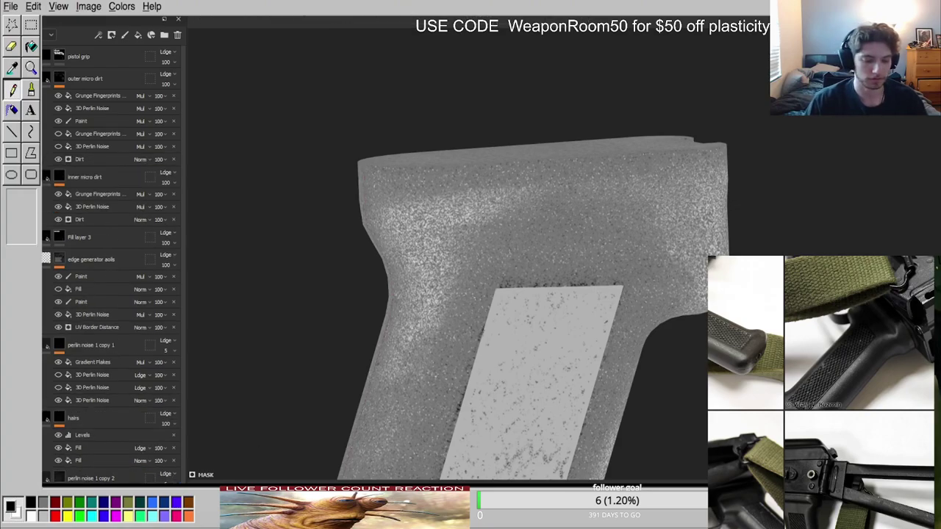
Inspect the greyscale speckle over the whole grip and close up, and undo the last action.
scroll(579, 322, down, 4)
alt+middle_drag(578, 324, 580, 210)
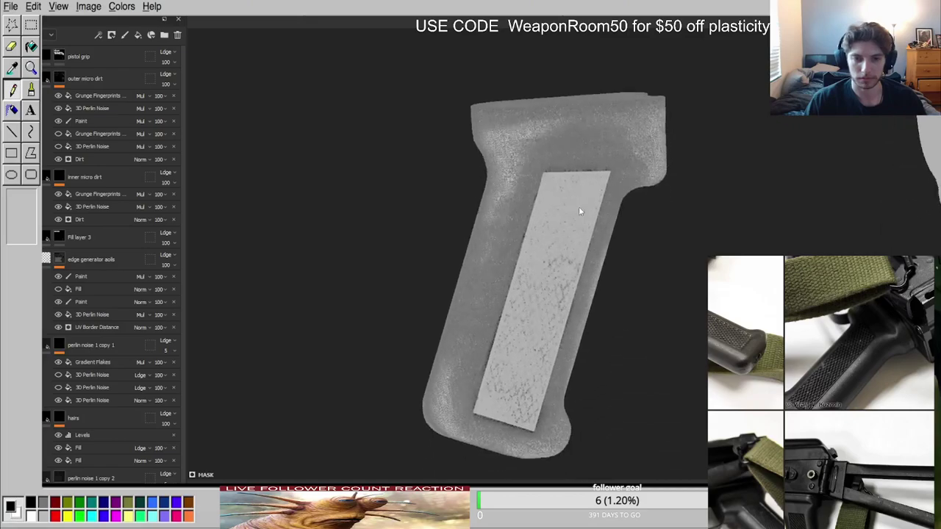
scroll(579, 211, down, 2)
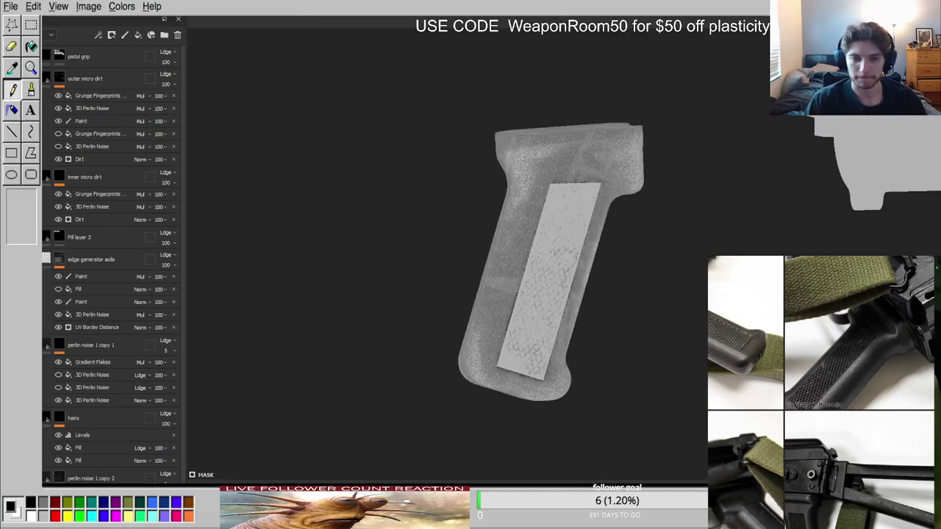
scroll(576, 172, up, 5)
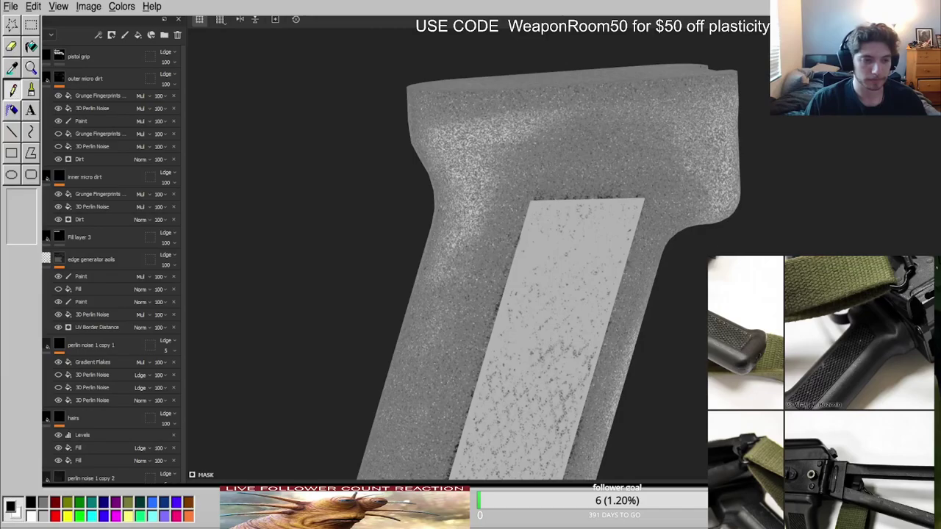
scroll(568, 167, up, 3)
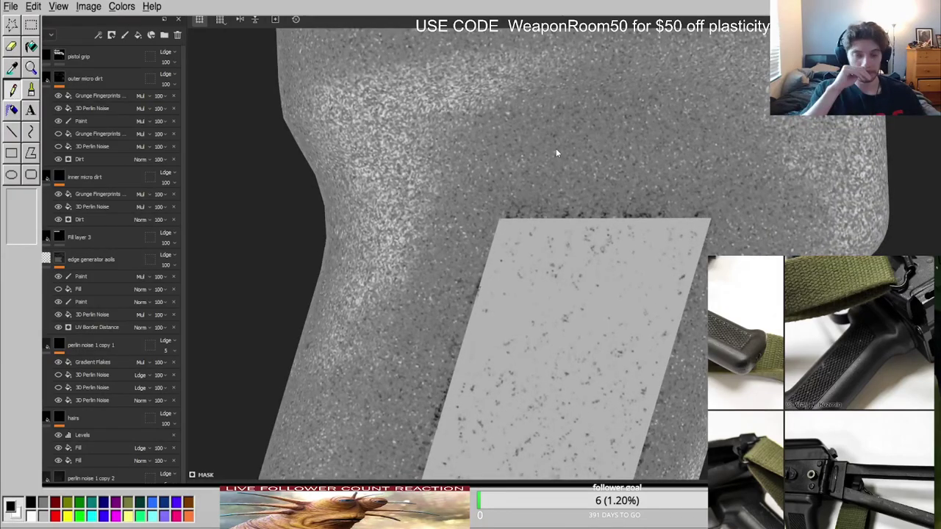
key(ctrl+z)
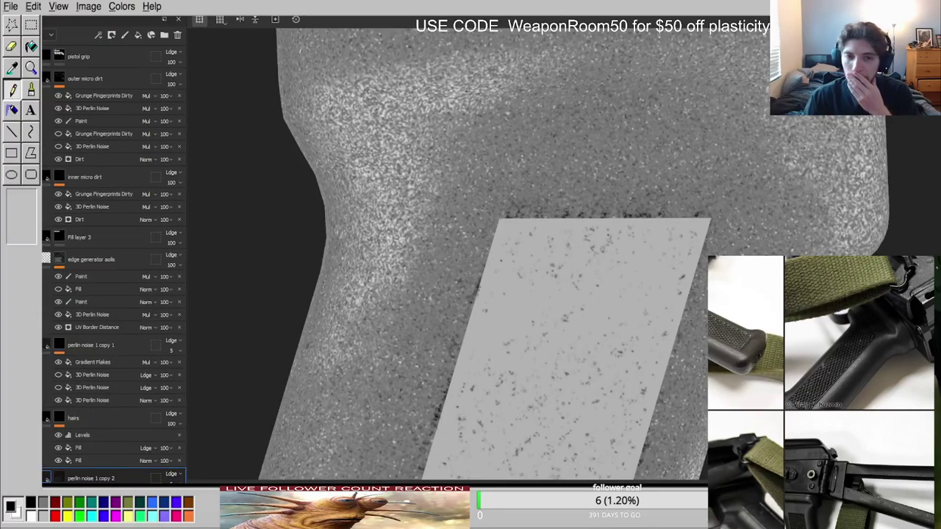
Check perlin noise 1 copy 2 on the grip in the full material view and in its mask view.
scroll(601, 202, down, 3)
key(m)
scroll(622, 216, up, 3)
alt+drag(623, 217, 737, 236)
scroll(738, 236, down, 4)
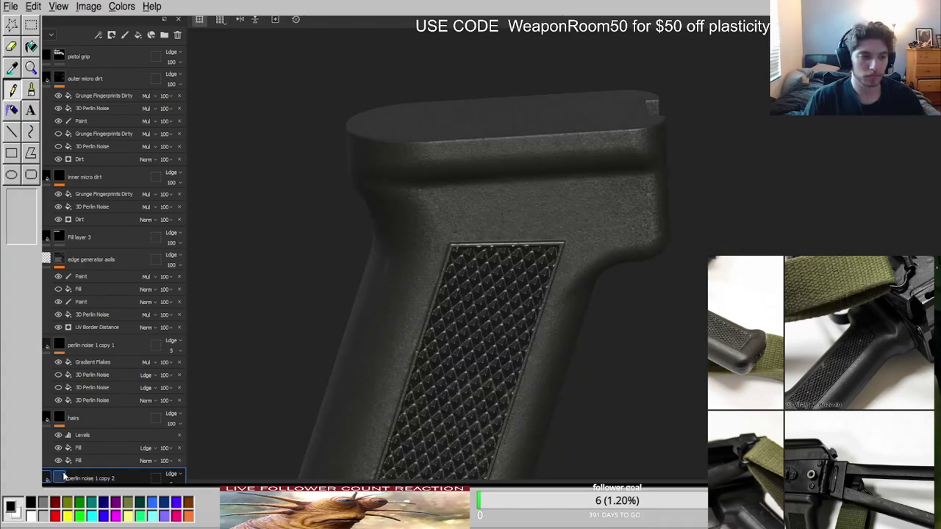
alt+click(62, 477)
key(m)
scroll(479, 261, up, 4)
alt+drag(480, 262, 551, 242)
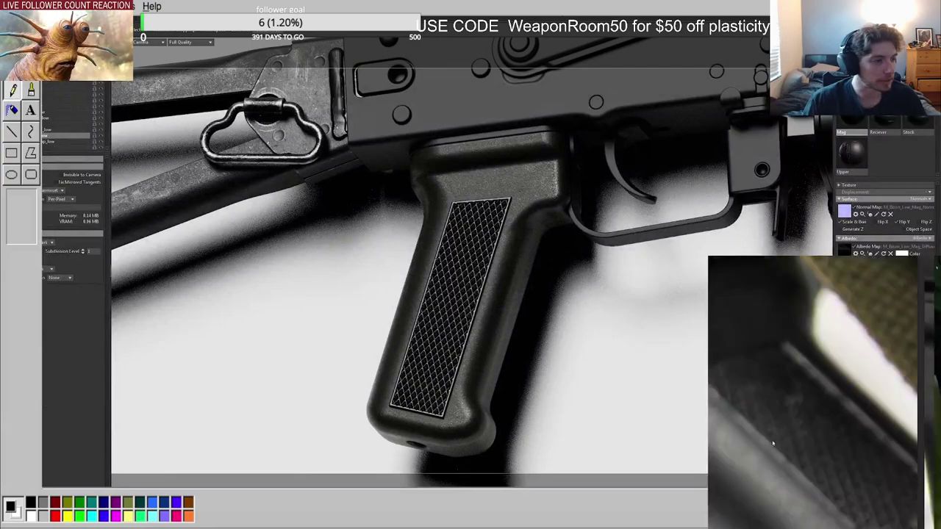
Compare the grip in the Marmoset Toolbag scene with the reference photos of its checkered panel, edges and lower end.
scroll(772, 443, down, 10)
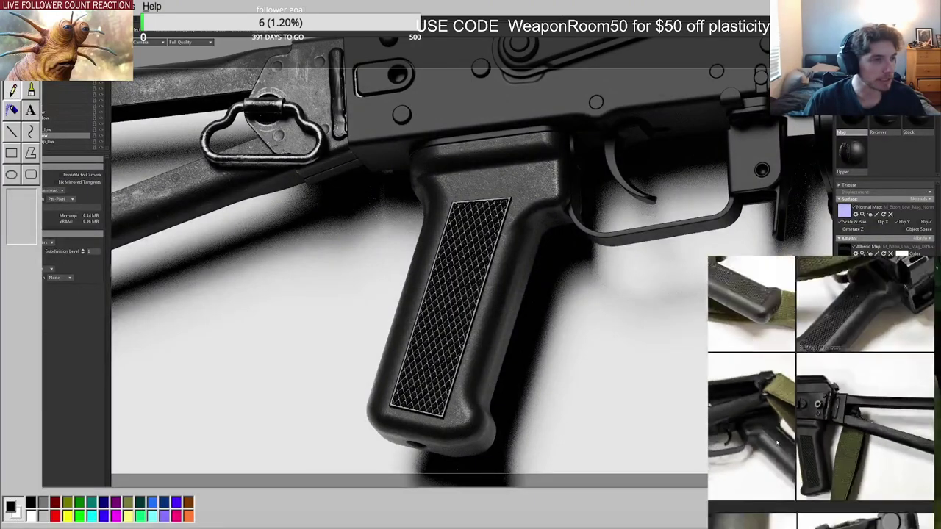
scroll(749, 419, up, 8)
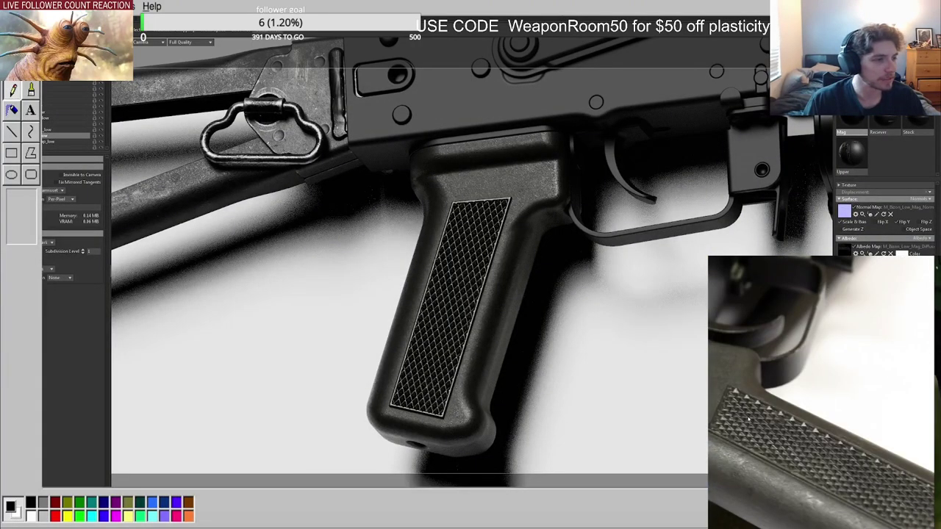
scroll(748, 419, down, 10)
middle_drag(777, 493, 821, 416)
scroll(748, 435, up, 8)
scroll(751, 424, down, 6)
middle_drag(746, 418, 739, 392)
scroll(875, 426, up, 8)
scroll(739, 392, up, 3)
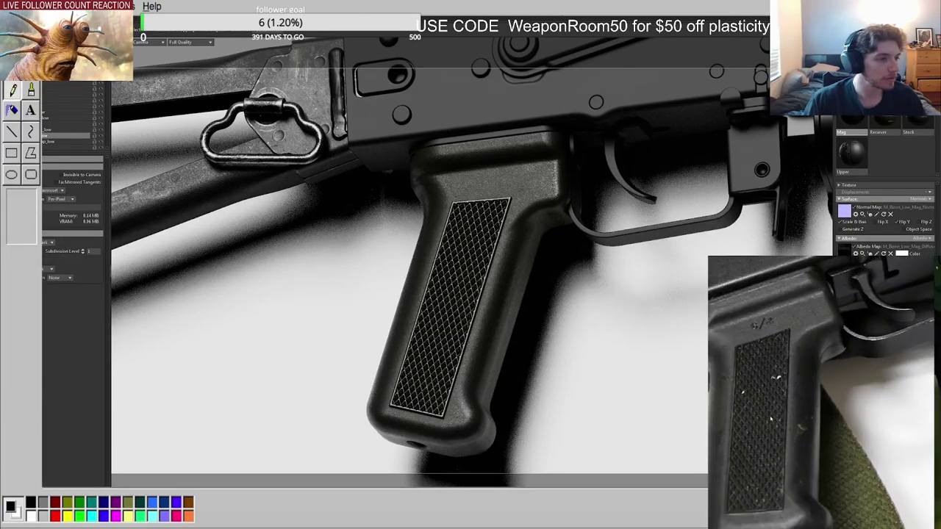
scroll(771, 418, down, 2)
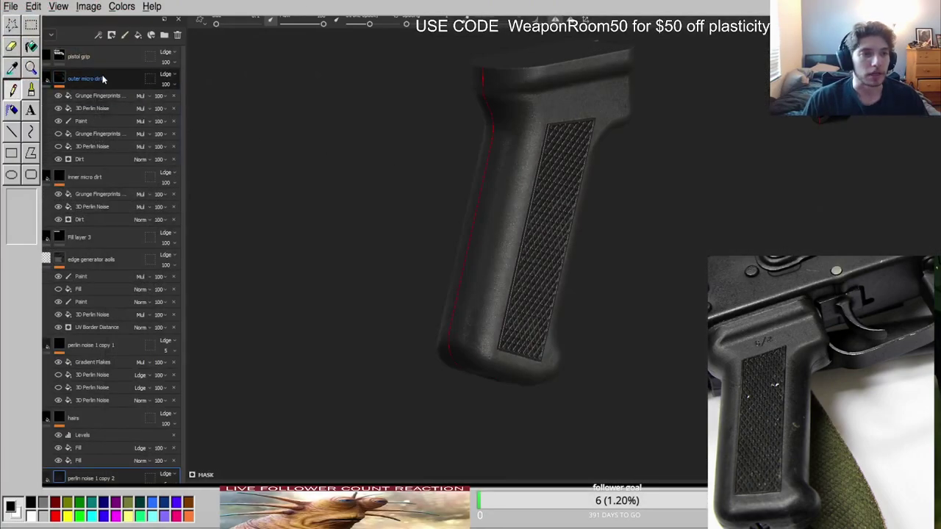
Create a layer folder above outer micro dirt and name it seam.
click(102, 78)
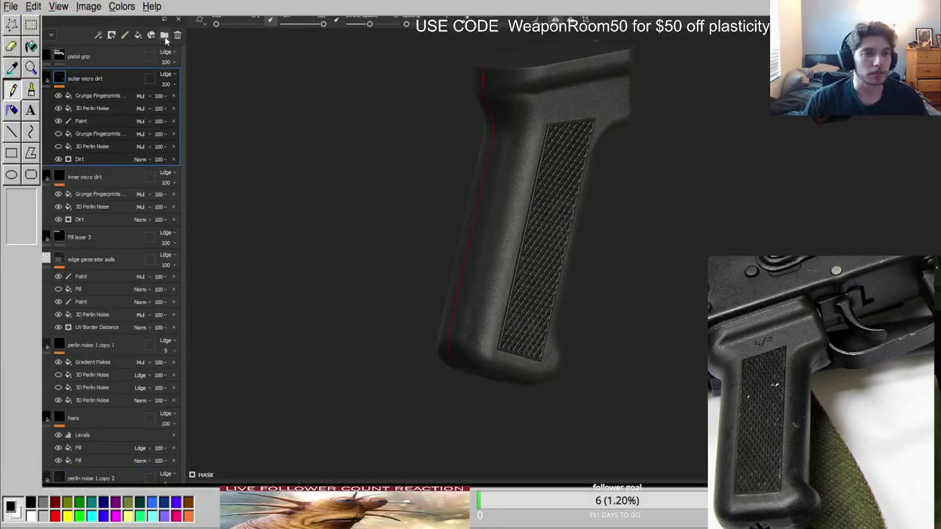
click(166, 36)
double_click(76, 82)
text(seem)
key(Return)
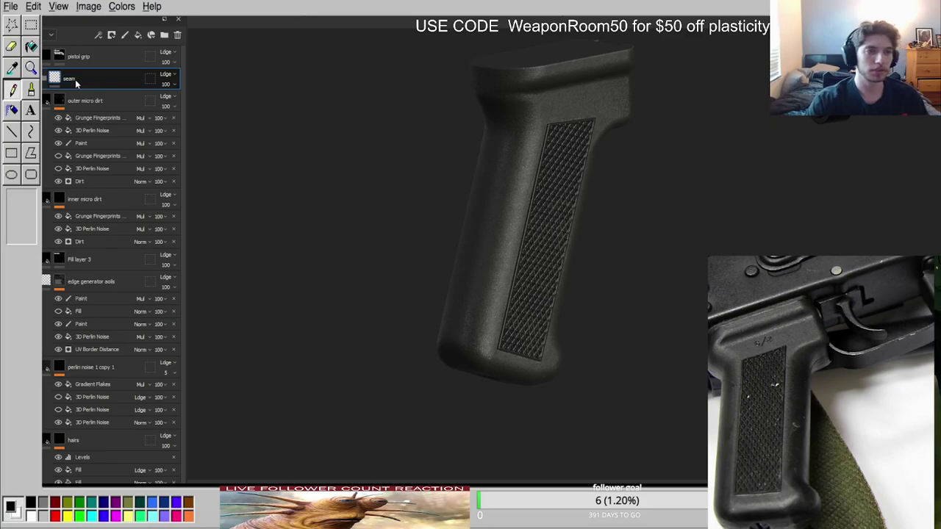
Add a fill layer inside the seam folder and mask it with a Square Rectangle fill.
click(138, 36)
click(57, 78)
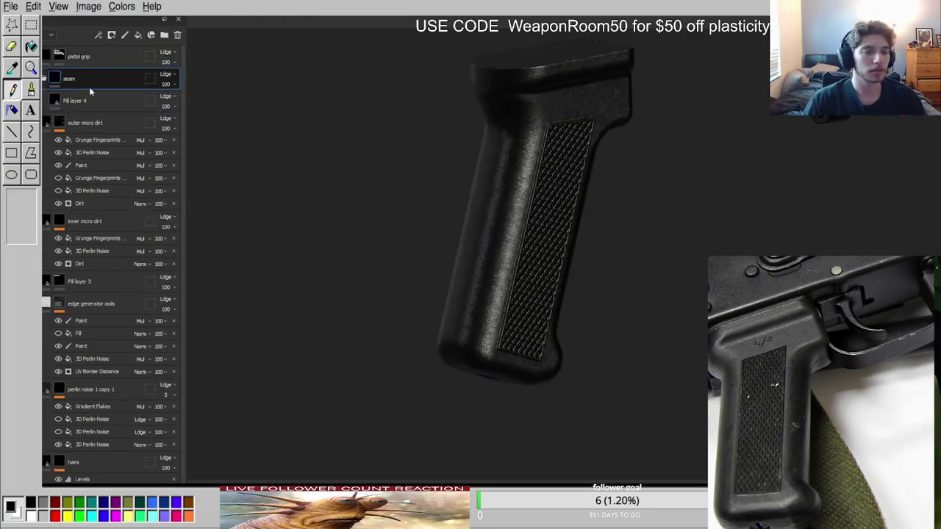
right_click(66, 96)
click(118, 111)
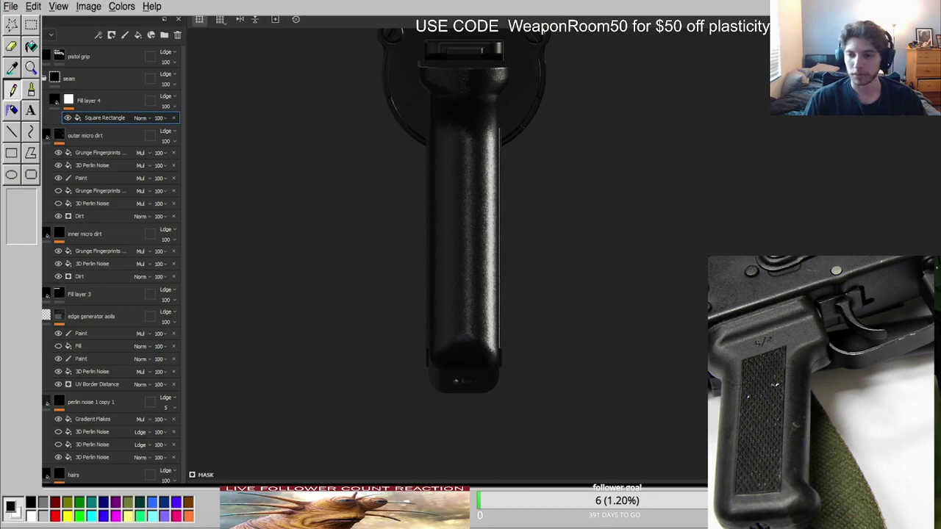
Display the fill layer's mask and move the Square Rectangle projection box onto the pistol grip in side view.
alt+drag(464, 200, 295, 181)
alt+click(69, 100)
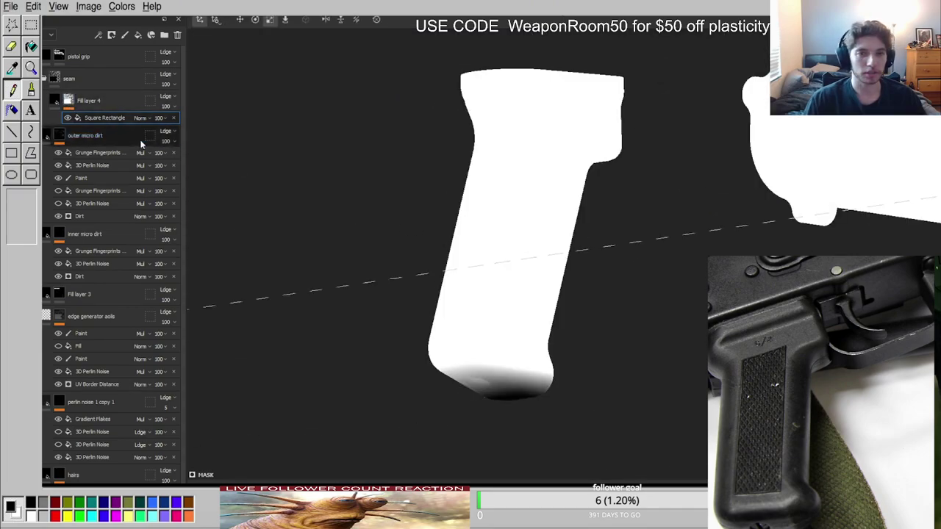
scroll(541, 296, down, 6)
alt+shift+drag(541, 297, 500, 292)
scroll(500, 292, down, 8)
key(w)
drag(531, 154, 235, 515)
key(r)
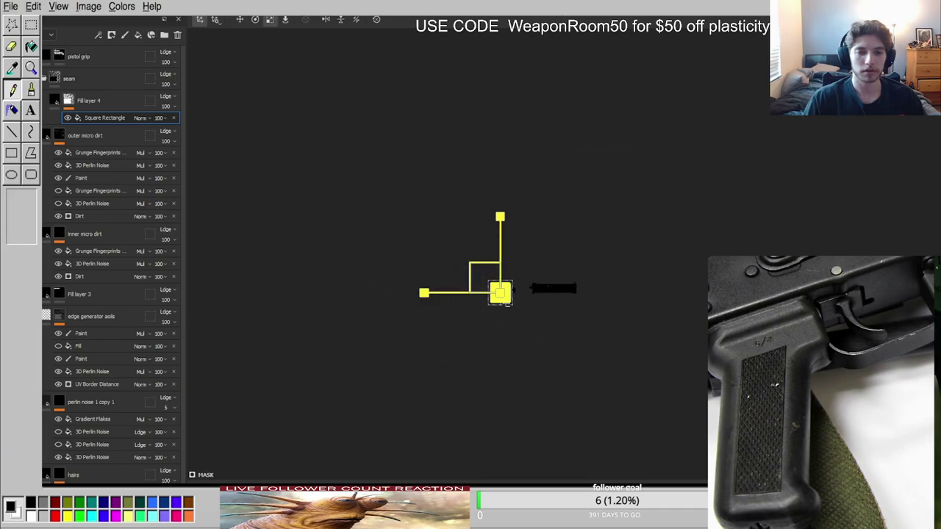
scroll(392, 390, up, 4)
scroll(392, 391, up, 4)
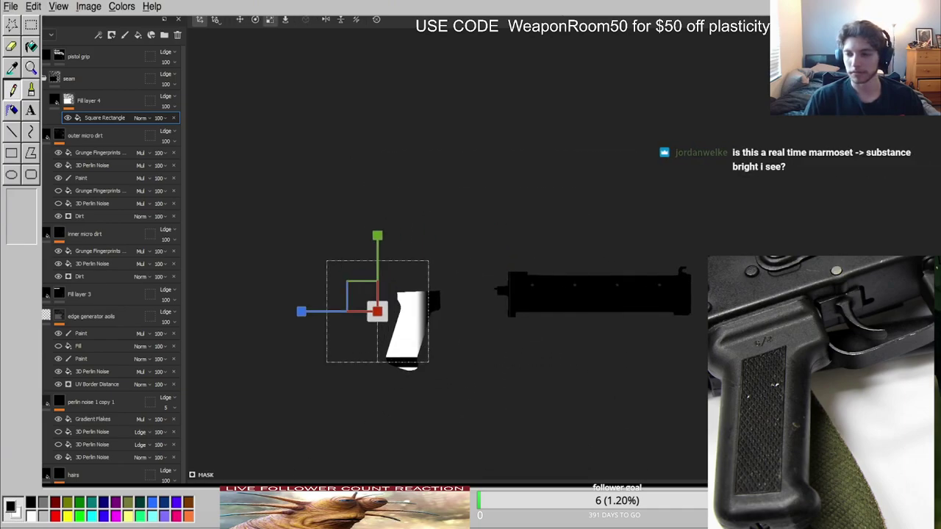
alt+middle_drag(393, 378, 632, 348)
scroll(633, 346, up, 4)
alt+shift+drag(633, 344, 699, 345)
scroll(827, 271, up, 4)
alt+middle_drag(831, 274, 704, 168)
key(e)
drag(711, 237, 607, 310)
key(ctrl+z)
key(ctrl+z)
key(ctrl+z)
Scale the Square Rectangle projection box across the grip's width down to a thin strip.
key(r)
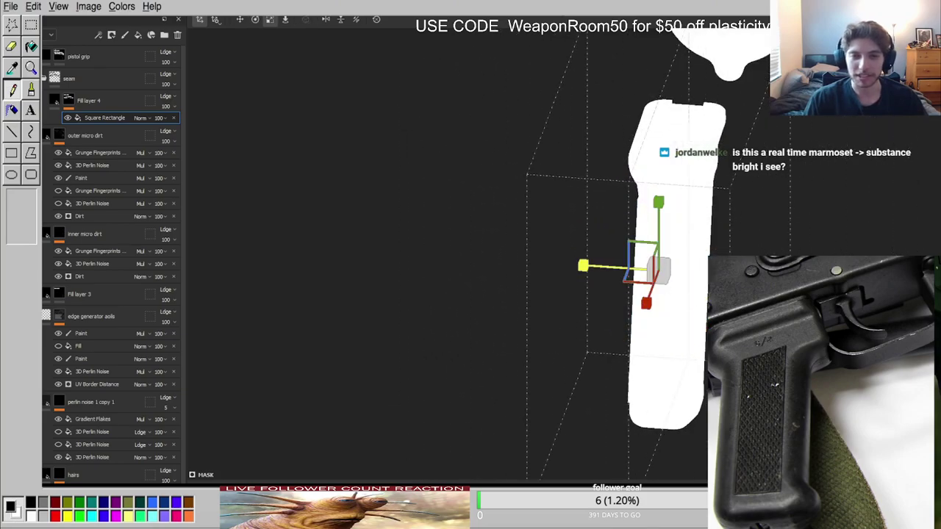
drag(584, 265, 695, 268)
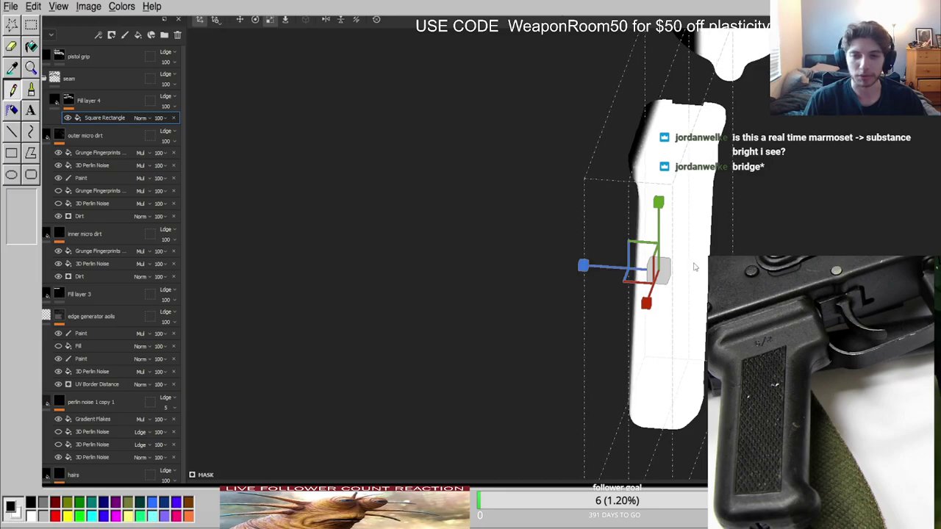
drag(583, 266, 719, 213)
drag(596, 234, 920, 243)
drag(602, 234, 743, 243)
Shift the thin Square Rectangle strip sideways onto the grip's centre line and show its mask.
key(m)
alt+right_drag(672, 297, 672, 321)
alt+middle_drag(672, 321, 615, 242)
alt+right_drag(615, 242, 610, 217)
key(w)
drag(578, 145, 567, 146)
shift+right_drag(591, 178, 647, 242)
key(c)
alt+drag(647, 241, 666, 223)
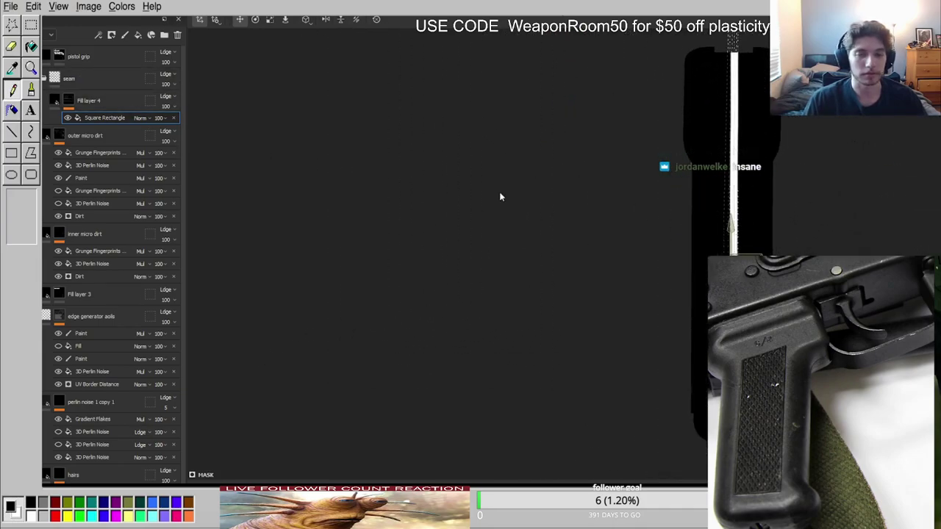
Examine how the seam strip's mask runs along the grip's front, back and upper end, checking against the reference photo.
alt+middle_drag(696, 229, 602, 178)
alt+drag(601, 178, 564, 57)
alt+drag(634, 97, 658, 203)
scroll(658, 203, down, 3)
alt+middle_drag(658, 203, 630, 265)
alt+drag(630, 264, 612, 217)
key(q)
scroll(609, 236, up, 3)
scroll(612, 216, down, 4)
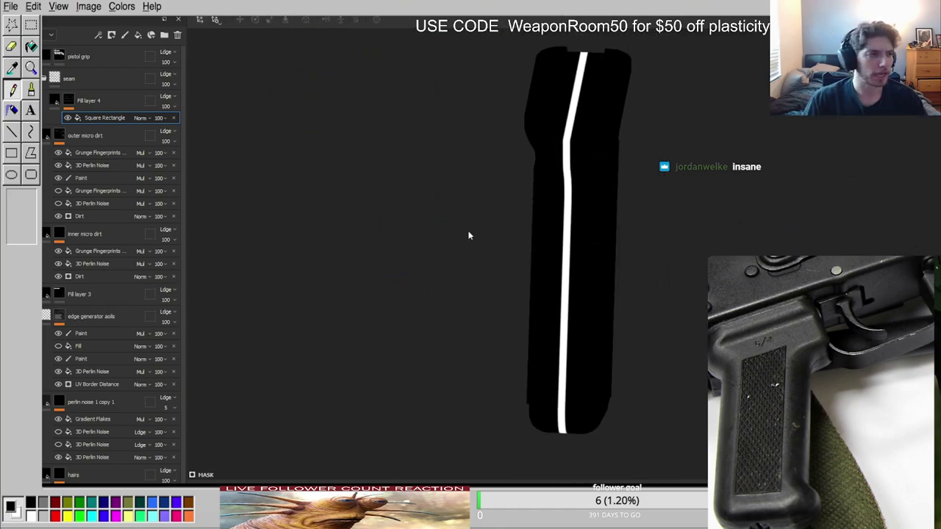
scroll(778, 403, down, 5)
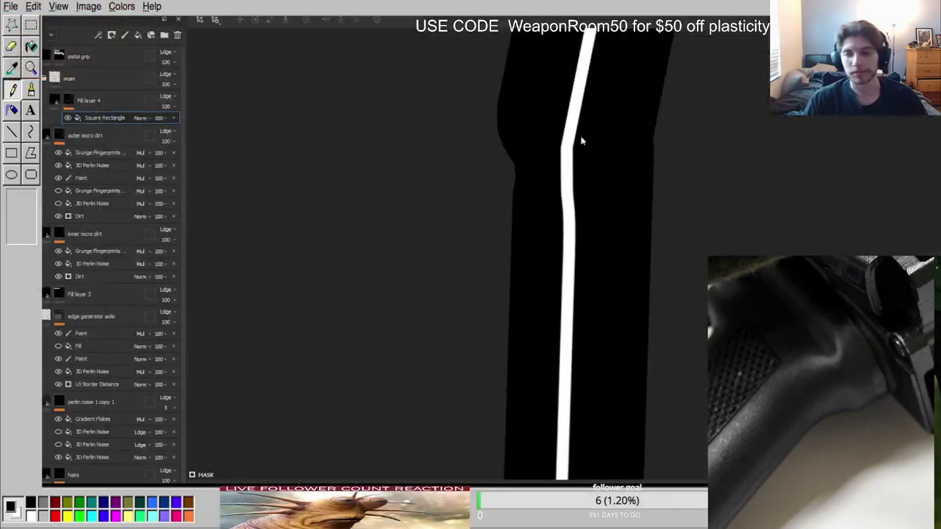
scroll(586, 132, down, 3)
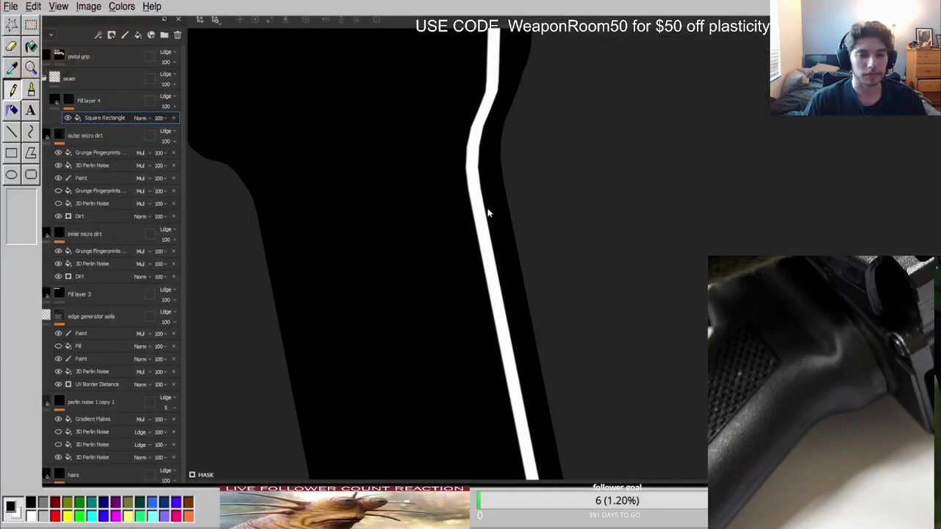
scroll(378, 251, down, 2)
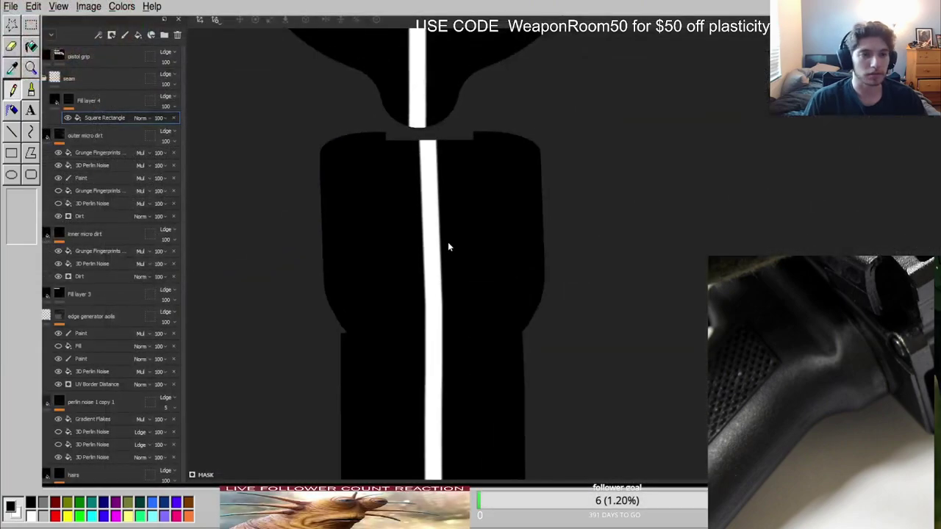
Collapse the seam folder and add a new fill layer directly above the outer micro dirt layer.
alt+drag(448, 242, 507, 247)
scroll(508, 246, down, 5)
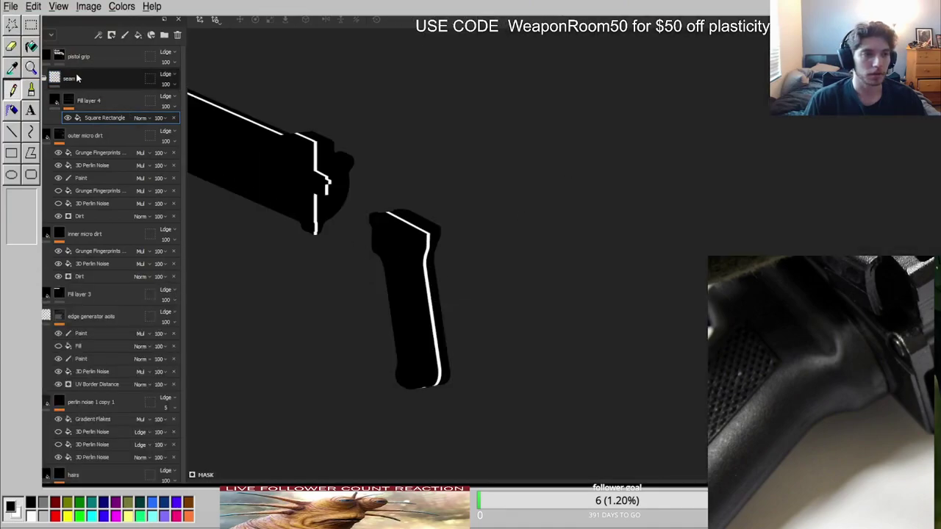
click(77, 78)
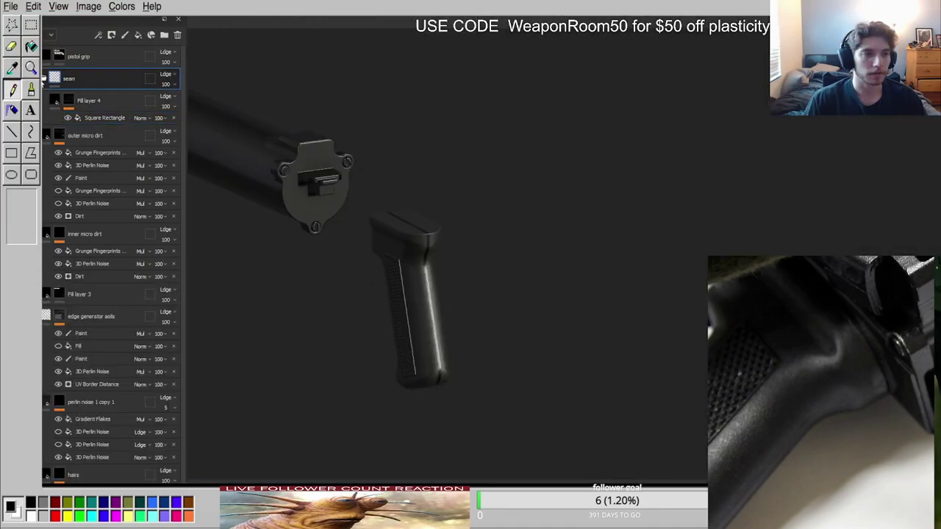
click(45, 78)
scroll(406, 274, up, 5)
click(118, 102)
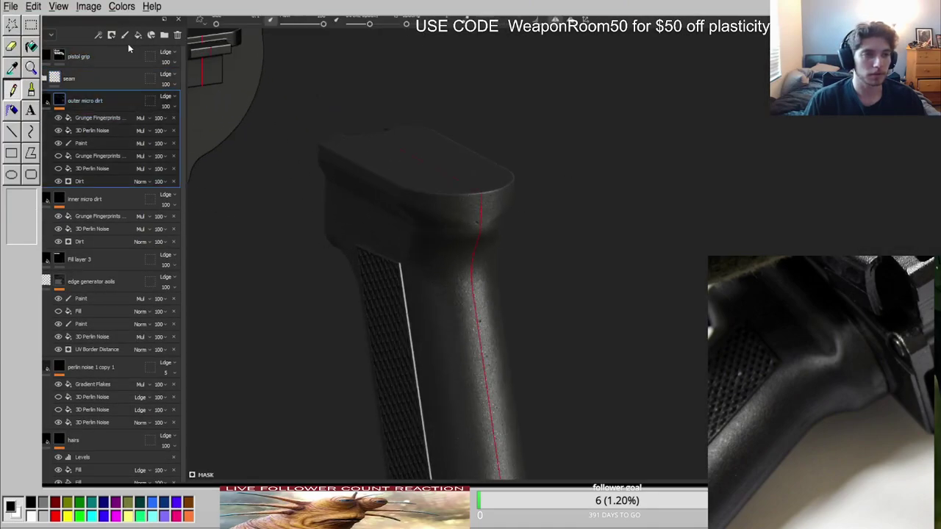
click(138, 36)
Add a fill effect with a scratched grunge texture to the new layer's mask and display the mask.
click(92, 124)
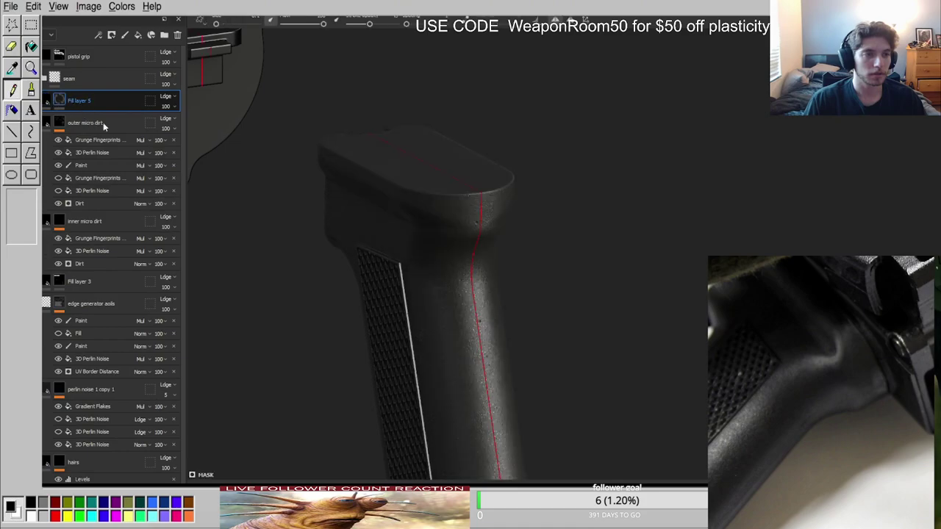
click(125, 466)
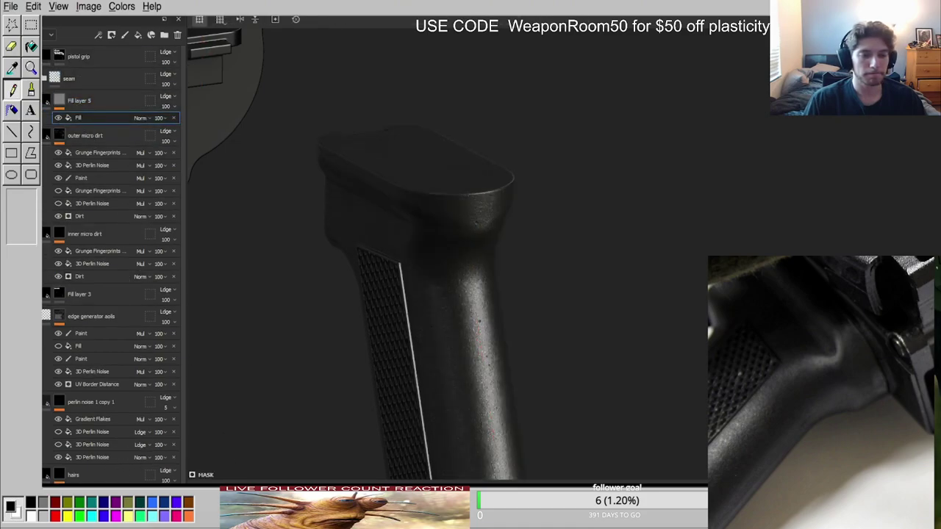
alt+click(59, 100)
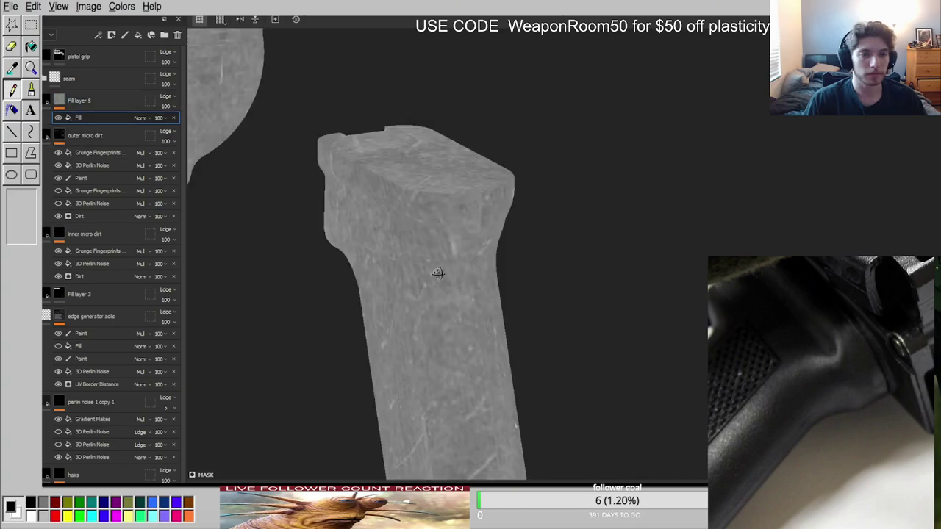
alt+drag(439, 273, 390, 293)
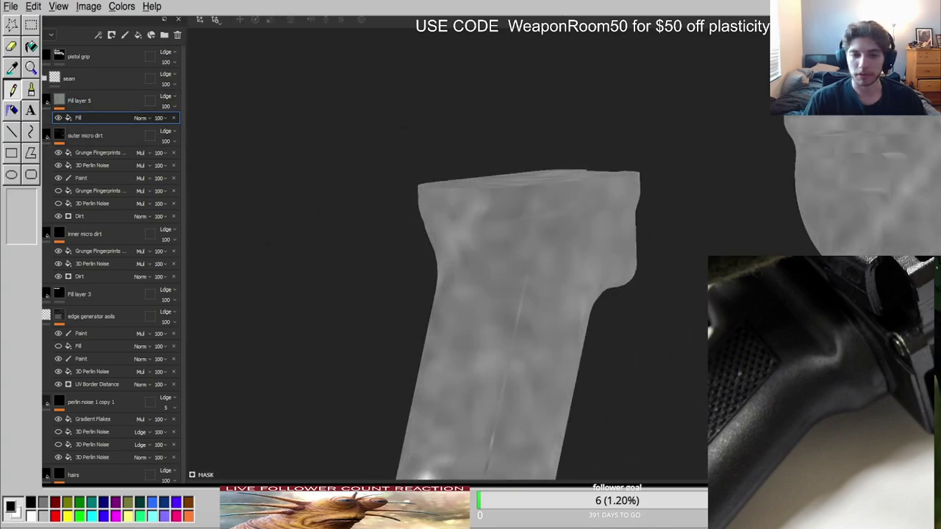
Switch the grunge fill to a 3D projection and move its projection box onto the pistol grip.
scroll(516, 225, down, 10)
scroll(482, 252, down, 5)
drag(560, 35, 517, 199)
key(r)
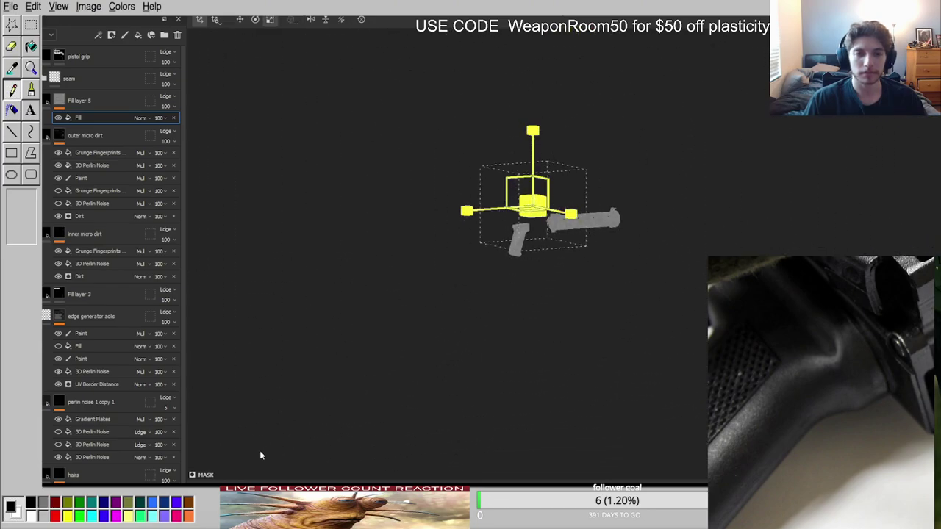
scroll(479, 250, up, 8)
key(w)
drag(568, 82, 528, 190)
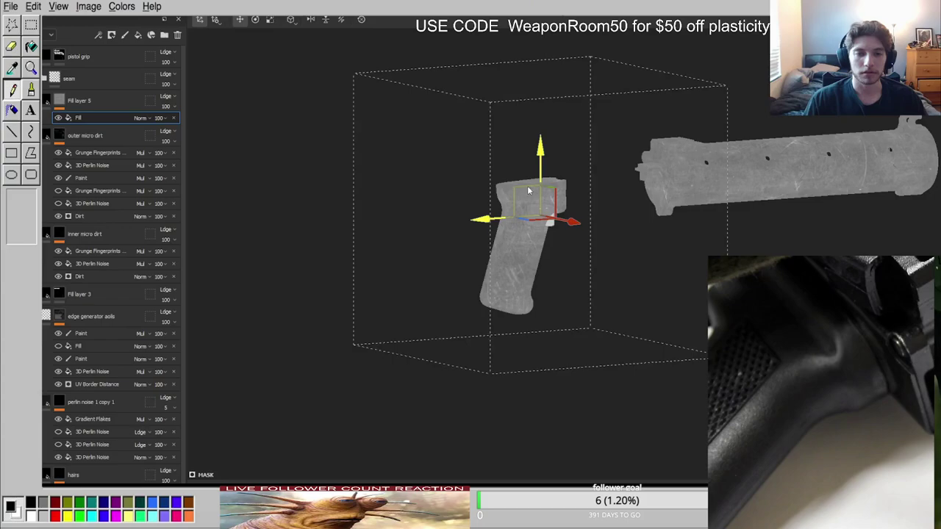
Scale the grunge fill's projection box down around the grip for finer scratches and return to the material view.
scroll(528, 190, up, 8)
key(r)
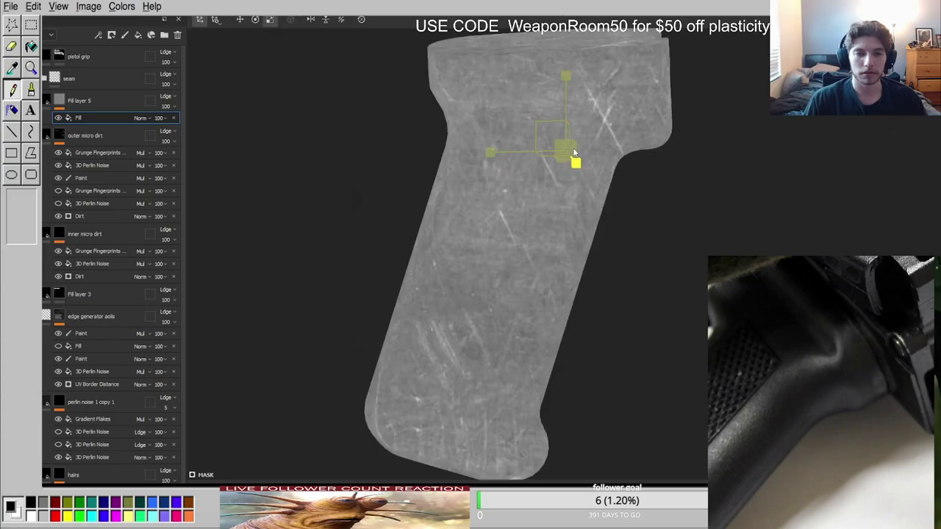
drag(576, 150, 417, 258)
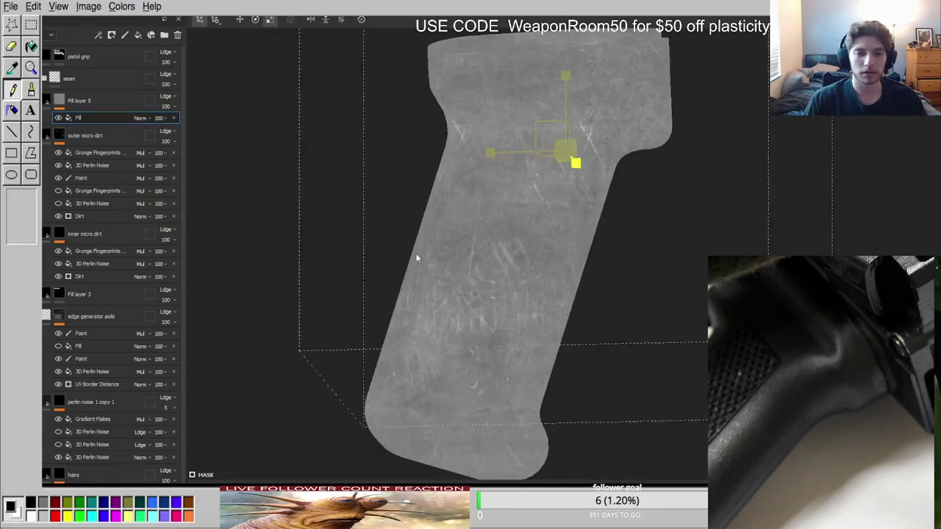
key(m)
scroll(418, 255, up, 4)
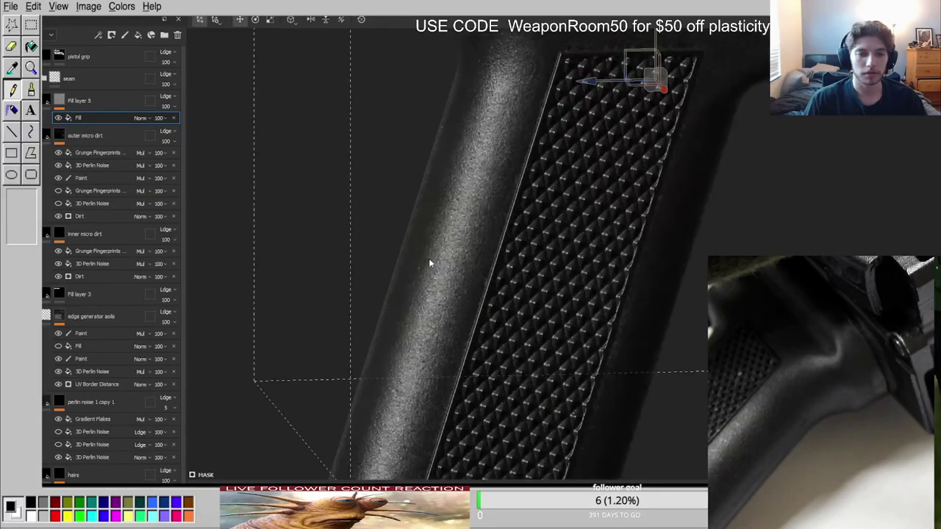
Add a Levels filter above the grunge fill in Fill layer 5's mask and darken the scratch background.
click(62, 100)
alt+click(60, 101)
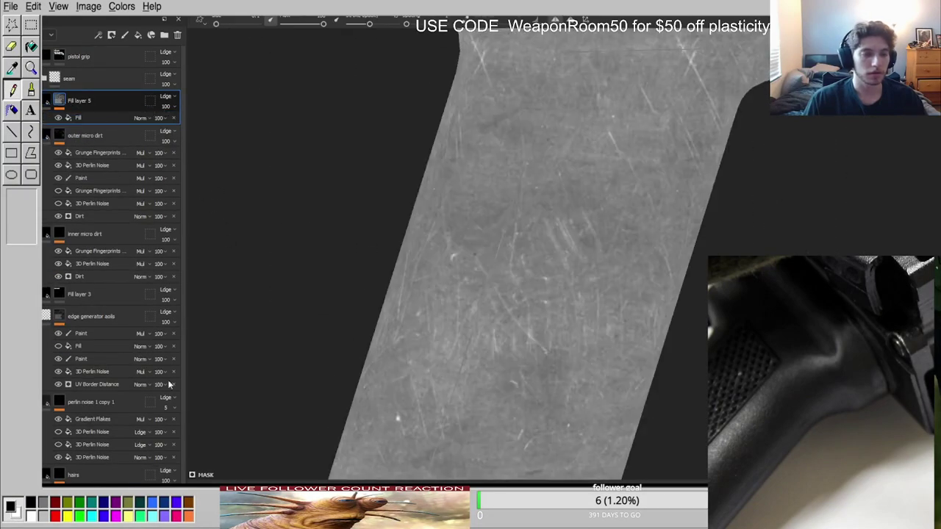
click(206, 405)
scroll(421, 252, down, 3)
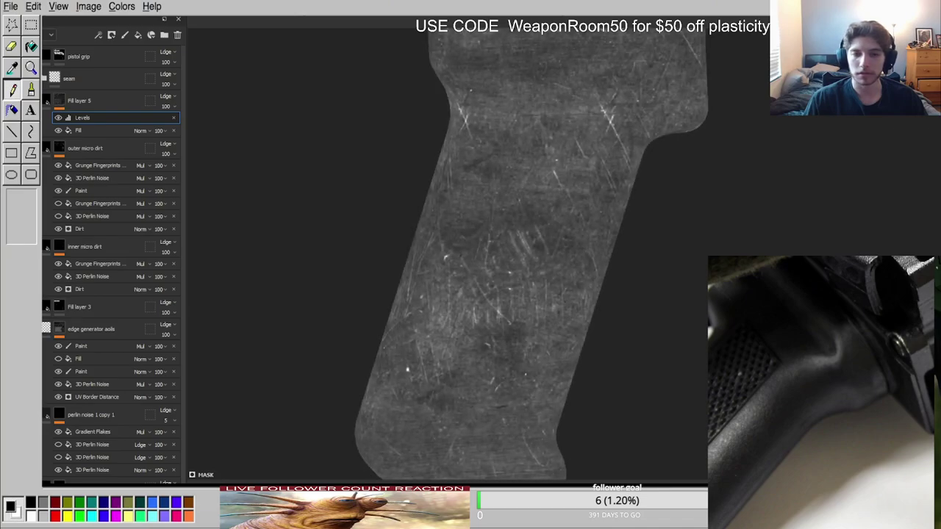
Adjust Fill layer 5's height so the scratch texture dents the grip's surface, checking it from several sides.
click(47, 101)
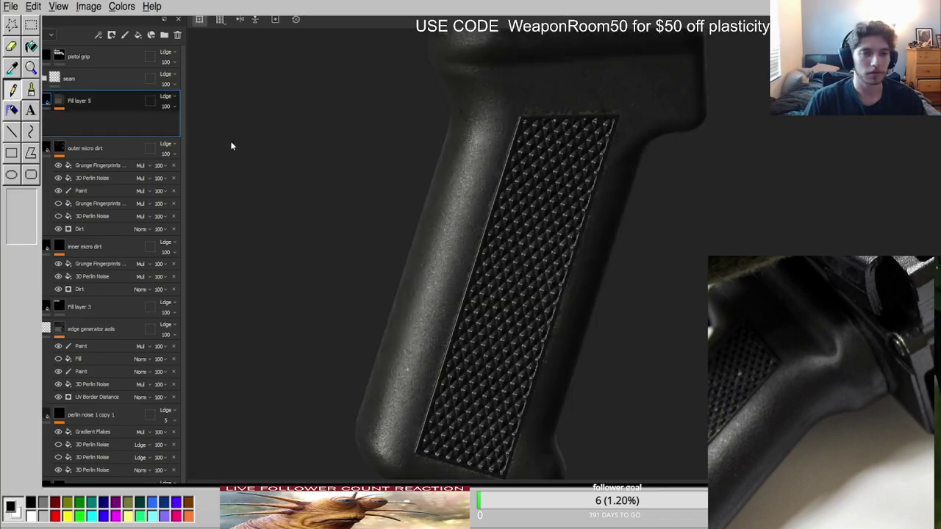
scroll(441, 213, up, 3)
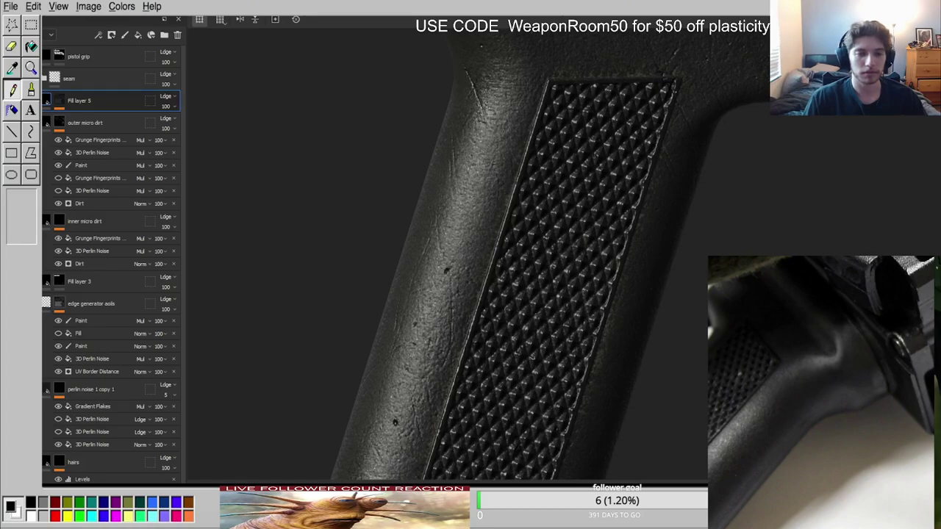
scroll(498, 284, down, 3)
scroll(498, 284, up, 2)
alt+drag(498, 284, 312, 268)
shift+right_drag(551, 314, 590, 308)
Add a Paint effect set to Multiply at the head of Fill layer 5's mask stack.
click(62, 101)
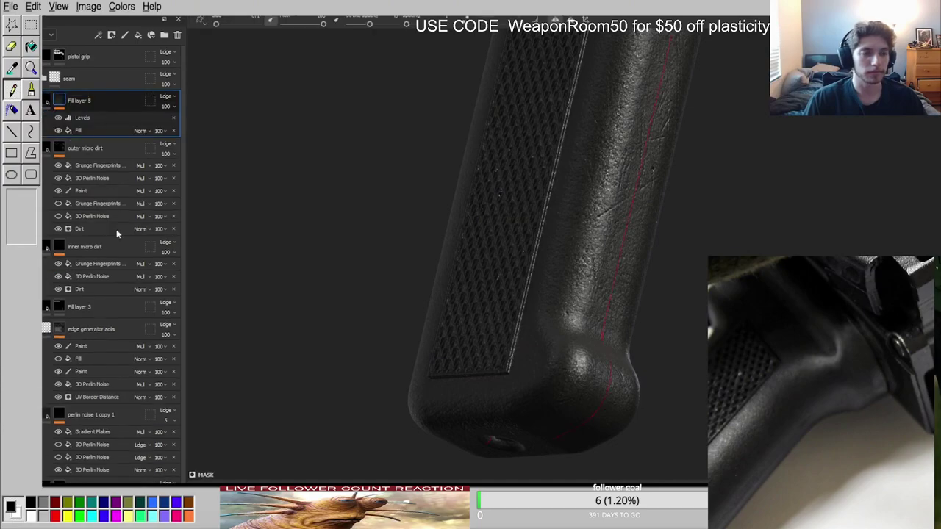
click(101, 416)
click(120, 150)
scroll(532, 185, down, 4)
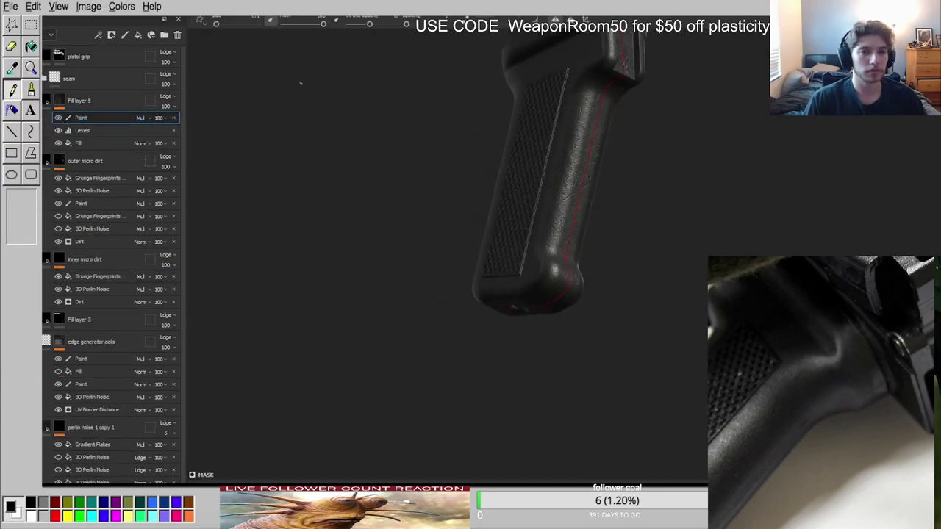
Display the mask and paint the whole pistol grip black with a large brush to hide the scratches.
alt+middle_drag(535, 88, 506, 208)
scroll(507, 208, up, 3)
shift+right_drag(507, 208, 633, 220)
key(c)
alt+middle_drag(566, 232, 506, 142)
ctrl+right_drag(506, 141, 523, 137)
alt+middle_drag(512, 147, 564, 192)
alt+drag(411, 213, 502, 238)
scroll(502, 238, down, 5)
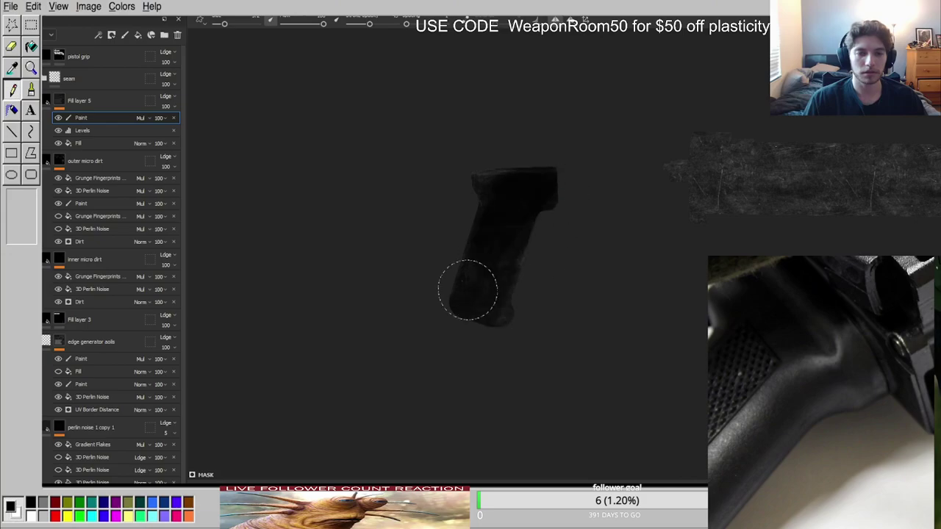
alt+drag(494, 178, 624, 223)
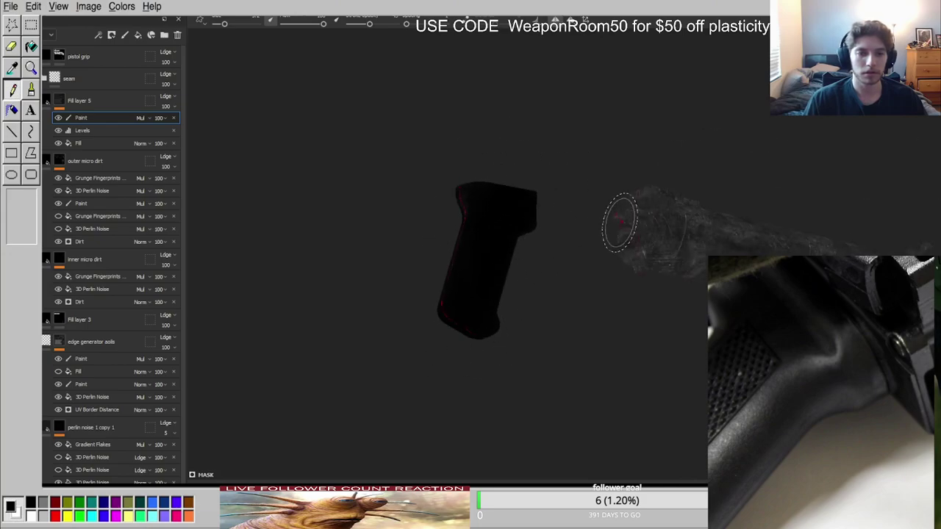
Return to the material view and paint scratches back in along the grip's rear edge.
scroll(468, 223, up, 5)
scroll(412, 213, up, 2)
click(400, 223)
alt+middle_drag(398, 312, 521, 177)
key(m)
mouse_move(519, 160)
ctrl+right_down()
mouse_move(515, 170)
mouse_move(550, 189)
mouse_move(516, 204)
ctrl+right_up()
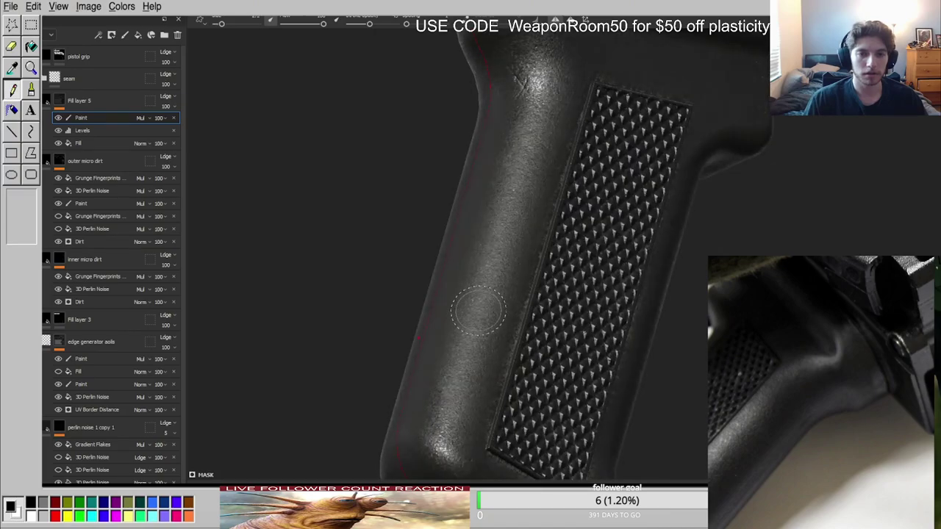
alt+drag(486, 352, 491, 397)
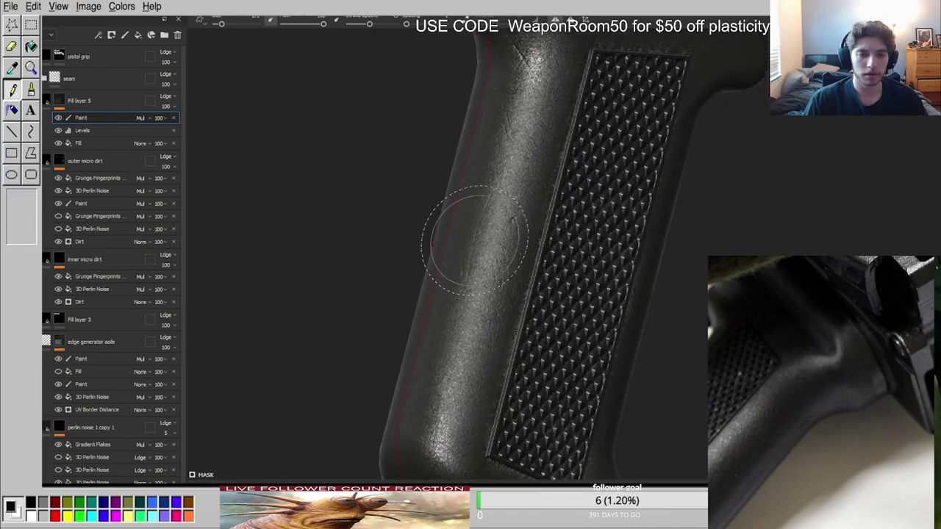
mouse_move(469, 349)
alt+mouse_down()
mouse_move(487, 301)
mouse_move(588, 315)
mouse_move(584, 281)
alt+mouse_up()
alt+drag(481, 252, 717, 314)
Paint more scratches back in along the grip's front strap and around its other sides.
shift+right_drag(717, 314, 547, 289)
alt+drag(547, 289, 571, 374)
alt+middle_drag(397, 235, 473, 353)
alt+drag(473, 353, 522, 294)
shift+right_drag(442, 187, 502, 192)
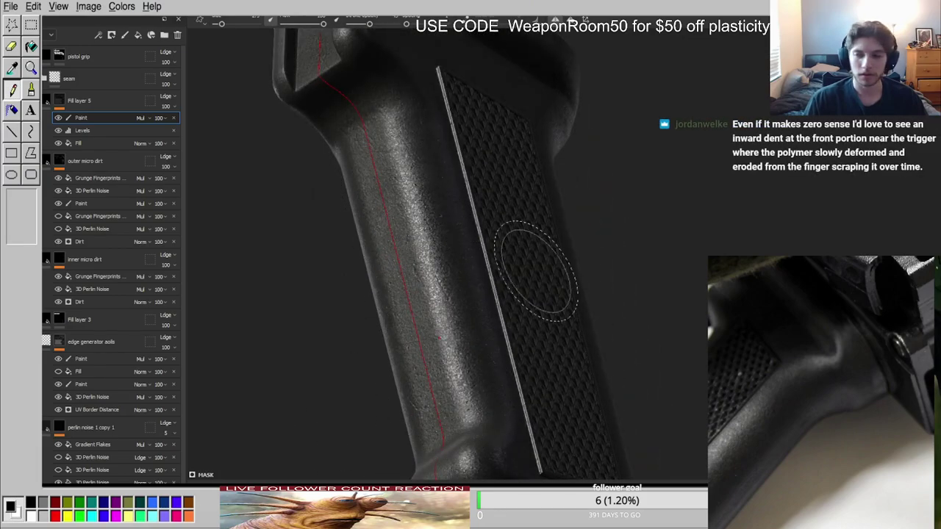
alt+right_drag(536, 272, 507, 238)
alt+drag(507, 238, 434, 213)
alt+middle_drag(455, 213, 523, 294)
alt+drag(544, 294, 493, 321)
alt+middle_drag(628, 344, 618, 219)
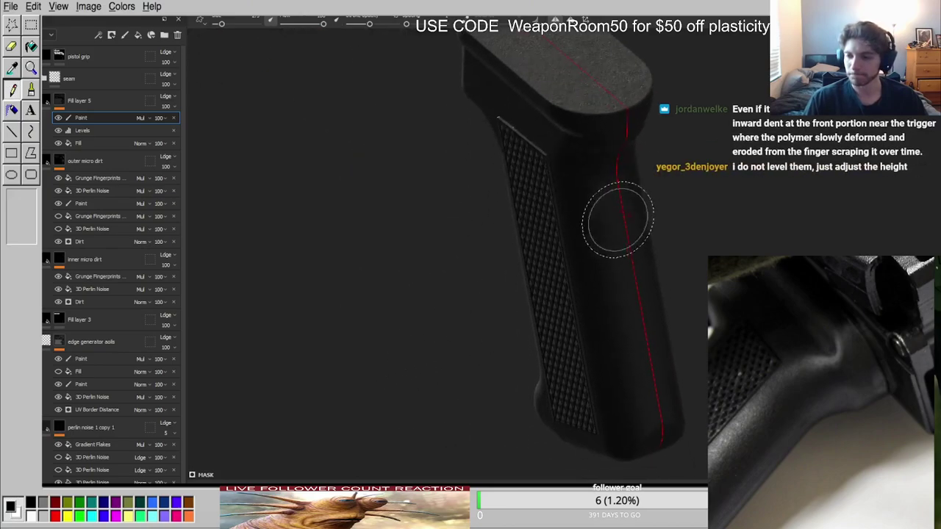
mouse_move(595, 279)
alt+mouse_down()
mouse_move(593, 242)
mouse_move(557, 230)
alt+mouse_up()
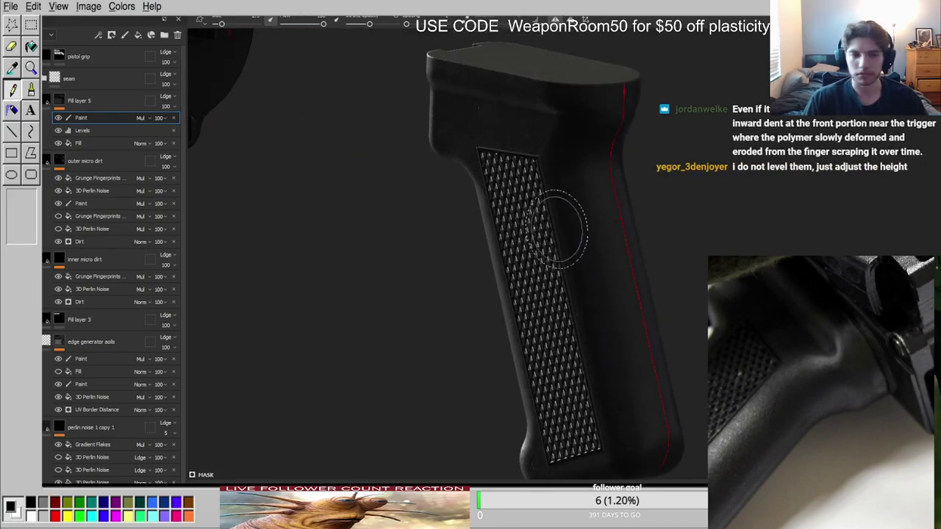
Inspect the painted scratch mask with the Levels filter hidden and compare the effect on the grip's material.
alt+click(59, 101)
click(60, 130)
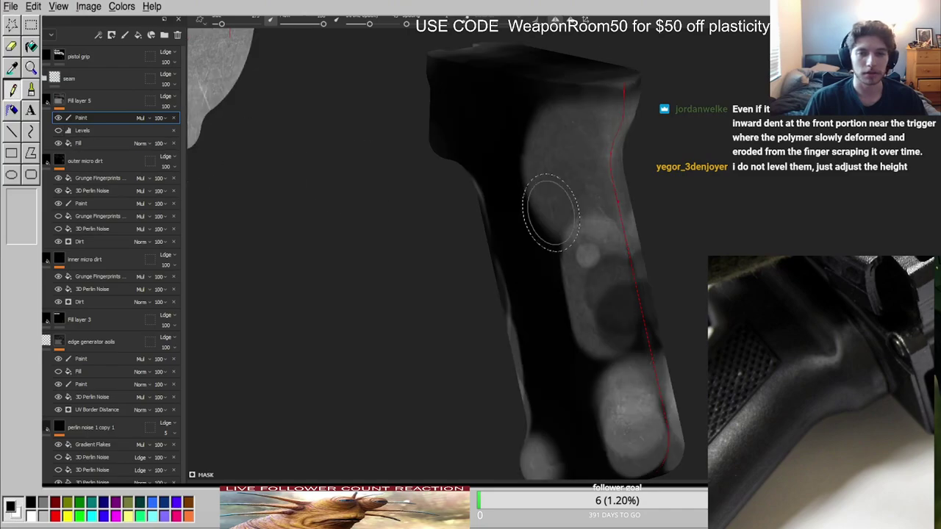
key(m)
alt+drag(546, 222, 769, 206)
shift+right_drag(770, 206, 603, 209)
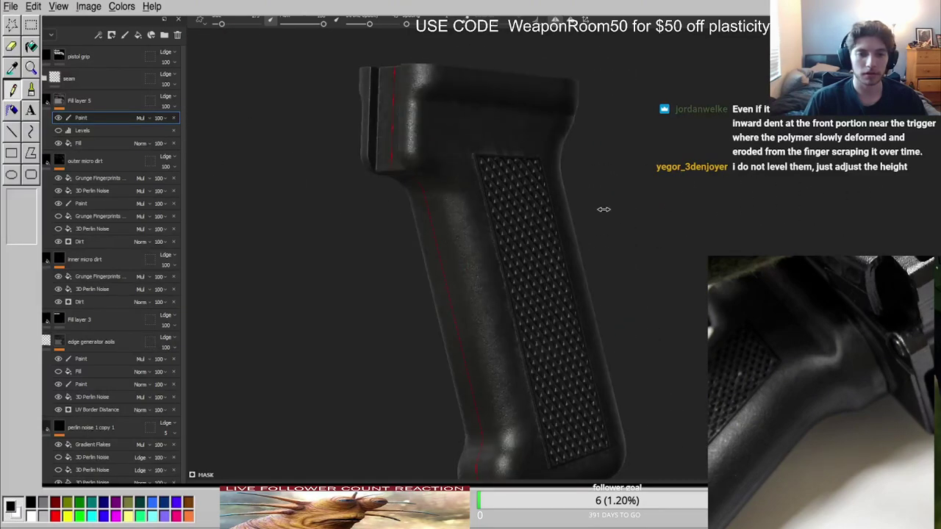
scroll(481, 294, up, 5)
alt+drag(481, 294, 508, 200)
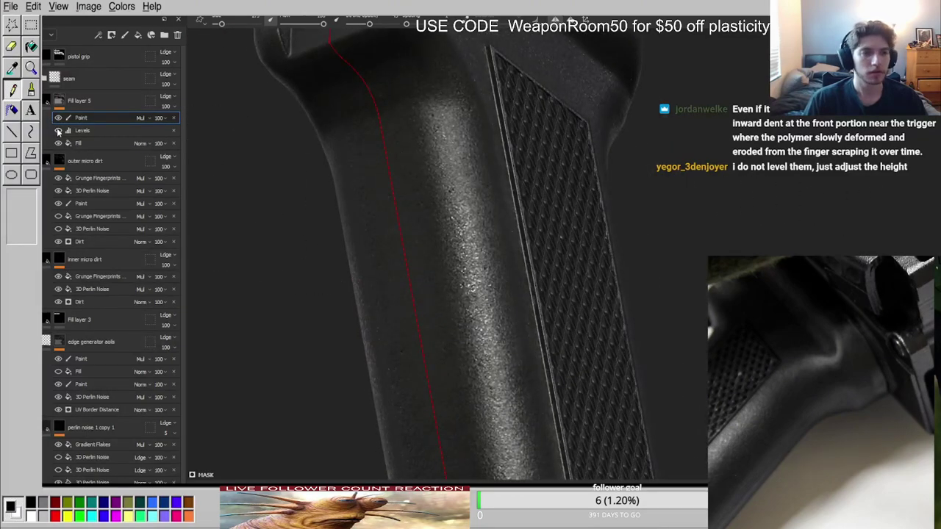
click(60, 132)
alt+drag(382, 177, 647, 193)
shift+right_drag(647, 193, 398, 171)
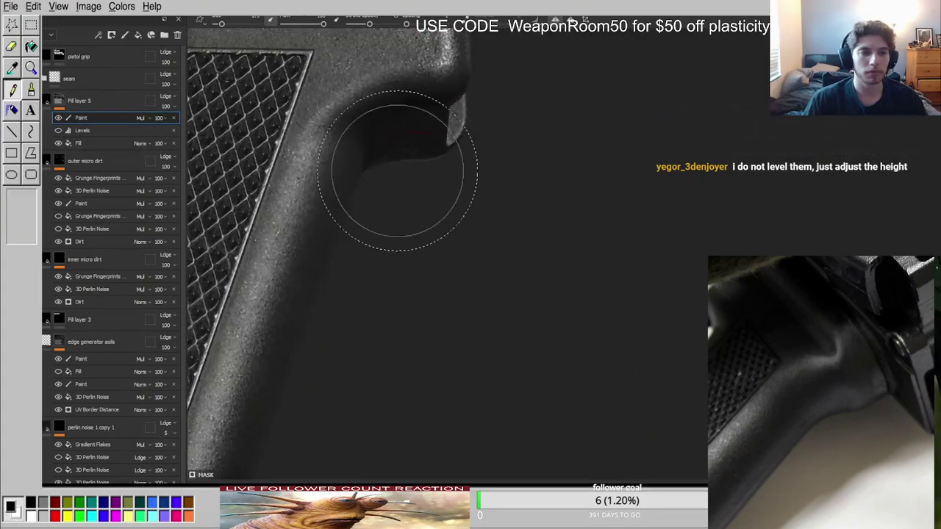
Examine the scratch mask around the grip's front and sides, toggling the Levels filter to compare coverage.
alt+drag(398, 171, 378, 161)
alt+click(60, 102)
click(61, 132)
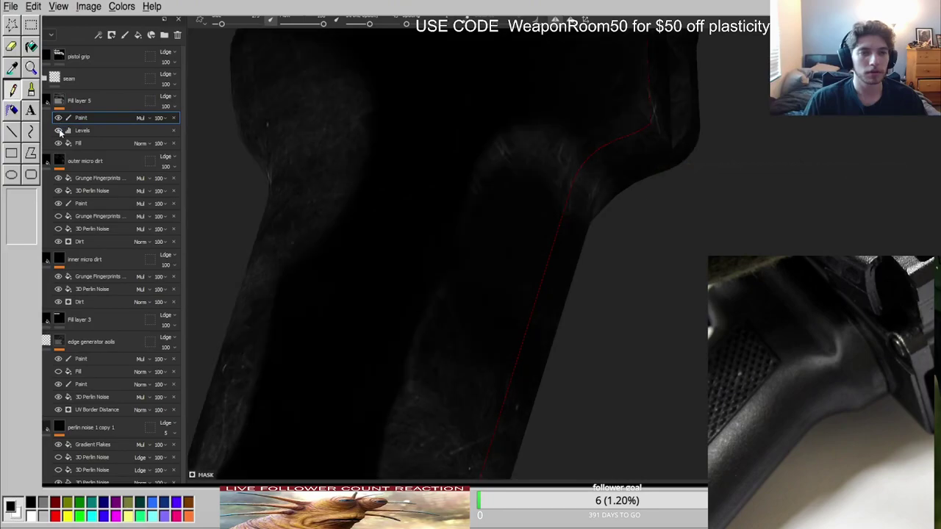
click(60, 131)
alt+drag(289, 184, 603, 218)
scroll(456, 339, up, 2)
alt+drag(439, 362, 461, 265)
scroll(463, 254, down, 2)
alt+middle_drag(479, 158, 456, 353)
alt+drag(456, 353, 425, 180)
click(61, 132)
click(60, 131)
Return to the material view and paint scratches onto the flat area above the grip's checkered panel.
key(m)
scroll(485, 195, up, 2)
mouse_move(481, 195)
alt+mouse_down()
mouse_move(514, 187)
mouse_move(457, 184)
alt+mouse_up()
scroll(610, 185, up, 3)
alt+drag(610, 184, 671, 194)
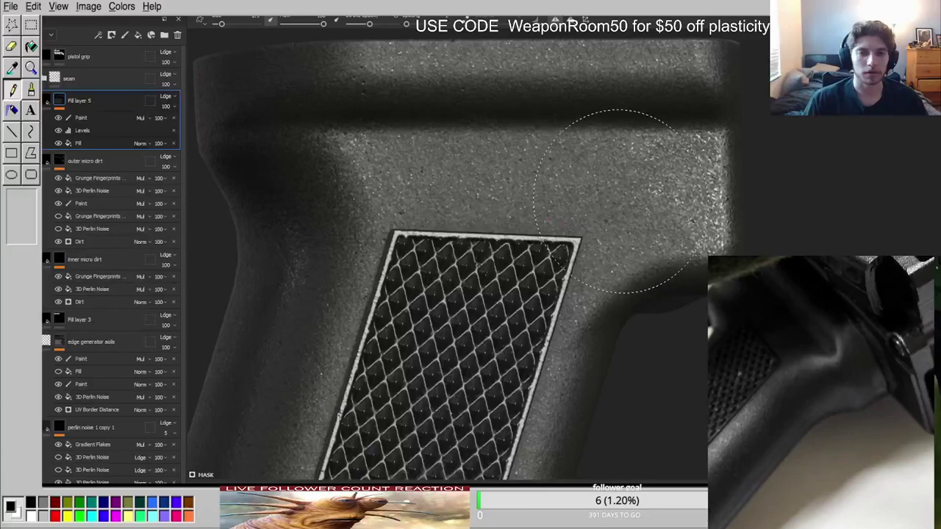
click(81, 118)
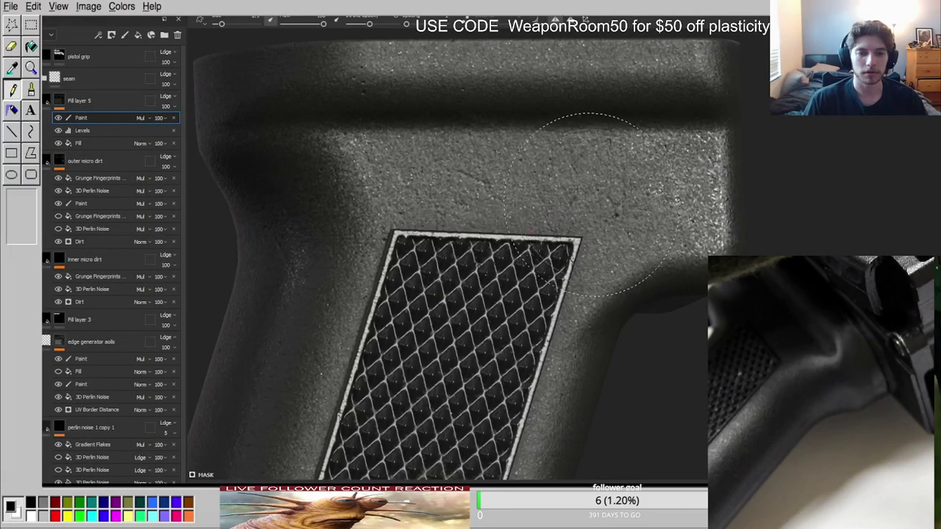
alt+middle_drag(631, 229, 551, 240)
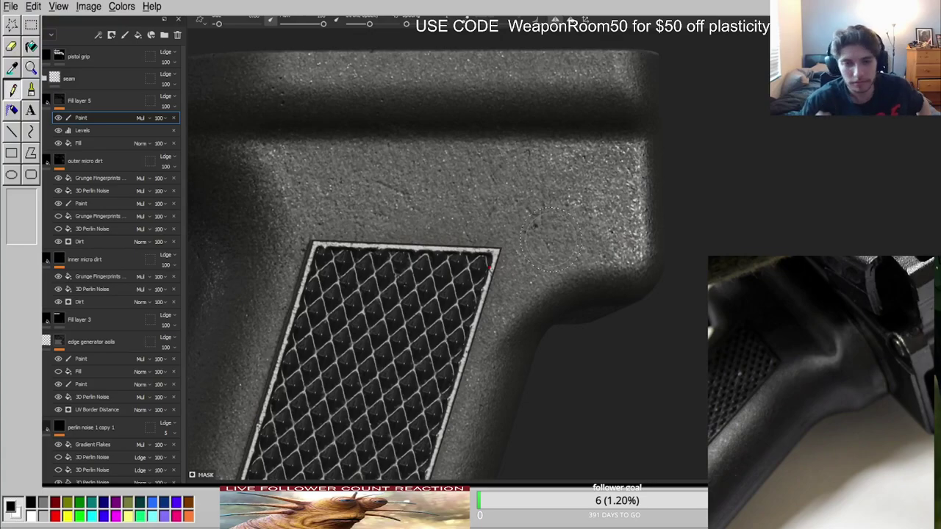
Show the whole rifle again and examine the scratched grip from both sides against the reference photo.
key(alt+q)
scroll(471, 197, down, 5)
mouse_move(471, 197)
alt+mouse_down()
mouse_move(449, 198)
mouse_move(478, 194)
alt+mouse_up()
ctrl+right_drag(717, 198, 611, 206)
scroll(611, 206, up, 4)
mouse_move(611, 206)
alt+mouse_down()
mouse_move(453, 191)
mouse_move(605, 185)
mouse_move(847, 206)
mouse_move(517, 238)
alt+mouse_up()
scroll(507, 194, down, 4)
scroll(522, 193, up, 4)
shift+right_drag(423, 210, 621, 228)
scroll(621, 228, down, 3)
mouse_move(622, 228)
alt+mouse_down()
mouse_move(619, 181)
mouse_move(504, 224)
mouse_move(521, 223)
mouse_move(500, 252)
mouse_move(514, 224)
alt+mouse_up()
scroll(620, 181, up, 3)
ctrl+right_drag(513, 224, 520, 224)
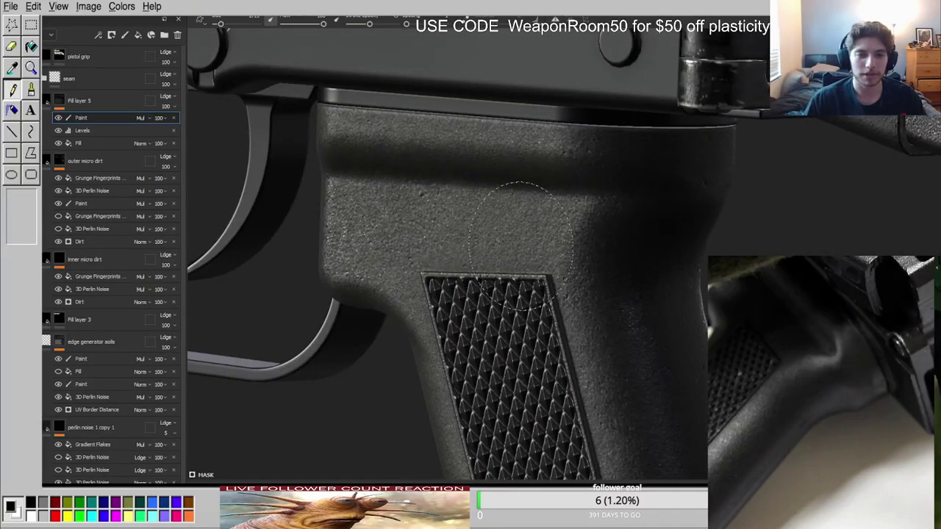
scroll(510, 289, down, 3)
alt+drag(510, 289, 431, 269)
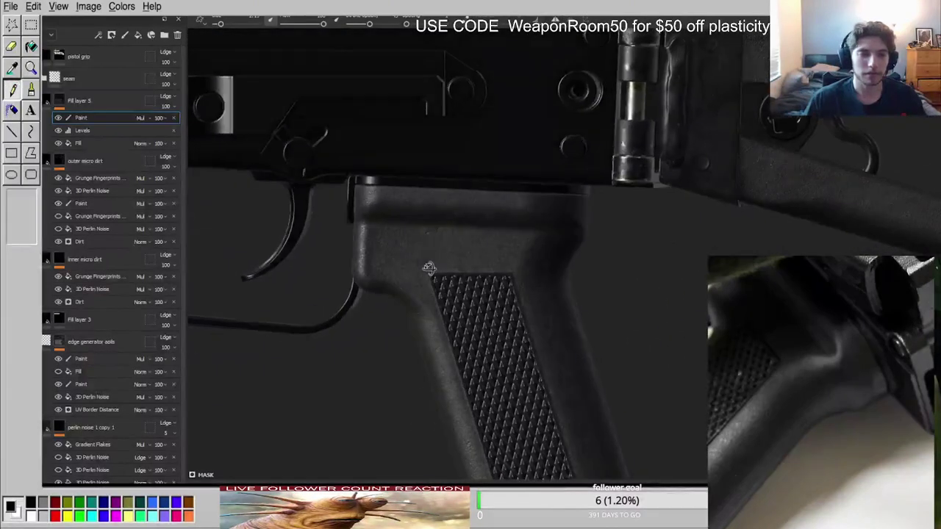
Examine the grip's scratched upper area and checkered panel from the side, rotating the environment lighting.
scroll(808, 367, down, 8)
scroll(774, 393, up, 4)
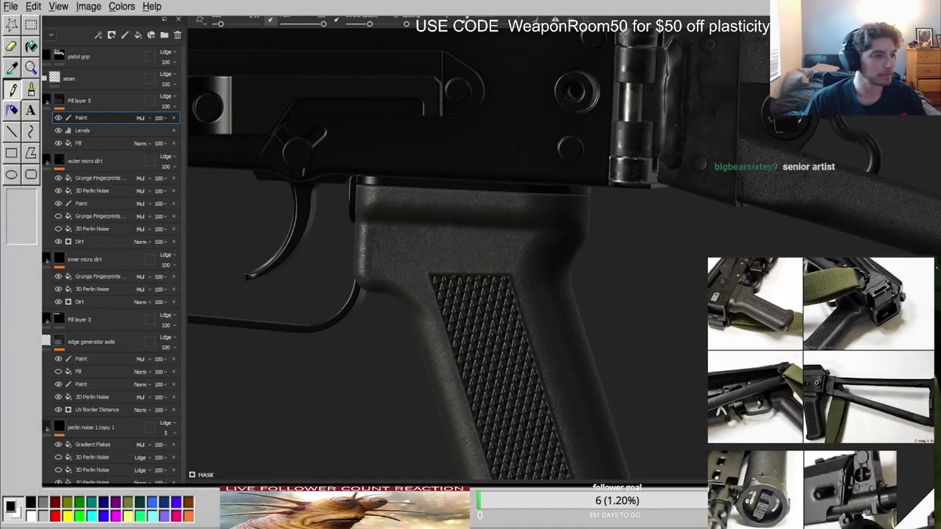
scroll(758, 334, up, 5)
scroll(332, 263, down, 3)
alt+middle_drag(435, 257, 502, 240)
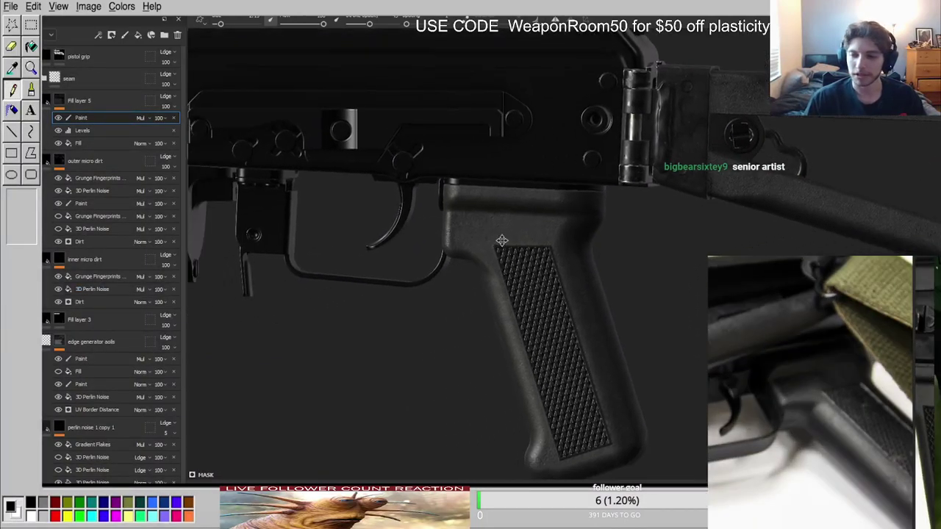
scroll(500, 237, down, 3)
mouse_move(500, 238)
alt+mouse_down()
mouse_move(615, 202)
mouse_move(549, 243)
mouse_move(514, 237)
alt+mouse_up()
scroll(515, 237, up, 3)
shift+right_drag(515, 237, 610, 231)
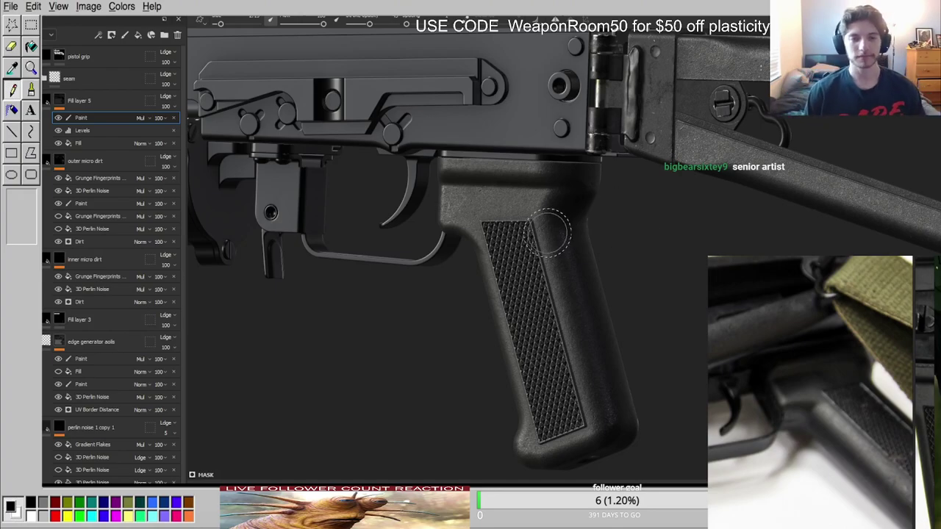
Compare the grip's checkered panel and surrounding surface with the close-up reference photo under different light angles.
scroll(555, 211, up, 2)
mouse_move(550, 209)
alt+mouse_down()
mouse_move(511, 176)
mouse_move(531, 192)
mouse_move(525, 207)
alt+mouse_up()
alt+middle_drag(527, 209, 536, 260)
alt+drag(537, 260, 637, 189)
alt+drag(564, 189, 515, 173)
shift+right_drag(515, 182, 476, 182)
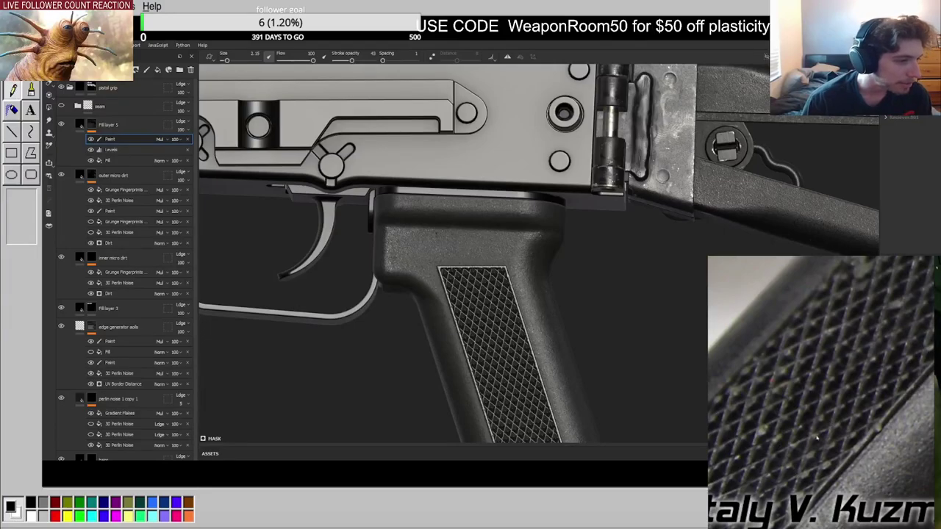
scroll(504, 323, up, 4)
alt+middle_drag(518, 315, 518, 261)
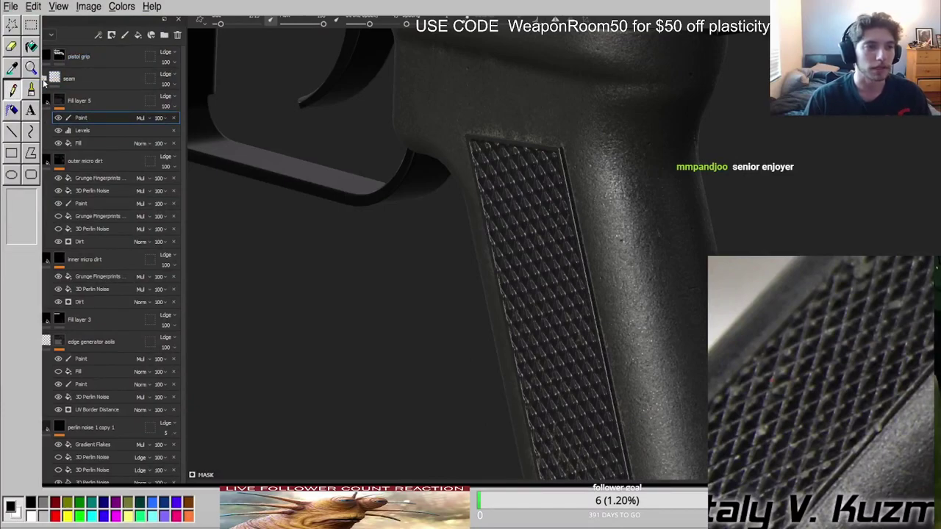
Show and expand the seam folder, and set its blending mode to Normal.
click(43, 80)
alt+drag(677, 139, 578, 115)
shift+right_drag(578, 115, 544, 130)
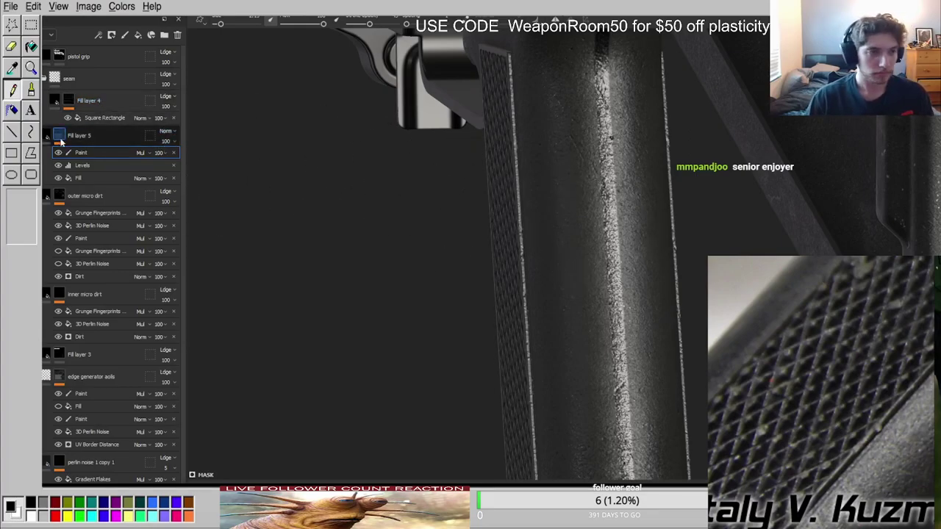
click(170, 100)
click(169, 78)
click(173, 88)
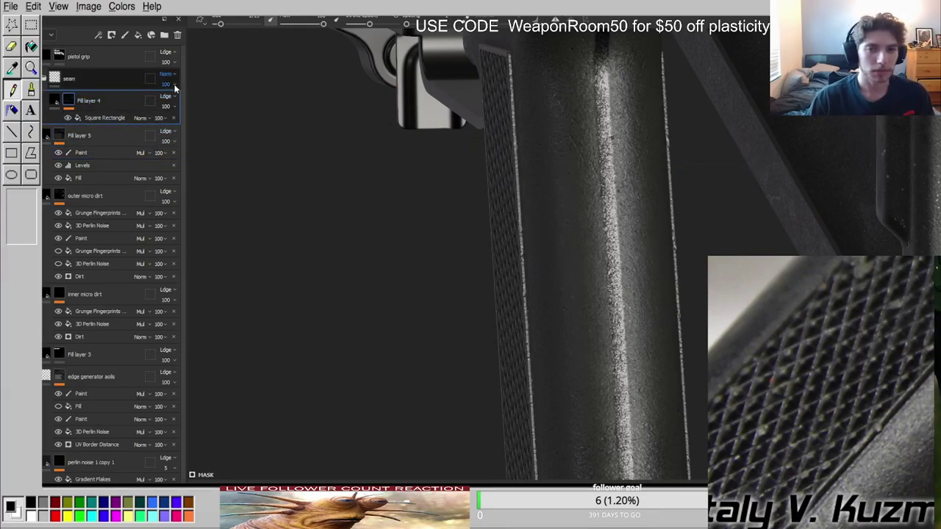
click(167, 101)
click(171, 110)
Switch the layer stack to the Normal channel and give the seam folder Normal blending with opacity 80.
click(56, 101)
click(44, 70)
click(175, 75)
click(177, 83)
alt+right_drag(590, 169, 210, 114)
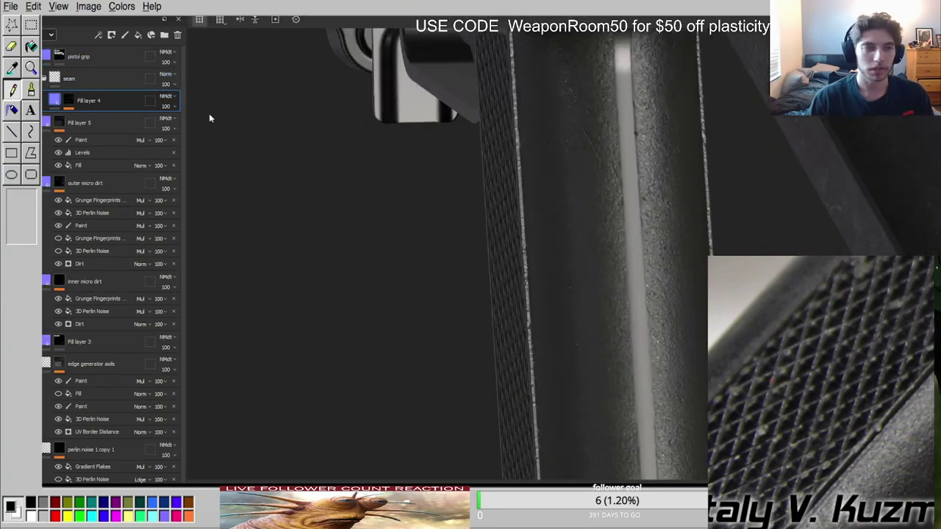
click(175, 86)
drag(189, 100, 192, 100)
alt+drag(515, 173, 492, 160)
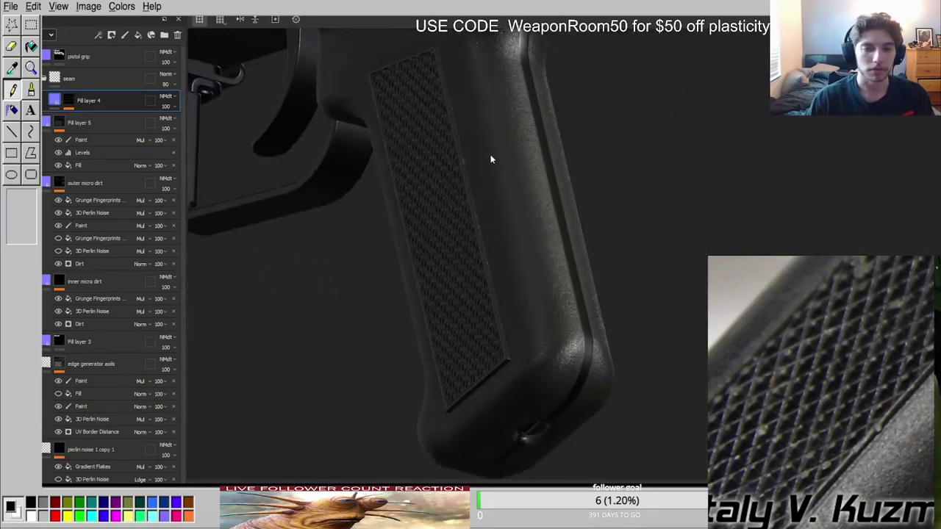
Add a Paint effect with Multiply blending to the mask of Fill layer 4 in the seam folder.
click(69, 100)
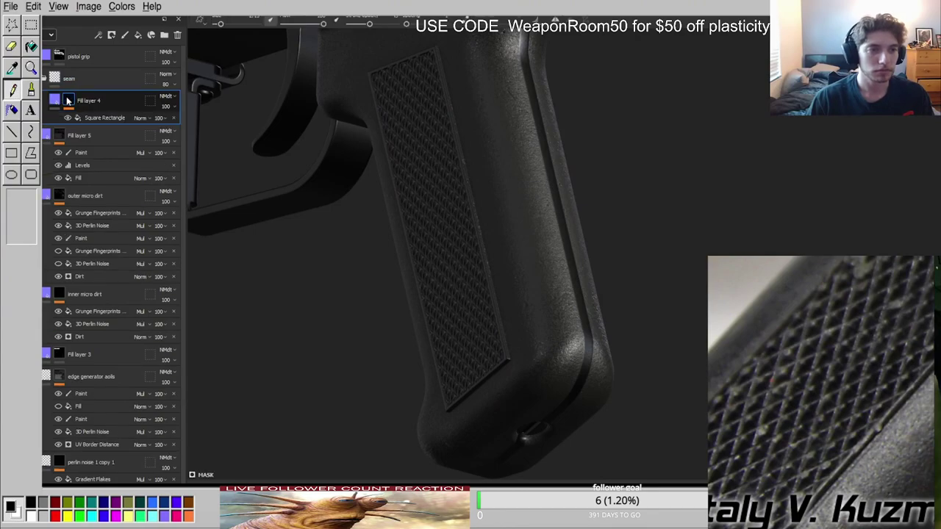
click(87, 412)
click(150, 168)
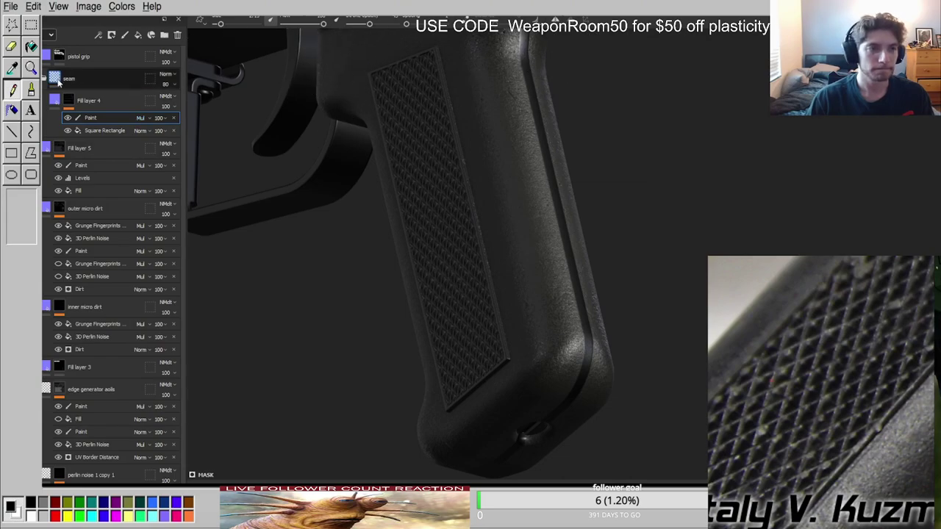
Isolate the seam mask and use Polygon Fill to mask out the round hole in the grip's base.
alt+click(69, 101)
scroll(479, 183, down, 4)
key(4)
alt+drag(434, 145, 578, 203)
scroll(474, 177, down, 4)
click(473, 175)
scroll(473, 175, up, 3)
key(x)
click(509, 175)
click(542, 175)
scroll(539, 199, up, 2)
alt+drag(619, 178, 427, 221)
alt+drag(681, 179, 564, 190)
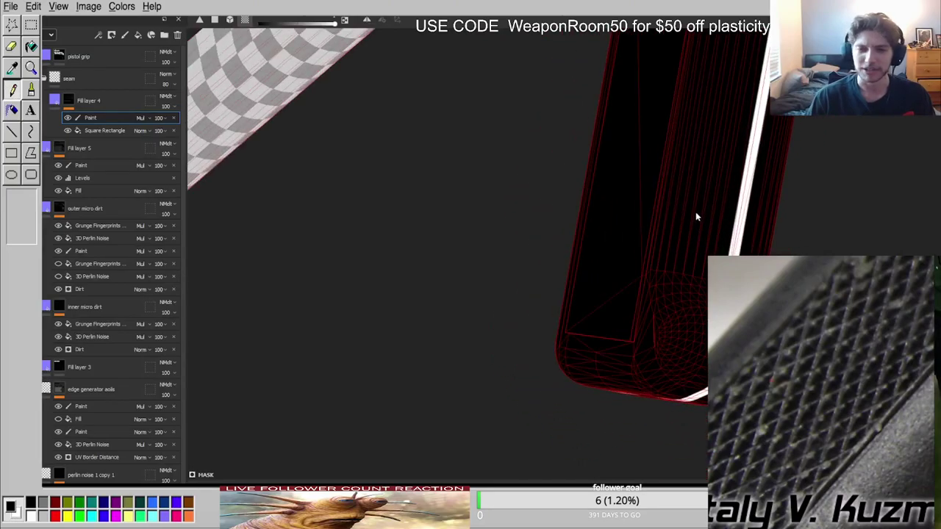
alt+drag(789, 146, 517, 267)
scroll(753, 224, down, 3)
scroll(515, 274, up, 5)
click(498, 314)
click(497, 317)
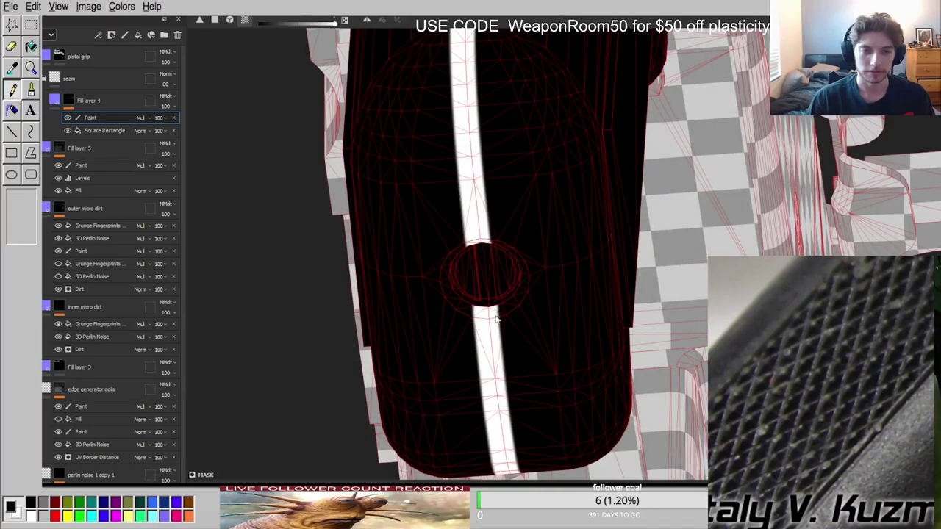
Adjust the side edge of the Square Rectangle projection that forms the seam strip along the grip.
alt+shift+drag(481, 231, 467, 166)
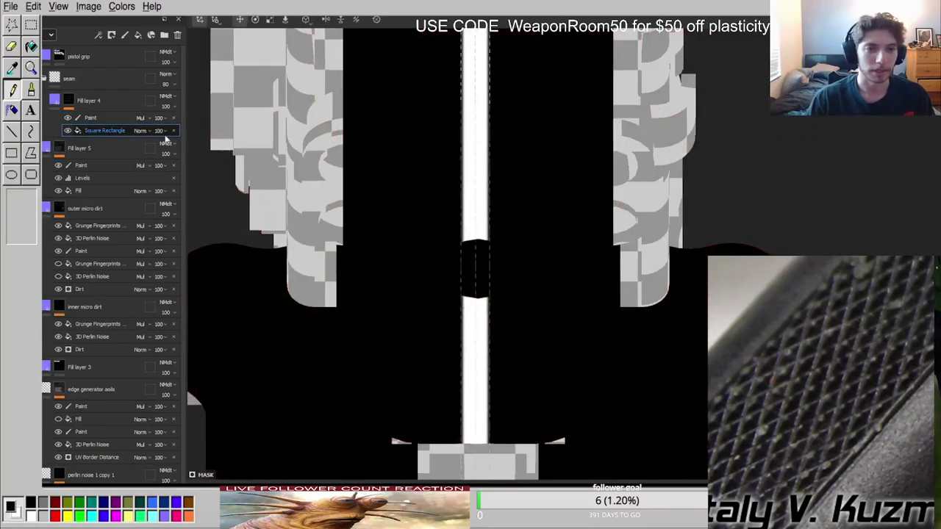
click(134, 132)
scroll(478, 169, down, 4)
alt+middle_drag(479, 169, 490, 257)
scroll(481, 194, down, 4)
scroll(476, 53, up, 7)
alt+middle_drag(470, 82, 440, 246)
scroll(446, 206, up, 5)
drag(418, 242, 425, 242)
scroll(528, 233, down, 8)
alt+middle_drag(527, 232, 476, 137)
alt+drag(476, 137, 545, 221)
scroll(555, 222, up, 5)
alt+middle_drag(561, 223, 382, 223)
Inspect the seam on the grip in the material view, toggling Fill layer 4's visibility to compare.
click(72, 102)
click(55, 100)
scroll(402, 185, up, 4)
alt+drag(402, 184, 353, 249)
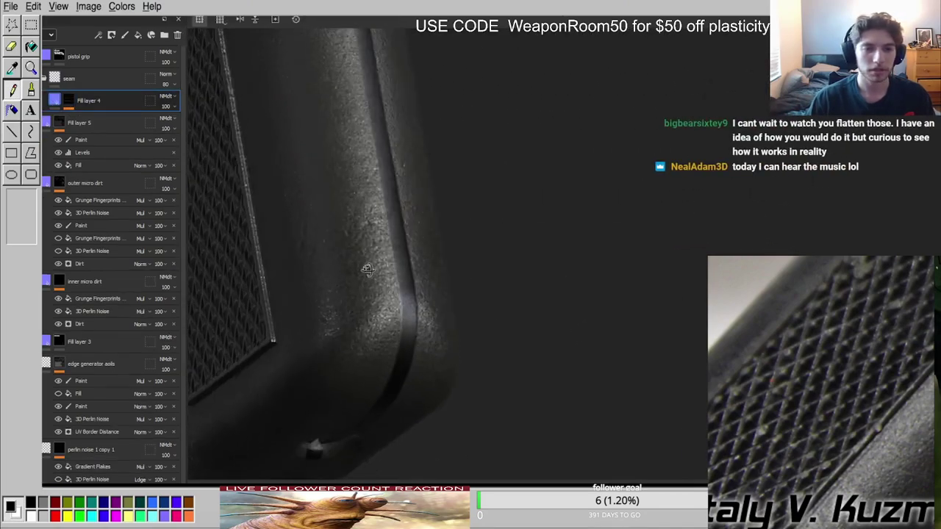
alt+middle_drag(353, 248, 446, 287)
click(35, 101)
click(36, 101)
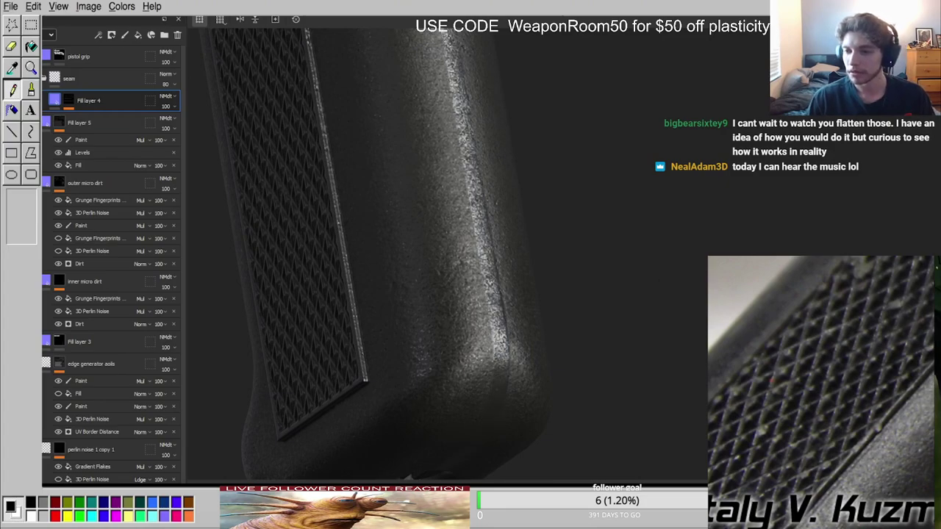
alt+drag(454, 243, 555, 296)
scroll(593, 304, down, 3)
scroll(576, 272, up, 4)
Add a Levels filter to Fill layer 4's mask to sharpen the seam's edges, and return to the material view.
alt+click(70, 101)
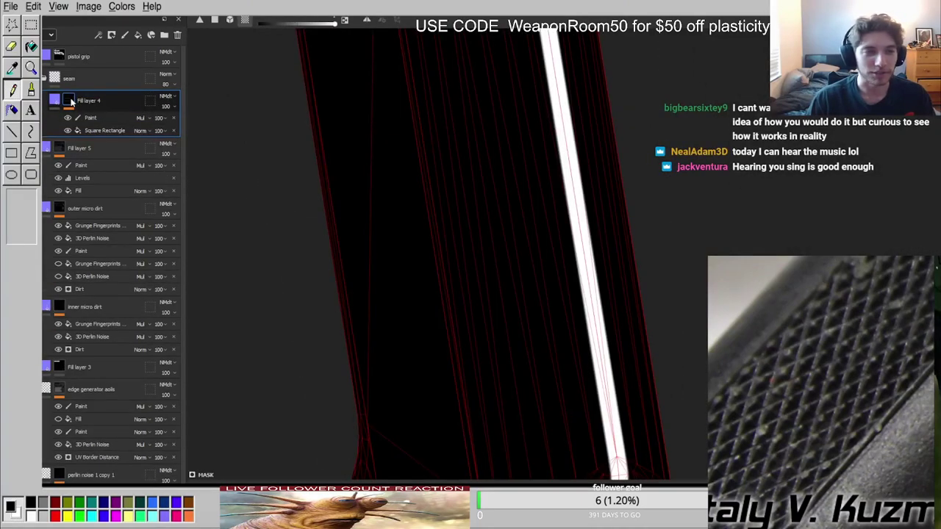
click(120, 439)
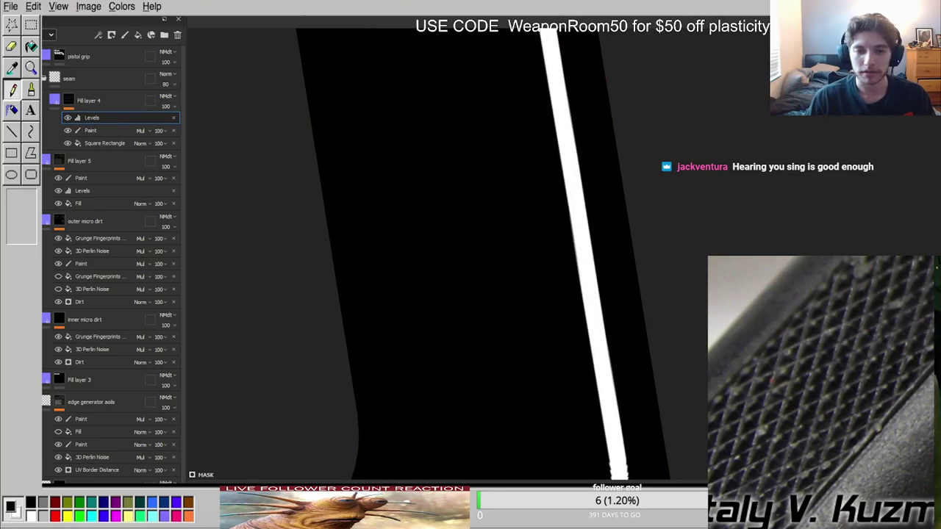
key(m)
mouse_move(598, 268)
alt+mouse_down()
mouse_move(595, 214)
mouse_move(493, 179)
mouse_move(578, 217)
alt+mouse_up()
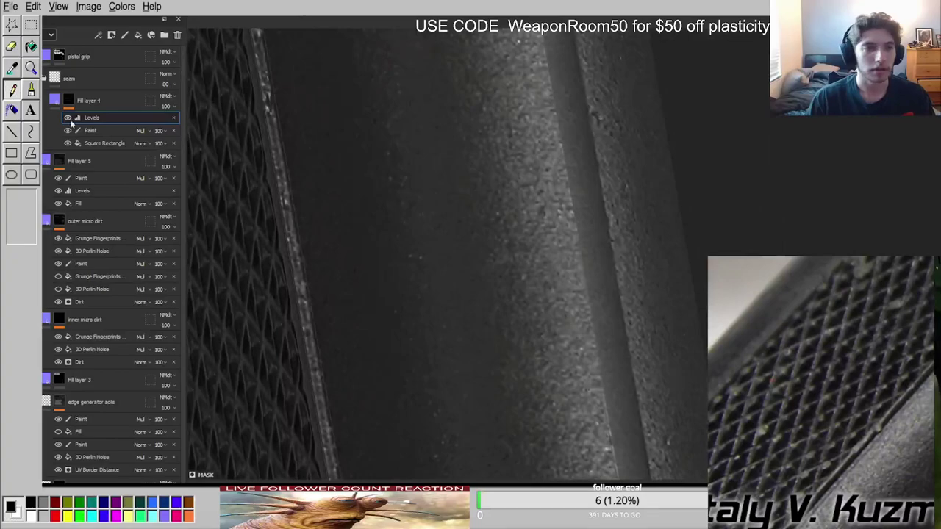
click(68, 108)
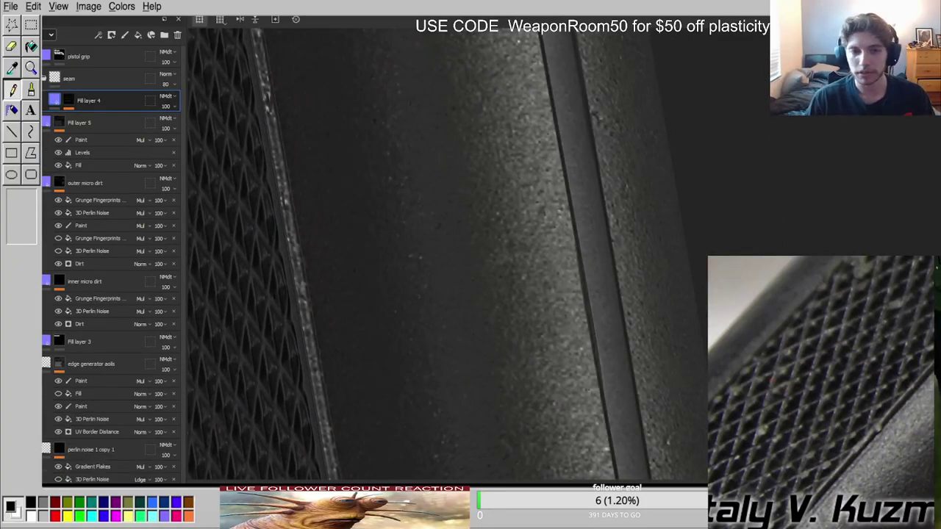
Add a Blur Slope filter on top of the Fill layer 4 mask in the seam folder.
scroll(428, 221, down, 3)
click(72, 101)
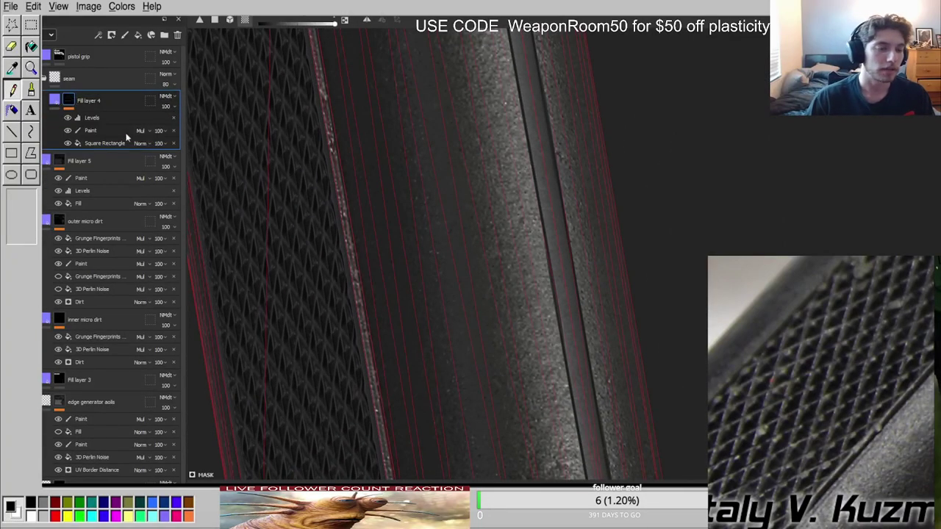
click(105, 455)
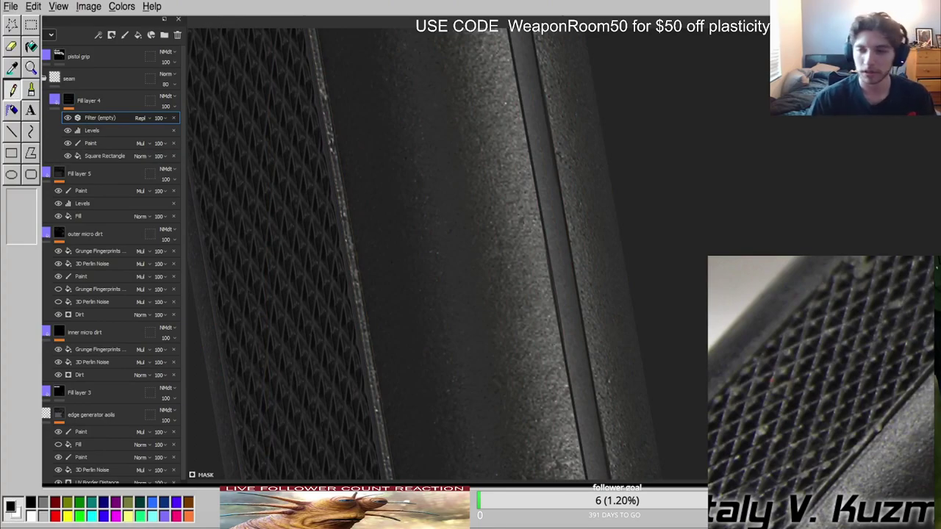
click(536, 173)
alt+drag(536, 173, 535, 193)
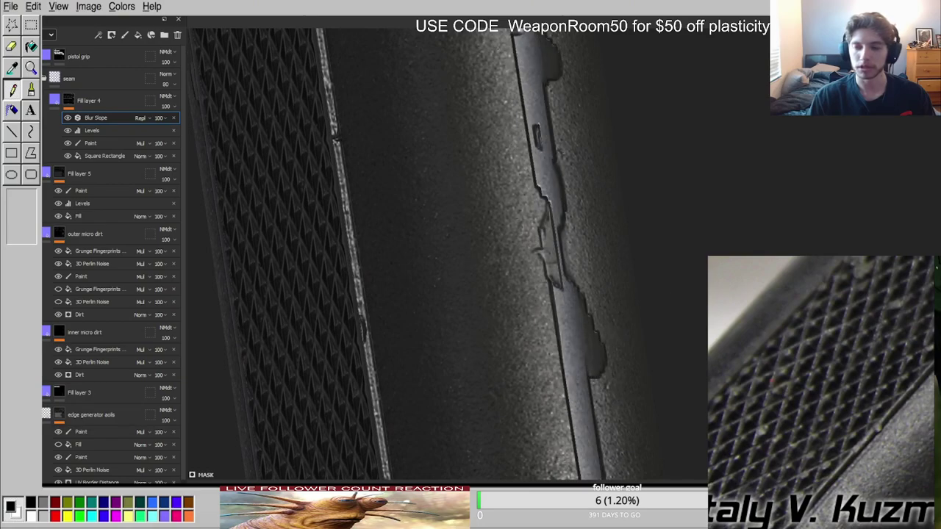
Undo and redo the Blur Slope filter to compare the grip seam with and without it.
key(ctrl+z)
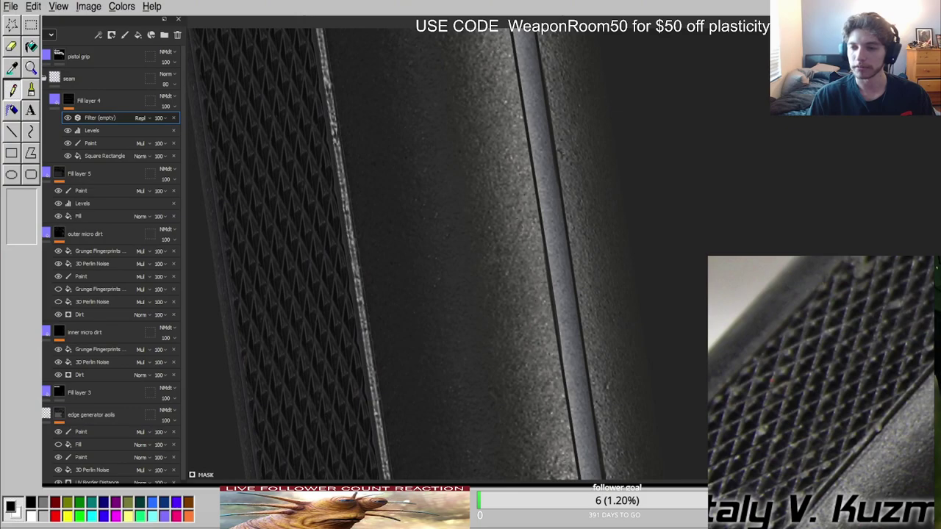
key(ctrl+y)
key(ctrl+z)
key(ctrl+y)
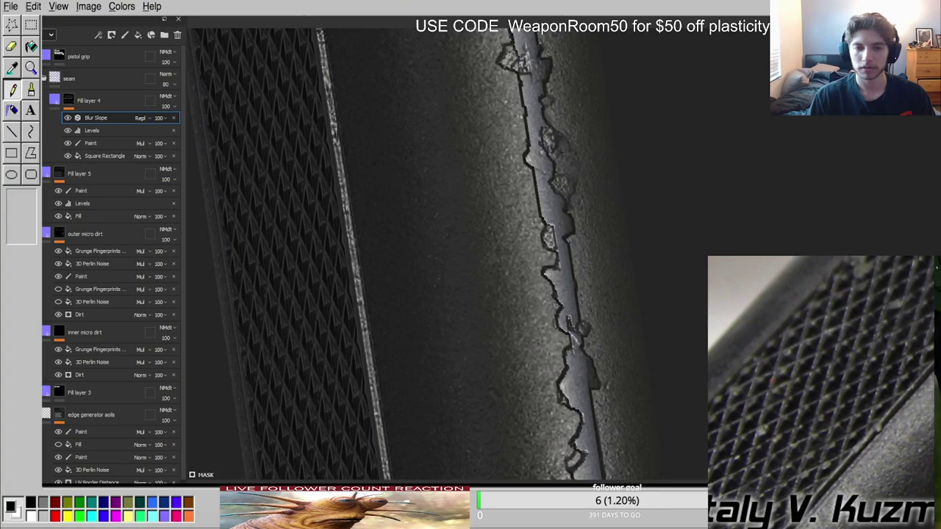
scroll(561, 315, down, 6)
scroll(553, 214, up, 6)
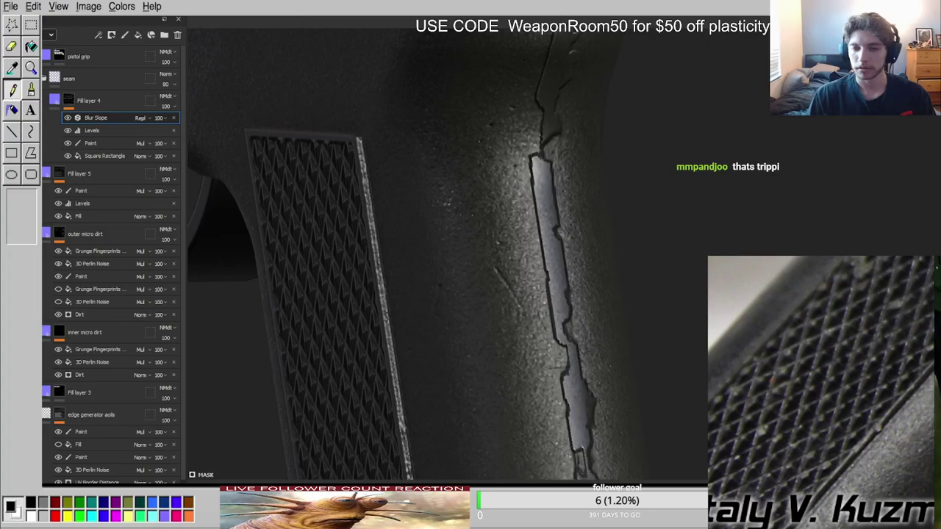
Examine the Blur Slope's effect on the grip seam edges in the mask and material views.
key(c)
scroll(566, 322, down, 5)
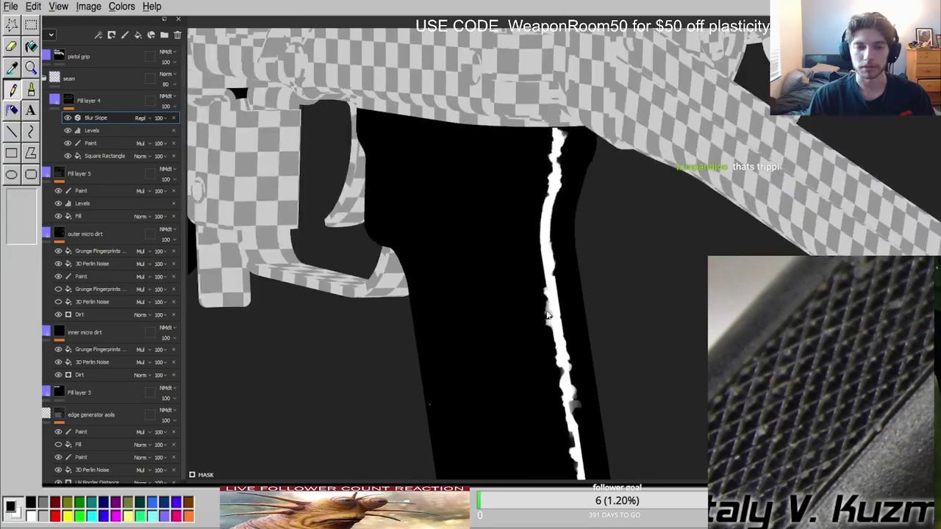
scroll(567, 321, up, 4)
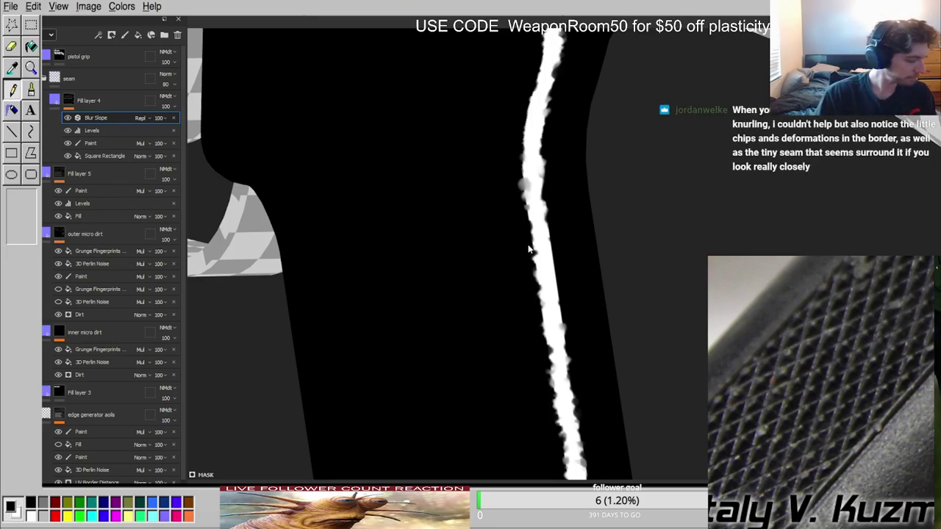
scroll(529, 249, down, 2)
scroll(532, 250, up, 2)
key(m)
scroll(539, 263, up, 2)
mouse_move(539, 263)
alt+mouse_down()
mouse_move(563, 215)
mouse_move(559, 201)
alt+mouse_up()
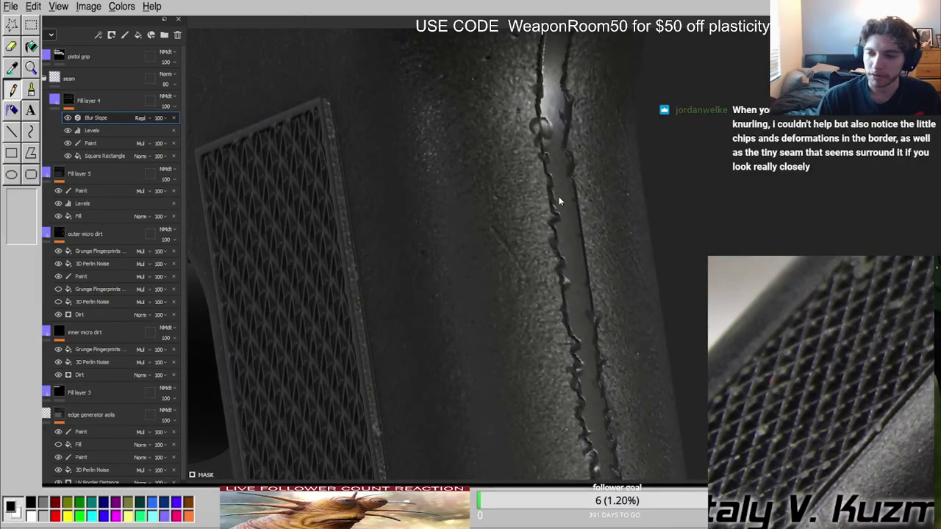
scroll(559, 201, down, 3)
alt+drag(561, 202, 576, 156)
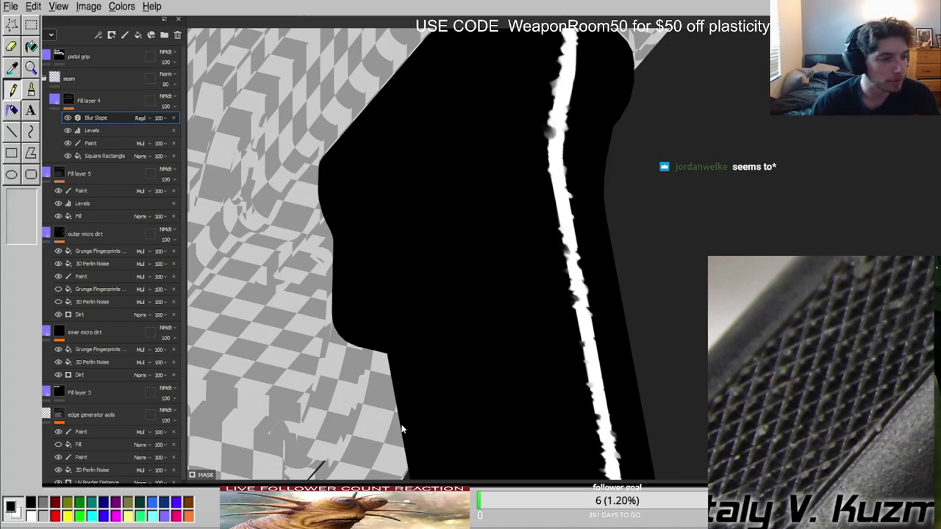
scroll(867, 379, up, 4)
scroll(514, 247, down, 3)
scroll(515, 246, up, 5)
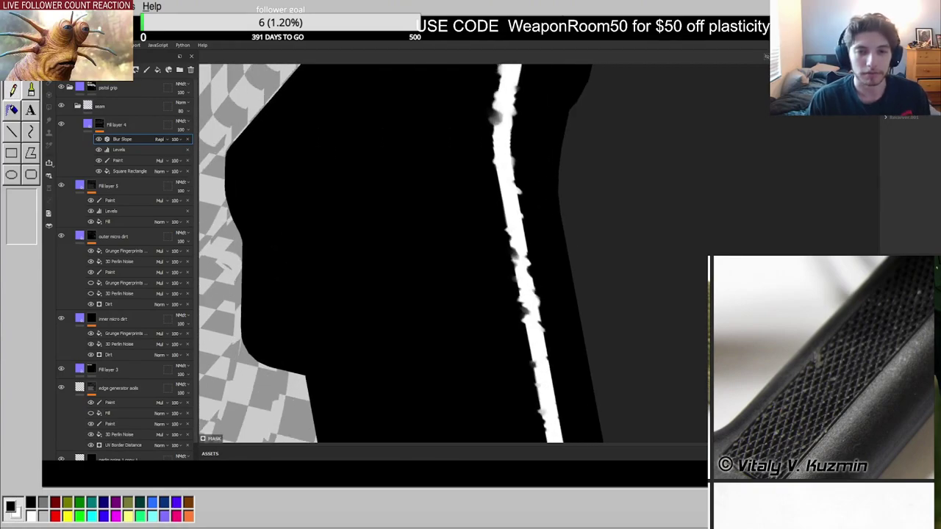
alt+drag(559, 213, 514, 206)
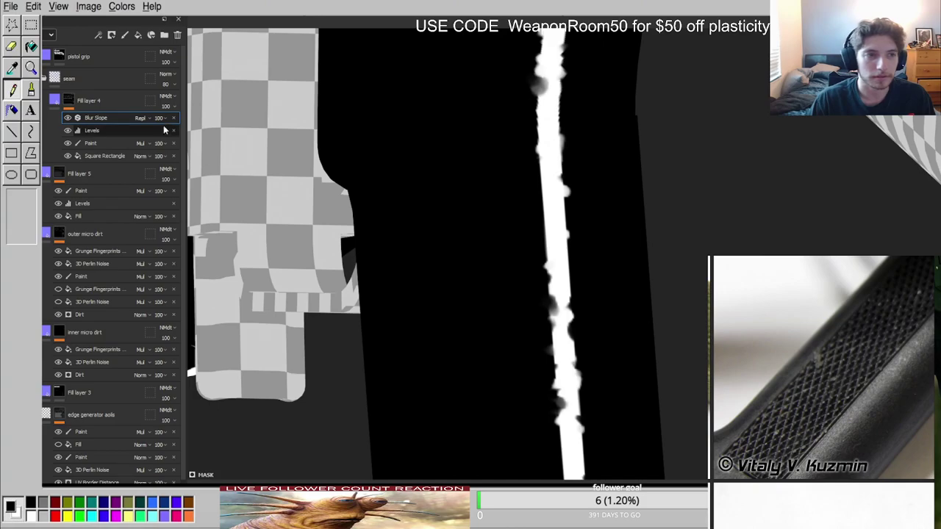
Swap the Blur Slope for a Warp filter at 83 opacity on the seam mask and show the shaded material.
mouse_move(181, 136)
mouse_down()
mouse_move(159, 135)
mouse_move(189, 139)
mouse_up()
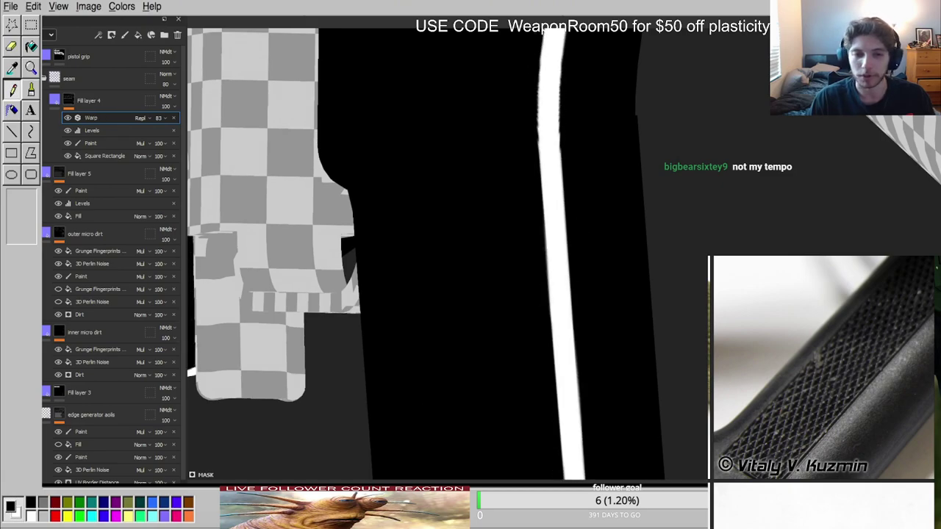
scroll(625, 339, down, 4)
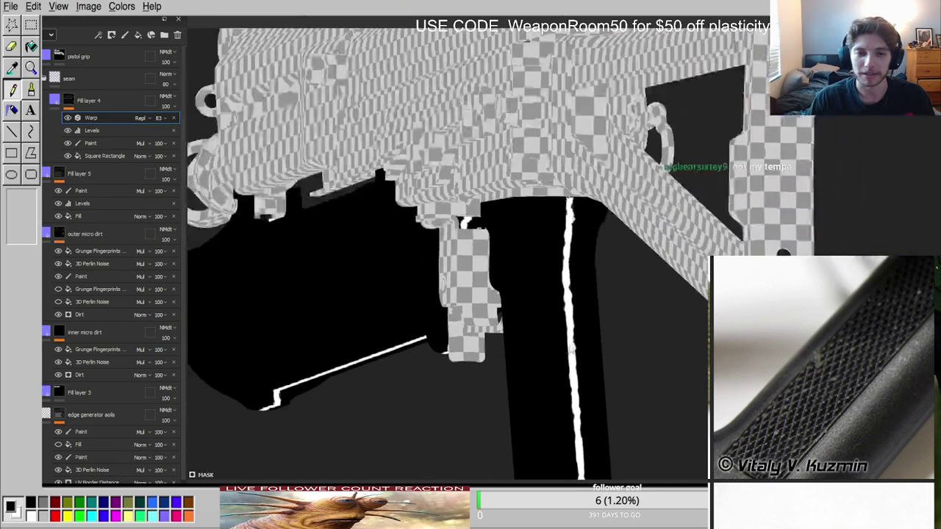
key(m)
scroll(626, 339, up, 4)
alt+drag(625, 339, 526, 250)
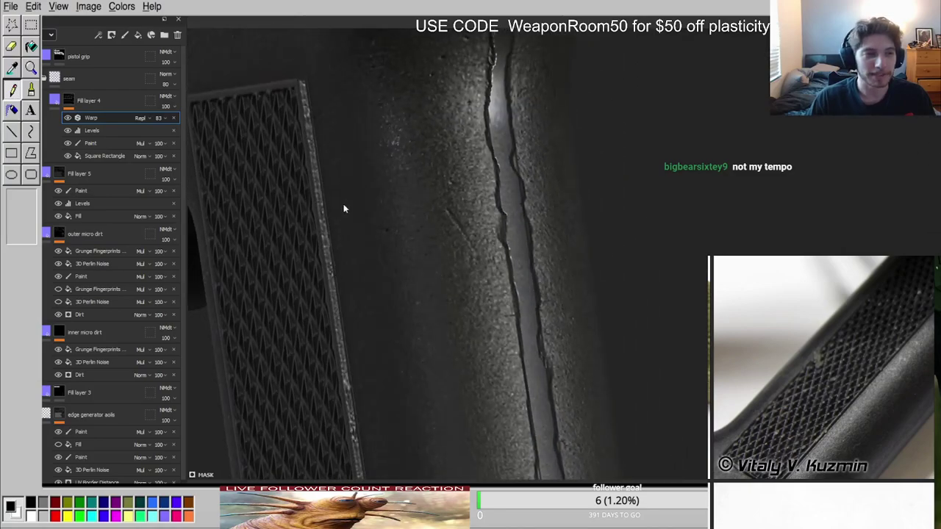
Adjust the Square Rectangle projection in the Fill layer 4 mask to narrow the seam along the pistol grip.
click(68, 101)
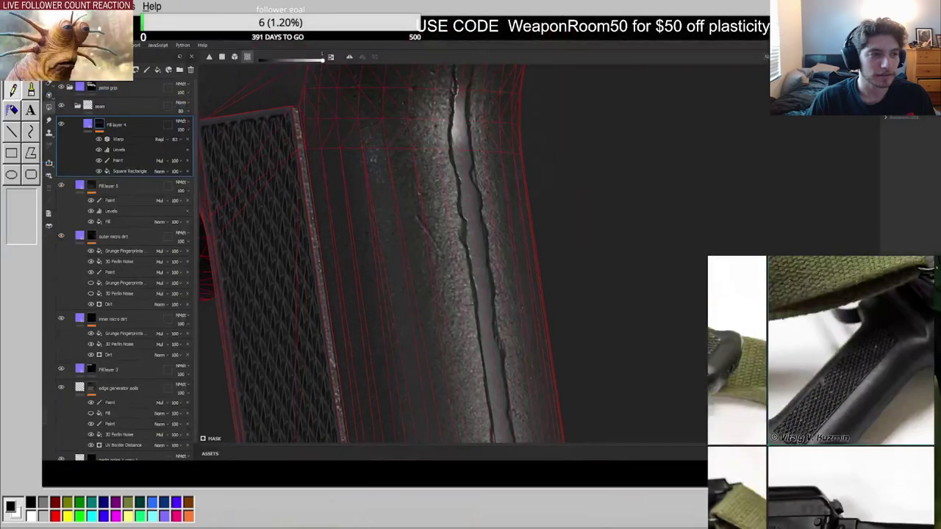
scroll(470, 272, down, 5)
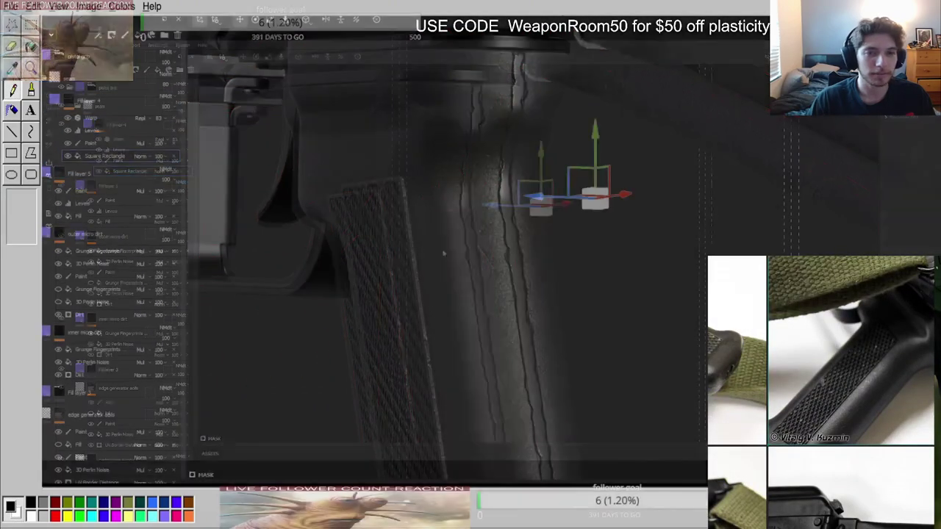
alt+drag(544, 353, 483, 303)
drag(478, 270, 845, 246)
scroll(563, 266, up, 4)
alt+drag(564, 265, 503, 249)
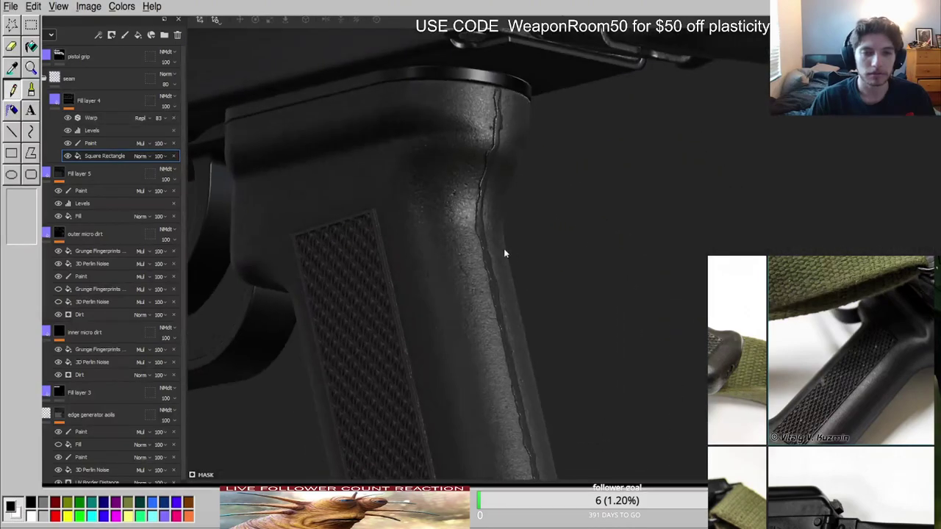
Set the roughness blending mode of Fill layer 4 and of the seam folder to Overlay.
scroll(503, 248, down, 2)
click(54, 103)
alt+drag(416, 203, 477, 238)
scroll(477, 238, up, 2)
key(c)
key(c)
key(c)
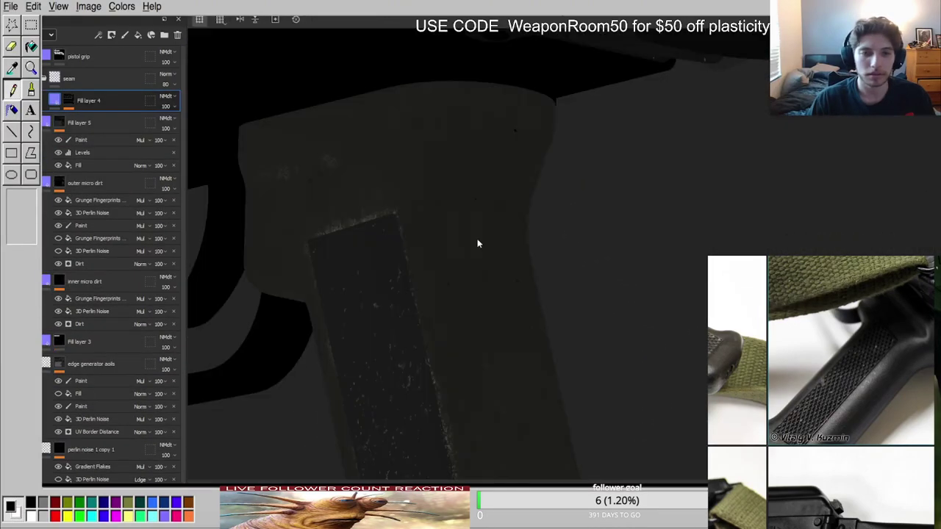
click(50, 35)
click(44, 58)
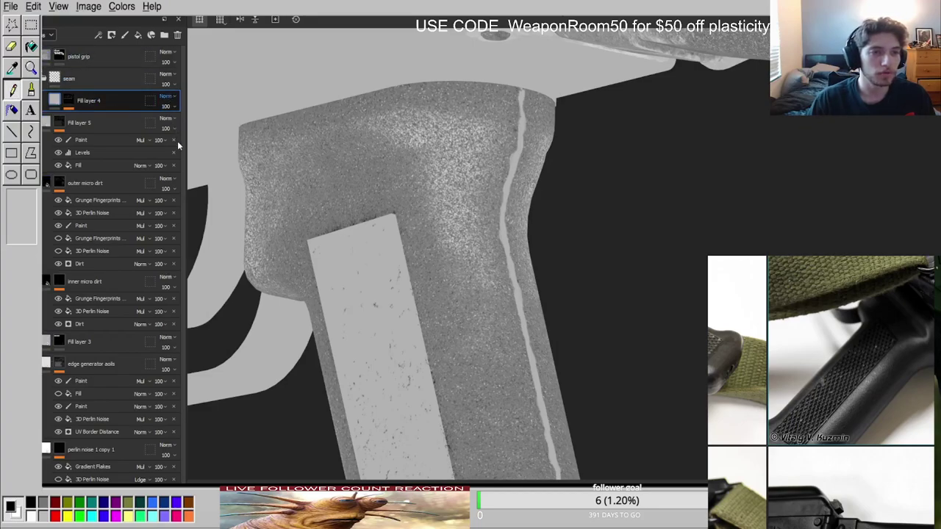
click(173, 236)
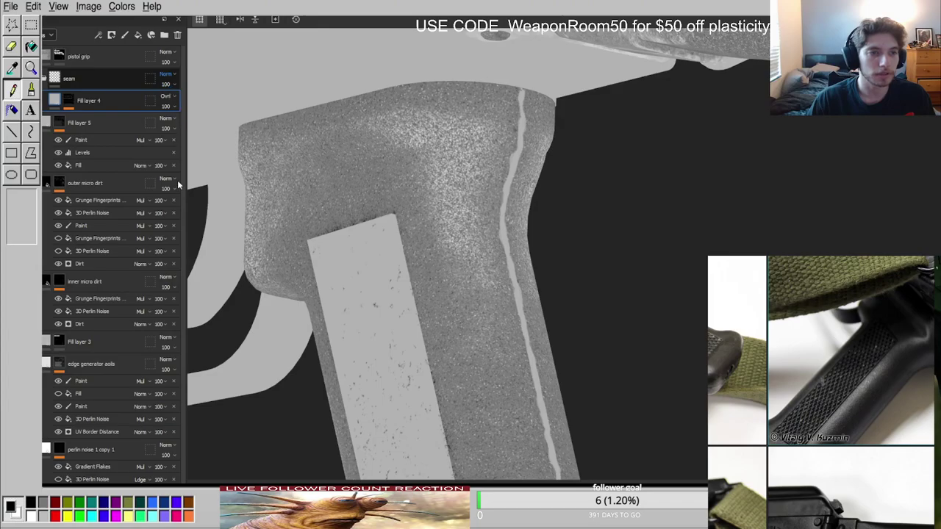
click(175, 219)
Inspect the grip seam in the shaded material view and in the individual channel views.
scroll(466, 181, up, 4)
scroll(466, 181, down, 4)
alt+drag(465, 181, 467, 200)
key(m)
scroll(512, 283, up, 4)
alt+drag(512, 282, 437, 261)
scroll(437, 261, down, 3)
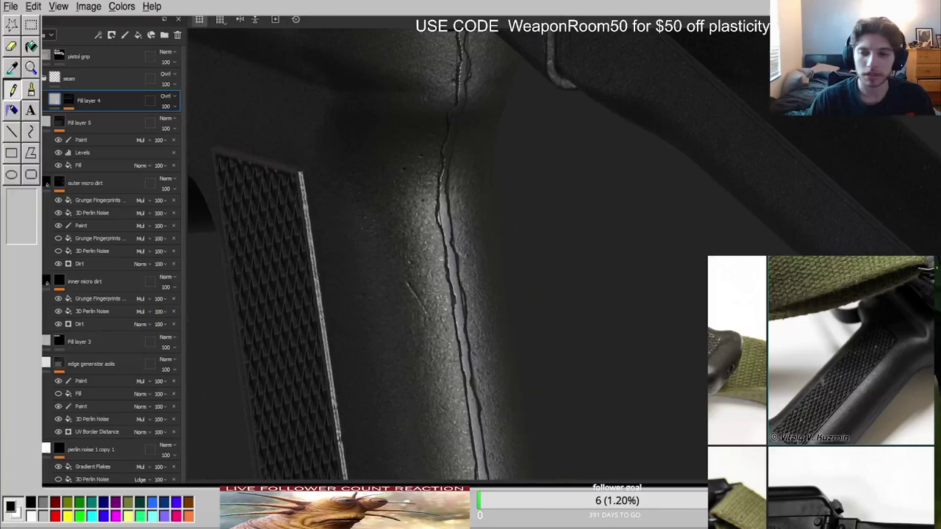
key(c)
key(c)
key(c)
key(c)
key(c)
key(c)
key(c)
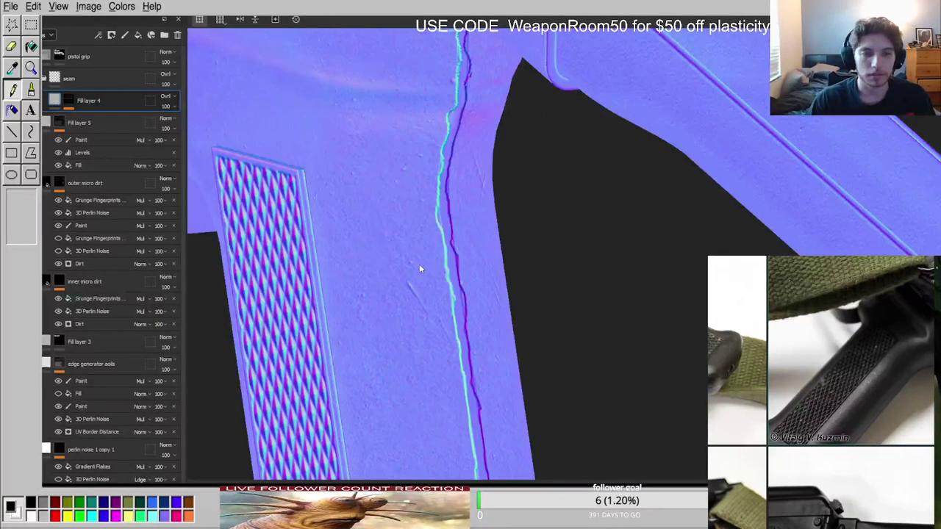
Lower the base color opacity of Fill layer 4 to 29 while viewing the base color channel.
key(shift+c)
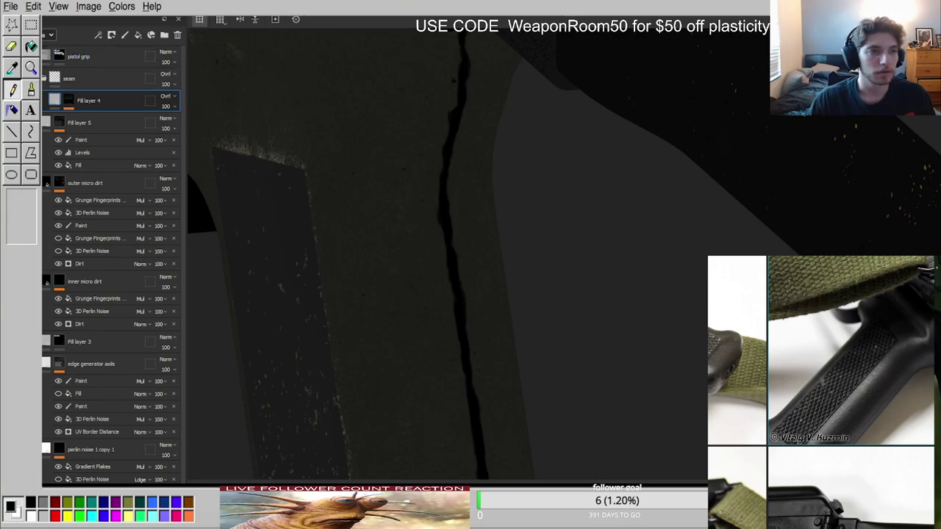
click(47, 46)
click(167, 108)
drag(178, 123, 164, 123)
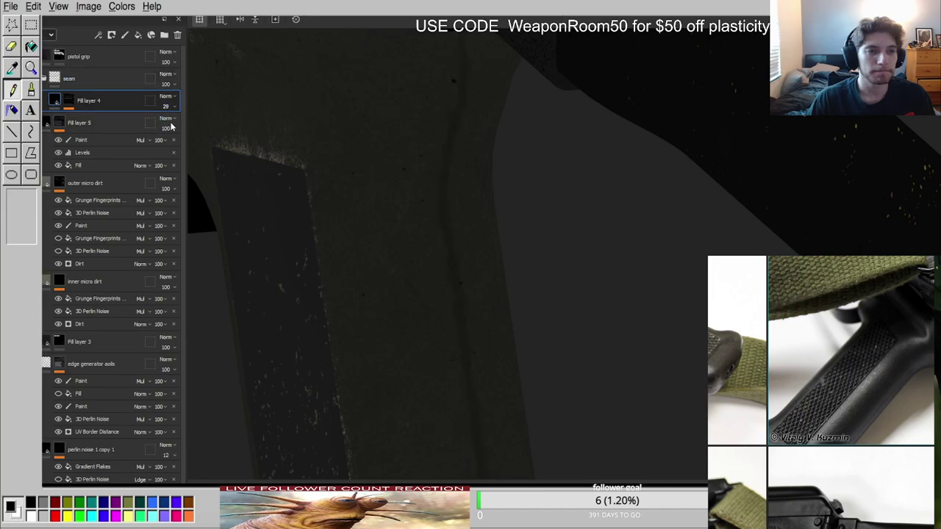
Compare the seam on both sides of the pistol grip in the roughness and material views.
click(50, 122)
key(c)
key(c)
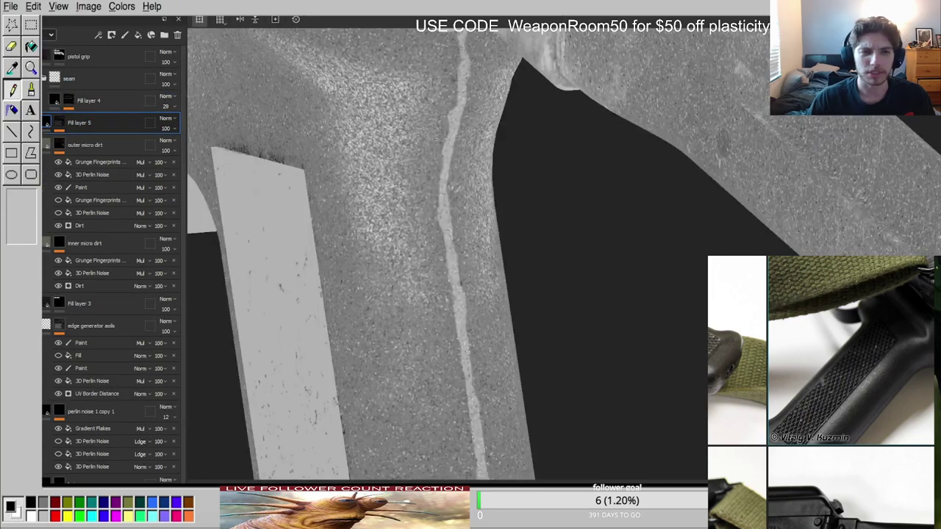
scroll(545, 298, down, 6)
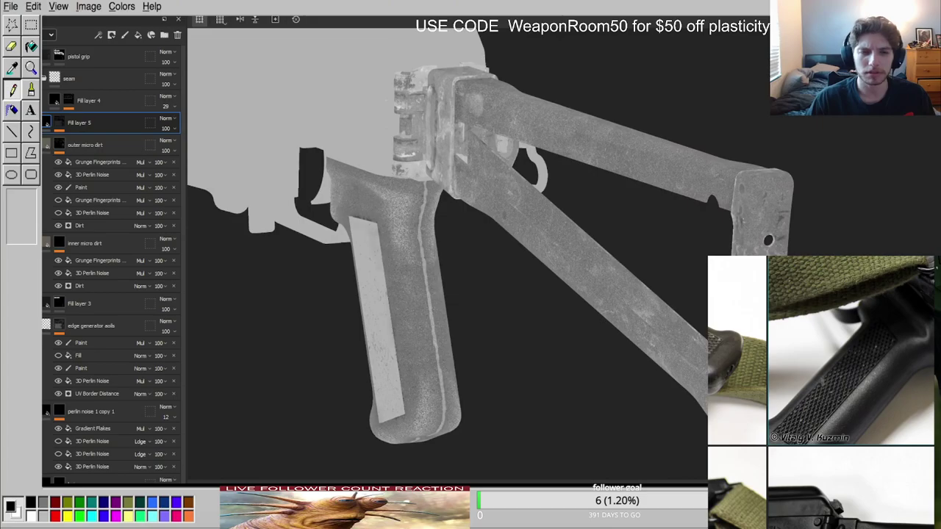
click(55, 100)
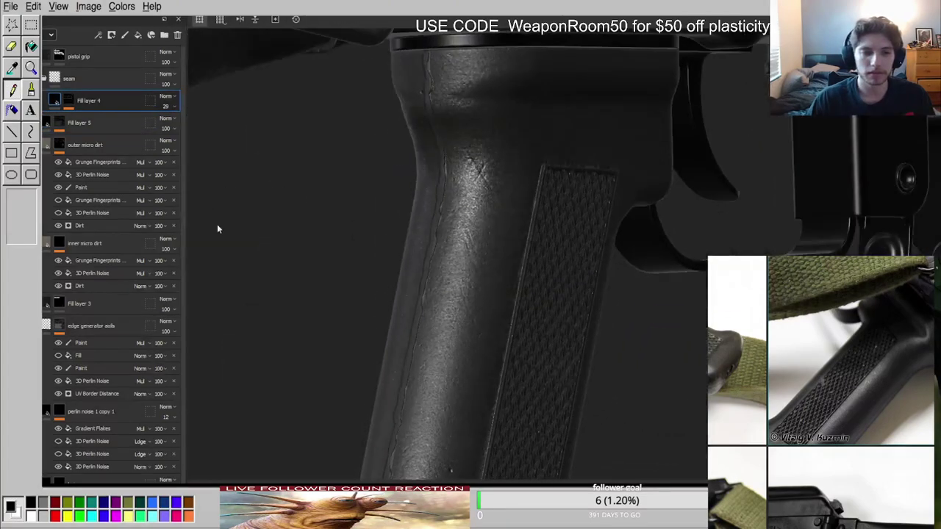
key(c)
key(m)
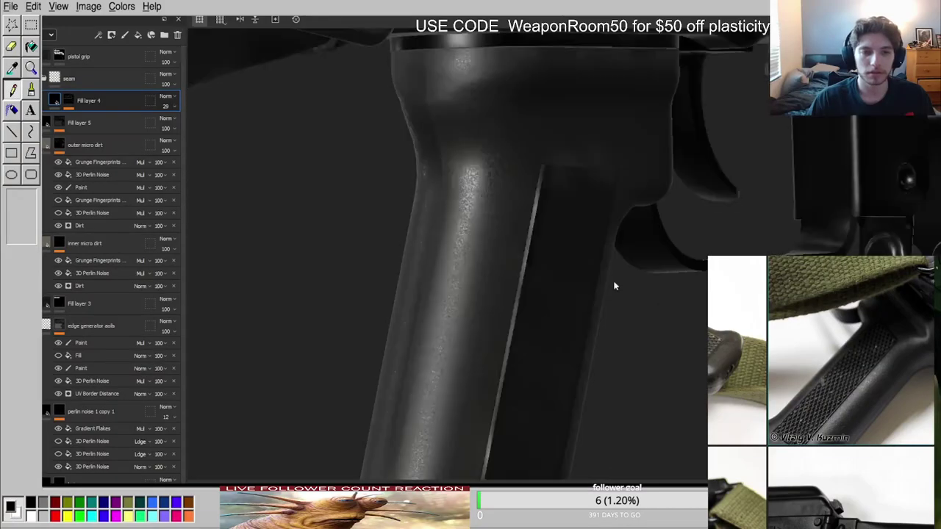
scroll(463, 231, up, 4)
alt+drag(428, 219, 728, 237)
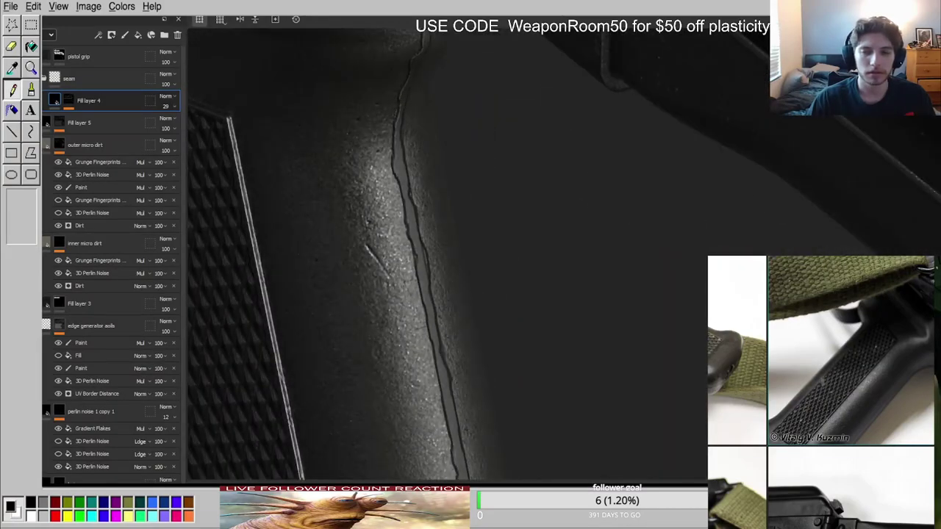
key(c)
scroll(448, 252, down, 4)
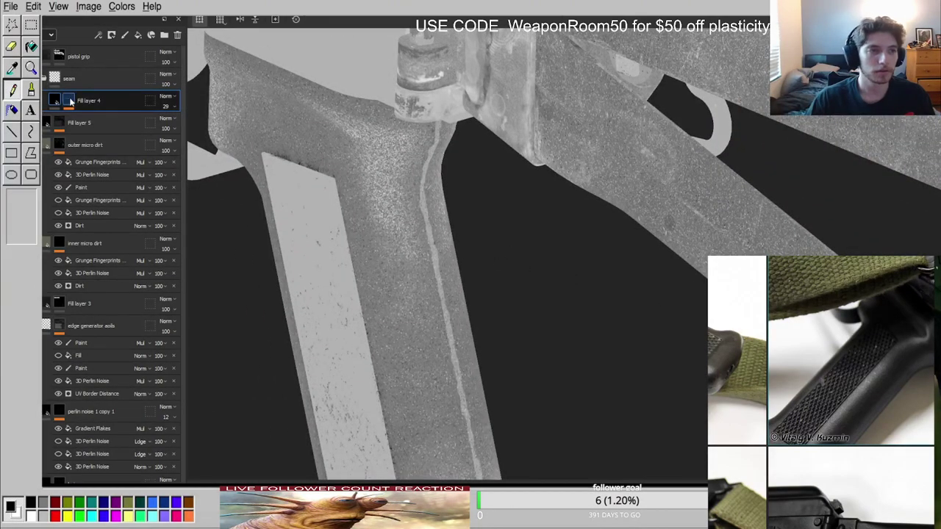
Rescale the Square Rectangle projection in the Fill layer 4 mask along one axis.
click(68, 108)
click(107, 156)
scroll(371, 193, down, 4)
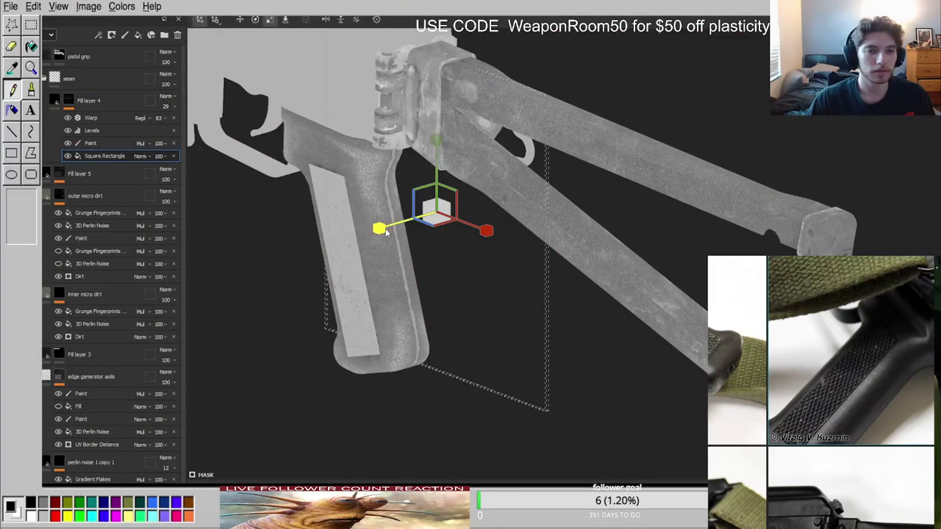
drag(410, 230, 433, 221)
key(w)
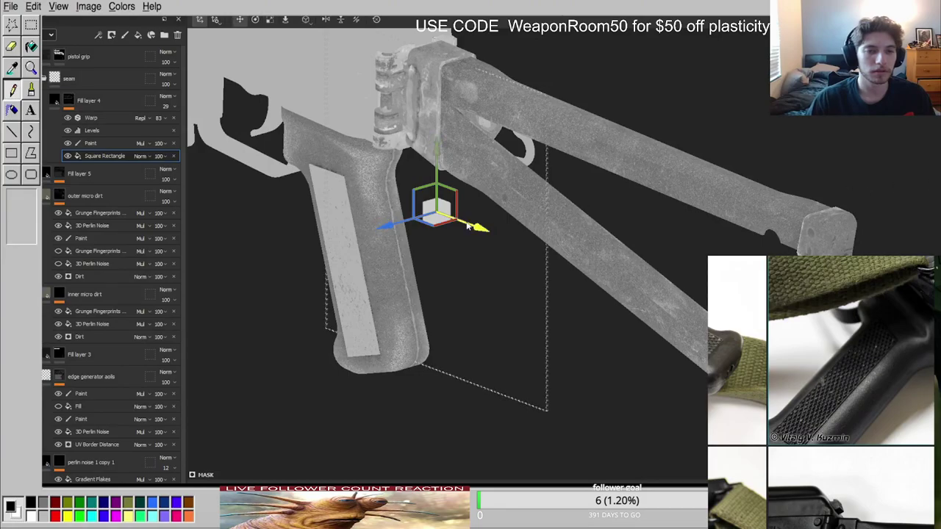
Check the rescaled seam up close in the material view and from afar in the roughness view.
key(m)
scroll(397, 206, up, 4)
alt+drag(394, 203, 366, 198)
key(c)
scroll(382, 203, down, 4)
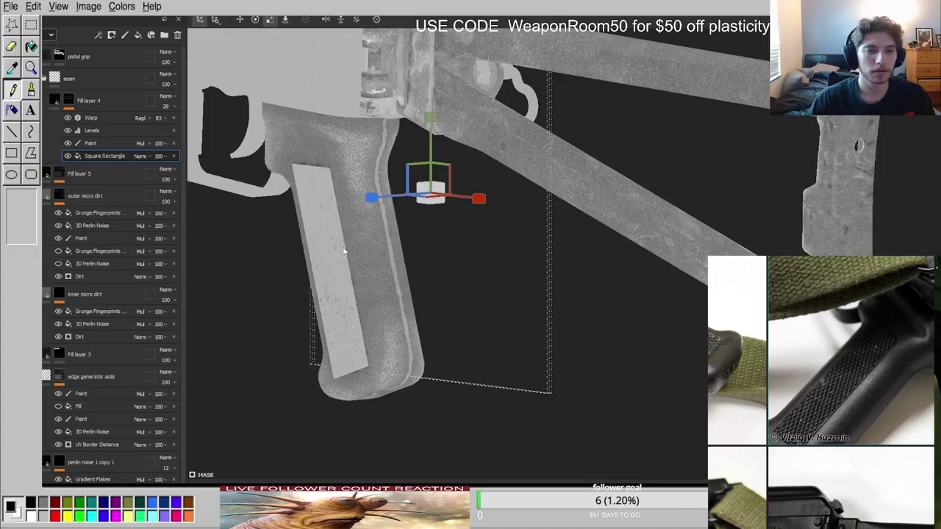
scroll(444, 237, up, 5)
key(m)
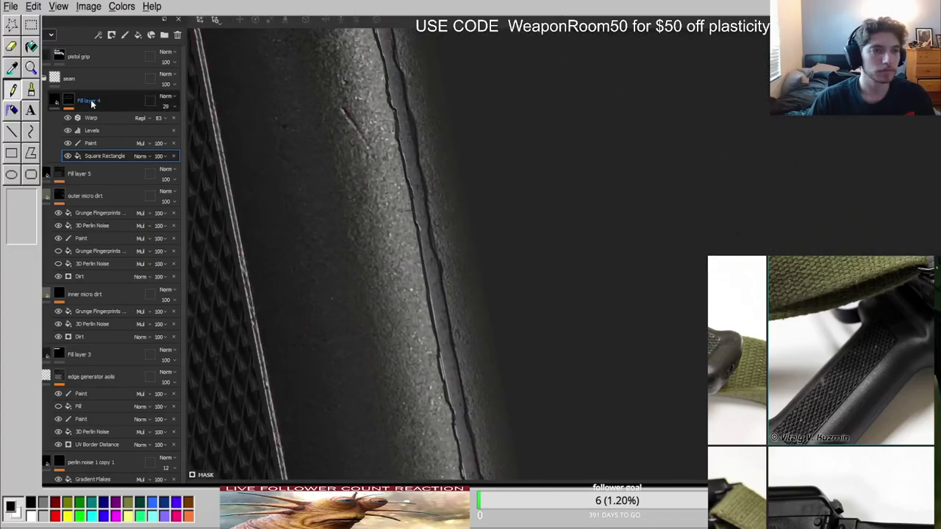
Duplicate Fill layer 4 and bring up the Square Rectangle projection in the copy's mask.
click(84, 99)
key(ctrl+d)
click(103, 156)
scroll(383, 167, down, 5)
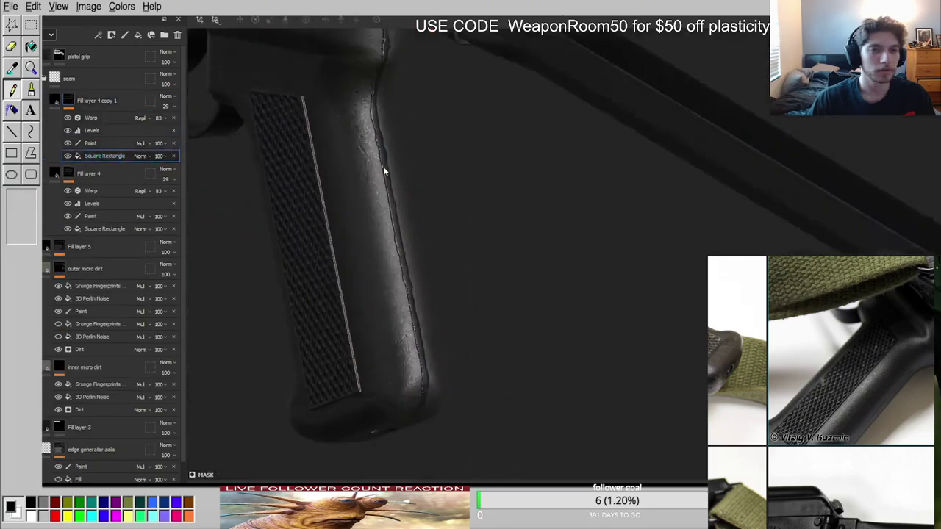
scroll(357, 169, up, 5)
alt+drag(469, 161, 533, 198)
scroll(500, 180, down, 5)
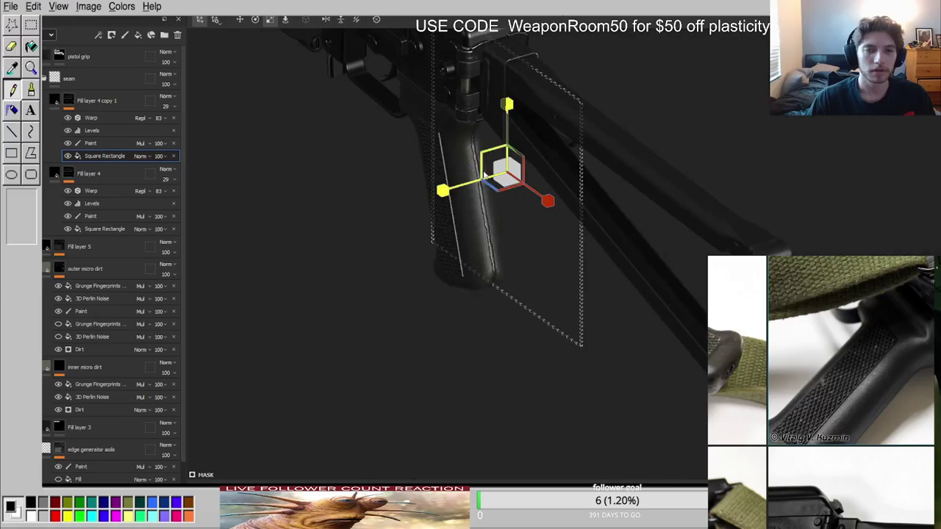
In the Fill layer 4 copy 1 mask, lower the Warp opacity to 32 and rescale the Square Rectangle projection along one axis.
key(c)
scroll(471, 197, up, 3)
alt+click(71, 98)
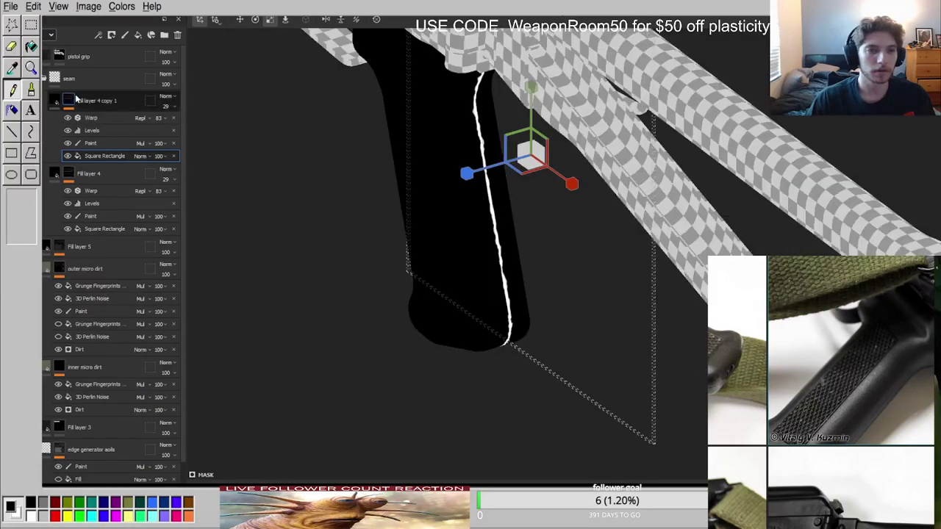
mouse_move(467, 168)
mouse_down()
mouse_move(456, 173)
mouse_move(468, 169)
mouse_up()
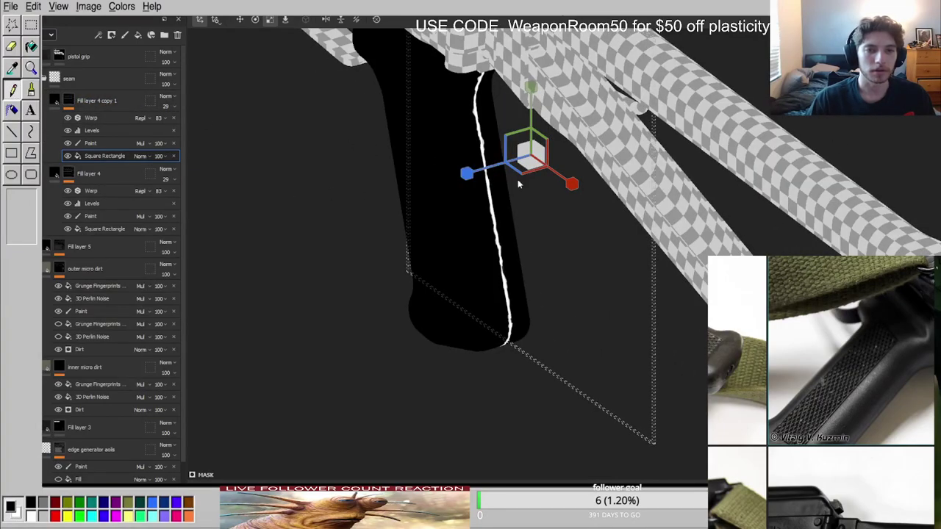
click(160, 119)
mouse_move(179, 136)
mouse_down()
mouse_move(161, 134)
mouse_move(169, 134)
mouse_up()
scroll(464, 175, down, 3)
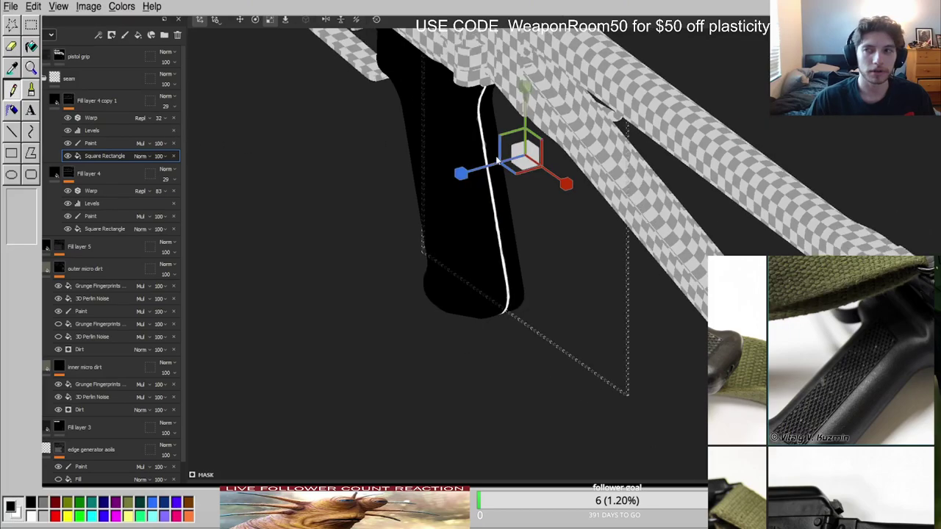
drag(450, 177, 456, 175)
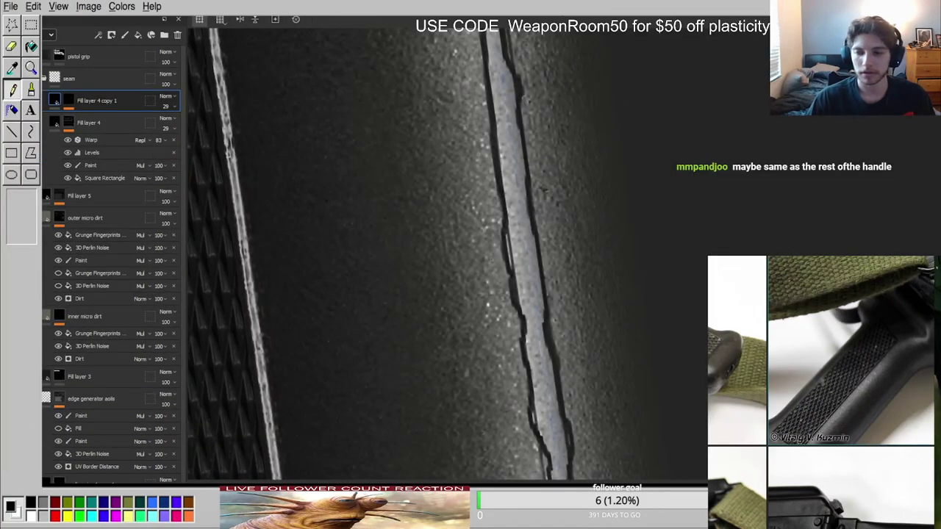
Examine the doubled seam on the pistol grip in the material, base color and roughness views.
scroll(594, 376, down, 3)
alt+drag(595, 376, 625, 365)
scroll(545, 289, down, 4)
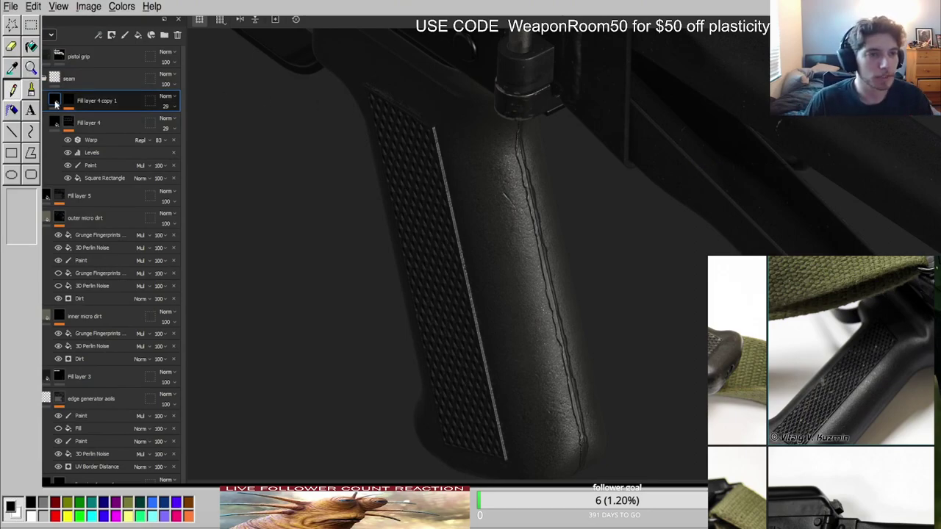
alt+click(67, 122)
click(55, 122)
key(m)
scroll(545, 259, up, 4)
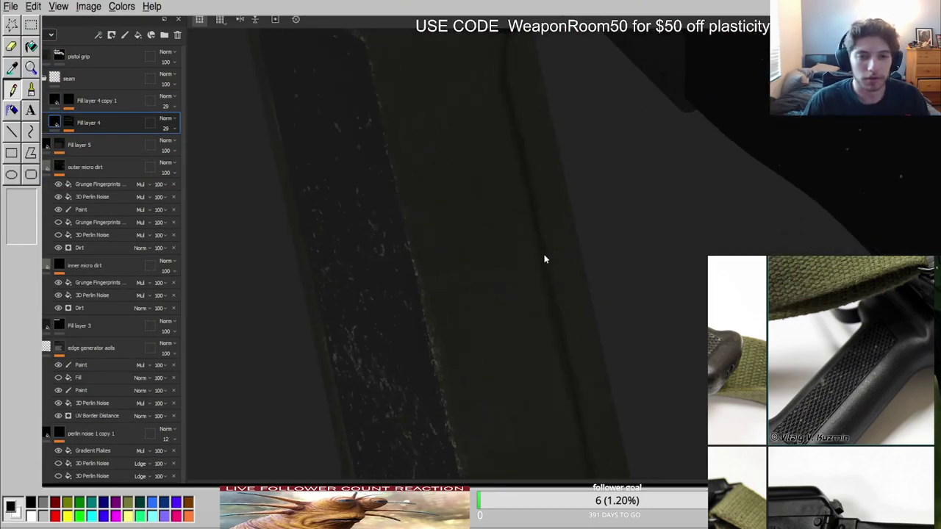
key(c)
key(c)
key(c)
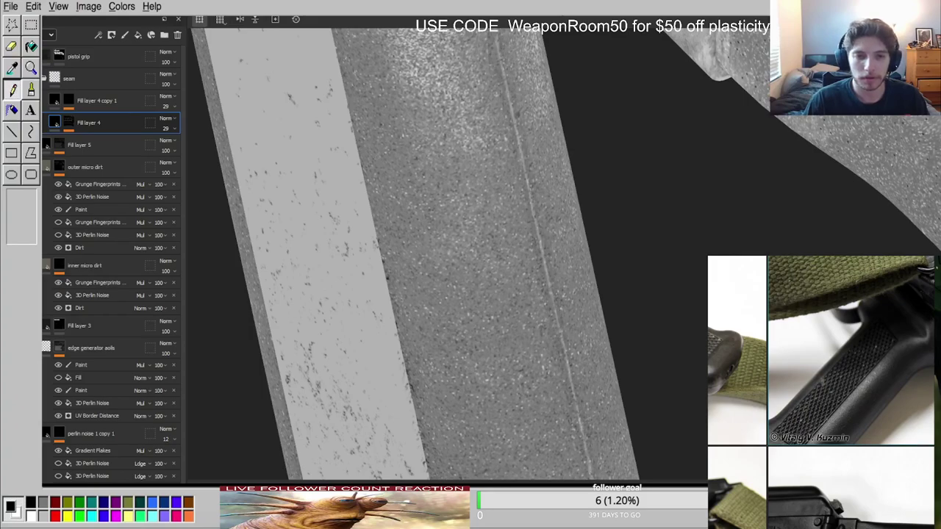
key(m)
scroll(531, 257, down, 4)
alt+drag(529, 257, 547, 246)
scroll(548, 246, up, 4)
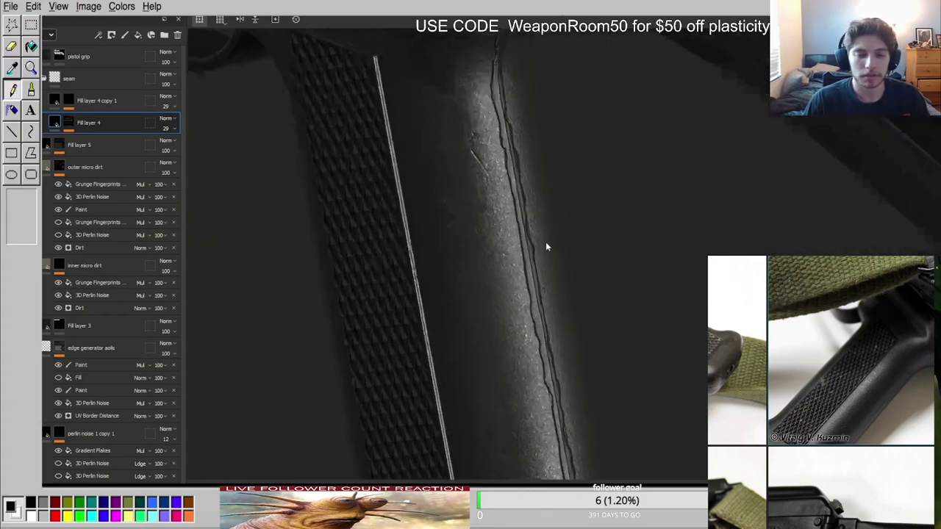
Compare the grip with the reference photo and set Fill layer 4's opacity in the height channel to 21.
click(68, 123)
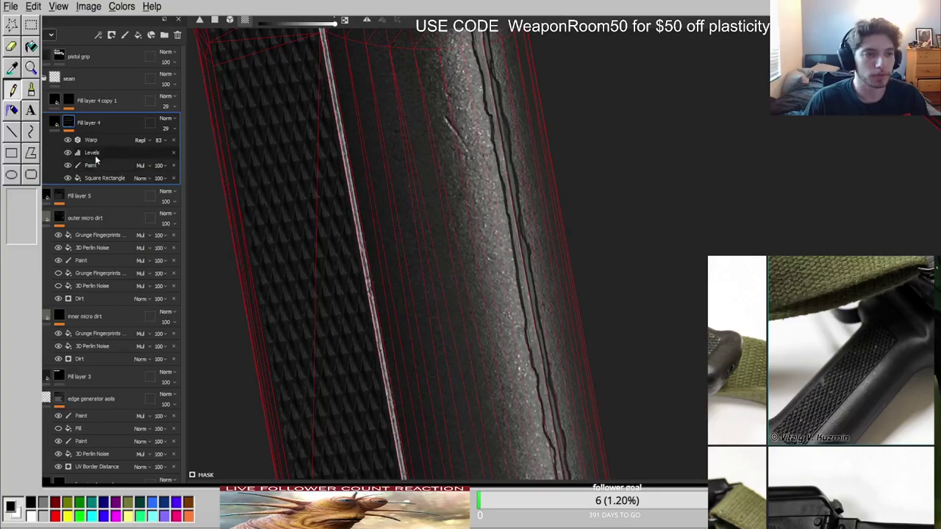
click(93, 140)
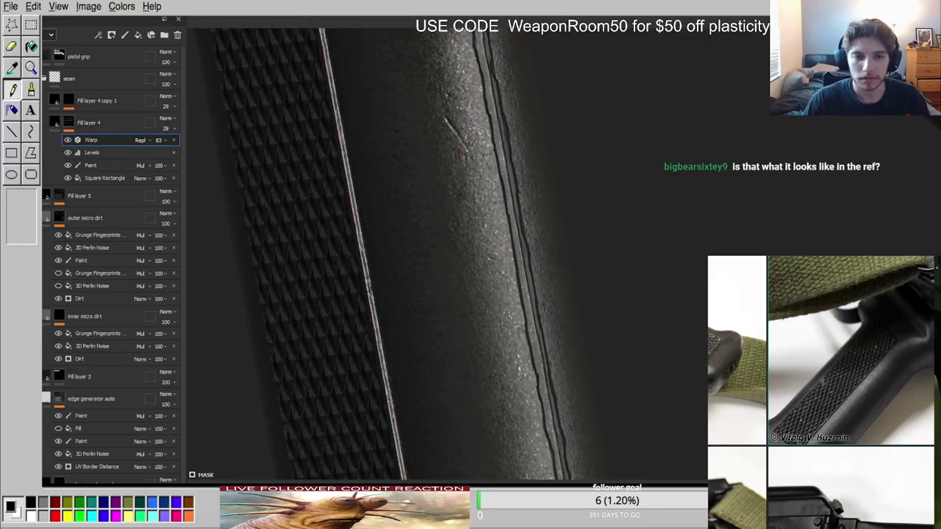
scroll(427, 285, down, 4)
alt+drag(427, 284, 214, 293)
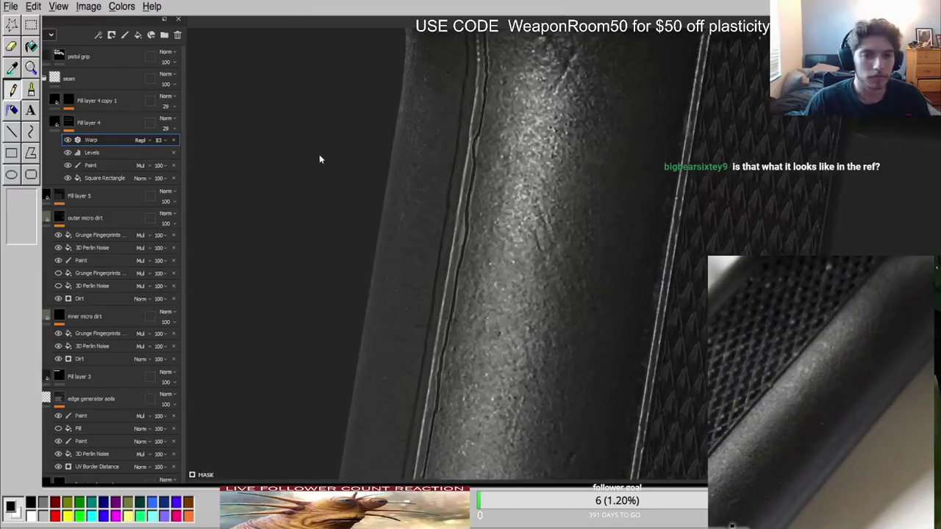
click(165, 128)
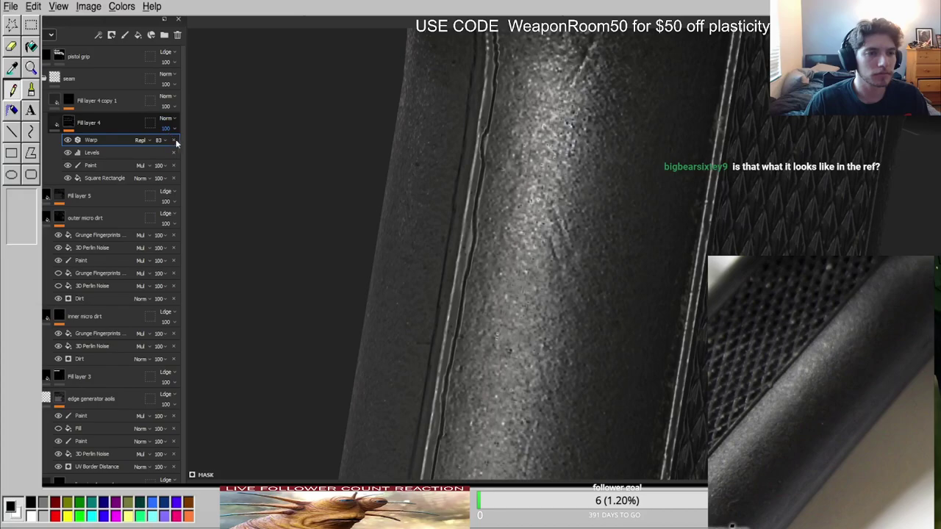
click(174, 141)
drag(176, 147, 178, 147)
alt+drag(327, 192, 372, 191)
click(170, 132)
drag(177, 147, 168, 148)
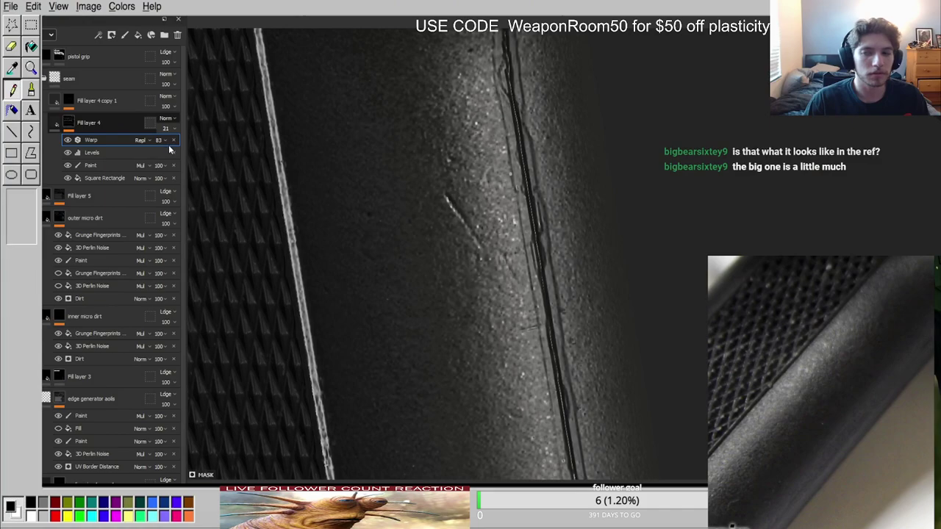
Lower the height opacity of Fill layer 4 copy 1 to 17.
alt+right_drag(460, 159, 508, 168)
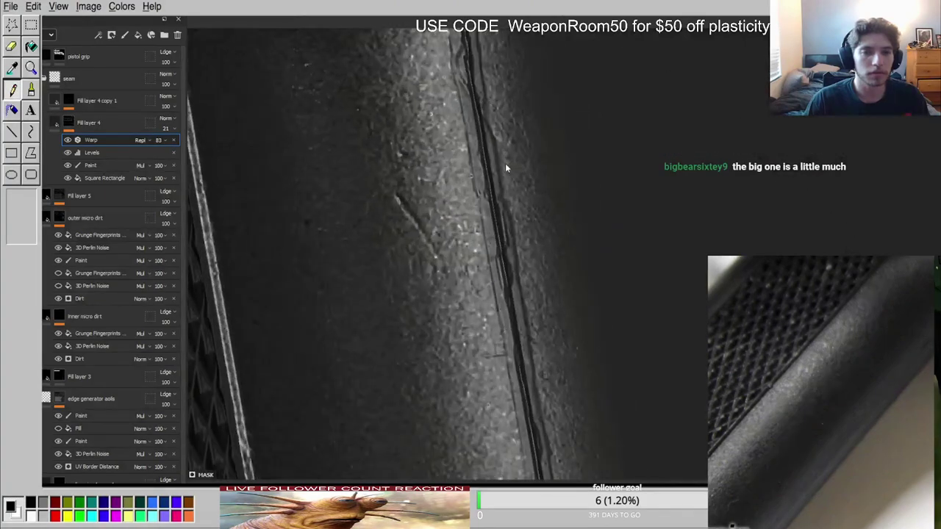
alt+drag(507, 168, 465, 174)
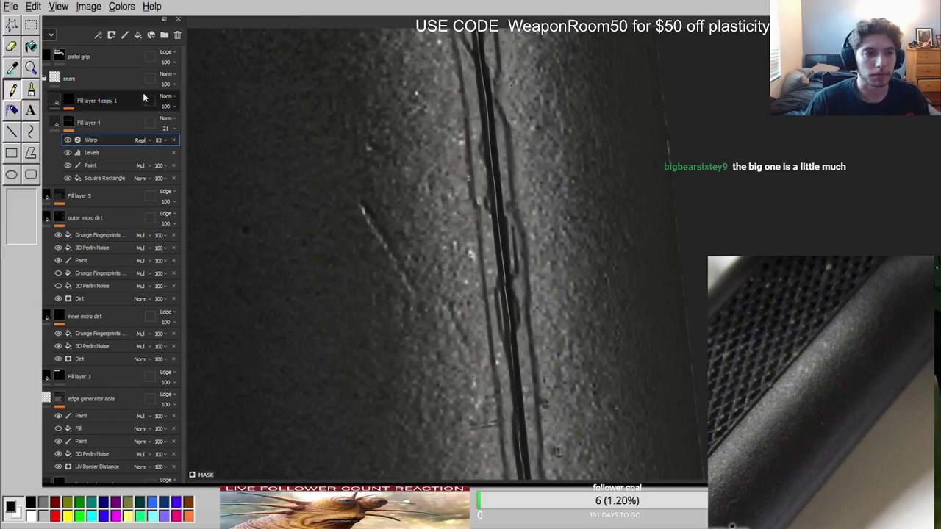
drag(184, 125, 166, 120)
scroll(432, 162, down, 8)
alt+drag(464, 219, 487, 220)
scroll(478, 223, up, 5)
scroll(469, 228, down, 3)
scroll(467, 230, up, 3)
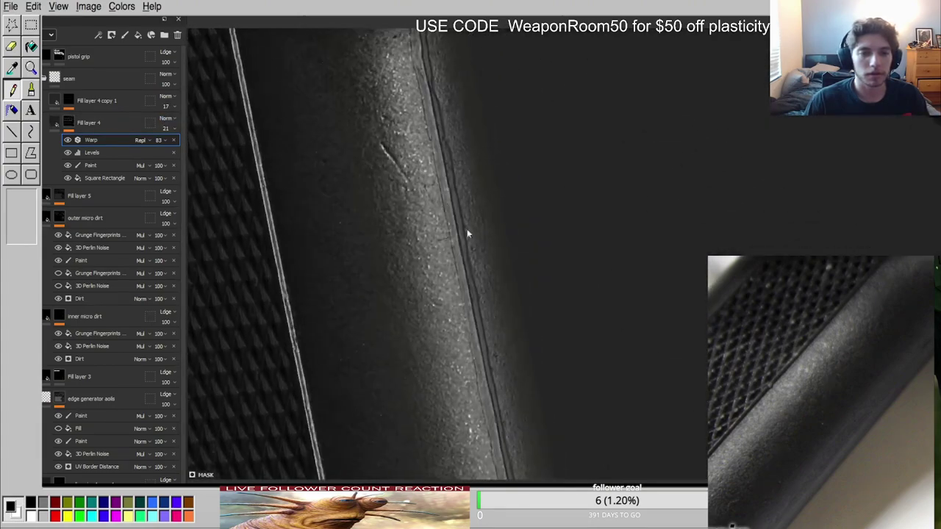
Inspect the softened seam on the pistol grip up close and from afar under rotated lighting.
scroll(449, 246, down, 6)
scroll(467, 256, up, 8)
alt+drag(471, 257, 361, 142)
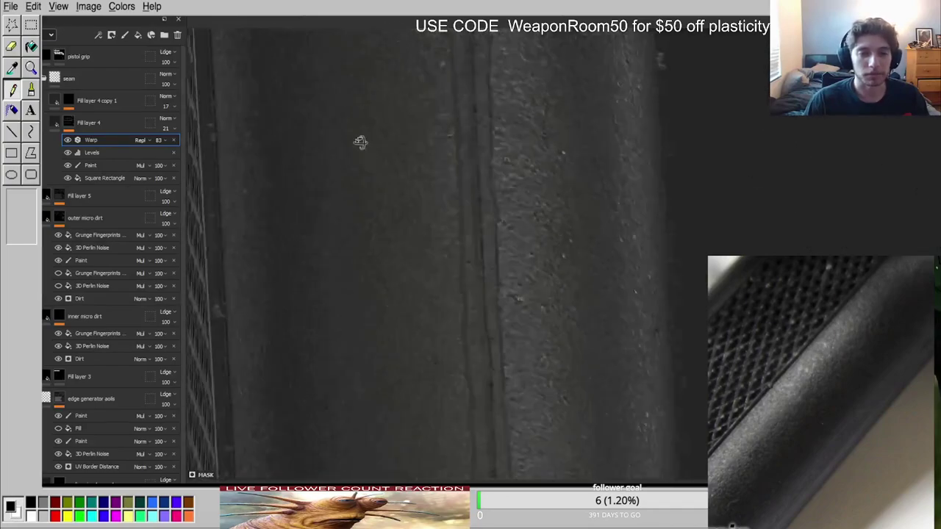
scroll(412, 158, down, 8)
shift+right_drag(434, 167, 455, 162)
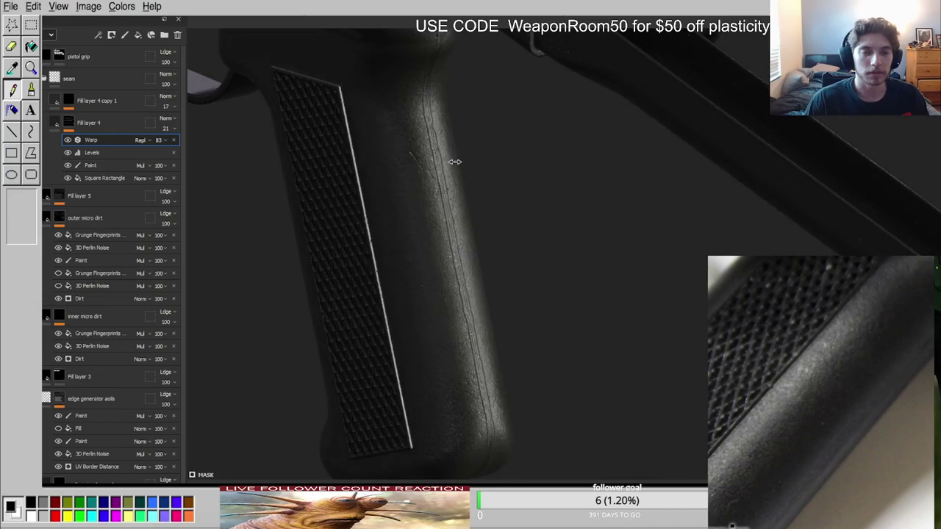
alt+drag(455, 162, 584, 198)
shift+right_drag(583, 198, 551, 159)
alt+drag(551, 159, 550, 164)
alt+middle_drag(550, 164, 511, 257)
alt+drag(510, 257, 489, 300)
scroll(489, 300, up, 3)
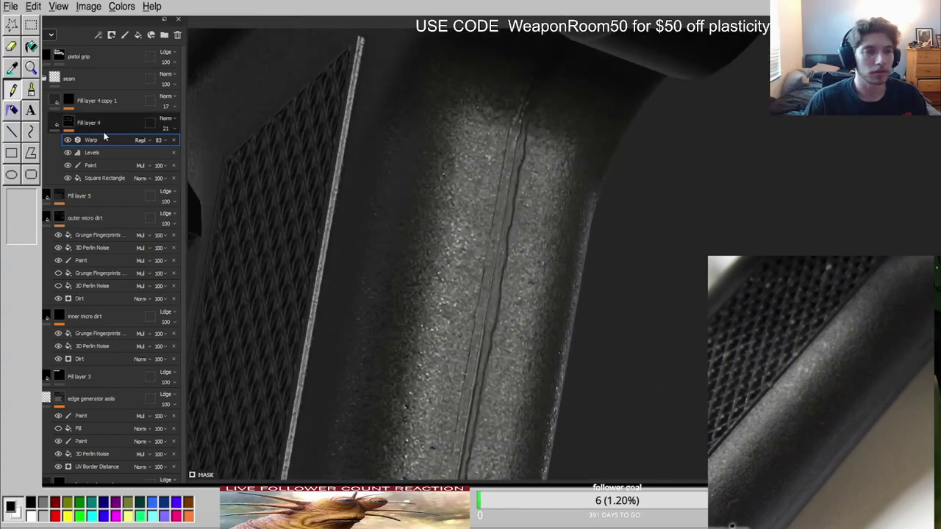
Rescale the Square Rectangle projection in the Fill layer 4 mask along one axis.
click(97, 183)
alt+right_drag(478, 225, 477, 259)
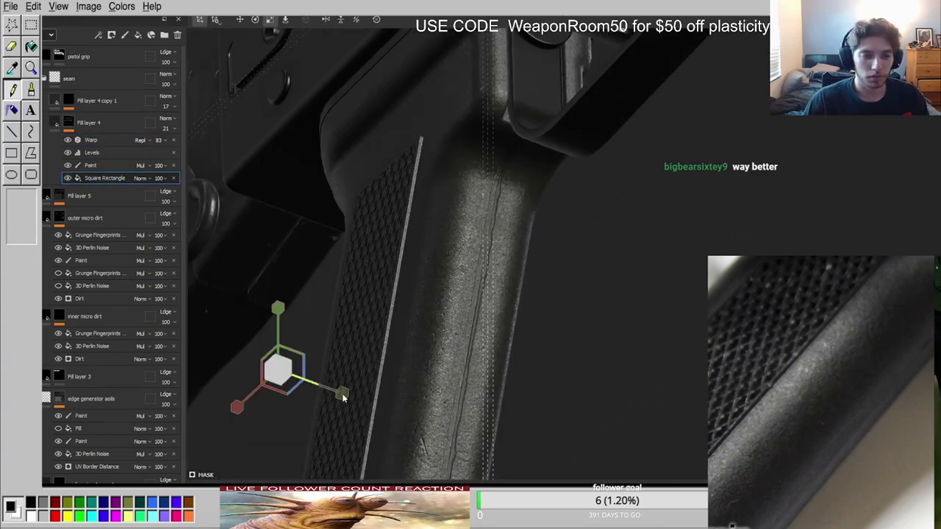
drag(262, 374, 263, 374)
key(c)
alt+middle_drag(383, 376, 427, 233)
key(m)
Check the seam along the whole back of the pistol grip in the material view.
scroll(480, 220, up, 3)
alt+drag(480, 221, 526, 254)
scroll(466, 254, down, 2)
mouse_move(466, 255)
alt+mouse_down()
mouse_move(478, 200)
mouse_move(474, 269)
alt+mouse_up()
alt+middle_drag(486, 372, 496, 216)
scroll(495, 216, up, 3)
alt+drag(450, 283, 419, 235)
scroll(407, 322, down, 3)
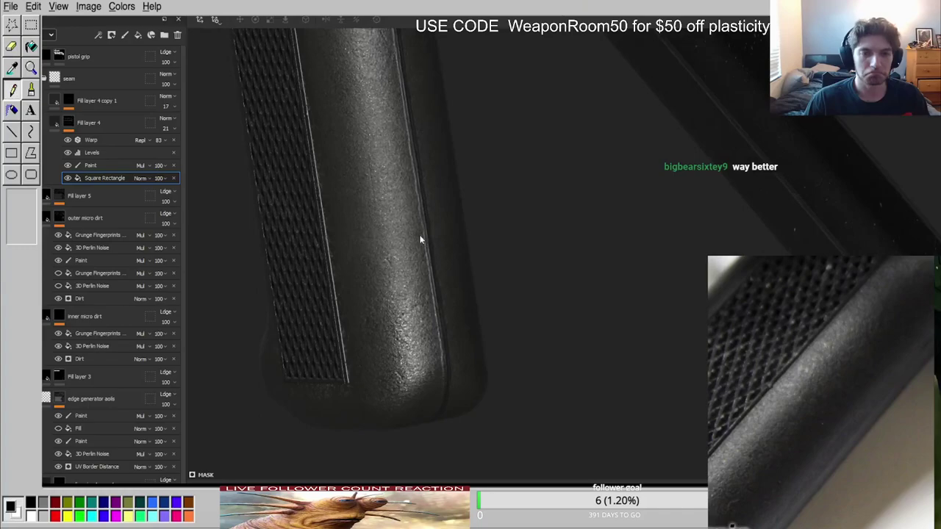
scroll(419, 234, down, 3)
alt+middle_drag(405, 171, 476, 248)
scroll(476, 251, up, 3)
alt+drag(476, 251, 384, 104)
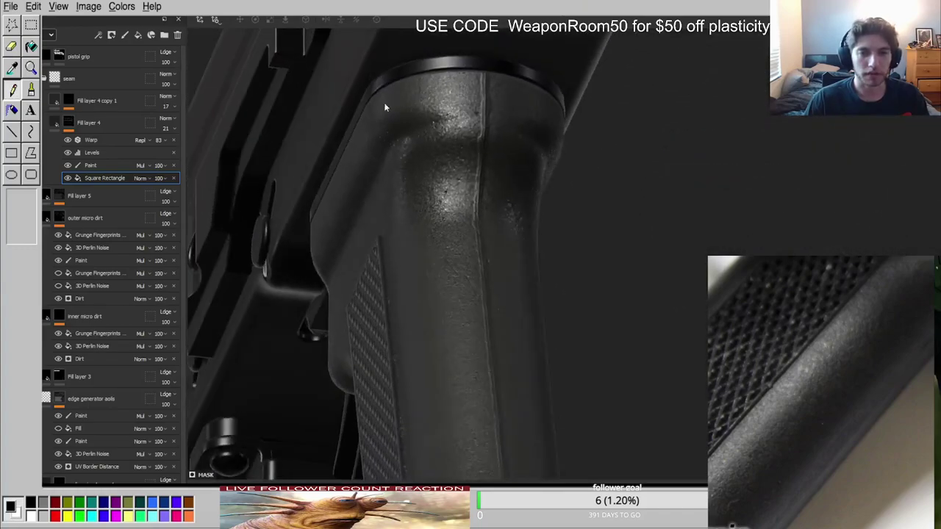
Rename Fill layer 4 as "big warppy" and add an anchor point to its mask.
scroll(384, 104, up, 3)
alt+click(68, 122)
double_click(91, 122)
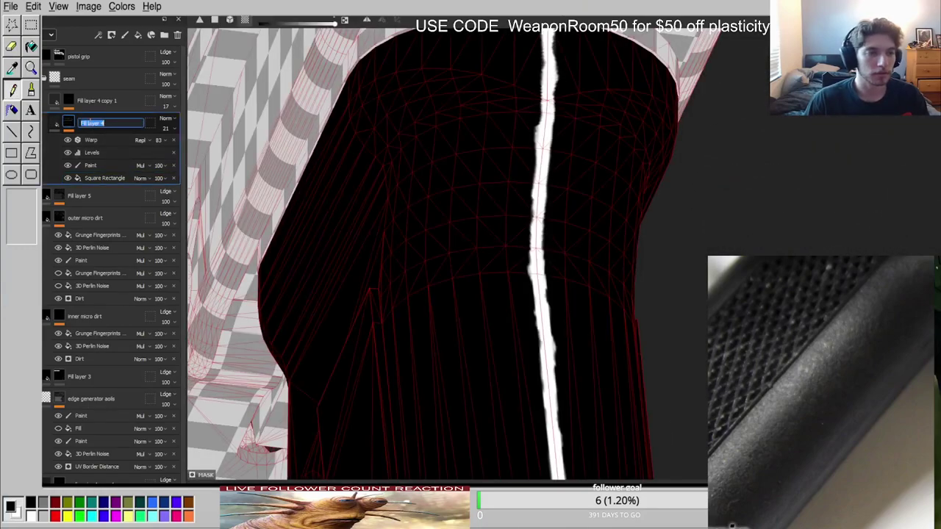
text(big warppy)
key(Return)
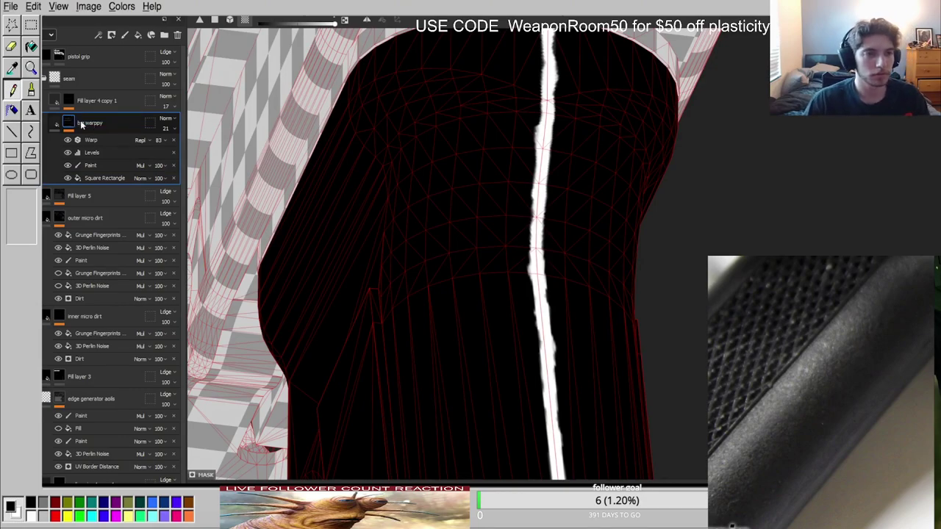
click(107, 131)
Add a black-masked fill layer above Fill layer 4 copy 1 and feed its mask fill from the big warppy mask anchor.
click(101, 100)
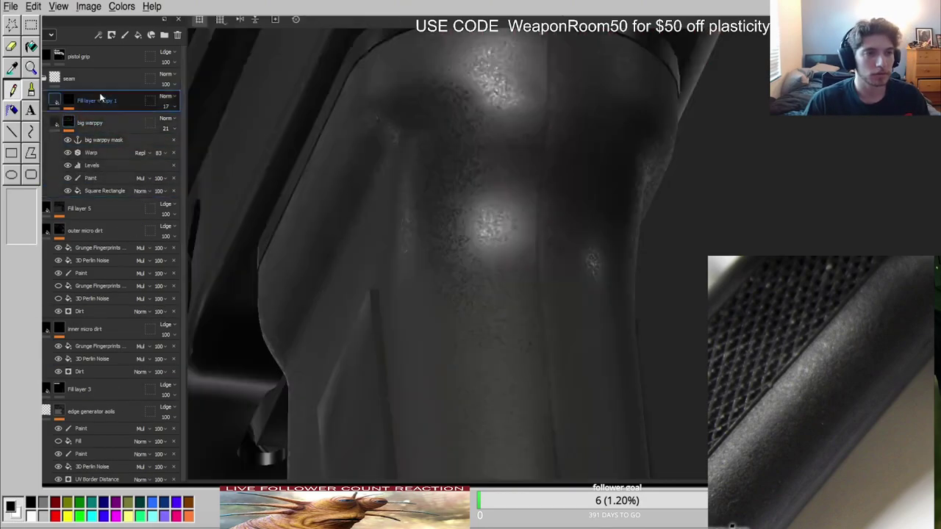
click(137, 35)
click(68, 100)
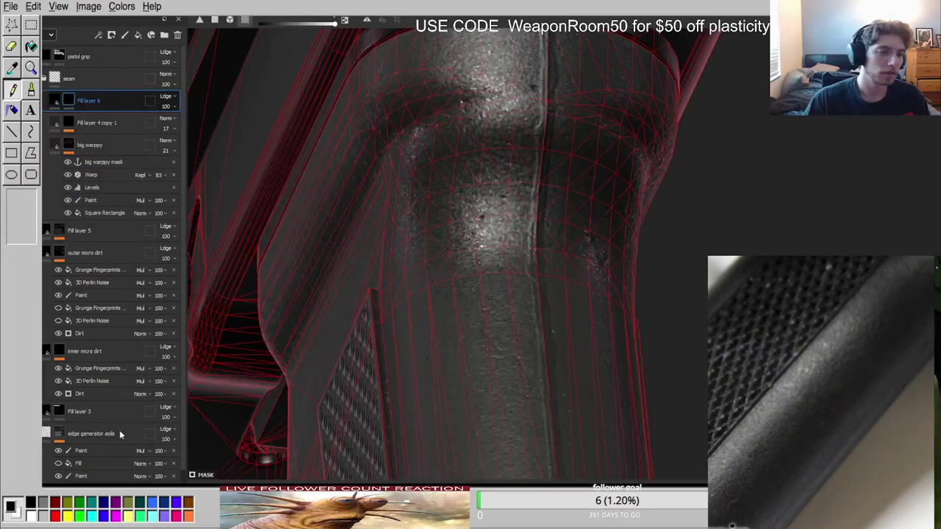
click(133, 482)
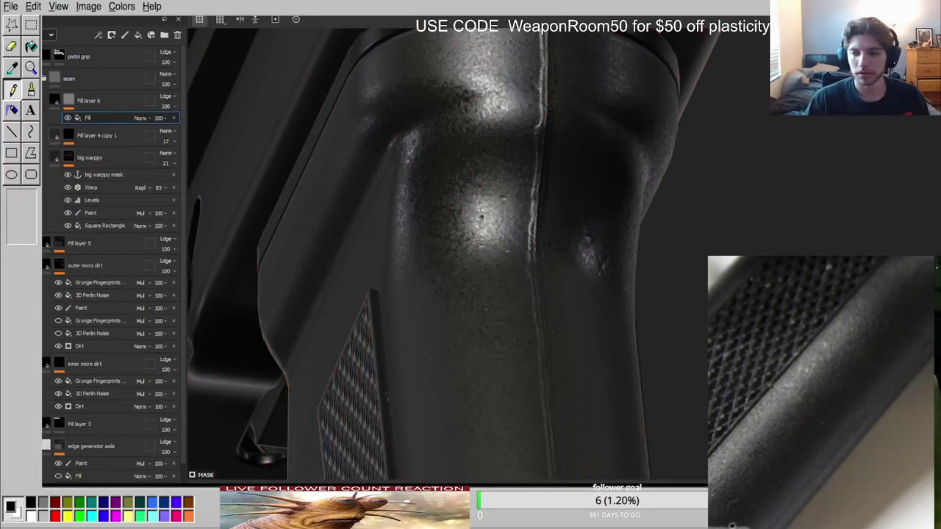
alt+click(71, 100)
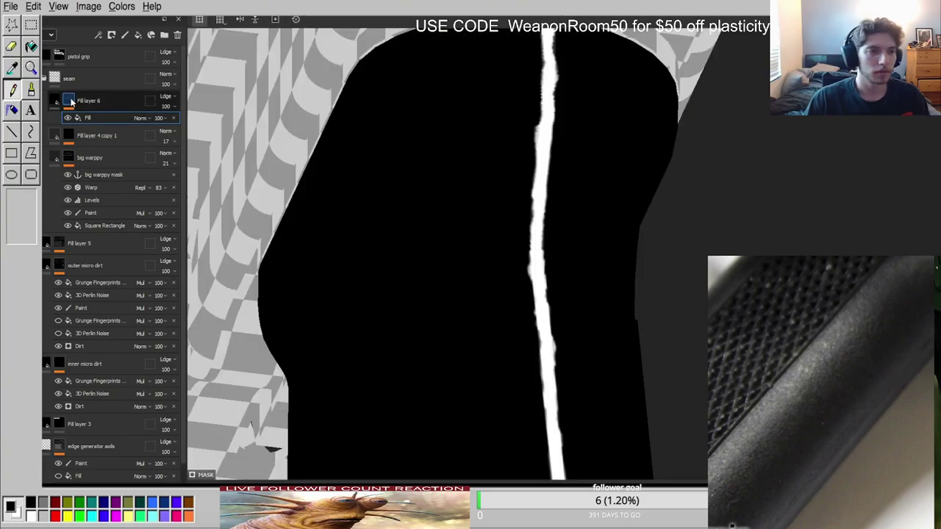
Add a Blur filter to the Fill layer 6 mask and place a second fill above it in Subtract mode.
click(126, 447)
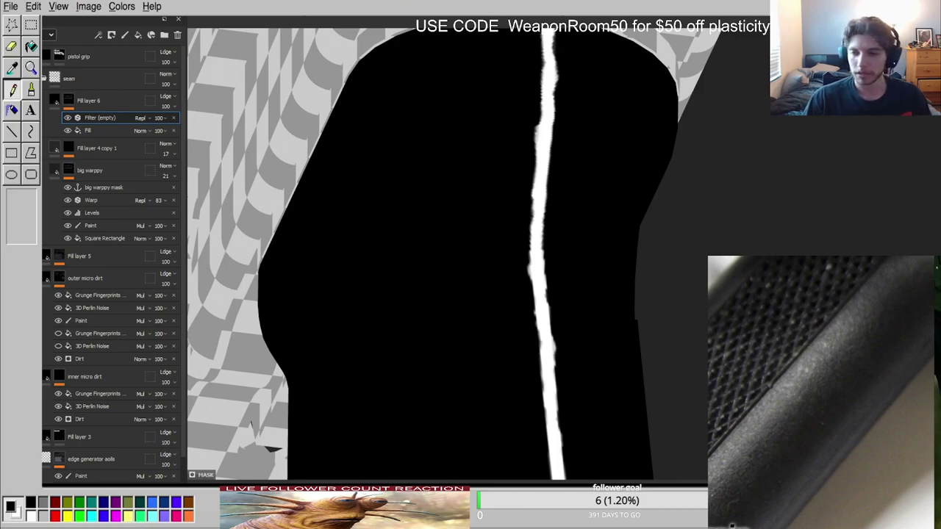
drag(104, 131, 110, 113)
click(163, 218)
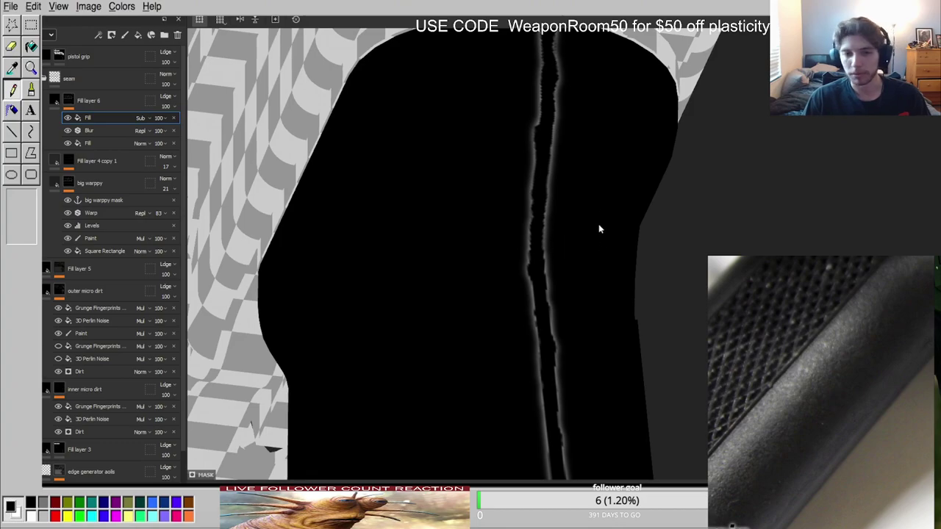
Examine the effect of Fill layer 6 along the seam edges in the single-channel views, including roughness.
alt+middle_drag(600, 229, 433, 273)
click(57, 100)
key(c)
key(c)
key(c)
key(shift+c)
alt+middle_drag(375, 177, 471, 170)
key(c)
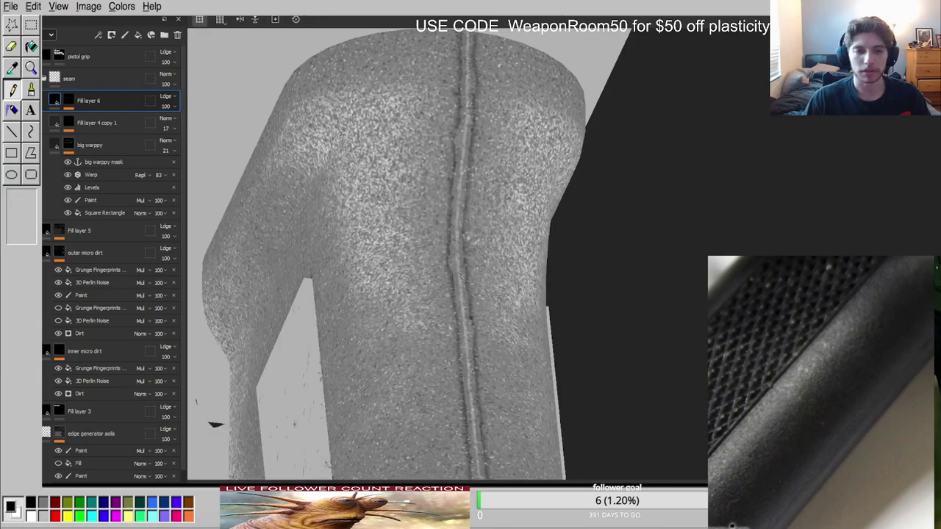
key(m)
Inspect the outlined seam down the grip in the material view while rotating the lighting.
mouse_move(477, 225)
alt+mouse_down()
mouse_move(443, 311)
mouse_move(494, 364)
mouse_move(478, 355)
alt+mouse_up()
scroll(478, 355, up, 4)
mouse_move(478, 355)
shift+right_down()
mouse_move(457, 355)
mouse_move(478, 354)
shift+right_up()
scroll(478, 353, down, 4)
alt+middle_drag(478, 365, 503, 260)
scroll(502, 262, up, 2)
mouse_move(503, 263)
shift+right_down()
mouse_move(519, 291)
mouse_move(516, 269)
shift+right_up()
scroll(516, 269, down, 3)
scroll(516, 272, up, 4)
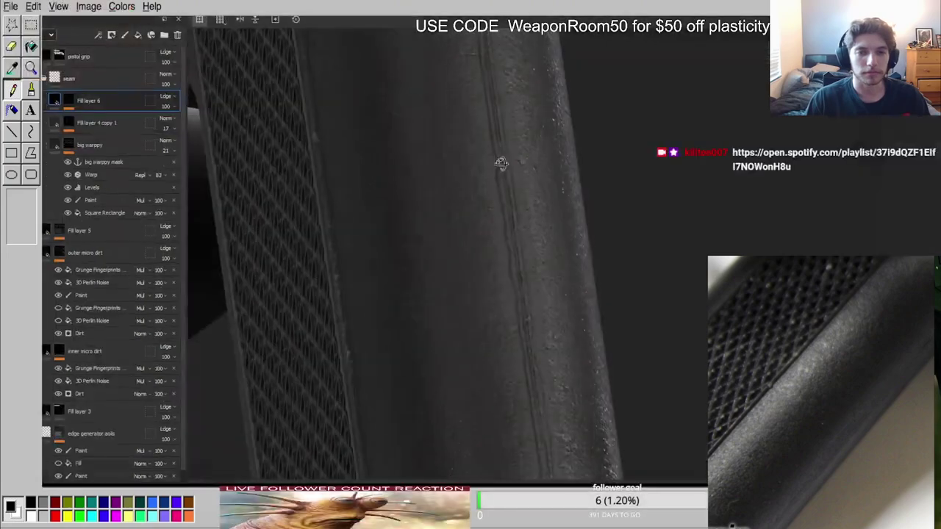
Cycle through the individual texture channels to review the seam on the grip's back.
alt+drag(500, 163, 548, 252)
key(c)
key(c)
key(c)
key(c)
key(c)
key(c)
key(m)
Compare the grip close up with the seam group and Fill layer 6 hidden and shown.
scroll(516, 203, down, 3)
alt+middle_drag(516, 207, 554, 358)
alt+drag(555, 357, 587, 443)
alt+right_drag(588, 444, 614, 471)
alt+middle_drag(614, 470, 548, 294)
alt+right_drag(547, 294, 534, 324)
click(33, 79)
click(33, 79)
click(34, 101)
click(34, 101)
click(34, 100)
click(34, 101)
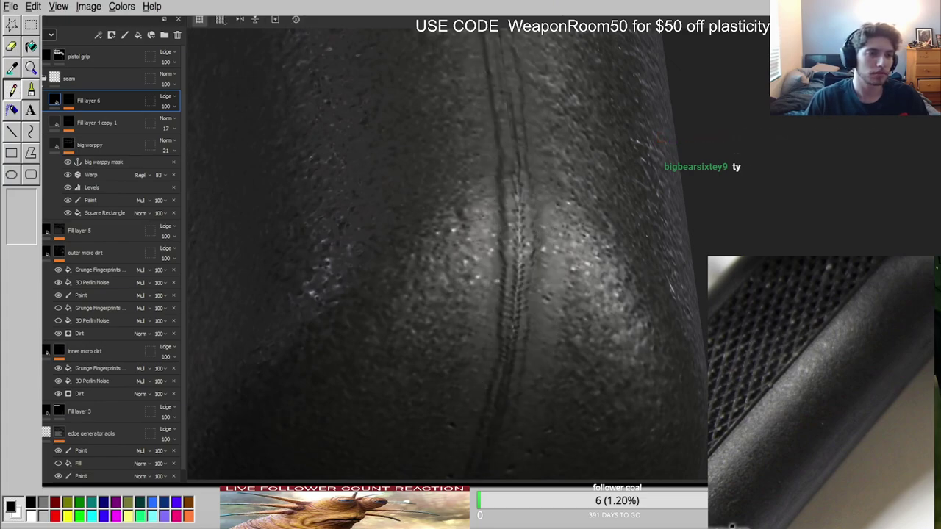
Toggle the seam group and Fill layer 6 to judge their effect on the seam over the grip's lower bulge and end.
click(34, 79)
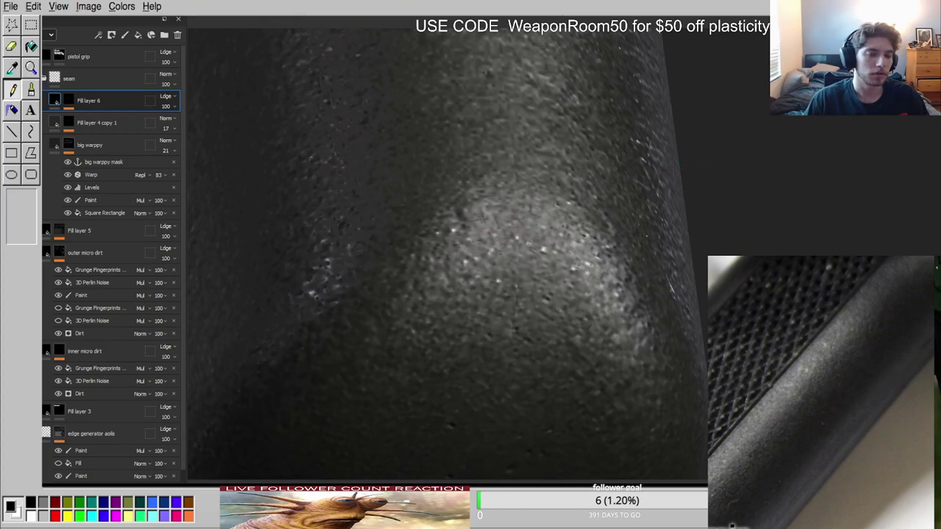
click(33, 79)
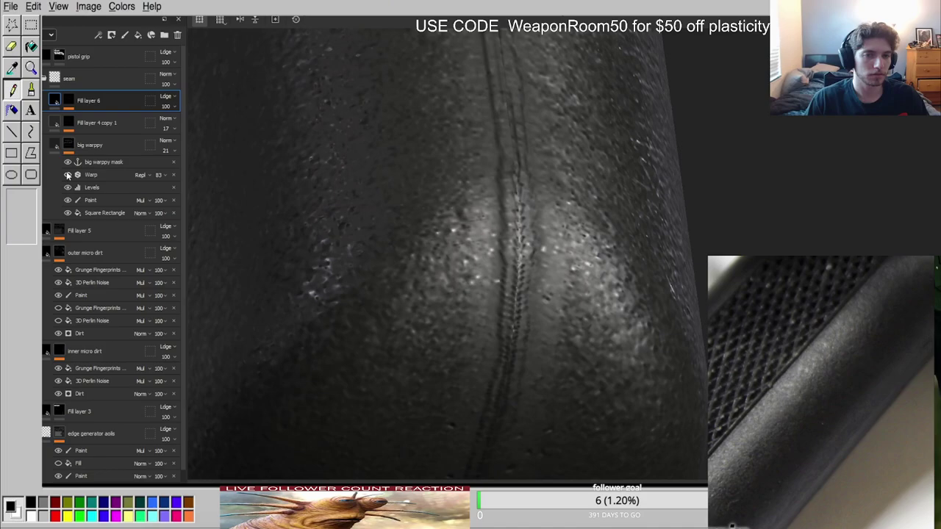
scroll(547, 263, down, 6)
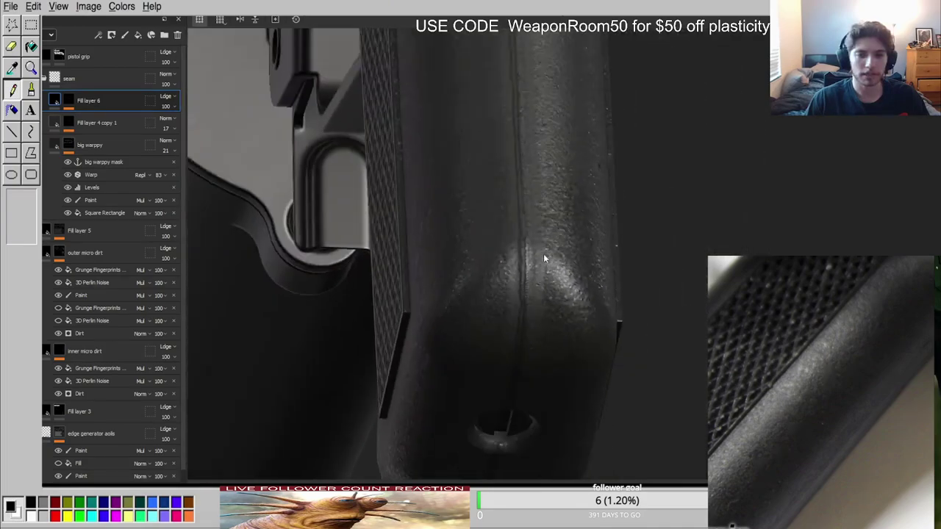
alt+drag(527, 299, 515, 316)
scroll(512, 328, up, 5)
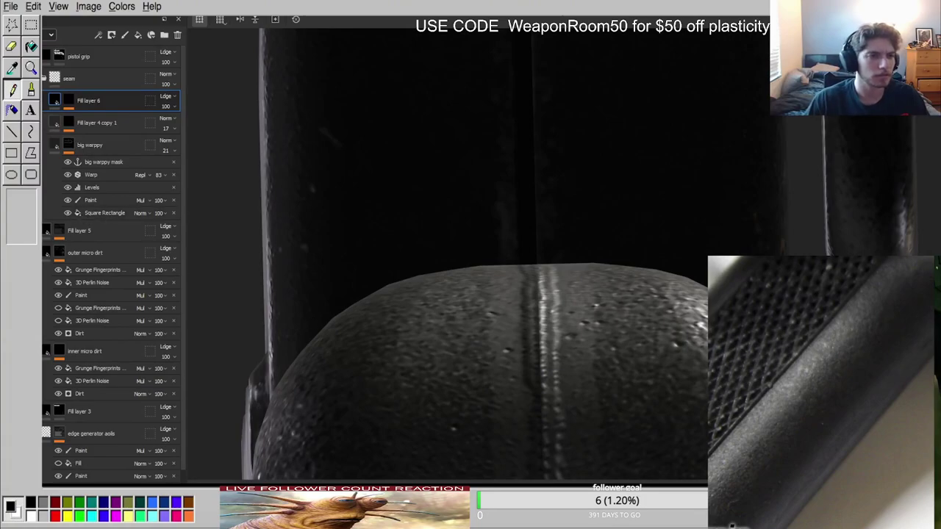
click(45, 78)
click(33, 78)
click(33, 78)
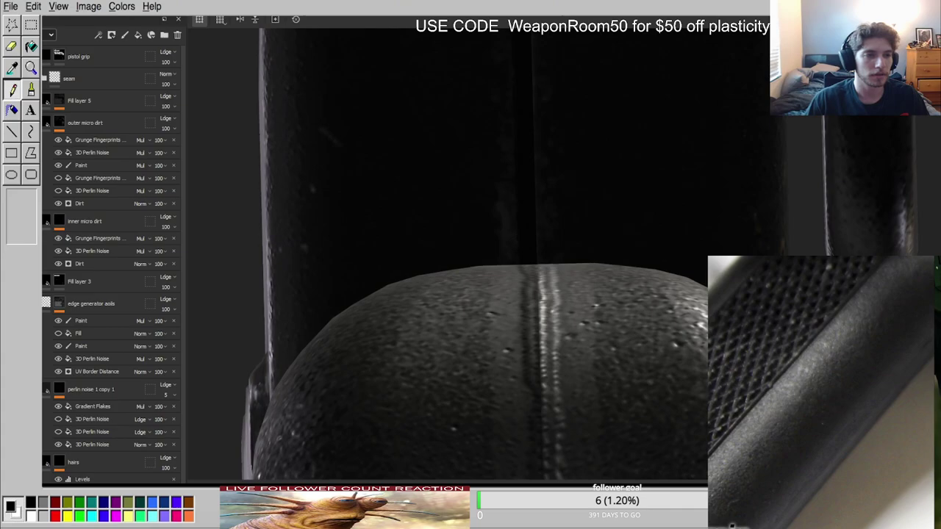
click(44, 78)
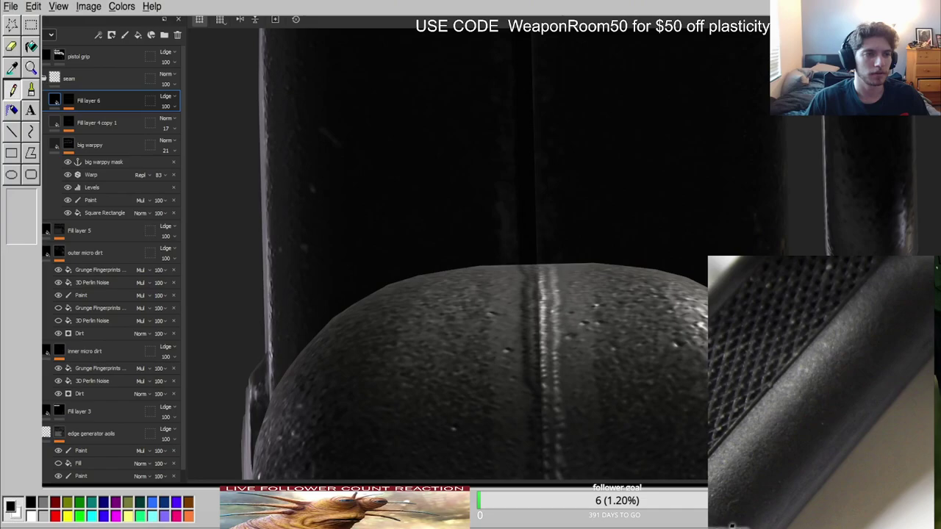
click(35, 101)
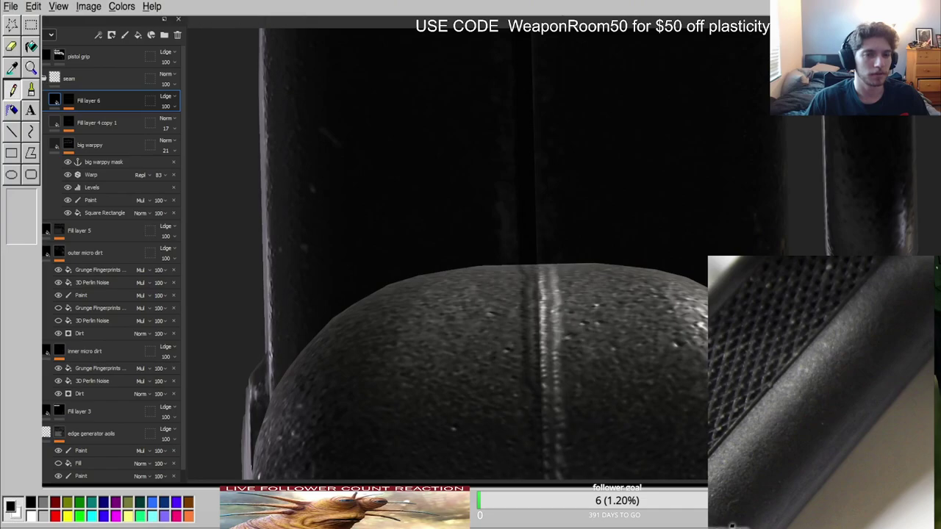
Move Fill layer 6 out of the seam group and place it directly above the group.
click(68, 102)
alt+click(69, 103)
alt+drag(523, 273, 553, 306)
key(f)
scroll(564, 256, up, 10)
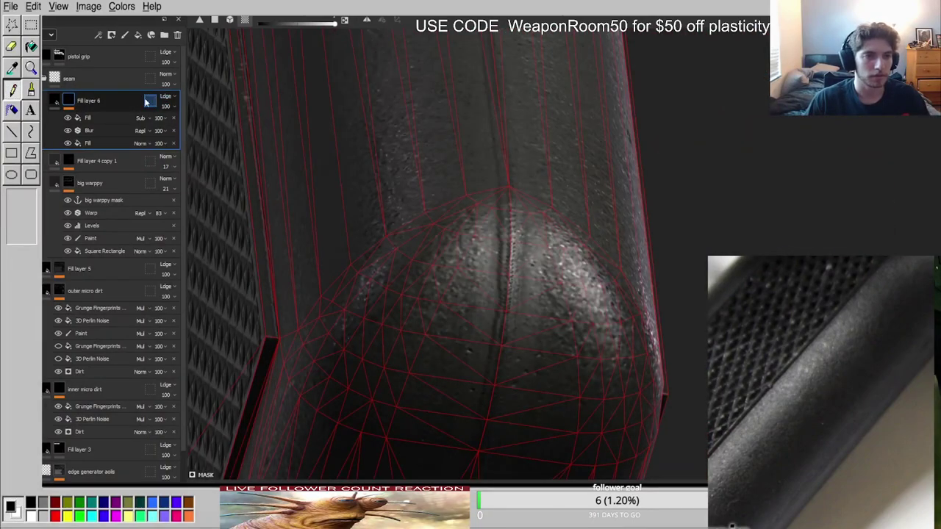
drag(79, 101, 99, 70)
Inspect the seam along the full grip in single-channel and material views after the layer reordering.
scroll(537, 224, up, 3)
scroll(517, 194, up, 2)
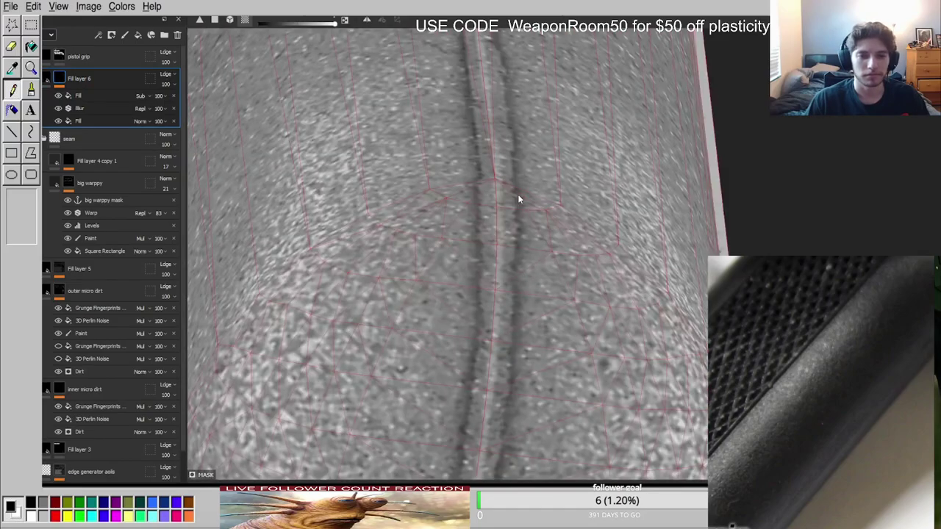
scroll(515, 191, down, 5)
alt+middle_drag(485, 109, 523, 284)
alt+drag(523, 285, 488, 267)
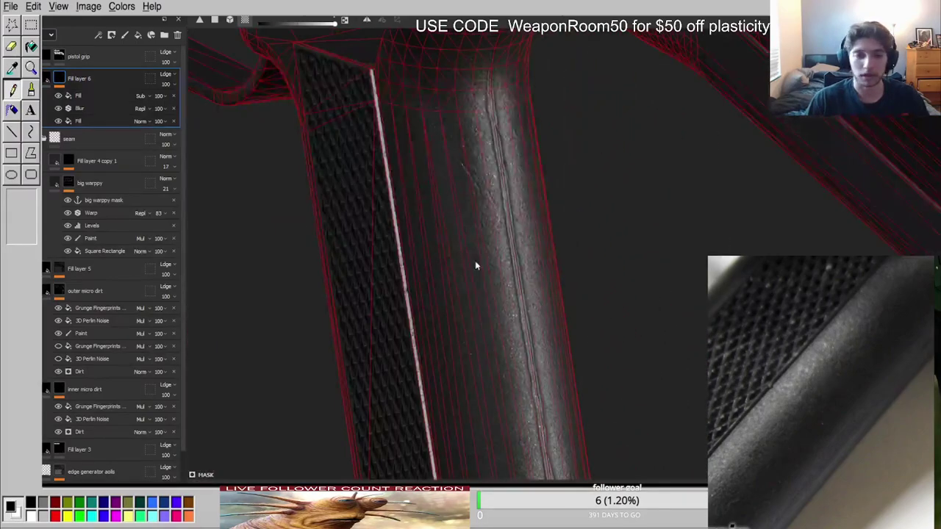
scroll(488, 267, down, 4)
key(1)
scroll(426, 263, up, 4)
mouse_move(426, 263)
alt+mouse_down()
mouse_move(412, 162)
mouse_move(485, 185)
mouse_move(525, 285)
mouse_move(492, 227)
mouse_move(397, 206)
mouse_move(385, 166)
alt+mouse_up()
scroll(492, 227, up, 3)
key(c)
key(c)
key(shift+c)
scroll(385, 167, down, 4)
key(m)
alt+drag(444, 174, 482, 160)
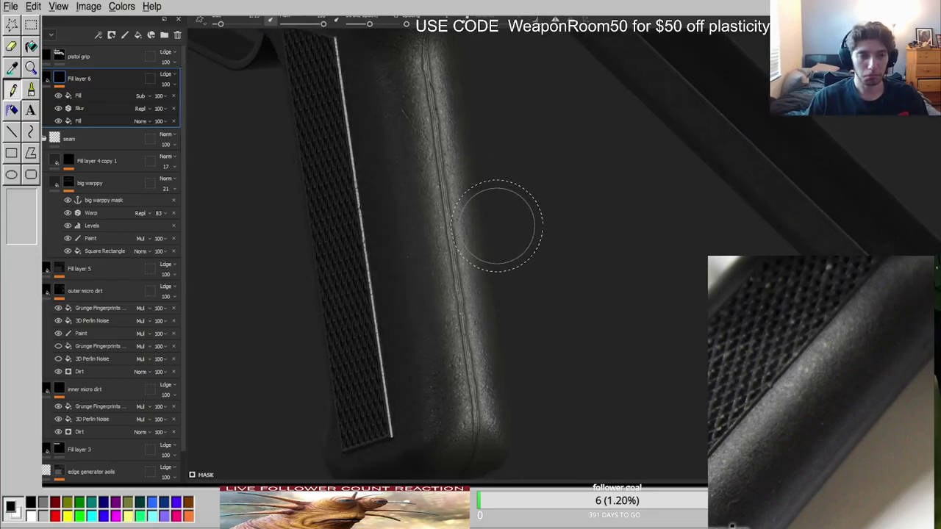
Examine Fill layer 6's blurred mask close up along the seam, then check the grip in the material view.
alt+click(60, 76)
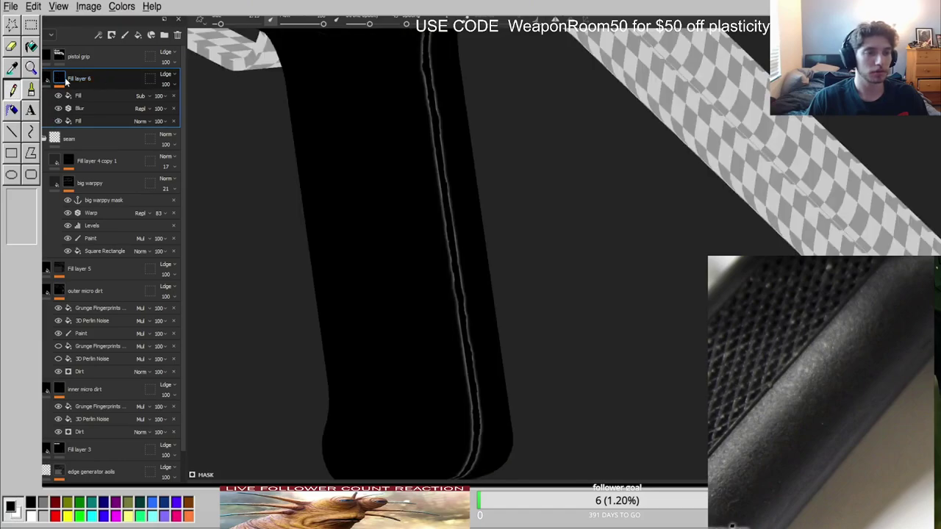
click(84, 110)
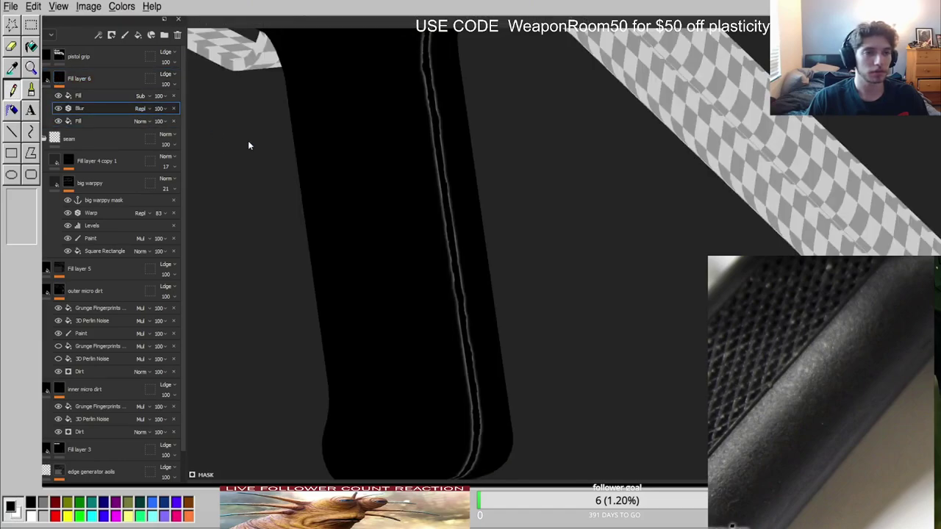
alt+right_drag(248, 142, 763, 254)
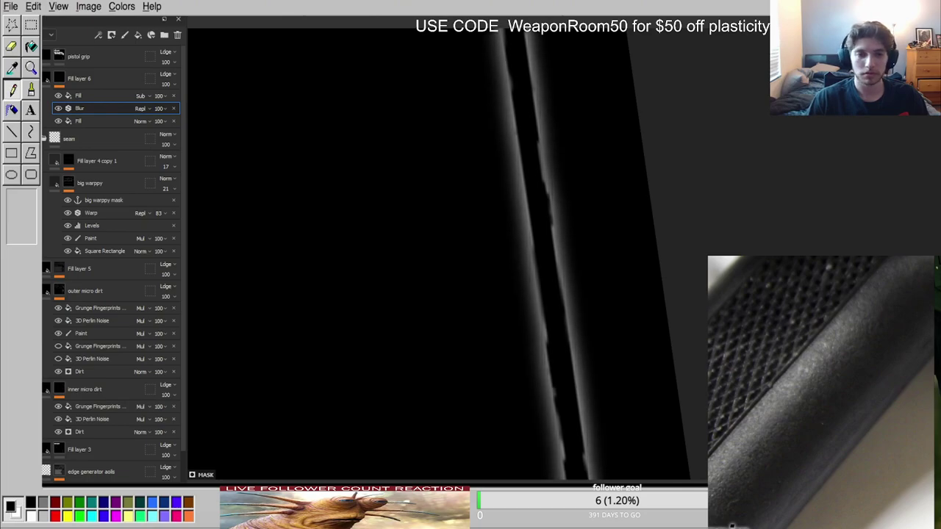
key(m)
alt+drag(591, 207, 583, 189)
scroll(583, 190, down, 7)
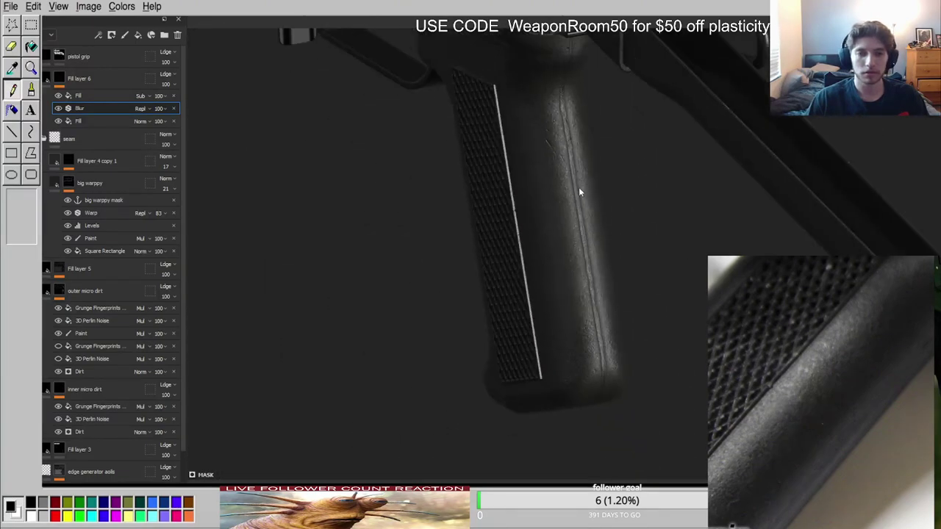
alt+middle_drag(563, 151, 495, 213)
Rename Fill layer 6 as "seam dirt" and add an anchor point to its mask.
click(79, 82)
double_click(71, 77)
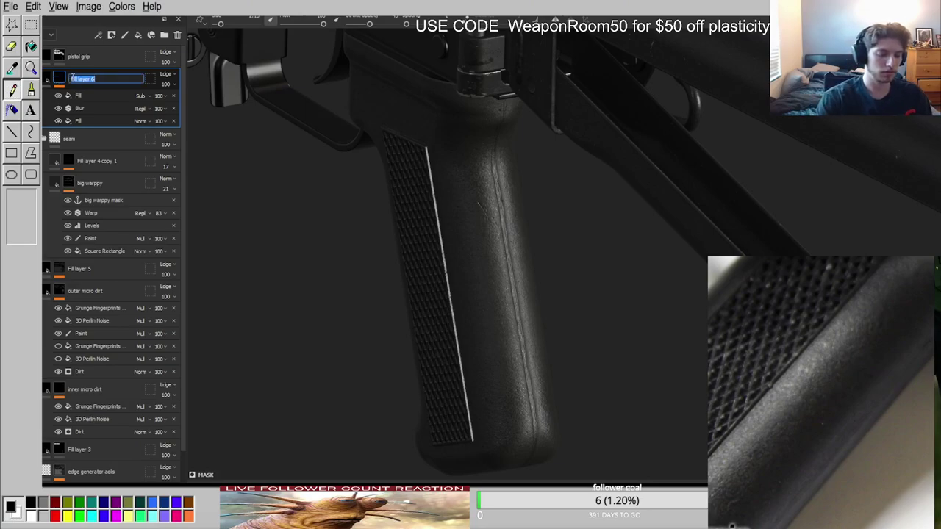
text(seam dirt)
key(Return)
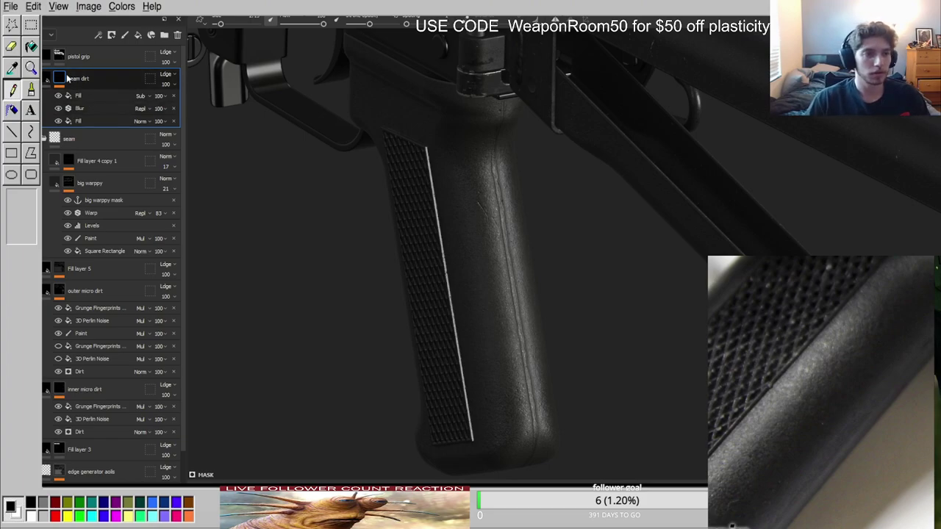
click(133, 469)
Add a new fill layer above seam dirt and give its mask a fill that references the seam dirt mask anchor.
click(90, 78)
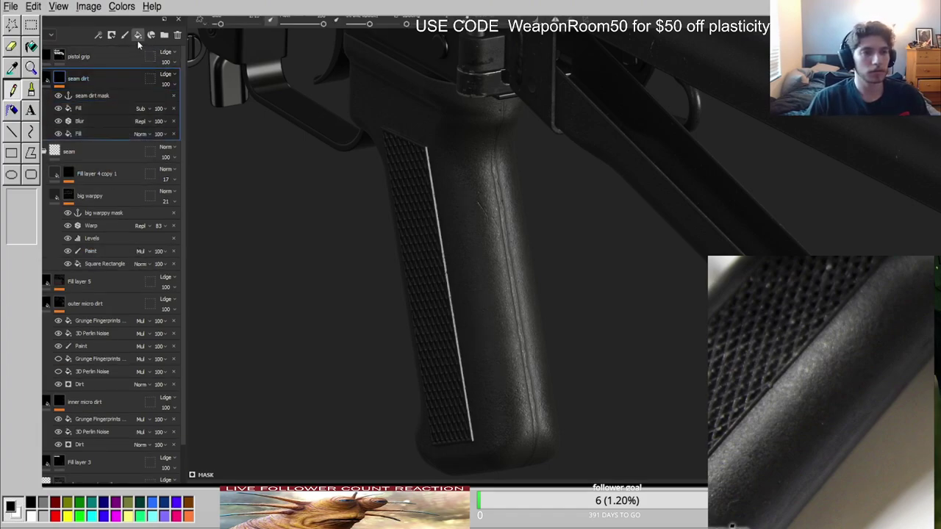
click(137, 37)
right_click(58, 78)
click(80, 82)
click(216, 434)
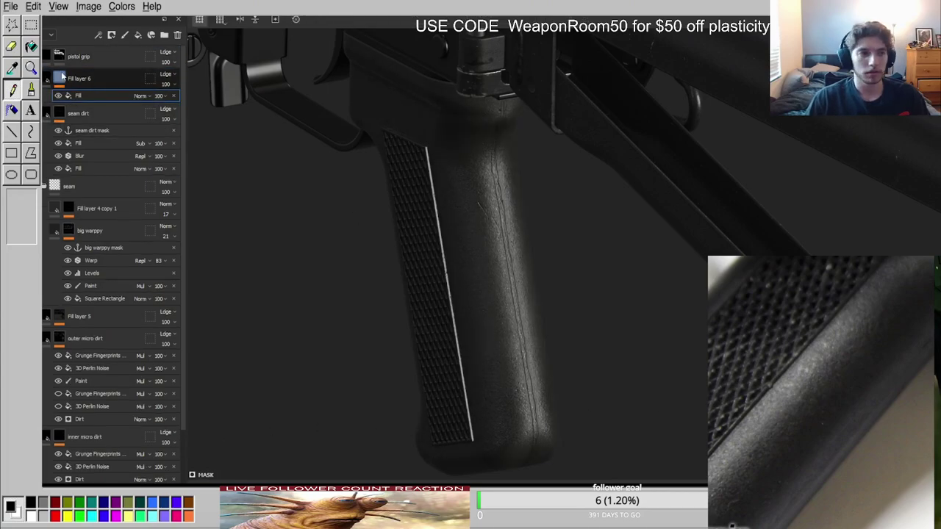
alt+click(62, 77)
scroll(494, 225, up, 5)
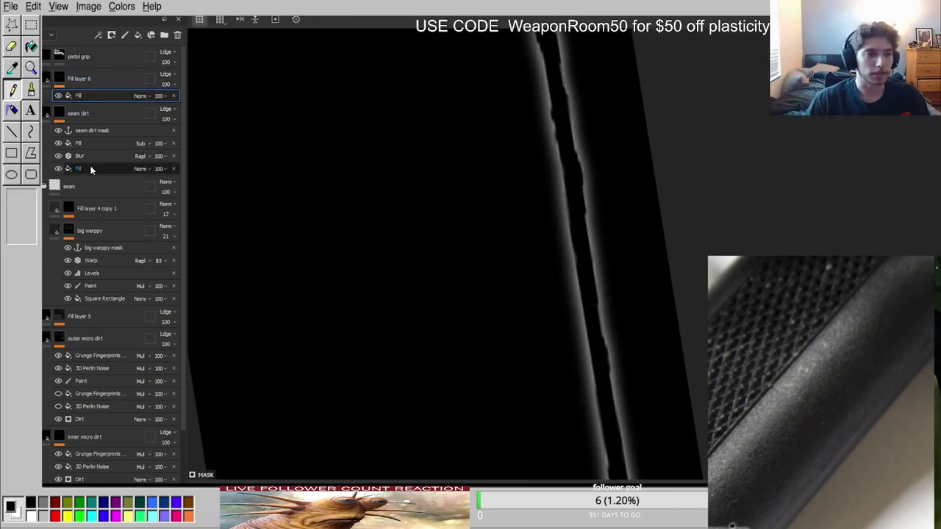
Add a 3D Perlin Noise fill to the new layer's mask and set its blend mode to Multiply.
click(61, 80)
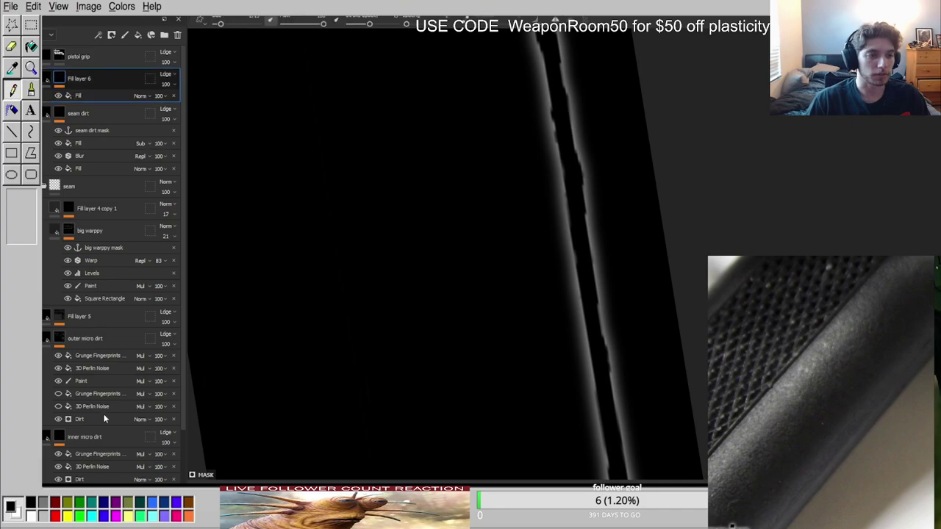
click(104, 415)
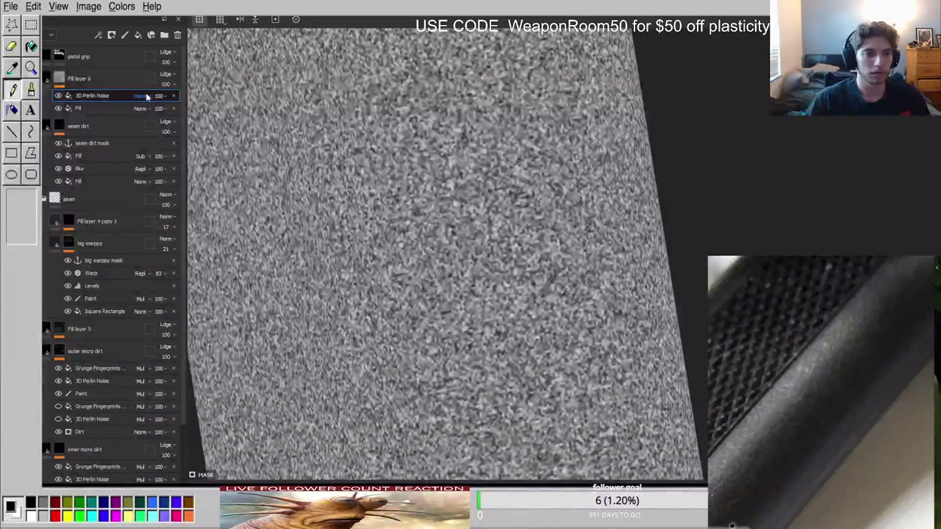
click(146, 159)
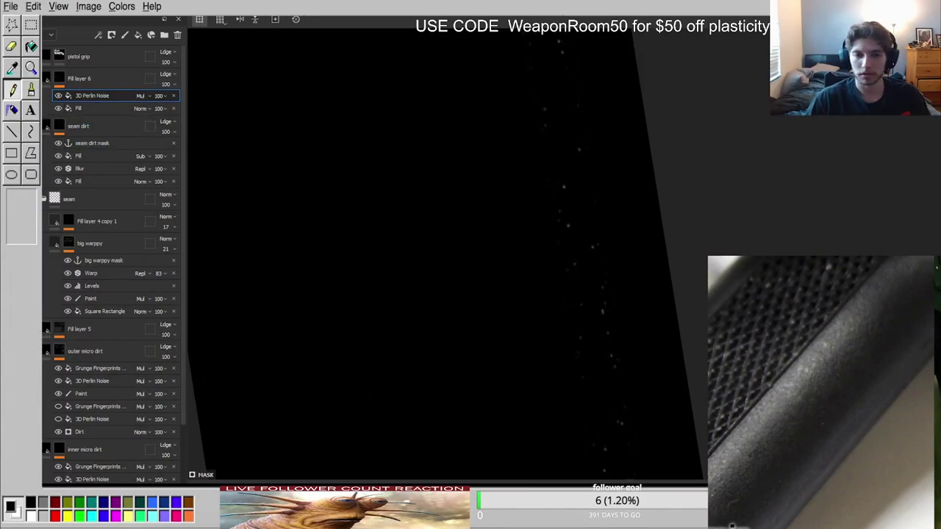
Cycle through the texture channels to review how the noise-broken seam dirt affects the grip.
scroll(560, 242, down, 4)
scroll(547, 228, up, 3)
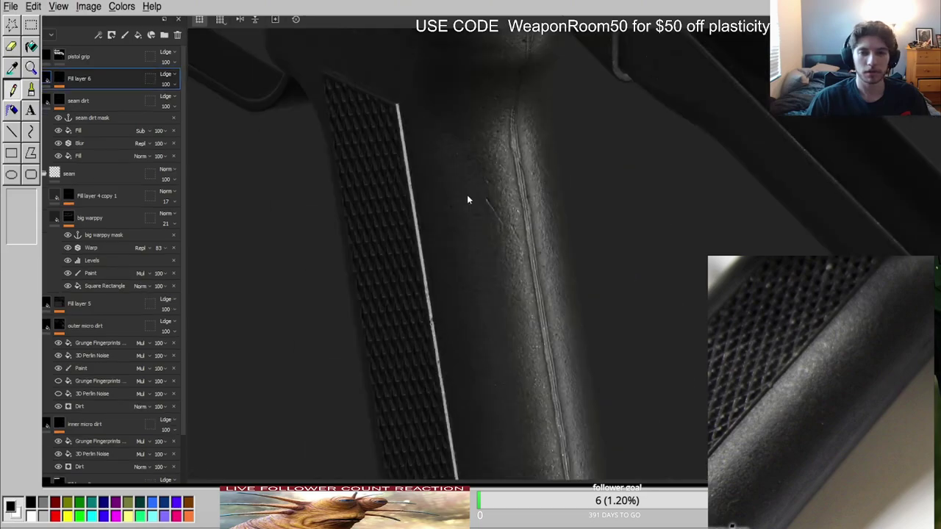
key(c)
key(c)
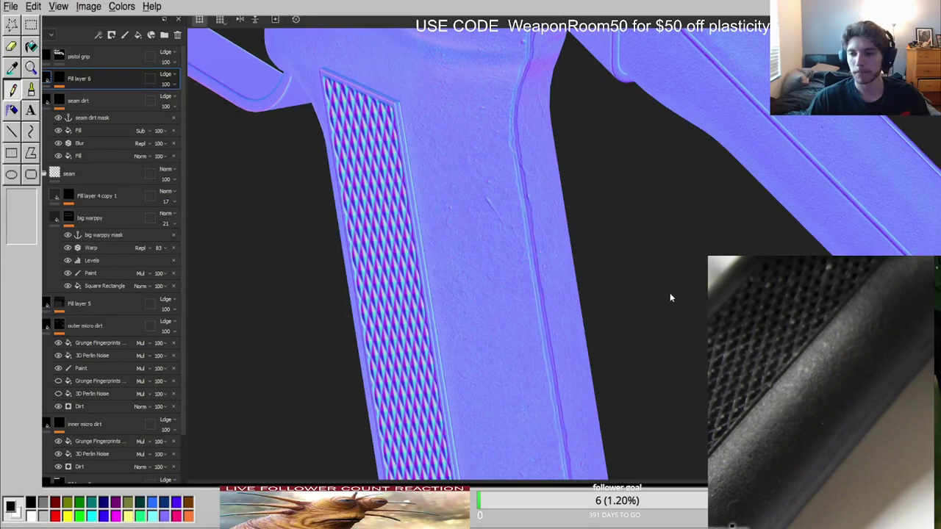
key(c)
key(c)
key(c)
key(shift+c)
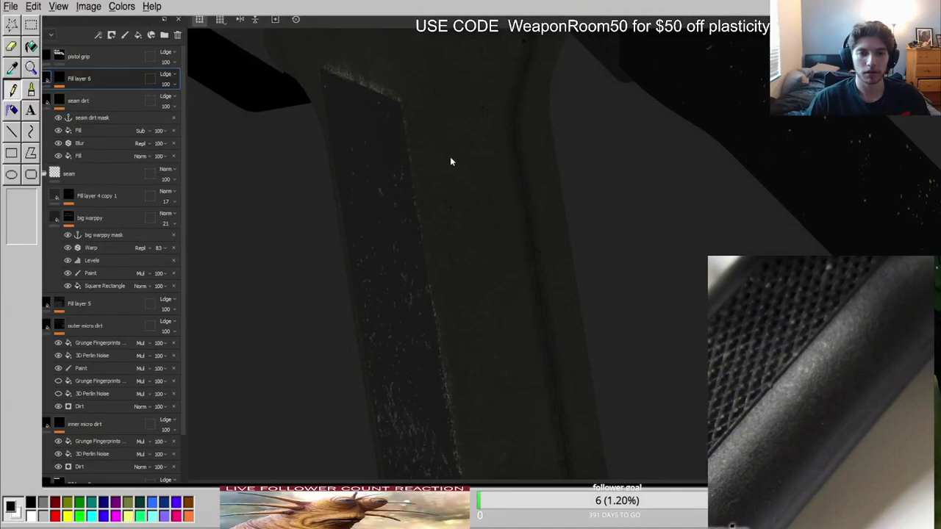
Examine the color speckles along the checkered panel's edge and compare them with the specks beside the seam.
scroll(403, 109, up, 8)
alt+drag(379, 93, 580, 221)
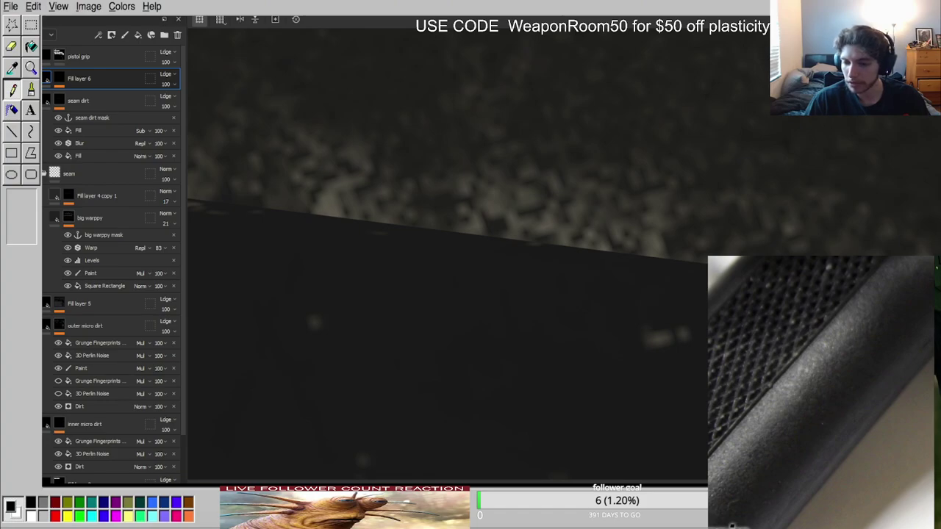
scroll(556, 266, down, 10)
key(m)
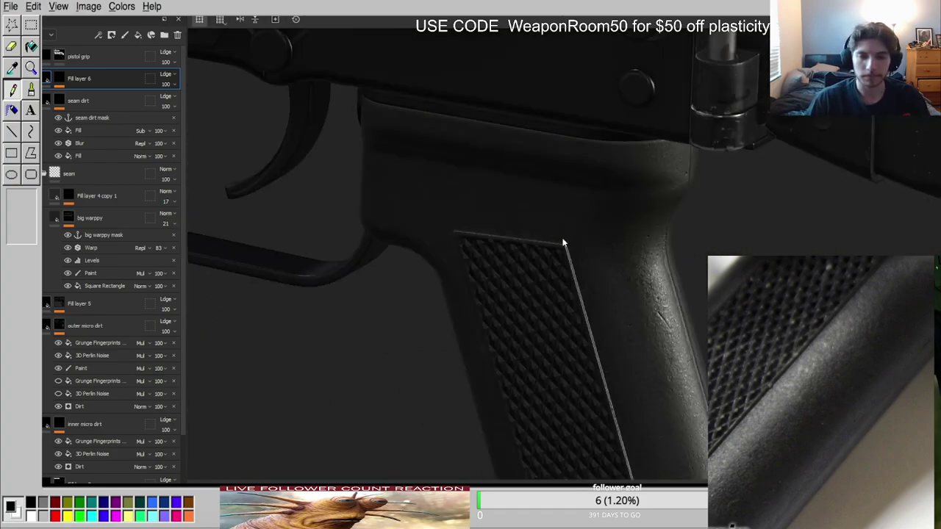
alt+drag(665, 313, 660, 369)
key(c)
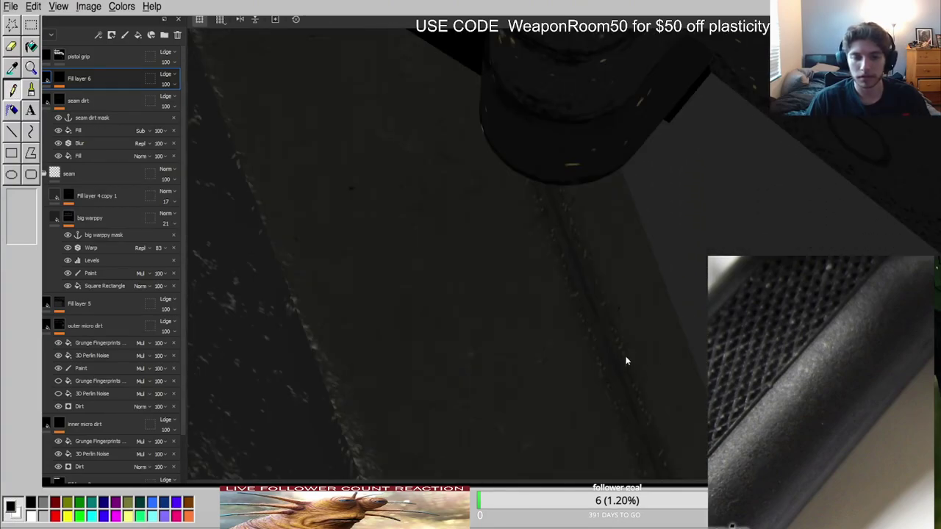
scroll(591, 348, down, 2)
Add a Levels adjustment above the 3D Perlin Noise in Fill layer 6's mask and check the specks along the seam.
alt+click(58, 78)
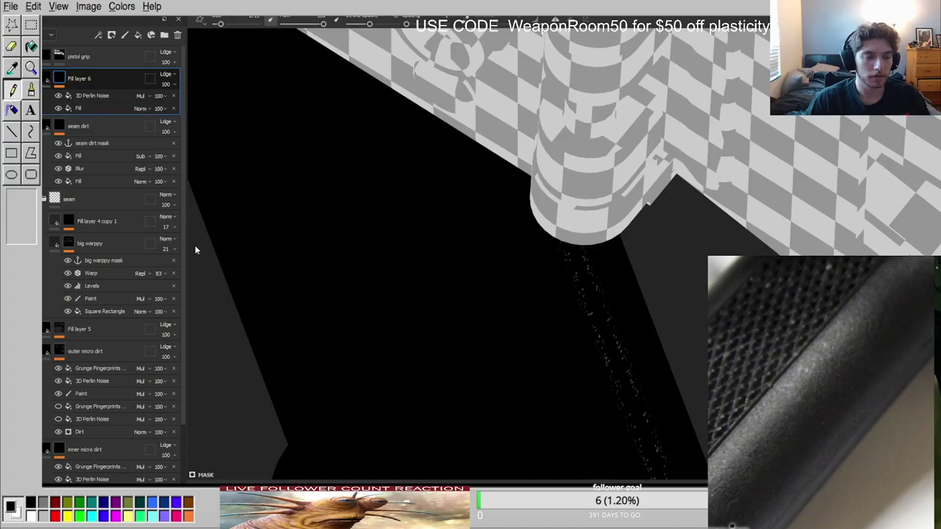
click(111, 306)
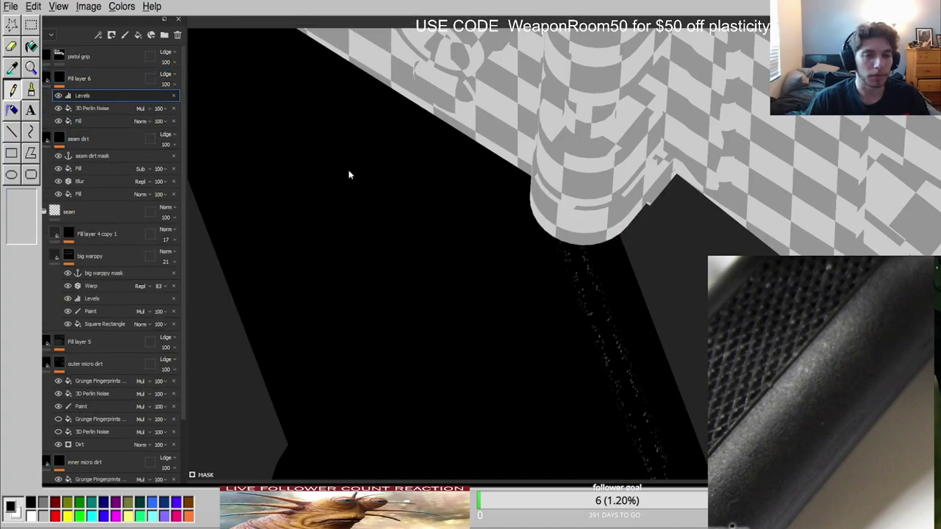
scroll(675, 345, up, 5)
alt+drag(674, 345, 571, 283)
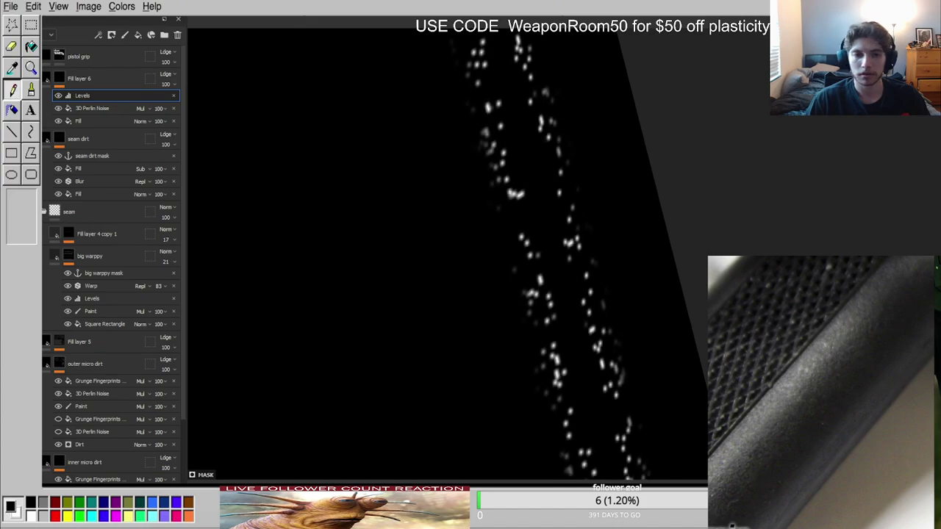
Inspect the grip in the material view from several angles with rotated lighting and compare it with the reference photo.
key(m)
alt+drag(592, 307, 253, 309)
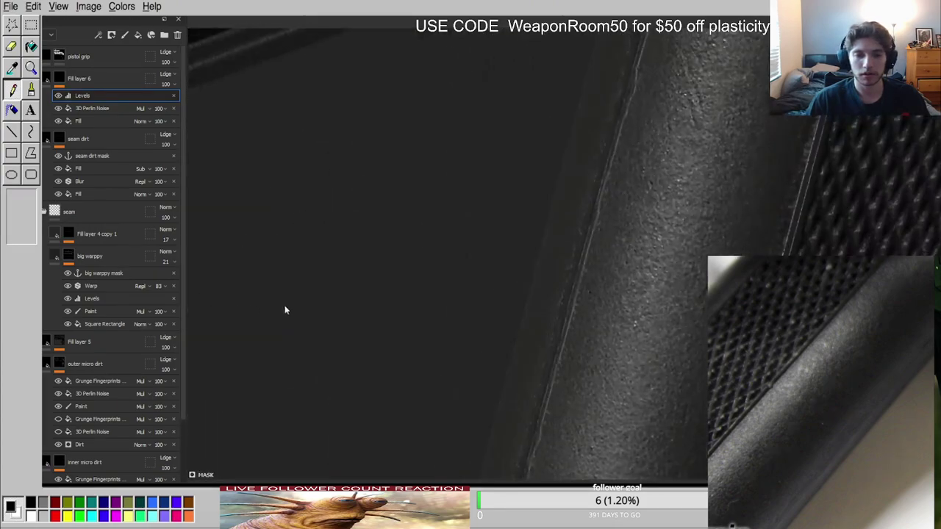
scroll(561, 296, down, 6)
scroll(637, 289, up, 2)
alt+drag(636, 290, 492, 238)
shift+right_drag(559, 254, 587, 248)
alt+drag(586, 248, 534, 260)
scroll(793, 371, down, 5)
scroll(793, 372, up, 5)
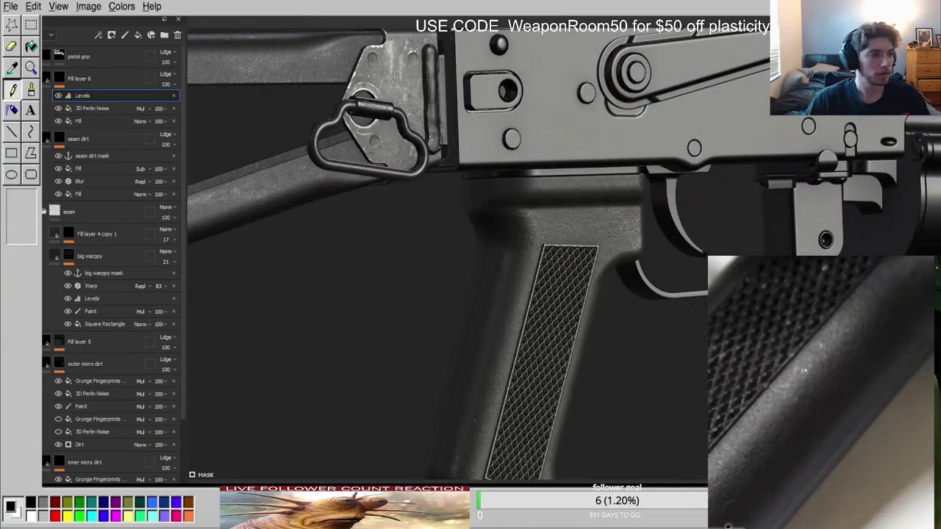
scroll(603, 229, up, 3)
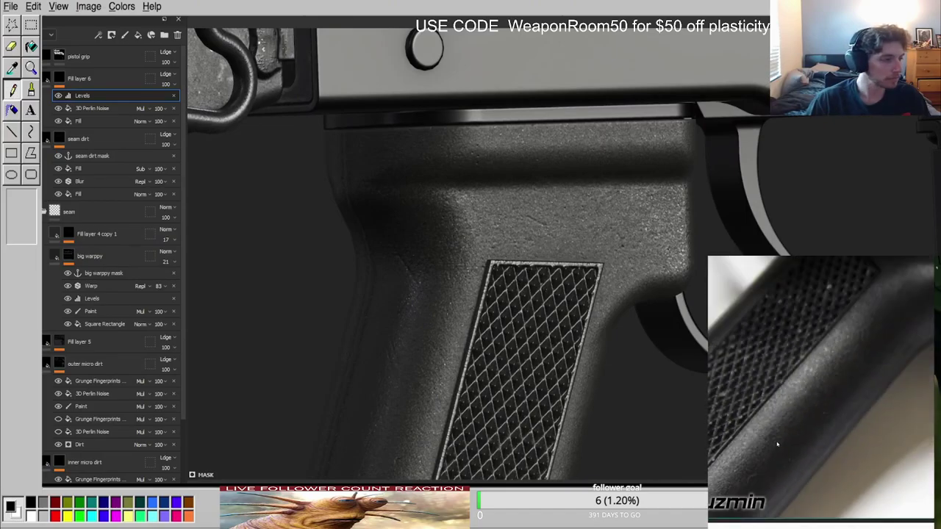
Compare the grip's checkered panel and seam area with the close-up reference photos at several viewing distances.
scroll(779, 443, up, 3)
scroll(797, 441, down, 3)
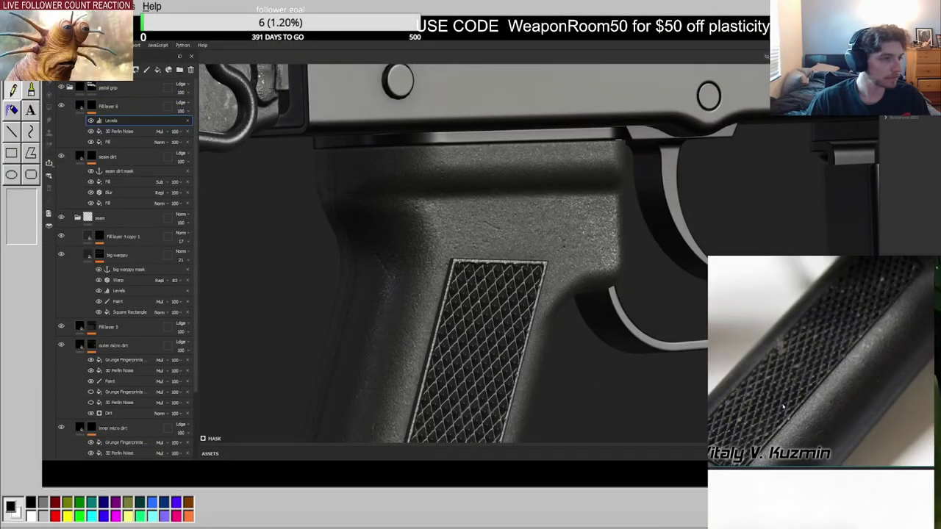
scroll(474, 294, up, 3)
scroll(486, 253, down, 3)
scroll(863, 322, down, 5)
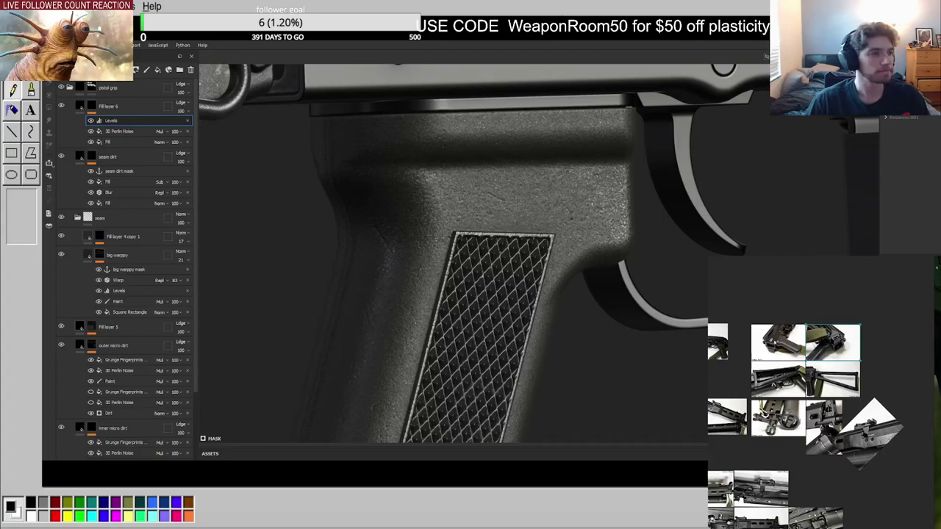
alt+drag(546, 254, 575, 247)
scroll(567, 252, down, 5)
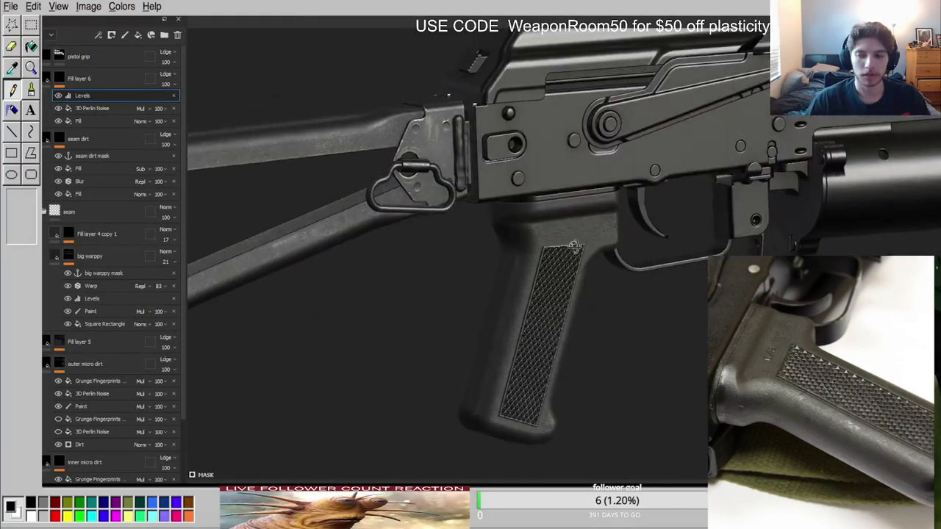
alt+middle_drag(575, 247, 477, 286)
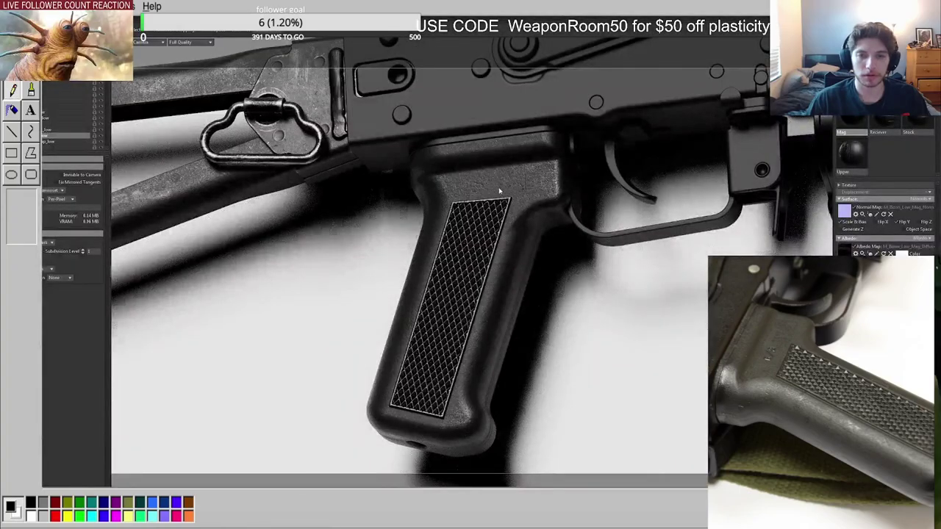
Switch to Marmoset Toolbag and inspect the rendered pistol grip's side, checkered panel and rear seam from several angles.
drag(500, 191, 610, 191)
scroll(544, 221, down, 3)
drag(523, 222, 493, 205)
scroll(493, 205, up, 2)
scroll(489, 252, up, 5)
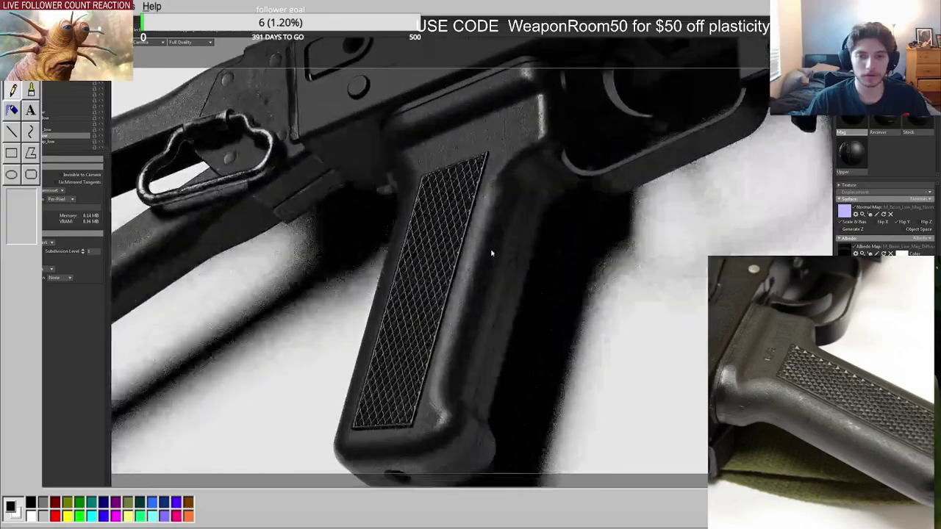
scroll(489, 254, down, 7)
drag(496, 253, 519, 300)
scroll(498, 290, up, 3)
scroll(505, 256, up, 1)
scroll(518, 300, up, 2)
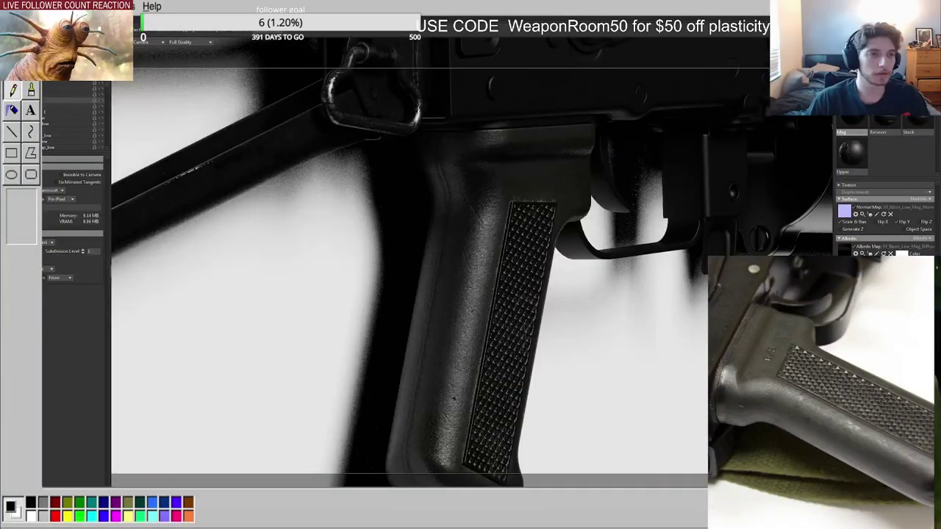
Undo the last change, rotate the scene light and examine how it catches the grip's rear edge and seam.
key(ctrl+z)
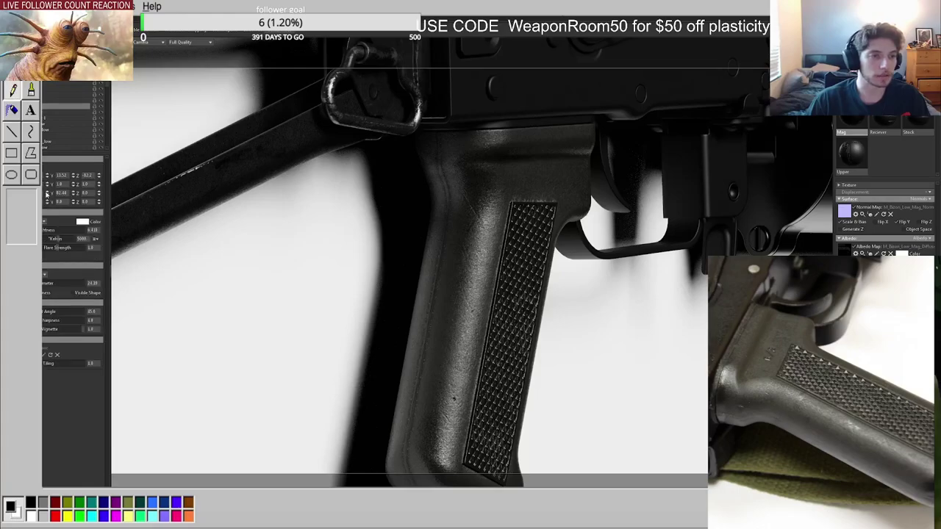
drag(72, 194, 73, 253)
scroll(443, 330, down, 3)
scroll(455, 346, up, 3)
mouse_move(466, 357)
alt+mouse_down()
mouse_move(469, 387)
mouse_move(461, 343)
alt+mouse_up()
alt+middle_drag(461, 343, 448, 300)
scroll(445, 296, down, 3)
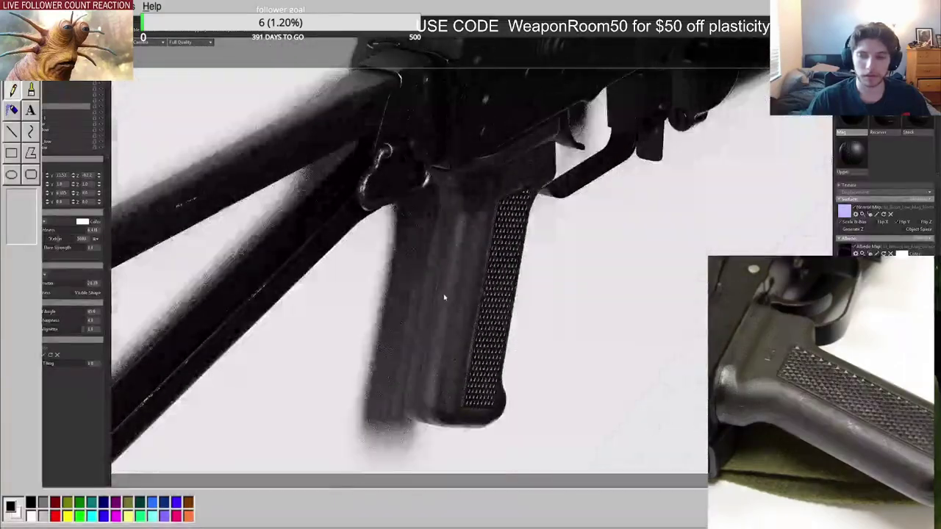
scroll(439, 316, up, 3)
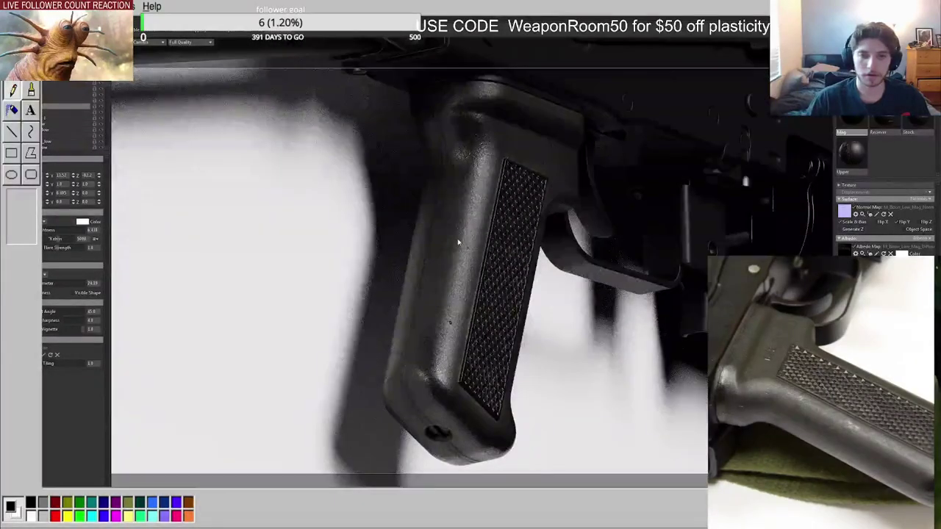
View the whole rifle with the render switched to the albedo pass.
scroll(457, 243, down, 4)
alt+drag(447, 246, 450, 277)
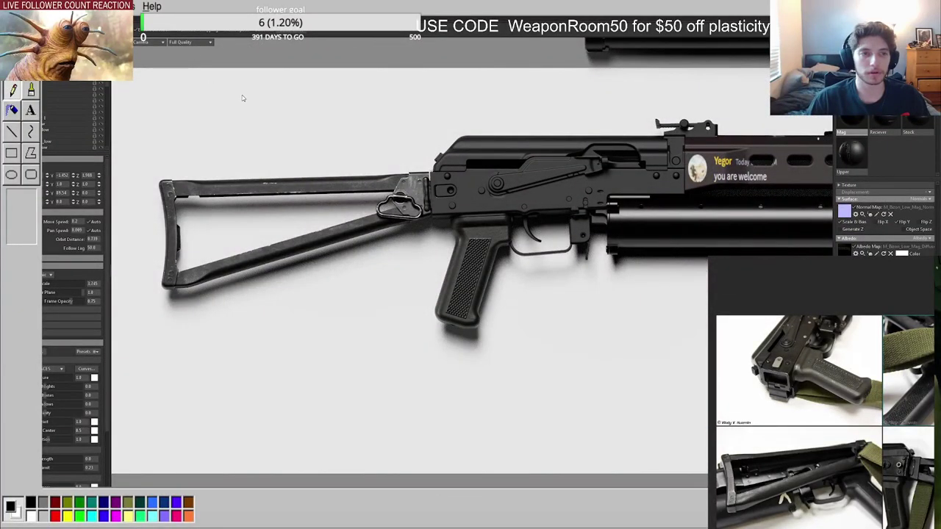
click(283, 104)
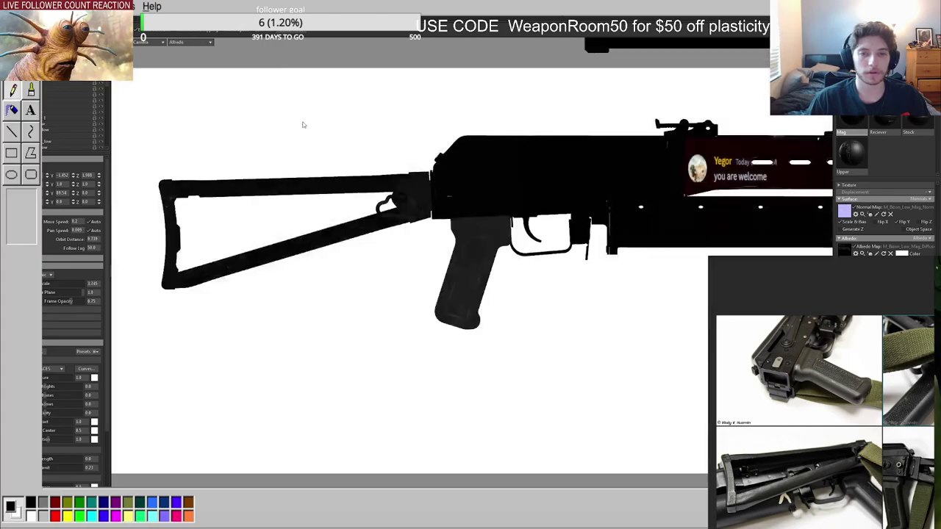
scroll(490, 235, up, 3)
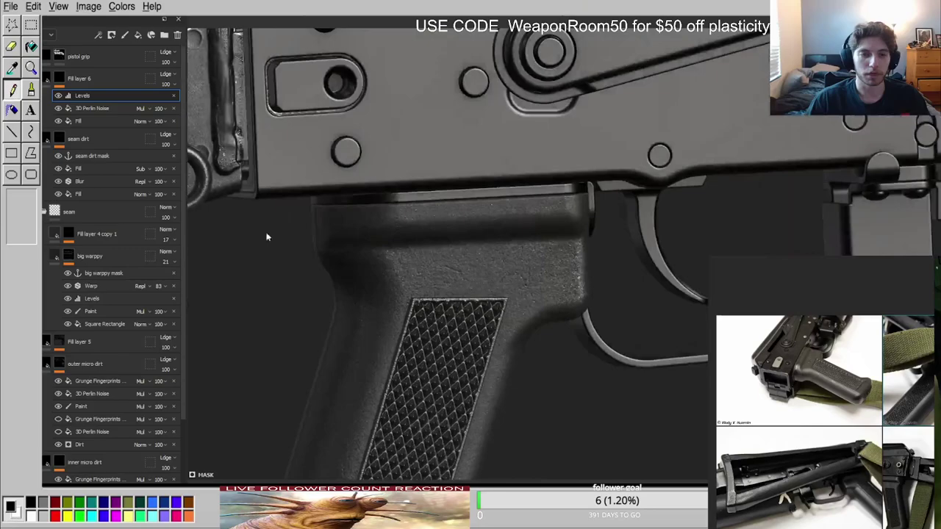
Return to Substance 3D Painter, examine the grip's surface up close and preview the seam dirt layer's mask.
scroll(99, 294, down, 10)
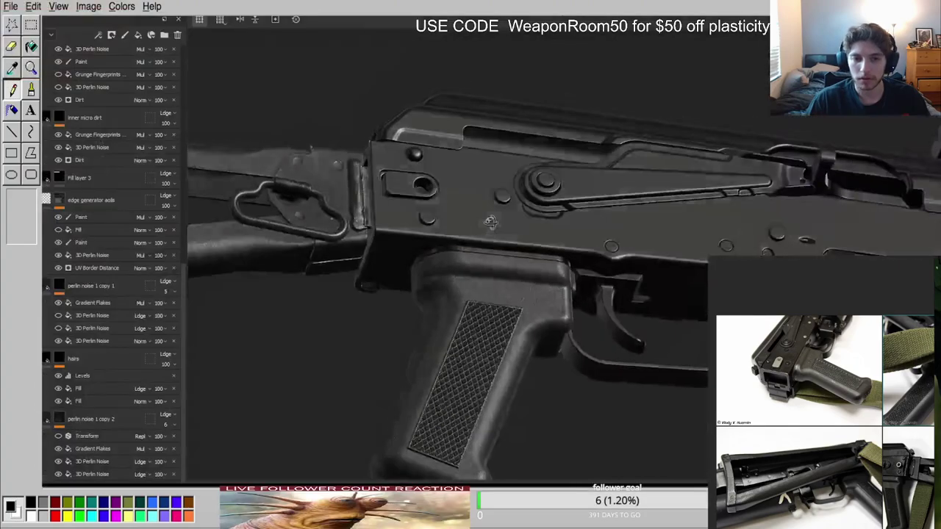
alt+drag(487, 189, 507, 200)
scroll(458, 318, up, 6)
scroll(514, 261, up, 5)
alt+drag(515, 262, 421, 276)
scroll(400, 283, down, 5)
scroll(94, 323, up, 3)
scroll(92, 318, up, 5)
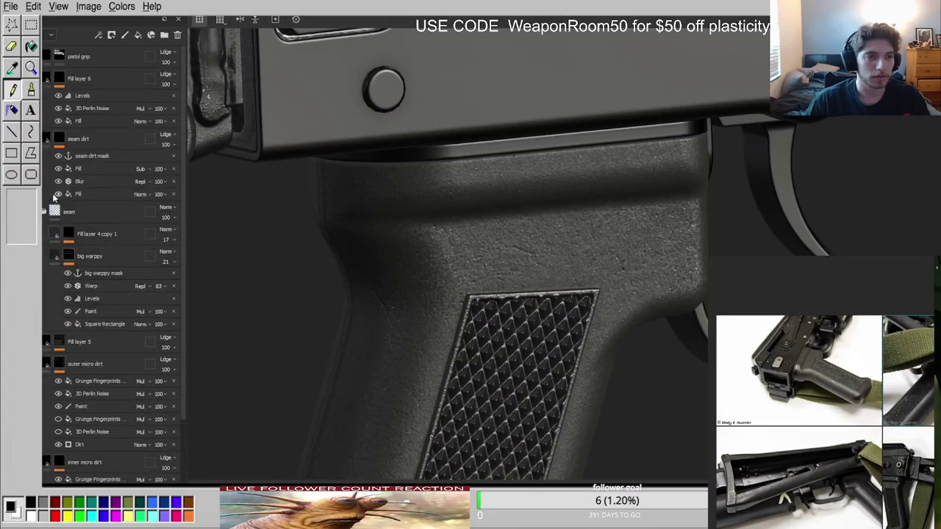
alt+click(60, 140)
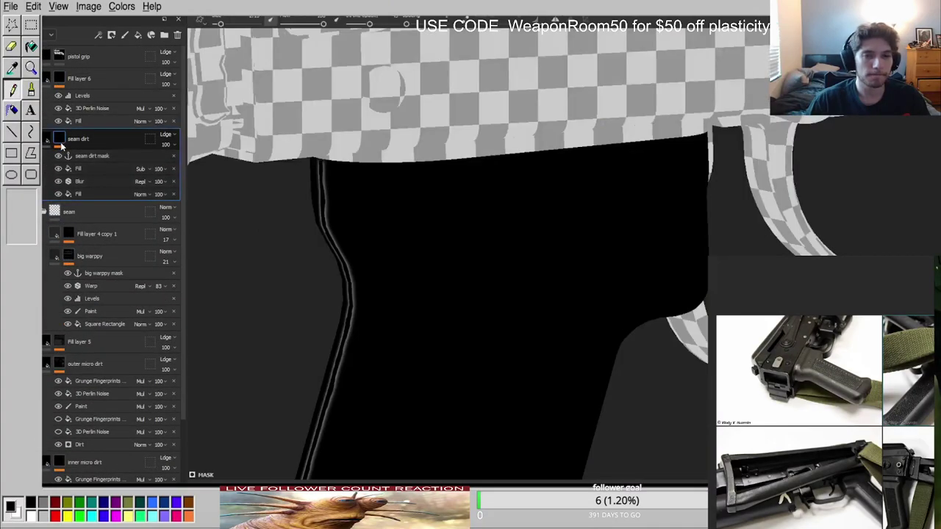
click(53, 213)
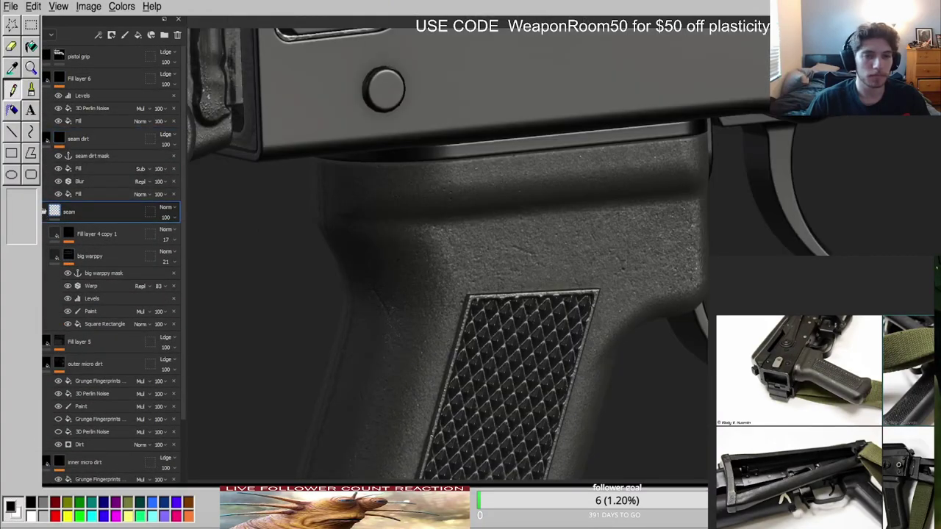
Undo the latest changes and move fill layer 21 copy 1 up the layer stack, directly above edge generator aoils.
scroll(66, 274, down, 10)
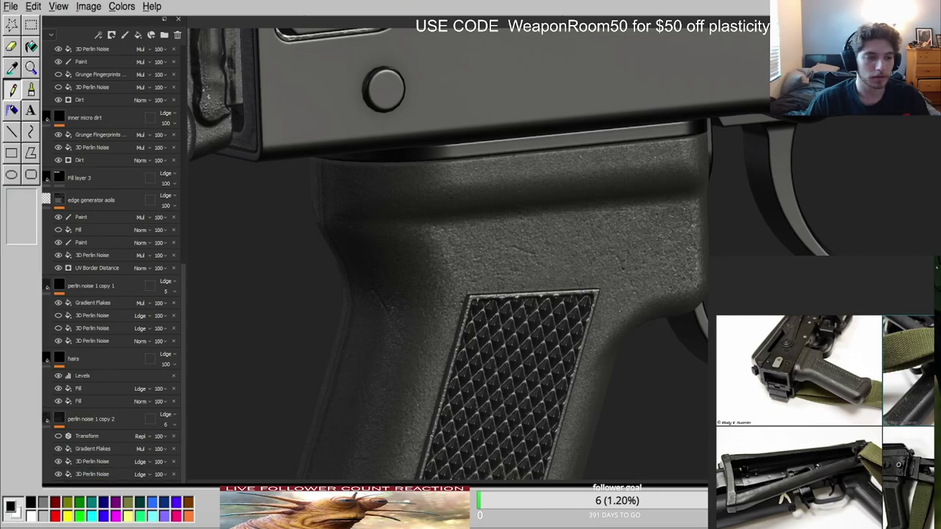
key(ctrl+z)
key(ctrl+z)
key(ctrl+z)
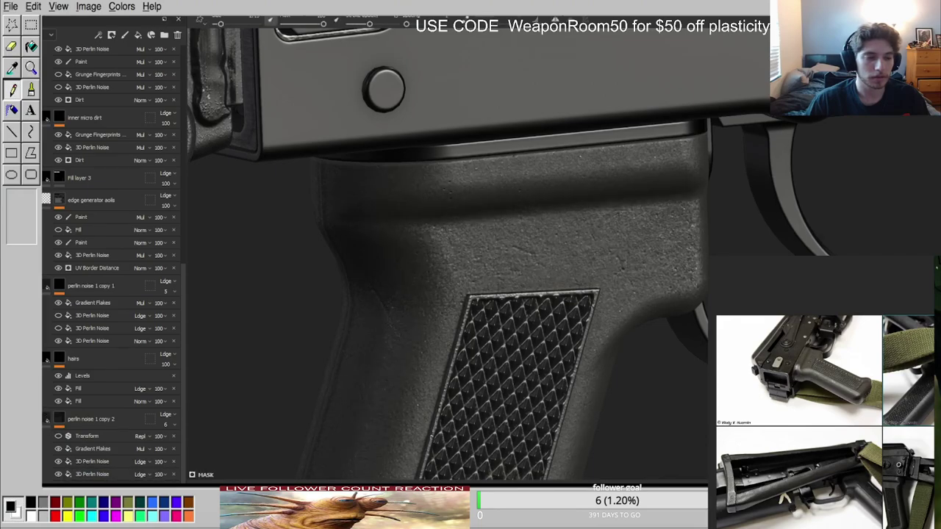
key(ctrl+z)
drag(106, 482, 103, 196)
Inspect the grip's grain and the checkered panel's edge highlights in the material and single-channel views.
scroll(558, 280, up, 4)
alt+drag(558, 280, 508, 204)
key(m)
scroll(481, 269, down, 8)
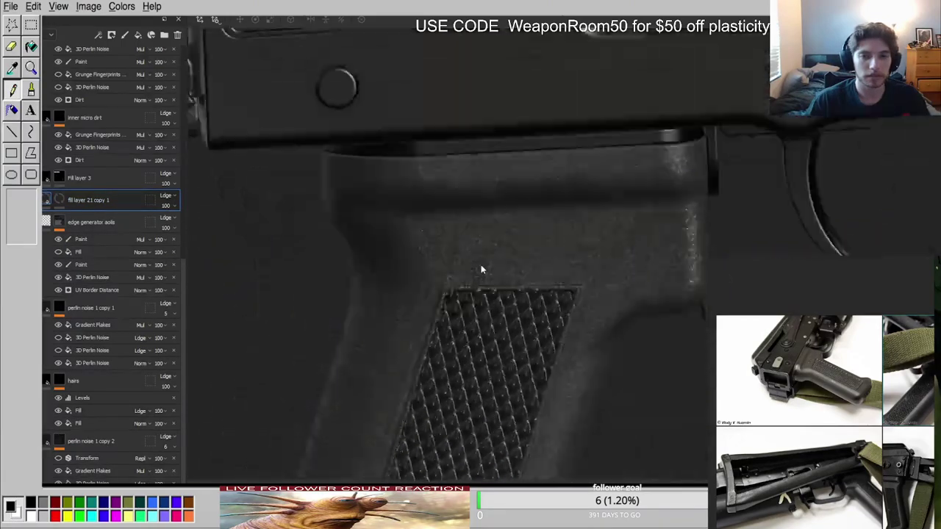
alt+drag(513, 245, 592, 229)
key(c)
scroll(591, 229, up, 3)
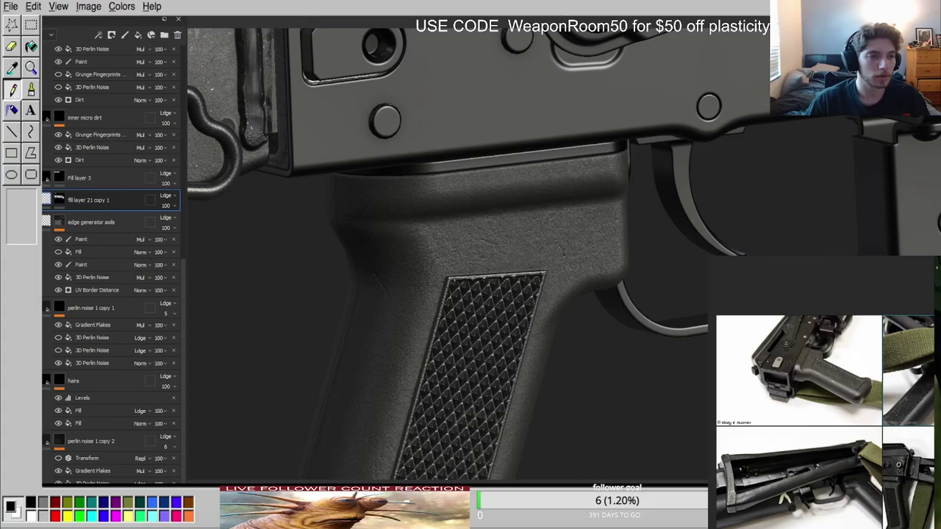
scroll(590, 294, up, 3)
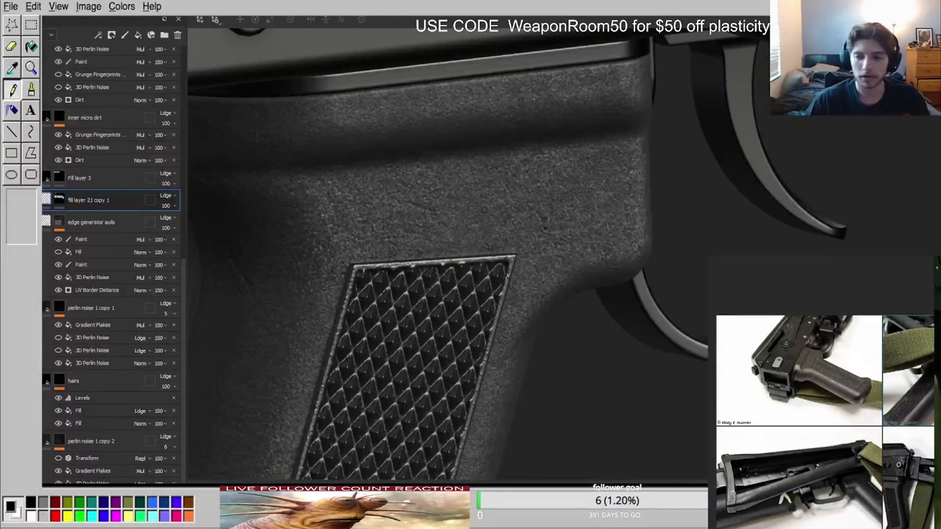
scroll(464, 284, up, 3)
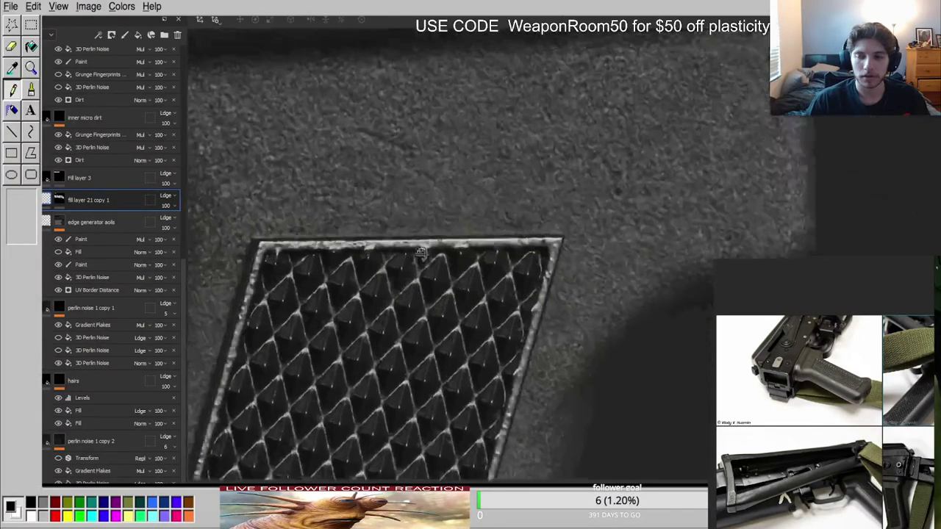
scroll(464, 284, down, 3)
alt+drag(464, 284, 427, 254)
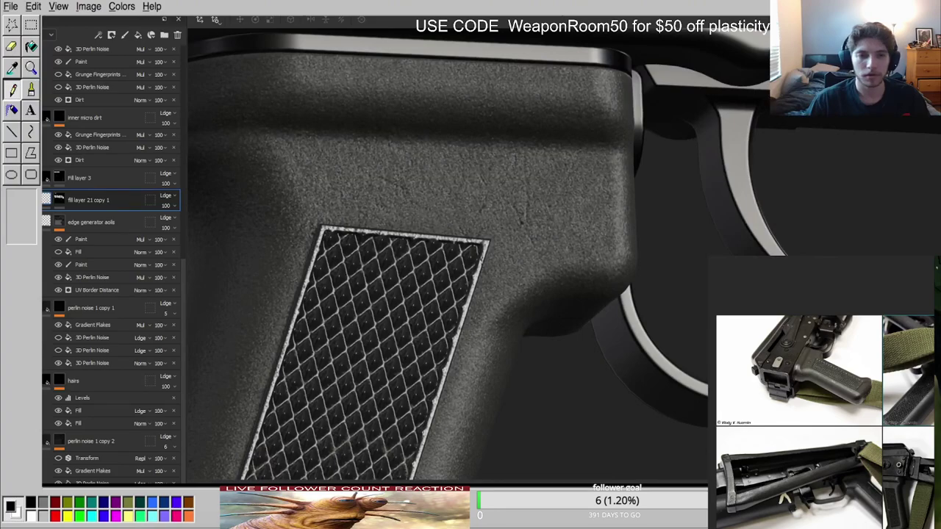
Toggle the perlin noise 1 copy 2 layer's visibility and compare the grain around the checkered panel.
click(35, 441)
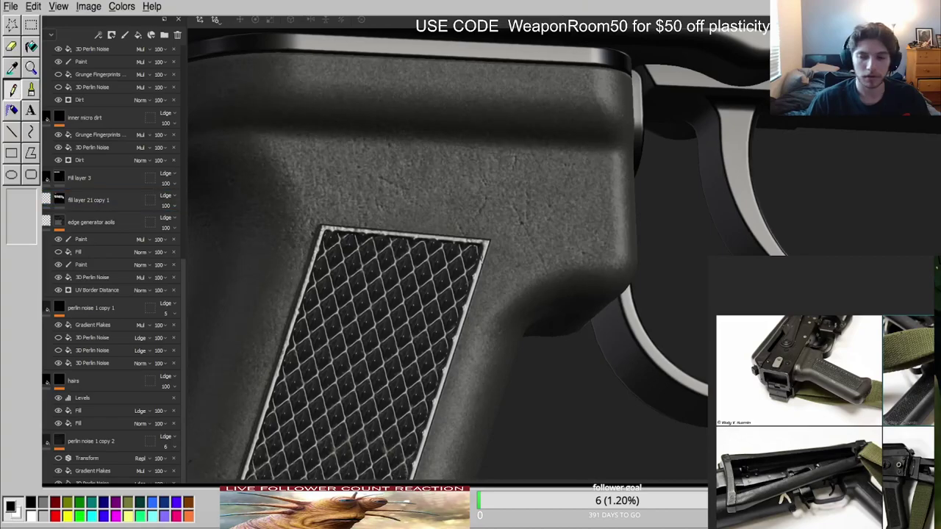
scroll(374, 334, down, 4)
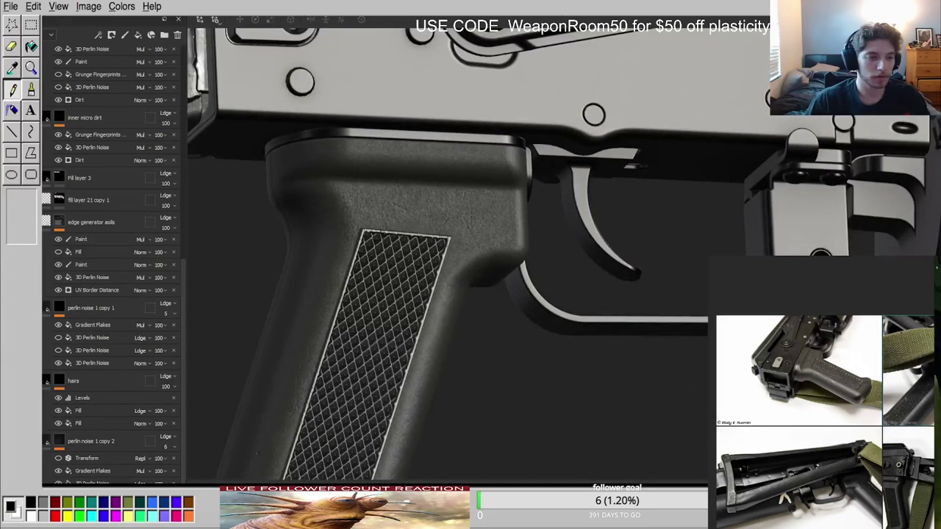
scroll(458, 211, up, 4)
alt+drag(470, 221, 570, 221)
scroll(68, 321, up, 5)
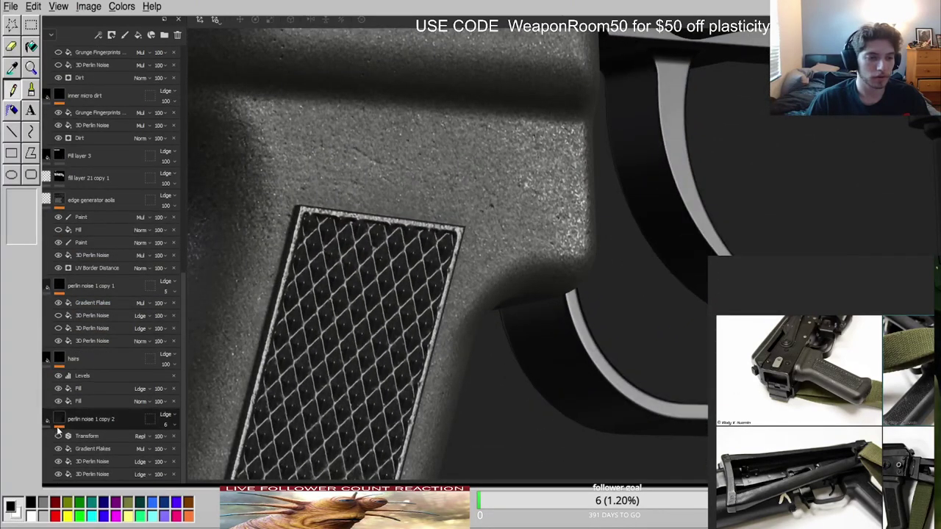
alt+drag(439, 288, 376, 263)
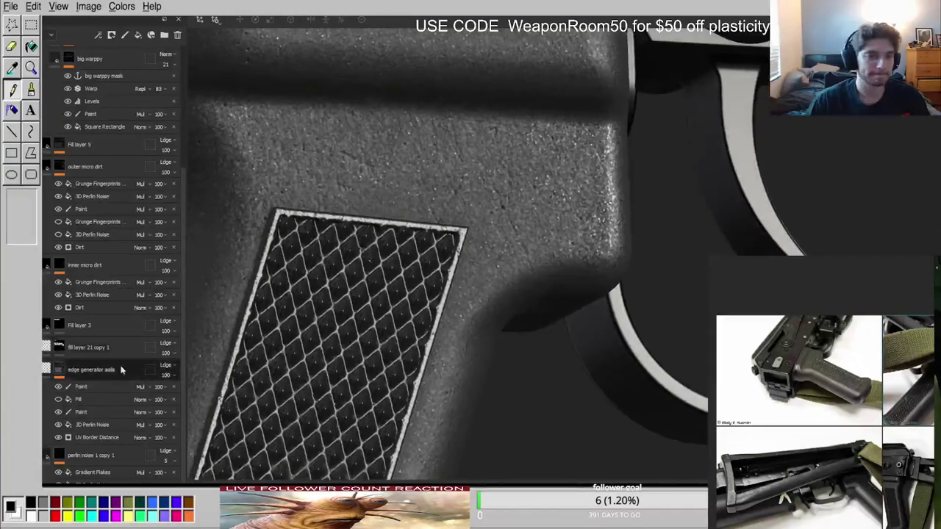
Preview the mask of fill layer 21 copy 1, then check the grip in the material view with Fill layer 3 hidden.
alt+click(59, 347)
scroll(356, 368, down, 5)
key(m)
scroll(358, 364, up, 5)
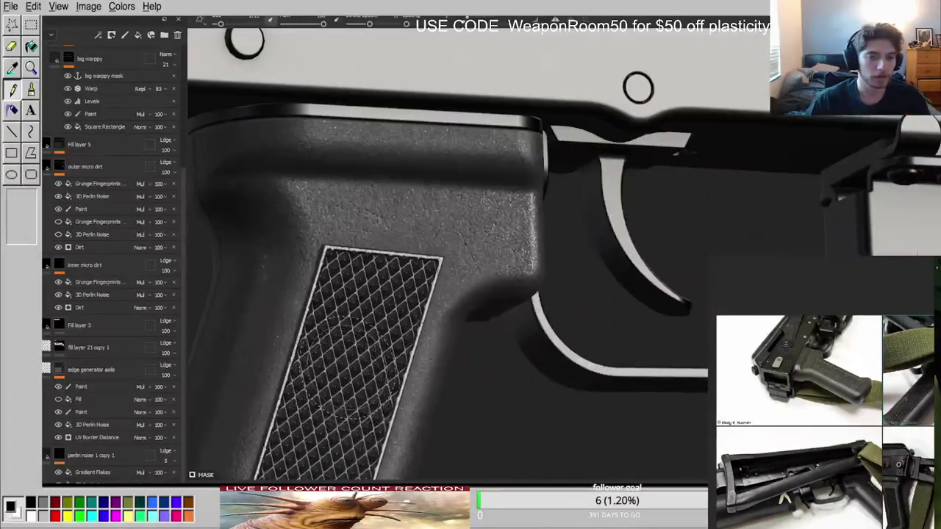
alt+middle_drag(331, 147, 463, 121)
alt+drag(463, 121, 501, 215)
scroll(500, 212, down, 3)
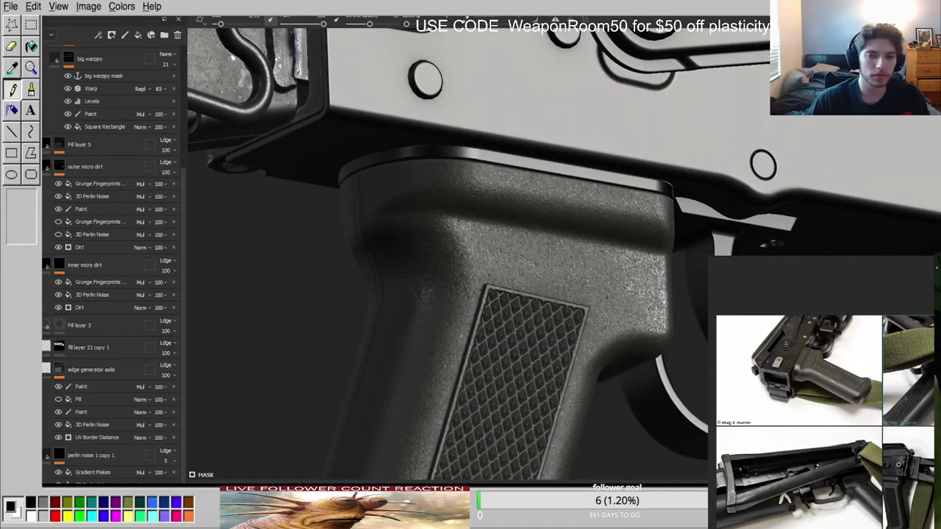
Preview the speckled noise mask across the whole grip and return to the material view.
scroll(486, 243, up, 3)
alt+drag(486, 243, 503, 291)
scroll(503, 291, down, 3)
scroll(503, 291, down, 3)
alt+middle_drag(503, 291, 440, 187)
scroll(110, 309, down, 6)
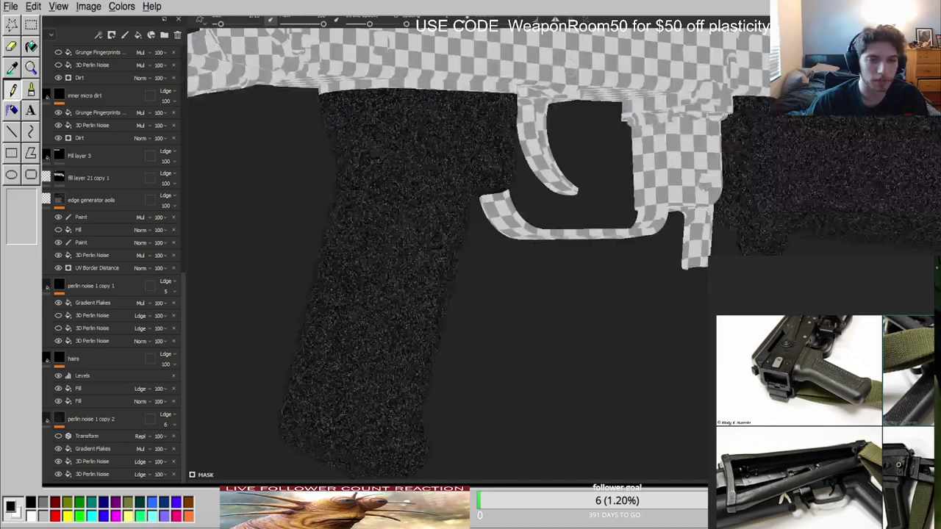
scroll(111, 309, up, 2)
key(m)
Examine the grain and bright border around the checkered panel up close from different angles.
scroll(433, 152, up, 5)
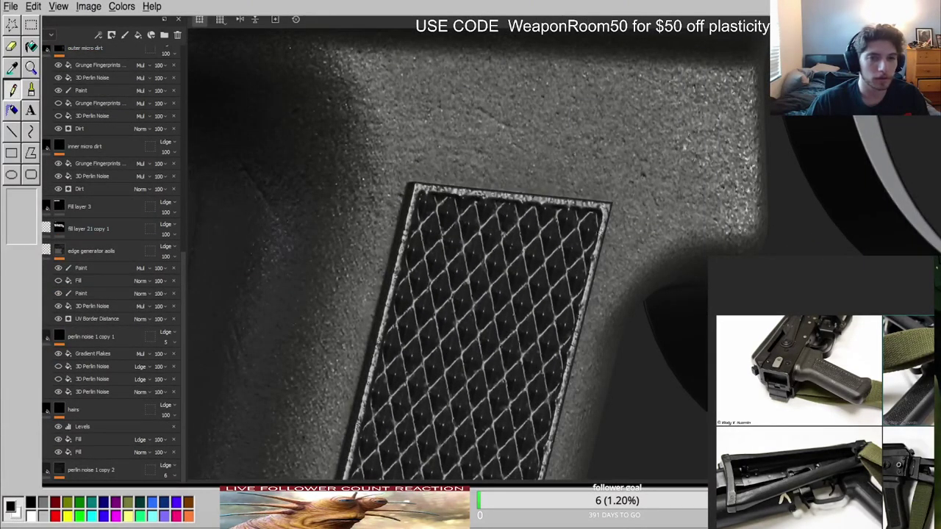
scroll(261, 434, down, 3)
alt+drag(262, 434, 175, 243)
scroll(470, 299, up, 3)
alt+drag(471, 298, 421, 336)
scroll(794, 370, up, 5)
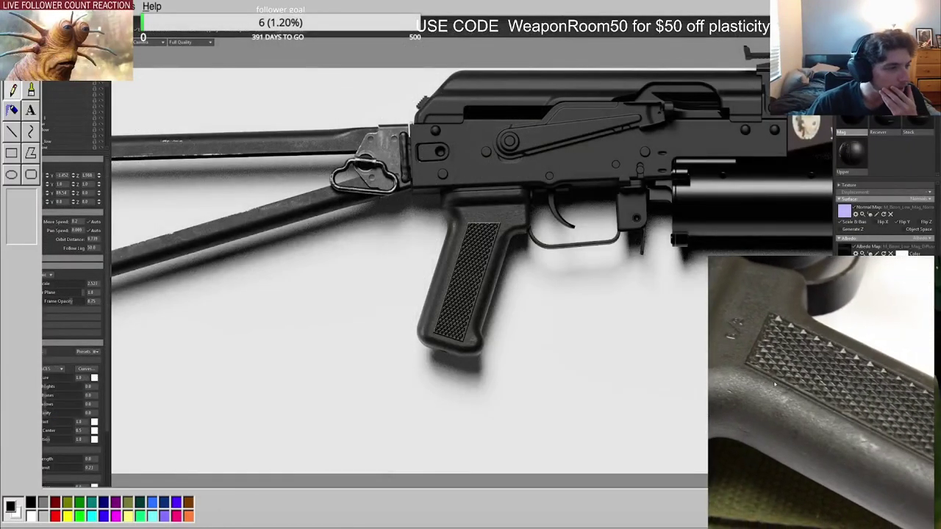
Study the reference photo of the real grip, focusing on the surface beside the checkered panel and its upper corner.
scroll(774, 384, down, 10)
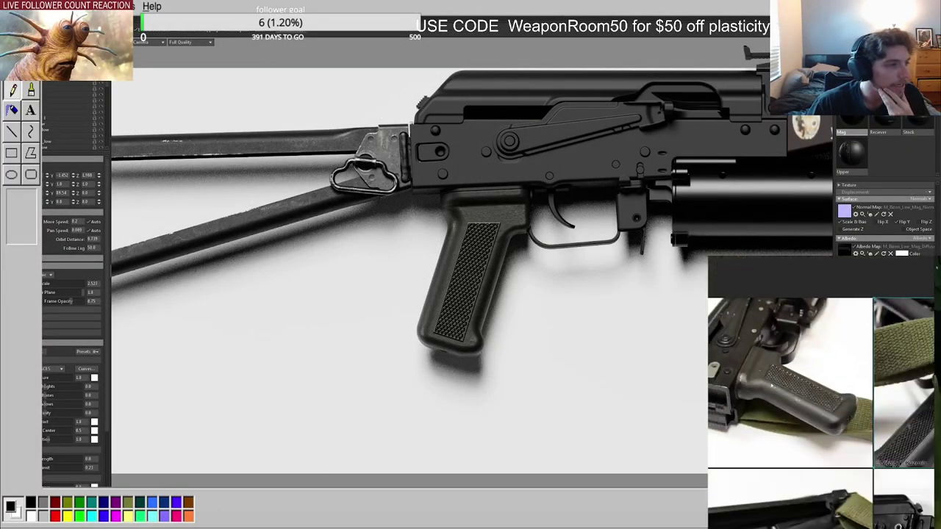
scroll(815, 378, up, 7)
middle_drag(772, 380, 919, 382)
scroll(816, 393, up, 5)
middle_drag(852, 398, 929, 396)
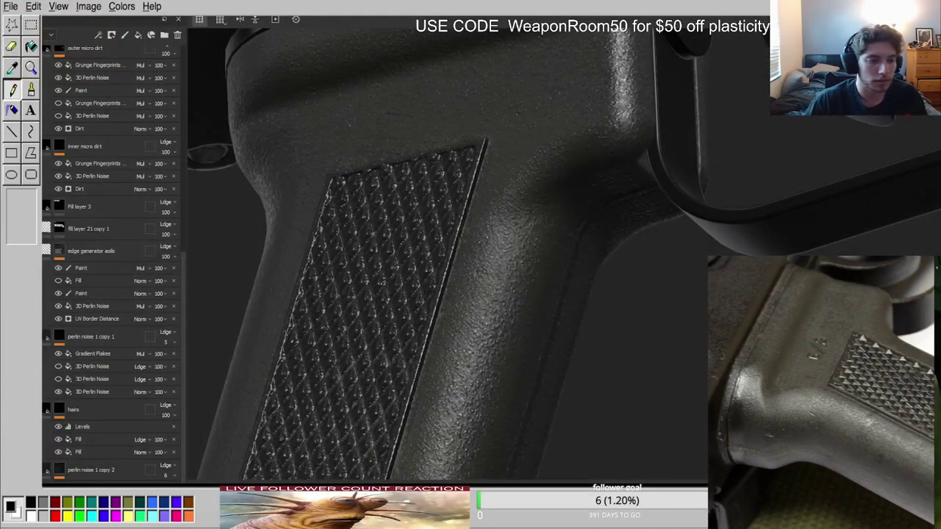
Orbit the textured grip and compare its surface grain and sheen with the reference close-up.
alt+drag(470, 294, 567, 336)
alt+right_drag(567, 336, 457, 224)
mouse_move(458, 224)
alt+mouse_down()
mouse_move(473, 284)
mouse_move(475, 229)
alt+mouse_up()
alt+right_drag(475, 228, 507, 220)
alt+drag(507, 220, 239, 381)
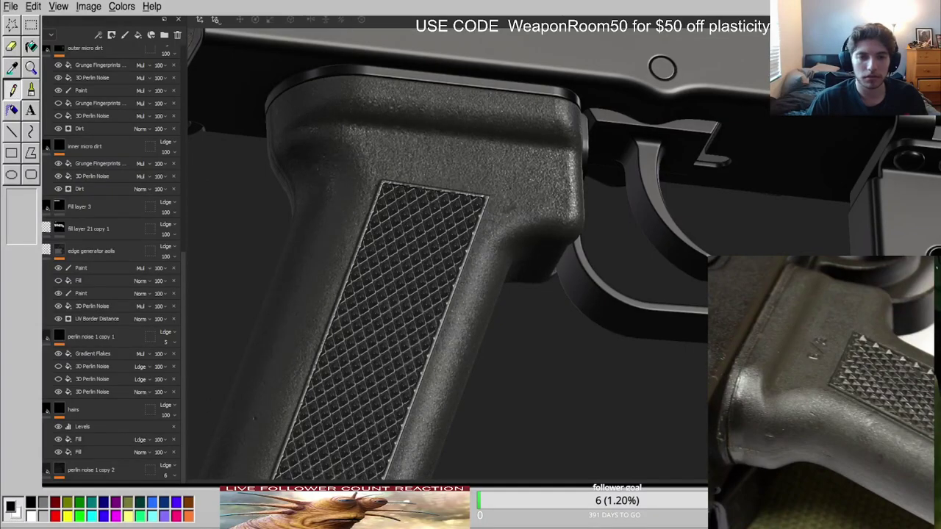
Switch to Marmoset Toolbag and inspect the rendered pistol grip against the reference photo from the side.
alt+drag(544, 283, 608, 336)
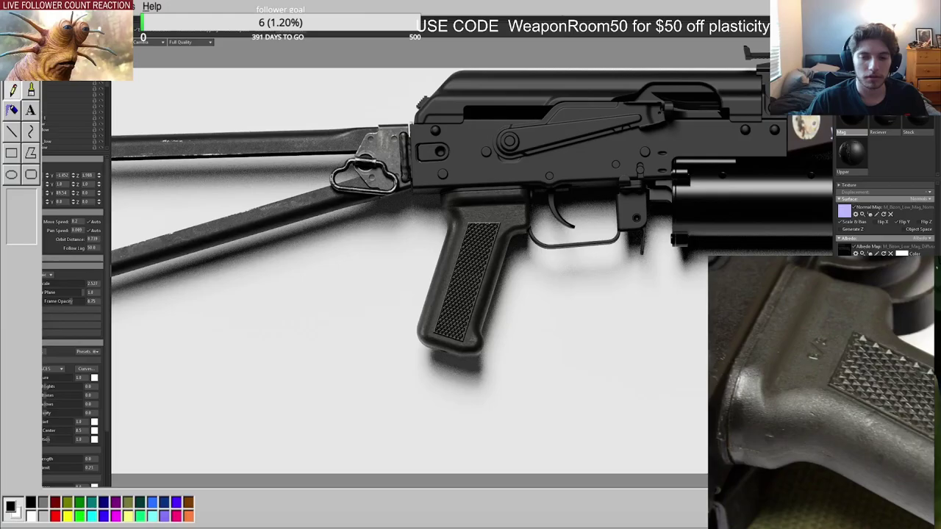
alt+drag(486, 254, 428, 200)
scroll(521, 200, up, 5)
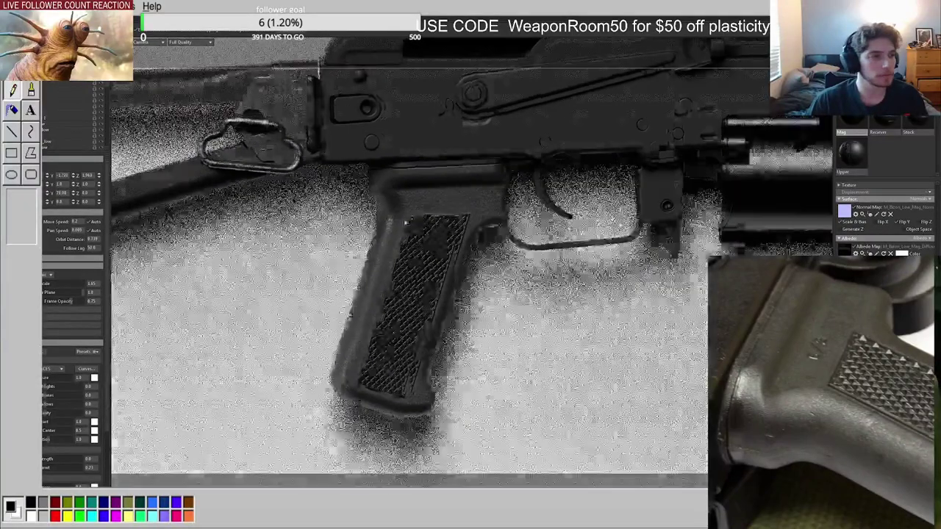
mouse_move(440, 197)
alt+mouse_down()
mouse_move(429, 166)
mouse_move(248, 151)
alt+mouse_up()
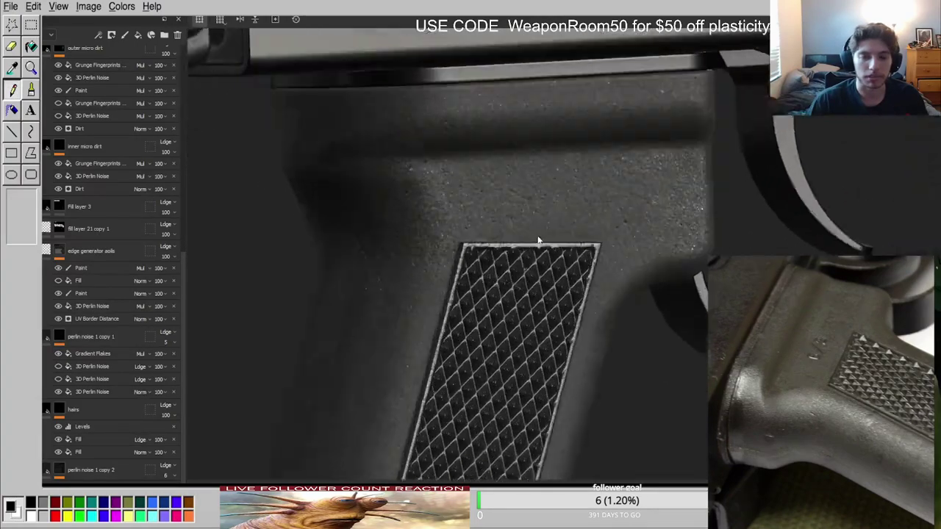
Return to Substance Painter, preview a single material channel across the grip, and go back to the full material view.
scroll(538, 240, up, 2)
shift+right_drag(538, 239, 502, 221)
key(c)
scroll(440, 325, down, 4)
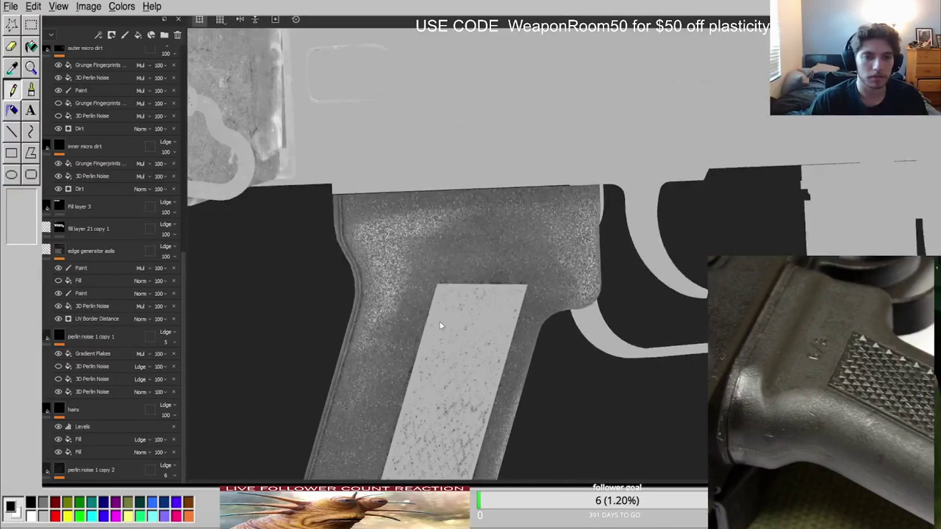
click(111, 470)
scroll(112, 367, up, 1)
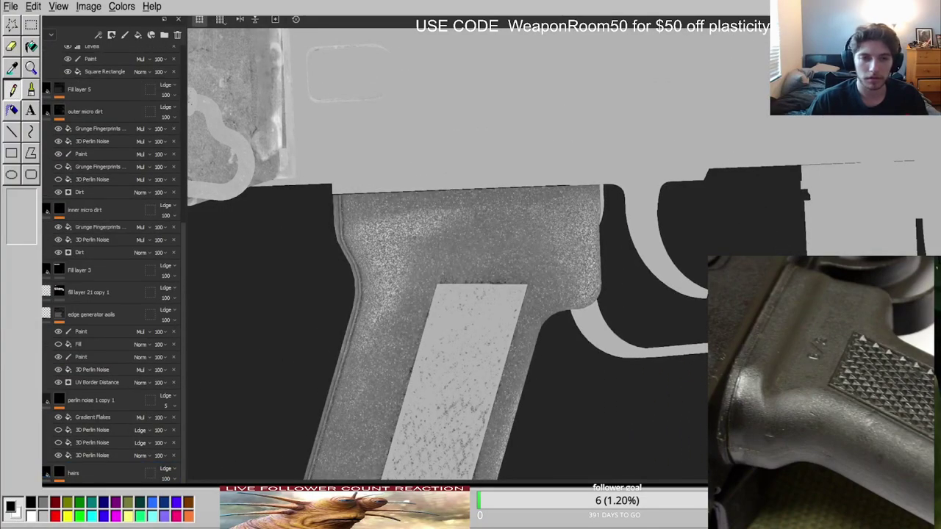
key(m)
Check the grip's surface grain and checkered panel border in the viewport and up close in the Marmoset Toolbag render.
scroll(500, 313, up, 4)
alt+drag(500, 313, 487, 254)
scroll(487, 254, down, 4)
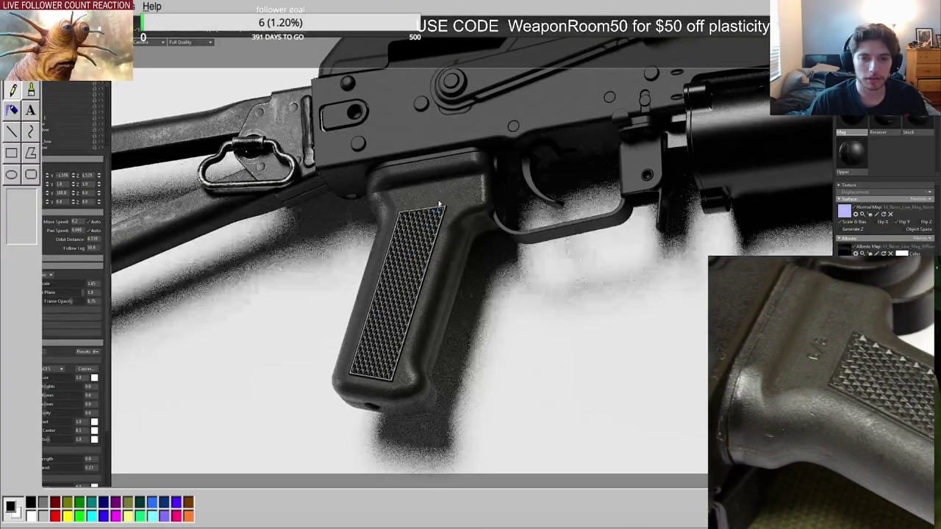
scroll(439, 221, up, 5)
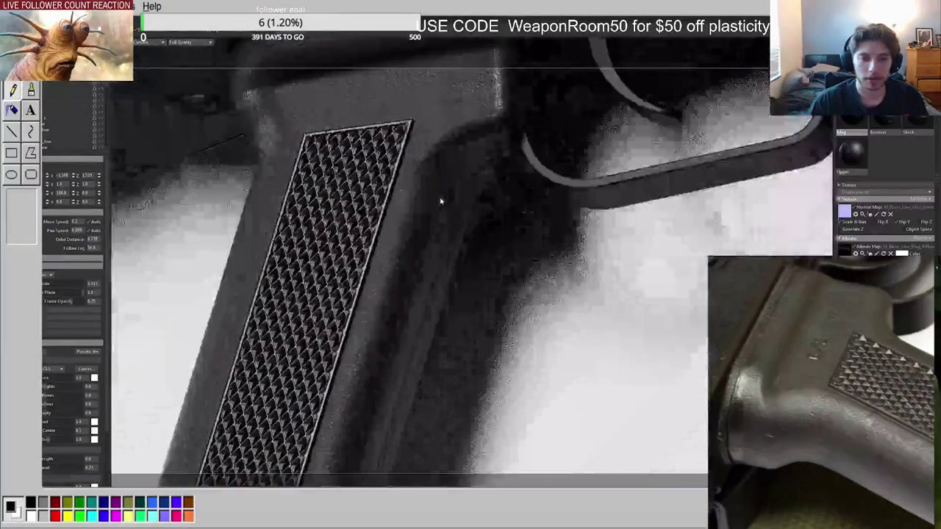
scroll(440, 228, down, 5)
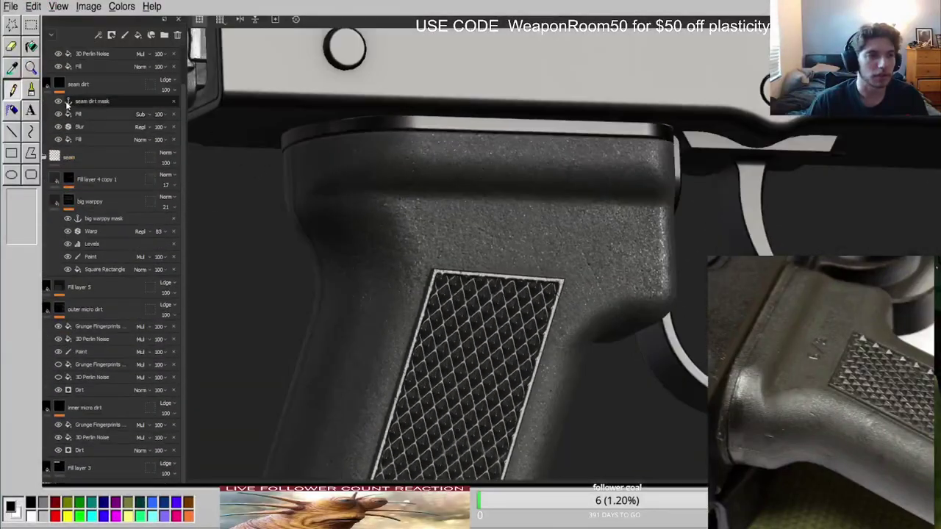
Add a Sharpen filter on a passthrough layer above the pistol grip layer in Substance Painter.
scroll(67, 105, up, 2)
click(71, 62)
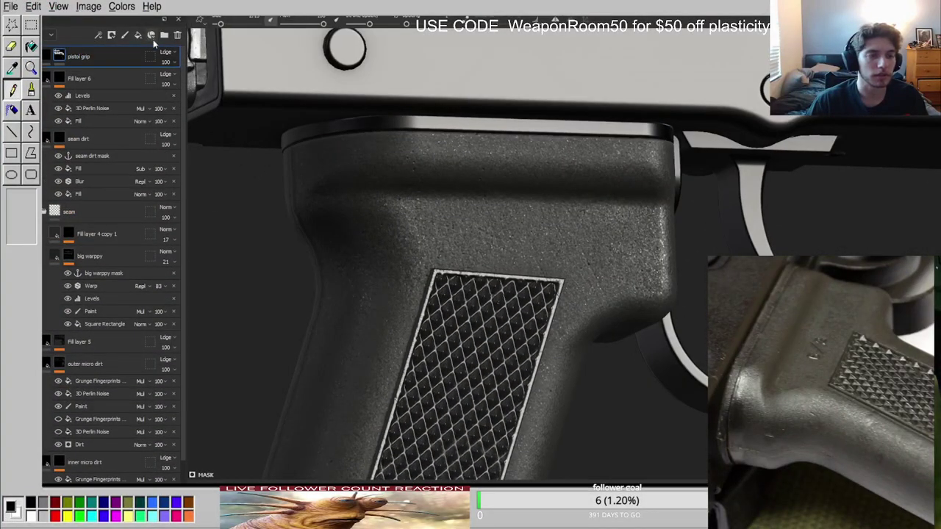
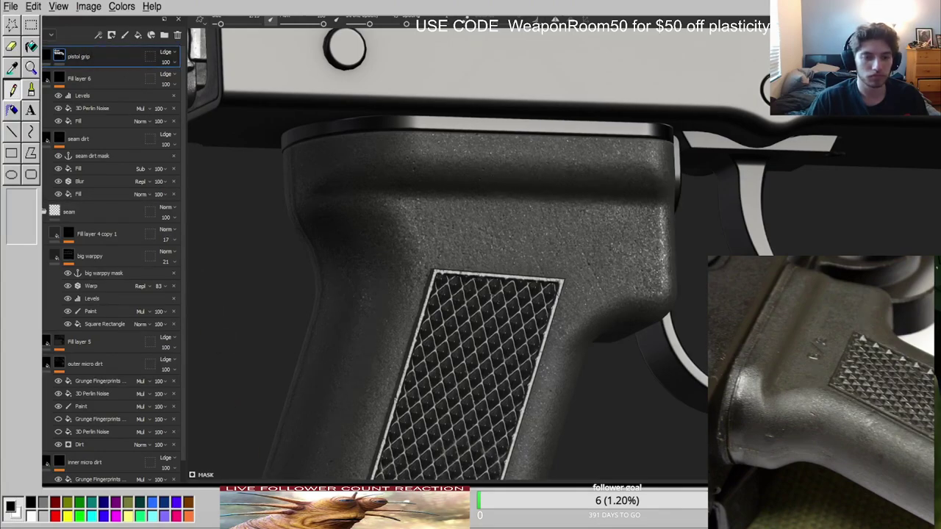
drag(83, 50, 83, 48)
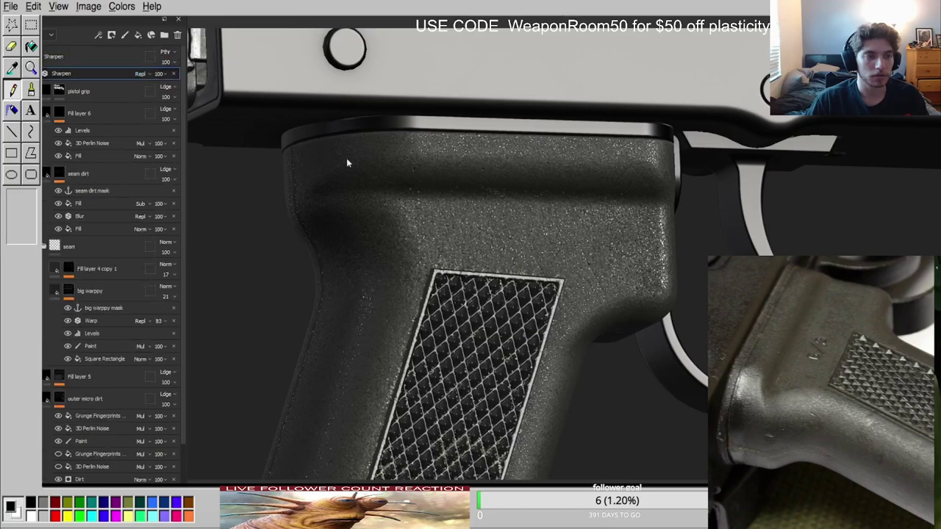
Examine the sharpened grain above and around the checkered panel up close and from a distance.
scroll(536, 233, up, 5)
alt+drag(536, 233, 508, 206)
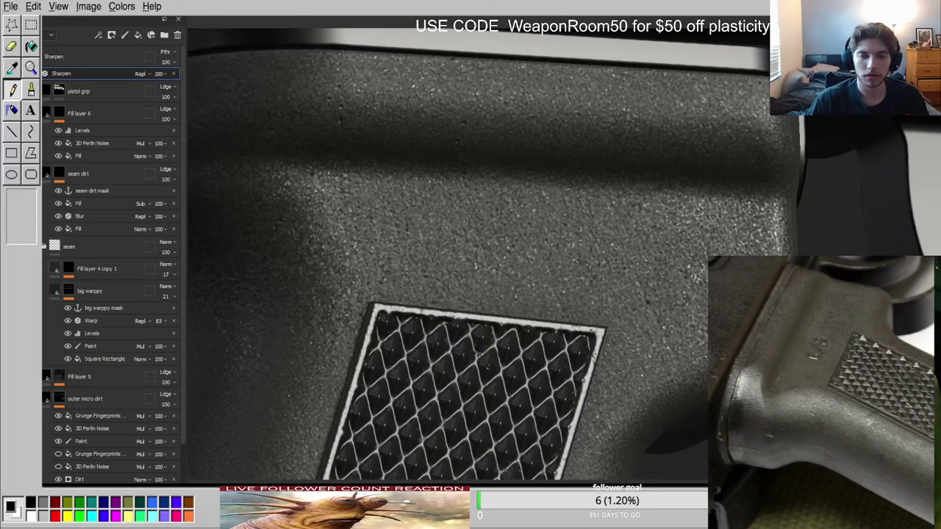
scroll(557, 242, down, 4)
alt+drag(556, 242, 528, 220)
scroll(506, 256, up, 4)
scroll(48, 456, down, 5)
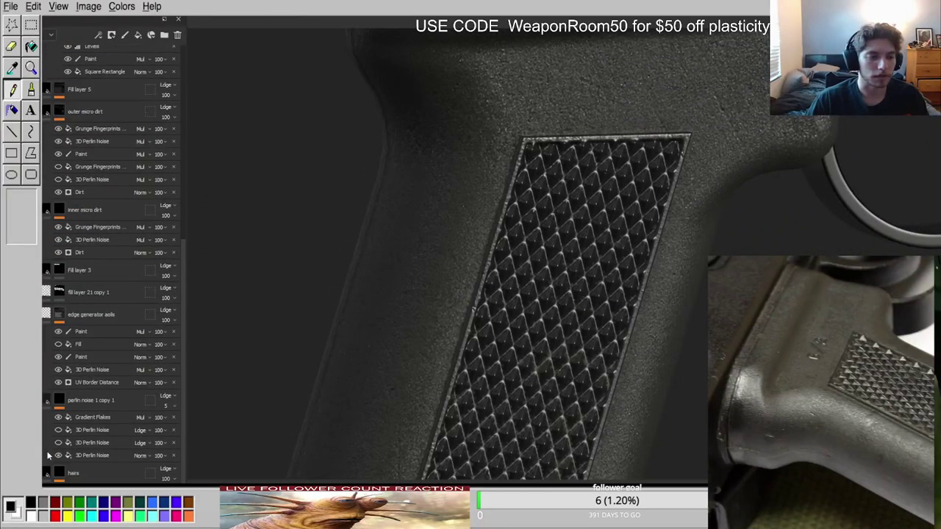
Orbit the sharpened grip in the Marmoset Toolbag render and compare both of its edges with the reference.
scroll(531, 353, down, 5)
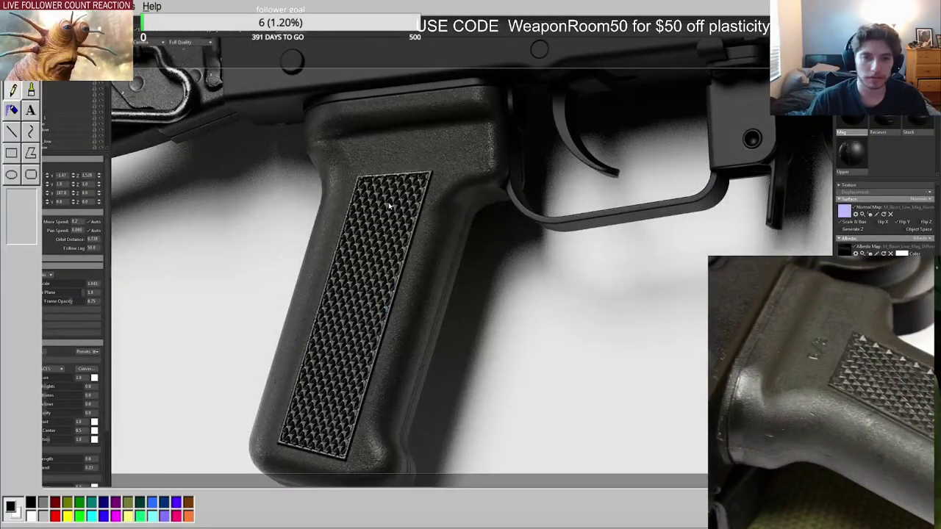
drag(390, 206, 440, 179)
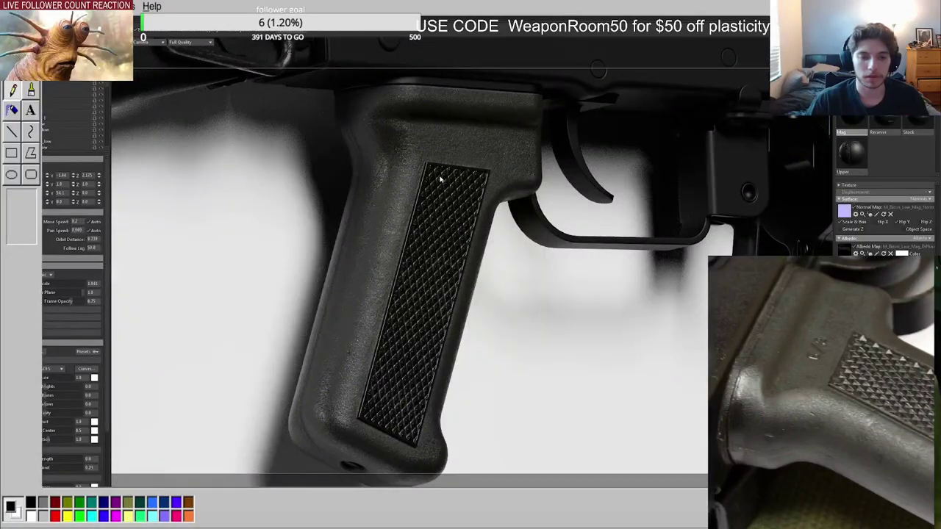
drag(440, 179, 404, 152)
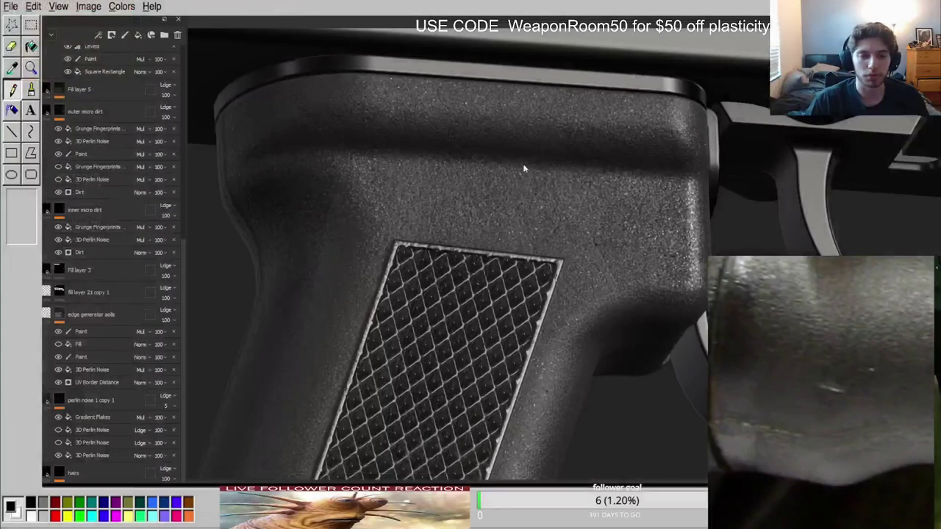
Orbit to the seam along the back of the grip and preview the masks of Fill layer 6, Fill layer 4 copy 1 and big warppy.
drag(525, 169, 542, 225)
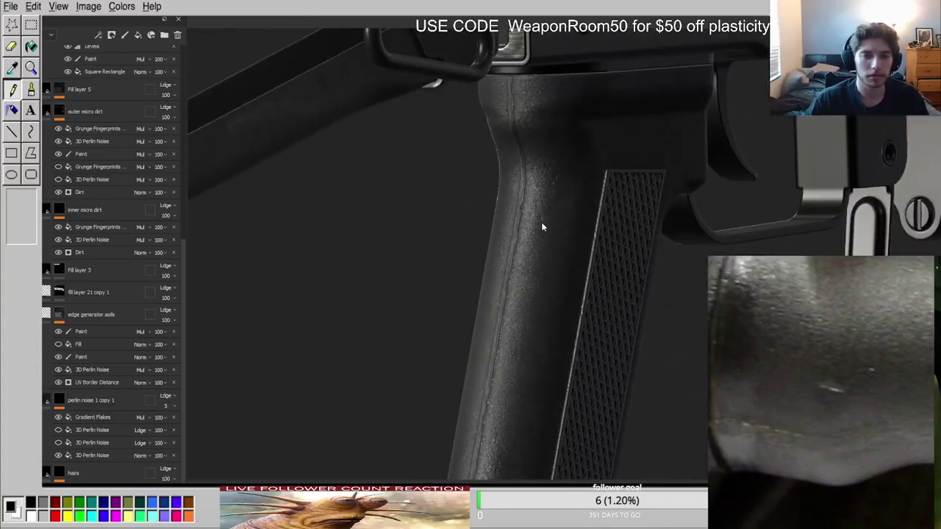
scroll(85, 114, up, 5)
click(64, 111)
alt+click(64, 111)
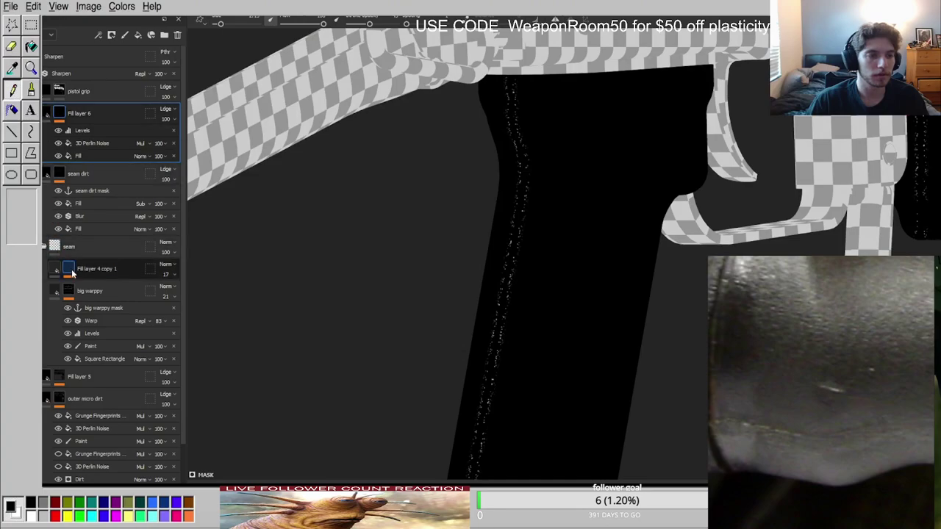
alt+click(69, 269)
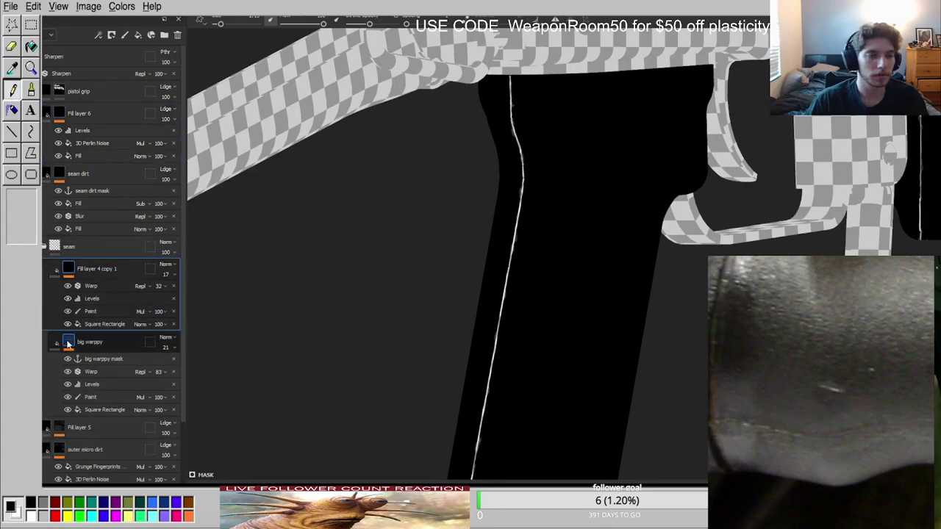
alt+click(68, 342)
Add a masked fill layer at the top of the seam folder and drive its mask with a fill of the warped seam line.
click(104, 272)
click(137, 37)
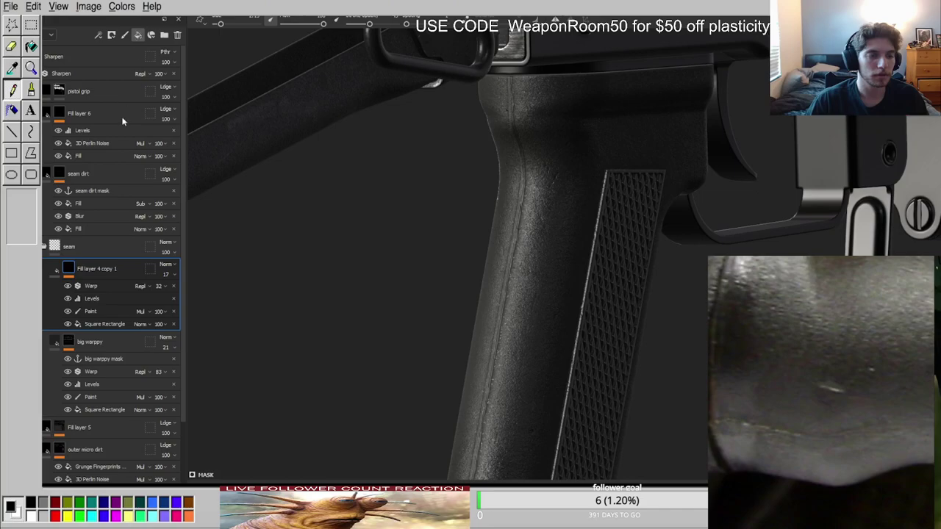
click(112, 36)
click(120, 428)
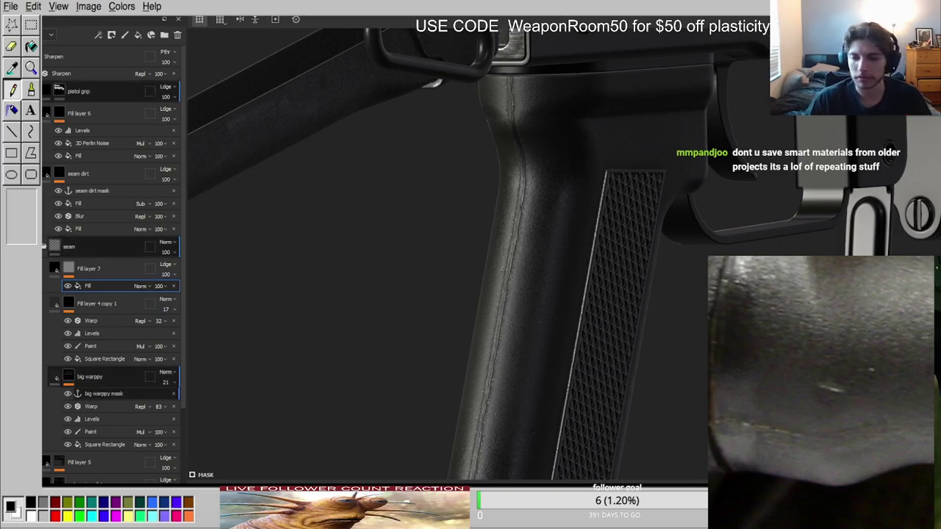
alt+click(71, 269)
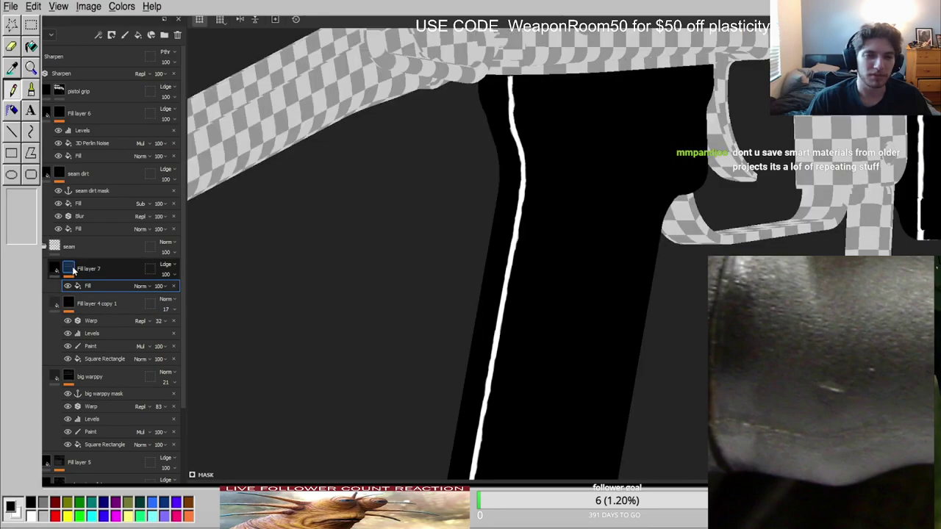
Add a Blur filter over the fill in Fill layer 7's mask to soften the seam line.
click(69, 274)
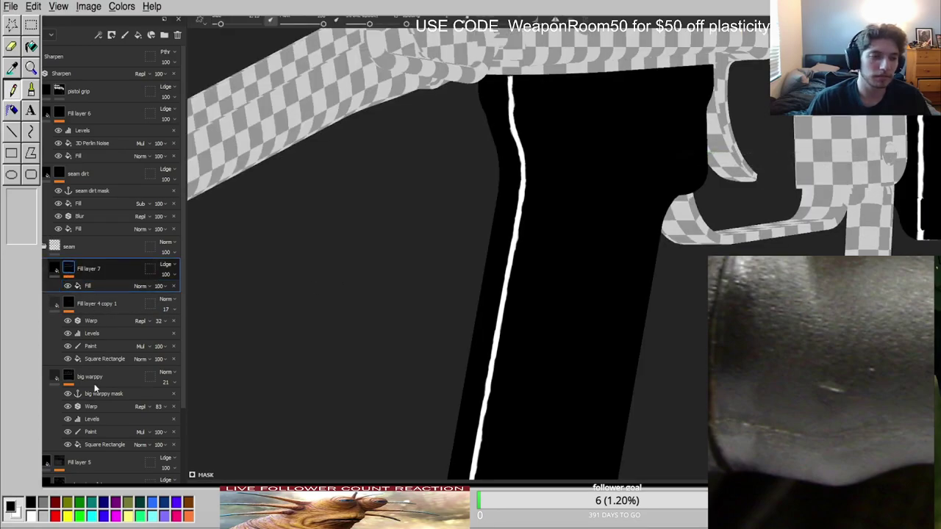
click(121, 103)
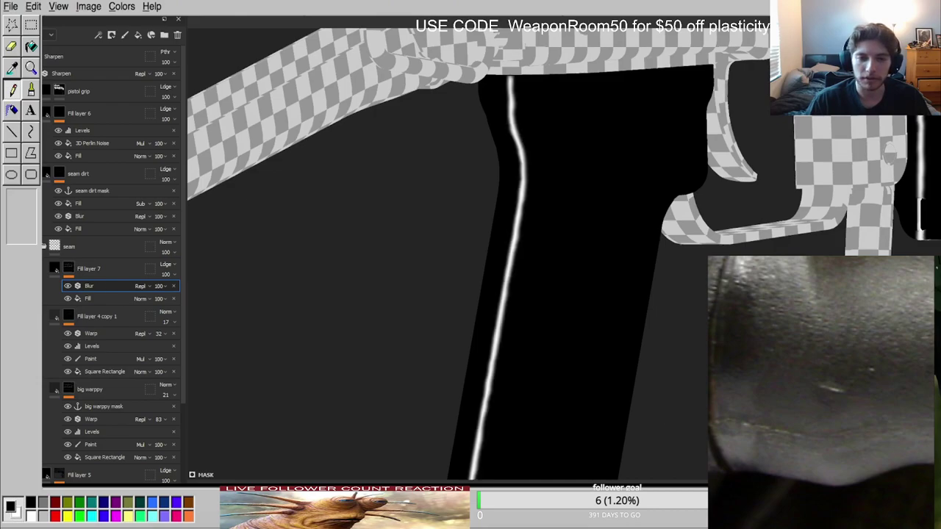
scroll(509, 240, up, 3)
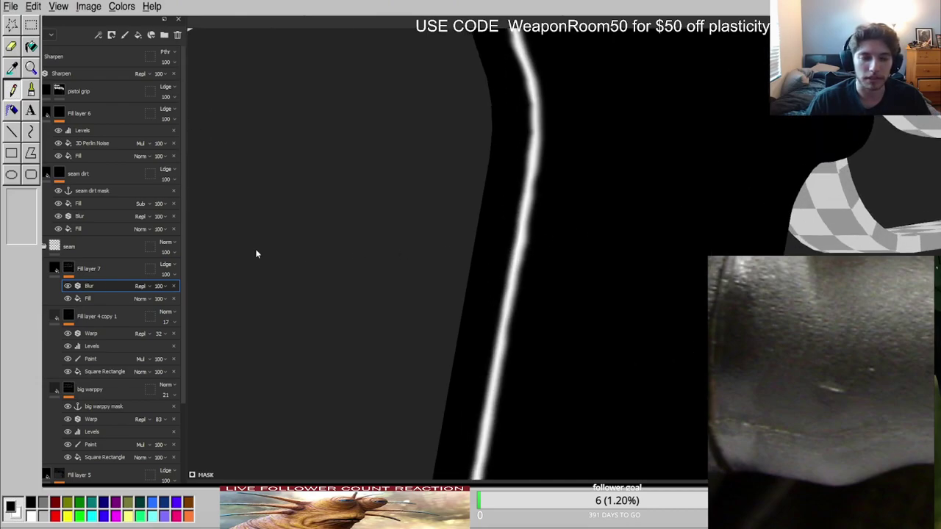
Duplicate the mask's seam fill above the blur and set its blending to Subtract to isolate the seam's outer edges.
click(70, 269)
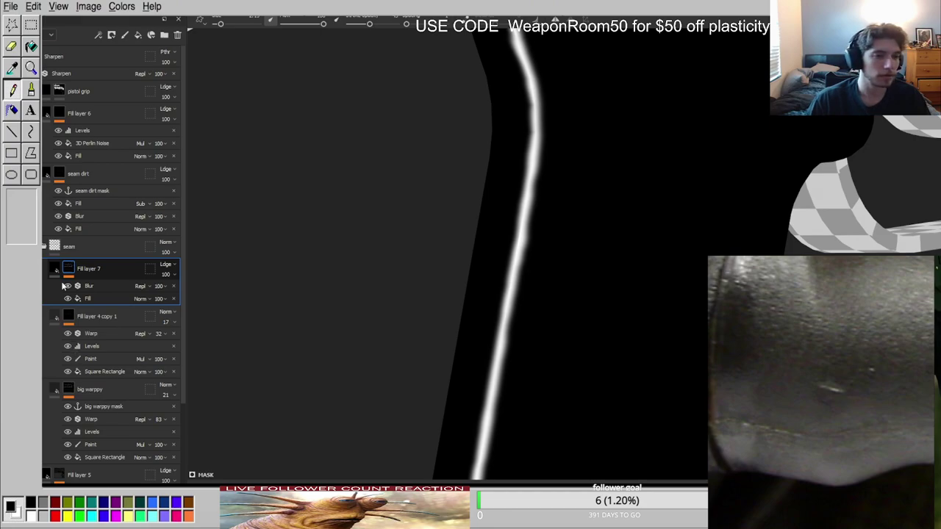
ctrl+drag(88, 298, 120, 292)
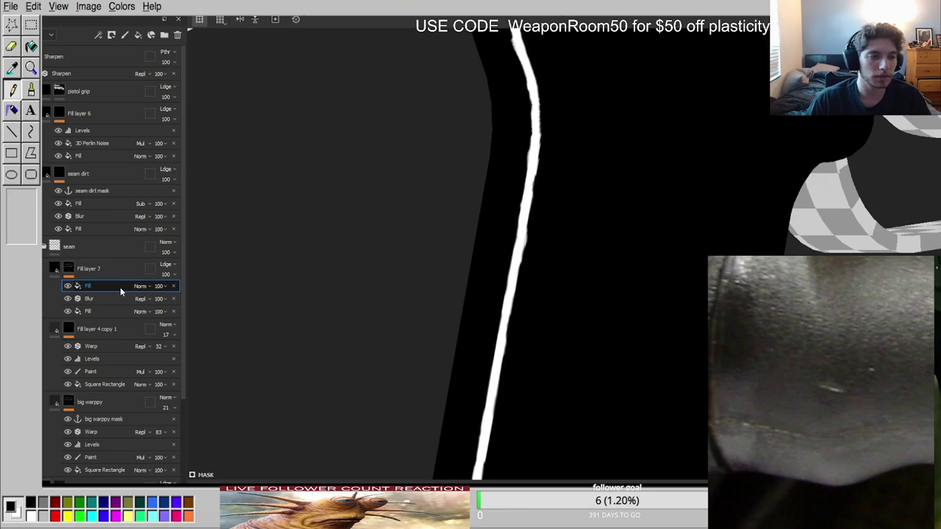
click(148, 387)
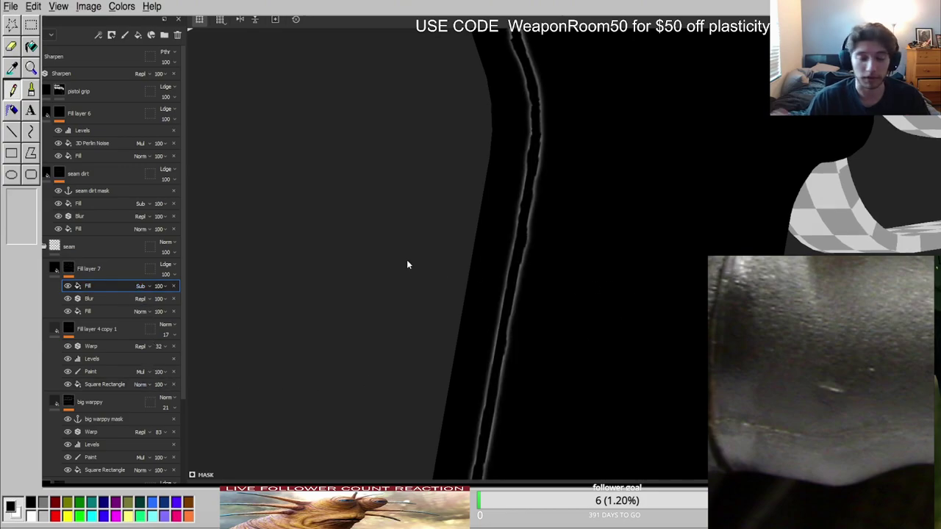
Add a Levels effect to Fill layer 7's mask to brighten the seam's outlines, and check them up close.
click(89, 277)
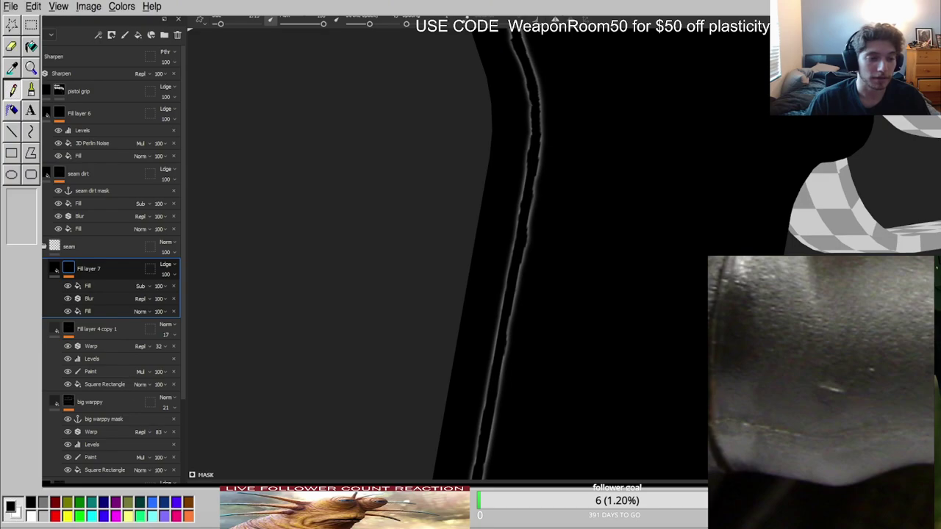
click(92, 286)
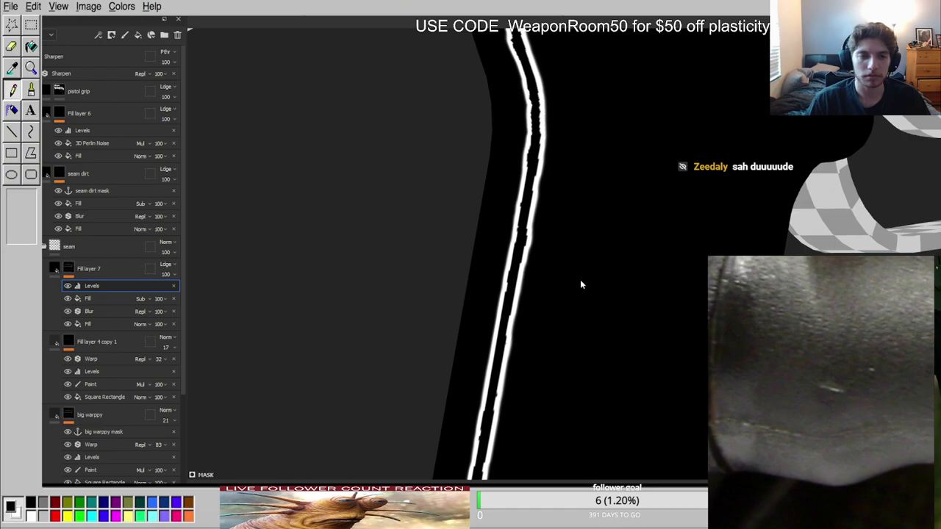
click(74, 269)
mouse_move(567, 128)
alt+middle_down()
mouse_move(486, 359)
mouse_move(485, 269)
alt+middle_up()
scroll(485, 269, up, 3)
ctrl+right_drag(486, 268, 453, 264)
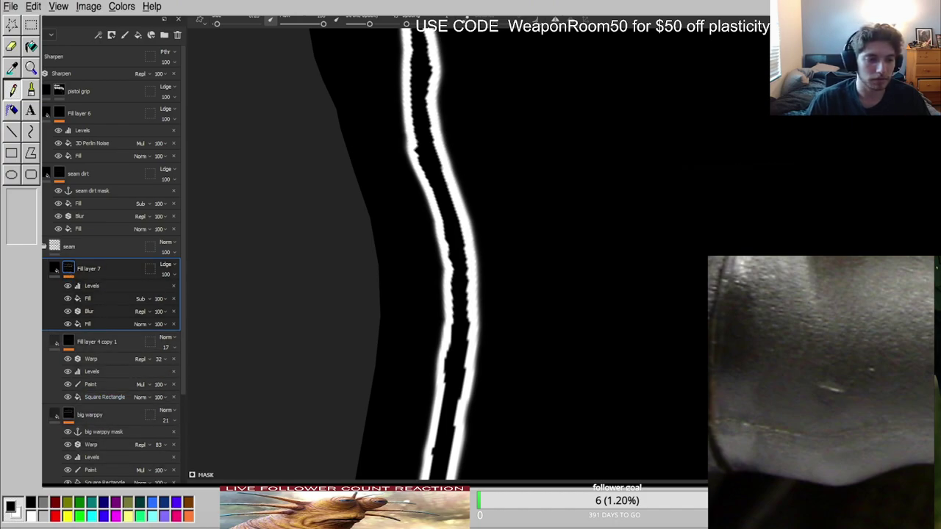
Break up the seam outline mask with a Grunge Fingerprints fill set to Multiply.
drag(103, 508, 97, 282)
alt+click(69, 266)
scroll(342, 320, down, 3)
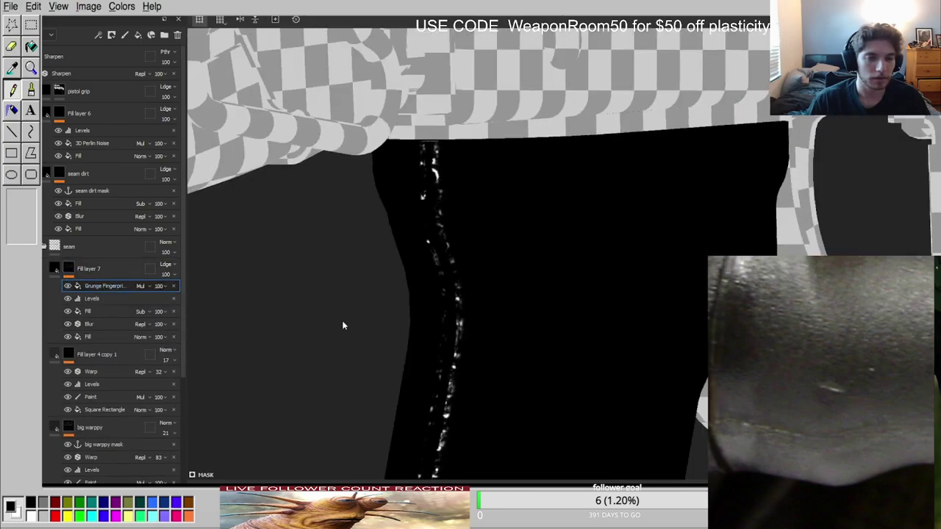
Add a Paint effect set to Multiply above the grunge in Fill layer 7's mask and frame the seam for painting.
click(70, 270)
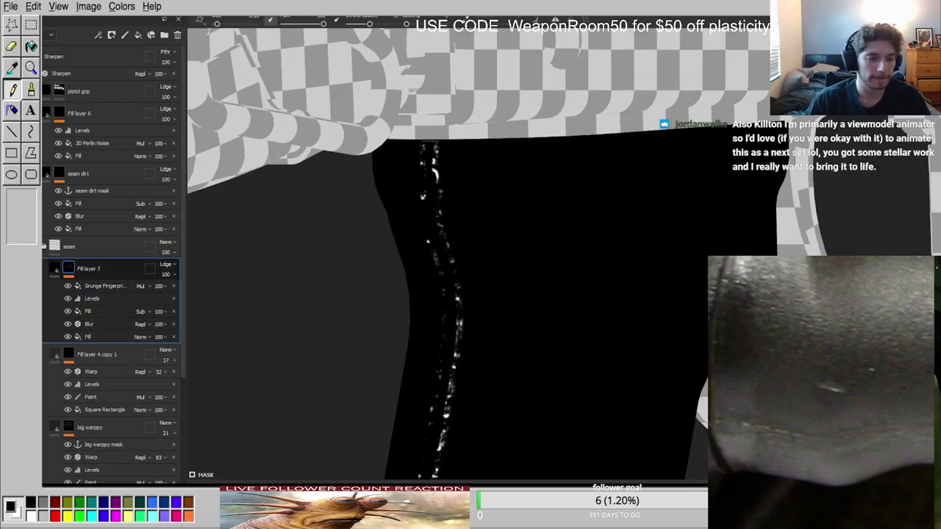
click(116, 322)
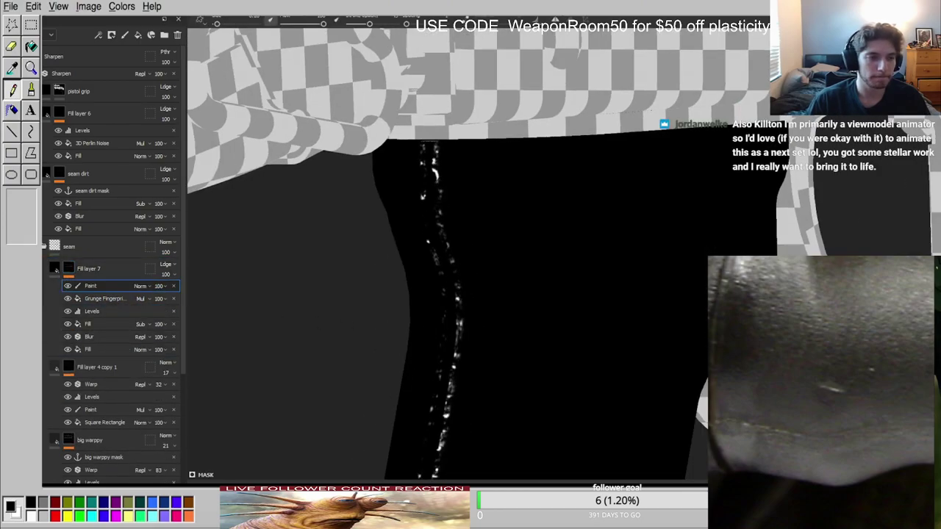
click(156, 338)
scroll(460, 323, down, 4)
alt+middle_drag(460, 323, 494, 225)
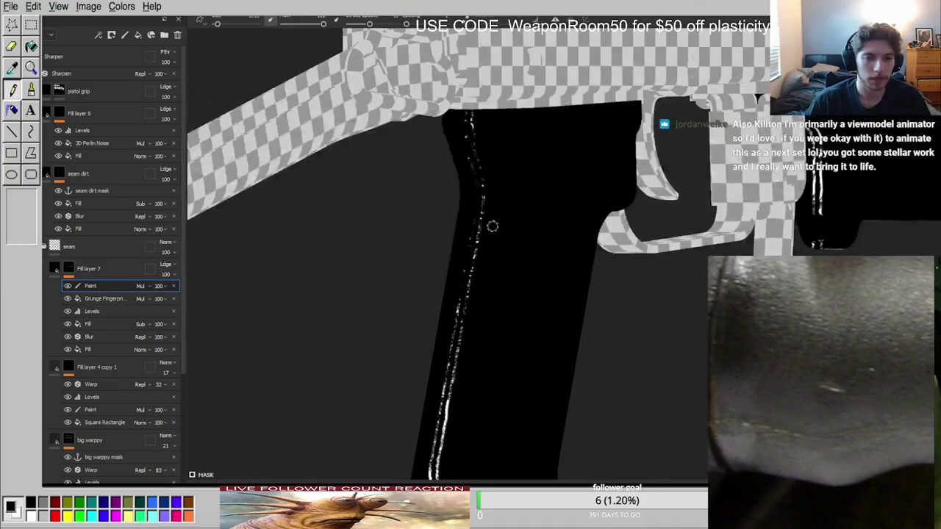
Enlarge the brush and paint out stretches of the seam outline along the grip's lower and front edges.
ctrl+right_drag(493, 226, 514, 226)
scroll(492, 223, down, 3)
drag(462, 290, 462, 368)
drag(378, 25, 396, 24)
alt+drag(460, 258, 508, 265)
mouse_move(471, 328)
mouse_down()
mouse_move(436, 378)
mouse_move(471, 412)
mouse_move(479, 360)
mouse_up()
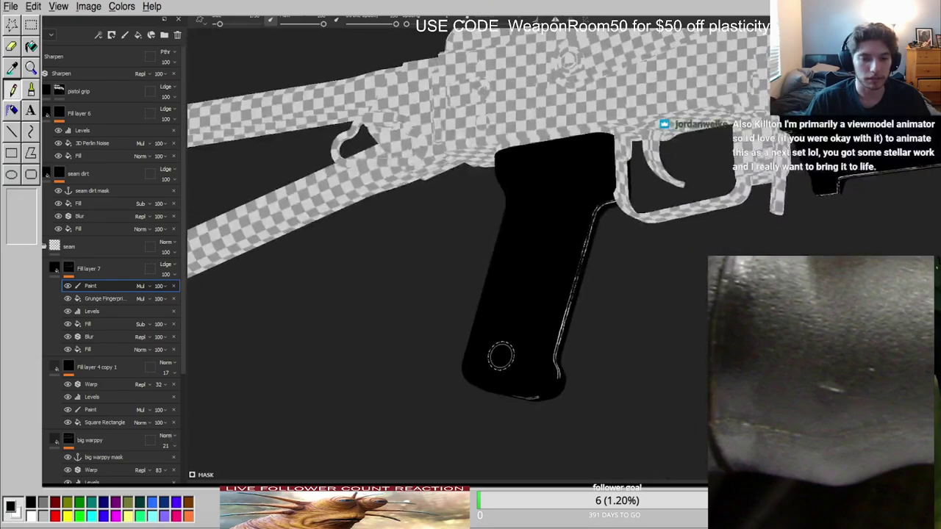
mouse_move(561, 284)
alt+mouse_down()
mouse_move(553, 307)
mouse_move(561, 364)
alt+mouse_up()
mouse_move(573, 283)
mouse_down()
mouse_move(561, 336)
mouse_move(573, 246)
mouse_up()
Thin out the seam outline on the grip's upper front beside the trigger guard with smaller brush strokes, undoing the unwanted ones.
scroll(567, 303, up, 4)
mouse_move(593, 81)
mouse_down()
mouse_move(578, 191)
mouse_move(550, 66)
mouse_up()
drag(639, 125, 623, 99)
mouse_move(624, 154)
alt+mouse_down()
mouse_move(637, 140)
mouse_move(652, 70)
alt+mouse_up()
scroll(633, 89, up, 2)
key(ctrl+z)
ctrl+right_drag(633, 103, 604, 101)
drag(631, 111, 574, 246)
mouse_move(568, 212)
mouse_down()
mouse_move(608, 78)
mouse_move(604, 105)
mouse_move(576, 149)
mouse_up()
key(ctrl+z)
ctrl+right_drag(619, 77, 614, 74)
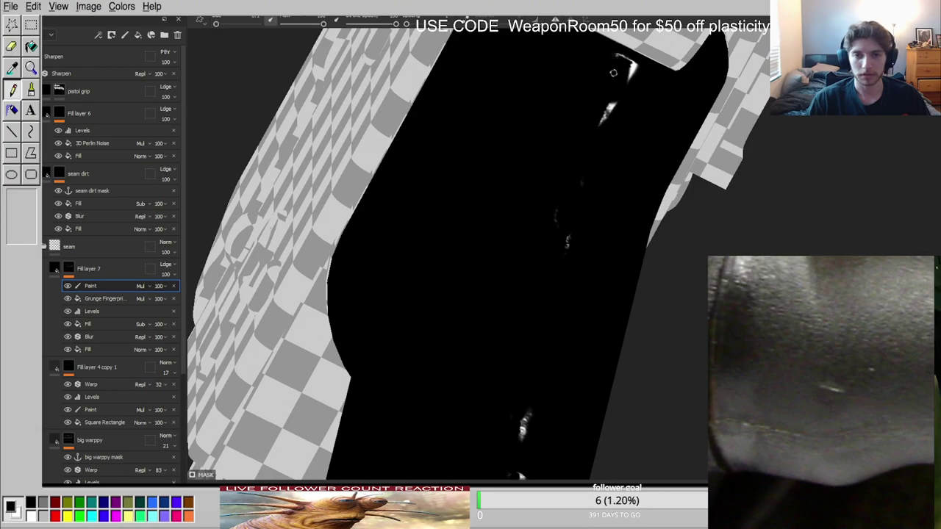
scroll(627, 67, up, 2)
key(ctrl+z)
mouse_move(614, 87)
mouse_down()
mouse_move(594, 133)
mouse_move(616, 92)
mouse_up()
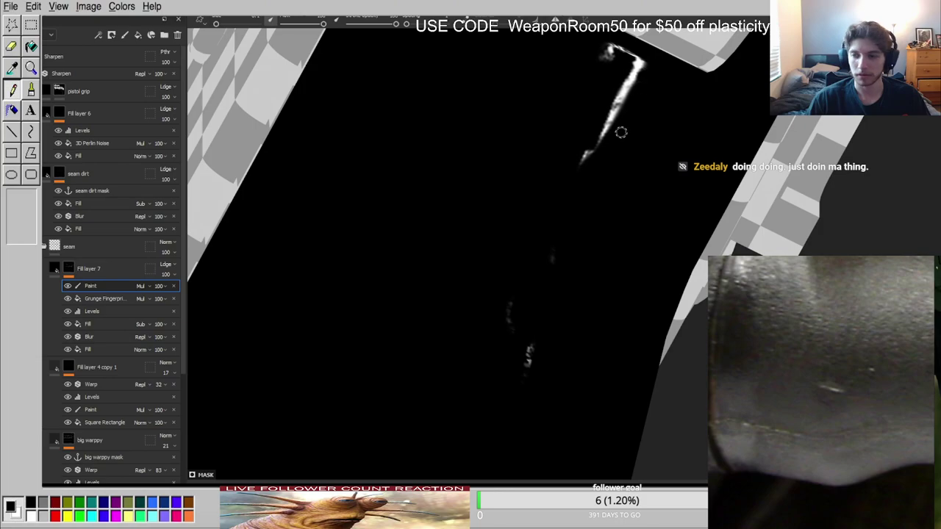
Check the thinned seam mask on the grip and the parts ahead of it, in mask view and with full materials.
scroll(566, 223, down, 3)
alt+drag(538, 218, 598, 330)
scroll(465, 240, down, 3)
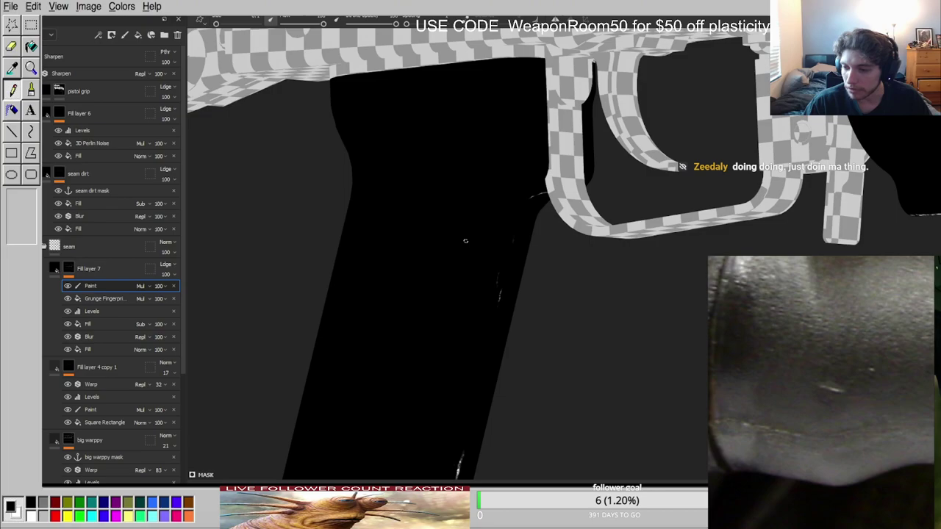
scroll(464, 241, down, 5)
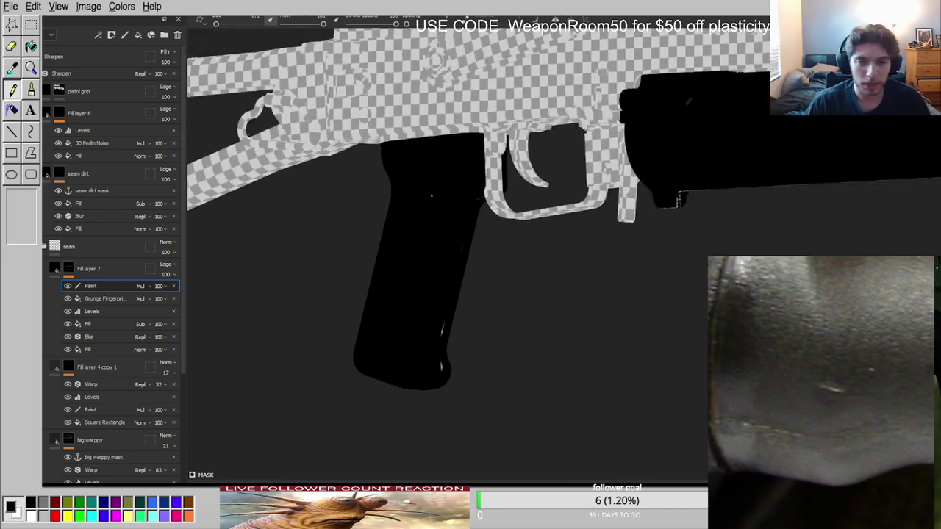
alt+middle_drag(662, 161, 569, 309)
scroll(569, 308, up, 8)
shift+right_drag(569, 309, 604, 291)
scroll(604, 291, down, 4)
mouse_move(605, 268)
alt+mouse_down()
mouse_move(630, 278)
mouse_move(627, 295)
mouse_move(611, 269)
alt+mouse_up()
scroll(611, 270, down, 6)
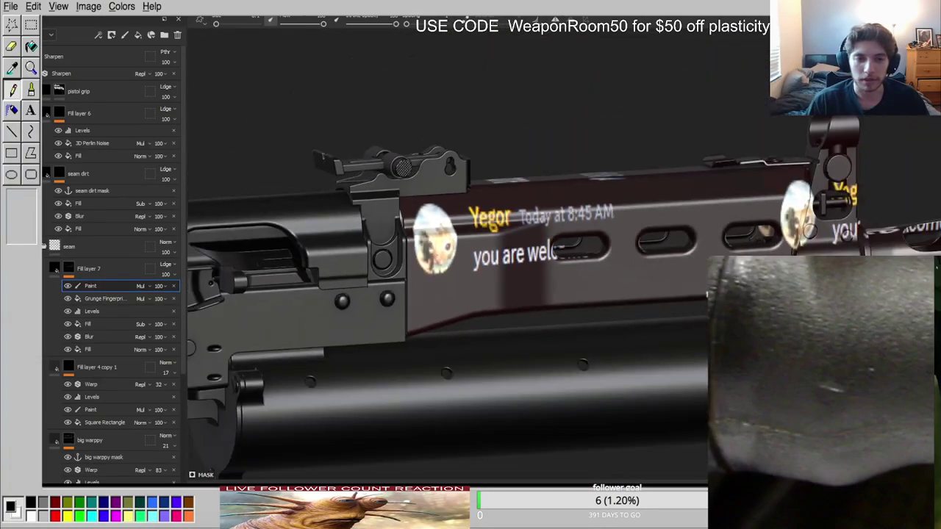
alt+middle_drag(610, 269, 743, 196)
scroll(559, 236, up, 3)
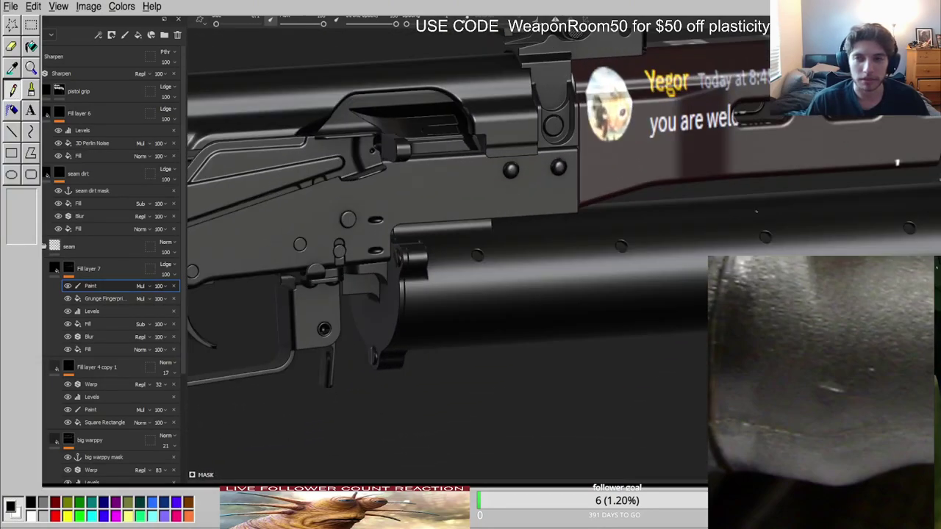
key(alt+q)
scroll(335, 283, up, 3)
alt+drag(316, 283, 533, 294)
scroll(476, 300, down, 3)
key(alt+q)
Examine the grip's textured surface and its junction with the receiver from several angles against the reference photo.
scroll(526, 289, down, 3)
alt+middle_drag(419, 220, 632, 352)
shift+right_drag(633, 351, 581, 331)
alt+drag(581, 331, 481, 294)
shift+right_drag(736, 342, 773, 350)
alt+middle_drag(773, 350, 458, 304)
alt+drag(676, 254, 272, 278)
alt+middle_drag(617, 389, 555, 280)
alt+right_drag(555, 280, 691, 283)
alt+middle_drag(621, 300, 580, 265)
alt+drag(580, 265, 612, 266)
mouse_move(612, 267)
shift+right_down()
mouse_move(757, 263)
mouse_move(708, 262)
shift+right_up()
alt+drag(709, 262, 691, 283)
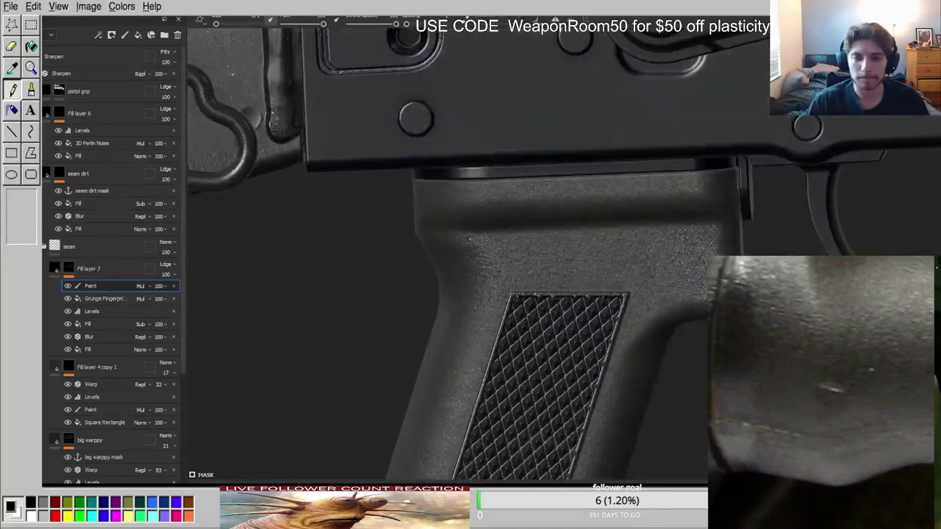
alt+right_drag(691, 283, 566, 298)
alt+middle_drag(566, 298, 548, 208)
alt+drag(548, 208, 607, 257)
alt+right_drag(556, 179, 605, 179)
alt+middle_drag(604, 179, 555, 273)
alt+right_drag(555, 273, 554, 246)
alt+drag(554, 245, 460, 228)
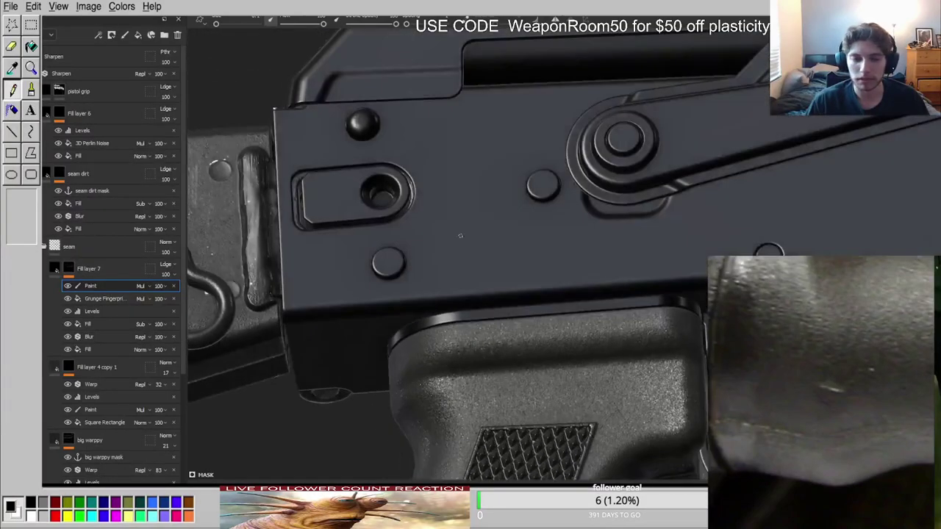
alt+right_drag(461, 229, 478, 345)
alt+drag(478, 346, 548, 368)
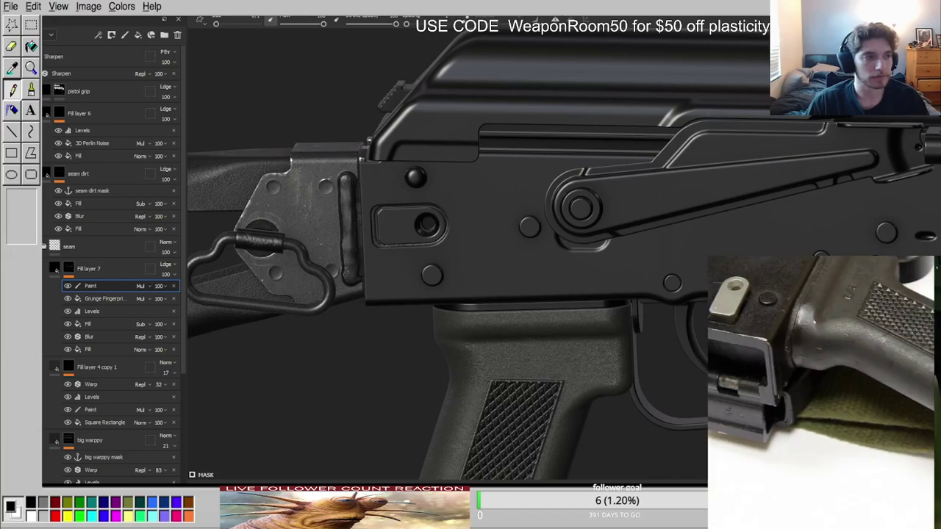
alt+right_drag(540, 269, 509, 368)
alt+middle_drag(509, 368, 517, 300)
alt+drag(517, 301, 570, 234)
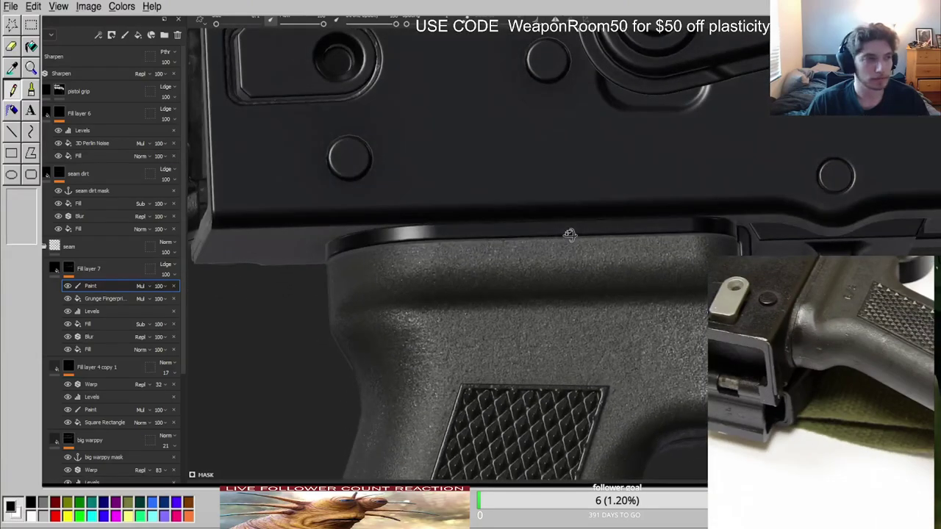
alt+drag(463, 313, 562, 290)
Rename Fill layer 7 to "goop" and select its fill content, viewing the whole grip with materials.
alt+click(69, 268)
double_click(92, 271)
text(goop)
key(Return)
click(54, 268)
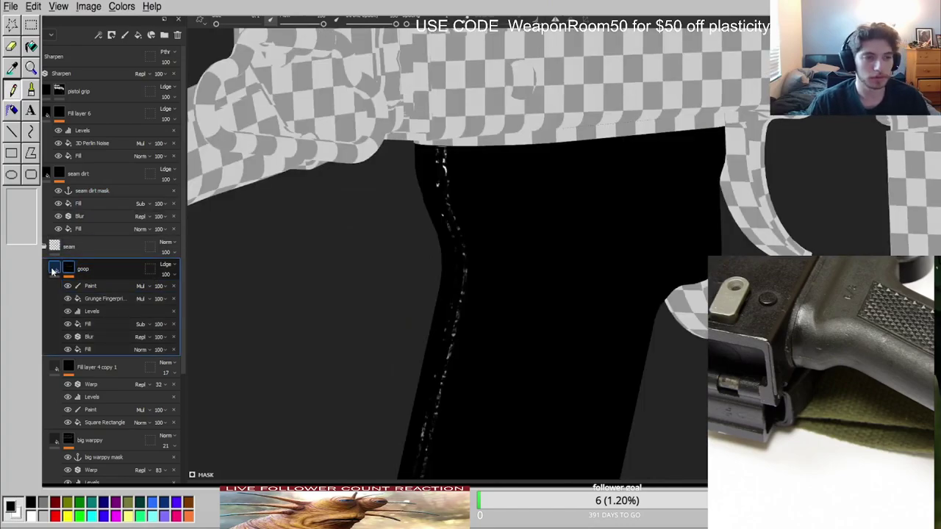
alt+middle_drag(595, 283, 639, 319)
alt+right_drag(639, 320, 736, 324)
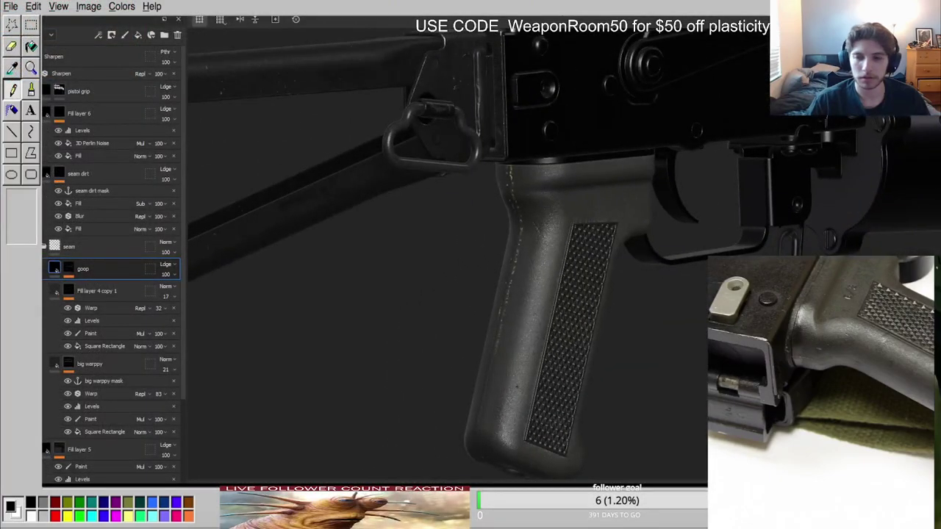
Paint out the yellow specks along the middle and lower part of the rear seam in the goop mask's Paint effect.
click(68, 269)
click(109, 287)
scroll(508, 213, up, 6)
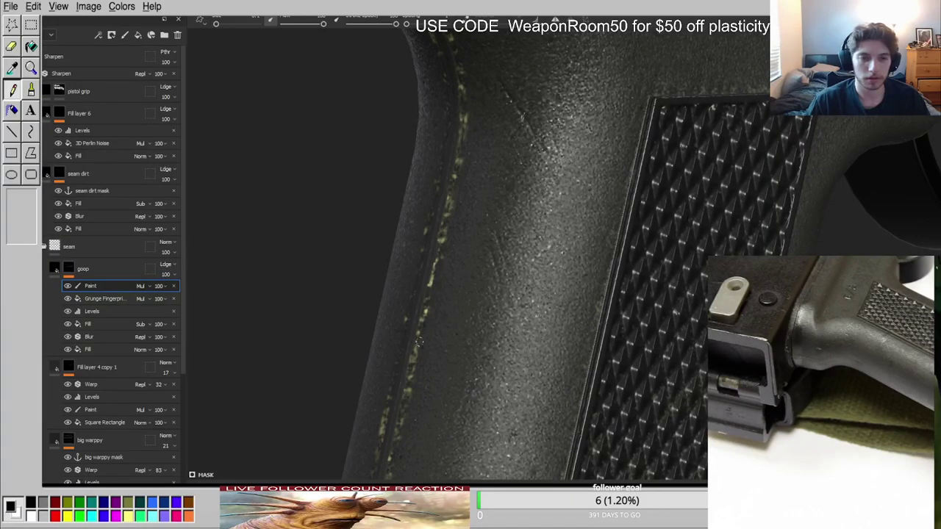
alt+drag(393, 464, 467, 296)
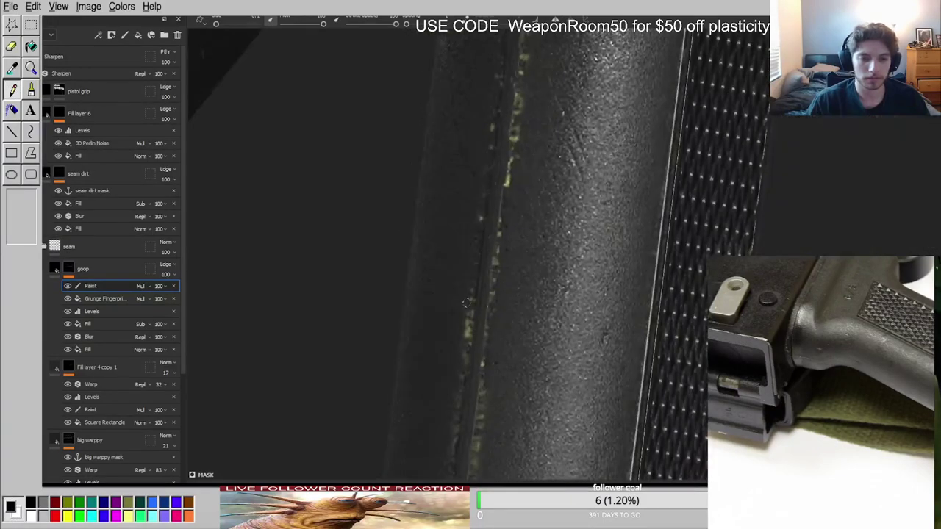
drag(452, 439, 448, 459)
alt+middle_drag(447, 459, 486, 259)
drag(488, 388, 513, 234)
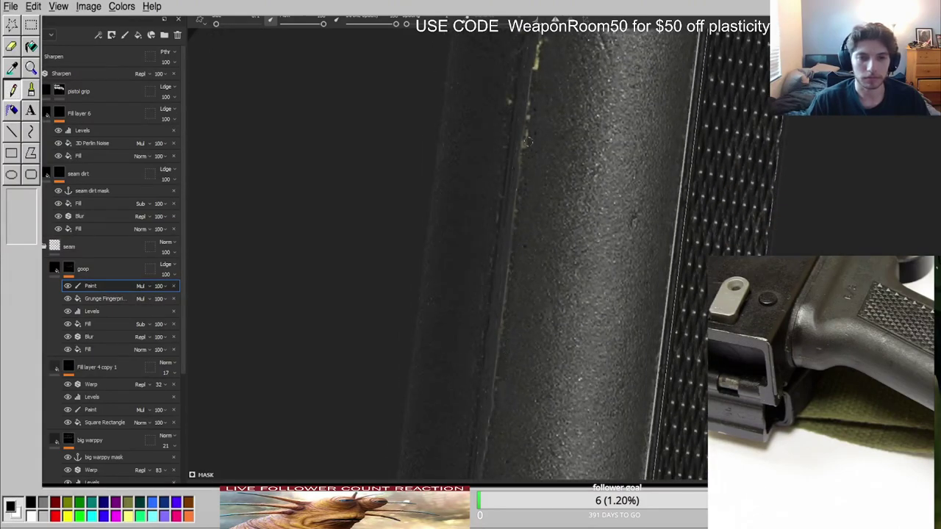
Mask out more goop specks on both sides of the rear seam's upper section, enlarging the brush partway down.
scroll(547, 149, down, 2)
alt+middle_drag(547, 149, 522, 357)
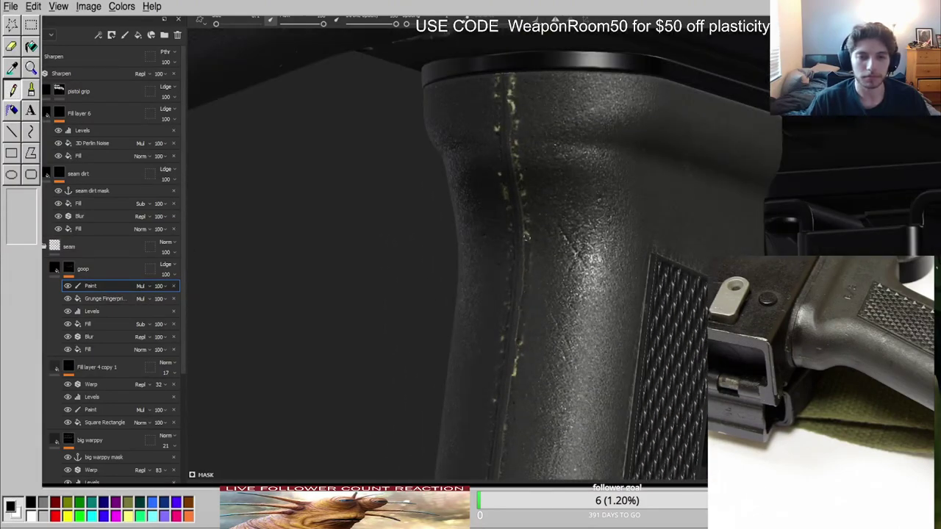
scroll(514, 113, up, 3)
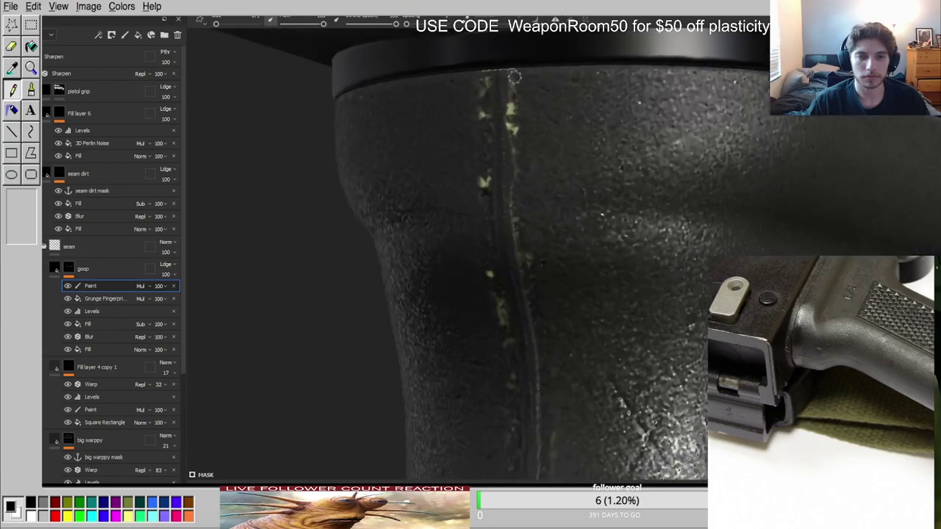
drag(459, 81, 469, 373)
scroll(458, 394, down, 2)
alt+middle_drag(460, 390, 480, 198)
ctrl+right_drag(468, 160, 489, 161)
drag(472, 234, 475, 420)
drag(543, 323, 548, 395)
scroll(540, 270, down, 3)
mouse_move(539, 269)
alt+mouse_down()
mouse_move(531, 295)
mouse_move(544, 191)
alt+mouse_up()
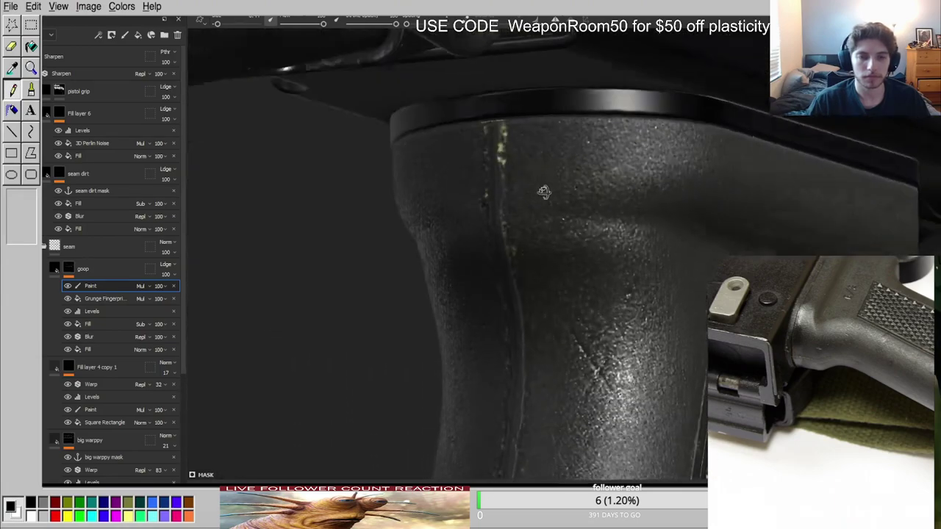
scroll(544, 191, up, 3)
Add a second Paint effect in Normal mode to the goop mask and paint a thick streak at the rear seam's upper end.
click(74, 269)
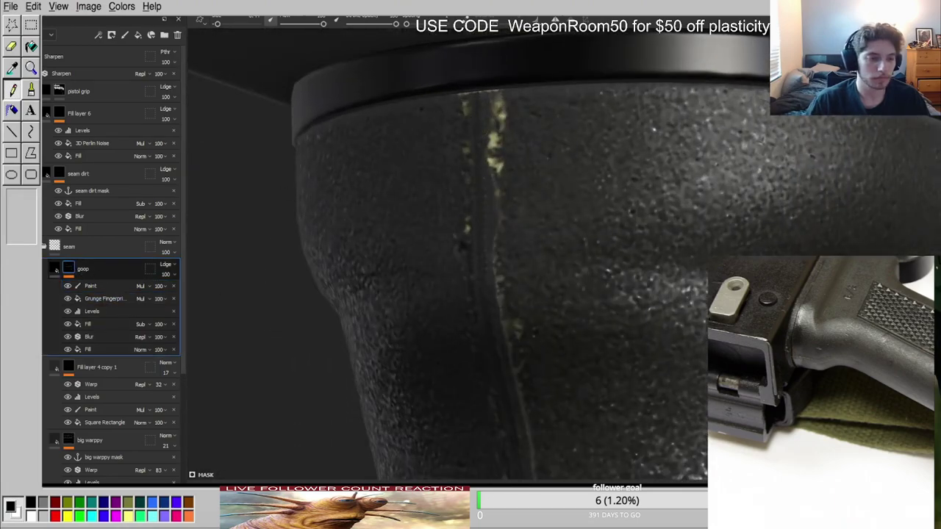
click(118, 397)
click(140, 287)
click(155, 290)
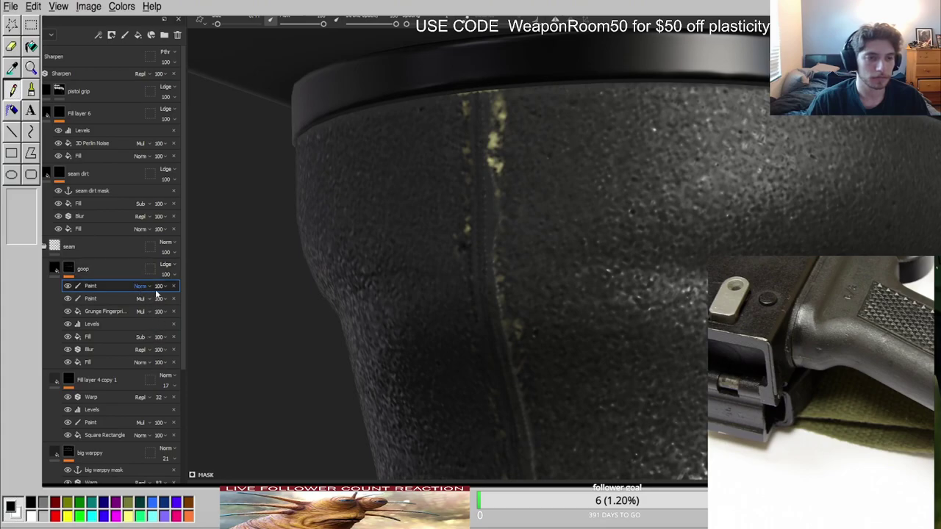
scroll(441, 122, up, 3)
ctrl+right_drag(573, 93, 555, 90)
drag(555, 58, 553, 176)
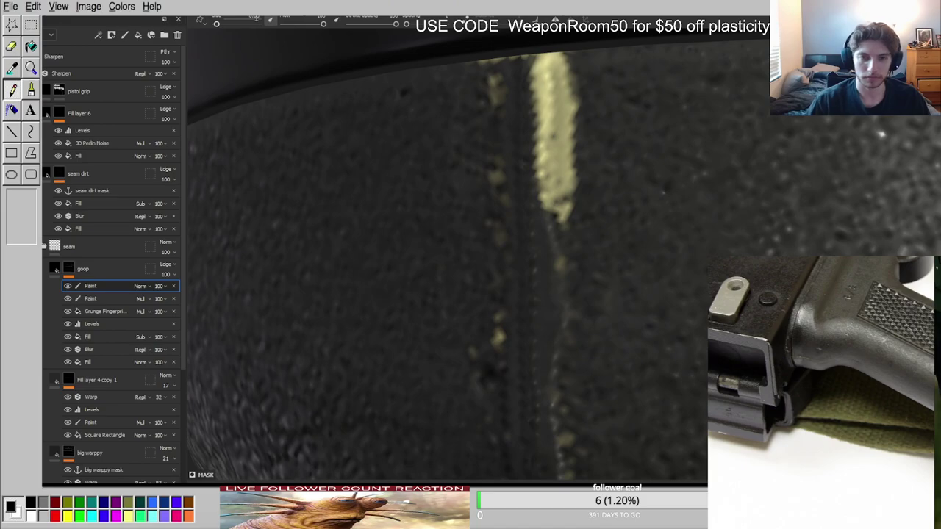
Trim and repaint the goop streak into a narrow, irregular drip under the grip's upper rim.
scroll(491, 95, up, 1)
mouse_move(546, 60)
mouse_down()
mouse_move(539, 110)
mouse_move(550, 226)
mouse_move(580, 178)
mouse_move(549, 131)
mouse_move(550, 109)
mouse_up()
key(x)
mouse_move(539, 56)
mouse_down()
mouse_move(548, 82)
mouse_move(538, 99)
mouse_move(560, 62)
mouse_move(585, 61)
mouse_up()
key(x)
drag(545, 151, 591, 60)
scroll(550, 169, down, 3)
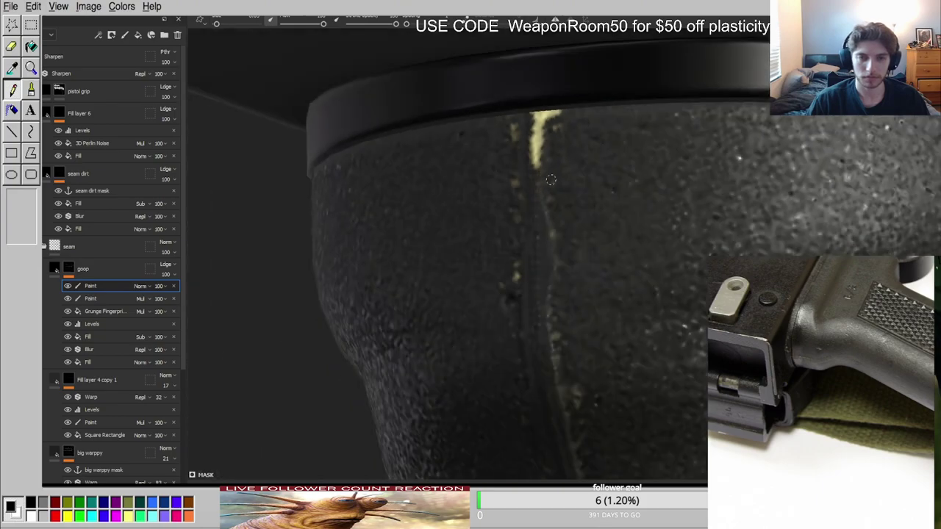
Erase the specks across the seam from the drip and roughen the drip's edge.
drag(516, 148, 509, 115)
scroll(505, 257, down, 3)
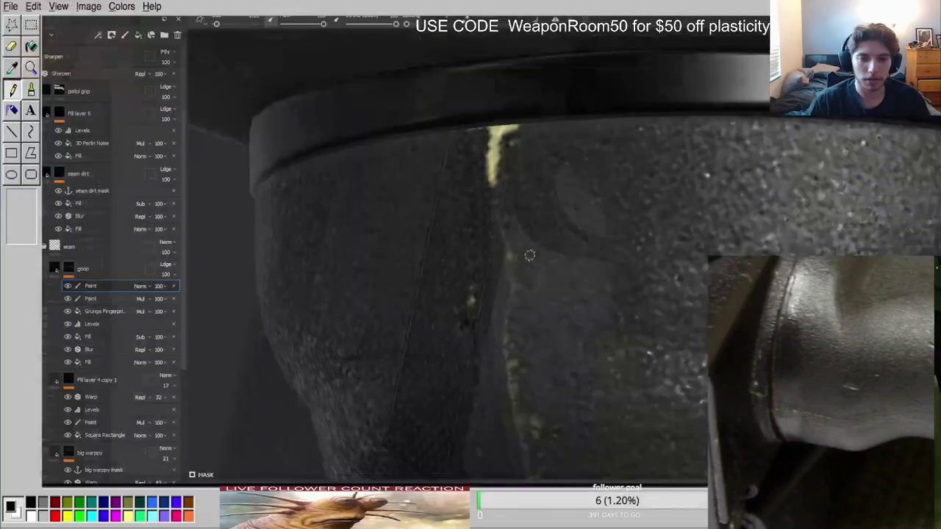
scroll(529, 253, up, 5)
alt+drag(585, 188, 495, 192)
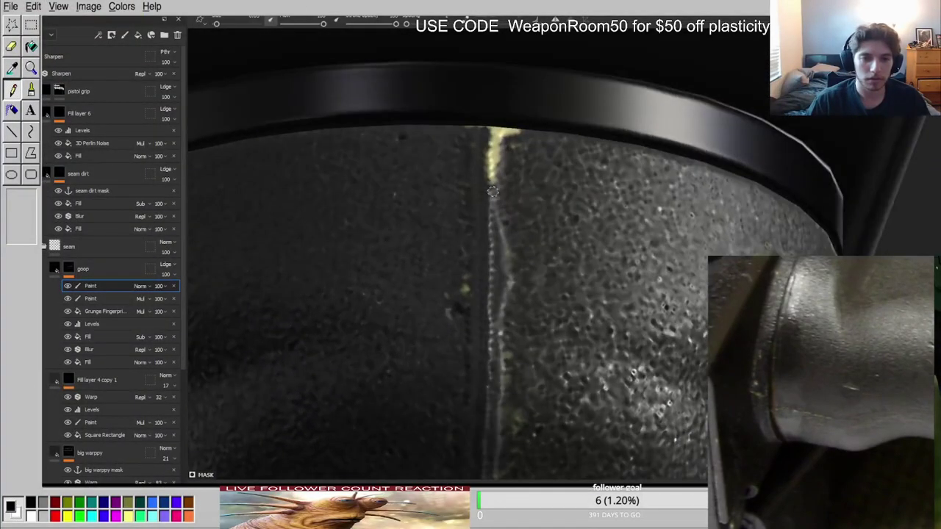
drag(507, 147, 495, 181)
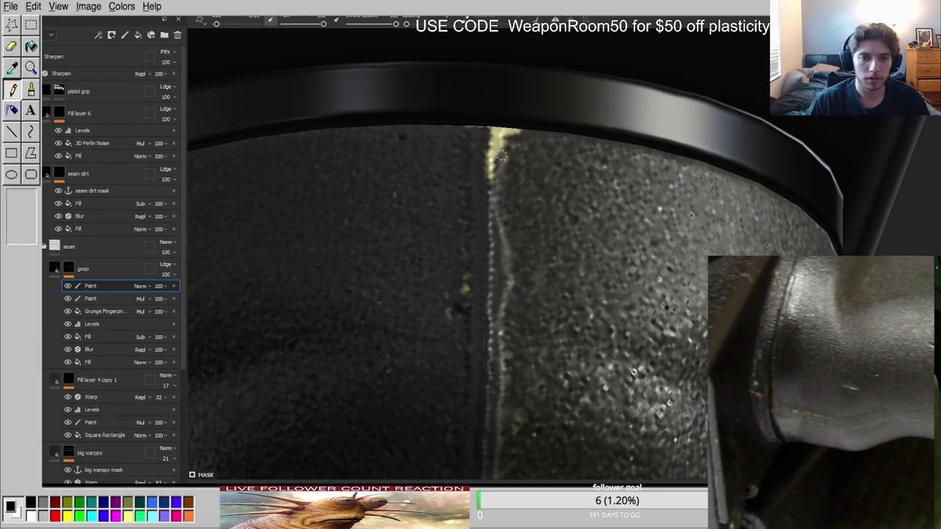
Reshape the goop cluster partway down the rear seam into a thin broken streak by alternately erasing and repainting.
scroll(495, 333, down, 3)
alt+middle_drag(495, 332, 493, 243)
ctrl+right_drag(460, 315, 477, 316)
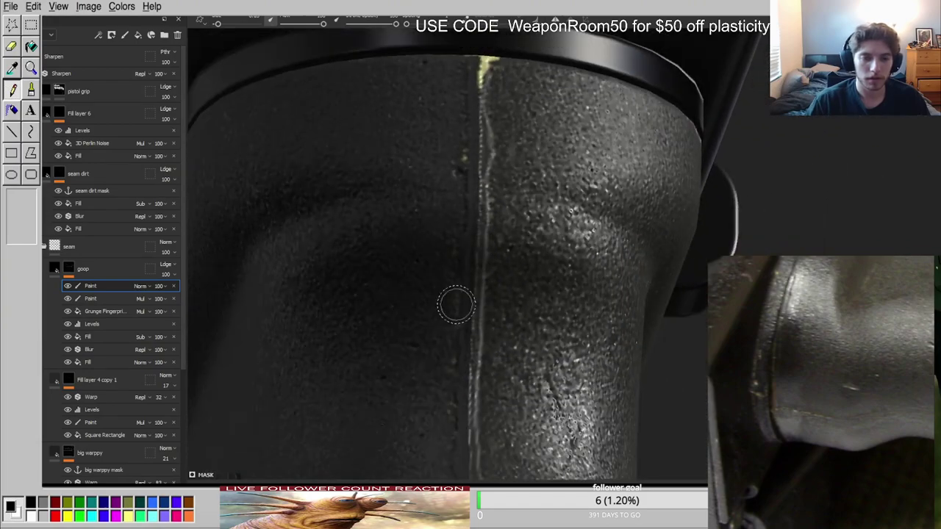
scroll(436, 461, down, 3)
alt+middle_drag(437, 461, 436, 360)
alt+drag(509, 294, 434, 280)
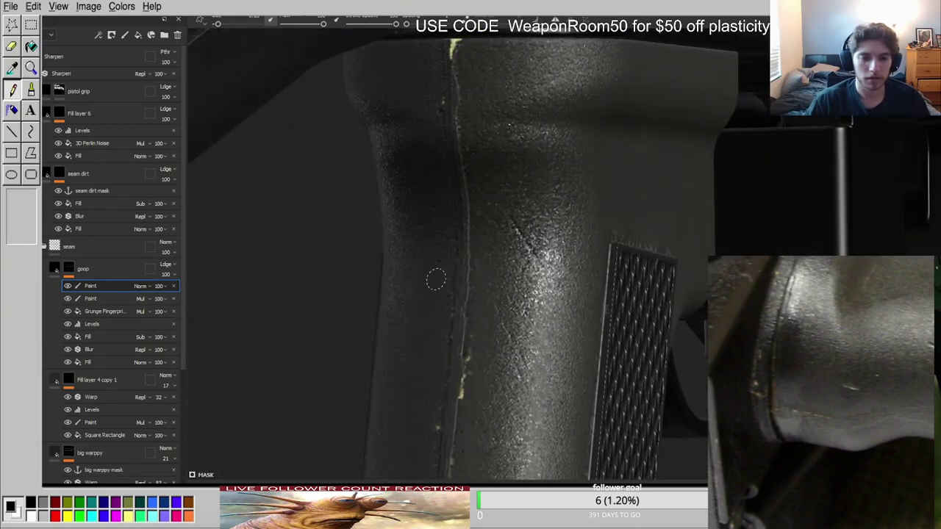
scroll(460, 417, up, 3)
ctrl+right_drag(460, 417, 452, 389)
scroll(456, 373, up, 3)
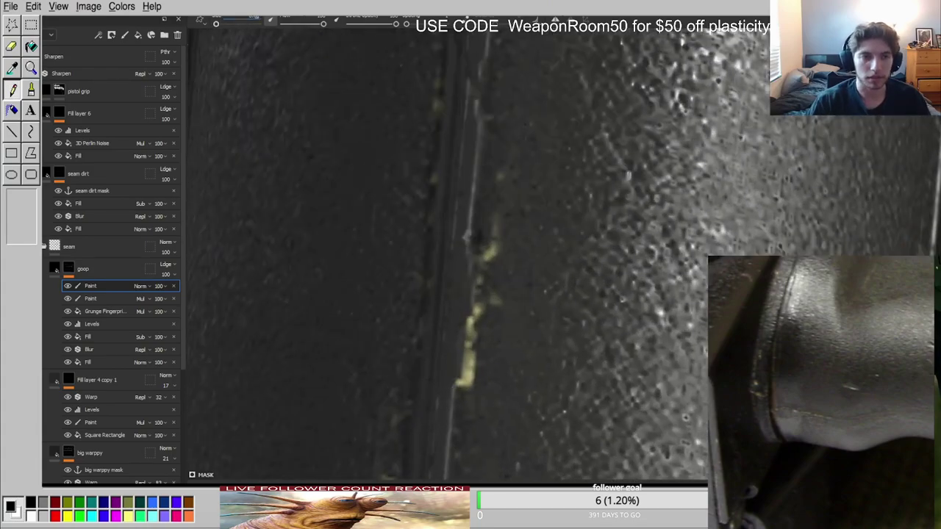
scroll(471, 373, up, 2)
alt+middle_drag(472, 372, 505, 246)
mouse_move(512, 256)
mouse_down()
mouse_move(495, 284)
mouse_move(485, 336)
mouse_move(512, 253)
mouse_move(484, 341)
mouse_up()
alt+middle_drag(483, 364, 468, 396)
key(x)
drag(491, 254, 467, 378)
key(x)
mouse_move(469, 328)
mouse_down()
mouse_move(462, 379)
mouse_move(470, 319)
mouse_up()
scroll(439, 353, down, 2)
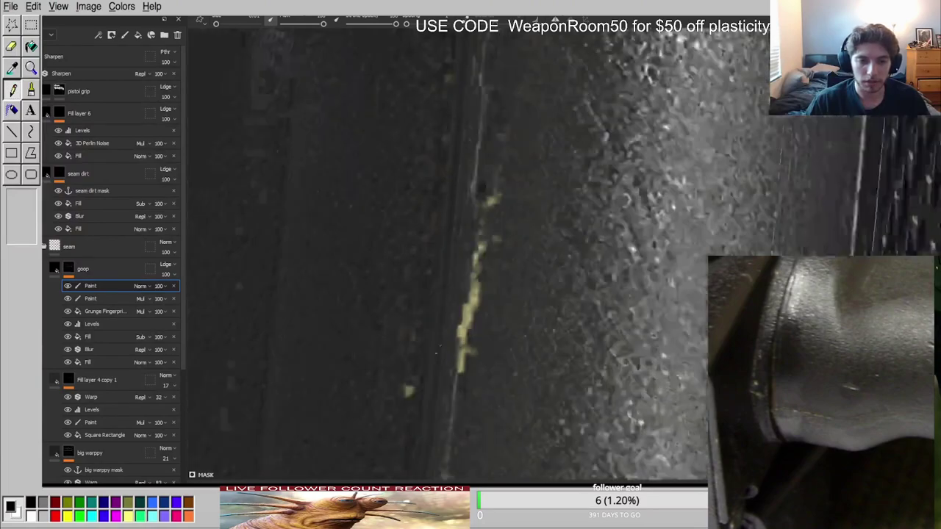
Erase the remaining goop specks along the rear seam below the reshaped streak with a larger brush.
scroll(436, 353, down, 5)
alt+middle_drag(443, 410, 466, 297)
ctrl+right_drag(467, 296, 481, 296)
drag(466, 297, 435, 450)
scroll(458, 296, down, 5)
mouse_move(458, 296)
alt+mouse_down()
mouse_move(461, 226)
mouse_move(401, 239)
mouse_move(391, 217)
mouse_move(440, 245)
alt+mouse_up()
Switch to the Marmoset Toolbag render and examine the goop on the grip's seam from several angles and distances.
scroll(391, 212, up, 4)
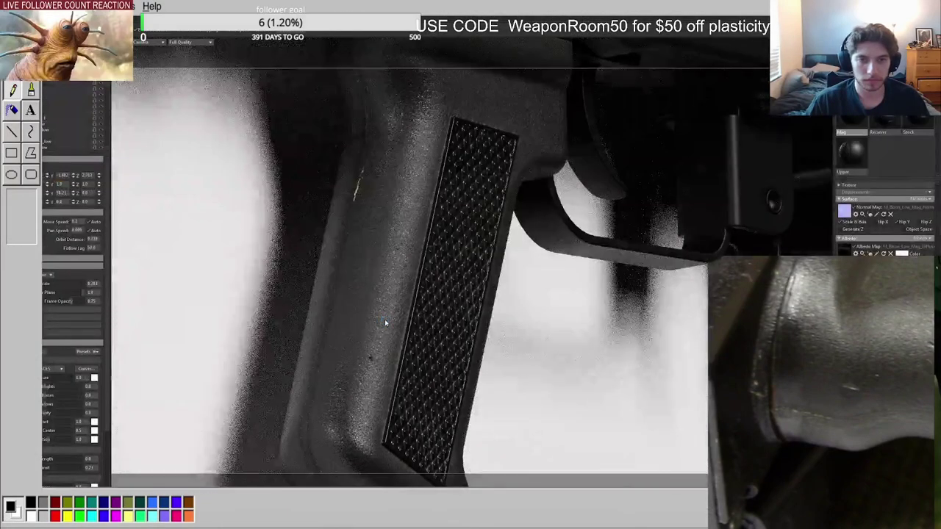
drag(384, 323, 412, 317)
middle_drag(412, 317, 382, 366)
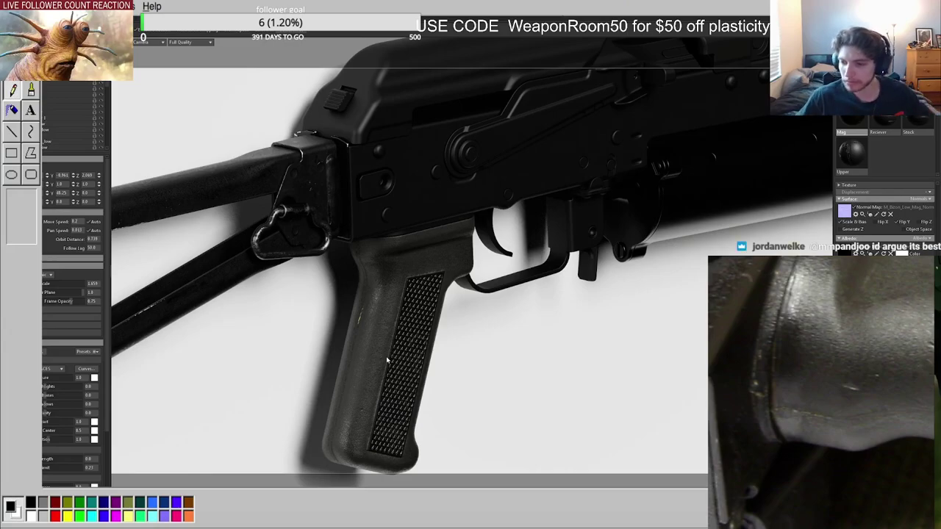
alt+drag(459, 292, 438, 252)
scroll(446, 294, up, 3)
alt+middle_drag(437, 253, 443, 331)
scroll(411, 301, up, 3)
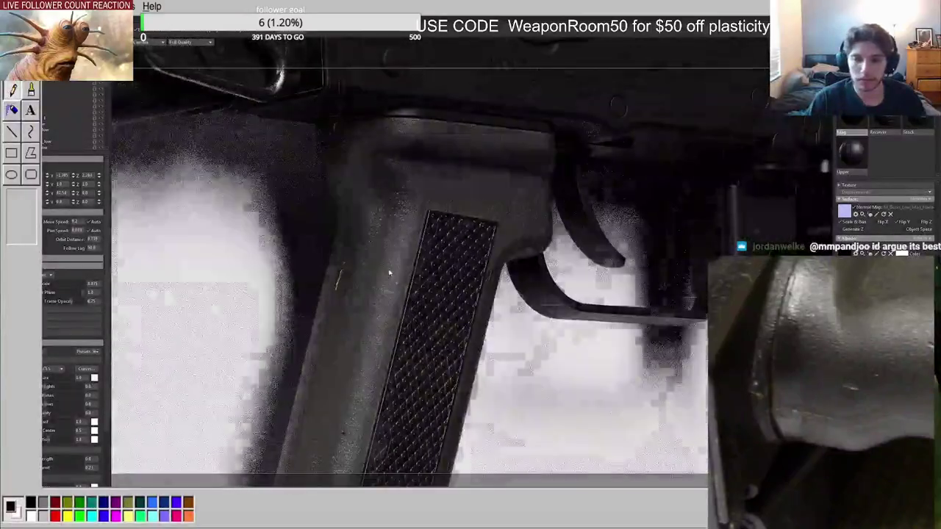
alt+drag(389, 273, 407, 294)
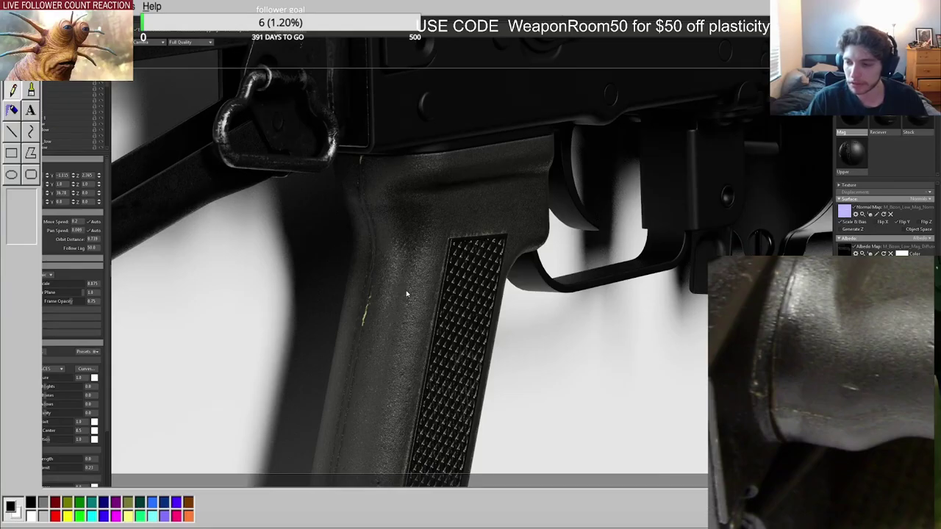
scroll(407, 294, up, 3)
alt+middle_drag(407, 295, 459, 273)
scroll(458, 272, down, 3)
alt+drag(458, 272, 446, 265)
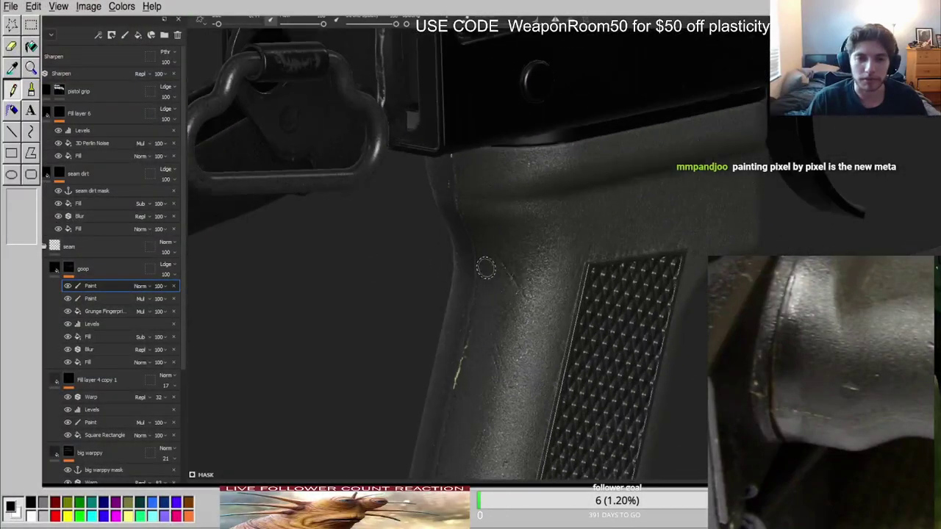
Inspect the goop streak on the grip's rear seam up close, checking the goop layer's isolated mask and fill material.
scroll(468, 371, up, 4)
alt+drag(464, 393, 464, 416)
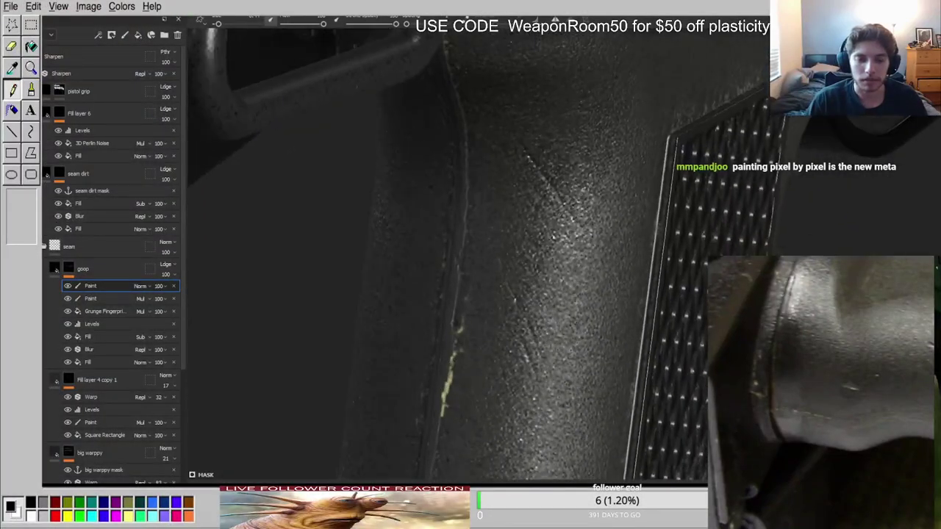
alt+click(69, 271)
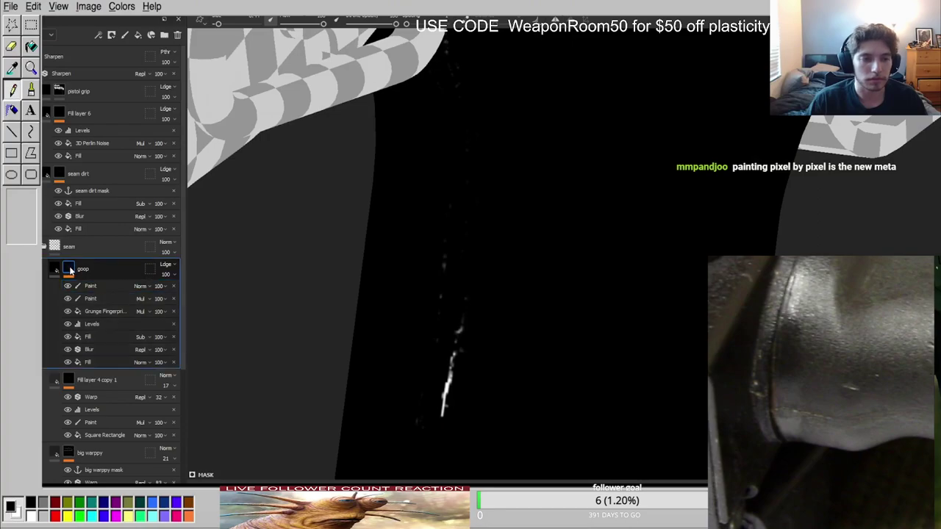
click(57, 268)
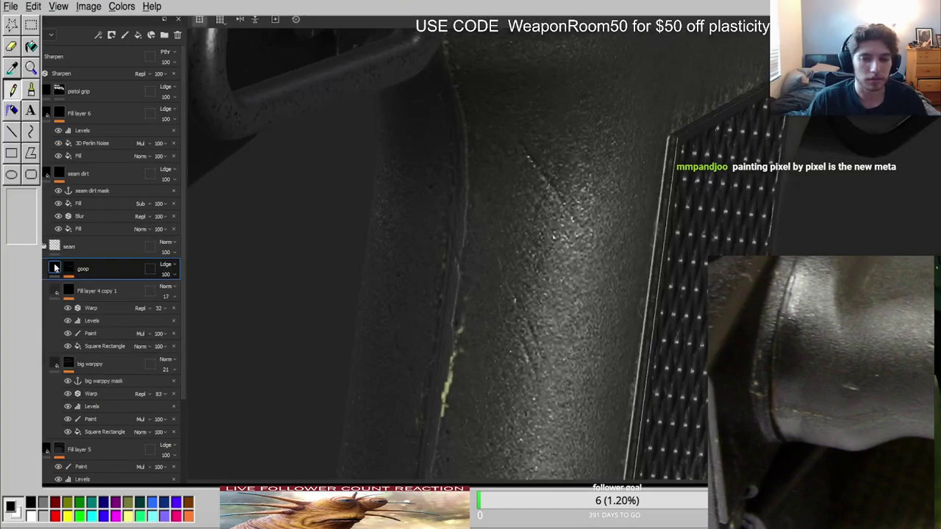
alt+right_drag(443, 371, 494, 374)
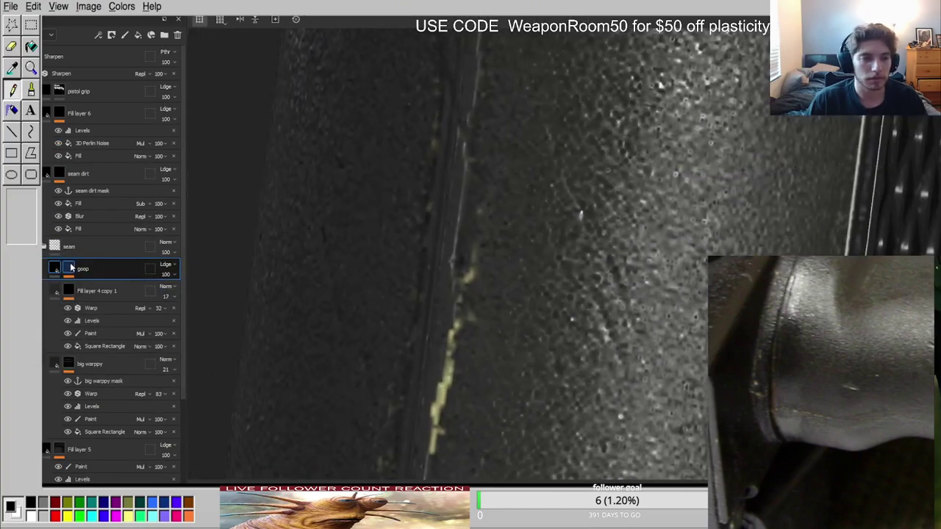
Add a 3D Perlin Noise fill set to Multiply at the top of the goop layer's mask.
click(70, 269)
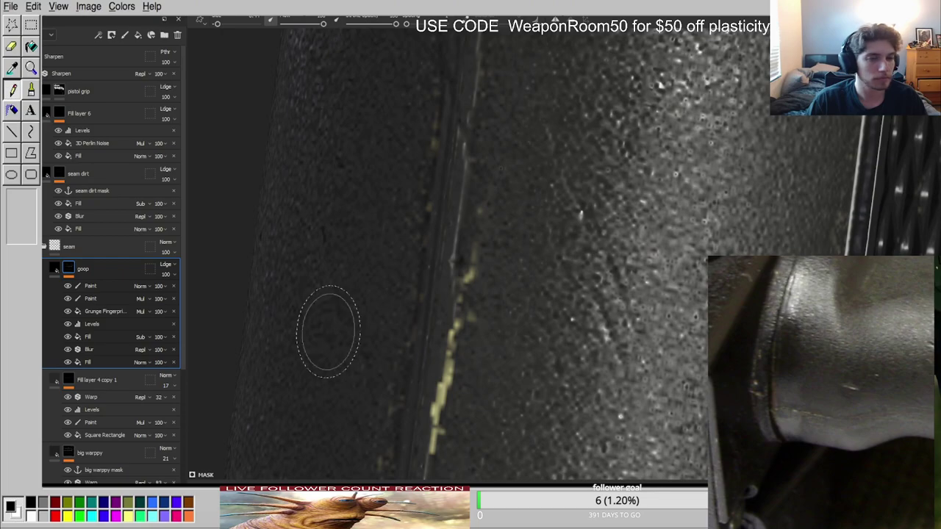
alt+right_drag(509, 344, 459, 349)
alt+drag(458, 349, 496, 270)
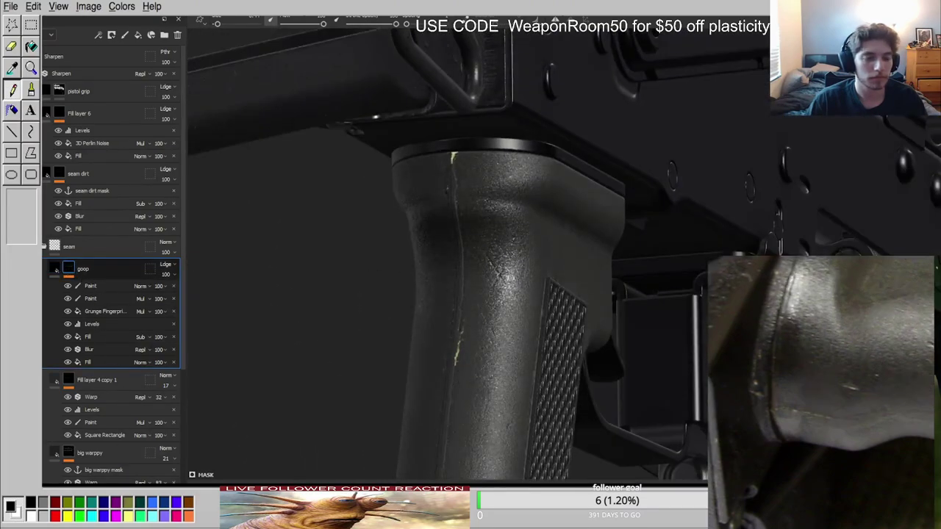
click(114, 354)
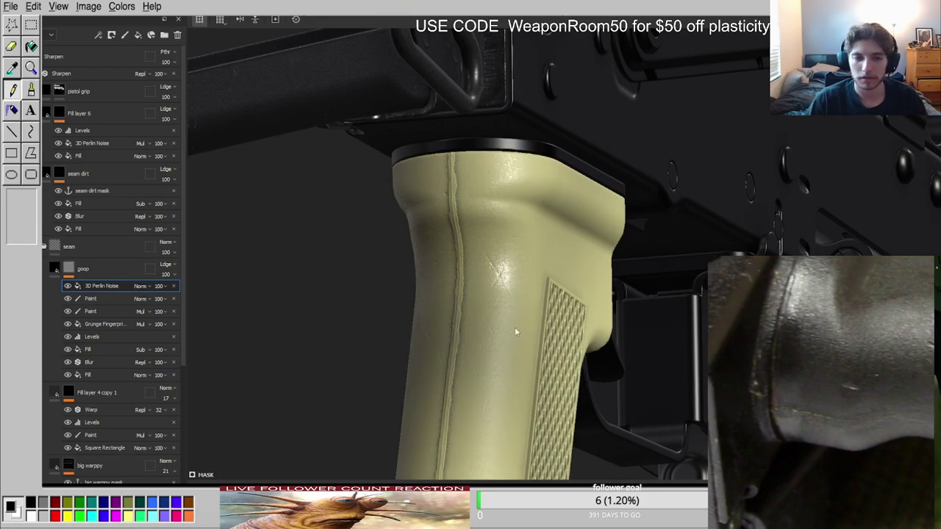
alt+click(71, 268)
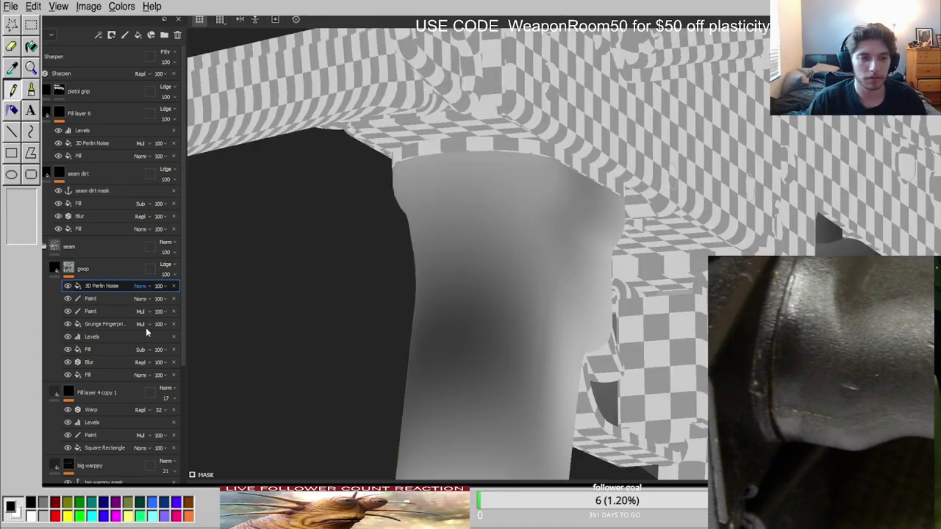
click(146, 329)
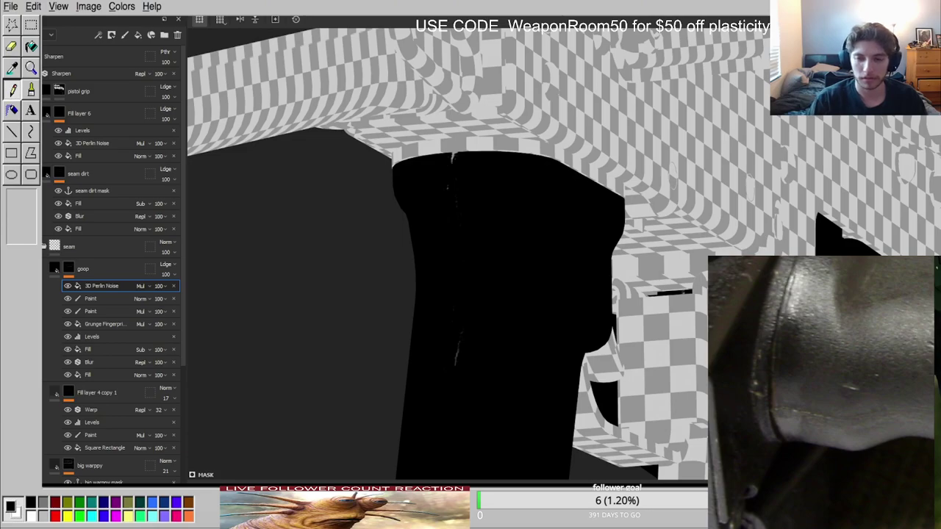
scroll(445, 362, up, 8)
key(m)
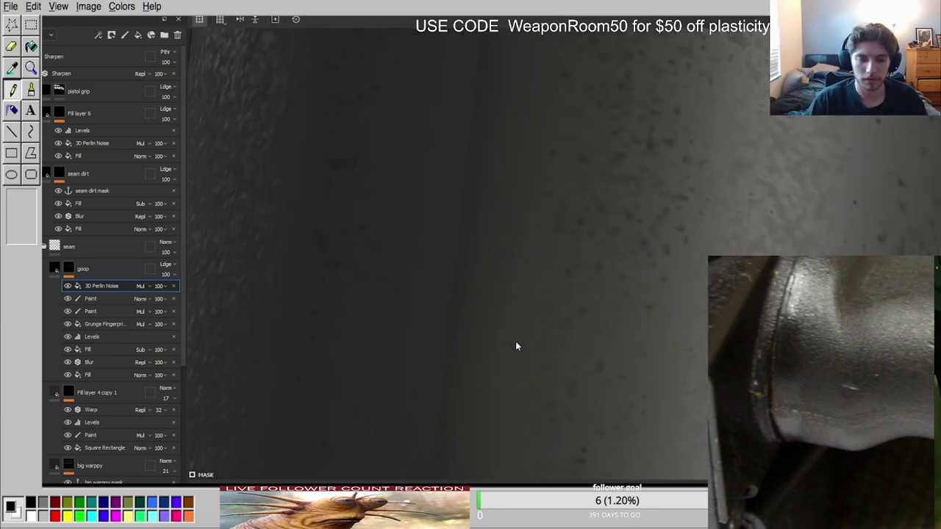
Compare the goop with the Perlin noise off and on, and examine the seam from several angles and distances.
click(67, 288)
click(66, 288)
scroll(507, 342, down, 8)
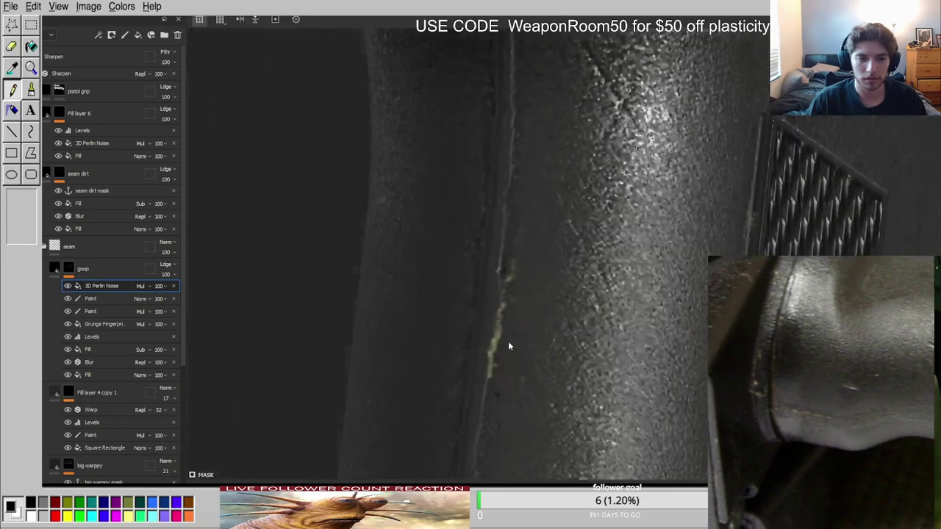
scroll(526, 87, up, 2)
alt+middle_drag(527, 86, 529, 250)
alt+drag(529, 250, 483, 231)
scroll(513, 272, down, 3)
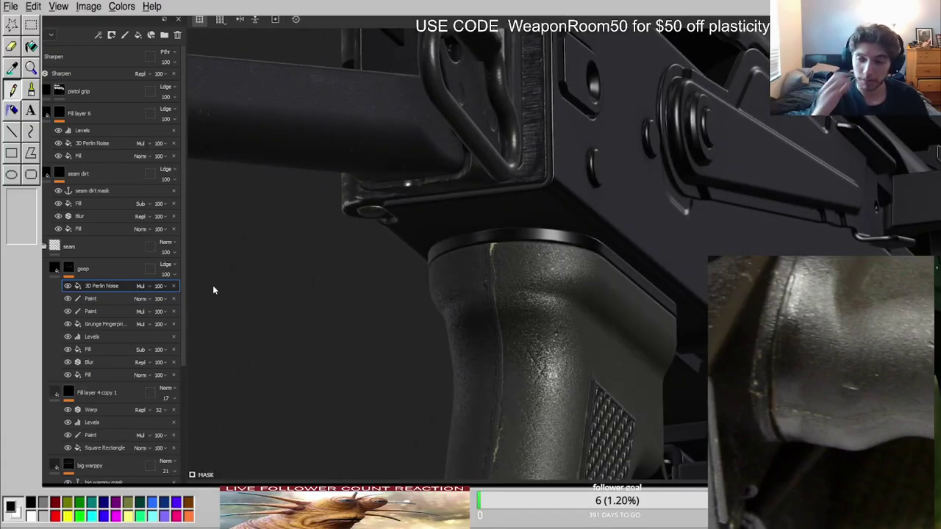
scroll(548, 352, down, 5)
alt+middle_drag(550, 354, 552, 330)
scroll(552, 330, up, 3)
alt+drag(553, 330, 435, 341)
Touch up the remaining goop specks low on the rear seam using the upper paint effect of the goop mask.
click(90, 298)
scroll(478, 375, up, 5)
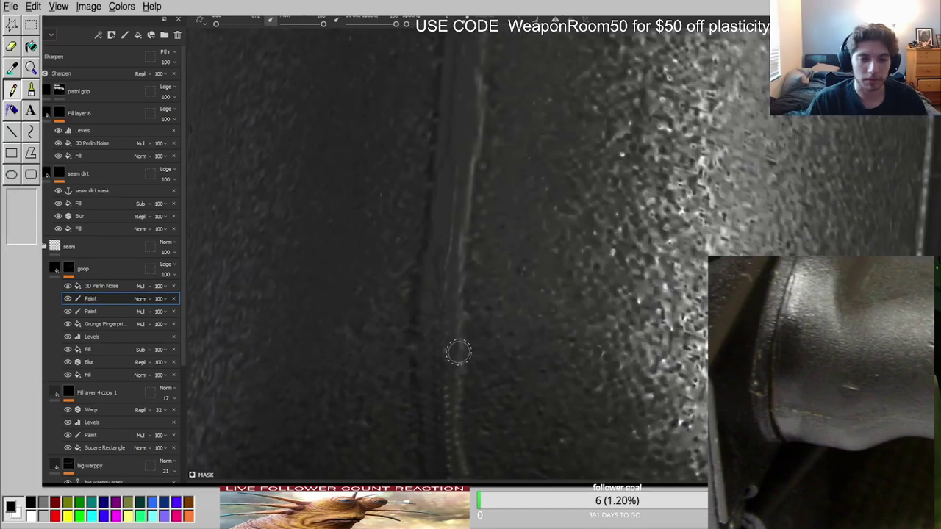
scroll(467, 346, down, 1)
mouse_move(455, 313)
mouse_down()
mouse_move(472, 428)
mouse_move(459, 268)
mouse_up()
scroll(528, 328, down, 5)
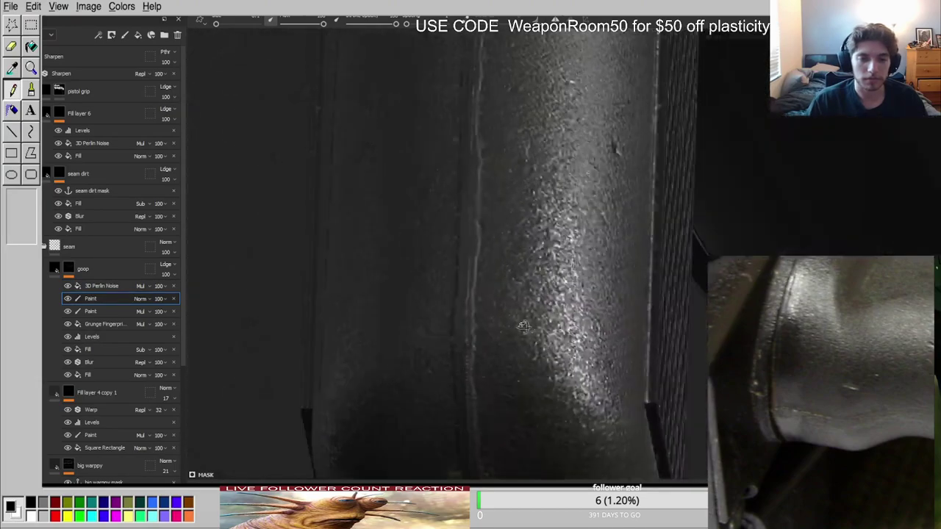
Add a masked fill layer named "brown goop" above the goop layer and give it a reddish-brown material.
alt+drag(529, 328, 412, 323)
alt+middle_drag(588, 206, 426, 294)
alt+drag(427, 294, 521, 213)
alt+middle_drag(521, 212, 633, 290)
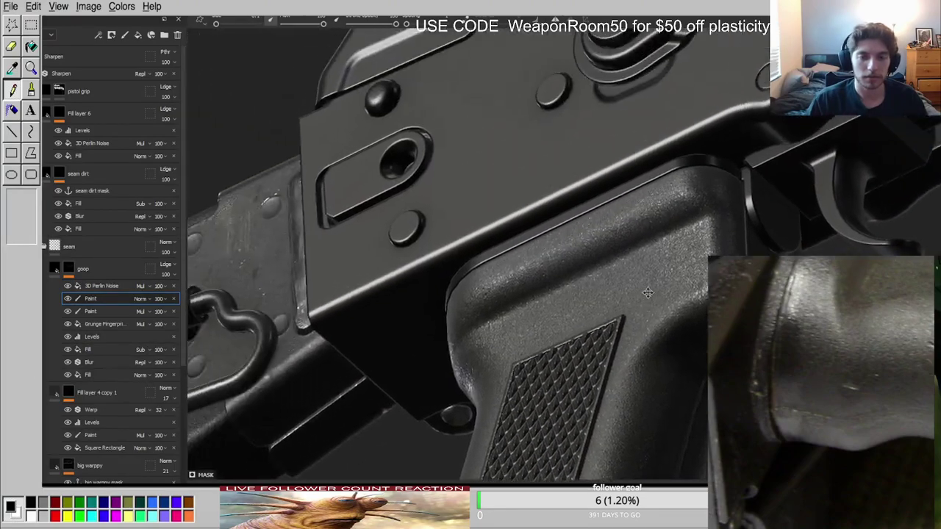
alt+drag(633, 291, 553, 26)
scroll(397, 226, up, 4)
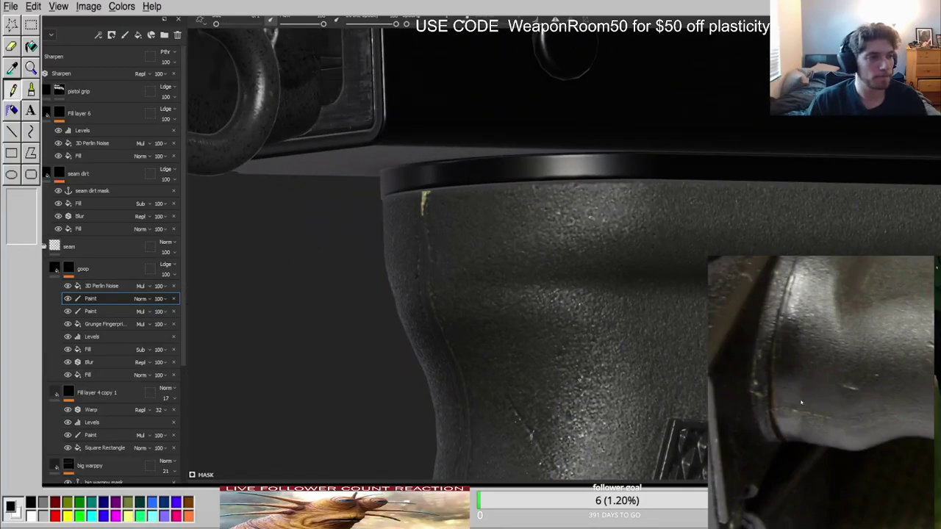
click(84, 267)
click(137, 36)
double_click(80, 270)
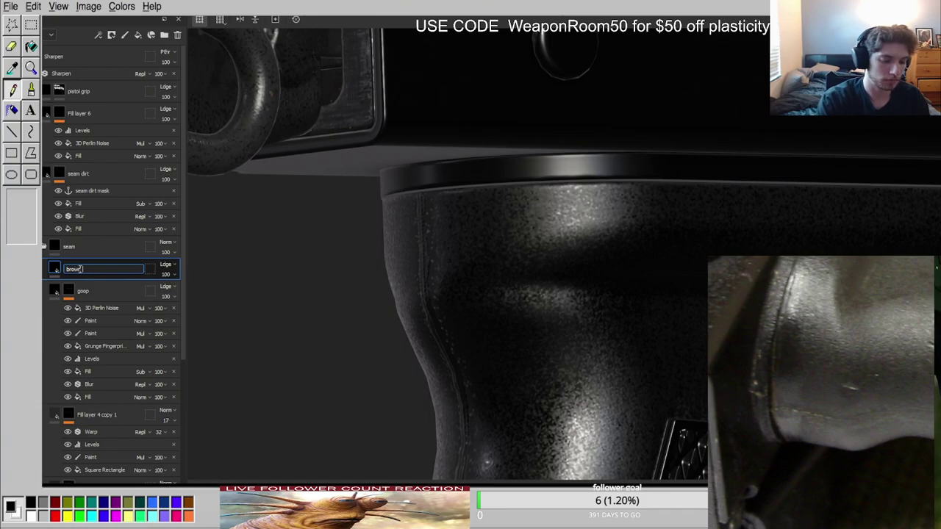
key(Return)
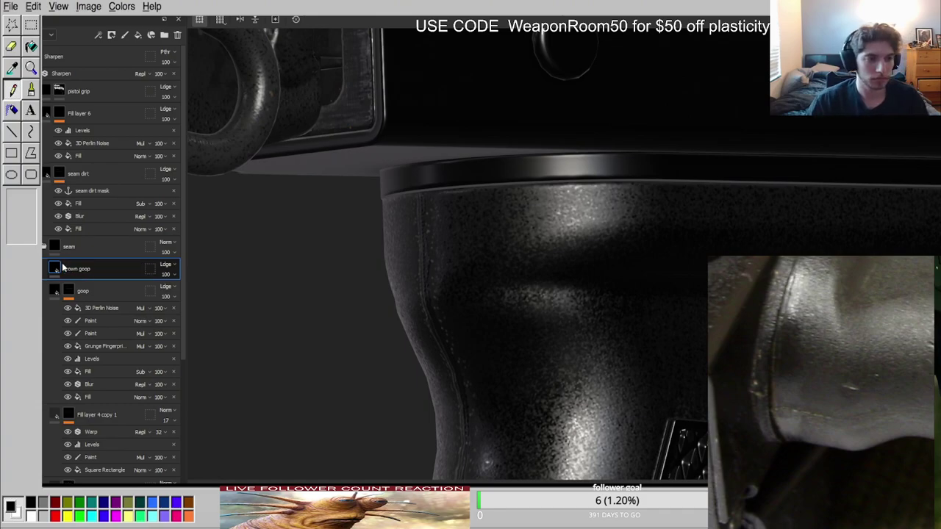
click(58, 269)
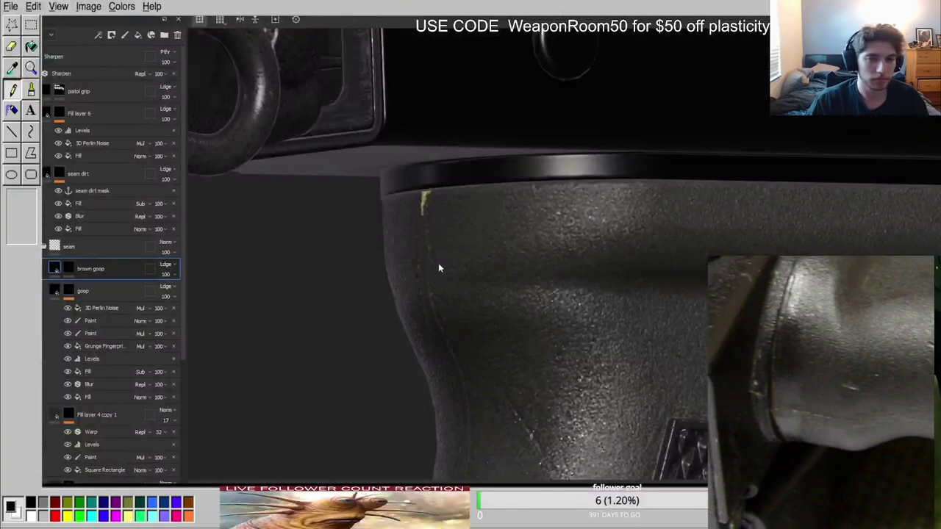
Paint brown goop into the layer's mask under the metal collar, starting beside the yellow drip and running along the grip's top edge.
click(68, 269)
scroll(493, 184, up, 3)
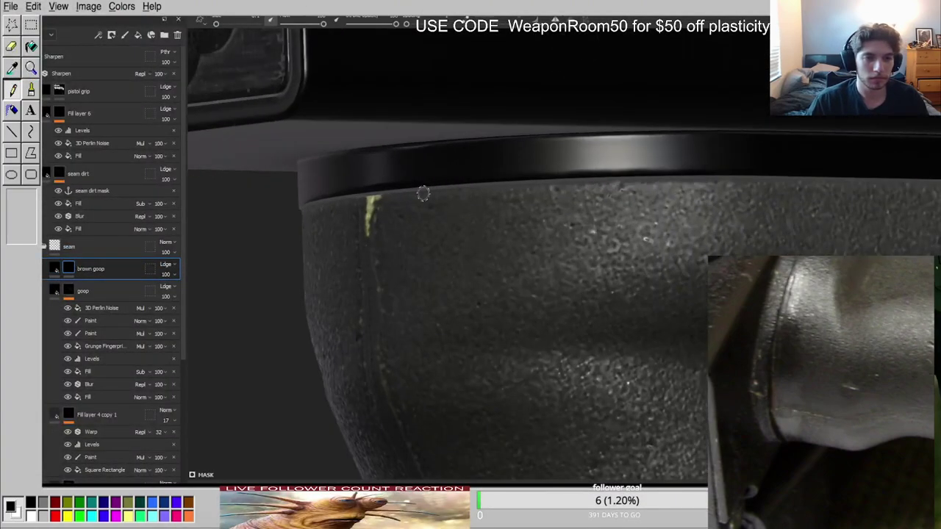
drag(387, 202, 479, 204)
alt+drag(479, 209, 498, 214)
mouse_move(437, 195)
alt+mouse_down()
mouse_move(381, 183)
mouse_move(321, 191)
alt+mouse_up()
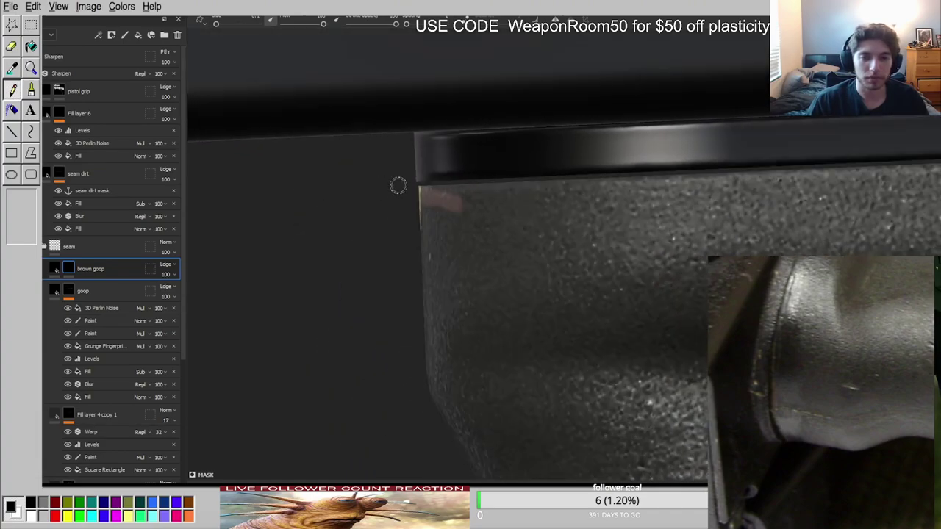
scroll(555, 182, down, 3)
alt+middle_drag(555, 182, 510, 213)
scroll(379, 232, down, 12)
alt+middle_drag(419, 210, 471, 226)
scroll(472, 225, up, 12)
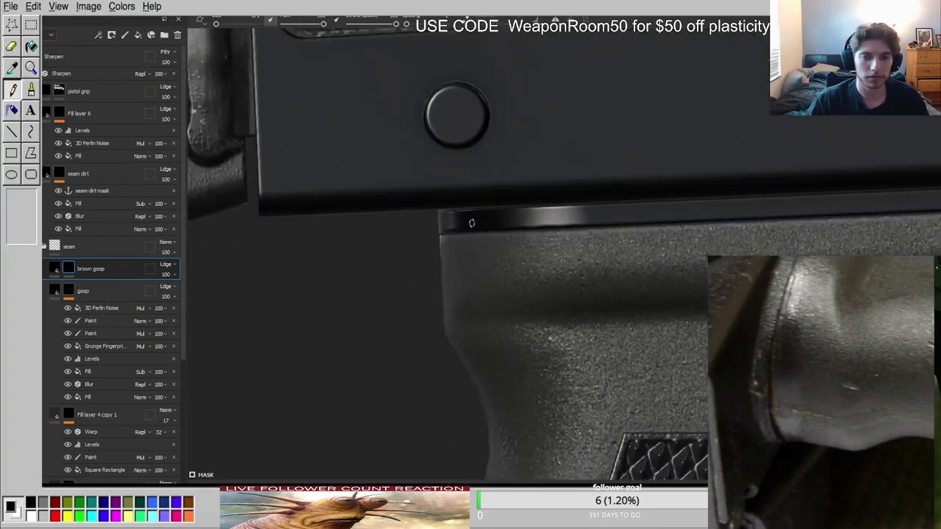
scroll(478, 229, up, 6)
scroll(313, 168, up, 1)
alt+drag(345, 211, 384, 206)
scroll(385, 207, down, 3)
alt+middle_drag(384, 207, 513, 192)
alt+drag(514, 193, 540, 203)
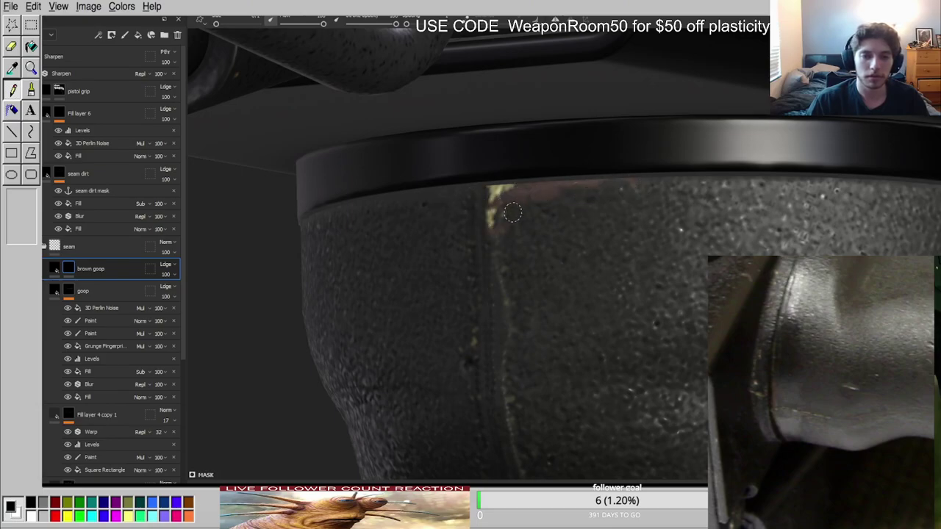
Extend the brown goop along the grip's top edge and trim it to a thinner strip under the collar.
scroll(616, 235, down, 4)
mouse_move(615, 236)
alt+mouse_down()
mouse_move(540, 242)
mouse_move(726, 233)
mouse_move(602, 219)
alt+mouse_up()
scroll(602, 219, up, 2)
mouse_move(510, 222)
mouse_down()
mouse_move(598, 205)
mouse_move(662, 208)
mouse_up()
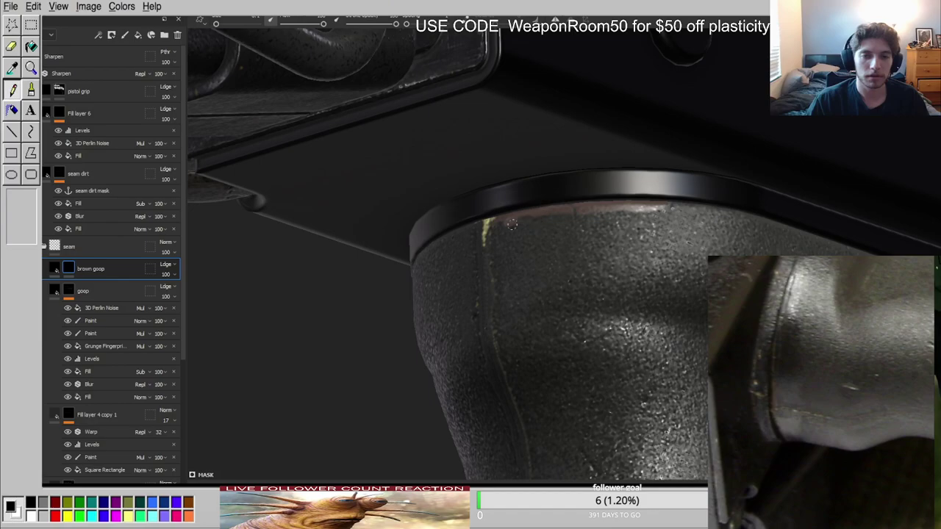
mouse_move(585, 214)
mouse_down()
mouse_move(652, 211)
mouse_move(593, 212)
mouse_up()
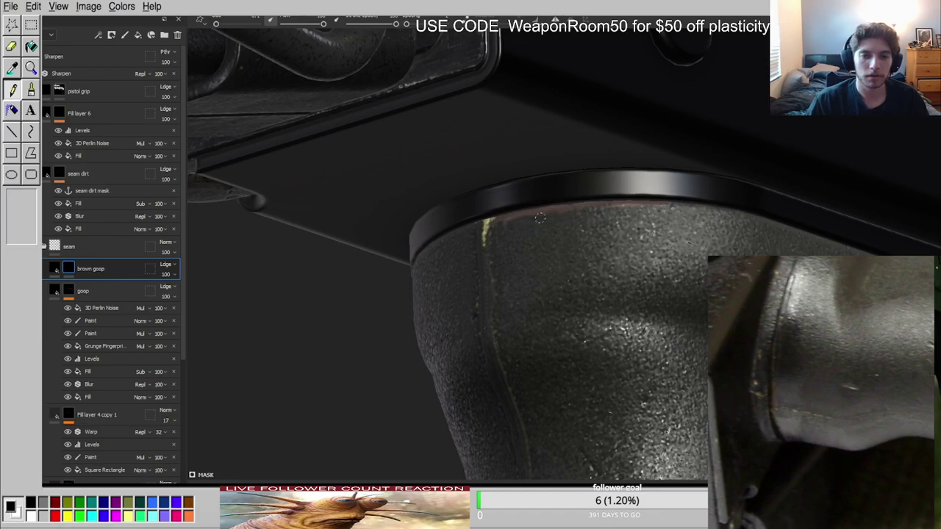
scroll(678, 244, down, 3)
scroll(647, 230, up, 3)
alt+drag(515, 209, 243, 222)
Select the brown goop layer's fill and set the layer's opacity to 69 for the displayed channel.
click(53, 270)
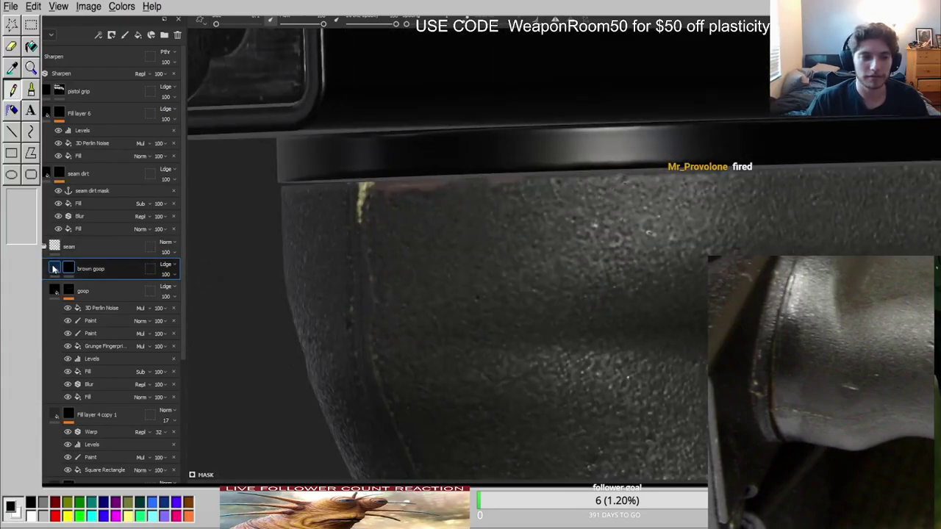
click(54, 269)
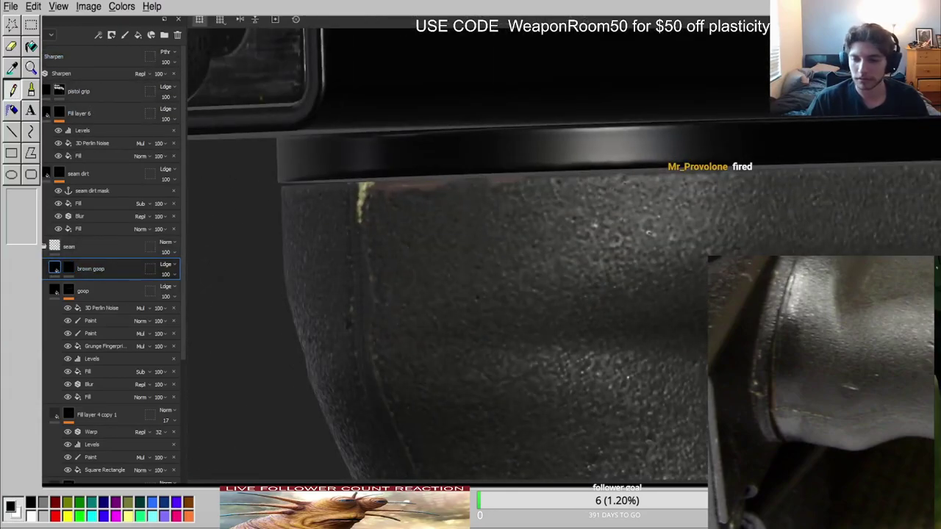
alt+drag(544, 287, 468, 212)
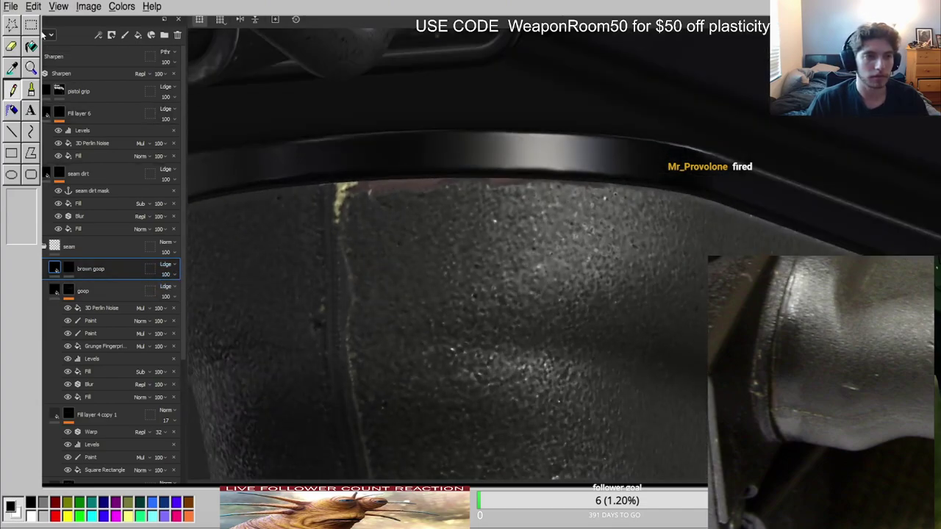
click(173, 275)
click(189, 292)
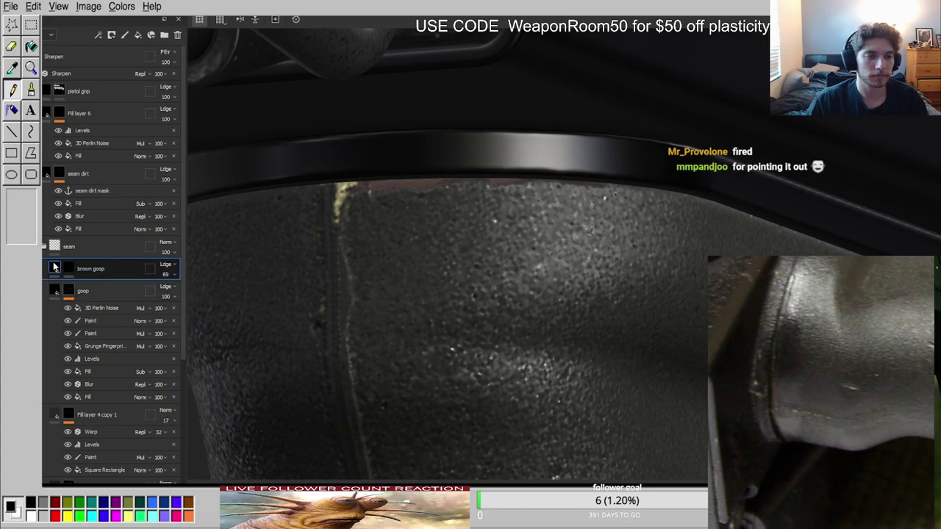
alt+drag(388, 131, 446, 234)
scroll(439, 233, up, 3)
scroll(393, 240, up, 2)
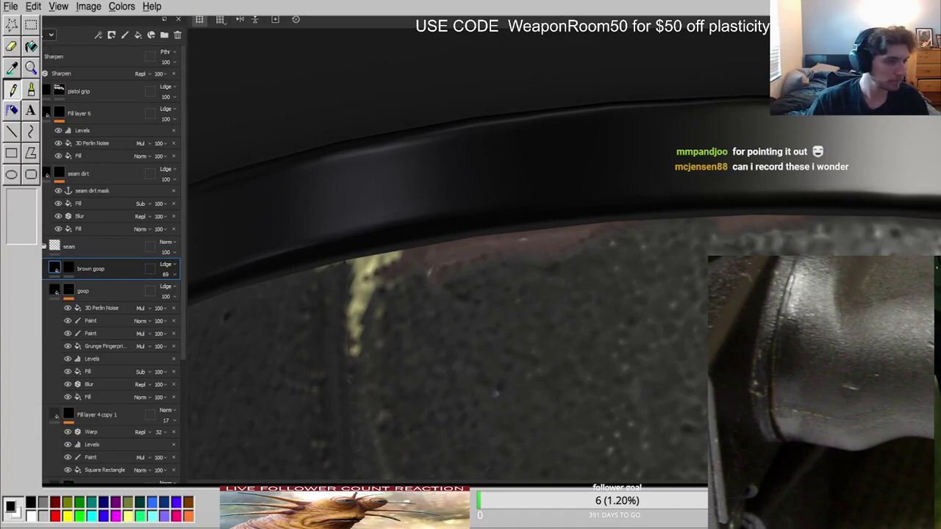
Switch the layer stack to the base color channel and set the brown goop layer's opacity to 40.
click(50, 47)
click(173, 275)
mouse_move(189, 294)
mouse_down()
mouse_move(155, 290)
mouse_move(178, 292)
mouse_up()
scroll(488, 277, down, 3)
alt+drag(488, 278, 486, 309)
alt+middle_drag(486, 309, 448, 248)
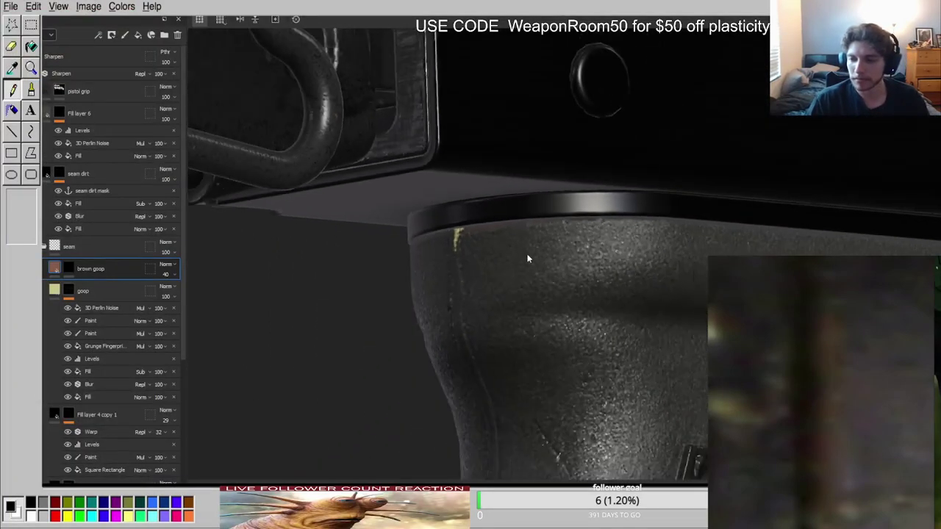
Rework the brown goop strip beside the yellow drip in the layer's mask, along the grip's top edge.
alt+drag(507, 256, 451, 250)
click(69, 268)
scroll(460, 231, up, 4)
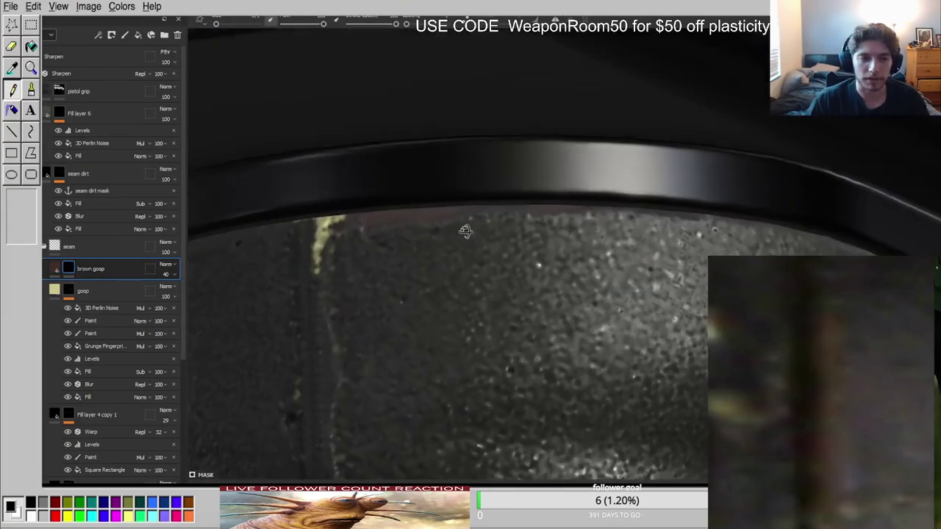
mouse_move(440, 227)
mouse_down()
mouse_move(447, 219)
mouse_move(632, 231)
mouse_move(552, 257)
mouse_move(592, 240)
mouse_move(603, 258)
mouse_move(555, 227)
mouse_up()
scroll(489, 221, up, 3)
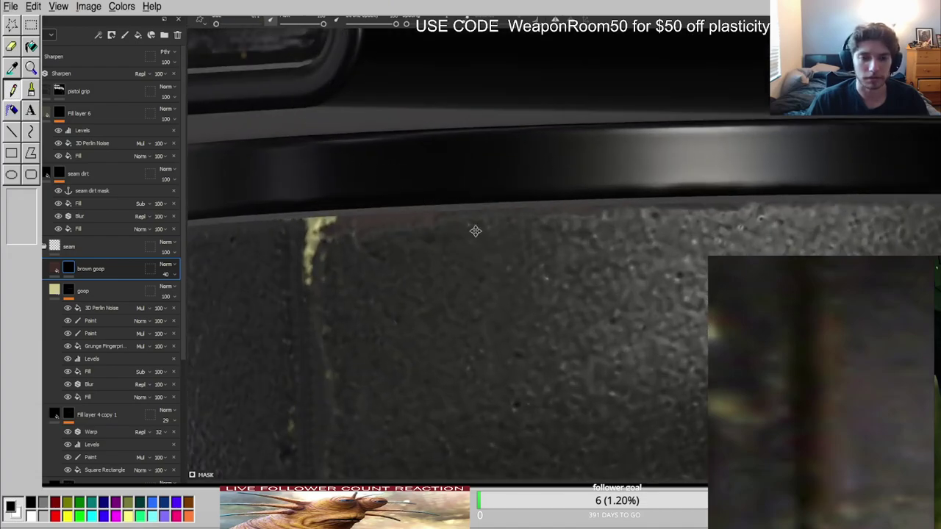
Paint brown goop along the top edge on the opposite side of the seam, with a short drip running down beside it.
alt+drag(475, 231, 409, 234)
alt+middle_drag(410, 234, 498, 195)
scroll(498, 196, down, 3)
alt+drag(424, 178, 536, 159)
scroll(454, 181, up, 3)
mouse_move(451, 182)
mouse_down()
mouse_move(243, 182)
mouse_move(301, 196)
mouse_move(321, 189)
mouse_up()
key(x)
scroll(470, 202, up, 3)
key(x)
mouse_move(442, 178)
mouse_down()
mouse_move(441, 223)
mouse_move(412, 220)
mouse_up()
Select the brown goop layer's fill and examine the goop strips on both sides of the seam from several angles.
scroll(332, 223, down, 5)
alt+drag(413, 267, 442, 285)
scroll(638, 279, down, 3)
scroll(434, 69, up, 3)
scroll(442, 285, up, 5)
click(56, 268)
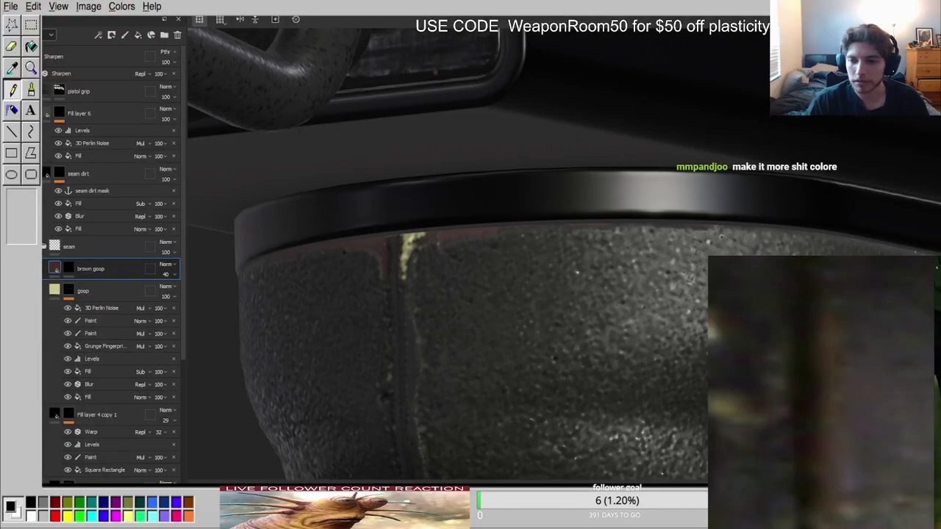
scroll(550, 294, up, 3)
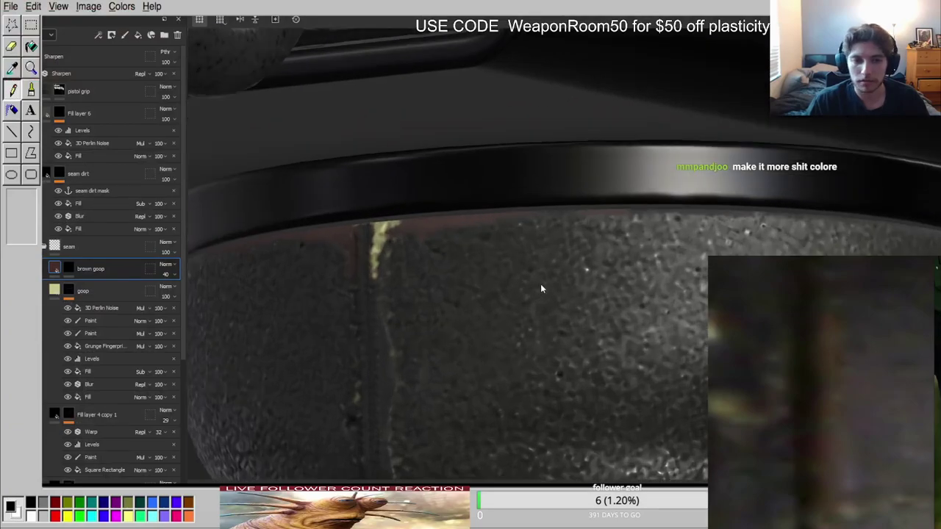
alt+drag(476, 224, 671, 280)
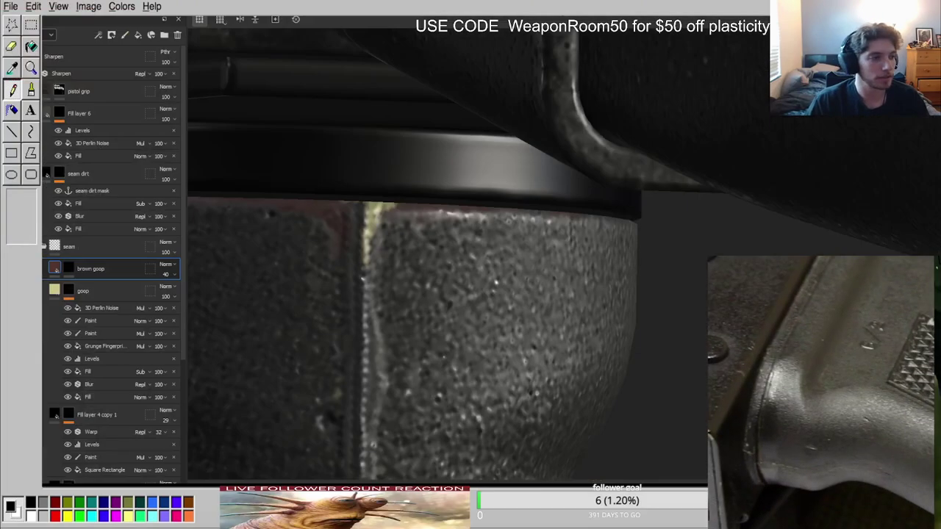
Switch to the Marmoset Toolbag render and examine the pistol grip and its seam from behind and from the side.
middle_drag(309, 243, 195, 244)
alt+drag(195, 244, 370, 318)
middle_drag(369, 318, 409, 336)
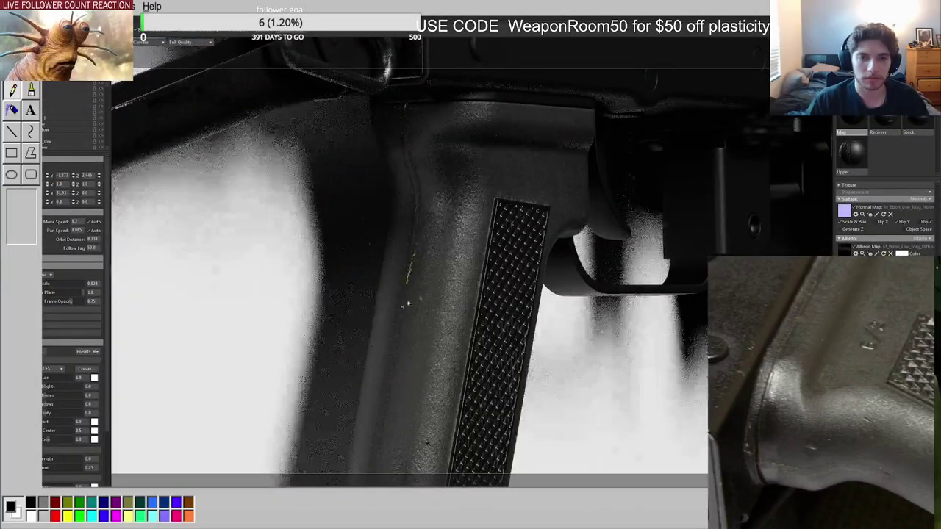
middle_drag(402, 305, 395, 327)
mouse_move(395, 327)
alt+mouse_down()
mouse_move(380, 309)
mouse_move(407, 297)
mouse_move(397, 291)
alt+mouse_up()
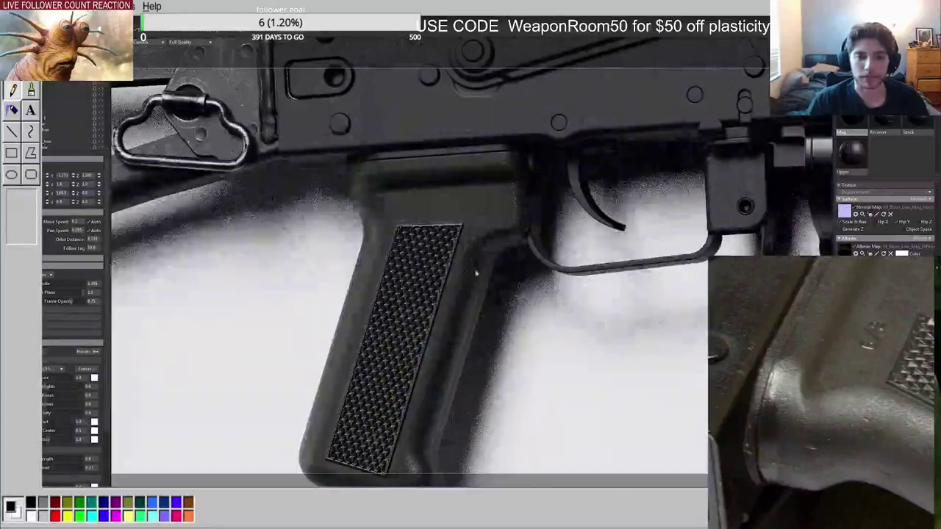
middle_drag(485, 294, 491, 287)
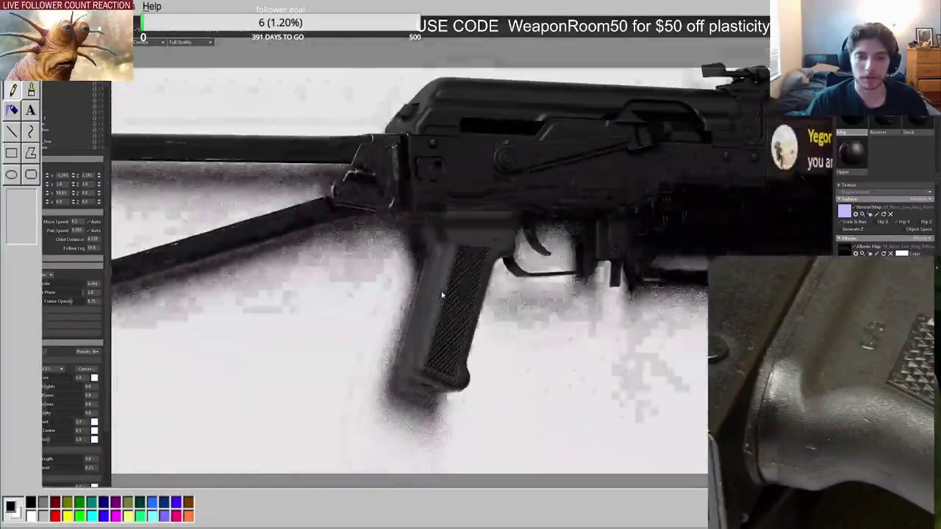
scroll(417, 261, up, 5)
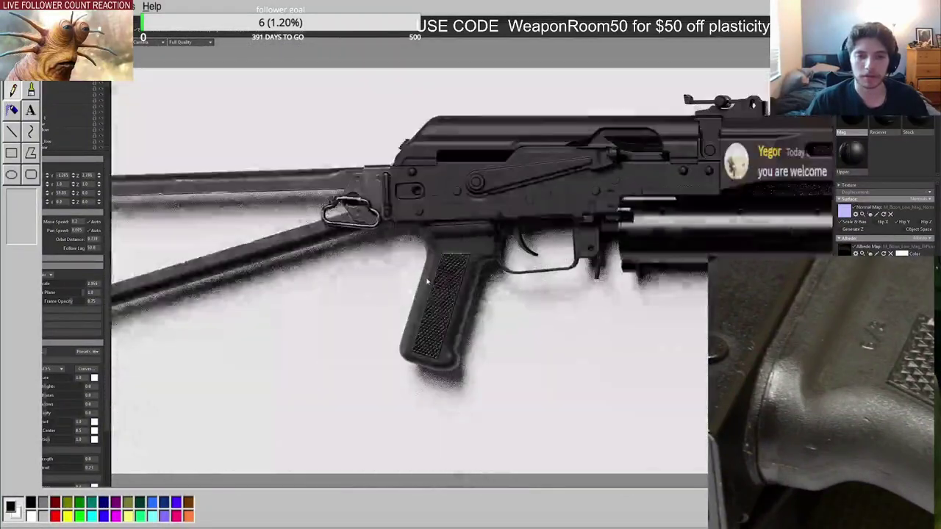
scroll(506, 296, down, 2)
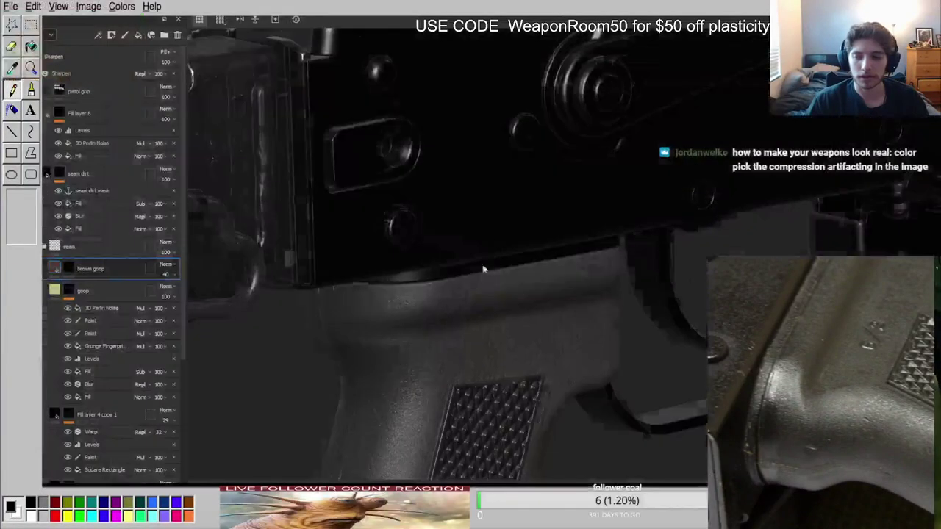
Return to Substance 3D Painter, bring the lower micro dirt and noise layers into view, and compare the grip with the render and references.
scroll(478, 287, up, 2)
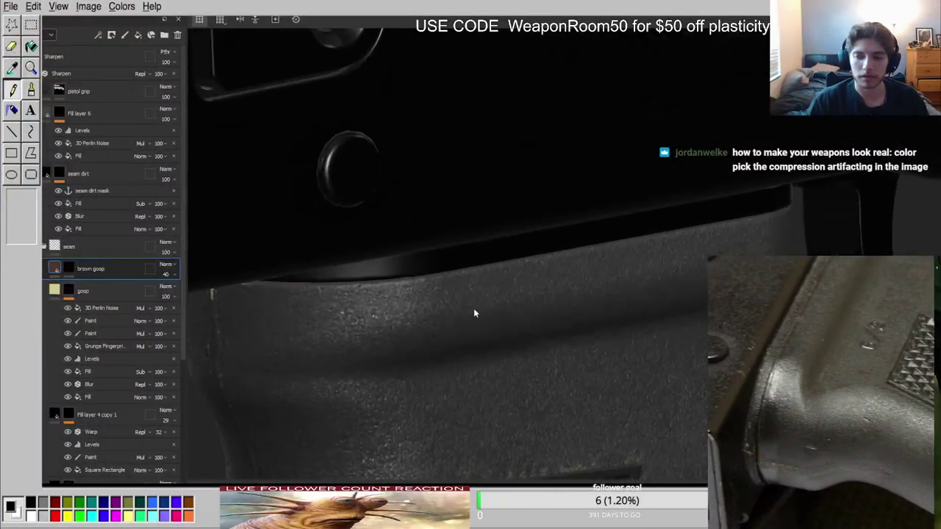
scroll(474, 313, down, 2)
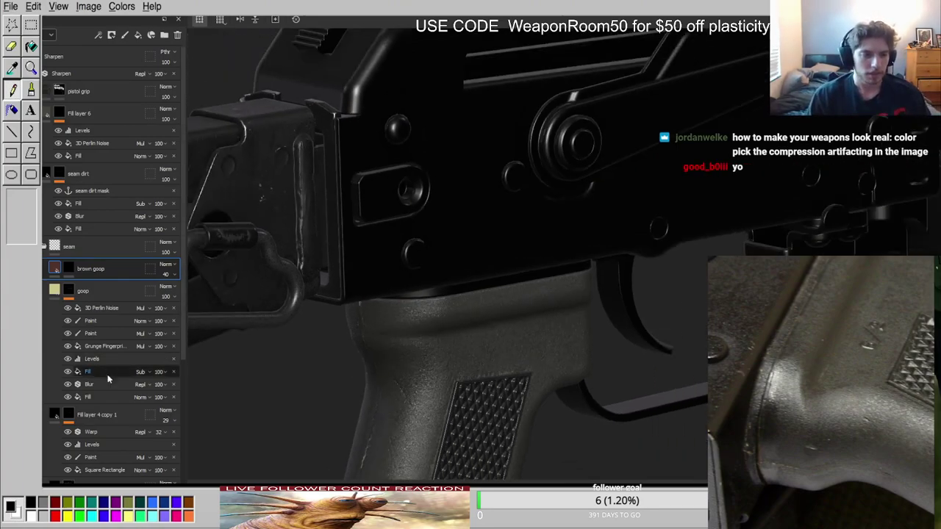
scroll(108, 379, down, 8)
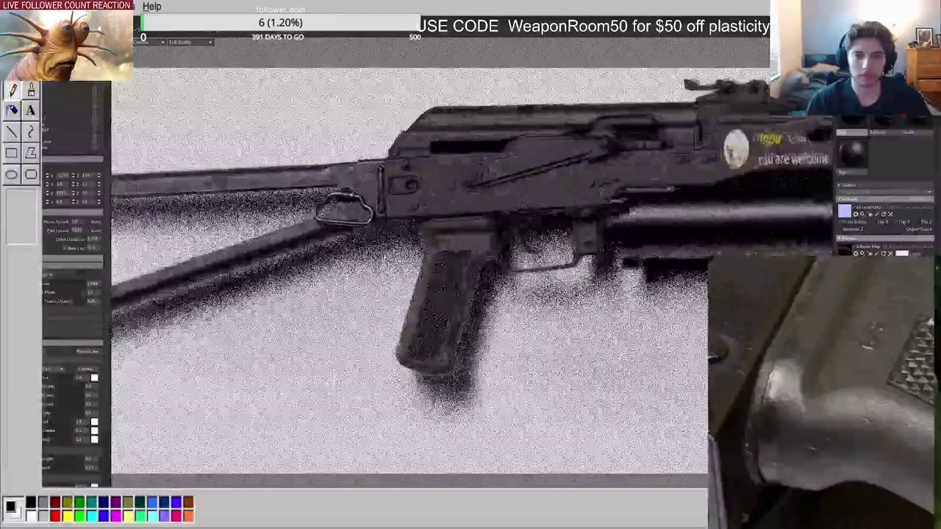
scroll(448, 223, down, 2)
scroll(447, 223, up, 6)
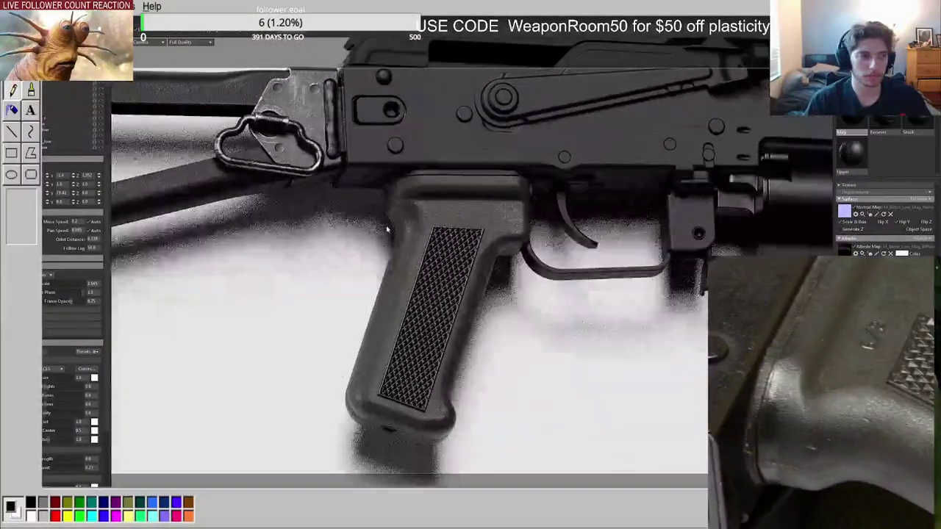
scroll(833, 381, down, 8)
scroll(834, 390, up, 4)
scroll(845, 419, down, 6)
scroll(860, 435, up, 5)
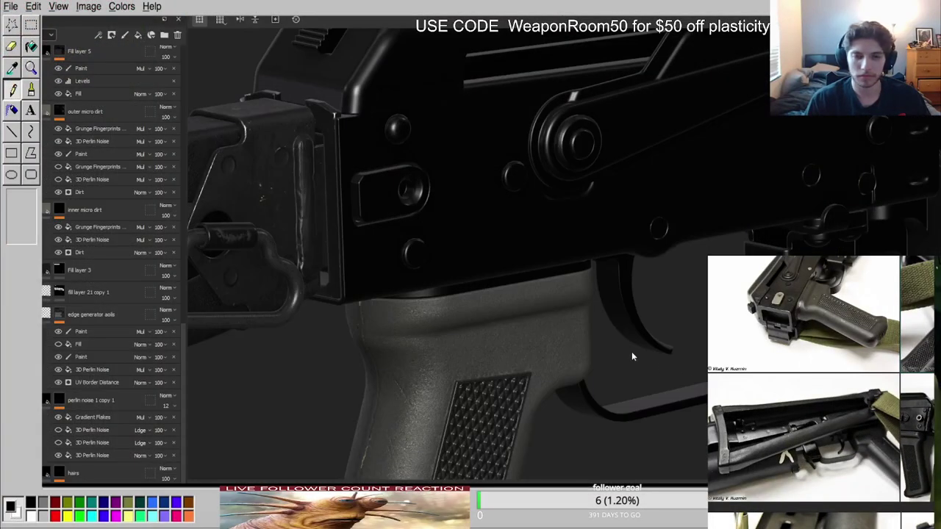
Examine the grip's top edge where it meets the receiver and compare it with the same joint in the reference photo.
alt+middle_drag(513, 315, 576, 301)
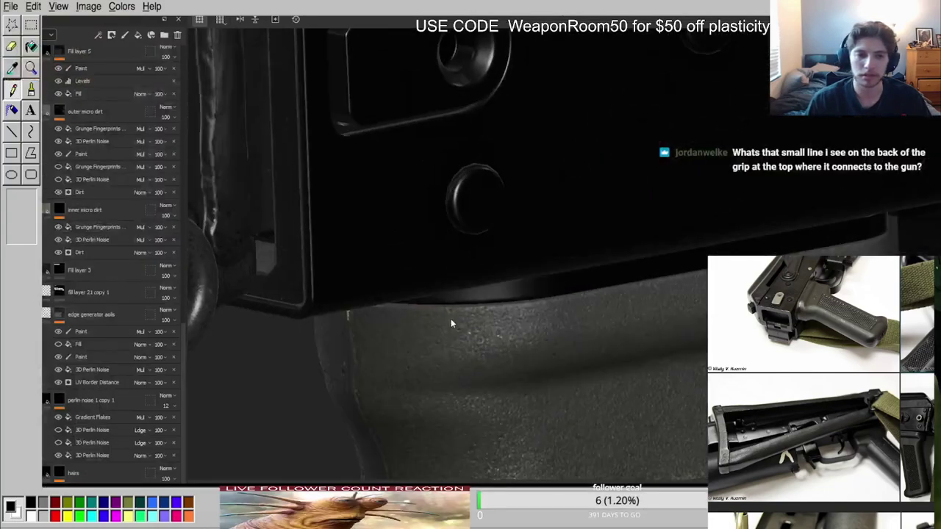
scroll(451, 319, up, 5)
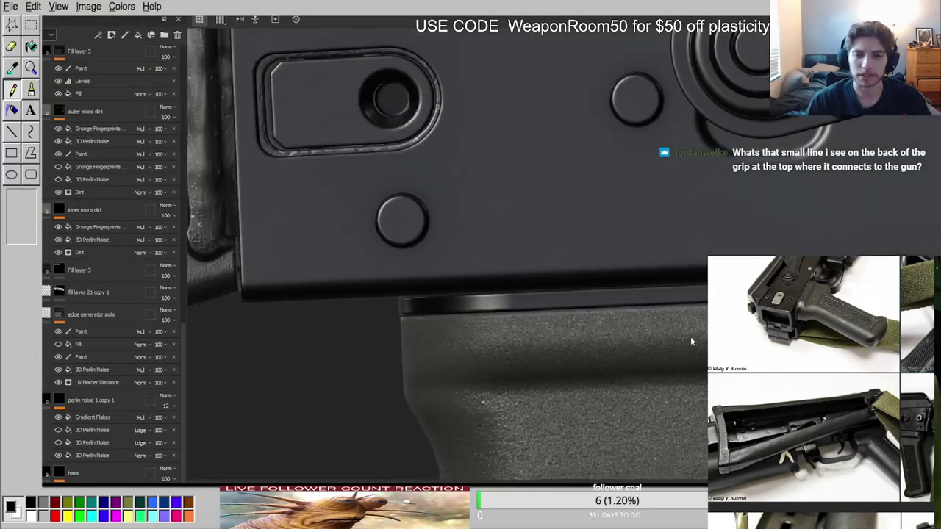
alt+middle_drag(664, 344, 390, 351)
alt+drag(613, 326, 588, 331)
scroll(546, 329, down, 4)
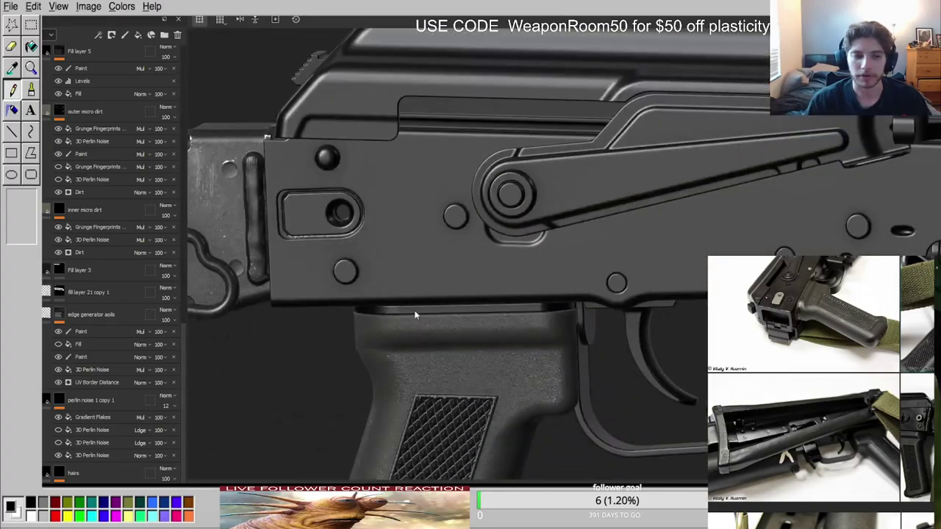
scroll(798, 375, down, 5)
scroll(791, 372, up, 10)
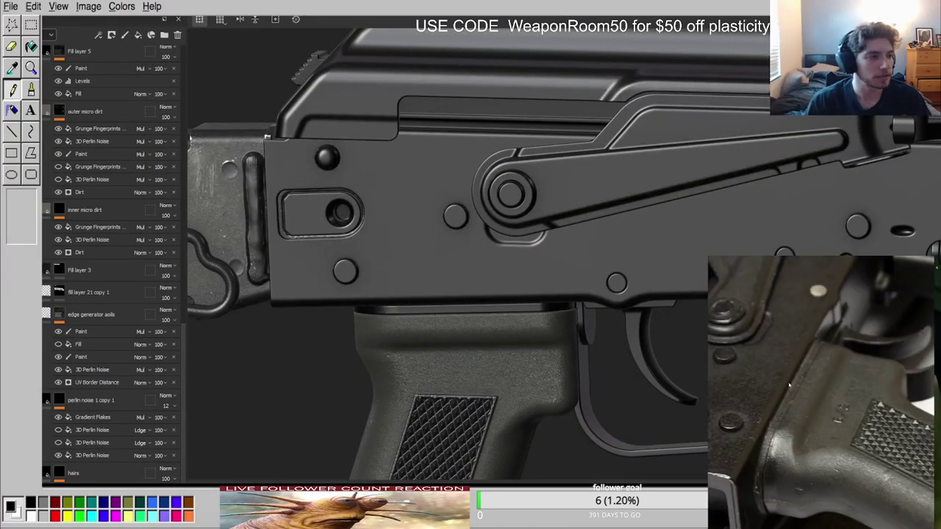
scroll(779, 416, up, 5)
scroll(771, 430, down, 7)
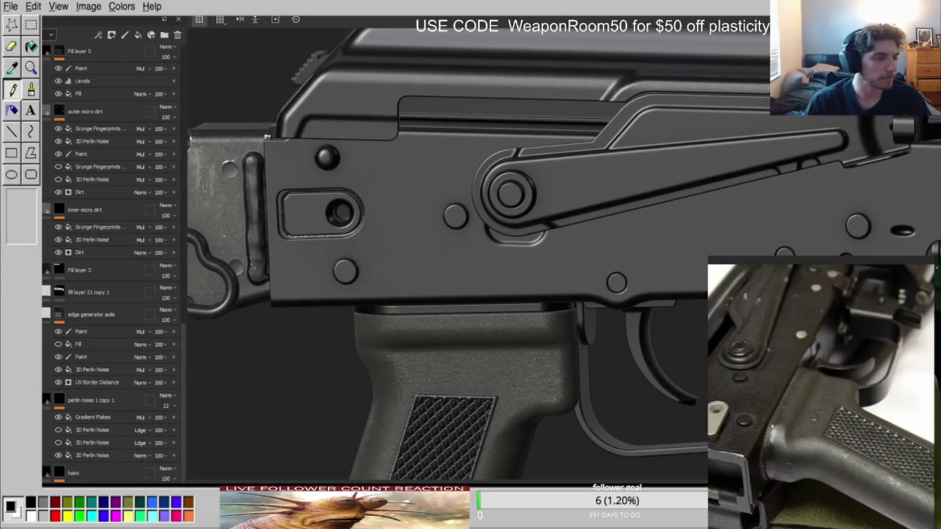
scroll(481, 324, down, 2)
scroll(481, 324, up, 4)
Toggle texture-set isolation on and off, and inspect the grip's side and upper back edge below the receiver.
alt+drag(480, 324, 503, 294)
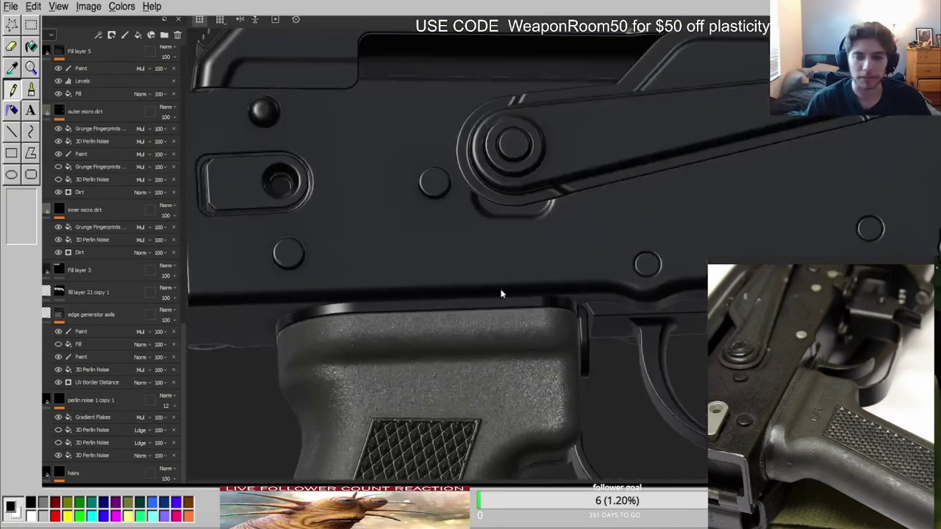
key(alt+q)
key(alt+q)
scroll(340, 281, down, 4)
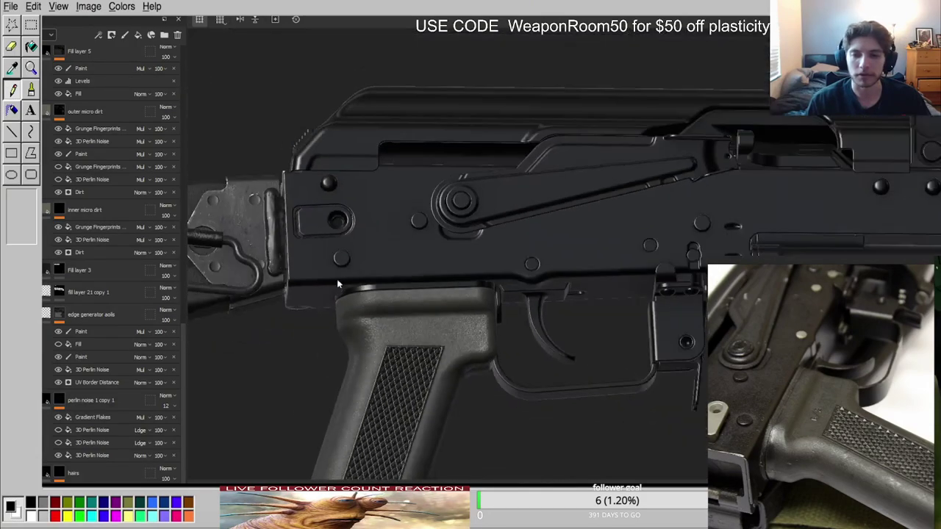
alt+middle_drag(340, 282, 567, 185)
scroll(567, 185, up, 3)
alt+drag(567, 185, 633, 228)
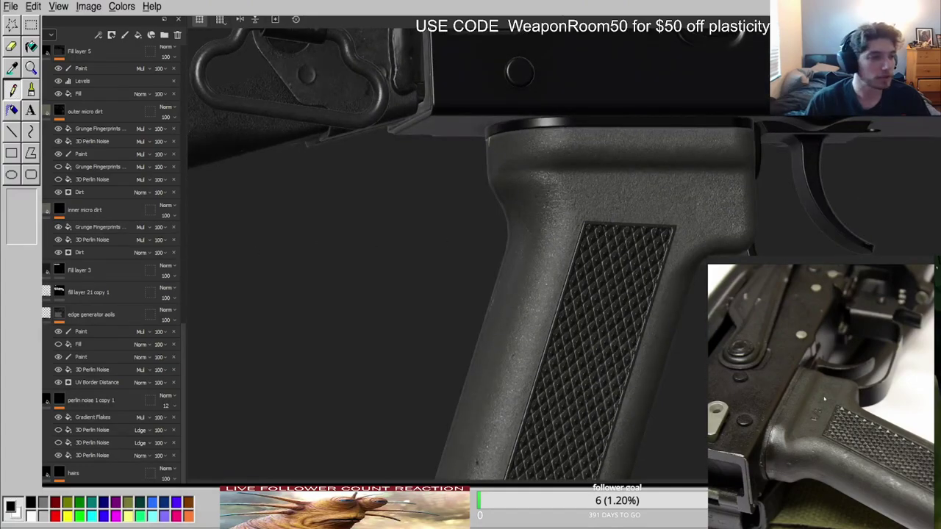
scroll(534, 219, up, 4)
alt+drag(534, 220, 549, 228)
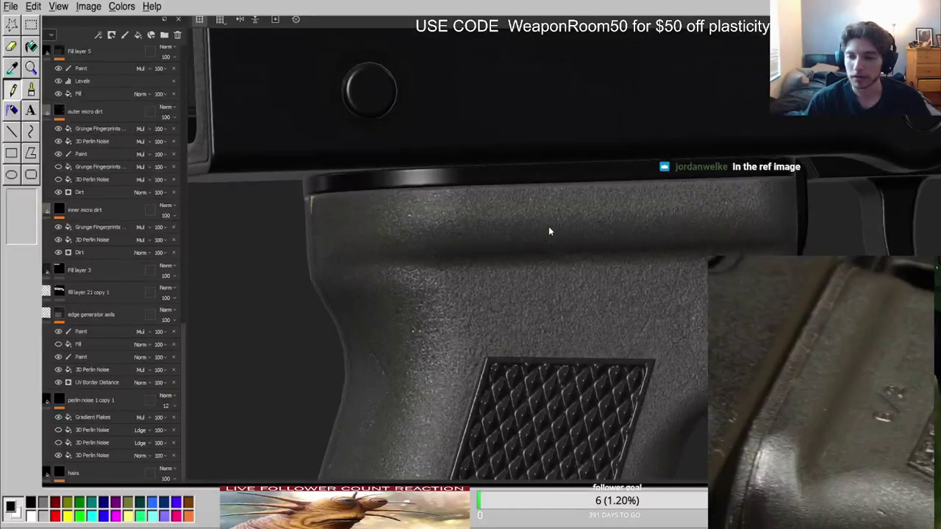
Study the reference photo's grip top, mold seam and rear highlight area up close beside the rendered grip.
scroll(767, 374, down, 5)
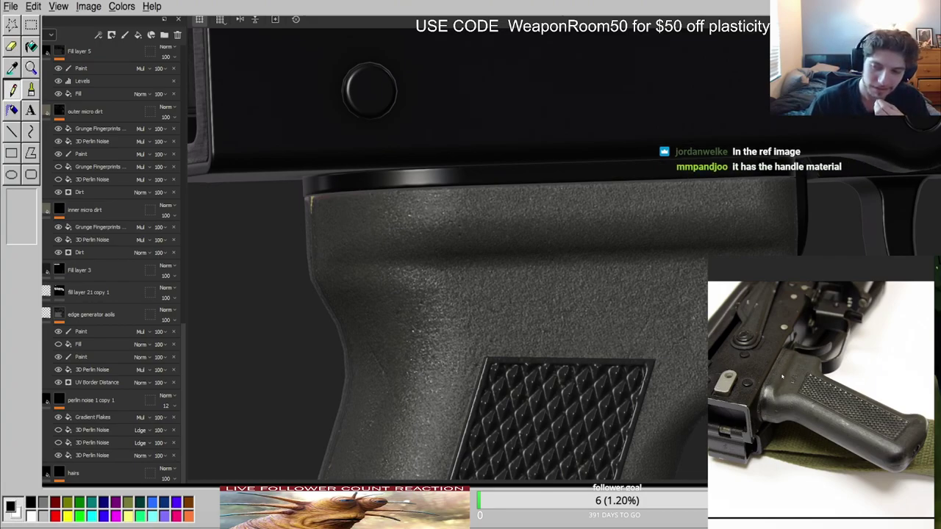
scroll(778, 377, up, 5)
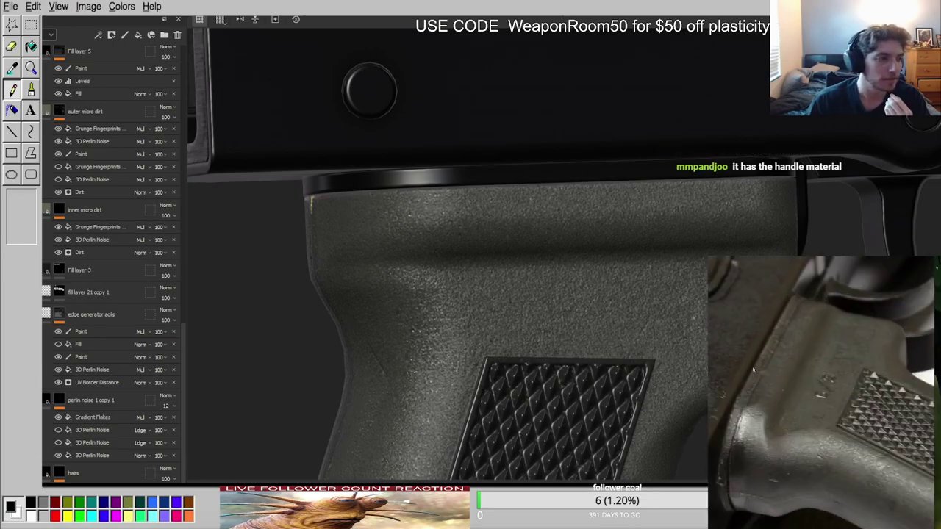
drag(754, 370, 786, 369)
drag(786, 369, 816, 368)
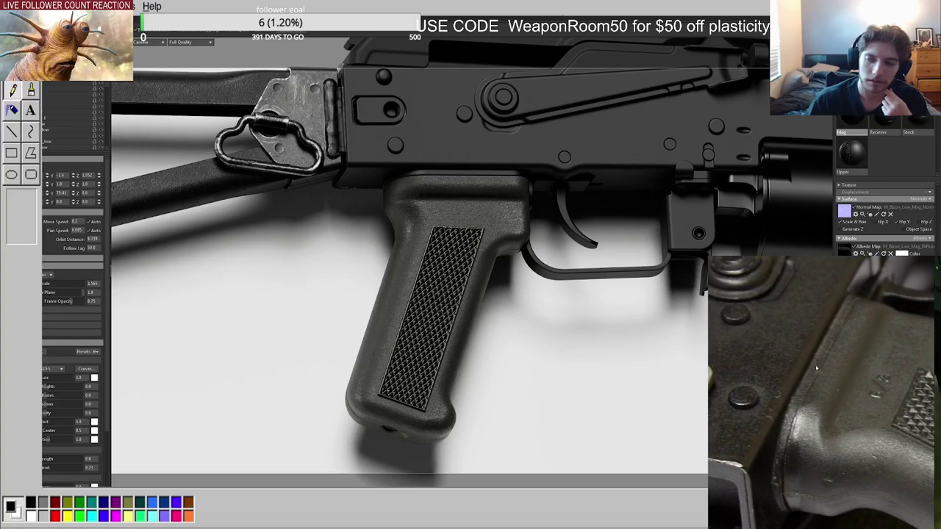
scroll(816, 368, down, 8)
scroll(753, 380, up, 10)
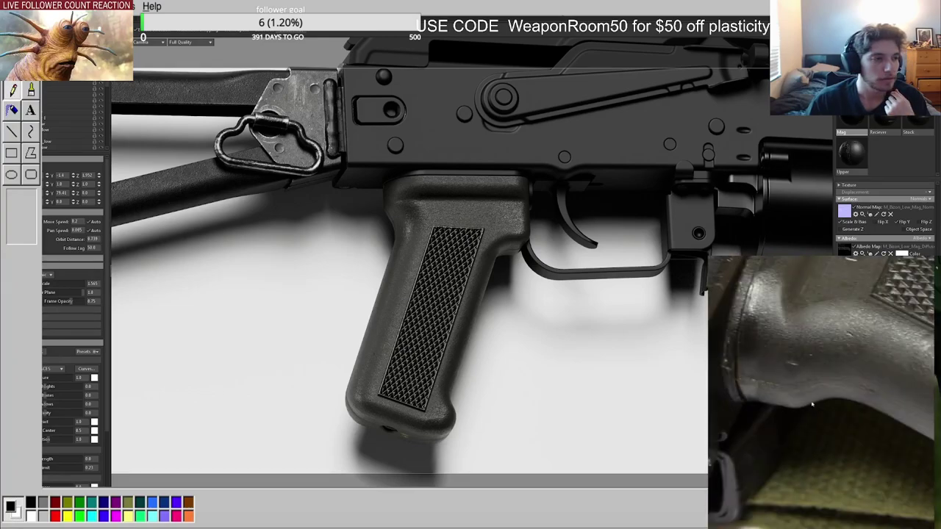
scroll(819, 390, down, 6)
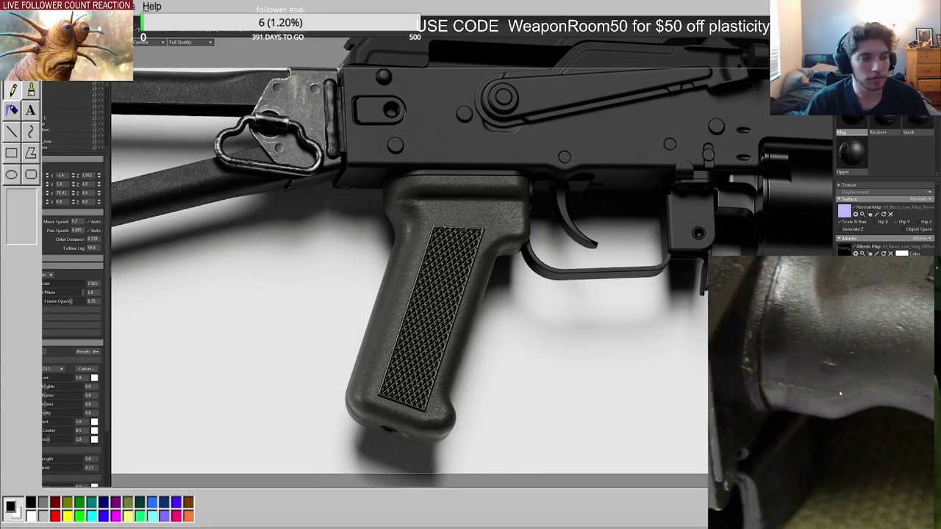
drag(772, 383, 790, 457)
scroll(791, 348, up, 5)
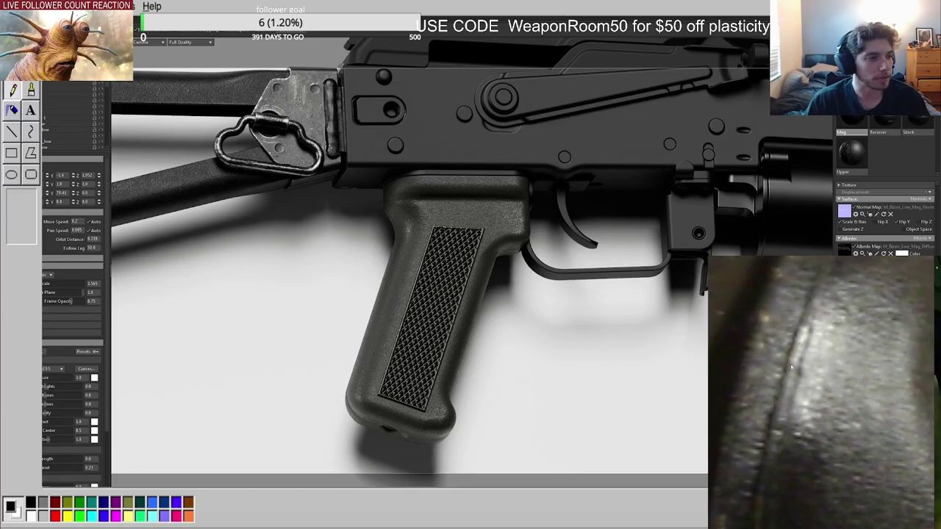
scroll(782, 430, down, 5)
scroll(791, 406, up, 3)
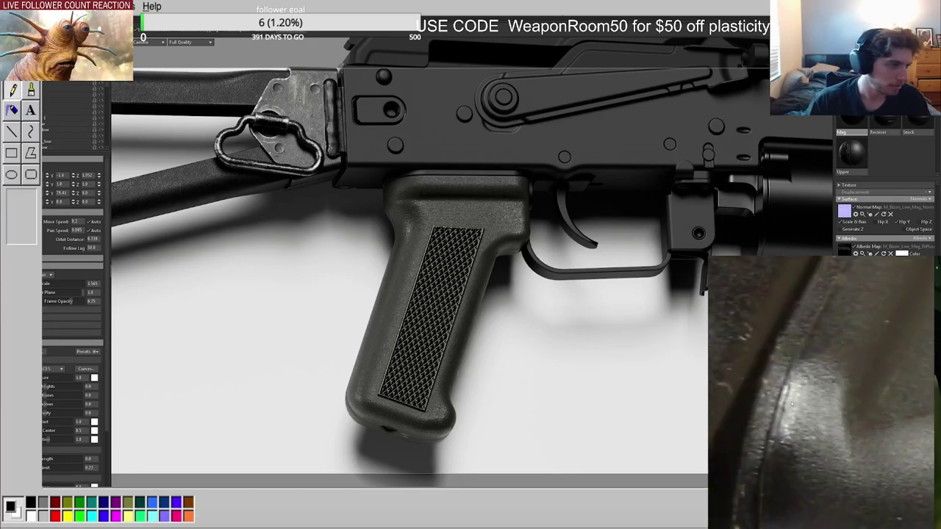
scroll(792, 384, down, 4)
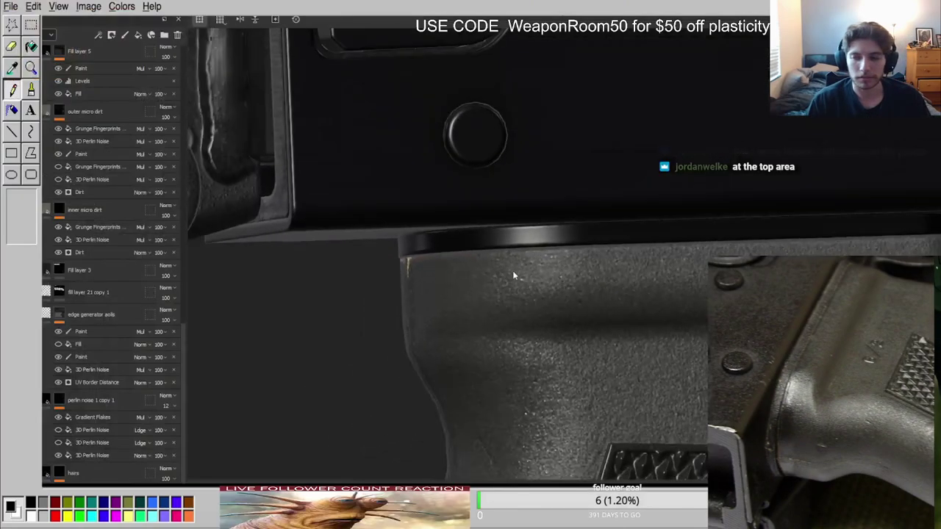
Compare the upper grip's surface and marking area on the model with the close-up reference photo.
scroll(513, 270, down, 2)
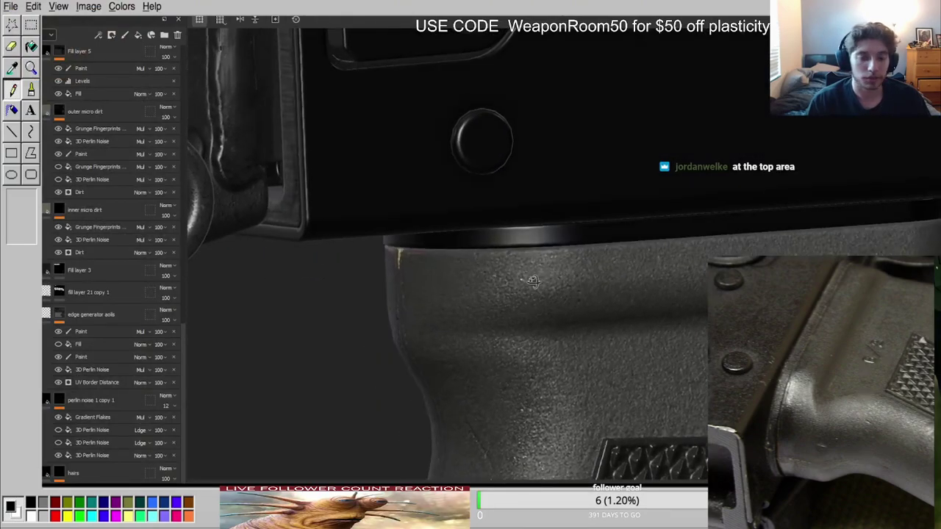
alt+middle_drag(555, 260, 388, 229)
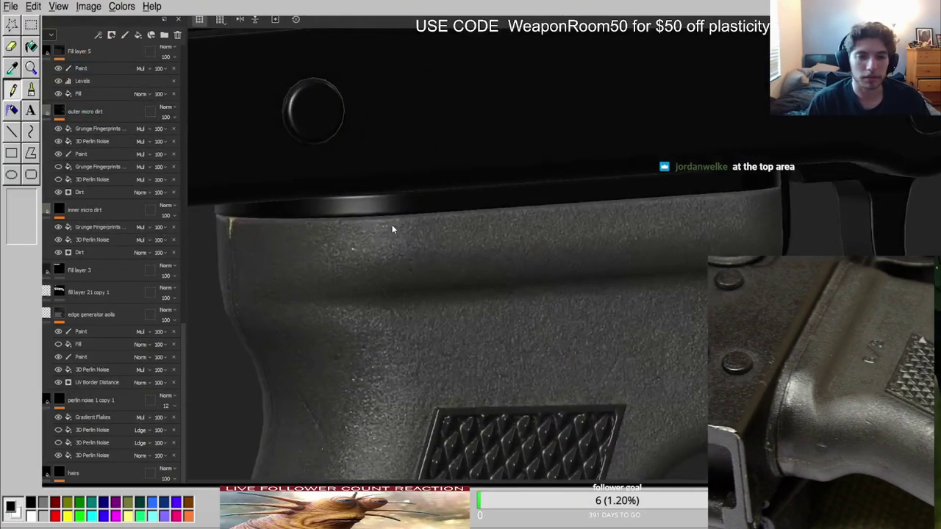
scroll(389, 230, up, 4)
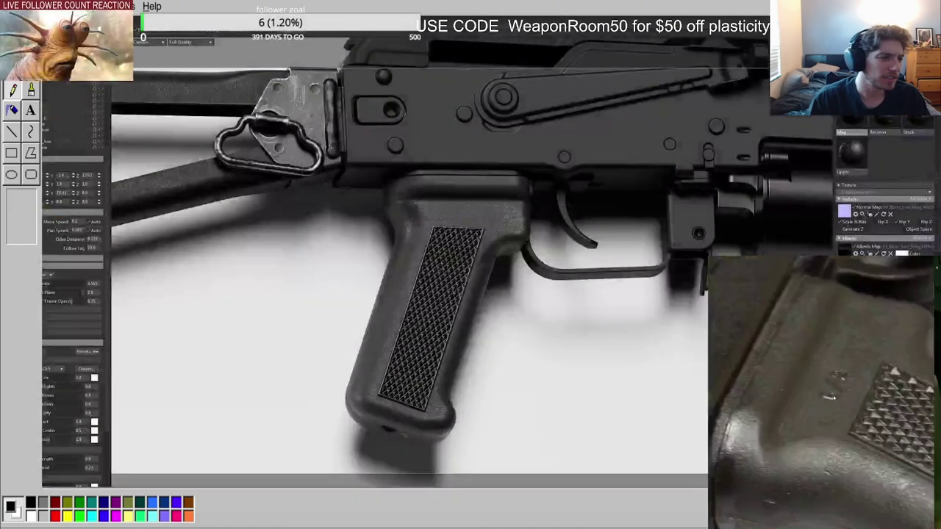
scroll(838, 386, down, 8)
scroll(908, 410, up, 8)
middle_drag(919, 414, 782, 405)
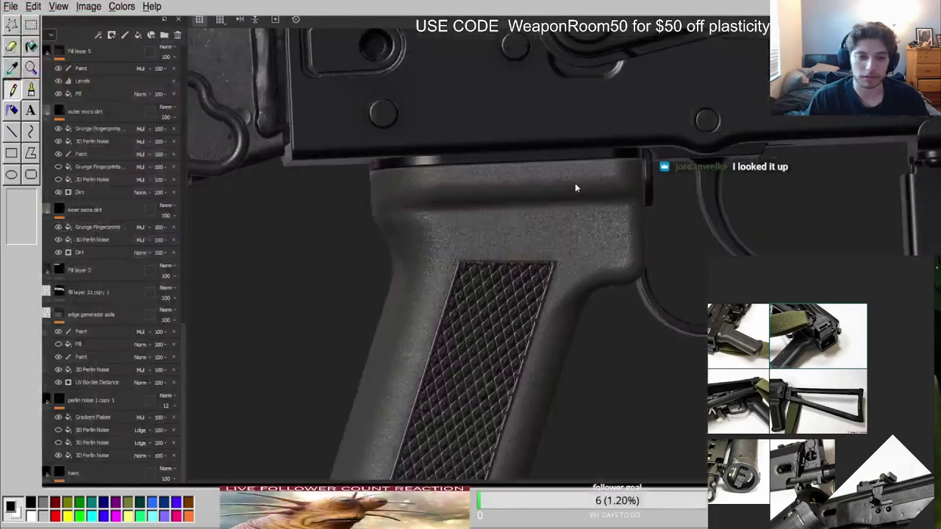
scroll(554, 221, up, 5)
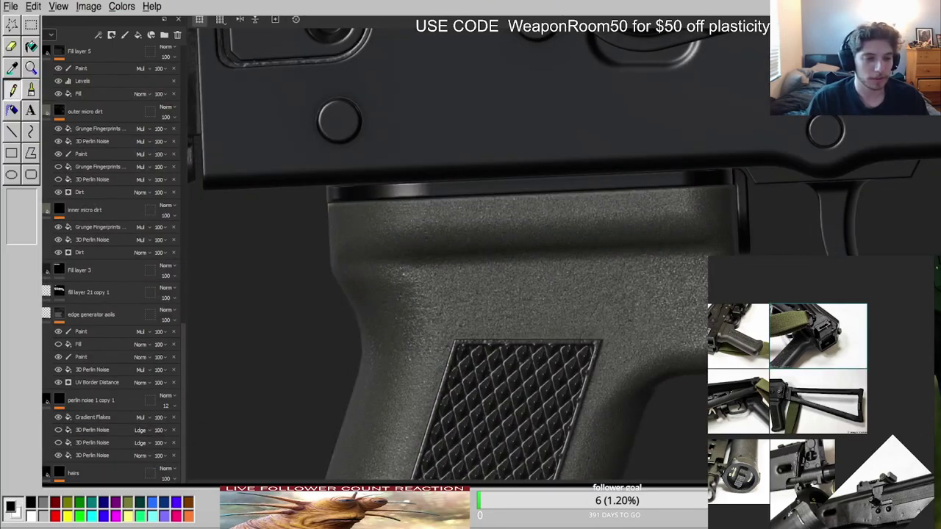
Add a new fill layer directly below the pistol grip layer and give it a black mask.
scroll(86, 101, up, 15)
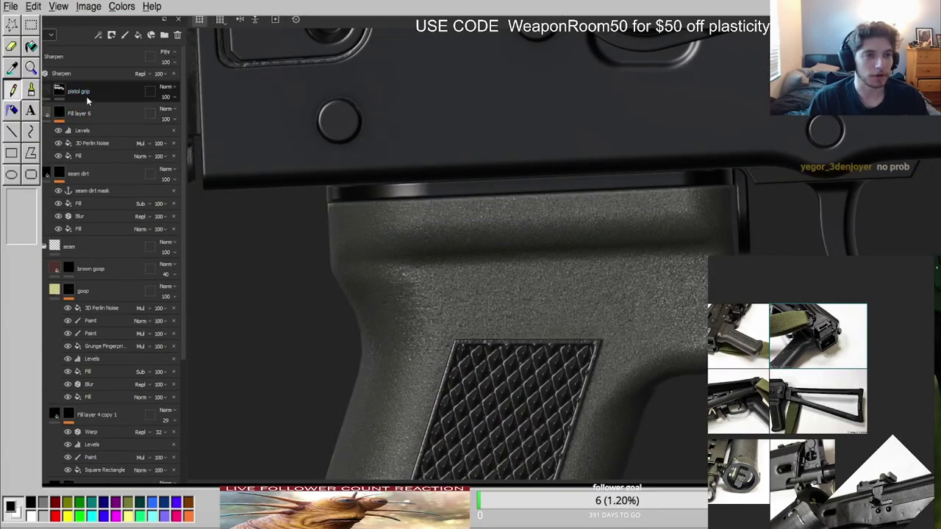
click(95, 91)
click(96, 114)
click(138, 35)
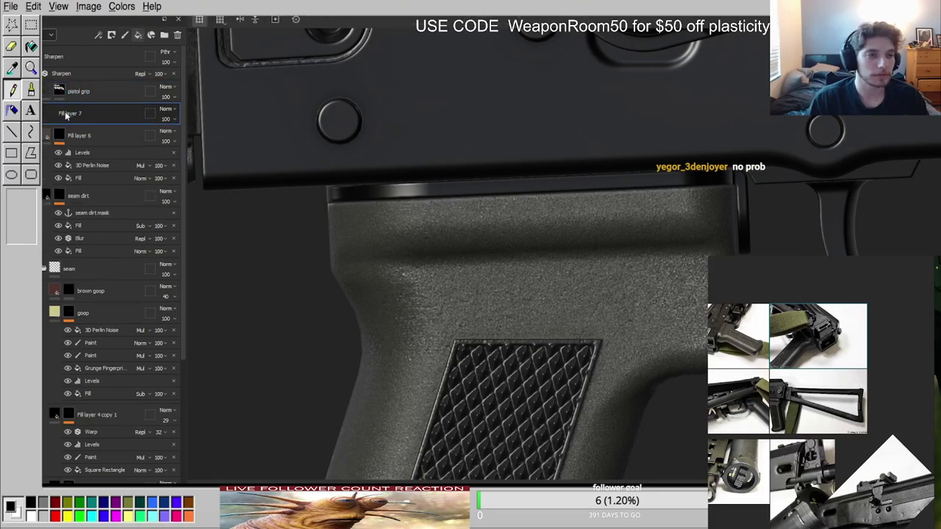
right_click(66, 116)
click(103, 133)
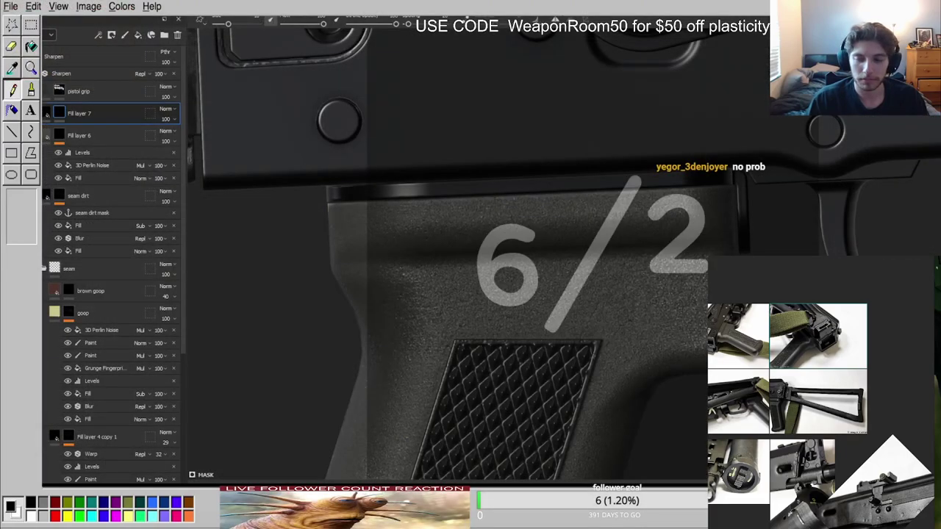
Shrink and position the 6/2 stencil, and stamp it into the mask on the grip just above the checkered panel.
scroll(673, 353, up, 4)
mouse_move(672, 353)
alt+mouse_down()
mouse_move(628, 322)
mouse_move(653, 309)
alt+mouse_up()
ctrl+right_drag(655, 309, 600, 313)
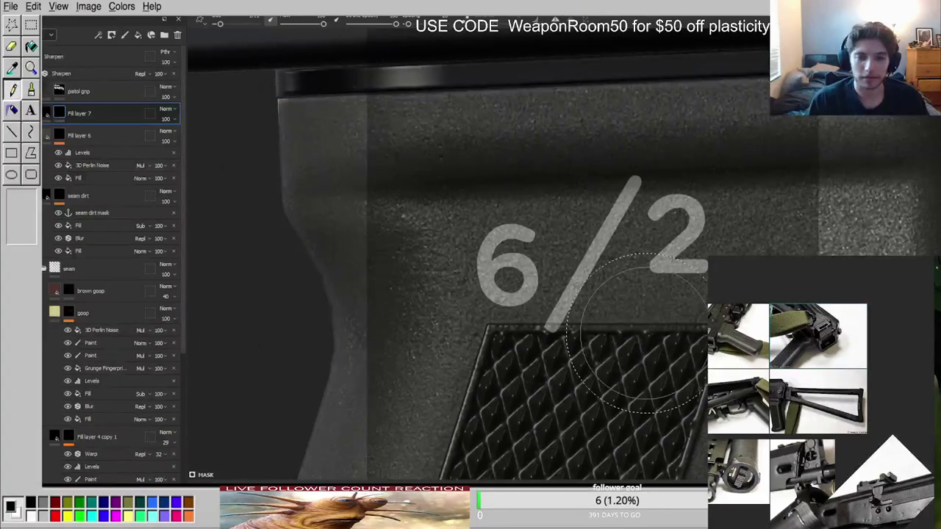
scroll(637, 253, up, 3)
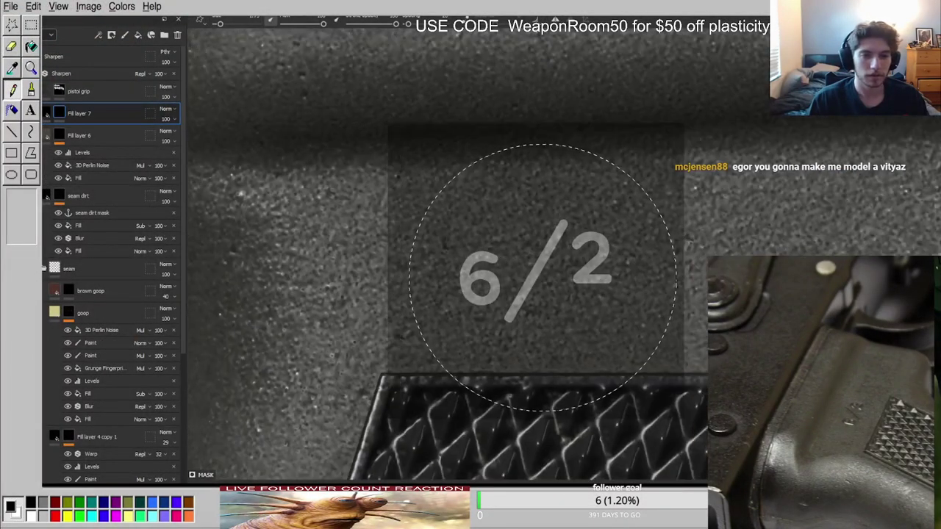
alt+drag(543, 278, 527, 295)
key(s)
right_drag(527, 295, 521, 281)
click(536, 278)
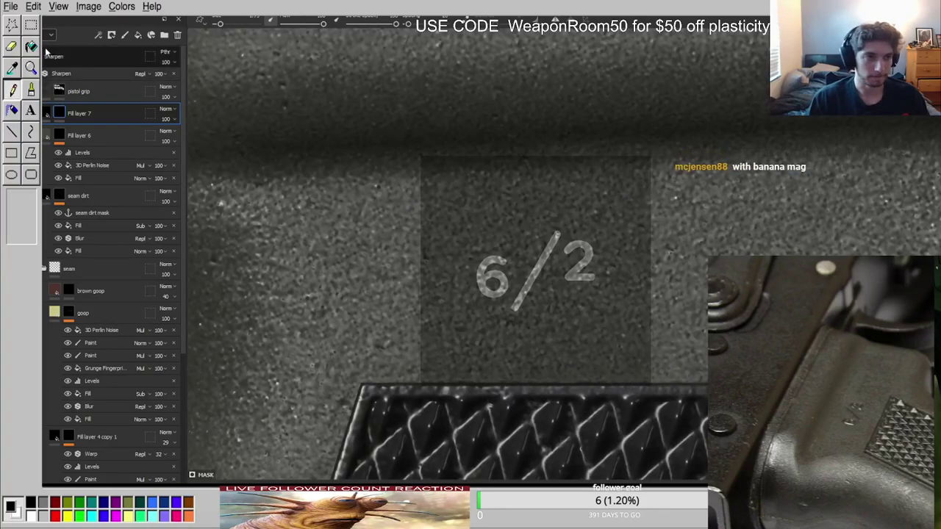
Set the marking layer's blending mode to Normal in both the normal and height channels, and select its fill.
click(77, 92)
click(171, 110)
click(179, 121)
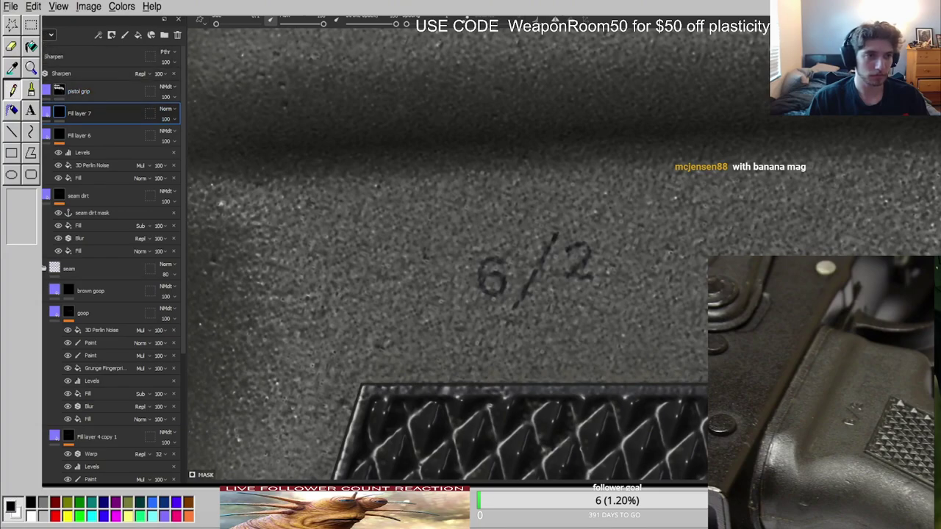
click(67, 60)
click(173, 110)
click(178, 119)
click(49, 113)
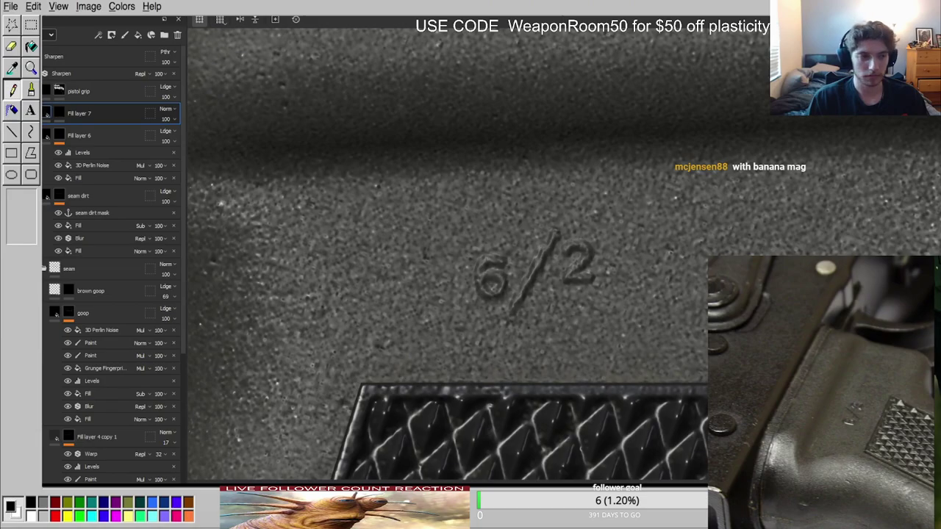
Inspect the 6/2 marking in the single-channel views and up close in the lit material view.
scroll(594, 306, down, 4)
alt+drag(566, 296, 666, 328)
key(c)
key(c)
key(c)
key(c)
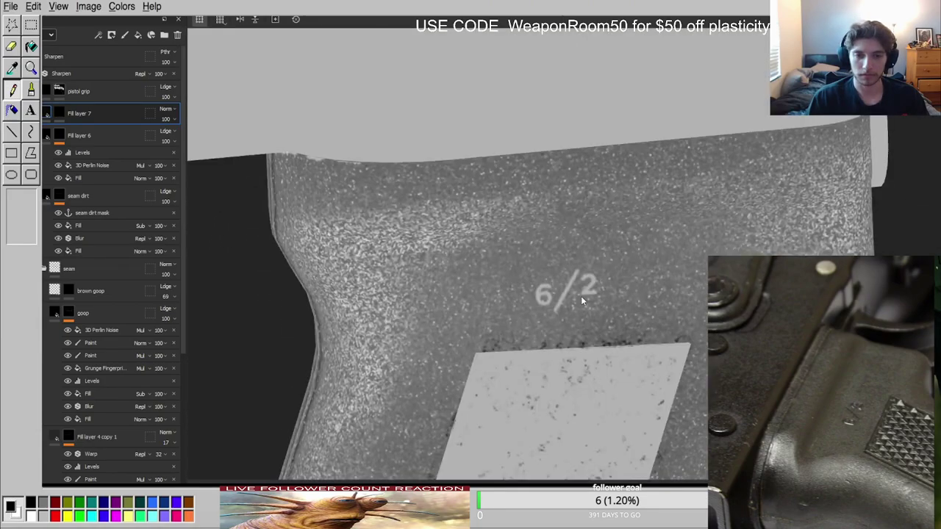
key(m)
scroll(581, 297, up, 5)
alt+drag(503, 296, 459, 287)
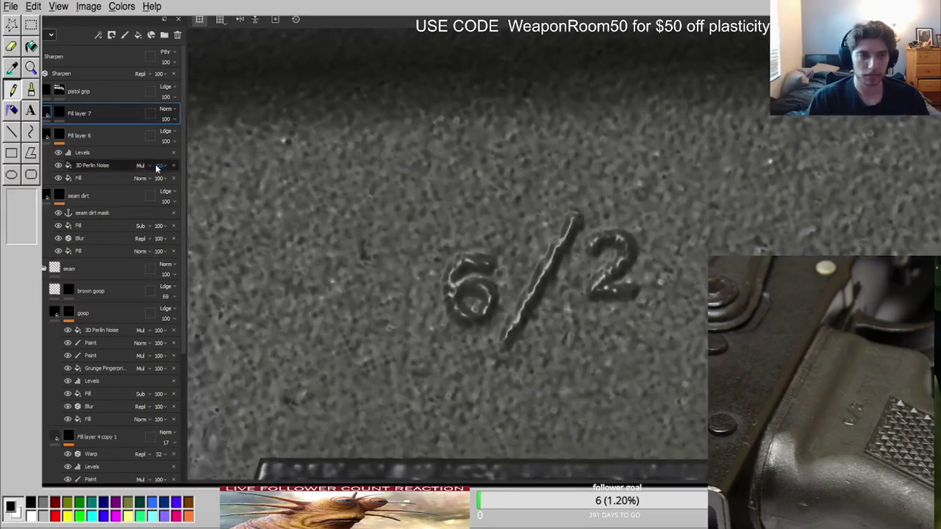
Look through the layer stack and compare the marking with the surrounding grain in the lit, channel and mask views.
scroll(140, 250, down, 3)
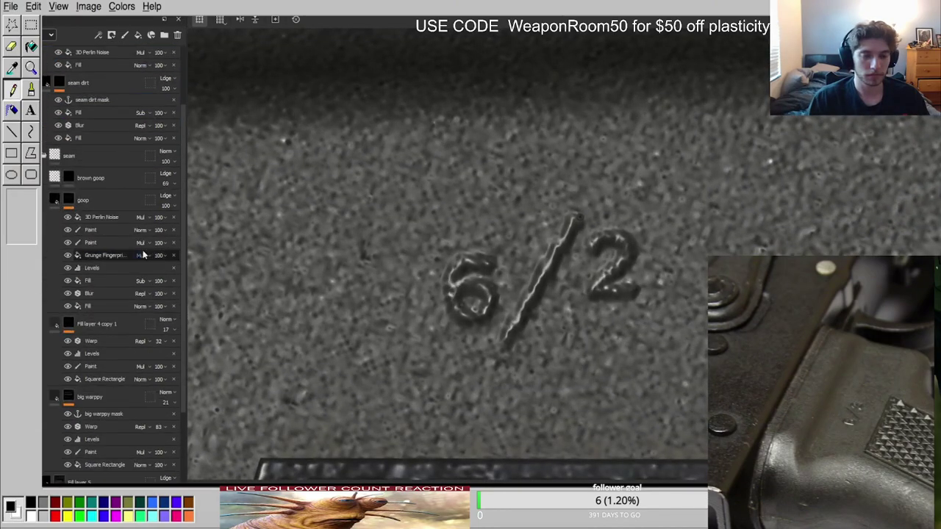
scroll(503, 269, down, 7)
scroll(503, 268, up, 3)
alt+drag(503, 268, 387, 283)
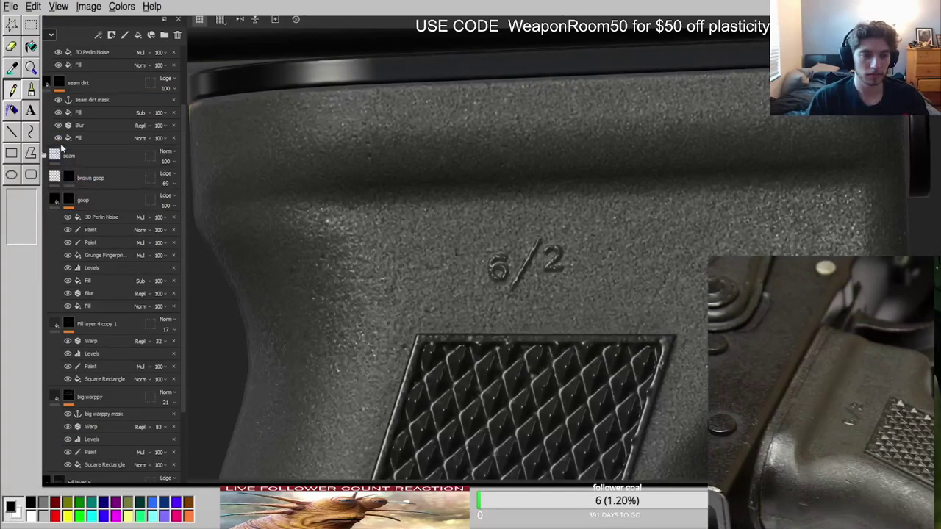
scroll(87, 290, down, 12)
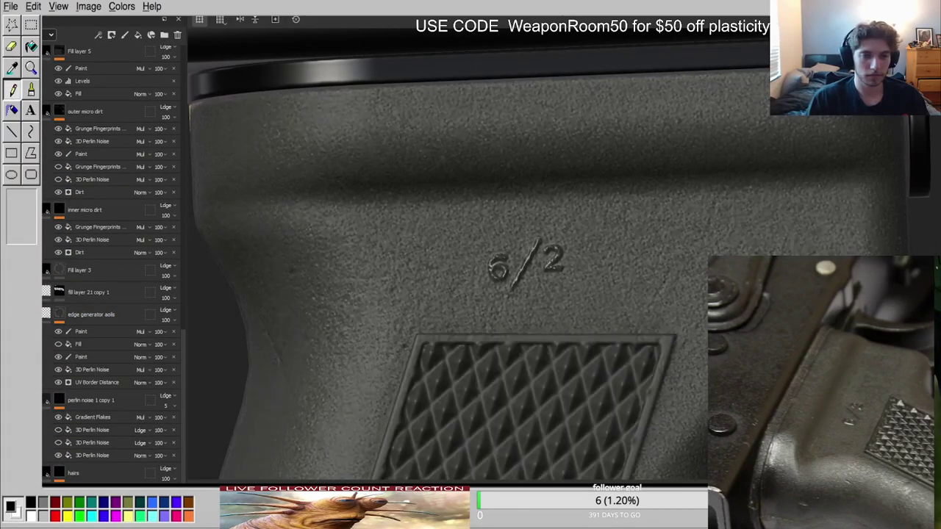
scroll(545, 285, up, 4)
key(c)
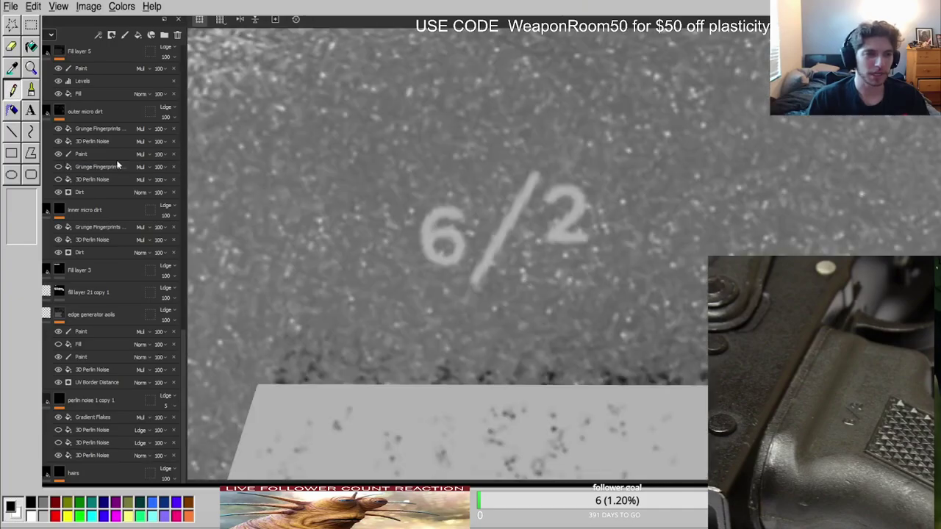
scroll(93, 106, up, 13)
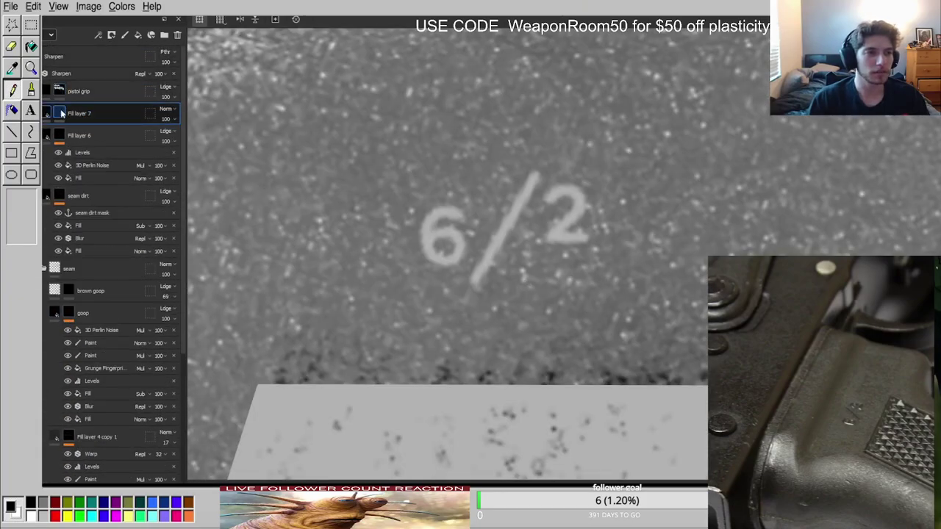
alt+click(60, 113)
scroll(533, 224, up, 3)
key(m)
scroll(517, 228, down, 5)
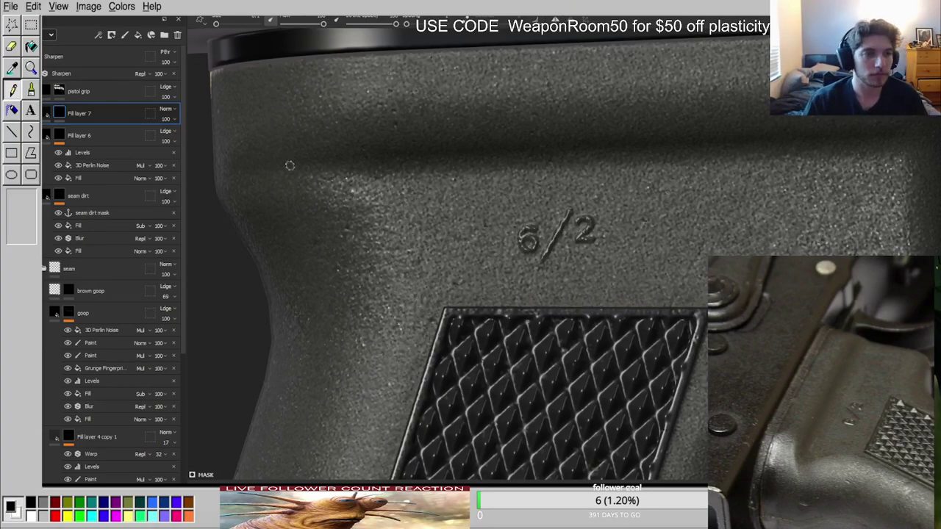
Add a Blur filter to the marking layer's mask with a Levels effect above it, and reduce the blur.
alt+click(59, 114)
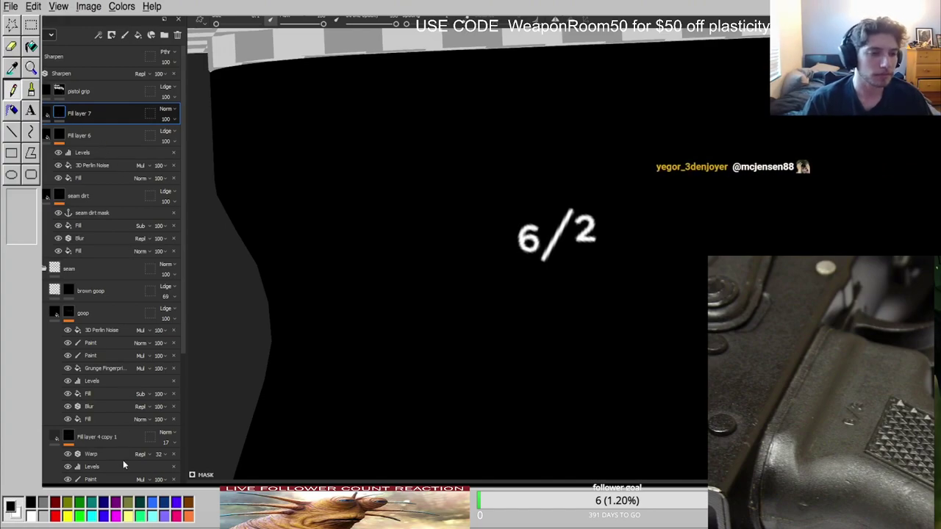
click(203, 433)
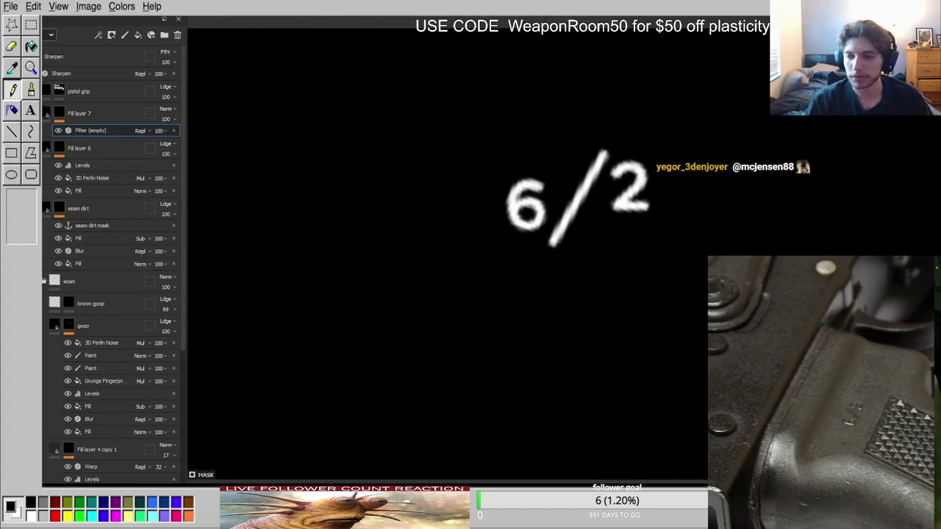
click(735, 294)
click(79, 115)
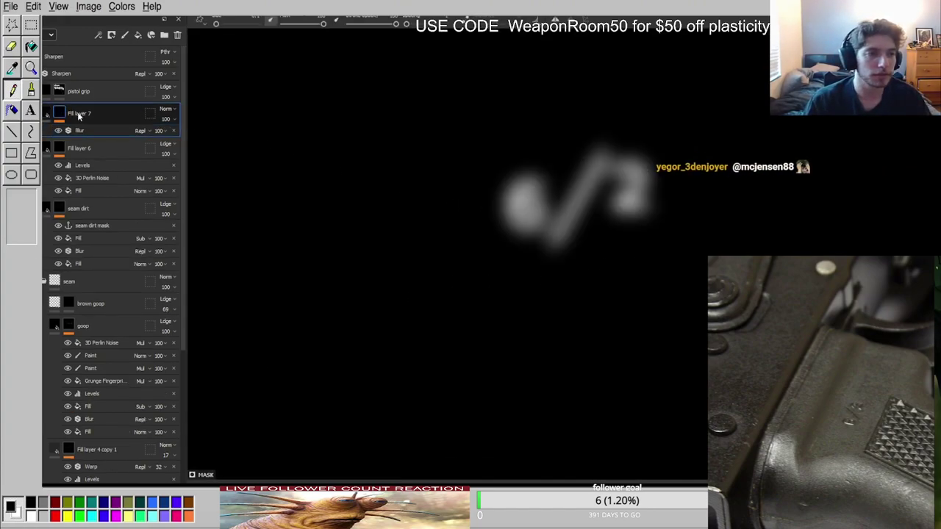
click(116, 446)
click(109, 141)
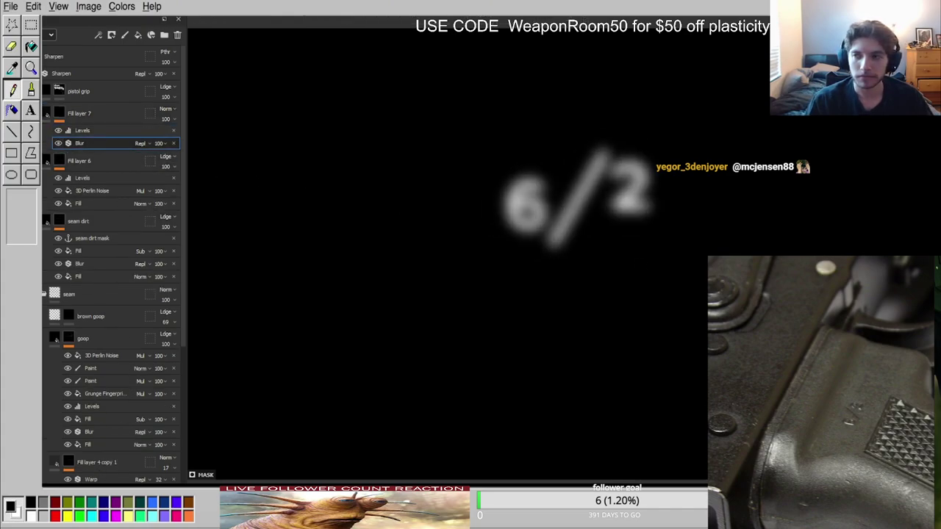
Adjust the mask's Levels and refine the Blur beneath it, checking the 6/2 characters in the mask and lit material views.
click(83, 132)
scroll(631, 243, up, 3)
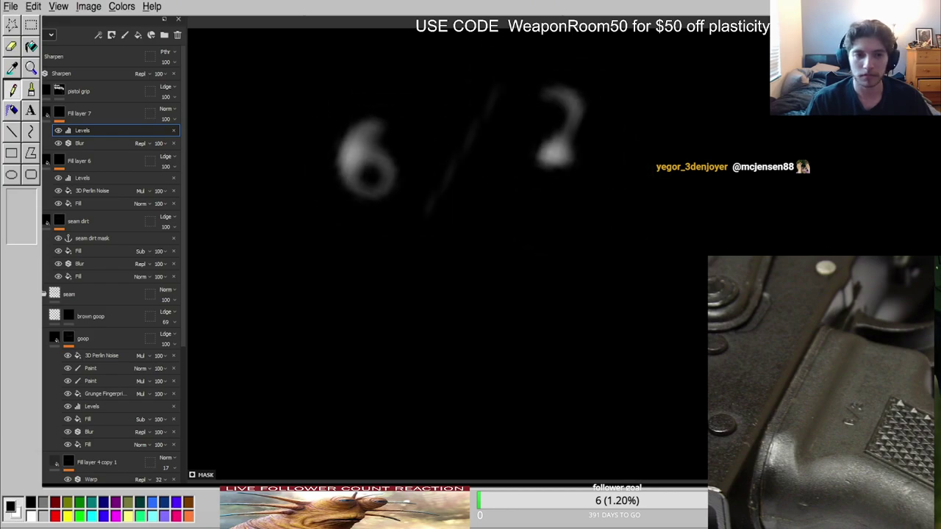
key(m)
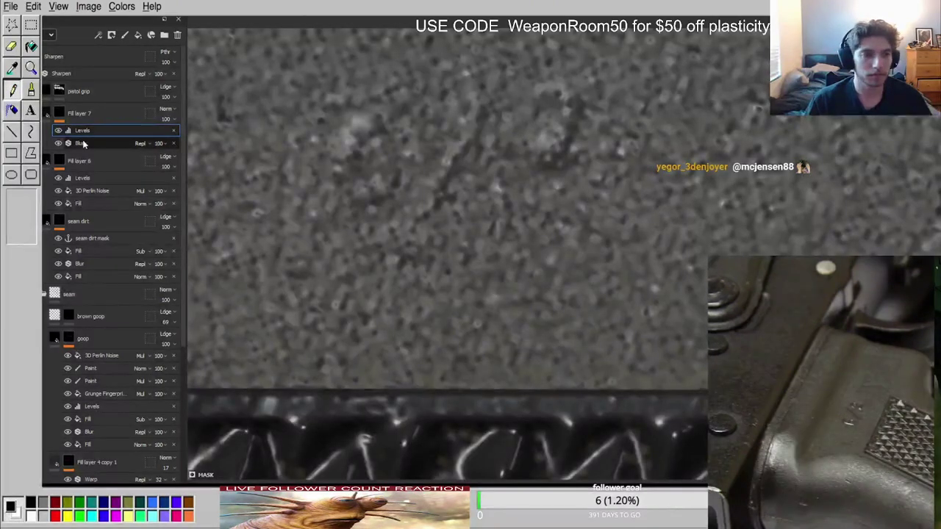
alt+click(84, 144)
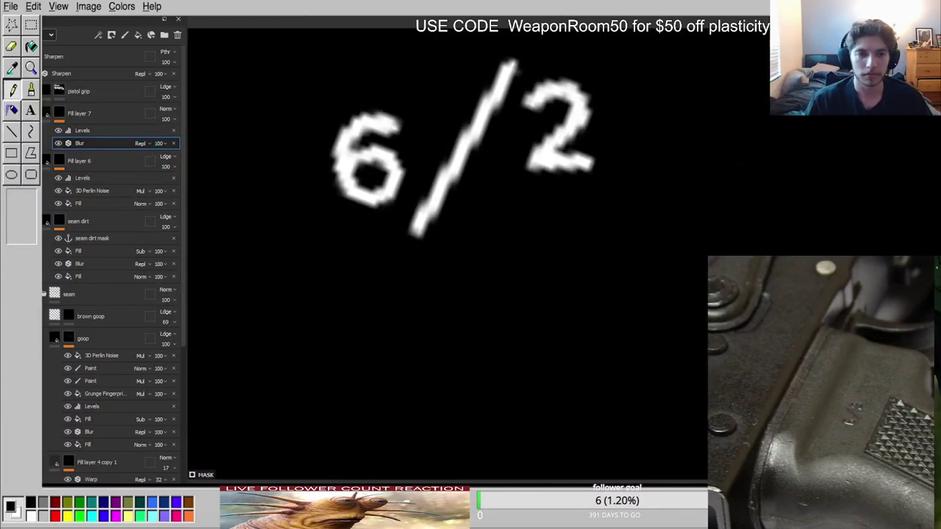
key(m)
scroll(489, 194, down, 4)
alt+drag(462, 191, 302, 169)
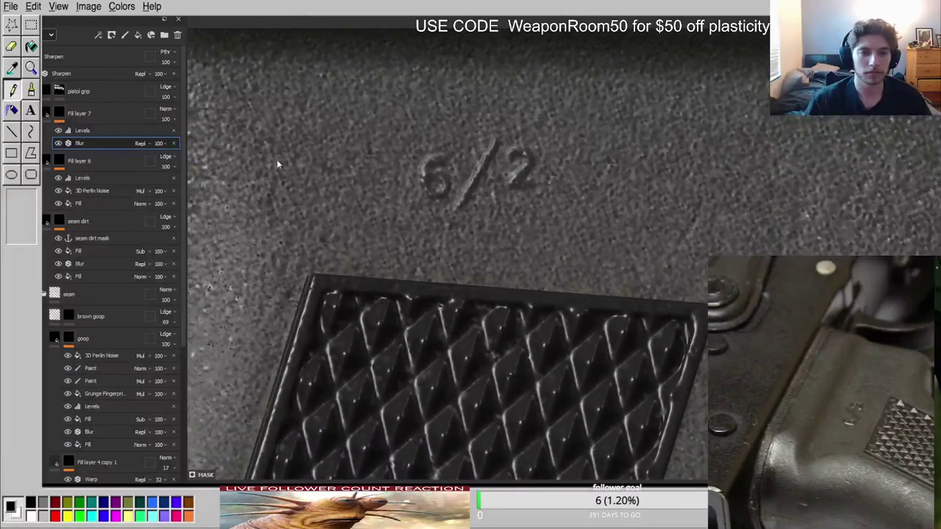
Readjust the Levels on the marking's mask to bring out the softened 6/2 characters.
click(90, 131)
alt+drag(345, 136, 426, 165)
scroll(430, 166, up, 4)
key(c)
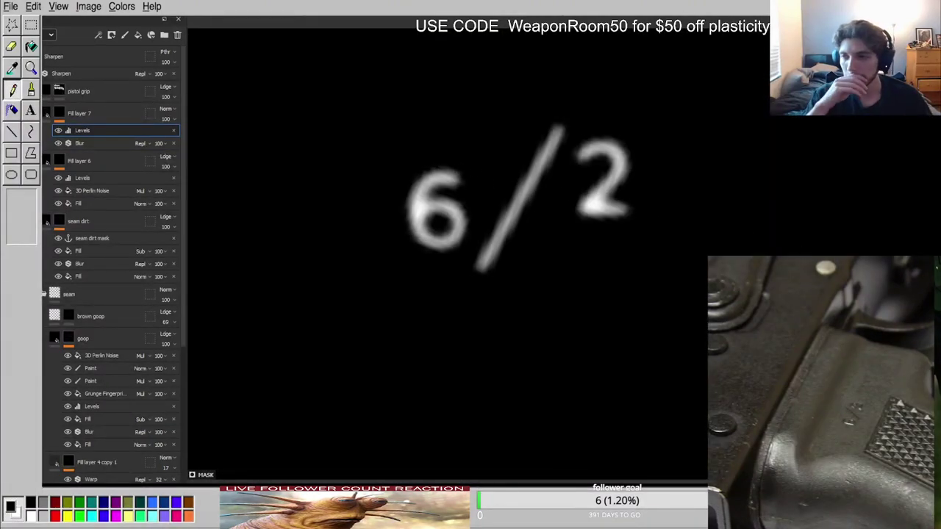
Select the marking layer's fill and inspect the relief of the 6/2 characters from near, far and different angles.
click(49, 114)
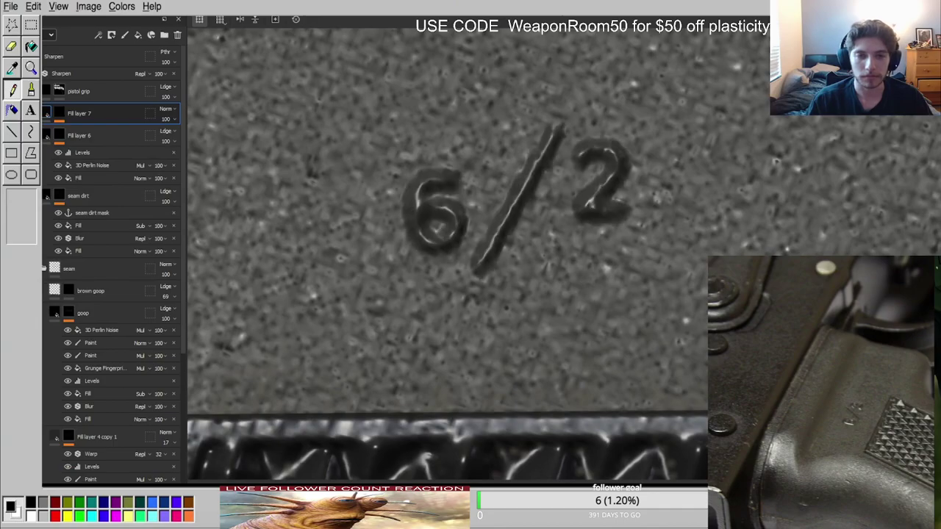
scroll(589, 326, down, 8)
alt+drag(578, 311, 650, 255)
scroll(575, 309, up, 8)
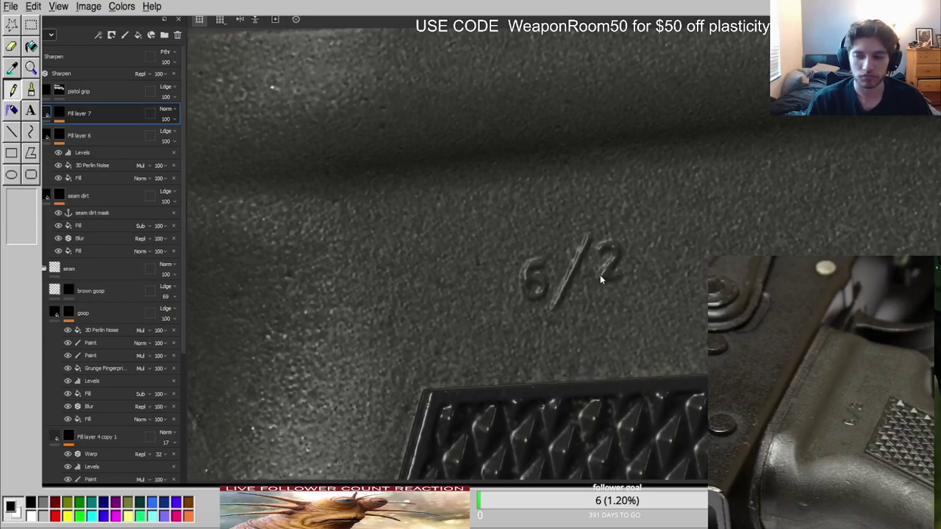
scroll(600, 275, up, 3)
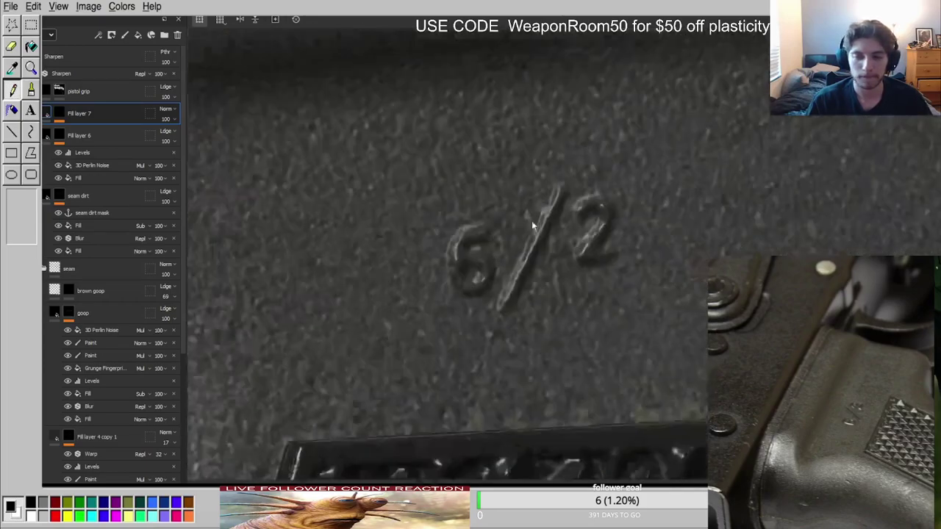
Set the Blur filter's opacity to 92 on the marking's mask, and check the characters in the mask and lit views.
click(60, 120)
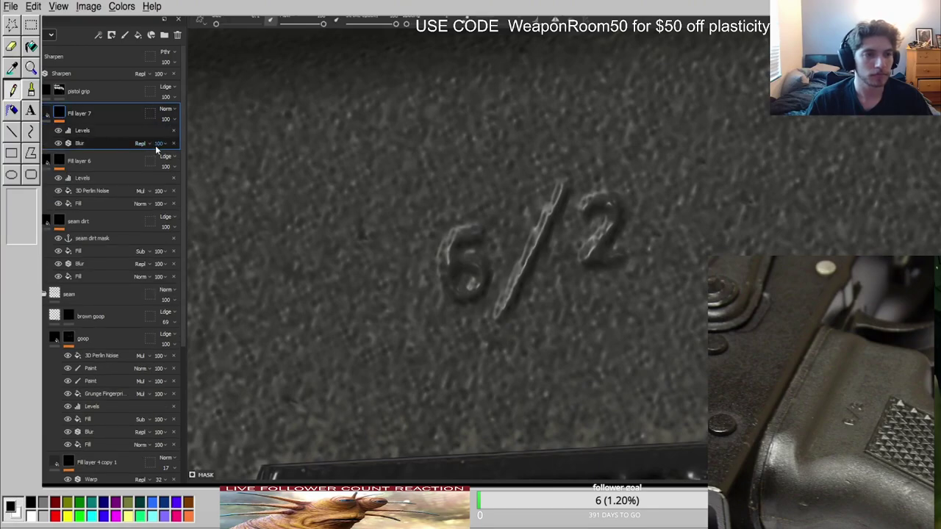
mouse_move(175, 158)
mouse_down()
mouse_move(160, 159)
mouse_move(192, 161)
mouse_up()
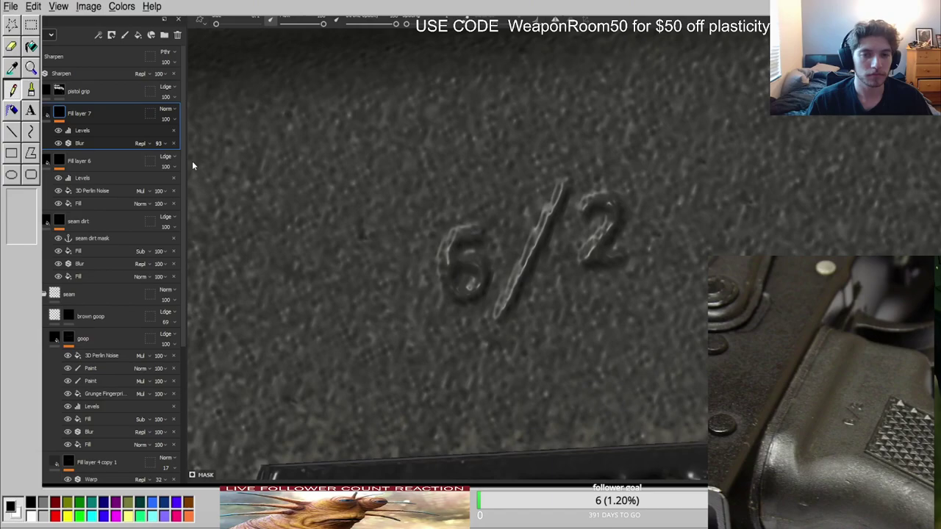
alt+click(56, 111)
scroll(532, 267, down, 3)
alt+drag(534, 267, 425, 239)
scroll(457, 253, down, 3)
key(m)
scroll(489, 265, up, 3)
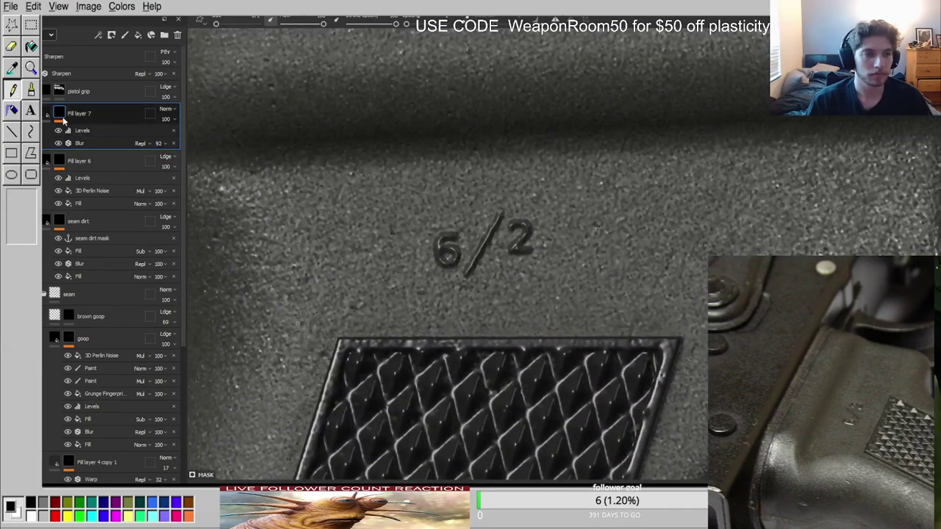
Rename the marking's fill layer to 6/2.
double_click(85, 114)
text(6/2)
key(Return)
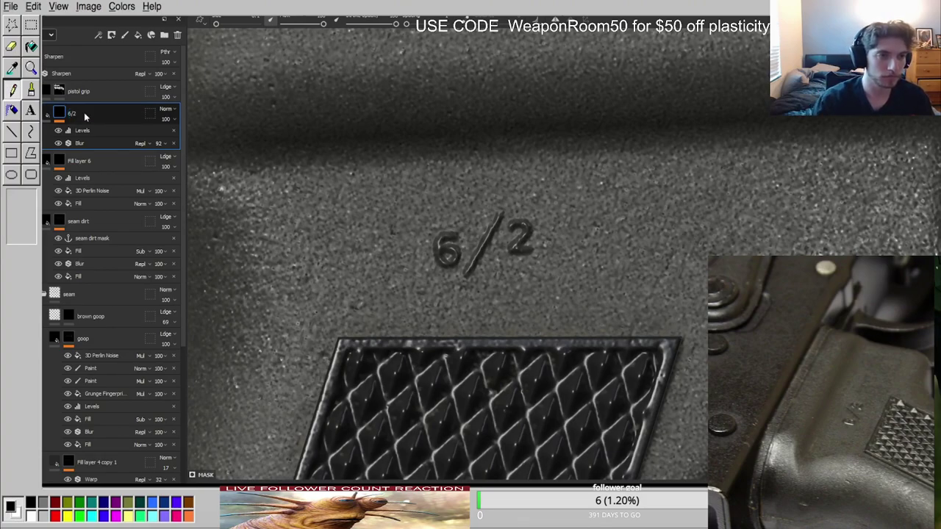
Add a new fill layer above the 6/2 layer and put an anchor point on the 6/2 mask.
click(138, 35)
right_click(66, 140)
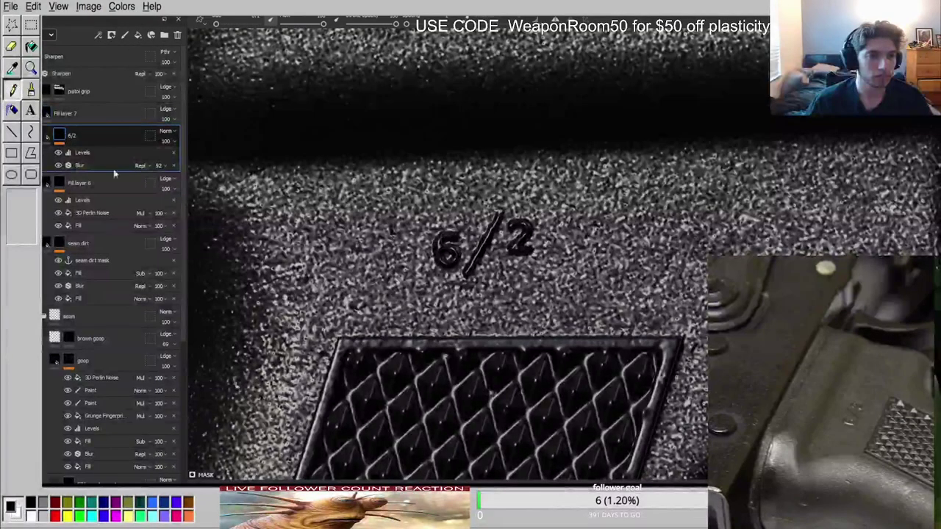
click(109, 482)
Give the new fill layer above 6/2 a mask and add a Fill effect to that mask.
click(56, 113)
click(88, 117)
right_click(62, 115)
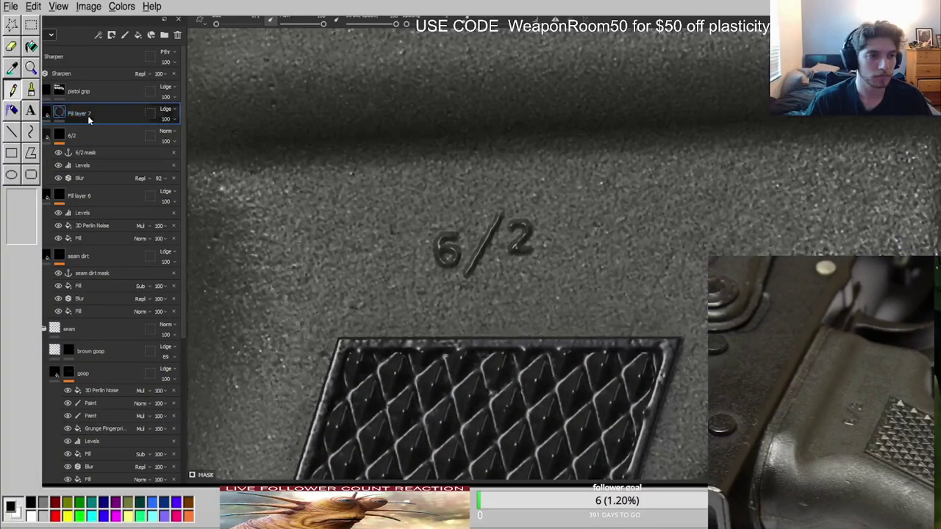
click(133, 444)
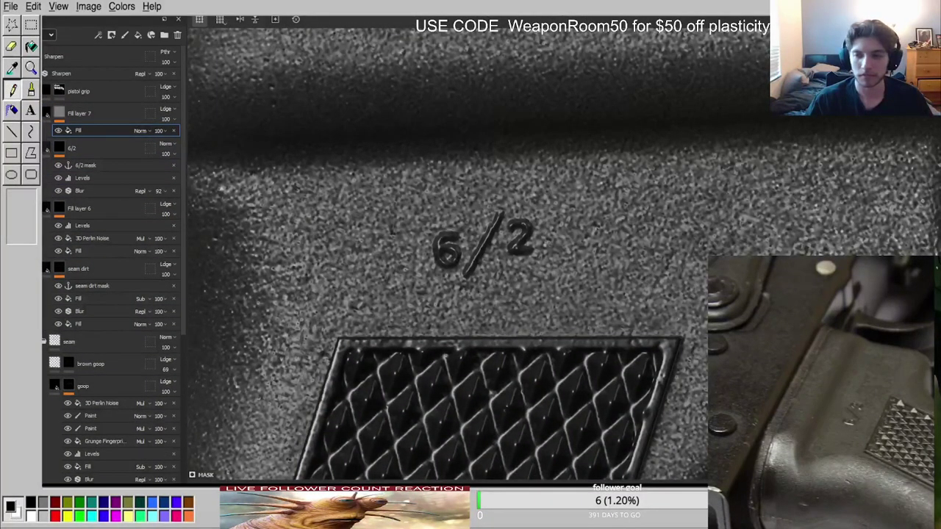
Blur the anchored characters in Fill layer 7's mask and add a copy of the Fill effect above the Blur in Subtract mode.
click(60, 113)
alt+click(61, 112)
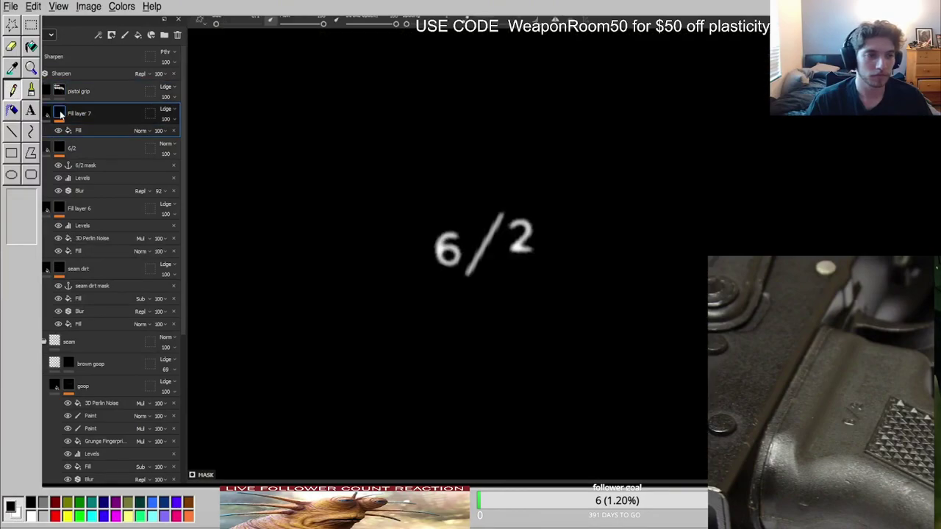
click(103, 454)
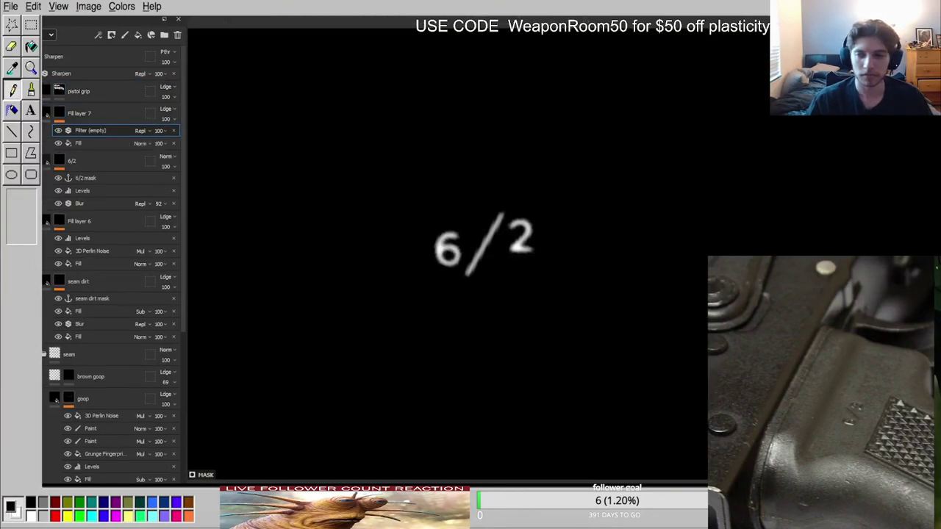
ctrl+drag(87, 143, 83, 127)
click(140, 131)
click(154, 225)
scroll(544, 237, up, 6)
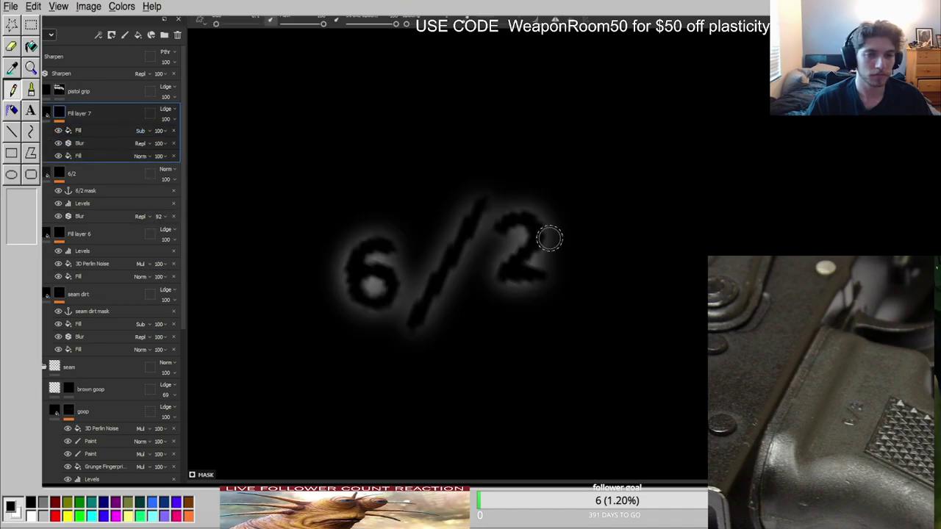
Check the halo around the 6/2 marking in the lit view and the individual material channels.
key(m)
click(47, 119)
scroll(537, 248, down, 4)
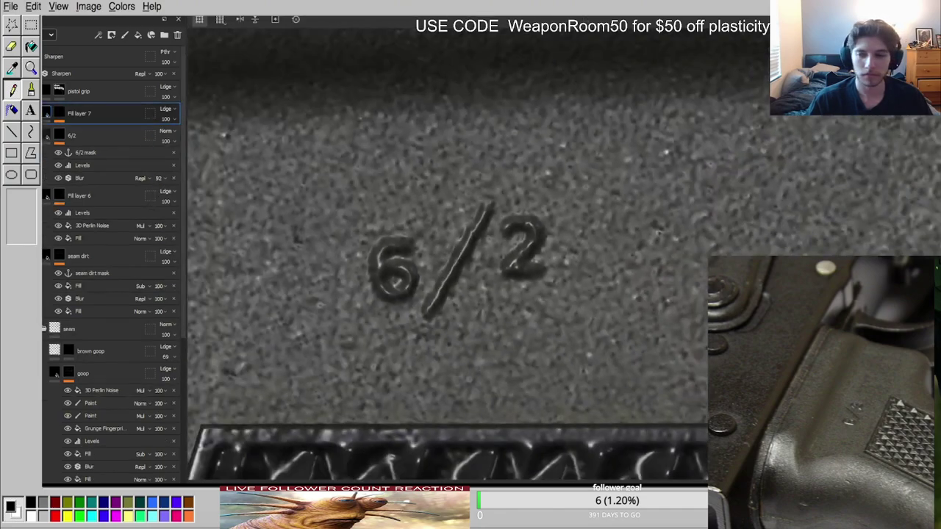
alt+drag(538, 250, 540, 282)
scroll(537, 276, down, 3)
key(c)
key(c)
key(c)
key(c)
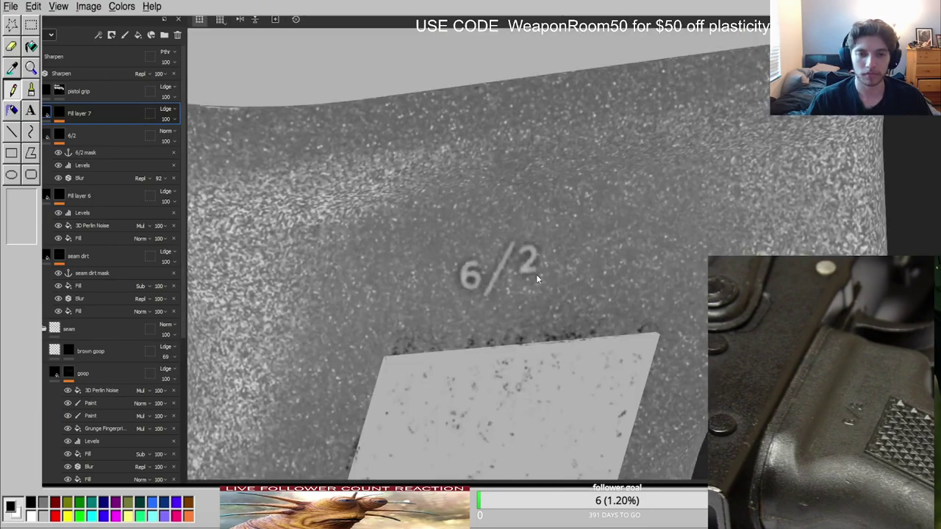
scroll(474, 285, up, 4)
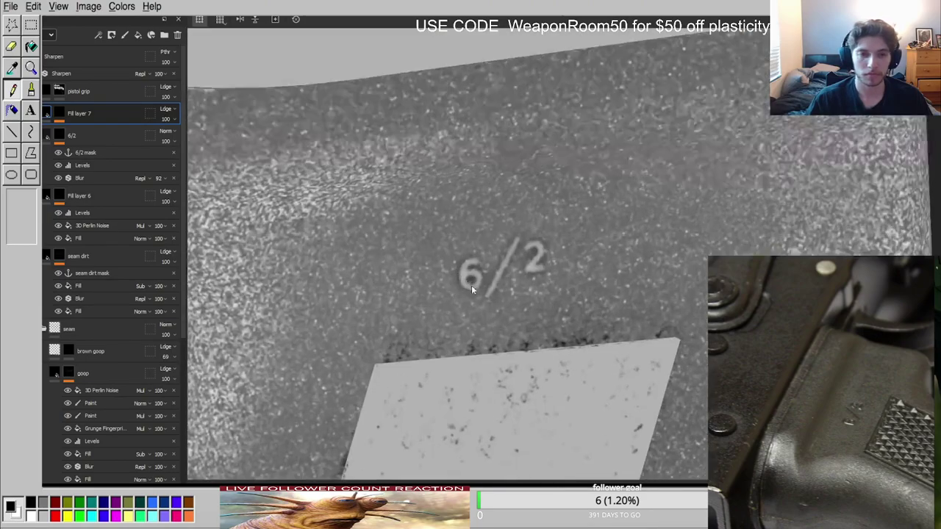
Add a Levels effect on top of Fill layer 7's mask and strengthen the halo around the 6/2 characters.
click(59, 112)
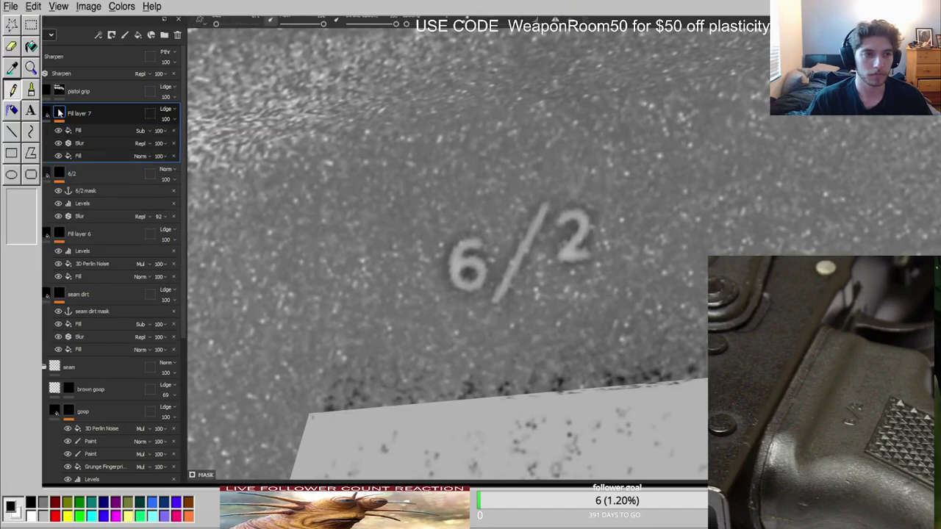
click(101, 450)
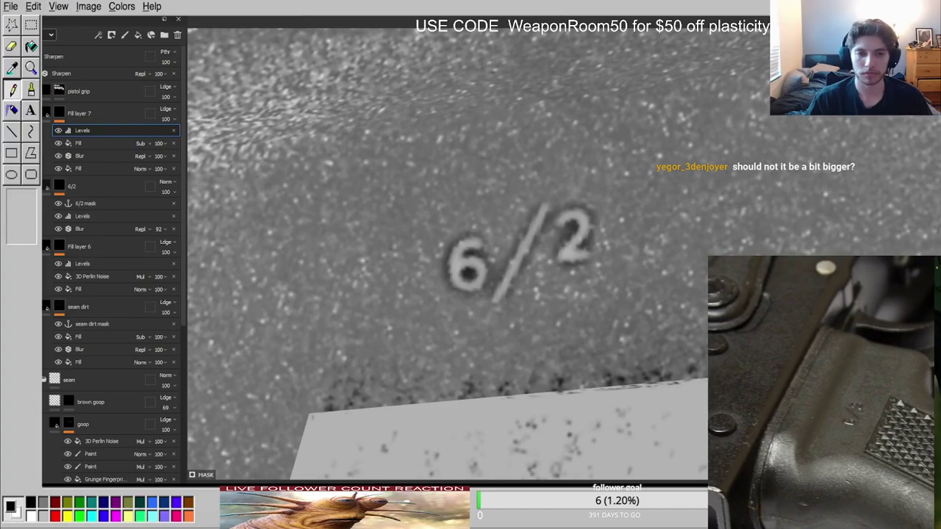
key(m)
scroll(566, 254, down, 4)
alt+drag(566, 255, 584, 266)
scroll(584, 266, up, 4)
click(47, 113)
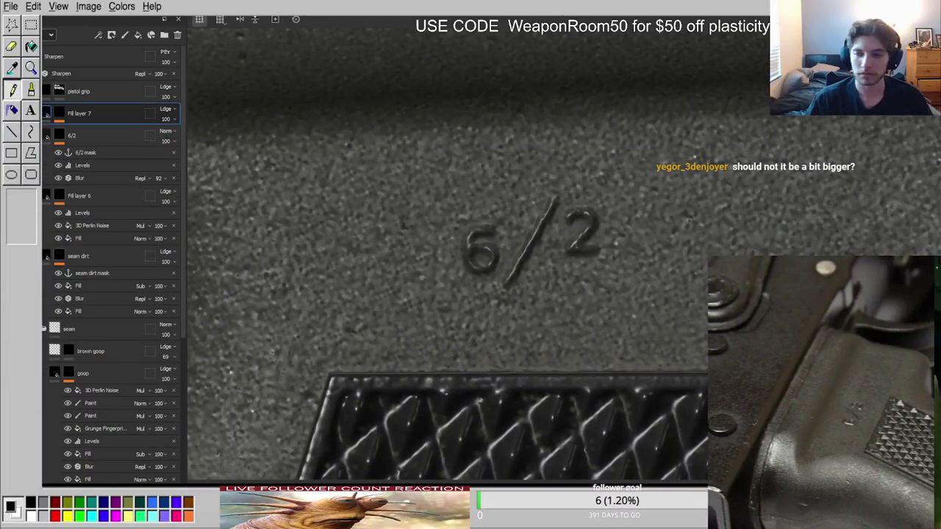
Compare the size of the 6/2 marking on the whole grip with the Marmoset Toolbag render.
scroll(580, 275, down, 5)
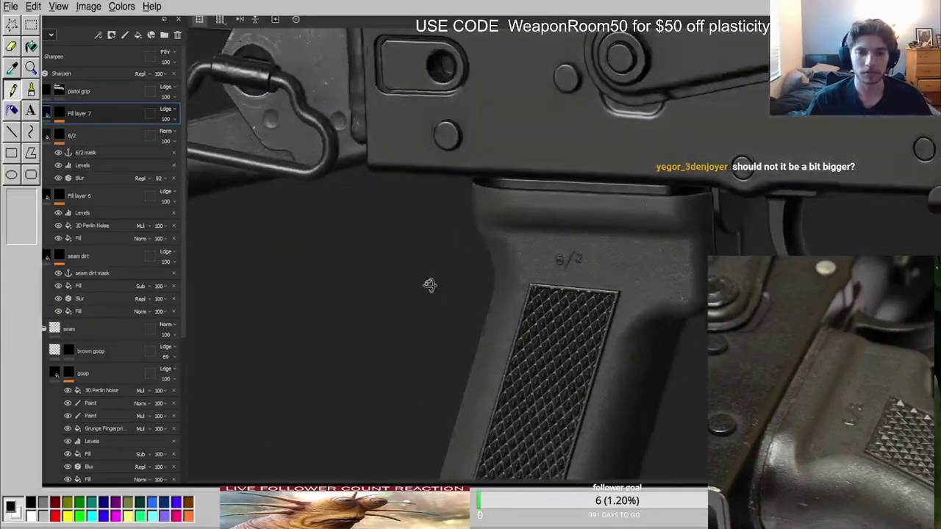
alt+drag(430, 286, 586, 281)
key(alt+Tab)
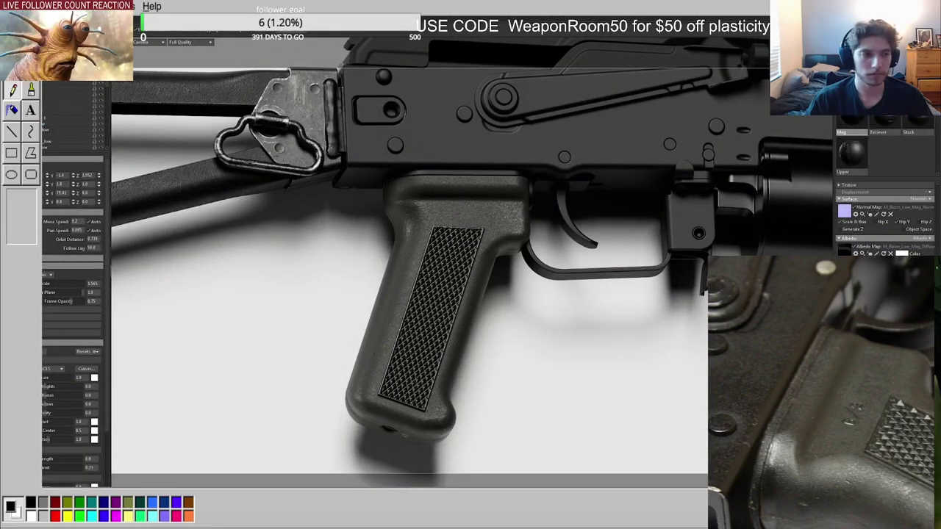
key(alt+Tab)
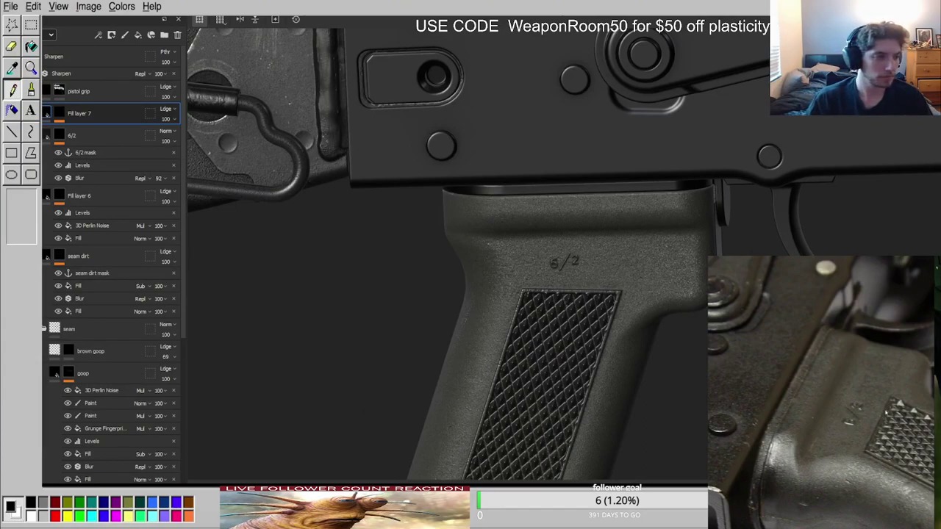
Enlarge and reposition the stencil over the old marking and repaint the 6/2 characters slightly bigger in the 6/2 layer's mask.
mouse_move(464, 312)
alt+right_down()
mouse_move(534, 286)
mouse_move(517, 172)
alt+right_up()
alt+middle_drag(517, 173, 410, 250)
click(60, 136)
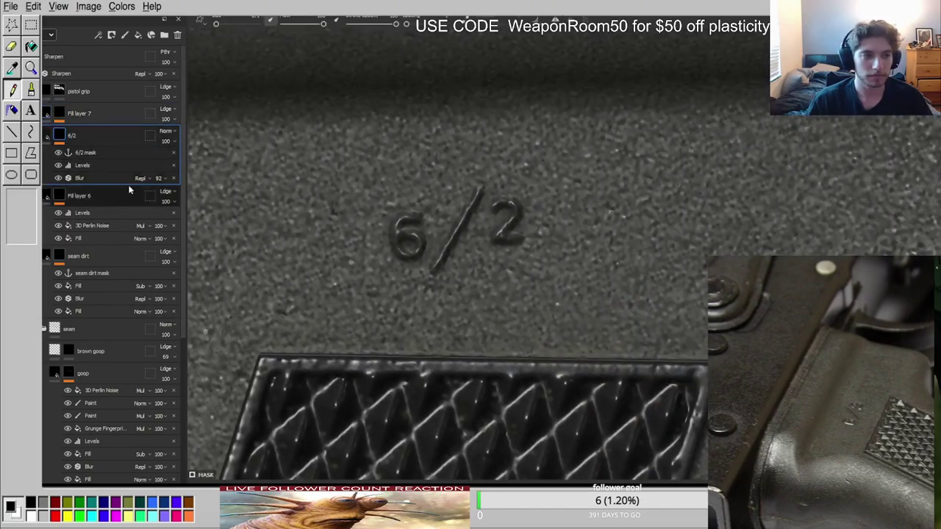
key(s)
middle_drag(574, 286, 491, 241)
right_drag(490, 242, 506, 253)
middle_drag(506, 253, 516, 243)
mouse_move(515, 242)
mouse_down()
mouse_move(435, 226)
mouse_move(473, 243)
mouse_up()
key(2)
Examine the enlarged 6/2 marking close up and at a distance, and compare it in the Marmoset Toolbag render.
scroll(482, 248, down, 6)
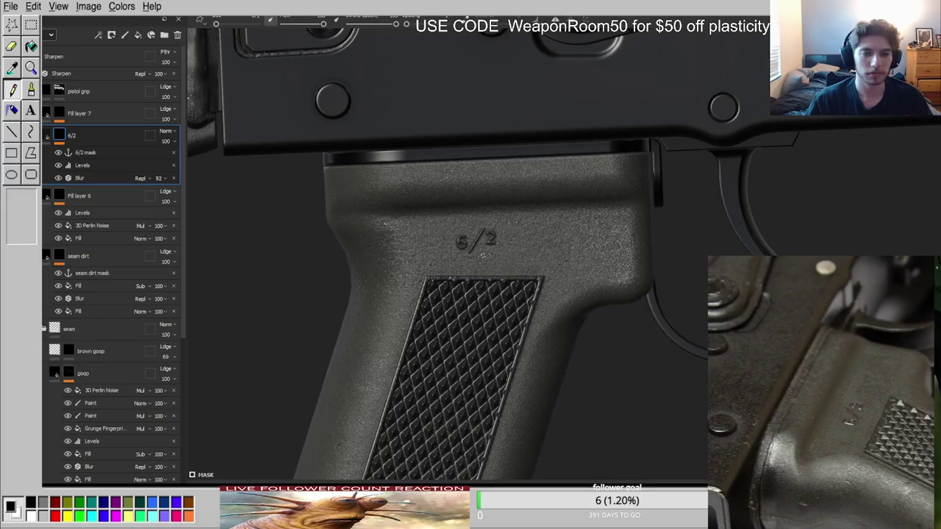
scroll(483, 256, up, 5)
alt+drag(483, 256, 557, 273)
scroll(527, 237, down, 5)
alt+drag(527, 235, 736, 243)
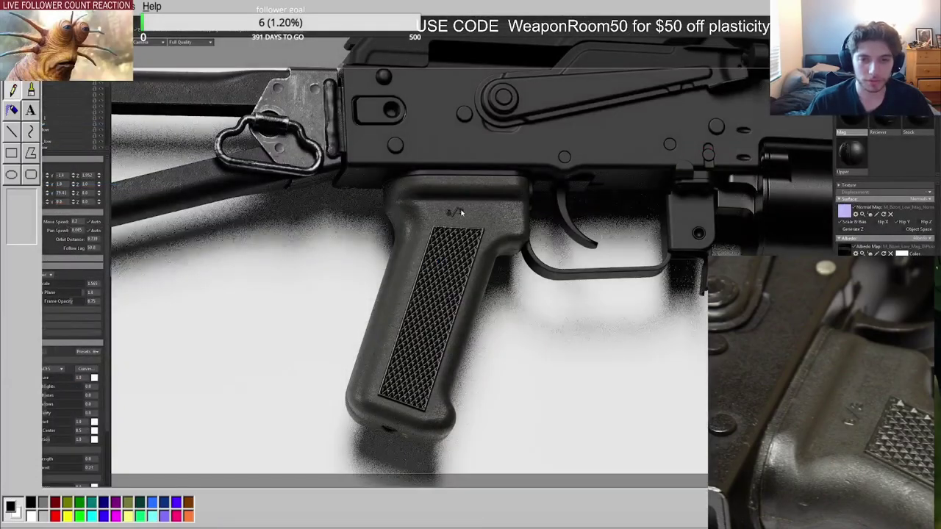
scroll(462, 213, up, 5)
alt+drag(462, 213, 456, 164)
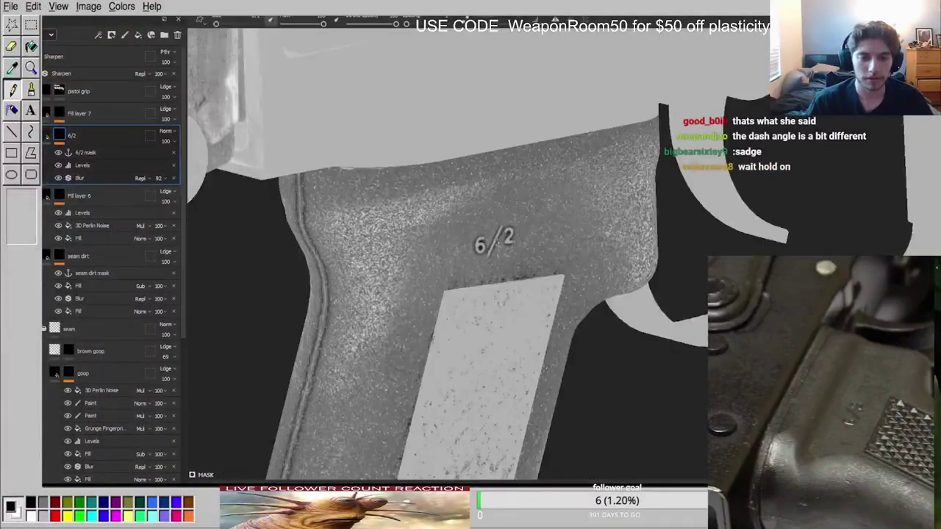
Tone down the 6/2 layer's fill in the roughness channel and switch to Marmoset Toolbag to compare the render.
scroll(497, 242, up, 3)
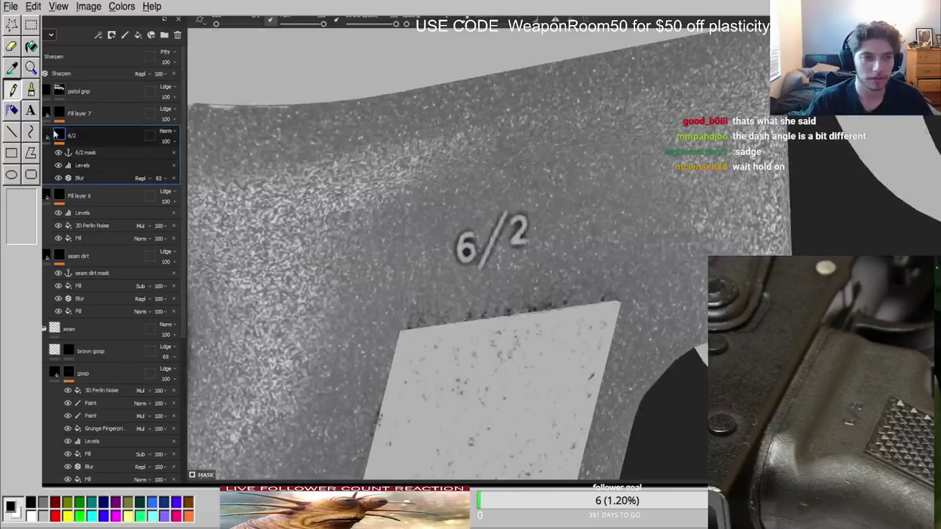
click(47, 136)
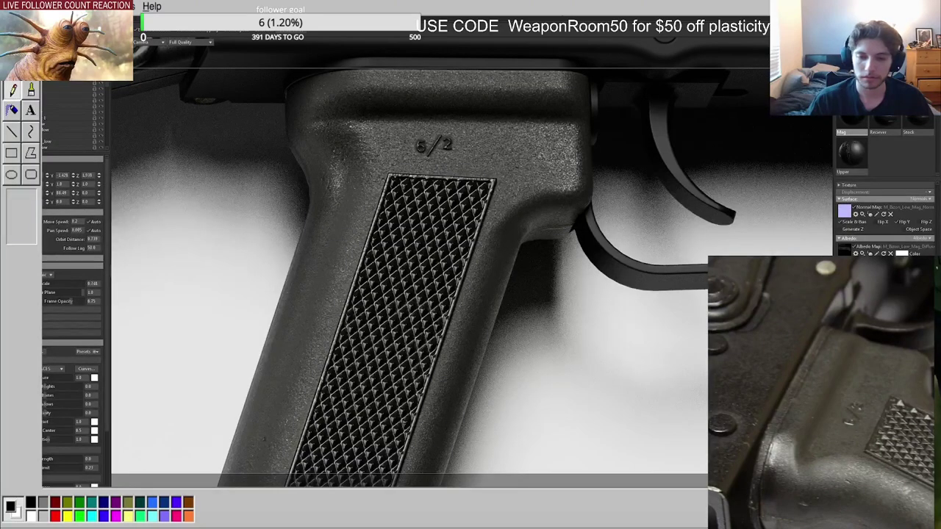
key(alt+Tab)
key(alt+Tab)
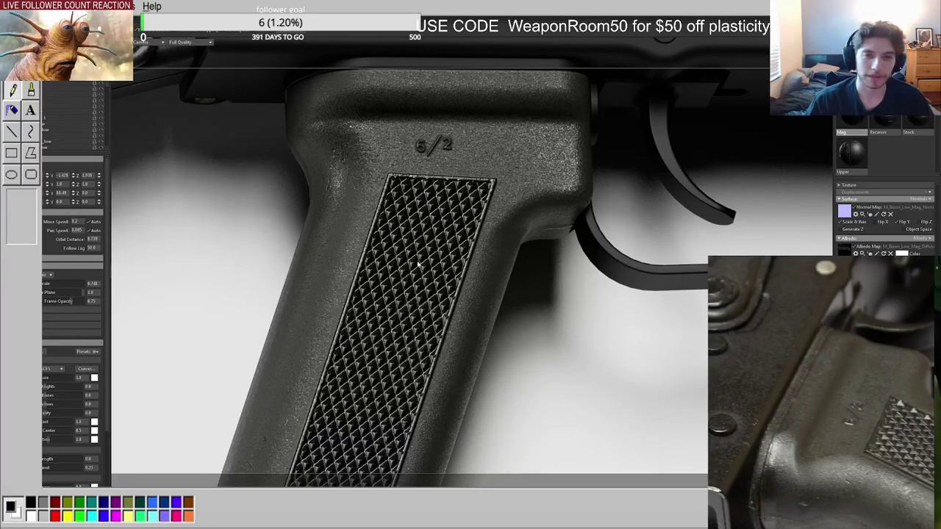
Inspect how the 6/2 marking catches light on the rendered grip from several angles and distances.
scroll(437, 183, up, 4)
middle_drag(431, 103, 446, 232)
scroll(445, 229, down, 3)
alt+drag(445, 227, 421, 208)
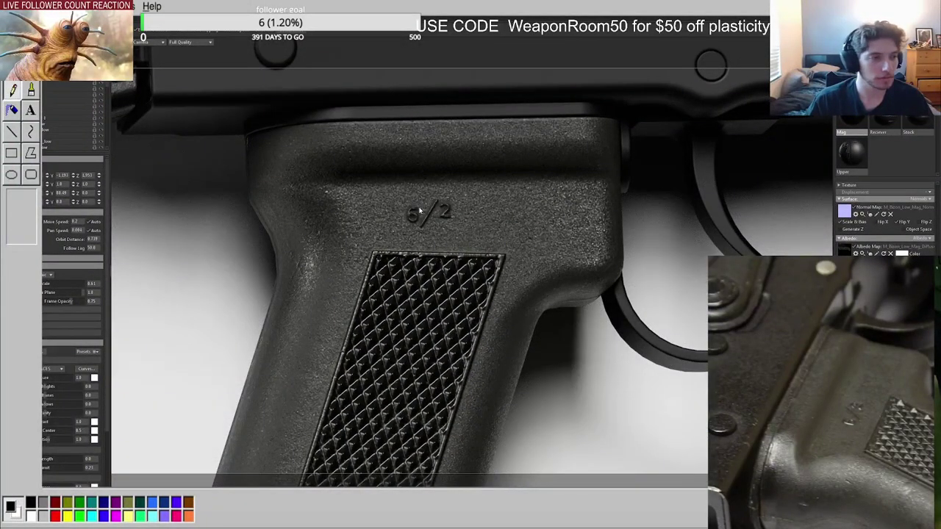
alt+drag(415, 215, 520, 219)
scroll(437, 229, down, 5)
scroll(451, 235, up, 2)
scroll(470, 239, up, 4)
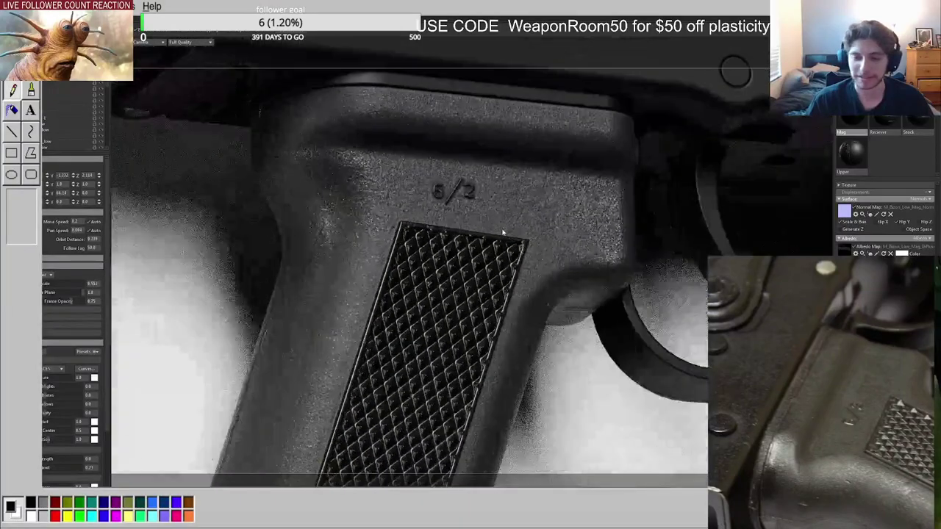
scroll(462, 244, down, 3)
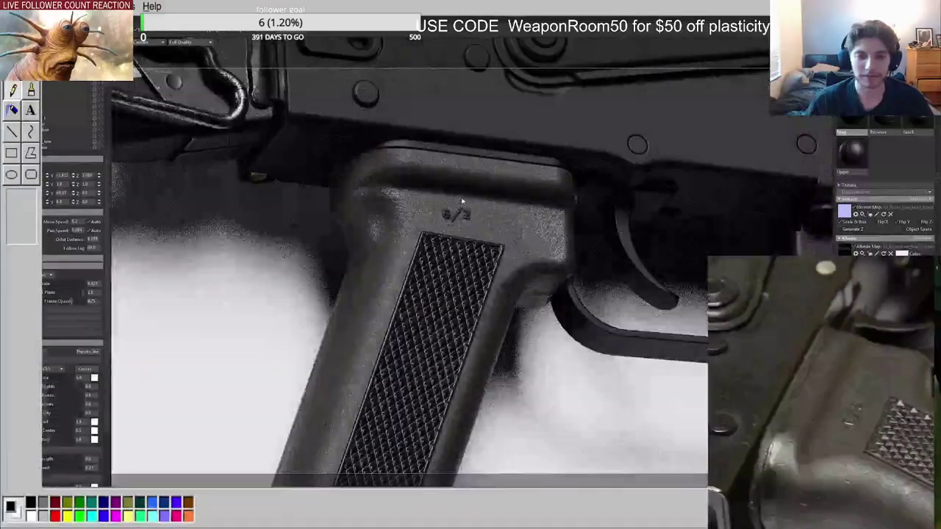
Switch back to Substance Painter and check the marking's halo in the roughness channel with Fill layer 7's mask selected.
key(alt+Tab)
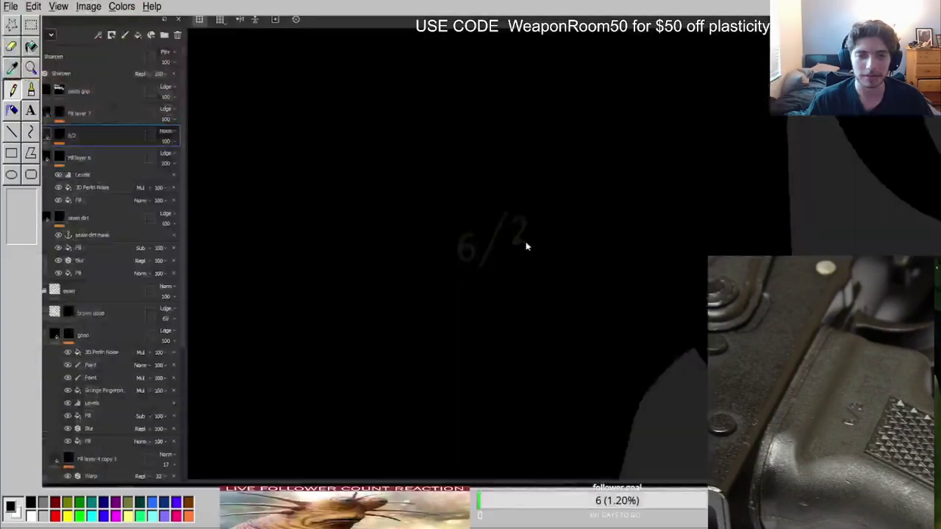
key(c)
click(102, 114)
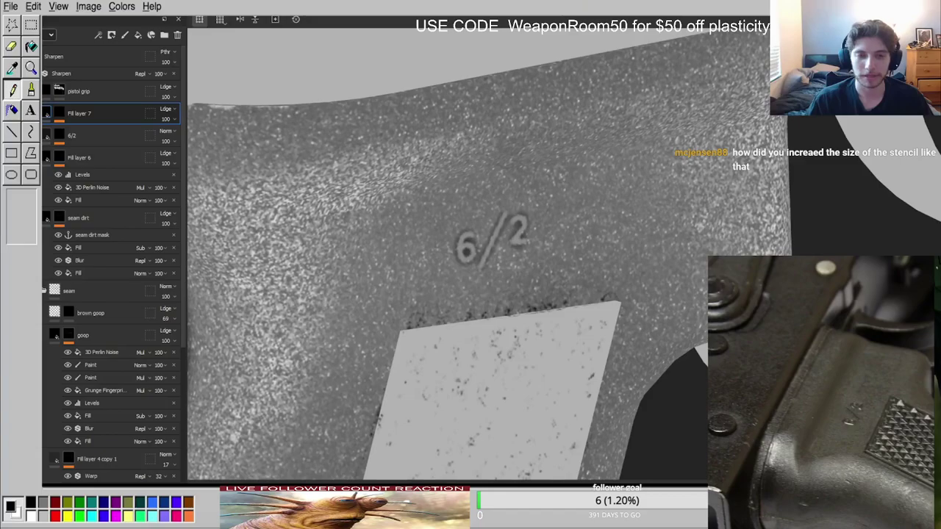
alt+drag(543, 290, 508, 295)
click(57, 113)
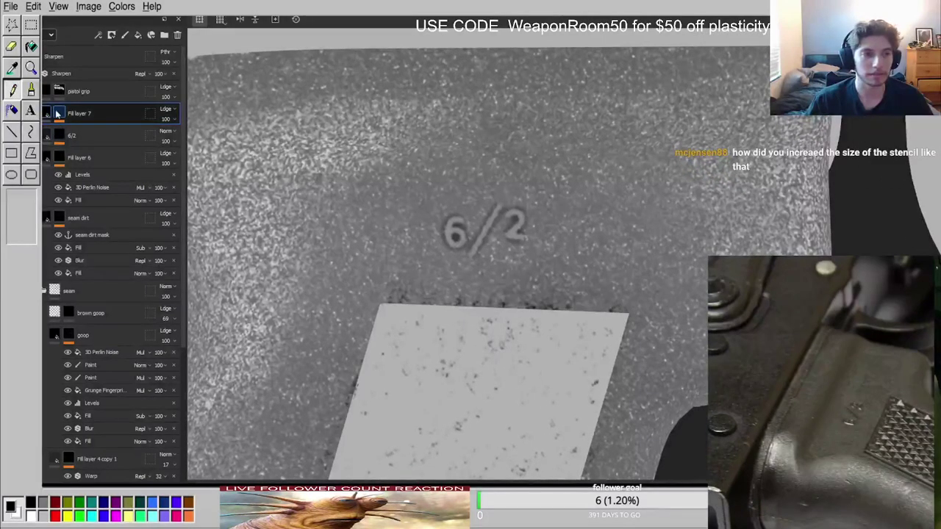
Try moving, scaling and rotating the stencil over the 6/2 marking, and return to the lit view.
alt+drag(524, 234, 483, 237)
key(s)
shift+drag(536, 258, 542, 258)
alt+middle_drag(550, 263, 377, 223)
key(s)
mouse_move(516, 251)
right_down()
mouse_move(489, 232)
mouse_move(484, 253)
mouse_move(477, 240)
mouse_move(563, 240)
mouse_move(517, 178)
right_up()
drag(517, 178, 515, 218)
right_drag(515, 219, 490, 276)
key(1)
alt+middle_drag(397, 210, 591, 237)
alt+drag(590, 237, 514, 227)
alt+right_drag(515, 227, 502, 211)
key(m)
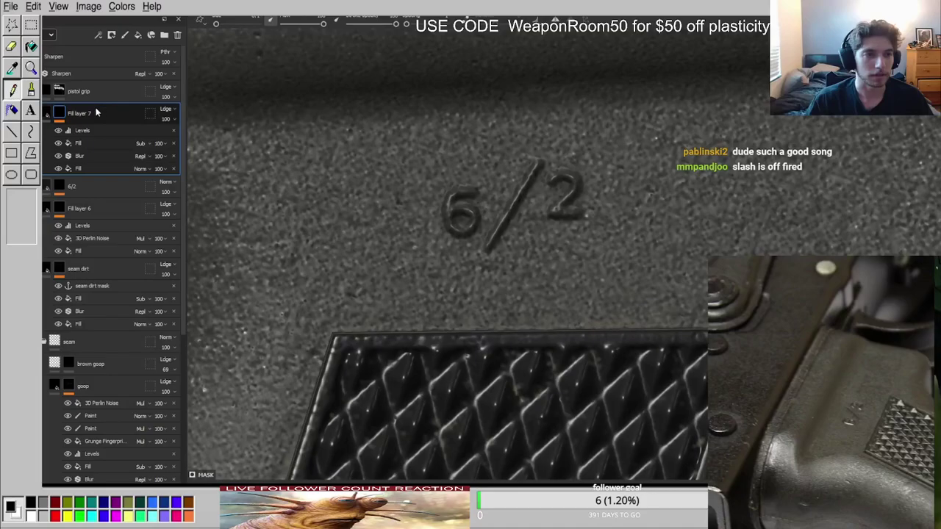
Check Fill layer 7's effect around the marking in the individual channels, and view the whole grip in the Marmoset Toolbag render.
click(125, 118)
key(c)
key(c)
key(c)
scroll(552, 209, down, 5)
key(m)
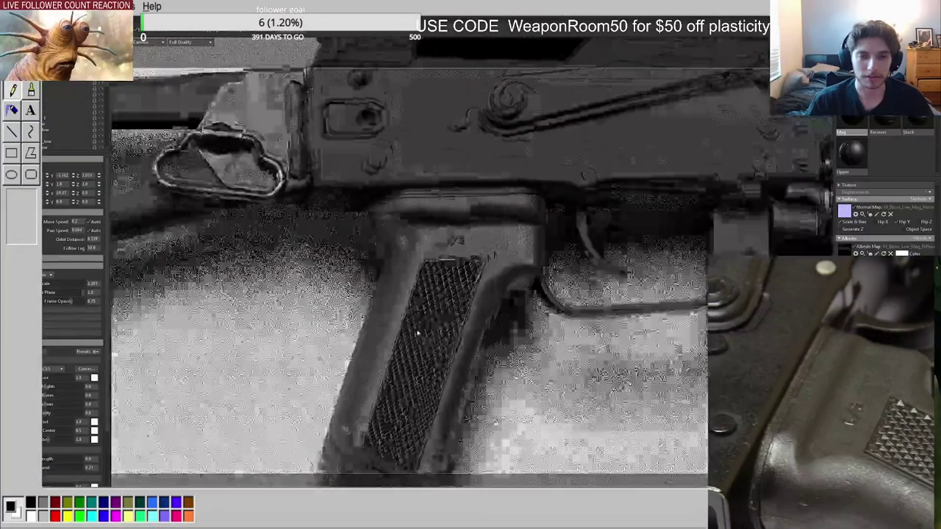
mouse_move(417, 333)
mouse_down()
mouse_move(481, 348)
mouse_move(446, 302)
mouse_move(408, 329)
mouse_move(425, 342)
mouse_move(442, 339)
mouse_up()
scroll(445, 302, down, 3)
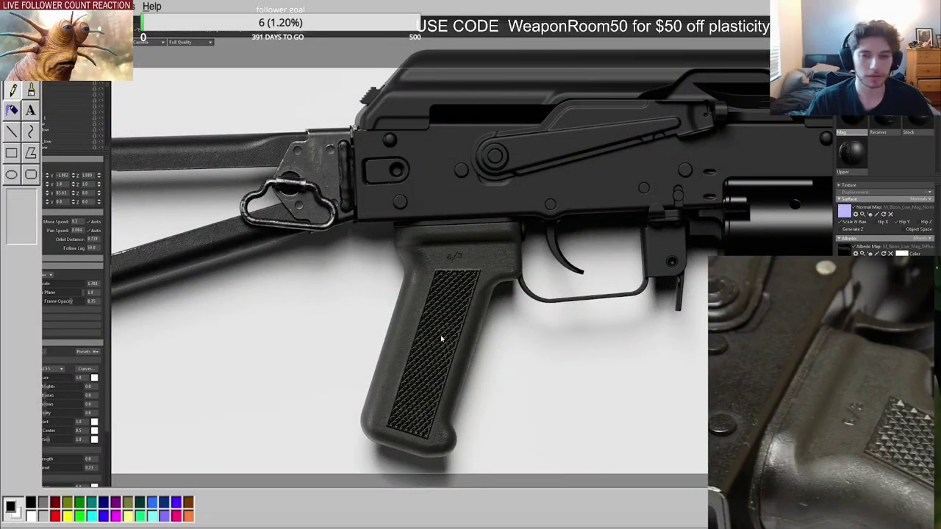
drag(455, 314, 458, 308)
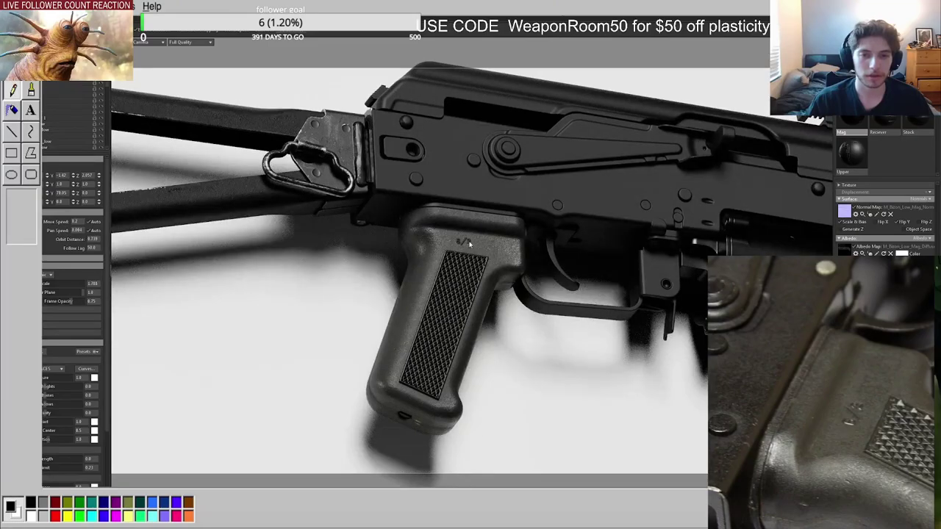
scroll(469, 243, up, 5)
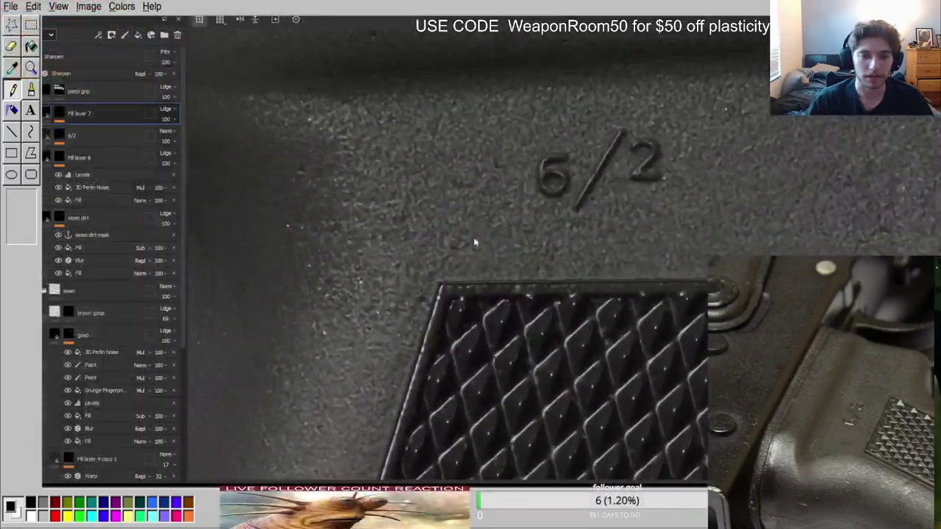
Examine the area above the checkered panel in the base color channel with Fill layer 7's fill selected, and return to the lit view.
alt+middle_drag(510, 190, 397, 209)
key(c)
key(c)
key(c)
key(c)
key(shift+c)
click(35, 114)
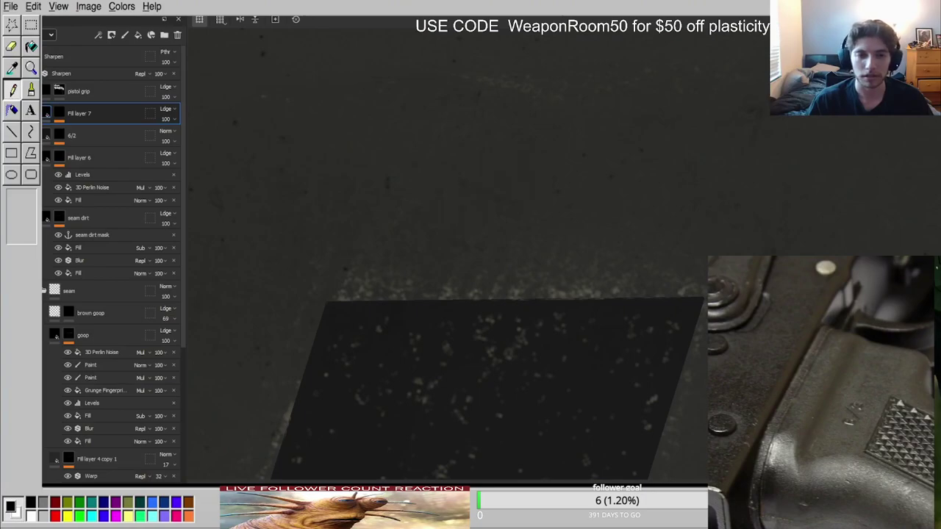
key(m)
scroll(557, 258, down, 8)
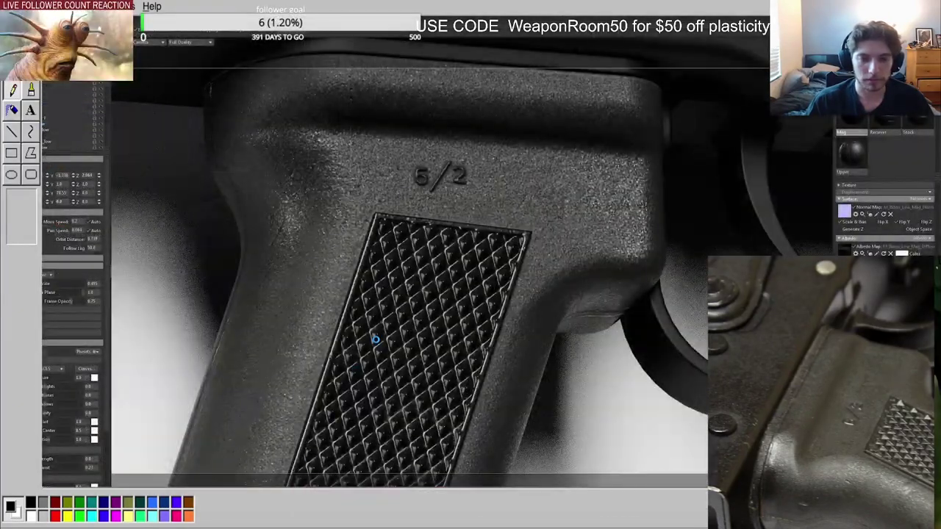
Compare the finished marking and overall grip surface with the reference photos, both close up and from a distance.
scroll(375, 343, down, 8)
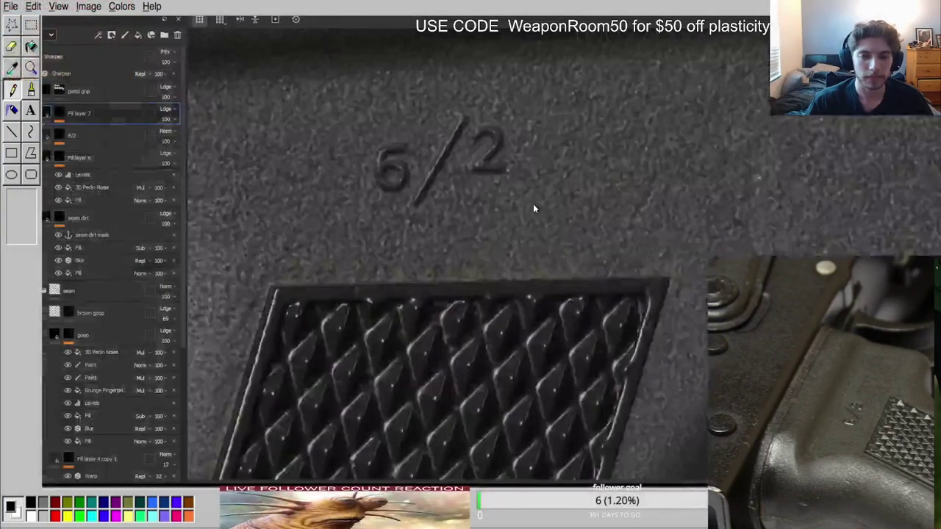
scroll(534, 206, up, 2)
scroll(526, 246, down, 2)
drag(526, 246, 578, 287)
scroll(489, 297, down, 3)
scroll(568, 288, down, 2)
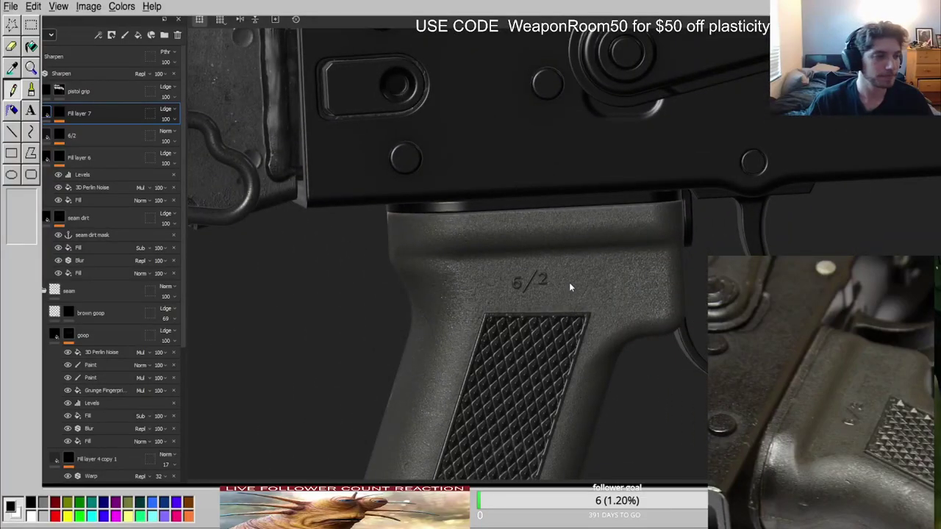
scroll(569, 287, up, 3)
alt+drag(569, 288, 488, 307)
scroll(823, 376, down, 2)
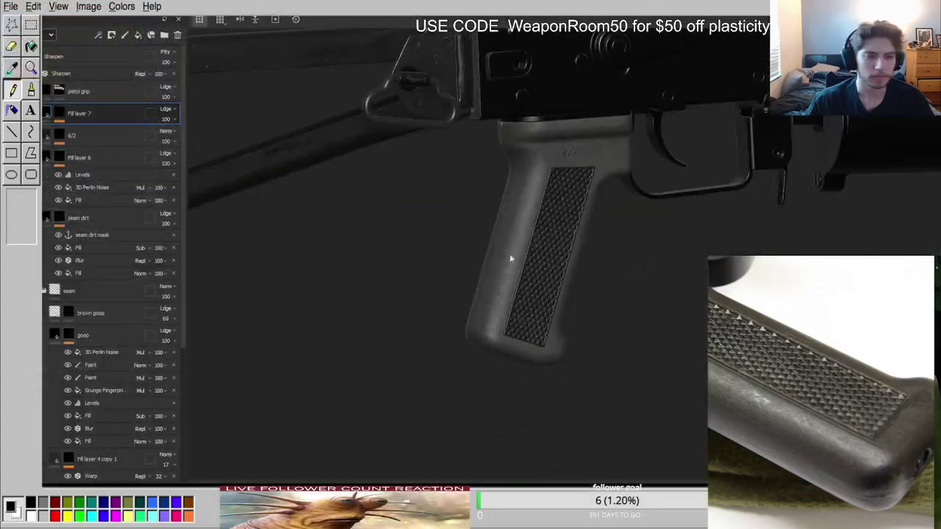
Examine the grip's lower corner beside the checkered panel in the lit view and individual channels, and review the layer stack's dirt and noise effects.
scroll(489, 349, up, 10)
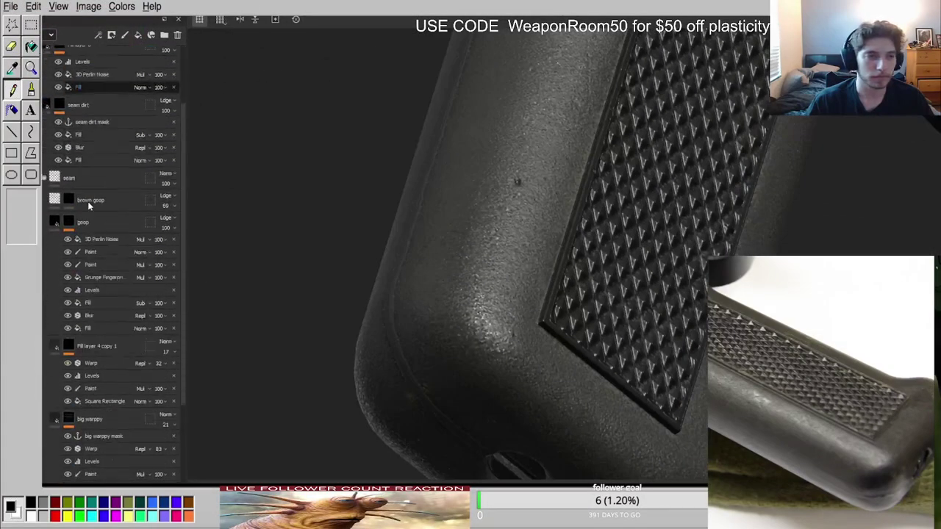
scroll(80, 330, down, 6)
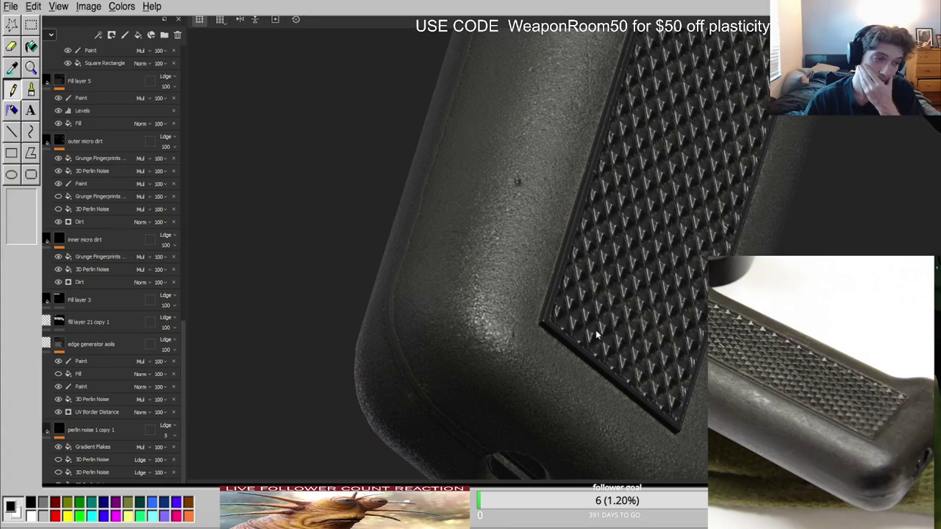
scroll(57, 138, up, 6)
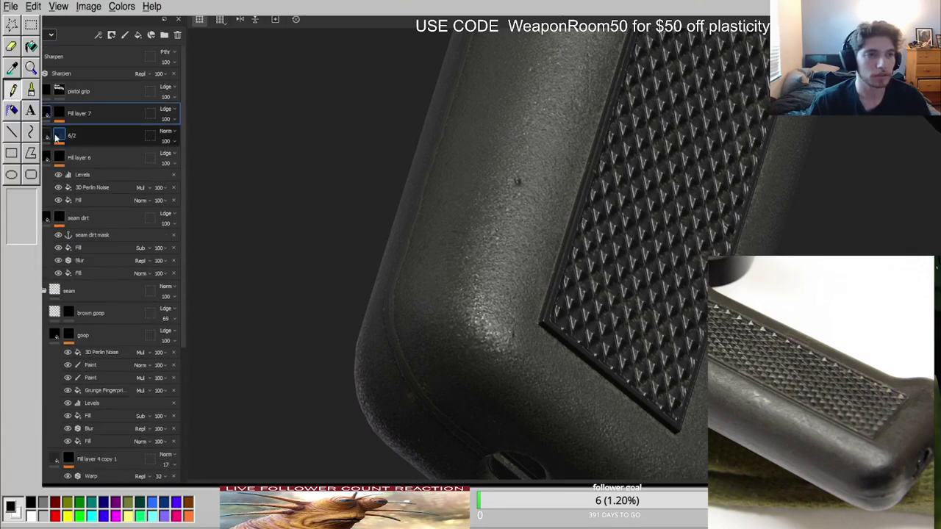
scroll(62, 262, down, 8)
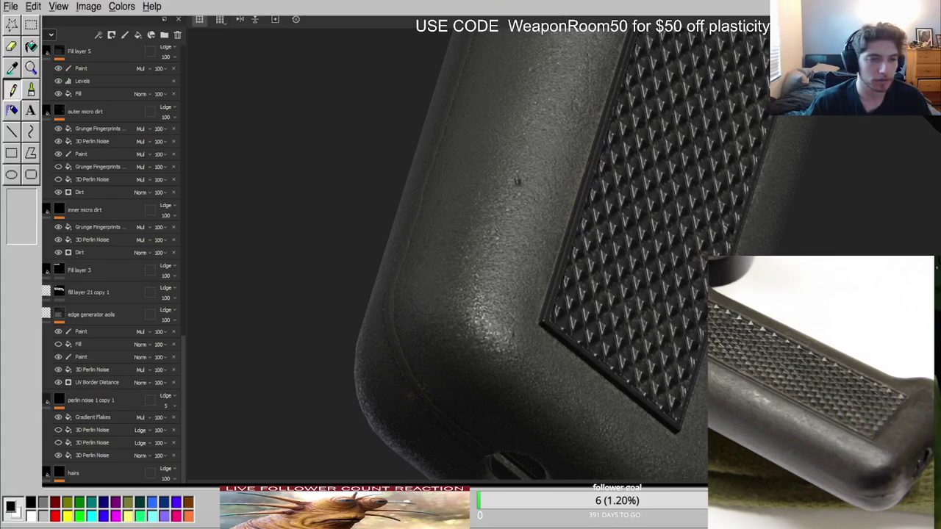
key(c)
key(c)
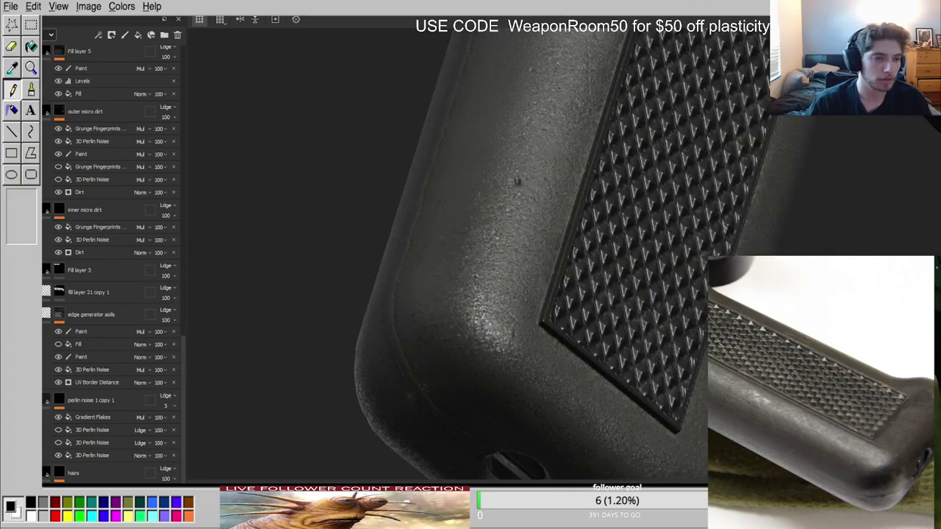
Compare the grip's surface with and without the latest layer change by undoing and redoing it.
click(35, 292)
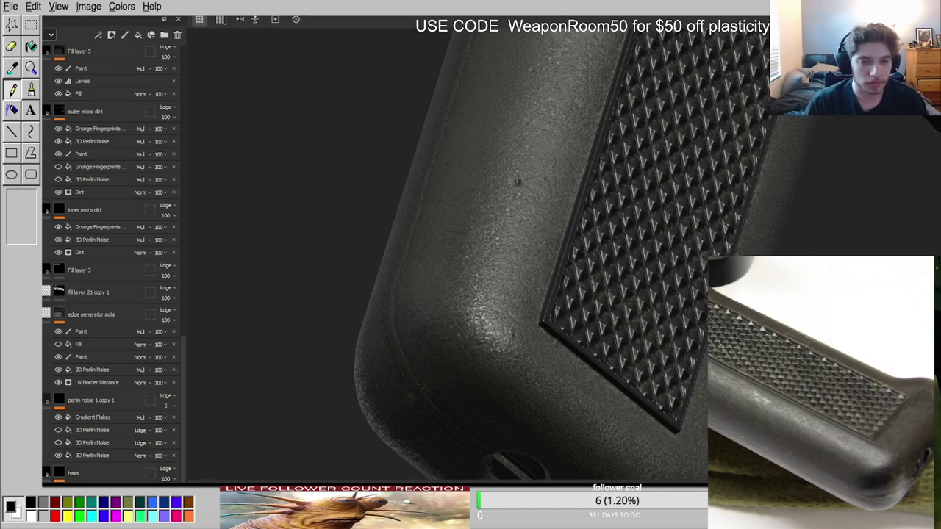
key(ctrl+z)
key(ctrl+y)
key(ctrl+z)
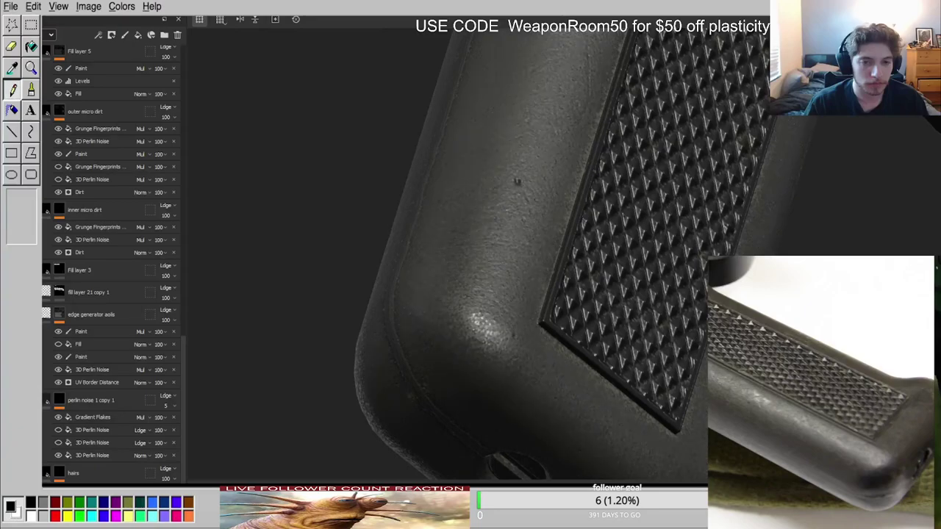
key(ctrl+y)
key(ctrl+y)
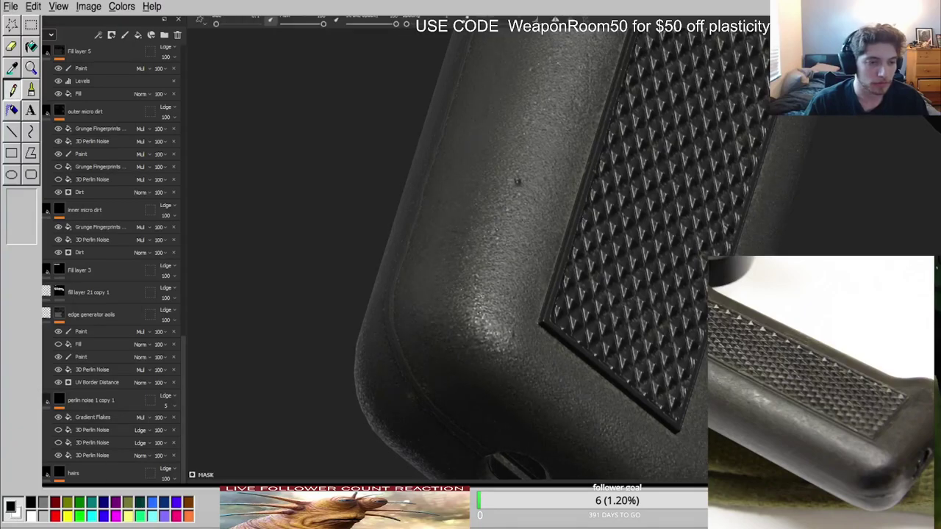
Try painting out the speckling on the grip's lower rounded edge in the mask with a larger soft brush, and undo the strokes.
ctrl+right_drag(465, 333, 507, 333)
mouse_move(474, 319)
mouse_down()
mouse_move(465, 288)
mouse_move(500, 384)
mouse_move(424, 301)
mouse_move(525, 348)
mouse_up()
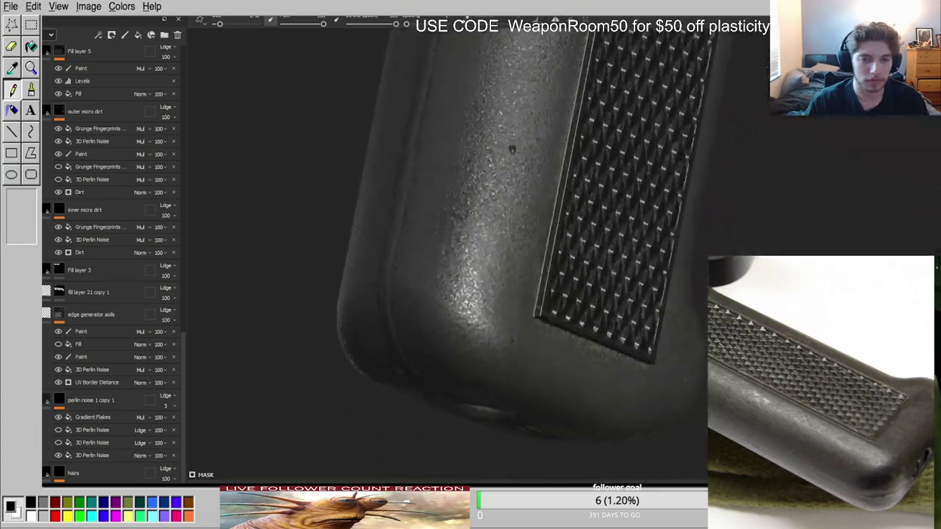
alt+middle_drag(480, 313, 515, 285)
key(c)
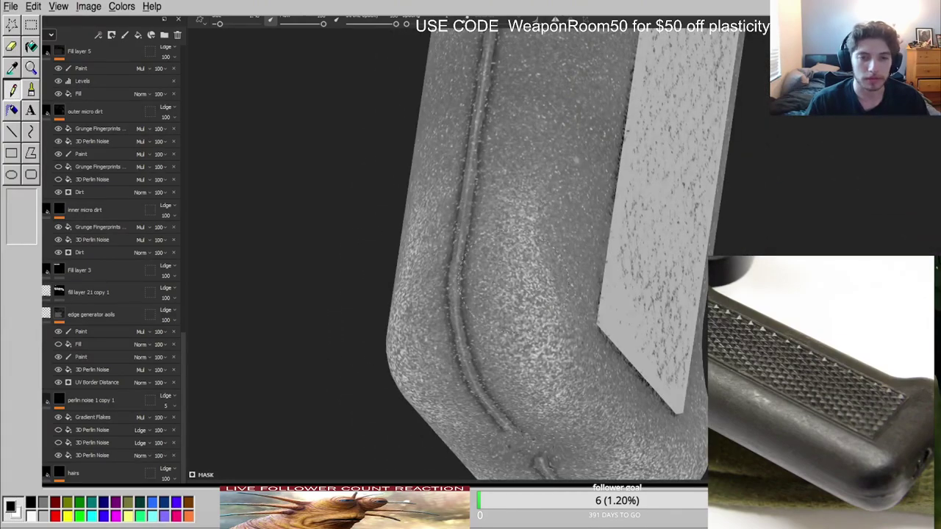
key(m)
click(371, 24)
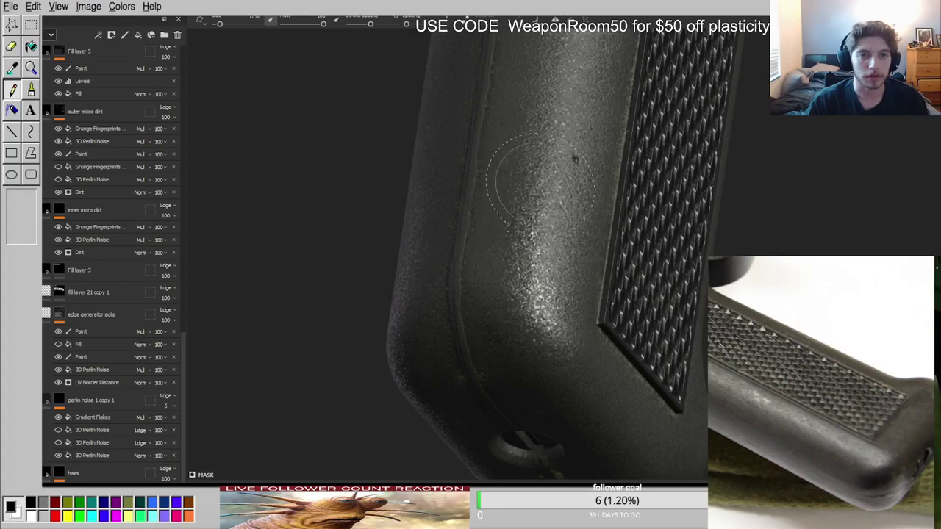
key(c)
key(c)
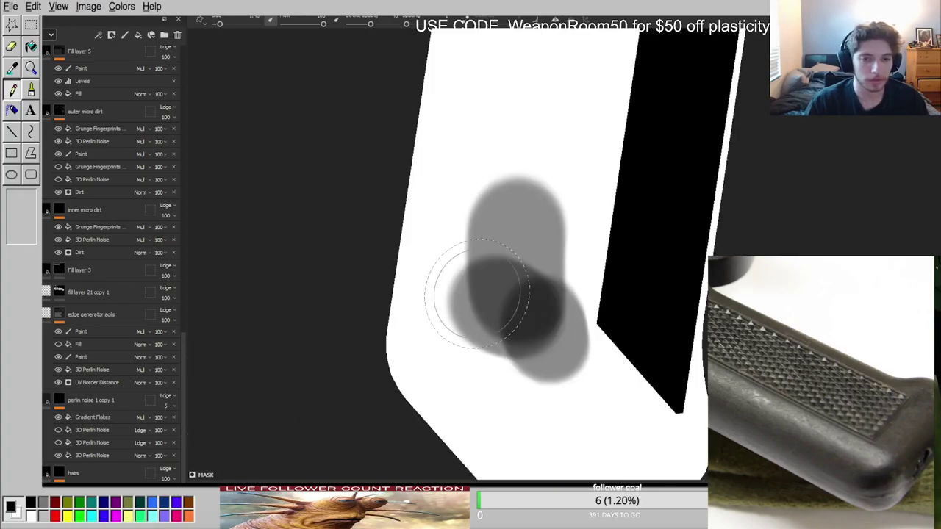
key(ctrl+z)
key(ctrl+z)
Turn on symmetry and repaint the mask over the speckled highlight on the grip's lower rounded edge, then return to the lit view.
click(555, 21)
click(522, 299)
mouse_move(533, 215)
mouse_down()
mouse_move(521, 298)
mouse_move(485, 344)
mouse_move(528, 324)
mouse_move(594, 325)
mouse_up()
key(m)
Examine the softened area and the rear seam around the grip's lower end from several angles and under rotated lighting.
shift+right_drag(595, 325, 664, 334)
alt+drag(489, 313, 573, 344)
alt+drag(420, 326, 598, 311)
alt+middle_drag(588, 306, 296, 240)
alt+drag(296, 240, 478, 262)
mouse_move(479, 263)
shift+right_down()
mouse_move(499, 267)
mouse_move(522, 309)
shift+right_up()
mouse_move(523, 308)
alt+mouse_down()
mouse_move(462, 330)
mouse_move(489, 318)
alt+mouse_up()
mouse_move(551, 320)
alt+mouse_down()
mouse_move(424, 254)
mouse_move(307, 276)
alt+mouse_up()
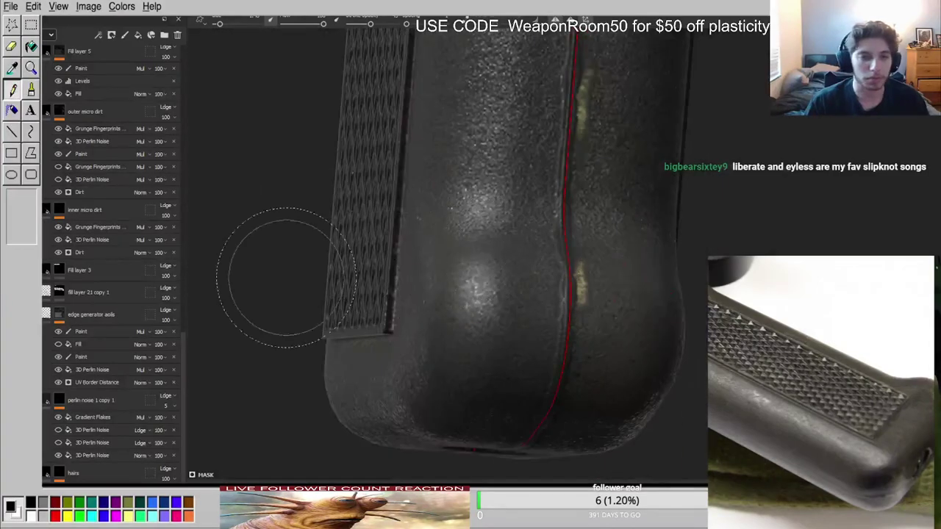
Display the goop layer's mask and paint out the light patch beside the lower rear seam on its upper Paint effect.
scroll(77, 147, up, 8)
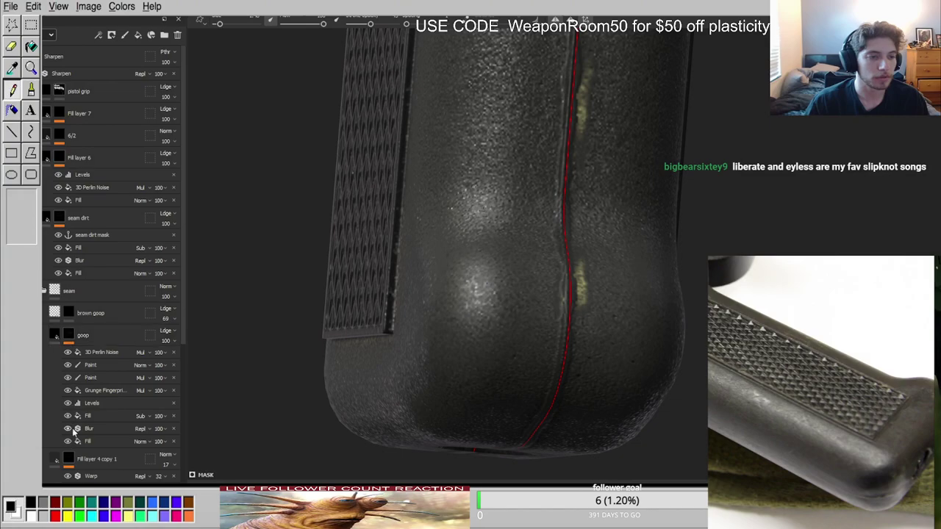
alt+click(70, 335)
click(90, 365)
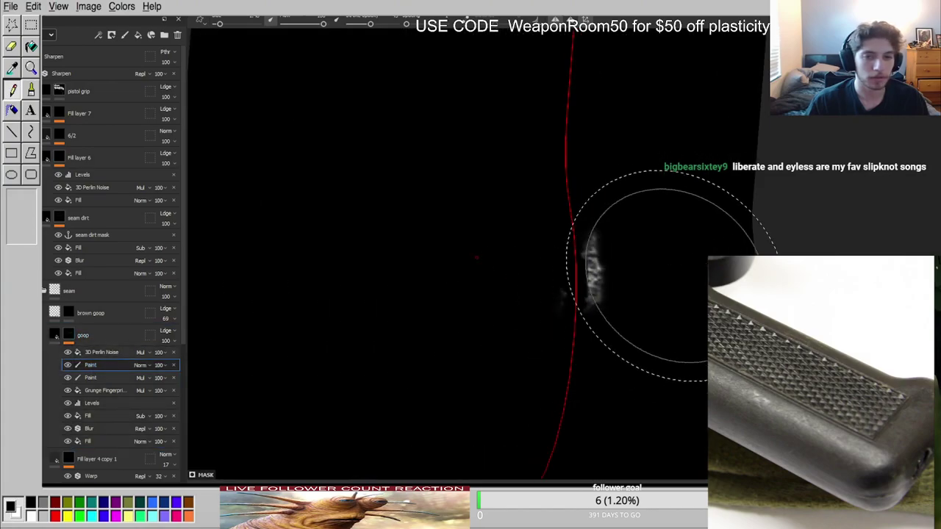
drag(597, 260, 592, 253)
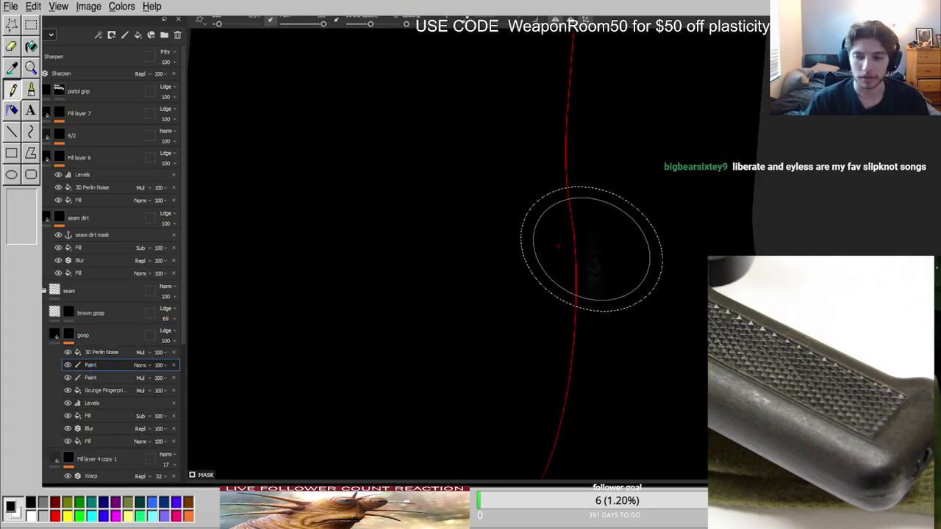
Paint out the goop patch higher along the rear seam with a smaller brush, and return to the lit view.
scroll(590, 246, down, 4)
alt+middle_drag(578, 189, 555, 295)
scroll(594, 286, up, 3)
ctrl+right_drag(585, 289, 578, 286)
drag(572, 296, 575, 341)
key(m)
Inspect the cleaned rear seam along the whole grip in the lit view, both close up and from a distance.
scroll(577, 331, down, 4)
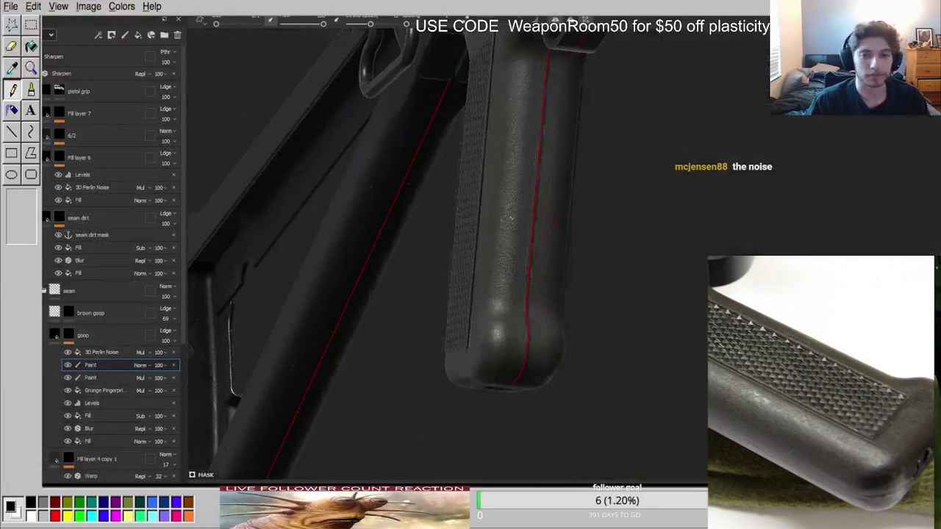
scroll(532, 210, up, 3)
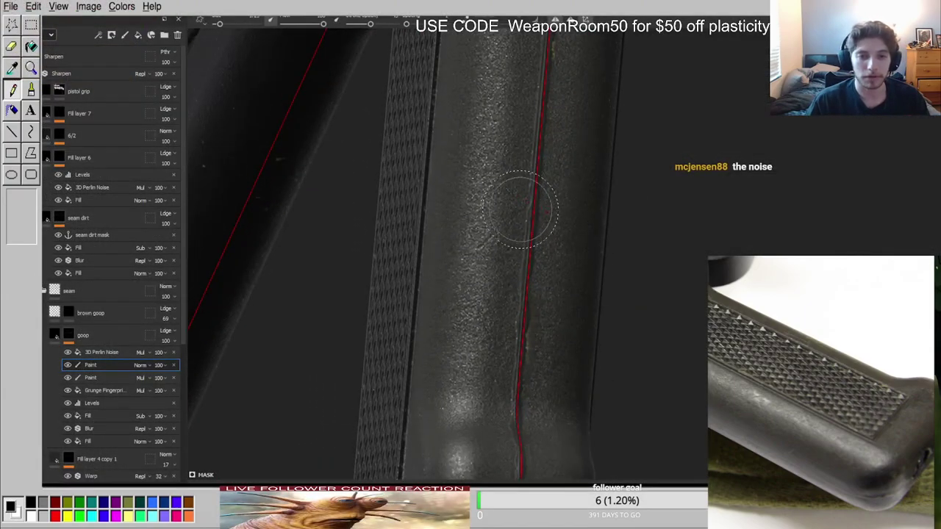
middle_drag(532, 211, 447, 253)
alt+drag(447, 254, 497, 273)
scroll(497, 272, down, 2)
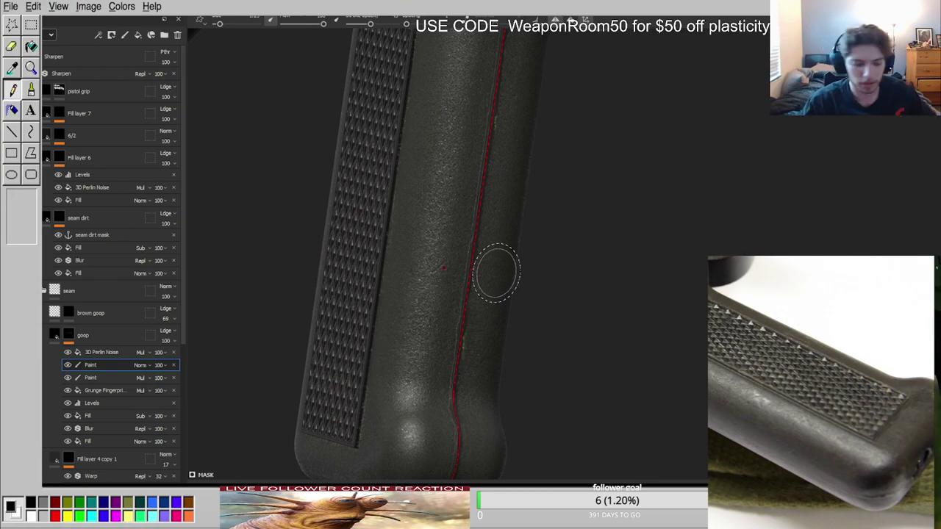
Check the surface variation across the grip in the individual channels, from the rear seam to the area around the 6/2 marking.
key(c)
scroll(439, 237, down, 3)
key(c)
key(c)
alt+drag(483, 229, 588, 243)
scroll(525, 313, up, 3)
scroll(543, 305, down, 3)
scroll(443, 282, up, 3)
alt+drag(442, 282, 462, 178)
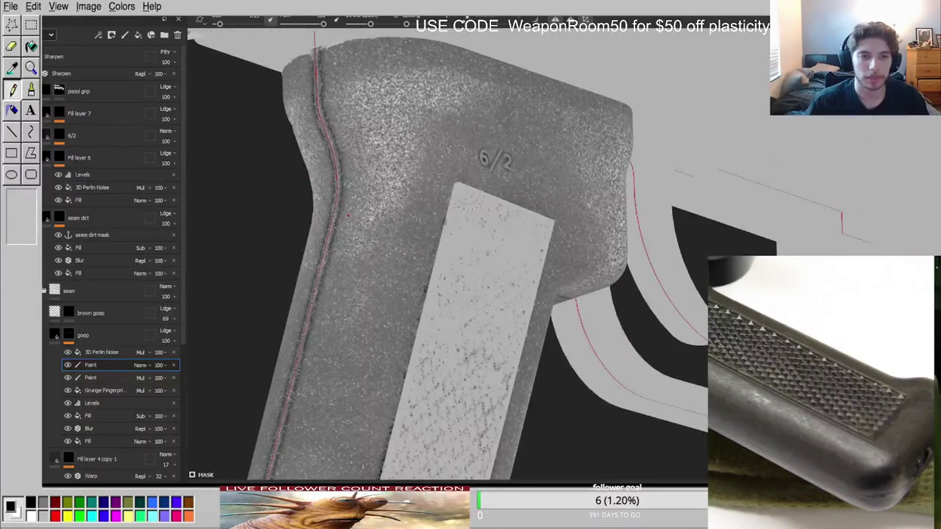
scroll(312, 238, down, 4)
alt+drag(515, 247, 487, 349)
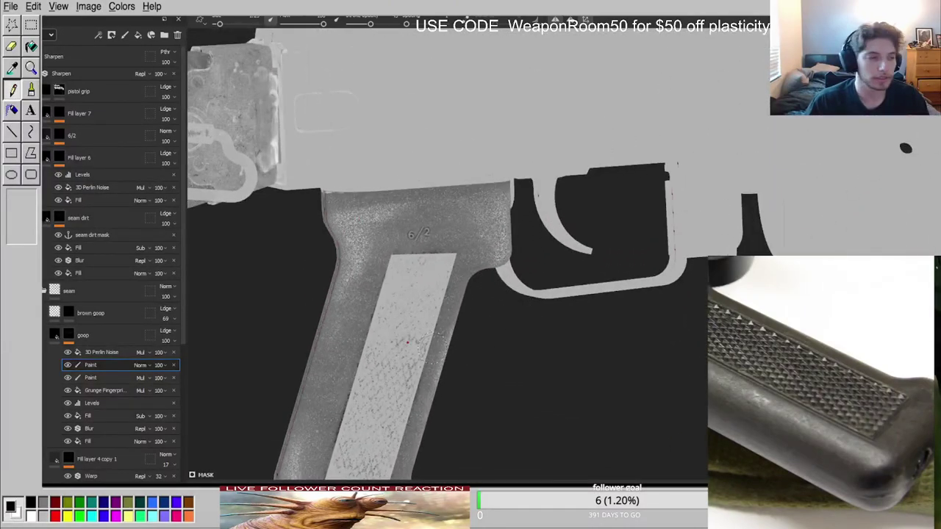
Examine the pistol grip and its checkered panel in the roughness view and with the full material.
scroll(846, 408, down, 4)
scroll(358, 203, up, 4)
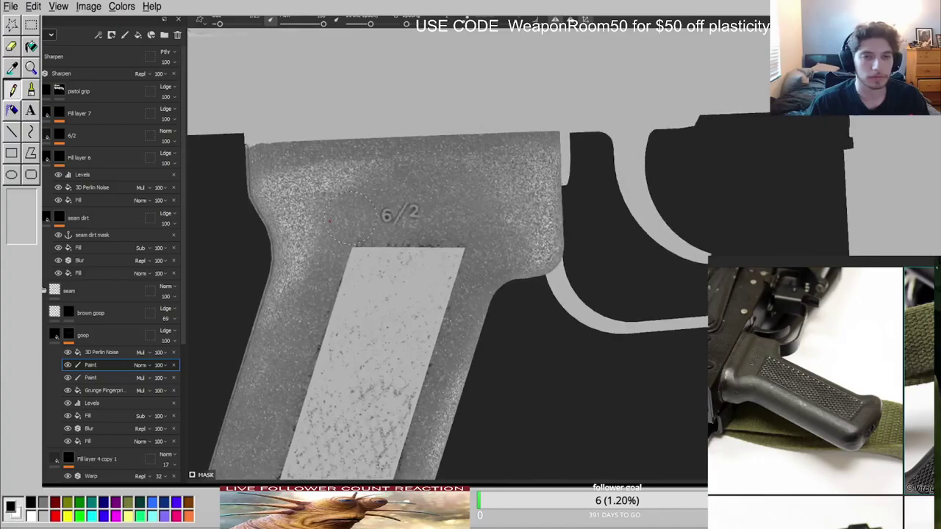
scroll(344, 228, down, 2)
alt+middle_drag(395, 346, 433, 277)
scroll(390, 284, up, 4)
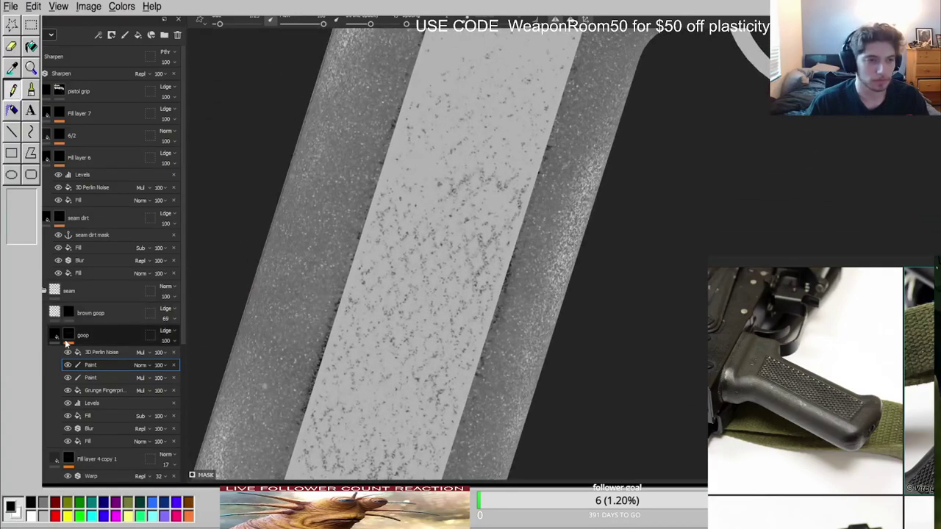
scroll(130, 313, down, 5)
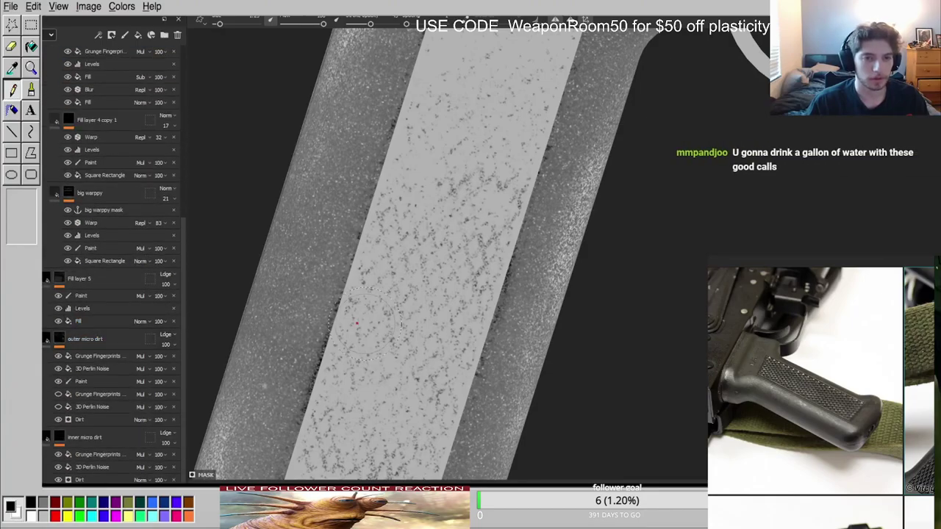
key(m)
scroll(424, 276, down, 5)
shift+right_drag(426, 267, 506, 240)
alt+drag(506, 241, 533, 313)
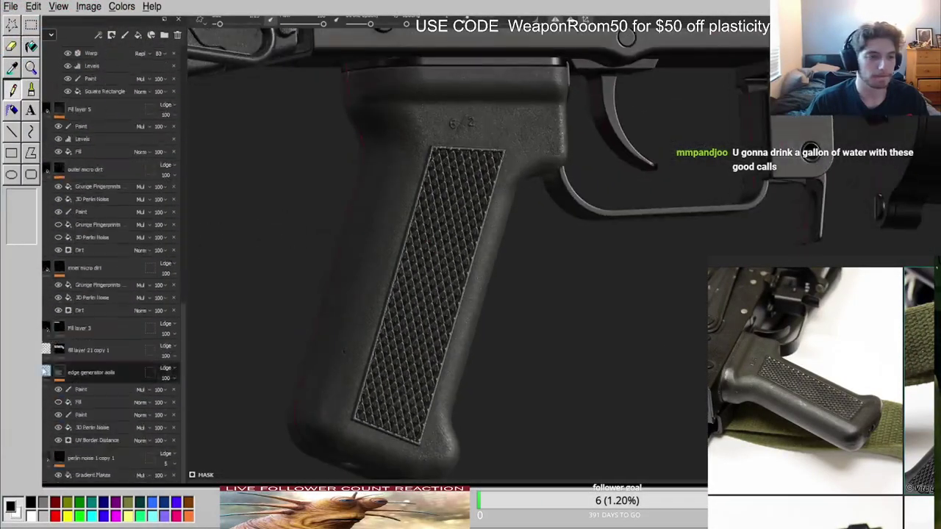
Compare the pistol grip's individual texture channels, returning to the roughness view.
key(c)
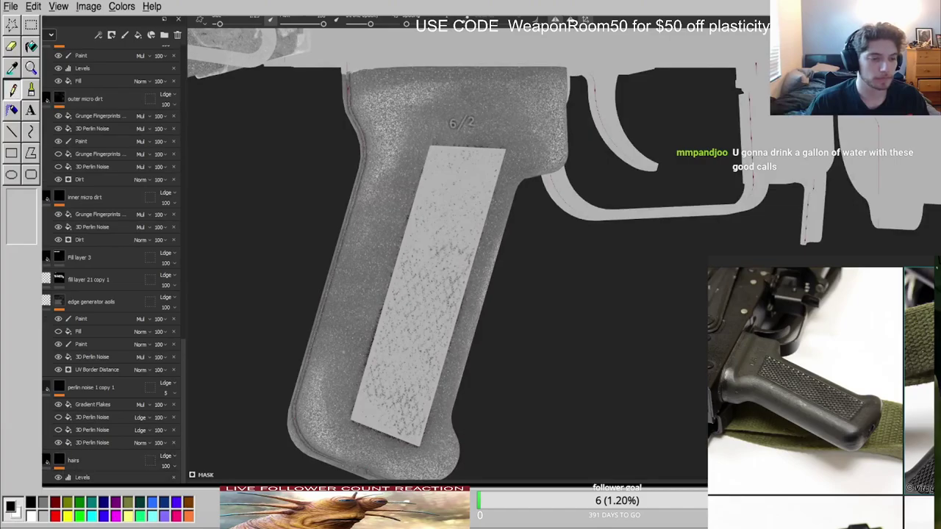
key(c)
key(c)
scroll(111, 331, down, 2)
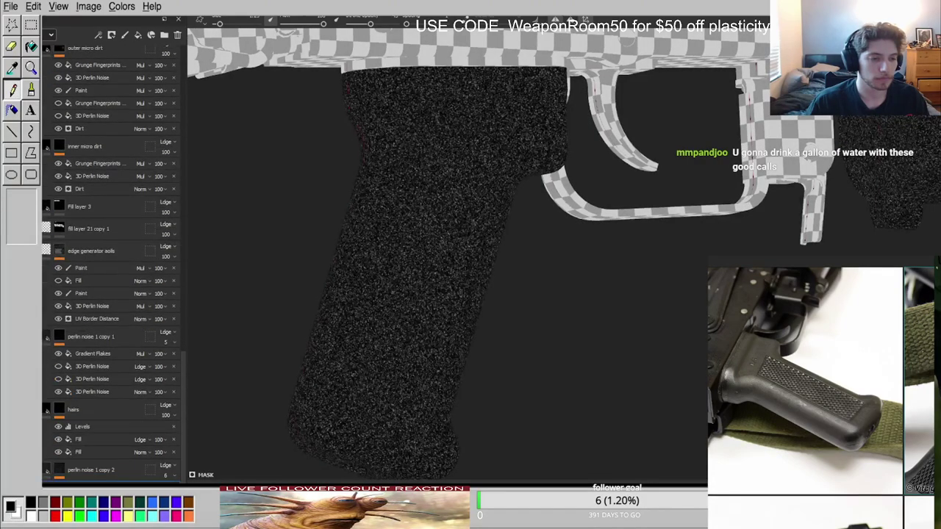
key(m)
key(c)
key(c)
key(c)
key(c)
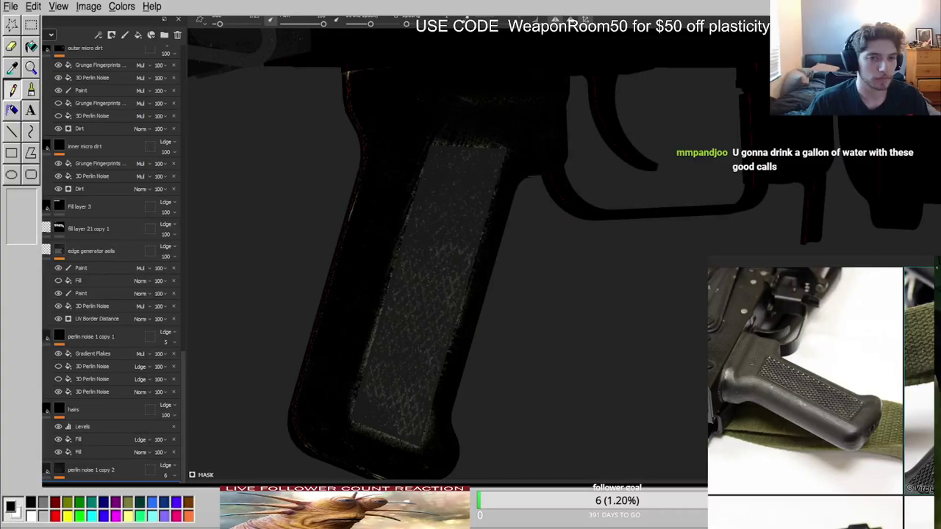
key(c)
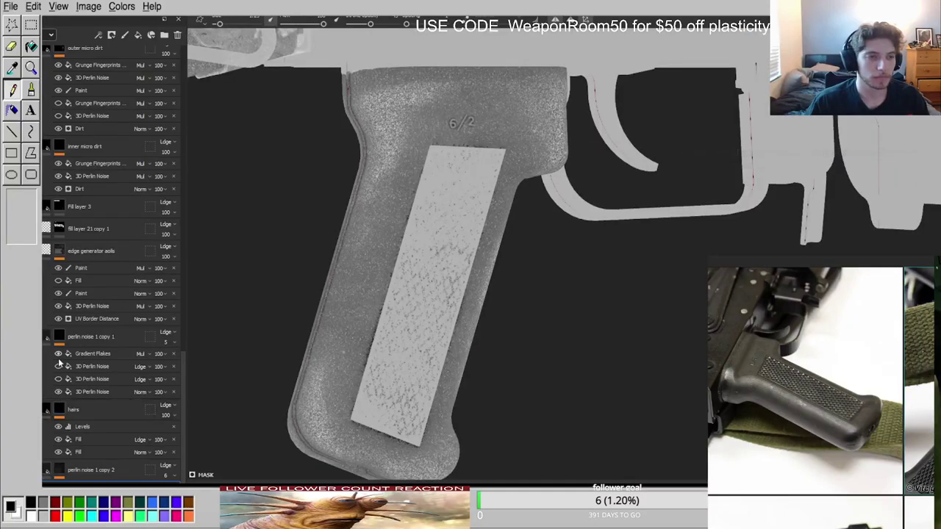
Lower the roughness of Fill layer 3 on the checkered grip panel and check it with the full material.
click(34, 207)
click(35, 206)
click(81, 207)
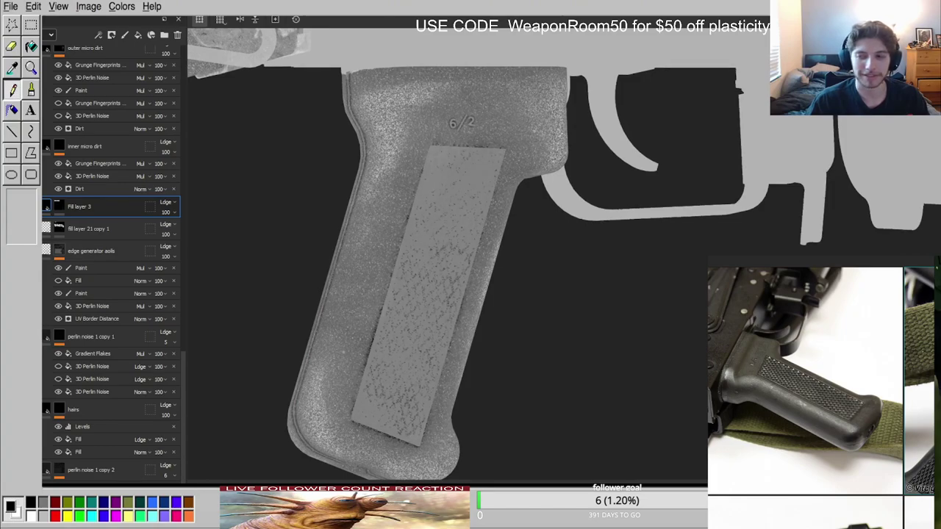
alt+drag(496, 301, 522, 219)
key(m)
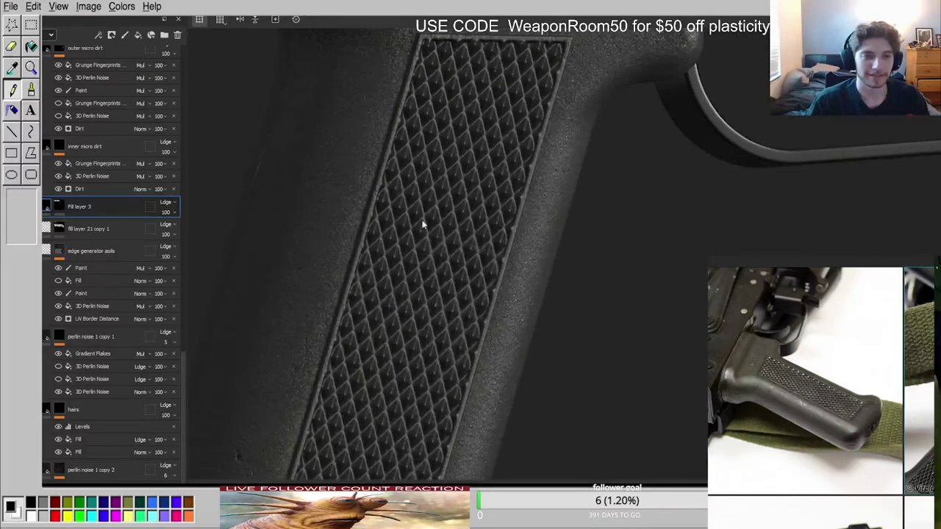
scroll(775, 367, up, 5)
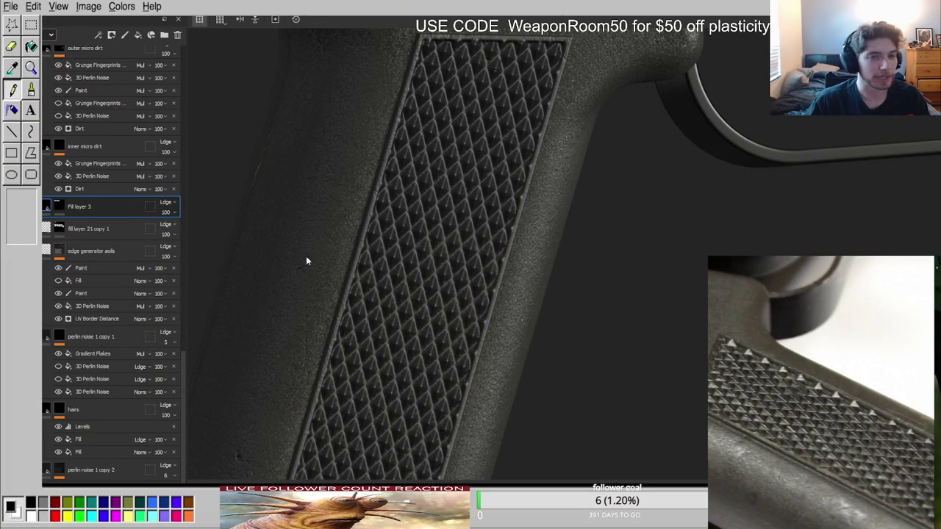
Add a fill layer above Fill layer 3 with a black mask and a Metal Edge Wear generator.
key(c)
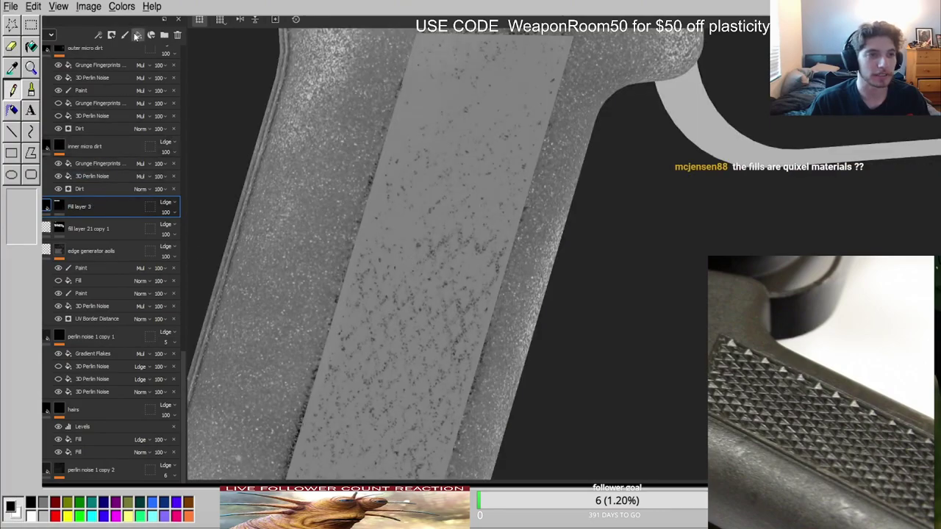
click(137, 34)
right_click(74, 207)
click(100, 230)
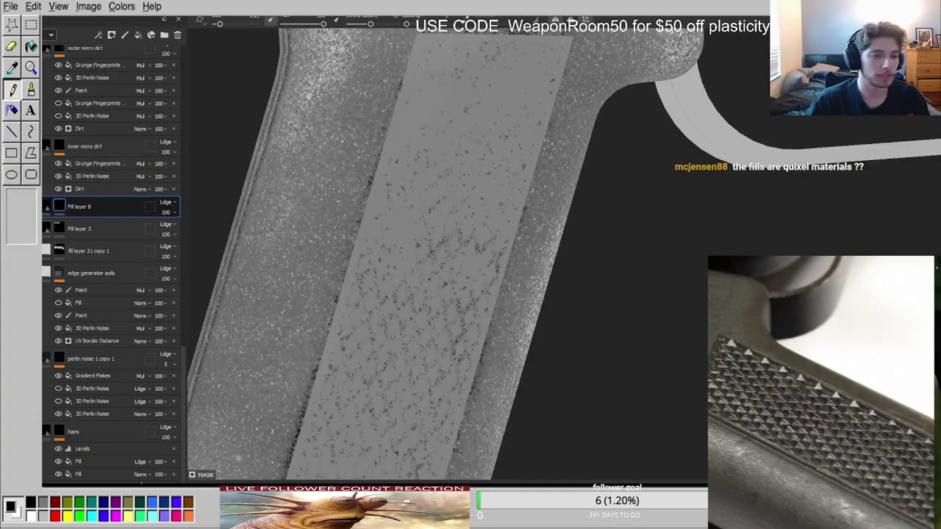
click(114, 47)
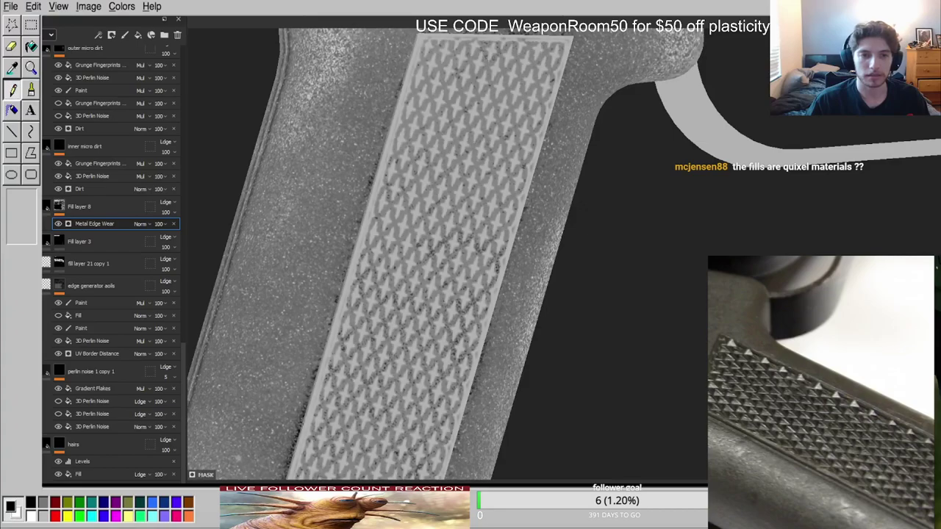
Add a Paint effect above Metal Edge Wear in Fill layer 8's mask and set its blending to Multiply.
click(82, 206)
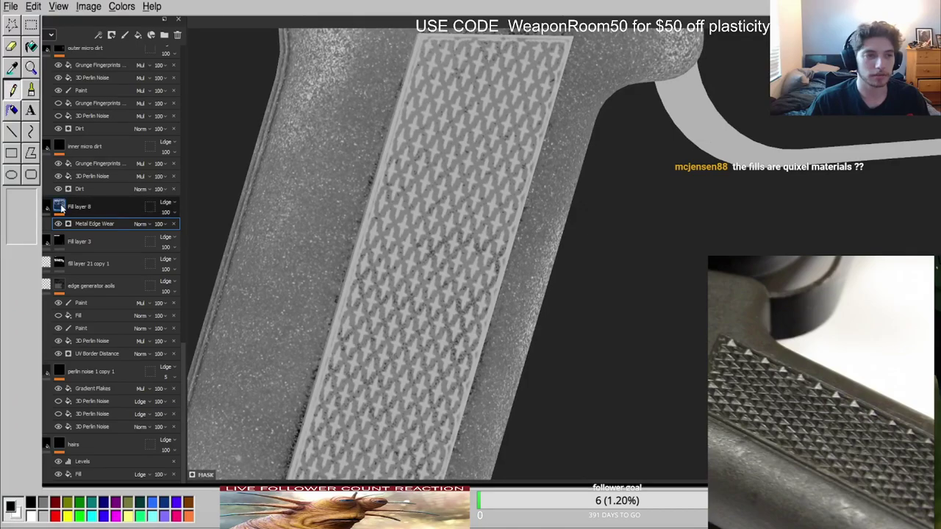
click(103, 482)
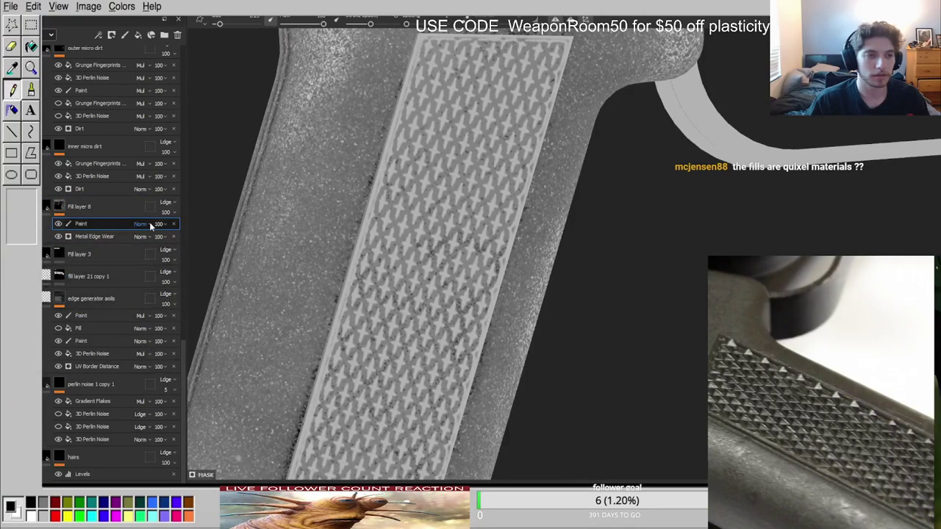
click(149, 267)
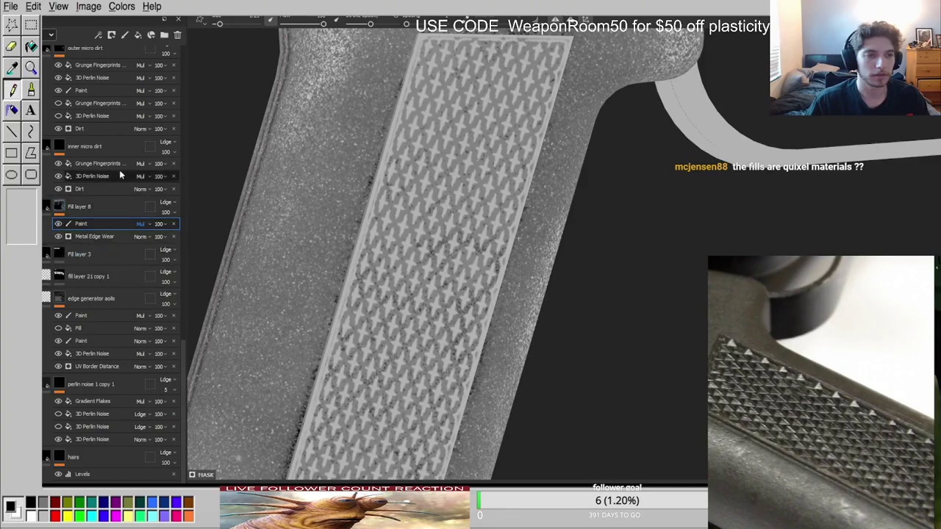
Use polygon fill over the whole pistol grip in the Paint effect of Fill layer 8's mask.
scroll(397, 162, down, 5)
key(4)
alt+middle_drag(422, 215, 463, 276)
drag(290, 173, 577, 434)
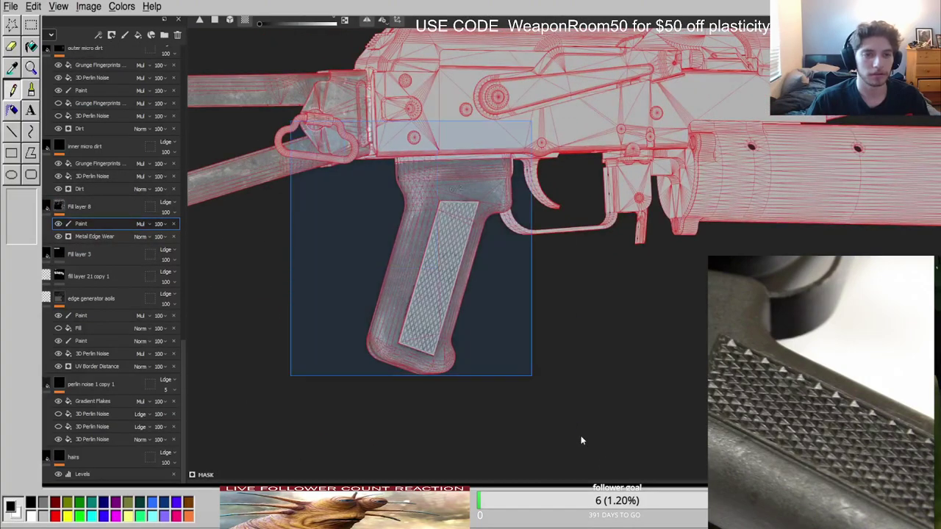
scroll(430, 242, up, 7)
scroll(471, 237, up, 4)
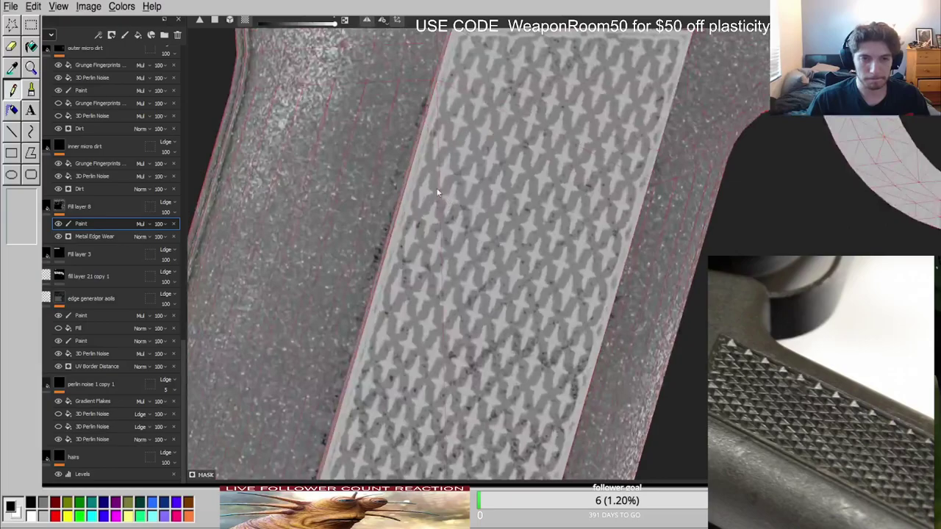
key(1)
Turn off the height channel of Fill layer 8 and check the wear along the checkered panel's rim.
scroll(515, 193, down, 3)
alt+drag(519, 140, 601, 168)
click(58, 206)
click(46, 207)
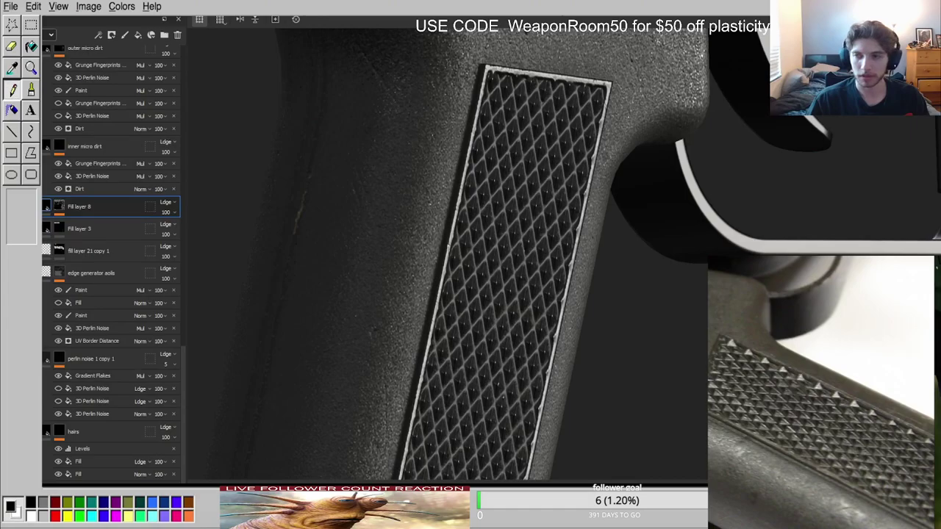
scroll(582, 211, up, 4)
alt+middle_drag(581, 210, 687, 317)
alt+drag(688, 318, 629, 280)
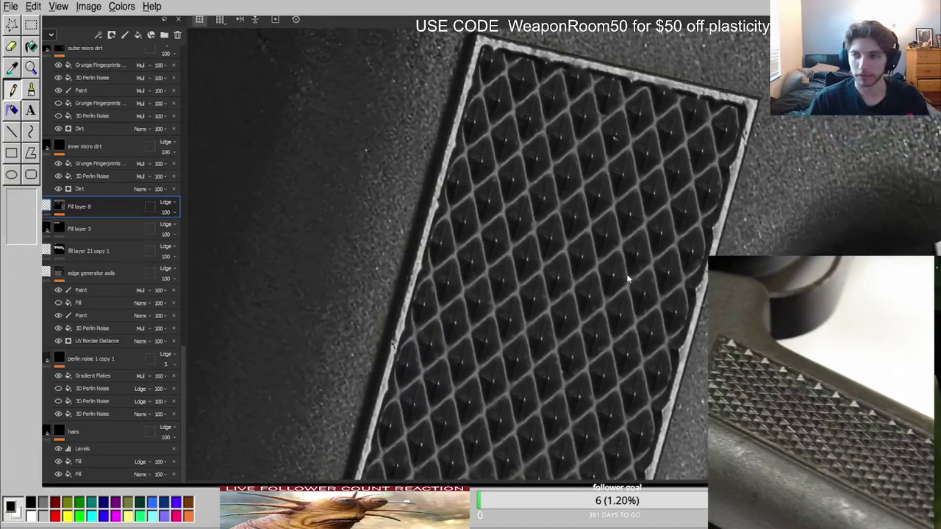
Inspect the checkered panel's edge wear from other angles and undo the last change.
scroll(635, 279, down, 3)
alt+middle_drag(630, 316, 641, 231)
scroll(640, 231, up, 3)
alt+drag(638, 231, 575, 233)
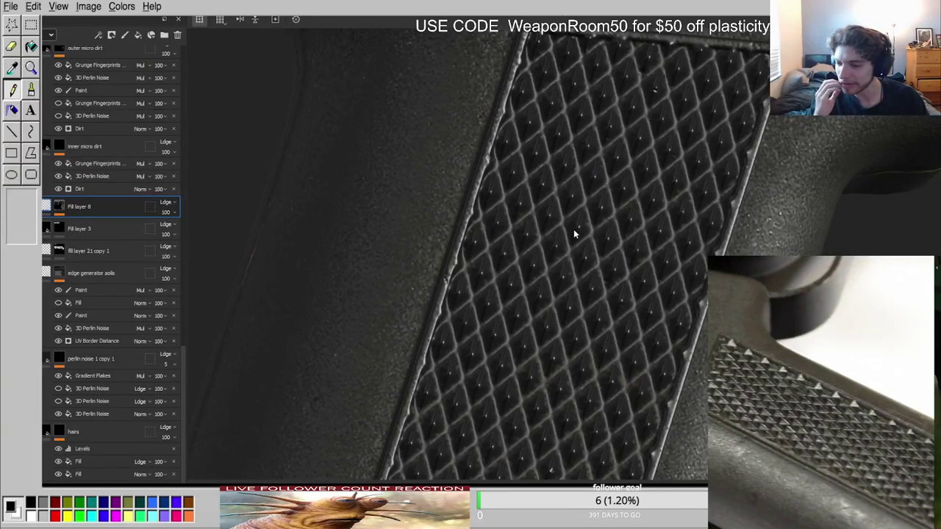
scroll(564, 212, down, 3)
scroll(80, 452, down, 1)
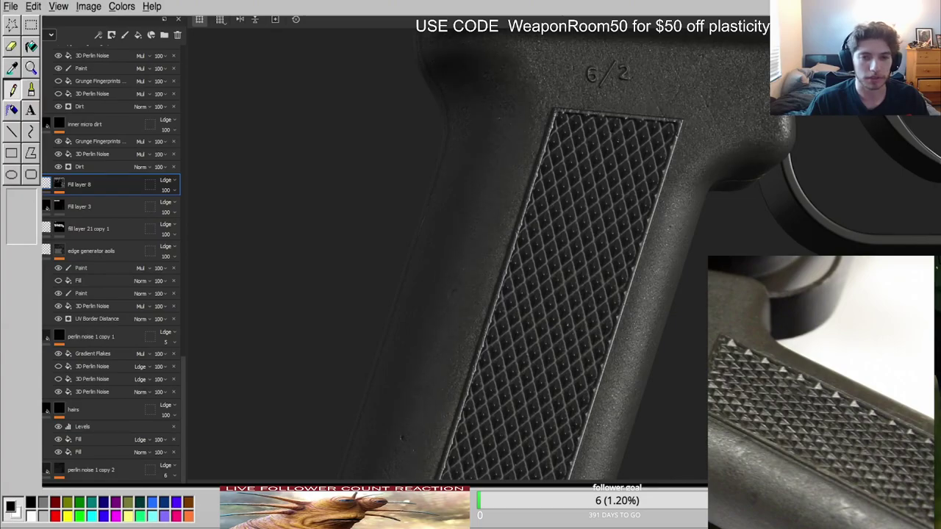
key(ctrl+z)
scroll(571, 147, up, 5)
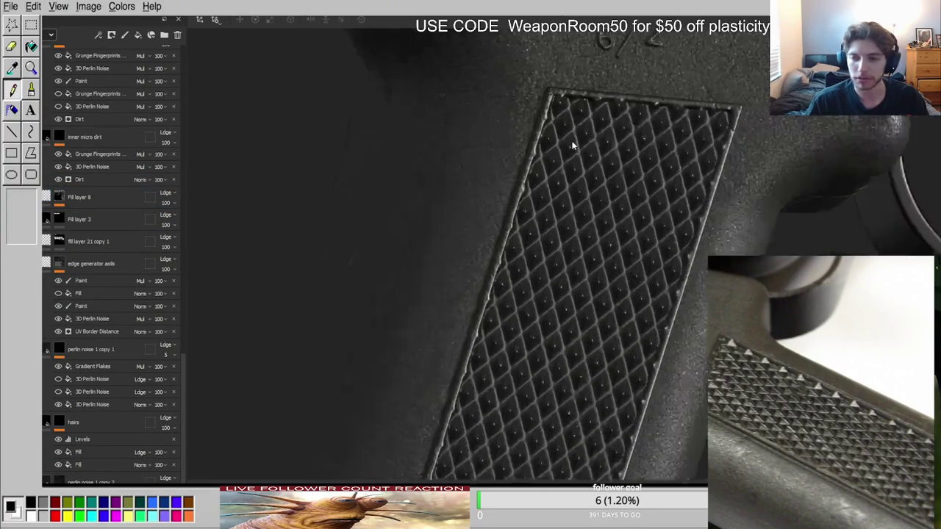
Examine the checkered panel's upper part in the separate channels, including normal, and up close with the full material.
alt+middle_drag(572, 147, 472, 309)
alt+drag(472, 309, 420, 250)
key(c)
key(c)
key(c)
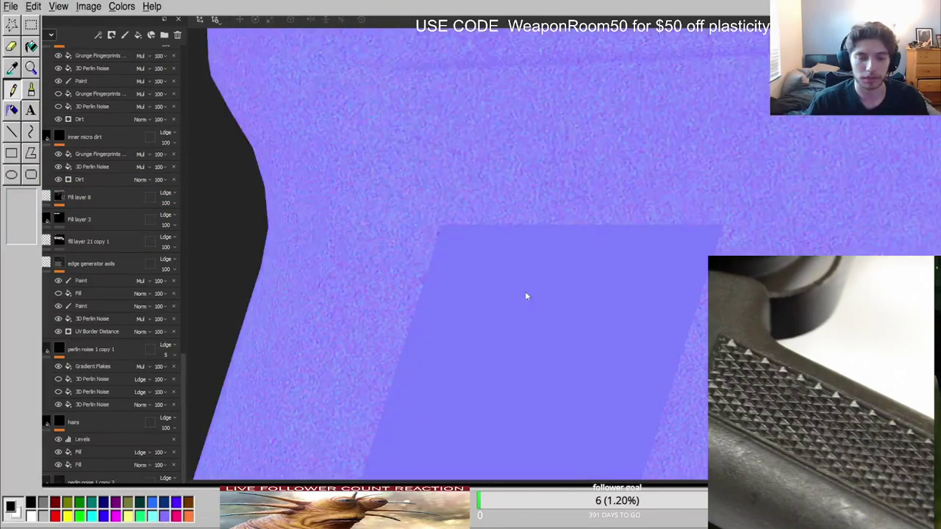
key(c)
scroll(525, 296, down, 4)
key(m)
scroll(537, 333, up, 4)
mouse_move(537, 333)
alt+mouse_down()
mouse_move(508, 280)
mouse_move(566, 273)
mouse_move(559, 248)
alt+mouse_up()
scroll(785, 394, up, 4)
alt+middle_drag(578, 321, 551, 217)
shift+right_drag(551, 217, 676, 203)
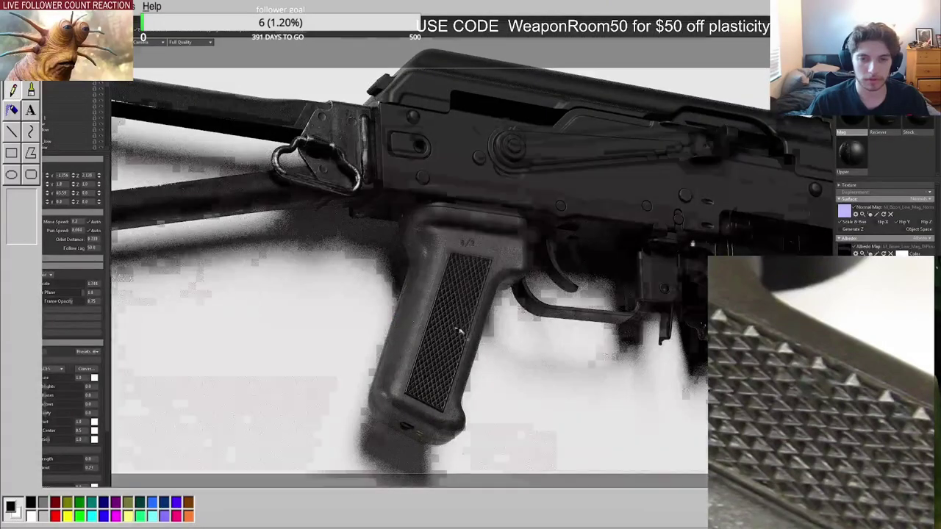
Switch to Marmoset Toolbag and inspect the rendered pistol grip up close.
scroll(461, 333, up, 5)
mouse_move(463, 332)
alt+mouse_down()
mouse_move(373, 313)
mouse_move(360, 390)
mouse_move(430, 317)
mouse_move(457, 320)
alt+mouse_up()
scroll(361, 393, down, 3)
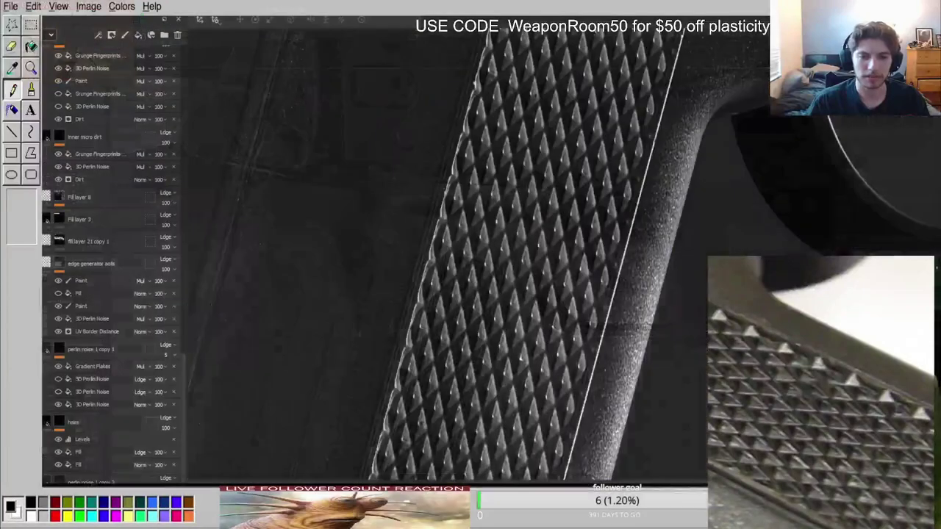
Change Fill layer 3's base color to the surrounding grip's dark olive tone and check it with the full material.
scroll(529, 279, down, 5)
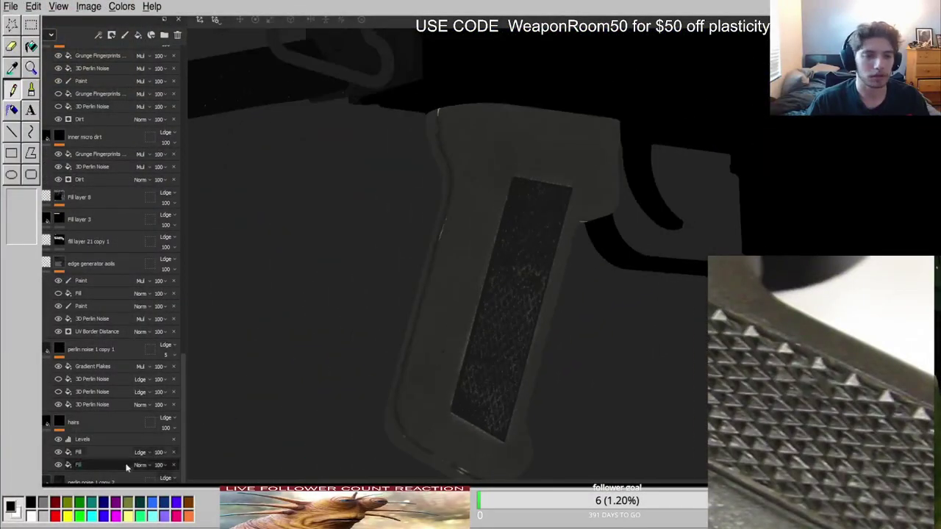
scroll(98, 265, up, 3)
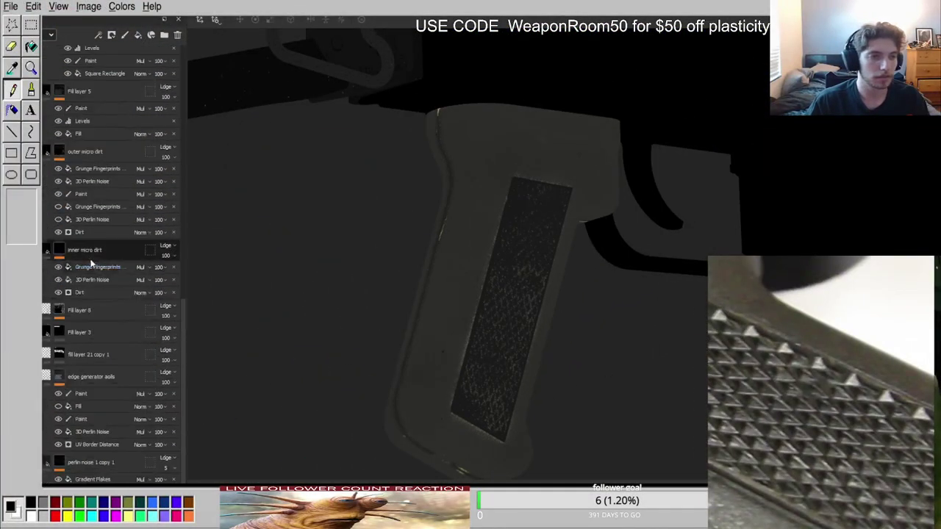
click(70, 333)
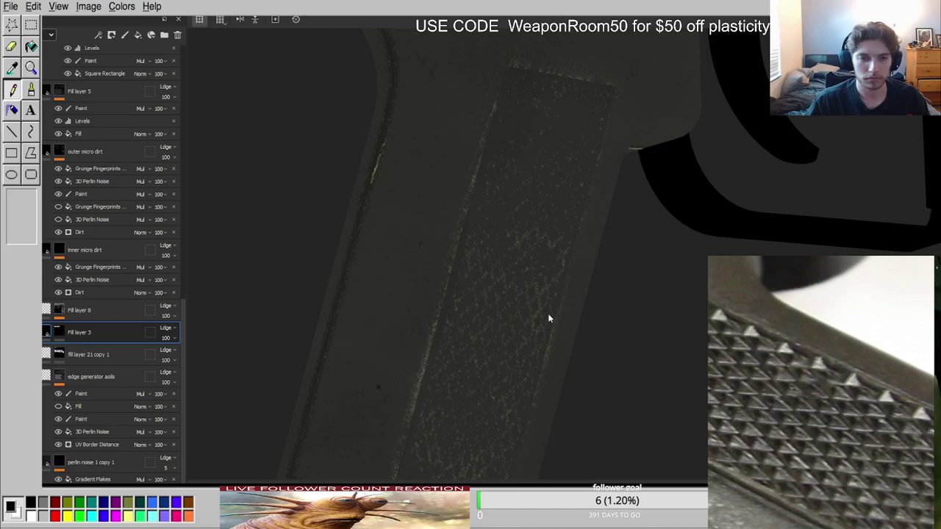
key(m)
alt+drag(534, 287, 321, 293)
shift+right_drag(488, 261, 564, 262)
alt+drag(563, 262, 534, 266)
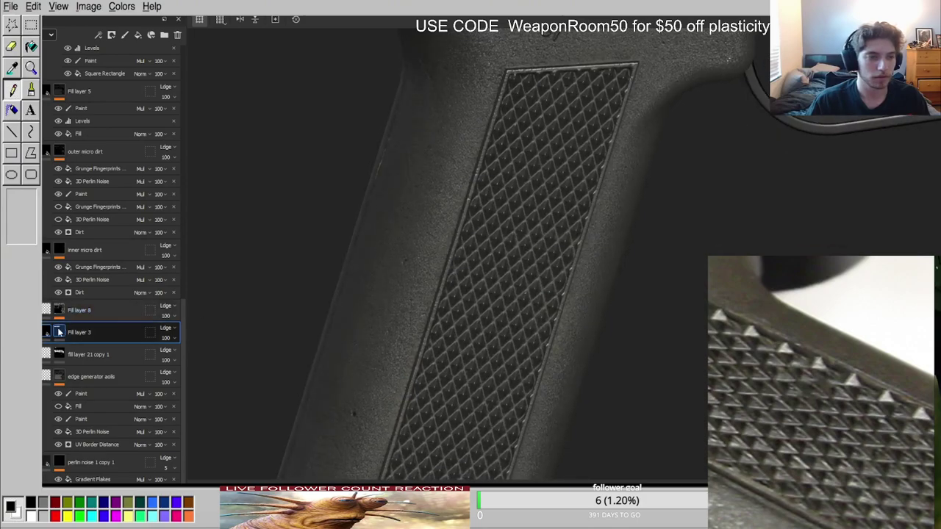
View Fill layer 8's mask on the checkered panel and examine the panel's diamonds close up with the full material.
alt+click(61, 311)
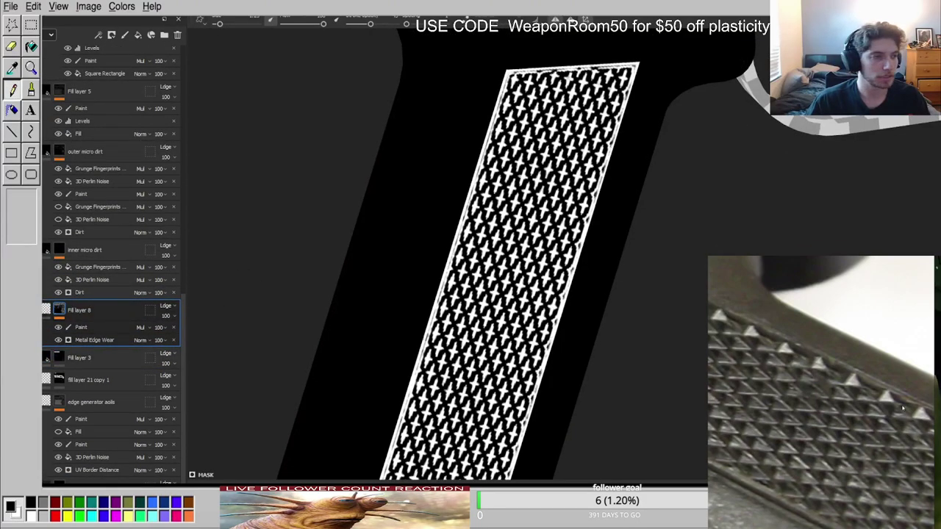
scroll(822, 389, down, 5)
key(m)
alt+right_drag(420, 301, 478, 275)
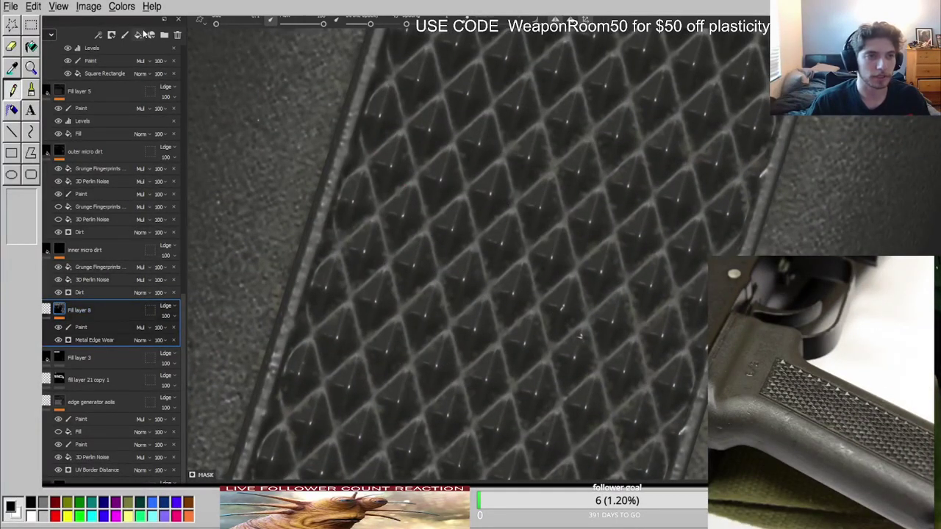
Add a fill layer above Fill layer 8 and set its blending mode to Normal in the normal channel.
click(149, 34)
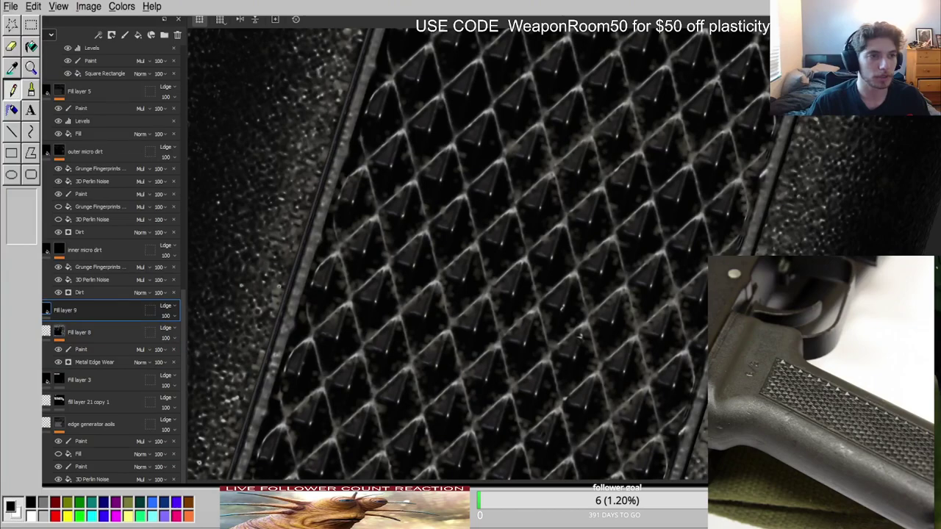
click(98, 176)
click(174, 307)
click(176, 316)
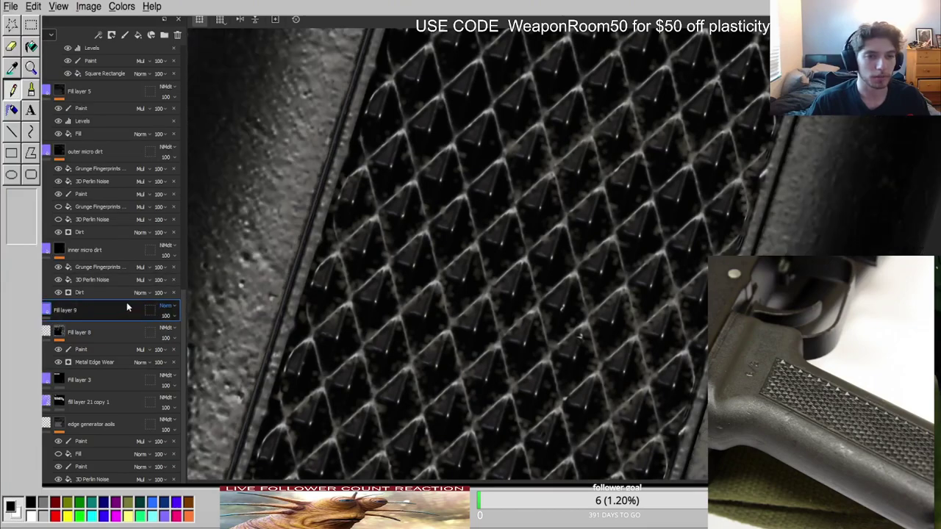
Add a black mask to Fill layer 9 and check the checkered panel and the whole grip.
right_click(49, 312)
click(111, 322)
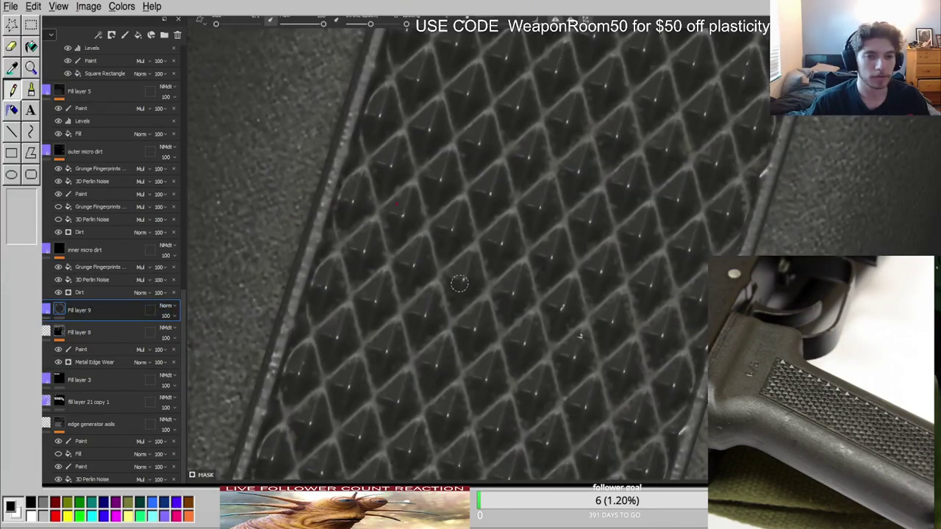
scroll(480, 289, up, 3)
alt+drag(478, 290, 461, 274)
scroll(477, 246, down, 2)
scroll(461, 274, down, 4)
scroll(461, 274, down, 2)
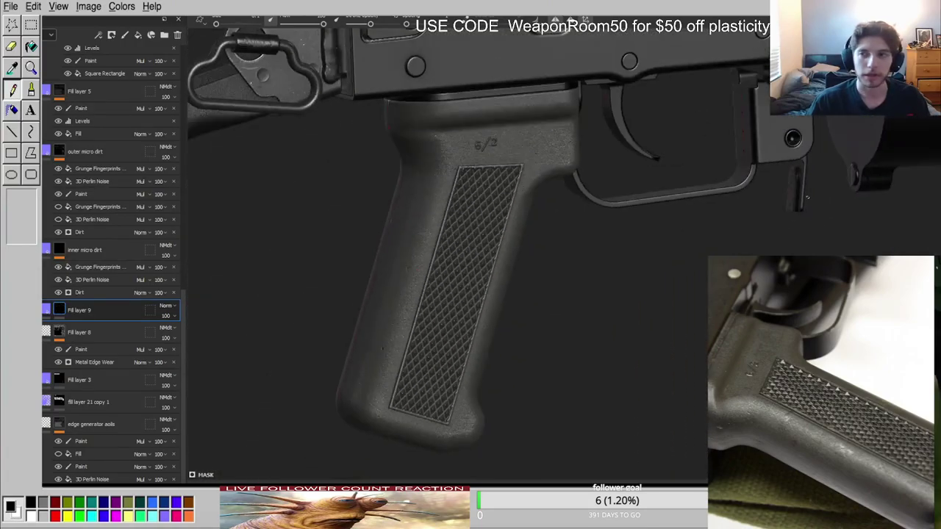
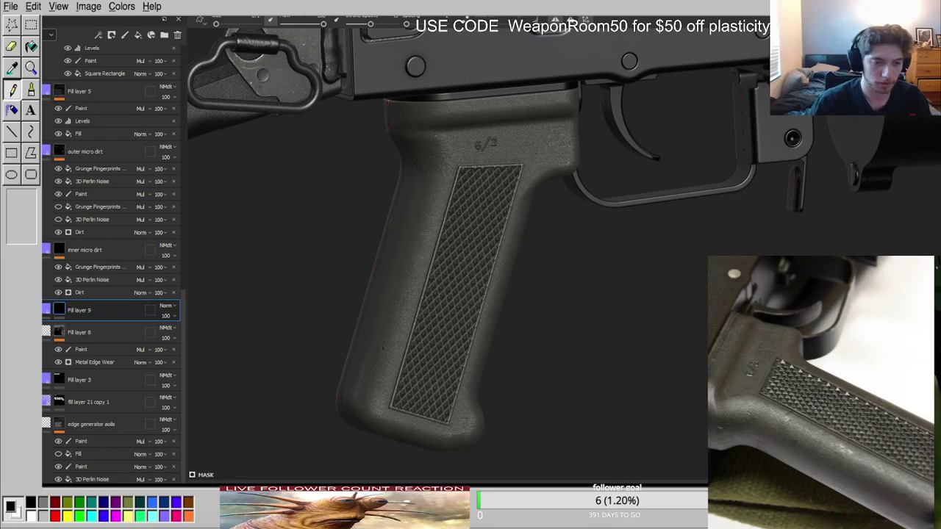
Examine the grip's surface and checkered panel at several distances and lighting angles against the reference photo.
scroll(111, 294, down, 5)
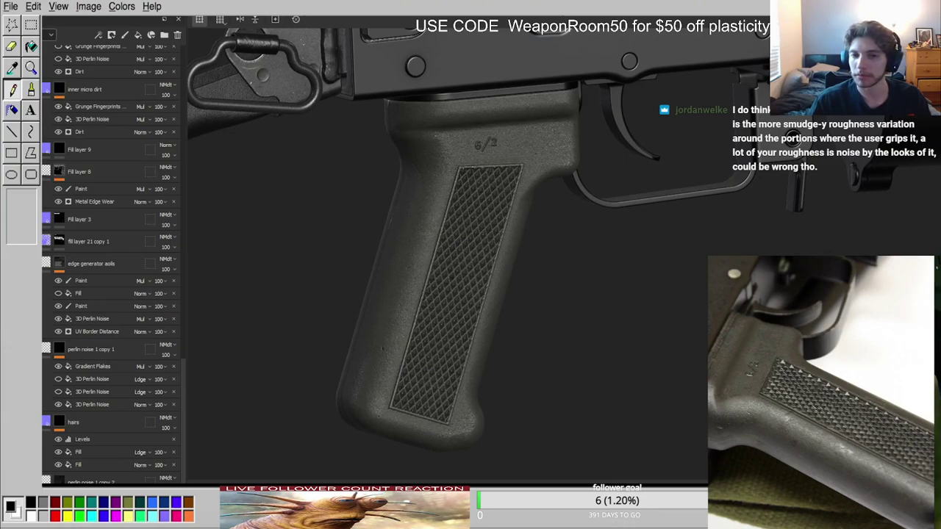
alt+right_drag(475, 141, 447, 275)
alt+middle_drag(447, 275, 500, 89)
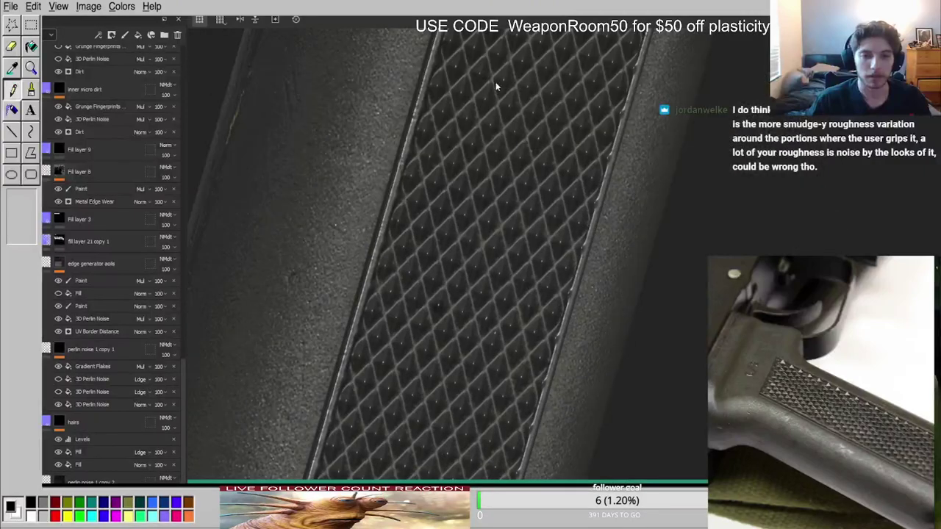
scroll(498, 93, down, 8)
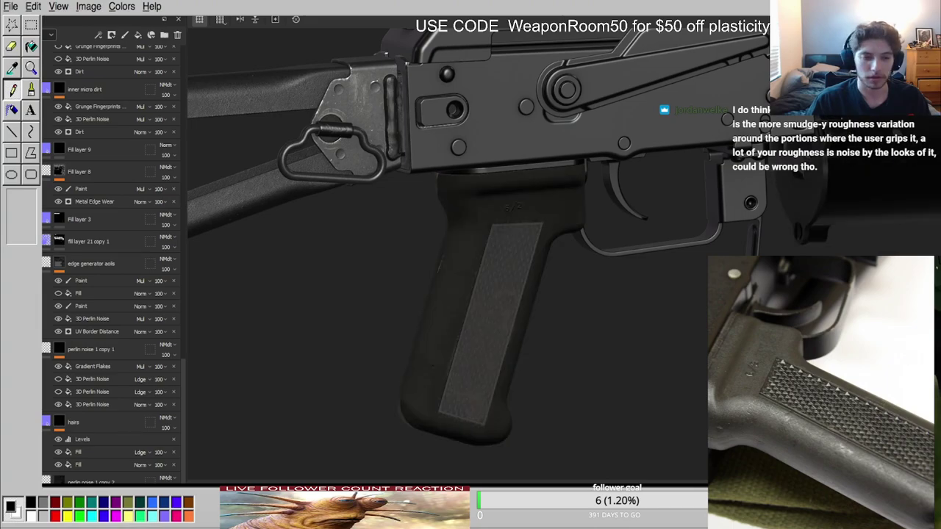
scroll(488, 253, up, 8)
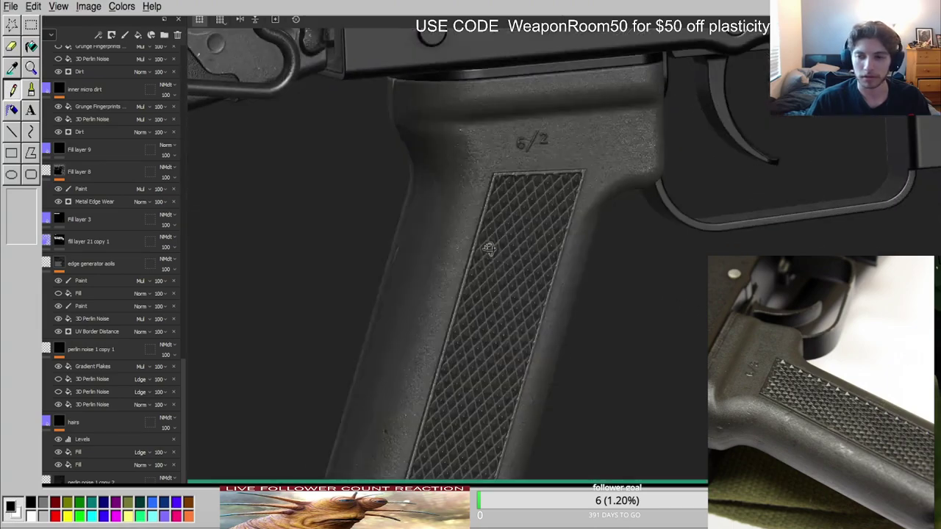
alt+drag(450, 225, 504, 196)
scroll(597, 222, down, 4)
scroll(590, 225, up, 5)
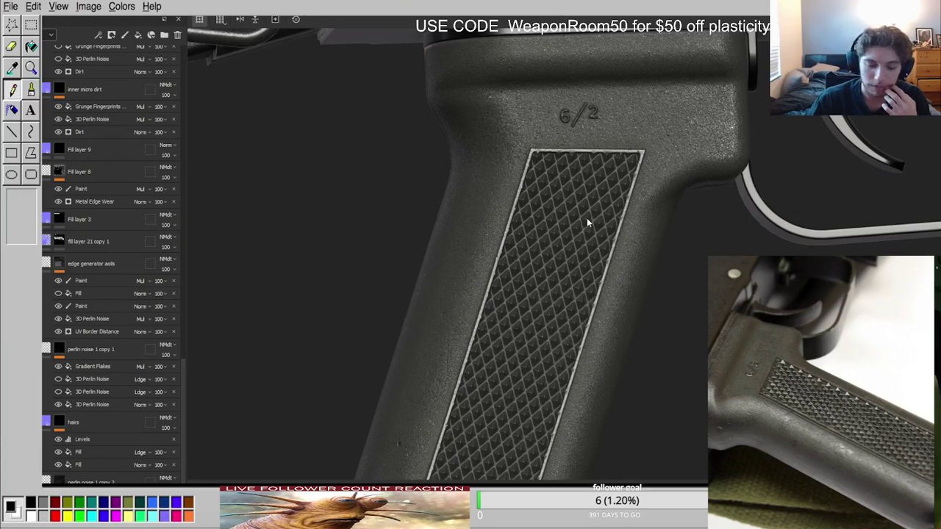
scroll(518, 189, down, 4)
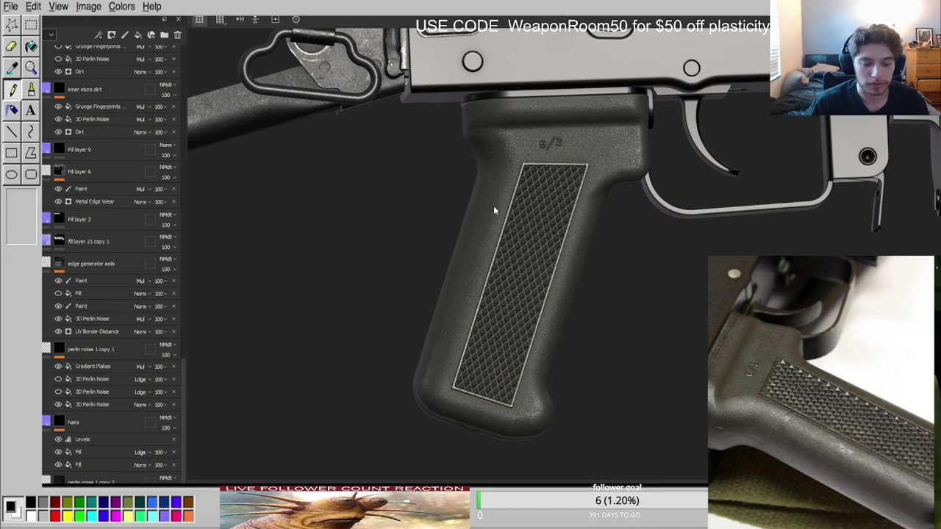
scroll(505, 219, up, 5)
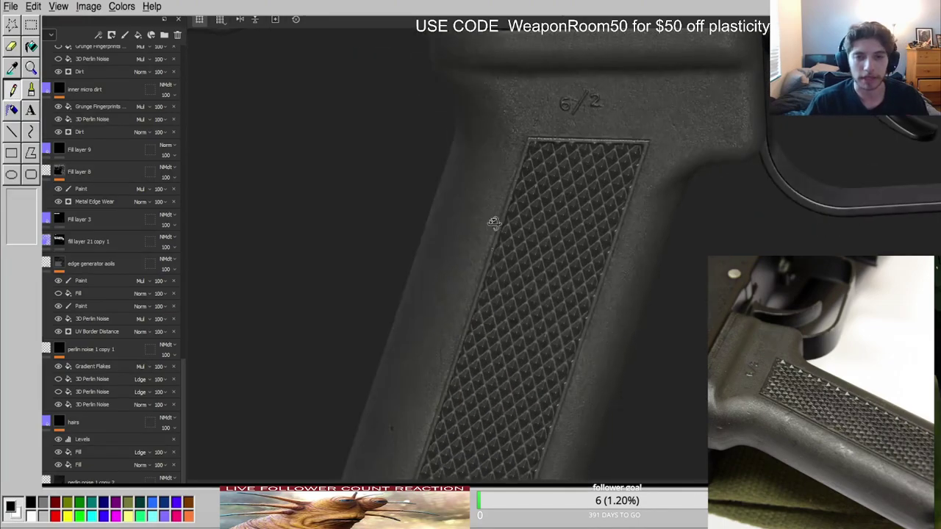
scroll(586, 174, down, 2)
alt+middle_drag(563, 442, 548, 291)
scroll(525, 313, up, 4)
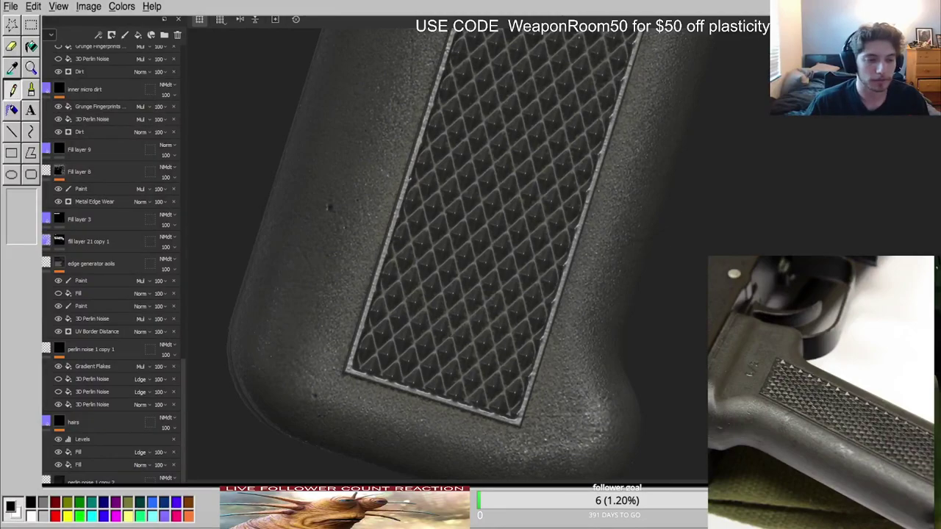
scroll(109, 198, up, 10)
scroll(103, 220, down, 6)
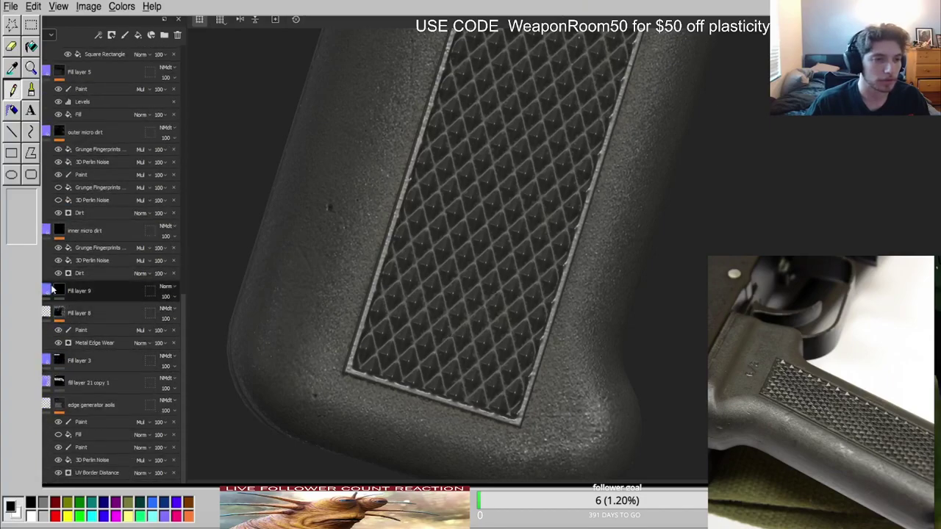
Paint test spots into Fill layer 9's mask over the panel's diamonds and compare the mask with the full material.
alt+click(58, 292)
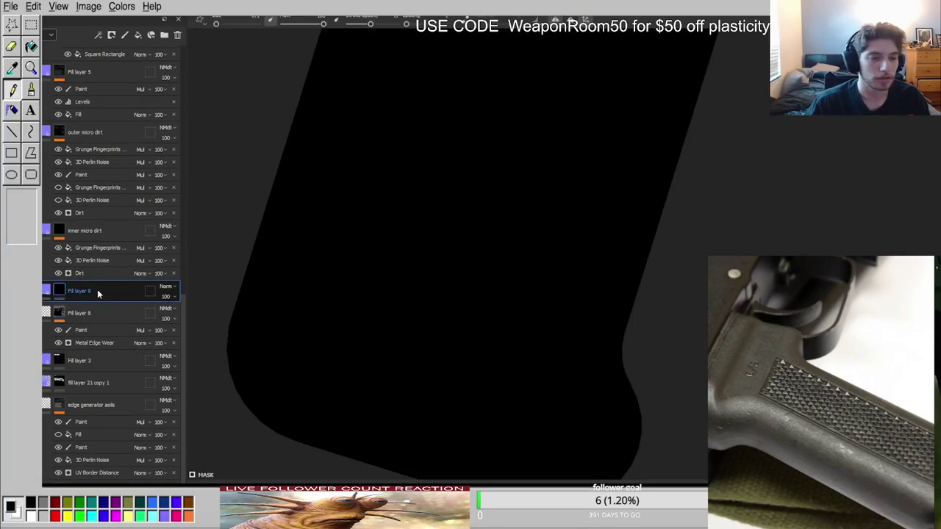
key(m)
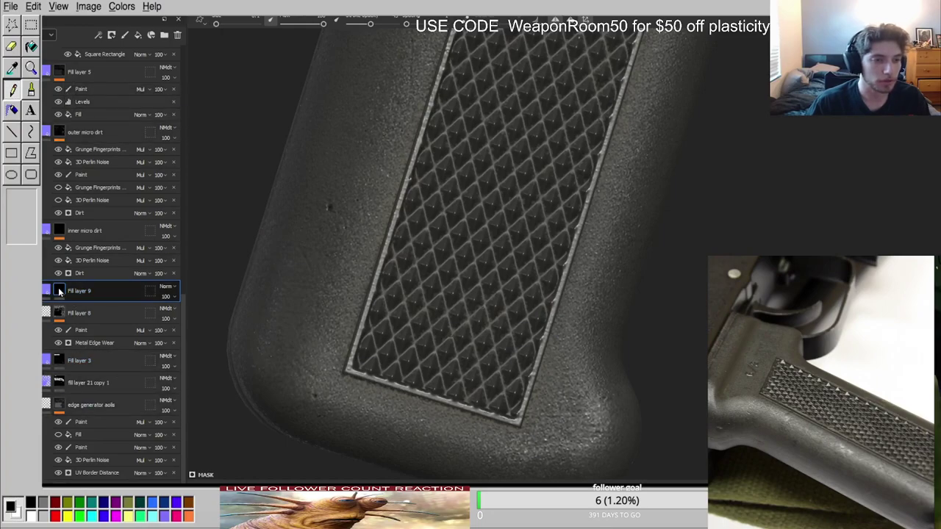
scroll(485, 181, up, 3)
drag(489, 187, 477, 183)
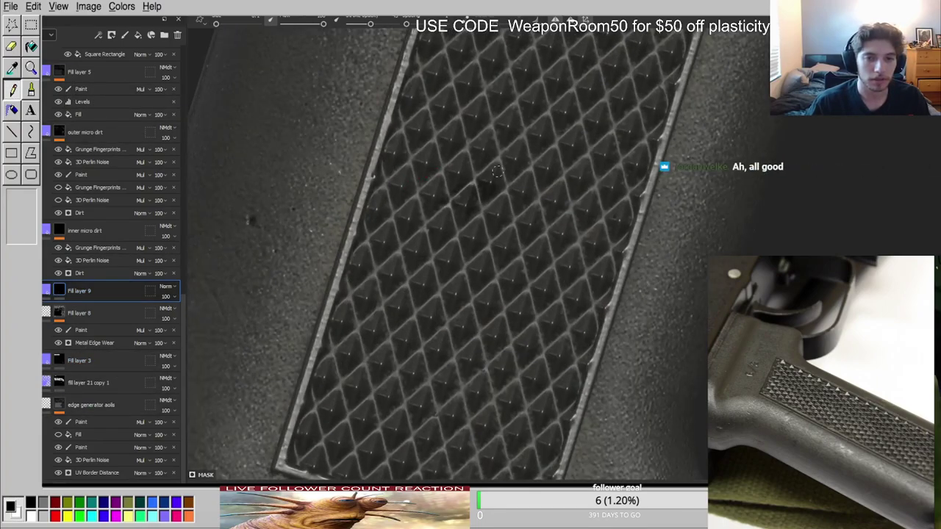
scroll(499, 229, up, 3)
scroll(501, 229, up, 2)
alt+click(60, 292)
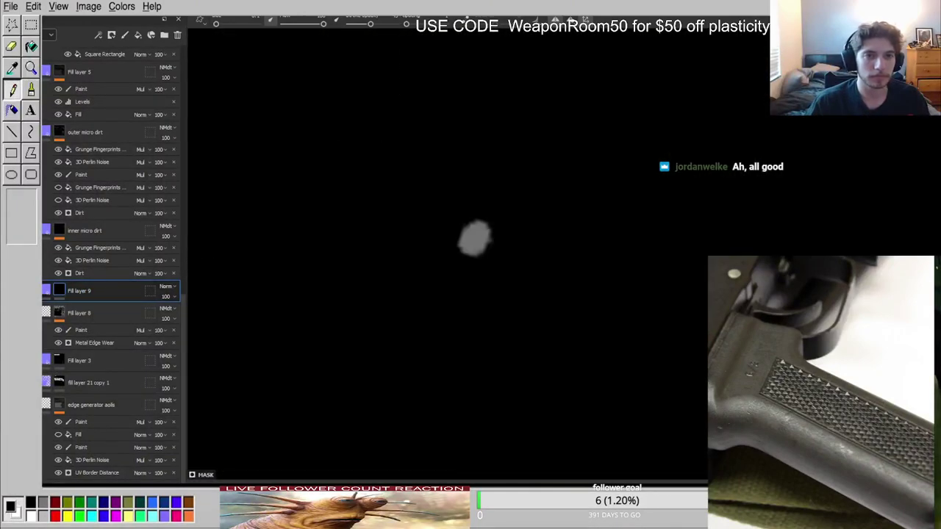
drag(570, 221, 564, 231)
key(m)
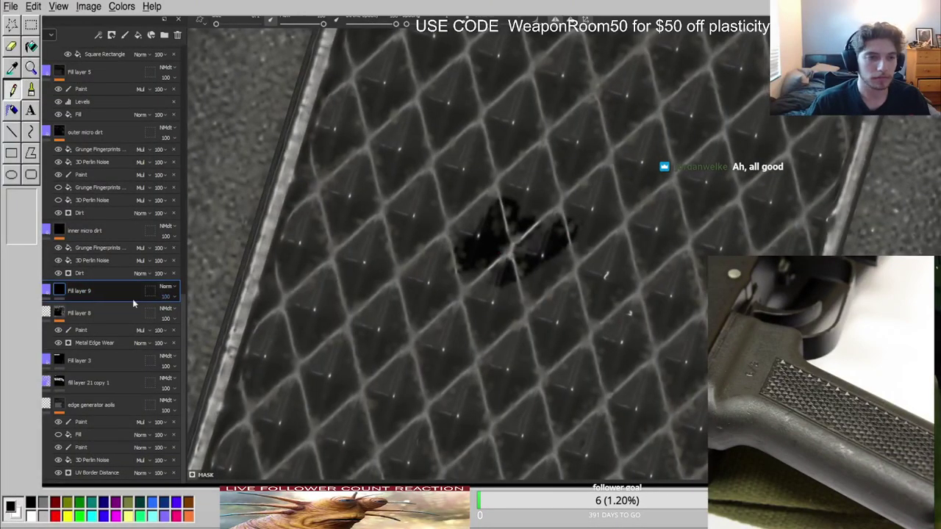
Undo the test strokes on the mask and delete Fill layer 9.
click(46, 290)
key(ctrl+z)
key(ctrl+z)
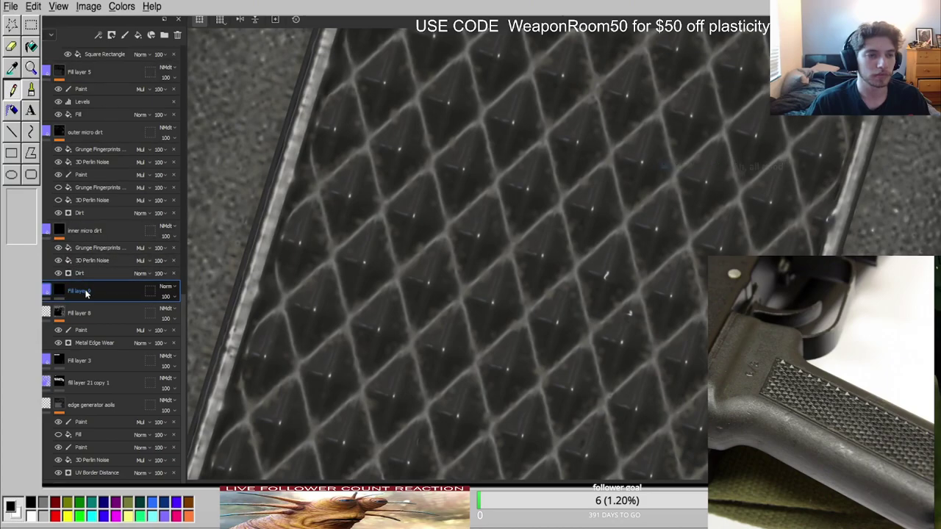
key(Delete)
Set the pistol grip folder's blending mode to Normal in the normal channel and check its effect on the checkered panel.
scroll(88, 283, up, 10)
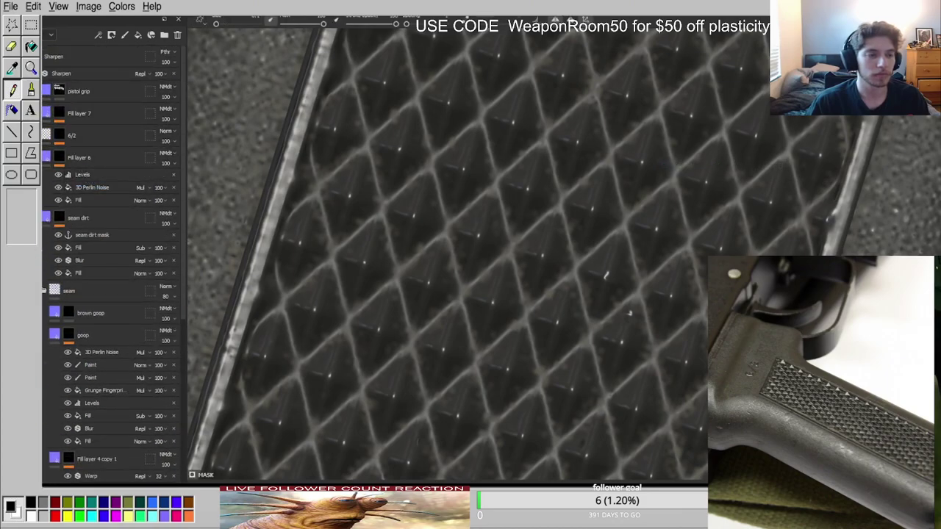
click(171, 97)
alt+right_drag(346, 230, 269, 190)
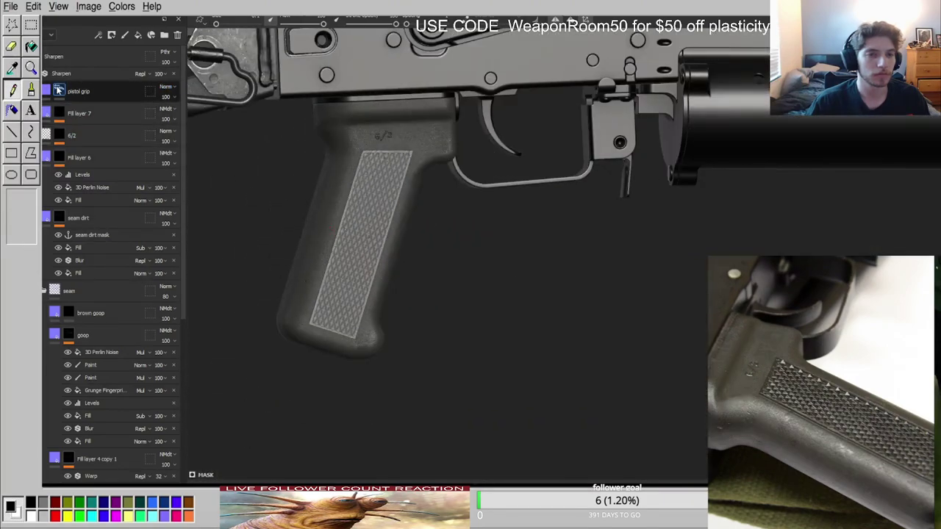
alt+click(59, 90)
key(m)
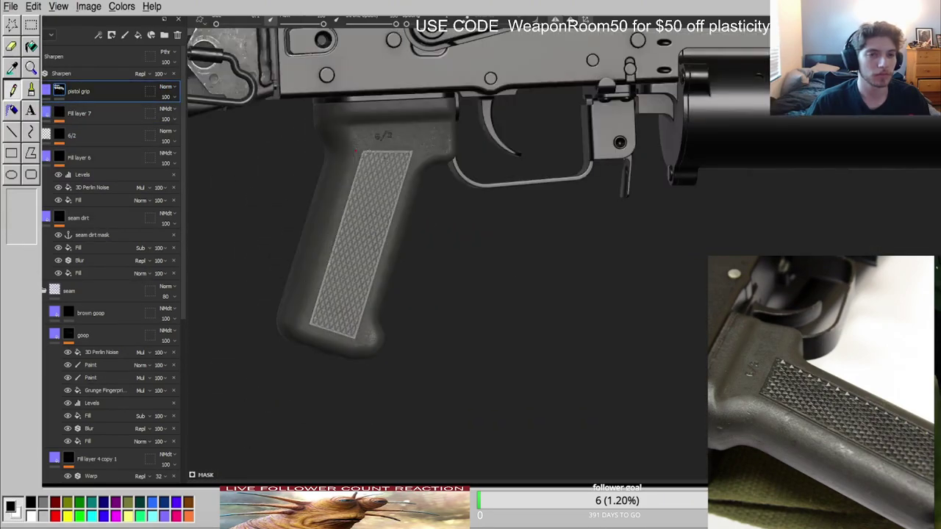
alt+right_drag(366, 143, 450, 189)
alt+drag(224, 192, 239, 177)
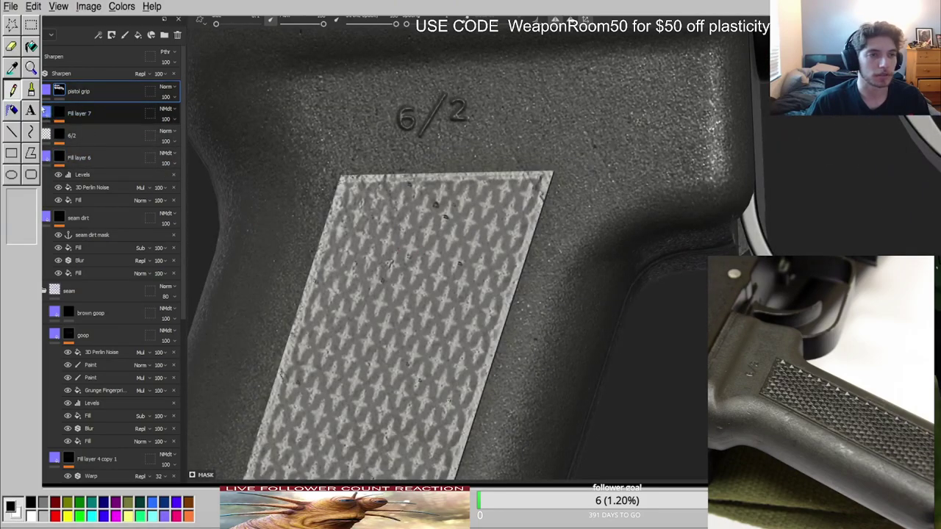
Move Fill layer 10 into the pistol grip folder, above Fill layer 7.
click(35, 91)
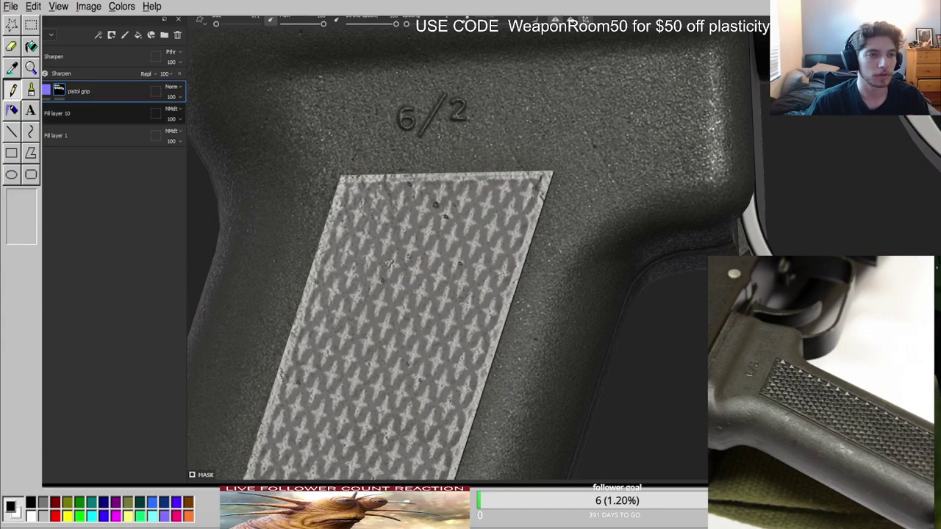
click(69, 115)
drag(61, 117, 71, 93)
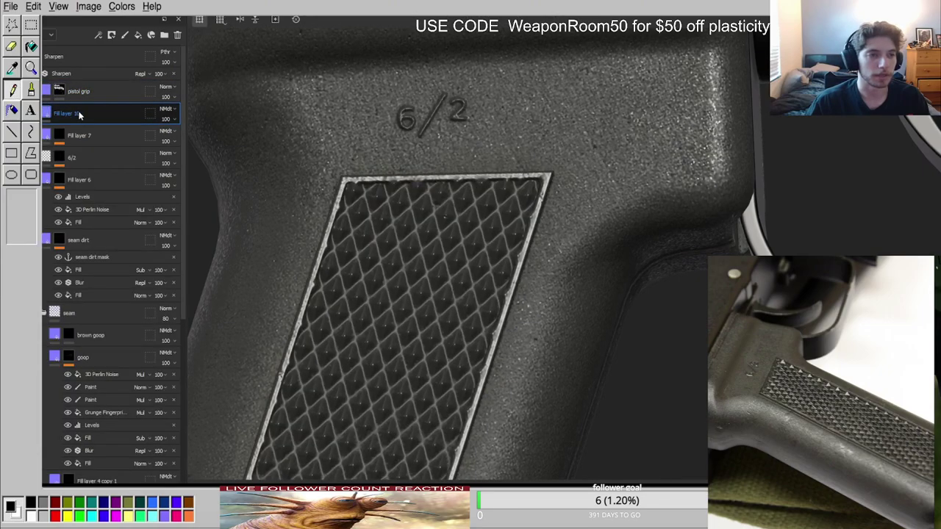
Inspect the checkered panel's diamonds and borders and look through the pistol grip folder's layers.
scroll(99, 211, down, 9)
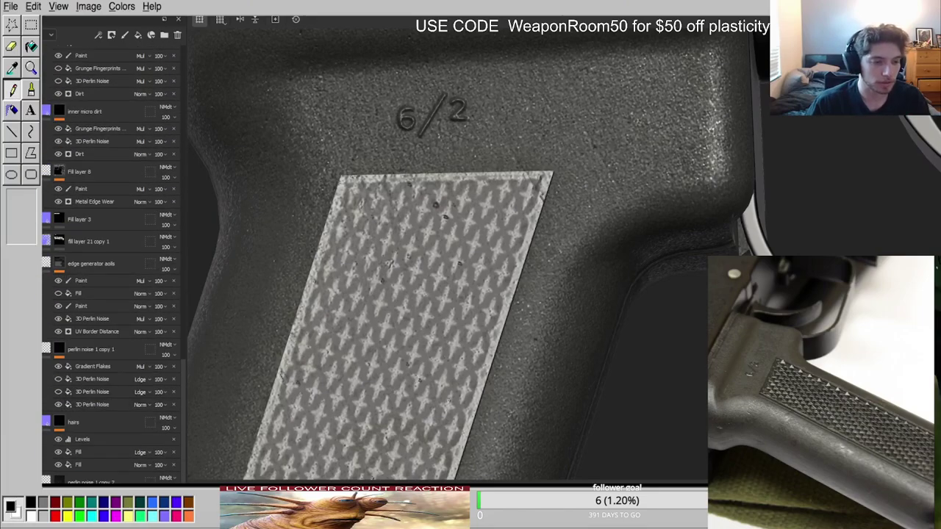
scroll(96, 207, up, 5)
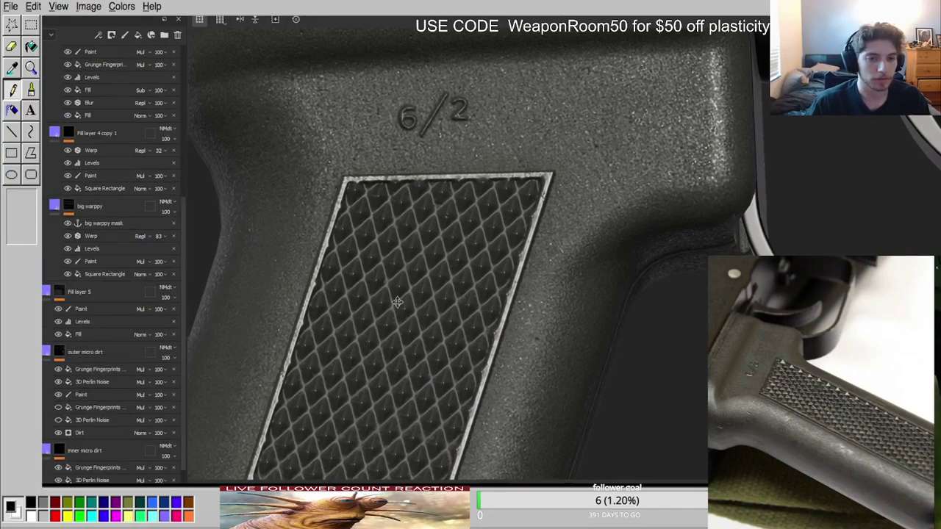
alt+middle_drag(301, 338, 386, 144)
scroll(53, 239, up, 3)
scroll(52, 234, down, 8)
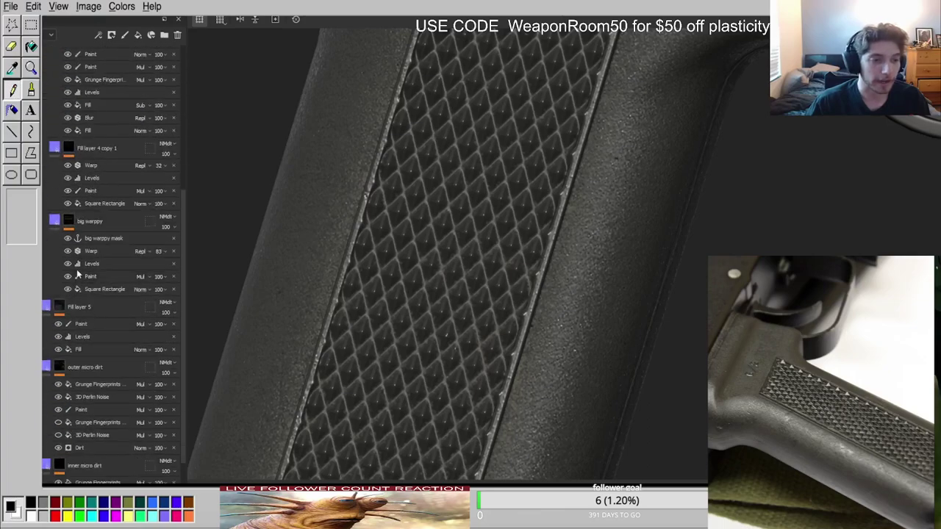
scroll(60, 310, down, 5)
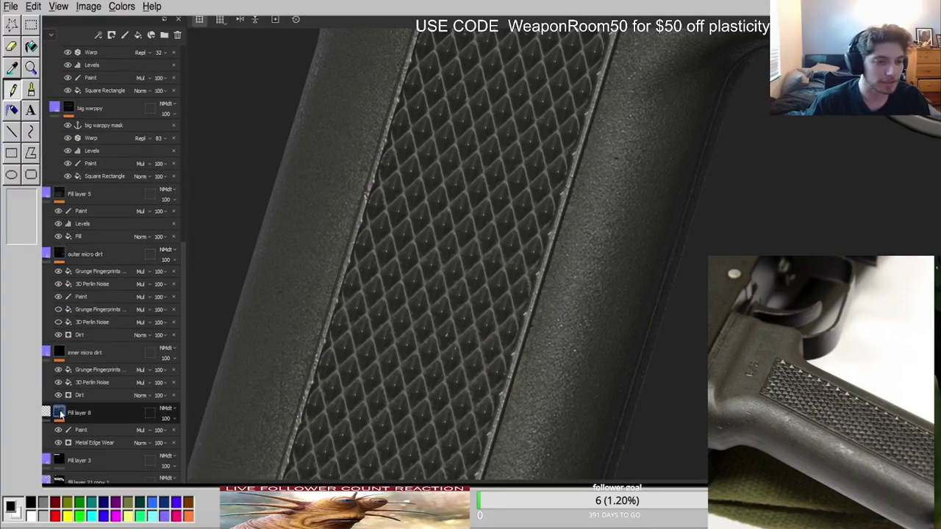
View Fill layer 3's mask on the checkered panel and review the surrounding layers in the stack.
click(59, 434)
scroll(60, 412, down, 7)
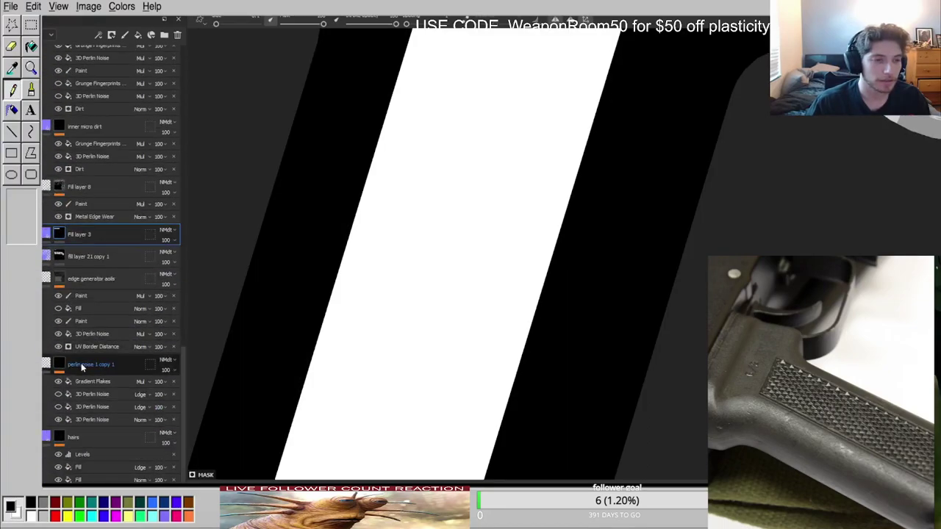
scroll(63, 295, up, 5)
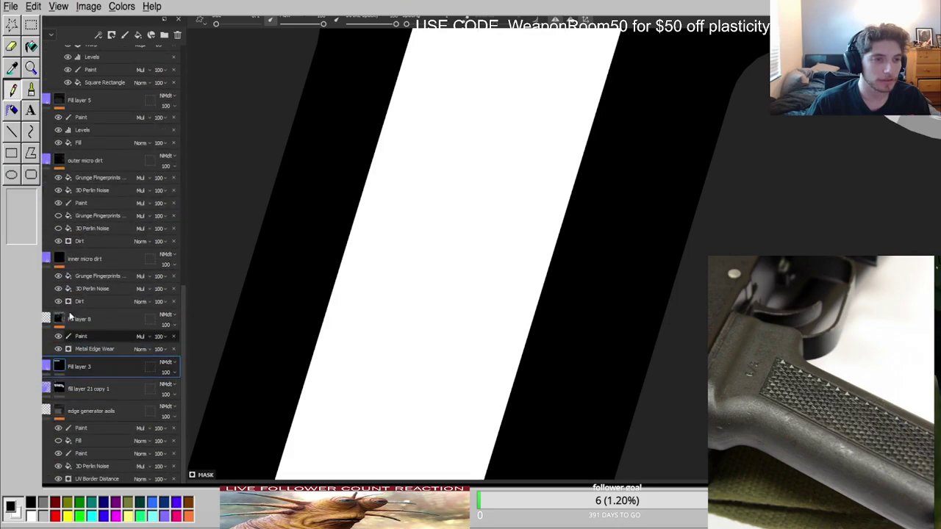
scroll(61, 317, up, 6)
scroll(66, 314, down, 7)
scroll(68, 313, down, 5)
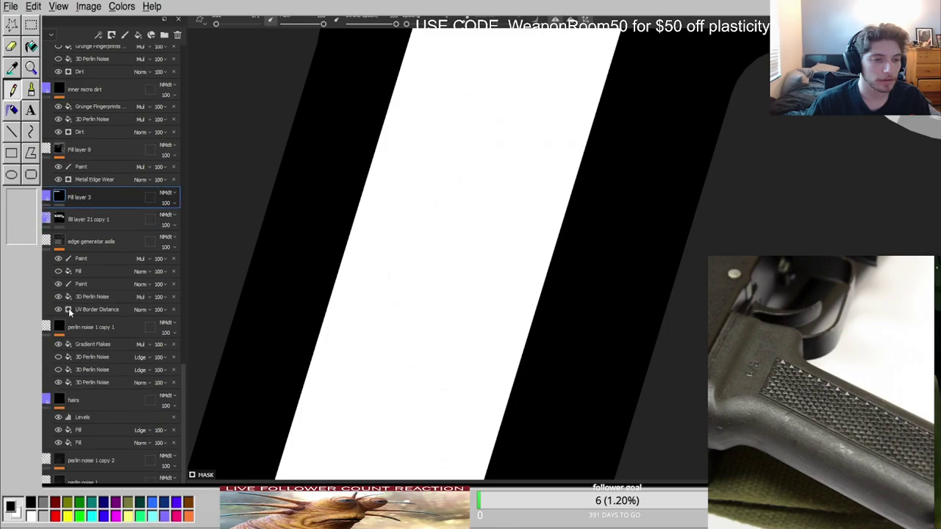
scroll(71, 312, up, 6)
scroll(73, 309, down, 4)
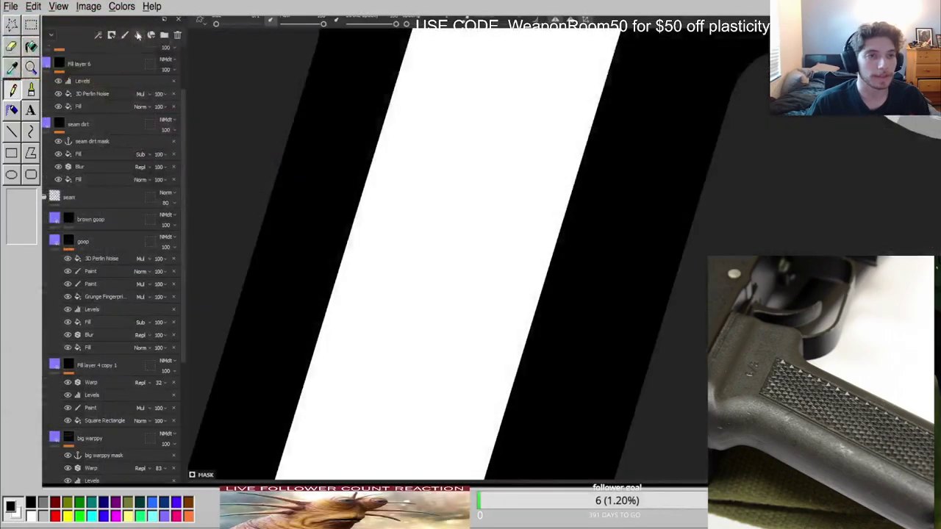
Add a fill layer directly above Fill layer 3 and name it "new edge chips".
click(137, 36)
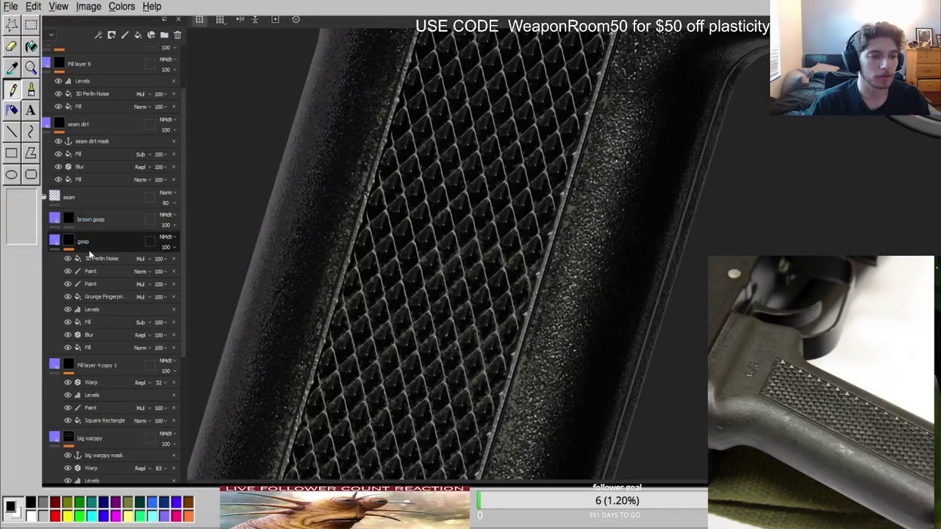
scroll(91, 257, down, 10)
double_click(65, 395)
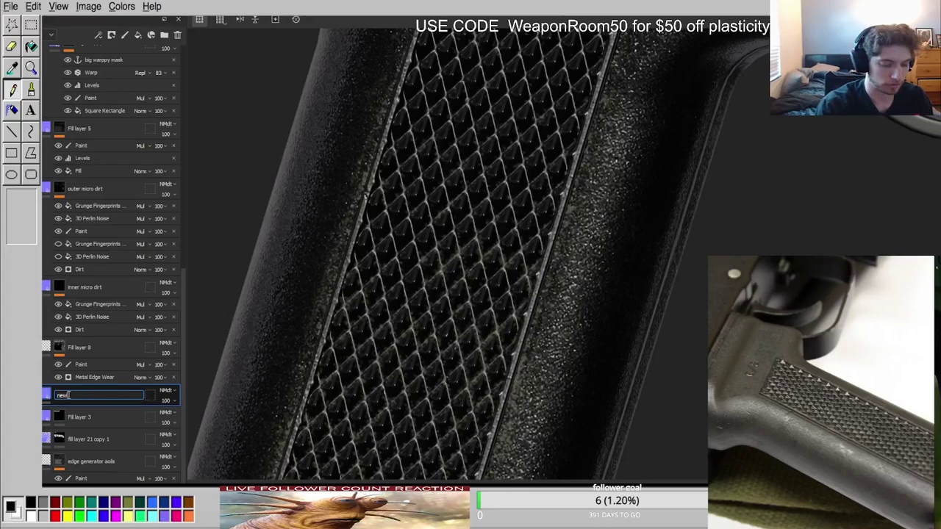
key(Return)
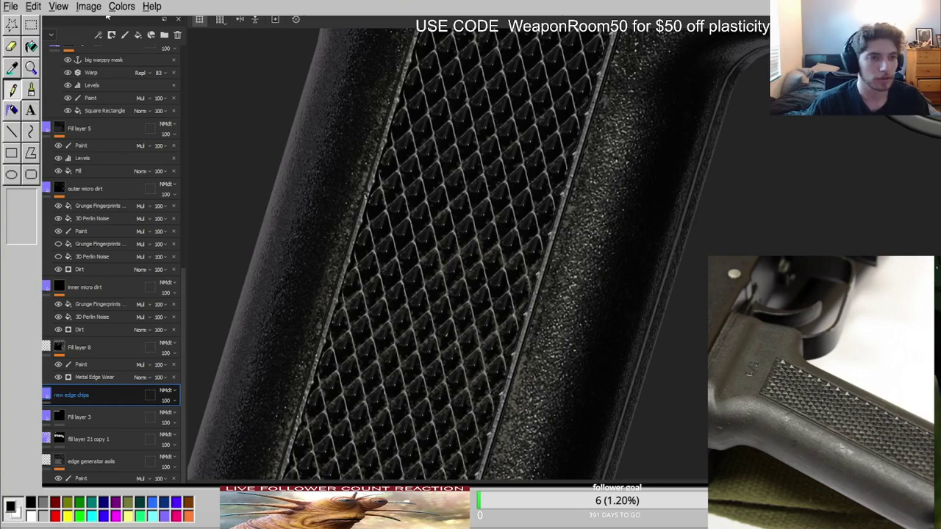
Give the new edge chips layer a black mask, set its normal-channel blending to Normal and select the mask for painting.
click(107, 18)
click(48, 394)
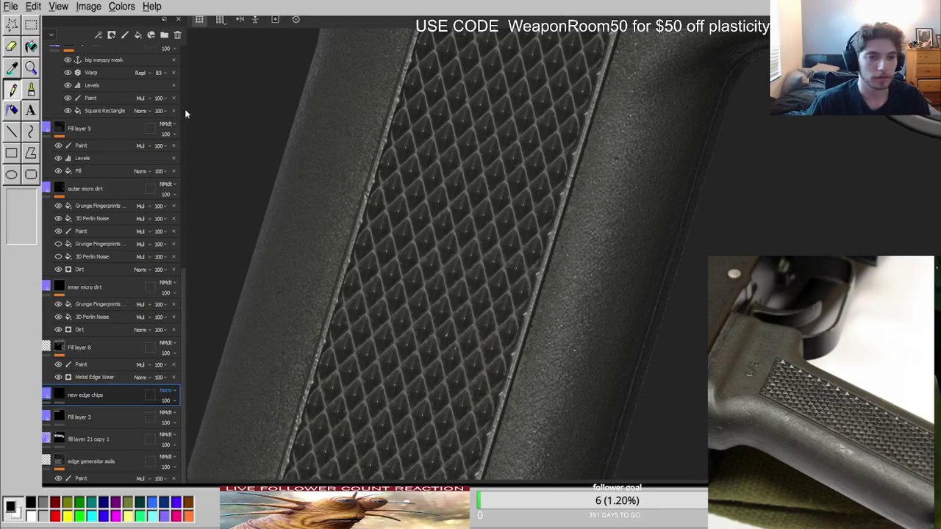
click(59, 394)
Paint a small chip on a diamond in the upper part of the checkered panel in the new edge chips mask.
scroll(428, 264, up, 3)
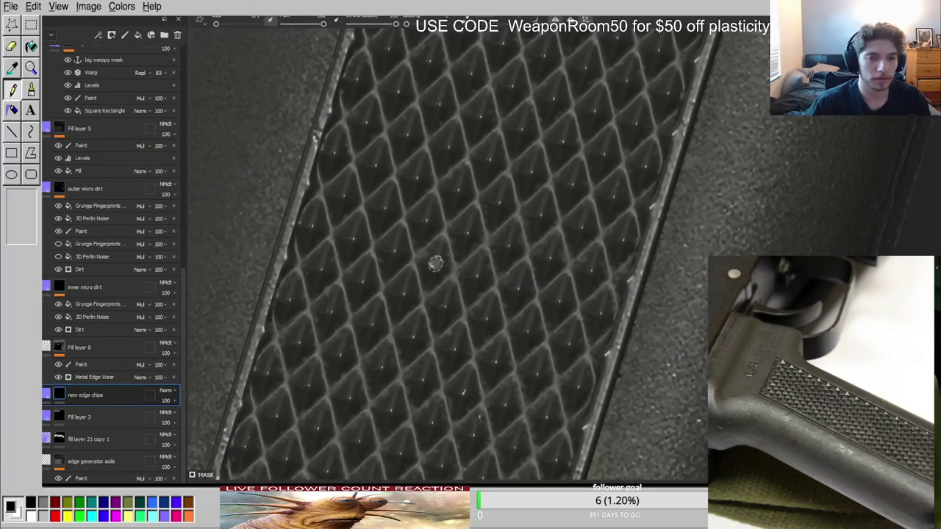
scroll(493, 304, down, 4)
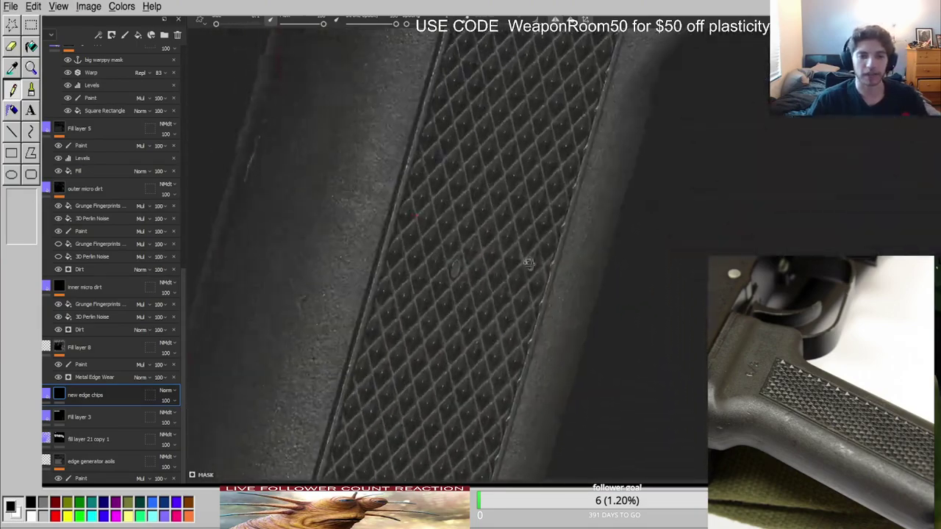
scroll(468, 264, up, 2)
scroll(480, 93, up, 3)
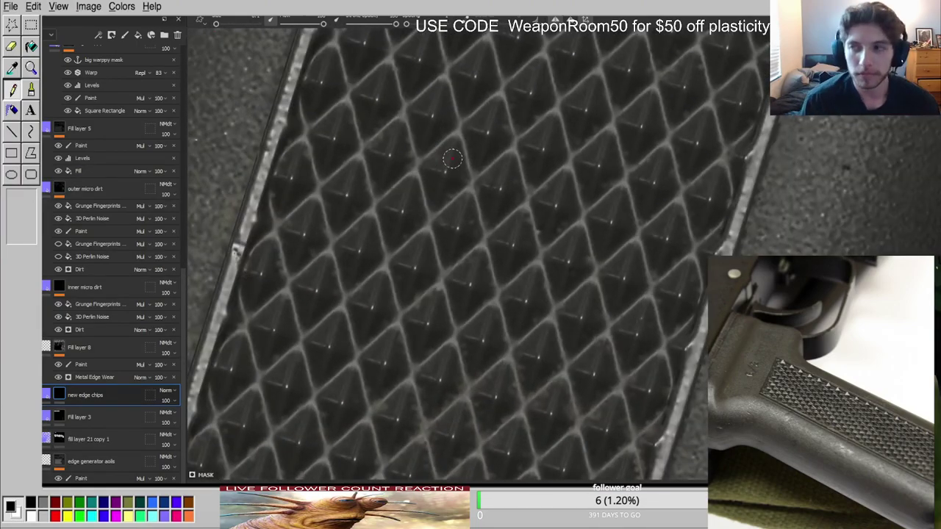
alt+middle_drag(406, 91, 400, 287)
drag(446, 156, 434, 167)
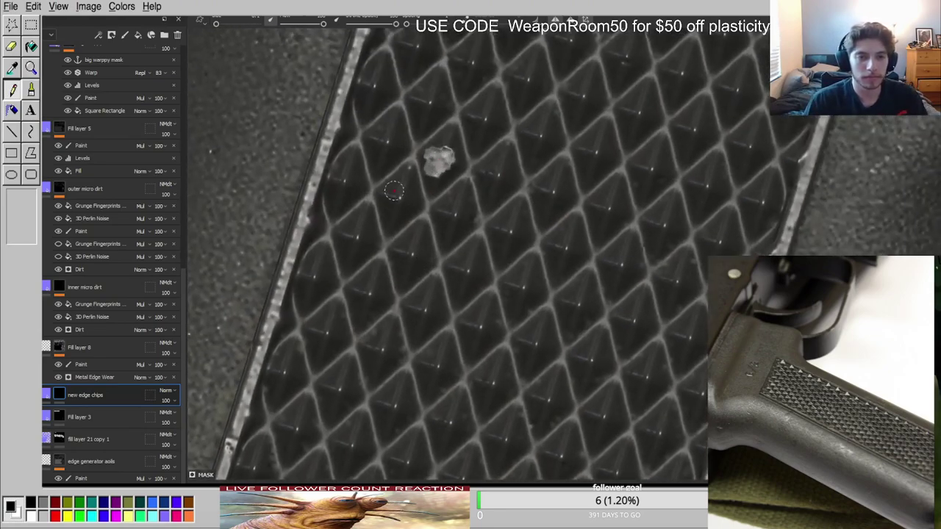
Try reduced opacities such as 63 on the new edge chips layer and restore it to 100.
mouse_move(182, 410)
mouse_down()
mouse_move(174, 418)
mouse_move(185, 419)
mouse_up()
alt+drag(295, 372, 317, 353)
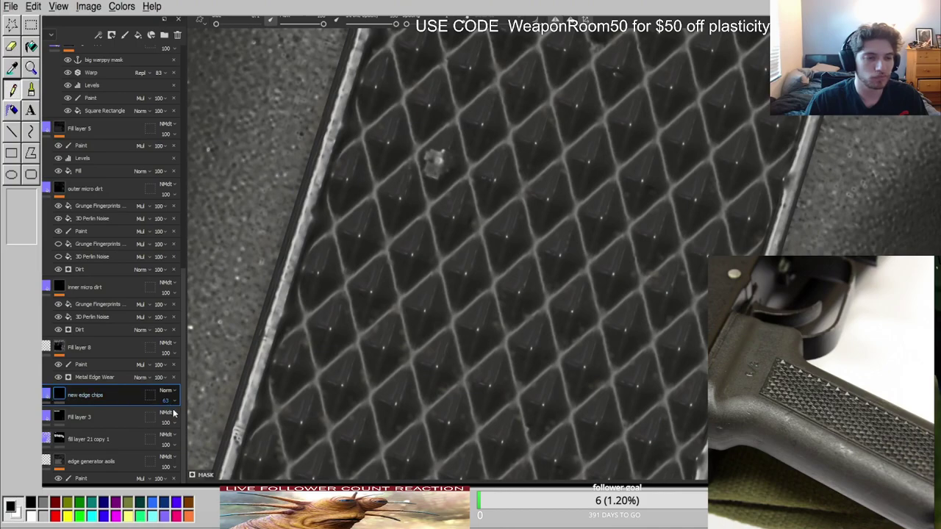
drag(190, 418, 213, 414)
Check the checkered panel in the single-channel views and paint a second chip beside the first in the material view.
scroll(401, 230, down, 2)
key(c)
key(c)
key(c)
key(c)
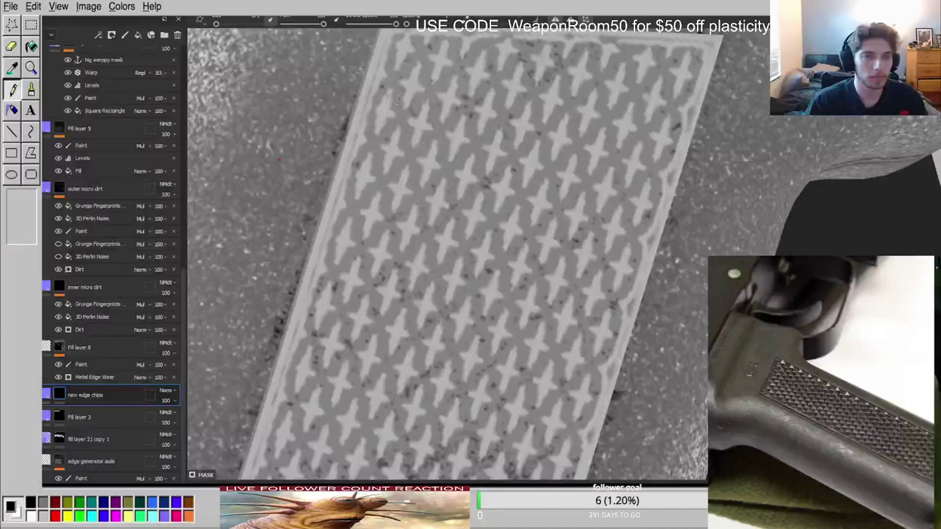
key(m)
mouse_move(465, 167)
mouse_down()
mouse_move(466, 177)
mouse_move(443, 159)
mouse_move(439, 192)
mouse_move(373, 210)
mouse_up()
scroll(426, 217, down, 4)
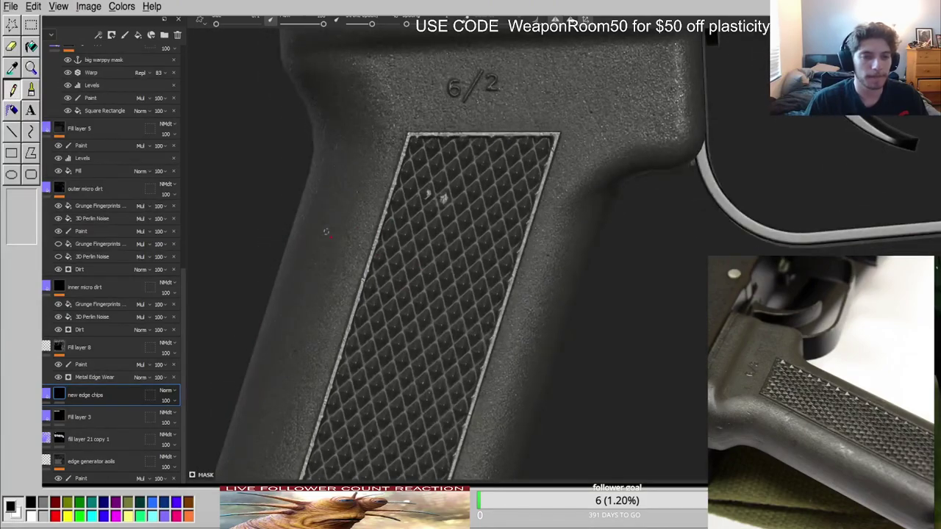
Compare how the two chips look in the normal channel and in the full material on the grip.
key(c)
key(c)
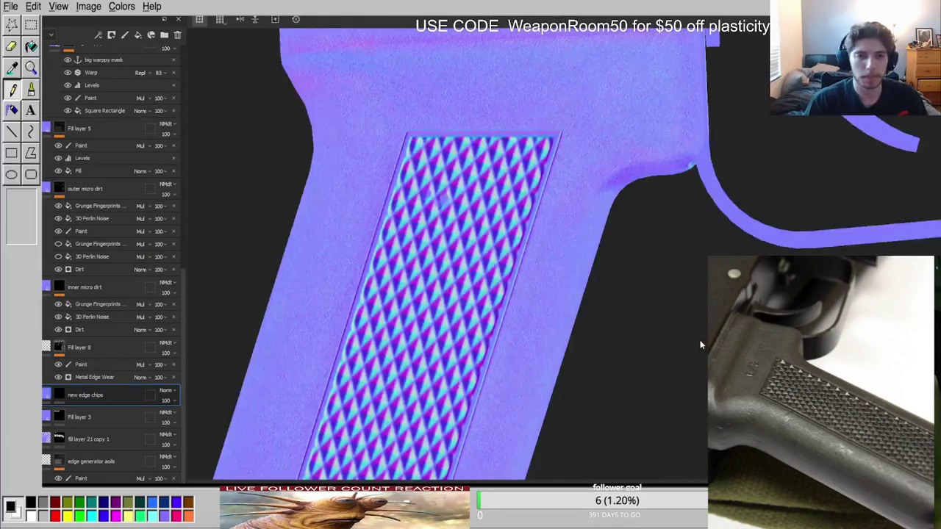
scroll(451, 179, up, 4)
key(m)
scroll(477, 223, down, 4)
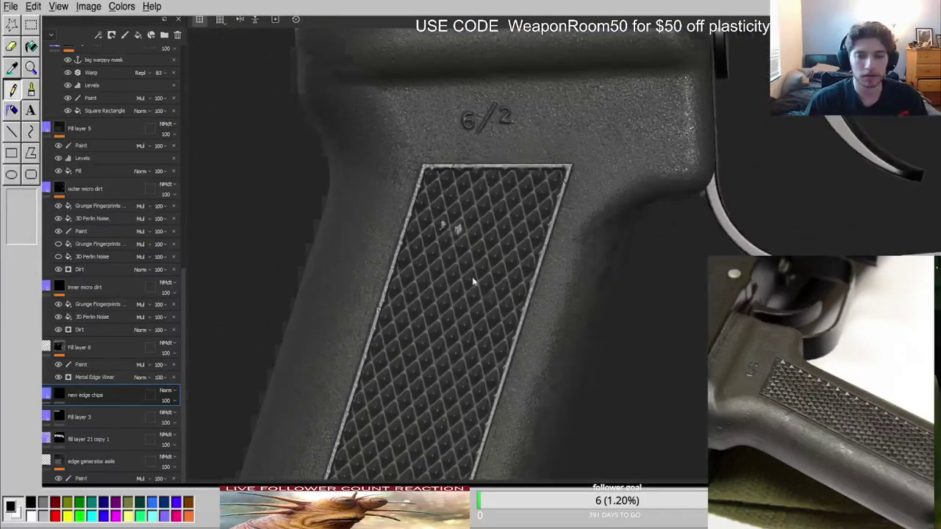
alt+middle_drag(461, 386, 516, 196)
scroll(516, 196, down, 3)
click(61, 397)
scroll(376, 283, up, 7)
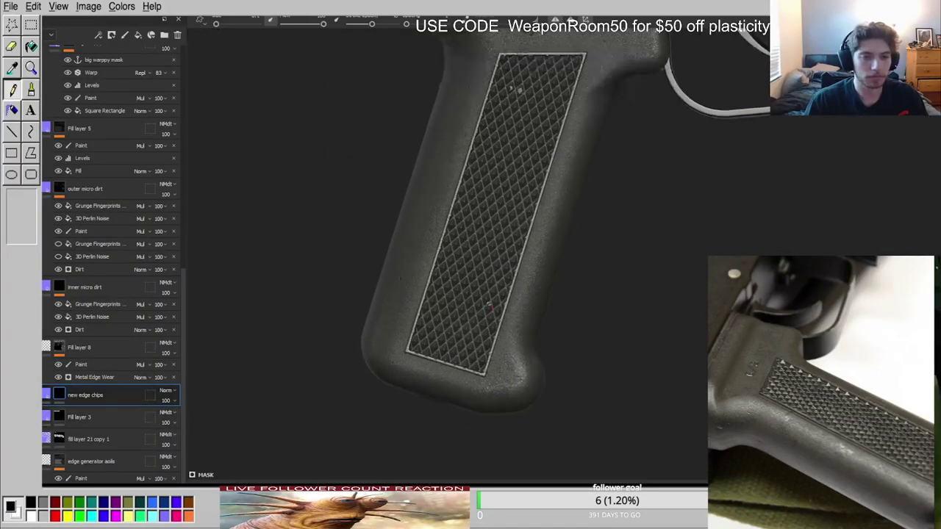
Try the new edge chips fill with its normal channel turned off.
click(50, 394)
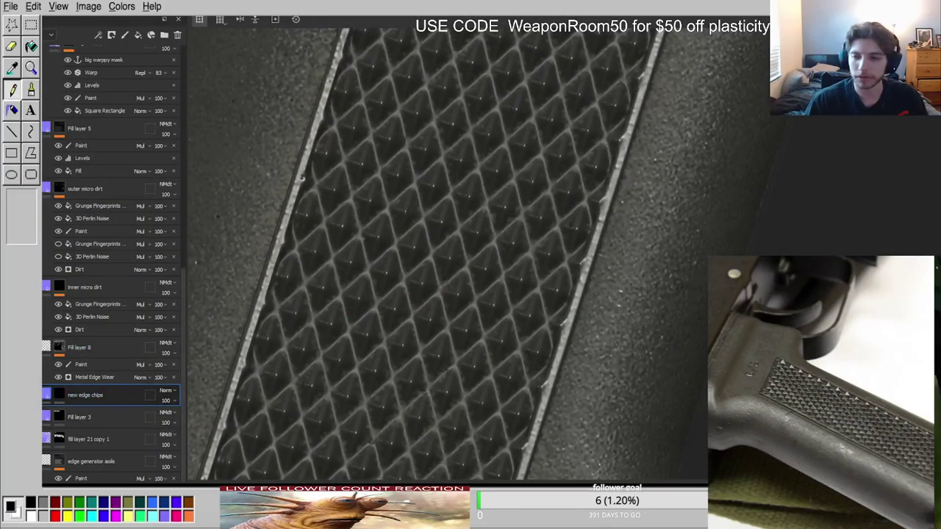
alt+middle_drag(447, 65, 496, 238)
scroll(481, 185, up, 4)
alt+drag(481, 185, 514, 153)
shift+right_drag(515, 153, 559, 173)
key(ctrl+z)
key(c)
scroll(545, 266, down, 3)
scroll(545, 263, down, 4)
key(m)
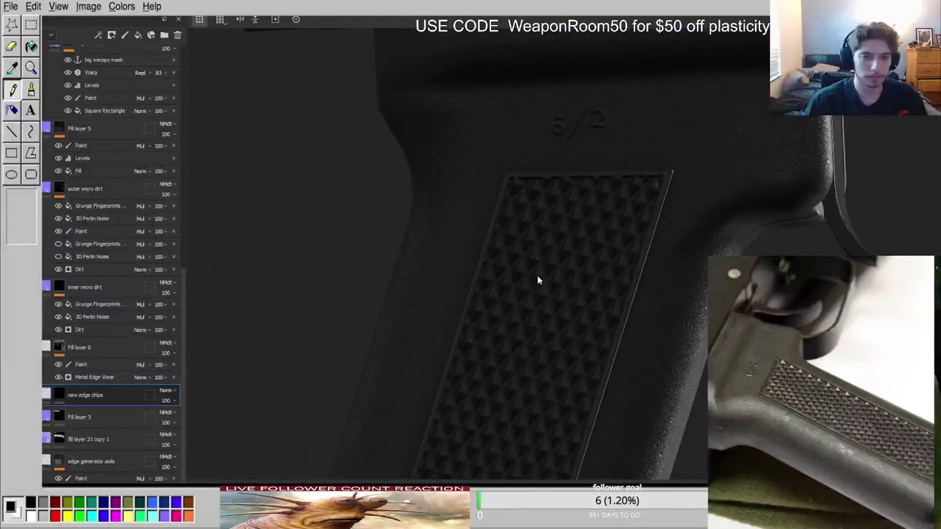
Inspect the chips and checkered panel under different lighting, from several angles and in the normal channel.
alt+middle_drag(539, 322, 491, 184)
shift+right_drag(491, 184, 543, 220)
scroll(542, 220, down, 4)
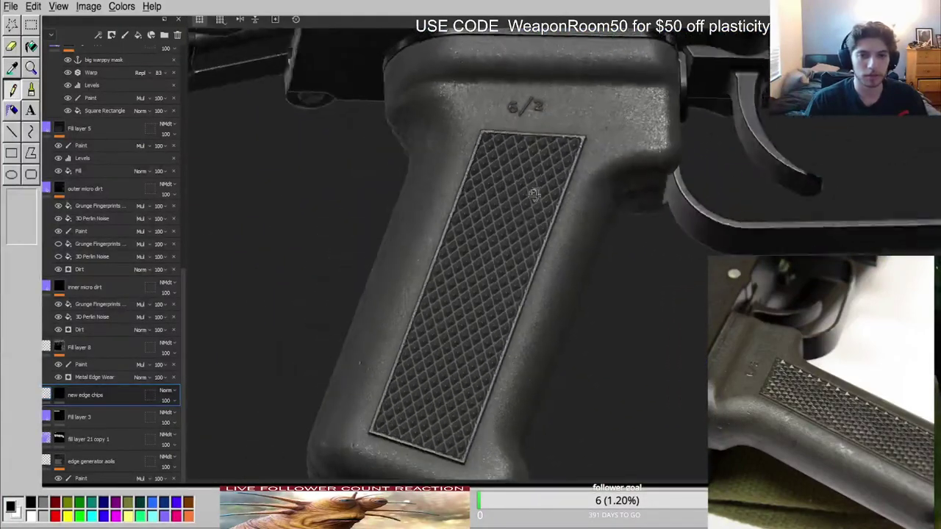
scroll(526, 195, up, 3)
key(c)
scroll(485, 294, down, 2)
alt+drag(456, 331, 438, 369)
scroll(442, 364, down, 4)
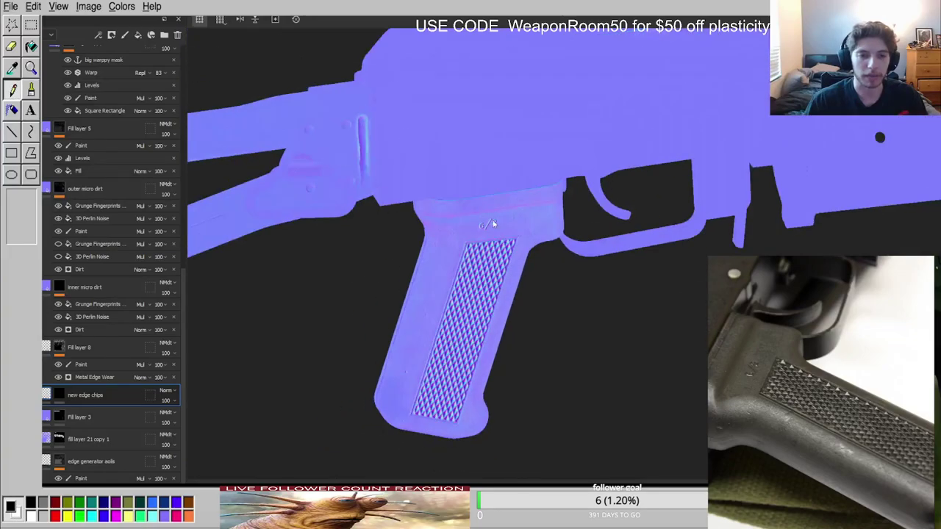
scroll(439, 394, up, 3)
alt+middle_drag(414, 378, 378, 317)
click(61, 395)
key(m)
scroll(443, 184, up, 5)
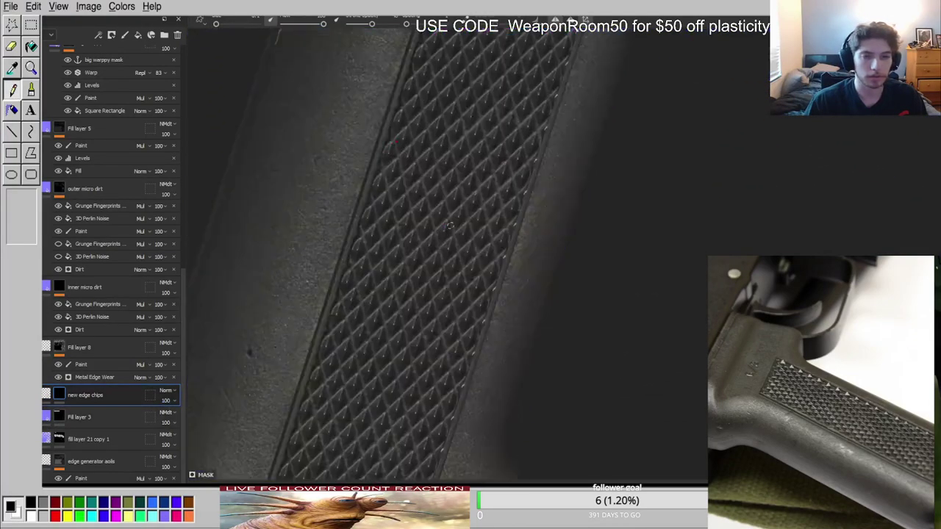
click(89, 394)
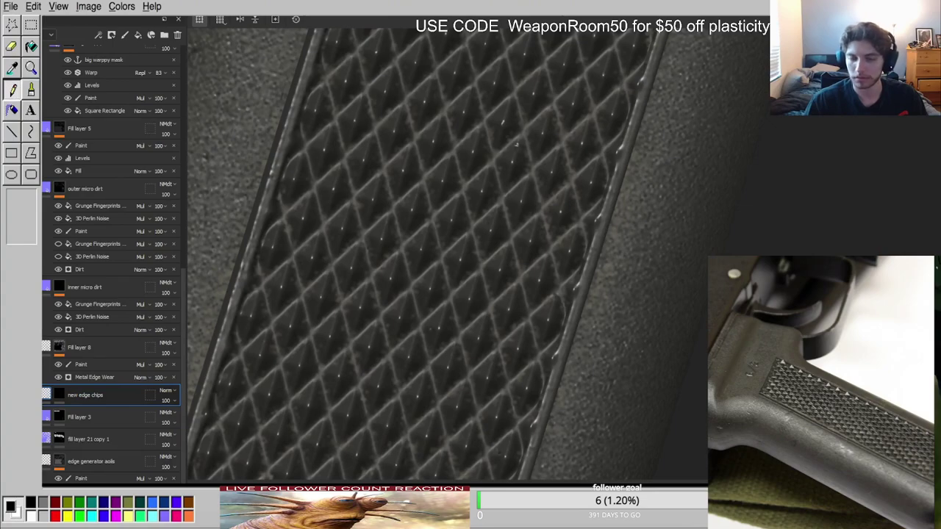
Paint two more chips side by side on diamonds in the middle of the checkered panel and trim their shapes.
scroll(458, 253, up, 3)
click(62, 395)
scroll(497, 213, up, 3)
mouse_move(459, 233)
mouse_down()
mouse_move(458, 258)
mouse_move(434, 258)
mouse_up()
mouse_move(360, 204)
mouse_down()
mouse_move(339, 206)
mouse_move(366, 195)
mouse_move(334, 199)
mouse_move(327, 217)
mouse_move(307, 183)
mouse_move(371, 221)
mouse_up()
key(x)
mouse_move(327, 187)
mouse_down()
mouse_move(323, 177)
mouse_move(288, 180)
mouse_up()
scroll(351, 280, down, 3)
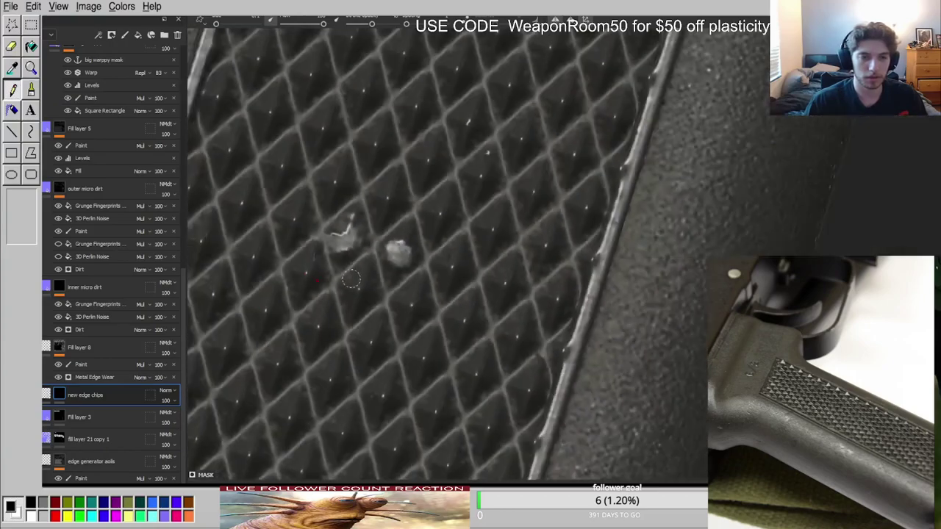
scroll(351, 279, down, 5)
mouse_move(351, 280)
alt+mouse_down()
mouse_move(374, 229)
mouse_move(353, 278)
alt+mouse_up()
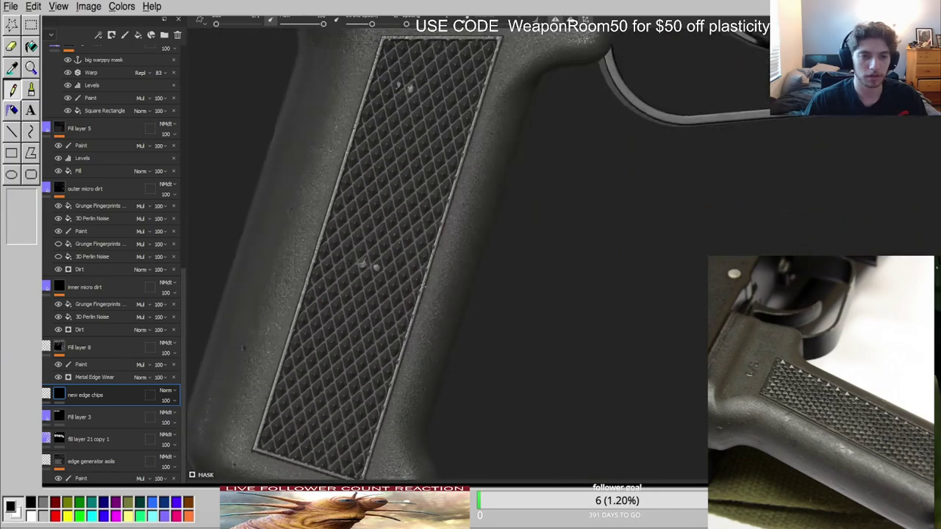
Turn the new edge chips fill's normal channel back on and check the chips in the individual channel views.
click(57, 395)
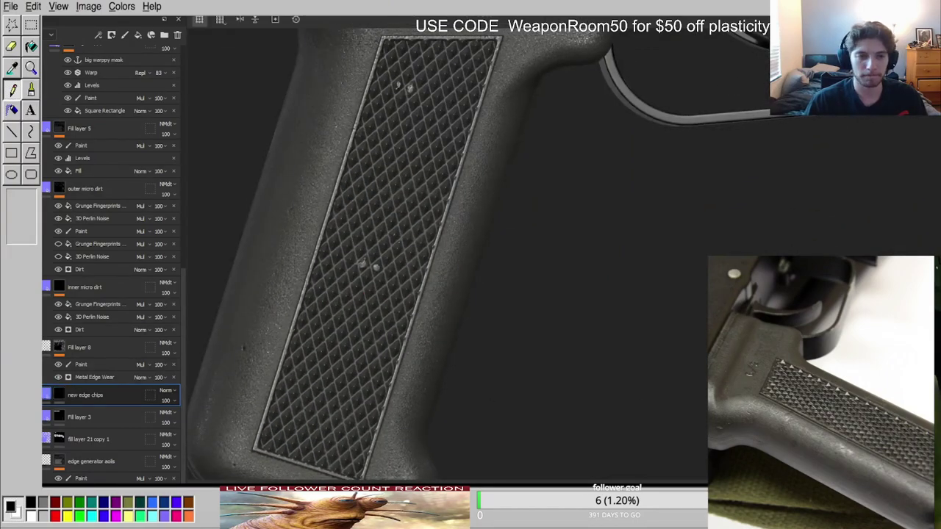
scroll(363, 283, up, 4)
shift+right_drag(363, 284, 302, 271)
key(c)
key(c)
key(c)
key(c)
key(c)
key(c)
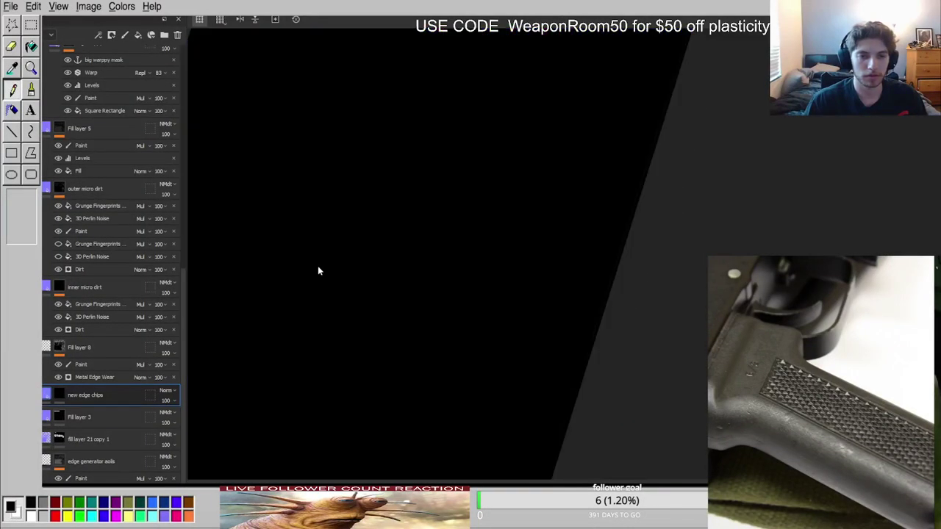
key(c)
Move the new edge chips layer up the stack to directly above Fill layer 7.
click(88, 397)
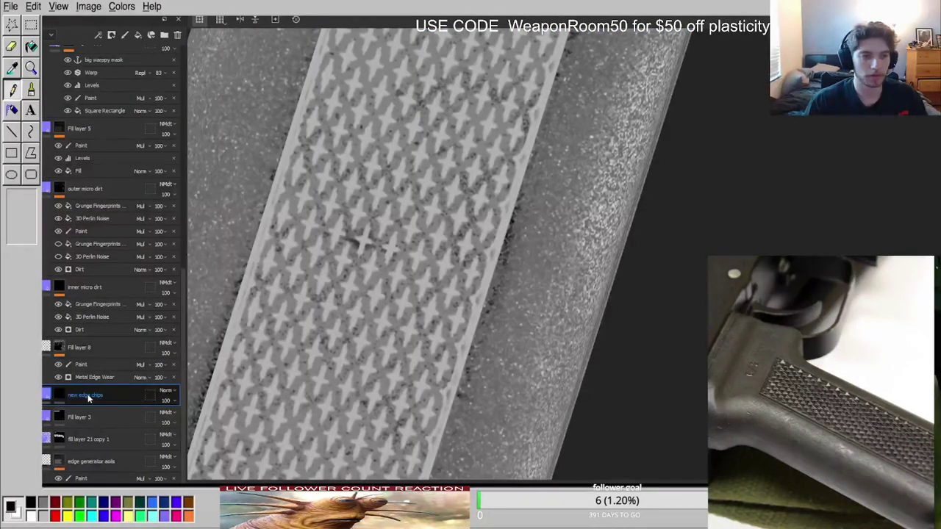
scroll(89, 395, up, 6)
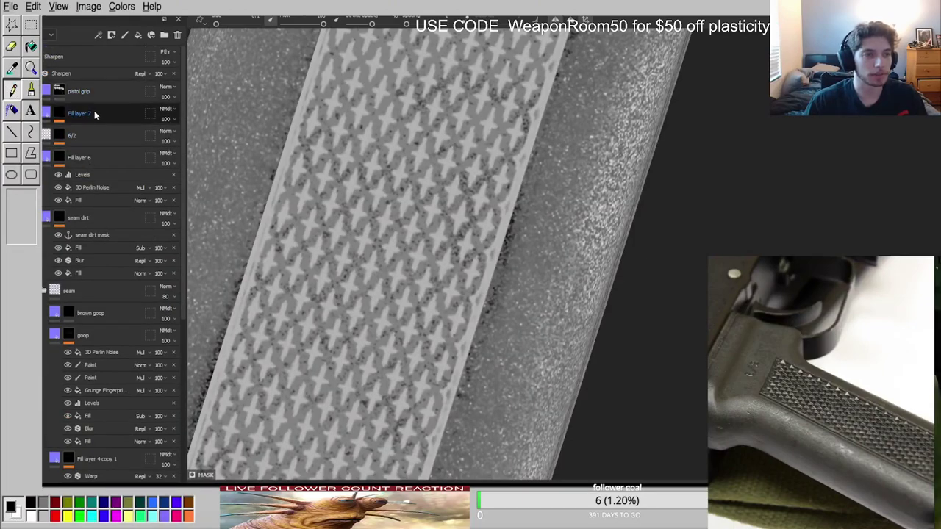
click(94, 112)
key(ctrl+v)
Compare the chips in the roughness and material views, up close and at full grip distance.
scroll(397, 247, up, 3)
key(m)
alt+drag(419, 246, 642, 293)
key(c)
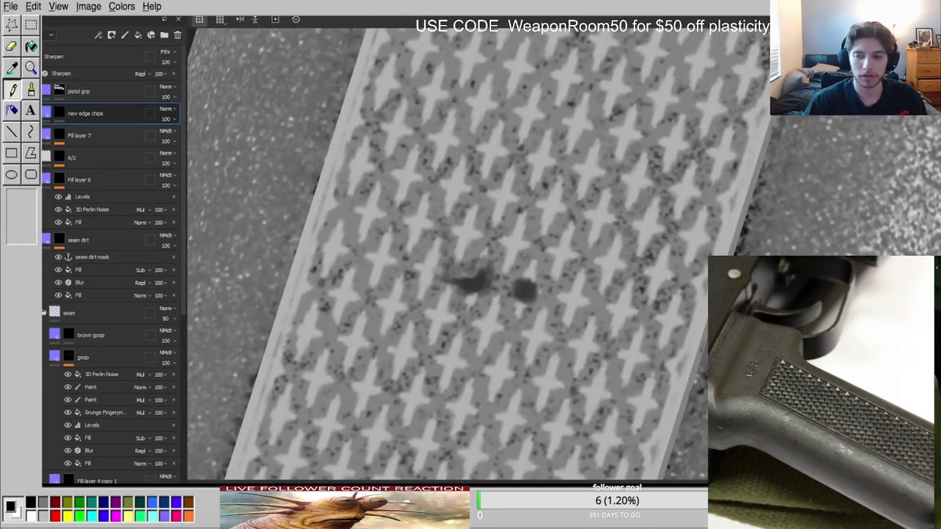
key(m)
scroll(538, 243, up, 3)
alt+drag(539, 243, 576, 322)
scroll(477, 307, down, 5)
scroll(576, 322, down, 5)
alt+drag(504, 319, 443, 321)
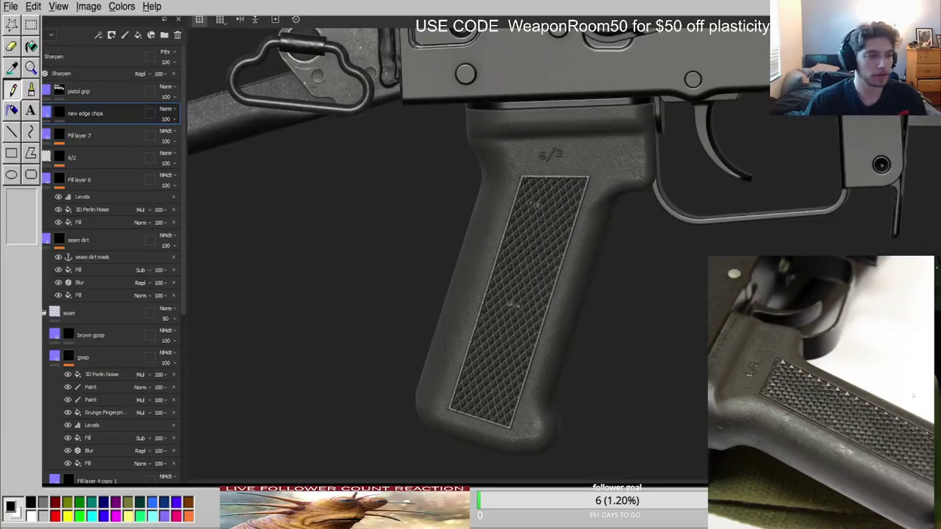
Rework the shape of the right-hand chip in the middle of the checkered panel in the new edge chips mask.
scroll(521, 312, up, 4)
click(59, 113)
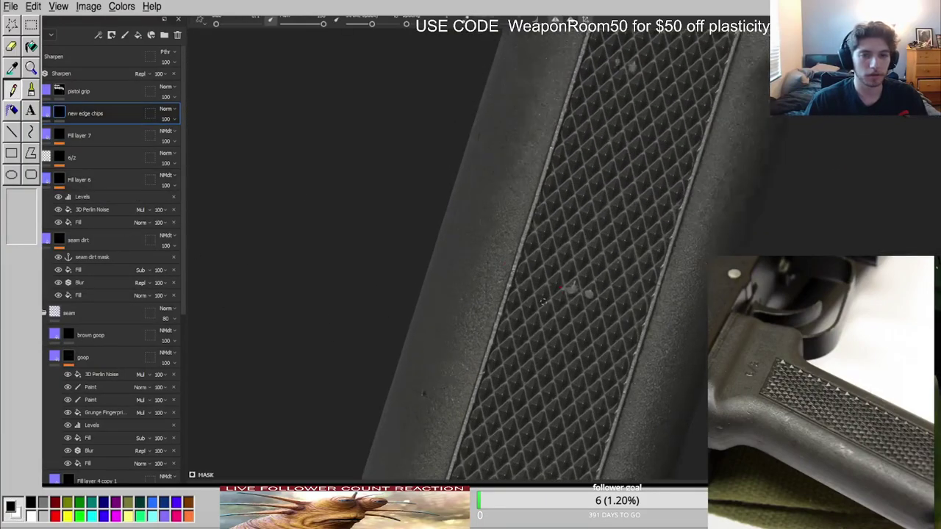
scroll(591, 288, up, 5)
drag(588, 252, 579, 263)
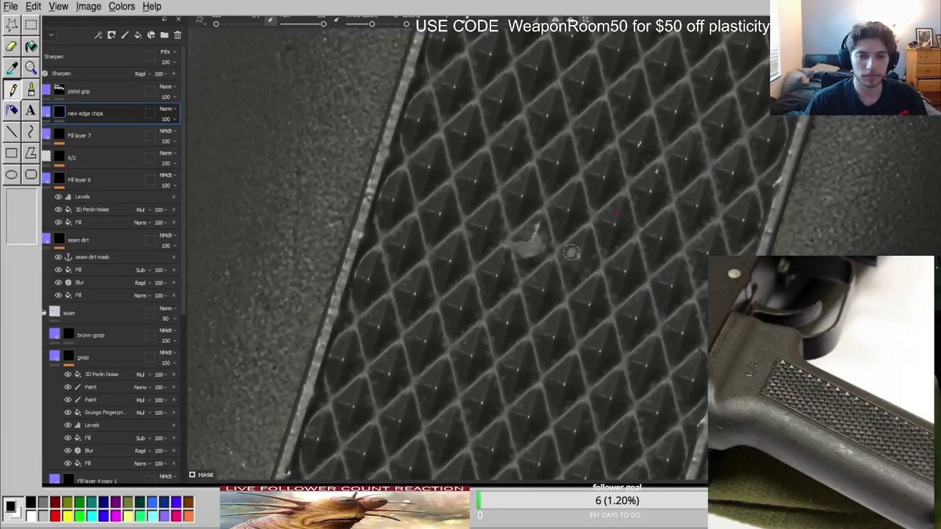
scroll(574, 256, up, 2)
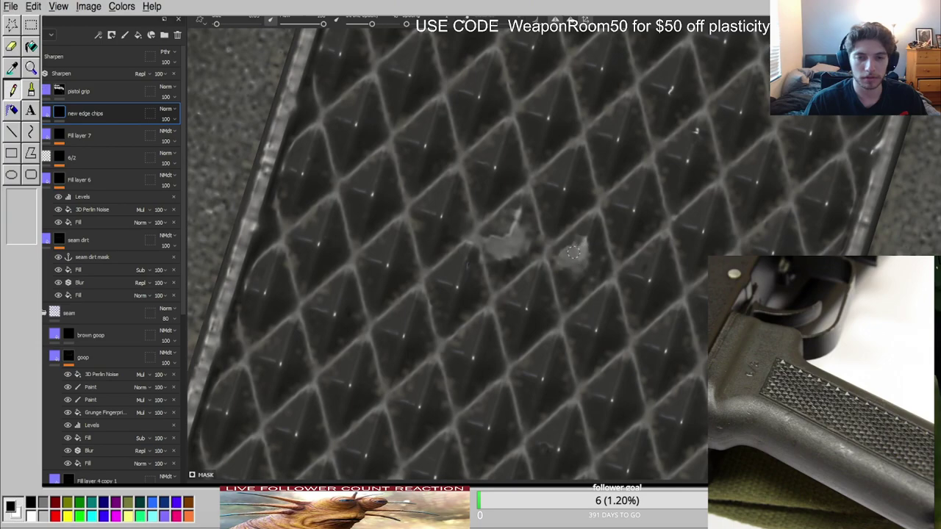
Paint a cluster of small chips on diamonds near the checkered panel's lower-left end and along its corner.
scroll(574, 272, down, 3)
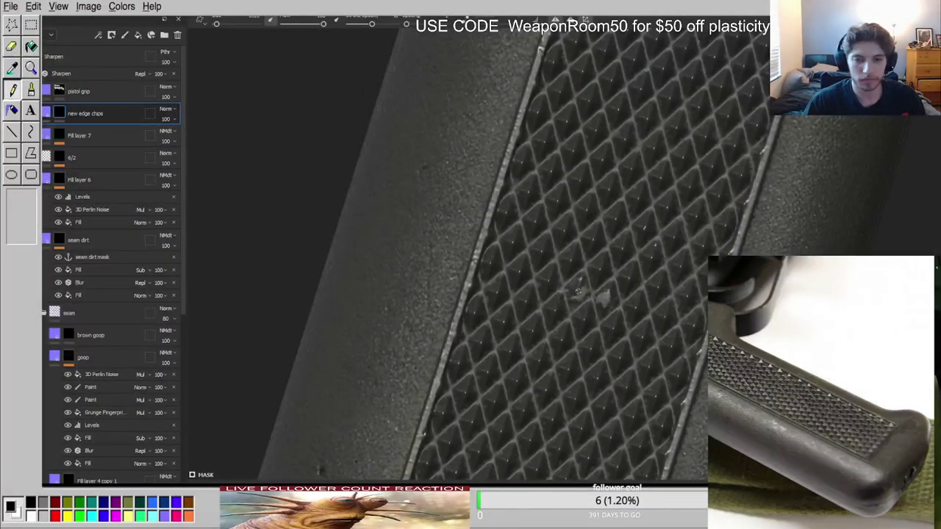
alt+middle_drag(561, 349, 535, 265)
alt+right_drag(535, 264, 499, 374)
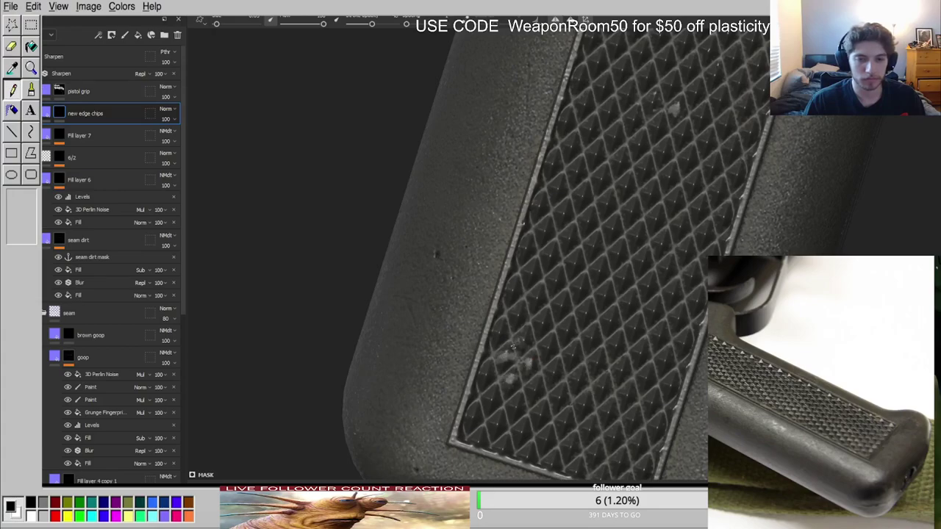
alt+middle_drag(505, 404, 473, 266)
alt+right_drag(473, 265, 451, 321)
drag(445, 292, 441, 300)
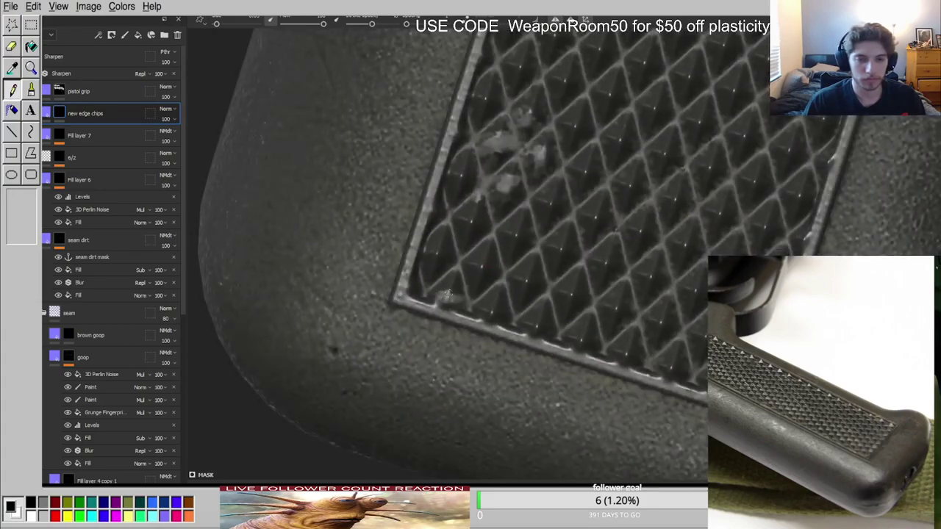
drag(432, 256, 428, 283)
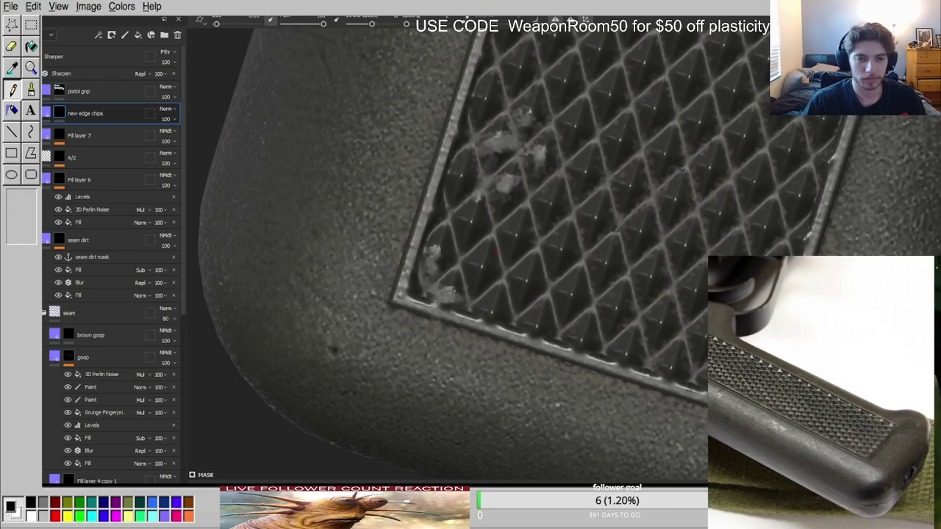
Paint another cluster of chips on neighboring diamonds close to the checkered panel's right border.
scroll(438, 301, down, 3)
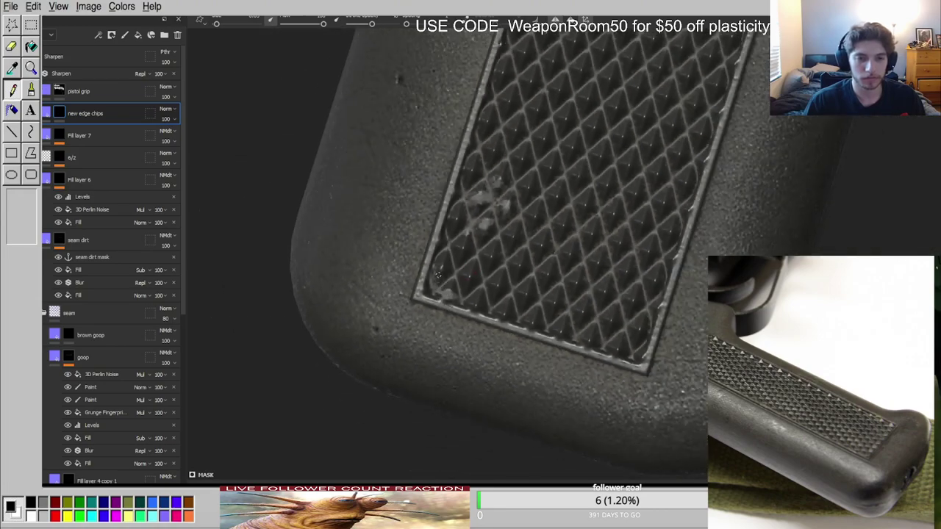
scroll(486, 255, down, 4)
alt+drag(486, 255, 557, 220)
alt+middle_drag(557, 220, 491, 356)
scroll(486, 228, up, 3)
scroll(487, 235, up, 6)
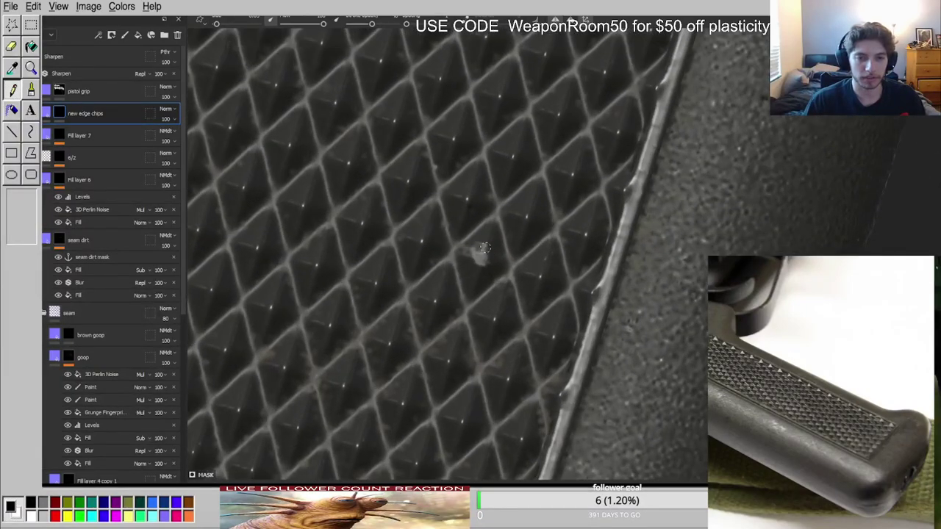
mouse_move(535, 221)
mouse_down()
mouse_move(513, 214)
mouse_move(536, 196)
mouse_move(505, 215)
mouse_up()
drag(523, 270, 538, 280)
drag(477, 246, 473, 259)
drag(509, 219, 538, 201)
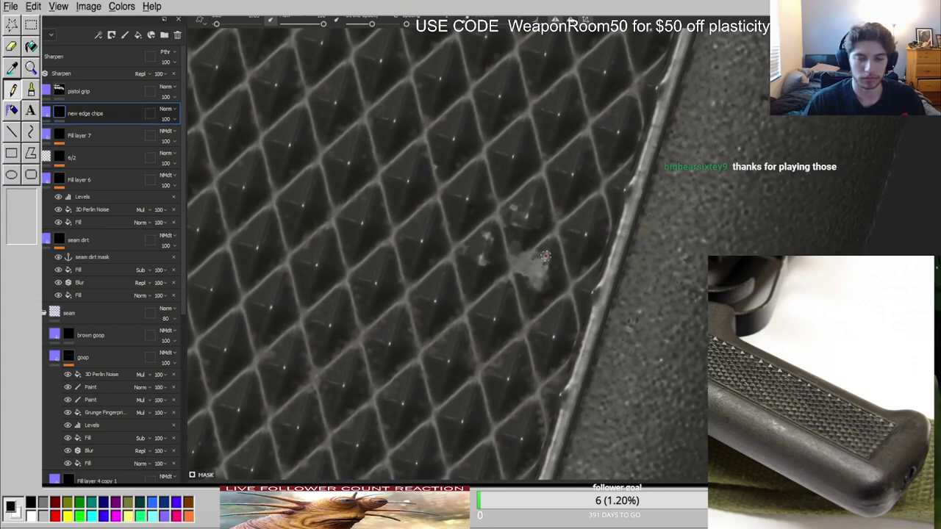
Touch up the chips painted on the three neighboring diamonds near the checkered panel's right border.
scroll(553, 260, down, 4)
alt+drag(552, 260, 535, 242)
scroll(531, 233, up, 2)
scroll(531, 233, up, 3)
alt+middle_drag(531, 233, 493, 279)
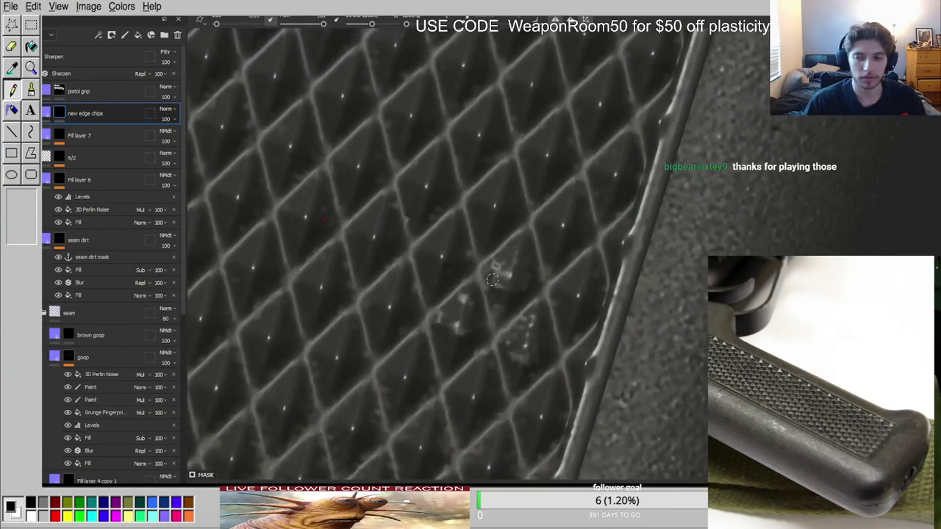
mouse_move(520, 280)
mouse_down()
mouse_move(501, 289)
mouse_move(519, 305)
mouse_up()
Check the painted chips at full grip distance and in the Marmoset Toolbag render.
scroll(521, 300, down, 5)
alt+middle_drag(411, 286, 463, 234)
alt+drag(441, 234, 390, 233)
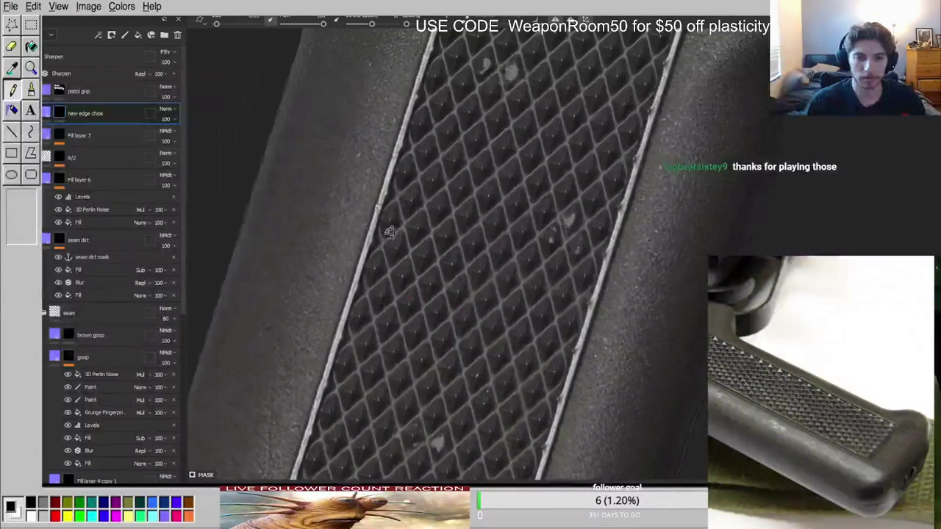
scroll(389, 231, down, 6)
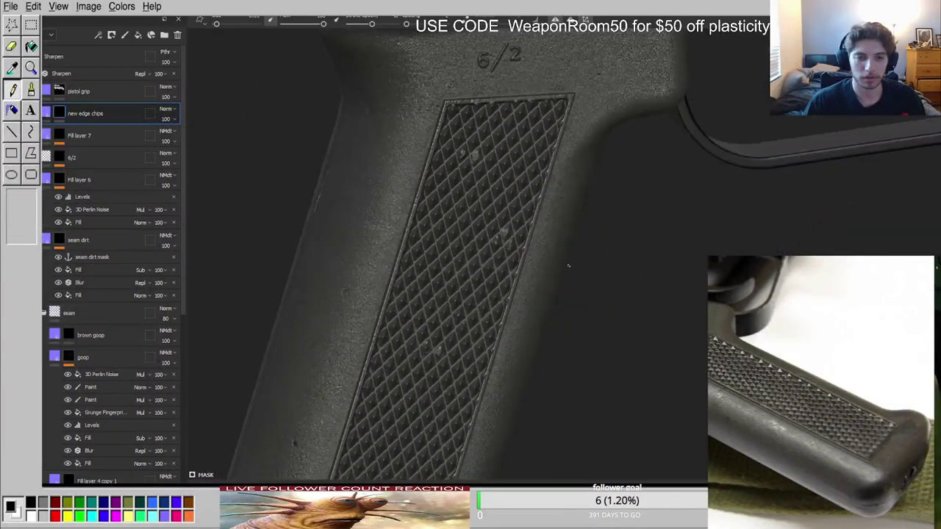
scroll(568, 265, up, 8)
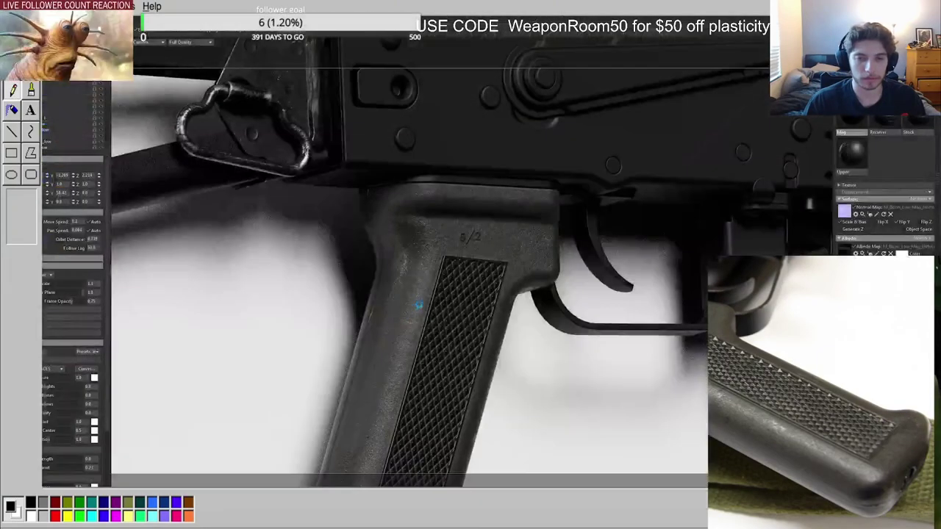
scroll(427, 296, up, 3)
drag(398, 247, 471, 262)
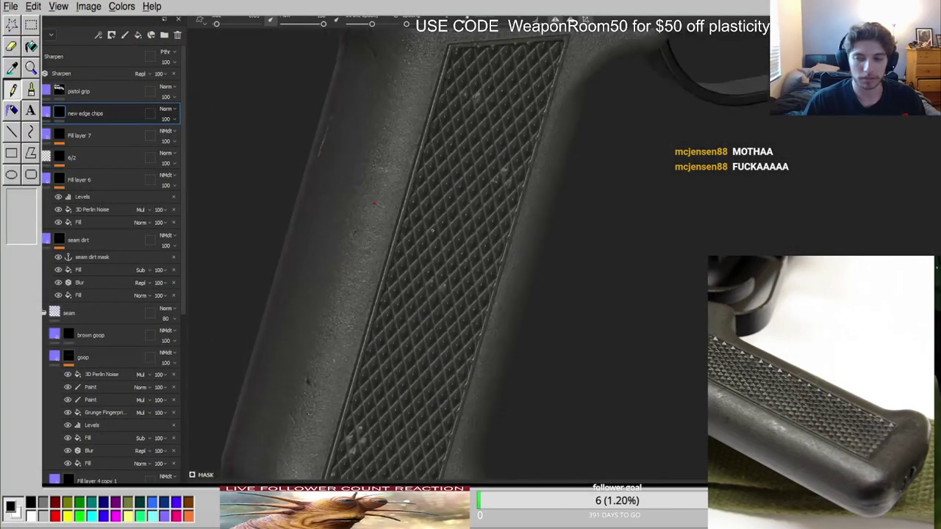
Back in Substance Painter, paint chips on the diamonds along the left border near the checkered panel's upper end.
scroll(519, 213, up, 2)
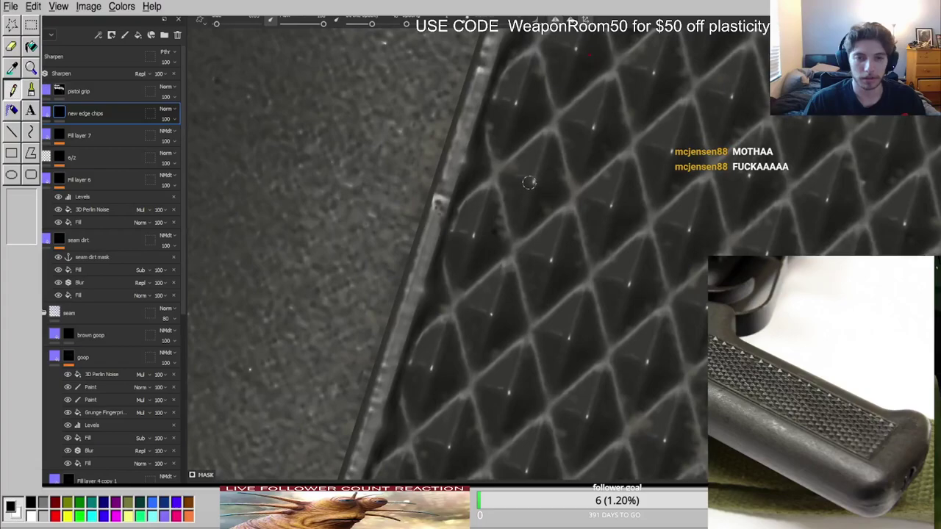
mouse_move(532, 183)
mouse_down()
mouse_move(522, 197)
mouse_move(502, 181)
mouse_up()
alt+middle_drag(537, 168, 520, 250)
mouse_move(519, 236)
mouse_down()
mouse_move(502, 224)
mouse_move(502, 243)
mouse_move(504, 206)
mouse_move(491, 219)
mouse_up()
scroll(491, 228, down, 8)
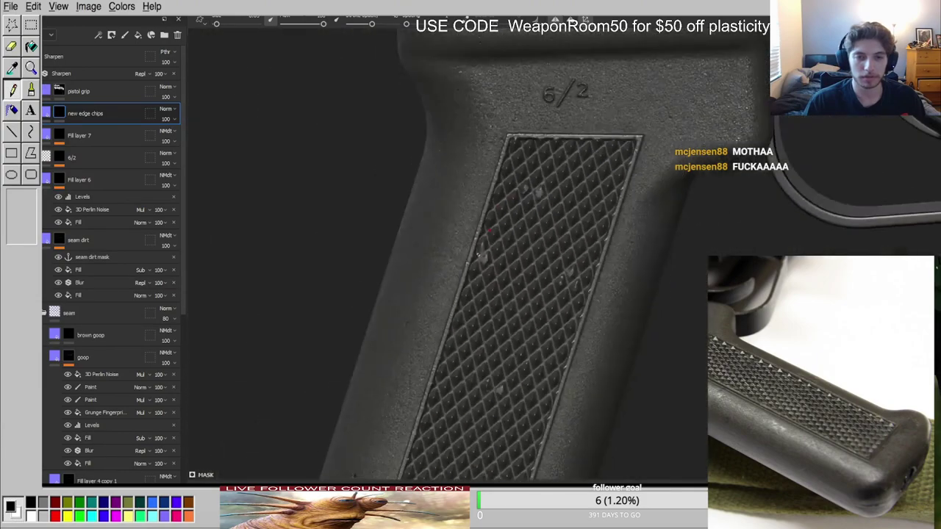
scroll(518, 223, down, 1)
alt+middle_drag(523, 209, 477, 246)
scroll(477, 245, up, 3)
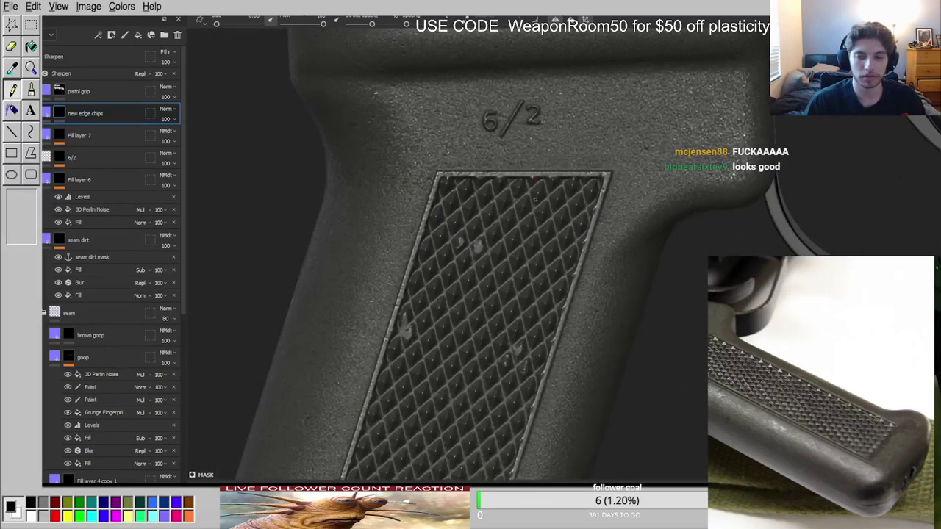
scroll(520, 181, down, 5)
Paint chips on three diamonds in the upper-left corner of the checkered panel on the grip's opposite side.
click(555, 23)
alt+middle_drag(507, 323, 544, 163)
alt+drag(544, 173, 916, 193)
shift+right_drag(706, 196, 450, 171)
alt+middle_drag(450, 168, 458, 266)
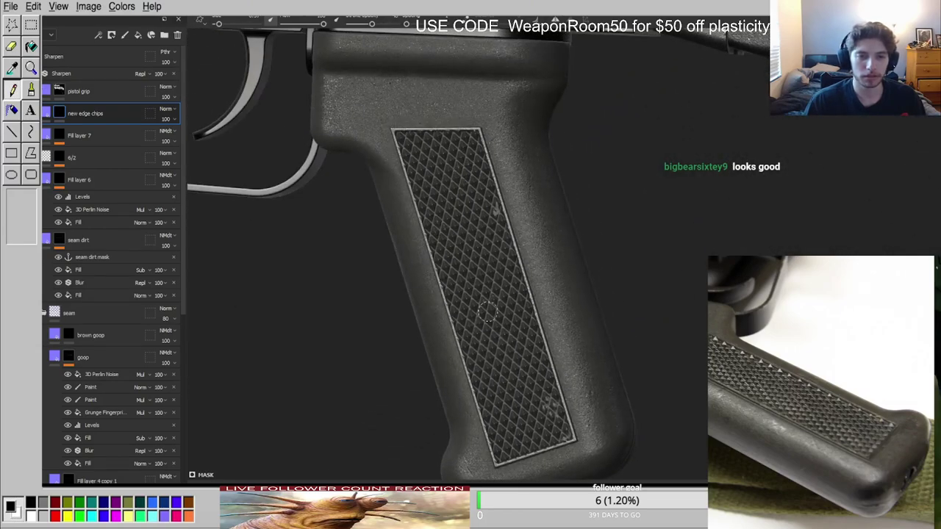
scroll(473, 263, up, 3)
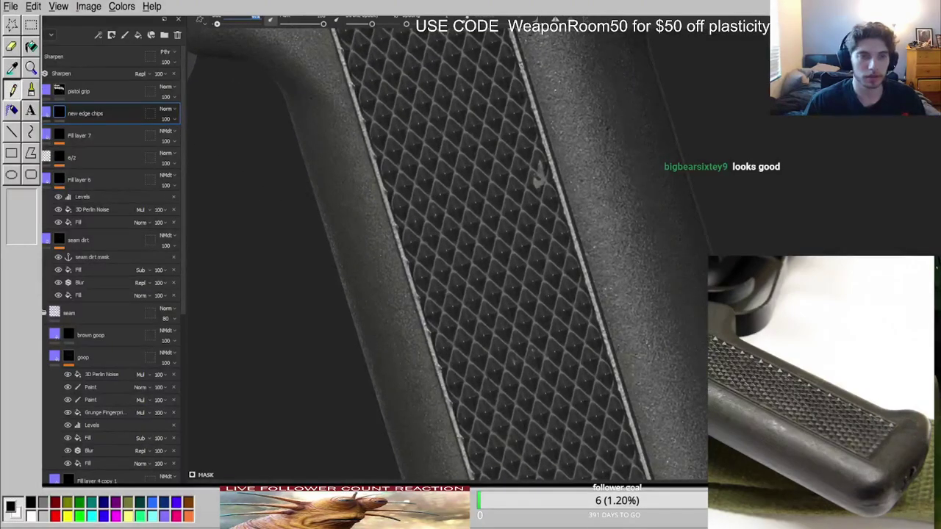
alt+middle_drag(541, 176, 628, 411)
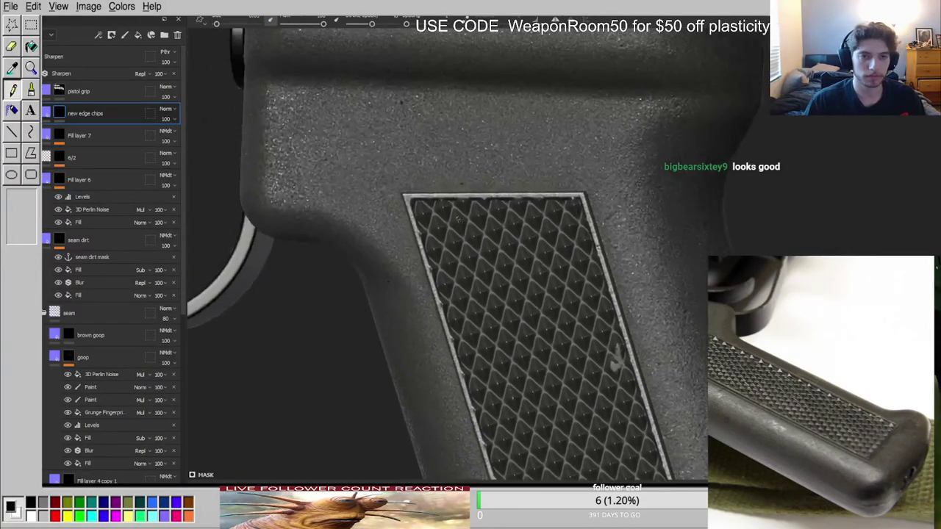
scroll(457, 222, up, 5)
mouse_move(378, 197)
mouse_down()
mouse_move(364, 205)
mouse_move(369, 189)
mouse_move(415, 193)
mouse_move(473, 224)
mouse_up()
key(x)
mouse_move(439, 197)
mouse_down()
mouse_move(421, 186)
mouse_move(439, 211)
mouse_up()
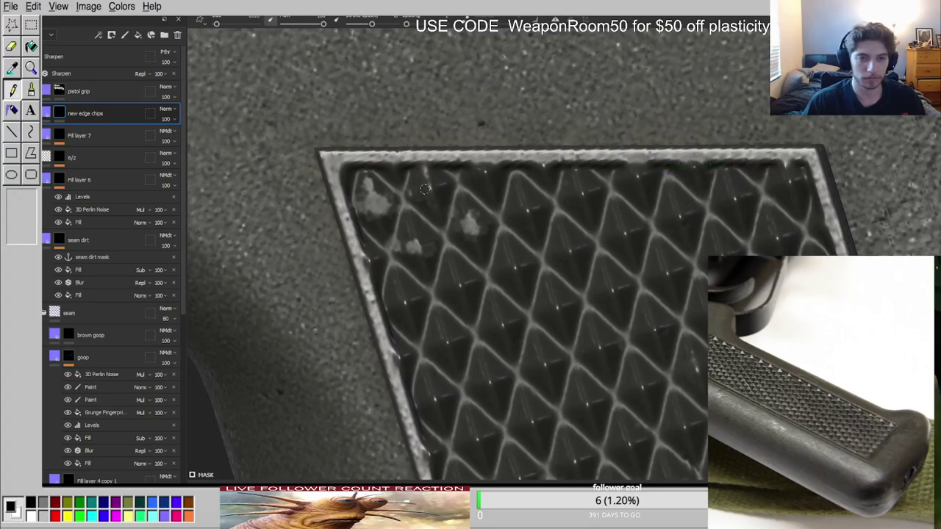
Add small chips to diamonds farther down the left border of the opposite side's checkered panel.
scroll(470, 228, down, 8)
alt+middle_drag(537, 308, 480, 97)
scroll(456, 157, up, 3)
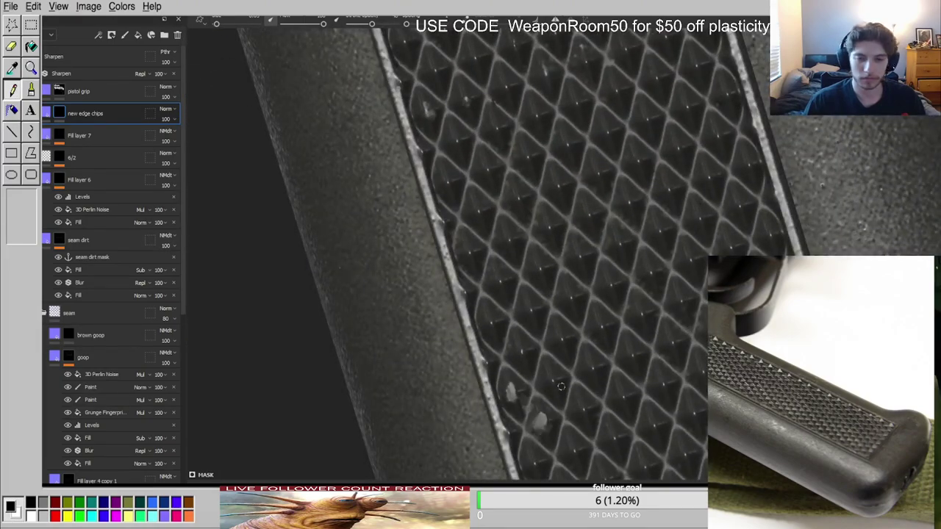
scroll(574, 393, down, 7)
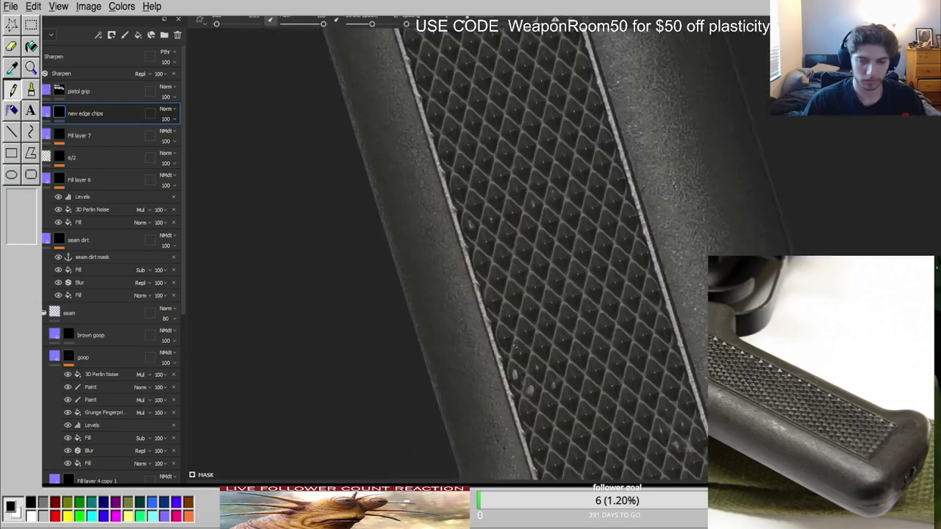
Examine the chip distribution on both sides of the grip against the reference photos.
alt+middle_drag(574, 316, 544, 196)
alt+drag(544, 196, 552, 236)
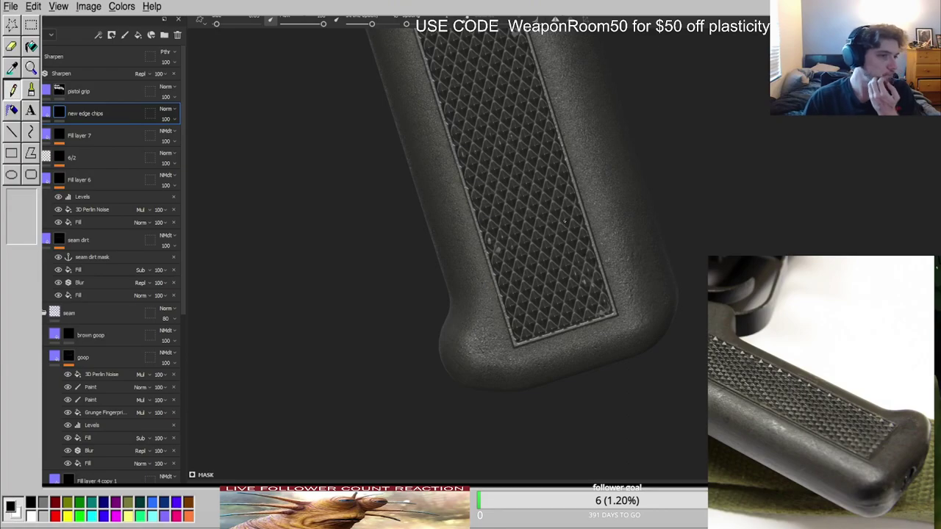
scroll(516, 170, down, 2)
alt+middle_drag(516, 170, 487, 294)
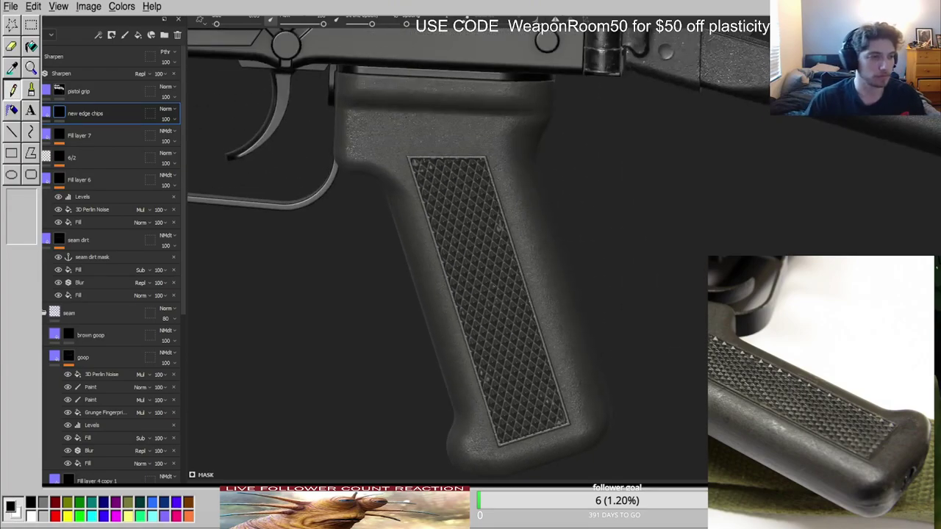
scroll(487, 294, up, 3)
alt+drag(470, 221, 503, 192)
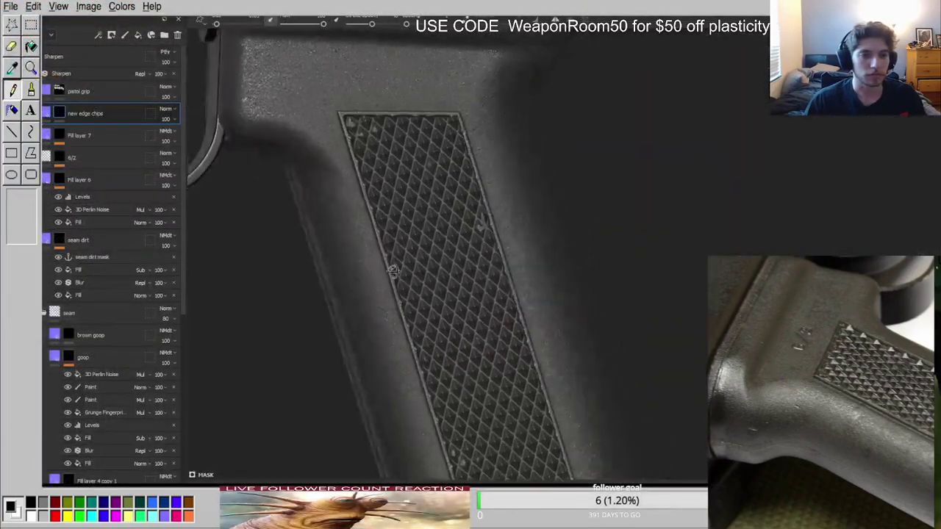
mouse_move(456, 191)
alt+mouse_down()
mouse_move(404, 170)
mouse_move(500, 217)
alt+mouse_up()
alt+middle_drag(500, 217, 585, 239)
alt+drag(505, 147, 566, 137)
alt+middle_drag(566, 136, 467, 178)
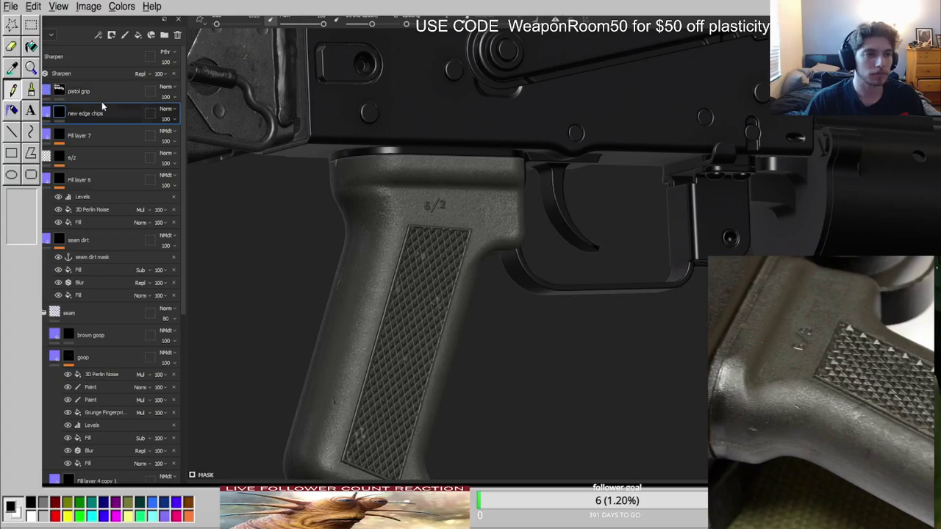
Create a folder named oils above the new edge chips layer and add a fill layer in it.
click(163, 35)
double_click(77, 114)
text(oil)
key(Return)
click(136, 35)
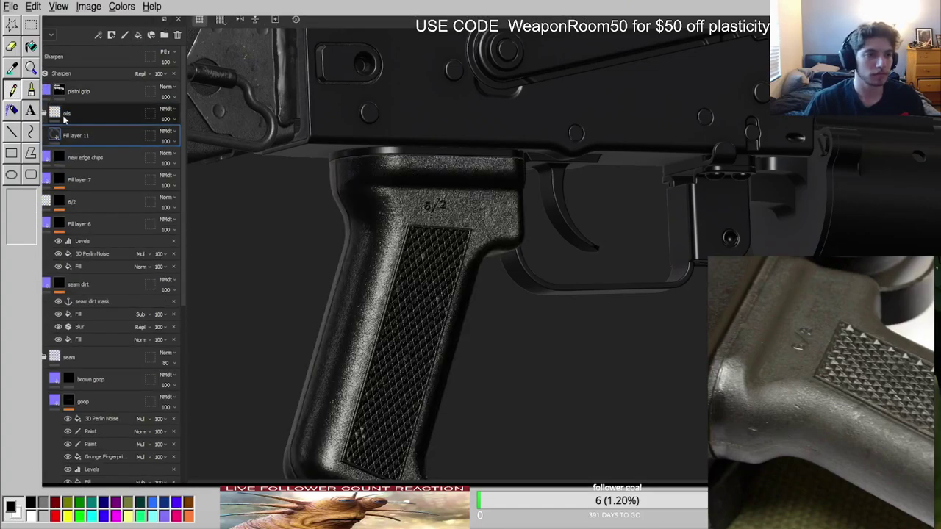
Give the new fill layer in the oils folder a black mask with a Paint effect.
right_click(74, 131)
click(104, 148)
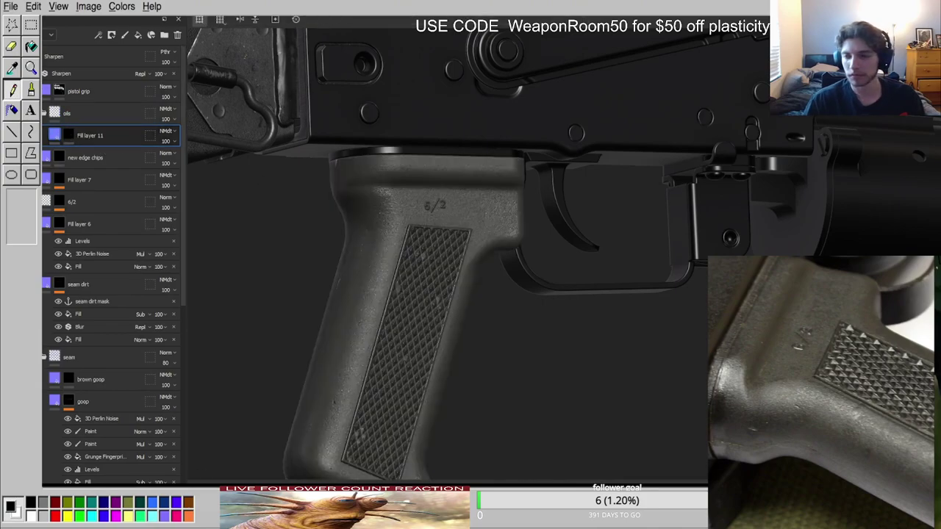
click(69, 134)
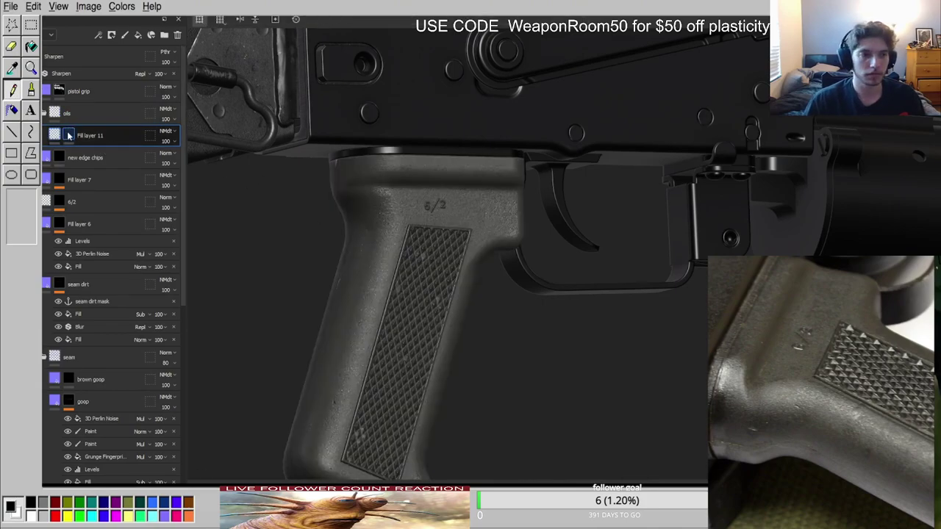
click(100, 456)
Replace the 6/2 stencil with a streaky grunge stencil and align it over the grip's upper part.
alt+right_drag(382, 265, 456, 214)
alt+middle_drag(456, 213, 493, 236)
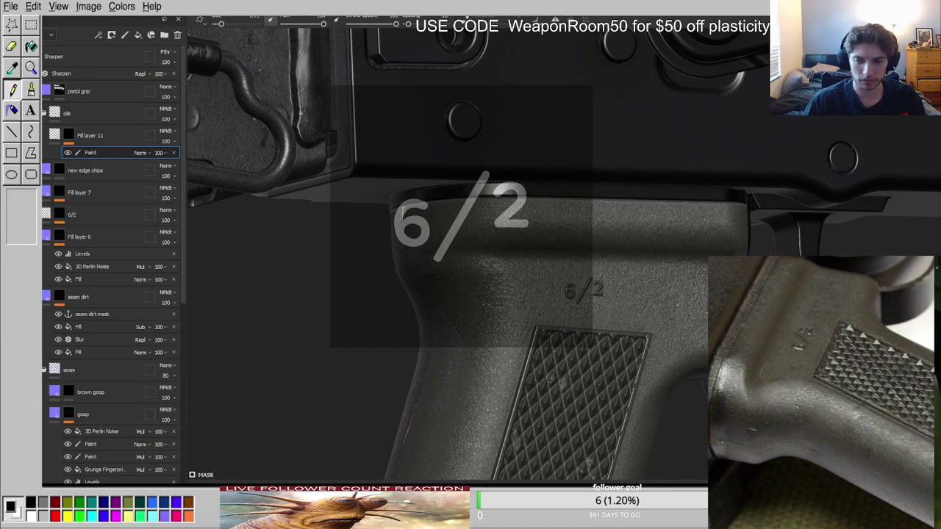
right_drag(412, 221, 494, 180)
middle_drag(494, 180, 499, 239)
alt+right_drag(499, 239, 494, 237)
alt+drag(439, 242, 521, 252)
middle_drag(521, 231, 517, 228)
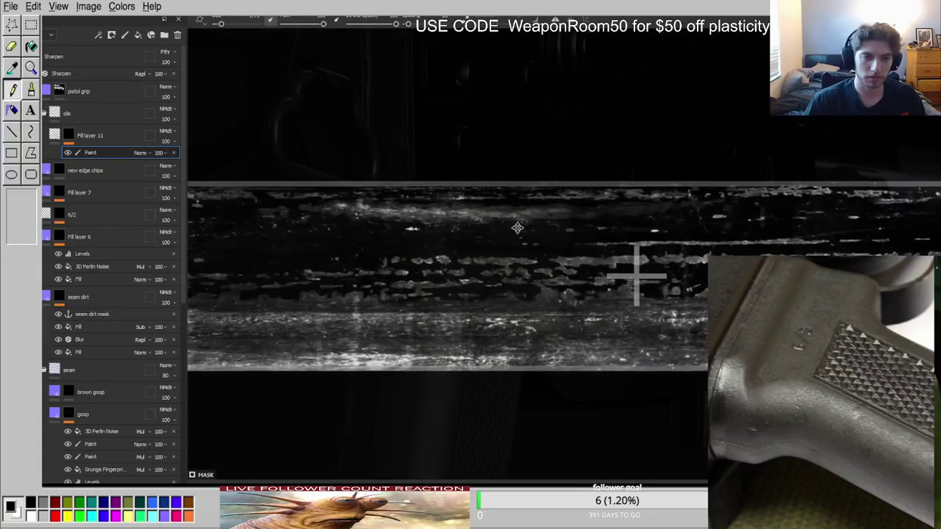
Reduce the brush size and paint oil wear across the top edge of the grip in the fill layer's mask.
ctrl+right_drag(489, 219, 472, 218)
alt+drag(472, 216, 489, 213)
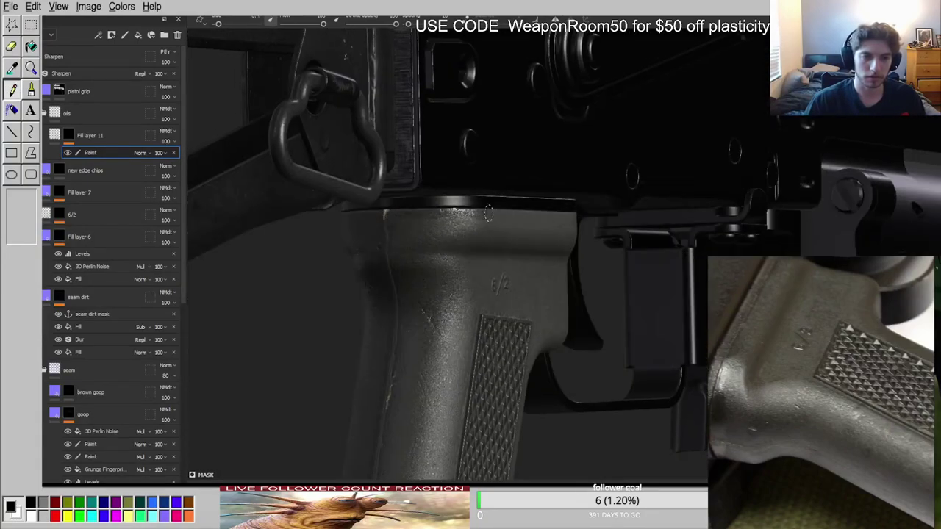
mouse_move(397, 216)
mouse_down()
mouse_move(390, 218)
mouse_move(537, 216)
mouse_up()
alt+middle_drag(378, 216, 412, 209)
mouse_move(412, 209)
mouse_down()
mouse_move(325, 208)
mouse_move(225, 187)
mouse_move(198, 193)
mouse_up()
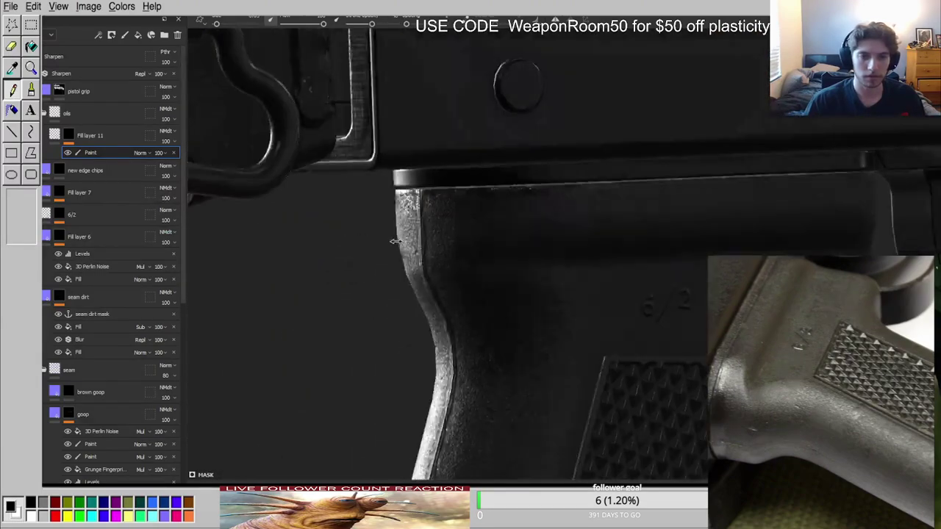
Inspect the grip under changed lighting and in the Marmoset Toolbag render, up close and with the whole receiver.
shift+right_drag(393, 242, 464, 241)
alt+drag(465, 241, 477, 215)
scroll(544, 287, down, 3)
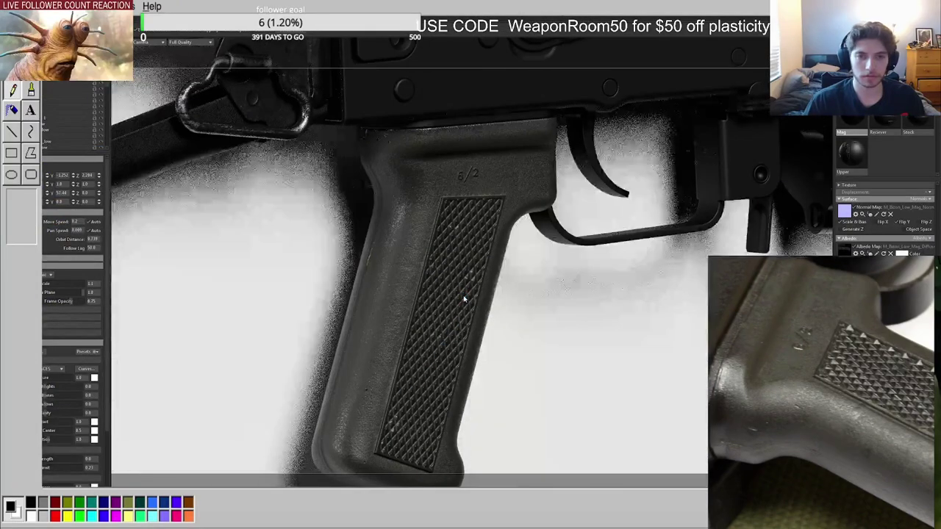
drag(456, 346, 421, 244)
scroll(444, 254, down, 4)
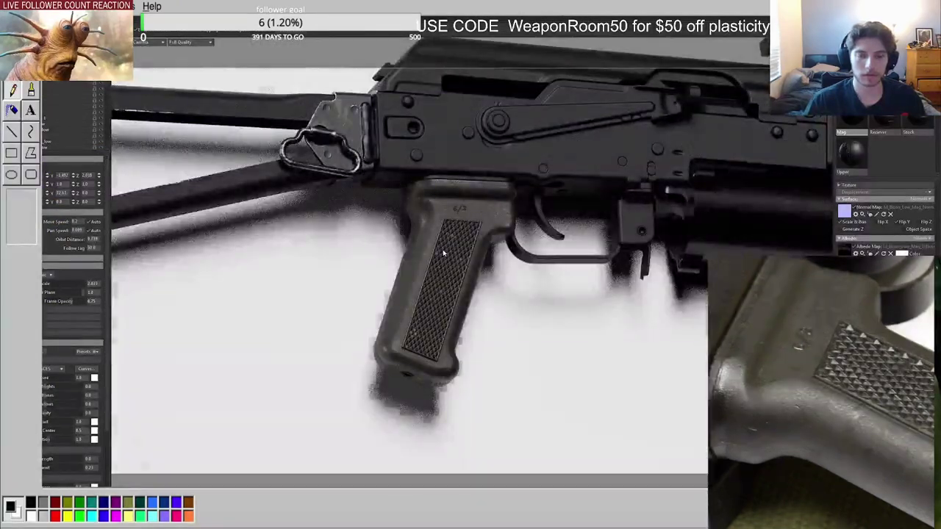
middle_drag(443, 254, 419, 290)
drag(419, 290, 372, 283)
scroll(440, 322, up, 3)
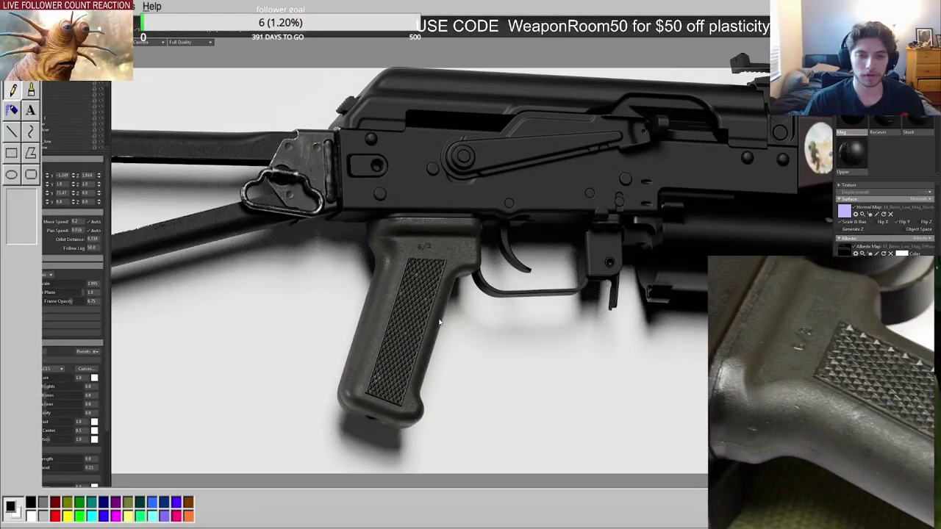
mouse_move(433, 321)
mouse_down()
mouse_move(420, 336)
mouse_move(420, 384)
mouse_move(406, 403)
mouse_up()
Switch back to Substance Painter and examine the chipped checkered panel at several distances and angles.
key(alt+Tab)
alt+middle_drag(406, 403, 438, 272)
scroll(438, 271, up, 5)
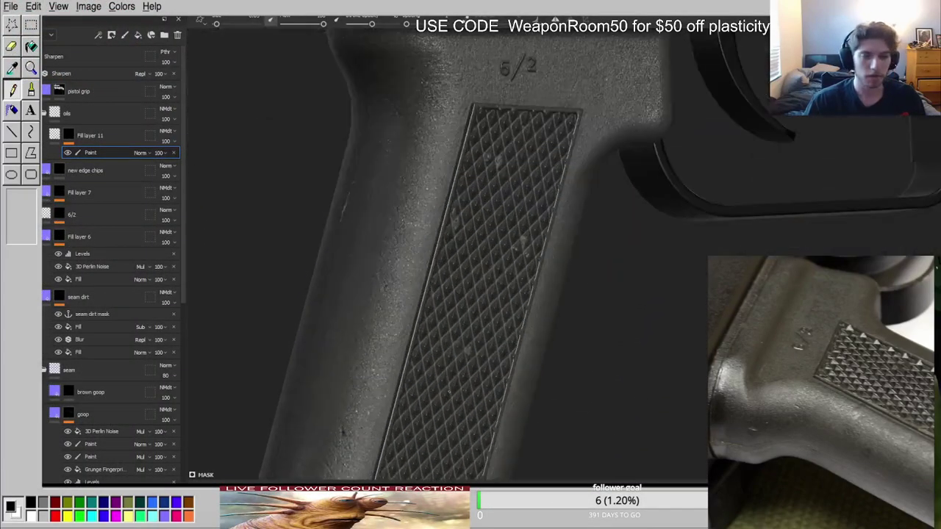
scroll(451, 368, down, 4)
scroll(470, 294, up, 4)
alt+middle_drag(491, 140, 471, 247)
alt+drag(471, 246, 482, 239)
scroll(482, 239, down, 2)
alt+middle_drag(483, 239, 489, 132)
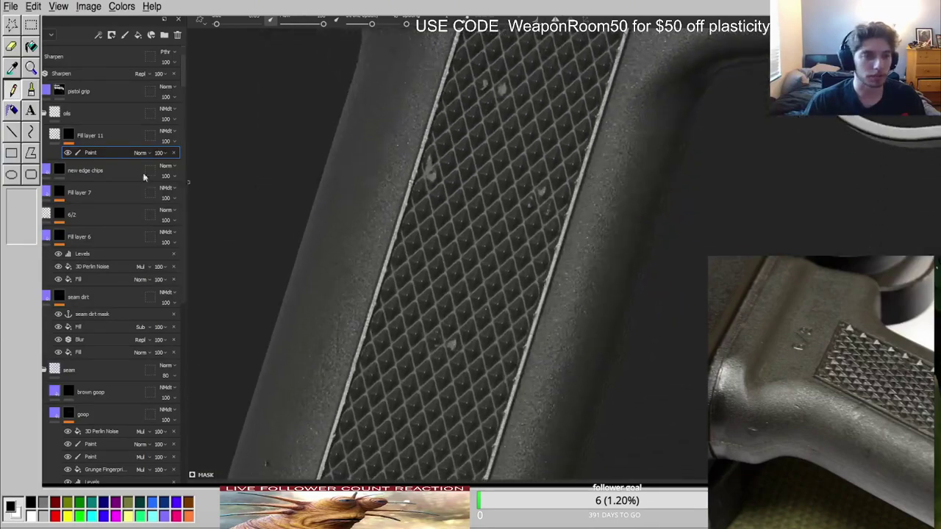
Review the grip's layer stack and view the masks of the inner micro dirt and outer micro dirt layers.
scroll(102, 331, down, 5)
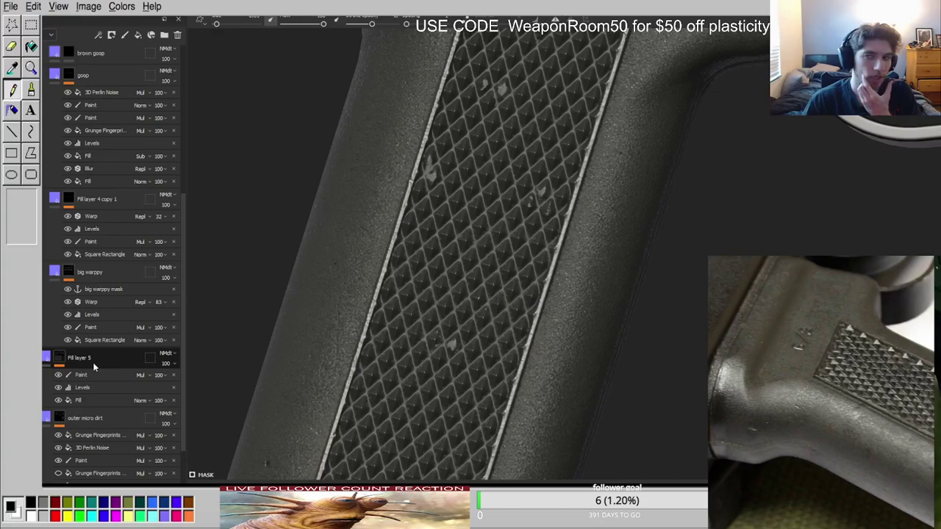
scroll(94, 360, up, 8)
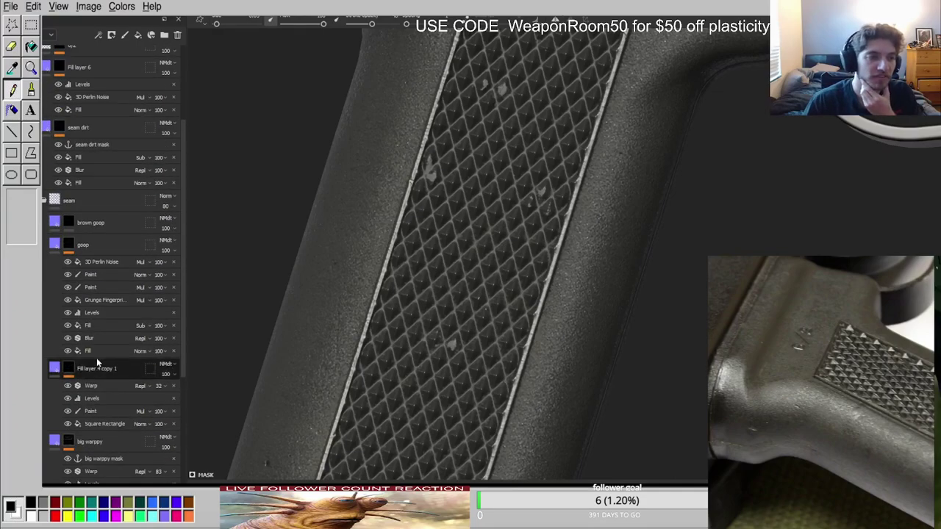
scroll(96, 361, up, 1)
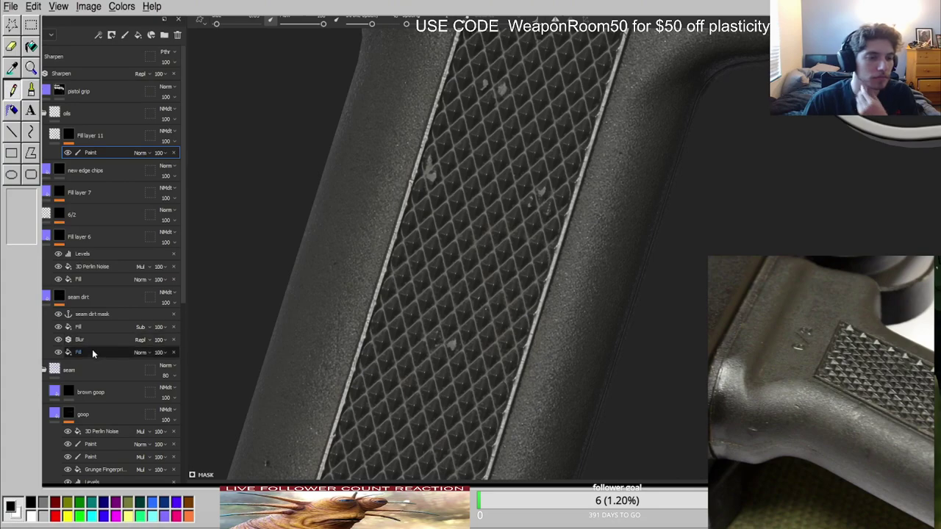
scroll(92, 349, down, 6)
scroll(77, 361, down, 3)
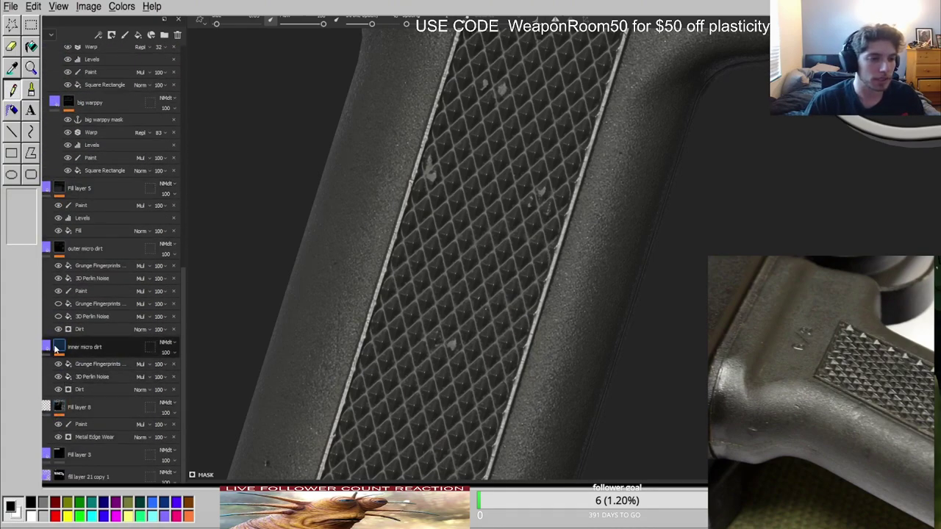
scroll(56, 349, down, 1)
alt+click(59, 289)
alt+click(61, 191)
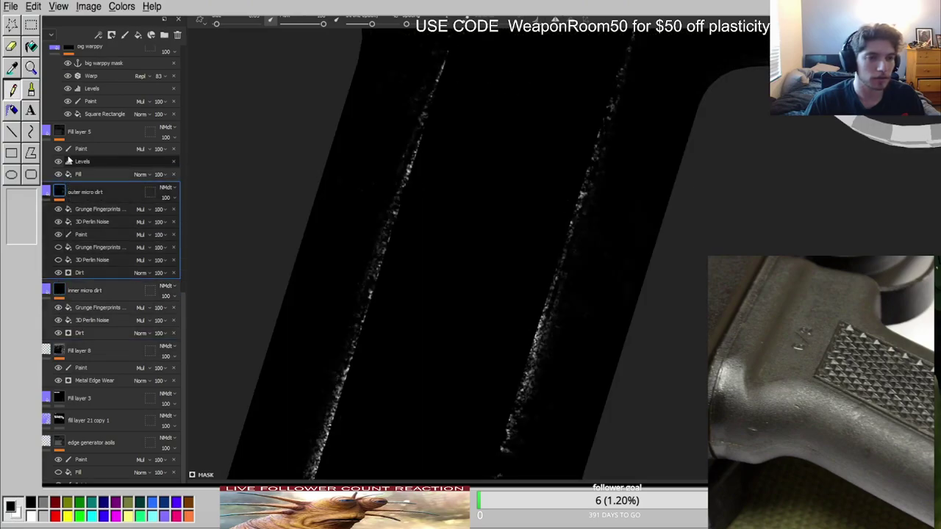
Review the masks of the warp, micro dirt and lower fill layers to locate the knurling pattern on the grip.
alt+click(60, 132)
scroll(90, 257, up, 3)
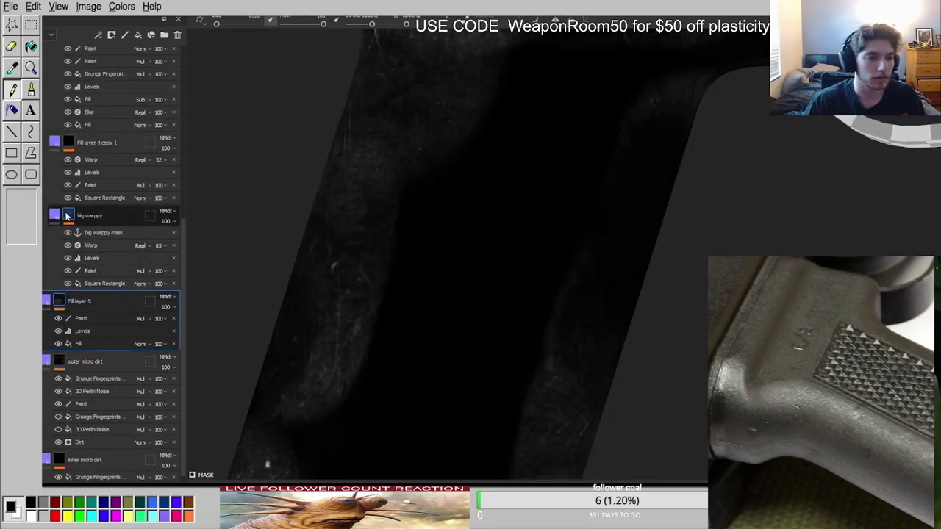
scroll(67, 216, down, 7)
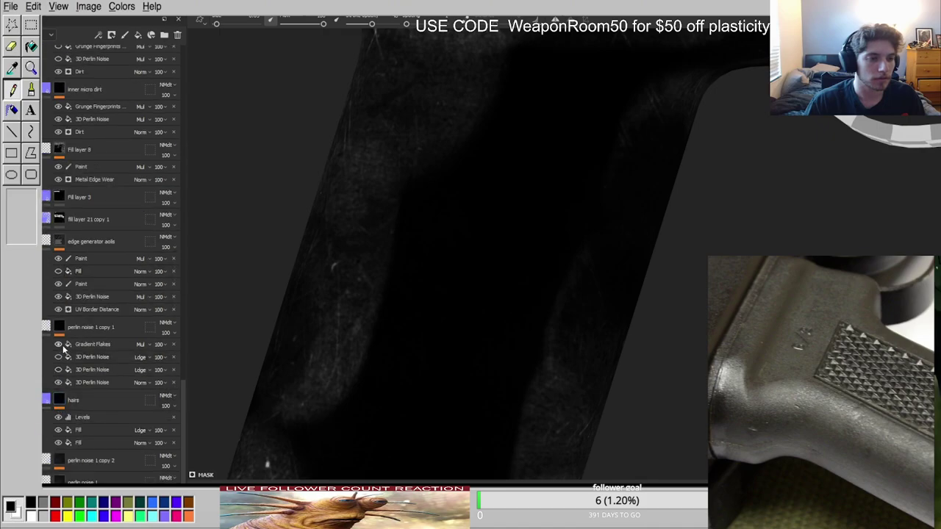
scroll(68, 341, up, 10)
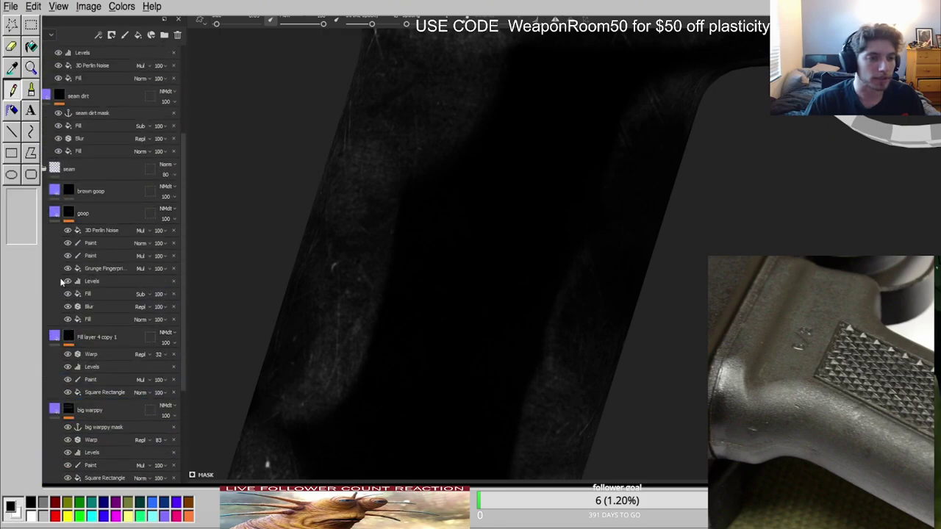
alt+click(65, 338)
alt+click(71, 406)
scroll(71, 407, down, 3)
alt+click(65, 386)
alt+click(61, 481)
scroll(75, 421, down, 3)
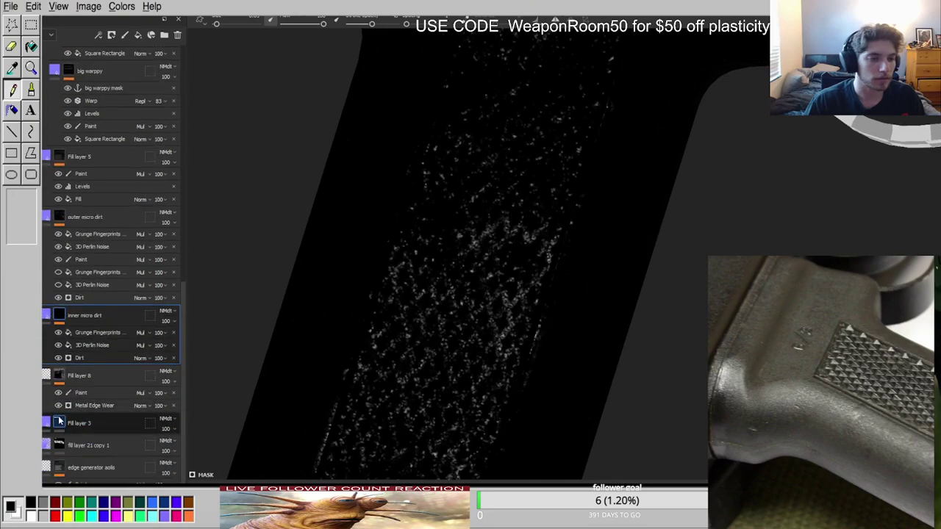
alt+click(59, 421)
alt+click(60, 445)
alt+click(61, 466)
Add an anchor point to Fill layer 8's mask and name both the anchor and the layer "knurling".
alt+click(61, 378)
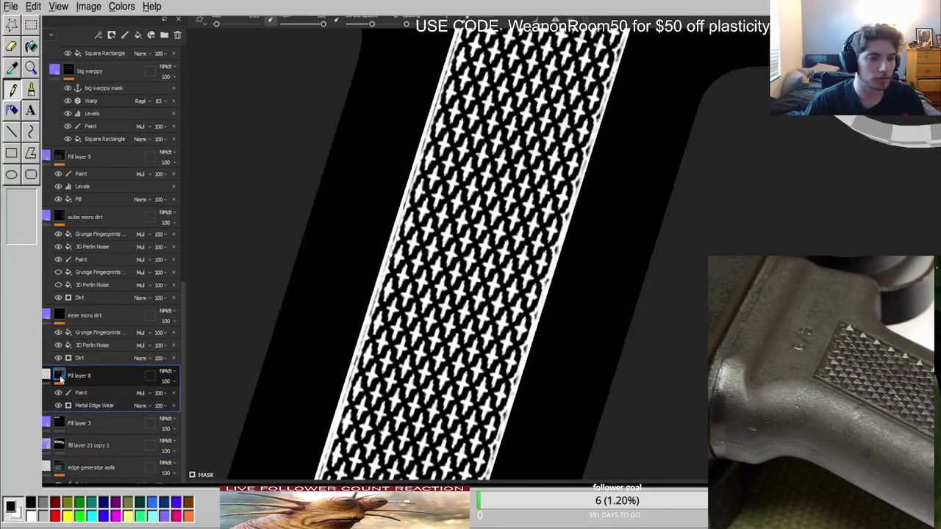
click(100, 382)
double_click(82, 392)
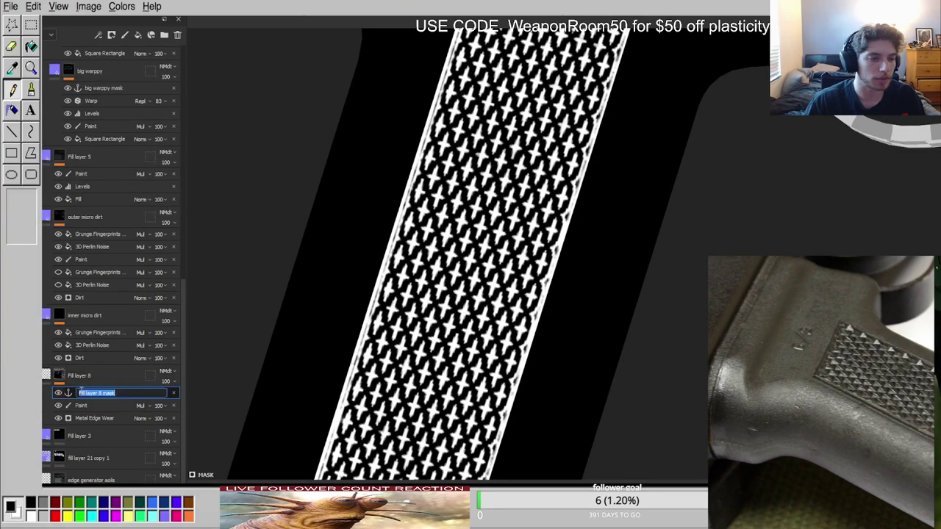
text(knurling)
drag(96, 392, 68, 393)
key(ctrl+c)
double_click(80, 376)
key(ctrl+v)
click(95, 395)
Collapse the seam folder and add a new fill layer with a black mask directly above Fill layer 5.
scroll(102, 349, up, 16)
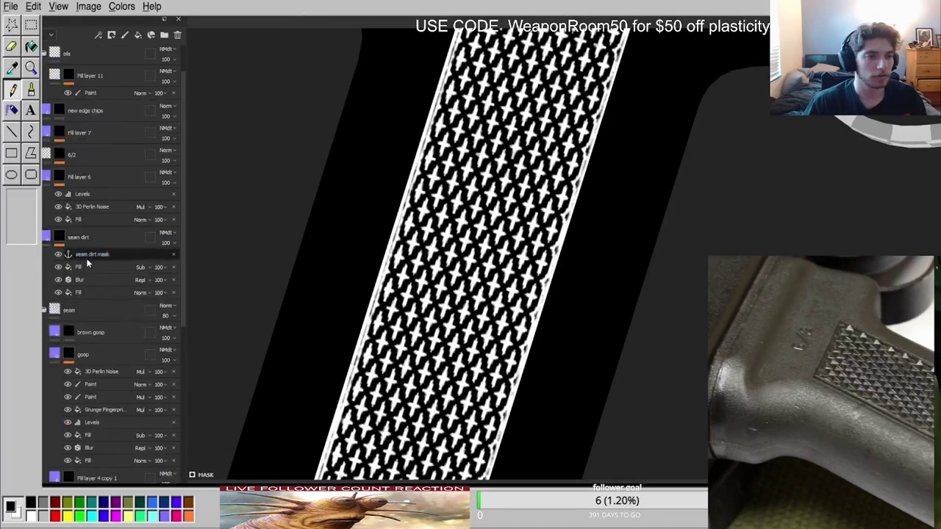
click(44, 310)
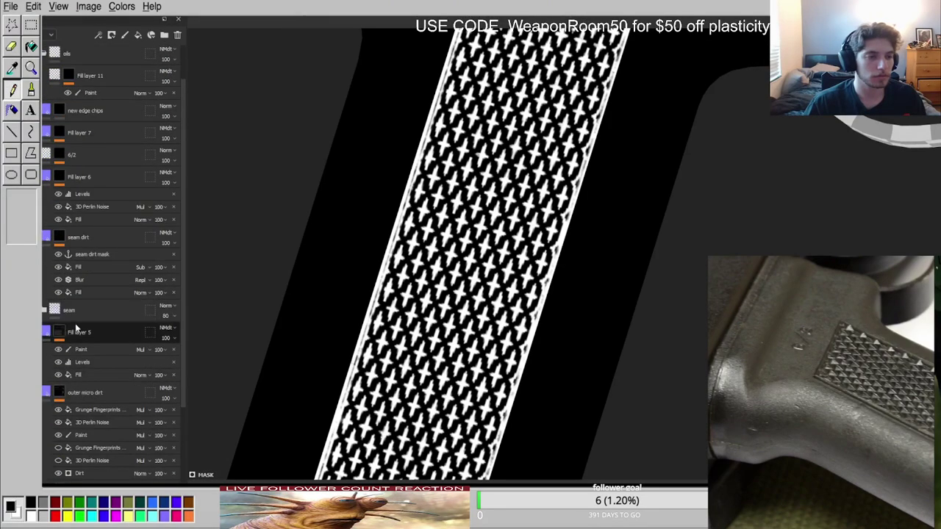
click(89, 330)
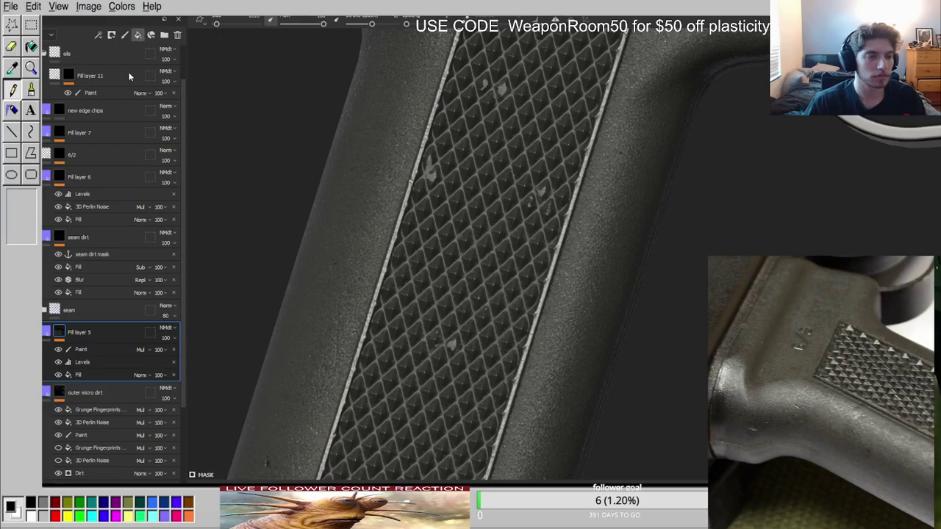
click(138, 36)
click(103, 344)
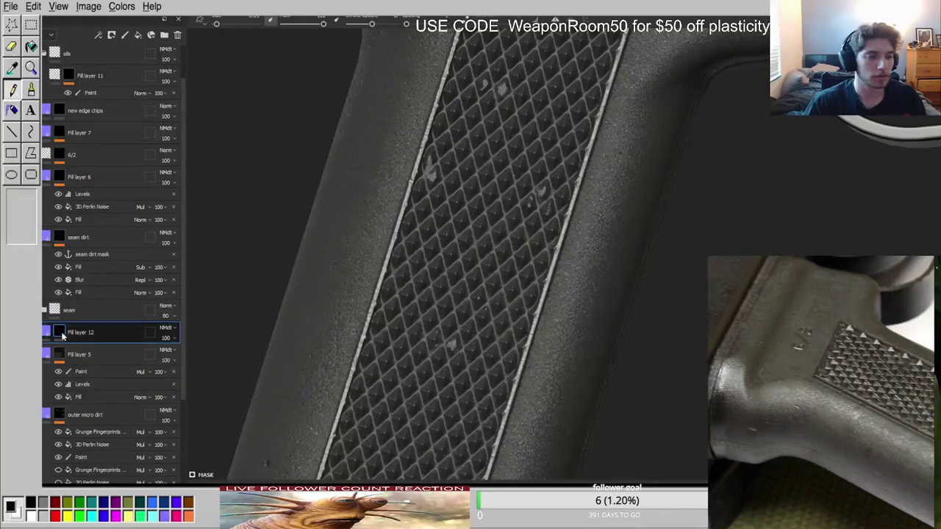
Add a fill to Fill layer 12's mask and use the knurling anchor point as its source.
click(144, 317)
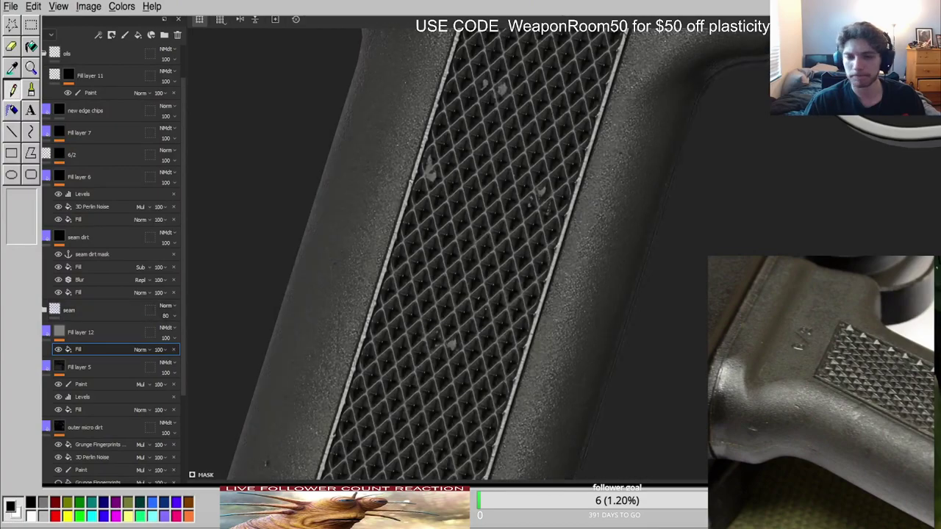
alt+click(63, 332)
click(89, 340)
click(89, 348)
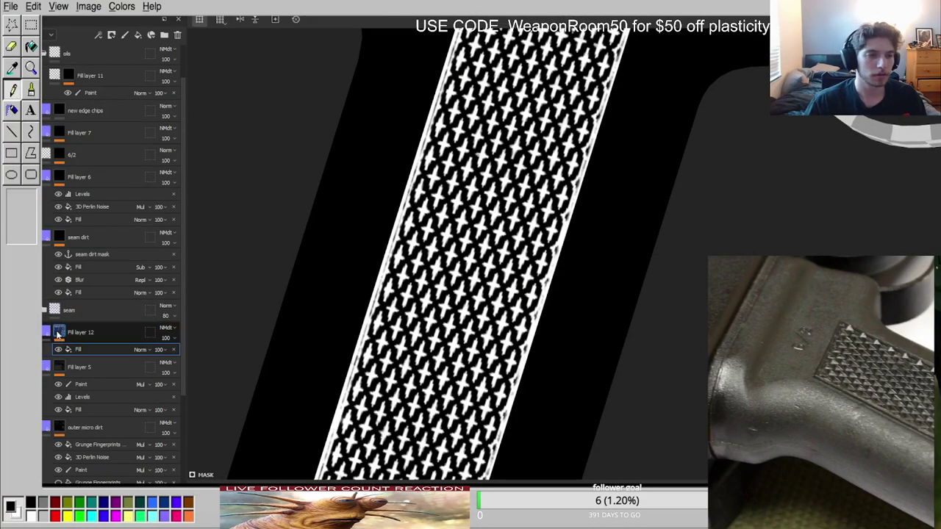
click(59, 334)
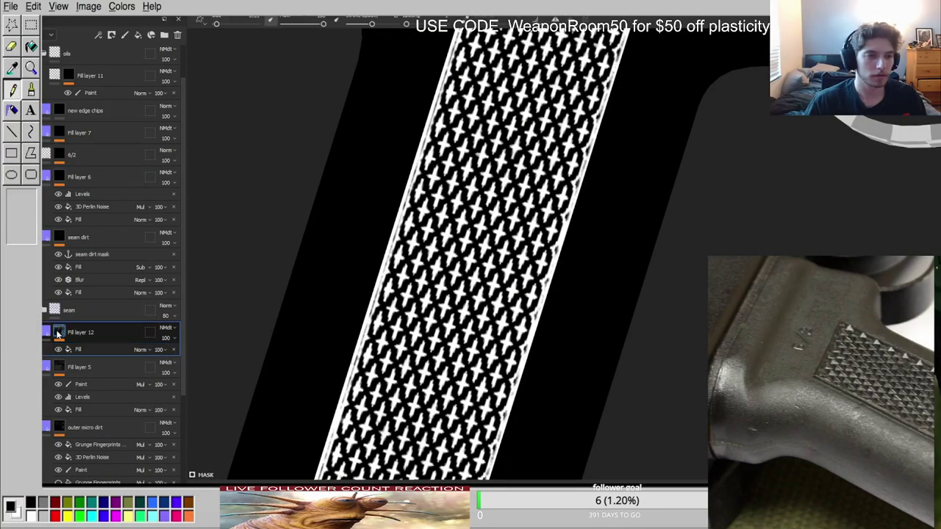
Add a paint effect set to Multiply to Fill layer 12's mask and polygon-fill the whole grip black in it.
click(95, 302)
click(140, 351)
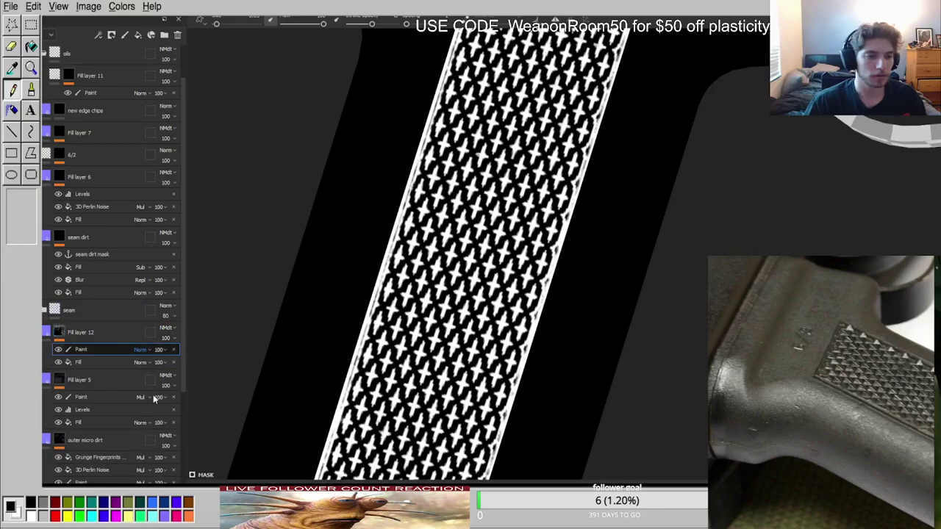
click(154, 398)
scroll(430, 292, down, 5)
scroll(382, 261, down, 2)
key(x)
drag(381, 261, 451, 396)
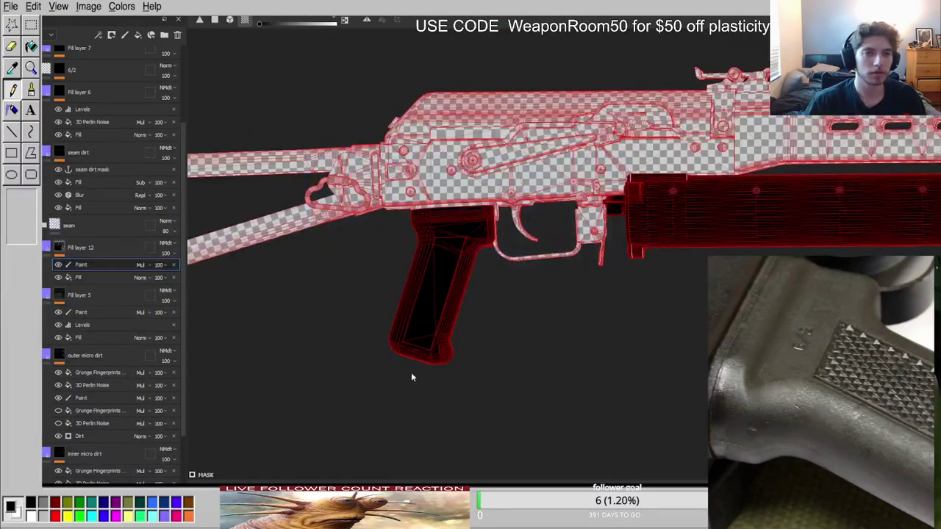
scroll(440, 287, up, 5)
key(1)
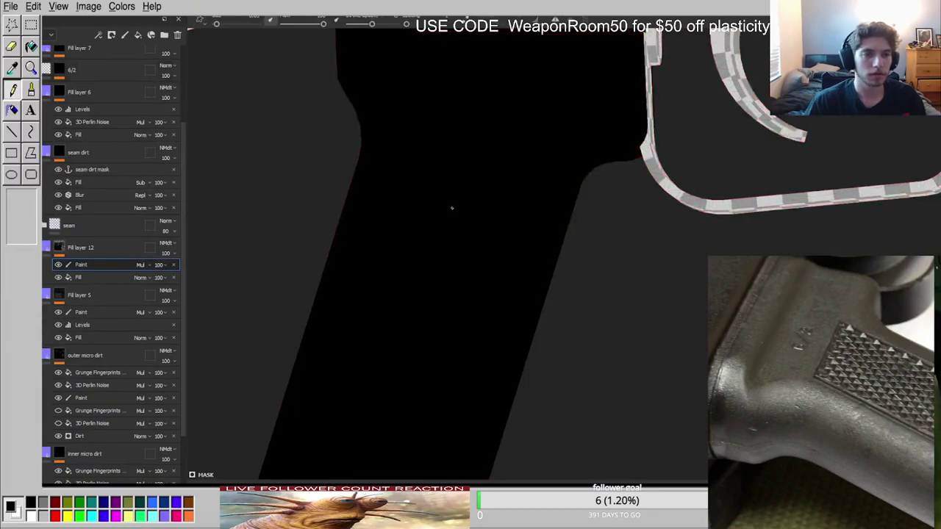
Undo the faint test stroke, raise the stroke opacity and paint the knurling back in along the middle of the 6/2-side panel.
drag(434, 206, 418, 287)
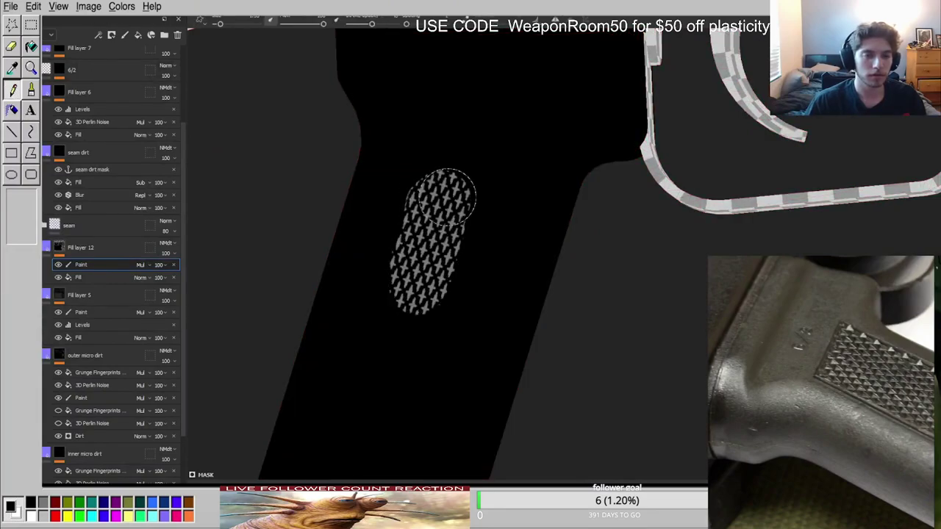
drag(374, 25, 410, 31)
key(ctrl+z)
key(m)
alt+middle_drag(467, 167, 501, 109)
mouse_move(498, 113)
mouse_down()
mouse_move(482, 127)
mouse_move(454, 224)
mouse_move(419, 397)
mouse_move(394, 403)
mouse_up()
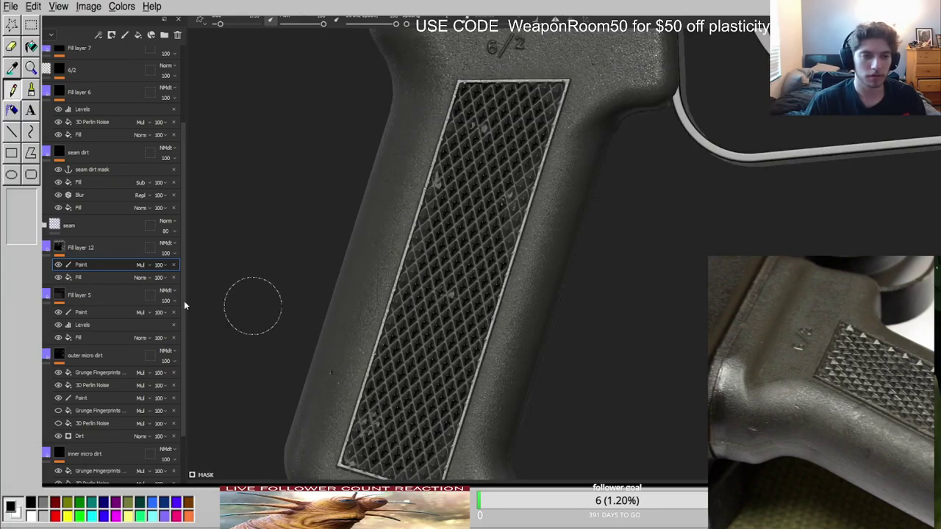
Paint the knurling back in down the middle of the checkered panel on the grip's opposite side.
scroll(447, 180, down, 3)
alt+drag(448, 178, 400, 165)
scroll(397, 162, up, 3)
key(c)
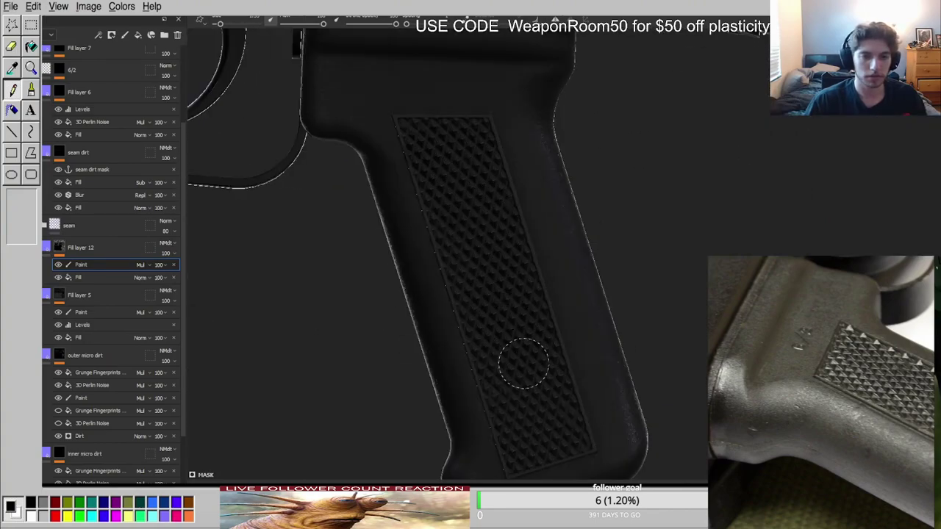
key(c)
click(392, 157)
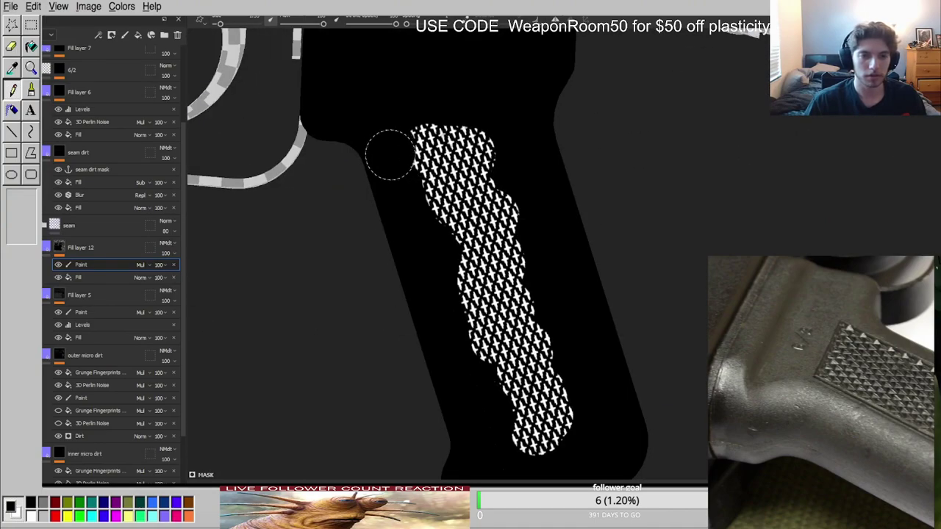
Return to the 6/2 side of the grip, check Fill layer 12's mask and adjust the layer's material channels.
key(m)
scroll(471, 287, down, 3)
alt+drag(515, 267, 541, 288)
scroll(541, 288, up, 3)
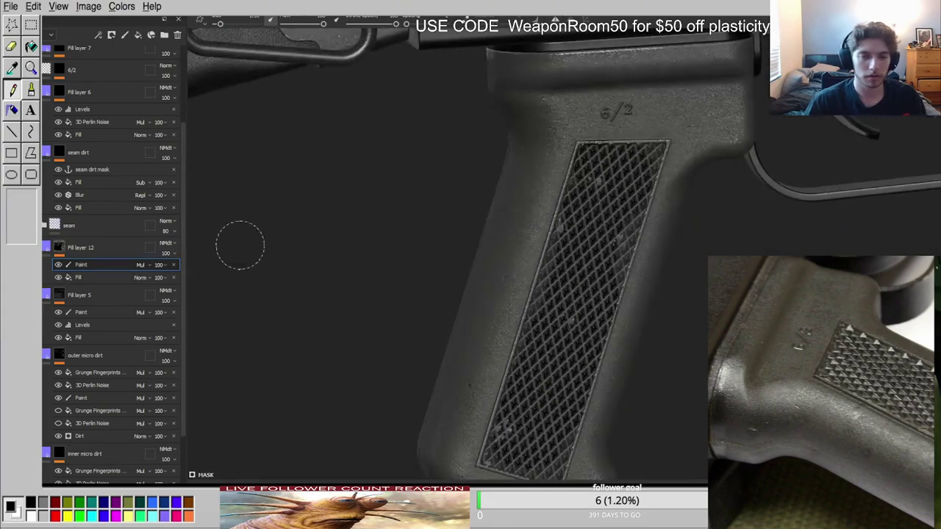
alt+click(61, 248)
alt+middle_drag(242, 271, 84, 228)
click(48, 248)
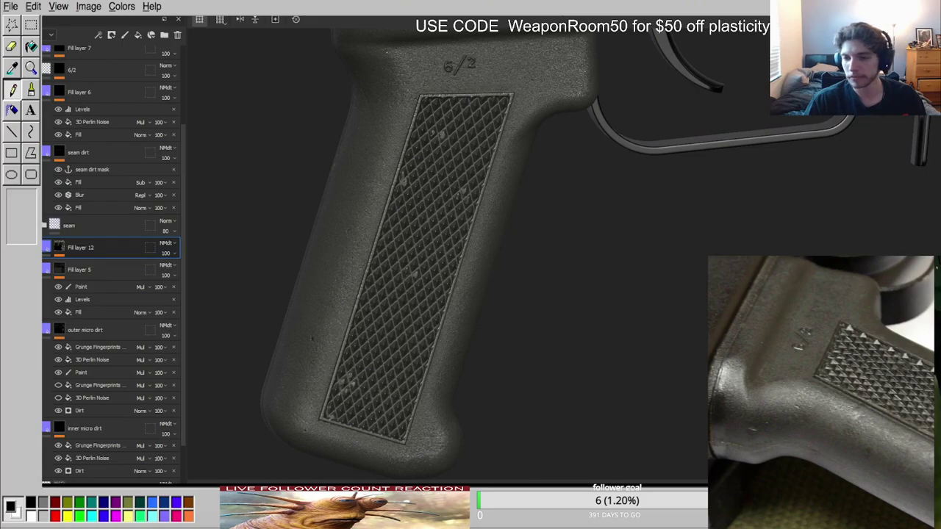
Add a Grunge Fingerprints fill to Fill layer 12's mask and set its blend mode to Multiply.
scroll(634, 356, up, 3)
alt+click(61, 249)
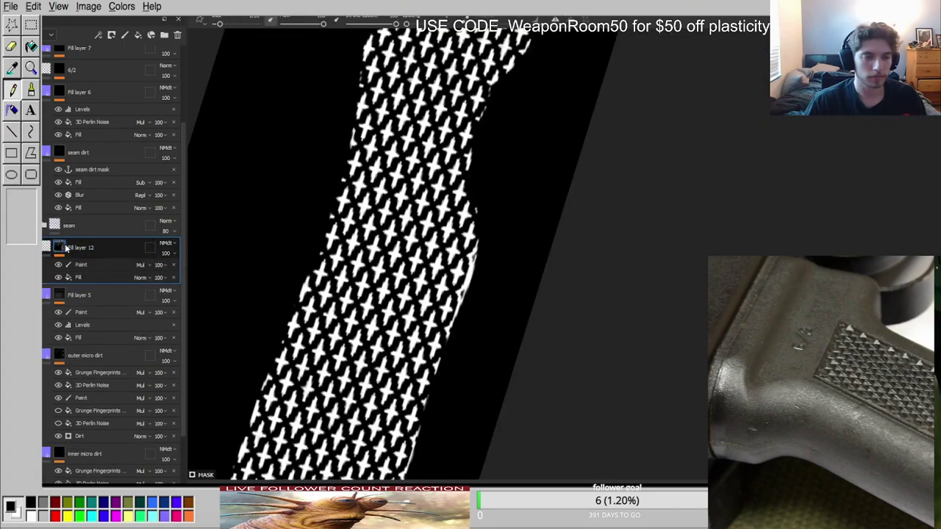
click(118, 65)
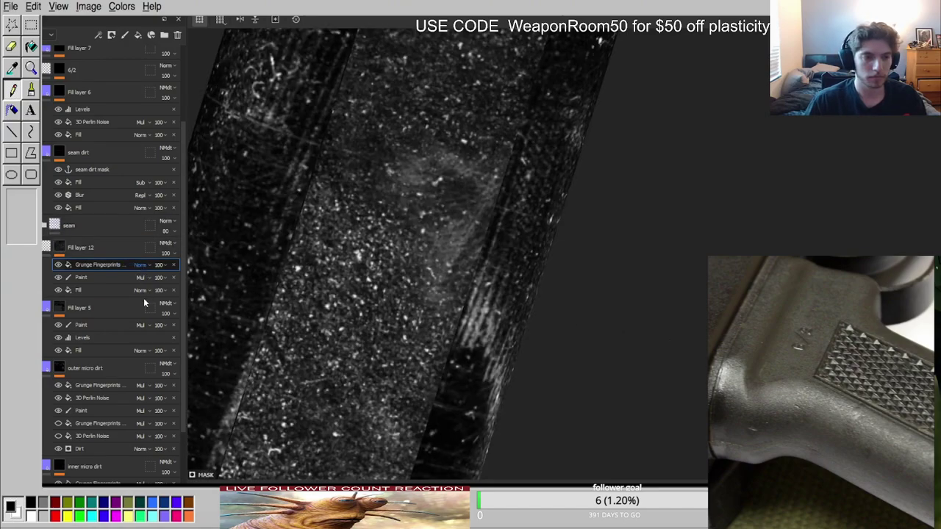
click(144, 297)
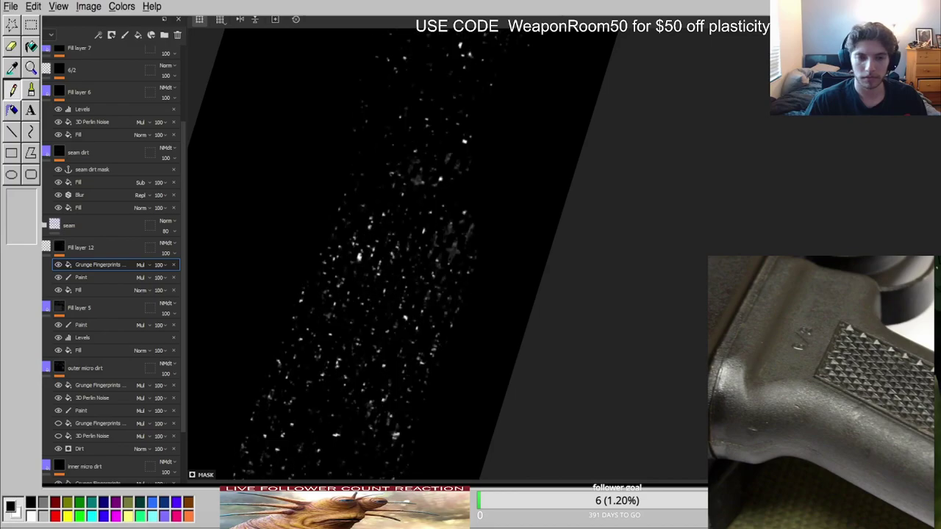
Open Fill layer 12's material settings and examine the speckled panel in the material view and individual channel views.
key(m)
click(47, 247)
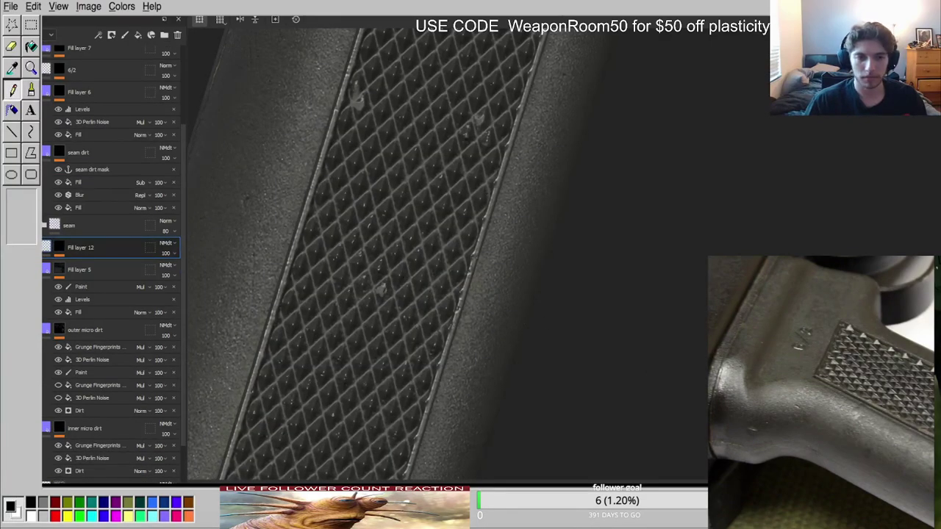
scroll(478, 272, down, 4)
alt+drag(456, 228, 502, 213)
scroll(405, 275, up, 6)
key(c)
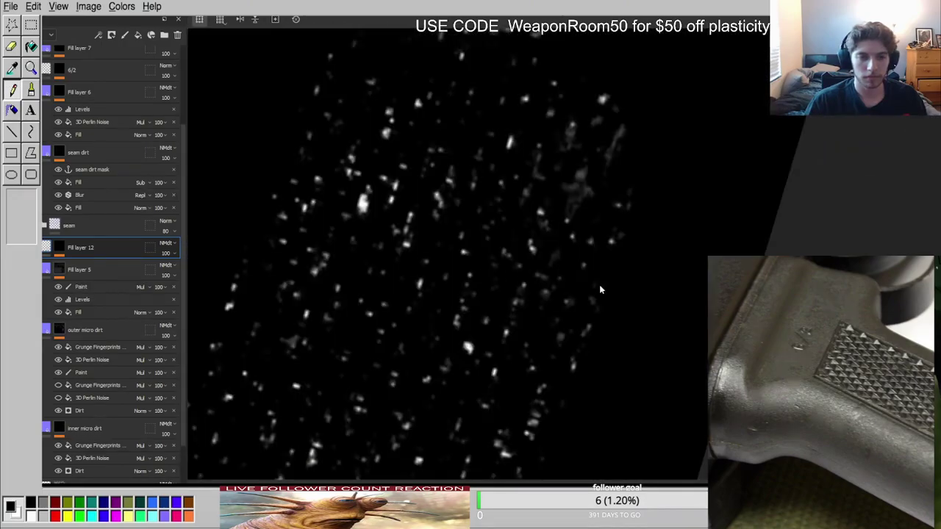
key(c)
key(c)
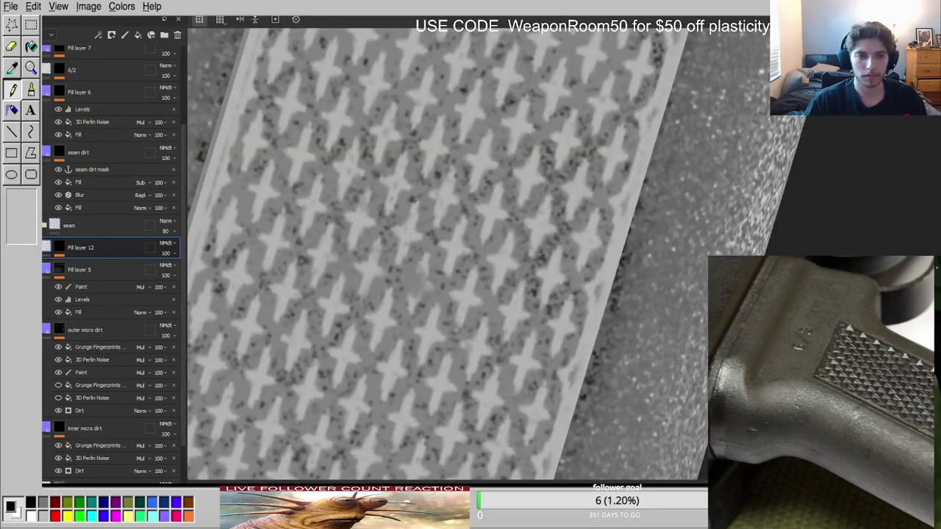
key(m)
scroll(412, 234, down, 4)
alt+drag(412, 234, 434, 274)
Rotate the lighting on the grip, then switch to Marmoset Toolbag to check its render.
scroll(433, 273, down, 4)
shift+right_drag(420, 261, 487, 249)
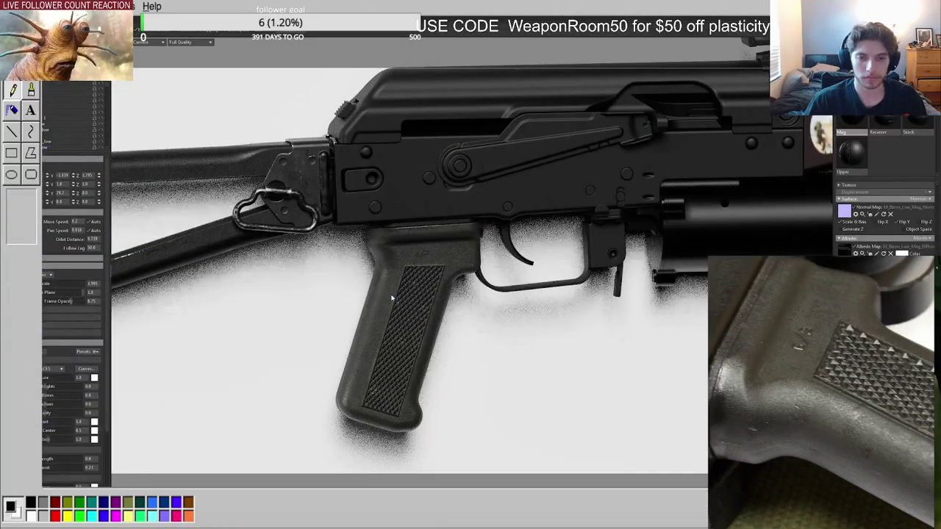
scroll(392, 324, up, 3)
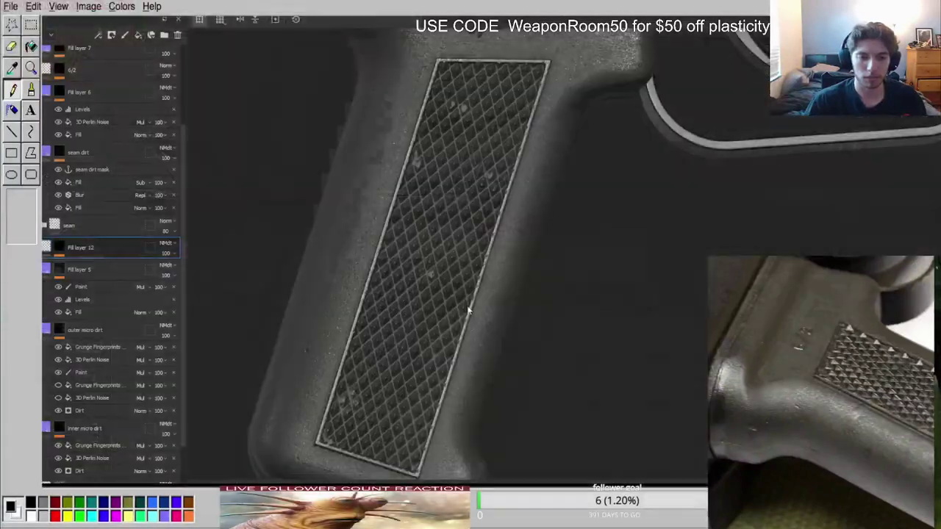
Switch back to Substance Painter and inspect the specks on the checkered panel at several distances and angles.
scroll(412, 250, up, 3)
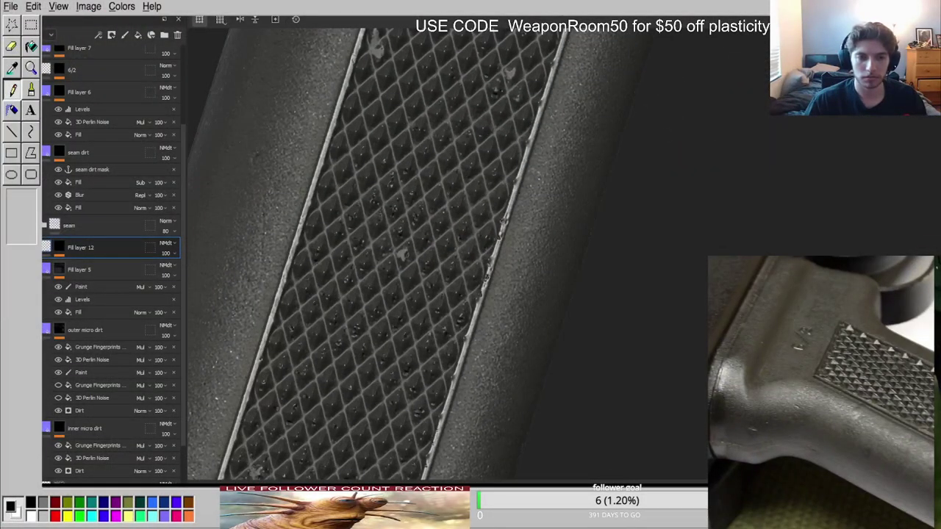
scroll(402, 253, down, 3)
alt+drag(402, 254, 485, 329)
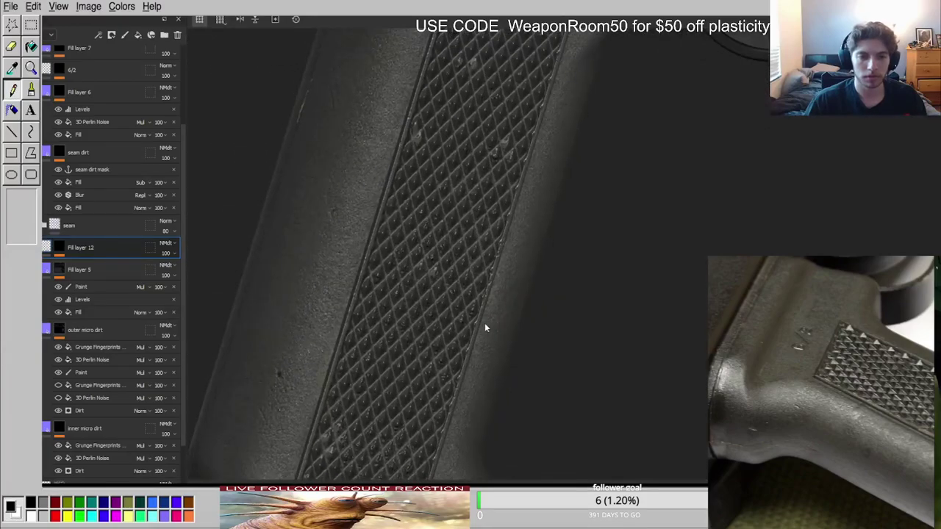
scroll(420, 283, down, 3)
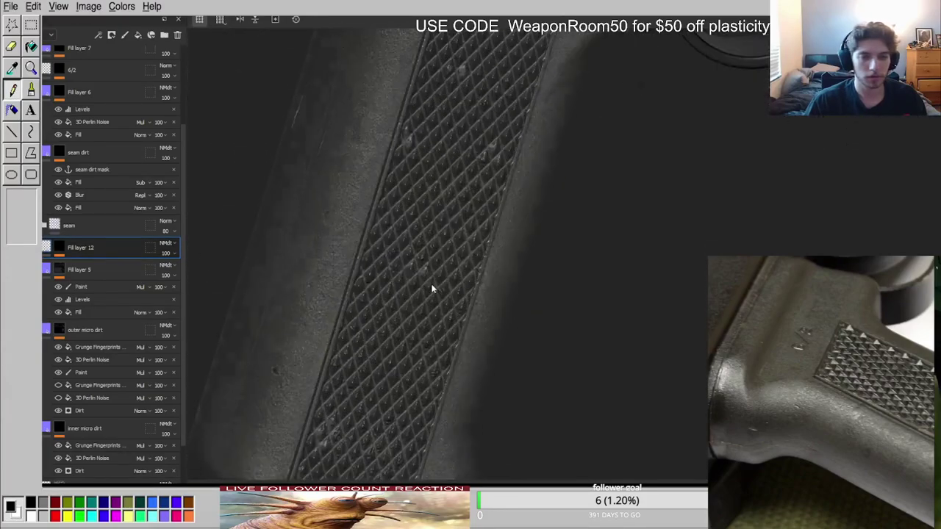
scroll(432, 286, up, 5)
alt+drag(406, 250, 349, 262)
scroll(412, 273, down, 3)
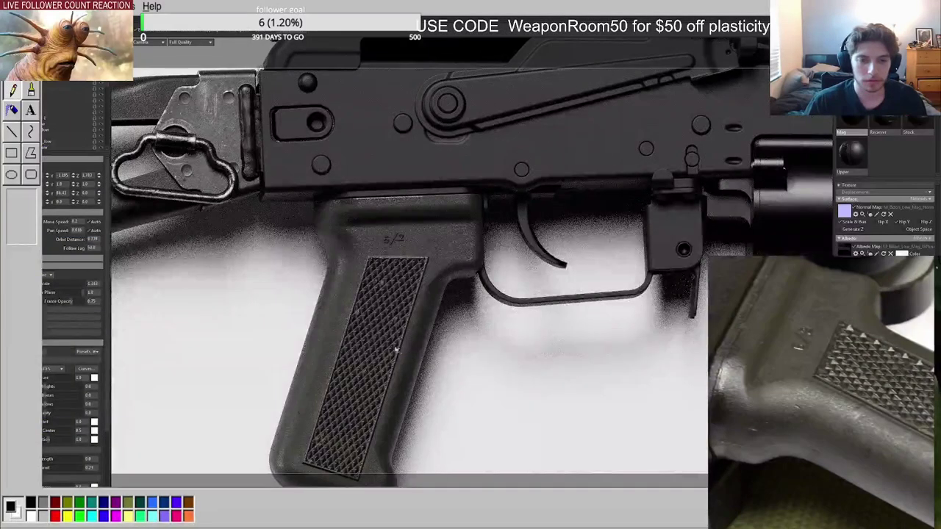
Switch to Marmoset Toolbag and inspect the rendered grip up close and together with the receiver.
scroll(425, 300, up, 4)
drag(426, 300, 417, 317)
scroll(384, 288, down, 3)
scroll(417, 314, down, 2)
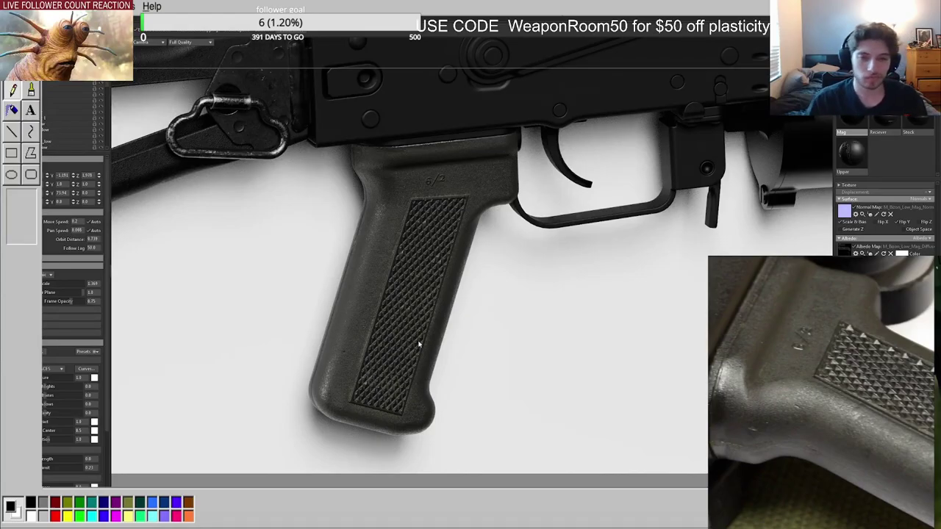
Examine the rendered checkered panel in Toolbag up close, then compare the grip with the receiver from several distances and angles.
scroll(415, 324, up, 5)
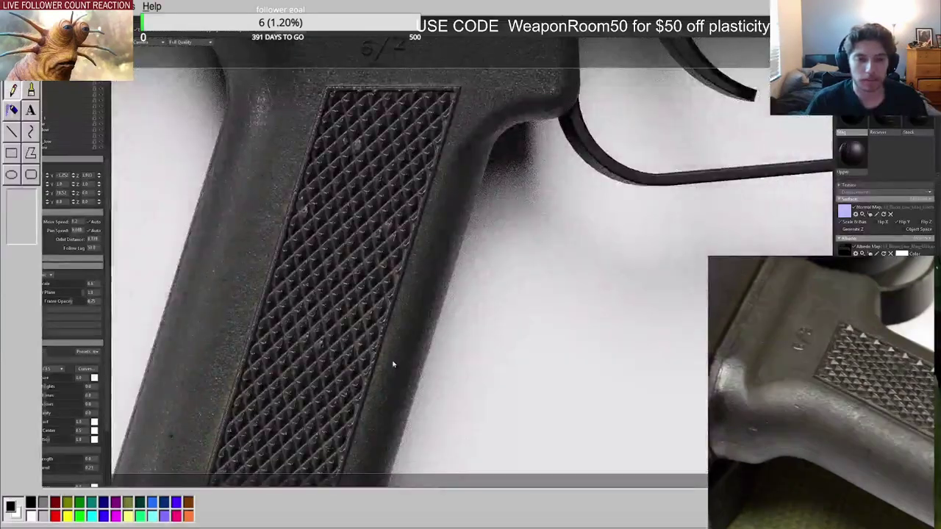
scroll(392, 364, down, 5)
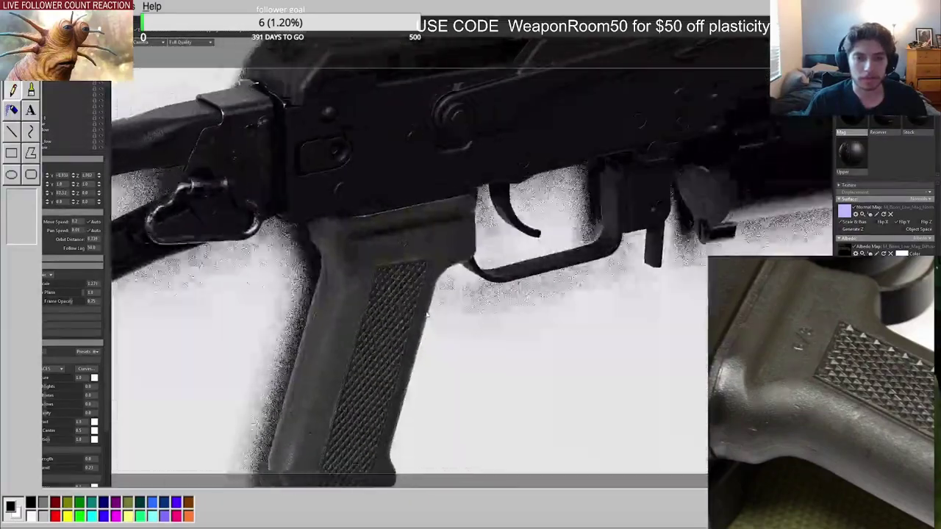
scroll(426, 315, down, 3)
drag(426, 314, 375, 283)
scroll(391, 323, up, 4)
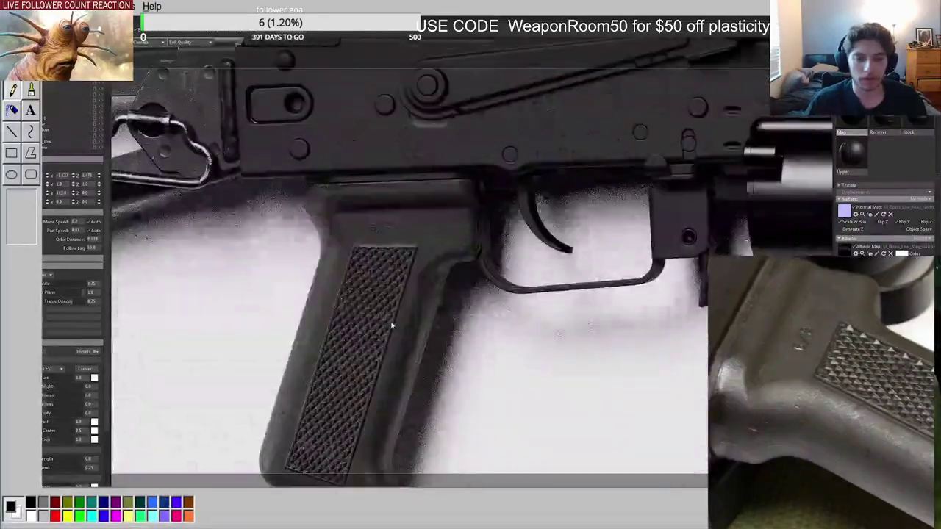
middle_drag(390, 324, 482, 273)
scroll(482, 273, up, 3)
mouse_move(475, 284)
mouse_down()
mouse_move(515, 267)
mouse_move(490, 282)
mouse_up()
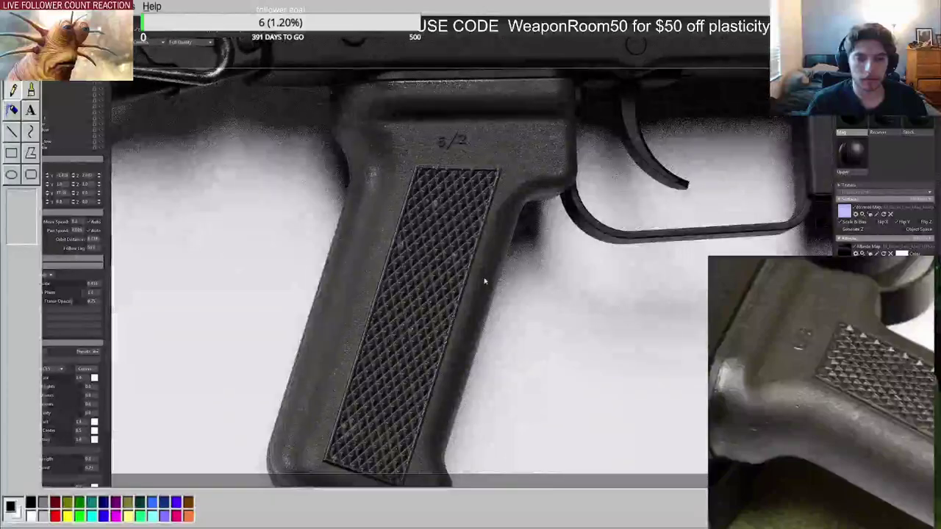
scroll(436, 269, down, 2)
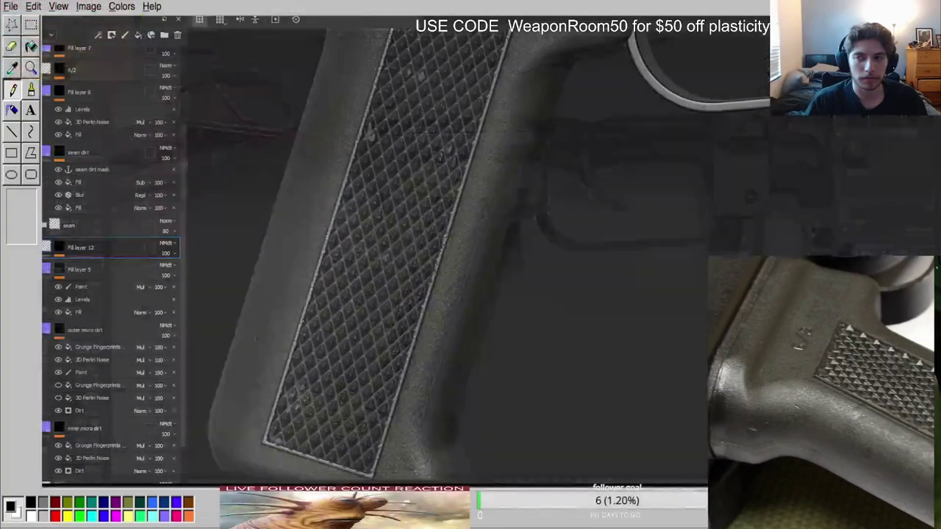
Switch back to Substance Painter and view the masks of Fill layer 5 and the new edge chips layer in isolation.
scroll(567, 209, up, 5)
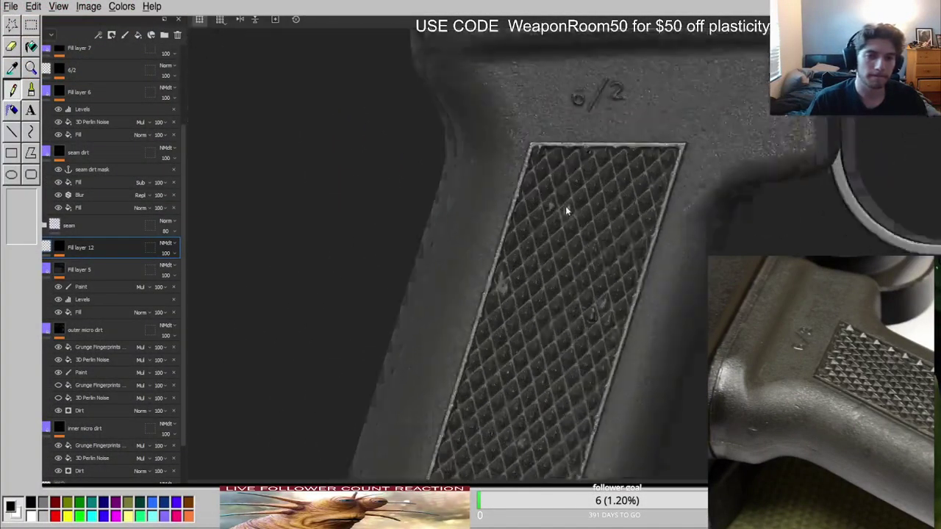
scroll(590, 208, down, 5)
alt+middle_drag(561, 277, 488, 293)
alt+click(60, 267)
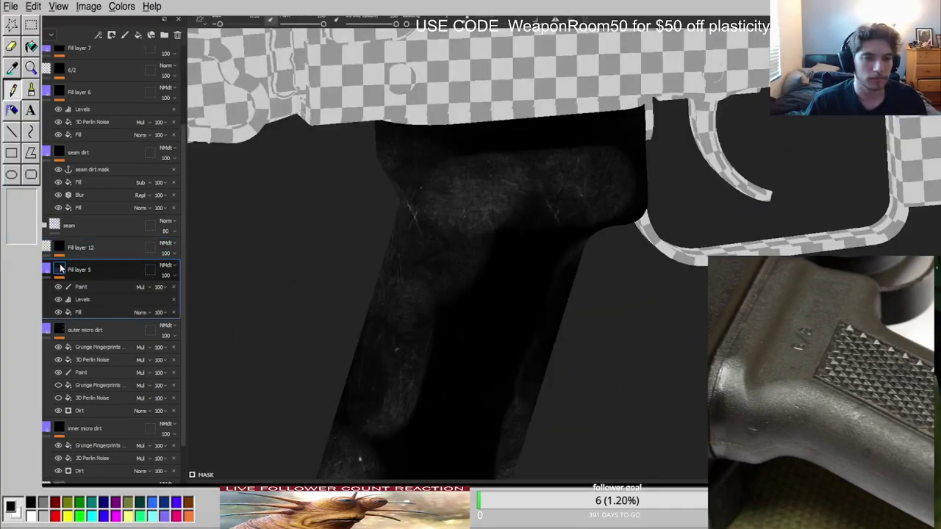
scroll(74, 330, down, 3)
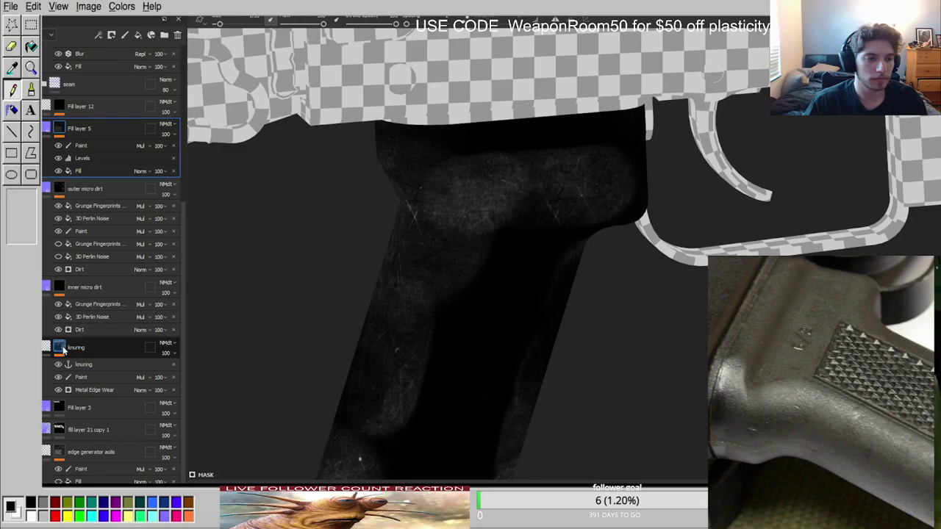
scroll(74, 309, up, 6)
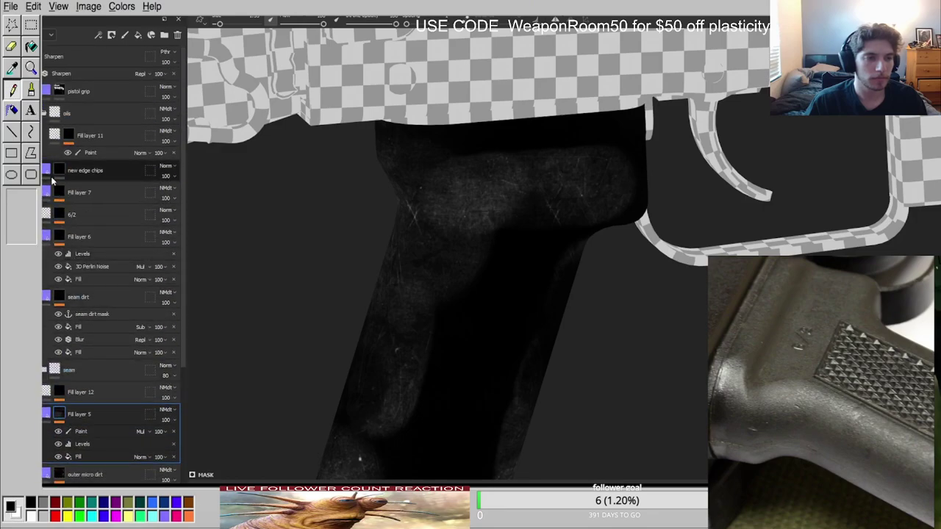
alt+click(59, 171)
Return to the material view and inspect the chipped diamonds on the checkered panel near and far.
scroll(475, 252, up, 7)
ctrl+right_drag(511, 263, 491, 262)
key(m)
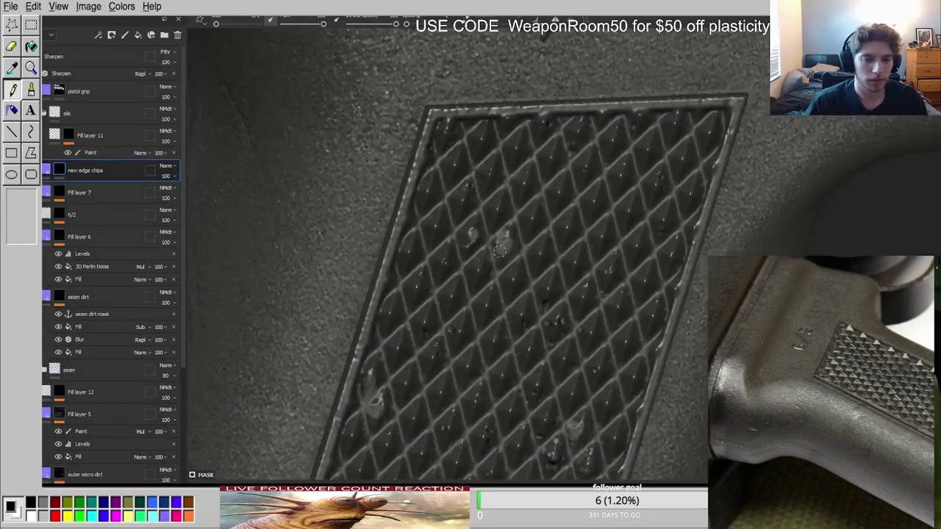
scroll(496, 257, up, 4)
scroll(528, 243, down, 8)
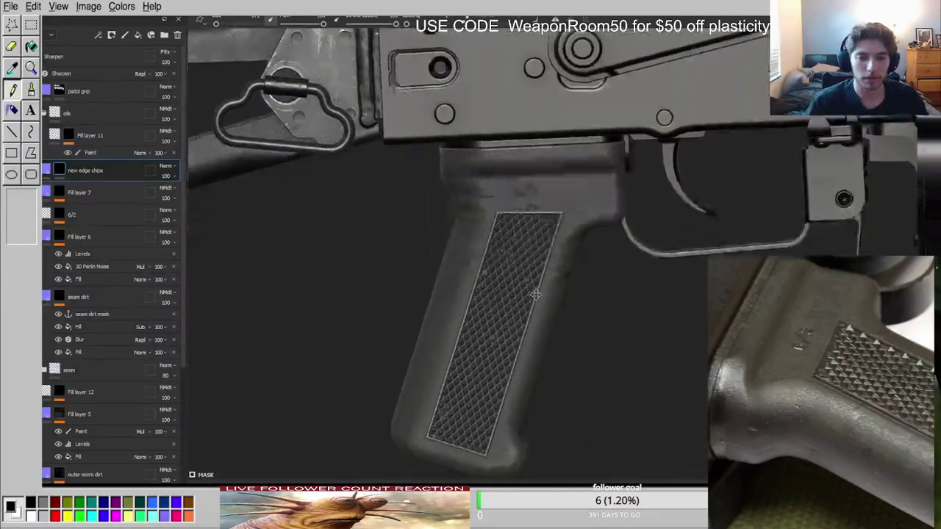
scroll(536, 295, down, 3)
mouse_move(506, 274)
alt+mouse_down()
mouse_move(579, 290)
mouse_move(515, 258)
mouse_move(491, 218)
mouse_move(492, 238)
alt+mouse_up()
scroll(515, 258, up, 5)
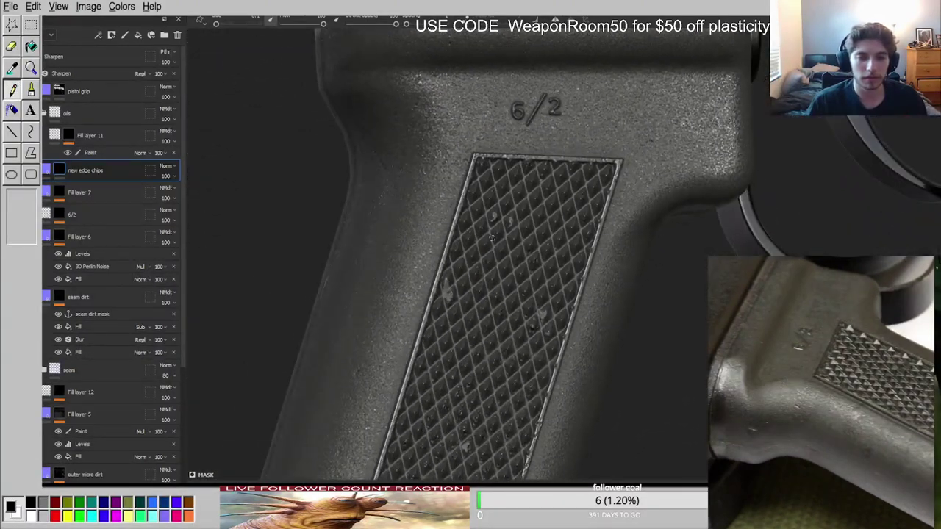
scroll(557, 282, down, 10)
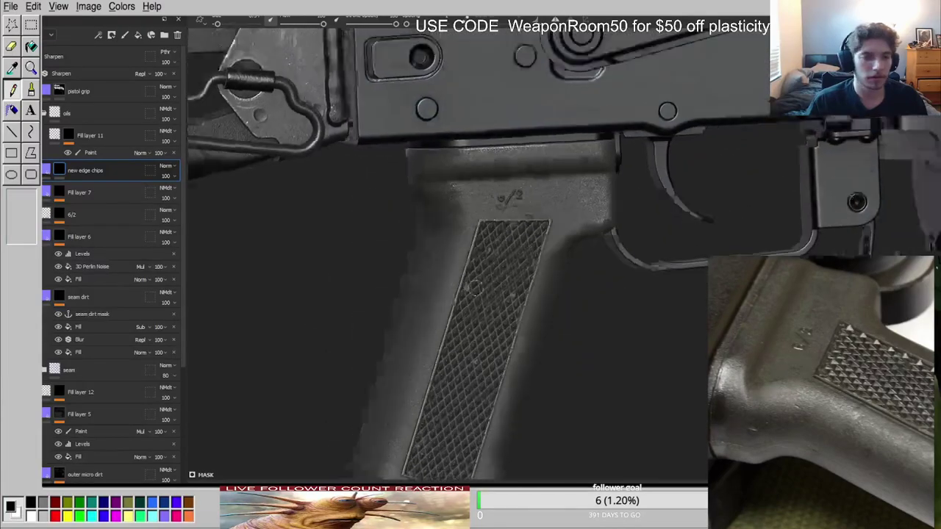
scroll(295, 258, up, 6)
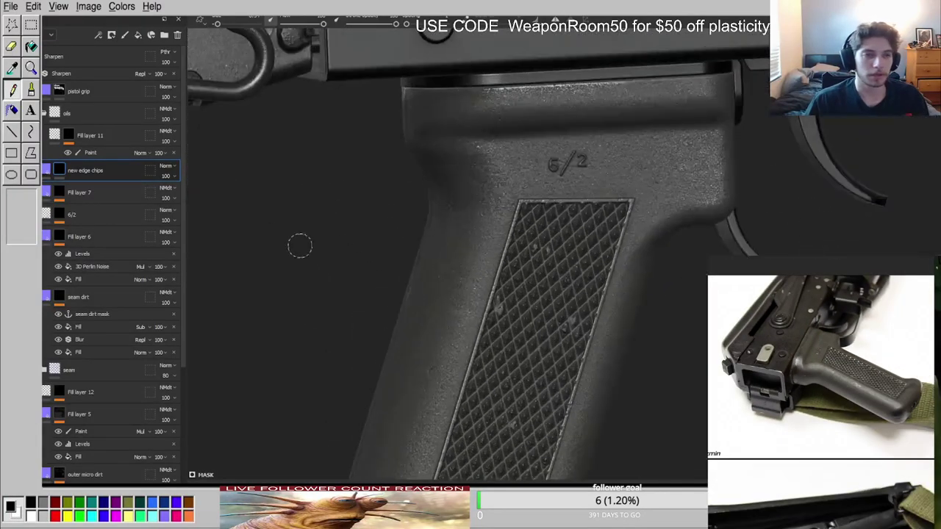
Rename Fill layer 11 as "top oils" and add a second Paint effect to its mask with Linear Dodge blending.
alt+click(69, 137)
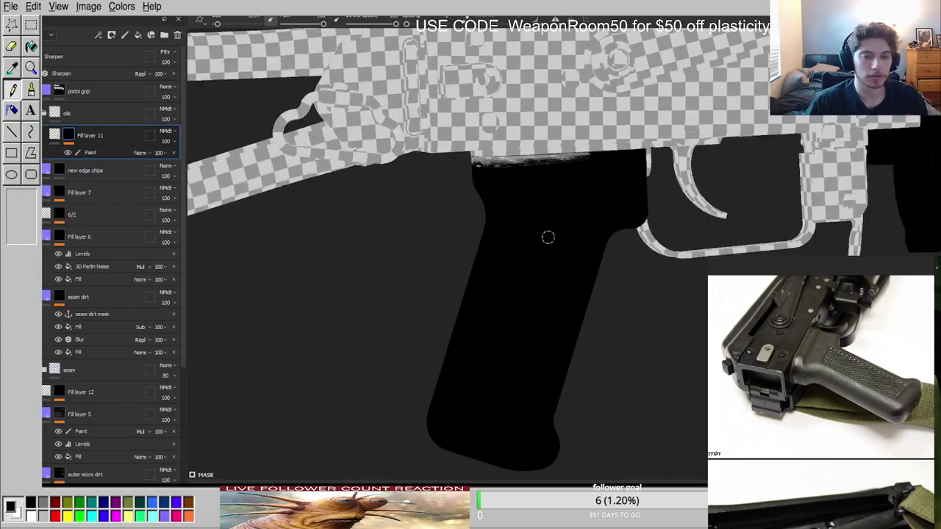
click(83, 152)
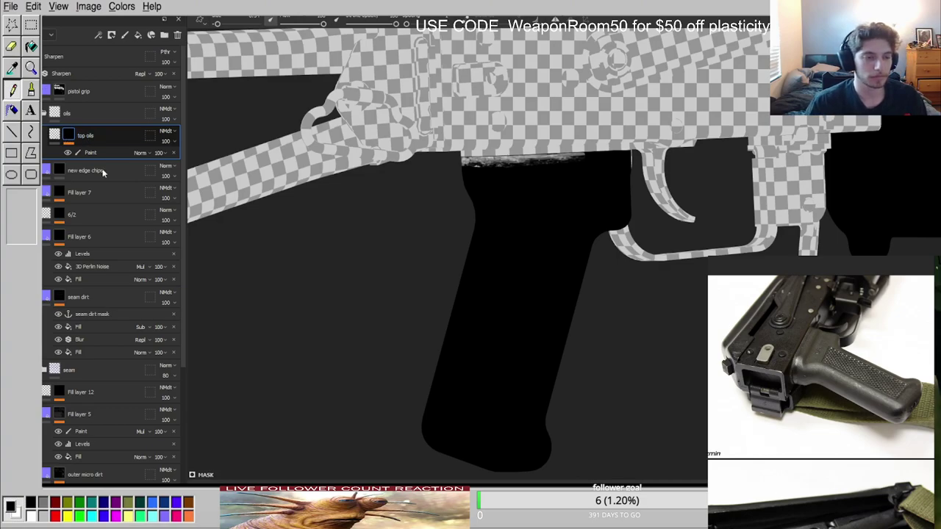
click(103, 460)
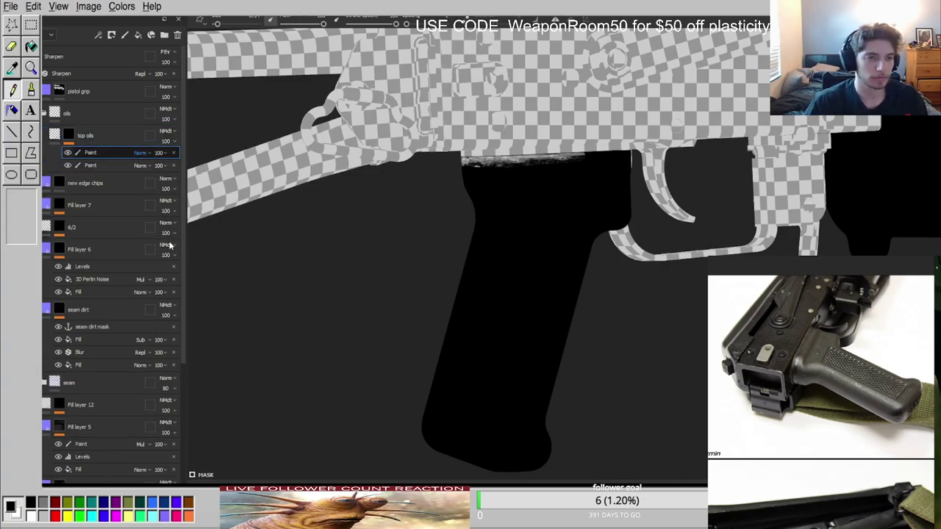
click(170, 244)
Brush soft, semi-transparent oil dabs onto the top oils mask at the grip's upper rear curve, replacing the overly strong first stroke.
scroll(522, 277, up, 3)
alt+drag(492, 255, 506, 212)
key(m)
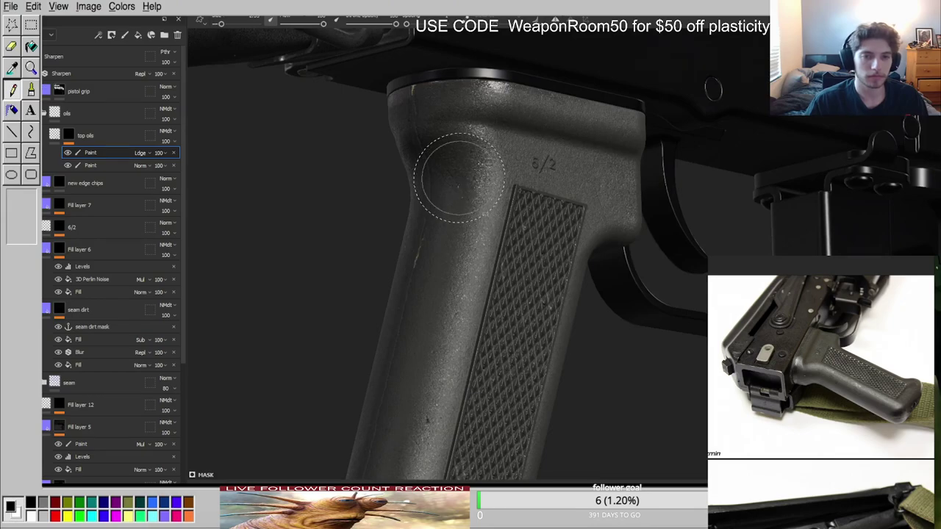
key(c)
drag(449, 183, 450, 192)
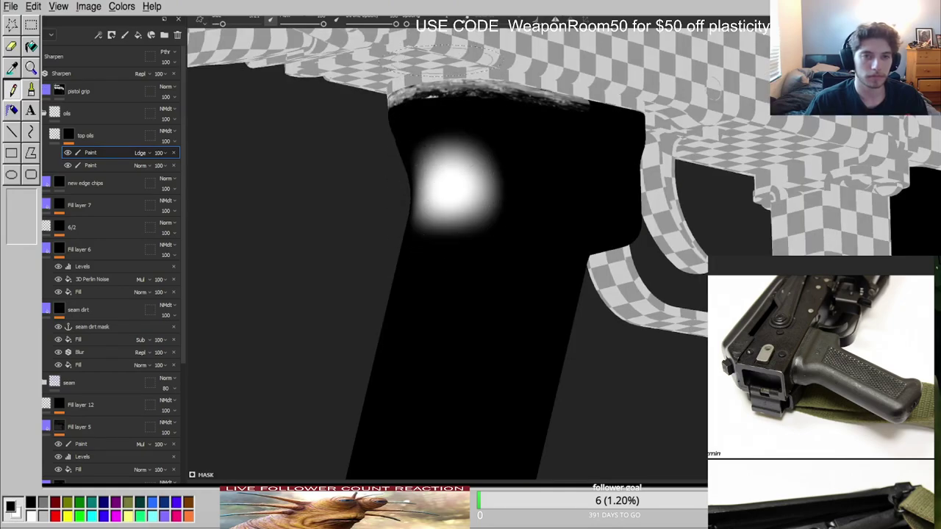
key(ctrl+z)
click(480, 198)
click(452, 212)
click(456, 181)
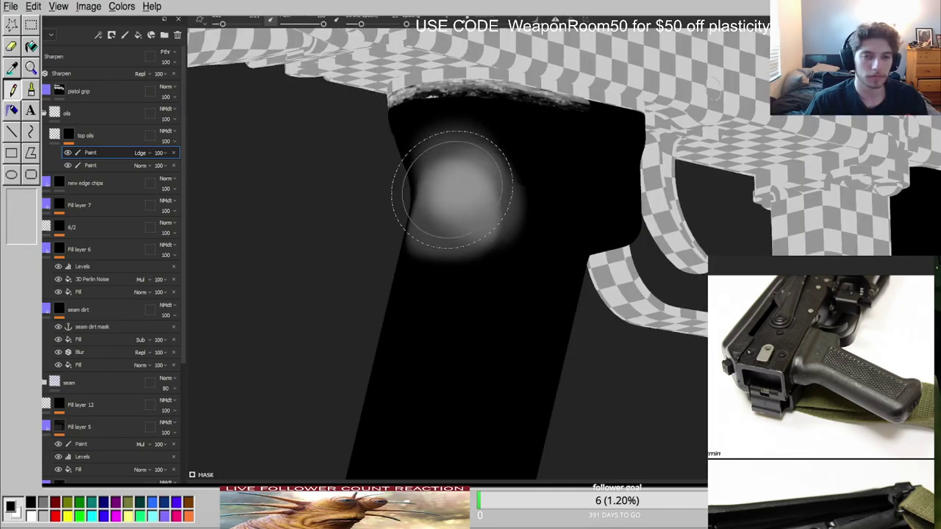
Extend the soft oil patch around the grip's upper rear curve and set the new Paint effect's opacity to 37.
click(554, 20)
drag(460, 180, 451, 225)
alt+drag(331, 214, 401, 192)
click(404, 188)
mouse_move(343, 188)
alt+mouse_down()
mouse_move(407, 204)
mouse_move(389, 191)
mouse_move(392, 218)
mouse_move(397, 208)
alt+mouse_up()
key(m)
scroll(412, 243, down, 4)
mouse_move(412, 246)
alt+mouse_down()
mouse_move(395, 231)
mouse_move(439, 248)
mouse_move(420, 239)
alt+mouse_up()
scroll(397, 232, up, 4)
key(m)
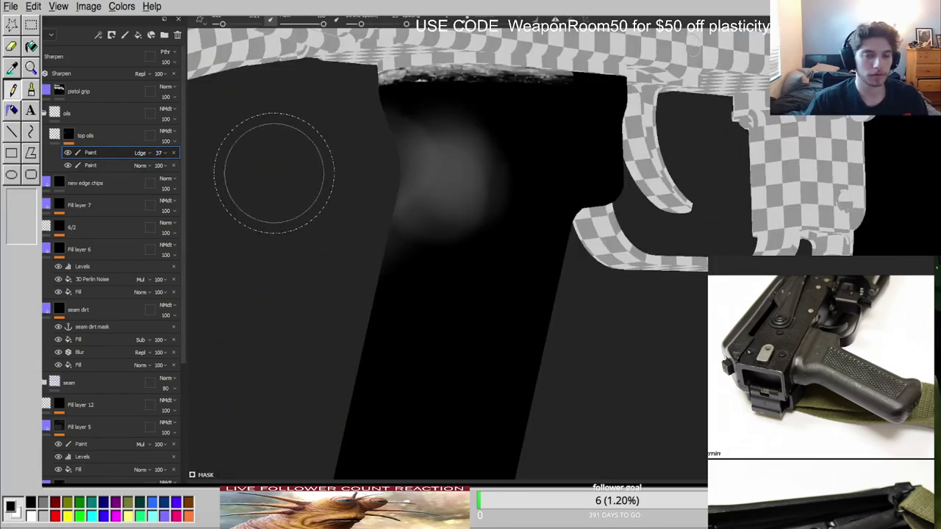
Rotate the view and lighting to inspect the oil patch and surface highlights along the grip's rear curve.
key(m)
scroll(445, 172, up, 3)
alt+drag(446, 172, 418, 215)
scroll(417, 215, down, 3)
scroll(106, 346, down, 15)
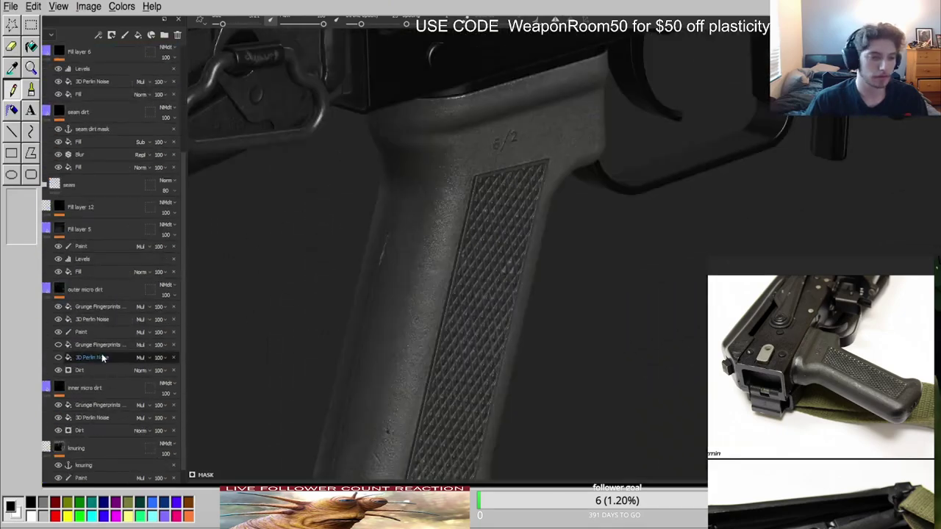
scroll(419, 187, up, 2)
mouse_move(228, 414)
alt+mouse_down()
mouse_move(427, 174)
mouse_move(540, 209)
mouse_move(367, 269)
alt+mouse_up()
mouse_move(368, 269)
shift+right_down()
mouse_move(445, 268)
mouse_move(434, 245)
shift+right_up()
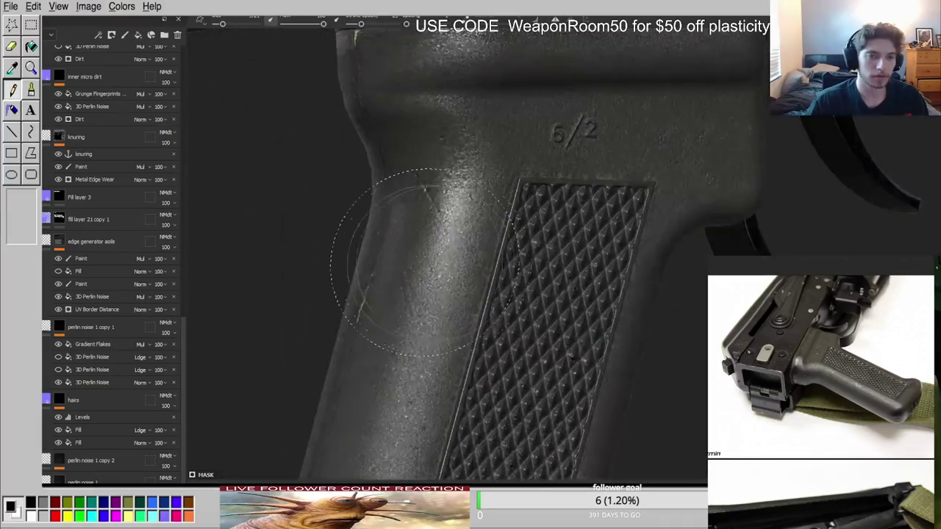
mouse_move(435, 244)
alt+mouse_down()
mouse_move(527, 214)
mouse_move(410, 199)
mouse_move(426, 243)
alt+mouse_up()
Select the Paint effect on Fill layer 5's mask and paint out the diagonal scratch on the grip's upper rear curve.
scroll(410, 199, up, 3)
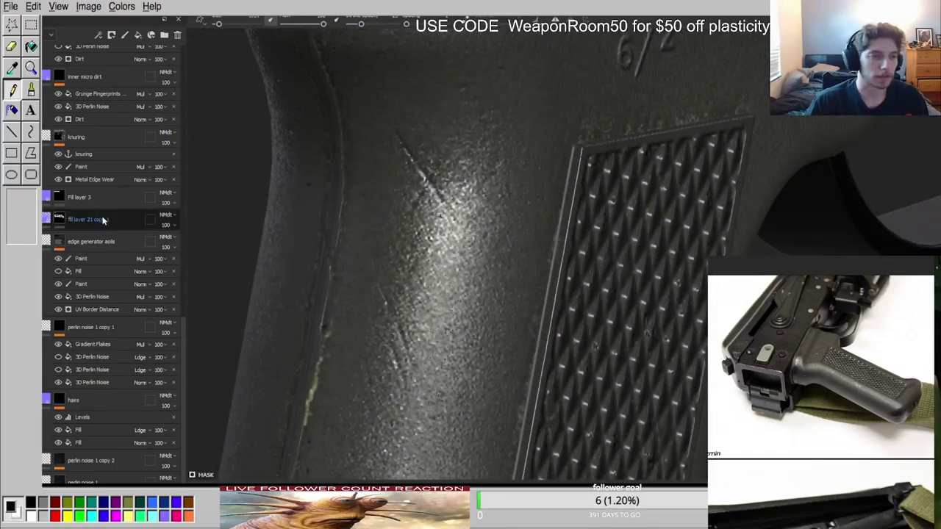
scroll(106, 218, up, 5)
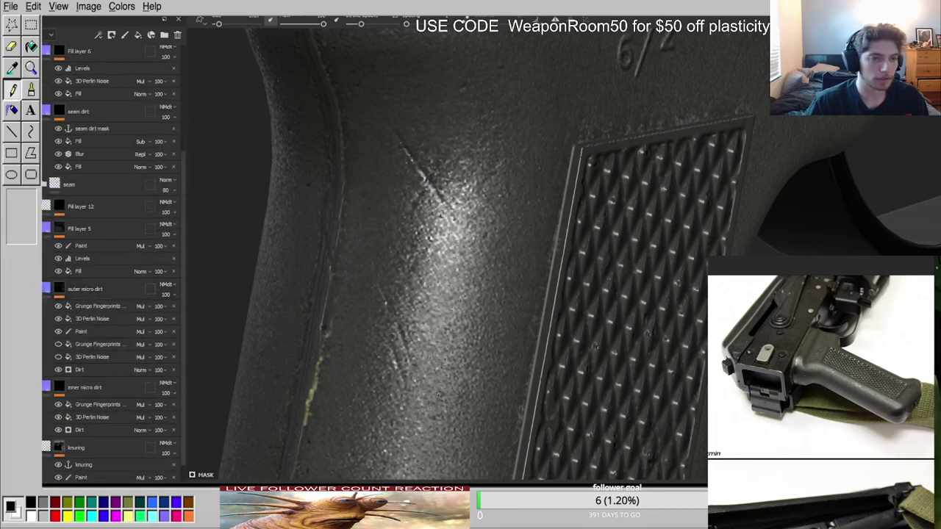
click(35, 229)
click(62, 229)
click(82, 245)
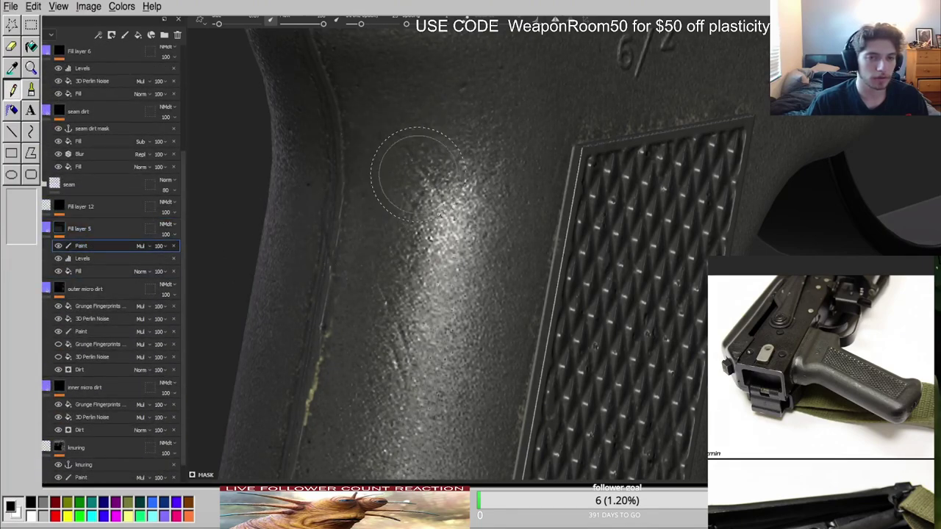
Check the whole grip against the reference, then cycle through the individual channel views.
scroll(435, 270, down, 5)
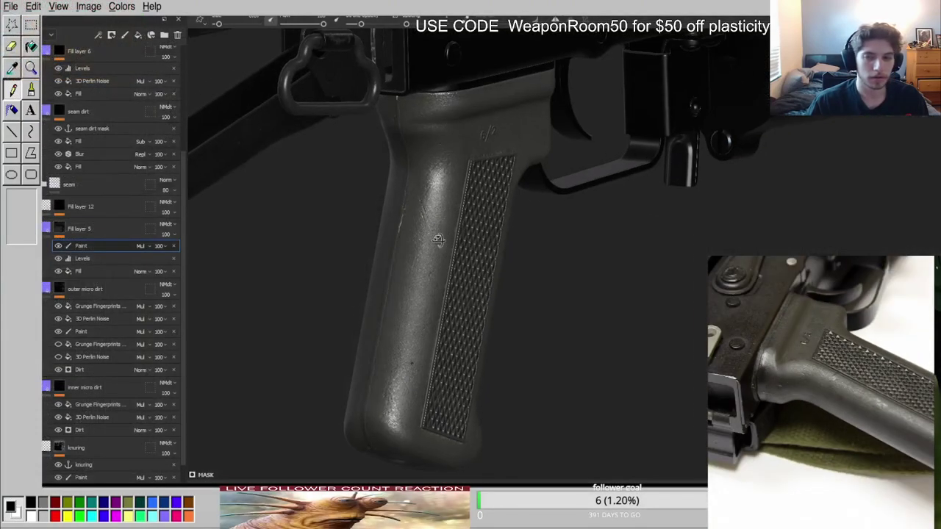
scroll(417, 193, up, 5)
alt+drag(456, 162, 422, 216)
key(c)
key(c)
key(c)
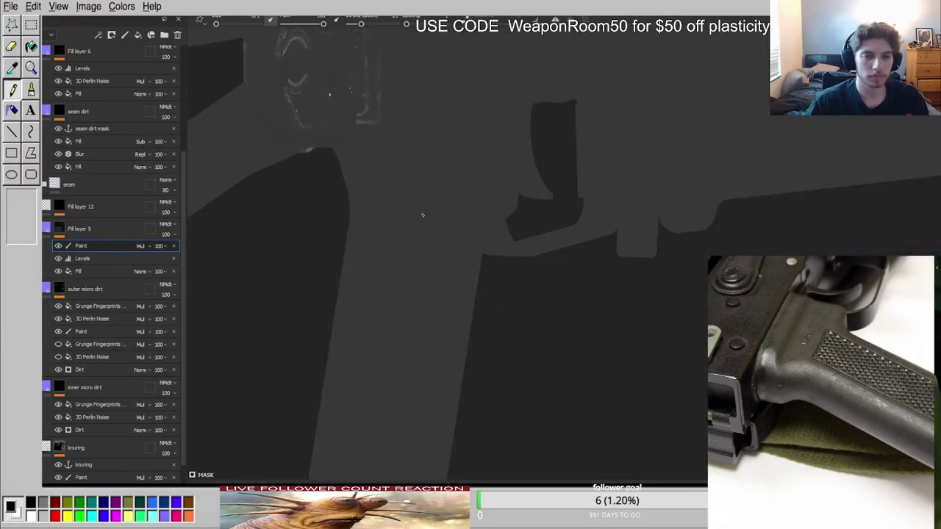
Return to the material view and inspect the grip with the whole rifle and from several closer angles.
key(m)
scroll(423, 216, down, 2)
mouse_move(423, 216)
alt+mouse_down()
mouse_move(434, 208)
mouse_move(339, 179)
alt+mouse_up()
scroll(434, 208, down, 3)
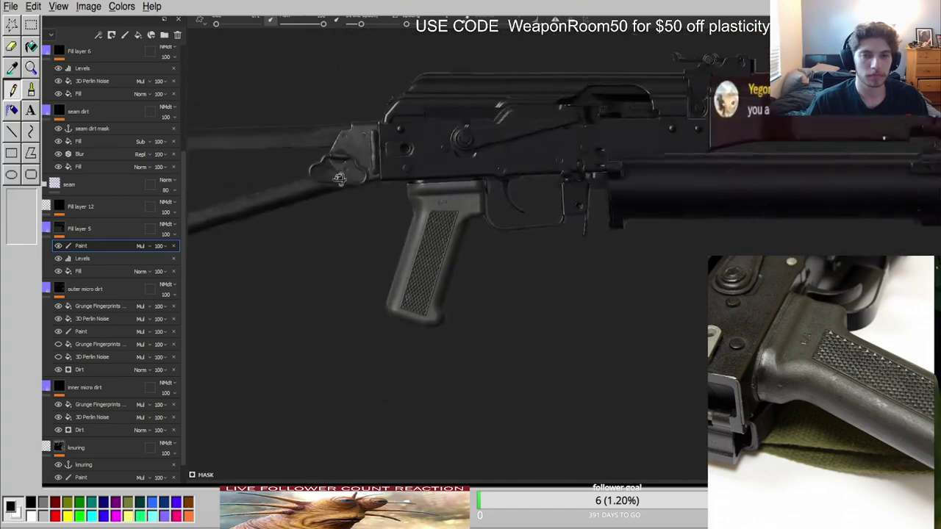
scroll(428, 205, up, 6)
scroll(416, 216, down, 5)
alt+middle_drag(465, 206, 507, 184)
scroll(449, 266, up, 6)
alt+drag(507, 184, 573, 225)
alt+middle_drag(315, 181, 447, 185)
scroll(446, 185, down, 3)
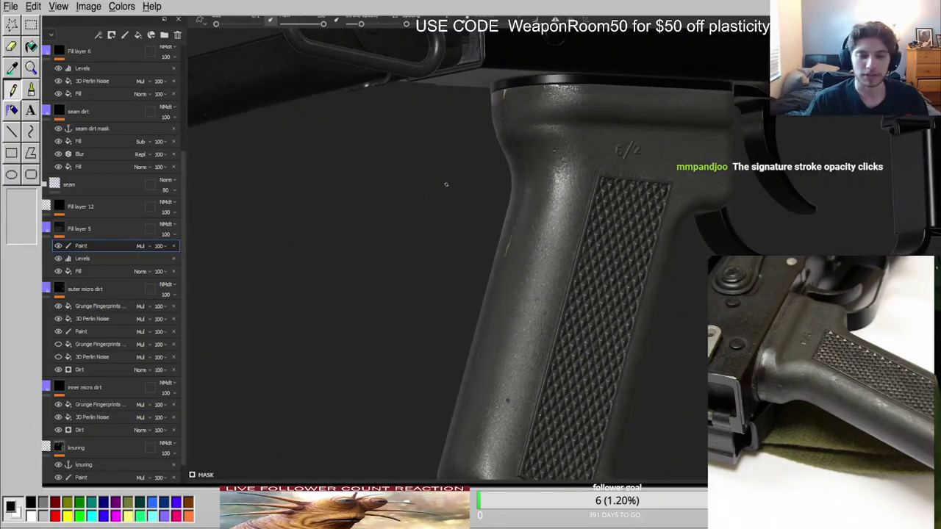
Check the base color channel and Fill layer 5's mask on the grip's rear curve, then restore the material view.
scroll(447, 185, up, 4)
key(c)
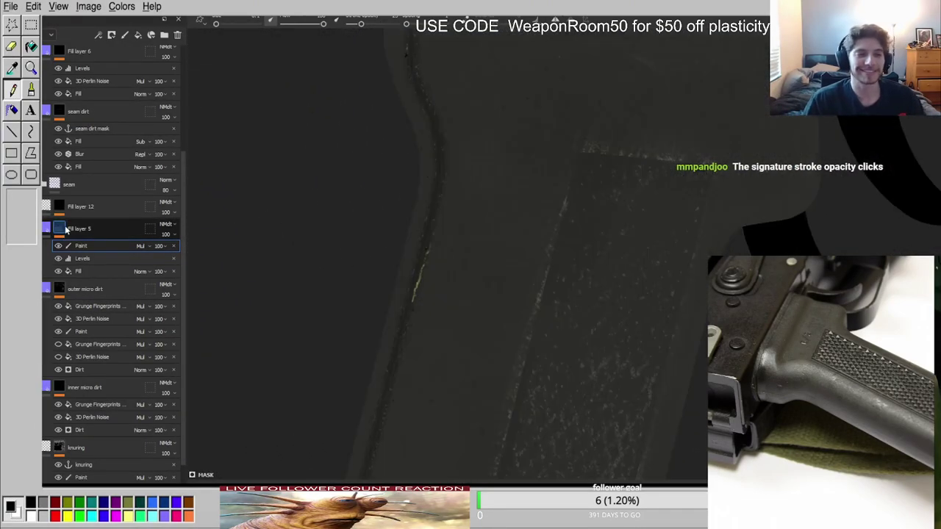
alt+click(65, 229)
key(m)
Check the top oils paint mask, then inspect the grip's front edge in the material view under rotated lighting.
scroll(88, 216, up, 3)
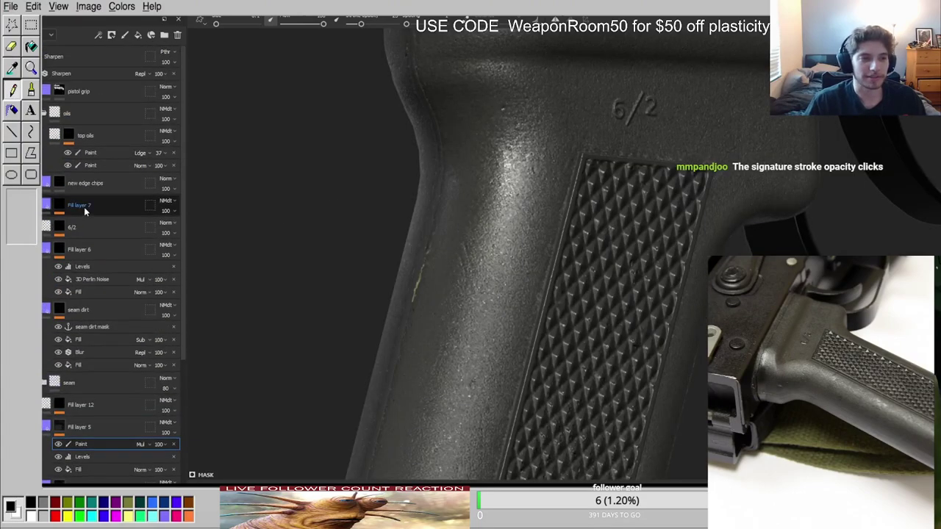
alt+click(70, 136)
click(115, 154)
scroll(562, 217, up, 2)
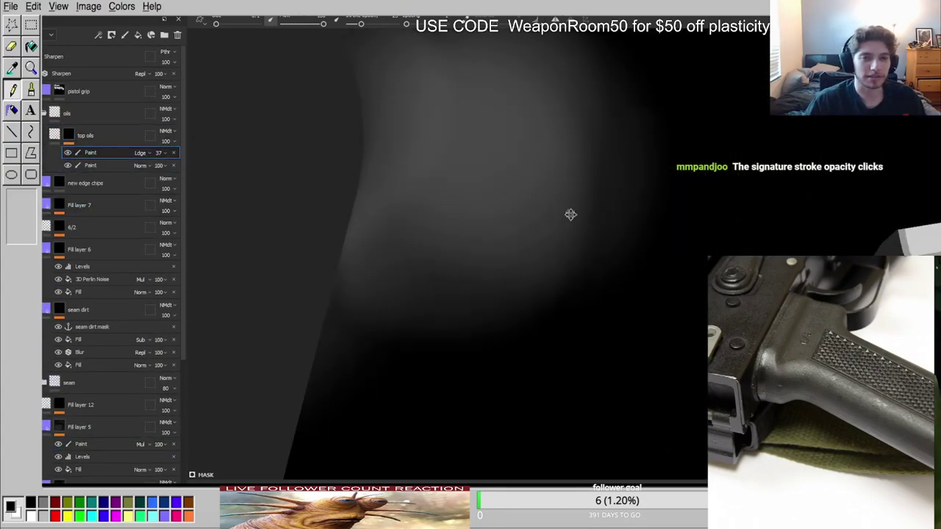
scroll(562, 217, down, 3)
key(m)
scroll(562, 218, down, 3)
alt+drag(563, 217, 523, 233)
scroll(540, 224, up, 3)
shift+right_drag(524, 233, 581, 233)
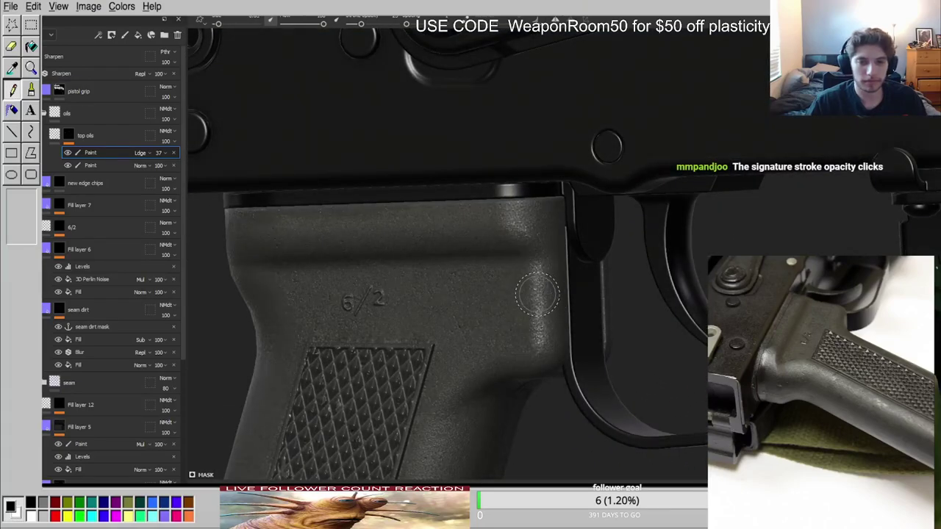
alt+drag(538, 294, 523, 237)
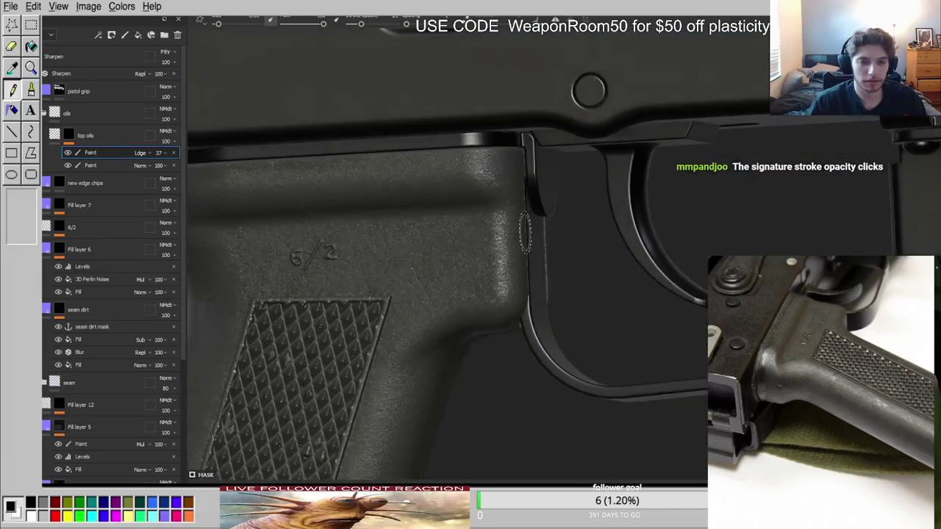
Add a fill layer named "front edge damage" above new edge chips and give it a black mask.
click(96, 137)
click(45, 113)
click(98, 131)
click(137, 35)
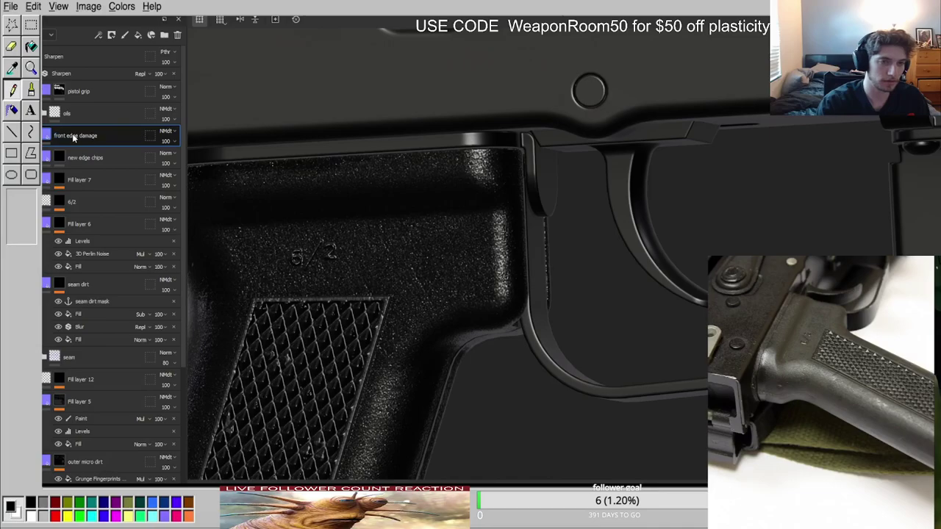
right_click(50, 140)
click(87, 156)
scroll(445, 213, up, 3)
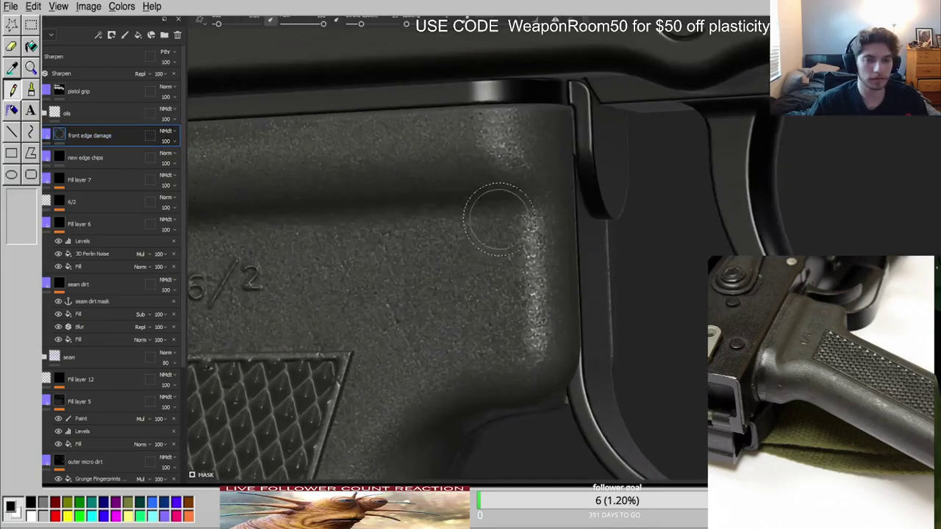
Try the streaked stencil horizontally across the upper grip while comparing it with the reference photos.
scroll(502, 241, down, 4)
key(s)
drag(536, 289, 482, 353)
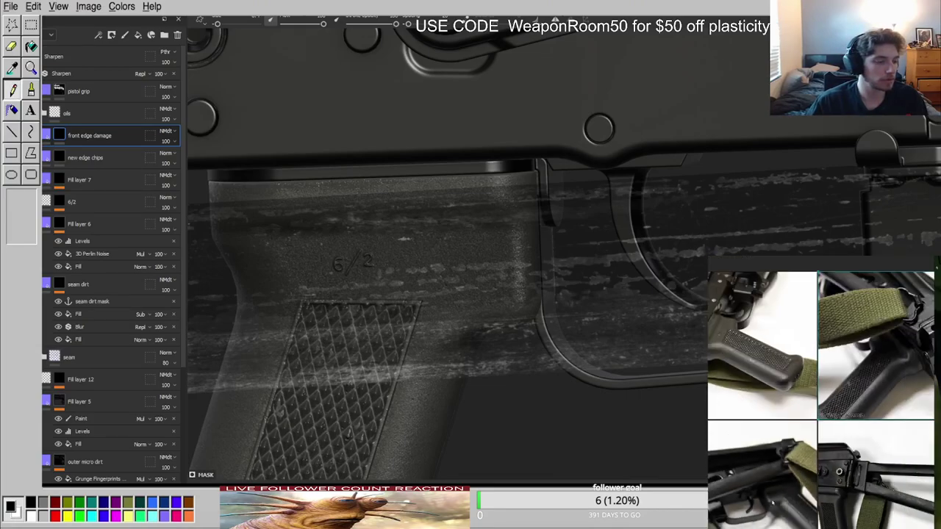
scroll(833, 500, up, 7)
scroll(834, 500, down, 3)
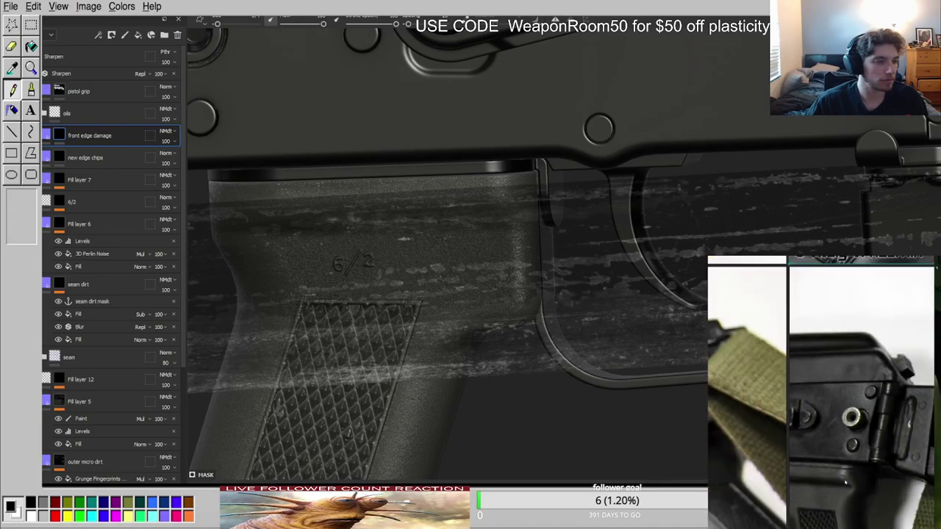
scroll(482, 286, down, 3)
key(1)
Cycle through the channel views, examine the grip from both sides, and return to the material view.
scroll(468, 252, up, 3)
mouse_move(468, 252)
alt+mouse_down()
mouse_move(390, 192)
mouse_move(582, 176)
mouse_move(544, 195)
alt+mouse_up()
scroll(491, 236, down, 3)
alt+drag(402, 229, 750, 206)
scroll(401, 246, down, 4)
key(c)
key(c)
key(c)
alt+middle_drag(360, 316, 508, 306)
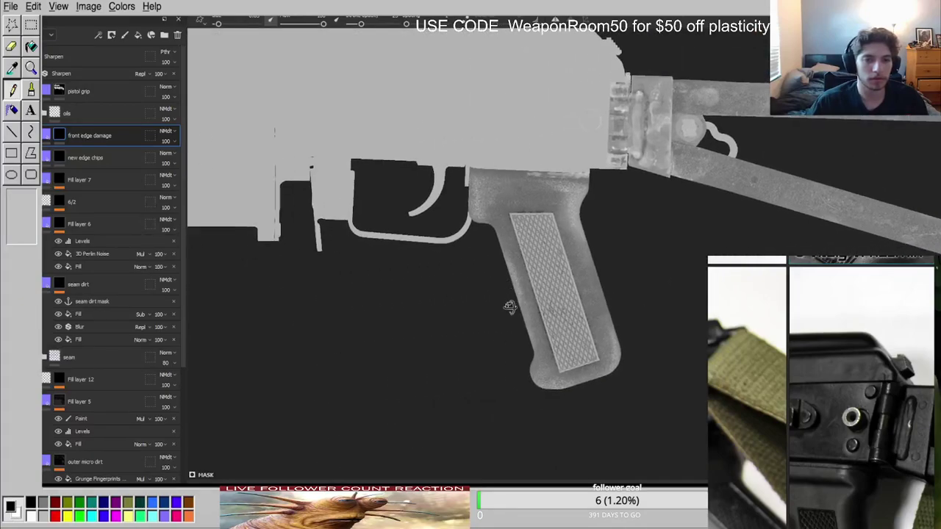
scroll(508, 307, up, 4)
alt+drag(508, 306, 832, 231)
alt+drag(434, 173, 464, 162)
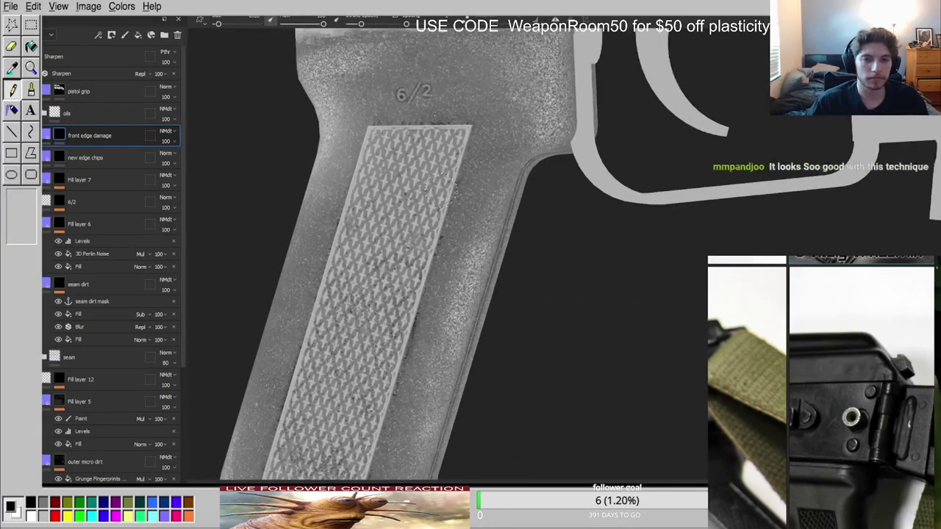
scroll(464, 160, down, 3)
key(m)
Align the streaked stencil vertically with the grip's front edge and paint wear through it on the front edge damage mask.
scroll(464, 160, up, 3)
alt+middle_drag(464, 160, 441, 247)
key(3)
key(s)
drag(433, 246, 634, 397)
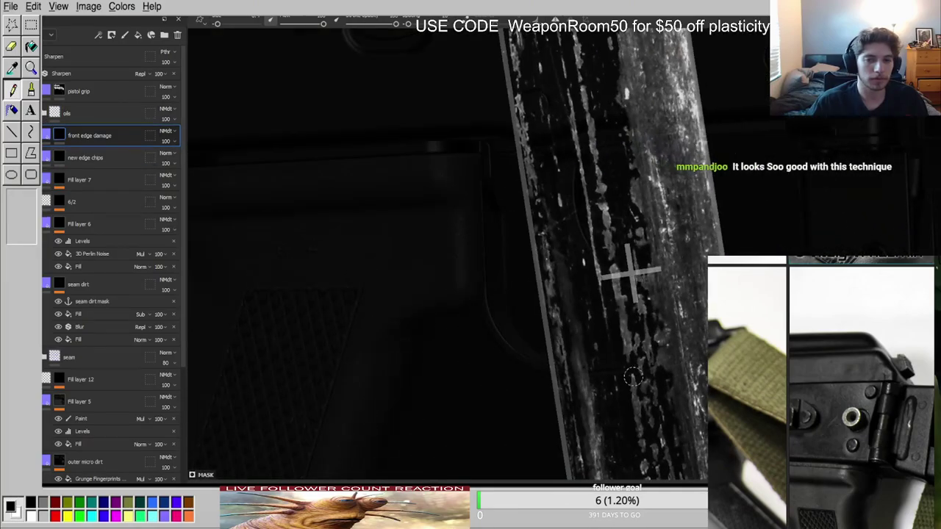
middle_drag(633, 397, 441, 391)
drag(441, 391, 416, 389)
alt+middle_drag(474, 302, 512, 296)
alt+drag(512, 297, 427, 278)
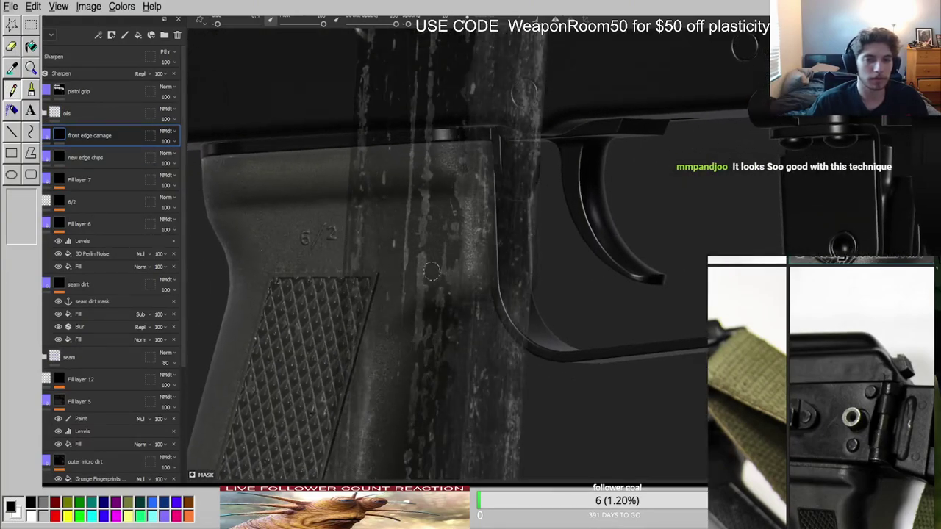
mouse_move(466, 164)
mouse_down()
mouse_move(477, 221)
mouse_move(466, 277)
mouse_up()
key(1)
Check the painted front edge wear in a single channel view and in the layer's mask.
scroll(469, 257, up, 3)
key(c)
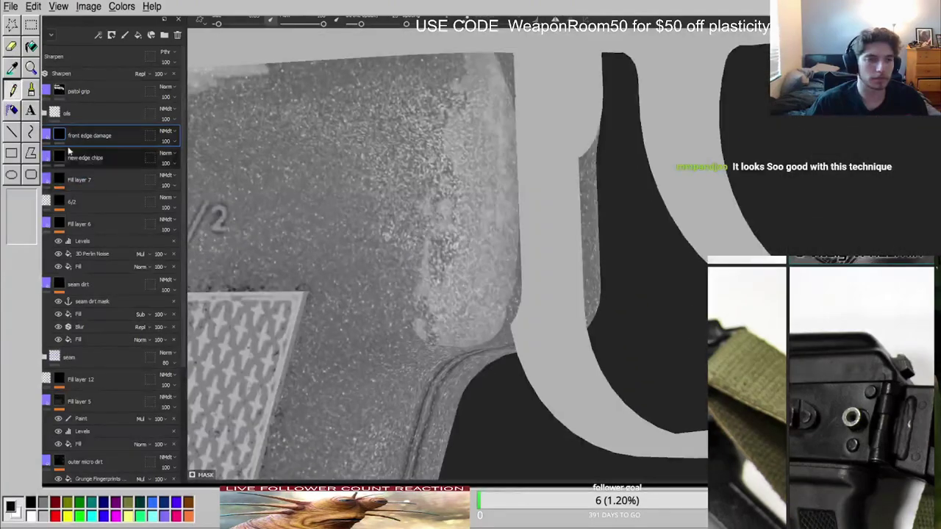
alt+click(57, 137)
alt+click(62, 138)
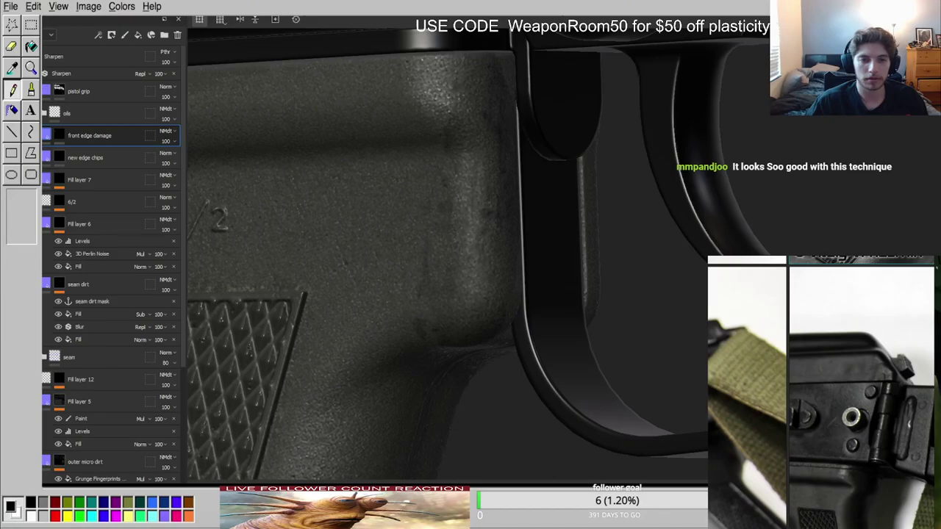
alt+drag(465, 274, 534, 284)
click(59, 135)
Examine the grip's front edge from several angles, alternating between a single channel and the material view.
key(c)
key(c)
mouse_move(434, 220)
mouse_down()
mouse_move(432, 285)
mouse_move(457, 316)
mouse_move(470, 146)
mouse_move(464, 259)
mouse_move(298, 223)
mouse_up()
key(m)
mouse_move(479, 303)
alt+mouse_down()
mouse_move(475, 212)
mouse_move(492, 218)
mouse_move(523, 365)
mouse_move(482, 318)
alt+mouse_up()
key(c)
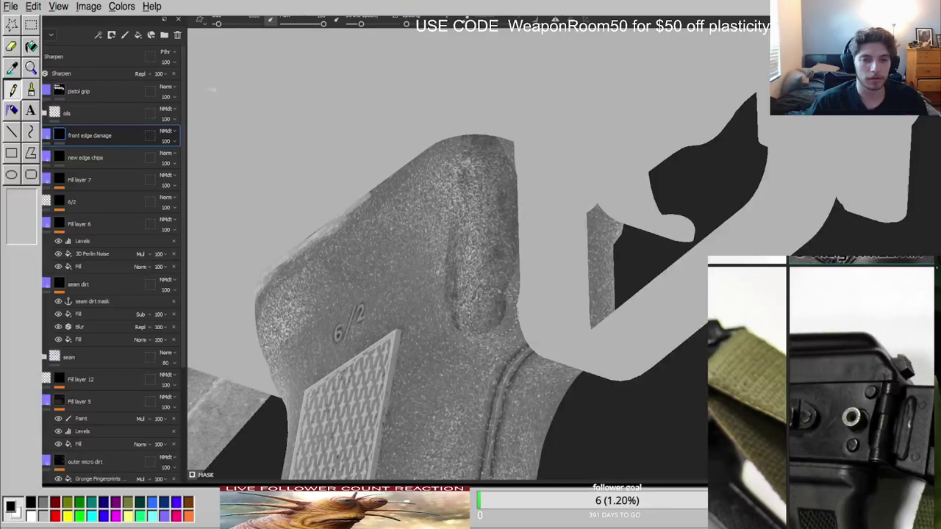
alt+drag(448, 351, 515, 352)
key(m)
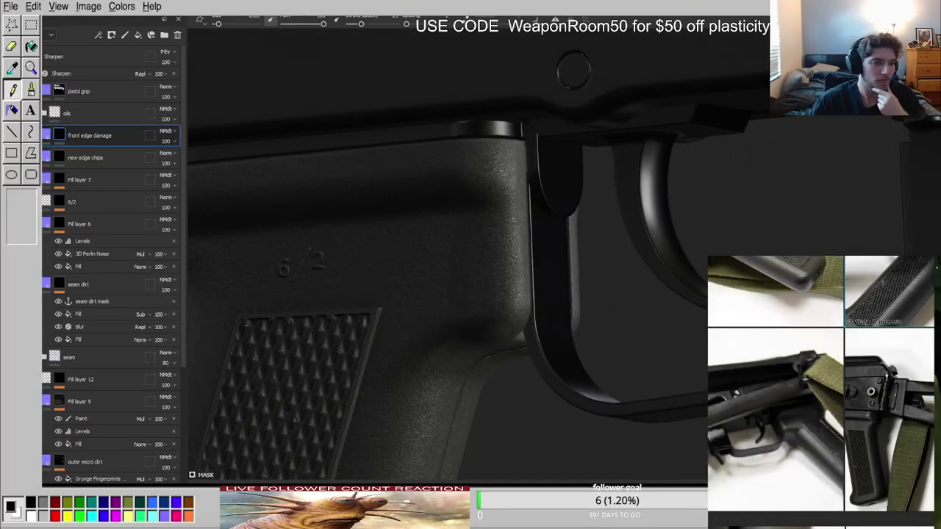
Rotate, scale and move the ragged-edged stencil so its jagged side covers the grip's upper front corner.
scroll(604, 220, down, 3)
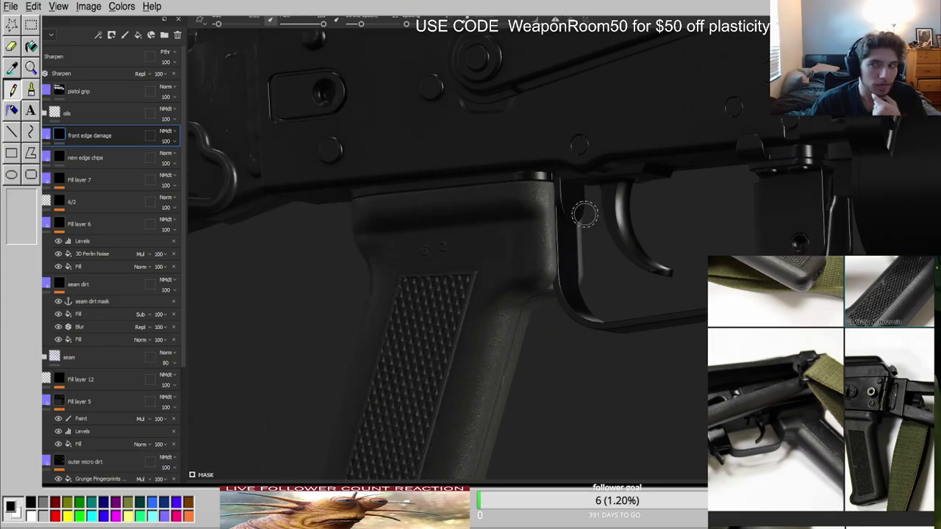
scroll(549, 223, up, 3)
mouse_move(514, 242)
shift+right_down()
mouse_move(593, 235)
mouse_move(521, 236)
shift+right_up()
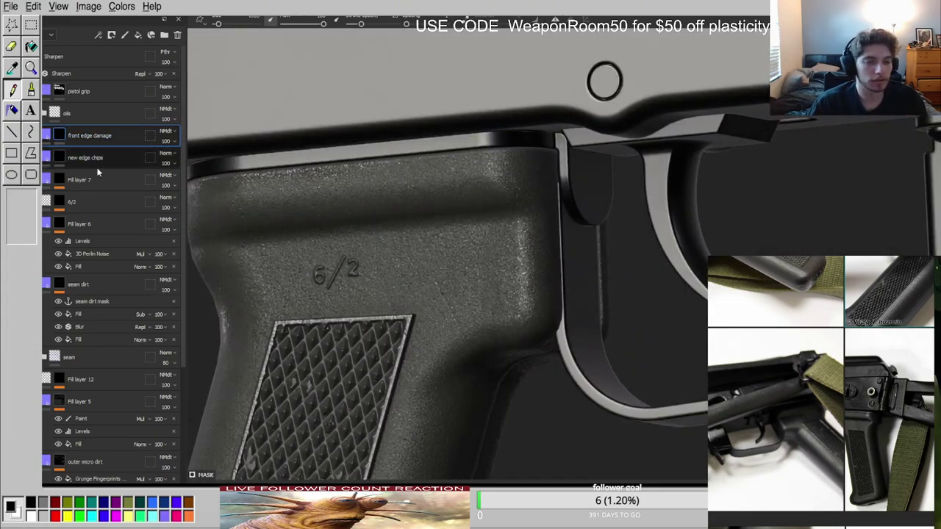
key(1)
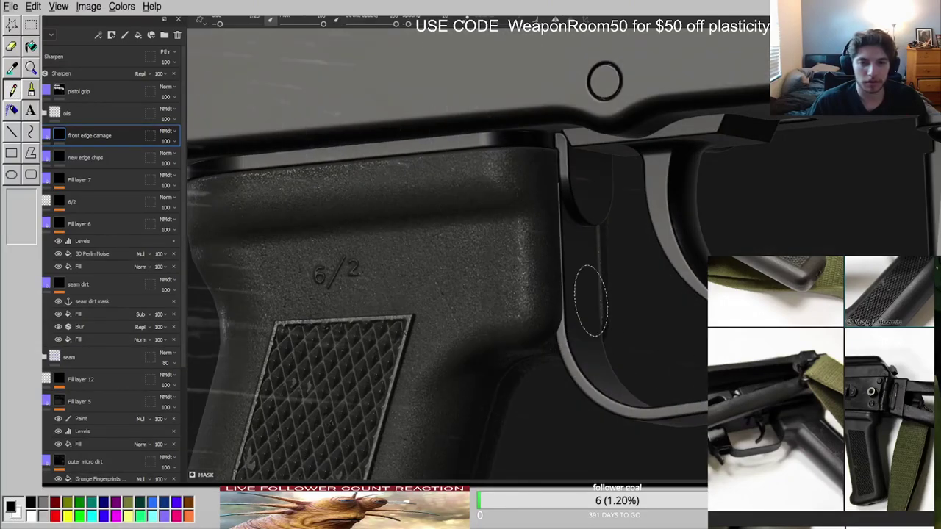
key(s)
middle_drag(220, 244, 386, 236)
drag(386, 236, 382, 235)
right_drag(383, 236, 399, 194)
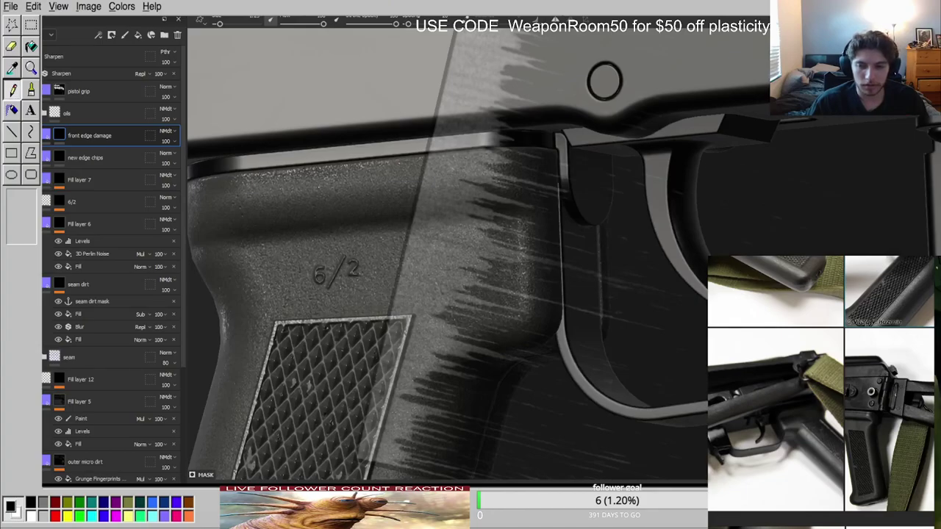
key(s)
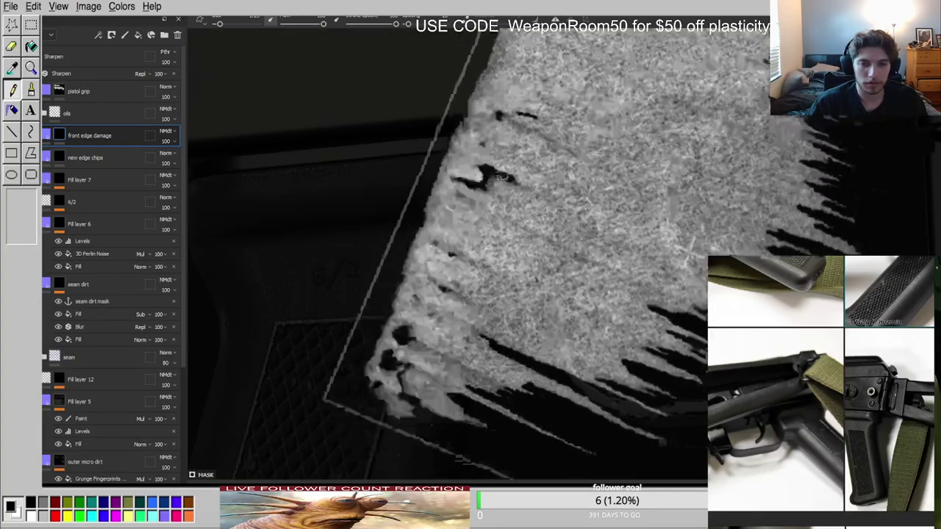
shift+drag(529, 265, 691, 250)
right_drag(691, 250, 695, 228)
middle_drag(702, 225, 531, 210)
scroll(530, 210, up, 3)
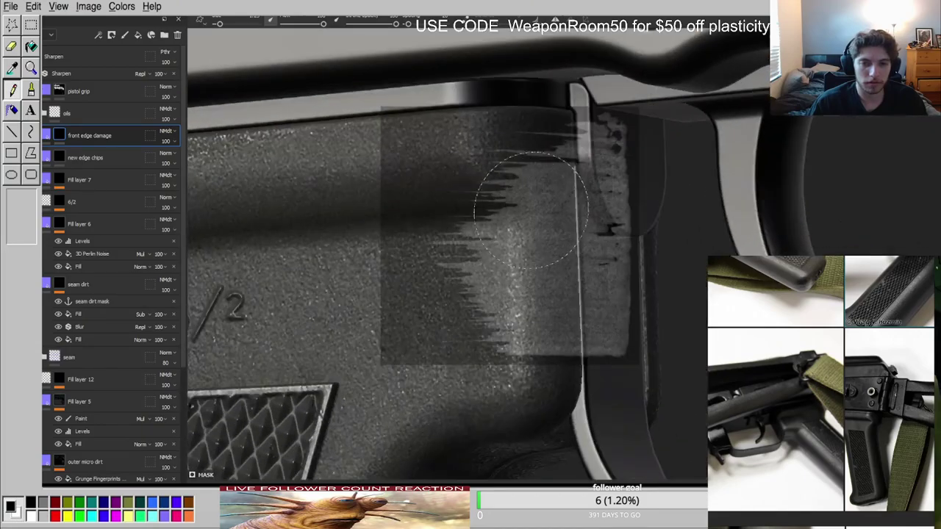
Paint edge wear through the ragged stencil onto the grip's upper front corner with a resized brush.
scroll(531, 210, up, 2)
mouse_move(497, 115)
alt+middle_down()
mouse_move(462, 288)
mouse_move(513, 274)
mouse_move(471, 267)
alt+middle_up()
scroll(505, 267, up, 2)
scroll(483, 269, down, 2)
ctrl+right_drag(465, 267, 440, 266)
mouse_move(458, 247)
mouse_down()
mouse_move(462, 265)
mouse_move(511, 295)
mouse_move(584, 284)
mouse_move(573, 273)
mouse_move(575, 294)
mouse_up()
key(2)
Change the front edge damage layer's blending mode to Normal.
mouse_move(578, 358)
alt+mouse_down()
mouse_move(490, 300)
mouse_move(517, 334)
alt+mouse_up()
scroll(493, 303, down, 3)
scroll(517, 334, up, 3)
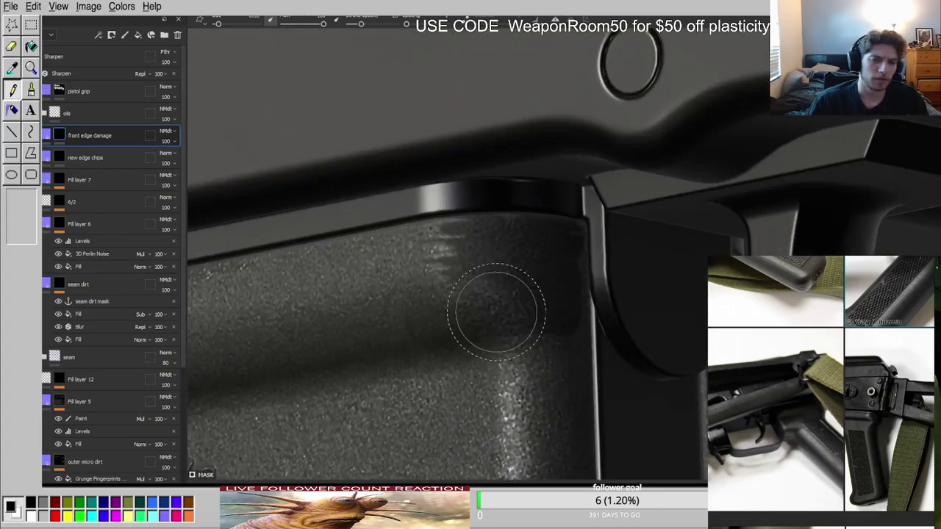
alt+drag(413, 300, 597, 316)
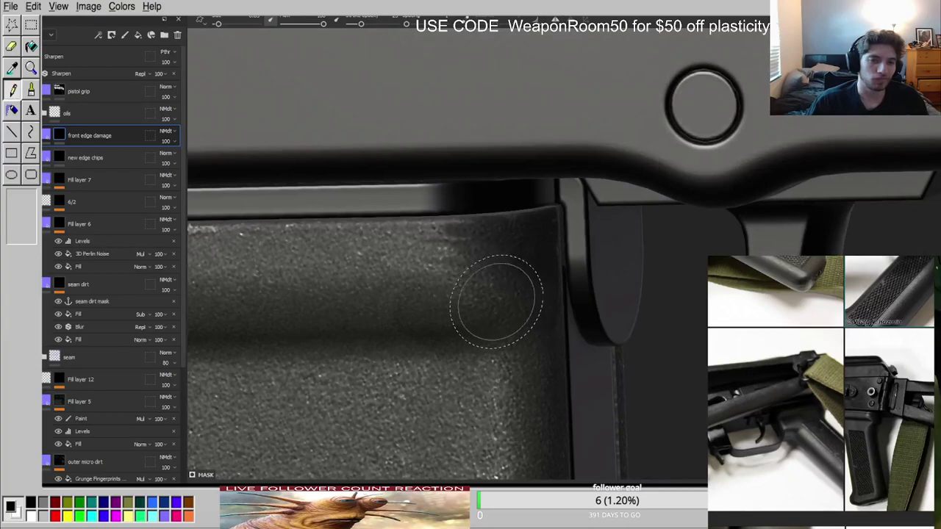
click(47, 136)
click(170, 138)
Inspect the worn front corner on the grip from several distances and angles.
alt+drag(505, 262, 519, 297)
alt+right_drag(518, 297, 466, 299)
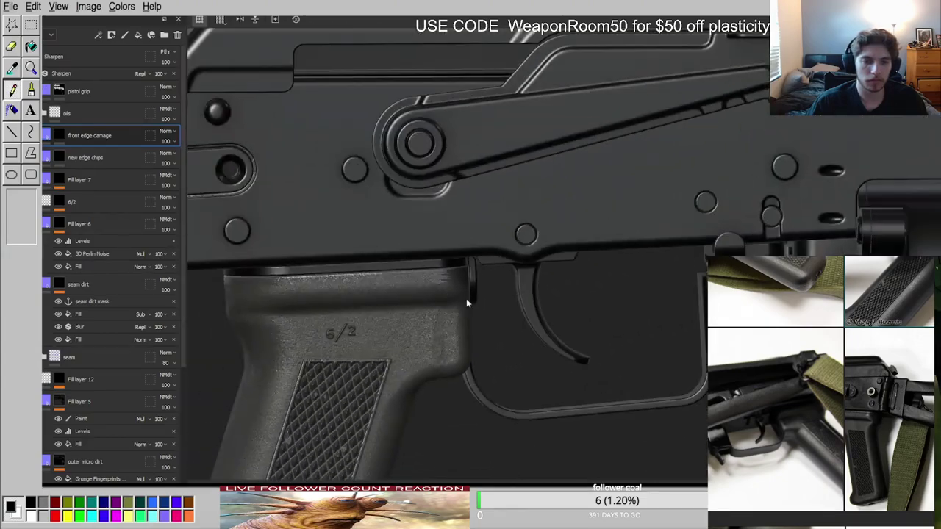
alt+drag(466, 298, 457, 274)
alt+drag(413, 239, 382, 250)
alt+right_drag(382, 250, 316, 263)
alt+drag(315, 263, 306, 276)
alt+right_drag(306, 276, 426, 283)
alt+drag(426, 283, 426, 254)
alt+right_drag(426, 254, 449, 254)
alt+drag(448, 254, 410, 278)
Paint more wear into the front edge damage mask at the grip's upper front corner, working in a single channel view.
click(65, 137)
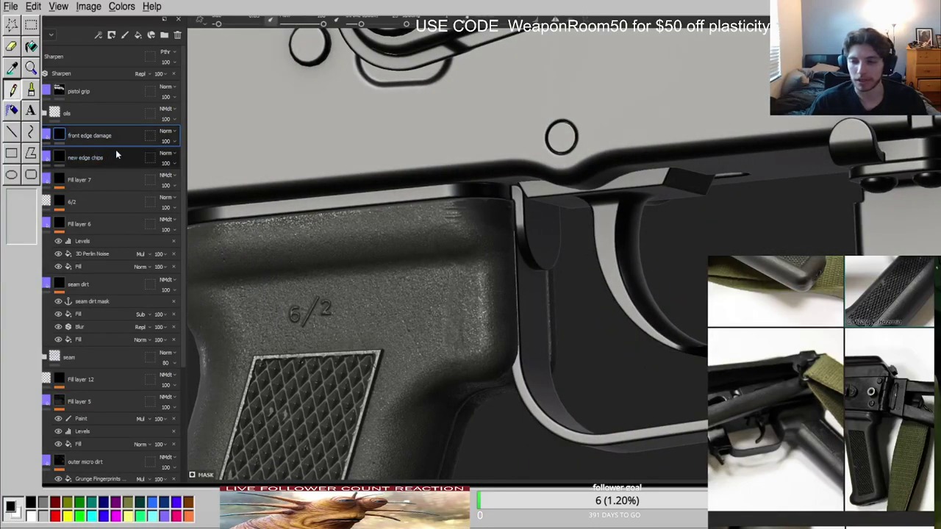
scroll(455, 221, up, 5)
key(c)
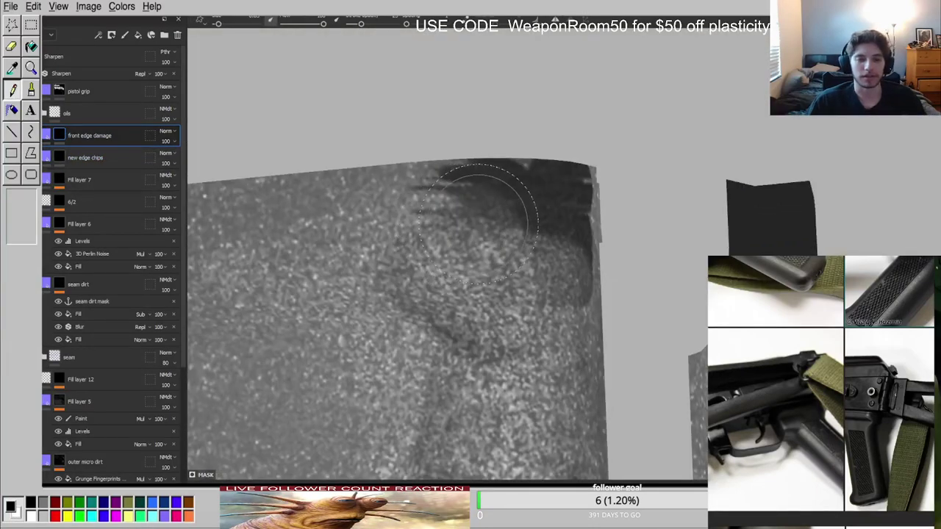
mouse_move(498, 259)
mouse_down()
mouse_move(554, 246)
mouse_move(540, 248)
mouse_up()
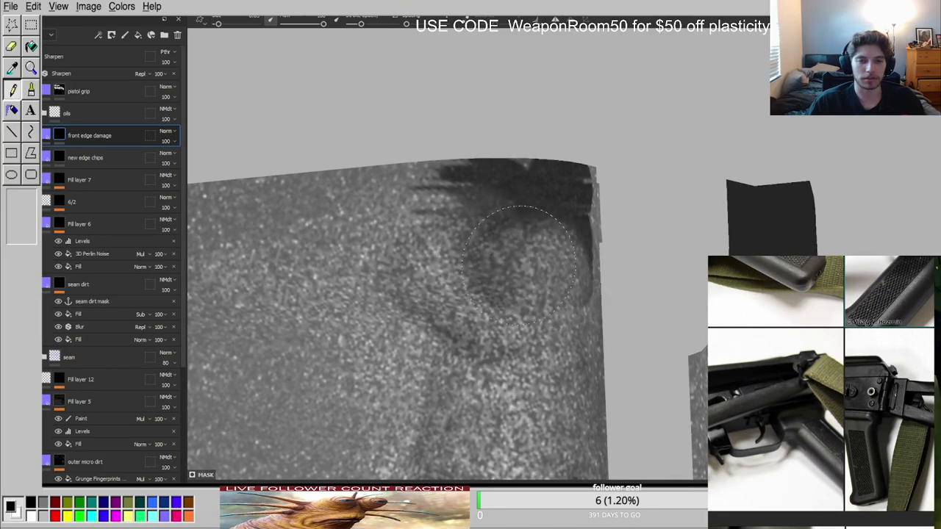
ctrl+right_drag(469, 157, 439, 157)
mouse_move(494, 175)
mouse_down()
mouse_move(584, 175)
mouse_move(450, 169)
mouse_move(589, 186)
mouse_up()
key(m)
mouse_move(445, 180)
alt+mouse_down()
mouse_move(598, 201)
mouse_move(496, 191)
alt+mouse_up()
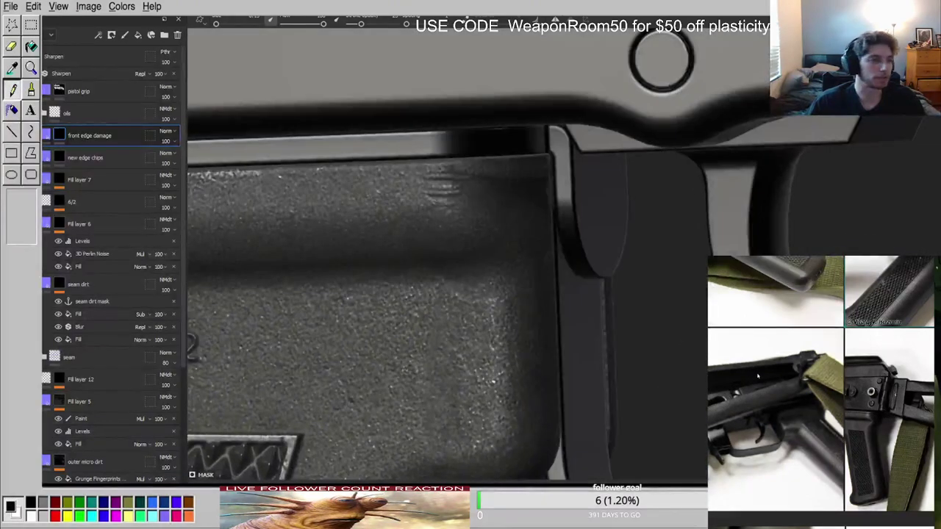
Browse the reference board's game rifle renders and study how their pistol grips are worn.
scroll(765, 375, down, 5)
scroll(760, 365, down, 5)
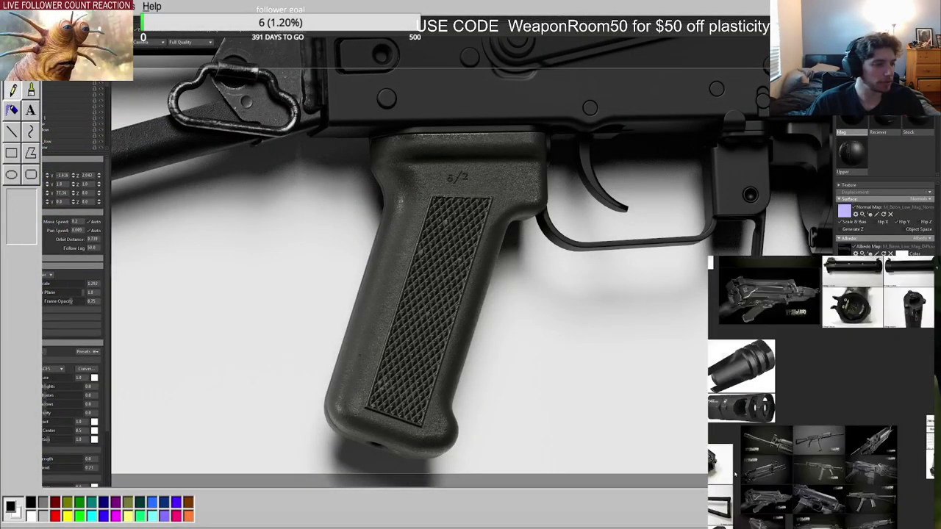
scroll(758, 521, up, 5)
middle_drag(847, 422, 728, 428)
scroll(728, 428, down, 5)
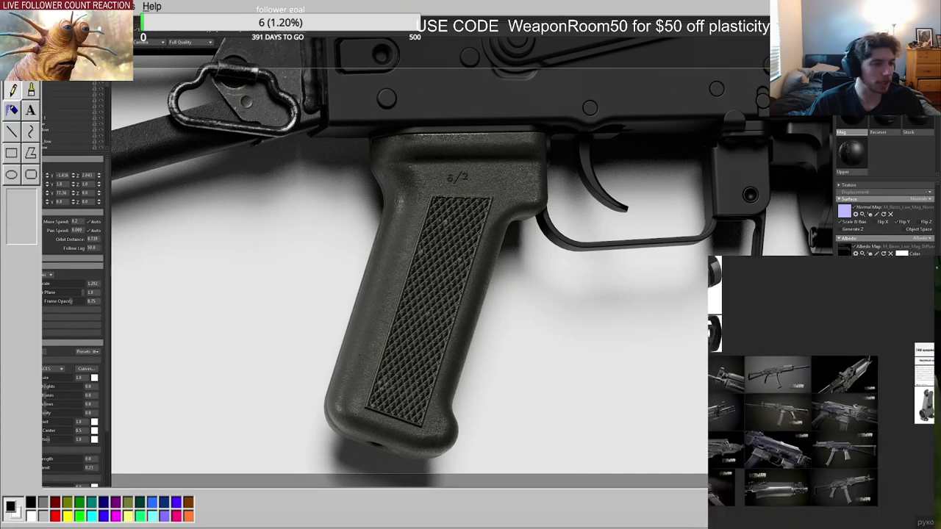
scroll(794, 423, up, 4)
scroll(772, 401, up, 7)
scroll(780, 377, down, 6)
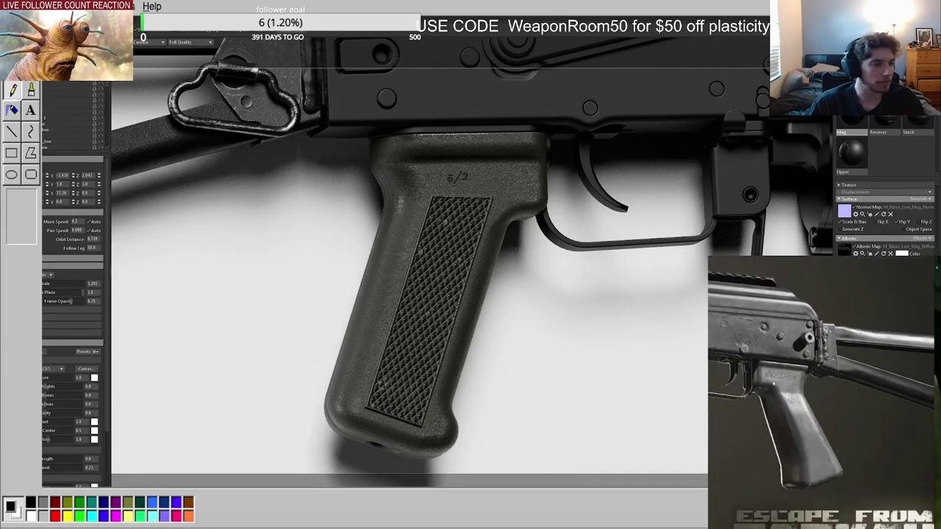
scroll(815, 353, up, 8)
middle_drag(898, 394, 821, 412)
scroll(823, 412, down, 4)
scroll(822, 412, down, 6)
scroll(799, 431, up, 8)
scroll(809, 415, down, 8)
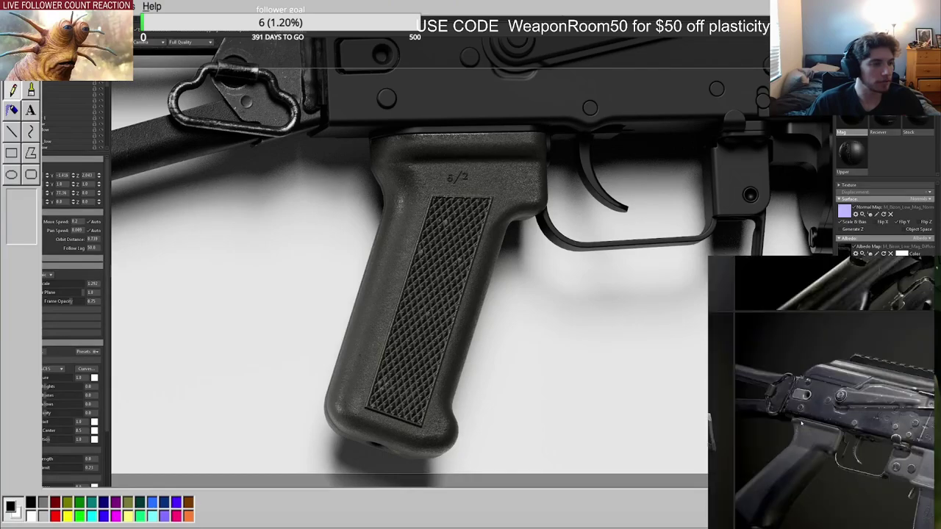
scroll(808, 411, up, 5)
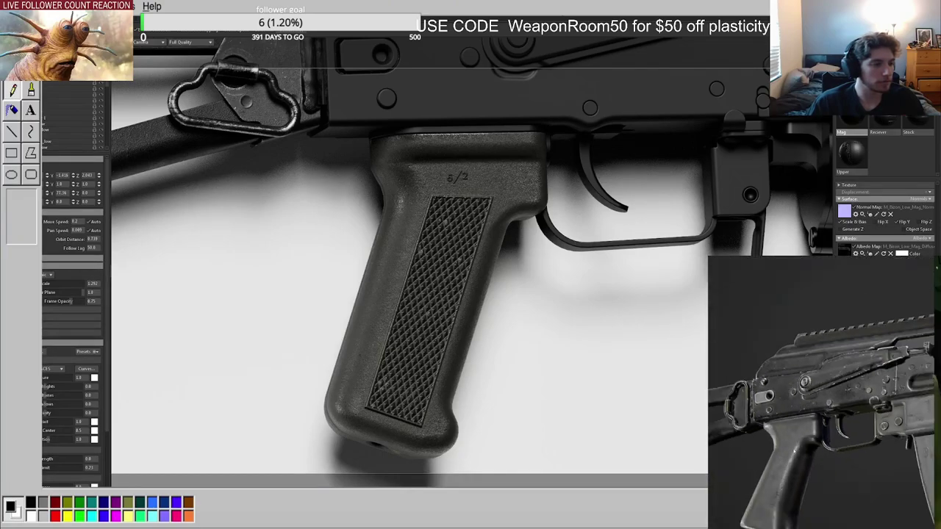
scroll(805, 441, down, 7)
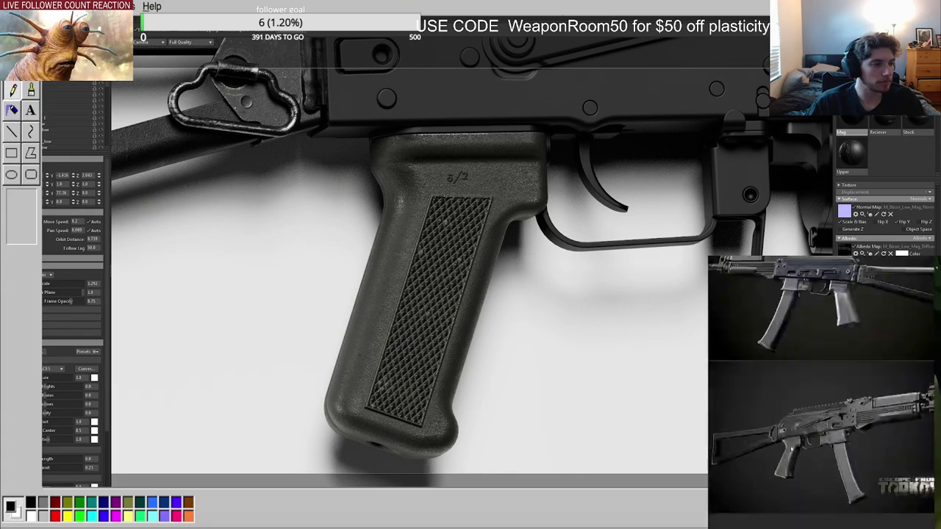
Examine the worn streaks on the grip's upper front corner up close and from farther away.
middle_drag(867, 364, 850, 403)
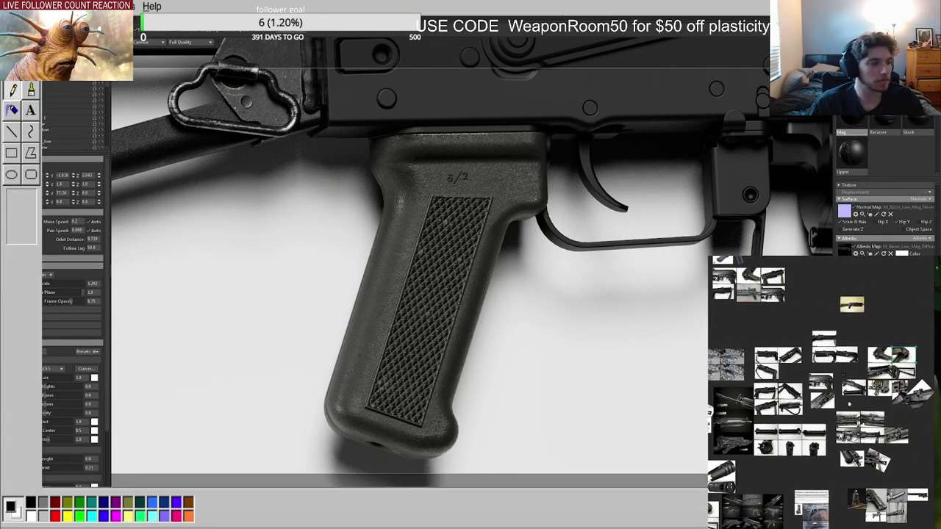
scroll(828, 424, up, 5)
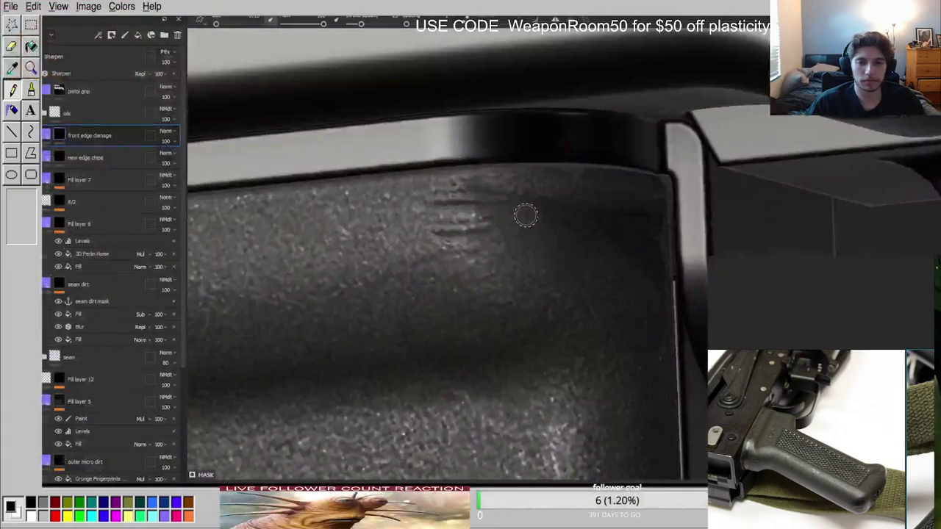
scroll(525, 214, up, 5)
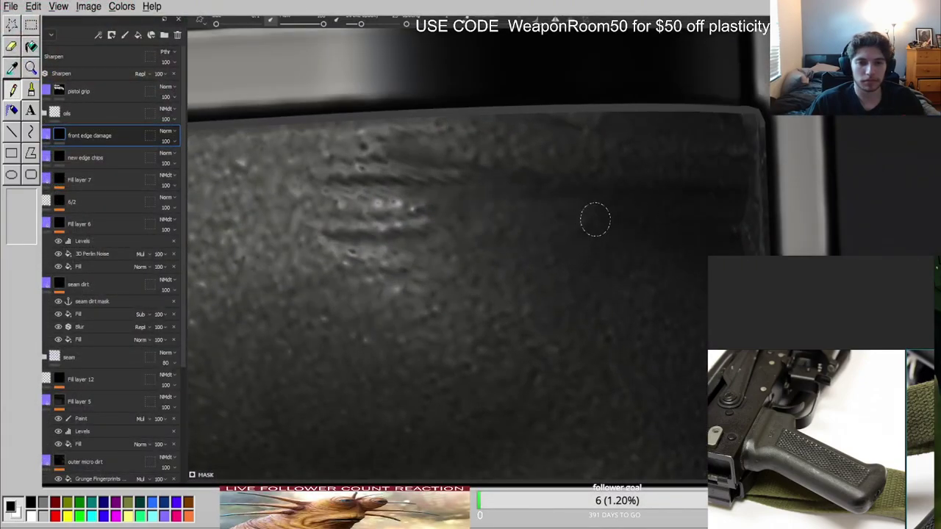
ctrl+right_drag(587, 245, 662, 247)
ctrl+right_drag(720, 254, 697, 288)
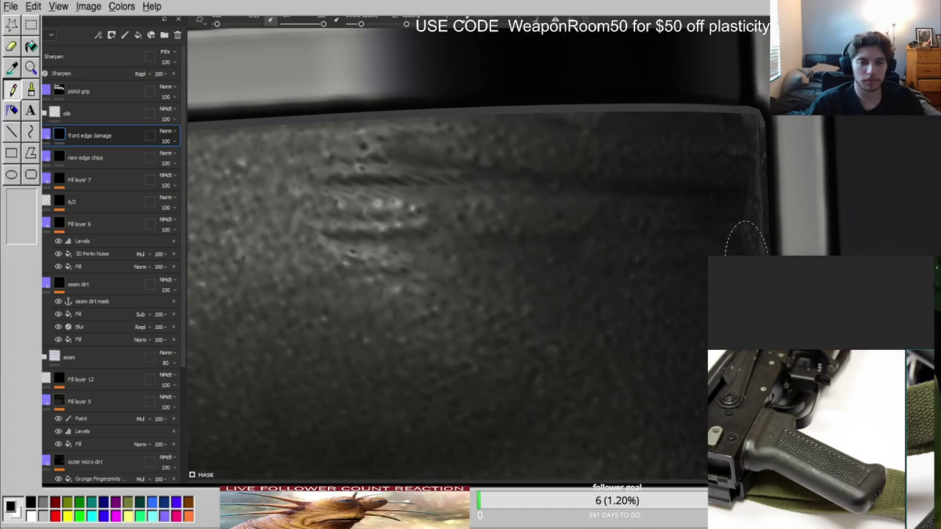
scroll(618, 307, down, 10)
mouse_move(493, 277)
alt+mouse_down()
mouse_move(510, 241)
mouse_move(518, 348)
alt+mouse_up()
mouse_move(526, 307)
alt+mouse_down()
mouse_move(466, 246)
mouse_move(523, 302)
alt+mouse_up()
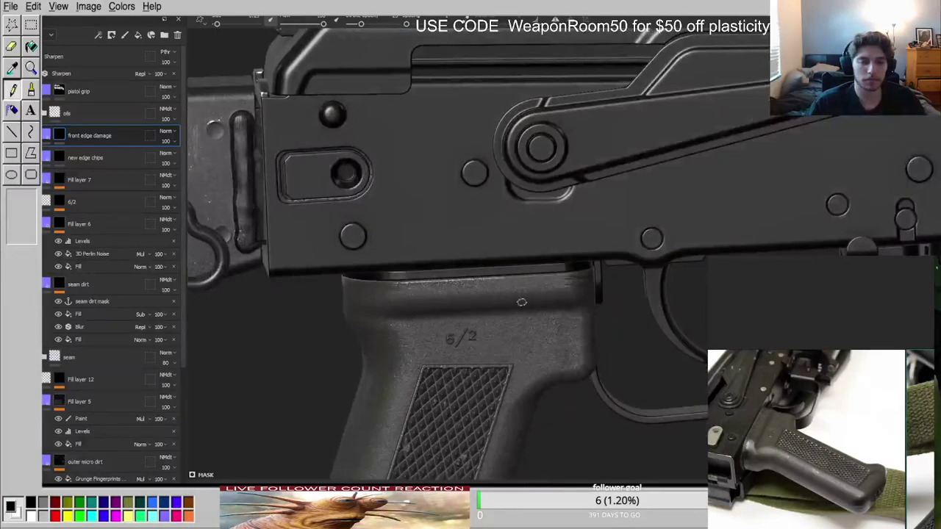
Compare the grip's surface wear with a close-up of the real pistol grip photo on the reference board.
scroll(514, 290, down, 4)
scroll(501, 264, up, 4)
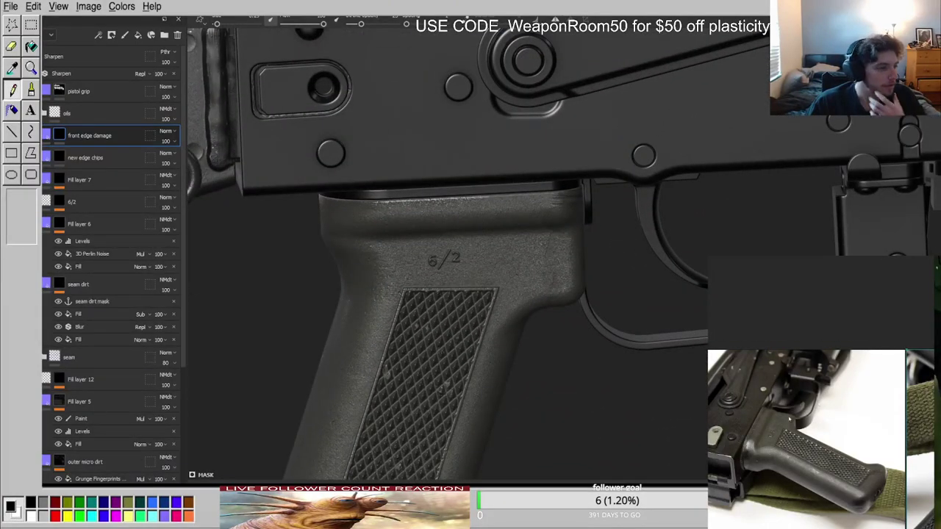
scroll(777, 461, up, 10)
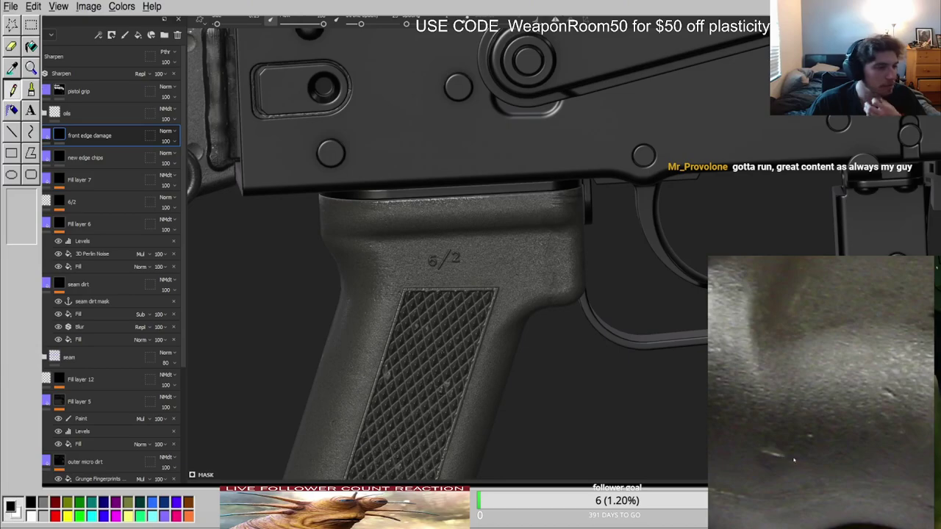
scroll(452, 311, up, 3)
scroll(453, 305, down, 3)
alt+middle_drag(461, 295, 505, 233)
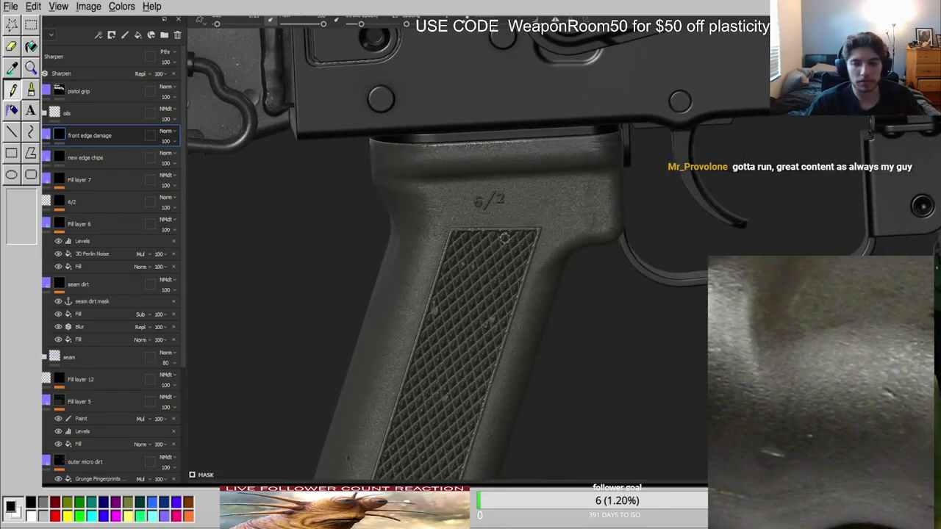
scroll(504, 234, up, 3)
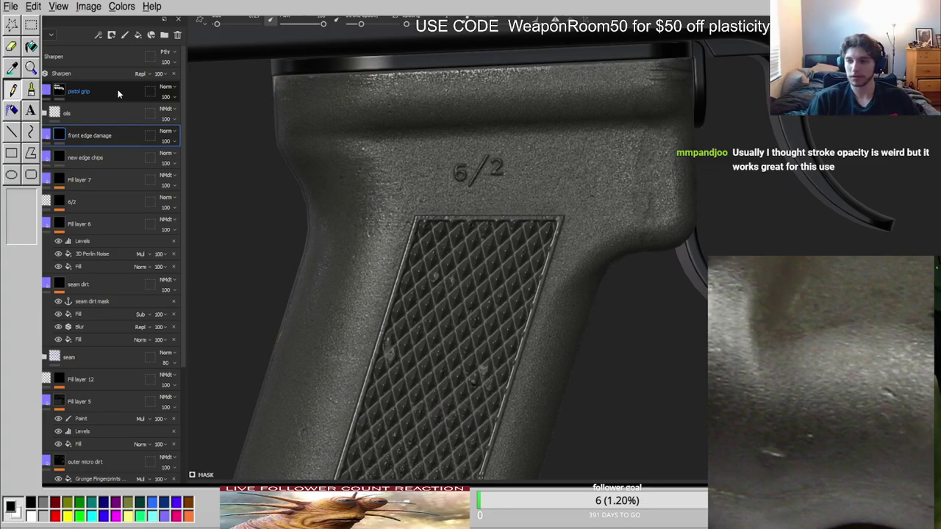
scroll(362, 136, down, 4)
scroll(382, 137, up, 4)
alt+drag(383, 137, 583, 164)
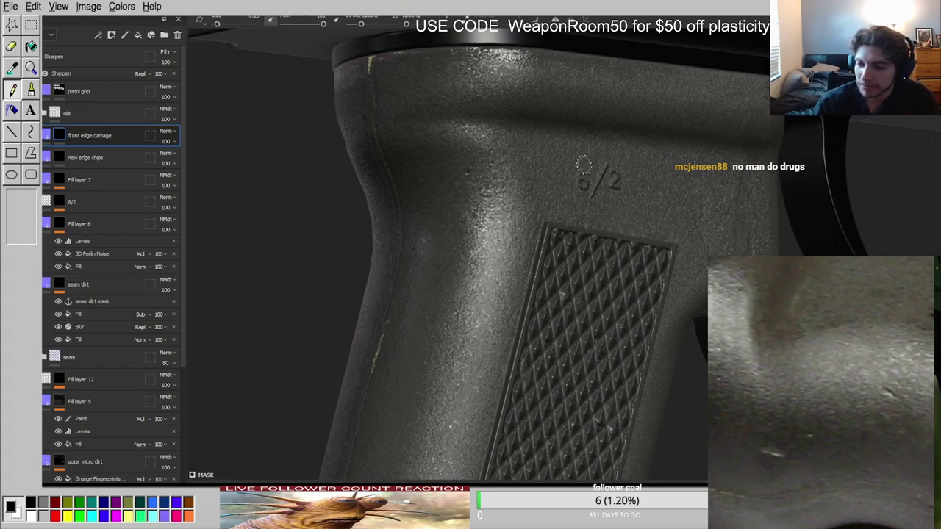
Study the game rifle renders on the reference board and compare them with the whole textured grip.
scroll(875, 396, down, 15)
scroll(824, 409, down, 8)
scroll(816, 412, up, 5)
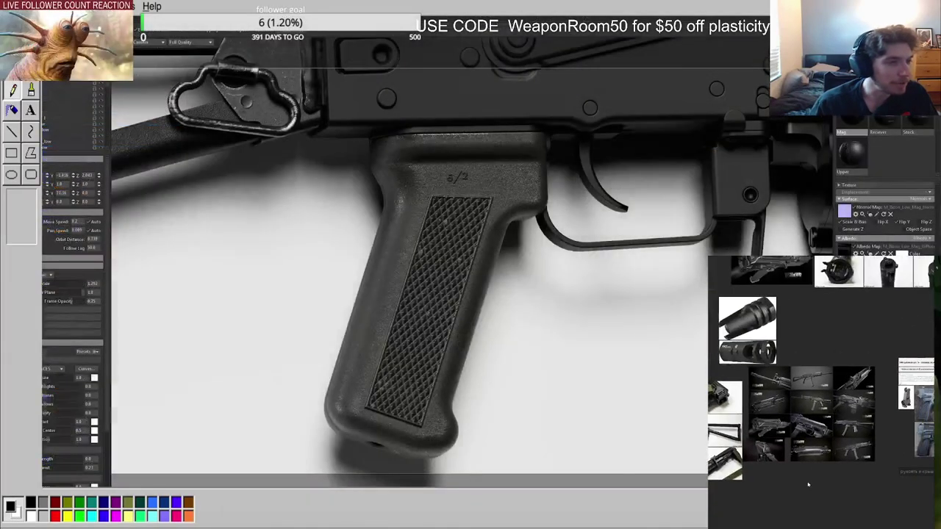
scroll(852, 392, up, 5)
middle_drag(856, 428, 809, 378)
scroll(834, 419, up, 4)
scroll(846, 430, down, 5)
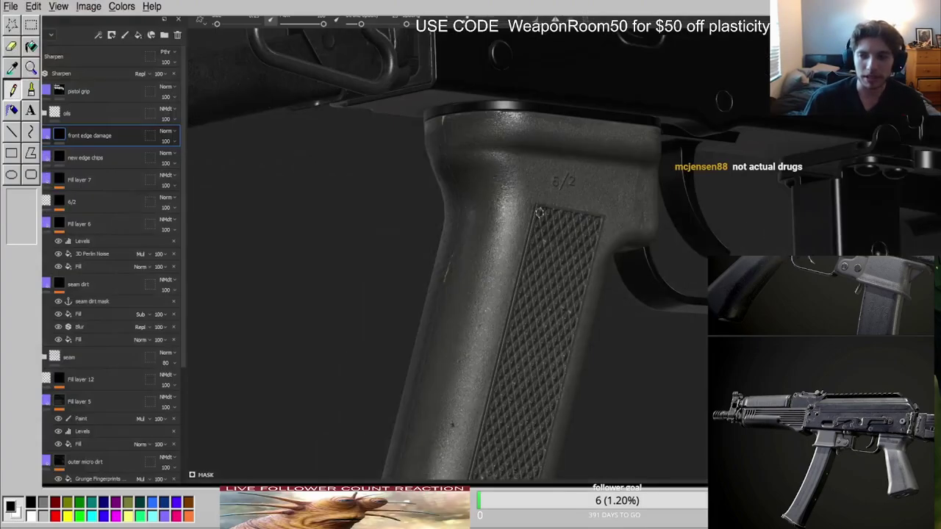
scroll(550, 180, up, 2)
scroll(550, 180, down, 4)
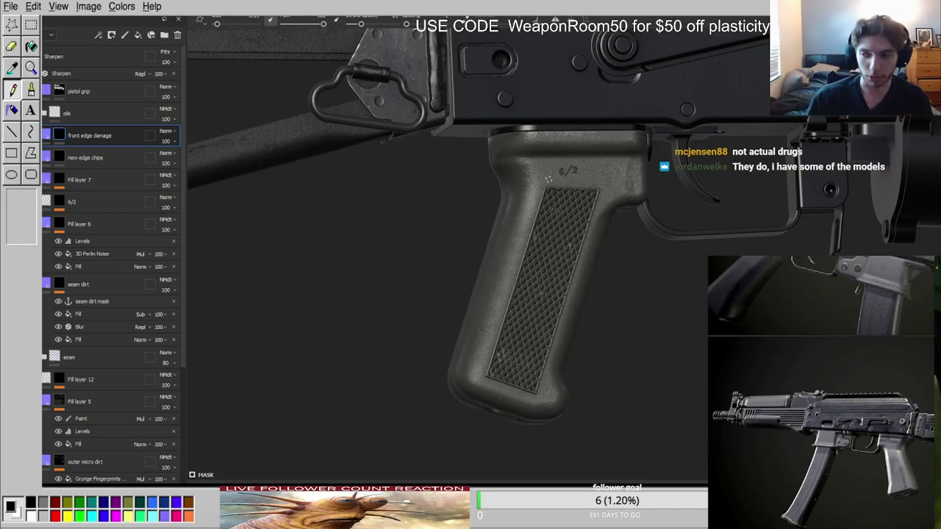
Examine the grip's upper rim and the surface around the 6/2 marking for missing edge wear.
scroll(547, 179, up, 5)
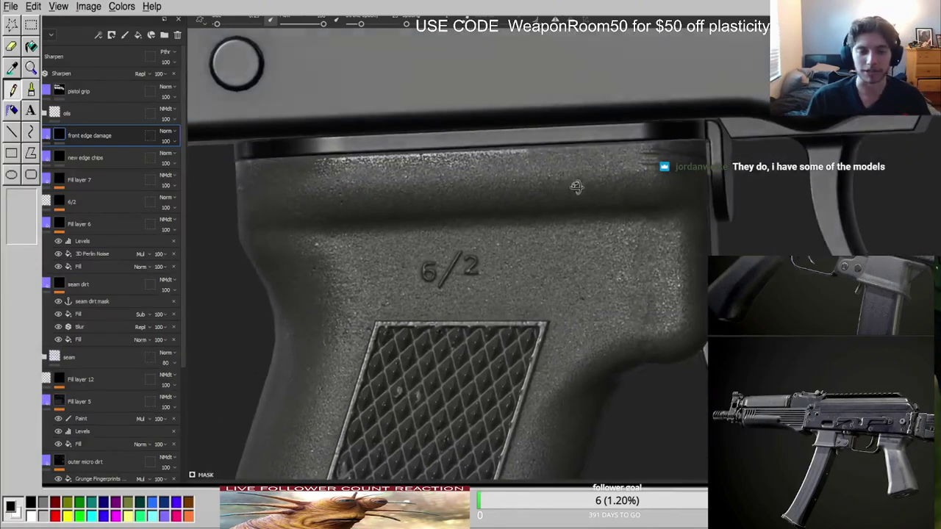
alt+right_drag(576, 186, 625, 184)
alt+middle_drag(625, 147, 411, 214)
alt+right_drag(412, 214, 368, 214)
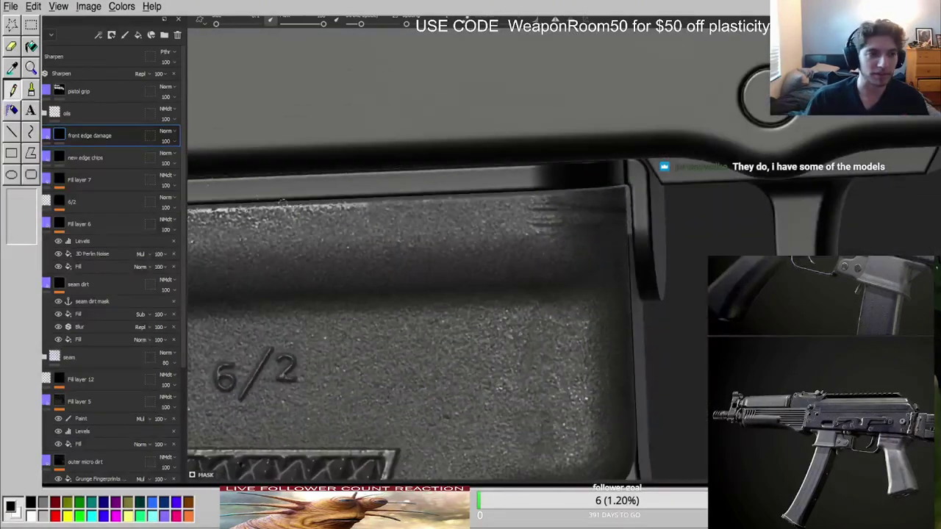
scroll(438, 247, down, 5)
alt+drag(437, 247, 507, 241)
alt+middle_drag(507, 241, 533, 179)
scroll(514, 180, up, 6)
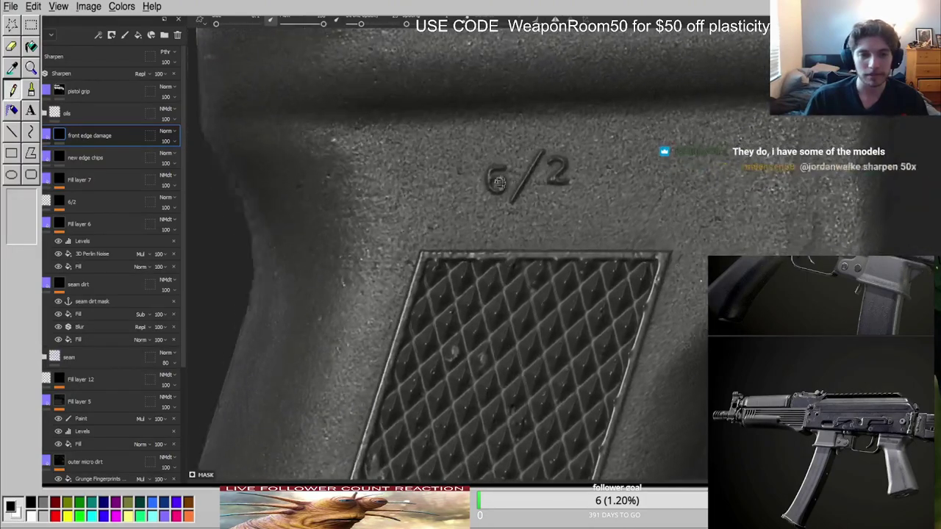
alt+drag(506, 181, 471, 181)
Add a fill layer above front edge damage with a black mask and Metal Edge Wear generator, and rename it edge chips.
alt+click(64, 134)
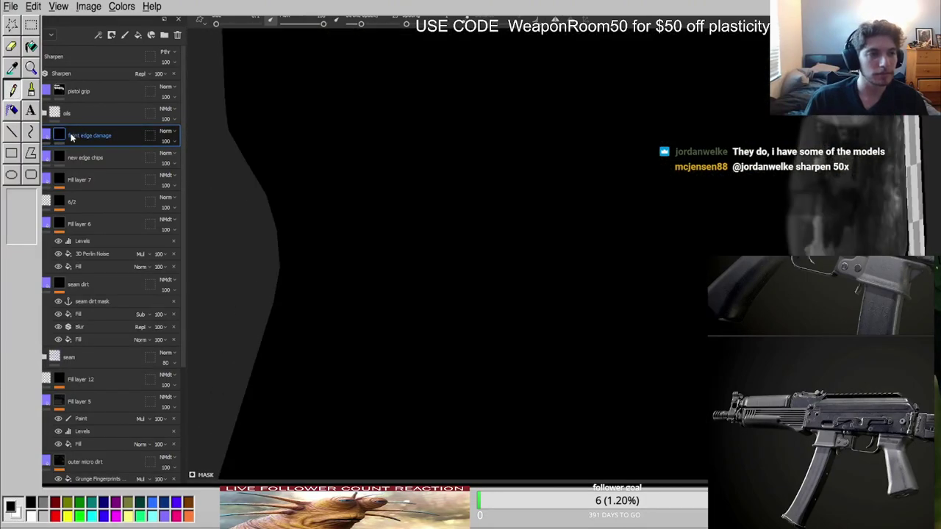
click(137, 37)
right_click(58, 136)
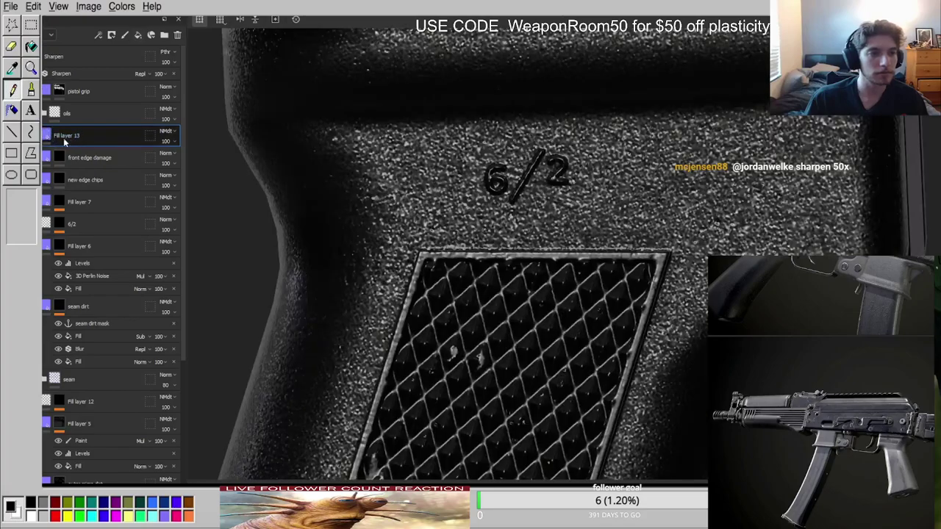
click(91, 153)
click(326, 436)
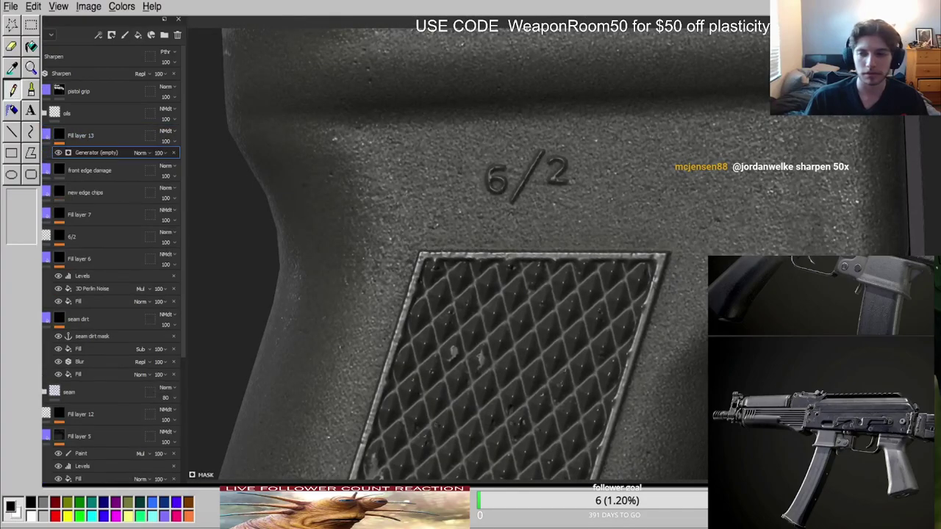
double_click(85, 136)
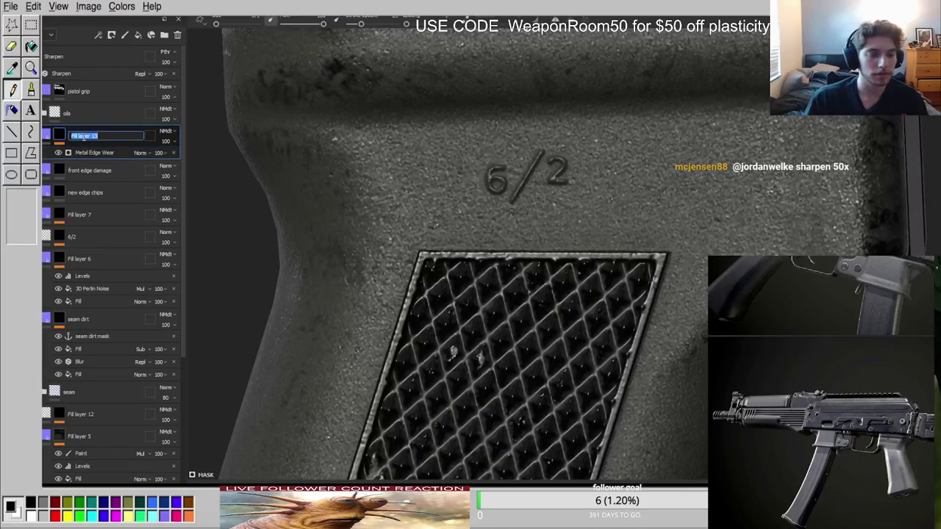
text(edge chips)
key(Return)
Tune the Metal Edge Wear generator along the grip's edges while viewing only the edge chips mask.
click(95, 152)
key(c)
scroll(401, 145, down, 3)
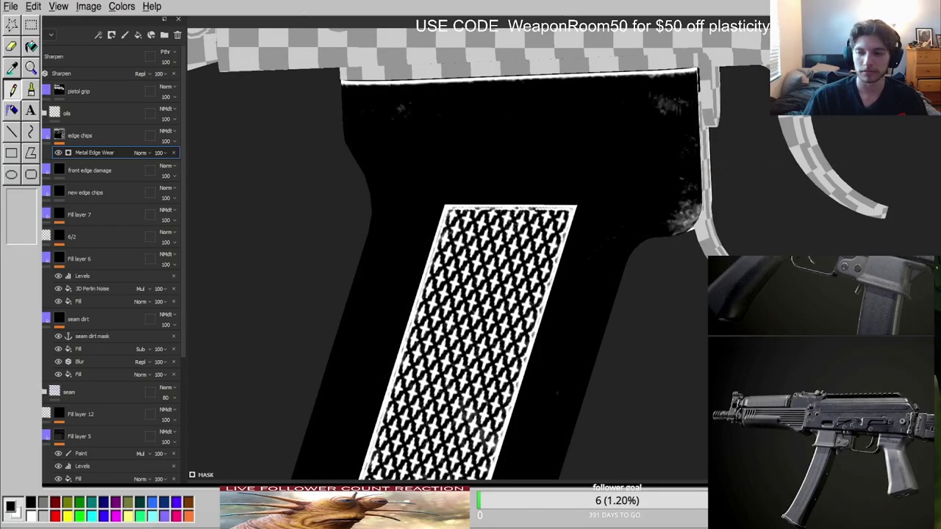
alt+middle_drag(561, 153, 575, 273)
scroll(576, 273, up, 3)
scroll(541, 277, down, 2)
alt+drag(542, 277, 579, 215)
Break up the edge chips mask with a Grunge Fingerprints fill set to Multiply and check it on the material.
click(60, 136)
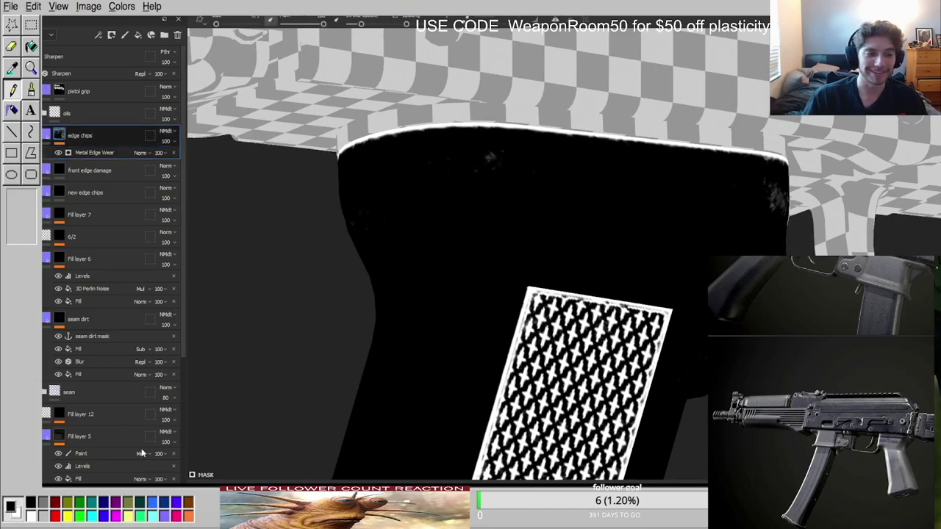
click(114, 464)
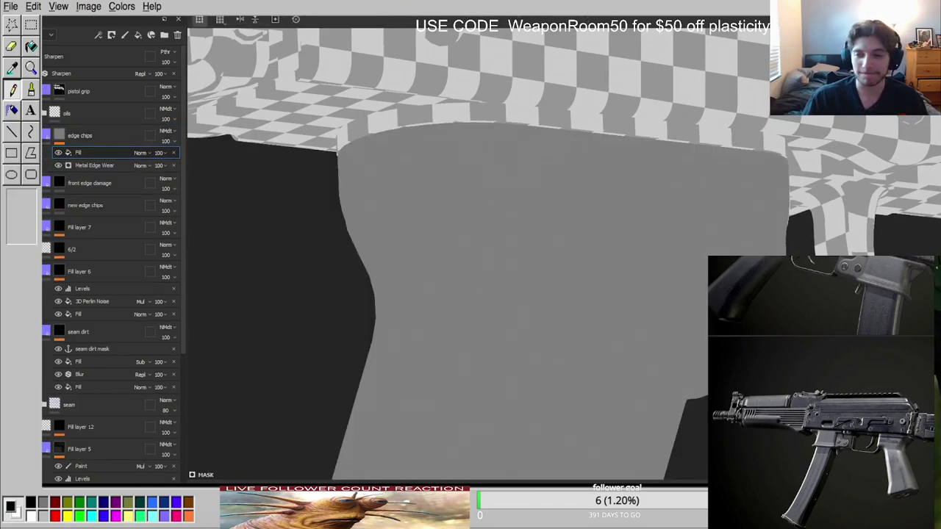
click(150, 203)
alt+drag(531, 156, 556, 206)
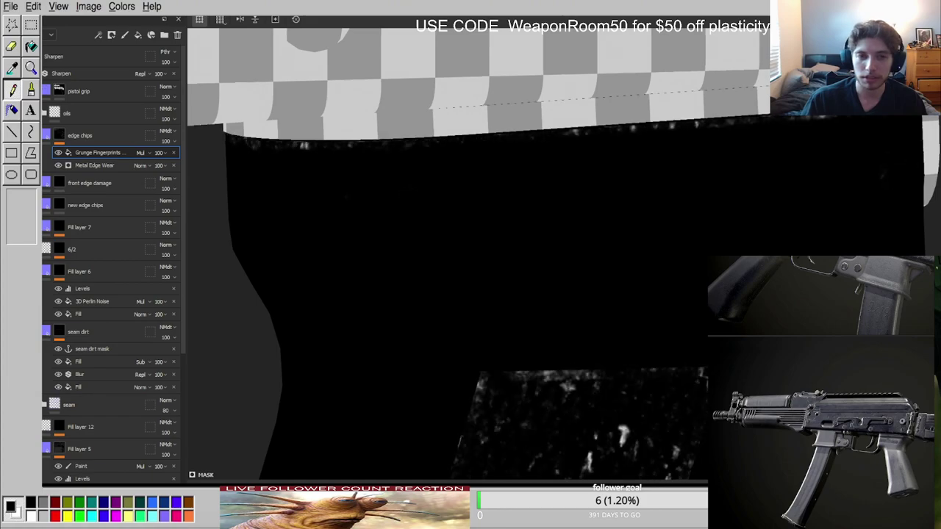
key(m)
scroll(527, 146, up, 3)
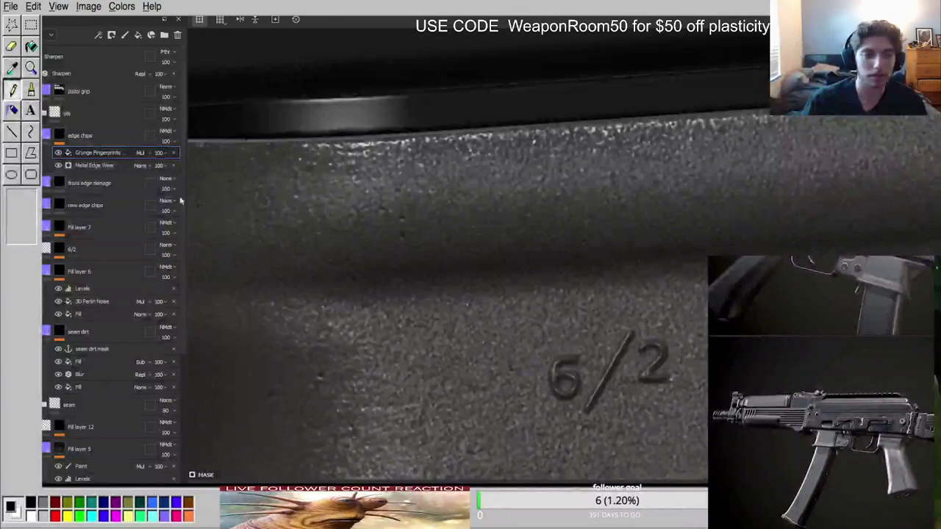
click(48, 136)
scroll(559, 295, down, 5)
Add a paint effect set to Multiply to the edge chips mask and paint out the chips over the checkered grip panel.
alt+click(57, 139)
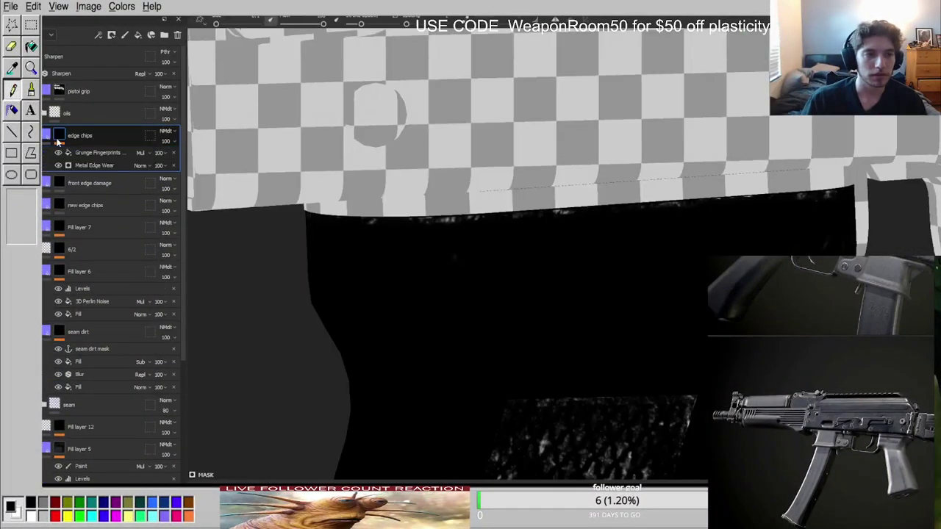
click(102, 454)
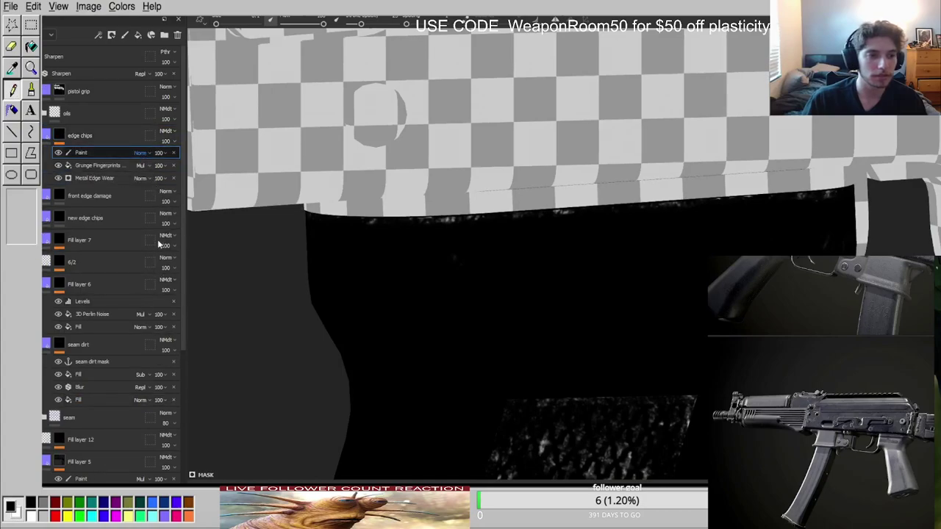
click(154, 201)
scroll(500, 237, down, 6)
alt+middle_drag(502, 295, 525, 180)
ctrl+right_drag(527, 180, 572, 164)
mouse_move(515, 213)
mouse_down()
mouse_move(552, 189)
mouse_move(510, 269)
mouse_move(538, 216)
mouse_move(506, 227)
mouse_move(540, 149)
mouse_up()
key(m)
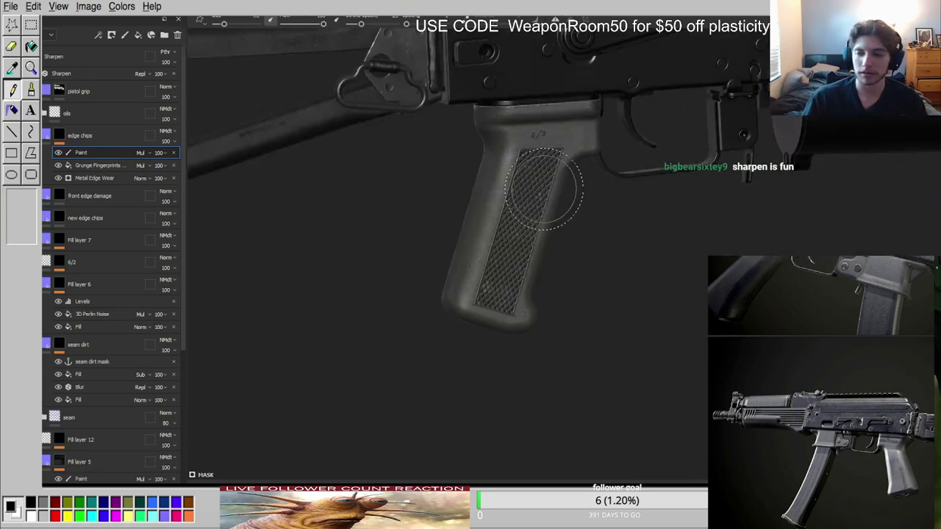
scroll(552, 147, up, 3)
alt+middle_drag(552, 129, 531, 293)
scroll(528, 288, up, 7)
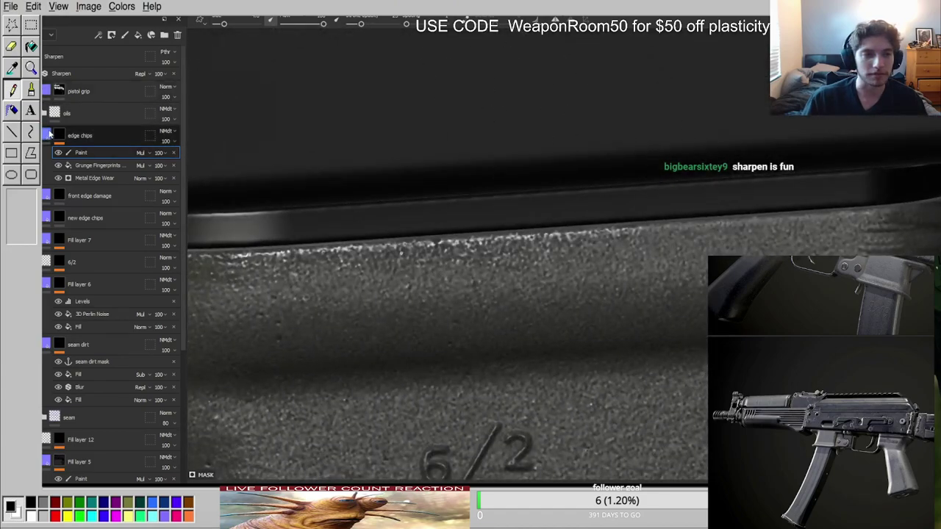
Adjust the edge chips layer's material channels and check the grip's upper edge from a distance.
click(59, 142)
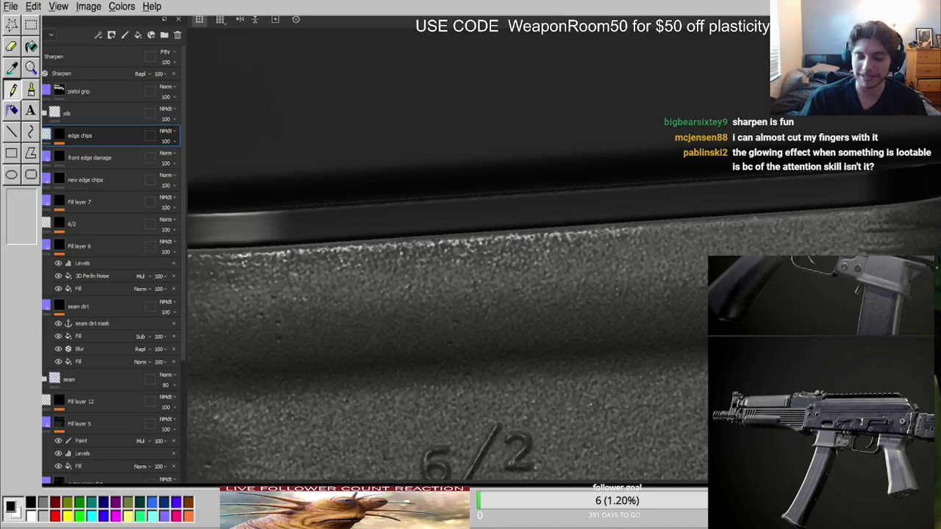
scroll(402, 255, down, 3)
alt+drag(402, 257, 543, 252)
scroll(555, 289, down, 3)
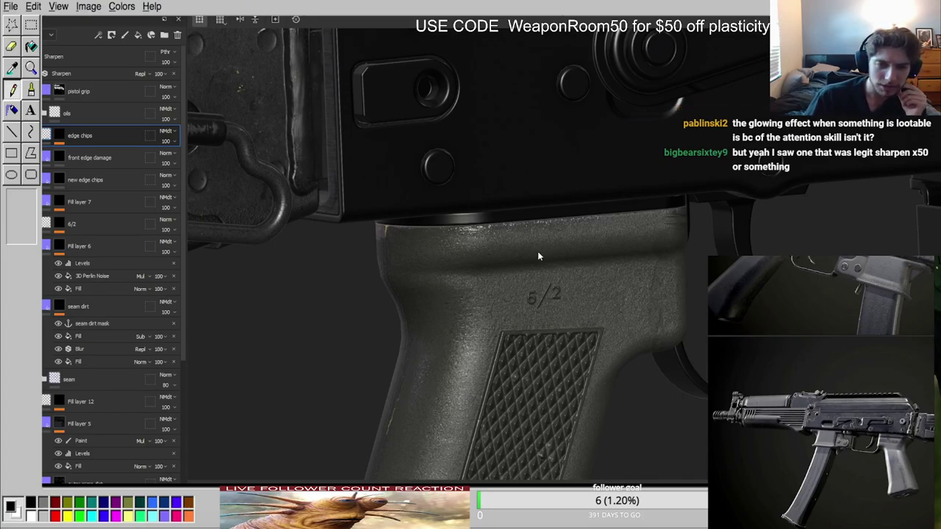
alt+middle_drag(534, 303, 549, 234)
scroll(549, 234, down, 3)
alt+drag(550, 235, 517, 259)
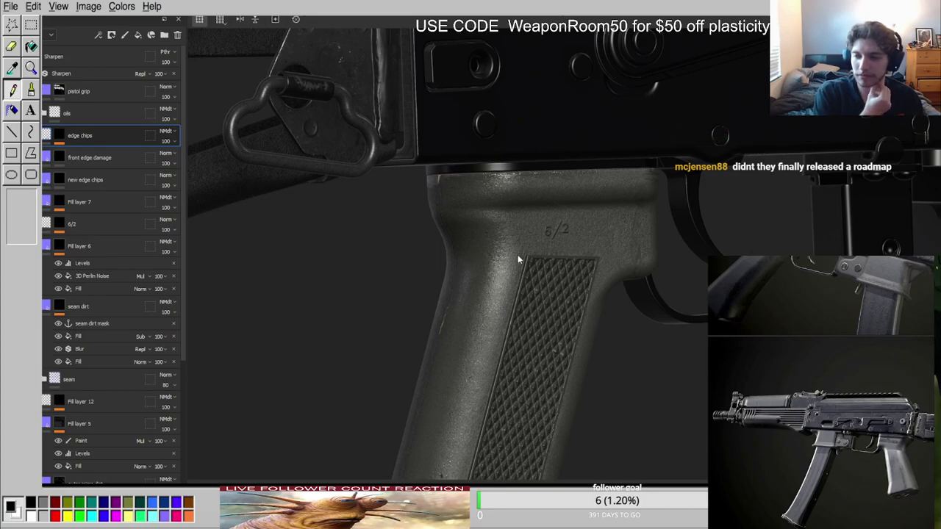
Inspect the chipped upper edge of the grip from several angles and distances, including in single channel views.
alt+right_drag(517, 255, 634, 207)
alt+drag(634, 207, 480, 146)
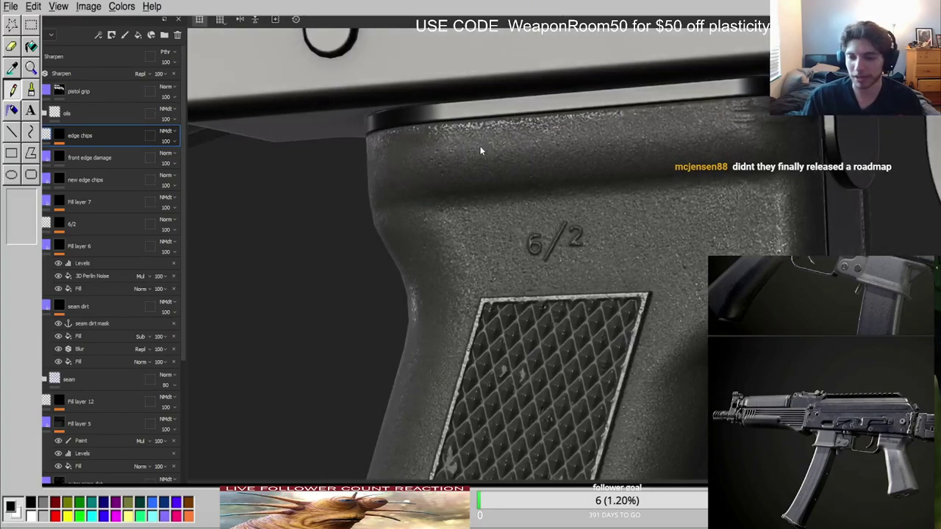
alt+right_drag(535, 153, 489, 188)
alt+drag(489, 188, 588, 242)
alt+right_drag(588, 243, 681, 221)
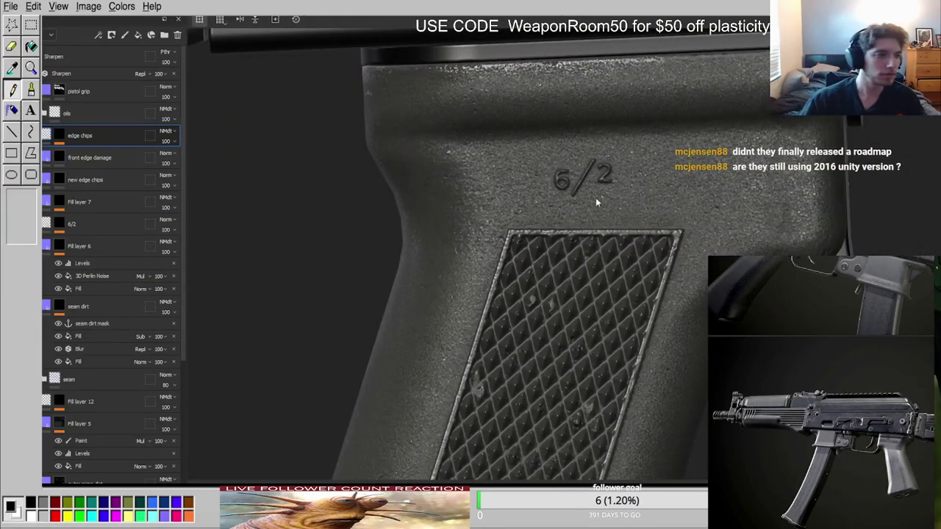
alt+drag(600, 213, 586, 260)
key(c)
key(c)
key(c)
key(m)
alt+right_drag(586, 260, 553, 220)
alt+drag(553, 220, 510, 234)
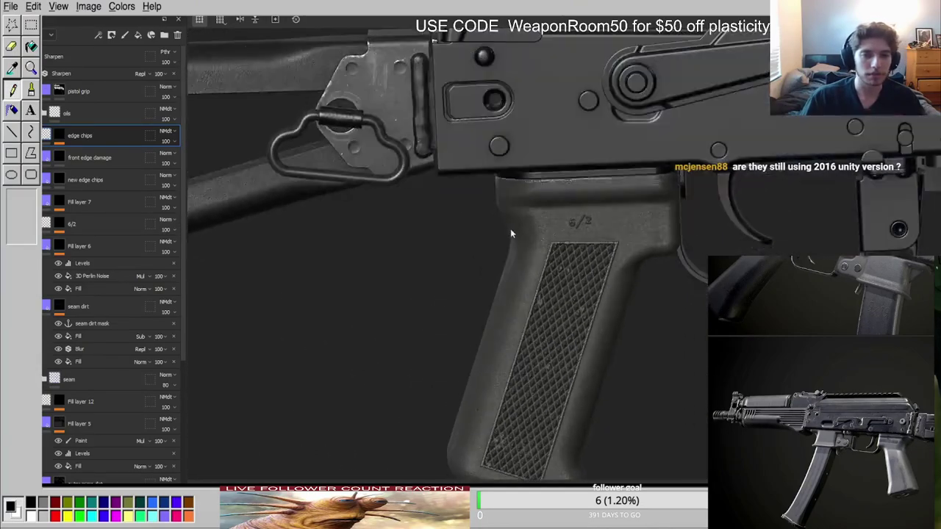
Inspect the grip and folding stock in the single channel views, comparing their values with each other.
alt+right_drag(510, 234, 471, 209)
alt+drag(471, 210, 649, 214)
key(c)
key(c)
key(c)
key(c)
key(c)
key(c)
key(c)
alt+drag(618, 225, 275, 256)
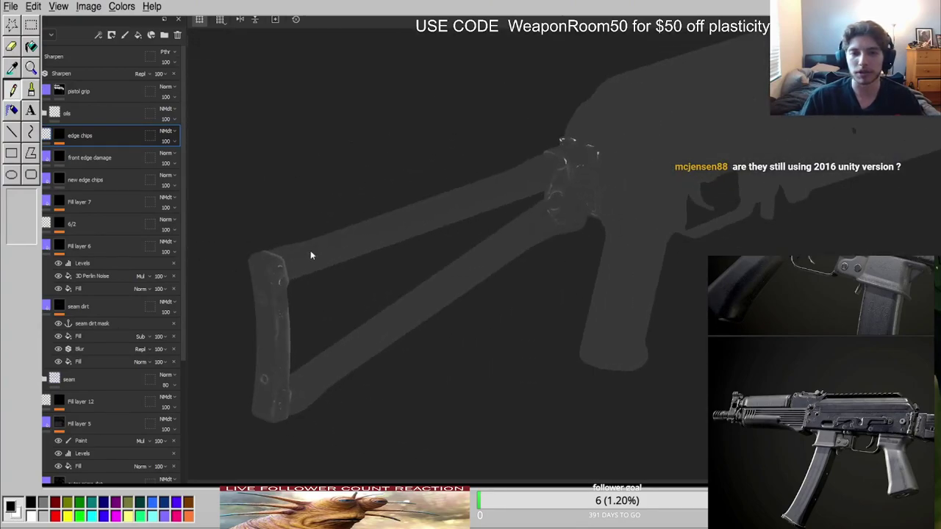
key(m)
Inspect the grip up close, switch to Marmoset Toolbag and compare its render with the reference images.
alt+right_drag(274, 255, 683, 287)
alt+middle_drag(682, 288, 635, 294)
alt+drag(635, 294, 492, 277)
alt+right_drag(492, 273, 533, 280)
alt+drag(533, 280, 430, 256)
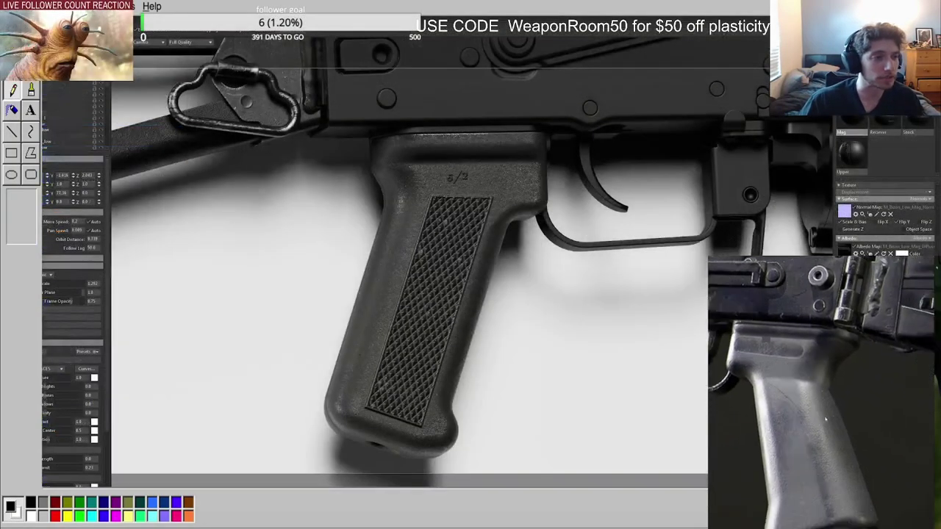
scroll(826, 419, down, 10)
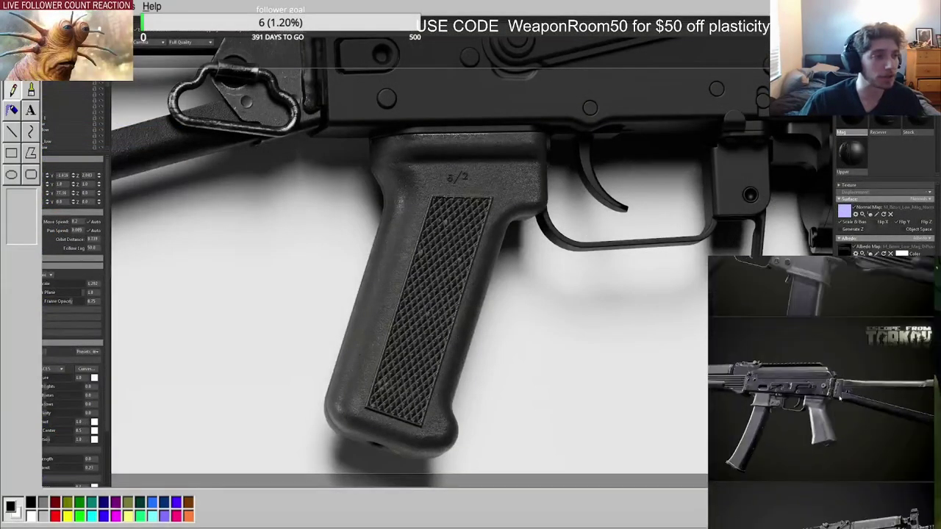
scroll(838, 388, up, 10)
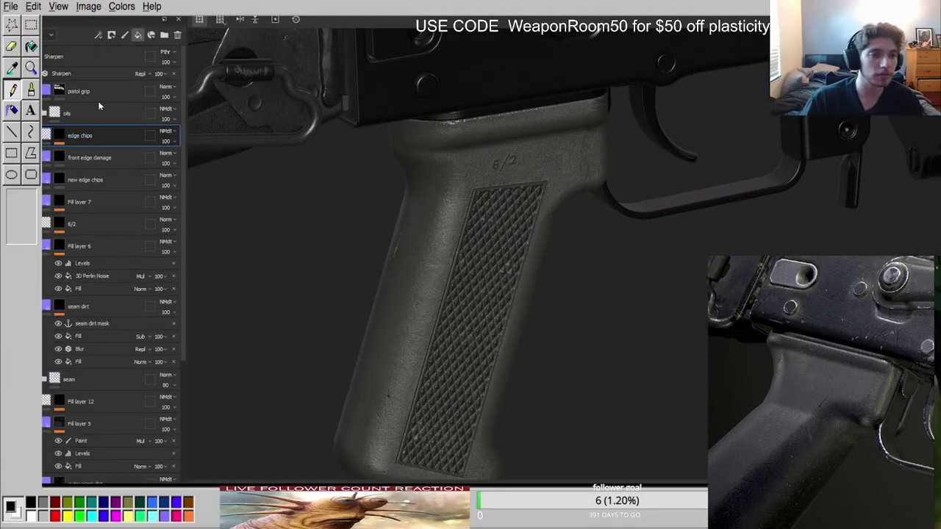
Add a fill layer named "yellow diffuse" above edge chips, mask it with a Grunge Leak Dirty fill and view the mask.
double_click(79, 135)
text(yellow dirt)
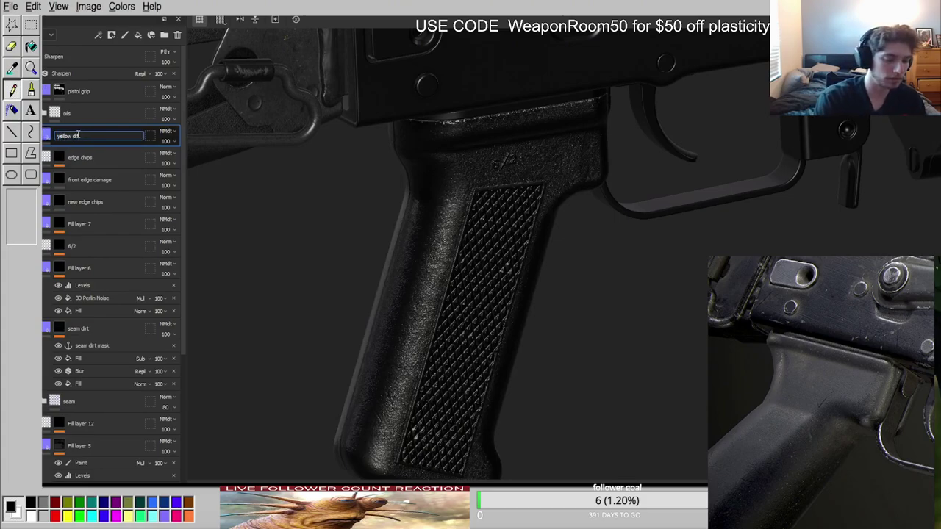
key(Return)
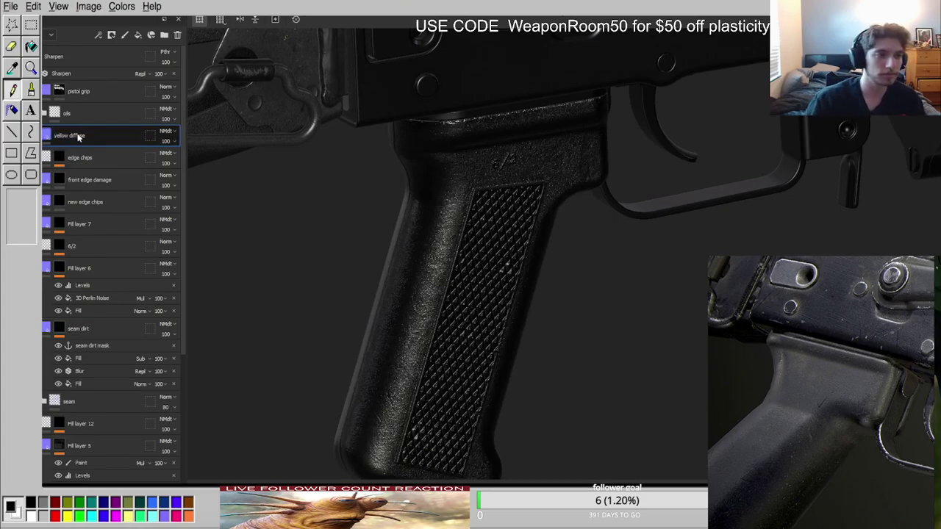
click(84, 152)
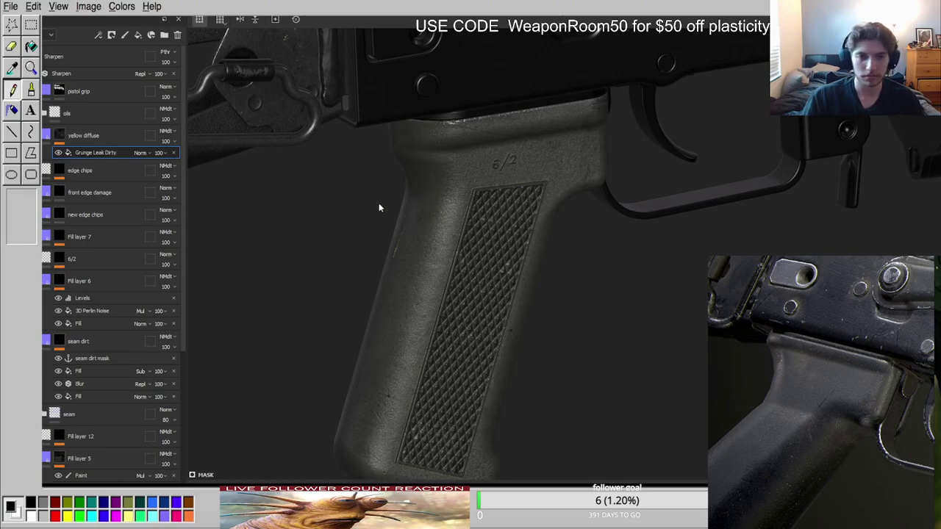
key(c)
key(c)
key(c)
alt+click(62, 137)
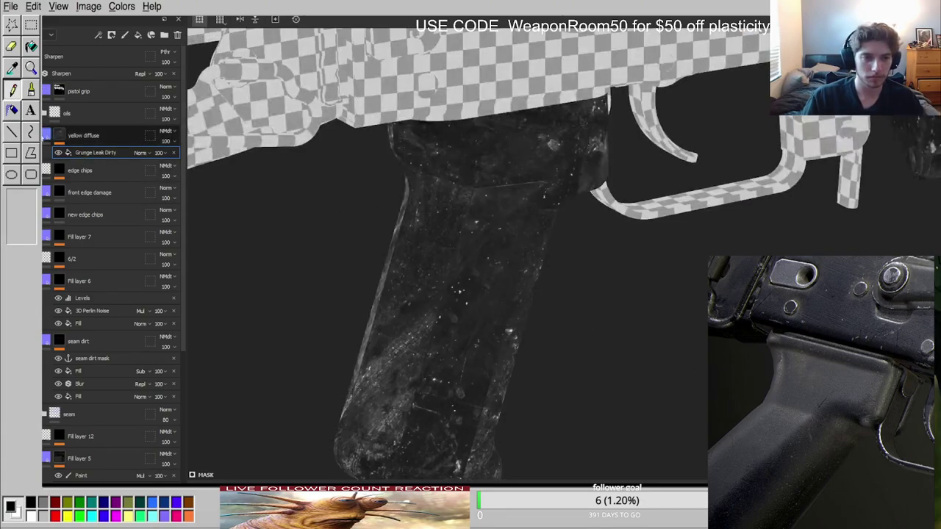
Give the yellow diffuse layer a yellow-green base color and check it on the grip in the base color channel.
click(46, 136)
key(c)
key(c)
key(c)
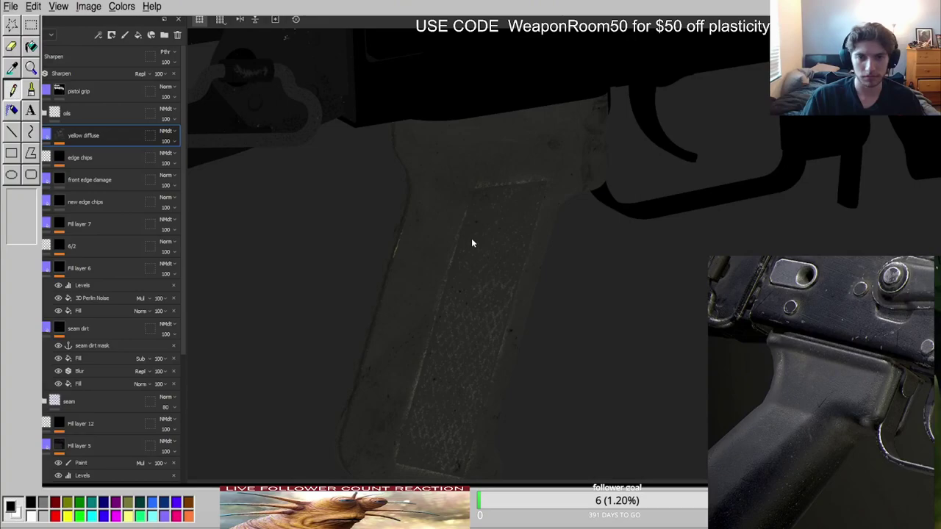
key(m)
scroll(483, 241, down, 4)
mouse_move(482, 239)
alt+mouse_down()
mouse_move(435, 219)
mouse_move(286, 247)
mouse_move(262, 264)
alt+mouse_up()
scroll(478, 341, up, 4)
key(c)
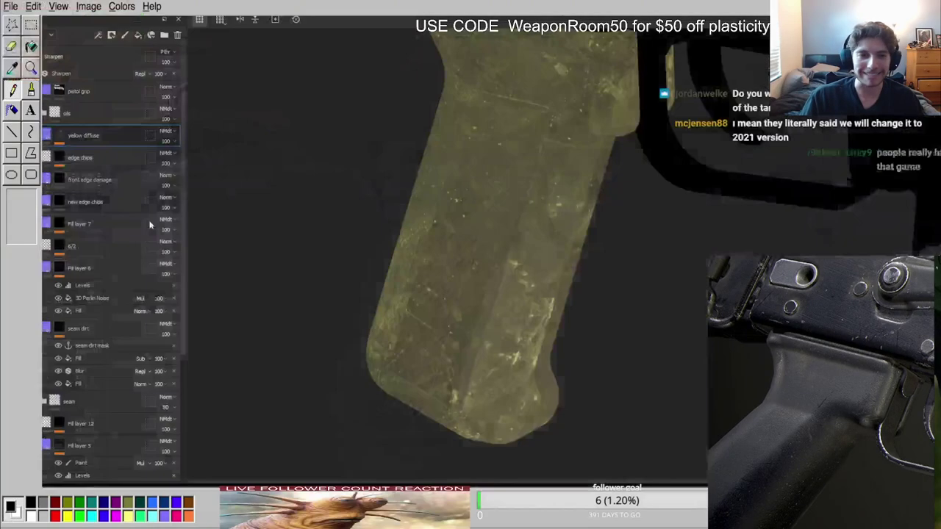
Add a Levels effect to the yellow diffuse mask to raise its contrast and mute the layer's color to a greyish green.
click(59, 136)
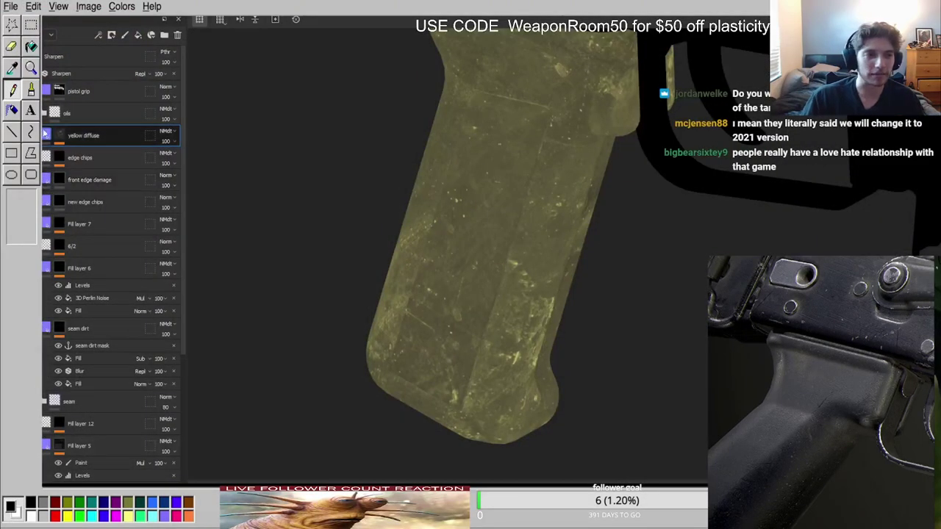
click(103, 464)
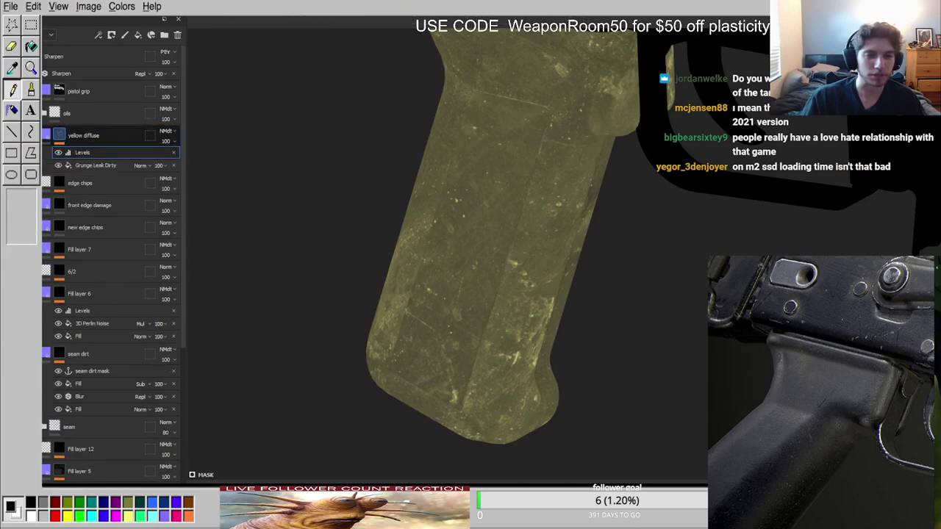
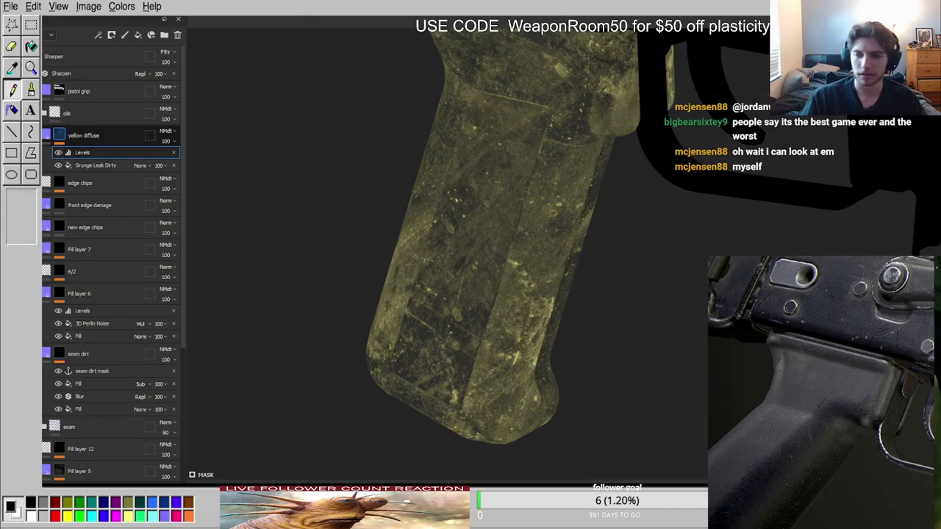
click(89, 142)
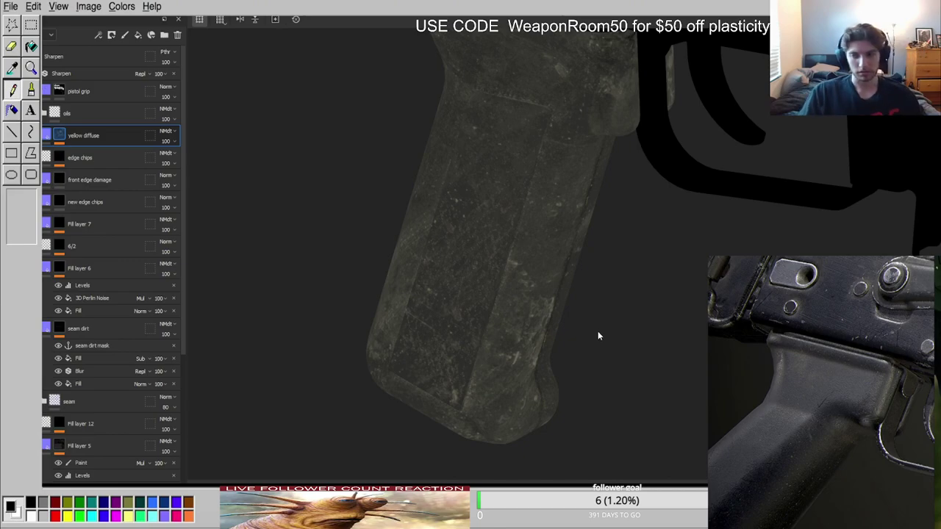
Add a paint effect set to Multiply above the Levels in the yellow diffuse mask.
click(62, 137)
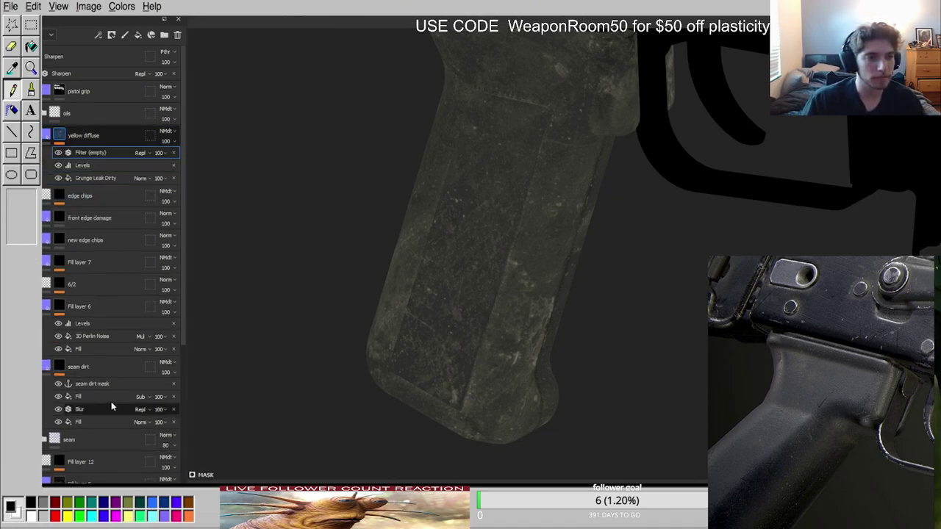
click(100, 454)
key(ctrl+z)
right_click(60, 135)
click(108, 450)
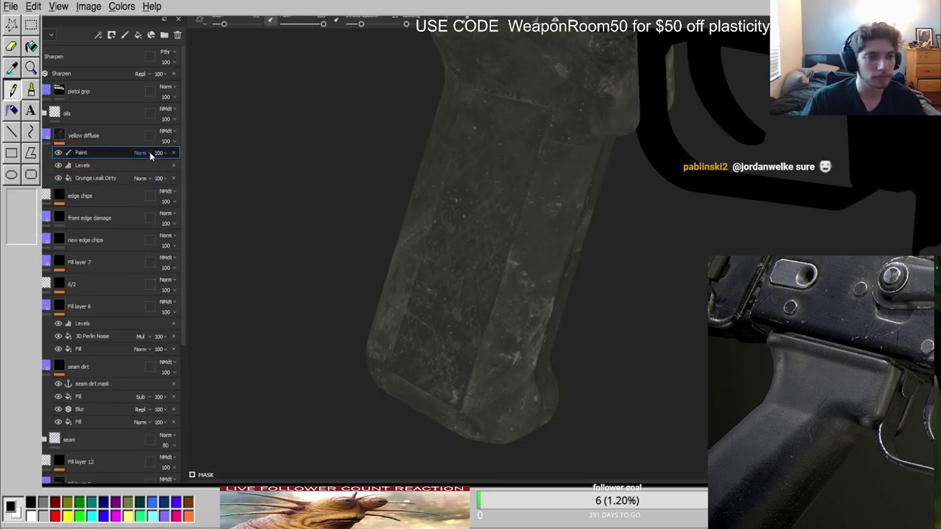
click(152, 200)
Black out the yellow diffuse mask over the whole grip with the Polygon Fill tool.
scroll(226, 193, down, 5)
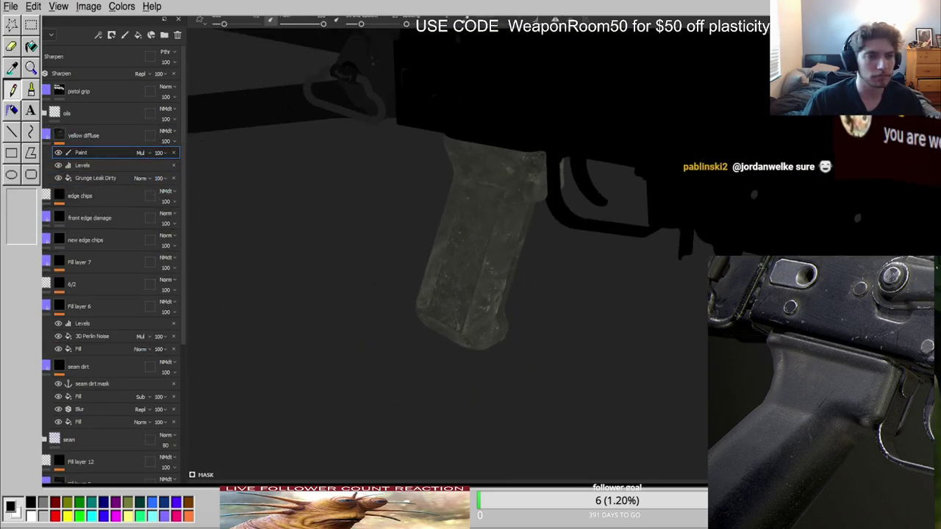
key(4)
scroll(395, 220, down, 3)
drag(355, 147, 544, 372)
drag(372, 170, 446, 253)
scroll(236, 176, up, 2)
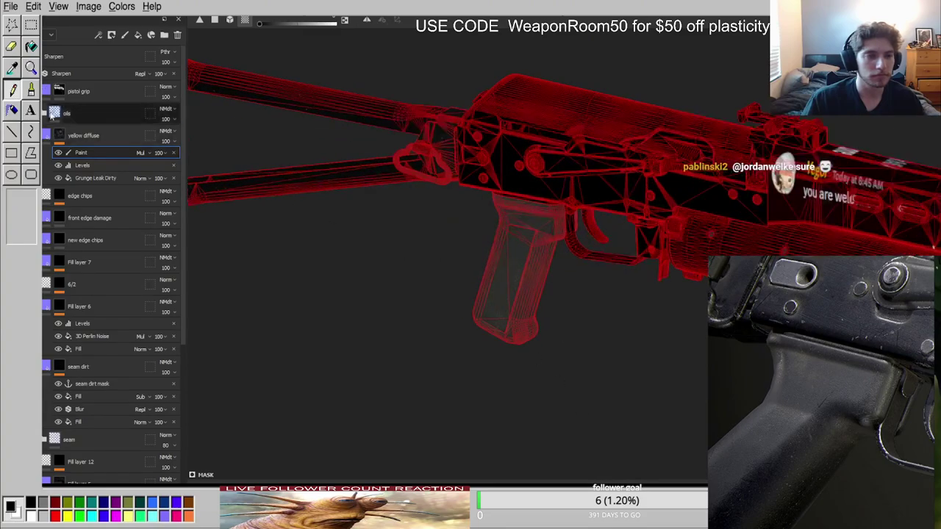
Brush the yellow dirt back onto the grip's upper front corner by the trigger guard and check it on the material.
key(1)
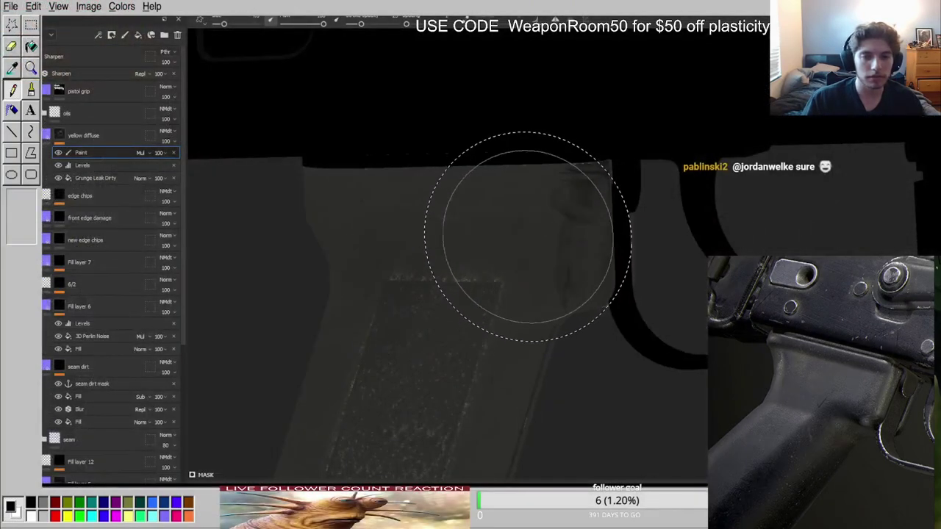
key(m)
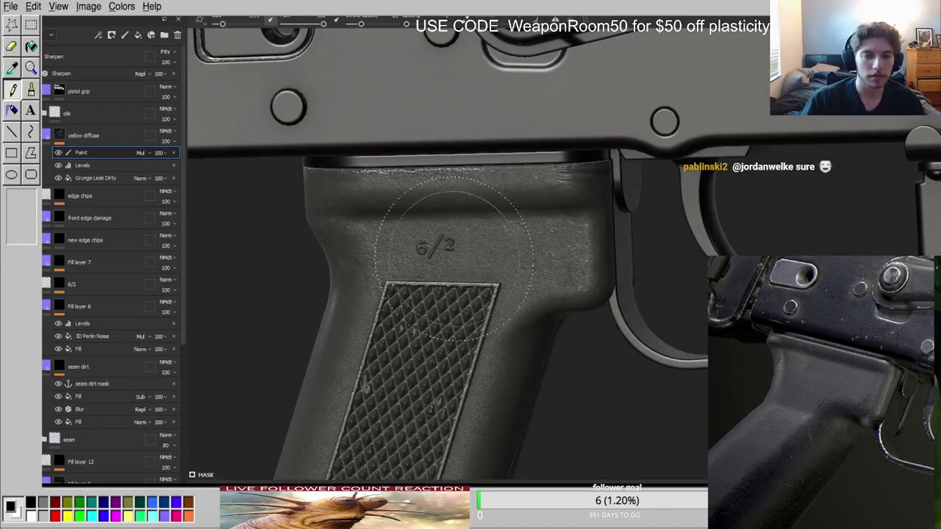
alt+drag(468, 248, 609, 284)
scroll(410, 264, down, 5)
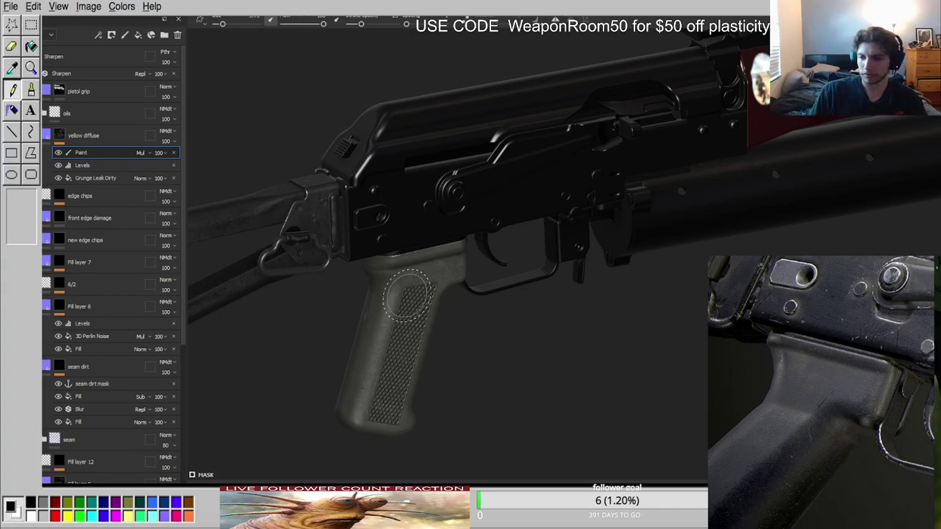
scroll(408, 298, up, 5)
key(c)
scroll(447, 294, up, 3)
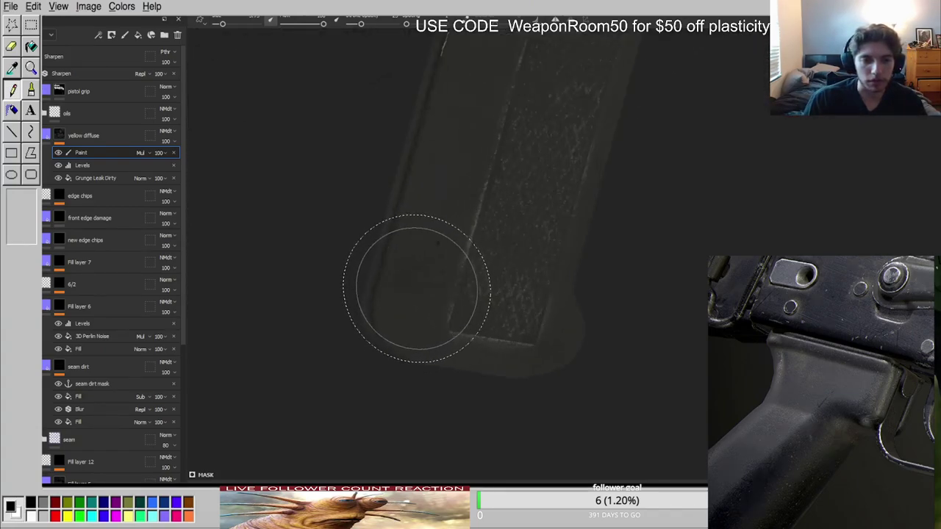
Brush the yellow dirt back onto the grip's lower rear corner and the upper front area of its opposite side.
alt+drag(417, 306, 353, 287)
middle_drag(357, 298, 550, 262)
ctrl+right_drag(422, 286, 405, 286)
mouse_move(441, 265)
alt+middle_down()
mouse_move(510, 326)
mouse_move(583, 436)
alt+middle_up()
alt+middle_drag(477, 88, 498, 257)
alt+drag(498, 256, 491, 221)
mouse_move(494, 213)
mouse_down()
mouse_move(515, 210)
mouse_move(556, 260)
mouse_up()
drag(651, 246, 649, 262)
mouse_move(516, 186)
mouse_down()
mouse_move(526, 188)
mouse_move(493, 182)
mouse_up()
Inspect the painted dirt on the opposite side of the grip, close up and from a distance, under rotated lighting.
key(m)
scroll(588, 199, up, 4)
alt+drag(594, 200, 472, 233)
shift+right_drag(472, 233, 491, 228)
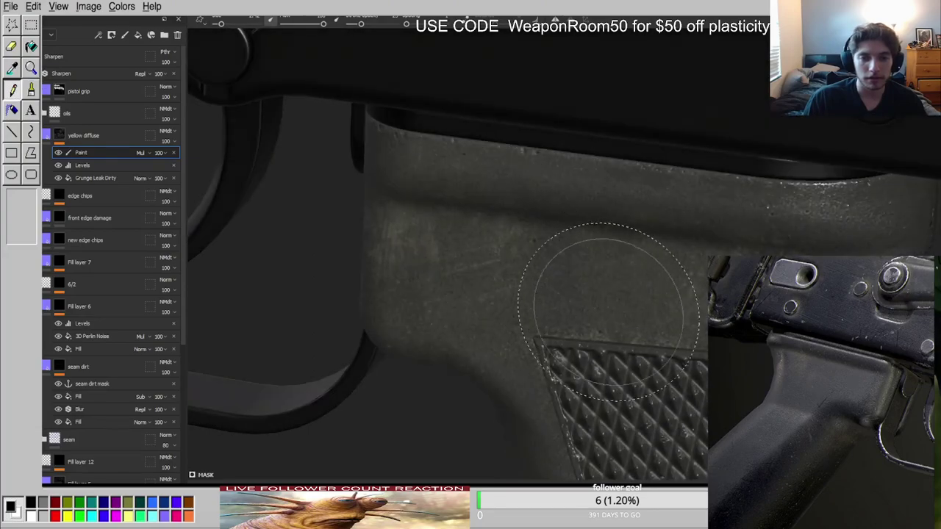
scroll(512, 253, down, 6)
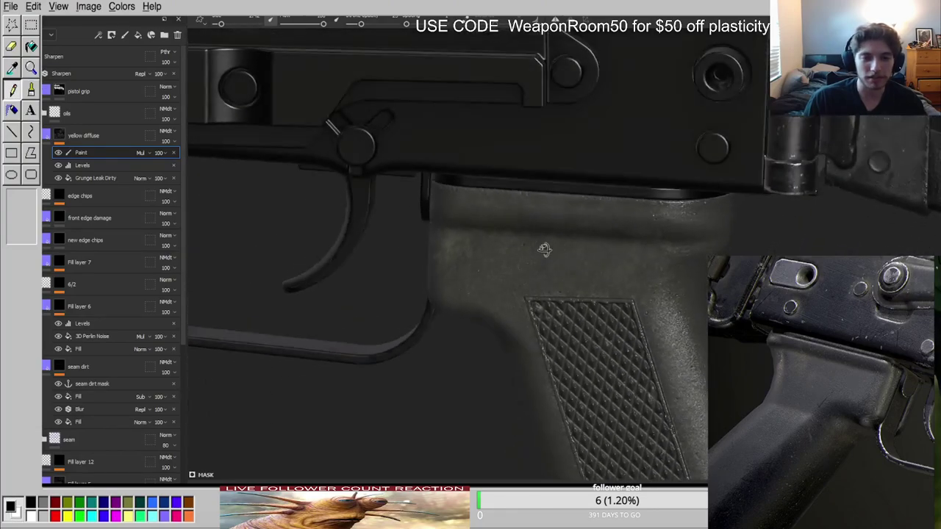
alt+drag(535, 252, 675, 326)
alt+middle_drag(674, 326, 525, 242)
alt+drag(525, 242, 461, 252)
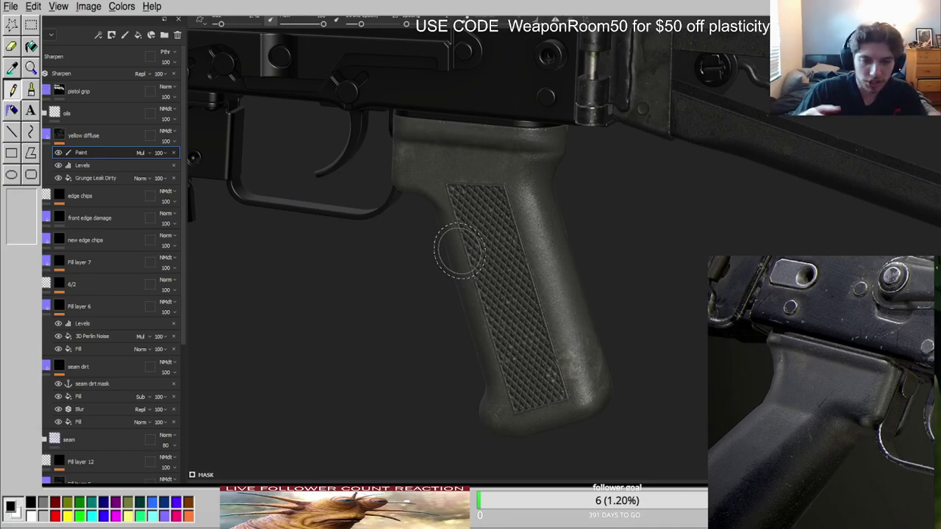
Inspect the grip's rear edge, checkered panel, front edge and base under different lighting and in the base color channel.
alt+drag(579, 338, 445, 342)
shift+right_drag(618, 297, 735, 235)
alt+middle_drag(735, 235, 598, 284)
mouse_move(598, 284)
alt+mouse_down()
mouse_move(607, 225)
mouse_move(460, 277)
mouse_move(579, 277)
alt+mouse_up()
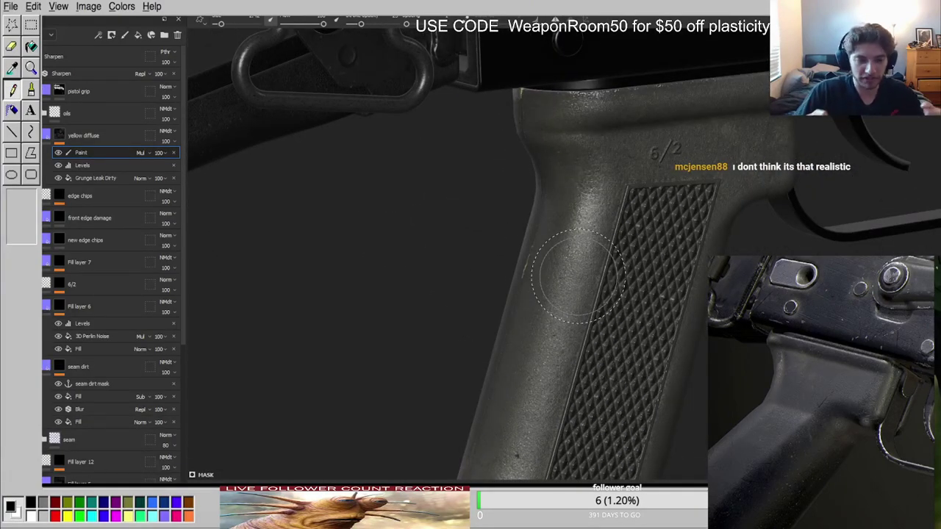
alt+middle_drag(610, 270, 570, 184)
alt+drag(569, 184, 508, 188)
alt+middle_drag(651, 205, 580, 204)
shift+right_drag(580, 204, 630, 217)
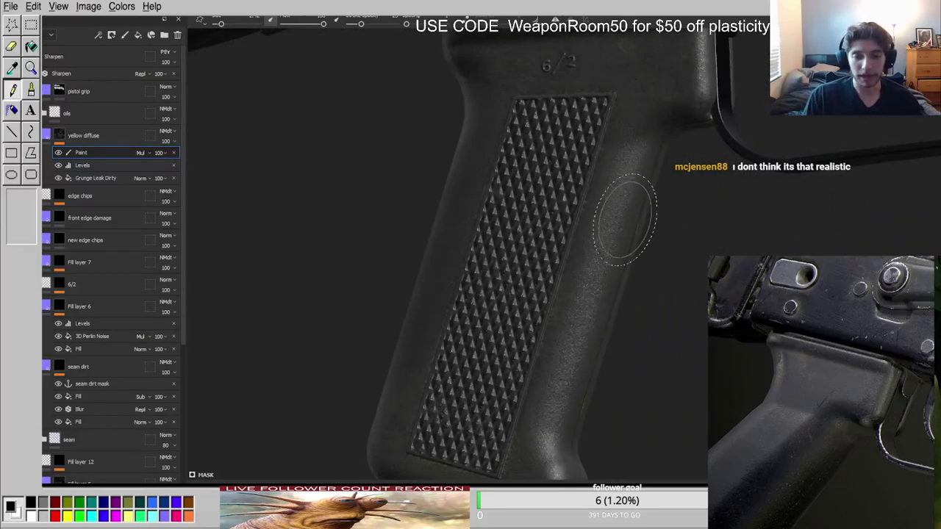
alt+middle_drag(575, 322, 573, 214)
mouse_move(570, 353)
alt+mouse_down()
mouse_move(525, 372)
mouse_move(539, 360)
mouse_move(521, 333)
alt+mouse_up()
key(c)
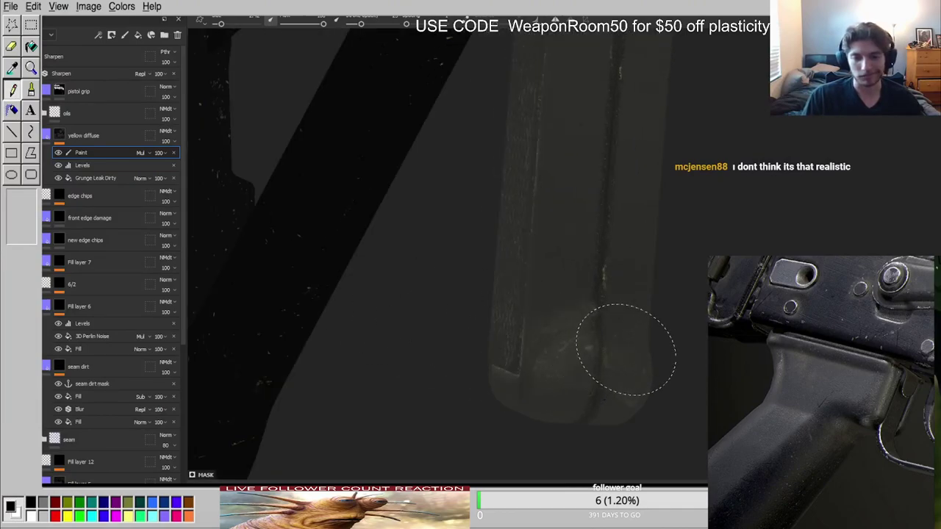
key(m)
alt+drag(557, 218, 721, 255)
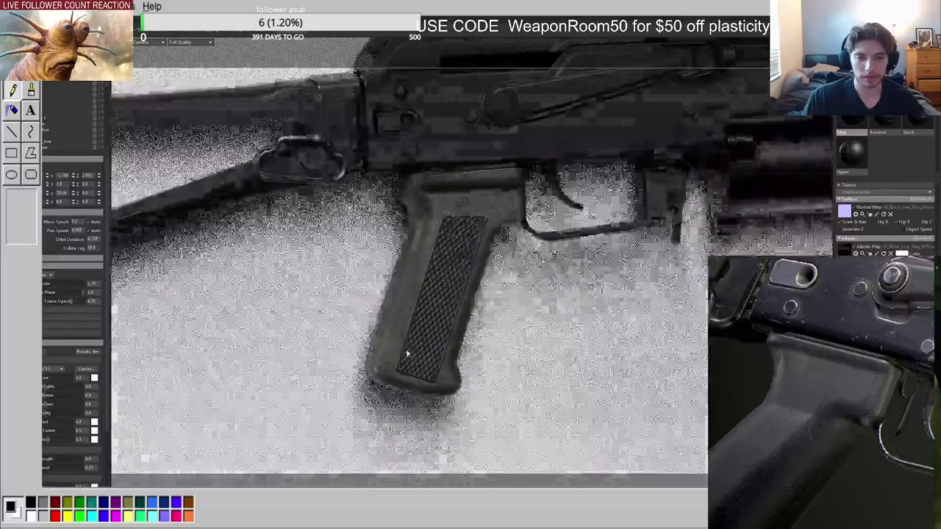
Switch to Marmoset Toolbag and examine the updated grip from several angles and distances.
alt+drag(408, 353, 392, 317)
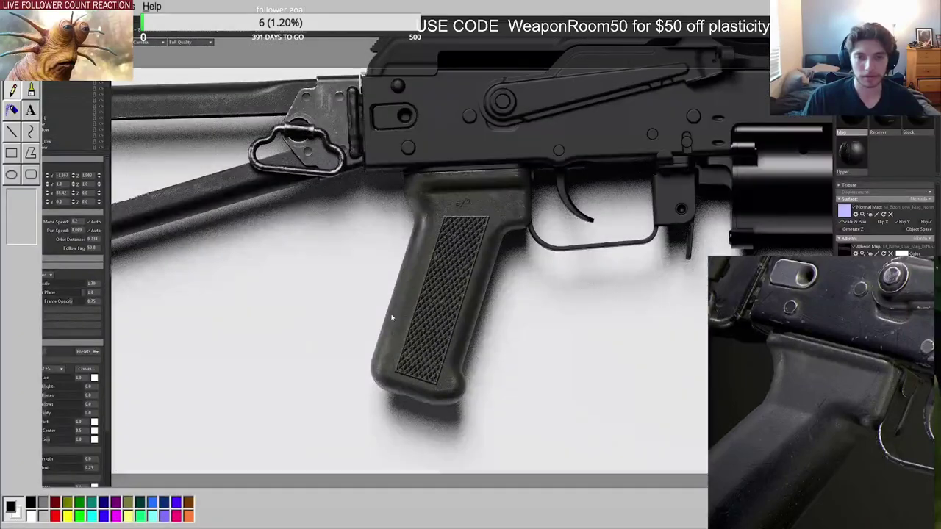
scroll(392, 318, down, 3)
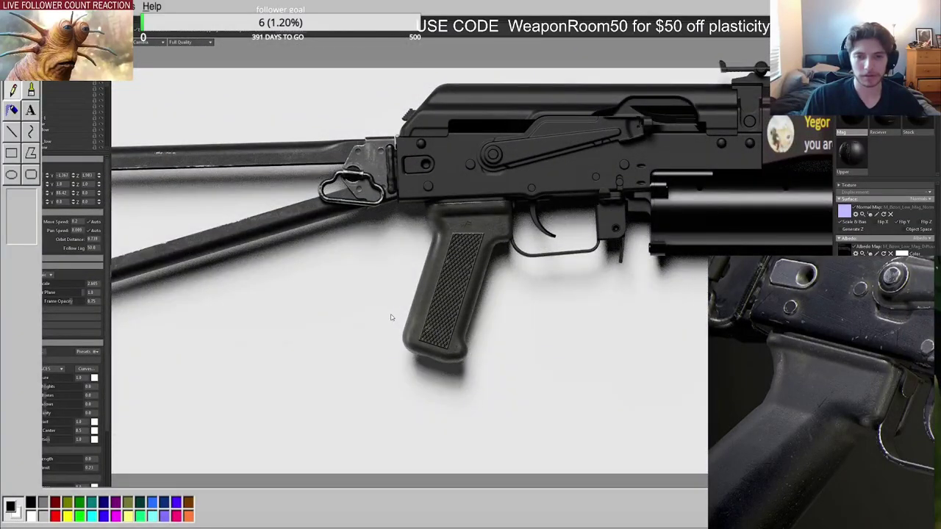
scroll(391, 318, up, 5)
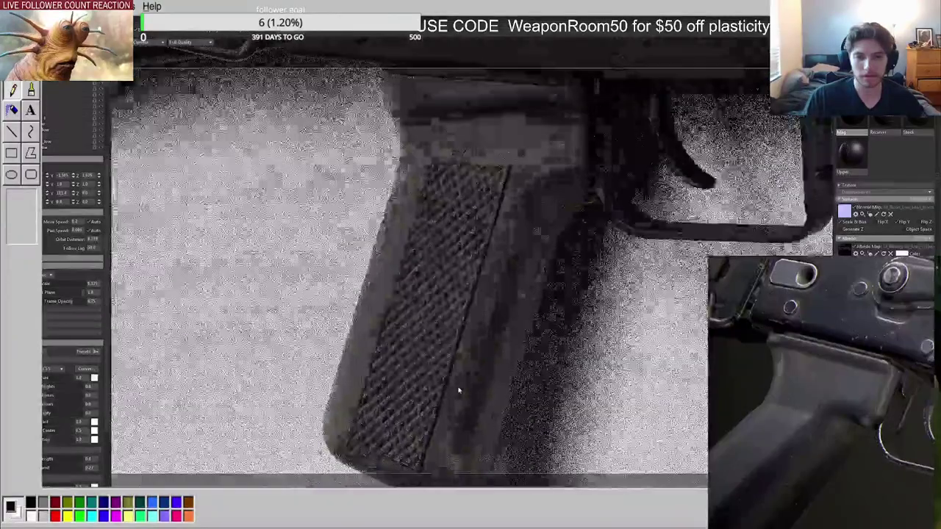
alt+drag(458, 391, 440, 341)
scroll(446, 393, down, 4)
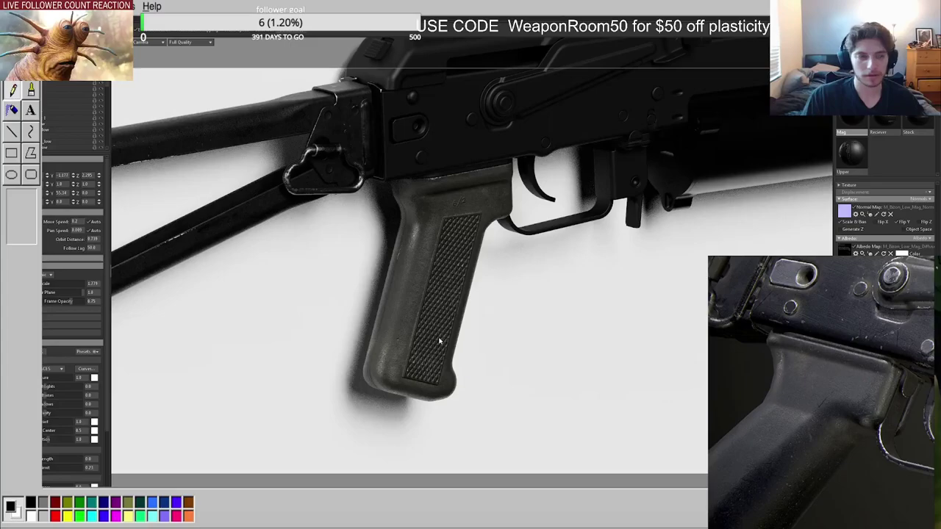
scroll(440, 341, down, 1)
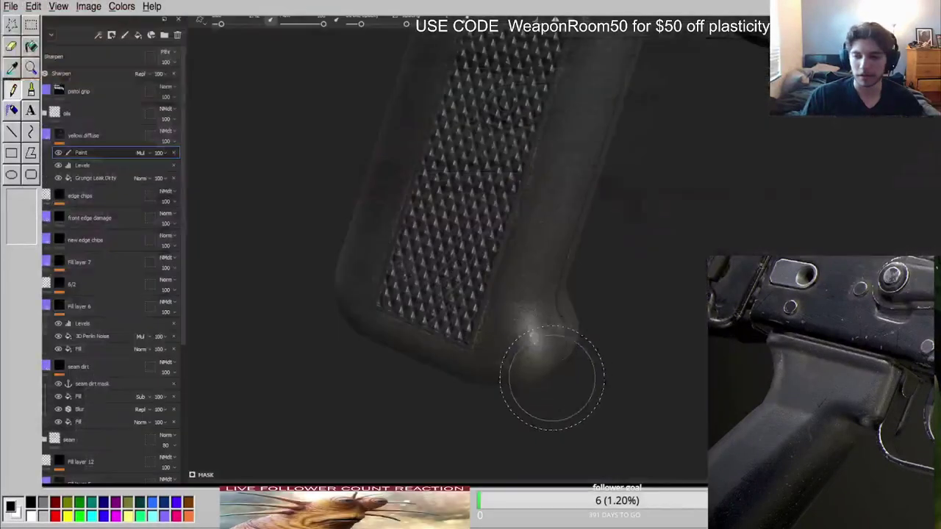
Examine the grip's side and base under rotated lighting and in base color, and compare it in Marmoset Toolbag.
scroll(553, 378, up, 2)
alt+middle_drag(466, 253, 578, 399)
scroll(578, 399, down, 4)
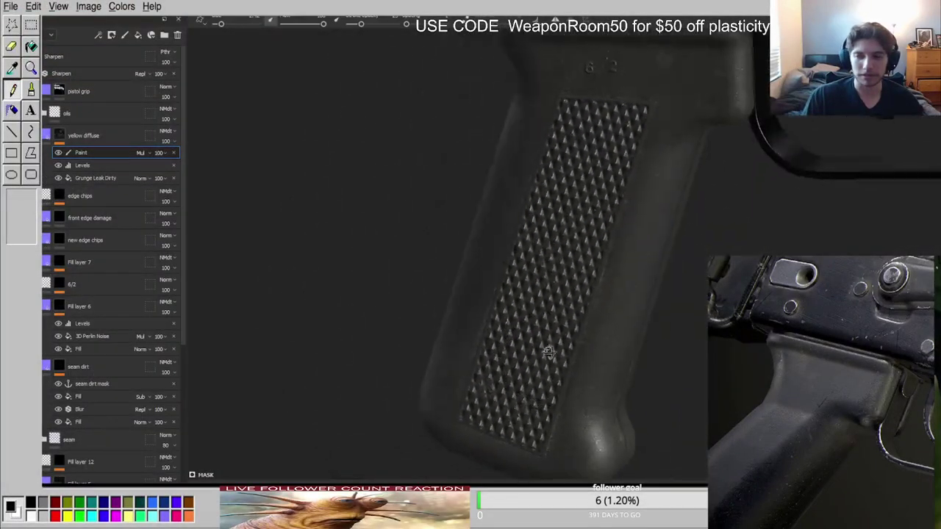
alt+drag(538, 358, 550, 313)
shift+right_drag(550, 313, 603, 312)
alt+drag(603, 312, 611, 294)
key(c)
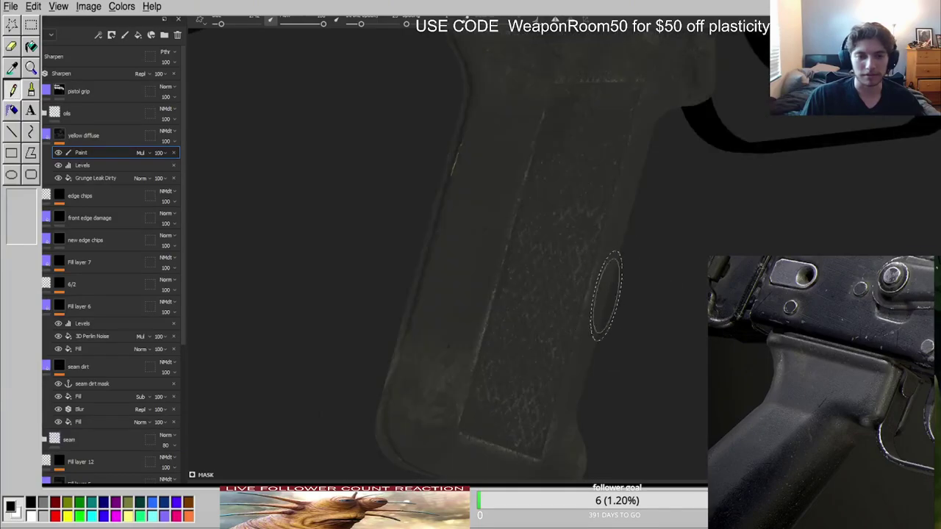
scroll(529, 279, down, 3)
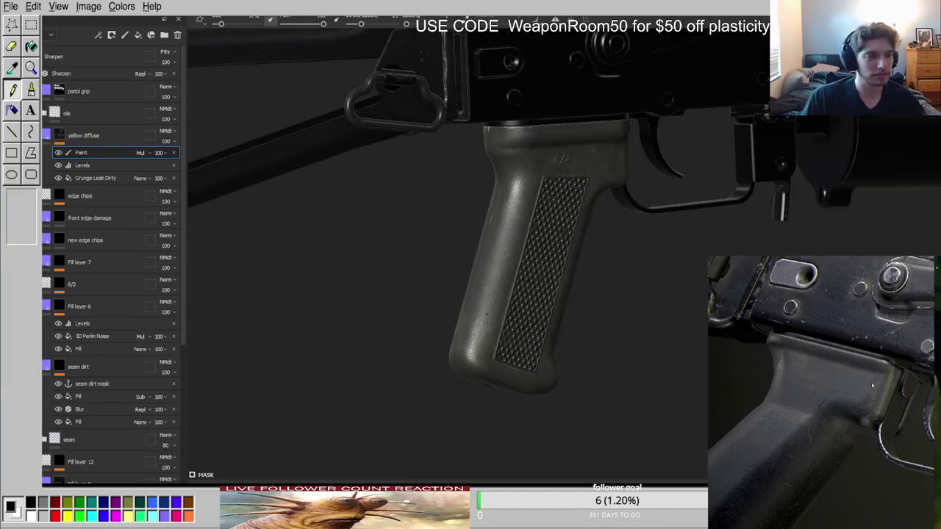
scroll(493, 264, up, 2)
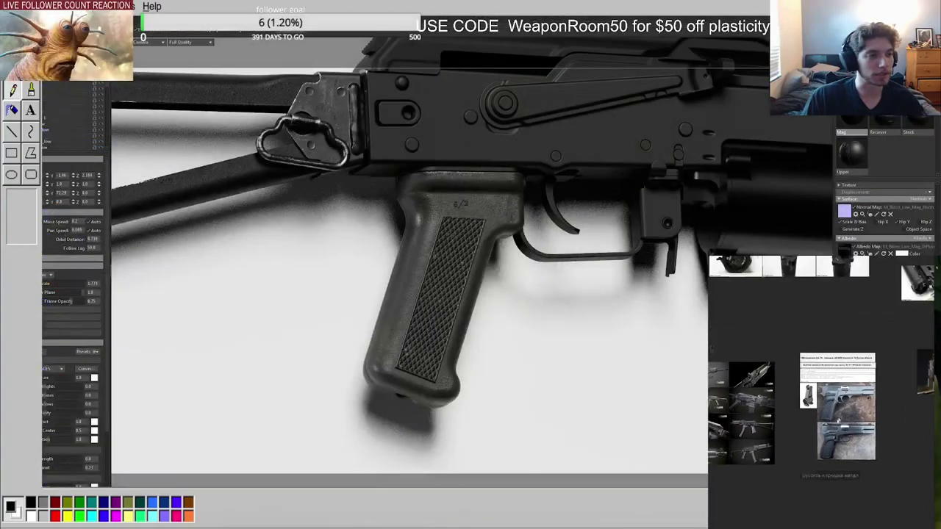
scroll(834, 426, down, 5)
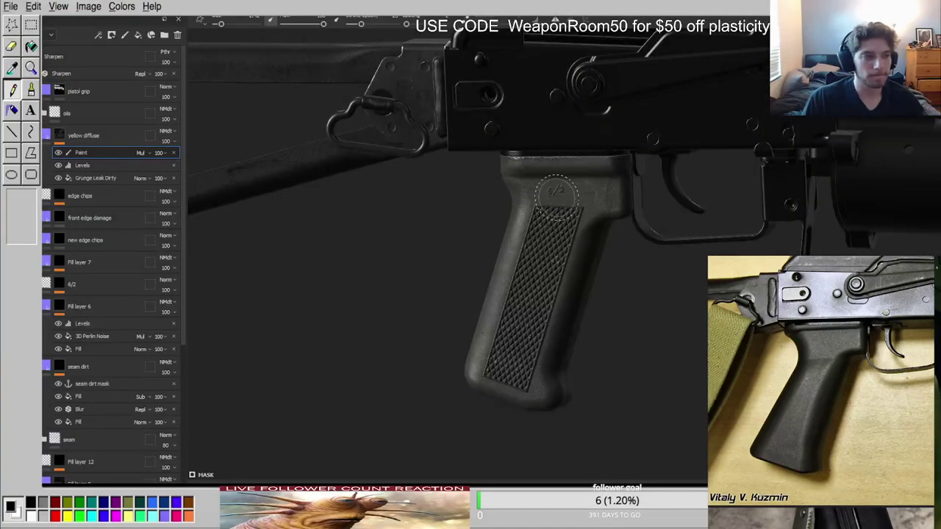
Switch back to Substance Painter and inspect the upper grip's base color and roughness channels.
scroll(552, 187, up, 4)
alt+drag(518, 189, 597, 191)
key(c)
scroll(530, 191, down, 4)
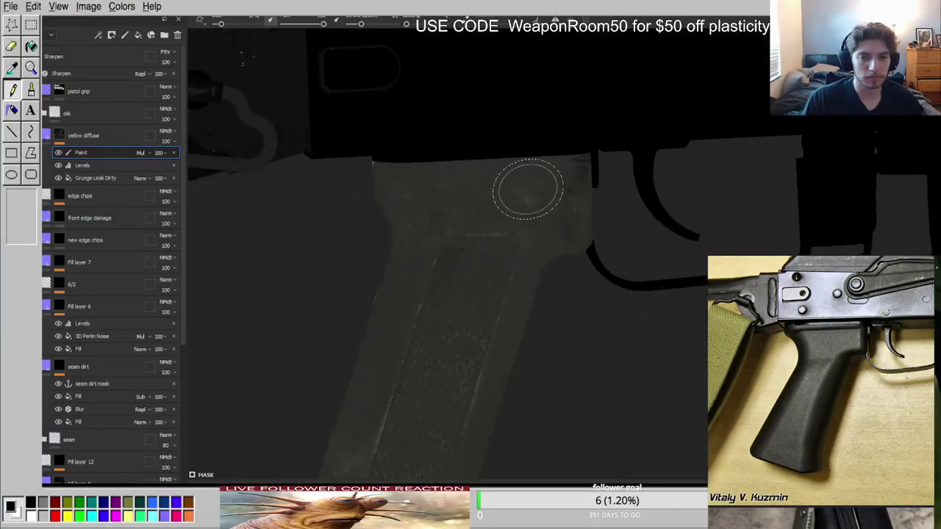
key(c)
key(c)
alt+drag(524, 191, 547, 230)
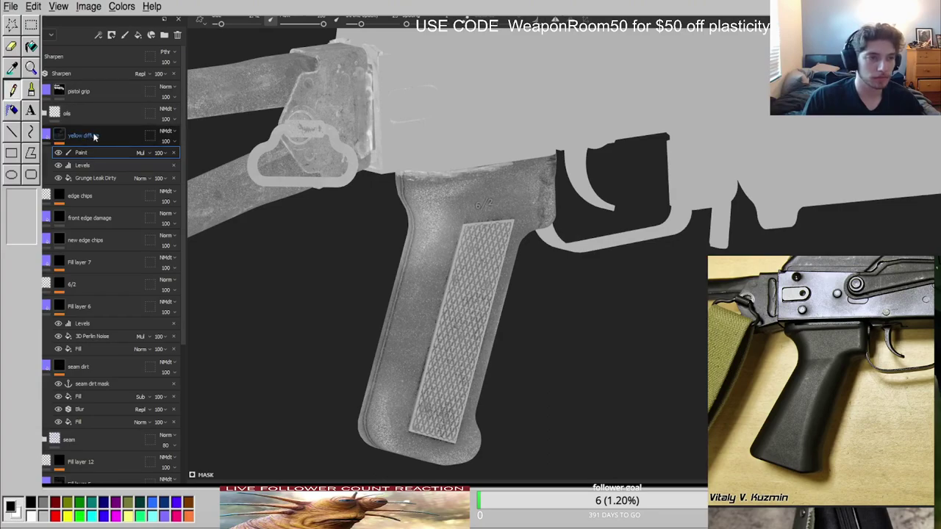
Add a fill layer above the top oils layer in the oils folder and name it "general dirt".
click(92, 137)
click(44, 114)
click(97, 137)
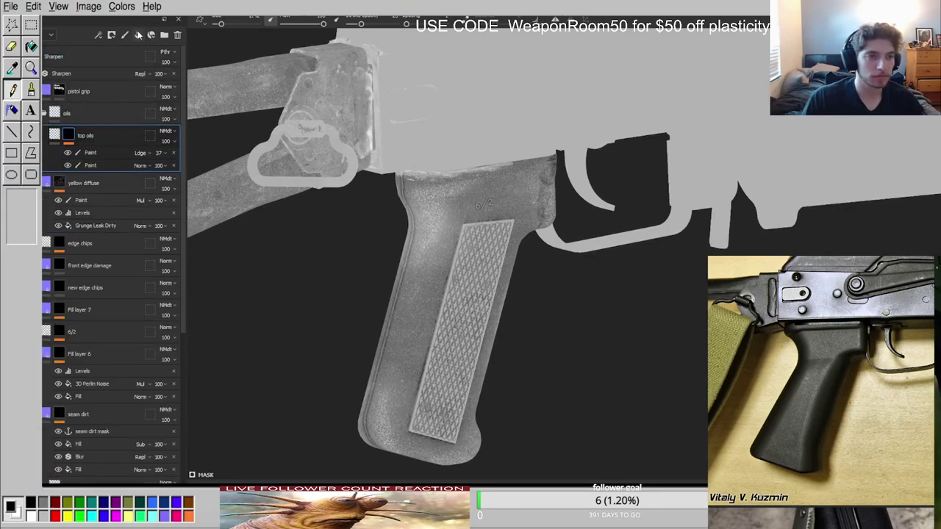
click(137, 34)
double_click(68, 135)
text(ge)
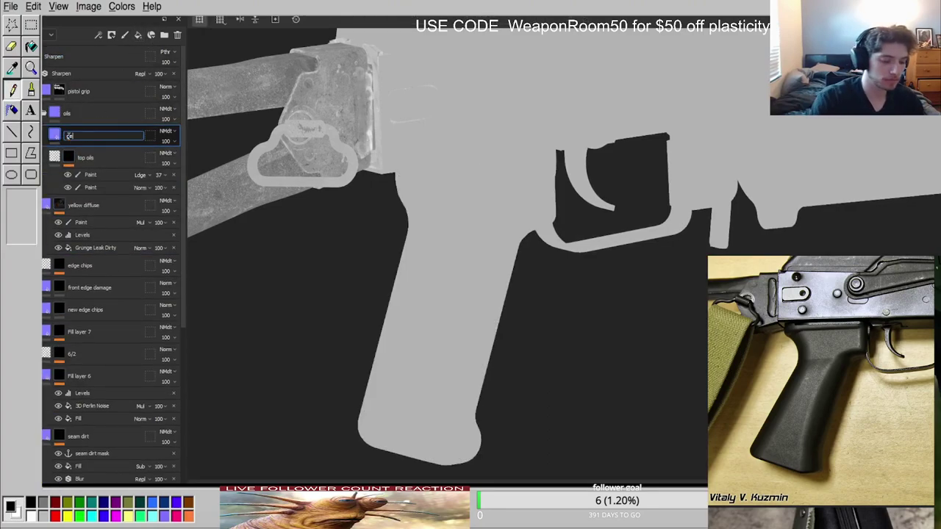
text(neral dirt)
key(Return)
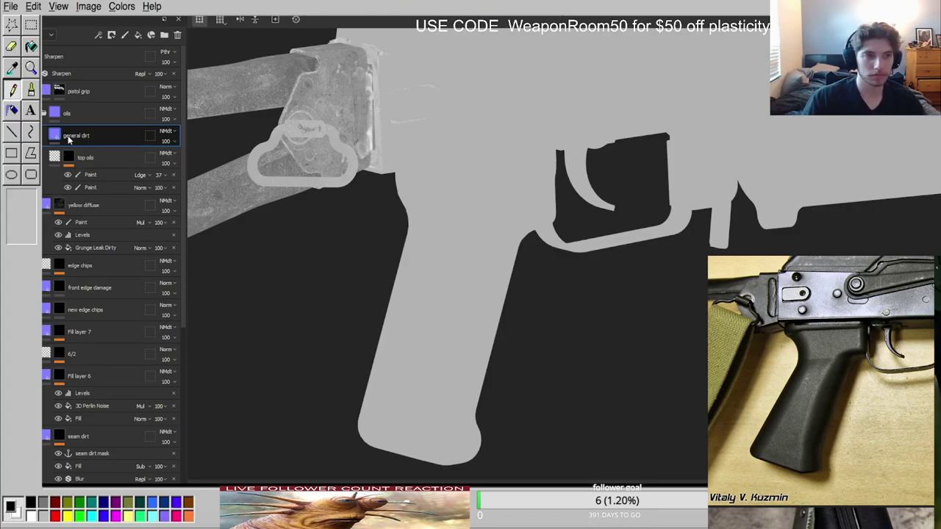
Give the general dirt layer a black mask with a UV Border Distance generator and lower the fill's roughness.
click(86, 152)
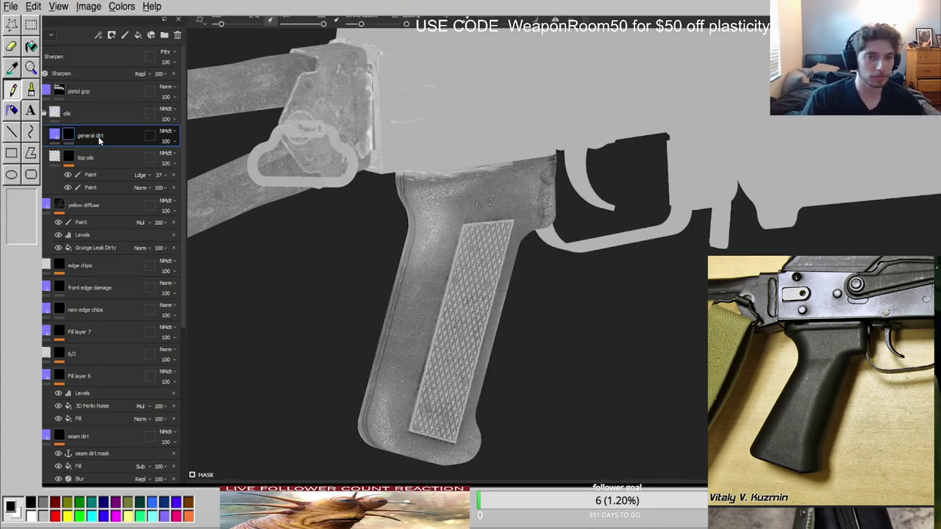
click(143, 436)
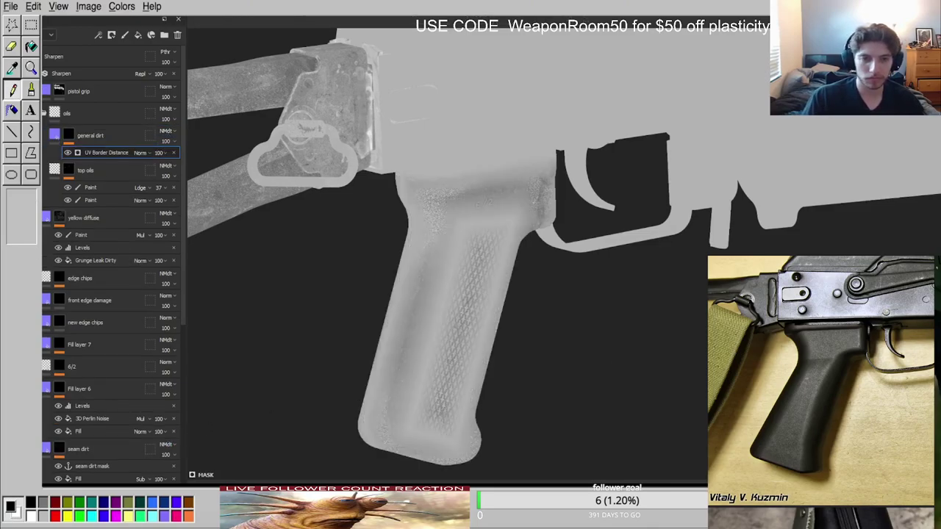
click(54, 134)
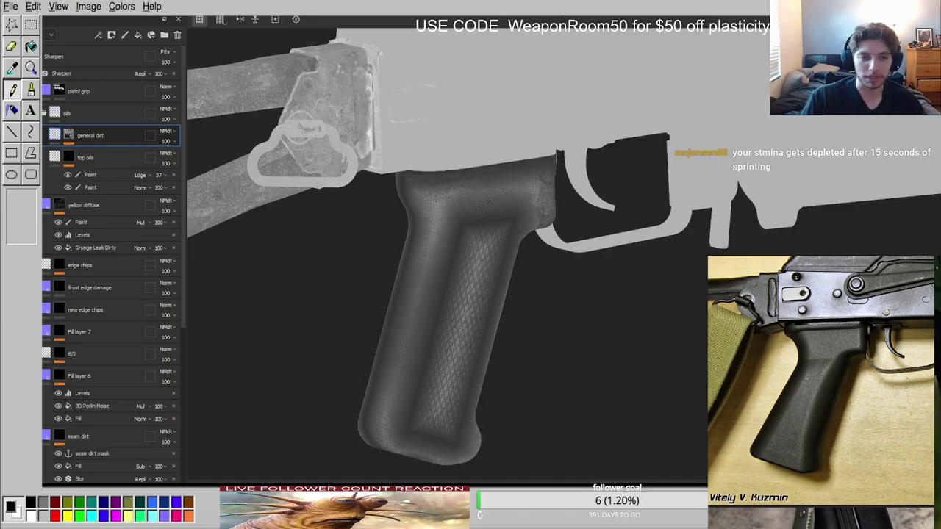
scroll(456, 220, up, 5)
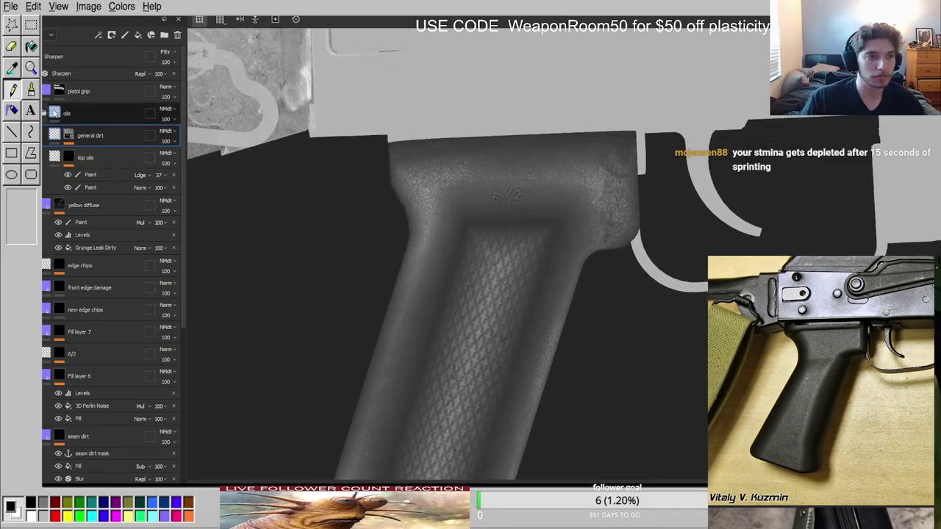
Add a paint effect to the general dirt mask and polygon-fill the whole grip black.
click(68, 133)
click(104, 435)
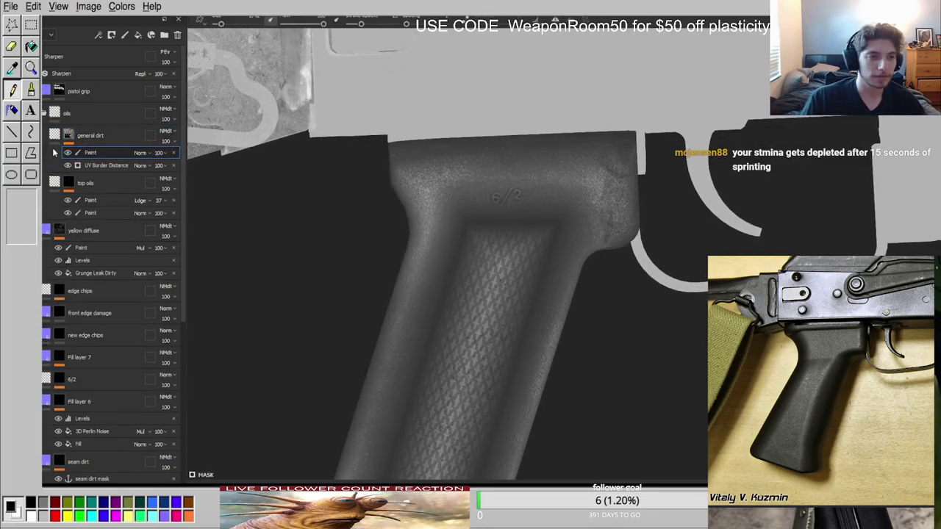
scroll(463, 223, down, 5)
key(4)
drag(288, 176, 622, 470)
key(x)
drag(331, 177, 551, 392)
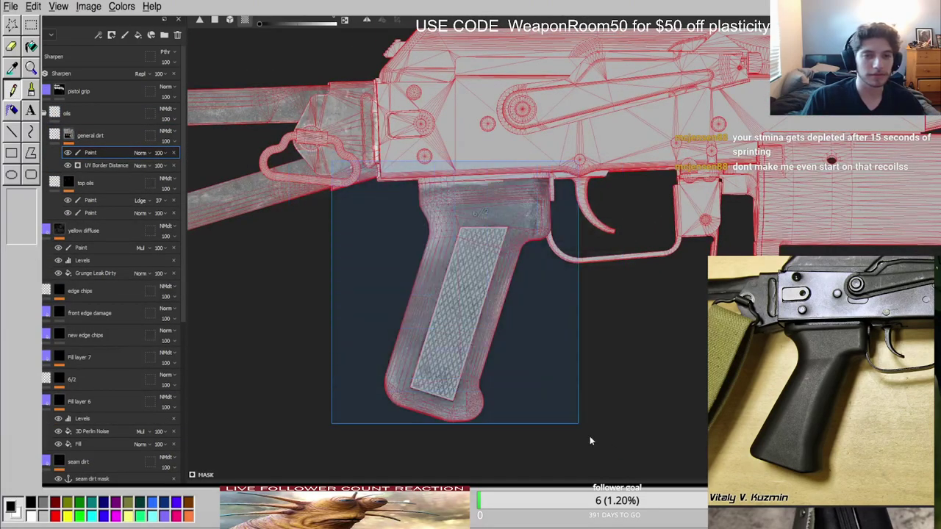
Polygon-fill the grip body white, leaving out the checkered panel, and set the paint effect's blending to Multiply.
scroll(478, 242, up, 5)
key(x)
click(466, 188)
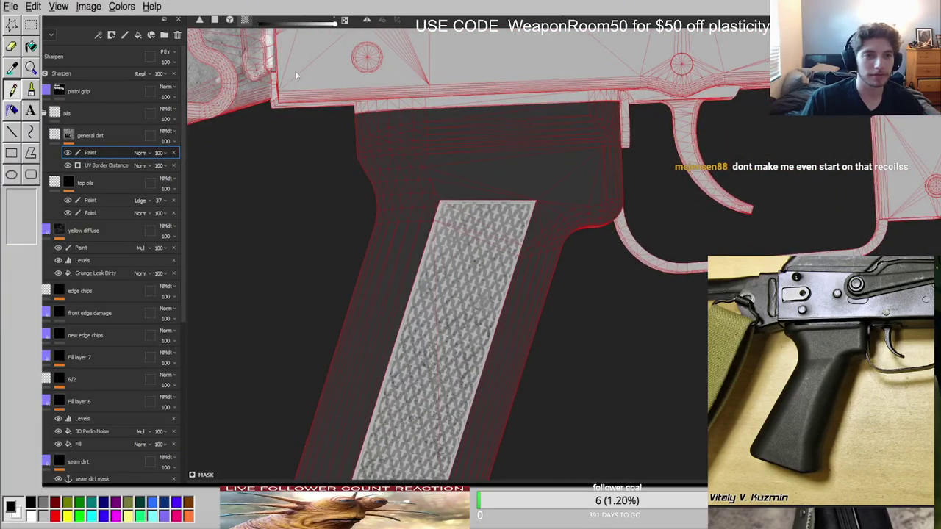
key(ctrl+z)
click(142, 153)
click(155, 186)
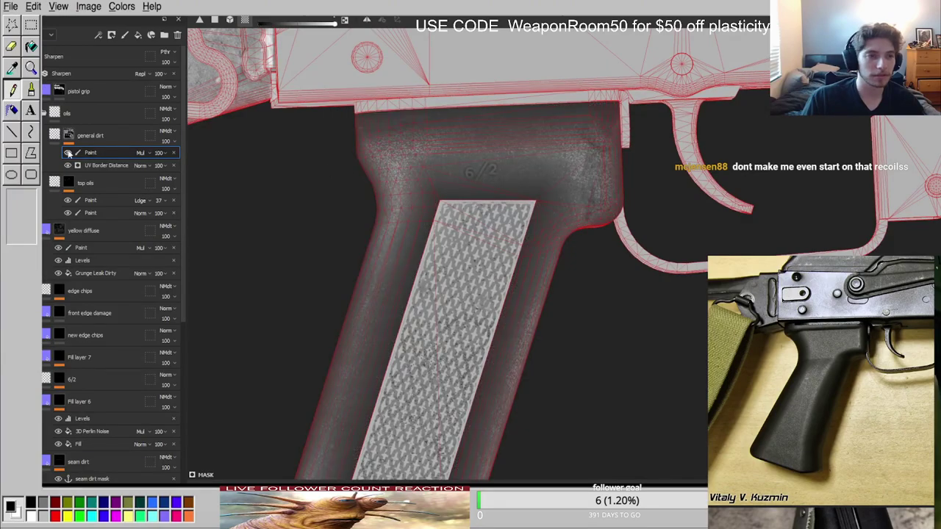
right_click(68, 140)
click(96, 221)
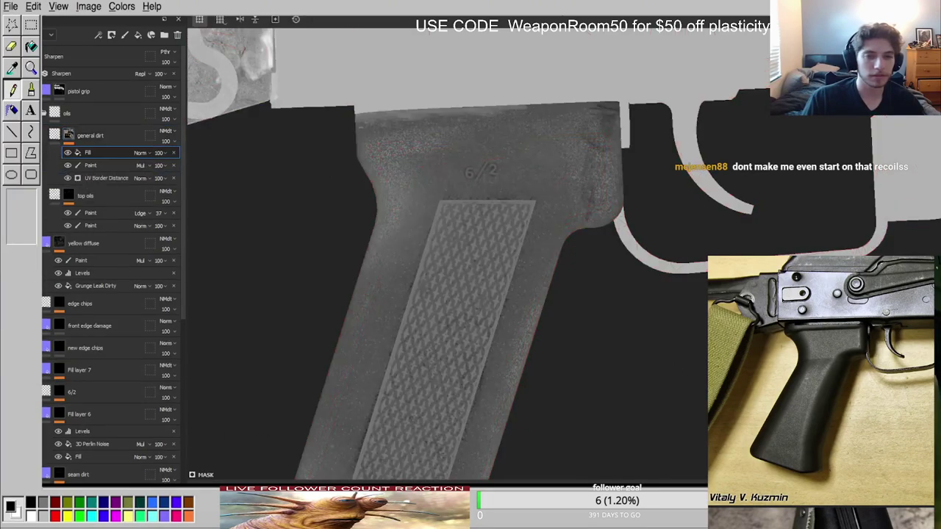
key(ctrl+z)
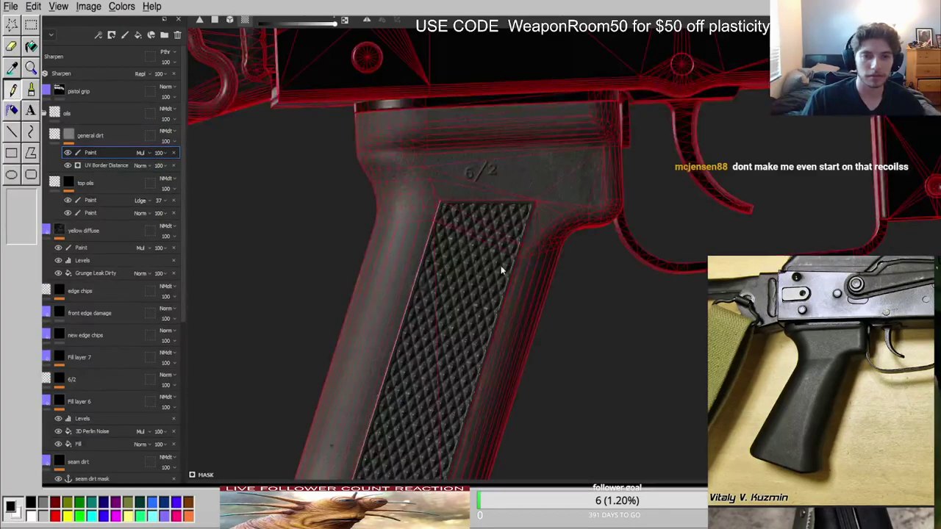
Add a fill effect using 3D Perlin Noise to the general dirt mask.
key(1)
mouse_move(469, 237)
alt+mouse_down()
mouse_move(578, 246)
mouse_move(471, 180)
mouse_move(491, 208)
alt+mouse_up()
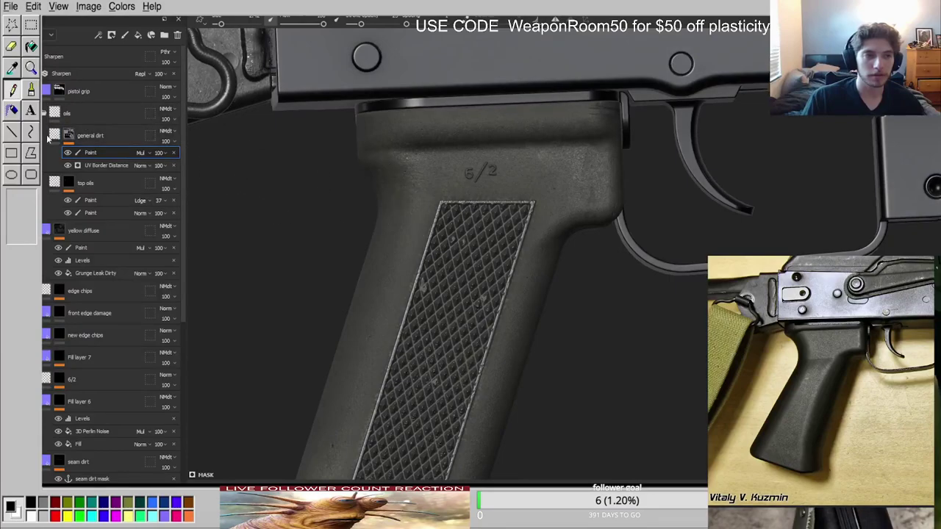
click(71, 137)
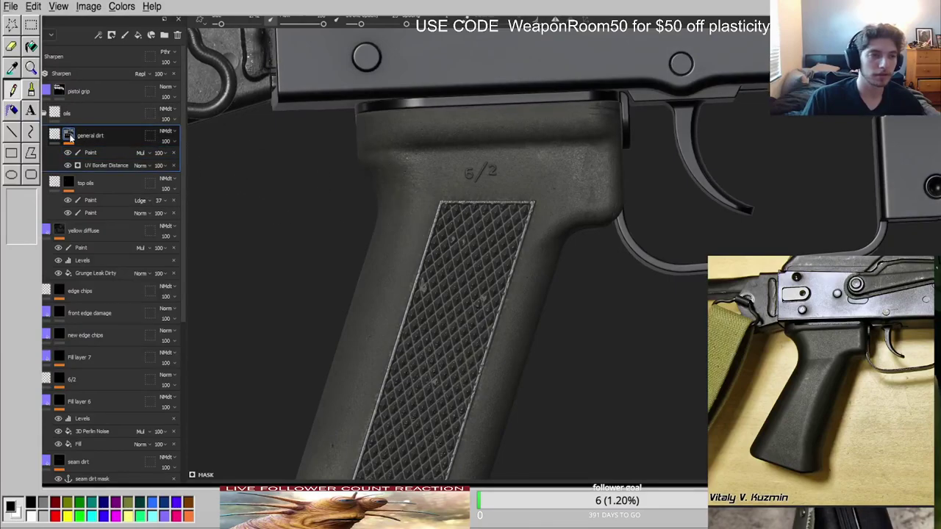
click(109, 460)
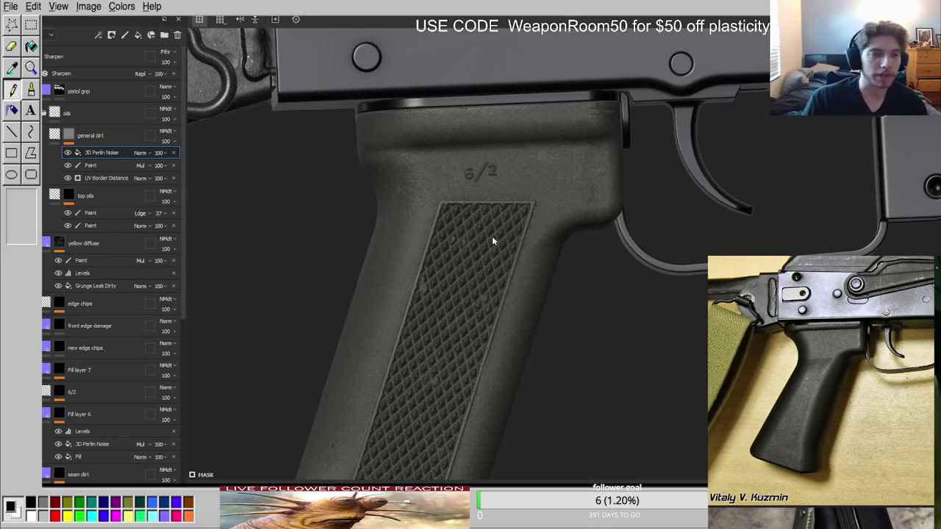
key(c)
Display the general dirt mask, set the 3D Perlin Noise to Multiply and move it beneath the paint effect.
alt+click(67, 135)
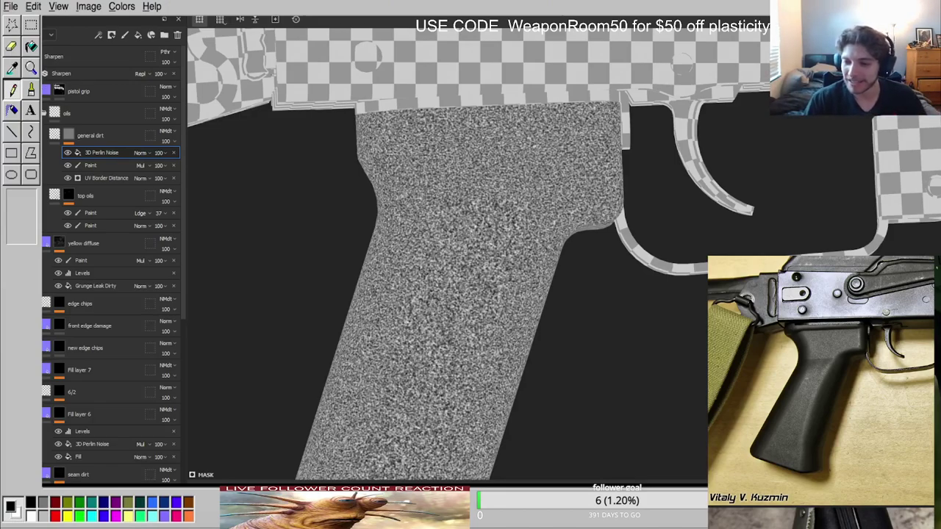
alt+middle_drag(511, 265, 595, 294)
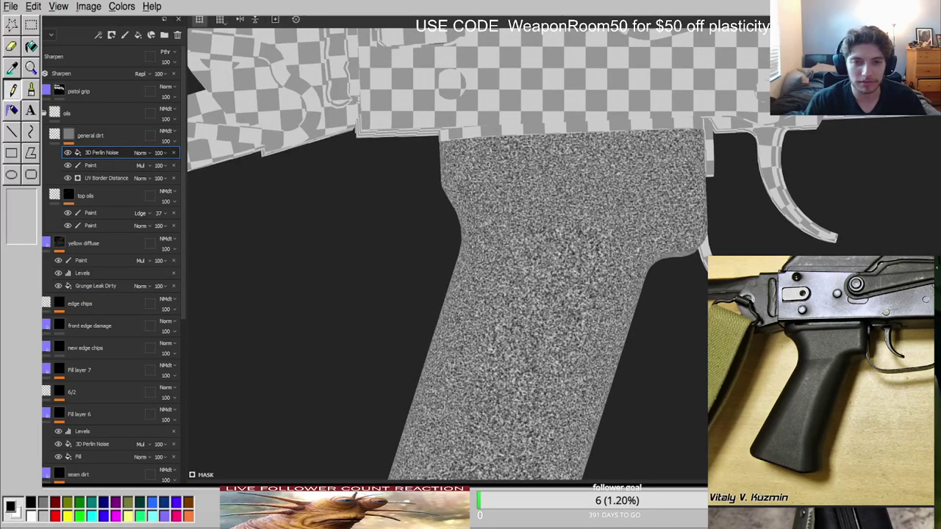
click(152, 197)
drag(124, 155, 114, 172)
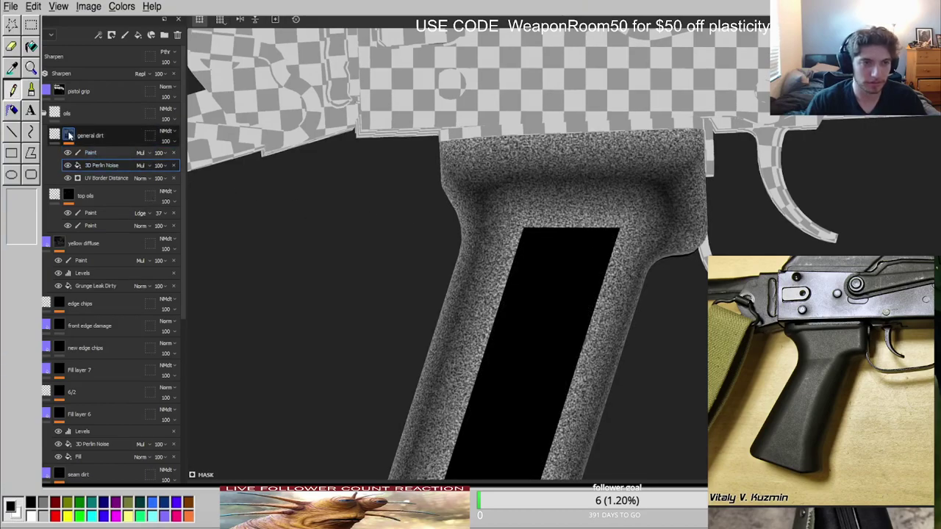
Select the mask's paint effect and inspect the noisy dirt on the upper grip in the material and single-channel views.
click(94, 153)
alt+drag(588, 236, 657, 241)
key(m)
alt+right_drag(588, 196, 460, 206)
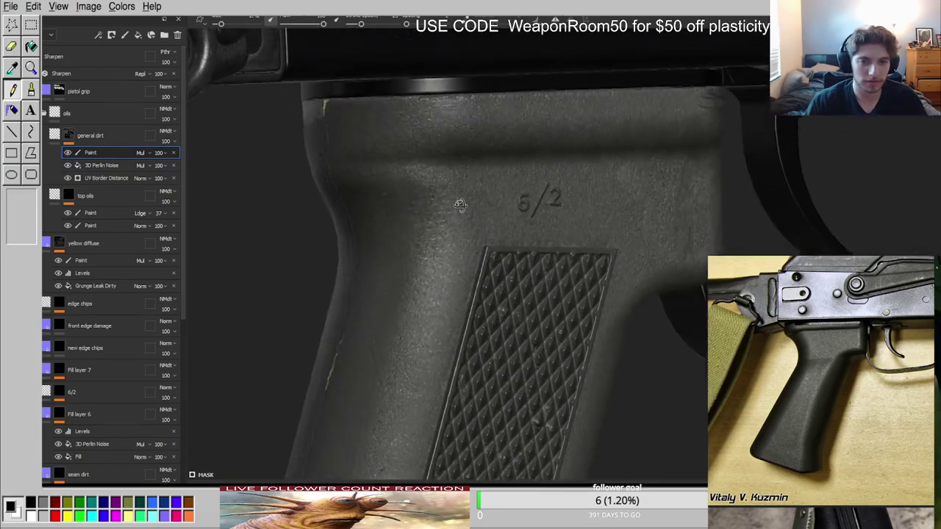
key(c)
key(c)
key(c)
key(m)
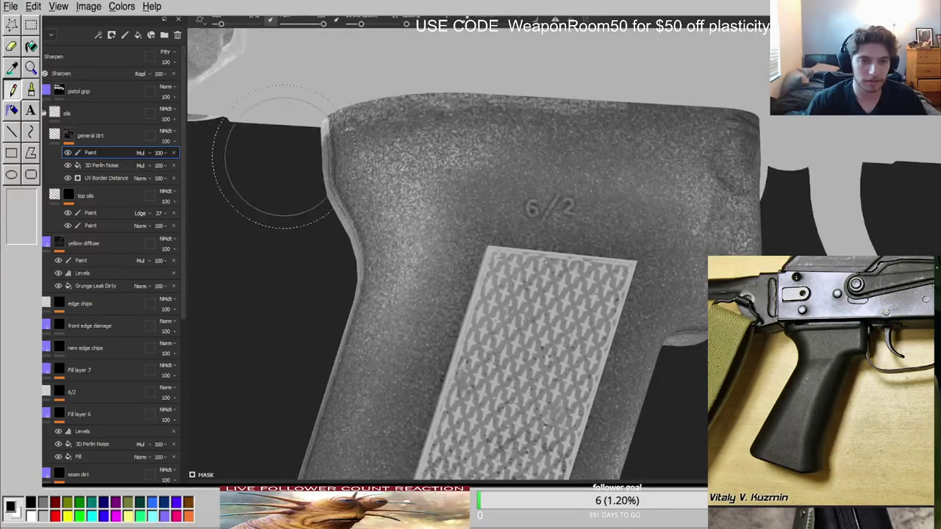
Brush and polygon-fill the general dirt mask on the grip's upper rear area.
mouse_move(367, 171)
mouse_down()
mouse_move(387, 189)
mouse_move(388, 239)
mouse_up()
alt+drag(389, 239, 704, 222)
key(3)
key(4)
alt+right_drag(411, 147, 308, 127)
click(308, 127)
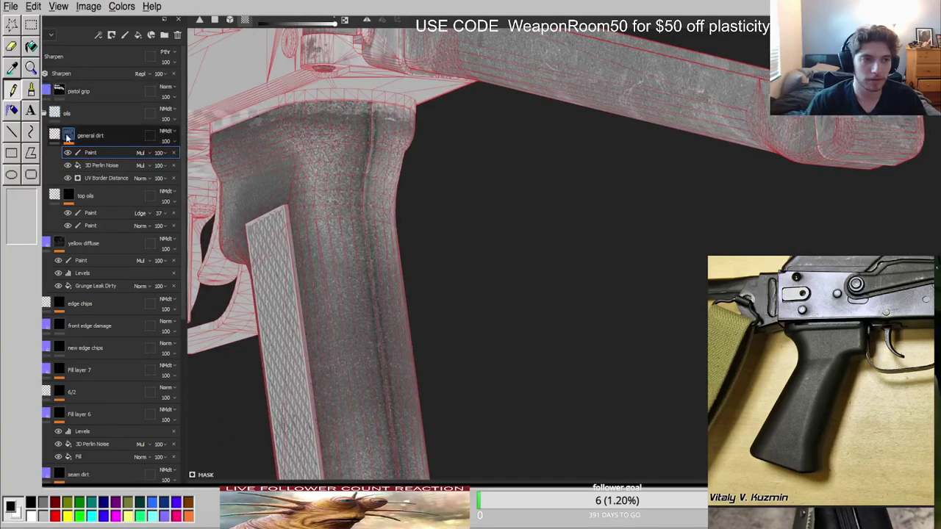
Isolate the general dirt mask and brush over the grip's upper rear edge and down along its back.
alt+click(69, 136)
alt+middle_drag(333, 168, 433, 157)
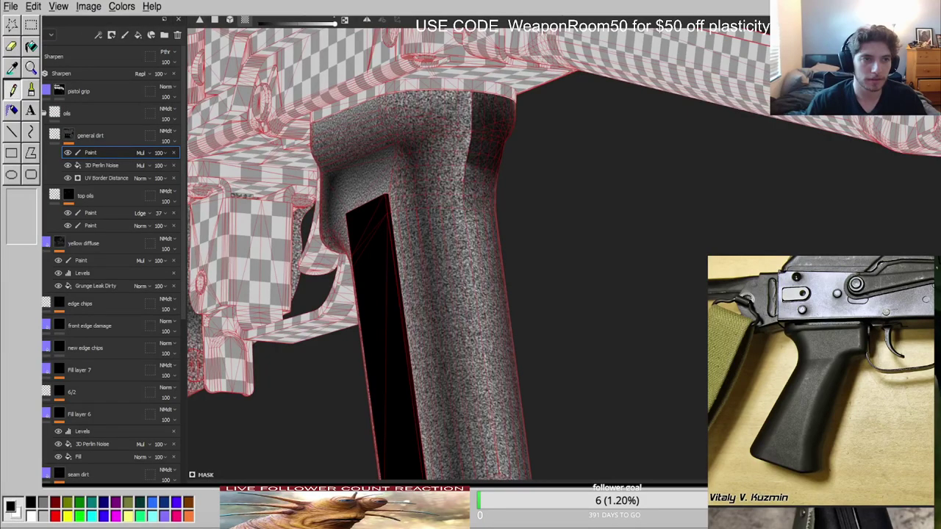
key(1)
drag(471, 133, 360, 133)
mouse_move(360, 133)
alt+mouse_down()
mouse_move(510, 132)
mouse_move(298, 140)
alt+mouse_up()
alt+drag(298, 132, 350, 112)
drag(200, 184, 219, 258)
alt+middle_drag(219, 258, 507, 195)
alt+drag(508, 196, 614, 124)
drag(502, 166, 562, 305)
alt+middle_drag(562, 305, 544, 228)
Resize the brush and paint long strokes on the general dirt mask down the length of the grip from several angles.
scroll(536, 149, down, 3)
ctrl+right_drag(535, 149, 529, 144)
mouse_move(528, 147)
mouse_down()
mouse_move(588, 396)
mouse_move(570, 379)
mouse_move(632, 403)
mouse_move(684, 390)
mouse_move(700, 372)
mouse_up()
alt+drag(478, 147, 419, 151)
mouse_move(688, 368)
mouse_down()
mouse_move(706, 327)
mouse_move(566, 334)
mouse_up()
alt+middle_drag(565, 334, 642, 388)
drag(641, 388, 649, 386)
mouse_move(628, 107)
mouse_down()
mouse_move(641, 332)
mouse_move(635, 163)
mouse_up()
alt+drag(635, 163, 768, 169)
scroll(615, 148, up, 3)
mouse_move(616, 147)
mouse_down()
mouse_move(609, 179)
mouse_move(679, 311)
mouse_up()
scroll(679, 311, down, 4)
alt+middle_drag(679, 311, 614, 177)
Inspect the painted general dirt on the upper grip in the material view, under rotated lighting and in separate channels.
key(m)
scroll(613, 176, up, 4)
shift+right_drag(613, 176, 659, 174)
alt+drag(621, 175, 507, 213)
key(c)
key(c)
key(c)
key(c)
scroll(508, 211, up, 5)
scroll(496, 213, down, 4)
key(m)
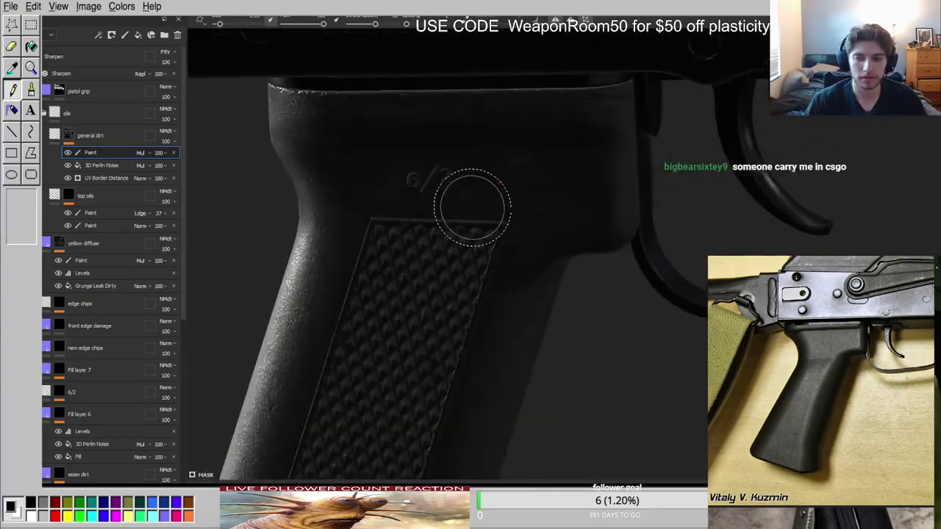
Examine the whole grip from several distances, compare it in Marmoset Toolbag, and review its roughness channel.
scroll(474, 207, down, 3)
alt+middle_drag(481, 206, 564, 167)
mouse_move(564, 168)
shift+right_down()
mouse_move(568, 177)
mouse_move(647, 179)
mouse_move(566, 175)
shift+right_up()
scroll(557, 173, up, 4)
alt+drag(554, 168, 616, 108)
scroll(525, 169, down, 4)
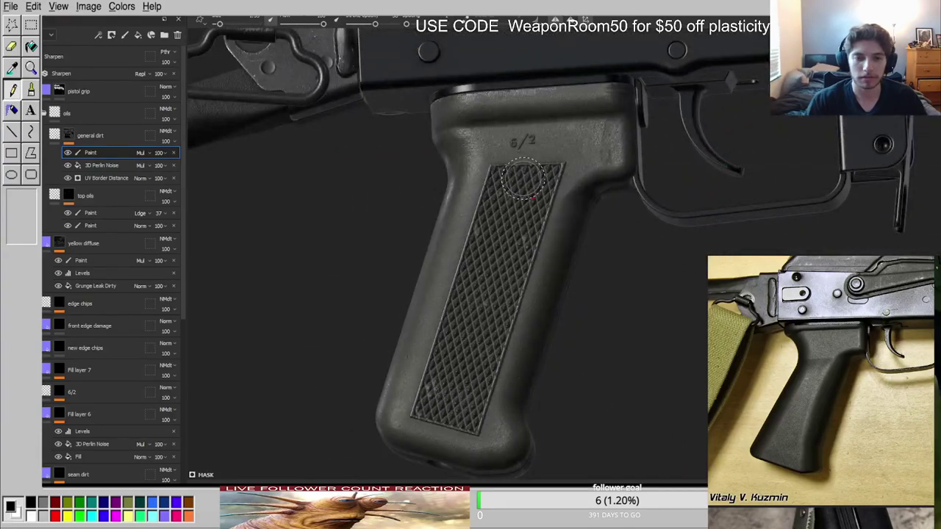
scroll(576, 150, down, 2)
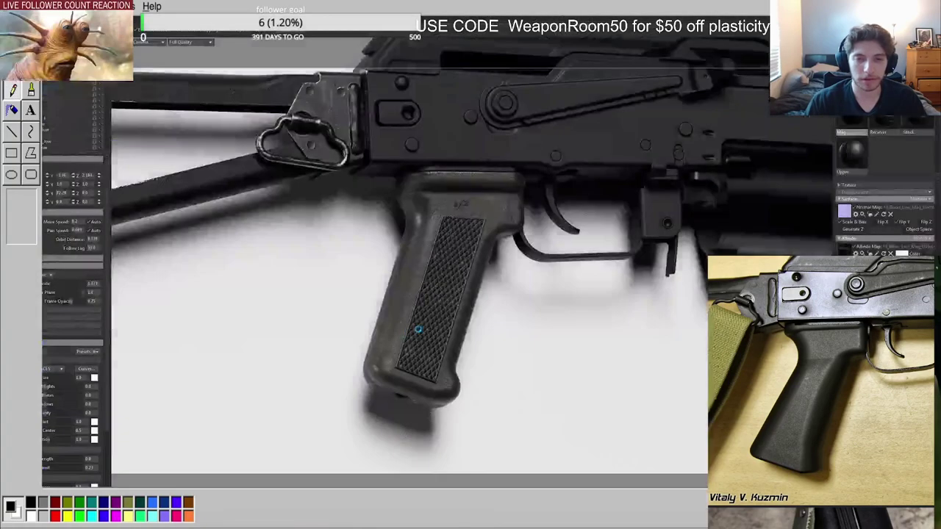
scroll(430, 311, up, 3)
drag(390, 286, 455, 253)
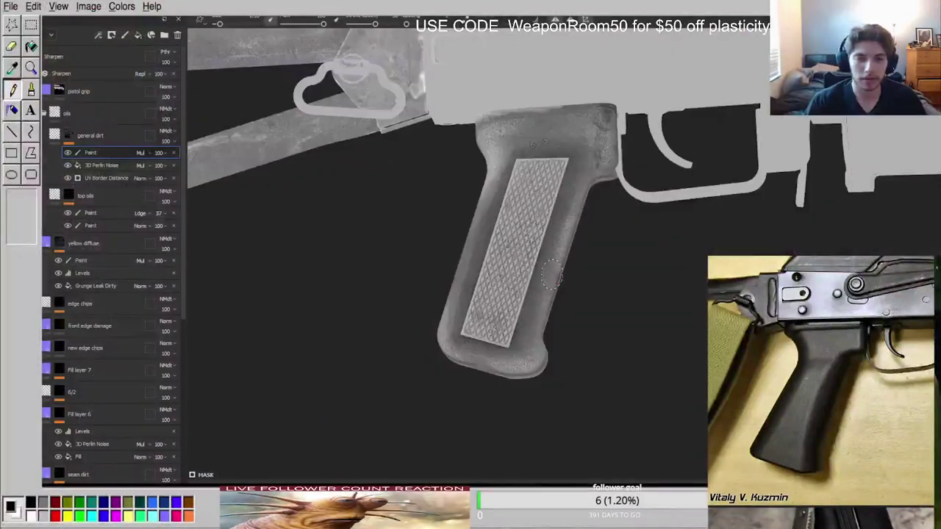
scroll(523, 154, up, 6)
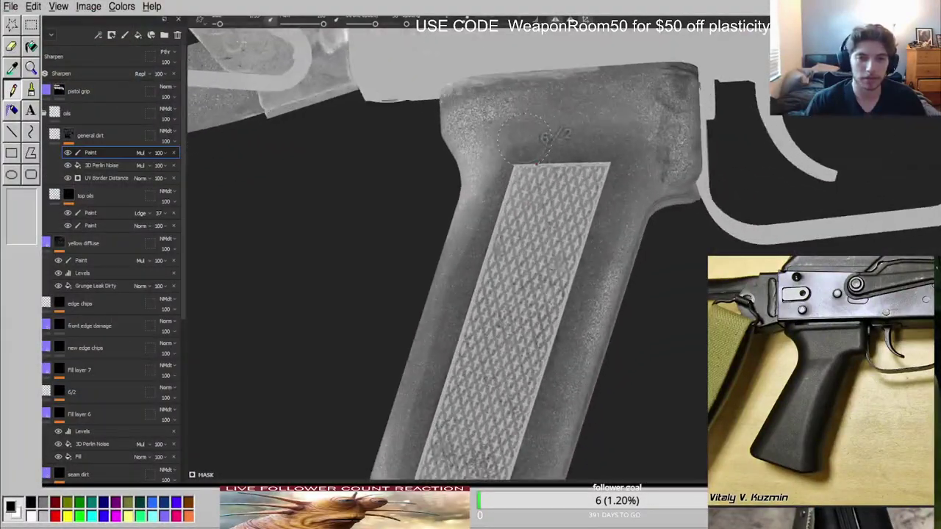
Select the general dirt's 3D Perlin Noise fill and examine its speckle over the grip in the roughness view.
click(92, 167)
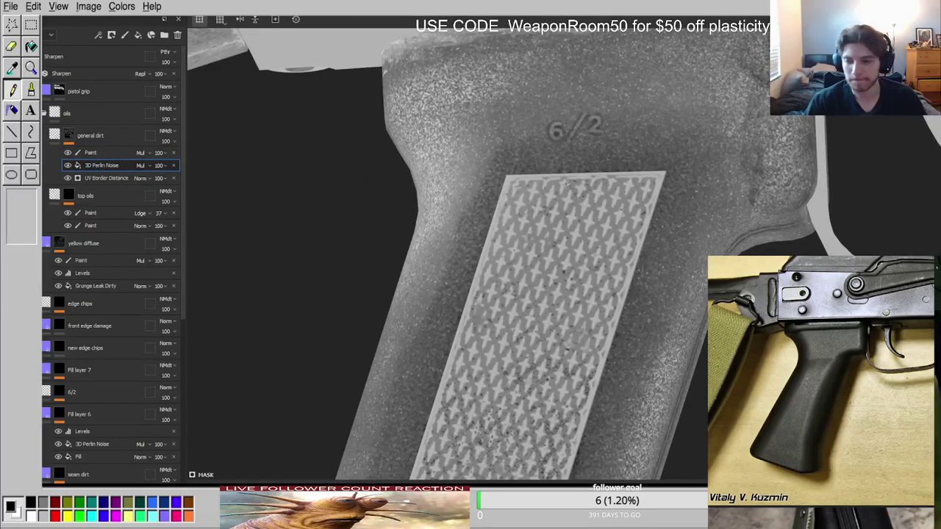
scroll(563, 254, down, 3)
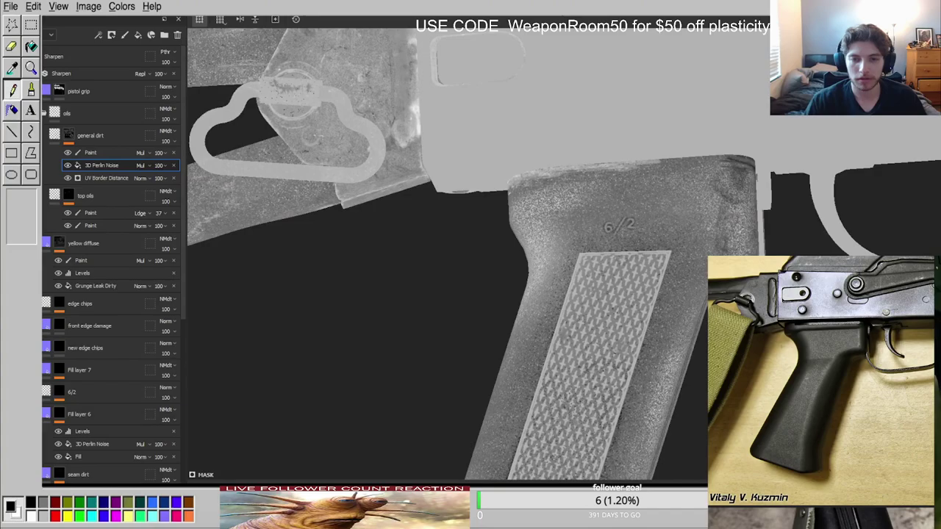
scroll(549, 294, down, 3)
scroll(548, 295, up, 3)
alt+drag(567, 311, 503, 338)
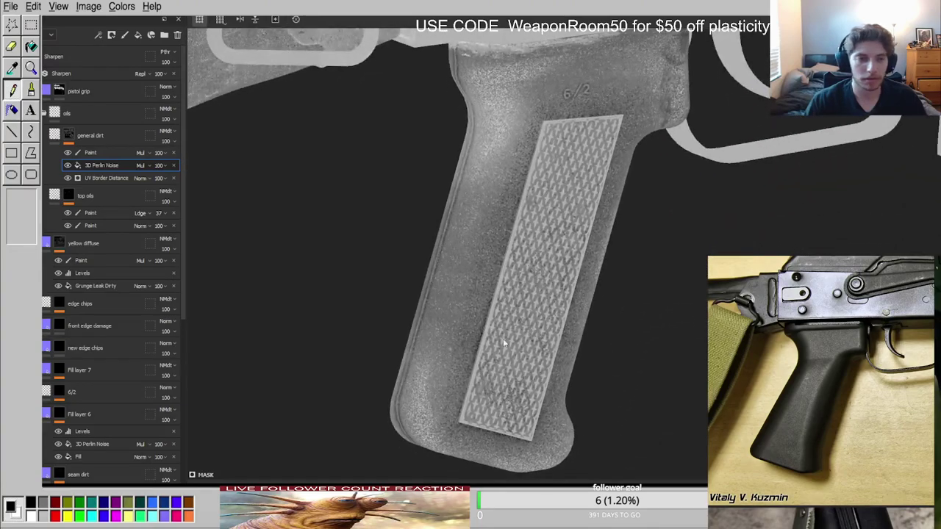
Duplicate the general dirt layer and replace the copy's mask effects with a Grunge Fingerprints fill.
click(101, 138)
key(ctrl+d)
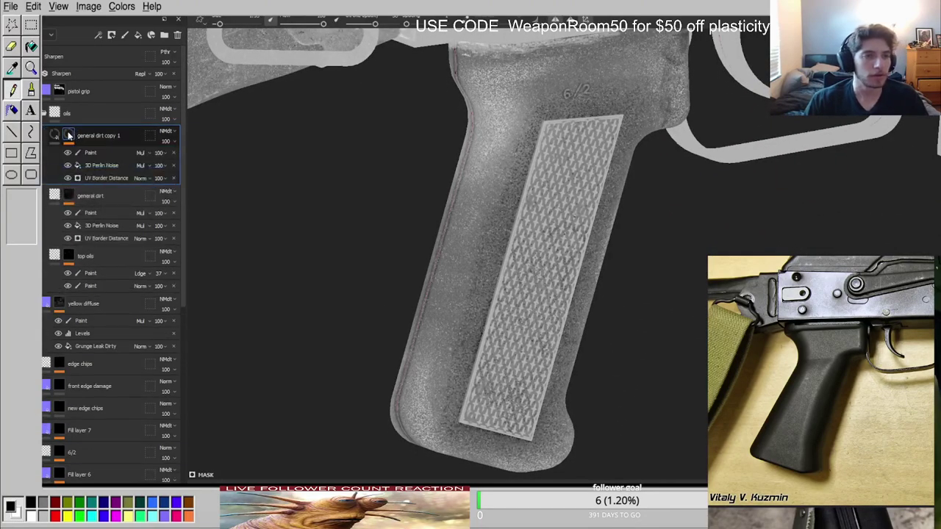
click(94, 150)
click(106, 453)
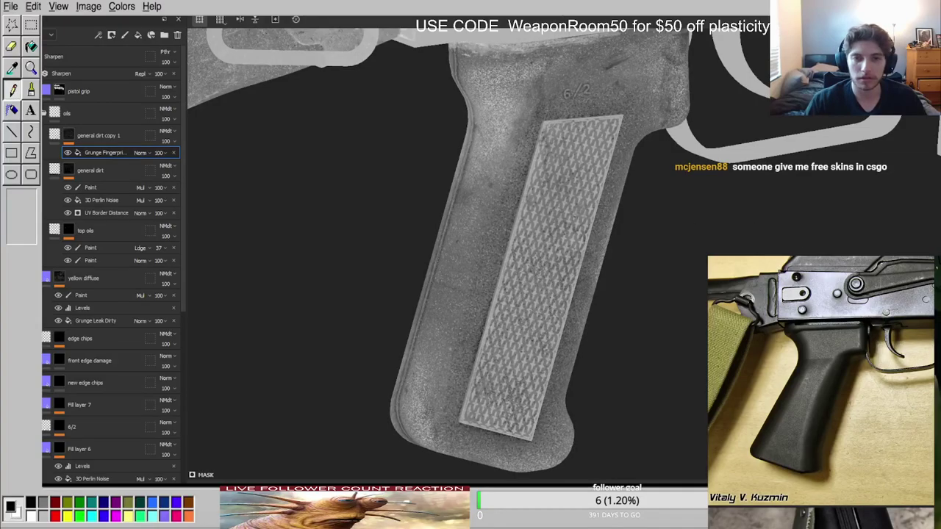
Inspect the fingerprint smudges on the grip in the material view up close, and view their mask in isolation.
key(m)
scroll(615, 99, up, 5)
alt+drag(588, 121, 425, 121)
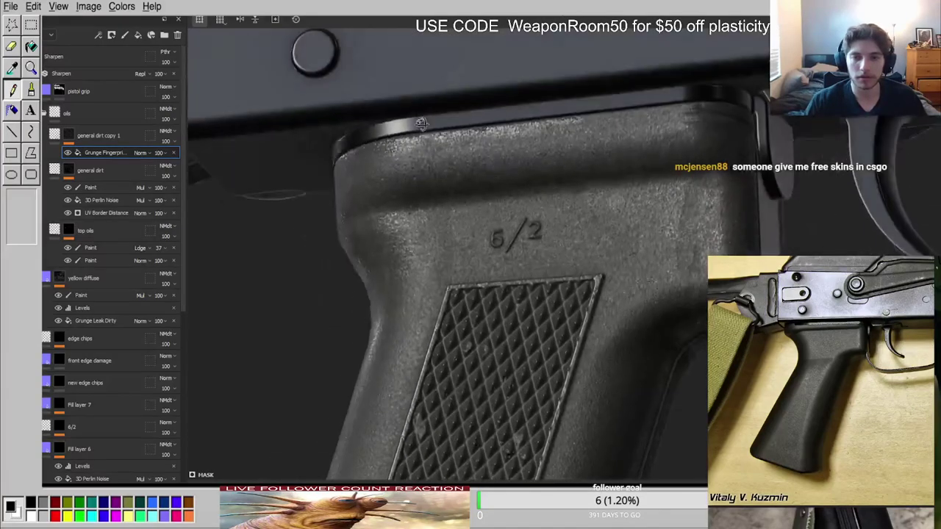
key(Delete)
scroll(588, 253, down, 5)
scroll(599, 228, up, 4)
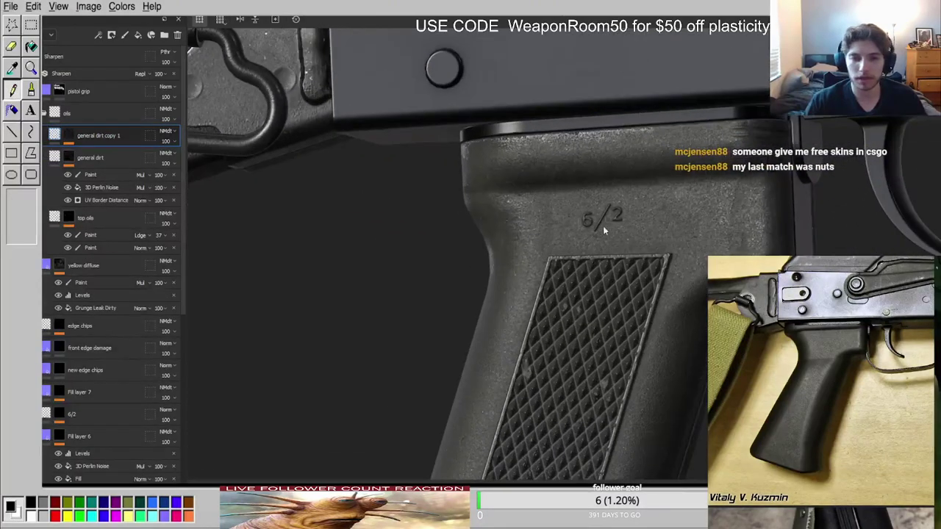
scroll(599, 228, down, 4)
alt+drag(600, 227, 484, 233)
alt+click(69, 135)
alt+middle_drag(514, 254, 415, 177)
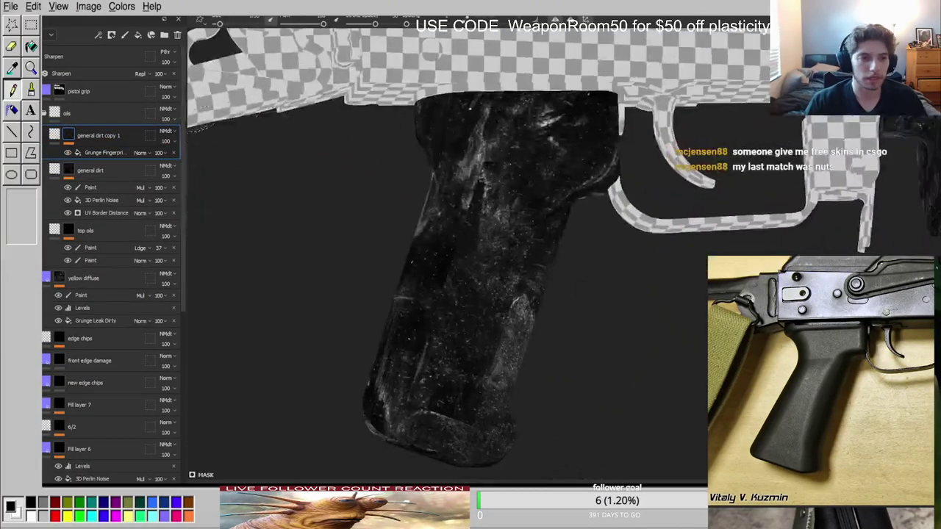
Duplicate the fingerprint layer and give the copy's Grunge Fingerprints fill a different smudge pattern.
key(m)
click(78, 134)
key(ctrl+d)
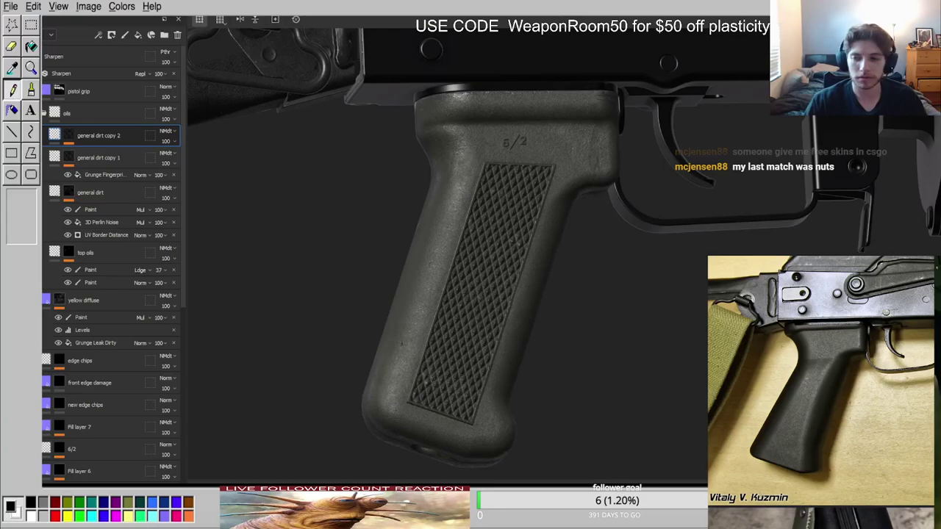
alt+click(68, 135)
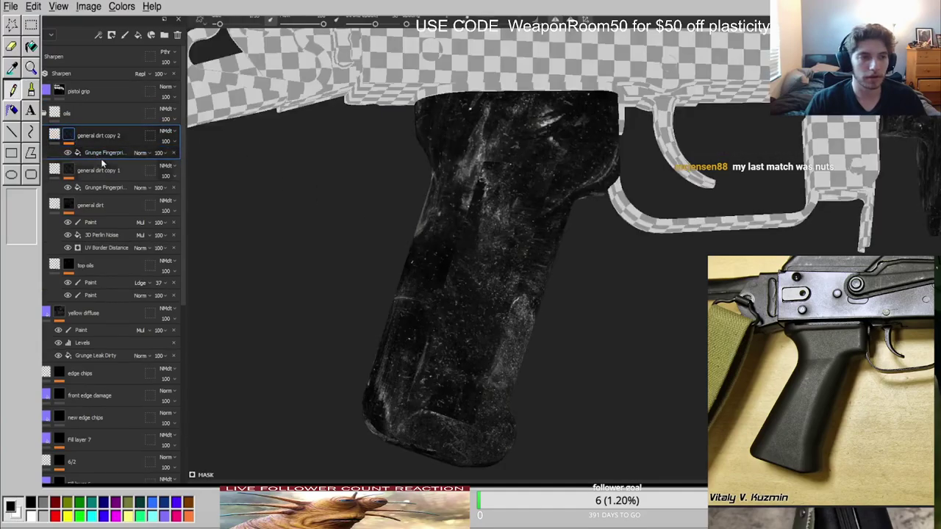
click(100, 153)
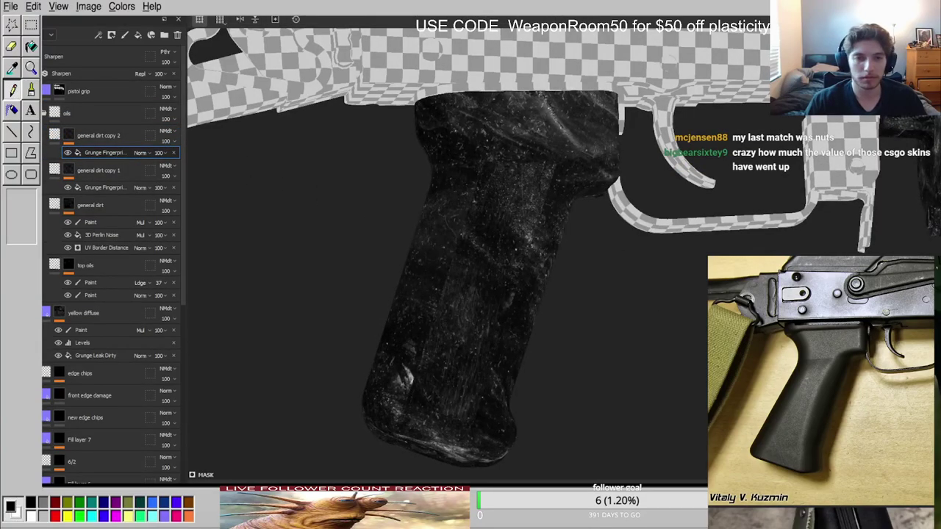
Examine the layered fingerprints on the grip in the roughness channel and in the material view from several angles.
key(m)
scroll(474, 177, up, 4)
key(c)
key(c)
key(c)
scroll(472, 177, down, 3)
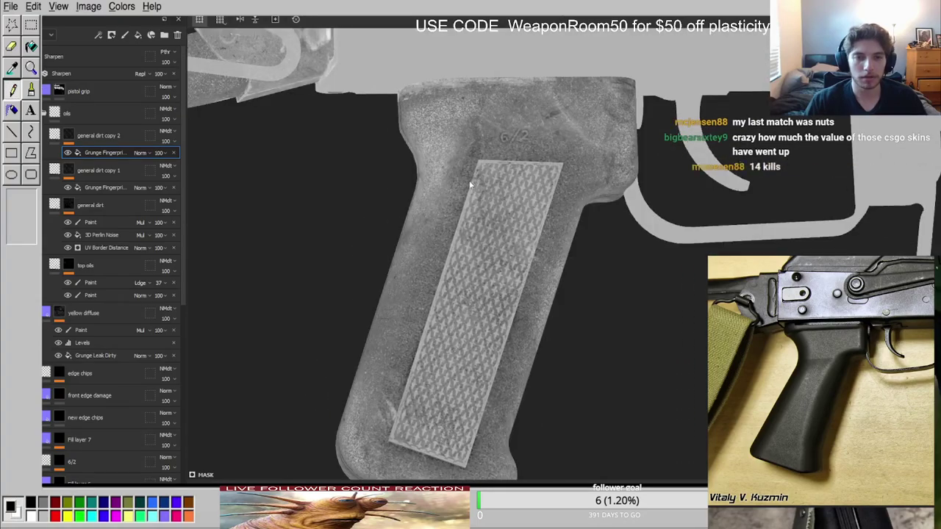
alt+drag(473, 176, 678, 226)
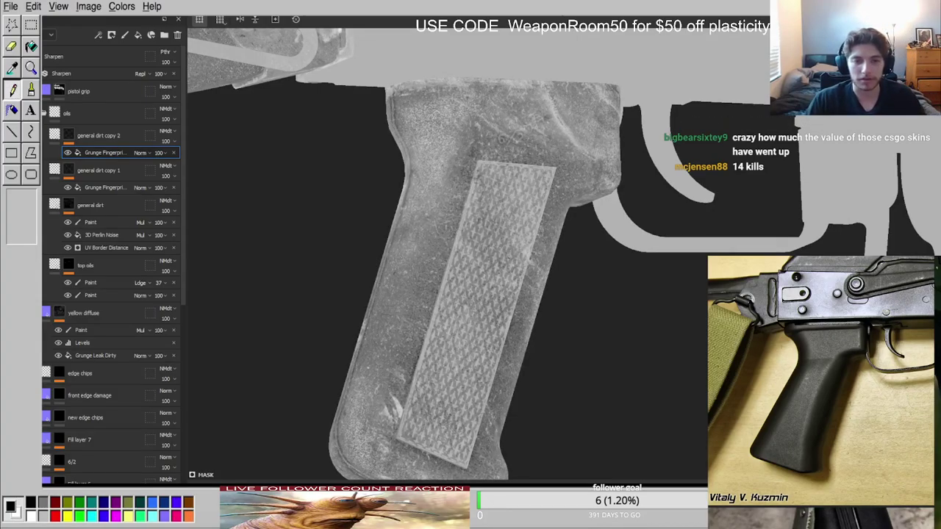
key(m)
alt+drag(518, 162, 317, 159)
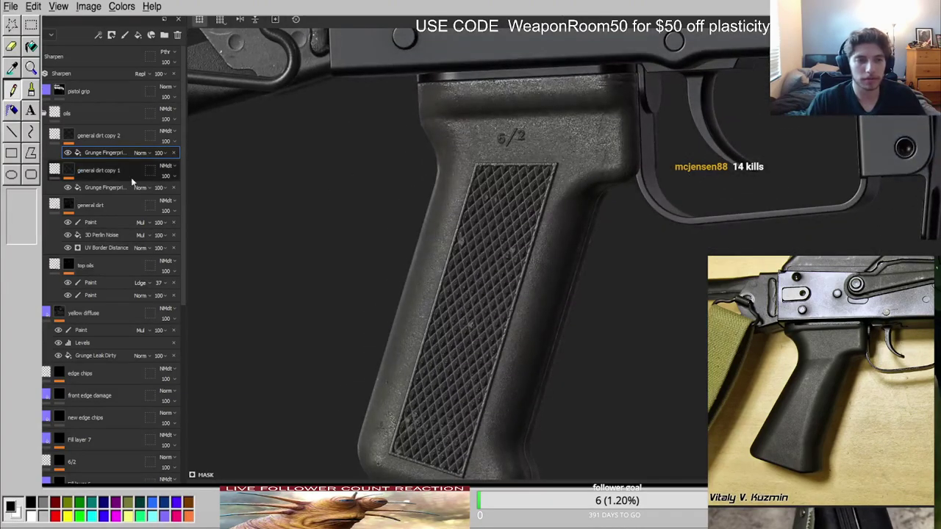
Vary the fingerprint pattern in the general dirt copy 2 mask and check it on the grip in the material view.
alt+click(69, 137)
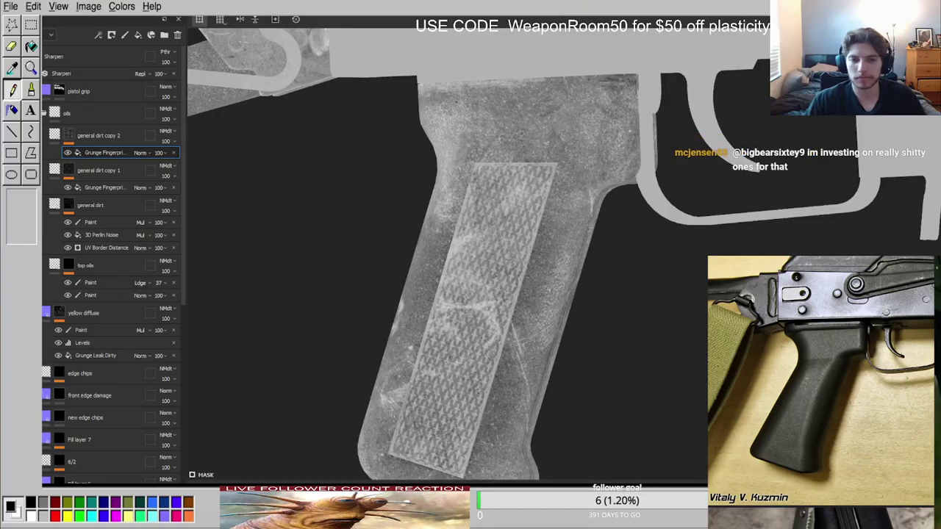
key(m)
scroll(491, 255, up, 4)
alt+drag(491, 254, 414, 263)
scroll(414, 262, down, 4)
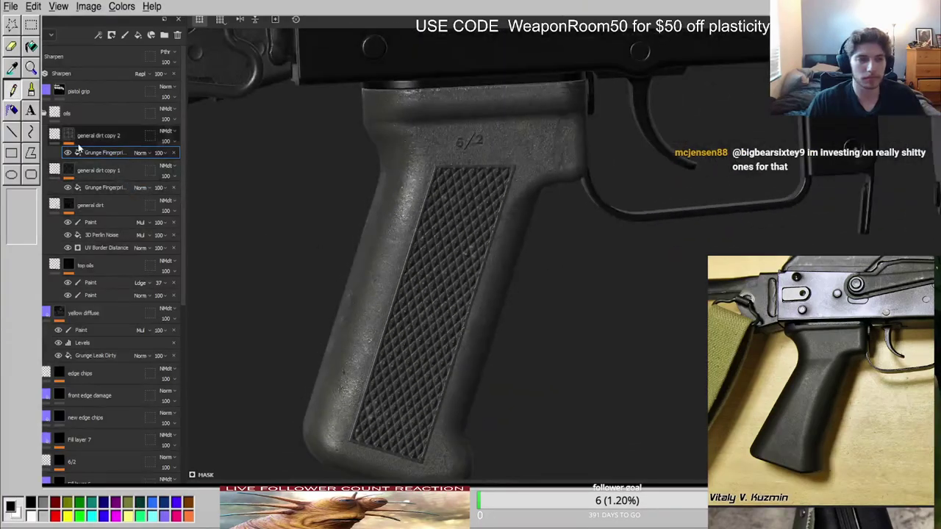
Add a Paint effect to the general dirt copy 2 mask and paint the fingerprints out over the checkered panel.
alt+click(71, 137)
right_click(71, 138)
click(113, 456)
mouse_move(437, 257)
mouse_down()
mouse_move(412, 302)
mouse_move(399, 389)
mouse_move(414, 361)
mouse_move(391, 405)
mouse_up()
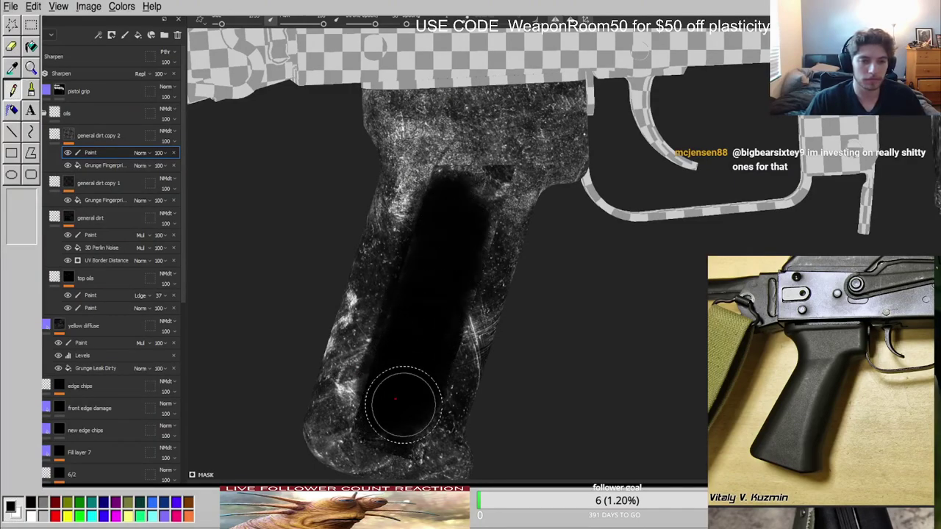
Examine the grip's fingerprint smudges in the material view from several angles under rotated lighting, alongside the reference images.
key(m)
alt+drag(460, 194, 507, 235)
shift+right_drag(506, 235, 581, 240)
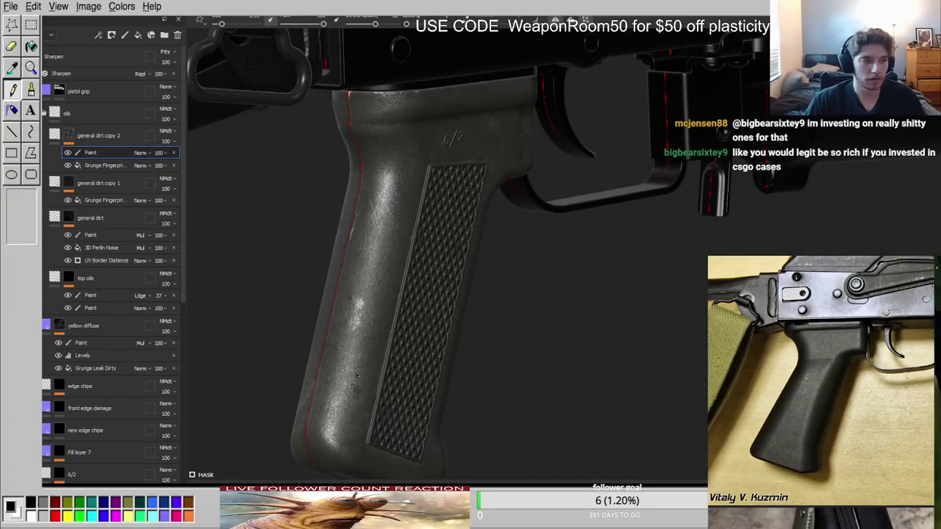
scroll(806, 393, down, 5)
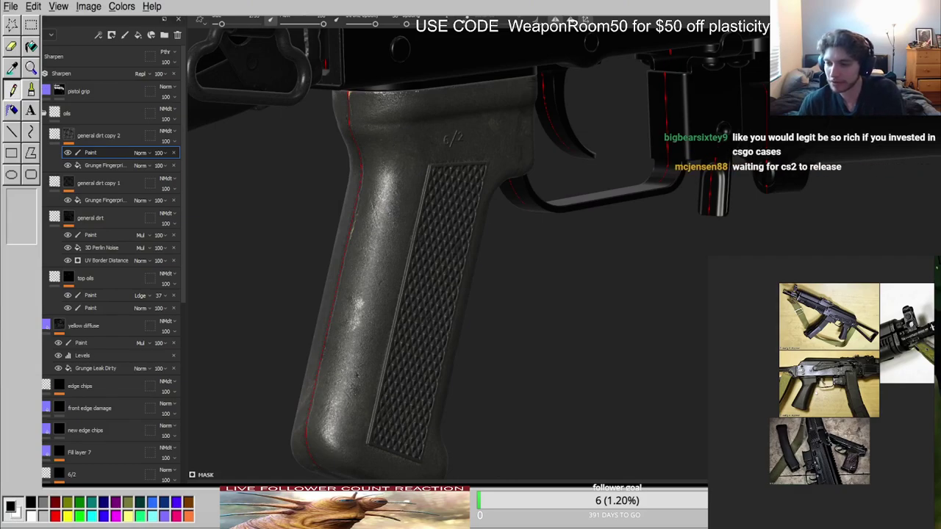
alt+right_drag(402, 166, 435, 110)
alt+drag(436, 110, 267, 122)
shift+right_drag(267, 122, 448, 113)
alt+drag(447, 112, 507, 110)
alt+right_drag(507, 110, 515, 145)
alt+drag(515, 145, 523, 223)
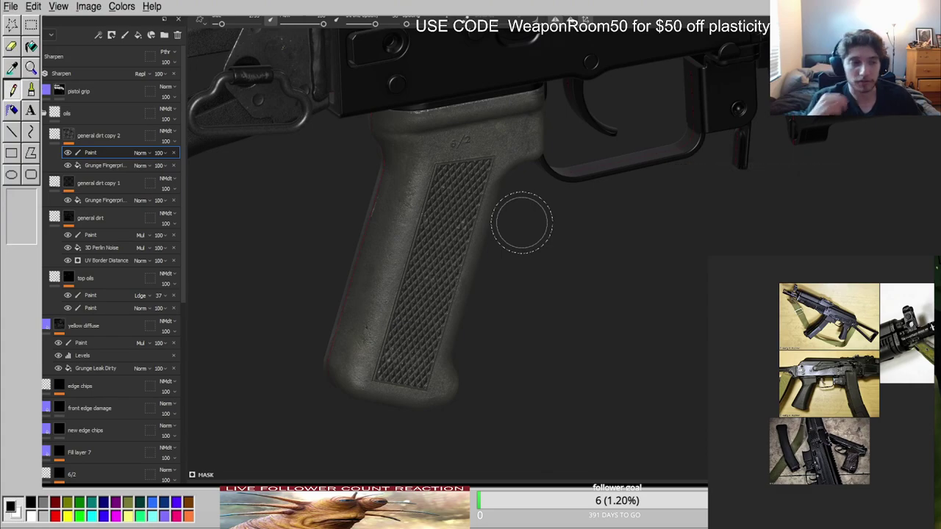
Review the fingerprint variation in the roughness channel on both sides of the grip.
scroll(472, 187, up, 5)
alt+drag(456, 172, 378, 241)
scroll(420, 180, down, 5)
key(c)
key(c)
key(c)
alt+drag(420, 167, 940, 197)
alt+drag(441, 191, 531, 185)
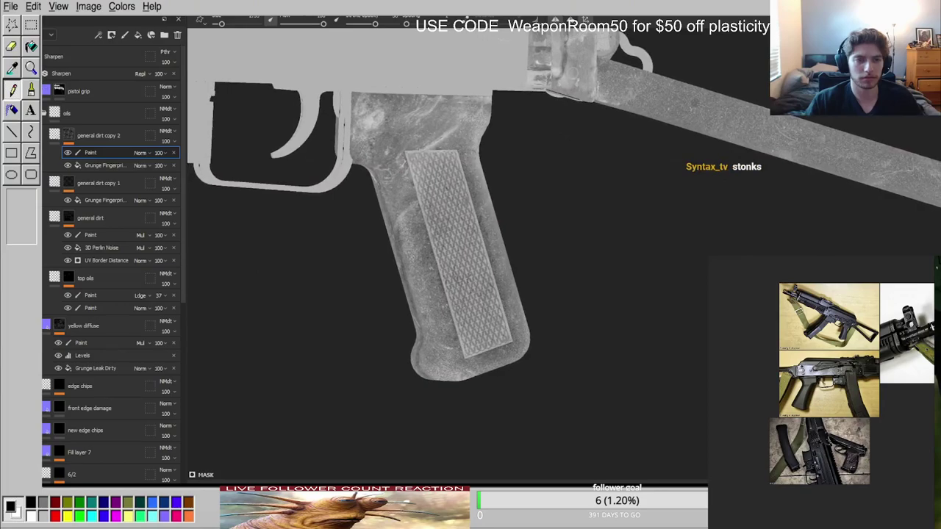
alt+drag(531, 185, 317, 184)
Return to the material view, then switch to Marmoset Toolbag and examine the grip from farther away.
key(m)
alt+right_drag(441, 147, 532, 110)
alt+middle_drag(531, 111, 591, 184)
scroll(591, 183, down, 5)
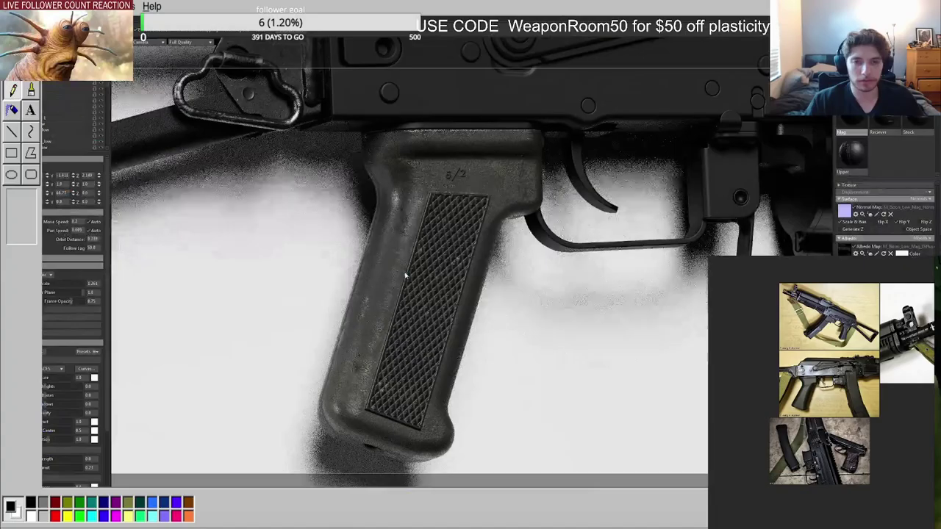
scroll(441, 294, down, 2)
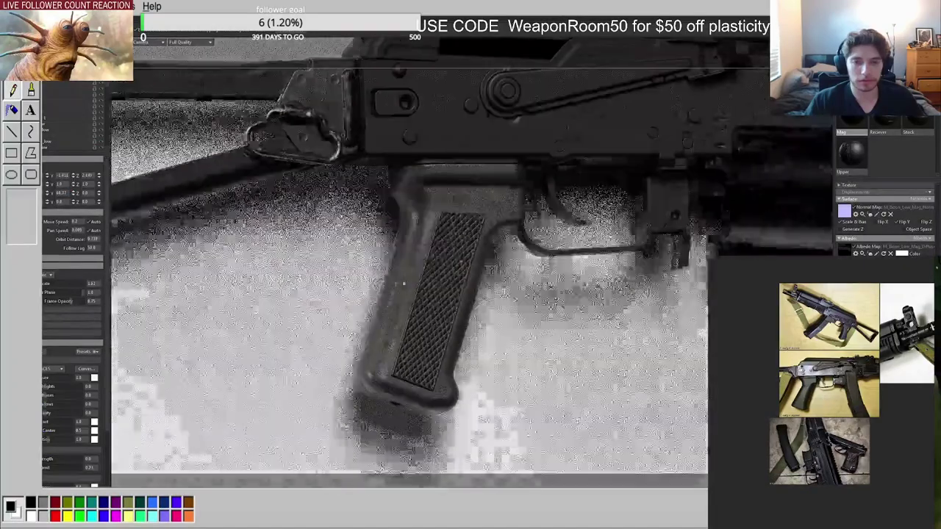
Inspect the pistol grip's surface wear in the Marmoset Toolbag render and in the Substance 3D Painter viewport.
scroll(431, 297, down, 2)
drag(431, 297, 397, 238)
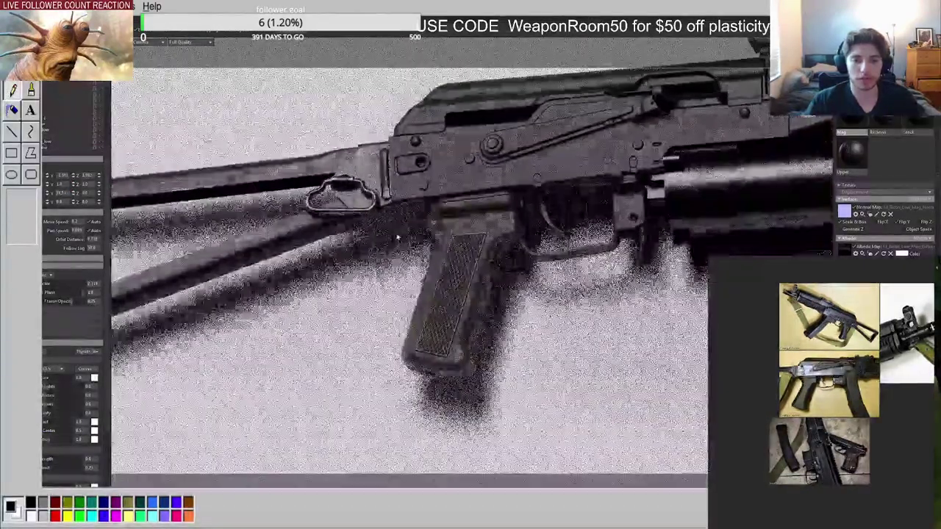
scroll(498, 270, up, 3)
scroll(498, 270, up, 2)
drag(461, 301, 458, 324)
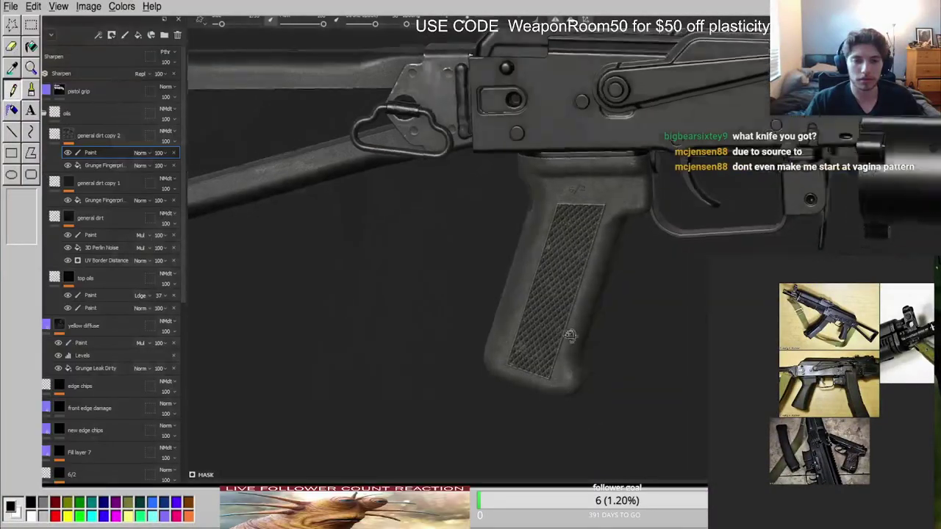
scroll(527, 331, down, 2)
scroll(527, 331, up, 3)
Bring the reference photo of the black pistol grip with the diamond-patterned panel into close view on the reference board.
scroll(807, 384, up, 6)
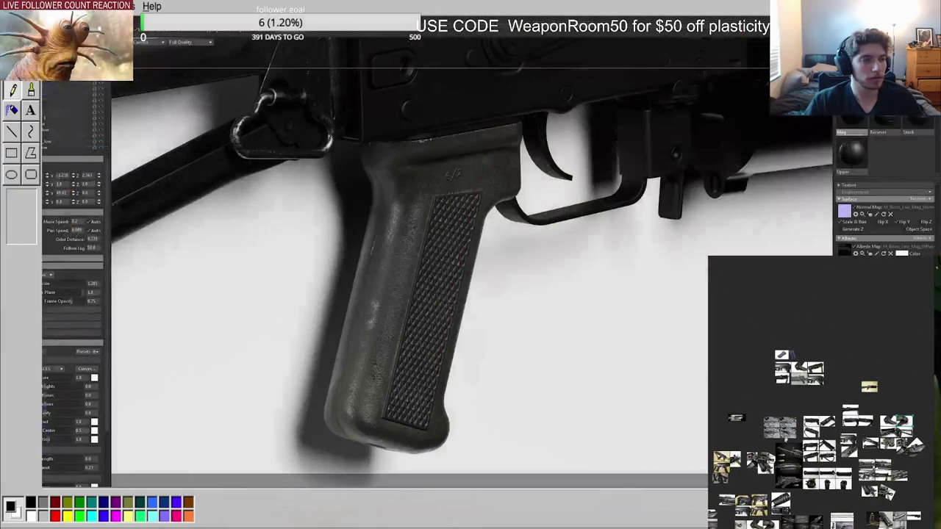
scroll(810, 368, up, 15)
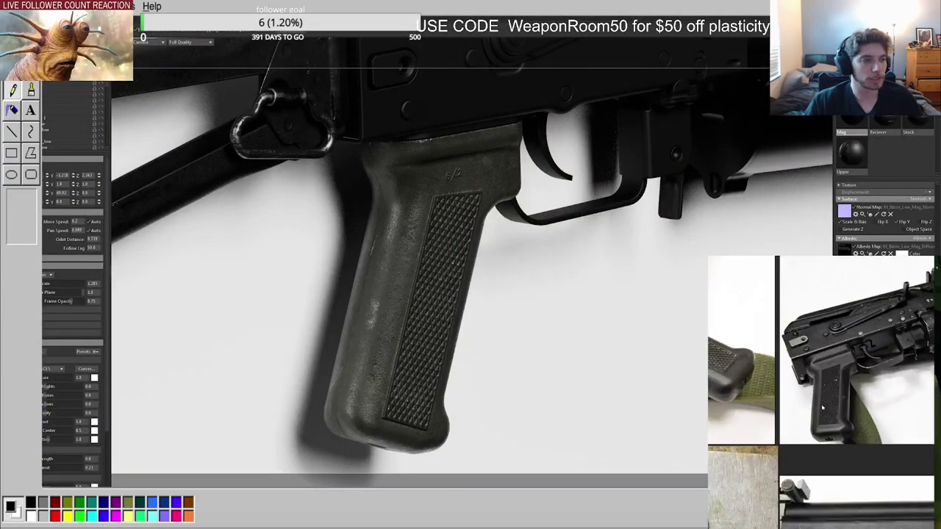
middle_drag(867, 367, 809, 462)
scroll(839, 379, down, 4)
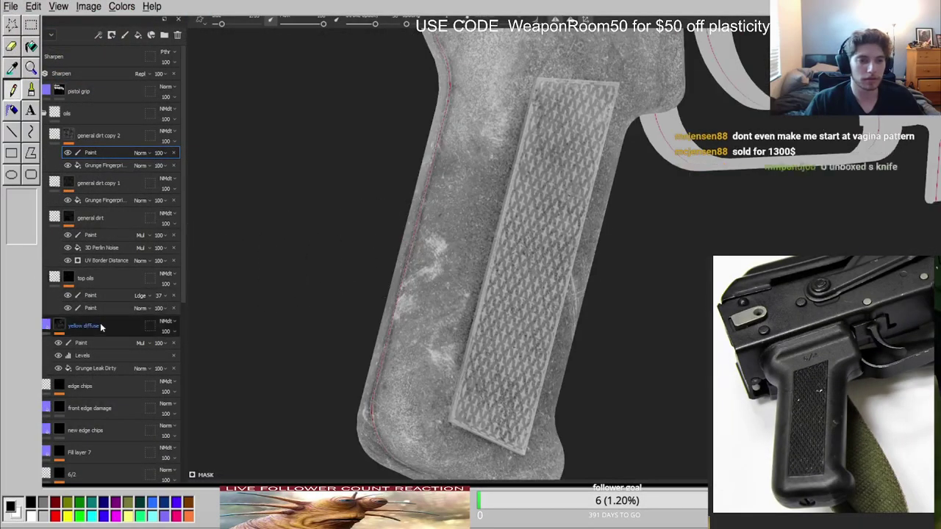
Compare the pistol grip's single-channel view with its full material from several angles and under rotated lighting.
scroll(99, 368, down, 10)
click(92, 370)
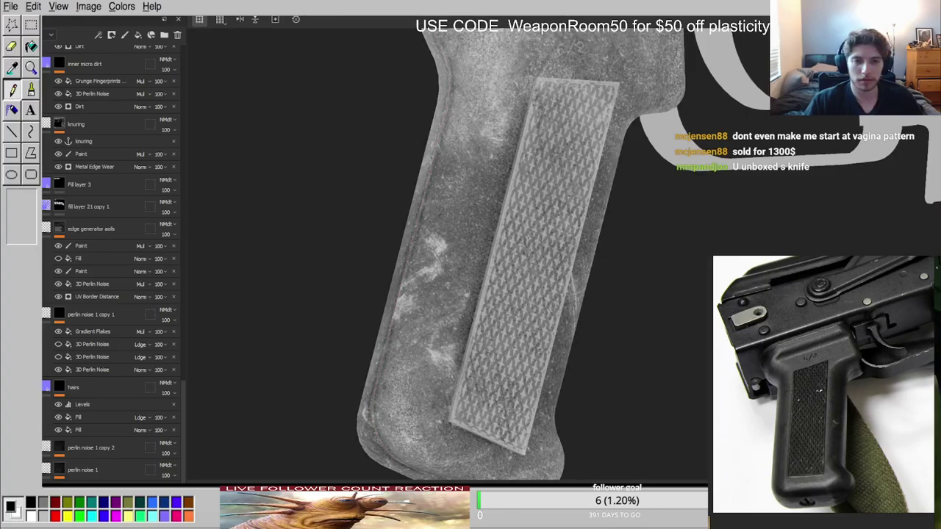
scroll(505, 261, down, 4)
alt+drag(504, 262, 346, 258)
scroll(567, 181, up, 3)
key(m)
mouse_move(568, 168)
alt+mouse_down()
mouse_move(502, 130)
mouse_move(483, 135)
mouse_move(503, 142)
alt+mouse_up()
scroll(498, 164, down, 4)
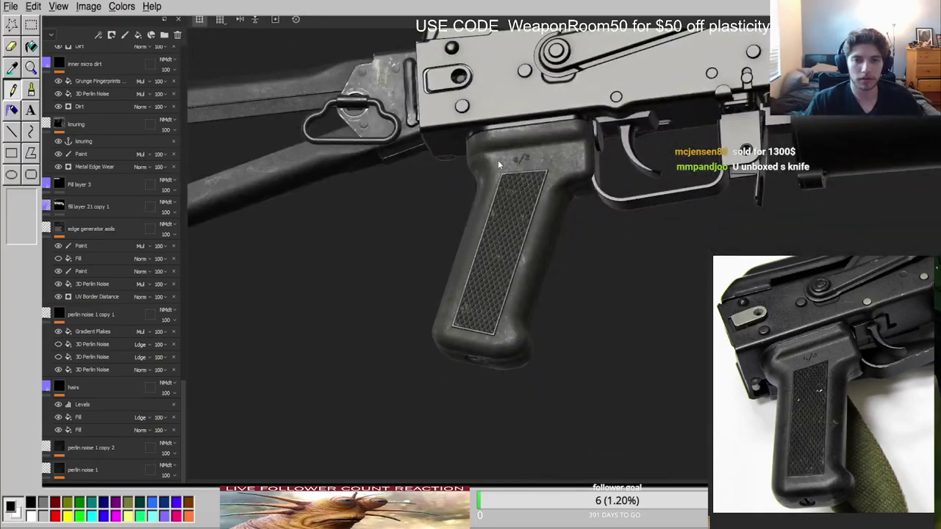
scroll(526, 196, up, 4)
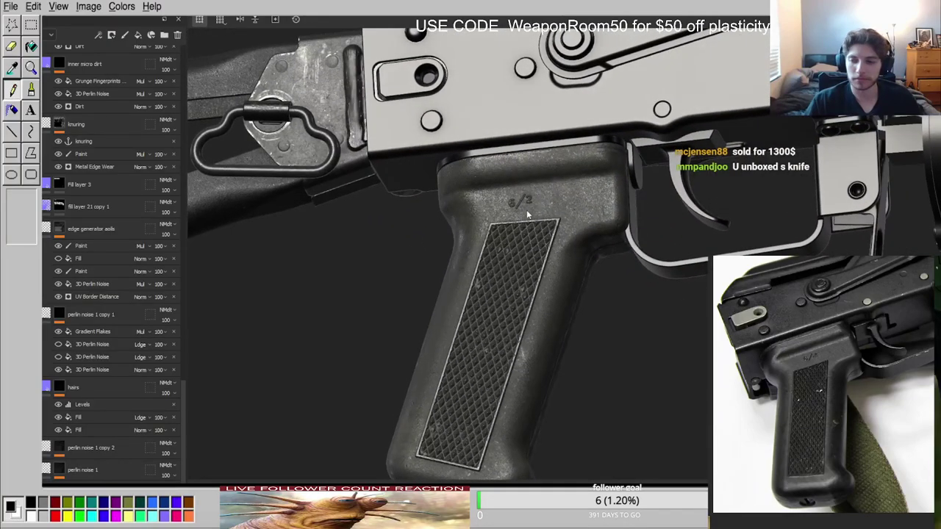
alt+middle_drag(526, 211, 545, 181)
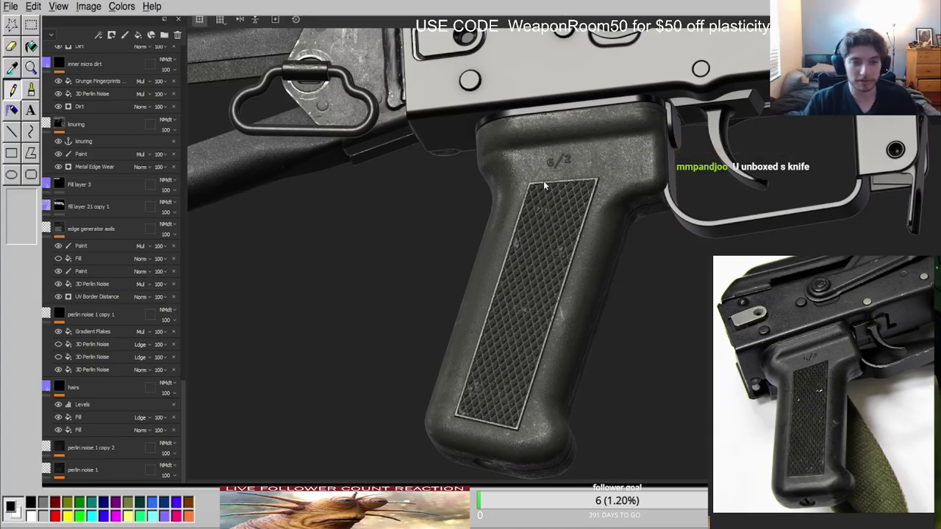
alt+drag(515, 256, 595, 336)
shift+right_drag(593, 333, 539, 319)
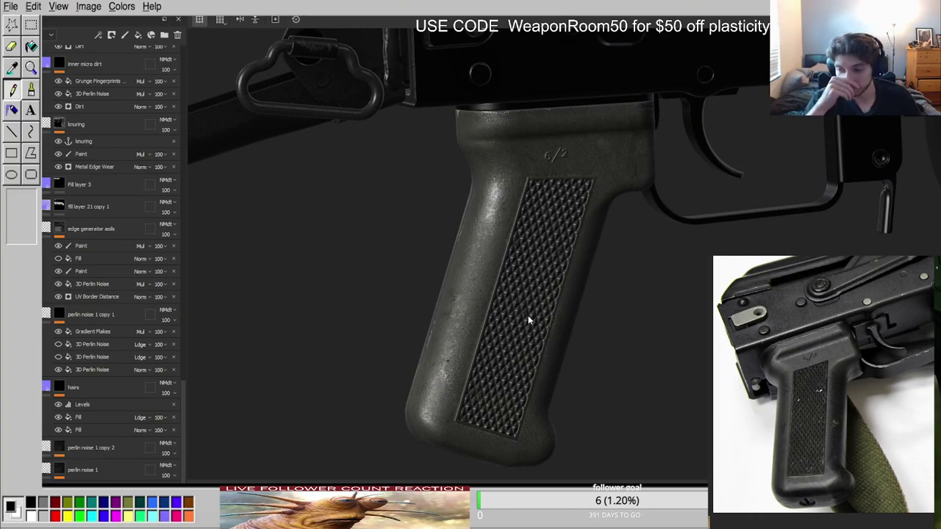
alt+right_drag(528, 317, 462, 328)
alt+middle_drag(462, 328, 516, 234)
alt+drag(516, 234, 601, 234)
key(c)
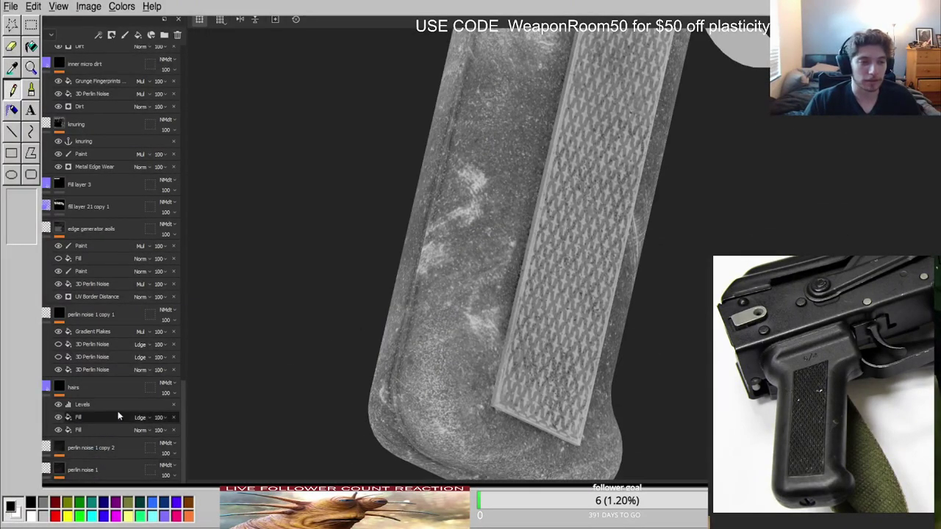
Look through the pistol grip's layer stack for the layer that causes the bright smudges on the grip's side.
scroll(97, 138, up, 5)
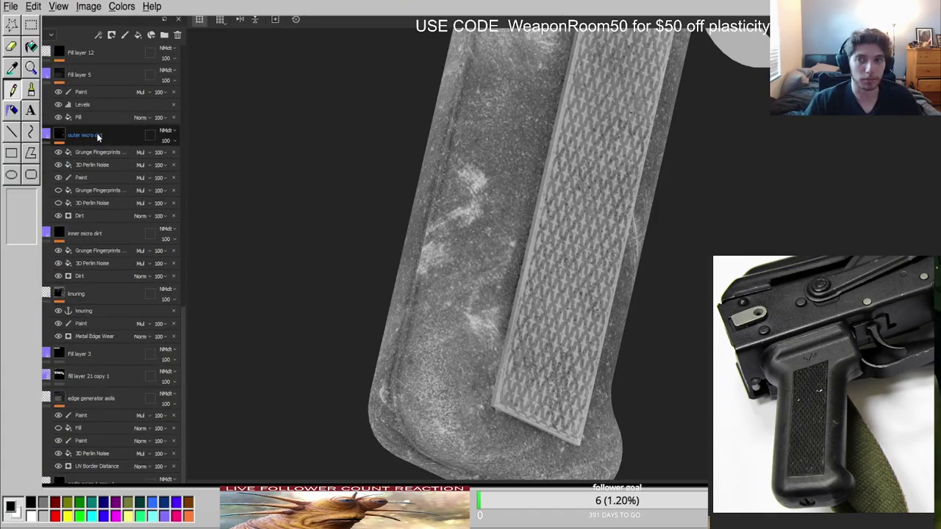
scroll(100, 151, up, 5)
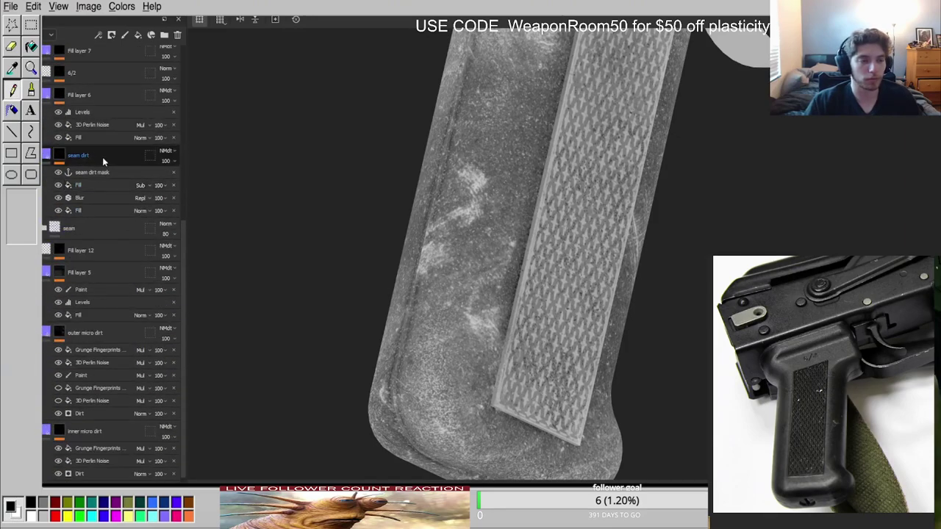
scroll(97, 156, up, 10)
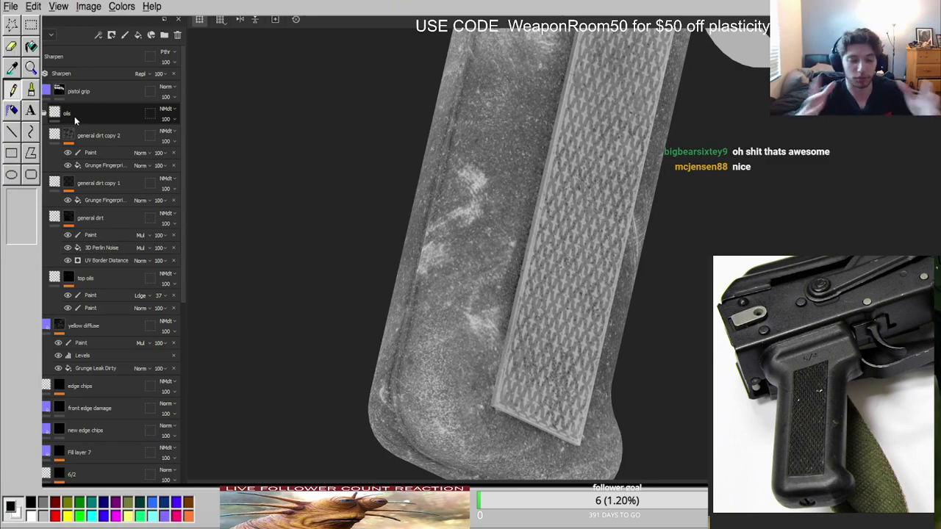
scroll(468, 212, up, 4)
alt+drag(468, 212, 472, 254)
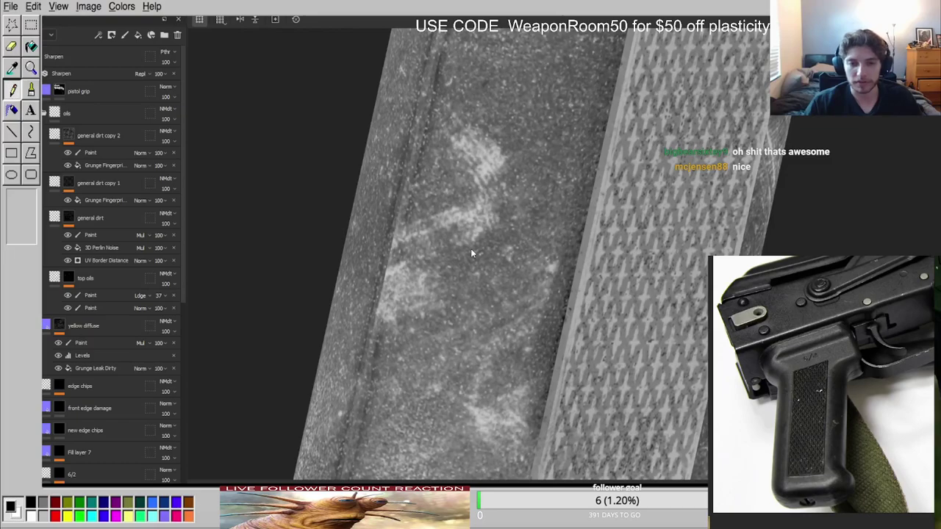
scroll(470, 249, down, 3)
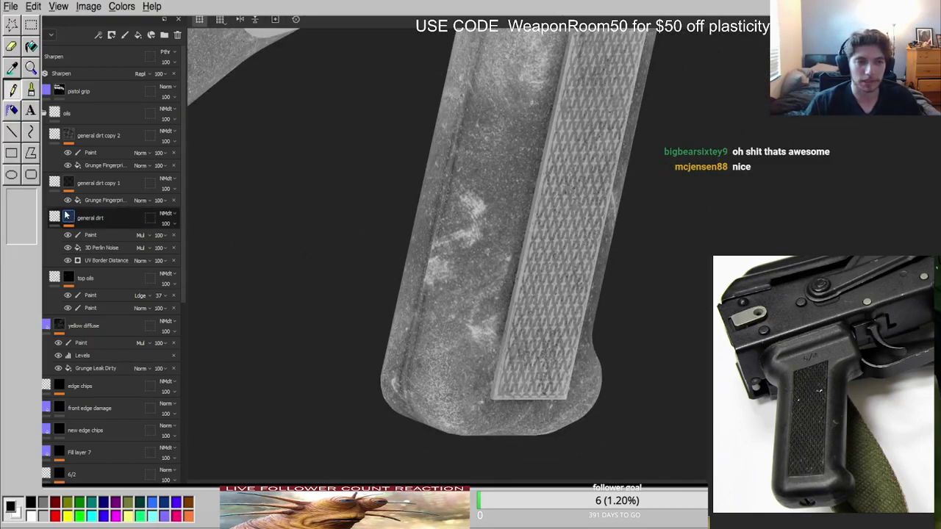
scroll(76, 357, down, 4)
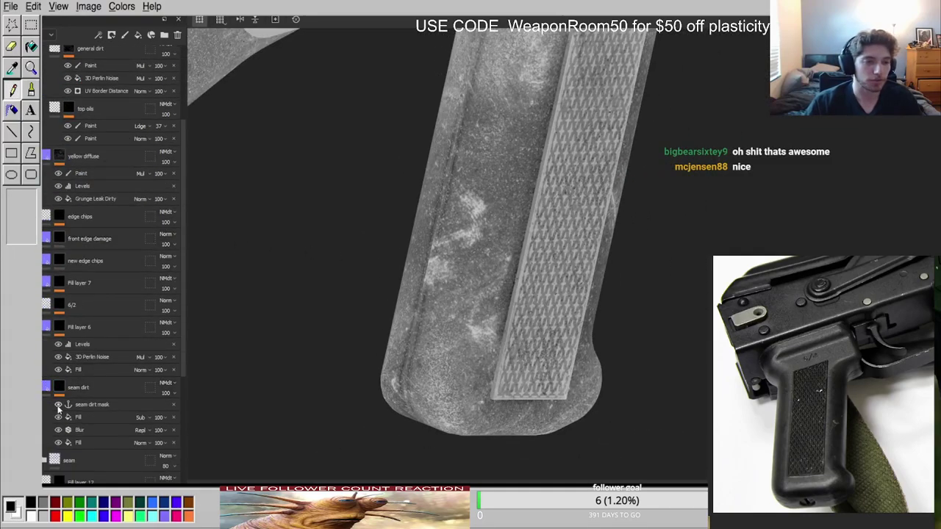
scroll(64, 367, down, 7)
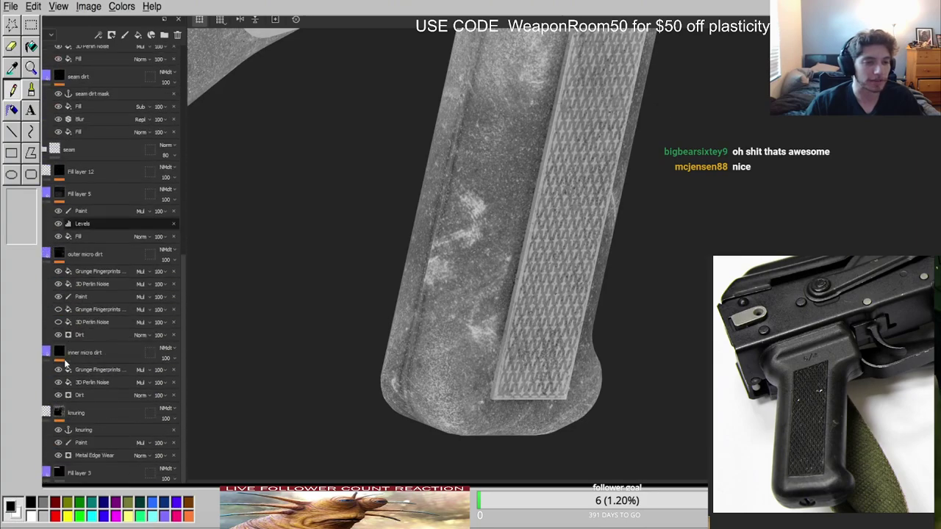
scroll(64, 362, down, 7)
scroll(57, 344, up, 20)
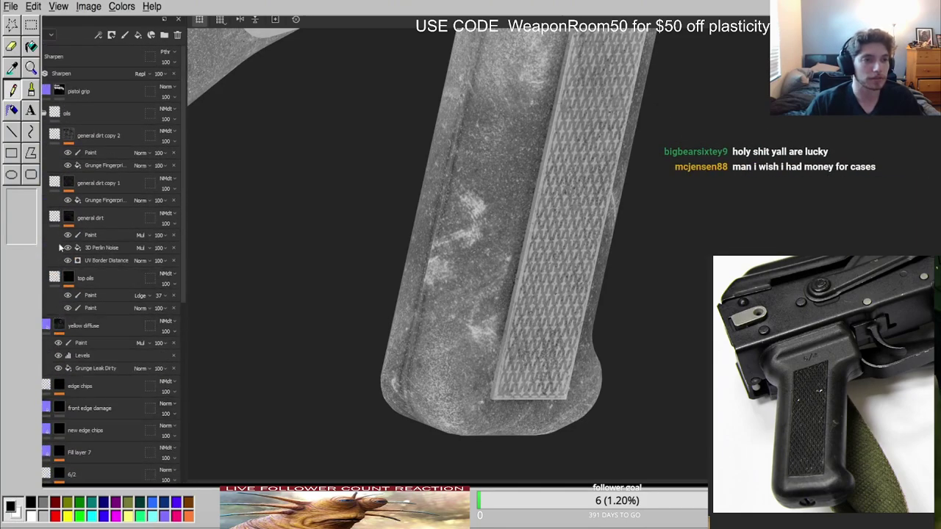
Isolate the general dirt copy 2 mask and rework the grip's side smudges in its Paint effect, undoing the first stroke and swapping the brush colour.
alt+click(68, 135)
click(91, 153)
mouse_move(460, 206)
mouse_down()
mouse_move(437, 307)
mouse_move(456, 273)
mouse_move(447, 317)
mouse_up()
key(ctrl+z)
key(x)
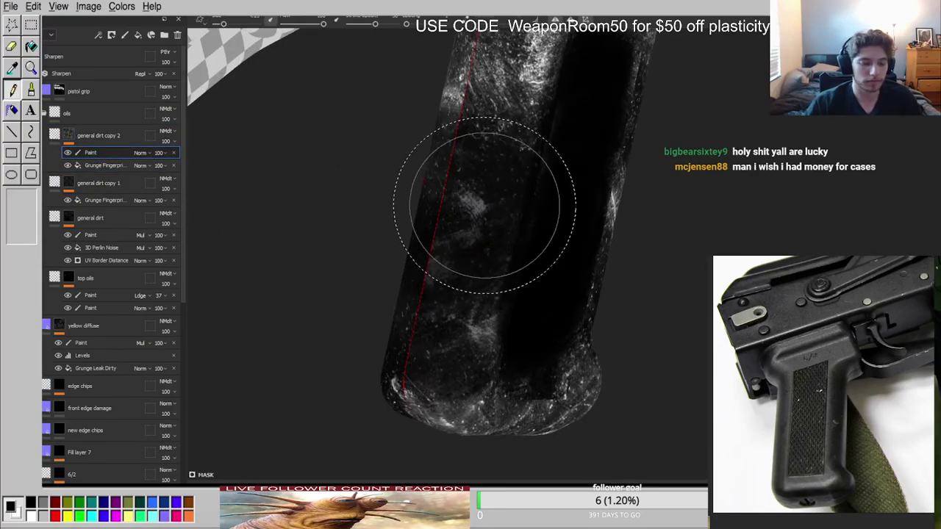
Examine the grip's side, rear seam and the area around the 6/2 marking in the material view under rotated lighting.
key(m)
scroll(467, 206, down, 4)
mouse_move(466, 206)
alt+mouse_down()
mouse_move(479, 119)
mouse_move(464, 206)
mouse_move(483, 205)
alt+mouse_up()
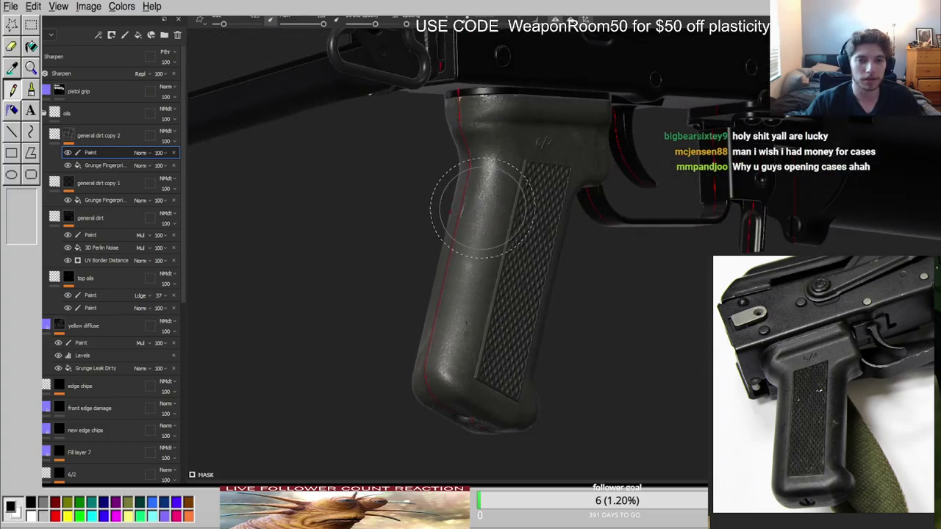
mouse_move(477, 274)
alt+mouse_down()
mouse_move(493, 271)
mouse_move(488, 289)
mouse_move(485, 272)
mouse_move(480, 330)
mouse_move(555, 257)
mouse_move(460, 287)
alt+mouse_up()
scroll(485, 271, up, 4)
scroll(441, 273, up, 3)
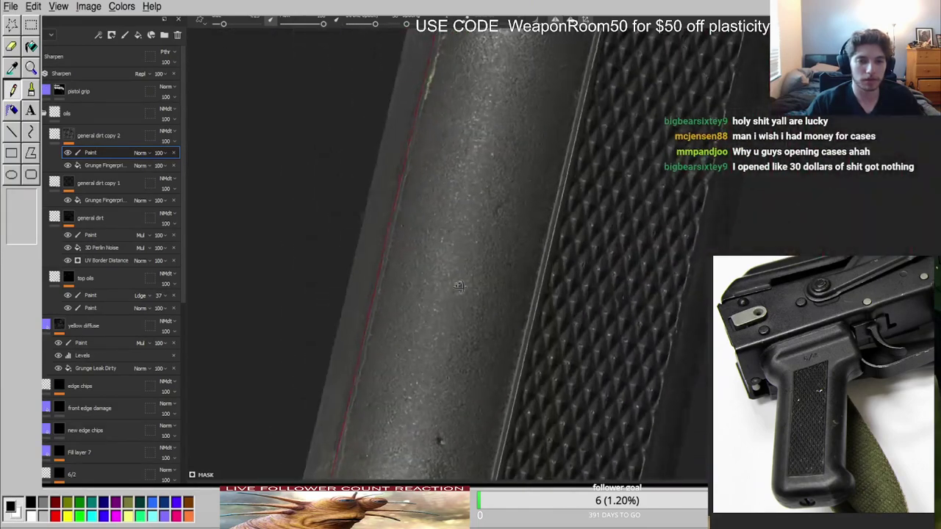
scroll(457, 288, down, 3)
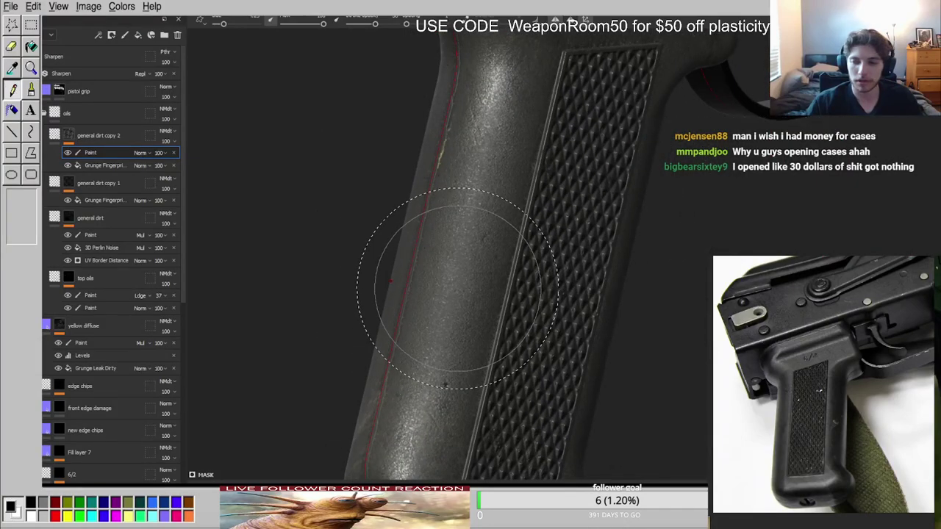
scroll(458, 267, down, 4)
scroll(462, 269, up, 4)
mouse_move(463, 266)
alt+mouse_down()
mouse_move(474, 223)
mouse_move(452, 164)
mouse_move(450, 203)
mouse_move(463, 200)
alt+mouse_up()
scroll(475, 221, down, 2)
scroll(662, 134, up, 3)
scroll(662, 133, down, 3)
mouse_move(550, 213)
alt+mouse_down()
mouse_move(544, 244)
mouse_move(554, 229)
alt+mouse_up()
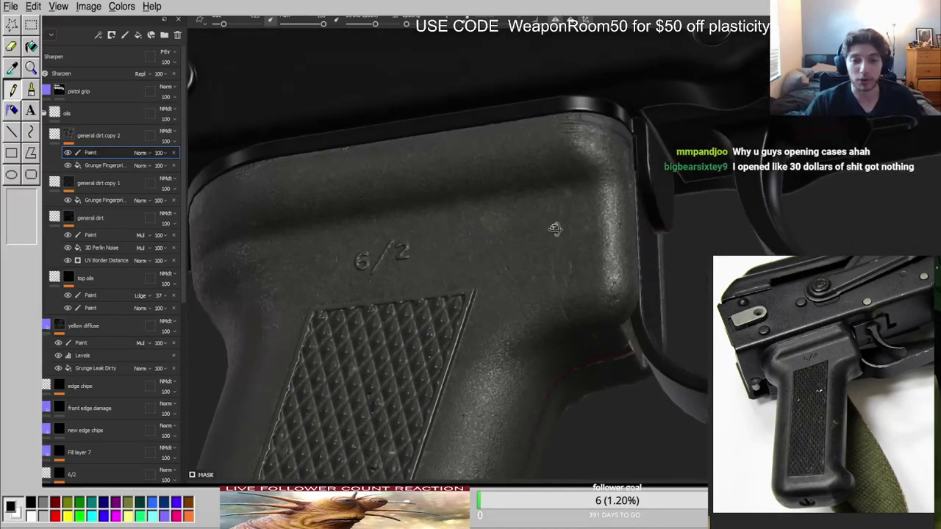
scroll(609, 143, up, 3)
scroll(610, 147, down, 4)
alt+drag(609, 176, 658, 200)
shift+right_drag(633, 181, 514, 186)
scroll(443, 242, up, 4)
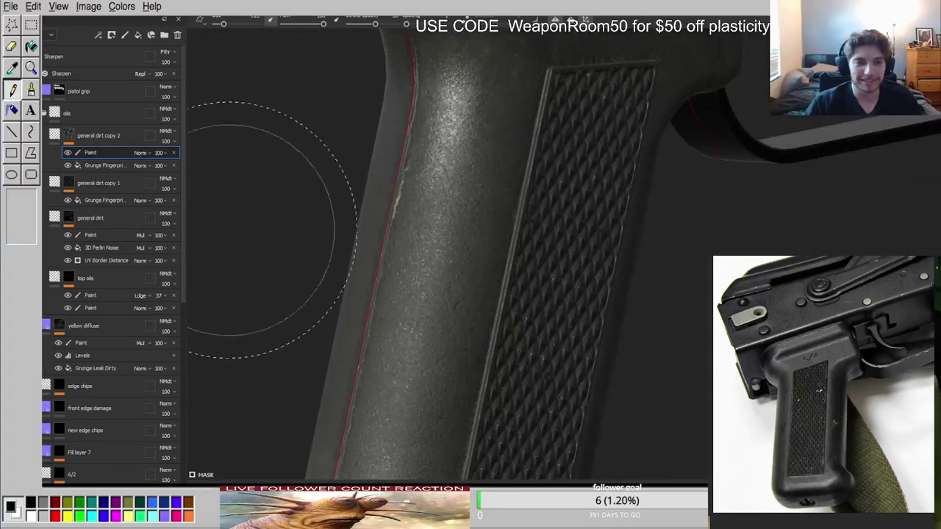
Go down the pistol grip's layer stack and undo the last change.
scroll(99, 136, down, 10)
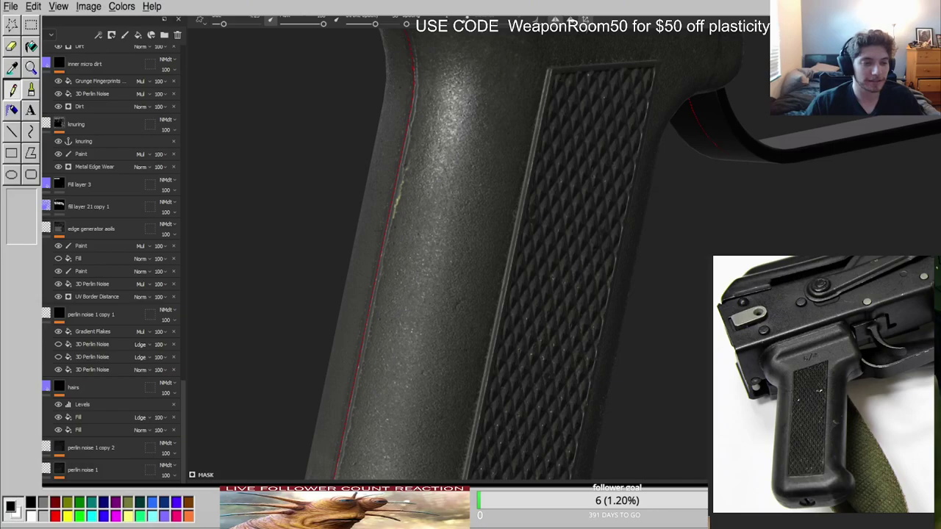
click(92, 136)
key(ctrl+z)
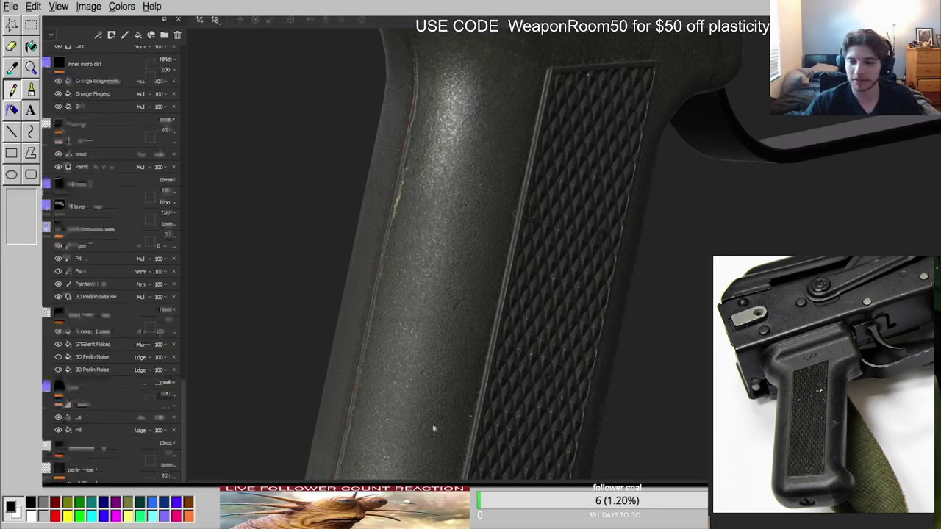
Examine the roughness and fine grain along the grip's side and seam, both from a distance and close up.
scroll(527, 276, down, 6)
scroll(531, 275, up, 4)
alt+middle_drag(531, 275, 528, 214)
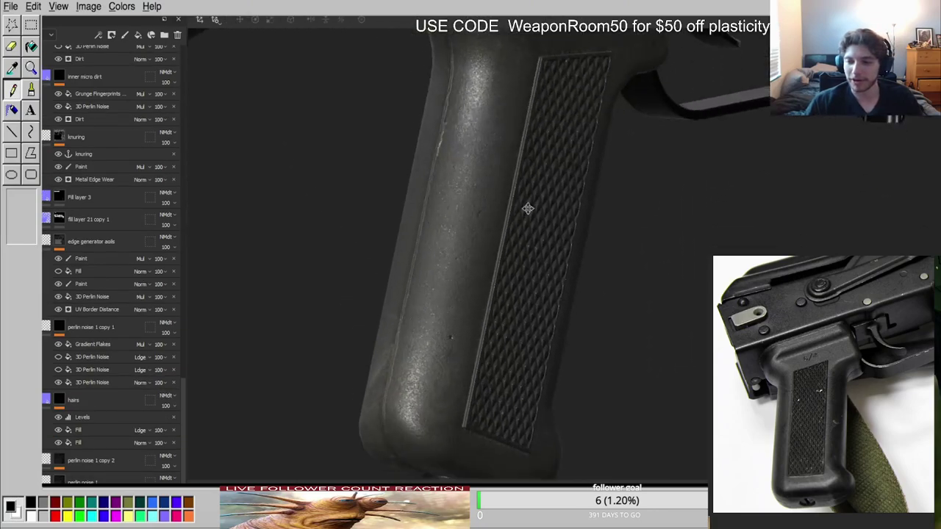
scroll(515, 176, down, 3)
alt+drag(515, 176, 507, 240)
scroll(507, 240, up, 2)
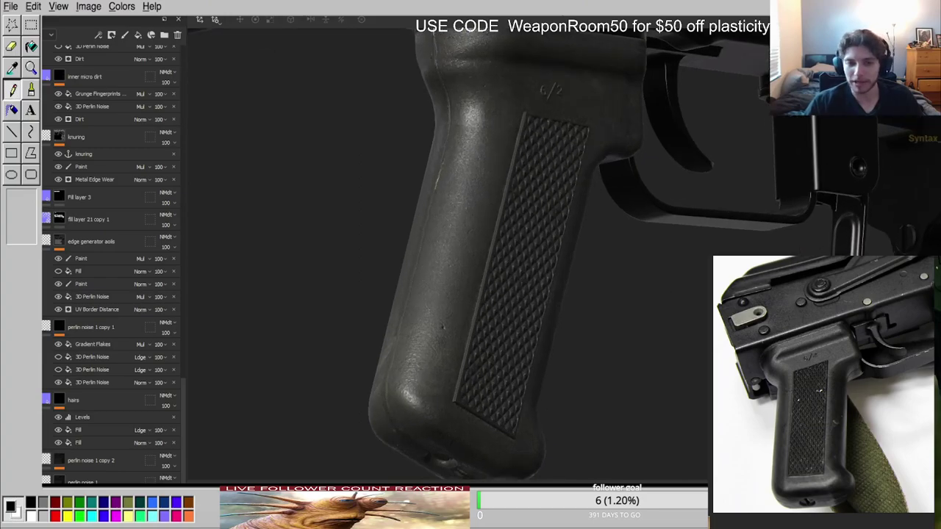
scroll(486, 235, up, 4)
alt+drag(486, 236, 503, 241)
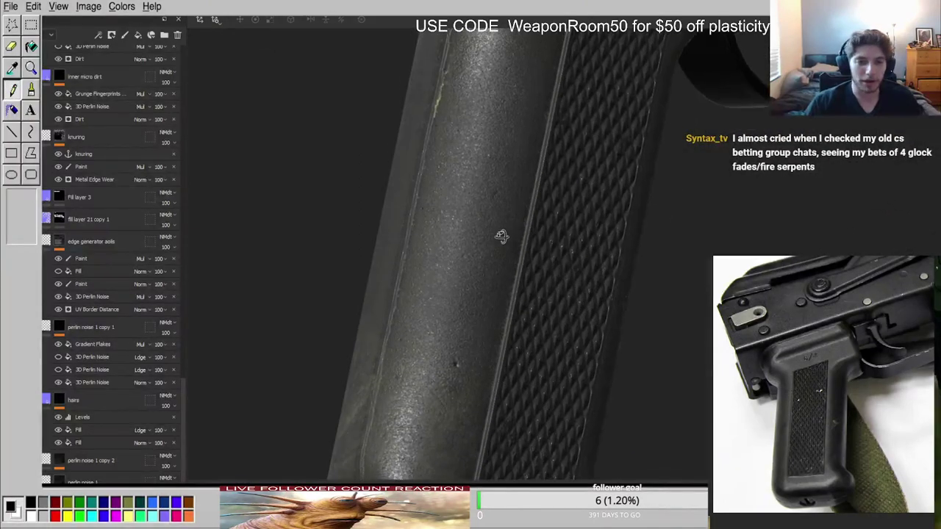
scroll(501, 238, up, 2)
key(c)
key(c)
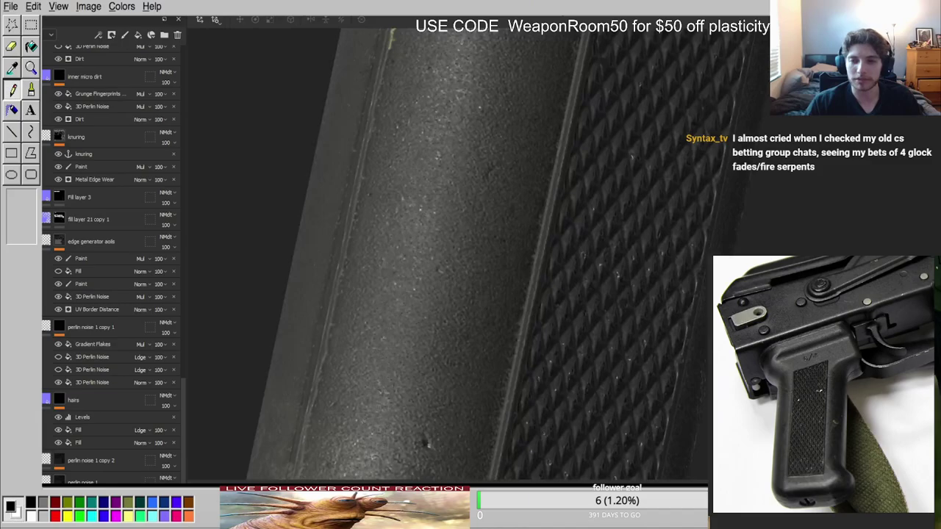
Examine the upper grip, the 6/2 marking and the diamond-patterned panel's edge wear from different angles and under rotated lighting.
scroll(586, 239, down, 3)
alt+drag(586, 240, 645, 325)
scroll(645, 325, up, 3)
scroll(548, 322, down, 3)
alt+drag(548, 322, 645, 215)
alt+middle_drag(645, 215, 581, 382)
alt+drag(642, 189, 622, 193)
shift+right_drag(621, 193, 551, 162)
scroll(550, 161, up, 2)
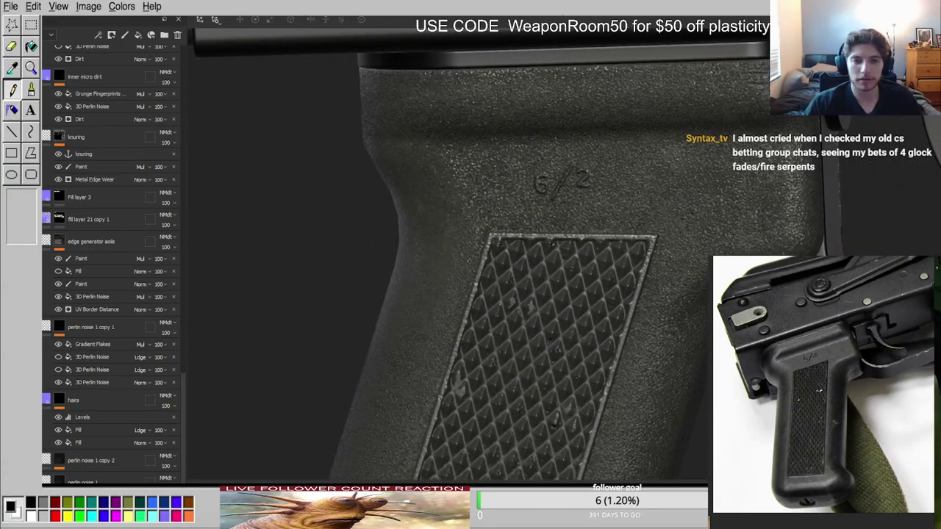
scroll(551, 221, down, 3)
alt+drag(551, 221, 595, 184)
scroll(595, 184, up, 3)
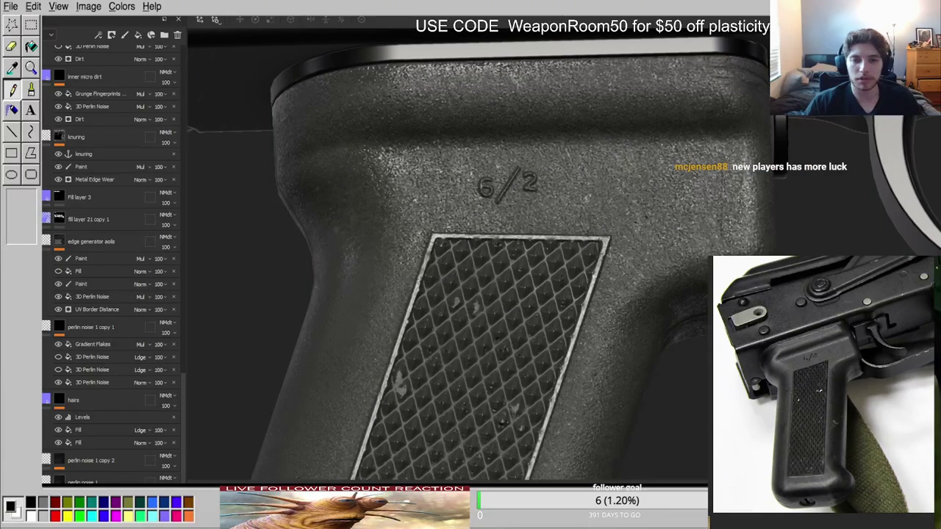
scroll(614, 238, down, 5)
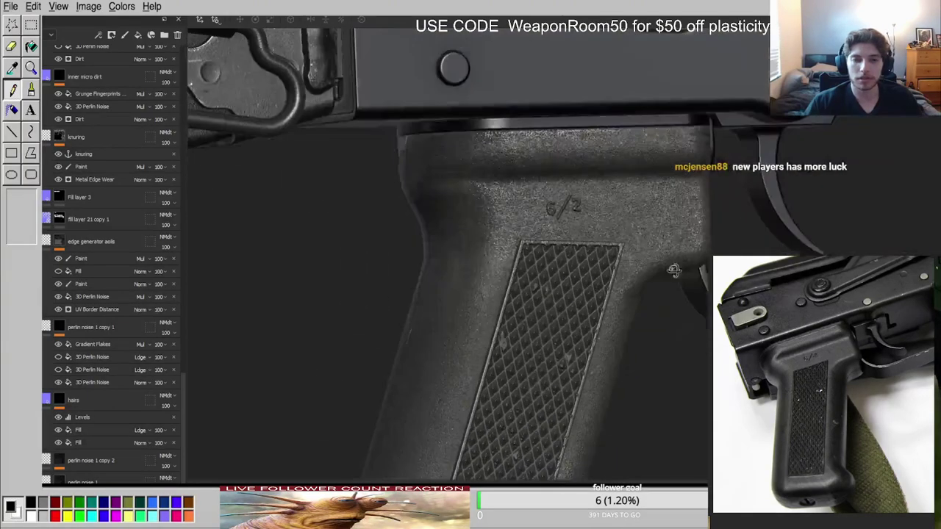
scroll(614, 239, down, 3)
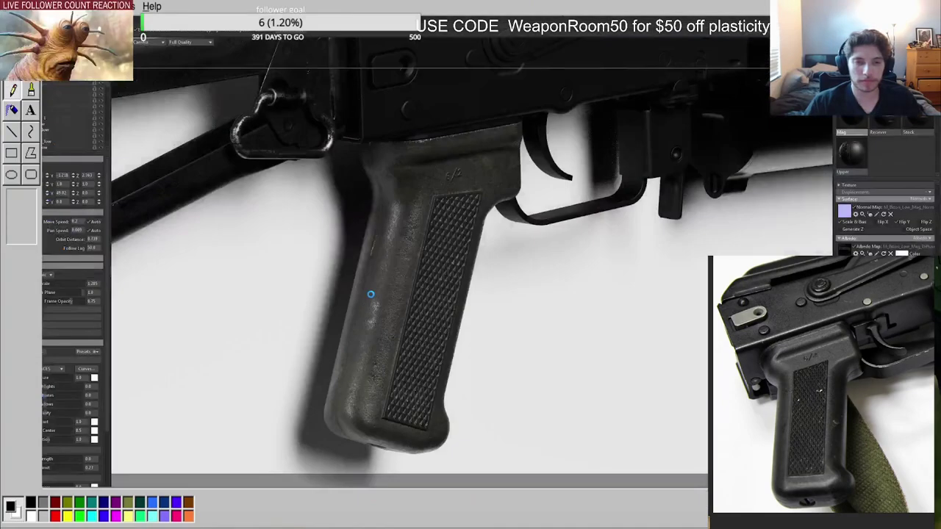
Examine the rendered pistol grip, then switch to the texturing project and inspect the roughness around the 6/2 marking up close.
alt+drag(417, 288, 400, 279)
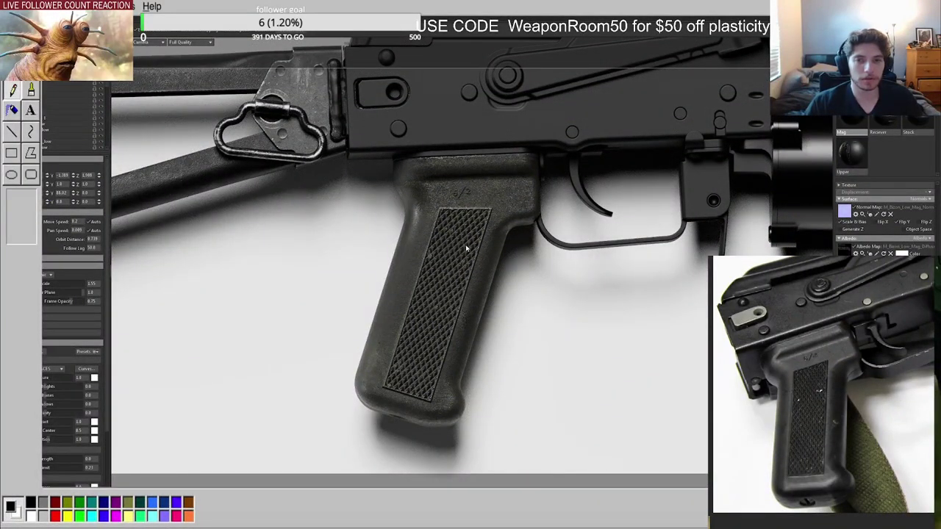
mouse_move(464, 249)
alt+mouse_down()
mouse_move(495, 214)
mouse_move(488, 262)
mouse_move(473, 268)
alt+mouse_up()
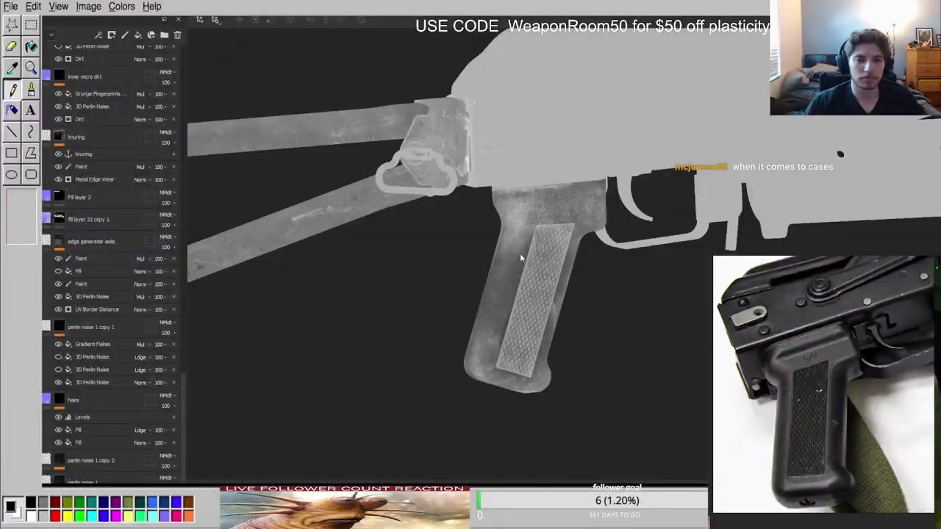
scroll(520, 253, up, 5)
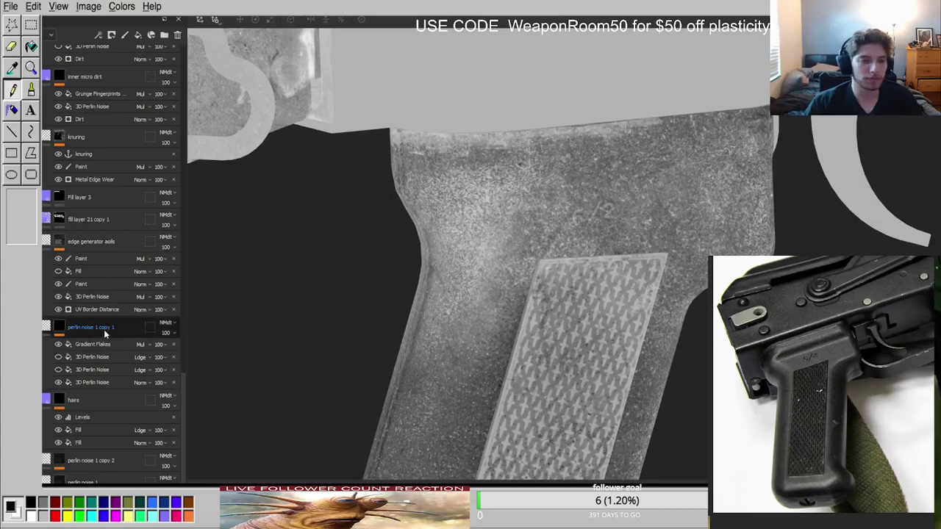
Toggle the visibility of the oils folder and its individual dirt layers to compare their effect on the roughness around 6/2.
scroll(77, 324, up, 10)
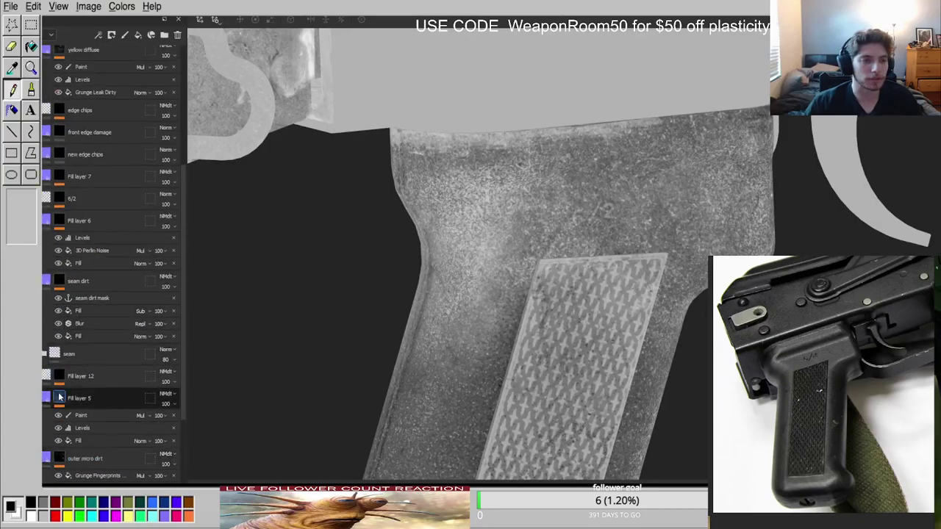
scroll(88, 319, up, 9)
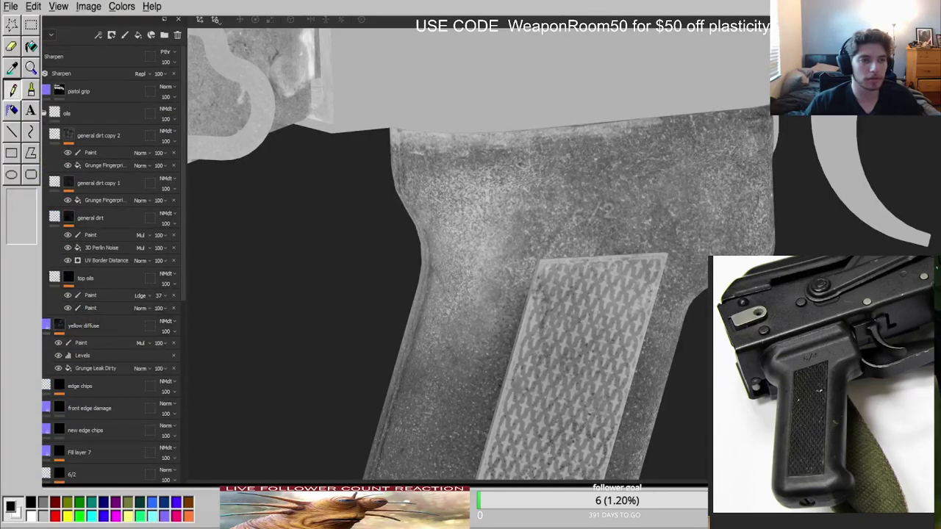
click(34, 113)
click(34, 114)
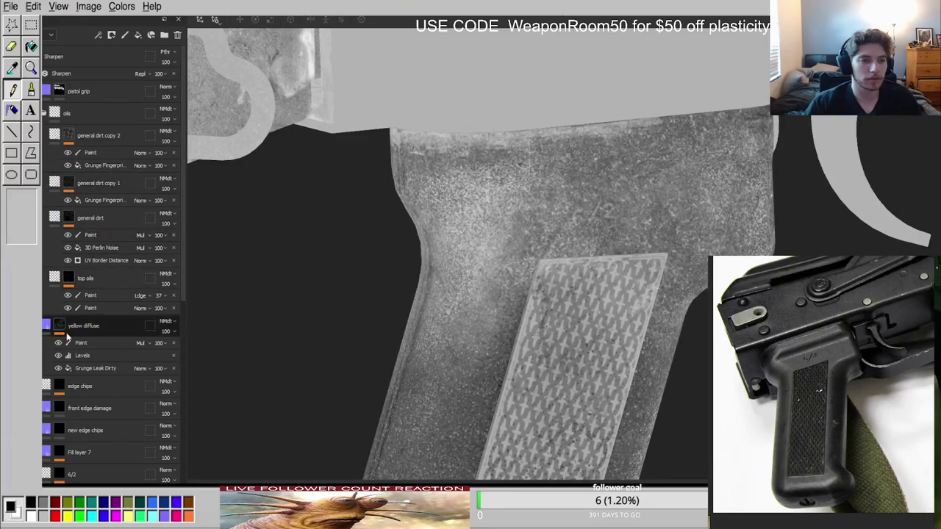
click(35, 278)
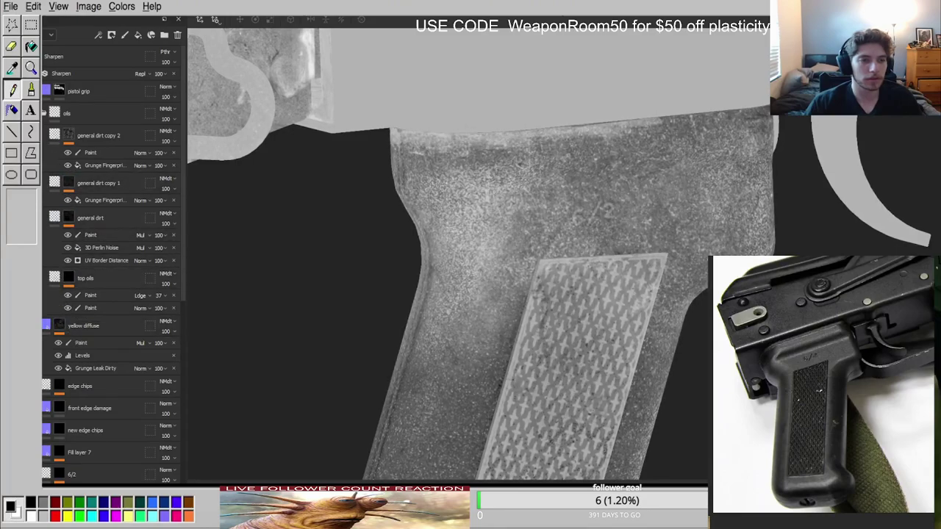
click(35, 183)
click(34, 183)
click(35, 135)
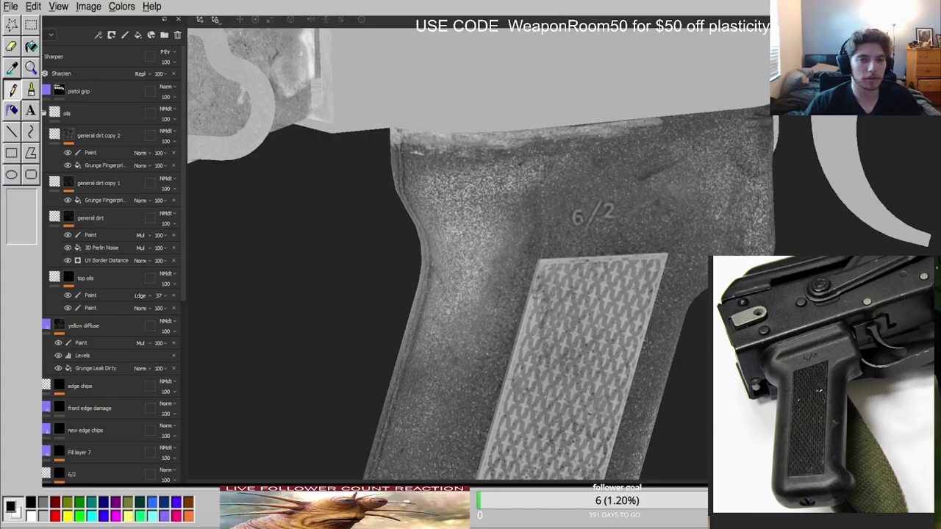
click(35, 136)
Mask out the general dirt copy 2 layer around the 6/2 marking using the layer's paint effect.
click(150, 156)
click(585, 244)
key(ctrl+z)
key(x)
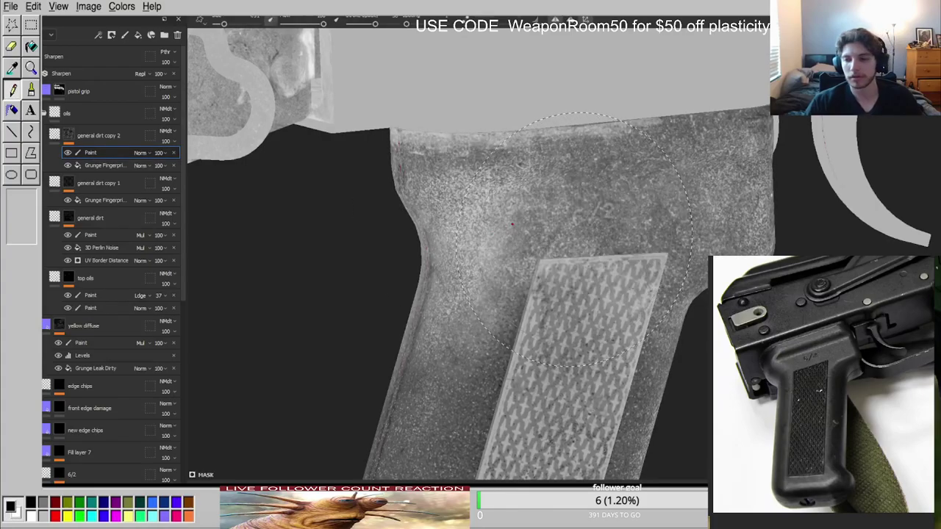
drag(575, 234, 562, 261)
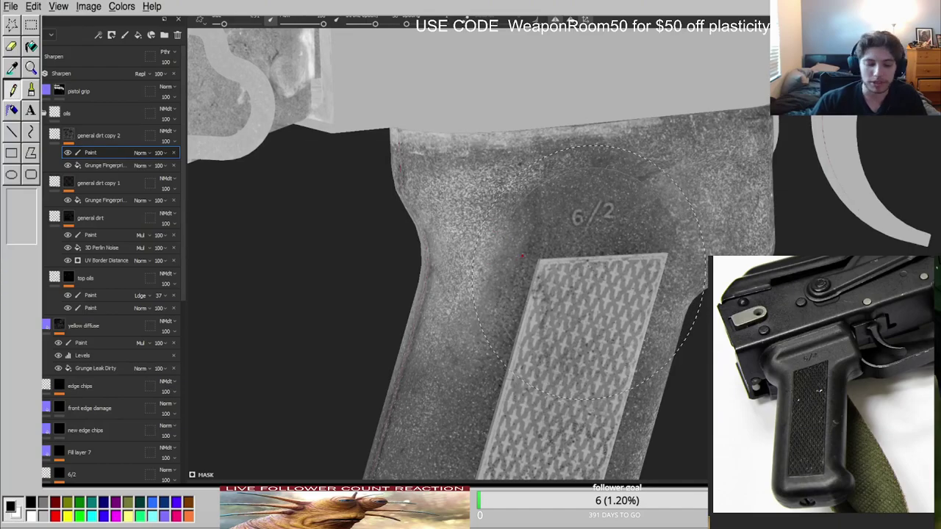
Examine the 6/2 marking, patterned panel and upper grip in the material view under rotated lighting, comparing with the reference photo.
key(m)
mouse_move(634, 244)
alt+mouse_down()
mouse_move(579, 235)
mouse_move(583, 225)
alt+mouse_up()
ctrl+right_drag(583, 225, 548, 225)
key(2)
key(1)
alt+drag(606, 241, 449, 197)
mouse_move(449, 197)
shift+right_down()
mouse_move(639, 225)
mouse_move(629, 225)
shift+right_up()
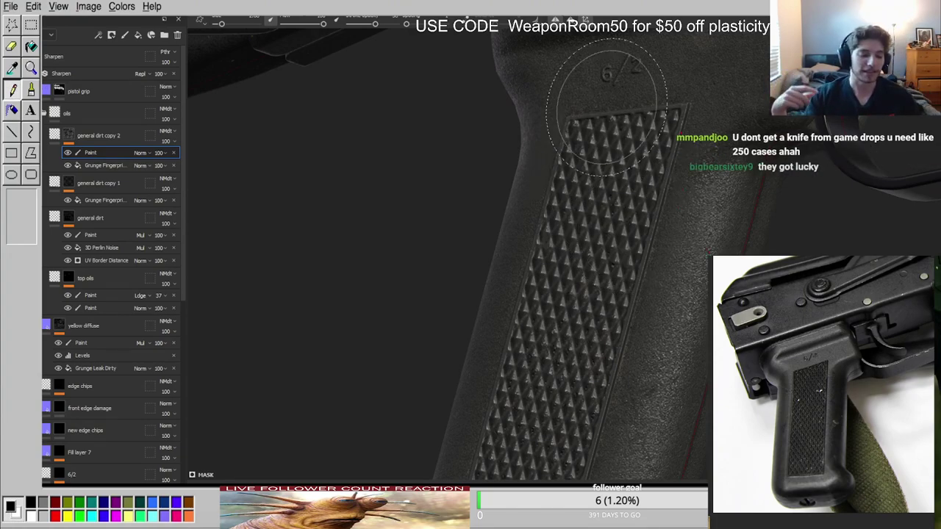
mouse_move(621, 80)
alt+mouse_down()
mouse_move(645, 178)
mouse_move(622, 162)
mouse_move(563, 207)
mouse_move(596, 187)
mouse_move(571, 147)
mouse_move(579, 164)
alt+mouse_up()
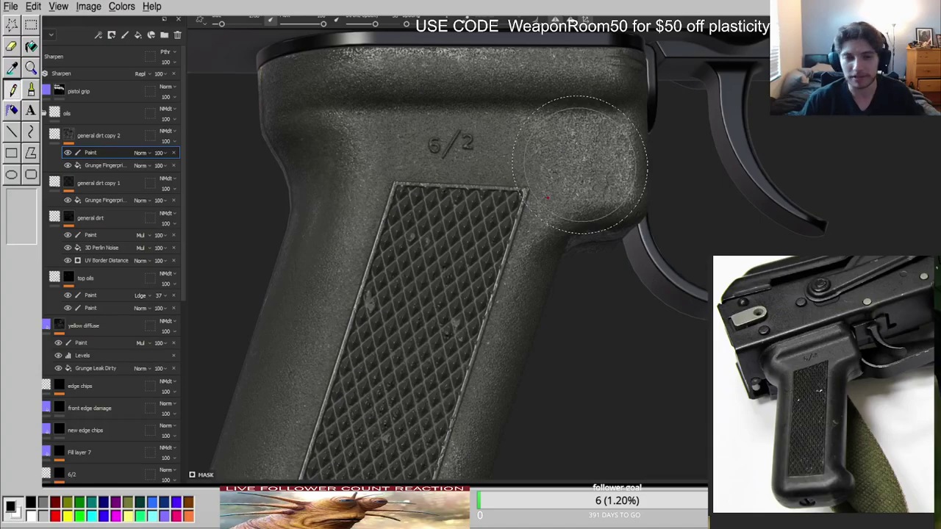
scroll(555, 142, up, 4)
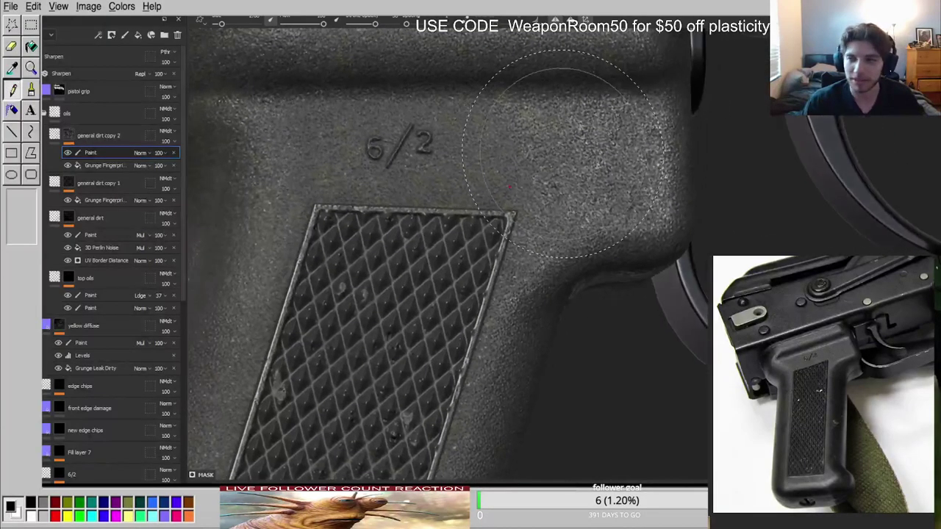
scroll(558, 153, down, 6)
scroll(557, 152, up, 4)
scroll(441, 147, down, 5)
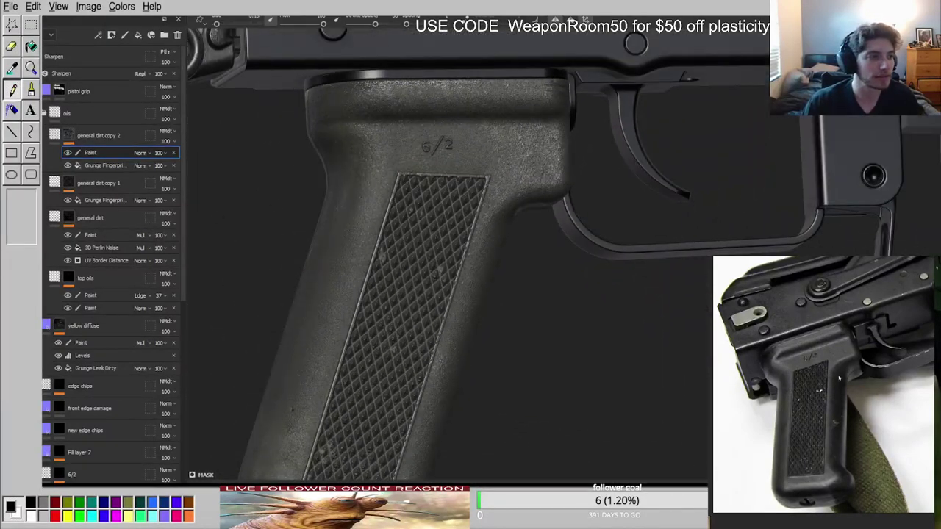
scroll(490, 143, up, 3)
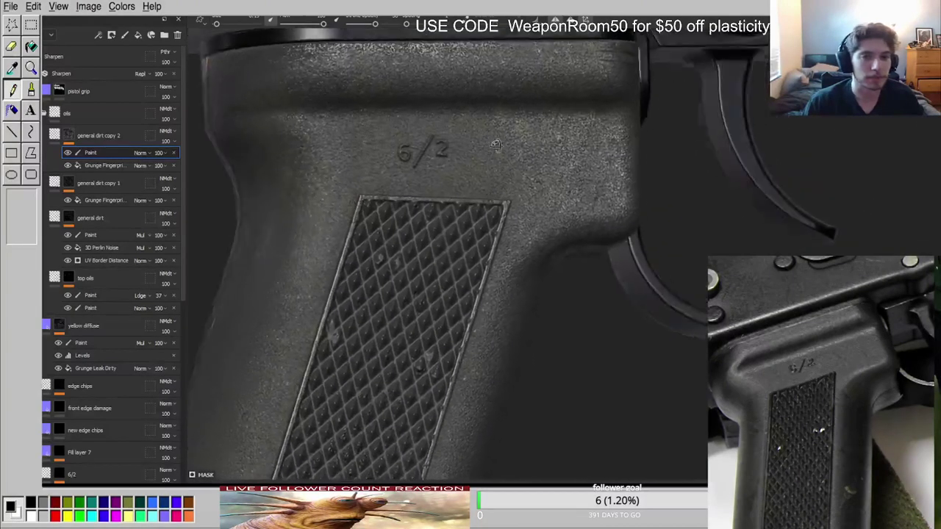
alt+drag(490, 142, 540, 188)
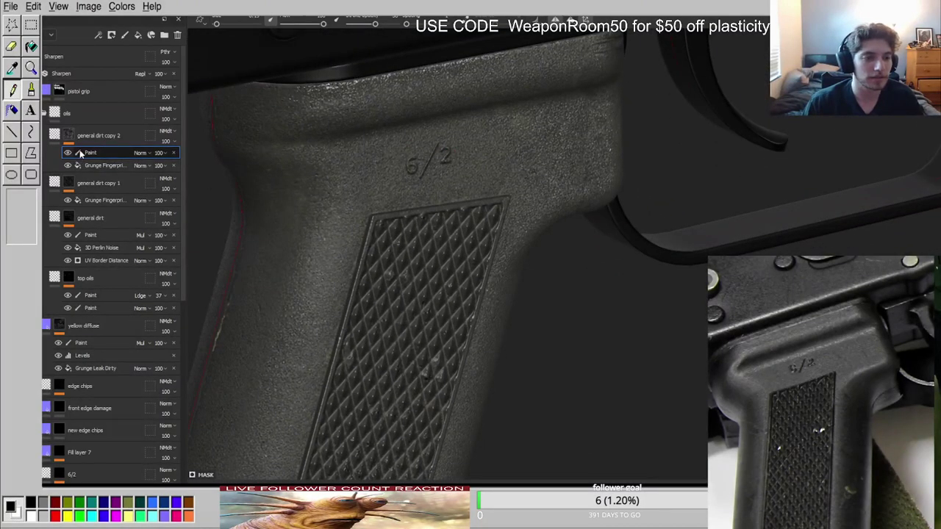
Select the 6/2 layer and examine the marking, the rear seam and both sides of the grip against the reference photo.
click(103, 475)
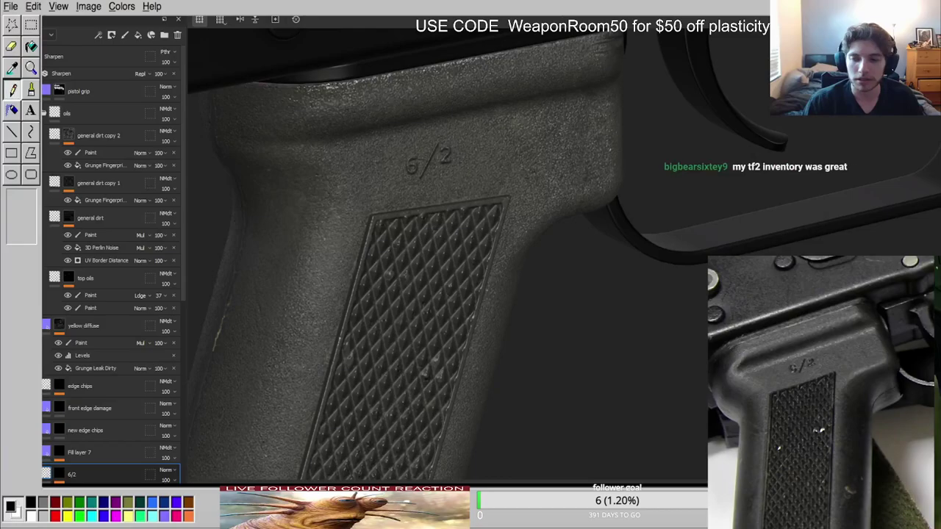
scroll(436, 171, up, 2)
alt+middle_drag(436, 170, 523, 290)
mouse_move(523, 289)
alt+mouse_down()
mouse_move(491, 250)
mouse_move(431, 223)
mouse_move(677, 213)
mouse_move(357, 185)
alt+mouse_up()
scroll(492, 250, down, 4)
scroll(469, 244, up, 2)
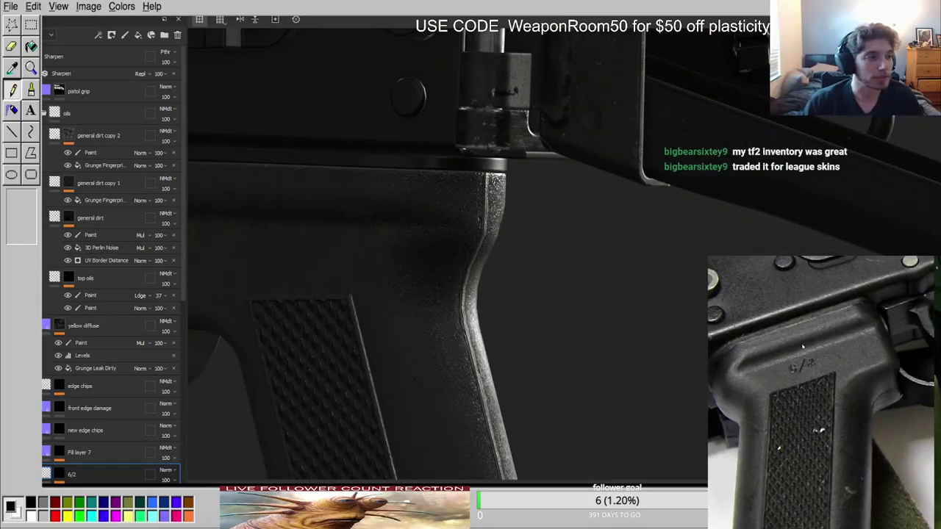
scroll(403, 262, down, 3)
alt+drag(404, 263, 238, 248)
scroll(598, 265, up, 3)
alt+drag(599, 265, 503, 294)
scroll(502, 294, down, 2)
alt+middle_drag(502, 294, 412, 281)
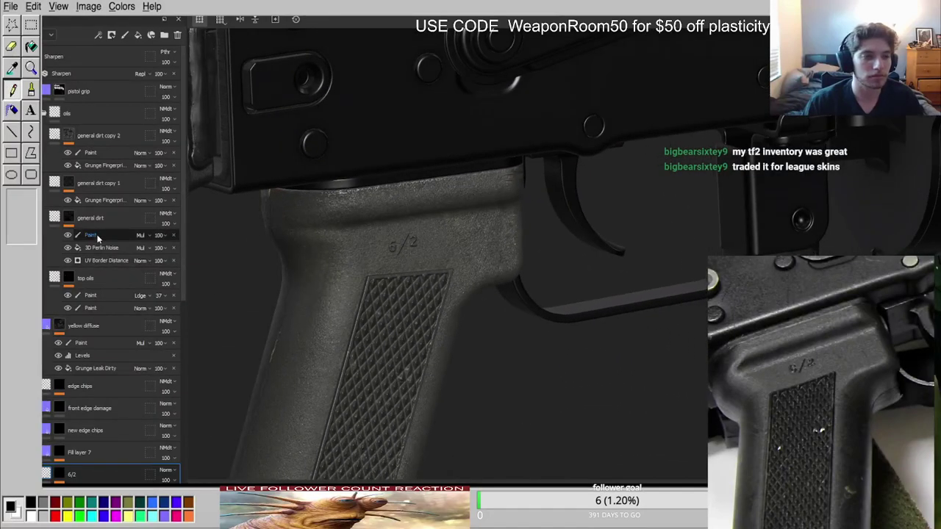
Collapse the oils folder and add a fill layer named "micro colors" directly above it.
click(45, 113)
click(72, 112)
click(137, 35)
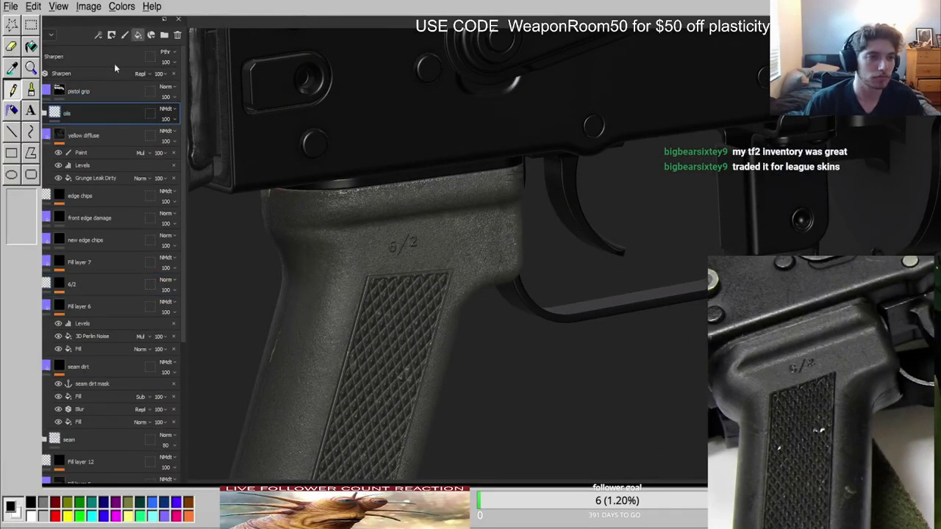
double_click(71, 112)
text(mid)
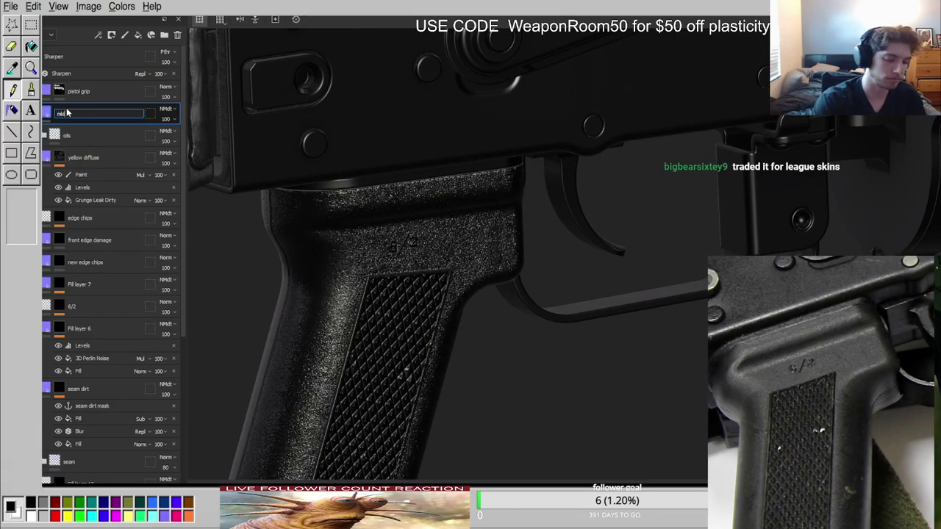
text(kicro colors)
key(Return)
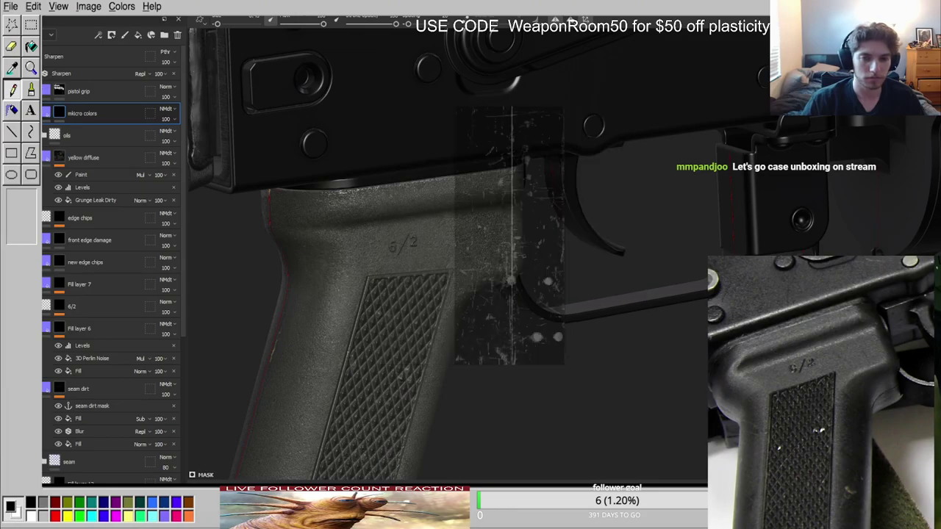
Paint a few small yellow specks on the upper grip beside the 6/2 marking in the micro colors mask.
right_drag(442, 246, 537, 247)
mouse_move(478, 248)
alt+right_down()
mouse_move(539, 247)
mouse_move(612, 220)
alt+right_up()
alt+middle_drag(612, 171, 766, 236)
ctrl+right_drag(767, 235, 656, 251)
mouse_move(641, 175)
mouse_down()
mouse_move(646, 206)
mouse_move(585, 205)
mouse_move(610, 204)
mouse_up()
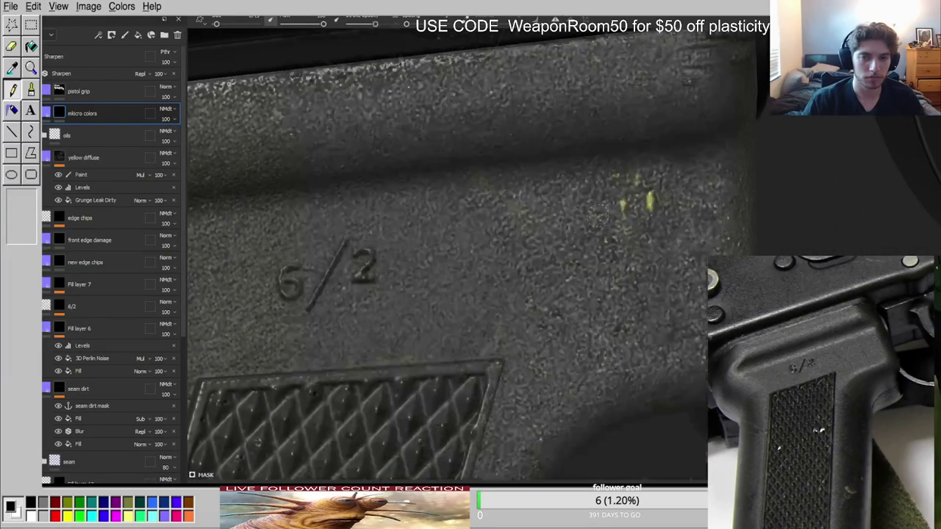
Select the micro colors layer's fill and examine the yellow specks from different angles and distances.
alt+drag(634, 202, 382, 209)
ctrl+right_drag(401, 214, 408, 206)
mouse_move(478, 211)
alt+mouse_down()
mouse_move(519, 243)
mouse_move(687, 211)
alt+mouse_up()
alt+right_drag(546, 204, 483, 172)
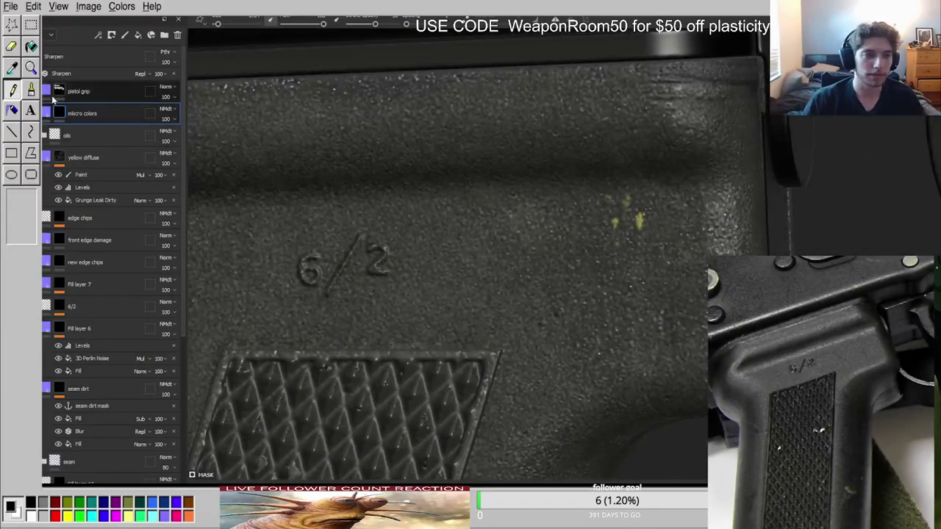
click(48, 112)
alt+right_drag(736, 239, 772, 227)
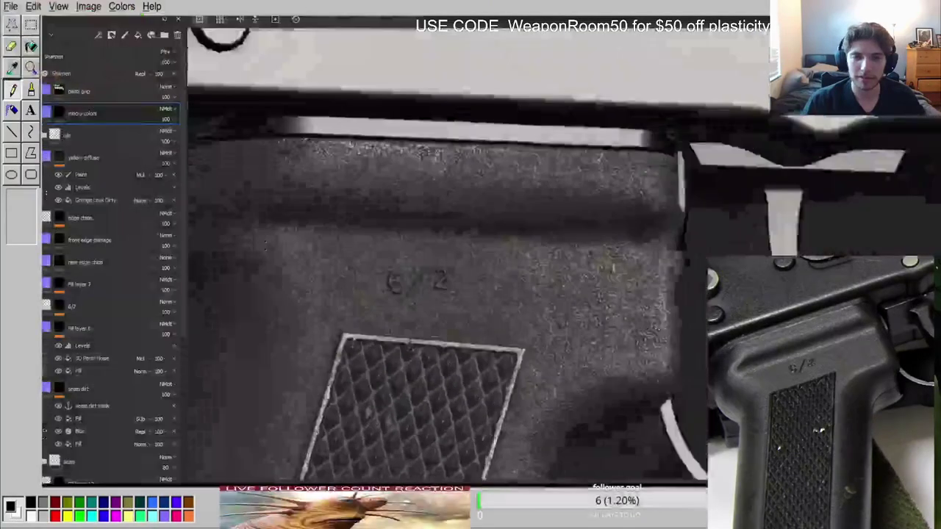
scroll(639, 302, down, 3)
alt+drag(576, 255, 344, 220)
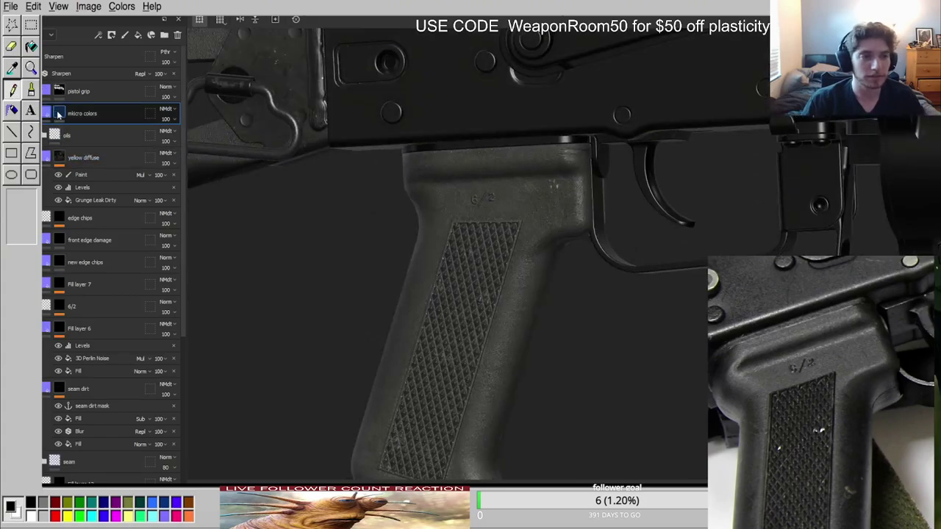
Paint a small yellow spot in the micro colors mask on the smooth grip surface beside the patterned panel.
click(59, 114)
alt+drag(451, 308, 471, 243)
alt+right_drag(471, 243, 542, 245)
mouse_move(542, 245)
mouse_down()
mouse_move(585, 319)
mouse_move(569, 336)
mouse_up()
middle_drag(569, 336, 508, 283)
mouse_move(507, 283)
alt+mouse_down()
mouse_move(468, 280)
mouse_move(479, 269)
alt+mouse_up()
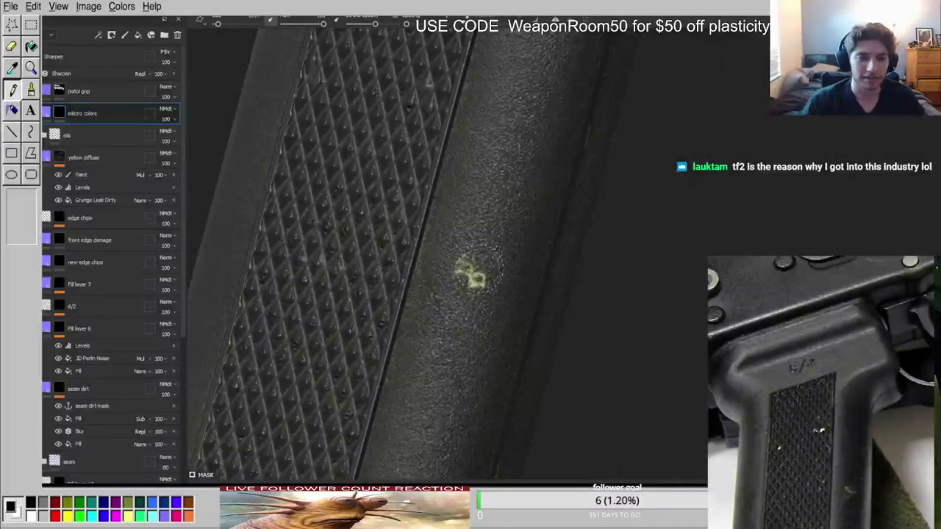
Trim the yellow spot beside the patterned panel into a thinner irregular mark, checking it up close and from a distance.
scroll(470, 253, up, 2)
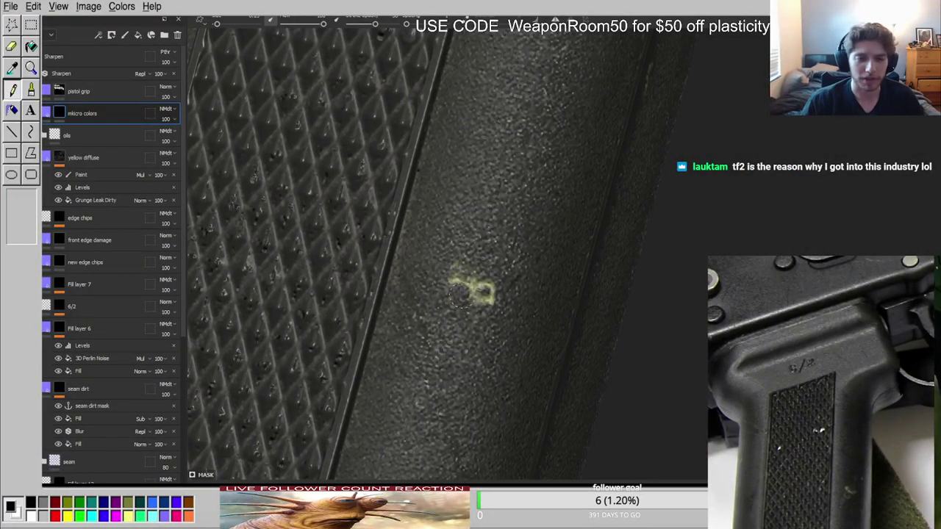
alt+drag(463, 301, 507, 288)
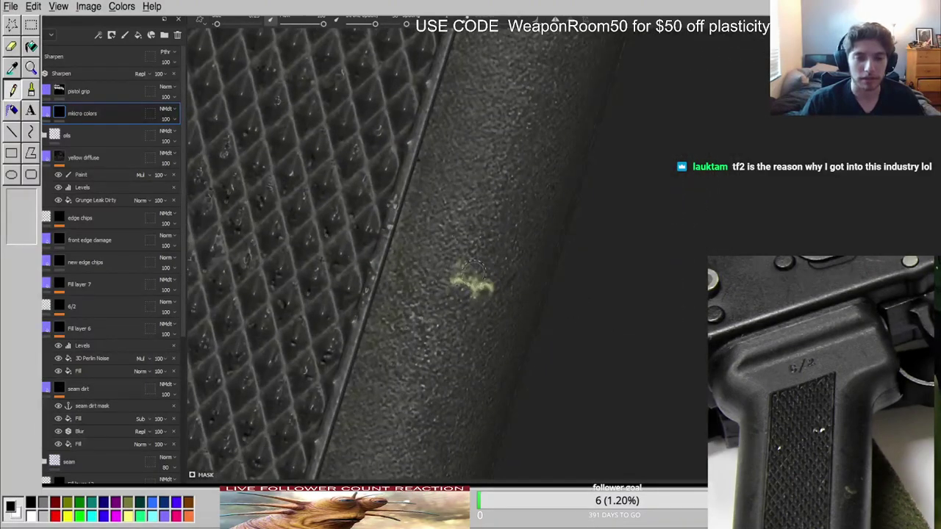
scroll(489, 286, up, 2)
scroll(478, 175, up, 3)
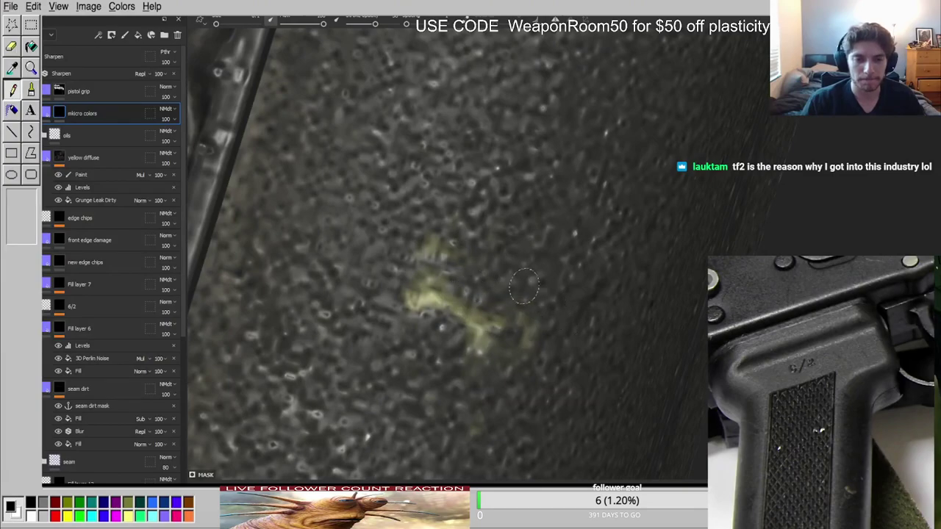
scroll(524, 287, down, 3)
scroll(469, 261, down, 10)
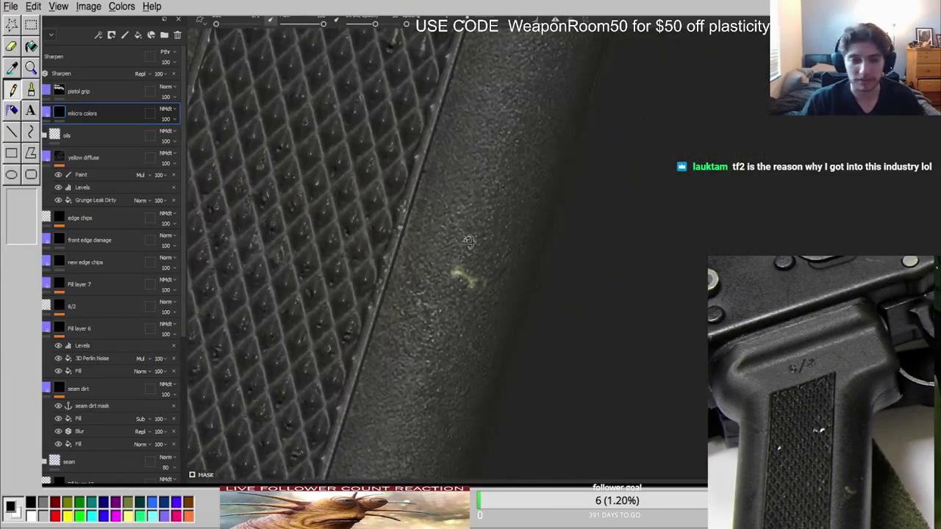
mouse_move(533, 214)
alt+mouse_down()
mouse_move(546, 220)
mouse_move(533, 226)
alt+mouse_up()
scroll(469, 250, up, 10)
scroll(444, 261, up, 3)
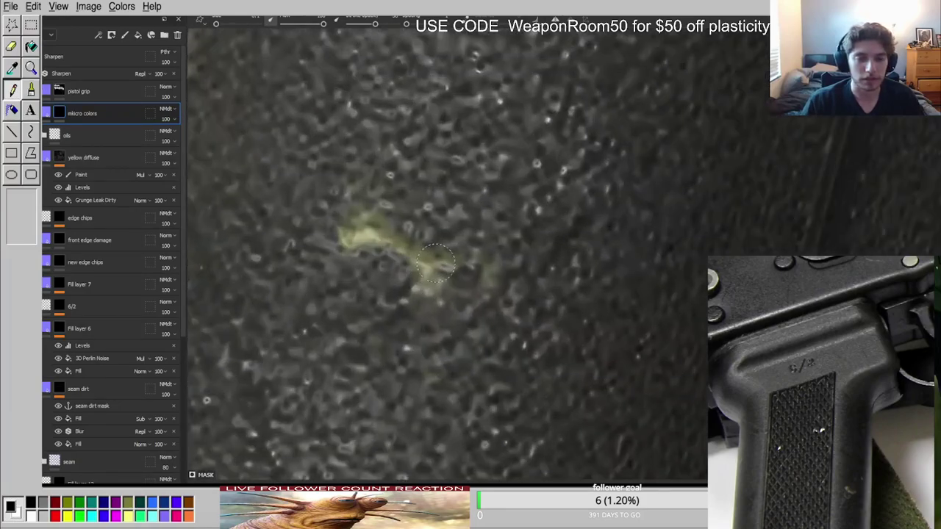
scroll(446, 254, down, 4)
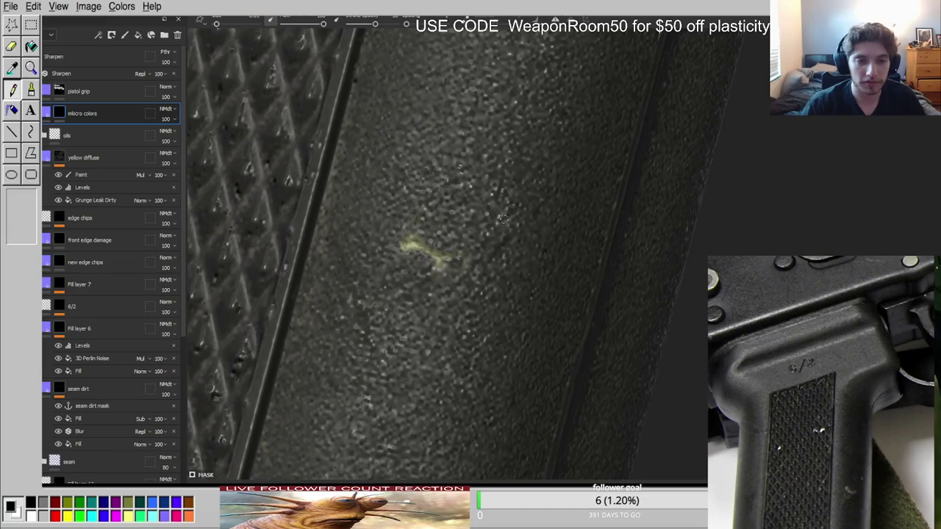
Extend the yellow mark beside the patterned panel sideways, and erase along its edges to break it into irregular patches.
scroll(451, 237, up, 4)
mouse_move(450, 247)
mouse_down()
mouse_move(537, 224)
mouse_move(453, 234)
mouse_move(556, 224)
mouse_up()
key(x)
mouse_move(440, 214)
mouse_down()
mouse_move(516, 234)
mouse_move(466, 211)
mouse_move(497, 246)
mouse_up()
mouse_move(478, 281)
mouse_down()
mouse_move(535, 236)
mouse_move(503, 254)
mouse_up()
scroll(503, 254, down, 6)
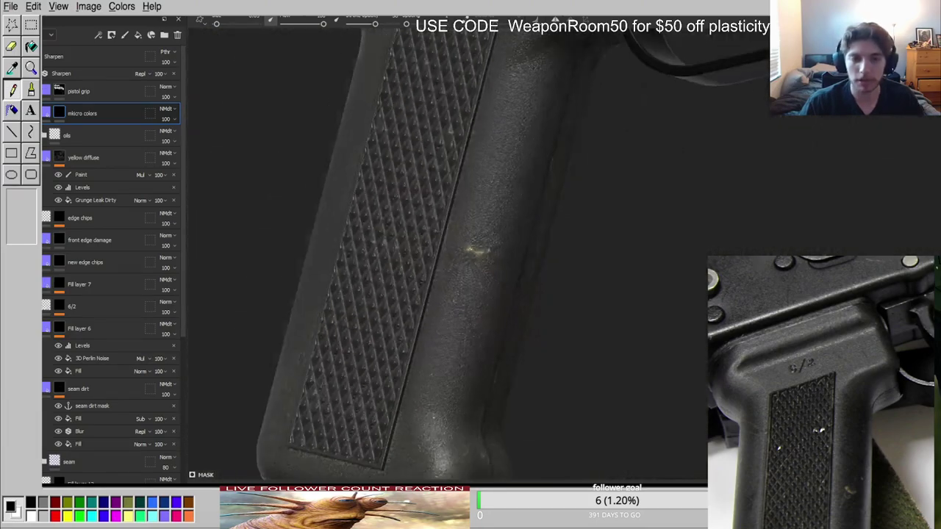
scroll(479, 251, up, 6)
mouse_move(499, 281)
mouse_down()
mouse_move(461, 254)
mouse_move(480, 252)
mouse_up()
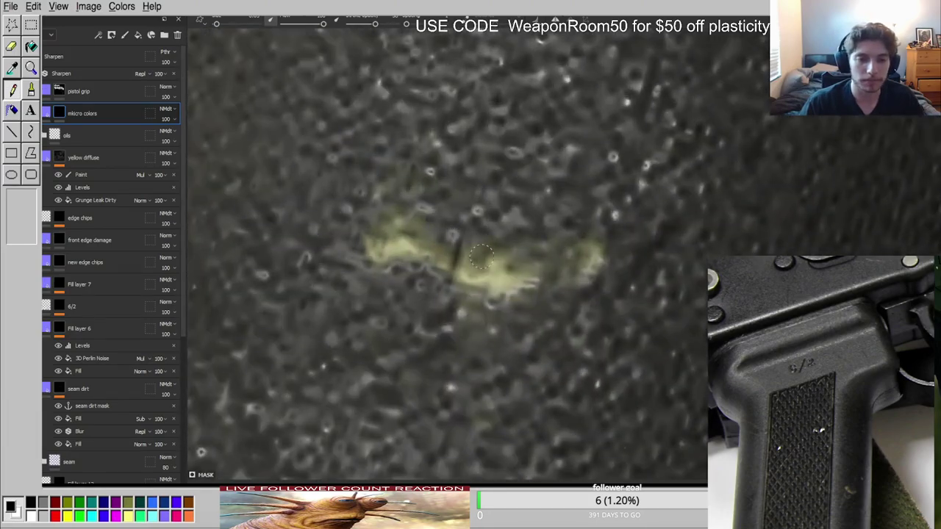
scroll(471, 257, down, 5)
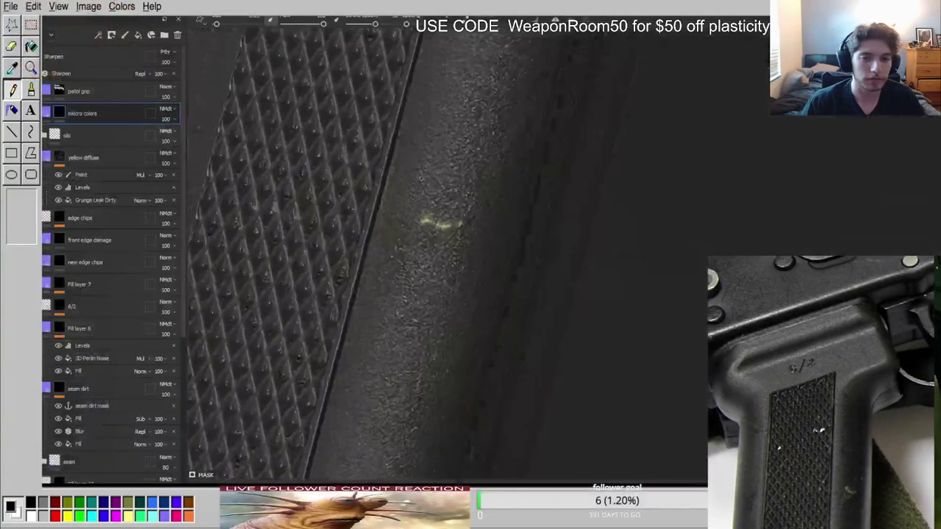
scroll(438, 214, down, 4)
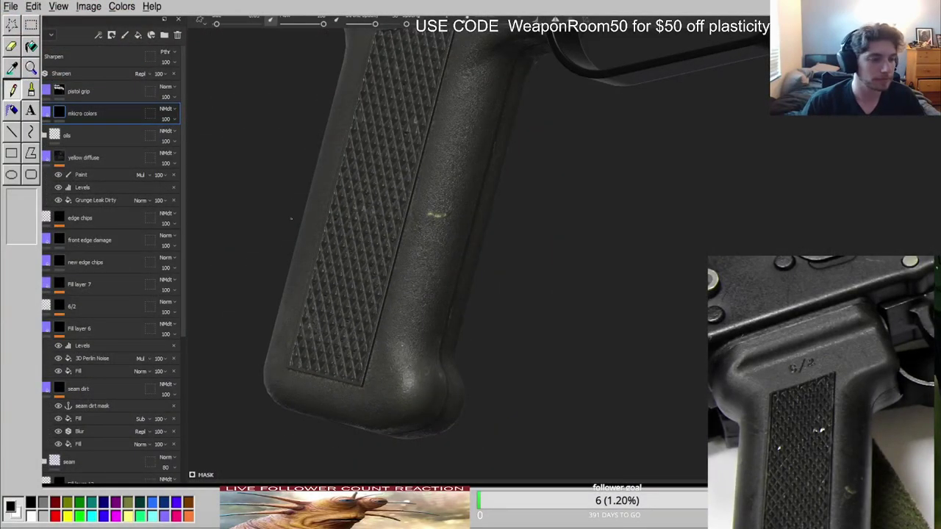
Check how the micro colors layer's yellow mark reads in the individual texture channels and in the material view from a distance.
click(47, 113)
key(c)
key(c)
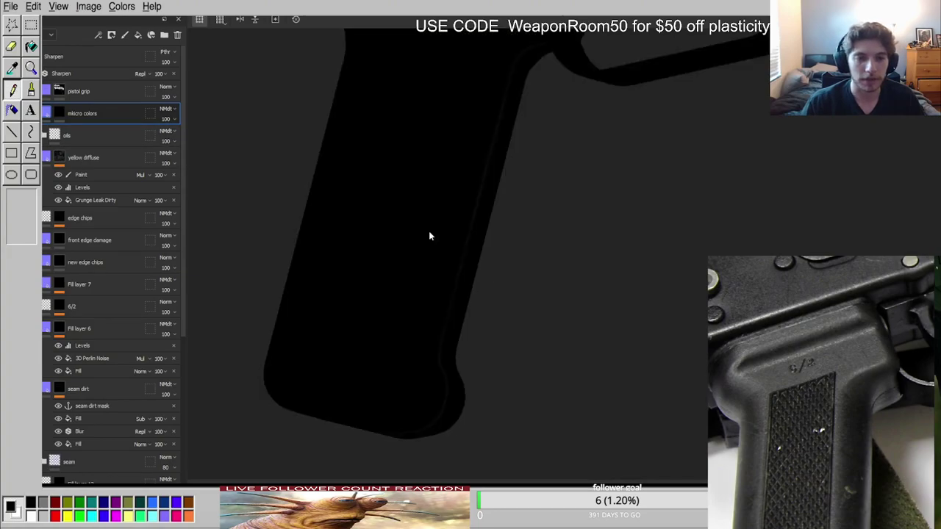
key(c)
alt+right_drag(429, 231, 580, 259)
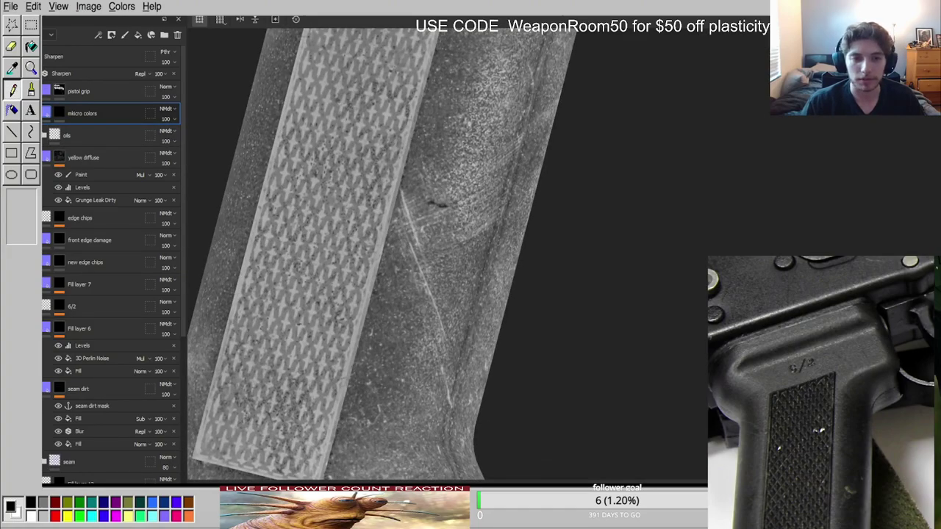
key(m)
scroll(439, 212, up, 3)
scroll(461, 229, down, 9)
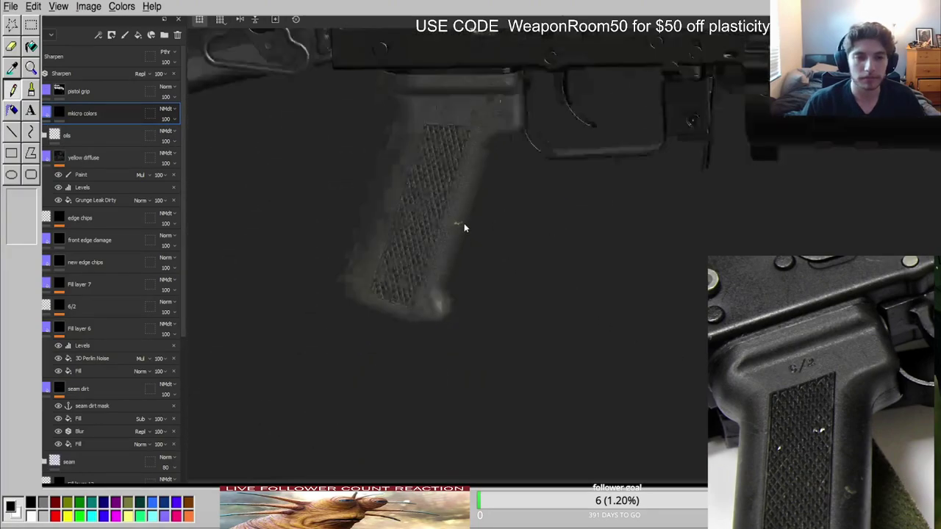
scroll(463, 213, down, 2)
scroll(459, 169, up, 7)
Paint a small faint yellow patch along the top edge of the grip in the micro colors mask.
click(60, 113)
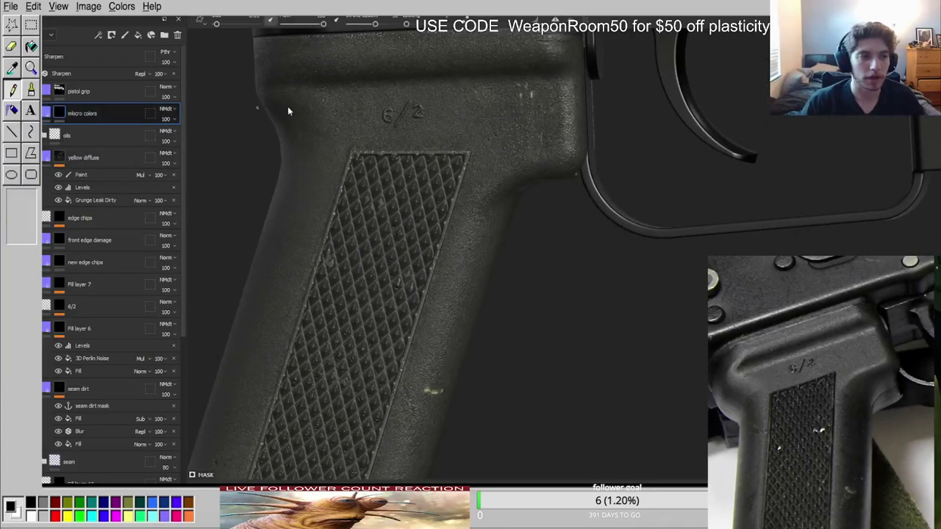
alt+middle_drag(531, 82, 468, 234)
scroll(469, 227, up, 6)
drag(482, 277, 498, 290)
key(ctrl+z)
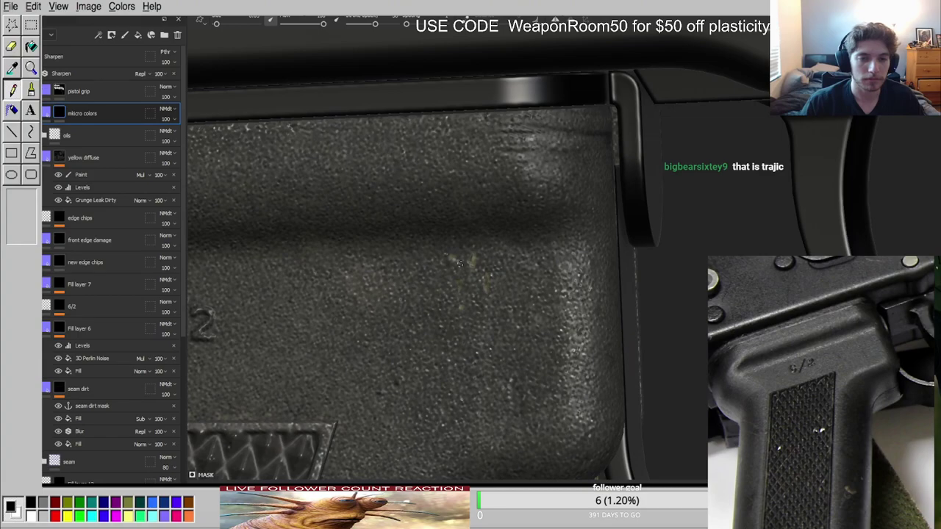
alt+middle_drag(417, 178, 565, 234)
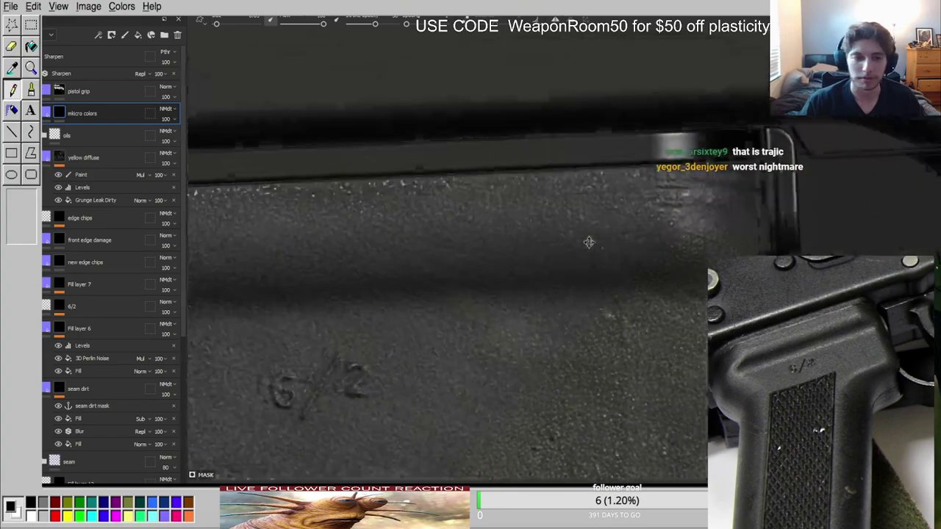
alt+right_drag(565, 233, 611, 198)
mouse_move(609, 197)
mouse_down()
mouse_move(546, 198)
mouse_move(629, 197)
mouse_move(514, 196)
mouse_up()
drag(598, 200, 618, 194)
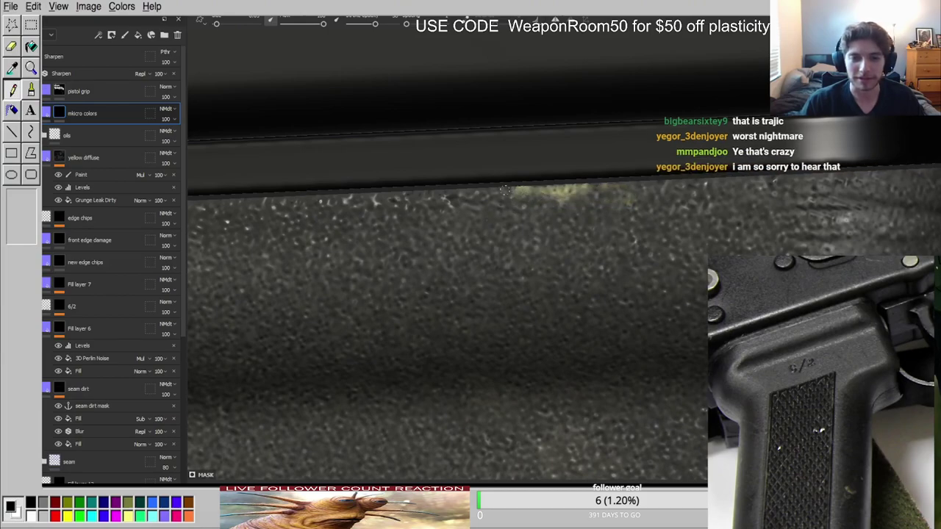
drag(540, 198, 522, 192)
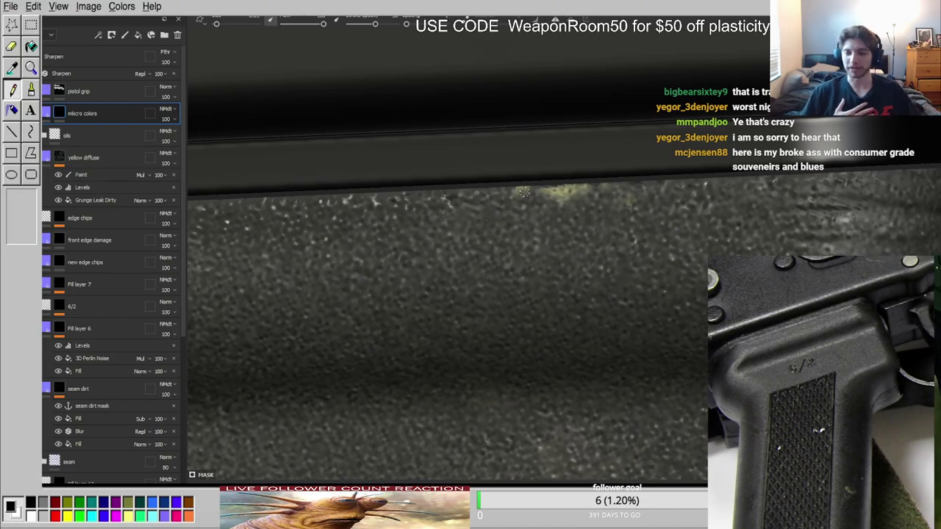
Paint a thin vertical yellow streak on the upper corner of the grip's opposite side, and erase most of it to faint specks.
scroll(588, 213, down, 4)
mouse_move(588, 213)
alt+mouse_down()
mouse_move(855, 227)
mouse_move(515, 197)
mouse_move(419, 248)
alt+mouse_up()
scroll(625, 219, down, 3)
scroll(515, 197, up, 3)
alt+middle_drag(420, 248, 553, 28)
scroll(382, 172, up, 3)
mouse_move(370, 176)
mouse_down()
mouse_move(388, 191)
mouse_move(379, 279)
mouse_up()
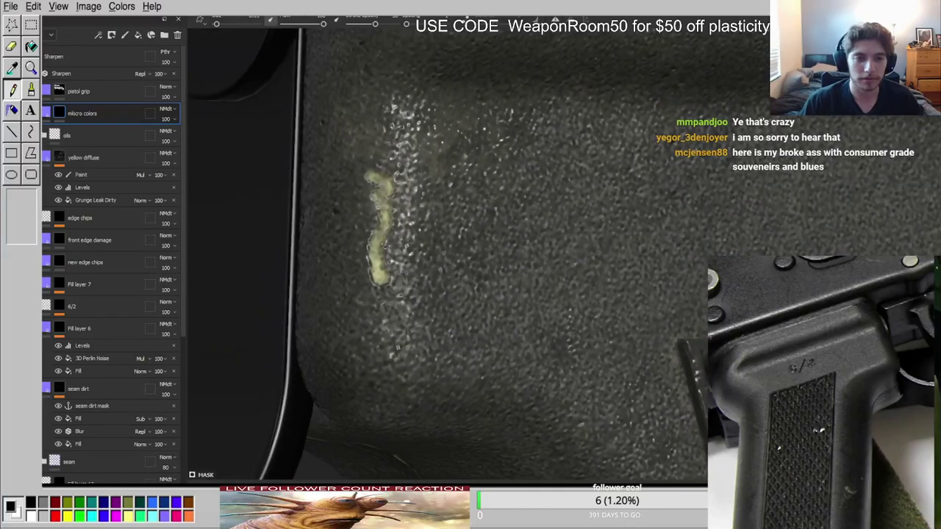
drag(385, 182, 384, 275)
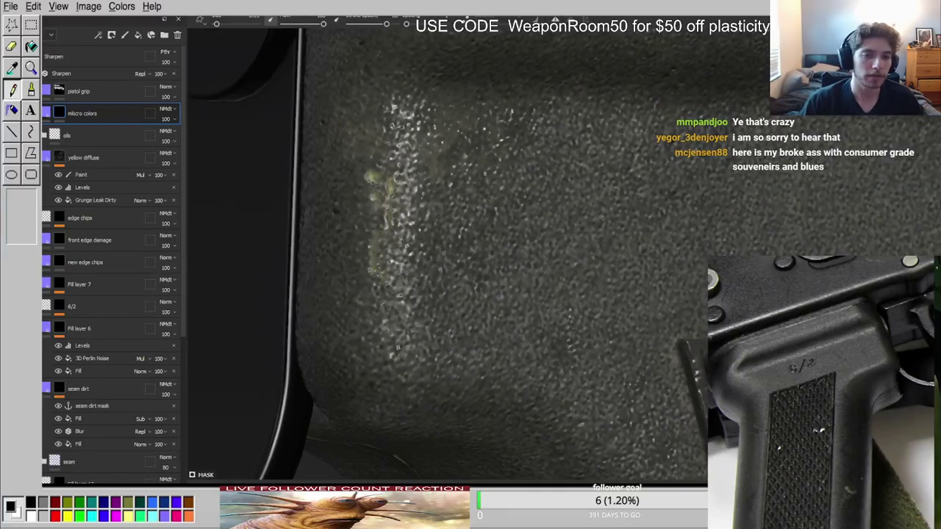
Examine the grip's yellow marks from a distance under rotated lighting.
scroll(383, 213, down, 4)
alt+drag(442, 210, 213, 235)
scroll(355, 219, down, 3)
scroll(337, 258, down, 6)
scroll(441, 221, up, 5)
shift+right_drag(442, 213, 534, 189)
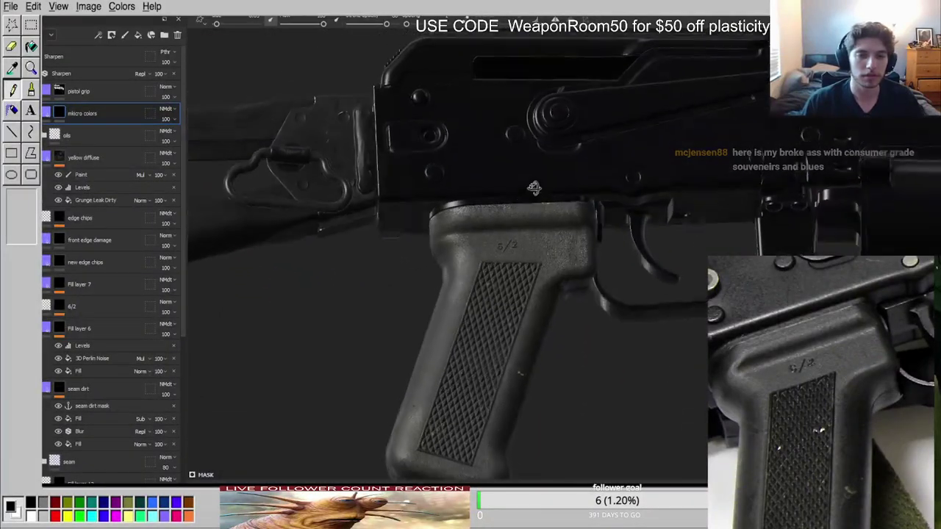
alt+drag(534, 188, 562, 200)
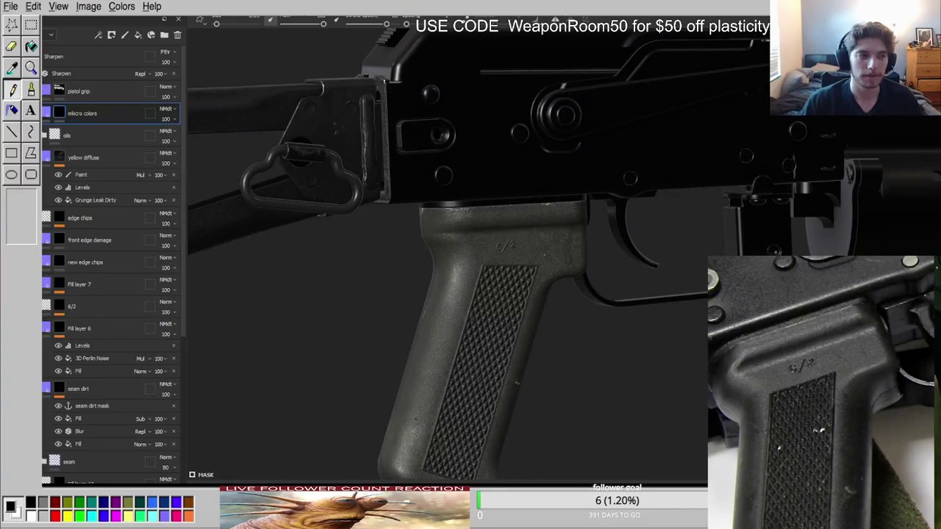
Examine the grip's separate texture channels, and compare them with the material view under another lighting angle.
scroll(509, 206, down, 3)
key(c)
key(m)
key(c)
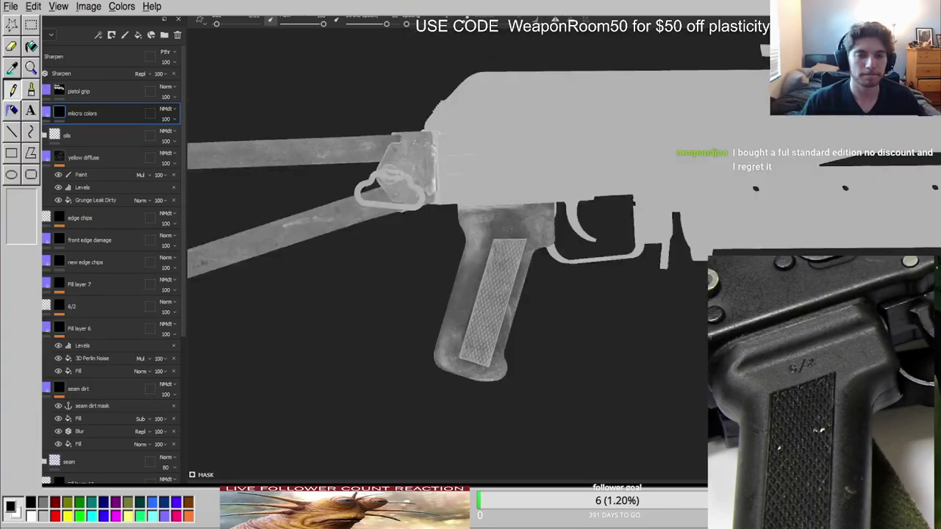
scroll(512, 228, up, 5)
key(m)
scroll(515, 220, down, 3)
alt+drag(515, 221, 540, 189)
shift+right_drag(539, 189, 573, 189)
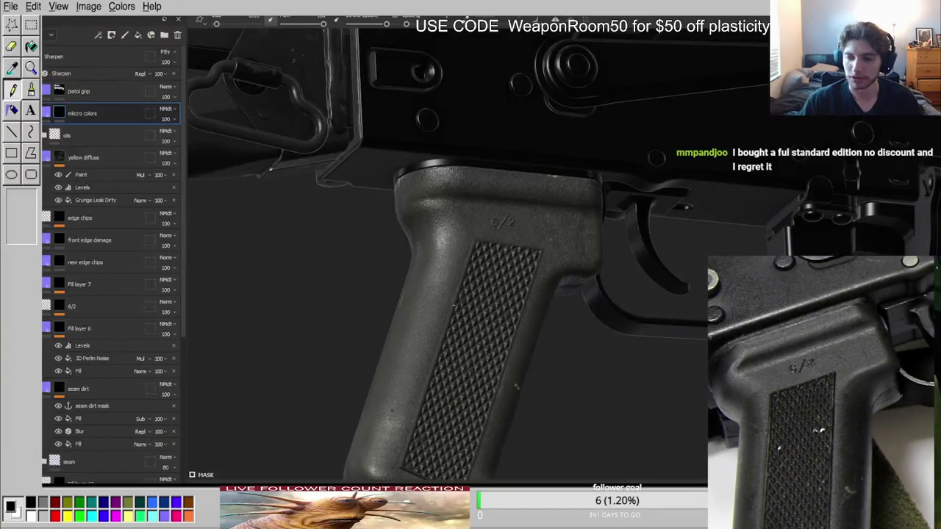
Check the grip's appearance in the Marmoset Toolbag render from a slightly different angle.
alt+drag(514, 243, 478, 257)
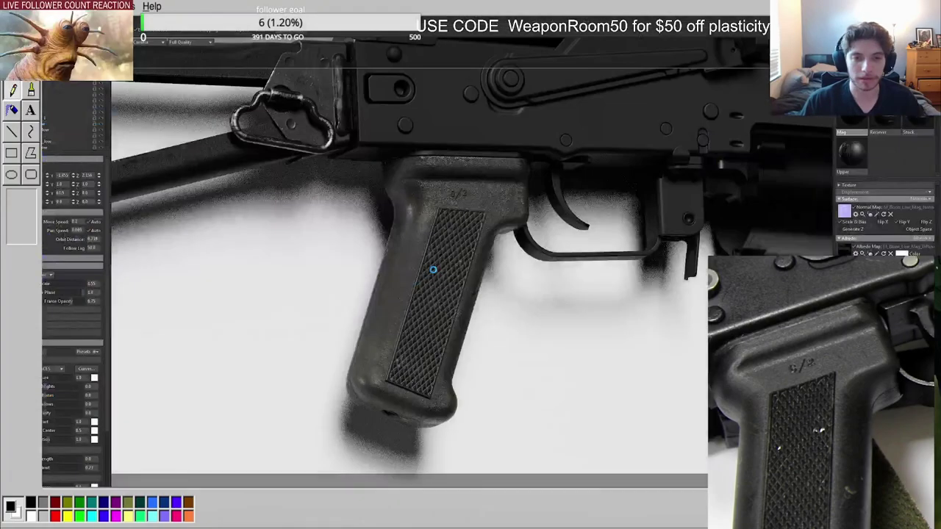
alt+drag(447, 256, 419, 253)
scroll(416, 252, down, 2)
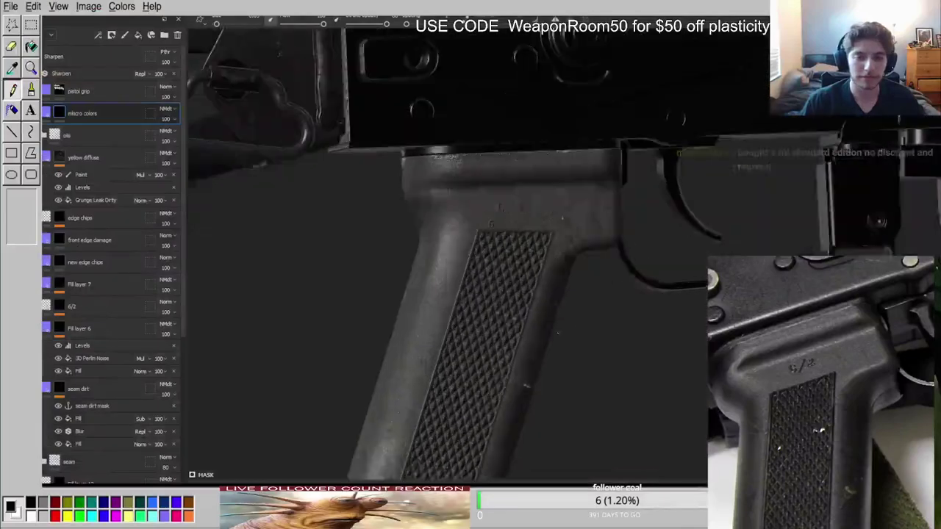
Return to Substance 3D Painter and erase the middle of the yellow mark beside the patterned panel, leaving small separate specks.
alt+drag(559, 333, 515, 331)
scroll(500, 339, up, 8)
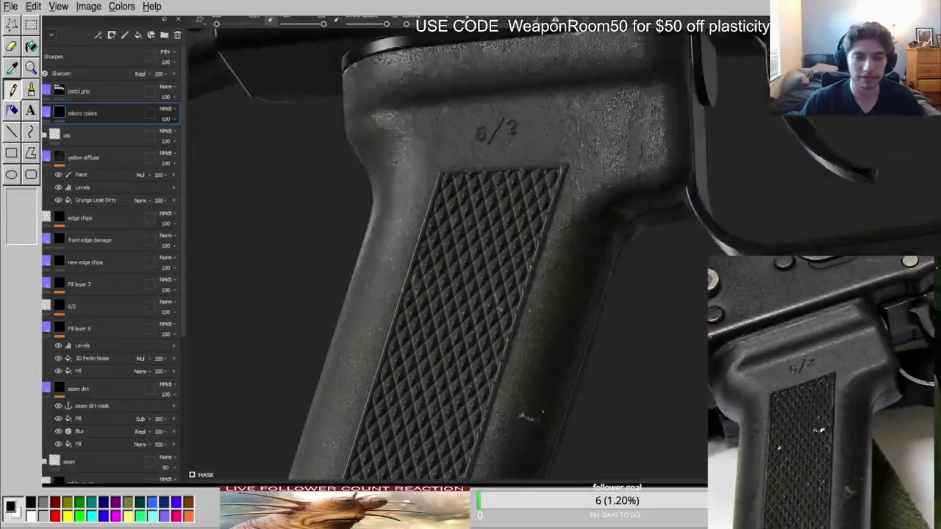
key(c)
mouse_move(456, 341)
mouse_down()
mouse_move(474, 334)
mouse_move(450, 333)
mouse_up()
key(x)
scroll(524, 338, down, 8)
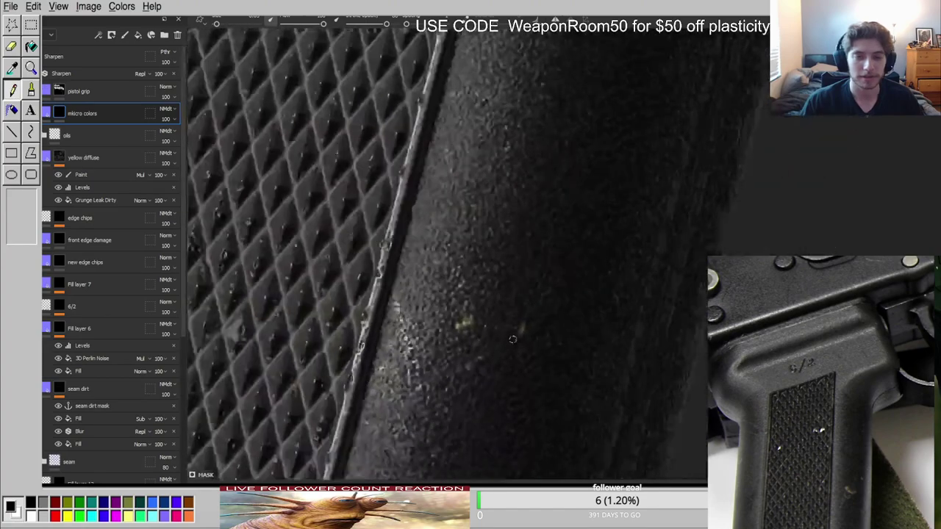
alt+drag(524, 337, 539, 351)
scroll(873, 400, down, 5)
scroll(859, 490, up, 3)
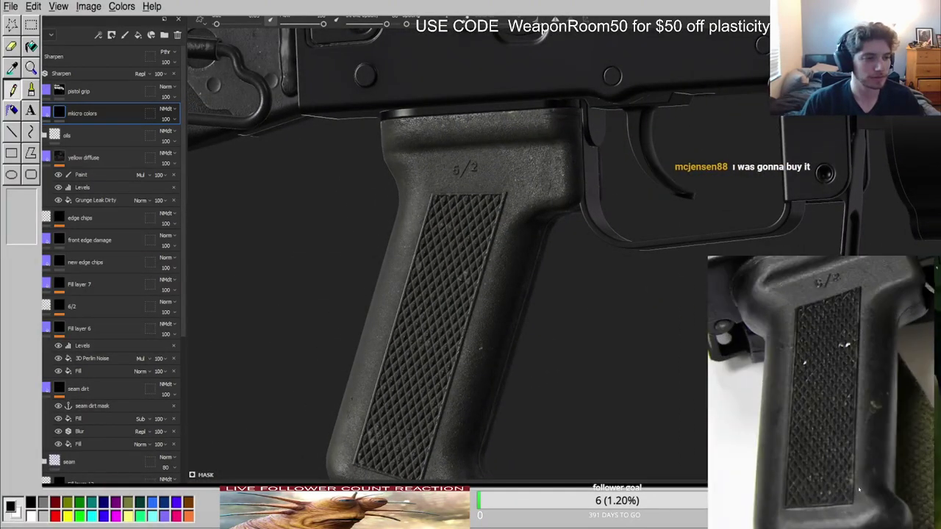
Examine the grip surface from its base up to the 6/2 marking under different lighting, comparing it with the reference photo.
alt+middle_drag(438, 385, 494, 302)
scroll(494, 301, up, 4)
alt+drag(543, 399, 529, 401)
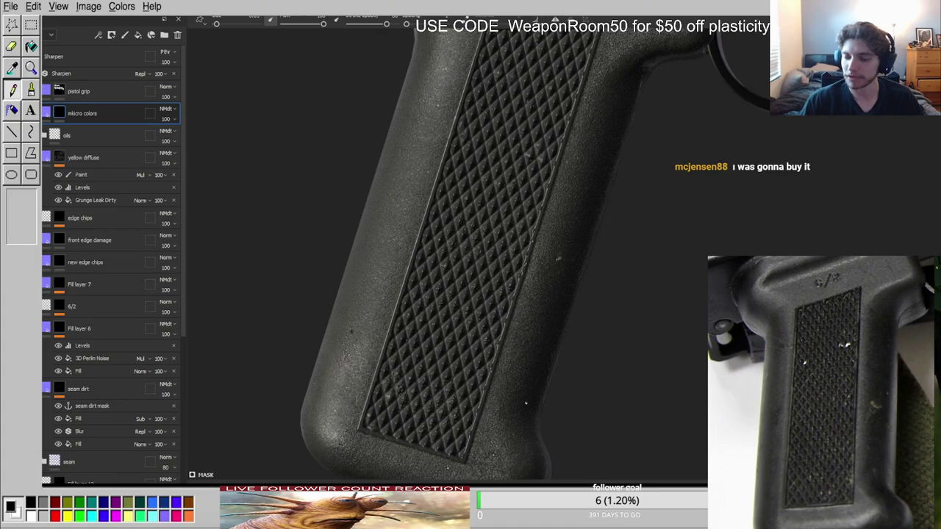
scroll(526, 348, up, 3)
alt+middle_drag(527, 343, 515, 310)
mouse_move(516, 310)
alt+mouse_down()
mouse_move(575, 261)
mouse_move(519, 307)
alt+mouse_up()
shift+right_drag(519, 308, 397, 294)
alt+middle_drag(500, 96, 483, 335)
alt+drag(484, 334, 488, 306)
alt+middle_drag(488, 272, 441, 441)
mouse_move(441, 411)
shift+right_down()
mouse_move(500, 405)
mouse_move(427, 404)
shift+right_up()
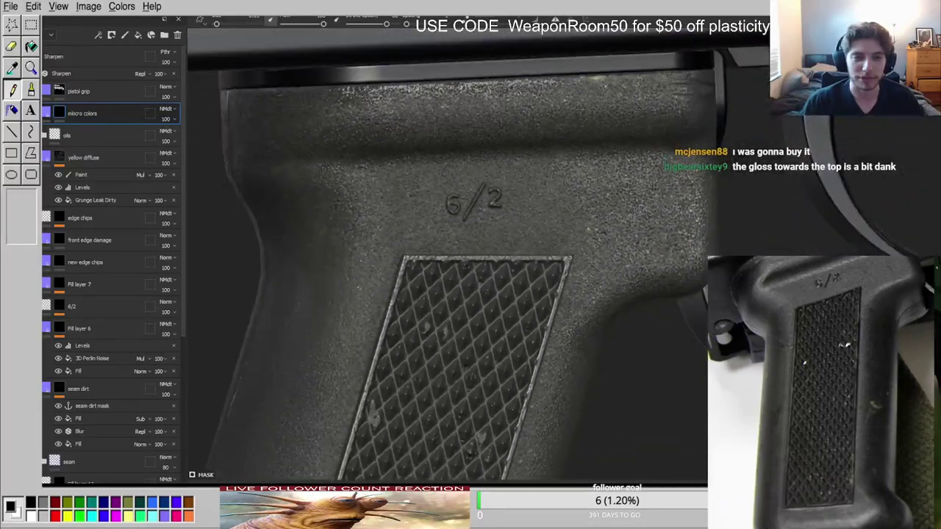
alt+middle_drag(427, 405, 621, 309)
scroll(507, 316, down, 4)
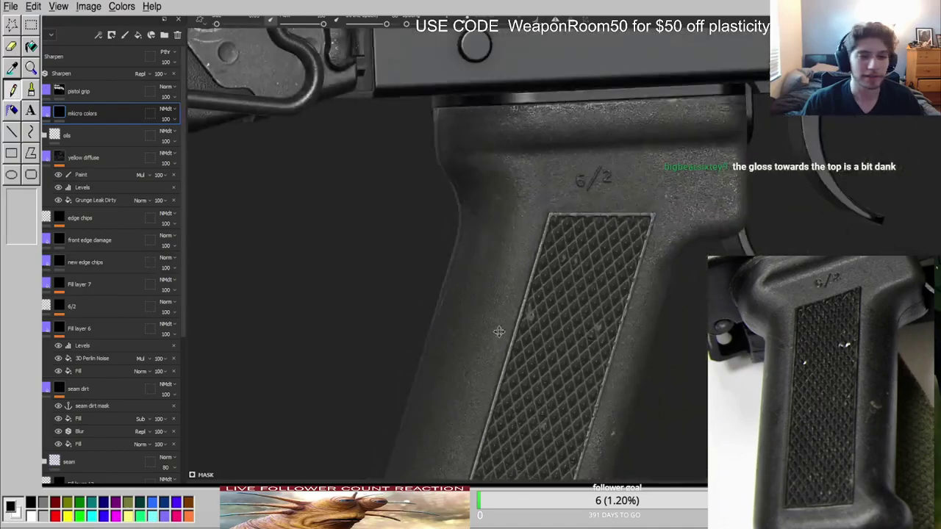
scroll(504, 316, up, 4)
alt+middle_drag(491, 434, 500, 297)
alt+drag(500, 296, 528, 280)
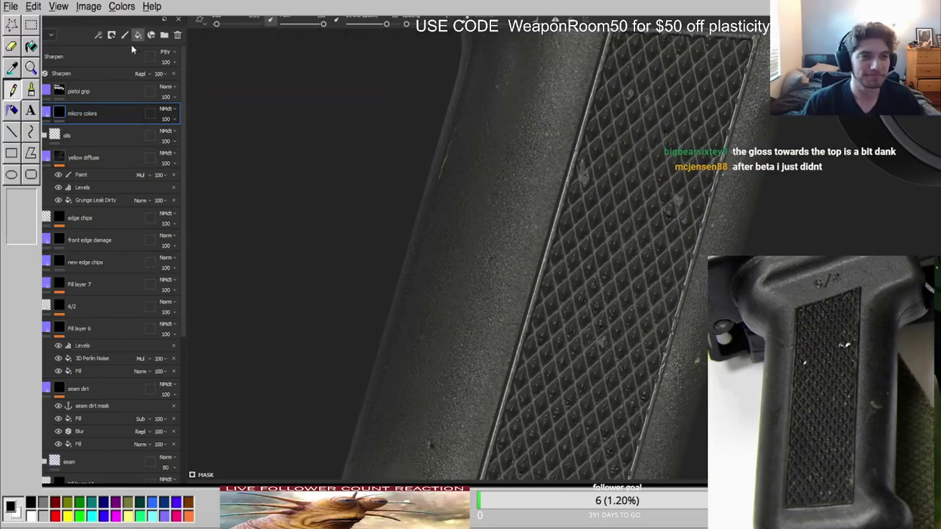
Add a fill layer with a black mask above micro colors and name it grey scratches.
click(137, 34)
double_click(77, 113)
text(grey s)
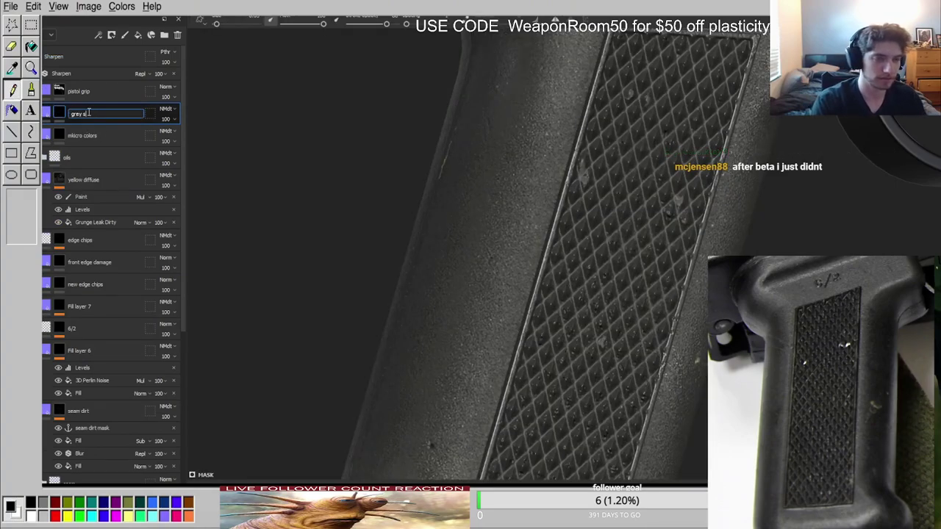
text(cratches)
key(Return)
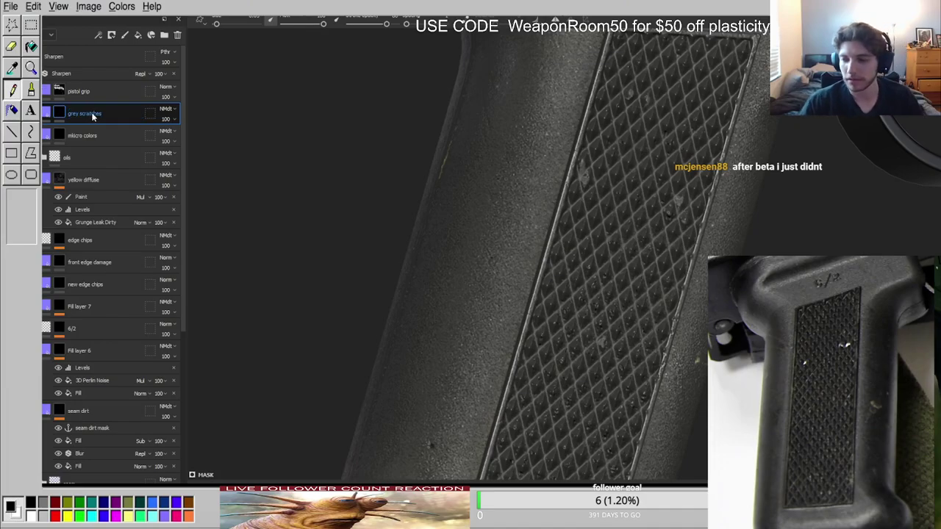
Add a paint effect to the grey scratches mask and load a scratches stencil for painting.
scroll(554, 185, down, 5)
alt+middle_drag(508, 125, 471, 194)
scroll(470, 194, up, 3)
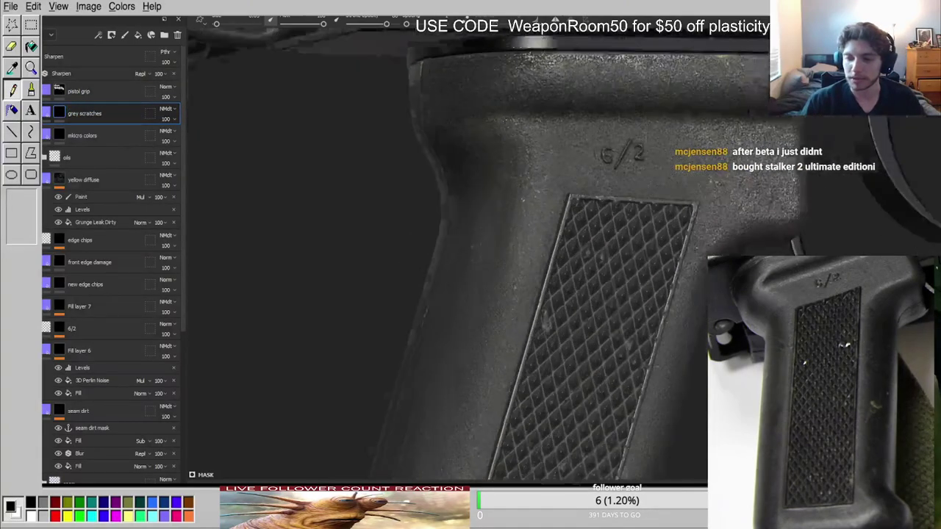
mouse_move(469, 195)
alt+mouse_down()
mouse_move(550, 152)
mouse_move(328, 204)
mouse_move(475, 158)
mouse_move(460, 208)
alt+mouse_up()
scroll(460, 208, down, 3)
key(c)
key(m)
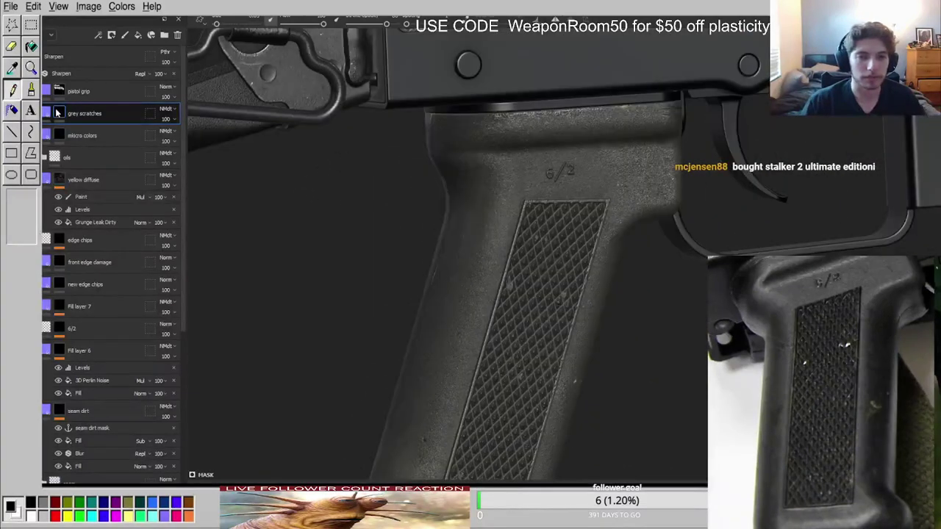
click(107, 423)
scroll(546, 325, down, 3)
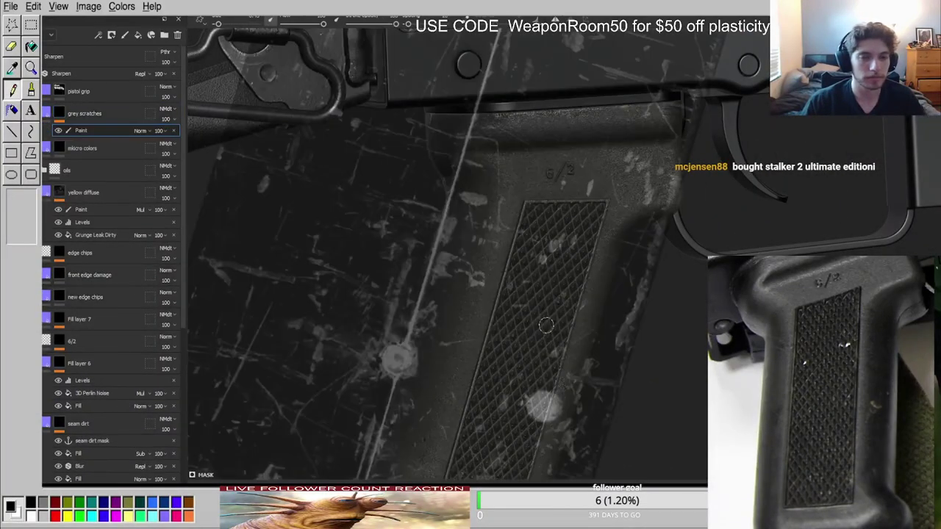
Rotate and position the scratches stencil over the upper grip, and paint a few scratches on the smooth surface beside the patterned panel.
key(s)
mouse_move(348, 367)
middle_down()
mouse_move(424, 336)
mouse_move(409, 450)
middle_up()
scroll(441, 338, up, 4)
scroll(433, 395, up, 2)
alt+middle_drag(433, 395, 401, 456)
key(s)
drag(426, 392, 759, 434)
key(s)
middle_drag(761, 436, 469, 388)
drag(468, 388, 400, 403)
mouse_move(400, 405)
alt+middle_down()
mouse_move(349, 359)
mouse_move(294, 417)
alt+middle_up()
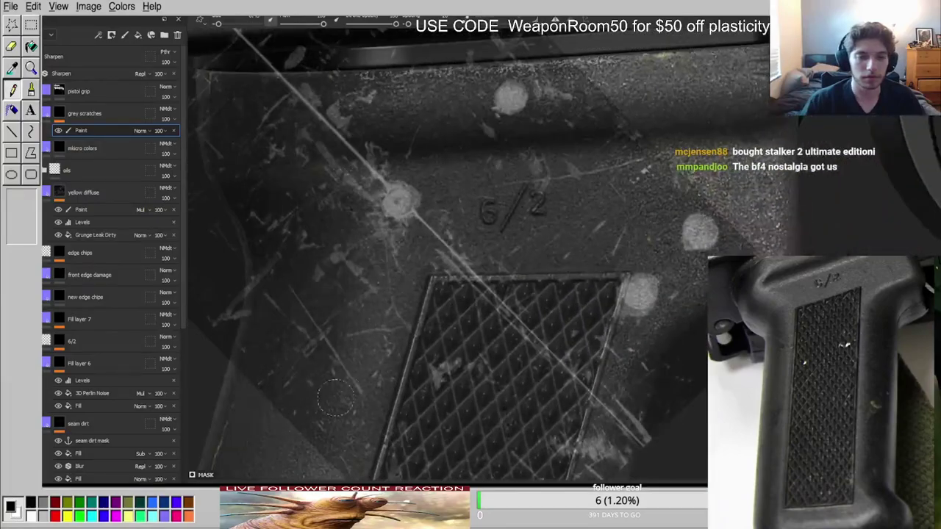
drag(315, 313, 305, 331)
alt+middle_drag(323, 334, 397, 258)
scroll(398, 257, up, 4)
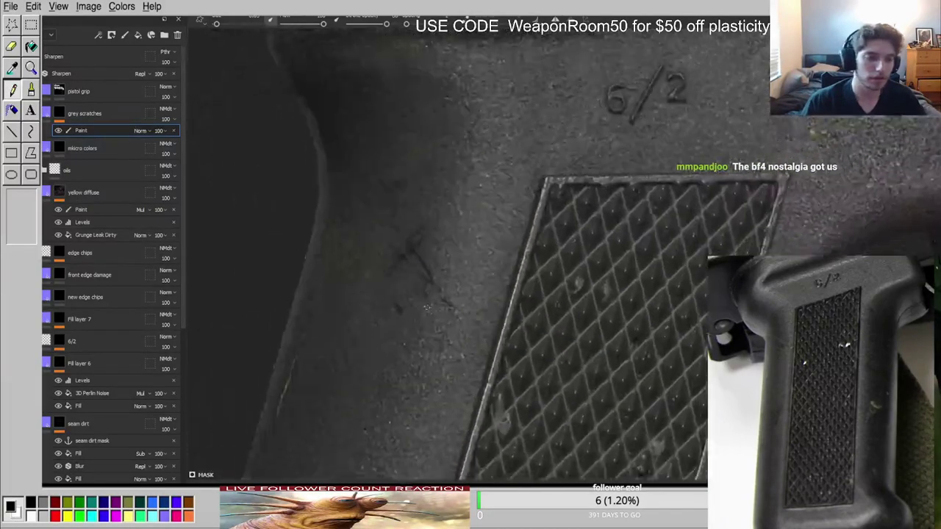
key(c)
ctrl+right_drag(406, 253, 392, 252)
drag(397, 253, 491, 404)
key(ctrl+z)
key(c)
key(c)
Isolate the grey scratches mask and paint out the faint smudges around the main scratch lines.
alt+click(98, 130)
mouse_move(361, 247)
mouse_down()
mouse_move(464, 368)
mouse_move(298, 217)
mouse_up()
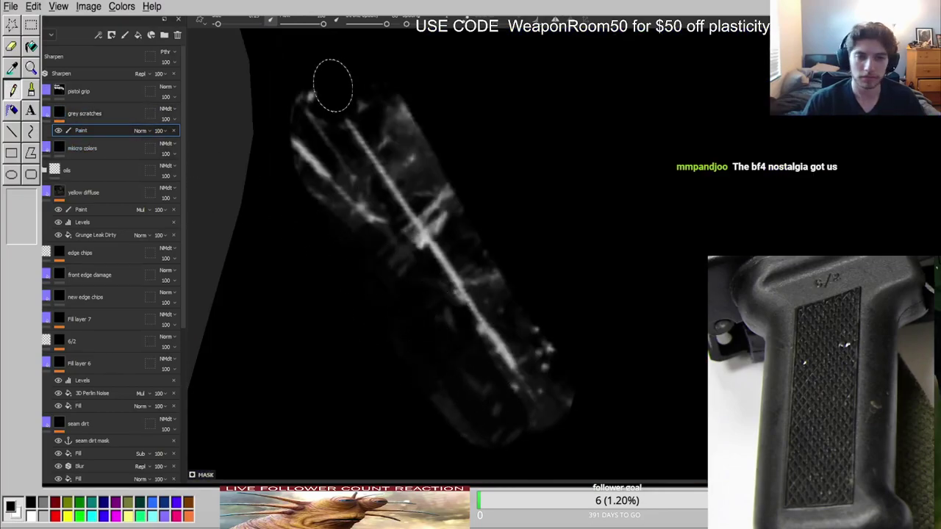
drag(390, 88, 563, 347)
mouse_move(440, 194)
mouse_down()
mouse_move(498, 286)
mouse_move(636, 428)
mouse_up()
mouse_move(388, 284)
mouse_down()
mouse_move(549, 460)
mouse_move(383, 339)
mouse_up()
scroll(390, 331, down, 5)
key(m)
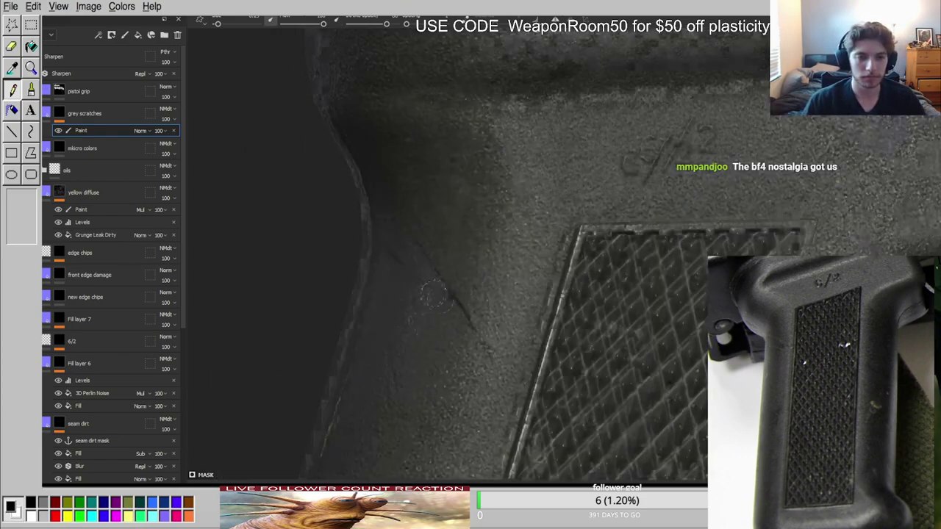
Adjust the grey scratches fill to a lighter grey and check the scratches up close on the upper grip.
alt+drag(435, 294, 530, 300)
click(46, 111)
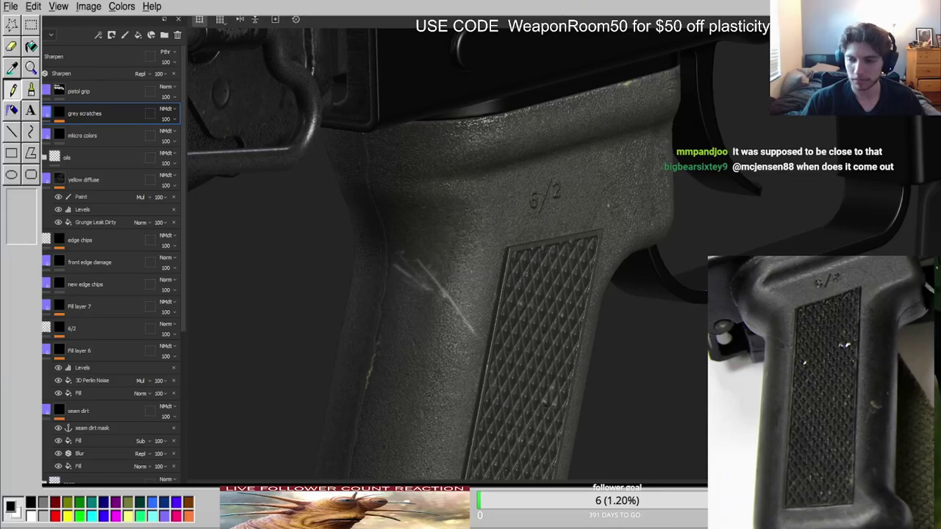
alt+drag(541, 280, 606, 264)
alt+right_drag(606, 264, 621, 297)
alt+drag(620, 296, 651, 263)
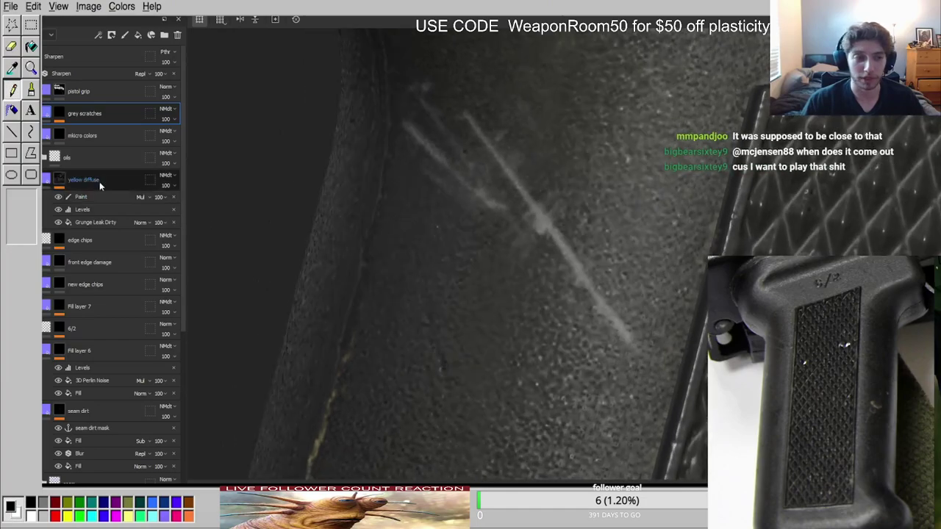
Add a Levels effect to the grey scratches mask and raise its contrast so only the strongest scratch lines remain.
alt+click(59, 114)
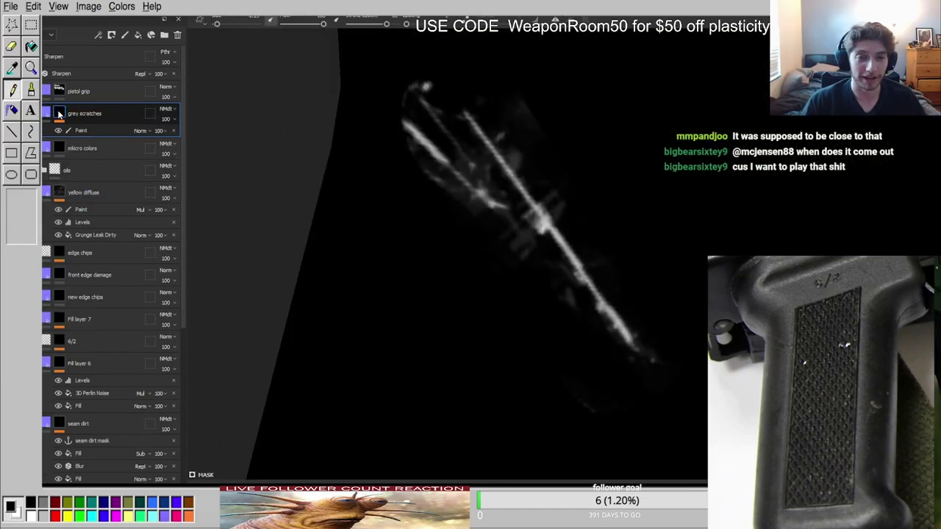
click(106, 443)
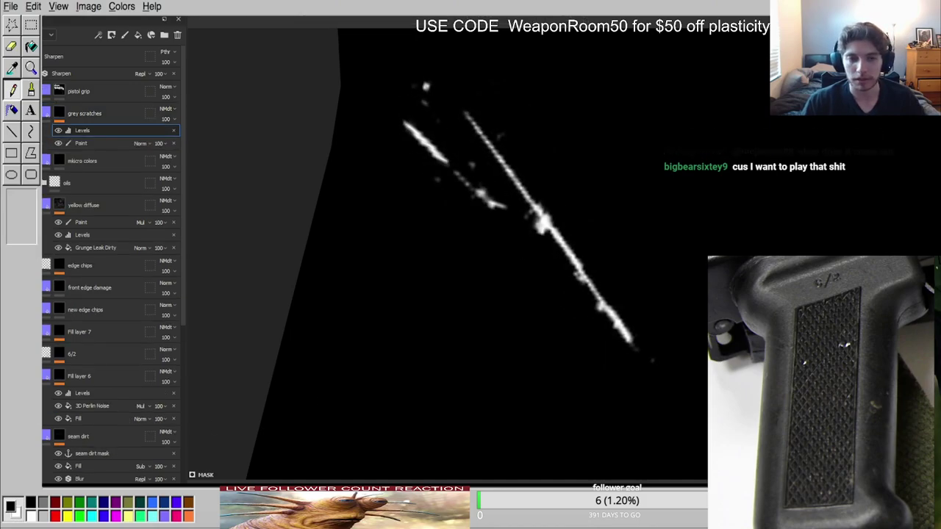
key(m)
scroll(622, 256, down, 5)
alt+drag(622, 256, 590, 297)
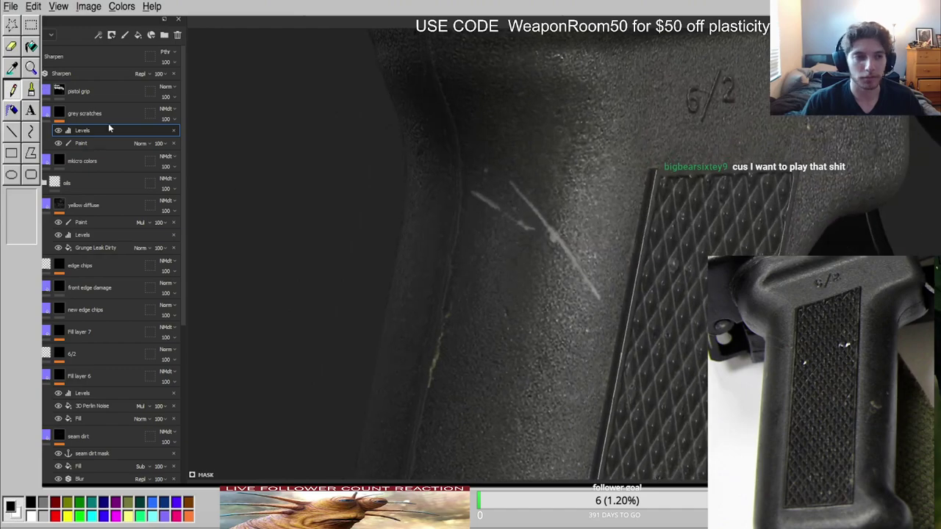
Lower the grey scratches layer's base color opacity to 13.
click(45, 114)
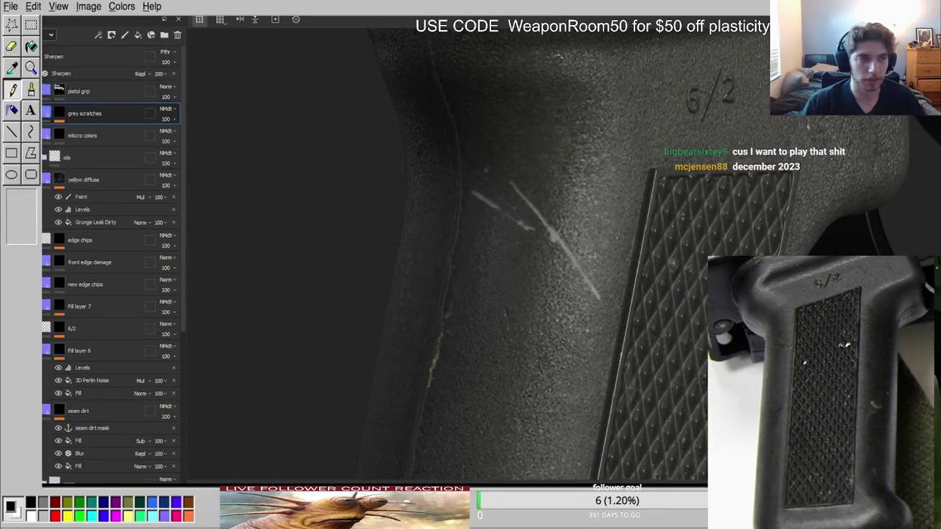
click(170, 120)
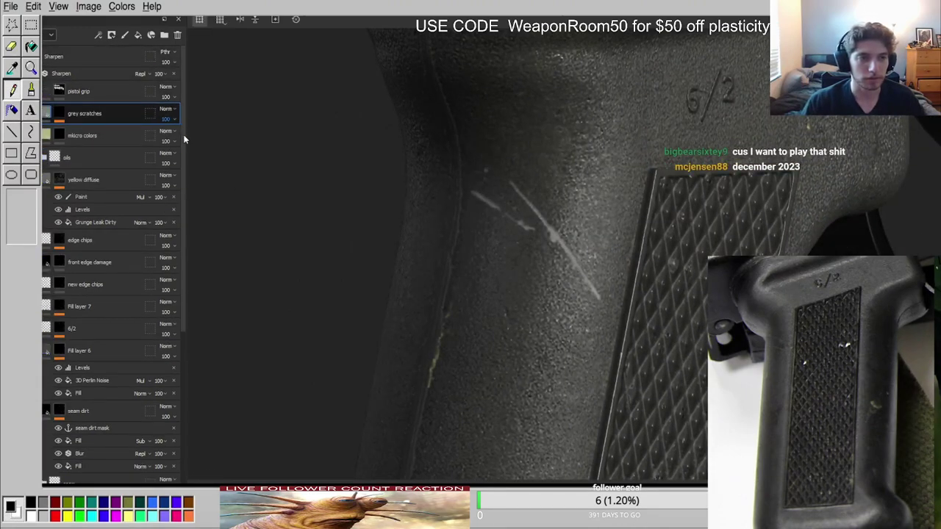
drag(183, 137, 165, 138)
alt+drag(400, 194, 467, 206)
scroll(467, 206, down, 3)
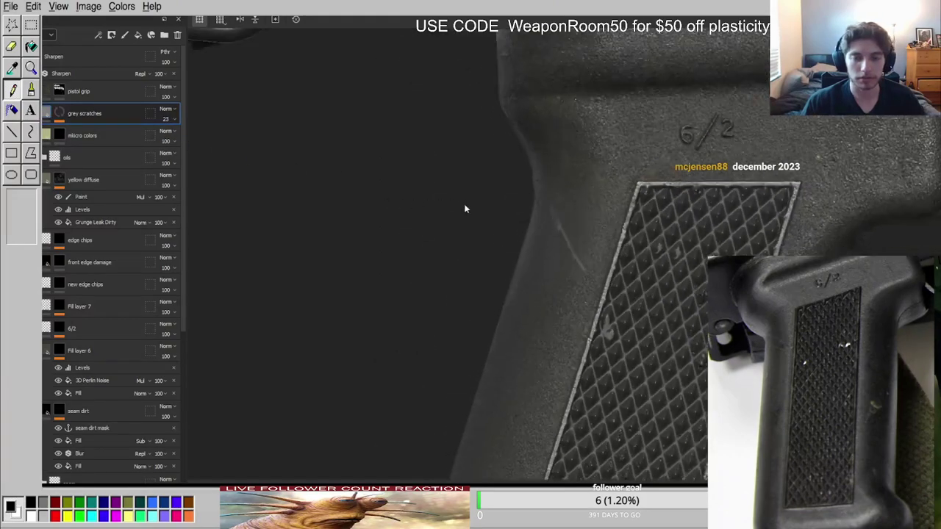
drag(165, 138, 166, 138)
alt+drag(515, 221, 794, 255)
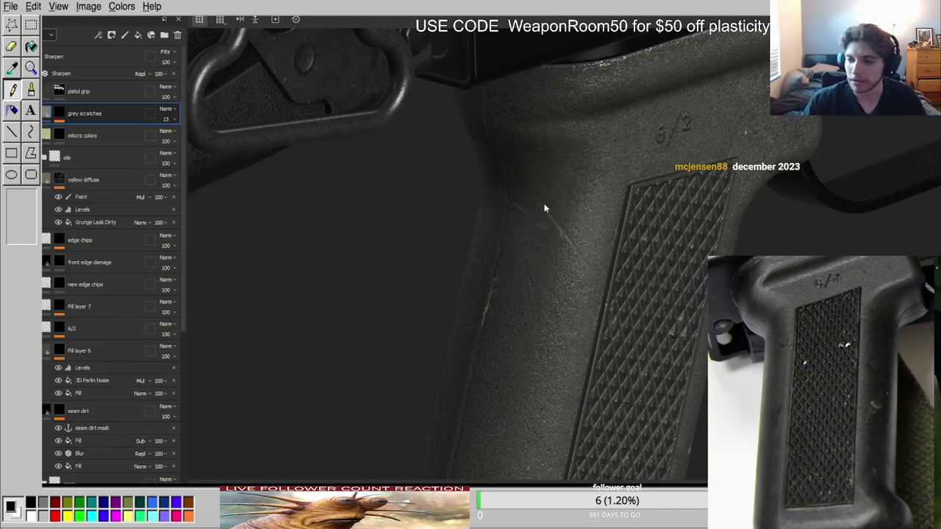
Examine the subdued scratches from several angles under different lighting, and review the whole grip in the rendered scene.
alt+right_drag(544, 208, 564, 243)
alt+middle_drag(564, 244, 574, 205)
alt+drag(573, 200, 500, 231)
alt+right_drag(607, 225, 561, 203)
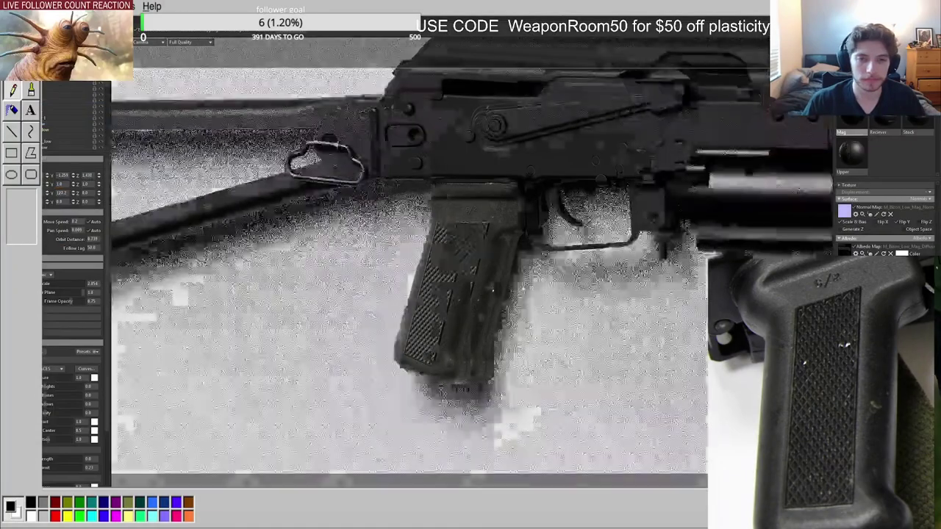
alt+drag(493, 290, 432, 255)
scroll(453, 273, up, 3)
scroll(453, 274, down, 2)
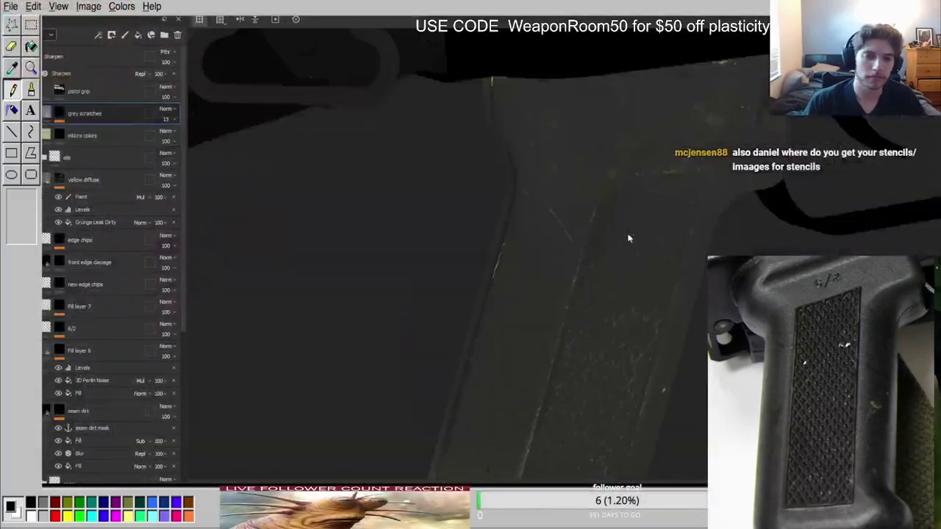
Inspect the grip's roughness and the masks of perlin noise 1 copy 1, hairs, perlin noise 1 copy 2 and edge generator aoils.
scroll(520, 272, down, 3)
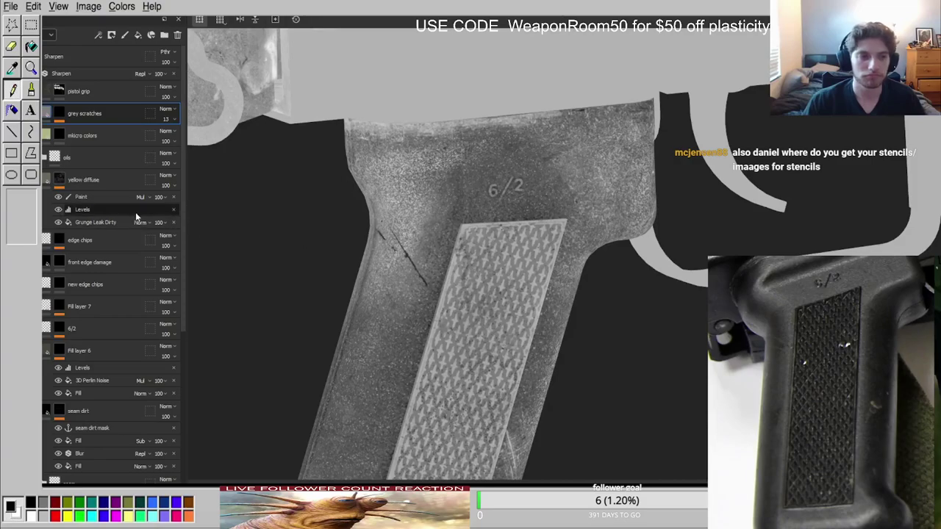
scroll(109, 222, down, 3)
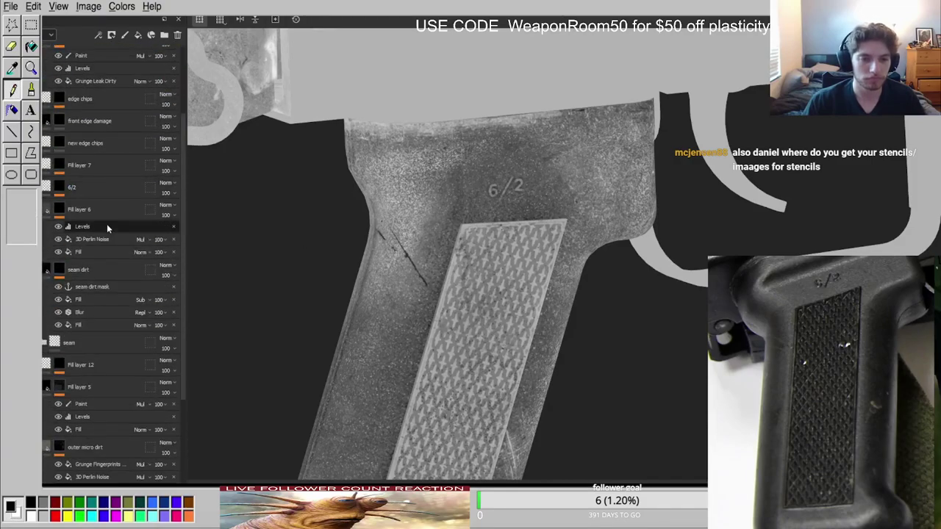
scroll(108, 229, down, 10)
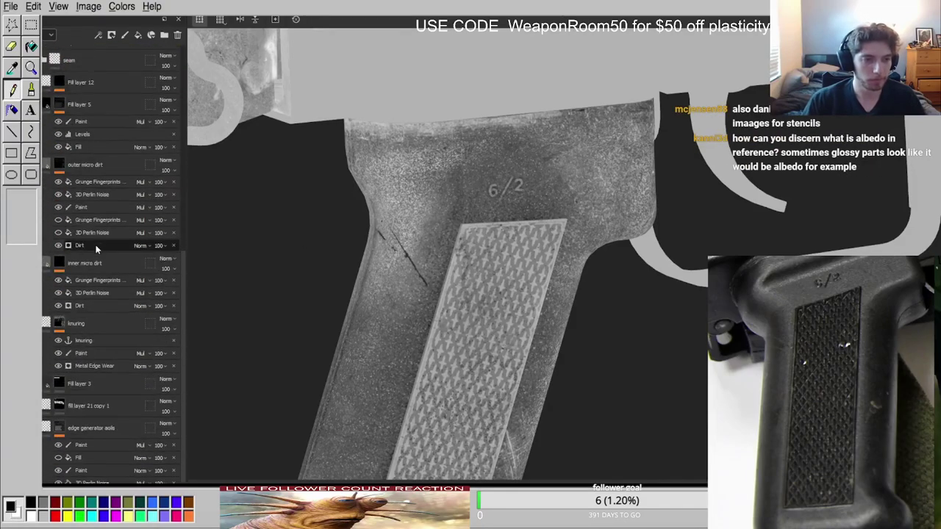
alt+click(60, 342)
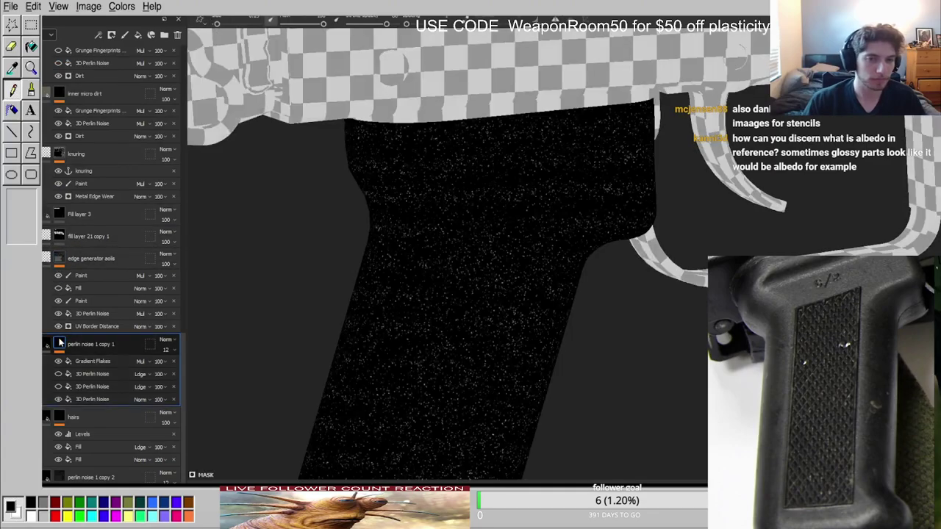
alt+click(61, 417)
alt+click(60, 477)
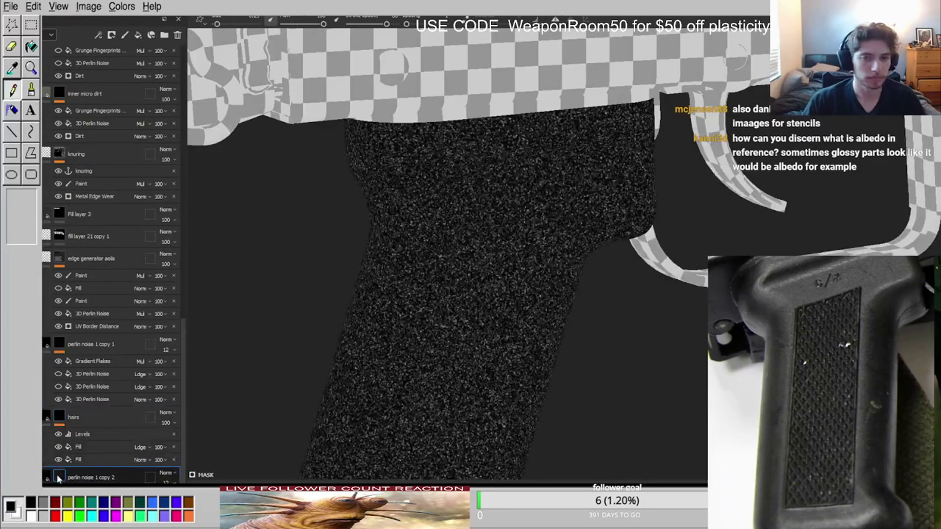
alt+click(58, 419)
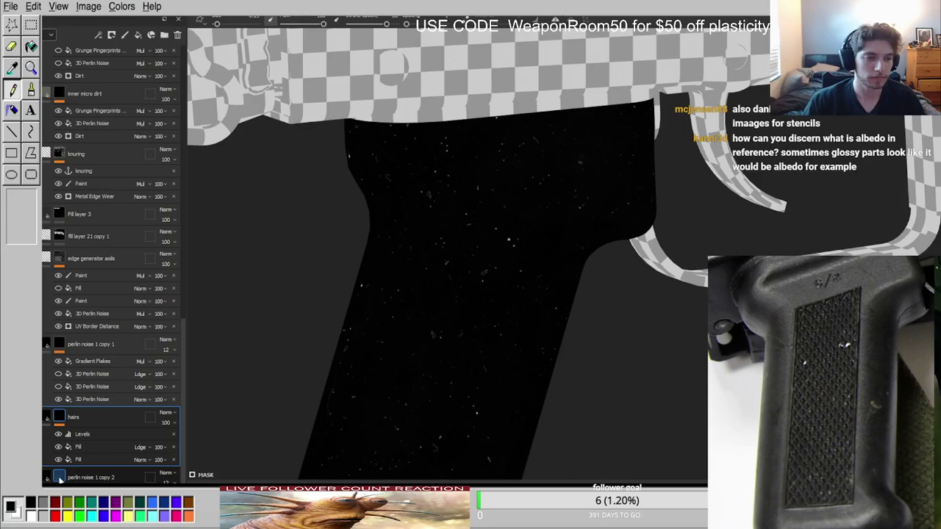
alt+click(59, 478)
alt+click(60, 343)
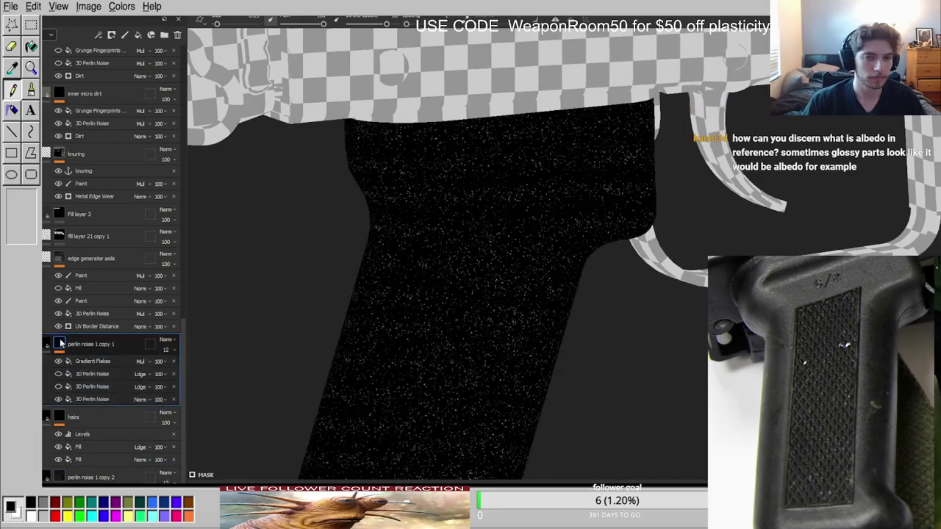
alt+click(60, 259)
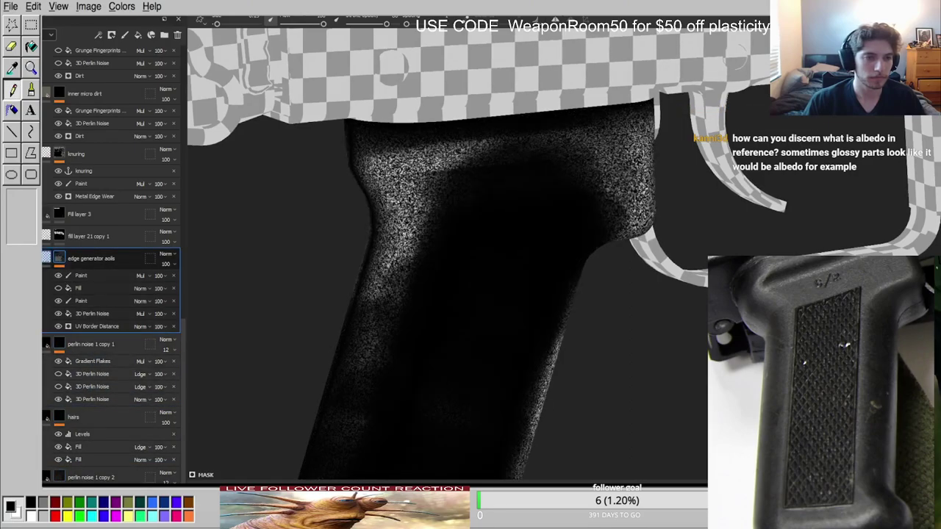
click(81, 260)
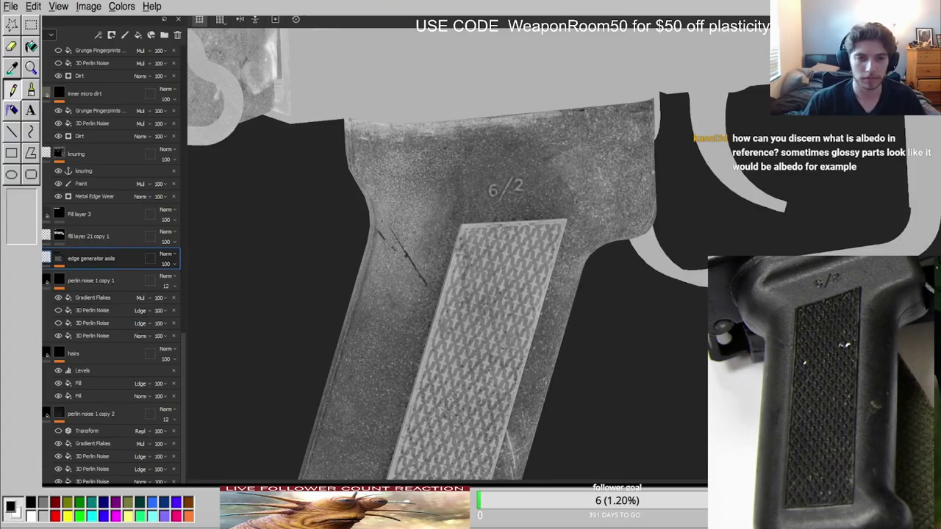
Return to the full material view at the grip's base and add a fill layer above fill layer 21 copy 1.
key(m)
scroll(583, 152, up, 2)
mouse_move(583, 152)
alt+mouse_down()
mouse_move(522, 156)
mouse_move(598, 158)
alt+mouse_up()
scroll(594, 171, down, 4)
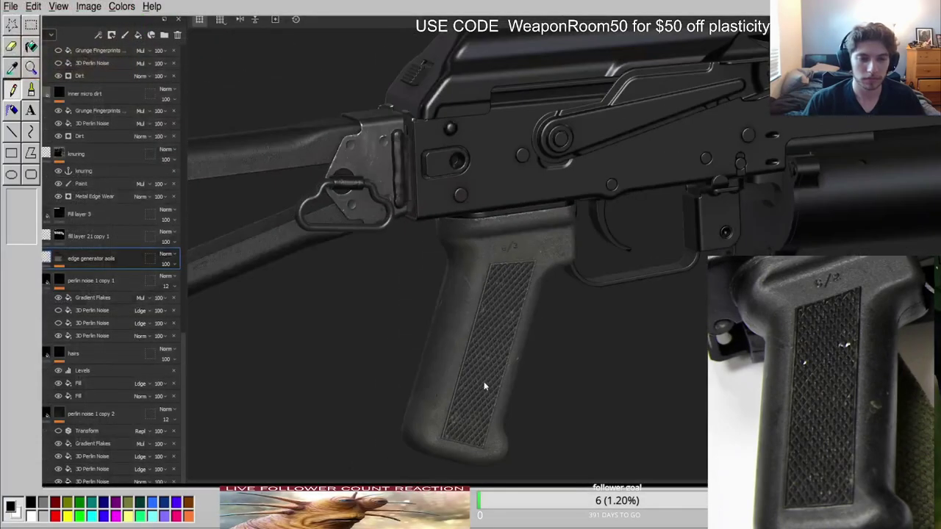
scroll(466, 365, up, 5)
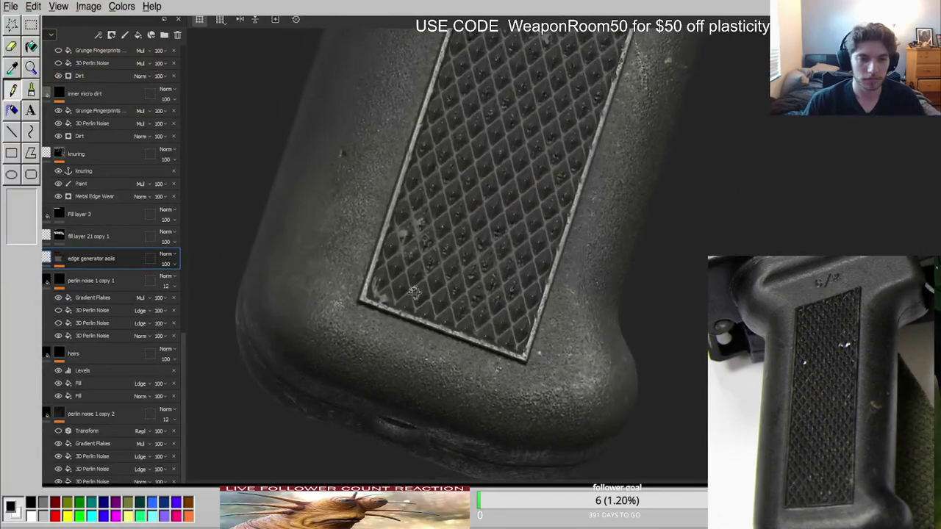
click(121, 237)
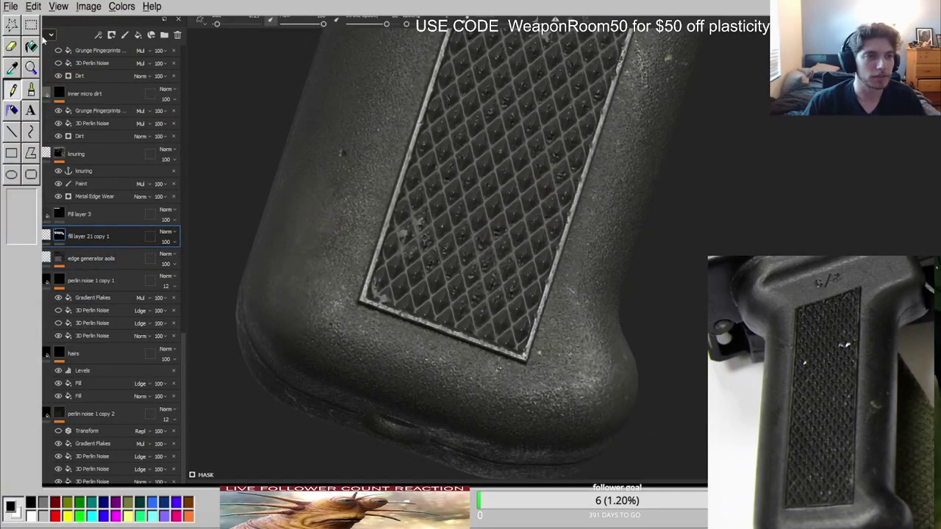
click(138, 35)
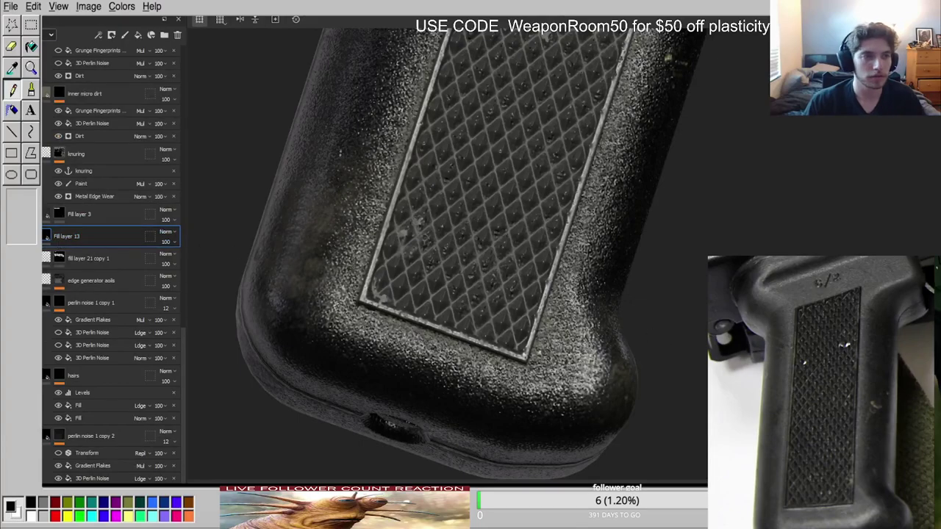
Set the new fill layer's normal channel to Normal blending and give the layer a black mask.
click(108, 156)
click(169, 234)
click(177, 243)
right_click(56, 236)
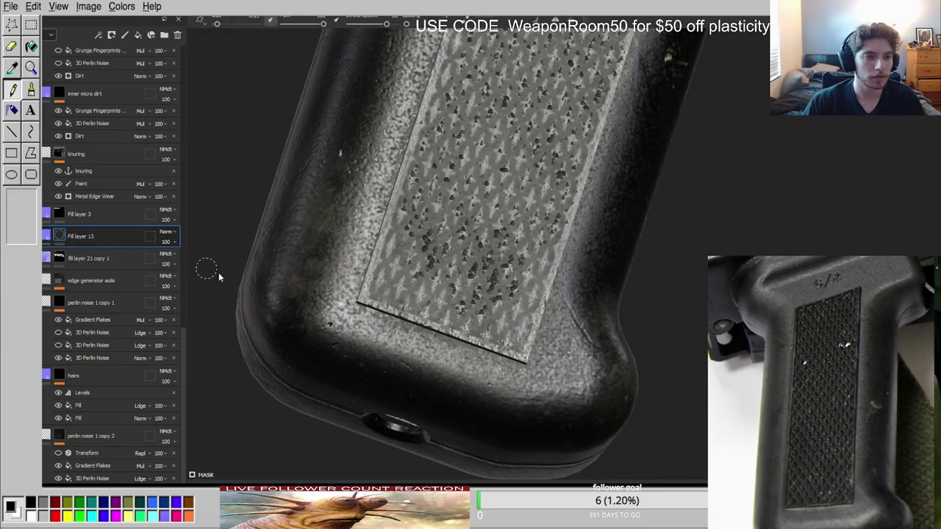
click(193, 265)
click(49, 235)
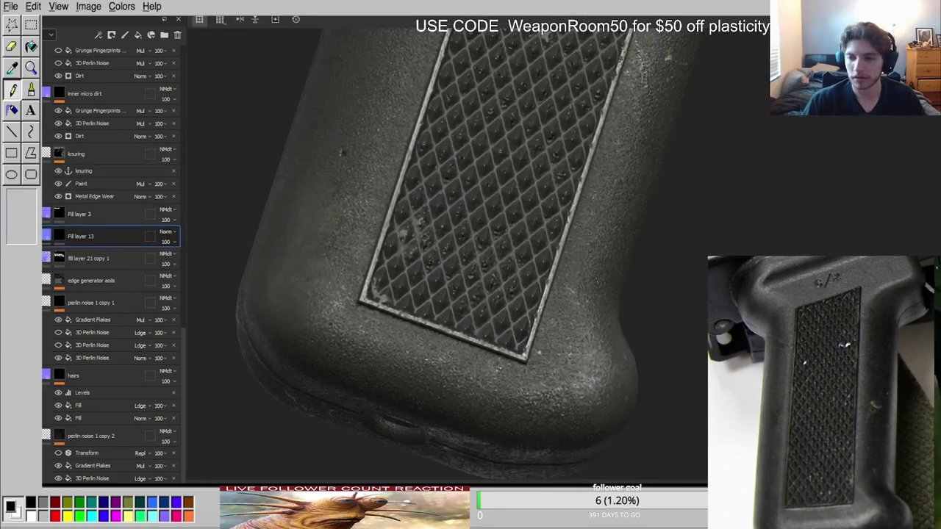
Resize the brush and paint the new fill layer's mask along the grip's base below the patterned panel to smooth the grain.
click(60, 236)
drag(324, 330, 435, 365)
key(ctrl+z)
ctrl+right_drag(355, 343, 316, 325)
mouse_move(316, 323)
mouse_down()
mouse_move(420, 374)
mouse_move(603, 381)
mouse_move(591, 375)
mouse_up()
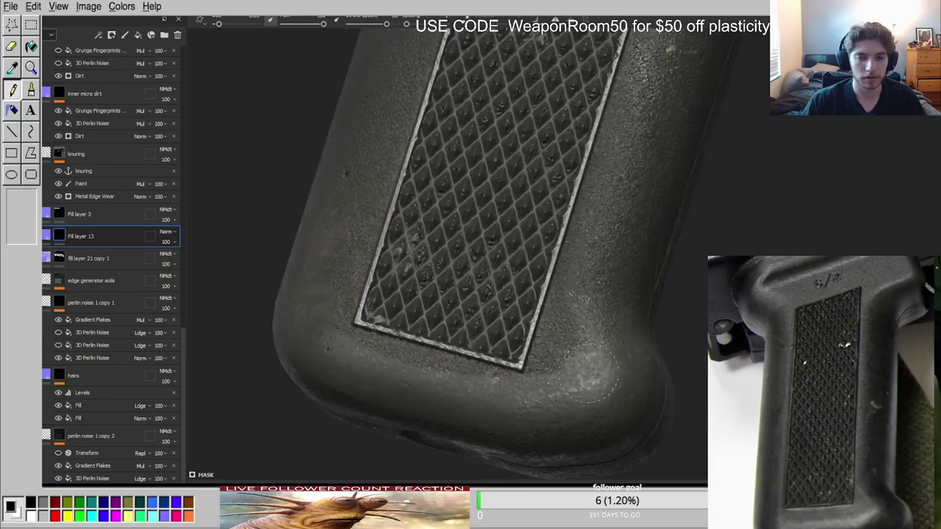
alt+drag(449, 337, 497, 346)
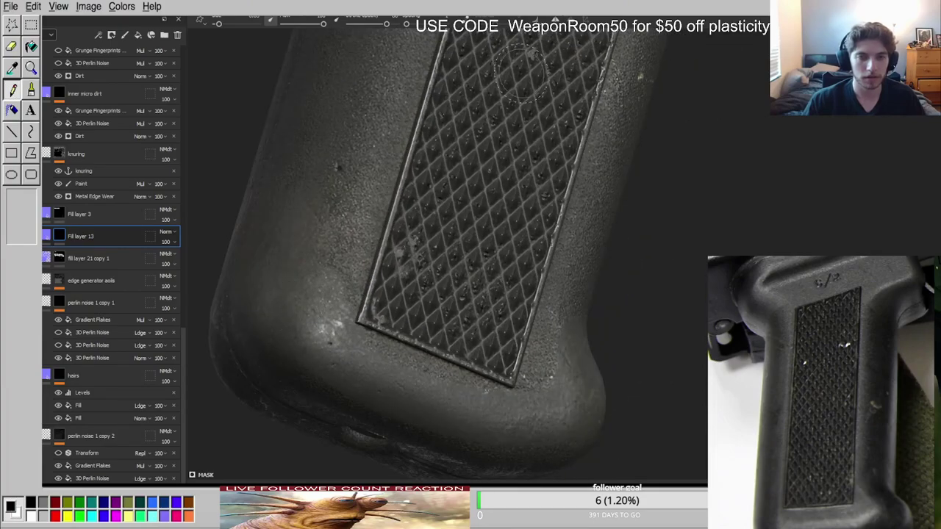
Lower the smoothing fill layer's normal channel opacity to 62 and check the grip's base under changed lighting.
click(169, 242)
click(181, 258)
drag(183, 258, 185, 258)
alt+drag(460, 248, 383, 259)
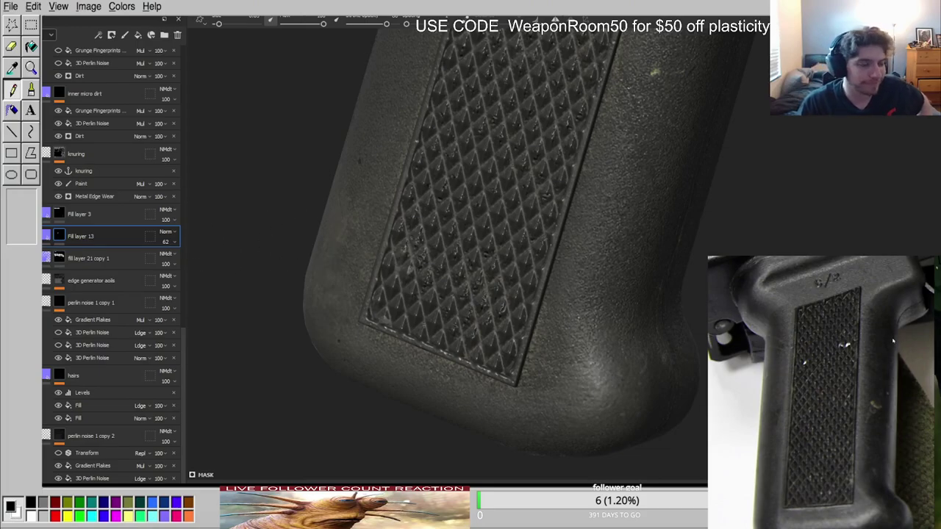
Browse the reference photos of the pistol grip and compare its surface and colour with the rendered grip.
scroll(893, 341, down, 5)
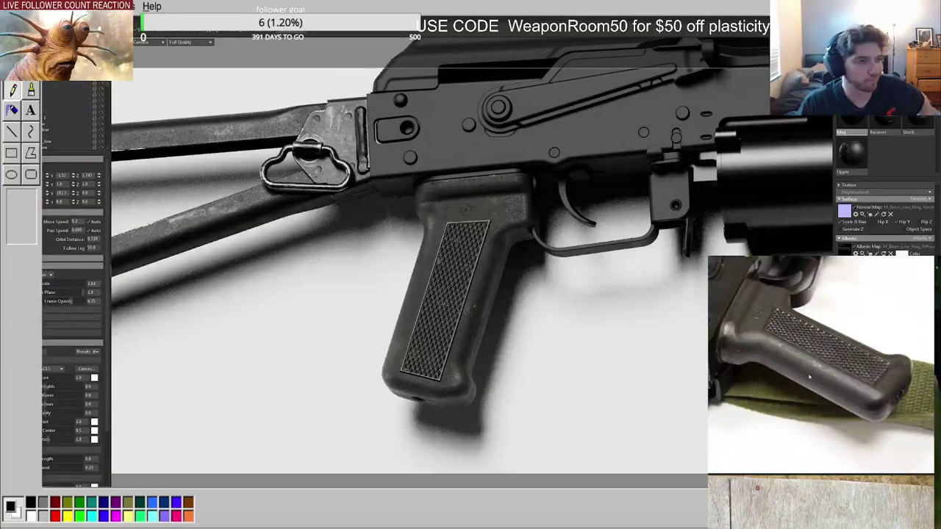
scroll(801, 364, down, 4)
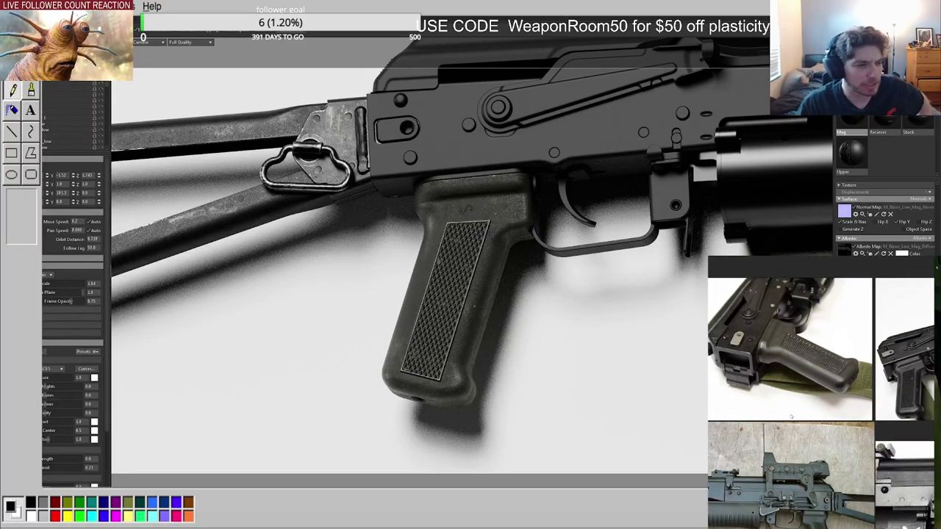
scroll(770, 428, up, 5)
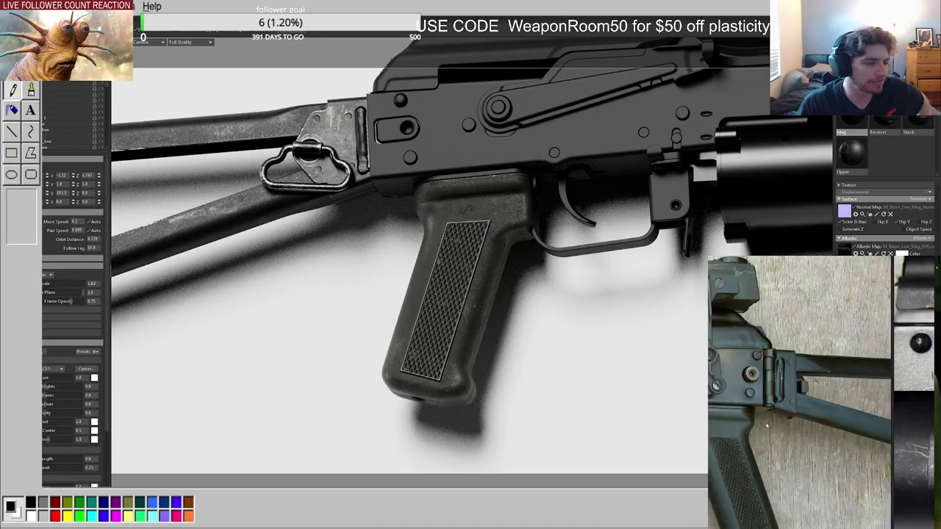
scroll(766, 426, down, 5)
middle_drag(873, 439, 815, 426)
scroll(815, 426, up, 5)
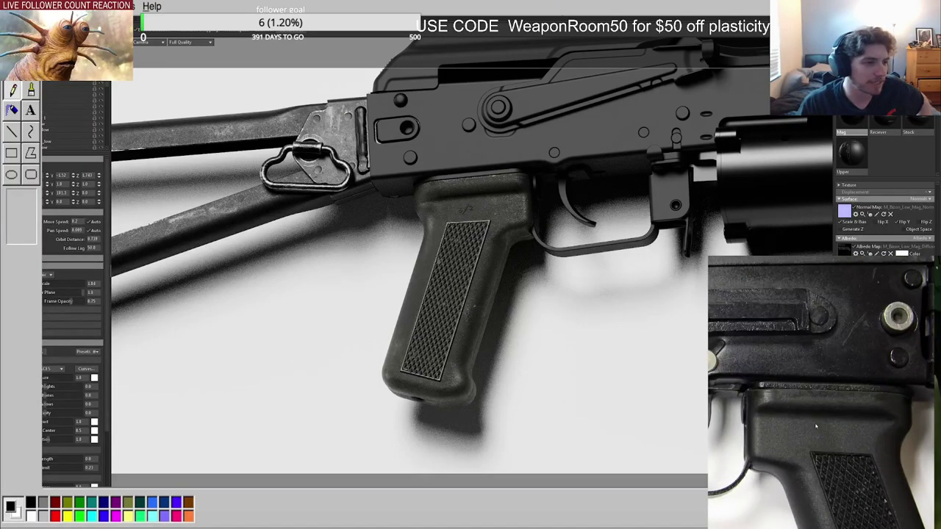
Paint Fill layer 13's mask around the grip's base below the patterned panel to smooth more of the surface grain.
scroll(814, 423, down, 4)
scroll(823, 429, up, 3)
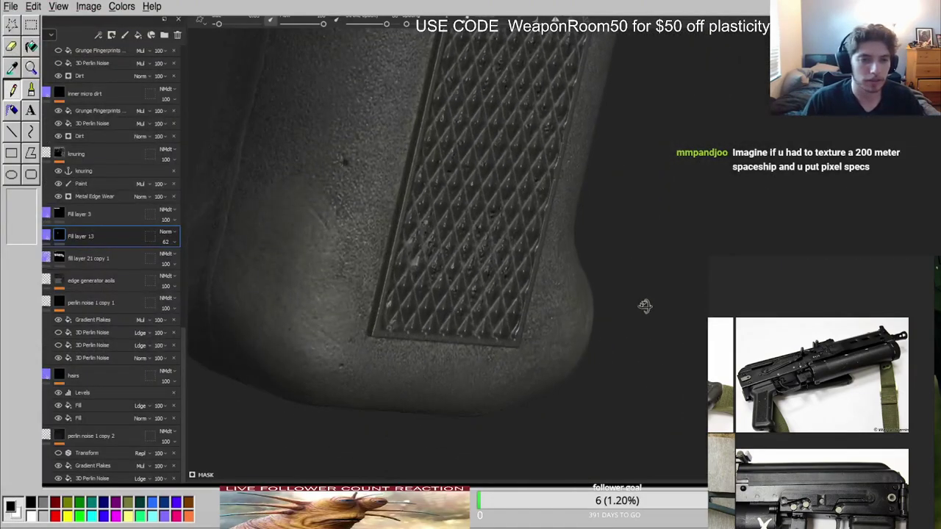
scroll(401, 246, up, 3)
mouse_move(400, 239)
mouse_down()
mouse_move(399, 213)
mouse_move(412, 250)
mouse_up()
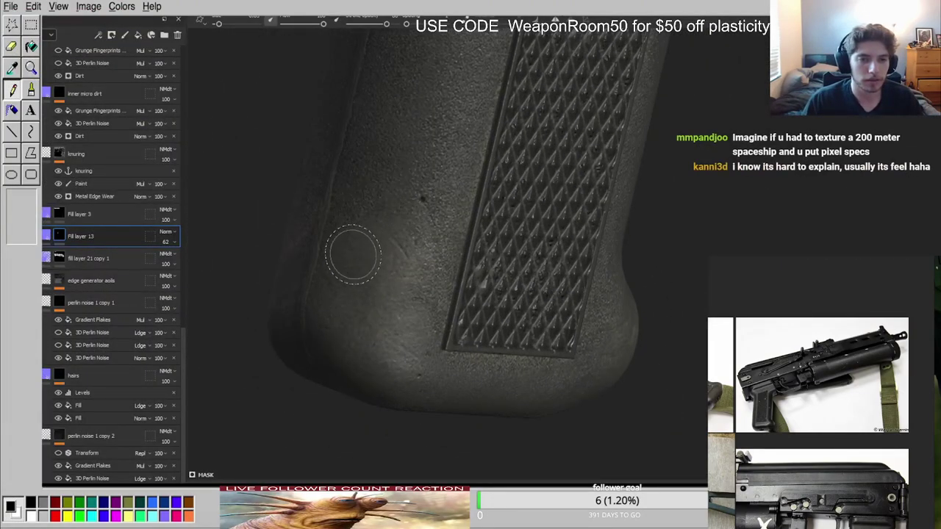
alt+drag(399, 299, 654, 232)
shift+right_drag(655, 231, 622, 224)
alt+drag(404, 337, 647, 274)
alt+middle_drag(648, 273, 488, 319)
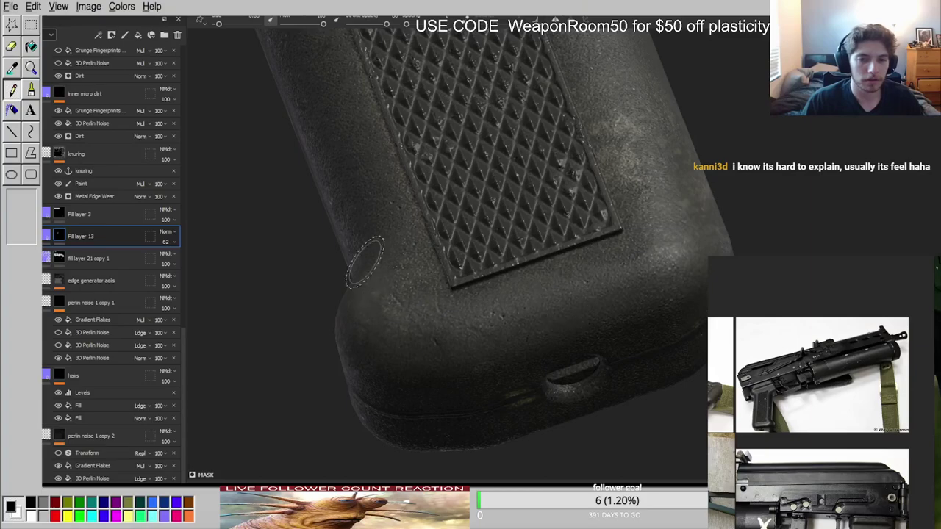
alt+drag(362, 304, 434, 339)
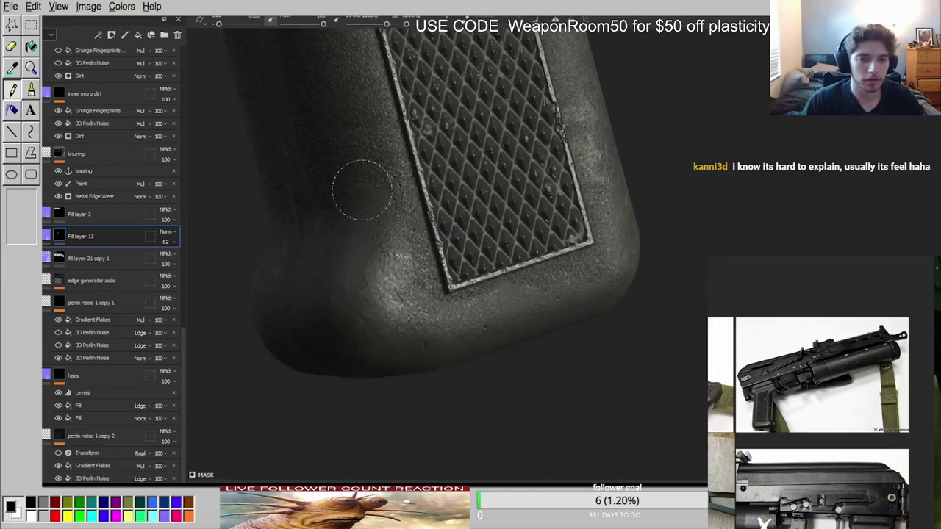
alt+drag(523, 318, 505, 281)
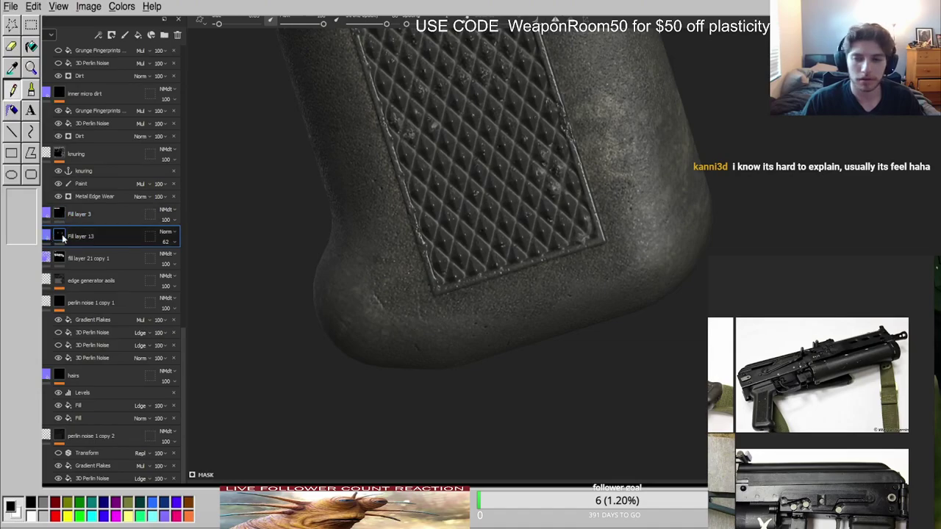
Inspect the grip's individual texture channels and return to the full material view.
key(c)
key(c)
key(c)
key(m)
alt+drag(571, 277, 512, 171)
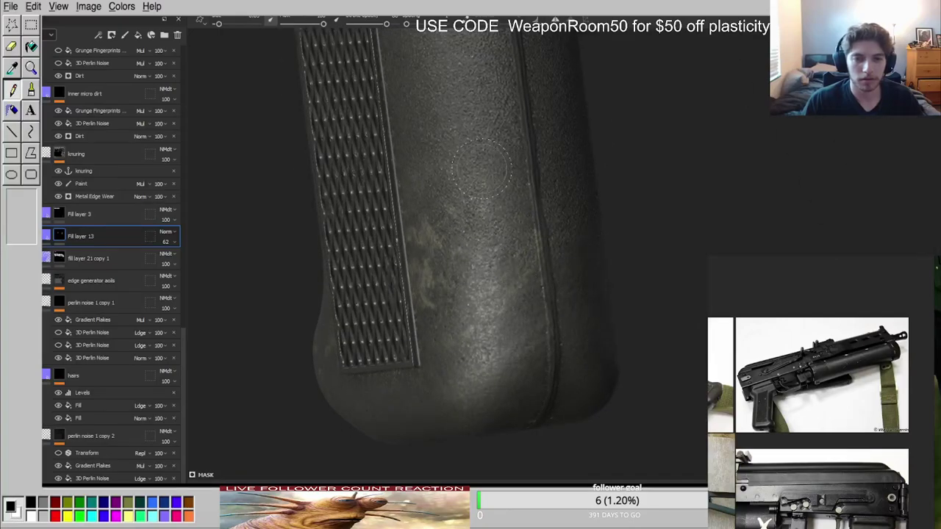
Examine the grain around the patterned panel, the grip's back edge and its base from several angles.
scroll(478, 278, down, 3)
alt+drag(500, 225, 261, 166)
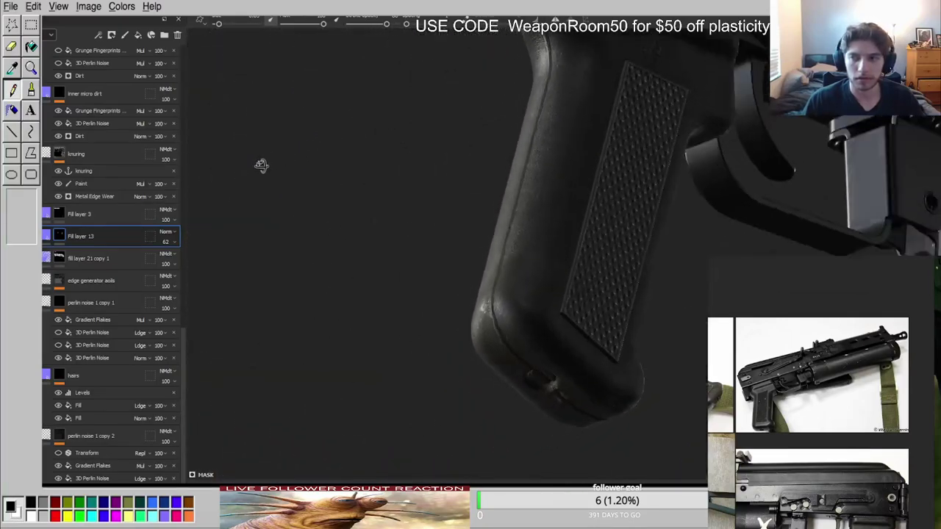
alt+drag(629, 199, 428, 303)
scroll(525, 221, up, 3)
scroll(475, 284, up, 3)
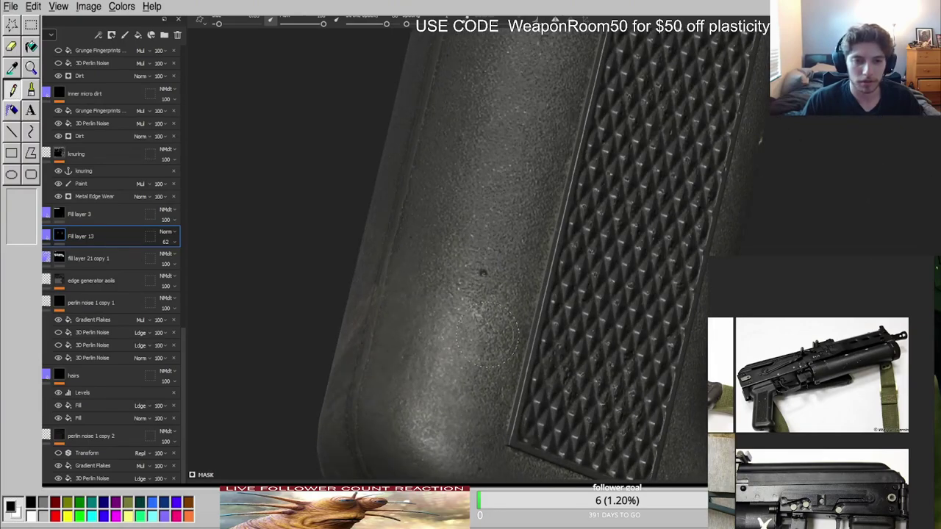
alt+middle_drag(488, 336, 487, 229)
scroll(487, 229, down, 3)
mouse_move(487, 229)
alt+mouse_down()
mouse_move(431, 225)
mouse_move(631, 287)
mouse_move(668, 289)
mouse_move(668, 273)
alt+mouse_up()
scroll(631, 287, up, 3)
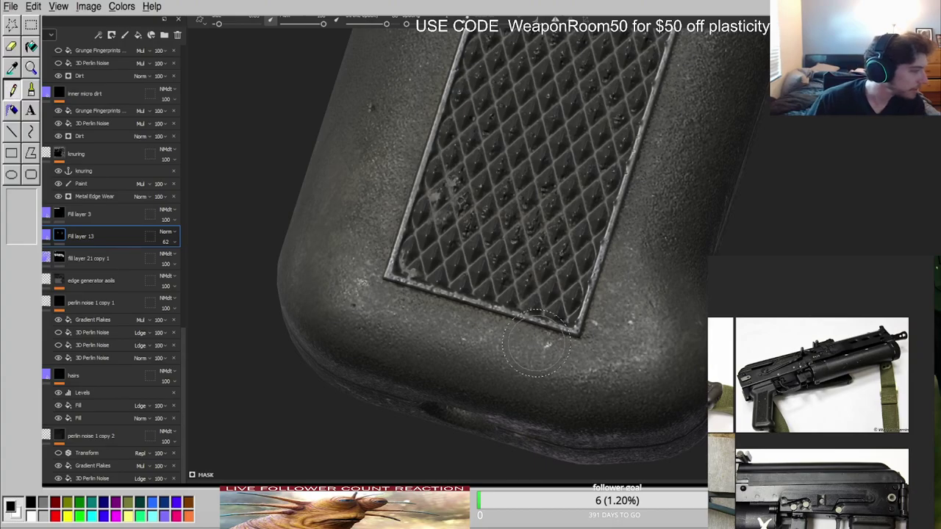
alt+drag(618, 316, 618, 279)
alt+right_drag(617, 279, 526, 154)
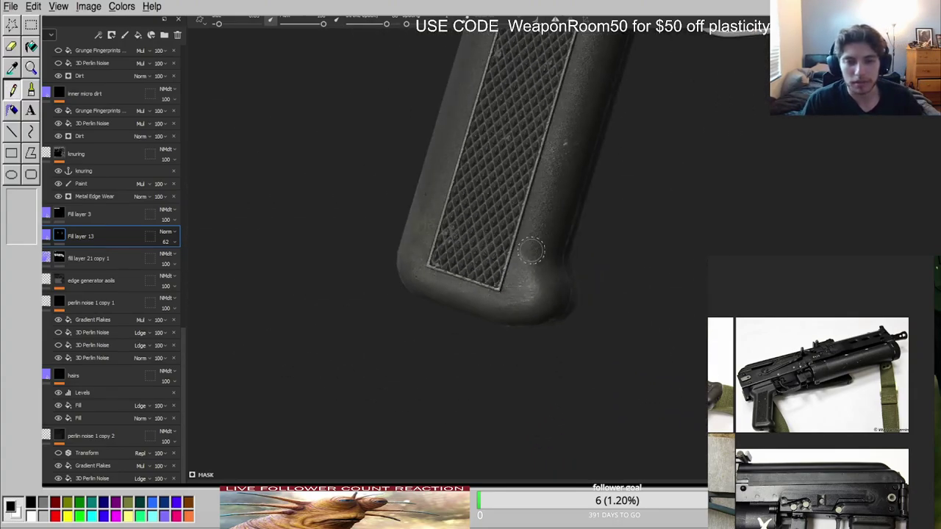
Paint Fill layer 13's mask over the grip's upper front corner beside the trigger guard to smooth the grain.
alt+middle_drag(525, 154, 501, 317)
scroll(617, 125, up, 5)
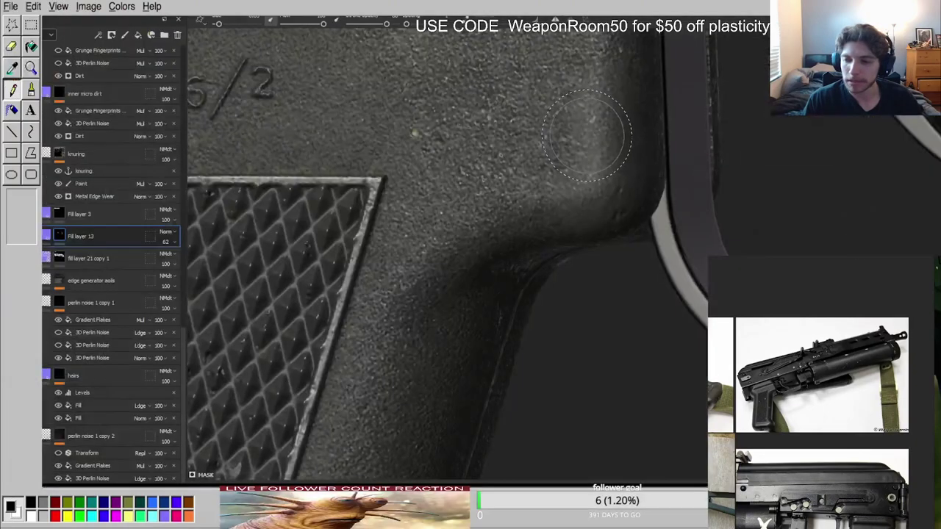
middle_drag(584, 142, 527, 225)
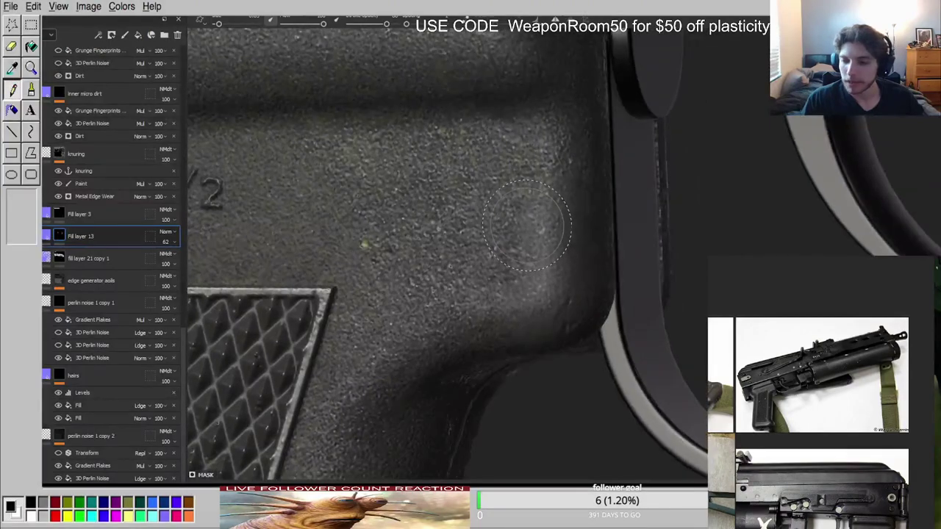
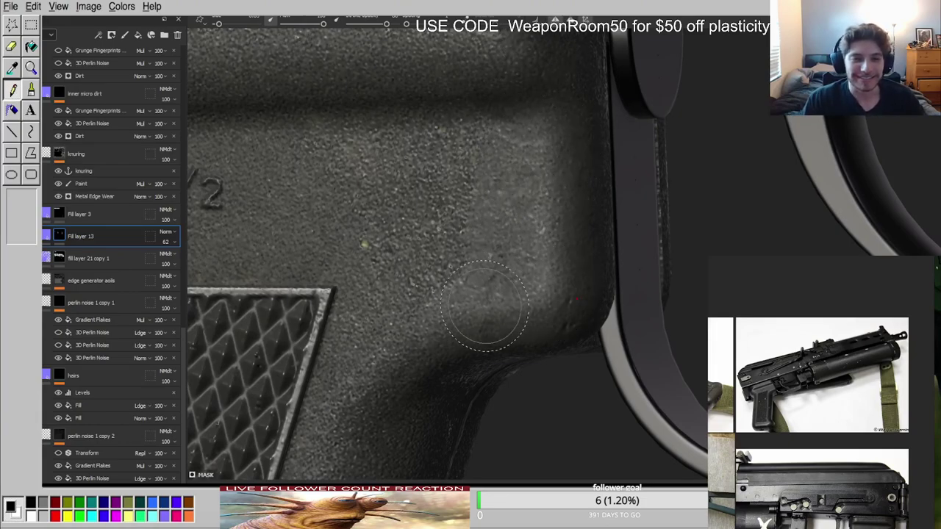
mouse_move(512, 149)
mouse_down()
mouse_move(506, 239)
mouse_move(538, 223)
mouse_move(547, 158)
mouse_move(559, 236)
mouse_move(562, 219)
mouse_up()
scroll(542, 222, down, 3)
scroll(560, 111, up, 3)
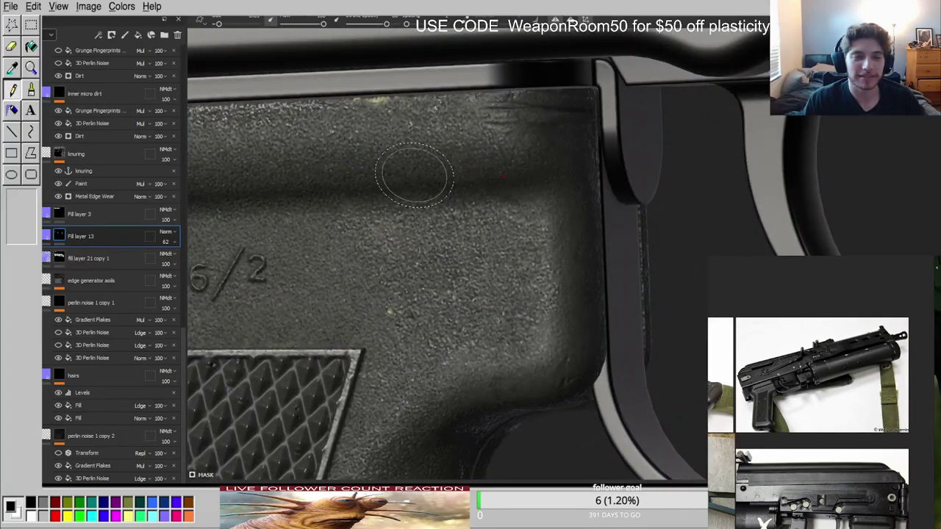
Resize the brush and paint Fill layer 13's mask along the grip's upper rim beneath the receiver.
alt+middle_drag(414, 176, 762, 199)
alt+drag(441, 158, 460, 141)
ctrl+right_drag(451, 141, 441, 141)
drag(450, 143, 744, 126)
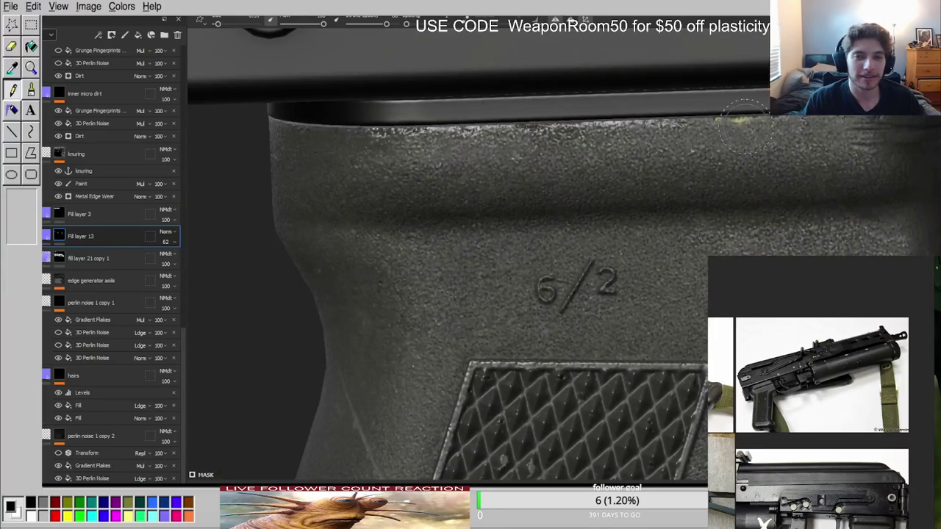
alt+drag(303, 132, 432, 138)
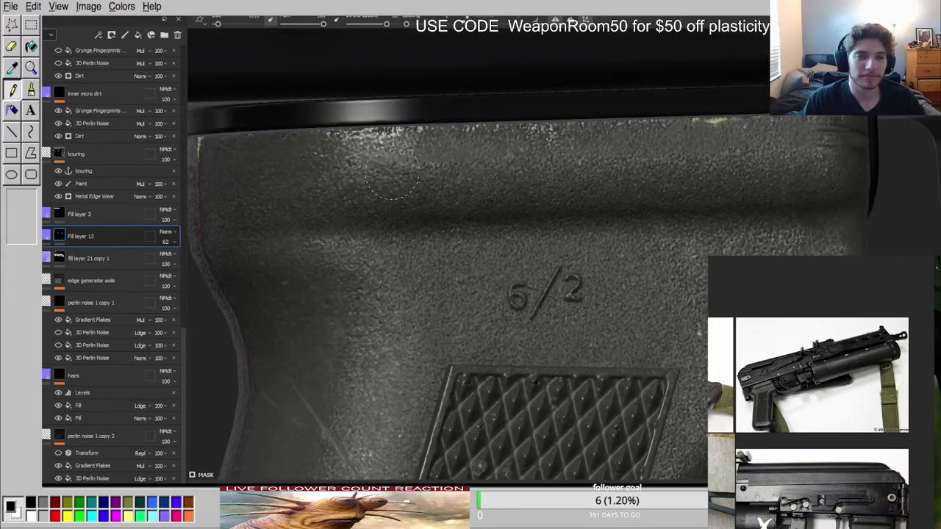
Raise Fill layer 13's normal channel opacity to 86 and check the effect on the upper grip.
alt+drag(831, 170, 639, 169)
scroll(638, 170, down, 4)
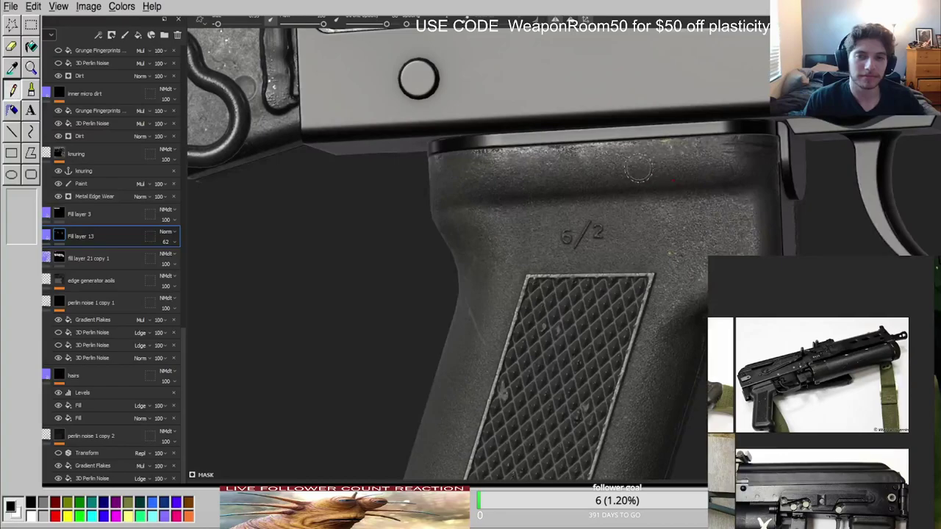
mouse_move(561, 233)
alt+mouse_down()
mouse_move(617, 191)
mouse_move(575, 238)
mouse_move(532, 233)
alt+mouse_up()
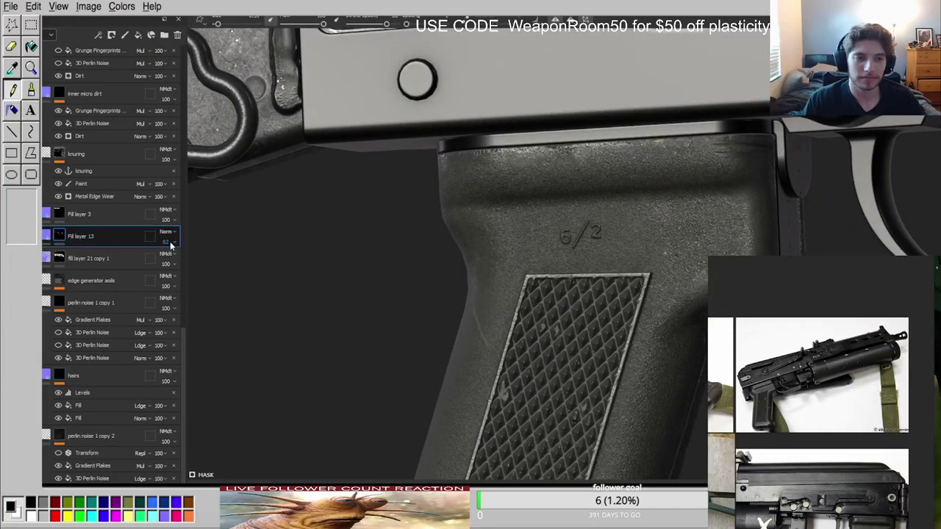
drag(200, 260, 189, 260)
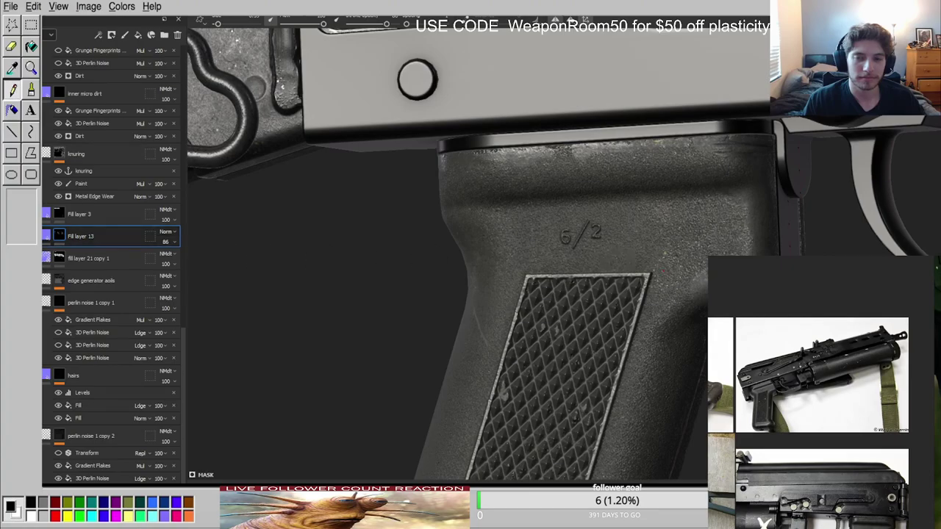
scroll(563, 253, up, 5)
scroll(615, 247, down, 7)
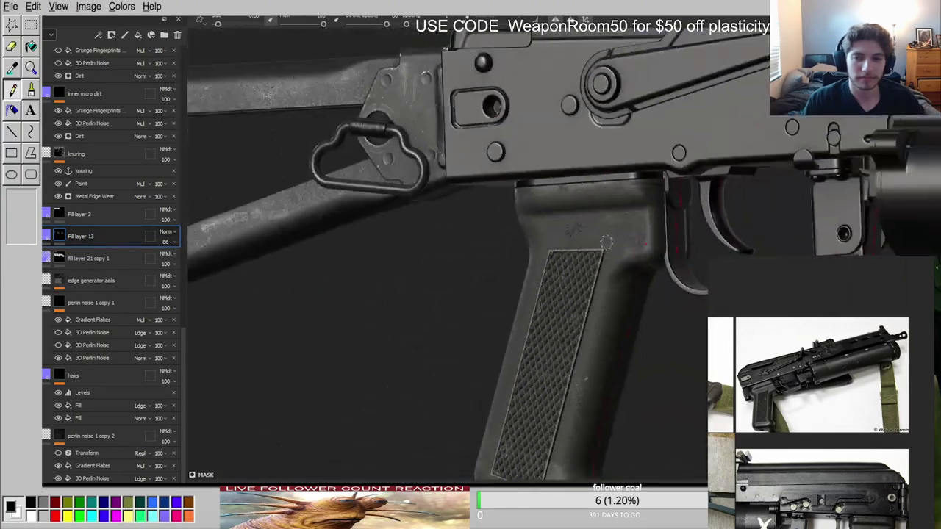
scroll(623, 242, up, 4)
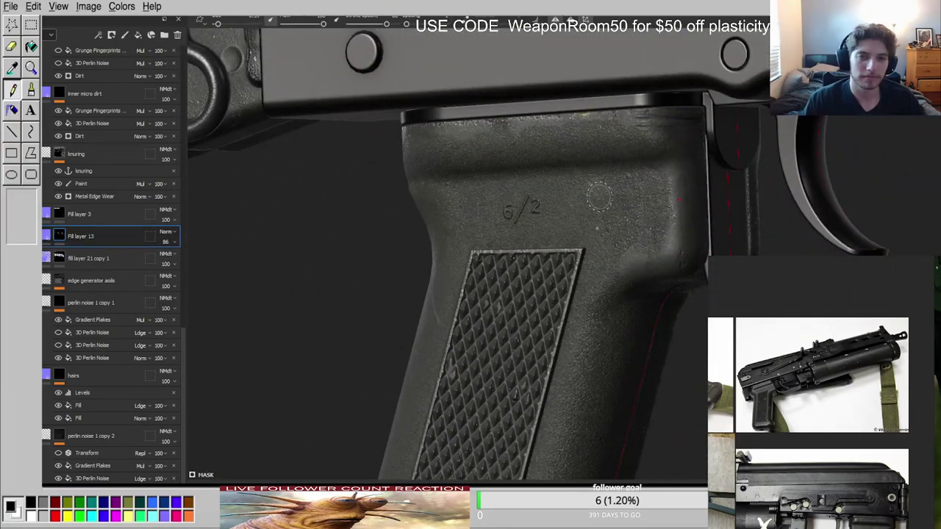
alt+drag(601, 196, 630, 210)
Go through the grip's texture channels around the 6/2 engraving and return to the full material view.
key(c)
key(c)
key(c)
key(c)
key(c)
key(c)
key(c)
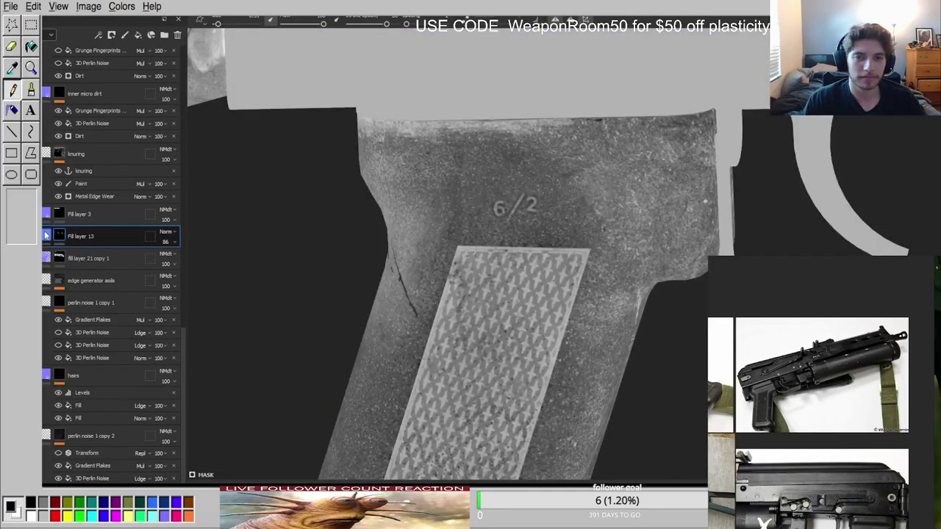
key(m)
scroll(563, 157, up, 3)
alt+drag(563, 157, 551, 186)
scroll(553, 171, down, 3)
scroll(552, 185, down, 2)
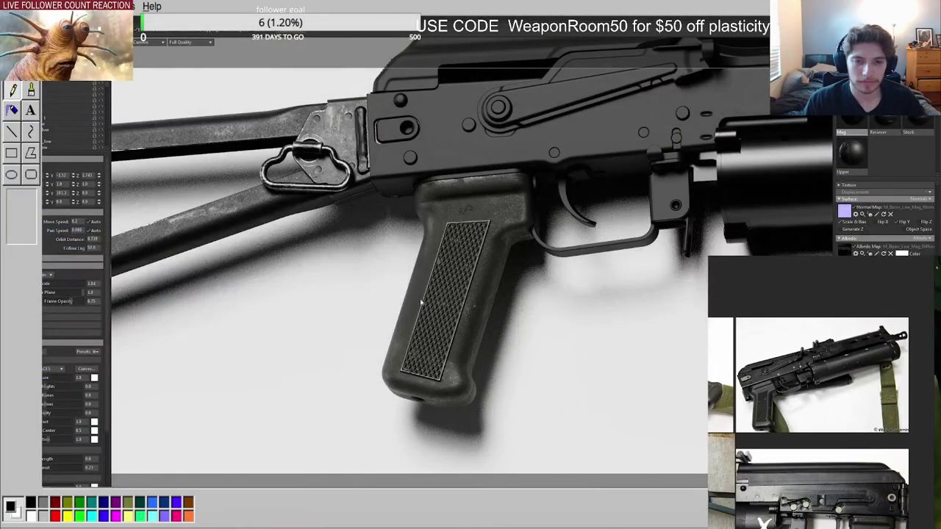
Switch to the renderer and examine the grip close up from several angles with one light hidden.
drag(421, 302, 370, 284)
scroll(478, 340, up, 3)
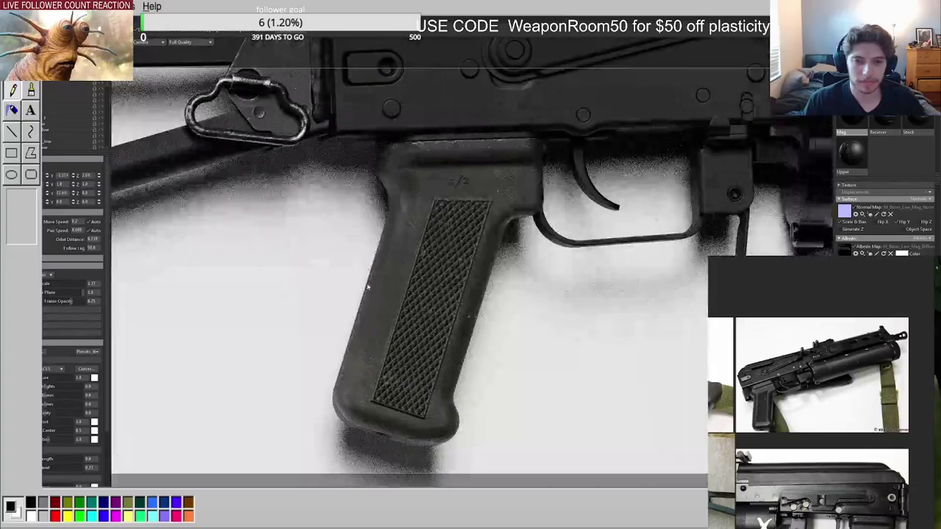
click(101, 108)
drag(436, 286, 530, 224)
scroll(511, 257, up, 3)
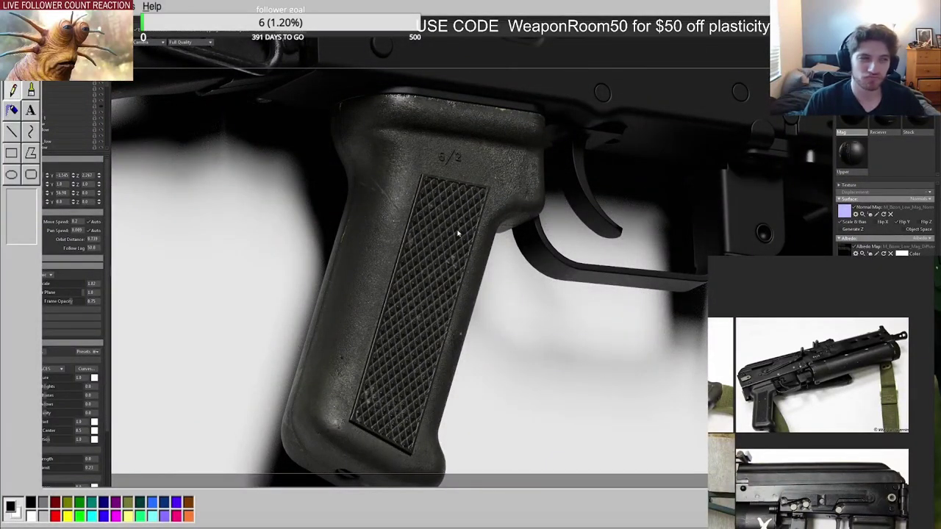
scroll(840, 408, down, 5)
drag(455, 247, 435, 229)
scroll(443, 273, down, 3)
drag(400, 297, 427, 306)
scroll(427, 306, up, 2)
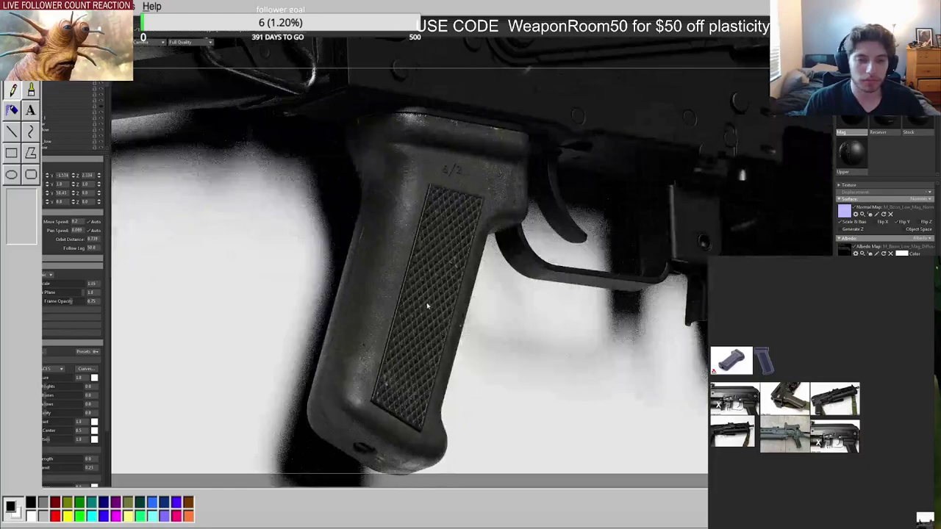
Show the hidden light again, rotate it, and raise its brightness to about 6.8.
click(100, 106)
click(75, 108)
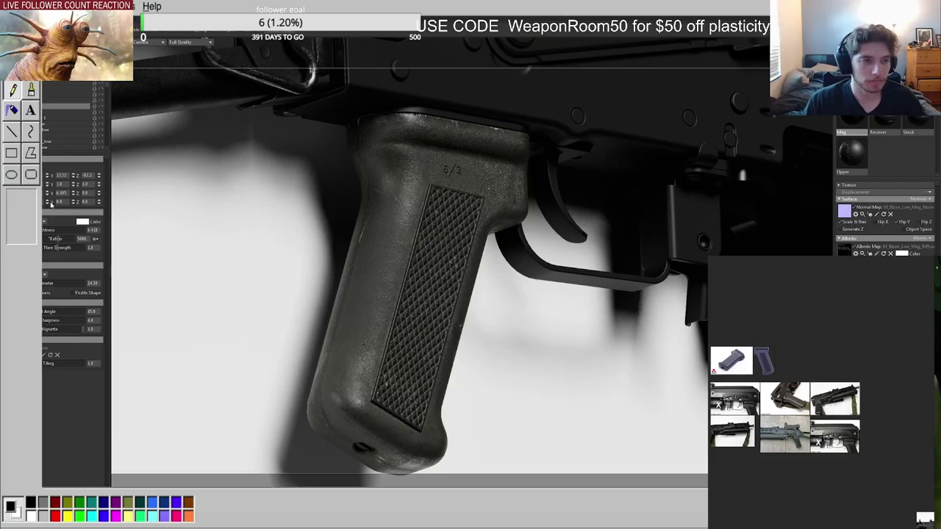
mouse_move(73, 193)
mouse_down()
mouse_move(73, 147)
mouse_move(72, 177)
mouse_up()
drag(41, 231, 42, 232)
scroll(220, 213, down, 4)
alt+drag(243, 214, 364, 186)
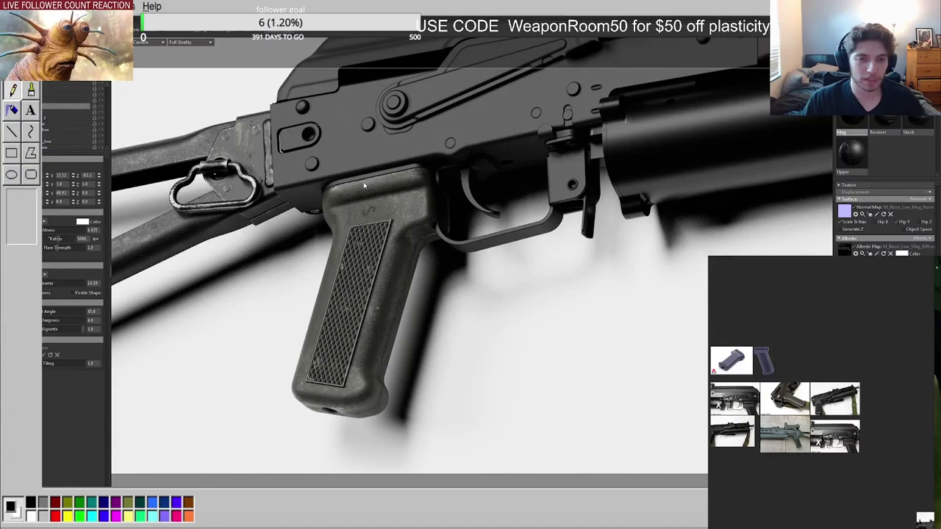
Lock the adjusted light and compare the rendered grip with its look in the texturing viewport.
alt+drag(345, 355, 342, 326)
scroll(343, 326, up, 3)
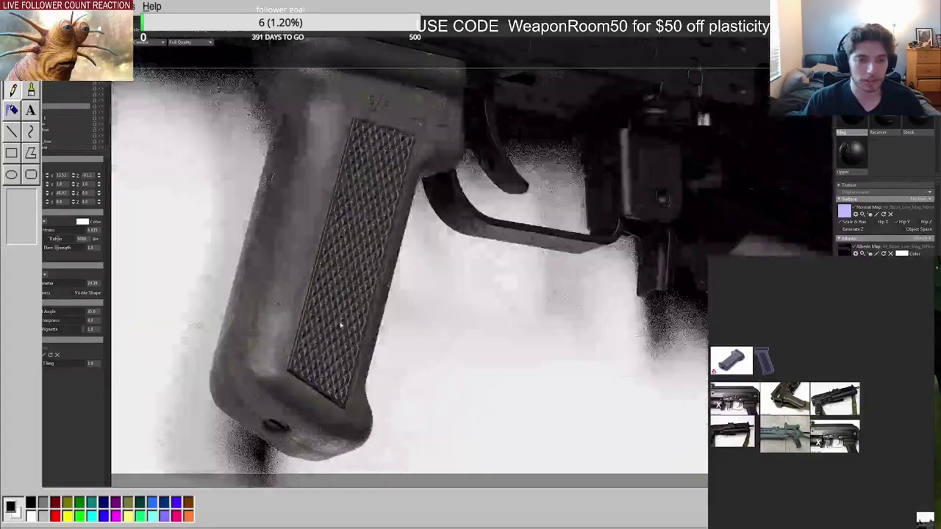
alt+middle_drag(343, 326, 413, 322)
click(96, 108)
alt+drag(349, 295, 383, 282)
scroll(331, 300, down, 5)
scroll(360, 311, down, 3)
scroll(416, 316, up, 4)
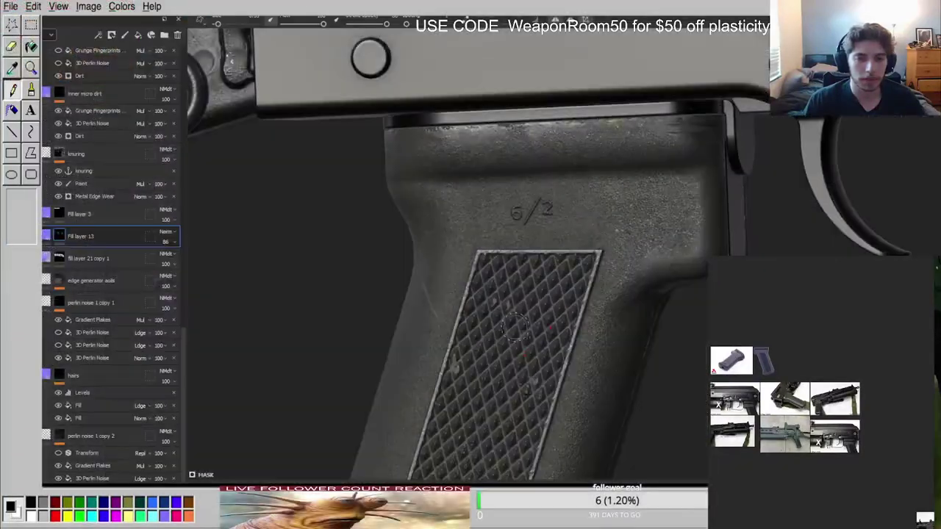
Look over the whole weapon in the texturing viewport and isolate the cylindrical magazine.
scroll(656, 262, down, 5)
alt+drag(632, 266, 398, 253)
alt+drag(507, 270, 444, 277)
scroll(791, 389, up, 5)
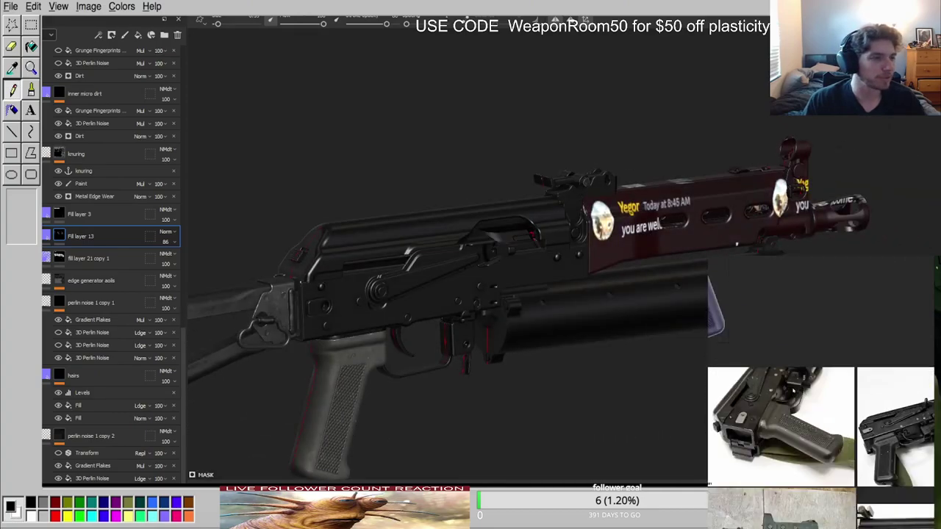
scroll(791, 388, down, 4)
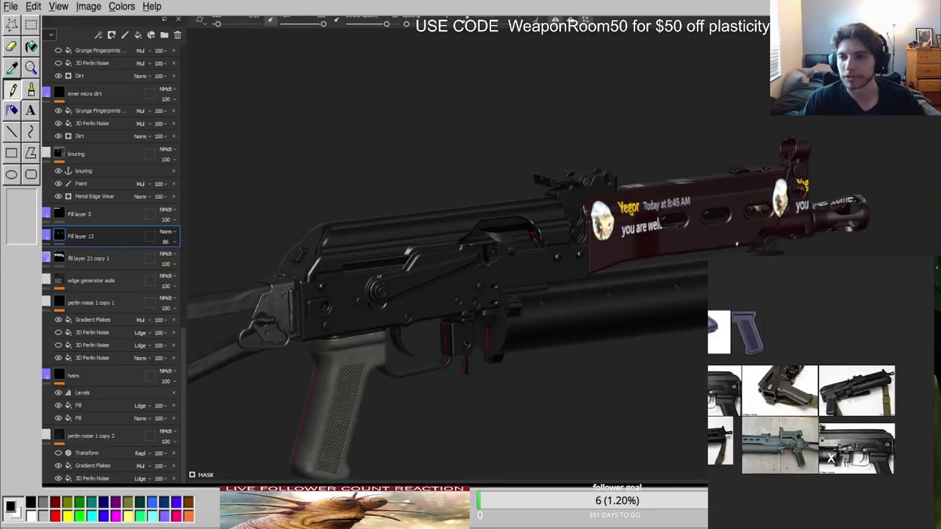
key(alt+q)
scroll(572, 370, up, 3)
alt+middle_drag(572, 370, 453, 312)
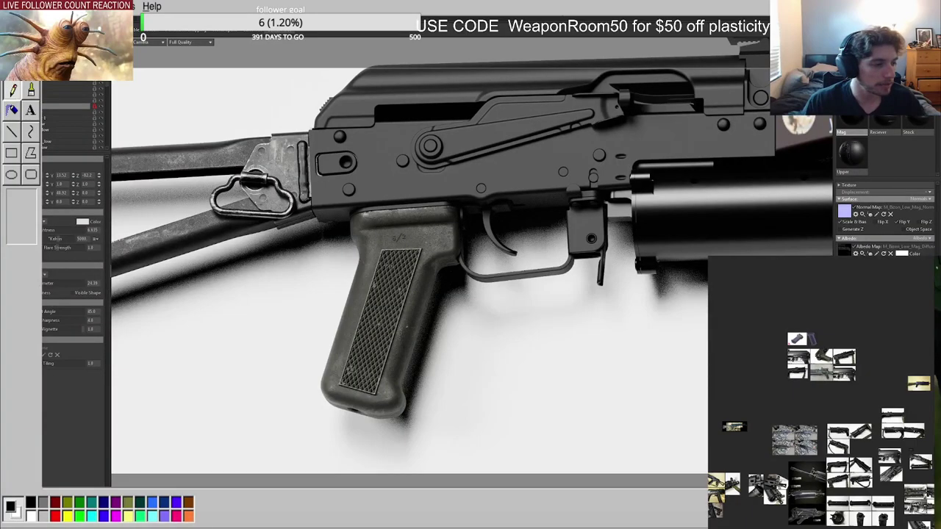
Browse the reference board for close-up photos of the cylindrical magazine's surface wear and markings.
scroll(798, 398, up, 5)
middle_drag(758, 408, 817, 394)
scroll(779, 406, down, 5)
scroll(836, 447, up, 6)
scroll(787, 456, up, 2)
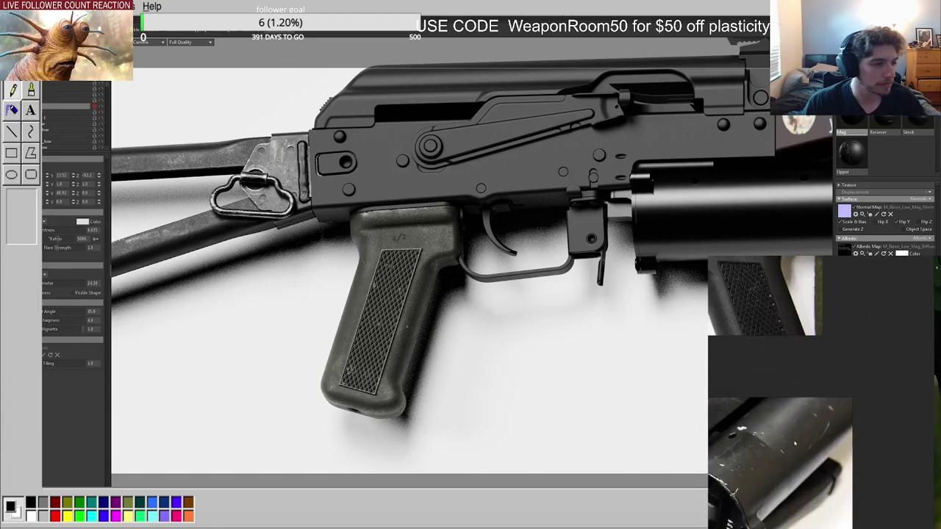
scroll(798, 445, down, 6)
scroll(868, 430, up, 8)
middle_drag(853, 433, 731, 426)
scroll(897, 425, down, 5)
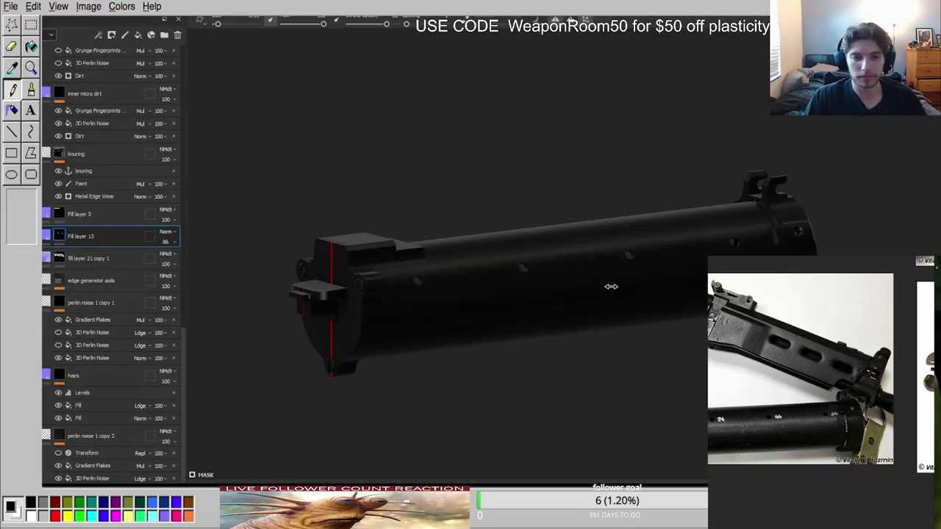
Collapse the pistol grip folder and create a new folder above it named magazine.
drag(625, 280, 356, 326)
alt+middle_drag(357, 326, 492, 272)
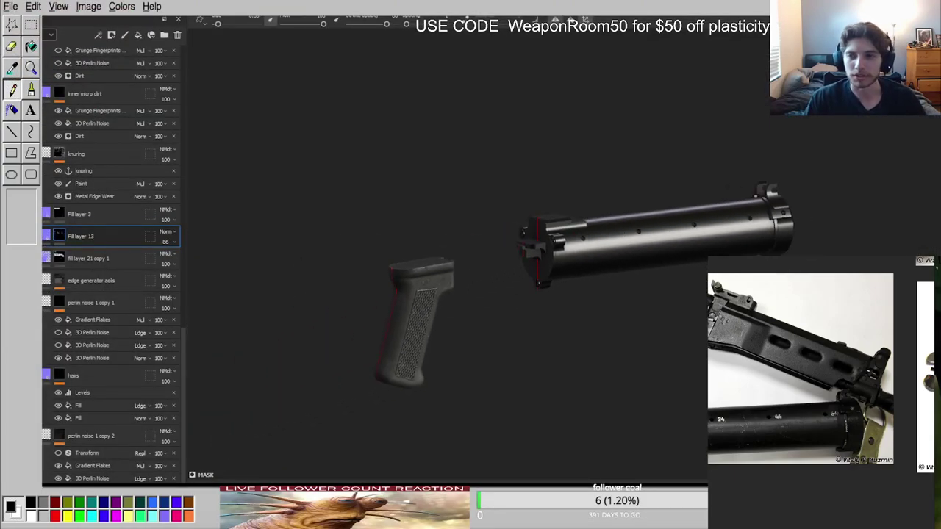
scroll(664, 226, up, 4)
alt+drag(664, 226, 515, 220)
scroll(142, 179, up, 10)
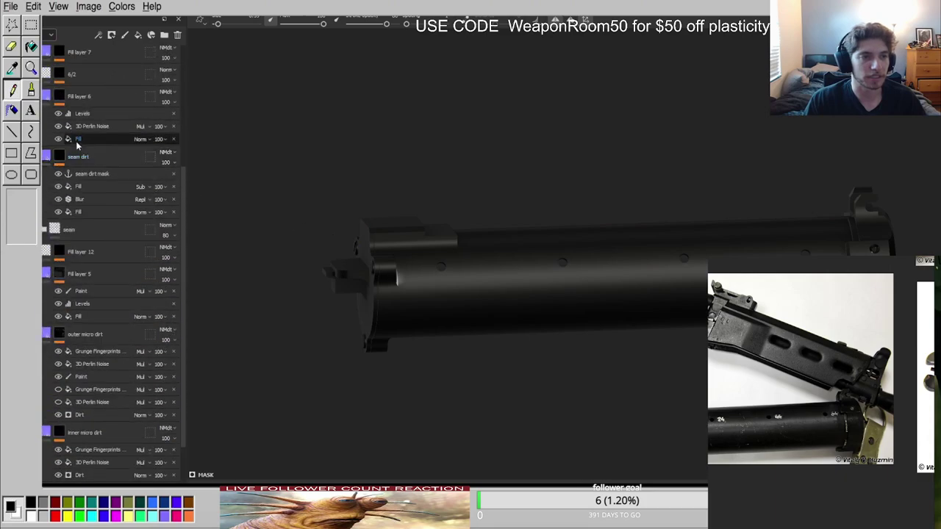
scroll(77, 145, up, 5)
click(35, 91)
click(86, 96)
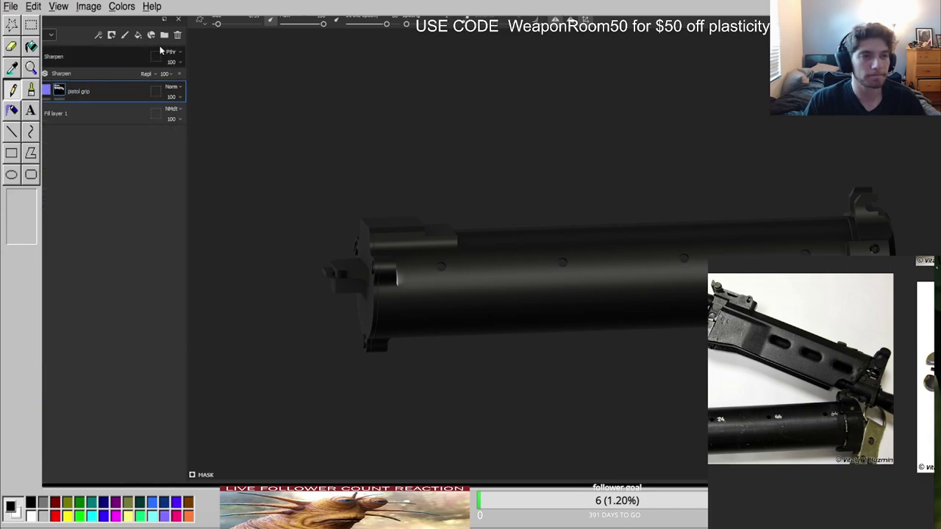
click(164, 36)
double_click(69, 93)
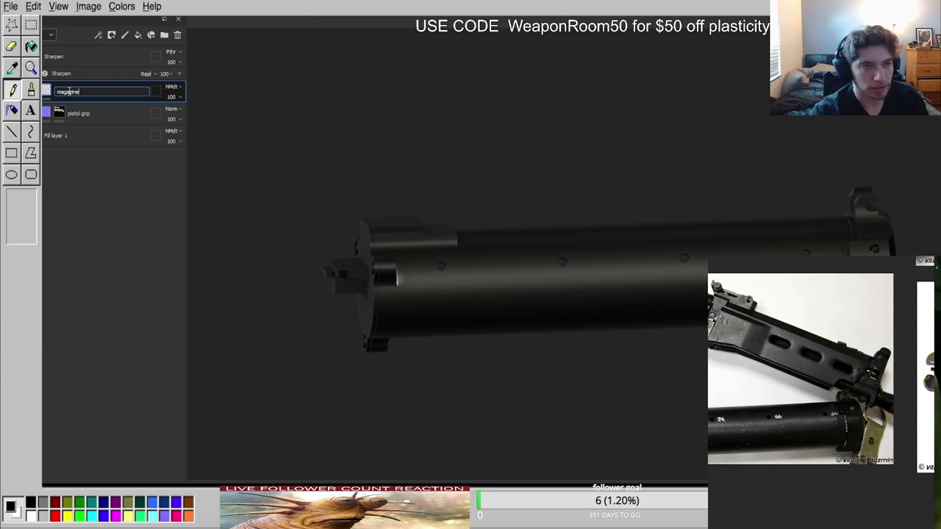
key(Return)
Add a fill layer inside the magazine folder and give the folder a black mask.
click(137, 35)
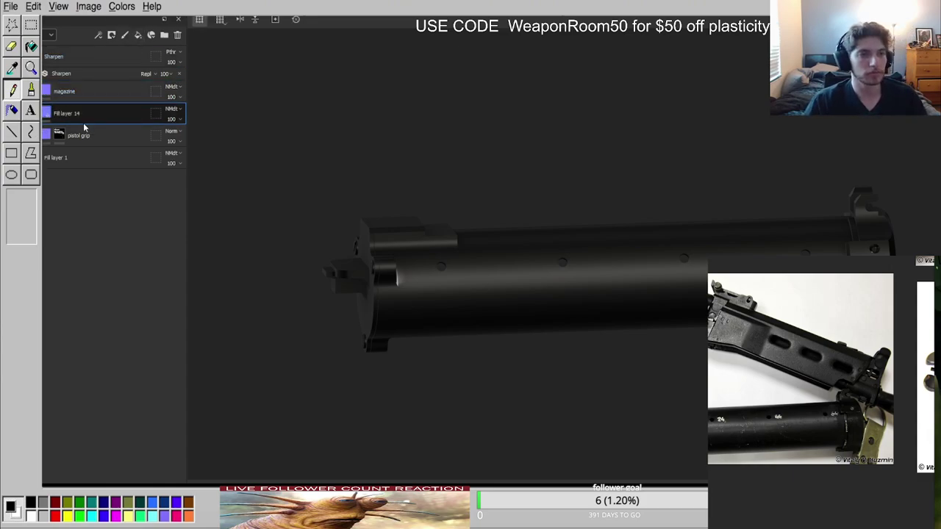
click(50, 94)
click(103, 113)
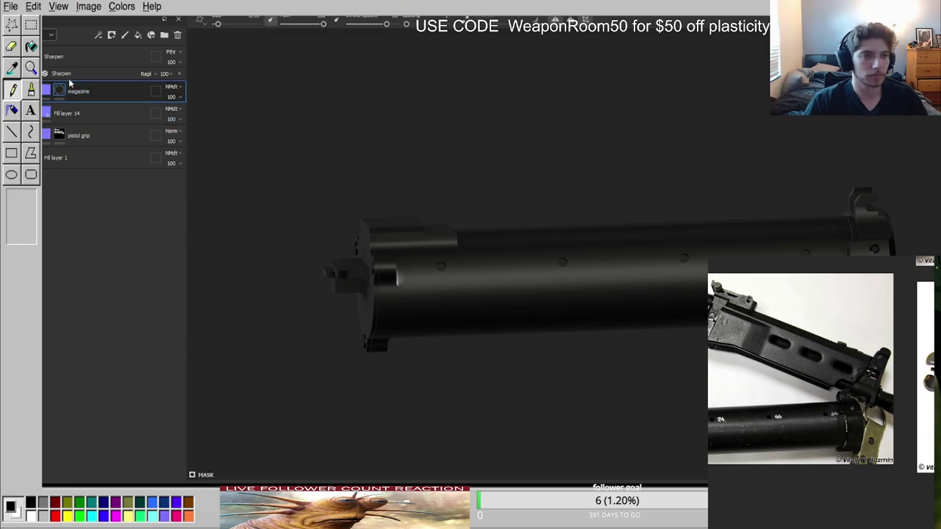
key(4)
scroll(395, 294, up, 8)
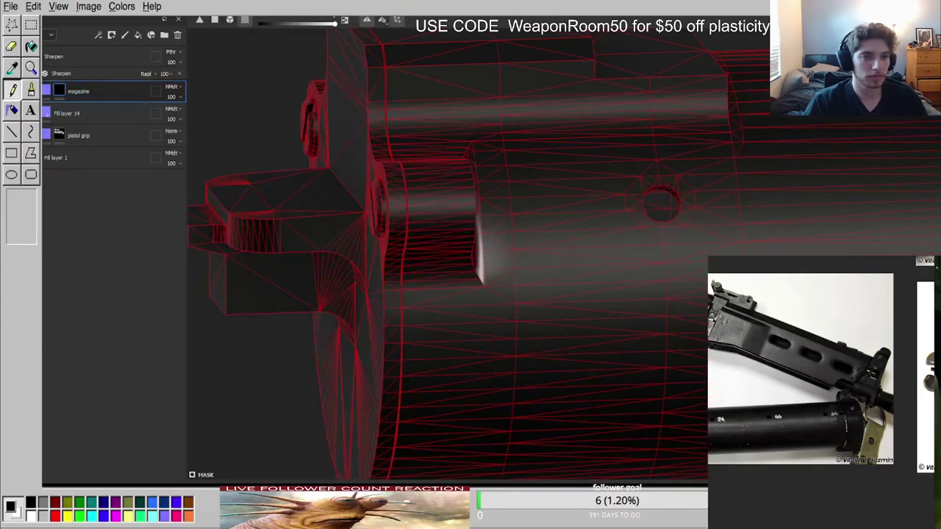
key(1)
alt+drag(434, 163, 467, 164)
Copy the nm layer from the pistol grip folder and paste it above the fill layer in the magazine folder.
click(36, 140)
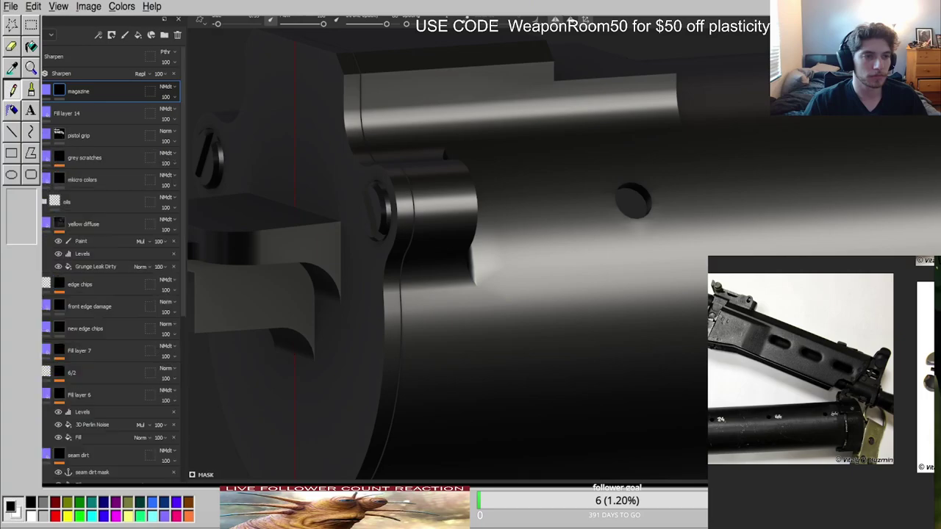
scroll(59, 151, down, 10)
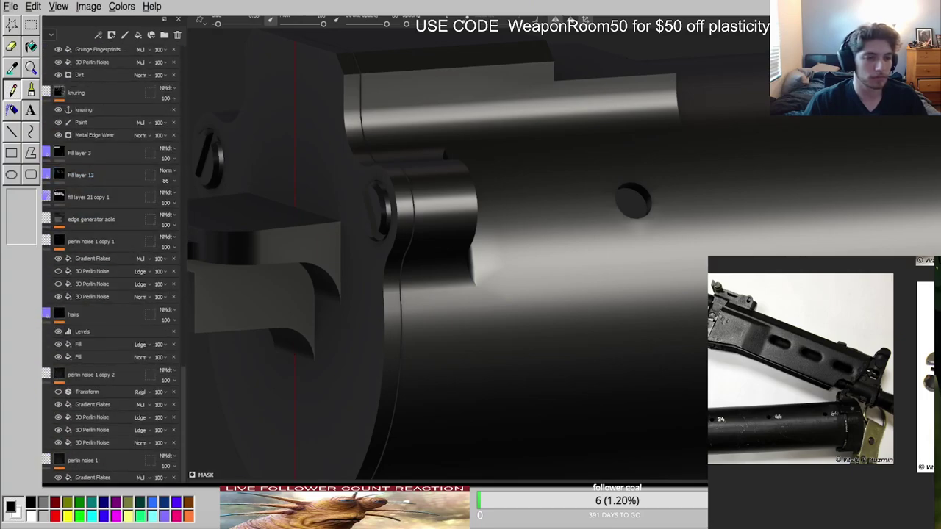
scroll(455, 349, down, 5)
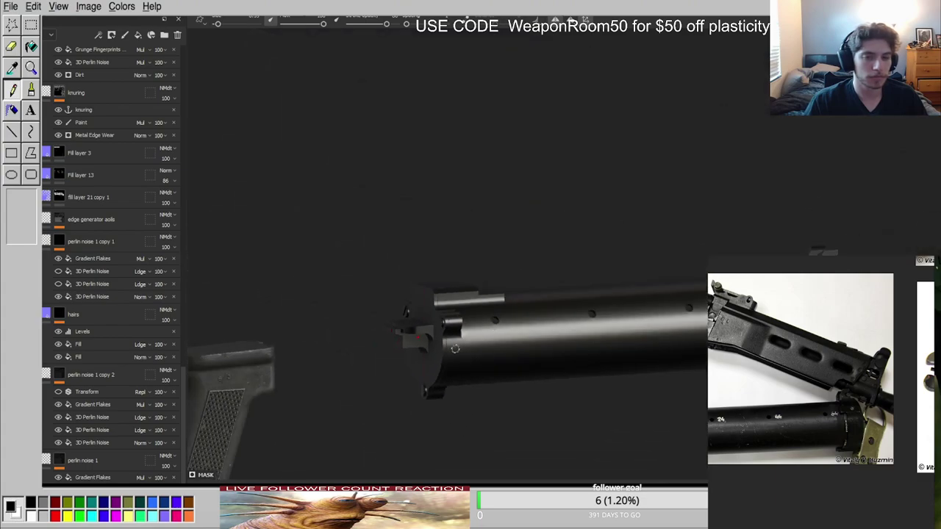
alt+middle_drag(221, 423, 500, 288)
scroll(500, 289, up, 5)
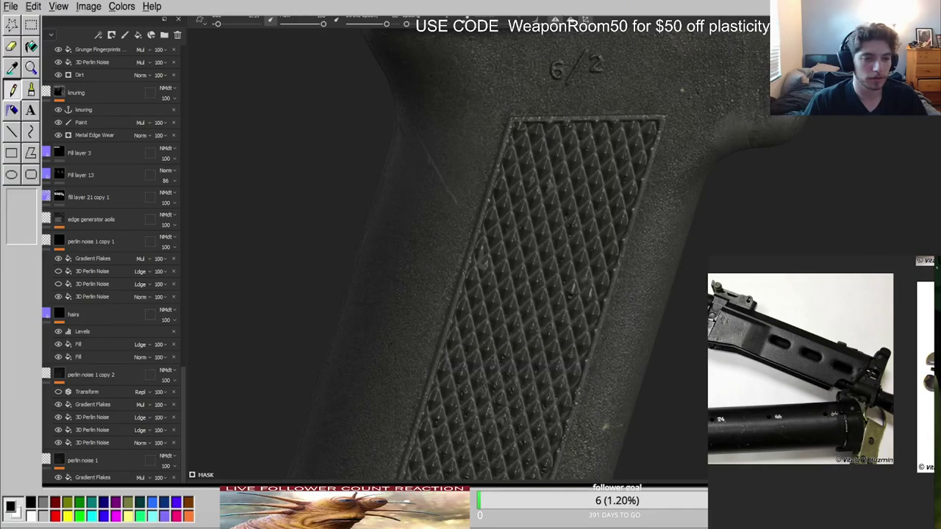
key(ctrl+z)
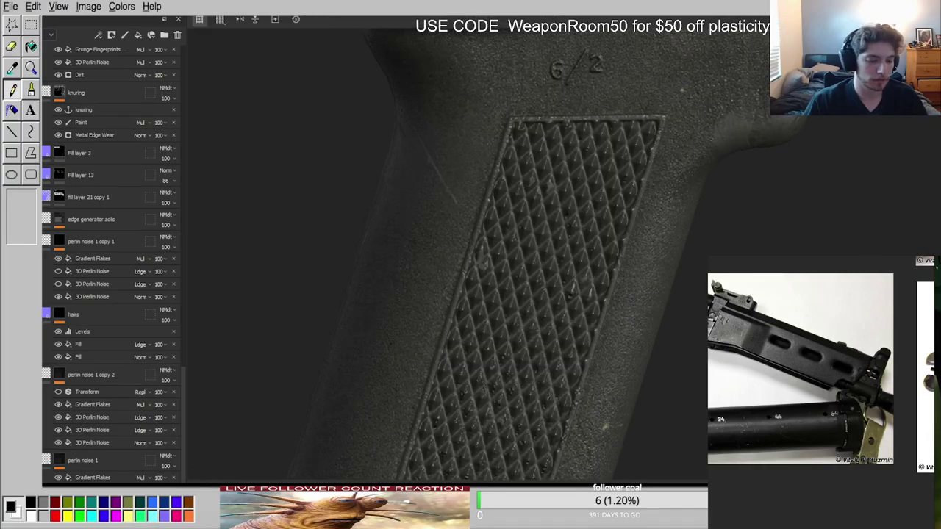
scroll(81, 409, up, 5)
scroll(88, 364, down, 5)
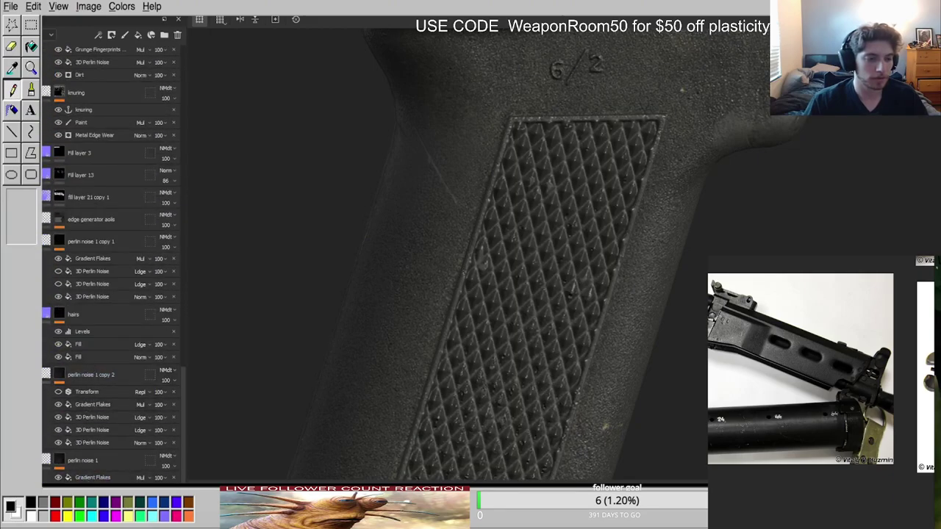
scroll(99, 426, up, 10)
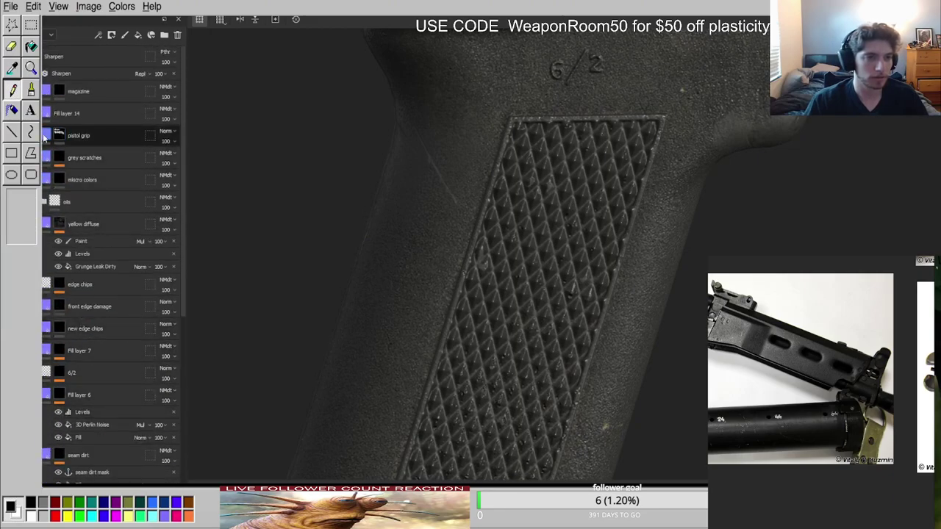
click(46, 136)
click(68, 114)
key(ctrl+v)
Give the pasted nm layer a black mask and polygon-fill it over the magazine mesh.
scroll(517, 263, down, 8)
alt+middle_drag(662, 234, 196, 216)
click(99, 131)
alt+middle_drag(192, 162, 265, 175)
key(4)
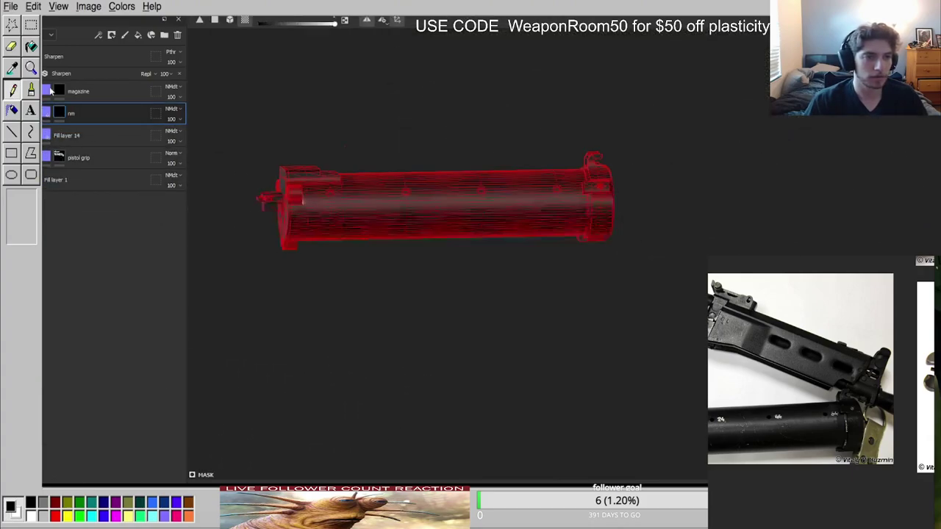
key(x)
drag(272, 138, 631, 337)
Examine the magazine mesh up close around its mounting block, end lugs and tube.
scroll(326, 142, up, 6)
alt+middle_drag(326, 143, 686, 383)
scroll(504, 230, up, 4)
alt+middle_drag(662, 309, 472, 213)
alt+middle_drag(334, 353, 506, 439)
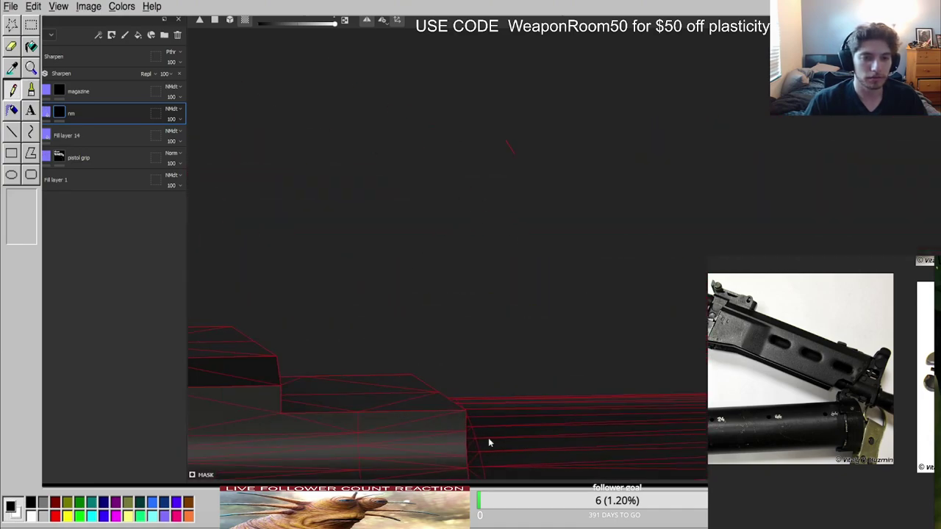
alt+drag(505, 439, 296, 472)
alt+middle_drag(609, 351, 349, 312)
alt+drag(350, 312, 203, 332)
alt+middle_drag(428, 316, 394, 424)
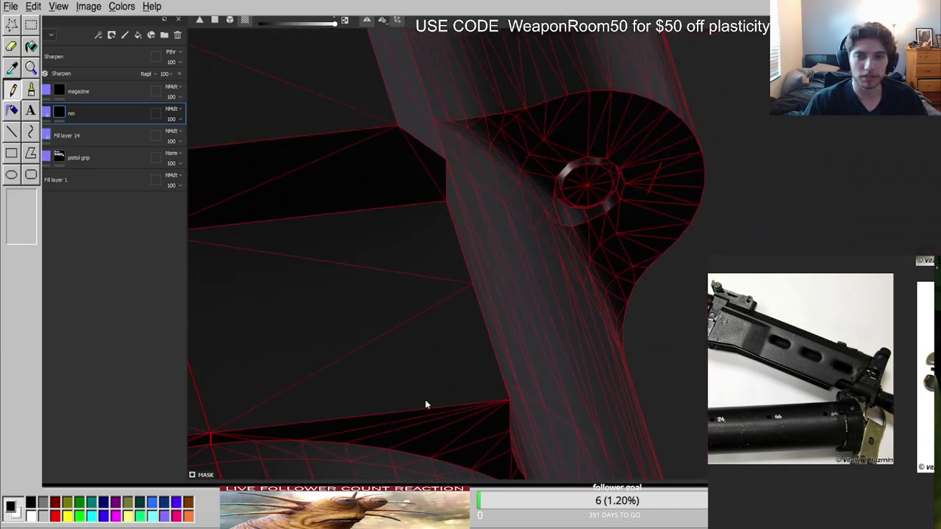
alt+drag(395, 424, 580, 260)
alt+middle_drag(580, 261, 384, 441)
scroll(568, 177, up, 4)
alt+middle_drag(568, 176, 333, 378)
scroll(488, 177, up, 3)
alt+middle_drag(487, 176, 363, 465)
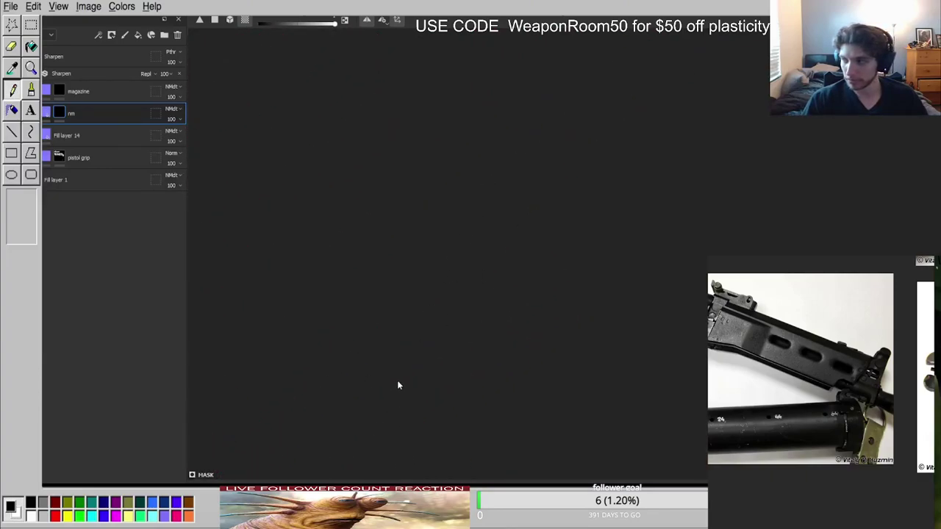
scroll(388, 356, down, 8)
scroll(642, 300, up, 6)
alt+drag(642, 300, 383, 257)
click(11, 27)
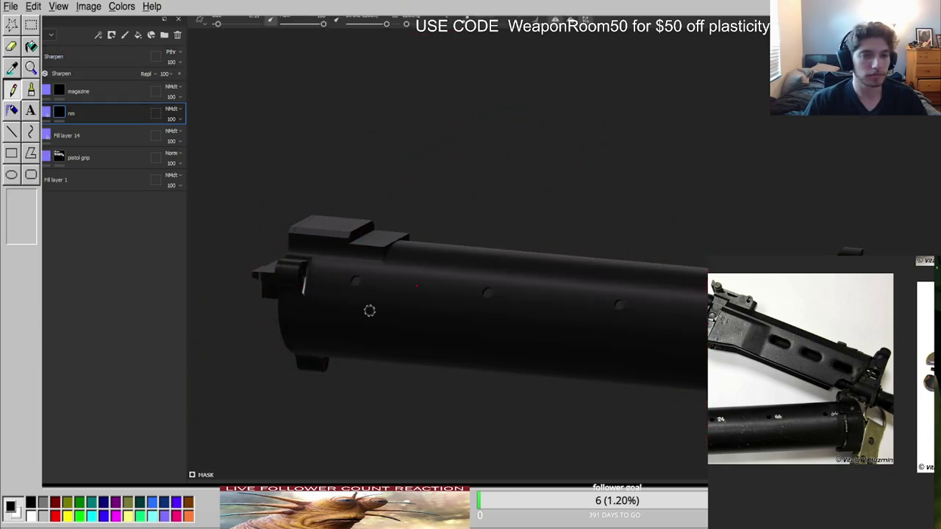
alt+drag(370, 311, 456, 316)
Polygon-fill the nm layer's mask across the entire magazine and check the tube and front block.
scroll(282, 286, up, 3)
key(4)
scroll(276, 291, down, 4)
drag(203, 107, 753, 412)
scroll(327, 297, up, 7)
alt+drag(327, 298, 326, 316)
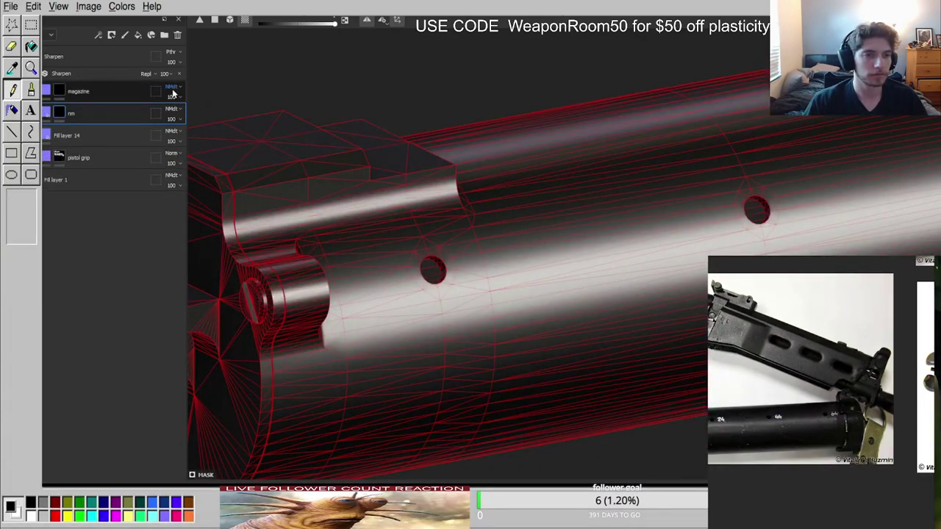
Set the magazine folder's normal-channel blending to Normal and polygon-fill its mask over the whole magazine.
click(63, 93)
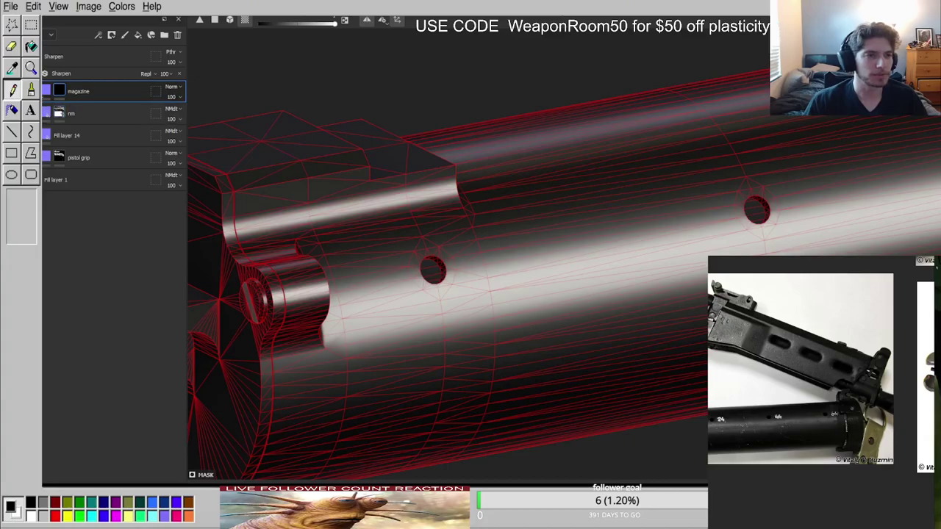
scroll(376, 181, down, 2)
scroll(376, 181, down, 5)
drag(282, 62, 779, 354)
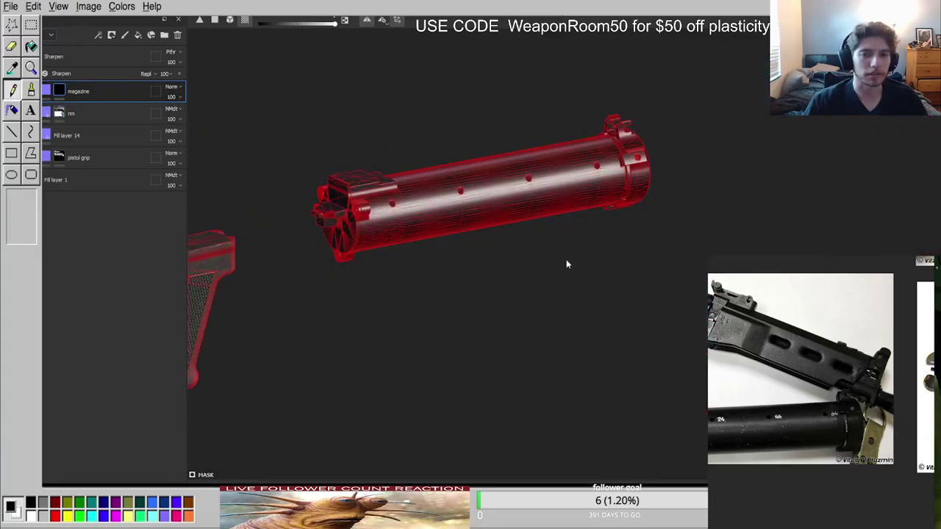
scroll(371, 188, up, 5)
scroll(281, 217, down, 1)
scroll(281, 216, down, 5)
Display the magazine folder's mask on its own to check its coverage, and return to the material view.
click(49, 90)
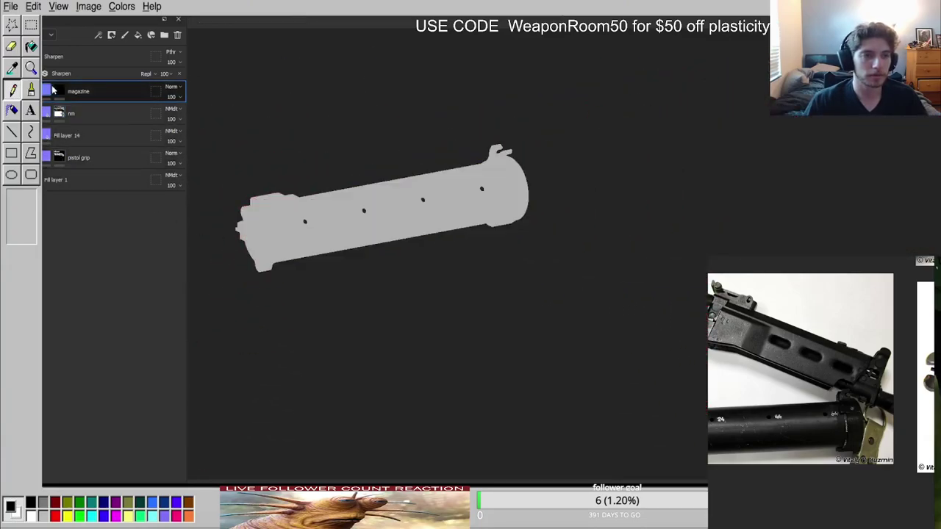
alt+click(60, 90)
alt+middle_drag(306, 214, 571, 213)
alt+drag(570, 214, 604, 216)
scroll(604, 217, up, 5)
key(m)
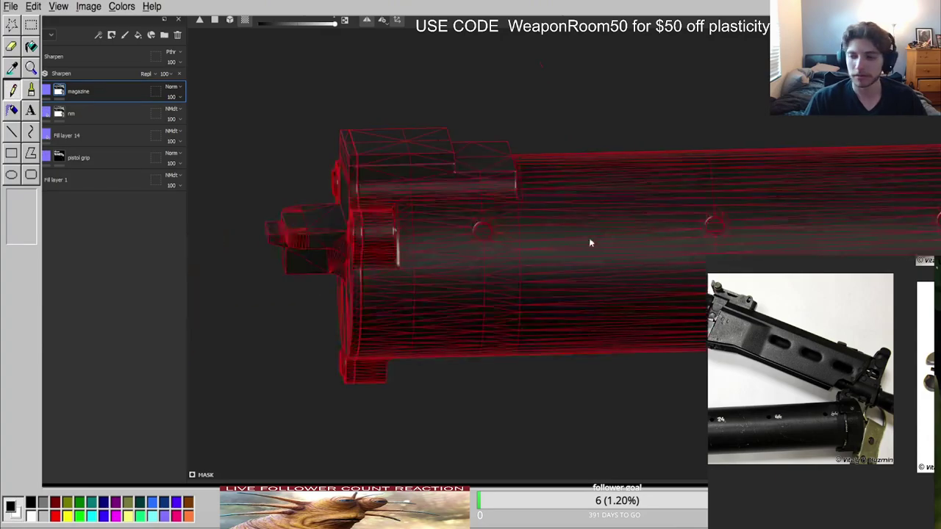
Inspect the magazine's edge shading, holes and both end fittings up close under changing light.
scroll(574, 234, up, 3)
alt+drag(448, 216, 343, 203)
key(1)
mouse_move(375, 210)
shift+right_down()
mouse_move(496, 220)
mouse_move(442, 208)
shift+right_up()
scroll(411, 196, up, 3)
alt+drag(412, 195, 414, 206)
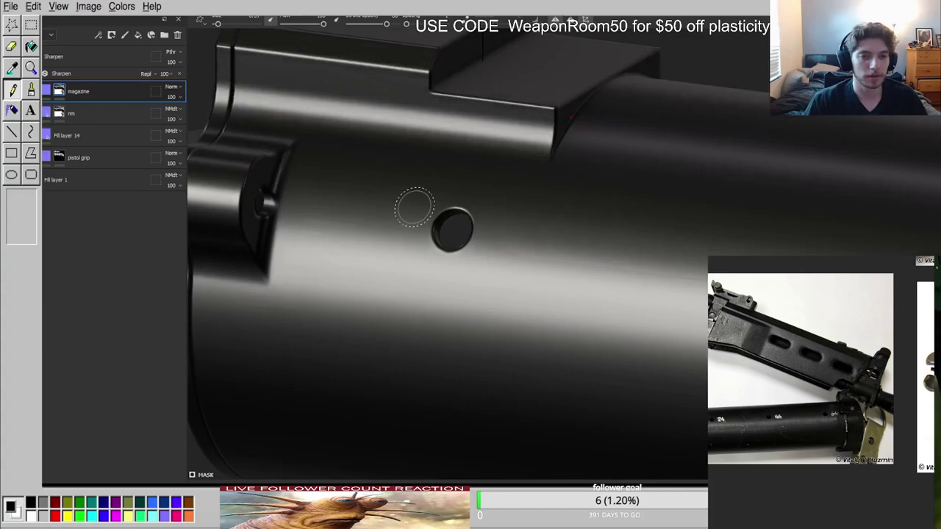
scroll(414, 206, down, 5)
alt+middle_drag(702, 254, 376, 234)
alt+drag(500, 247, 546, 260)
scroll(632, 291, up, 5)
alt+drag(651, 300, 481, 237)
scroll(548, 174, up, 3)
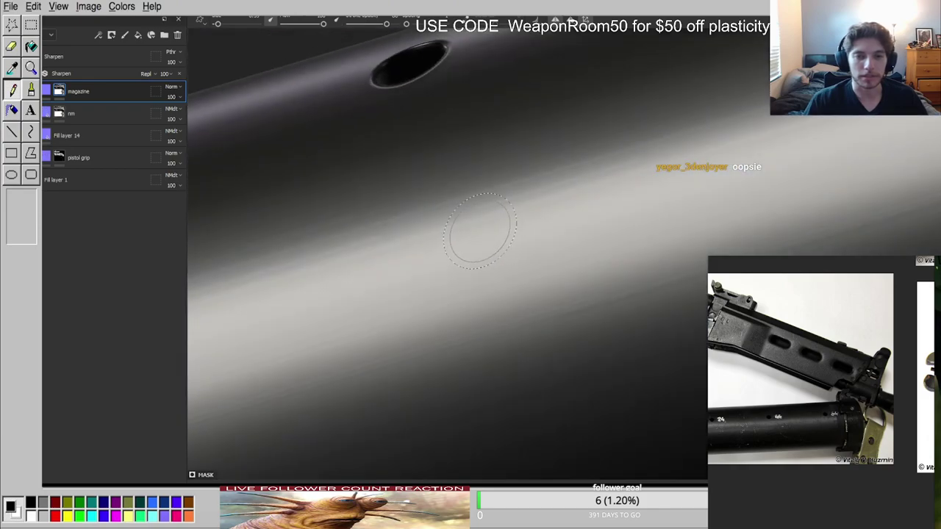
scroll(478, 230, down, 5)
alt+middle_drag(750, 129, 555, 248)
alt+drag(555, 248, 613, 206)
scroll(657, 287, up, 4)
scroll(613, 206, down, 5)
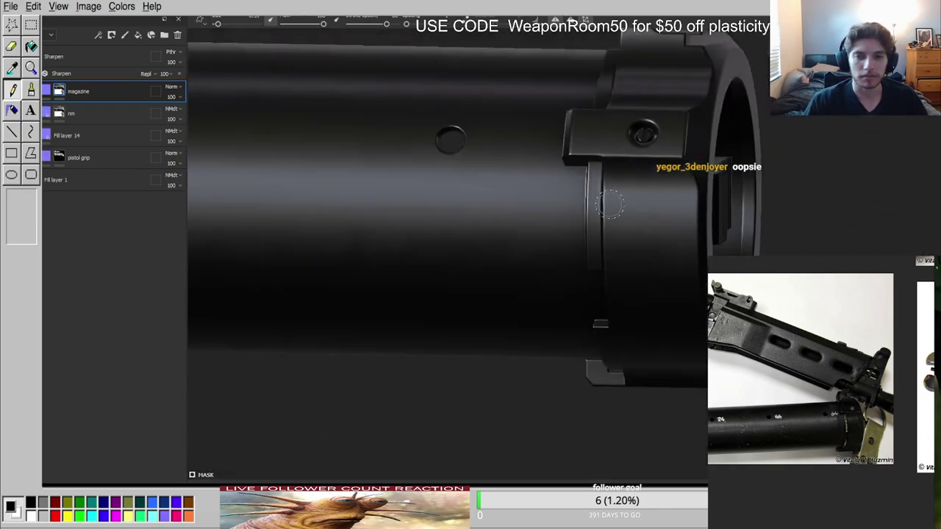
alt+middle_drag(397, 181, 603, 208)
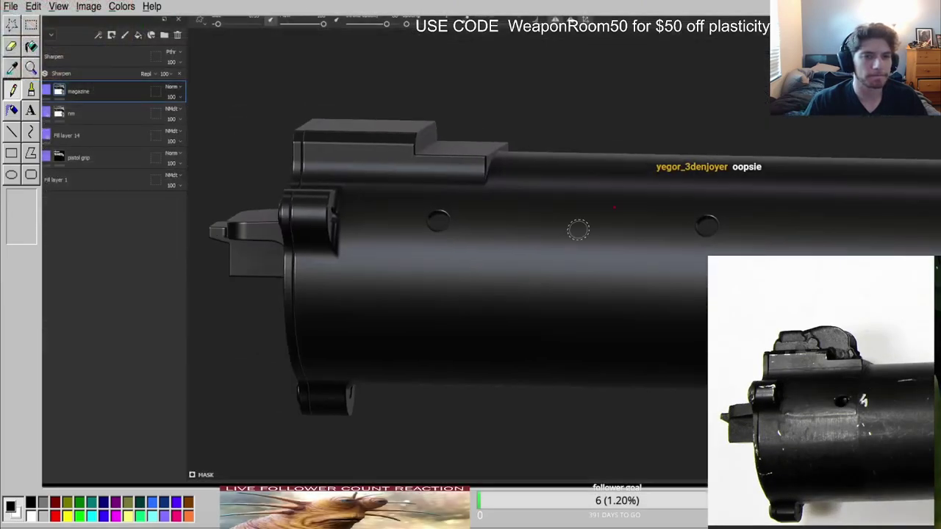
right_drag(524, 223, 538, 229)
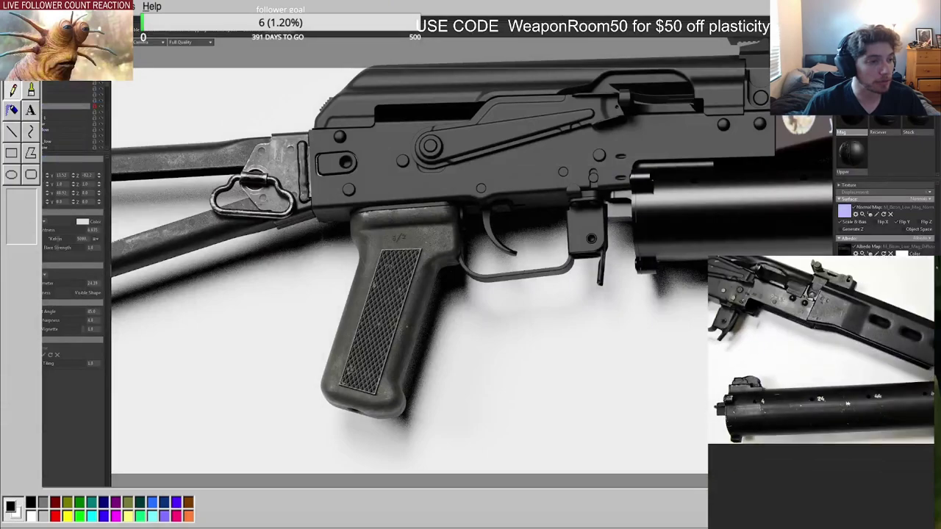
Browse the reference board for the close-up photo of the worn finish around the magazine's end.
scroll(848, 403, down, 8)
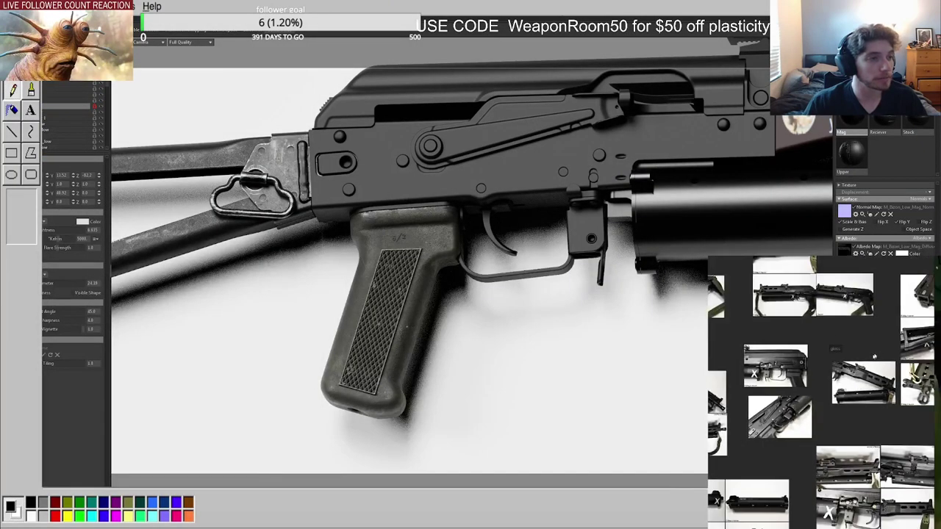
middle_drag(877, 352, 776, 402)
middle_drag(822, 433, 804, 330)
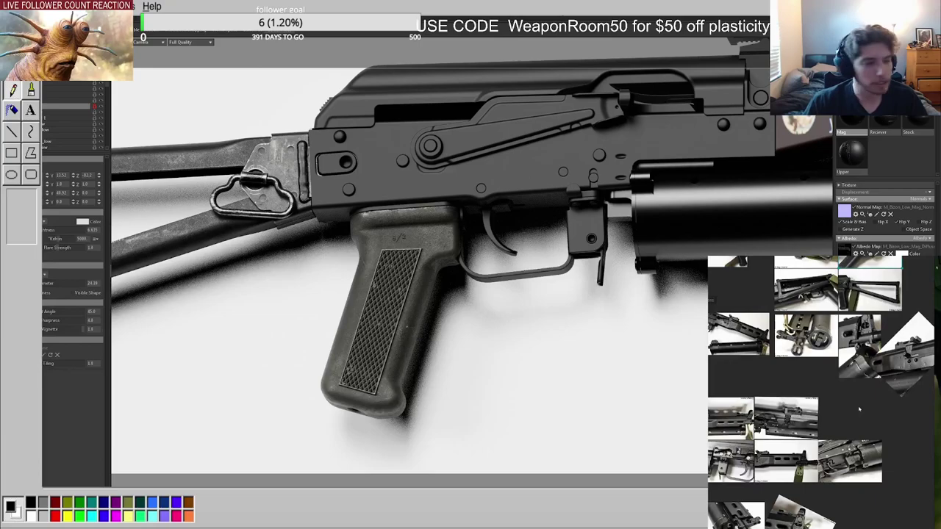
scroll(868, 460, up, 8)
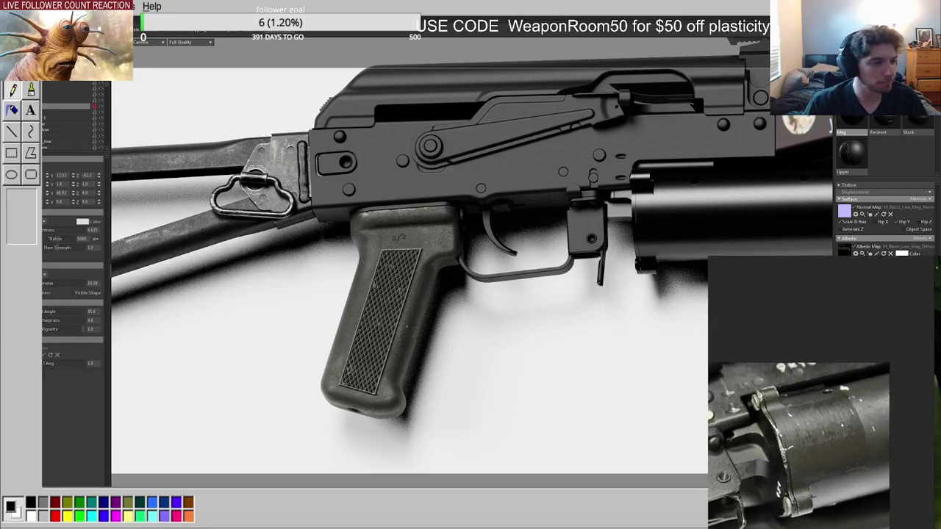
scroll(850, 474, up, 3)
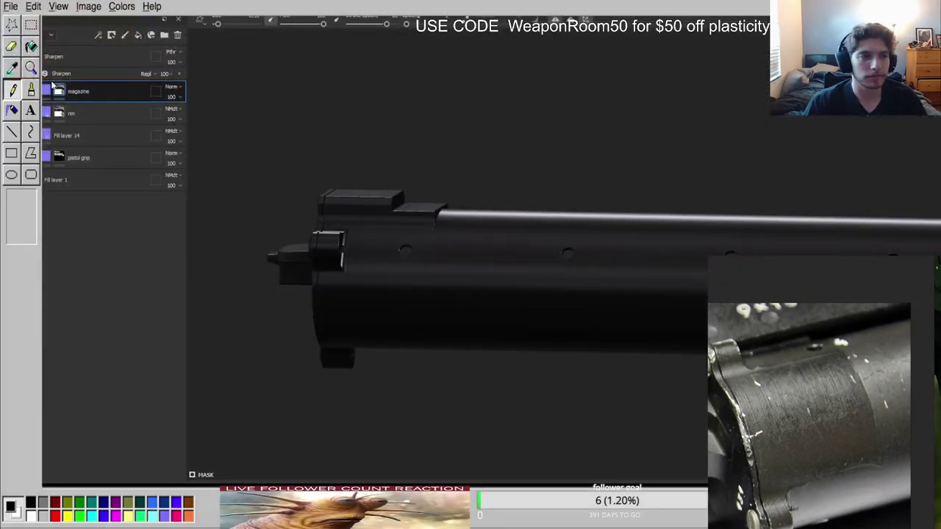
Add a new fill layer inside the magazine folder and check the magazine's individual channel views.
click(74, 115)
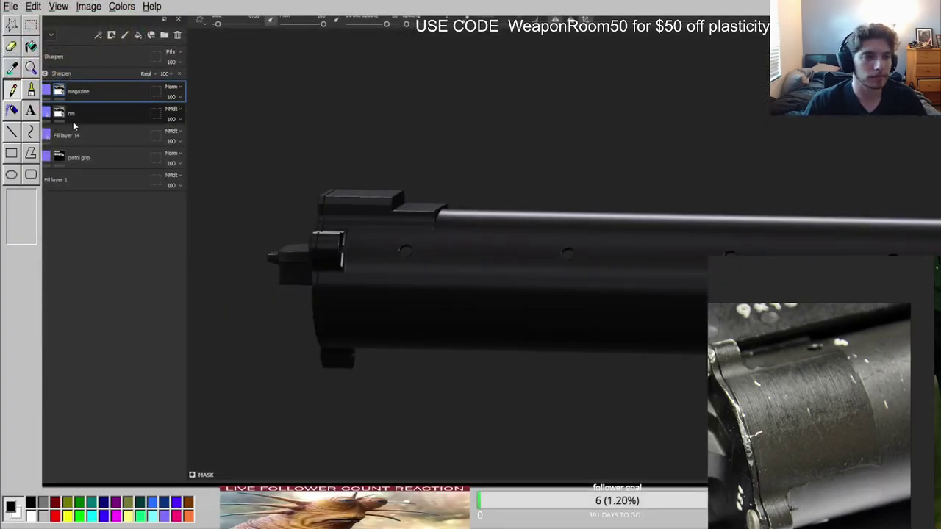
click(139, 34)
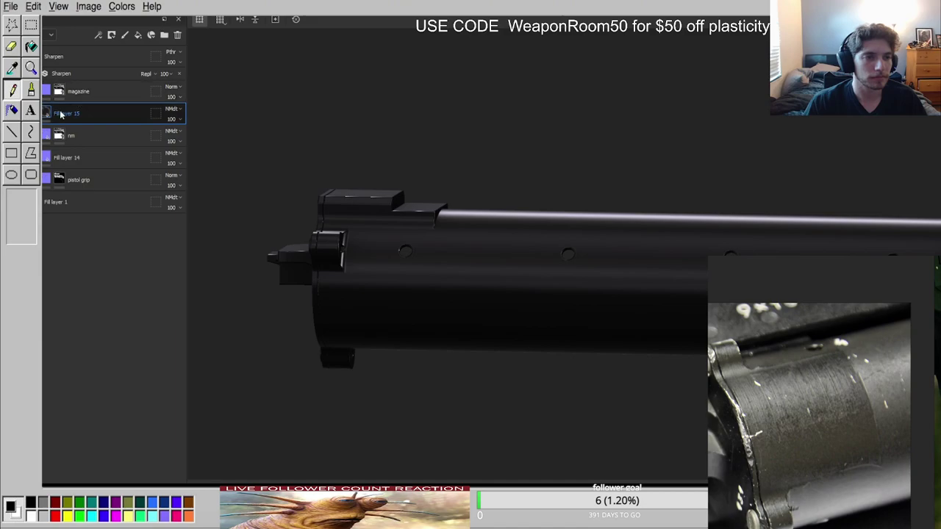
click(95, 135)
key(ctrl+z)
alt+drag(449, 233, 539, 255)
key(c)
key(c)
key(c)
key(c)
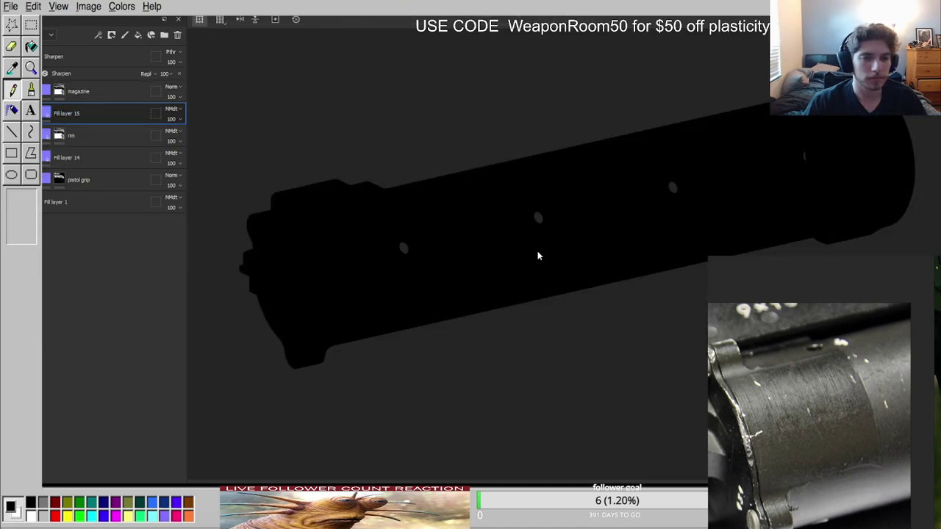
key(c)
Compare the magazine and the surrounding receiver parts with the reference photos under changing light.
scroll(838, 387, down, 10)
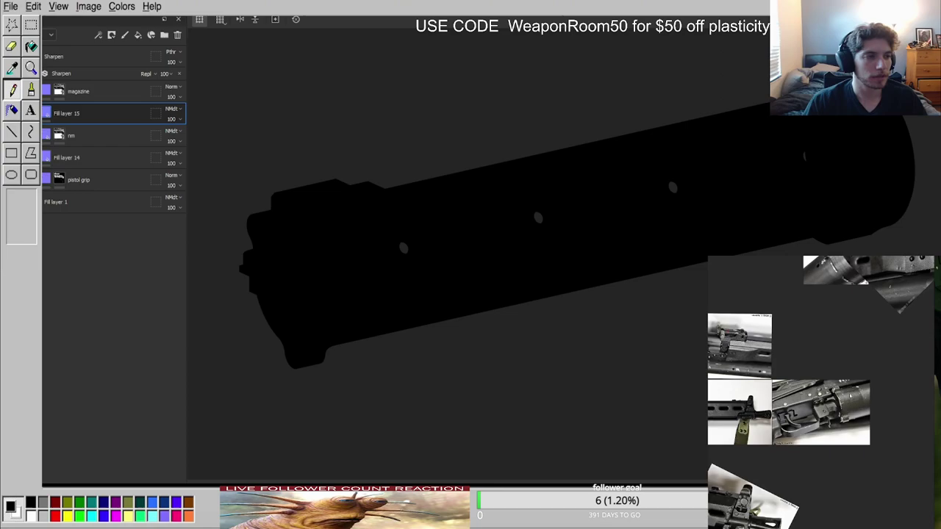
scroll(829, 387, up, 5)
scroll(632, 297, down, 4)
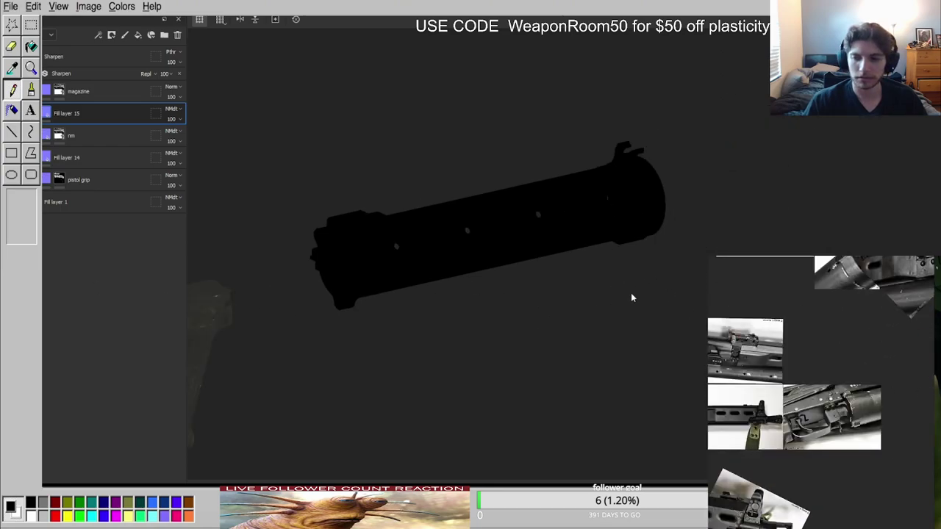
alt+middle_drag(748, 164, 814, 220)
key(alt+q)
alt+middle_drag(487, 226, 739, 159)
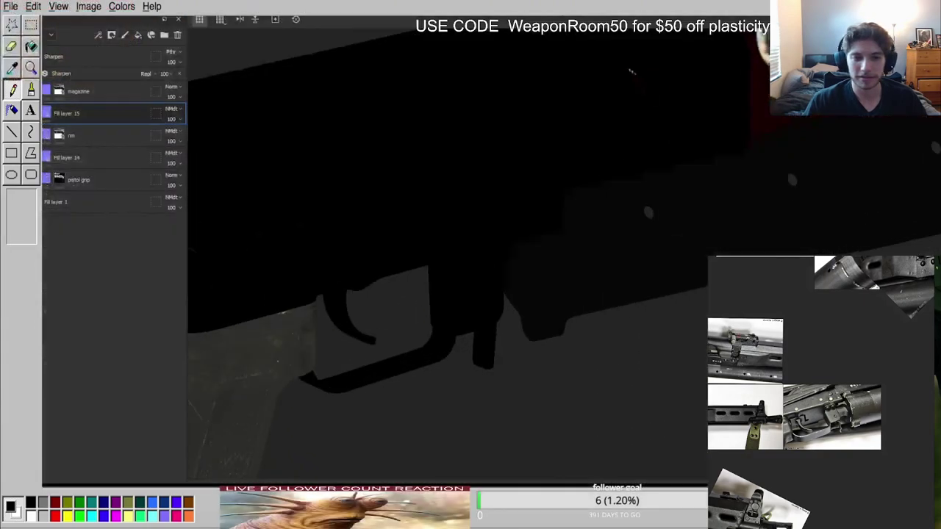
scroll(637, 231, up, 5)
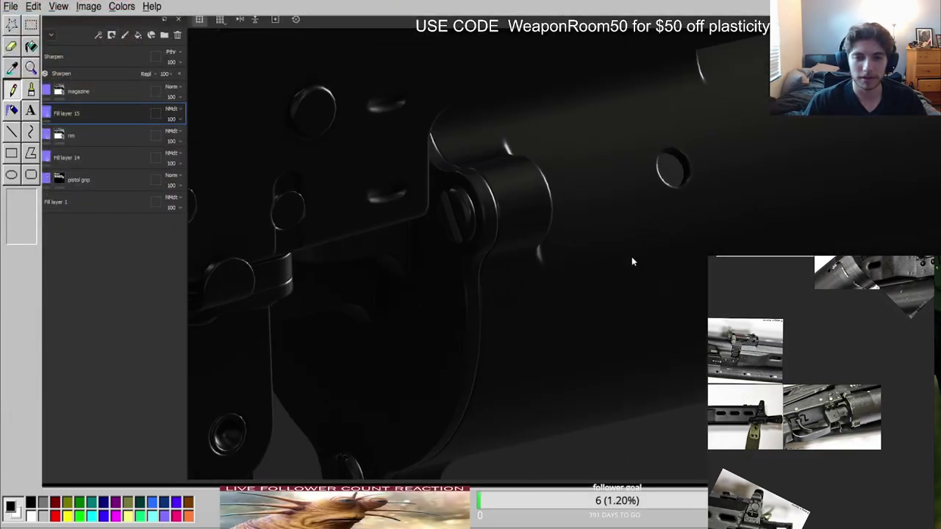
alt+drag(634, 262, 548, 241)
shift+right_drag(548, 241, 591, 239)
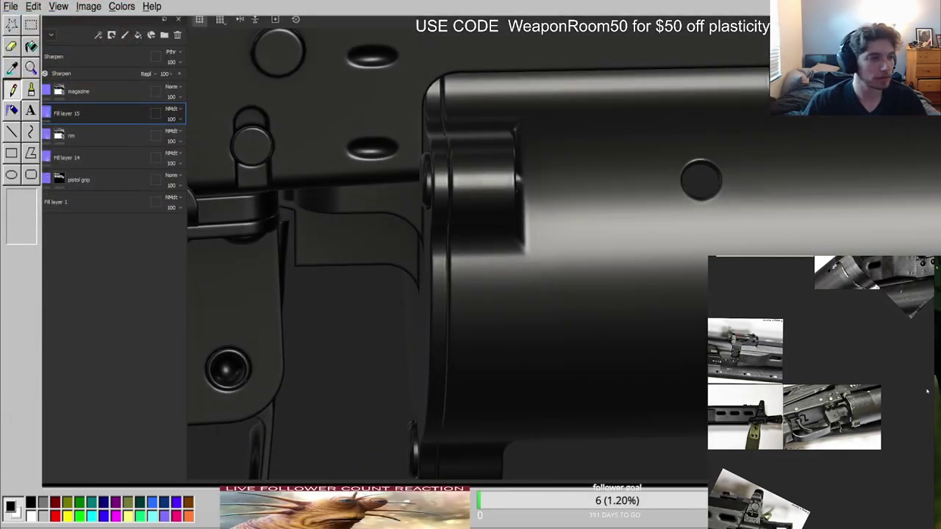
scroll(853, 412, up, 5)
scroll(811, 166, down, 4)
alt+middle_drag(809, 103, 545, 165)
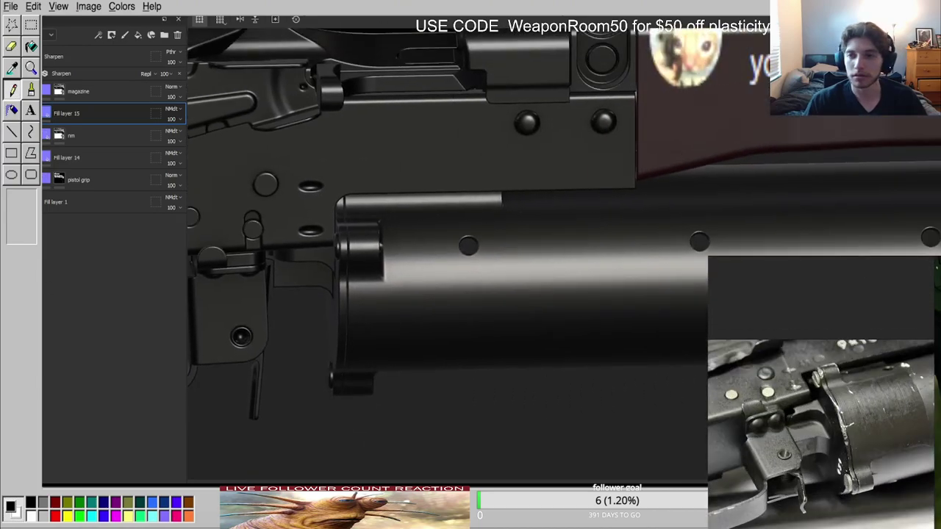
alt+middle_drag(784, 237, 361, 269)
scroll(361, 269, down, 2)
alt+drag(632, 246, 582, 275)
Rename the magazine's new fill layer as base 1, duplicate it and add a black mask to the copy.
double_click(67, 114)
text(base 1)
click(50, 114)
key(ctrl+d)
right_click(51, 114)
click(90, 129)
alt+middle_drag(294, 169, 566, 180)
alt+drag(567, 180, 616, 156)
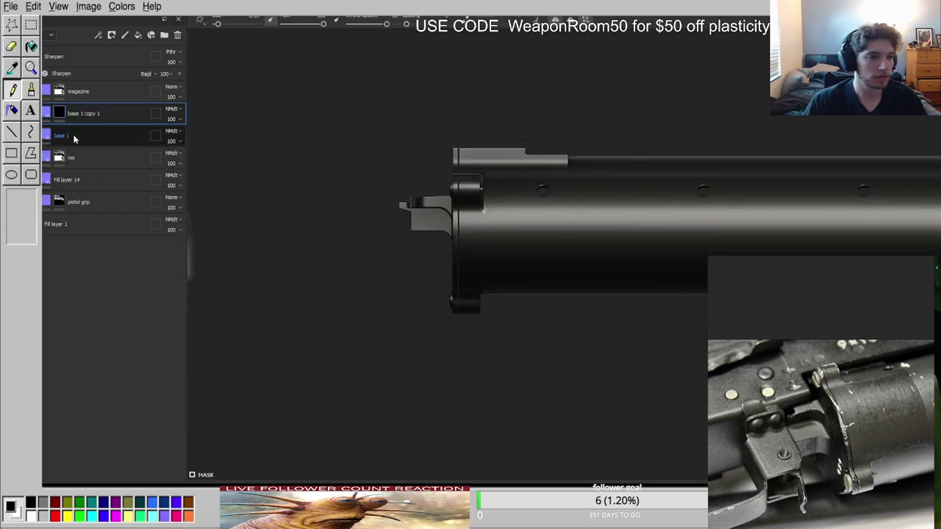
Polygon-fill the screw-plate end cover of the magazine into the base 1 copy's mask.
click(81, 139)
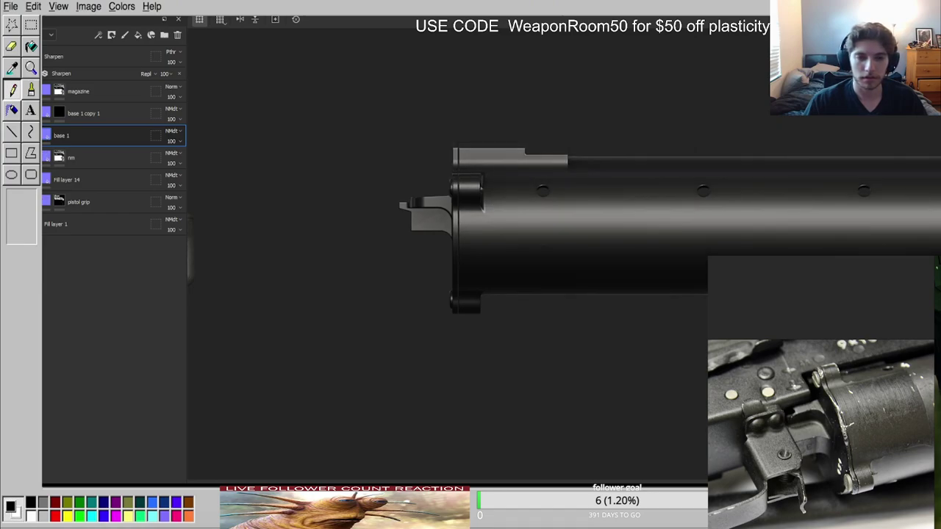
key(c)
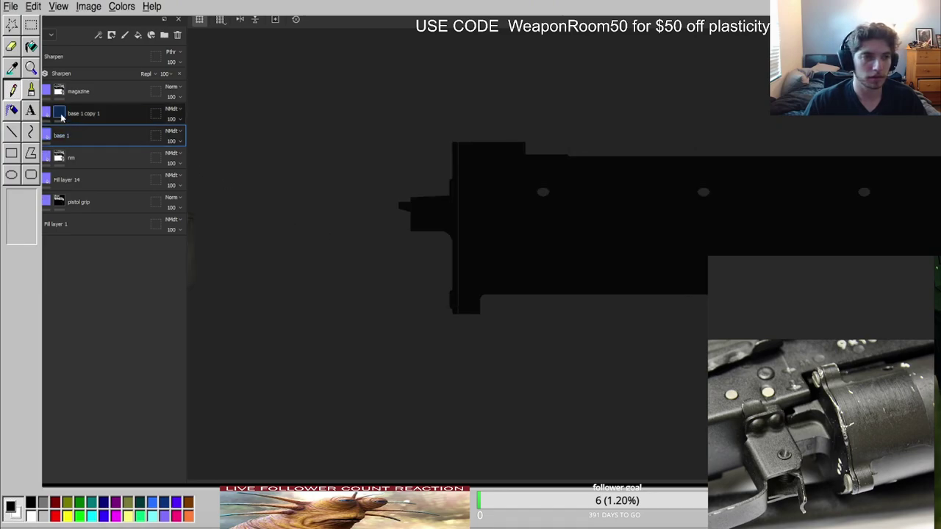
click(62, 117)
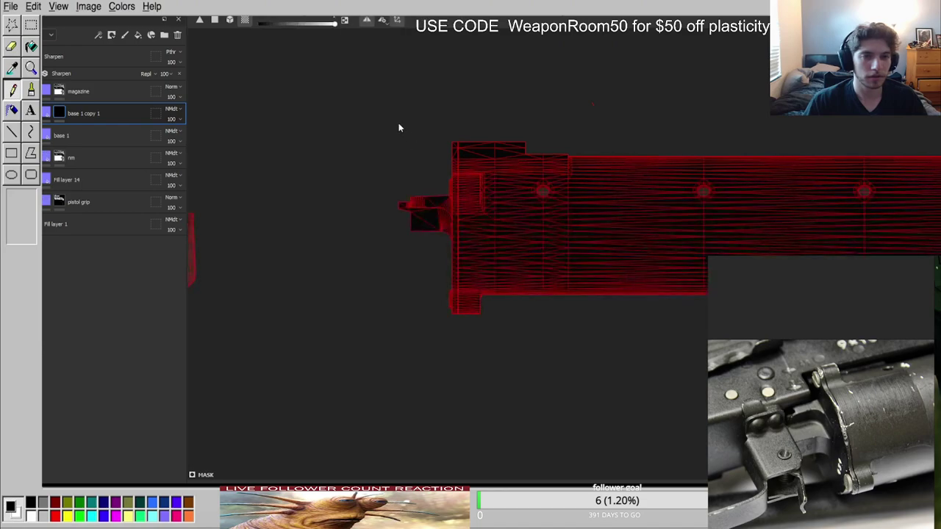
alt+drag(509, 173, 446, 207)
scroll(447, 197, up, 2)
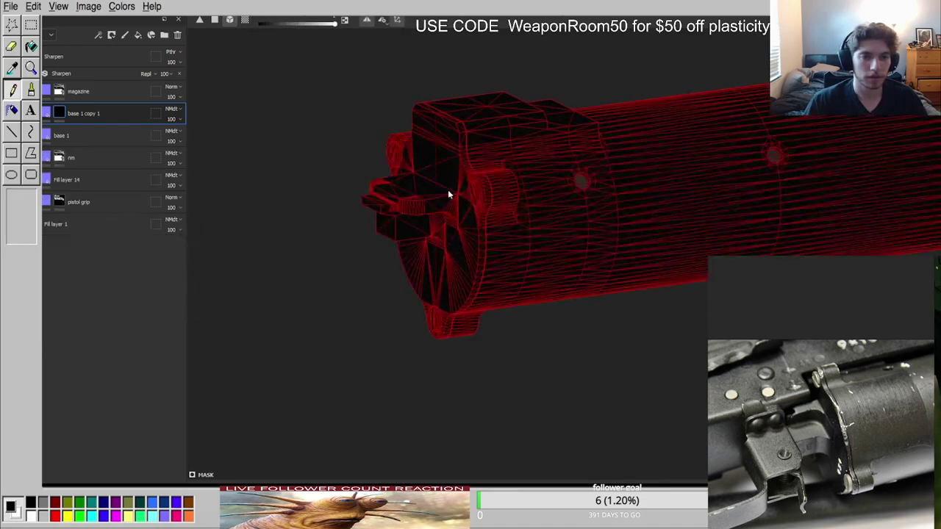
key(x)
click(63, 113)
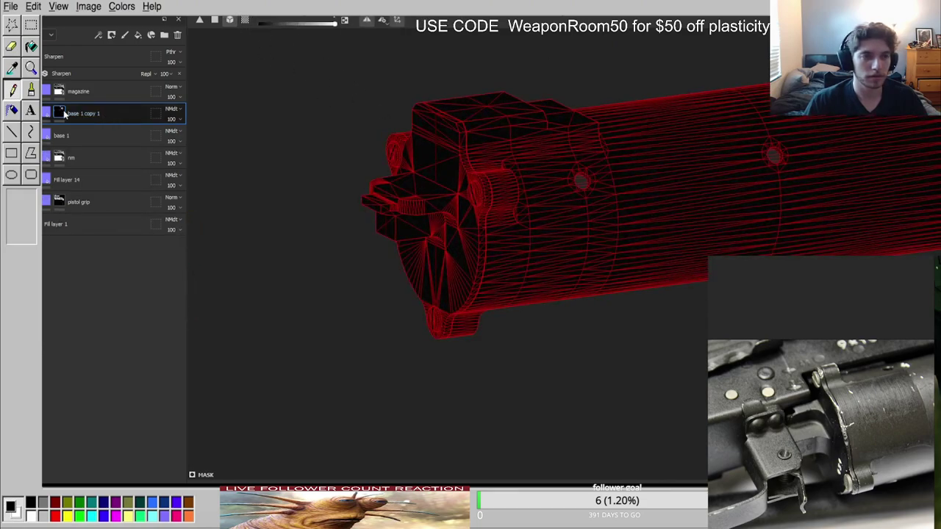
click(413, 181)
Polygon-fill the ring-shaped fitting at the magazine's opposite end into the base 1 copy's mask.
alt+middle_drag(768, 153, 599, 206)
alt+middle_drag(751, 174, 576, 195)
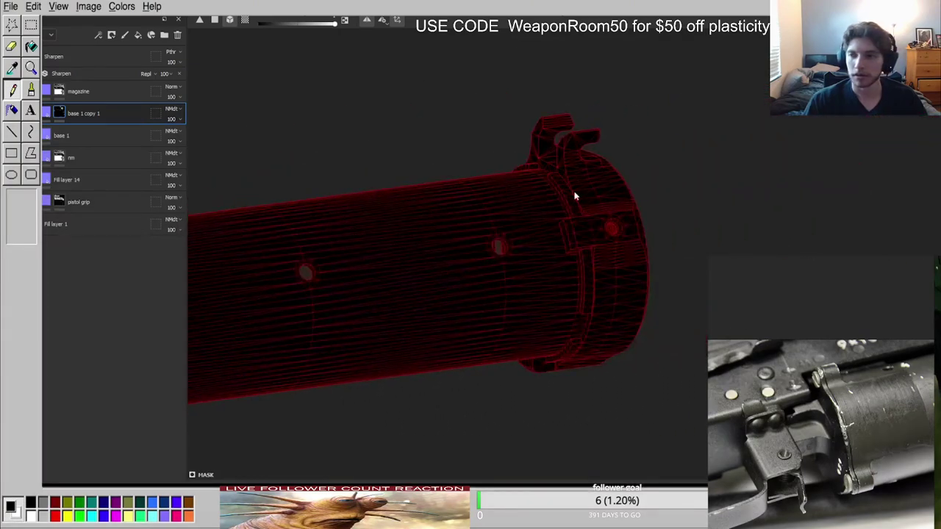
alt+drag(576, 195, 341, 198)
scroll(668, 223, up, 3)
alt+drag(663, 241, 368, 183)
click(481, 157)
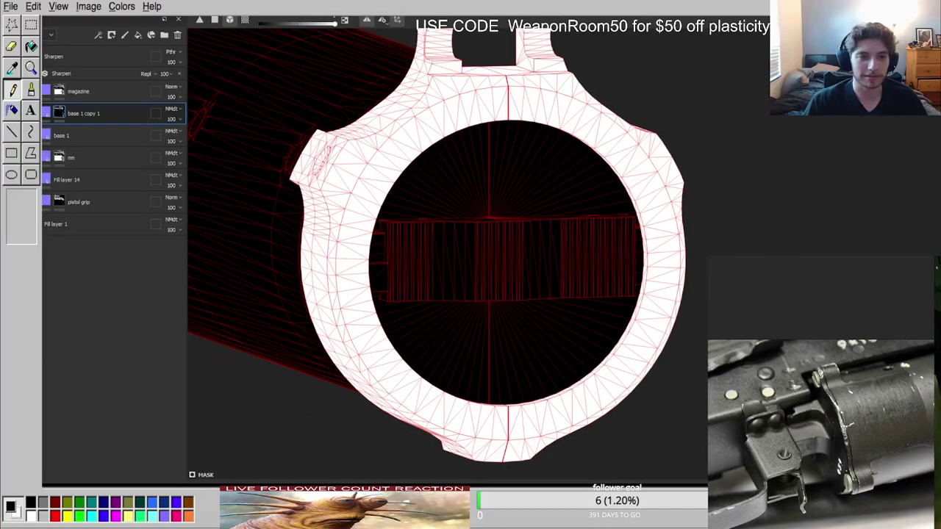
Return to the material view and check the ring fitting under changing light.
key(1)
key(m)
shift+right_drag(482, 177, 588, 183)
alt+drag(283, 143, 353, 146)
scroll(352, 146, down, 3)
alt+middle_drag(353, 146, 574, 189)
Give the base 1 copy a dark grey base colour slightly lighter than the magazine body, checking it in the channel views.
click(48, 113)
alt+middle_drag(397, 159, 664, 227)
scroll(664, 227, down, 2)
key(c)
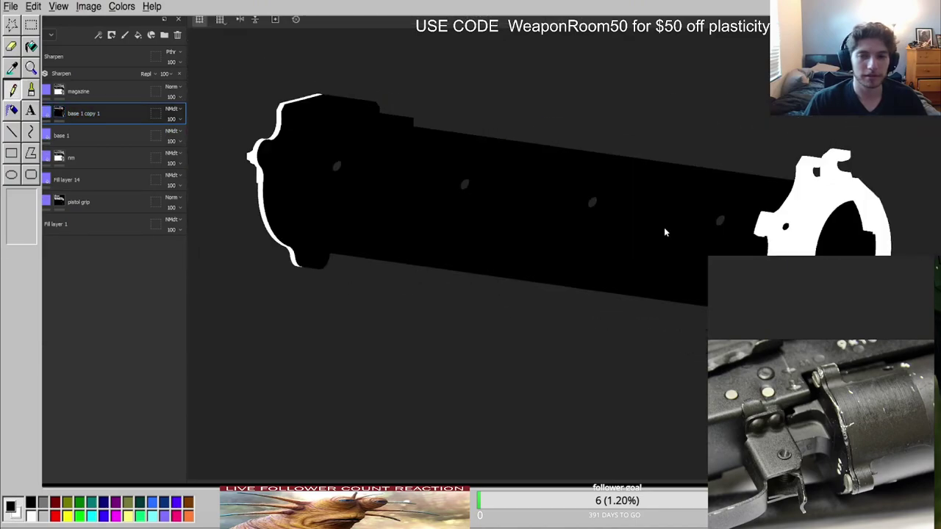
key(c)
key(c)
key(c)
key(shift+c)
key(c)
key(shift+c)
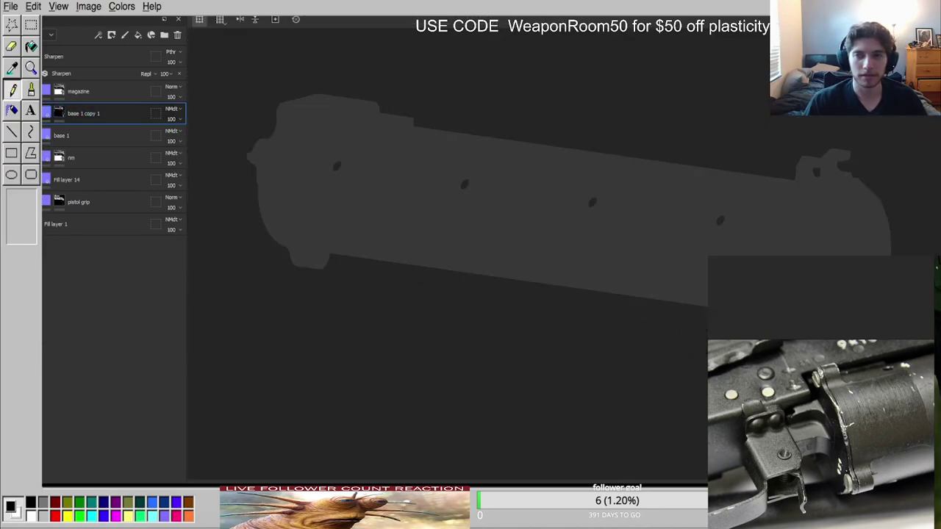
key(shift+c)
key(c)
key(shift+c)
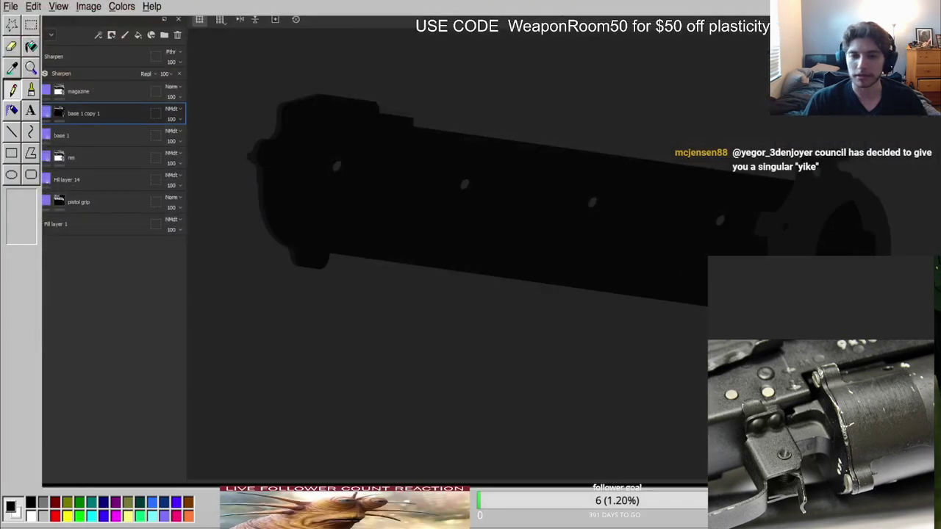
Create a folder named dull silver above the base 1 copy for the magazine's end screws.
alt+middle_drag(362, 197, 554, 242)
alt+shift+drag(554, 241, 694, 236)
alt+drag(469, 196, 502, 234)
scroll(857, 481, up, 5)
alt+drag(441, 257, 193, 232)
scroll(192, 232, up, 2)
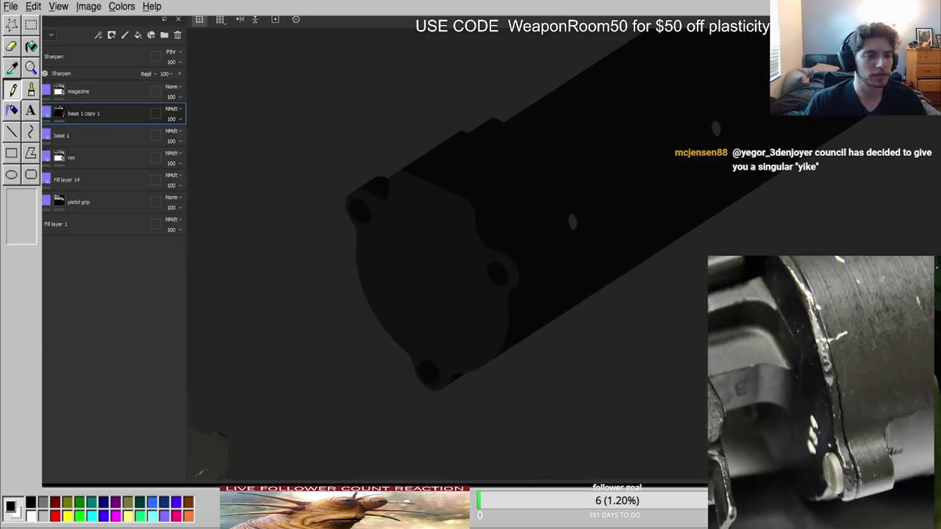
click(162, 36)
double_click(76, 114)
text(d)
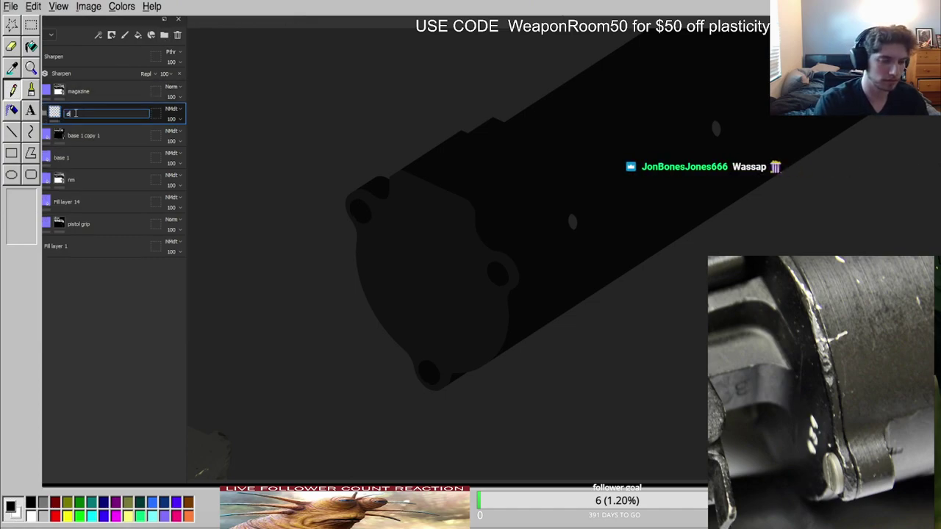
text(r)
key(Return)
Add a fill layer inside the dull silver folder and put a black mask on the folder.
click(138, 35)
click(55, 114)
right_click(76, 117)
click(98, 128)
Polygon-fill the three slotted screw heads on the magazine's end plate into the dull silver mask.
alt+click(72, 111)
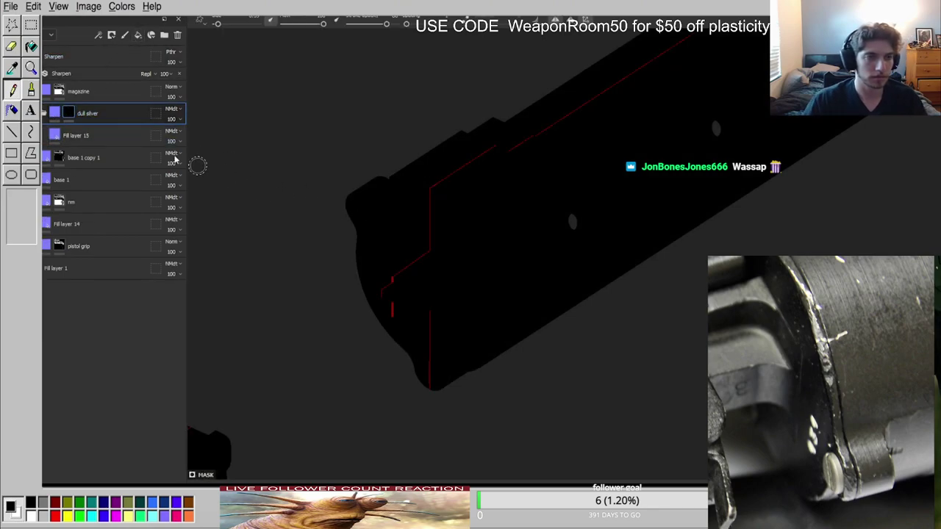
key(4)
scroll(506, 266, up, 3)
click(496, 269)
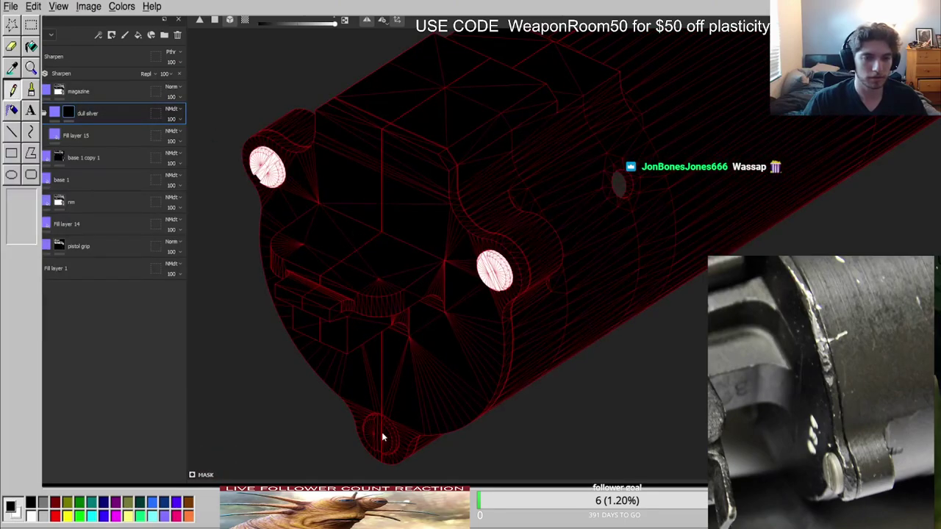
alt+drag(374, 56, 327, 156)
scroll(327, 156, down, 3)
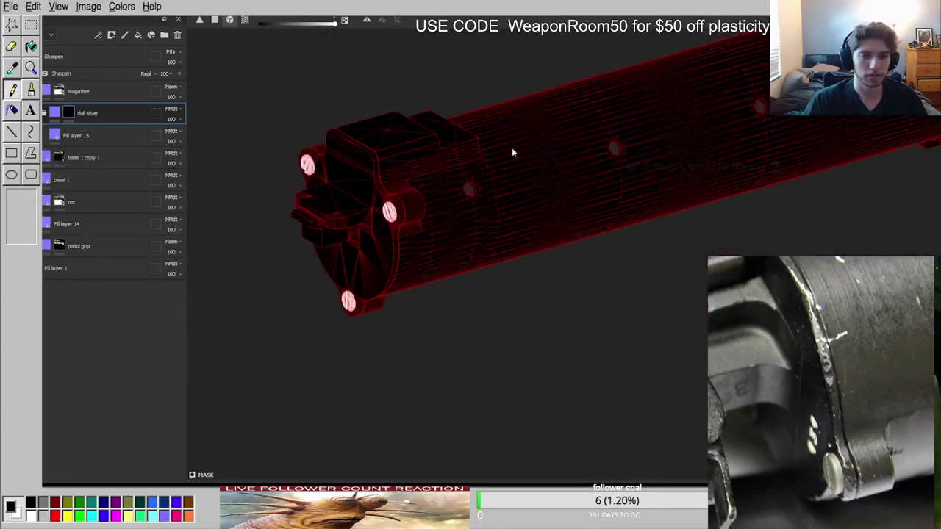
Check the front-end reference photo and polygon-fill the small round pin on the ring fitting's side into the dull silver mask.
alt+middle_drag(853, 66, 529, 215)
alt+drag(529, 215, 563, 186)
scroll(603, 199, up, 5)
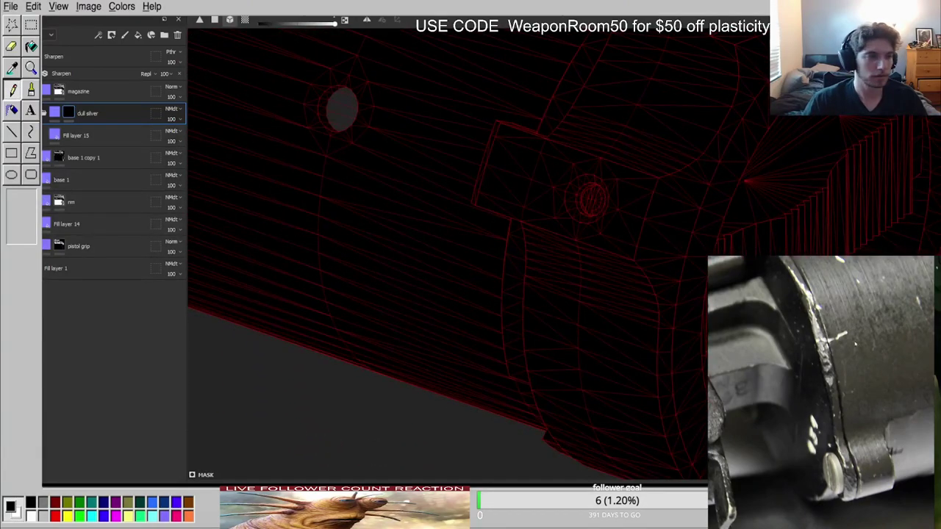
scroll(835, 353, down, 8)
scroll(760, 344, up, 5)
scroll(762, 347, down, 6)
scroll(776, 410, up, 8)
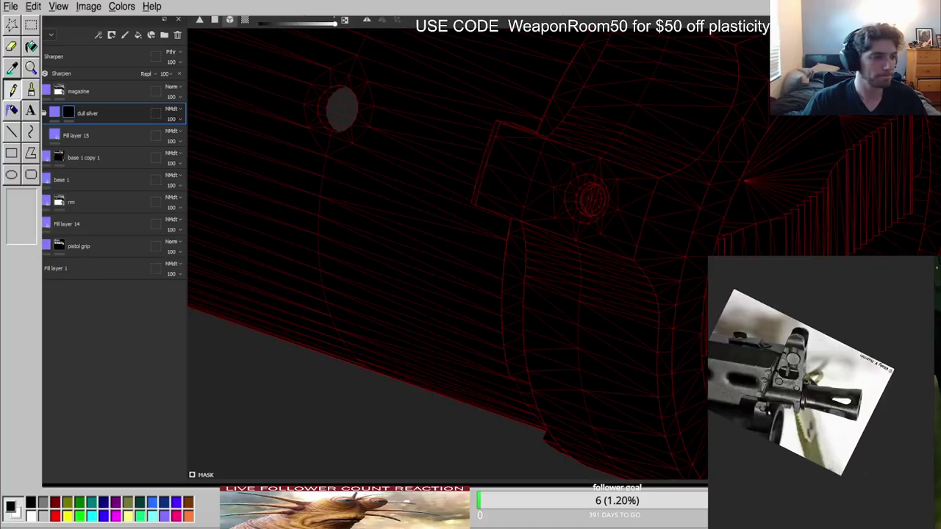
alt+middle_drag(662, 194, 514, 270)
scroll(505, 274, down, 3)
alt+drag(505, 274, 478, 290)
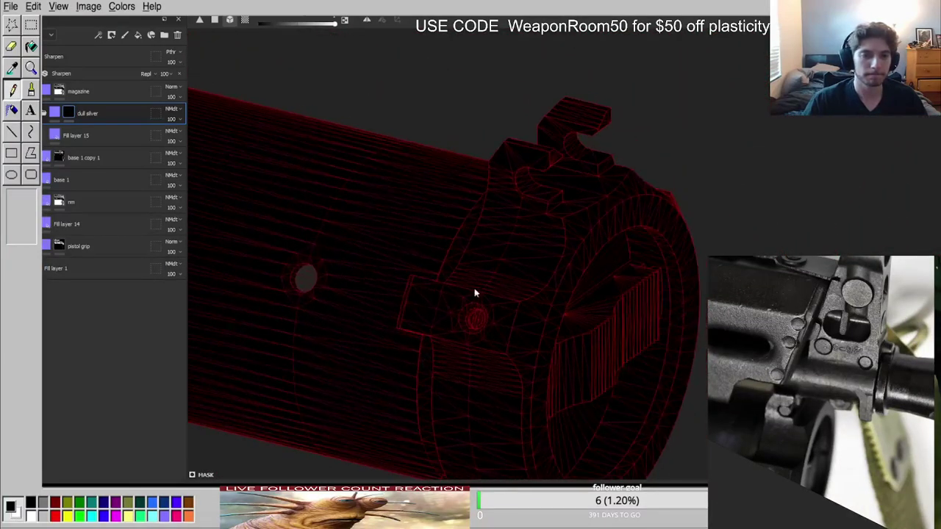
click(479, 323)
Polygon-fill the matching round pin on the ring fitting's opposite side into the dull silver mask.
alt+drag(561, 272, 553, 235)
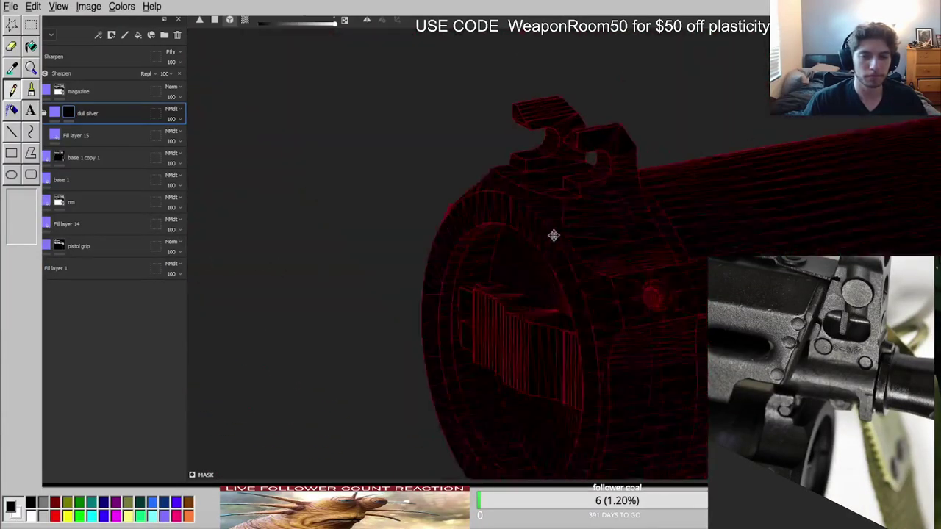
alt+middle_drag(653, 301, 554, 263)
scroll(554, 262, up, 4)
click(554, 261)
scroll(439, 249, down, 5)
alt+drag(439, 247, 708, 201)
scroll(437, 231, up, 4)
click(345, 236)
key(ctrl+z)
Touch up the polygon fill of the dull silver mask at the magazine's end.
scroll(345, 237, down, 4)
alt+middle_drag(375, 192, 620, 195)
scroll(620, 196, down, 4)
alt+middle_drag(471, 195, 747, 204)
scroll(588, 204, up, 5)
scroll(587, 203, up, 2)
alt+drag(588, 203, 390, 193)
alt+drag(519, 208, 549, 270)
click(510, 197)
Give the fill layer in the dull silver folder a silver metal finish on the screw heads.
alt+drag(489, 250, 670, 238)
scroll(670, 237, down, 2)
alt+drag(551, 238, 639, 240)
scroll(640, 239, up, 3)
click(66, 135)
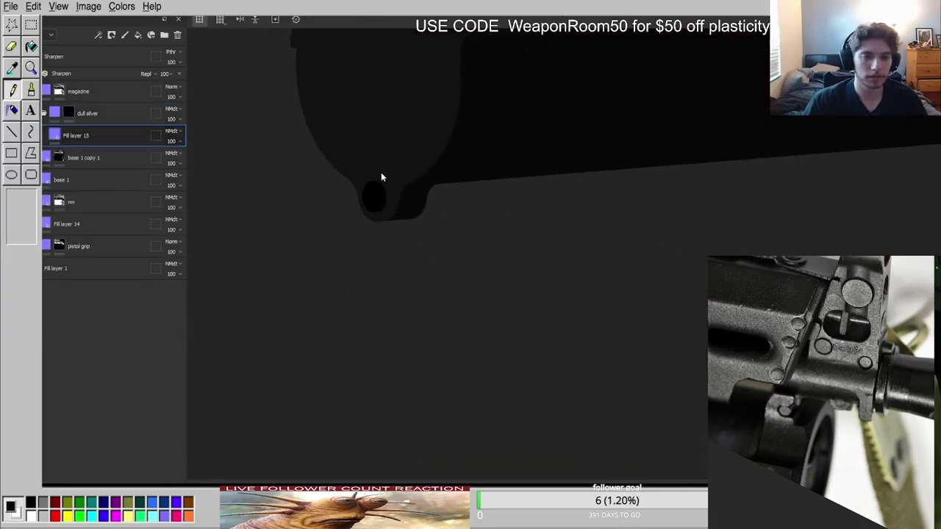
alt+middle_drag(501, 199, 512, 280)
scroll(594, 290, up, 3)
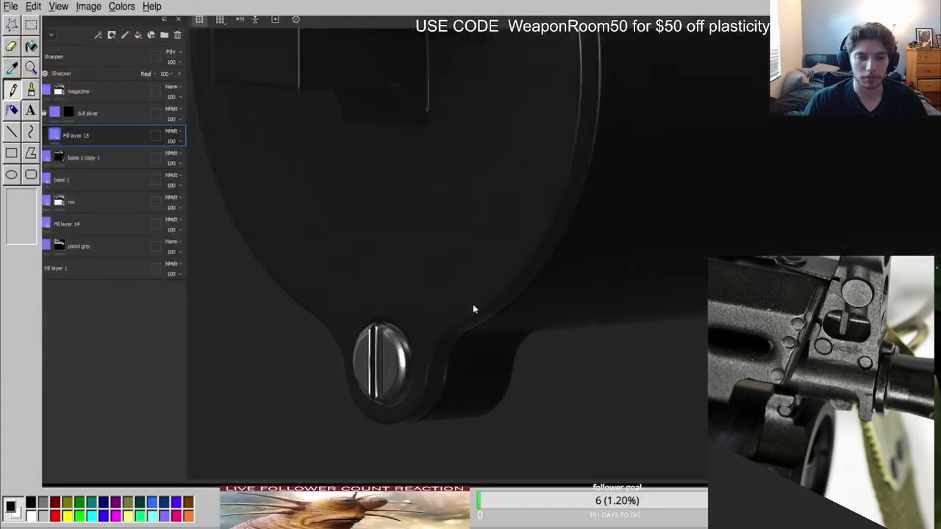
alt+right_drag(482, 304, 479, 242)
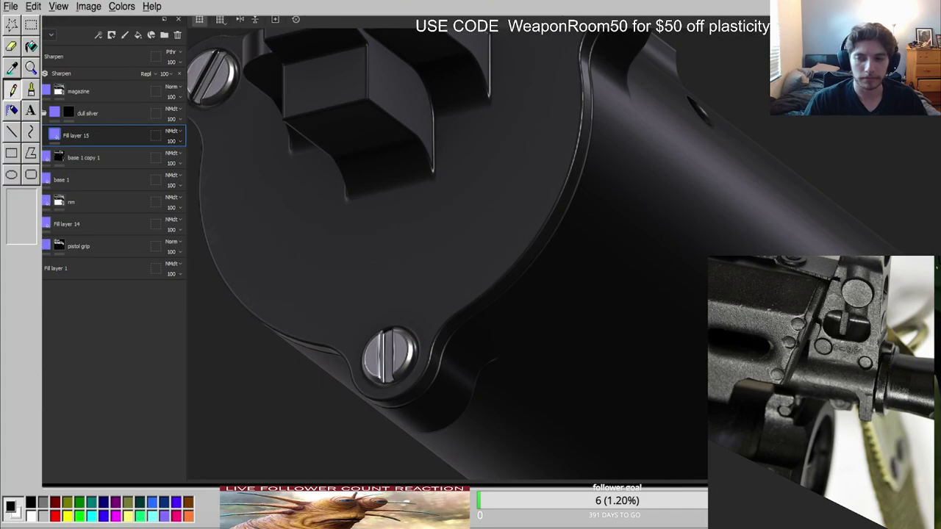
Inspect the silver screw heads on the end plate up close from several angles under changing light.
alt+right_drag(294, 257, 429, 296)
alt+drag(428, 296, 356, 337)
shift+right_drag(356, 337, 384, 311)
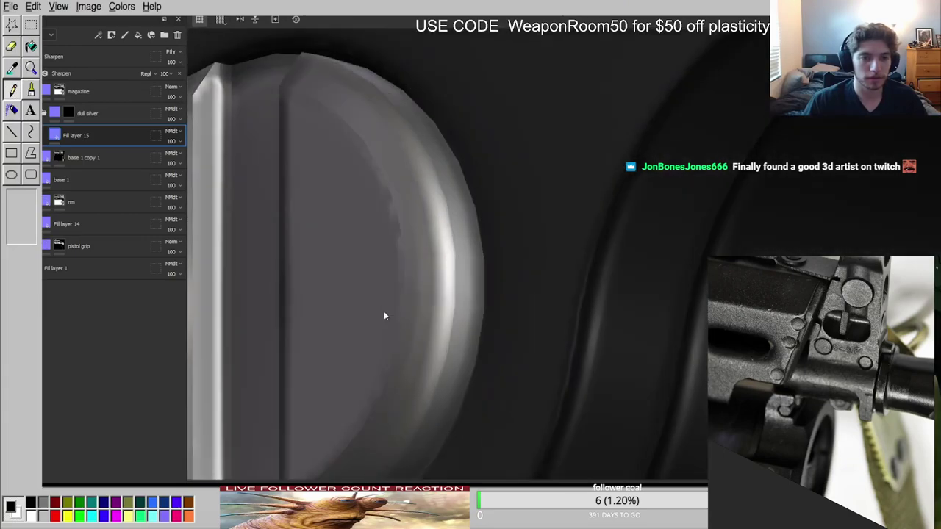
scroll(385, 311, down, 10)
alt+middle_drag(407, 150, 461, 379)
scroll(611, 266, up, 4)
alt+drag(611, 266, 569, 291)
scroll(569, 292, up, 3)
shift+right_drag(567, 259, 552, 245)
scroll(551, 245, down, 10)
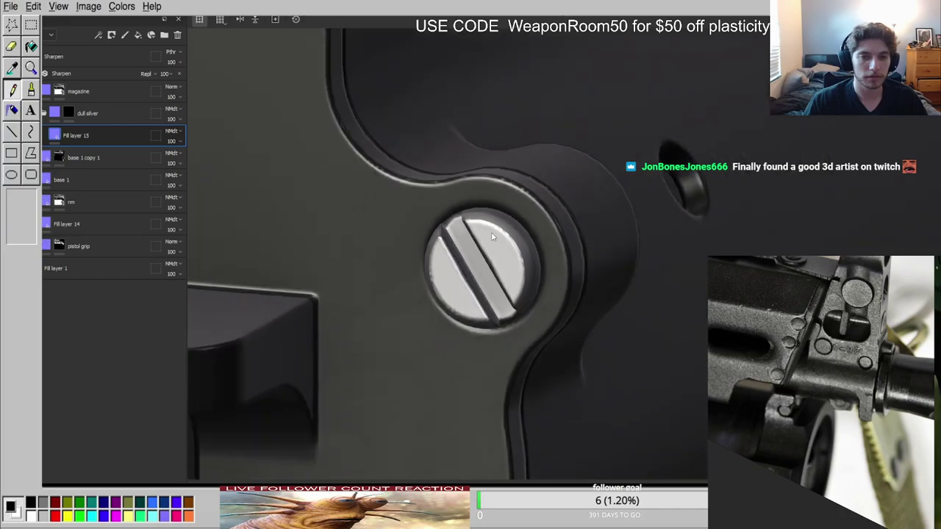
alt+middle_drag(464, 356, 522, 234)
scroll(466, 315, up, 4)
alt+drag(466, 316, 390, 295)
scroll(461, 298, up, 3)
alt+drag(462, 298, 466, 300)
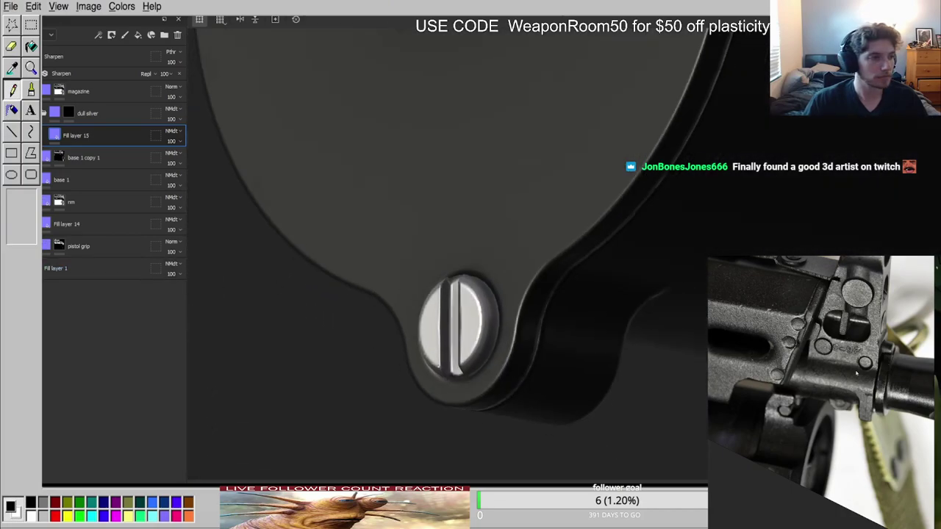
Examine the magazine end photos on the reference board for the look of the slotted screw heads.
scroll(856, 374, down, 8)
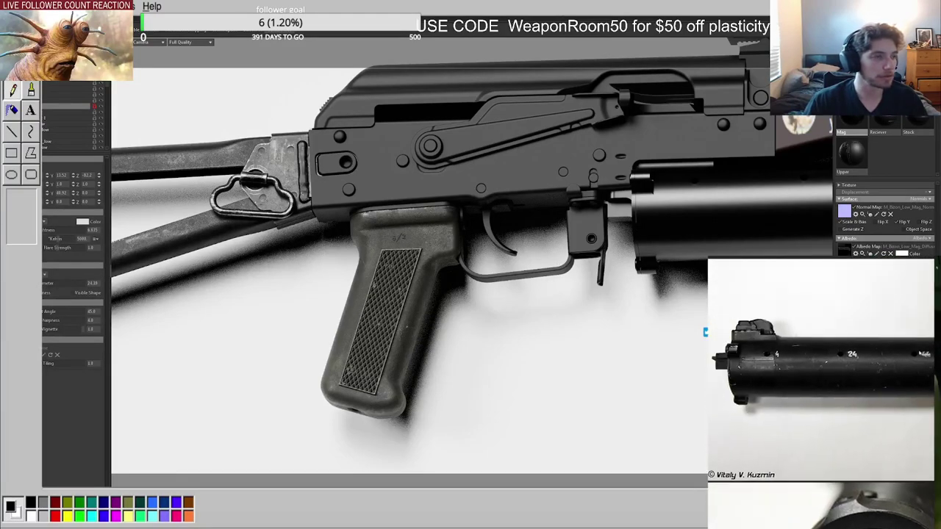
middle_drag(853, 358, 818, 365)
click(818, 365)
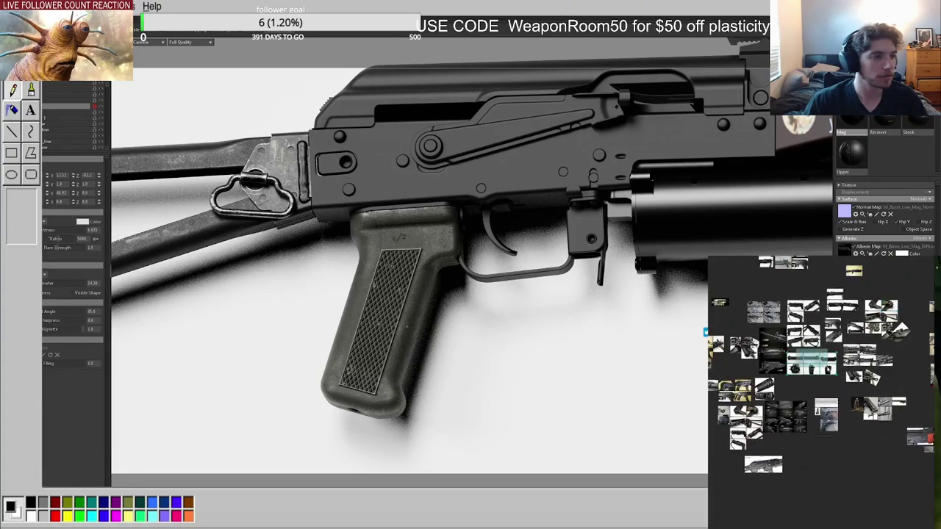
scroll(822, 367, down, 5)
drag(823, 366, 809, 304)
scroll(771, 326, up, 5)
scroll(792, 309, up, 5)
scroll(793, 307, down, 3)
middle_drag(794, 307, 864, 350)
scroll(764, 423, up, 5)
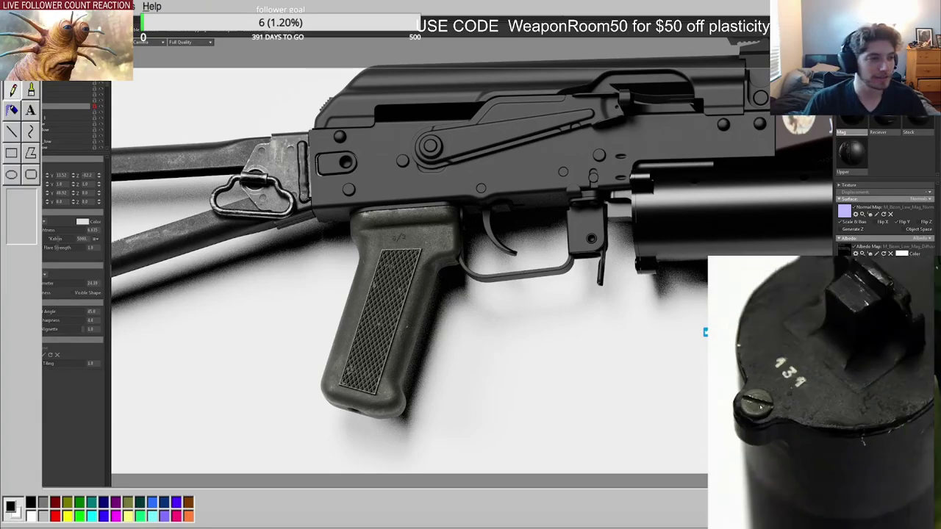
scroll(764, 423, down, 5)
scroll(771, 377, up, 5)
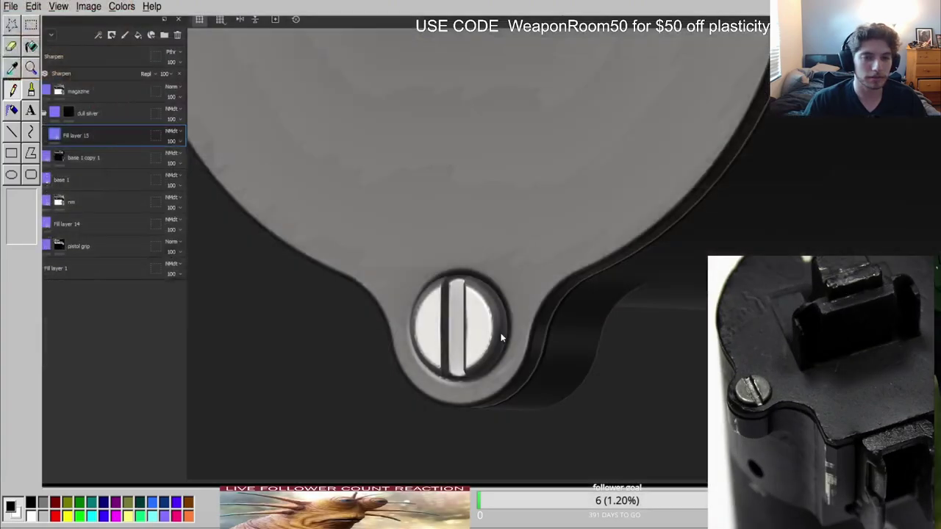
scroll(475, 288, down, 2)
scroll(475, 287, up, 2)
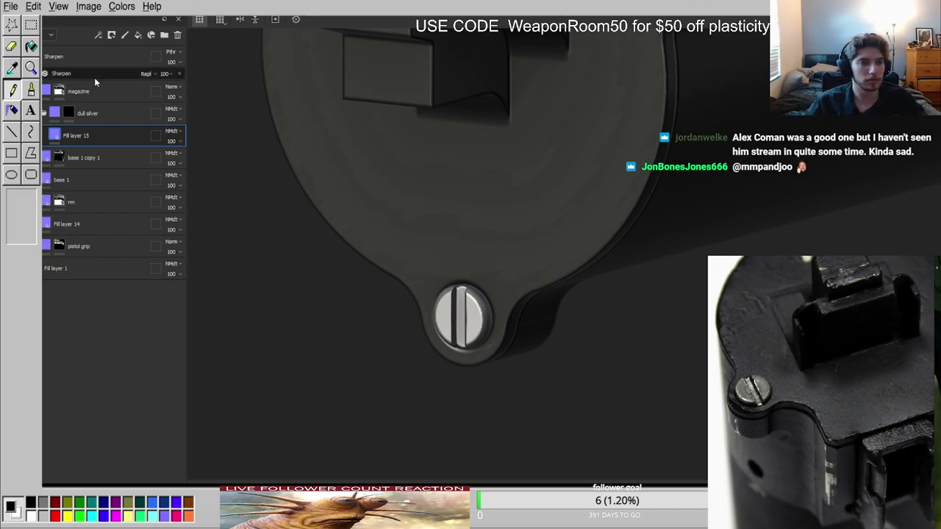
Rename the dull silver folder's fill layer as base and add a new fill layer named brush above it.
double_click(86, 136)
text(base)
key(Return)
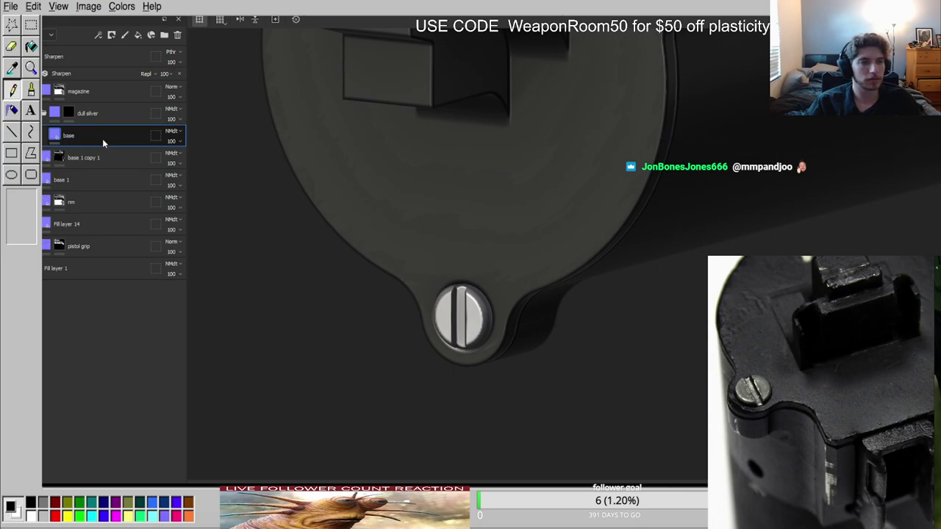
click(138, 35)
double_click(79, 136)
text(brush)
key(Return)
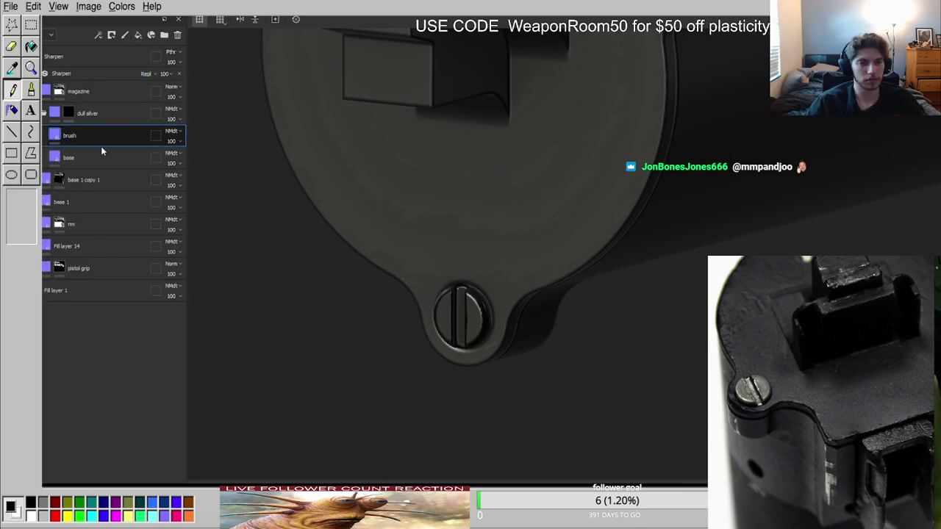
Add a black mask to the brush layer and polygon-fill the slots of the end plate screws into it.
click(101, 147)
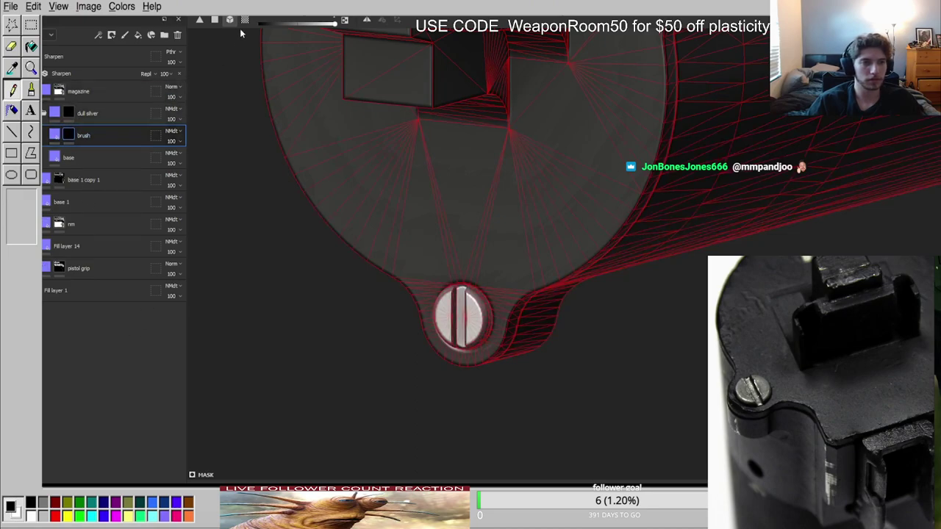
alt+middle_drag(460, 51, 475, 170)
alt+click(70, 135)
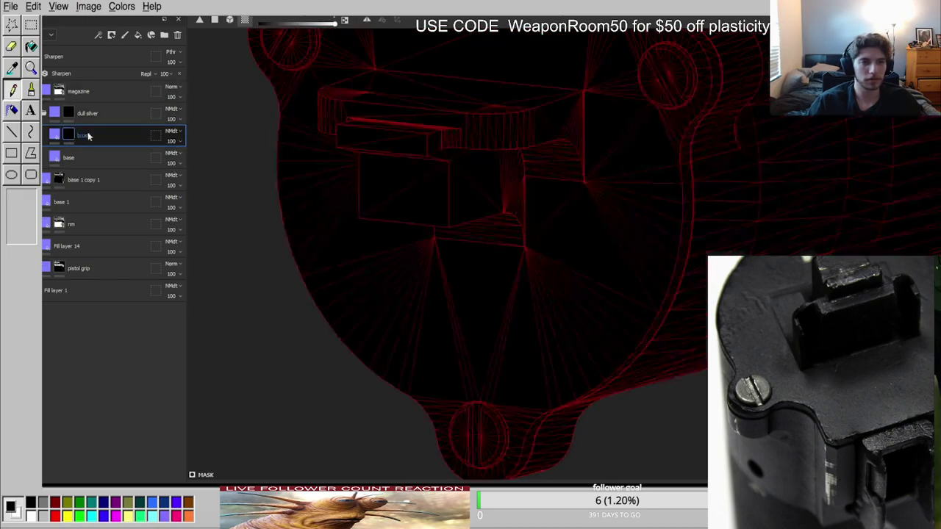
click(283, 51)
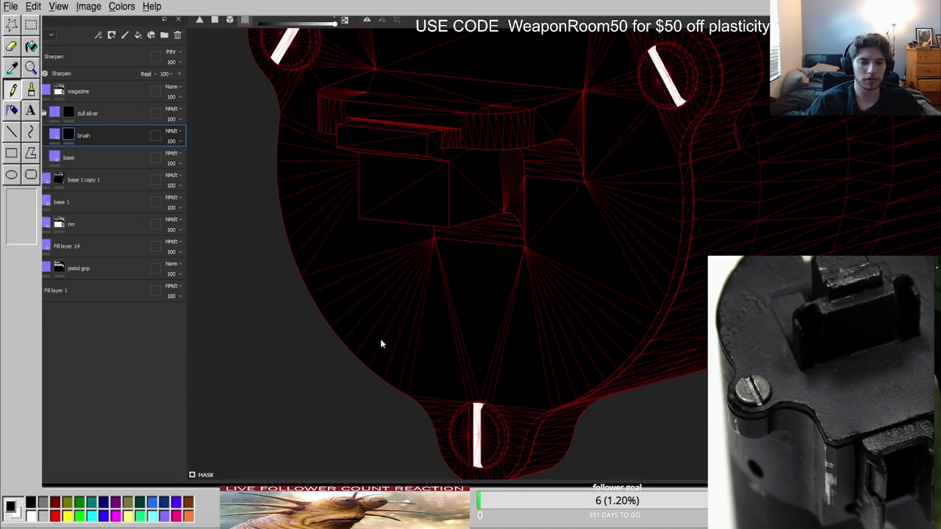
Give the brush layer a bright, brushed metal finish in the screw slots and check it from several angles.
click(55, 134)
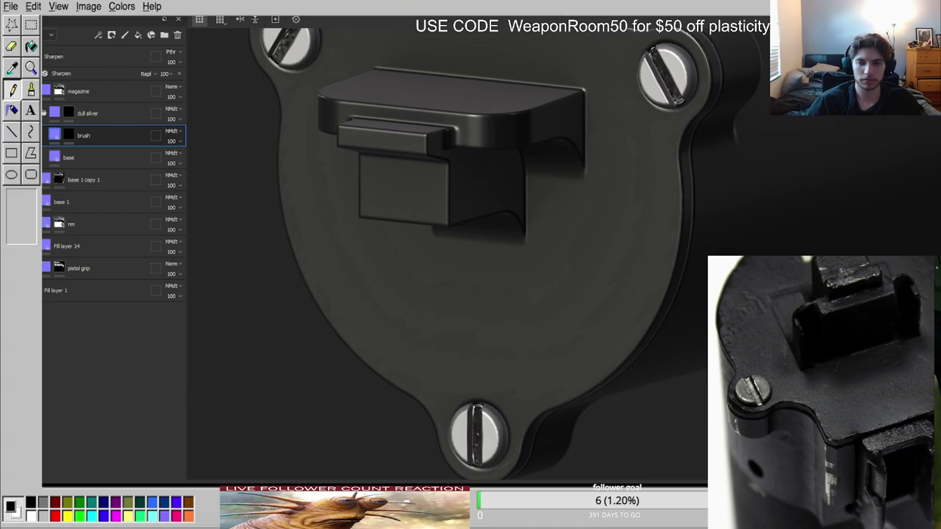
scroll(673, 74, up, 5)
alt+drag(685, 95, 837, 118)
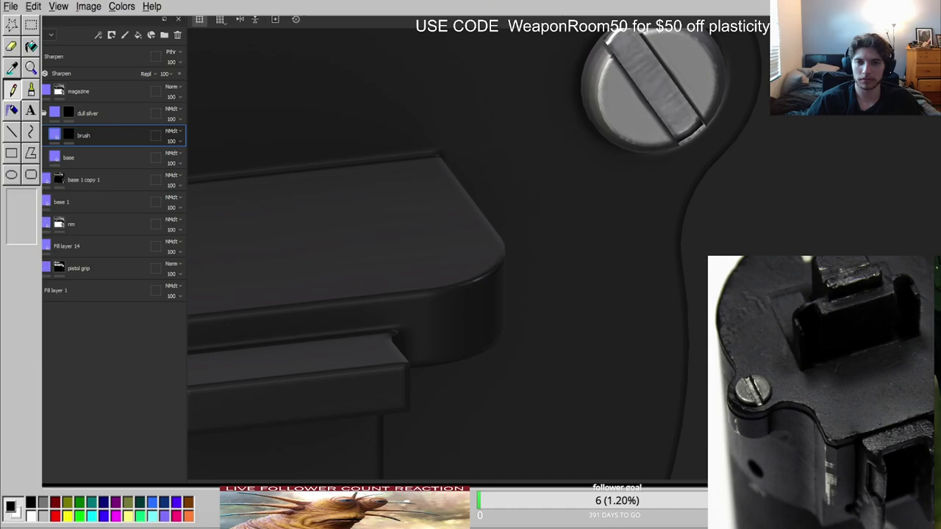
scroll(600, 244, down, 5)
scroll(456, 245, up, 5)
mouse_move(434, 244)
alt+mouse_down()
mouse_move(412, 202)
mouse_move(422, 246)
alt+mouse_up()
alt+middle_drag(594, 438, 596, 247)
alt+drag(596, 247, 468, 269)
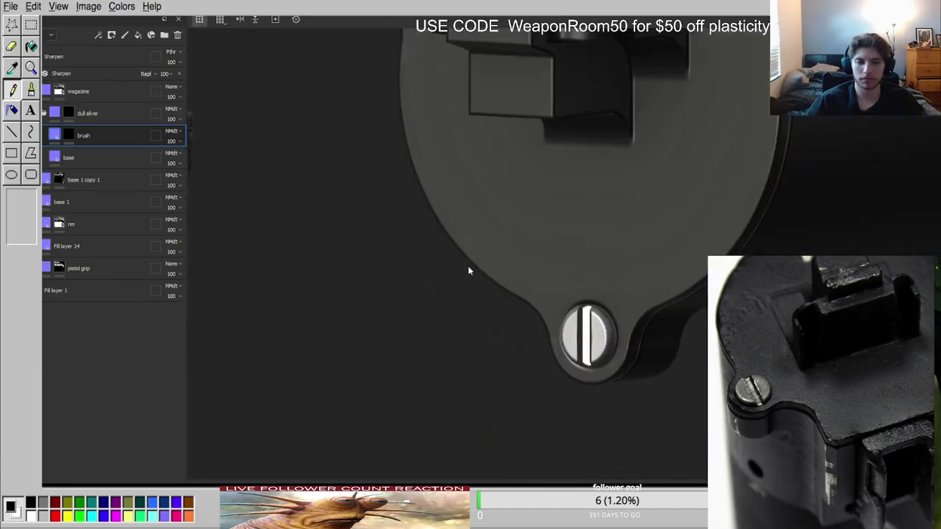
scroll(469, 270, down, 3)
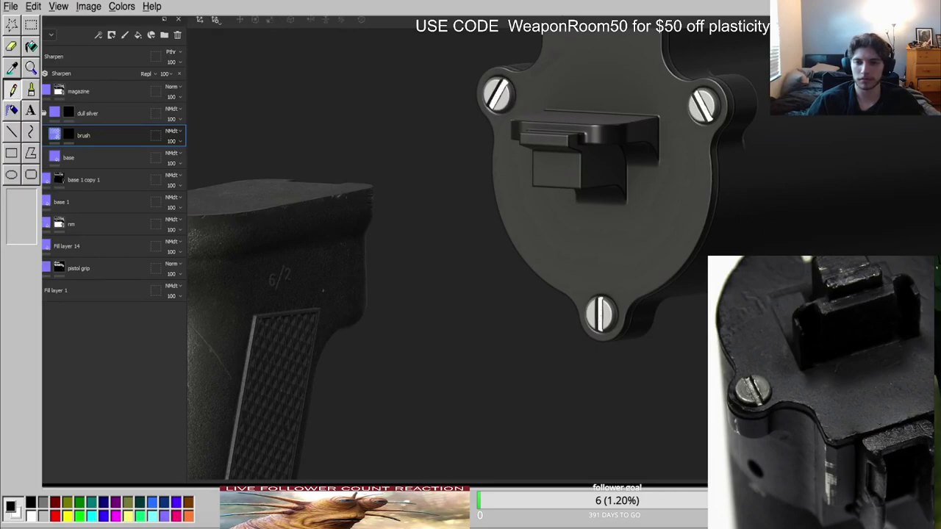
Undo the last two changes and recheck the brushed slot of the side screw up close.
scroll(672, 134, up, 3)
alt+drag(672, 134, 874, 151)
key(ctrl+z)
key(ctrl+z)
alt+drag(691, 136, 534, 277)
scroll(569, 191, up, 3)
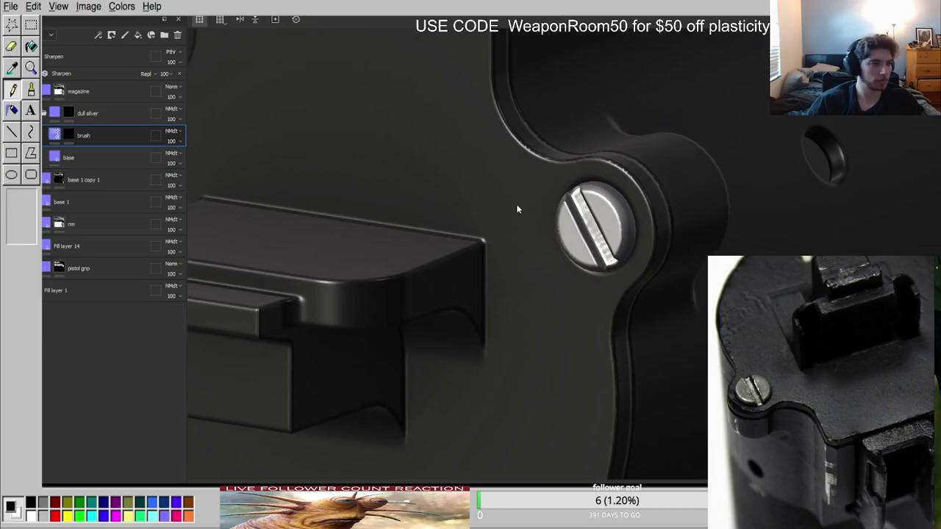
Browse the reference board for photos showing the finish of the weapon's metal screws and pins.
scroll(905, 368, down, 8)
scroll(838, 354, up, 6)
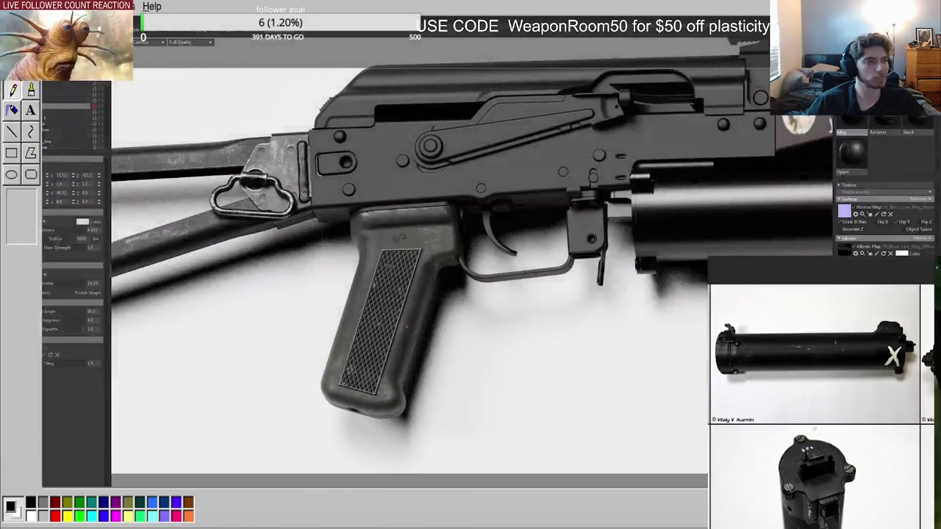
scroll(821, 397, down, 5)
scroll(851, 379, down, 10)
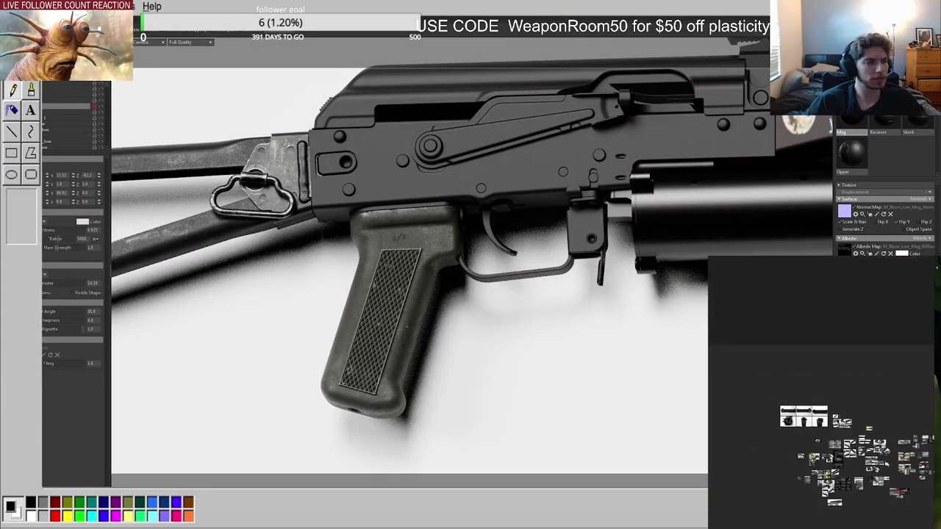
scroll(789, 426, up, 5)
middle_drag(726, 376, 823, 379)
scroll(823, 379, up, 6)
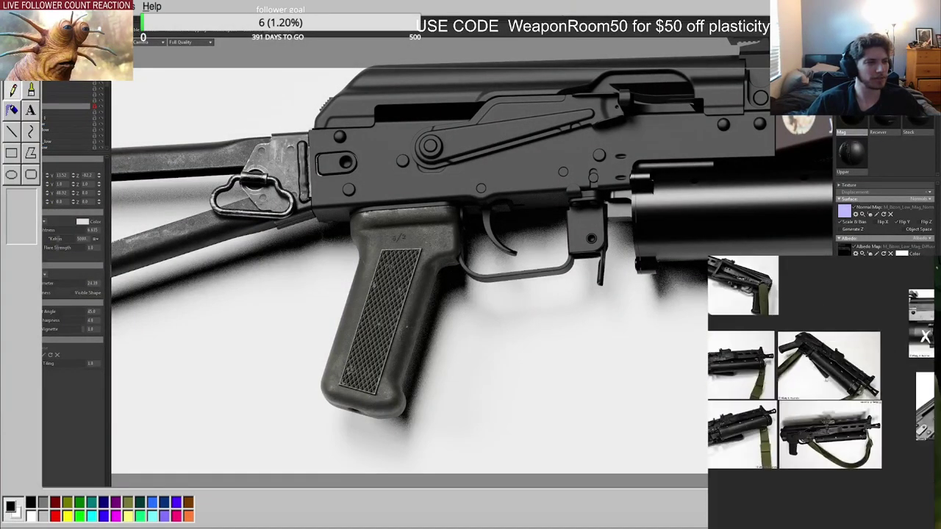
middle_drag(882, 334, 765, 381)
scroll(853, 384, up, 5)
scroll(751, 367, down, 10)
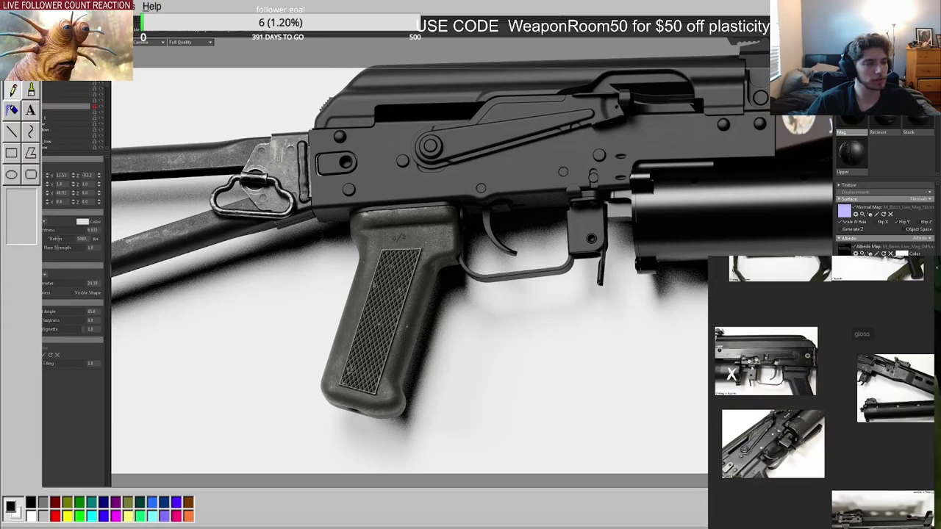
scroll(816, 390, up, 4)
middle_drag(894, 397, 936, 287)
middle_drag(846, 390, 865, 359)
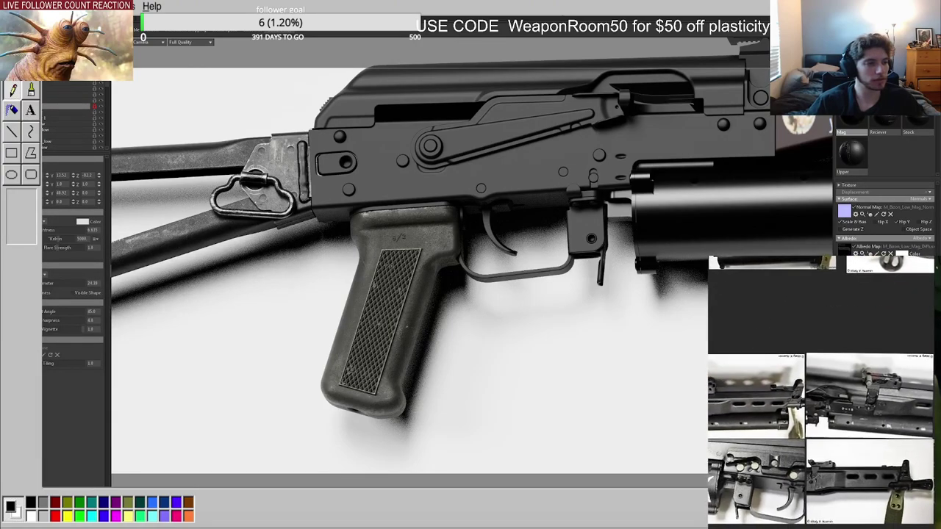
scroll(802, 407, down, 5)
middle_drag(802, 407, 914, 429)
middle_drag(886, 397, 784, 477)
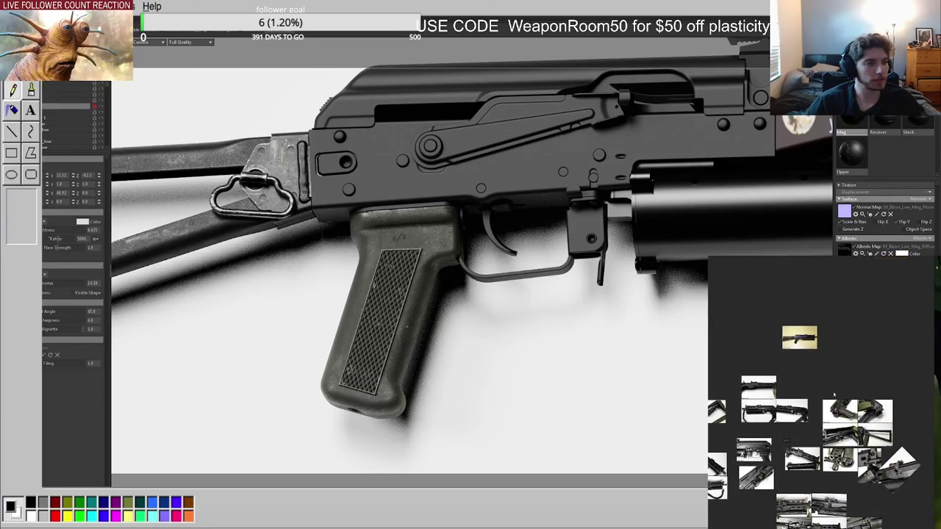
Examine close-up reference photos of the receiver pins and magazine edge for metal color and wear.
middle_drag(747, 369, 908, 393)
scroll(837, 372, up, 6)
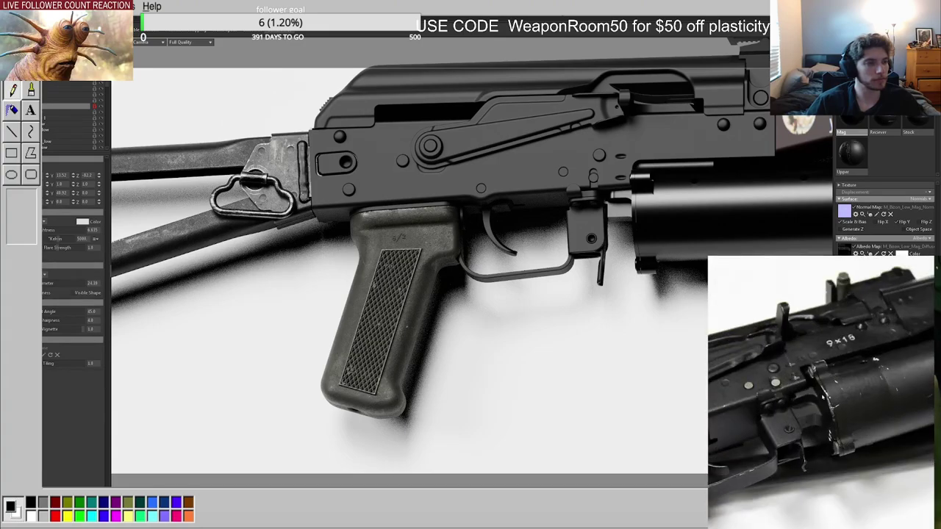
scroll(846, 458, up, 3)
scroll(848, 458, down, 6)
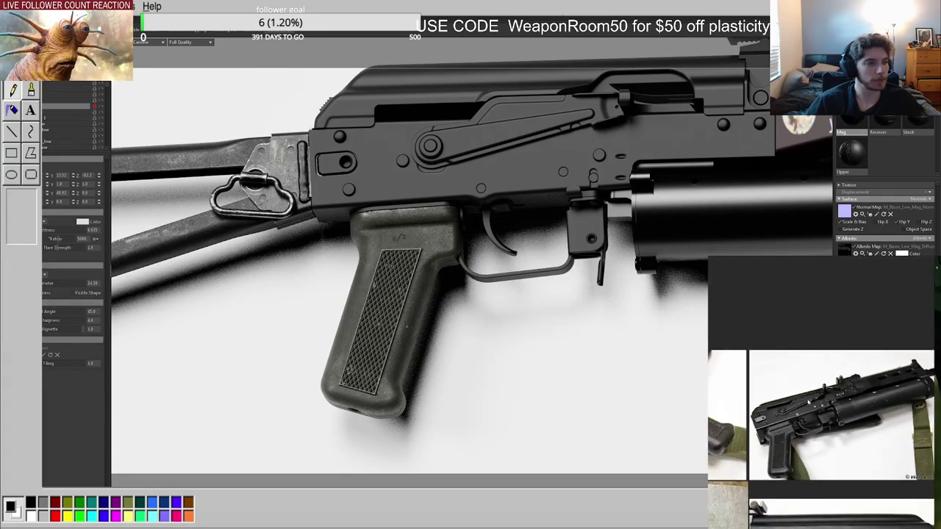
scroll(822, 359, down, 4)
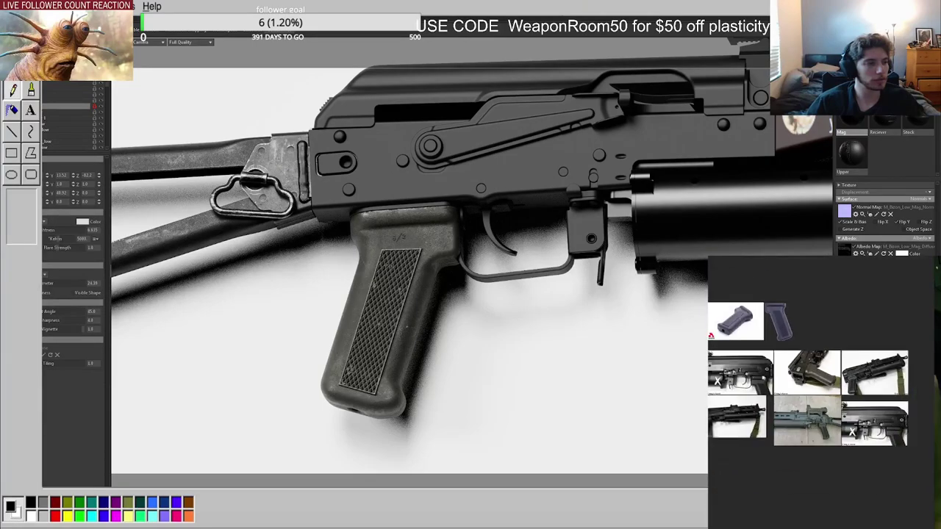
scroll(732, 374, up, 4)
middle_drag(728, 372, 810, 366)
scroll(797, 363, up, 3)
scroll(821, 392, up, 2)
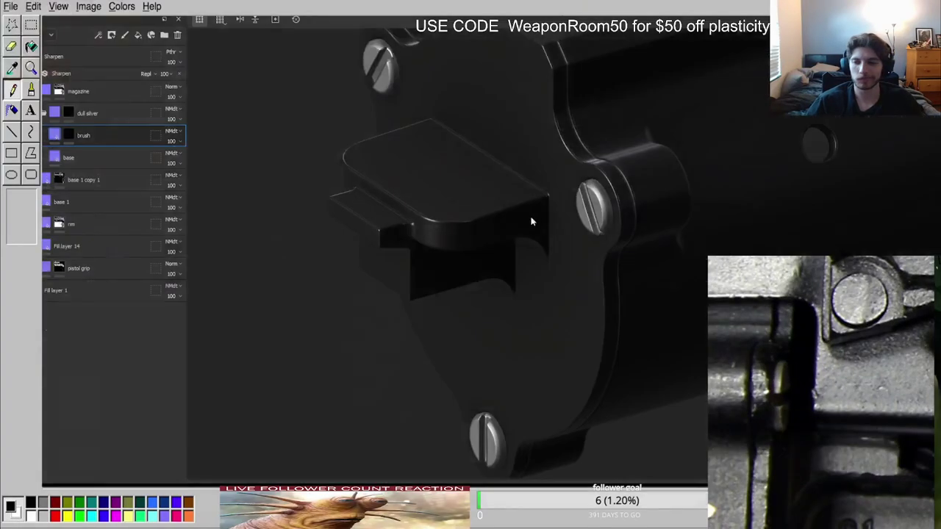
Tint the dull silver base layer a warm beige-gray on the screw heads and check it in the single-channel view.
alt+right_drag(532, 221, 516, 281)
alt+drag(516, 281, 519, 247)
alt+right_drag(520, 247, 529, 287)
alt+middle_drag(513, 290, 537, 253)
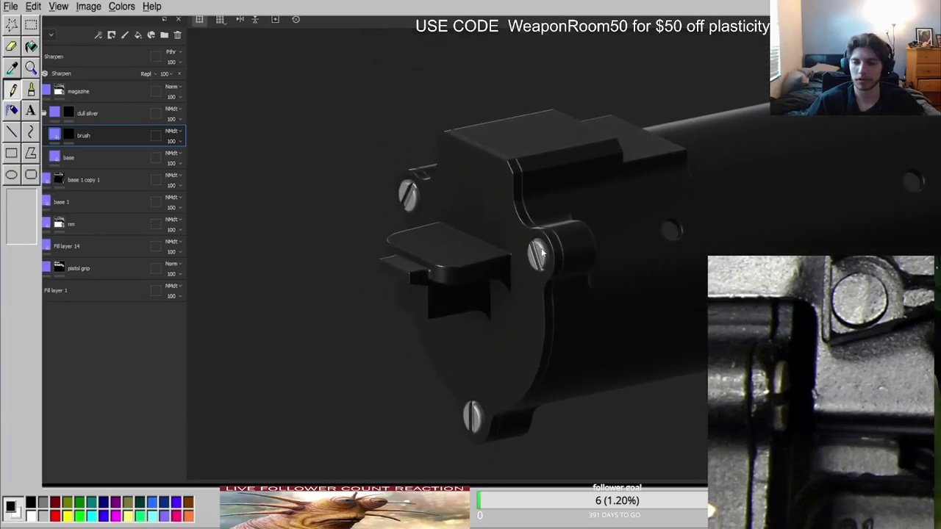
scroll(541, 249, up, 3)
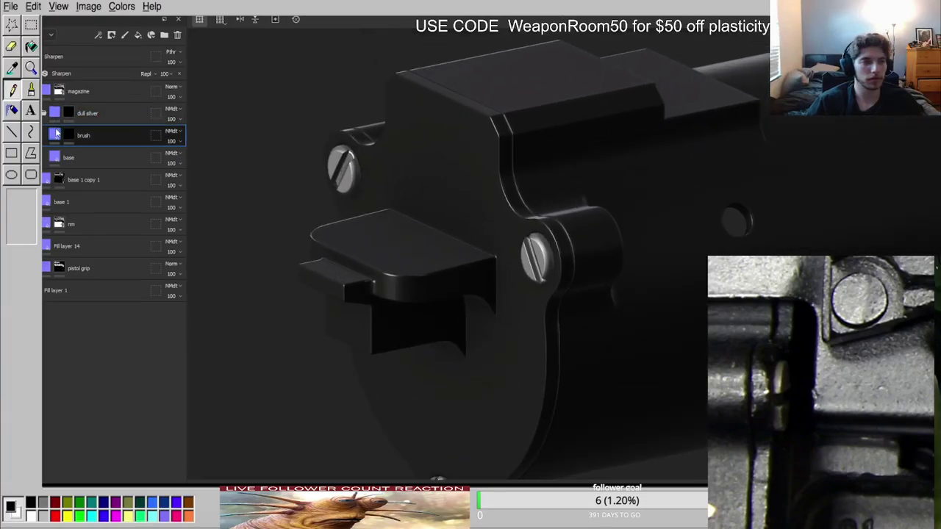
click(89, 158)
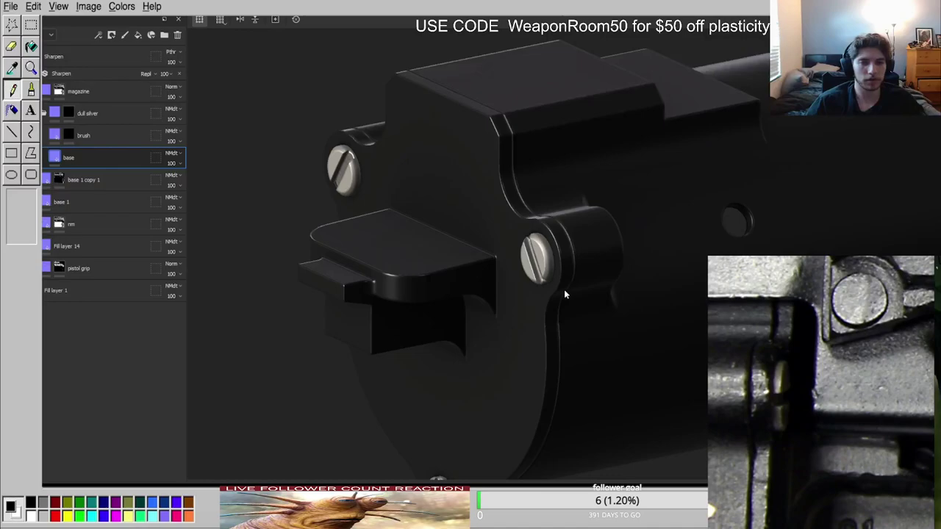
key(c)
key(c)
key(c)
key(c)
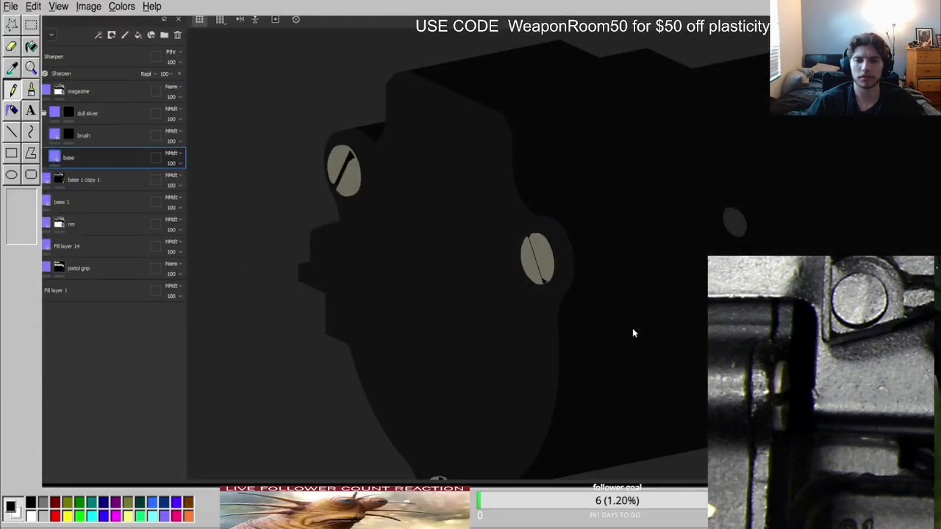
Darken the base layer so the screw heads turn a duller gray metal, checking them near and far.
scroll(633, 327, down, 3)
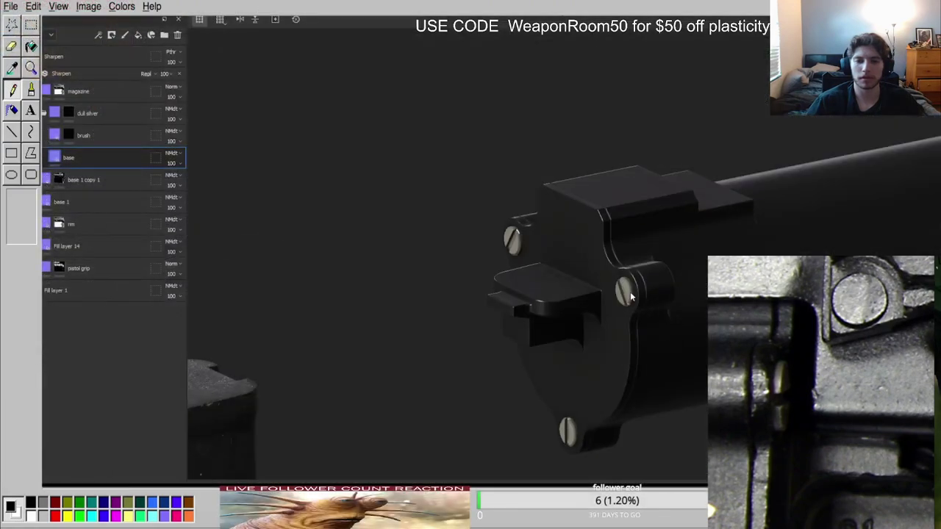
scroll(631, 292, up, 3)
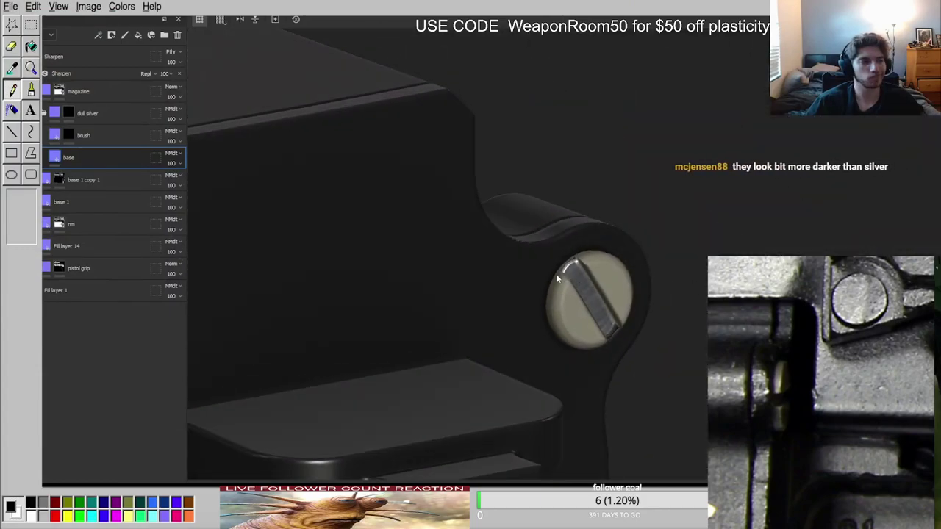
scroll(556, 277, down, 3)
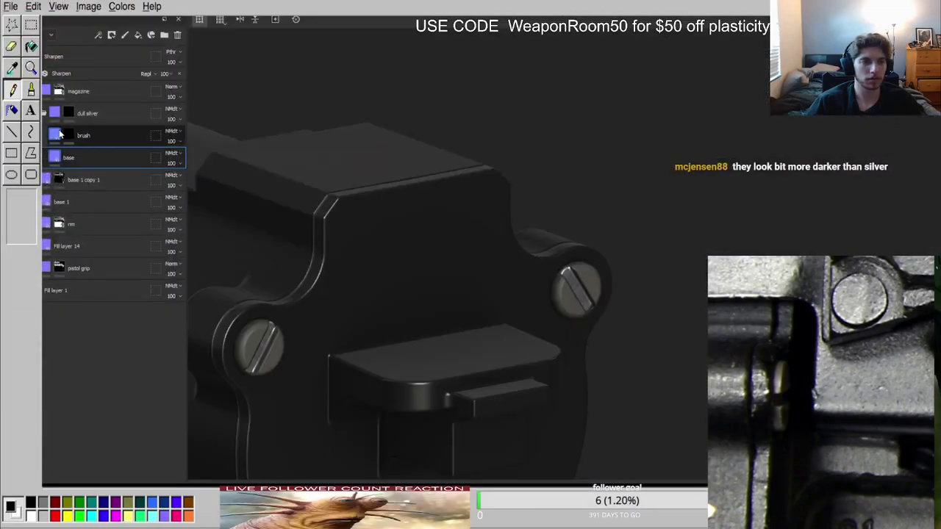
Darken the brush layer in the screw slots and refine the base layer to match the reference's dull gray screws.
alt+drag(435, 234, 294, 240)
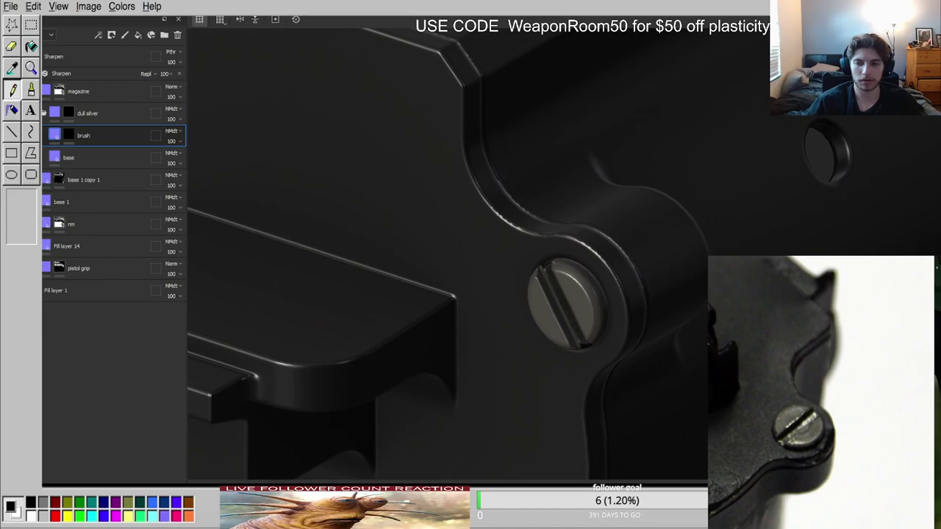
alt+drag(535, 277, 541, 260)
click(114, 157)
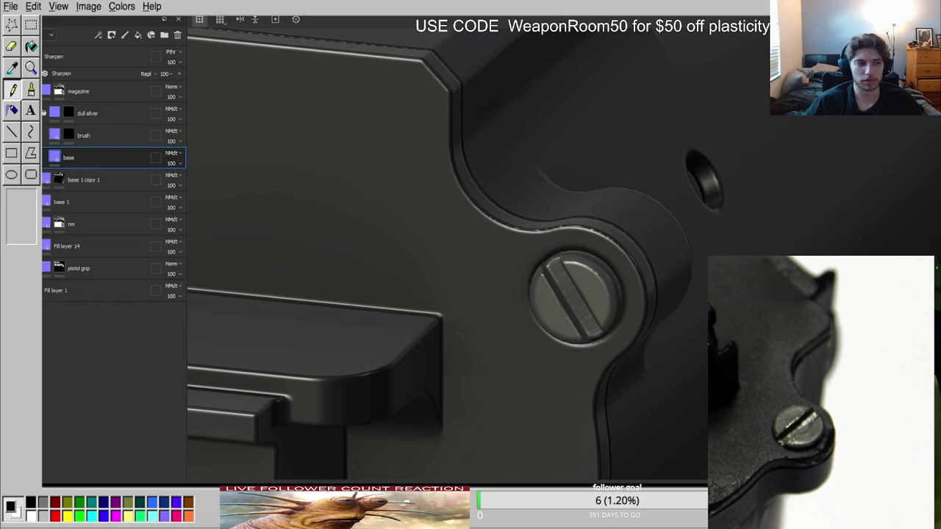
scroll(476, 347, down, 6)
mouse_move(476, 347)
alt+mouse_down()
mouse_move(353, 285)
mouse_move(462, 335)
alt+mouse_up()
scroll(842, 390, down, 10)
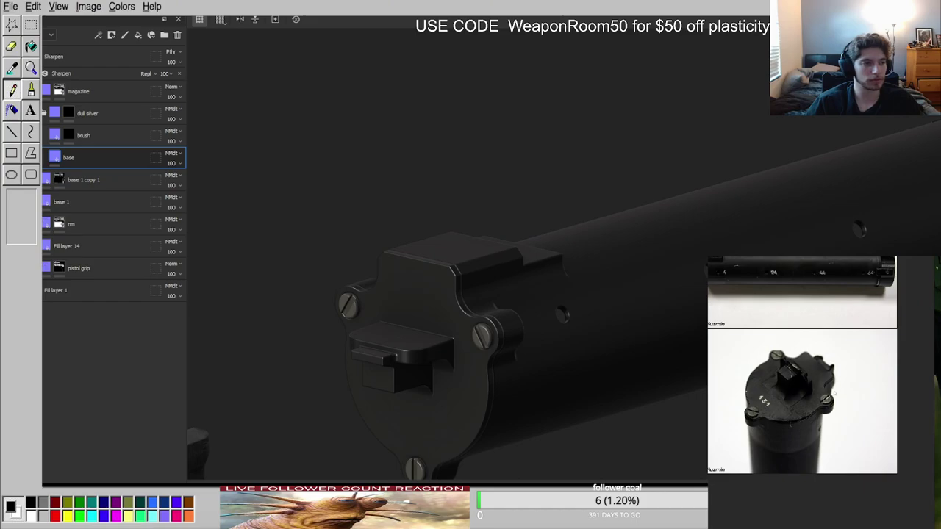
Match the brush layer's channel value in the screw slots to the base layer's gray, checking it in channel and lit views.
scroll(751, 381, up, 8)
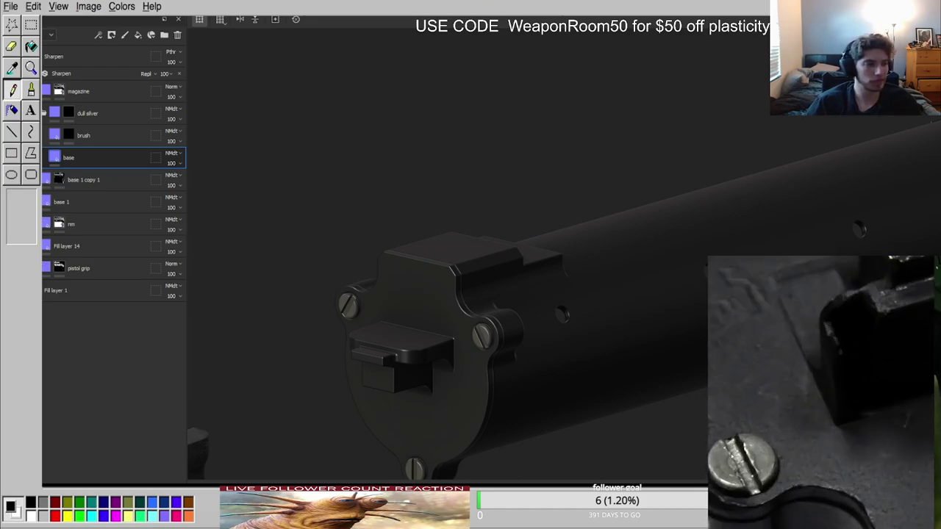
scroll(495, 356, up, 6)
shift+right_drag(518, 342, 518, 343)
key(c)
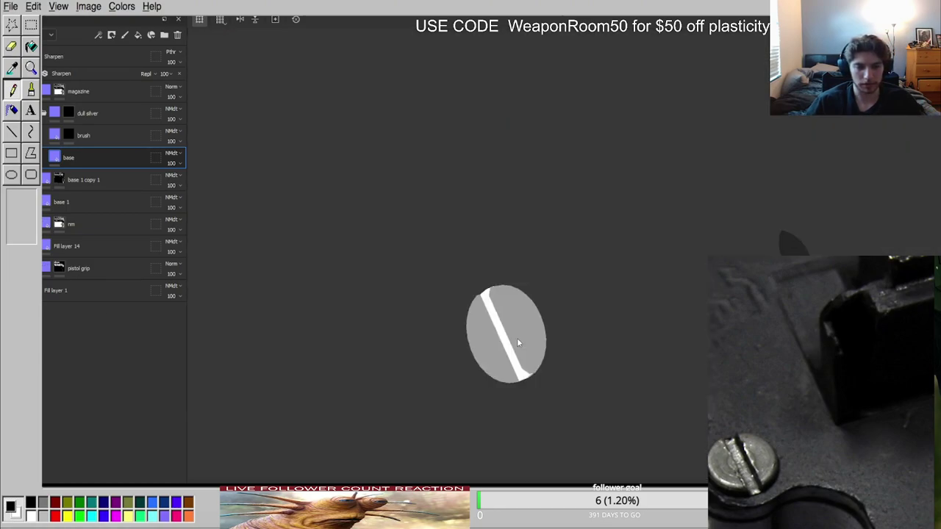
click(110, 136)
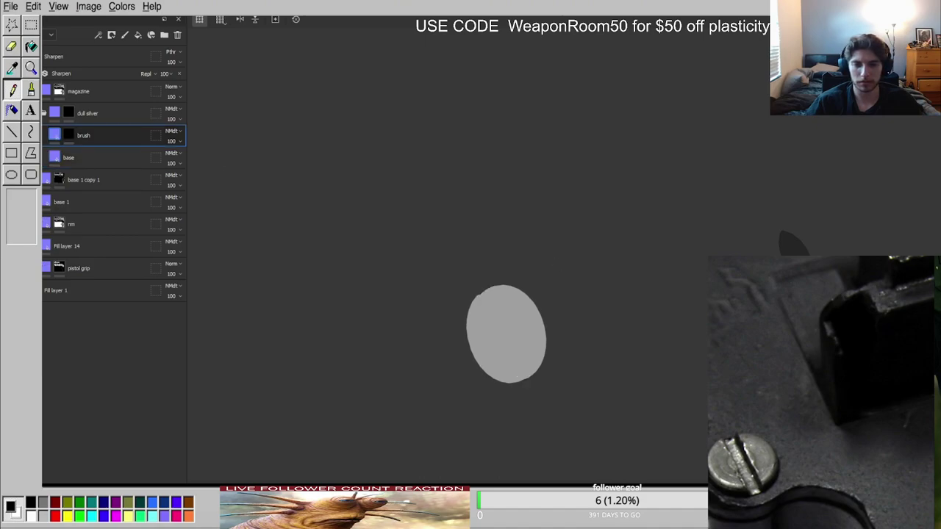
key(m)
scroll(487, 332, up, 3)
key(c)
key(m)
alt+drag(487, 332, 551, 360)
scroll(490, 312, down, 3)
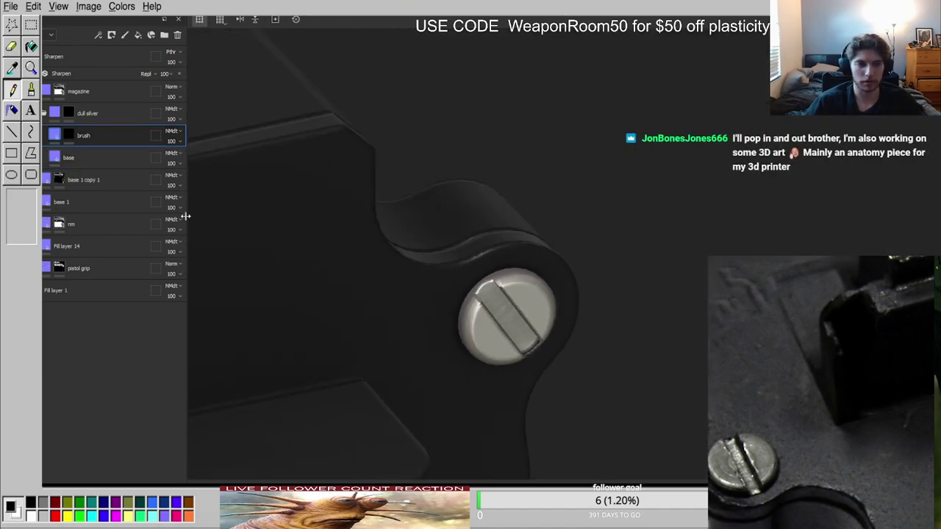
Refine the dull silver base layer so the screw heads look closer to the reference, and check them from a distance.
click(73, 159)
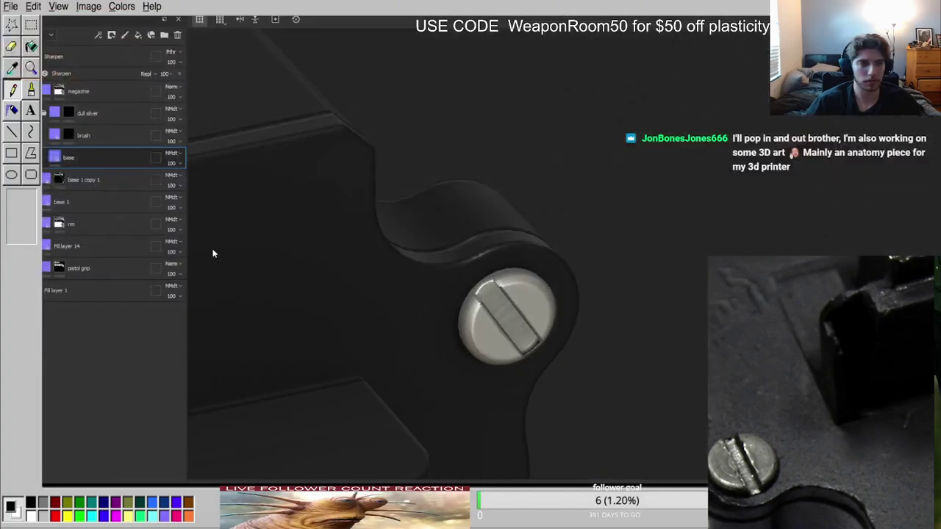
double_click(69, 158)
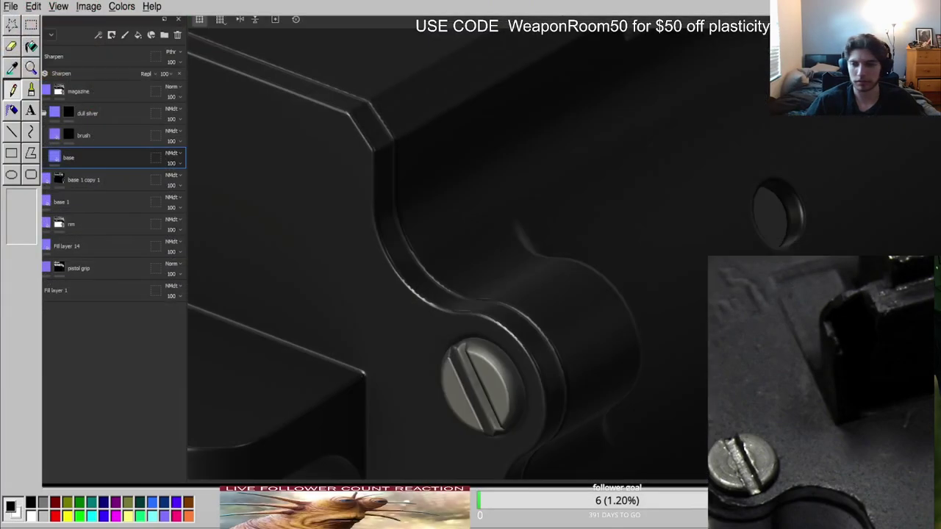
scroll(494, 322, down, 6)
alt+drag(397, 339, 514, 324)
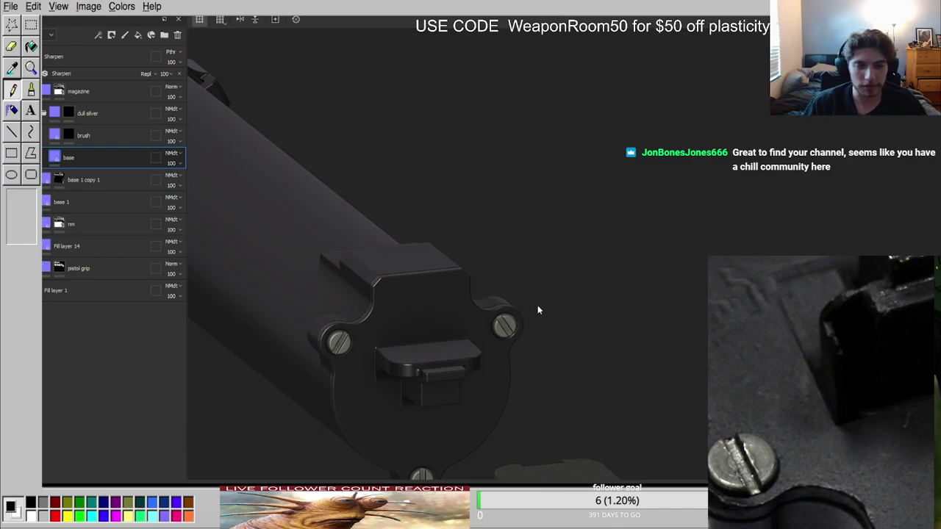
Examine the screw head close up under changing light and compare its surface with the reference photo.
scroll(509, 327, up, 6)
mouse_move(518, 330)
alt+mouse_down()
mouse_move(348, 177)
mouse_move(518, 325)
alt+mouse_up()
shift+right_drag(518, 325, 535, 308)
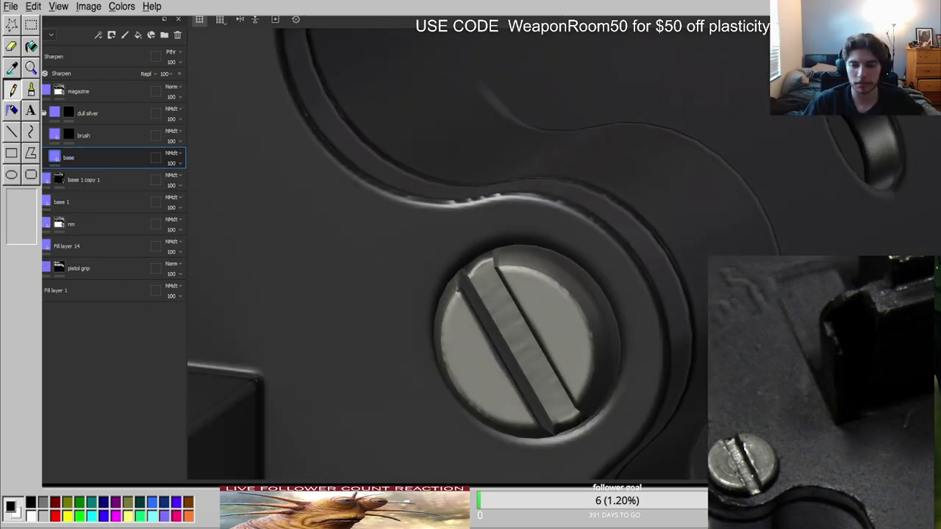
alt+drag(543, 340, 508, 377)
scroll(538, 361, down, 3)
scroll(537, 351, up, 4)
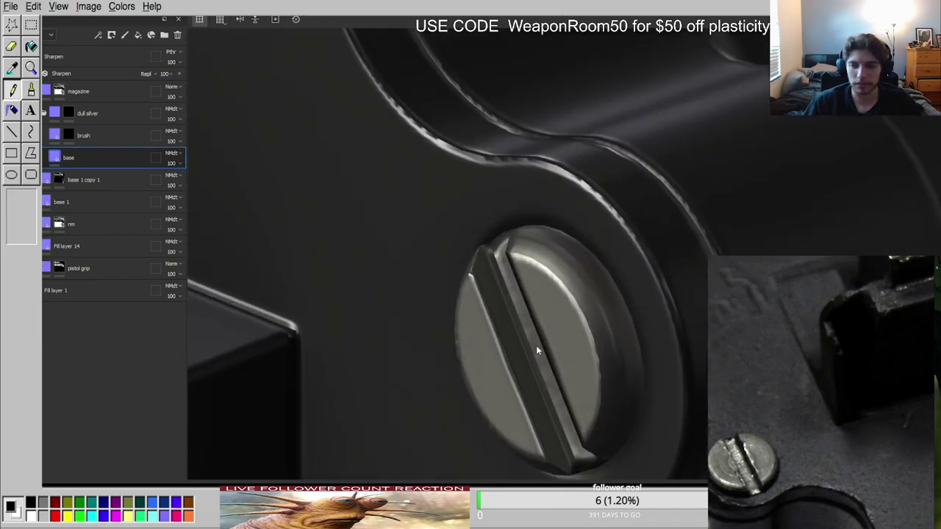
alt+middle_drag(558, 328, 477, 322)
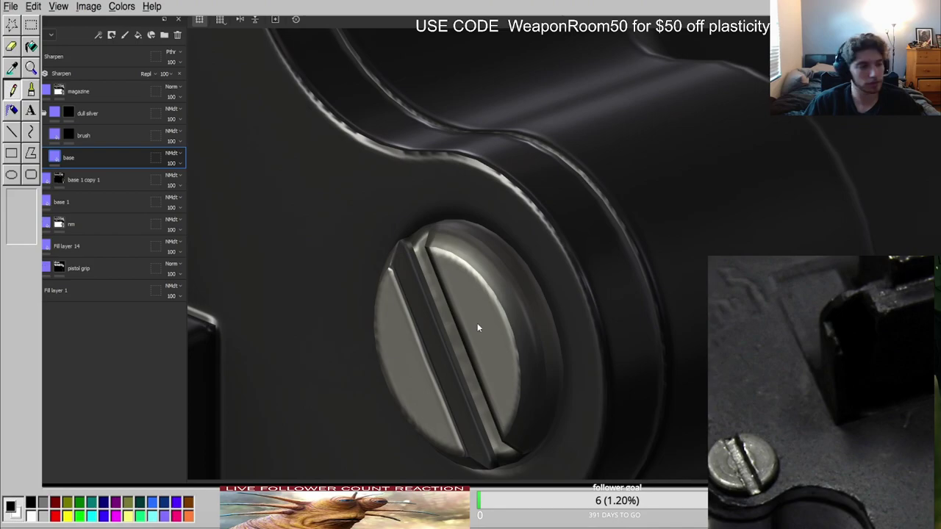
scroll(477, 323, down, 3)
alt+drag(477, 323, 511, 306)
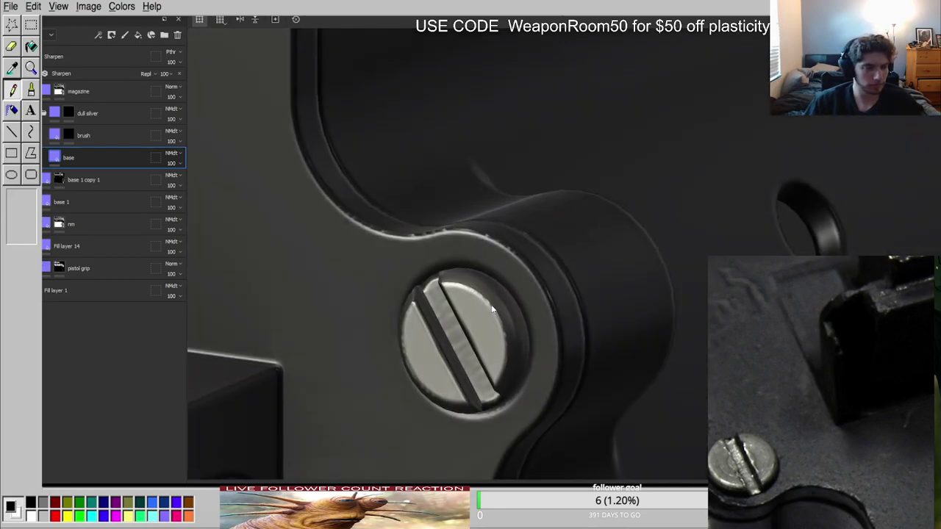
Add a black-masked fill layer above the brush layer with a UV Border Distance generator, and narrow its edge falloff.
click(94, 135)
click(138, 35)
right_click(75, 133)
click(97, 149)
click(128, 474)
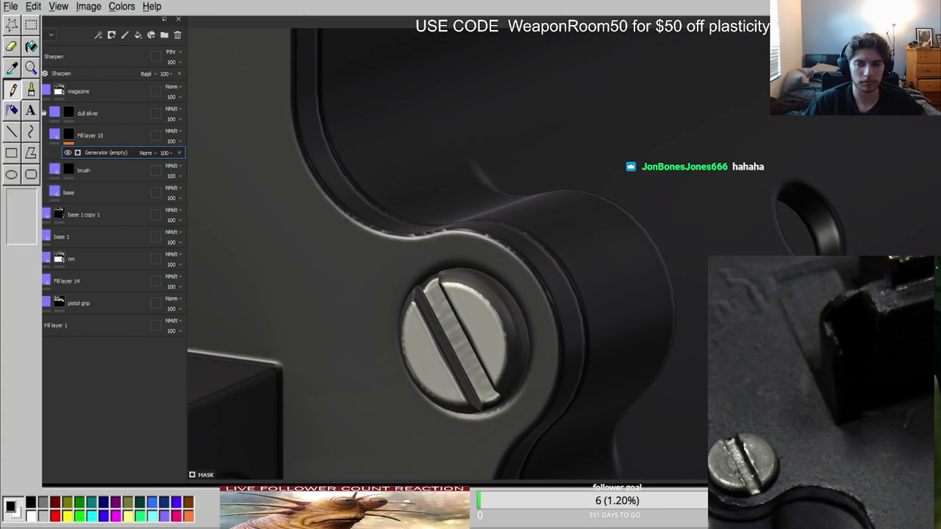
click(422, 267)
key(c)
key(c)
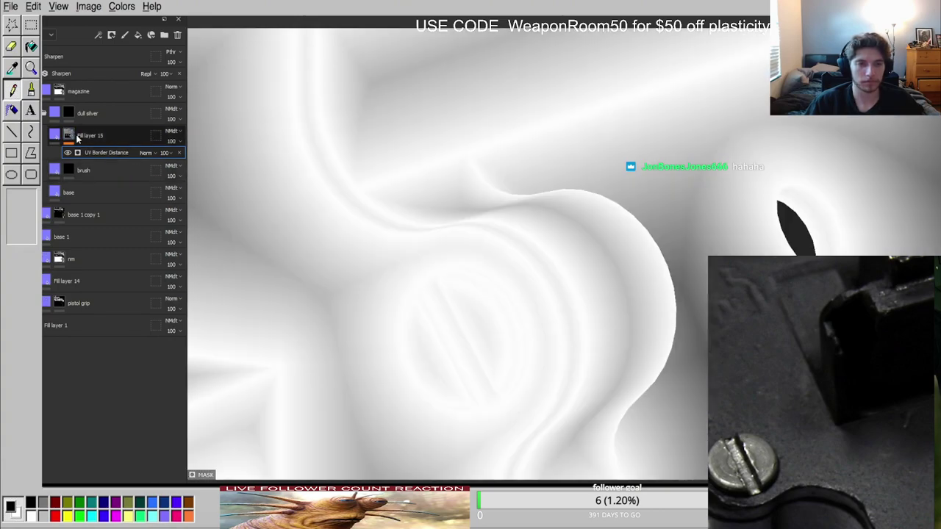
click(120, 154)
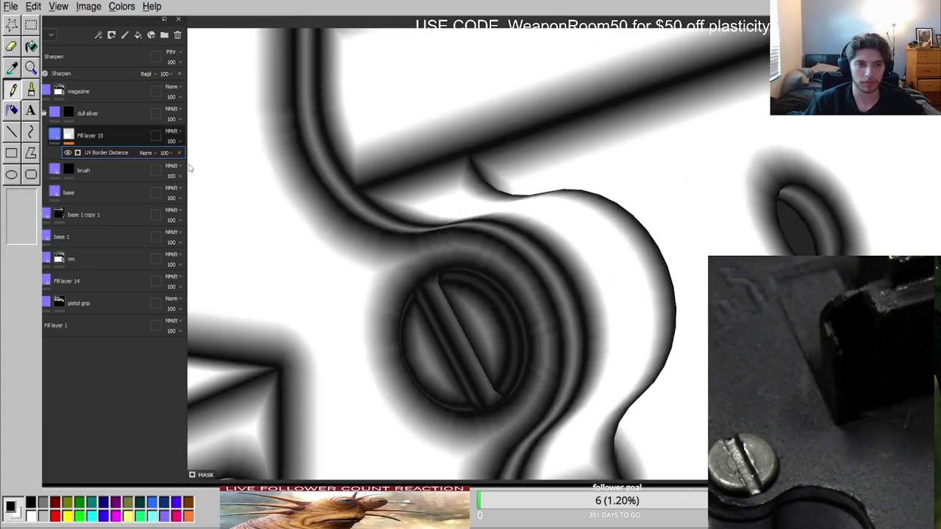
Adjust the new fill layer's roughness so it varies from the screw edges inward, checking it in channel and lit views.
click(57, 136)
key(c)
key(c)
key(c)
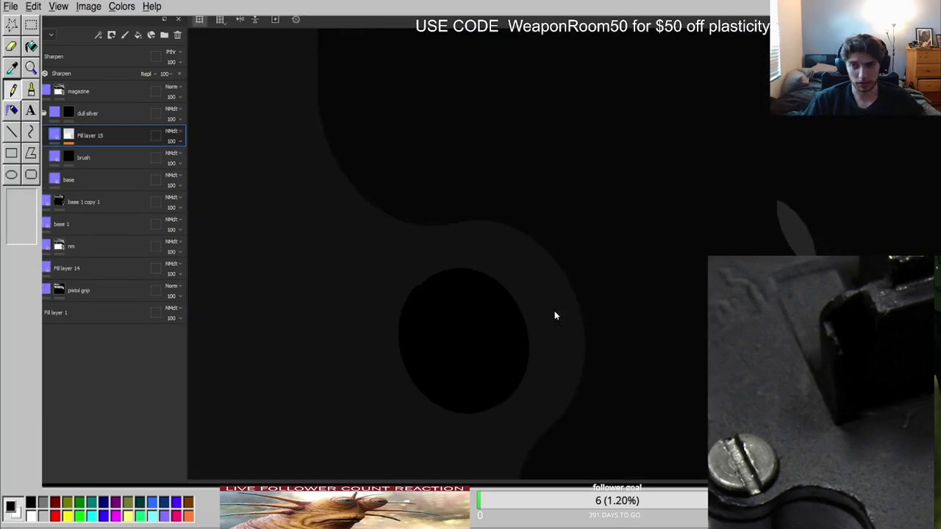
key(c)
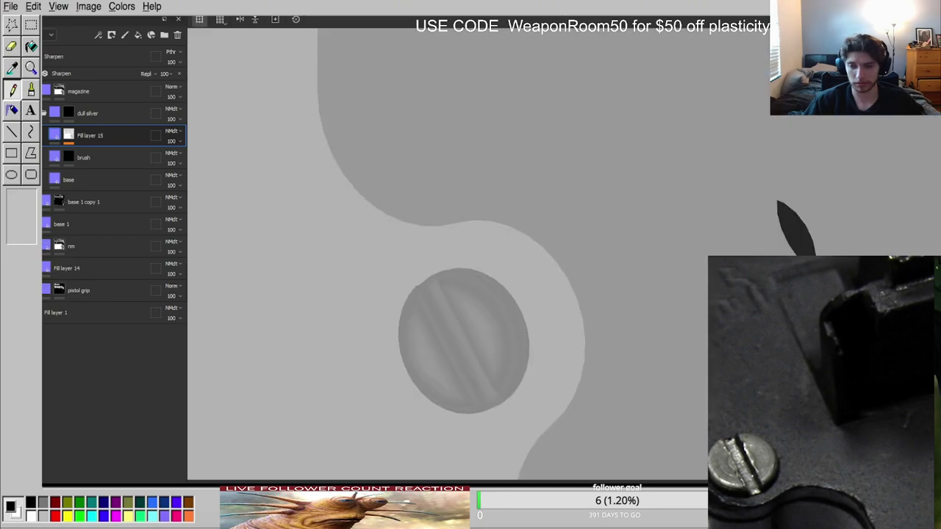
key(m)
scroll(478, 311, down, 3)
alt+drag(479, 312, 623, 346)
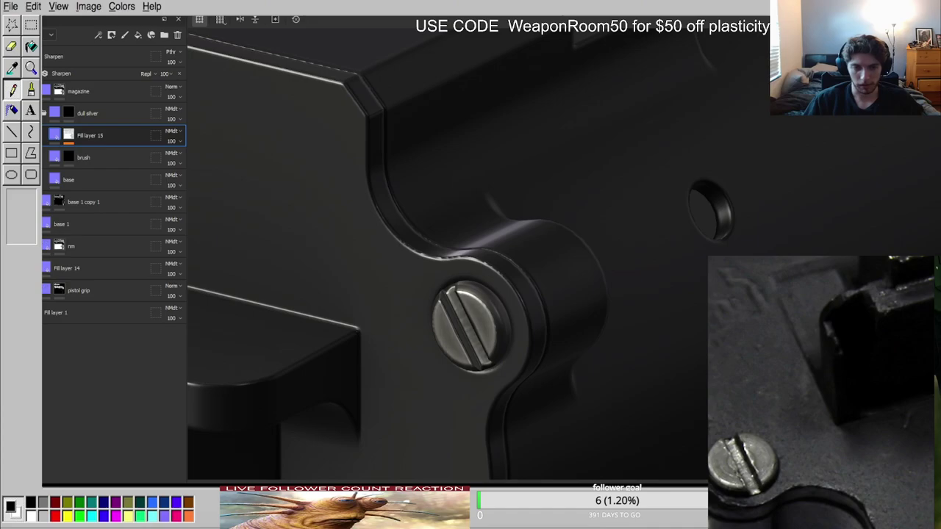
alt+drag(469, 314, 671, 314)
alt+drag(589, 326, 630, 356)
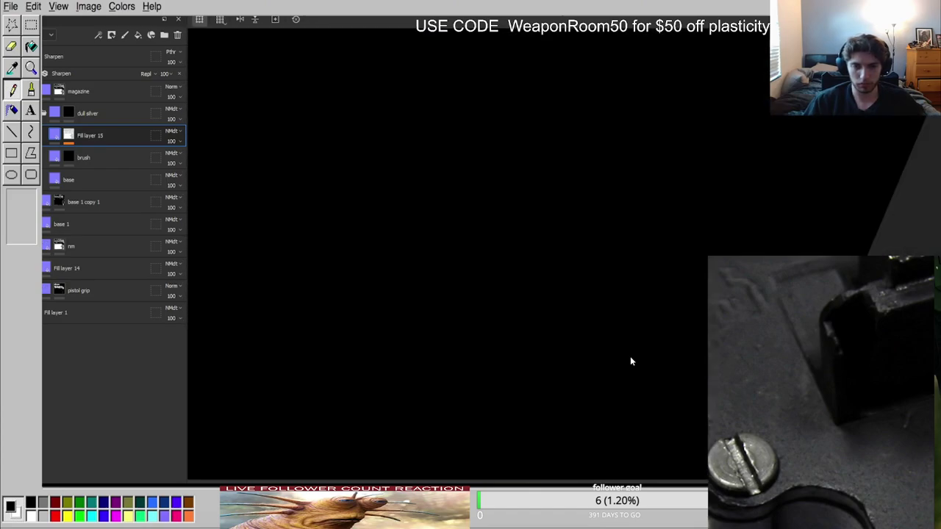
Compare the screw head with the edge-distance fill layer hidden and shown, viewing it from several angles.
key(c)
key(c)
key(c)
key(m)
alt+drag(630, 357, 545, 367)
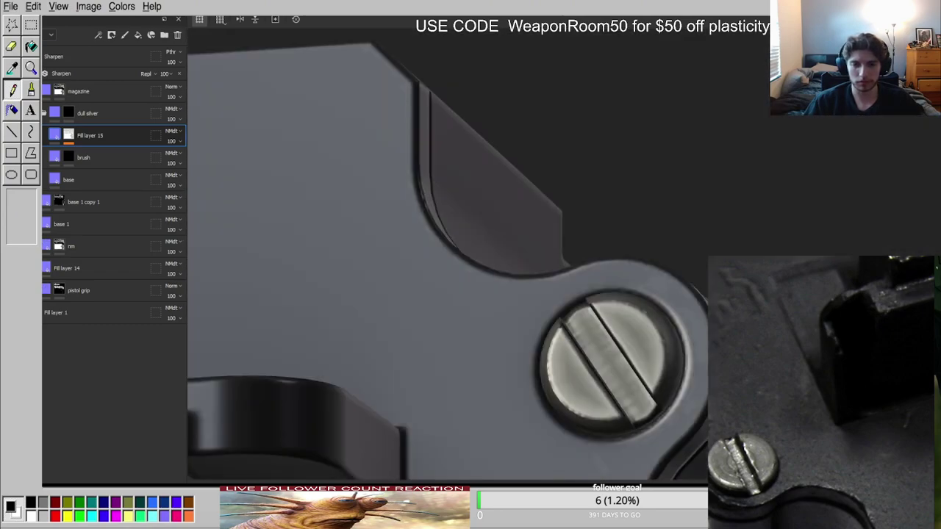
click(44, 137)
alt+drag(588, 331, 500, 323)
alt+middle_drag(500, 324, 281, 256)
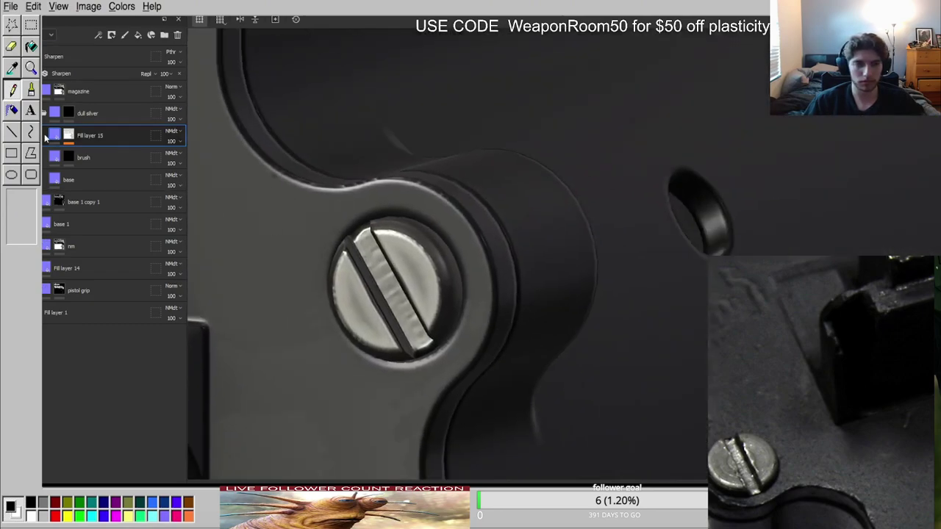
click(47, 137)
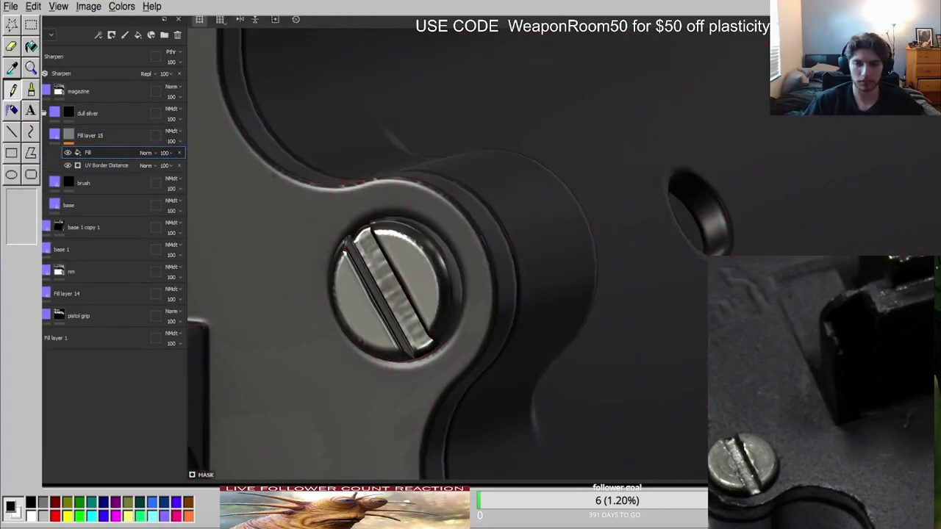
Break up the edge-distance mask with a Grunge Fingerprints fill set to Multiply, and check the screws near and far.
click(144, 153)
click(153, 224)
key(c)
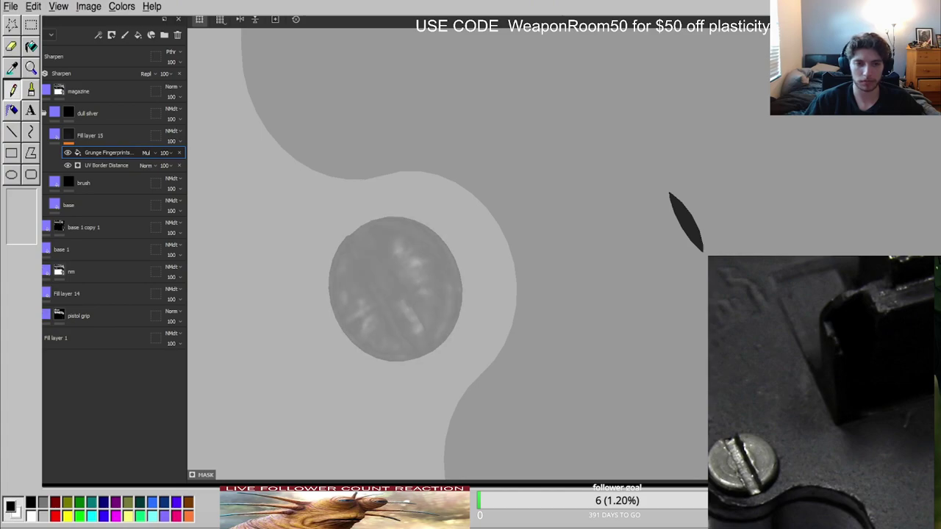
scroll(426, 309, down, 3)
key(m)
scroll(442, 302, up, 4)
mouse_move(504, 233)
alt+mouse_down()
mouse_move(542, 266)
mouse_move(476, 292)
alt+mouse_up()
scroll(476, 293, down, 3)
scroll(476, 292, down, 3)
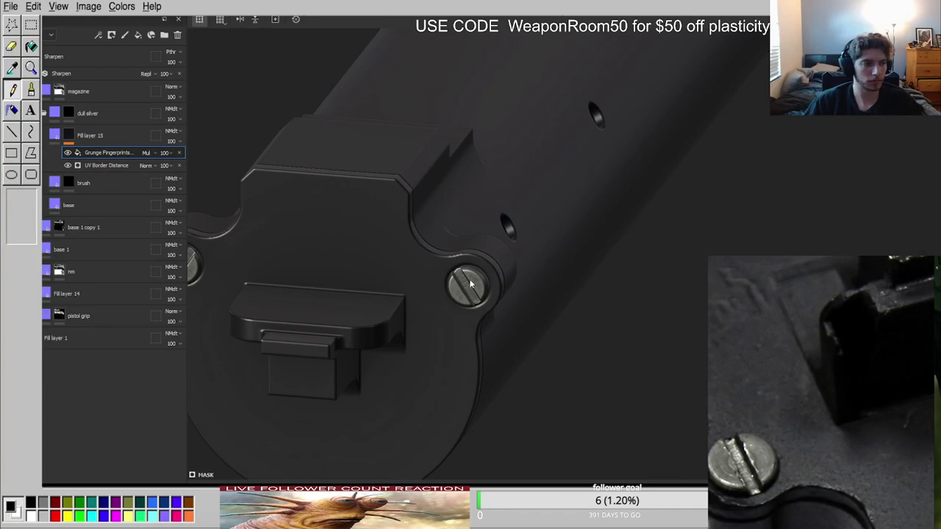
scroll(472, 287, up, 5)
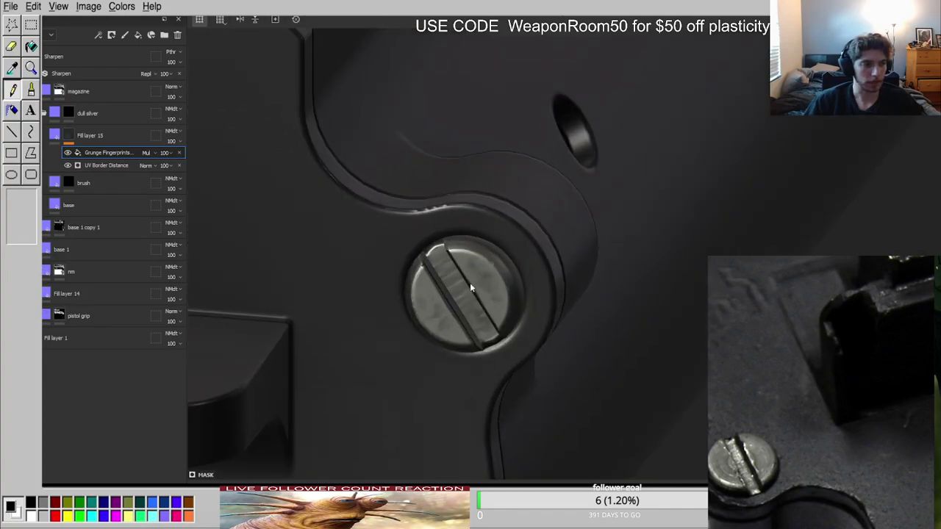
alt+drag(404, 288, 454, 289)
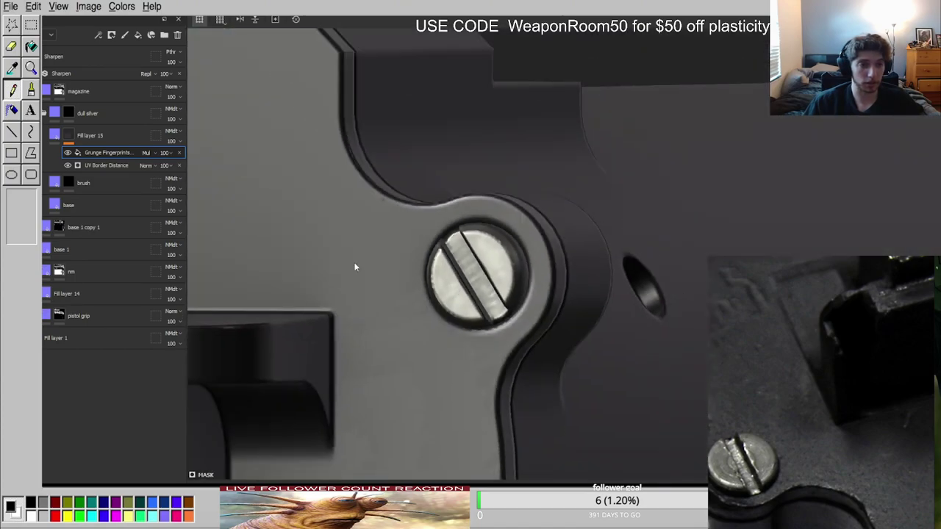
Add another fill layer at the top of the dull silver folder, masked by a Dirt generator, and check its roughness variation.
click(87, 135)
click(136, 36)
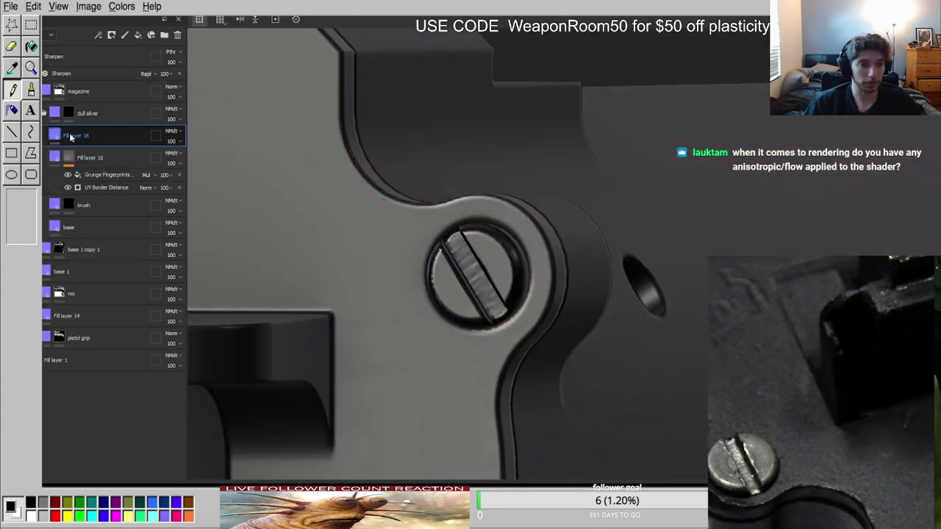
click(138, 482)
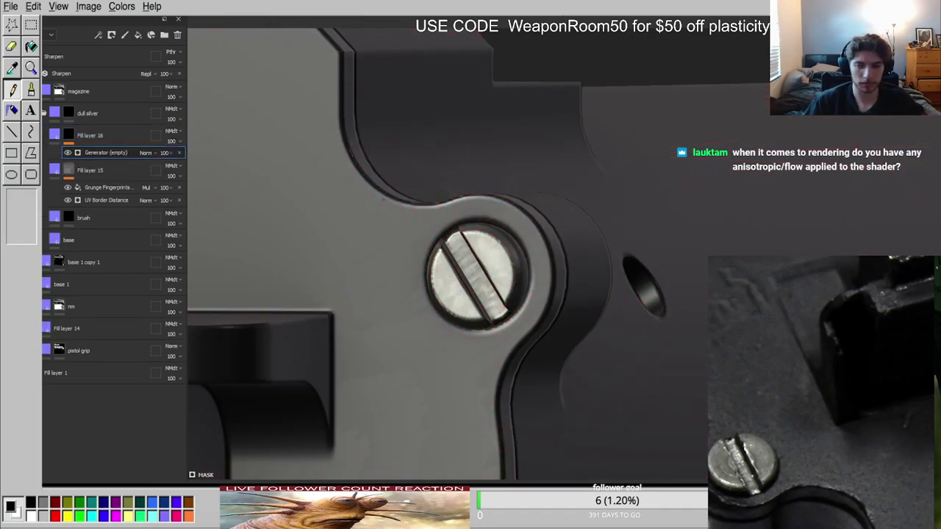
scroll(476, 273, up, 5)
key(c)
key(c)
key(c)
key(c)
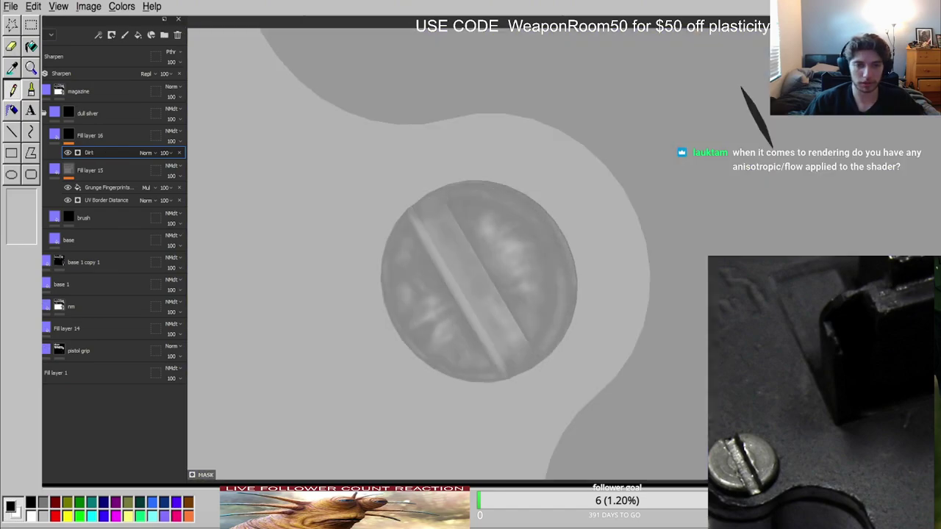
key(m)
scroll(647, 298, down, 3)
alt+drag(603, 283, 584, 296)
scroll(539, 291, down, 3)
scroll(584, 296, down, 3)
shift+right_drag(584, 296, 562, 279)
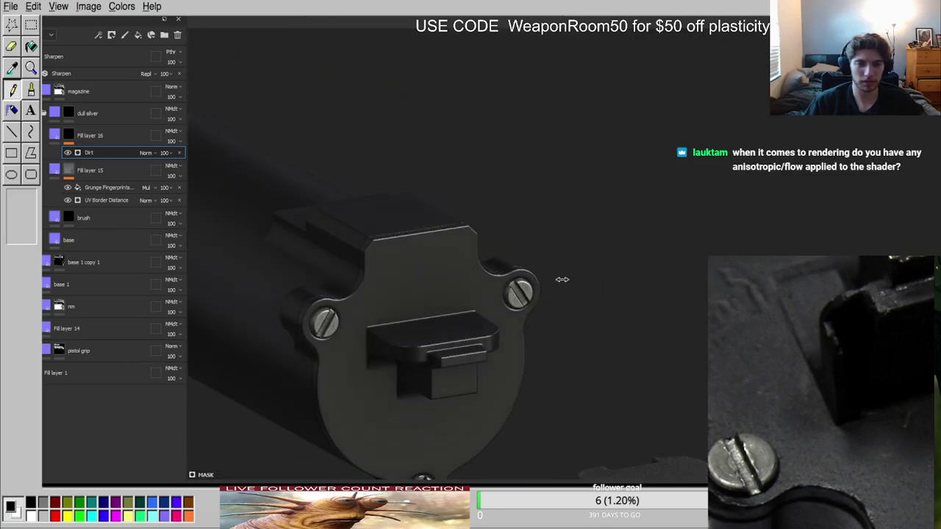
Isolate the dirt layer's mask and tune the Dirt generator to confine the dirt to the screw slots.
click(68, 143)
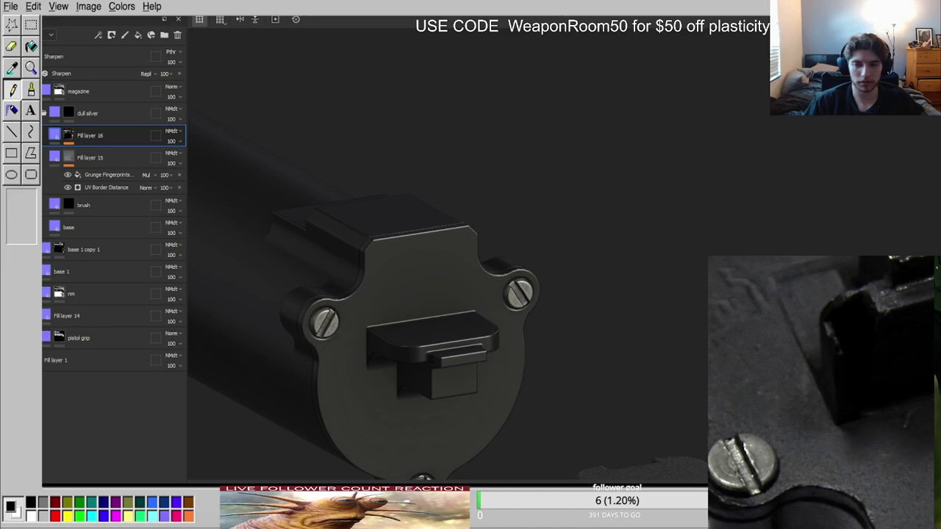
scroll(506, 304, up, 3)
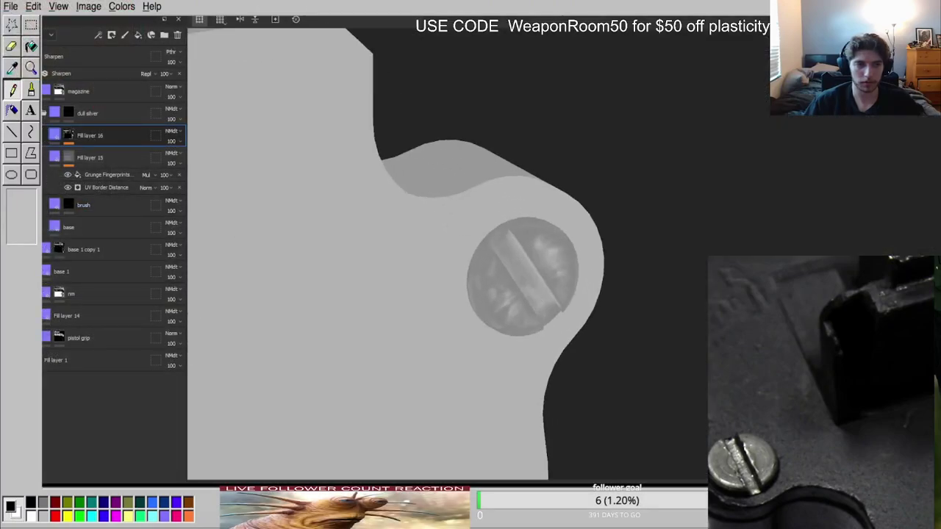
alt+click(68, 135)
click(104, 156)
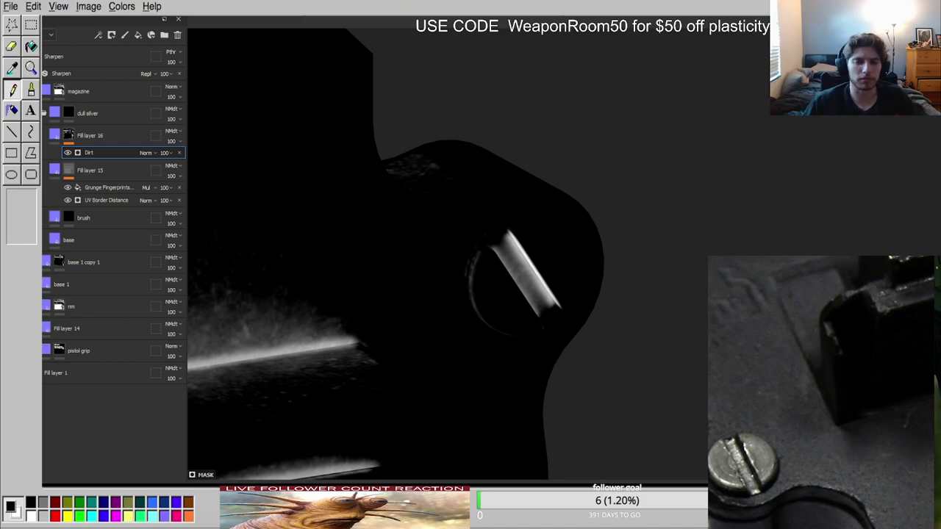
scroll(542, 296, up, 3)
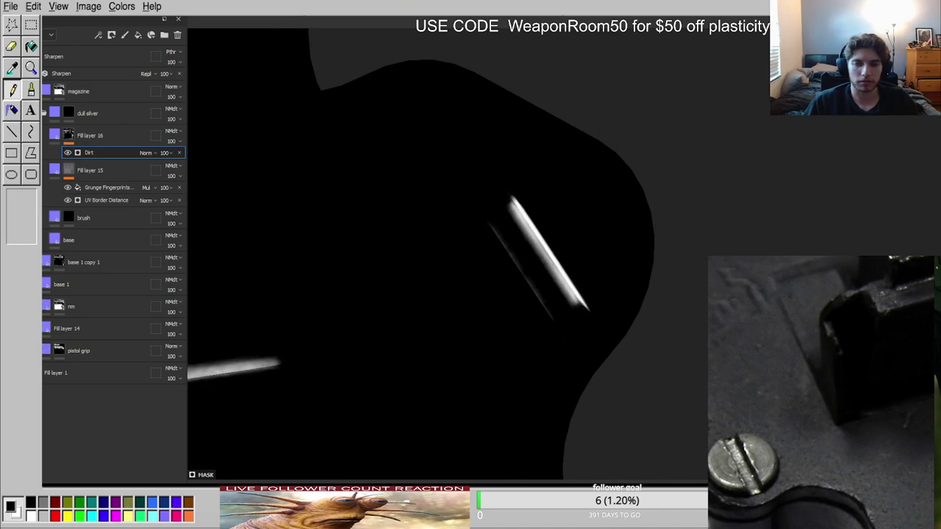
Copy the multiplied Grunge Fingerprints fill into the dirt layer's mask above the Dirt generator, and inspect the combined mask.
drag(109, 186, 105, 149)
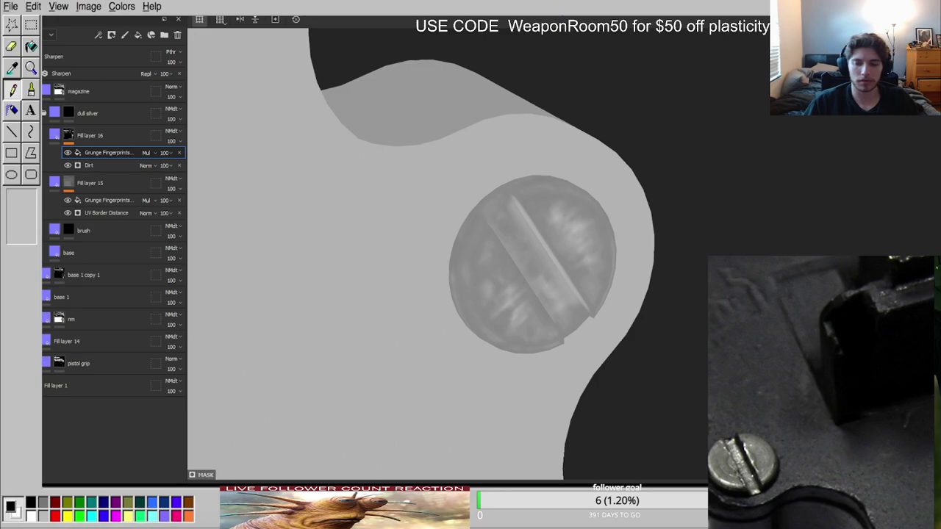
alt+click(67, 138)
scroll(530, 272, up, 3)
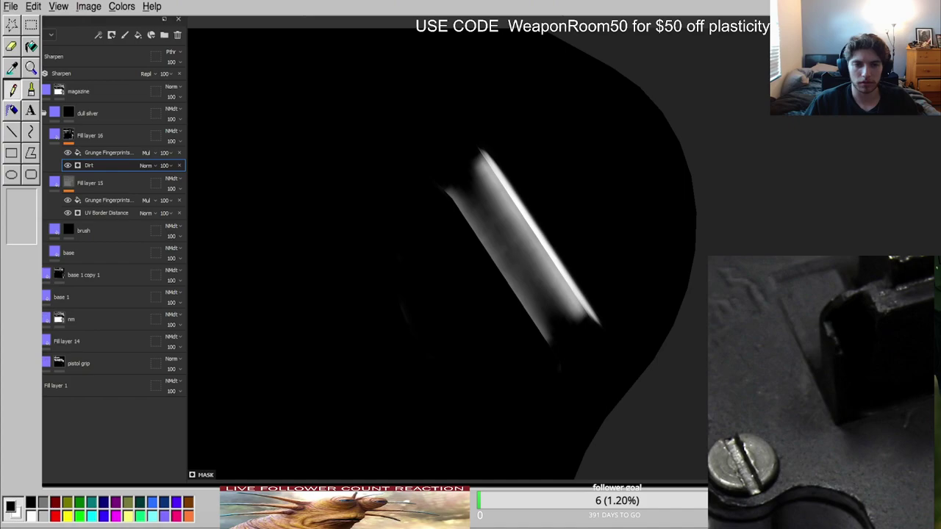
Adjust the Grunge Fingerprints fill in the dirt layer's mask to strengthen the slot dirt, checking the screws' roughness and the isolated mask.
click(142, 157)
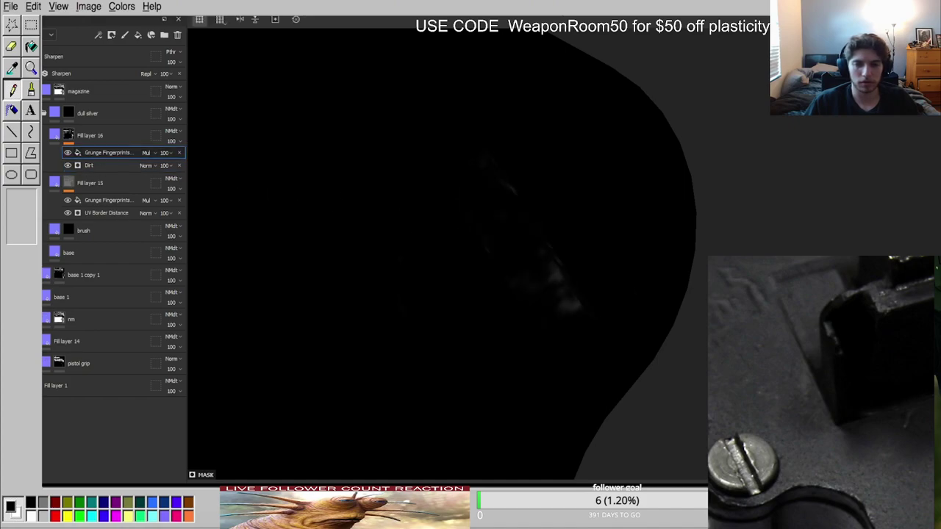
alt+drag(658, 353, 577, 275)
key(m)
scroll(462, 258, down, 6)
key(c)
scroll(497, 270, up, 2)
key(m)
scroll(555, 259, down, 4)
scroll(550, 263, up, 3)
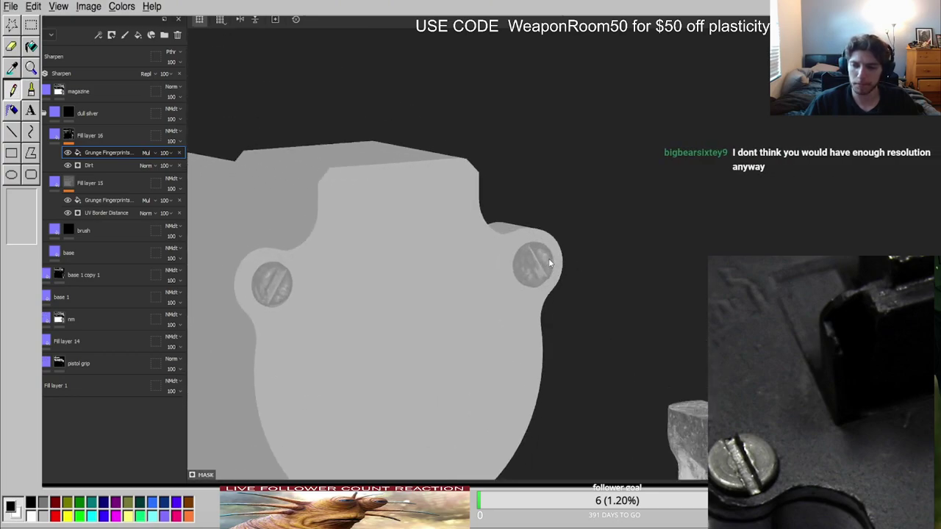
scroll(548, 263, down, 4)
scroll(549, 263, up, 6)
alt+drag(549, 264, 363, 281)
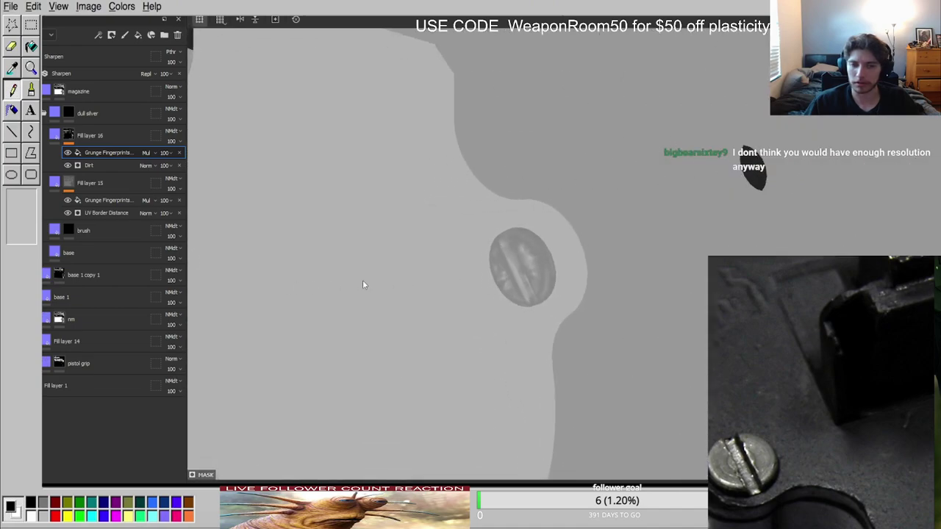
scroll(357, 257, up, 4)
alt+click(69, 138)
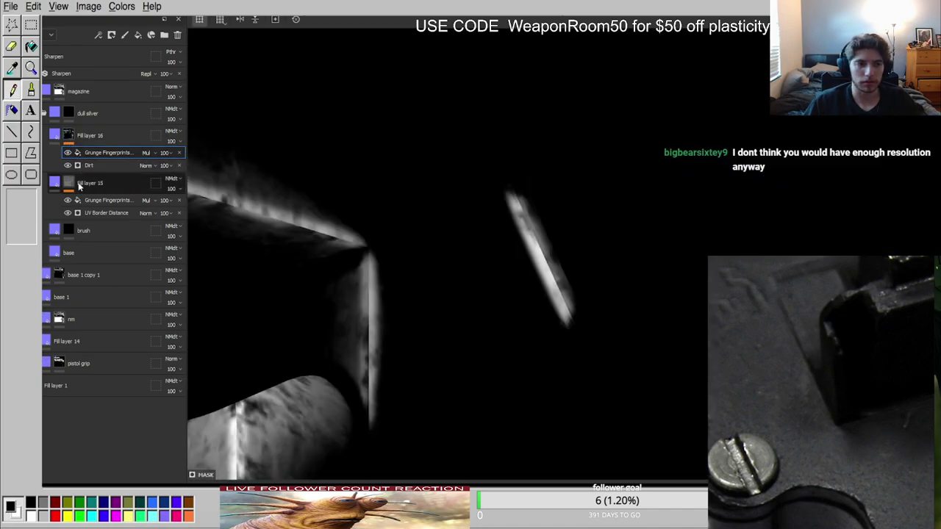
Review the edge-distance mask with its Grunge Fingerprints fill, and check the screws in the material view under different lighting.
alt+click(71, 184)
click(113, 204)
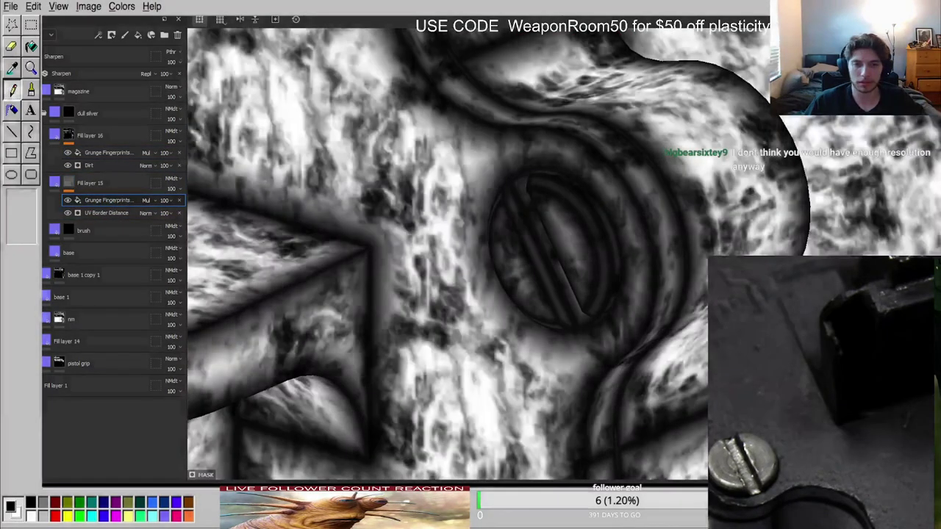
key(m)
scroll(577, 265, down, 4)
shift+right_drag(552, 263, 617, 261)
scroll(614, 257, down, 4)
alt+drag(615, 257, 557, 218)
scroll(558, 218, down, 2)
shift+right_drag(558, 218, 514, 224)
scroll(381, 229, up, 4)
scroll(381, 230, up, 4)
alt+drag(381, 229, 325, 243)
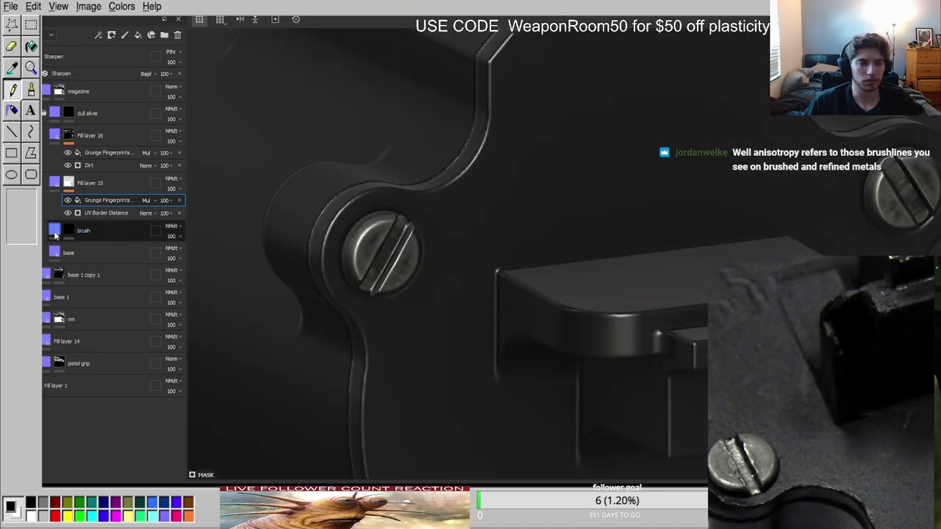
Add a fill layer directly above the base layer in the dull silver folder, give the screws a fine grainy surface, and check it close up.
click(63, 252)
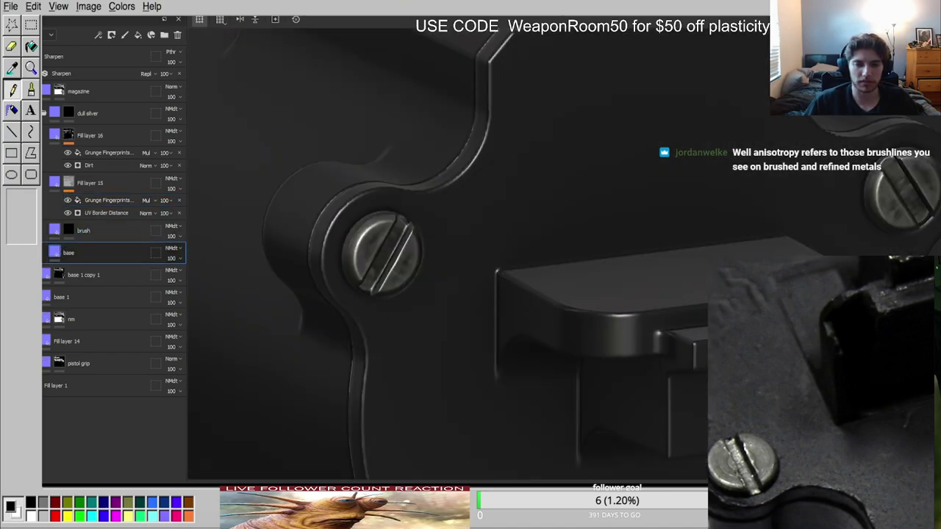
scroll(450, 313, down, 4)
mouse_move(450, 313)
alt+mouse_down()
mouse_move(451, 270)
mouse_move(447, 316)
alt+mouse_up()
scroll(447, 316, up, 4)
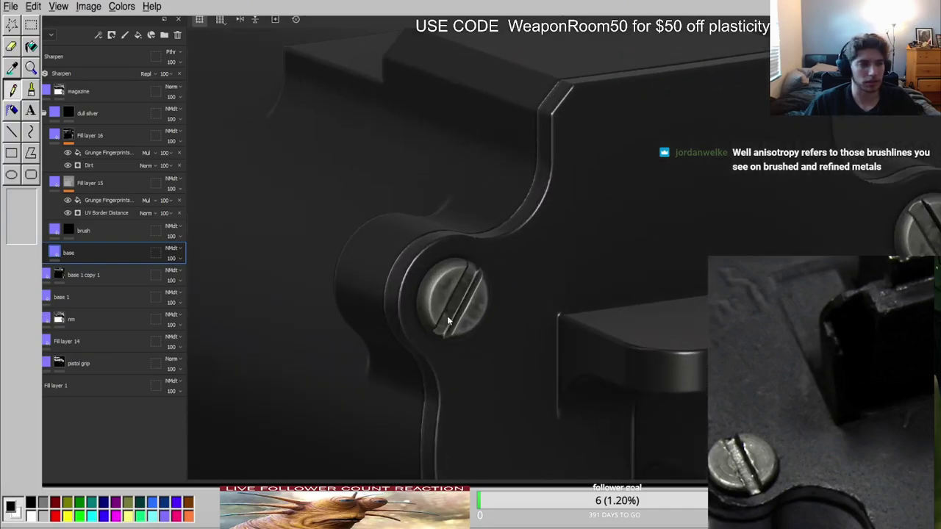
click(138, 37)
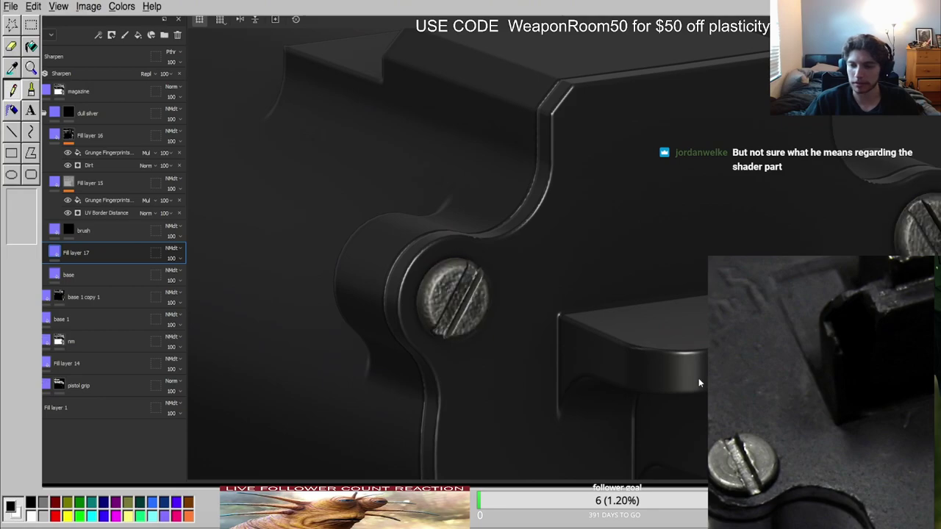
scroll(699, 382, down, 3)
alt+middle_drag(456, 289, 503, 288)
scroll(563, 328, up, 5)
shift+right_drag(563, 328, 724, 329)
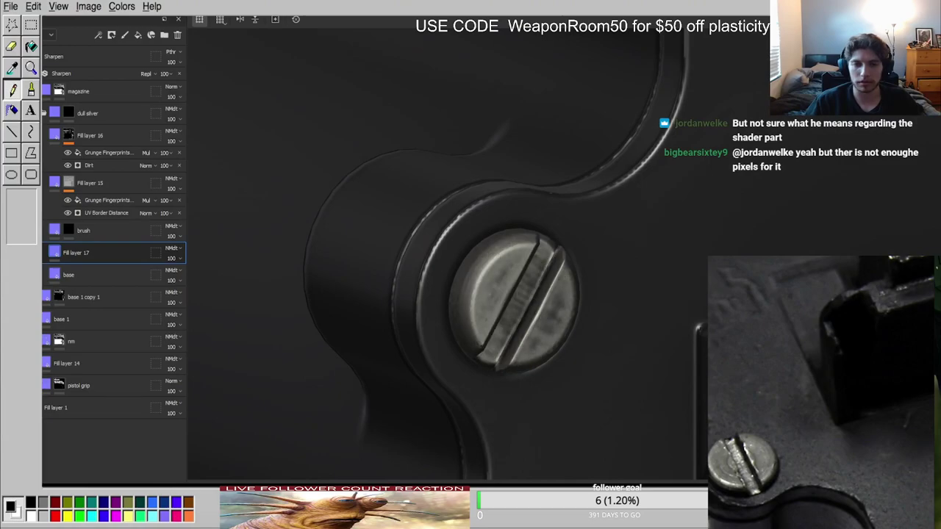
Examine the screws' new surface texture from several angles and distances under different lighting.
scroll(561, 302, down, 3)
alt+drag(561, 302, 538, 277)
scroll(520, 289, up, 3)
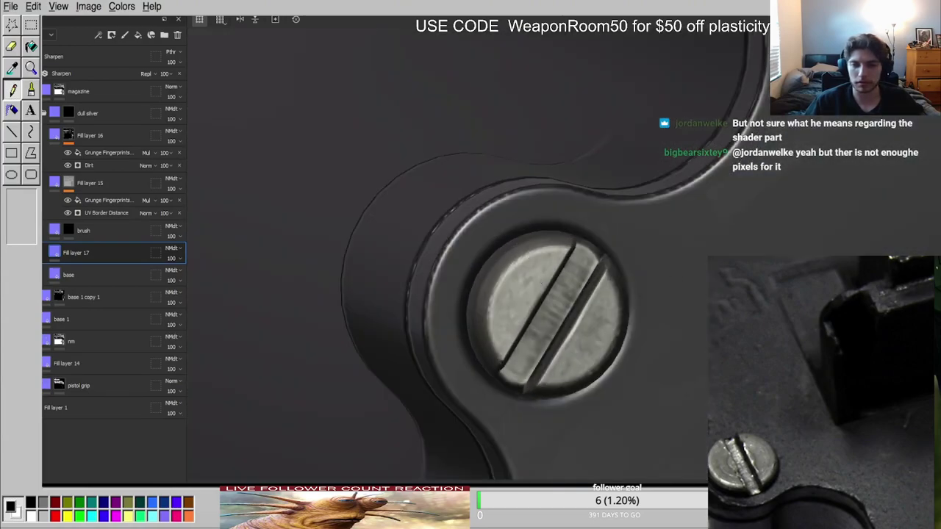
scroll(502, 266, down, 1)
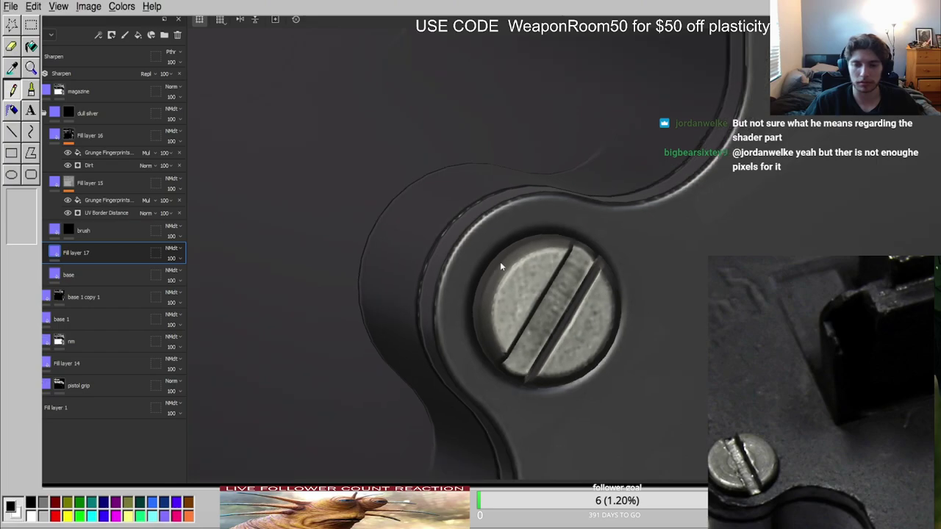
scroll(500, 265, down, 3)
alt+drag(500, 266, 671, 291)
scroll(675, 303, up, 3)
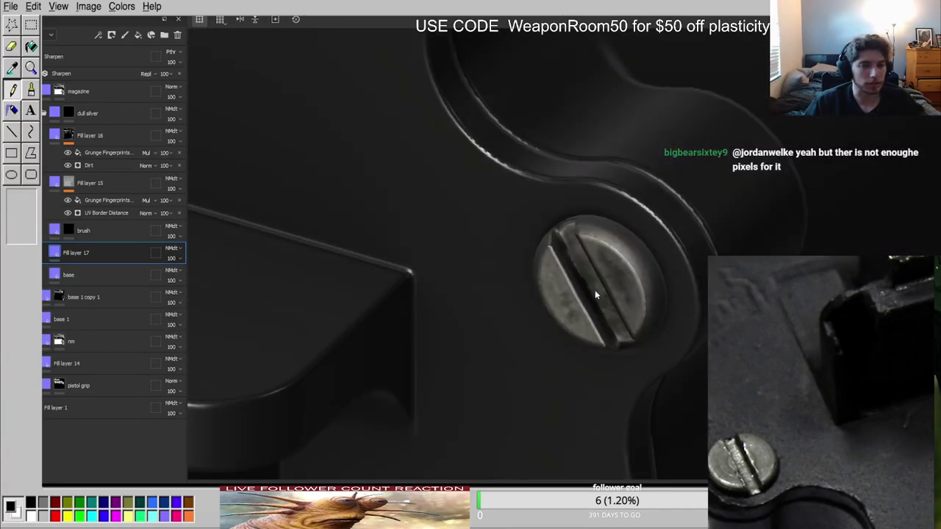
scroll(585, 313, down, 7)
alt+drag(528, 300, 904, 221)
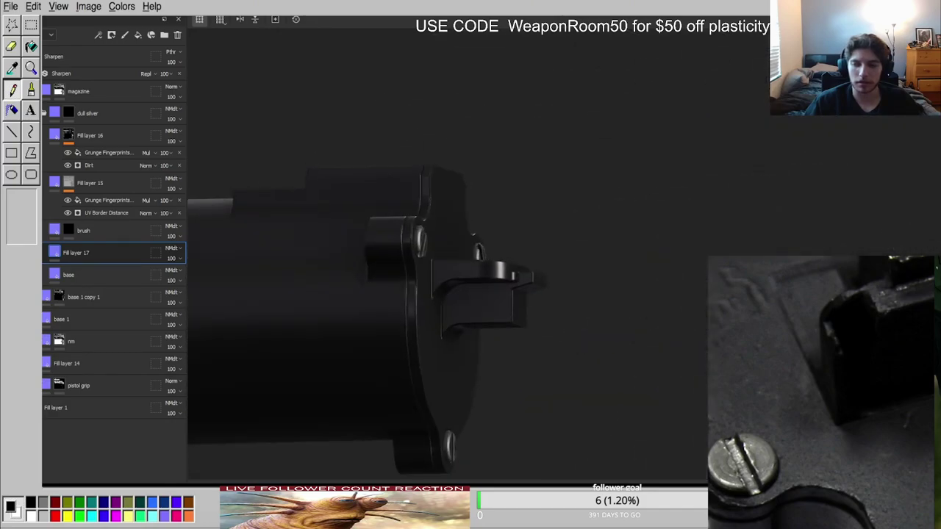
scroll(528, 185, up, 3)
alt+drag(528, 185, 405, 262)
scroll(406, 261, up, 3)
shift+right_drag(409, 270, 557, 266)
scroll(552, 248, down, 3)
alt+middle_drag(537, 131, 537, 275)
scroll(535, 275, up, 5)
alt+drag(470, 278, 433, 257)
shift+right_drag(441, 253, 566, 250)
alt+drag(566, 250, 576, 252)
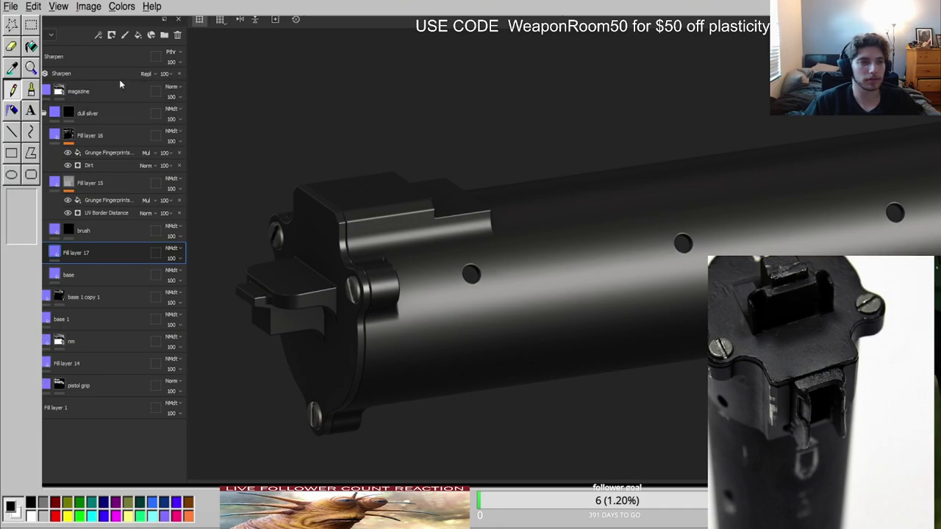
Collapse the dull silver folder and compare the magazine's end cap, latch and tube with the reference photo.
click(45, 114)
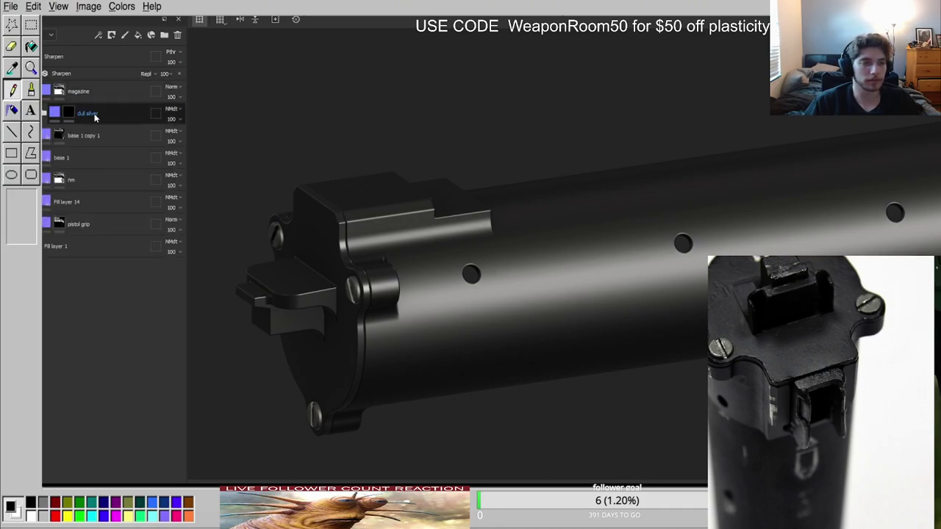
scroll(772, 328, down, 2)
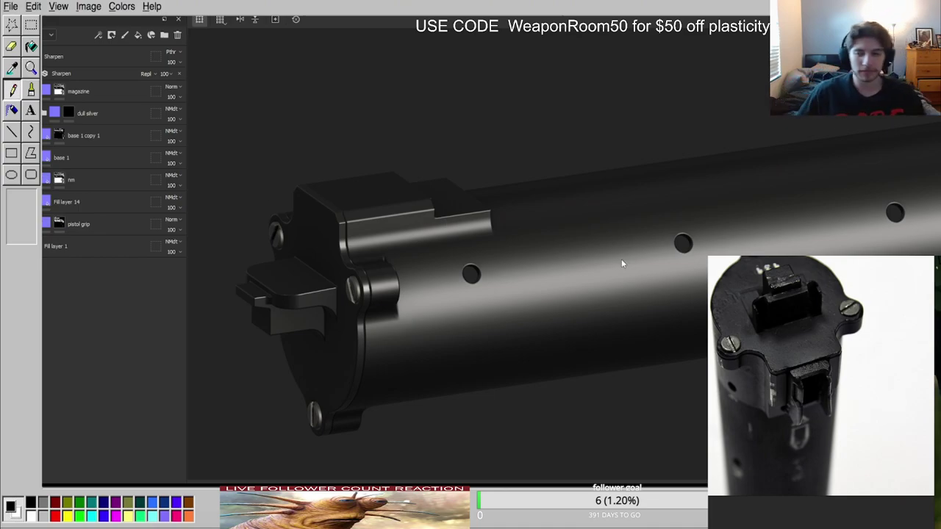
scroll(561, 255, down, 4)
alt+middle_drag(651, 263, 510, 252)
alt+drag(510, 253, 414, 246)
scroll(515, 223, up, 3)
scroll(786, 370, down, 4)
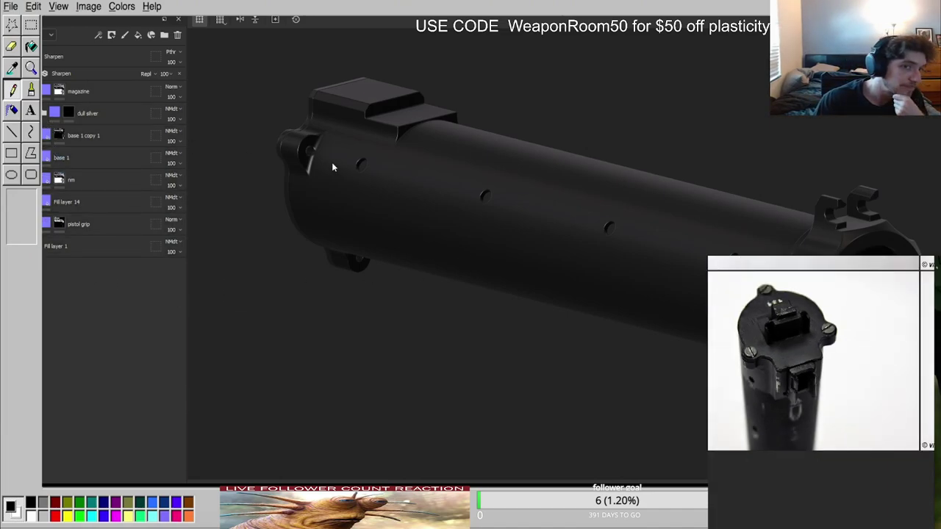
alt+middle_drag(462, 187, 535, 187)
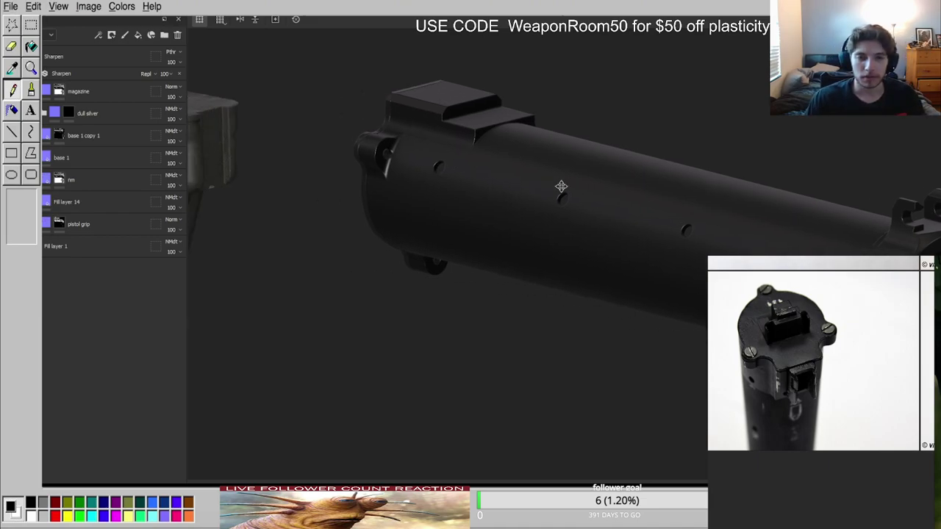
alt+drag(536, 186, 761, 187)
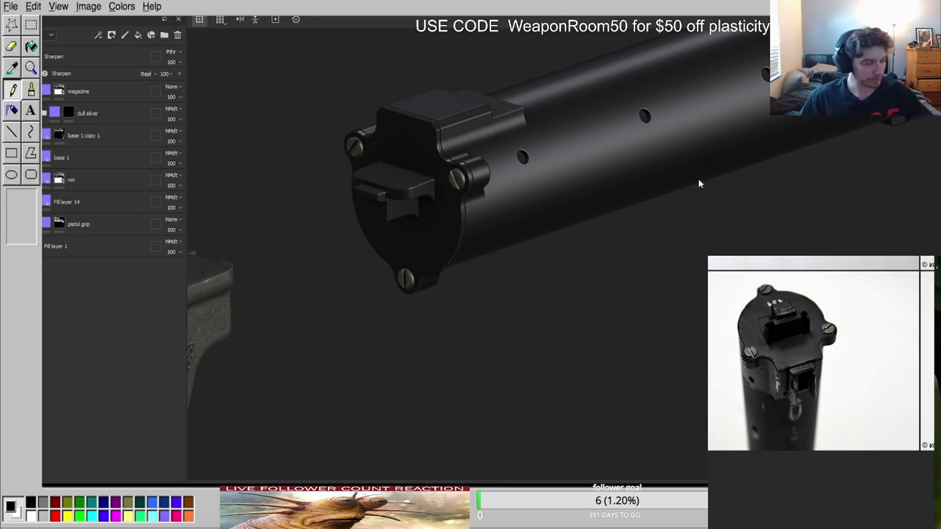
scroll(489, 173, up, 5)
alt+drag(489, 173, 327, 171)
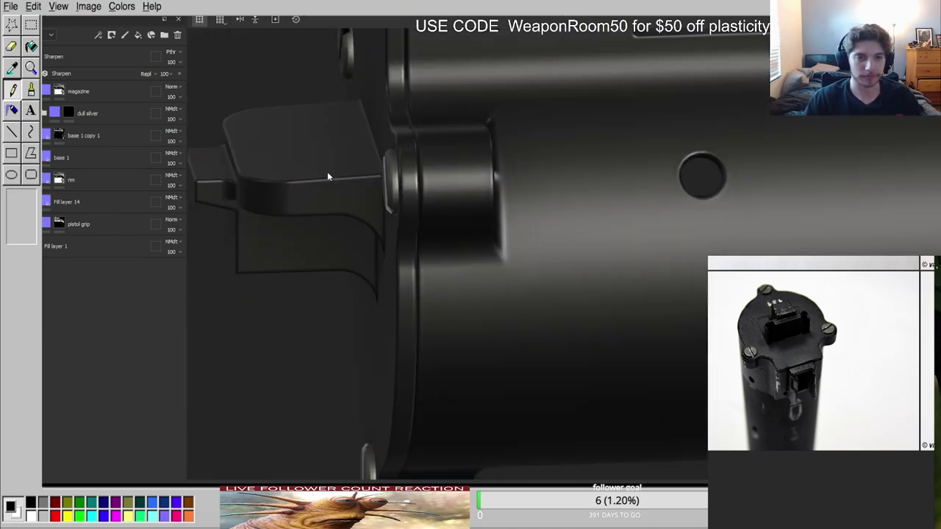
alt+middle_drag(327, 171, 386, 225)
scroll(778, 323, up, 6)
scroll(778, 323, down, 1)
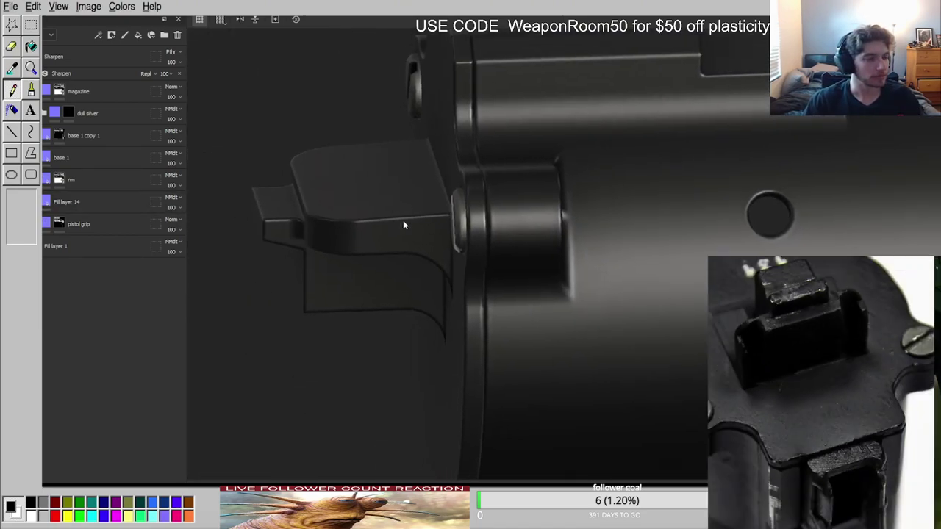
scroll(378, 223, down, 3)
alt+drag(378, 222, 565, 218)
alt+middle_drag(565, 217, 427, 236)
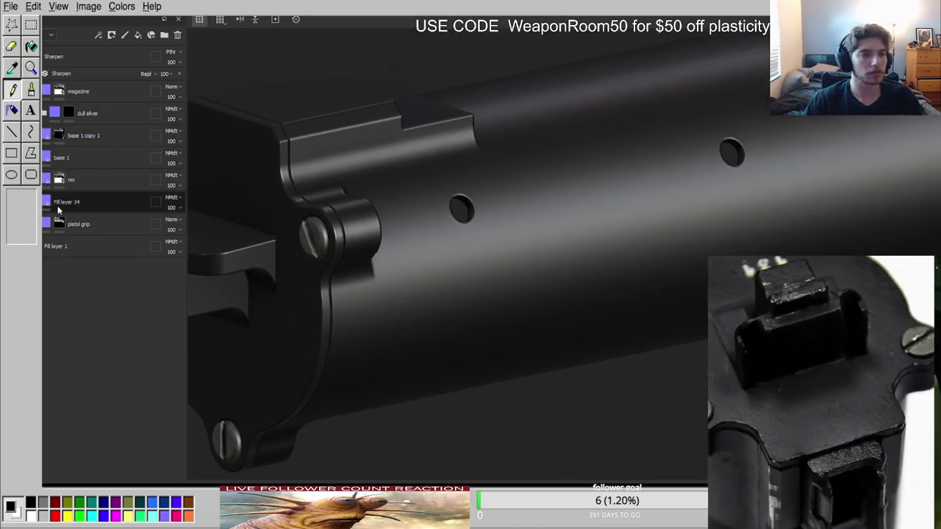
Examine the reference photos of the magazine's hooked end ring and tube for surface wear and finish.
scroll(838, 359, down, 10)
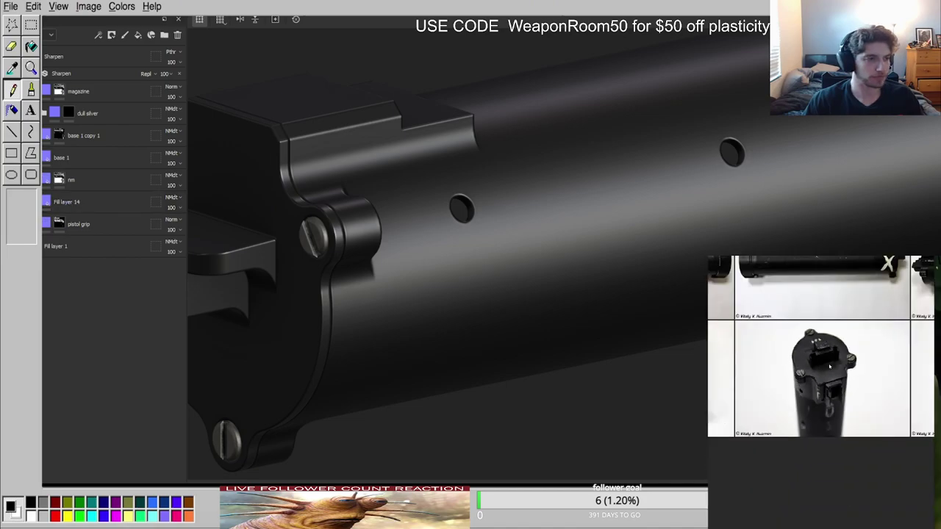
scroll(888, 352, up, 8)
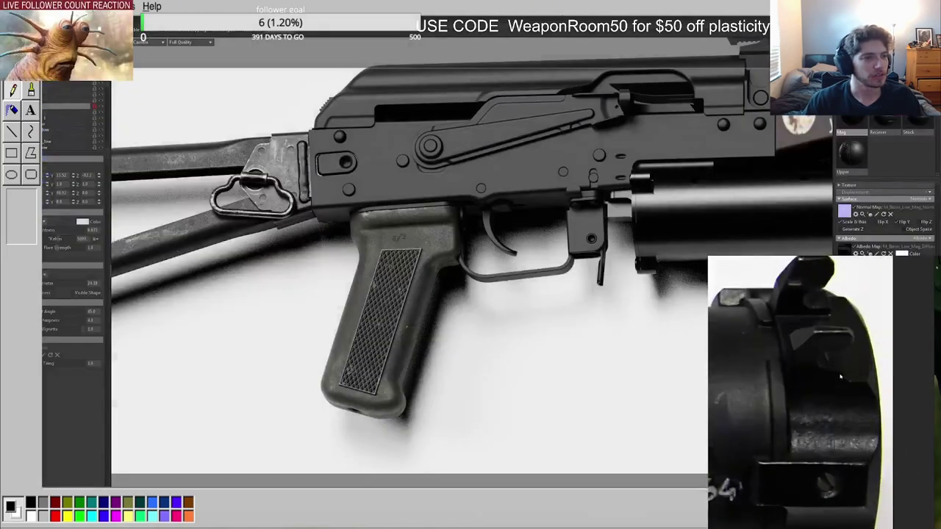
scroll(835, 433, up, 3)
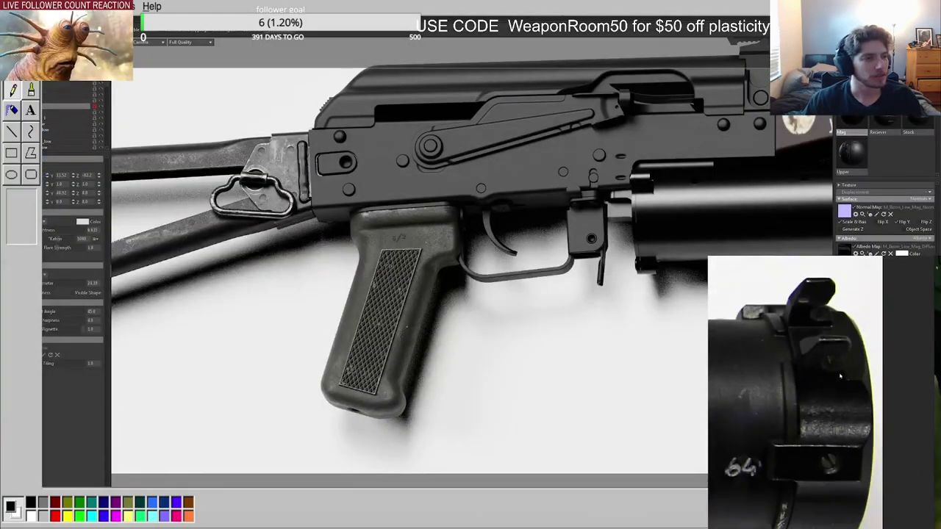
scroll(831, 411, down, 9)
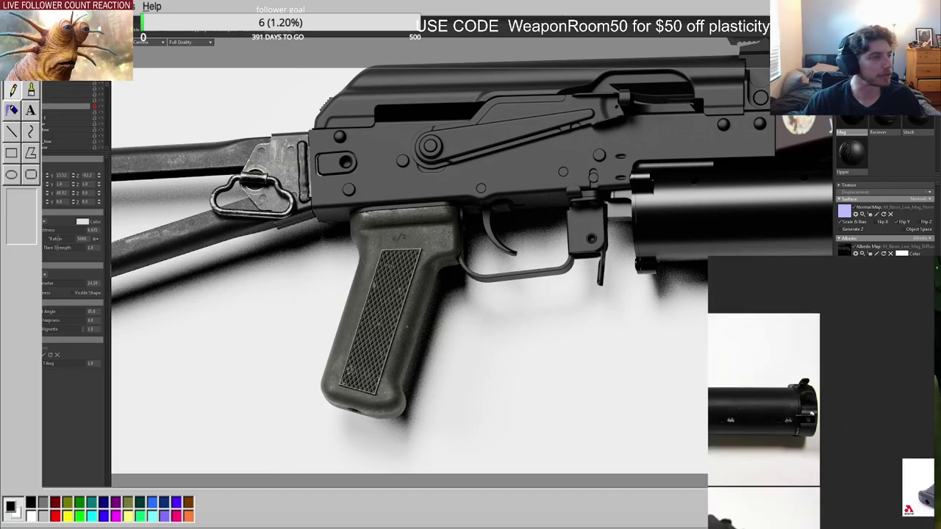
middle_drag(833, 397, 763, 386)
scroll(764, 385, up, 9)
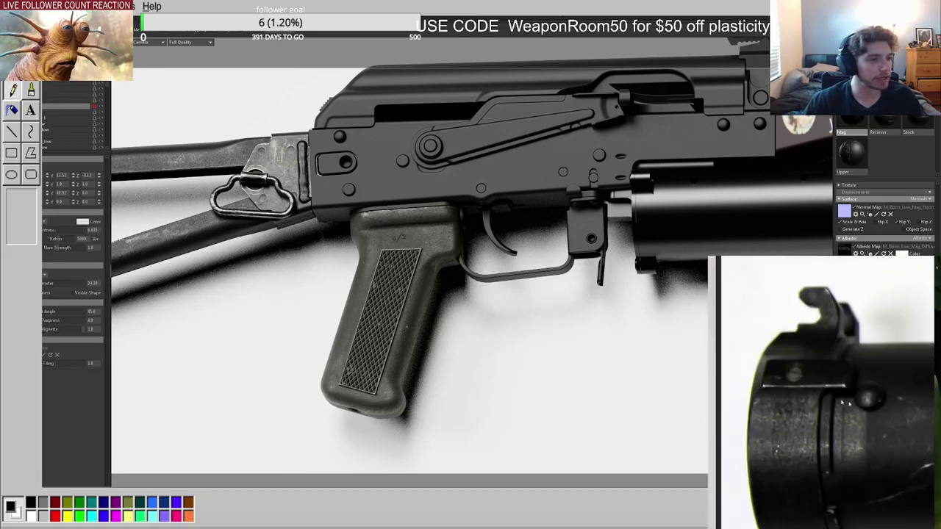
scroll(860, 406, down, 2)
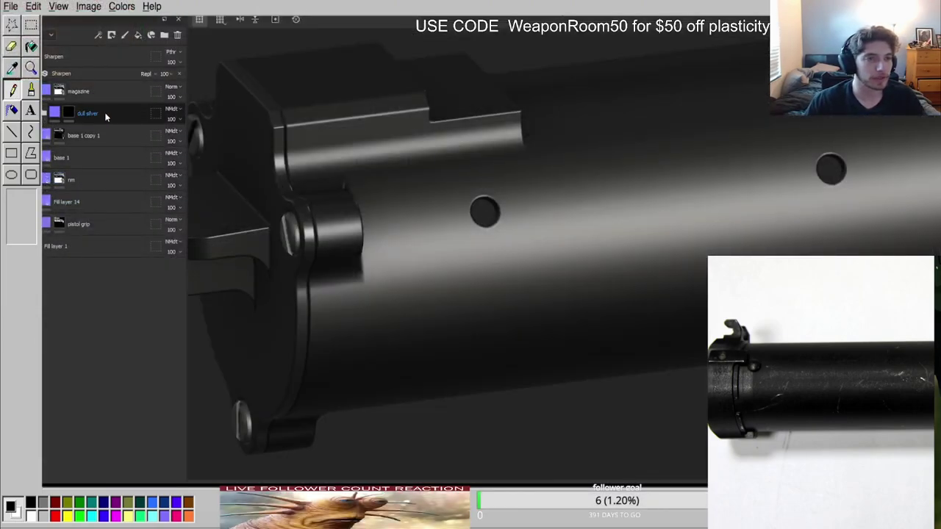
Add a folder named "rear peices/ front" below the dull silver folder and give it a black mask.
click(108, 130)
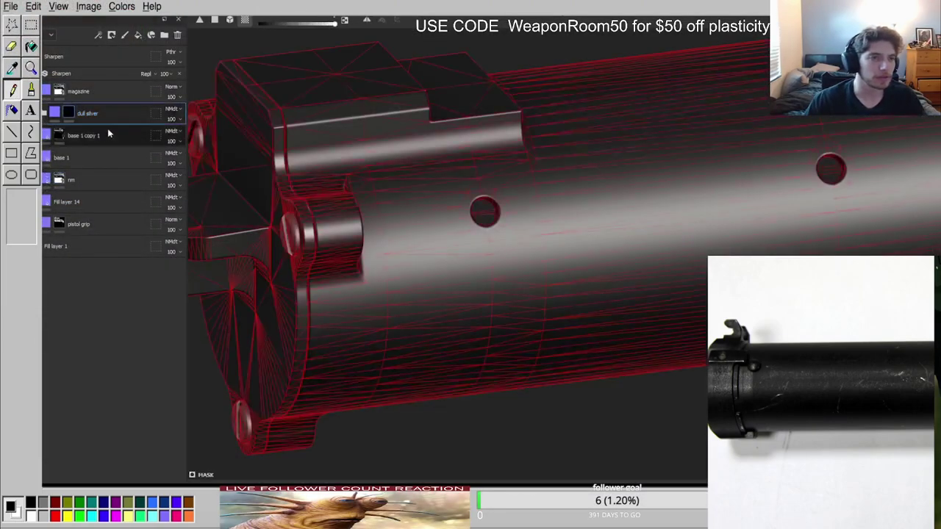
click(164, 35)
double_click(72, 135)
text(rear pi)
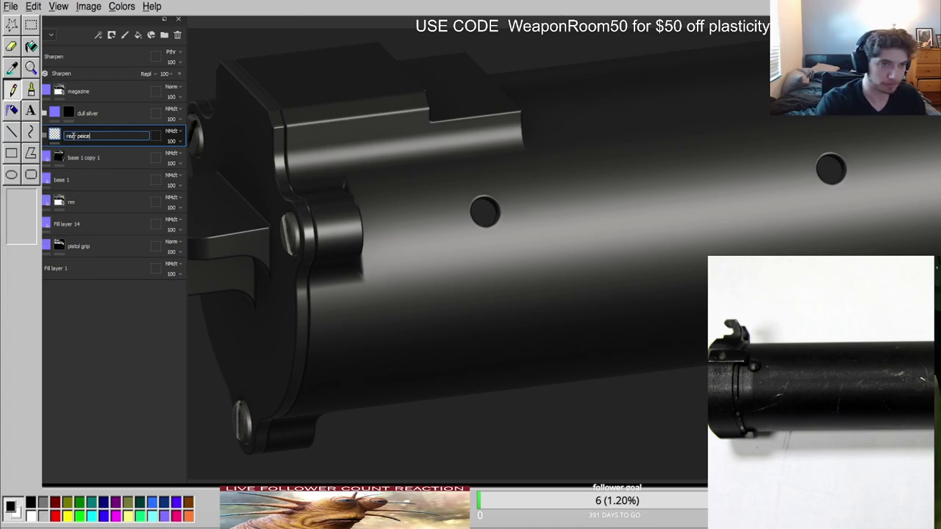
text(ices/ front)
key(Return)
click(64, 154)
right_click(64, 136)
click(98, 148)
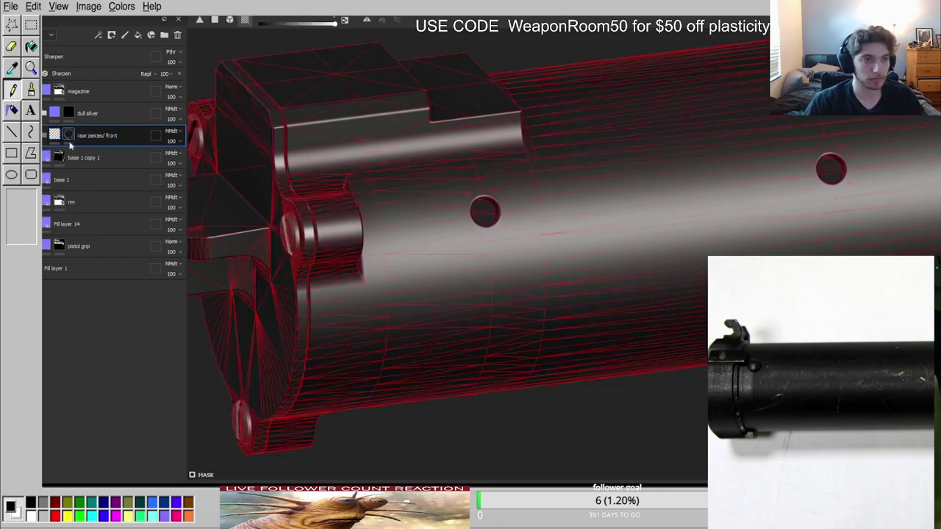
Reveal the screwed end cap and the hooked ring at the opposite end in the folder's mask, using Polygon Fill in mesh mode.
alt+click(69, 136)
click(229, 19)
click(249, 183)
alt+right_drag(248, 183, 323, 190)
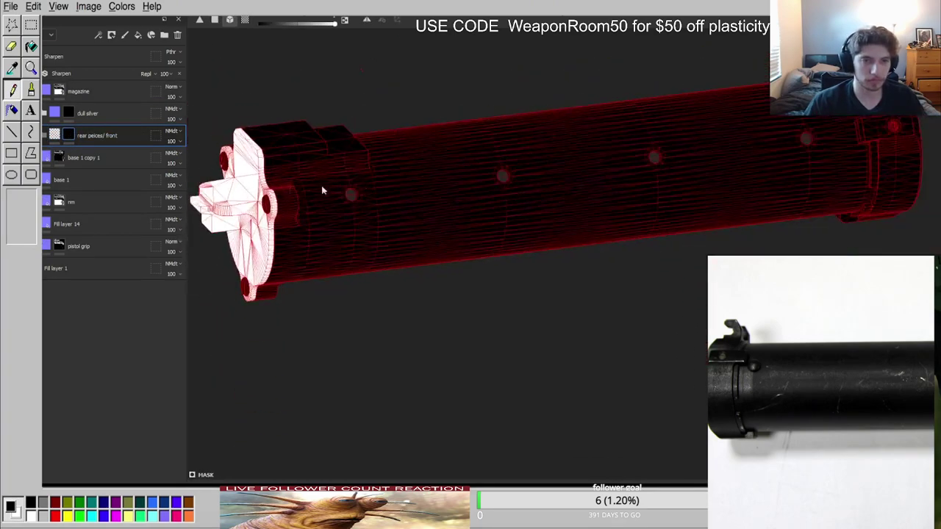
alt+middle_drag(821, 119, 550, 204)
scroll(579, 189, up, 4)
click(598, 187)
alt+middle_drag(599, 186, 881, 184)
scroll(881, 183, down, 5)
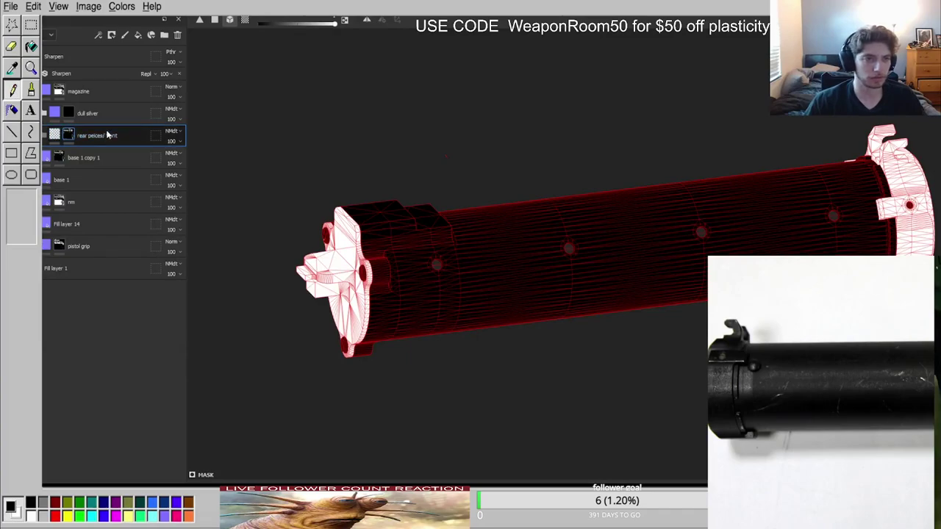
Add a fill layer inside the "rear peices/ front" folder.
click(138, 34)
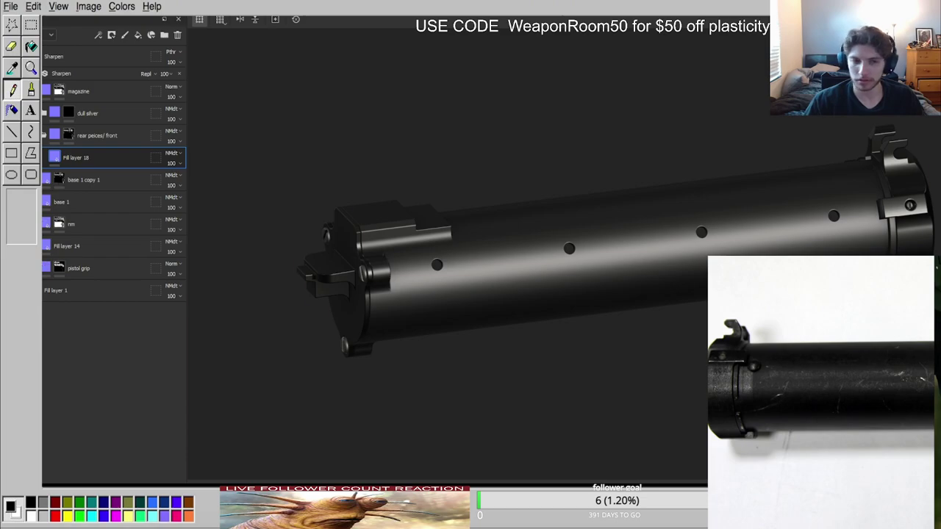
scroll(416, 283, up, 5)
click(34, 157)
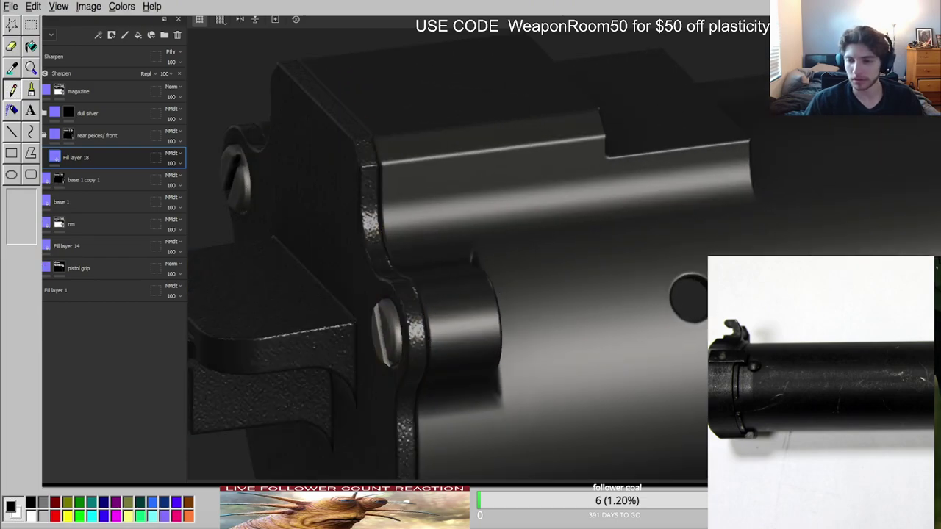
click(34, 157)
click(34, 157)
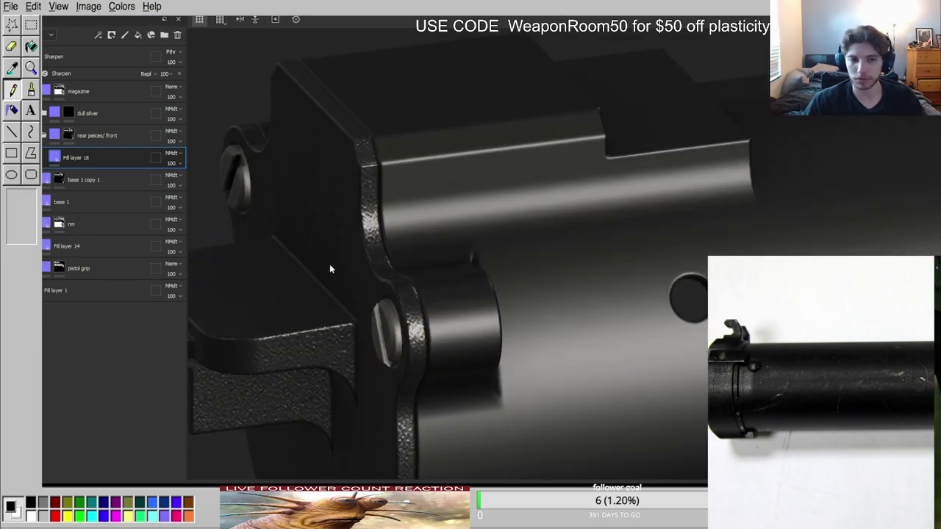
Examine the surface of the magazine's end cap, latch block and screws from several angles and distances.
alt+drag(345, 271, 566, 230)
scroll(567, 231, up, 2)
scroll(502, 343, down, 3)
alt+middle_drag(502, 344, 552, 321)
scroll(552, 321, up, 3)
alt+drag(551, 322, 661, 257)
shift+right_drag(662, 257, 710, 267)
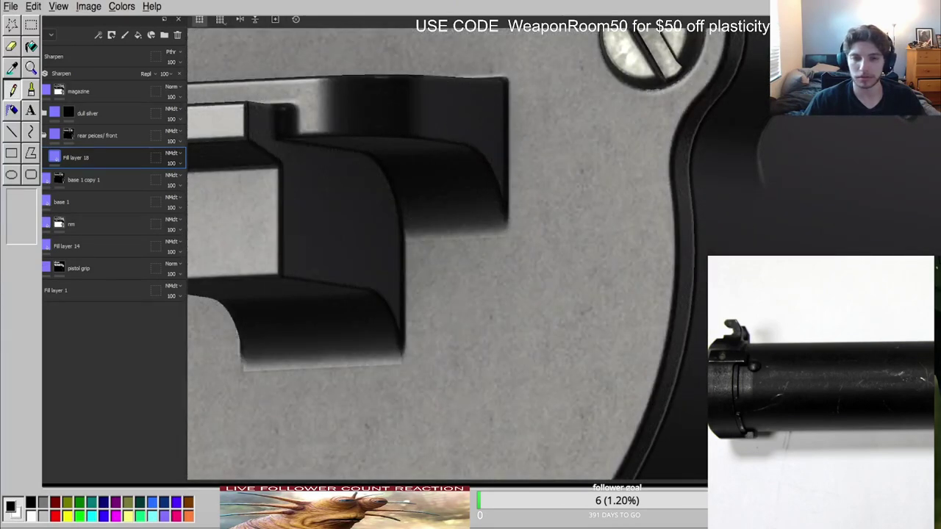
scroll(576, 299, down, 3)
mouse_move(576, 298)
alt+mouse_down()
mouse_move(698, 263)
mouse_move(540, 275)
mouse_move(571, 305)
mouse_move(624, 225)
mouse_move(576, 276)
mouse_move(683, 312)
mouse_move(552, 137)
mouse_move(563, 209)
alt+mouse_up()
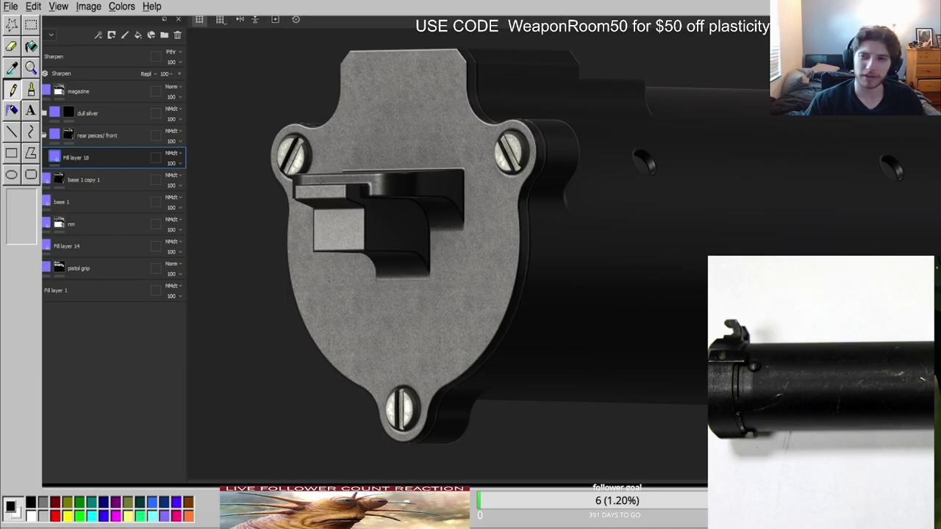
key(alt+q)
scroll(505, 183, down, 5)
alt+middle_drag(505, 183, 712, 220)
alt+drag(712, 221, 492, 150)
scroll(359, 182, up, 3)
scroll(488, 185, up, 4)
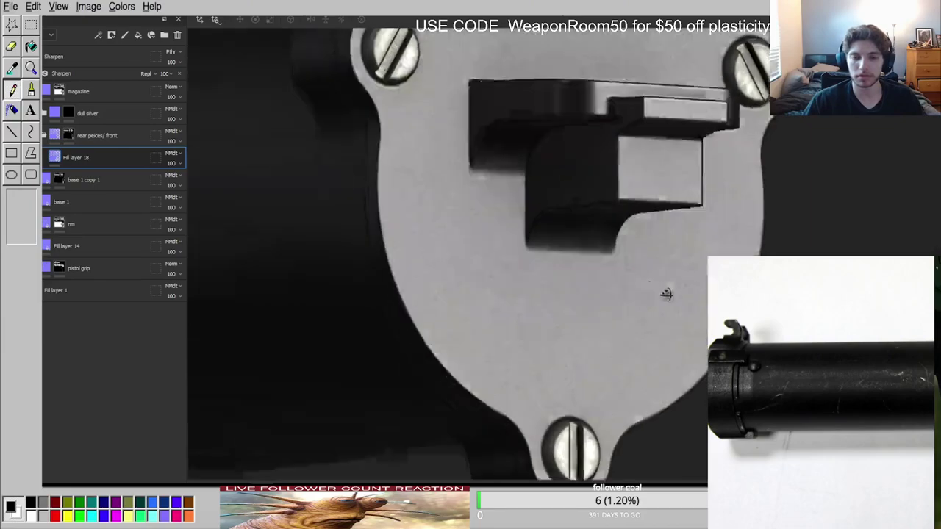
Rename the folder's fill layer "comp" and add another fill layer above it.
double_click(74, 159)
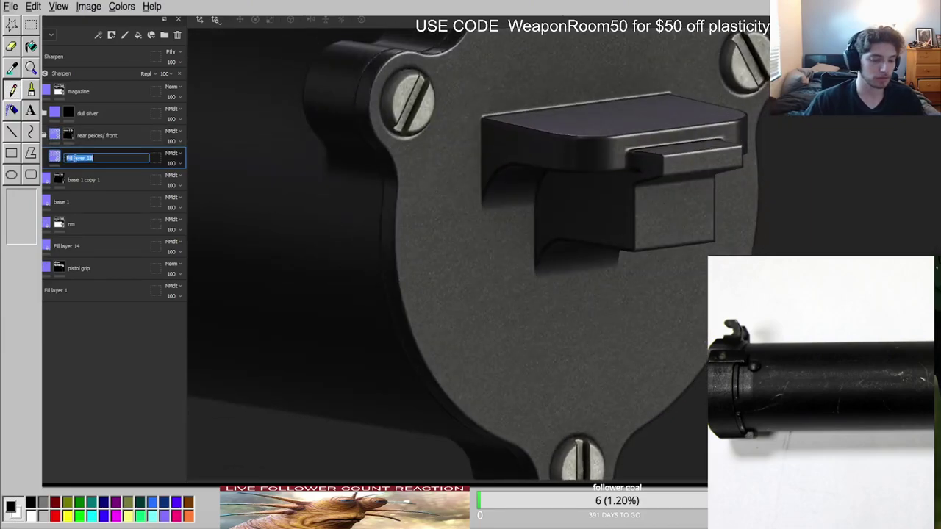
text(comp)
key(Return)
click(138, 35)
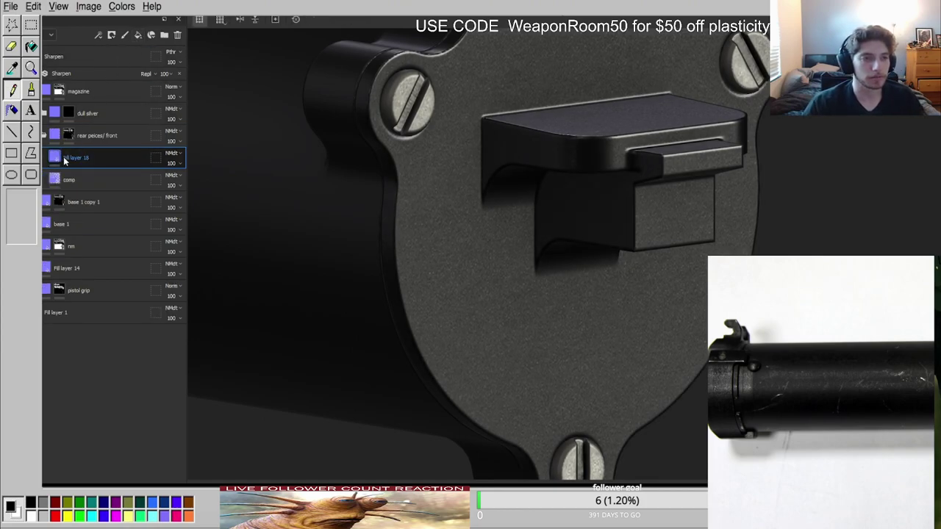
Mask the new fill layer with a 3D Perlin Noise fill and check it on the end cap.
click(182, 287)
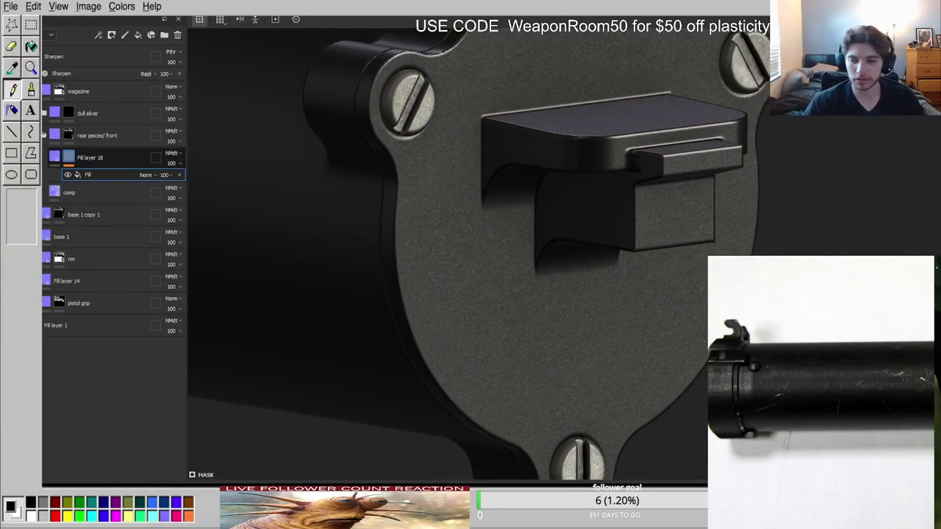
alt+click(68, 156)
click(102, 178)
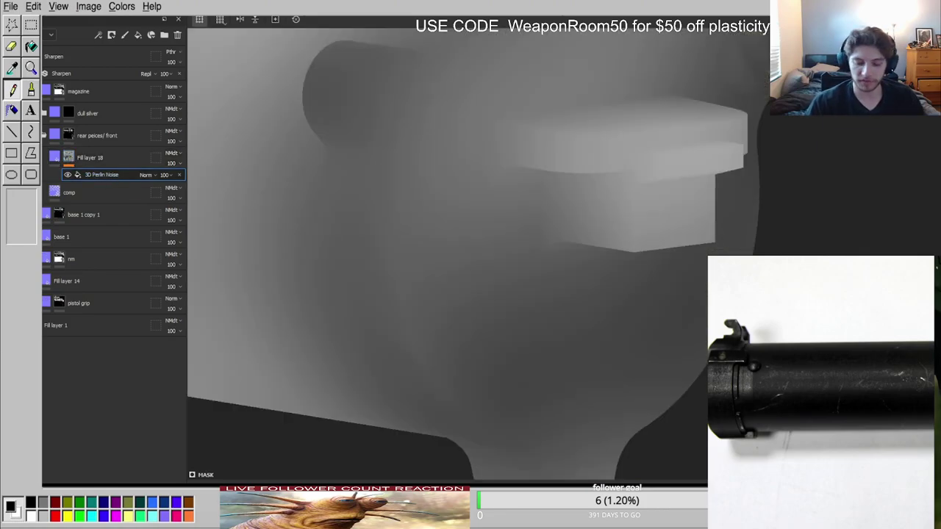
key(m)
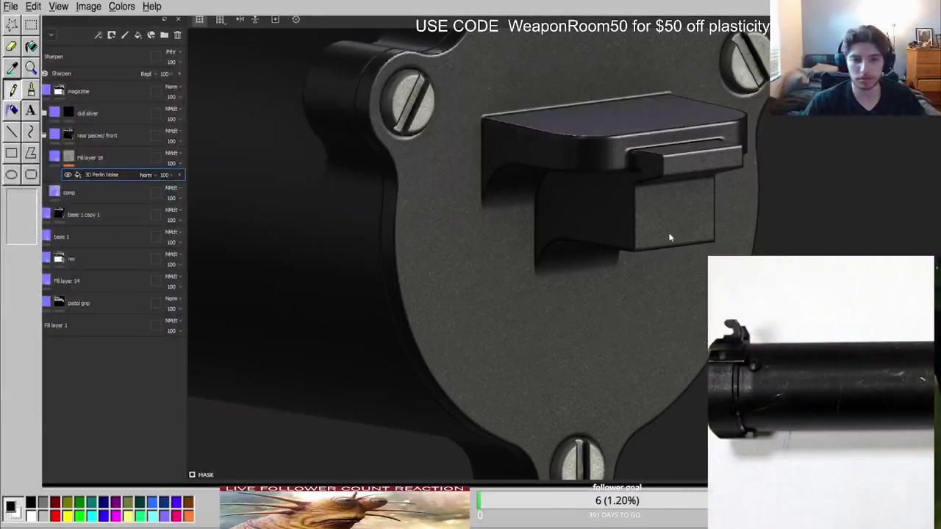
alt+drag(514, 294, 438, 202)
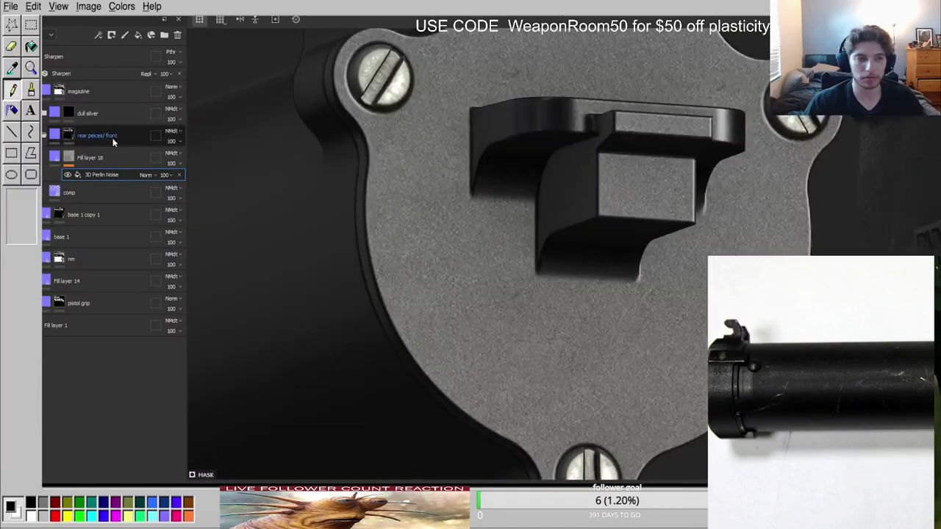
Turn the noise-masked fill layer into a fine height grain and set its height opacity to 11.
click(56, 157)
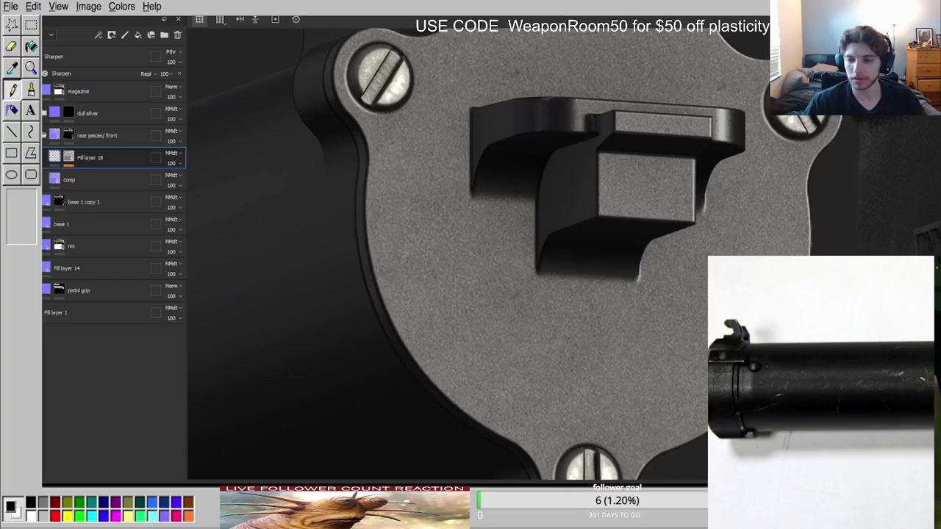
key(c)
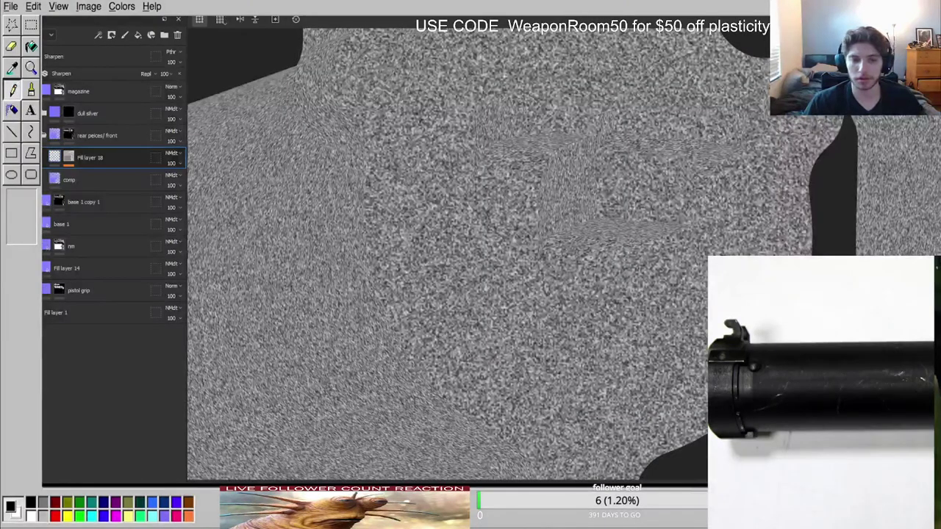
key(m)
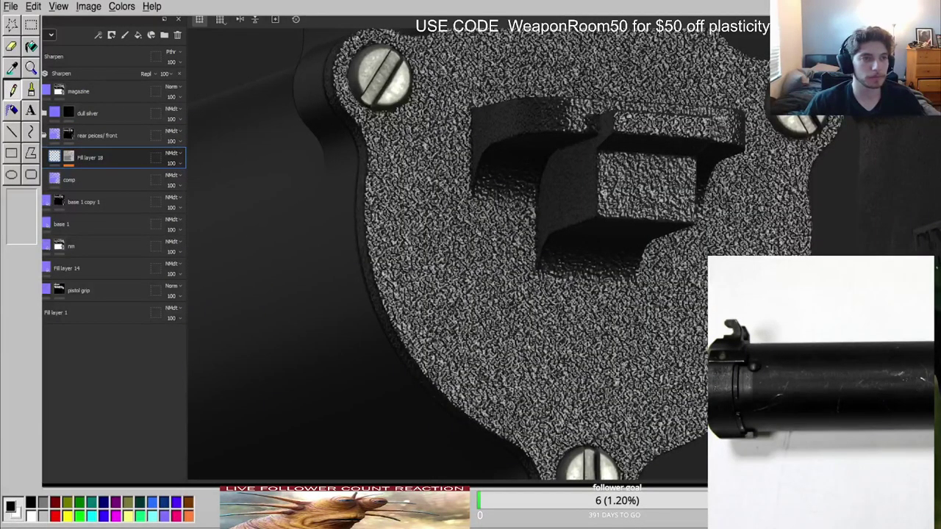
click(73, 92)
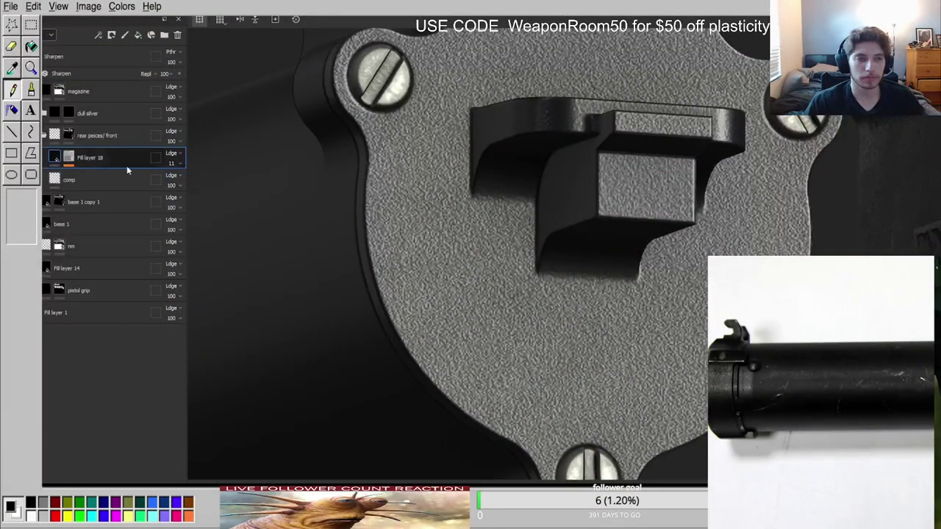
Lower the noise layer's height opacity to 4 and check the grain on the end cap.
click(69, 157)
click(101, 175)
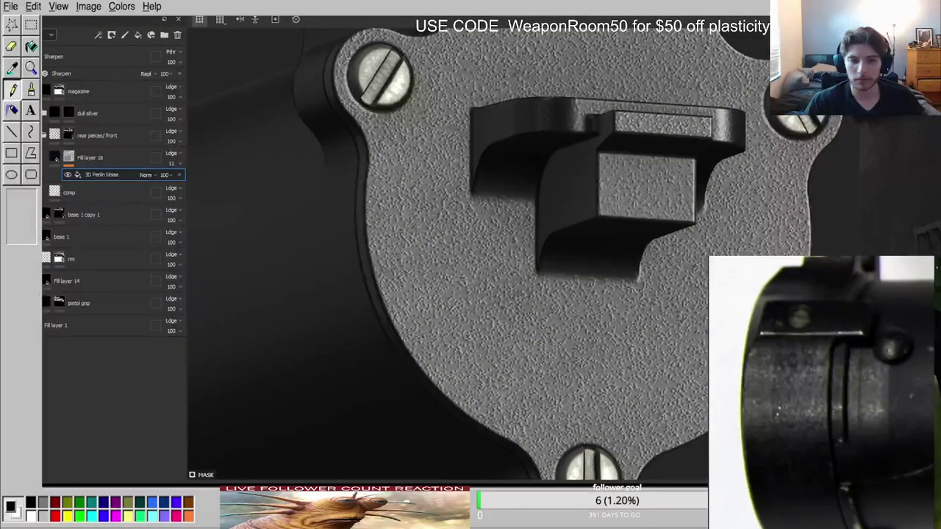
click(173, 163)
drag(175, 170, 170, 183)
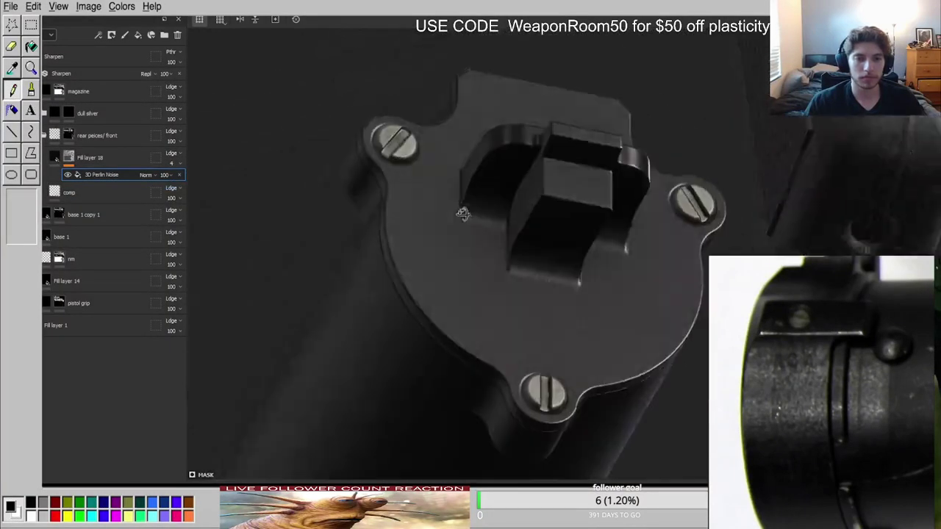
alt+drag(260, 300, 558, 295)
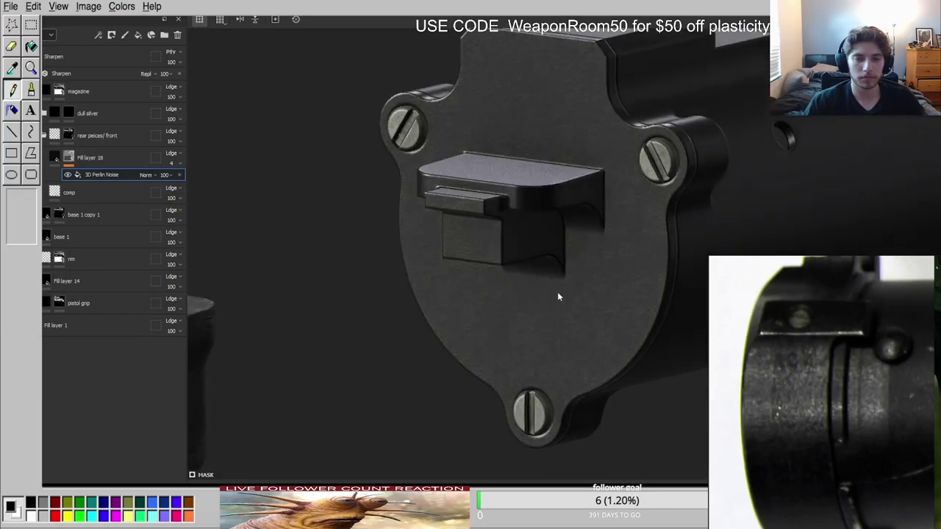
scroll(580, 242, up, 3)
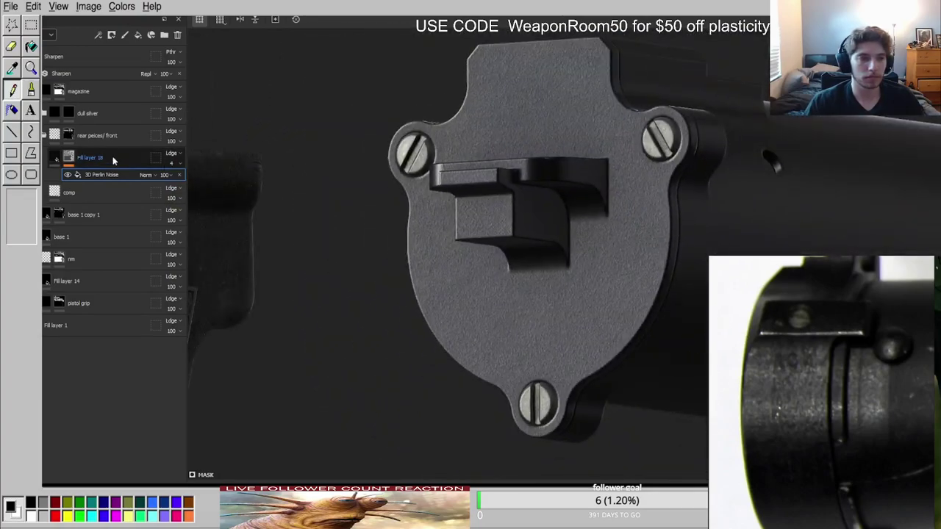
Rename the noise-masked fill layer "nise 1".
double_click(92, 159)
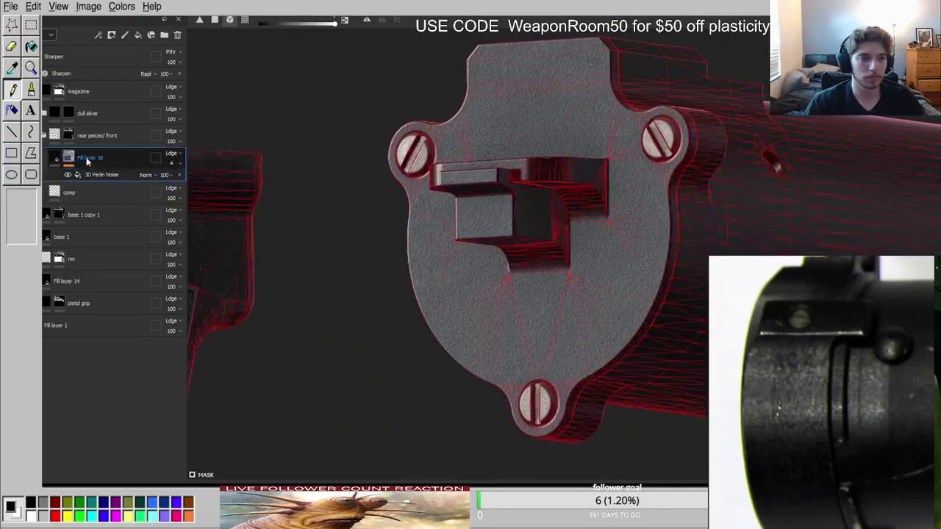
text(noise)
key(Return)
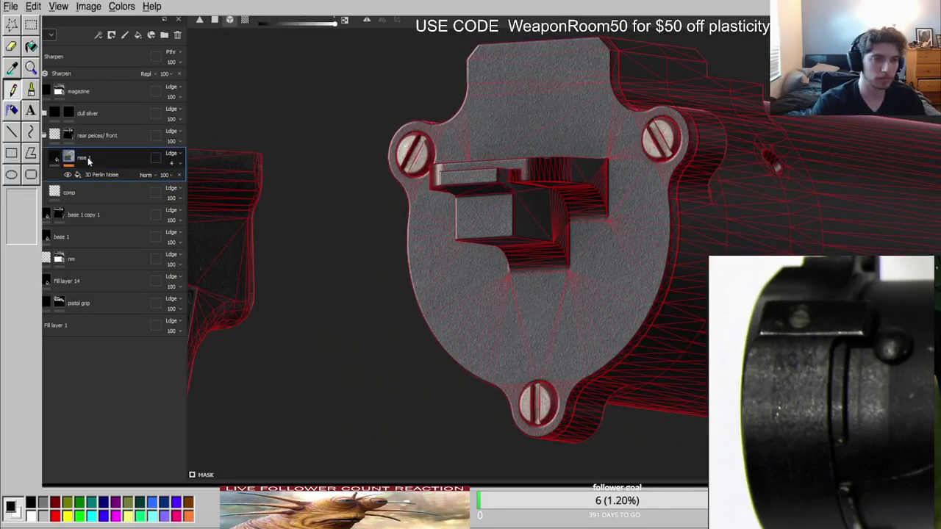
Add a fill layer named "grain gloss" above the noise layer and give it a 3D Perlin Noise mask.
click(138, 35)
double_click(86, 159)
text(grain gloss)
key(Return)
right_click(71, 163)
click(94, 177)
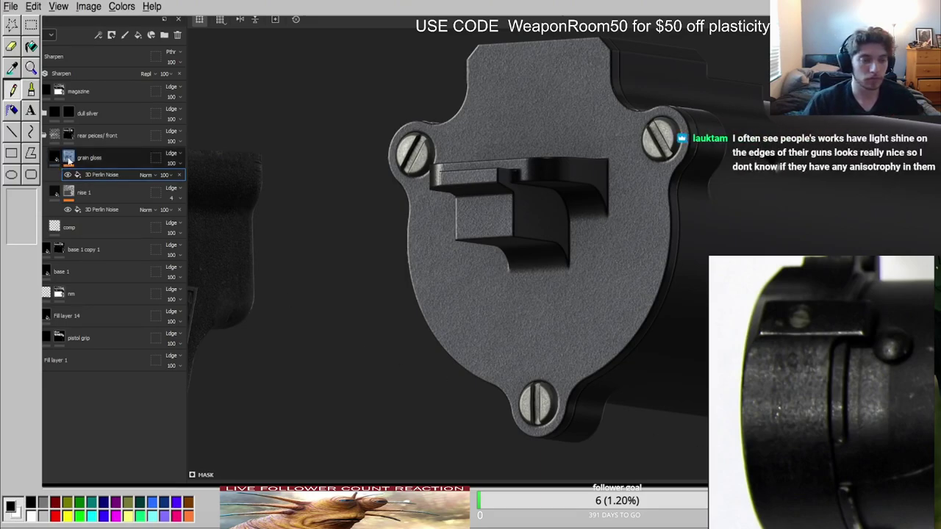
scroll(821, 393, down, 6)
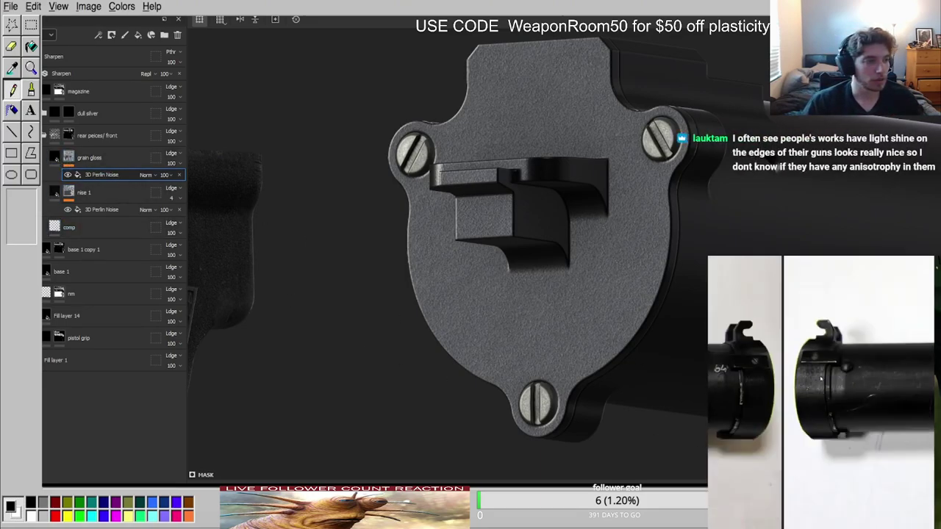
Inspect the nise 1 layer on the rear cover in its individual channels and in the full material view from several angles.
click(55, 193)
alt+right_drag(508, 213, 623, 194)
key(c)
key(c)
key(c)
key(c)
key(c)
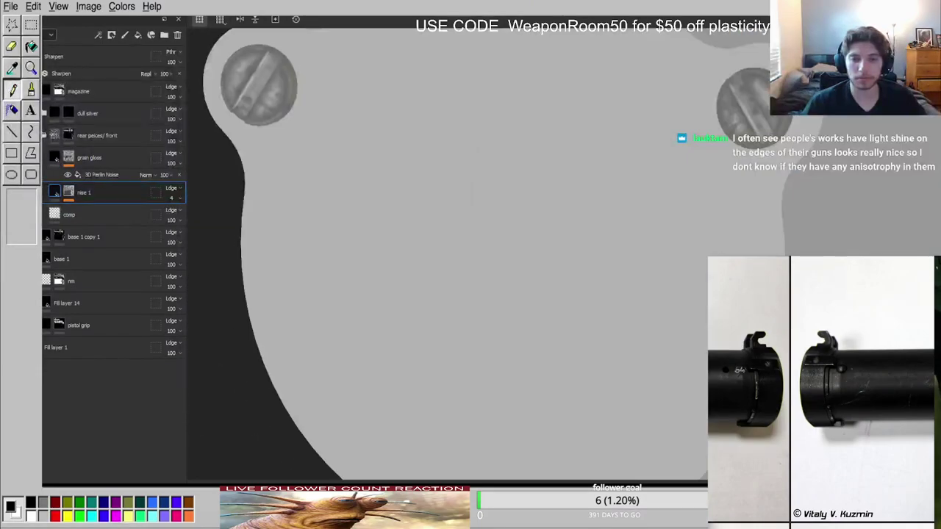
key(c)
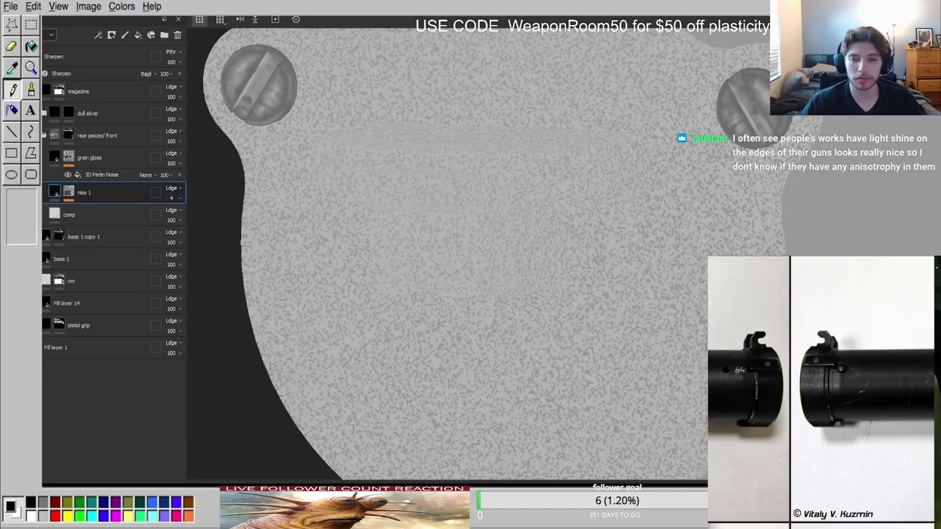
key(m)
alt+right_drag(684, 358, 581, 360)
alt+drag(580, 361, 647, 324)
mouse_move(647, 295)
shift+right_down()
mouse_move(618, 294)
mouse_move(651, 290)
shift+right_up()
alt+drag(651, 283, 657, 348)
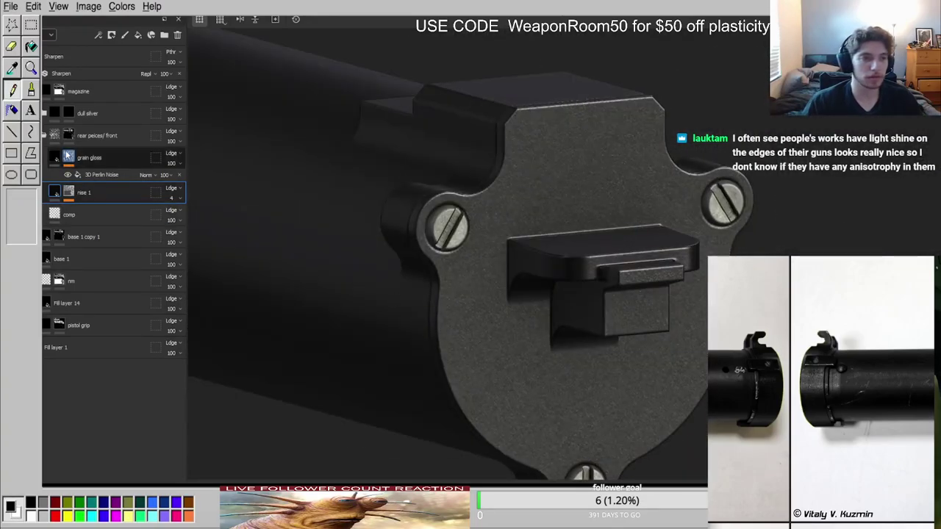
Check the grain gloss layer's 3D Perlin Noise mask and channels, and turn off the layer's height channel.
click(69, 157)
click(94, 176)
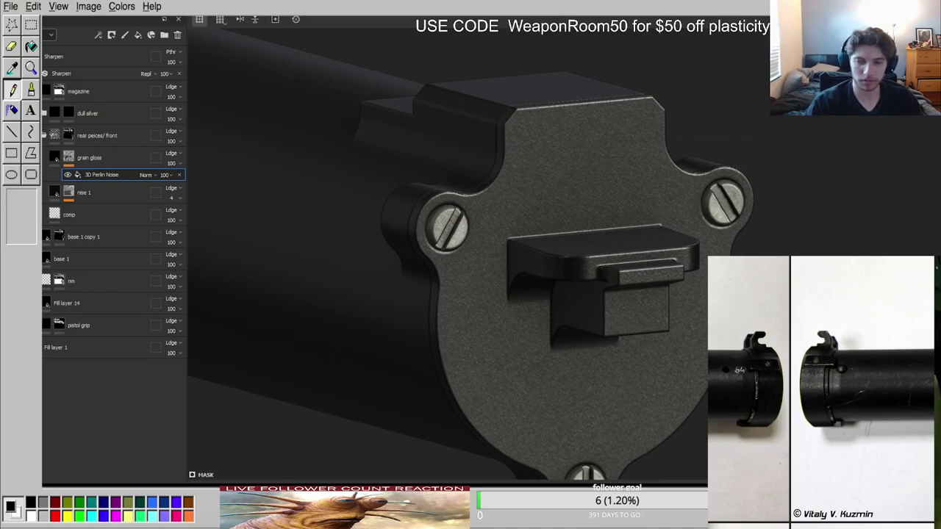
alt+click(71, 160)
key(c)
key(c)
key(c)
click(56, 156)
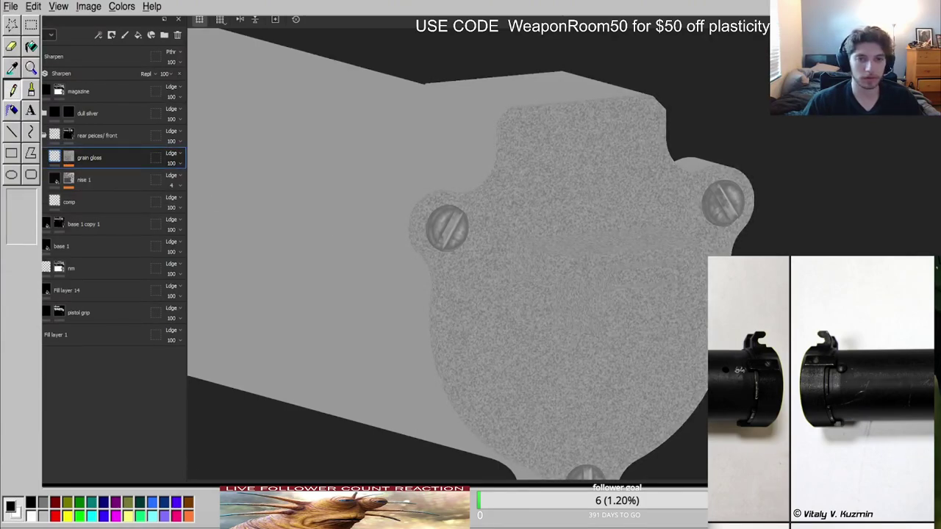
Inspect the rear cover's grain in the material view at several angles, toggling the grain gloss layer's visibility.
key(m)
scroll(691, 300, up, 4)
alt+drag(691, 299, 458, 179)
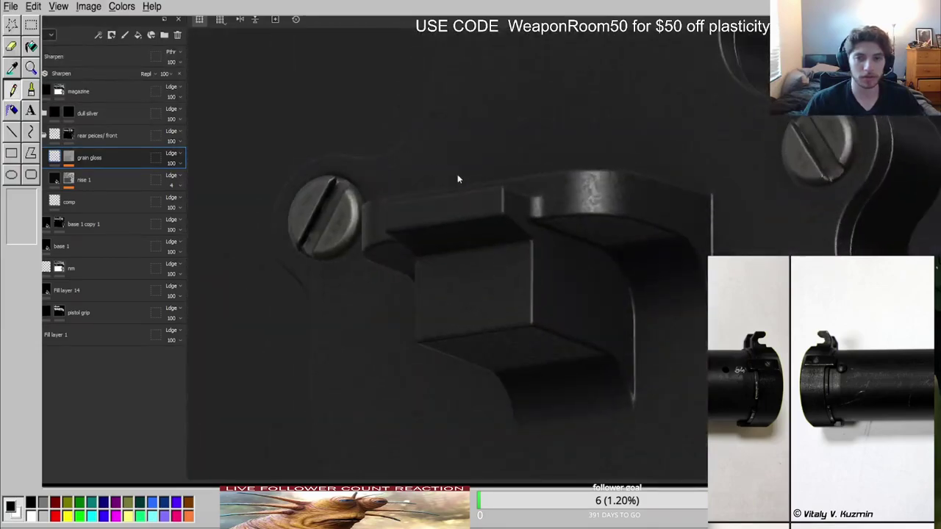
scroll(458, 178, down, 3)
alt+drag(644, 241, 653, 273)
scroll(654, 274, down, 3)
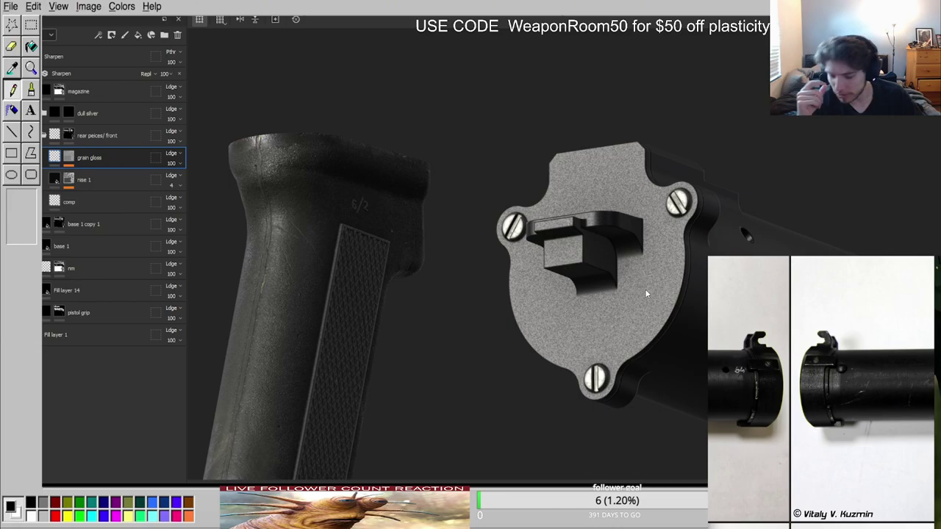
scroll(629, 175, up, 5)
alt+drag(592, 215, 606, 244)
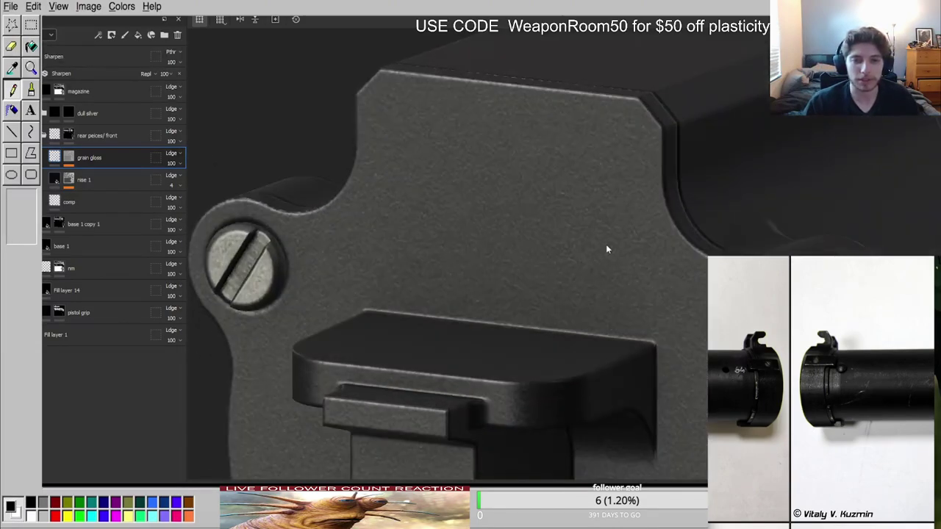
scroll(537, 252, down, 2)
alt+drag(523, 253, 523, 209)
click(35, 157)
click(35, 157)
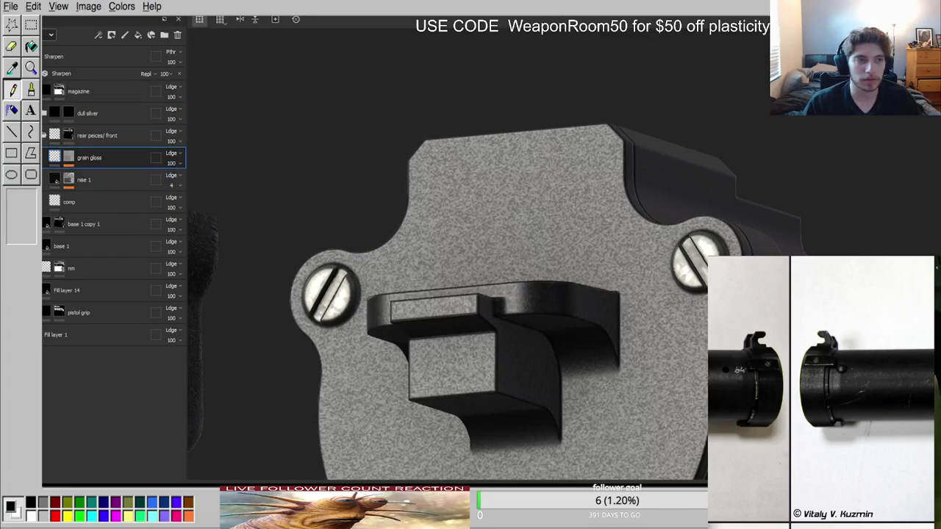
In the roughness channel, set the nise 1 layer's opacity to 13 and the grain gloss layer's to 44.
click(41, 67)
click(175, 186)
drag(182, 204, 181, 182)
click(177, 163)
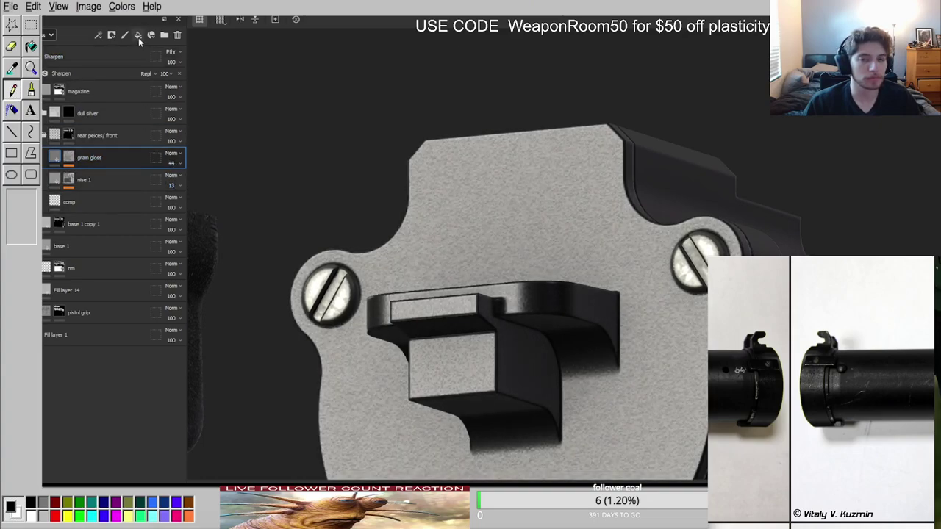
Add a fill layer above grain gloss in the rear pieces folder and name it "funky height".
scroll(529, 250, down, 4)
alt+drag(529, 250, 552, 274)
scroll(838, 397, down, 8)
scroll(849, 412, up, 10)
scroll(841, 412, down, 2)
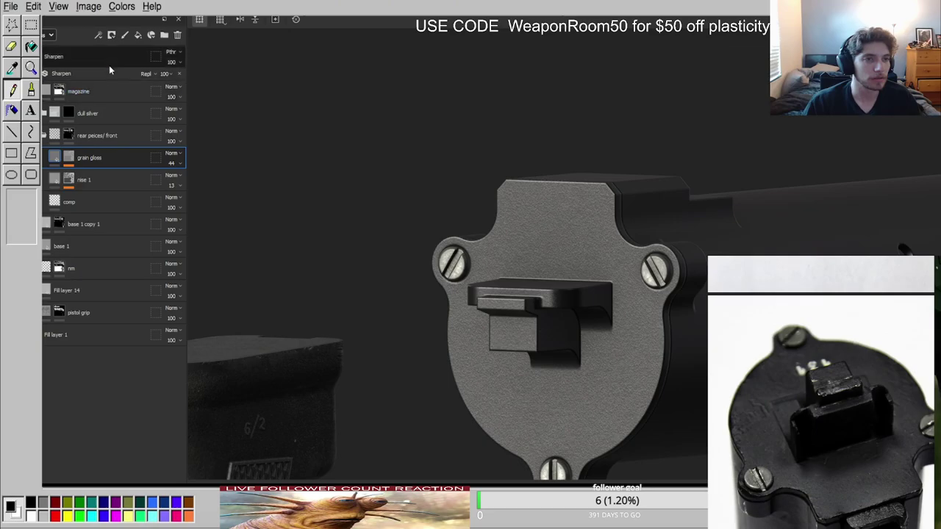
click(139, 35)
double_click(74, 160)
text(f)
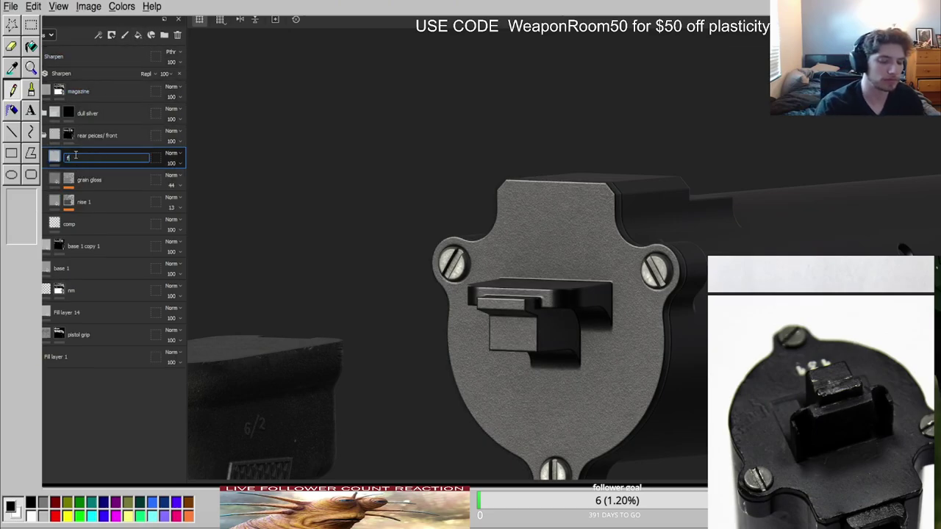
text(unky height)
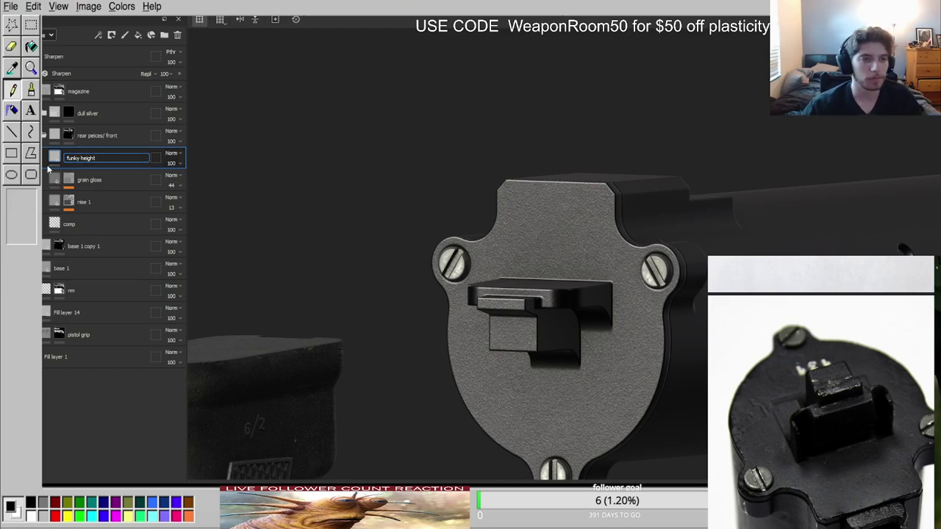
key(Return)
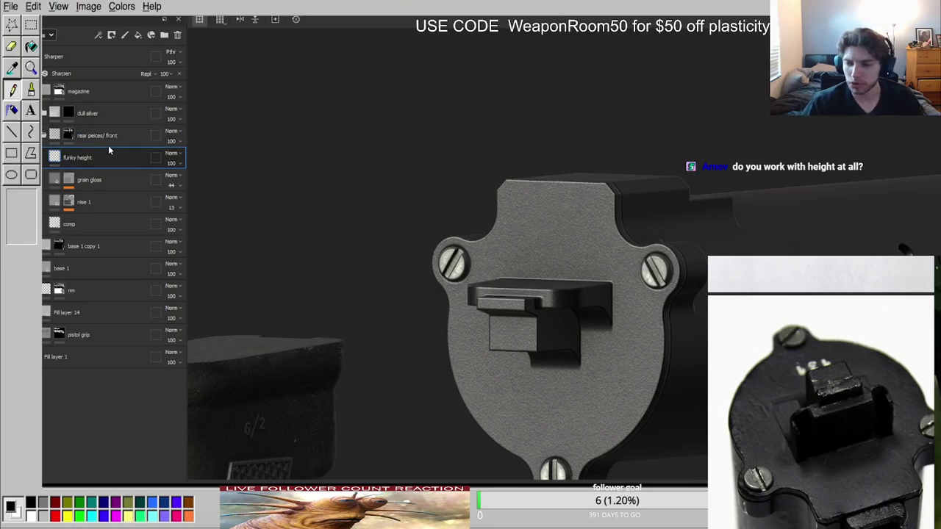
Give the funky height layer a black mask with a Grunge Wipe Brushed fill and a paint effect above it.
click(96, 173)
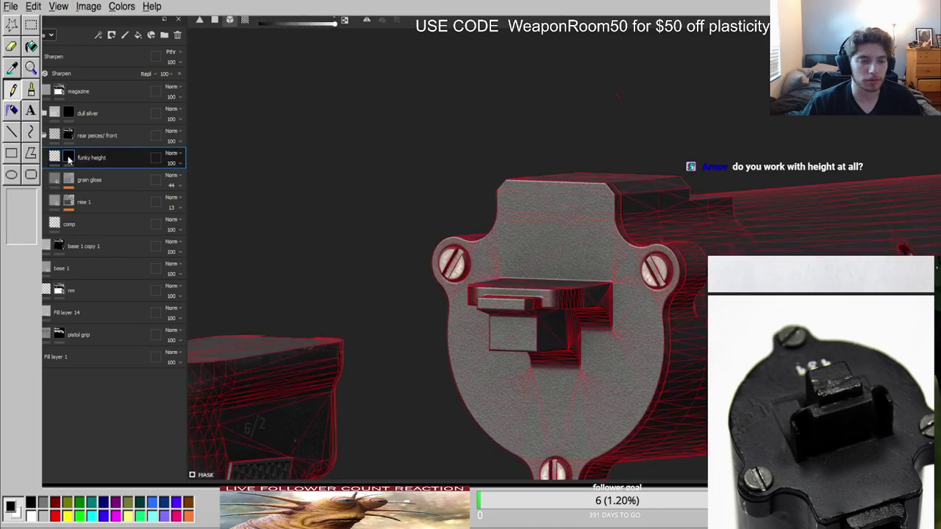
click(114, 483)
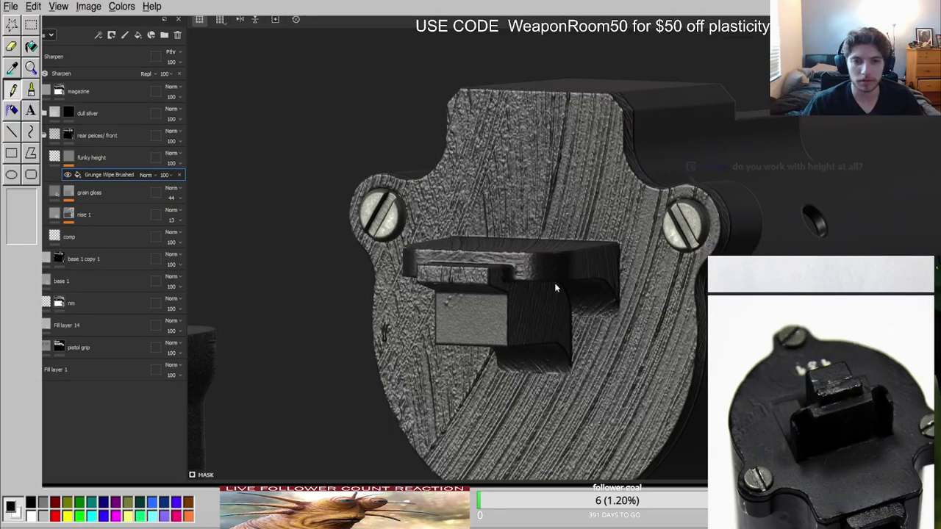
right_click(69, 157)
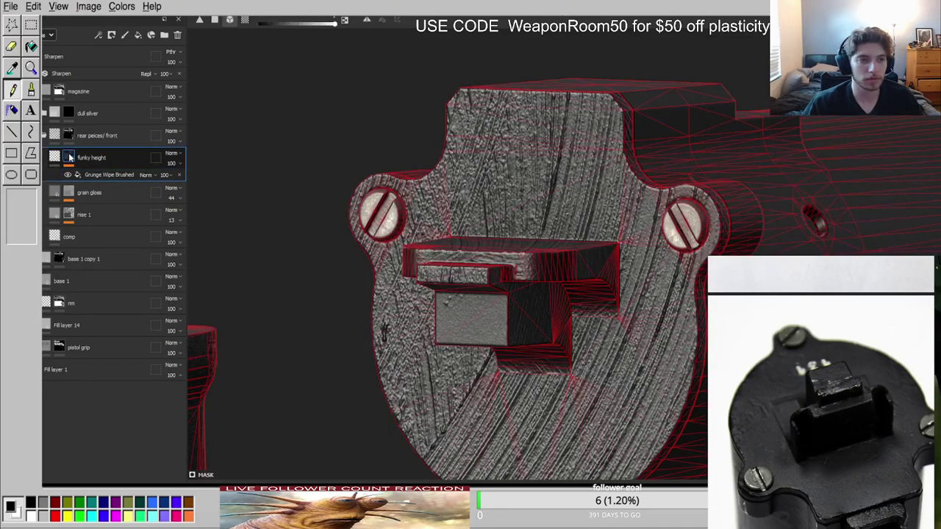
click(123, 461)
Polygon-fill the rear cover area in the mask's paint effect and set that effect's blend mode to Multiply.
alt+right_drag(324, 242, 365, 97)
drag(364, 97, 531, 252)
key(x)
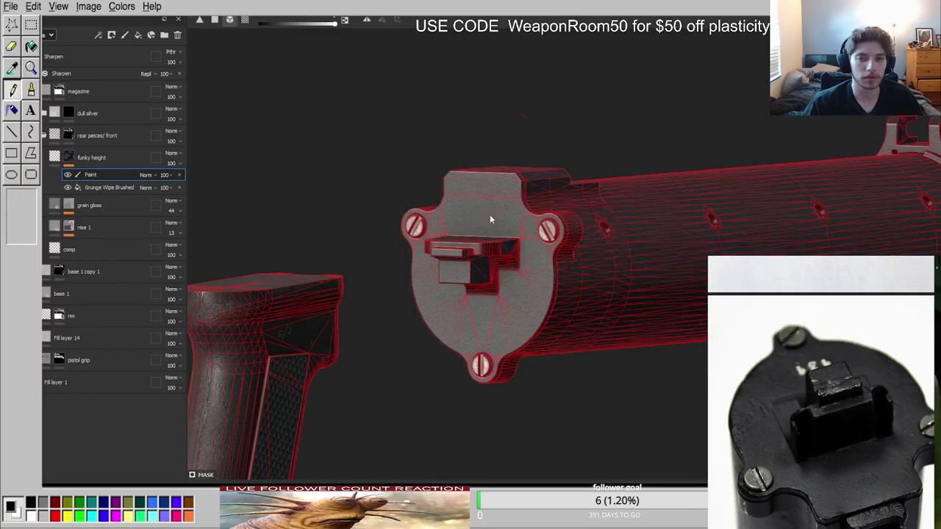
click(245, 22)
scroll(477, 197, up, 3)
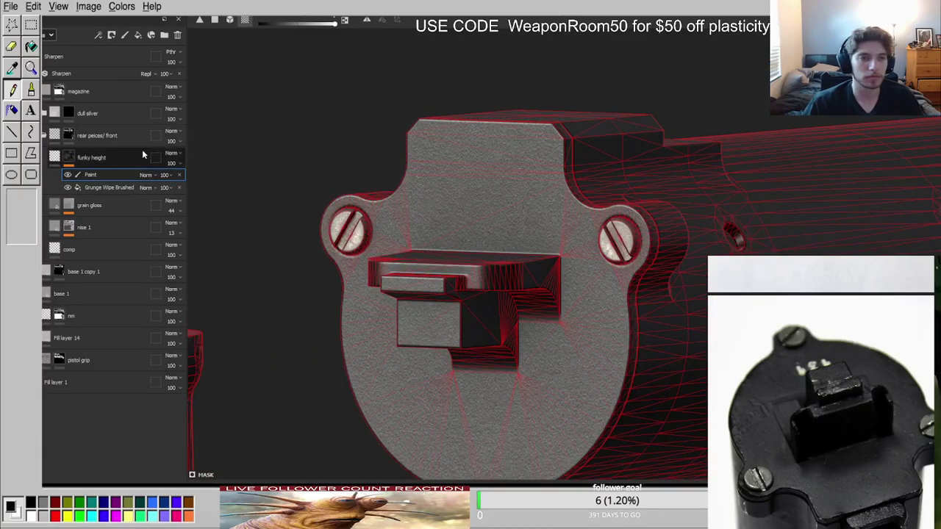
click(156, 229)
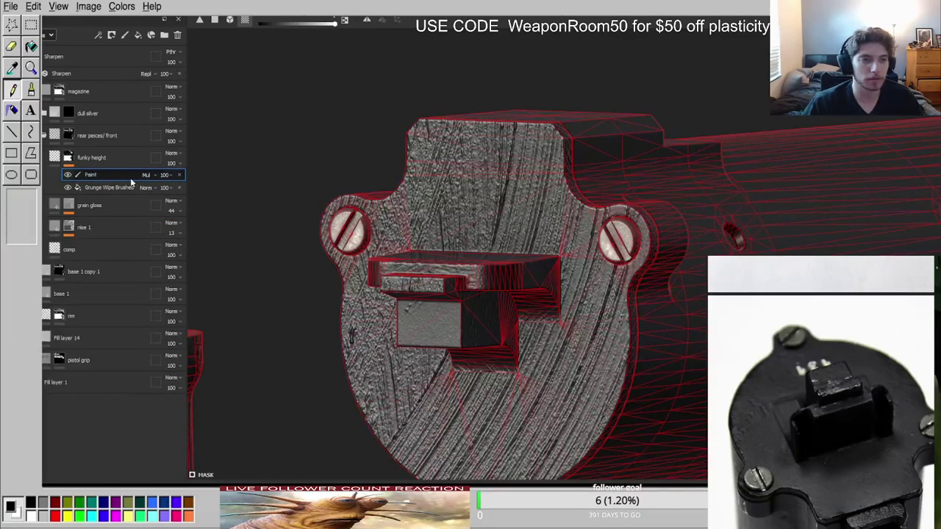
In the height channel, set the funky height layer's opacity to 17 and select its Grunge Wipe Brushed fill.
click(55, 157)
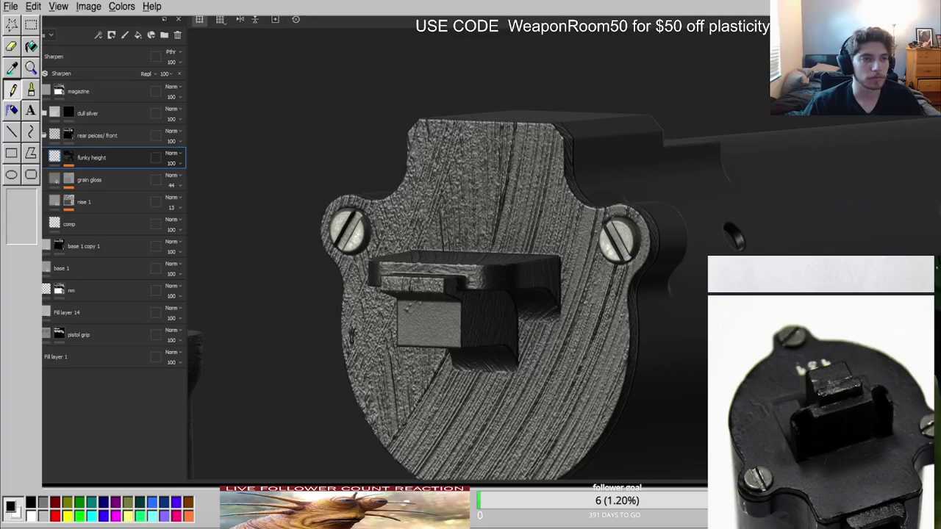
click(94, 104)
click(173, 163)
drag(189, 180, 174, 185)
click(69, 157)
click(129, 189)
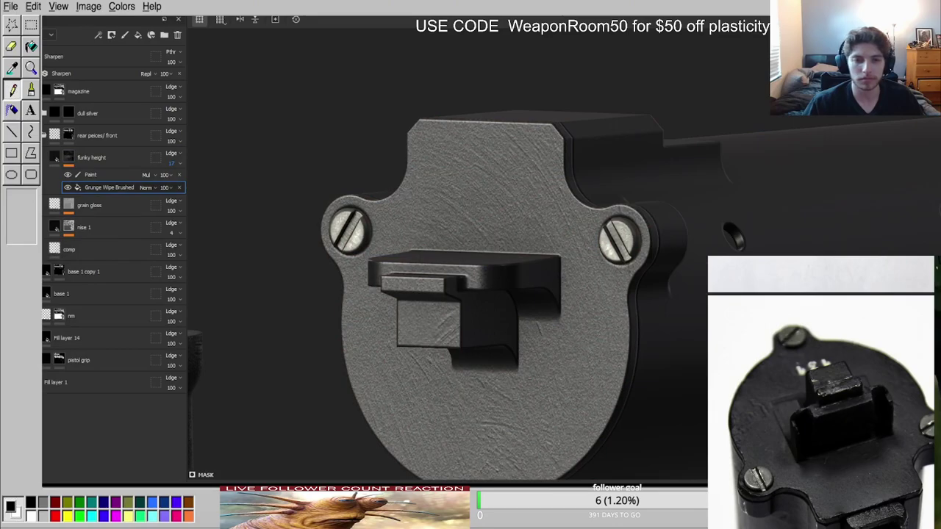
alt+drag(408, 304, 487, 235)
shift+right_drag(488, 235, 353, 225)
In the mask's paint effect, fill the tube and cover black and reveal the grunge only on the rear cover face.
alt+click(69, 157)
click(98, 174)
scroll(367, 183, down, 8)
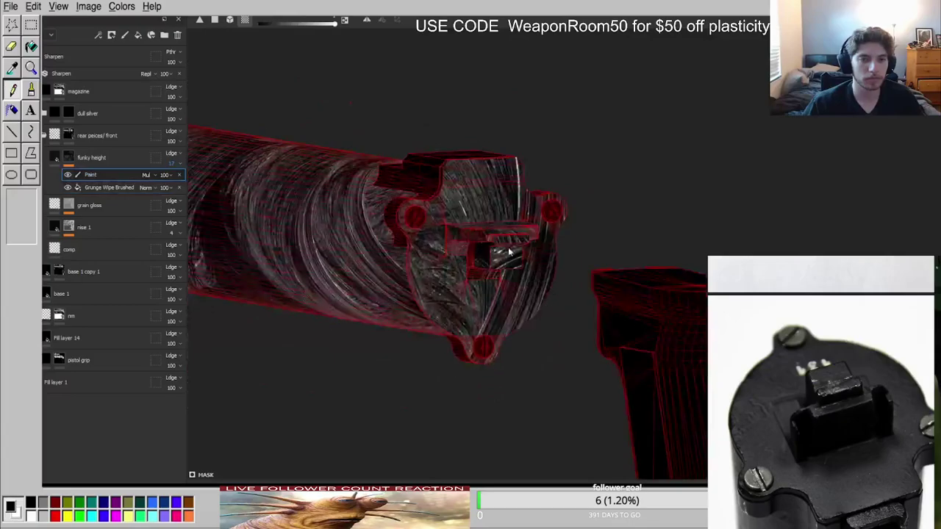
drag(226, 126, 549, 296)
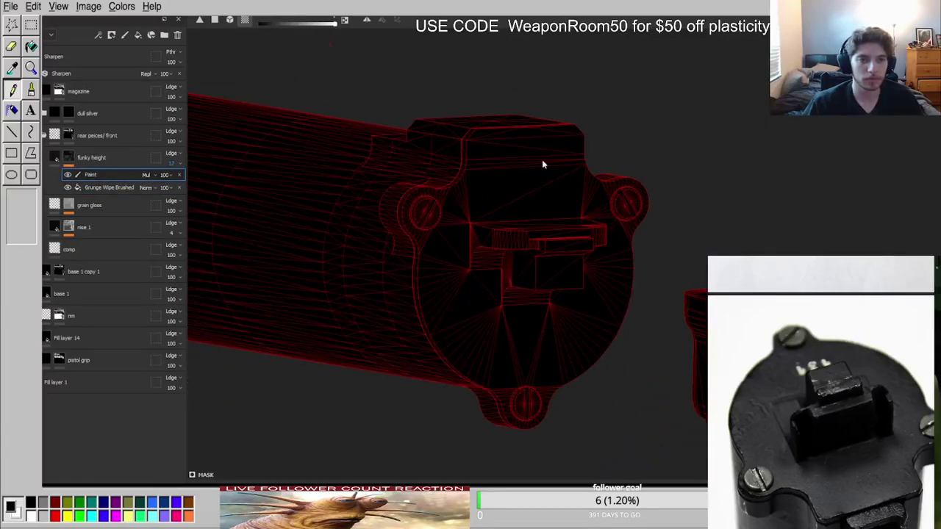
click(544, 169)
scroll(576, 197, up, 3)
key(m)
scroll(573, 193, down, 3)
alt+drag(570, 187, 447, 146)
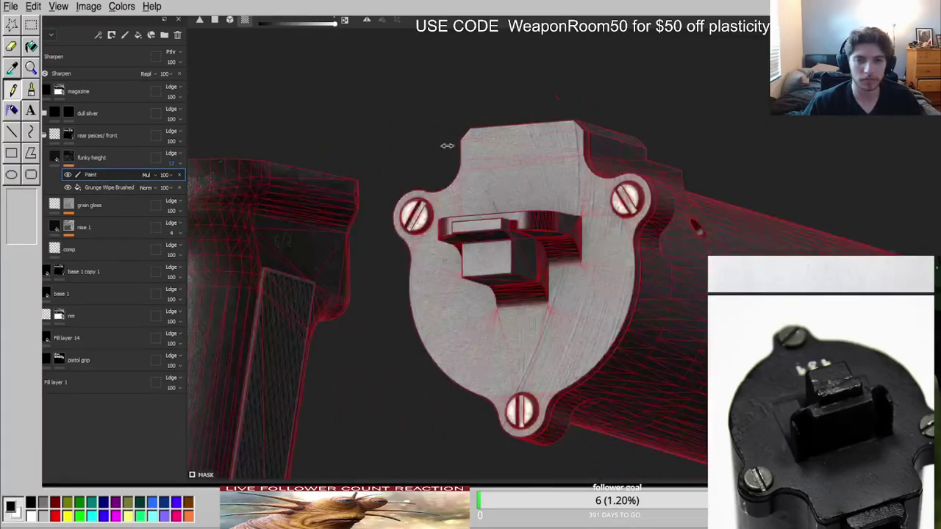
Duplicate the Grunge Wipe Brushed fill in the funky height mask and set the copy's blend mode to Linear Dodge.
click(161, 188)
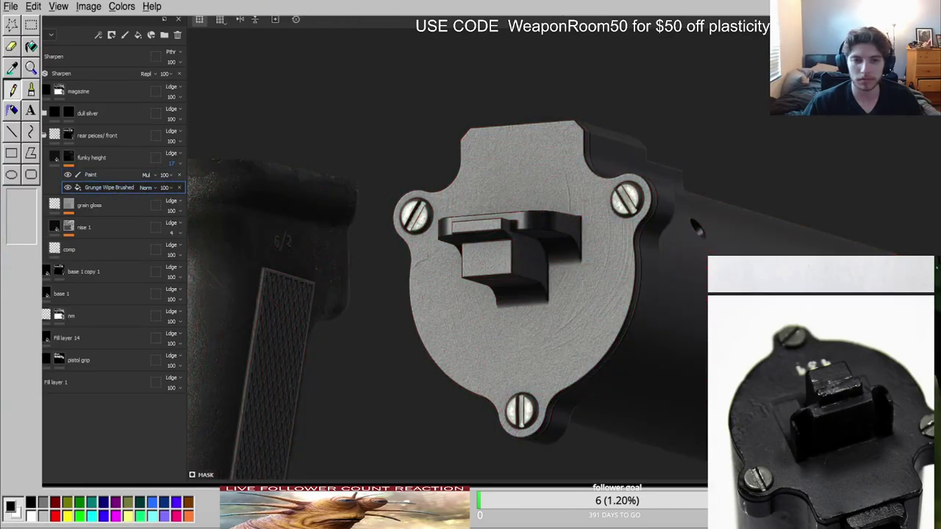
alt+drag(396, 247, 405, 254)
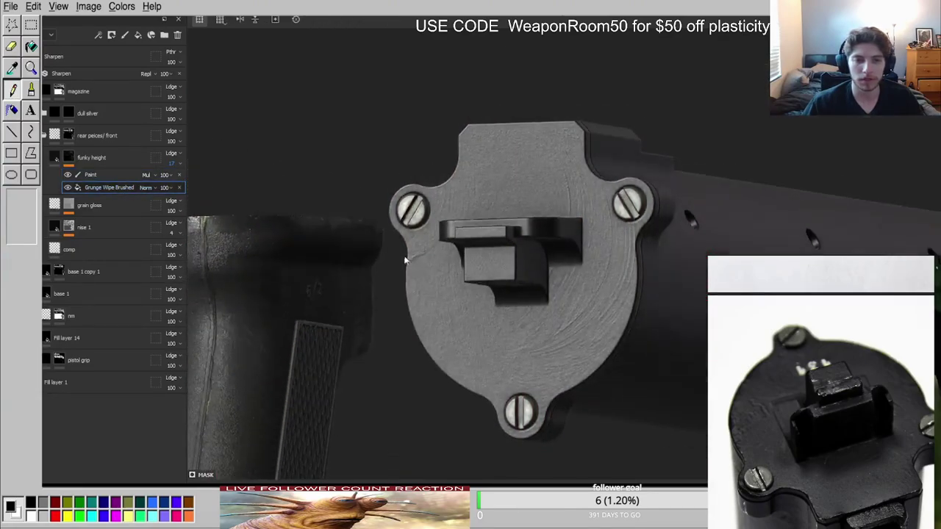
click(104, 189)
key(ctrl+d)
click(145, 191)
click(166, 281)
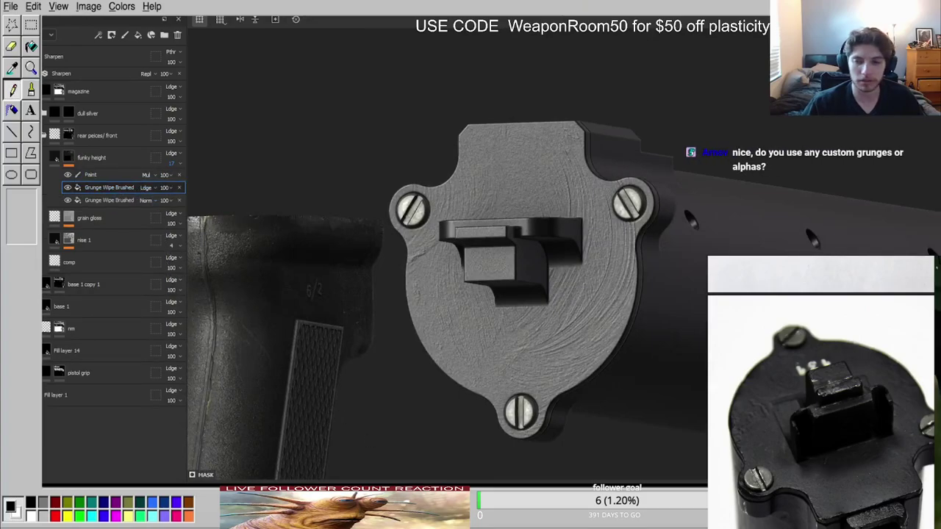
Replace the duplicate fill's texture with a creased grunge, and move and scale its 3D projection around the rear cover.
alt+drag(594, 336, 605, 344)
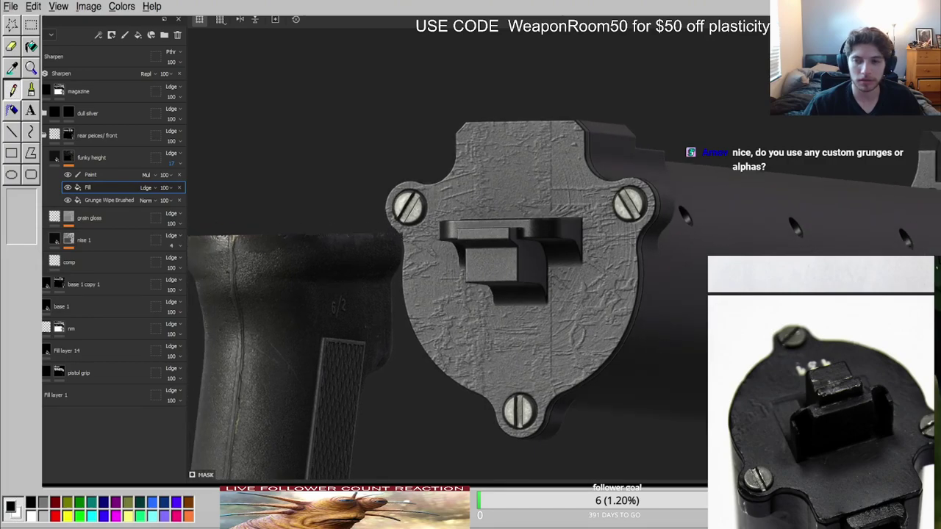
scroll(545, 305, down, 10)
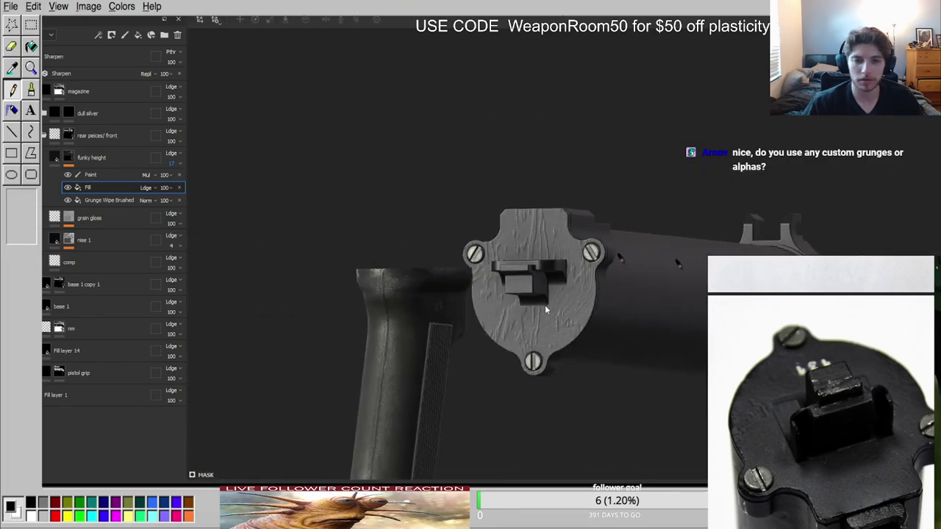
key(w)
drag(553, 65, 519, 268)
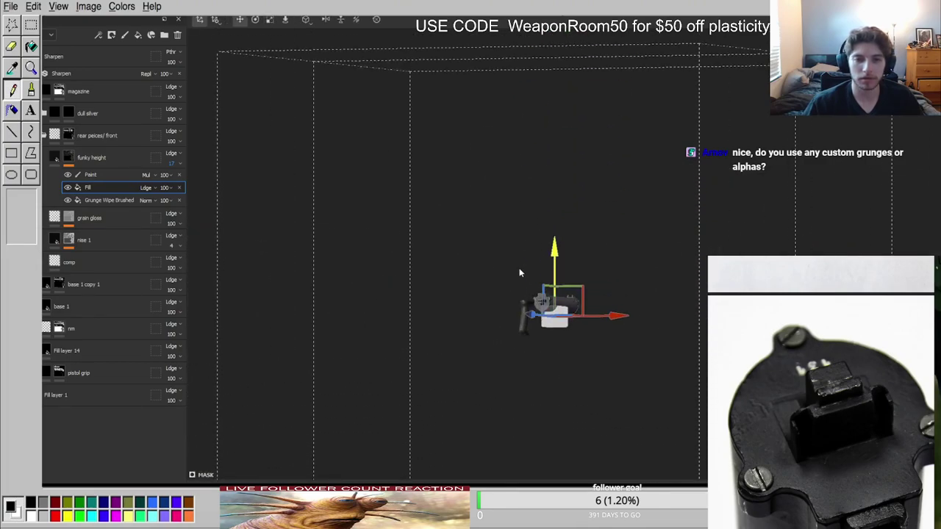
scroll(525, 279, up, 5)
drag(585, 317, 555, 275)
scroll(555, 276, up, 3)
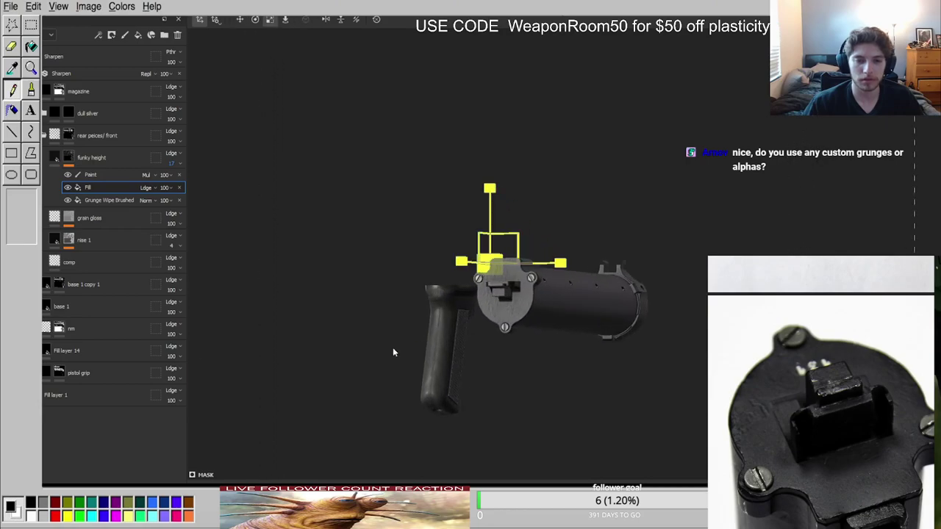
Move and rotate the creased fill's projection so its centre sits on the rear cover's latch area.
scroll(490, 315, up, 6)
alt+drag(507, 243, 614, 196)
key(w)
scroll(566, 213, down, 2)
key(c)
drag(502, 107, 647, 179)
key(e)
drag(578, 185, 517, 199)
key(w)
drag(494, 158, 539, 184)
key(m)
alt+right_drag(543, 191, 564, 252)
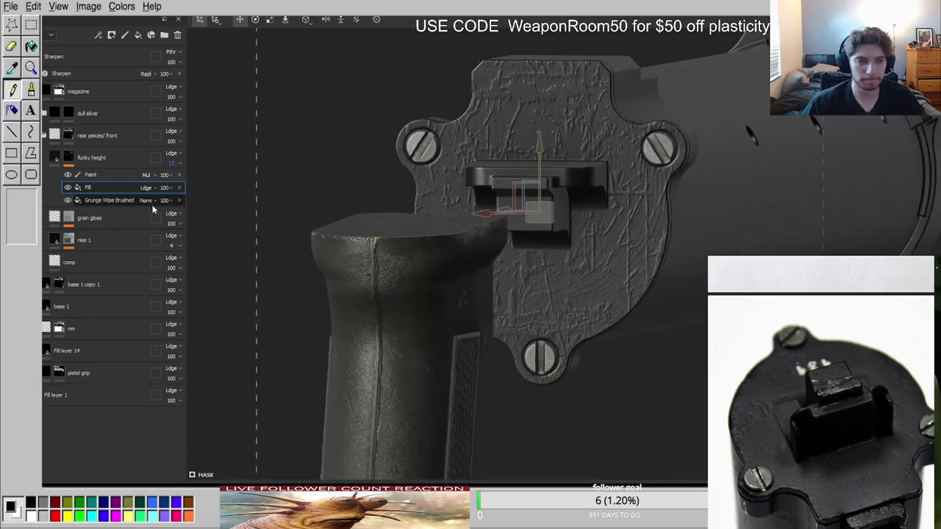
Set the creased fill's opacity to 11 in the funky height mask and check the cover under changed lighting.
drag(177, 202, 169, 205)
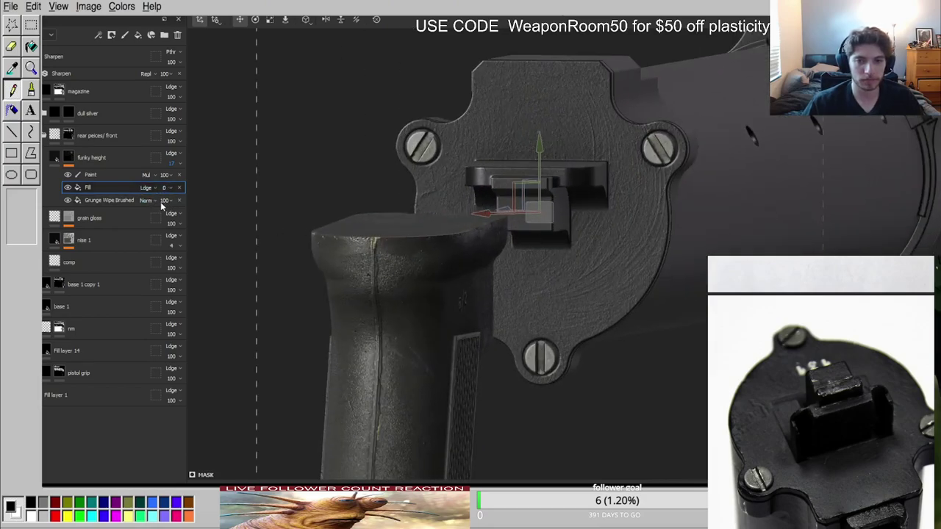
shift+right_drag(352, 214, 424, 137)
alt+drag(556, 216, 712, 229)
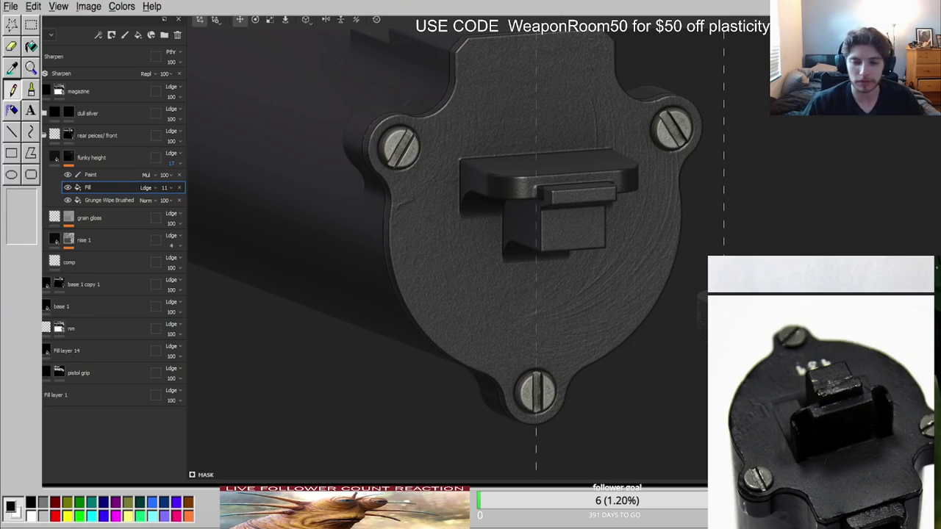
Duplicate the funky height layer, clear the copy's mask to black and add a paint effect for brushing a grunge alpha into it.
scroll(487, 295, down, 1)
click(70, 155)
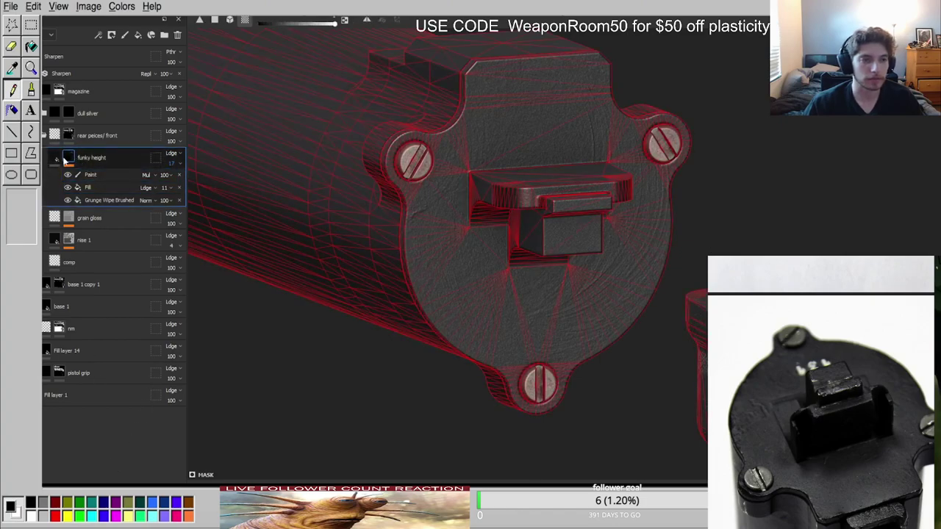
key(ctrl+d)
click(439, 242)
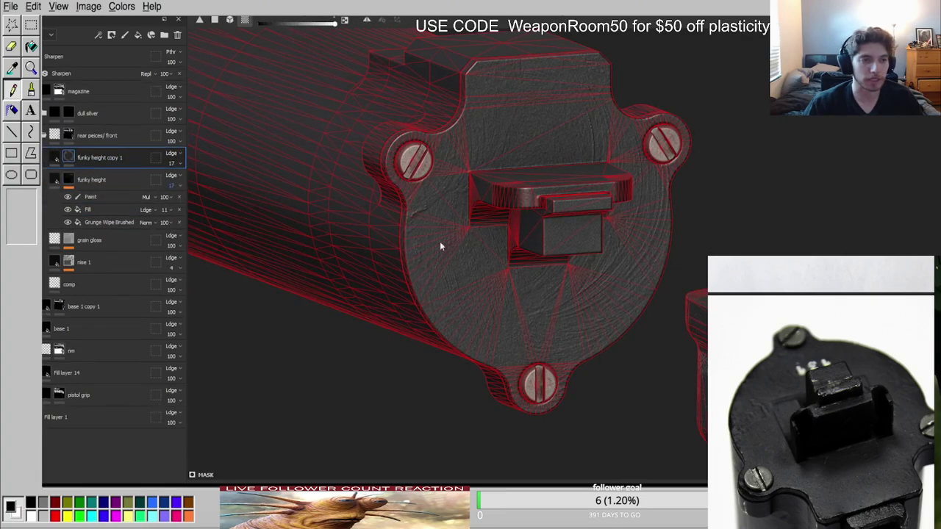
key(1)
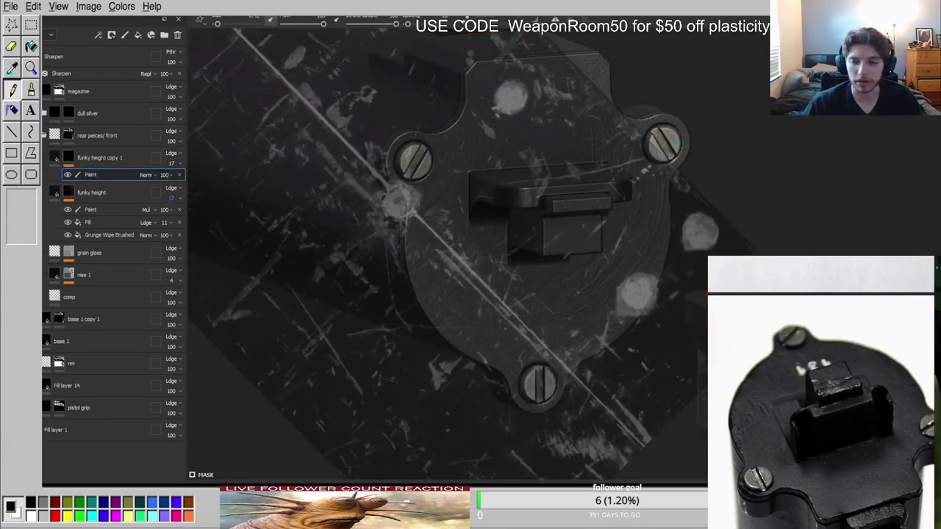
key(2)
Paint patches of rough, scraped height onto the rear cover's face around the latch with the grunge brush in the copy's mask.
alt+drag(536, 270, 506, 323)
alt+right_drag(506, 323, 484, 338)
right_drag(515, 323, 485, 337)
drag(453, 332, 444, 228)
mouse_move(444, 229)
alt+middle_down()
mouse_move(422, 216)
mouse_move(403, 137)
mouse_move(362, 147)
mouse_move(347, 136)
alt+middle_up()
ctrl+right_drag(343, 140, 359, 140)
mouse_move(343, 118)
mouse_down()
mouse_move(402, 117)
mouse_move(434, 269)
mouse_up()
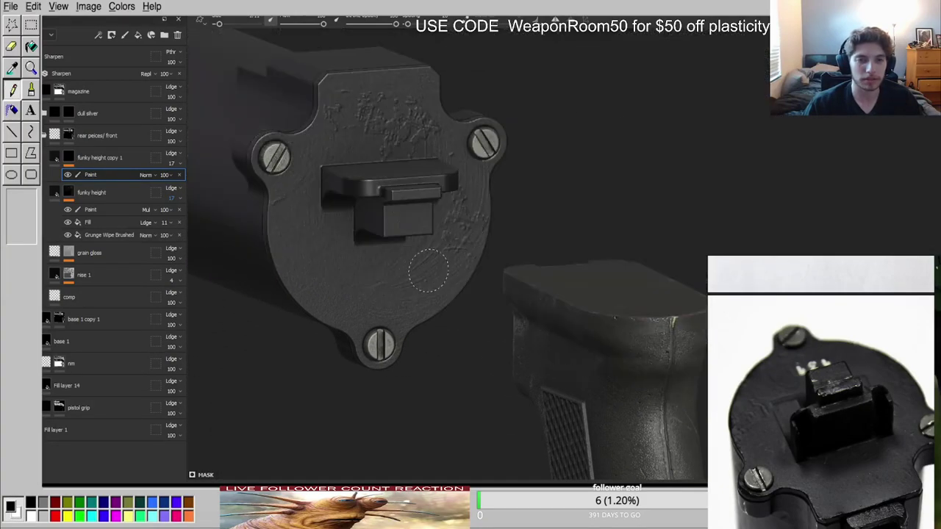
scroll(338, 276, up, 3)
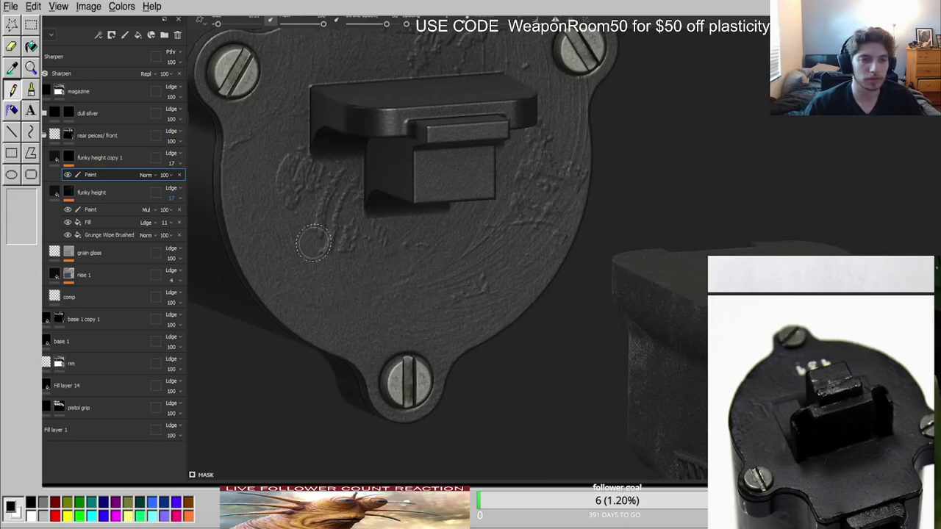
Set the opacity of the paint effect in the funky height copy's mask to 33.
drag(167, 178, 181, 194)
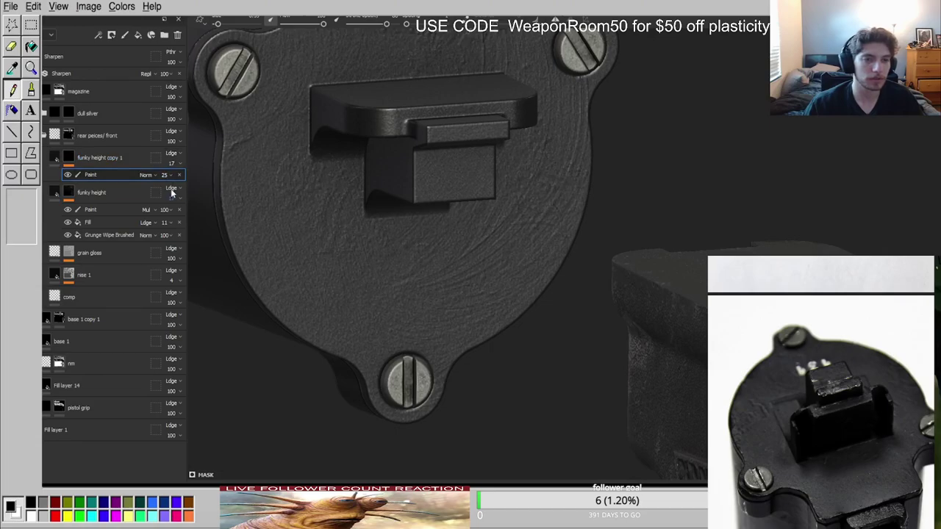
scroll(280, 207, down, 2)
mouse_move(280, 207)
alt+mouse_down()
mouse_move(367, 189)
mouse_move(234, 214)
alt+mouse_up()
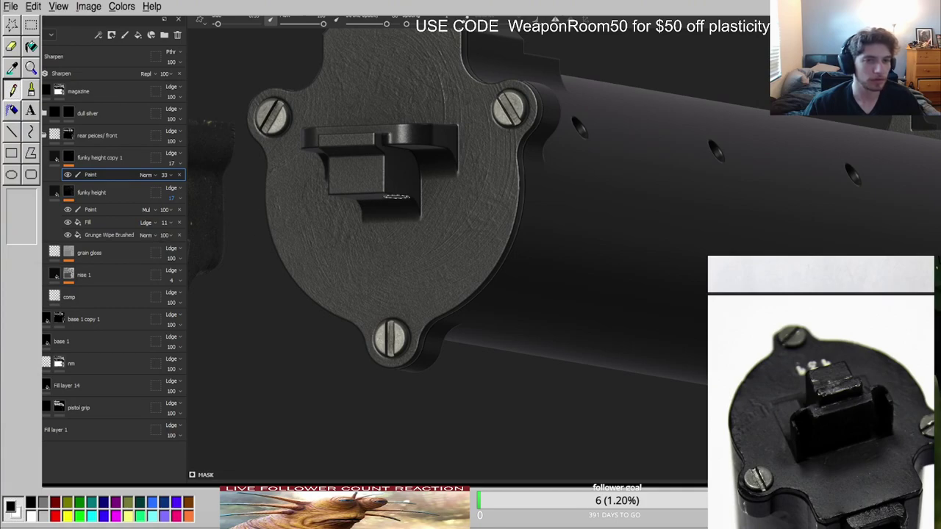
alt+middle_drag(384, 195, 340, 266)
click(101, 159)
click(138, 37)
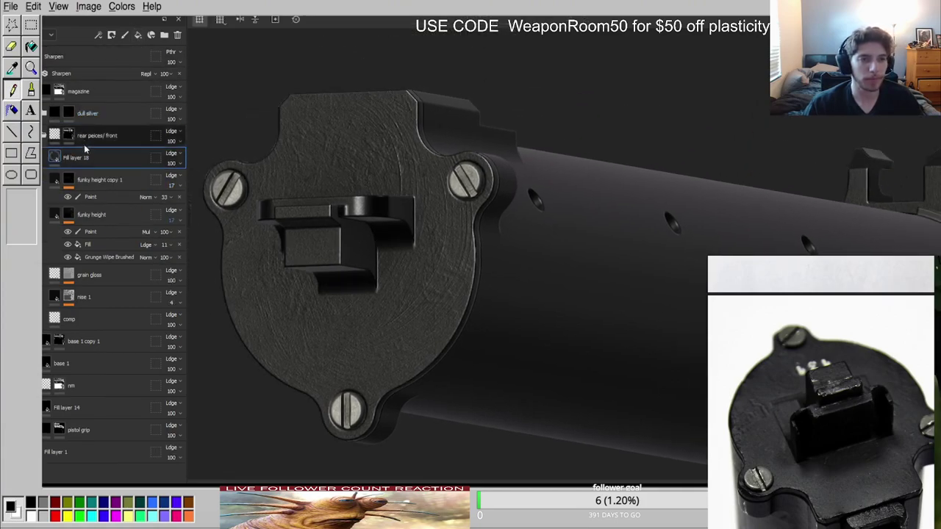
right_click(72, 160)
click(108, 343)
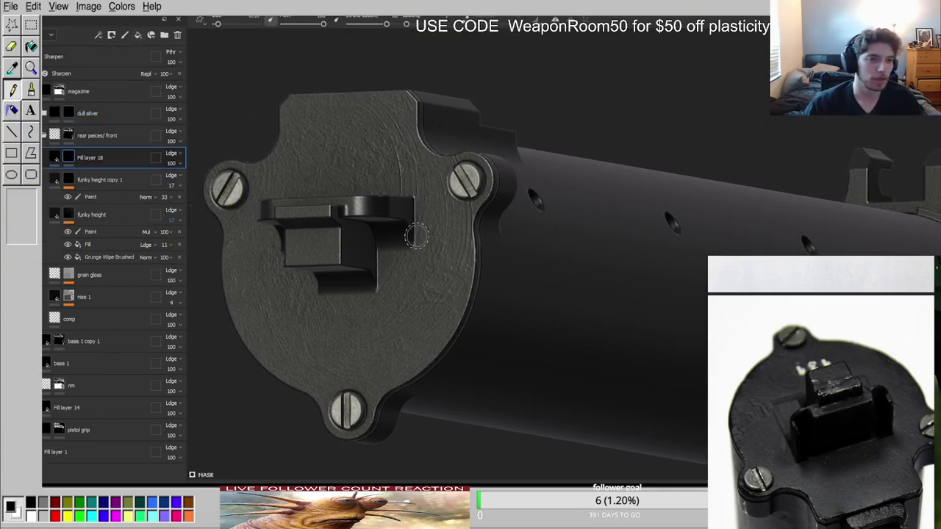
click(178, 35)
Show the whole weapon, switch to the texture set holding the rifle's stock and locate its edge destroy layer in the details folder.
key(f)
alt+drag(492, 177, 434, 239)
key(alt+q)
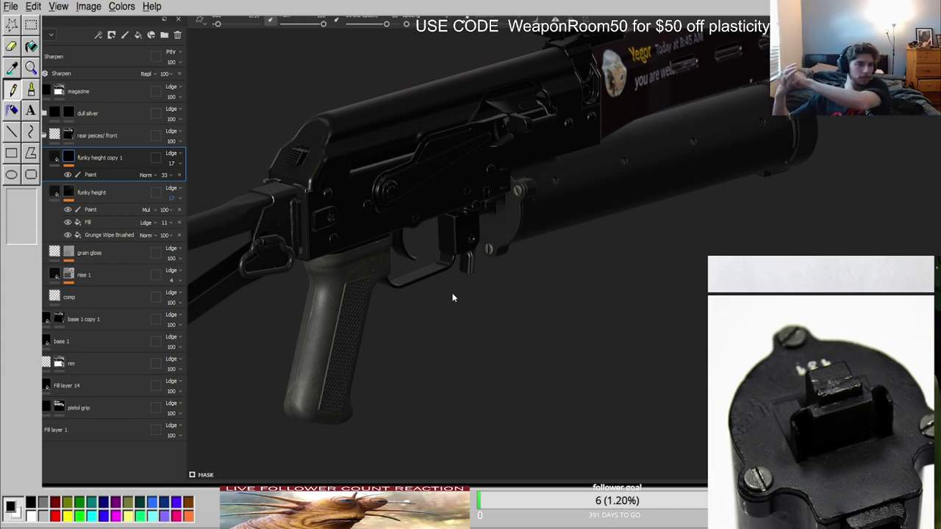
scroll(105, 160, down, 20)
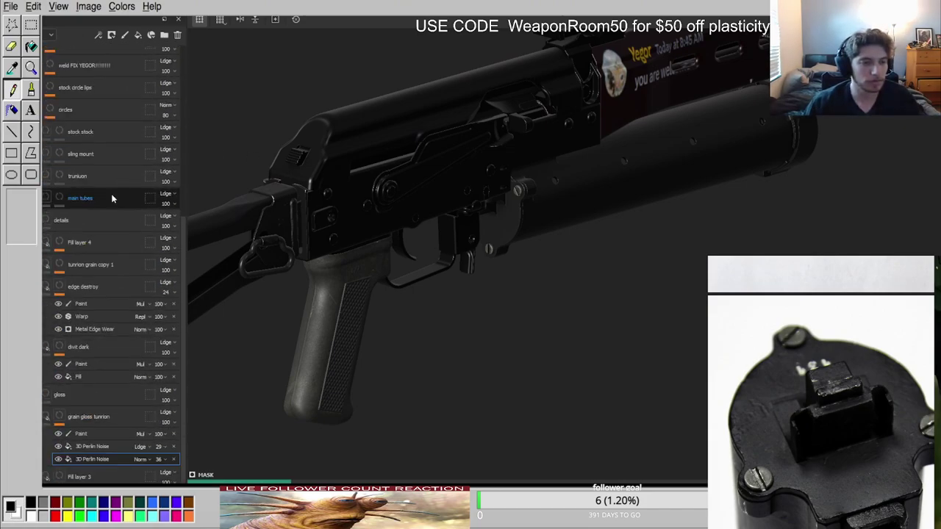
scroll(108, 292, up, 10)
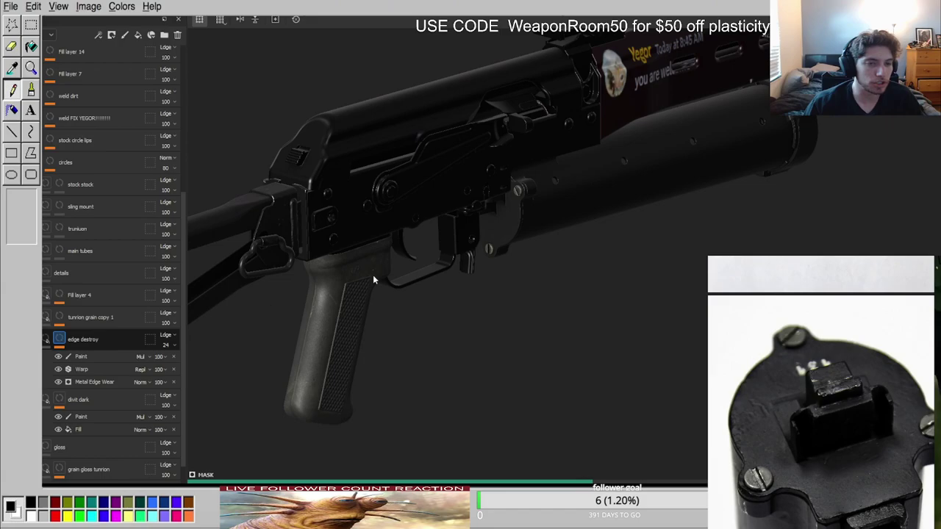
alt+middle_drag(500, 211, 618, 180)
scroll(374, 163, up, 5)
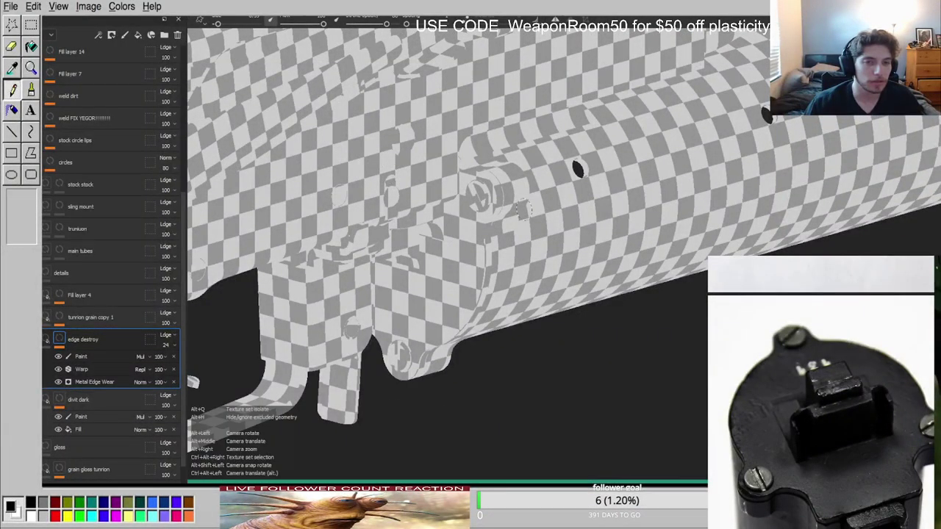
Check the edge destroy mask on the stock, then copy the layer into the rear cover's texture set above the funky height copy.
key(f)
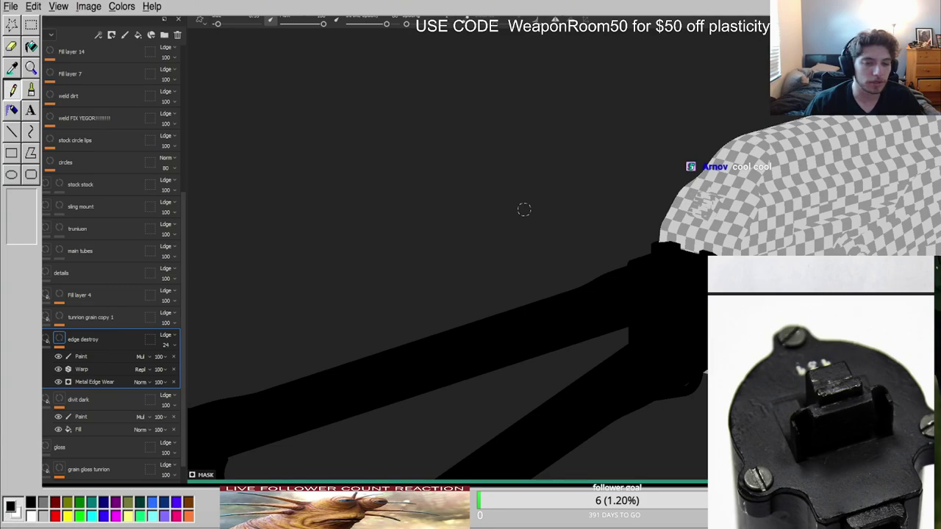
scroll(524, 209, down, 3)
alt+middle_drag(788, 266, 566, 236)
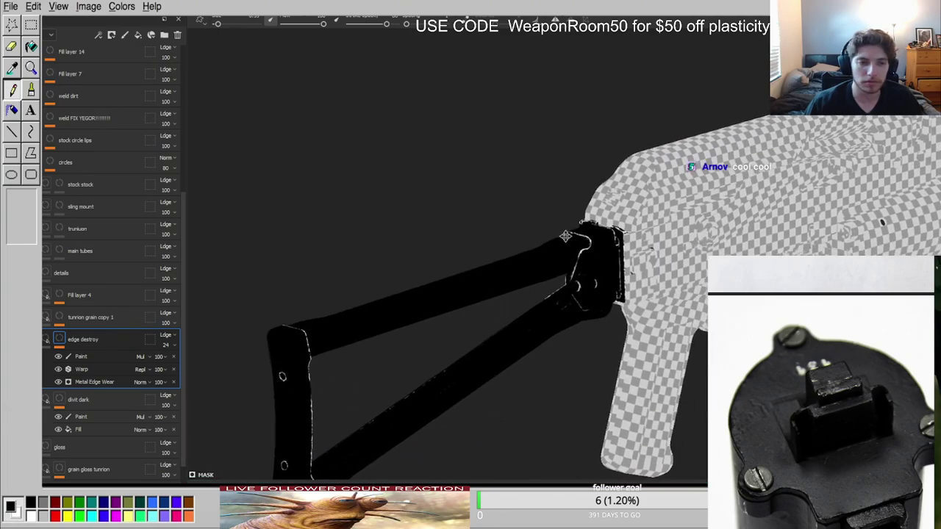
scroll(566, 243, up, 7)
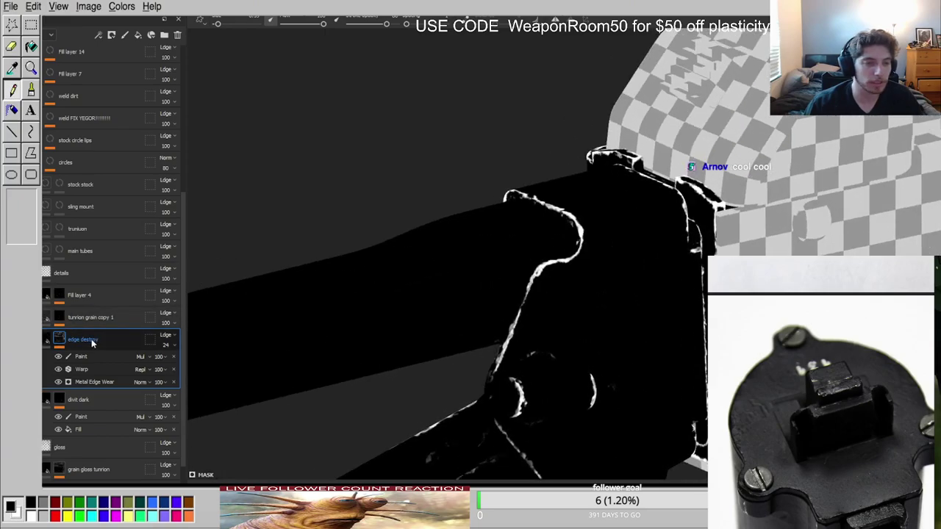
scroll(665, 256, down, 7)
alt+middle_drag(665, 256, 463, 286)
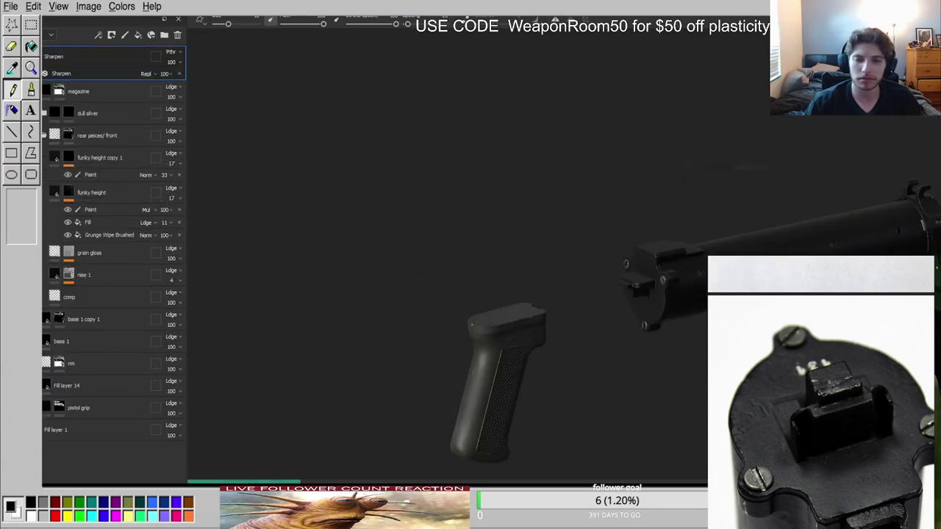
click(103, 158)
key(ctrl+v)
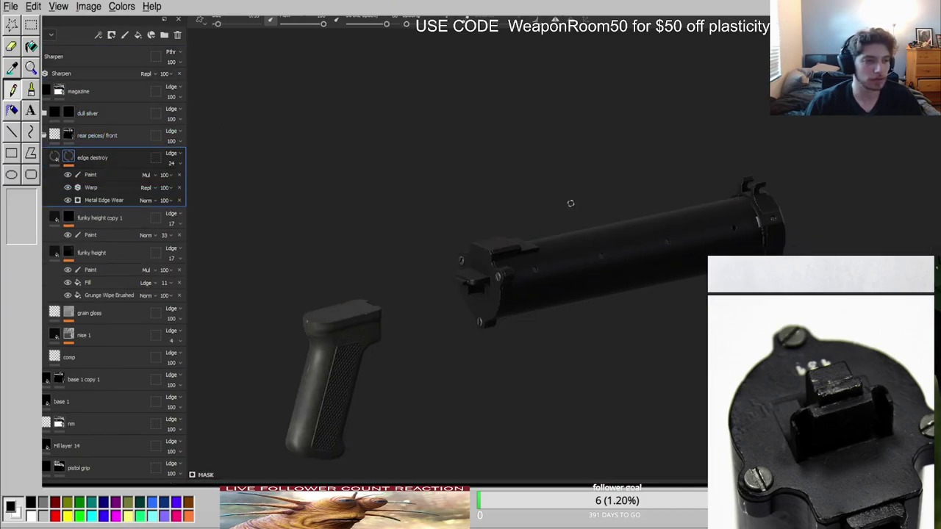
Examine the pasted edge destroy wear and its mask on the rear cover from several angles and under rotated lighting.
alt+drag(557, 199, 519, 151)
alt+right_drag(520, 151, 769, 206)
alt+middle_drag(768, 206, 504, 224)
alt+drag(505, 224, 534, 200)
shift+right_drag(534, 200, 628, 203)
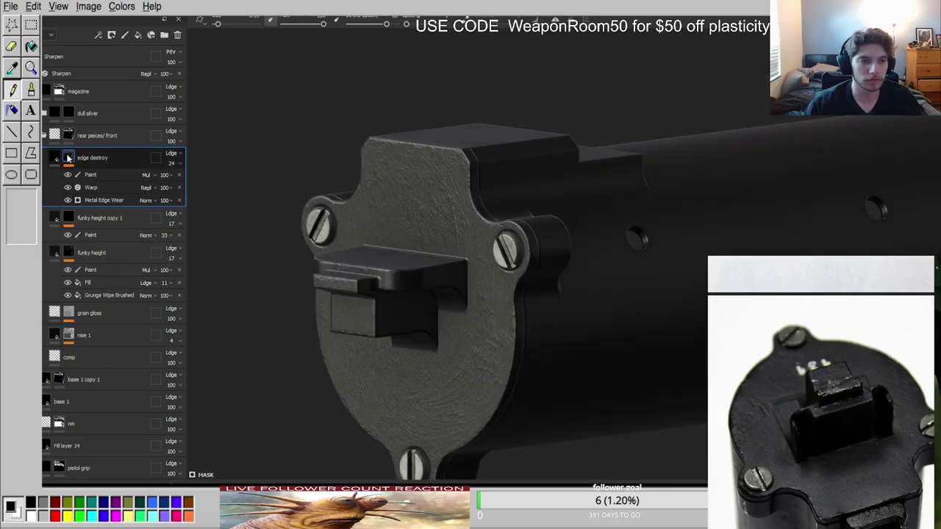
alt+click(68, 158)
key(m)
alt+right_drag(486, 187, 491, 215)
alt+drag(491, 214, 662, 184)
alt+middle_drag(662, 183, 624, 155)
alt+right_drag(624, 155, 599, 164)
shift+right_drag(599, 165, 654, 178)
alt+right_drag(655, 178, 586, 208)
alt+drag(586, 208, 518, 331)
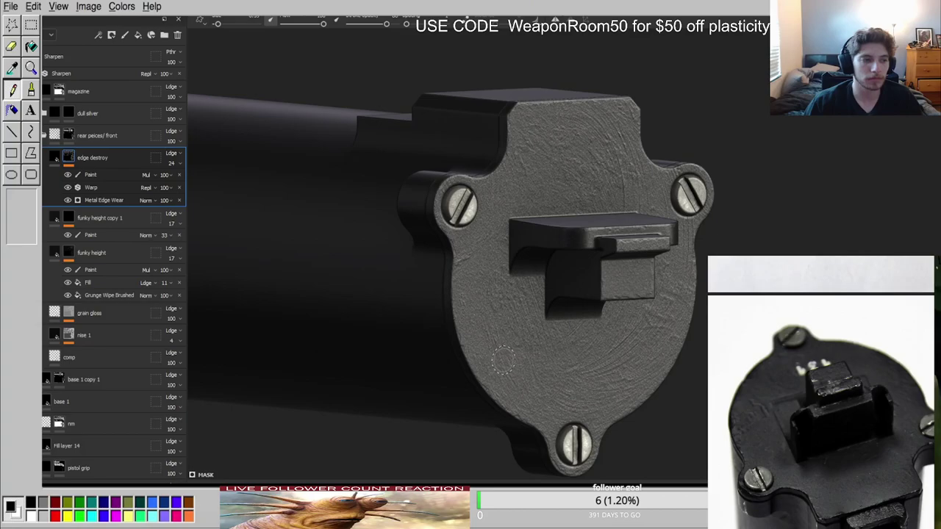
Inspect the edge destroy layer's effect in a single-channel view and duplicate the layer.
click(58, 157)
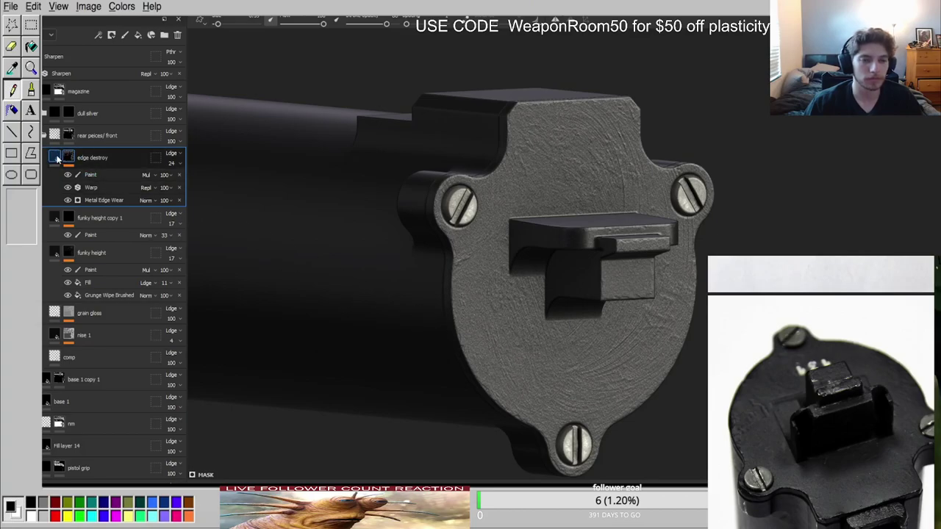
key(c)
key(c)
key(c)
key(c)
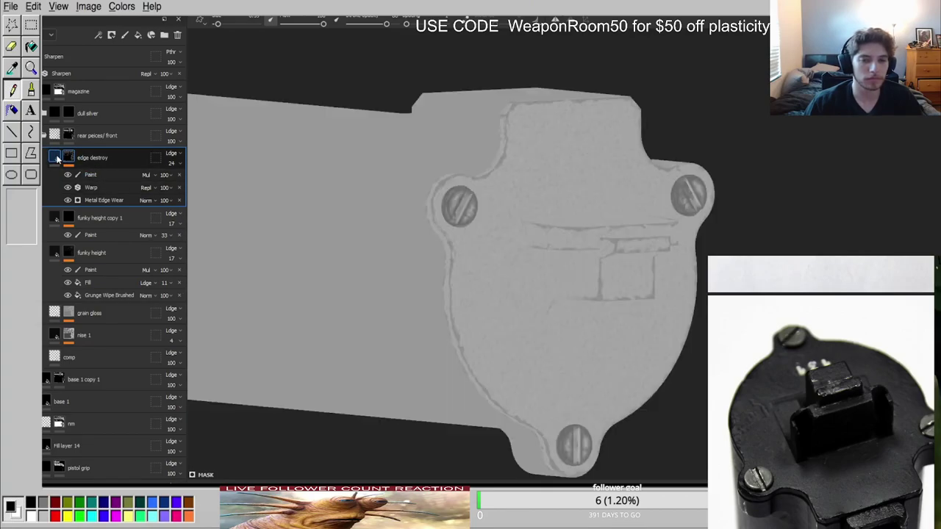
click(58, 159)
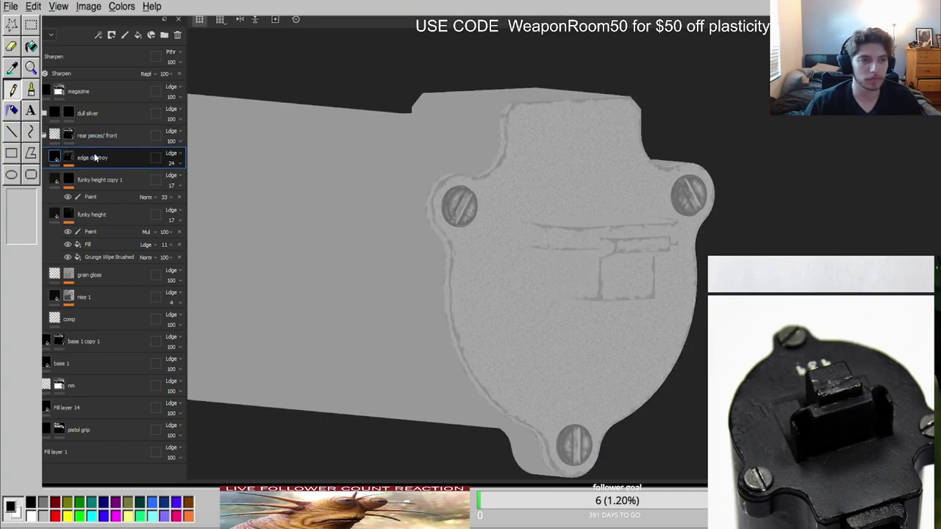
key(ctrl+d)
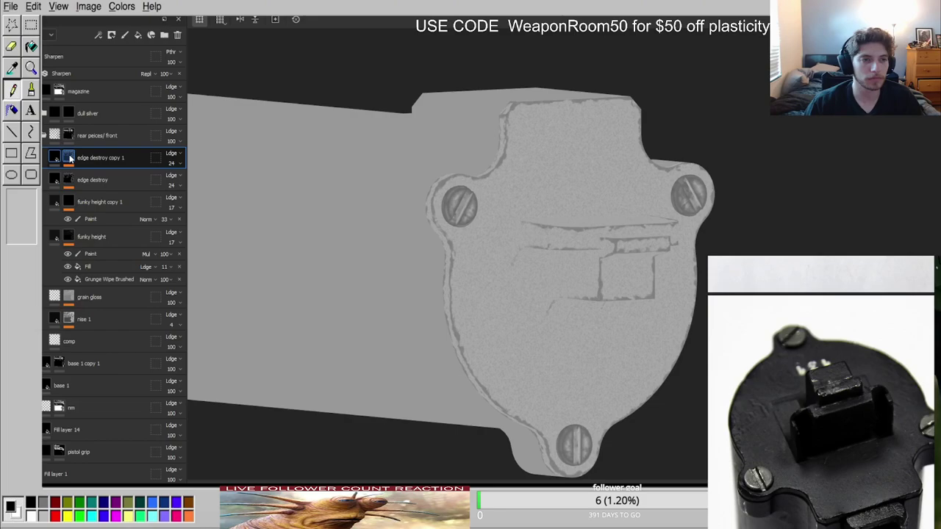
Adjust the Metal Edge Wear generator in the edge destroy copy's mask to produce broken, patchy wear along the cover's edges.
alt+click(69, 158)
click(103, 200)
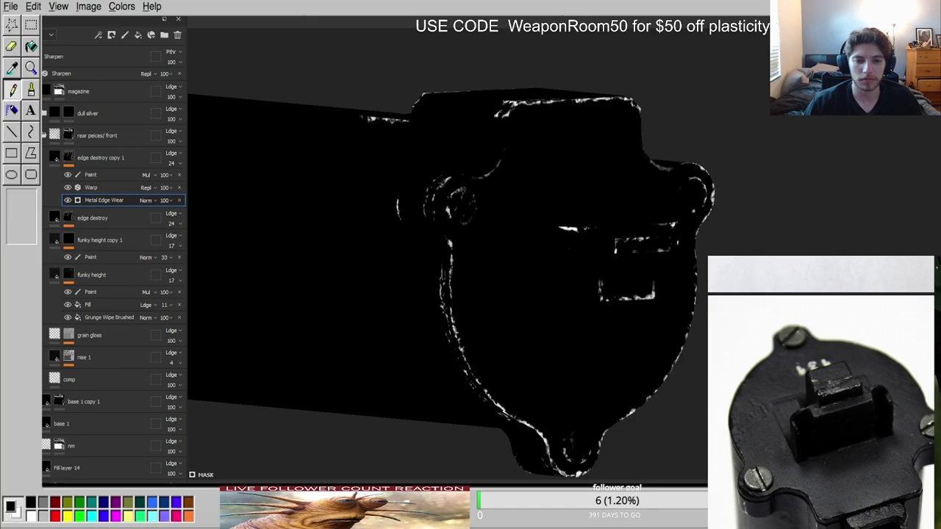
scroll(157, 259, down, 2)
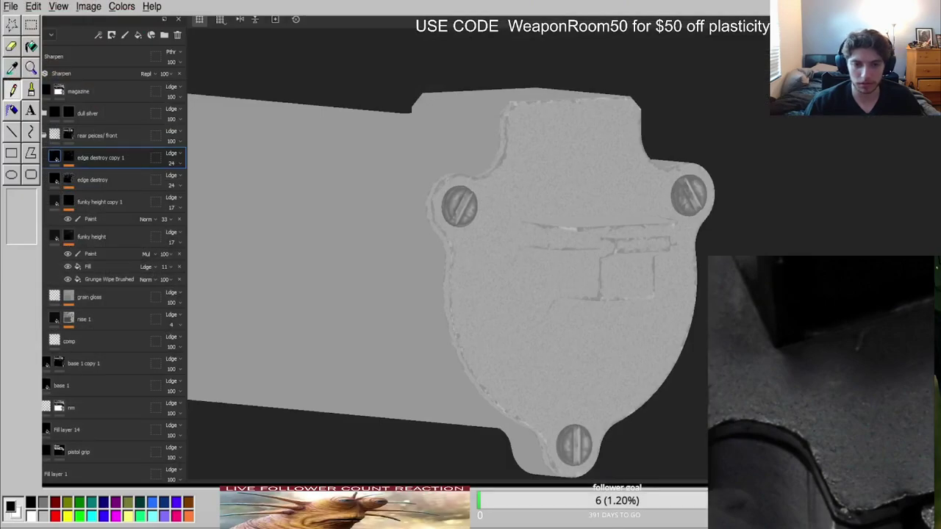
Examine the combined edge wear on the rear cover in the material view from several angles and lighting directions against the reference photo.
key(m)
scroll(500, 395, up, 3)
mouse_move(500, 395)
alt+mouse_down()
mouse_move(542, 309)
mouse_move(530, 343)
mouse_move(495, 302)
mouse_move(517, 275)
mouse_move(452, 336)
mouse_move(481, 272)
alt+mouse_up()
scroll(530, 343, down, 3)
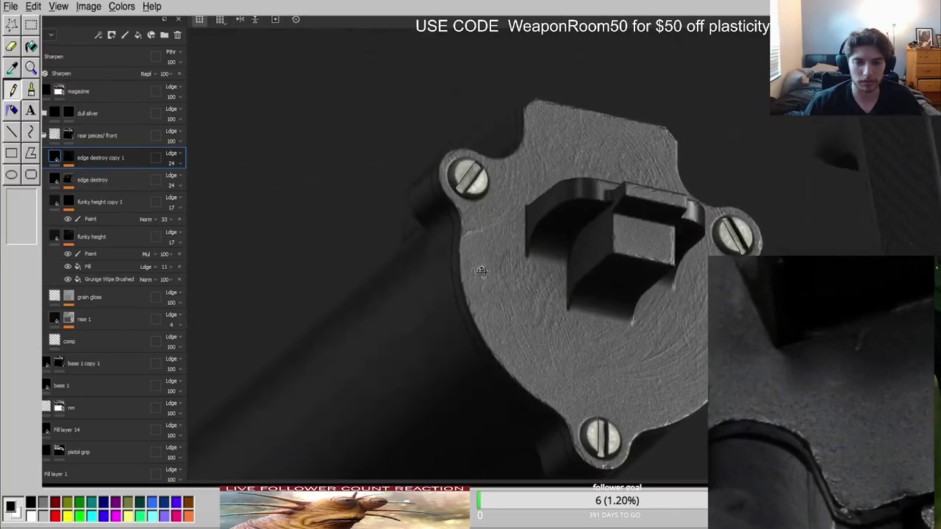
alt+middle_drag(590, 374, 551, 275)
scroll(550, 275, up, 2)
mouse_move(551, 275)
alt+mouse_down()
mouse_move(634, 341)
mouse_move(507, 298)
mouse_move(553, 351)
mouse_move(554, 296)
mouse_move(422, 336)
alt+mouse_up()
scroll(557, 303, down, 3)
shift+right_drag(422, 335, 623, 326)
scroll(600, 286, up, 2)
alt+drag(622, 326, 688, 276)
scroll(614, 219, down, 3)
alt+middle_drag(605, 253, 647, 336)
scroll(646, 336, up, 3)
alt+drag(635, 329, 613, 317)
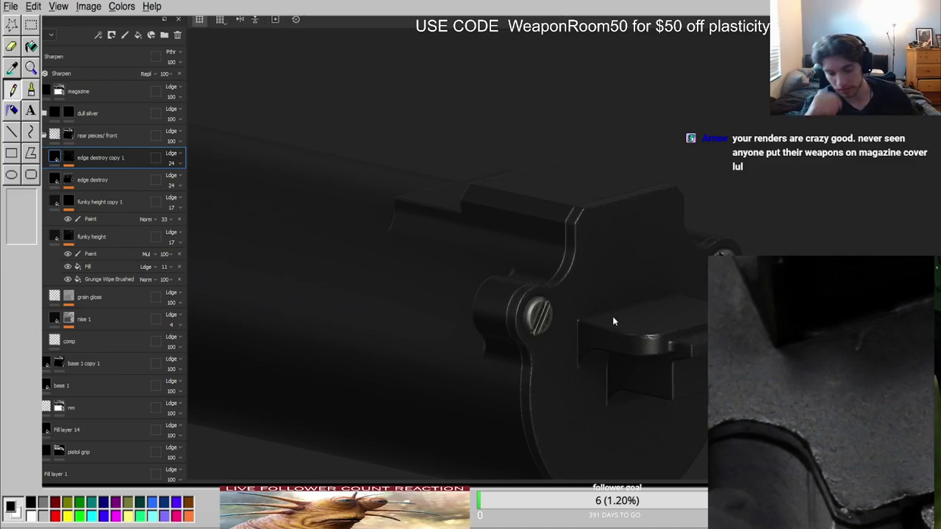
scroll(613, 261, up, 2)
shift+right_drag(614, 264, 654, 263)
scroll(833, 396, down, 5)
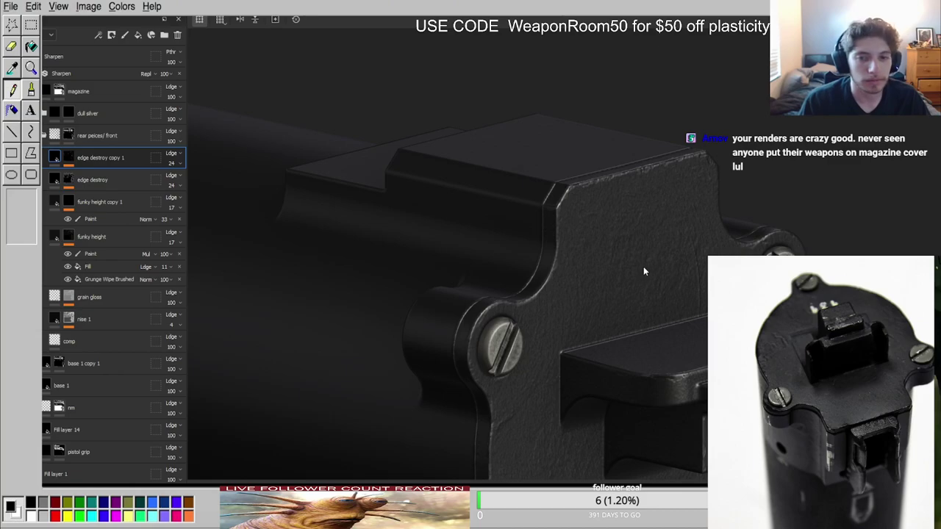
alt+drag(641, 269, 555, 297)
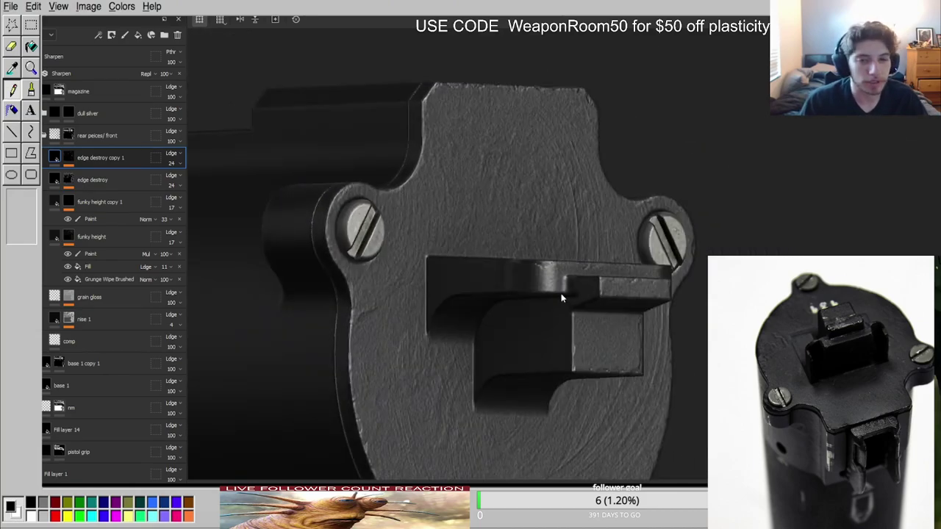
scroll(561, 294, up, 1)
alt+middle_drag(561, 294, 481, 264)
Add a fill layer above the edge destroy copy in the rear peices/ front folder and give it a black mask for polygon filling.
click(44, 135)
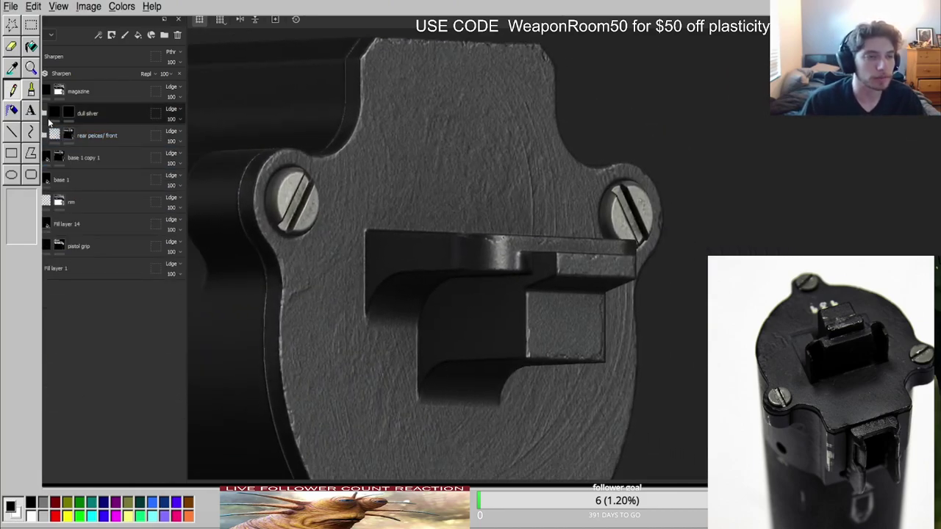
click(44, 135)
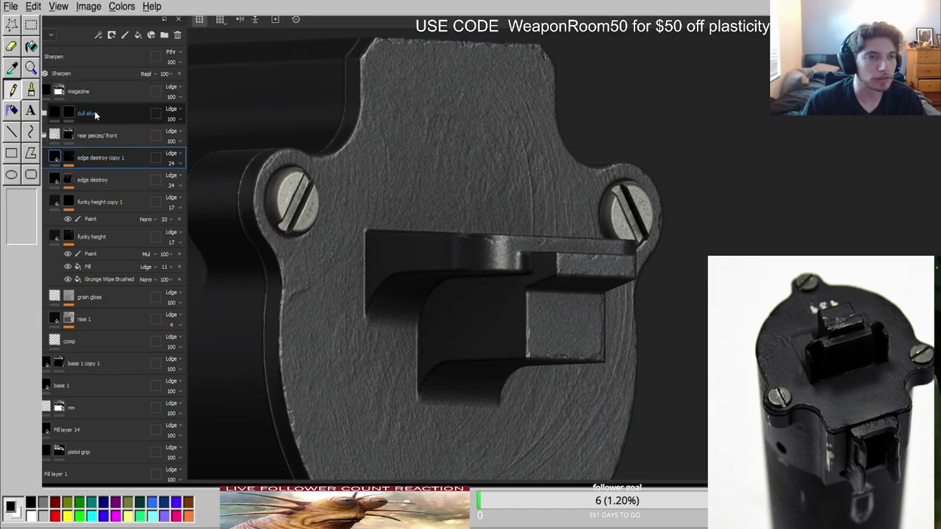
click(138, 35)
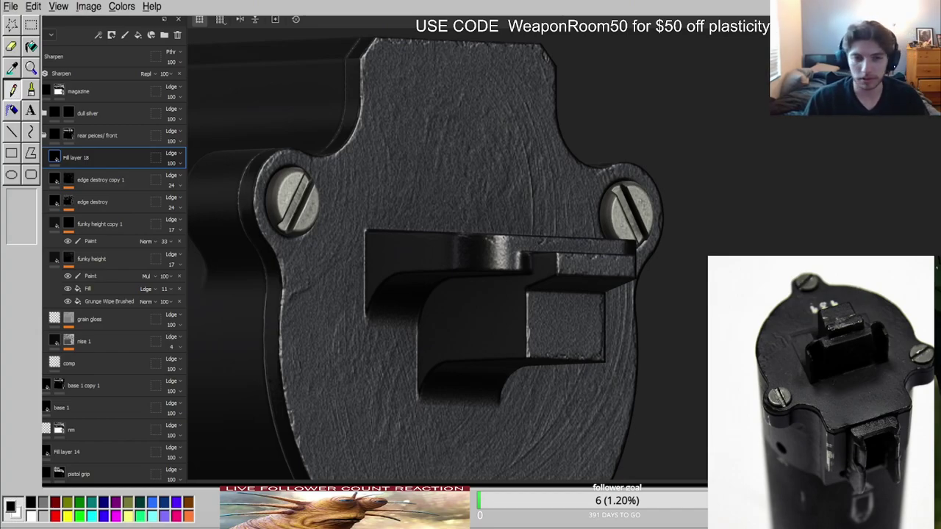
alt+drag(505, 277, 471, 313)
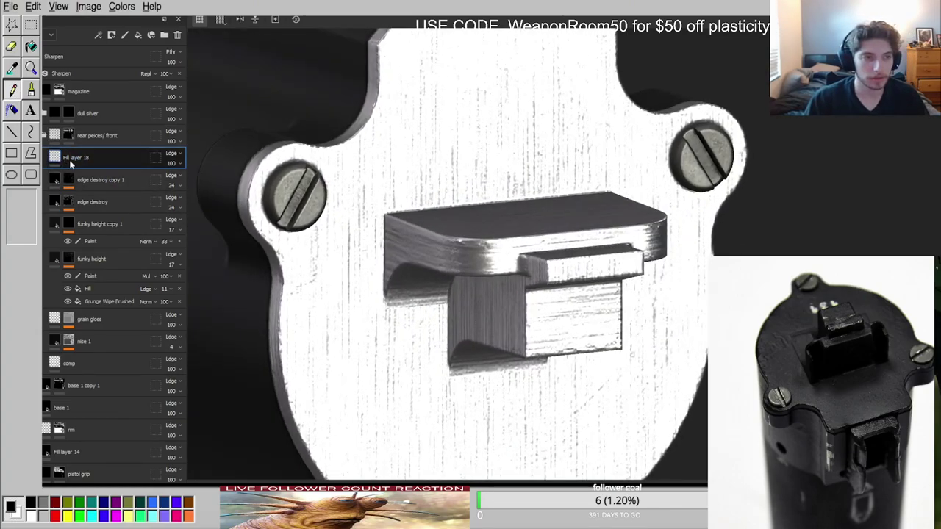
right_click(67, 160)
click(90, 175)
click(9, 69)
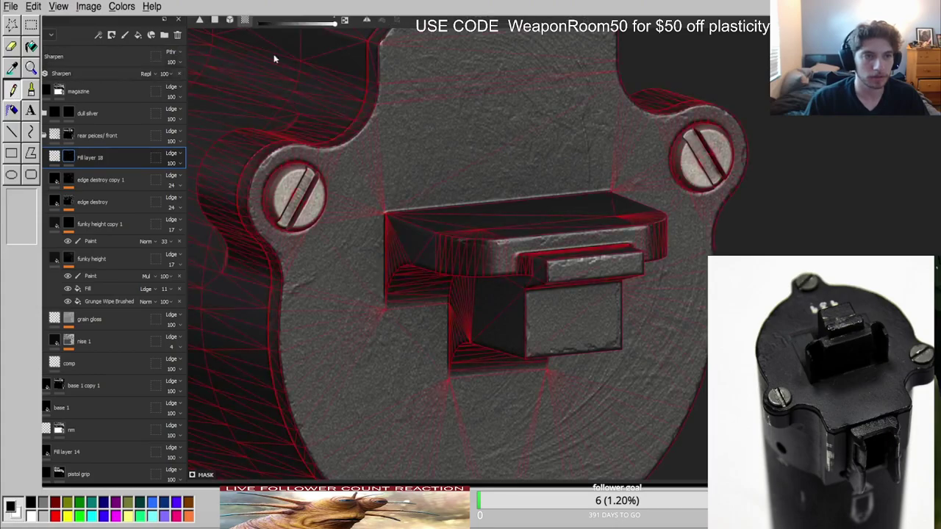
Fill the protruding latch's front faces in Fill layer 18's mask and compare the latch with and without the brushed surface.
click(463, 261)
click(56, 157)
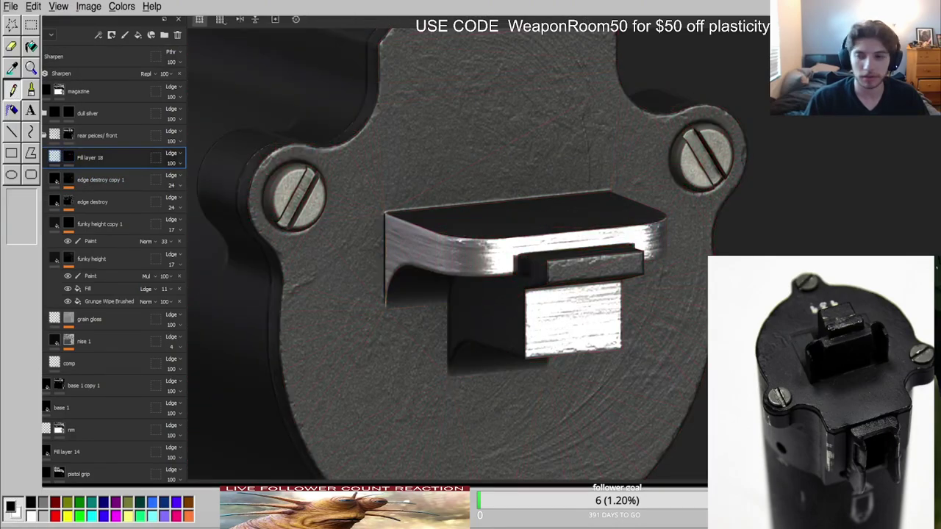
alt+drag(527, 322, 659, 297)
scroll(659, 297, down, 3)
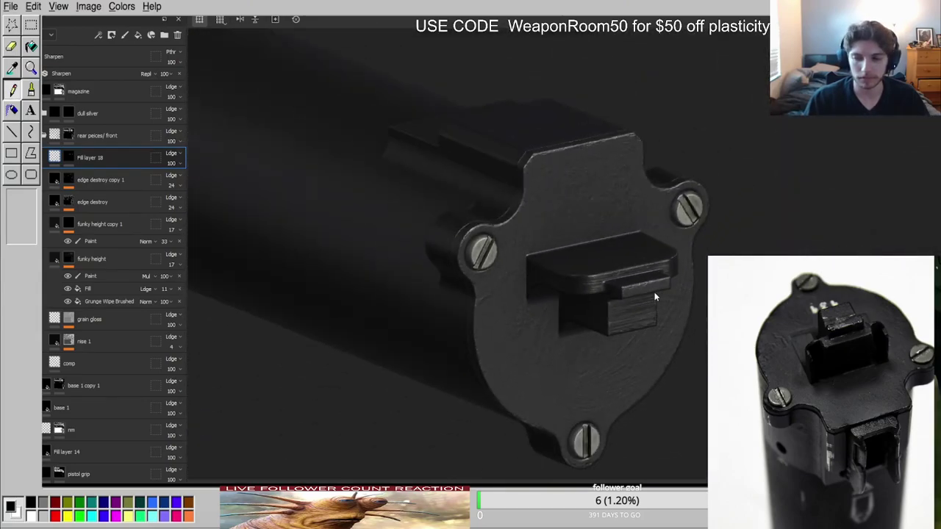
scroll(664, 304, up, 4)
key(ctrl+z)
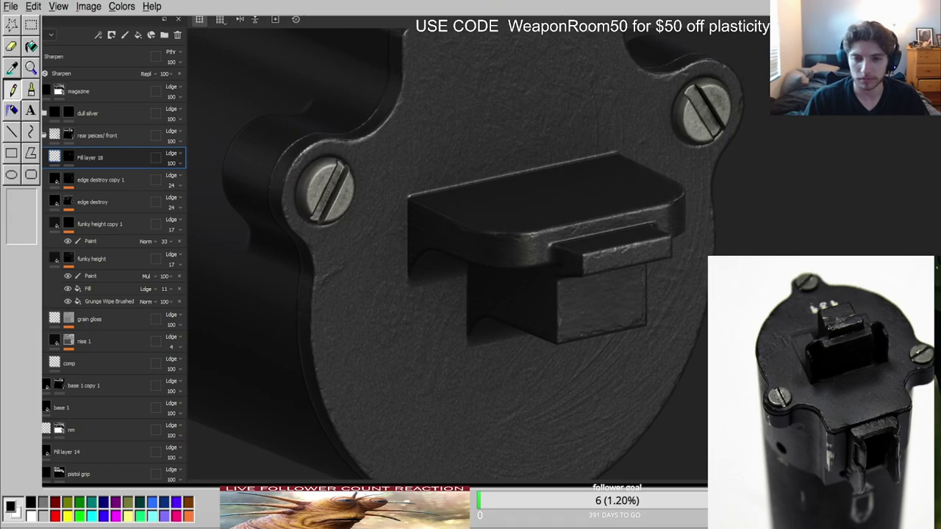
alt+drag(603, 259, 585, 260)
alt+drag(608, 249, 479, 243)
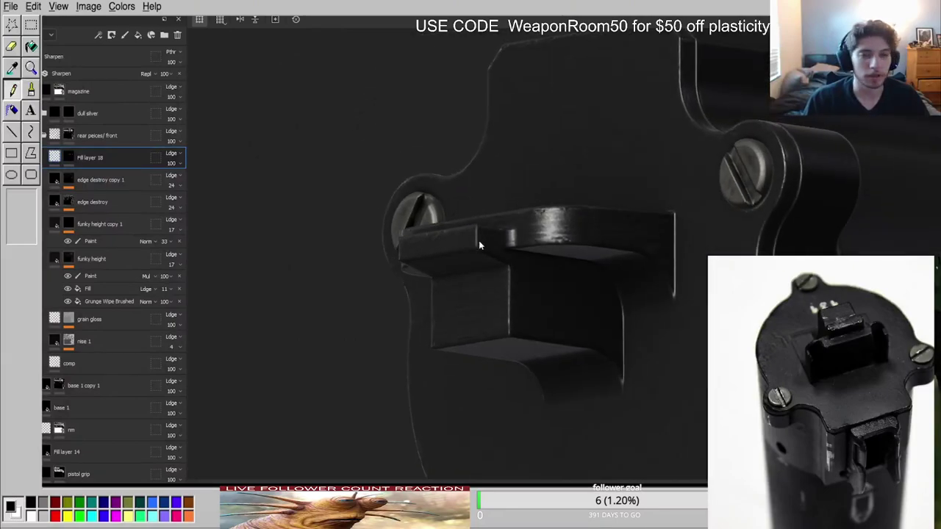
scroll(479, 244, up, 3)
shift+right_drag(479, 244, 550, 258)
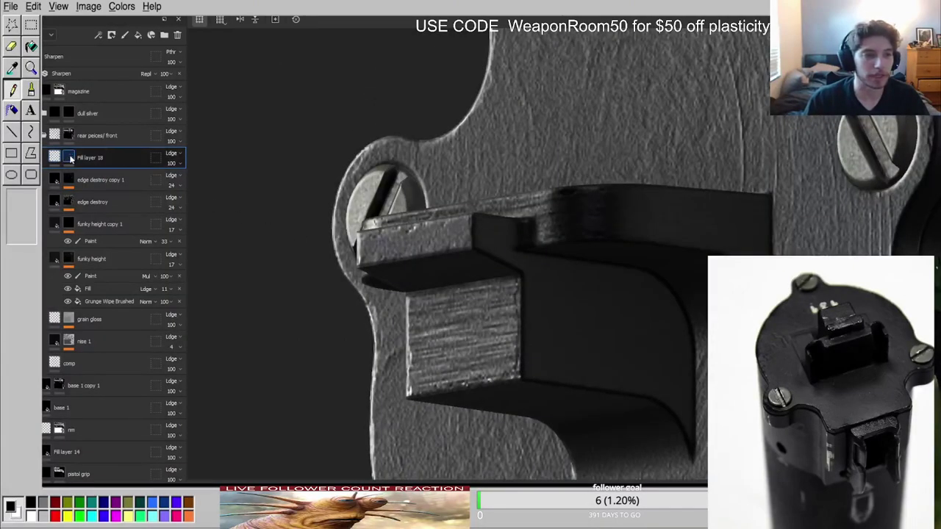
Examine the masks of edge destroy copy 1 and edge destroy around the latch.
alt+click(72, 179)
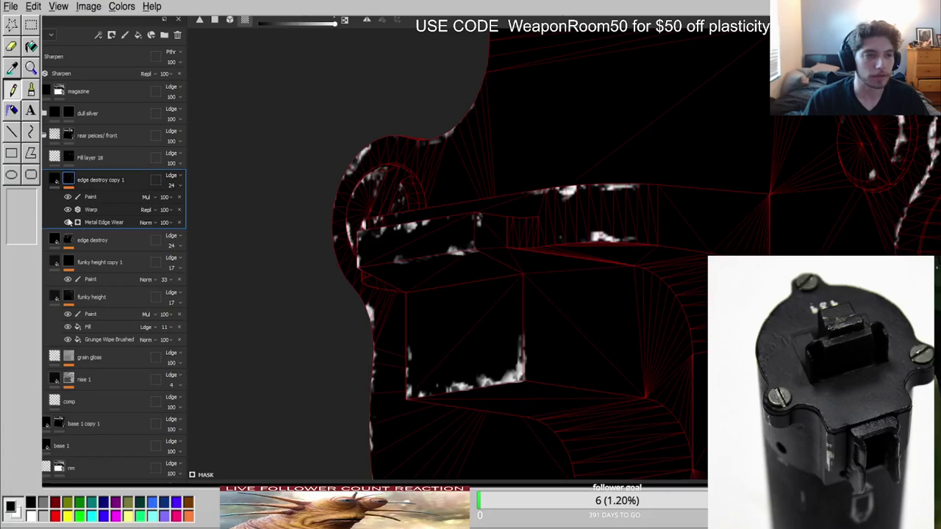
alt+click(69, 240)
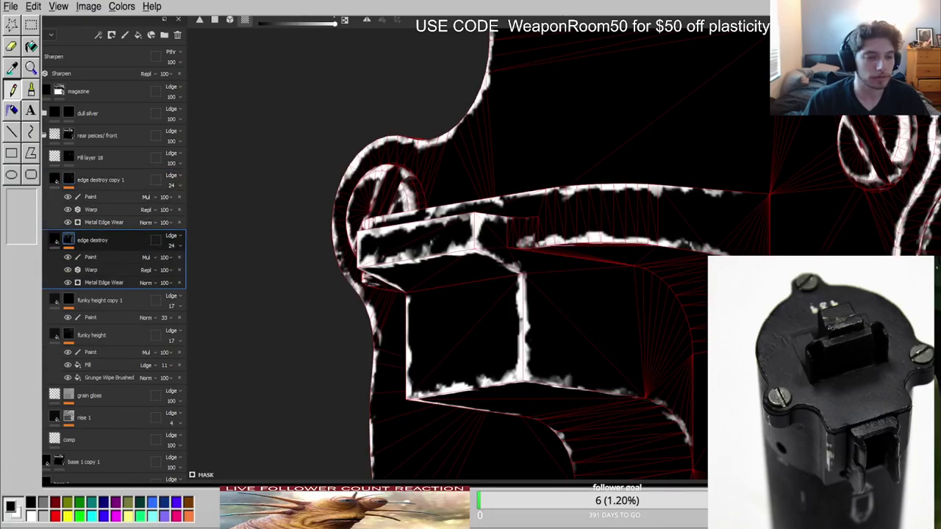
scroll(456, 244, up, 4)
key(m)
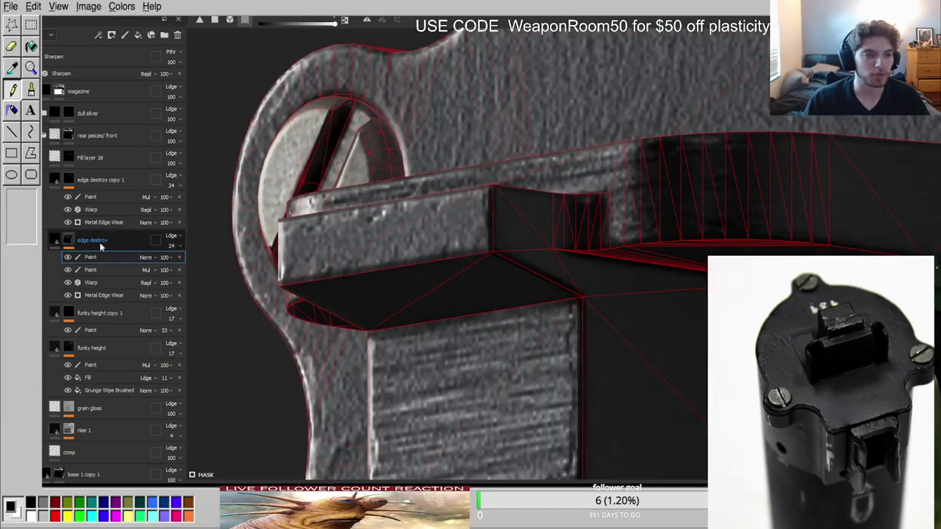
key(Delete)
Add a fill layer directly above the edge destroy layer and give it a black mask.
click(102, 242)
click(138, 34)
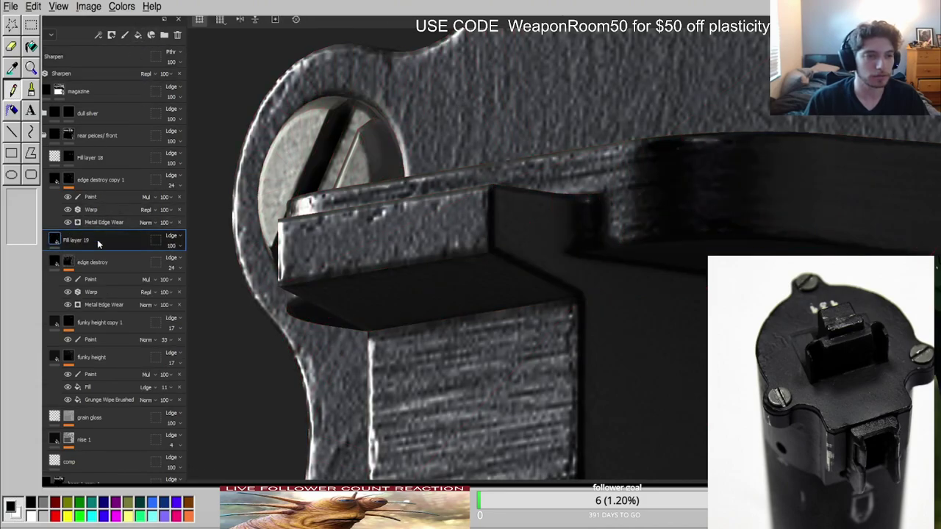
right_click(91, 241)
click(116, 252)
click(55, 240)
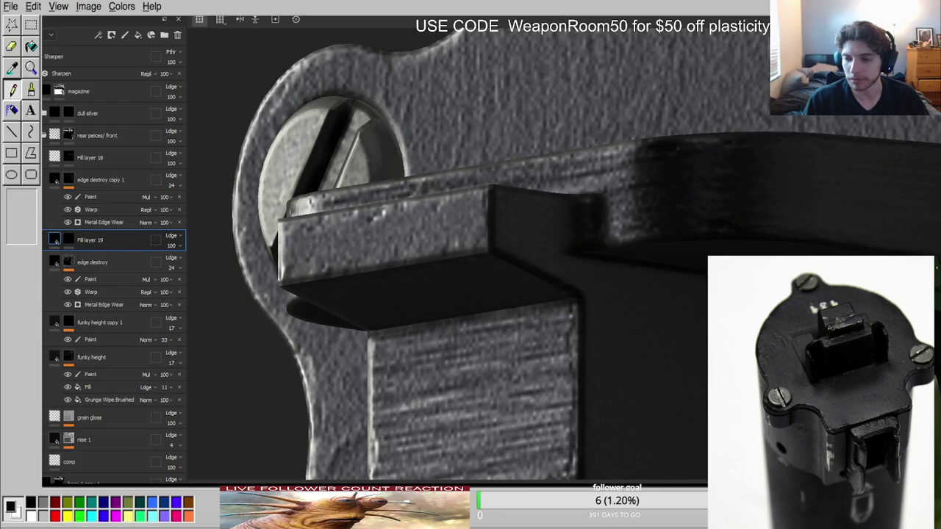
click(67, 239)
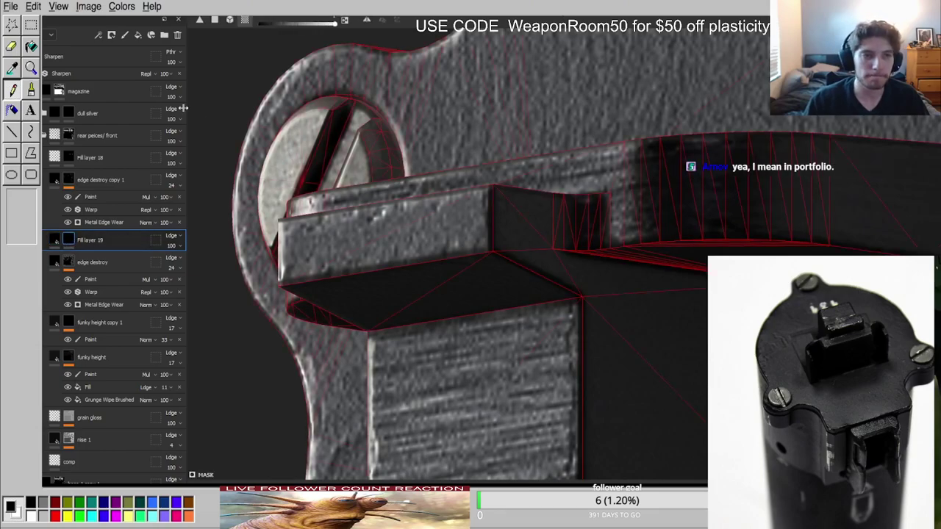
Paint small chips into the new fill layer's mask along the corner of the latch's raised lip and check them from farther away.
key(1)
scroll(481, 222, up, 3)
scroll(493, 269, up, 1)
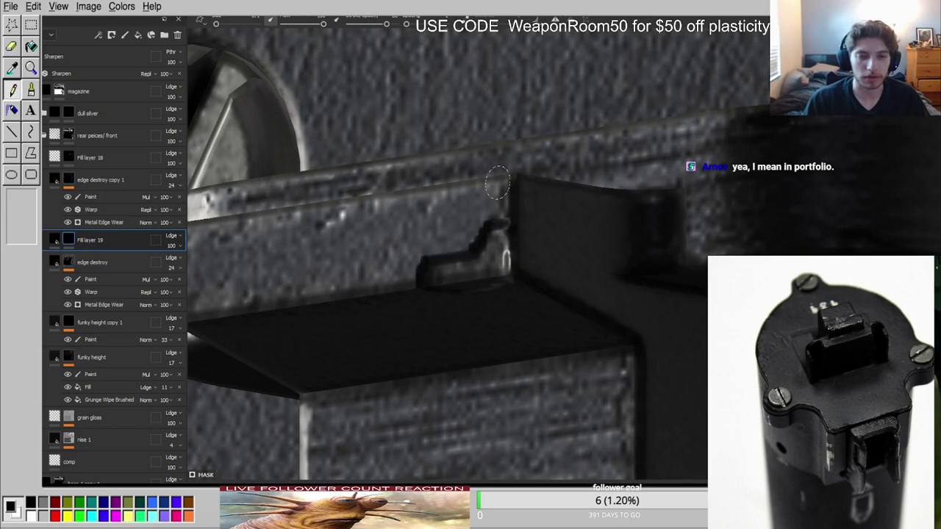
drag(497, 183, 487, 203)
drag(422, 217, 422, 255)
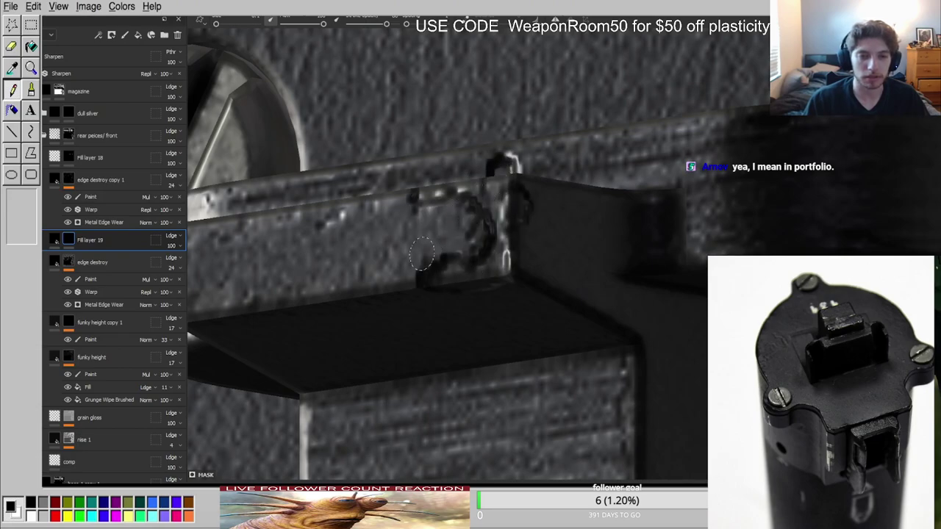
drag(463, 225, 485, 269)
scroll(404, 280, down, 5)
ctrl+right_drag(412, 263, 435, 278)
scroll(532, 263, down, 5)
alt+drag(632, 279, 472, 282)
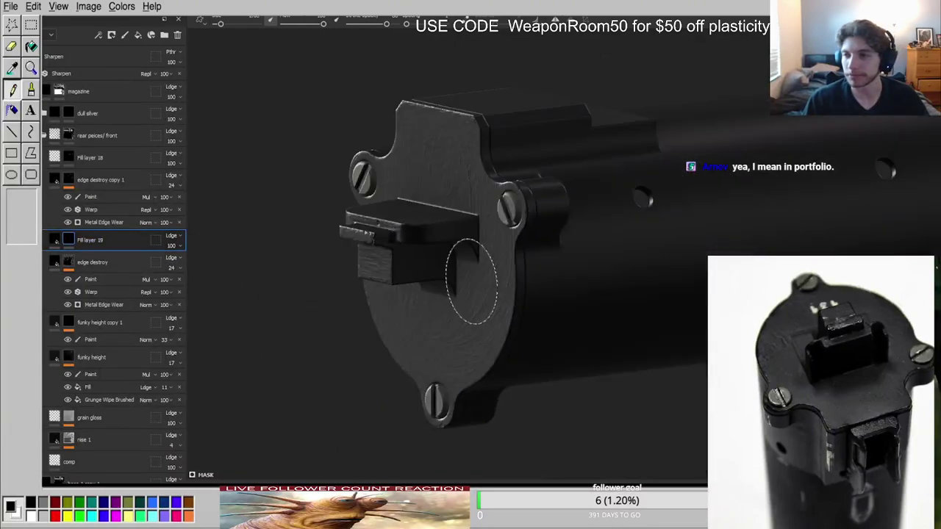
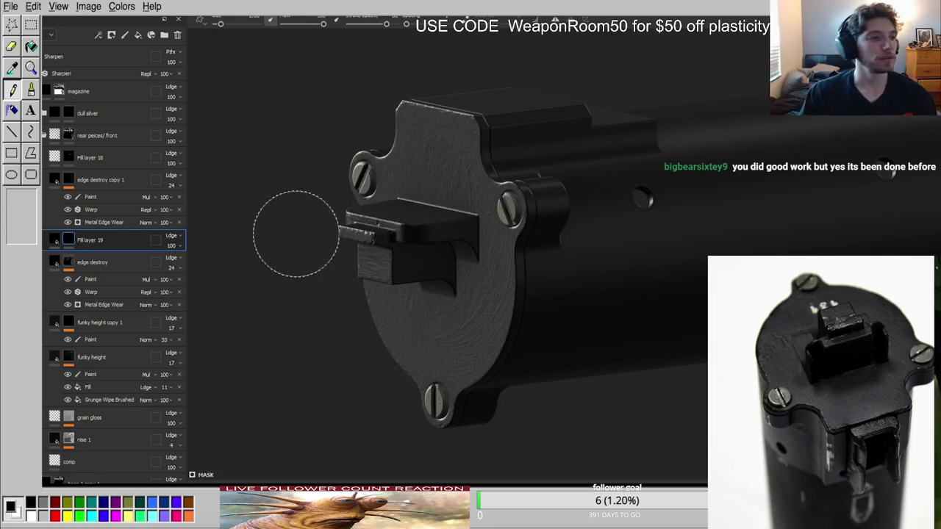
alt+right_drag(393, 180, 467, 177)
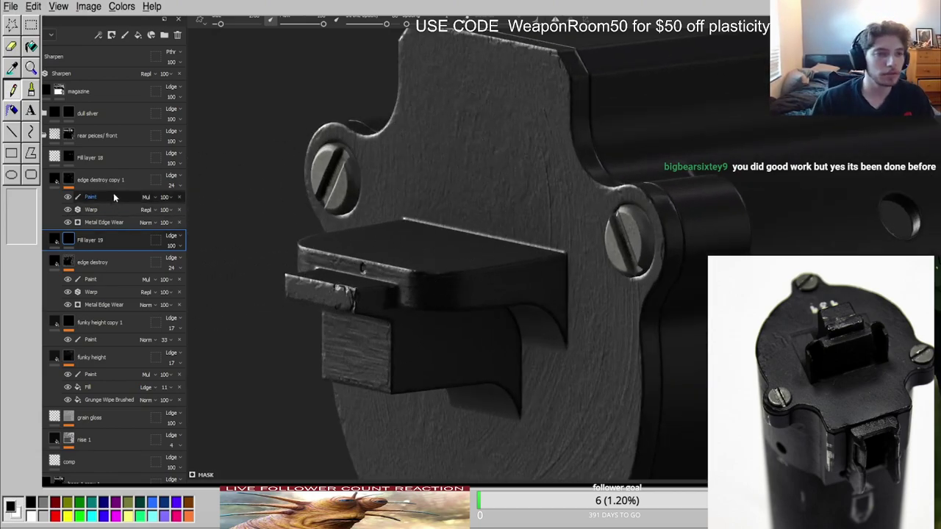
Add a fill layer above Fill layer 18 and mask it with a Dirt generator and a Grunge Wipe Directional fill set to Multiply.
click(100, 159)
click(139, 37)
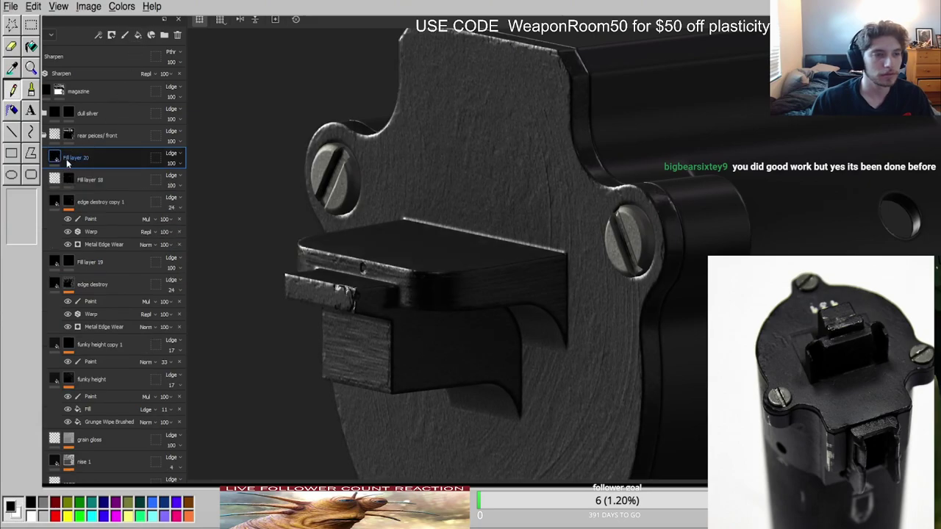
click(194, 483)
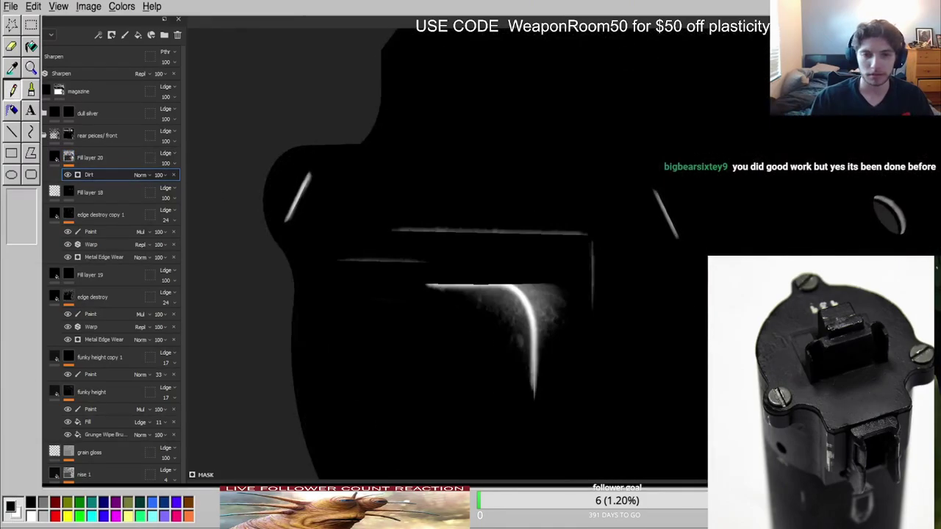
click(69, 157)
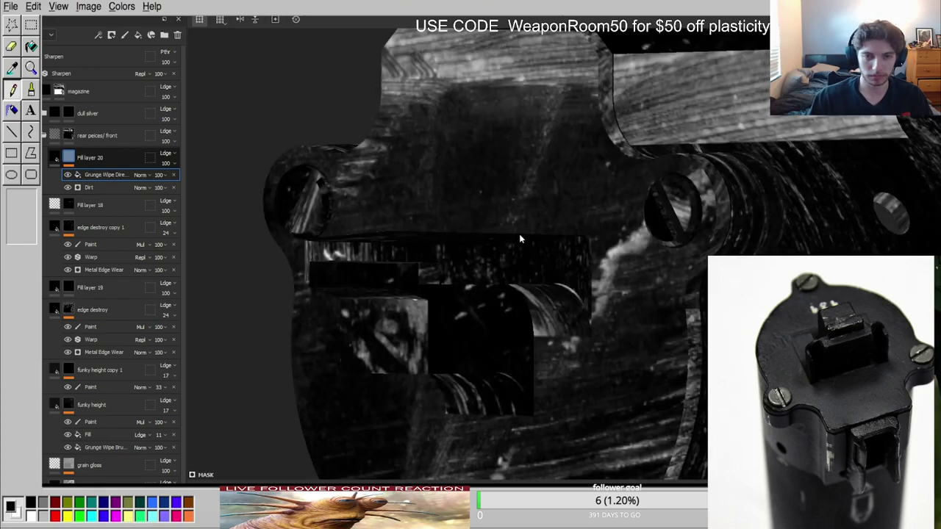
click(156, 222)
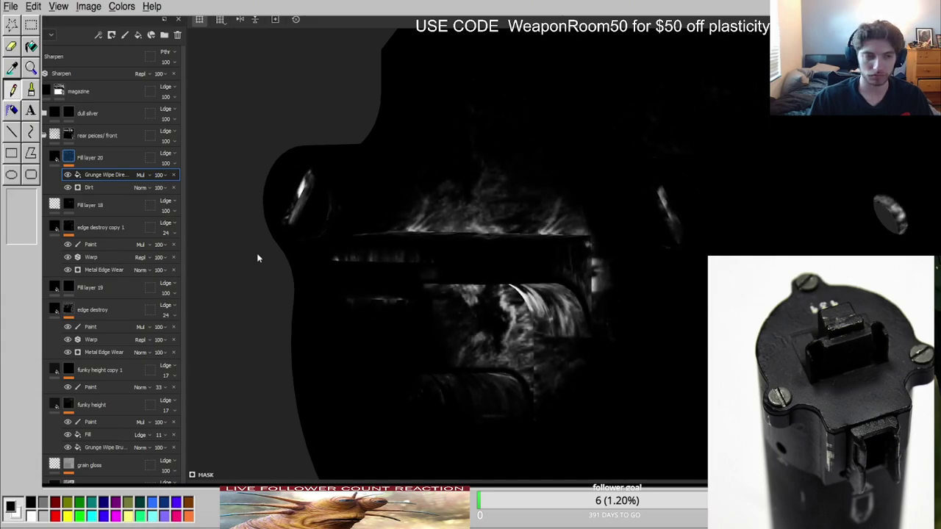
click(57, 159)
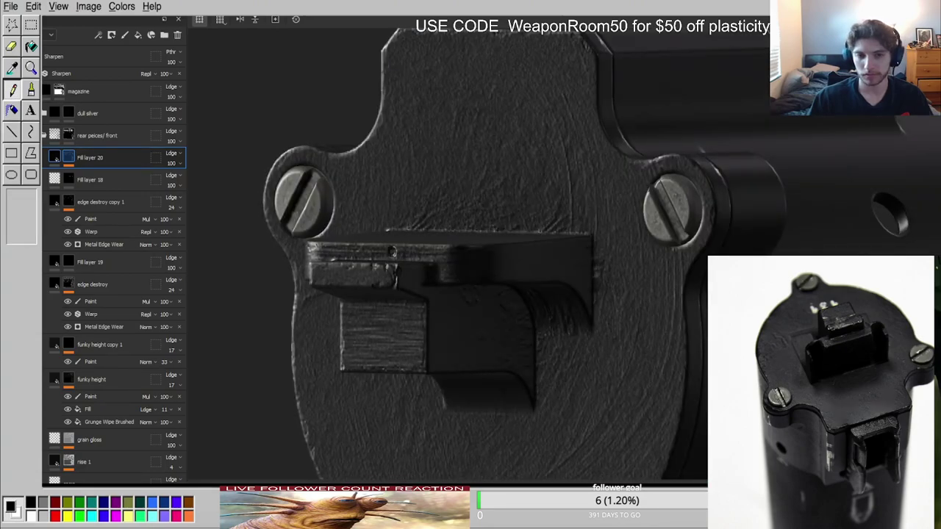
Examine the dirt-masked surface detail around the latch from several angles and lighting directions.
alt+drag(634, 294, 625, 347)
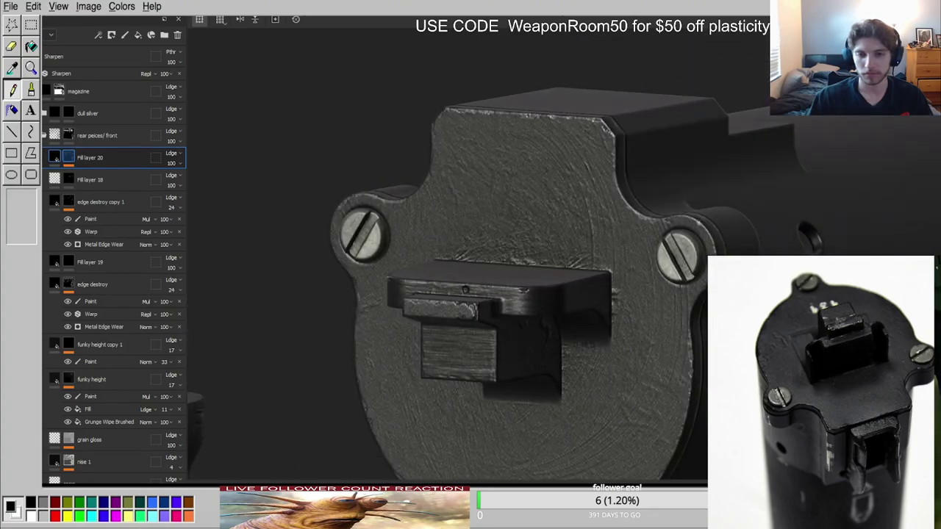
scroll(633, 338, down, 3)
mouse_move(640, 336)
alt+mouse_down()
mouse_move(581, 361)
mouse_move(647, 323)
alt+mouse_up()
shift+right_drag(647, 313, 683, 319)
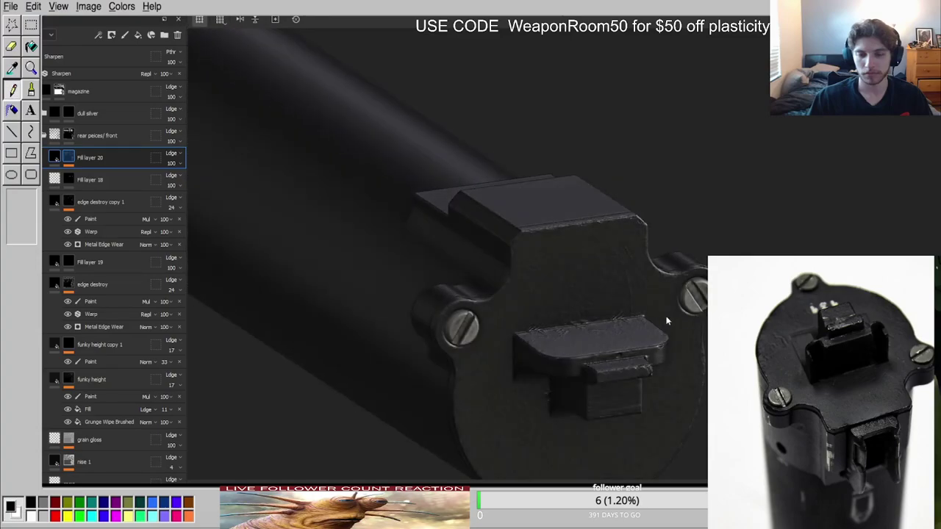
alt+middle_drag(571, 327, 598, 255)
alt+drag(599, 254, 623, 158)
scroll(631, 217, up, 3)
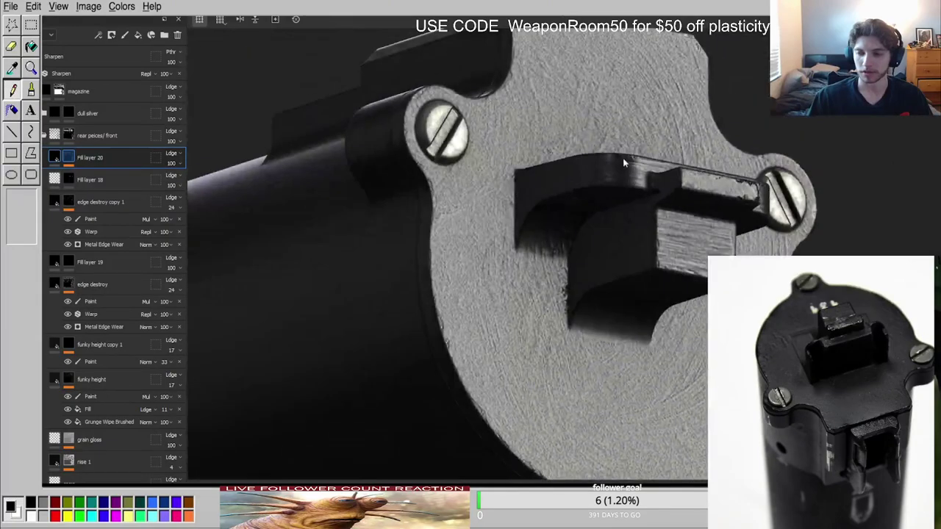
scroll(623, 158, down, 3)
alt+drag(625, 218, 571, 255)
scroll(571, 255, up, 3)
shift+right_drag(571, 255, 554, 234)
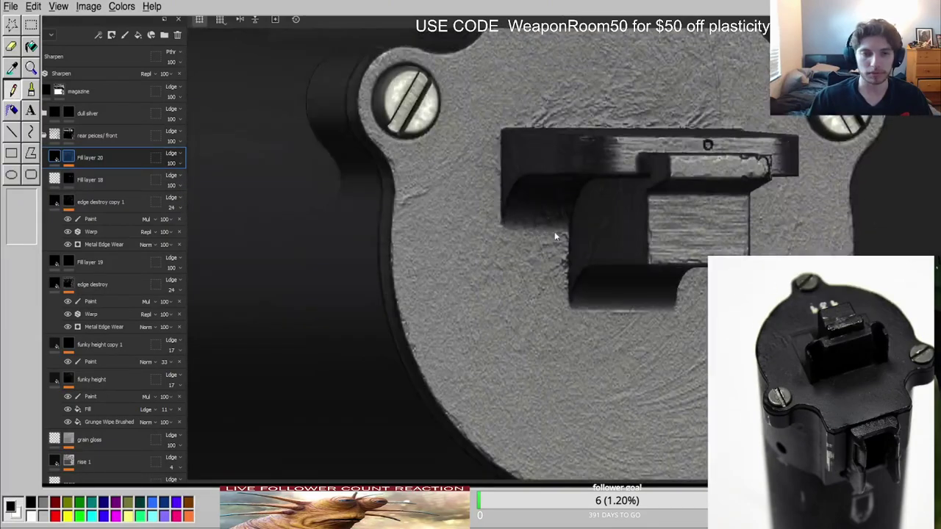
alt+drag(467, 214, 617, 179)
scroll(459, 235, down, 3)
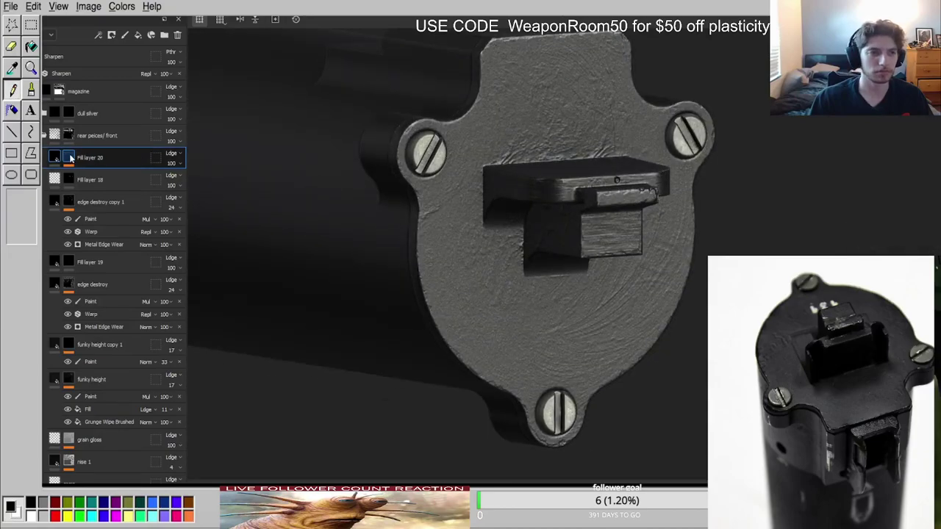
Inspect the rear cover's upper edge and front face up close and from a distance with Fill layer 20's mask selected.
click(70, 158)
mouse_move(617, 279)
alt+mouse_down()
mouse_move(490, 189)
mouse_move(448, 187)
mouse_move(423, 287)
mouse_move(574, 258)
mouse_move(610, 288)
alt+mouse_up()
alt+middle_drag(492, 92, 480, 261)
scroll(494, 251, up, 5)
alt+drag(508, 242, 500, 269)
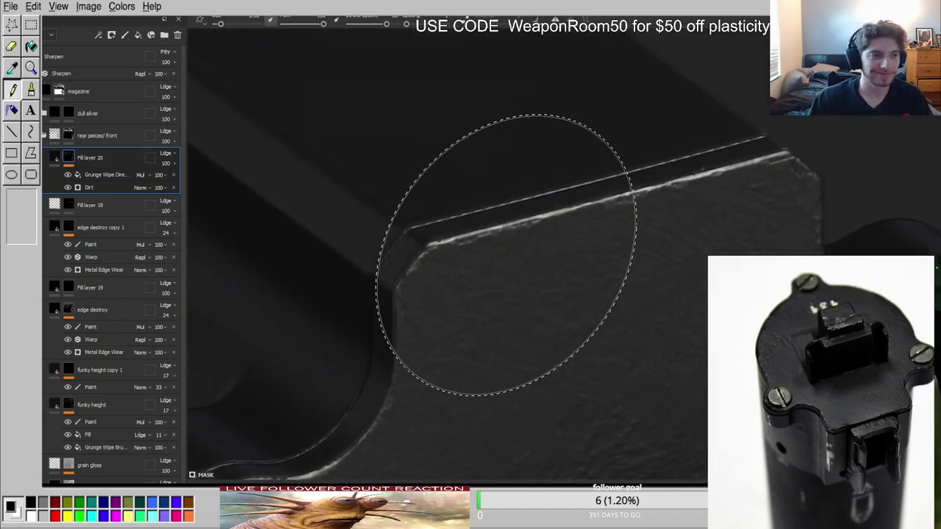
scroll(523, 243, down, 5)
alt+drag(590, 376, 520, 332)
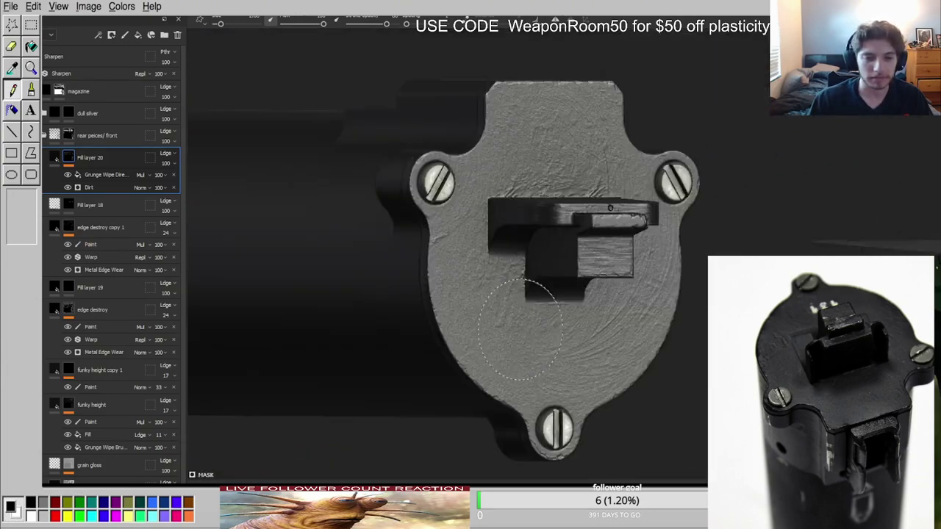
alt+right_drag(536, 320, 440, 293)
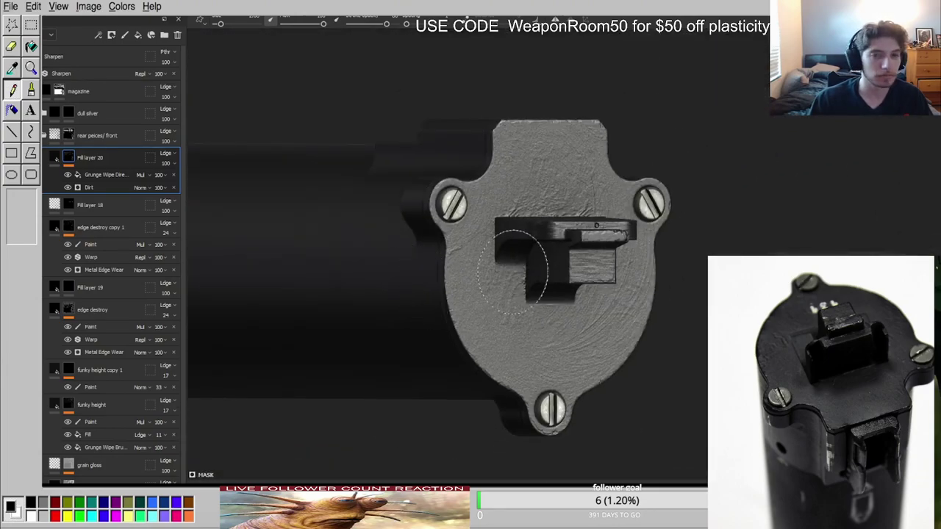
scroll(513, 130, up, 5)
alt+drag(511, 131, 515, 290)
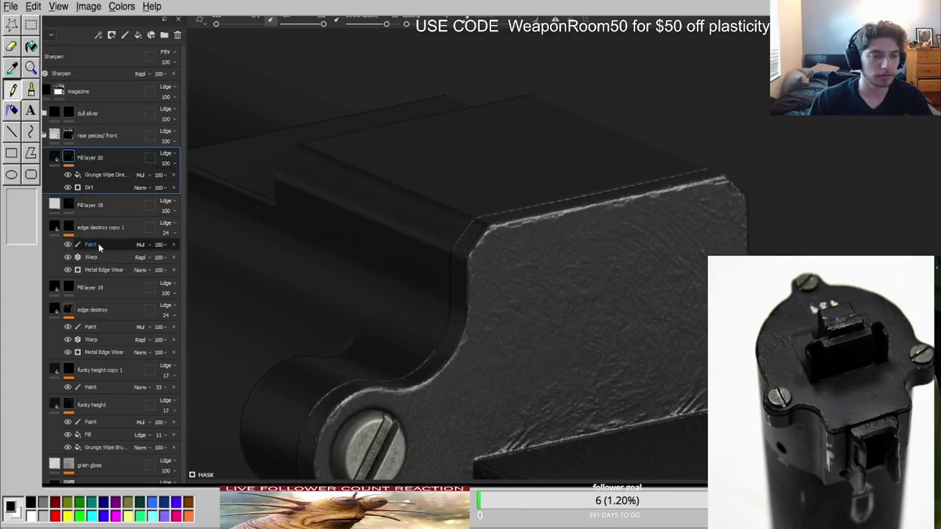
Check Fill layer 18's mask and rename the layer brushing.
click(70, 204)
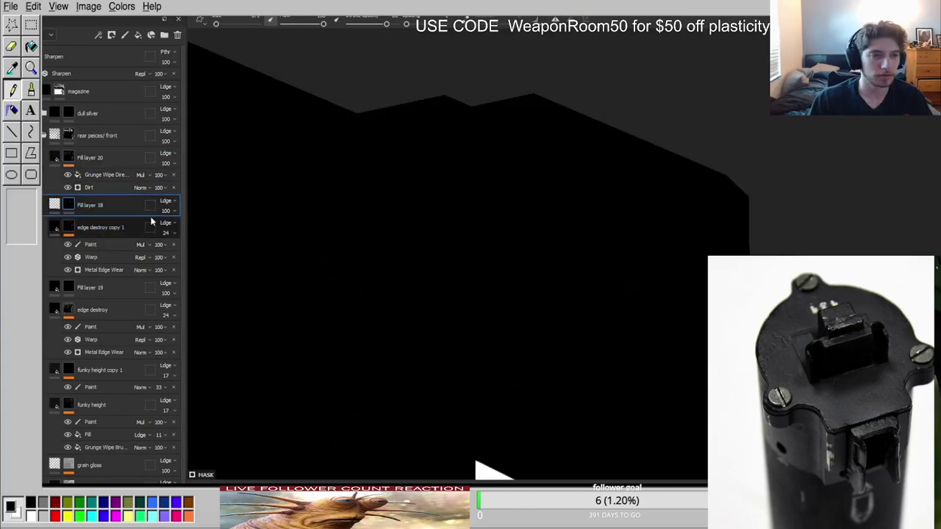
key(c)
double_click(103, 209)
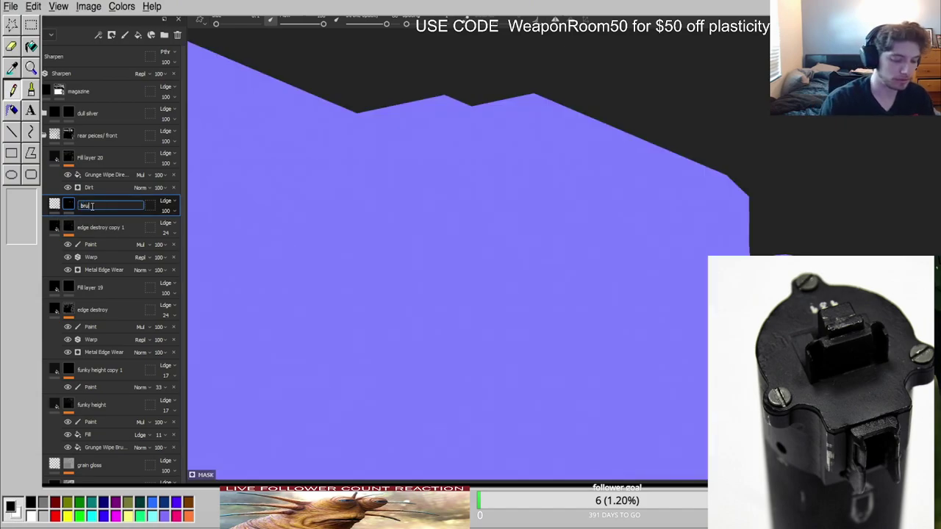
key(m)
Examine the launcher's screwed side bracket and the inside of its round end opening, including Fill layer 20's mask there.
mouse_move(527, 181)
alt+mouse_down()
mouse_move(581, 259)
mouse_move(524, 178)
mouse_move(490, 243)
mouse_move(435, 196)
mouse_move(451, 233)
alt+mouse_up()
scroll(491, 243, down, 4)
scroll(452, 233, up, 3)
shift+right_drag(452, 233, 470, 247)
scroll(470, 248, up, 3)
alt+drag(471, 248, 487, 225)
scroll(347, 193, down, 3)
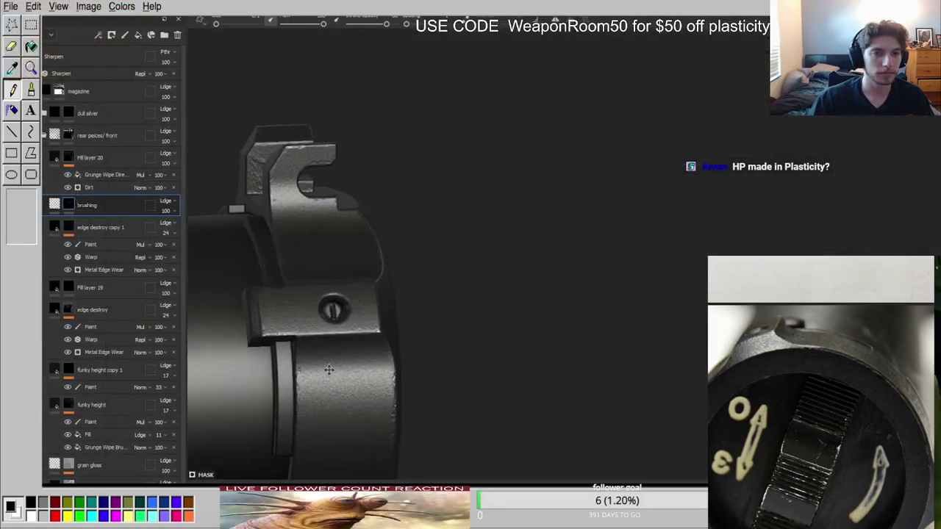
mouse_move(382, 221)
alt+mouse_down()
mouse_move(451, 255)
mouse_move(451, 223)
alt+mouse_up()
scroll(452, 223, up, 2)
shift+right_drag(452, 223, 502, 231)
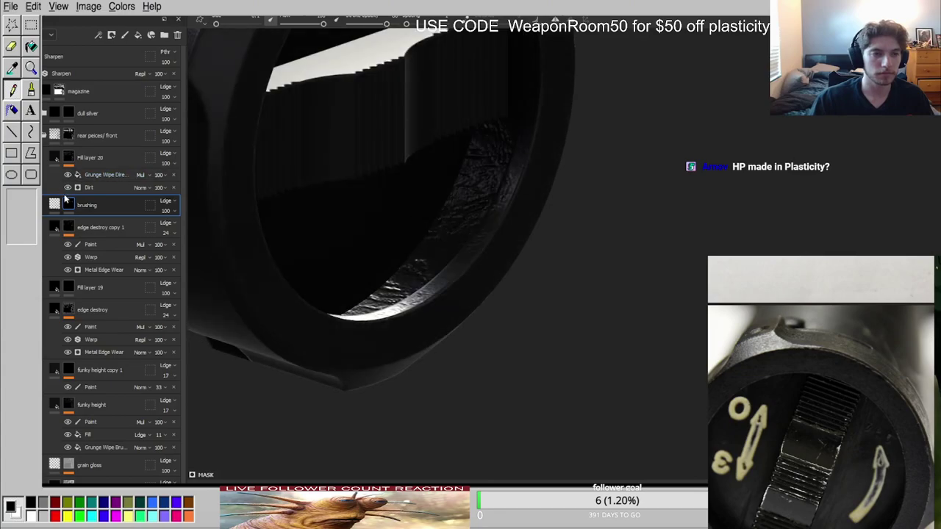
alt+click(68, 159)
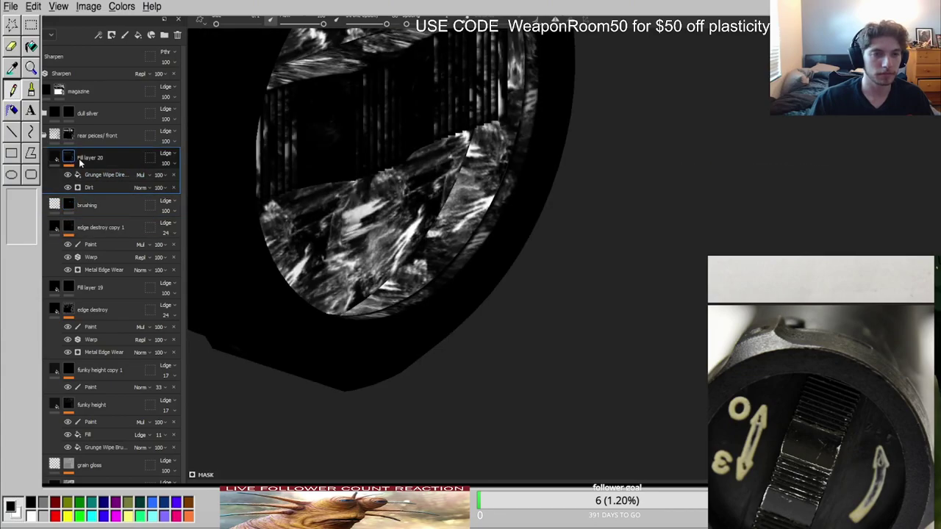
Add a Paint effect to Fill layer 20's mask and polygon-fill the round disc inside the end opening black.
click(111, 450)
key(4)
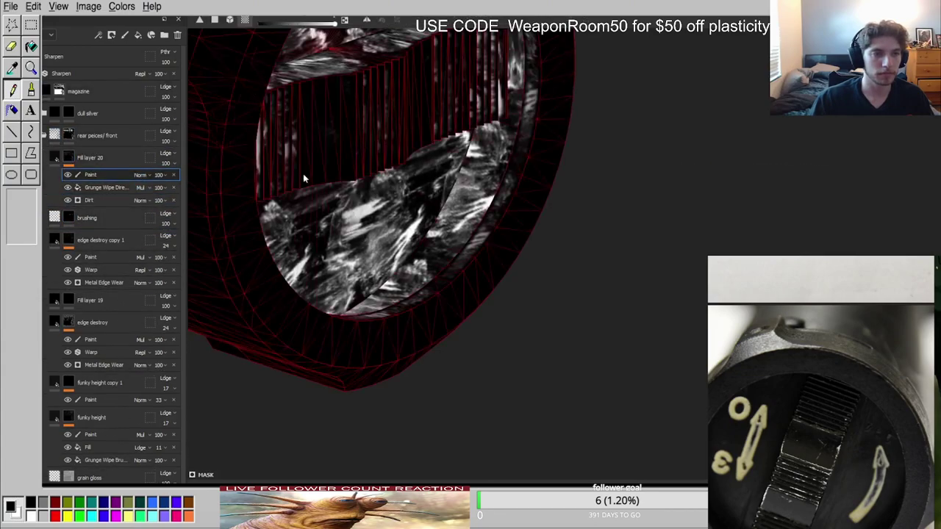
scroll(410, 166, down, 3)
alt+middle_drag(409, 166, 442, 192)
alt+drag(441, 192, 490, 288)
key(ctrl+z)
key(x)
click(471, 278)
alt+drag(445, 206, 422, 194)
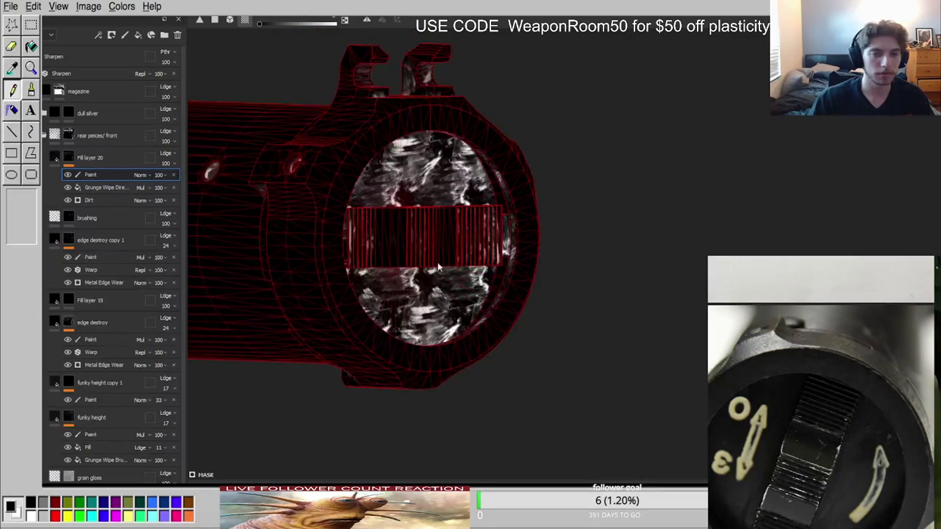
click(441, 282)
key(m)
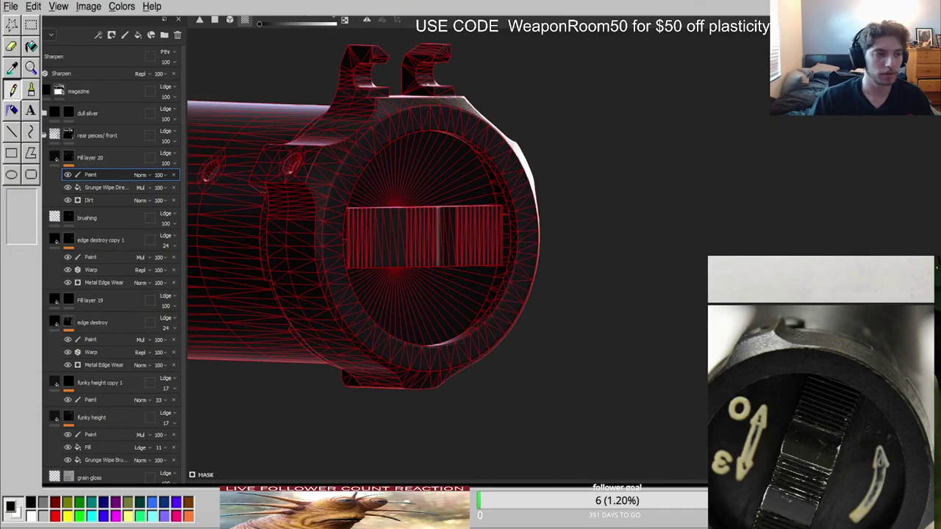
Examine the launcher tube from the end opening back to the rear mount under different lighting.
key(1)
shift+right_drag(420, 195, 461, 194)
scroll(395, 221, down, 3)
alt+drag(395, 220, 379, 226)
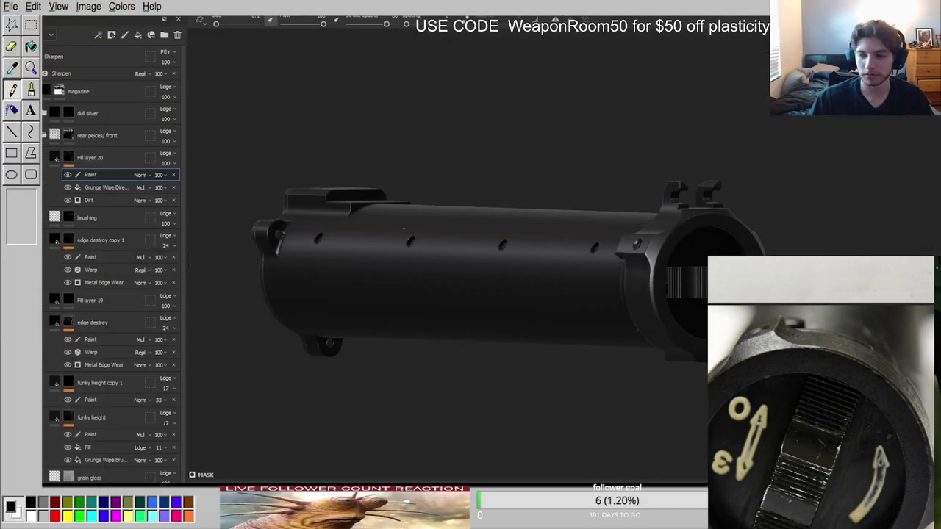
alt+drag(544, 279, 588, 283)
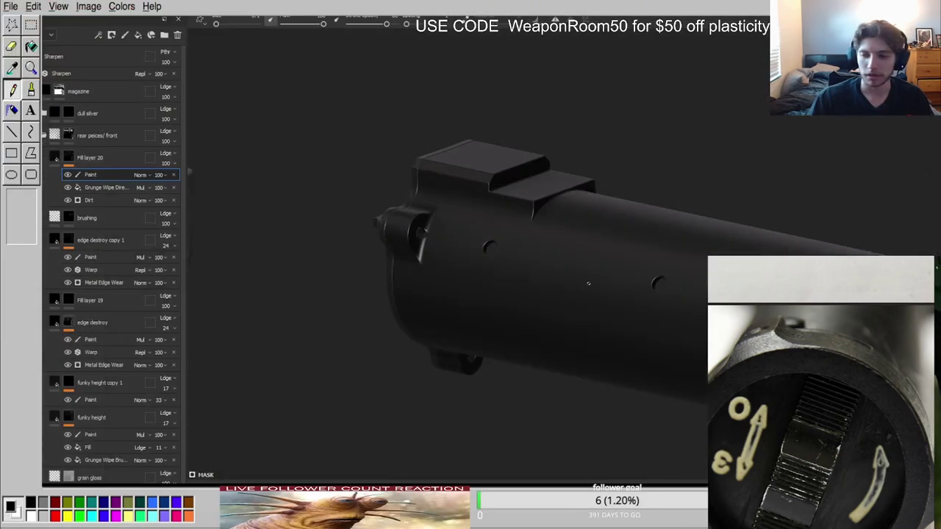
scroll(552, 258, up, 3)
shift+right_drag(551, 256, 568, 240)
scroll(480, 233, down, 4)
alt+drag(485, 250, 544, 237)
Show the whole gun, examine the launcher beside the receiver and handguard, and isolate the launcher again.
key(alt+q)
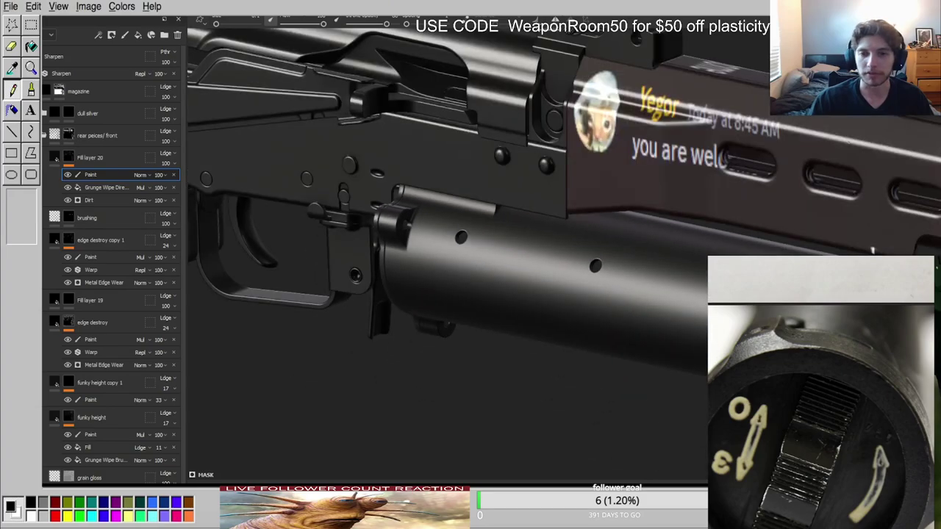
alt+middle_drag(618, 147, 507, 283)
alt+drag(507, 283, 535, 269)
scroll(534, 269, up, 5)
scroll(534, 269, down, 5)
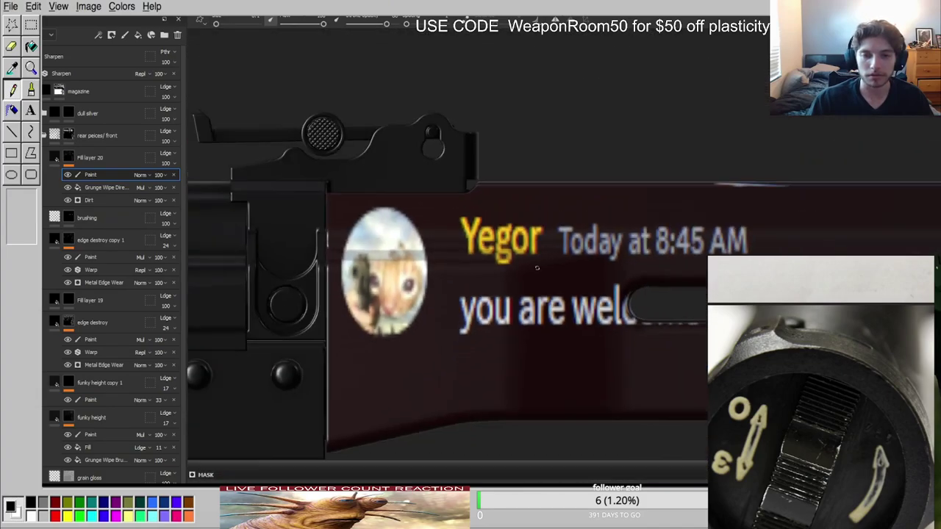
alt+middle_drag(535, 270, 599, 110)
alt+drag(815, 184, 471, 254)
scroll(471, 253, up, 3)
key(alt+q)
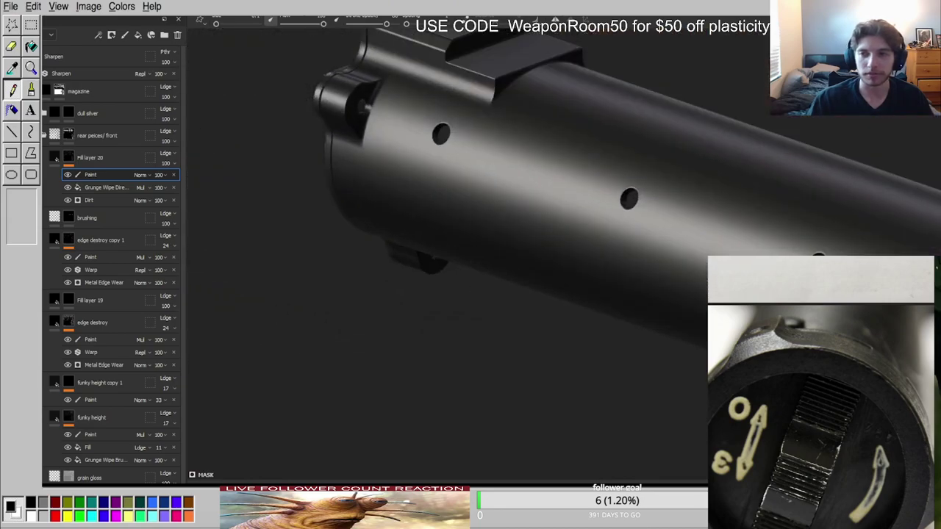
Examine the launcher's rear cover, top mounting block and screw lugs from several angles and lighting directions.
alt+middle_drag(401, 94, 447, 213)
scroll(447, 213, up, 3)
alt+drag(447, 213, 557, 170)
mouse_move(557, 170)
shift+right_down()
mouse_move(515, 162)
mouse_move(548, 159)
shift+right_up()
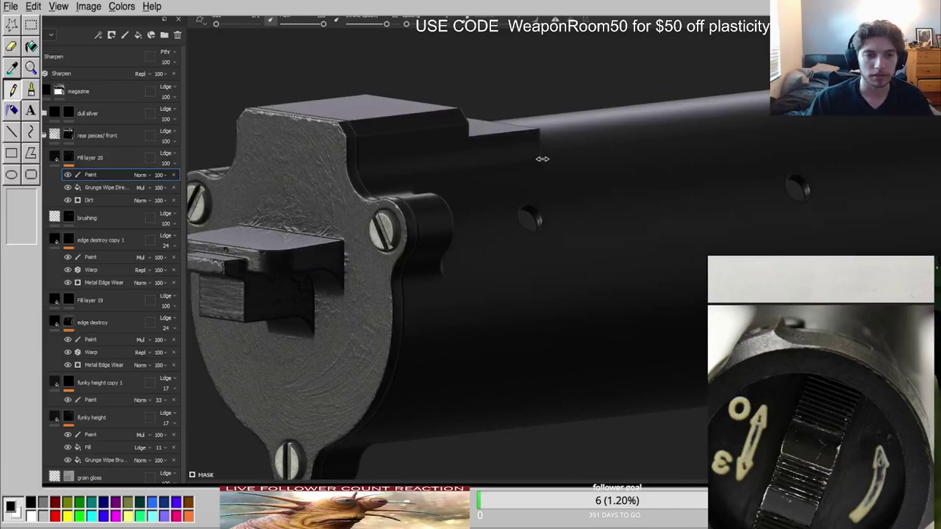
alt+drag(515, 163, 432, 204)
alt+middle_drag(543, 217, 552, 220)
scroll(551, 220, down, 3)
alt+drag(552, 220, 265, 189)
scroll(265, 189, up, 3)
shift+right_drag(264, 189, 386, 163)
alt+drag(386, 164, 365, 195)
mouse_move(365, 194)
shift+right_down()
mouse_move(417, 191)
mouse_move(402, 189)
mouse_move(556, 31)
mouse_move(380, 193)
shift+right_up()
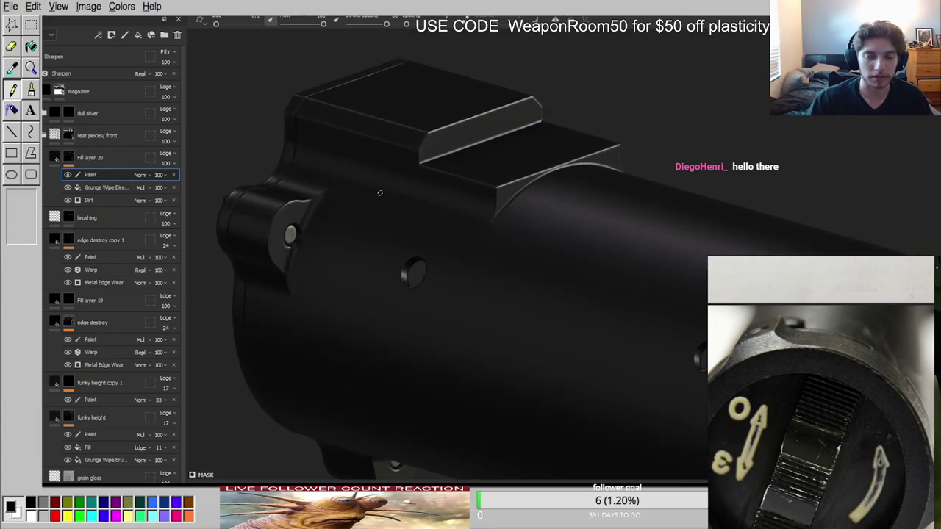
Inspect the launcher tube and its end ring with the hooks and screwed bracket against the reference.
scroll(380, 192, down, 3)
alt+middle_drag(375, 204, 418, 181)
alt+drag(418, 181, 641, 164)
shift+right_drag(641, 164, 398, 174)
alt+drag(397, 174, 439, 246)
alt+middle_drag(561, 181, 323, 272)
scroll(412, 257, up, 3)
alt+drag(559, 250, 443, 248)
shift+right_drag(444, 248, 479, 250)
scroll(814, 345, down, 8)
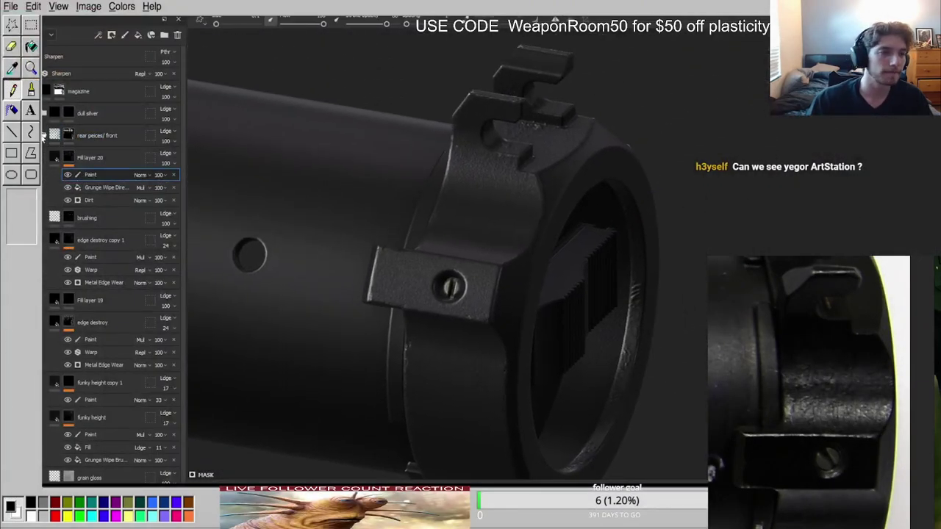
Add a masked fill layer above Fill layer 20 and add a Fill effect to its mask.
click(43, 137)
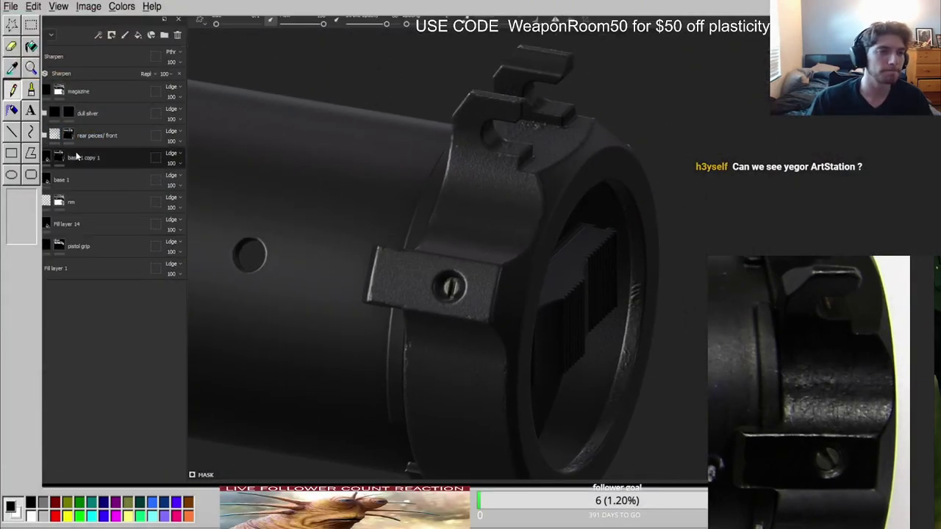
click(44, 136)
click(111, 161)
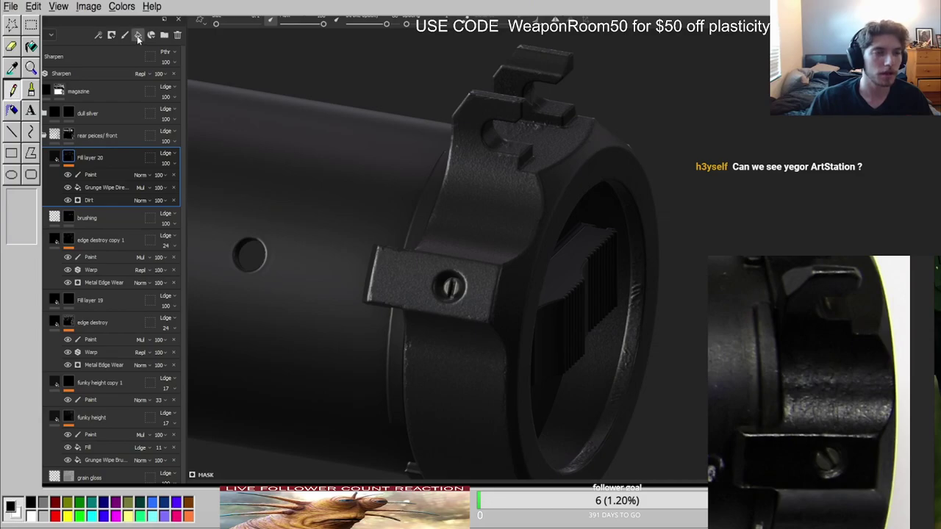
click(138, 37)
right_click(82, 165)
click(112, 193)
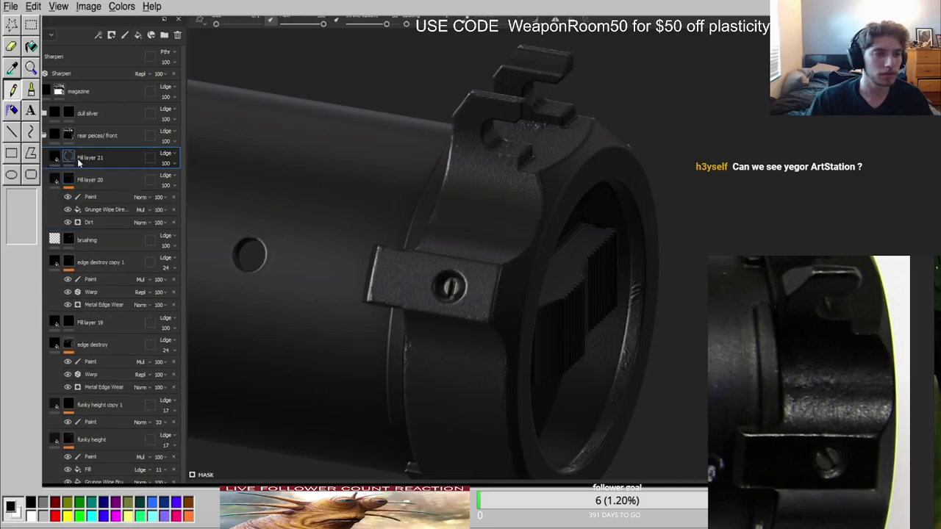
click(138, 456)
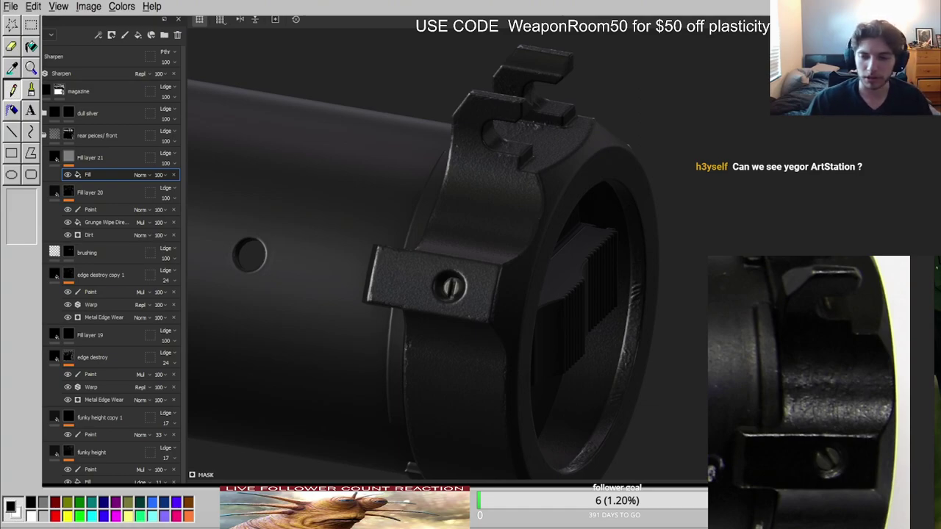
Fill Fill layer 21's mask with the Stripes pattern, display the mask and add a Paint effect above the stripes.
scroll(483, 261, down, 3)
scroll(483, 260, up, 2)
alt+middle_drag(488, 248, 526, 234)
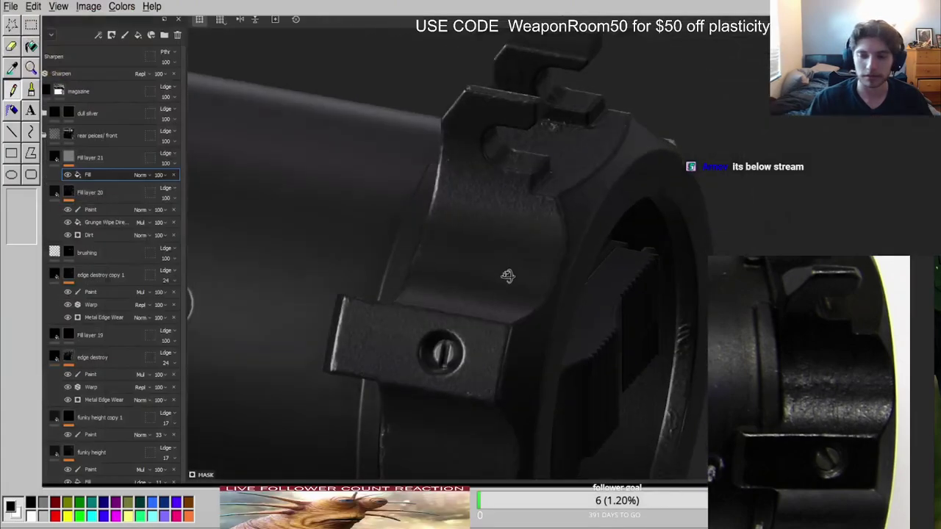
mouse_move(550, 270)
shift+right_down()
mouse_move(610, 275)
mouse_move(609, 284)
shift+right_up()
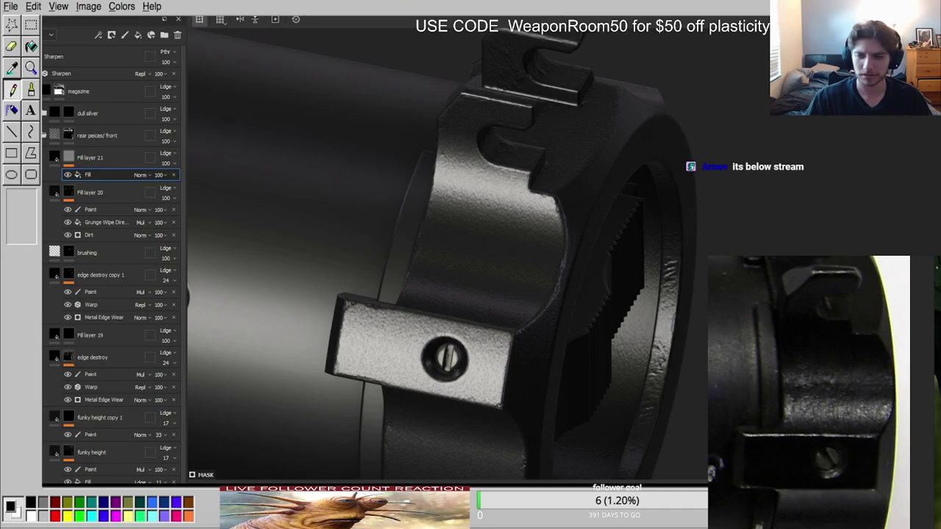
alt+click(70, 158)
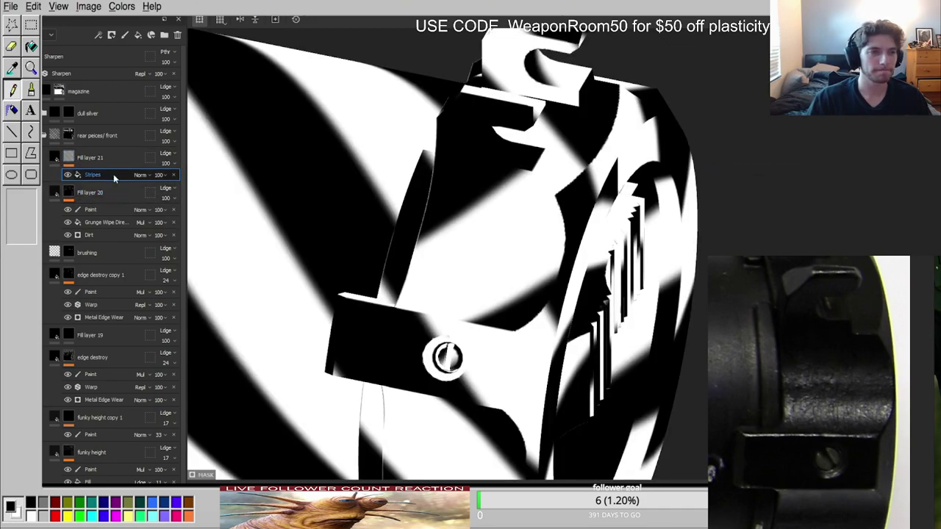
click(89, 157)
click(116, 471)
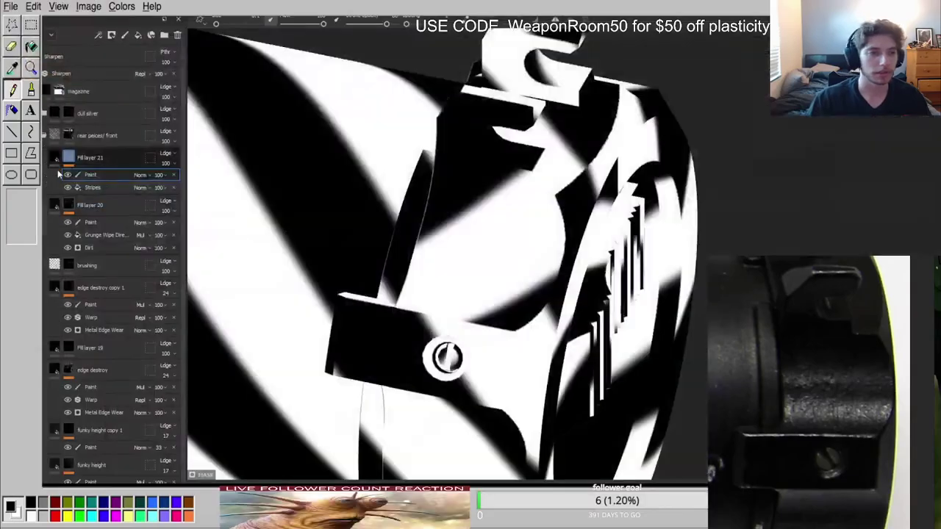
Increase the repetition of the Stripes fill so narrow lines cover the launcher's end ring.
click(108, 190)
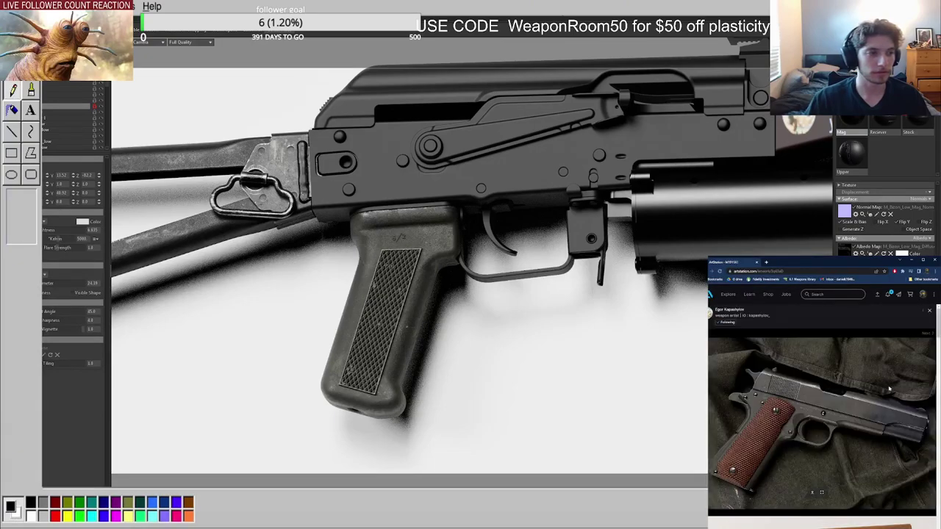
scroll(884, 388, down, 15)
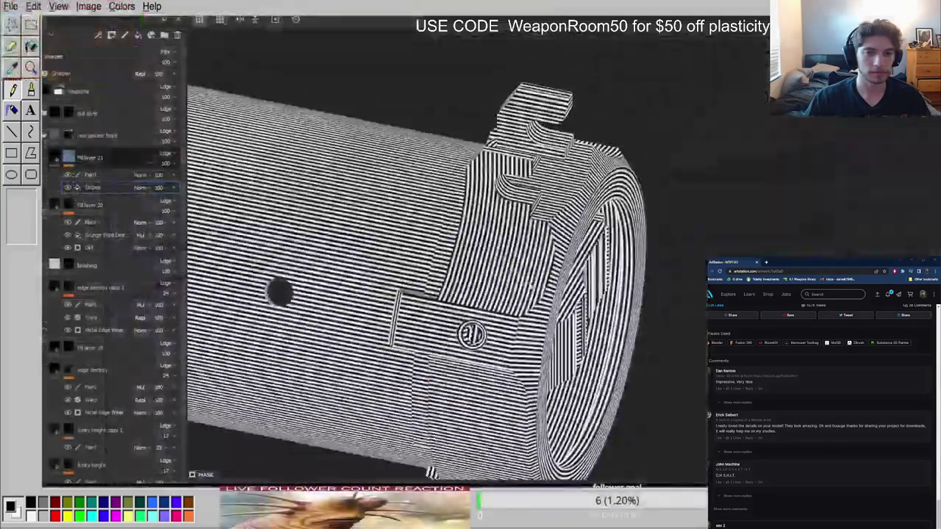
scroll(478, 313, up, 5)
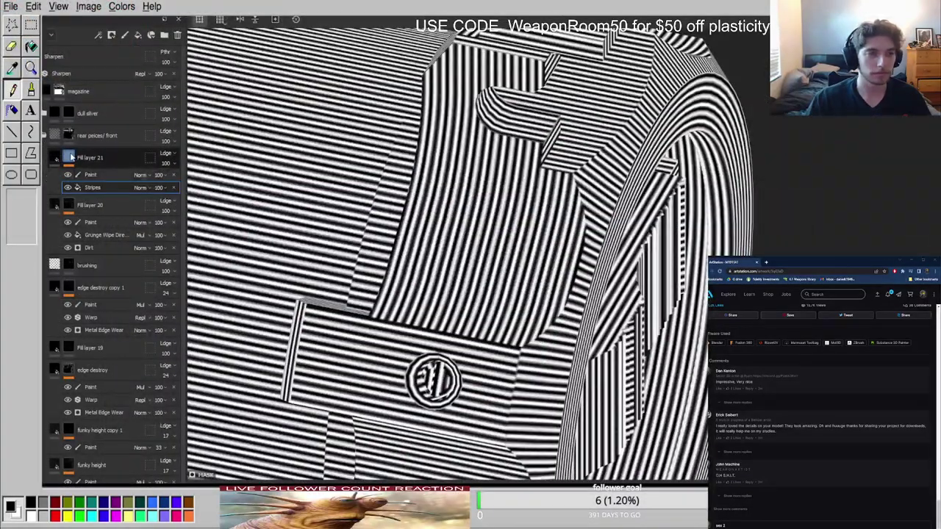
scroll(478, 313, down, 5)
alt+drag(478, 313, 273, 195)
alt+middle_drag(655, 294, 571, 197)
alt+drag(570, 197, 772, 172)
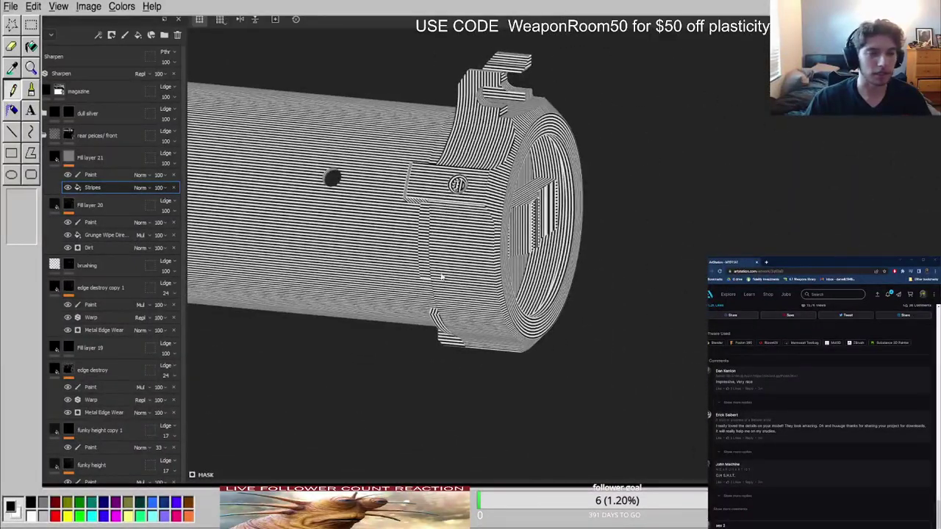
Set the new Paint effect to Multiply and polygon-fill the launcher and pistol grip black.
click(87, 175)
click(143, 177)
click(149, 227)
scroll(491, 214, down, 4)
alt+middle_drag(492, 215, 666, 236)
scroll(667, 237, down, 3)
click(21, 82)
scroll(294, 130, down, 3)
drag(294, 130, 712, 309)
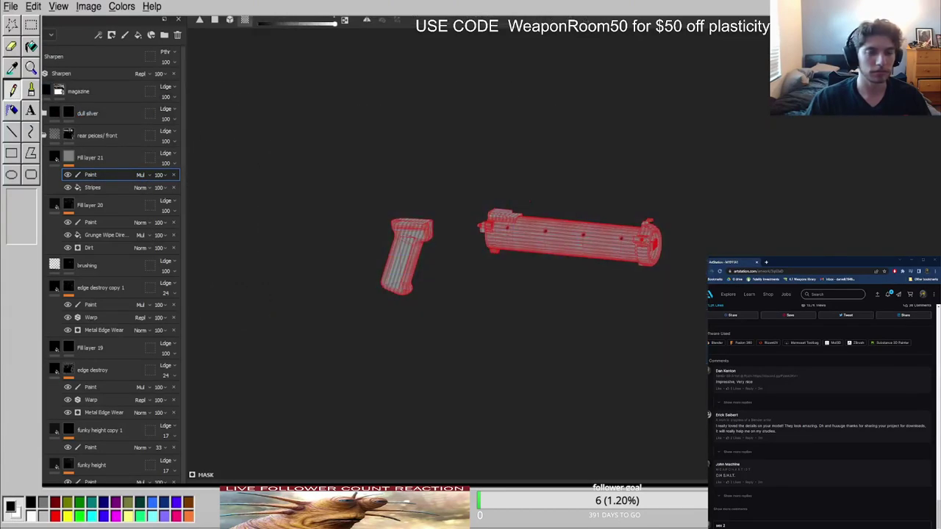
key(x)
drag(337, 129, 830, 408)
scroll(688, 255, up, 10)
Reveal the stripes on the end ring's curved face between the hook and the screwed bracket with a white polygon fill.
key(x)
click(585, 121)
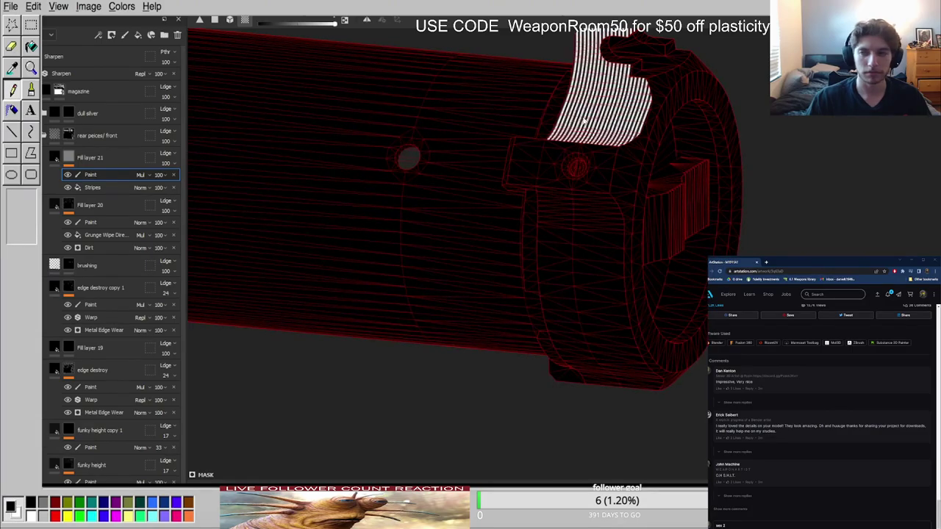
alt+middle_drag(637, 176, 555, 244)
scroll(554, 244, up, 3)
alt+middle_drag(494, 400, 519, 240)
alt+drag(519, 239, 517, 192)
alt+drag(524, 289, 507, 228)
alt+middle_drag(507, 229, 504, 166)
scroll(504, 165, down, 3)
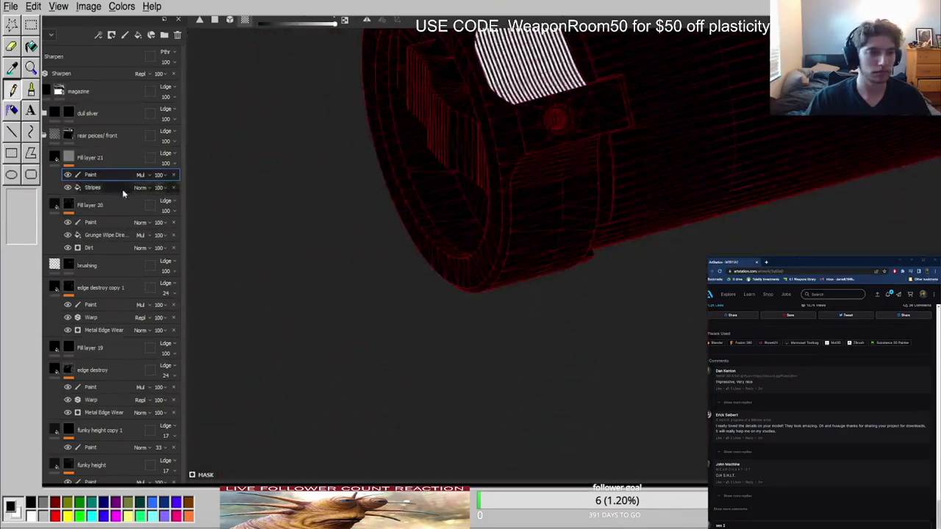
Select the Stripes fill and adjust how its pattern is projected onto the launcher's end ring.
click(111, 189)
alt+drag(442, 213, 500, 206)
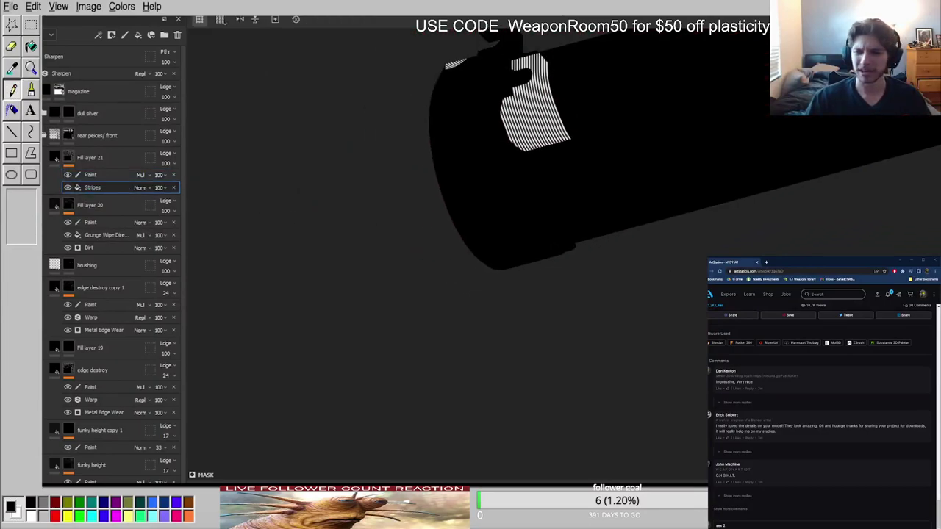
alt+drag(509, 192, 503, 168)
scroll(523, 199, down, 3)
scroll(503, 167, down, 7)
drag(565, 64, 535, 166)
scroll(528, 184, up, 3)
scroll(515, 196, up, 3)
drag(310, 281, 59, 235)
Reveal the stripes on the end ring's curved side faces beneath the screwed bracket using the Multiply Paint effect.
click(131, 176)
scroll(536, 213, up, 5)
click(511, 266)
mouse_move(511, 266)
alt+mouse_down()
mouse_move(532, 223)
mouse_move(668, 274)
alt+mouse_up()
click(516, 217)
scroll(517, 218, down, 4)
alt+drag(517, 218, 360, 165)
scroll(360, 165, up, 1)
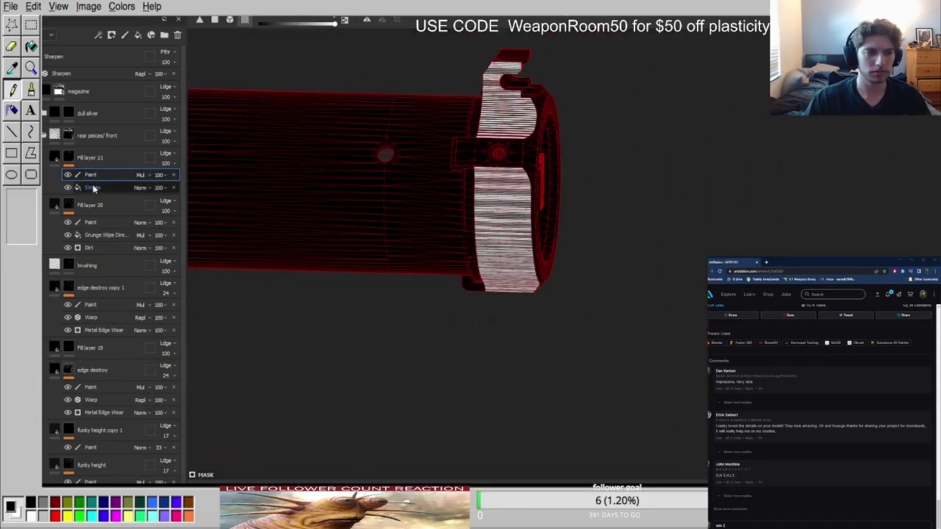
Select the Stripes fill and move its projection beside the launcher's end ring.
click(93, 188)
drag(706, 98, 765, 116)
key(w)
alt+middle_drag(766, 123, 682, 214)
scroll(681, 214, down, 1)
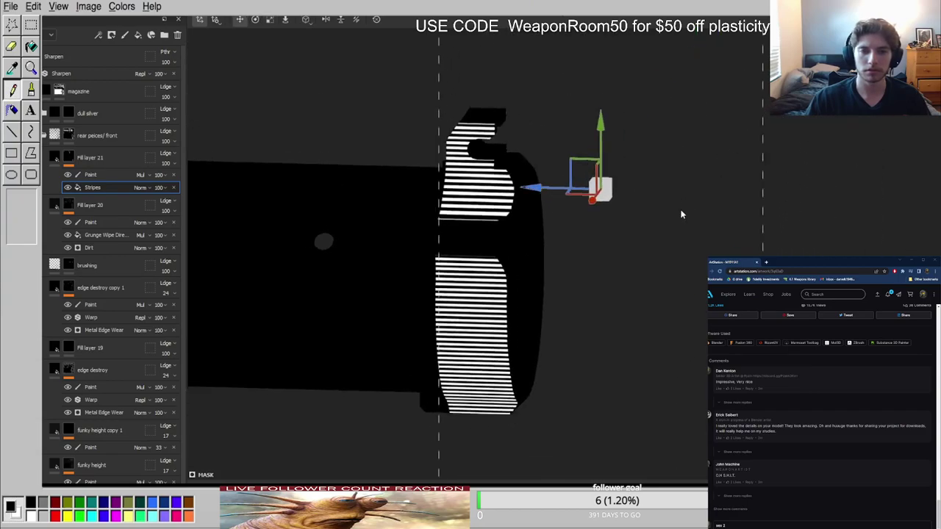
scroll(680, 212, down, 2)
Rotate and scale the Stripes projection so its lines run around the end ring's circumference.
key(e)
drag(604, 152, 725, 208)
alt+drag(548, 210, 302, 247)
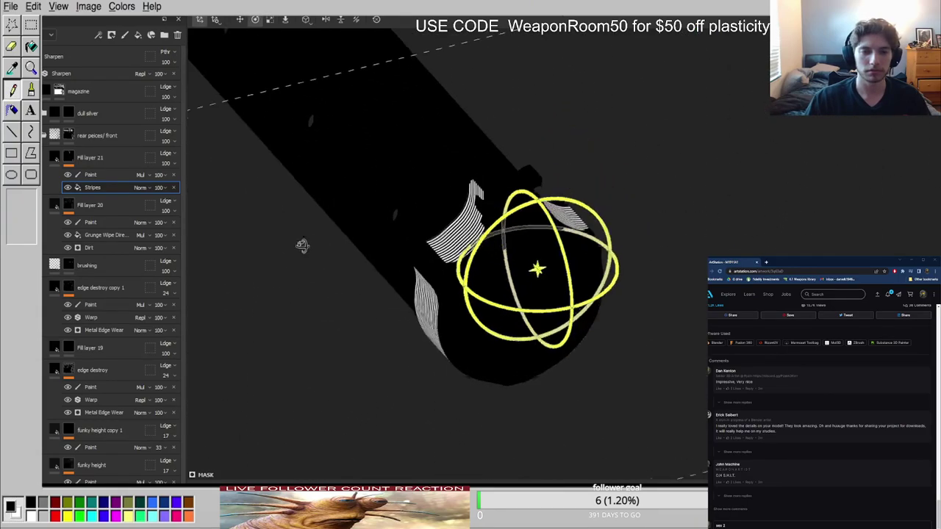
scroll(511, 267, up, 2)
alt+drag(510, 267, 475, 251)
key(r)
drag(363, 181, 255, 275)
key(q)
Inspect the striped end ring with its material shown under changed lighting, with Fill layer 21's fill selected.
alt+drag(478, 261, 539, 296)
key(m)
alt+drag(546, 195, 456, 275)
scroll(458, 272, up, 3)
shift+right_drag(489, 246, 565, 236)
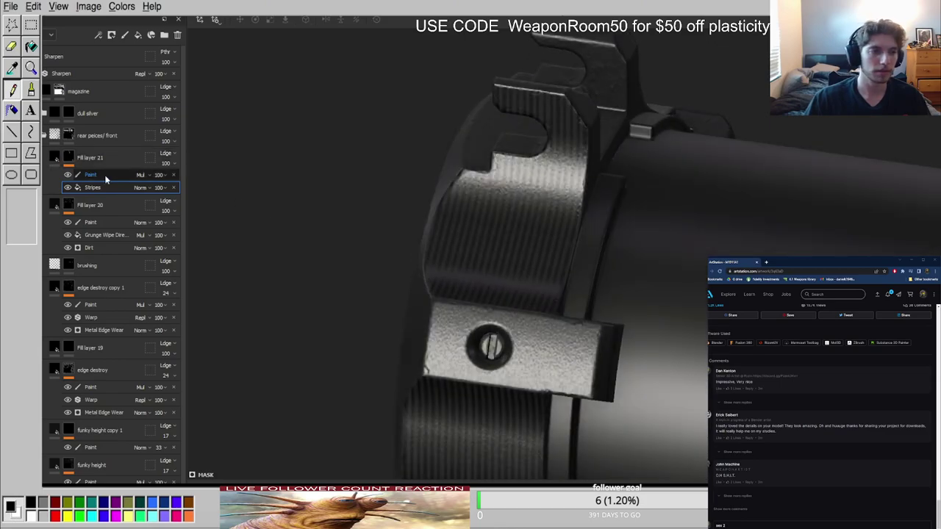
click(66, 159)
click(56, 158)
scroll(497, 236, up, 3)
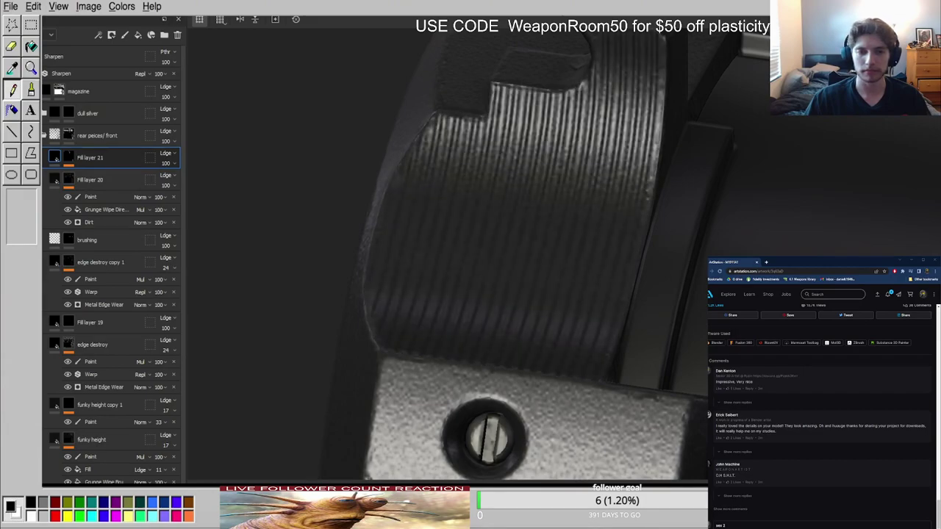
scroll(565, 319, down, 4)
alt+drag(565, 319, 593, 264)
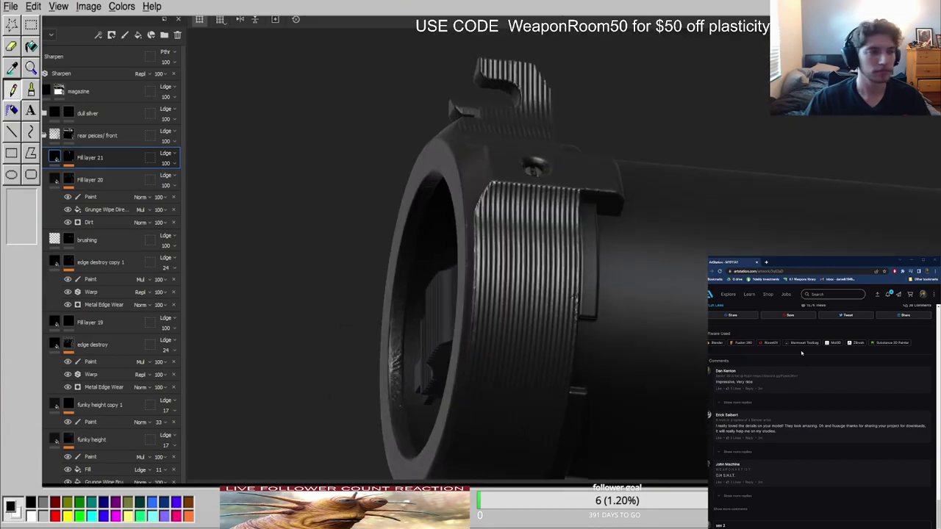
Close the ArtStation page and compare the striped end ring with the launcher reference photos.
click(758, 263)
scroll(814, 311, down, 5)
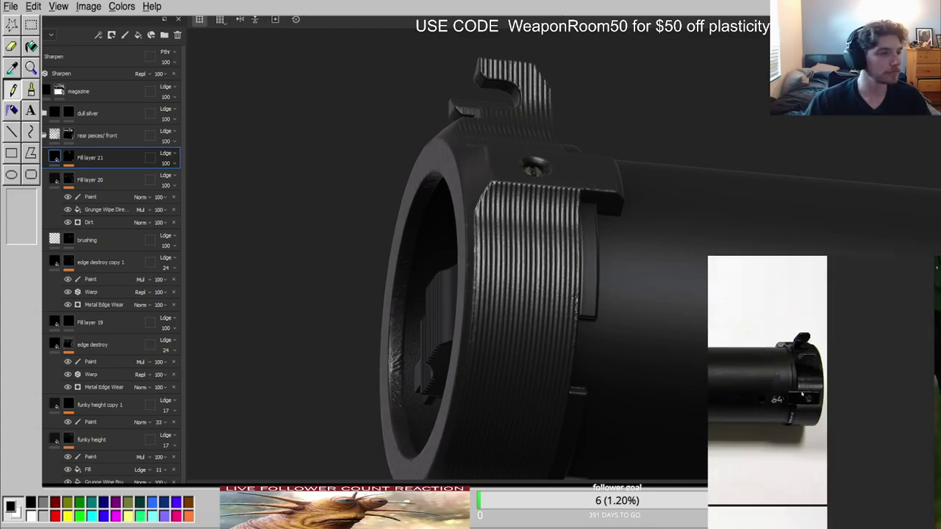
scroll(807, 416, up, 6)
scroll(802, 411, down, 4)
mouse_move(473, 284)
alt+mouse_down()
mouse_move(540, 296)
mouse_move(486, 289)
alt+mouse_up()
scroll(832, 394, down, 5)
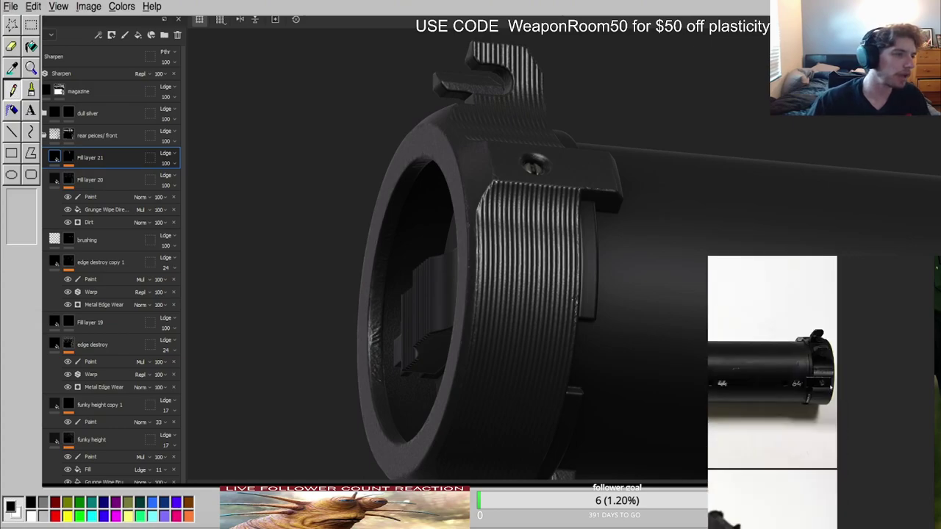
Compare the gun's render with the launcher reference photos and the striped end ring up close.
scroll(800, 395, up, 3)
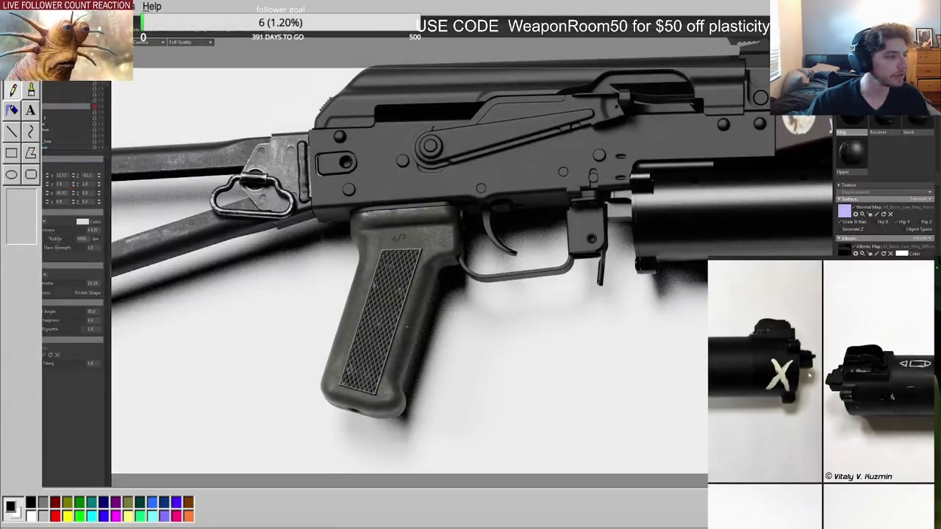
scroll(854, 377, up, 2)
scroll(854, 377, down, 4)
scroll(798, 377, up, 7)
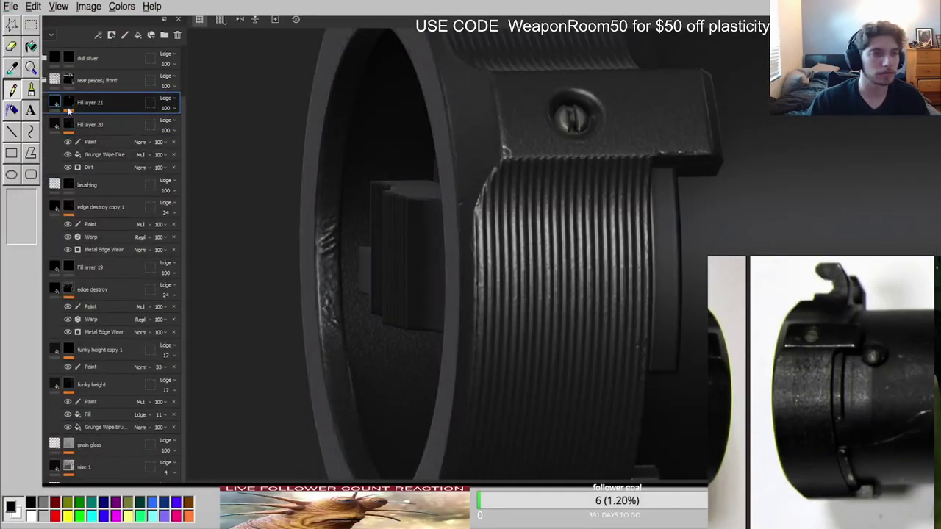
Open Fill layer 21's mask and examine the stripes around the end ring in both mask and material display.
click(119, 121)
scroll(442, 271, down, 4)
key(c)
drag(345, 316, 605, 414)
alt+drag(522, 151, 353, 180)
scroll(353, 181, up, 4)
key(m)
scroll(444, 200, up, 2)
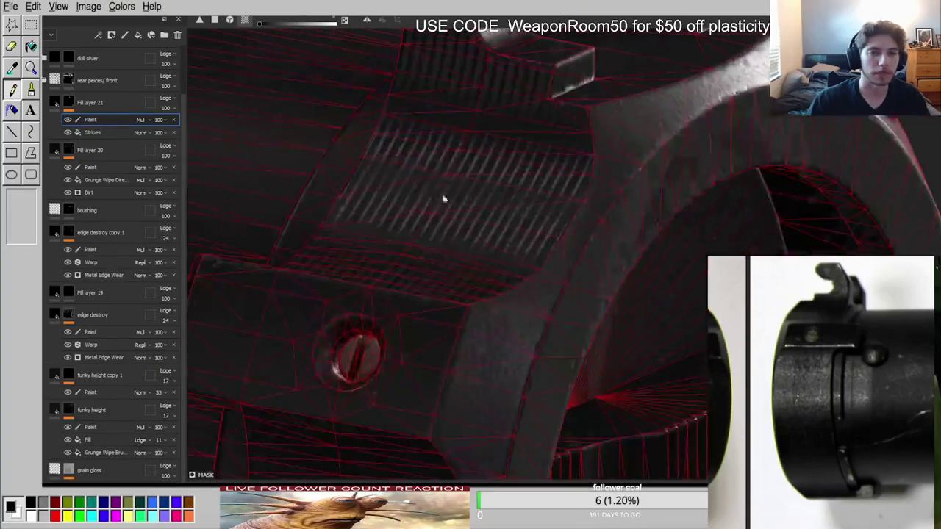
alt+drag(444, 200, 443, 208)
shift+right_drag(444, 208, 480, 209)
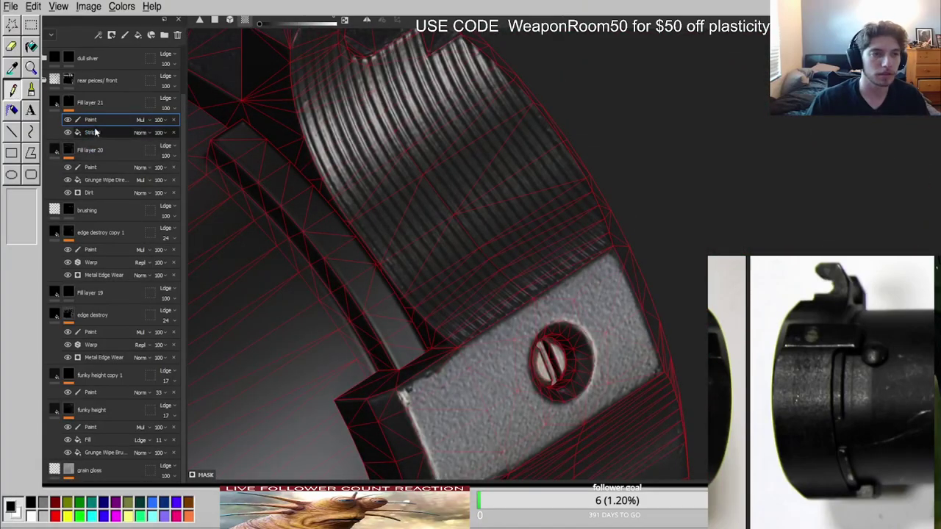
Make the Stripes fill's lines denser and check their direction on the end ring and hook in mask display.
click(94, 132)
scroll(573, 283, up, 2)
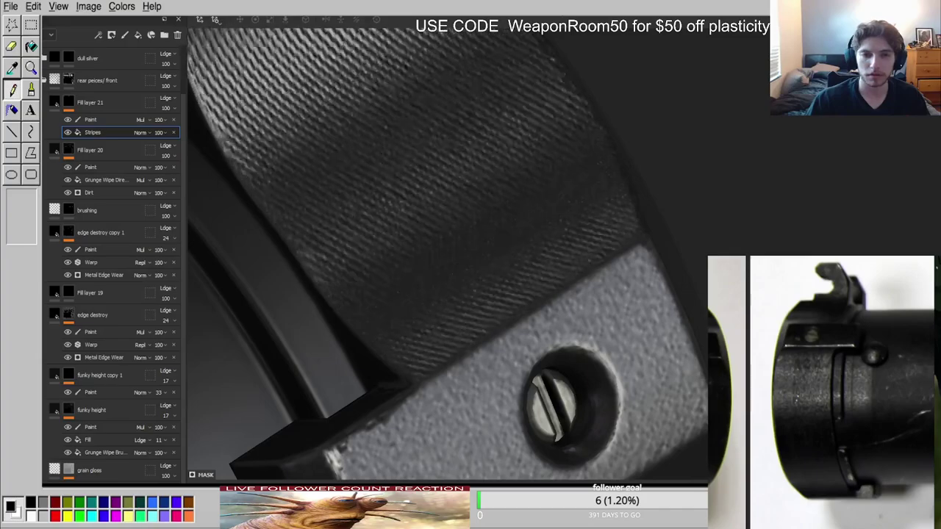
scroll(519, 331, down, 6)
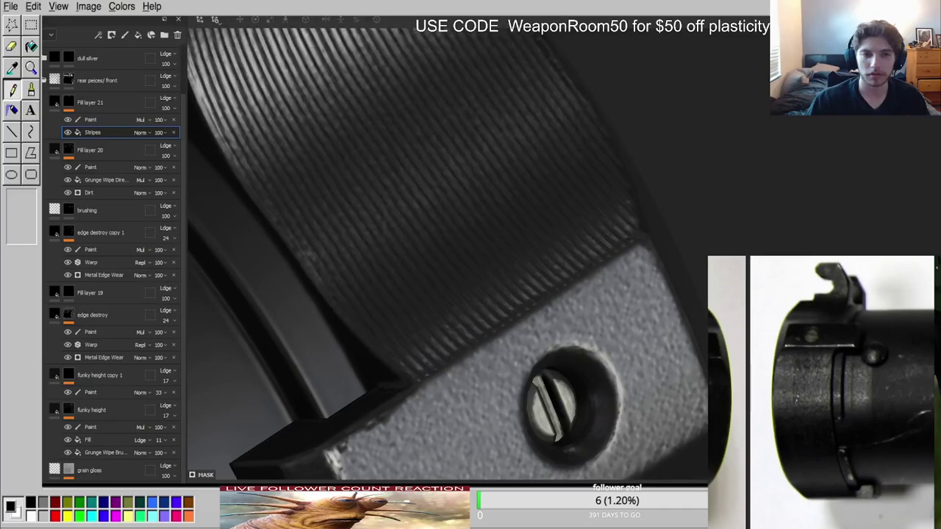
alt+drag(519, 330, 390, 294)
shift+right_drag(390, 295, 574, 313)
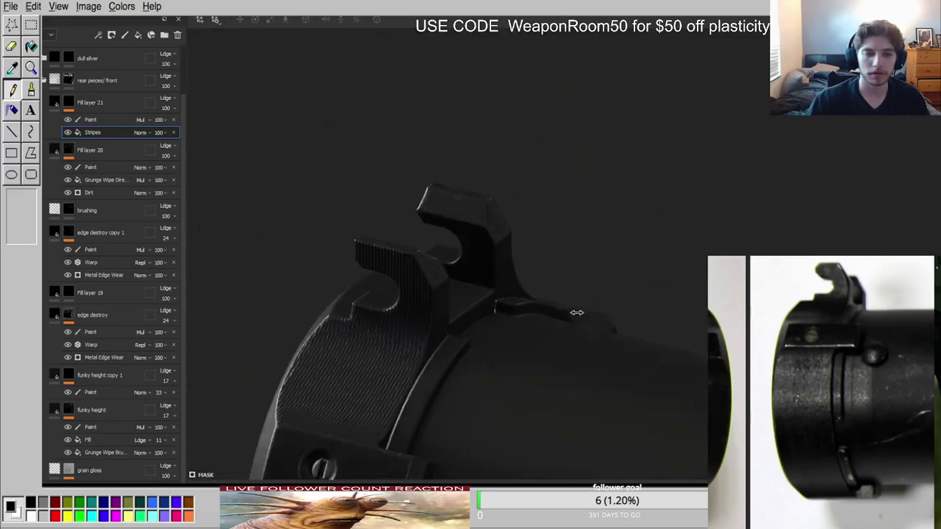
key(c)
alt+shift+drag(372, 346, 578, 288)
scroll(540, 344, up, 4)
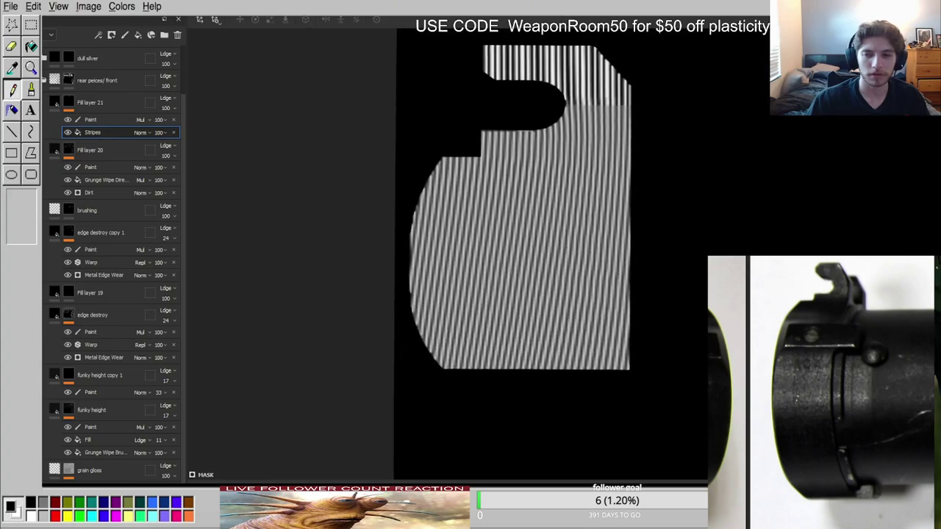
alt+drag(323, 323, 579, 355)
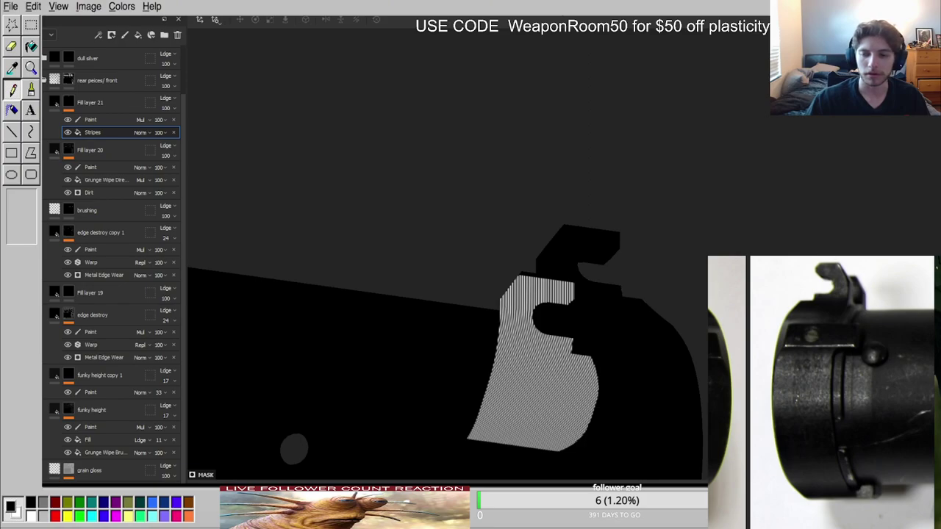
scroll(588, 299, down, 4)
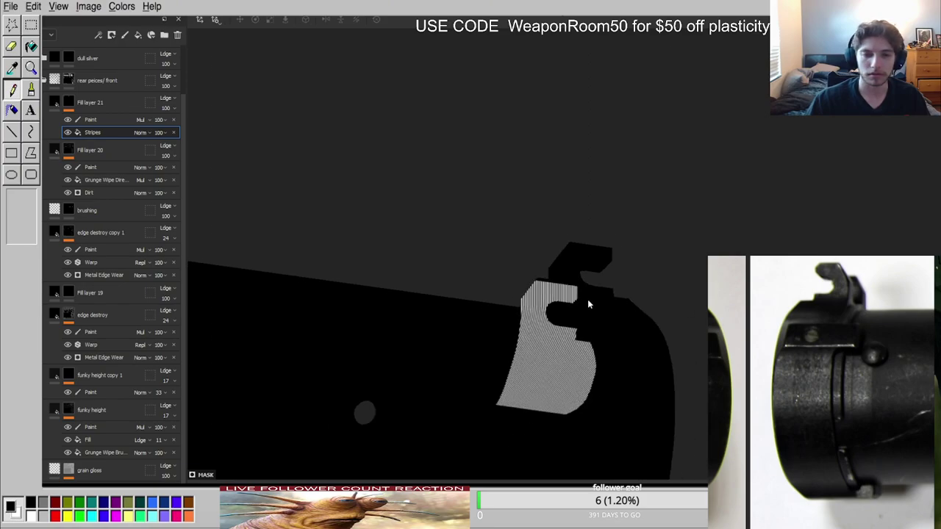
Try rotating the Stripes projection to several angles so its lines run straight down the hook and end ring.
drag(690, 315, 701, 233)
scroll(567, 397, up, 5)
scroll(567, 397, up, 3)
alt+drag(567, 397, 646, 210)
key(e)
drag(892, 87, 940, 141)
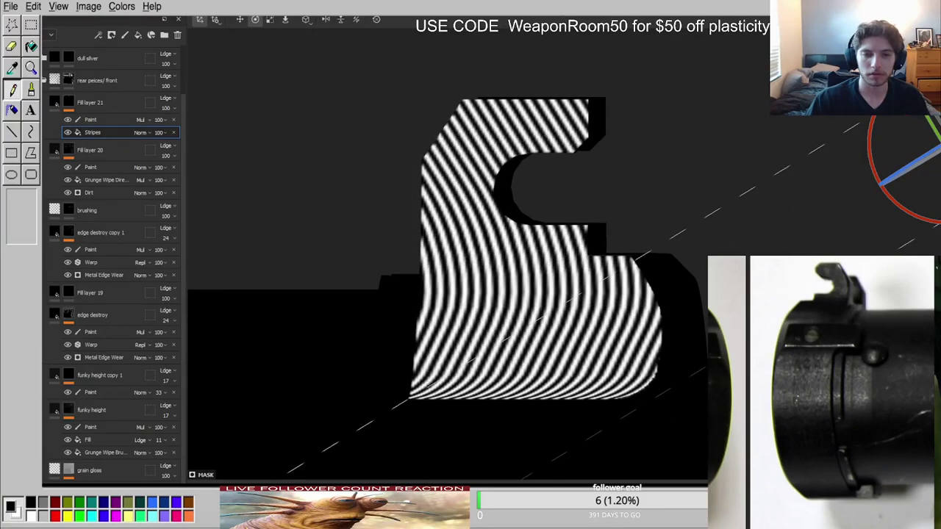
drag(875, 127, 886, 104)
alt+drag(553, 218, 652, 237)
key(w)
key(e)
drag(544, 281, 518, 300)
key(ctrl+z)
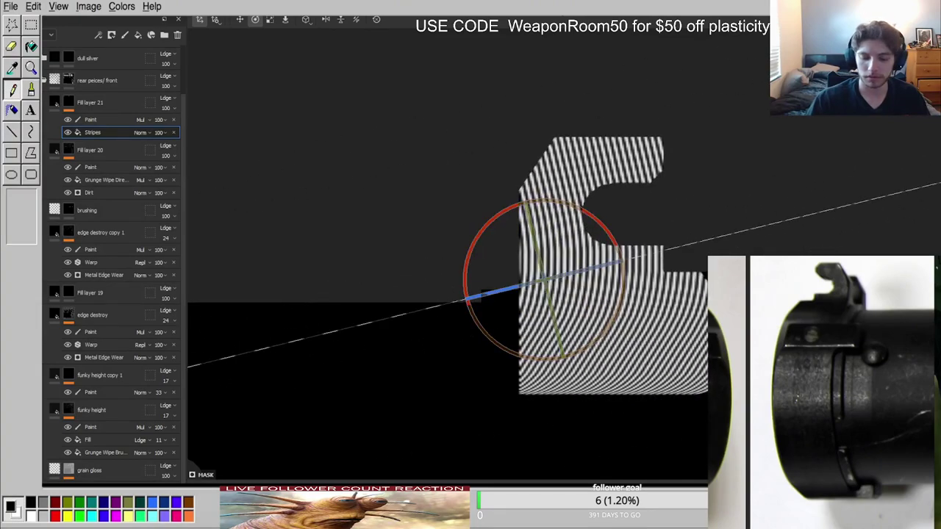
key(ctrl+z)
drag(580, 209, 576, 325)
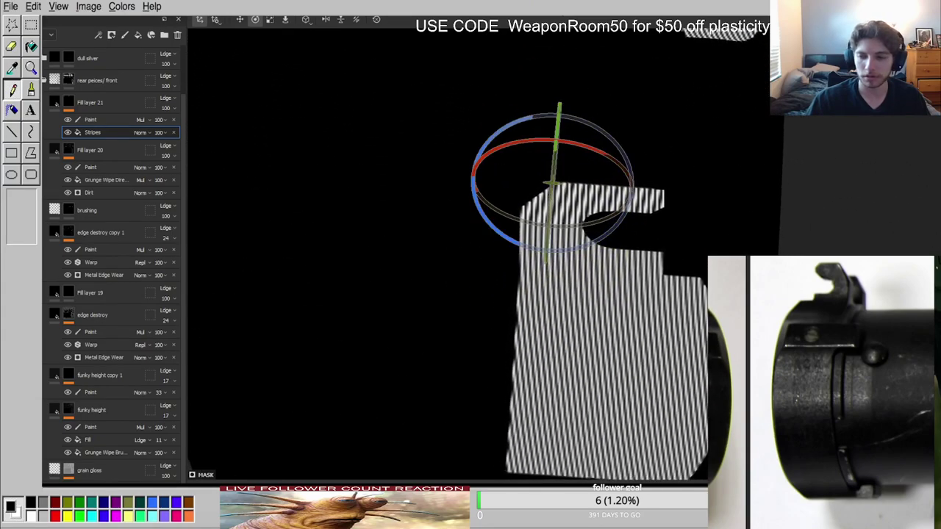
Undo the recent changes to the Stripes projection.
key(ctrl+z)
key(ctrl+z)
key(ctrl+z)
key(ctrl+z)
key(ctrl+z)
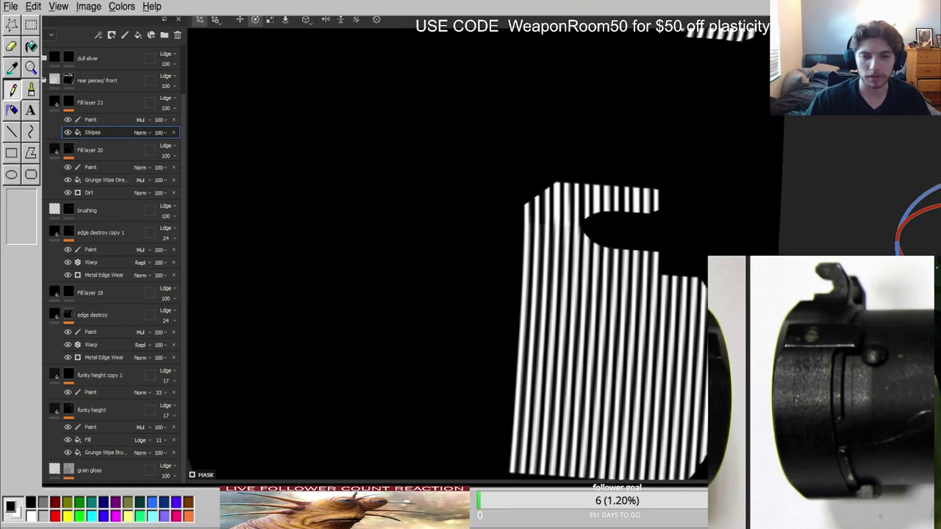
Move the Stripes projection onto the end ring's hook and ready it for scaling.
scroll(517, 307, down, 4)
alt+shift+drag(517, 309, 540, 213)
scroll(539, 228, down, 3)
key(w)
drag(661, 286, 375, 395)
scroll(548, 288, up, 6)
key(r)
alt+drag(475, 358, 566, 414)
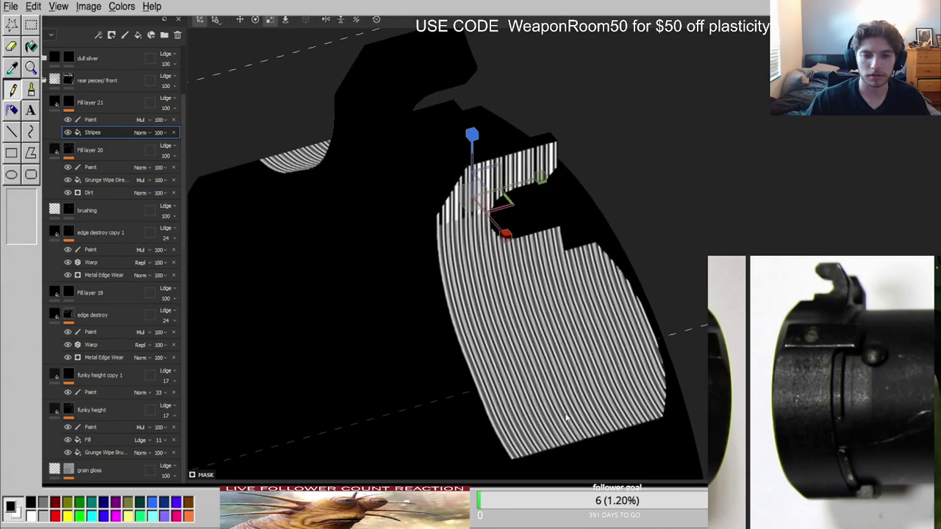
Thin the Stripes fill's lines and check them across the hook and end ring.
key(m)
shift+right_drag(500, 303, 570, 297)
scroll(485, 228, up, 4)
drag(449, 151, 575, 63)
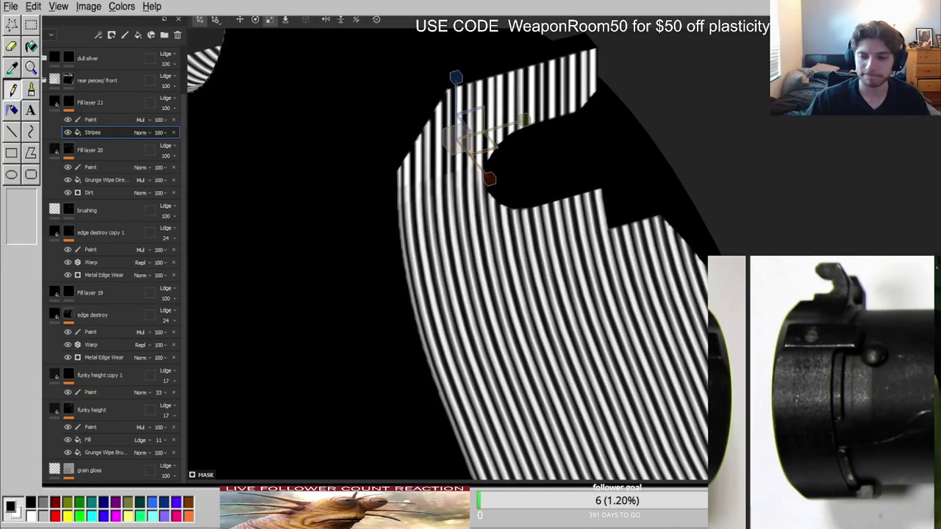
scroll(624, 361, down, 3)
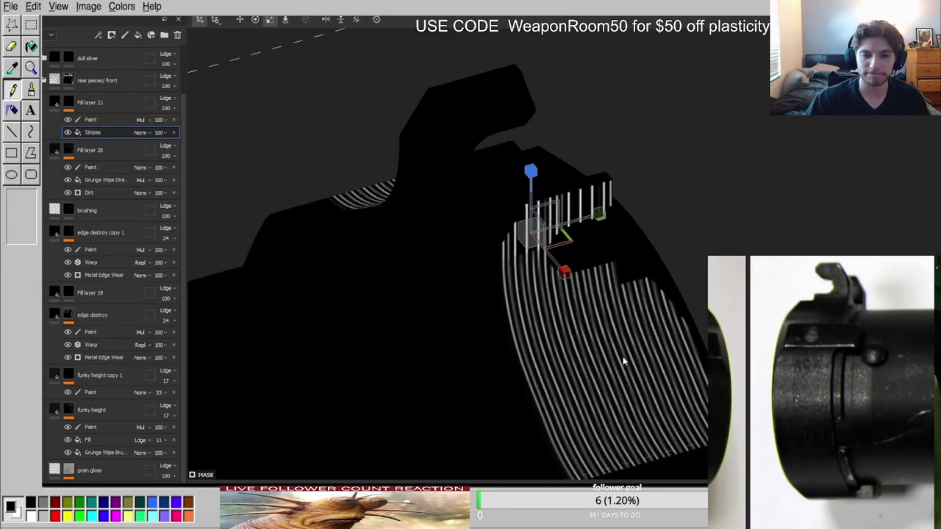
alt+drag(556, 291, 439, 238)
scroll(579, 331, up, 3)
alt+middle_drag(580, 332, 578, 292)
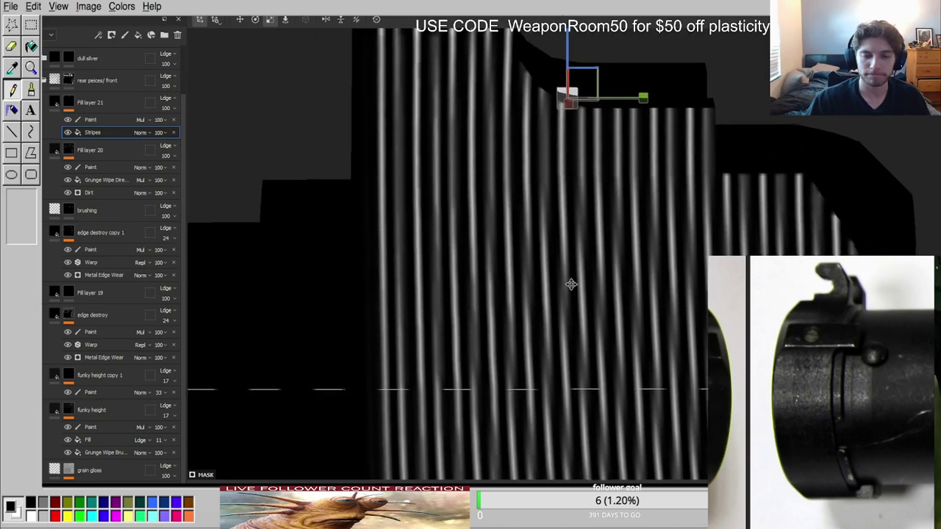
Examine the striped hook islands in the 2D view and switch the Stripes fill to UV projection.
scroll(555, 274, down, 3)
key(F3)
scroll(487, 242, down, 2)
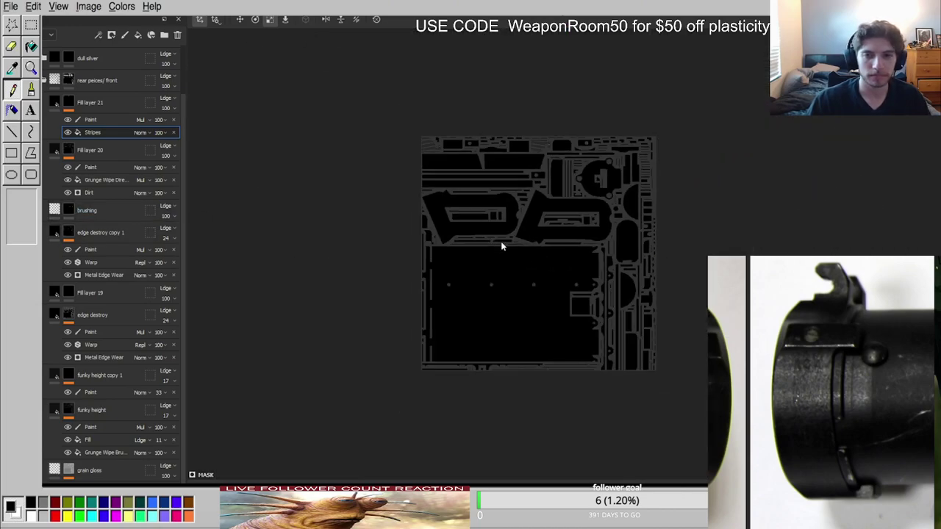
scroll(507, 205, up, 1)
scroll(712, 364, up, 4)
scroll(564, 305, down, 4)
scroll(454, 266, up, 4)
scroll(453, 267, down, 1)
scroll(454, 266, down, 3)
alt+middle_drag(468, 199, 505, 233)
scroll(384, 151, up, 5)
alt+middle_drag(385, 151, 665, 361)
scroll(435, 170, up, 3)
scroll(452, 241, up, 2)
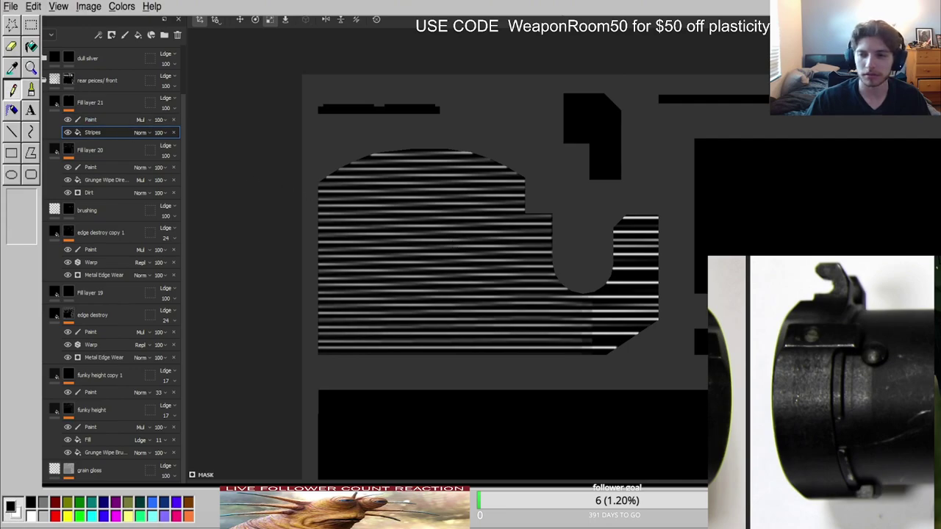
scroll(626, 366, down, 6)
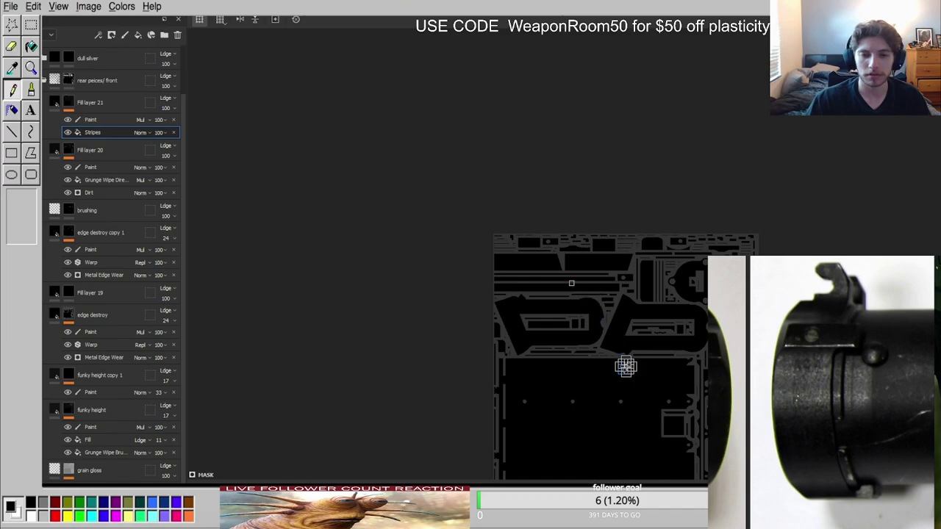
Try enlarging the Stripes UV transform and moving it up to the hook's UV island.
scroll(625, 366, up, 3)
drag(630, 359, 687, 301)
drag(647, 331, 594, 269)
drag(618, 308, 625, 96)
scroll(622, 92, up, 3)
scroll(638, 82, up, 3)
alt+middle_drag(638, 83, 523, 304)
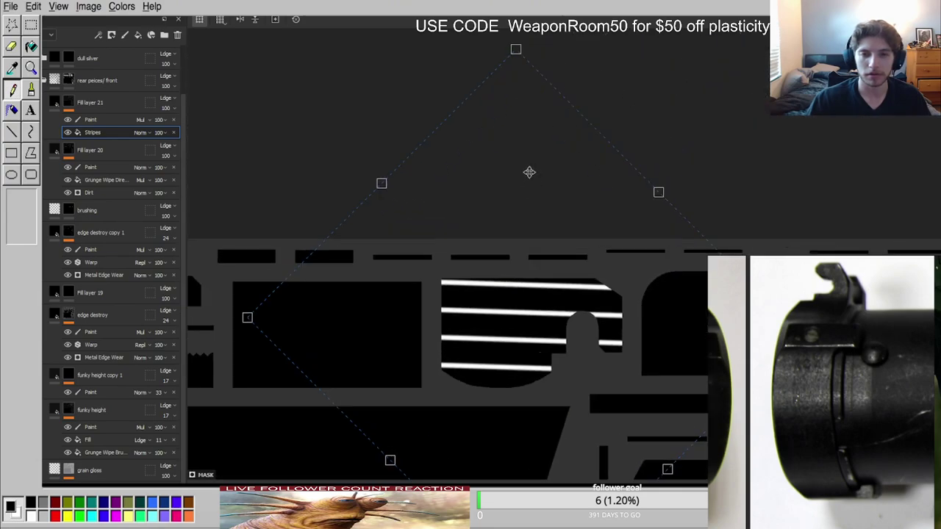
Try shrinking and rotating the Stripes UV transform over the hook's island for closer lines.
drag(517, 46, 450, 406)
alt+middle_drag(490, 384, 537, 212)
drag(528, 323, 562, 146)
scroll(589, 180, up, 3)
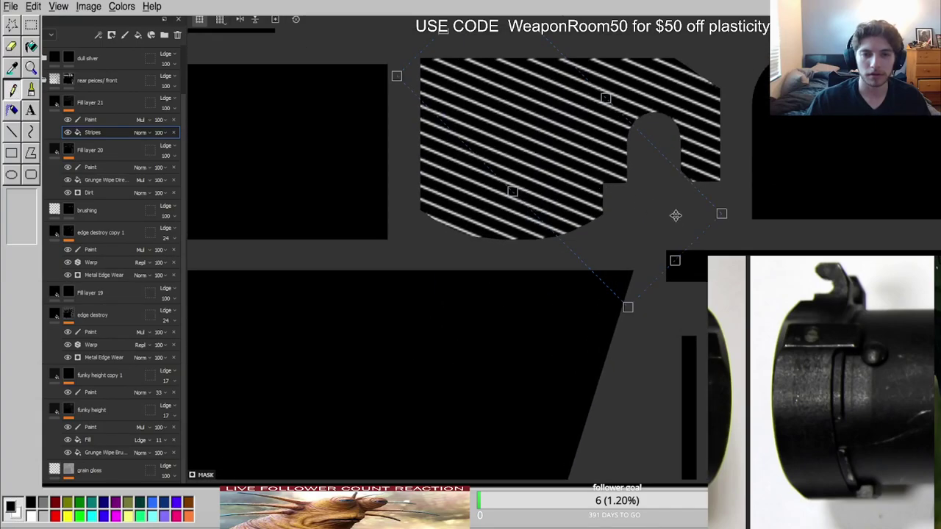
drag(739, 217, 757, 184)
drag(529, 177, 665, 79)
Try fine-tuning the Stripes UV transform so its lines run horizontally across the hook's island.
scroll(651, 145, down, 9)
alt+middle_drag(620, 147, 557, 247)
scroll(557, 247, down, 2)
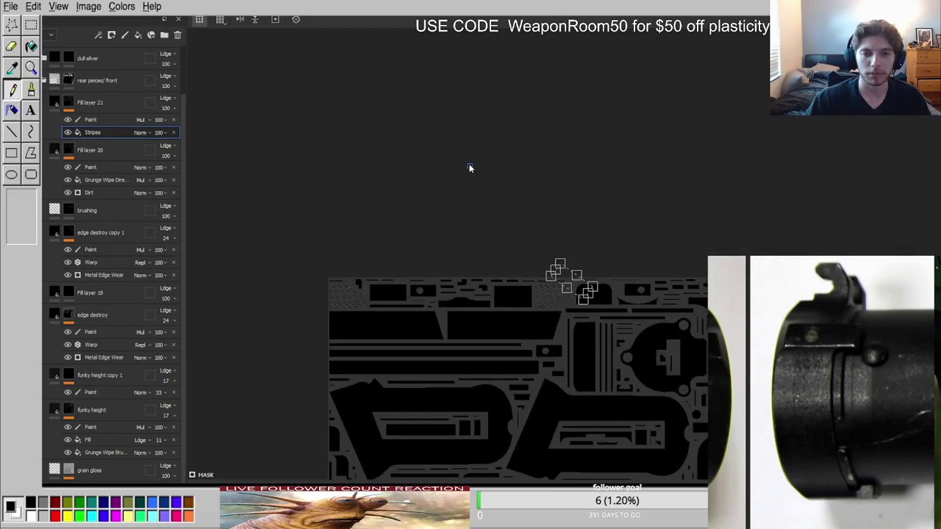
scroll(577, 288, up, 4)
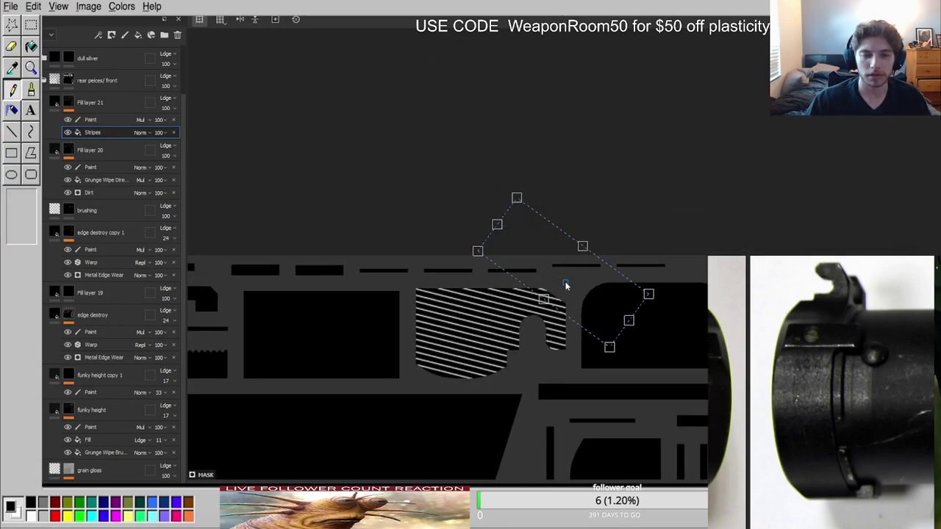
drag(648, 294, 675, 265)
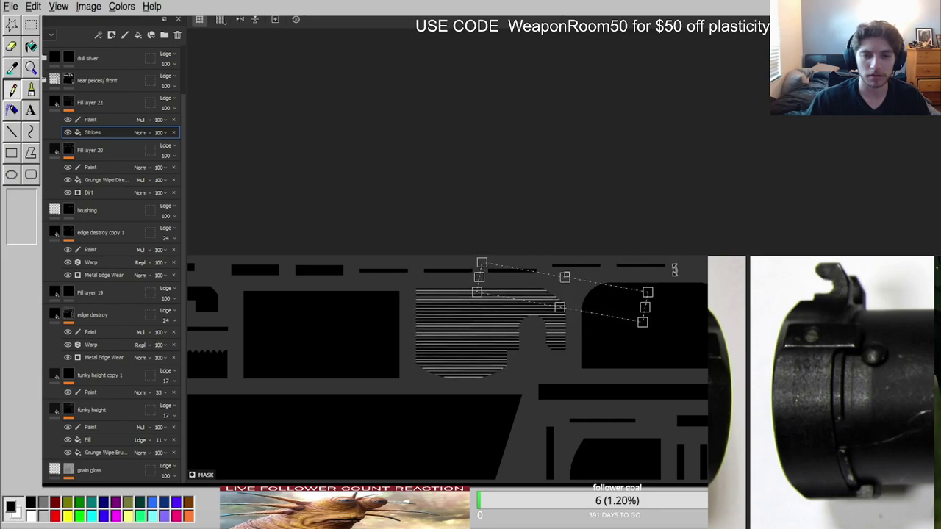
scroll(489, 323, up, 4)
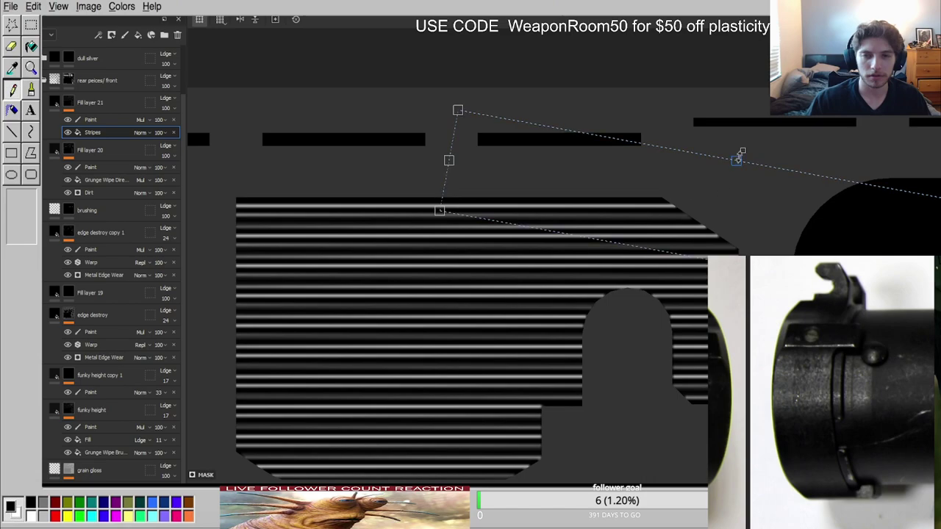
scroll(745, 134, down, 2)
scroll(651, 181, down, 1)
mouse_move(549, 103)
mouse_down()
mouse_move(559, 91)
mouse_move(554, 97)
mouse_up()
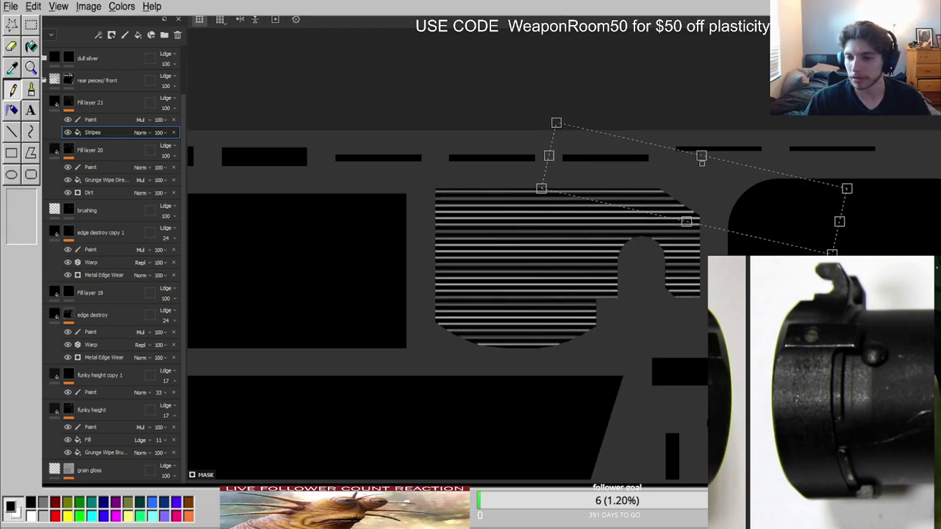
Undo the manual scaling and rotation of the Stripes UV transform.
key(ctrl+z)
key(ctrl+z)
key(ctrl+z)
key(ctrl+z)
key(ctrl+z)
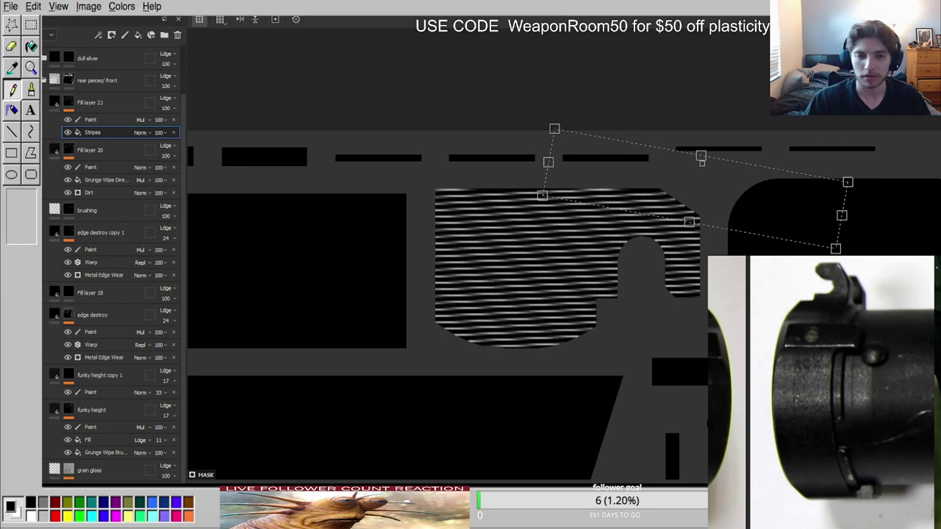
key(ctrl+z)
key(ctrl+z)
key(ctrl+z)
key(ctrl+z)
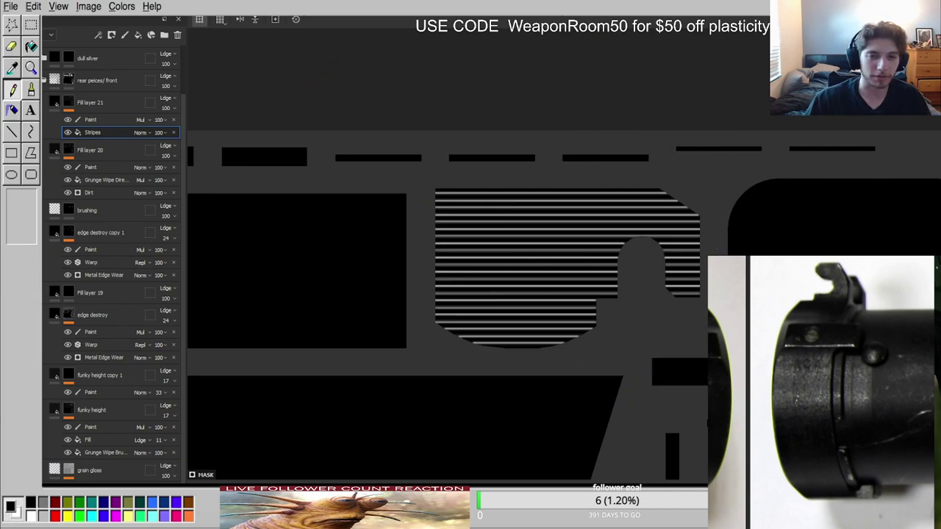
key(ctrl+z)
key(ctrl+z)
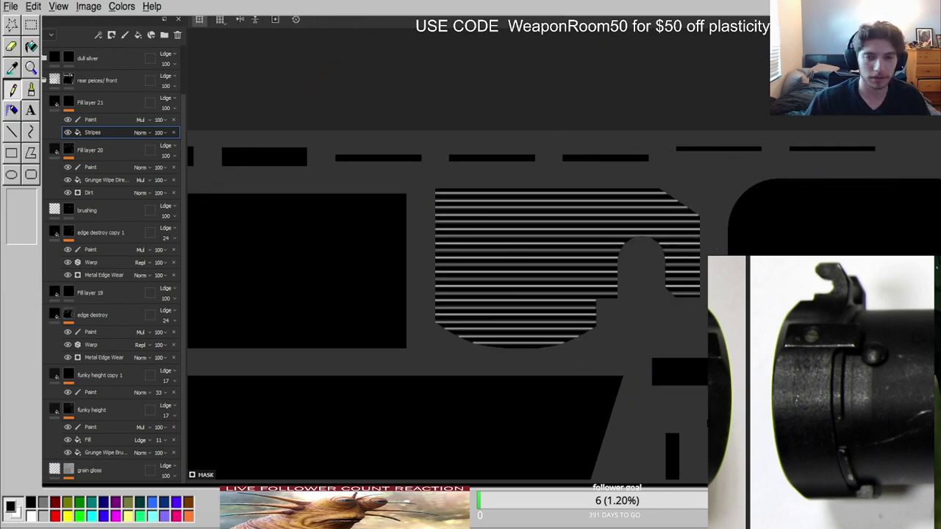
Return to the 3D view and inspect the striped hook and end ring with the material shown.
key(F2)
mouse_move(603, 241)
alt+mouse_down()
mouse_move(628, 259)
mouse_move(539, 273)
alt+mouse_up()
key(m)
scroll(617, 251, up, 3)
scroll(563, 275, down, 4)
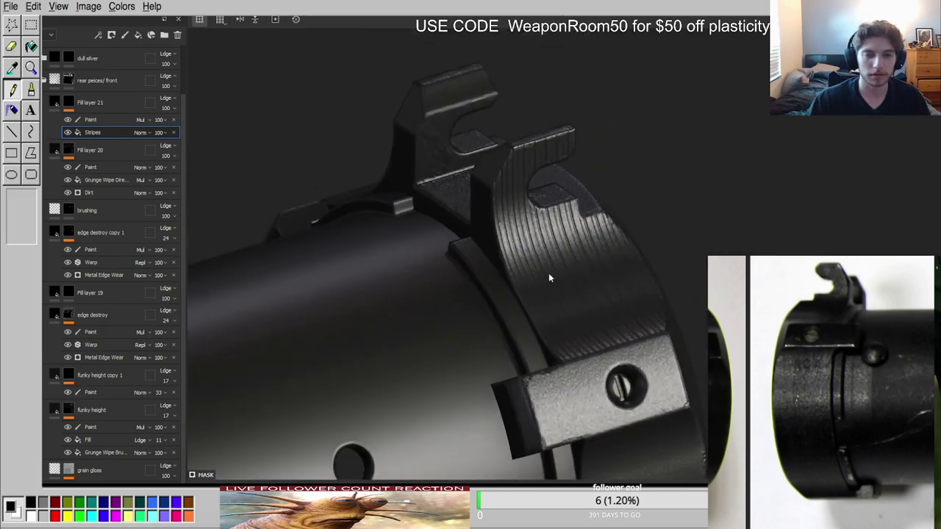
Reselect the Stripes fill in Fill layer 21's mask, space its lines wider and check them on the hook.
click(56, 104)
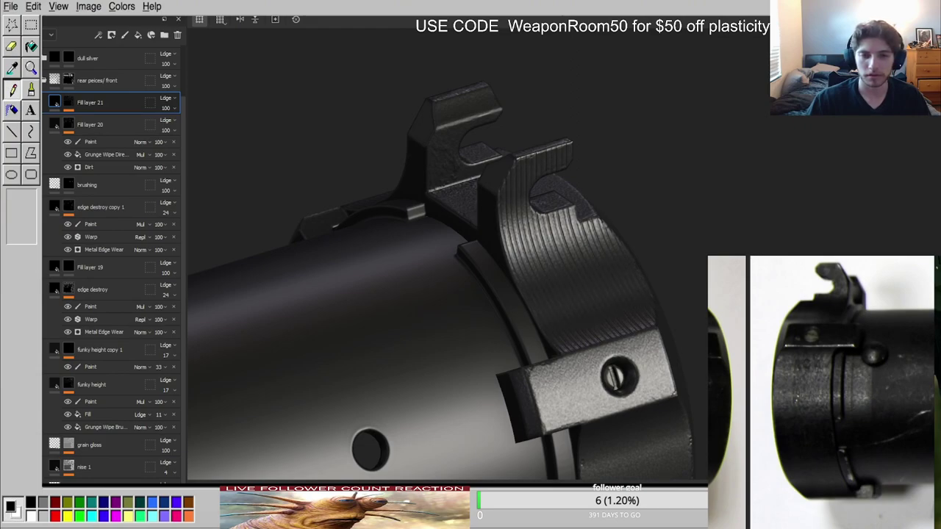
click(70, 103)
click(96, 133)
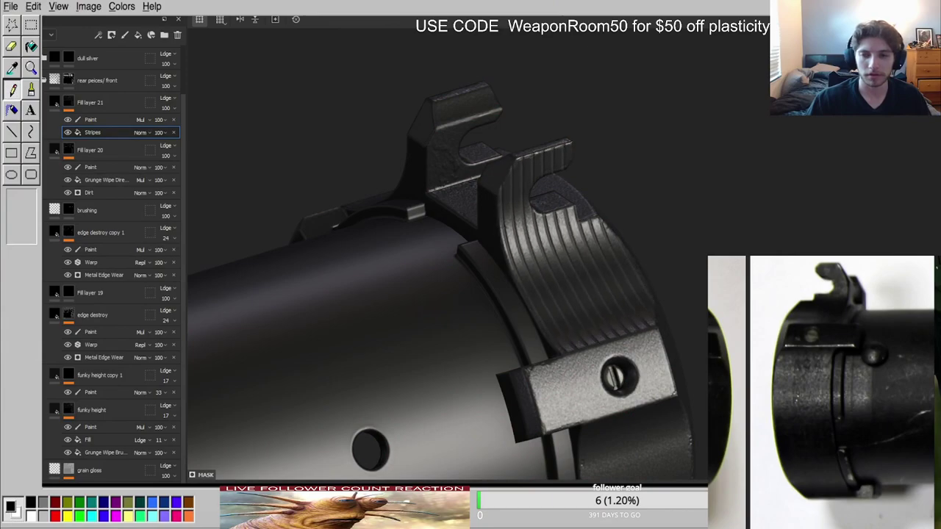
scroll(515, 294, up, 3)
alt+drag(515, 294, 436, 265)
scroll(532, 323, down, 4)
scroll(549, 270, up, 2)
alt+drag(548, 271, 597, 269)
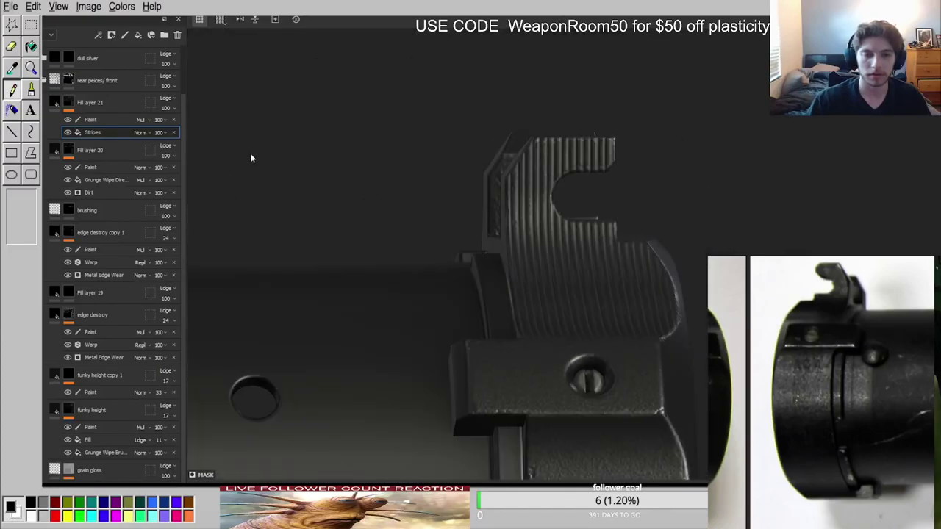
On the Paint effect in Fill layer 21's mask, paint out the stripes on the hook's upper arm and fade them into the lower plate.
click(103, 121)
key(1)
alt+drag(551, 173, 539, 214)
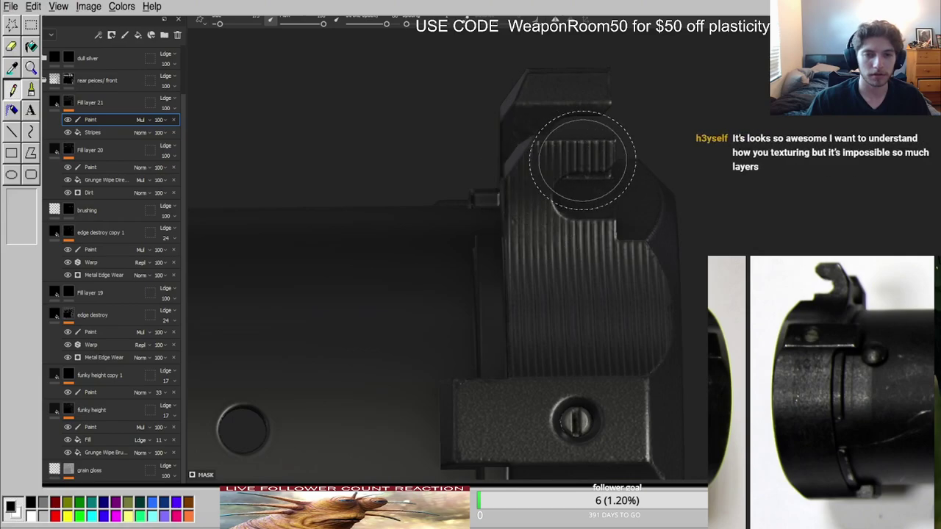
key(c)
click(536, 207)
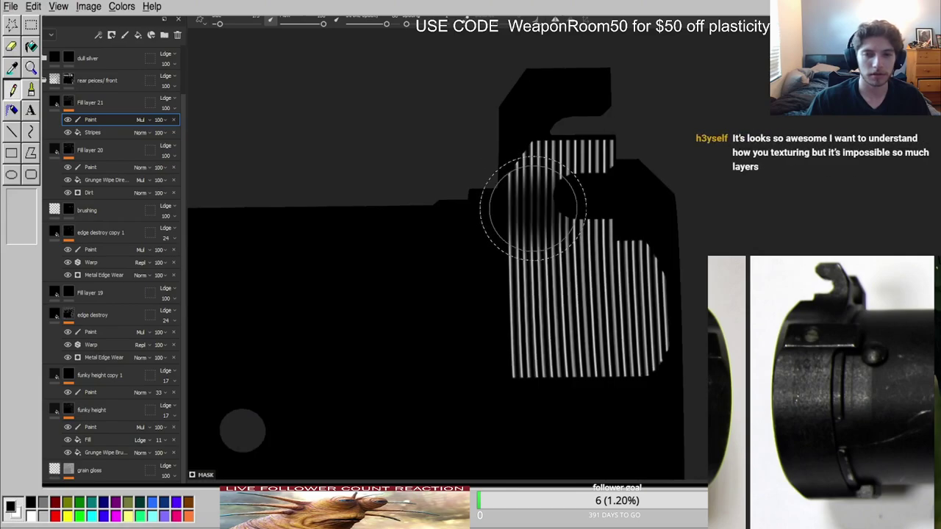
key(ctrl+z)
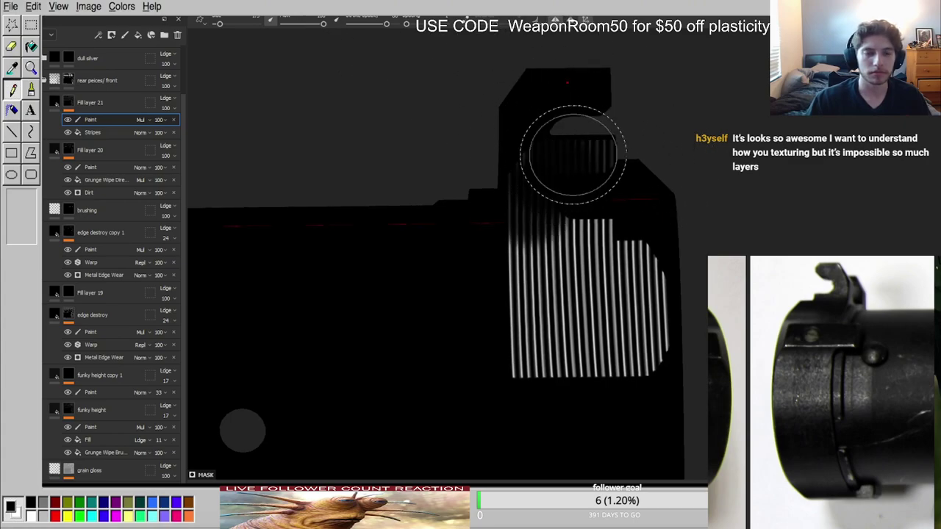
key(m)
mouse_move(588, 209)
alt+mouse_down()
mouse_move(527, 166)
mouse_move(531, 153)
mouse_move(630, 238)
alt+mouse_up()
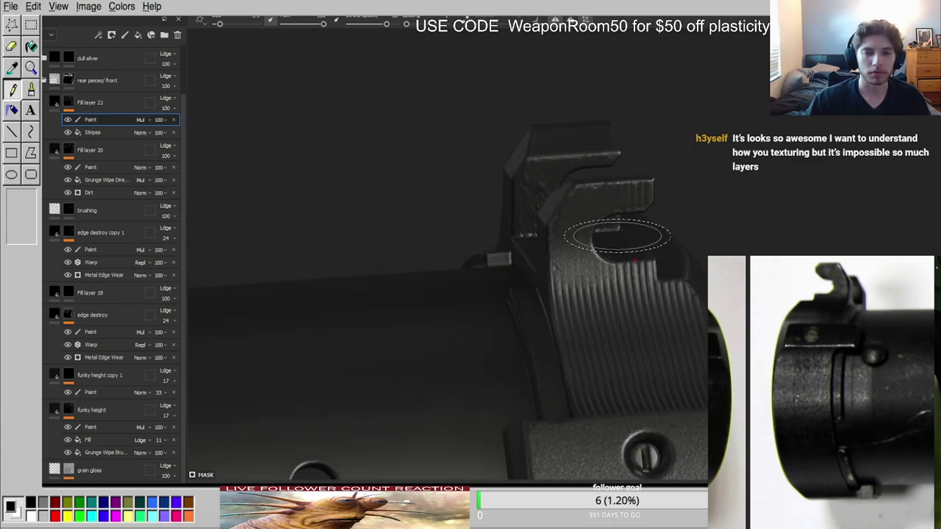
Examine the faded stripes on the hook from close up and several angles, in the single-channel and material views.
scroll(556, 202, up, 4)
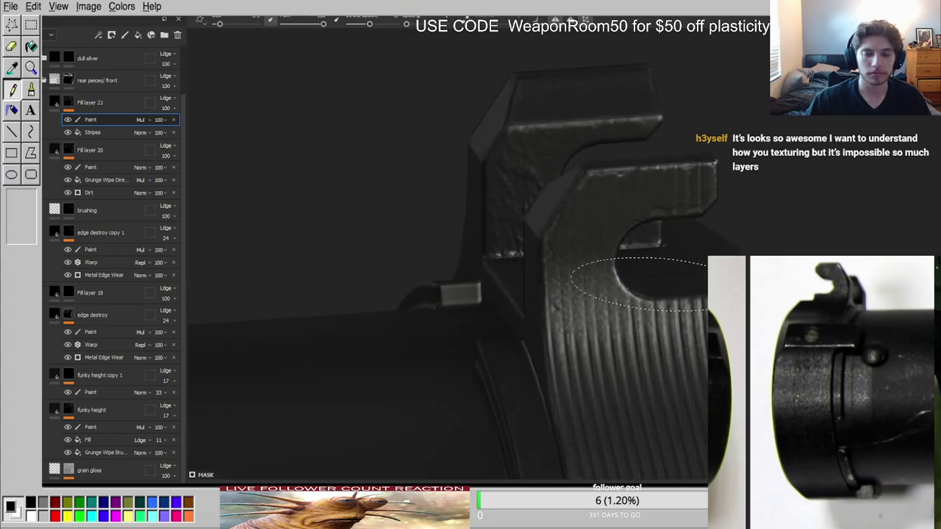
scroll(631, 284, down, 1)
alt+middle_drag(631, 284, 500, 182)
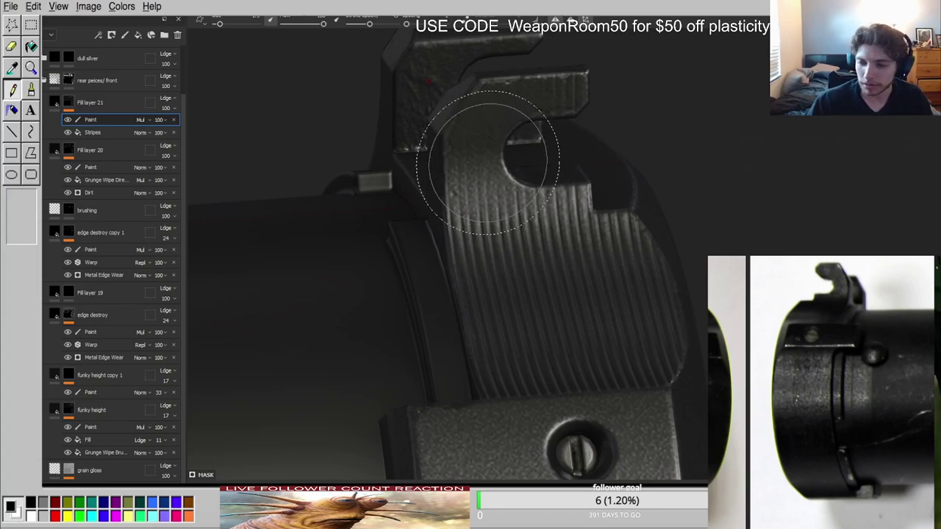
middle_drag(493, 162, 431, 116)
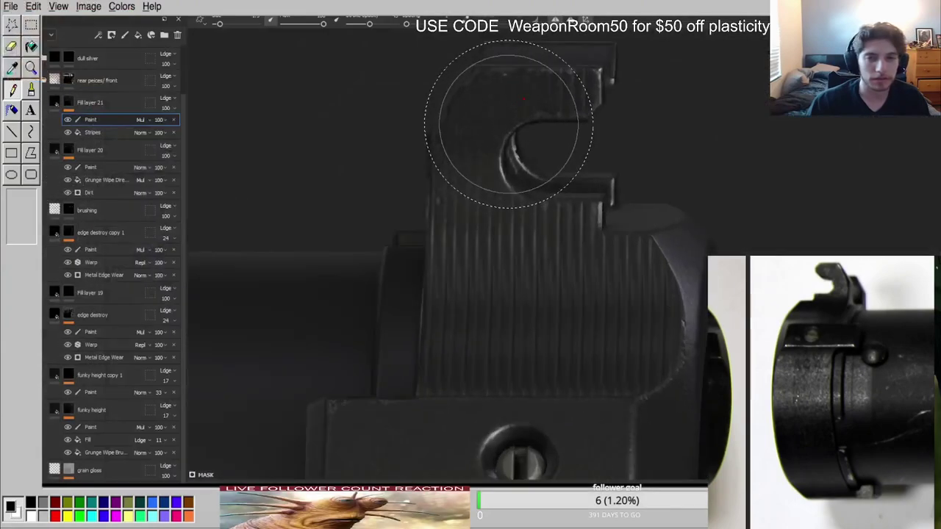
mouse_move(500, 100)
alt+mouse_down()
mouse_move(515, 96)
mouse_move(493, 66)
mouse_move(467, 137)
mouse_move(531, 170)
alt+mouse_up()
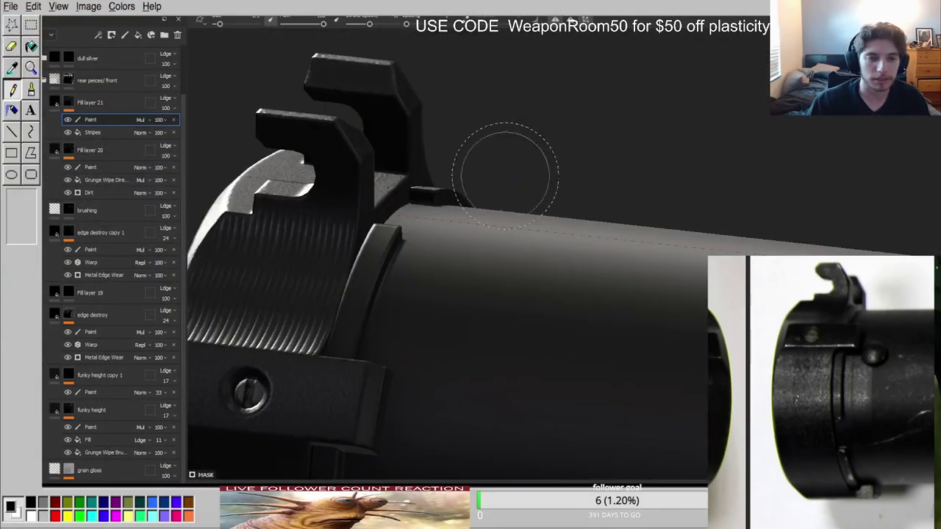
alt+middle_drag(401, 165, 613, 151)
alt+drag(613, 151, 566, 197)
mouse_move(566, 197)
shift+right_down()
mouse_move(603, 201)
mouse_move(552, 200)
shift+right_up()
alt+drag(552, 200, 574, 189)
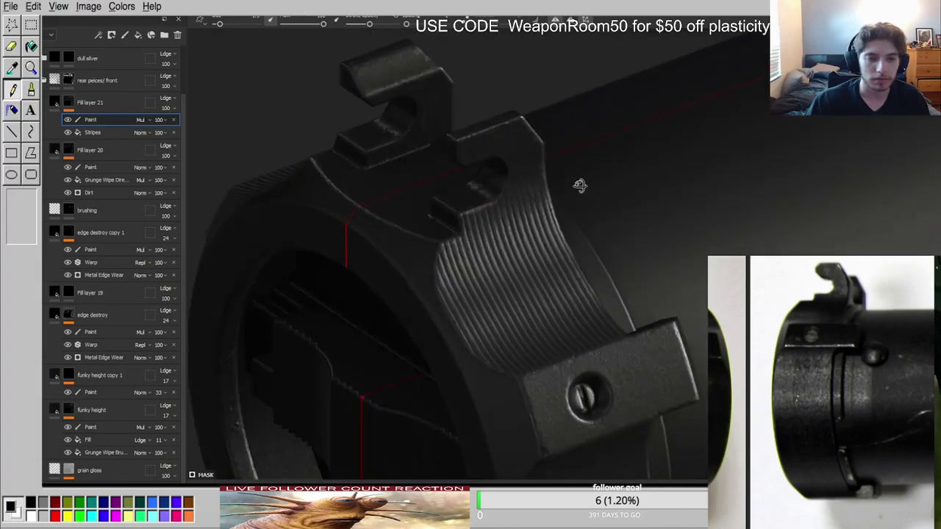
shift+right_drag(574, 188, 584, 183)
key(c)
key(c)
key(m)
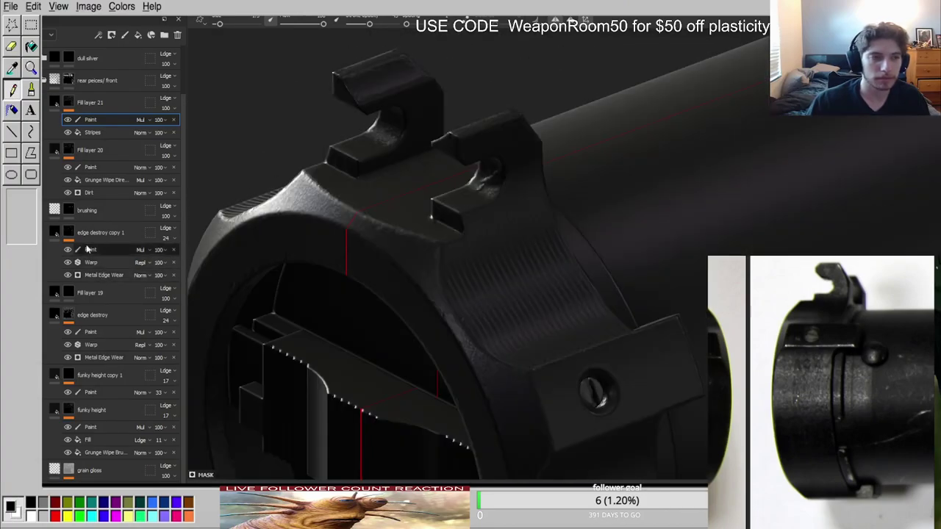
Lower Fill layer 21's opacity to 24 and check the softened stripes on the hook under different lighting.
click(68, 110)
scroll(174, 120, up, 1)
click(166, 163)
drag(172, 180, 162, 179)
shift+right_drag(472, 267, 538, 283)
scroll(521, 297, up, 3)
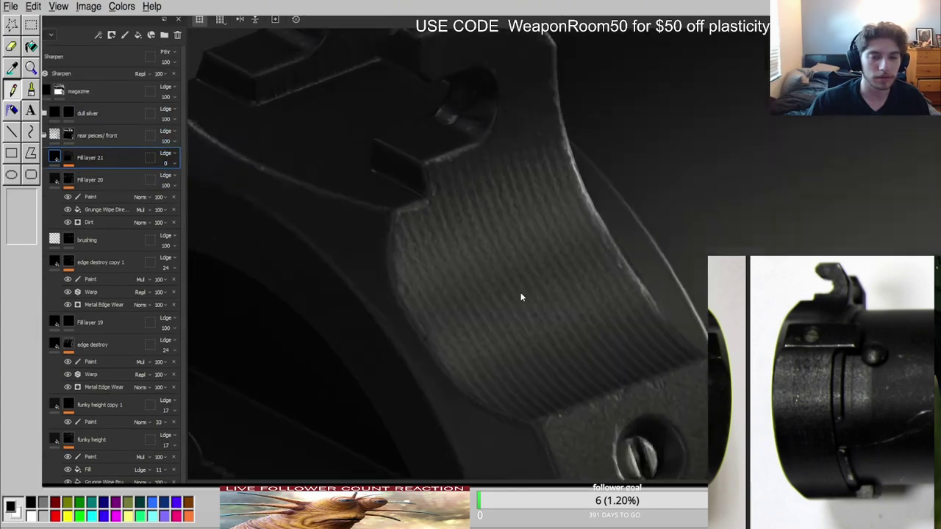
alt+drag(521, 297, 493, 315)
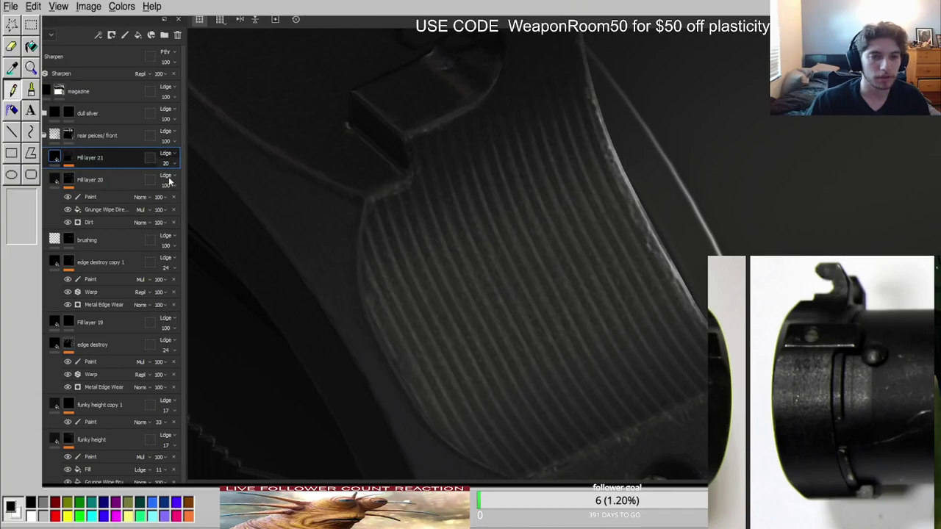
drag(169, 182, 172, 182)
alt+drag(466, 234, 435, 209)
scroll(500, 265, down, 5)
scroll(502, 264, up, 4)
scroll(436, 208, up, 2)
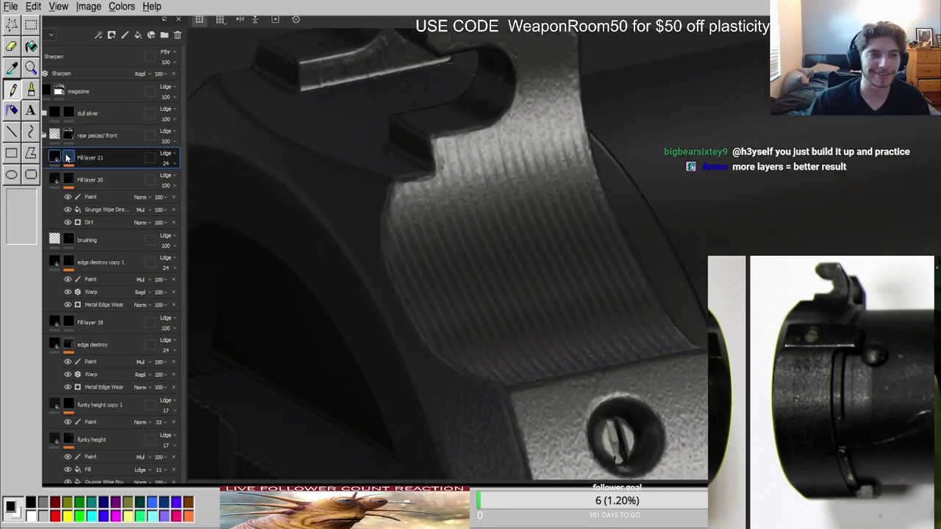
Add a Warp filter above the Paint effect in Fill layer 21's mask to roughen the stripes.
click(68, 158)
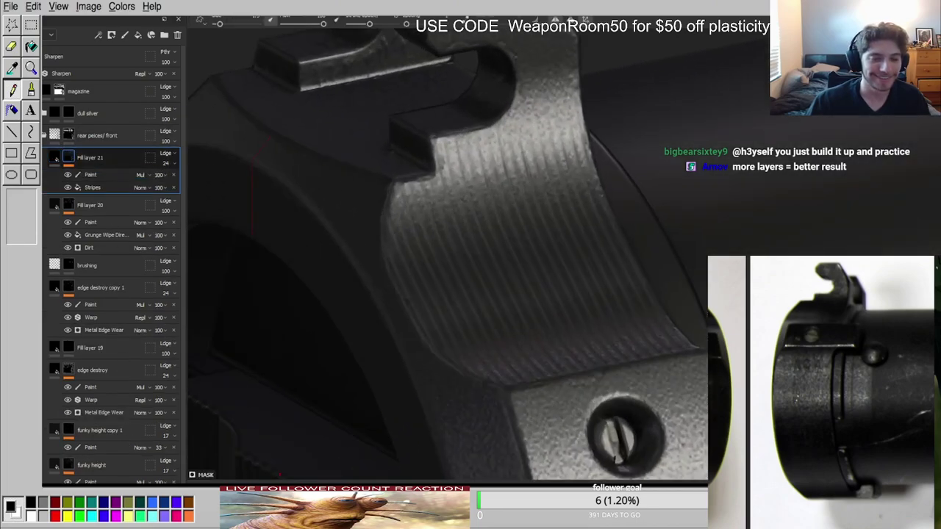
click(100, 175)
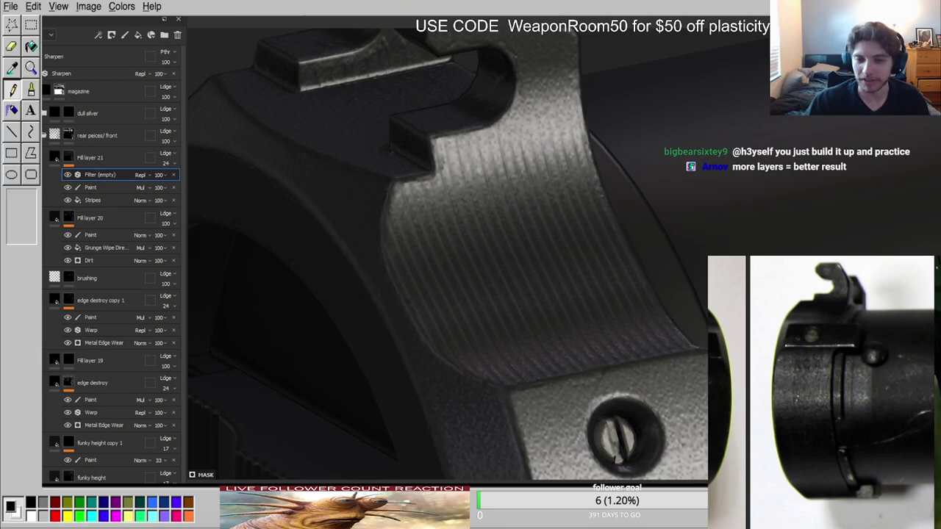
click(552, 257)
alt+drag(552, 257, 552, 300)
scroll(552, 300, up, 3)
scroll(552, 300, down, 2)
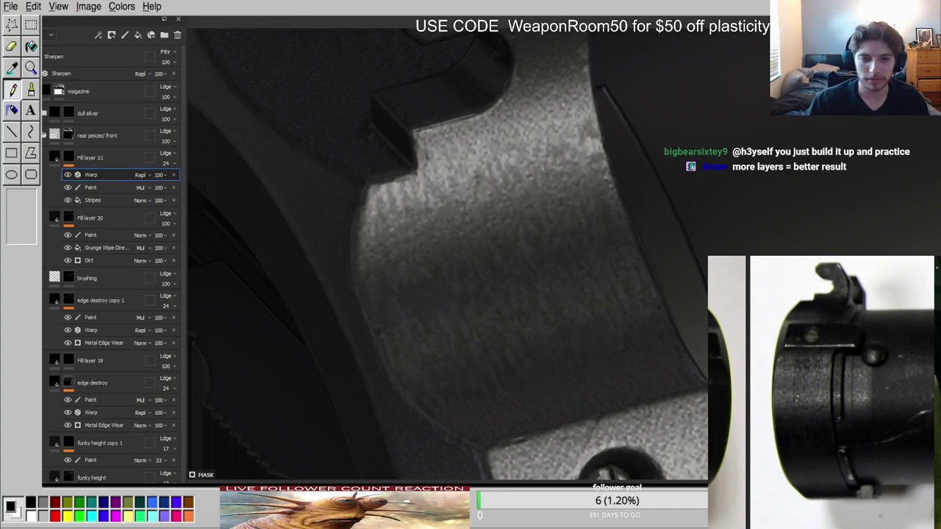
Check the warped stripes on the hook by going through the single-channel views and returning to the material.
shift+right_drag(535, 286, 669, 307)
key(c)
key(c)
key(c)
key(c)
key(c)
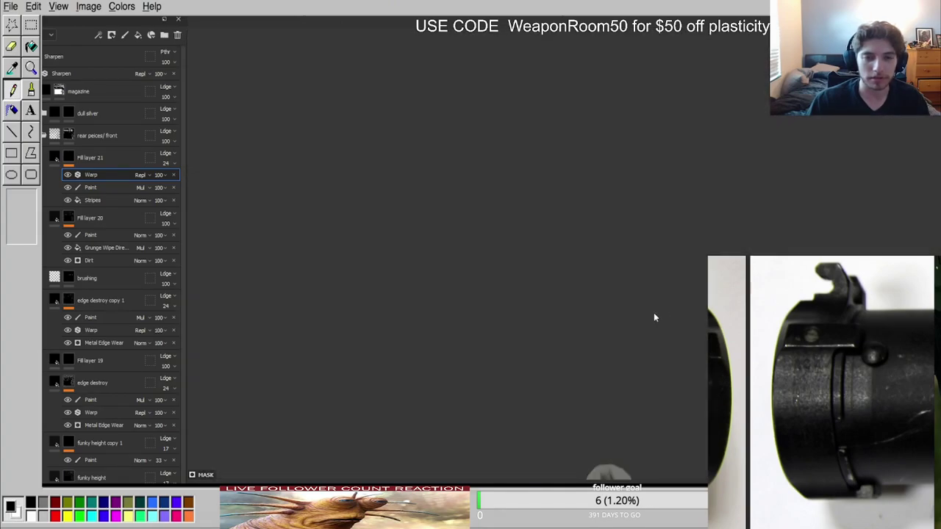
key(m)
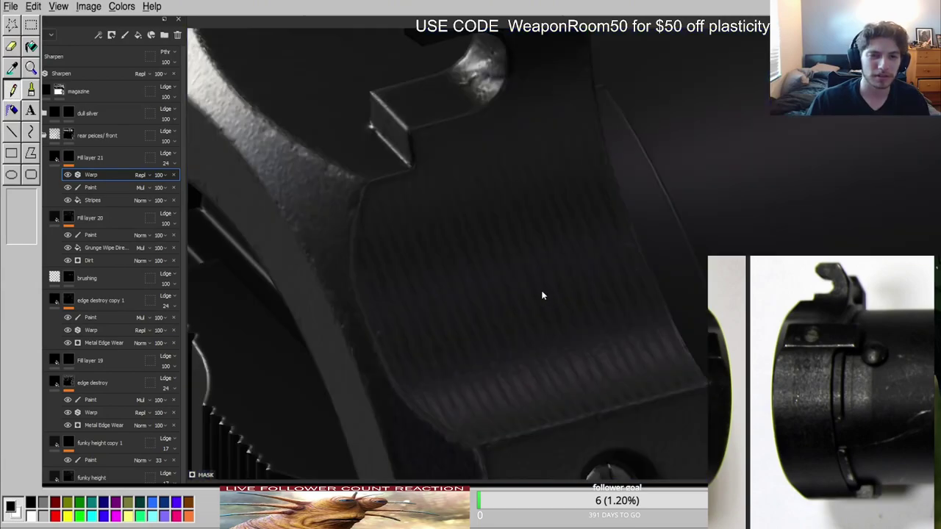
Select Fill layer 21's fill and examine the striped hook and end ring under changing light, from close up to a full side view.
click(56, 157)
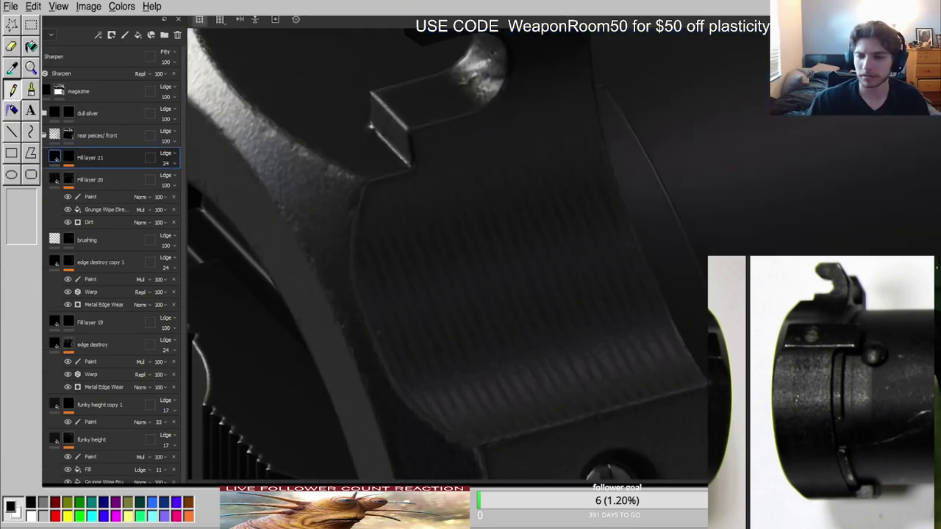
shift+right_drag(624, 339, 672, 332)
alt+drag(672, 331, 681, 270)
scroll(586, 330, down, 5)
scroll(681, 269, up, 3)
mouse_move(681, 269)
shift+right_down()
mouse_move(794, 272)
mouse_move(672, 263)
shift+right_up()
scroll(672, 263, up, 3)
alt+drag(630, 191, 472, 158)
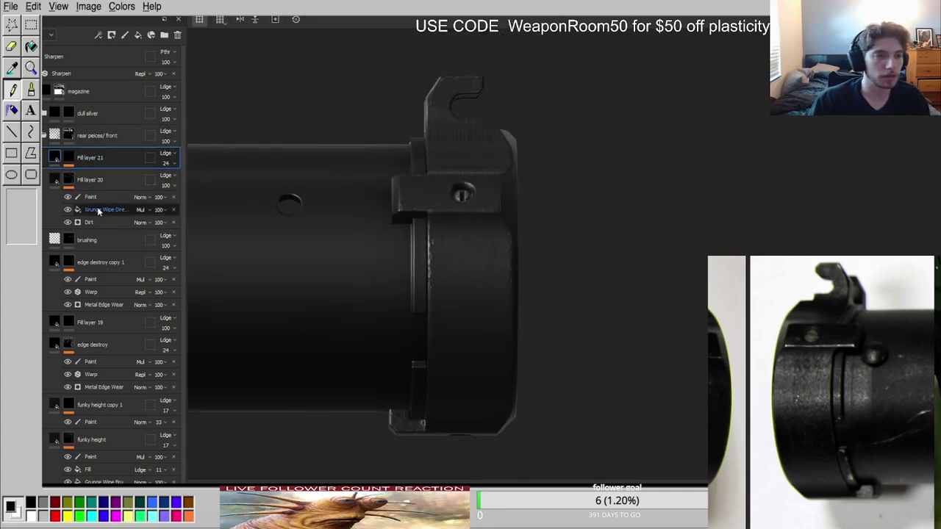
Duplicate the brushing layer and use Polygon Fill on the copy's mask to reveal it on the end ring's outer band.
scroll(89, 450, down, 2)
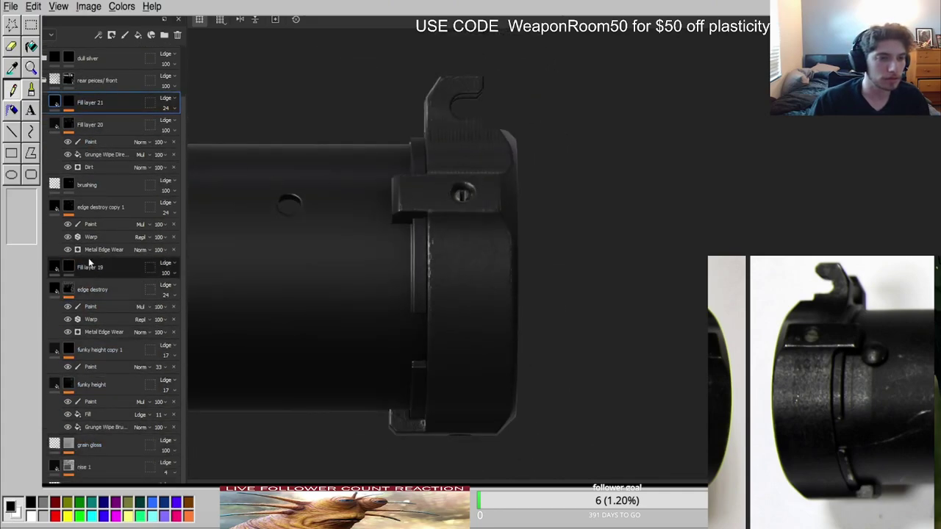
drag(92, 186, 94, 184)
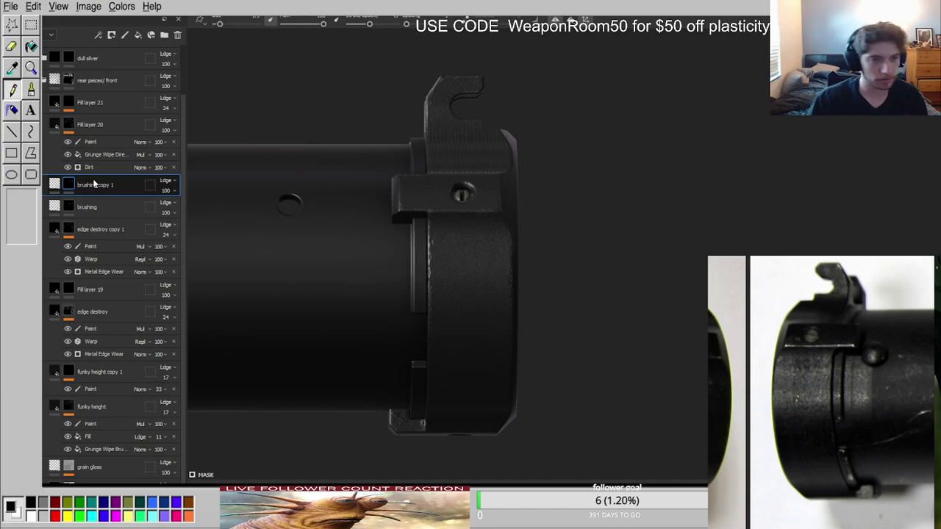
click(86, 182)
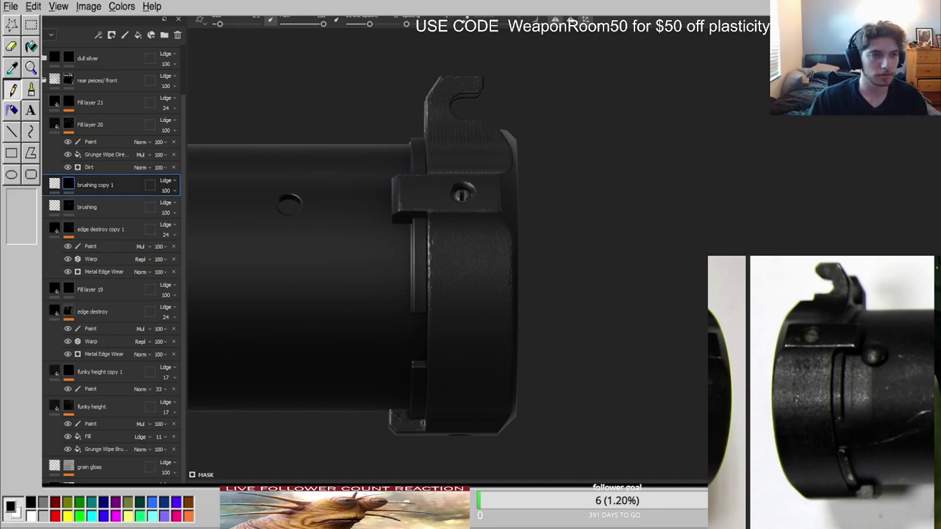
key(4)
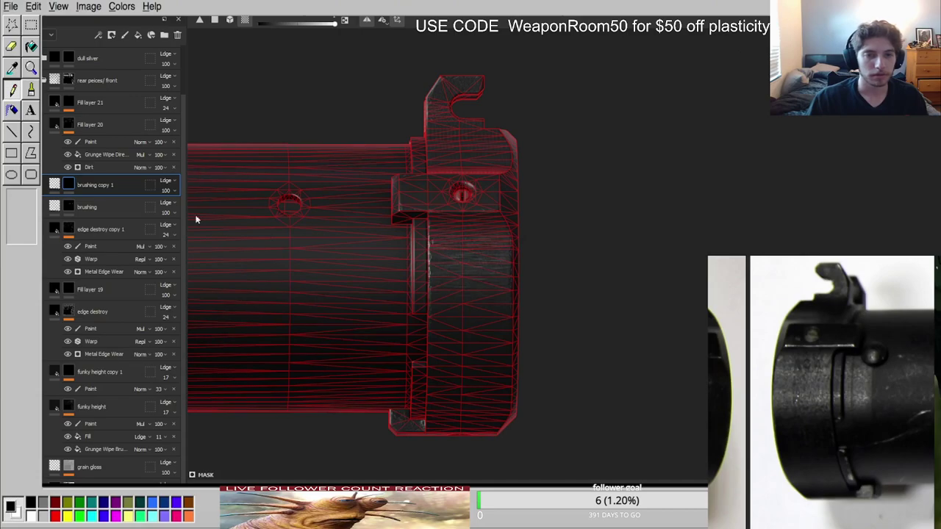
alt+click(69, 184)
click(485, 276)
alt+drag(504, 272, 139, 274)
mouse_move(678, 237)
alt+mouse_down()
mouse_move(510, 244)
mouse_move(800, 210)
alt+mouse_up()
scroll(507, 246, down, 3)
scroll(800, 210, up, 4)
Rotate the fill of brushing copy 1 so its brushed lines run around the end ring's circumference.
click(90, 187)
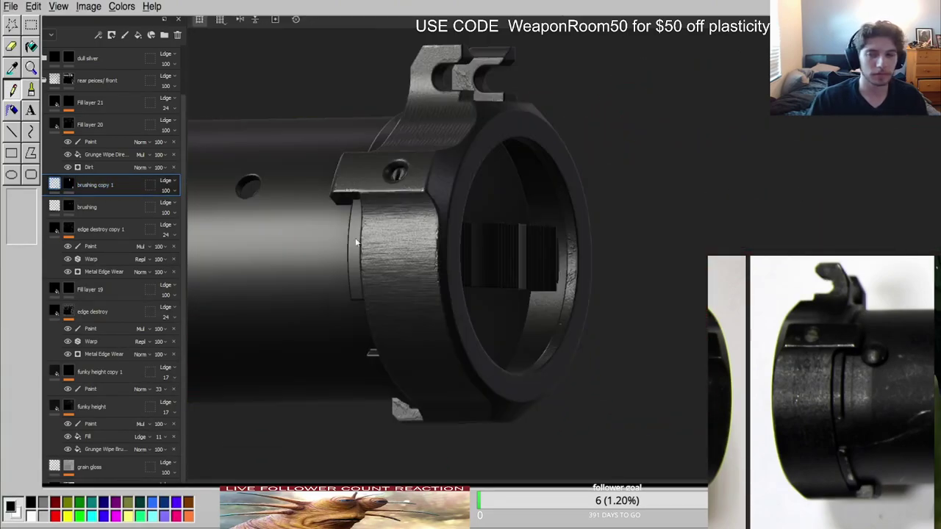
scroll(321, 232, up, 3)
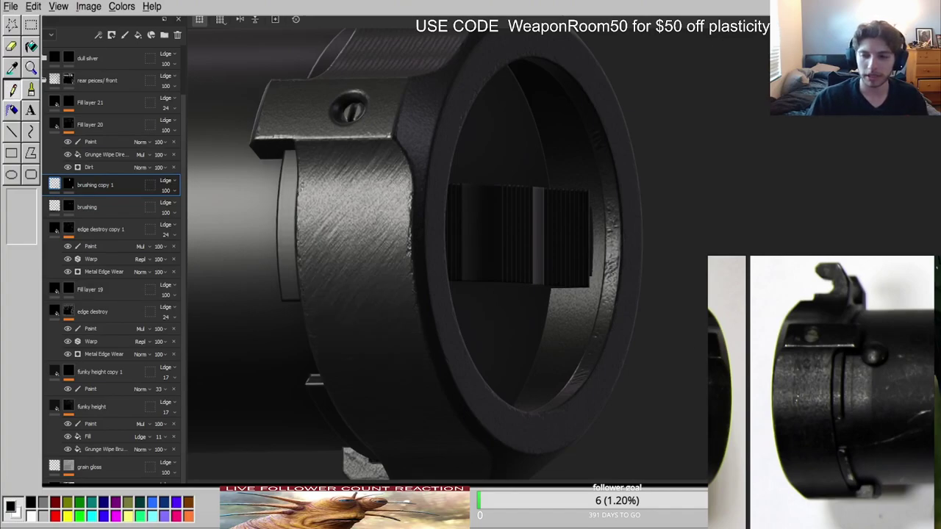
key(Return)
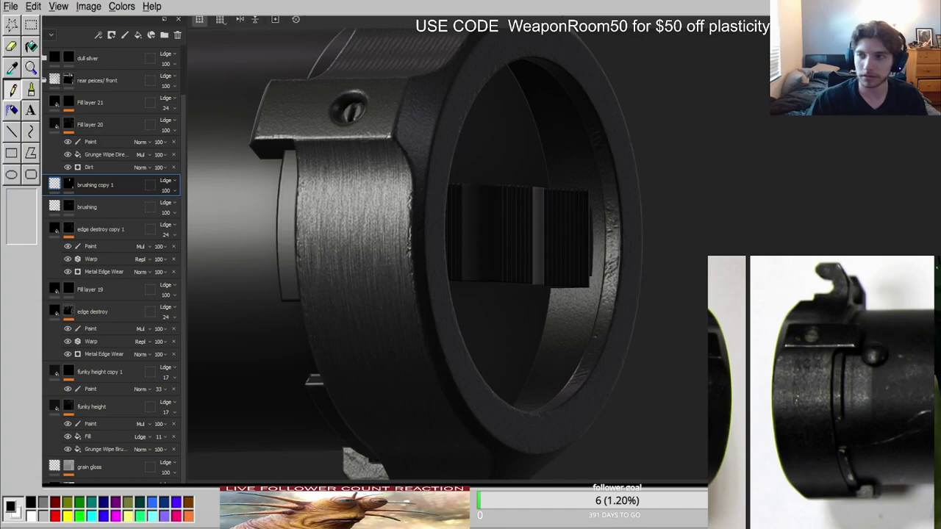
Inspect the brushed end ring band from several angles and lighting directions, in the material and single-channel views.
alt+middle_drag(610, 329, 694, 242)
alt+drag(693, 242, 574, 225)
alt+right_drag(574, 225, 485, 176)
alt+middle_drag(485, 176, 437, 234)
alt+right_drag(437, 233, 422, 223)
alt+drag(422, 222, 392, 241)
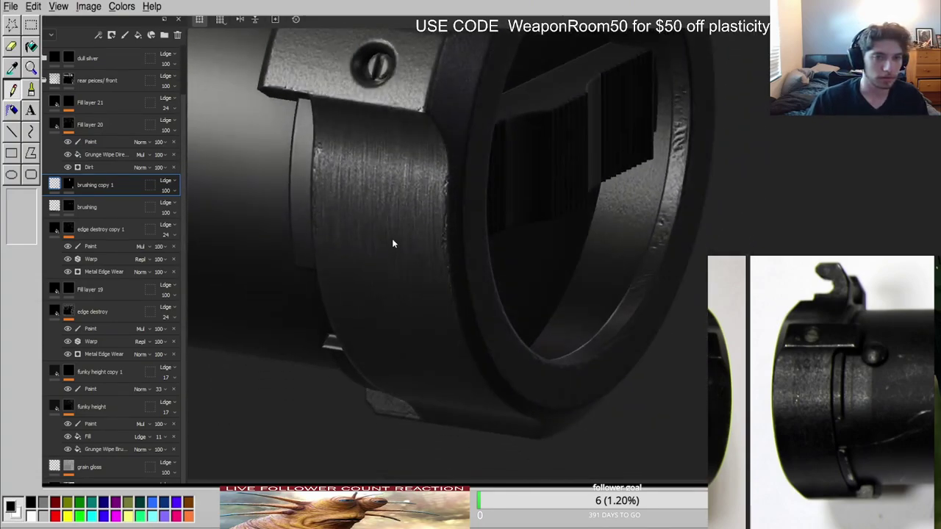
alt+right_drag(392, 243, 423, 160)
alt+drag(423, 161, 443, 126)
alt+right_drag(444, 126, 478, 158)
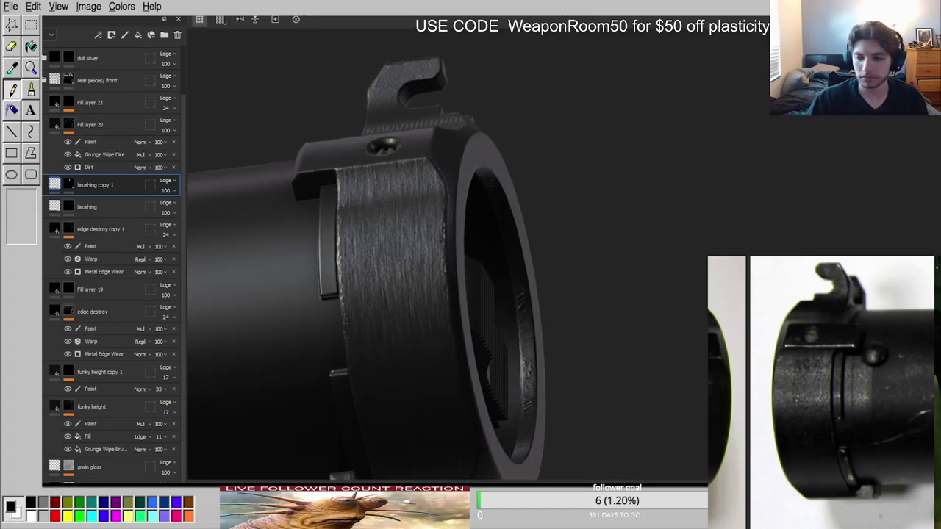
shift+right_drag(416, 295, 373, 283)
key(c)
key(c)
key(c)
key(c)
alt+drag(371, 275, 324, 316)
alt+right_drag(323, 316, 373, 260)
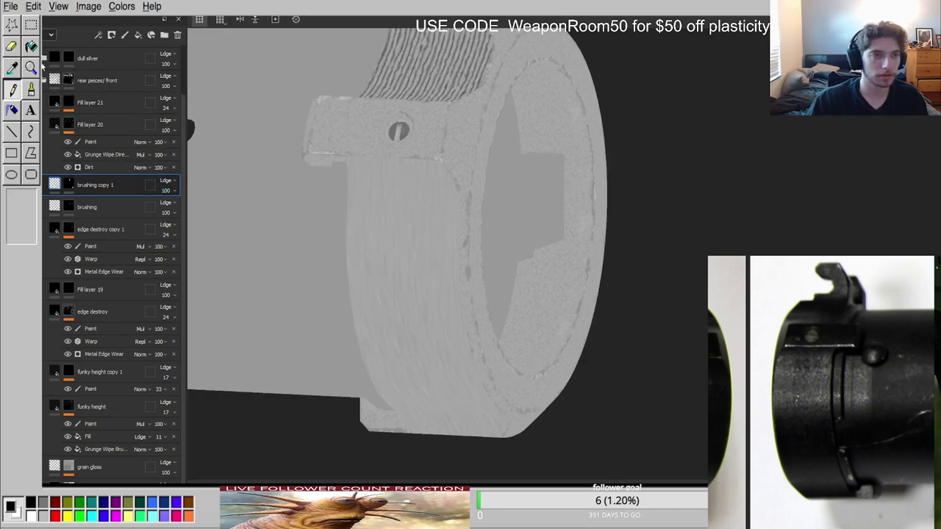
Switch the layer stack to the roughness channel and compare the brushed band in the material and channel views.
key(Down)
key(Down)
key(Up)
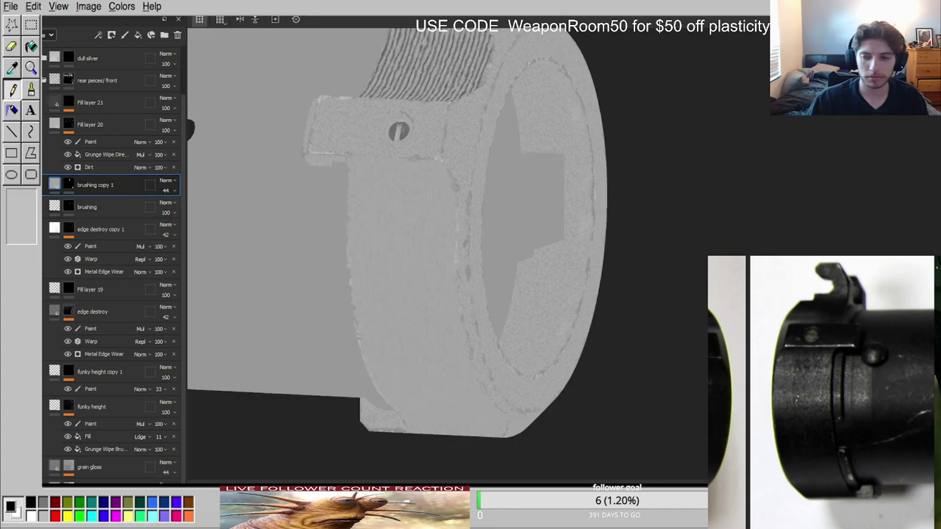
key(m)
scroll(401, 260, down, 3)
alt+drag(401, 260, 409, 248)
key(c)
scroll(416, 252, up, 3)
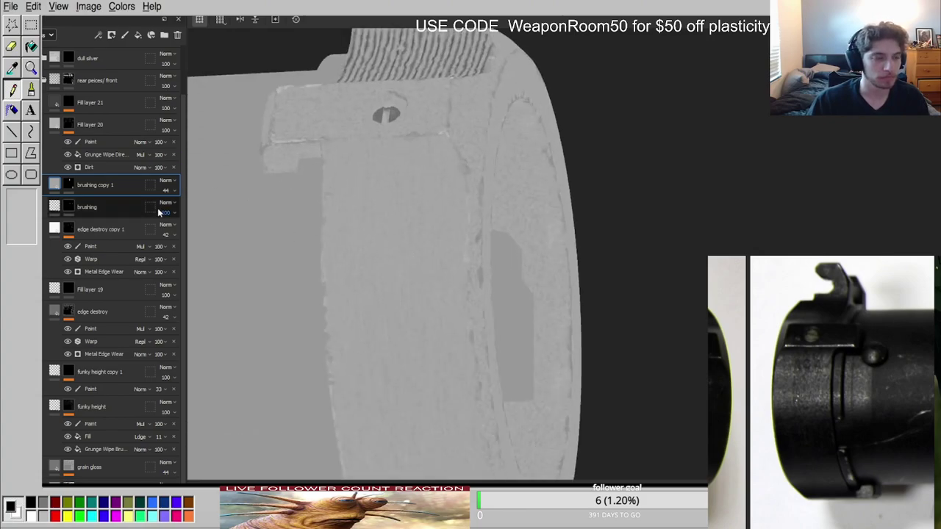
Add a fill layer above brushing copy 1, name it "added dirty noise" and give it a black mask.
scroll(270, 225, down, 2)
click(138, 35)
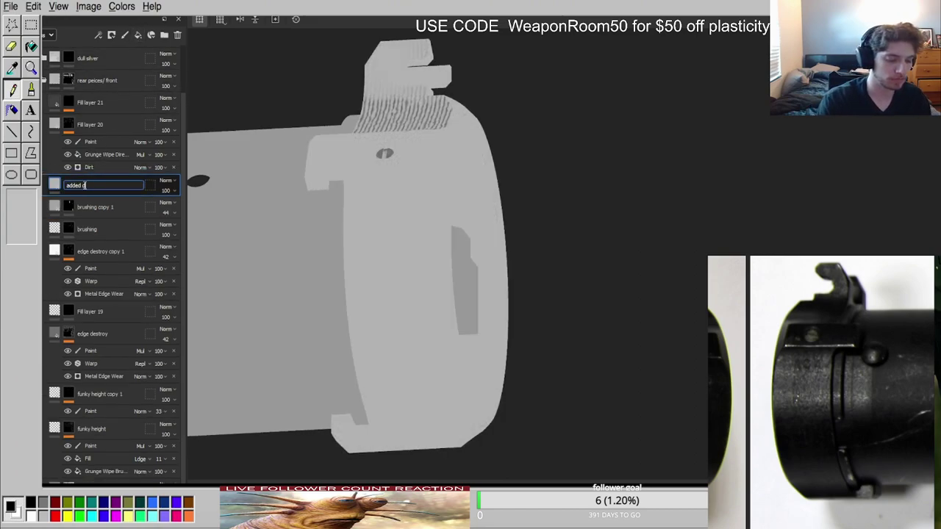
key(Return)
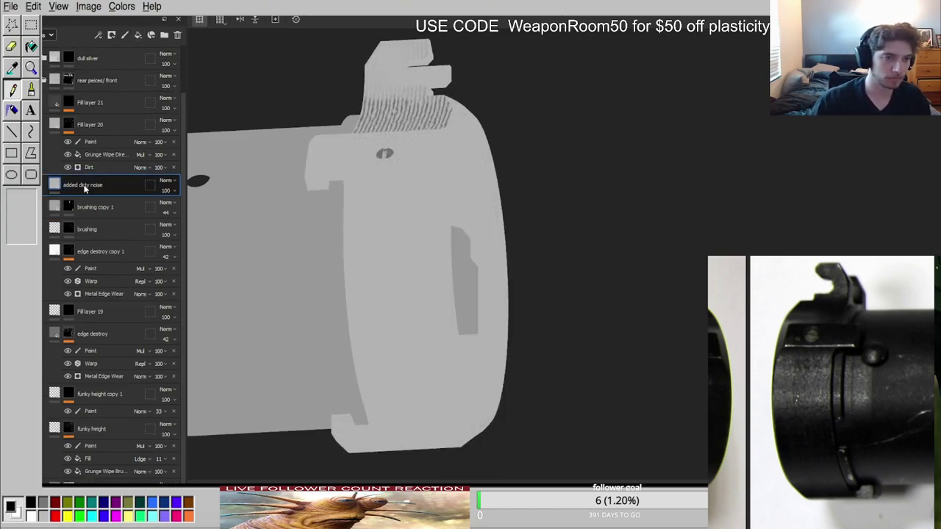
click(106, 209)
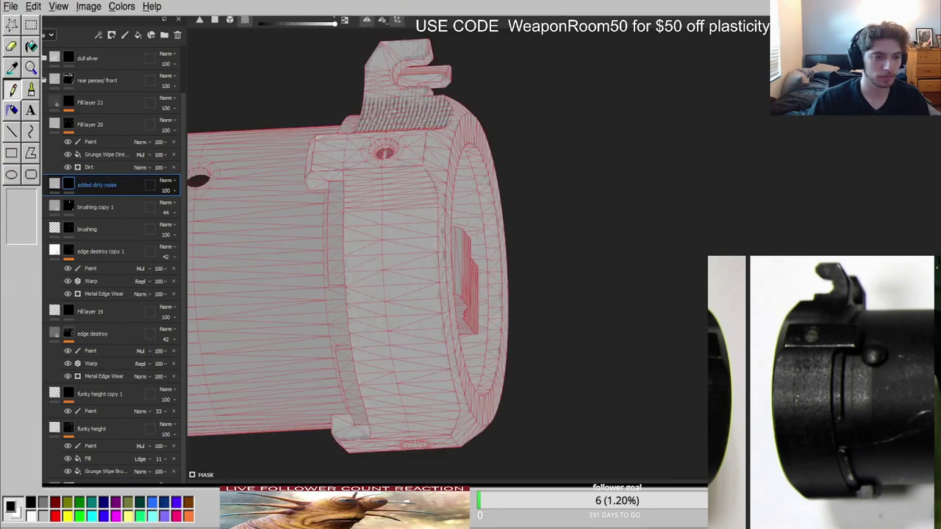
Fill the end ring geometry white in the added dirty noise layer's mask and check its coverage.
click(109, 244)
alt+click(69, 185)
click(227, 20)
click(389, 208)
click(57, 189)
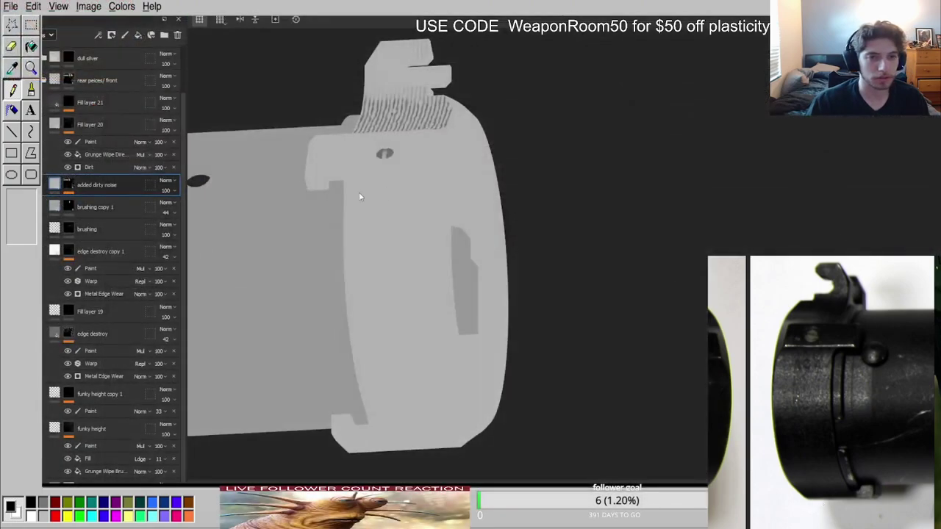
alt+drag(361, 195, 393, 254)
alt+right_drag(392, 254, 419, 195)
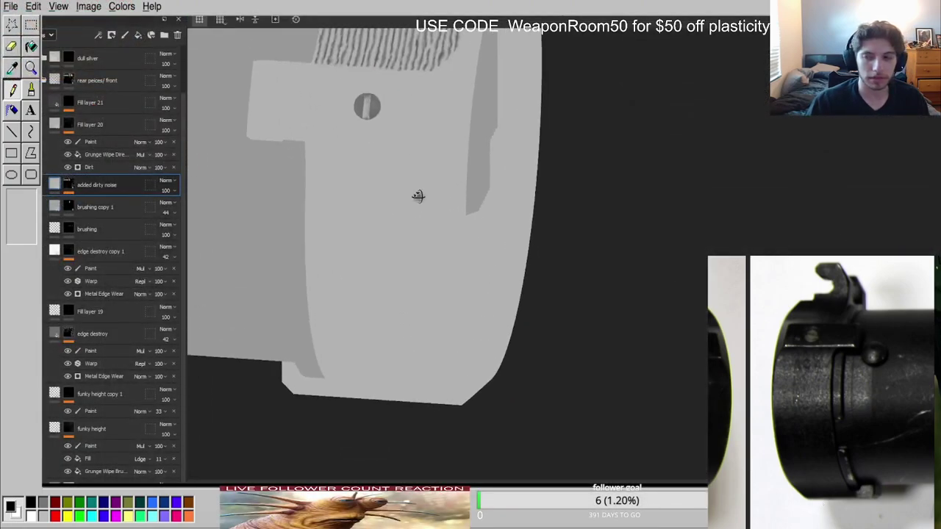
alt+drag(418, 196, 425, 228)
alt+click(65, 186)
click(58, 186)
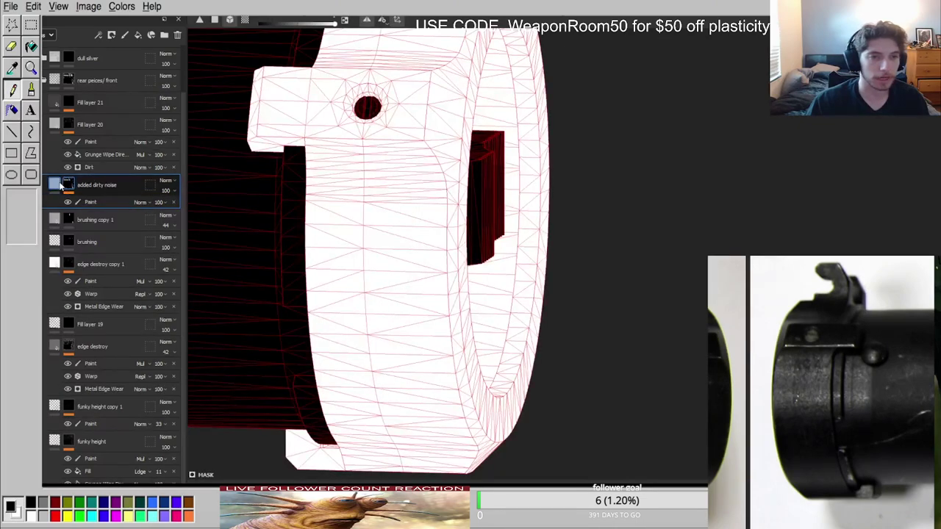
Add a fill effect above the paint in the added dirty noise mask and assign it a Grunge Wipe texture.
click(69, 185)
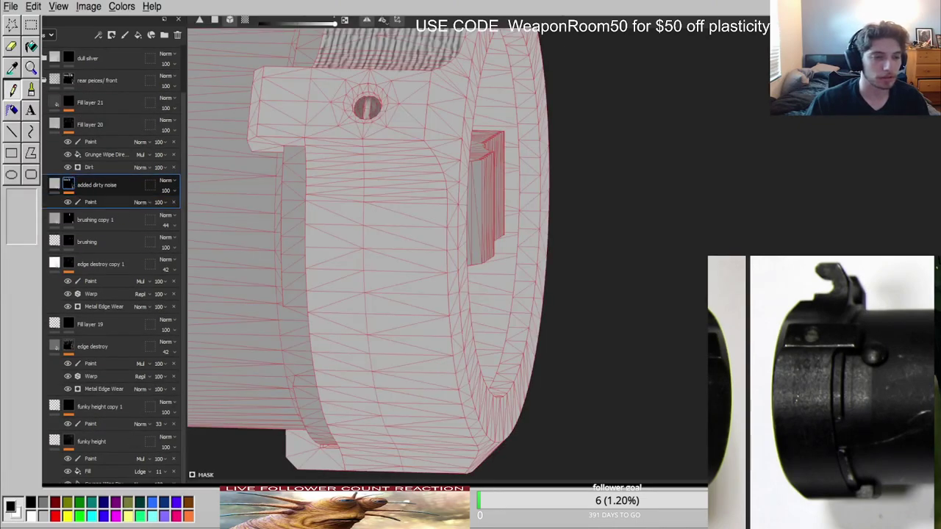
click(102, 273)
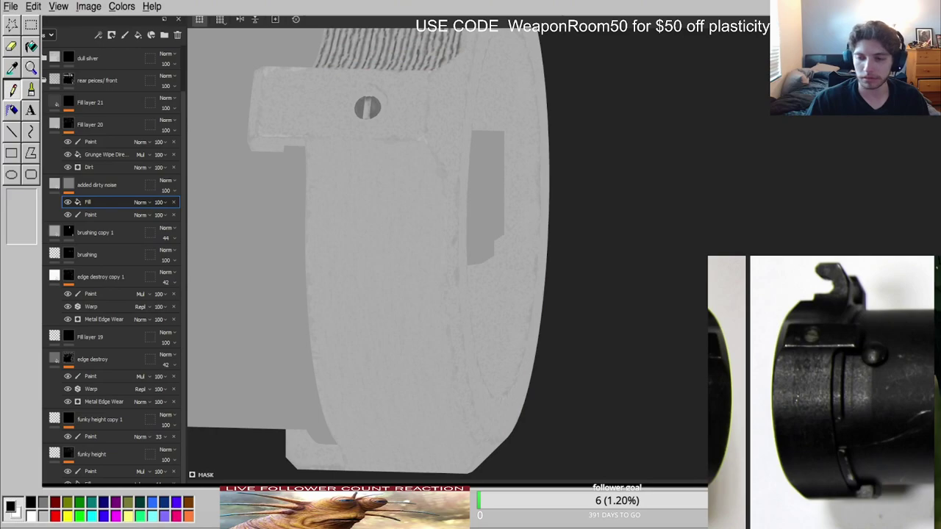
click(326, 234)
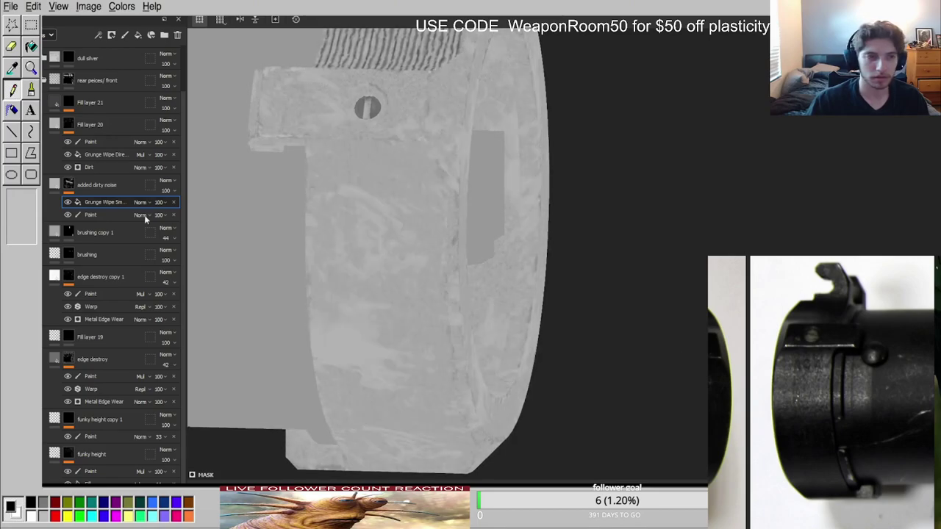
click(55, 184)
click(68, 193)
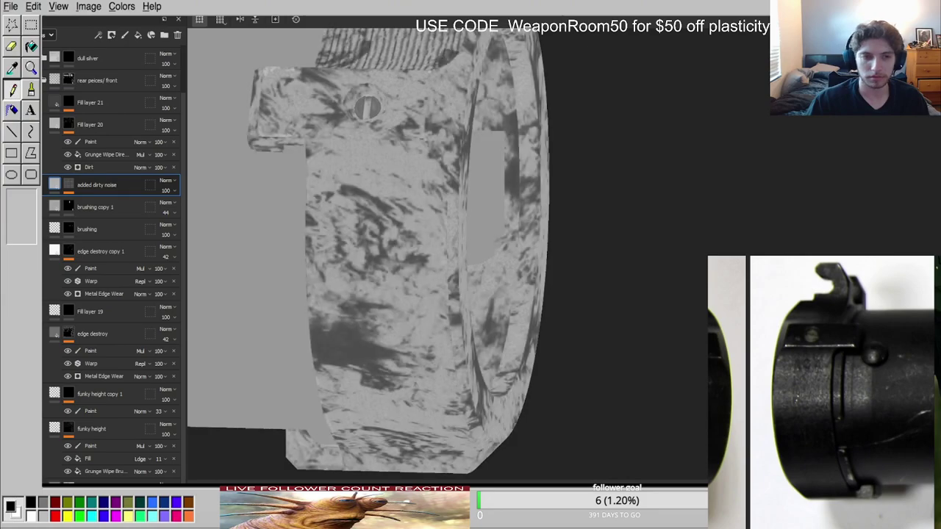
Review the grunge pattern around the end ring and replace it with 3D Perlin Noise in the mask's fill effect.
click(70, 185)
scroll(446, 255, down, 4)
key(m)
alt+drag(419, 255, 346, 221)
shift+right_drag(346, 220, 312, 225)
key(c)
alt+drag(312, 223, 454, 243)
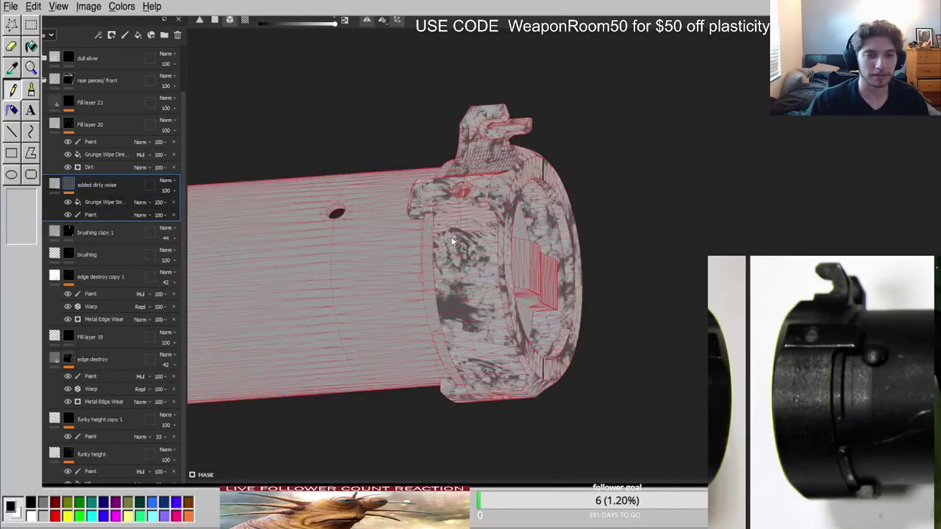
scroll(454, 244, up, 4)
click(102, 203)
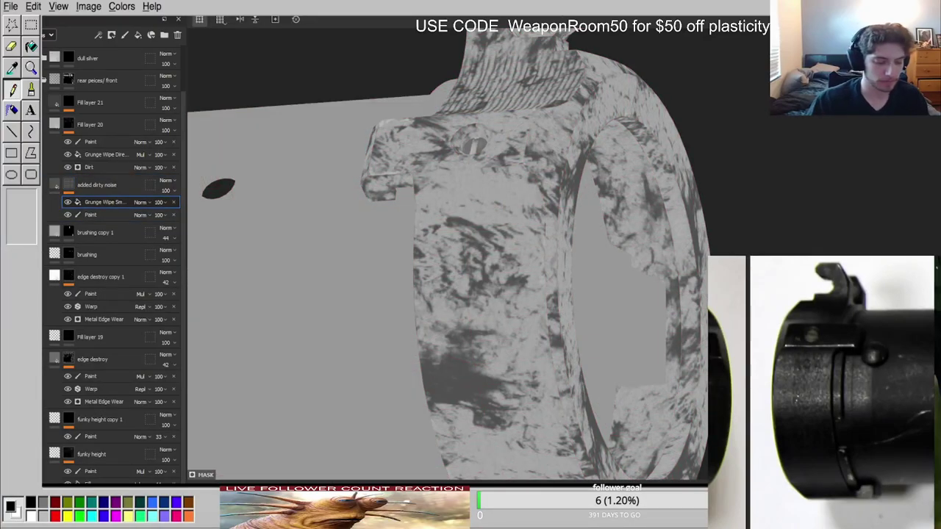
click(553, 279)
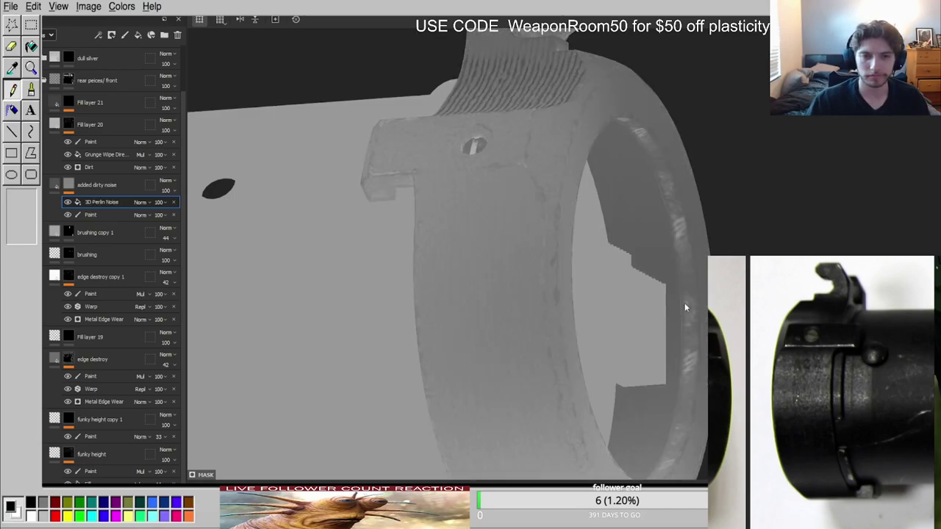
Examine the 3D Perlin Noise grain on the end ring in the mask and material views from several angles.
alt+click(68, 185)
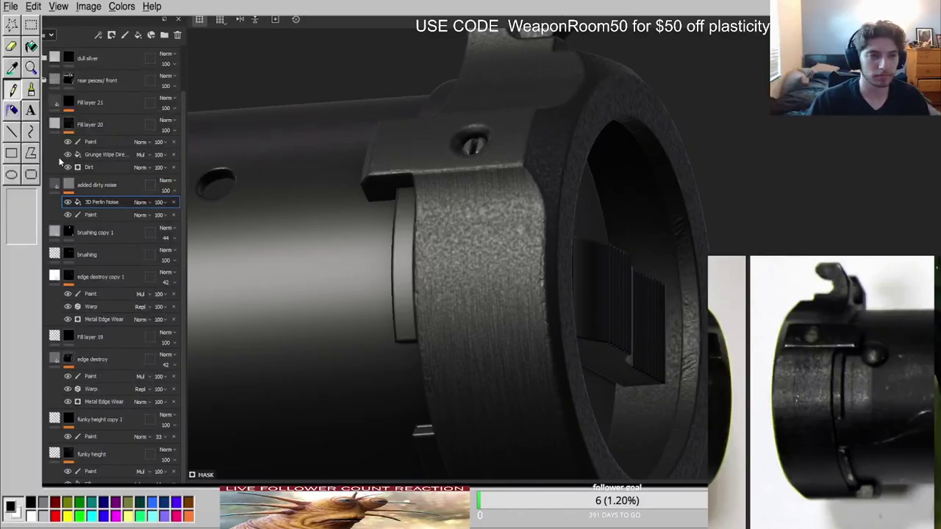
alt+drag(399, 230, 384, 327)
alt+click(70, 186)
click(70, 185)
click(102, 203)
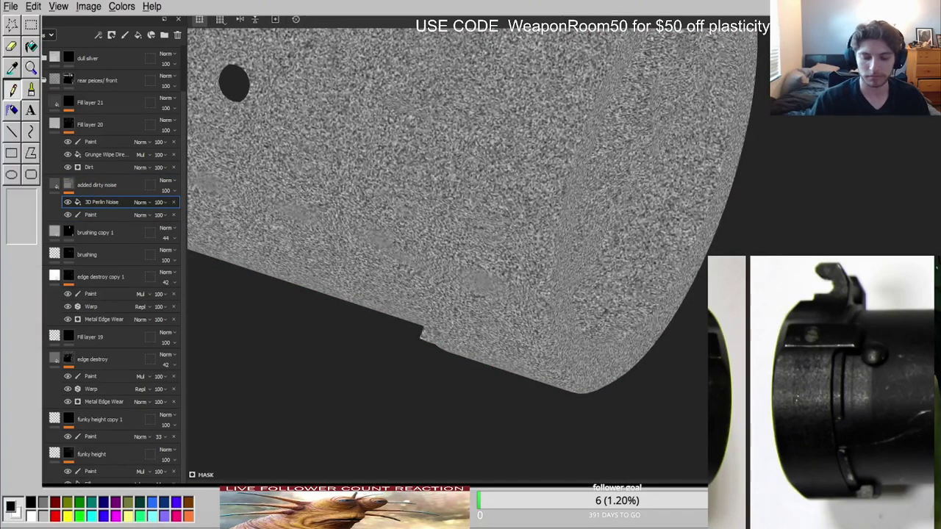
key(m)
alt+drag(550, 234, 567, 140)
scroll(498, 218, down, 5)
alt+drag(500, 220, 492, 280)
scroll(493, 280, up, 5)
Adjust the 3D Perlin Noise so the added dirty noise layer gives small dark roughness specks on a lighter base.
click(68, 186)
click(57, 185)
key(c)
key(c)
key(c)
scroll(508, 250, up, 3)
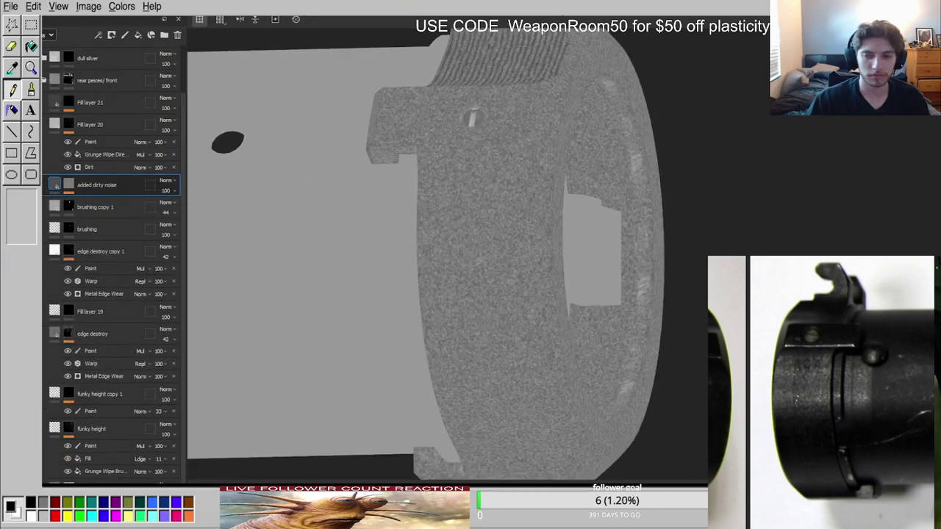
click(69, 185)
click(107, 202)
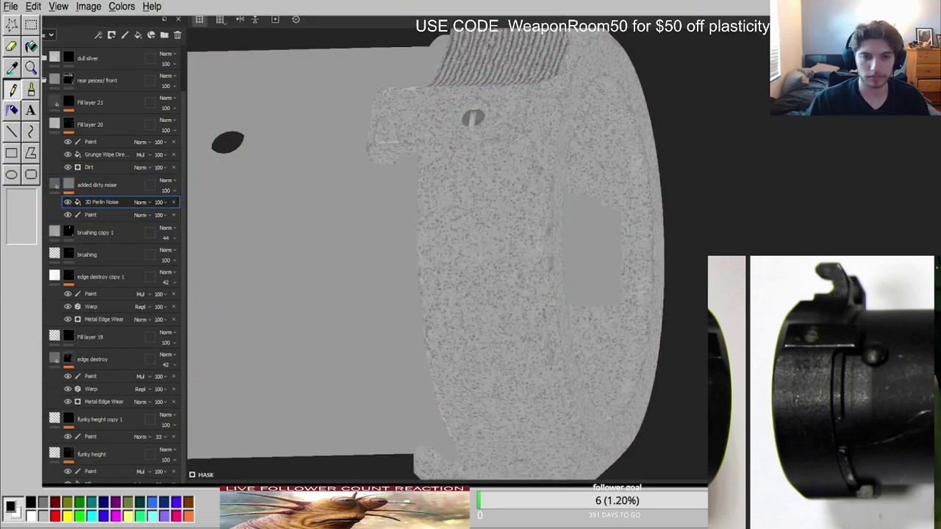
Set the added dirty noise layer's opacity to 63, judging the result on the lit end ring.
click(163, 190)
drag(176, 206, 176, 207)
key(m)
alt+drag(475, 258, 353, 202)
click(165, 194)
drag(175, 205, 184, 207)
alt+drag(439, 274, 451, 325)
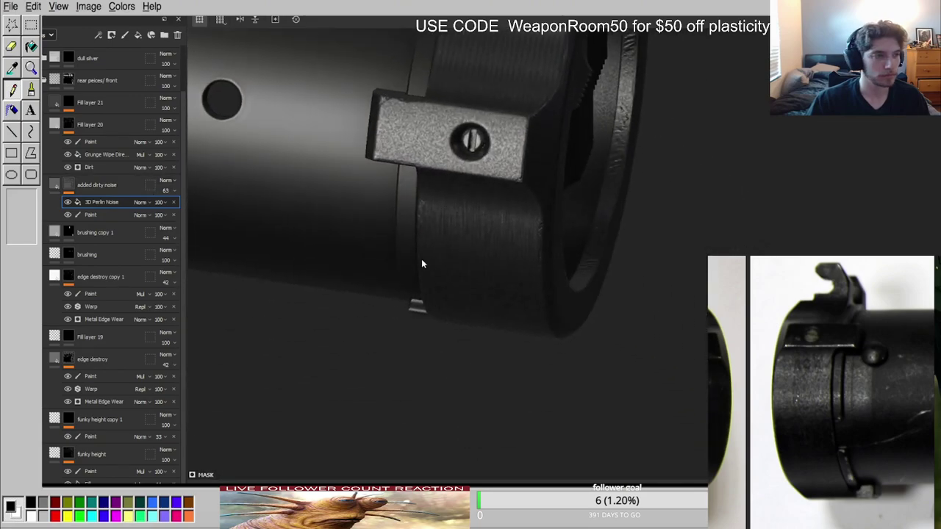
scroll(500, 192, down, 4)
alt+shift+drag(500, 193, 532, 120)
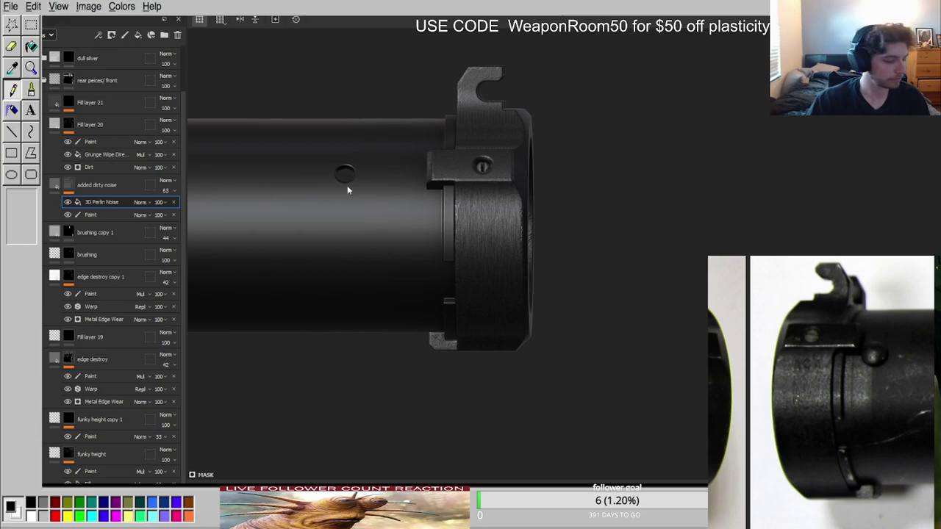
Compare the whole tube and its end ring with the reference photo, and collapse the rear peices/ front group.
alt+middle_drag(302, 195, 601, 230)
scroll(601, 230, down, 4)
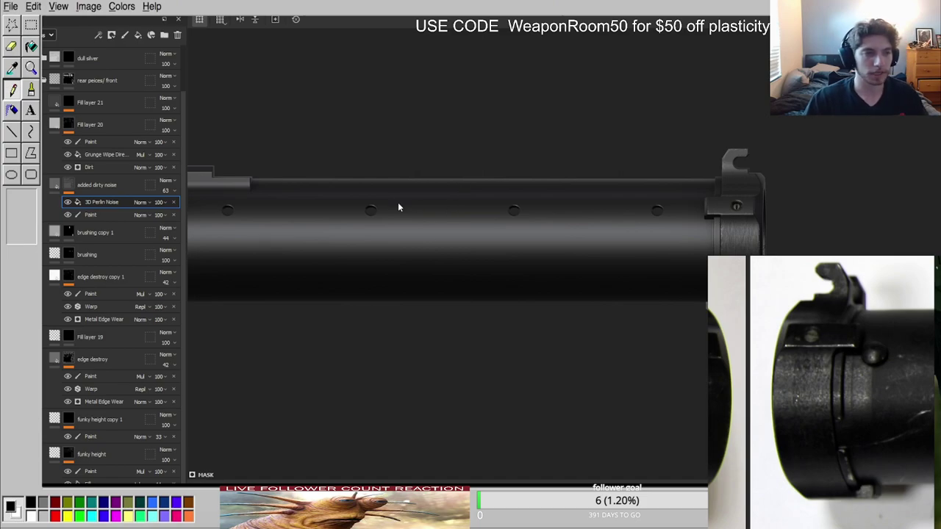
scroll(800, 388, down, 5)
middle_drag(731, 379, 862, 373)
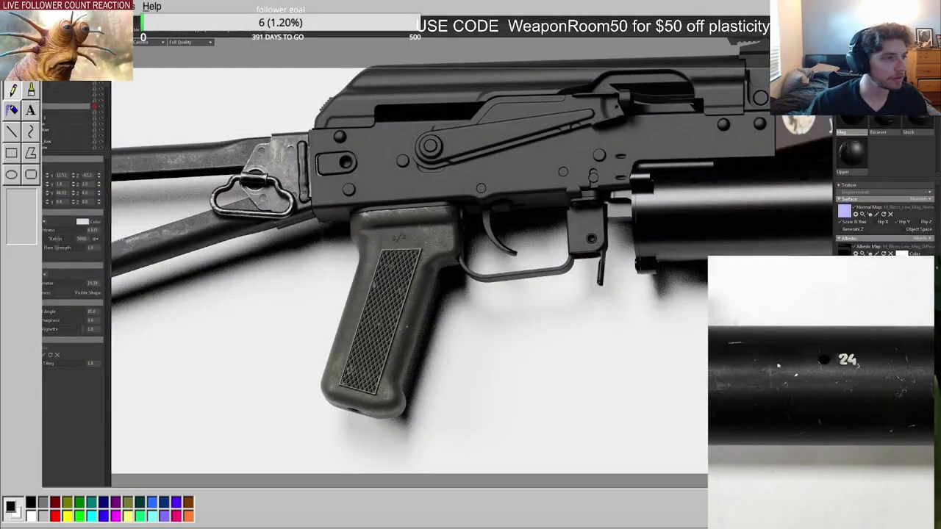
scroll(791, 371, down, 3)
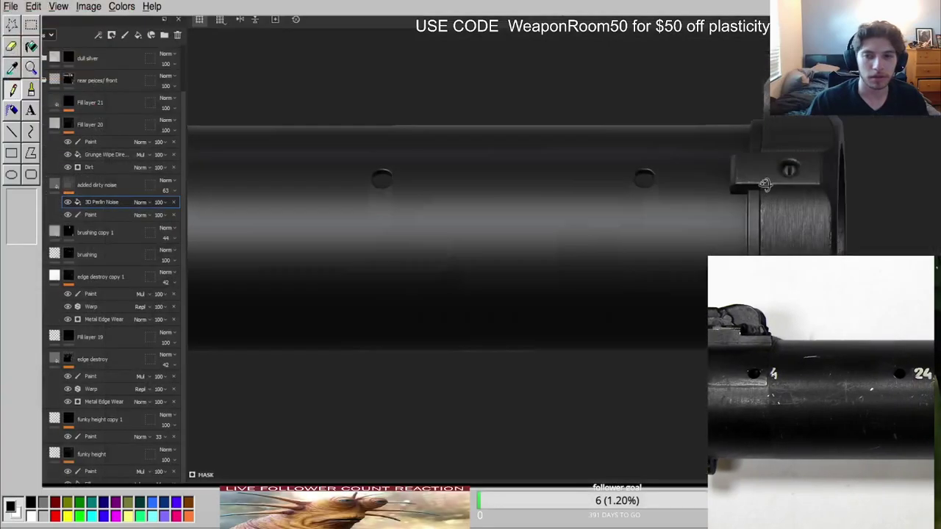
alt+drag(662, 323, 462, 244)
shift+right_drag(463, 244, 462, 243)
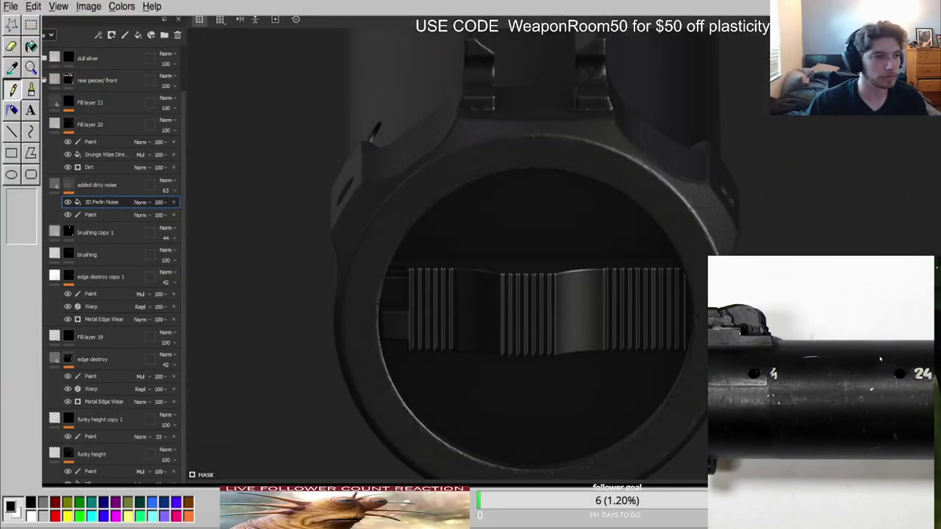
scroll(816, 361, down, 3)
scroll(784, 362, up, 2)
alt+right_drag(662, 280, 446, 193)
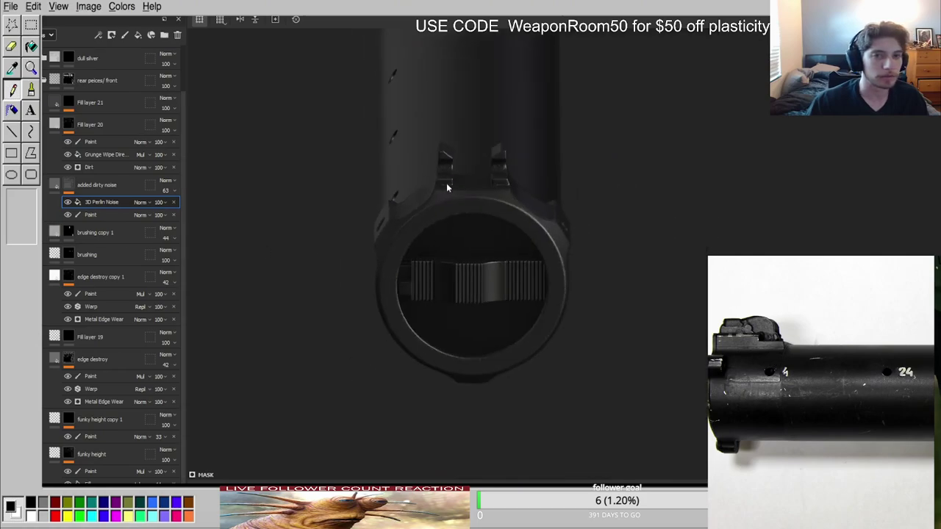
alt+drag(446, 193, 603, 199)
alt+middle_drag(367, 161, 691, 202)
alt+right_drag(691, 203, 479, 229)
shift+right_drag(372, 233, 523, 232)
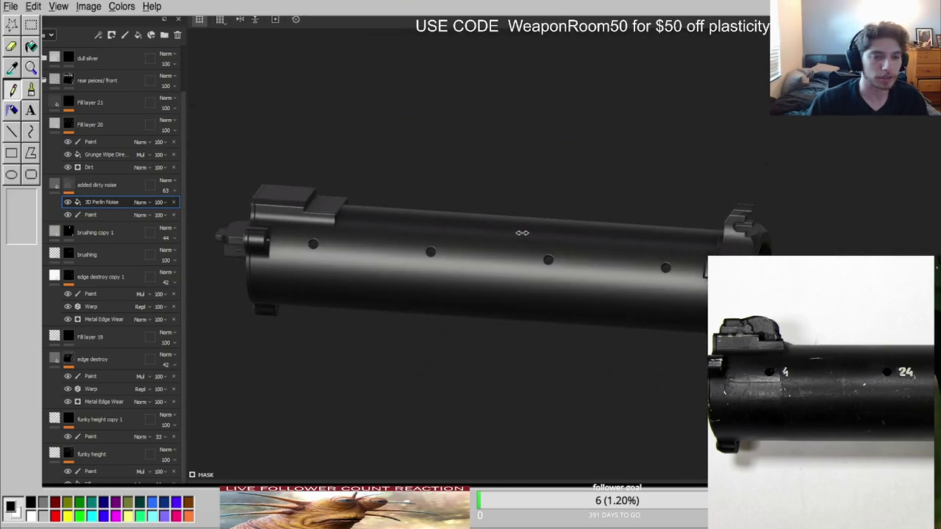
click(44, 81)
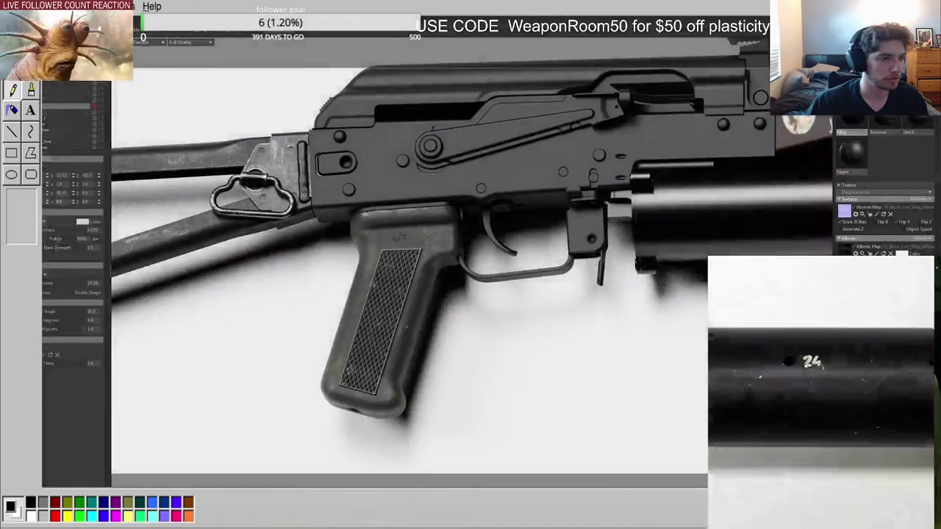
Study the reference photos of the tube for scratches, painted markings and surface wear.
scroll(910, 400, up, 1)
middle_drag(919, 359, 806, 384)
scroll(807, 384, up, 12)
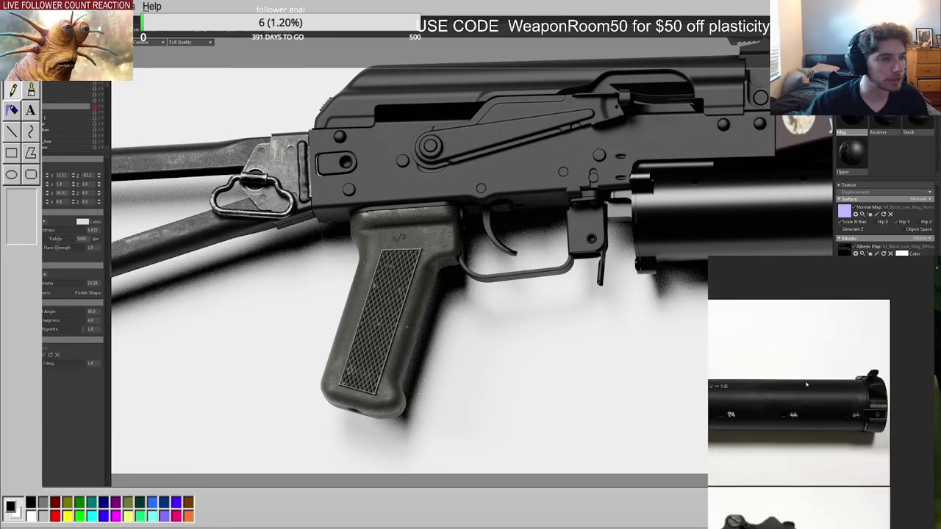
scroll(861, 401, down, 8)
scroll(818, 405, down, 6)
scroll(791, 406, up, 11)
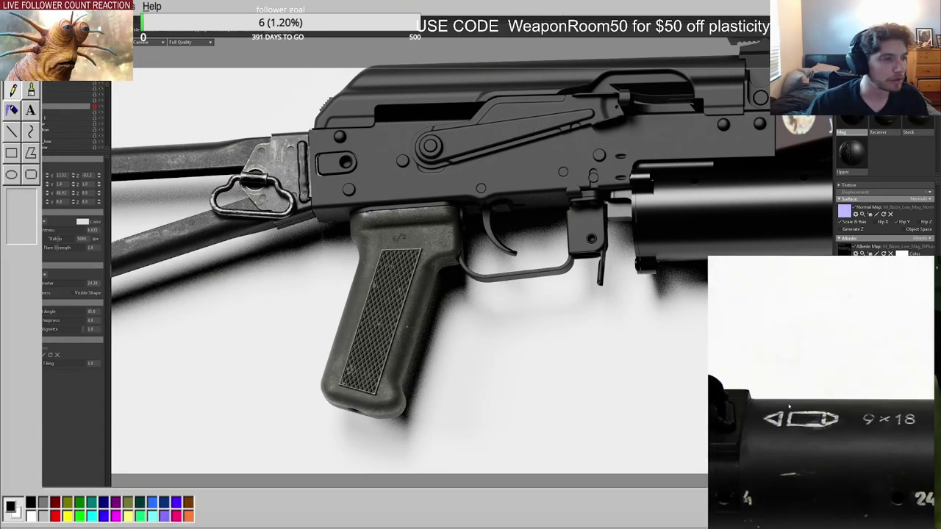
scroll(884, 425, down, 3)
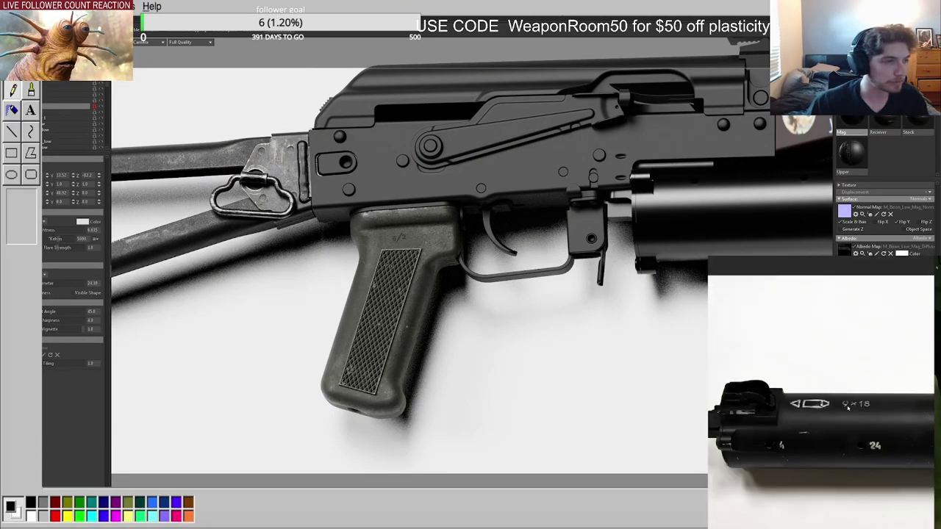
scroll(845, 405, down, 12)
middle_drag(910, 481, 798, 425)
scroll(800, 427, up, 12)
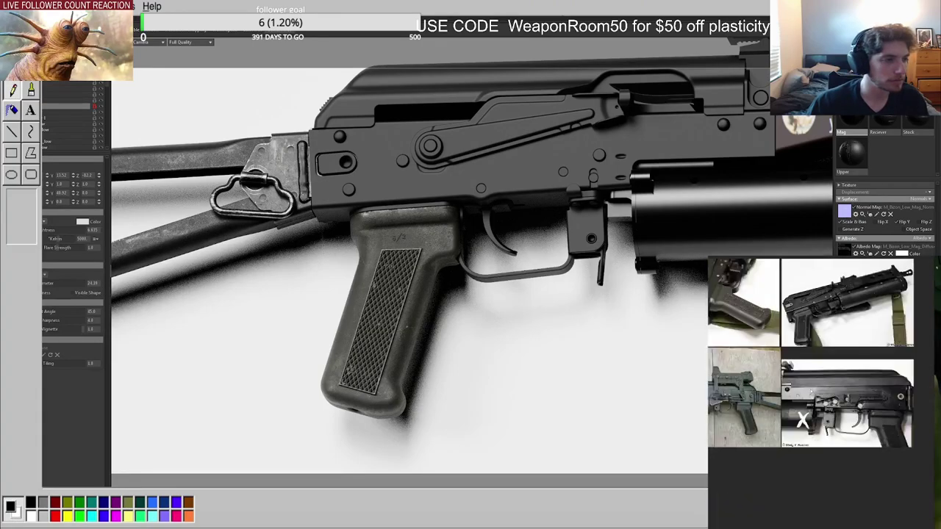
scroll(764, 405, up, 3)
scroll(764, 405, down, 1)
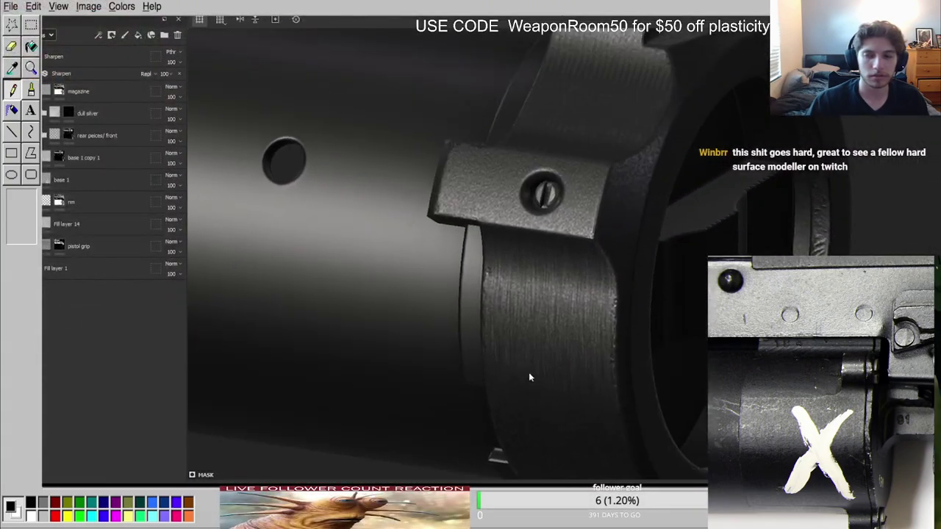
Inspect the textured end ring, the tube and the rear cap from several angles and lighting directions.
alt+right_drag(530, 377, 558, 290)
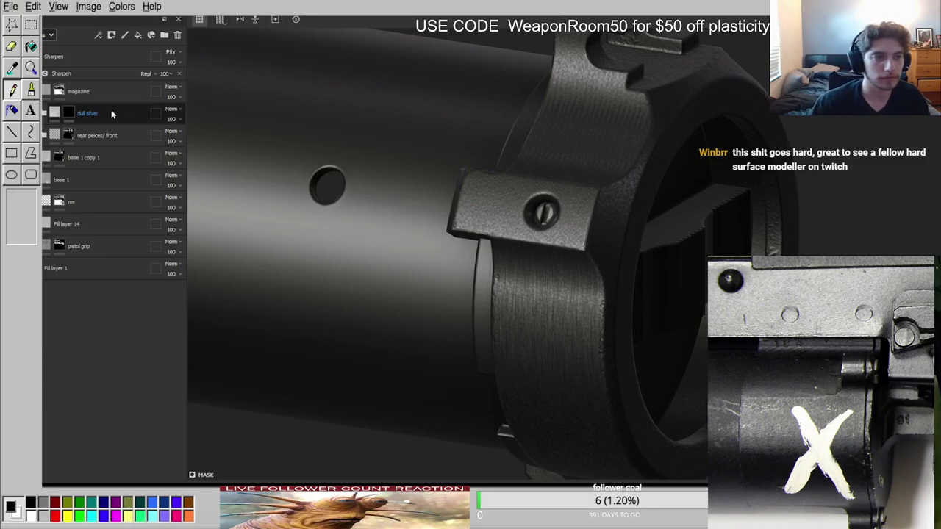
alt+right_drag(509, 298, 499, 211)
alt+middle_drag(499, 212, 662, 235)
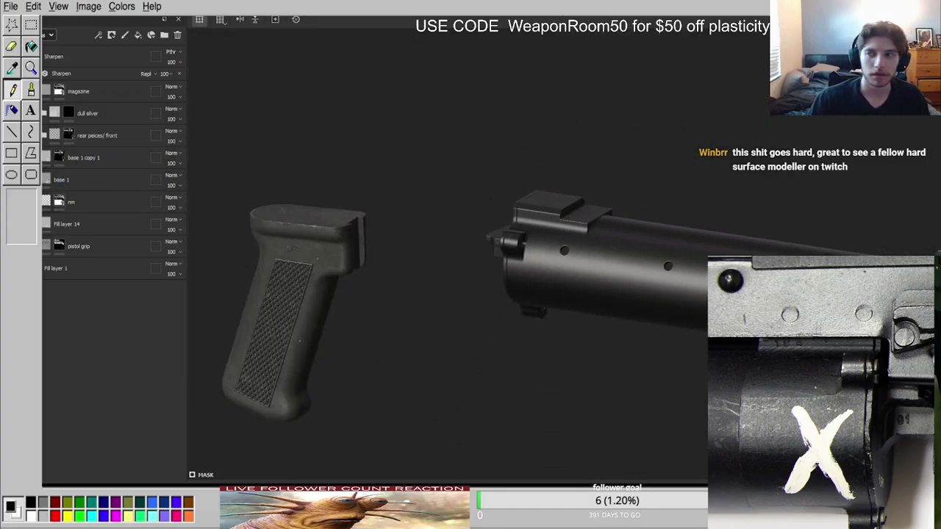
alt+right_drag(662, 236, 517, 263)
alt+drag(517, 262, 706, 279)
shift+right_drag(470, 277, 504, 242)
scroll(424, 258, down, 4)
alt+middle_drag(505, 242, 428, 296)
alt+right_drag(428, 296, 312, 325)
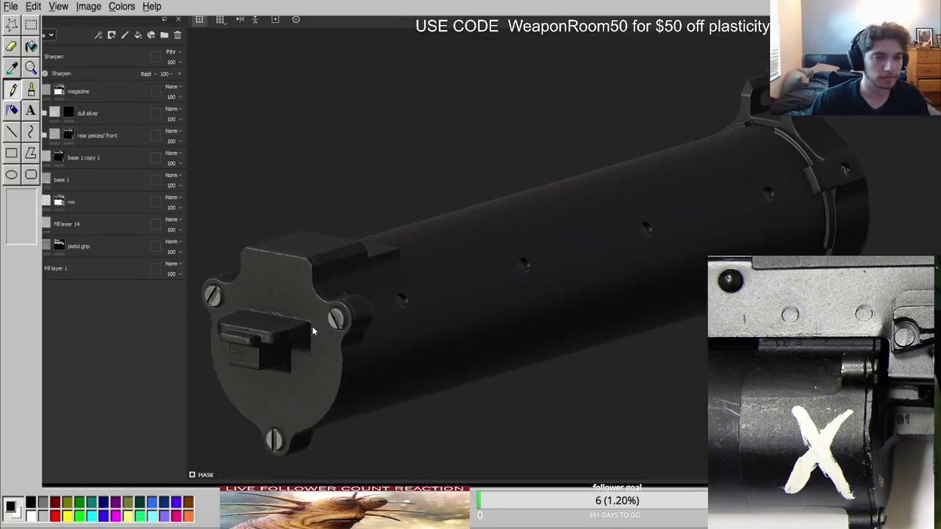
alt+middle_drag(312, 326, 403, 281)
alt+right_drag(404, 281, 349, 308)
alt+drag(349, 309, 267, 282)
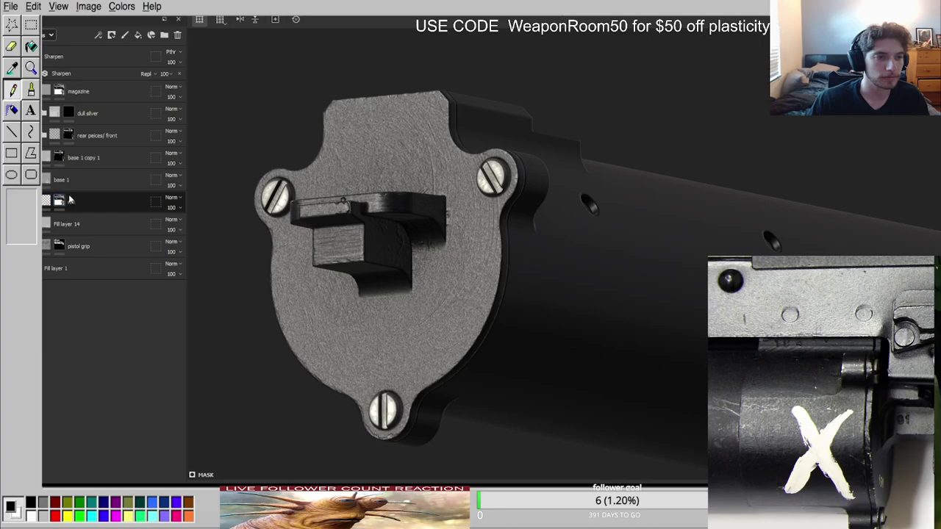
Expand the rear peices/ front group, duplicate the nise 1 layer and move the copy above grain gloss.
click(45, 136)
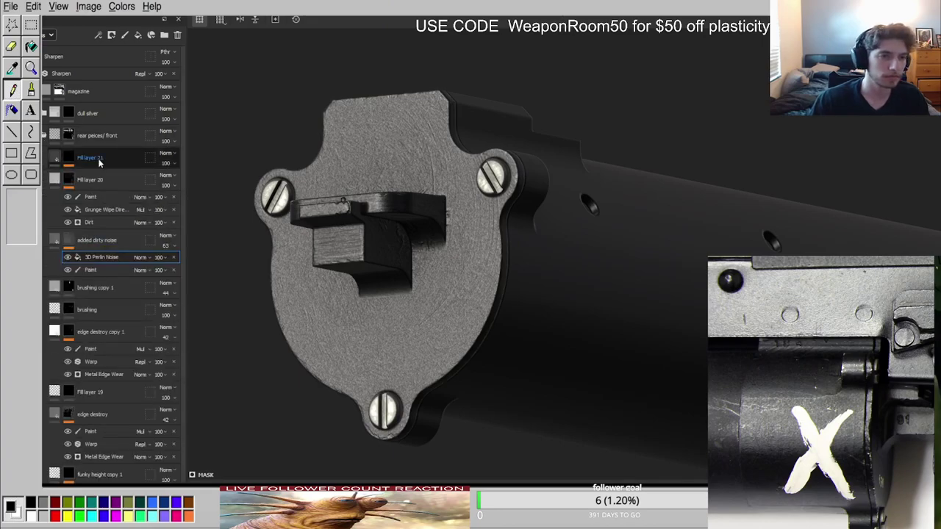
scroll(97, 290, down, 3)
click(91, 468)
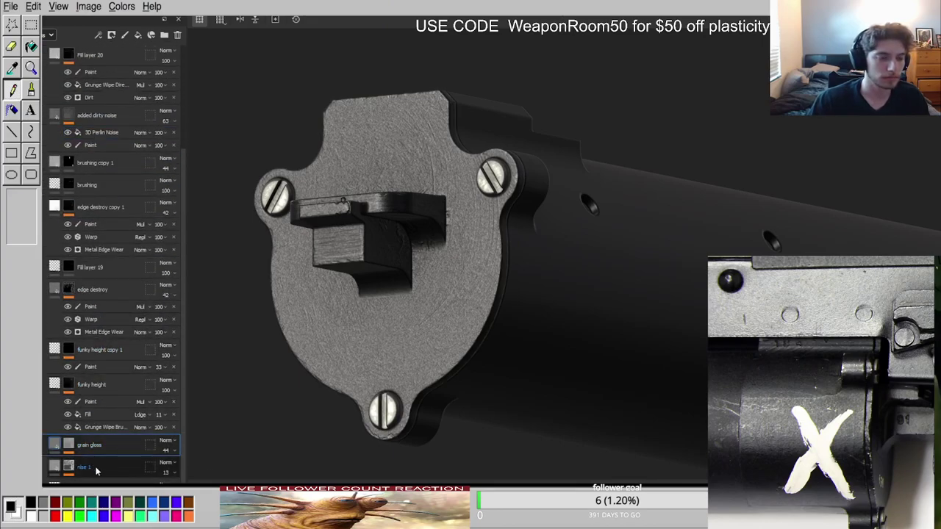
key(ctrl+d)
drag(91, 471, 96, 440)
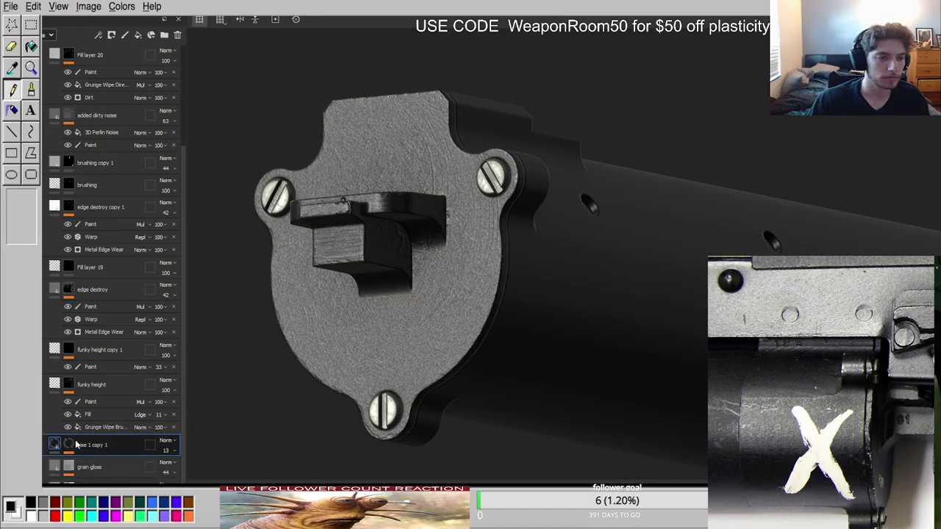
alt+click(71, 444)
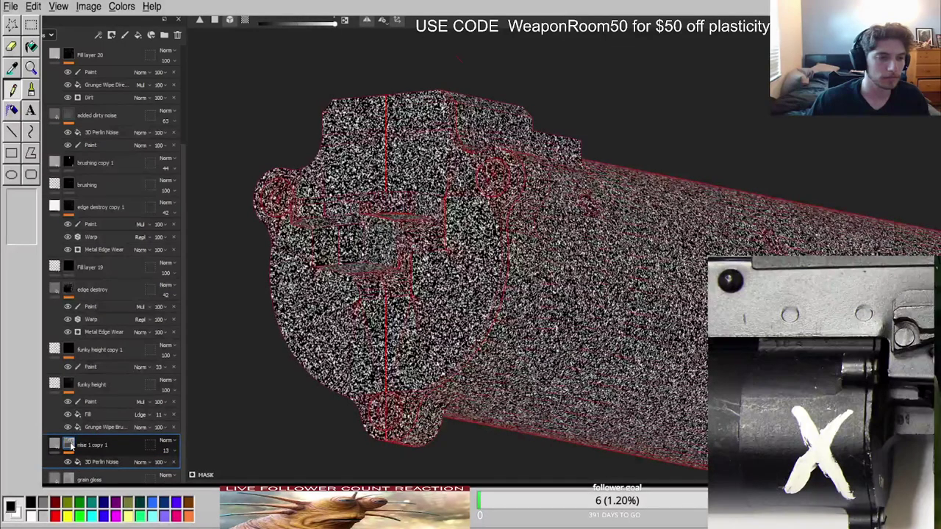
click(79, 448)
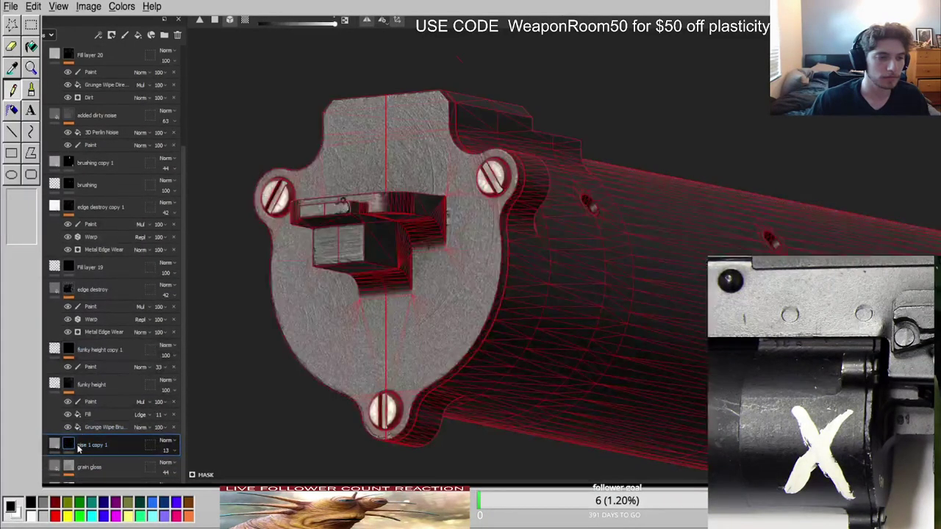
key(ctrl+z)
key(ctrl+z)
key(ctrl+z)
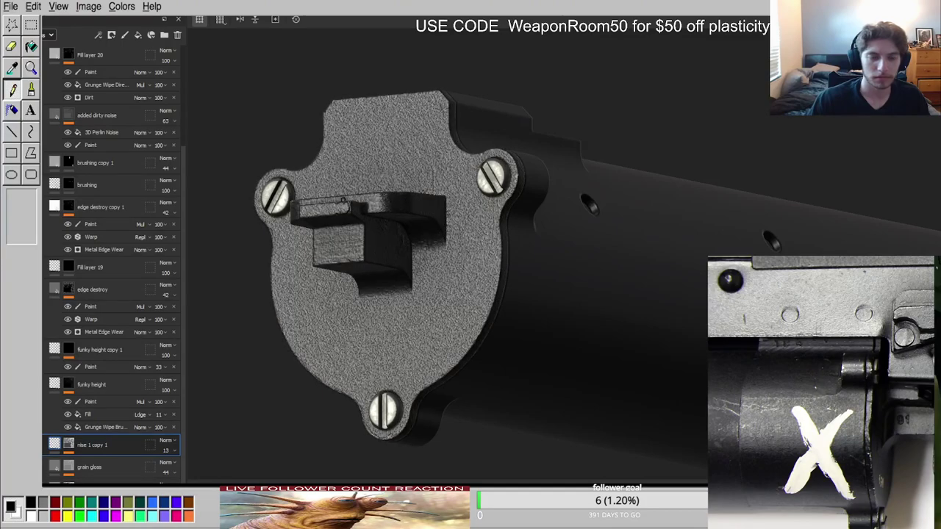
Add a Gradient Flakes fill to the nise 1 copy 1 mask, shrink its pattern and set its blending to Multiply.
alt+click(72, 446)
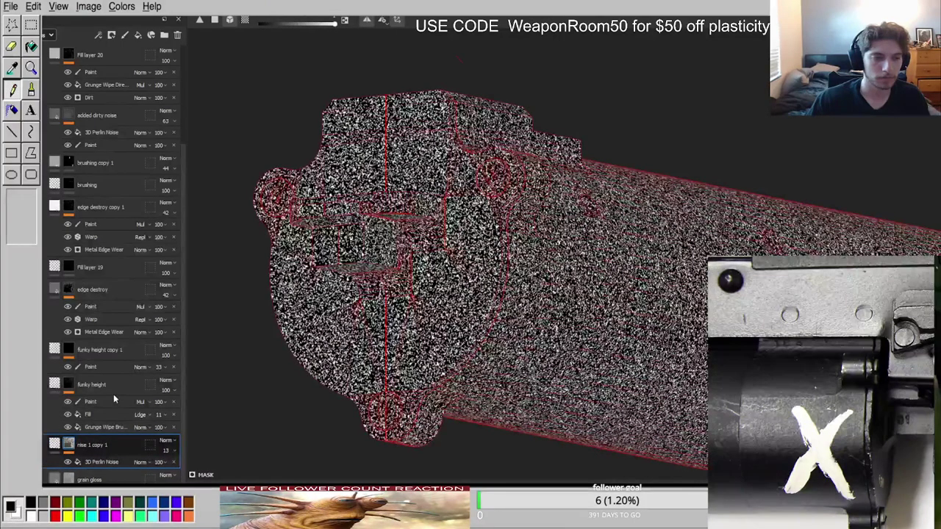
click(139, 419)
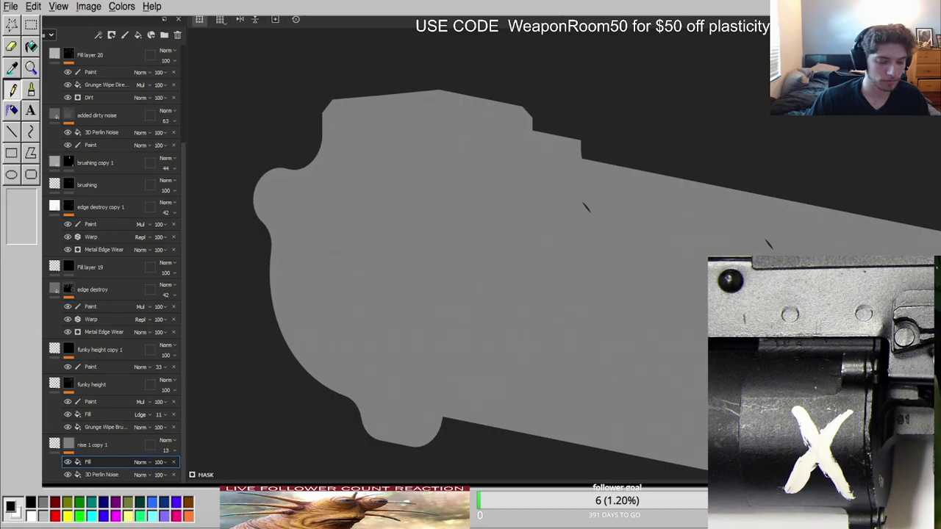
click(141, 462)
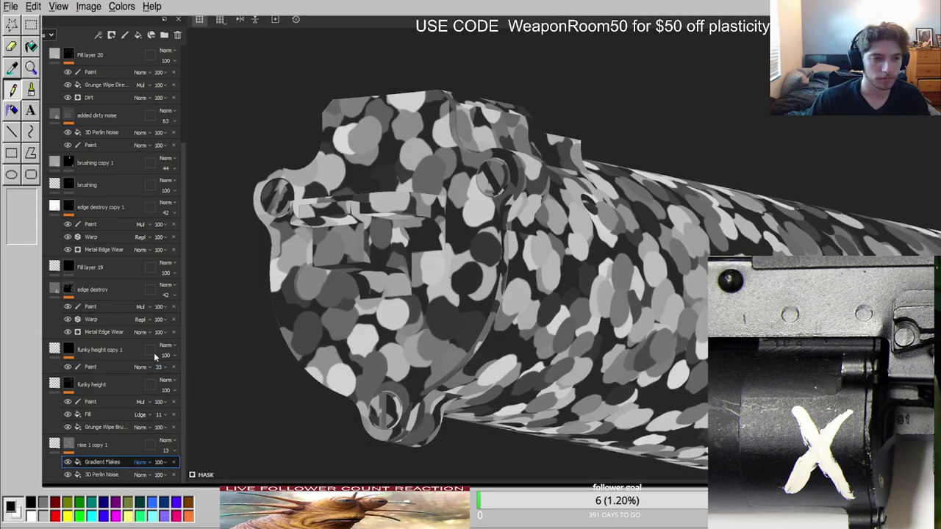
click(154, 220)
scroll(364, 253, up, 4)
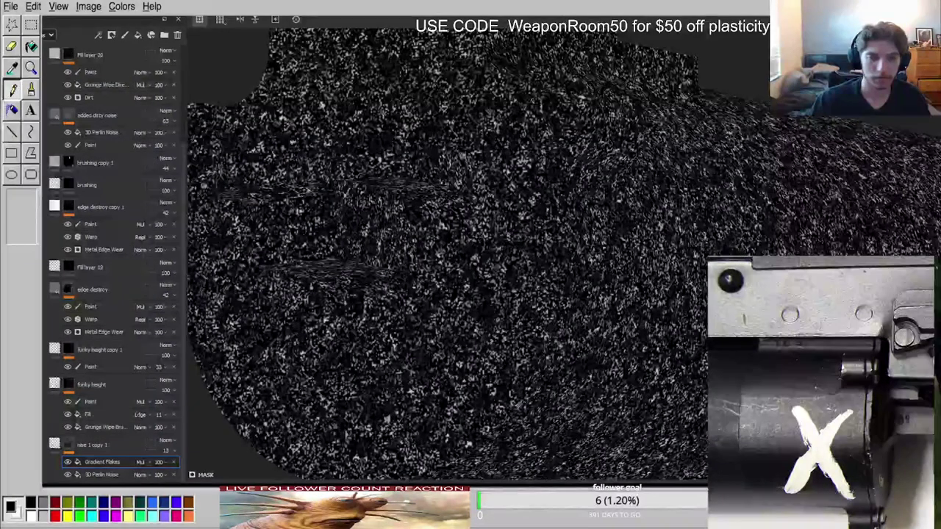
key(m)
alt+drag(462, 334, 457, 369)
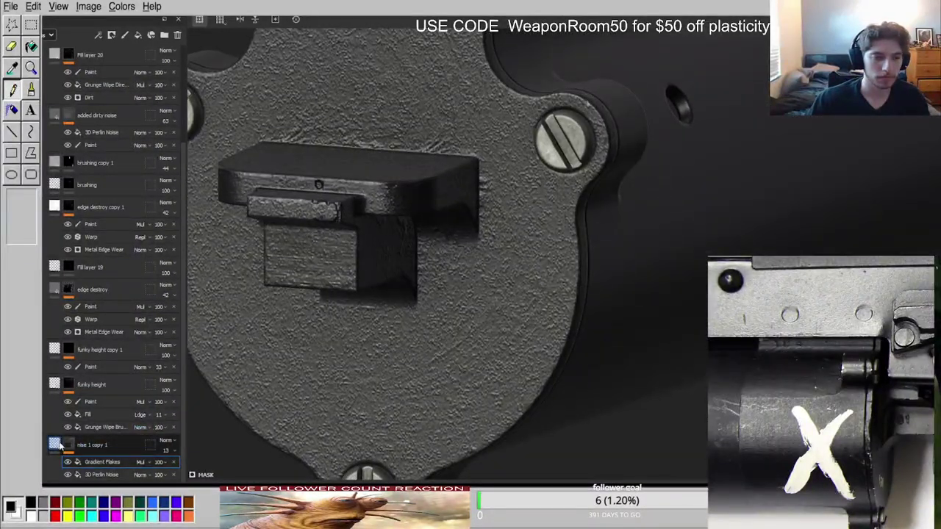
Check the flake noise on the rear cap and cut the nise 1 copy 1 layer out of the rear peices/ front group.
scroll(331, 397, down, 3)
mouse_move(331, 397)
alt+mouse_down()
mouse_move(324, 361)
mouse_move(330, 401)
alt+mouse_up()
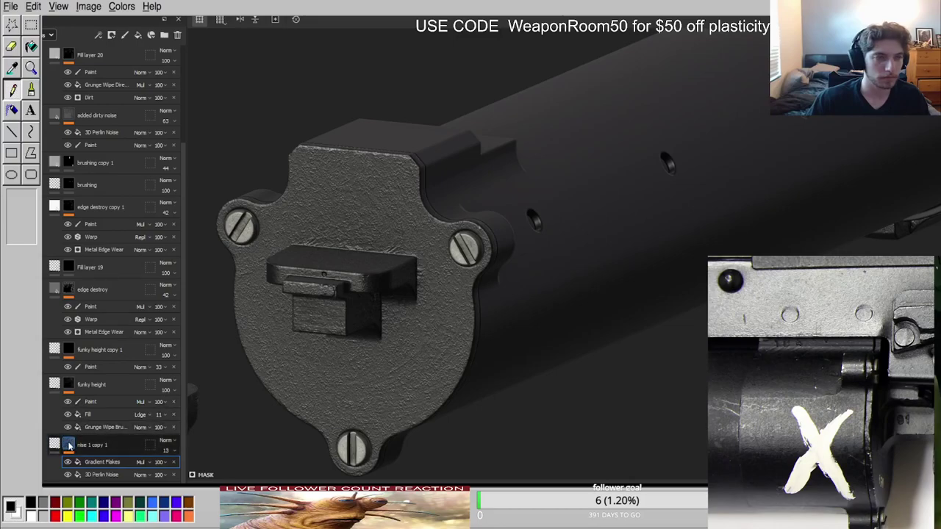
alt+drag(362, 349, 284, 309)
shift+right_drag(284, 310, 389, 313)
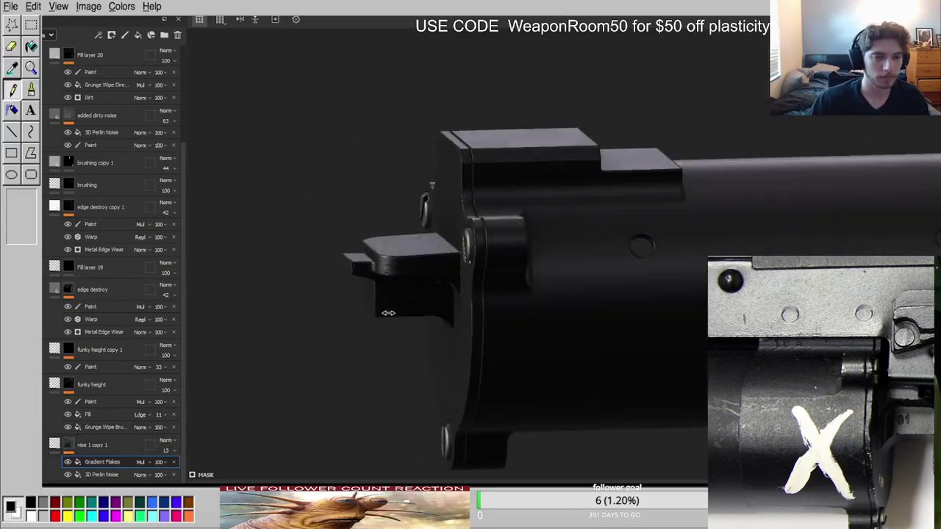
click(104, 445)
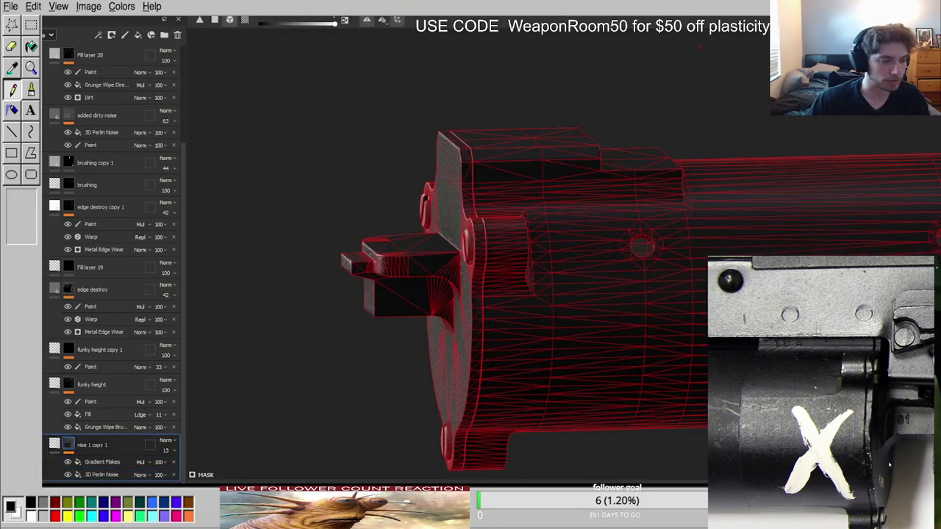
key(Delete)
Collapse the rear peices/ front group and create a new group above it named main chube.
mouse_move(608, 320)
shift+right_down()
mouse_move(559, 319)
mouse_move(614, 317)
shift+right_up()
alt+middle_drag(614, 318, 230, 308)
scroll(88, 147, up, 3)
scroll(45, 103, up, 1)
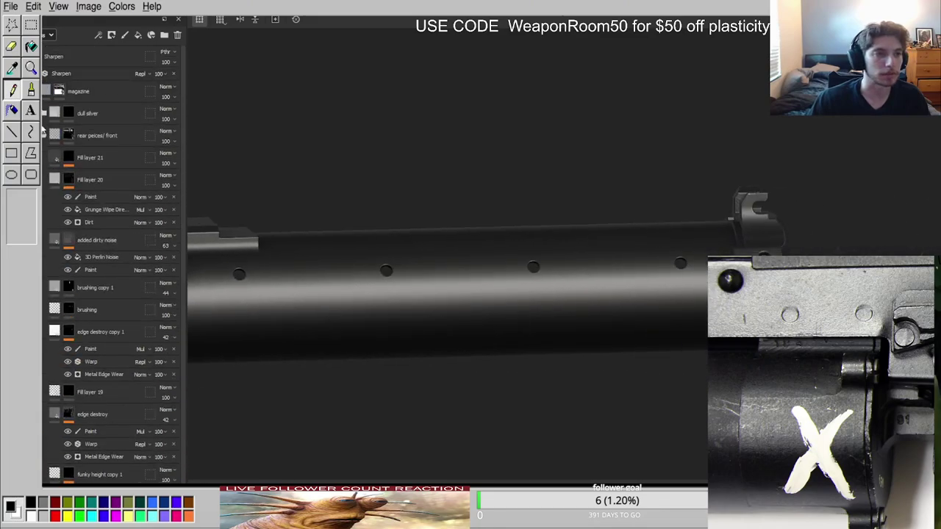
click(44, 136)
click(113, 136)
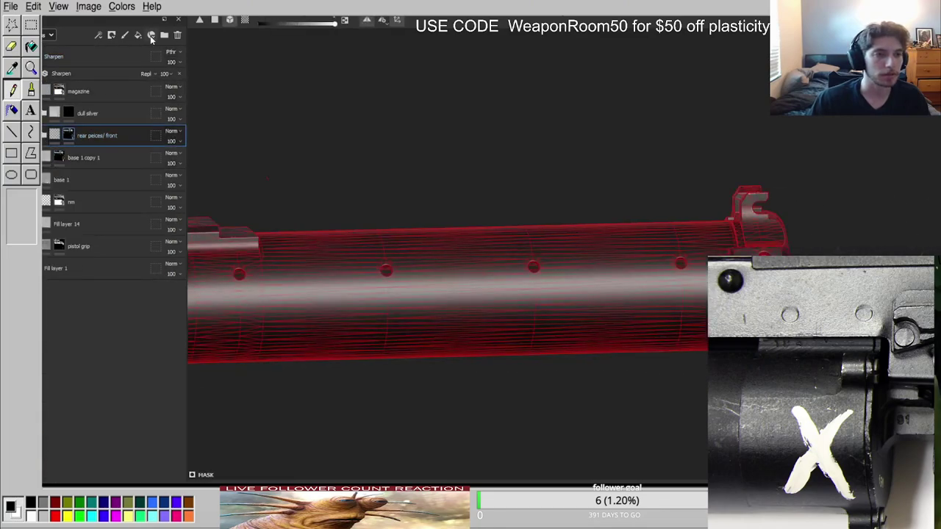
double_click(75, 138)
text(m)
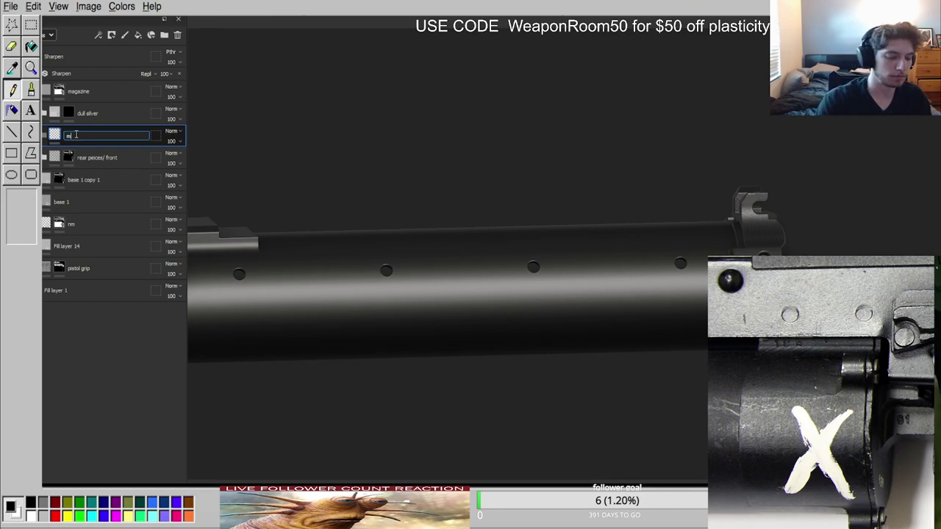
text(ain chube)
key(Return)
Add a new fill layer for the main tube and paste the nise 1 copy 1 layer above it.
click(137, 36)
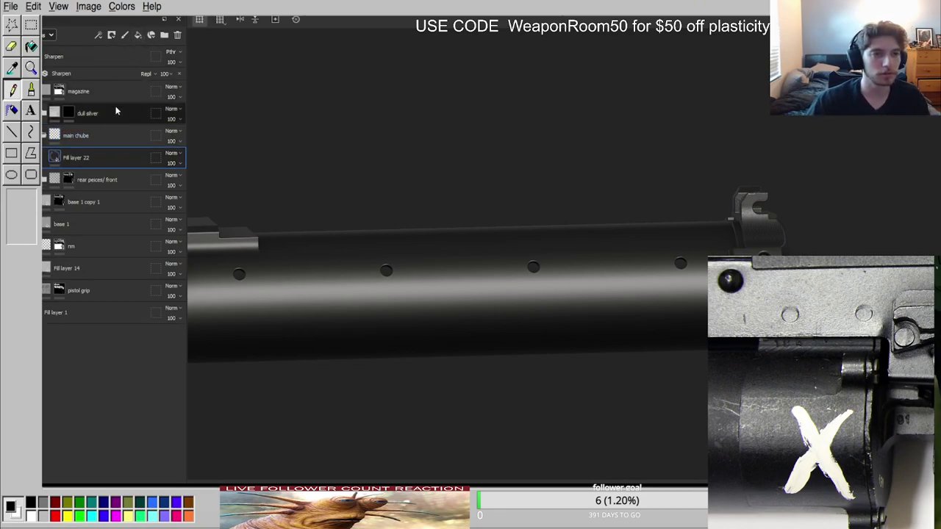
key(ctrl+v)
scroll(355, 309, up, 5)
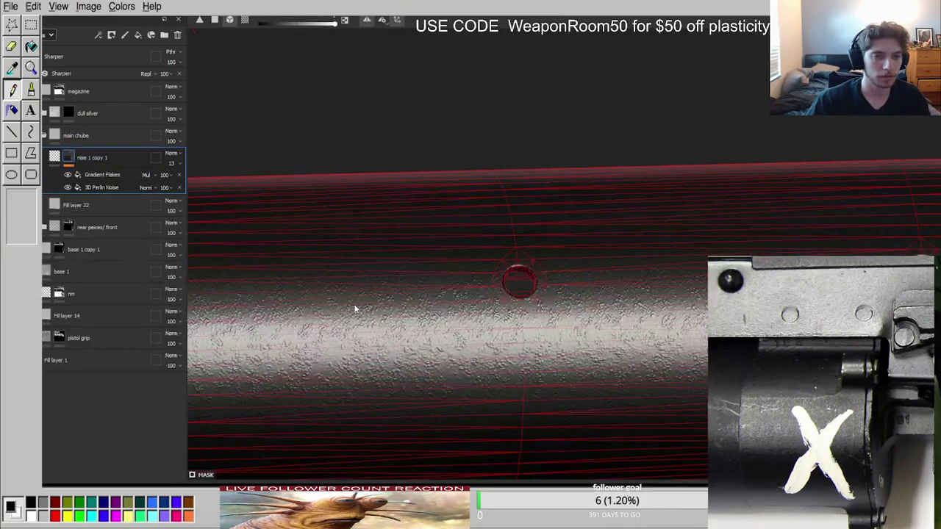
Set the Gradient Flakes opacity to 20, and hide the Gradient Flakes and 3D Perlin Noise effects.
click(91, 174)
click(171, 175)
drag(185, 191, 159, 188)
text(20)
key(Return)
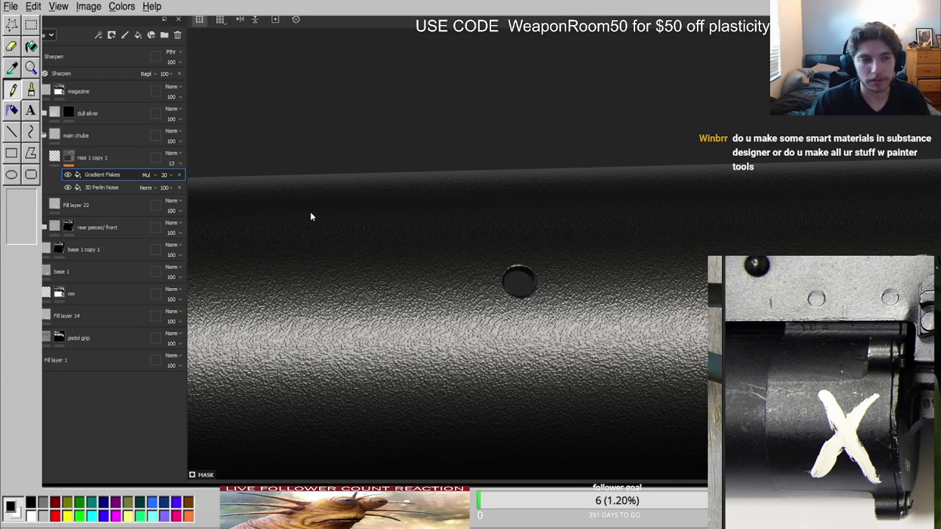
click(70, 176)
Compare the rear section of the tube with the reference photos for surface finish, patches and scratches.
scroll(368, 269, down, 4)
alt+drag(368, 271, 430, 225)
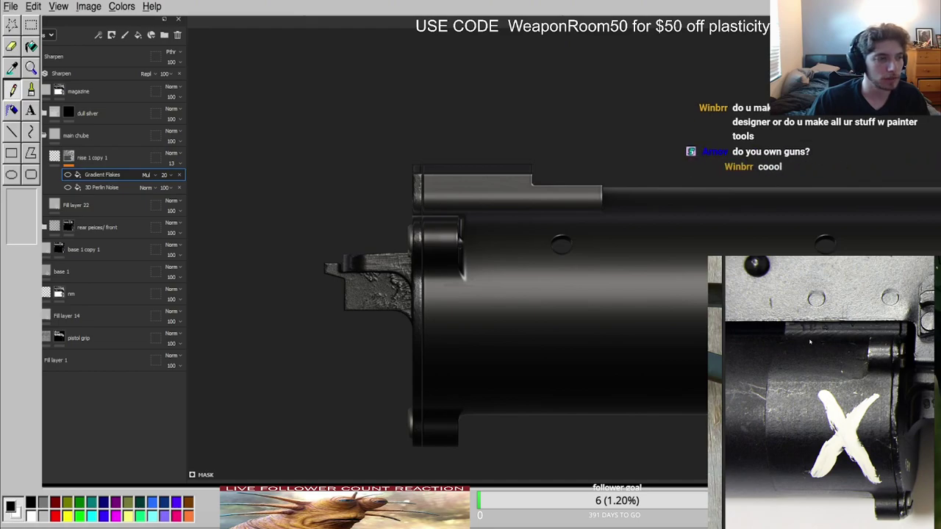
scroll(801, 342, down, 10)
scroll(805, 347, down, 3)
scroll(805, 347, up, 6)
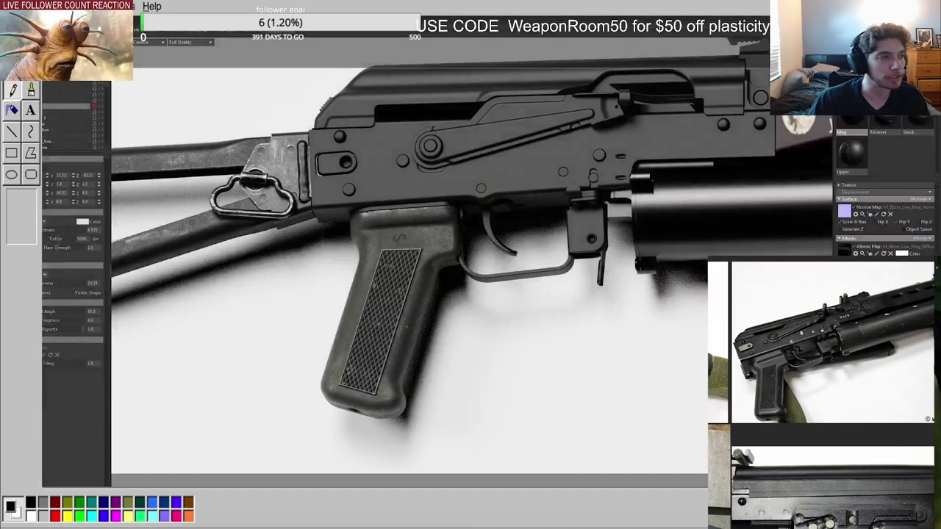
scroll(802, 333, up, 4)
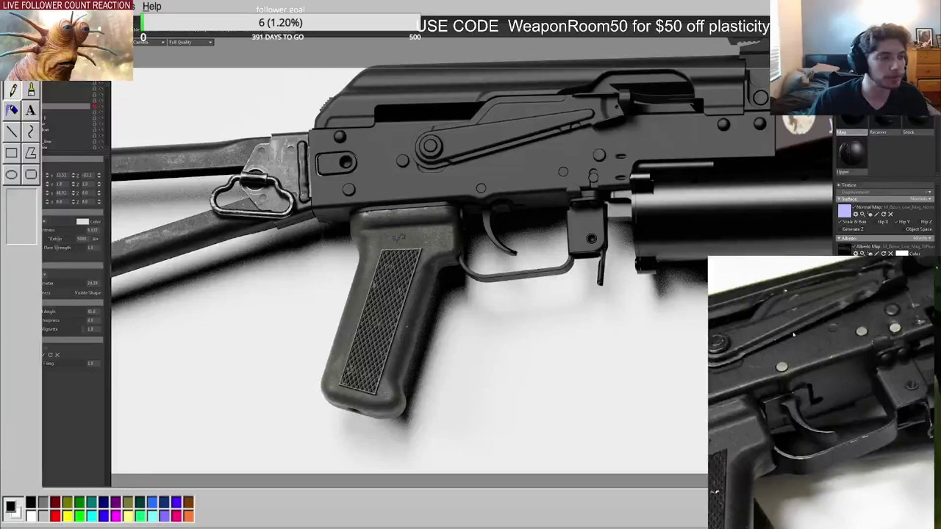
scroll(805, 332, down, 7)
scroll(830, 327, up, 6)
scroll(834, 326, up, 3)
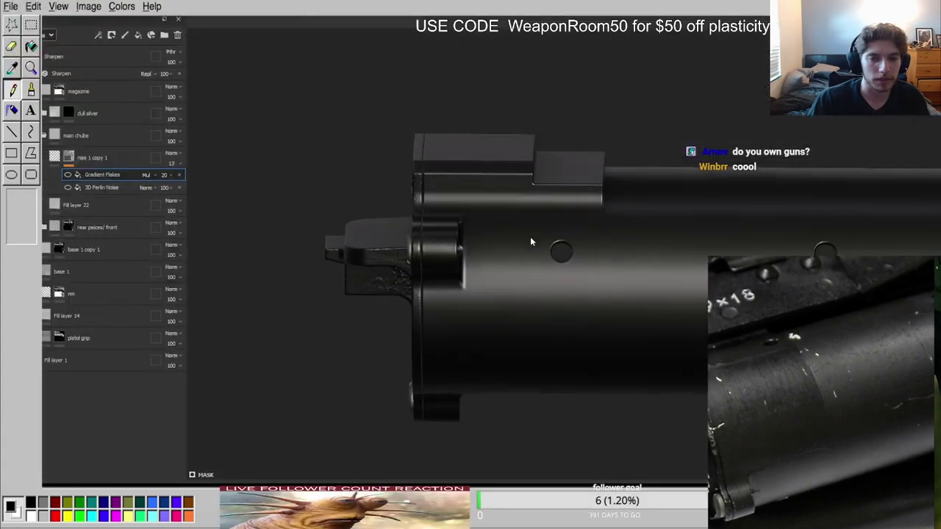
mouse_move(531, 244)
alt+mouse_down()
mouse_move(405, 266)
mouse_move(405, 193)
mouse_move(408, 209)
alt+mouse_up()
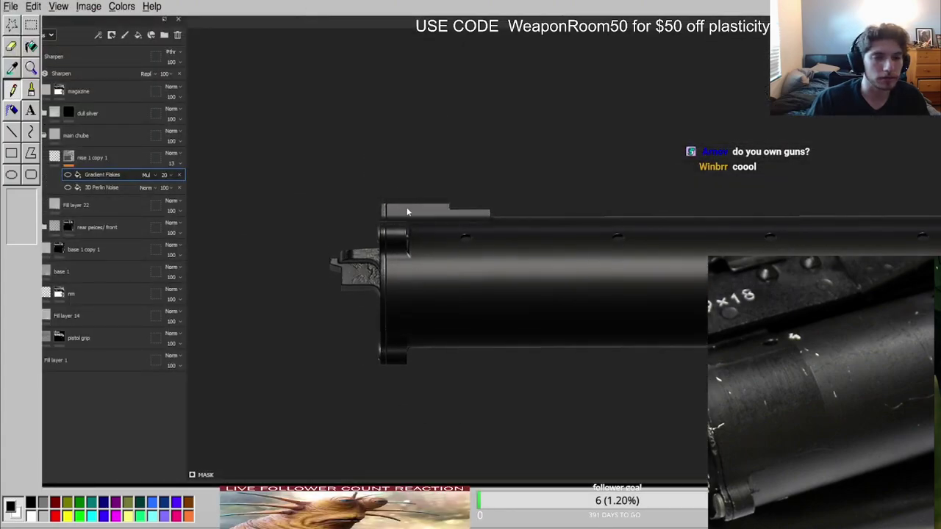
Add a fill layer with a black mask above nise 1 copy 1.
click(69, 157)
click(138, 36)
right_click(74, 157)
click(87, 169)
Fill a rectangular patch of tube faces beside the rear cap on the Fill layer 23 mask with Polygon Fill.
scroll(373, 245, up, 4)
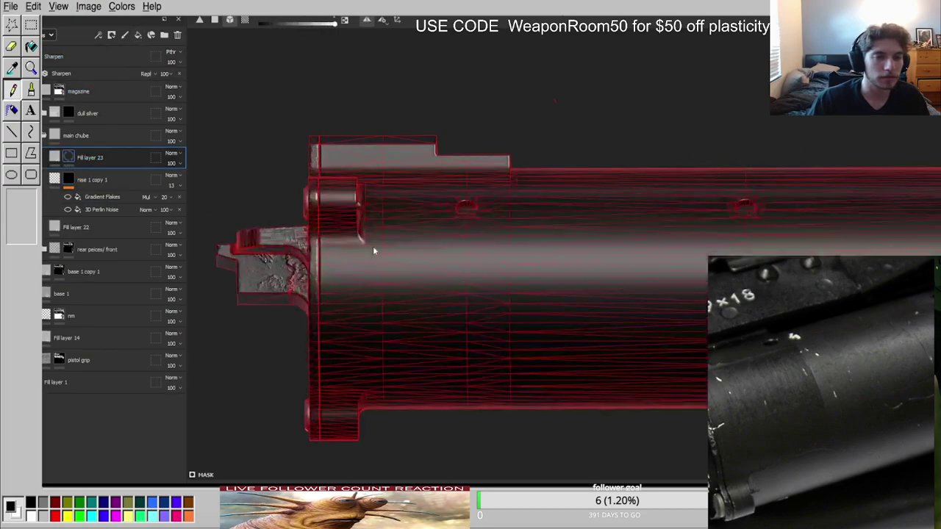
key(1)
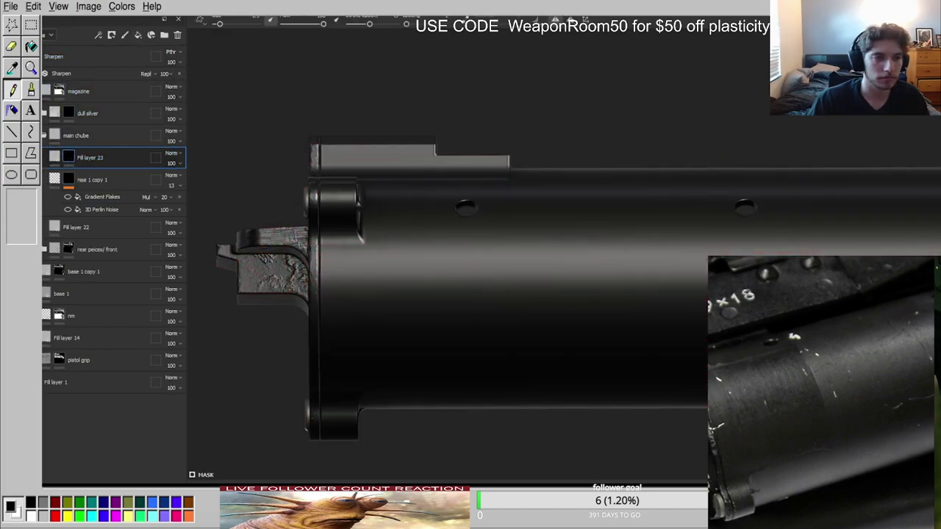
key(4)
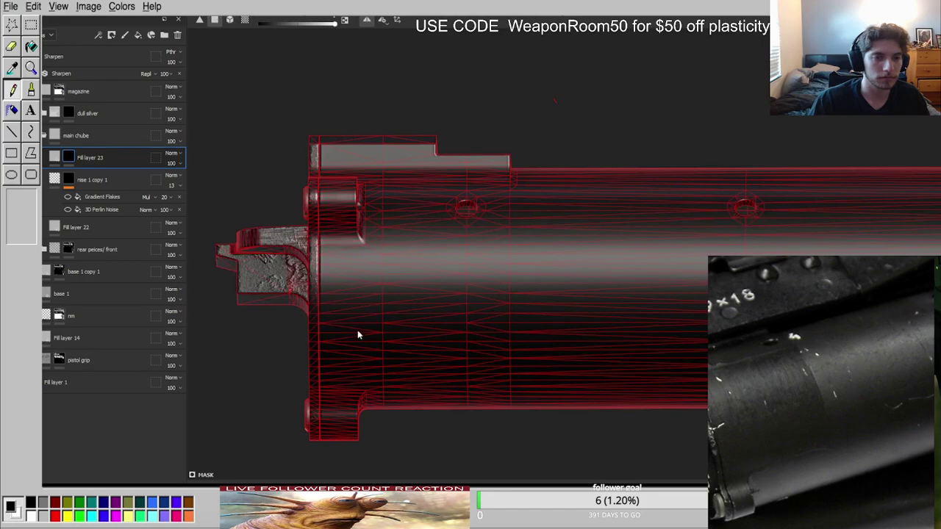
drag(351, 254, 459, 329)
drag(323, 171, 506, 376)
alt+drag(366, 264, 500, 372)
alt+drag(432, 311, 440, 282)
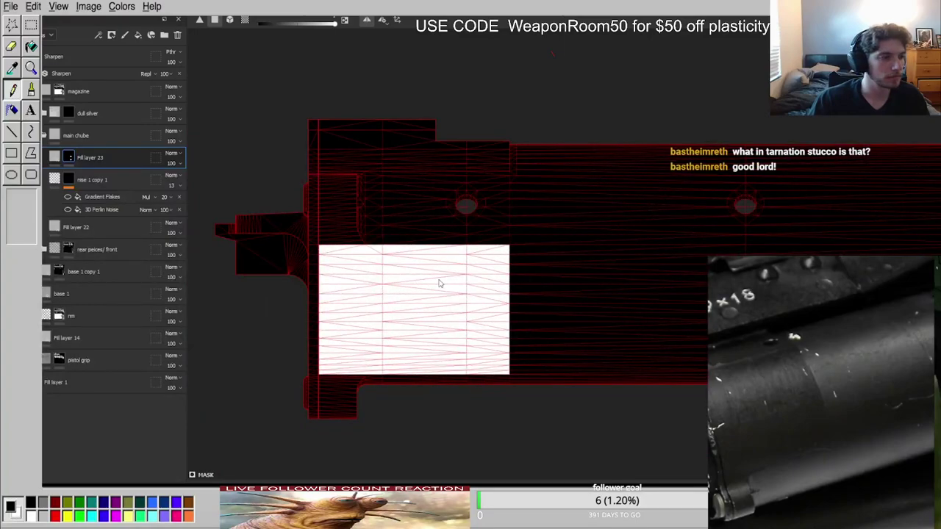
Return to the material view, select the fill of Fill layer 23 and check the patch's edges on the tube up close.
scroll(435, 282, down, 4)
key(m)
scroll(449, 295, up, 6)
mouse_move(449, 295)
alt+mouse_down()
mouse_move(470, 225)
mouse_move(441, 237)
alt+mouse_up()
scroll(470, 224, down, 4)
click(55, 157)
scroll(435, 213, up, 3)
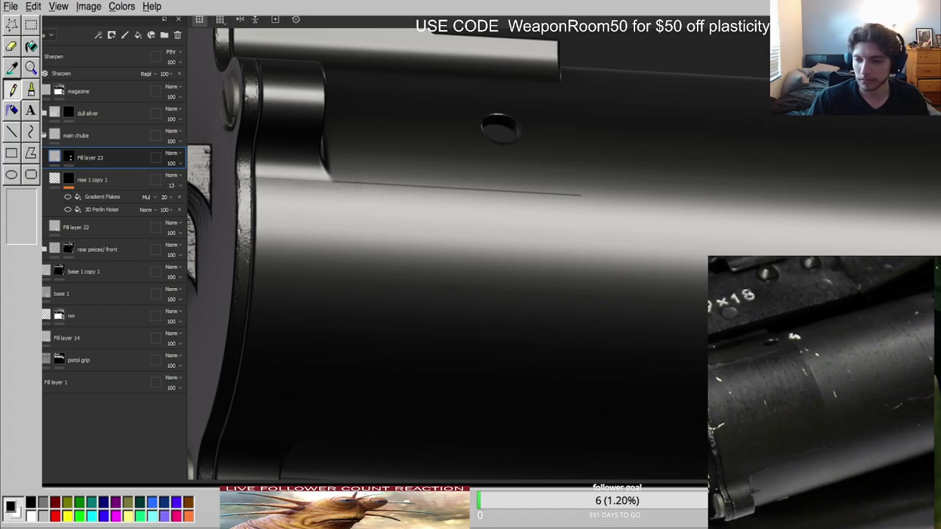
scroll(603, 352, down, 3)
scroll(602, 351, up, 3)
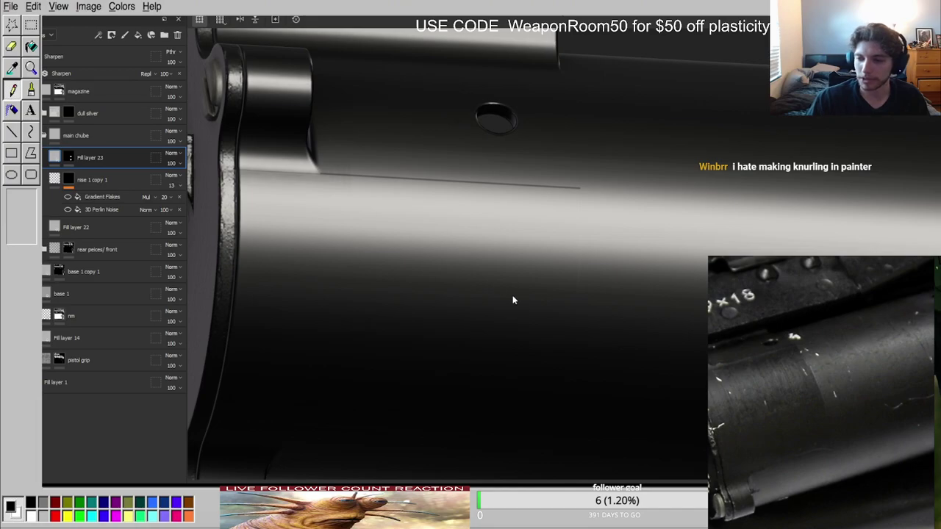
Inspect the tube patch's surface and edges from several angles and lighting directions.
scroll(489, 282, down, 3)
alt+middle_drag(375, 259, 475, 258)
alt+drag(475, 258, 494, 308)
shift+right_drag(478, 287, 456, 256)
scroll(453, 269, down, 3)
alt+drag(520, 276, 382, 283)
scroll(390, 279, up, 3)
shift+right_drag(389, 278, 504, 307)
alt+middle_drag(503, 307, 486, 247)
scroll(486, 246, down, 3)
alt+drag(486, 246, 441, 228)
scroll(451, 246, up, 3)
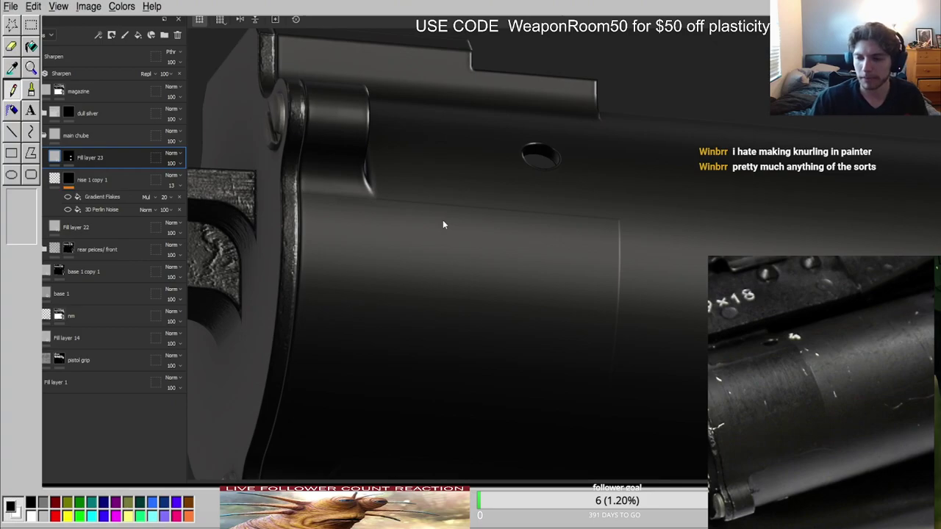
Add a Warp filter to the Fill layer 23 mask and check the roughened patch edges on the tube.
alt+click(71, 157)
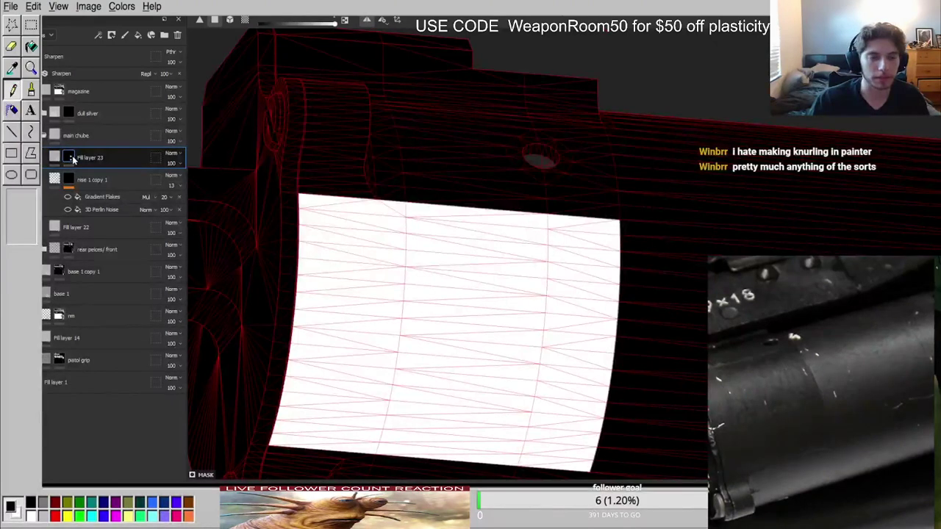
right_click(73, 154)
click(114, 471)
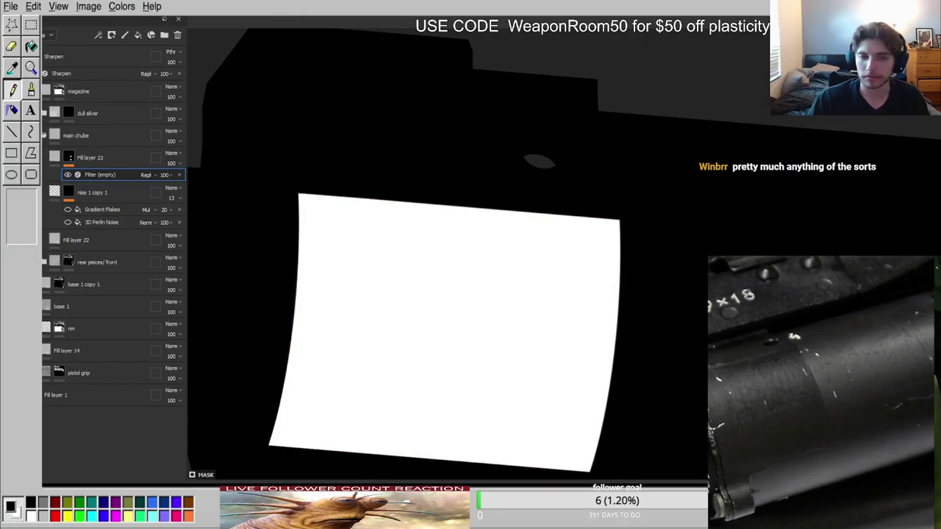
click(625, 268)
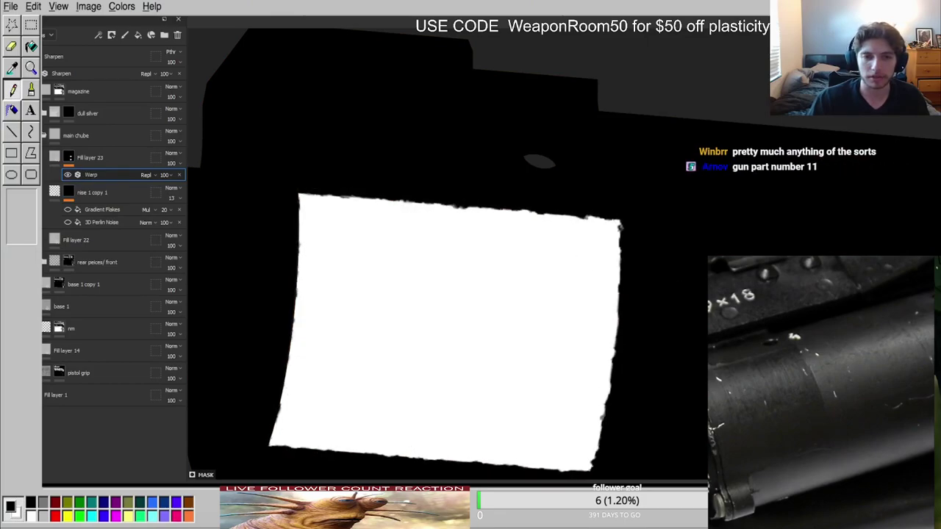
scroll(592, 257, down, 3)
key(m)
scroll(519, 233, up, 5)
alt+drag(519, 232, 611, 262)
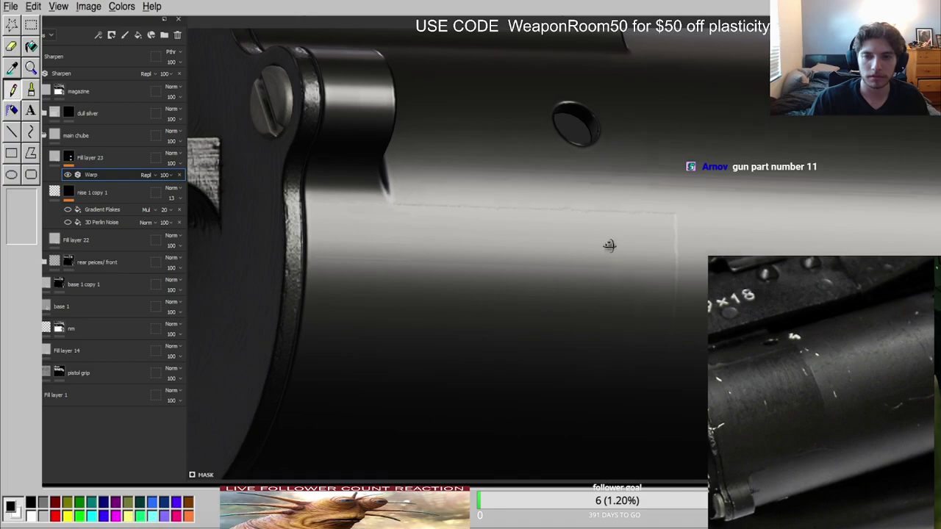
alt+drag(613, 244, 559, 222)
scroll(466, 218, down, 5)
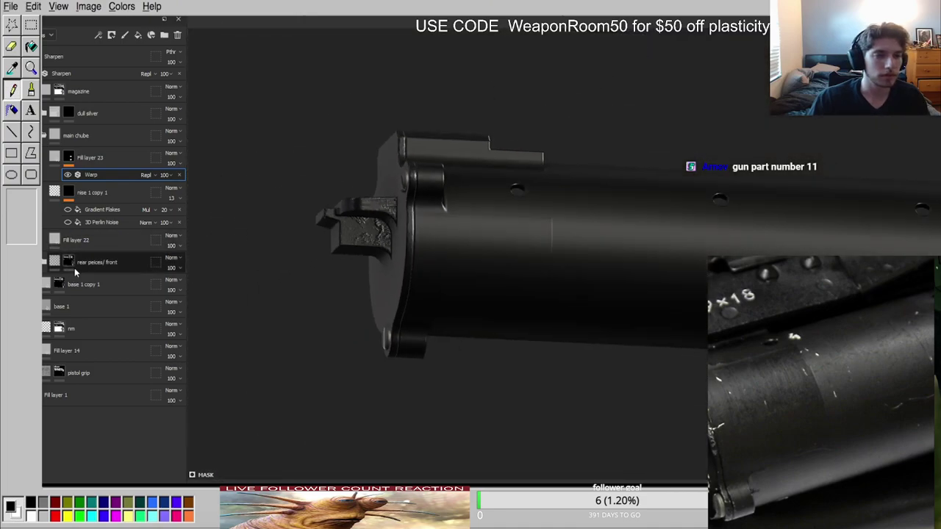
Fill the whole tube body on the main chube folder's mask with Polygon Fill and check the rear of the tube in material view.
click(82, 241)
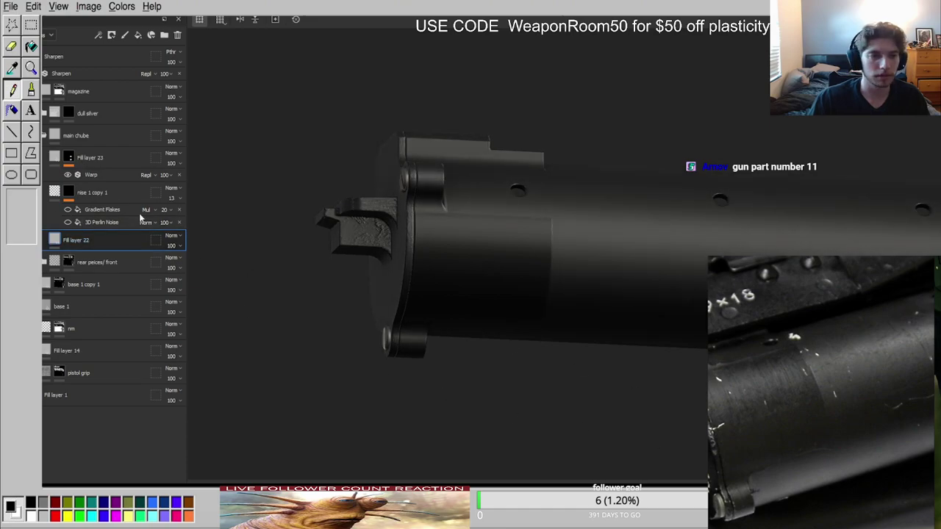
click(87, 136)
click(229, 20)
alt+click(73, 137)
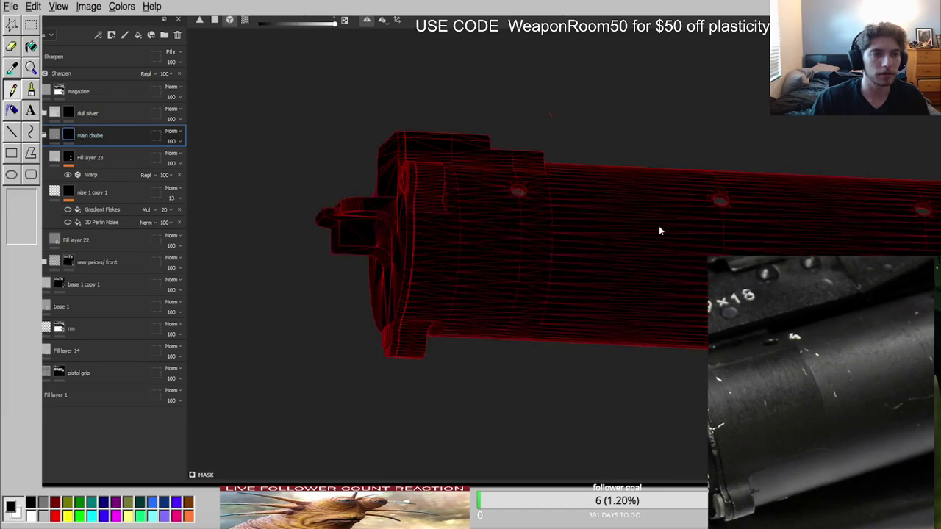
click(655, 228)
alt+drag(689, 230, 445, 255)
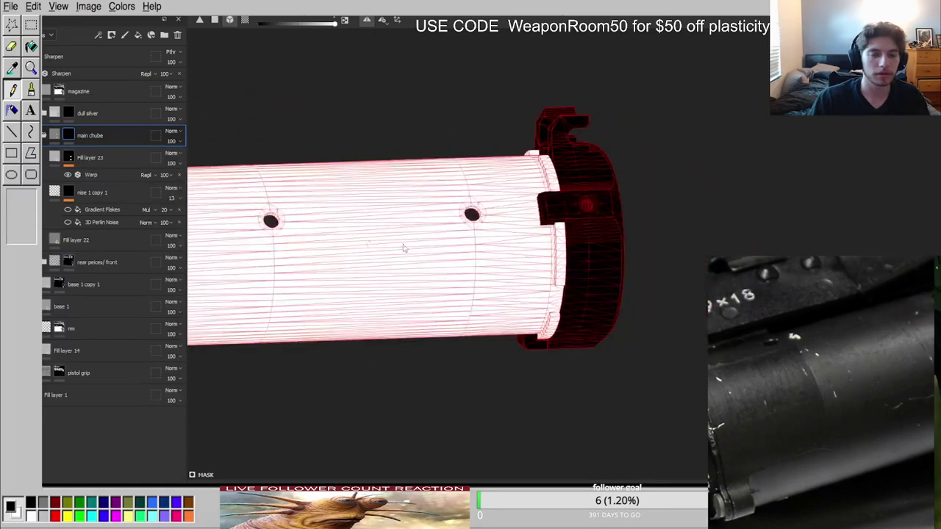
alt+middle_drag(446, 254, 831, 259)
scroll(304, 265, up, 4)
key(m)
scroll(346, 292, up, 4)
alt+drag(346, 292, 387, 246)
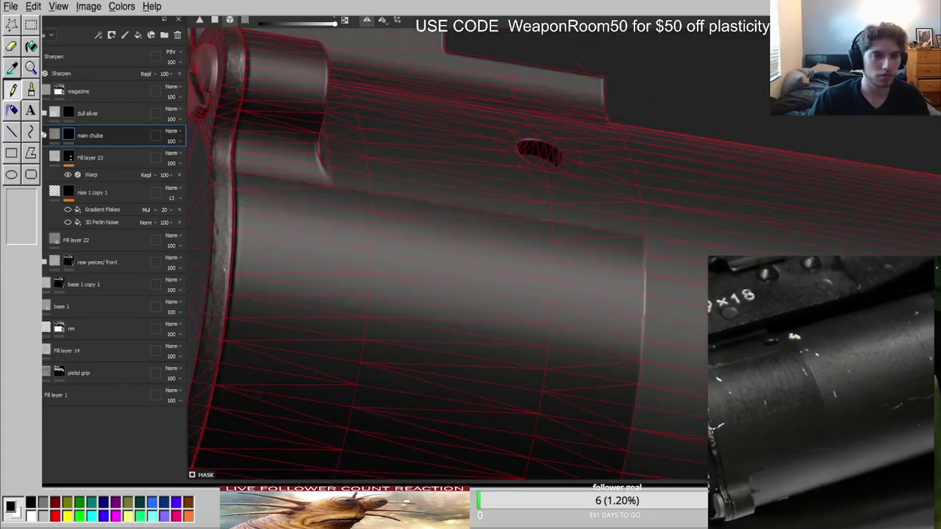
Select the fill of Fill layer 23 and toggle its visibility to compare the tube patch with the base surface.
click(56, 240)
click(57, 158)
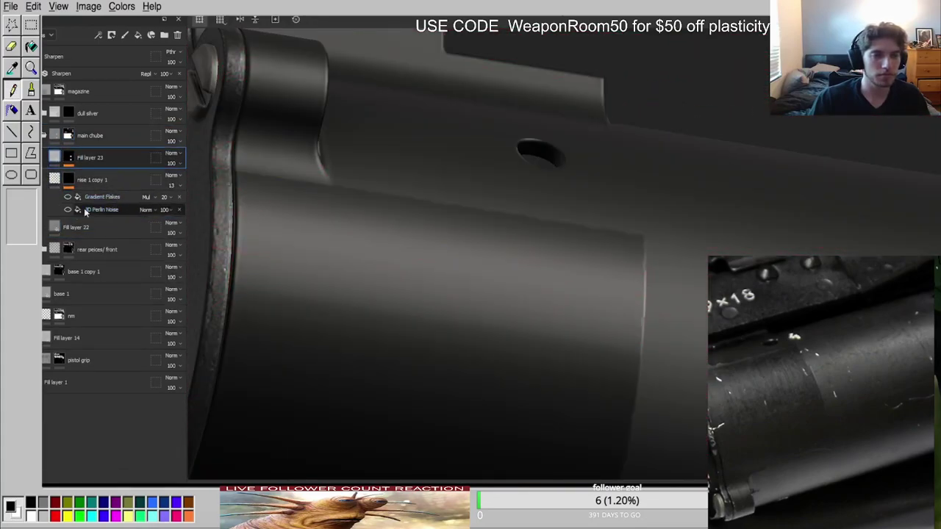
click(36, 158)
click(36, 159)
click(37, 158)
click(37, 158)
Compare the tube patch with the rear cap in the roughness channel and material view, varying angle and lighting.
alt+drag(257, 214, 468, 300)
key(c)
scroll(472, 300, down, 4)
alt+drag(606, 321, 655, 326)
scroll(600, 327, up, 2)
scroll(656, 326, up, 3)
alt+middle_drag(588, 323, 620, 311)
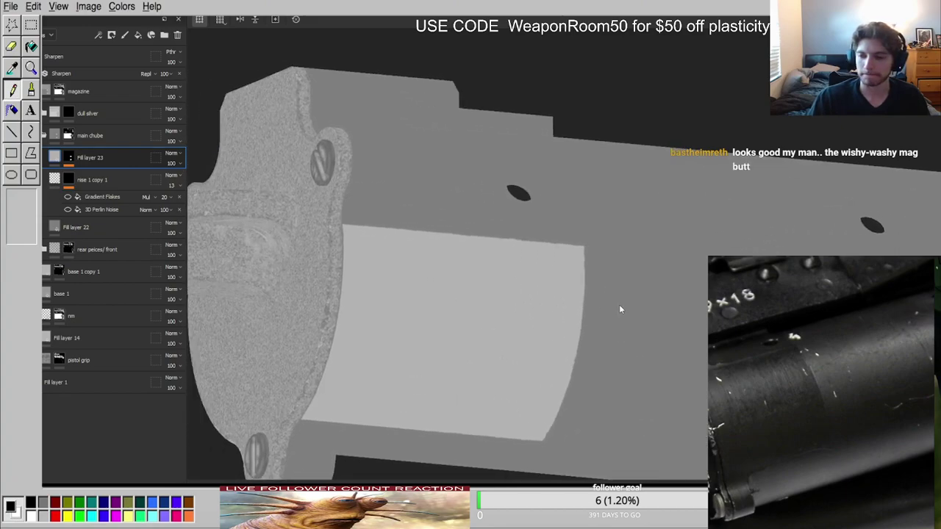
mouse_move(620, 309)
alt+mouse_down()
mouse_move(567, 303)
mouse_move(622, 282)
mouse_move(606, 309)
alt+mouse_up()
key(m)
alt+drag(422, 267, 518, 286)
shift+right_drag(518, 285, 603, 283)
alt+drag(603, 282, 471, 236)
scroll(471, 236, up, 3)
key(c)
scroll(478, 246, down, 2)
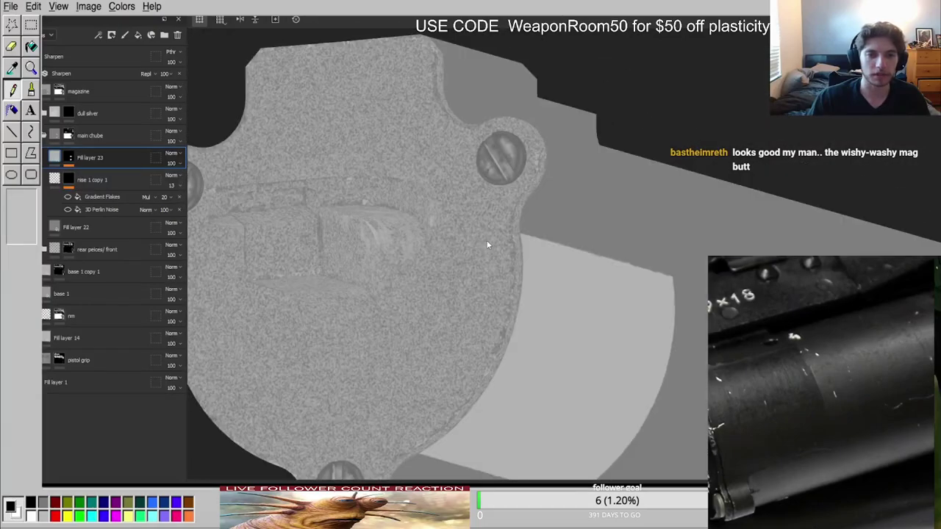
key(m)
scroll(486, 242, down, 4)
alt+drag(505, 246, 375, 202)
scroll(412, 221, up, 3)
shift+right_drag(434, 226, 461, 226)
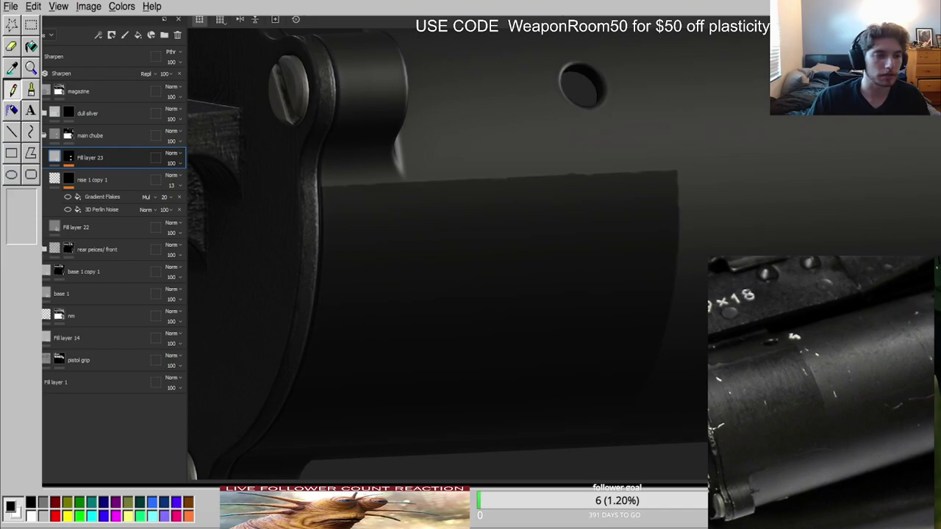
Expand the rear peices/ front folder and bring up the roughness channel at the rear cap.
click(45, 251)
scroll(315, 281, down, 5)
alt+middle_drag(316, 281, 426, 247)
scroll(101, 269, down, 5)
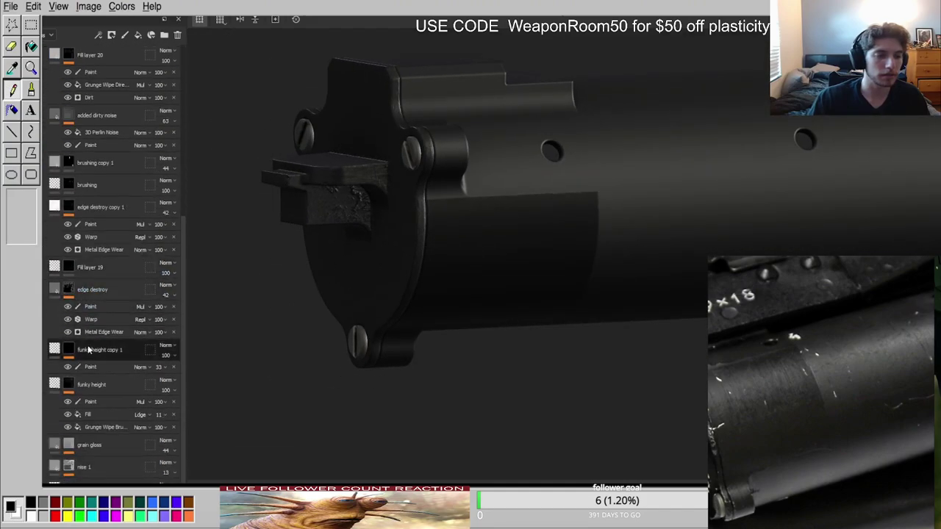
key(c)
scroll(393, 245, up, 3)
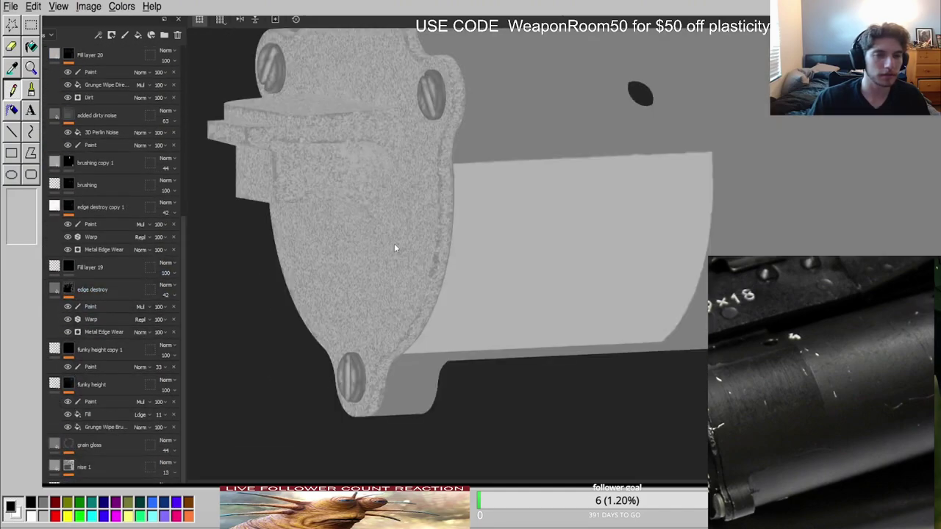
alt+drag(393, 245, 470, 209)
Toggle the grain gloss layer for comparison and soften the rear cap's roughness noise.
click(41, 445)
click(40, 444)
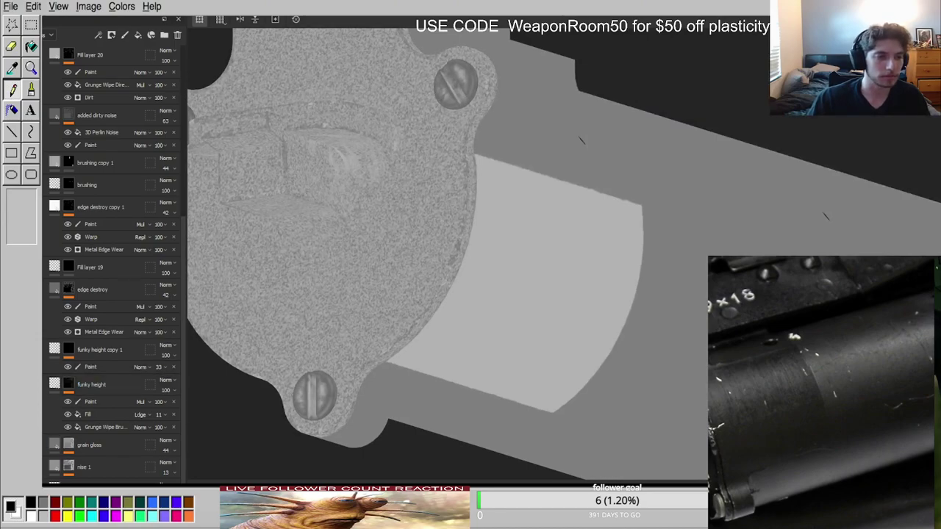
scroll(51, 287, up, 5)
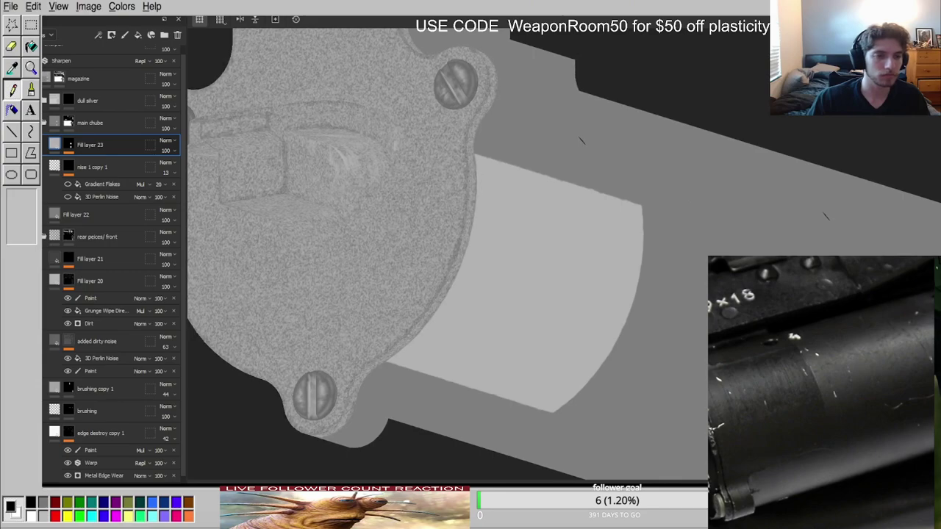
scroll(113, 264, down, 4)
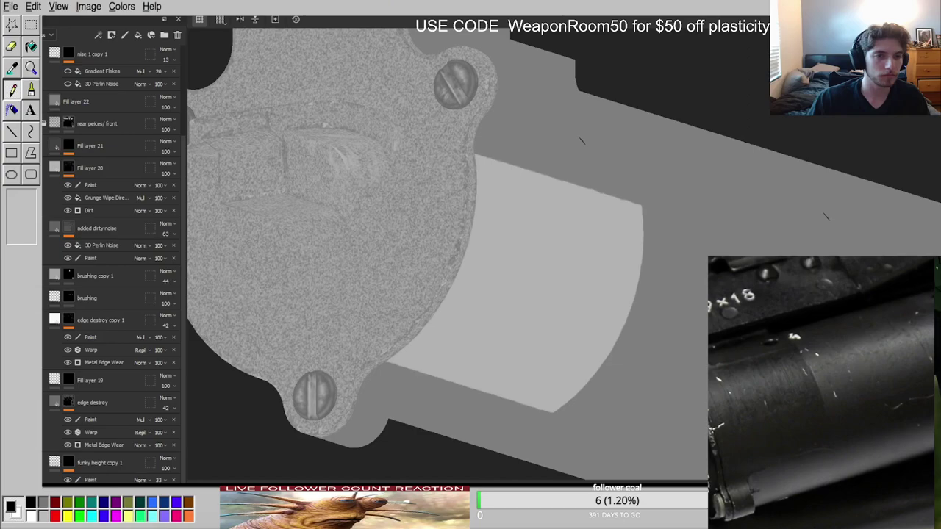
scroll(114, 265, down, 2)
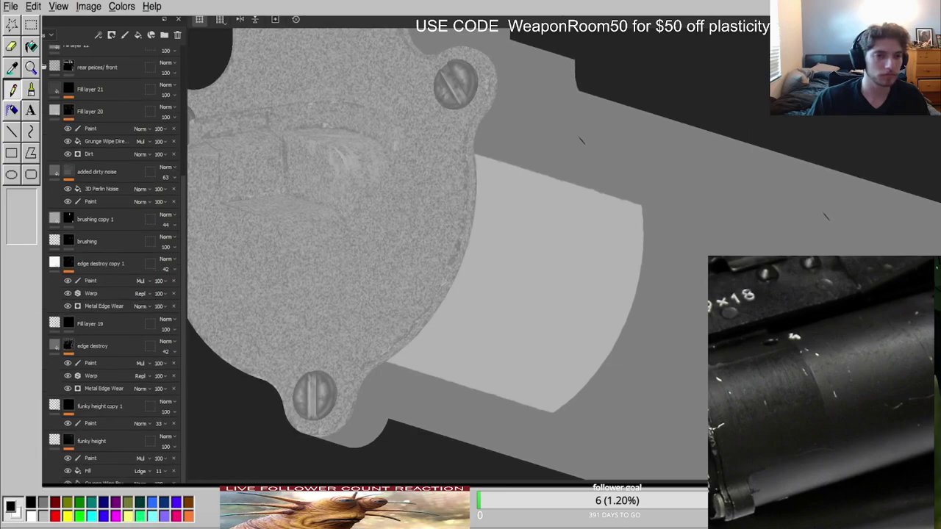
scroll(113, 264, up, 2)
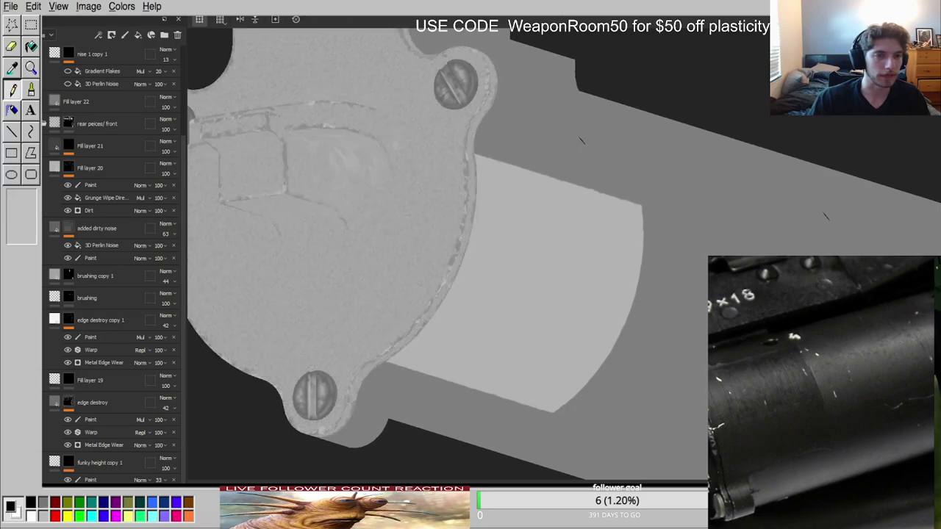
Inspect the rear cap and the tube patch in material view under rotated lighting.
key(m)
scroll(432, 183, up, 2)
shift+right_drag(432, 185, 478, 192)
scroll(477, 192, down, 3)
alt+drag(522, 210, 407, 210)
scroll(456, 233, up, 3)
shift+right_drag(408, 209, 491, 219)
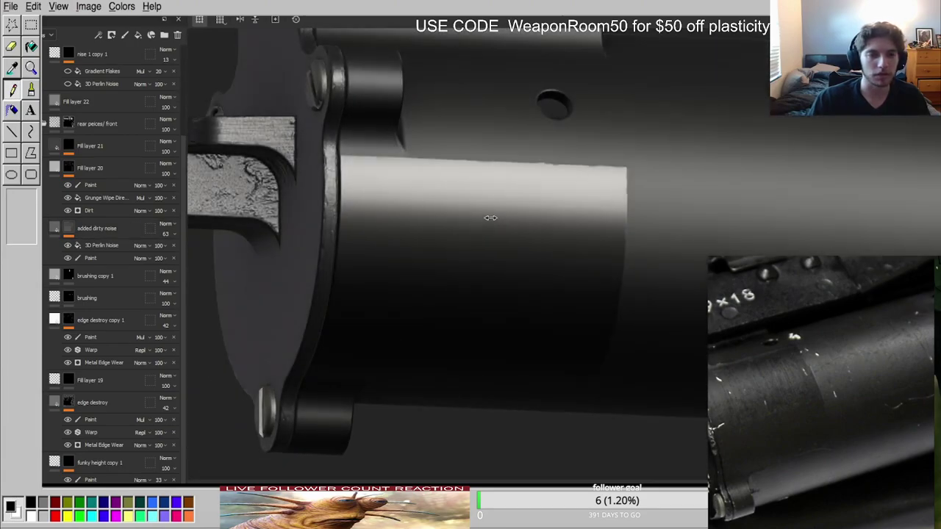
scroll(455, 230, up, 2)
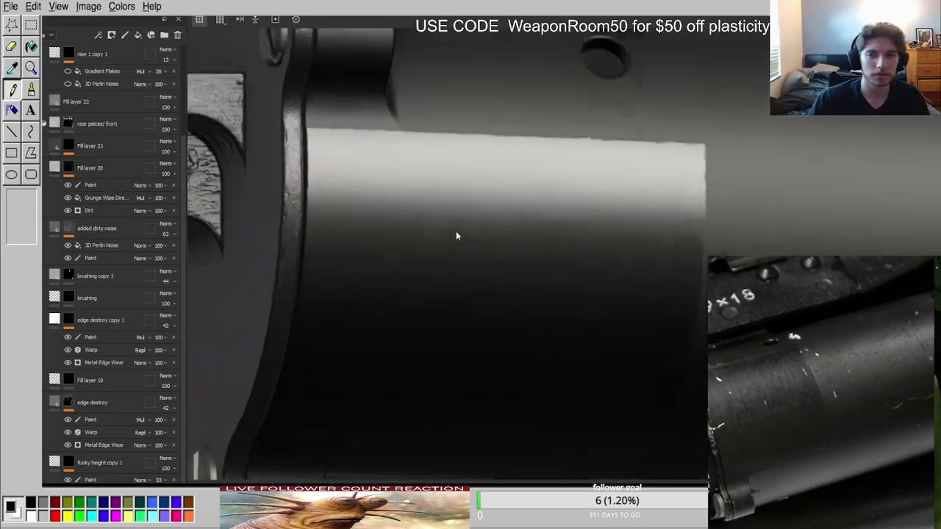
scroll(464, 228, down, 1)
Rename the patch's Fill layer 23 as square thingy and add an anchor point to its mask.
scroll(97, 118, up, 4)
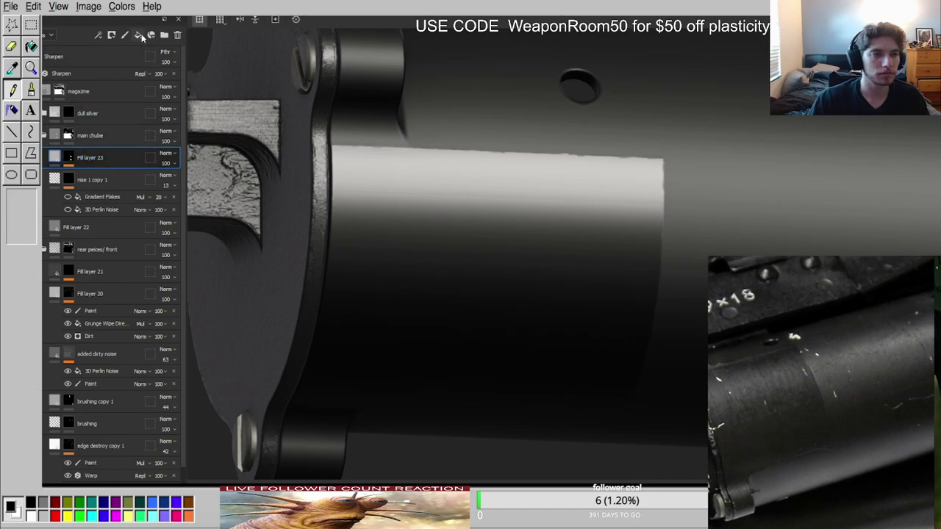
alt+click(70, 158)
double_click(88, 158)
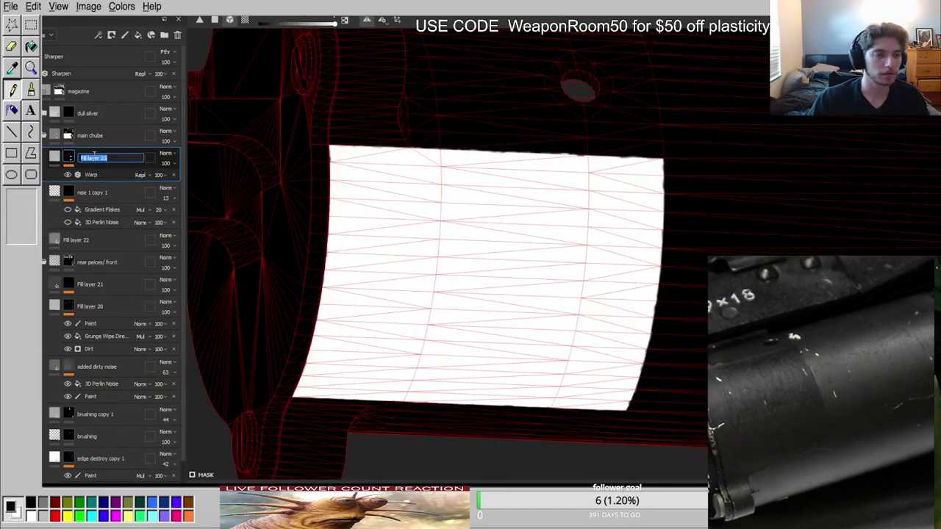
text(square t)
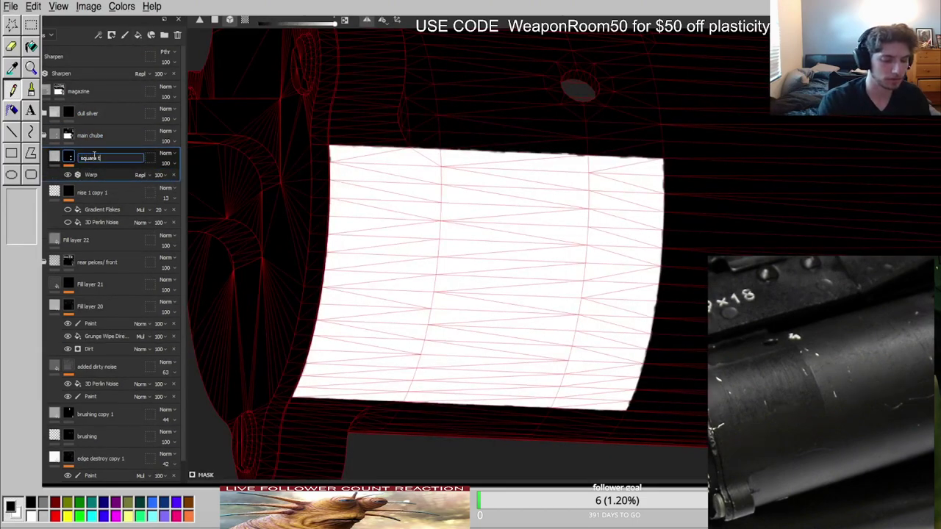
text(hingy)
key(Return)
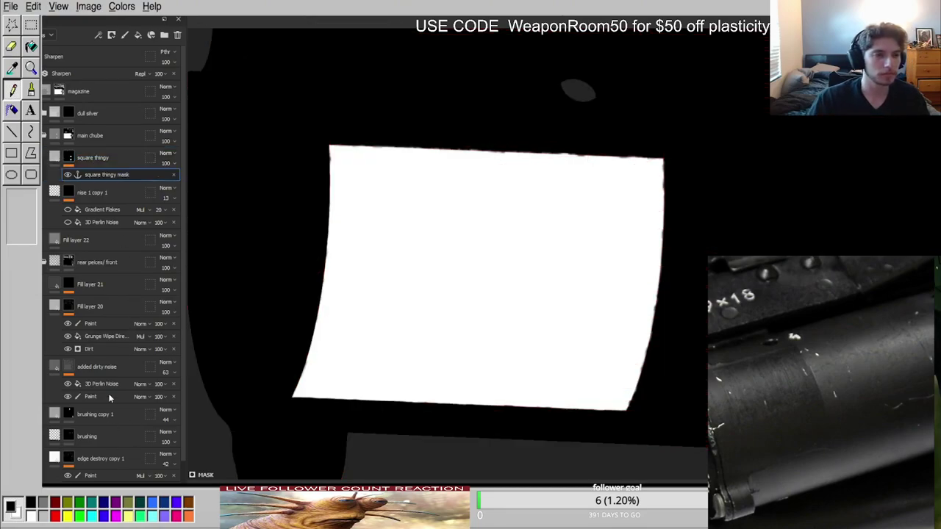
click(112, 426)
Add a fill layer above square thingy and mask it with a fill driven by the square thingy mask anchor.
click(138, 35)
right_click(75, 161)
click(103, 183)
click(103, 364)
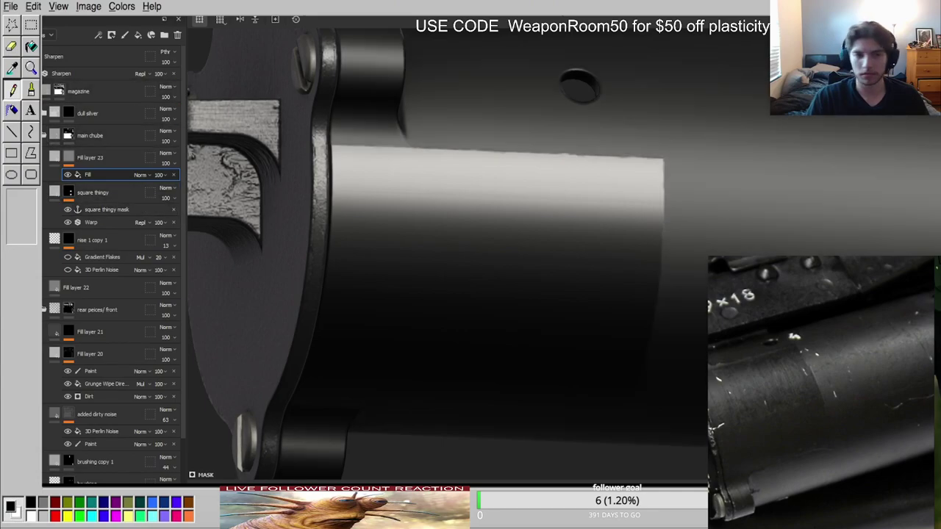
alt+click(68, 160)
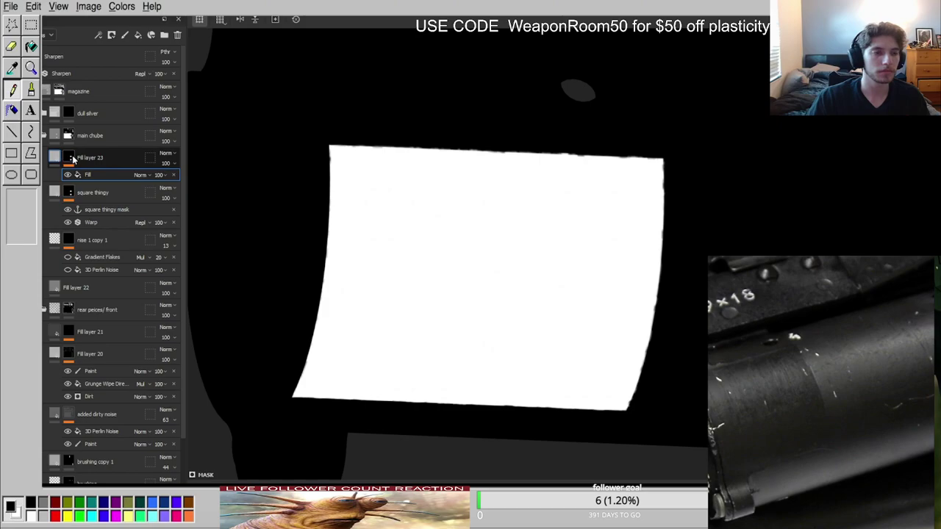
Apply a brushed streak texture running around the tube to the new Fill layer 23 and check it on the patch.
click(55, 158)
click(69, 166)
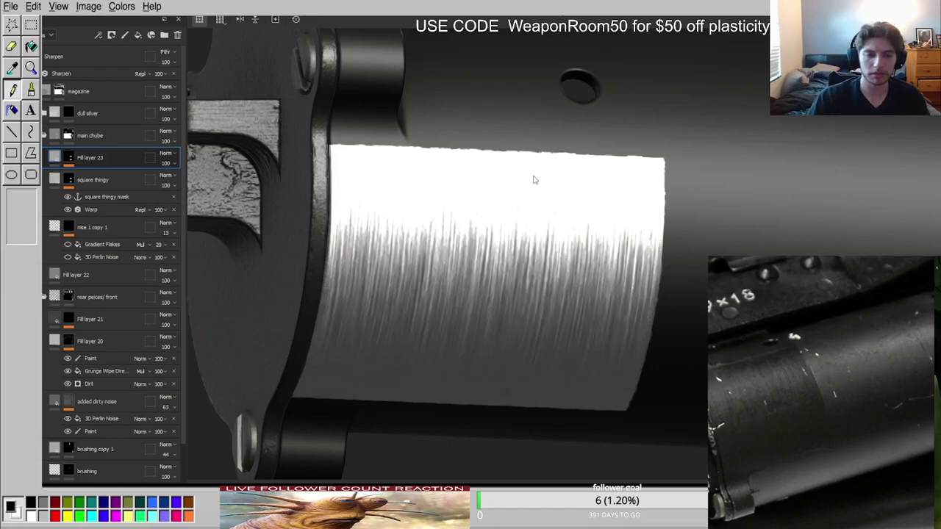
scroll(534, 179, down, 4)
alt+drag(535, 178, 534, 196)
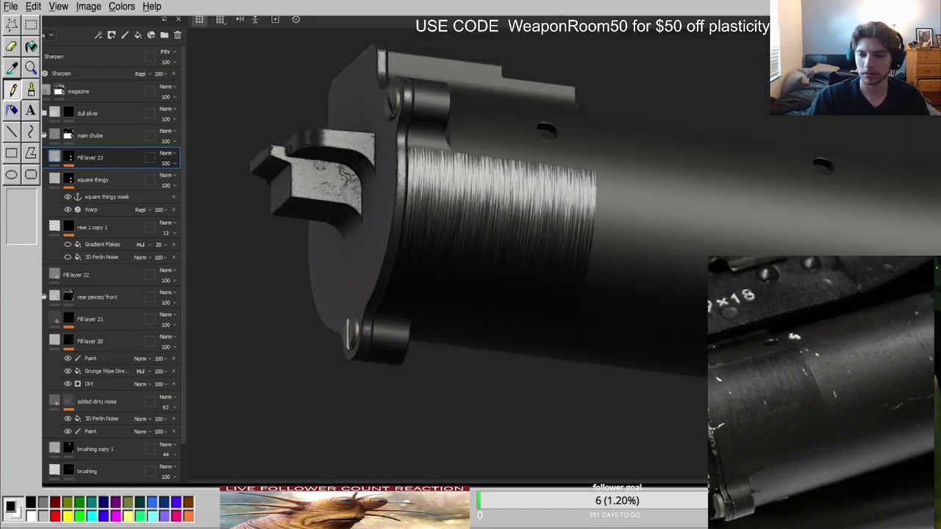
scroll(558, 250, up, 4)
alt+drag(558, 250, 537, 258)
Examine the patch's brushed streaks in single-channel and material views from several angles and distances.
key(c)
key(c)
key(c)
key(c)
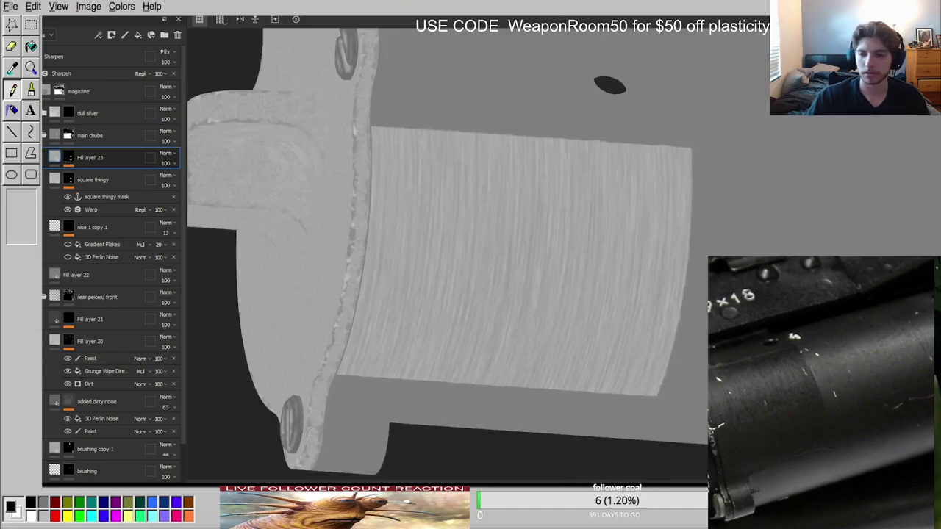
key(c)
key(c)
key(m)
scroll(611, 260, down, 4)
mouse_move(611, 260)
alt+mouse_down()
mouse_move(550, 170)
mouse_move(504, 273)
mouse_move(530, 272)
alt+mouse_up()
scroll(529, 272, up, 4)
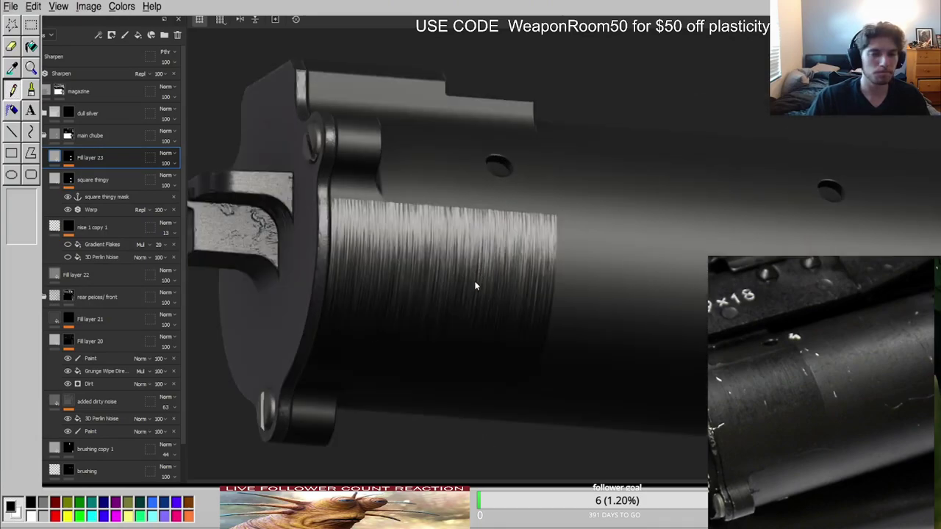
scroll(476, 286, up, 3)
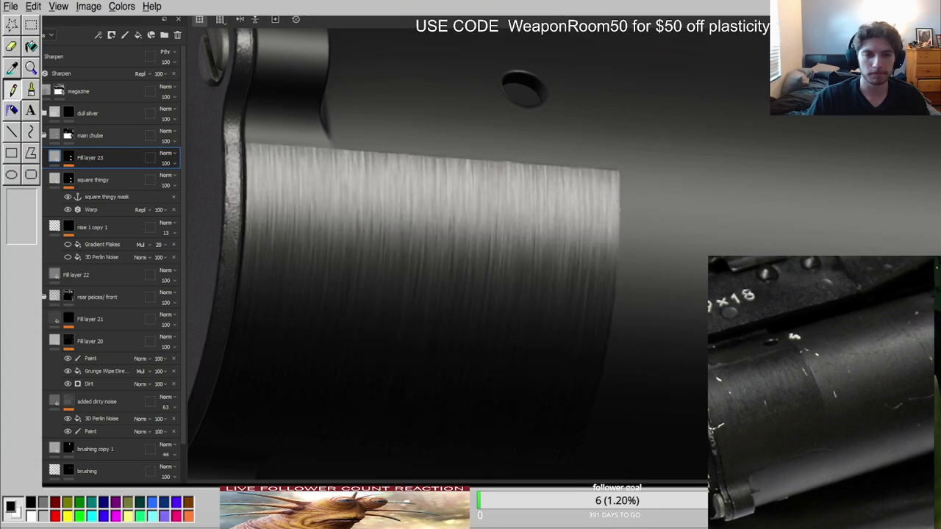
scroll(529, 313, down, 2)
mouse_move(530, 313)
alt+mouse_down()
mouse_move(492, 272)
mouse_move(483, 339)
alt+mouse_up()
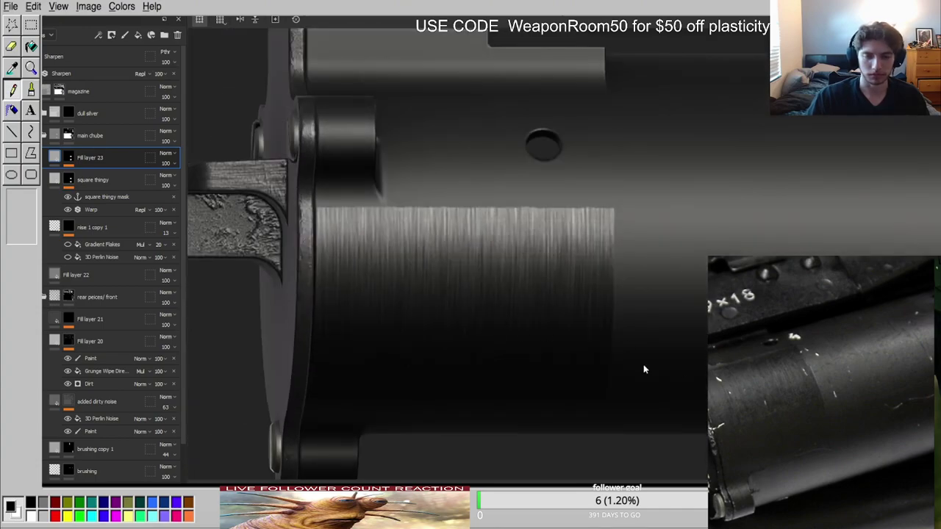
In the roughness view, set the opacity of Fill layer 23 to 51 and of square thingy to 27.
key(c)
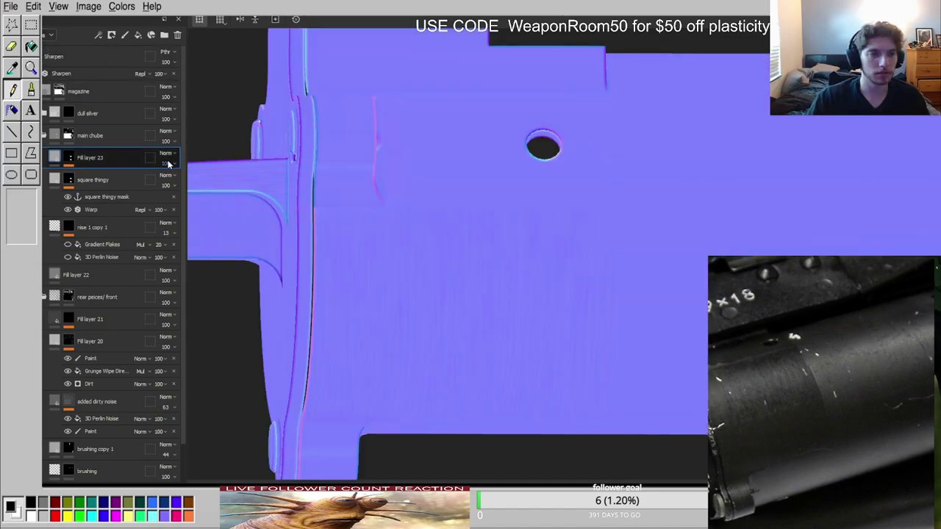
key(c)
key(c)
key(c)
key(c)
drag(193, 179, 181, 179)
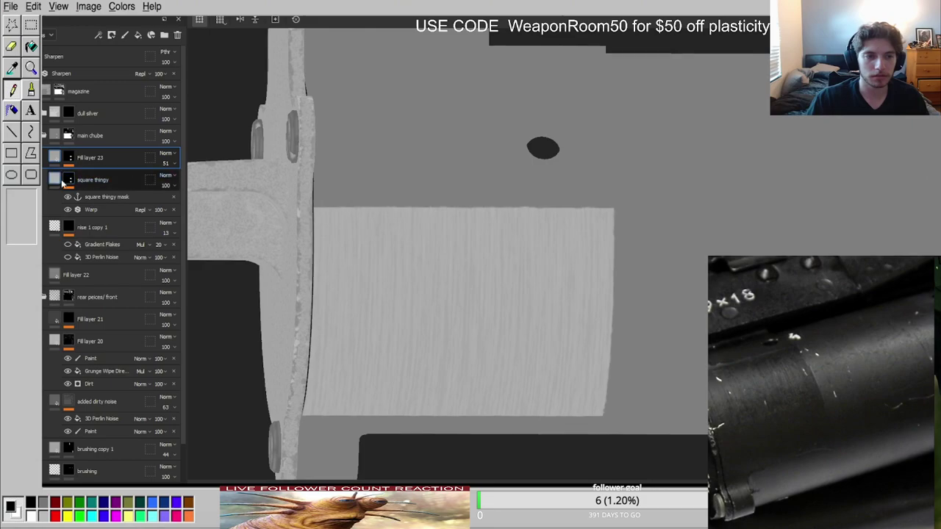
click(171, 187)
click(175, 201)
Check the softened brushed patch in material view from different angles.
key(m)
alt+drag(434, 249, 486, 266)
mouse_move(490, 218)
alt+mouse_down()
mouse_move(490, 162)
mouse_move(483, 229)
alt+mouse_up()
scroll(482, 229, down, 4)
alt+drag(542, 243, 506, 344)
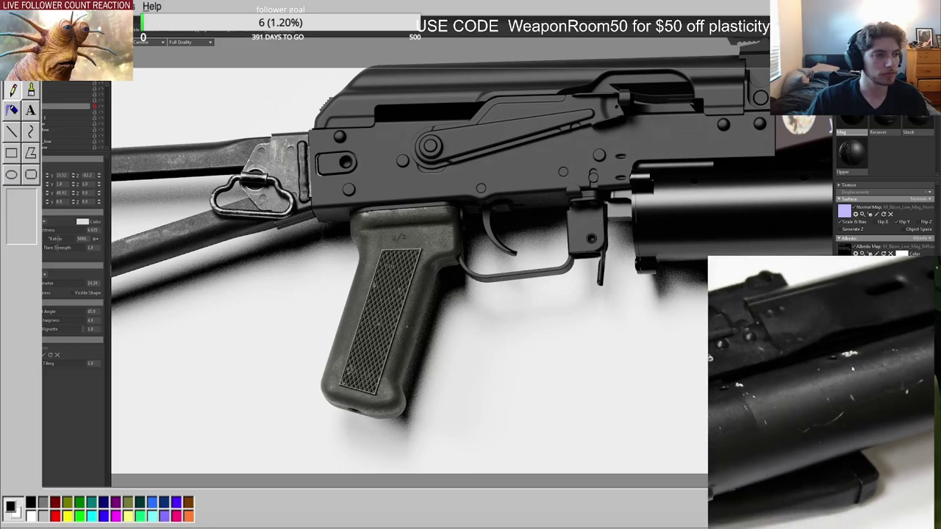
Bring up the reference photo of the tube's rear end and compare the brushed patch with it up close.
scroll(808, 379, down, 6)
middle_drag(762, 432, 782, 438)
scroll(794, 450, up, 7)
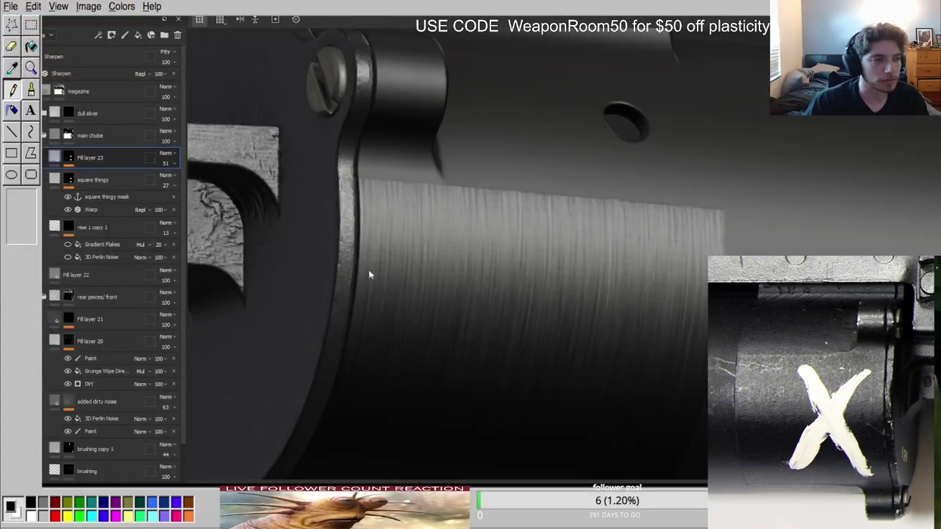
mouse_move(368, 273)
alt+mouse_down()
mouse_move(481, 272)
mouse_move(464, 292)
alt+mouse_up()
alt+middle_drag(489, 279, 348, 295)
alt+right_drag(349, 295, 399, 287)
alt+drag(399, 286, 402, 249)
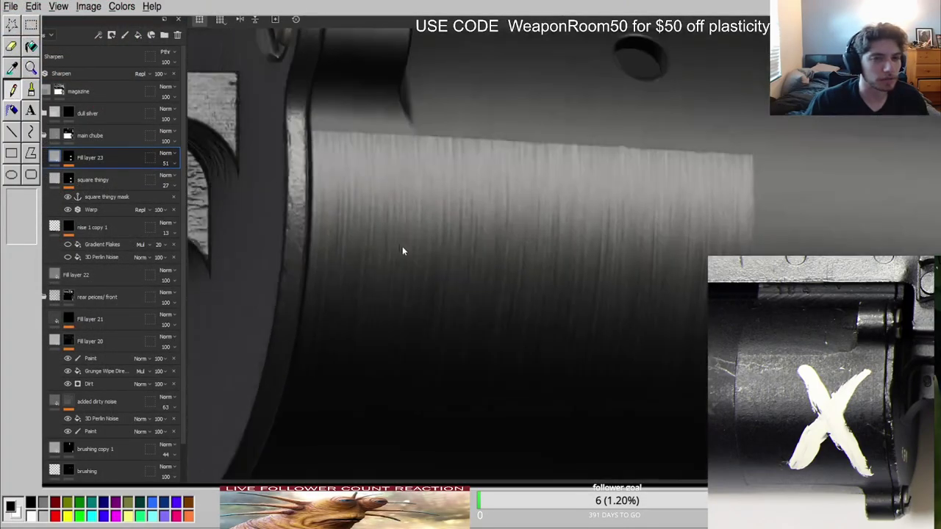
Create a folder above Fill layer 23 and name it "square thingy".
click(164, 35)
double_click(86, 158)
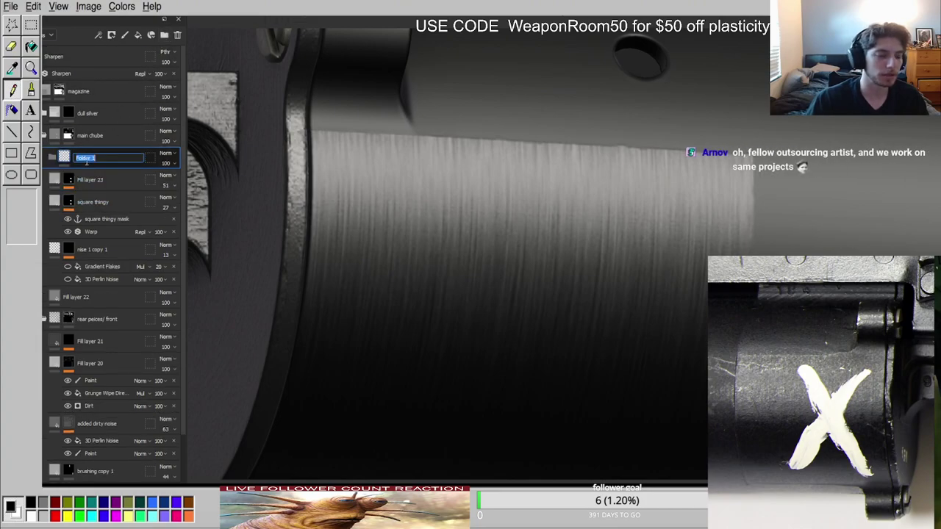
text(square thingy)
key(Return)
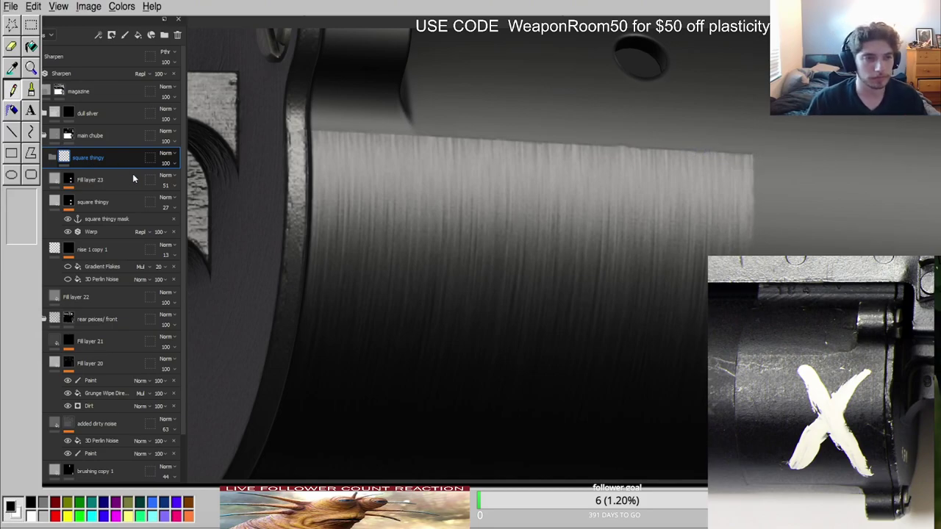
Give the square thingy folder a black mask with a fill driven by the square thingy mask anchor, and inspect the mask.
key(ctrl+m)
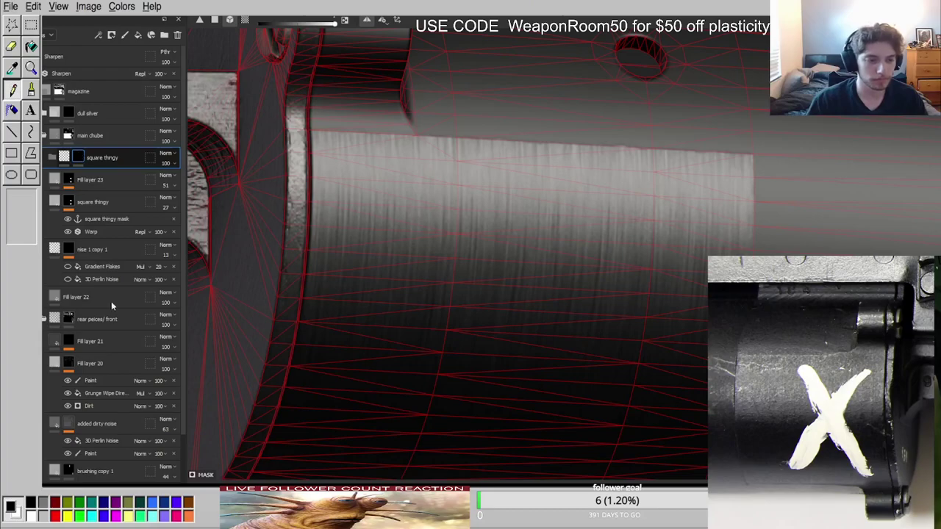
click(183, 466)
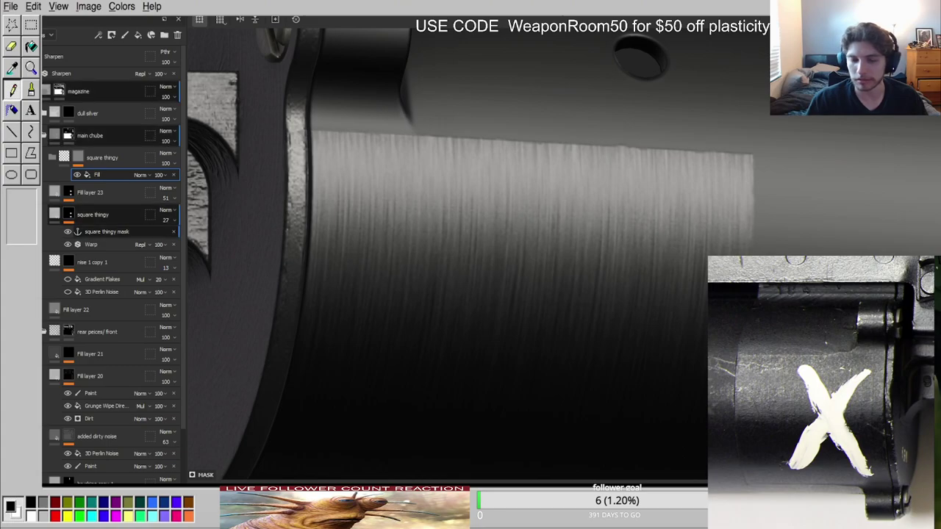
alt+click(78, 155)
scroll(517, 291, down, 4)
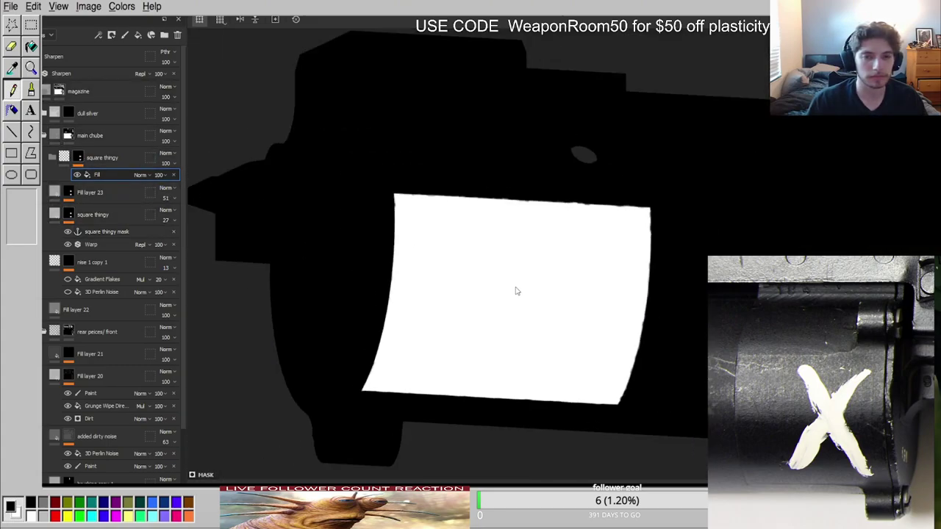
scroll(517, 291, down, 2)
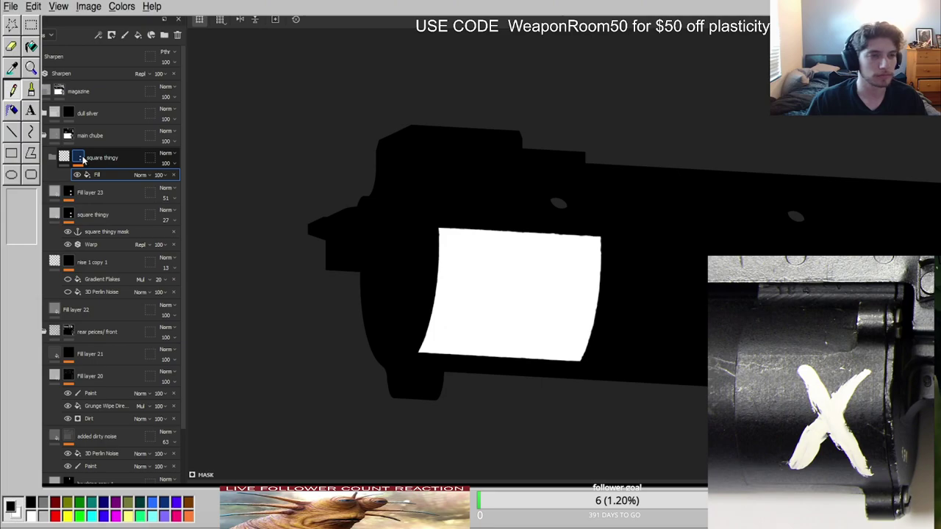
click(82, 159)
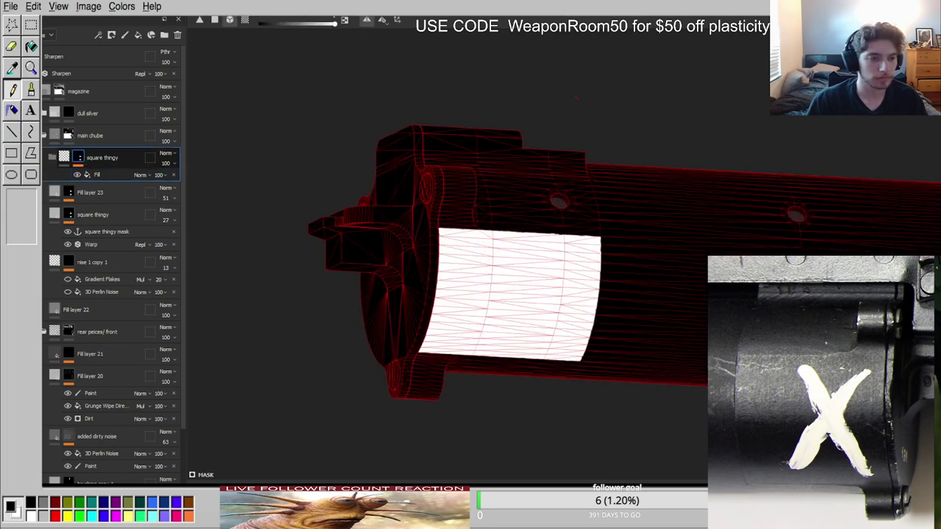
Add a 3D Perlin Noise fill to the folder's mask, blend it as Multiply, and refine it into fine speckles.
click(97, 175)
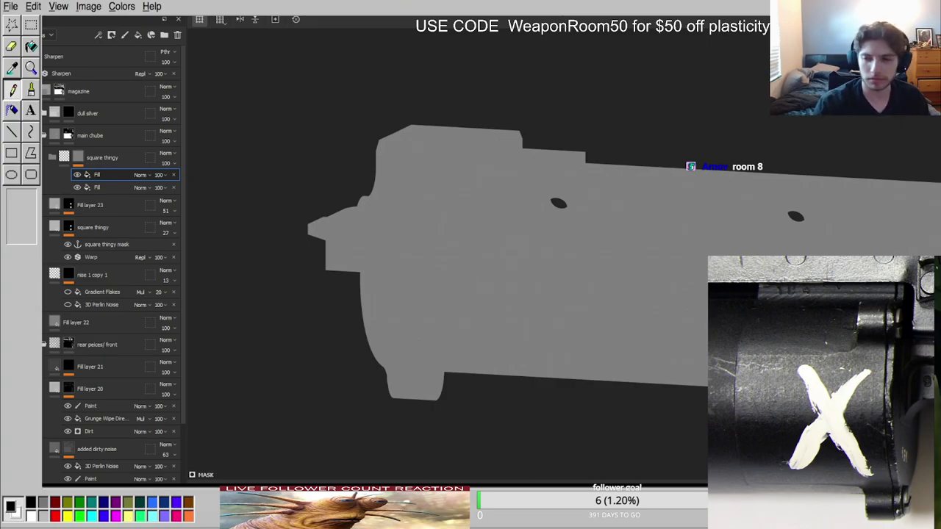
click(241, 213)
click(142, 176)
click(145, 214)
alt+right_drag(503, 306, 648, 346)
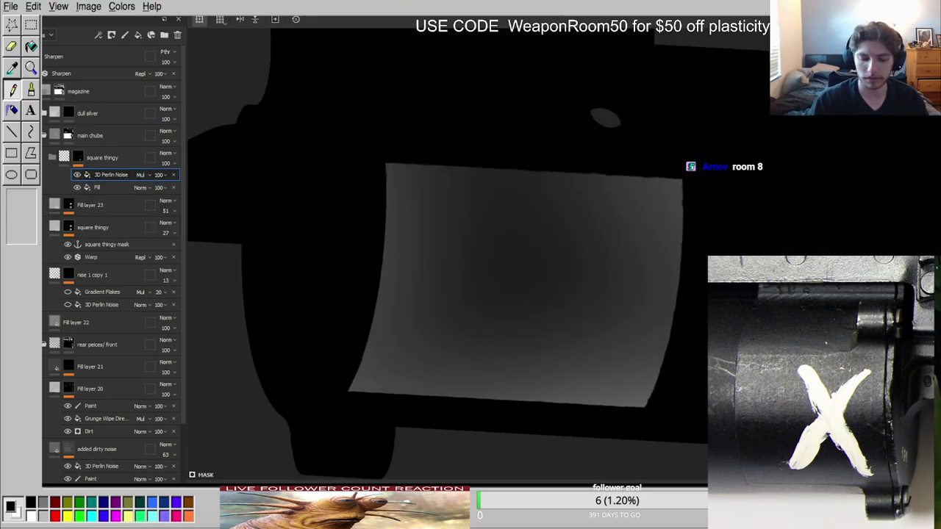
scroll(508, 297, up, 1)
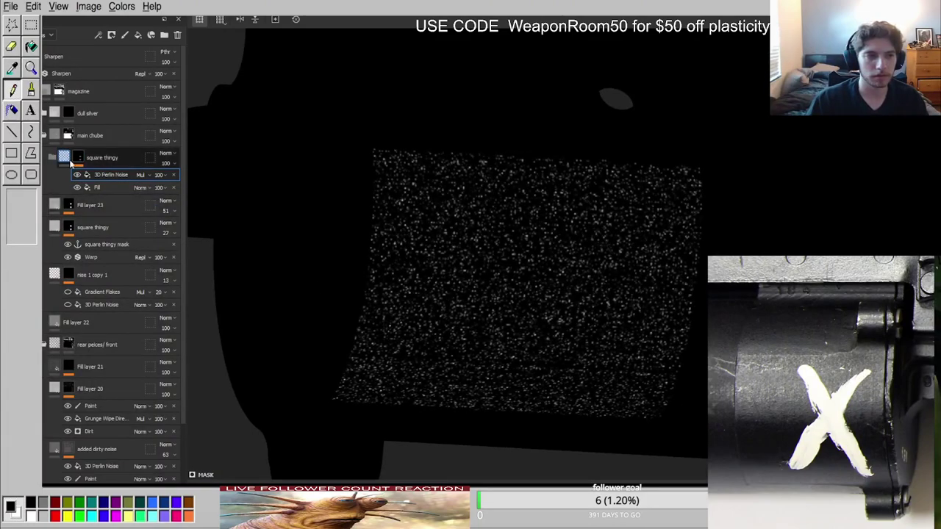
Rebuild the square thingy folder's black mask from its copied effects, deleting the 3D Perlin Noise and keeping the anchored fill.
shift+click(108, 187)
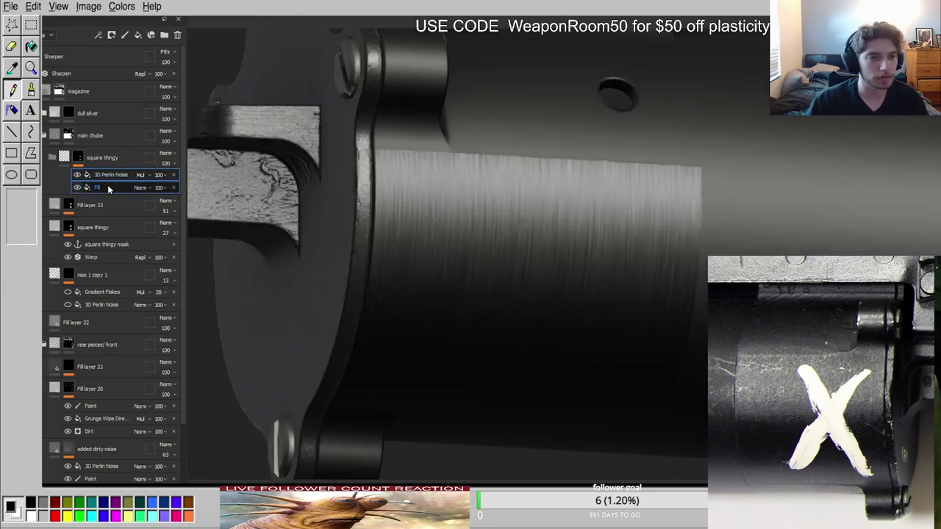
click(73, 158)
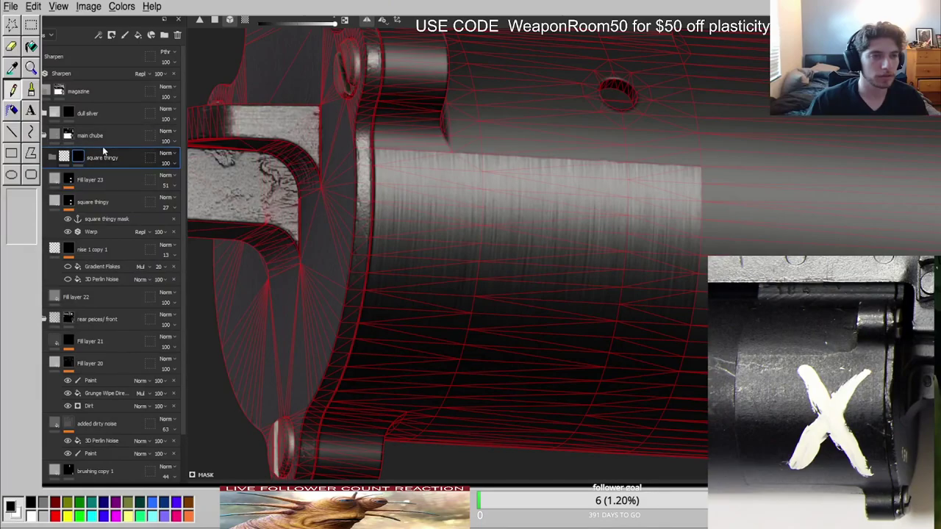
key(ctrl+v)
click(101, 174)
key(Delete)
alt+click(82, 157)
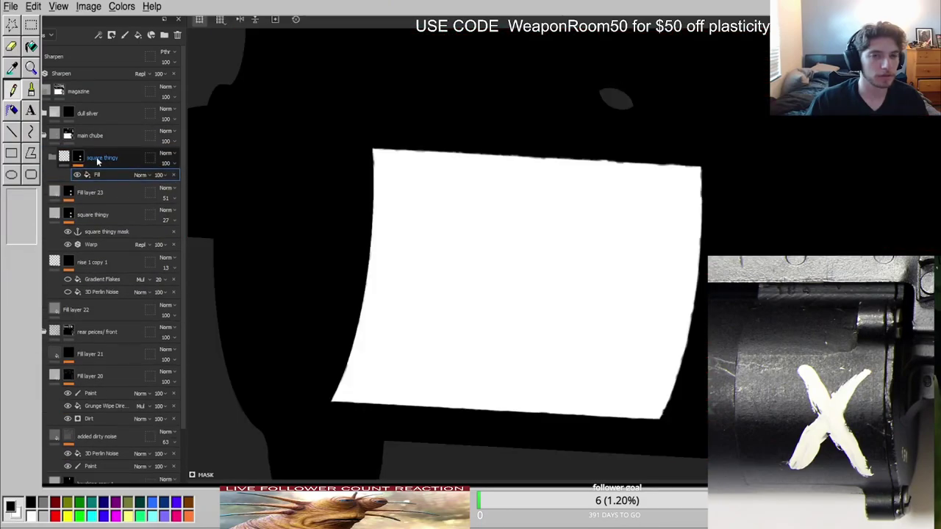
Add a fill layer inside the square thingy folder, masked only by the copied 3D Perlin Noise with Normal blending.
click(139, 36)
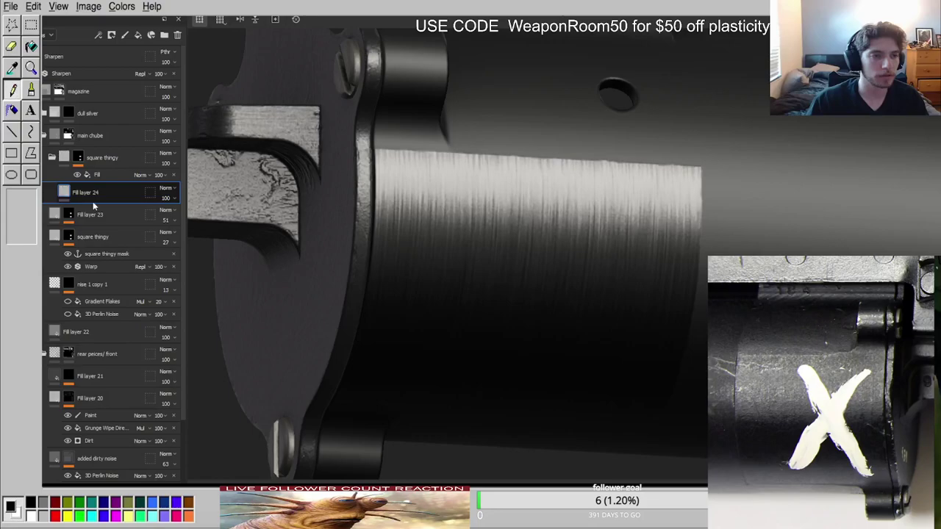
click(119, 292)
key(ctrl+v)
click(77, 222)
click(174, 222)
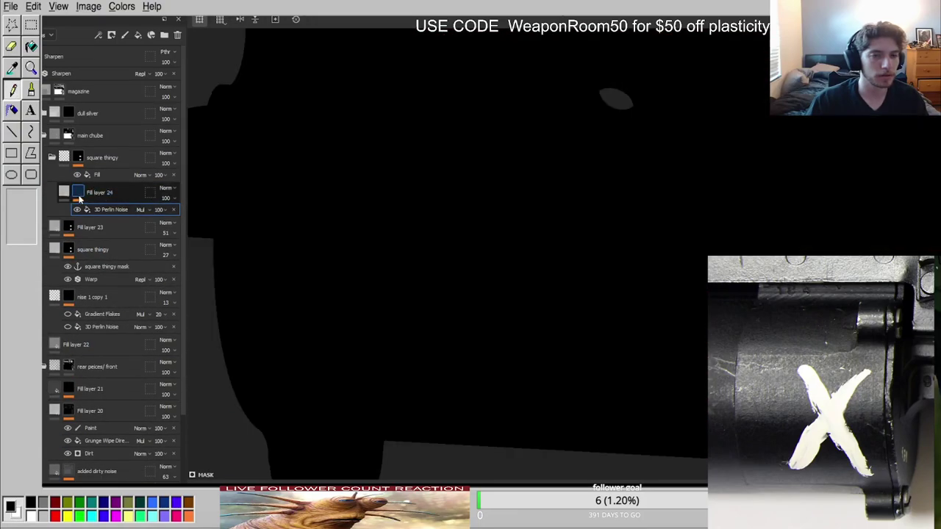
click(141, 211)
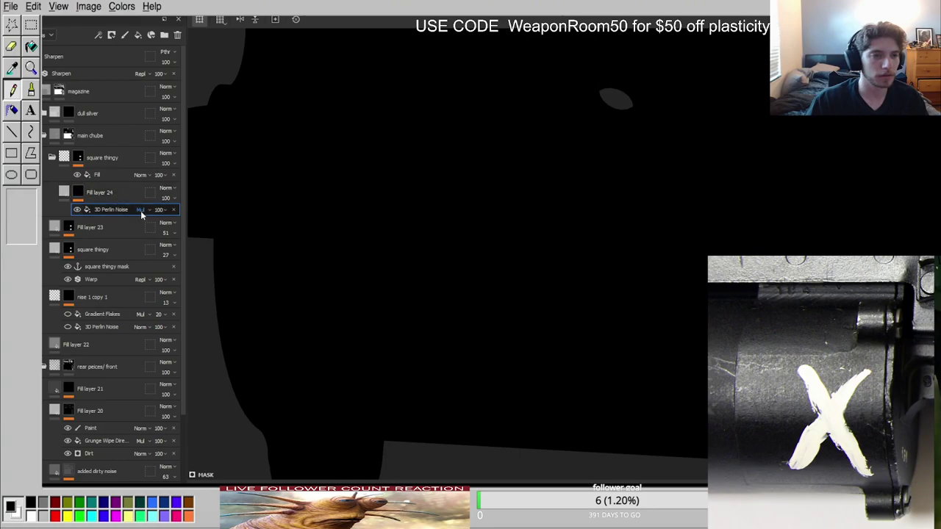
click(145, 220)
Copy the anchored fill into Fill layer 24's mask above the noise, set it to Multiply, and check the mask.
ctrl+drag(108, 178, 110, 202)
click(141, 210)
click(147, 253)
click(79, 193)
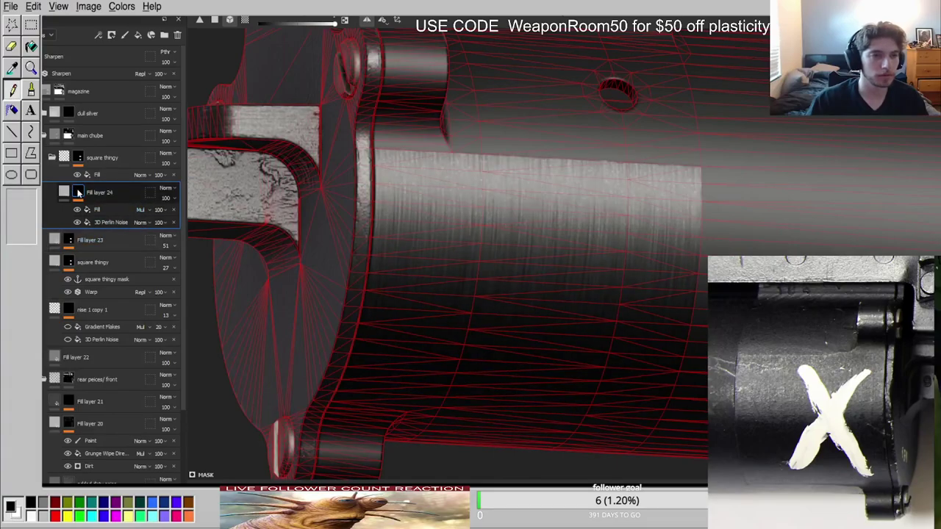
alt+click(79, 192)
Adjust Fill layer 24's height so the noise forms small raised bumps, and inspect the patch up close.
click(65, 192)
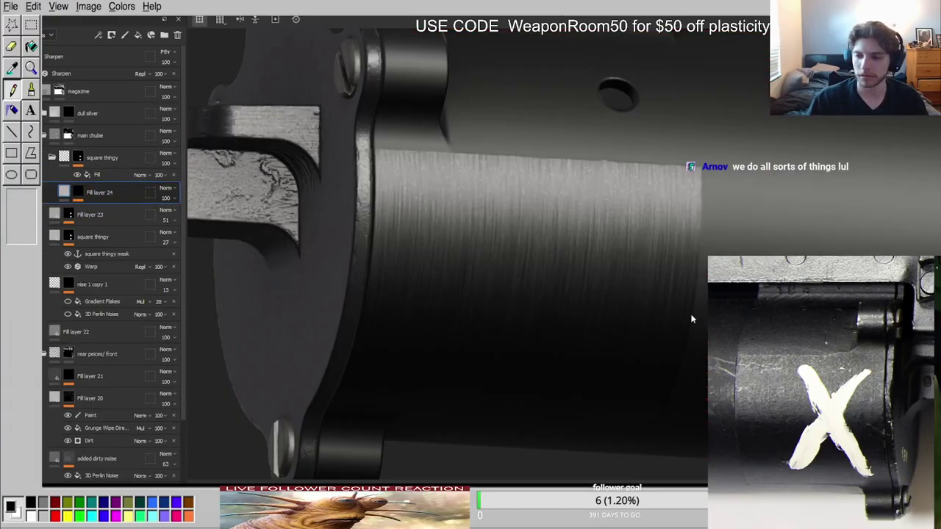
scroll(548, 287, up, 3)
alt+middle_drag(549, 287, 610, 276)
scroll(622, 284, down, 3)
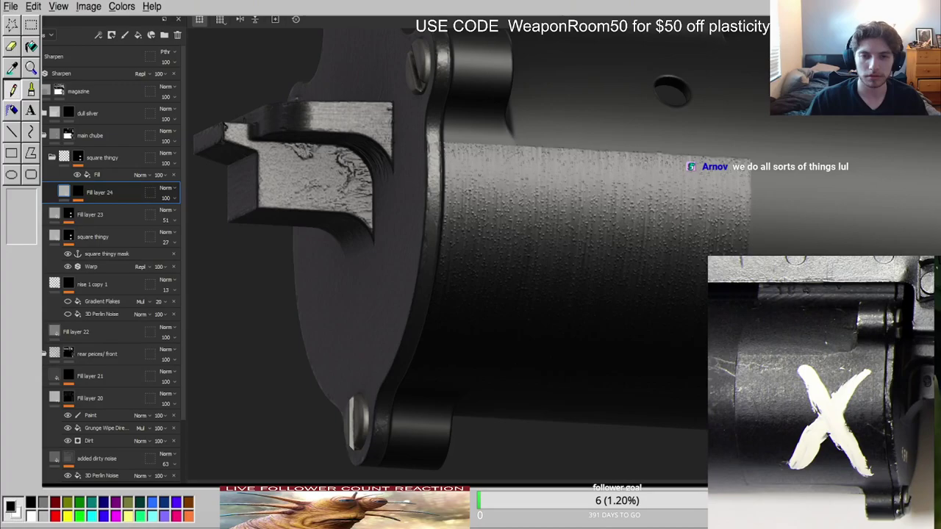
mouse_move(640, 250)
alt+mouse_down()
mouse_move(659, 261)
mouse_move(647, 225)
mouse_move(638, 247)
alt+mouse_up()
scroll(638, 248, up, 3)
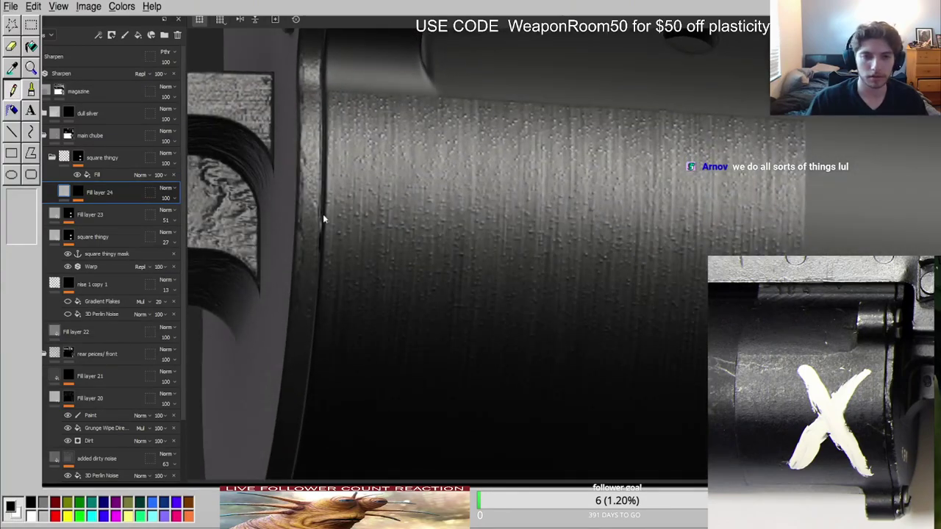
click(79, 193)
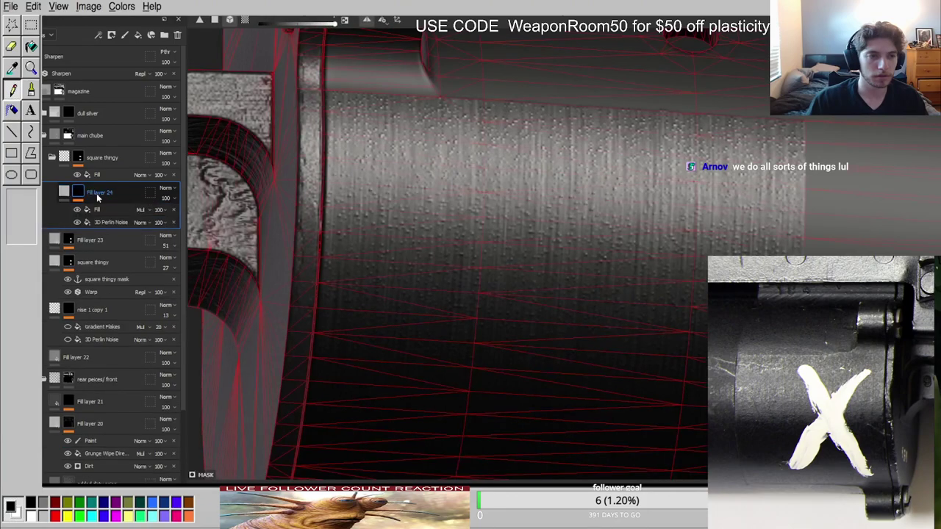
key(ctrl+d)
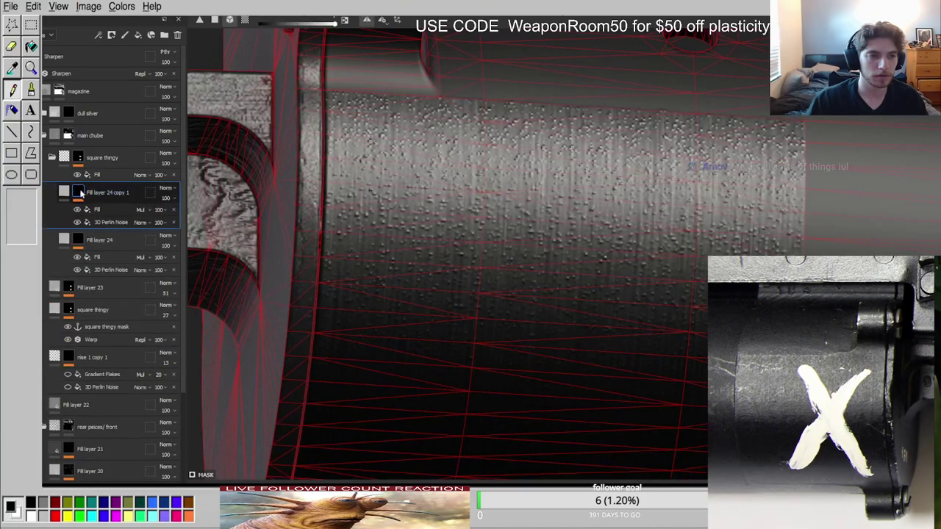
key(ctrl+z)
Duplicate the 3D Perlin Noise in Fill layer 24's mask and set the copy's blending to Linear Dodge.
click(113, 222)
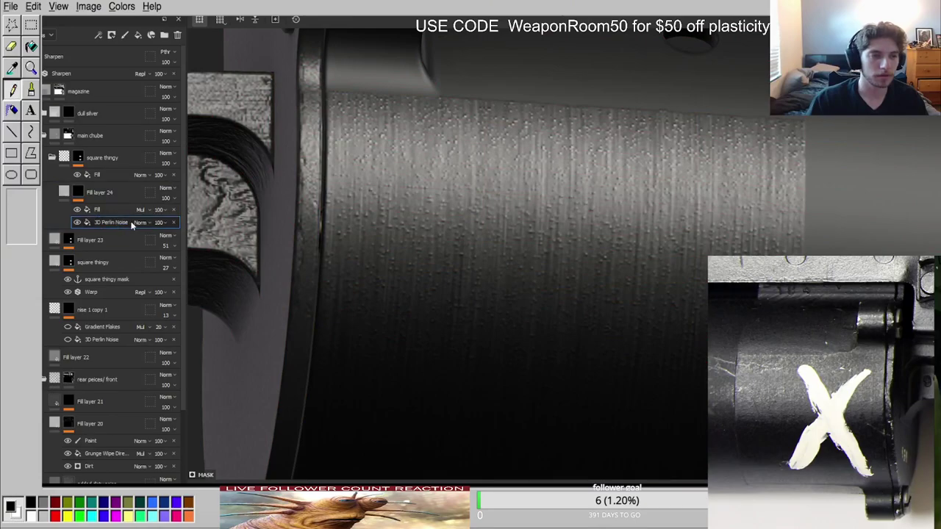
key(ctrl+d)
click(157, 292)
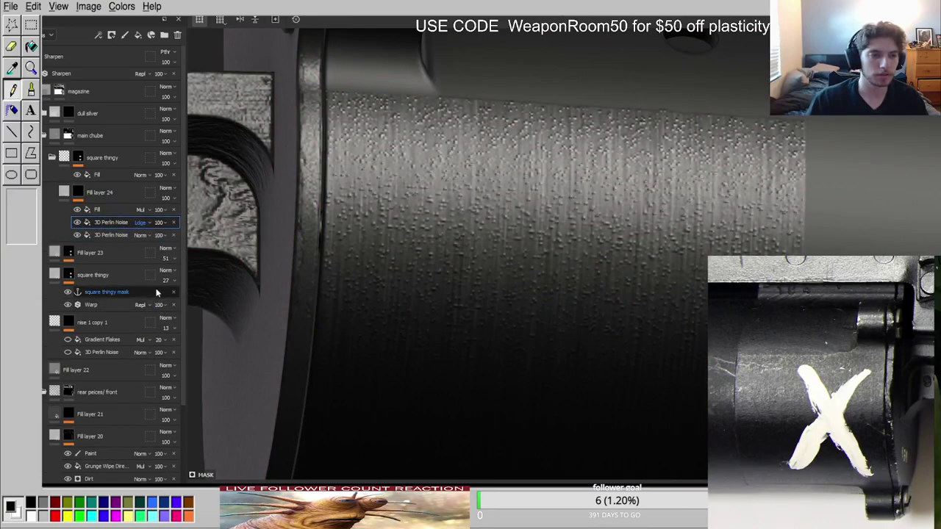
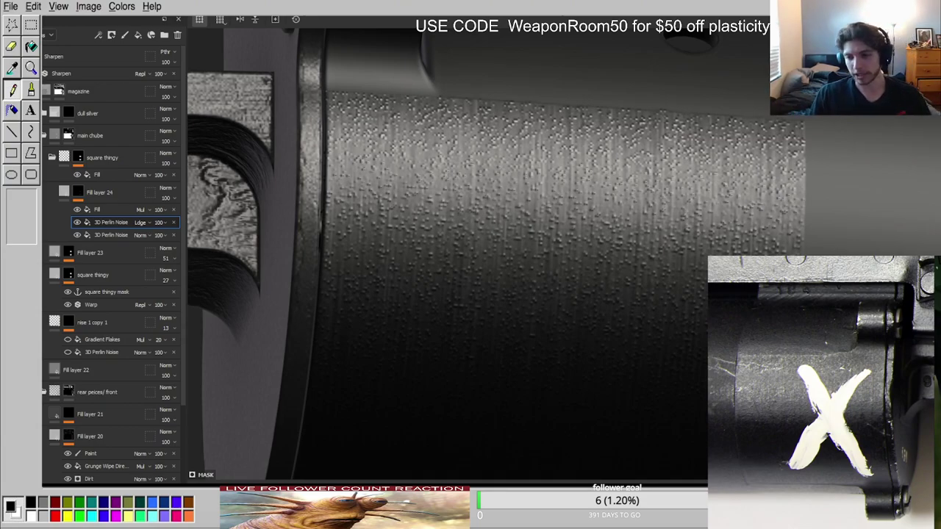
Replace the duplicated noise with a fingerprint grunge texture and check the speckles in mask and material views.
alt+drag(522, 231, 554, 248)
alt+right_drag(555, 247, 619, 284)
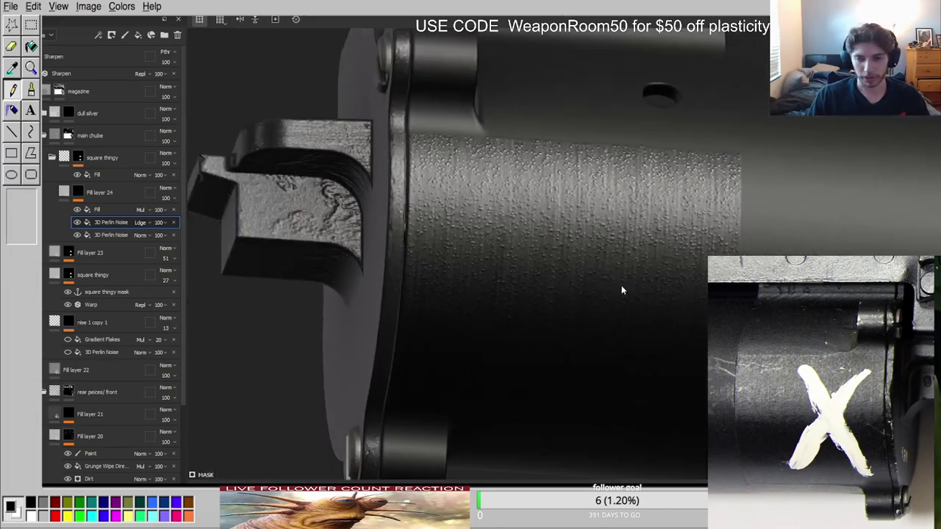
alt+drag(618, 283, 624, 271)
key(c)
scroll(612, 273, up, 3)
key(m)
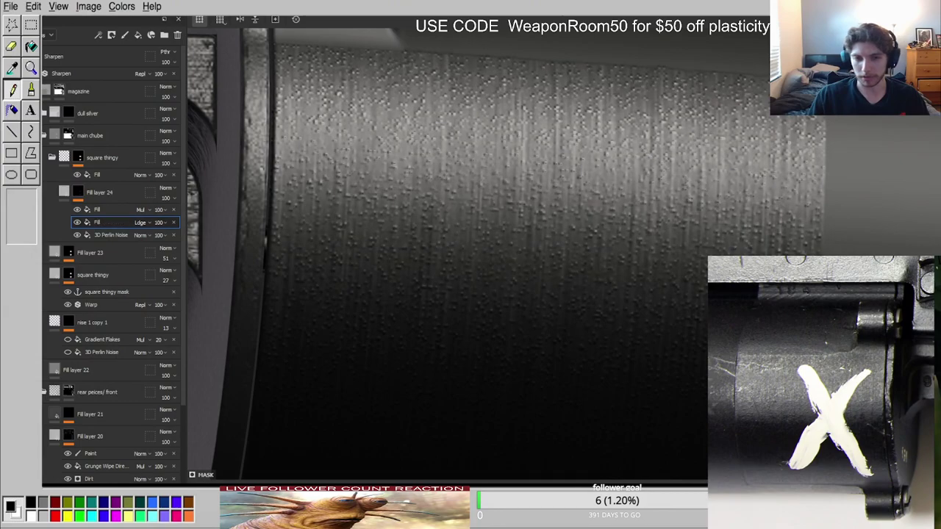
scroll(611, 305, down, 3)
key(c)
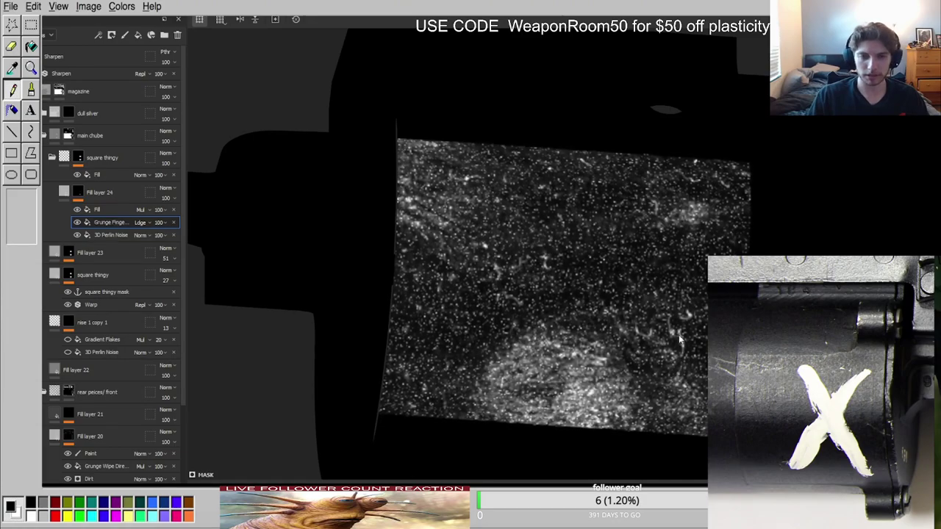
key(m)
mouse_move(614, 324)
alt+mouse_down()
mouse_move(553, 267)
mouse_move(555, 168)
mouse_move(569, 355)
mouse_move(547, 290)
mouse_move(559, 321)
alt+mouse_up()
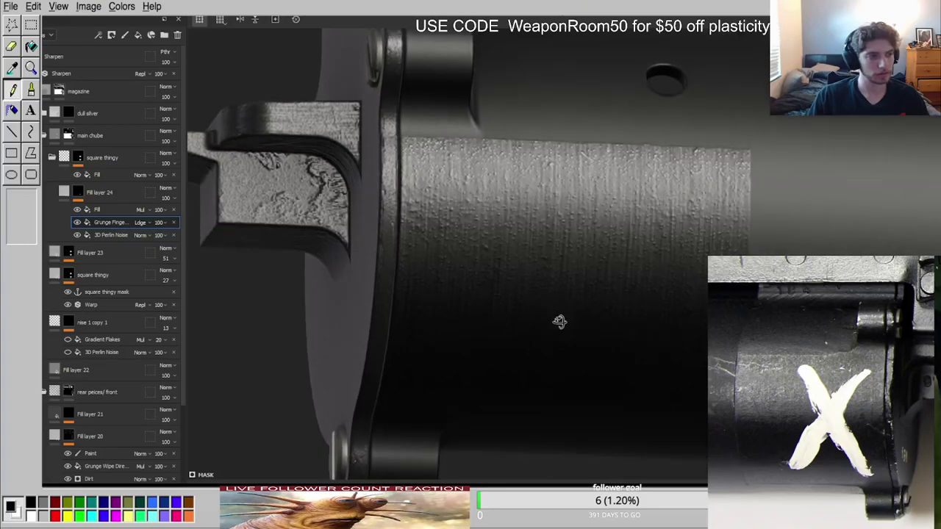
Lighten the fill of Fill layer 24 and check the speckled patch in single-channel and material views.
alt+click(78, 193)
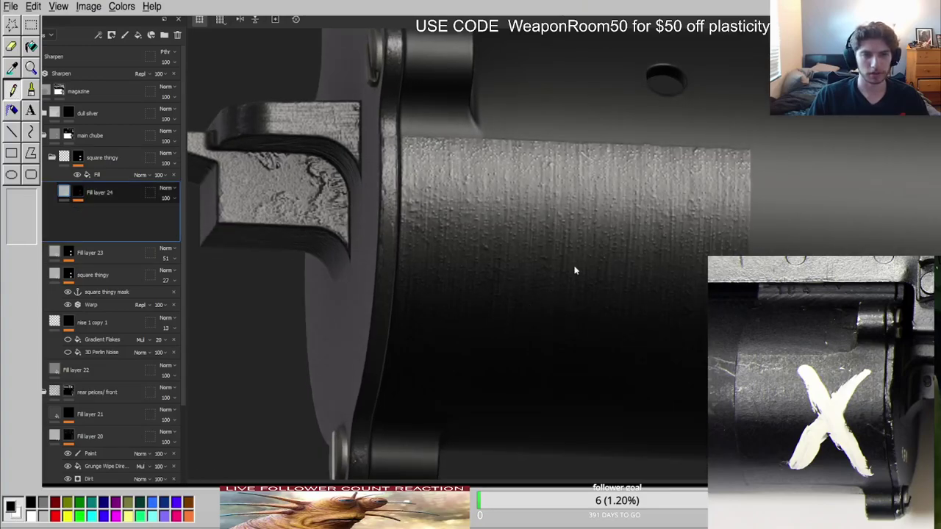
key(c)
key(c)
key(c)
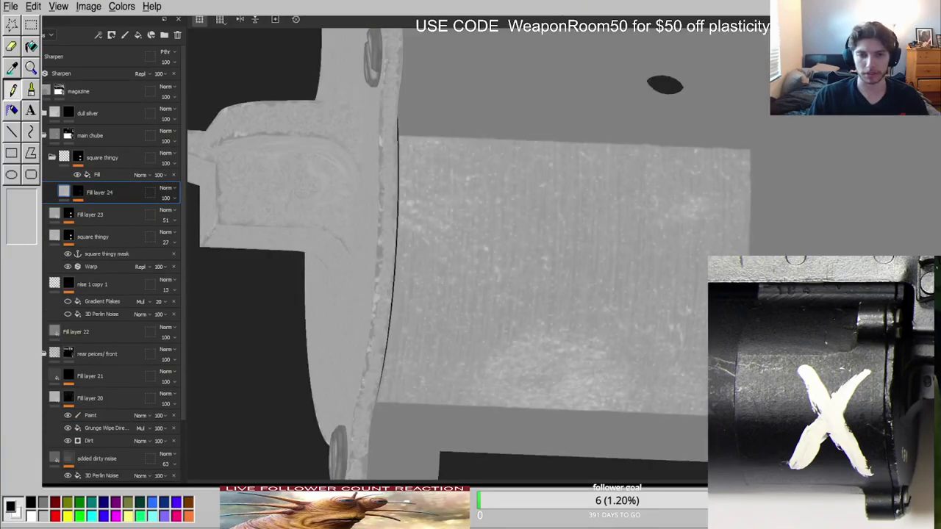
key(m)
scroll(609, 312, down, 1)
mouse_move(610, 312)
alt+mouse_down()
mouse_move(611, 202)
mouse_move(684, 304)
alt+mouse_up()
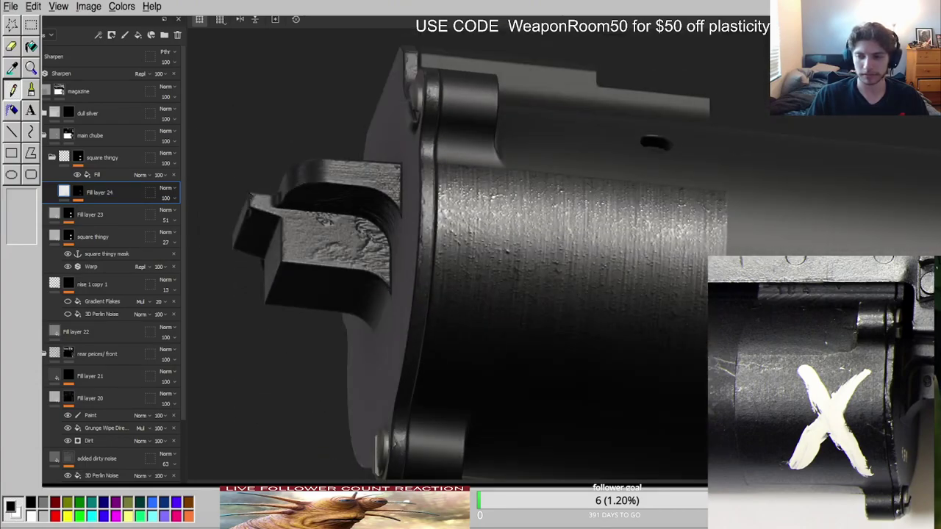
Examine the speckled patch against the rest of the tube from several angles and distances.
scroll(605, 263, down, 3)
alt+drag(606, 262, 890, 254)
scroll(554, 233, up, 3)
scroll(598, 252, down, 3)
shift+right_drag(519, 223, 576, 222)
alt+drag(651, 352, 543, 274)
scroll(487, 355, up, 3)
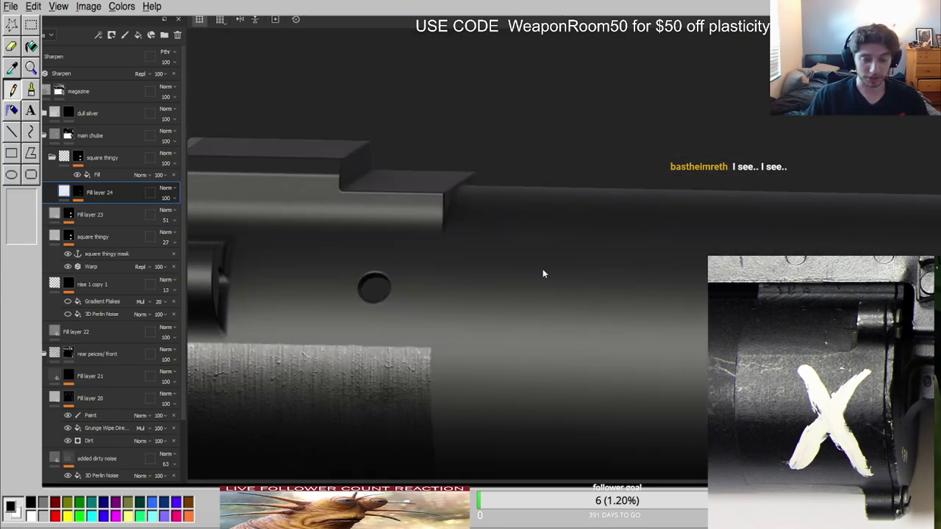
Cycle through the single-channel views and slightly raise Fill layer 22's value in the channel where the tube is black.
key(c)
scroll(508, 274, down, 3)
key(c)
key(c)
key(c)
key(c)
key(c)
key(c)
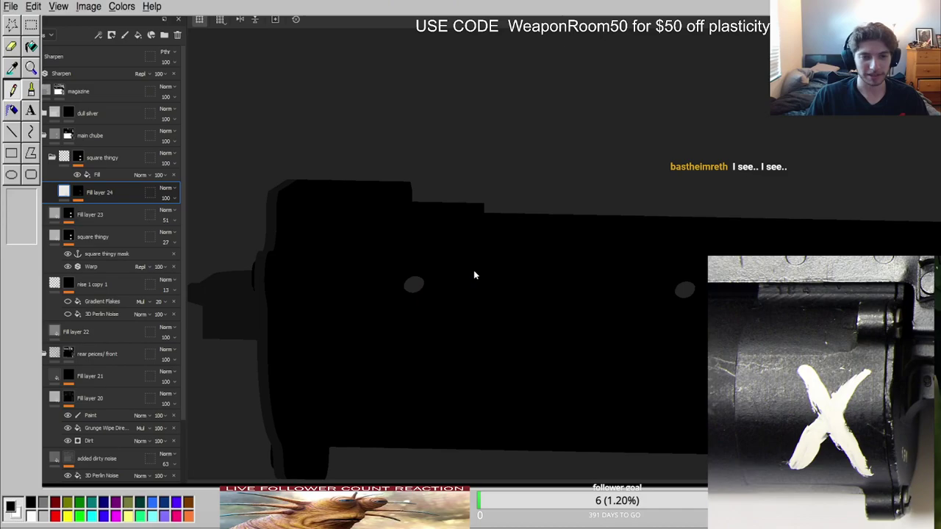
scroll(81, 226, down, 7)
scroll(53, 231, up, 7)
click(65, 331)
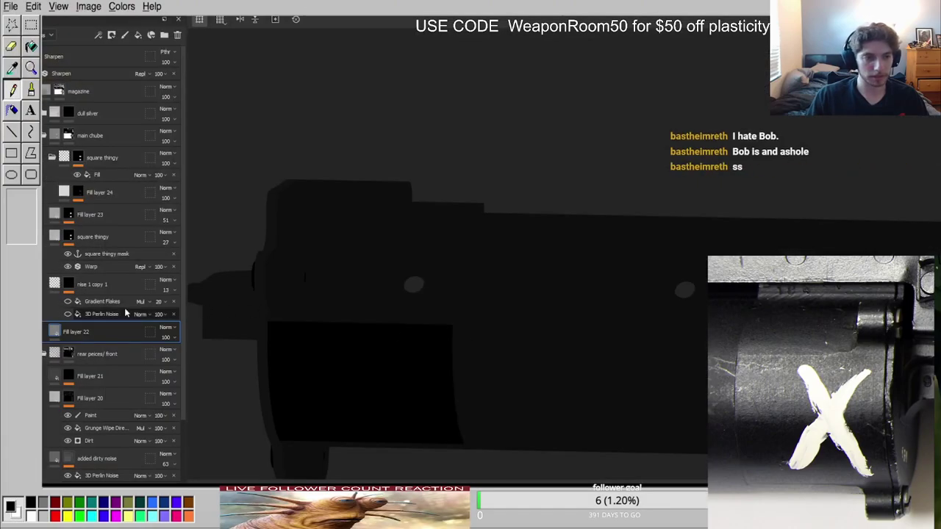
Adjust the square thingy layer's value in the darkest channel so the rear patch matches the surrounding tube.
click(54, 214)
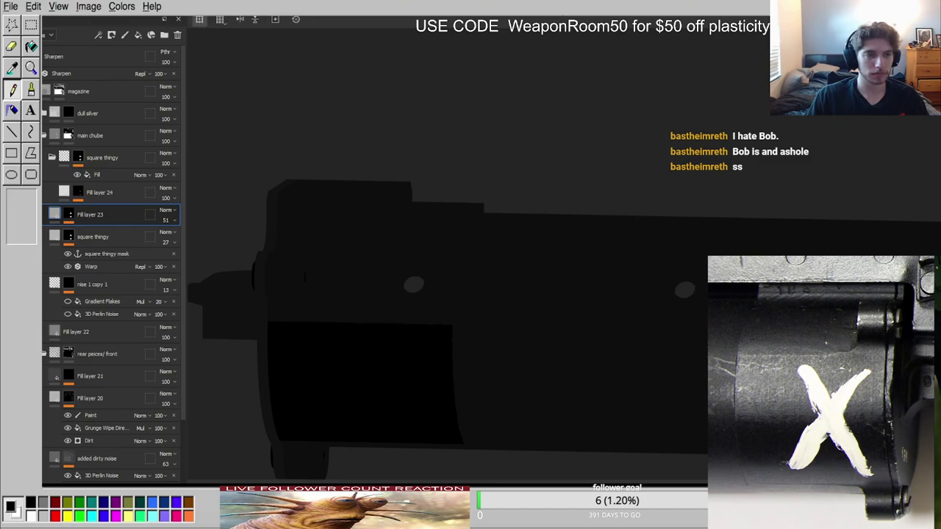
click(30, 214)
click(31, 215)
click(56, 240)
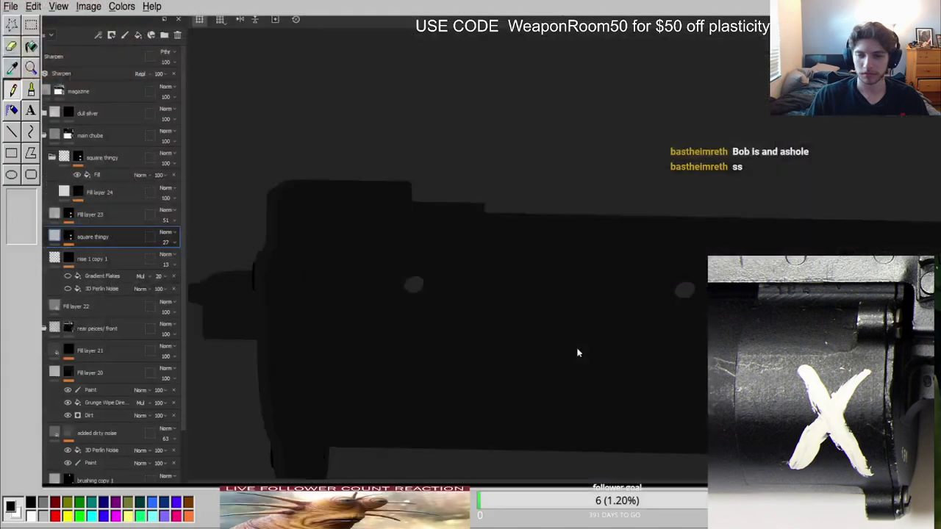
alt+middle_drag(500, 328, 607, 298)
scroll(570, 294, up, 2)
scroll(607, 299, down, 1)
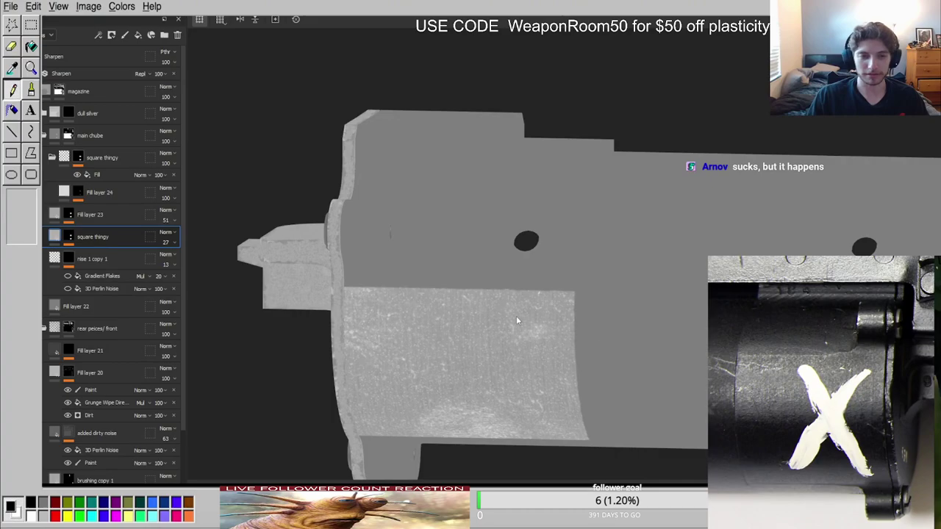
Examine the brushed rear patch in material view and compare it with the reference photo from several distances.
key(m)
scroll(516, 317, down, 2)
alt+drag(516, 317, 570, 328)
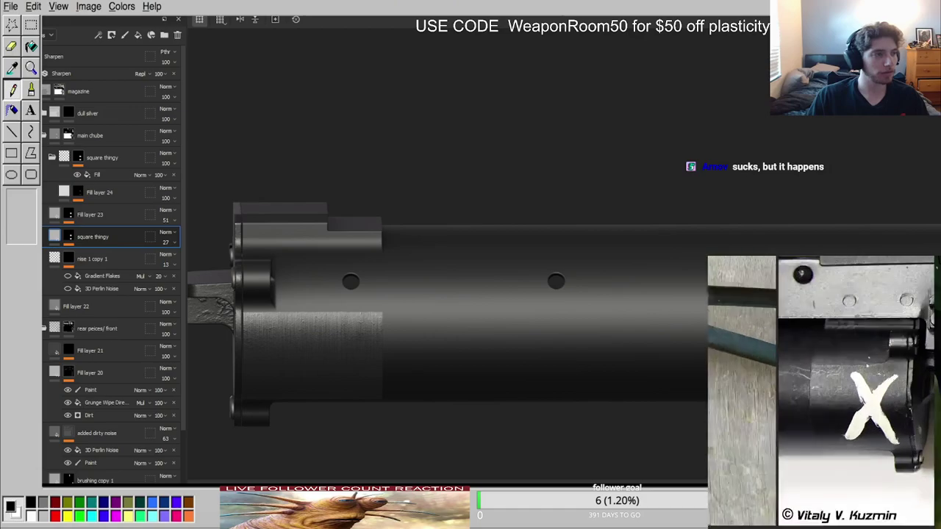
scroll(362, 304, up, 3)
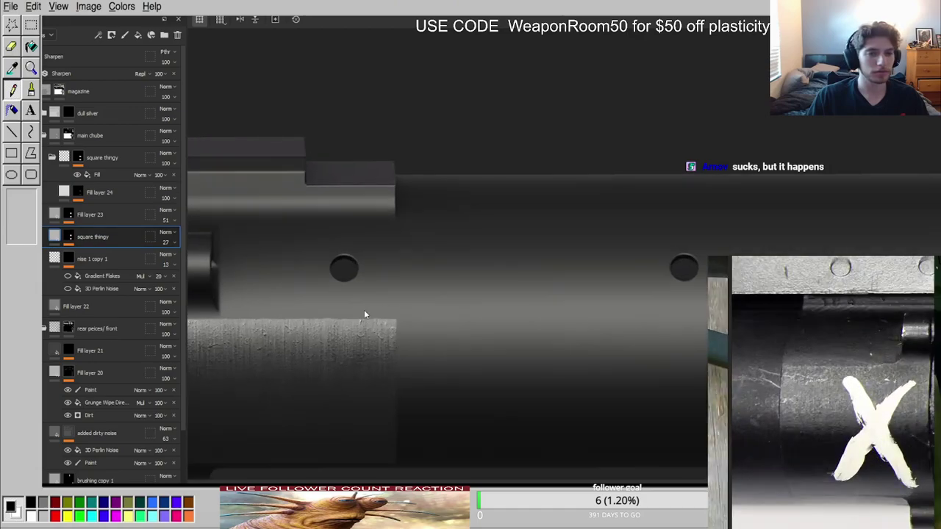
scroll(802, 439, down, 3)
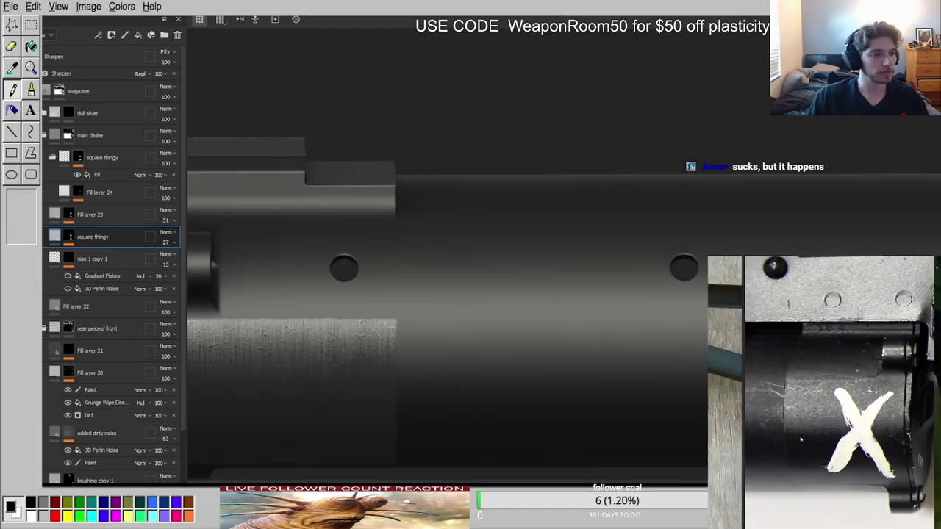
alt+middle_drag(349, 298, 479, 254)
scroll(479, 253, up, 2)
alt+drag(480, 253, 437, 267)
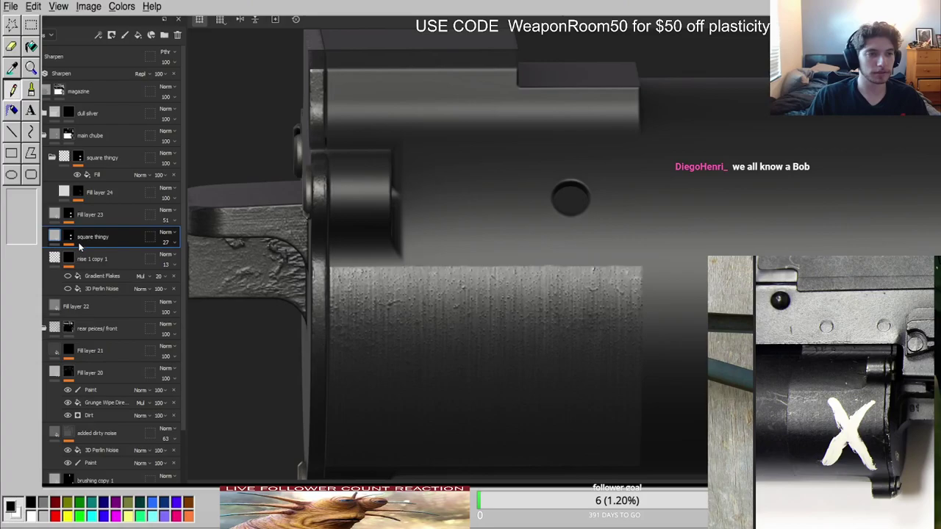
Collapse the square thingy folder and toggle the tube's Gradient Flakes and 3D Perlin Noise effects on and off to compare the surface.
click(52, 158)
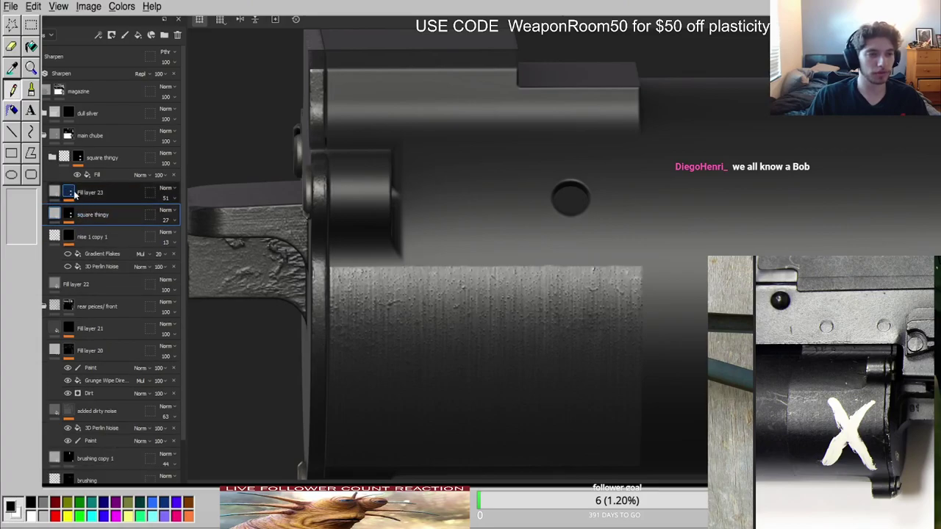
click(105, 237)
scroll(439, 278, down, 3)
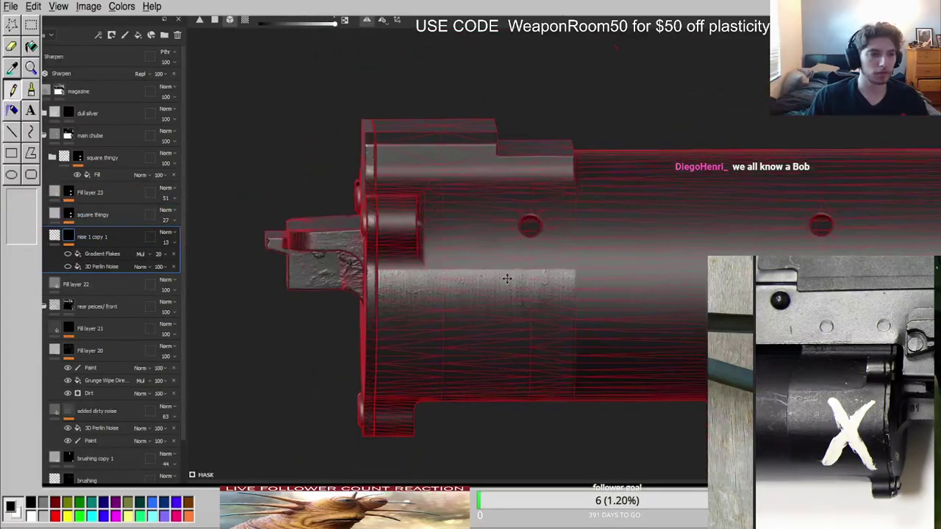
alt+middle_drag(512, 277, 270, 252)
click(68, 266)
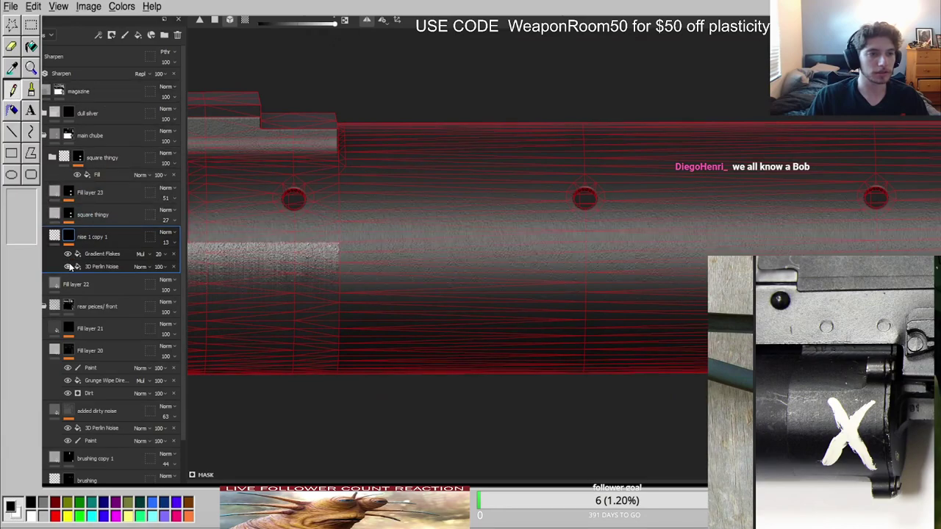
click(67, 266)
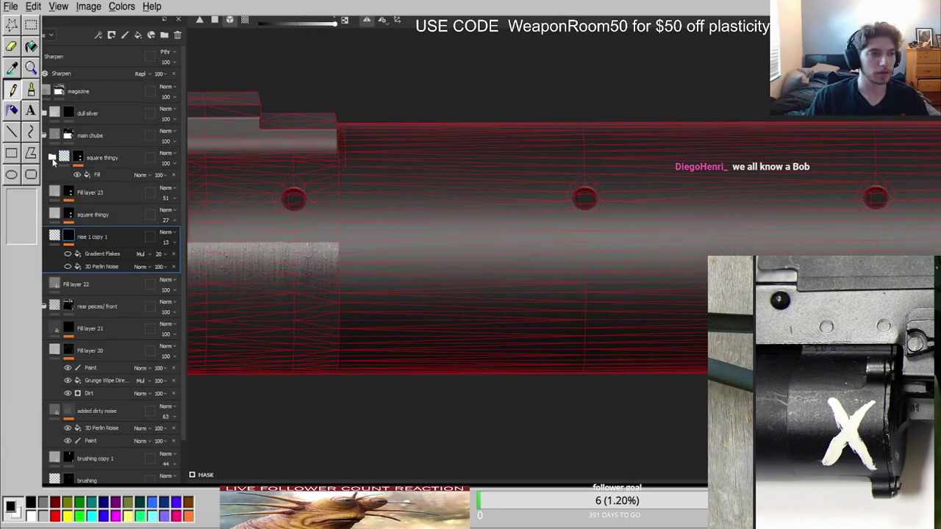
scroll(344, 267, down, 3)
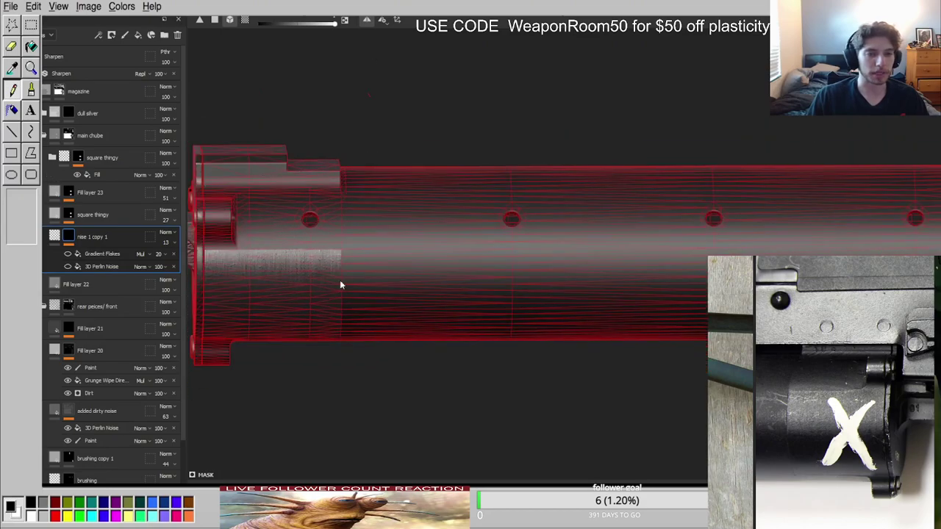
Add a fill layer above the square thingy folder and give it a black mask with the main tube's mesh filled in white.
click(114, 190)
click(107, 155)
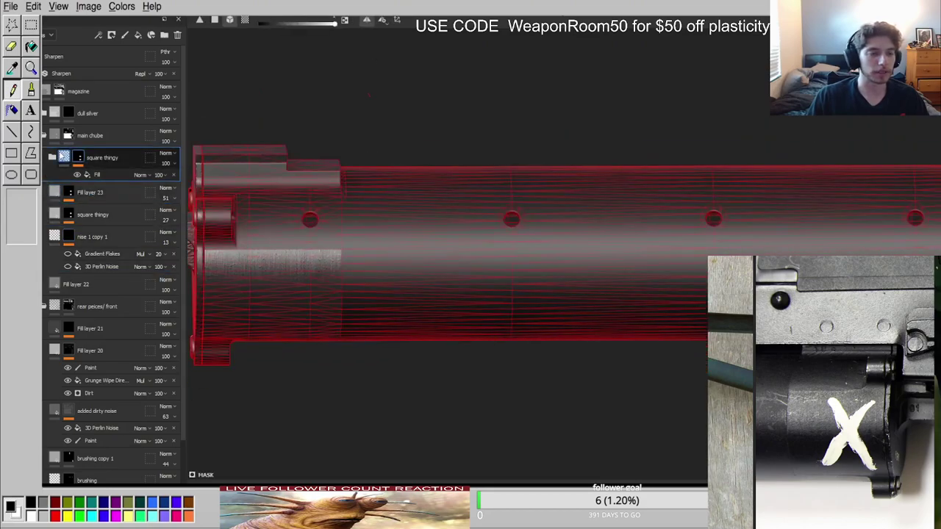
click(137, 34)
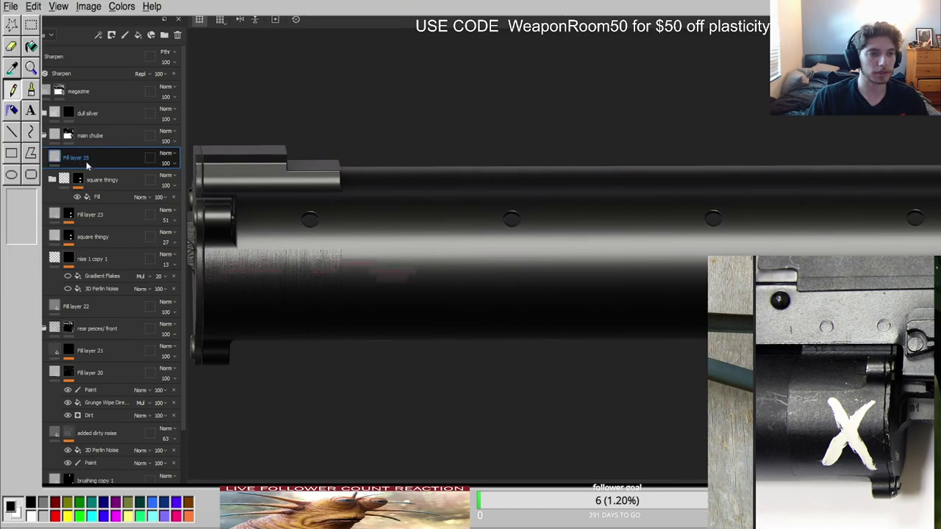
click(136, 425)
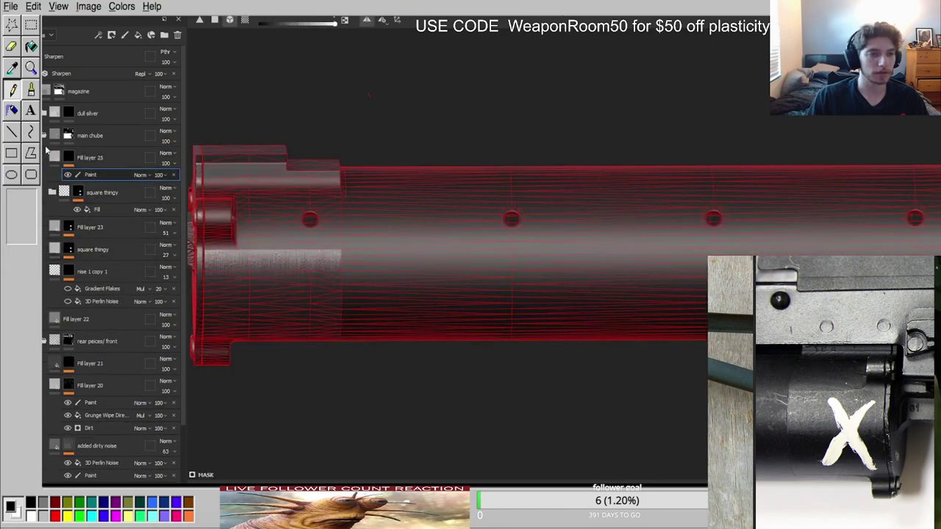
alt+click(68, 157)
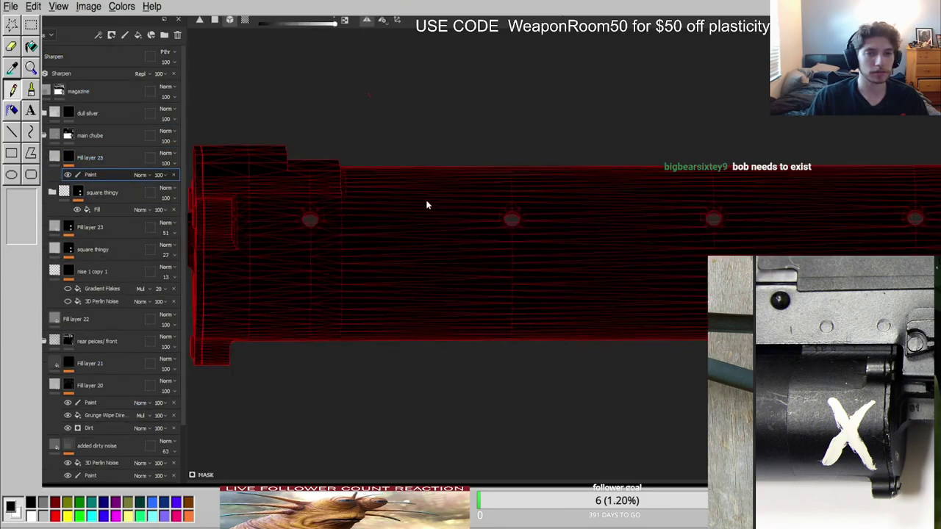
click(404, 200)
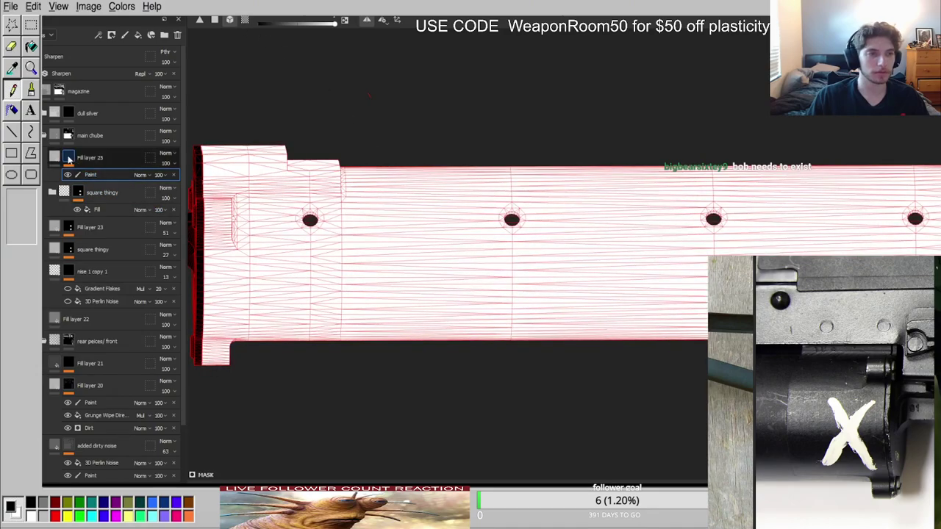
Copy the Fill effect from the square thingy folder's mask into Fill layer 25's mask, above its Paint effect.
click(99, 211)
key(ctrl+c)
click(103, 178)
key(ctrl+v)
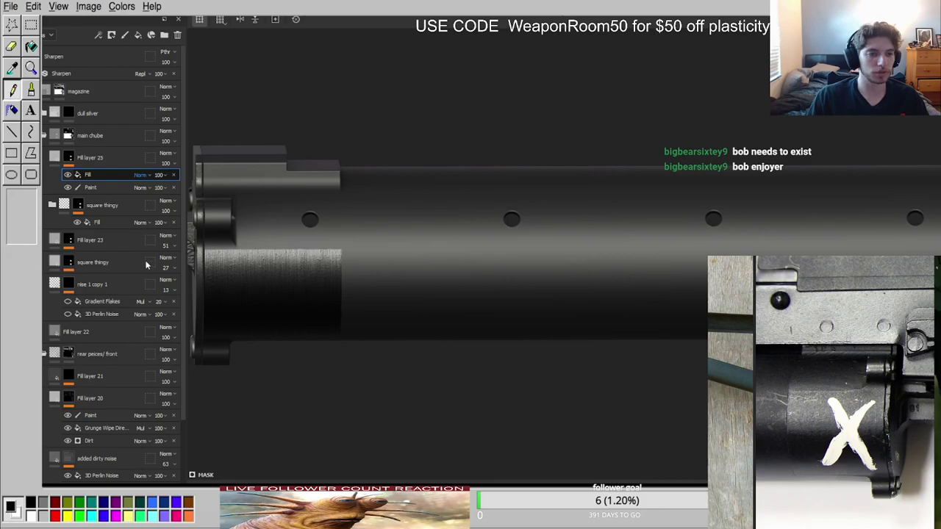
Select Fill layer 25's fill content and undo the last change to its material.
click(57, 158)
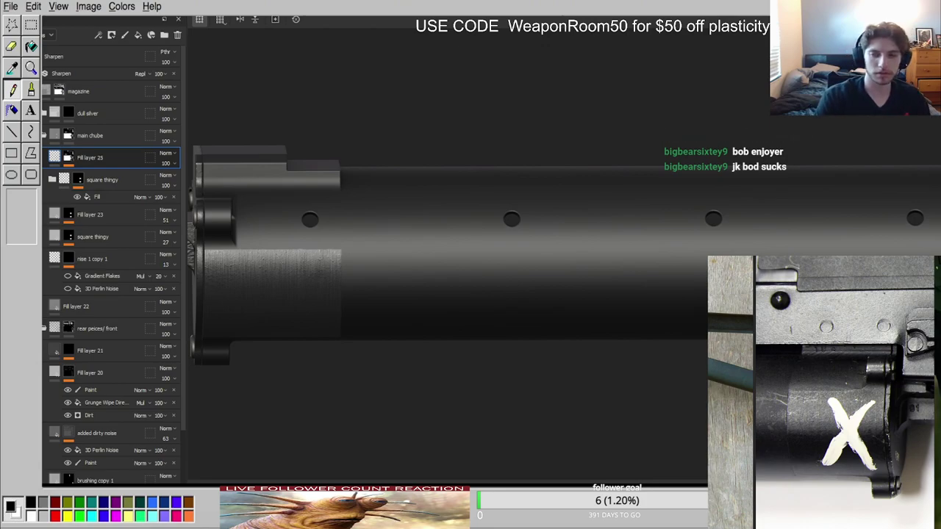
key(ctrl+z)
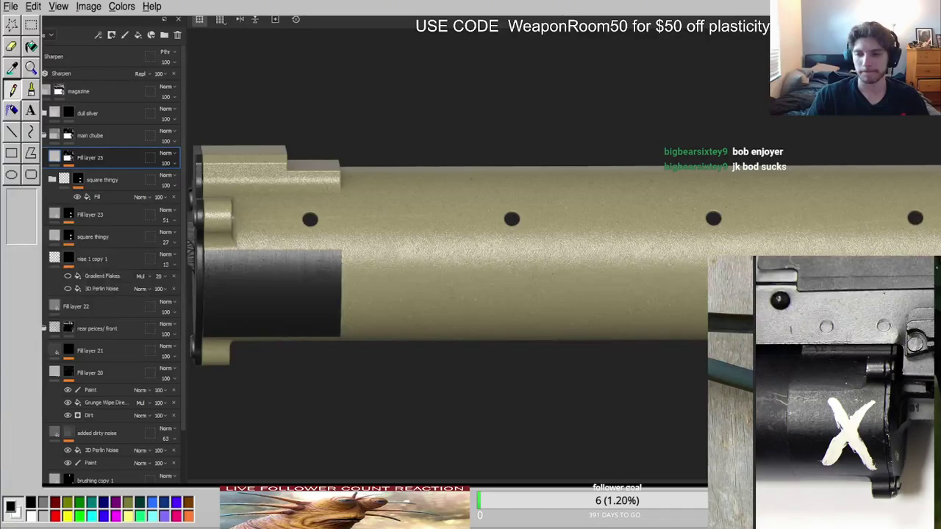
Examine the surface texture of the magazine tube and its rear section from several angles and lighting directions.
scroll(373, 251, up, 4)
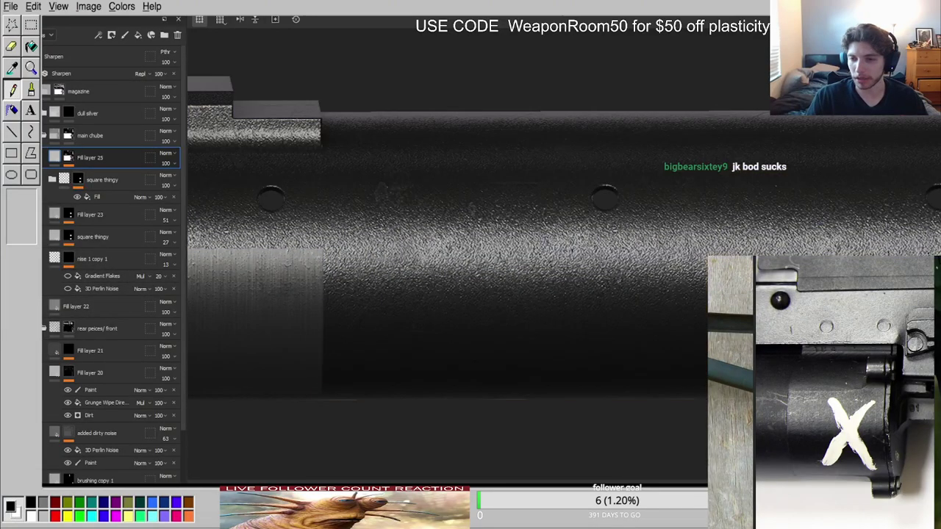
shift+right_drag(449, 285, 515, 284)
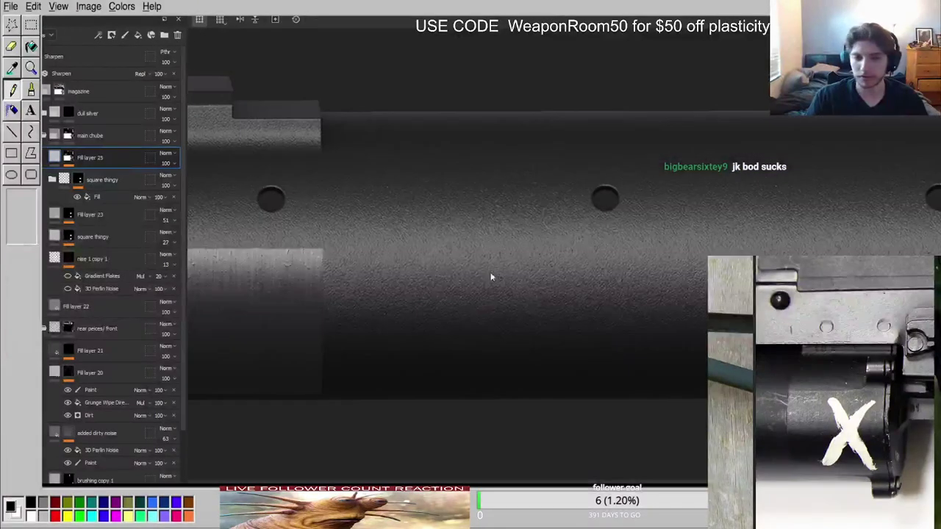
alt+drag(515, 284, 536, 278)
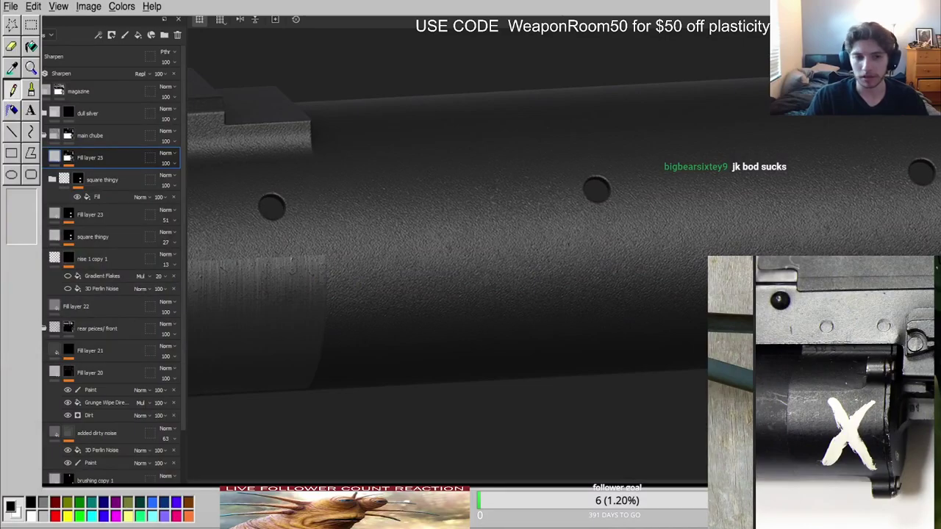
alt+drag(485, 252, 581, 272)
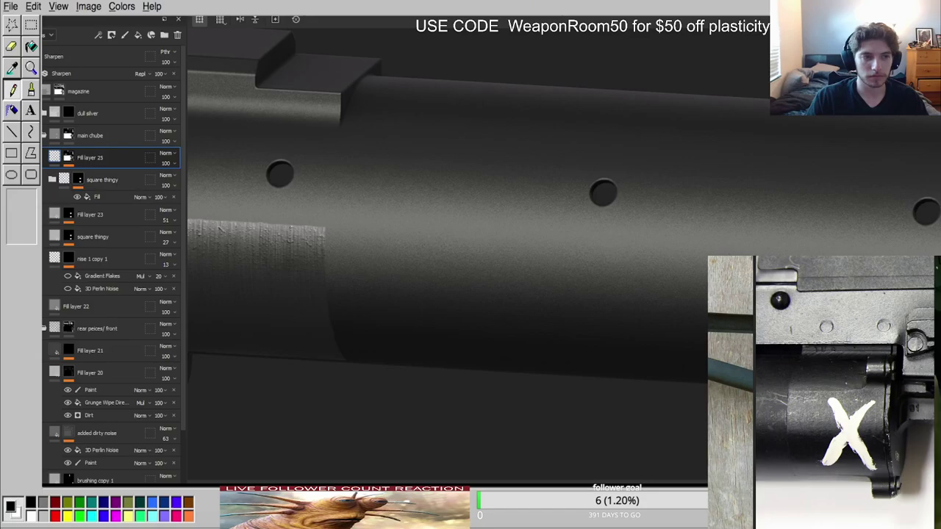
alt+drag(471, 254, 794, 250)
scroll(665, 258, up, 2)
scroll(668, 243, down, 3)
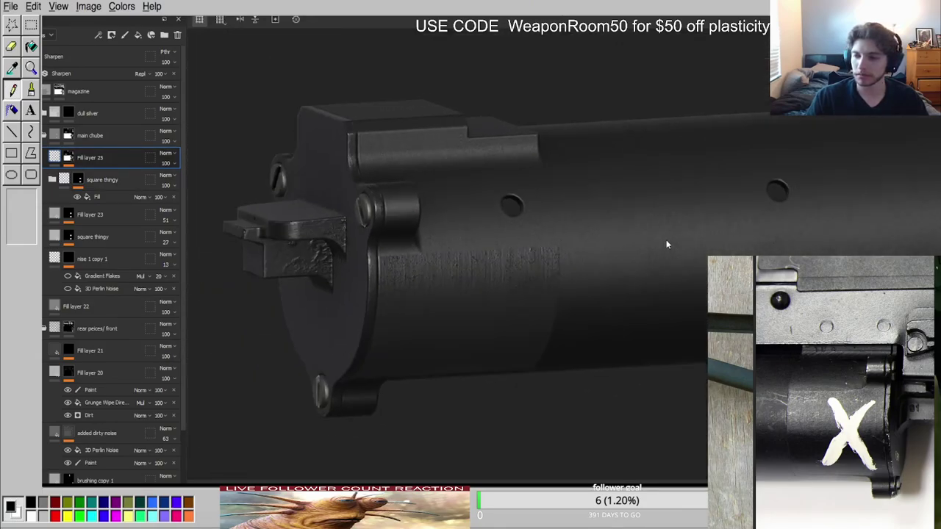
scroll(578, 221, up, 4)
alt+drag(578, 221, 547, 235)
alt+middle_drag(546, 235, 637, 265)
scroll(637, 264, down, 2)
alt+drag(637, 265, 590, 215)
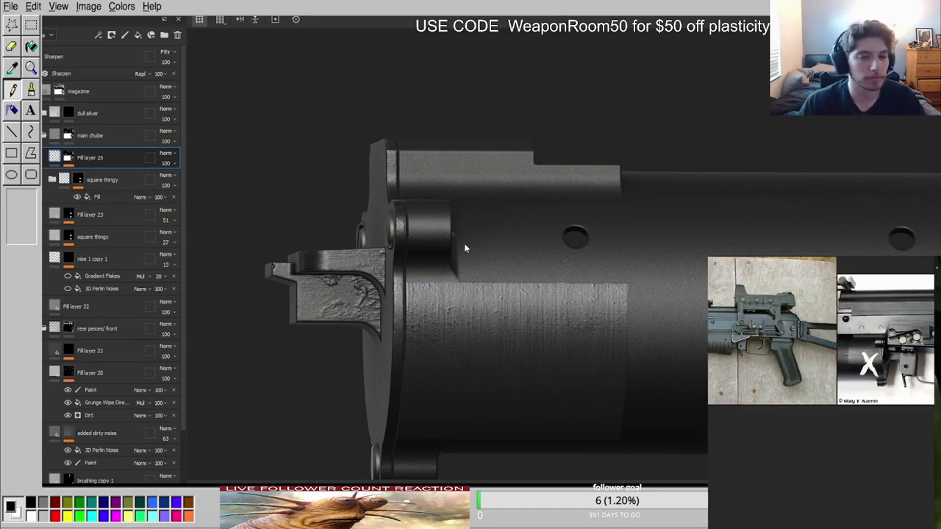
scroll(547, 321, up, 3)
scroll(547, 321, down, 3)
alt+middle_drag(626, 274, 502, 264)
scroll(502, 267, up, 3)
shift+right_drag(494, 278, 429, 275)
Rename the selected Fill layer 25 as base nm.
double_click(87, 159)
text(base n)
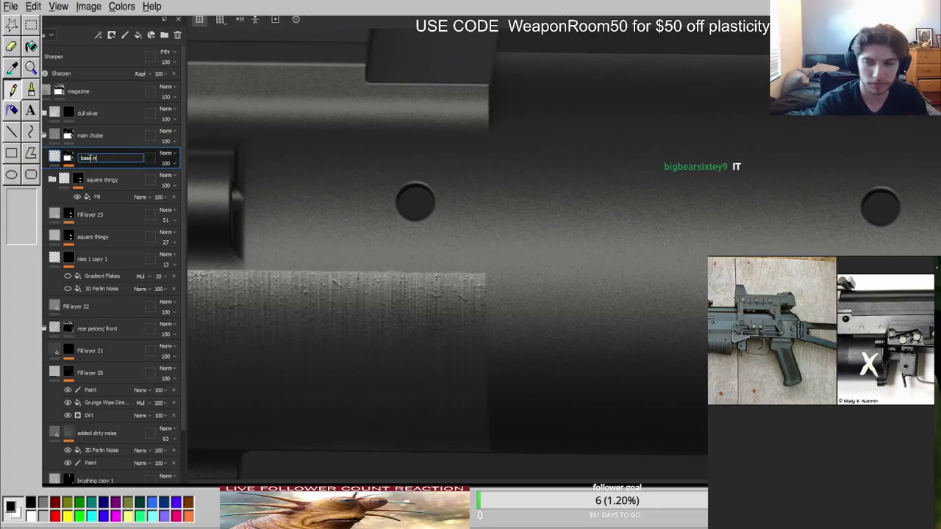
text(m)
key(Return)
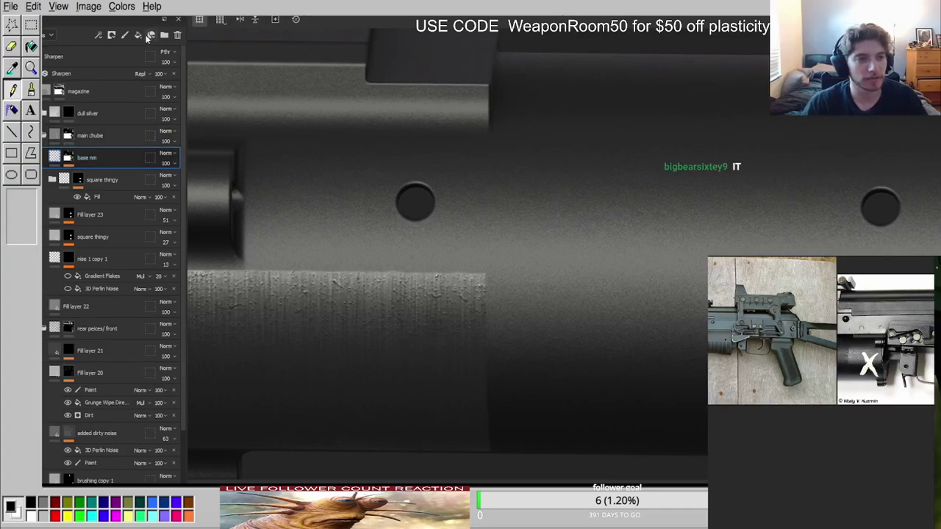
Add a new fill layer above base nm with a black mask and a Fill effect in that mask.
click(138, 36)
right_click(82, 153)
click(88, 169)
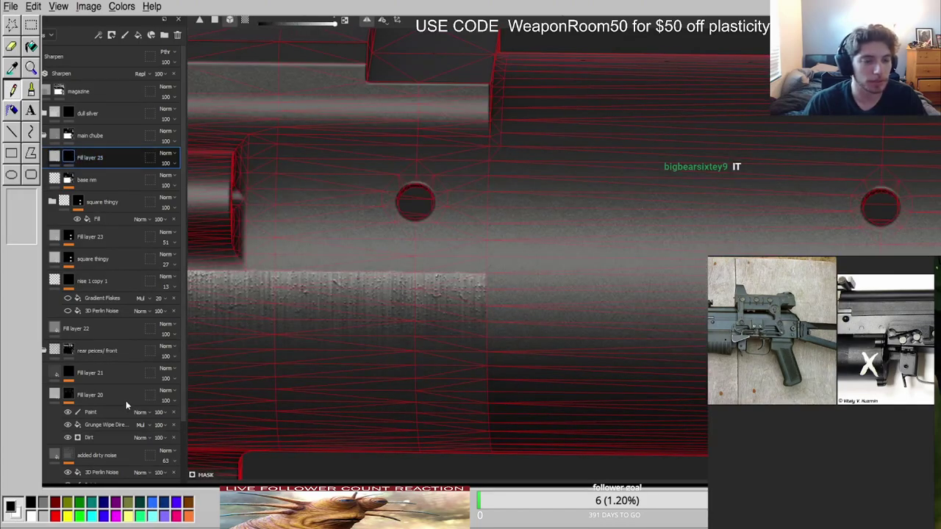
click(122, 441)
Check the coverage of the base nm layer's mask and rename the layer as mag tube nm.
alt+click(70, 192)
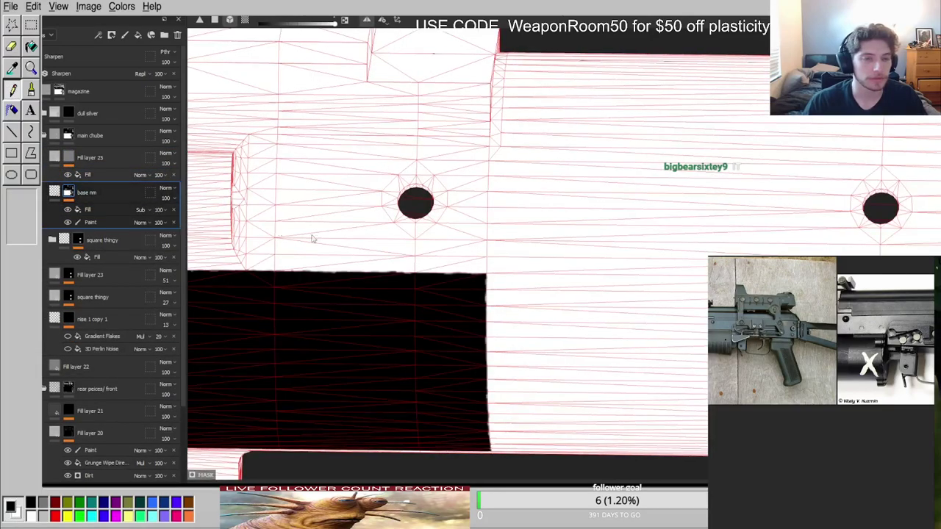
scroll(382, 262, down, 5)
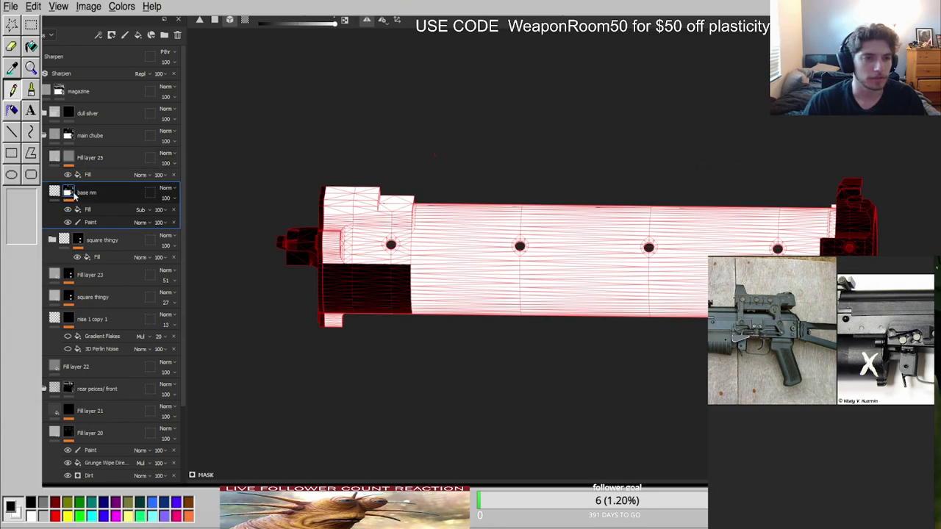
double_click(86, 193)
text(mag tube)
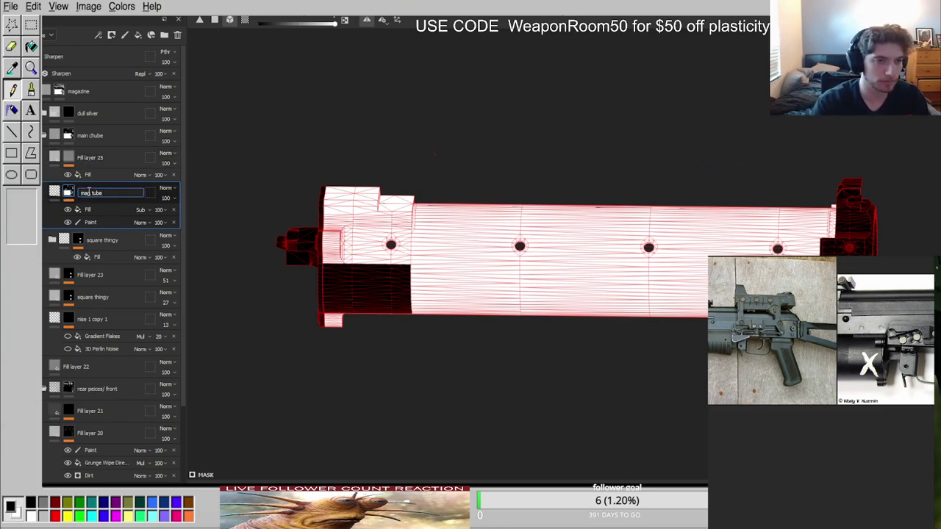
click(71, 194)
click(68, 158)
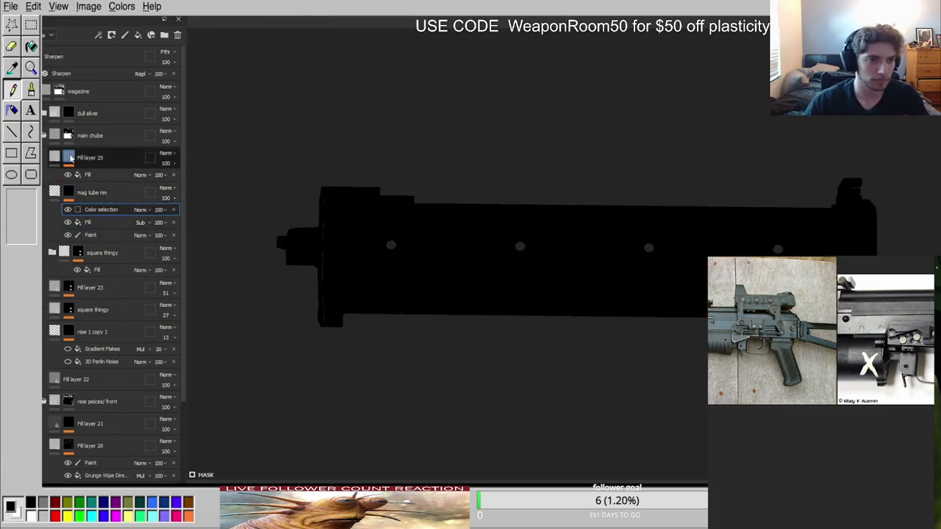
click(88, 175)
key(m)
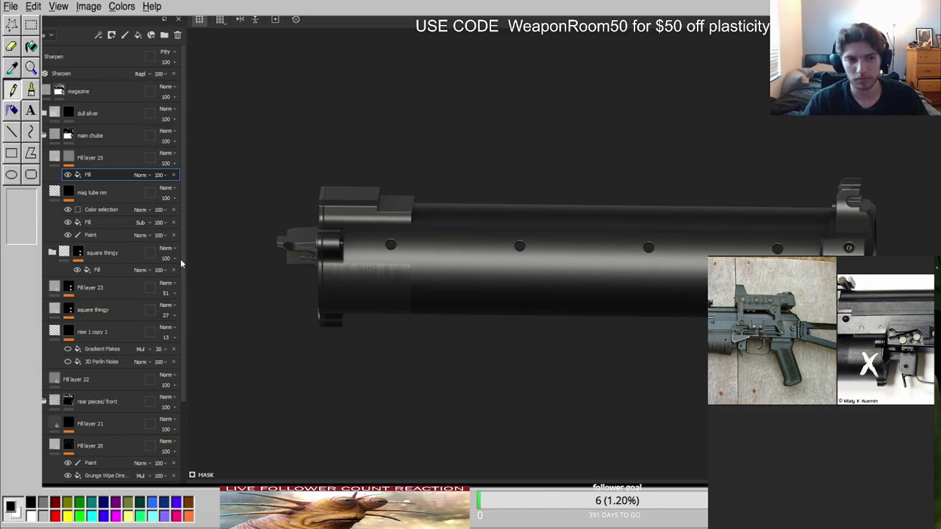
click(69, 194)
click(173, 210)
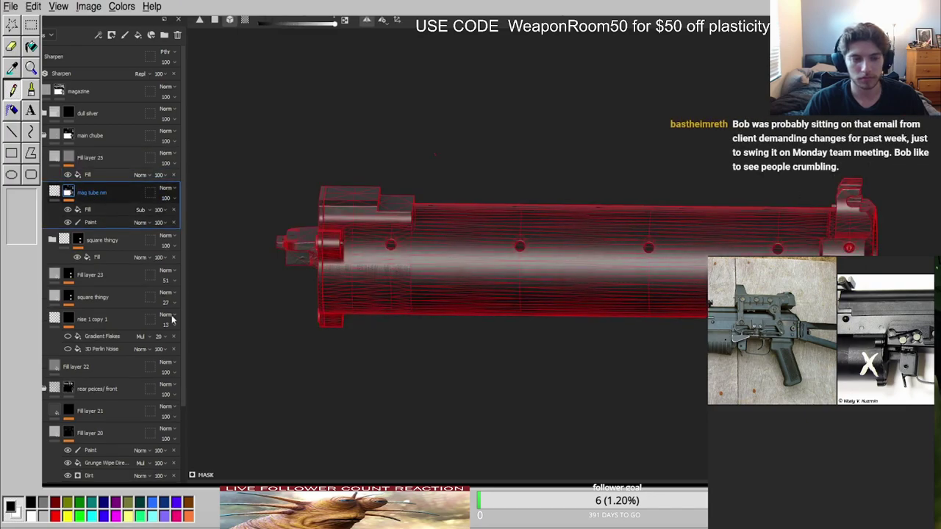
Add an anchor point to the mag tube nm mask and reference it in the Fill effect of Fill layer 25's mask.
click(93, 241)
click(103, 175)
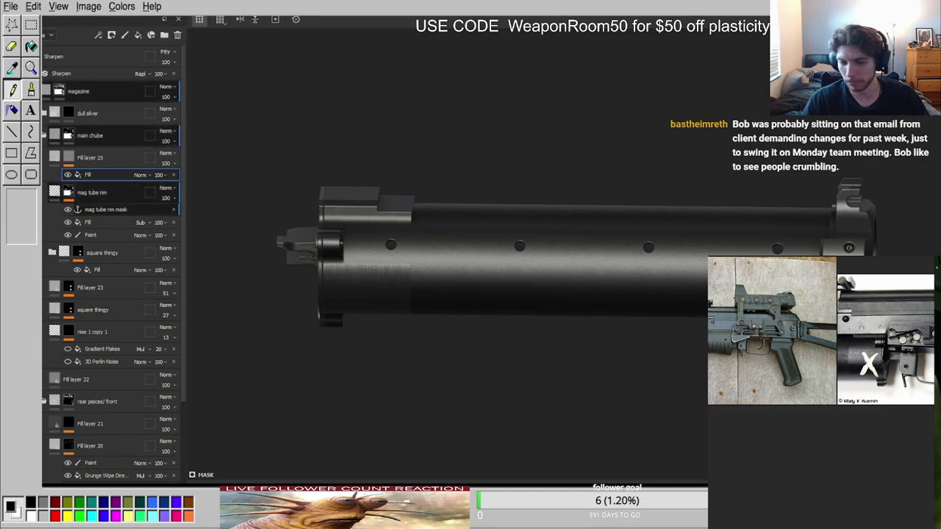
click(69, 209)
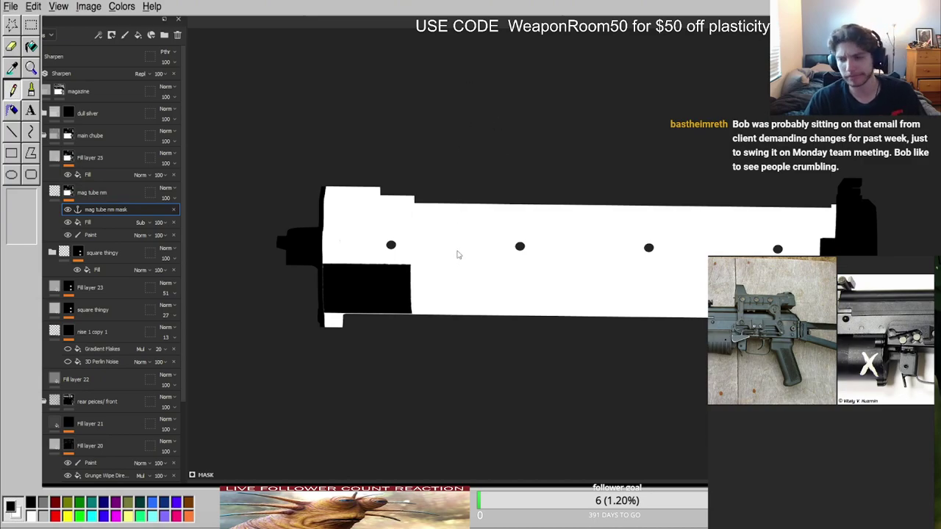
scroll(379, 216, up, 6)
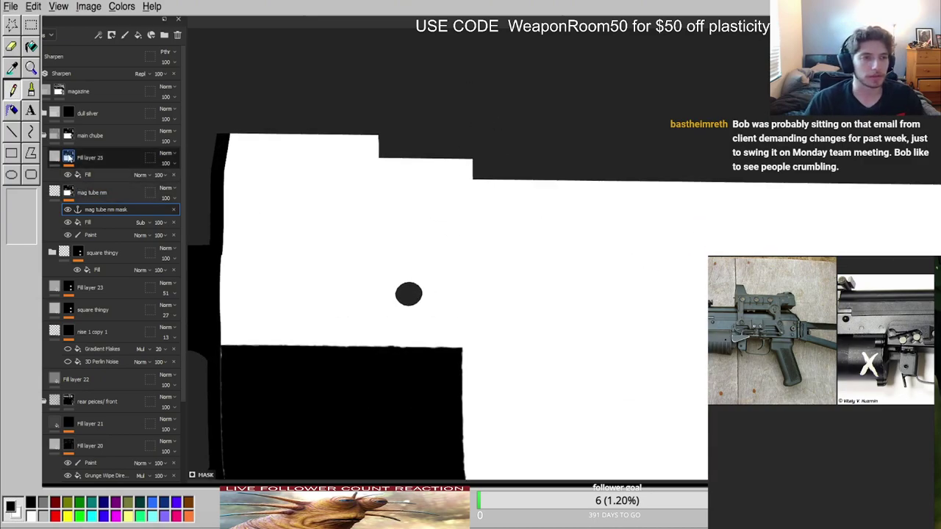
click(68, 159)
alt+click(69, 159)
click(99, 176)
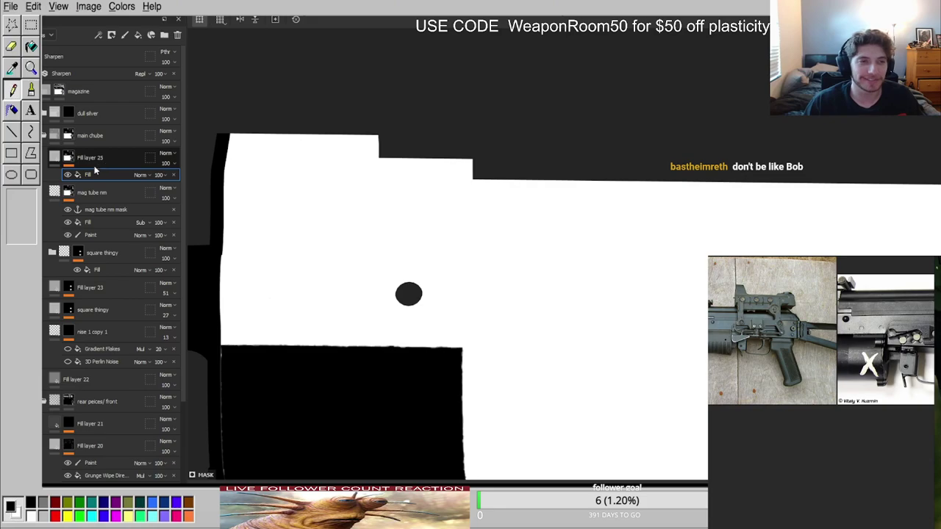
Add a second Fill effect to Fill layer 25's mask and try 3D Perlin Noise in it.
drag(101, 175, 102, 174)
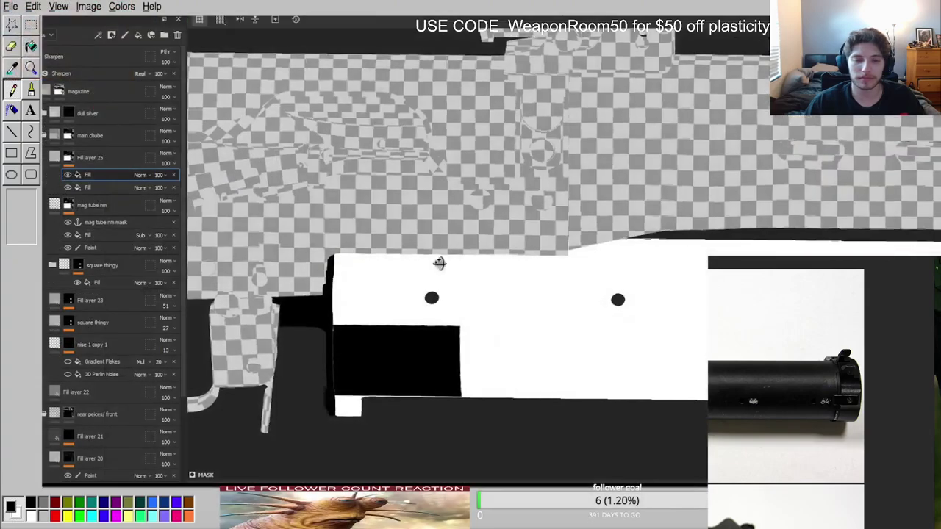
alt+drag(439, 263, 464, 208)
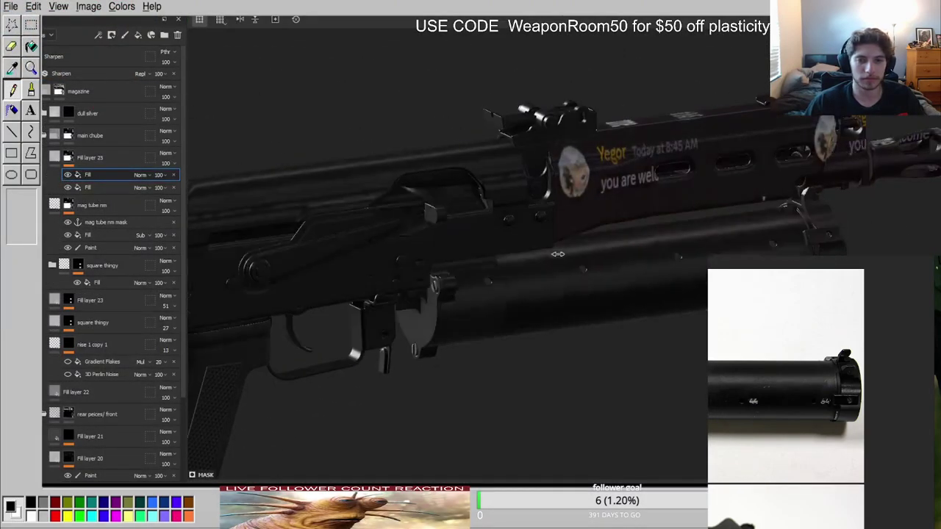
alt+drag(587, 269, 525, 275)
scroll(525, 275, up, 1)
click(37, 158)
click(37, 157)
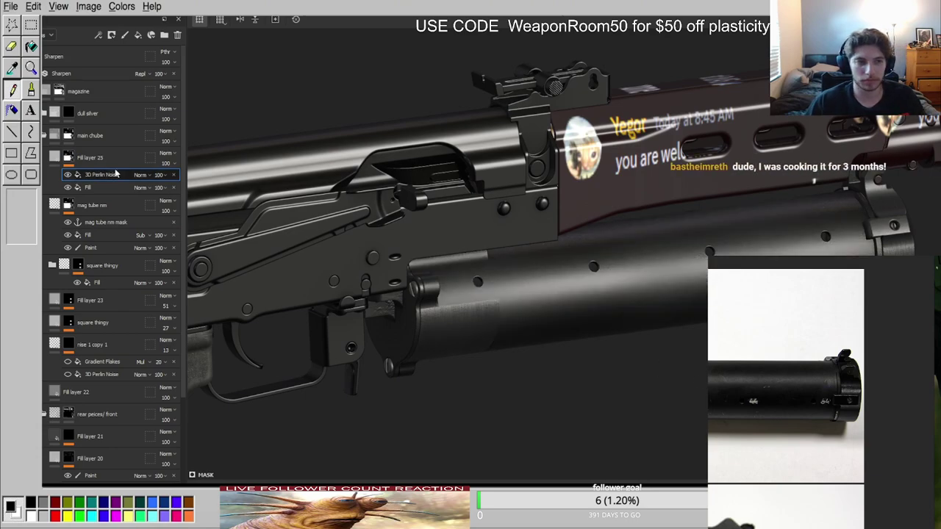
alt+click(70, 157)
key(ctrl+z)
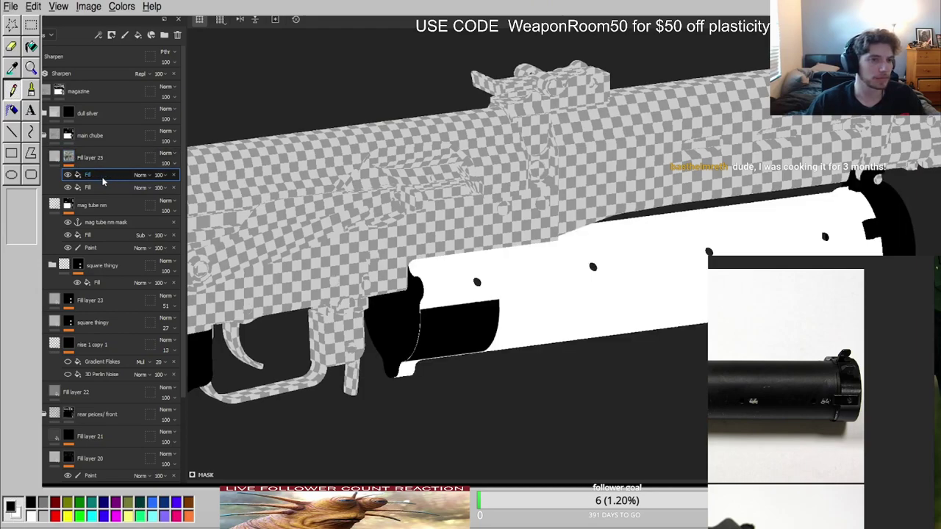
Set the upper Fill in Fill layer 25's mask to Multiply and load 3D Perlin Noise into the lower Fill.
click(116, 189)
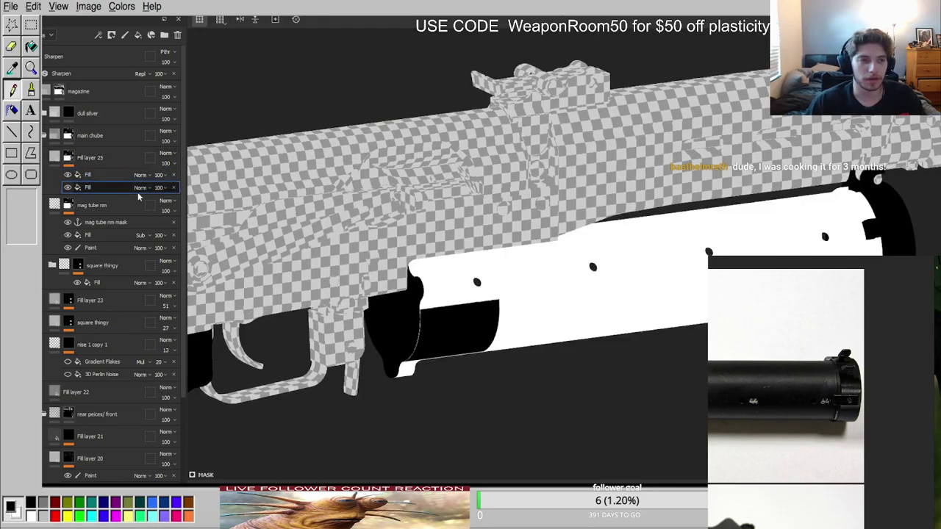
click(146, 220)
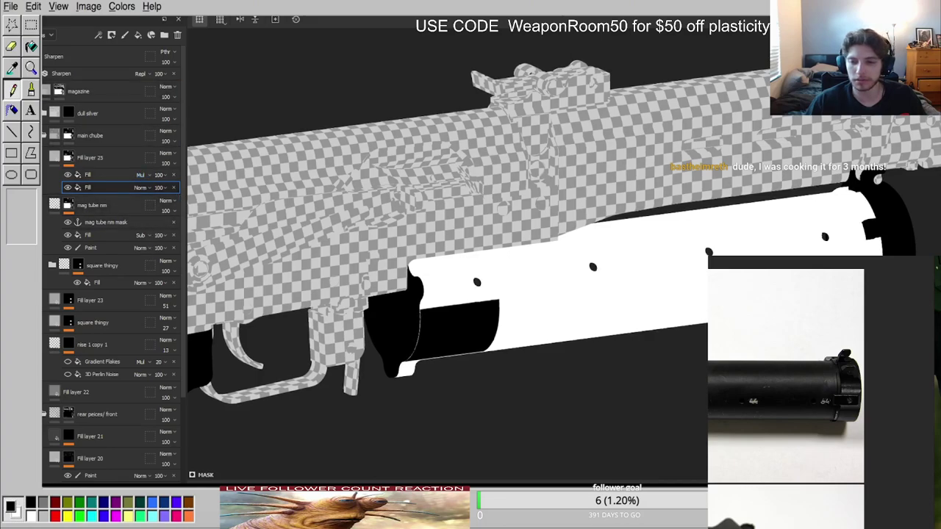
click(650, 305)
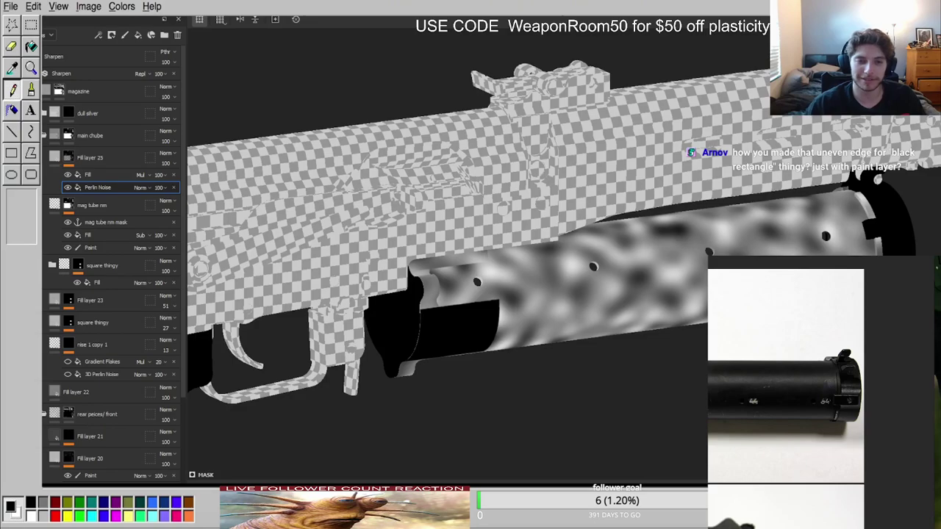
scroll(628, 228, down, 2)
scroll(589, 244, up, 5)
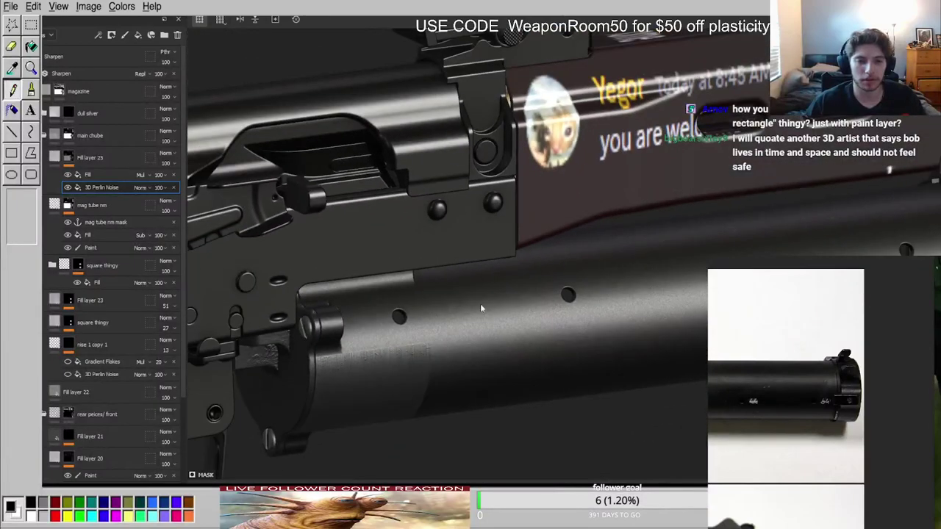
Set the opacity of the 3D Perlin Noise effect in Fill layer 25's mask to 32.
alt+right_drag(481, 309, 336, 279)
key(c)
key(c)
key(c)
key(c)
key(c)
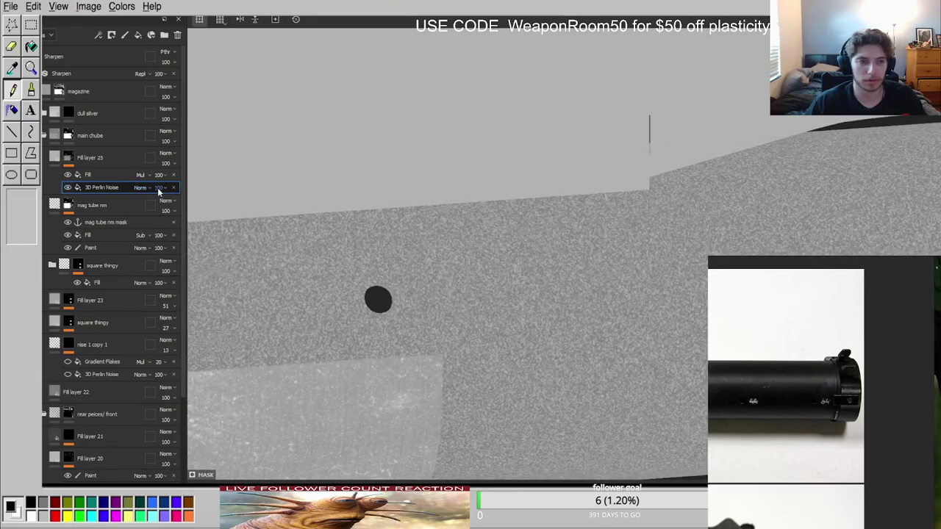
text(13)
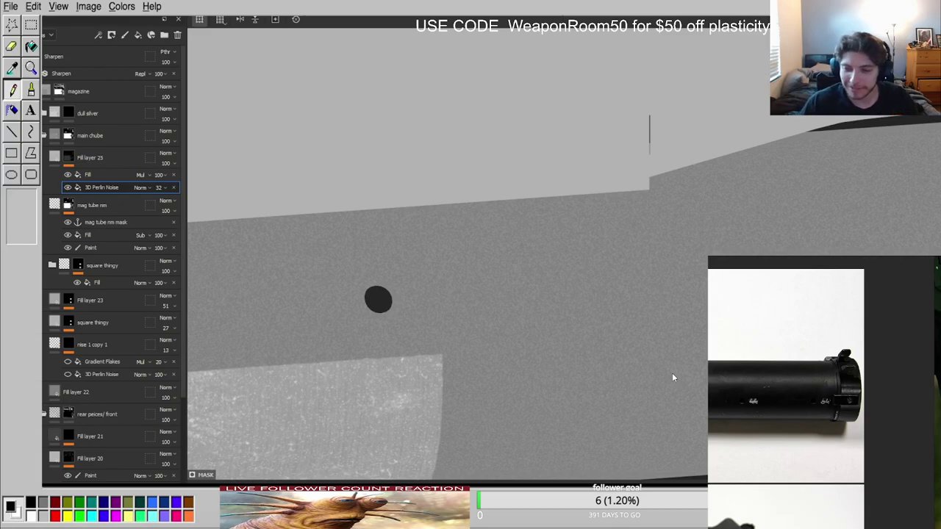
key(m)
scroll(579, 295, down, 4)
alt+middle_drag(602, 297, 493, 297)
scroll(481, 307, up, 4)
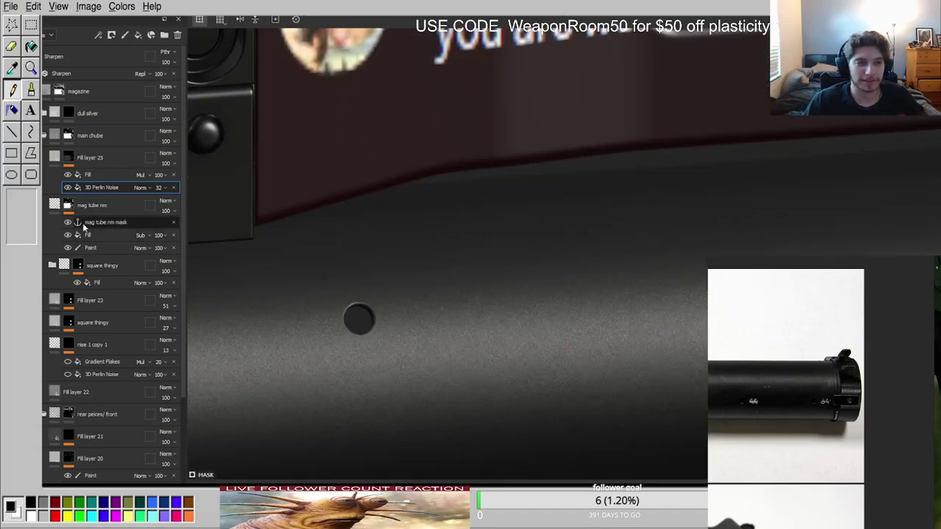
Select Fill layer 25's material and compare the tube across the individual texture channels.
click(57, 157)
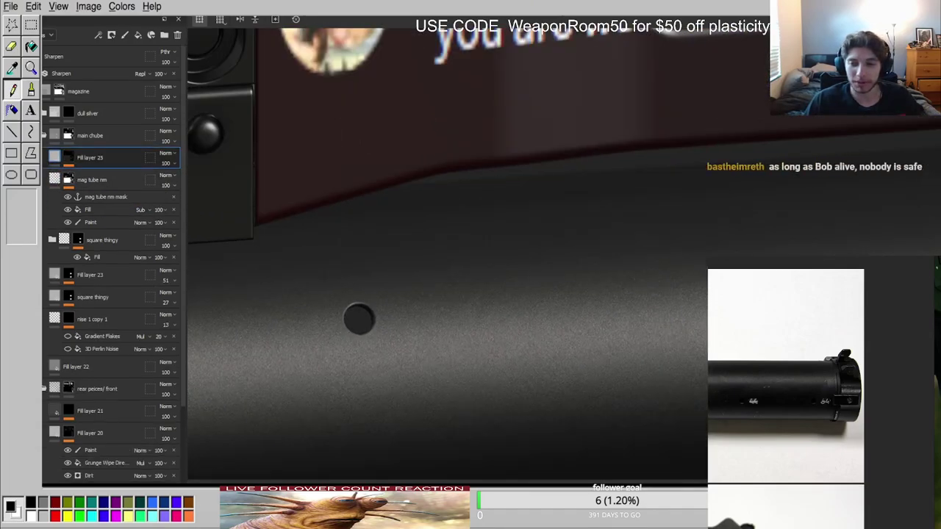
key(c)
key(c)
key(c)
scroll(434, 365, down, 3)
key(c)
key(c)
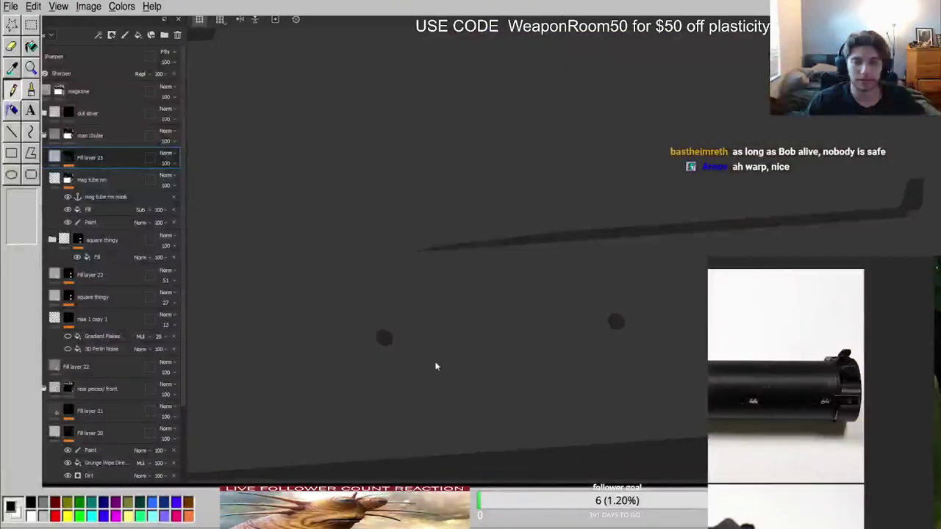
alt+middle_drag(441, 367, 583, 327)
key(c)
key(c)
key(c)
key(c)
key(c)
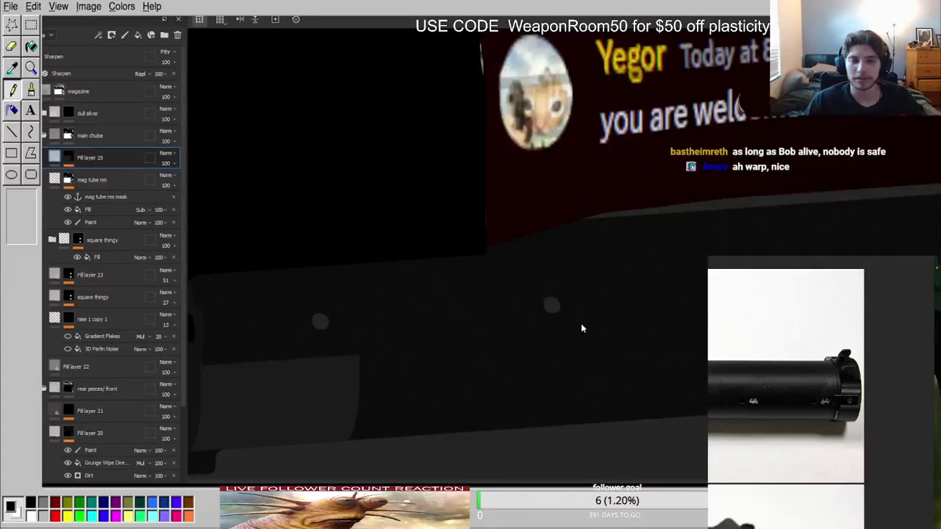
scroll(465, 311, down, 3)
scroll(494, 321, down, 3)
key(m)
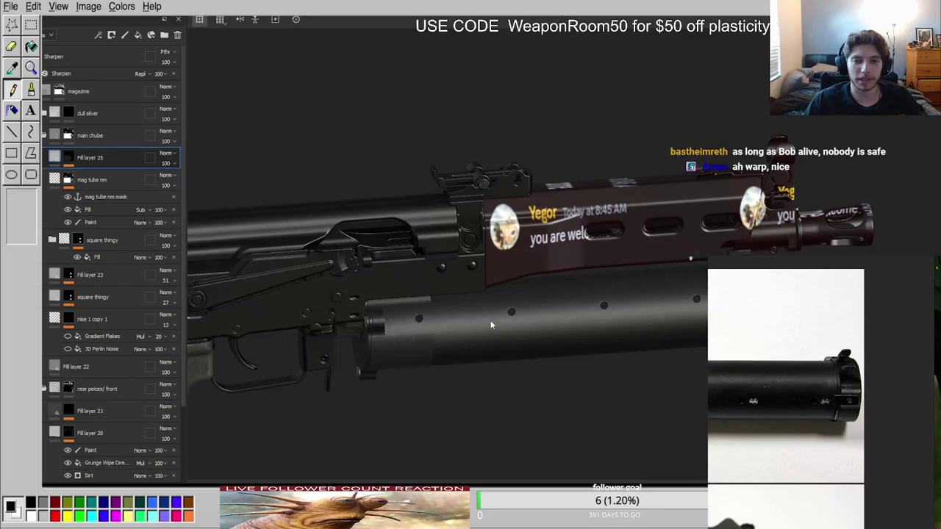
Inspect the rear end of the magazine tube up close from different angles and under changed lighting.
scroll(491, 320, up, 5)
key(alt+q)
alt+drag(360, 213, 412, 224)
key(alt+q)
alt+drag(565, 255, 427, 301)
shift+right_drag(427, 300, 538, 295)
alt+drag(538, 294, 501, 338)
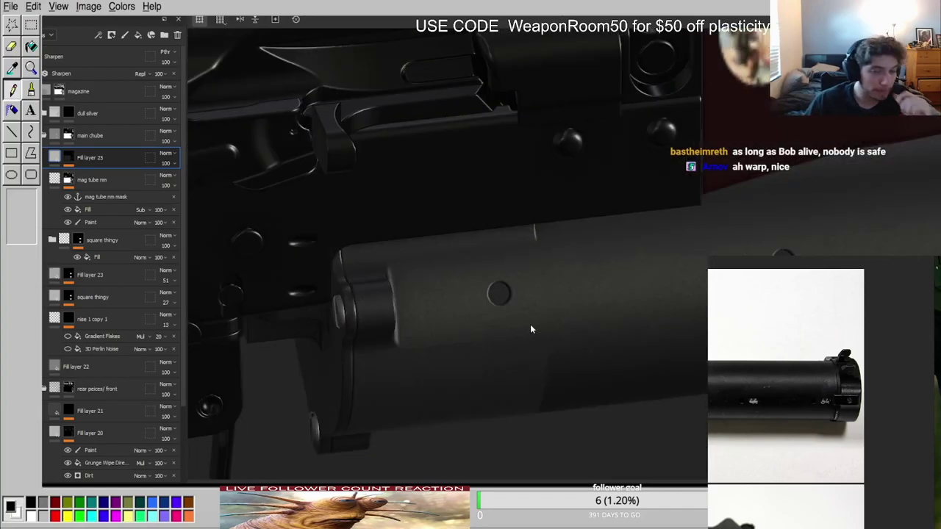
Examine the markings, surface wear and rear end of the magazine tube in the reference photos.
key(Return)
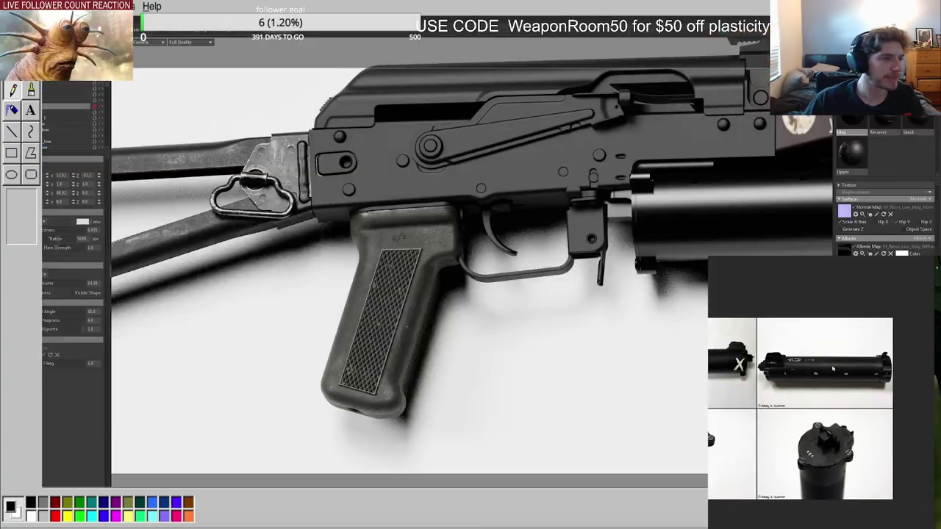
scroll(801, 365, up, 8)
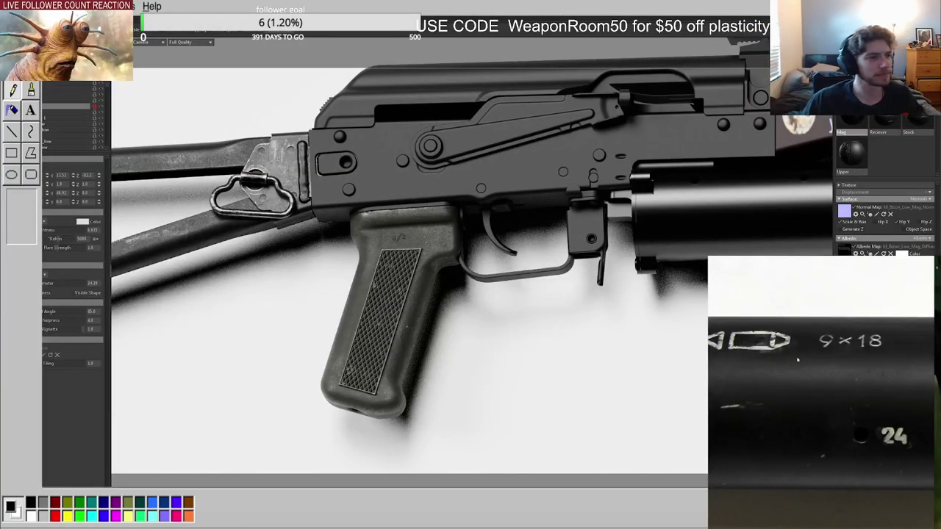
scroll(793, 355, down, 4)
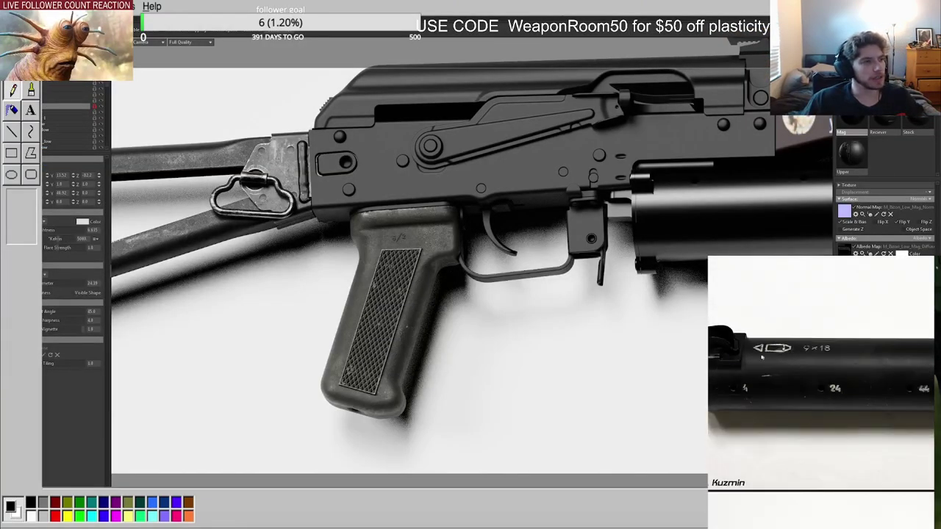
middle_drag(762, 358, 846, 359)
scroll(787, 353, up, 5)
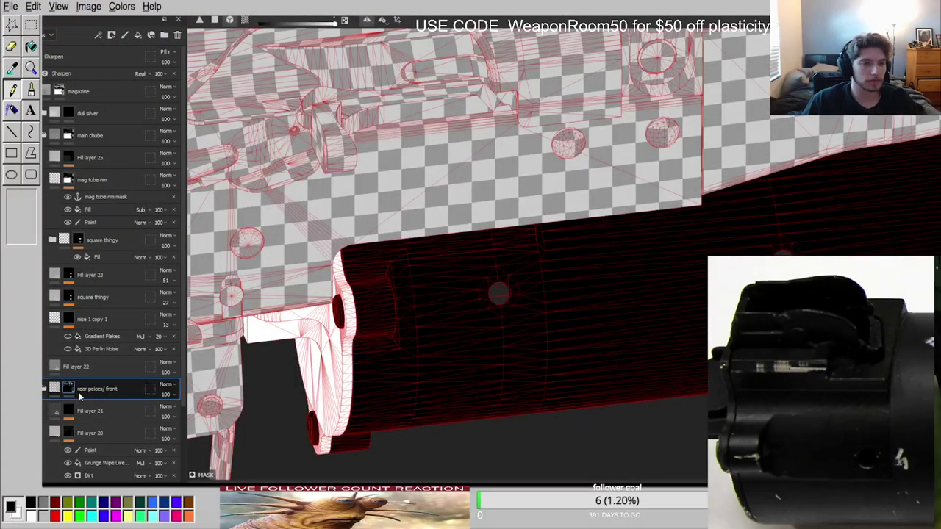
Isolate the magazine mesh and paste a copy of the edge destroy copy 1 layer above Fill layer 25.
scroll(81, 398, down, 1)
scroll(77, 422, down, 5)
click(79, 421)
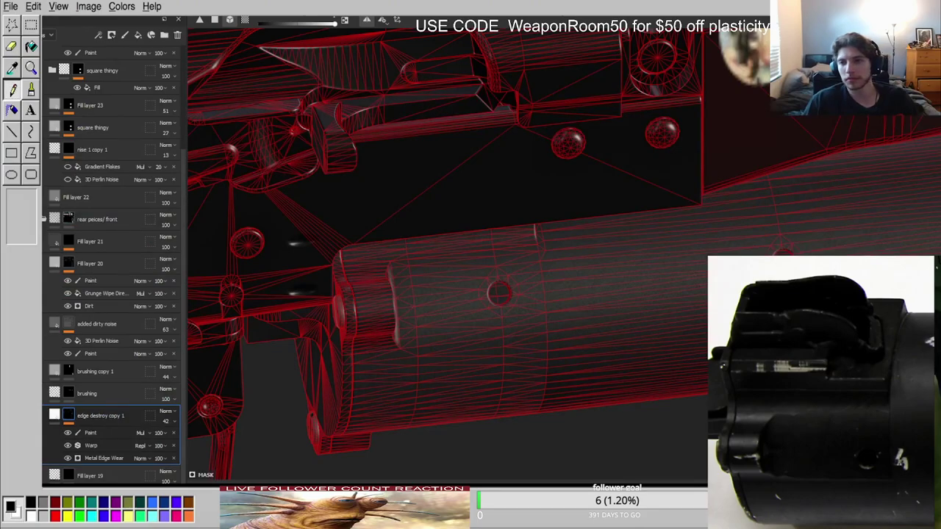
key(alt+q)
scroll(100, 159, up, 8)
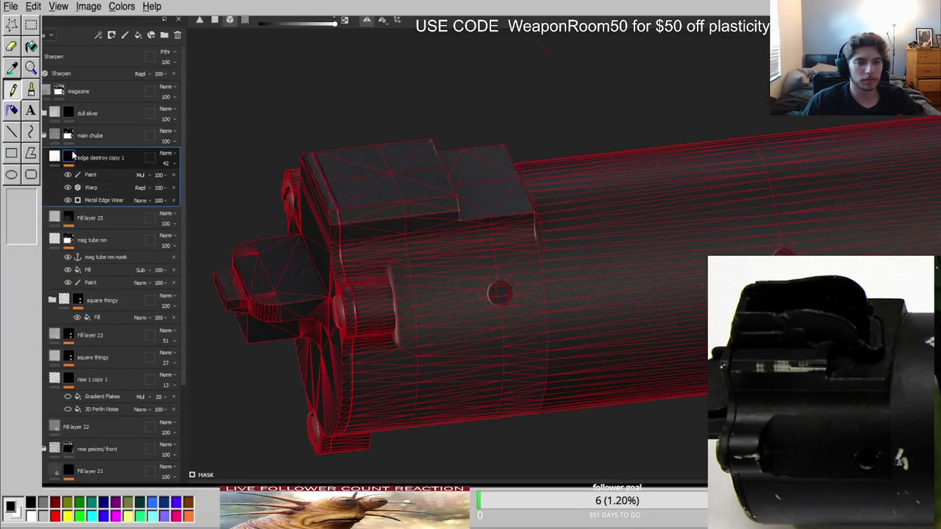
alt+click(70, 156)
scroll(475, 208, up, 5)
key(m)
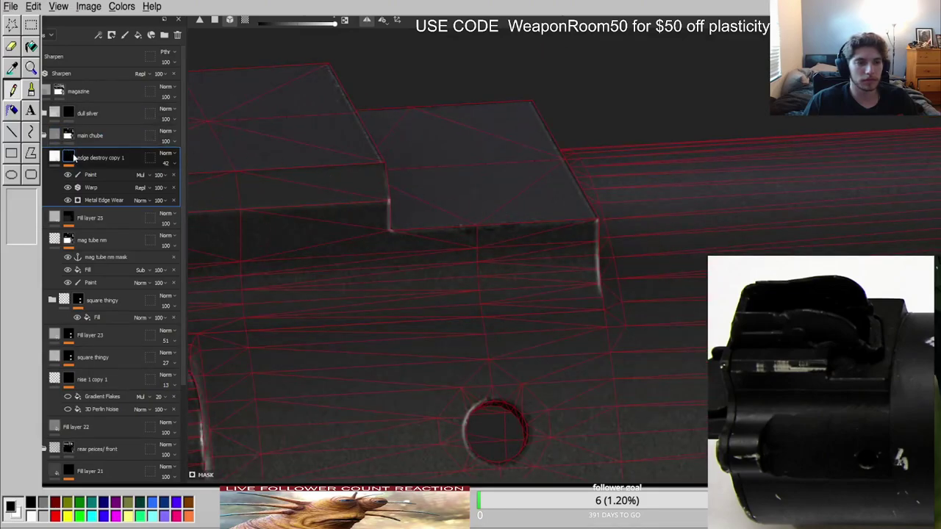
Copy the original edge destroy layer and paste it directly above Fill layer 25.
scroll(90, 184, down, 8)
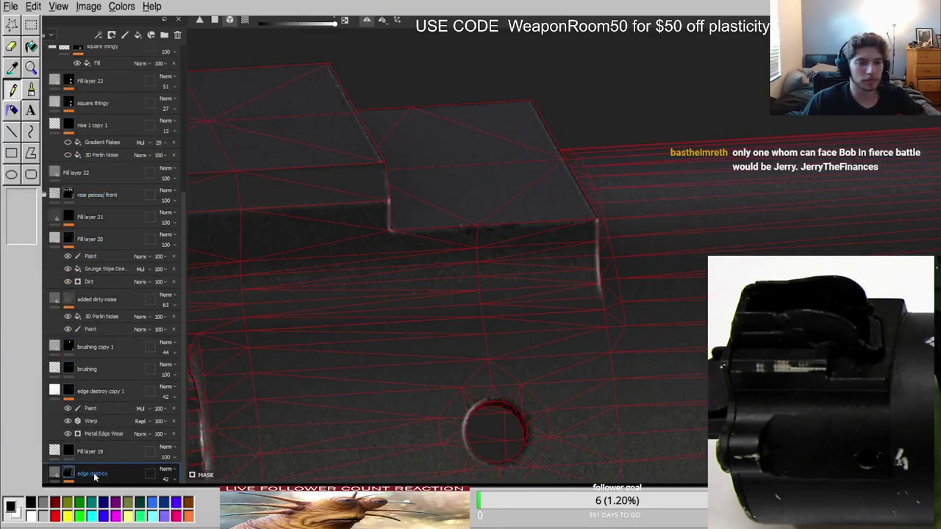
scroll(111, 213, up, 4)
alt+drag(441, 243, 275, 223)
shift+right_drag(275, 223, 347, 230)
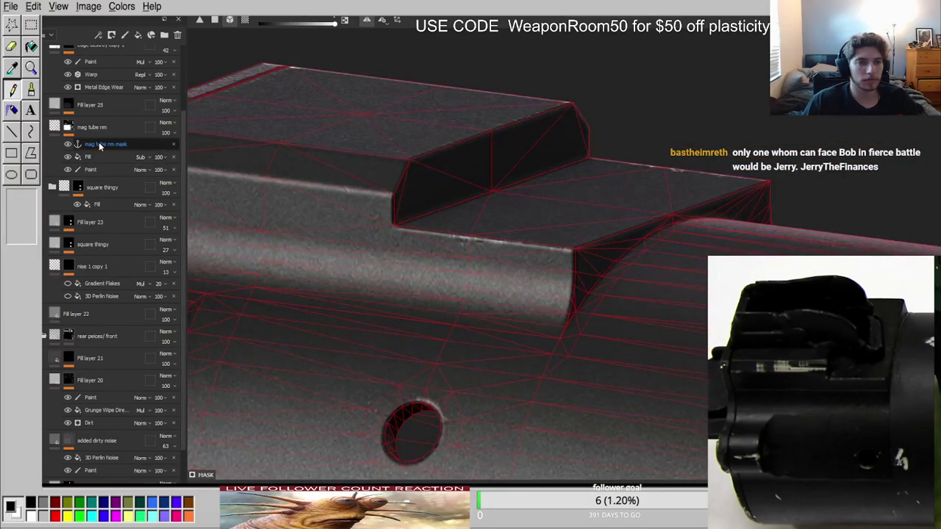
scroll(99, 142, up, 4)
click(104, 213)
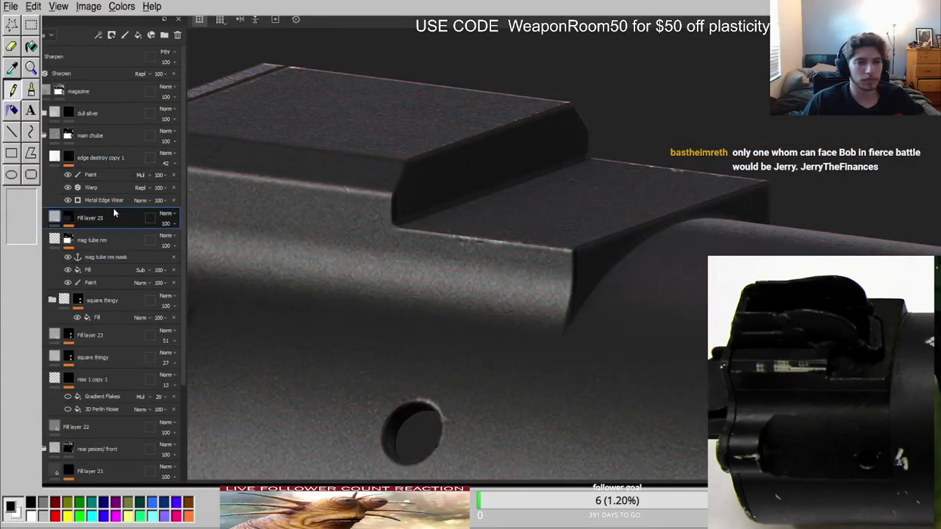
key(ctrl+v)
Inspect the edge wear along the magazine tube and its rear block from several angles and under changed lighting.
key(1)
scroll(354, 226, down, 3)
mouse_move(353, 226)
alt+mouse_down()
mouse_move(446, 225)
mouse_move(355, 256)
alt+mouse_up()
scroll(355, 256, down, 3)
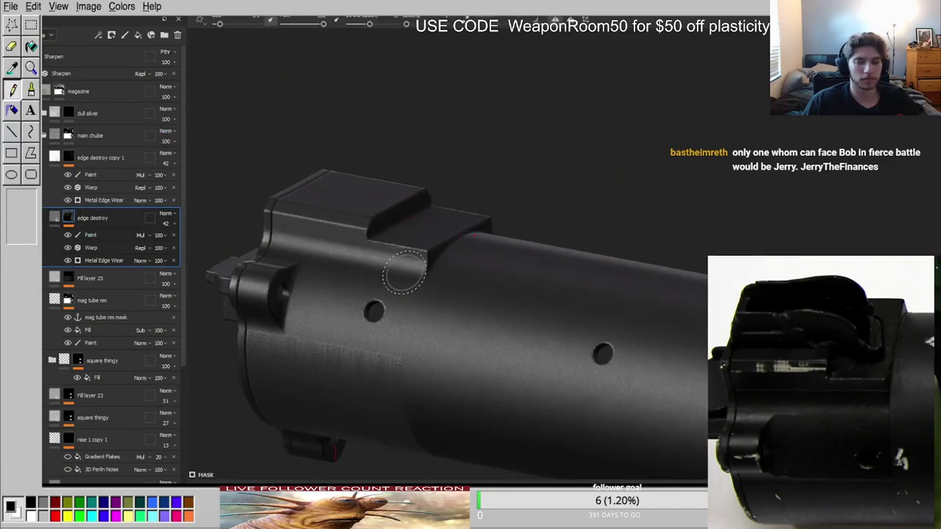
alt+middle_drag(555, 306, 520, 272)
scroll(520, 271, down, 2)
mouse_move(520, 272)
alt+mouse_down()
mouse_move(464, 250)
mouse_move(479, 244)
mouse_move(469, 248)
alt+mouse_up()
scroll(470, 248, down, 2)
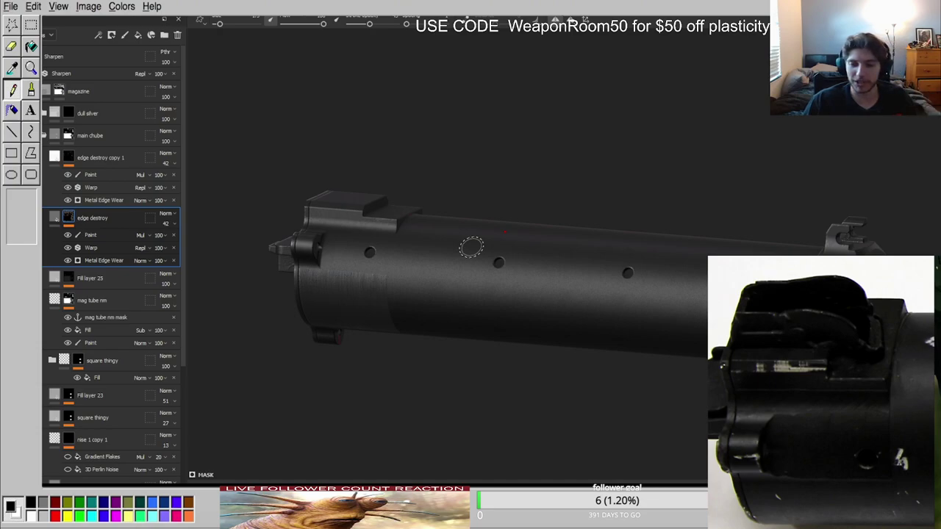
scroll(474, 247, up, 4)
mouse_move(487, 244)
alt+mouse_down()
mouse_move(655, 271)
mouse_move(713, 256)
mouse_move(690, 265)
alt+mouse_up()
shift+right_drag(690, 264, 782, 218)
mouse_move(782, 219)
alt+mouse_down()
mouse_move(778, 268)
mouse_move(749, 229)
alt+mouse_up()
shift+right_drag(749, 229, 644, 247)
alt+drag(643, 247, 489, 228)
alt+middle_drag(482, 270, 559, 261)
alt+drag(485, 257, 507, 278)
Create a folder named gloss above the edge destroy copy 1 layer in the main chube group.
click(108, 159)
click(164, 35)
double_click(83, 158)
text(gloss)
key(Return)
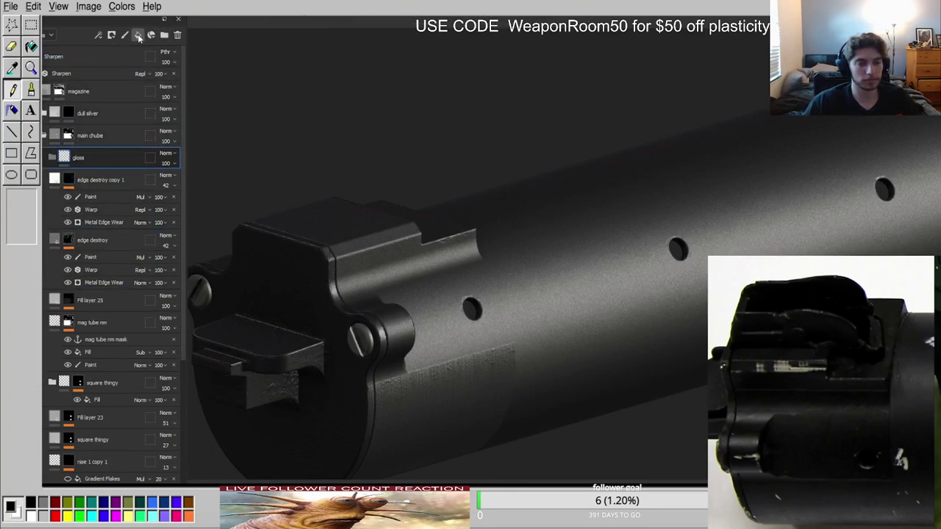
Add a fill layer with a black mask inside the gloss folder and add a Fill effect to that mask.
click(138, 36)
right_click(103, 186)
click(132, 374)
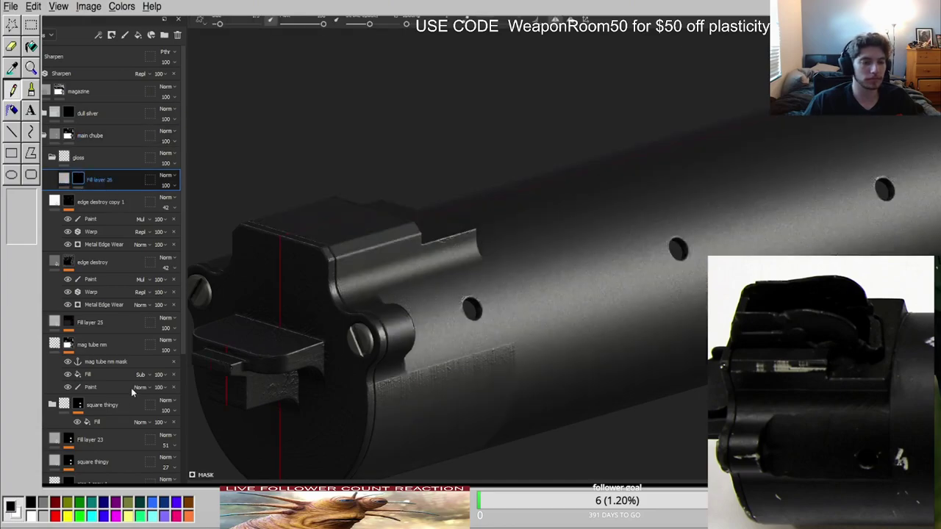
click(111, 242)
key(ctrl+z)
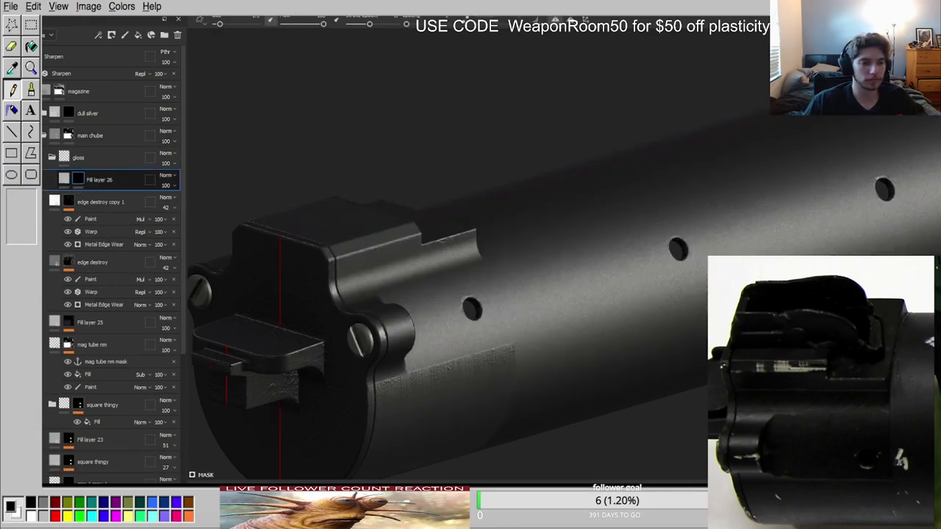
right_click(78, 179)
click(112, 252)
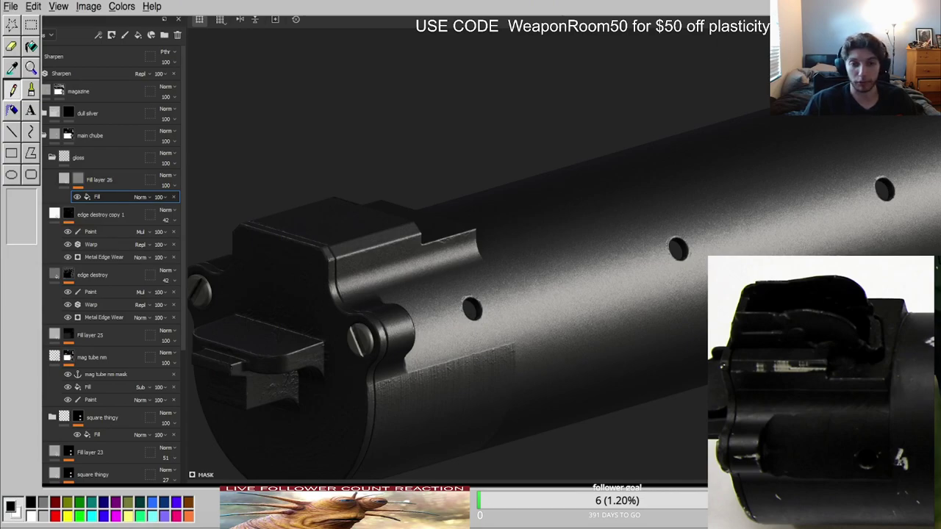
Load a Grunge Fingerprints texture into the mask Fill of Fill layer 26 and compare the tube across its texture channels.
alt+drag(528, 249, 666, 296)
key(c)
key(c)
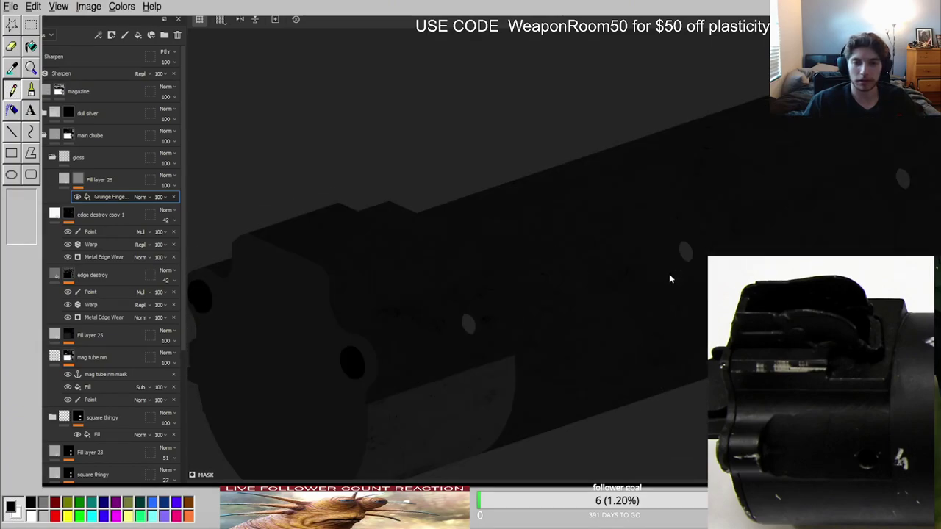
key(c)
key(c)
alt+right_drag(638, 268, 501, 238)
alt+drag(501, 238, 480, 208)
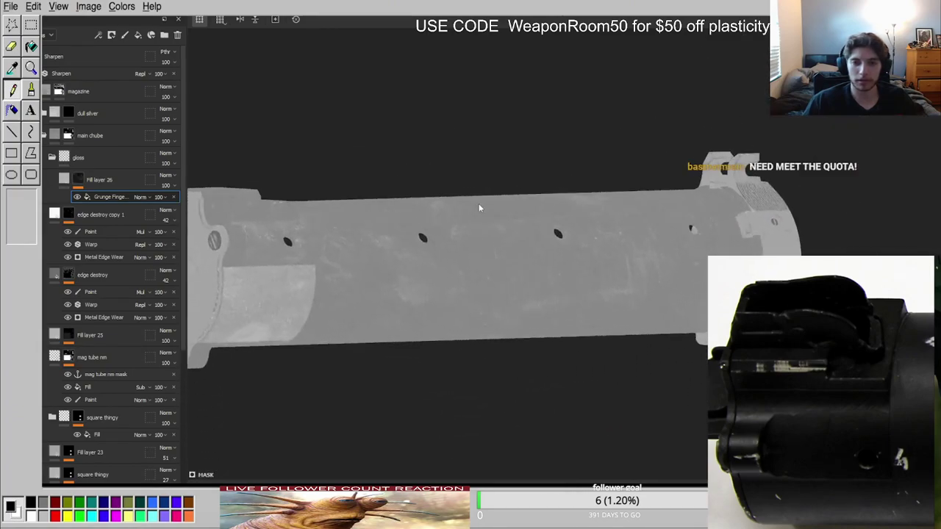
Return to the material view and examine the fingerprint grunge along the tube under different lighting.
key(m)
alt+right_drag(479, 209, 658, 252)
mouse_move(658, 251)
alt+mouse_down()
mouse_move(578, 208)
mouse_move(647, 253)
alt+mouse_up()
alt+right_drag(647, 253, 529, 256)
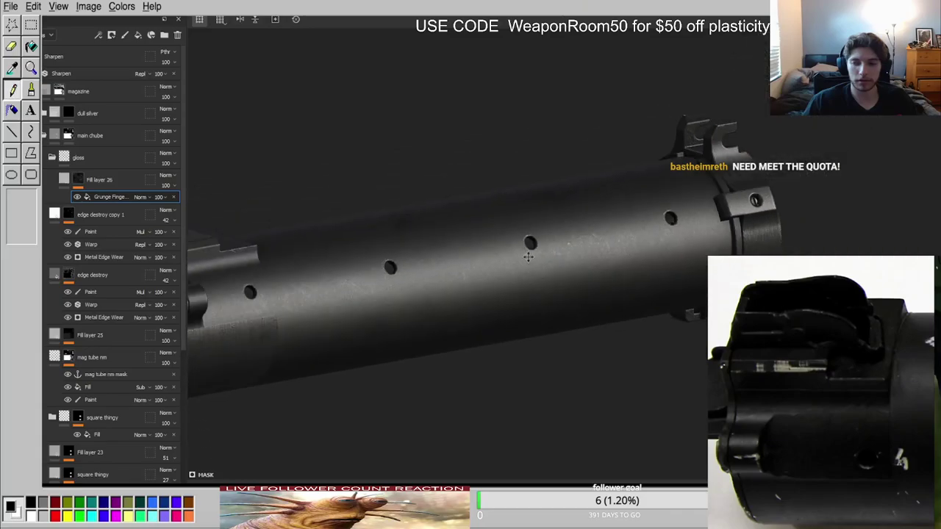
alt+middle_drag(529, 257, 680, 242)
alt+right_drag(508, 257, 563, 284)
alt+drag(563, 284, 501, 272)
Browse the reference board for close-up photos of the real rifle's magazine finish.
scroll(766, 392, down, 10)
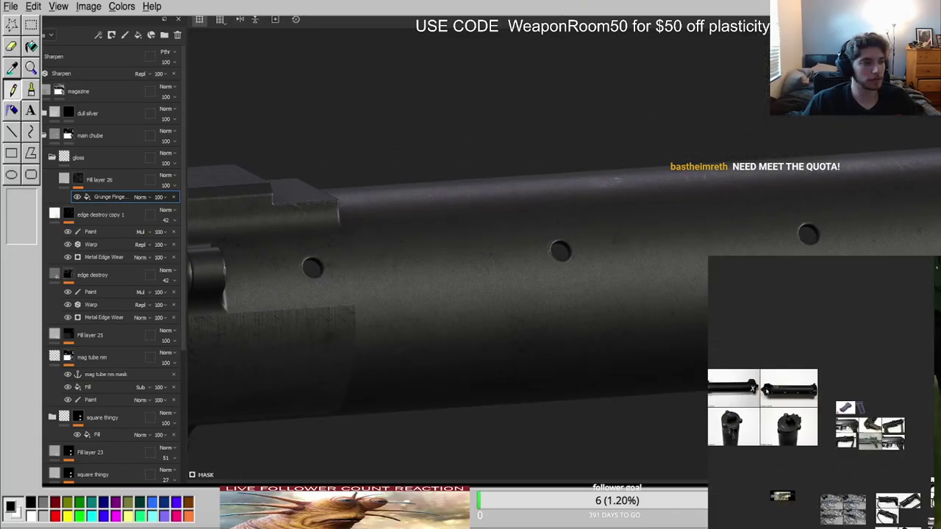
scroll(742, 385, up, 8)
scroll(754, 389, down, 14)
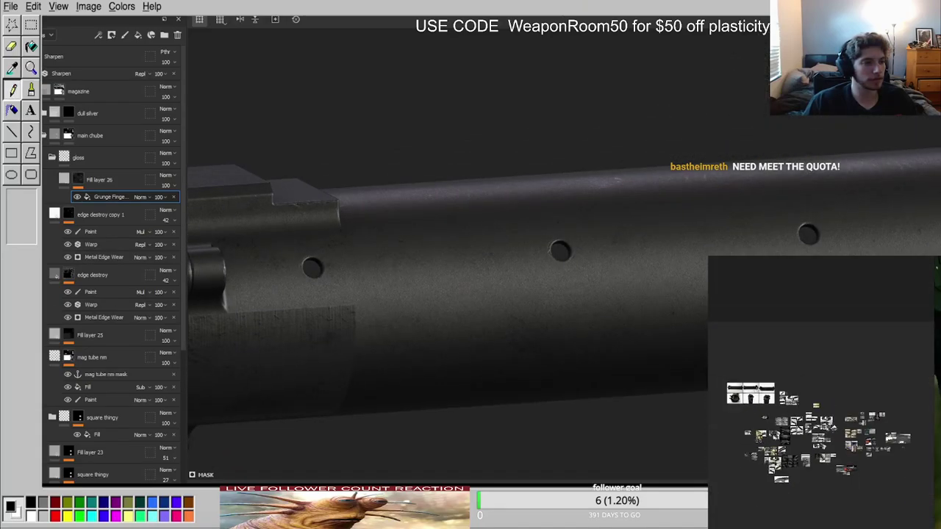
scroll(790, 435, up, 7)
scroll(824, 411, down, 2)
scroll(851, 389, up, 7)
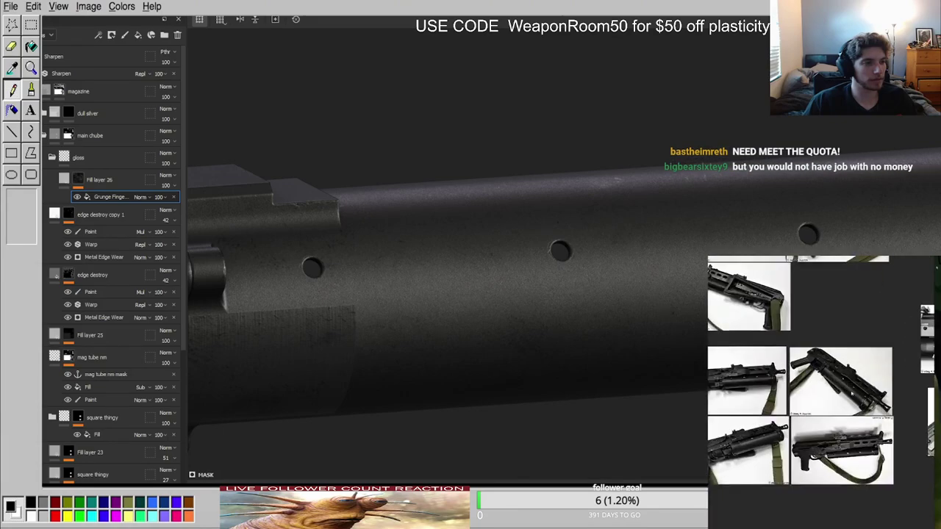
scroll(852, 390, up, 6)
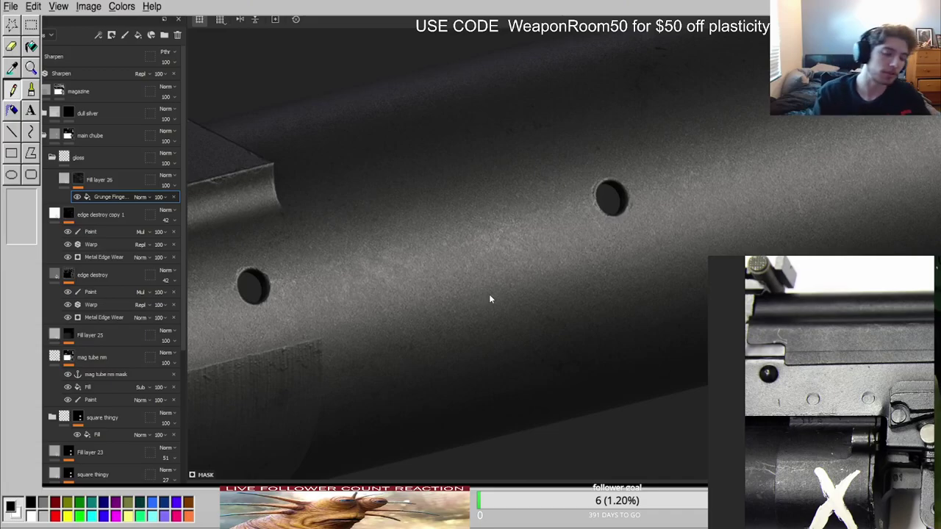
Compare the whole magazine tube in the individual texture channels with the fingerprint grunge applied.
scroll(515, 214, down, 3)
key(c)
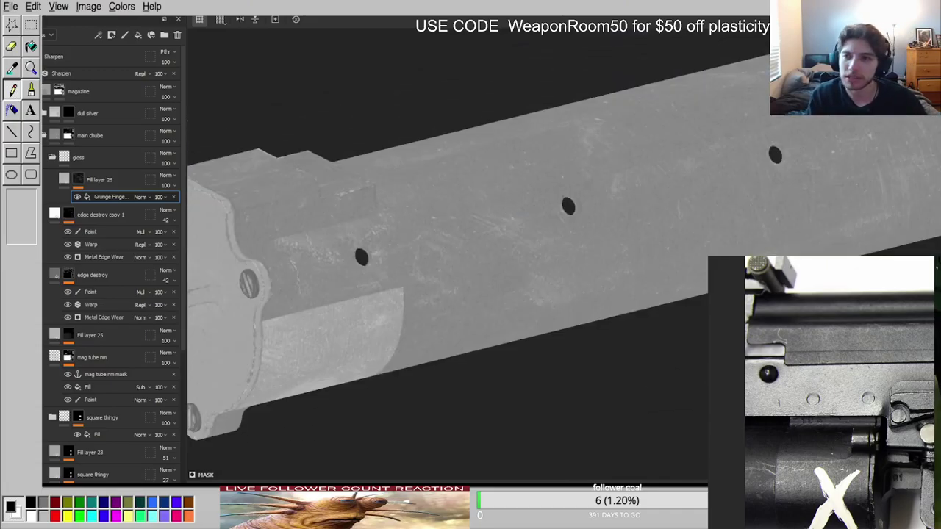
alt+middle_drag(617, 230, 441, 204)
scroll(782, 214, down, 3)
key(c)
key(c)
key(c)
key(c)
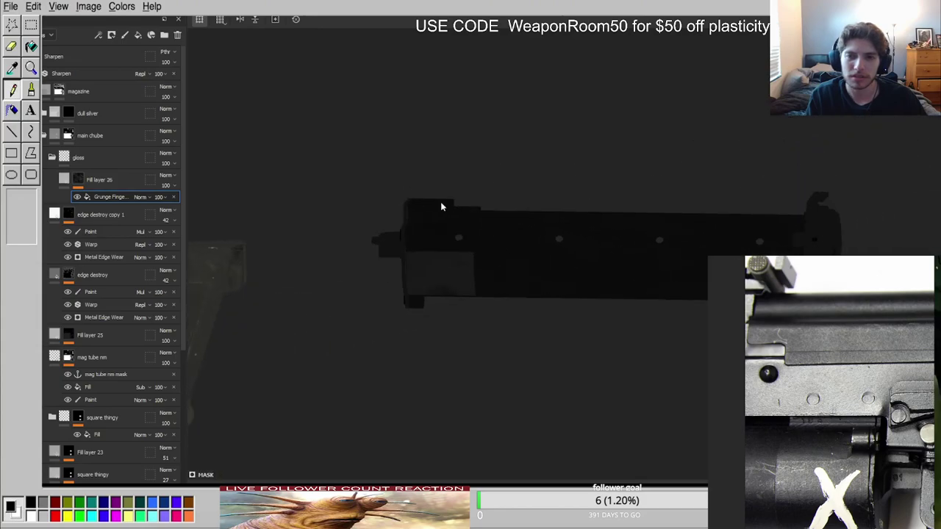
Select the fill layer beneath rise 1 copy 1 and check the tube's finish up close and from a distance.
scroll(92, 216, down, 2)
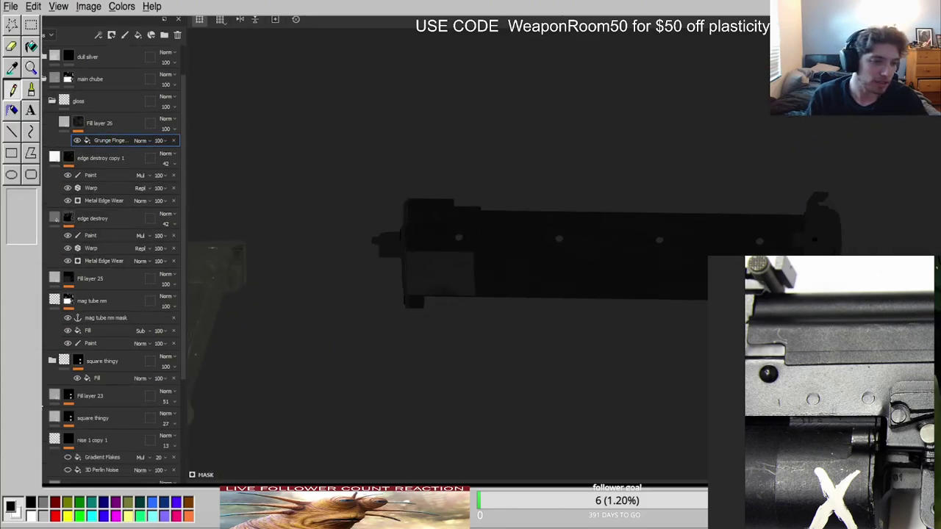
click(176, 481)
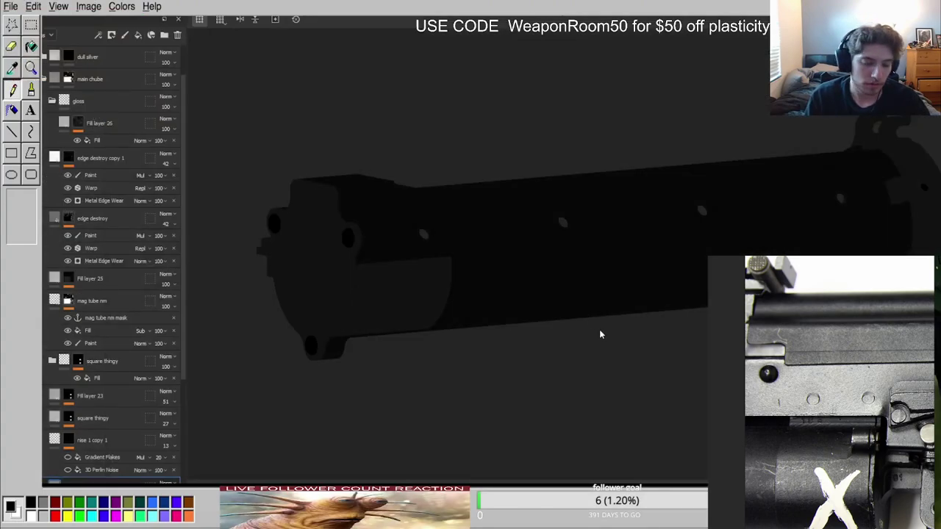
click(600, 330)
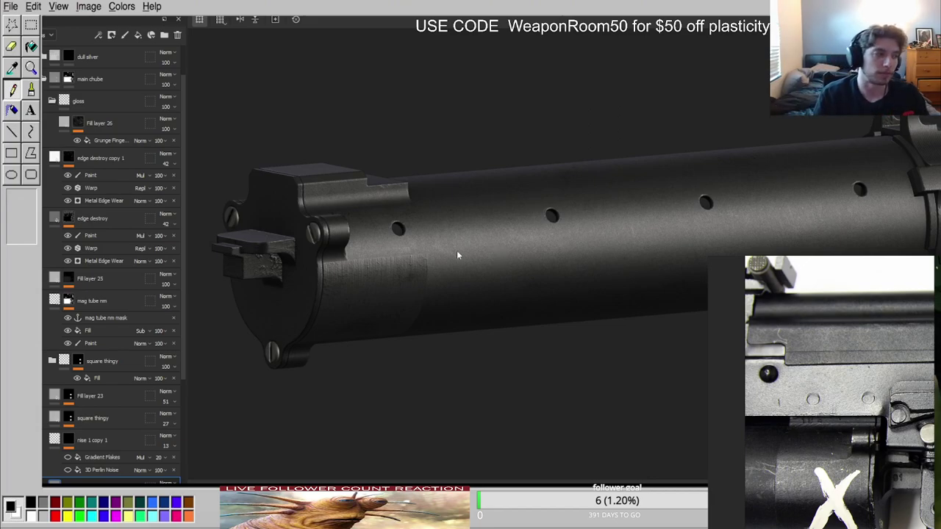
scroll(458, 250, down, 4)
scroll(485, 232, up, 6)
mouse_move(507, 217)
alt+mouse_down()
mouse_move(490, 235)
mouse_move(510, 229)
alt+mouse_up()
scroll(510, 229, down, 4)
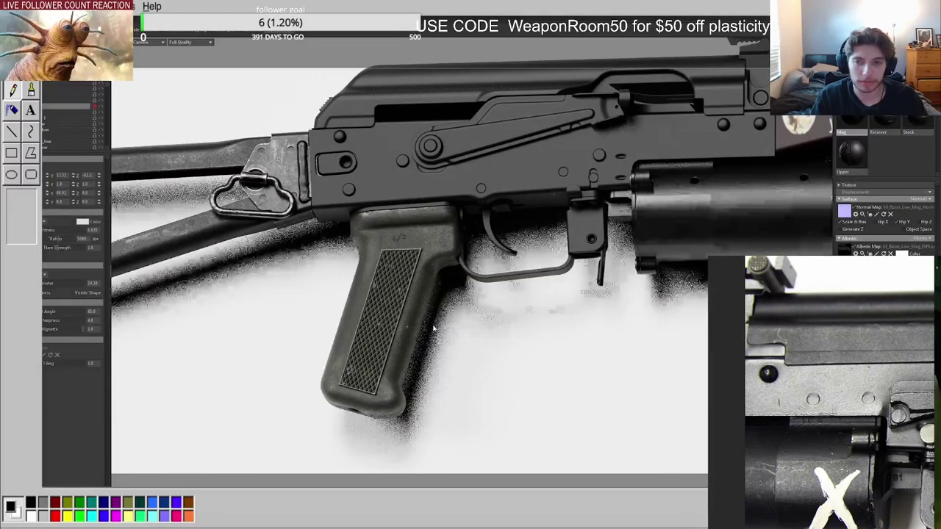
Switch to the Marmoset Toolbag scene and examine the textured magazine on the assembled rifle against the reference photo.
scroll(308, 381, up, 3)
scroll(309, 379, down, 3)
alt+drag(321, 360, 379, 300)
click(436, 358)
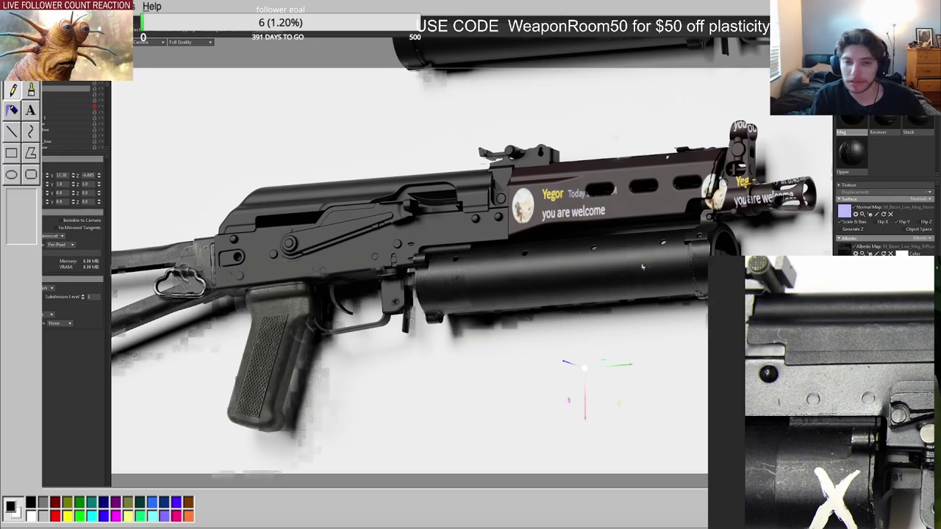
scroll(547, 271, up, 5)
drag(450, 278, 461, 259)
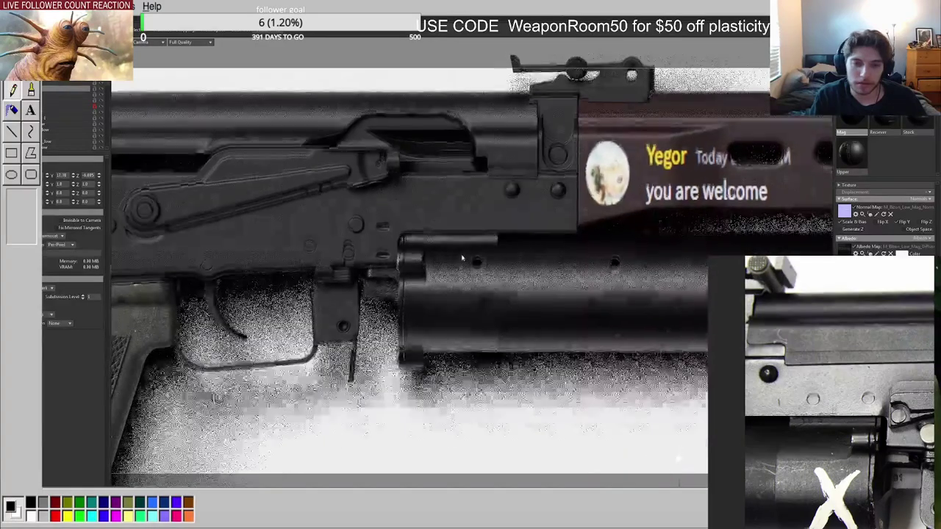
scroll(461, 258, down, 4)
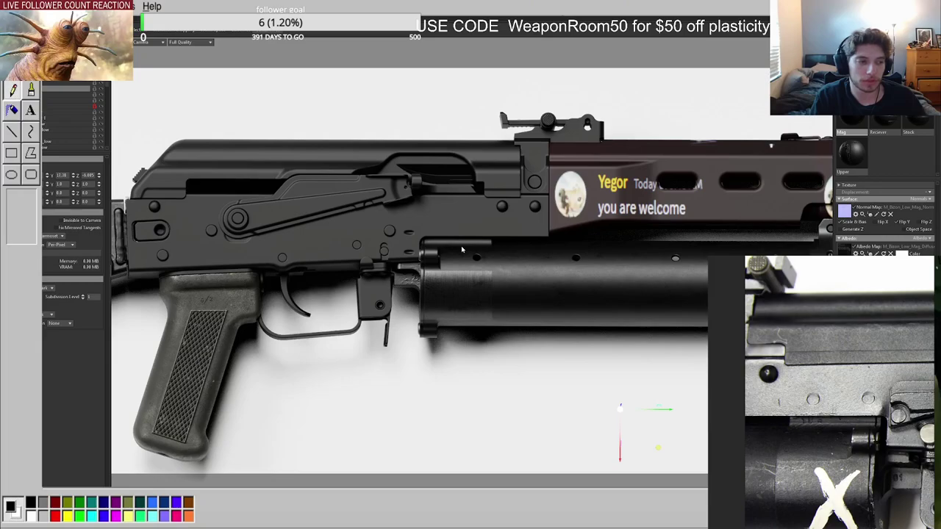
scroll(461, 249, down, 3)
click(563, 286)
drag(441, 194, 433, 197)
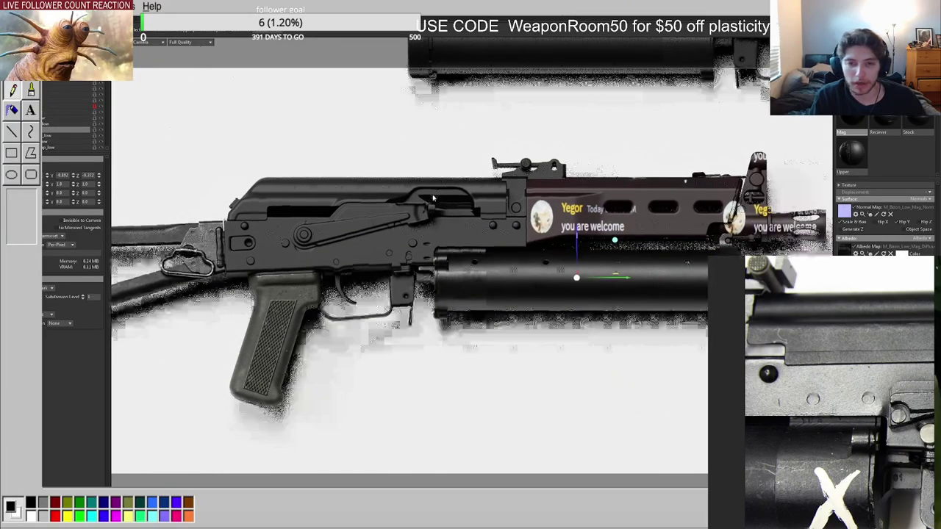
scroll(836, 375, down, 3)
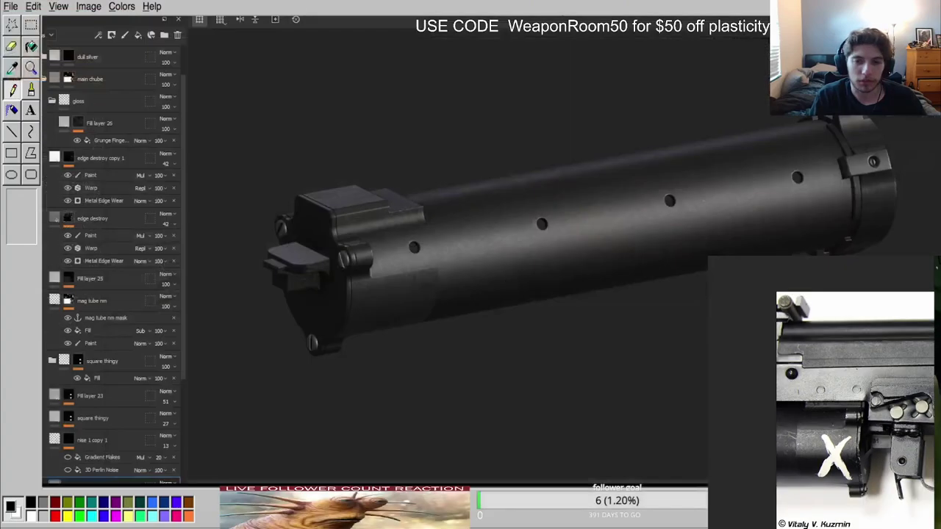
Switch back to Substance 3D Painter and review the rear of the tube from the side in its texture channels.
scroll(486, 258, up, 5)
scroll(605, 327, down, 3)
shift+right_drag(604, 324, 540, 292)
alt+drag(541, 293, 481, 269)
key(c)
key(c)
key(c)
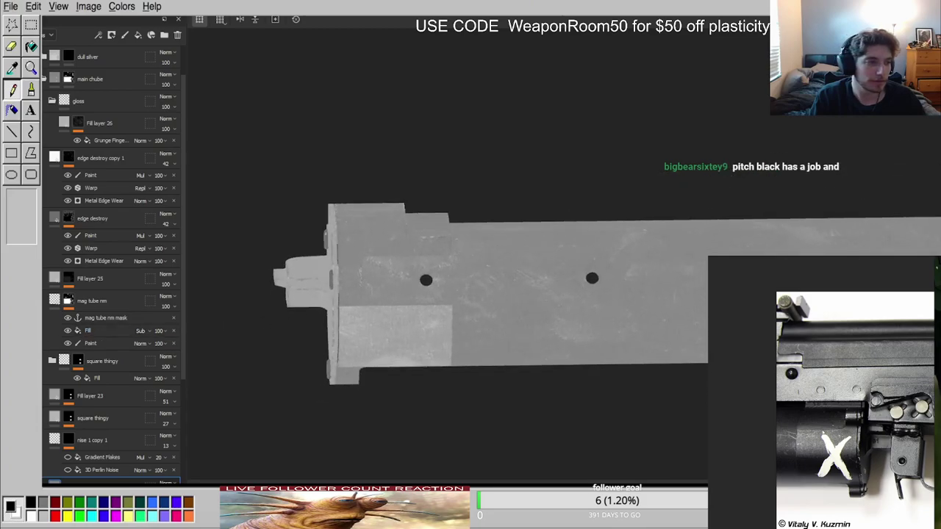
Examine the tube's rear in the full material and the masks of mag tube nm, edge destroy and Fill layer 25.
alt+middle_drag(528, 333, 462, 336)
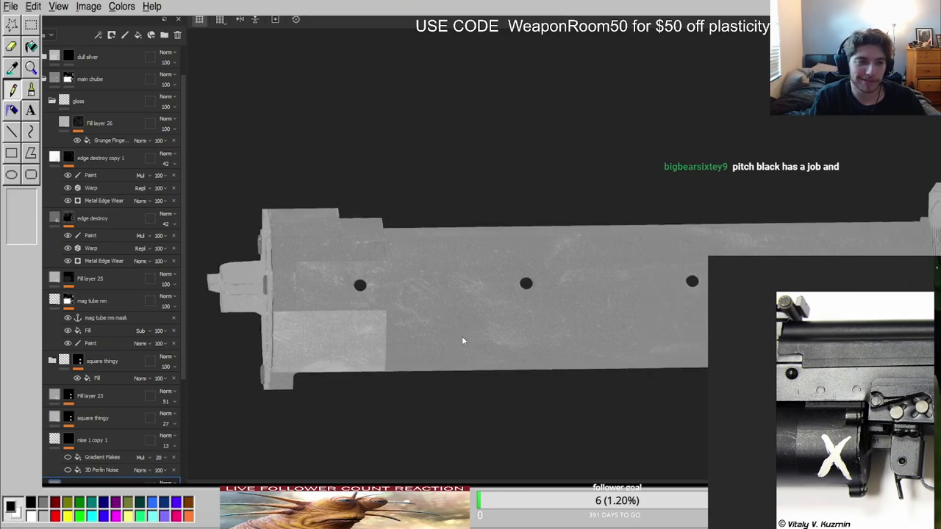
scroll(462, 337, up, 3)
key(m)
scroll(83, 334, up, 2)
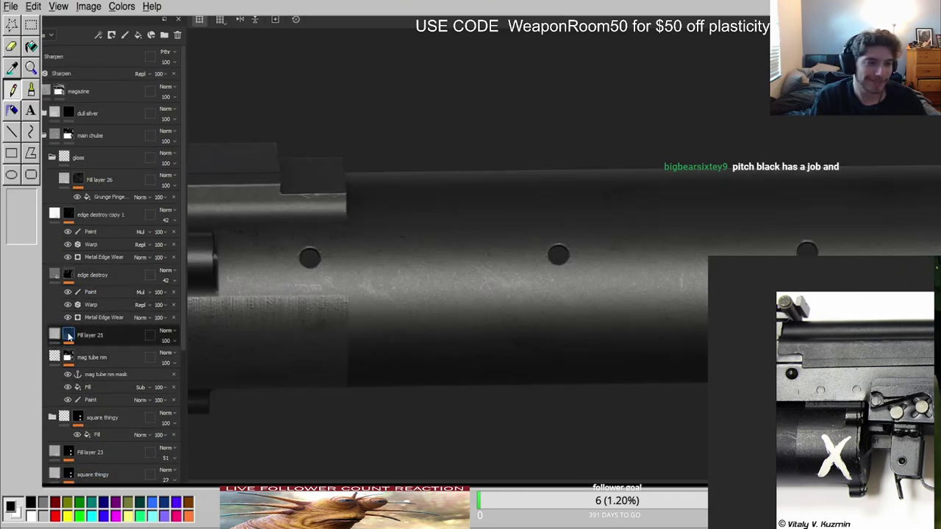
scroll(493, 328, down, 3)
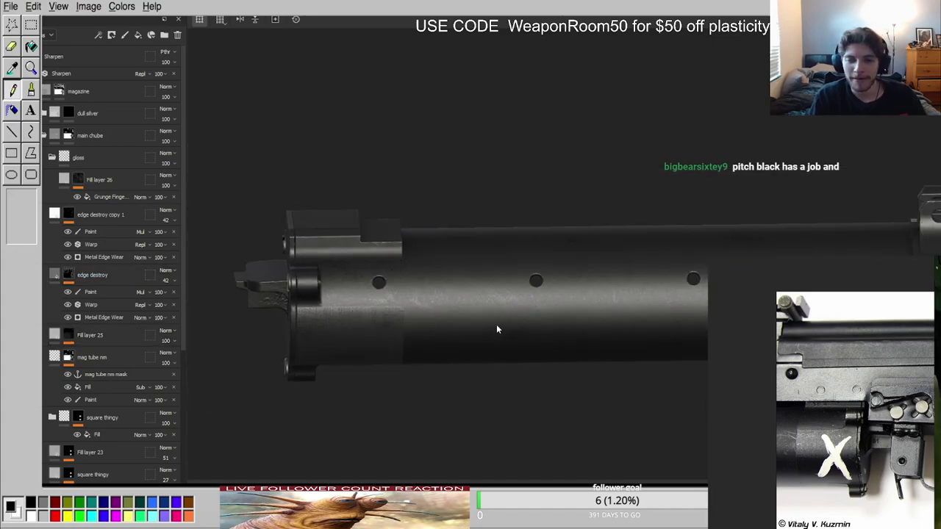
alt+click(68, 357)
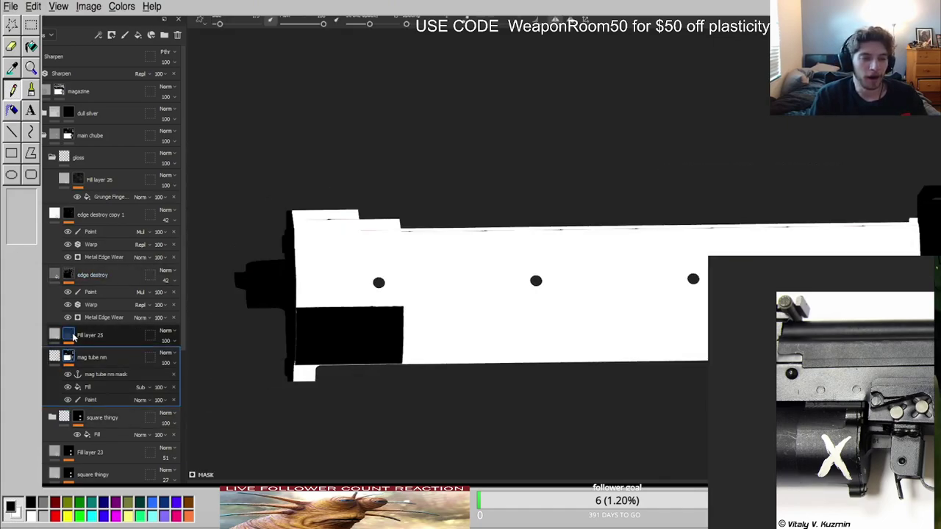
alt+click(71, 336)
alt+click(70, 275)
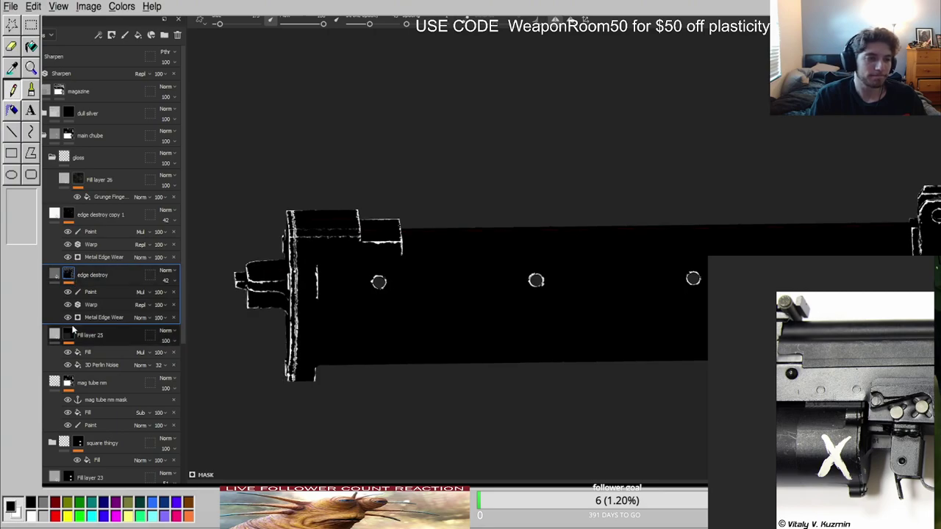
alt+click(70, 336)
scroll(475, 301, up, 4)
Duplicate Fill layer 25, add a Warp filter to the copy's mask and select that mask's 3D Perlin Noise.
key(ctrl+d)
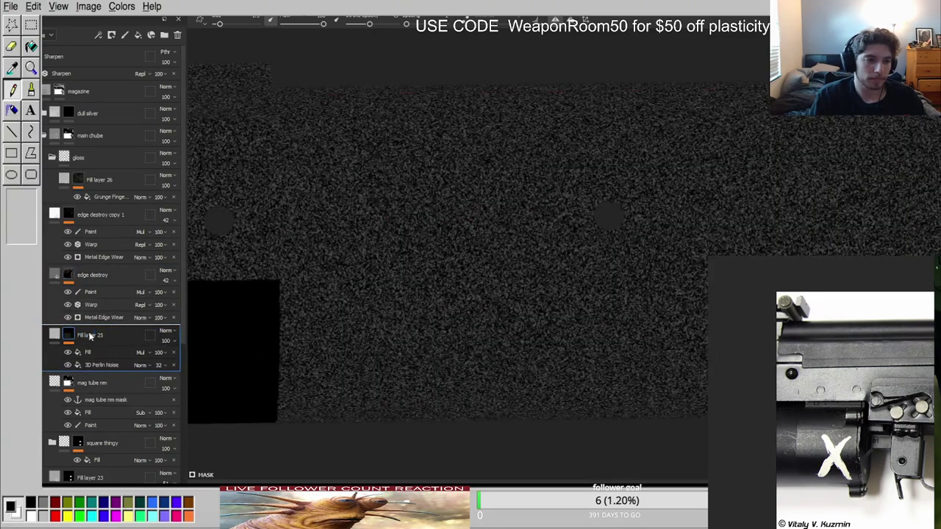
alt+click(68, 337)
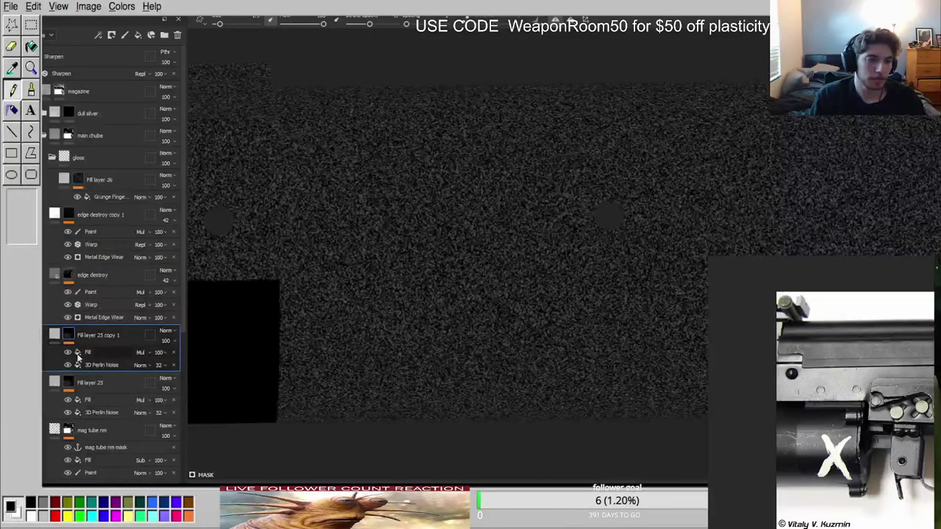
click(95, 366)
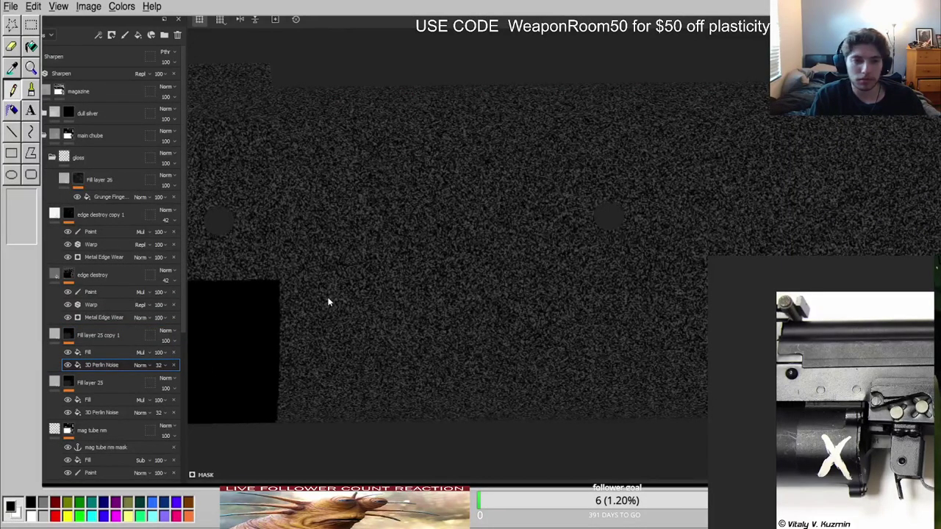
click(77, 338)
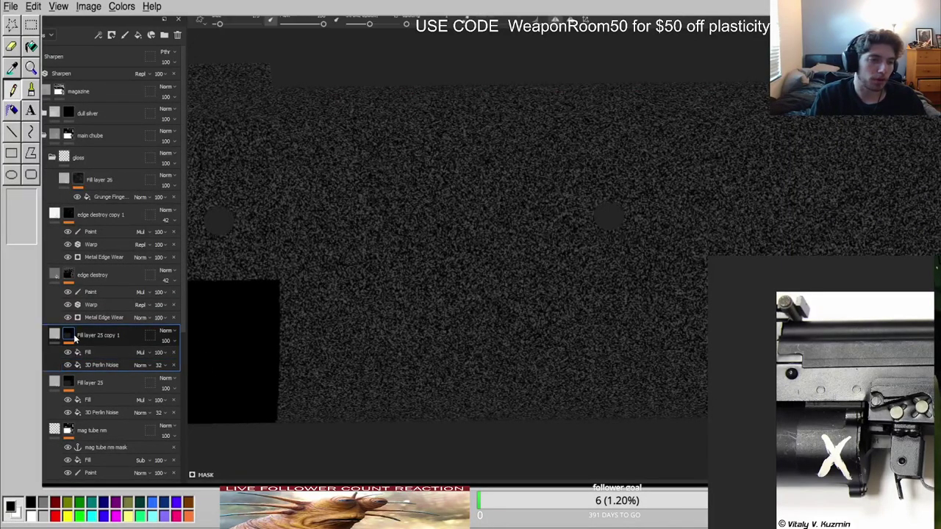
click(121, 351)
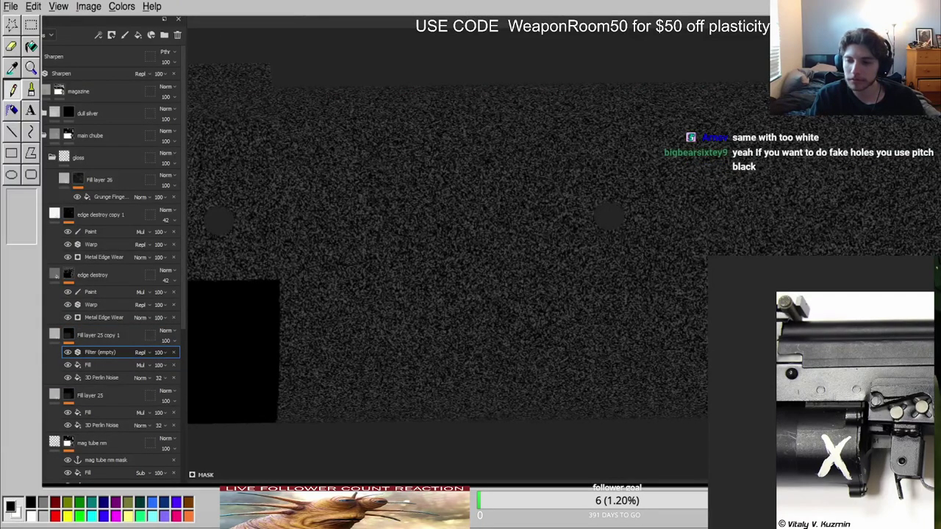
scroll(624, 277, up, 3)
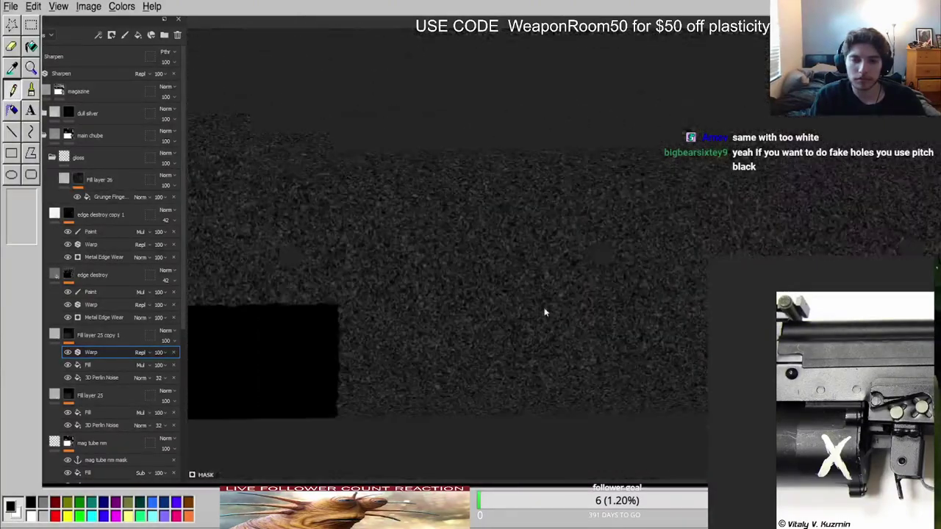
click(97, 377)
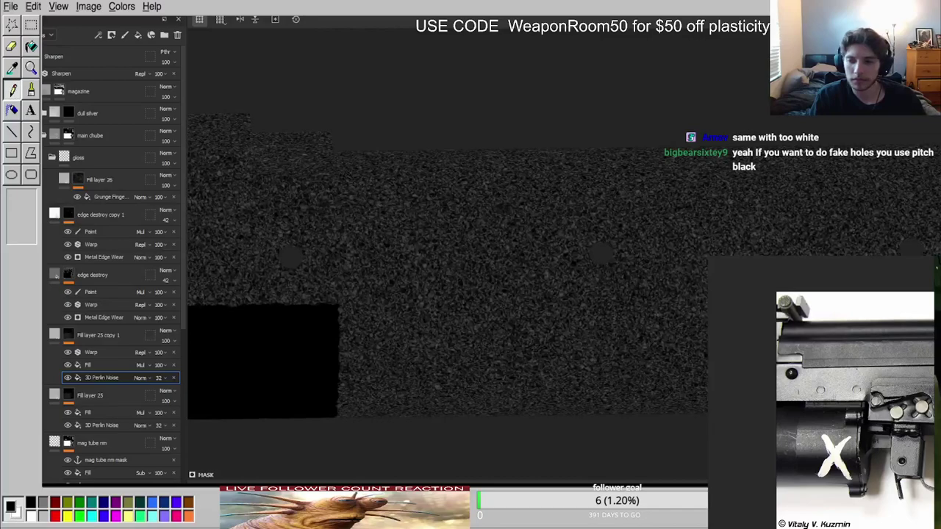
Select the fill of Fill layer 25 copy 1 and examine the tube's surface grain along its length in the full material.
click(56, 335)
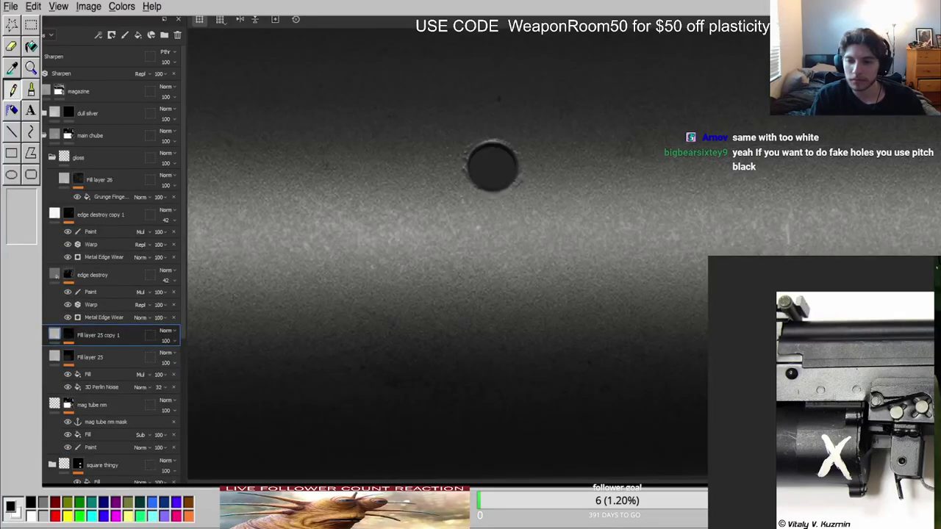
scroll(569, 339, down, 4)
alt+drag(568, 339, 461, 310)
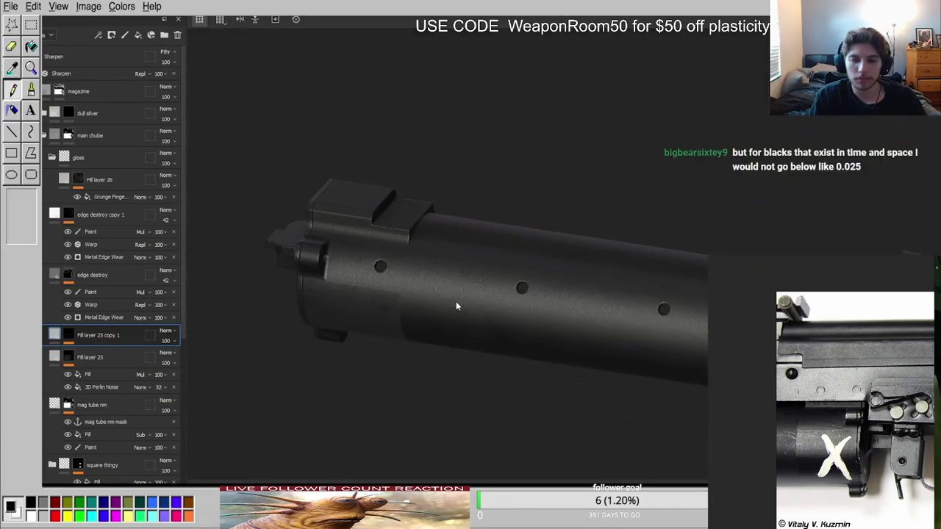
scroll(457, 302, down, 2)
scroll(456, 302, up, 7)
shift+right_drag(457, 303, 552, 308)
alt+shift+drag(552, 308, 605, 271)
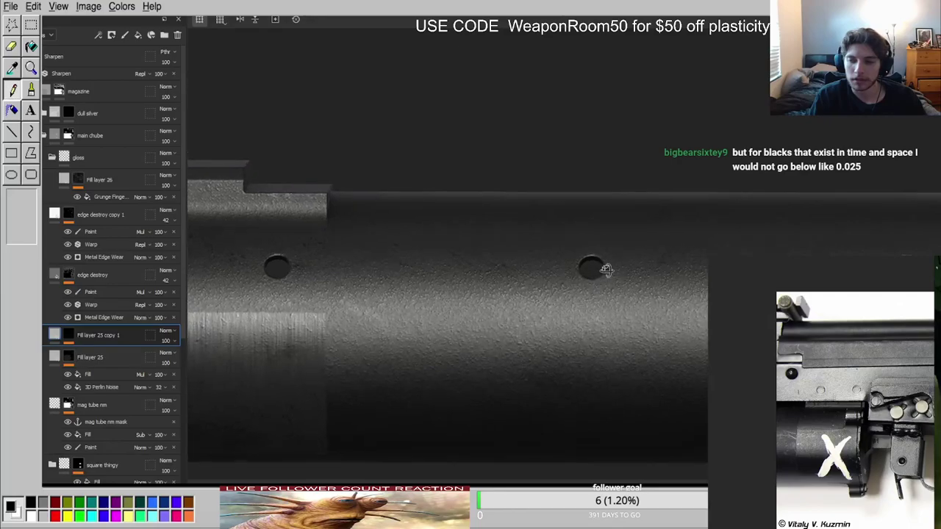
alt+middle_drag(611, 273, 525, 286)
scroll(640, 325, up, 3)
alt+drag(639, 326, 672, 342)
scroll(599, 319, down, 3)
alt+middle_drag(672, 342, 540, 336)
scroll(539, 336, up, 3)
alt+drag(540, 336, 560, 328)
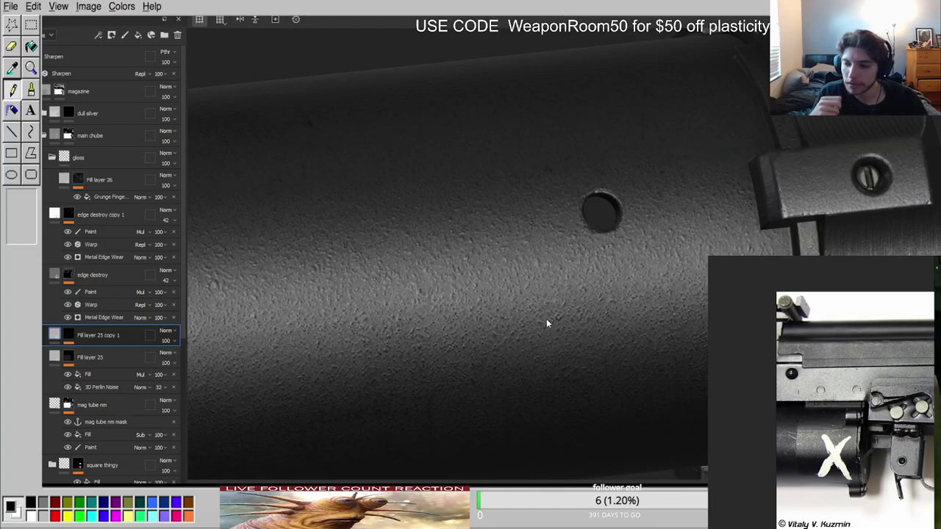
Check the rear of the tube in the individual texture channels and up close in the full material.
scroll(494, 271, down, 7)
alt+middle_drag(471, 268, 694, 257)
scroll(571, 277, up, 3)
alt+middle_drag(570, 277, 724, 282)
scroll(514, 272, up, 2)
alt+drag(467, 239, 410, 277)
key(c)
key(c)
key(c)
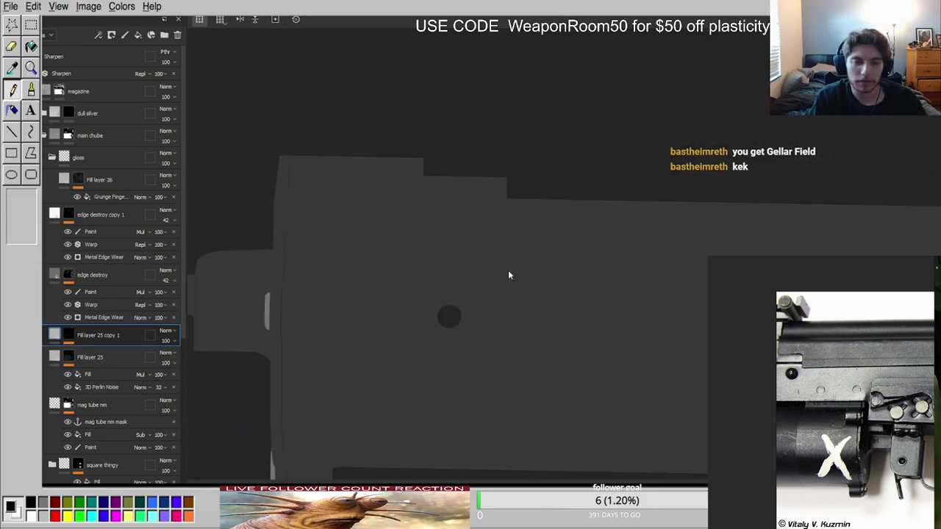
key(m)
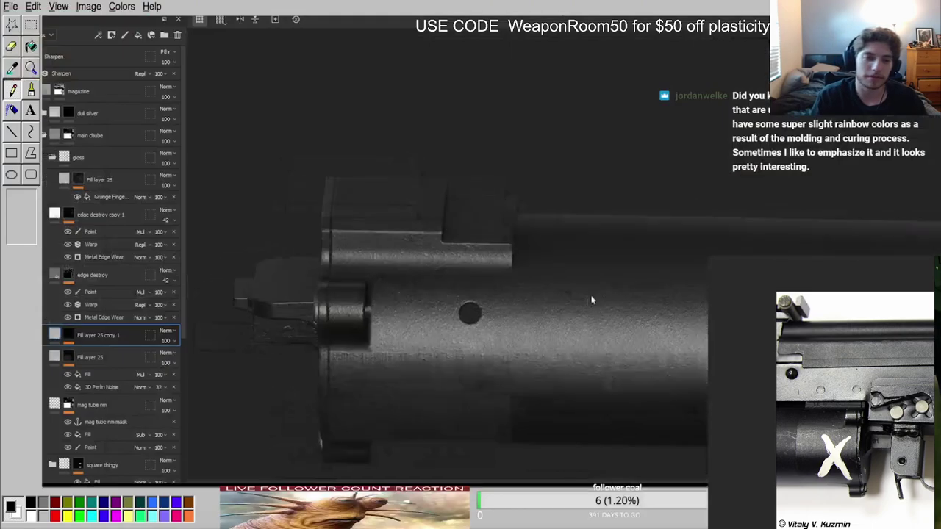
scroll(517, 319, up, 5)
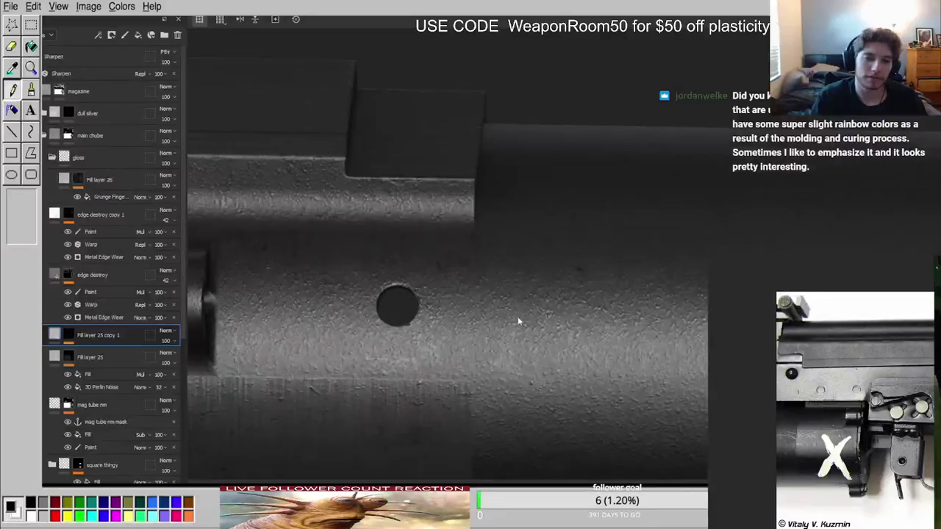
Add a UV Border Distance generator to the mask of Fill layer 25 copy 1 and set its blending to Subtract.
click(72, 336)
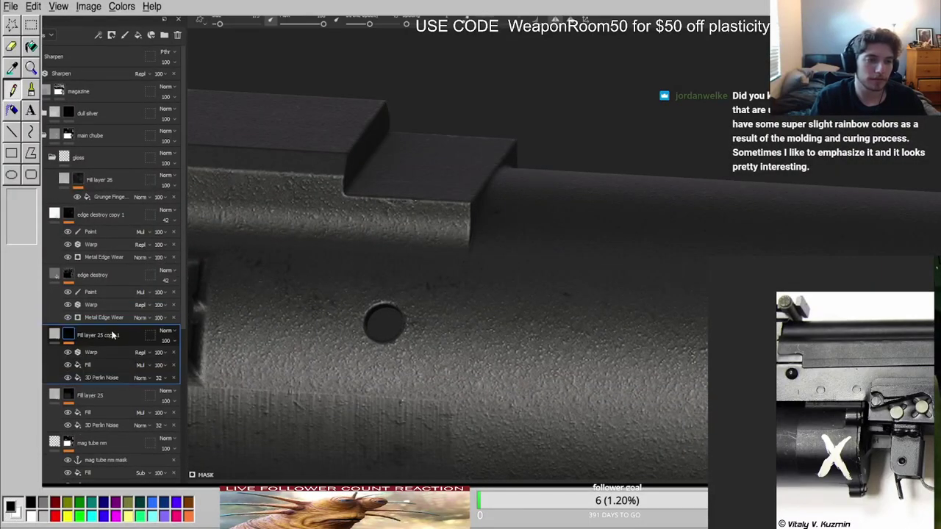
click(118, 46)
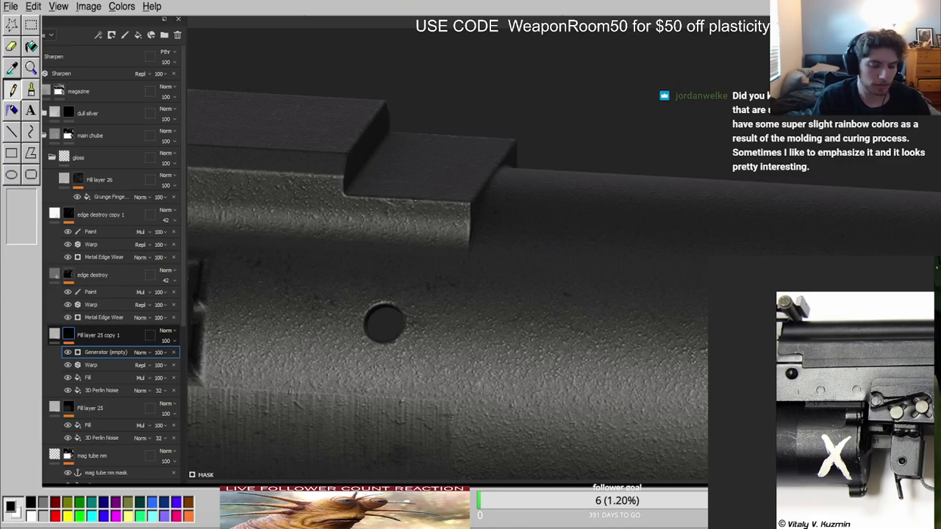
alt+click(70, 336)
click(143, 354)
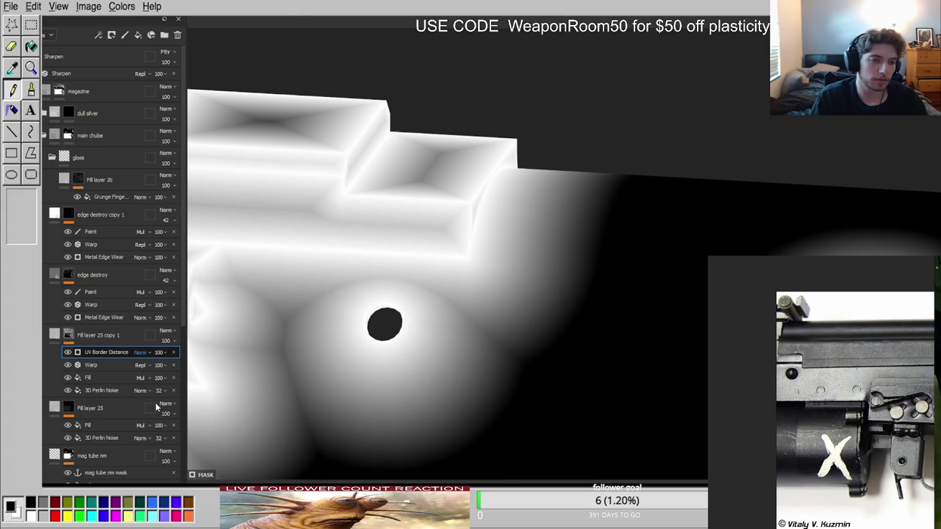
click(160, 453)
scroll(509, 310, down, 4)
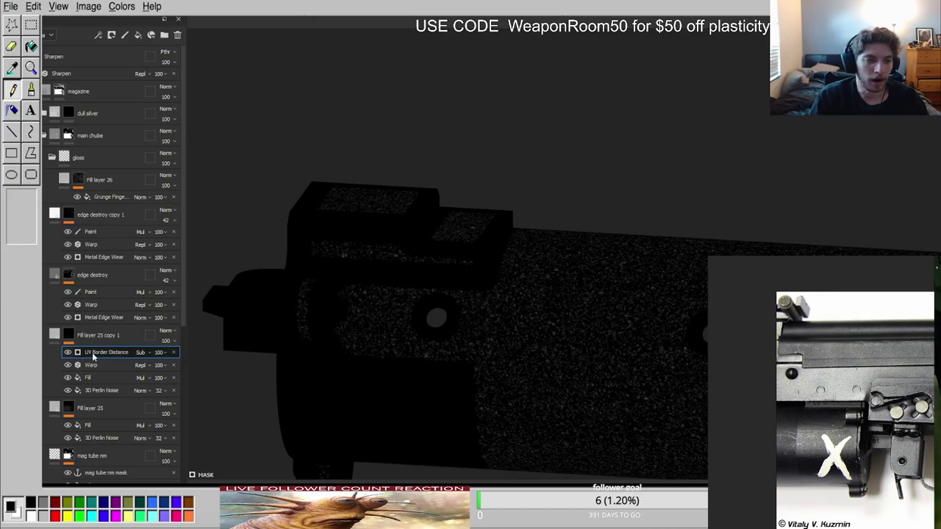
Compare the surface around the tube's holes and edges in the full material with the mask of Fill layer 25 copy 1.
scroll(429, 289, up, 6)
key(m)
scroll(491, 268, down, 3)
alt+drag(474, 274, 544, 328)
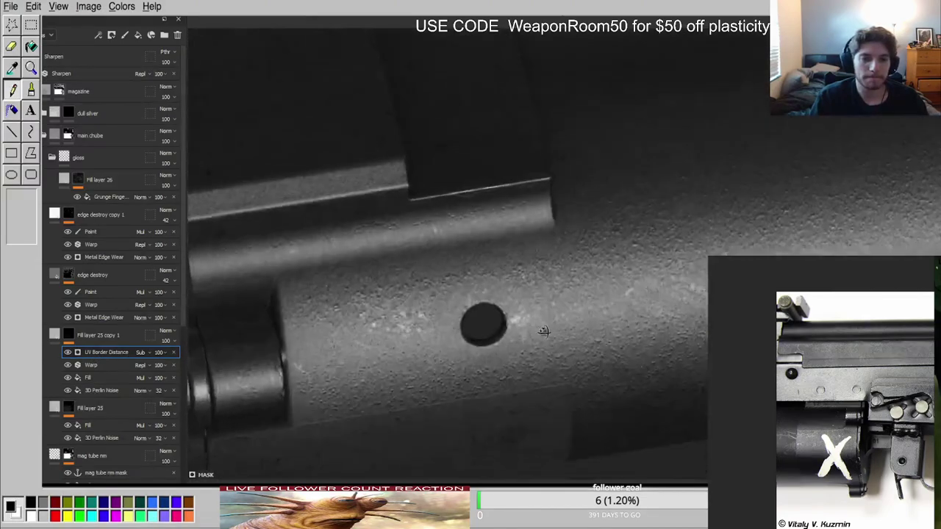
shift+right_drag(544, 328, 557, 294)
shift+right_drag(559, 257, 434, 286)
key(c)
scroll(460, 277, up, 6)
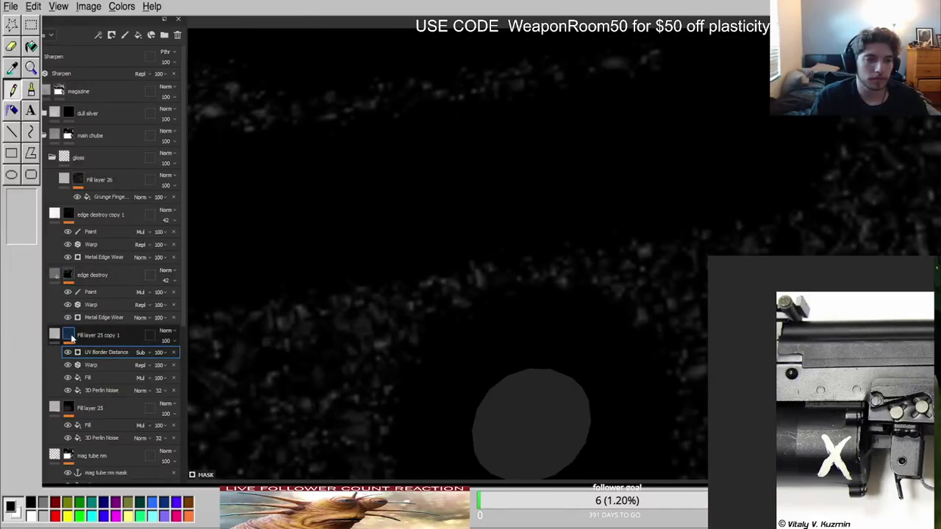
scroll(417, 303, down, 7)
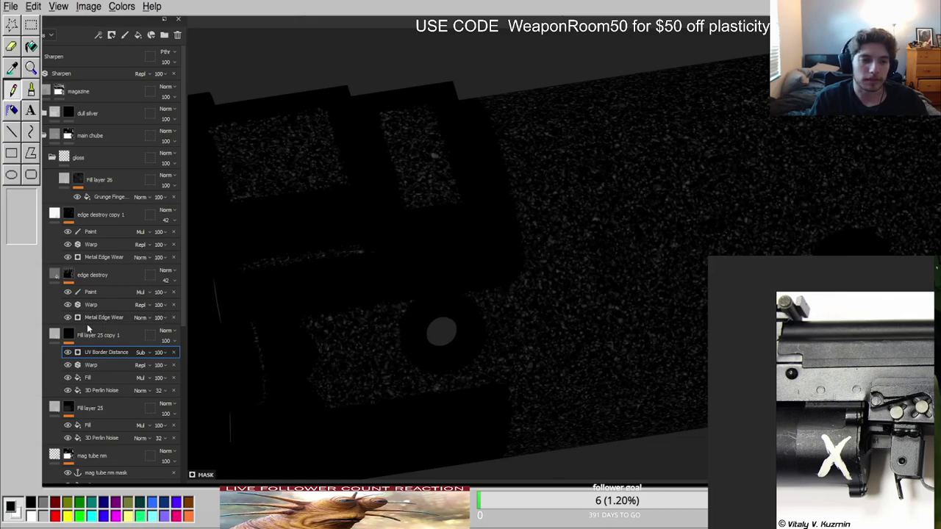
Set the opacity of the UV Border Distance generator on Fill layer 25 copy 1 to 67.
drag(182, 367, 166, 369)
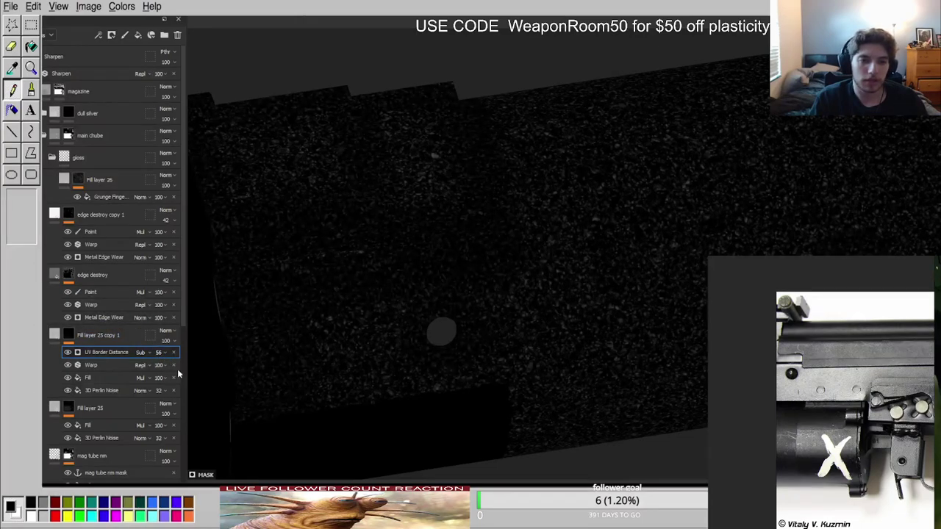
key(m)
alt+drag(499, 289, 521, 243)
alt+right_drag(525, 345, 725, 353)
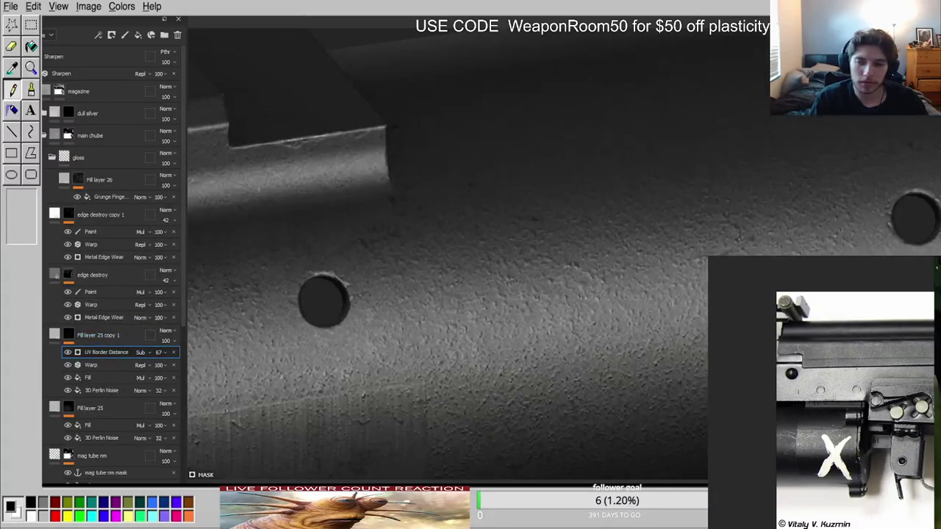
Inspect the grain along the middle of the tube from several angles against the close-up reference photo.
scroll(462, 287, down, 2)
alt+drag(462, 288, 425, 287)
scroll(425, 287, down, 5)
alt+middle_drag(502, 279, 323, 289)
alt+right_drag(324, 289, 588, 321)
alt+drag(588, 322, 314, 231)
alt+middle_drag(314, 230, 148, 236)
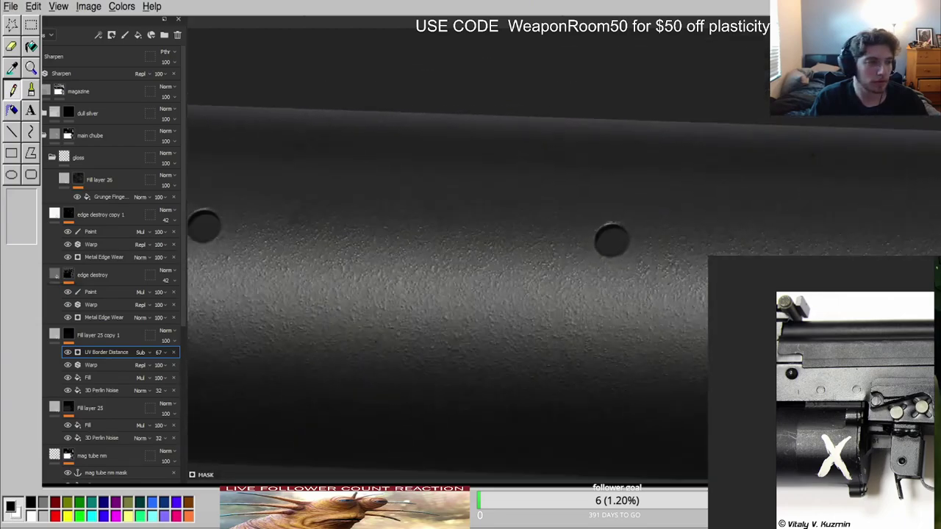
scroll(791, 432, up, 5)
alt+middle_drag(329, 259, 446, 245)
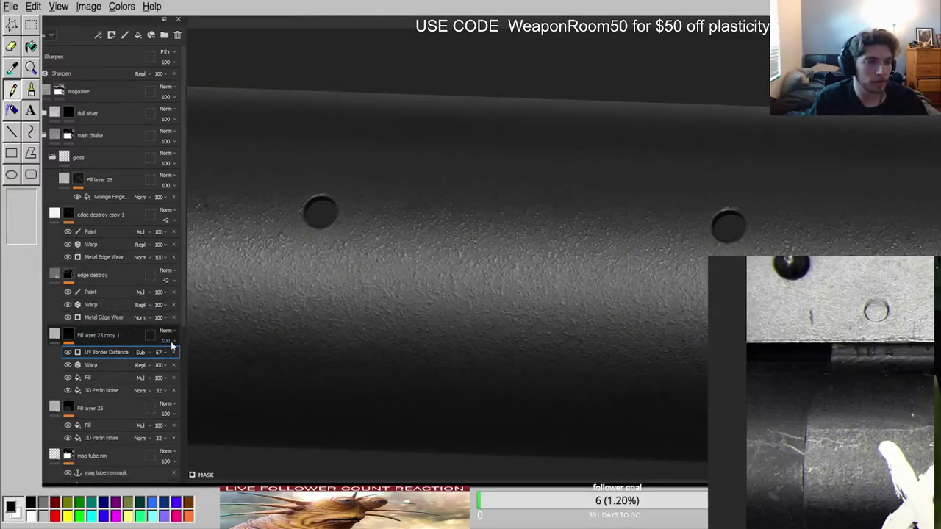
alt+middle_drag(258, 193, 425, 197)
Select the fill of Fill layer 25 copy 1 and review the tube's rear in its texture channels and full material.
click(56, 335)
alt+drag(435, 262, 445, 283)
alt+middle_drag(444, 283, 574, 294)
scroll(574, 294, down, 3)
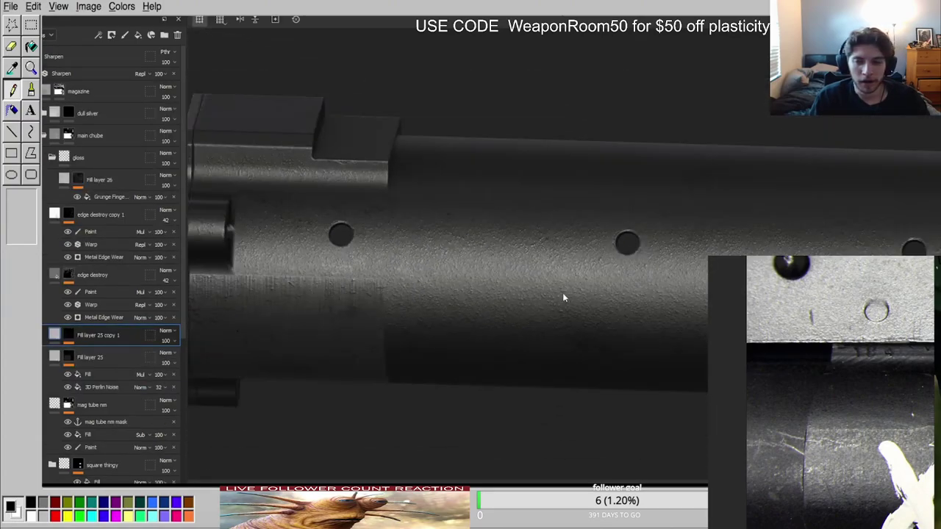
key(c)
key(c)
scroll(565, 291, up, 2)
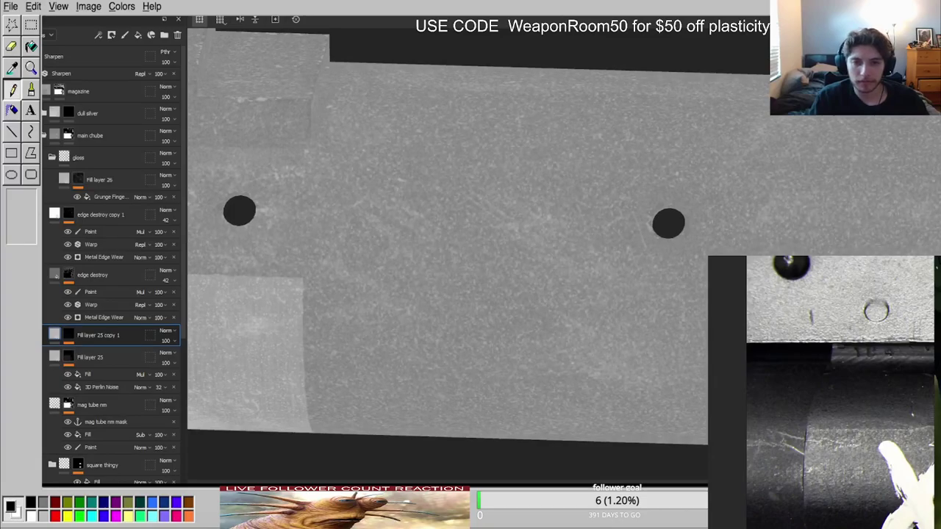
key(m)
scroll(618, 325, down, 3)
mouse_move(618, 326)
alt+mouse_down()
mouse_move(684, 308)
mouse_move(647, 323)
alt+mouse_up()
alt+middle_drag(647, 324, 527, 305)
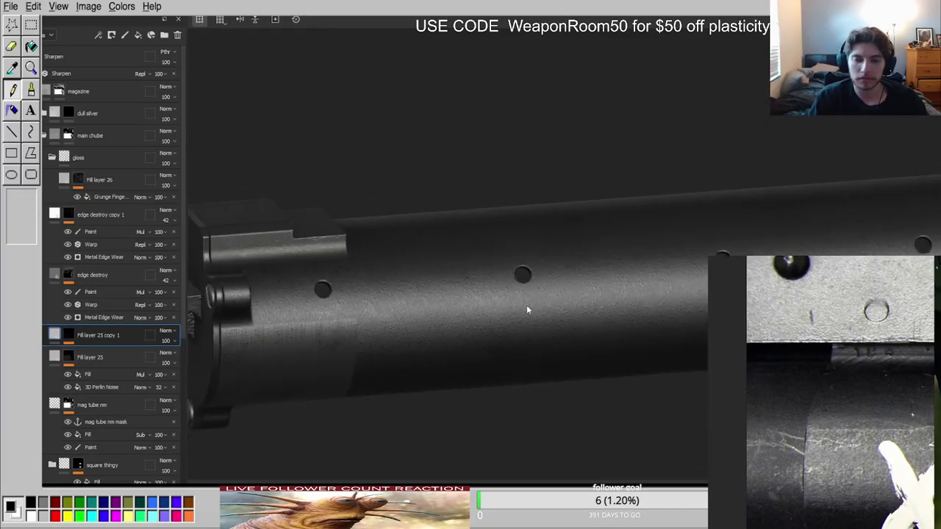
Compare the magazine tube on the full rifle in Marmoset Toolbag with its surface in Substance 3D Painter.
scroll(527, 309, down, 3)
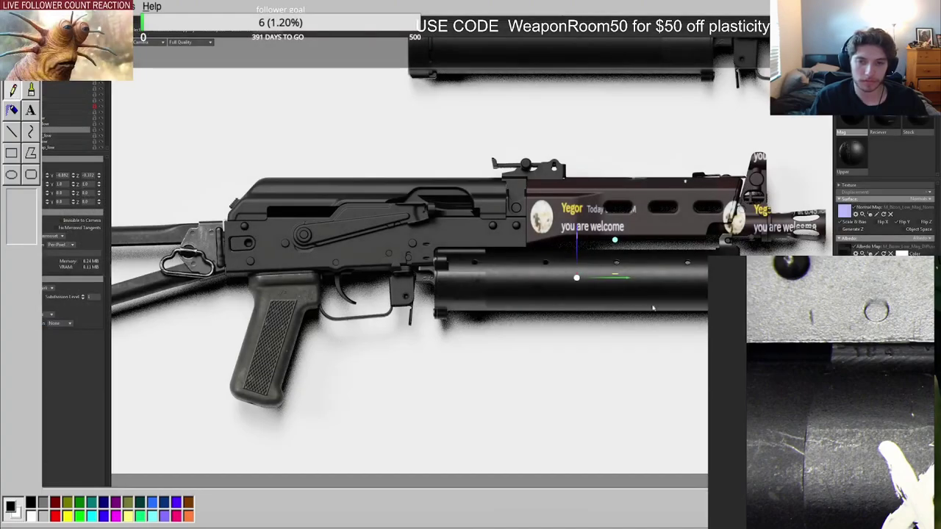
scroll(628, 300, up, 3)
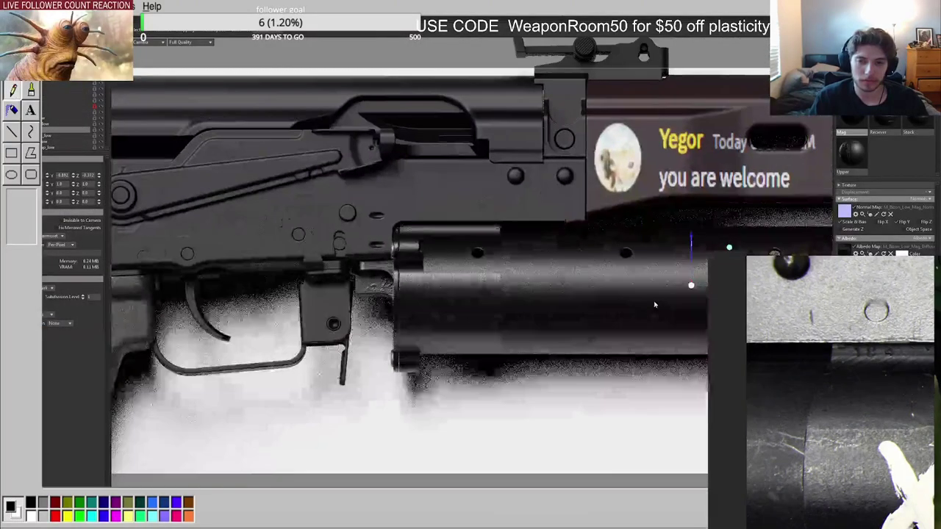
middle_drag(627, 300, 371, 286)
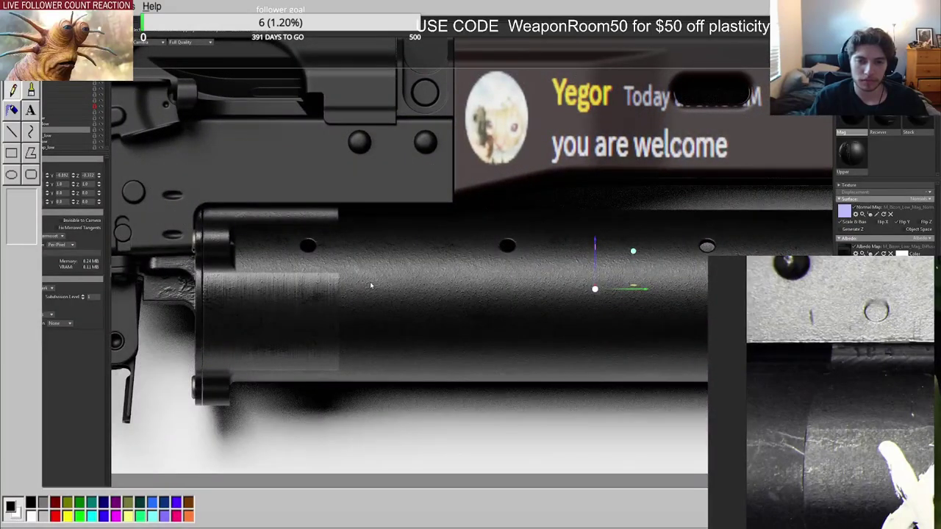
scroll(371, 285, down, 2)
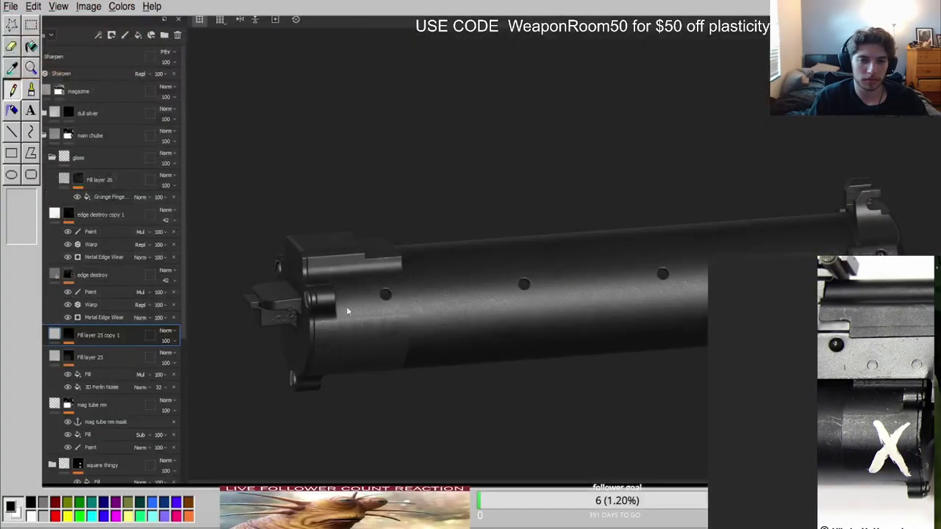
scroll(346, 306, up, 4)
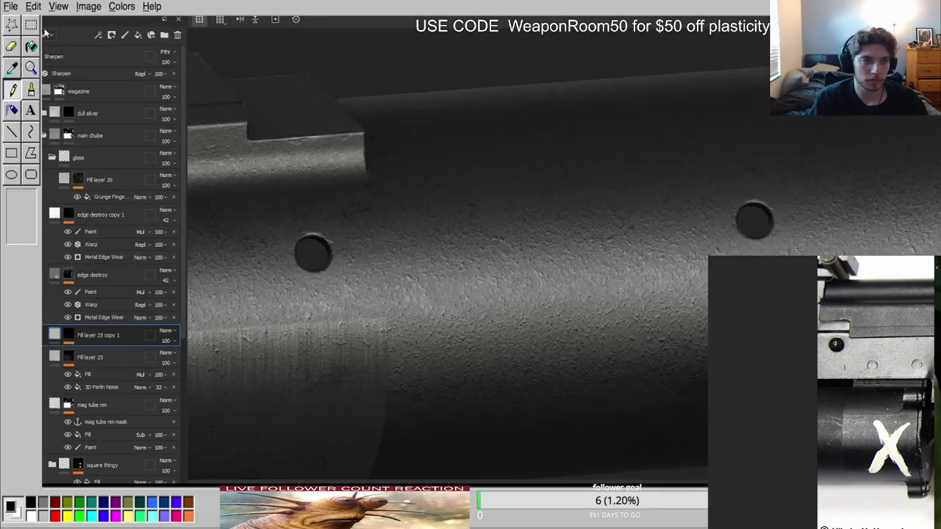
Set the opacity of Fill layer 25 copy 1 to 61 in the height channel.
click(170, 342)
drag(188, 356, 185, 358)
scroll(429, 283, down, 2)
alt+drag(434, 302, 469, 298)
scroll(466, 308, up, 4)
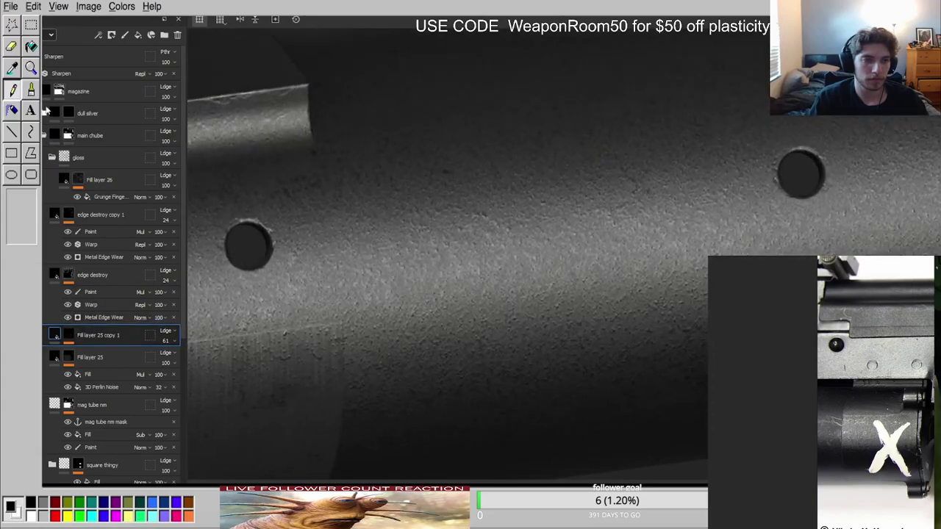
Return the layer stack to the previously shown channel, set Fill layer 25 copy 1's opacity to 45 and check the tube.
click(168, 340)
mouse_move(175, 353)
mouse_down()
mouse_move(161, 357)
mouse_move(178, 356)
mouse_up()
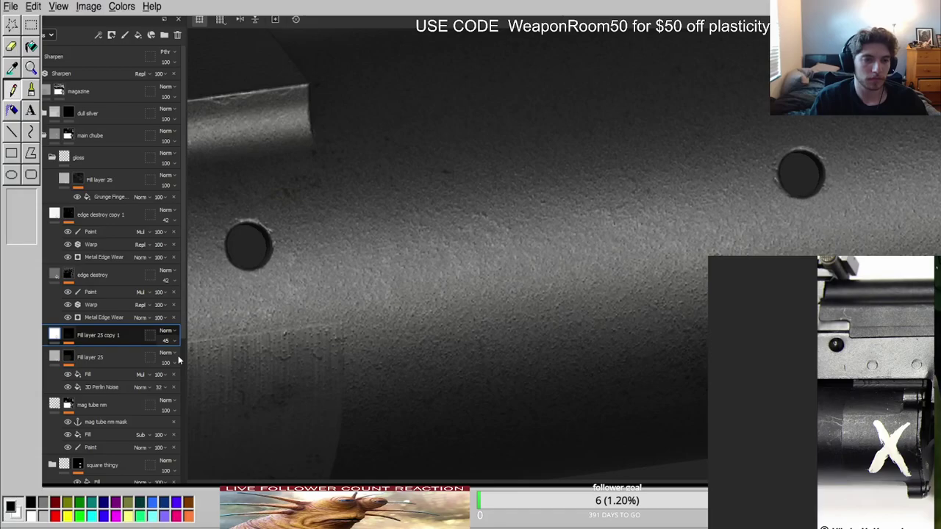
scroll(384, 293, down, 8)
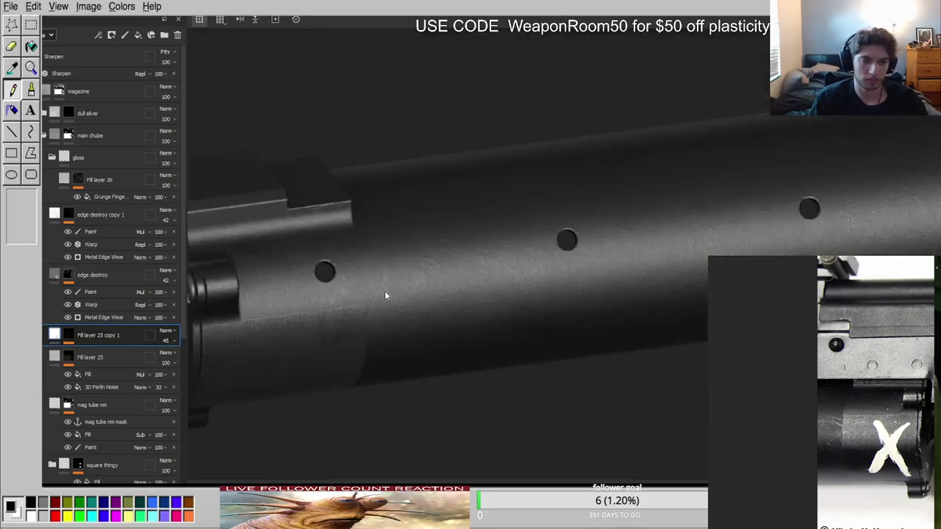
alt+drag(388, 294, 347, 250)
scroll(846, 403, down, 6)
scroll(772, 444, up, 8)
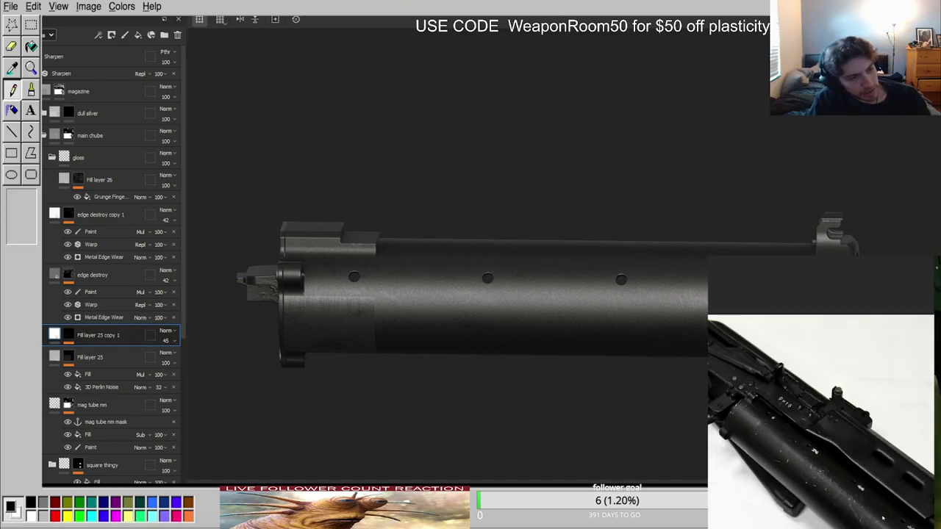
alt+right_drag(335, 410, 414, 323)
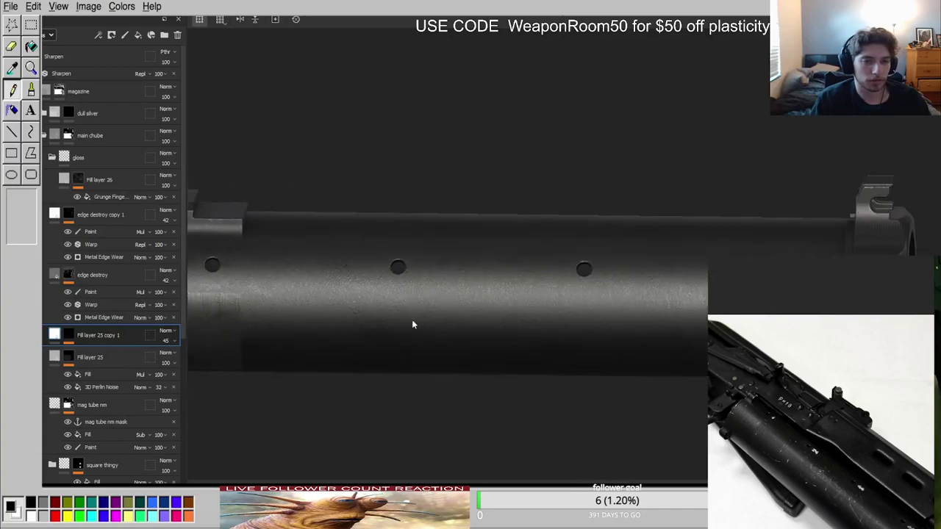
alt+drag(414, 324, 390, 317)
Review the tube's texture channels and duplicate Fill layer 26 inside the gloss folder.
click(52, 158)
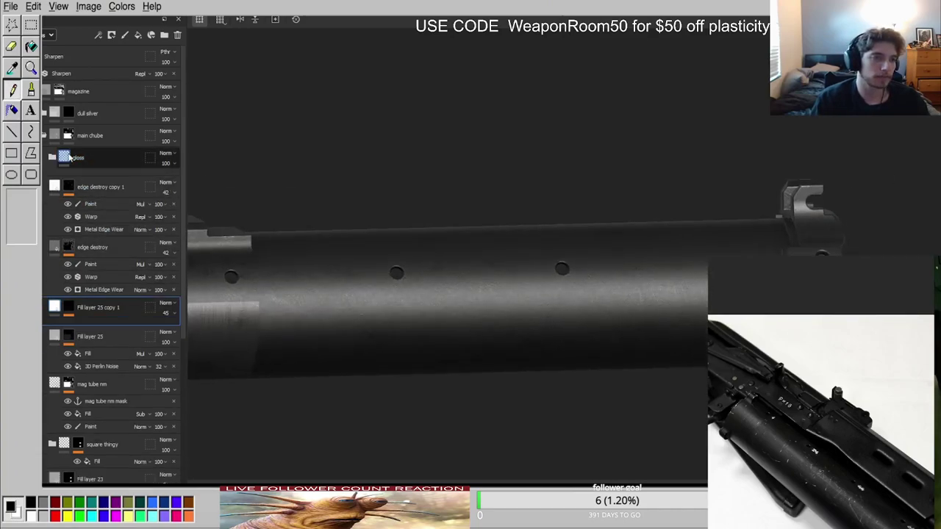
click(115, 160)
key(c)
key(c)
key(c)
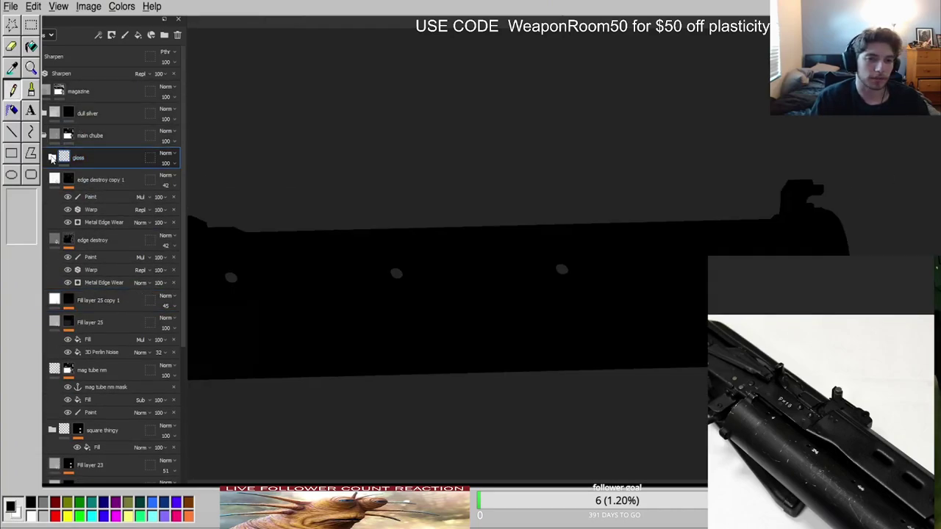
click(52, 158)
click(98, 180)
key(ctrl+d)
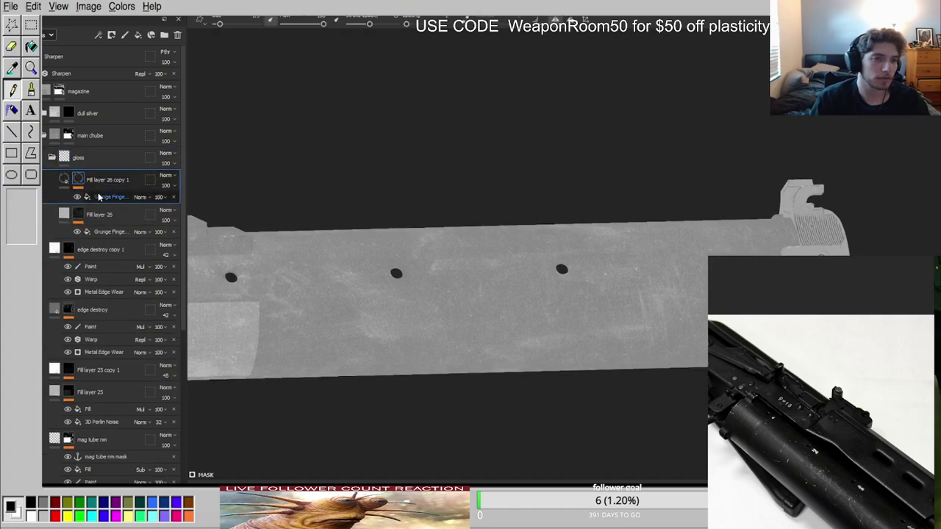
Vary the fingerprint grunge on Fill layer 26 copy 1 and darken its fill, checking the gloss channel and full material.
click(100, 197)
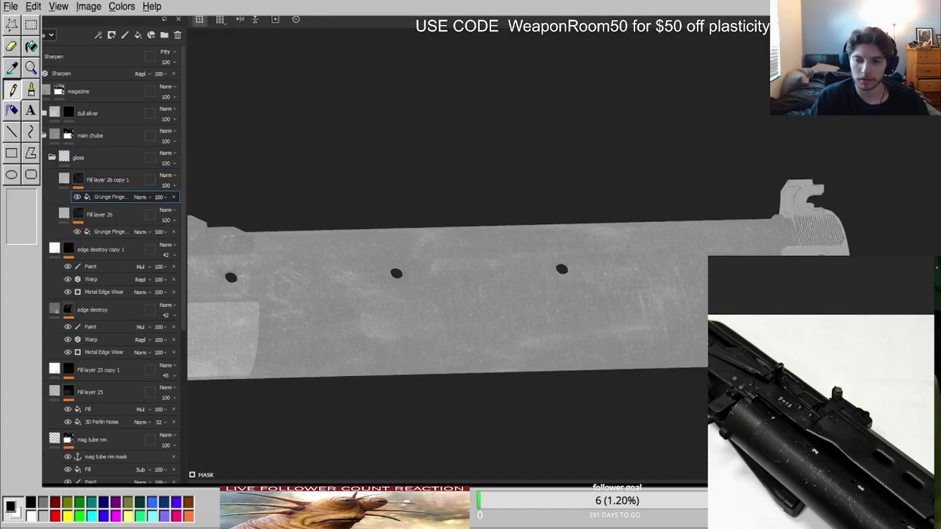
key(Delete)
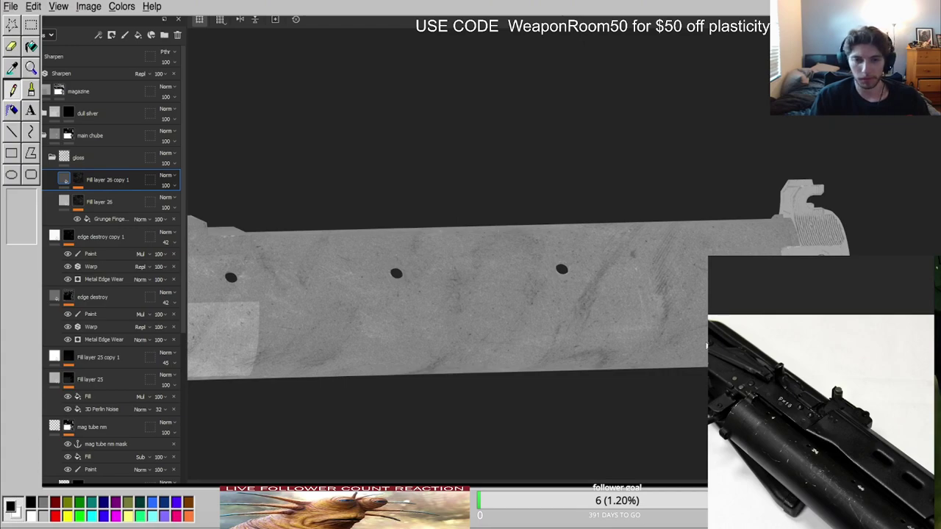
key(m)
scroll(617, 298, up, 3)
alt+drag(616, 298, 641, 298)
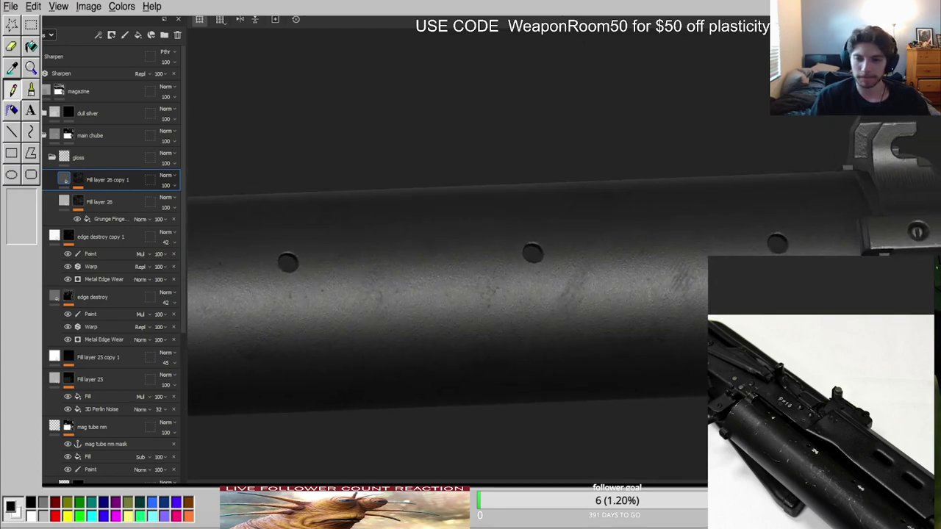
Set the opacity of the fingerprint grunge in the mask of Fill layer 26 copy 1 to 32.
click(78, 180)
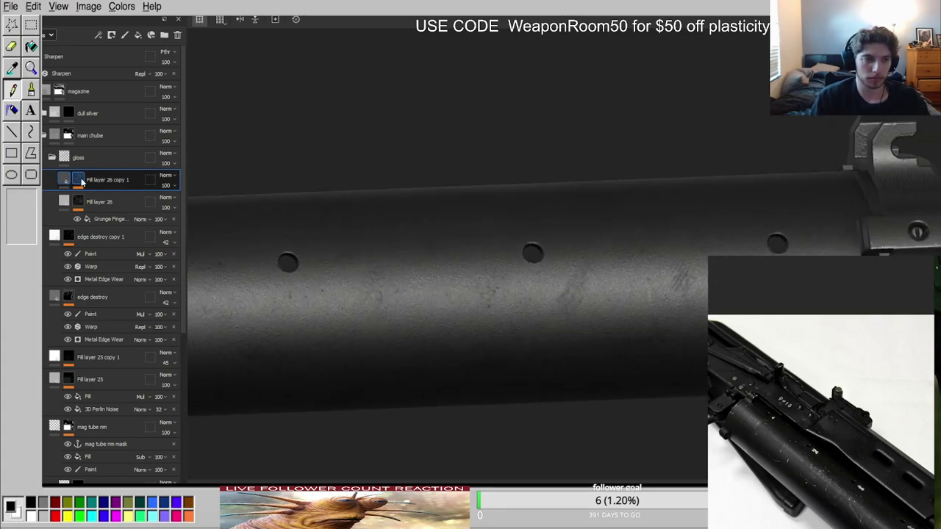
click(79, 188)
click(126, 198)
click(171, 212)
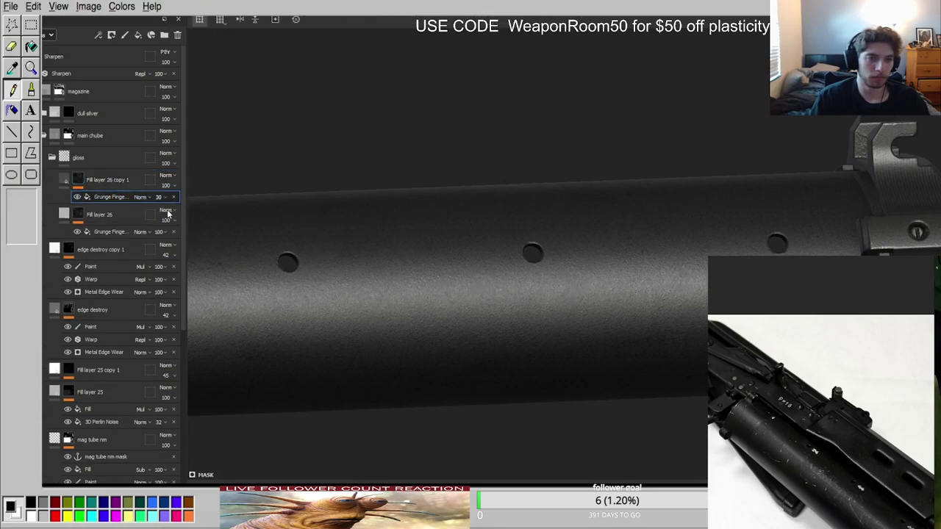
scroll(443, 276, down, 4)
click(81, 179)
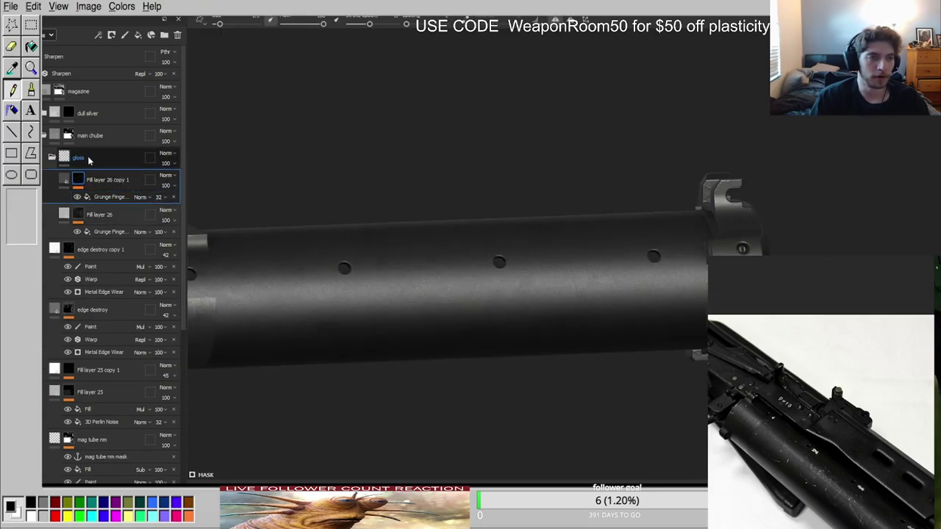
Collapse the gloss folder and add a folder named "spec" above it.
click(52, 157)
click(91, 158)
click(151, 35)
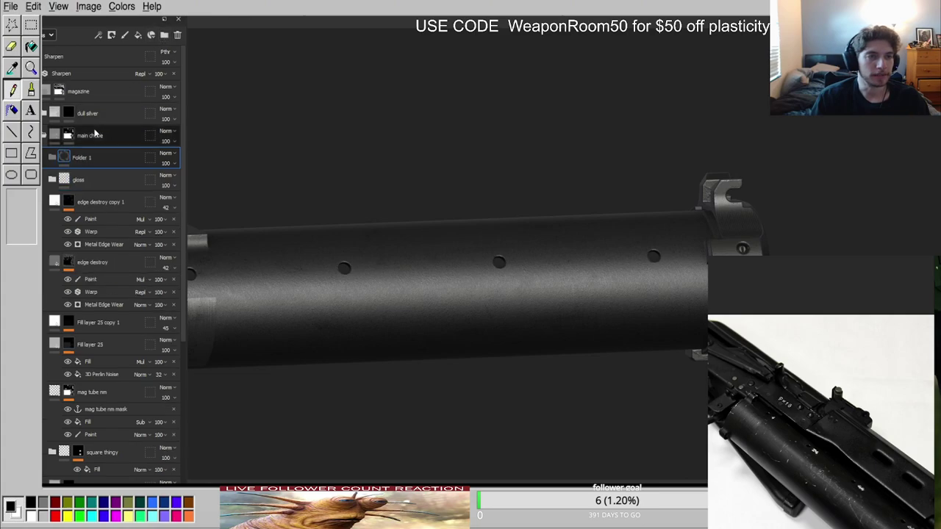
double_click(84, 157)
text(spec)
key(Return)
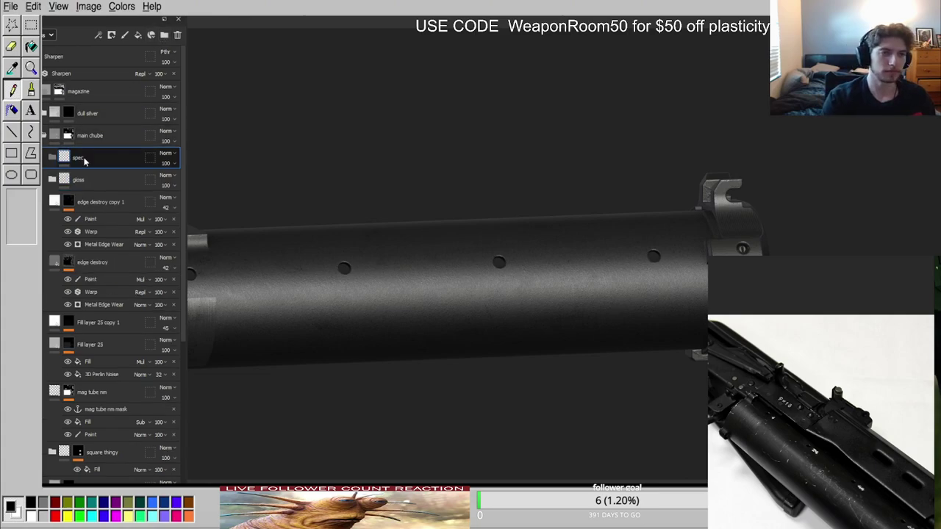
Add a fill layer with a black mask inside the spec folder.
click(141, 36)
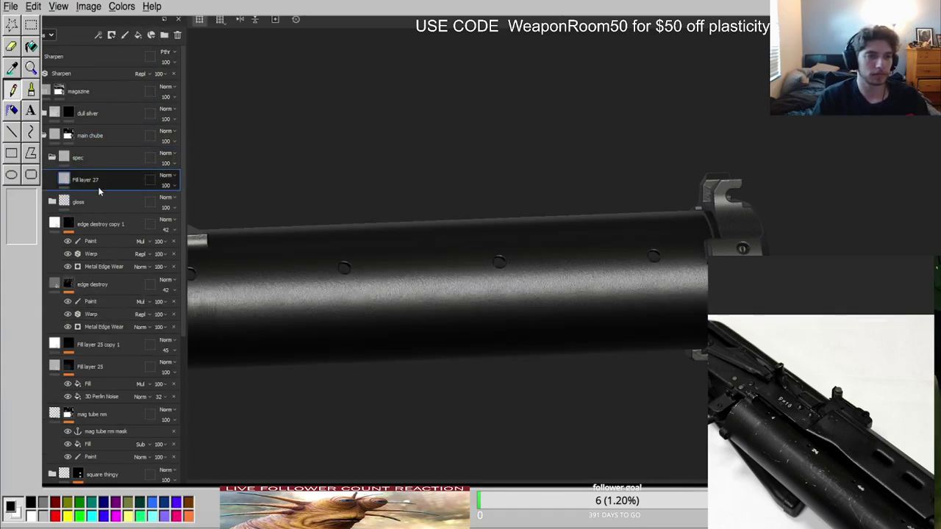
right_click(99, 189)
click(119, 209)
Position a scratch stencil over the middle of the tube for painting the mask of Fill layer 27.
scroll(500, 292, up, 5)
middle_drag(483, 292, 576, 464)
drag(576, 464, 402, 381)
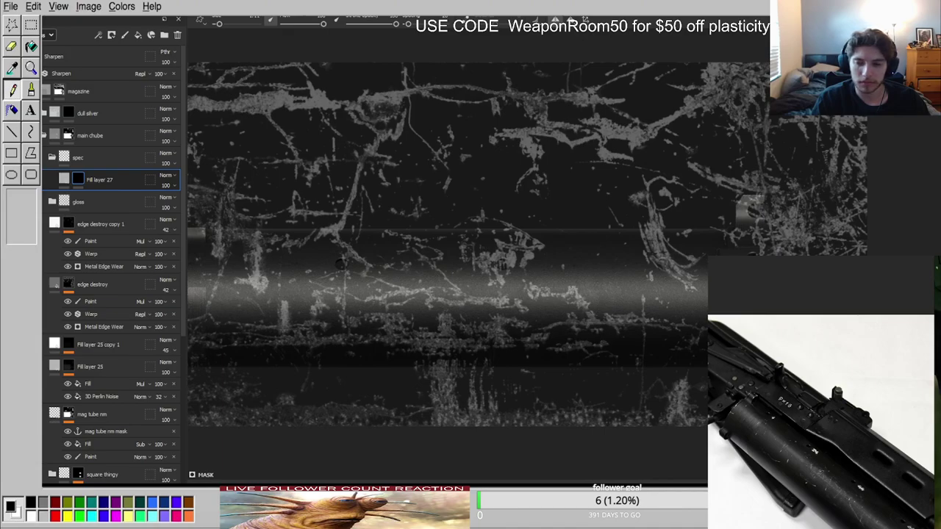
key(s)
middle_drag(392, 439, 546, 422)
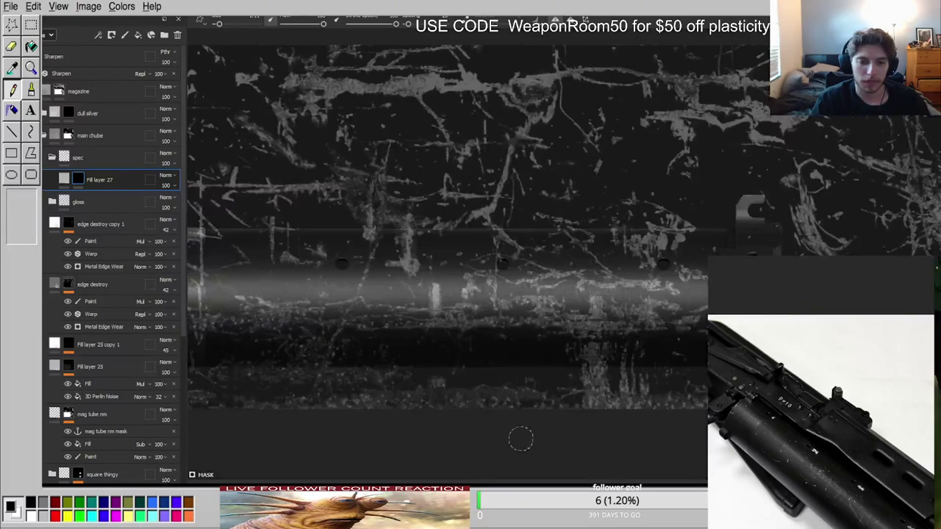
key(s)
right_drag(587, 374, 235, 347)
mouse_move(665, 326)
alt+middle_down()
mouse_move(564, 288)
mouse_move(568, 250)
mouse_move(576, 259)
mouse_move(555, 259)
alt+middle_up()
Paint scratches lengthwise along the middle of the tube through the stencil, checking them in the gloss channel and full material.
mouse_move(752, 226)
mouse_down()
mouse_move(278, 231)
mouse_move(307, 243)
mouse_move(294, 243)
mouse_up()
scroll(284, 233, up, 3)
key(2)
key(c)
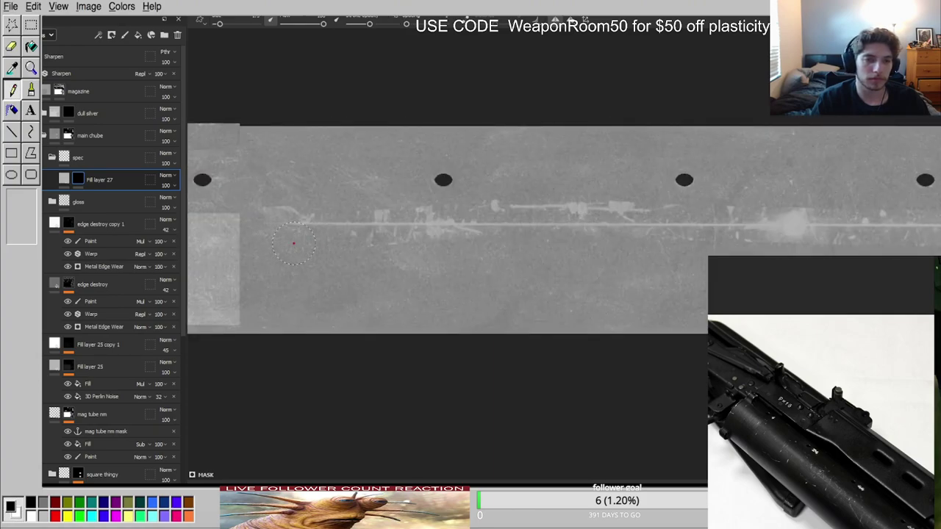
alt+middle_drag(621, 261, 415, 279)
drag(425, 221, 340, 214)
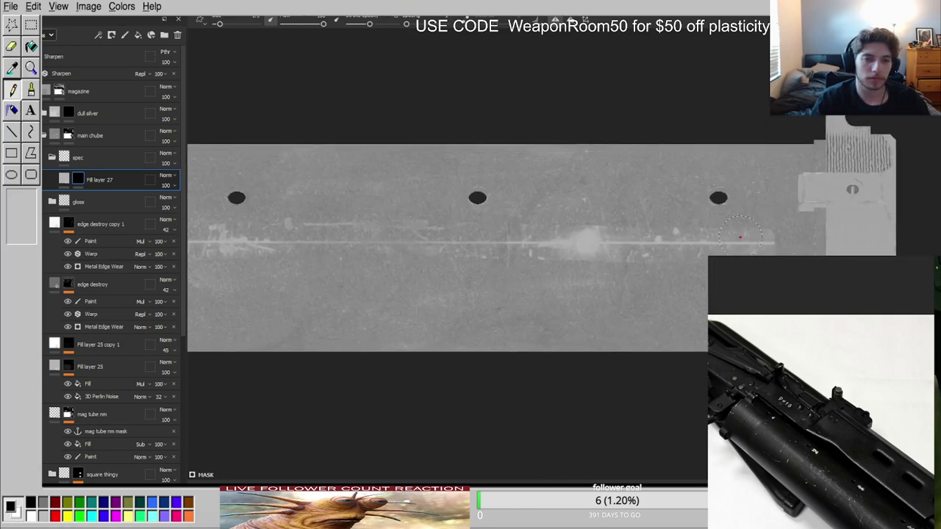
drag(782, 259, 538, 268)
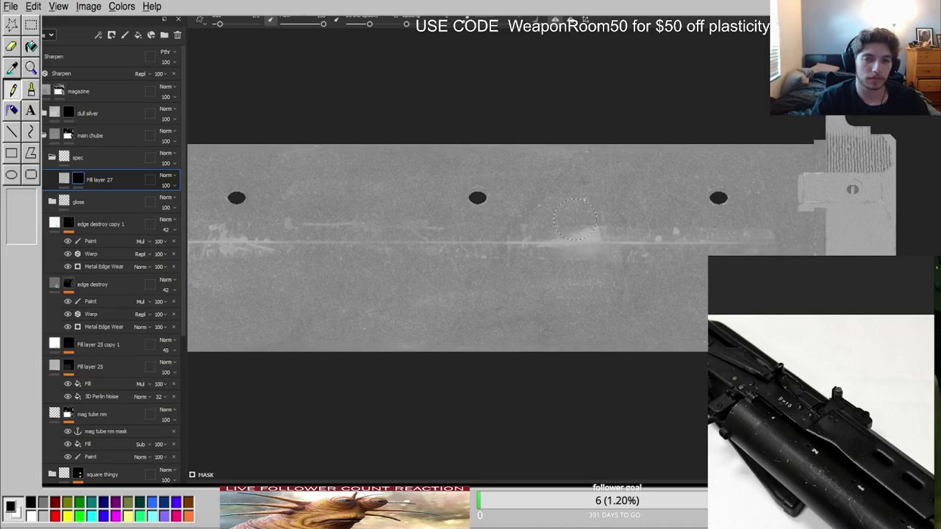
key(m)
alt+right_drag(656, 234, 583, 239)
Add a Levels effect to the mask of Fill layer 27, adjust the scratch contrast and check the full material.
click(64, 179)
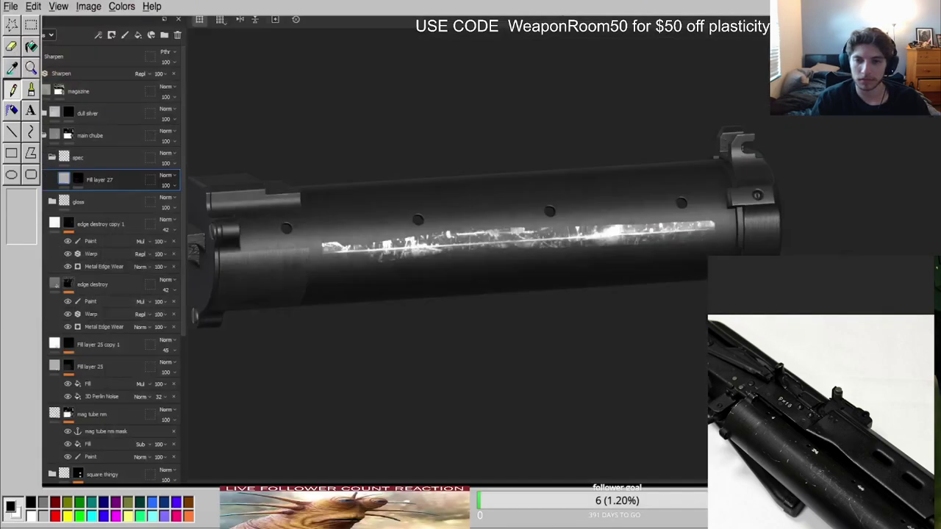
alt+click(79, 181)
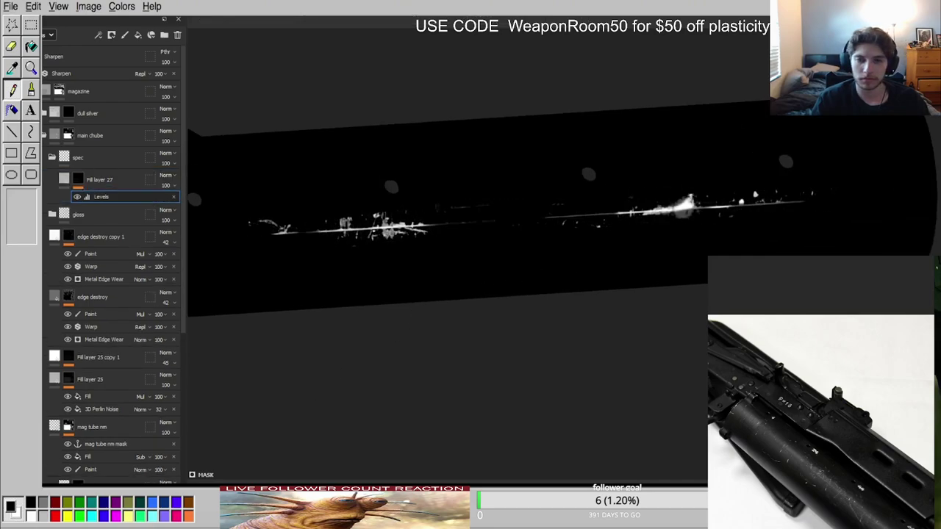
key(m)
scroll(552, 234, down, 3)
scroll(551, 234, up, 3)
alt+middle_drag(551, 234, 772, 285)
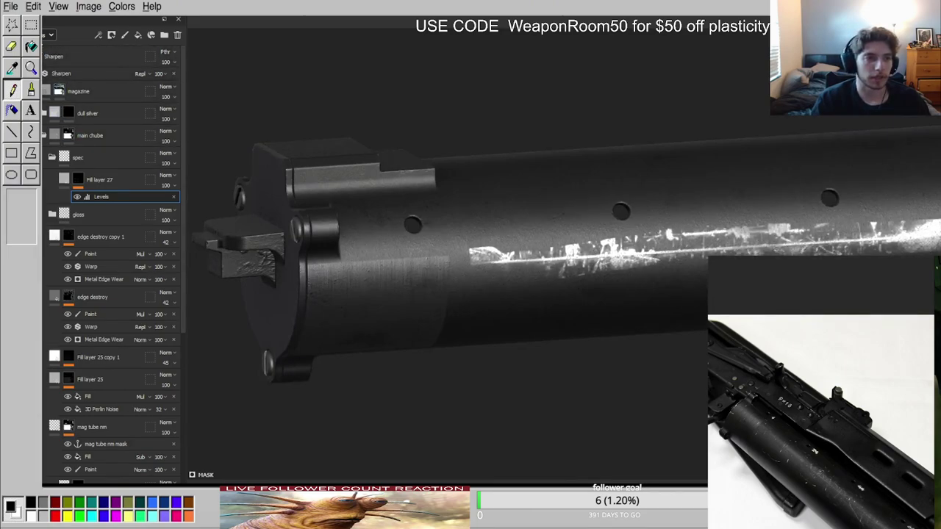
Add a Paint effect above Levels in the mask of Fill layer 27 and try a stroke along the tube, undoing it.
key(c)
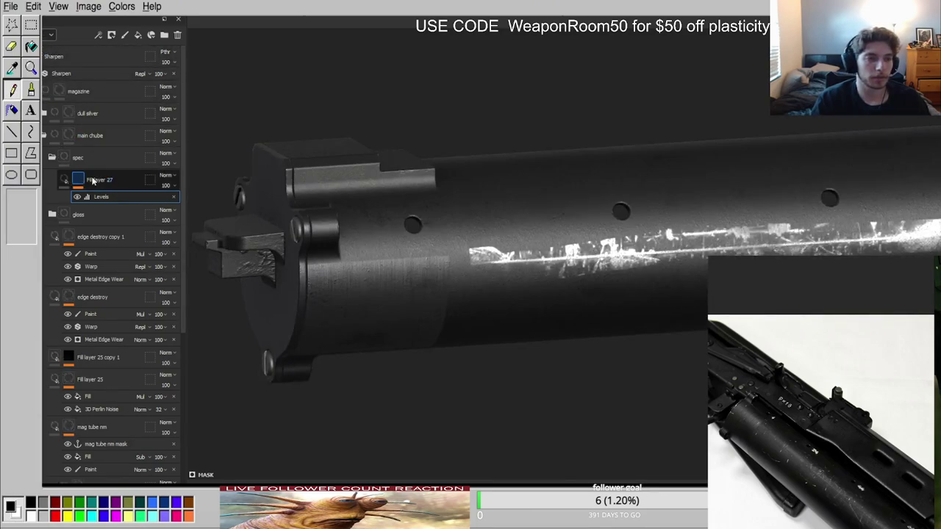
click(86, 179)
click(100, 197)
alt+shift+drag(486, 221, 514, 200)
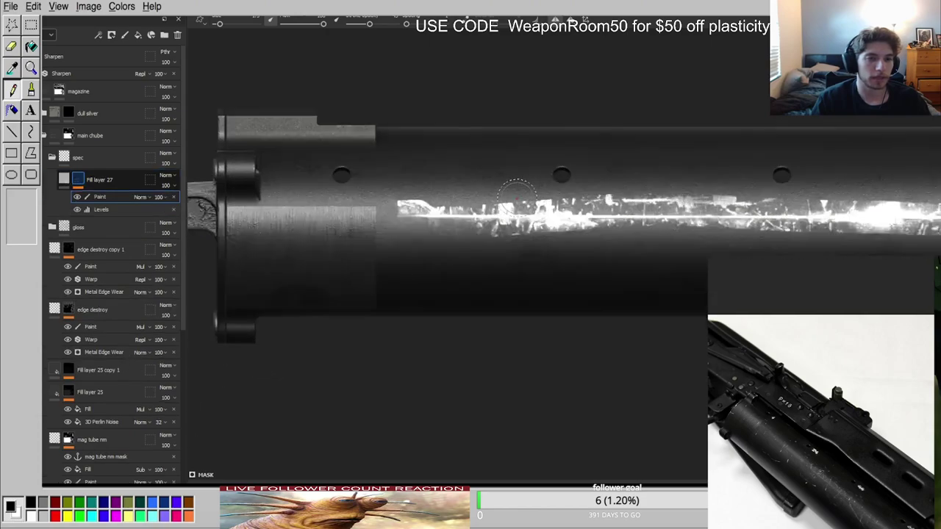
scroll(511, 200, down, 4)
drag(415, 199, 486, 204)
key(ctrl+z)
Paint scratches along the tube through the repositioned stencil with an enlarged brush and adjust the Paint effect's opacity.
ctrl+right_drag(441, 205, 457, 205)
mouse_move(441, 205)
mouse_down()
mouse_move(564, 204)
mouse_move(441, 206)
mouse_up()
drag(370, 25, 401, 25)
drag(691, 207, 844, 201)
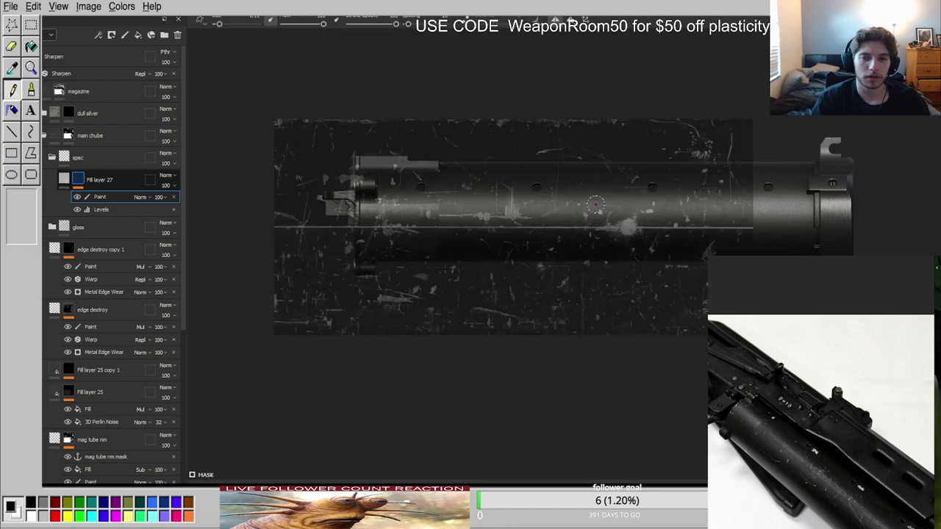
scroll(846, 202, up, 3)
drag(298, 221, 740, 229)
alt+drag(740, 229, 831, 263)
ctrl+right_drag(351, 189, 377, 189)
click(160, 197)
mouse_move(185, 215)
mouse_down()
mouse_move(157, 214)
mouse_move(205, 213)
mouse_up()
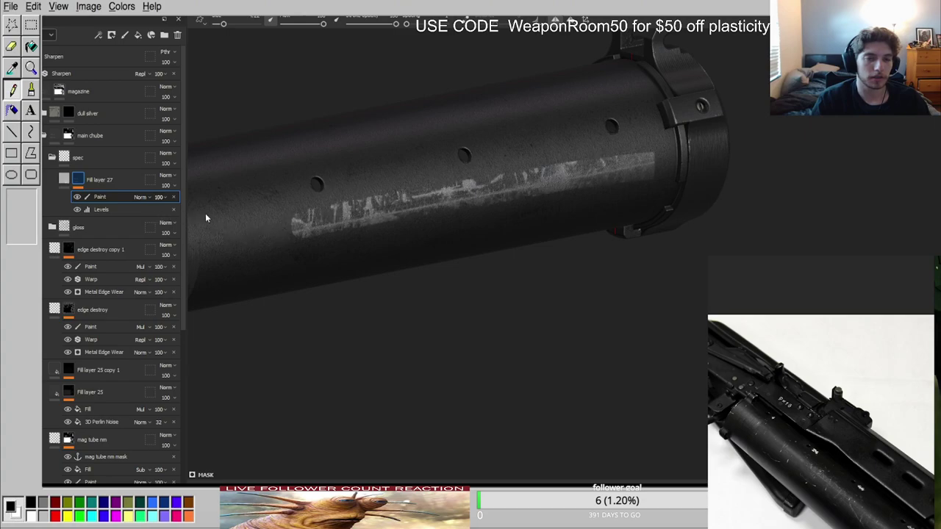
Clear the scratches, Paint and Levels effects from the mask of Fill layer 27 and give it a fresh Paint effect.
click(79, 180)
click(173, 197)
click(173, 197)
alt+drag(317, 198, 373, 223)
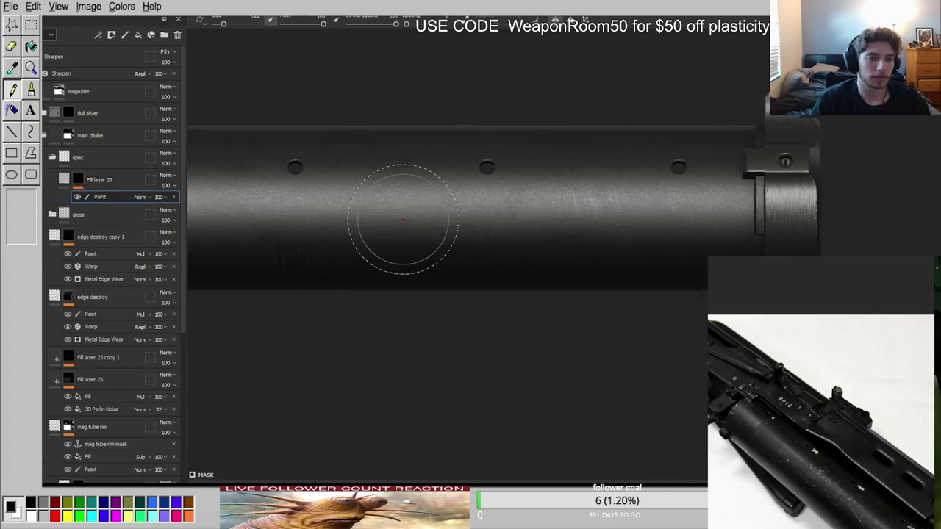
Paint a strip of scratches along the tube through the stencil and set the Paint effect's opacity to 8.
alt+middle_drag(425, 215, 509, 241)
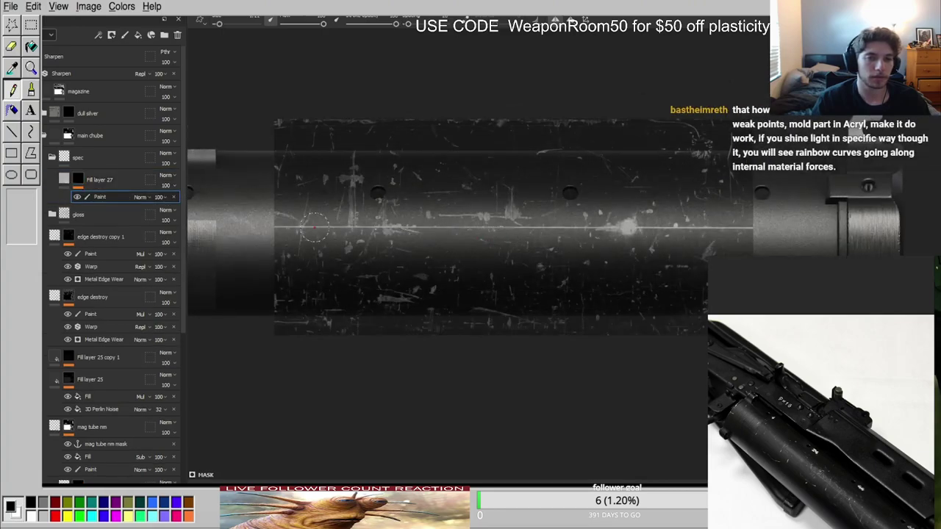
mouse_move(314, 228)
mouse_down()
mouse_move(709, 234)
mouse_move(361, 219)
mouse_up()
key(1)
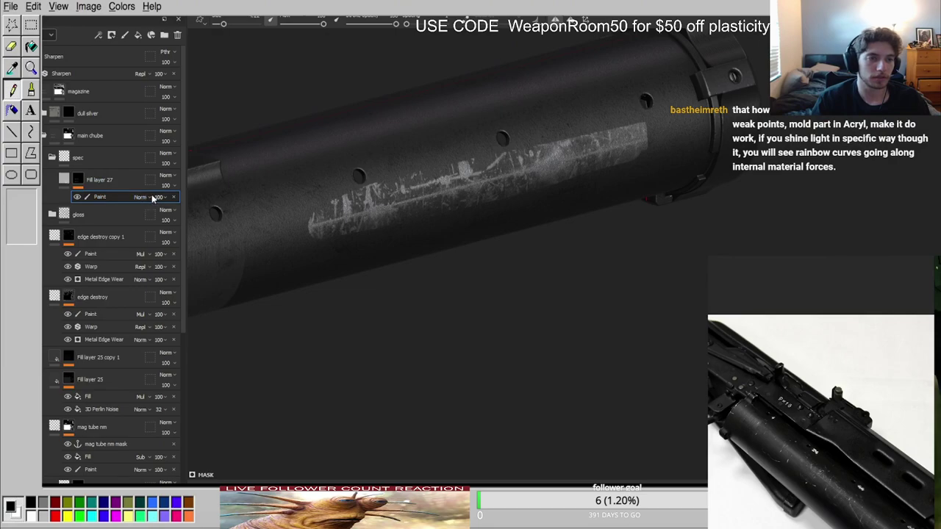
drag(180, 215, 157, 214)
Erase the ends and upper parts of the painted scratch strip on the tube with a resized brush to break it up.
mouse_move(267, 218)
alt+mouse_down()
mouse_move(320, 158)
mouse_move(300, 208)
mouse_move(350, 195)
mouse_move(334, 193)
alt+mouse_up()
scroll(335, 185, up, 3)
ctrl+right_drag(352, 177, 317, 181)
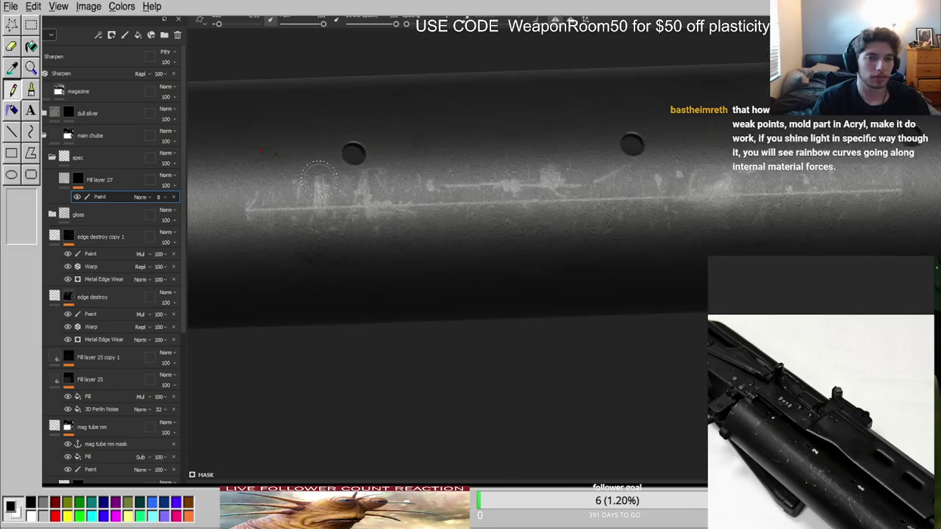
mouse_move(345, 178)
mouse_down()
mouse_move(372, 182)
mouse_move(238, 197)
mouse_up()
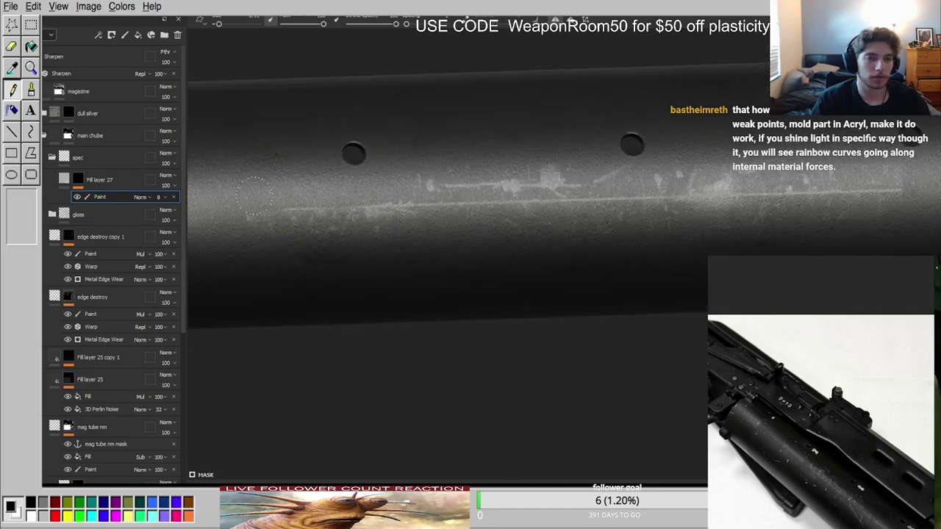
drag(572, 177, 359, 174)
alt+middle_drag(673, 153, 435, 173)
mouse_move(444, 175)
mouse_down()
mouse_move(588, 203)
mouse_move(551, 189)
mouse_up()
mouse_move(475, 213)
mouse_down()
mouse_move(493, 217)
mouse_move(421, 243)
mouse_up()
click(358, 24)
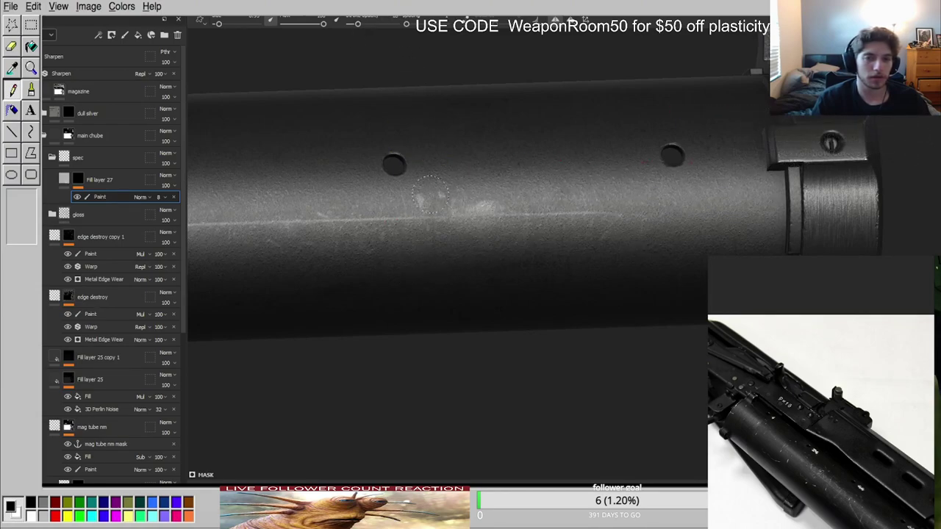
Examine the faint scratches on the tube from several angles under rotated lighting and compare them with the reference photo.
scroll(522, 242, down, 3)
mouse_move(522, 242)
alt+mouse_down()
mouse_move(522, 172)
mouse_move(583, 226)
mouse_move(422, 242)
mouse_move(584, 93)
alt+mouse_up()
scroll(423, 242, down, 3)
mouse_move(389, 181)
shift+right_down()
mouse_move(360, 228)
mouse_move(366, 260)
shift+right_up()
scroll(365, 260, up, 3)
alt+drag(365, 260, 473, 238)
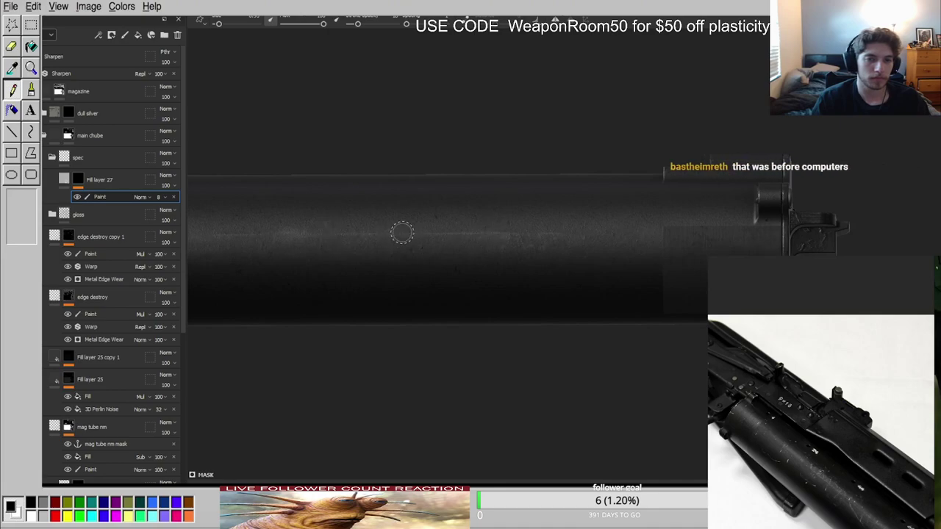
scroll(290, 248, down, 3)
alt+drag(289, 248, 370, 227)
shift+right_drag(369, 227, 542, 244)
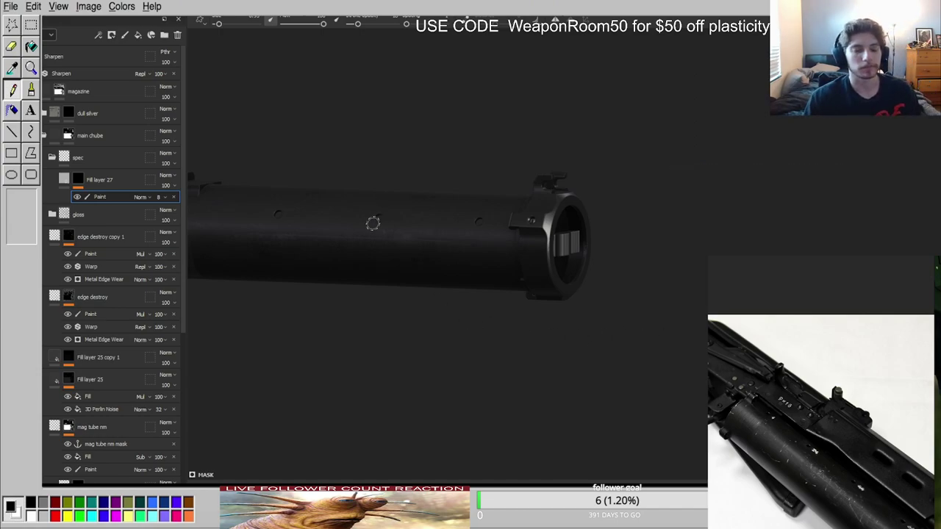
scroll(364, 234, up, 3)
alt+middle_drag(363, 239, 479, 246)
shift+right_drag(478, 246, 553, 253)
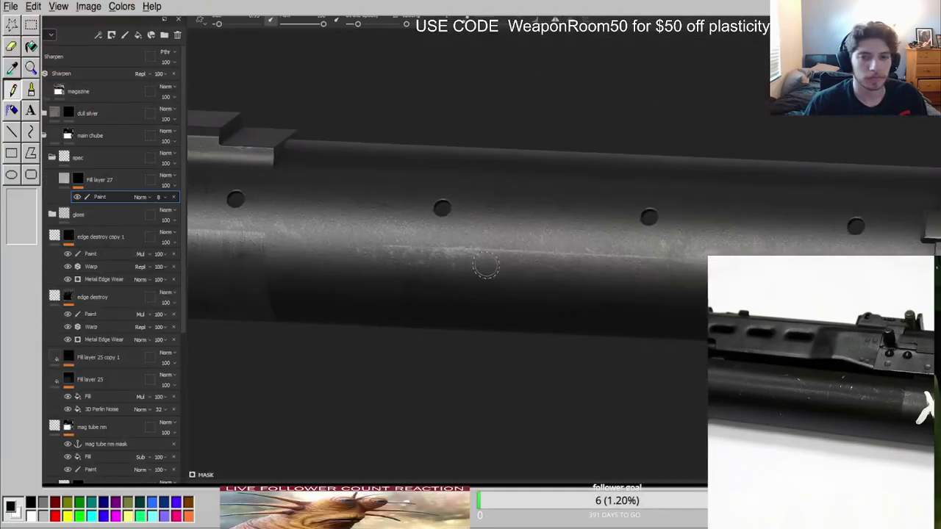
mouse_move(485, 270)
alt+mouse_down()
mouse_move(637, 284)
mouse_move(610, 281)
alt+mouse_up()
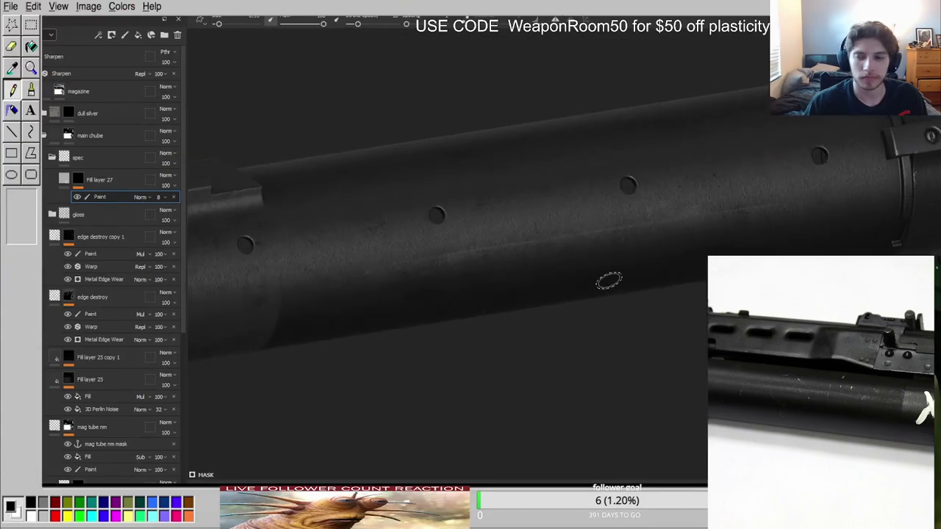
alt+middle_drag(587, 259, 572, 281)
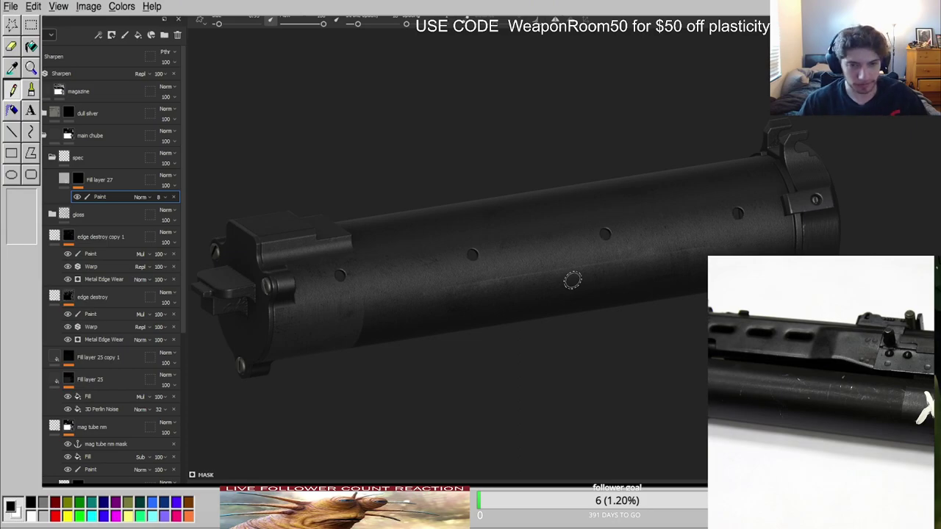
mouse_move(608, 244)
shift+right_down()
mouse_move(586, 261)
mouse_move(663, 258)
shift+right_up()
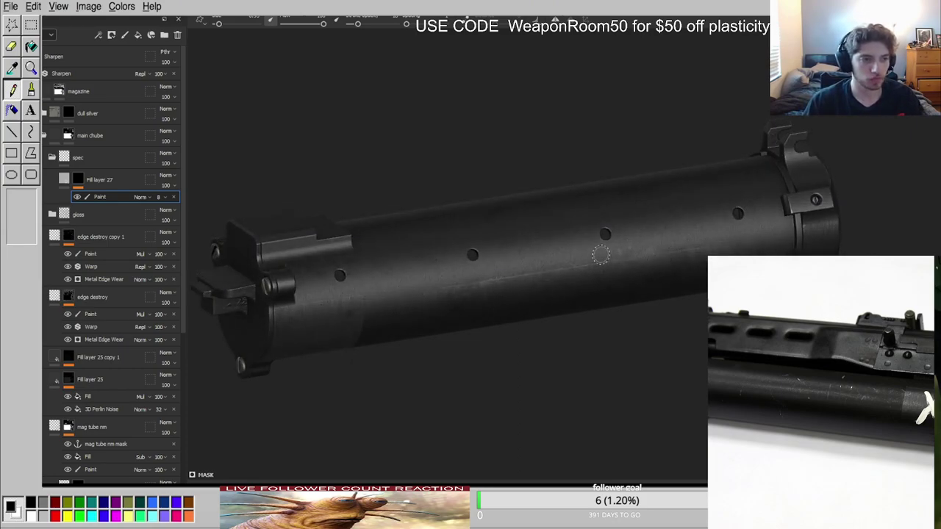
Isolate the roughness channel, expand the gloss folder and select the mask of Fill layer 26.
scroll(508, 265, up, 3)
key(c)
key(c)
key(c)
key(c)
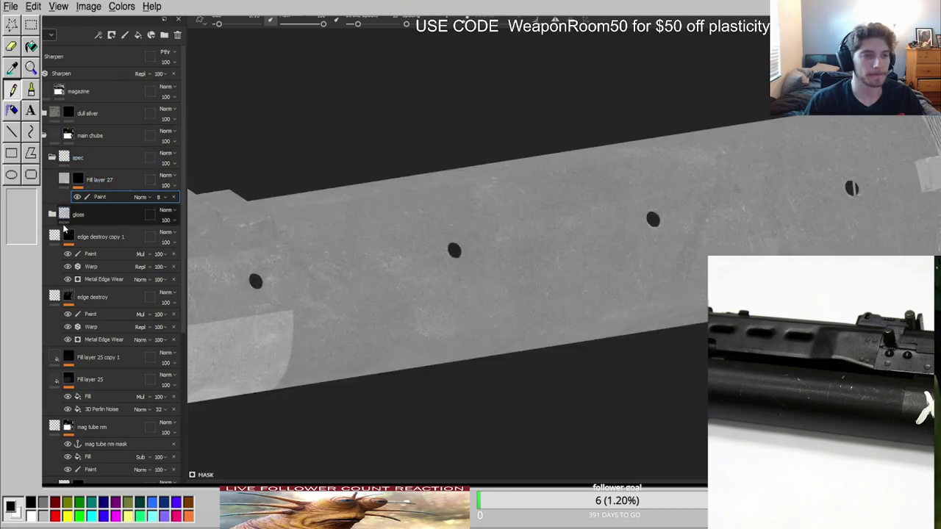
click(55, 215)
click(82, 274)
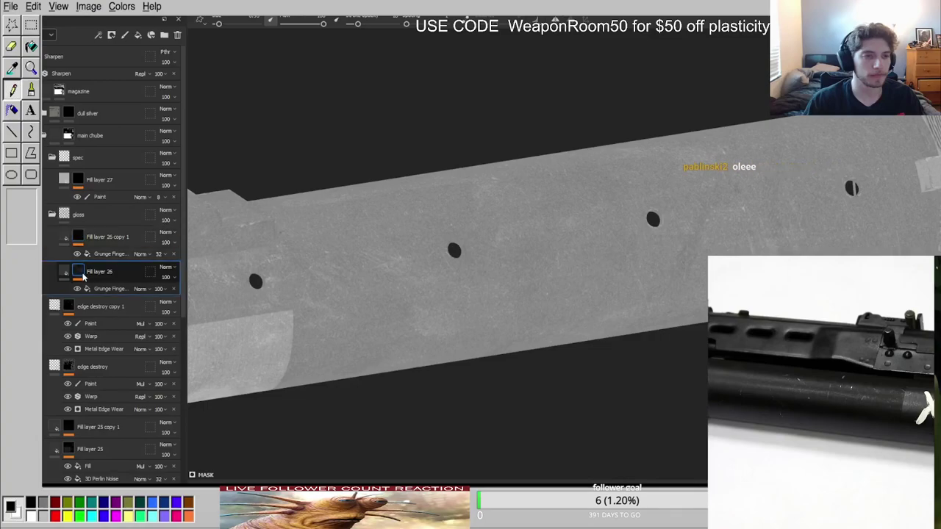
Add a Paint effect to the mask of Fill layer 26 and paint scratches along the tube through the stencil.
key(F3)
alt+middle_drag(411, 300, 375, 279)
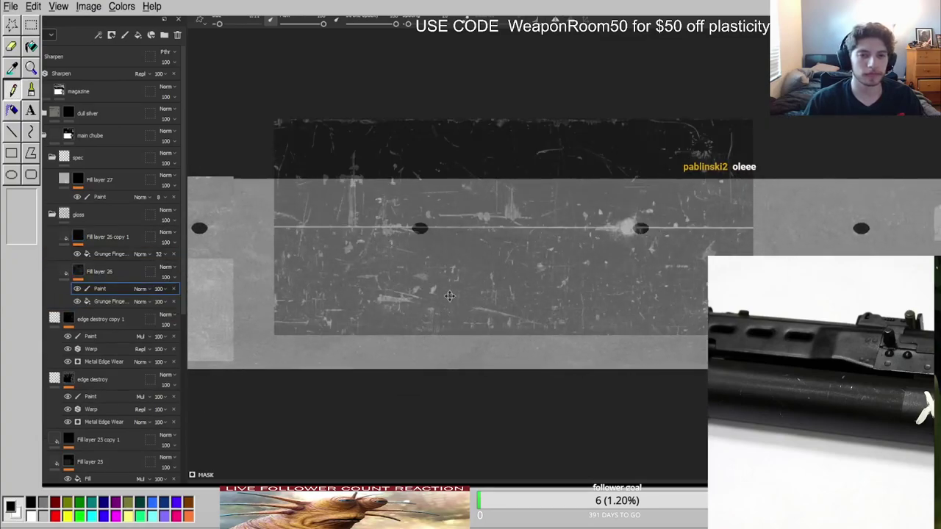
scroll(375, 281, down, 3)
drag(315, 272, 364, 281)
ctrl+right_drag(372, 279, 390, 280)
mouse_move(324, 286)
mouse_down()
mouse_move(518, 309)
mouse_move(684, 280)
mouse_move(386, 254)
mouse_move(686, 276)
mouse_up()
key(Tab)
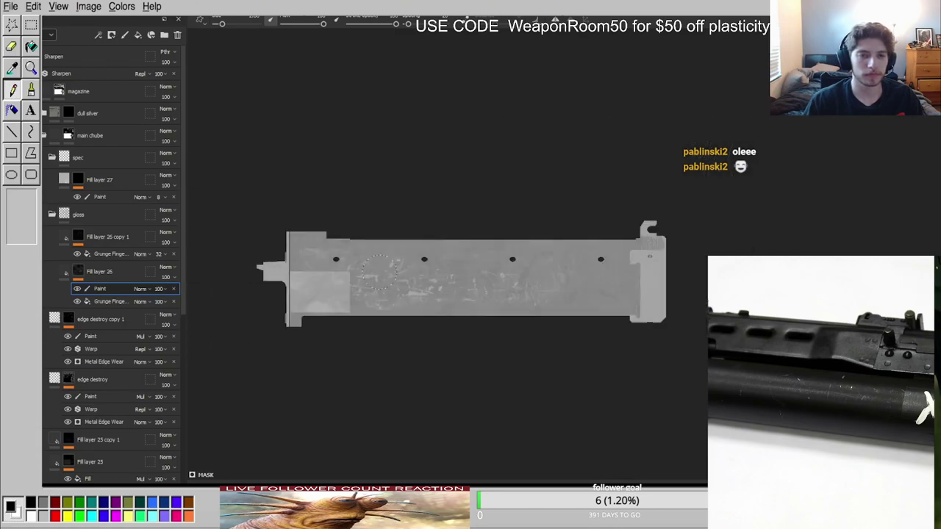
Duplicate Fill layer 26, clear the effects from the copy's mask and paint stencil scratches along the tube in it.
click(106, 273)
key(ctrl+d)
click(174, 289)
click(173, 289)
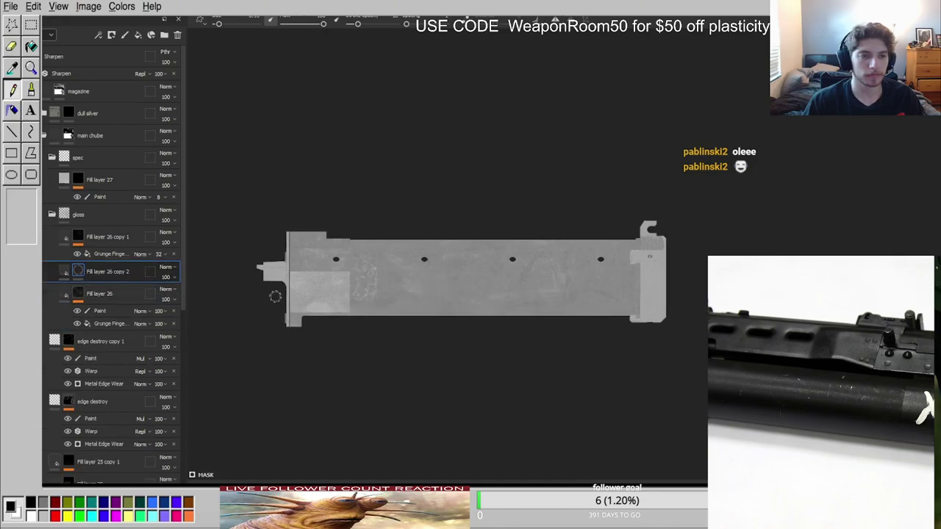
drag(367, 276, 594, 300)
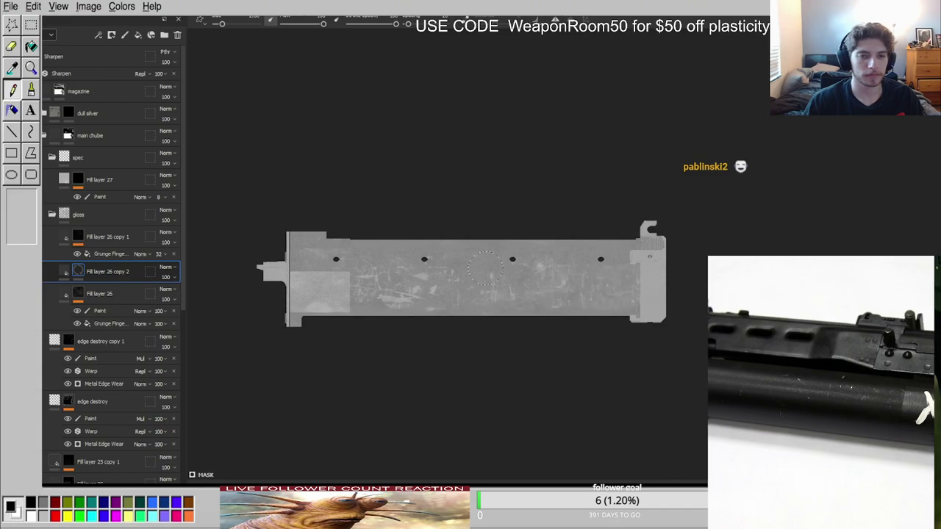
mouse_move(435, 252)
mouse_down()
mouse_move(397, 308)
mouse_move(424, 309)
mouse_up()
alt+right_drag(425, 299, 463, 302)
alt+drag(441, 305, 472, 325)
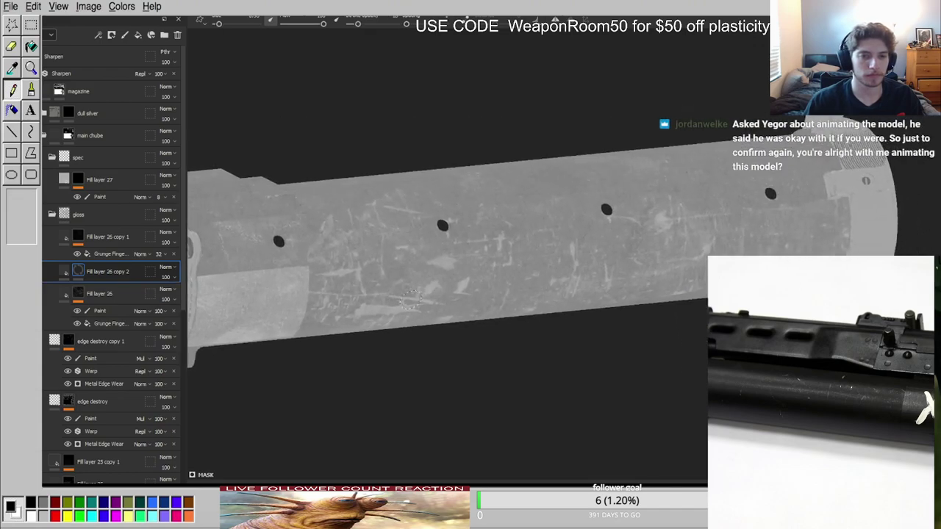
Add a Sharpen filter to the mask of Fill layer 26 copy 2 and check the scratch detail.
click(109, 289)
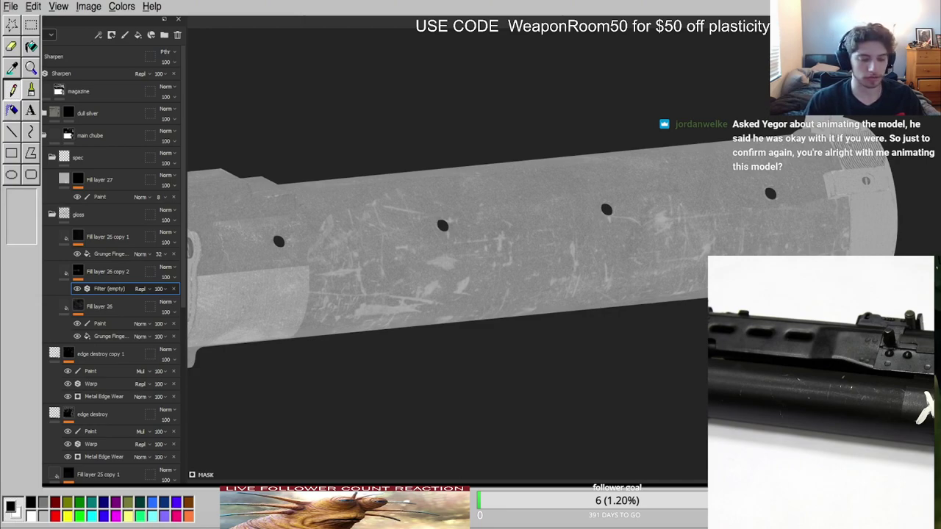
scroll(432, 255, up, 3)
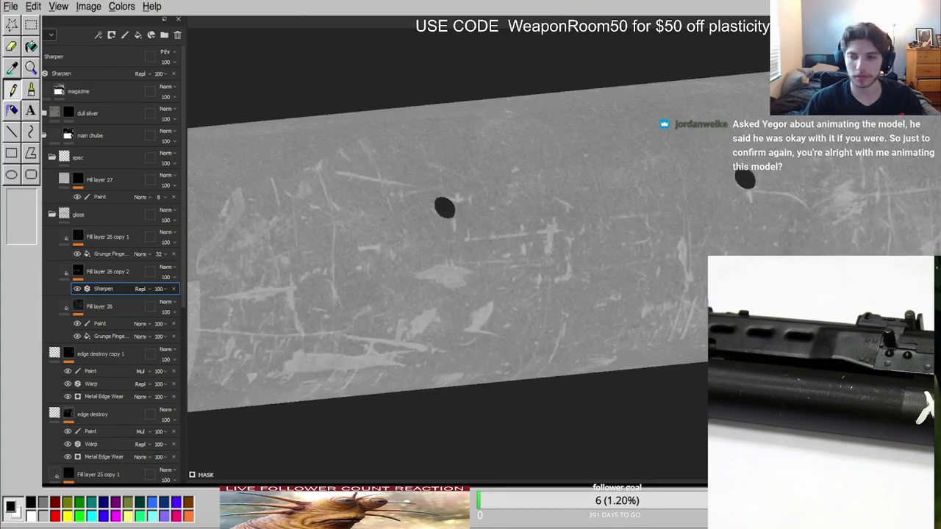
scroll(608, 220, up, 1)
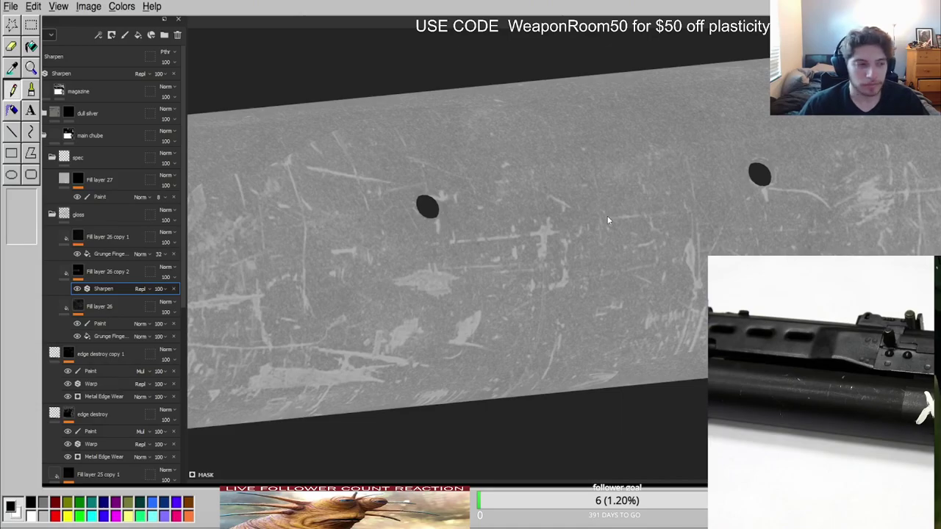
scroll(591, 226, down, 3)
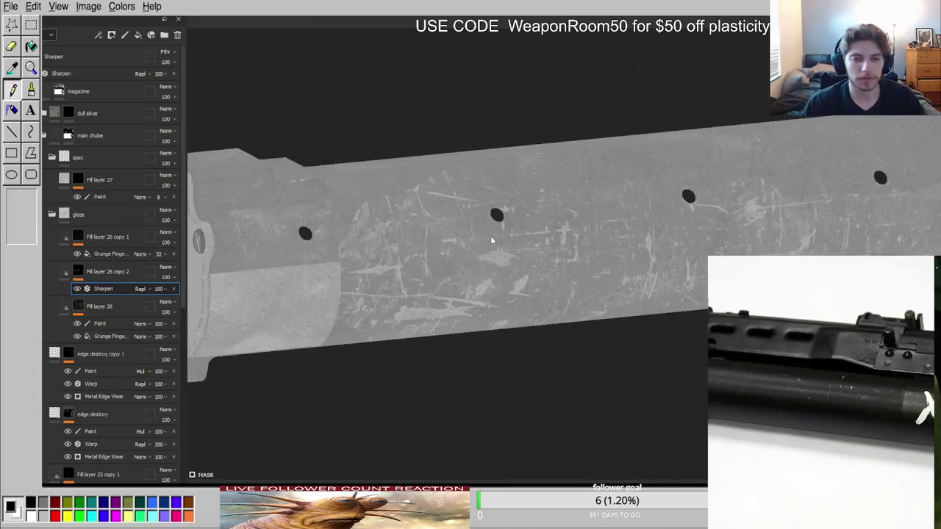
scroll(233, 297, up, 2)
Add a Levels effect above Sharpen in the mask of Fill layer 26 copy 2 and check the full material.
click(78, 271)
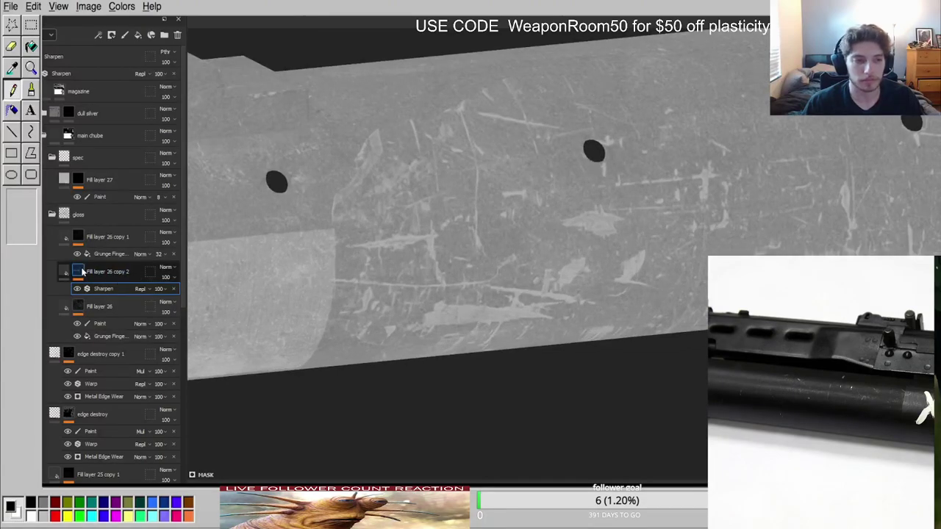
click(117, 368)
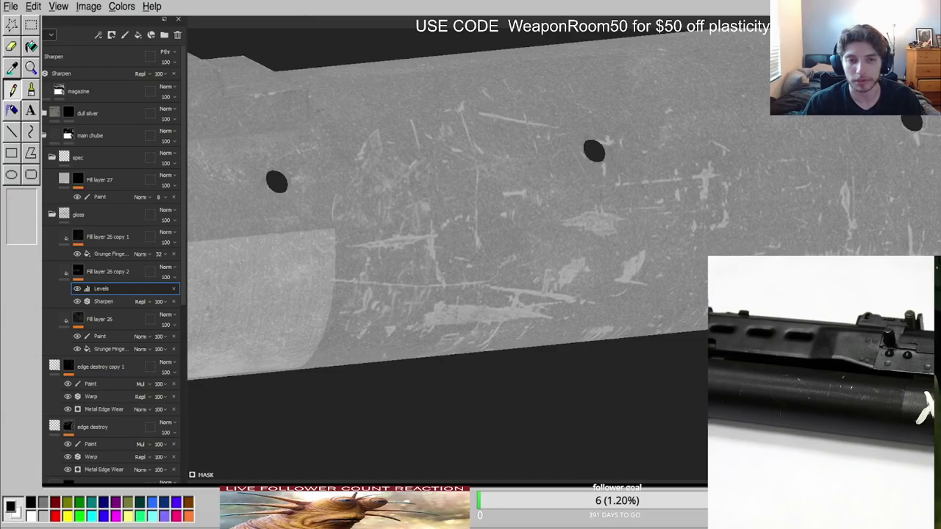
key(m)
scroll(633, 269, down, 3)
alt+drag(624, 279, 611, 167)
mouse_move(489, 203)
alt+mouse_down()
mouse_move(543, 207)
mouse_move(518, 349)
alt+mouse_up()
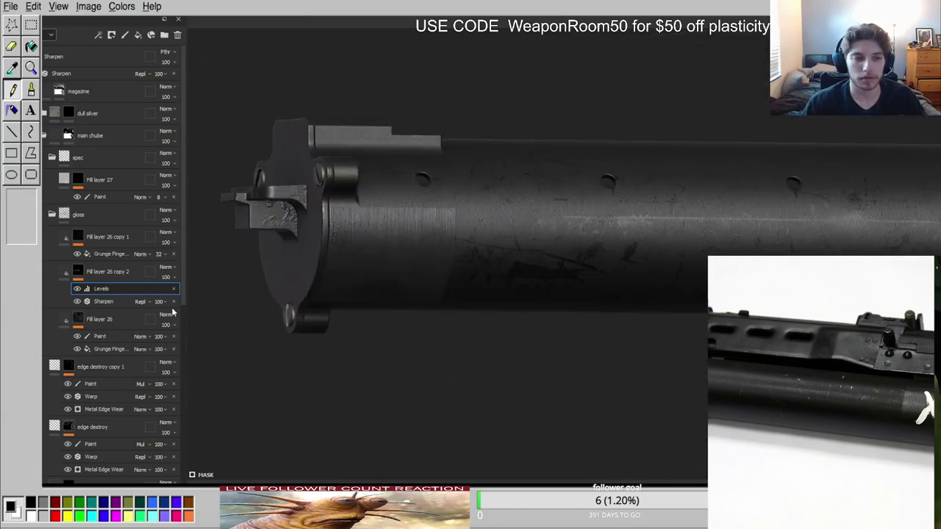
Adjust the fill properties of Fill layer 26 copy 2 and check the scratches in the roughness channel and the full material.
click(64, 272)
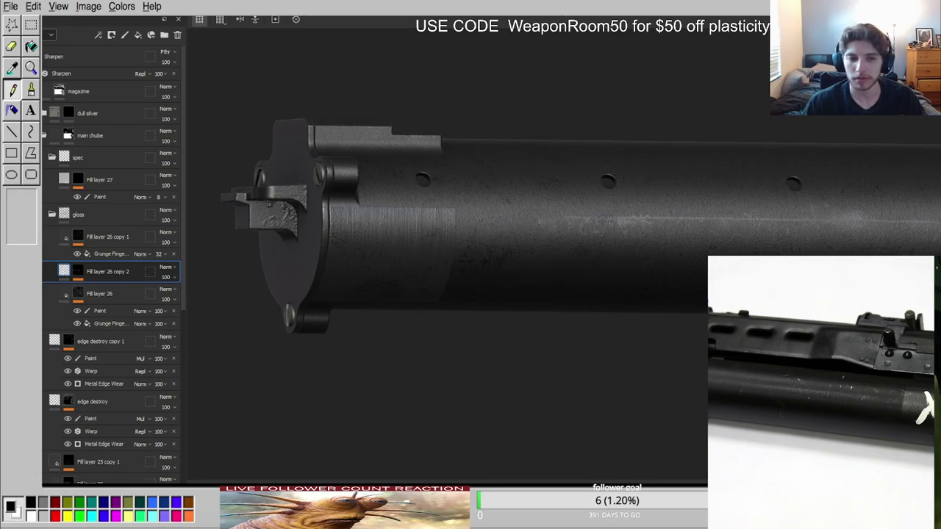
alt+middle_drag(765, 231, 588, 275)
alt+drag(587, 275, 620, 340)
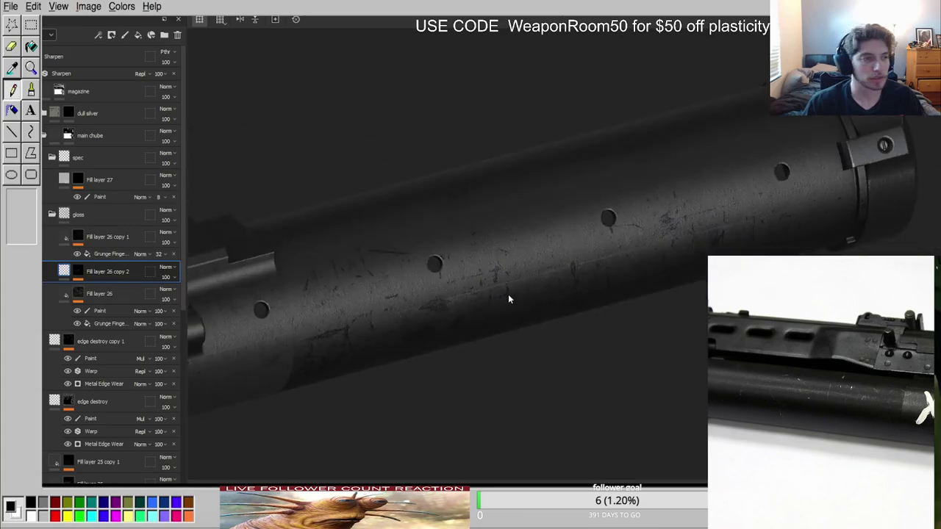
key(c)
alt+right_drag(346, 300, 377, 315)
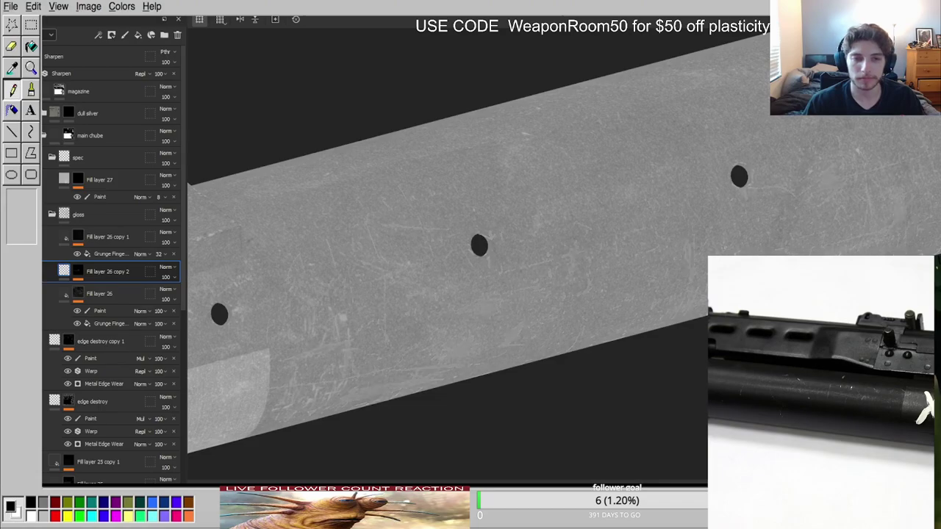
key(m)
scroll(548, 328, down, 2)
alt+drag(546, 326, 478, 253)
alt+drag(638, 287, 538, 299)
scroll(538, 299, up, 3)
shift+right_drag(540, 294, 566, 278)
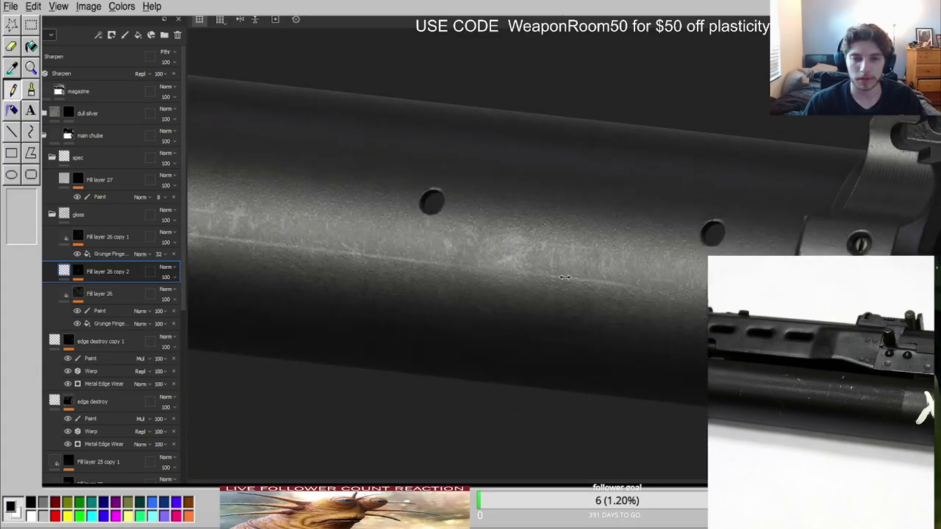
alt+drag(566, 279, 527, 279)
Isolate the mask of Fill layer 26 copy 2 and paint out the hard-edged scratch patch near the tube's rear end.
key(c)
alt+click(78, 271)
scroll(613, 262, down, 3)
alt+drag(613, 262, 380, 207)
alt+drag(310, 196, 301, 189)
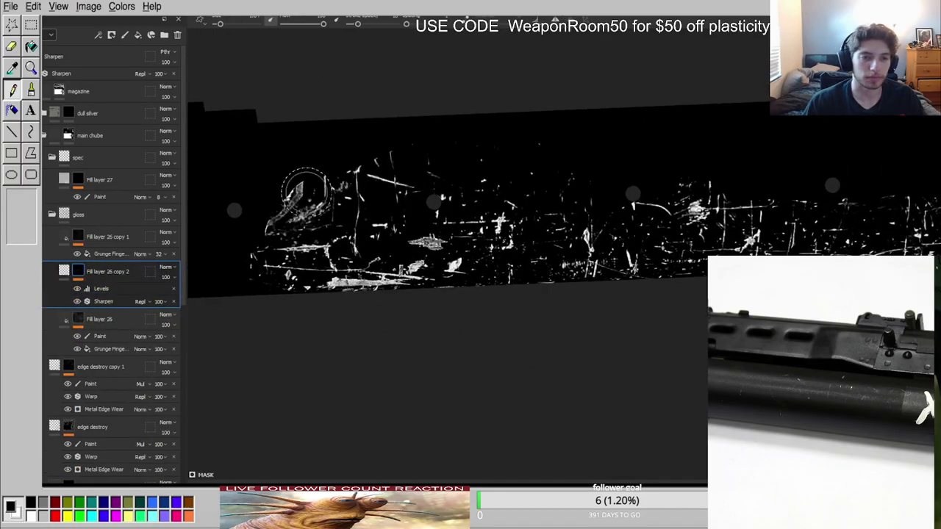
drag(414, 328, 442, 314)
Inspect the magazine tube in the full material and the individual channel views from several angles.
key(m)
scroll(565, 195, down, 4)
key(c)
key(m)
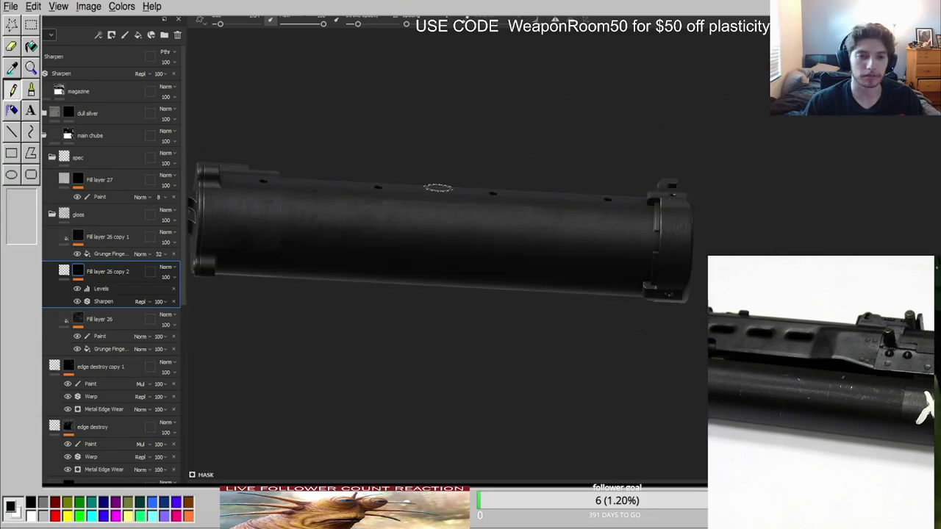
alt+drag(351, 182, 456, 292)
key(c)
key(c)
key(c)
key(c)
key(m)
alt+drag(429, 251, 502, 199)
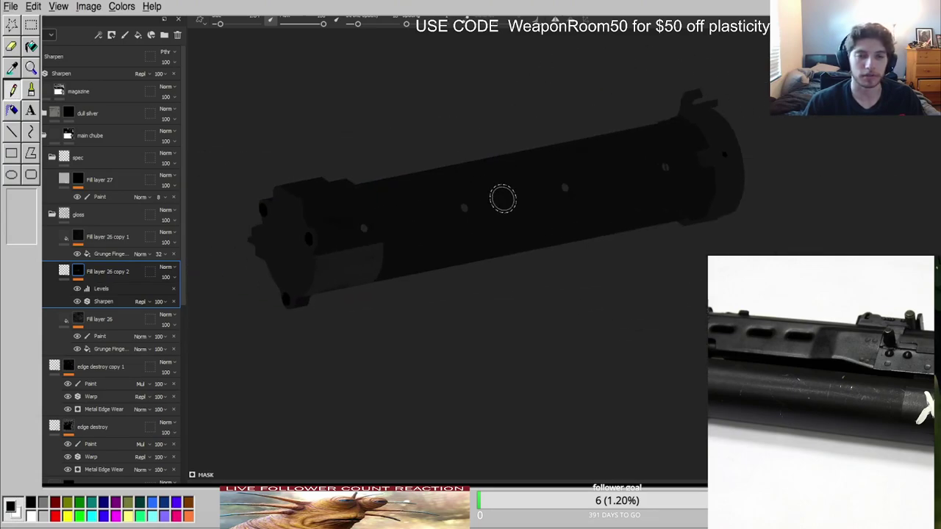
scroll(502, 199, up, 4)
alt+drag(645, 273, 536, 181)
key(c)
key(c)
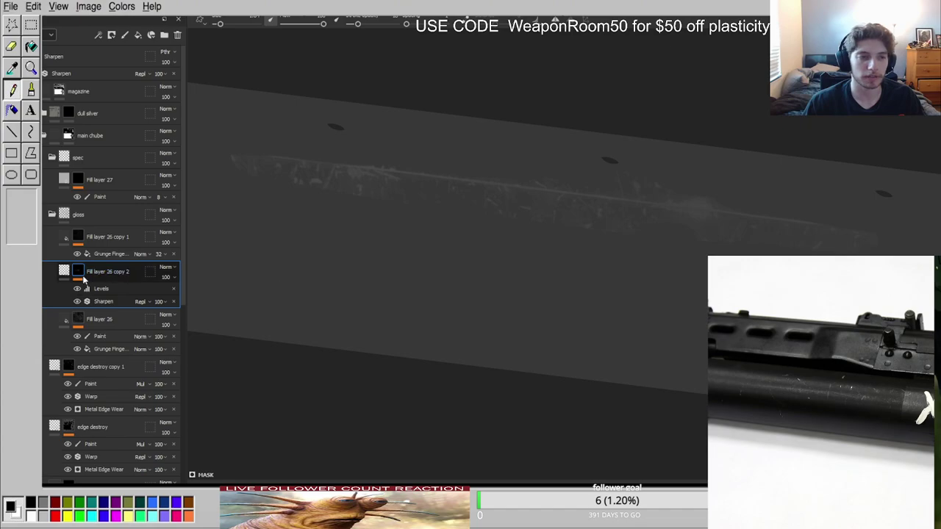
Isolate the mask of Fill layer 26 copy 2 and examine its scratch pattern along the magazine tube.
alt+click(82, 276)
scroll(520, 288, down, 3)
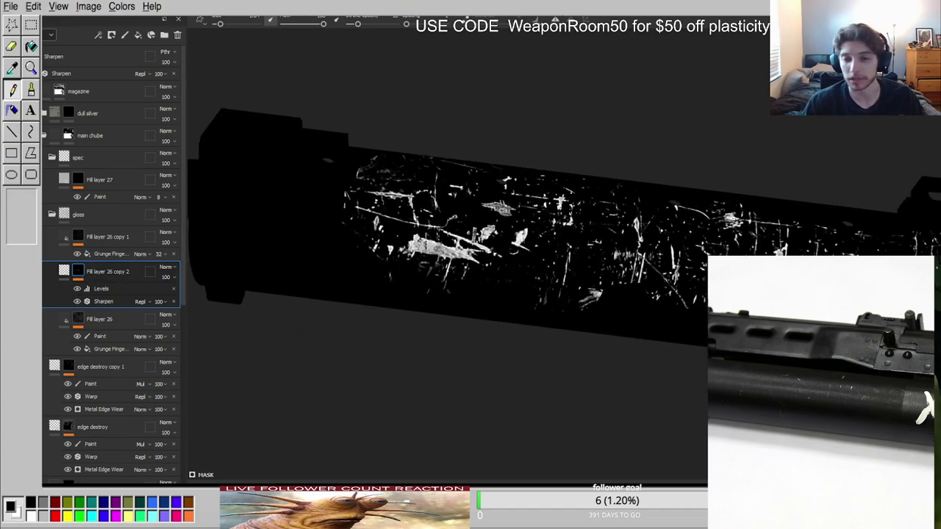
alt+drag(805, 224, 772, 257)
alt+middle_drag(772, 257, 673, 343)
mouse_move(673, 342)
alt+mouse_down()
mouse_move(645, 311)
mouse_move(611, 343)
mouse_move(672, 340)
mouse_move(668, 358)
alt+mouse_up()
drag(382, 365, 368, 361)
alt+drag(434, 402, 589, 309)
scroll(567, 275, up, 4)
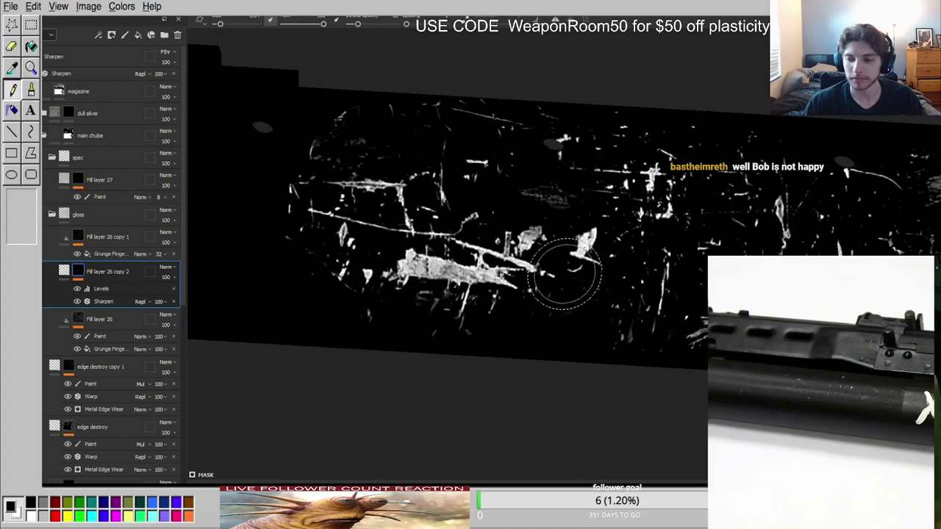
mouse_move(527, 292)
alt+mouse_down()
mouse_move(522, 248)
mouse_move(527, 276)
mouse_move(466, 293)
mouse_move(466, 267)
mouse_move(567, 285)
alt+mouse_up()
Check the tube's scratches in the full material and the individual channel views.
key(m)
scroll(569, 286, down, 3)
shift+right_drag(570, 285, 695, 283)
alt+drag(693, 284, 576, 287)
key(c)
key(c)
key(c)
key(c)
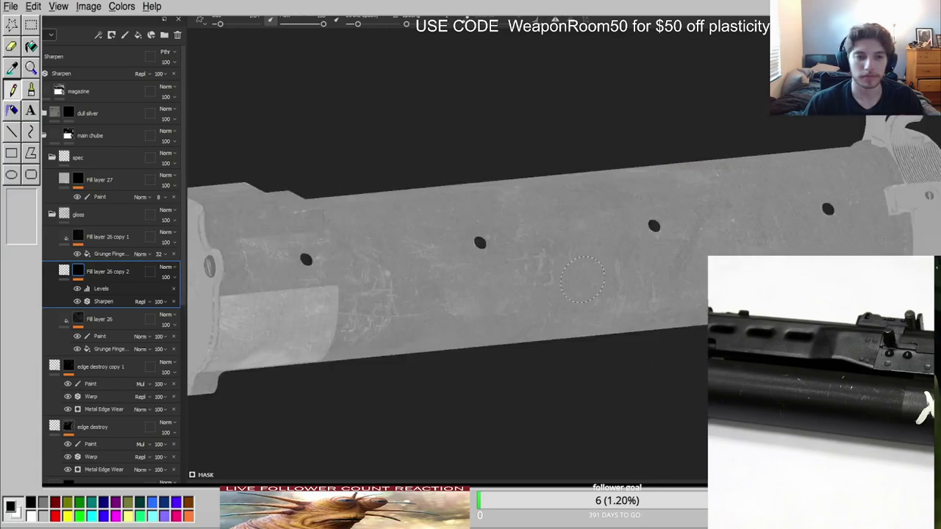
Duplicate Fill layer 25 copy 1, isolate the duplicate's mask and open its 3D Perlin Noise settings.
scroll(73, 316, down, 3)
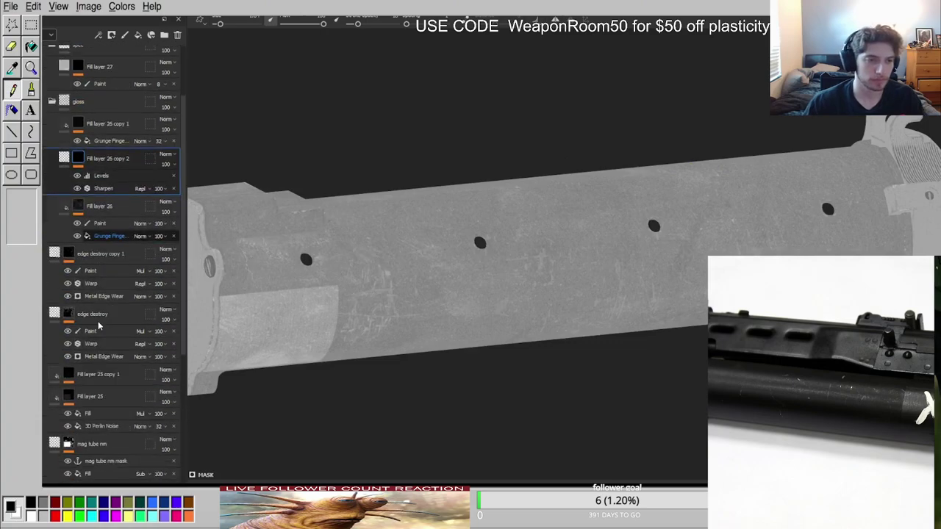
alt+click(71, 374)
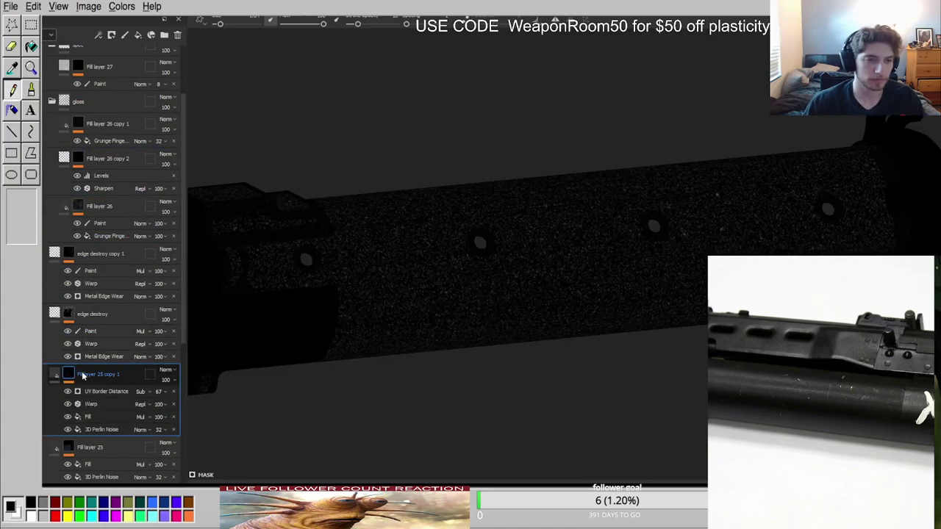
key(ctrl+d)
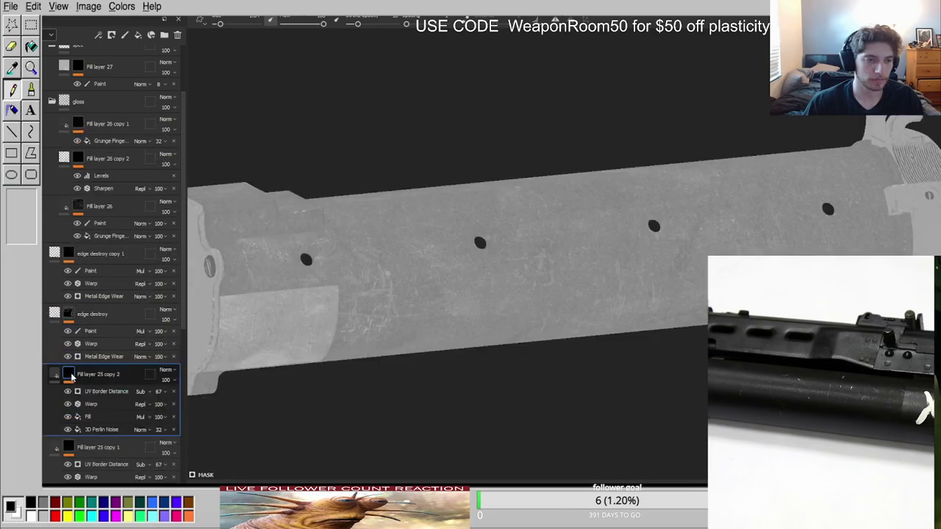
alt+click(72, 377)
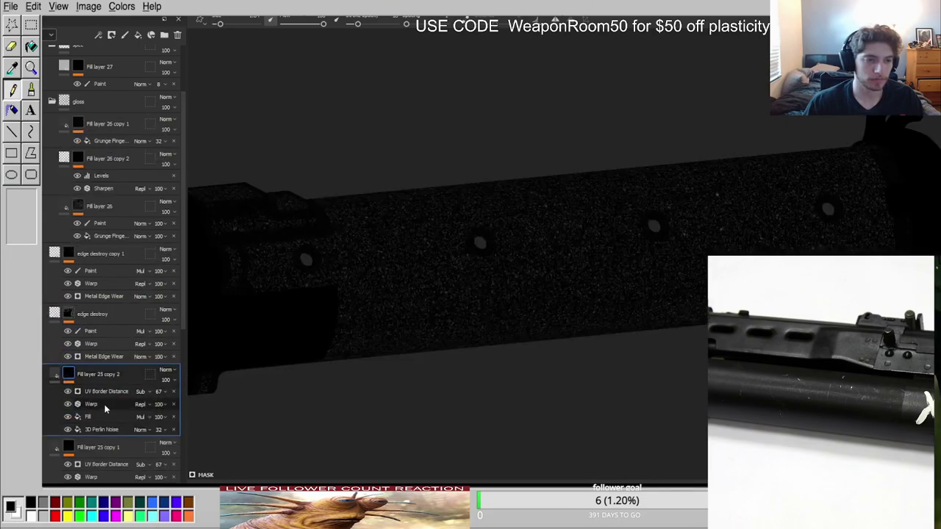
click(96, 431)
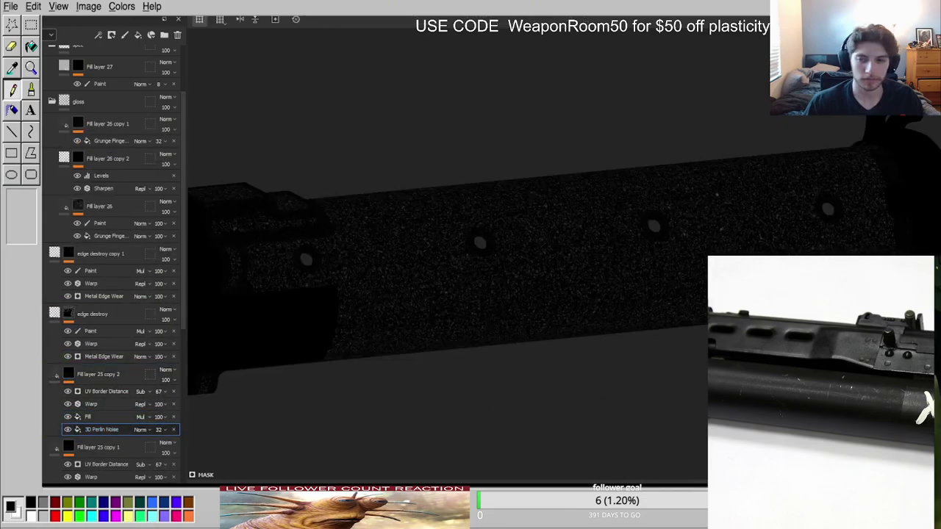
scroll(338, 304, up, 5)
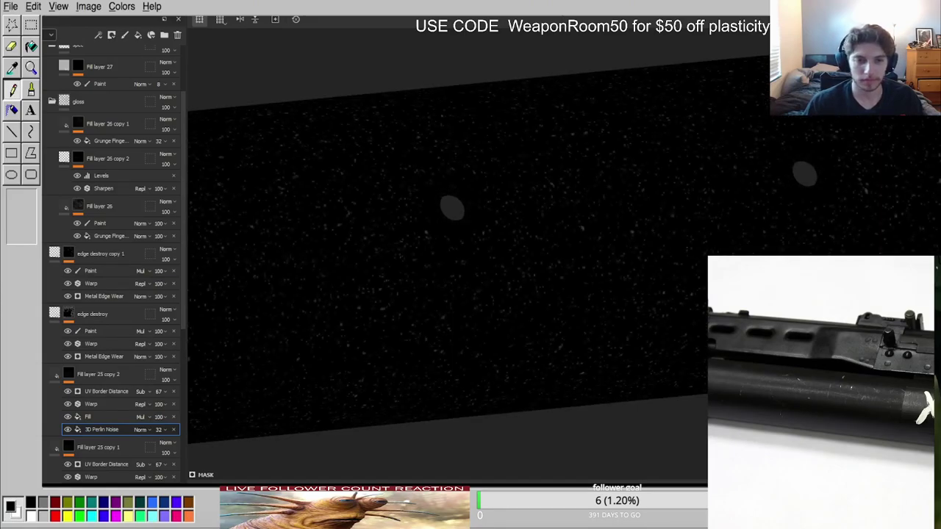
Switch the layer stack's channel and set the opacity of Fill layer 25 copy 2 to 100.
click(58, 374)
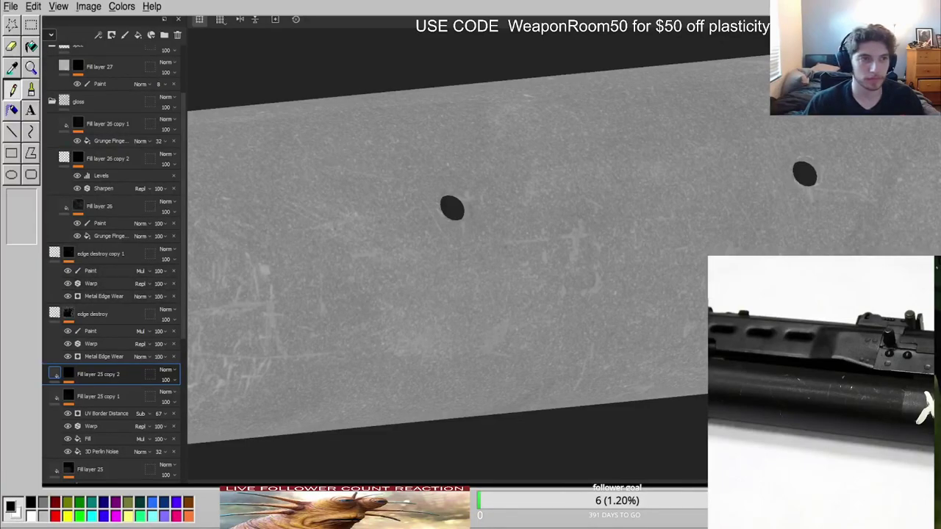
click(44, 87)
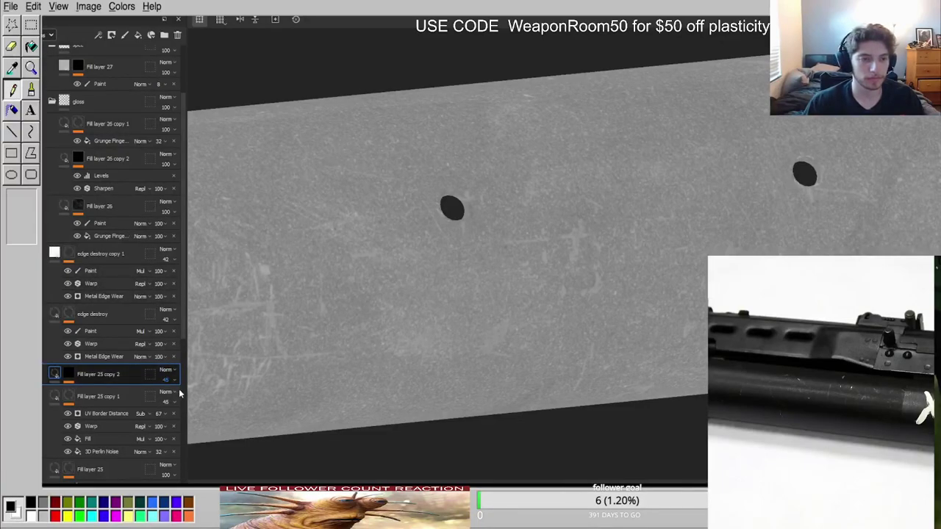
drag(180, 395, 256, 396)
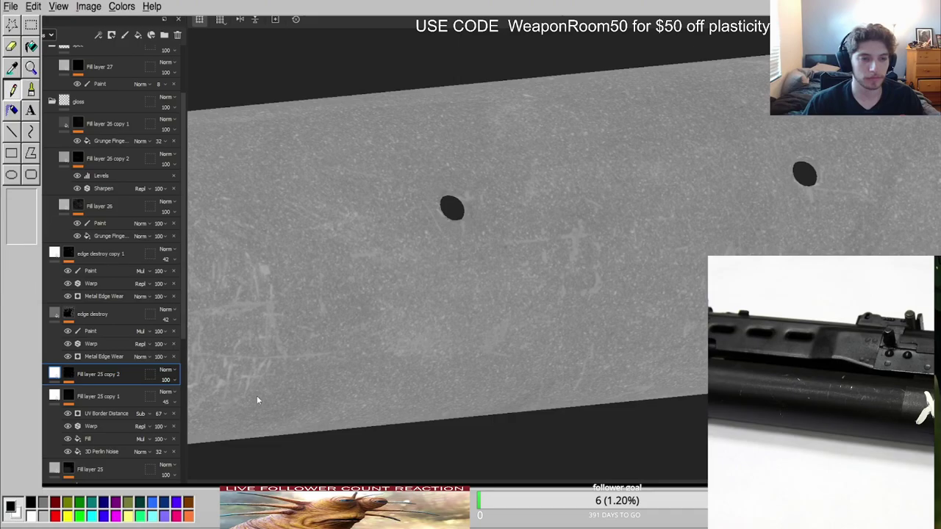
Add a Levels effect to the mask of Fill layer 25 copy 2 to strengthen the speckles and check the full material.
alt+click(72, 374)
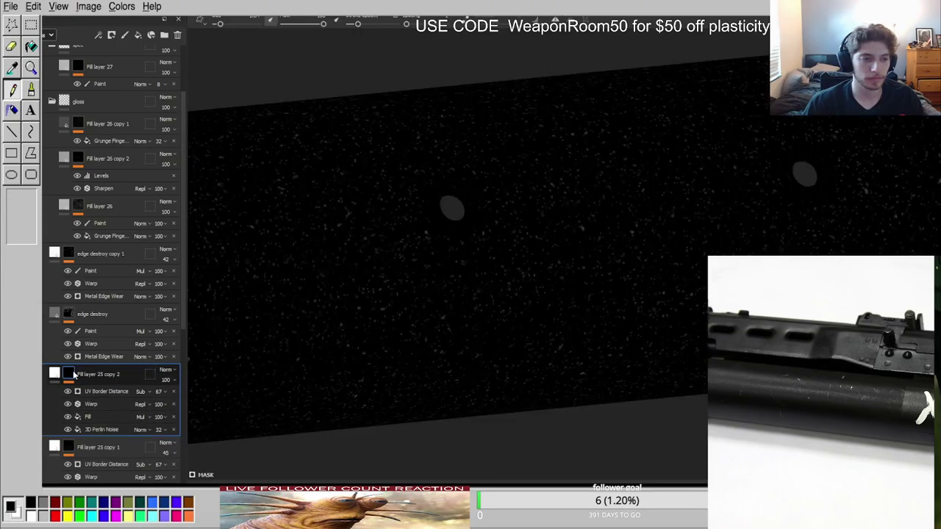
click(112, 324)
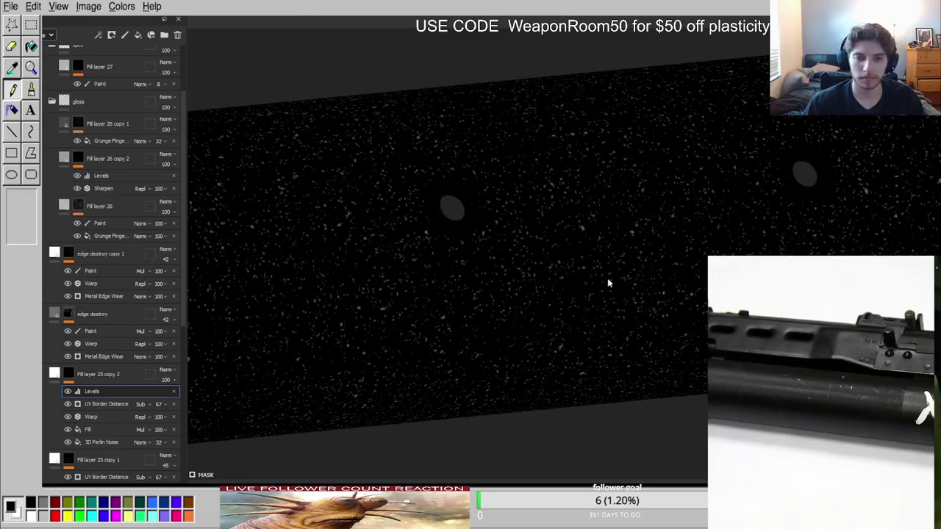
key(m)
scroll(607, 283, down, 3)
alt+drag(603, 284, 653, 308)
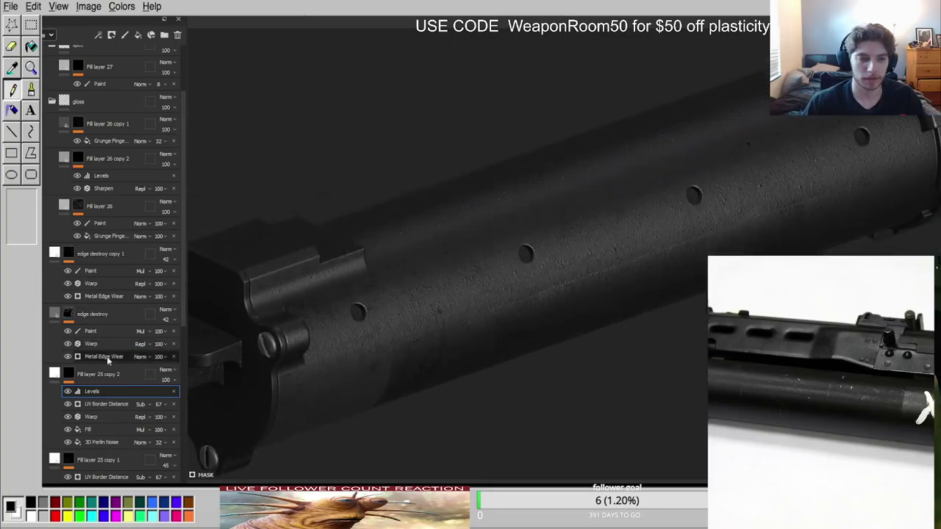
Open the fill properties of Fill layer 25 copy 2 and inspect its speckles in the full material and channel views.
click(70, 375)
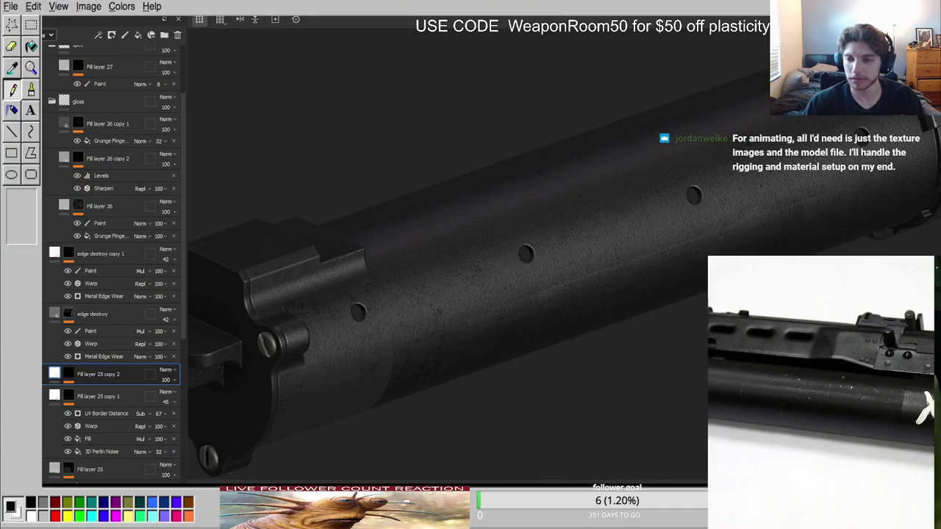
scroll(652, 226, up, 3)
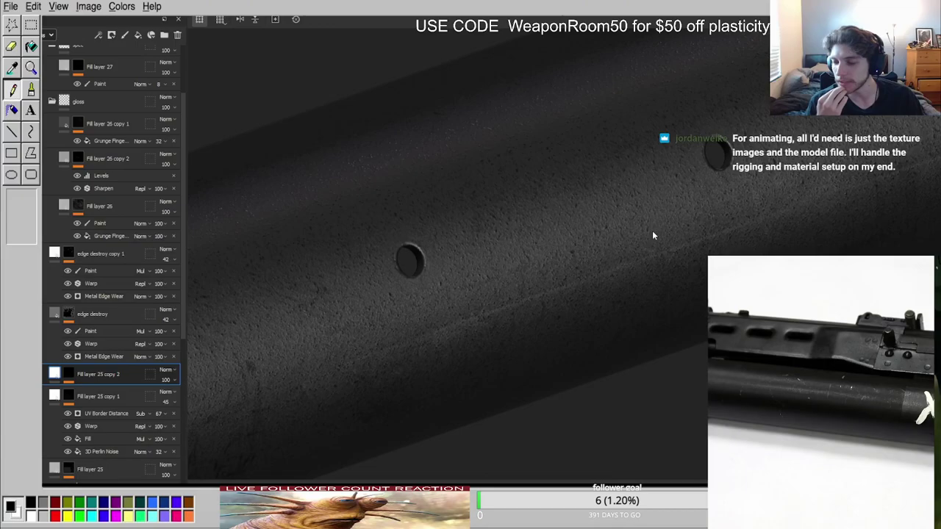
alt+drag(588, 192, 523, 189)
scroll(606, 235, down, 3)
scroll(544, 205, up, 1)
scroll(544, 205, up, 2)
shift+right_drag(545, 206, 569, 211)
key(c)
scroll(567, 211, up, 1)
key(c)
key(c)
key(c)
alt+drag(570, 213, 647, 224)
Duplicate Fill layer 25 copy 2 as a black fill and adjust the 3D Perlin Noise in the duplicate's mask.
click(71, 374)
key(ctrl+d)
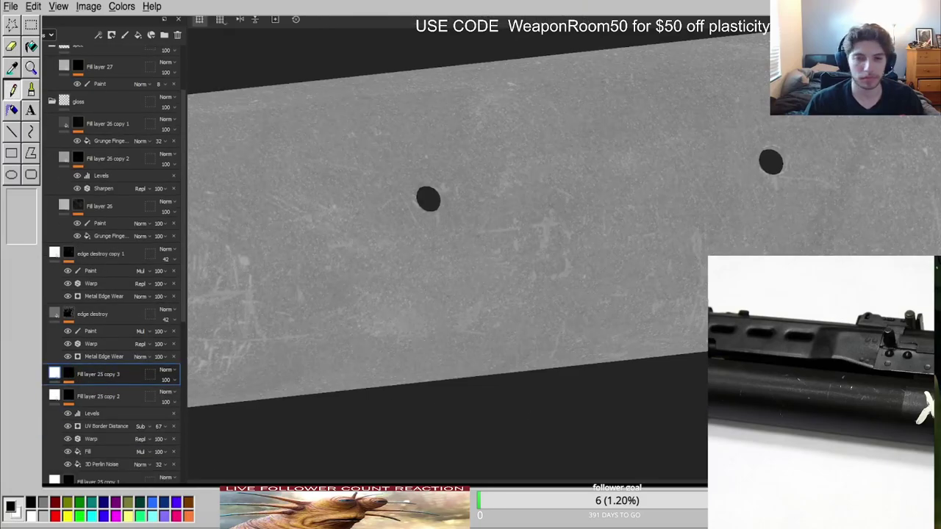
click(70, 375)
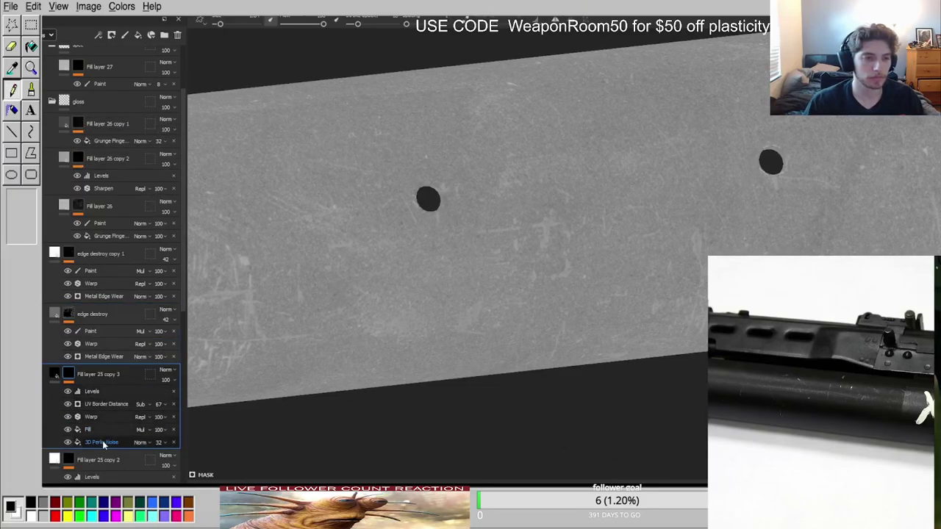
click(103, 441)
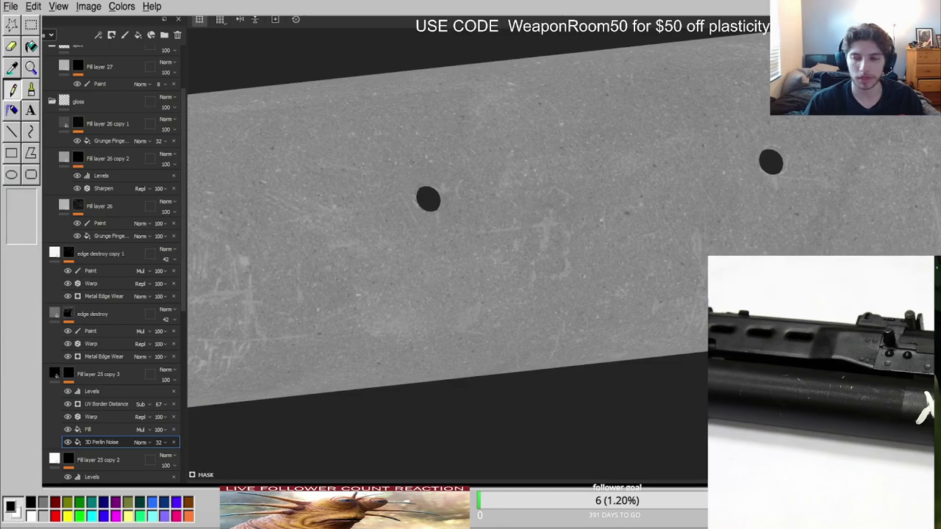
Examine the combined light and dark speckles on the magazine tube in the full material and the roughness channel.
scroll(647, 286, down, 3)
key(m)
scroll(618, 255, up, 5)
alt+drag(622, 254, 575, 276)
scroll(542, 219, down, 5)
scroll(534, 240, up, 3)
scroll(561, 225, up, 3)
key(c)
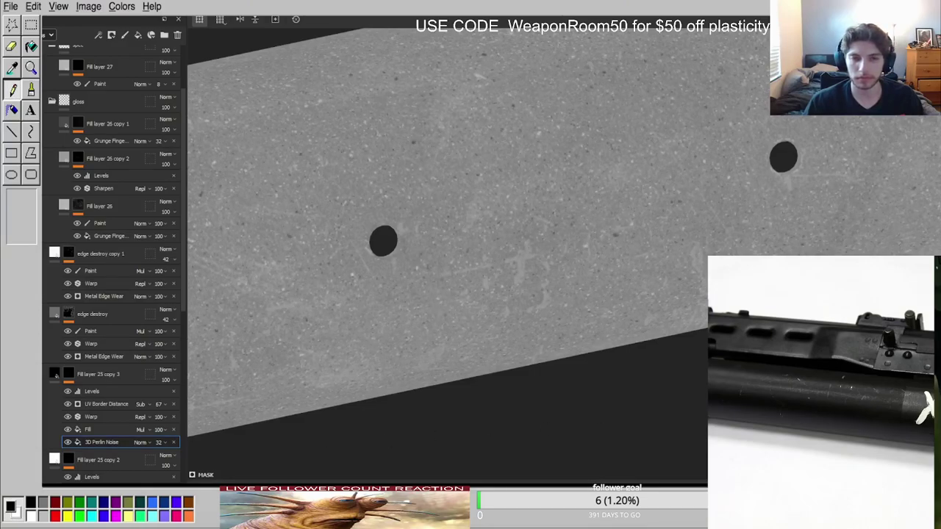
scroll(518, 332, down, 4)
alt+drag(518, 330, 539, 275)
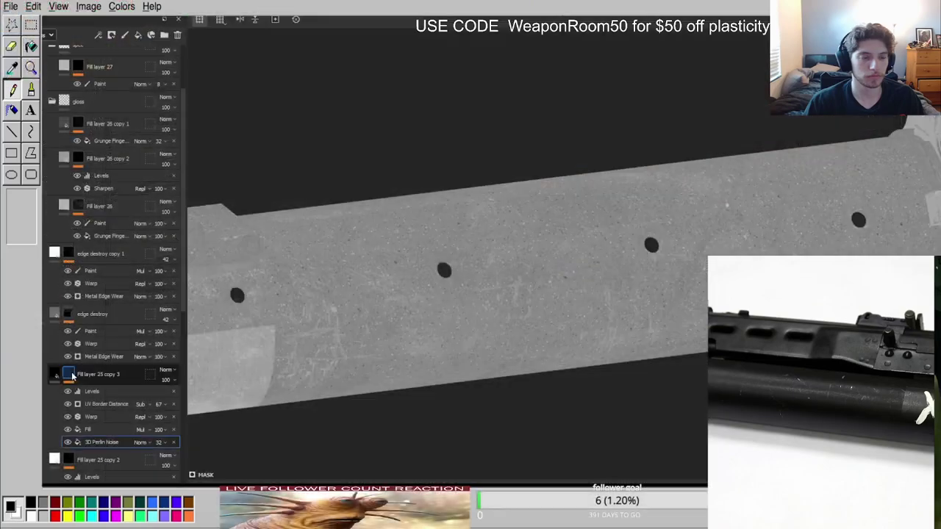
Try a Fill effect above Levels in the mask of Fill layer 25 copy 3 and delete it.
click(83, 376)
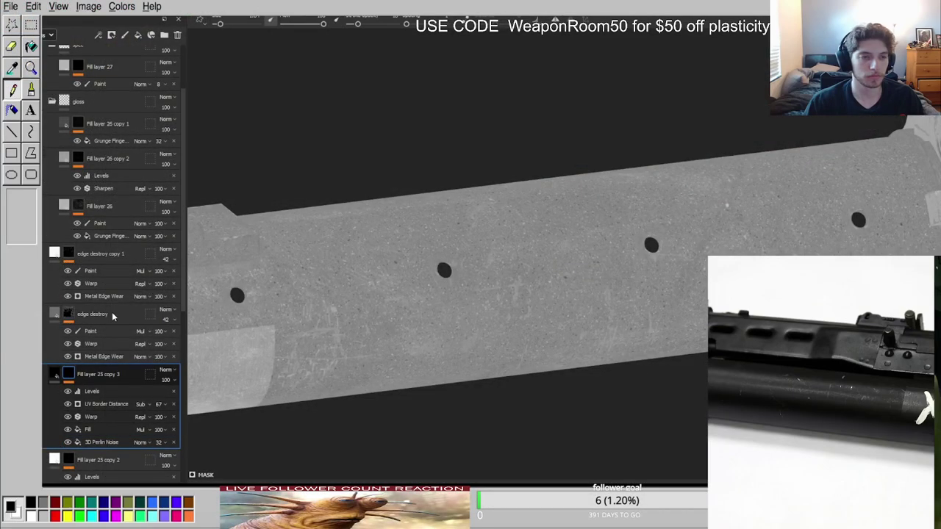
click(112, 313)
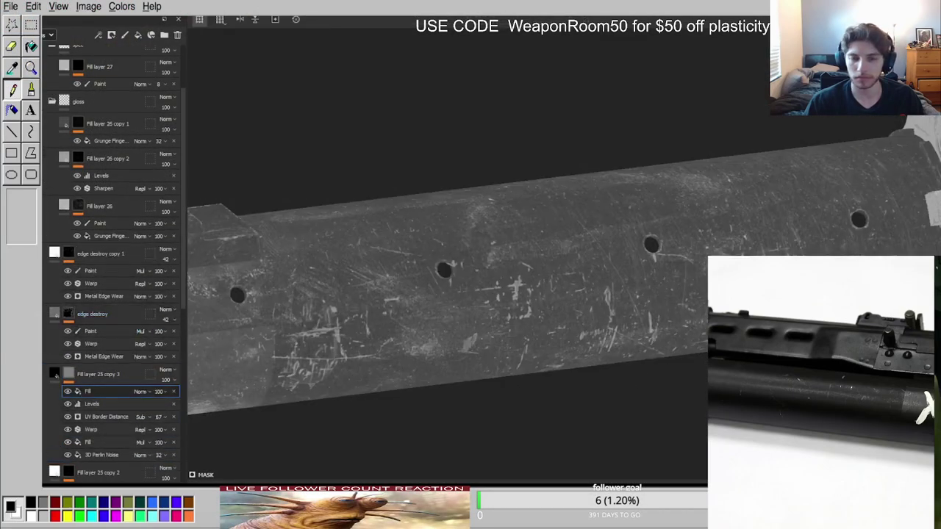
key(m)
alt+drag(601, 310, 566, 302)
key(Delete)
View the close-up reference photos and inspect the magazine tube's surface grain and rear block from several angles.
middle_drag(567, 303, 551, 324)
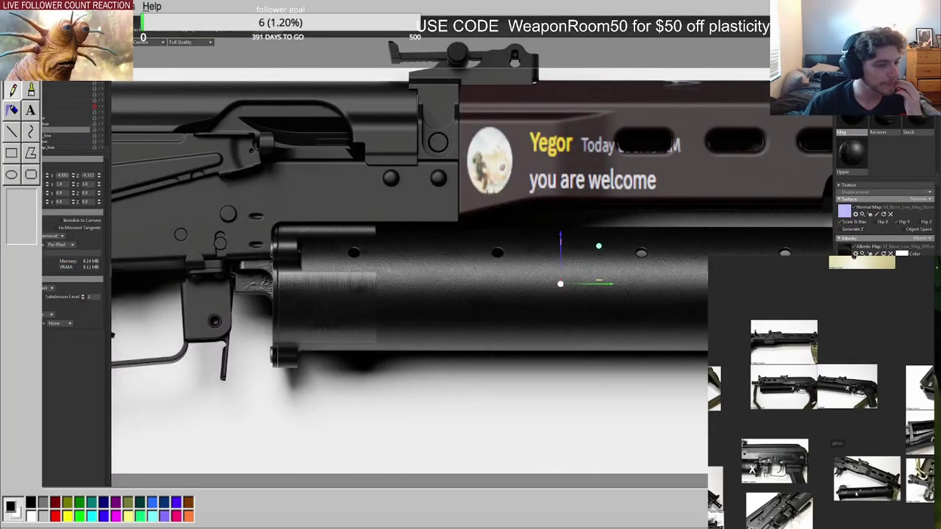
scroll(803, 503, up, 8)
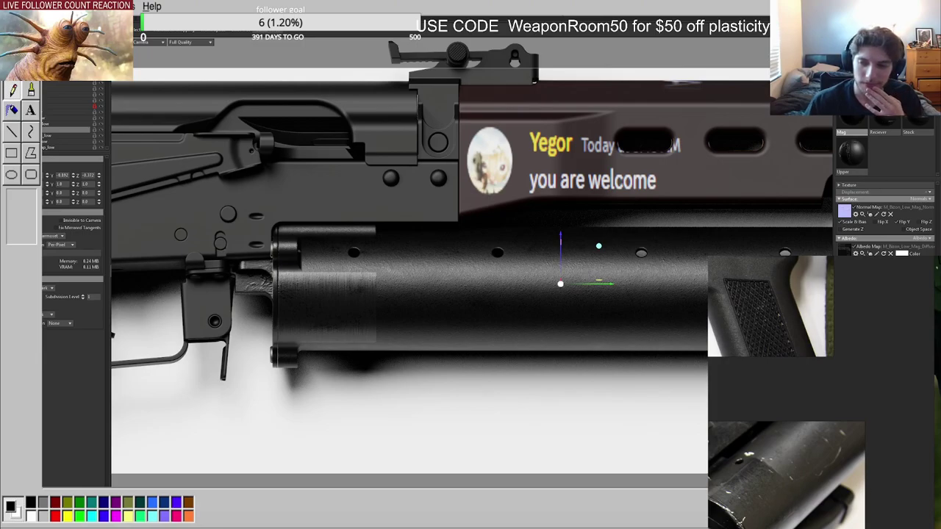
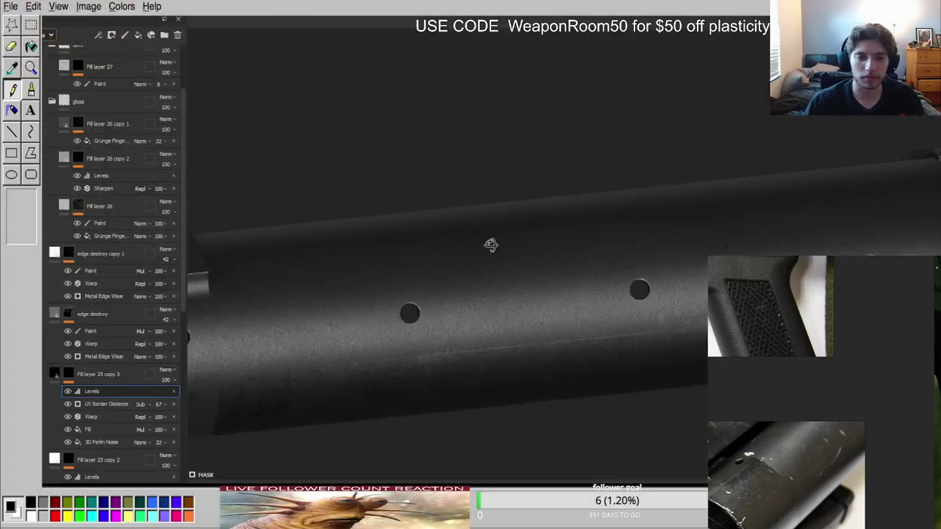
alt+right_drag(543, 209, 498, 245)
alt+drag(497, 245, 525, 265)
alt+right_drag(364, 239, 390, 222)
alt+drag(390, 223, 800, 213)
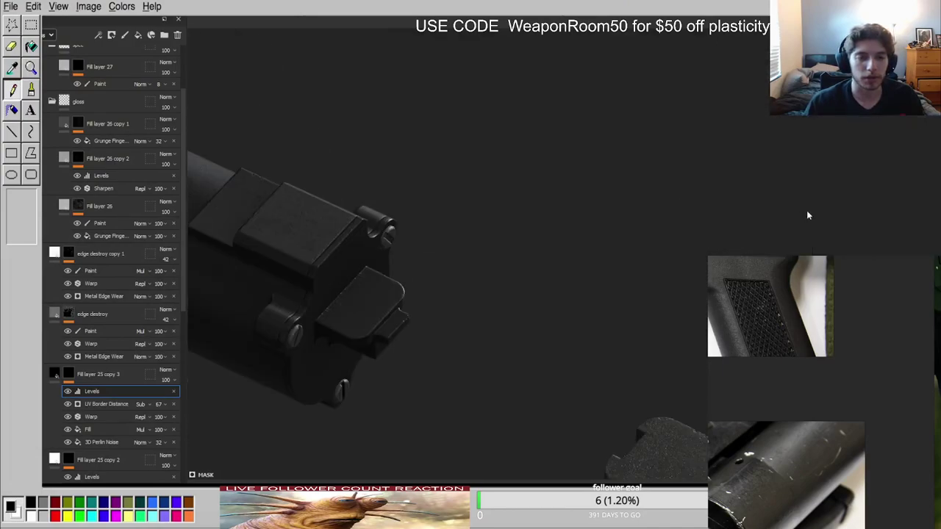
alt+middle_drag(330, 202, 582, 236)
shift+right_drag(583, 236, 526, 239)
alt+right_drag(526, 239, 555, 240)
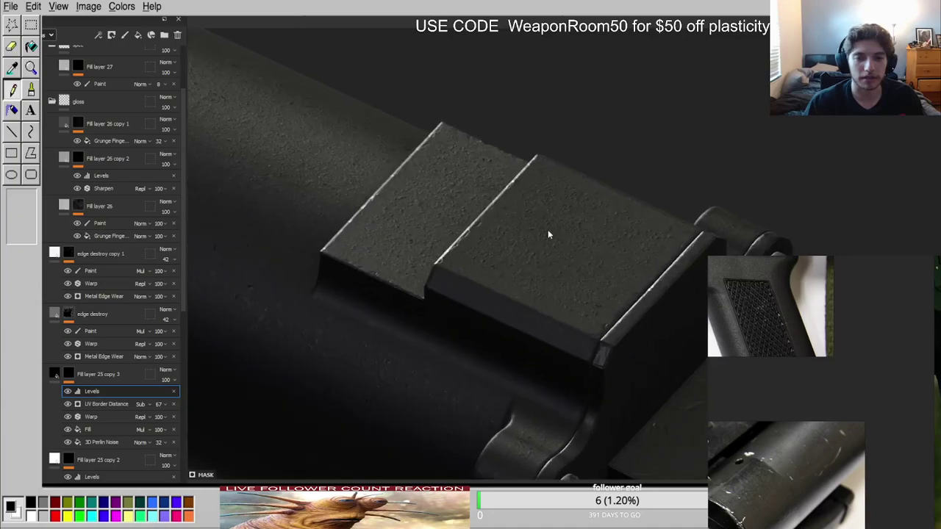
alt+drag(606, 350, 422, 162)
alt+drag(539, 204, 484, 356)
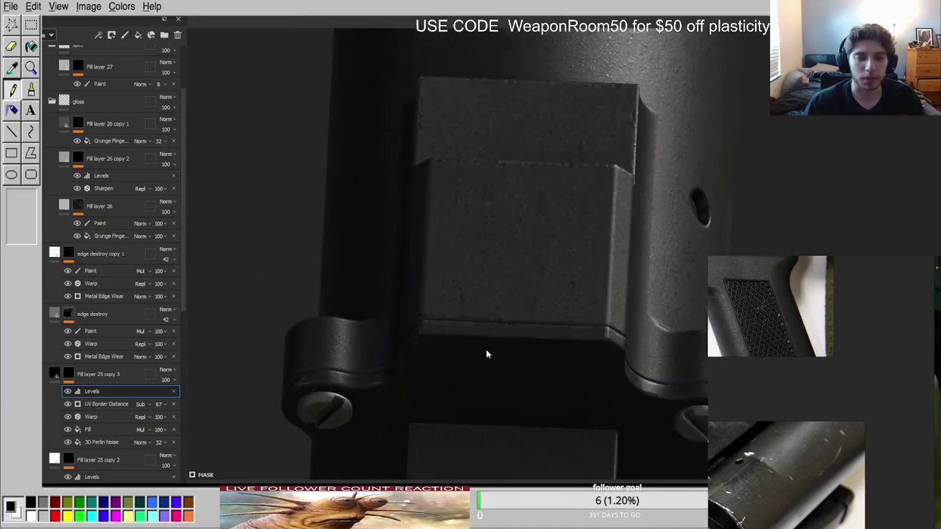
alt+drag(594, 337, 387, 178)
alt+right_drag(387, 179, 345, 184)
alt+drag(610, 283, 420, 223)
shift+right_drag(420, 223, 561, 250)
alt+drag(561, 249, 301, 233)
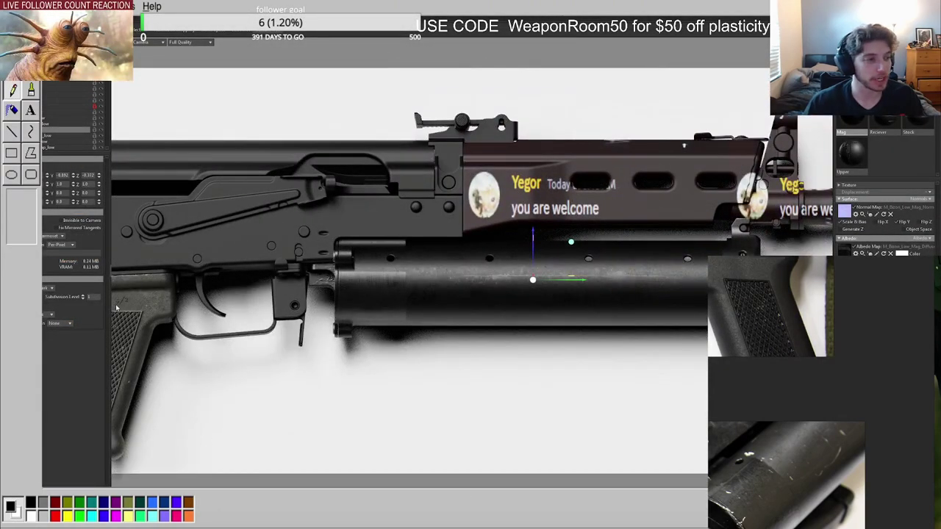
Browse the reference board for close-up photos of the magazine tube's surface and markings to compare with the render.
scroll(828, 413, down, 5)
scroll(725, 367, up, 5)
scroll(728, 375, down, 6)
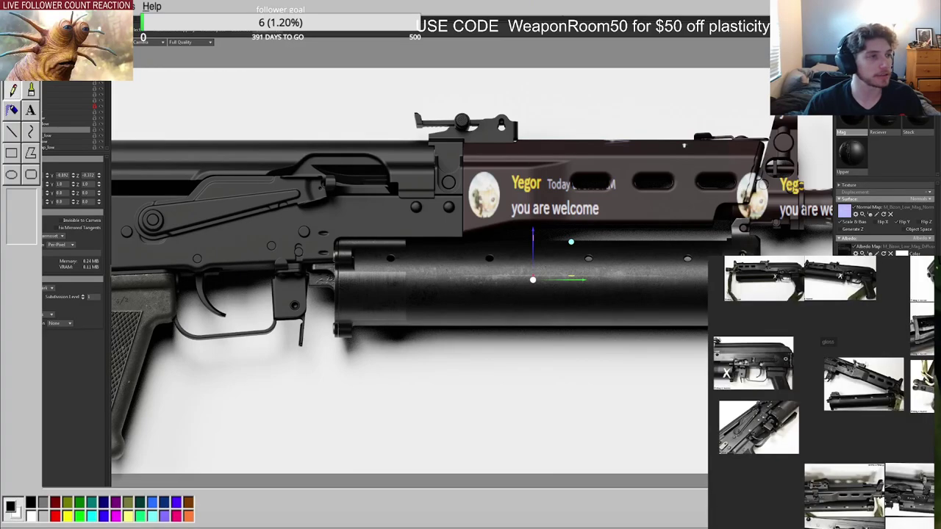
middle_drag(897, 372, 787, 396)
scroll(831, 392, down, 5)
scroll(868, 371, up, 5)
middle_drag(864, 382, 844, 388)
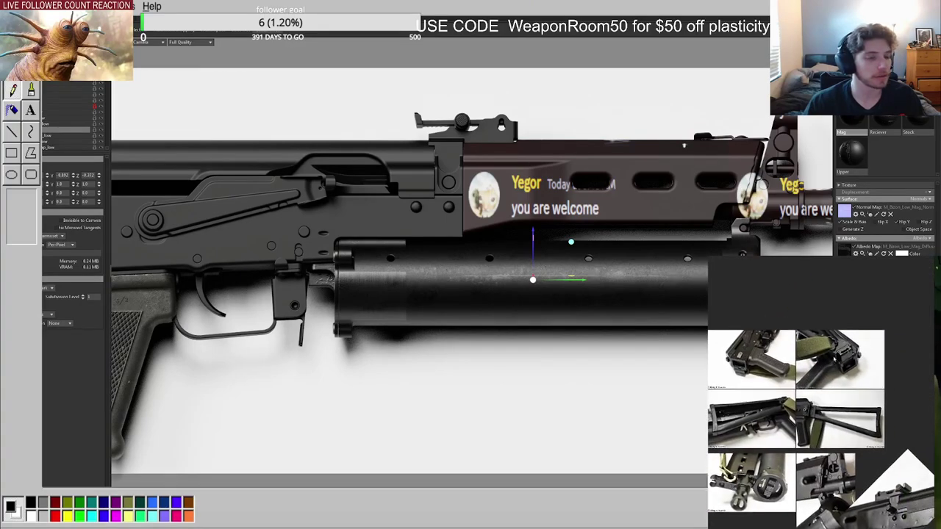
scroll(831, 405, down, 4)
scroll(830, 431, up, 5)
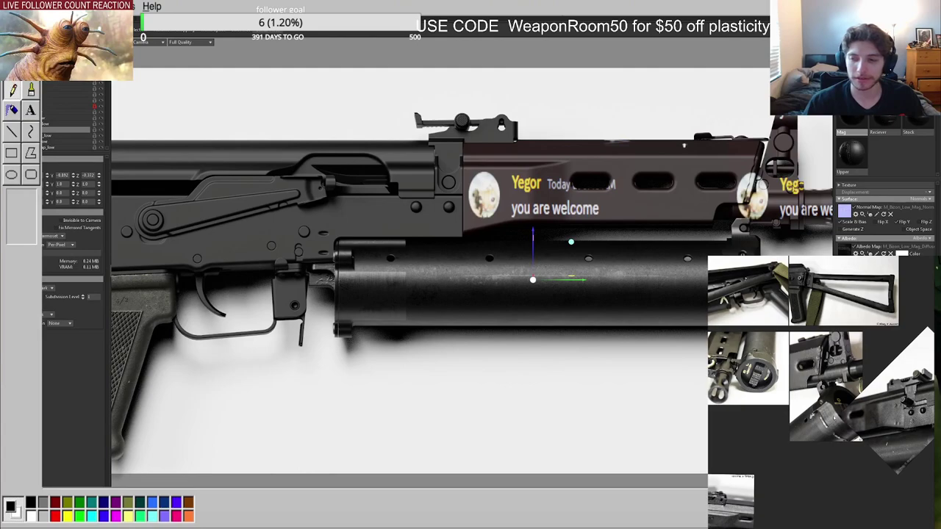
scroll(814, 432, up, 4)
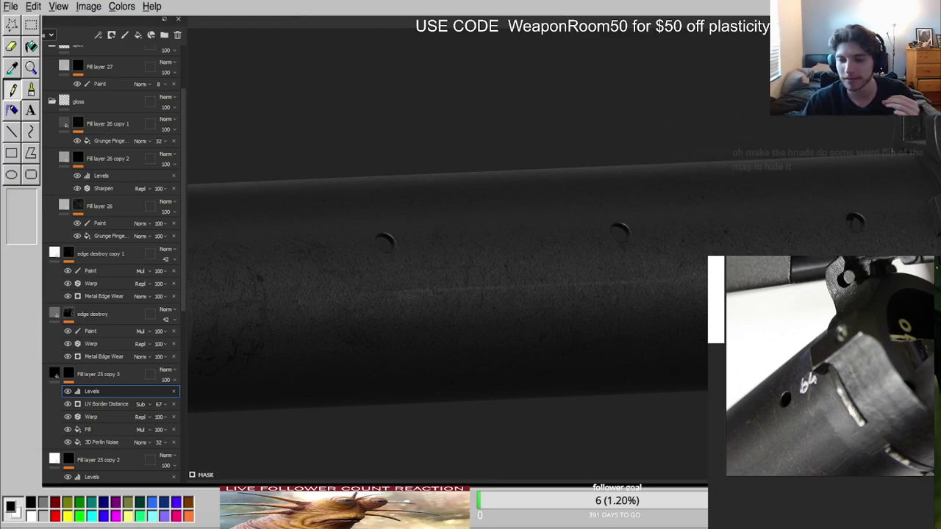
Examine the magazine tube's surface from several angles in the full material and the roughness channel.
alt+right_drag(607, 316, 431, 285)
alt+middle_drag(431, 285, 563, 275)
shift+right_drag(562, 275, 647, 285)
mouse_move(423, 313)
alt+right_down()
mouse_move(490, 304)
mouse_move(596, 257)
alt+right_up()
mouse_move(596, 257)
alt+mouse_down()
mouse_move(550, 309)
mouse_move(599, 277)
alt+mouse_up()
key(c)
alt+middle_drag(598, 277, 350, 277)
alt+right_drag(350, 277, 309, 279)
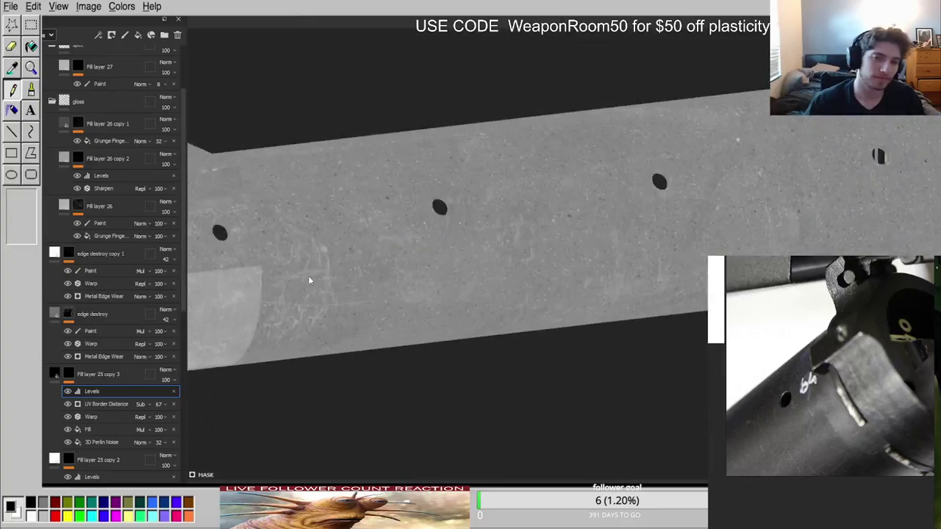
Hide Fill layer 27 in the spec group while viewing the tube in the full material.
scroll(111, 309, up, 3)
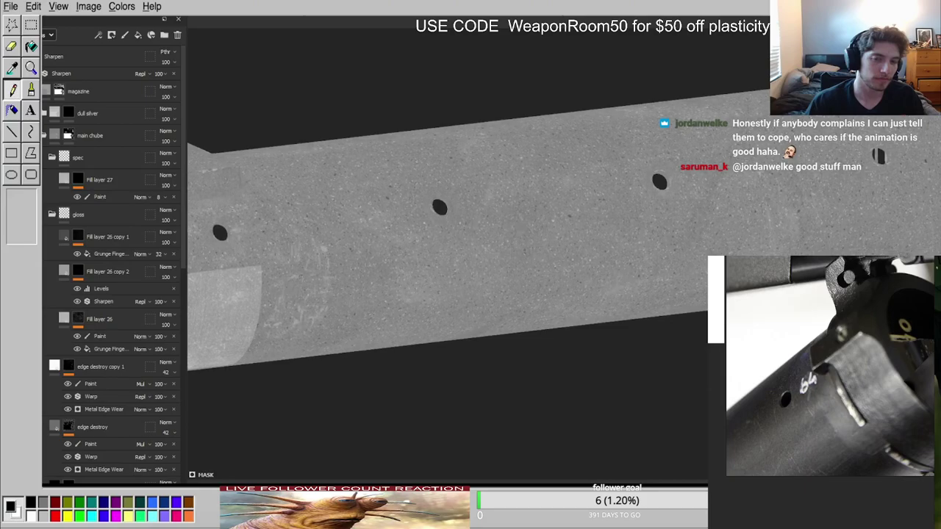
key(m)
alt+drag(470, 260, 368, 233)
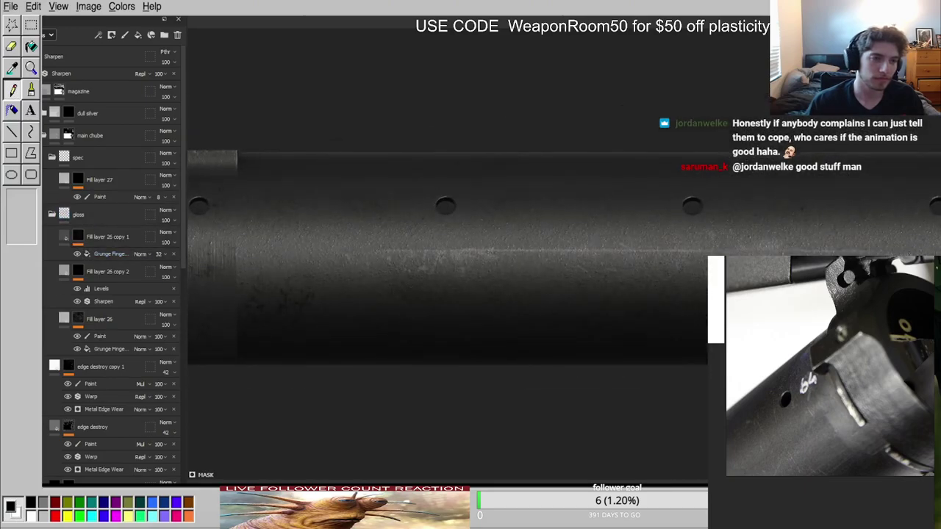
click(35, 181)
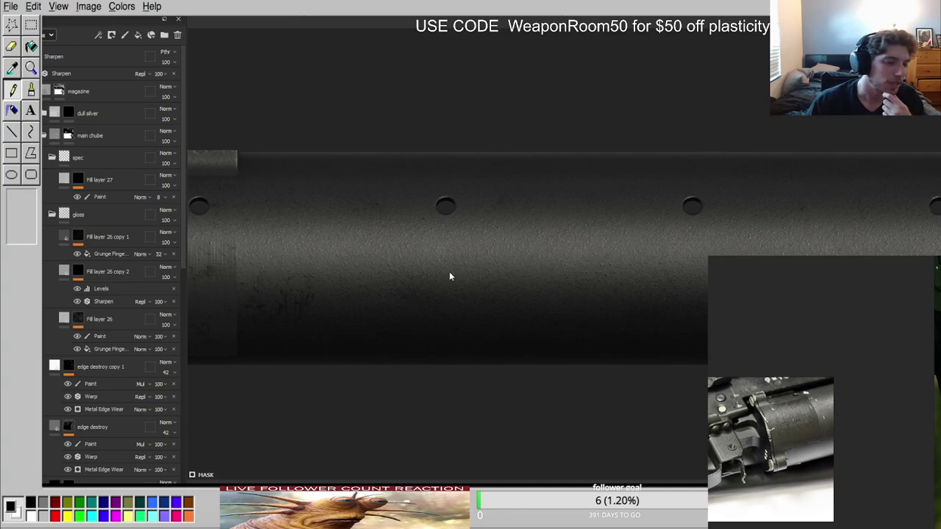
Examine the light and dark speckle layers on the magazine tube in the full material and the roughness channel.
scroll(116, 358, down, 5)
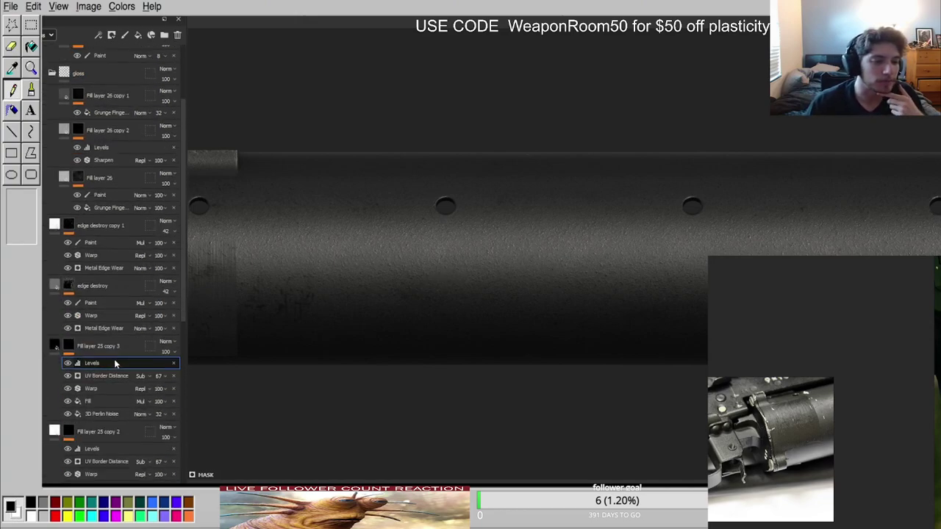
scroll(74, 431, down, 1)
scroll(71, 432, down, 3)
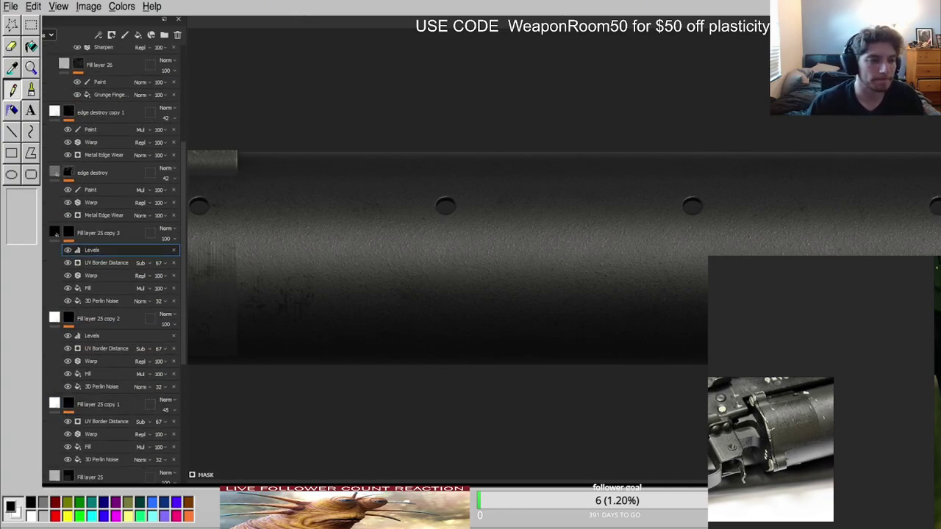
scroll(610, 242, up, 3)
mouse_move(610, 242)
alt+mouse_down()
mouse_move(666, 290)
mouse_move(627, 314)
mouse_move(659, 244)
mouse_move(527, 258)
alt+mouse_up()
key(c)
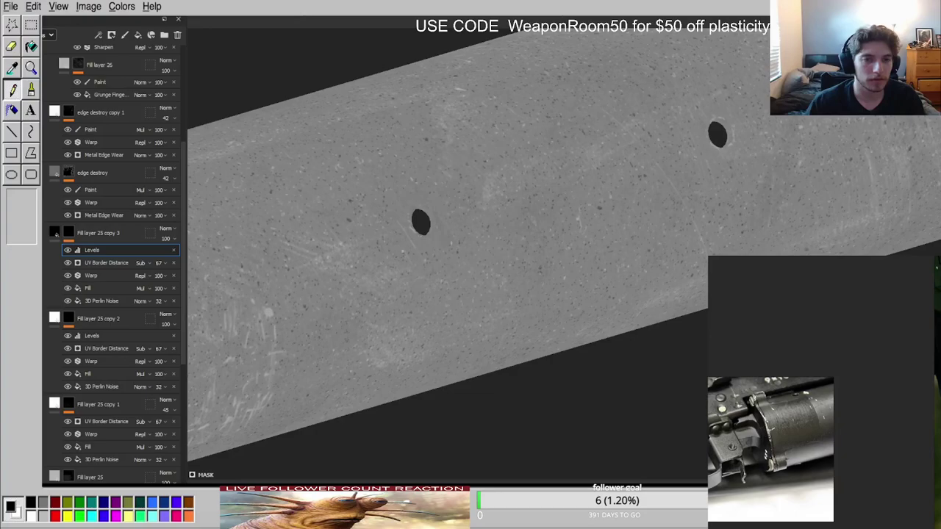
key(m)
mouse_move(360, 336)
alt+mouse_down()
mouse_move(370, 260)
mouse_move(348, 326)
alt+mouse_up()
scroll(372, 321, down, 4)
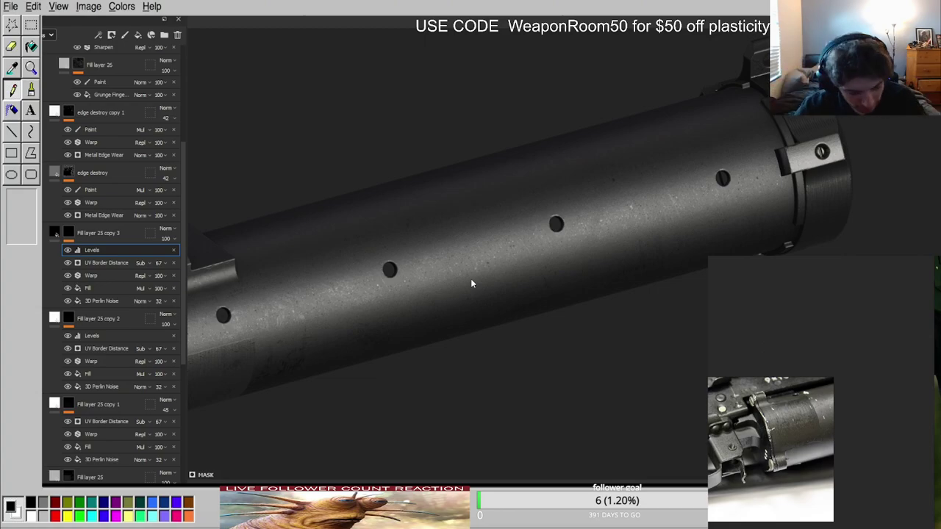
alt+right_drag(467, 196, 466, 281)
alt+drag(467, 281, 421, 319)
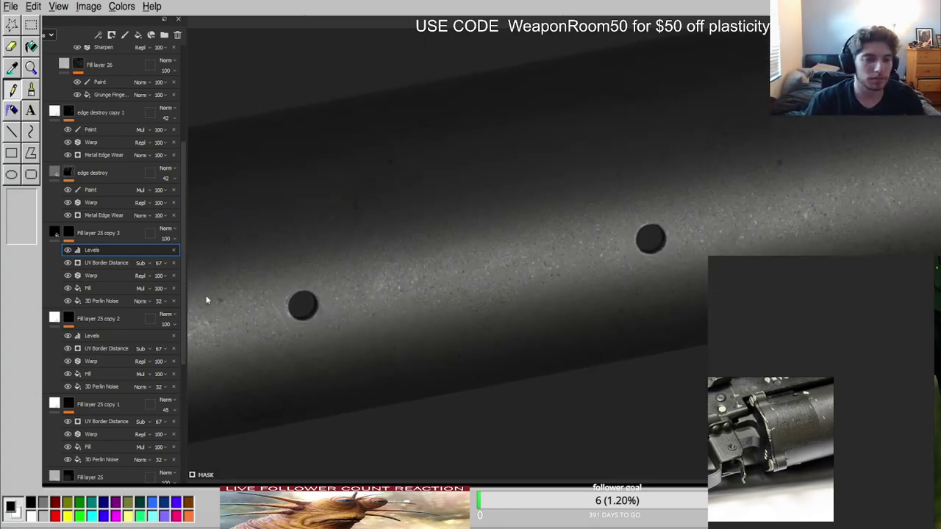
Lower the speckle strength by setting the opacity of Fill layer 25 copy 3 to 54 and Fill layer 25 copy 2 to 55.
key(c)
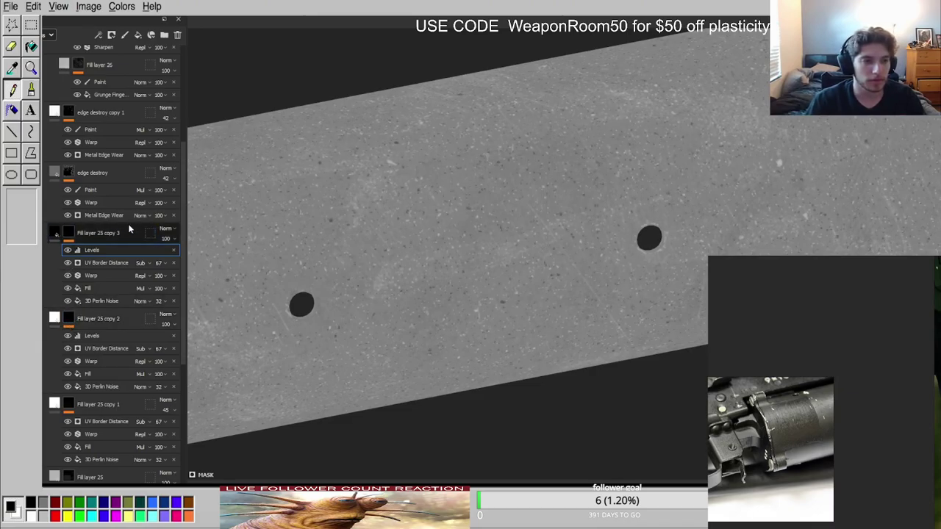
click(182, 259)
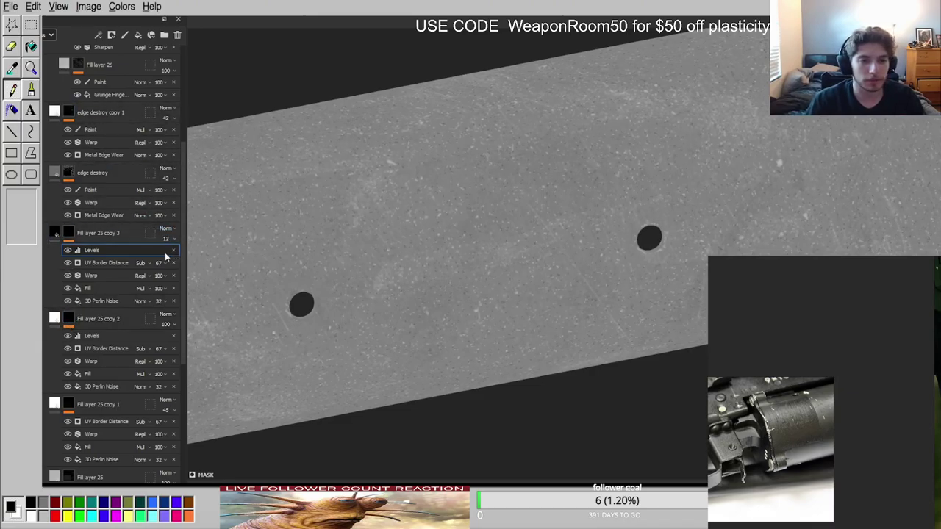
drag(180, 253, 182, 253)
click(169, 328)
mouse_move(184, 342)
mouse_down()
mouse_move(173, 342)
mouse_move(183, 346)
mouse_up()
scroll(346, 281, down, 3)
key(m)
scroll(366, 284, up, 3)
mouse_move(372, 273)
alt+mouse_down()
mouse_move(389, 241)
mouse_move(375, 266)
alt+mouse_up()
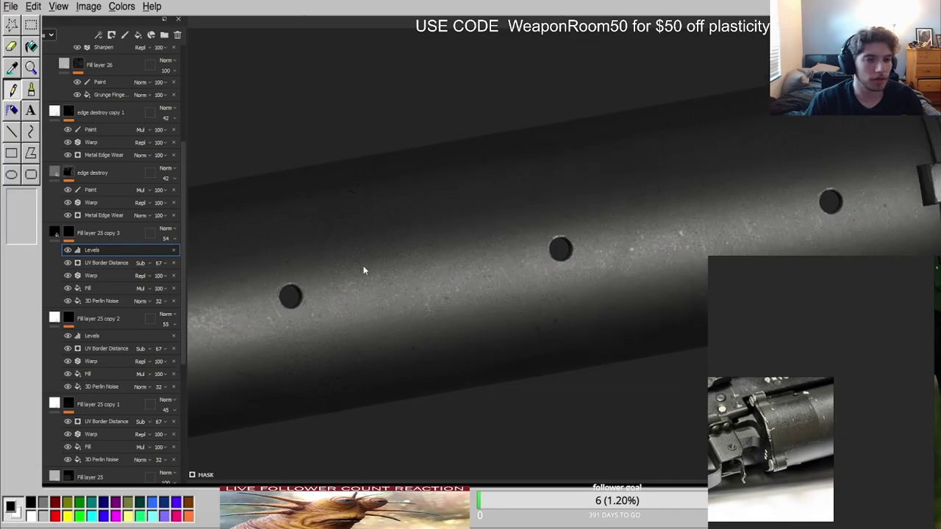
Switch to Marmoset Toolbag and inspect the whole rifle render, comparing the magazine tube with the receiver, grip and stock.
scroll(367, 267, down, 4)
alt+drag(533, 265, 395, 295)
key(alt+Tab)
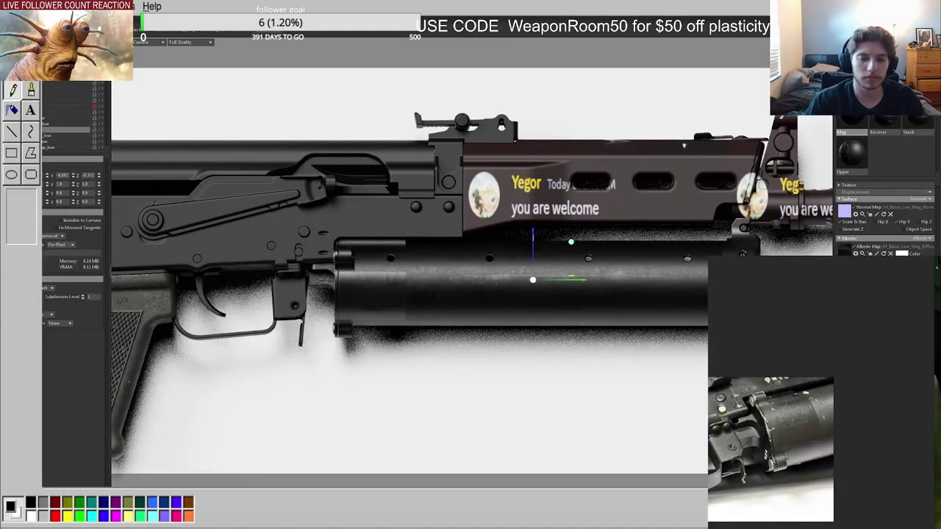
key(alt+Tab)
key(alt+Tab)
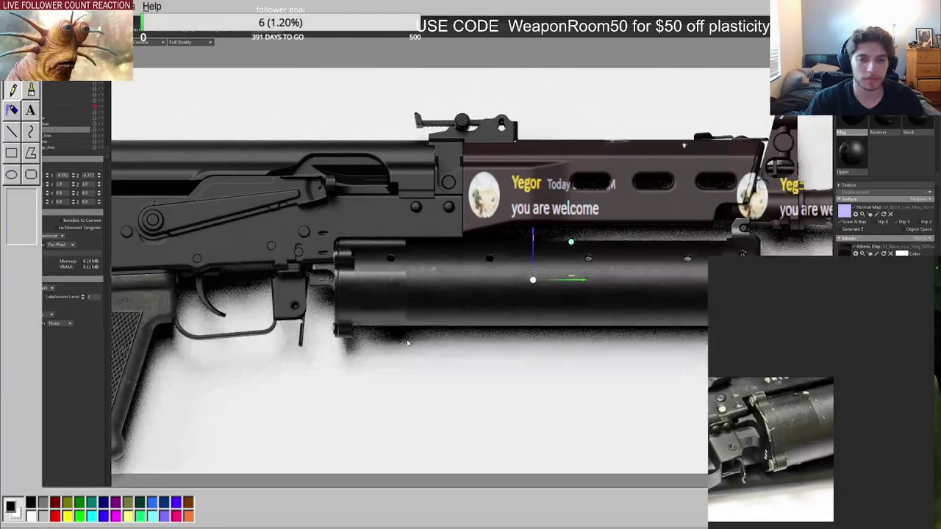
scroll(213, 291, down, 3)
alt+middle_drag(213, 292, 384, 281)
click(235, 228)
click(400, 299)
click(466, 239)
click(676, 242)
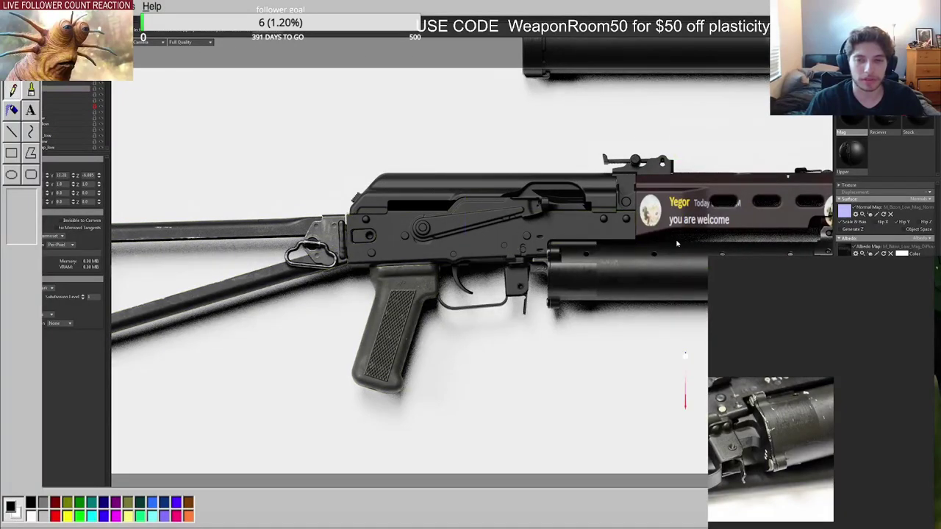
alt+middle_drag(677, 242, 378, 326)
scroll(378, 326, up, 4)
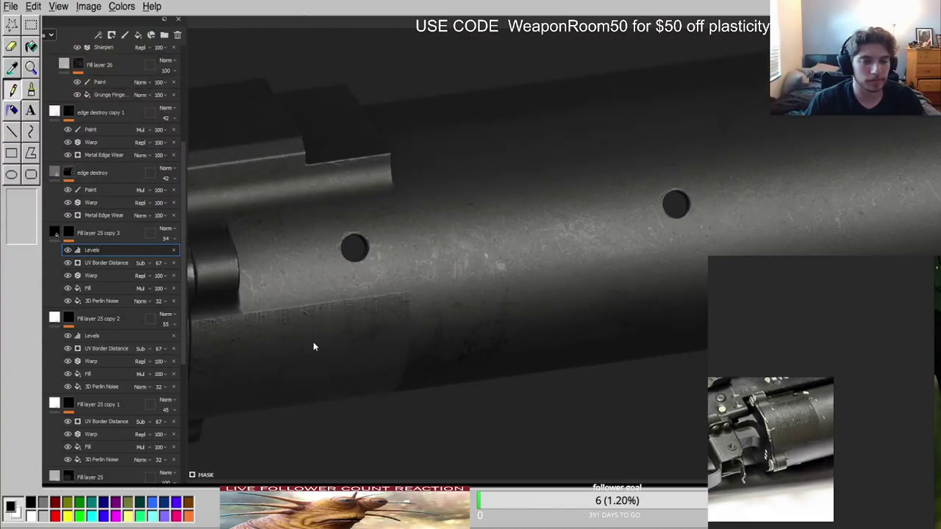
Add a new fill layer above Fill layer 27 in the spec group.
alt+drag(314, 343, 253, 338)
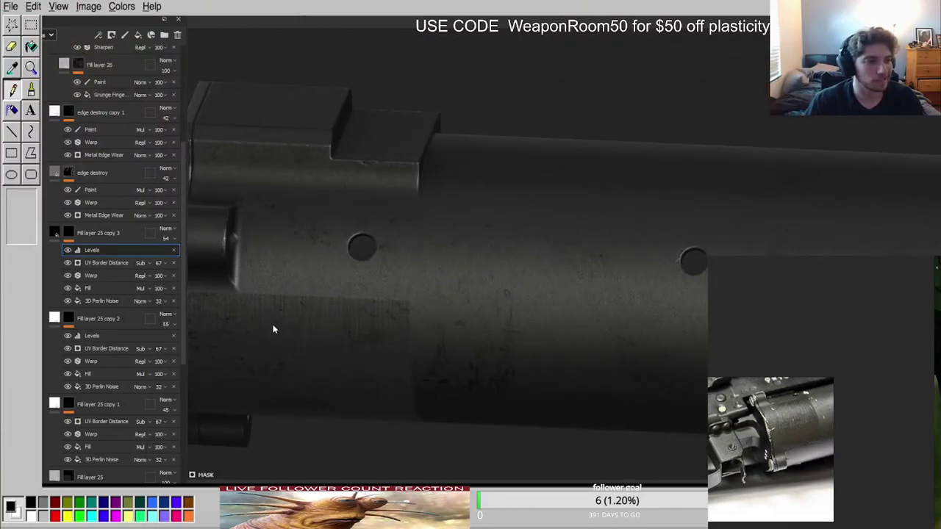
scroll(273, 329, down, 3)
alt+middle_drag(458, 308, 318, 296)
scroll(317, 297, down, 2)
scroll(105, 184, up, 9)
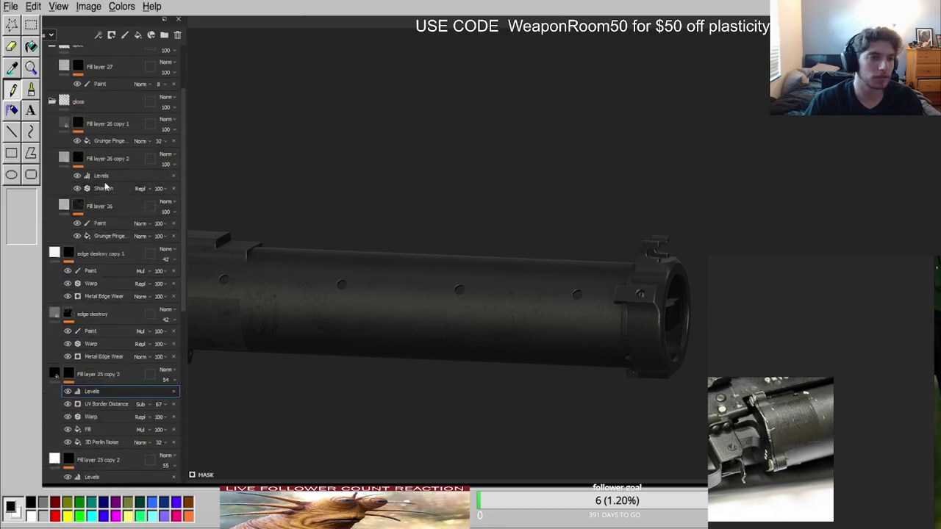
click(94, 192)
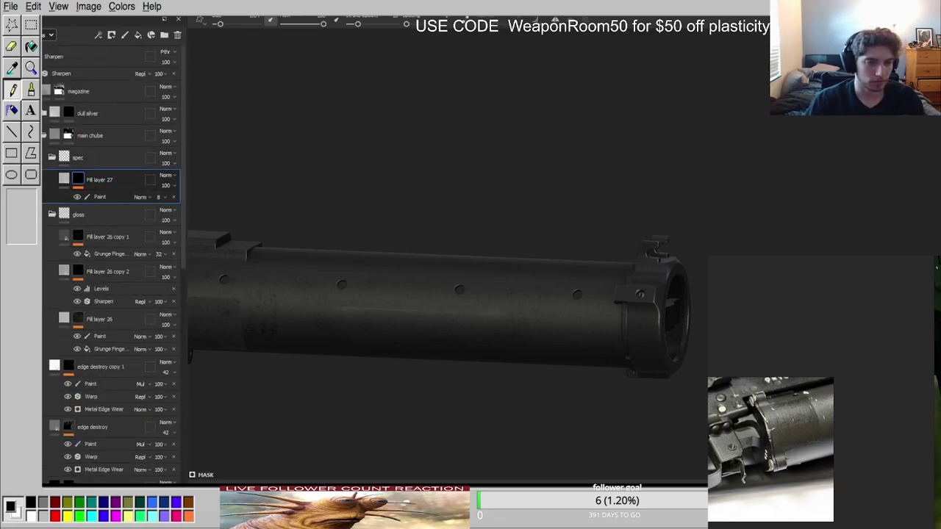
click(137, 35)
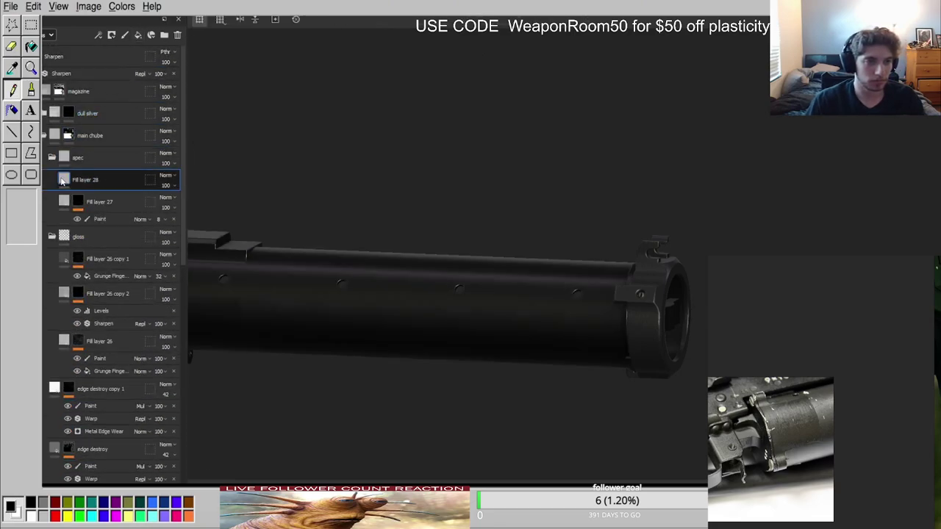
Compare the scratches and sheen in the close-up reference photo with the tube's surface near the rear block.
scroll(845, 411, up, 6)
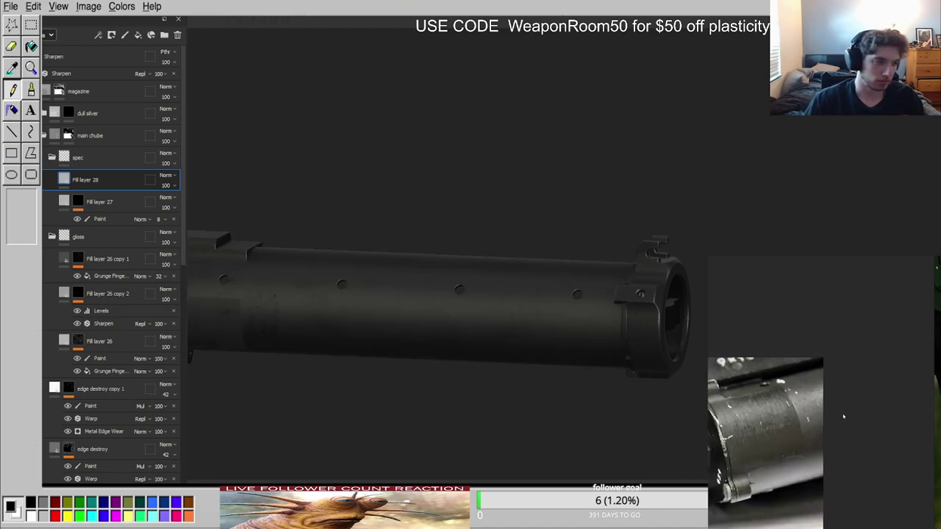
scroll(786, 399, down, 2)
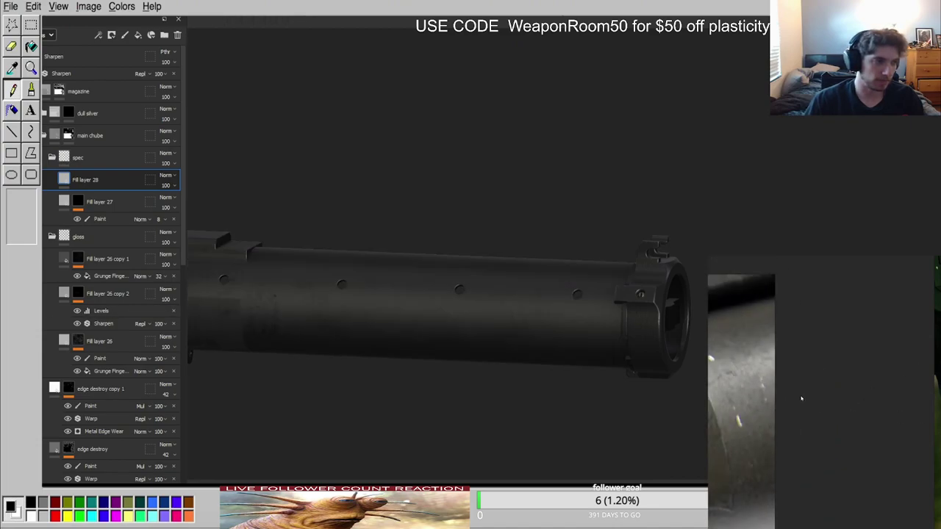
scroll(376, 292, up, 4)
alt+middle_drag(375, 293, 599, 249)
scroll(600, 250, up, 3)
alt+drag(599, 250, 463, 192)
shift+right_drag(462, 192, 529, 201)
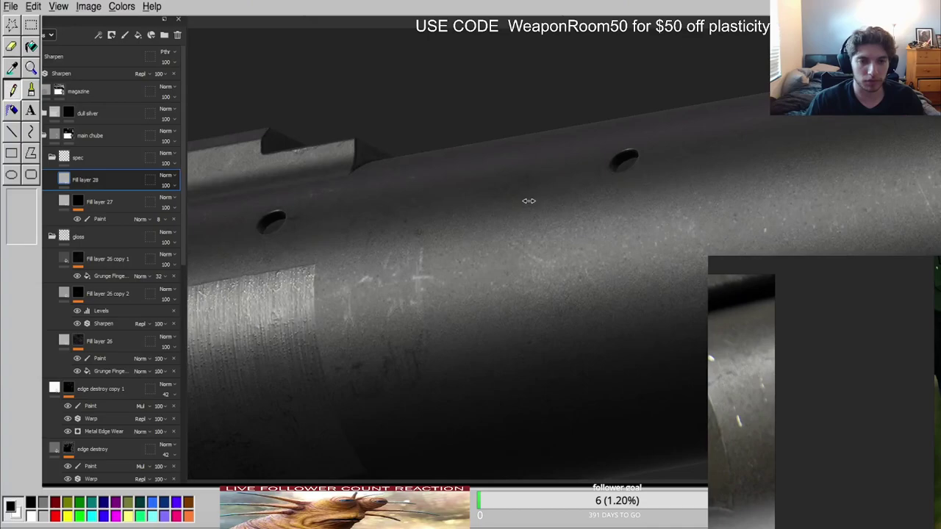
alt+drag(422, 210, 471, 213)
Copy the brushing layer from the rear peices/ front group and paste it above edge destroy copy 1 in the main chube group.
scroll(113, 188, down, 10)
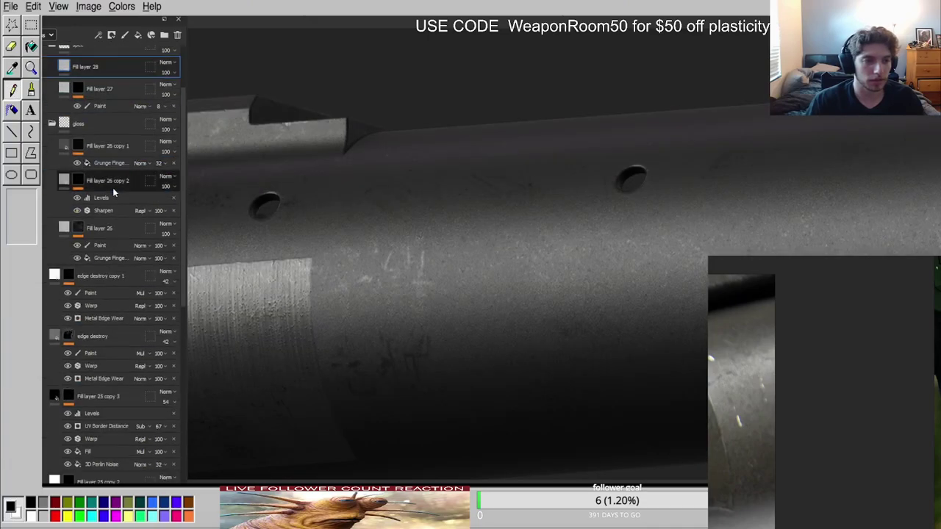
scroll(88, 213, down, 8)
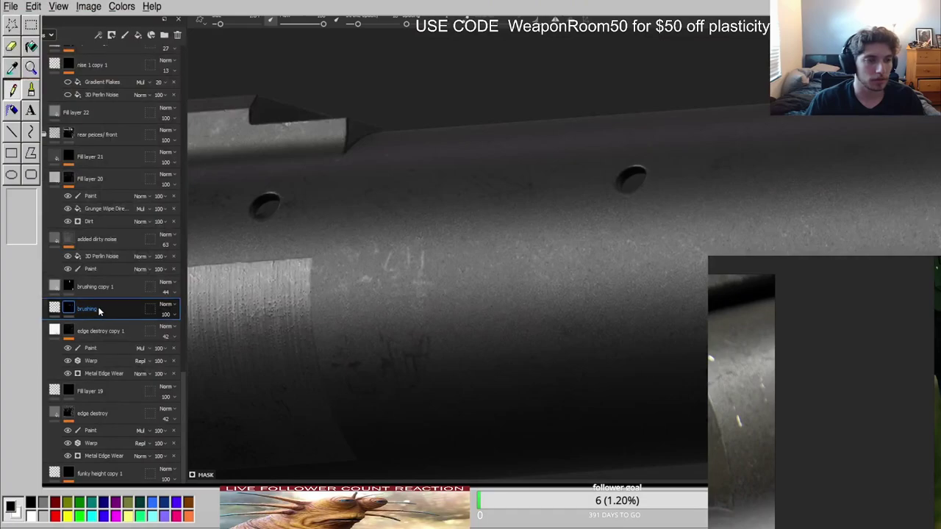
scroll(99, 307, up, 15)
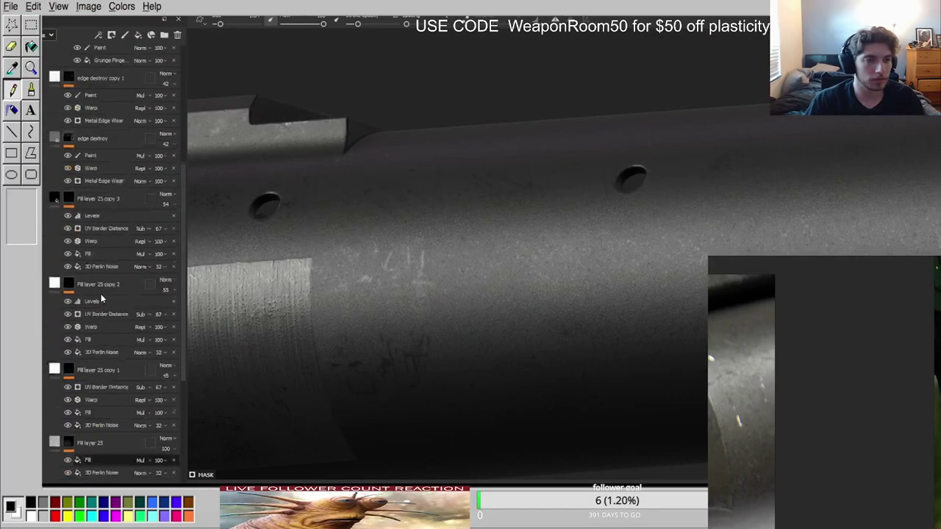
click(52, 158)
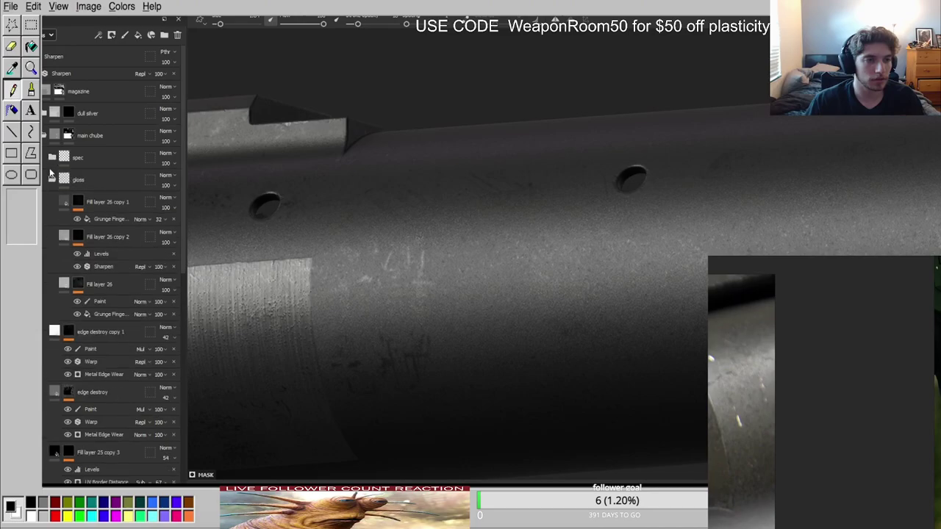
click(52, 179)
click(111, 205)
key(ctrl+v)
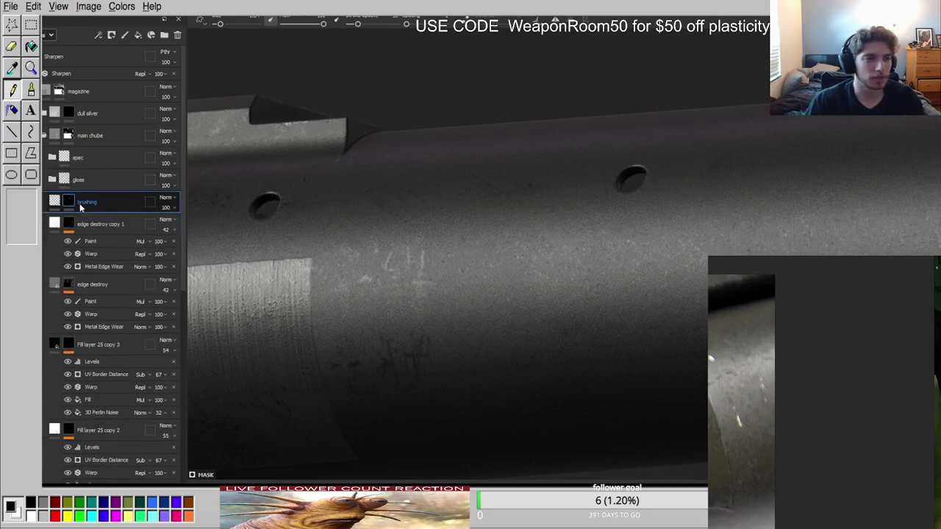
Add a Fill effect to the pasted brushing layer's mask and select the layer's content.
click(98, 34)
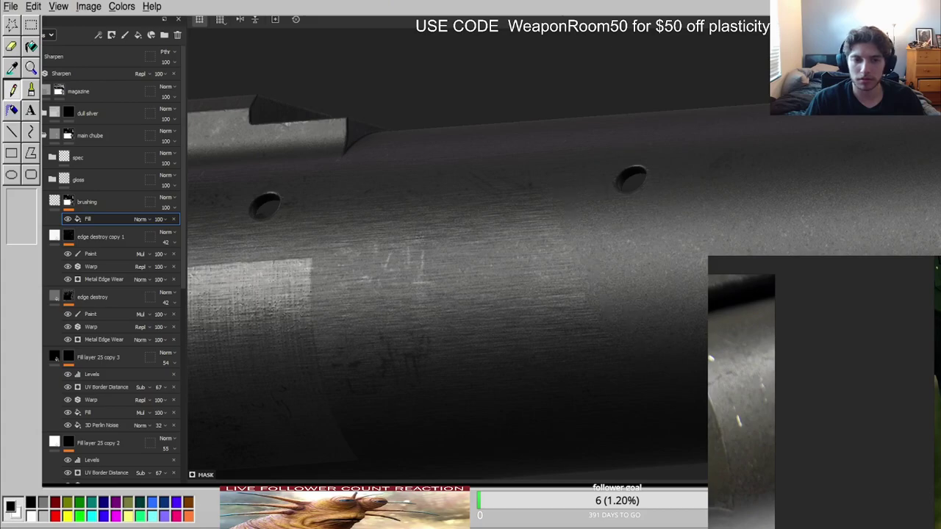
scroll(644, 329, down, 5)
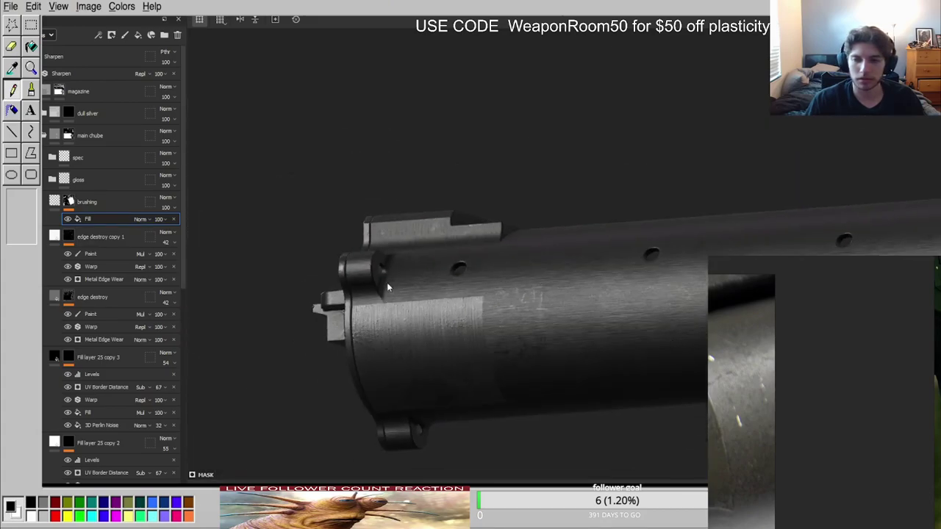
alt+click(68, 201)
click(57, 203)
scroll(614, 305, up, 5)
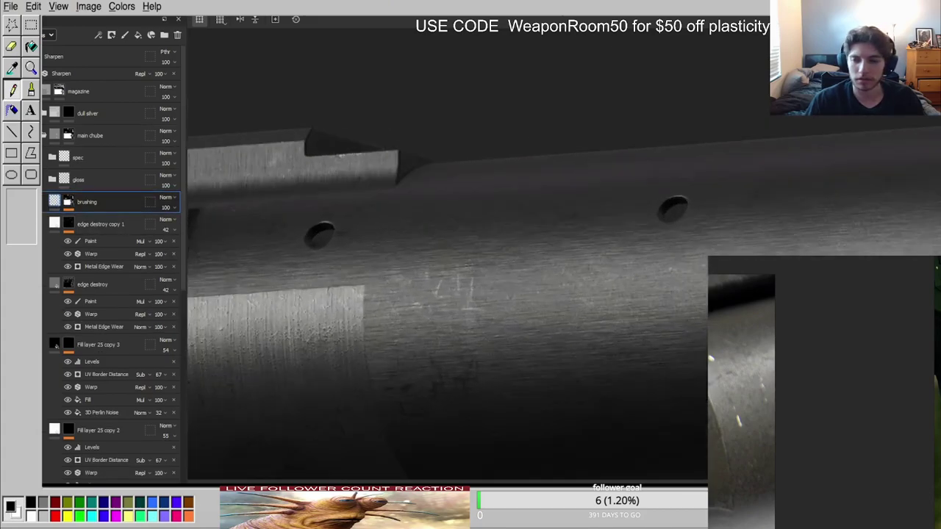
Examine the brushing layer's mask and the brushed grain along the magazine tube in the normal channel.
mouse_move(623, 281)
alt+mouse_down()
mouse_move(686, 317)
mouse_move(684, 331)
alt+mouse_up()
alt+click(69, 202)
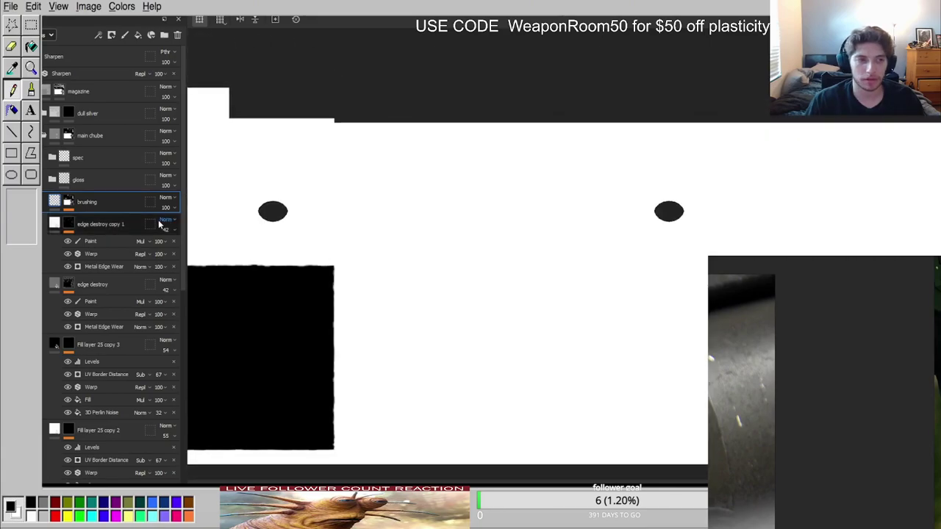
key(c)
key(c)
key(c)
key(c)
key(c)
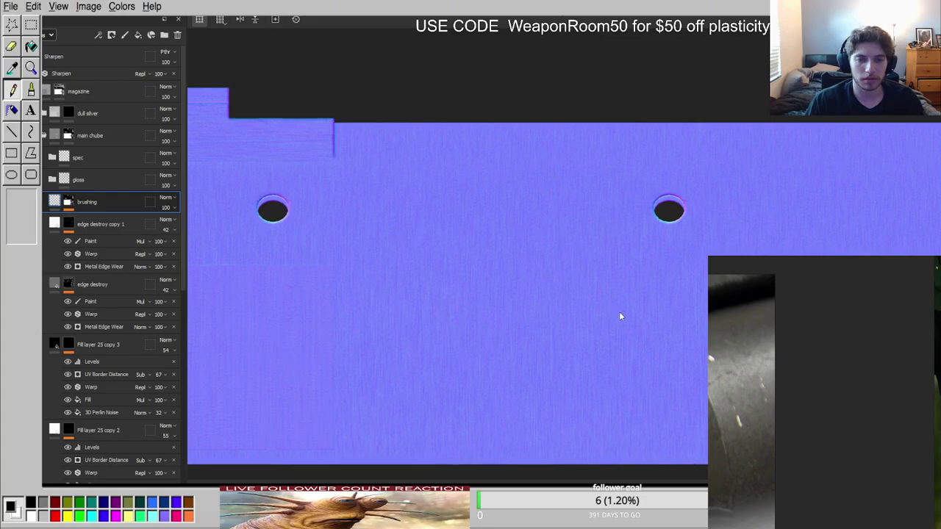
scroll(619, 313, up, 3)
scroll(619, 313, down, 4)
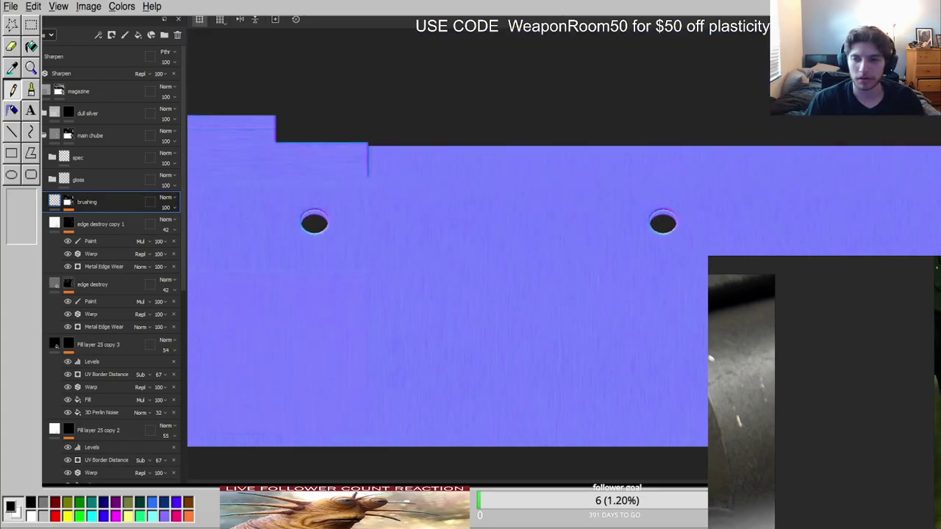
scroll(554, 237, down, 8)
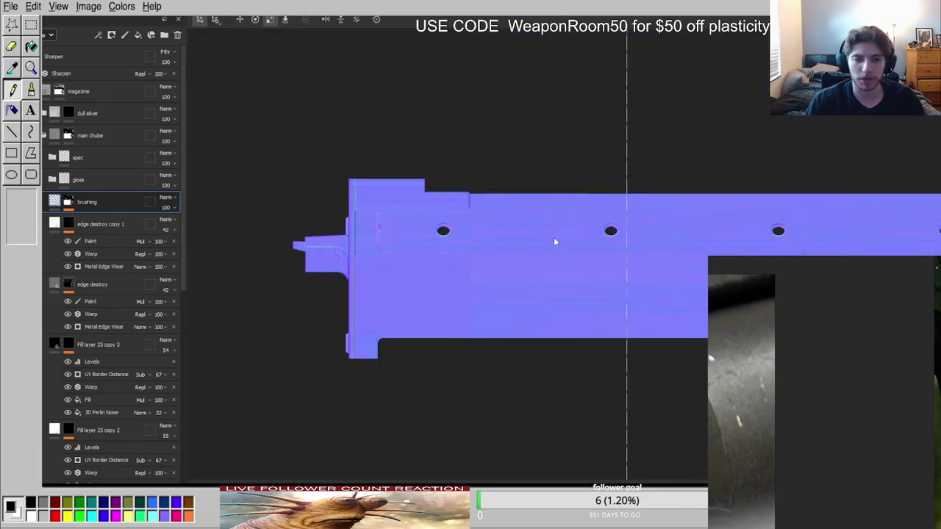
Reposition and rescale the brushing layer's projection over the magazine tube.
scroll(550, 129, up, 10)
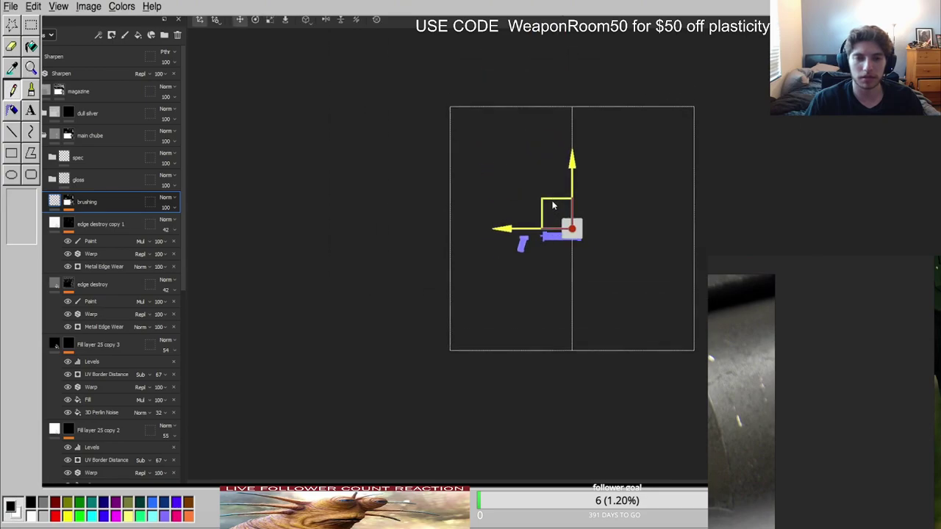
drag(696, 341, 786, 345)
mouse_move(693, 330)
alt+mouse_down()
mouse_move(677, 392)
mouse_move(719, 397)
mouse_move(705, 397)
alt+mouse_up()
alt+drag(647, 266, 679, 244)
scroll(677, 254, down, 3)
key(w)
mouse_move(688, 334)
mouse_down()
mouse_move(670, 304)
mouse_move(560, 222)
mouse_up()
key(r)
drag(377, 327, 377, 326)
scroll(424, 254, up, 3)
alt+drag(423, 253, 575, 321)
key(m)
Examine the direction and density of the brushed grain along the tube between the round holes.
scroll(453, 151, up, 6)
shift+right_drag(454, 147, 476, 141)
scroll(478, 145, down, 4)
alt+drag(525, 223, 504, 168)
scroll(504, 168, down, 2)
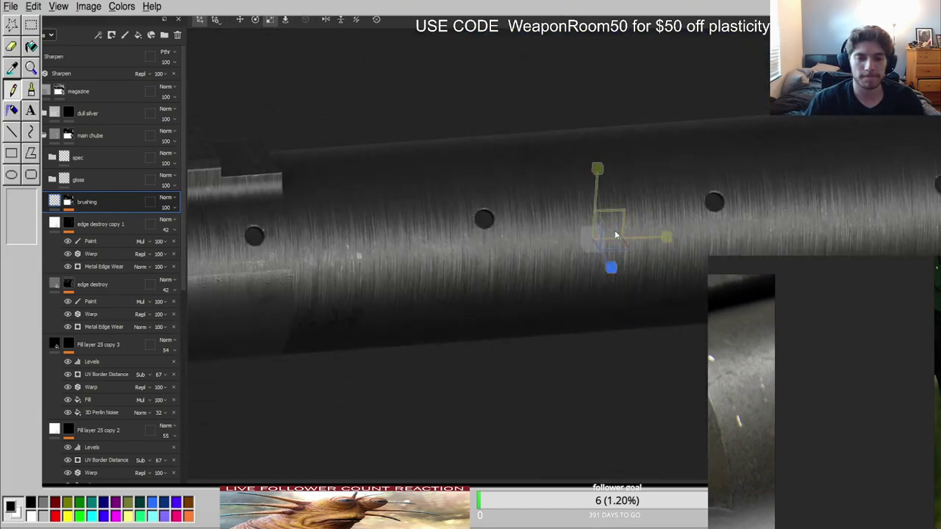
alt+shift+drag(615, 234, 612, 220)
click(37, 201)
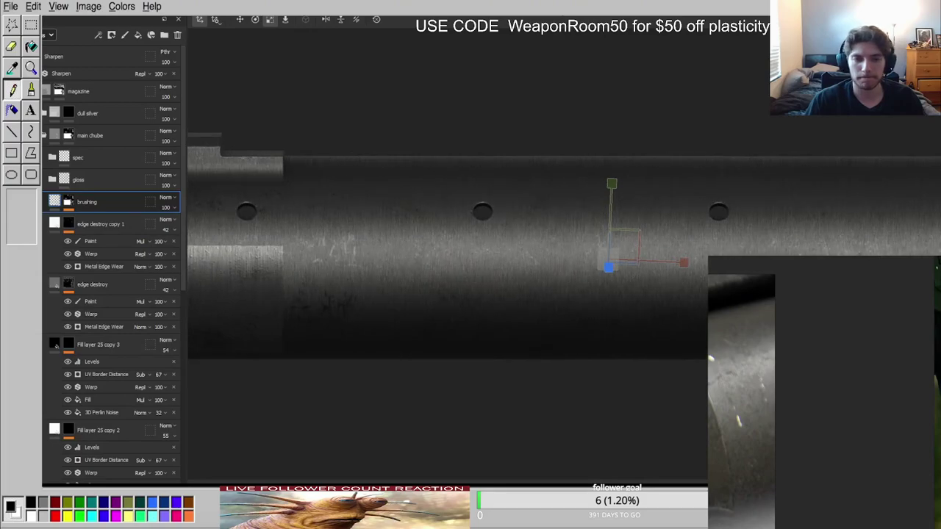
scroll(609, 266, up, 3)
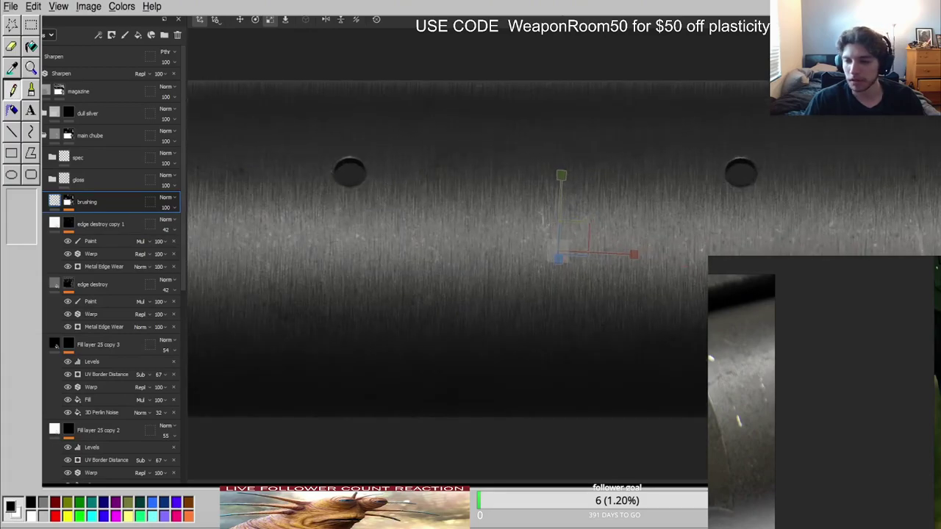
alt+drag(381, 236, 410, 255)
alt+middle_drag(410, 255, 563, 249)
Rotate the brushing layer's projection slightly and check the grain beside the rear block.
scroll(564, 250, down, 3)
key(e)
drag(734, 187, 732, 185)
alt+middle_drag(351, 200, 528, 208)
scroll(528, 207, up, 3)
mouse_move(558, 235)
alt+mouse_down()
mouse_move(561, 262)
mouse_move(596, 314)
mouse_move(571, 246)
alt+mouse_up()
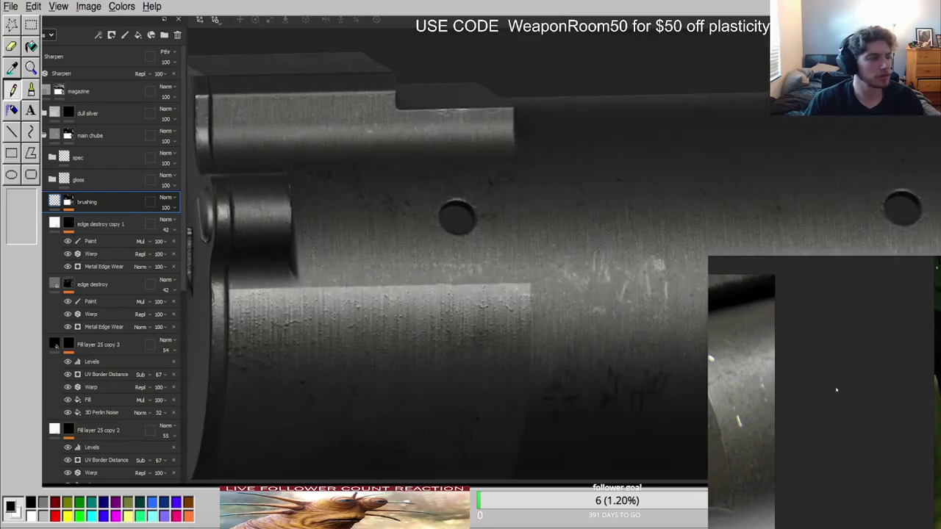
Compare the tube's brushed surface with the reference photo and with the full rifle render in Marmoset Toolbag.
scroll(786, 382, down, 4)
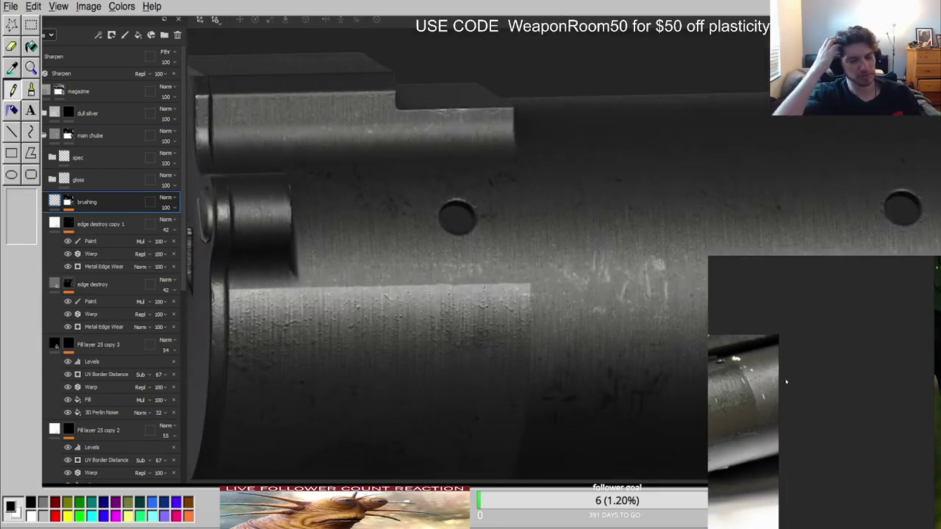
scroll(606, 219, down, 3)
alt+middle_drag(710, 191, 412, 180)
scroll(683, 250, up, 3)
mouse_move(683, 250)
alt+mouse_down()
mouse_move(620, 214)
mouse_move(694, 249)
alt+mouse_up()
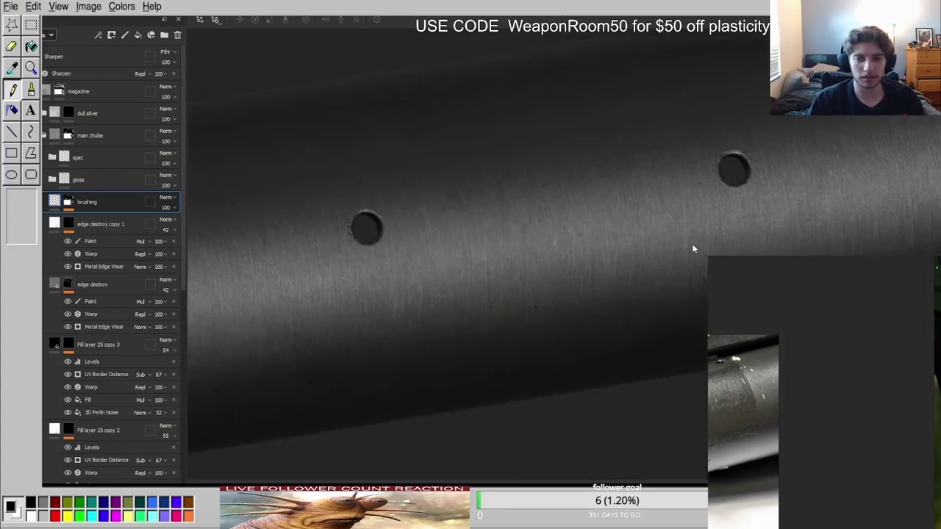
scroll(675, 229, down, 3)
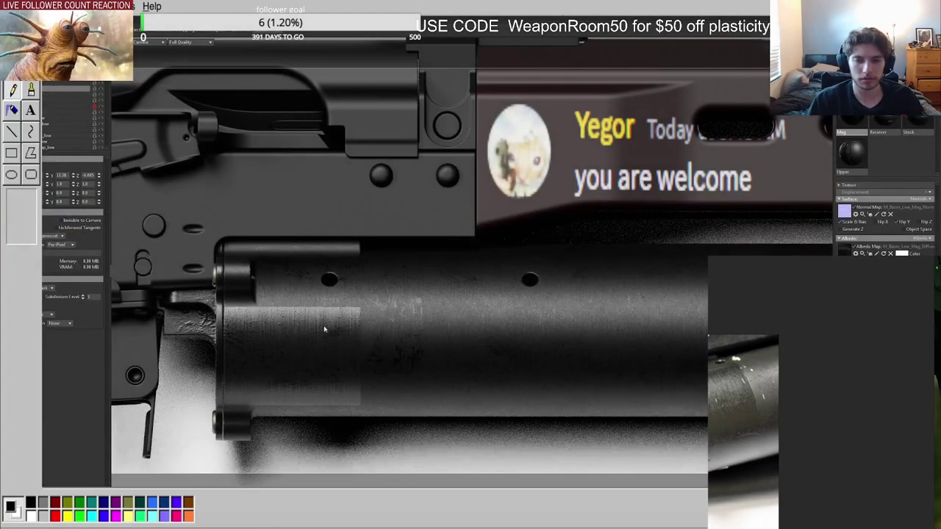
scroll(324, 330, down, 3)
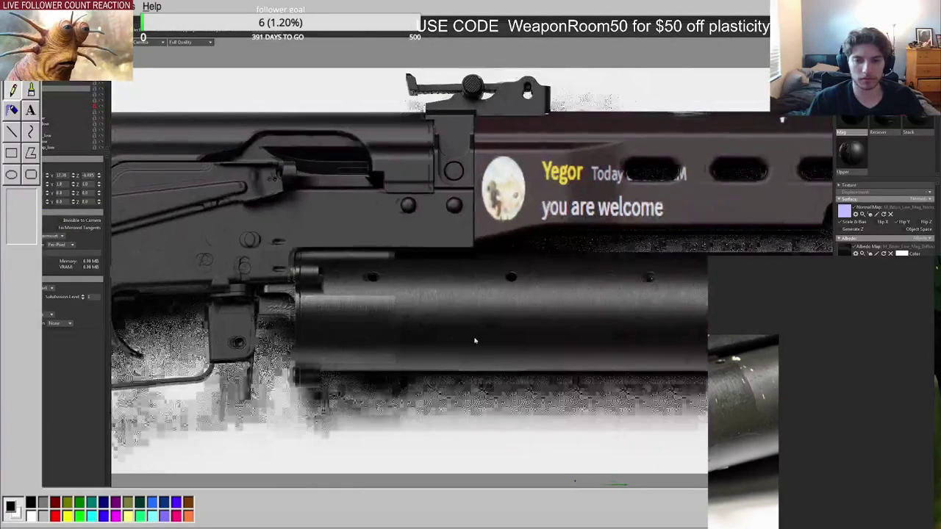
alt+middle_drag(475, 341, 237, 325)
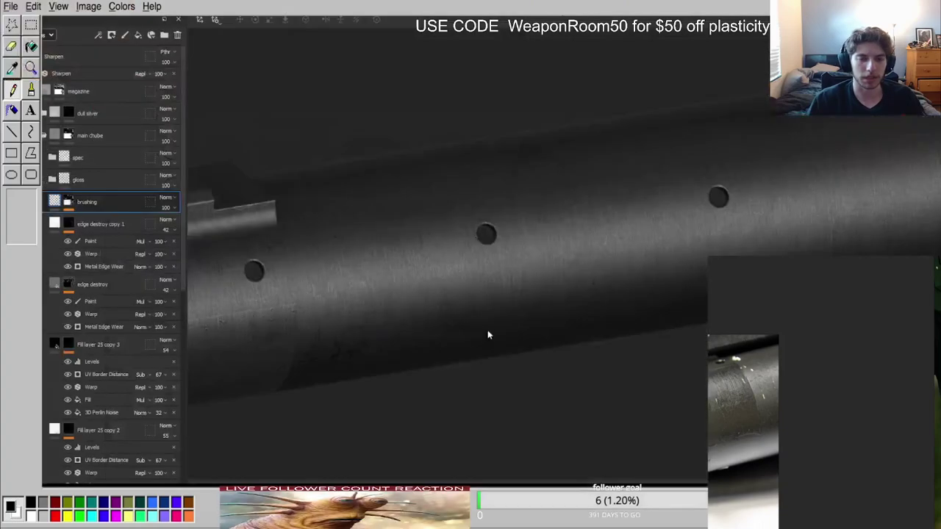
Select Fill layer 22 beneath the magazine tube's detail layers and inspect the tube in the material view.
scroll(97, 329, down, 10)
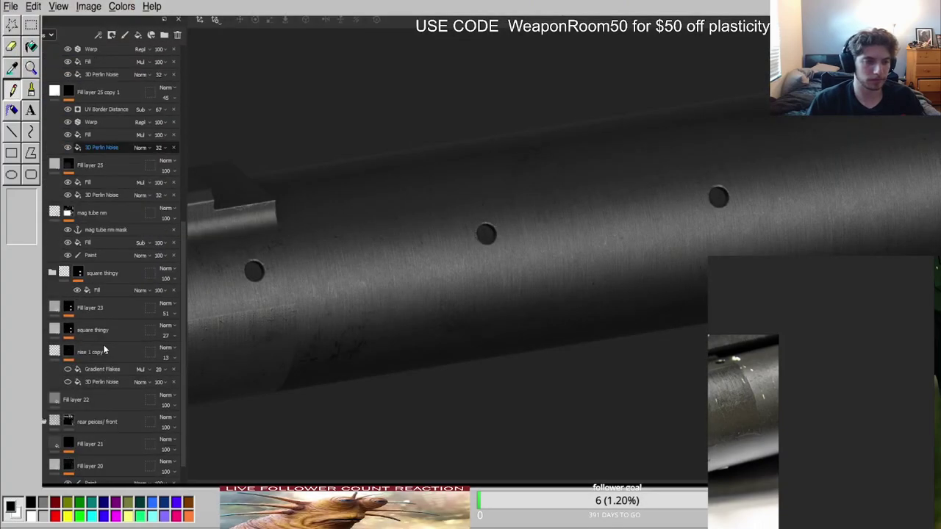
scroll(102, 338, down, 5)
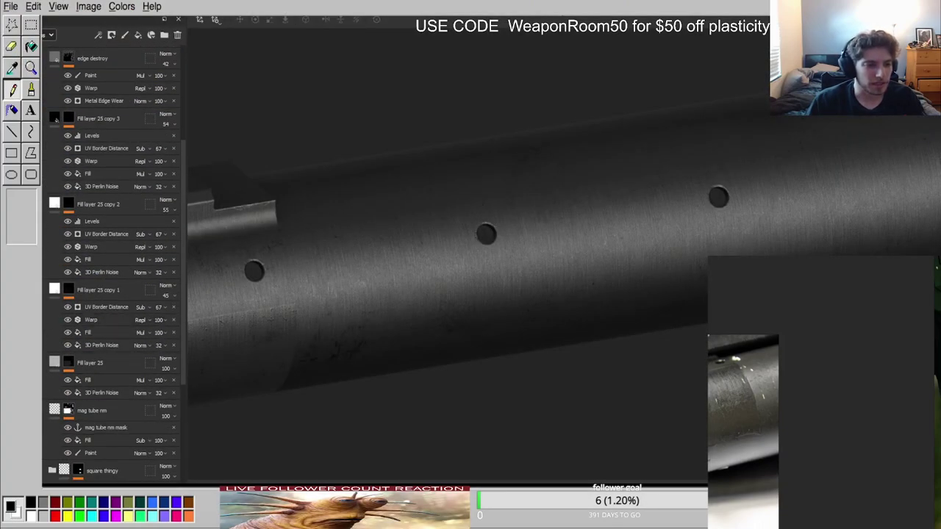
click(74, 428)
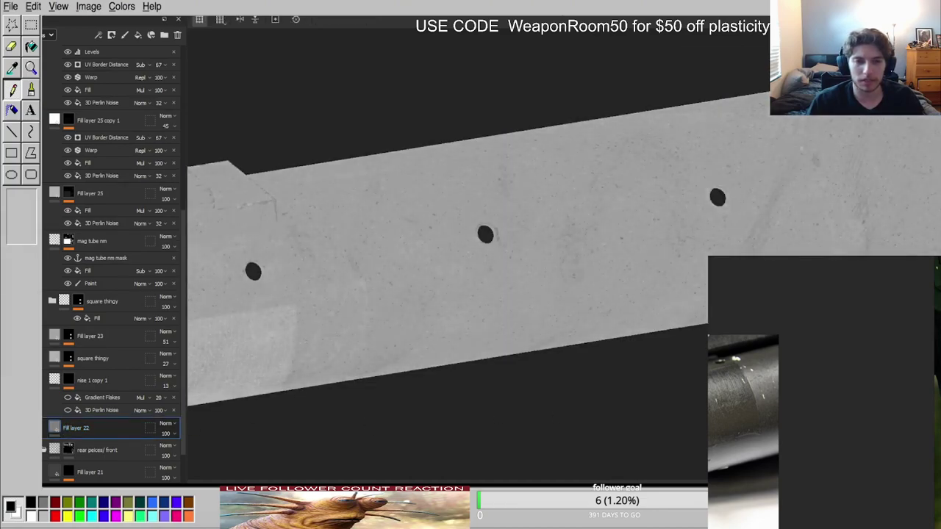
scroll(563, 246, down, 4)
key(m)
scroll(548, 267, up, 4)
alt+drag(548, 267, 529, 243)
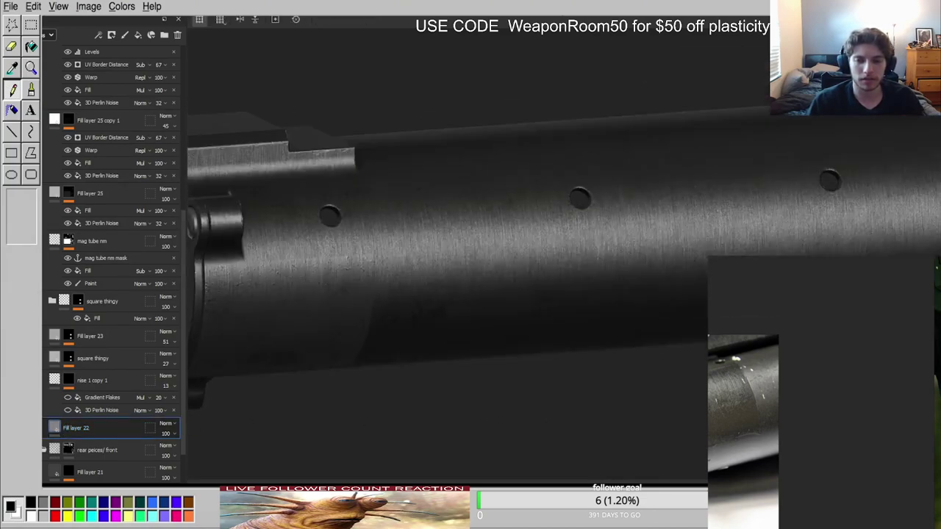
Compare the whole rifle in Marmoset Toolbag with the wider magazine reference photo.
scroll(642, 252, down, 5)
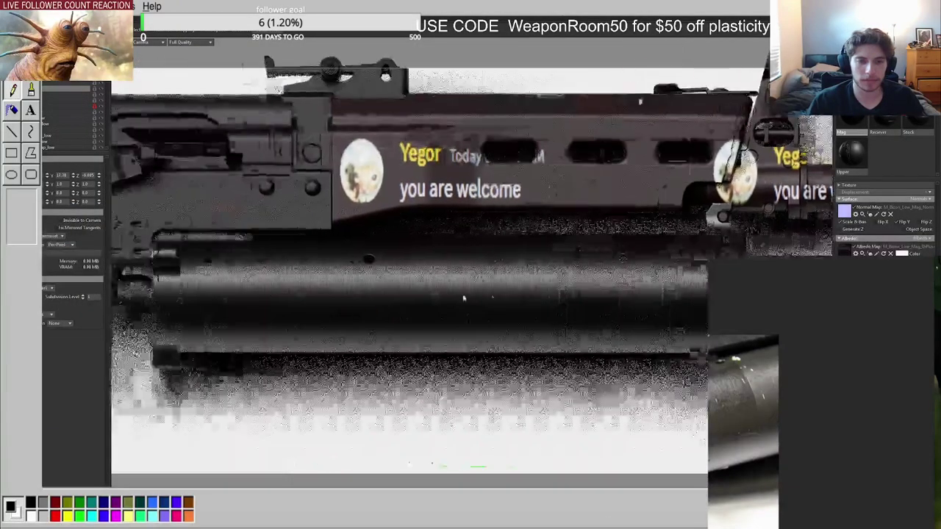
scroll(804, 416, down, 4)
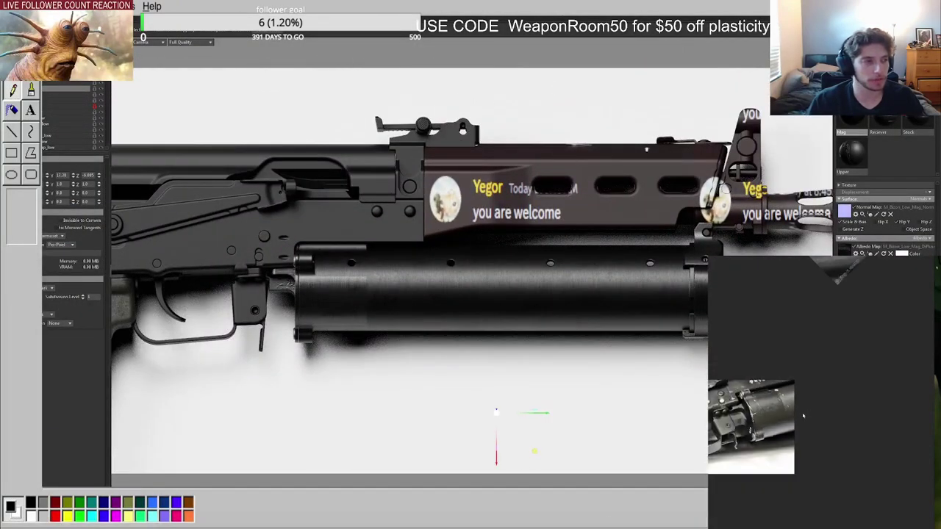
scroll(409, 303, up, 4)
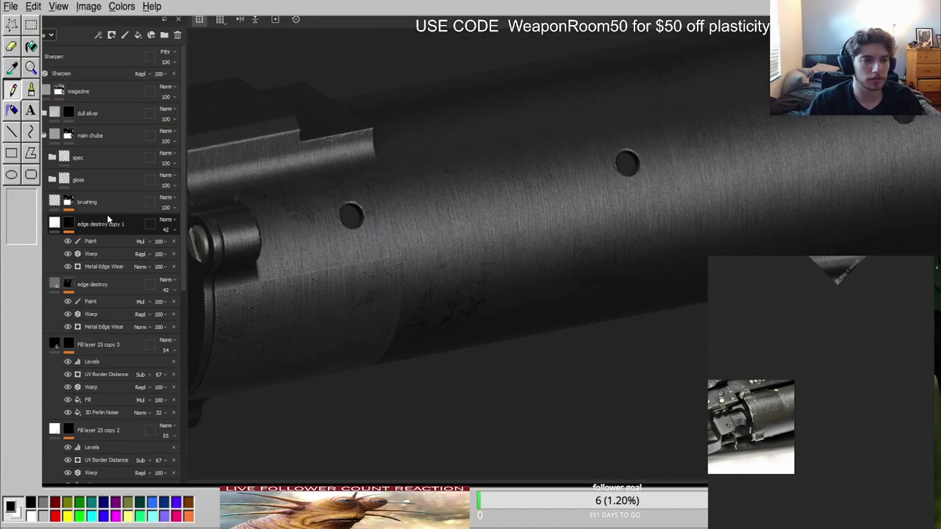
Select the brushing layer's content in the main chube group and inspect the grain near the rear block.
click(58, 201)
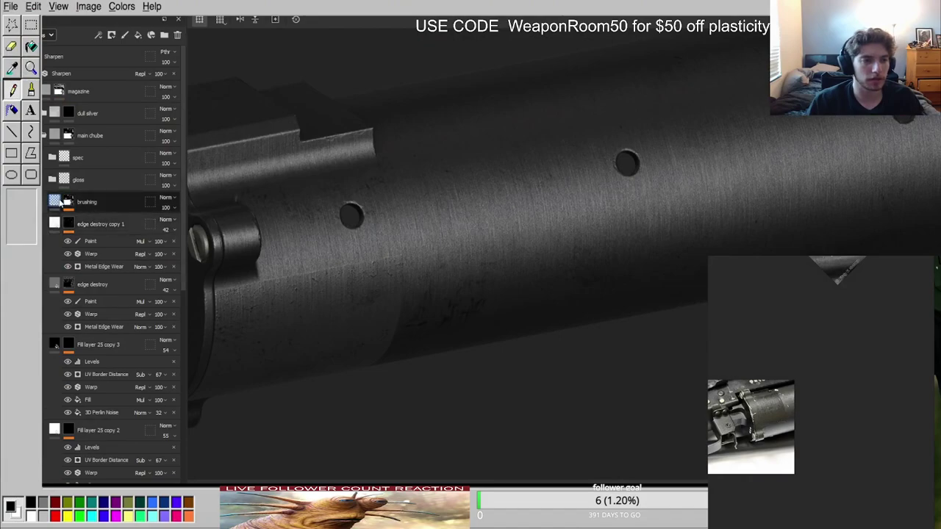
scroll(536, 223, up, 5)
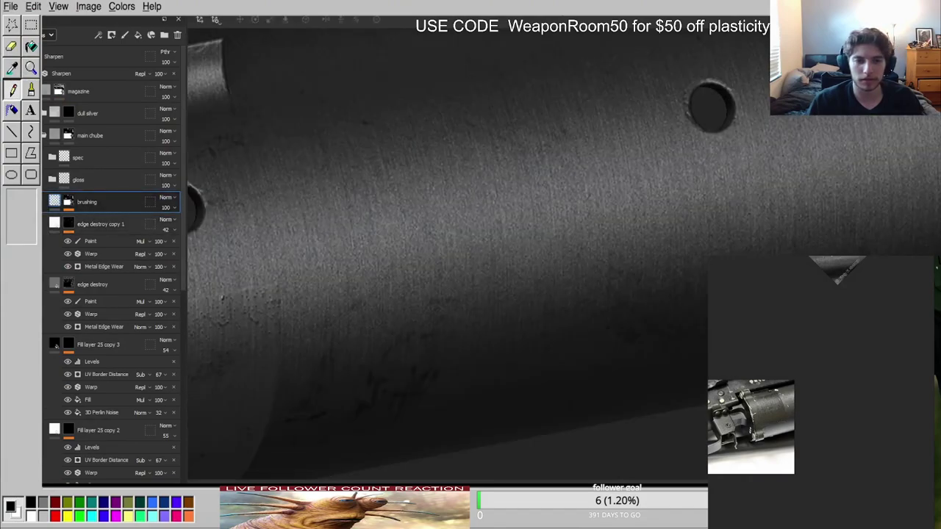
scroll(535, 223, down, 5)
alt+drag(536, 223, 576, 332)
scroll(546, 260, up, 3)
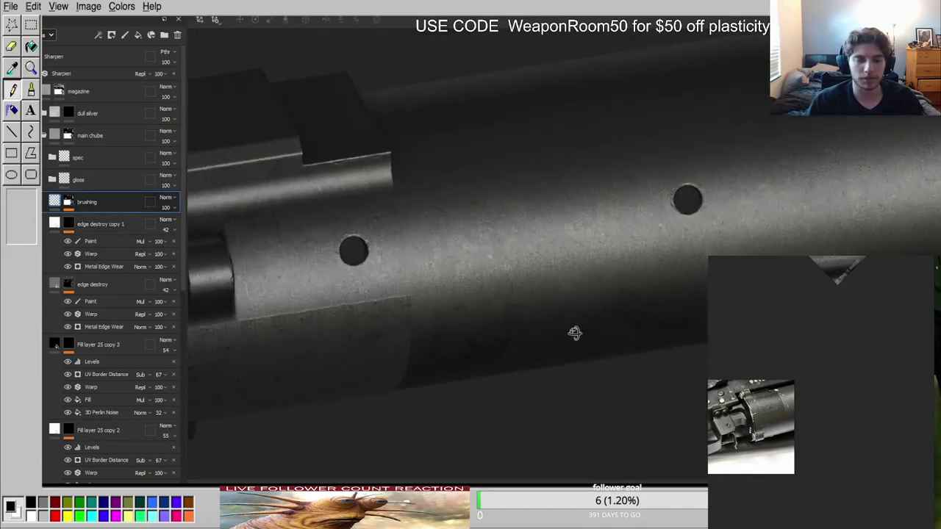
Examine the tube from the front clamp to the rear under different light directions against the close-up reference photo.
middle_drag(820, 522, 837, 401)
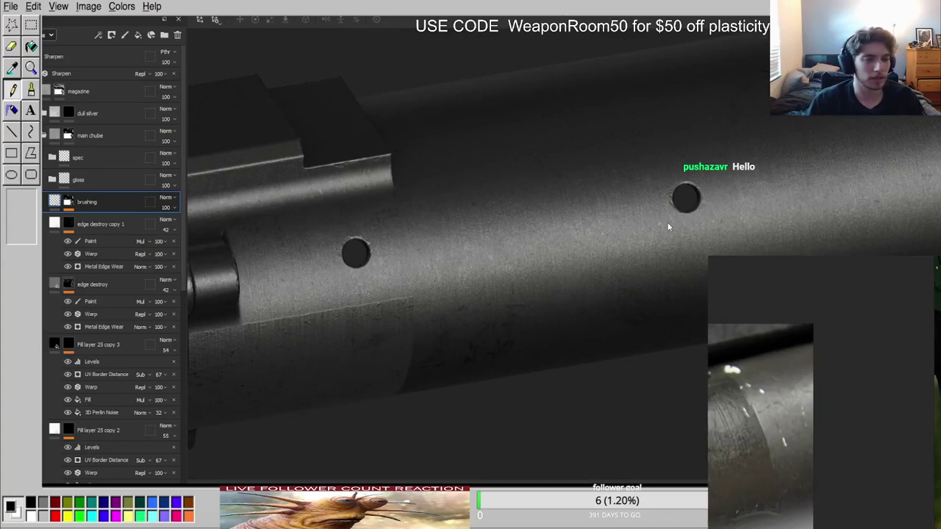
scroll(670, 225, down, 2)
alt+middle_drag(706, 214, 475, 311)
alt+middle_drag(825, 248, 557, 290)
alt+drag(590, 258, 940, 193)
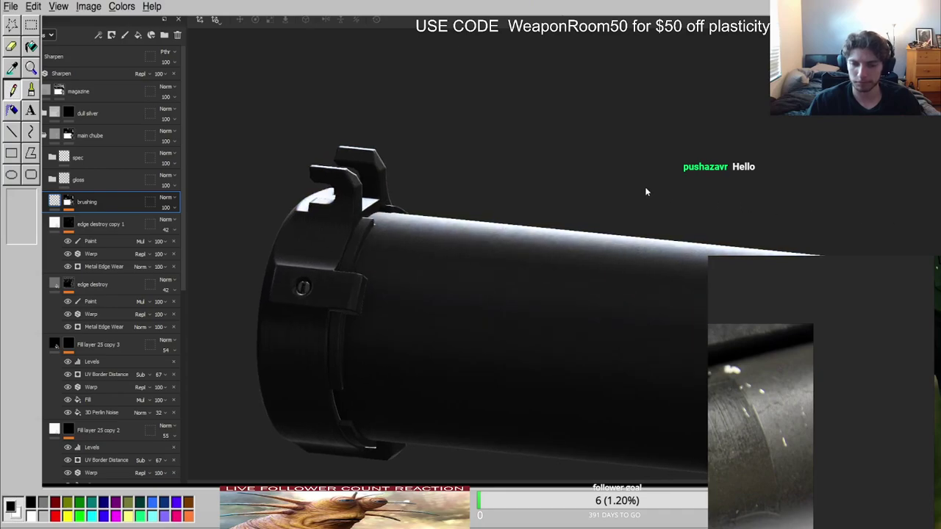
shift+right_drag(646, 192, 733, 226)
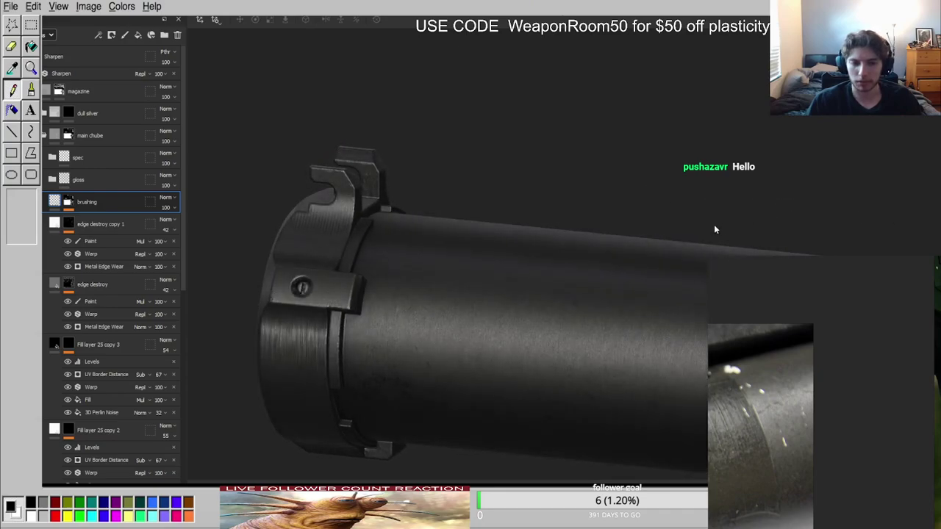
alt+drag(733, 226, 316, 214)
scroll(316, 214, down, 2)
alt+middle_drag(316, 214, 660, 218)
alt+drag(659, 219, 667, 226)
shift+right_drag(668, 226, 751, 228)
scroll(735, 235, up, 3)
mouse_move(415, 241)
alt+mouse_down()
mouse_move(404, 263)
mouse_move(376, 262)
mouse_move(441, 231)
mouse_move(274, 273)
alt+mouse_up()
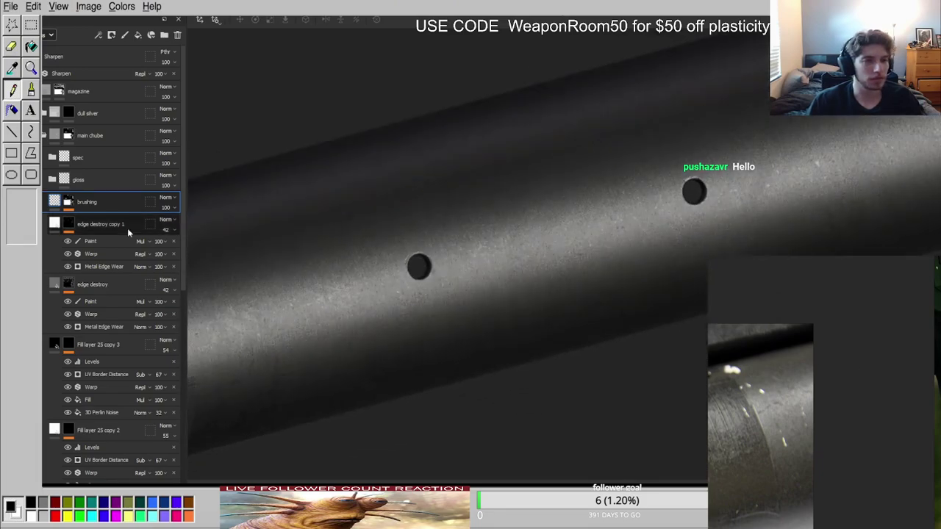
Add a fill layer with a darker gloss value above Fill layer 26 copy 1 in the gloss group.
scroll(308, 213, down, 3)
click(52, 180)
click(115, 207)
key(c)
key(c)
key(c)
key(c)
key(c)
key(c)
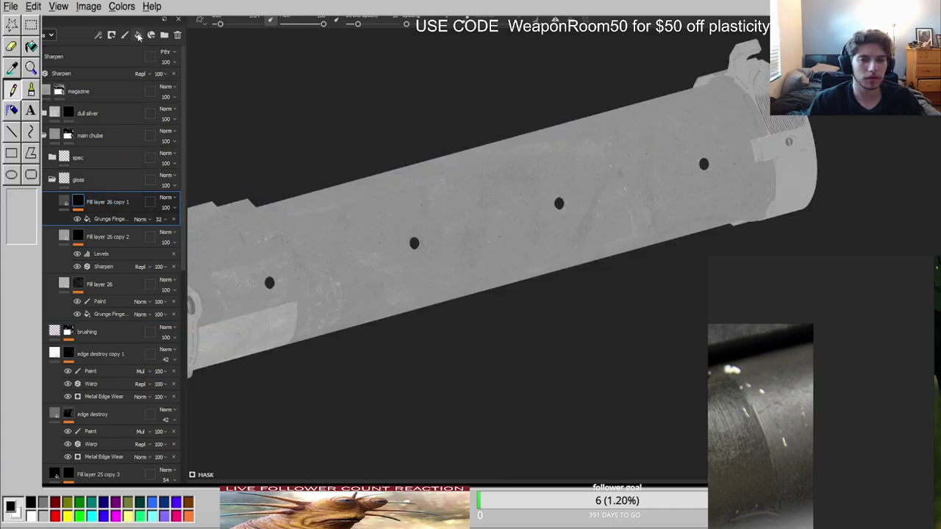
click(138, 36)
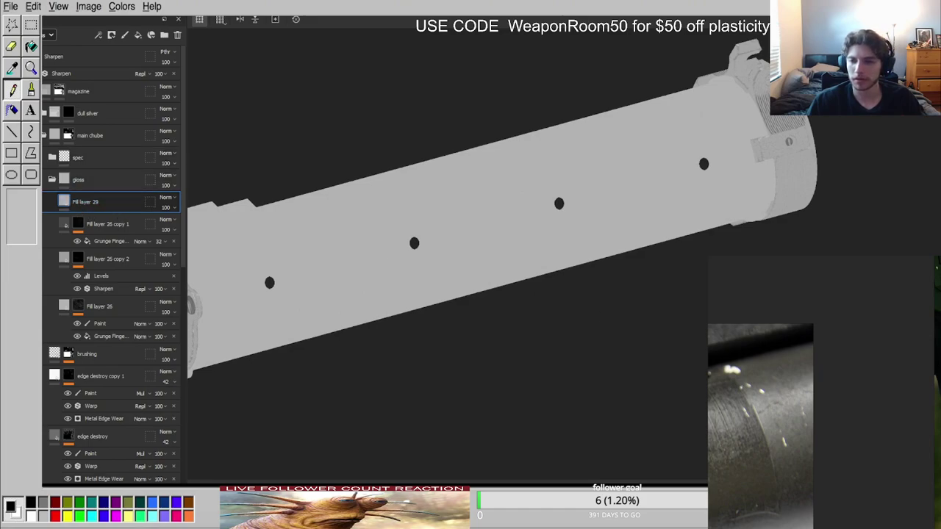
drag(30, 227, 4, 227)
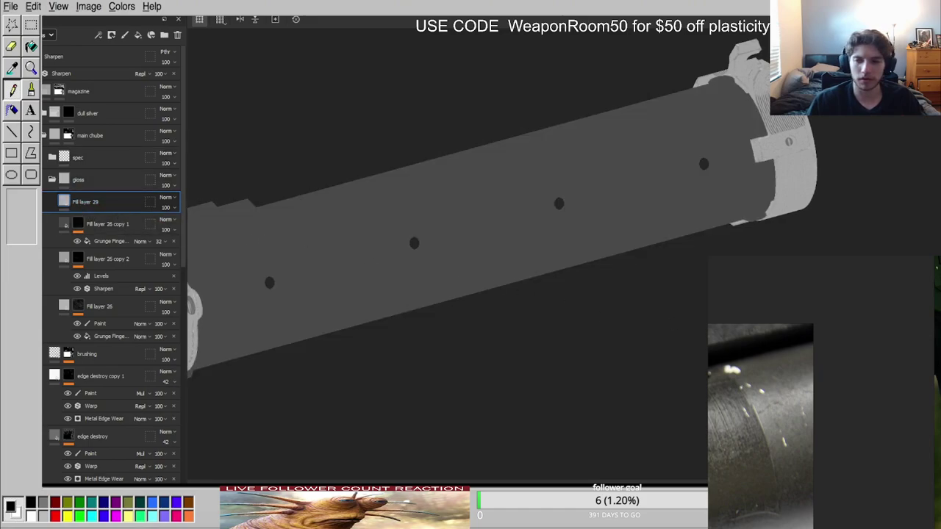
Give Fill layer 29 a black mask with a scratched-texture Fill effect and a Levels effect for contrast.
click(107, 225)
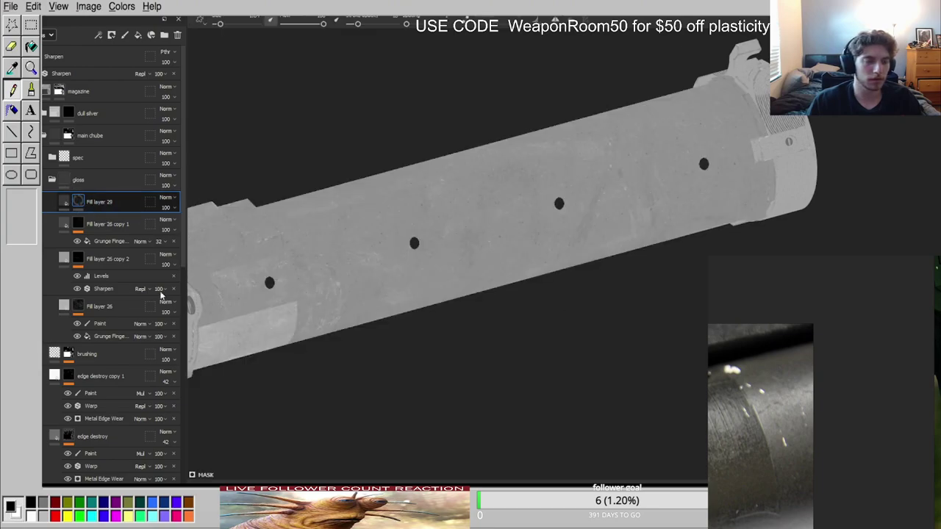
click(110, 294)
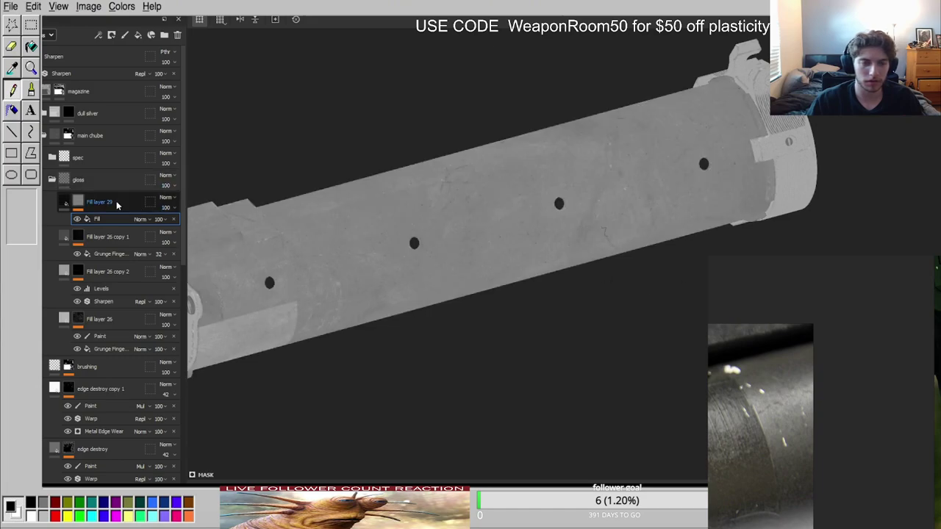
alt+click(79, 201)
click(112, 207)
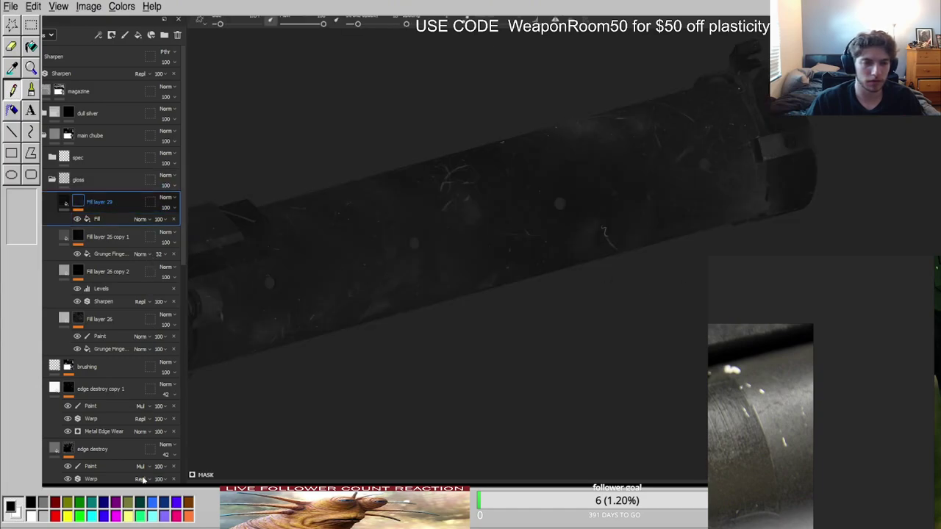
click(281, 466)
scroll(514, 221, up, 3)
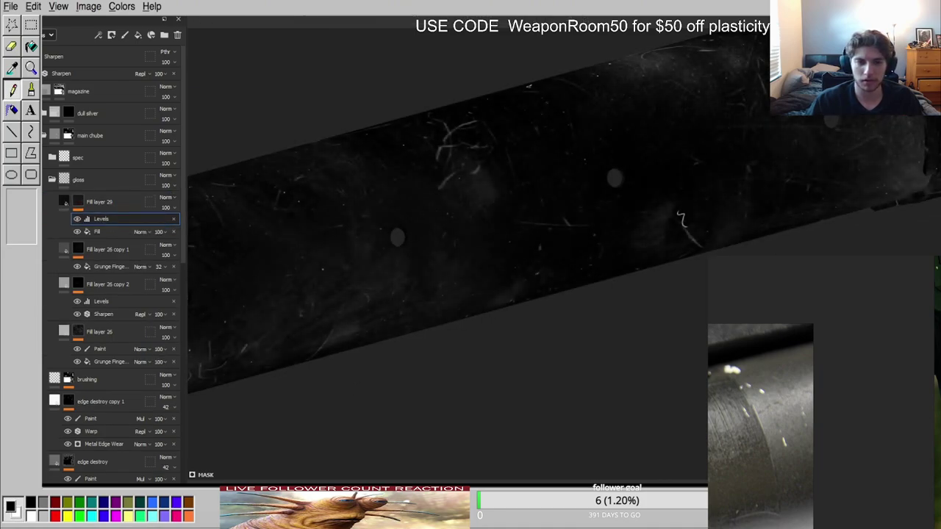
Check the tube in the material view and select the Fill effect in Fill layer 29's mask.
key(m)
scroll(423, 243, down, 3)
alt+drag(422, 244, 273, 259)
click(110, 231)
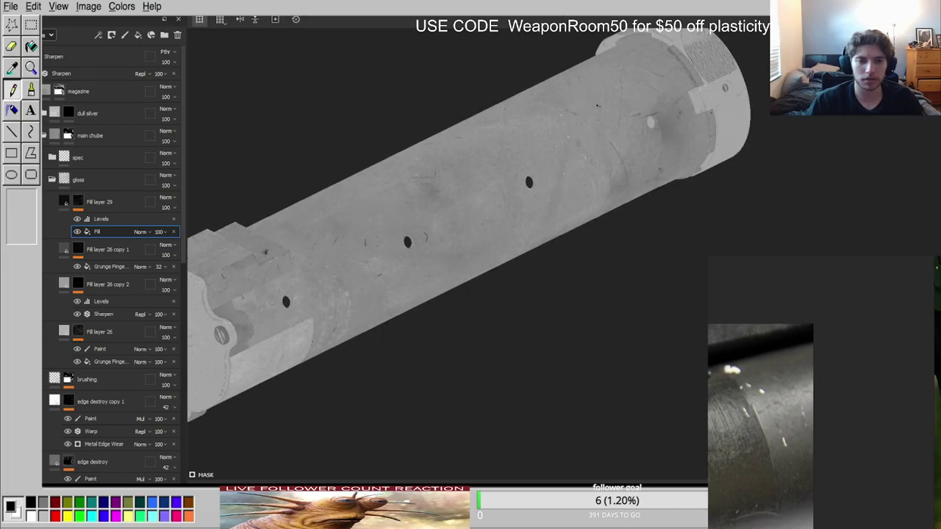
Examine the masked scratches and smudges along the whole magazine tube under changing light and viewing angles.
key(m)
scroll(444, 227, up, 4)
alt+drag(445, 230, 476, 221)
scroll(476, 221, down, 3)
alt+middle_drag(476, 220, 611, 219)
scroll(611, 218, up, 2)
alt+drag(611, 218, 486, 193)
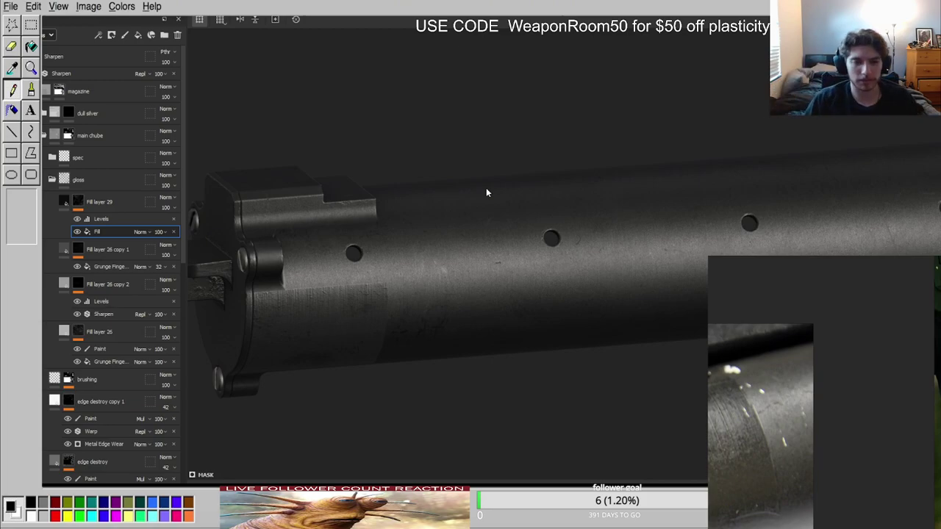
alt+right_drag(564, 230, 632, 193)
alt+middle_drag(632, 193, 519, 255)
alt+drag(519, 255, 615, 267)
key(c)
alt+right_drag(616, 267, 586, 268)
key(m)
alt+drag(586, 265, 507, 270)
alt+right_drag(508, 271, 471, 271)
shift+right_drag(471, 272, 694, 268)
alt+right_drag(456, 294, 503, 296)
alt+drag(502, 297, 471, 288)
alt+right_drag(412, 288, 301, 290)
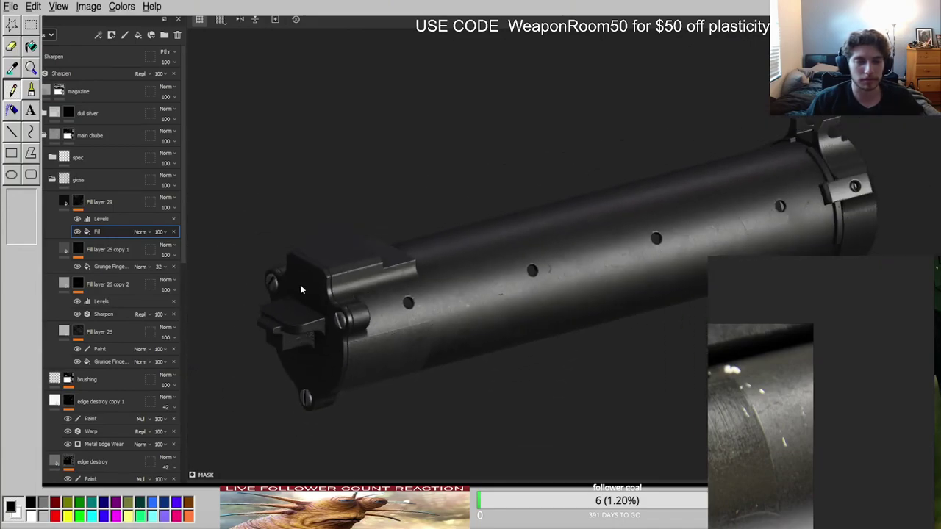
Rename Fill layer 29 in the gloss group as spec.
click(107, 203)
double_click(96, 202)
text(spec)
key(Return)
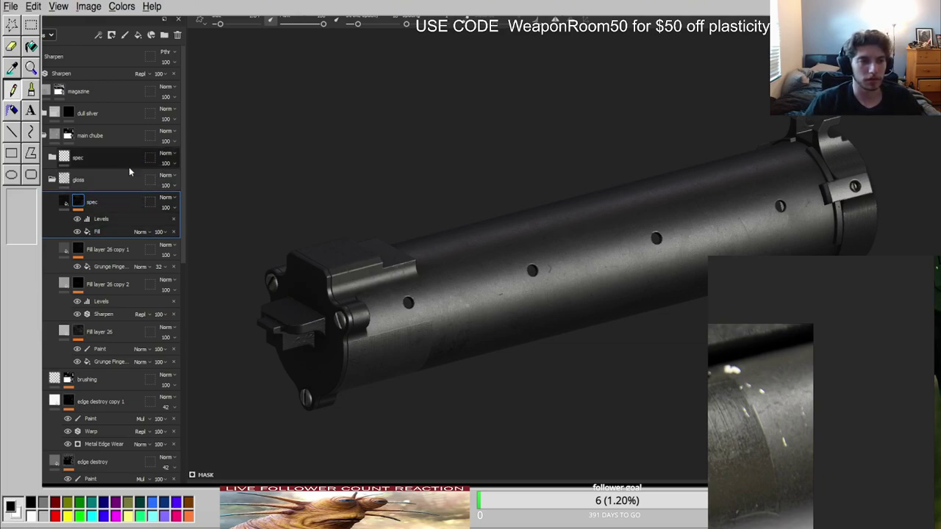
Rename the masked scratch layer in the gloss group as specs and check its marks on the tube.
double_click(91, 201)
key(Return)
scroll(558, 306, up, 4)
mouse_move(574, 311)
alt+mouse_down()
mouse_move(481, 311)
mouse_move(542, 271)
mouse_move(535, 291)
alt+mouse_up()
scroll(535, 291, down, 3)
scroll(534, 291, up, 3)
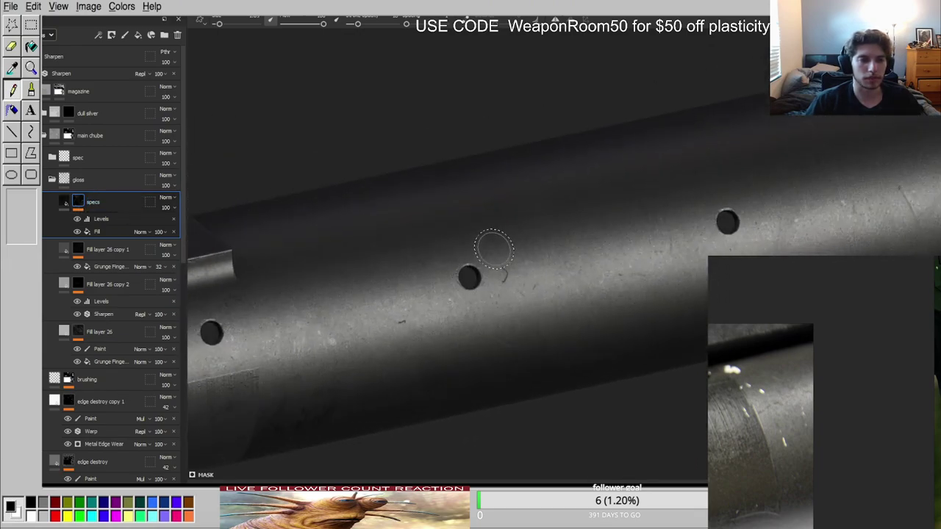
Add a light gloss Fill layer above specs in the gloss group and give it a black mask.
click(138, 35)
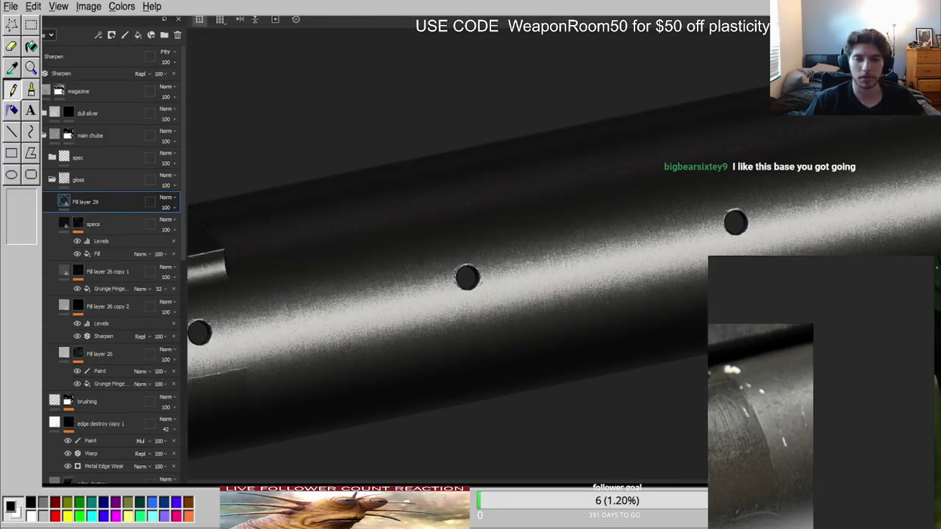
scroll(836, 379, down, 5)
scroll(787, 401, up, 4)
scroll(787, 401, down, 10)
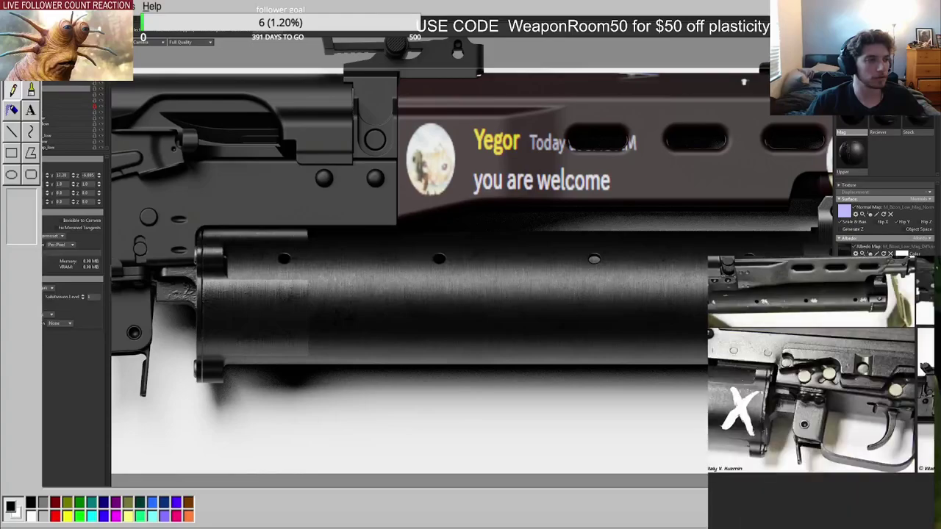
middle_drag(785, 388, 812, 392)
scroll(812, 391, down, 3)
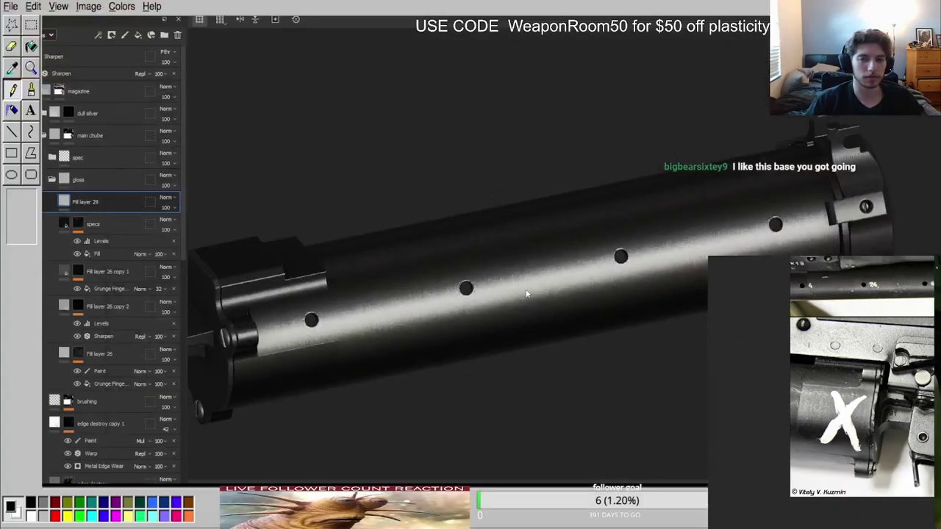
alt+drag(632, 250, 448, 271)
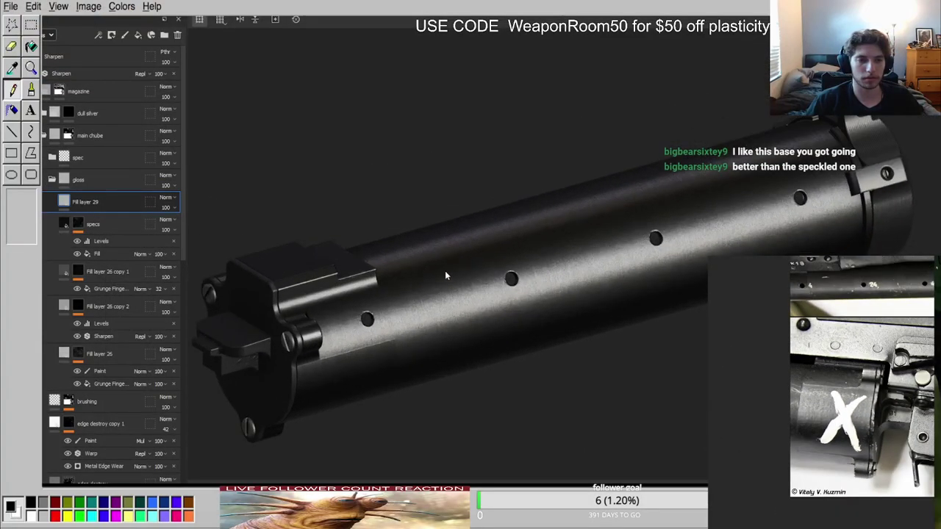
click(83, 205)
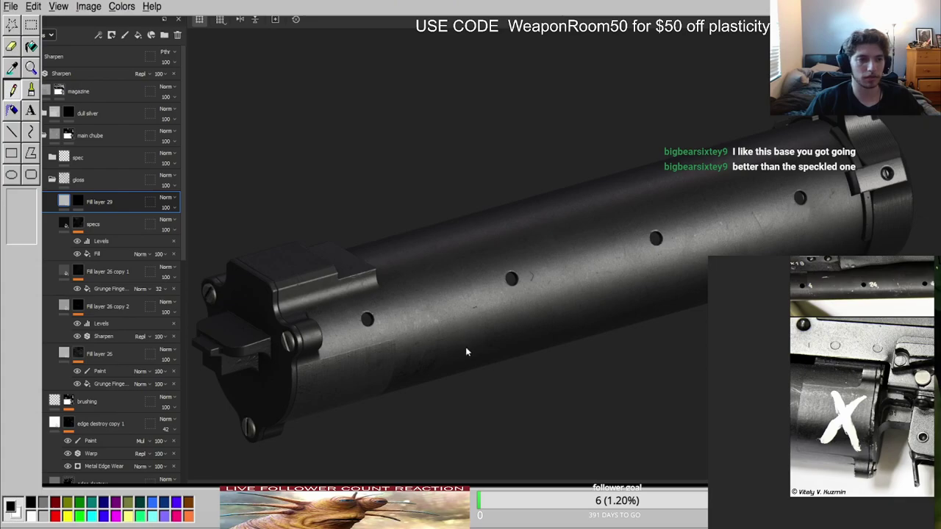
click(78, 203)
Try painting Fill layer 29's mask around one of the tube's holes and check it in the channel view.
mouse_move(664, 287)
alt+right_down()
mouse_move(581, 351)
mouse_move(642, 296)
alt+right_up()
alt+drag(642, 297, 679, 296)
scroll(628, 246, up, 3)
scroll(428, 305, up, 3)
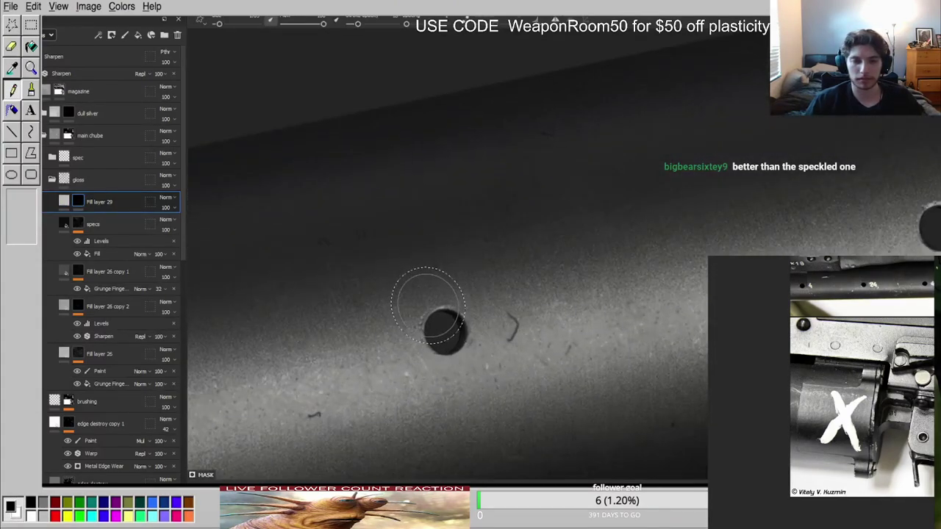
key(c)
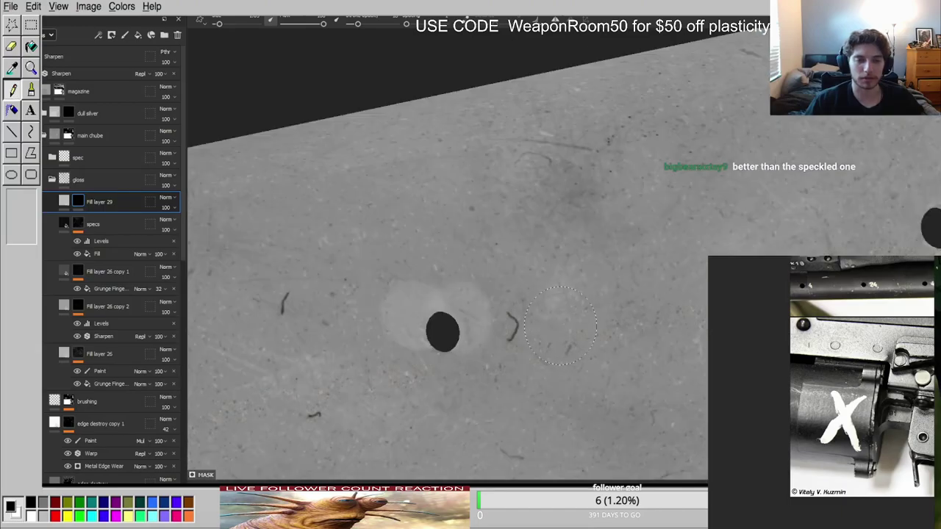
Project the scratched texture onto the tube and paint it into Fill layer 29's mask along the row of holes.
scroll(530, 320, down, 3)
key(3)
key(m)
scroll(556, 333, down, 3)
alt+drag(556, 333, 484, 277)
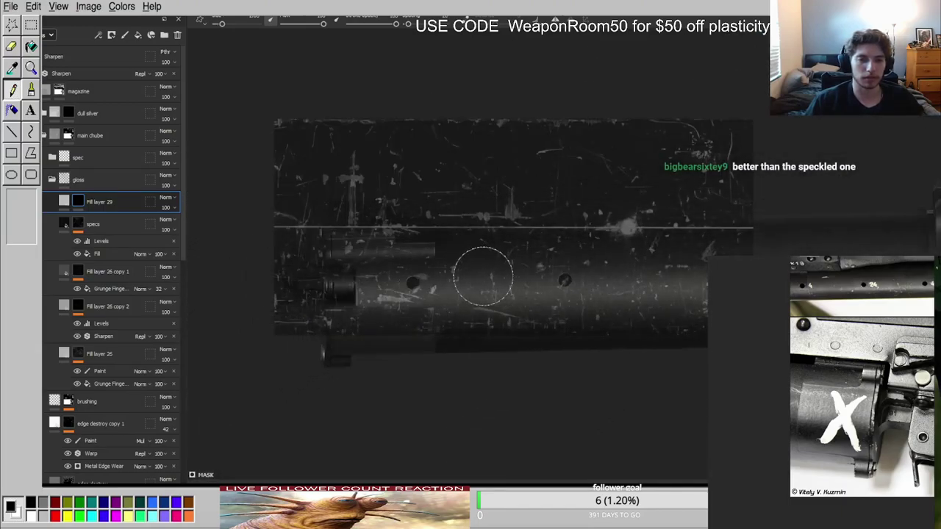
scroll(452, 299, down, 2)
scroll(456, 297, up, 2)
alt+middle_drag(447, 289, 470, 296)
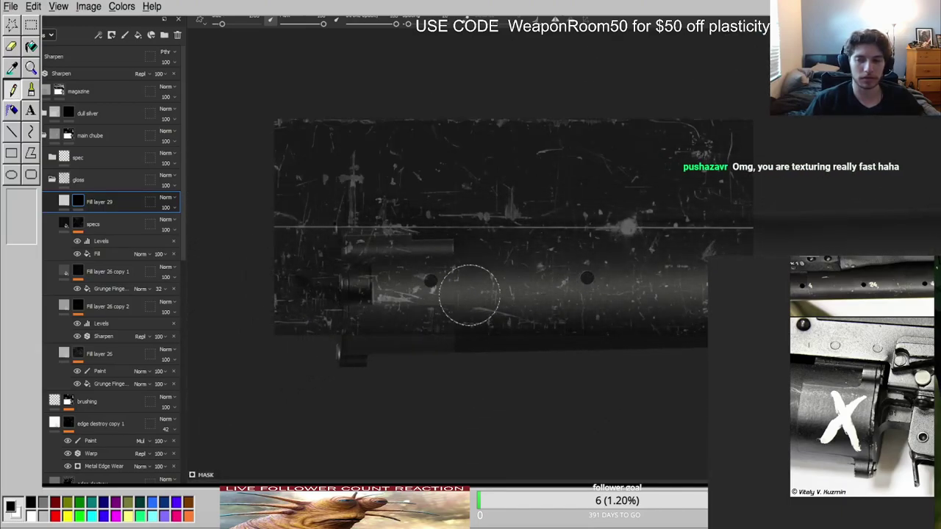
scroll(483, 290, down, 2)
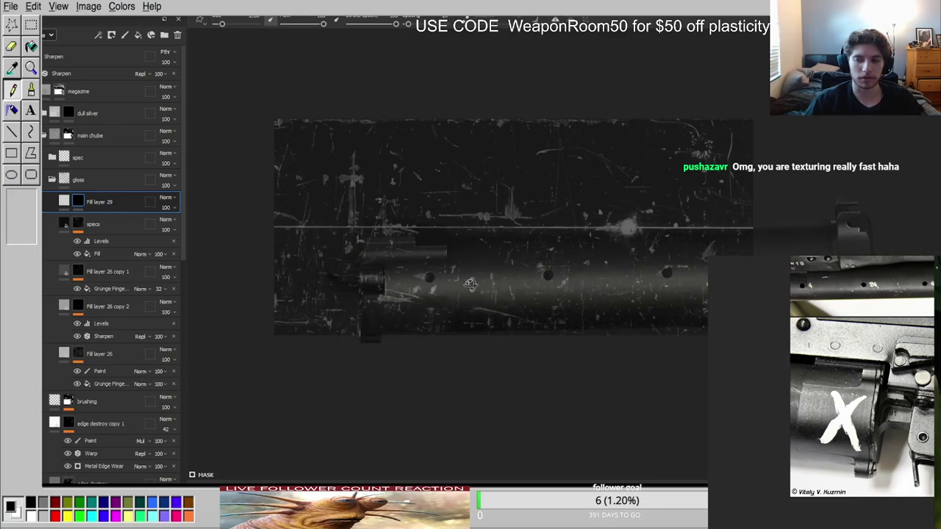
alt+drag(466, 259, 462, 266)
alt+middle_drag(461, 267, 459, 271)
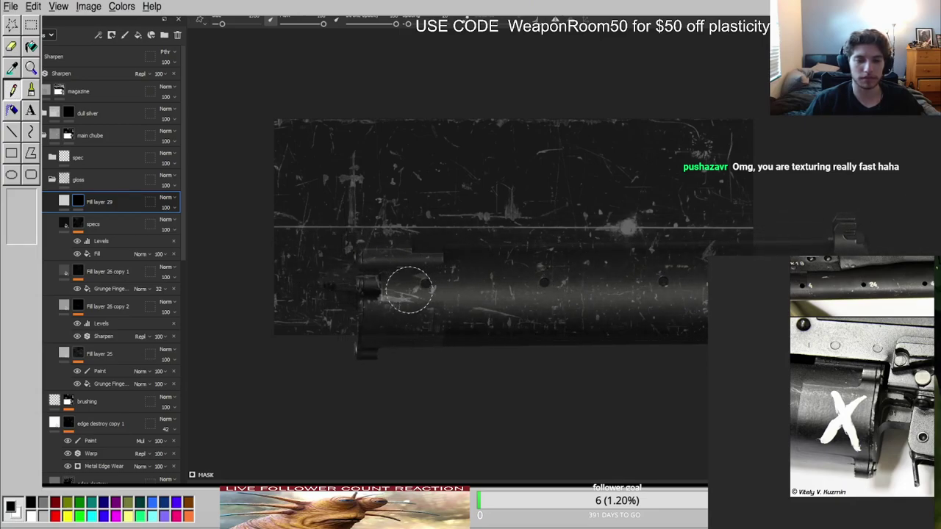
drag(398, 288, 626, 279)
ctrl+right_drag(669, 298, 588, 311)
Examine the projected scratches along the row of holes in both the gloss channel and material views.
scroll(588, 311, up, 2)
mouse_move(588, 311)
alt+mouse_down()
mouse_move(567, 250)
mouse_move(603, 305)
alt+mouse_up()
shift+right_drag(603, 305, 485, 302)
scroll(480, 302, up, 3)
key(c)
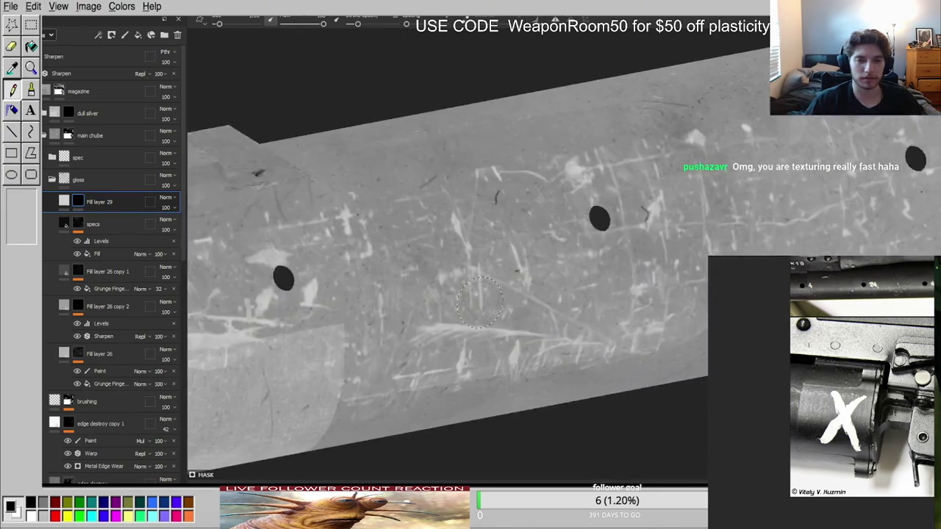
scroll(448, 274, down, 3)
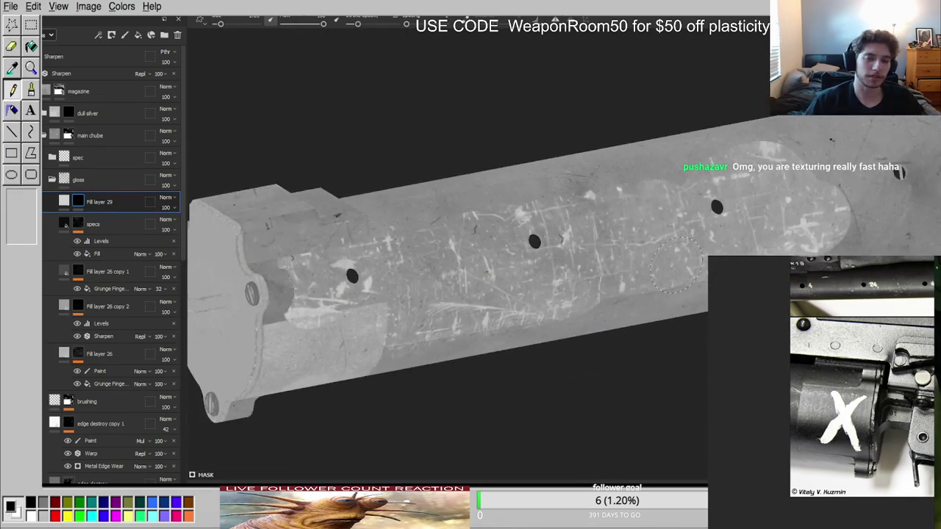
key(m)
scroll(563, 275, down, 3)
alt+drag(563, 275, 501, 242)
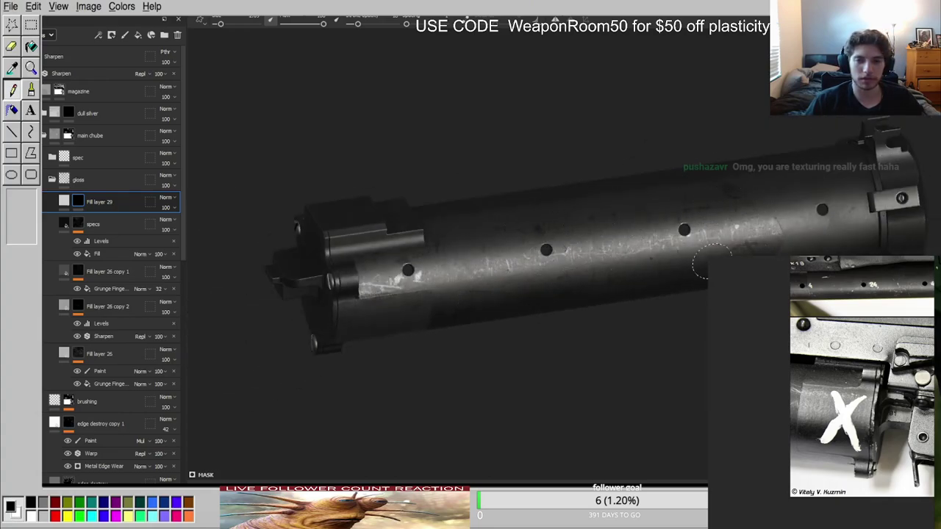
key(c)
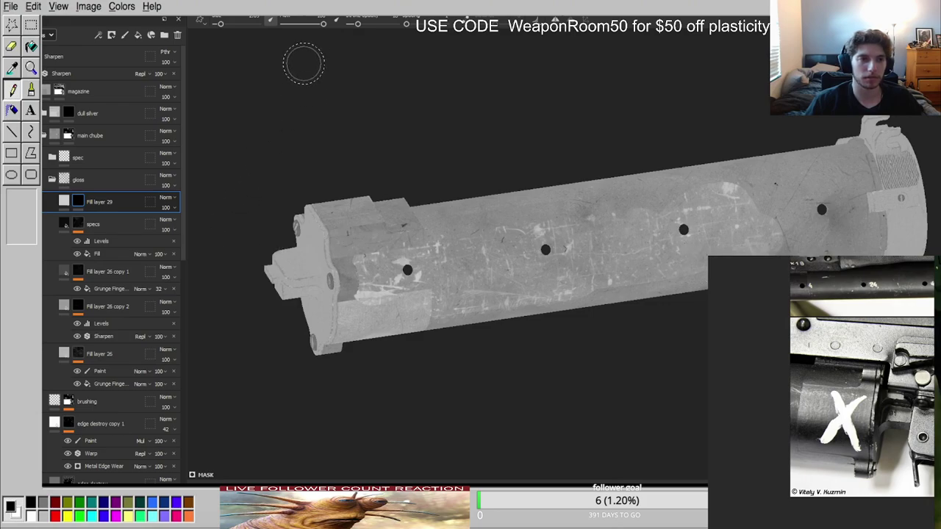
Adjust the brush to soften the projected scratches and add a Sharpen filter to Fill layer 29's mask.
drag(358, 24, 364, 24)
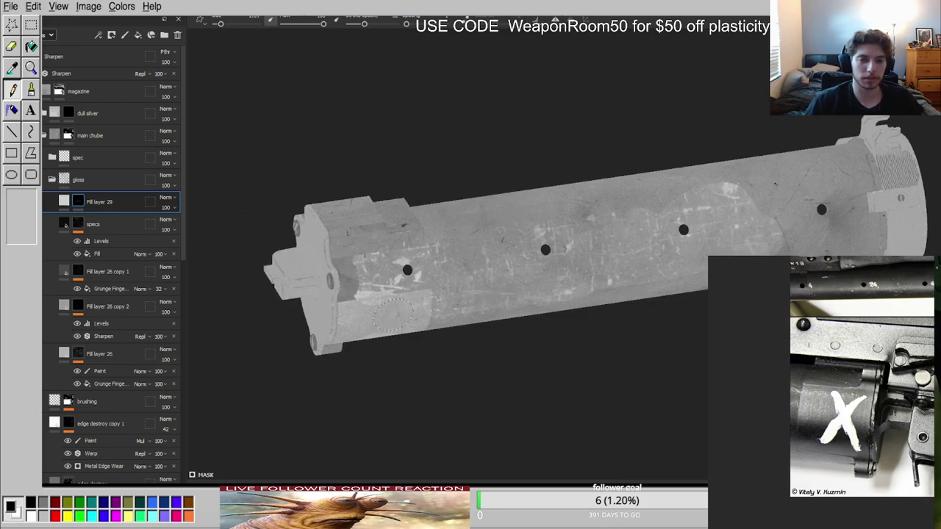
scroll(436, 311, up, 3)
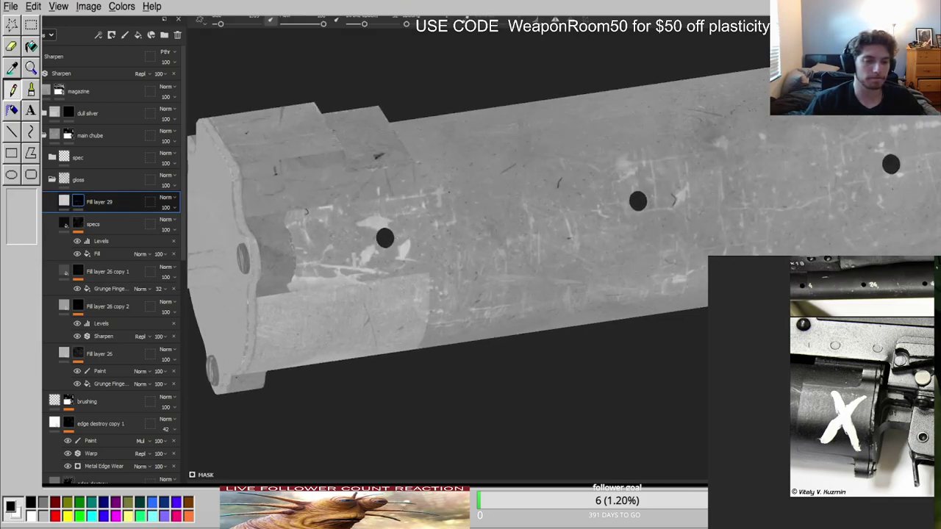
click(110, 219)
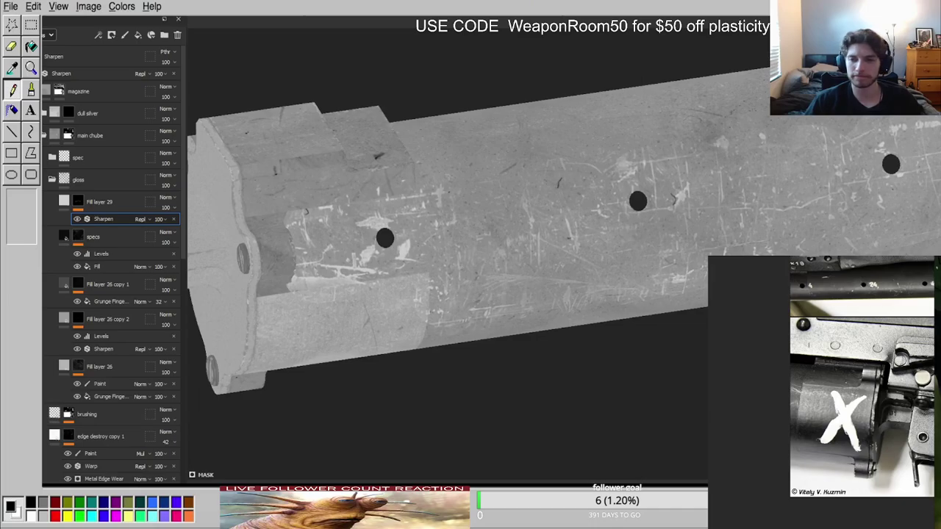
Fade the outer edges of the scratched area in Fill layer 29's mask so it blends into the tube.
click(136, 204)
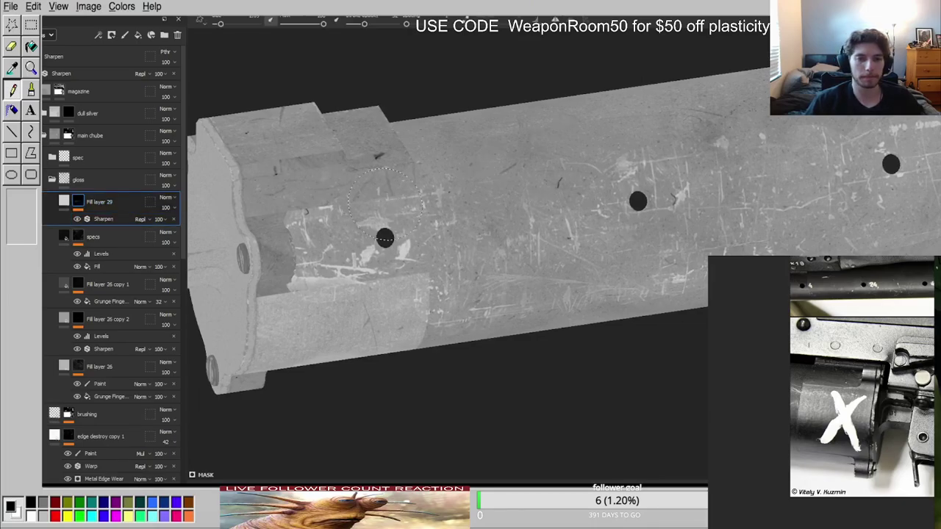
mouse_move(378, 209)
mouse_down()
mouse_move(369, 254)
mouse_move(337, 264)
mouse_move(346, 210)
mouse_up()
alt+middle_drag(663, 151, 397, 207)
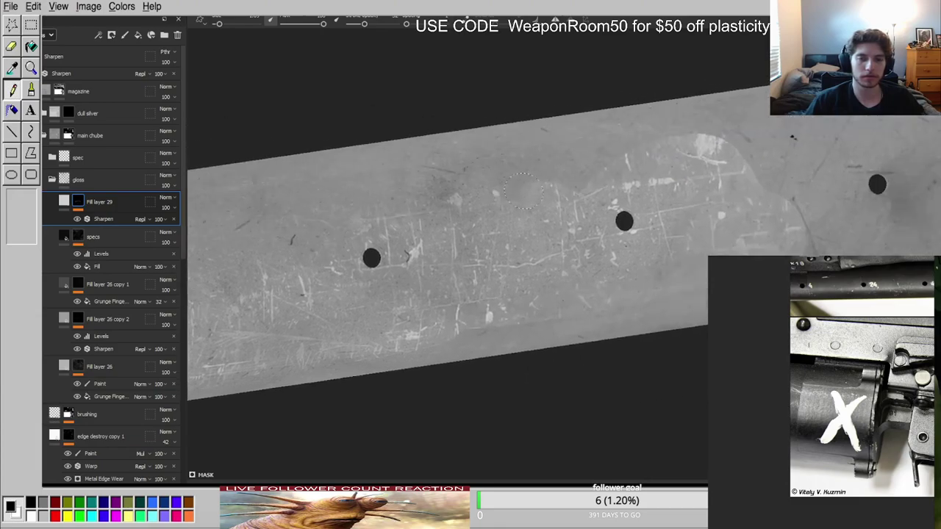
scroll(521, 191, down, 2)
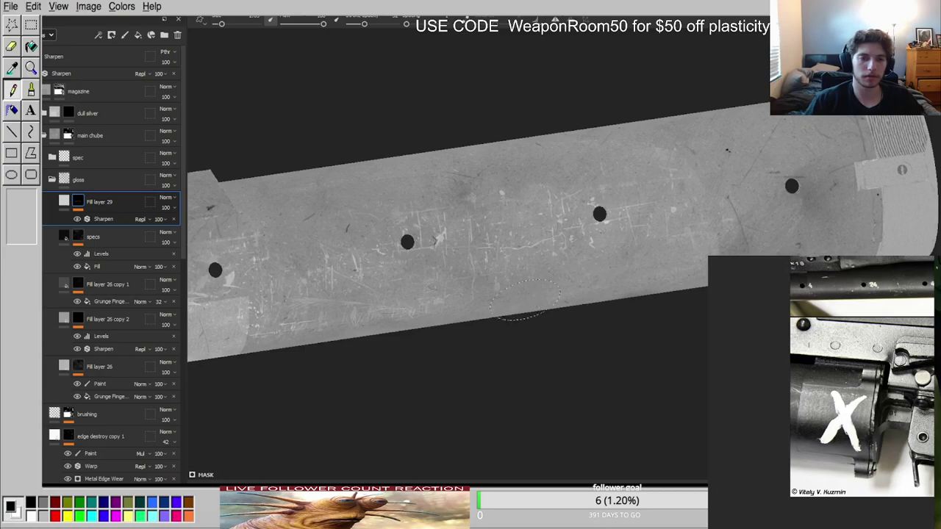
key(m)
scroll(558, 288, down, 2)
scroll(544, 287, up, 2)
alt+drag(540, 286, 385, 317)
alt+middle_drag(384, 317, 539, 279)
scroll(455, 259, up, 4)
key(c)
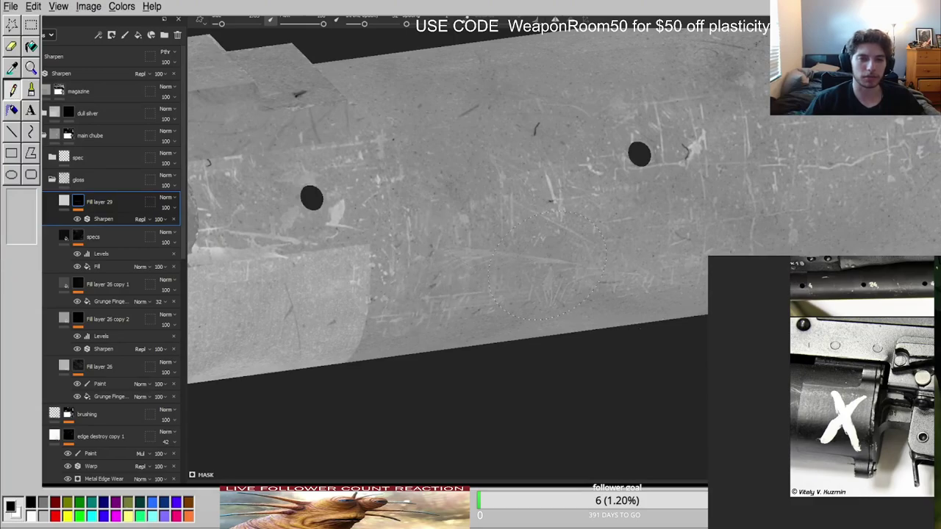
Fade the bright scratches around the hole nearest the tube's end block in Fill layer 29's mask.
key(m)
scroll(411, 252, down, 3)
alt+drag(456, 239, 479, 226)
scroll(375, 210, up, 3)
alt+middle_drag(277, 227, 347, 248)
alt+drag(347, 247, 366, 266)
scroll(371, 263, up, 2)
key(c)
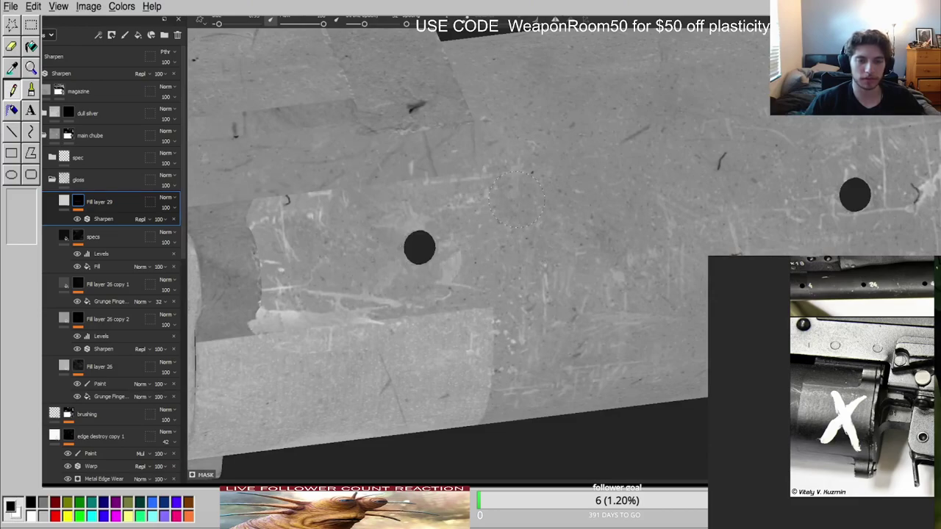
key(m)
scroll(546, 220, down, 3)
alt+middle_drag(802, 239, 565, 250)
mouse_move(565, 250)
alt+mouse_down()
mouse_move(560, 209)
mouse_move(618, 263)
mouse_move(617, 242)
alt+mouse_up()
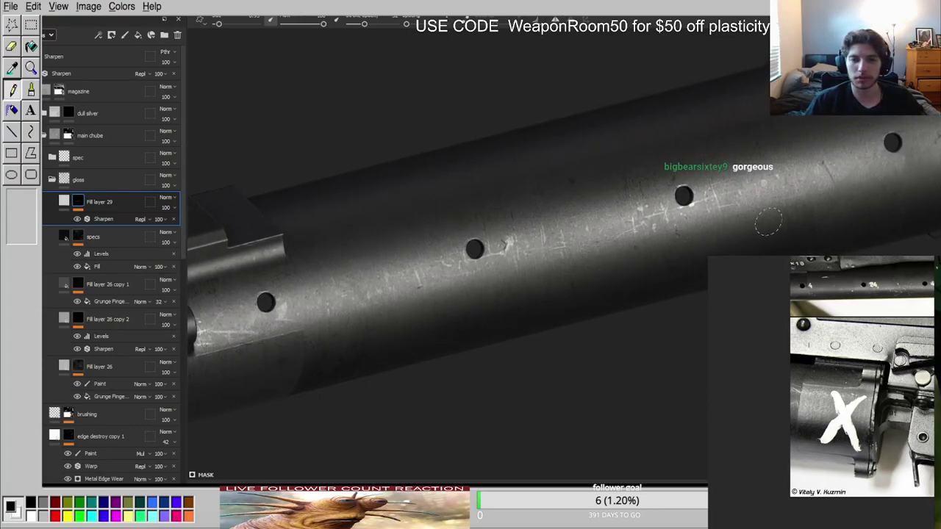
Examine the scratches along the tube up to the collar and compare them on the assembled rifle in Marmoset Toolbag.
alt+middle_drag(580, 309, 429, 379)
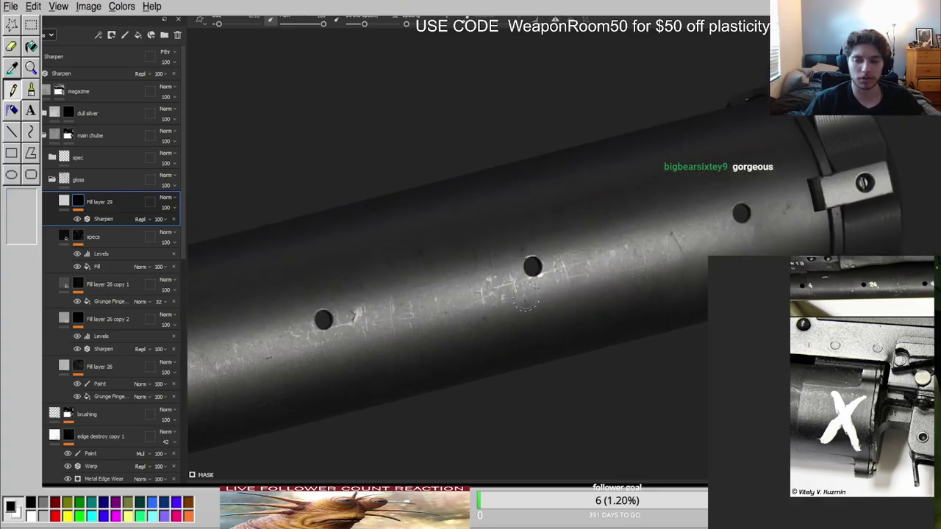
alt+drag(429, 380, 457, 316)
alt+middle_drag(457, 316, 589, 269)
alt+drag(590, 269, 609, 282)
scroll(608, 283, down, 5)
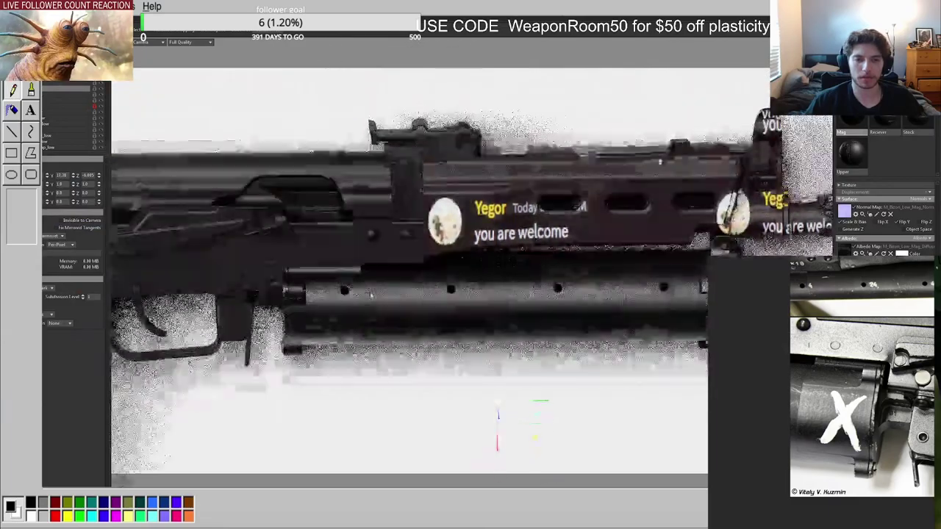
drag(371, 294, 340, 248)
scroll(341, 249, down, 3)
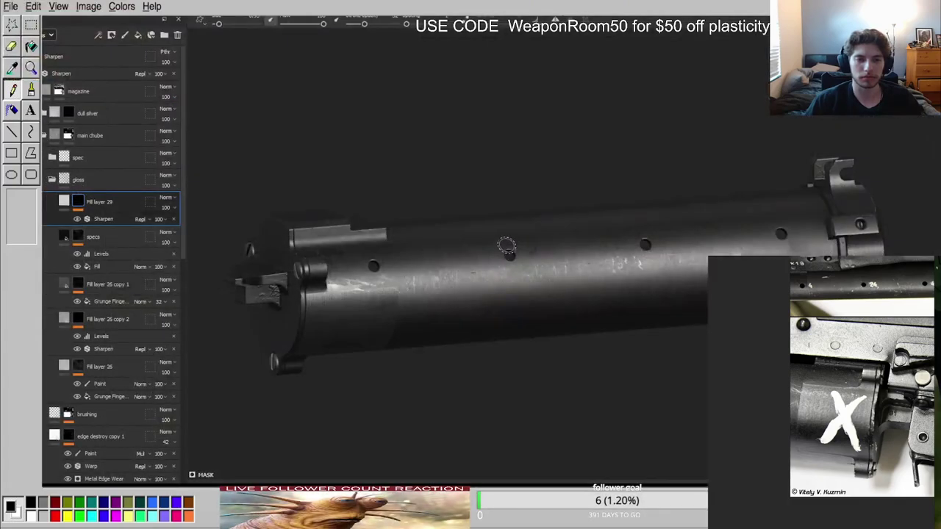
Project the scratched texture onto the tube's opposite side, beside the collar and around mid-length, in Fill layer 29's mask.
key(c)
key(c)
alt+drag(507, 246, 677, 301)
alt+right_drag(680, 306, 695, 304)
alt+shift+drag(695, 304, 530, 207)
ctrl+right_drag(666, 316, 675, 316)
drag(660, 314, 678, 330)
key(2)
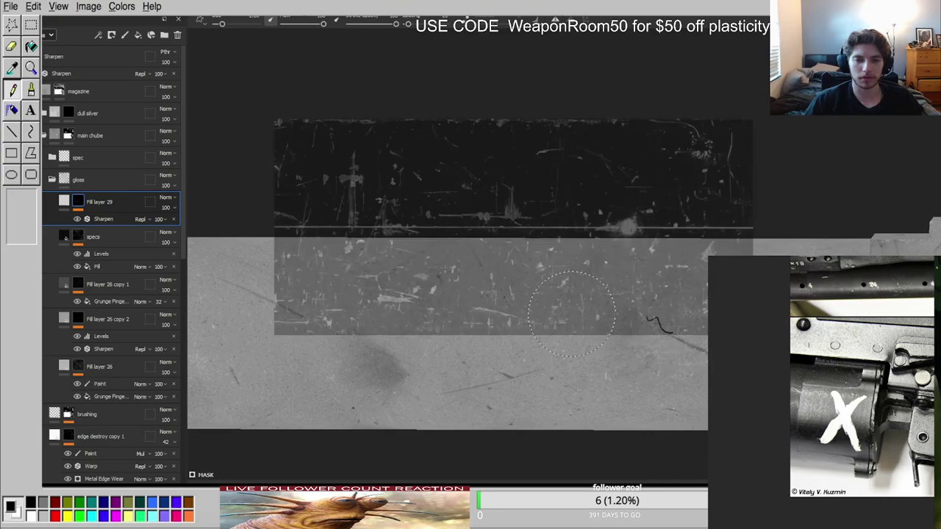
scroll(612, 294, down, 5)
alt+middle_drag(614, 277, 627, 265)
mouse_move(439, 266)
mouse_down()
mouse_move(443, 275)
mouse_move(478, 271)
mouse_up()
mouse_move(643, 296)
mouse_down()
mouse_move(570, 300)
mouse_move(658, 295)
mouse_up()
Fade the projected scratches at mid-length and beside the collar on the tube's opposite side.
key(2)
scroll(585, 280, up, 4)
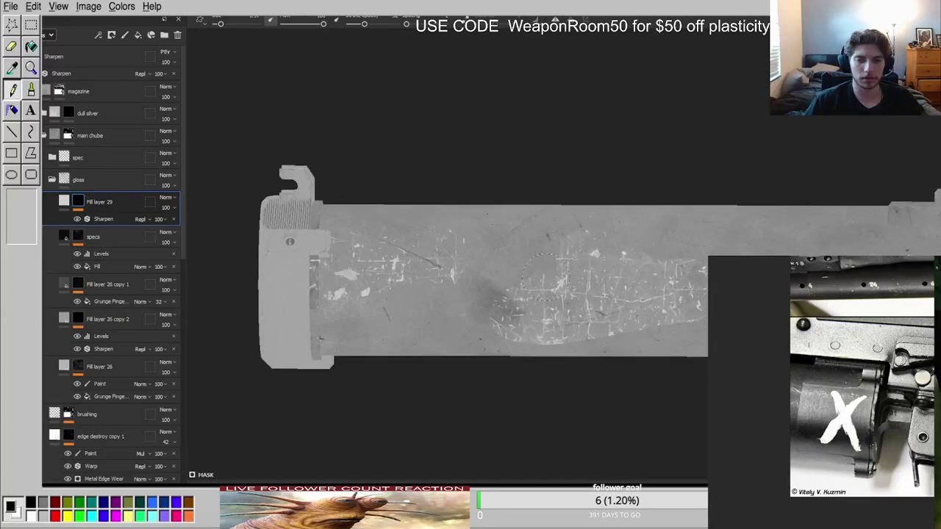
drag(527, 307, 529, 310)
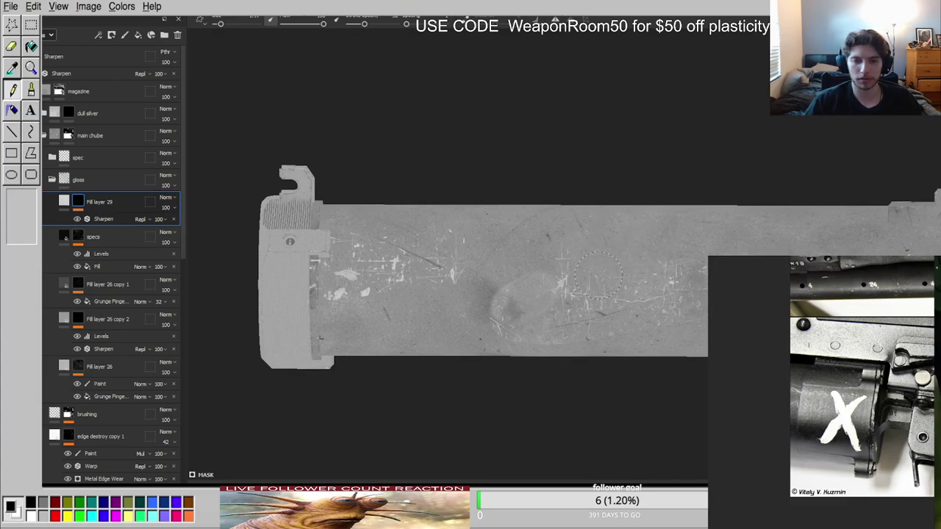
key(m)
scroll(617, 274, up, 3)
shift+right_drag(613, 274, 592, 266)
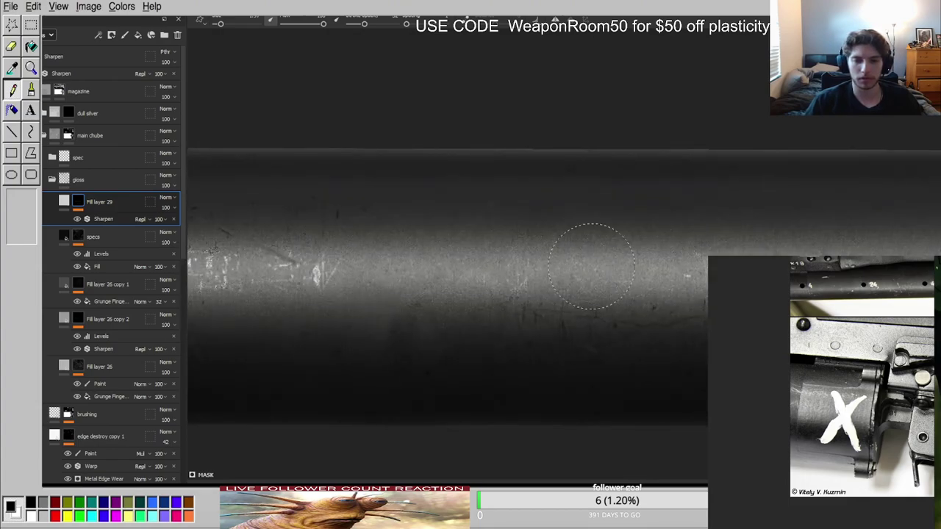
alt+middle_drag(426, 259, 772, 257)
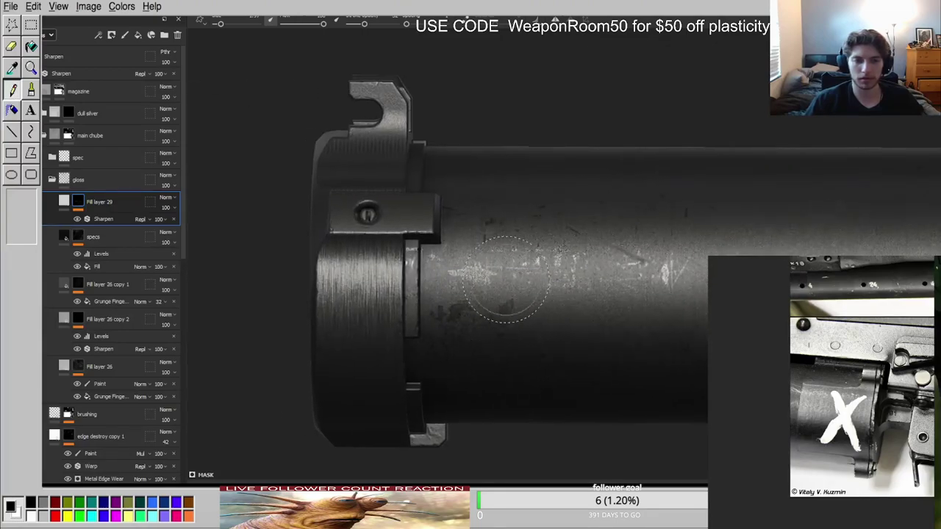
scroll(611, 302, down, 3)
alt+drag(611, 302, 313, 289)
key(c)
scroll(592, 270, down, 3)
scroll(508, 276, up, 2)
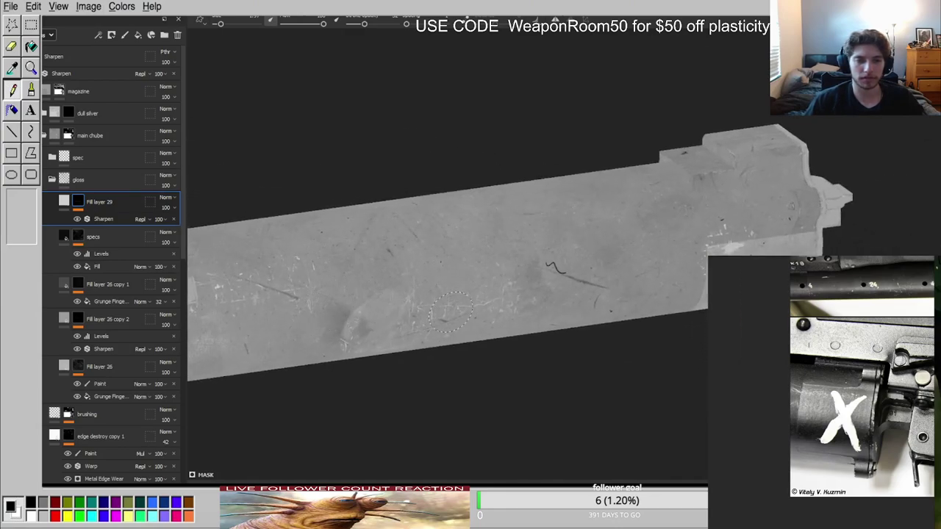
Examine the squiggle and long streak on the tube's opposite side and display the specs layer's mask alone.
key(m)
alt+drag(410, 296, 547, 267)
scroll(605, 263, up, 5)
mouse_move(605, 263)
alt+mouse_down()
mouse_move(598, 250)
mouse_move(551, 243)
alt+mouse_up()
alt+click(79, 237)
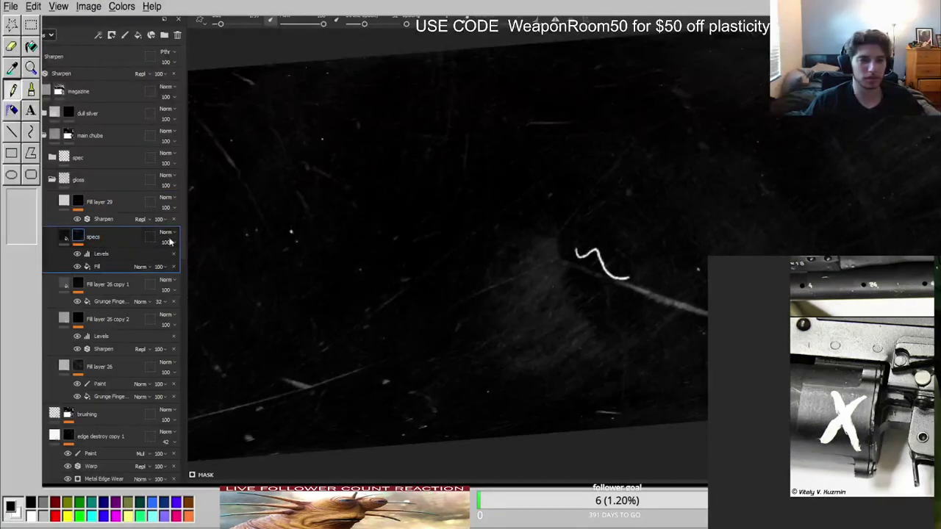
Paint out the squiggle and other stray bright marks along the tube in the specs layer's mask.
mouse_move(643, 273)
mouse_down()
mouse_move(618, 258)
mouse_move(640, 252)
mouse_move(650, 269)
mouse_up()
scroll(621, 313, down, 4)
scroll(621, 312, down, 4)
alt+drag(442, 287, 713, 269)
scroll(534, 258, up, 4)
drag(535, 258, 548, 263)
mouse_move(474, 252)
mouse_down()
mouse_move(446, 235)
mouse_move(460, 272)
mouse_up()
drag(591, 294, 554, 293)
scroll(554, 292, down, 2)
key(m)
shift+right_drag(562, 283, 608, 268)
alt+drag(604, 263, 651, 295)
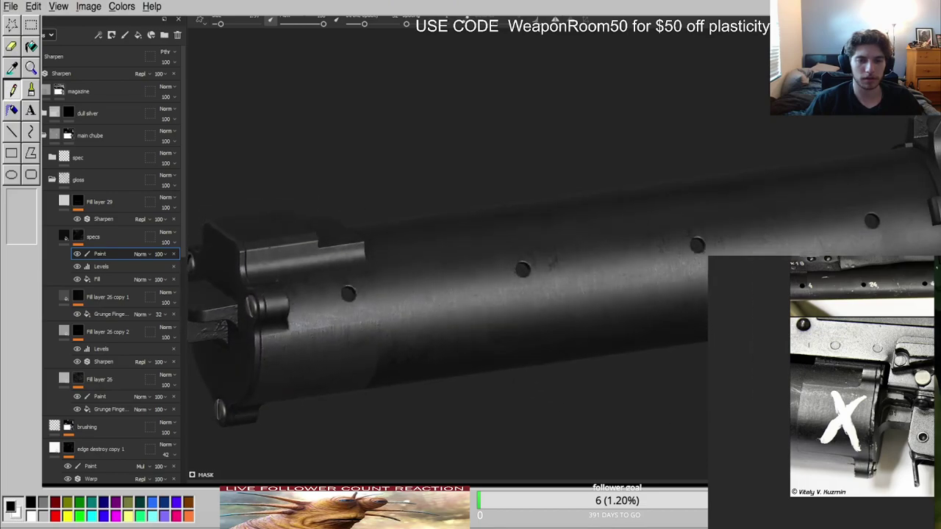
Add a black-masked fill layer above Fill layer 29 in the gloss group and give its mask a Dirt generator.
scroll(242, 264, down, 1)
click(97, 205)
click(138, 35)
right_click(100, 211)
click(155, 317)
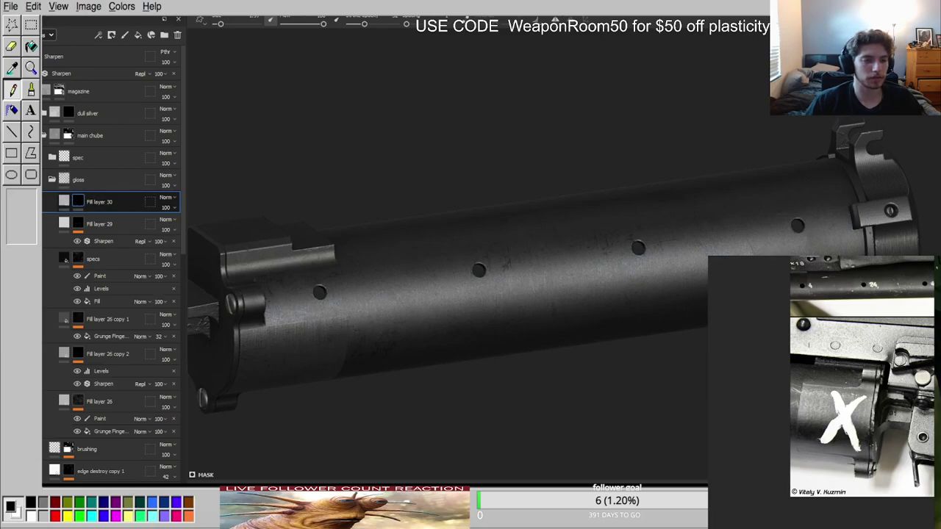
click(115, 274)
alt+click(79, 201)
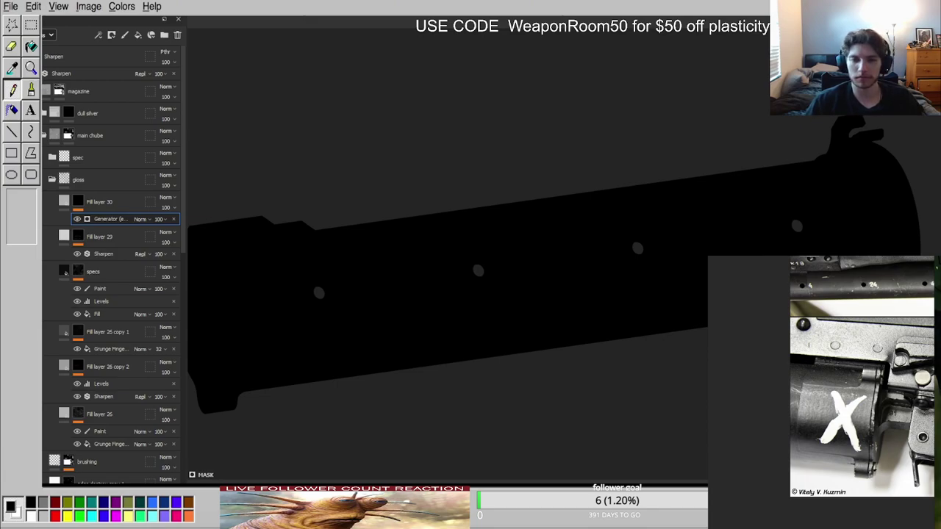
alt+middle_drag(462, 283, 646, 244)
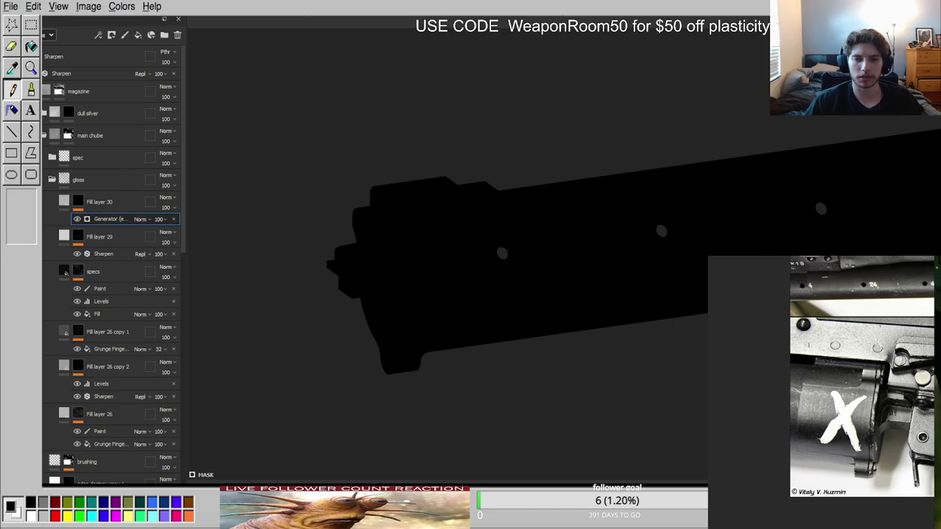
scroll(482, 243, up, 3)
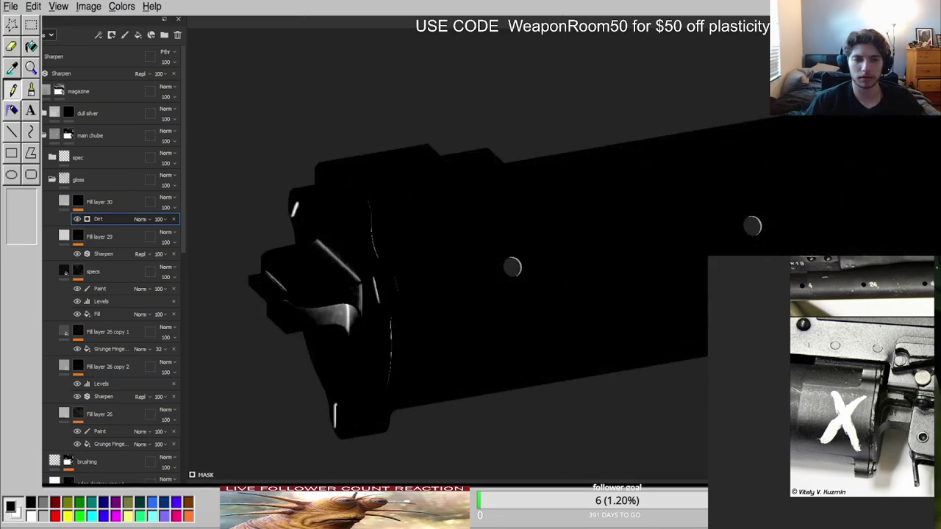
Lighten Fill layer 30's fill, spread the Dirt generator's coverage further from the crevices and remove its grunge.
click(68, 201)
click(175, 219)
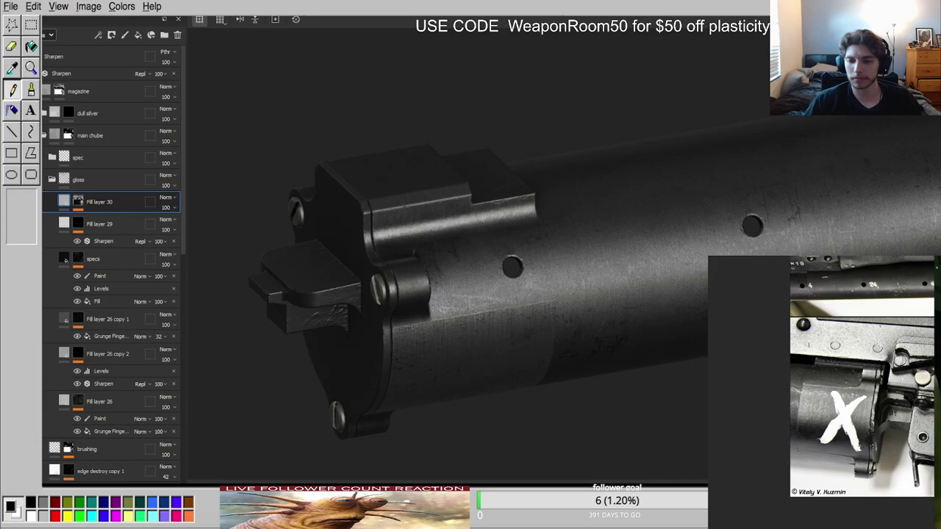
alt+click(79, 203)
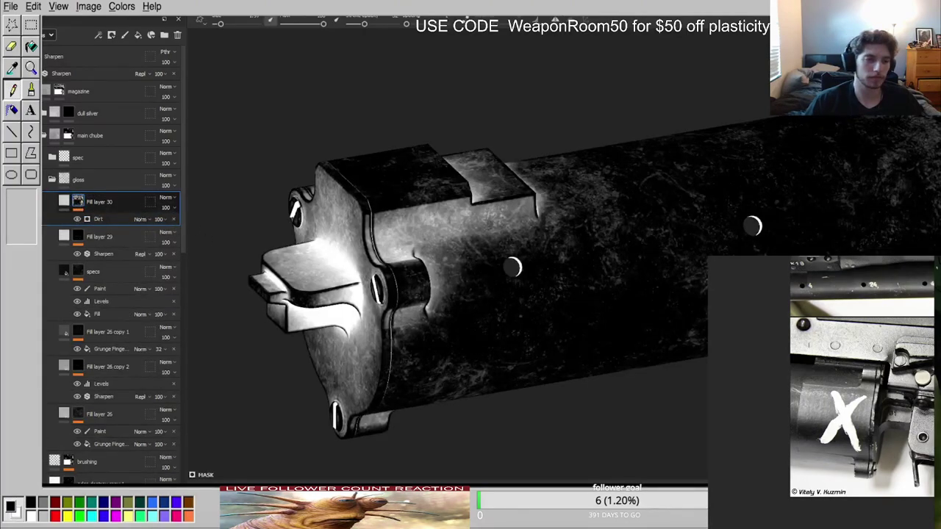
click(67, 202)
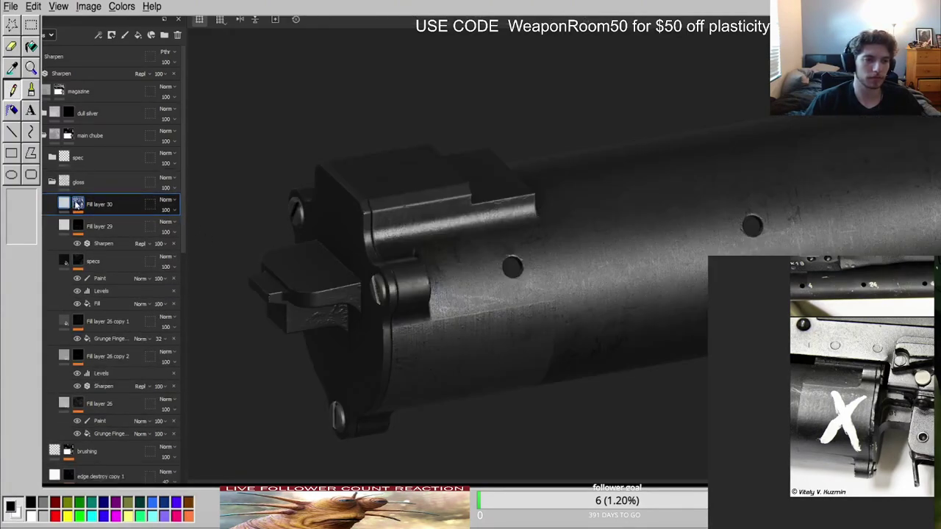
alt+click(82, 203)
click(98, 219)
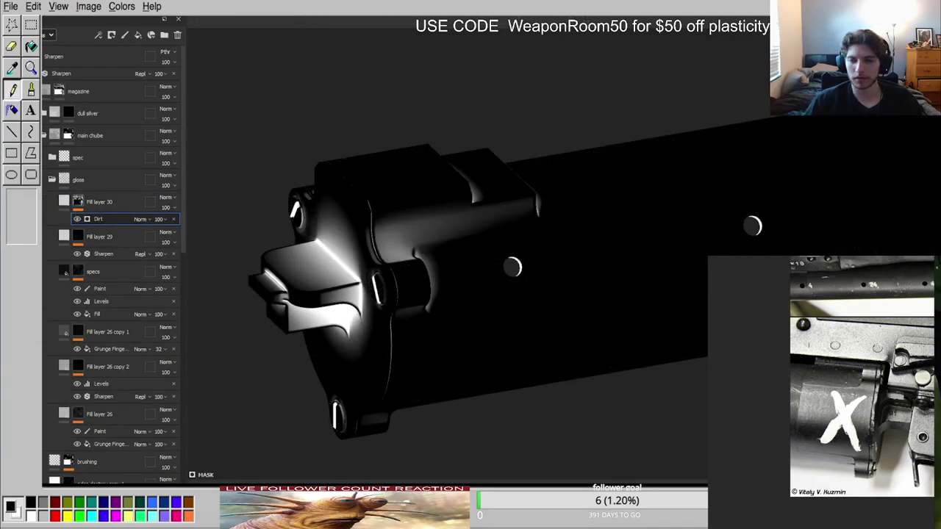
Break up Fill layer 30's dirt mask with a Blur Slope filter and increase its contrast with a Levels adjustment.
click(106, 197)
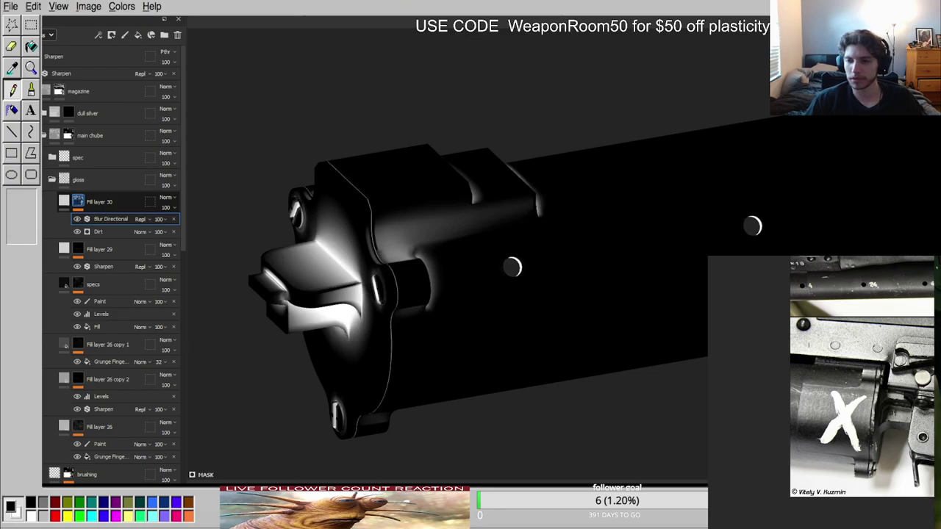
scroll(389, 244, up, 4)
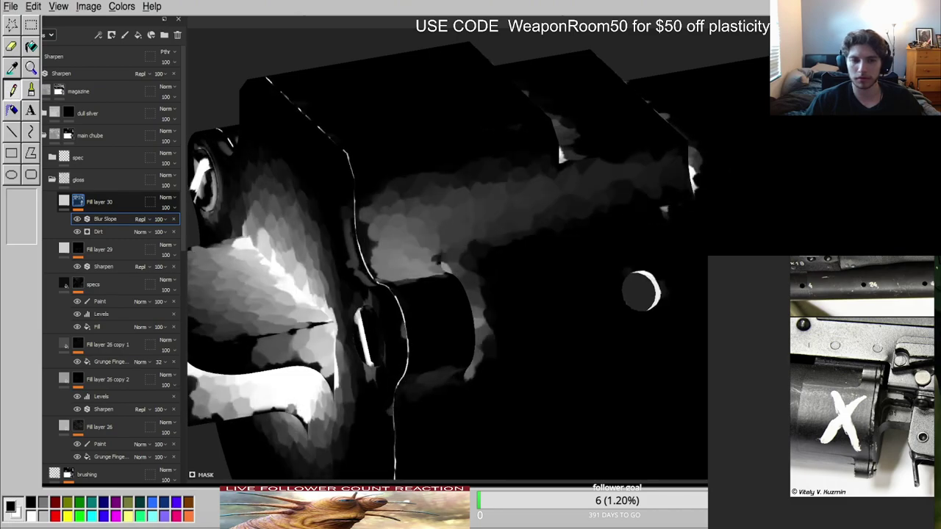
click(79, 202)
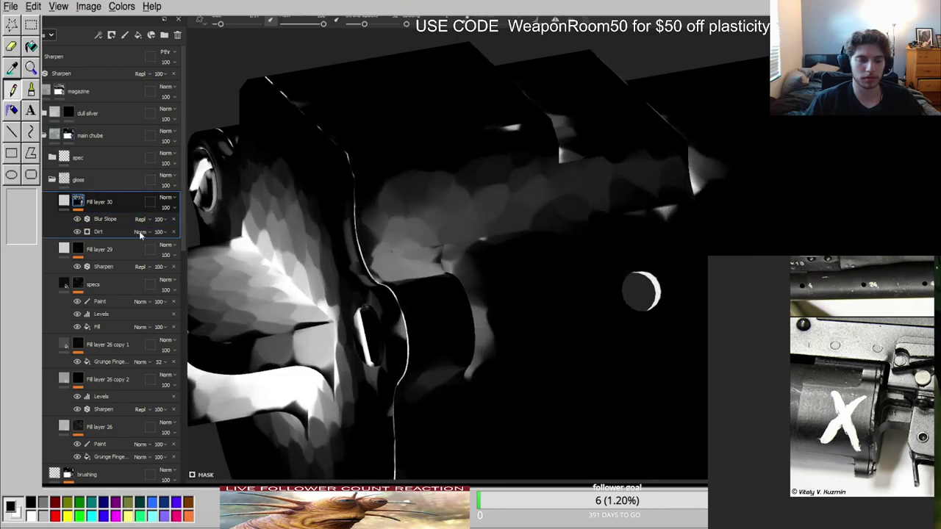
click(101, 219)
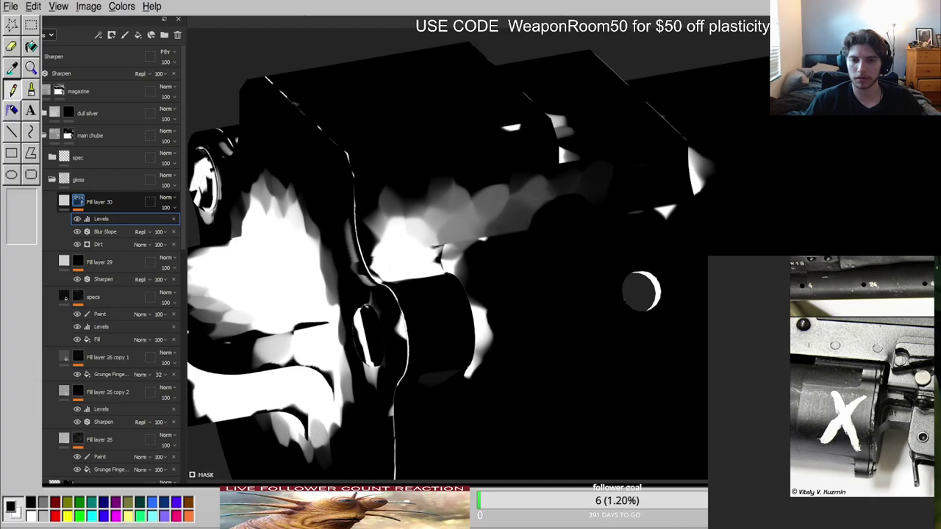
click(87, 232)
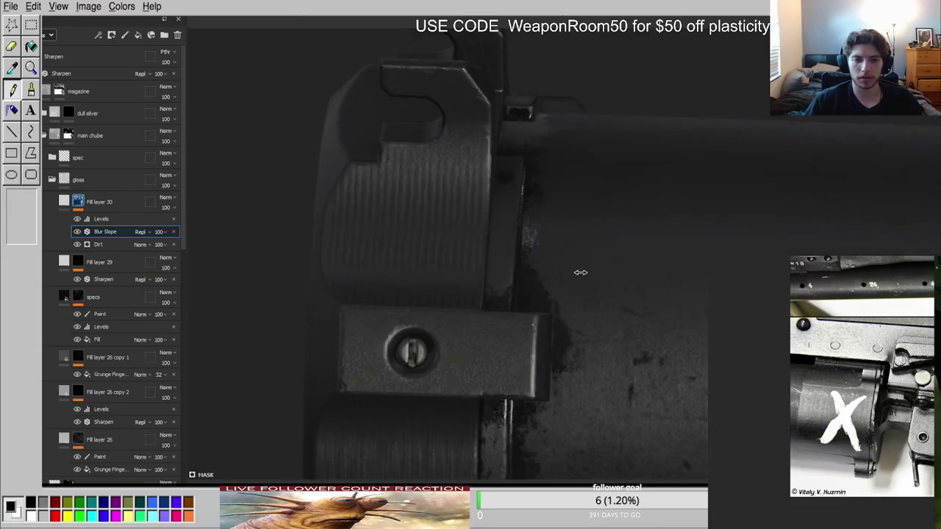
Examine the dirt wear around the tube's collar in the lit material view and the single-channel view.
shift+right_drag(581, 273, 578, 270)
alt+drag(578, 270, 603, 227)
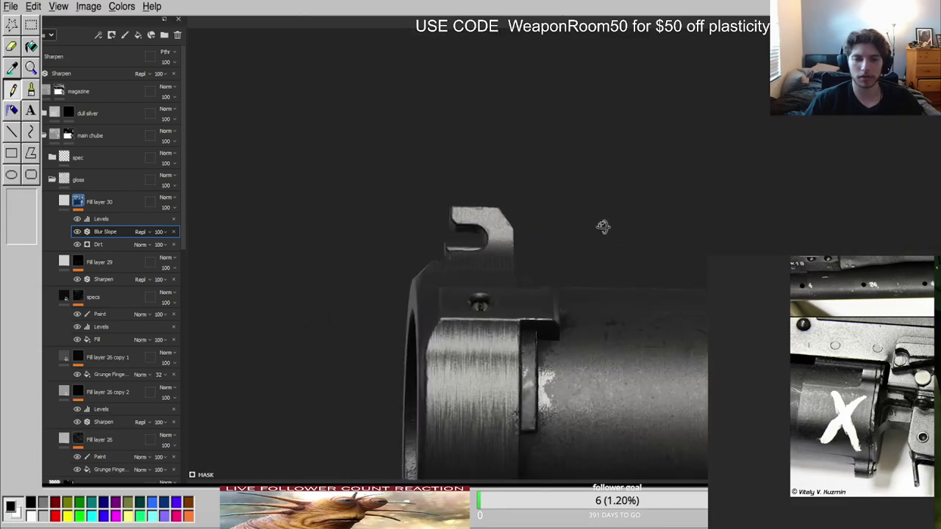
alt+middle_drag(603, 227, 515, 195)
key(c)
alt+drag(515, 195, 527, 278)
scroll(508, 261, up, 3)
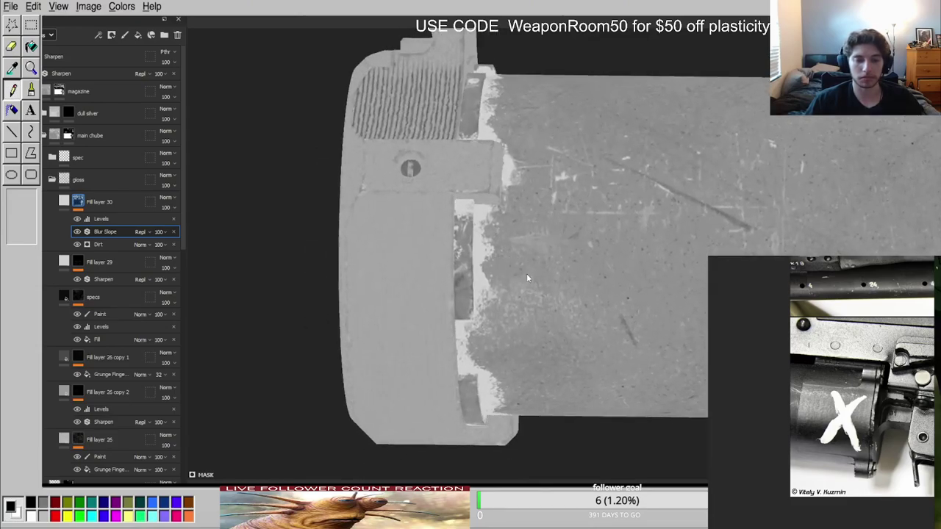
click(67, 202)
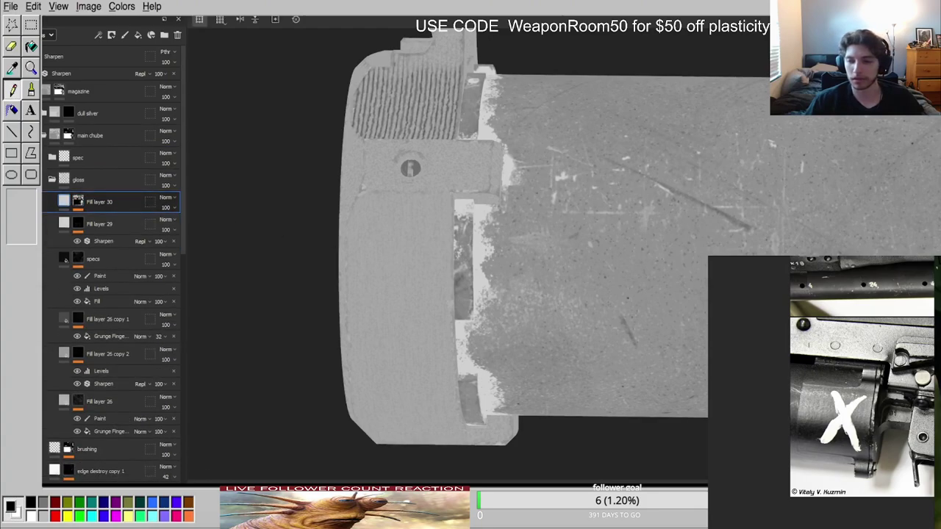
scroll(671, 304, down, 2)
alt+drag(671, 308, 692, 256)
scroll(692, 256, up, 3)
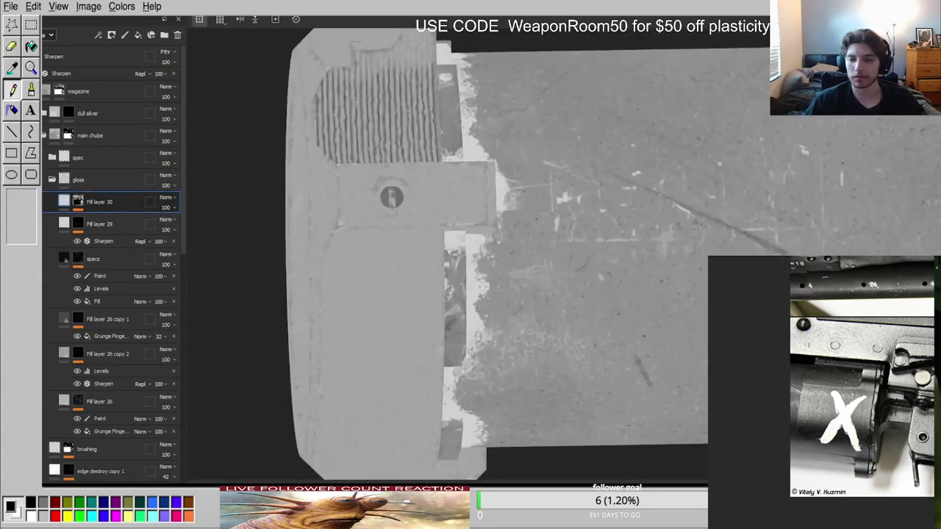
Set Fill layer 30's blend mode to Normal in the normal channel.
key(m)
scroll(580, 340, down, 3)
alt+drag(580, 339, 555, 296)
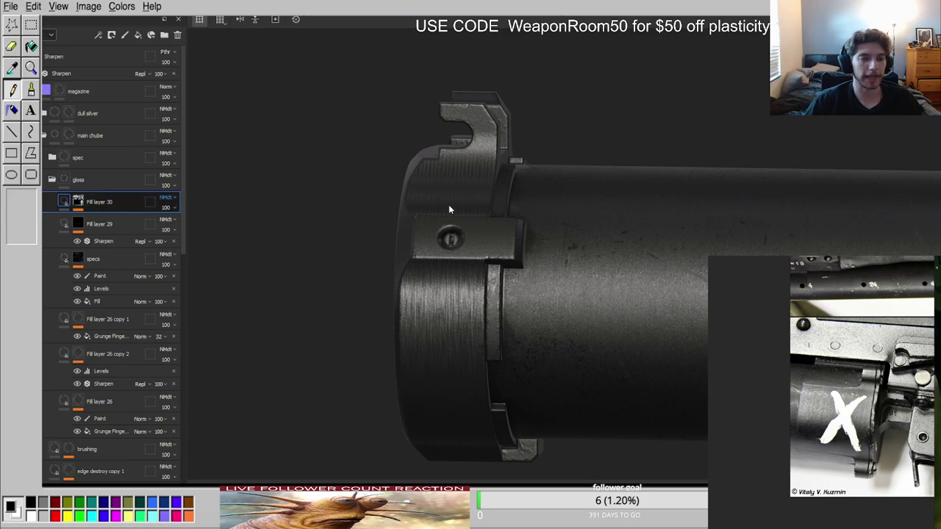
scroll(508, 281, up, 3)
alt+drag(507, 281, 691, 274)
scroll(534, 287, down, 3)
shift+right_drag(691, 273, 601, 262)
alt+drag(601, 261, 669, 178)
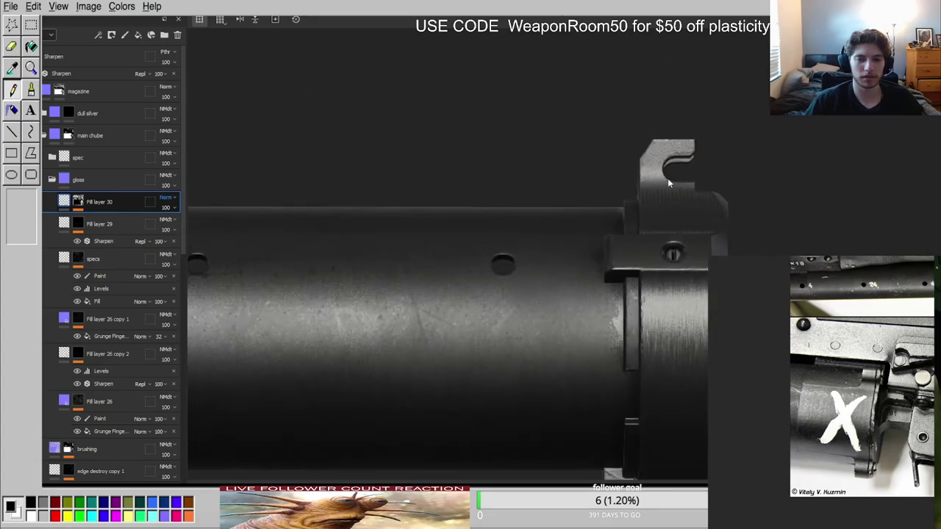
Examine the tube's surface along its length and at both ends, and compare it with the reference photos.
scroll(667, 182, down, 3)
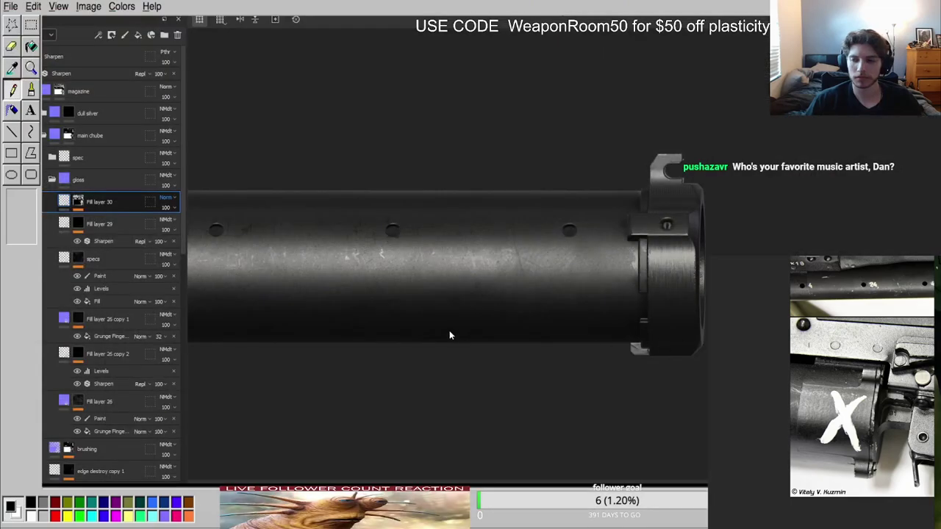
scroll(455, 318, up, 3)
alt+middle_drag(454, 317, 700, 335)
alt+drag(700, 336, 366, 326)
scroll(366, 326, down, 3)
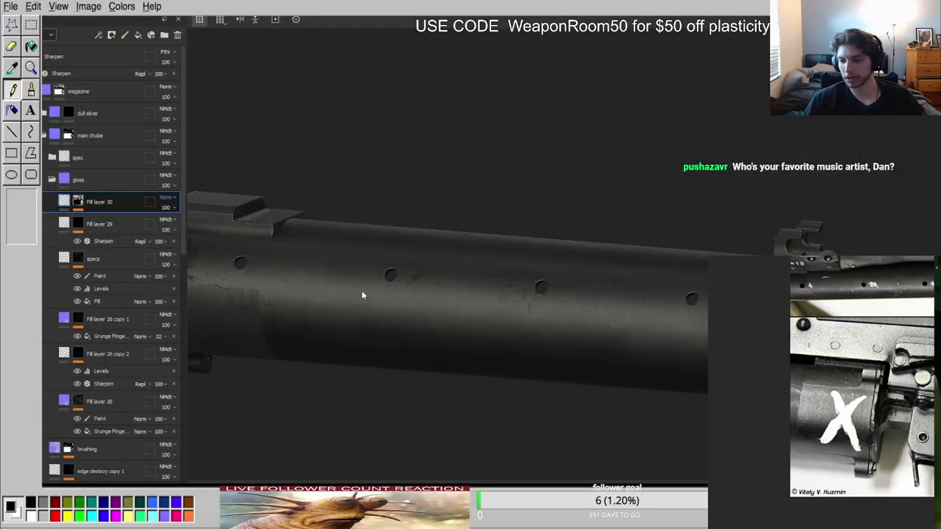
alt+middle_drag(266, 254, 393, 284)
shift+right_drag(392, 284, 449, 287)
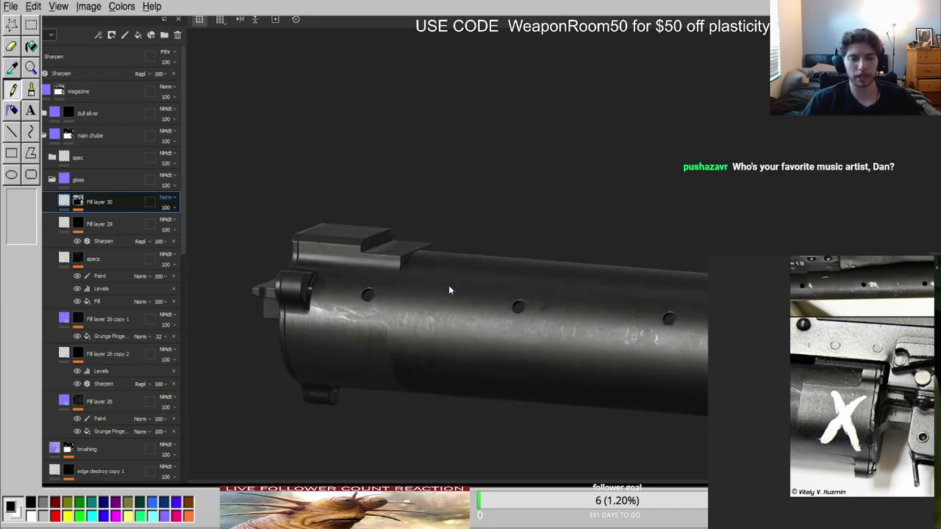
alt+drag(466, 291, 250, 282)
alt+middle_drag(250, 283, 466, 291)
shift+right_drag(466, 290, 539, 286)
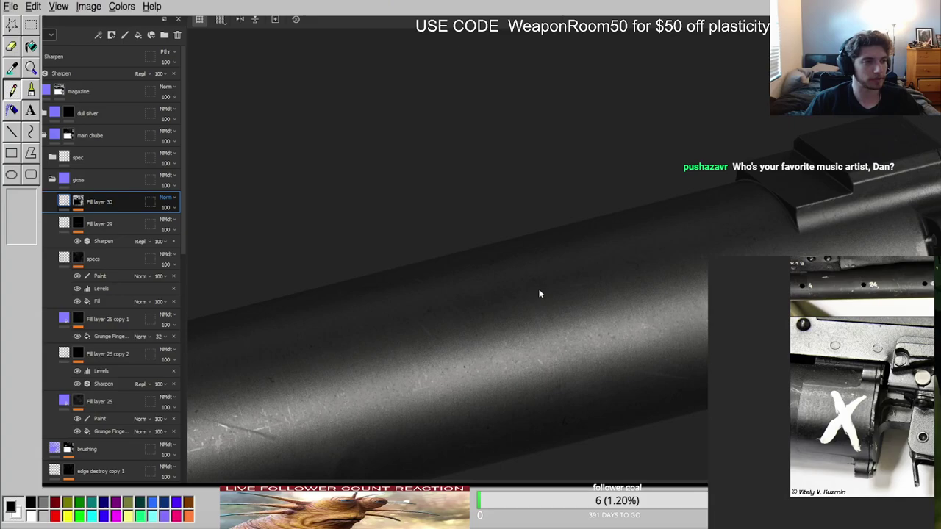
scroll(866, 348, down, 5)
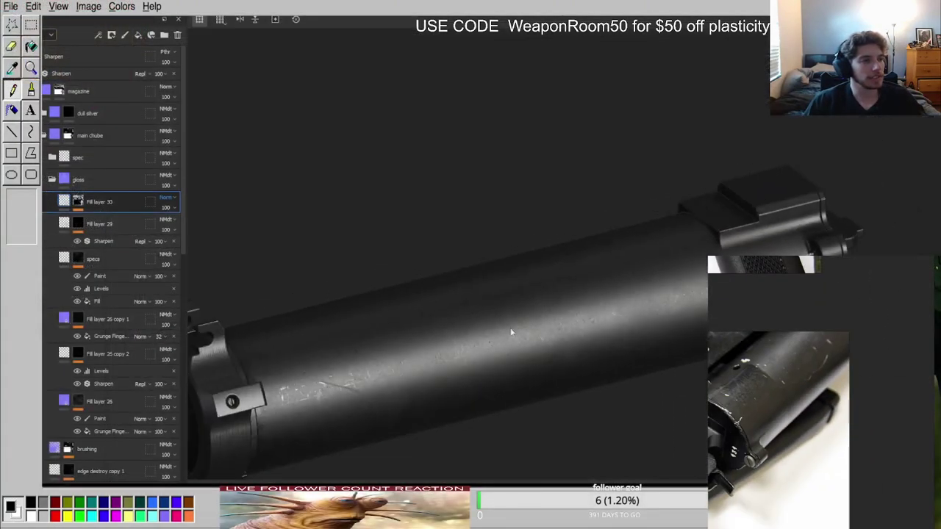
mouse_move(510, 331)
alt+mouse_down()
mouse_move(541, 309)
mouse_move(460, 311)
mouse_move(501, 309)
mouse_move(386, 229)
alt+mouse_up()
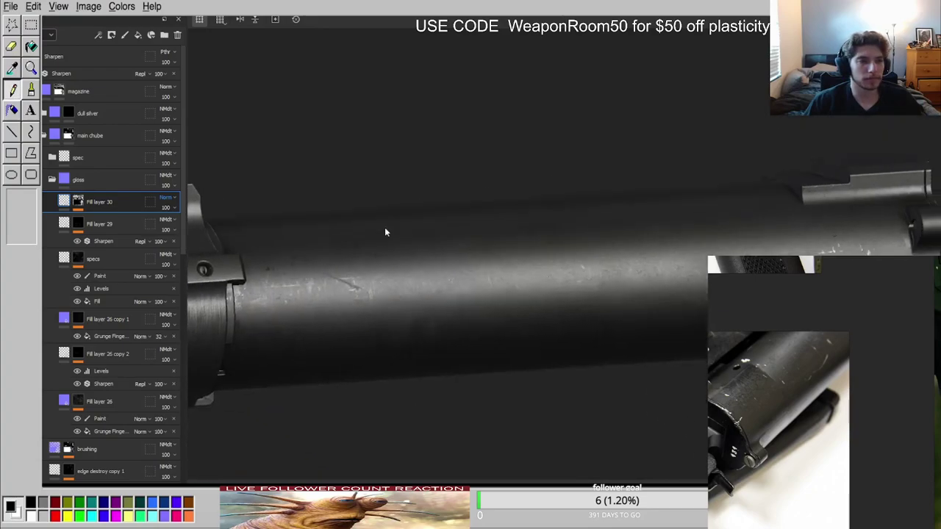
Add a fill layer with a black mask above Fill layer 27 in the spec group.
click(52, 179)
click(52, 157)
click(110, 179)
click(138, 36)
key(ctrl+z)
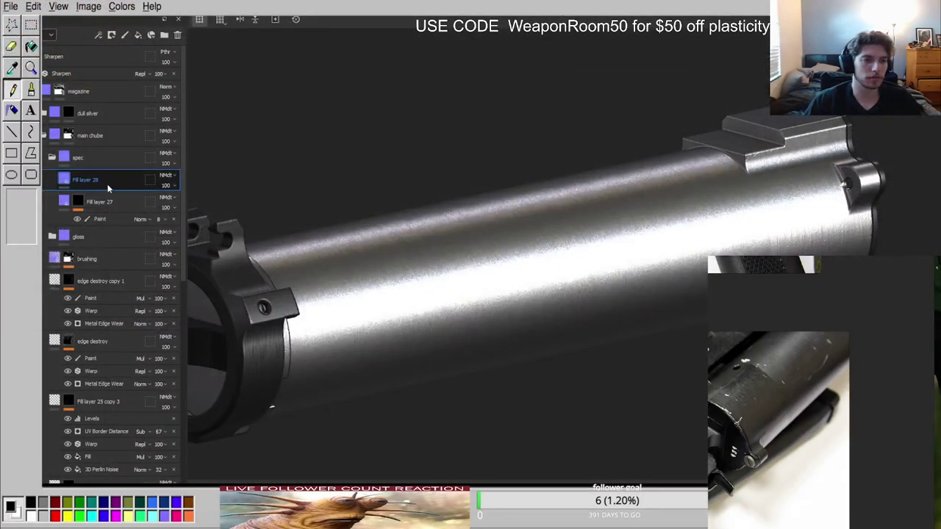
click(108, 189)
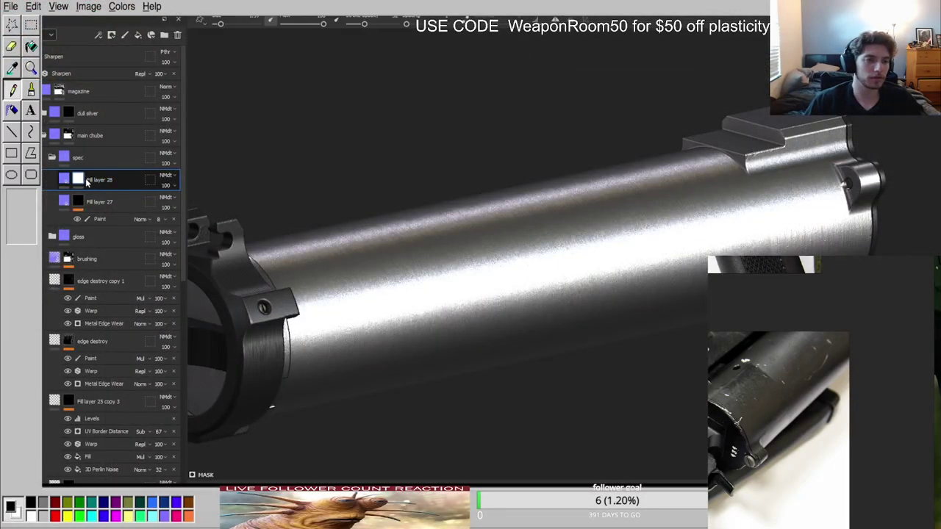
click(159, 248)
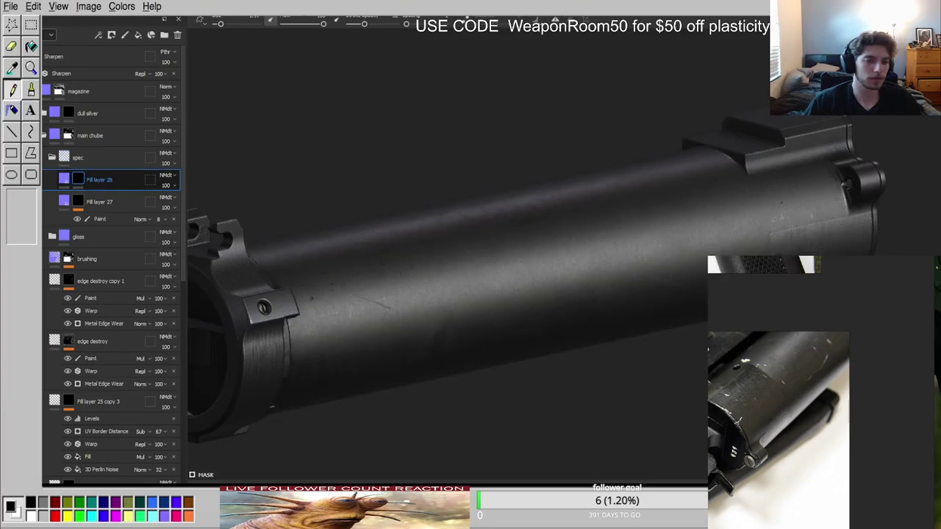
Add a Fill effect with a scratch and speck texture to Fill layer 28's mask and isolate its brightest marks with Levels.
click(118, 250)
drag(559, 508, 794, 383)
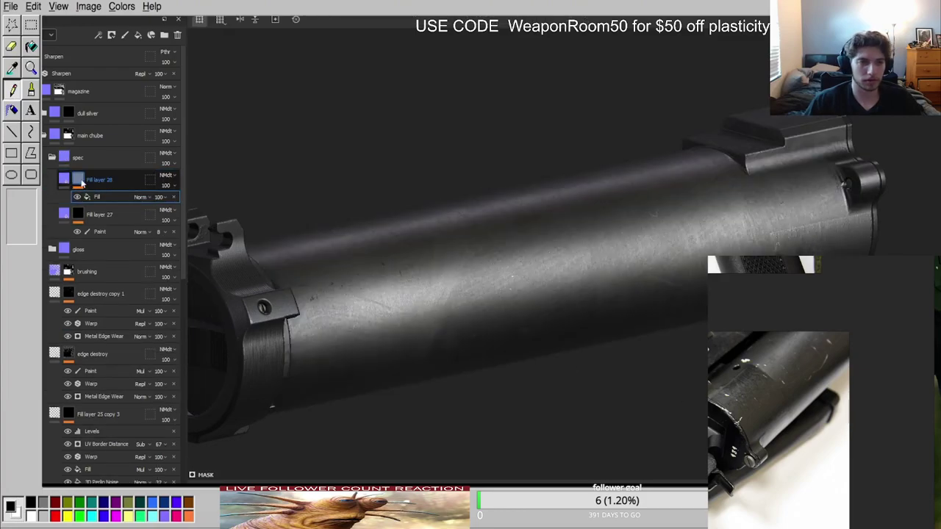
alt+click(82, 183)
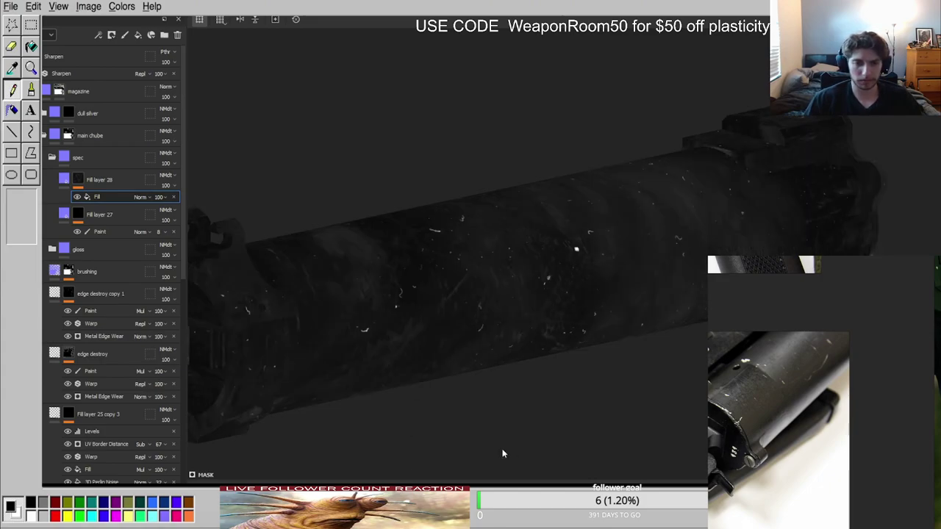
click(78, 181)
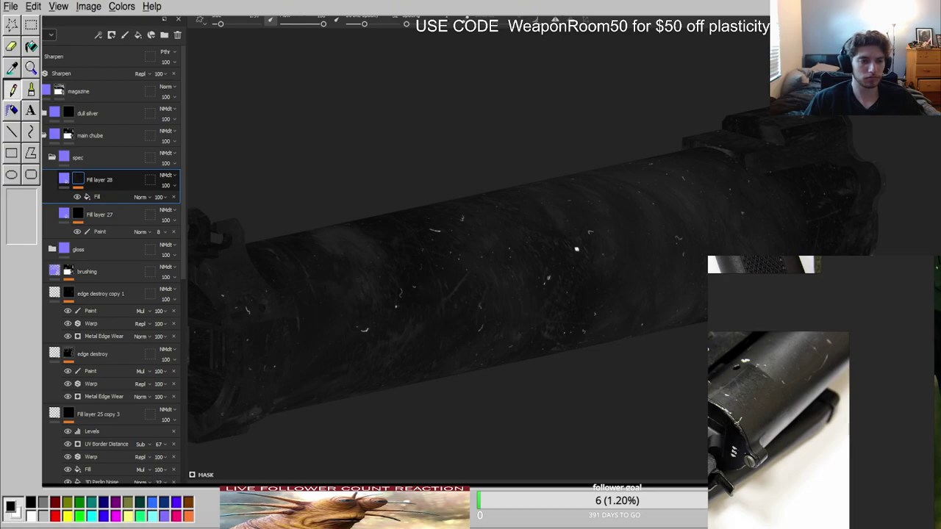
click(313, 479)
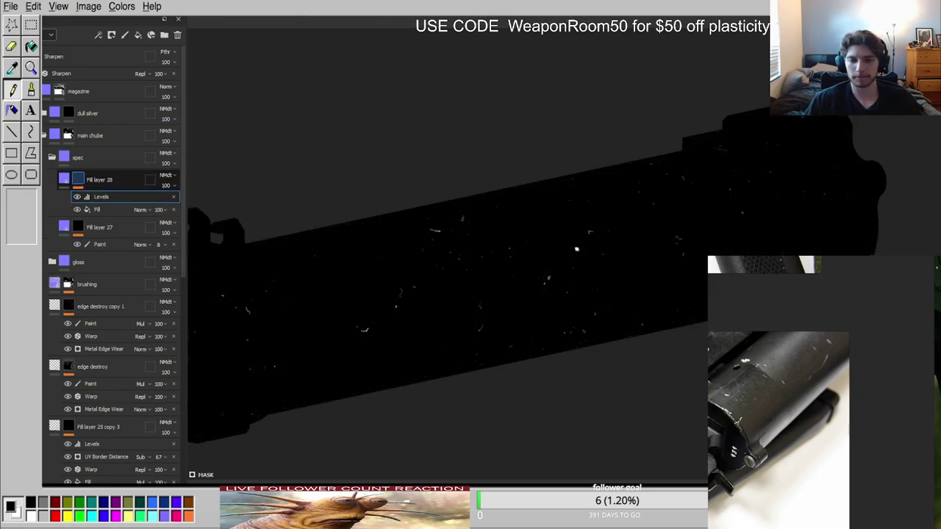
Examine the bright specks on the tube and beside its collar in the lit material view.
key(m)
scroll(437, 245, up, 3)
alt+drag(437, 245, 294, 239)
scroll(374, 254, down, 3)
alt+middle_drag(292, 238, 422, 254)
scroll(421, 299, up, 2)
alt+drag(421, 298, 320, 273)
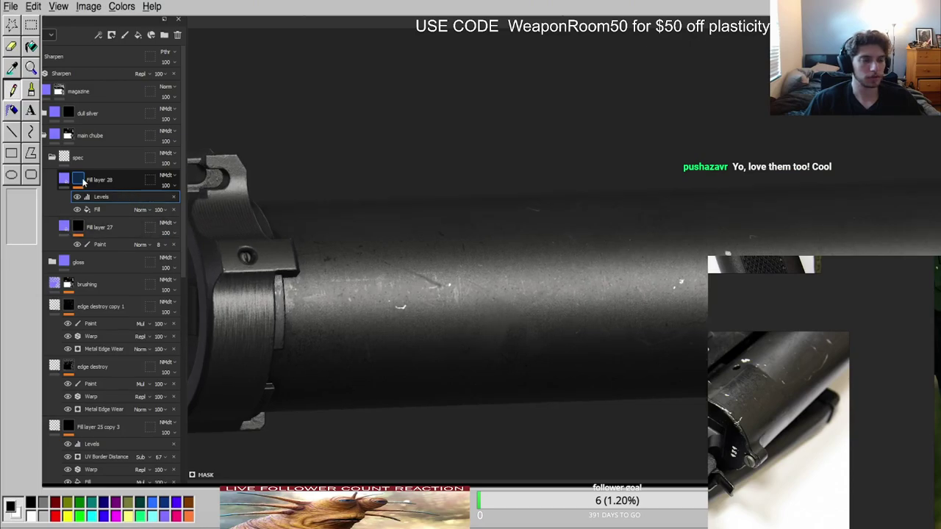
Add a Paint effect to Fill layer 28's mask and align the scratch stencil over the tube beside the collar.
click(95, 183)
click(110, 283)
alt+middle_drag(381, 302, 490, 296)
key(s)
right_drag(490, 296, 511, 331)
middle_drag(728, 227, 603, 426)
drag(603, 427, 657, 416)
middle_drag(526, 338, 555, 262)
drag(555, 262, 467, 364)
middle_drag(466, 364, 591, 228)
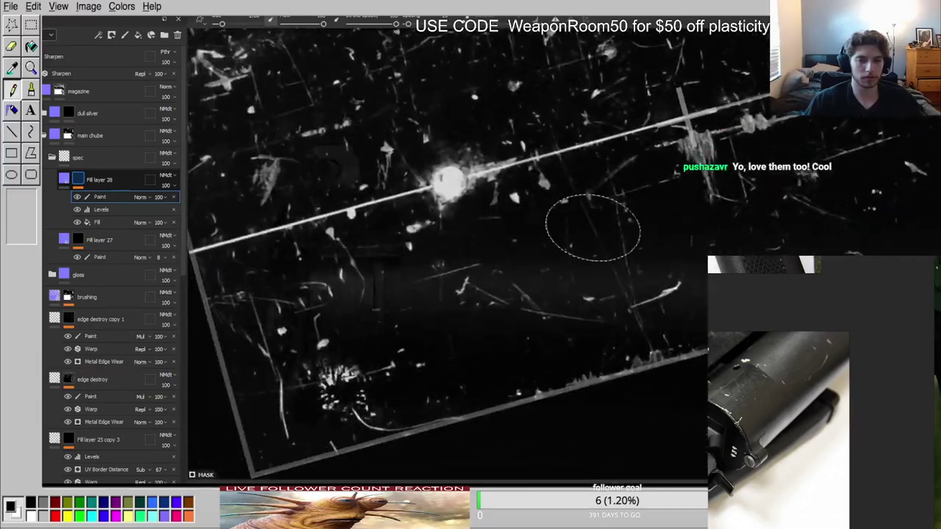
drag(286, 262, 346, 294)
alt+middle_drag(510, 312, 519, 326)
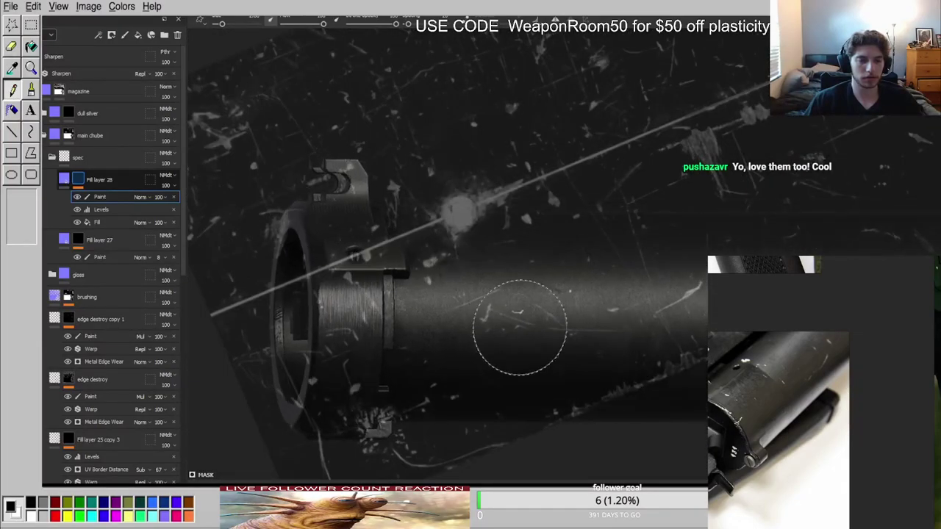
Move Fill layer 28's Paint effect below Levels and stencil a slightly slanted scratch onto the tube beside the collar.
drag(104, 197, 102, 214)
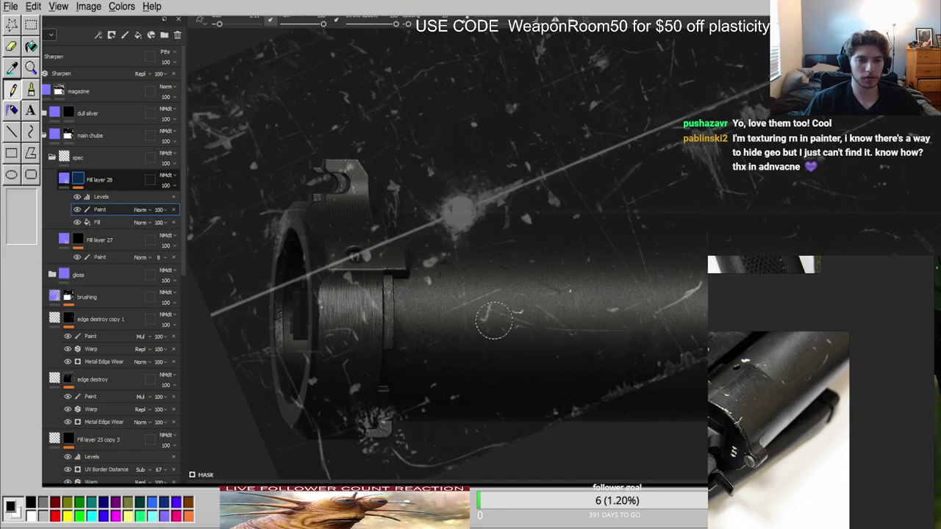
scroll(491, 323, up, 5)
ctrl+right_drag(498, 331, 484, 331)
scroll(483, 329, down, 2)
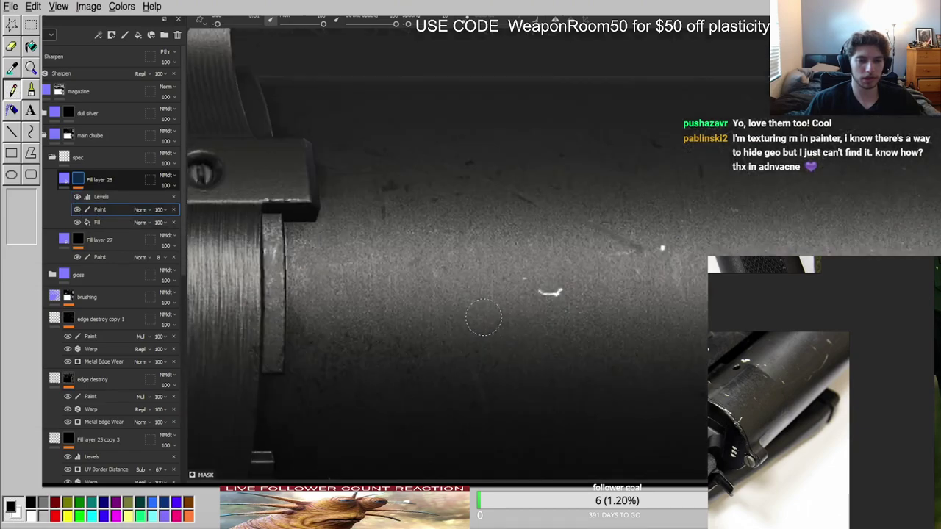
click(485, 319)
scroll(601, 326, down, 3)
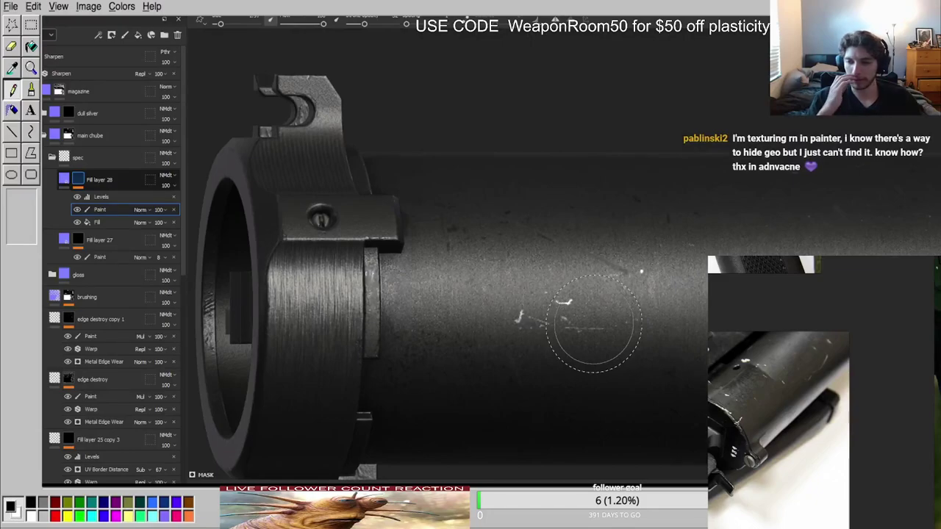
scroll(556, 330, up, 4)
ctrl+right_drag(542, 332, 515, 330)
mouse_move(515, 296)
mouse_down()
mouse_move(576, 321)
mouse_move(509, 317)
mouse_move(604, 323)
mouse_up()
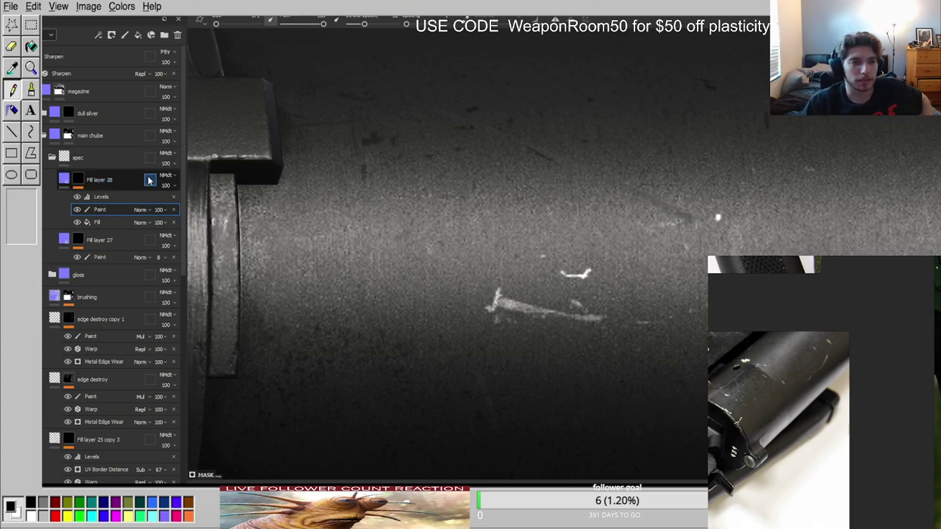
Check Fill layer 28's mask on its own and paint over the slanted scratch beside the collar in its Paint effect.
click(117, 183)
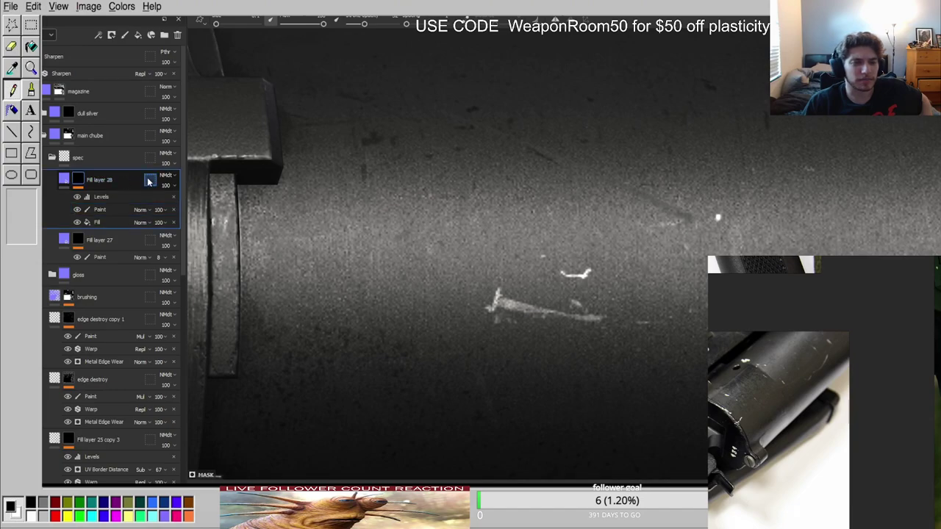
scroll(625, 155, down, 3)
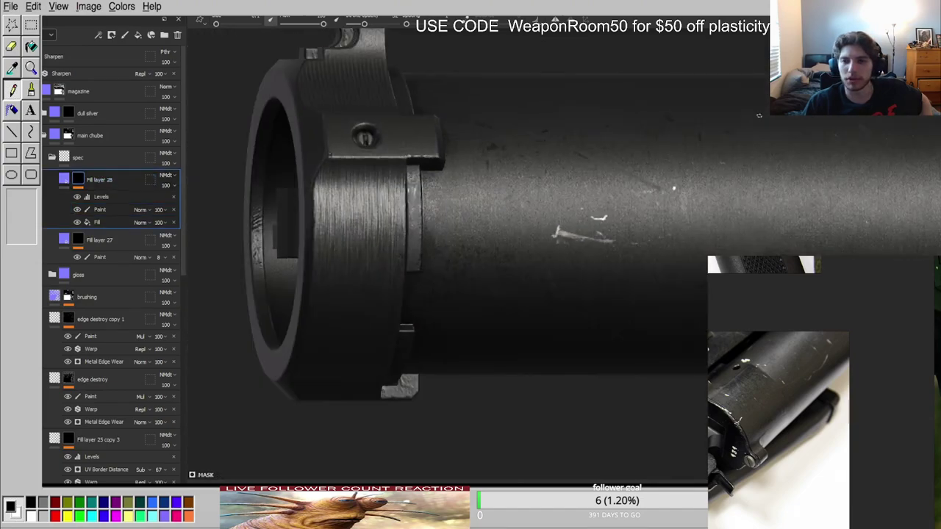
scroll(557, 184, down, 3)
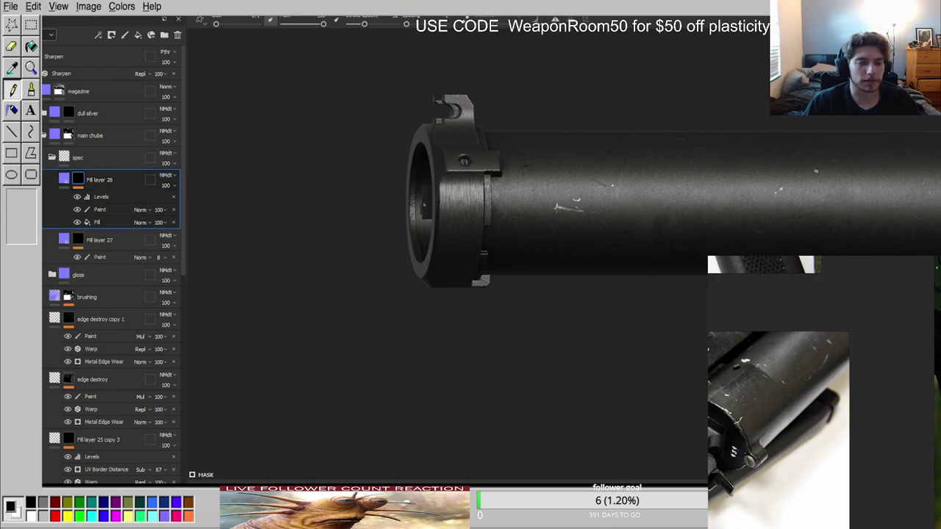
scroll(477, 233, up, 6)
key(c)
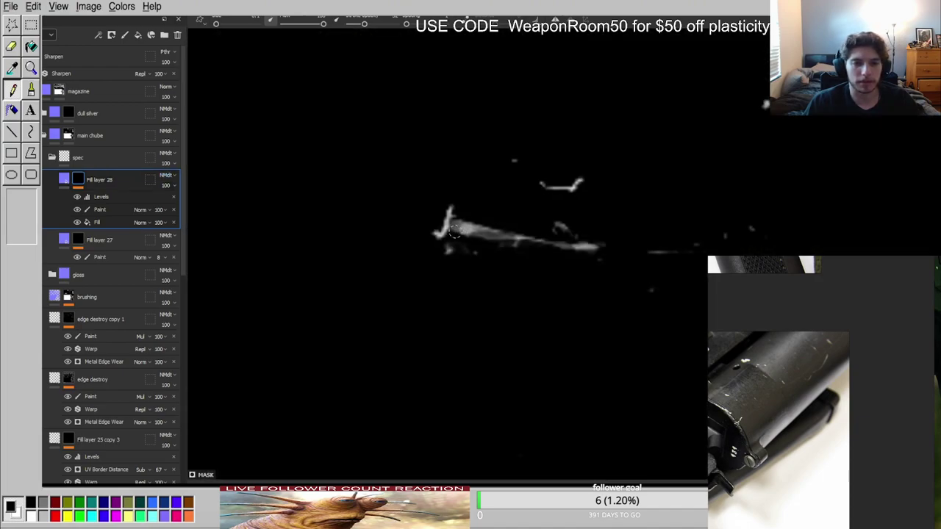
click(110, 209)
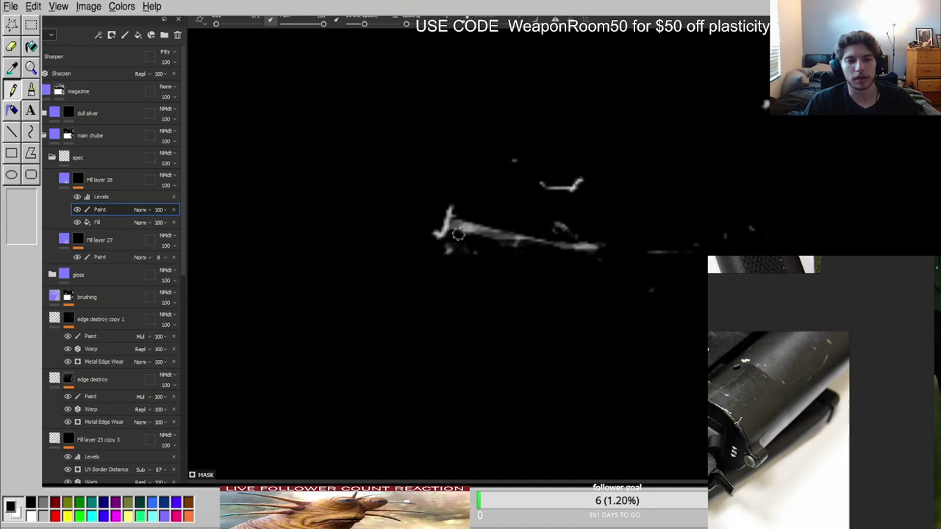
drag(452, 228, 537, 249)
scroll(647, 270, down, 3)
key(m)
Reposition the scratch stencil and paint long, shallow diagonal scratches below the first two holes at the tube's far end.
scroll(591, 226, down, 3)
alt+drag(592, 225, 689, 259)
alt+middle_drag(689, 259, 580, 357)
alt+drag(580, 356, 603, 375)
scroll(530, 269, down, 4)
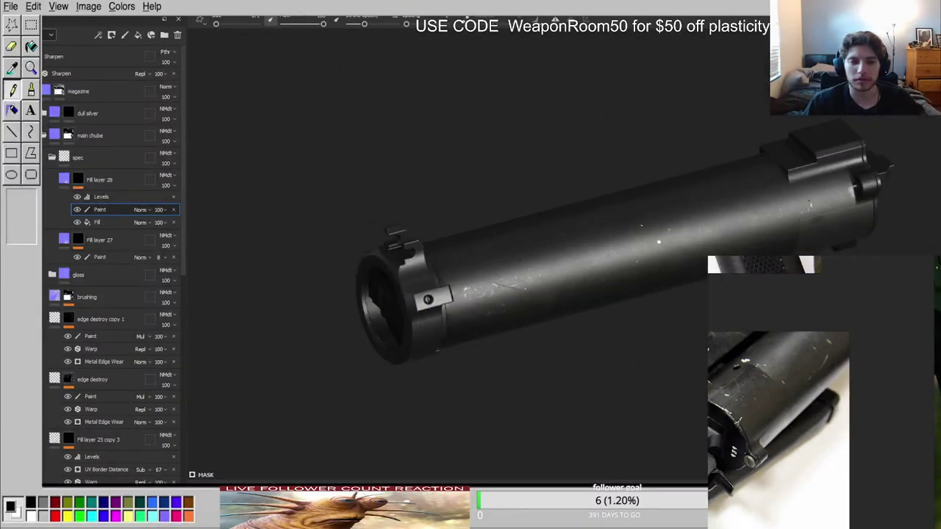
alt+drag(557, 165, 332, 208)
shift+right_drag(331, 208, 363, 212)
alt+drag(363, 212, 463, 254)
scroll(463, 253, up, 3)
key(3)
alt+middle_drag(463, 291, 591, 307)
key(s)
drag(591, 307, 486, 293)
key(1)
scroll(471, 260, up, 4)
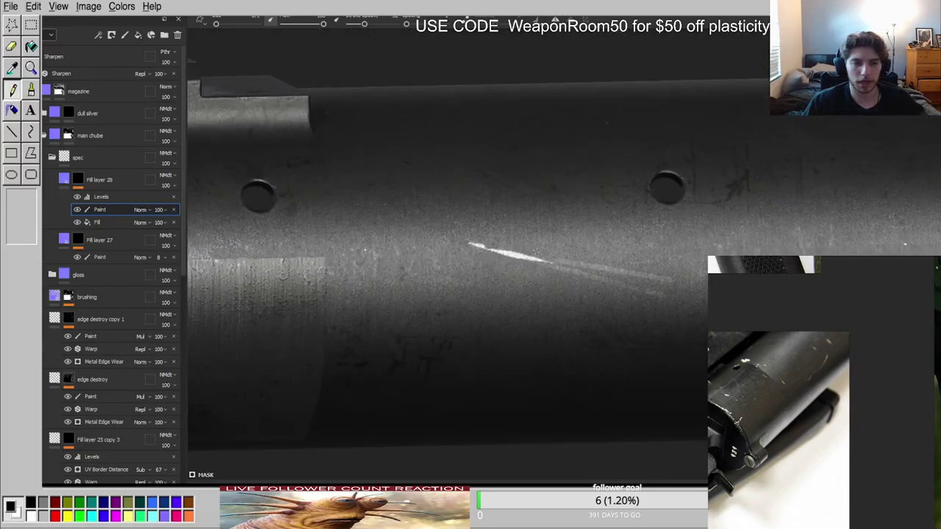
drag(564, 267, 703, 276)
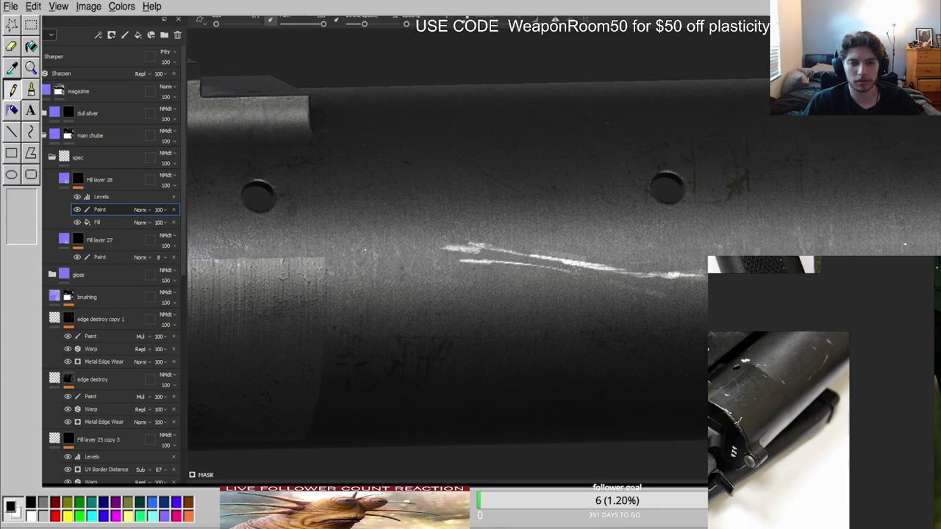
Stencil a pair of upward-slanting scratches between the last two holes near the collar end of the tube.
scroll(574, 280, down, 3)
alt+drag(574, 279, 556, 291)
scroll(556, 293, up, 5)
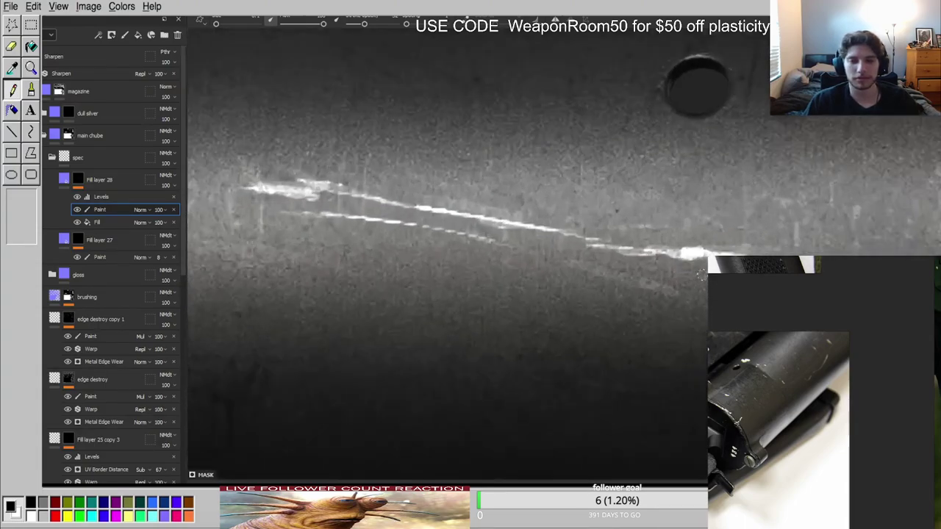
scroll(574, 276, down, 5)
scroll(528, 252, up, 3)
mouse_move(528, 252)
alt+mouse_down()
mouse_move(485, 247)
mouse_move(502, 243)
alt+mouse_up()
scroll(485, 253, down, 7)
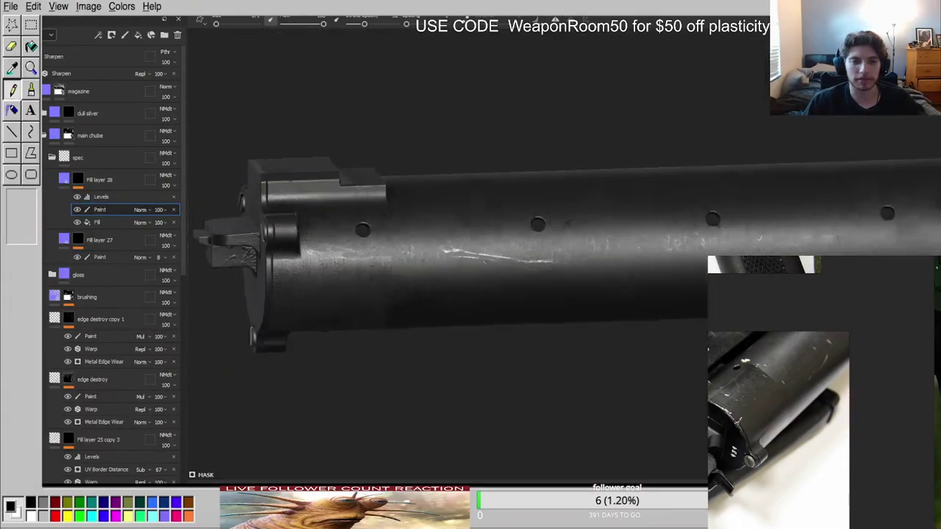
scroll(779, 241, up, 4)
alt+drag(779, 241, 772, 279)
drag(553, 223, 662, 216)
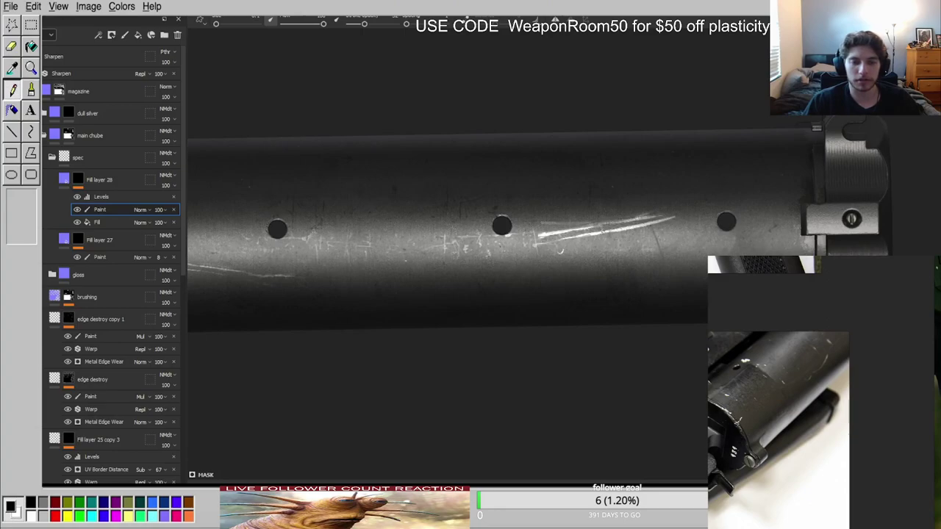
Examine the new scratches along the row of holes up close and across the whole tube.
scroll(597, 280, down, 5)
alt+drag(625, 246, 668, 254)
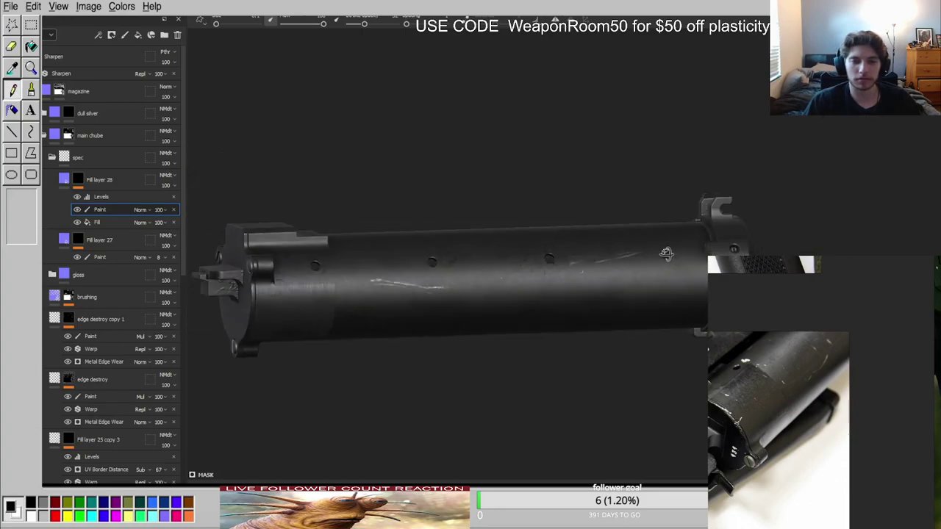
scroll(667, 254, up, 4)
alt+drag(589, 243, 546, 231)
scroll(546, 231, up, 3)
alt+drag(625, 235, 672, 212)
scroll(672, 212, up, 4)
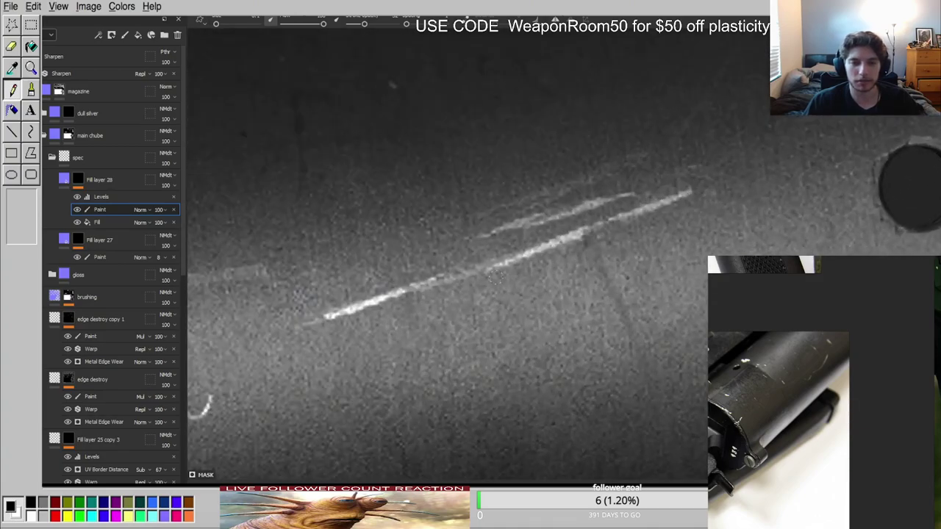
scroll(406, 253, down, 8)
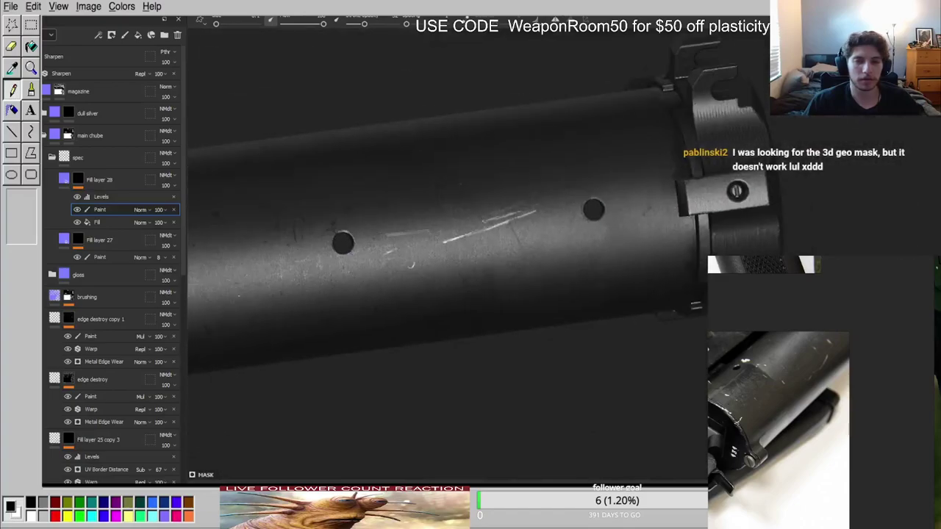
alt+middle_drag(406, 253, 597, 221)
alt+drag(597, 221, 559, 253)
scroll(640, 220, up, 5)
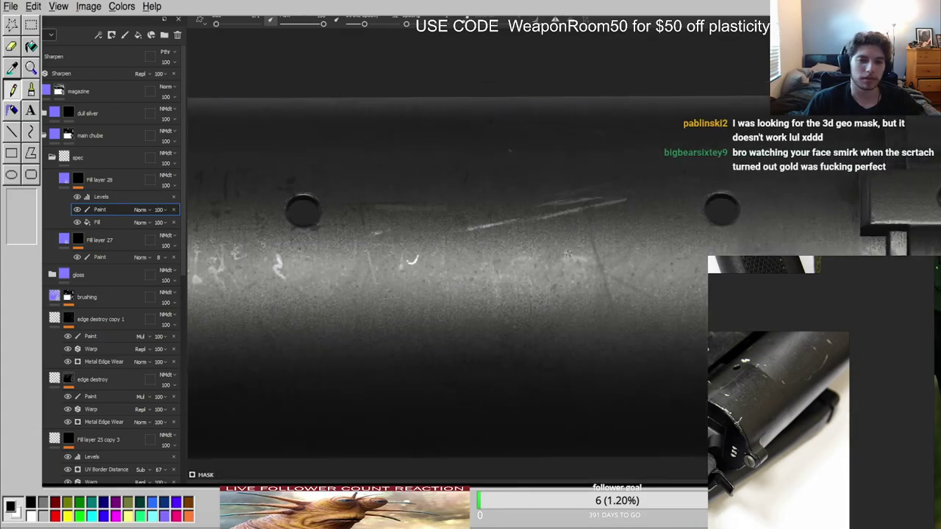
Inspect the scratches in the individual texture channels and expand the gloss group to view its layers.
scroll(599, 272, up, 4)
shift+right_drag(616, 276, 668, 239)
key(c)
key(c)
key(c)
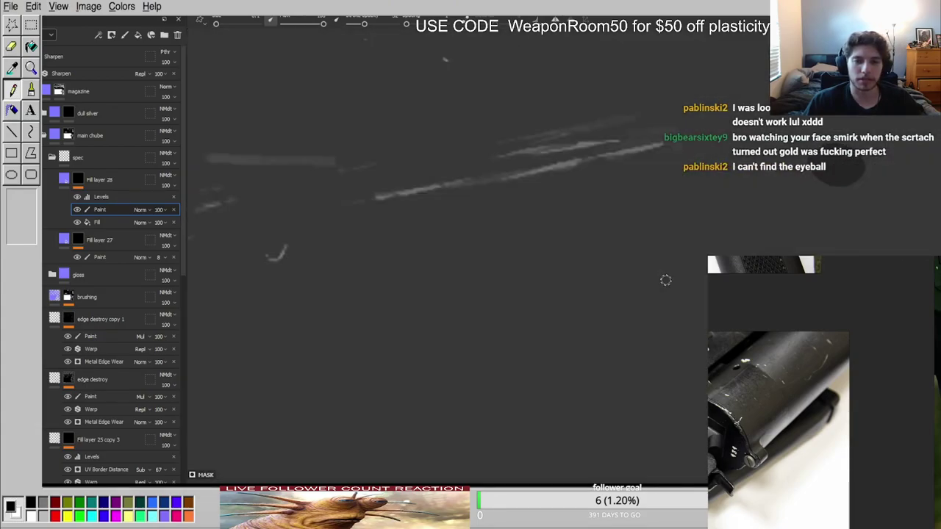
scroll(666, 280, down, 5)
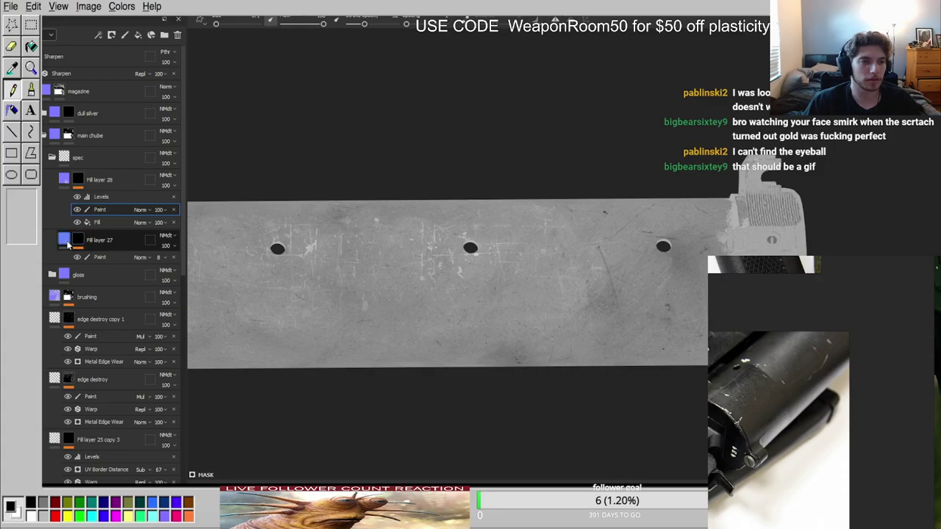
key(c)
key(shift+c)
click(52, 275)
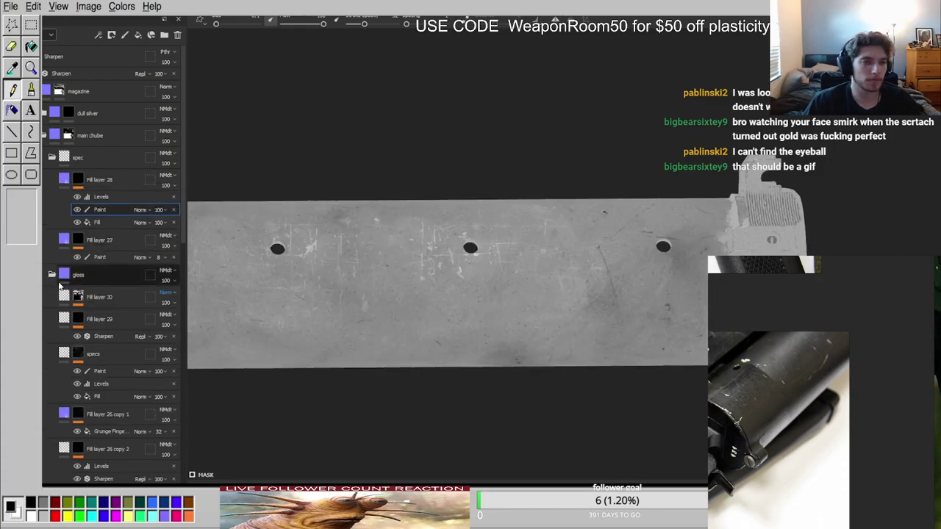
Add a Sharpen filter to the specs layer's mask and check its effect on the tube in the material view.
alt+click(77, 296)
alt+click(77, 356)
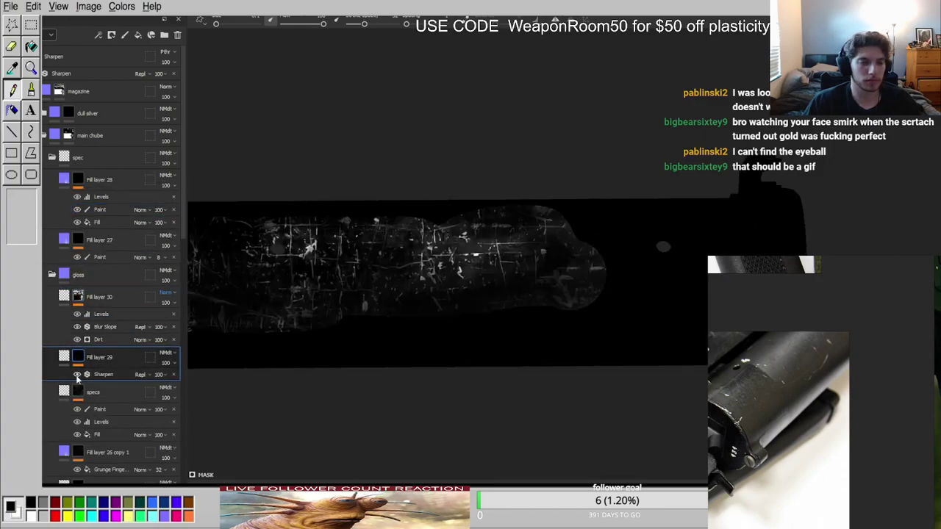
alt+click(74, 391)
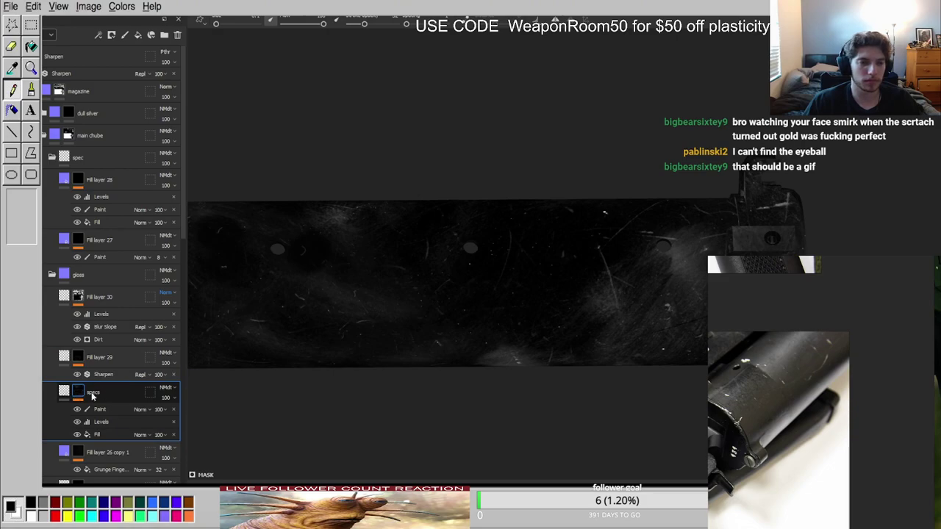
click(119, 366)
alt+right_drag(500, 279, 779, 265)
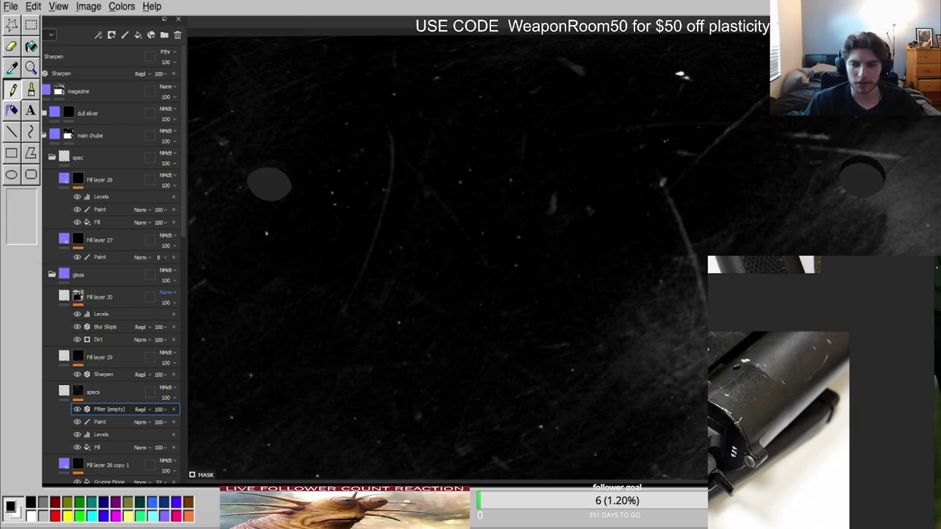
key(m)
scroll(635, 262, down, 4)
mouse_move(635, 263)
alt+mouse_down()
mouse_move(628, 221)
mouse_move(689, 298)
alt+mouse_up()
scroll(689, 299, up, 3)
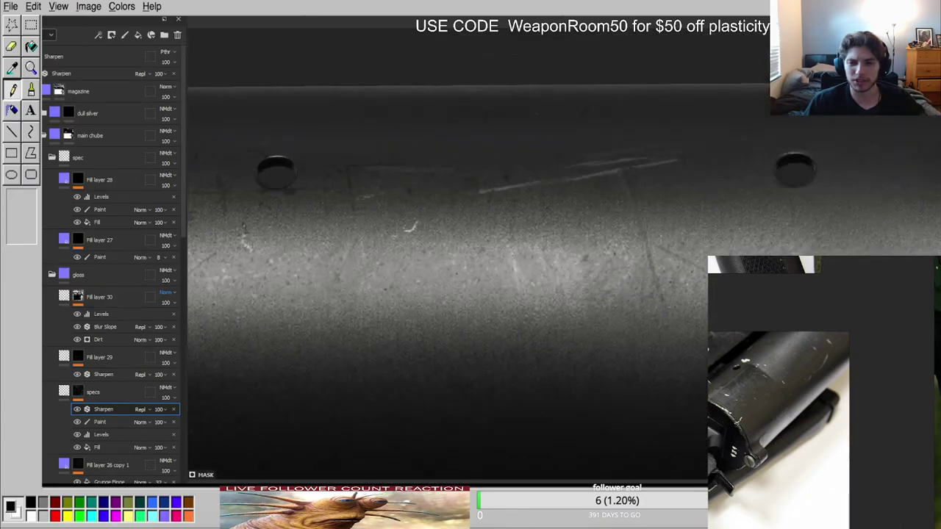
Select the fill effect in the specs mask and examine the fine scratches along the tube in the material view.
click(103, 447)
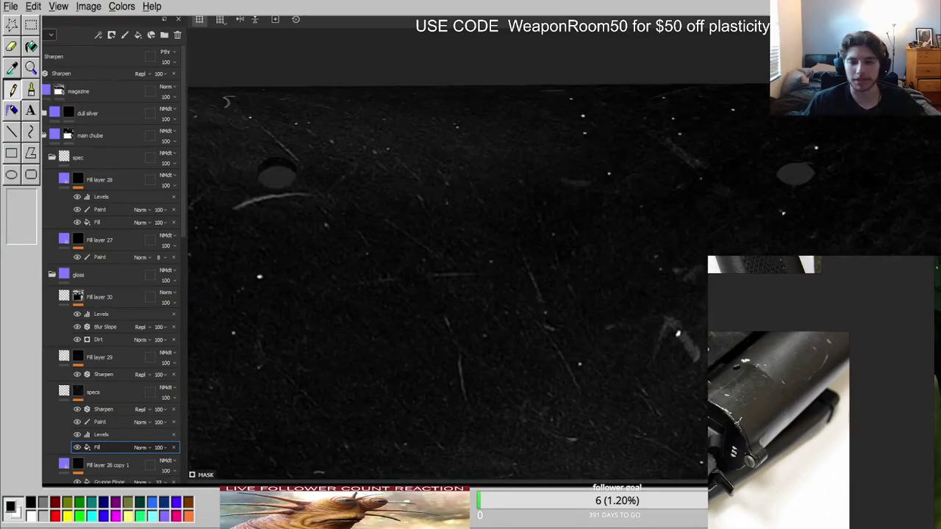
scroll(559, 271, down, 5)
key(m)
mouse_move(531, 259)
alt+mouse_down()
mouse_move(610, 302)
mouse_move(564, 239)
alt+mouse_up()
alt+middle_drag(565, 242, 717, 236)
alt+drag(484, 258, 448, 244)
scroll(447, 243, up, 3)
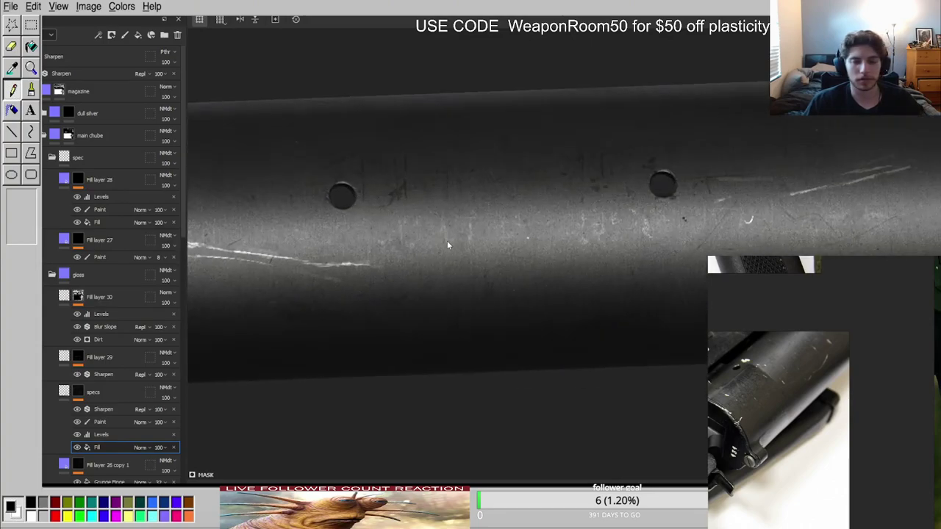
scroll(447, 243, down, 3)
alt+middle_drag(681, 225, 647, 272)
scroll(647, 270, up, 3)
alt+drag(647, 270, 655, 300)
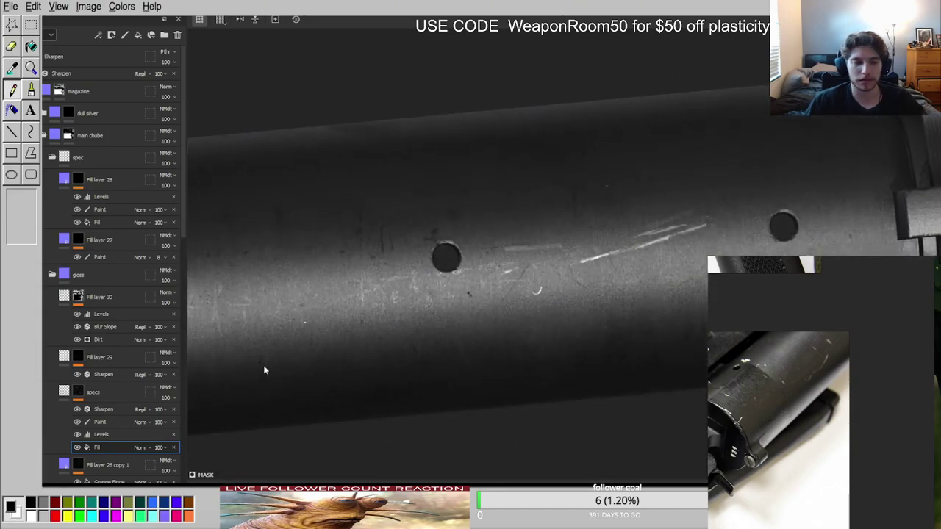
alt+middle_drag(648, 259, 482, 317)
scroll(463, 307, up, 3)
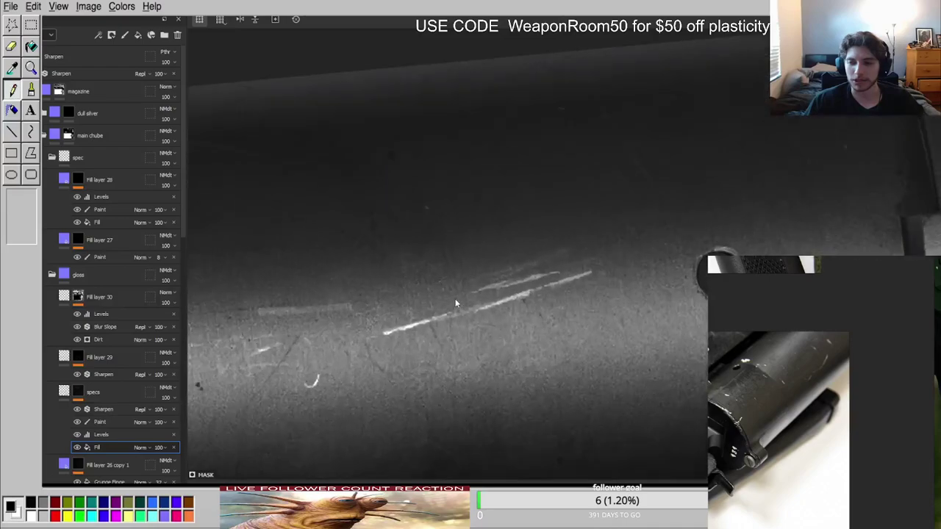
scroll(456, 303, down, 5)
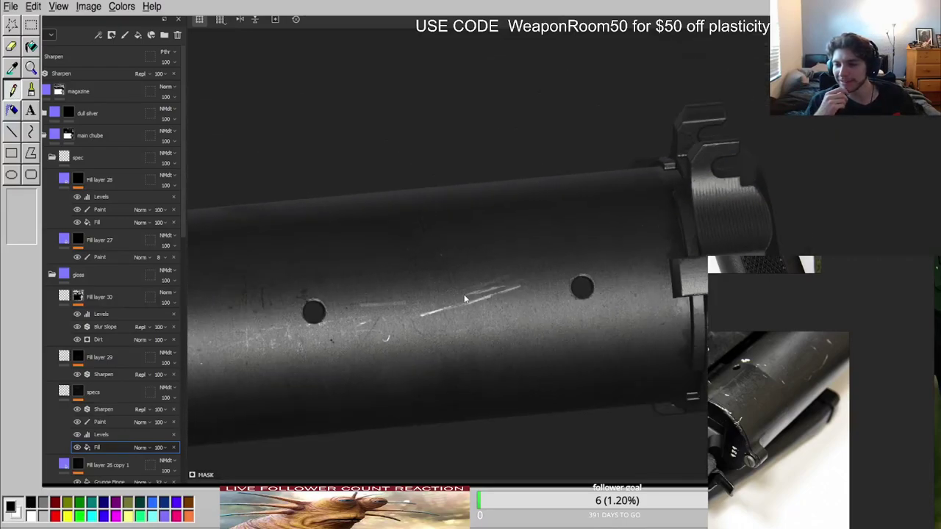
scroll(464, 299, down, 4)
alt+middle_drag(338, 305, 565, 255)
scroll(408, 283, up, 5)
alt+drag(409, 283, 422, 228)
scroll(520, 293, up, 3)
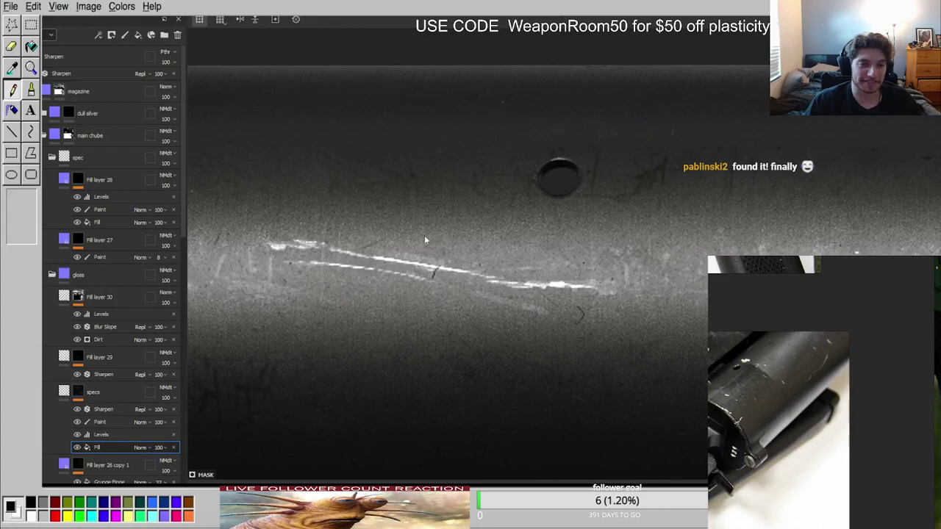
scroll(384, 249, down, 4)
alt+middle_drag(769, 234, 351, 309)
alt+drag(351, 308, 390, 327)
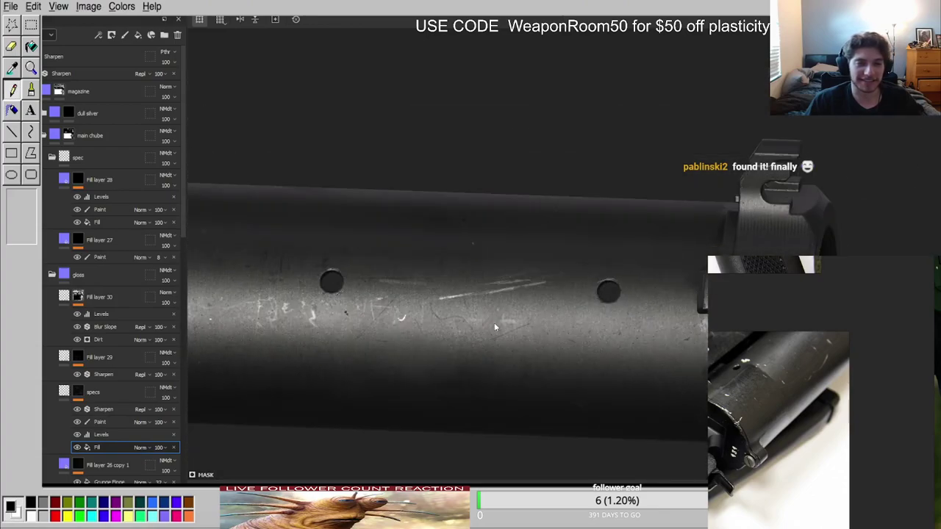
Inspect the masks of specs, Fill layer 29, Fill layer 30 and Fill layer 28 in isolation.
alt+click(80, 394)
alt+click(80, 356)
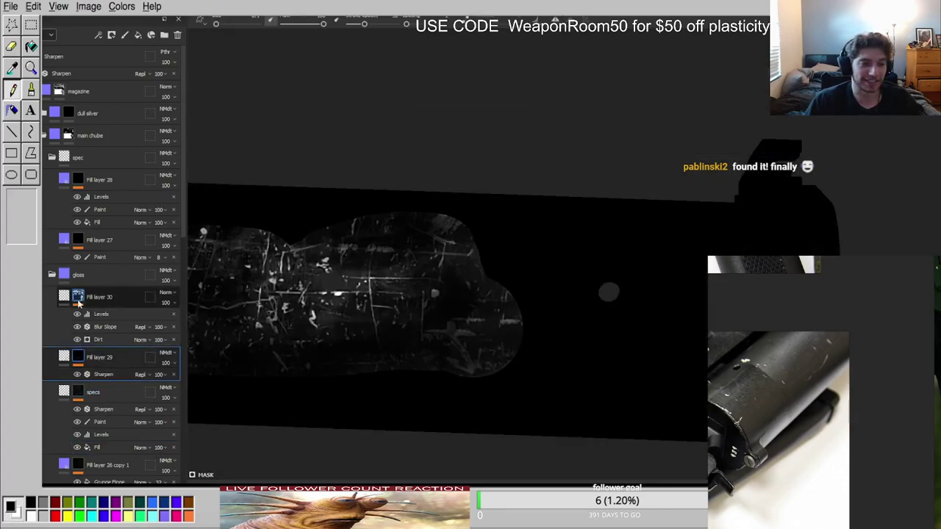
alt+click(78, 297)
alt+click(78, 178)
click(102, 208)
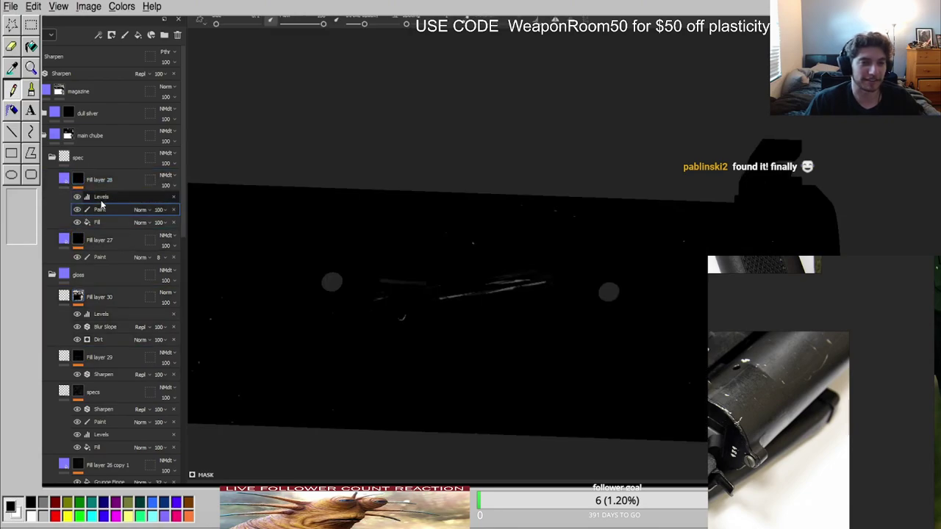
click(117, 197)
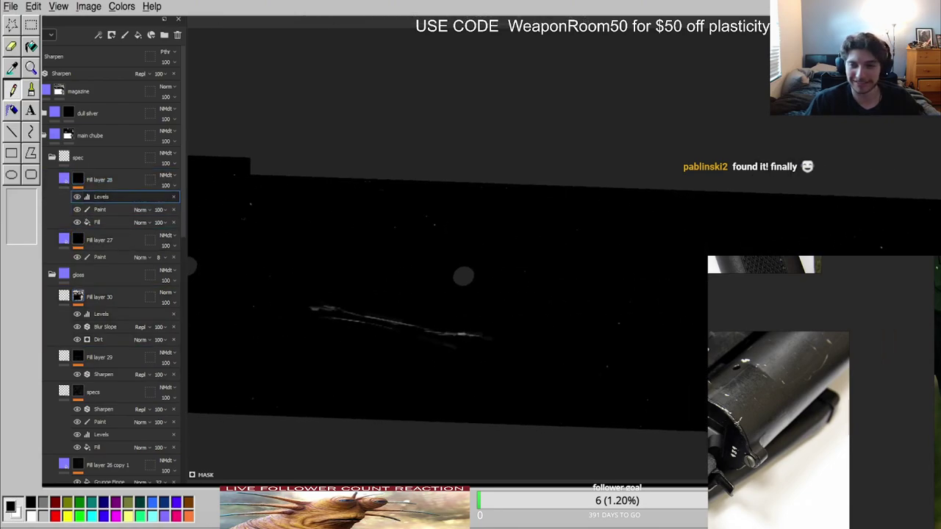
In Fill layer 28's paint effect, retouch the long scratch between the third and fourth holes with short paint and erase strokes.
alt+middle_drag(792, 297, 418, 265)
click(101, 211)
scroll(485, 254, up, 5)
mouse_move(381, 234)
mouse_down()
mouse_move(493, 210)
mouse_move(358, 239)
mouse_up()
key(x)
mouse_move(430, 219)
mouse_down()
mouse_move(316, 245)
mouse_move(470, 214)
mouse_move(320, 254)
mouse_up()
drag(519, 231, 378, 256)
Paint a thin parallel scratch just below the long one and erase along it to break it into uneven dashes.
alt+middle_drag(379, 256, 585, 226)
key(x)
drag(487, 295, 702, 251)
mouse_move(702, 251)
mouse_down()
mouse_move(519, 297)
mouse_move(653, 262)
mouse_up()
key(x)
mouse_move(614, 281)
mouse_down()
mouse_move(513, 305)
mouse_move(615, 273)
mouse_up()
drag(671, 258, 528, 297)
mouse_move(528, 296)
mouse_down()
mouse_move(668, 258)
mouse_move(601, 278)
mouse_up()
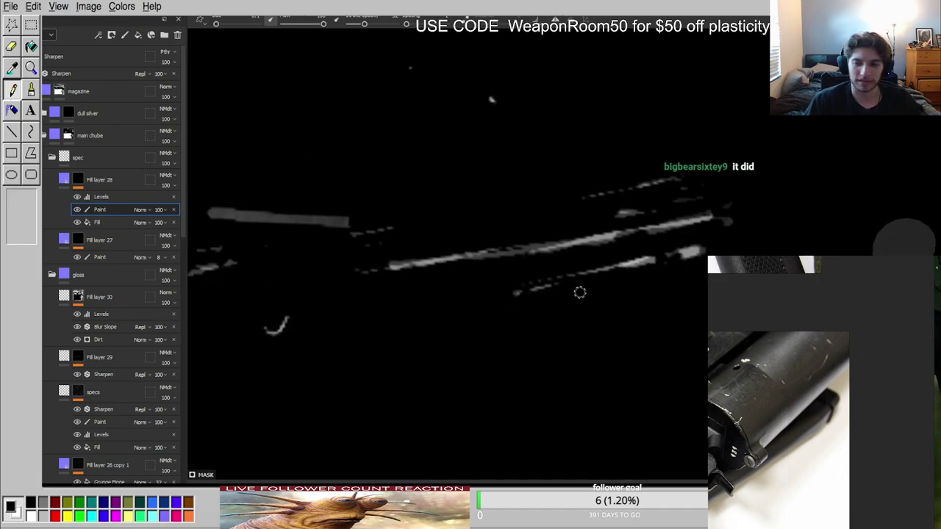
Thin out the far end of the new lower scratch with an erase stroke in the material view.
scroll(580, 292, down, 3)
scroll(604, 283, up, 3)
key(m)
scroll(618, 272, up, 4)
mouse_move(680, 262)
mouse_down()
mouse_move(623, 278)
mouse_move(789, 223)
mouse_move(728, 250)
mouse_up()
scroll(612, 287, down, 5)
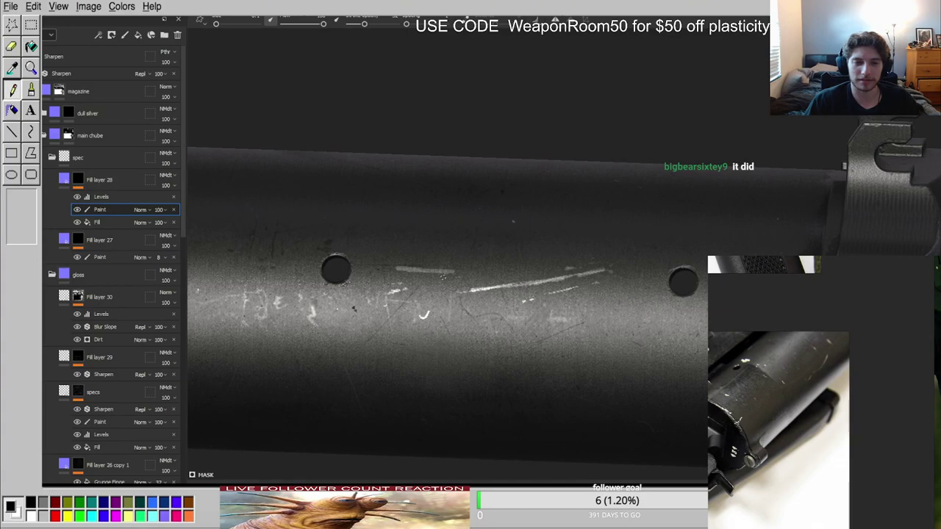
Undo the last brush stroke and erase gaps into the long scratch pair between the first and second holes.
scroll(444, 276, down, 3)
alt+drag(443, 276, 651, 283)
scroll(651, 284, down, 2)
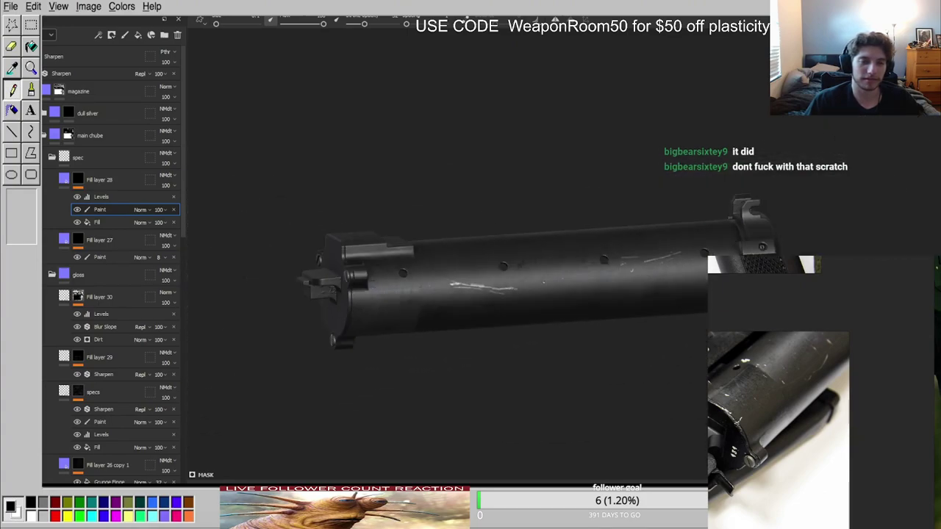
alt+shift+drag(519, 266, 473, 255)
scroll(477, 282, up, 8)
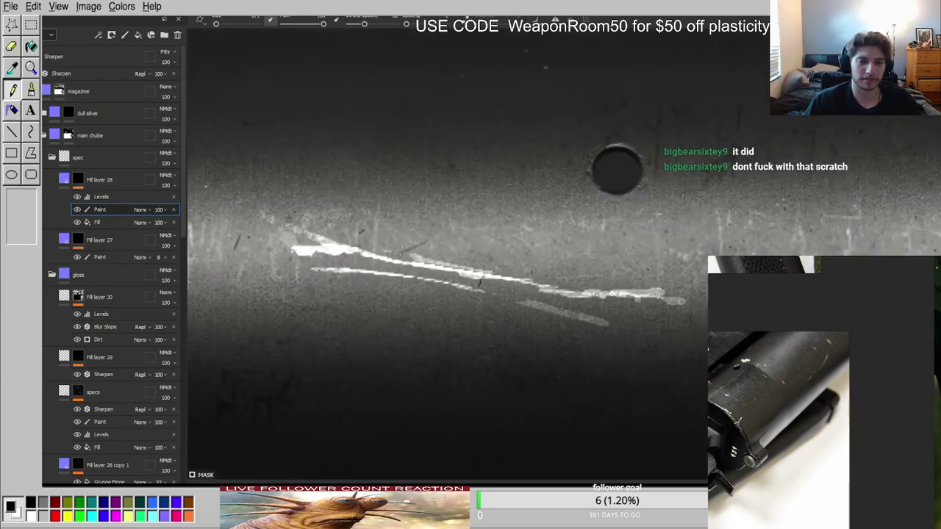
key(ctrl+z)
drag(399, 263, 480, 280)
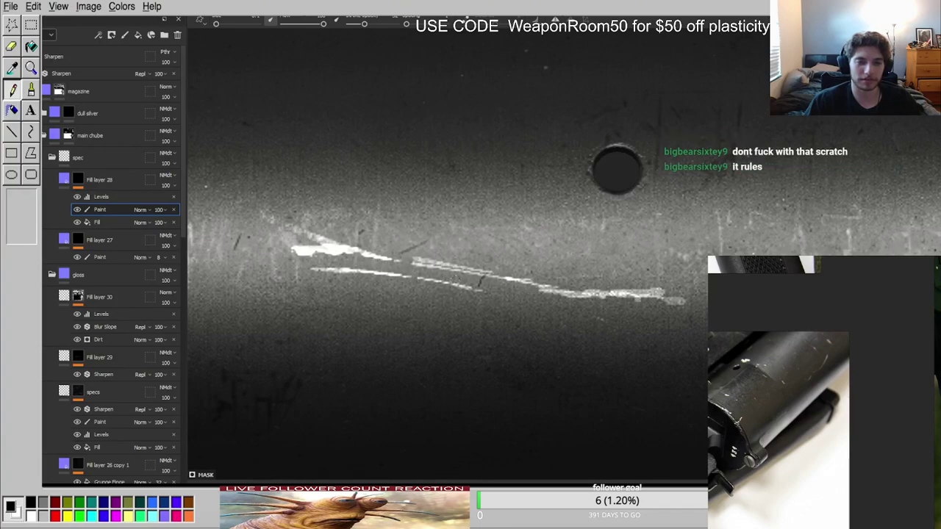
drag(342, 251, 292, 248)
scroll(412, 256, down, 6)
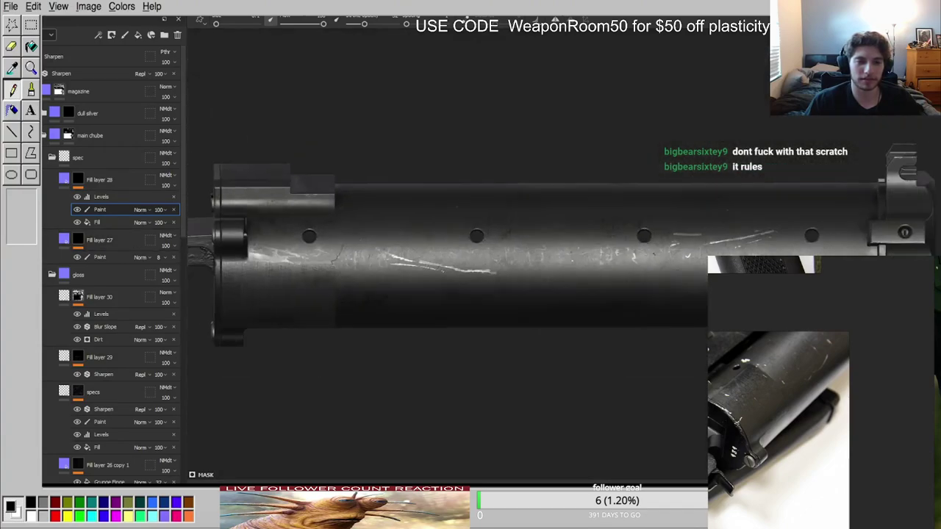
Examine both reworked scratches on the tube up close and from several angles.
alt+drag(413, 256, 441, 263)
scroll(442, 263, up, 6)
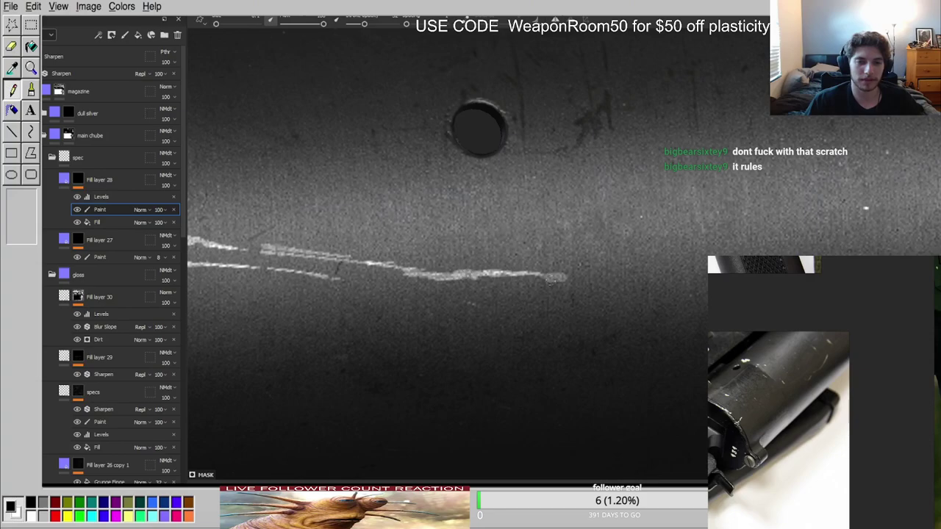
scroll(422, 286, down, 7)
alt+drag(471, 261, 522, 297)
alt+middle_drag(521, 297, 340, 302)
scroll(341, 302, up, 7)
alt+middle_drag(515, 239, 342, 294)
alt+drag(530, 280, 577, 253)
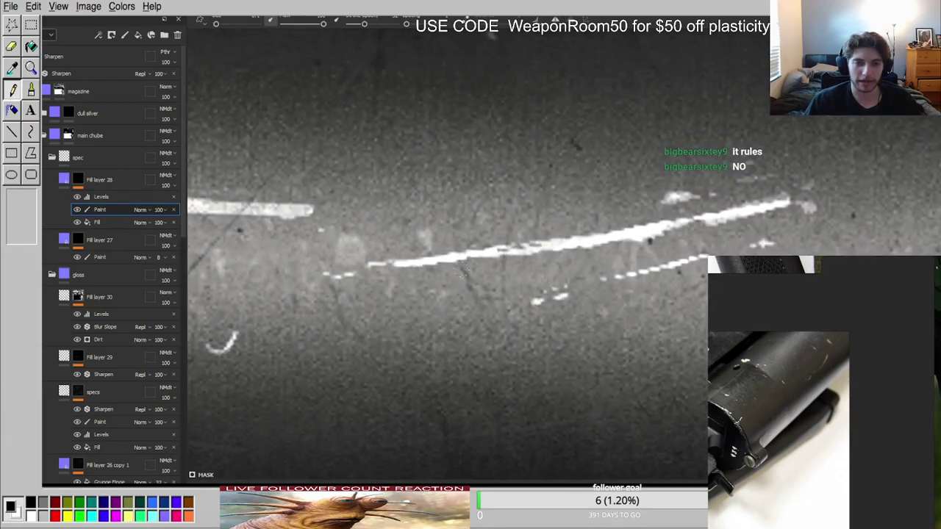
alt+middle_drag(378, 283, 647, 243)
scroll(647, 243, down, 7)
alt+drag(589, 254, 489, 269)
scroll(481, 242, up, 4)
scroll(489, 243, down, 9)
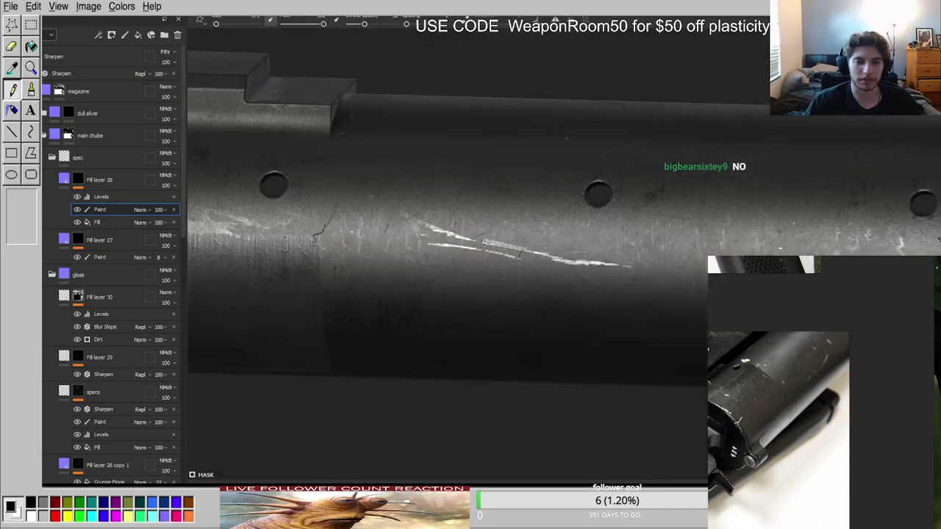
alt+drag(578, 225, 648, 236)
alt+middle_drag(721, 222, 548, 271)
scroll(548, 271, up, 5)
scroll(533, 294, up, 3)
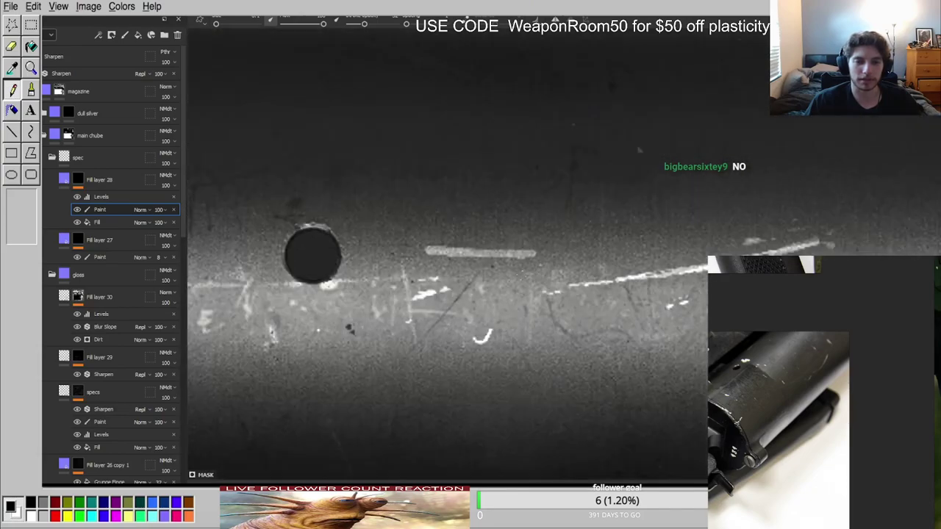
In the mask view, erase the stray marks at the end of the right-hand scratch and break up the short bar beside it.
key(c)
alt+middle_drag(781, 257, 590, 279)
scroll(589, 279, up, 3)
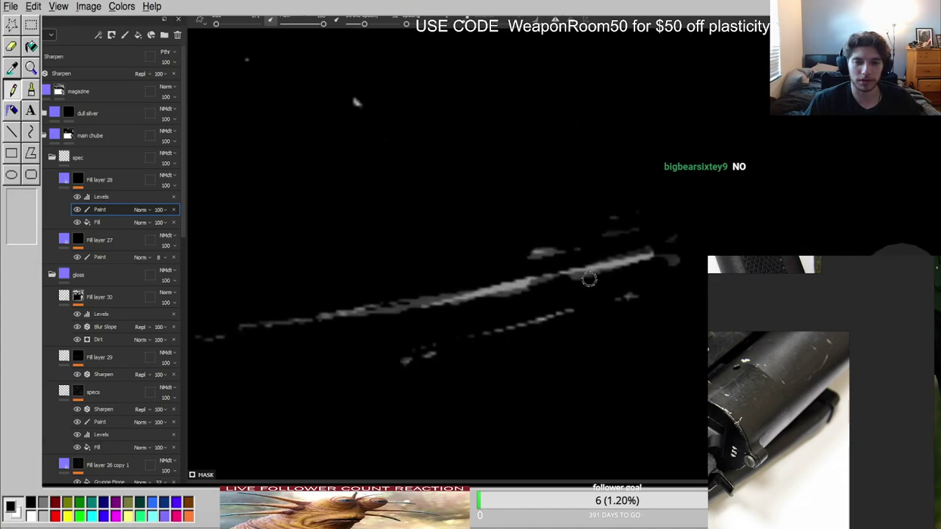
drag(577, 303, 638, 296)
scroll(685, 286, down, 5)
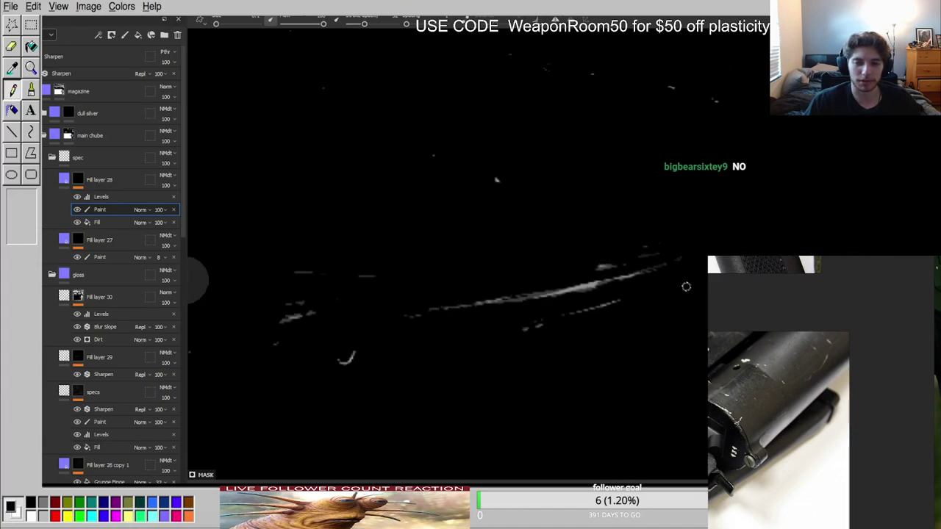
Return to the material view and examine the wear on the opposite side of the tube under rotated lighting.
key(m)
scroll(525, 278, down, 3)
alt+drag(525, 258, 331, 258)
mouse_move(441, 265)
shift+right_down()
mouse_move(531, 267)
mouse_move(503, 279)
shift+right_up()
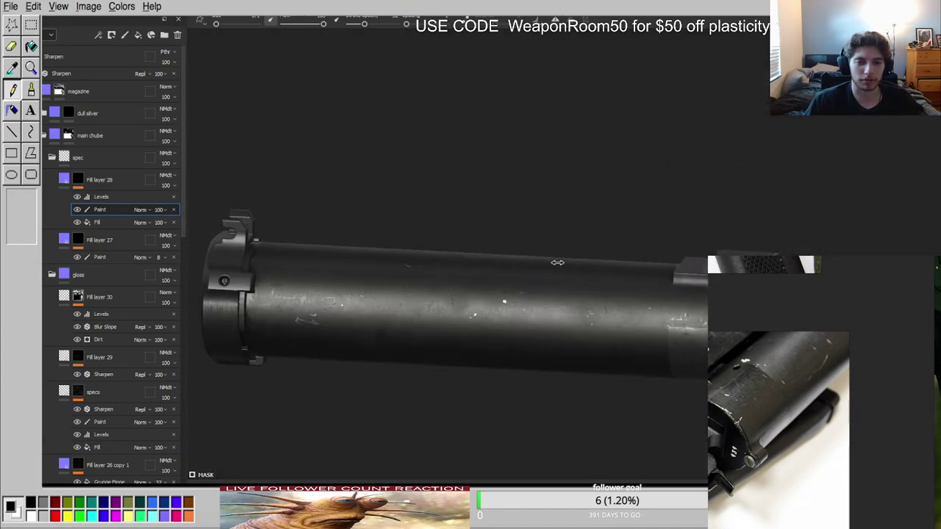
scroll(503, 300, up, 5)
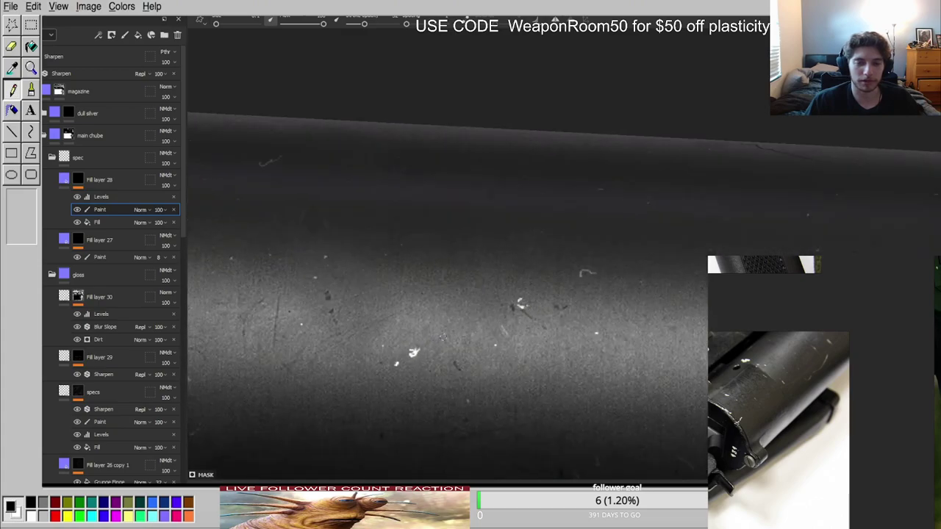
scroll(443, 337, down, 5)
scroll(405, 274, up, 4)
drag(350, 257, 647, 246)
alt+drag(379, 254, 544, 228)
scroll(470, 221, down, 4)
alt+middle_drag(566, 227, 390, 230)
scroll(390, 229, down, 3)
scroll(758, 388, down, 5)
scroll(864, 374, up, 3)
scroll(863, 374, up, 5)
scroll(835, 379, down, 1)
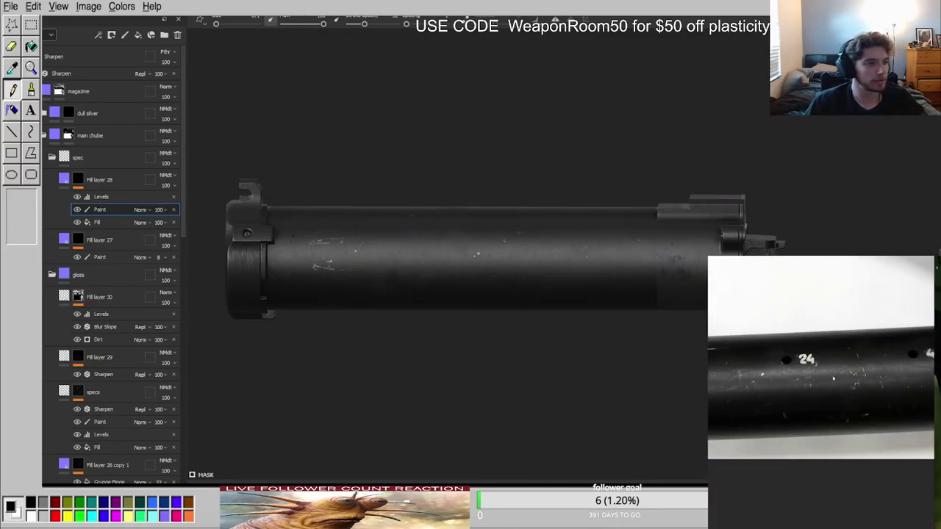
Examine the worn area around the tube's end cap and first hole, and display Fill layer 28's mask.
scroll(814, 377, down, 8)
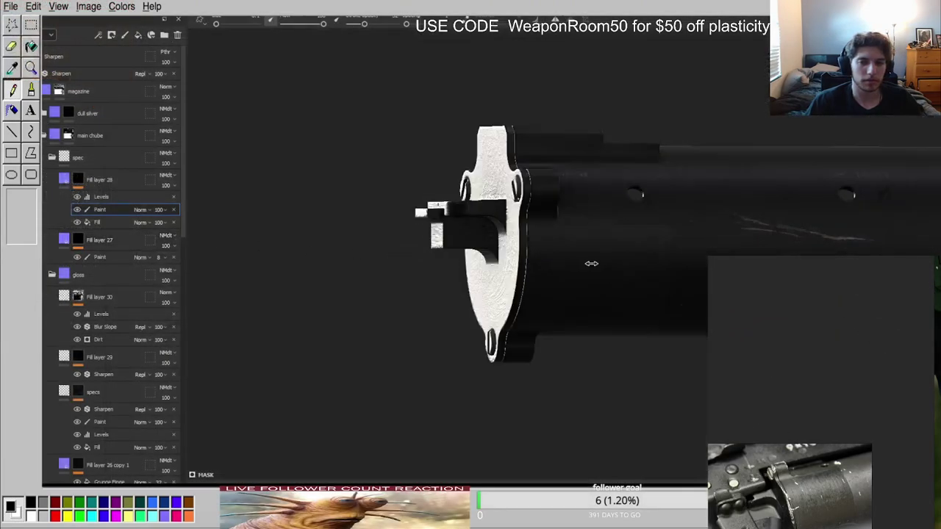
mouse_move(593, 265)
alt+mouse_down()
mouse_move(508, 283)
mouse_move(491, 330)
mouse_move(491, 267)
alt+mouse_up()
scroll(491, 267, down, 3)
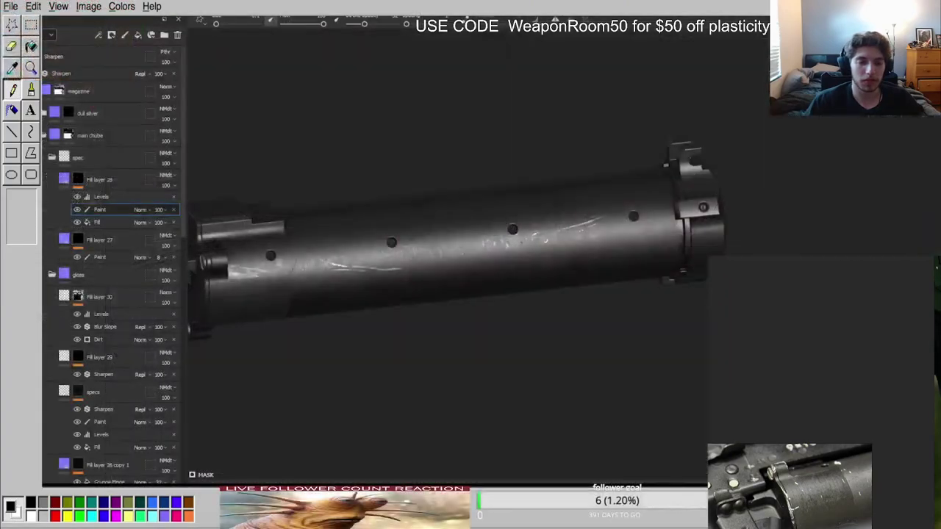
scroll(626, 289, up, 5)
alt+drag(409, 280, 479, 302)
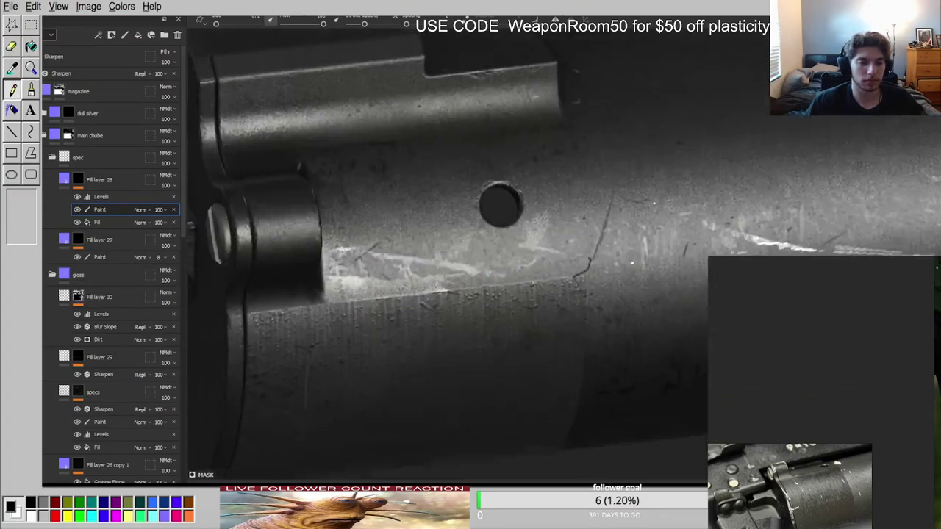
scroll(471, 300, down, 5)
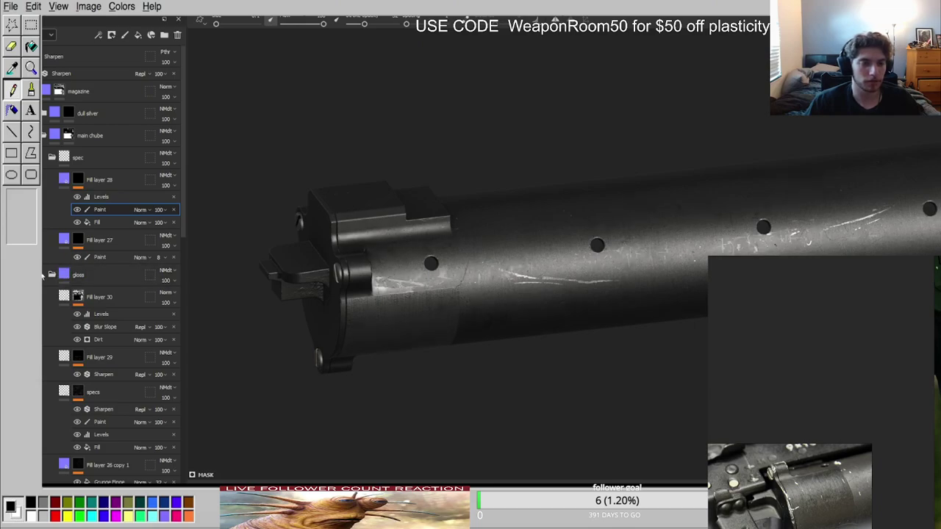
scroll(77, 316, down, 3)
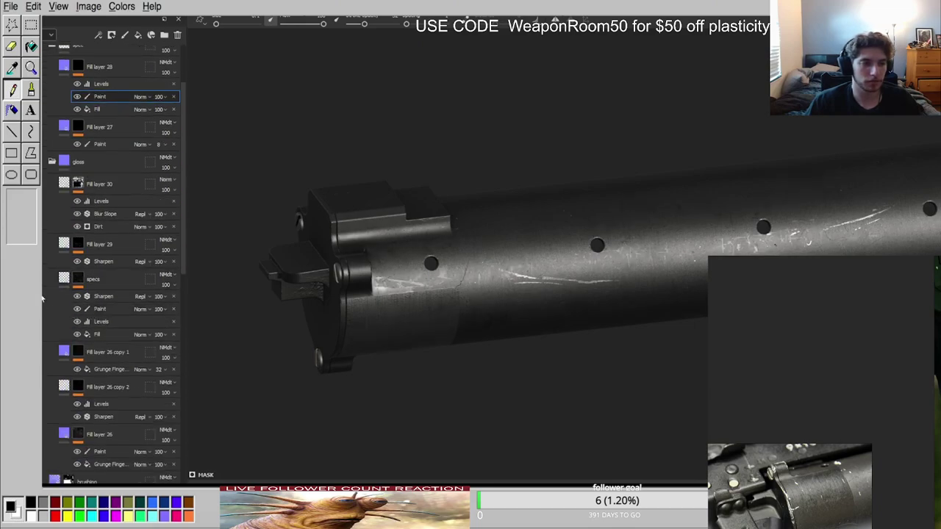
key(c)
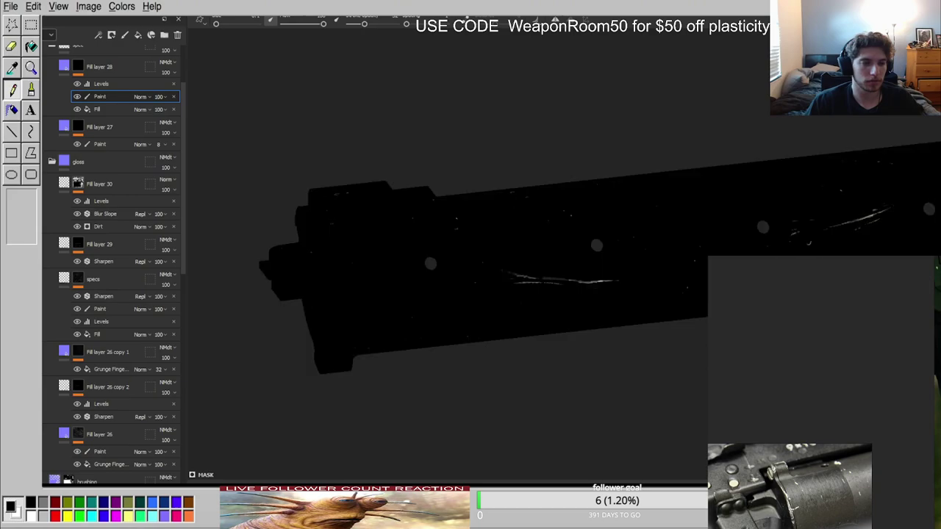
Return to the material view and paint more wear into Fill layer 29's mask beside the end cap, around the first hole.
key(m)
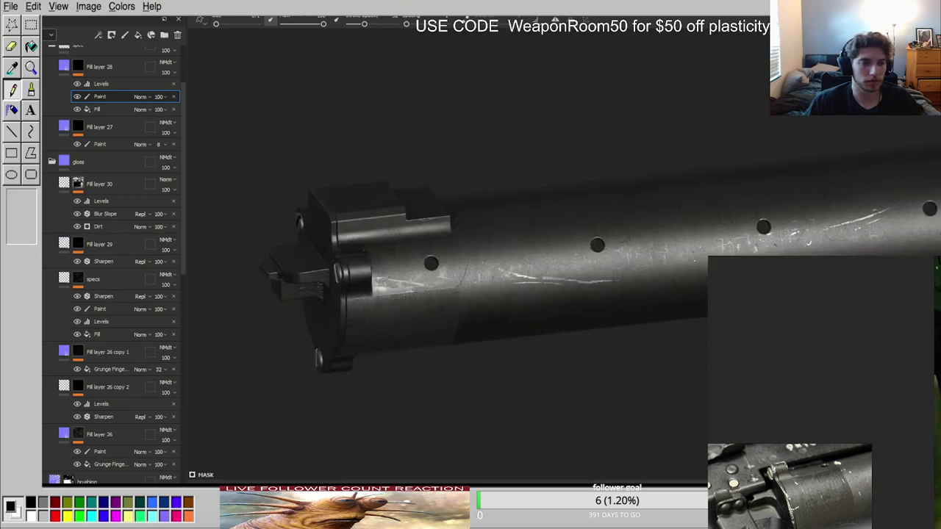
click(138, 252)
scroll(392, 299, up, 5)
mouse_move(344, 259)
mouse_down()
mouse_move(456, 271)
mouse_move(336, 254)
mouse_move(494, 248)
mouse_up()
key(])
drag(418, 250, 337, 259)
scroll(380, 228, down, 5)
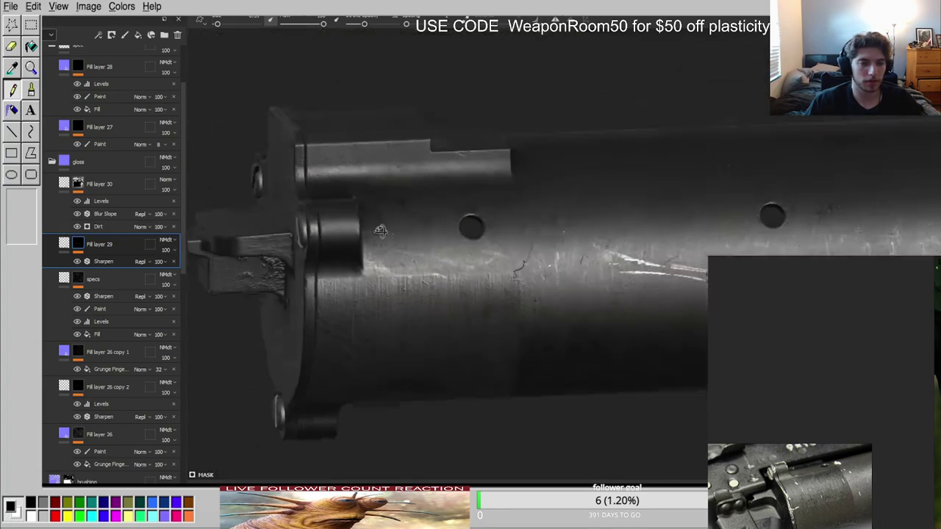
Examine the wear along the tube from several angles and cycle through the channel views to the gloss view.
alt+drag(380, 229, 434, 257)
scroll(515, 254, down, 4)
alt+middle_drag(683, 250, 500, 302)
mouse_move(500, 301)
alt+mouse_down()
mouse_move(490, 267)
mouse_move(491, 288)
alt+mouse_up()
scroll(794, 446, down, 4)
scroll(846, 360, down, 1)
scroll(852, 363, up, 5)
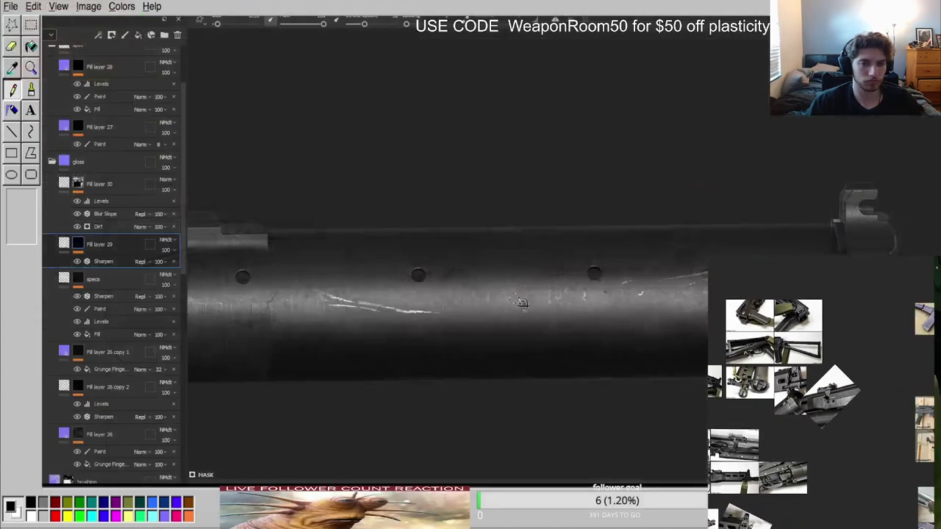
alt+drag(522, 304, 596, 315)
key(c)
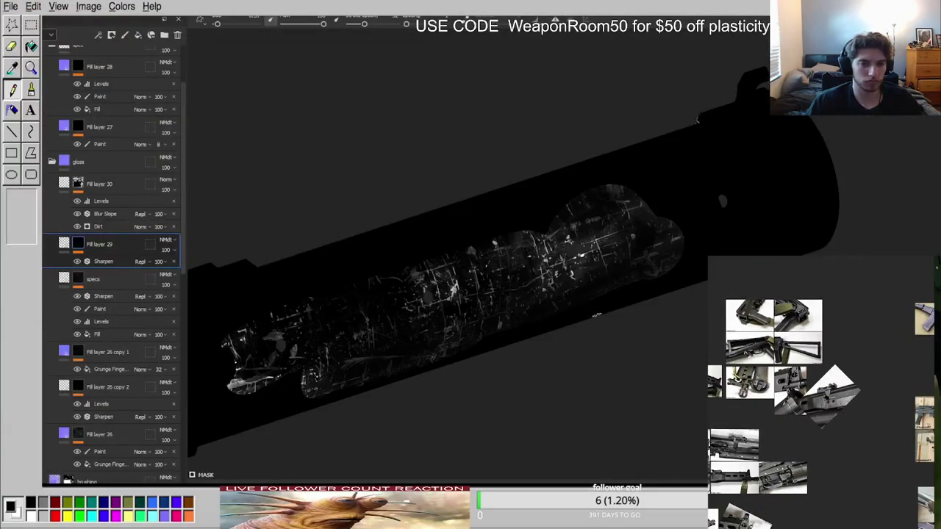
key(c)
key(c)
key(c)
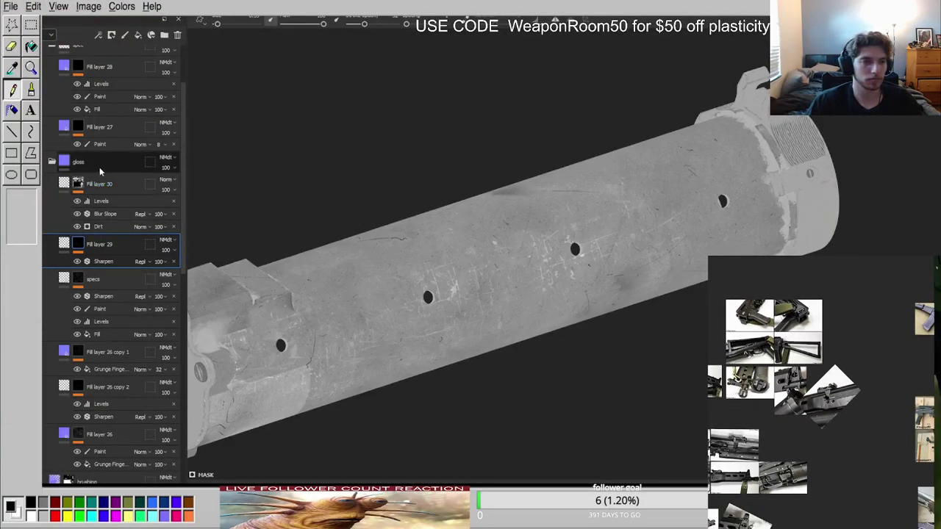
Add a fill layer with a black mask above Fill layer 30 in the gloss folder and name it "big oils".
click(112, 177)
click(138, 35)
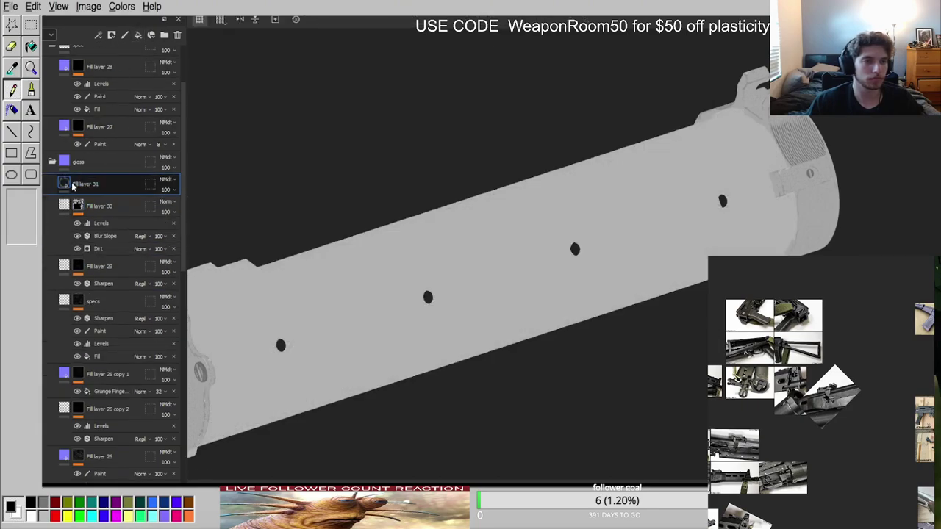
double_click(98, 184)
text(bigsc)
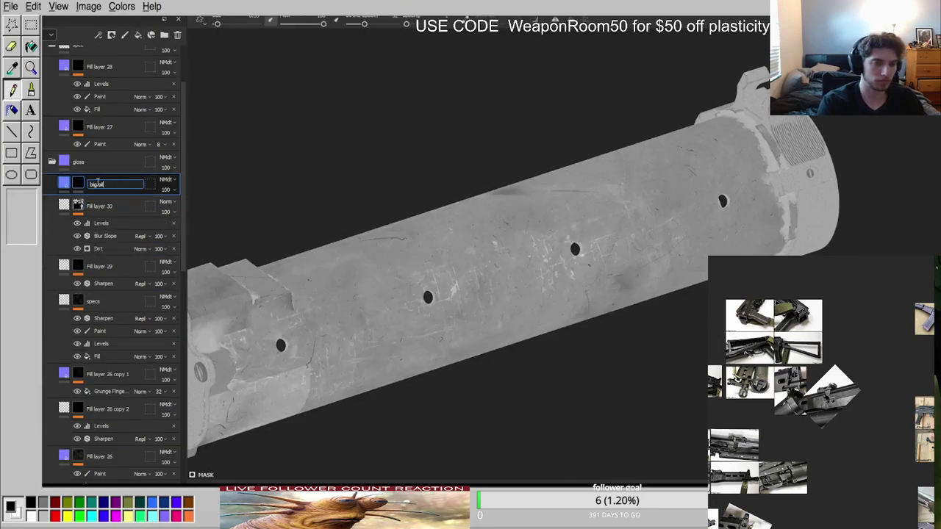
key(Return)
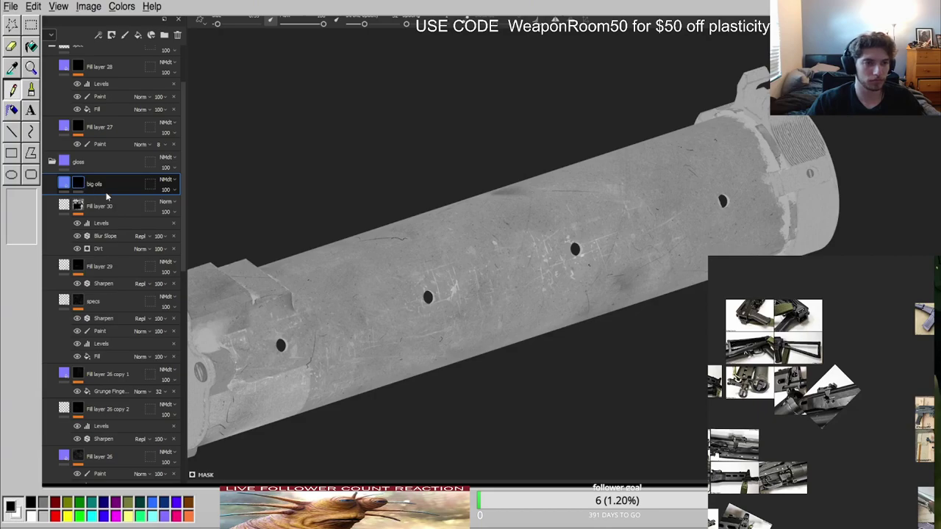
Paint a soft, light halo around the tube's second hole on the big oils mask with a smaller brush.
scroll(474, 314, up, 5)
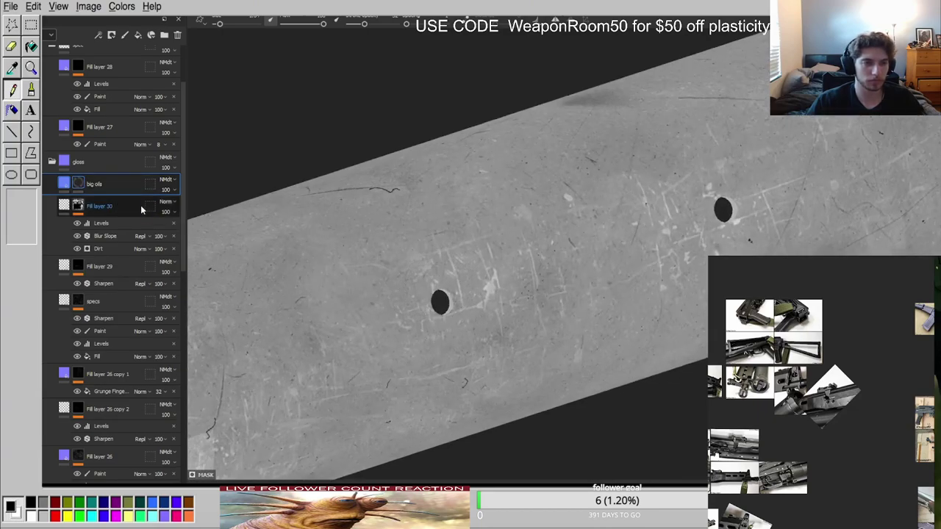
drag(418, 253, 422, 262)
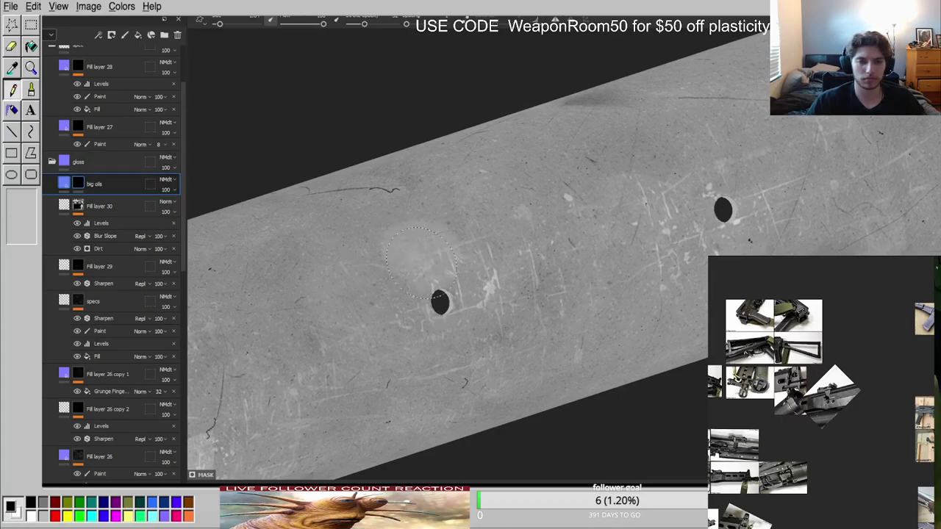
key(ctrl+z)
ctrl+right_drag(431, 291, 423, 290)
drag(435, 287, 432, 317)
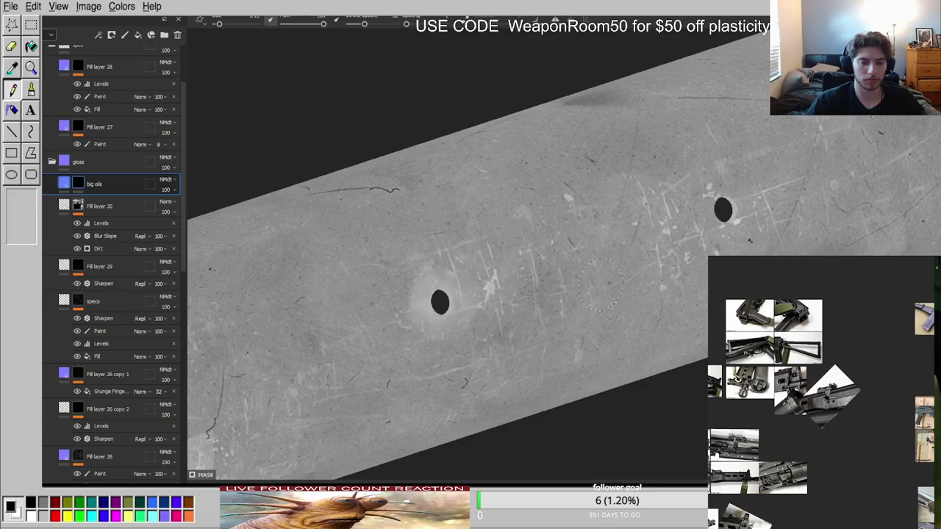
Paint matching soft halos around the third and fourth holes on the big oils mask and check them in the material view.
alt+middle_drag(675, 198, 528, 232)
alt+drag(528, 232, 508, 254)
mouse_move(561, 222)
mouse_down()
mouse_move(559, 237)
mouse_move(589, 253)
mouse_move(586, 218)
mouse_move(608, 217)
mouse_up()
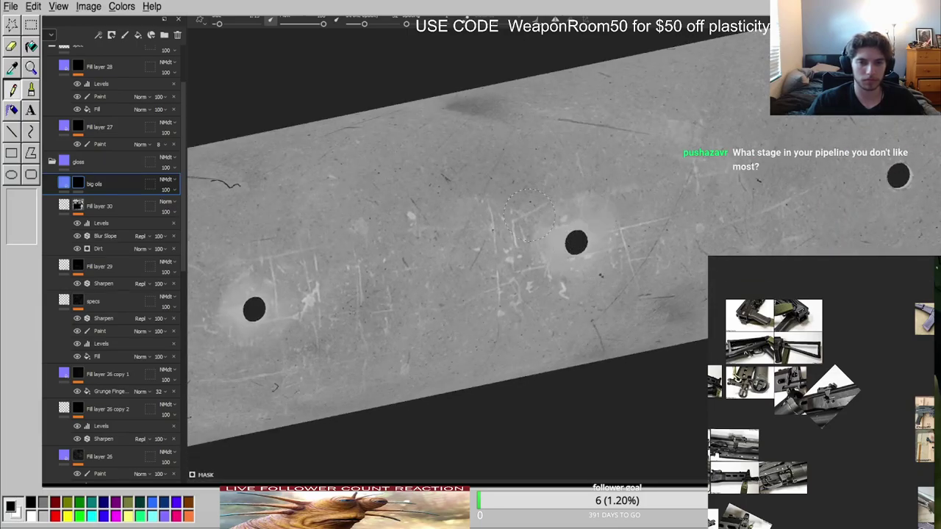
alt+middle_drag(740, 238, 398, 297)
alt+drag(397, 297, 360, 305)
mouse_move(563, 226)
mouse_down()
mouse_move(548, 252)
mouse_move(579, 258)
mouse_move(561, 244)
mouse_move(581, 258)
mouse_move(550, 230)
mouse_move(573, 260)
mouse_move(596, 251)
mouse_move(593, 243)
mouse_move(542, 281)
mouse_move(609, 225)
mouse_move(635, 299)
mouse_move(624, 268)
mouse_up()
scroll(627, 269, down, 1)
key(m)
key(c)
Paint a soft halo around the first hole beside the end cap on the big oils mask.
scroll(559, 263, down, 4)
alt+middle_drag(454, 262, 582, 208)
alt+drag(581, 208, 457, 230)
scroll(457, 229, up, 3)
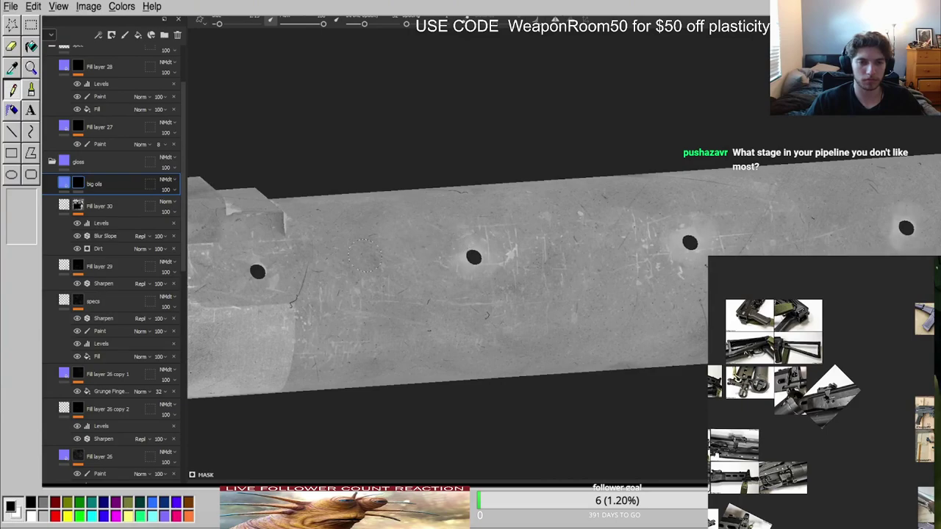
alt+drag(366, 256, 280, 267)
alt+middle_drag(279, 268, 417, 235)
scroll(417, 233, up, 3)
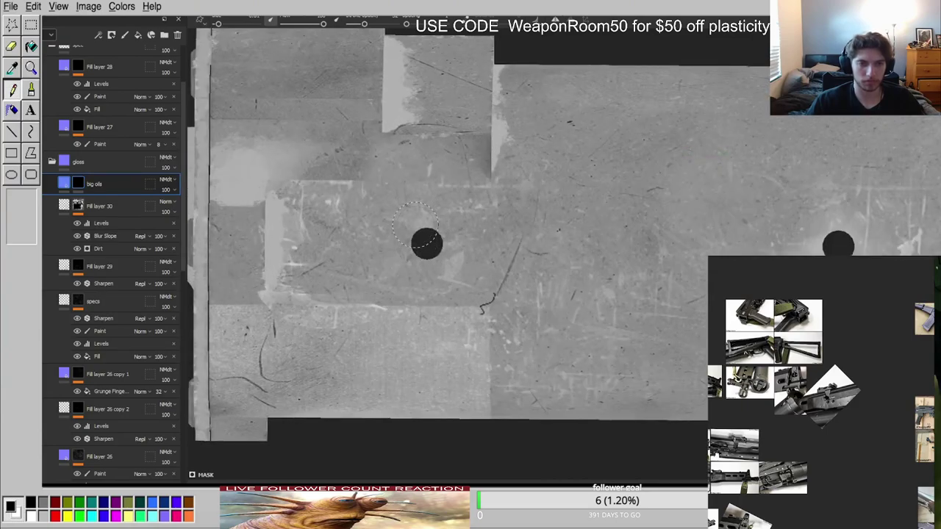
mouse_move(404, 230)
mouse_down()
mouse_move(431, 262)
mouse_move(404, 234)
mouse_move(415, 263)
mouse_up()
drag(396, 212, 378, 251)
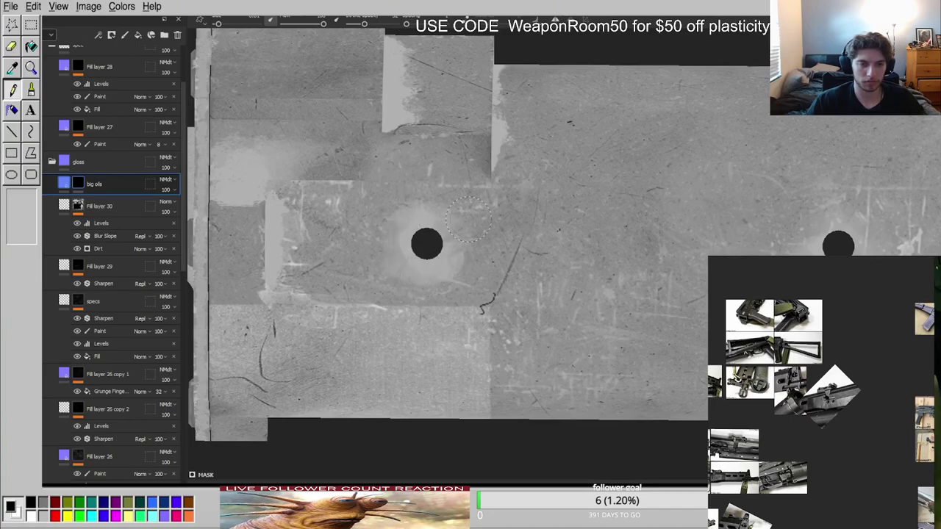
Compare the halo around the first hole in the material and gloss views, and examine the tube's other holes.
key(m)
scroll(395, 209, down, 2)
alt+drag(383, 204, 445, 193)
scroll(445, 220, up, 3)
key(c)
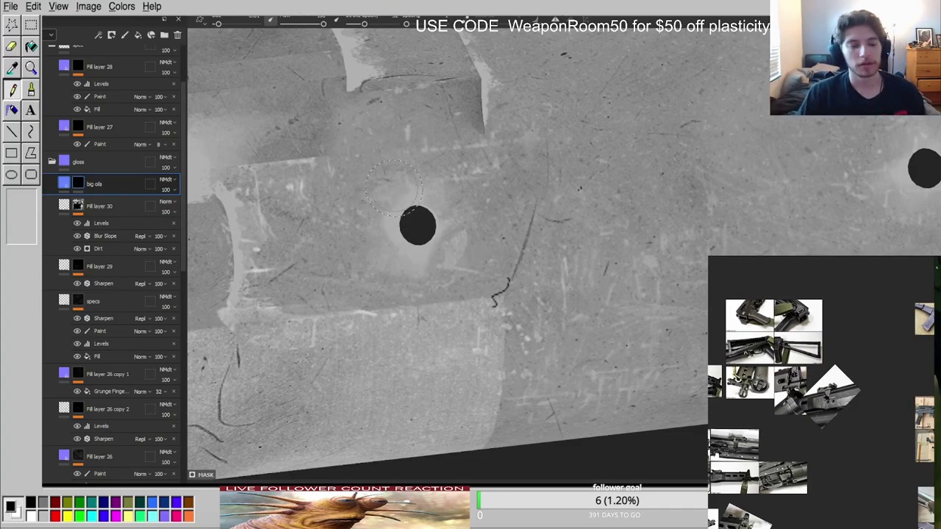
key(m)
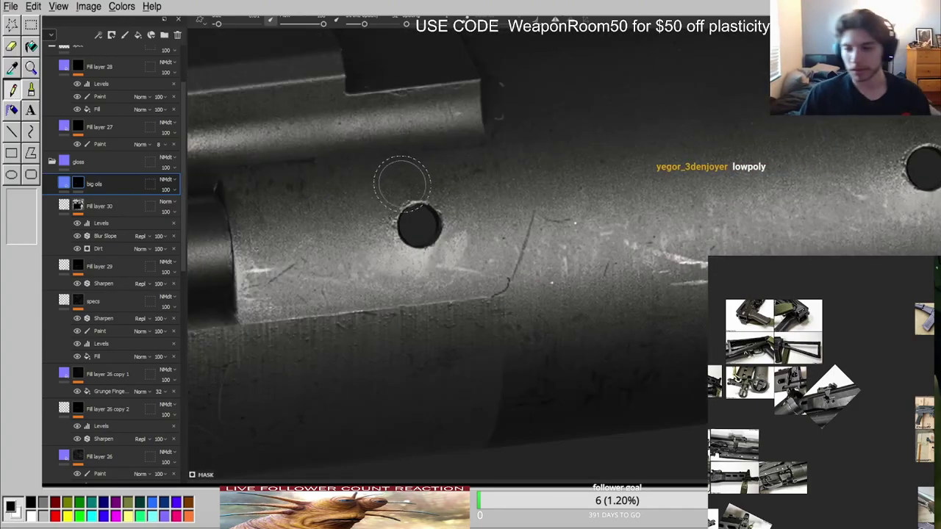
scroll(458, 180, down, 4)
mouse_move(768, 223)
alt+mouse_down()
mouse_move(739, 164)
mouse_move(768, 224)
mouse_move(765, 184)
alt+mouse_up()
mouse_move(765, 184)
alt+middle_down()
mouse_move(678, 246)
mouse_move(646, 254)
alt+middle_up()
Collapse the gloss folder and add a fill layer with a black mask and a paint effect above Fill layer 28 in the spec folder.
click(64, 183)
scroll(586, 244, down, 2)
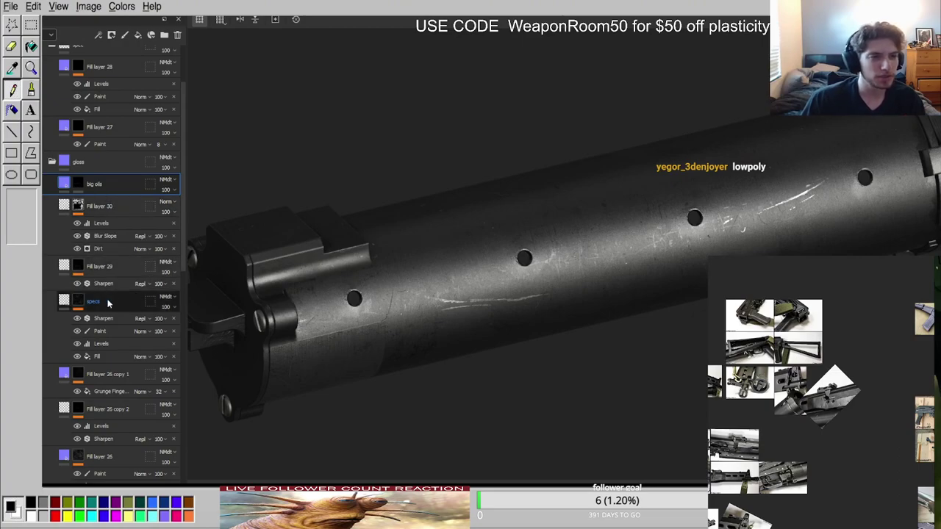
click(109, 302)
click(52, 162)
scroll(68, 174, up, 3)
click(101, 179)
click(138, 35)
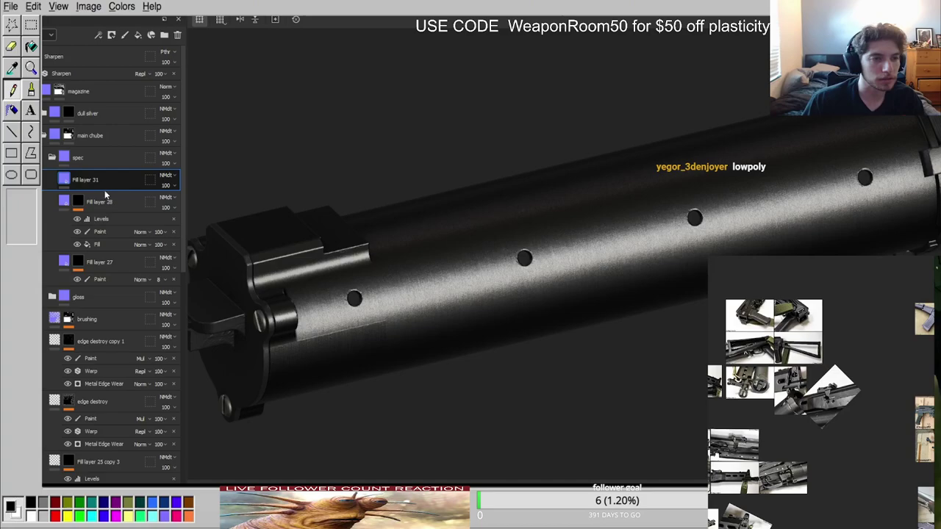
click(110, 194)
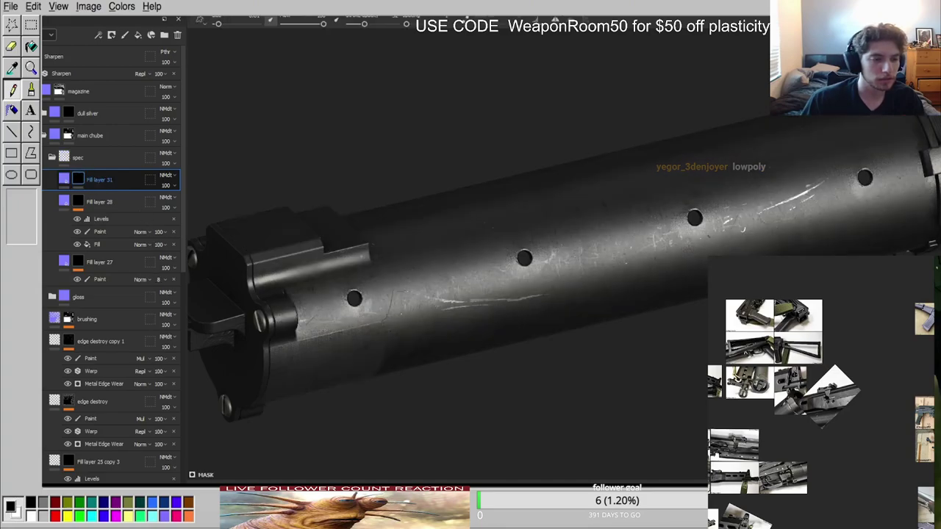
click(108, 236)
click(65, 179)
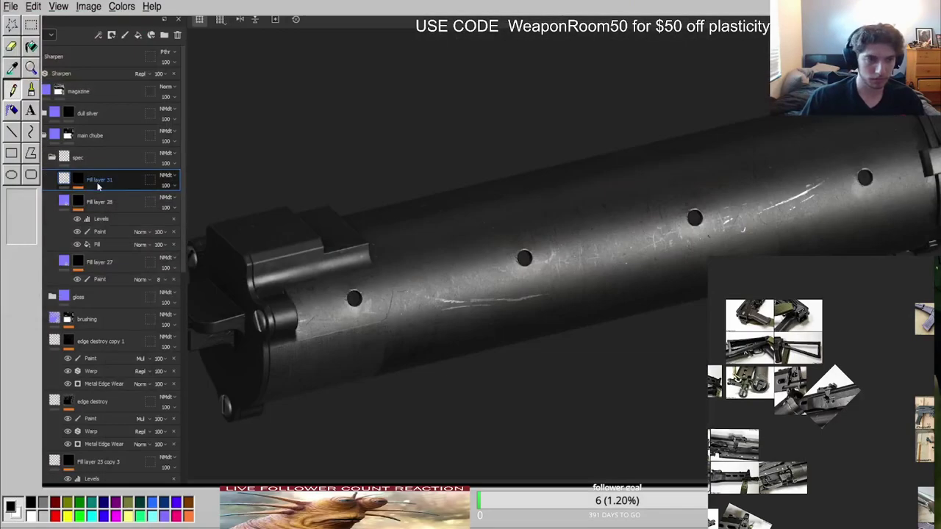
Examine the plain side of the tube and study the wear around the holes in the reference photo.
scroll(735, 254, down, 3)
alt+middle_drag(777, 254, 622, 279)
alt+drag(655, 270, 617, 261)
scroll(617, 261, up, 4)
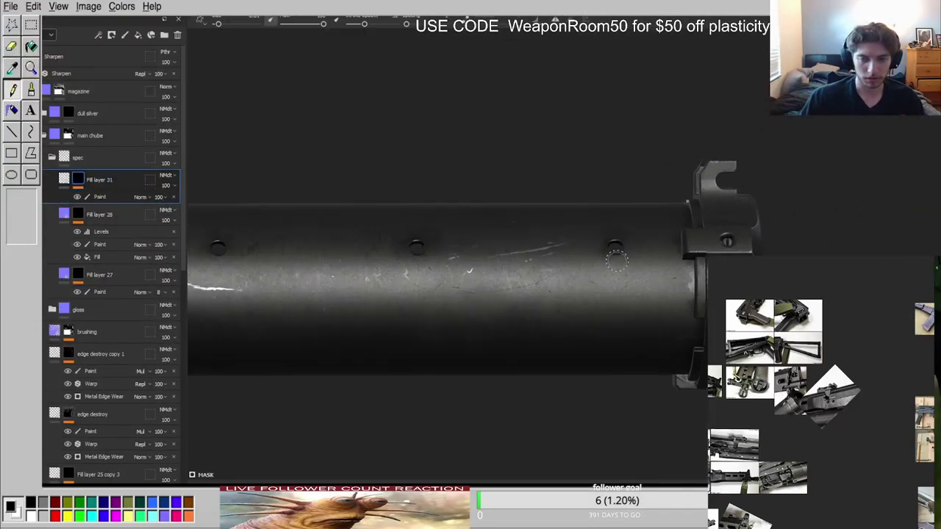
scroll(785, 410, up, 7)
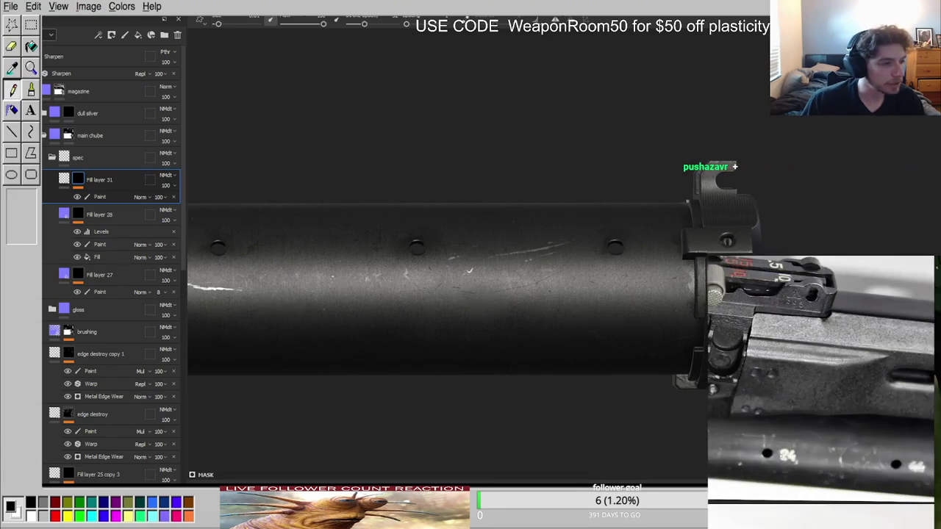
scroll(825, 456, down, 5)
scroll(816, 456, up, 7)
scroll(809, 455, down, 4)
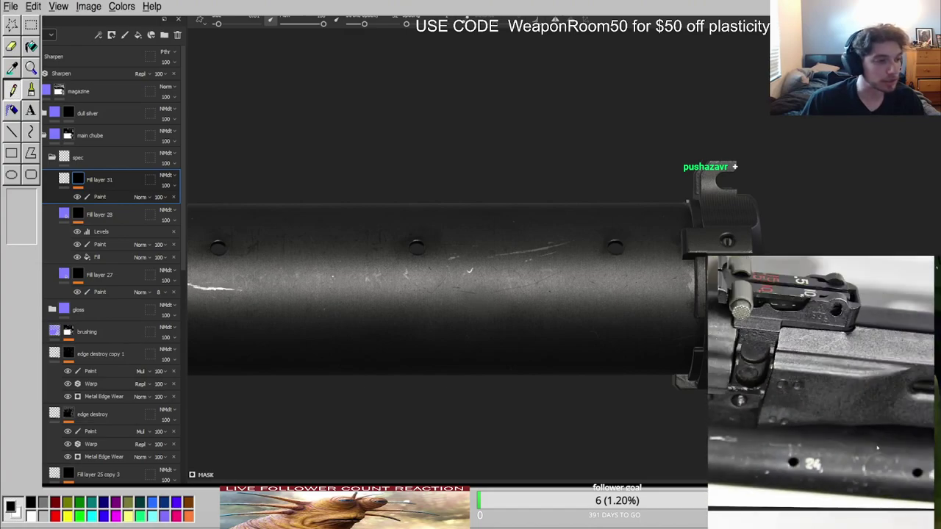
Paint a white ring around the first hole on Fill layer 31's mask.
scroll(404, 309, down, 3)
alt+middle_drag(403, 309, 735, 298)
scroll(554, 225, up, 5)
mouse_move(366, 258)
alt+mouse_down()
mouse_move(426, 268)
mouse_move(442, 299)
mouse_move(443, 274)
mouse_move(423, 300)
alt+mouse_up()
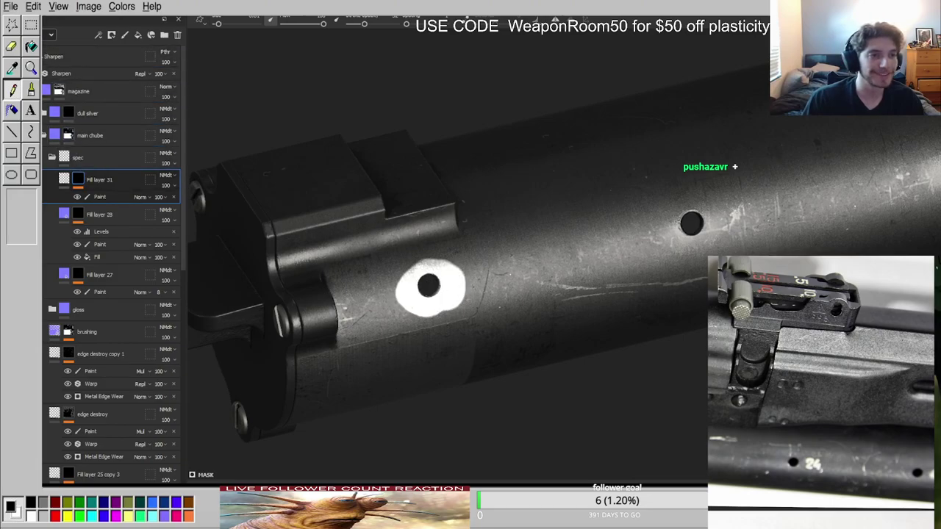
Switch the layer stack to the spec channel and set Fill layer 31's opacity to 1.
click(41, 56)
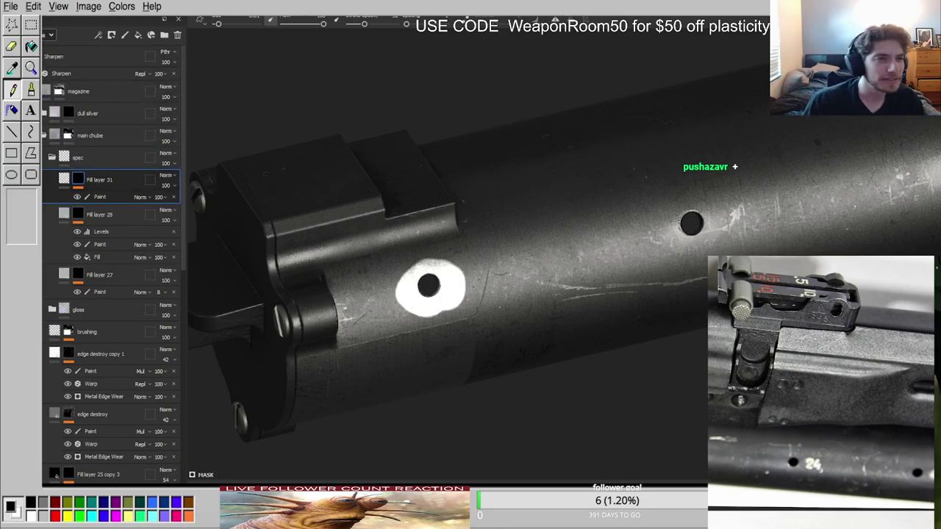
key(m)
click(170, 187)
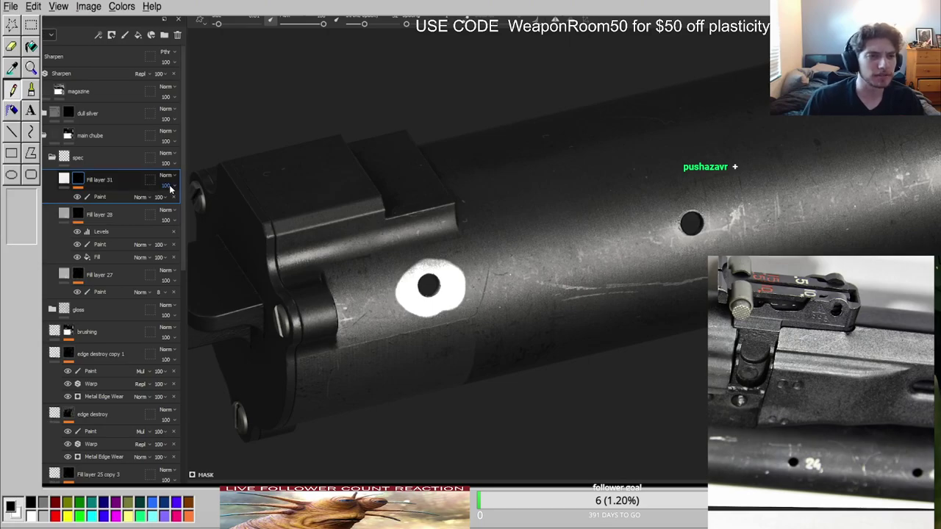
drag(185, 200, 161, 201)
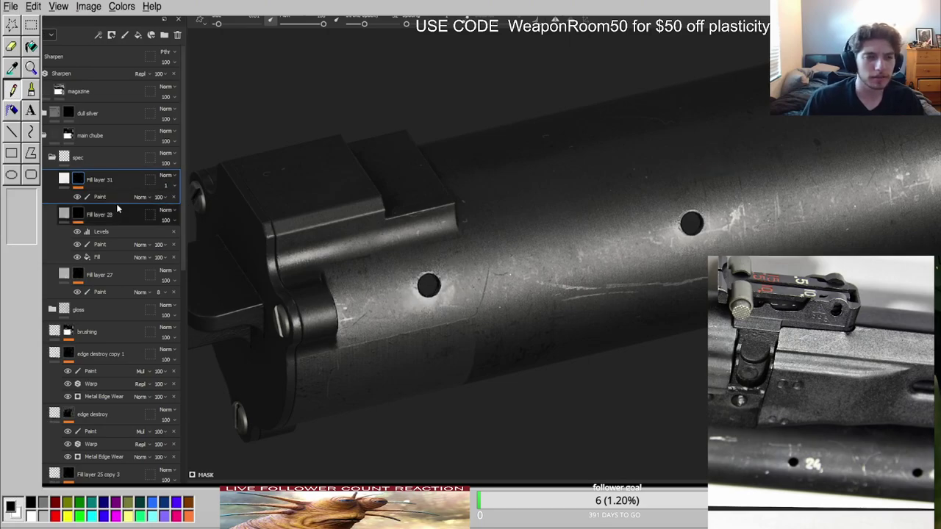
In the spec channel view, set Fill layer 31's opacity to 8 and touch up the painted halo around the first hole.
click(120, 198)
key(c)
scroll(419, 275, up, 3)
key(c)
key(c)
key(c)
key(c)
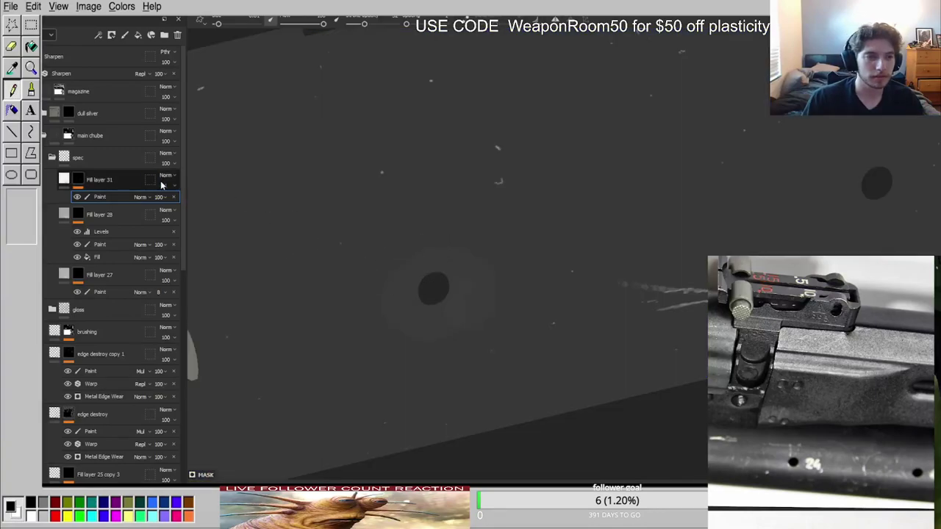
drag(161, 202, 163, 203)
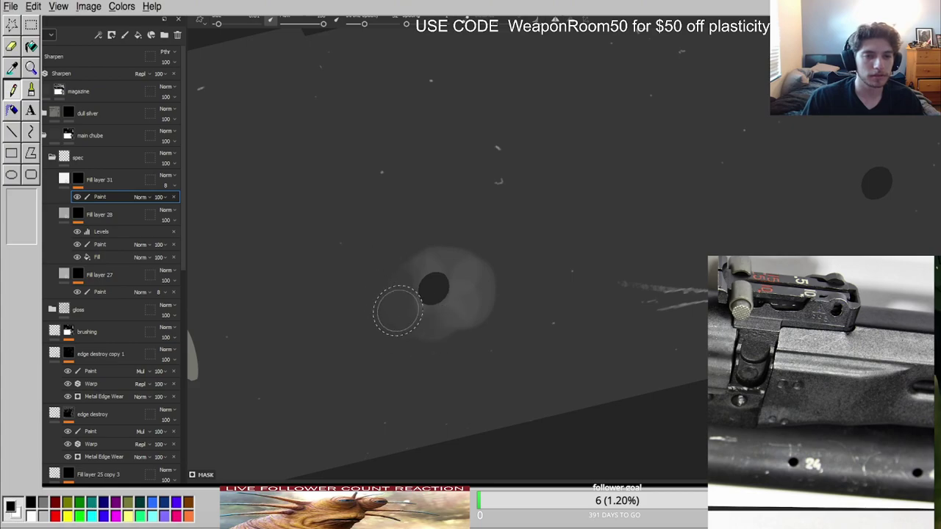
mouse_move(503, 281)
mouse_down()
mouse_move(447, 328)
mouse_move(416, 257)
mouse_move(507, 280)
mouse_up()
In the material view, paint a bright spec halo around the second hole on Fill layer 31's mask.
key(m)
scroll(556, 305, down, 5)
mouse_move(551, 253)
alt+mouse_down()
mouse_move(439, 233)
mouse_move(368, 258)
mouse_move(545, 223)
mouse_move(468, 267)
alt+mouse_up()
scroll(466, 271, up, 5)
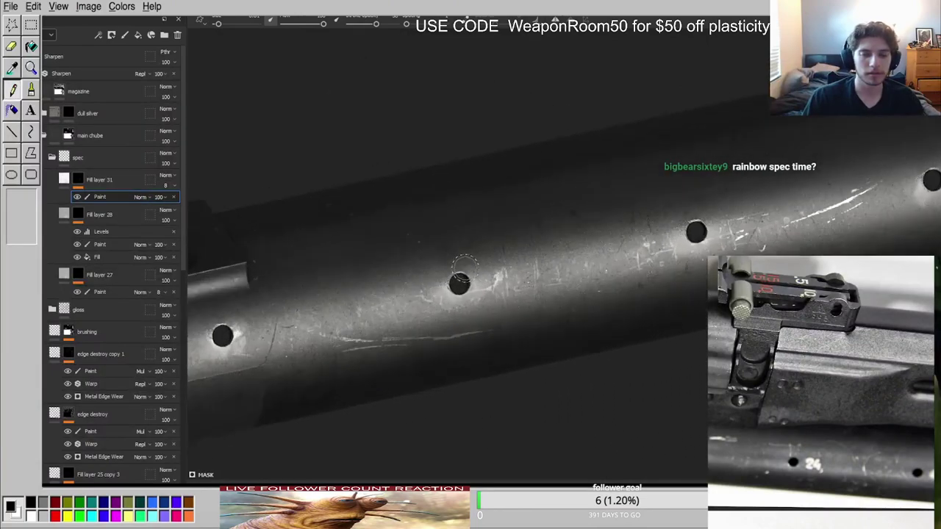
mouse_move(458, 261)
mouse_down()
mouse_move(441, 266)
mouse_move(438, 295)
mouse_move(464, 293)
mouse_move(451, 243)
mouse_move(441, 257)
mouse_move(482, 297)
mouse_move(424, 254)
mouse_move(476, 273)
mouse_up()
key(x)
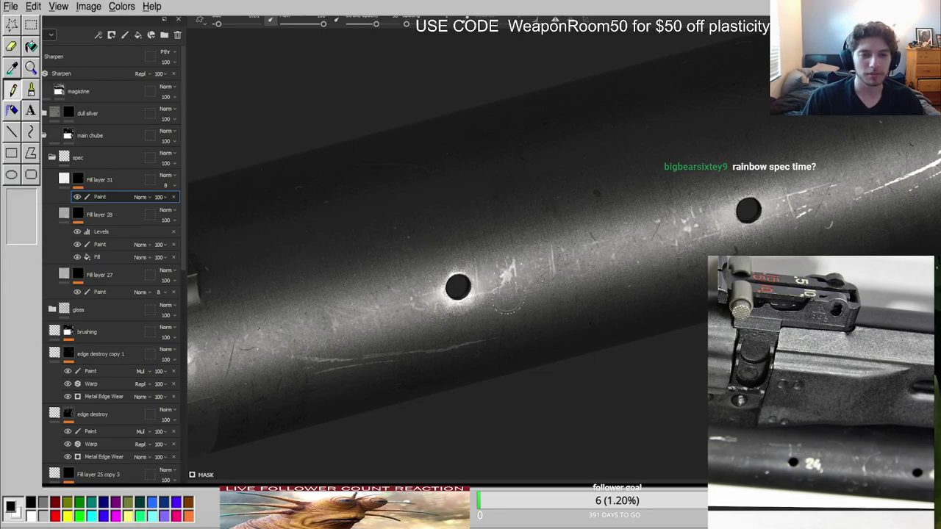
In the spec channel view, paint an irregular soft halo around the third hole on Fill layer 31's mask.
scroll(500, 292, down, 3)
key(c)
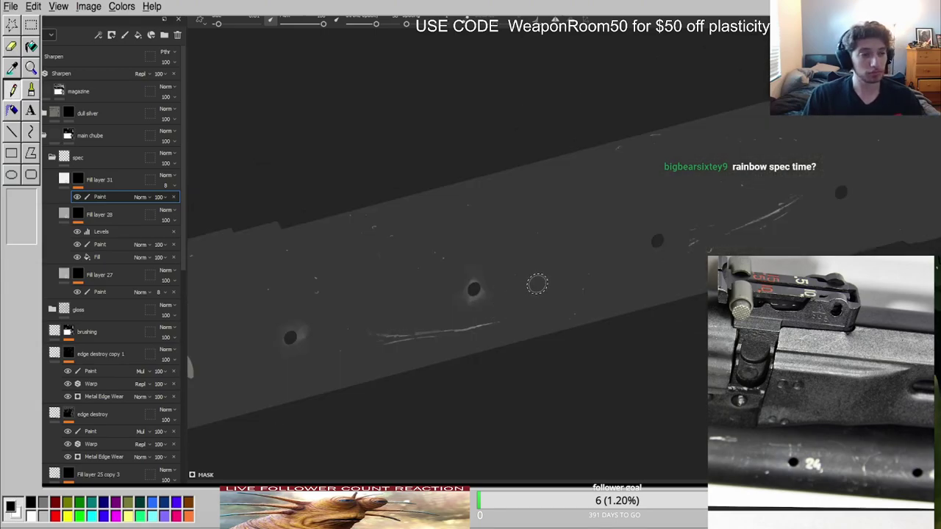
alt+middle_drag(648, 211, 607, 229)
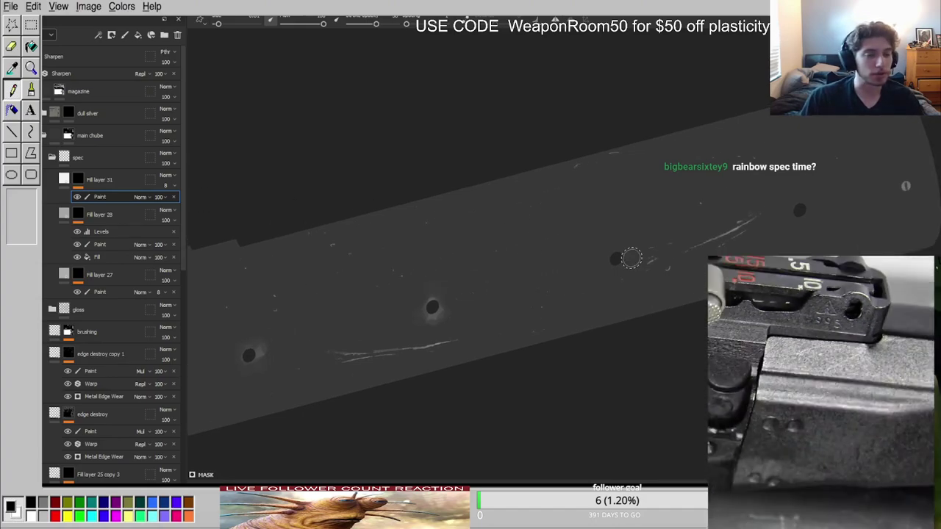
scroll(523, 272, up, 3)
mouse_move(503, 296)
mouse_down()
mouse_move(526, 280)
mouse_move(519, 316)
mouse_move(504, 248)
mouse_move(522, 330)
mouse_move(487, 267)
mouse_move(476, 288)
mouse_move(486, 326)
mouse_up()
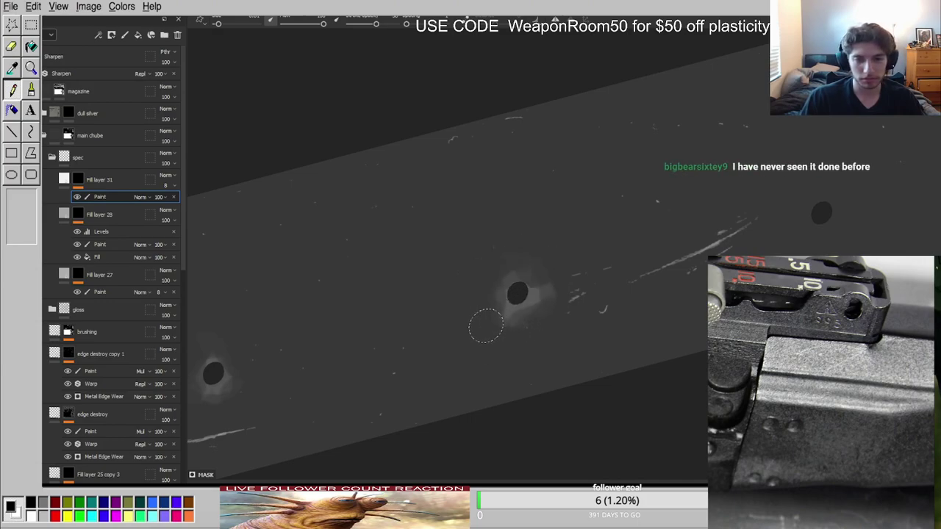
Soften the painted halo around the third hole on Fill layer 31's mask and return to the material view.
scroll(486, 239, down, 2)
scroll(499, 237, up, 2)
mouse_move(488, 281)
mouse_down()
mouse_move(490, 269)
mouse_move(572, 294)
mouse_move(557, 272)
mouse_move(540, 315)
mouse_up()
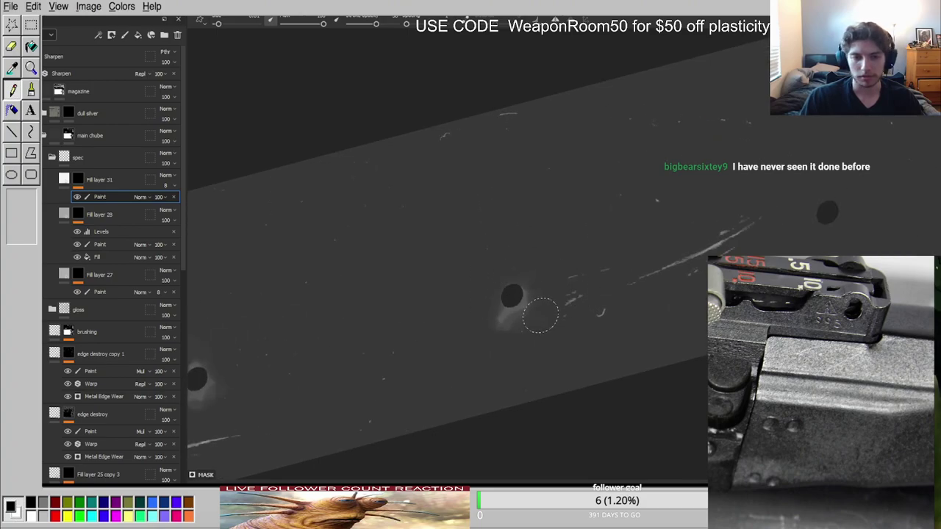
key(m)
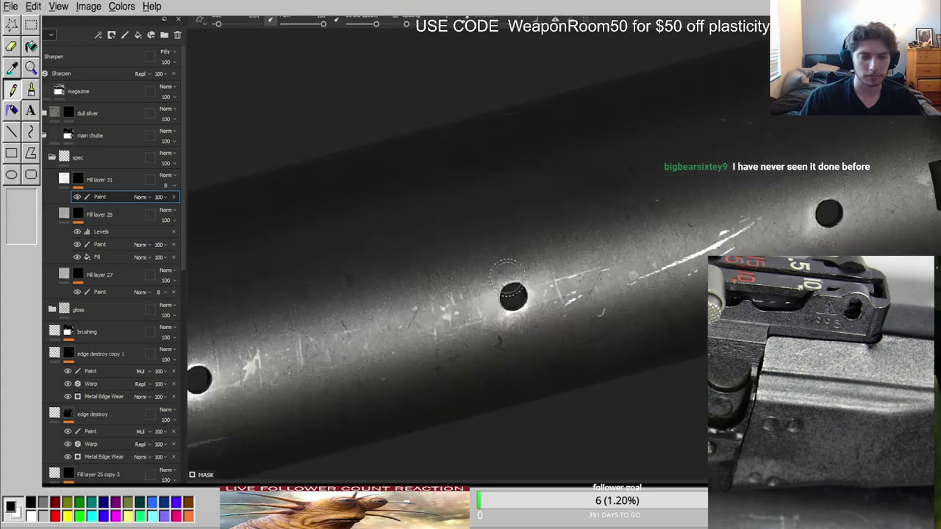
Examine the halos around the tube's holes from several angles, comparing the material view with the spec channel.
scroll(507, 278, up, 3)
alt+drag(547, 243, 617, 265)
scroll(569, 191, down, 3)
scroll(532, 253, down, 2)
key(c)
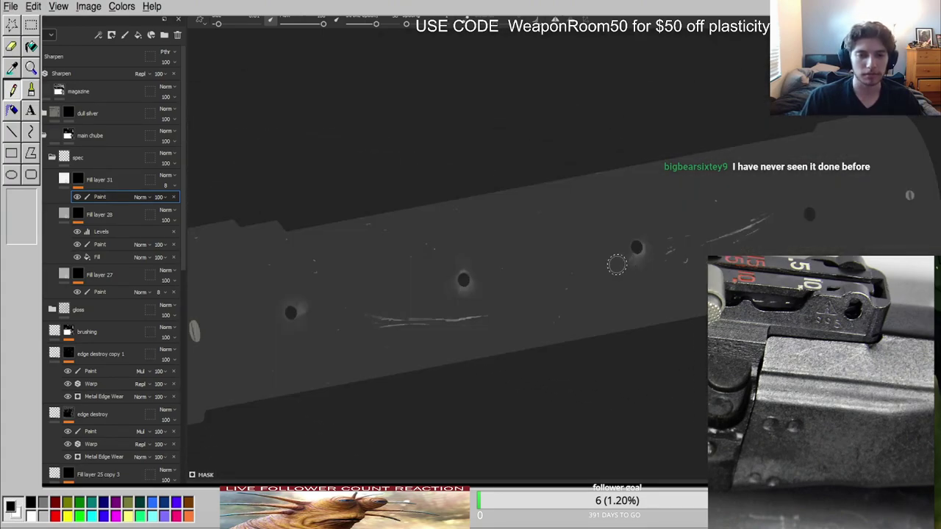
key(c)
key(c)
key(c)
key(m)
scroll(299, 243, up, 3)
Replace Fill layer 31's white fill with a dark multicoloured texture and display the spec channel.
click(78, 187)
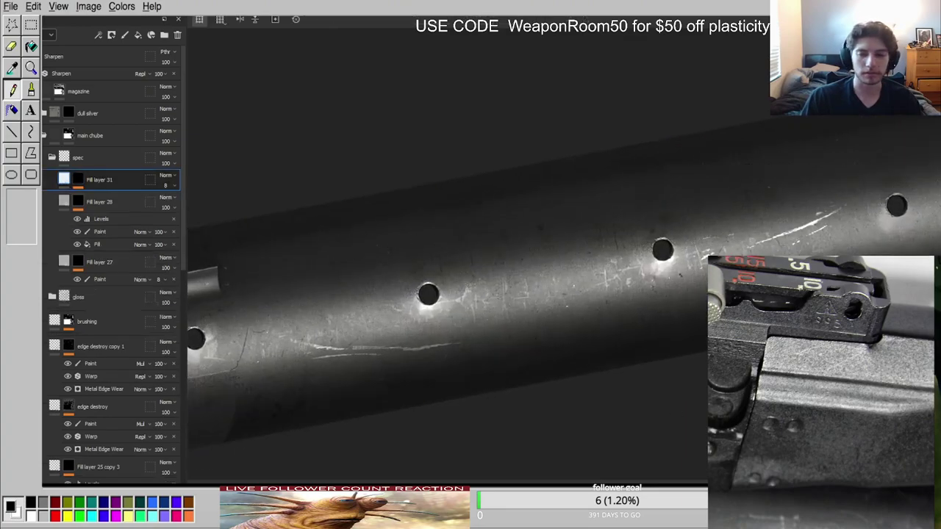
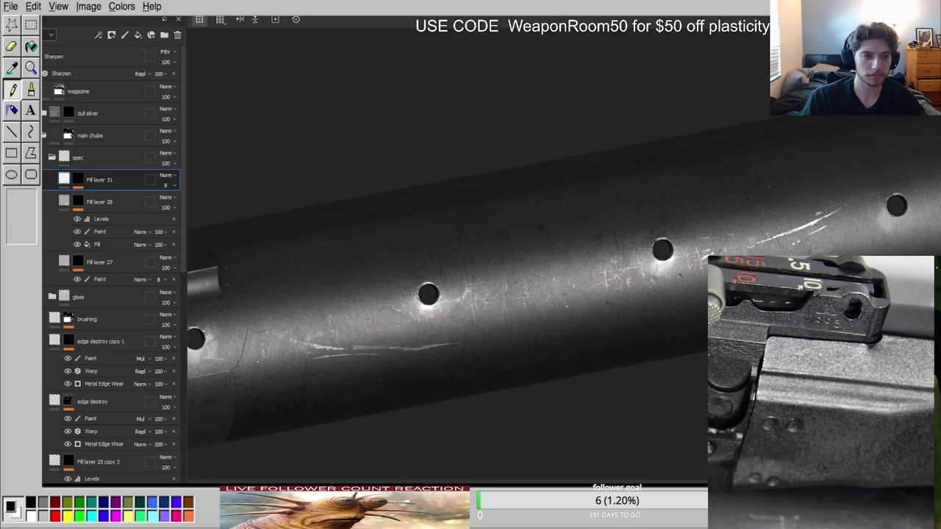
alt+drag(471, 289, 415, 302)
key(c)
key(c)
key(c)
key(c)
key(c)
key(c)
key(c)
key(c)
key(c)
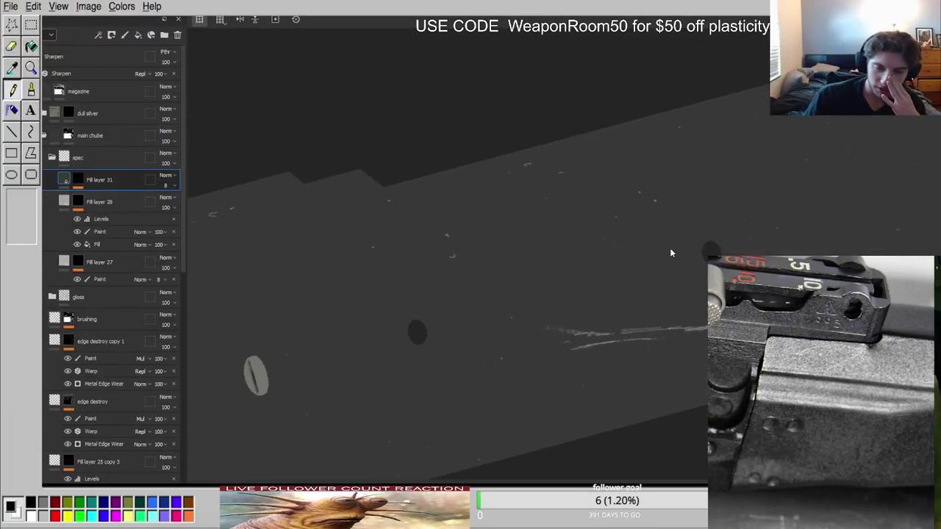
Examine the metal around the second hole up close in the spec channel and material views.
scroll(733, 240, up, 3)
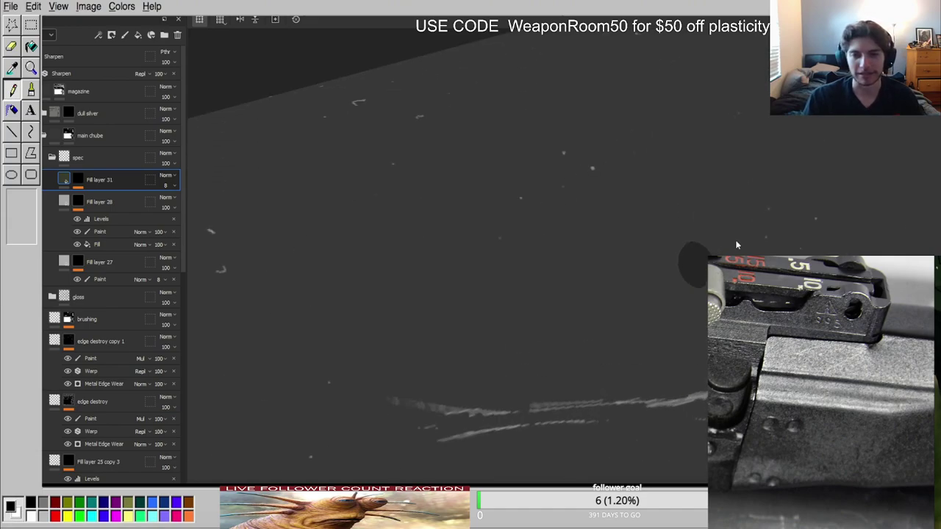
alt+drag(738, 245, 710, 249)
click(77, 298)
click(63, 324)
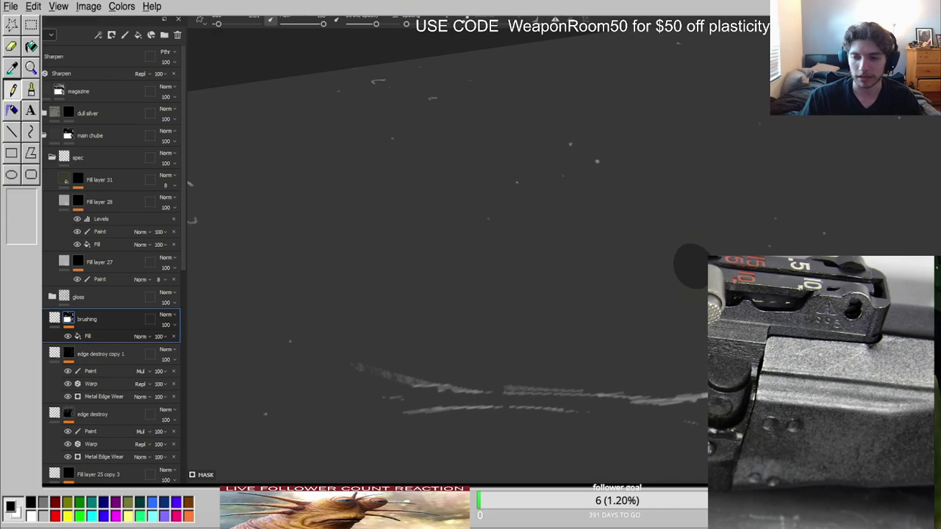
scroll(690, 246, down, 3)
key(m)
scroll(690, 239, up, 2)
alt+middle_drag(724, 239, 563, 259)
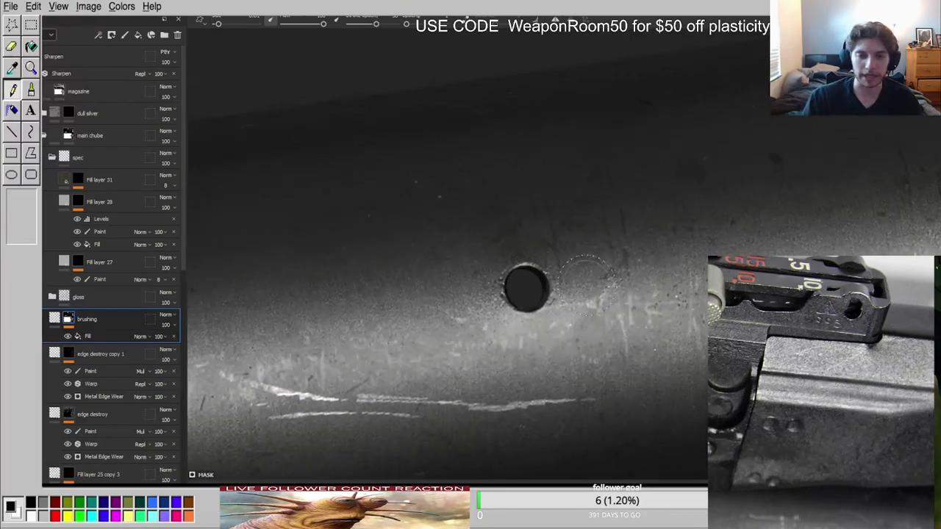
alt+drag(562, 258, 557, 258)
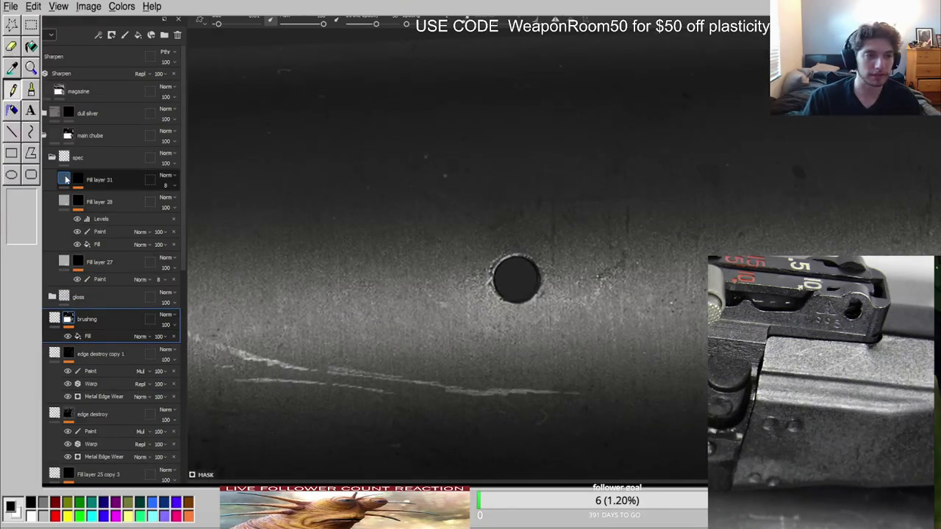
Add an HSL Perceptive filter to Fill layer 31's content while displaying the spec channel.
click(64, 181)
key(c)
key(c)
key(c)
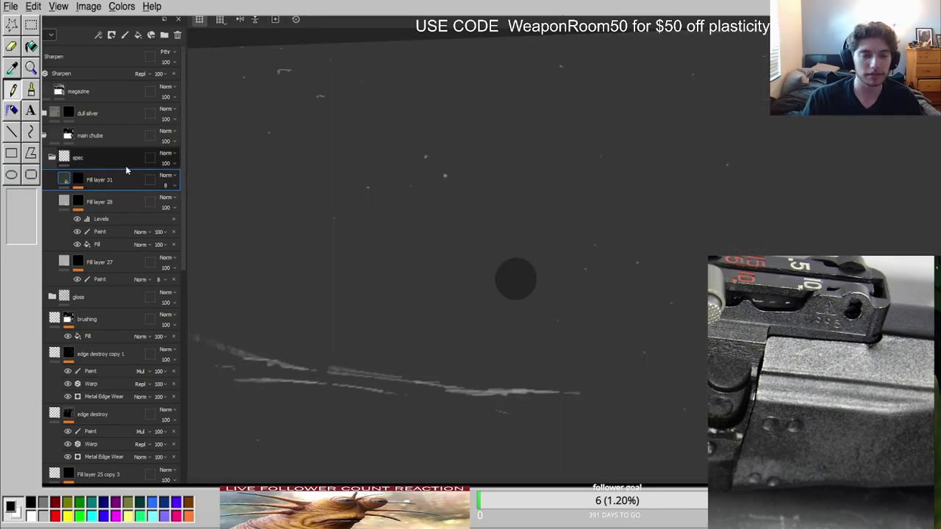
click(106, 417)
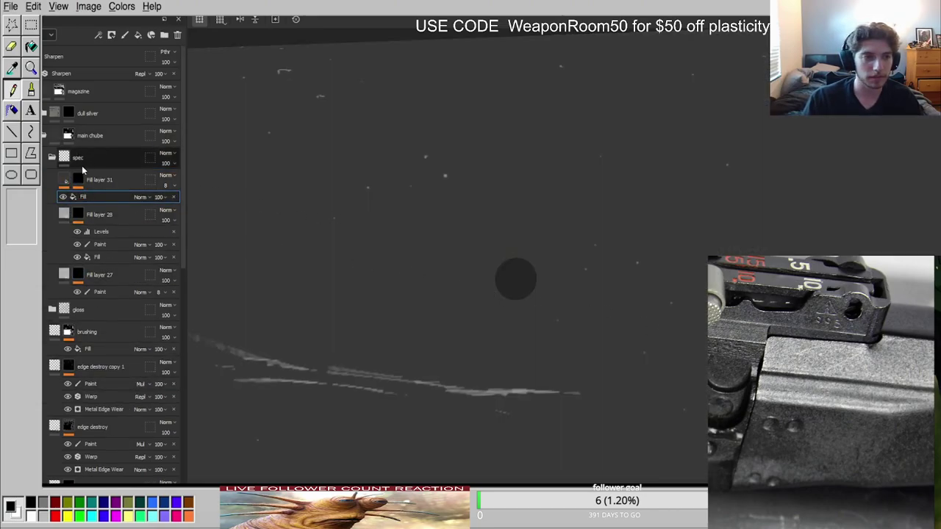
key(ctrl+z)
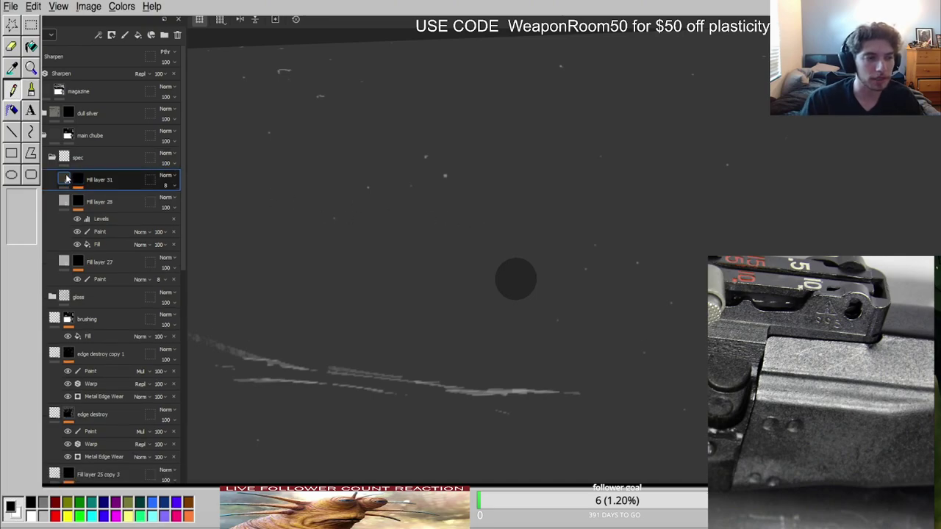
scroll(70, 195, down, 1)
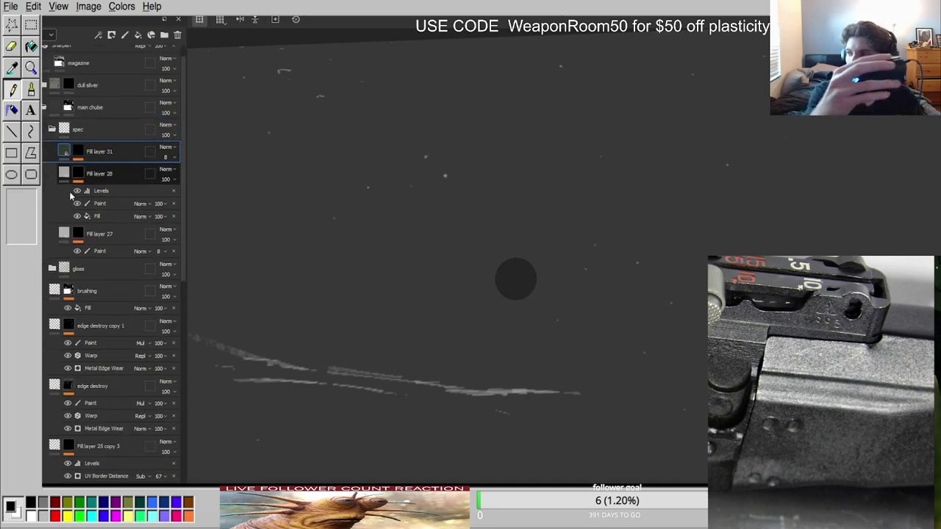
alt+drag(532, 256, 548, 268)
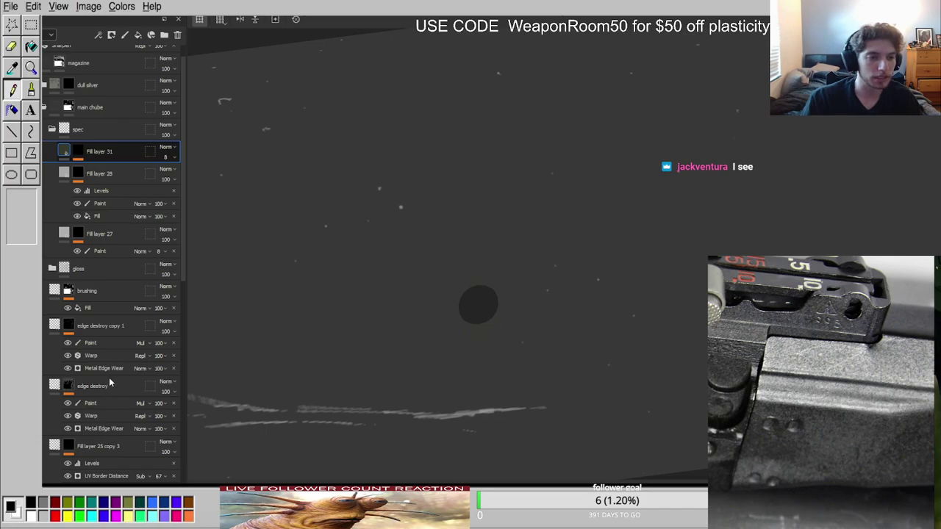
click(113, 420)
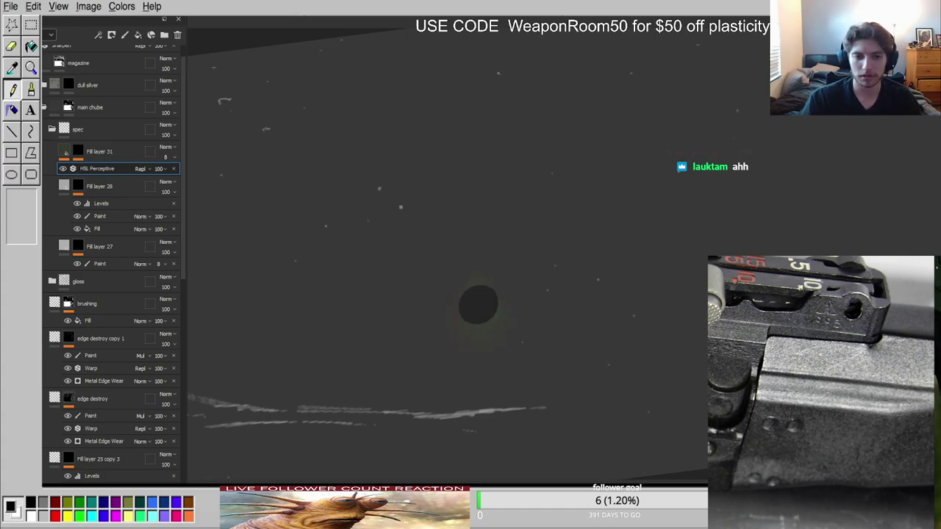
Examine the tube in the material view, and switch to Marmoset Toolbag to inspect it on the rendered rifle.
key(m)
scroll(507, 220, down, 3)
alt+drag(494, 192, 501, 262)
scroll(634, 258, down, 4)
scroll(464, 304, up, 4)
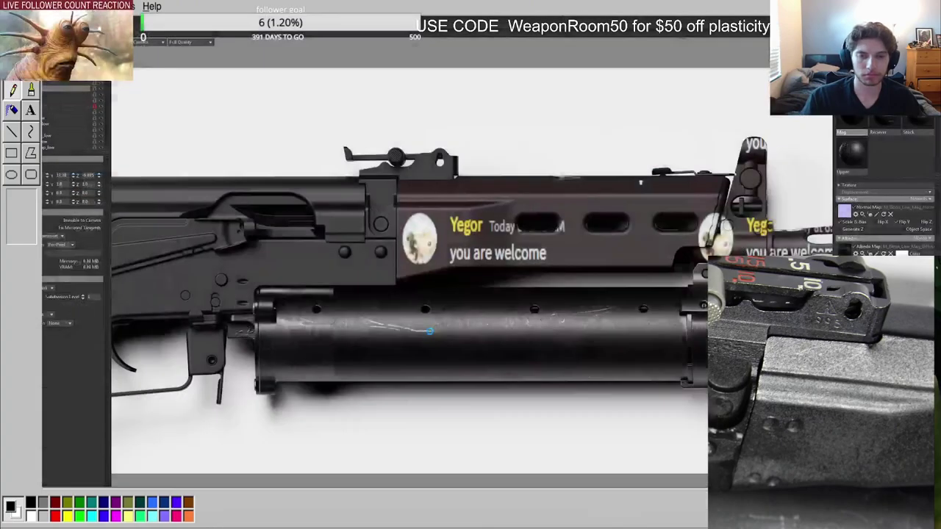
mouse_move(484, 359)
mouse_down()
mouse_move(530, 355)
mouse_move(439, 355)
mouse_move(423, 365)
mouse_move(485, 363)
mouse_up()
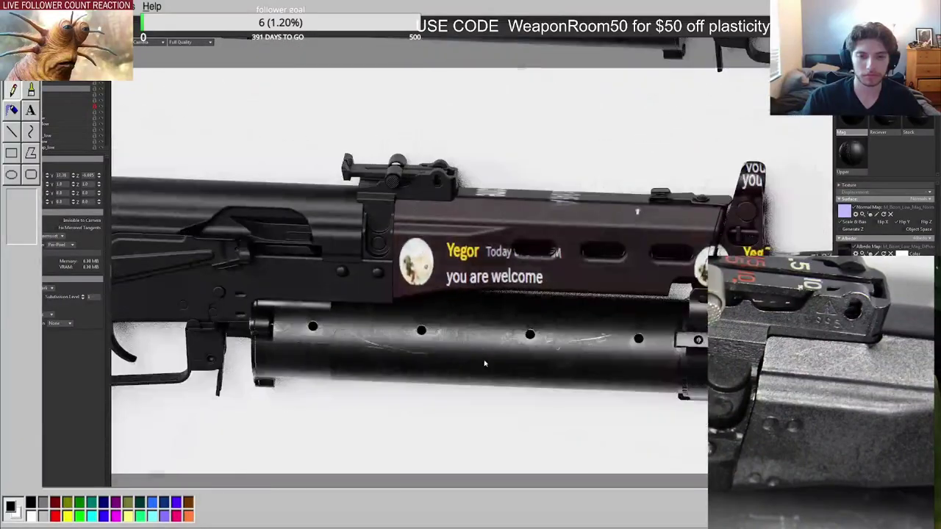
scroll(478, 359, down, 6)
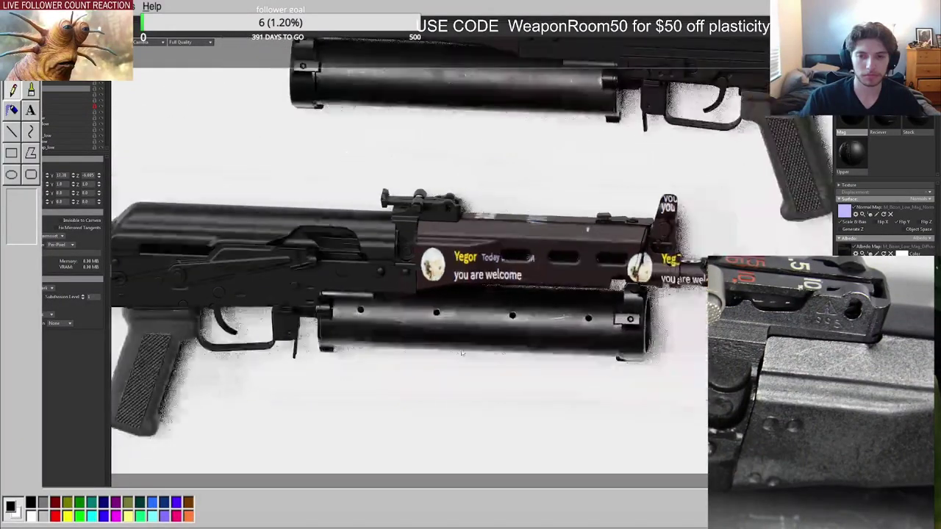
drag(428, 341, 395, 296)
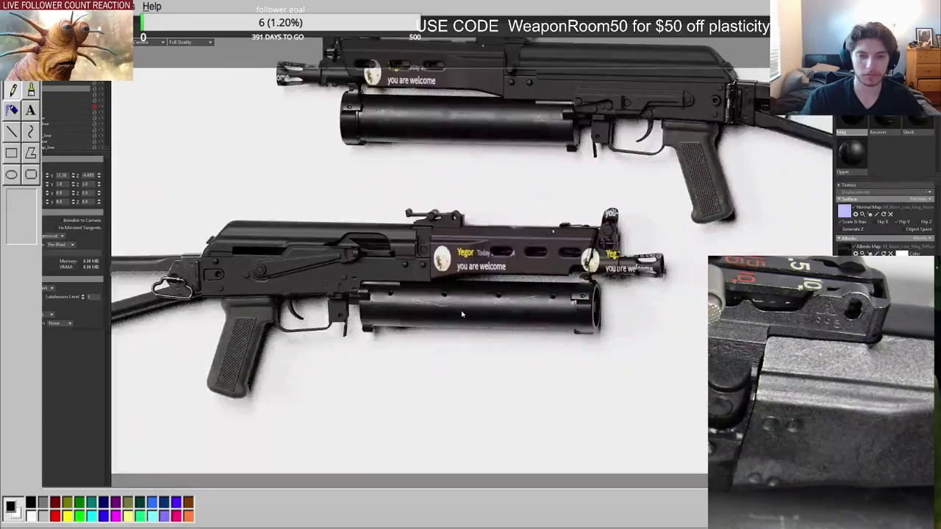
scroll(478, 314, up, 6)
drag(468, 311, 408, 327)
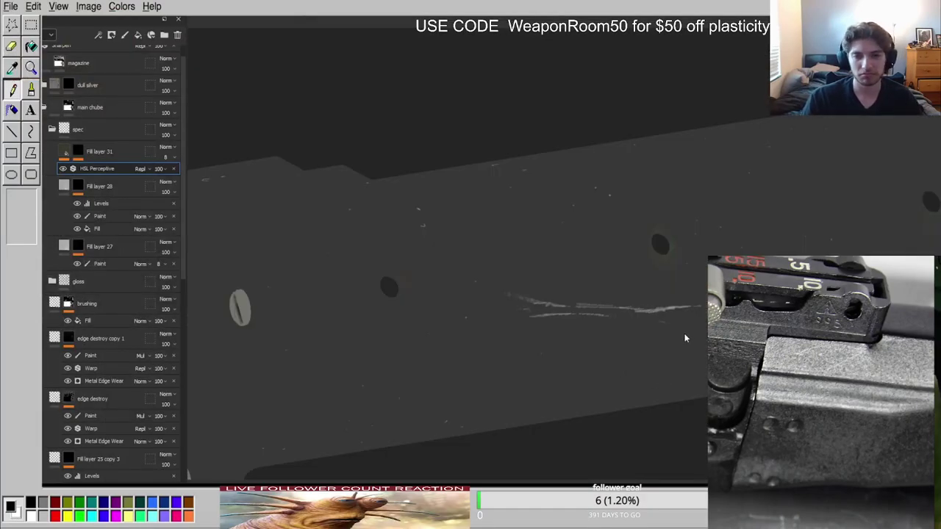
Switch back to Substance Painter, raise Fill layer 31's opacity to its maximum and check the coloured halos in the material view.
alt+middle_drag(685, 338, 532, 354)
scroll(533, 354, down, 3)
alt+drag(533, 354, 628, 306)
scroll(823, 373, down, 5)
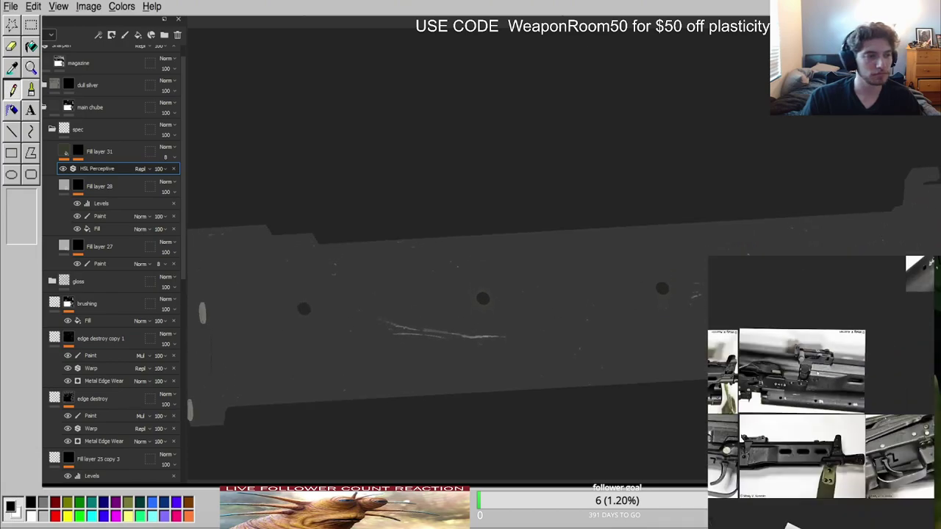
scroll(276, 304, up, 3)
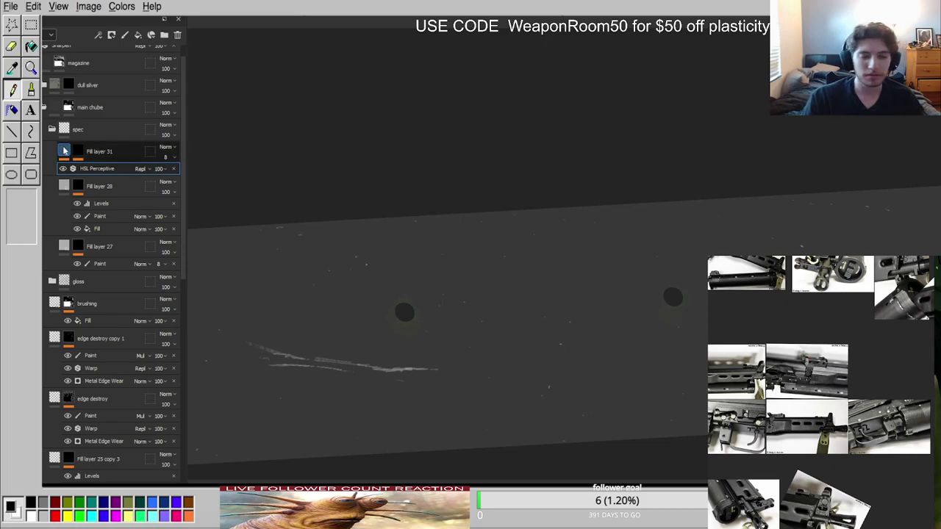
click(169, 159)
drag(168, 174, 238, 174)
key(m)
scroll(404, 212, down, 3)
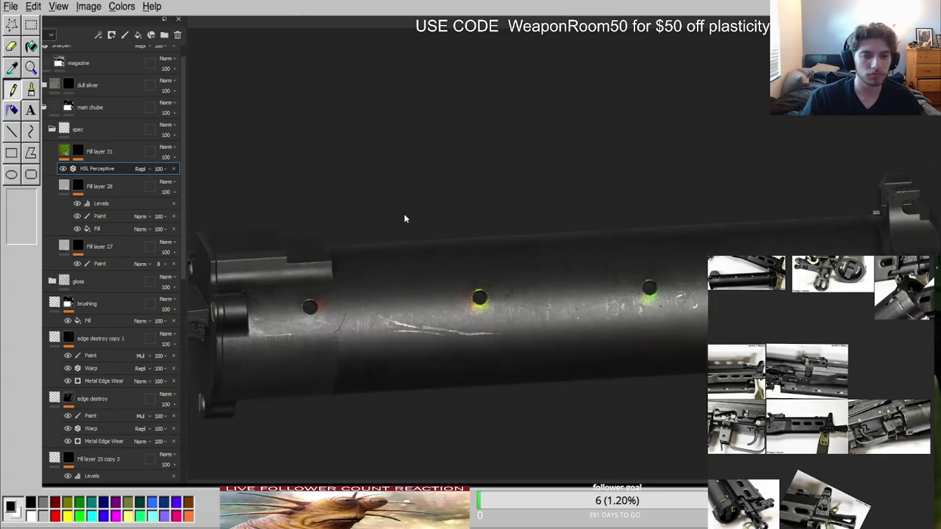
alt+drag(403, 211, 485, 271)
scroll(485, 271, up, 3)
alt+middle_drag(484, 271, 566, 250)
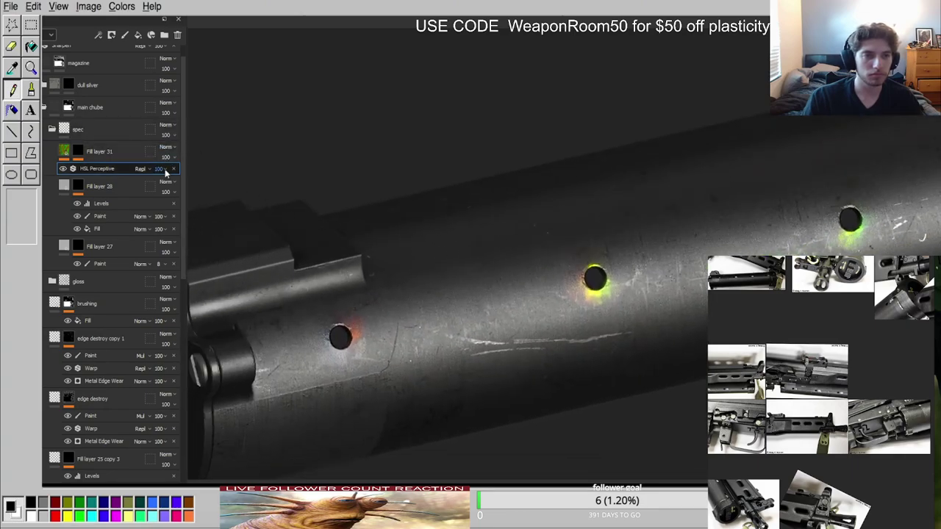
Set Fill layer 31's opacity to 19 and check the whole tube.
drag(183, 175, 168, 176)
alt+drag(439, 242, 529, 308)
scroll(337, 218, down, 3)
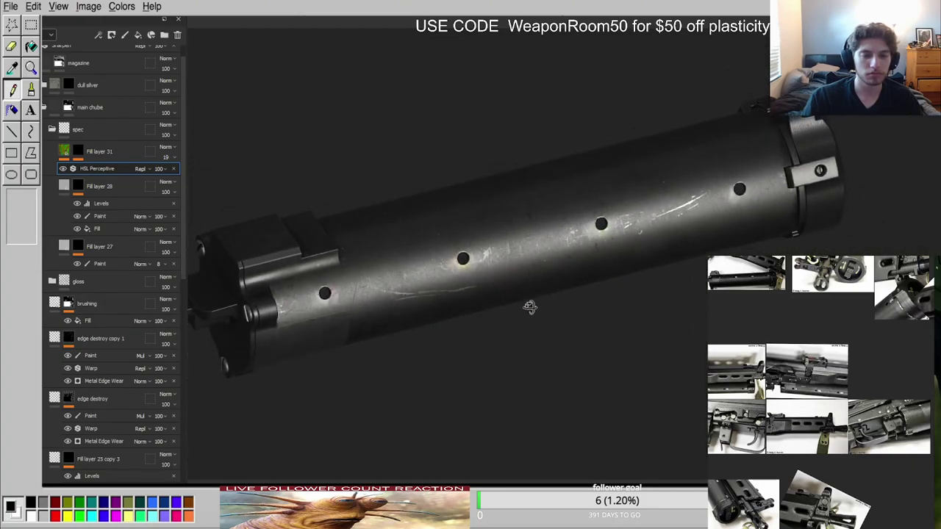
In the spec channel view, paint a coloured halo around the fourth hole on Fill layer 31's mask.
click(66, 150)
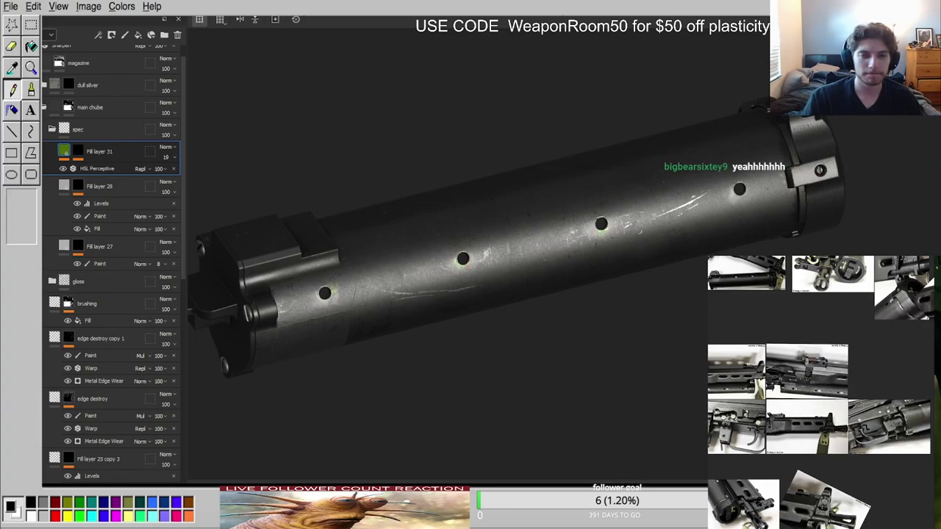
scroll(735, 189, up, 5)
alt+drag(747, 189, 679, 224)
scroll(679, 224, down, 2)
click(81, 152)
key(c)
mouse_move(704, 183)
mouse_down()
mouse_move(732, 222)
mouse_move(730, 199)
mouse_move(704, 206)
mouse_move(715, 187)
mouse_up()
Swap the brush value and fade the coloured halo around the third hole on Fill layer 31's mask.
key(x)
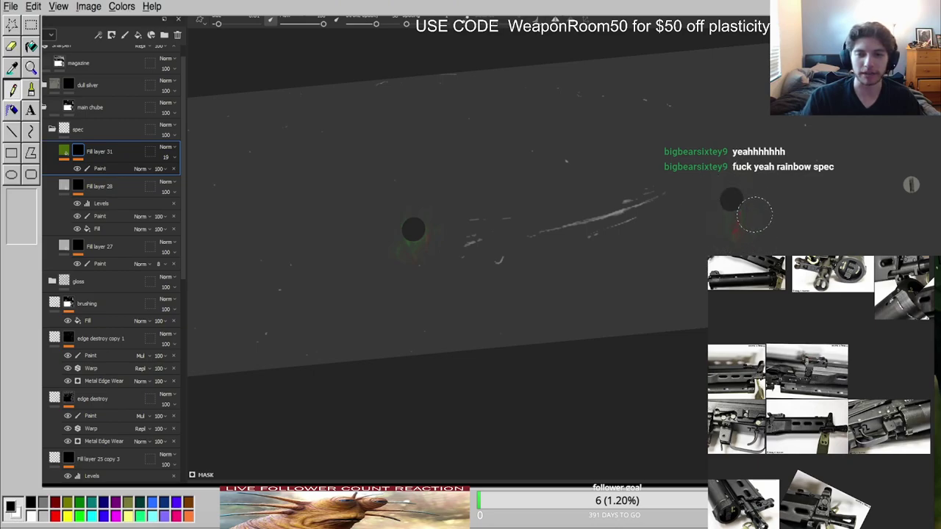
scroll(393, 236, up, 3)
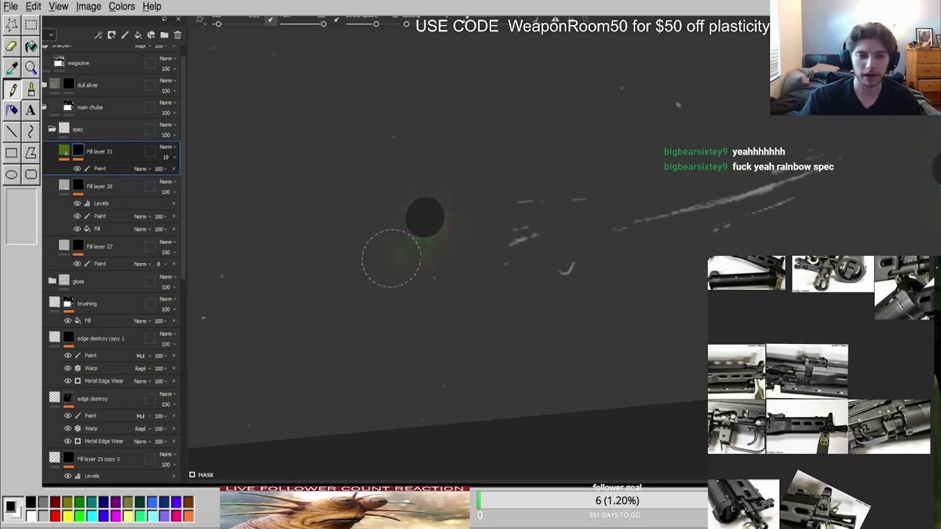
drag(397, 259, 469, 229)
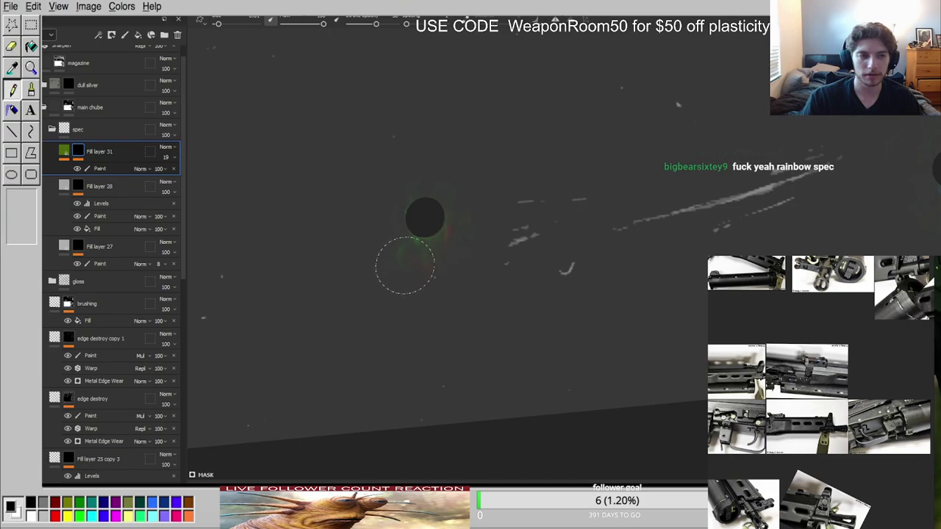
click(110, 171)
mouse_move(408, 258)
mouse_down()
mouse_move(467, 231)
mouse_move(466, 241)
mouse_up()
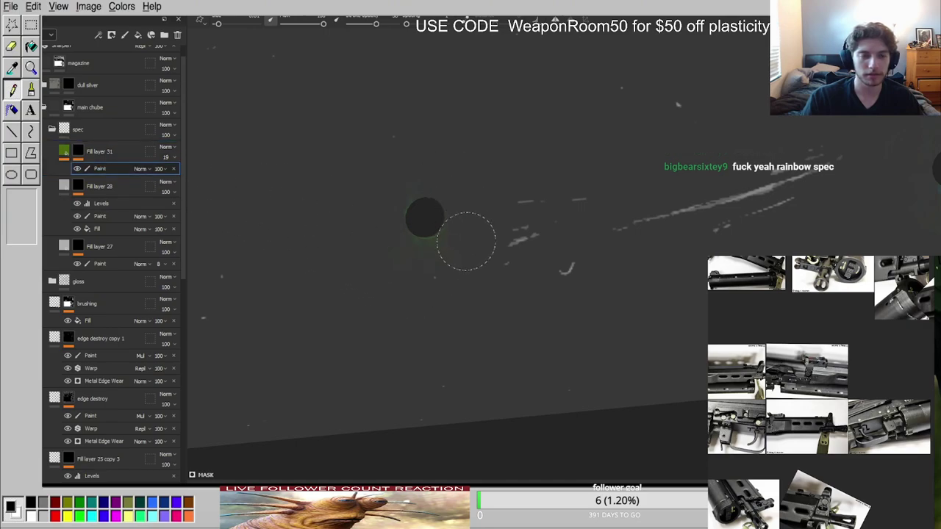
Tone down the coloured halo around the second hole on Fill layer 31's mask and check it in the material view.
key(m)
scroll(527, 254, down, 2)
scroll(527, 254, down, 2)
alt+middle_drag(261, 269, 520, 254)
scroll(520, 255, up, 3)
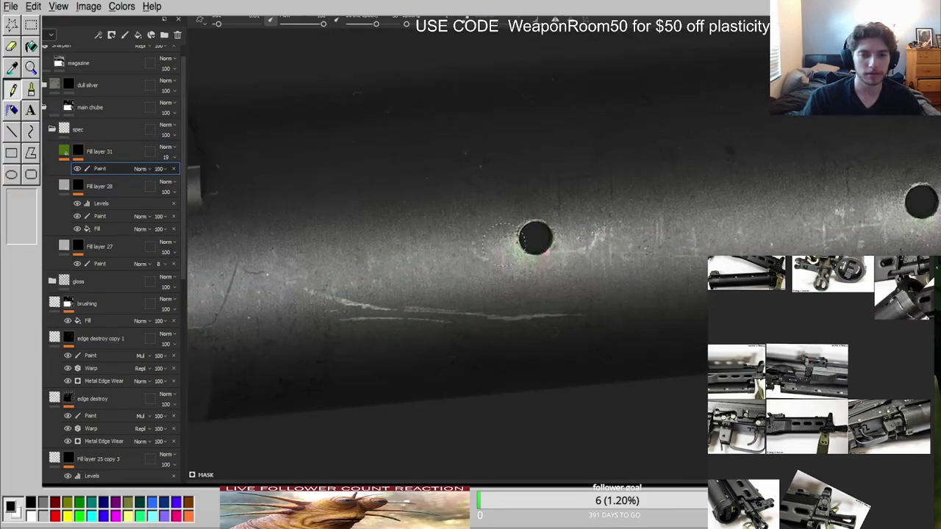
key(c)
key(m)
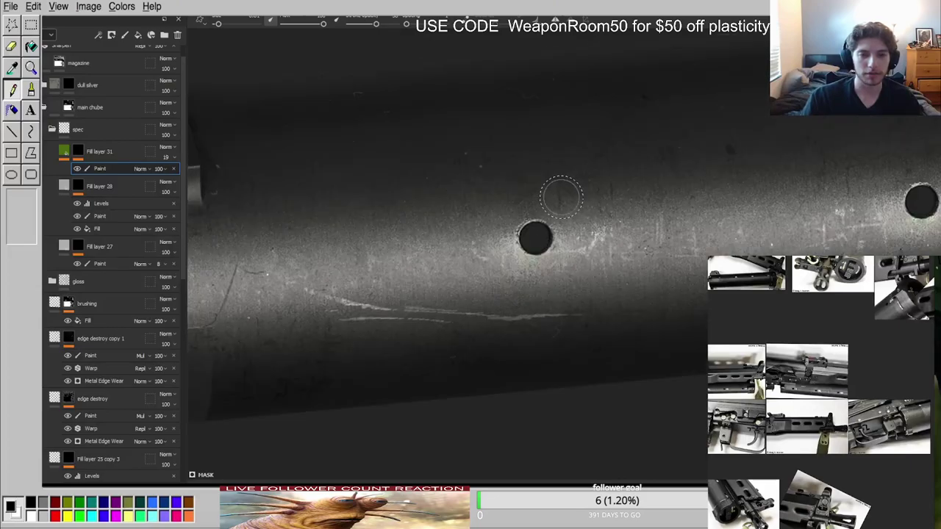
In the spec channel view, paint a small green-to-orange streak beneath the first hole on Fill layer 31's mask.
scroll(531, 204, up, 2)
alt+drag(598, 200, 471, 257)
scroll(453, 280, down, 3)
alt+middle_drag(453, 280, 657, 200)
scroll(575, 221, up, 3)
mouse_move(551, 214)
alt+mouse_down()
mouse_move(483, 193)
mouse_move(525, 202)
alt+mouse_up()
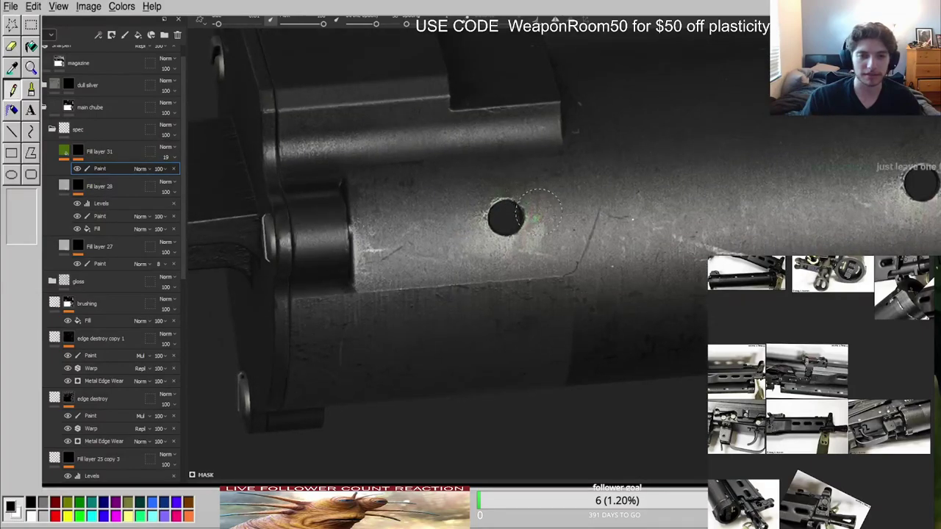
key(c)
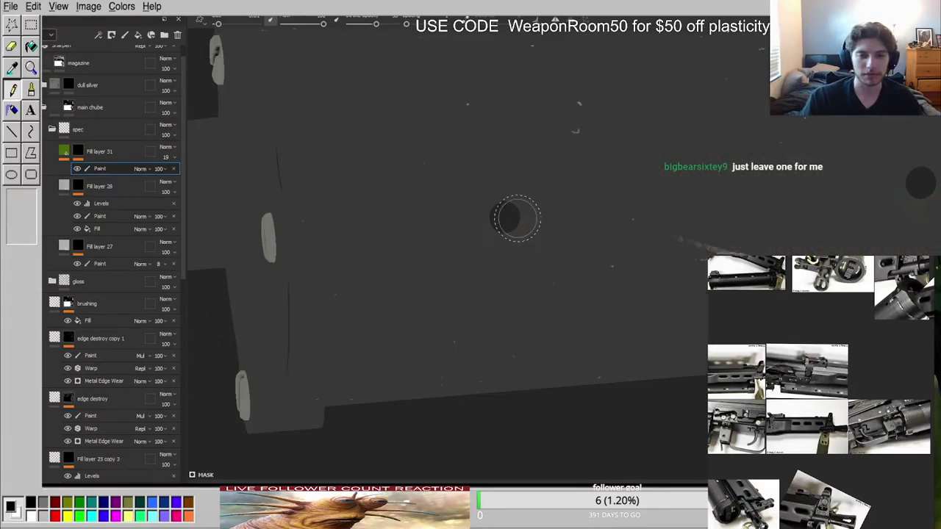
ctrl+right_drag(549, 241, 526, 244)
scroll(524, 245, up, 3)
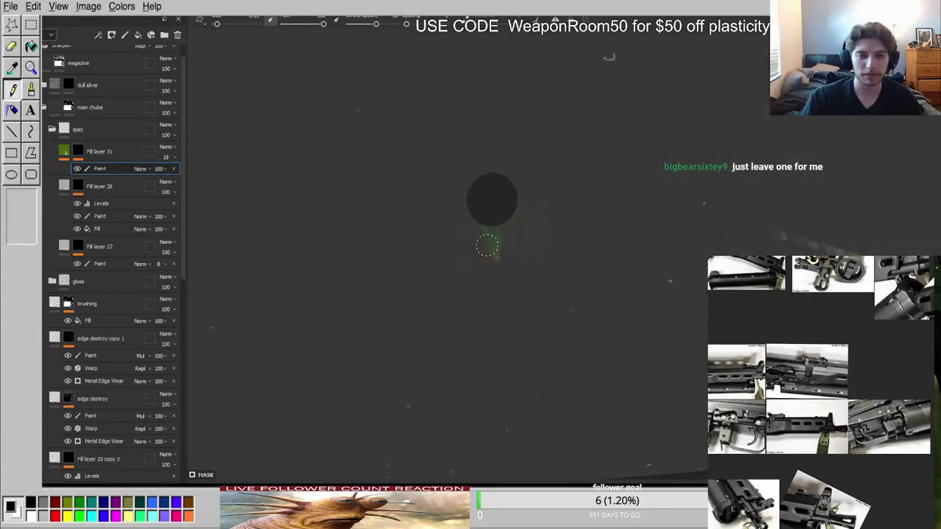
scroll(590, 231, down, 4)
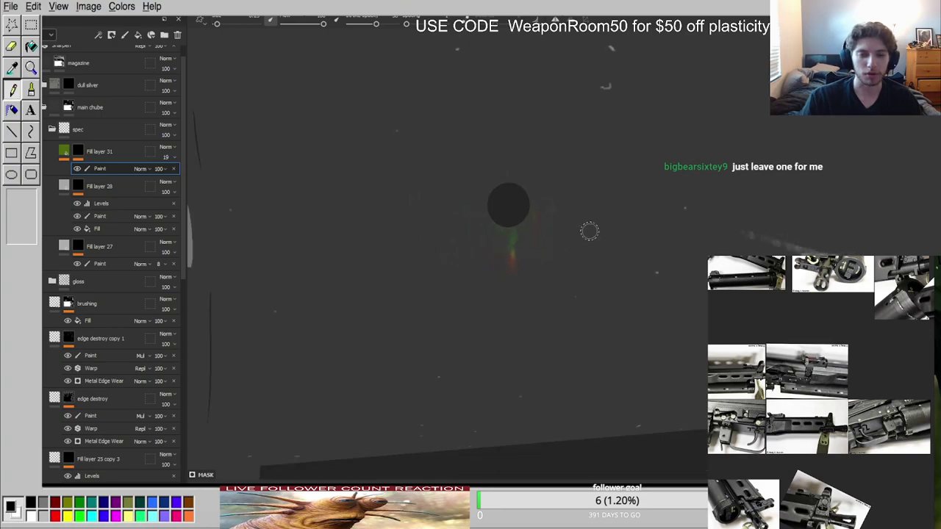
Examine the coloured streak beneath the first hole in the material view, both close up and along the whole tube.
key(m)
alt+middle_drag(684, 201, 449, 223)
alt+drag(450, 223, 598, 218)
scroll(576, 220, down, 3)
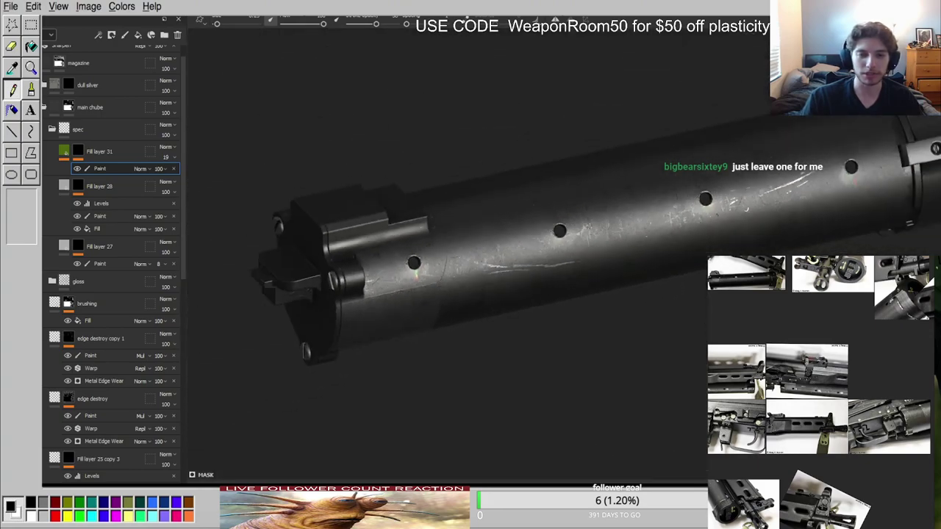
scroll(716, 199, up, 3)
alt+middle_drag(493, 252, 607, 212)
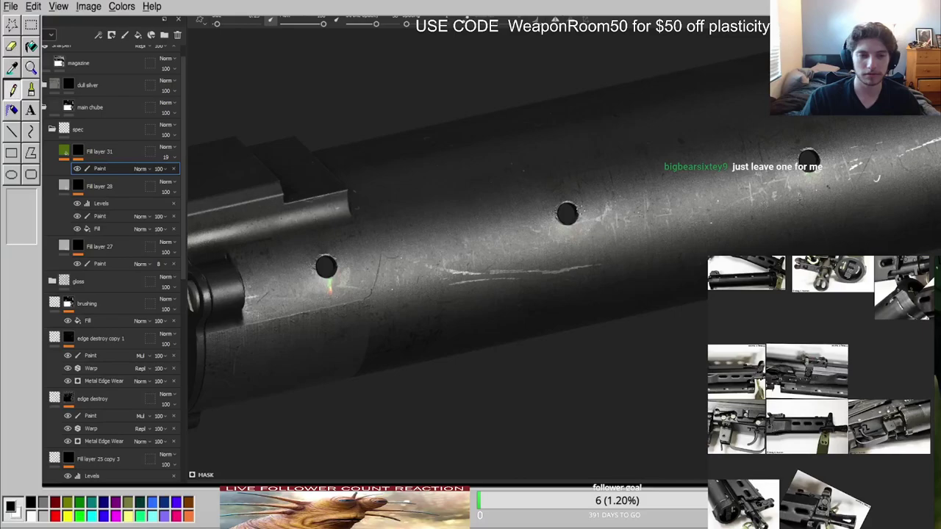
alt+middle_drag(237, 201, 409, 194)
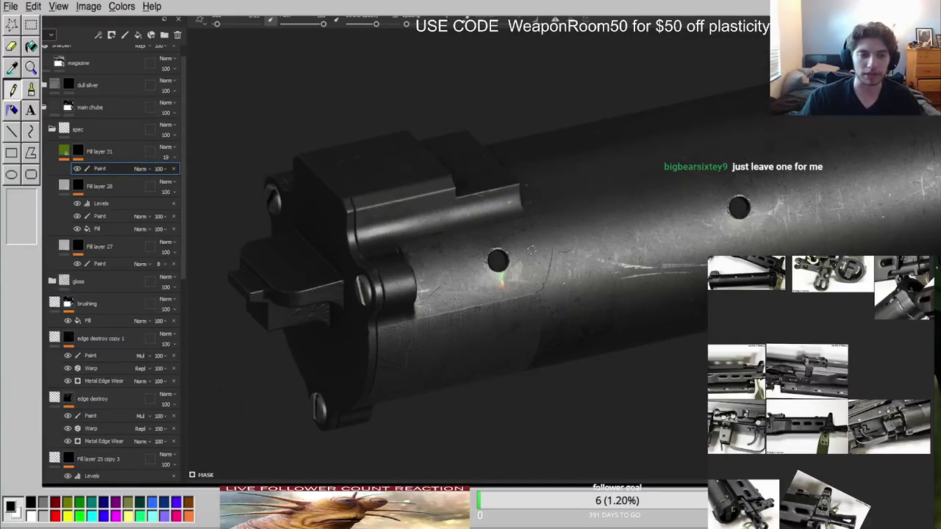
scroll(417, 168, down, 5)
key(alt+q)
key(alt+q)
Compare the coloured halos around all four holes in the spec channel and material views.
scroll(691, 162, up, 3)
alt+middle_drag(691, 163, 590, 224)
key(c)
scroll(523, 234, up, 3)
key(m)
scroll(524, 233, down, 3)
mouse_move(543, 230)
alt+mouse_down()
mouse_move(650, 186)
mouse_move(595, 218)
alt+mouse_up()
scroll(823, 163, up, 2)
ctrl+right_drag(828, 167, 836, 167)
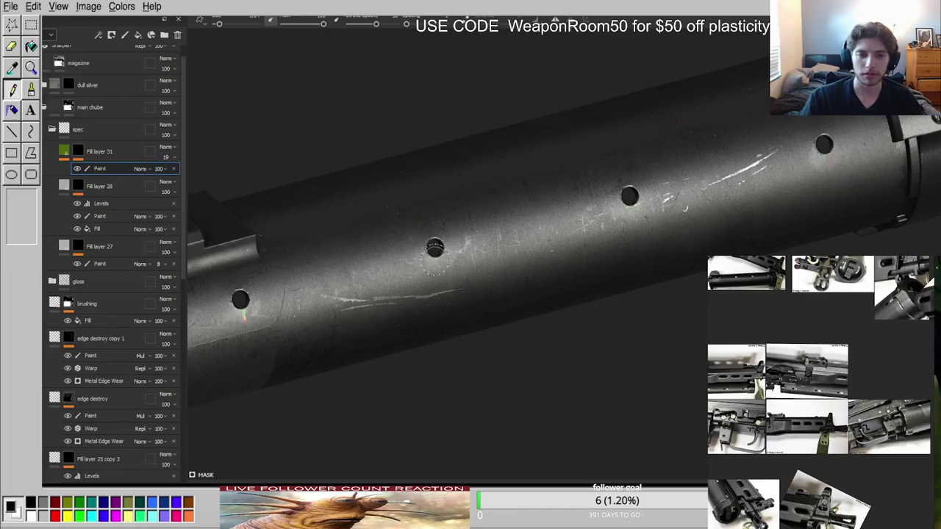
mouse_move(503, 242)
alt+middle_down()
mouse_move(612, 195)
mouse_move(638, 219)
alt+middle_up()
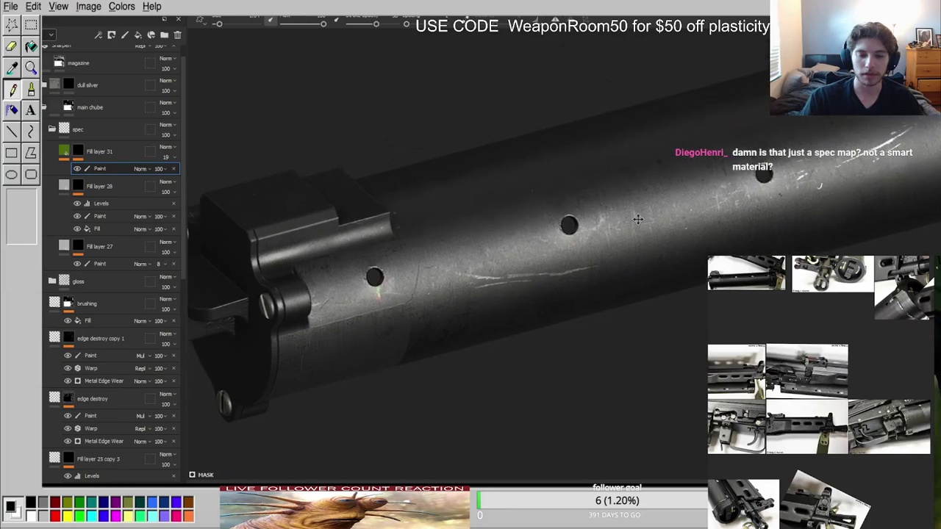
scroll(384, 265, up, 4)
mouse_move(383, 266)
alt+mouse_down()
mouse_move(409, 290)
mouse_move(401, 303)
alt+mouse_up()
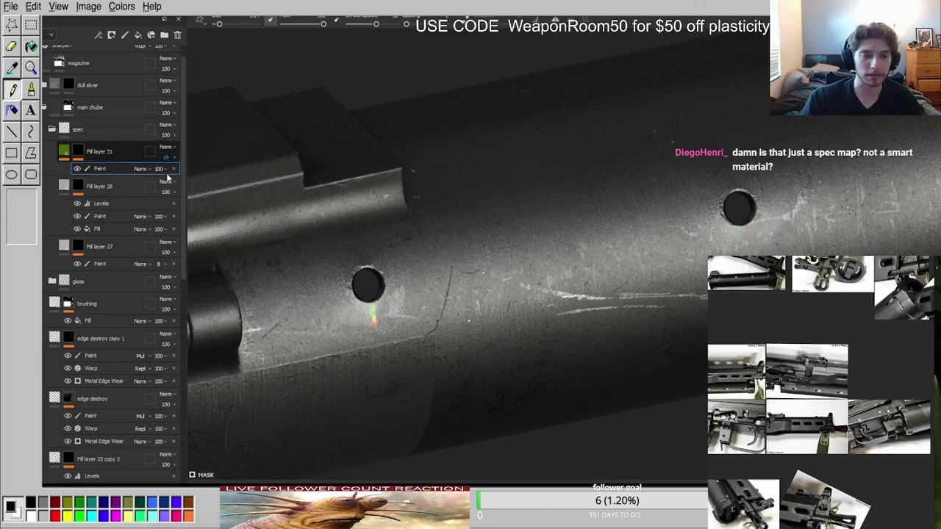
Mute the colours of Fill layer 31 with its HSL Perceptive filter and check the first hole in the material and spec views.
key(c)
scroll(517, 231, down, 4)
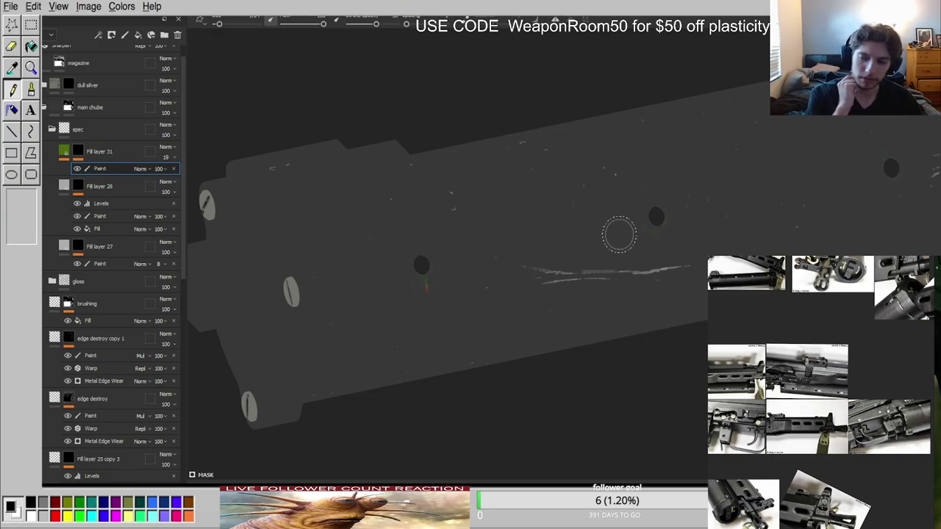
scroll(431, 277, up, 4)
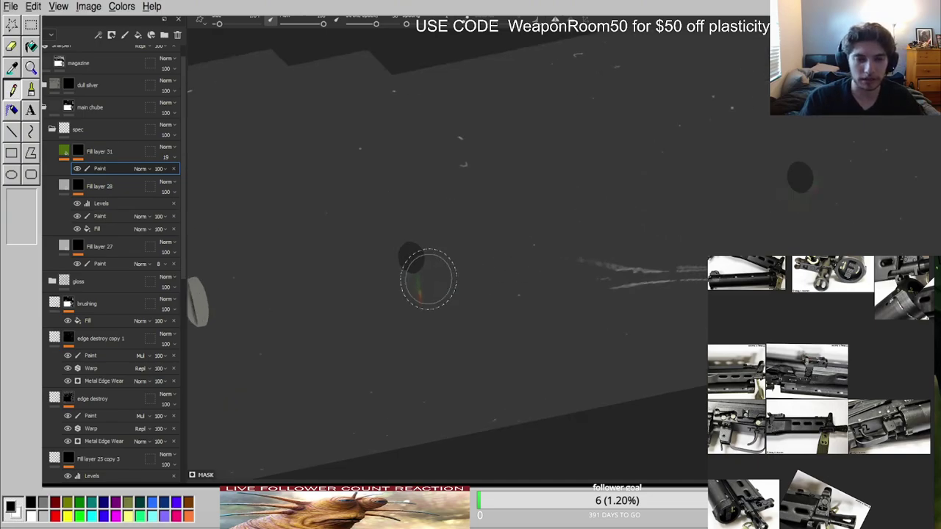
click(62, 153)
click(116, 170)
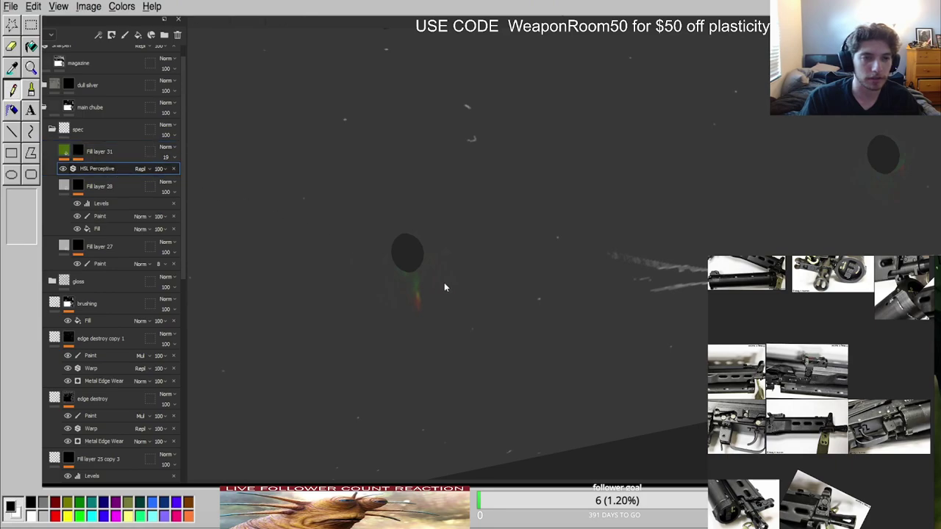
scroll(446, 287, up, 2)
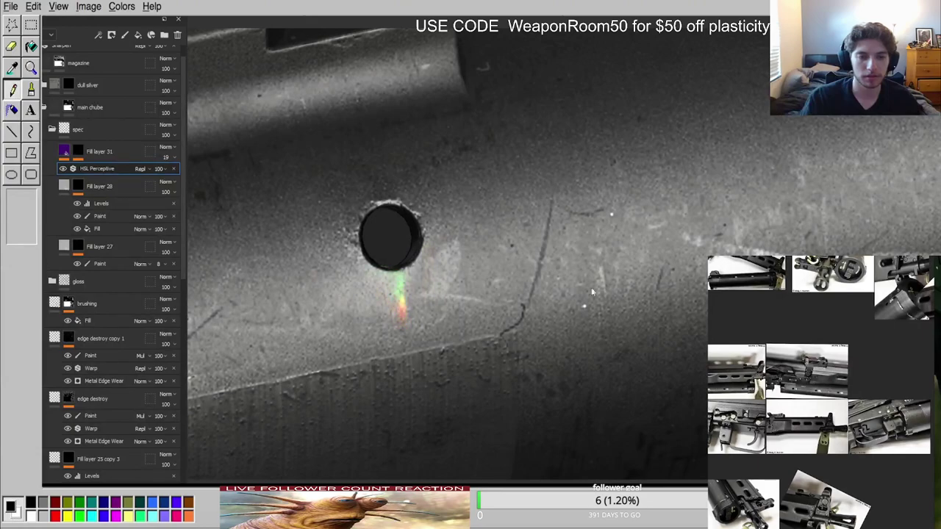
scroll(593, 292, down, 3)
alt+drag(593, 292, 497, 284)
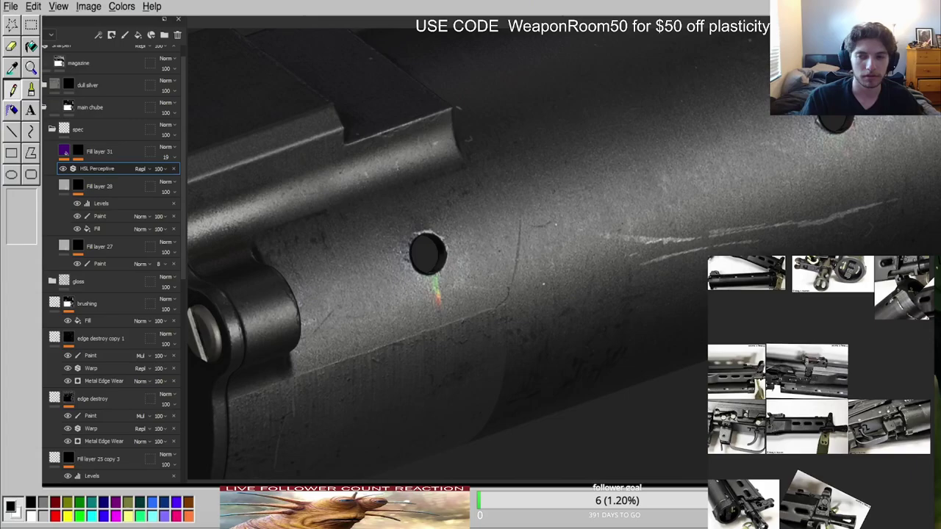
alt+drag(594, 264, 489, 239)
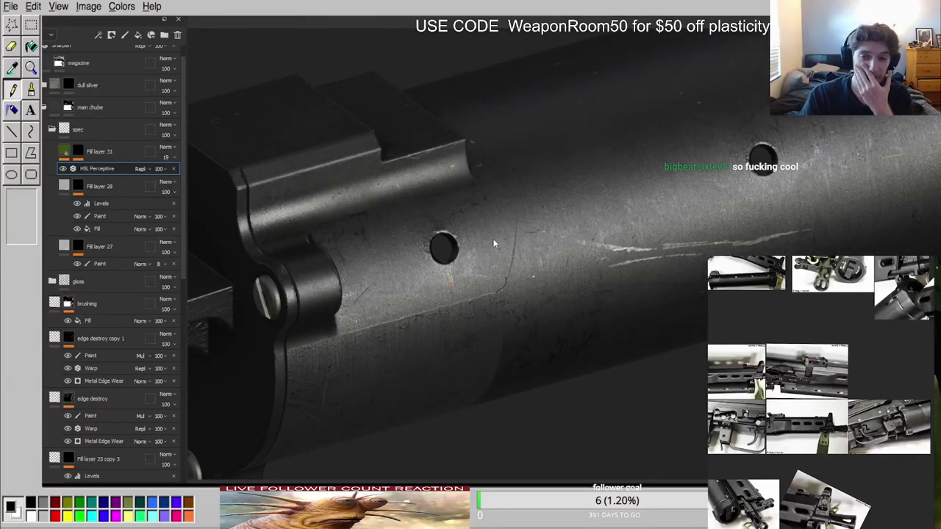
key(c)
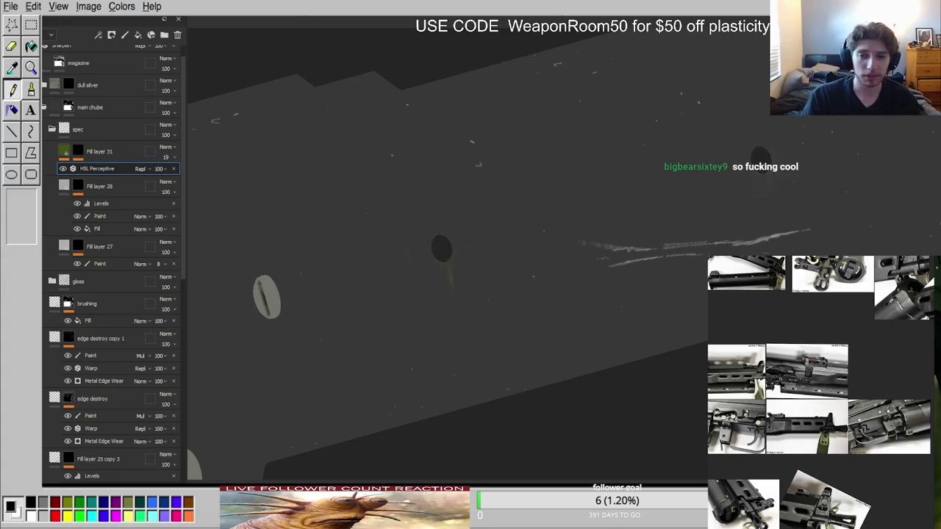
key(m)
Duplicate Fill layer 31 below the original and clear the copy's mask.
scroll(637, 233, down, 3)
alt+drag(636, 233, 592, 248)
alt+middle_drag(618, 244, 480, 237)
ctrl+drag(100, 150, 98, 176)
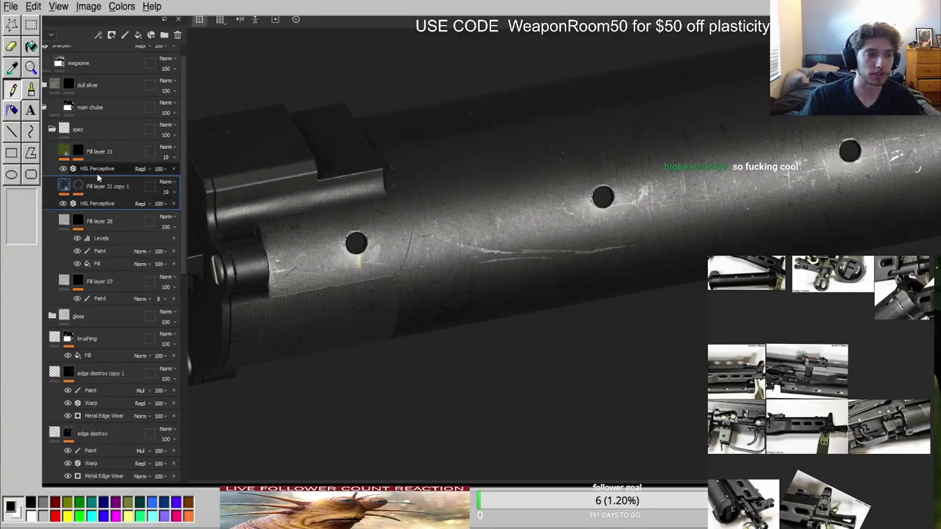
click(80, 184)
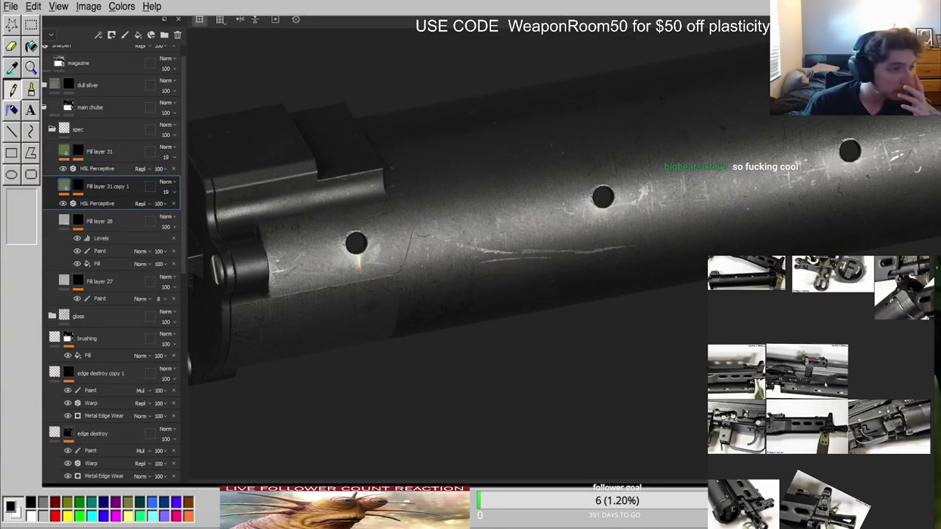
scroll(825, 386, up, 4)
click(79, 186)
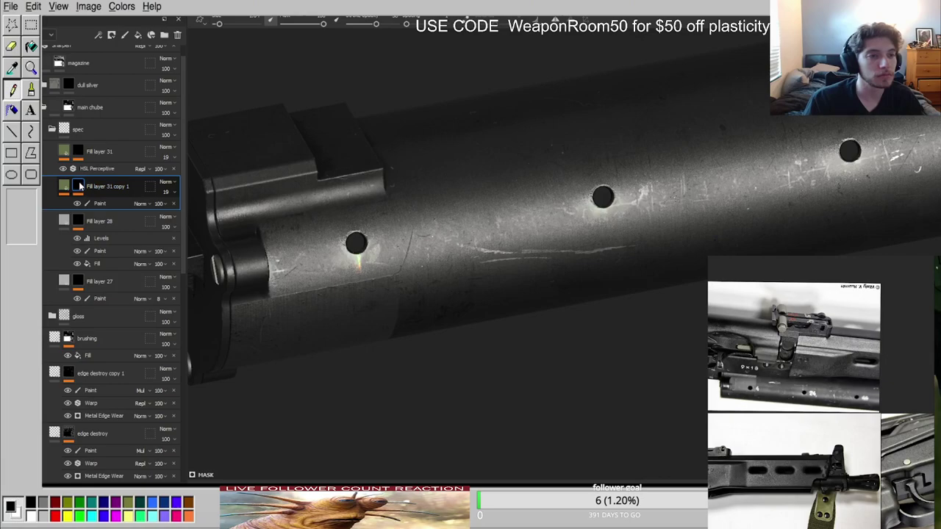
right_click(86, 185)
click(163, 436)
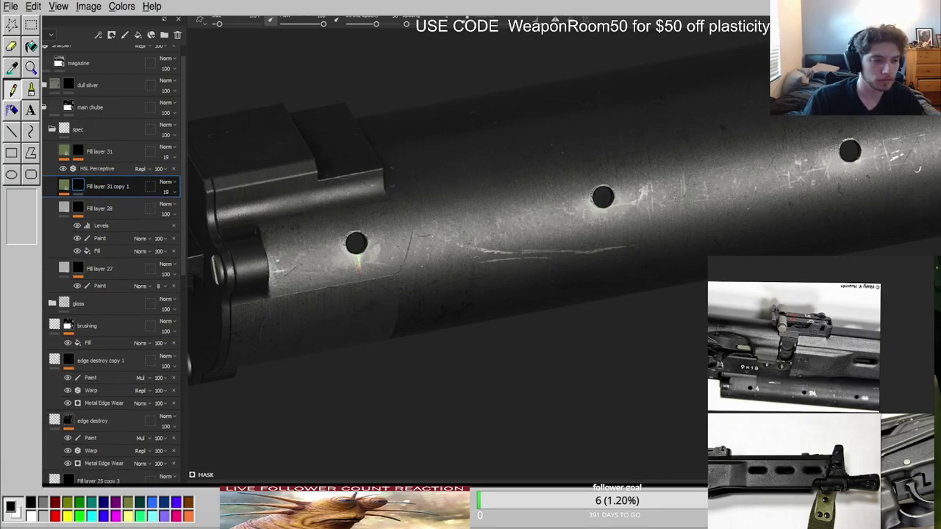
Rename Fill layer 31 as "rainbow spec" and its copy as "non rainbow worn spec".
click(65, 185)
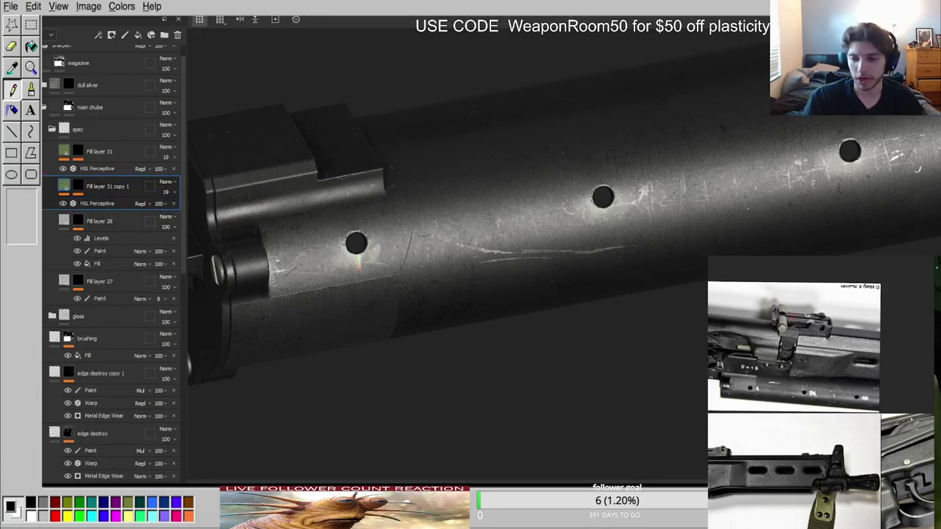
double_click(102, 152)
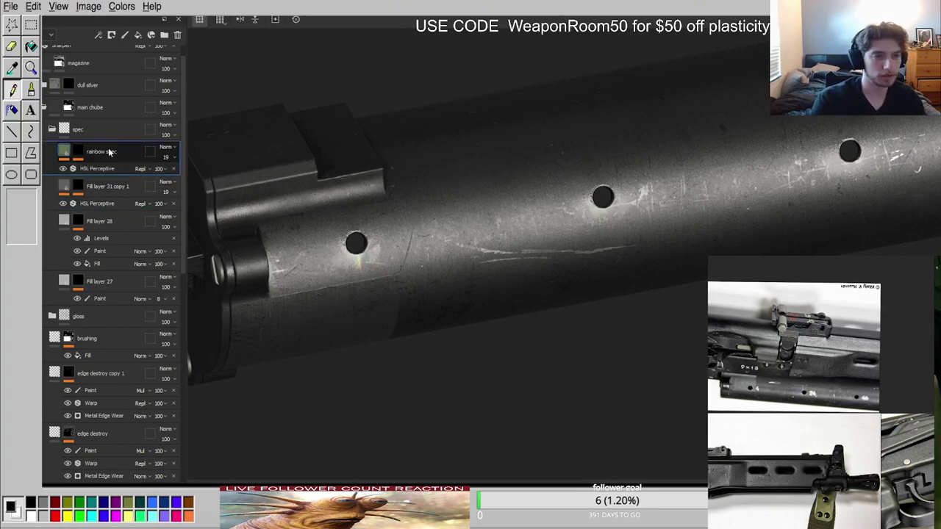
double_click(93, 185)
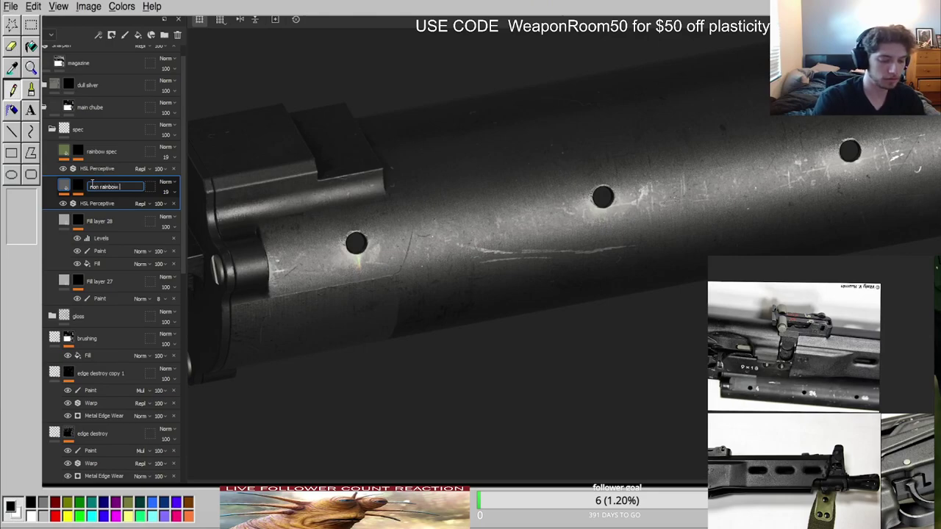
text(non rainbow worn spec)
key(Return)
Remove the HSL Perceptive filter from the non rainbow worn spec layer and give it a plain light grey spec colour.
click(80, 184)
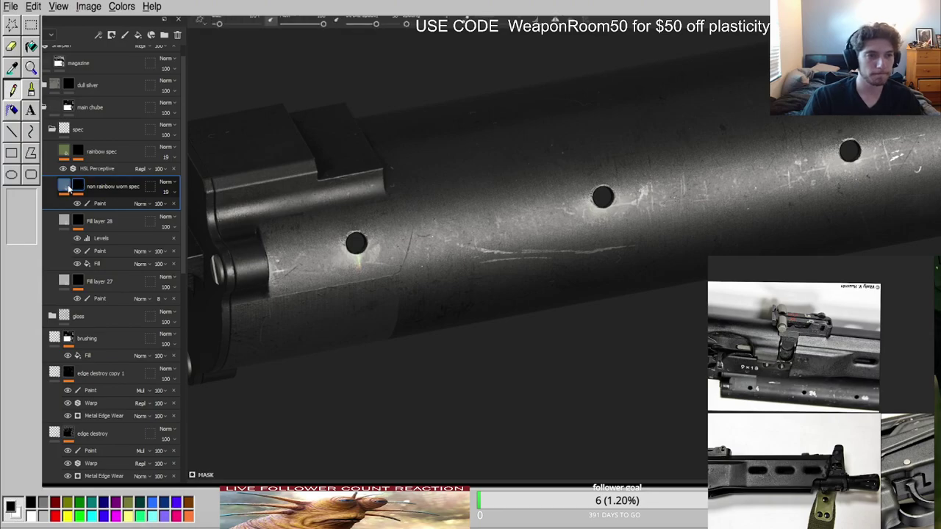
click(64, 187)
click(174, 204)
click(64, 186)
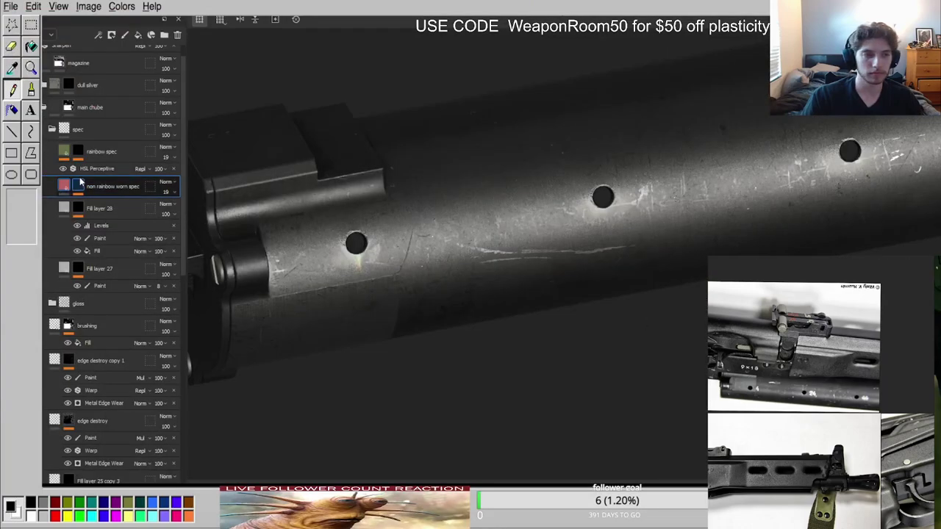
Paint broad bright patches around the third and second holes on the non rainbow worn spec layer's mask.
alt+middle_drag(809, 164, 493, 250)
alt+drag(493, 250, 433, 232)
shift+right_drag(449, 245, 767, 269)
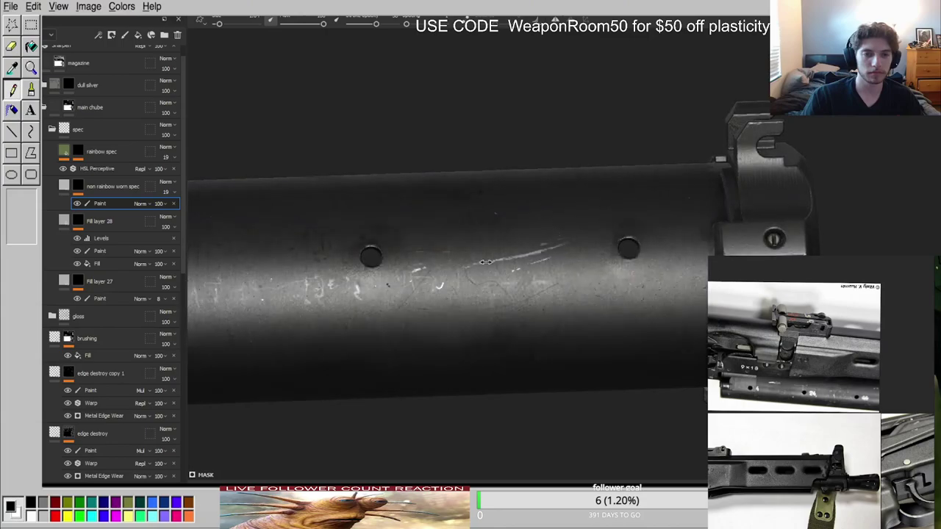
alt+middle_drag(458, 195, 549, 154)
scroll(549, 153, down, 2)
mouse_move(549, 154)
alt+mouse_down()
mouse_move(508, 211)
mouse_move(479, 187)
mouse_move(494, 231)
mouse_move(508, 206)
alt+mouse_up()
alt+middle_drag(359, 210, 558, 203)
drag(422, 218, 451, 199)
mouse_move(490, 198)
mouse_down()
mouse_move(494, 218)
mouse_move(515, 216)
mouse_move(471, 202)
mouse_up()
Paint matching bright patches around the first and fourth holes on the non rainbow worn spec layer's mask.
alt+middle_drag(267, 213, 445, 203)
mouse_move(449, 208)
mouse_down()
mouse_move(400, 204)
mouse_move(377, 218)
mouse_up()
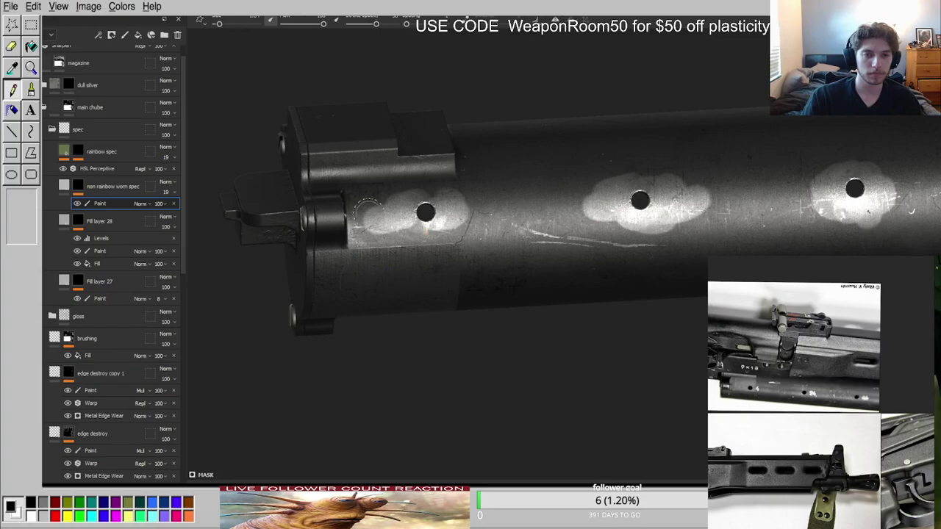
alt+middle_drag(806, 182, 391, 230)
mouse_move(647, 216)
mouse_down()
mouse_move(619, 232)
mouse_move(677, 220)
mouse_move(654, 209)
mouse_move(593, 232)
mouse_up()
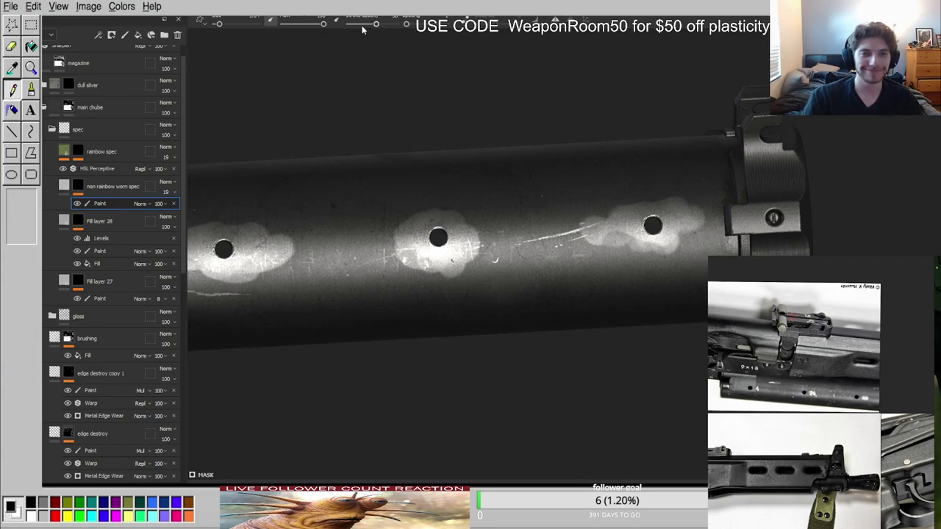
Lower the brush strength and fade the edges of the bright patches around all four holes on the mask.
drag(634, 245, 597, 232)
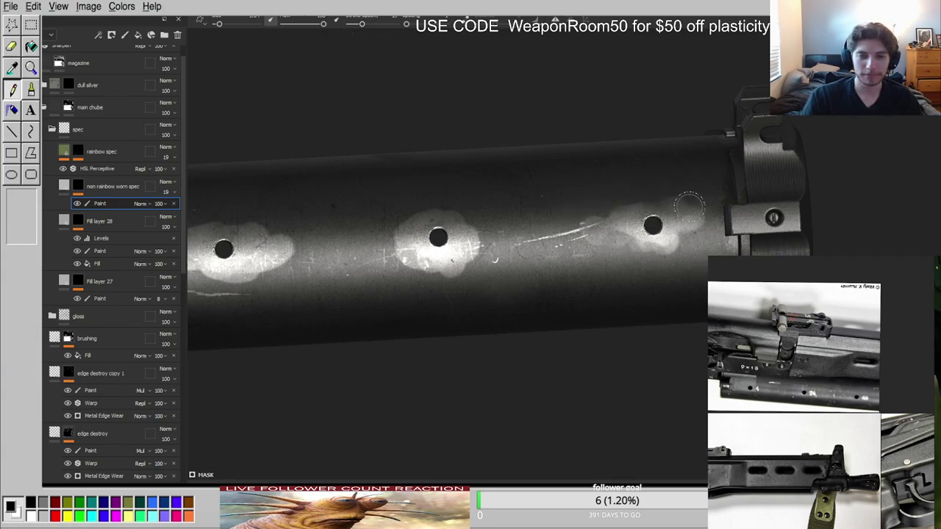
mouse_move(409, 218)
mouse_down()
mouse_move(431, 213)
mouse_move(457, 262)
mouse_move(390, 247)
mouse_up()
alt+middle_drag(442, 237, 651, 217)
mouse_move(486, 237)
mouse_down()
mouse_move(431, 250)
mouse_move(371, 226)
mouse_move(394, 235)
mouse_up()
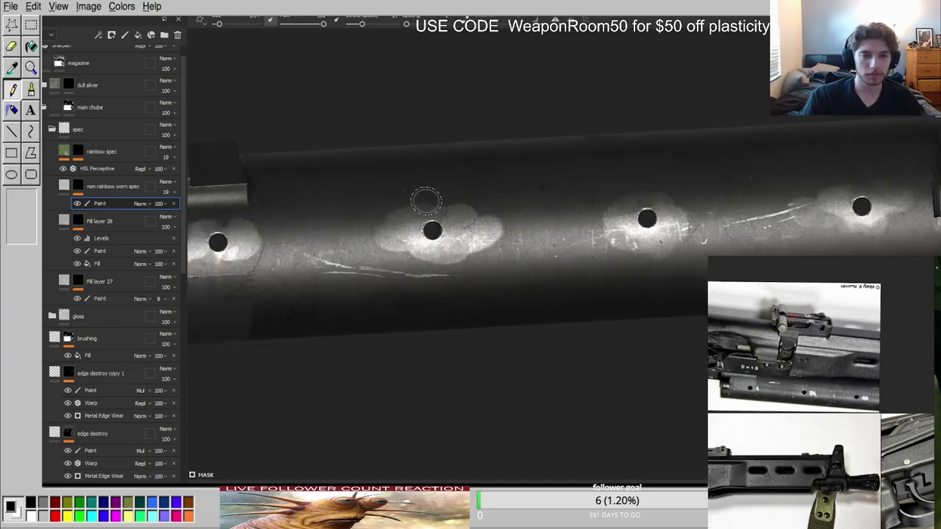
mouse_move(500, 222)
mouse_down()
mouse_move(462, 257)
mouse_move(434, 257)
mouse_up()
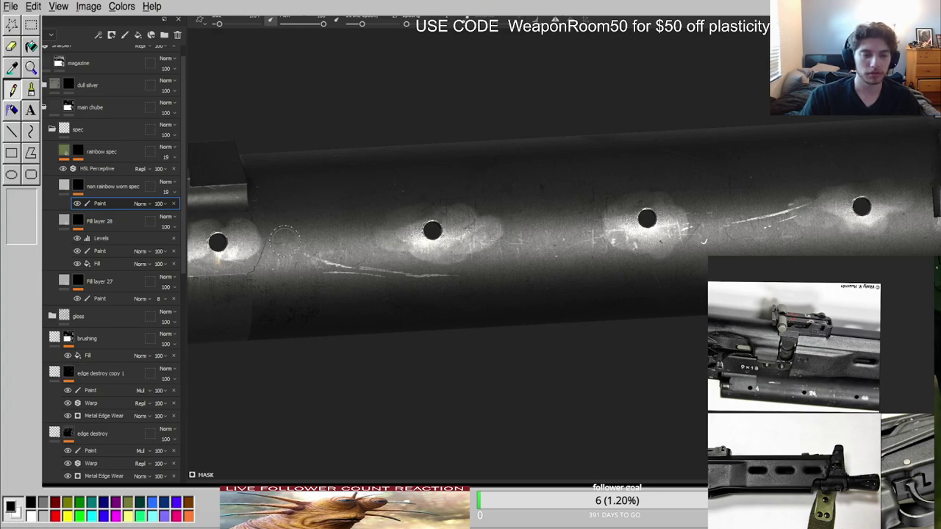
alt+middle_drag(285, 240, 488, 235)
drag(466, 222, 447, 261)
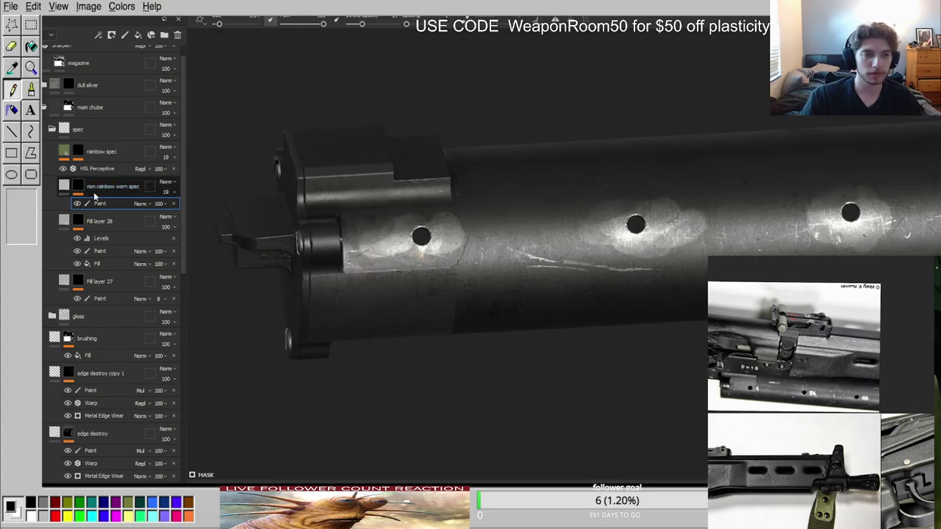
Set the non rainbow worn spec layer's opacity to 5 and check the tube in the spec and material views.
drag(166, 210, 162, 210)
alt+drag(398, 209, 699, 260)
alt+middle_drag(699, 190, 667, 246)
alt+drag(666, 246, 685, 227)
key(c)
alt+right_drag(624, 254, 467, 253)
key(m)
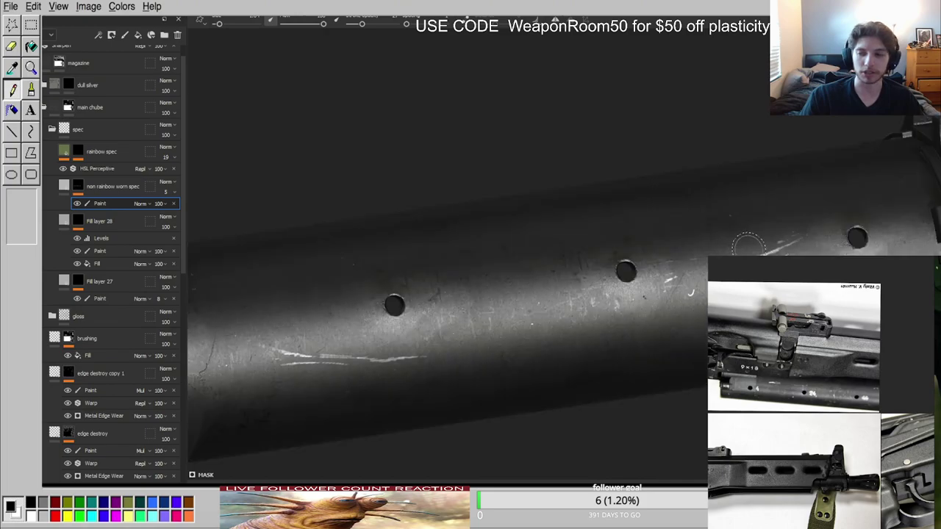
alt+middle_drag(765, 243, 643, 244)
mouse_move(643, 244)
alt+mouse_down()
mouse_move(645, 302)
mouse_move(645, 227)
alt+mouse_up()
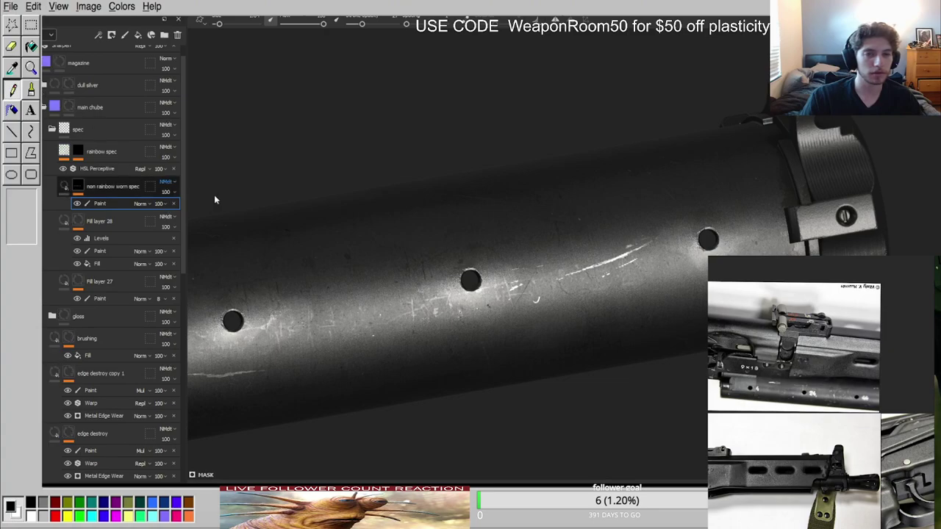
Examine the wear around the tube's holes up close and from afar in the material and spec views.
scroll(725, 226, up, 5)
alt+drag(724, 225, 692, 246)
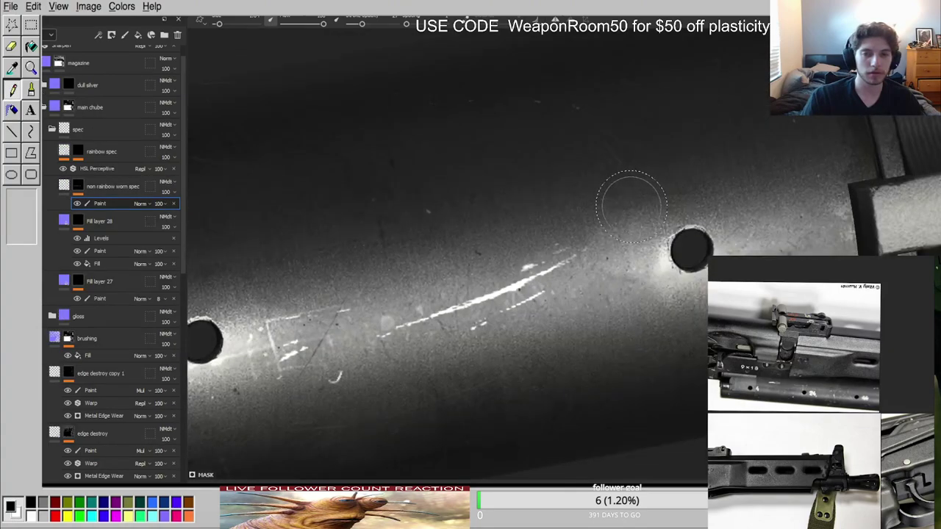
scroll(632, 207, down, 3)
alt+drag(505, 203, 458, 166)
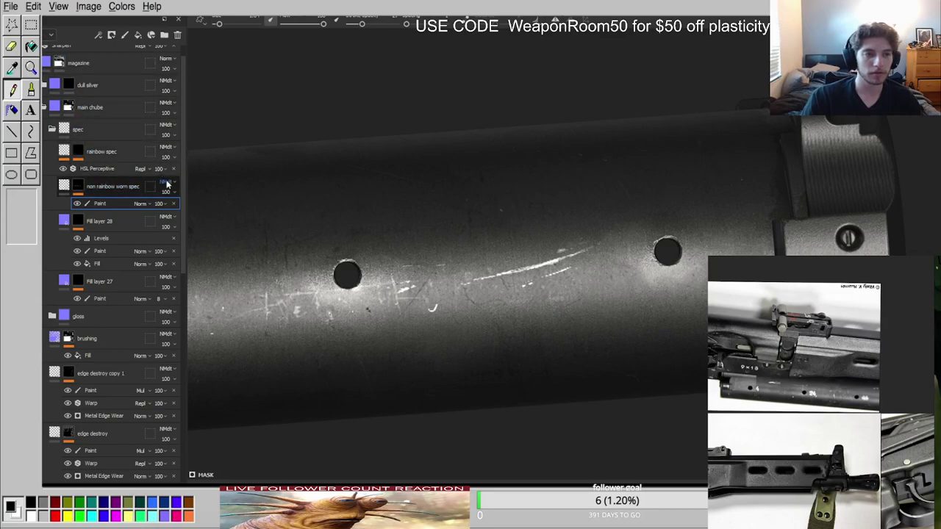
scroll(543, 213, down, 3)
mouse_move(557, 228)
alt+mouse_down()
mouse_move(561, 137)
mouse_move(539, 243)
mouse_move(574, 214)
mouse_move(472, 178)
alt+mouse_up()
scroll(575, 214, down, 3)
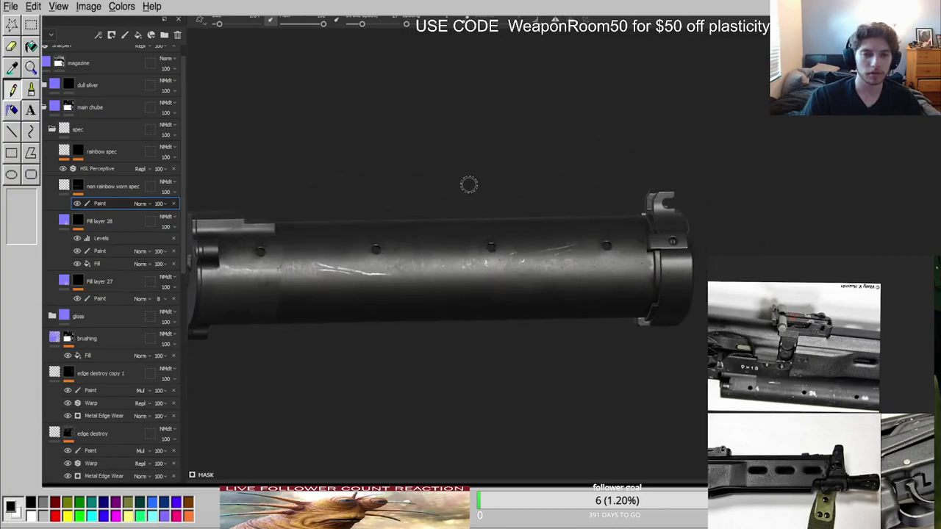
key(c)
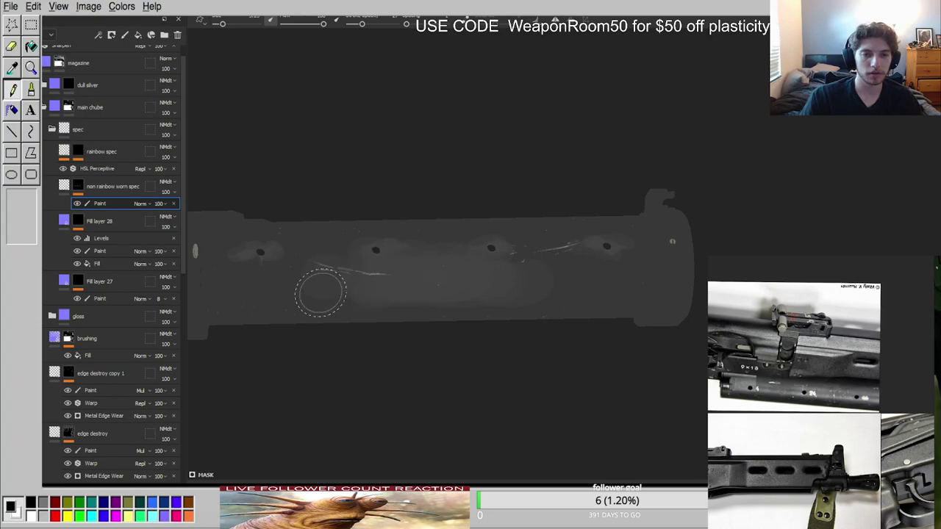
key(m)
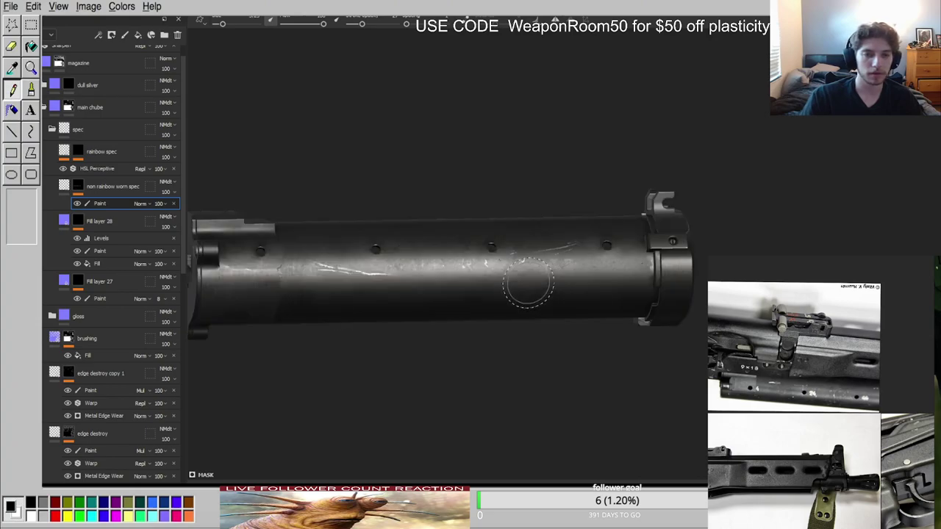
scroll(468, 241, up, 3)
mouse_move(469, 242)
alt+mouse_down()
mouse_move(482, 278)
mouse_move(607, 235)
mouse_move(571, 248)
mouse_move(412, 258)
mouse_move(543, 271)
mouse_move(648, 304)
alt+mouse_up()
scroll(571, 248, down, 3)
Inspect the tube's individual channels to compare the non rainbow worn spec layer's contribution around the holes.
click(66, 183)
scroll(439, 221, up, 3)
key(c)
key(c)
key(shift+c)
key(c)
key(c)
key(c)
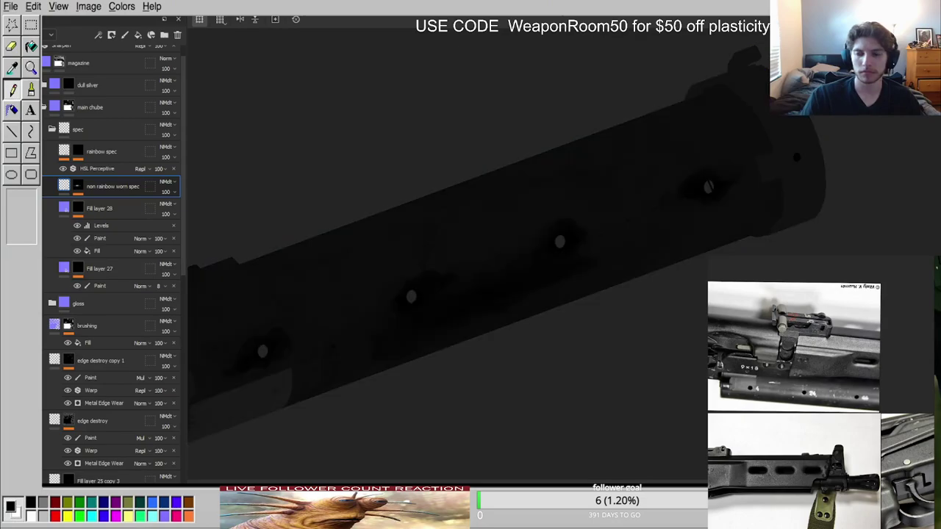
key(c)
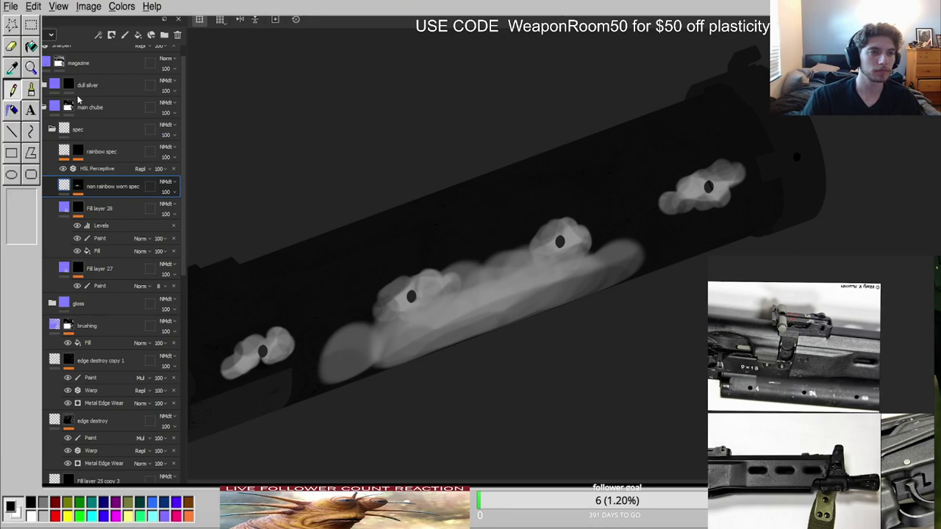
Set the non rainbow worn spec layer's opacity to 1 and check the tube in the material and spec views.
click(167, 194)
text(2)
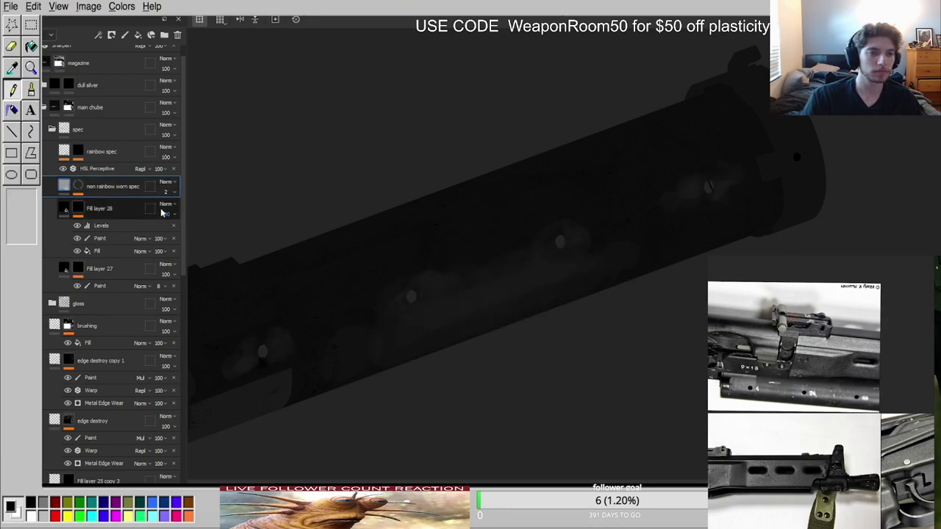
text(0)
key(BackSpace)
key(BackSpace)
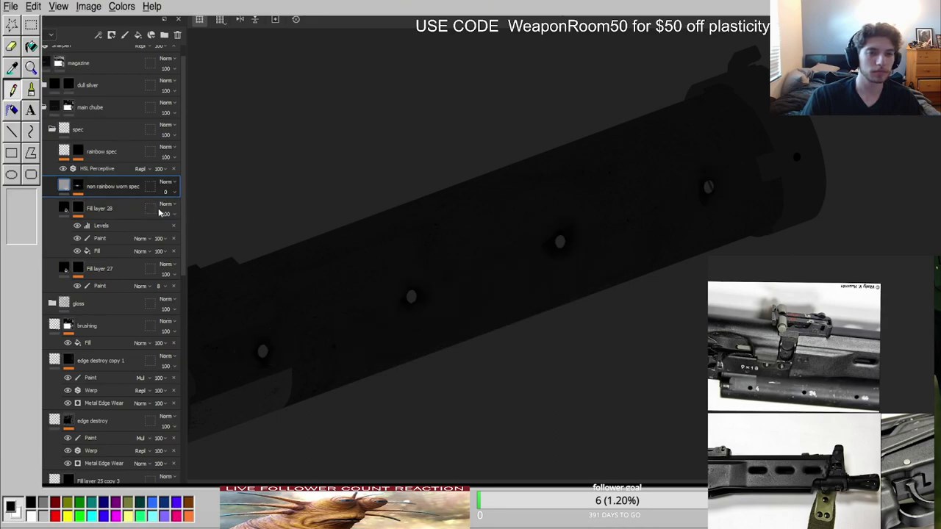
key(BackSpace)
key(m)
scroll(500, 282, up, 3)
alt+drag(505, 276, 536, 269)
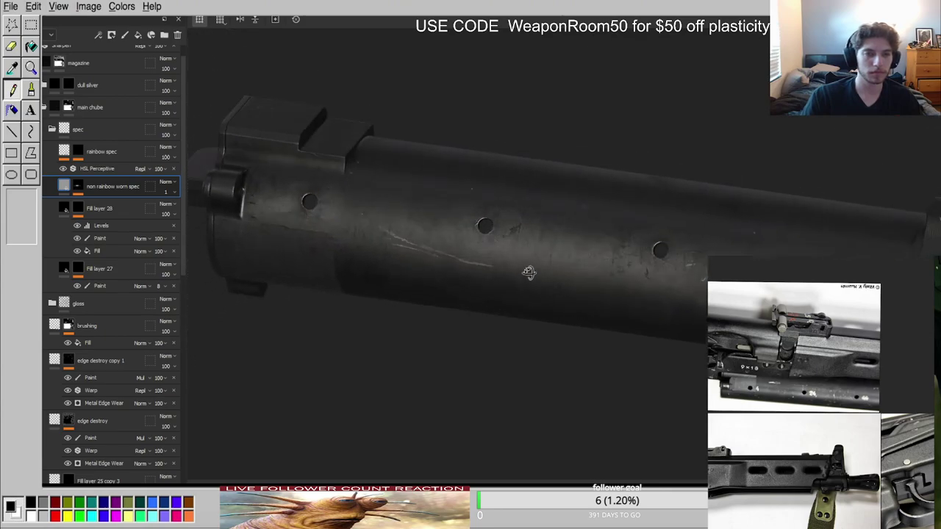
click(34, 187)
click(34, 187)
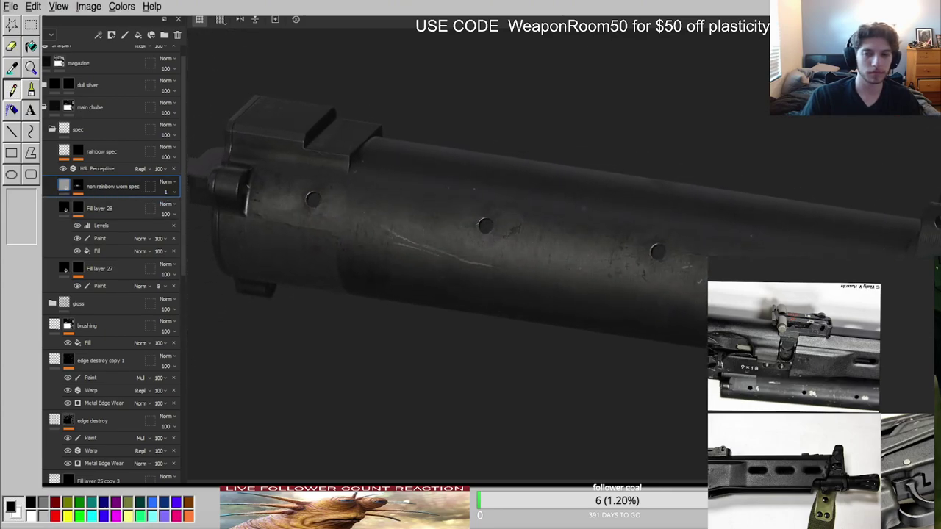
alt+drag(504, 251, 759, 256)
key(c)
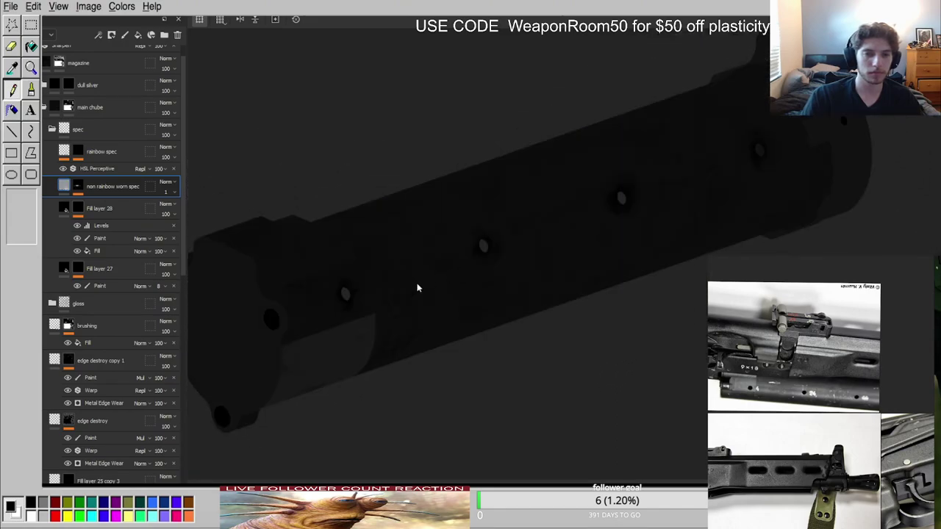
Add a Blur Slope filter to the non rainbow worn spec layer's mask and check the tube in the material view.
alt+click(77, 185)
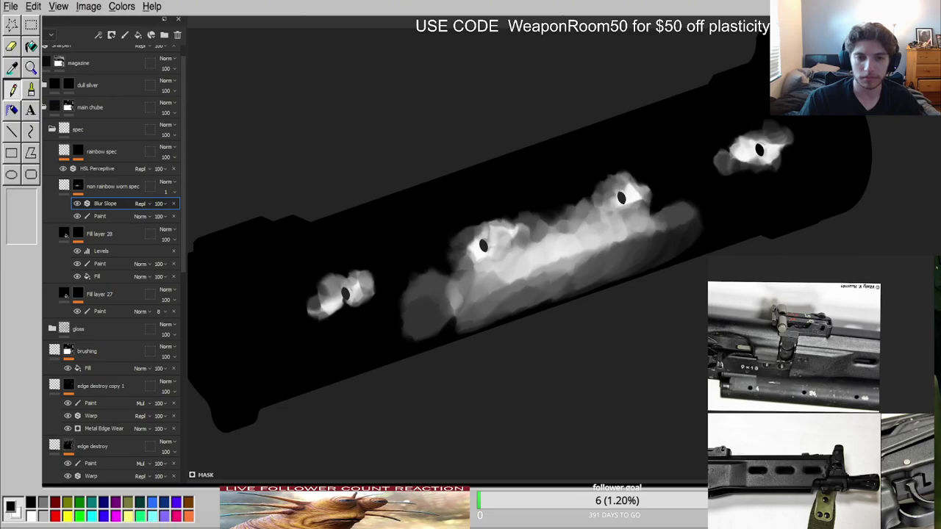
alt+drag(501, 292, 394, 264)
click(79, 186)
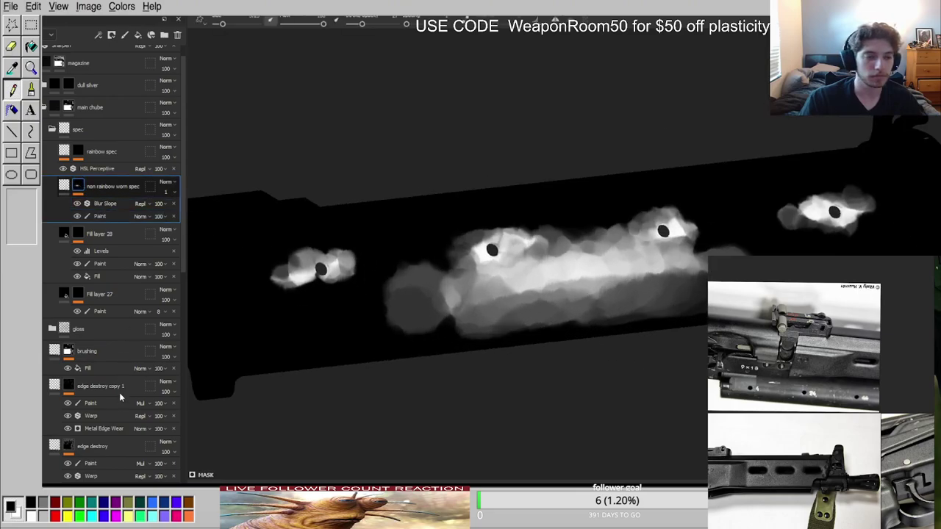
key(m)
scroll(520, 257, up, 3)
mouse_move(519, 258)
alt+mouse_down()
mouse_move(331, 284)
mouse_move(412, 227)
mouse_move(486, 204)
mouse_move(454, 245)
mouse_move(375, 260)
mouse_move(903, 250)
mouse_move(590, 225)
alt+mouse_up()
scroll(351, 265, down, 3)
mouse_move(591, 225)
shift+right_down()
mouse_move(567, 245)
mouse_move(522, 242)
shift+right_up()
alt+shift+drag(522, 242, 507, 234)
Paint a broad, uneven bright band along the tube's opposite side on the non rainbow worn spec layer's mask.
click(105, 216)
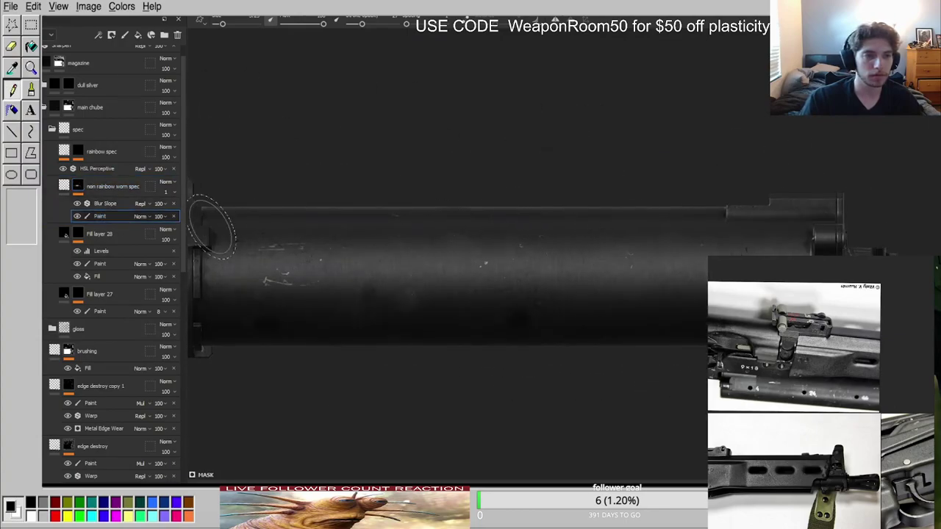
scroll(353, 283, up, 2)
alt+middle_drag(353, 283, 458, 259)
scroll(458, 259, down, 1)
key(c)
key(m)
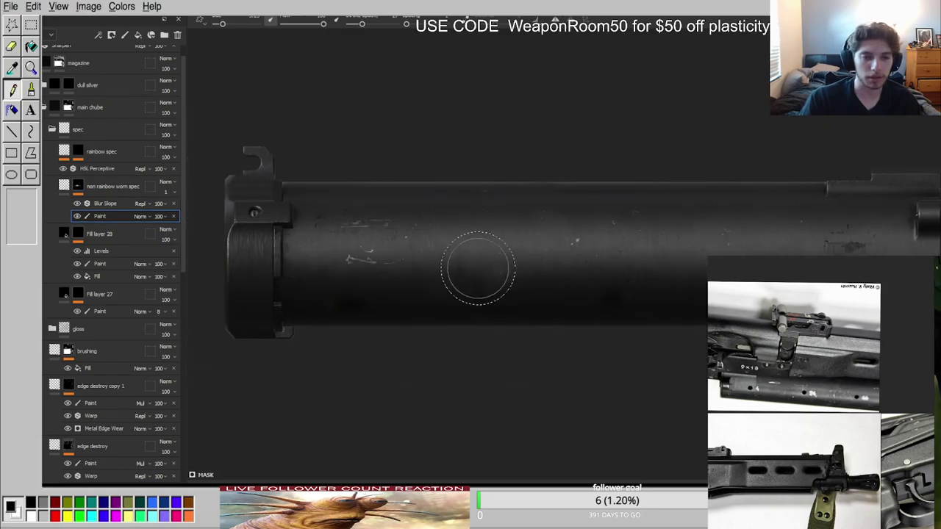
alt+click(75, 188)
mouse_move(505, 290)
mouse_down()
mouse_move(500, 278)
mouse_move(482, 286)
mouse_move(499, 280)
mouse_up()
key(x)
mouse_move(254, 194)
alt+mouse_down()
mouse_move(685, 330)
mouse_move(225, 168)
mouse_move(246, 198)
alt+mouse_up()
click(331, 271)
alt+drag(332, 272, 531, 236)
scroll(532, 235, up, 4)
alt+middle_drag(575, 245, 515, 273)
scroll(515, 272, up, 3)
mouse_move(515, 273)
alt+mouse_down()
mouse_move(586, 289)
mouse_move(437, 292)
alt+mouse_up()
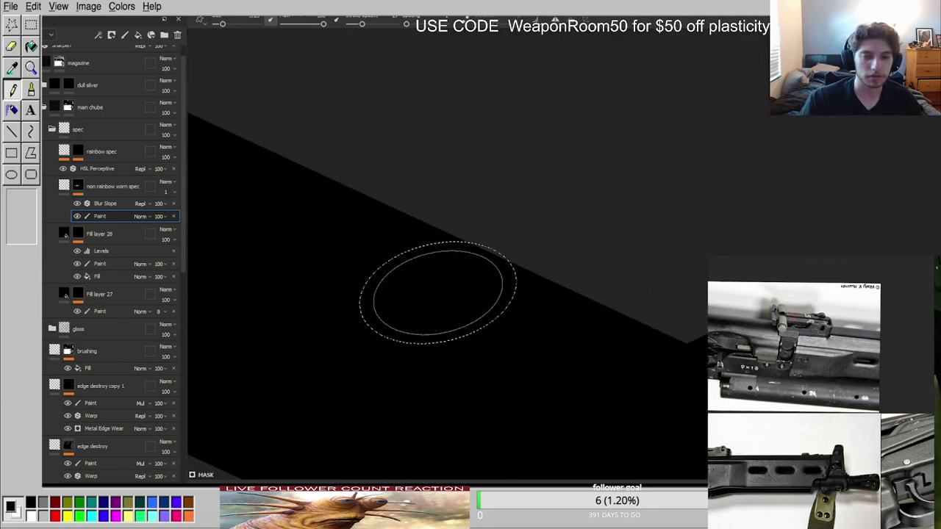
scroll(437, 291, down, 5)
mouse_move(504, 307)
alt+mouse_down()
mouse_move(273, 304)
mouse_move(375, 306)
alt+mouse_up()
drag(578, 316, 652, 316)
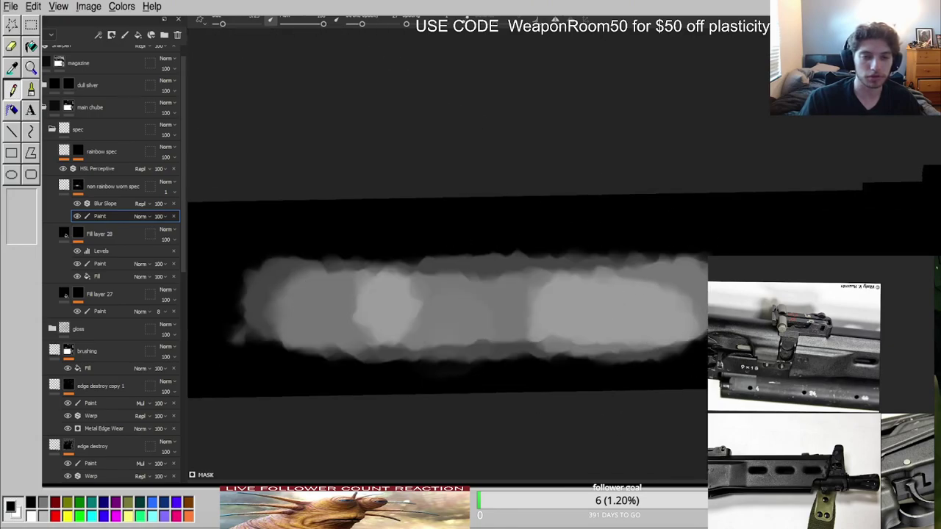
Refine the band on the tube's opposite side with more brush strokes, comparing the material and spec views.
key(m)
scroll(610, 282, down, 3)
alt+drag(610, 282, 670, 300)
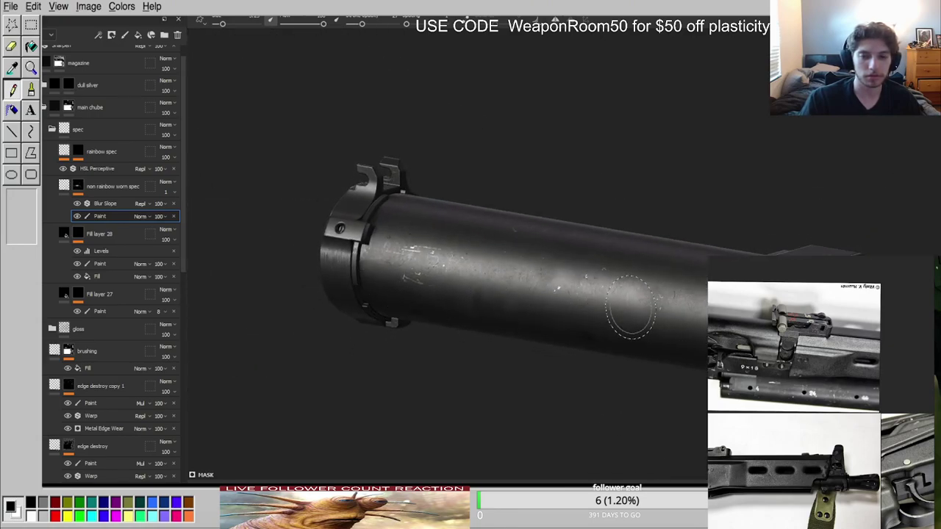
key(c)
mouse_move(446, 253)
mouse_down()
mouse_move(427, 252)
mouse_move(450, 260)
mouse_up()
alt+drag(441, 322, 536, 241)
mouse_move(645, 291)
mouse_down()
mouse_move(750, 241)
mouse_move(605, 217)
mouse_move(590, 197)
mouse_up()
mouse_move(591, 197)
mouse_down()
mouse_move(744, 196)
mouse_move(525, 204)
mouse_move(590, 204)
mouse_move(531, 218)
mouse_move(431, 157)
mouse_move(339, 175)
mouse_up()
key(m)
key(c)
key(c)
alt+drag(414, 193, 304, 253)
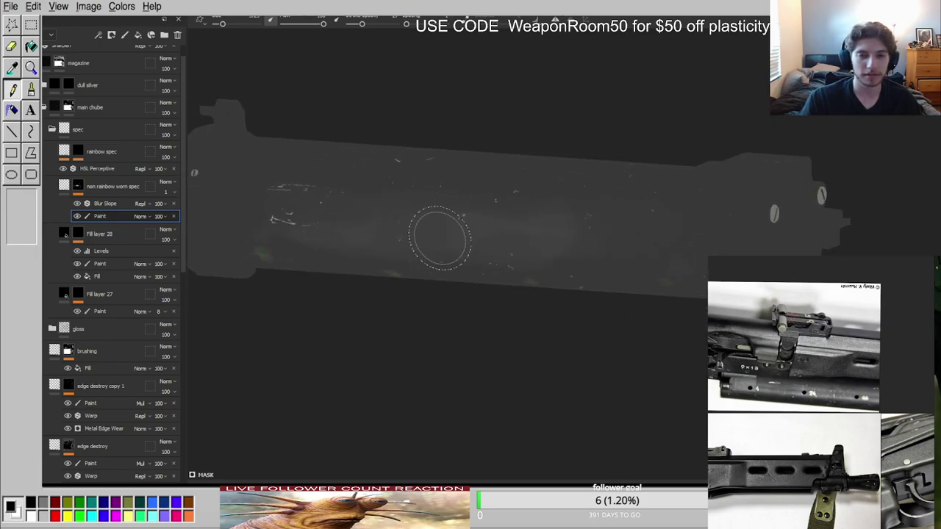
Paint out the stray dabs along the tube's opposite side on the rainbow spec layer's mask.
alt+drag(416, 238, 552, 152)
alt+middle_drag(294, 306, 439, 272)
alt+right_drag(439, 271, 341, 289)
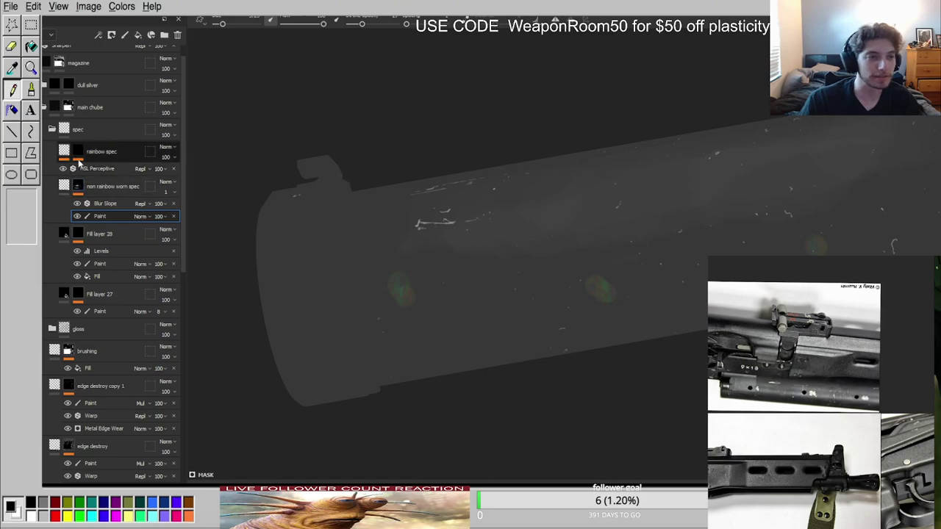
alt+click(78, 154)
drag(388, 288, 409, 287)
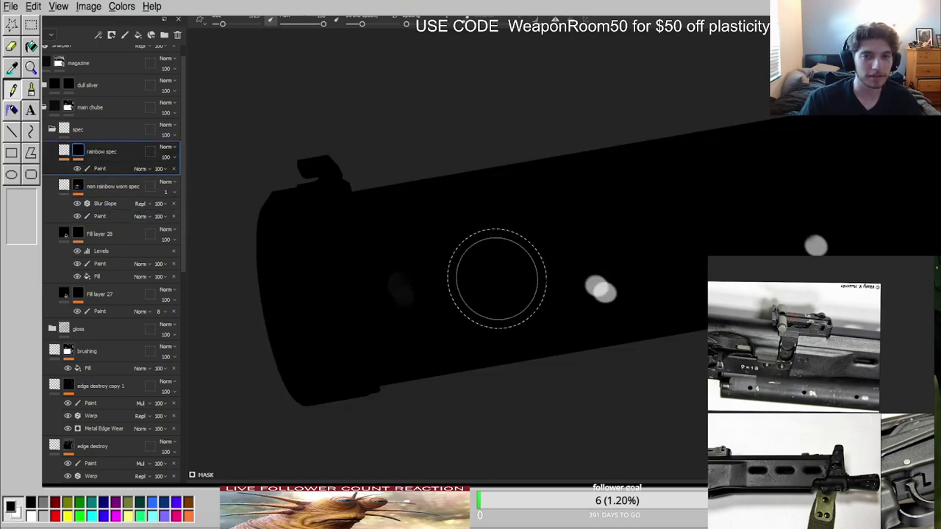
alt+middle_drag(822, 250, 481, 259)
scroll(470, 258, down, 3)
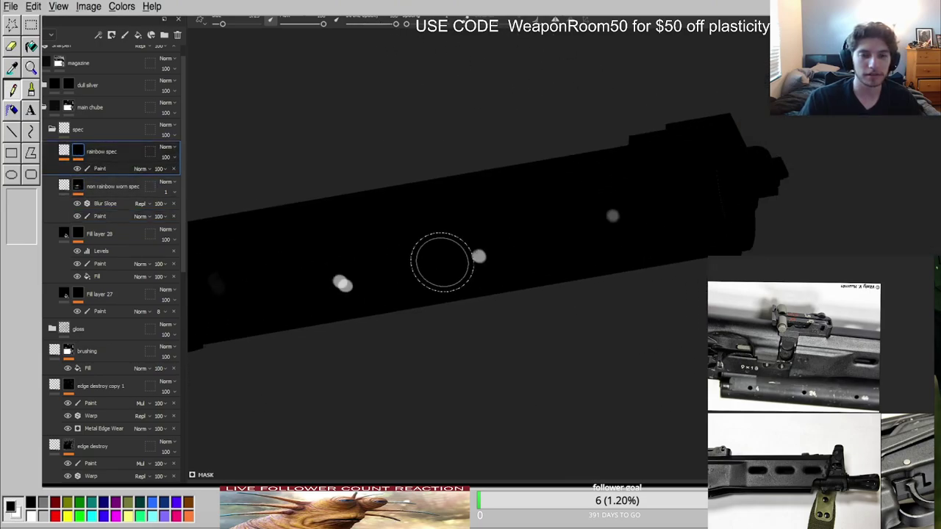
click(119, 172)
mouse_move(319, 296)
mouse_down()
mouse_move(423, 282)
mouse_move(612, 217)
mouse_up()
mouse_move(557, 233)
alt+mouse_down()
mouse_move(867, 225)
mouse_move(901, 239)
mouse_move(515, 250)
alt+mouse_up()
mouse_move(514, 250)
alt+middle_down()
mouse_move(625, 302)
mouse_move(751, 277)
alt+middle_up()
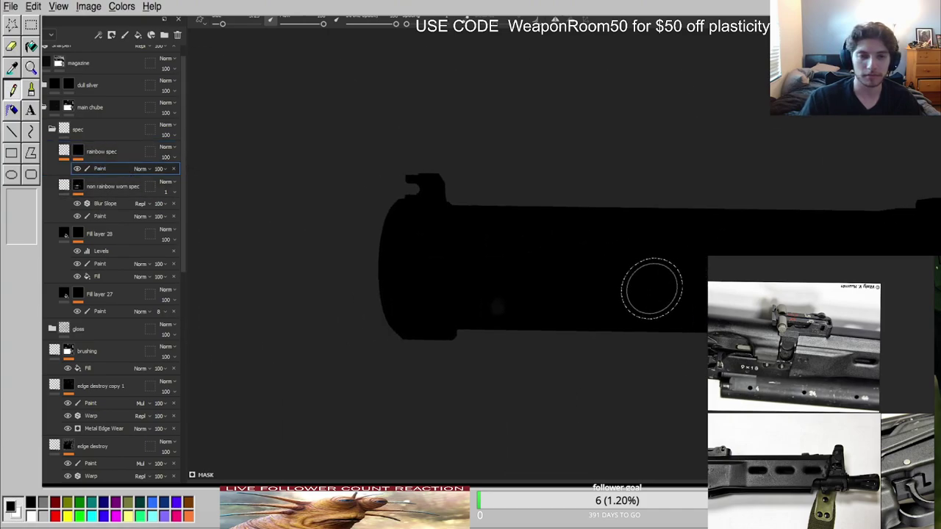
Lower the brush strength on the non rainbow worn spec layer's mask and check the band in the mask and material views.
click(78, 190)
click(110, 217)
click(370, 24)
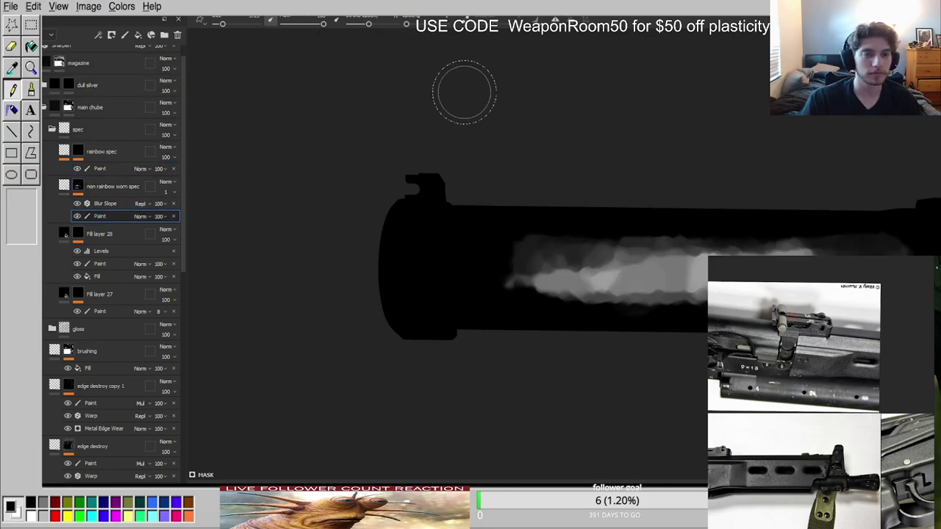
alt+drag(551, 239, 630, 252)
key(m)
alt+right_drag(630, 252, 736, 255)
alt+middle_drag(735, 256, 534, 259)
alt+drag(534, 259, 434, 292)
alt+right_drag(433, 292, 535, 265)
key(c)
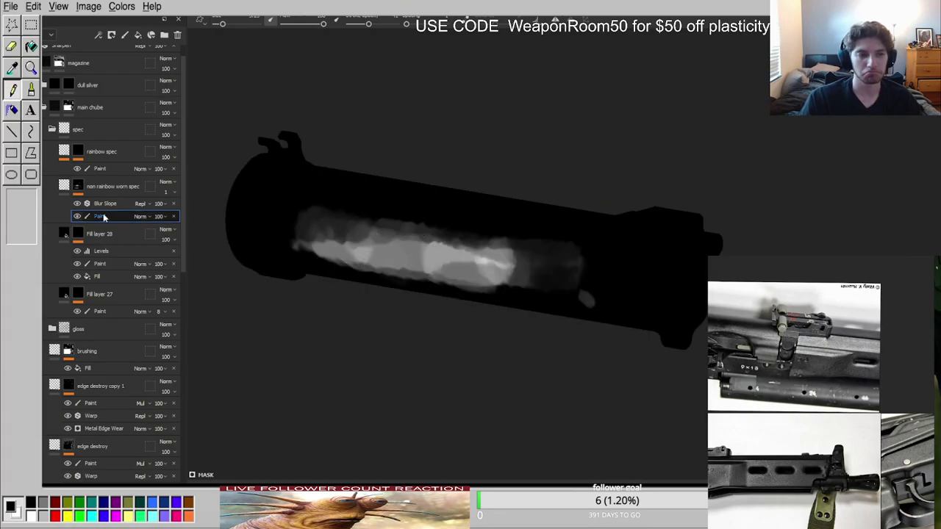
alt+drag(437, 269, 400, 277)
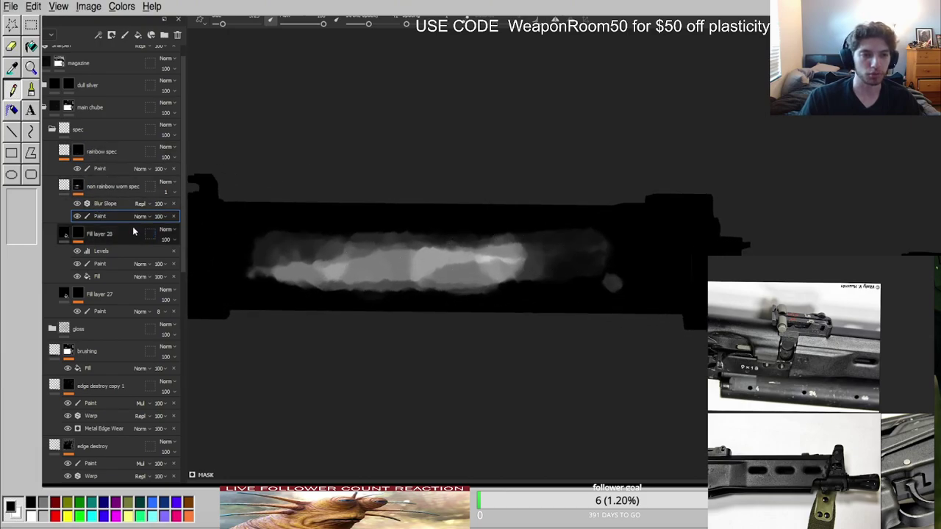
Add a Paint effect above Blur Slope on the non rainbow worn spec mask and brush a scratch texture across the band.
click(80, 188)
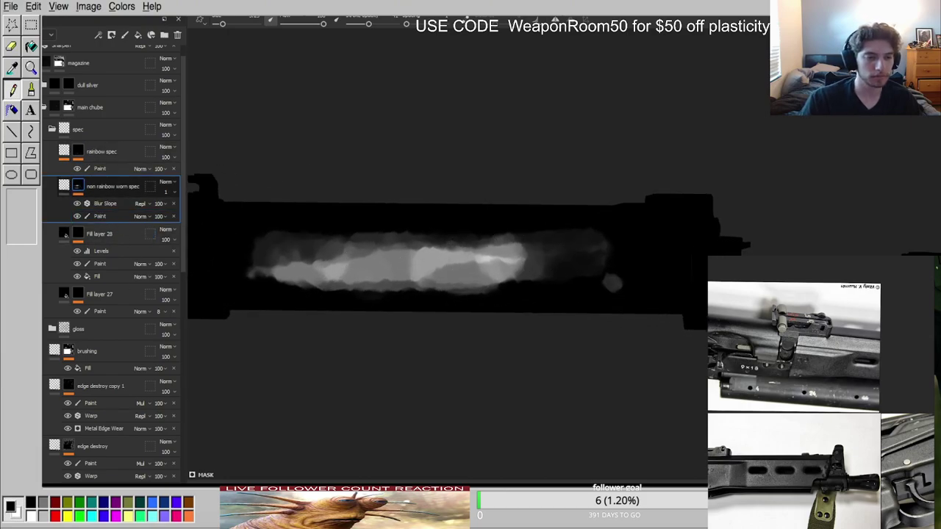
key(ctrl+p)
alt+middle_drag(475, 316, 580, 356)
alt+right_drag(581, 357, 651, 360)
alt+middle_drag(650, 360, 639, 339)
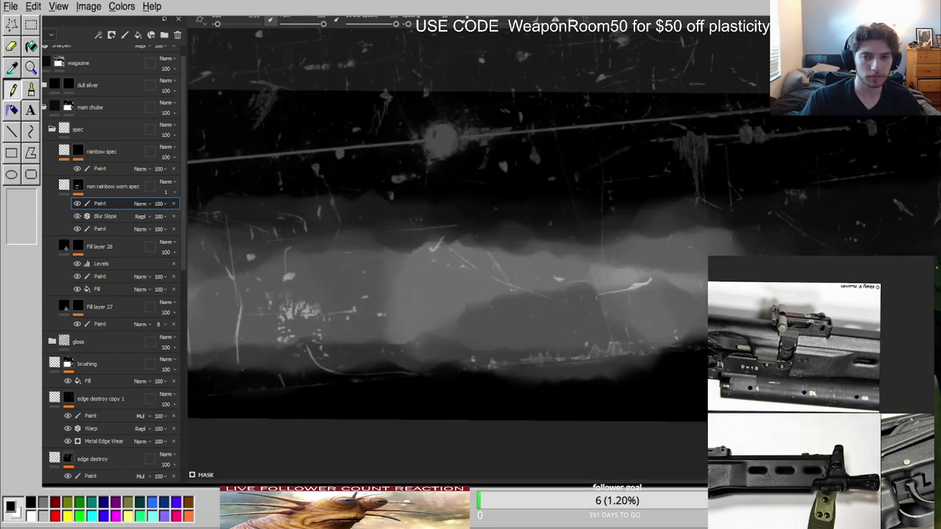
mouse_move(272, 169)
alt+mouse_down()
mouse_move(337, 193)
mouse_move(296, 206)
alt+mouse_up()
ctrl+right_drag(260, 211, 283, 211)
drag(239, 202, 693, 157)
Adjust the brush size, undo the last change and check the tube's wear in the material view.
key(2)
key(m)
shift+right_drag(518, 173, 507, 202)
alt+drag(507, 202, 607, 230)
key(c)
ctrl+right_drag(513, 184, 490, 199)
key(ctrl+z)
mouse_move(345, 188)
alt+mouse_down()
mouse_move(387, 157)
mouse_move(600, 148)
alt+mouse_up()
key(m)
alt+right_drag(600, 148, 464, 208)
alt+drag(464, 208, 734, 203)
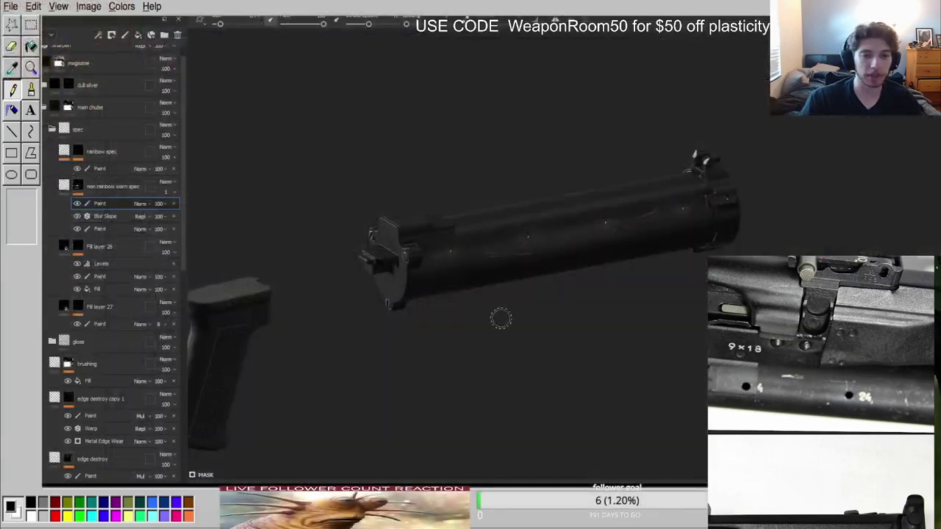
Examine the wear and colored oily streak around the tube's first hole up close under different lighting.
scroll(502, 319, up, 6)
alt+drag(435, 265, 369, 258)
shift+right_drag(370, 258, 417, 262)
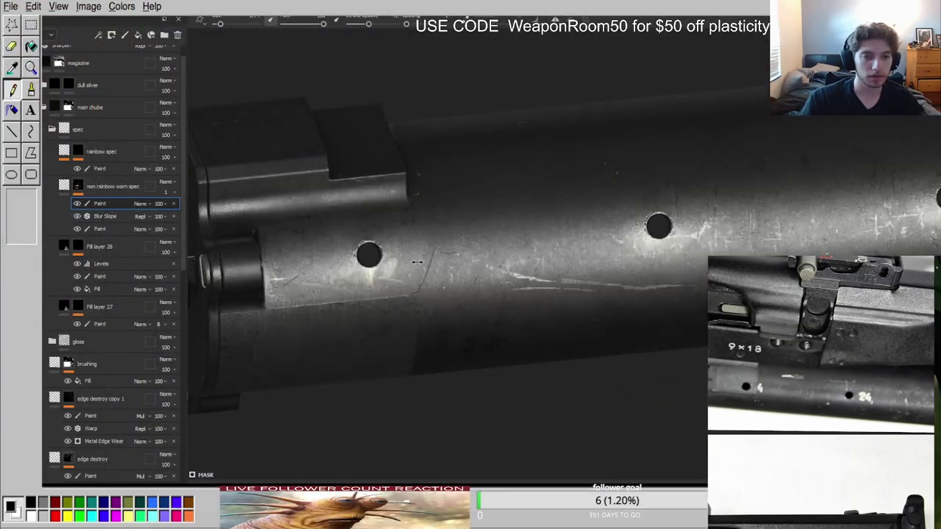
scroll(311, 244, up, 5)
mouse_move(312, 244)
alt+mouse_down()
mouse_move(481, 252)
mouse_move(515, 268)
alt+mouse_up()
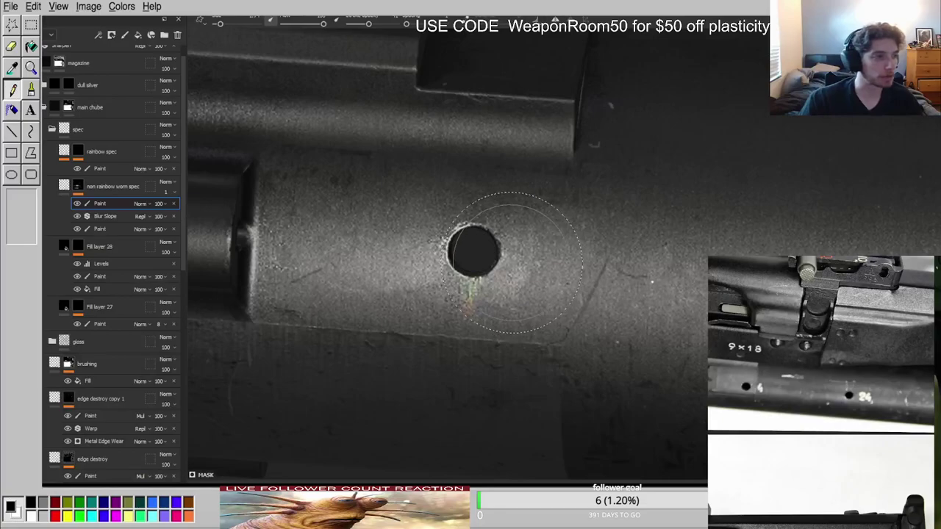
ctrl+right_drag(525, 263, 518, 258)
alt+drag(518, 258, 513, 283)
scroll(514, 282, up, 3)
alt+middle_drag(514, 282, 508, 242)
scroll(842, 351, down, 4)
scroll(420, 262, up, 3)
scroll(440, 272, down, 4)
scroll(510, 265, up, 2)
alt+drag(518, 269, 547, 281)
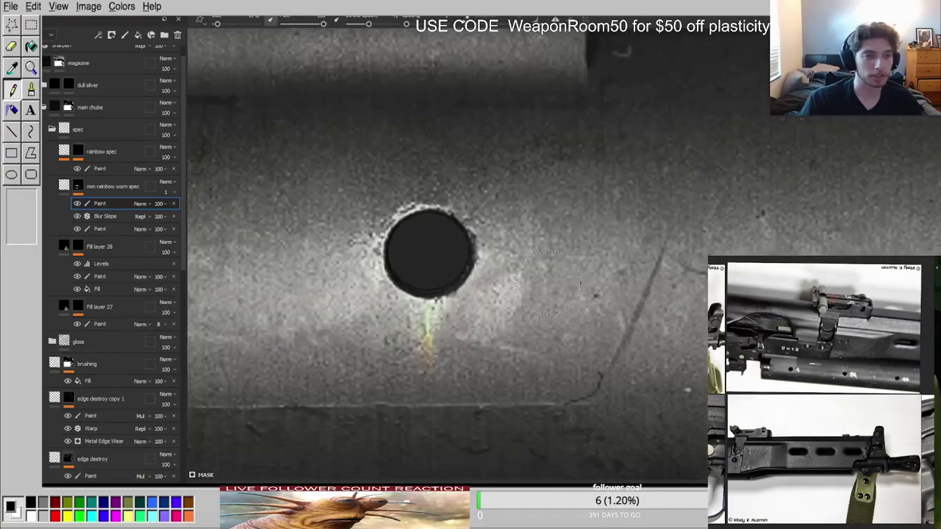
Select the rainbow spec layer's mask and examine the area around the tube's first hole in the individual channel views.
scroll(546, 280, down, 2)
alt+drag(442, 264, 445, 276)
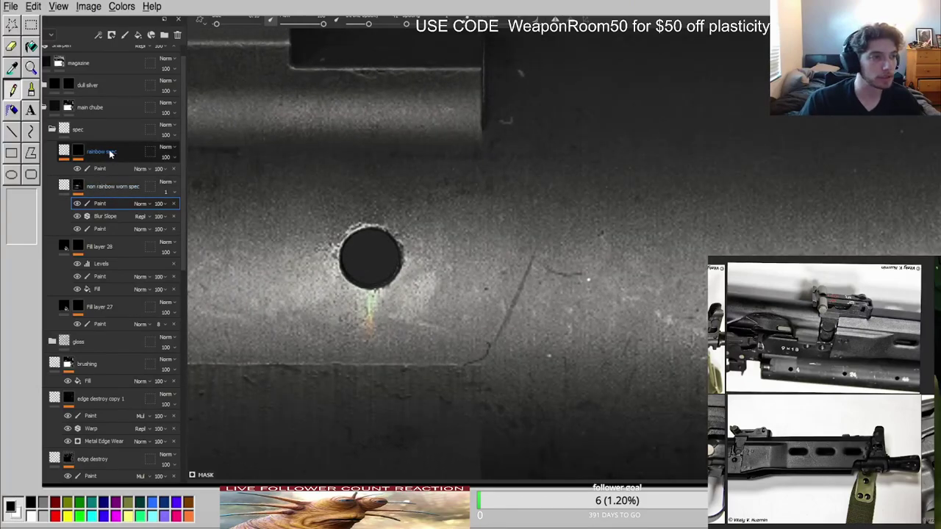
click(110, 153)
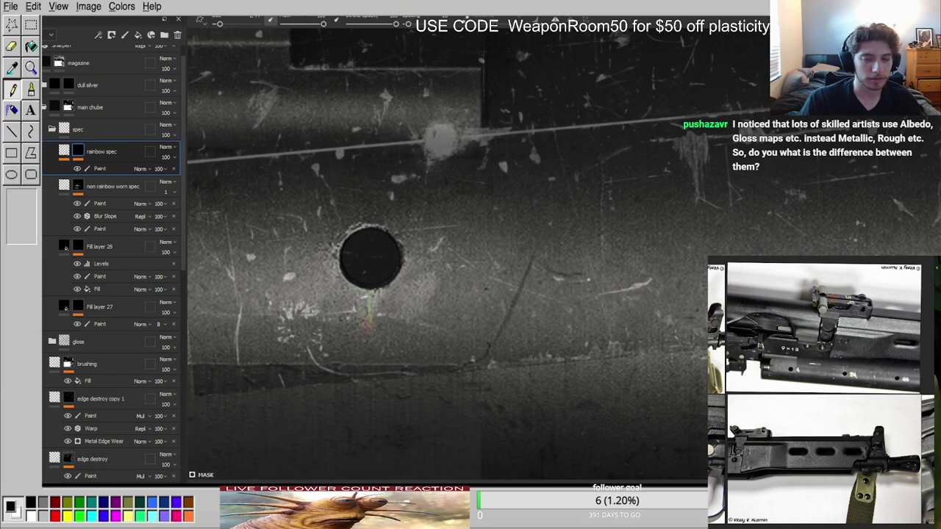
scroll(483, 245, down, 3)
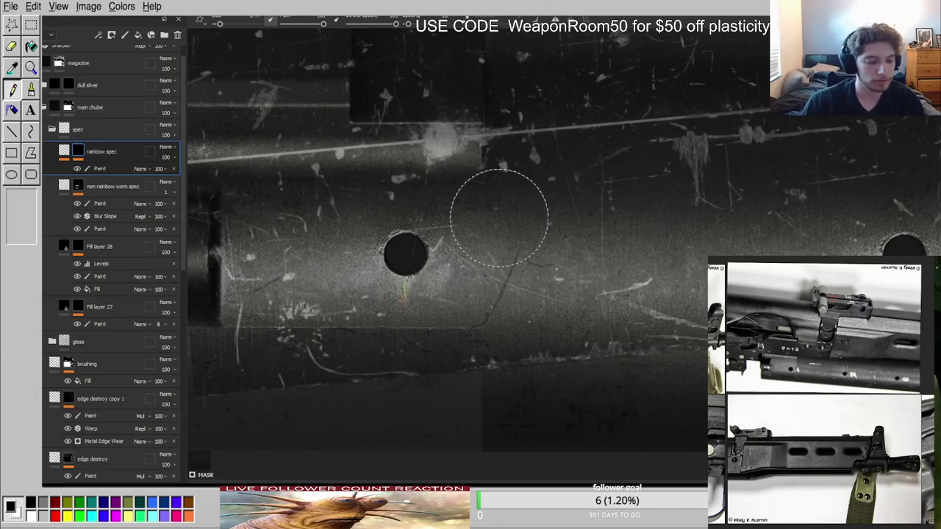
scroll(498, 217, down, 6)
mouse_move(498, 219)
alt+mouse_down()
mouse_move(508, 233)
mouse_move(541, 239)
mouse_move(508, 228)
mouse_move(518, 266)
mouse_move(468, 187)
mouse_move(507, 253)
mouse_move(492, 266)
mouse_move(508, 197)
mouse_move(525, 260)
alt+mouse_up()
scroll(515, 237, up, 6)
scroll(518, 266, up, 3)
scroll(525, 260, down, 4)
key(c)
key(c)
key(c)
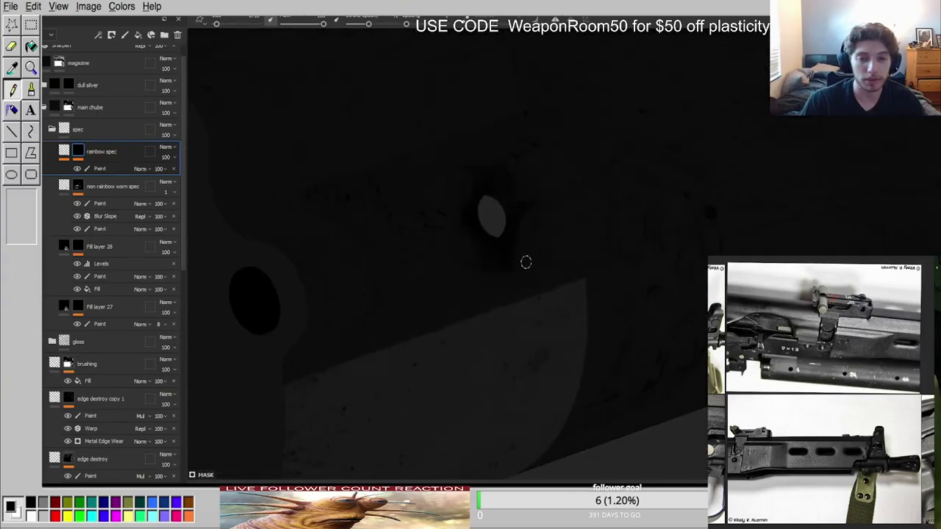
Examine the tube's scratches and the streak under its first hole in the material view from several angles and distances.
key(m)
scroll(542, 258, down, 6)
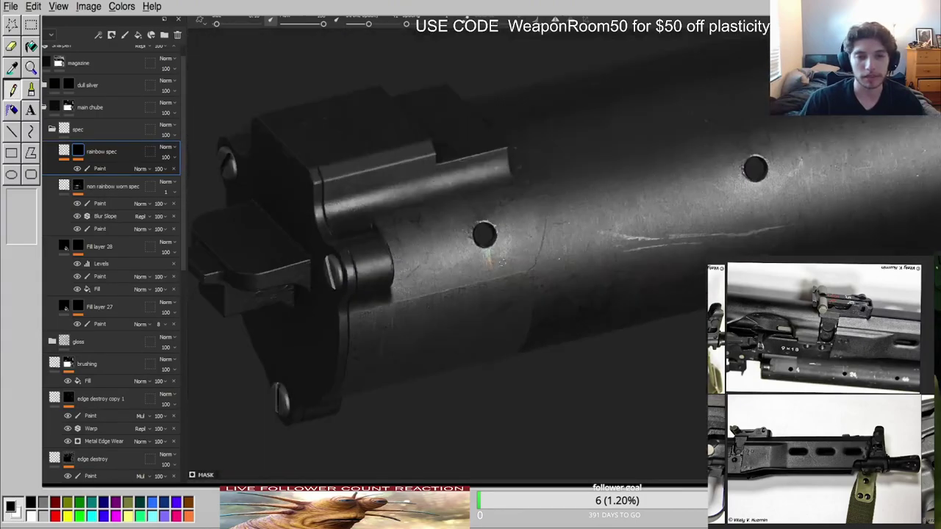
alt+drag(542, 257, 500, 232)
alt+middle_drag(575, 226, 452, 265)
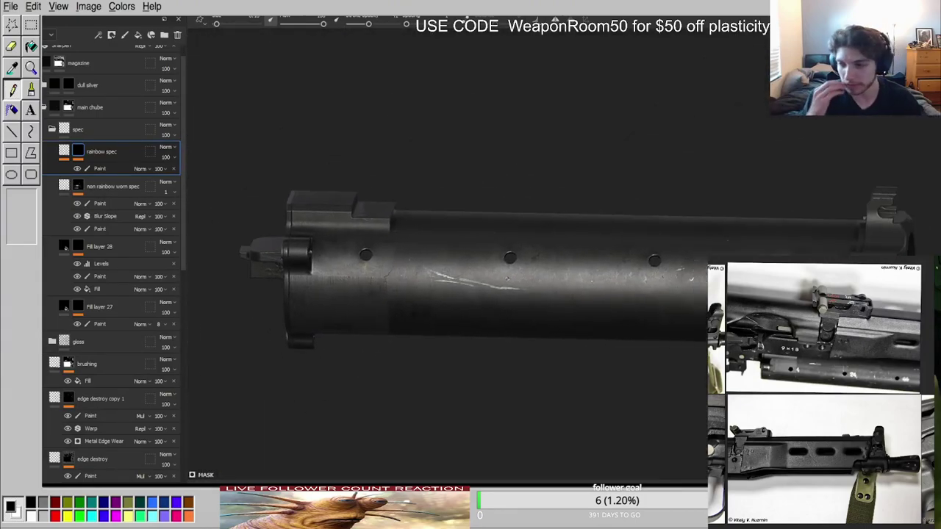
scroll(507, 279, up, 4)
mouse_move(508, 279)
alt+mouse_down()
mouse_move(488, 321)
mouse_move(504, 304)
mouse_move(496, 292)
alt+mouse_up()
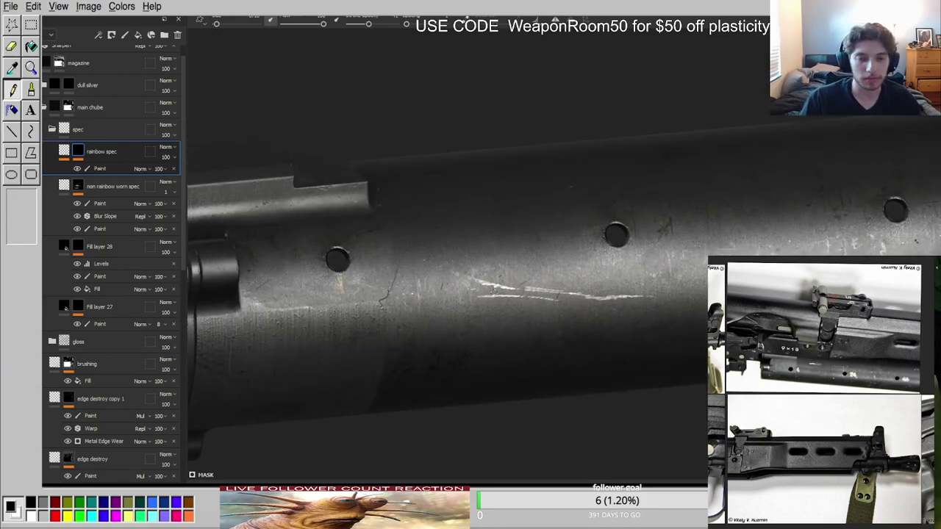
key(c)
key(c)
scroll(470, 322, up, 3)
key(m)
alt+drag(447, 334, 472, 342)
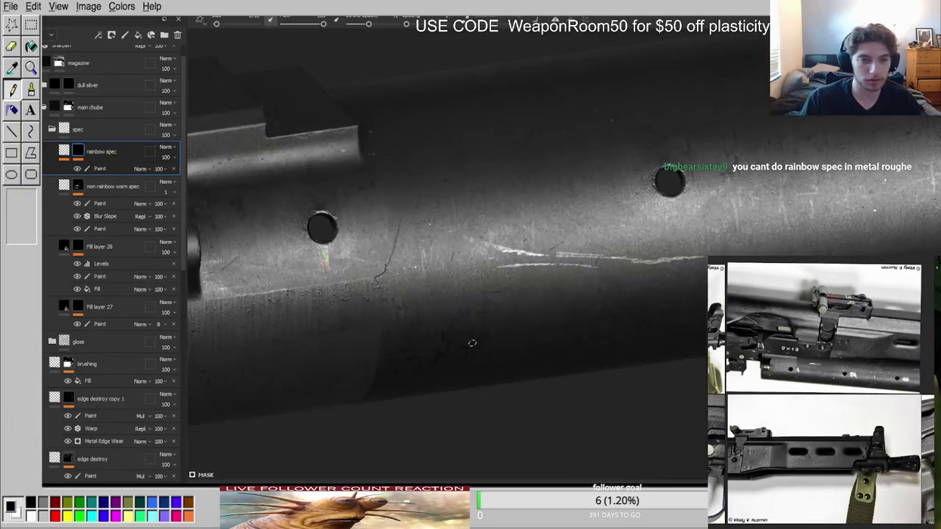
Expand the gloss folder and inspect the mask of Fill layer 26 copy 1 across the tube.
click(45, 341)
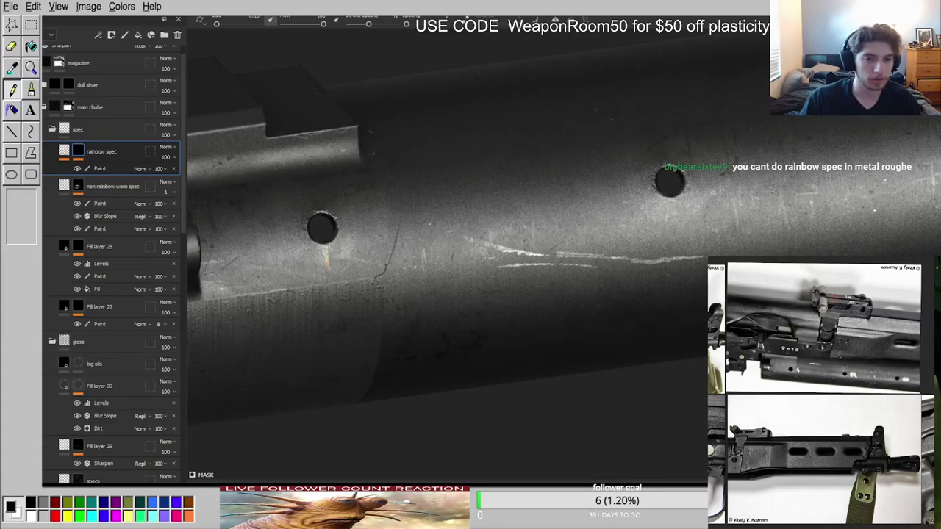
scroll(110, 265, down, 2)
click(37, 390)
scroll(110, 265, down, 2)
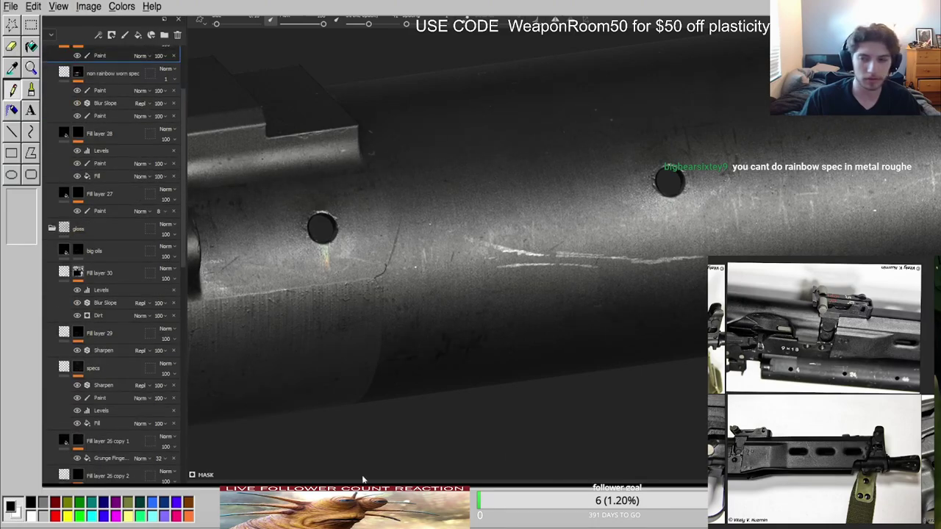
click(110, 477)
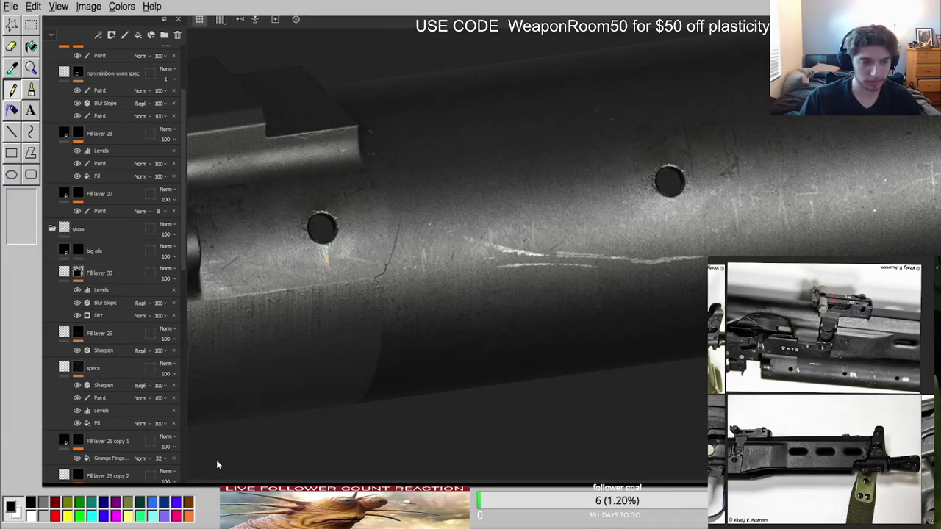
alt+click(78, 441)
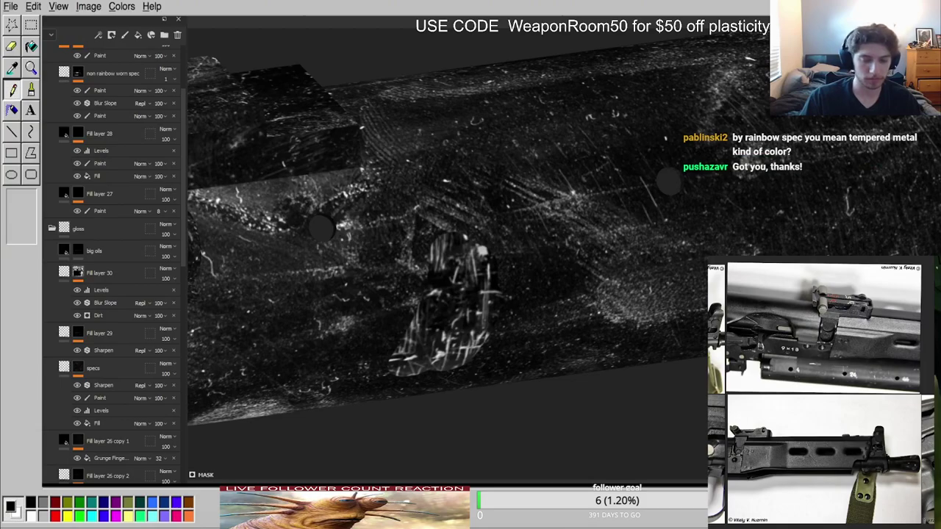
scroll(477, 267, down, 4)
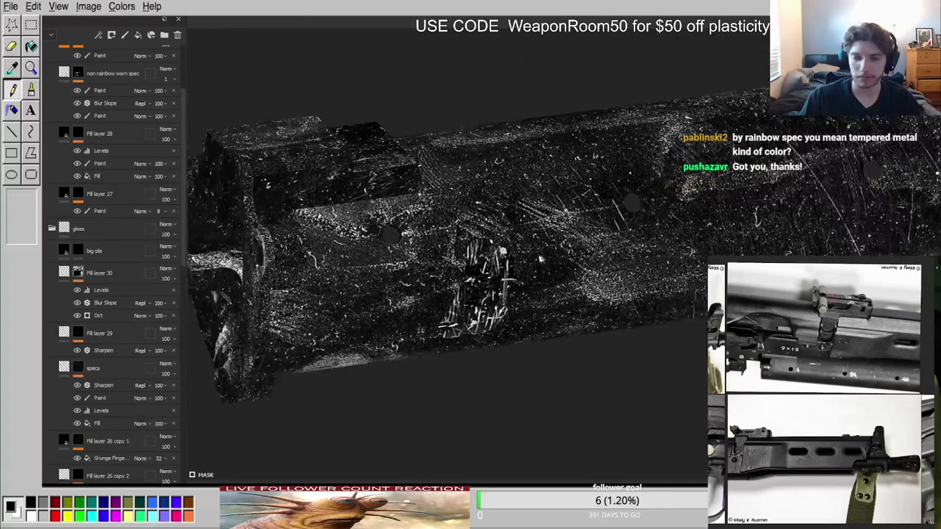
scroll(476, 266, up, 5)
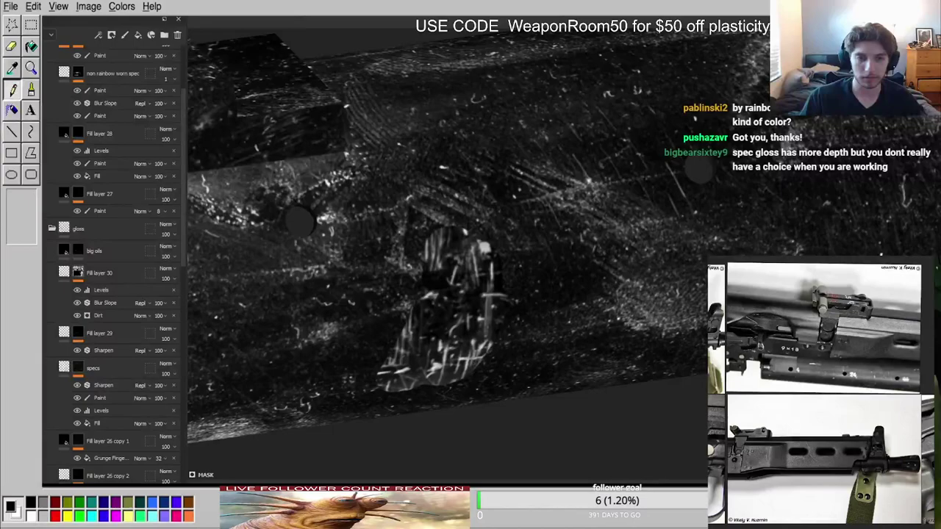
Examine the tube in the material view and check the area around its first hole in the channel views.
key(m)
scroll(515, 286, down, 2)
mouse_move(515, 286)
alt+mouse_down()
mouse_move(468, 184)
mouse_move(456, 235)
alt+mouse_up()
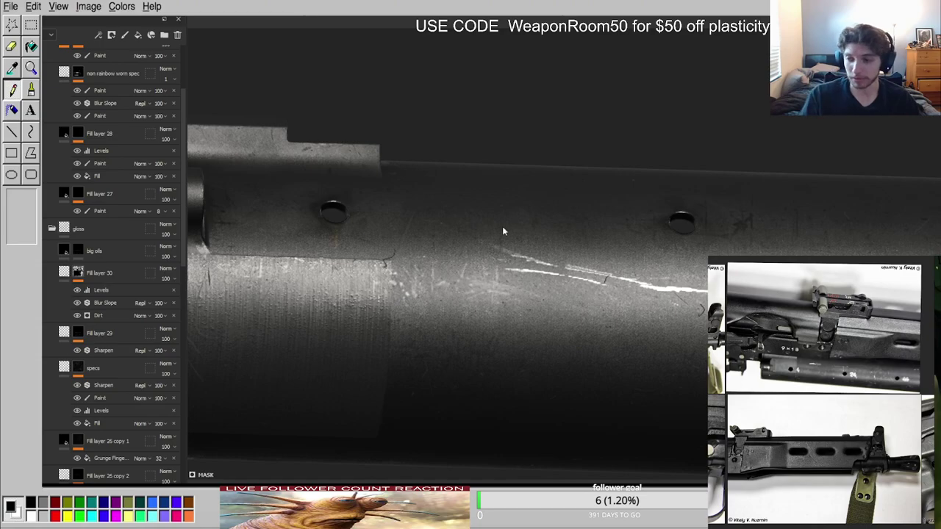
alt+middle_drag(337, 228, 504, 319)
key(c)
alt+drag(503, 318, 465, 310)
scroll(506, 351, up, 1)
key(c)
key(c)
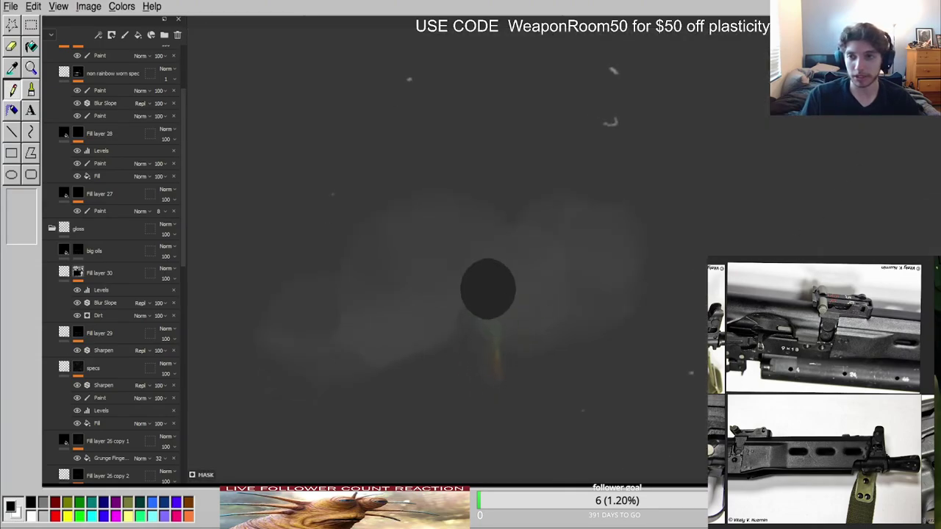
Check the hole's streak and the whole tube's surface wear in the material view under changed angles.
alt+middle_drag(498, 281, 577, 206)
alt+right_drag(578, 206, 616, 291)
key(m)
alt+drag(600, 294, 576, 289)
alt+right_drag(576, 289, 516, 244)
alt+middle_drag(804, 248, 694, 264)
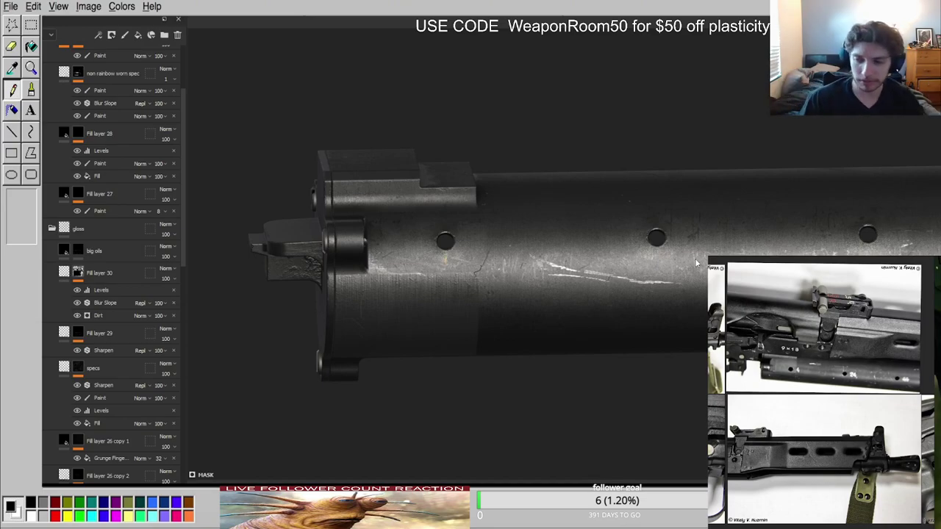
alt+drag(773, 245, 703, 273)
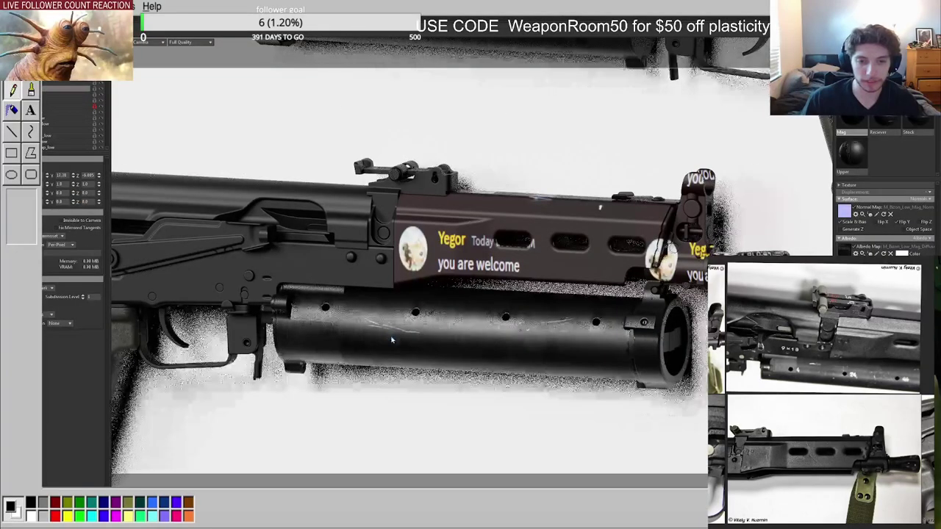
Switch to Marmoset Toolbag and compare the tube on the assembled gun with a close-up of the reference photo.
scroll(392, 339, up, 4)
alt+drag(392, 339, 394, 361)
scroll(416, 363, down, 2)
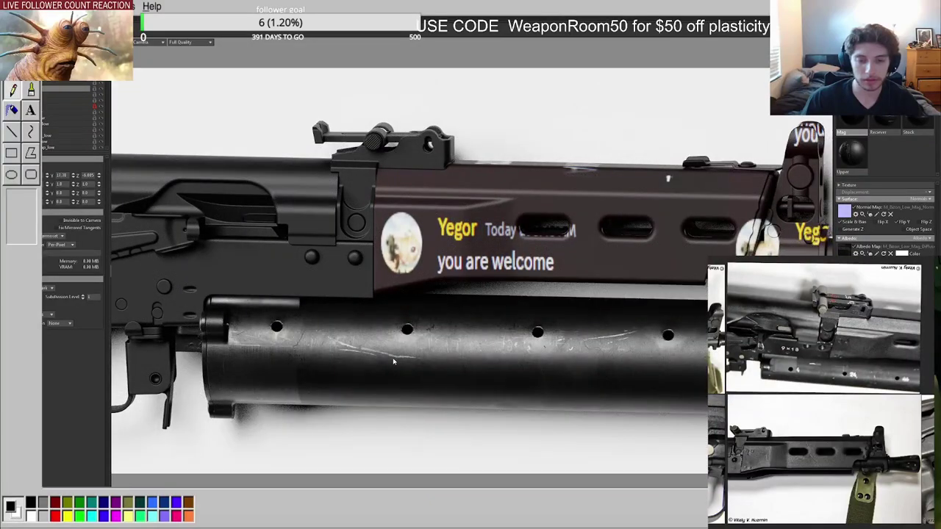
scroll(393, 361, down, 2)
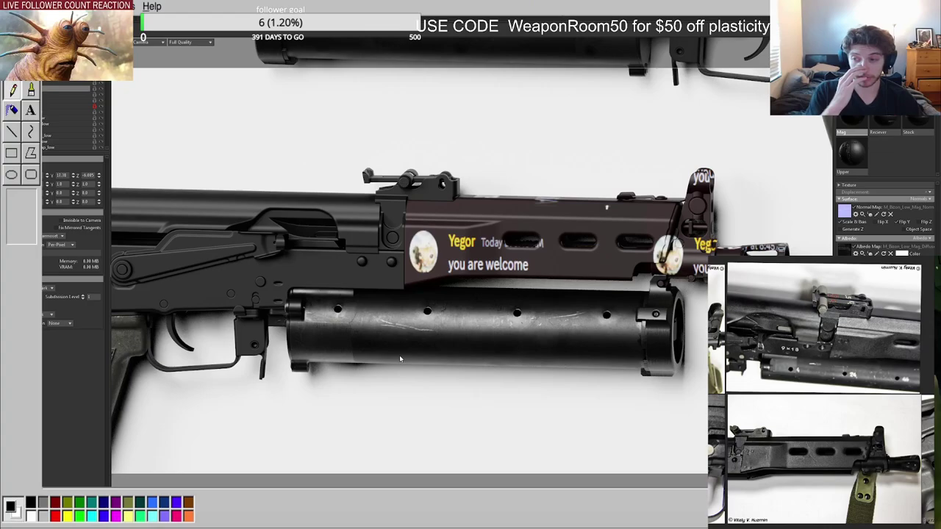
alt+drag(400, 359, 381, 333)
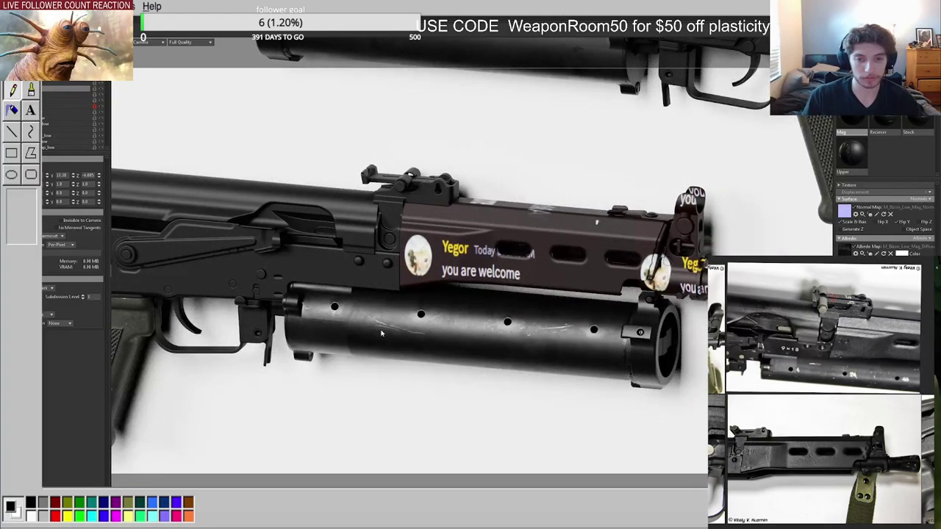
alt+drag(380, 333, 391, 288)
scroll(784, 366, up, 6)
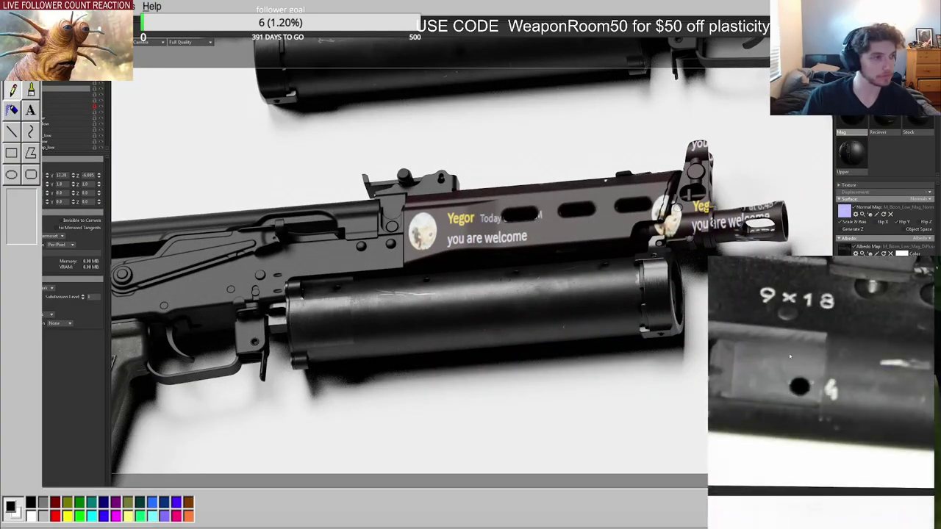
scroll(787, 361, down, 4)
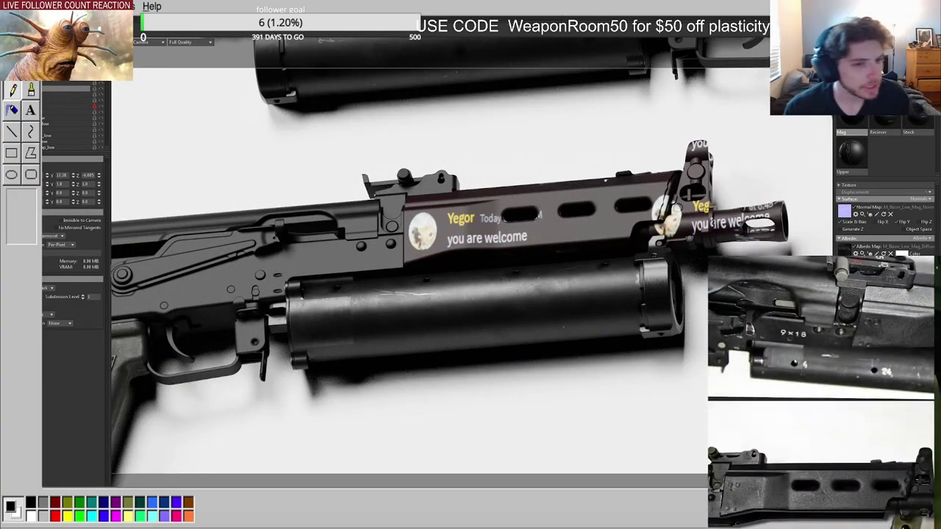
scroll(779, 318, up, 3)
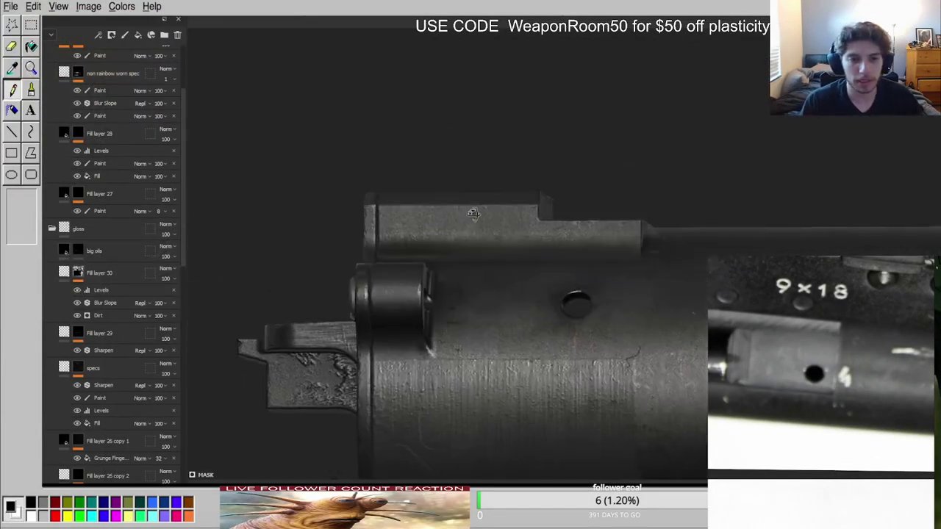
Switch back to the texturing project, collapse the gloss folder, duplicate the brushing layer and delete the Fill effect from the copy's mask.
alt+drag(473, 214, 635, 269)
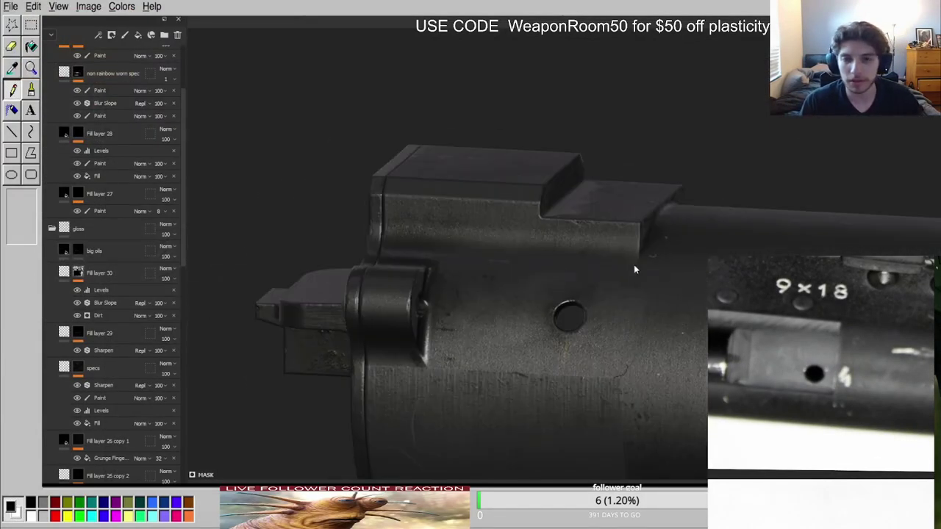
click(52, 229)
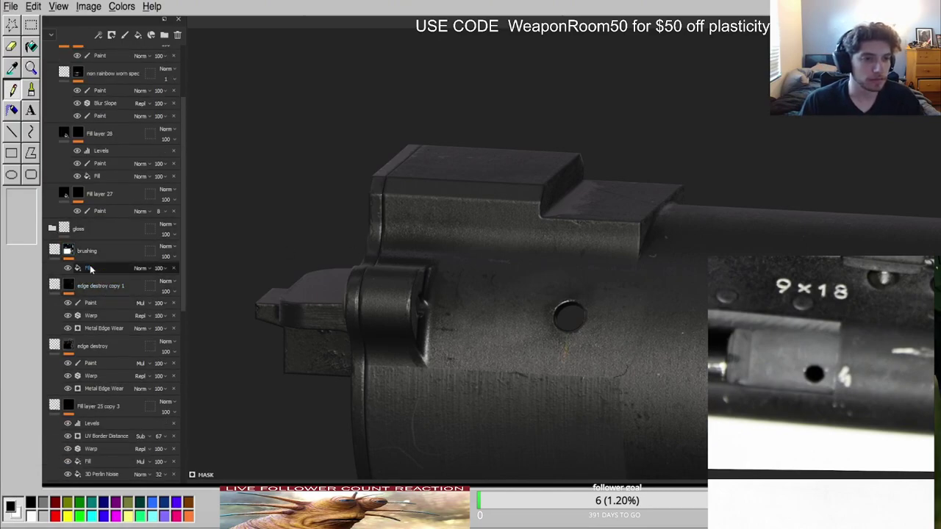
click(84, 255)
key(ctrl+d)
alt+click(69, 251)
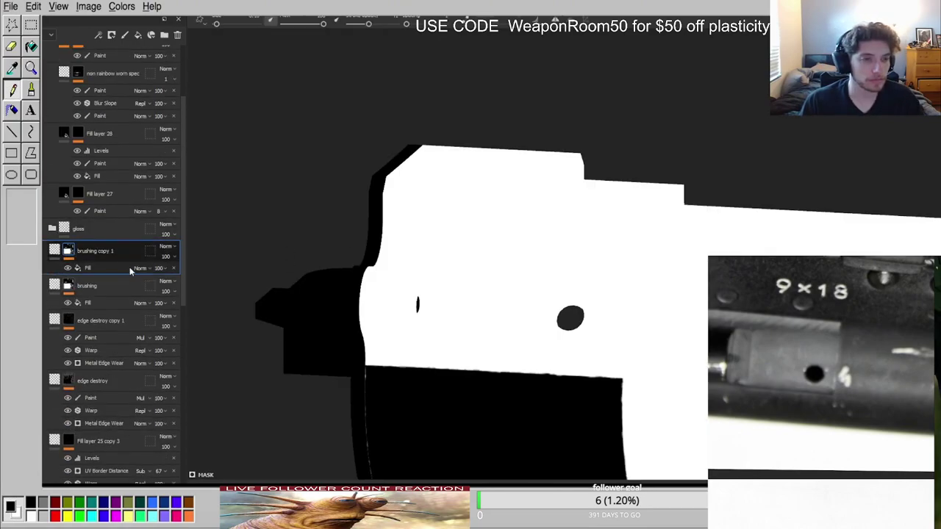
click(174, 268)
click(34, 101)
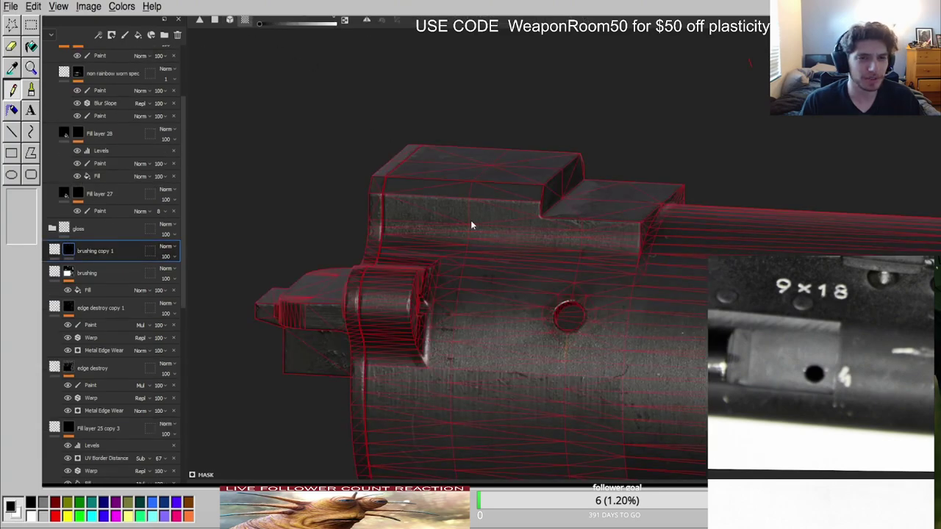
Polygon-fill the raised block at the tube's end in the brushing copy 1 mask and check its streaks in the material view.
alt+click(69, 251)
alt+drag(556, 216, 633, 266)
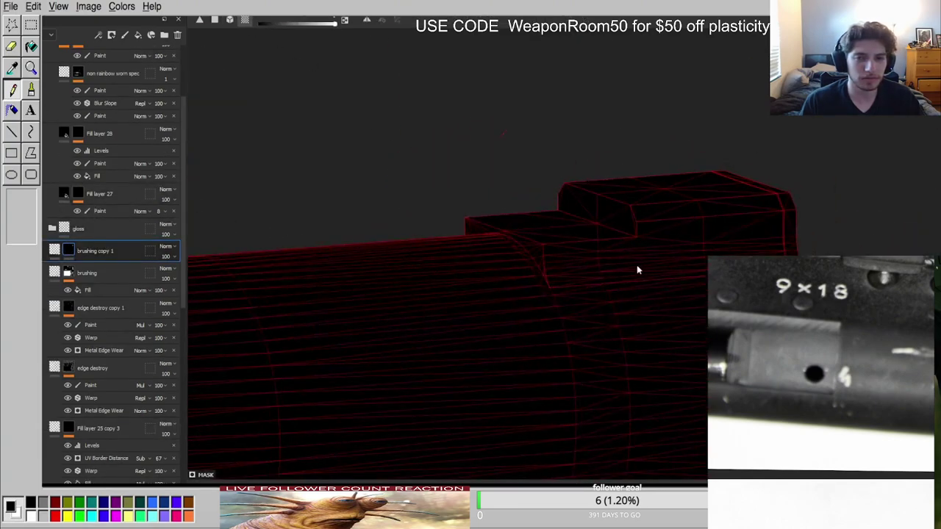
click(625, 262)
click(56, 251)
alt+drag(345, 257, 504, 283)
key(m)
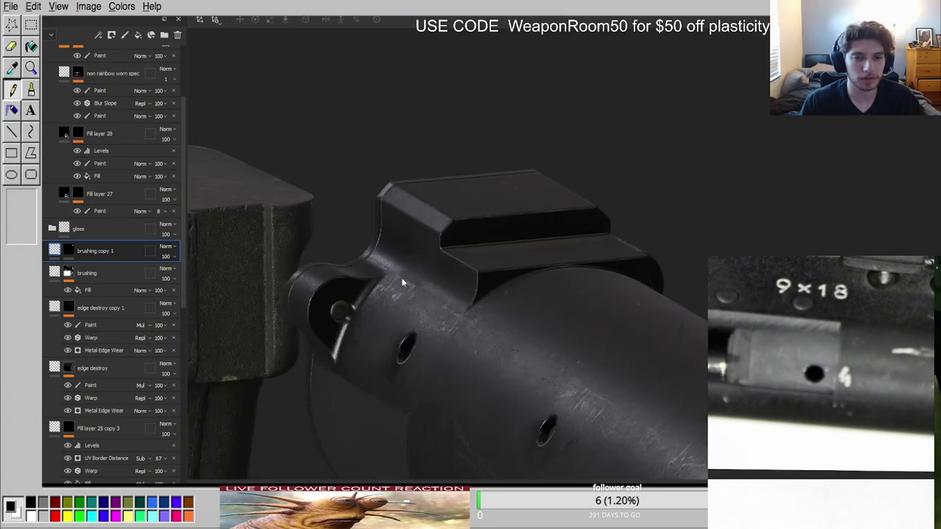
alt+drag(401, 274, 479, 265)
shift+right_drag(478, 265, 529, 261)
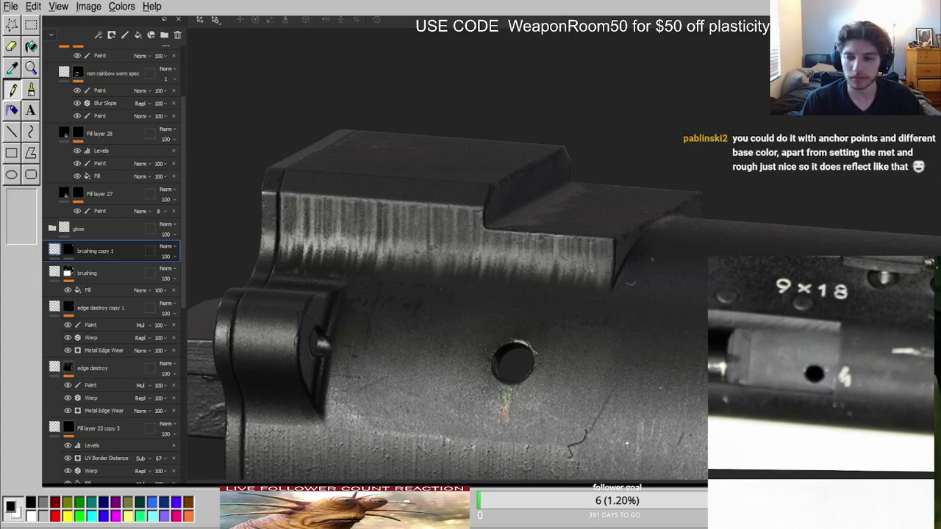
Activate the brushing copy 1 mask and set up an enlarged paint brush for the block's lower edge.
scroll(471, 280, down, 3)
mouse_move(460, 294)
alt+mouse_down()
mouse_move(482, 251)
mouse_move(603, 255)
mouse_move(464, 302)
alt+mouse_up()
click(70, 251)
key(4)
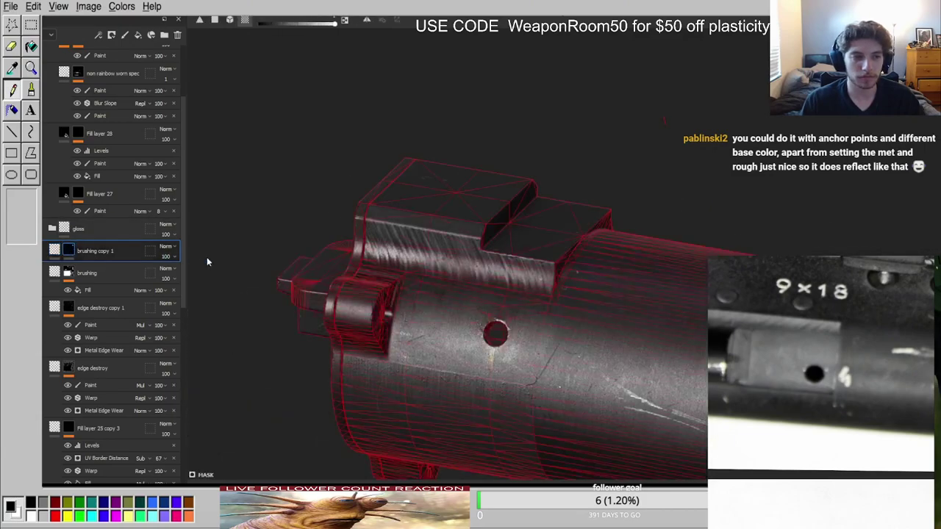
scroll(460, 265, up, 4)
key(1)
alt+drag(460, 265, 497, 255)
ctrl+right_drag(511, 272, 540, 273)
scroll(510, 273, up, 3)
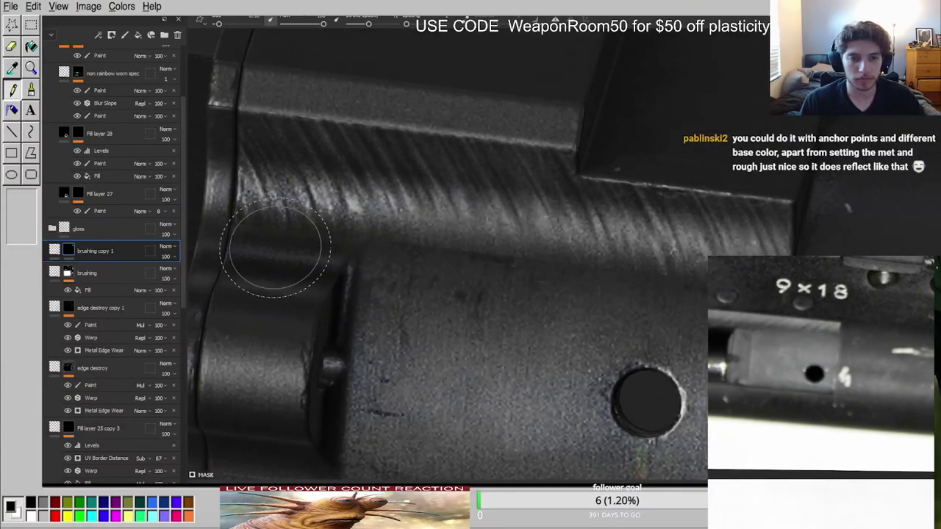
Examine the slanted brushed streaks along the block's lower edge on the opposite side of the tube.
scroll(590, 267, down, 1)
scroll(590, 268, down, 3)
alt+drag(591, 268, 347, 299)
alt+middle_drag(347, 298, 494, 237)
mouse_move(494, 237)
alt+mouse_down()
mouse_move(508, 234)
mouse_move(471, 258)
alt+mouse_up()
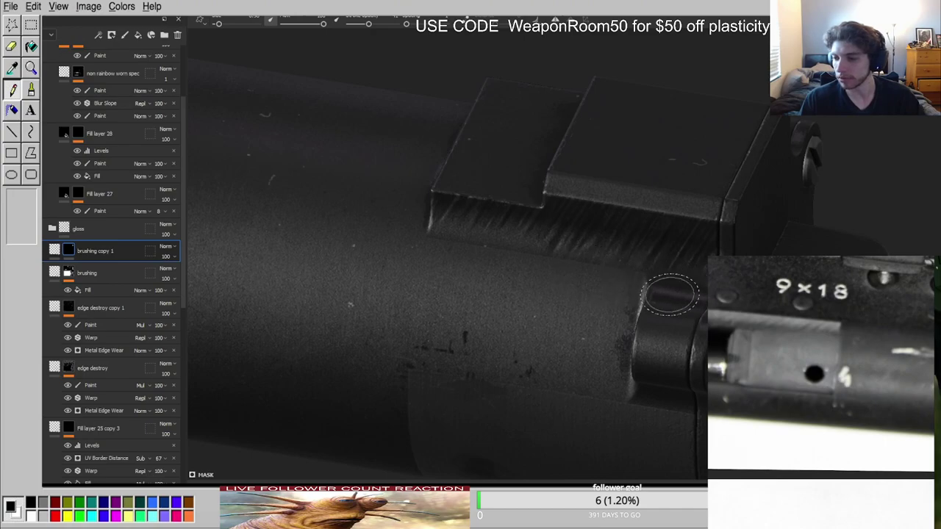
mouse_move(659, 294)
alt+mouse_down()
mouse_move(525, 245)
mouse_move(498, 244)
mouse_move(540, 262)
mouse_move(419, 252)
alt+mouse_up()
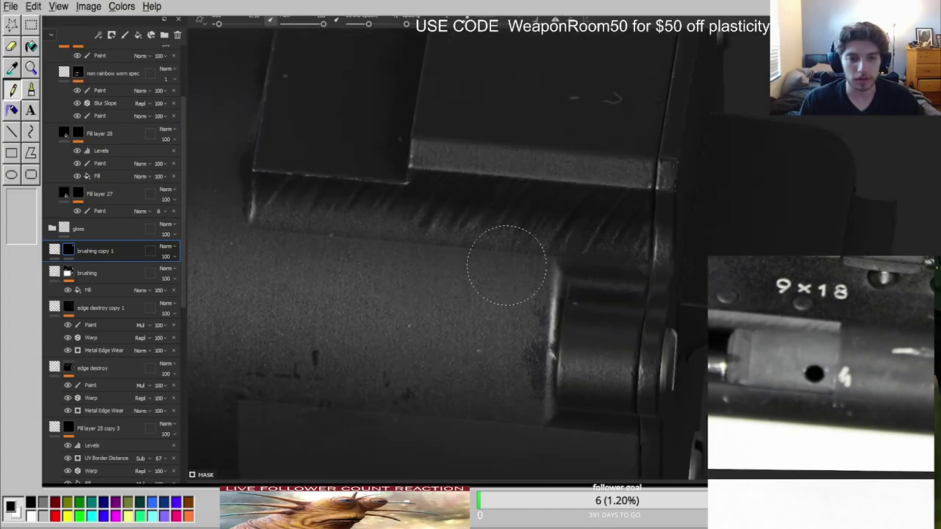
Search the layer stack for the magazine tube's normal detail layer and select the fill of mag tube nm.
alt+middle_drag(312, 247, 506, 223)
mouse_move(507, 223)
alt+mouse_down()
mouse_move(536, 194)
mouse_move(520, 254)
alt+mouse_up()
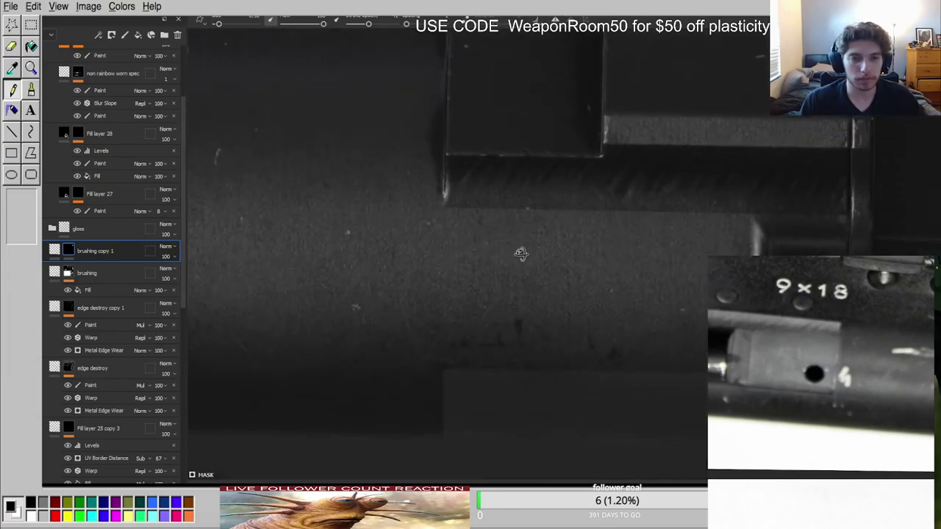
scroll(521, 254, up, 2)
scroll(64, 253, down, 20)
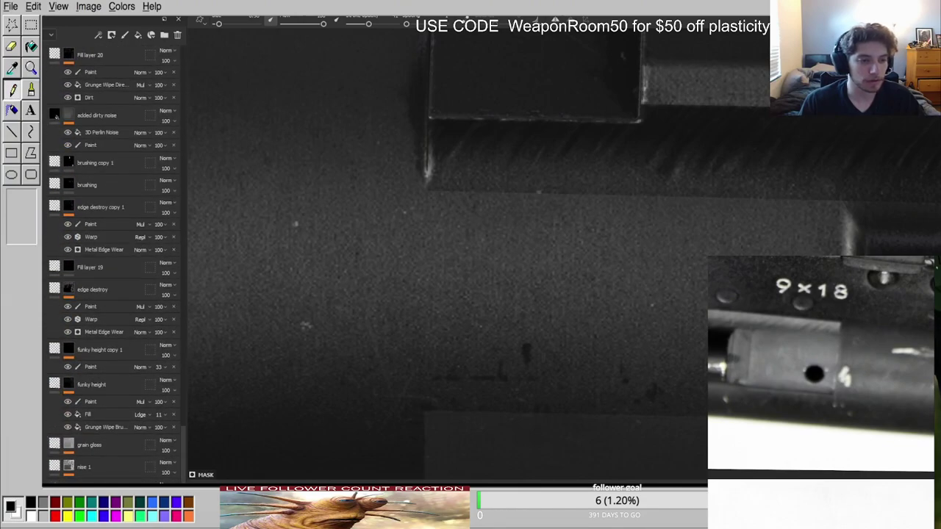
scroll(66, 305, up, 5)
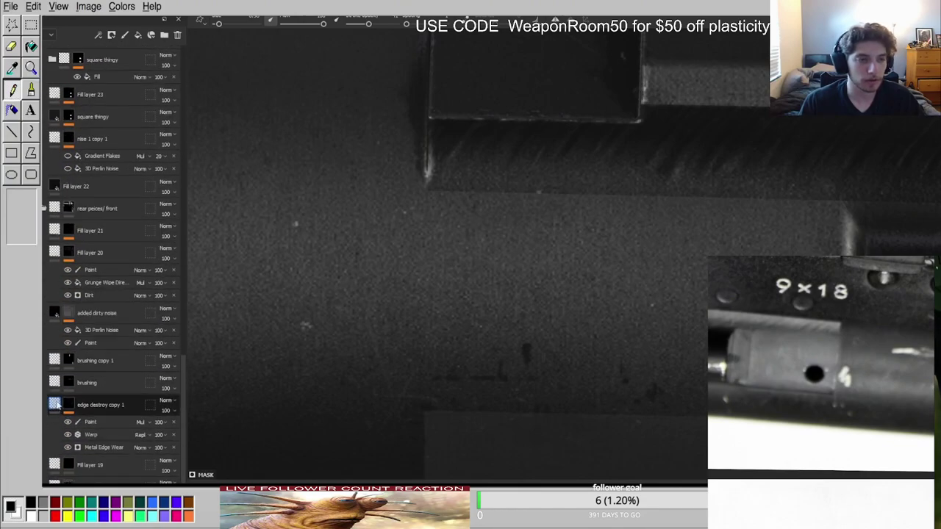
scroll(43, 356, up, 3)
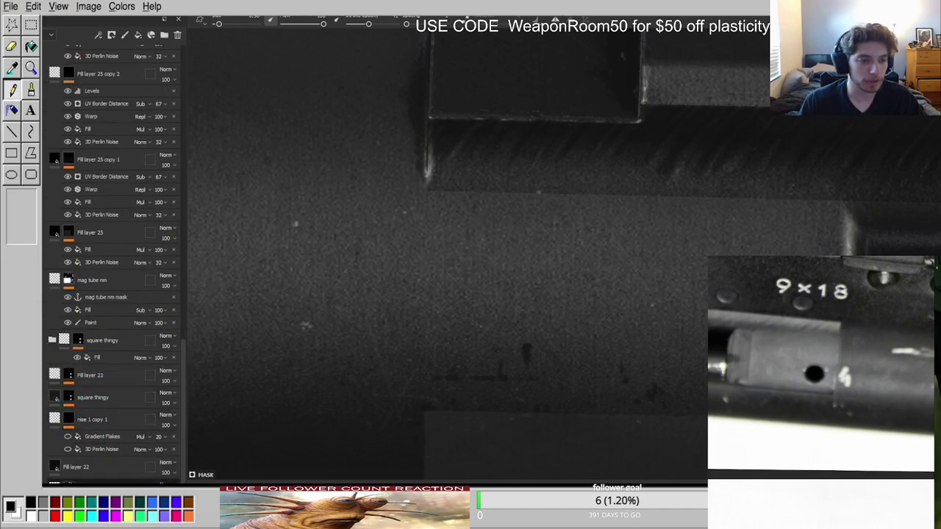
scroll(110, 294, up, 10)
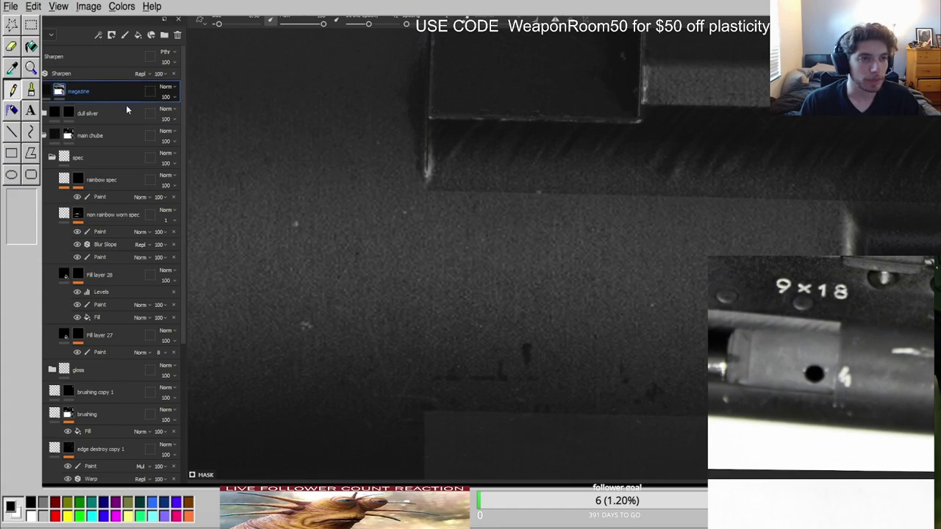
scroll(133, 346, down, 10)
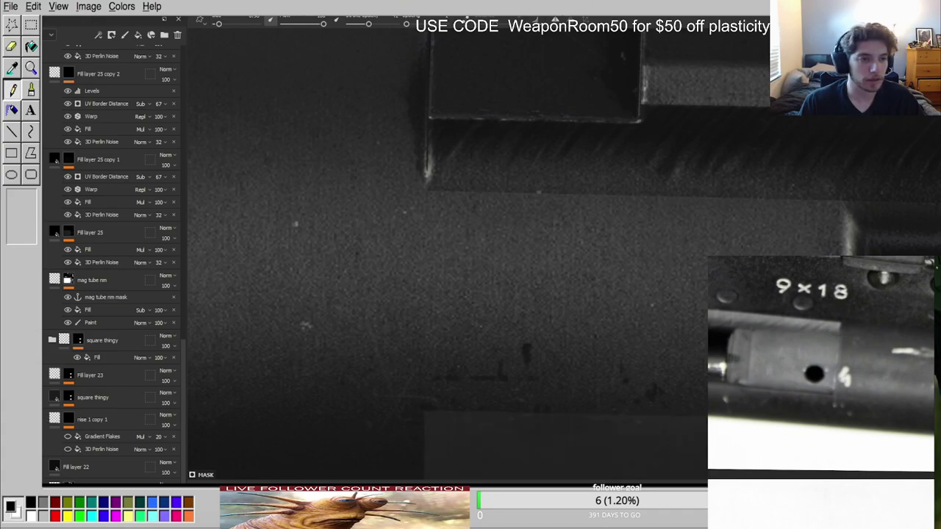
click(55, 280)
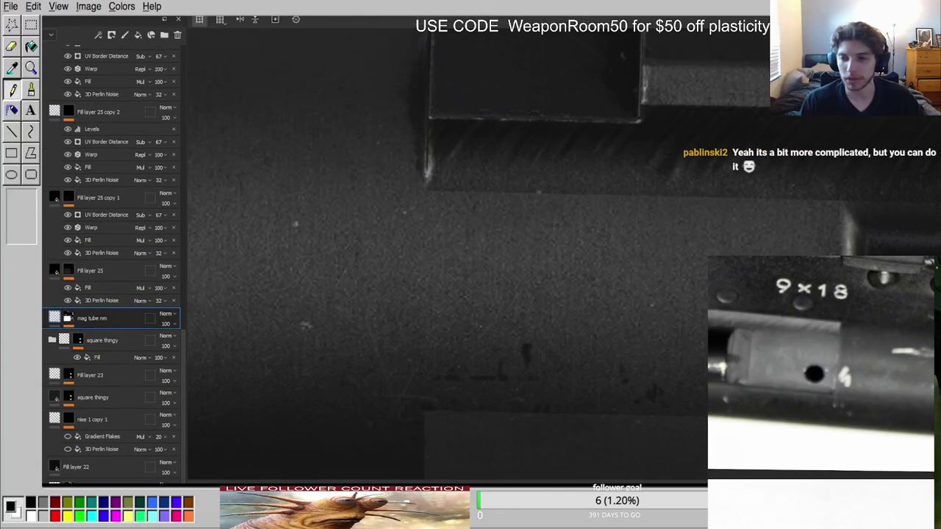
scroll(507, 256, down, 3)
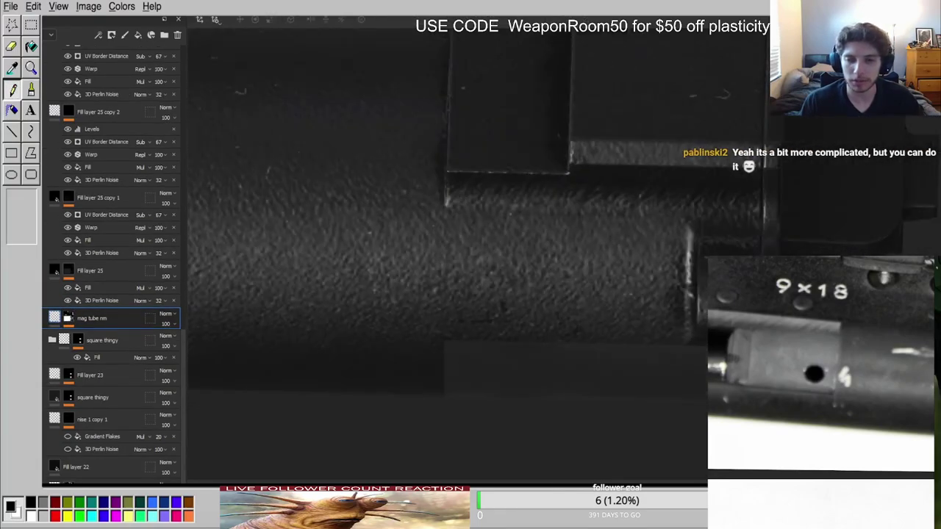
Examine the tube's scratches, pitting and grain around the recessed panel under changing light.
alt+drag(504, 265, 563, 183)
scroll(563, 184, down, 3)
shift+right_drag(561, 228, 542, 252)
scroll(479, 275, up, 5)
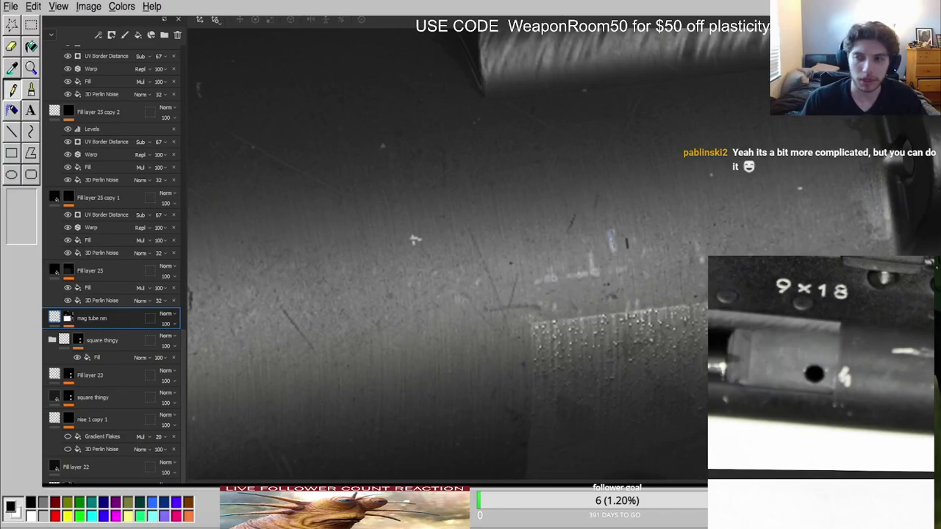
scroll(507, 258, down, 3)
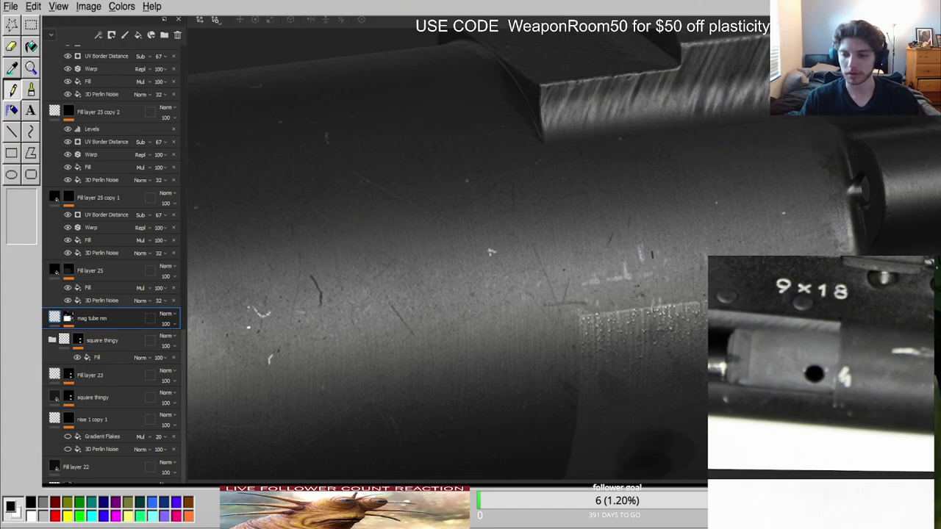
alt+drag(616, 292, 496, 284)
alt+middle_drag(496, 285, 609, 296)
scroll(609, 297, down, 1)
Inspect the tube's wear and smudges in a grayscale single-channel view from both sides.
key(c)
key(c)
key(c)
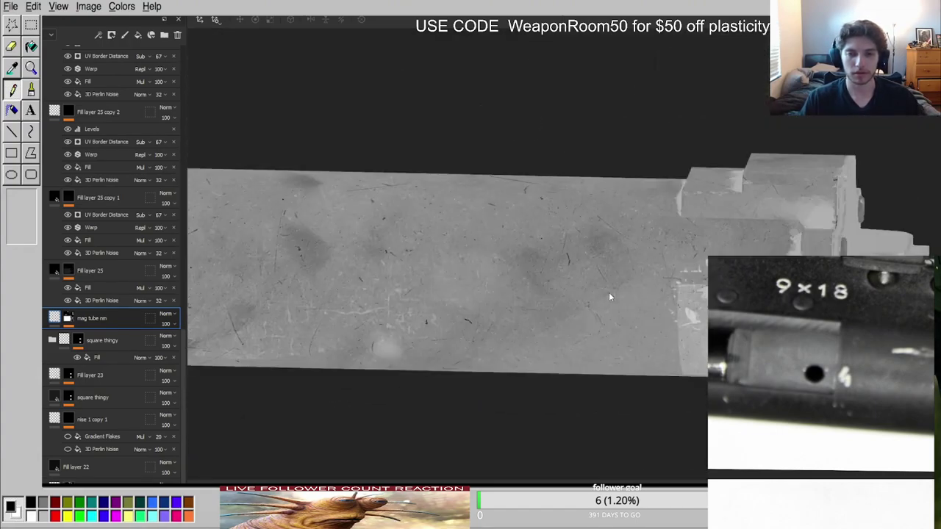
scroll(606, 294, down, 3)
alt+drag(606, 295, 897, 316)
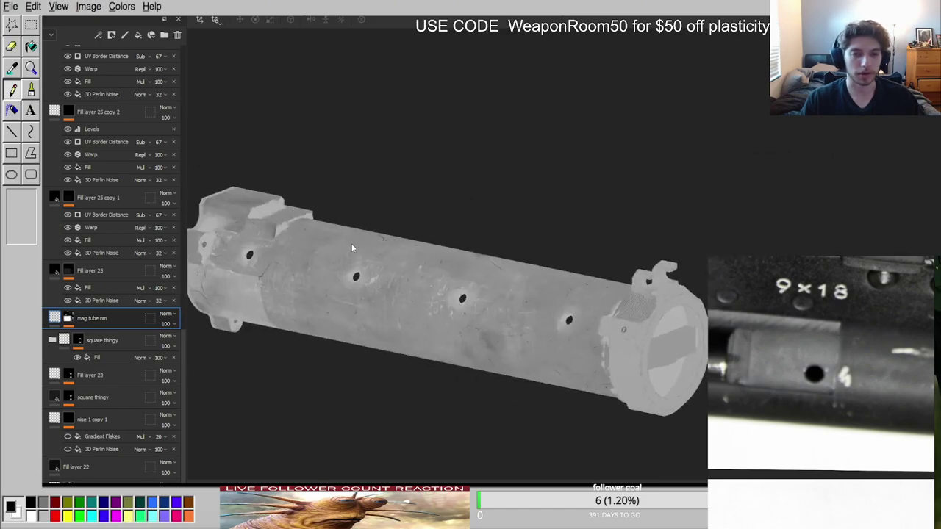
alt+middle_drag(353, 248, 494, 269)
scroll(493, 269, up, 3)
alt+drag(494, 270, 620, 301)
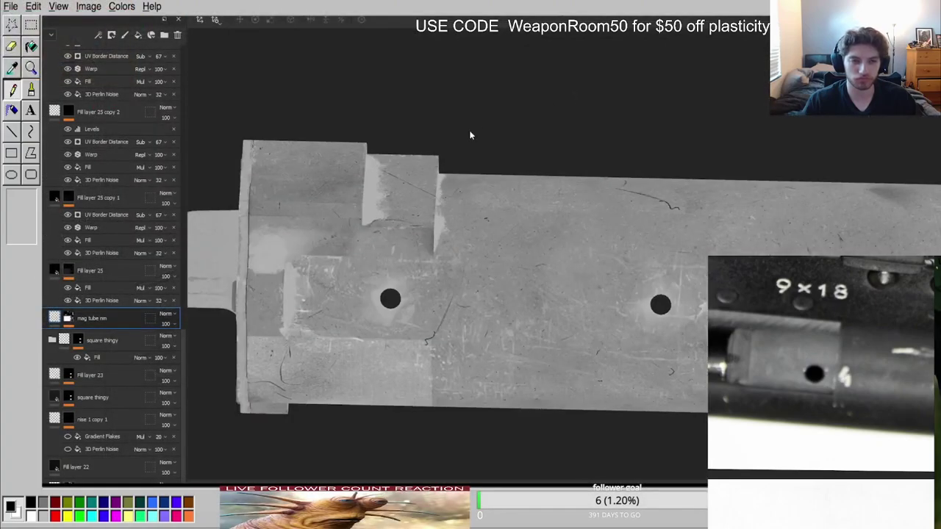
Return to the material view, examine the block's slanted brushing, and select the brushing copy 1 fill.
key(m)
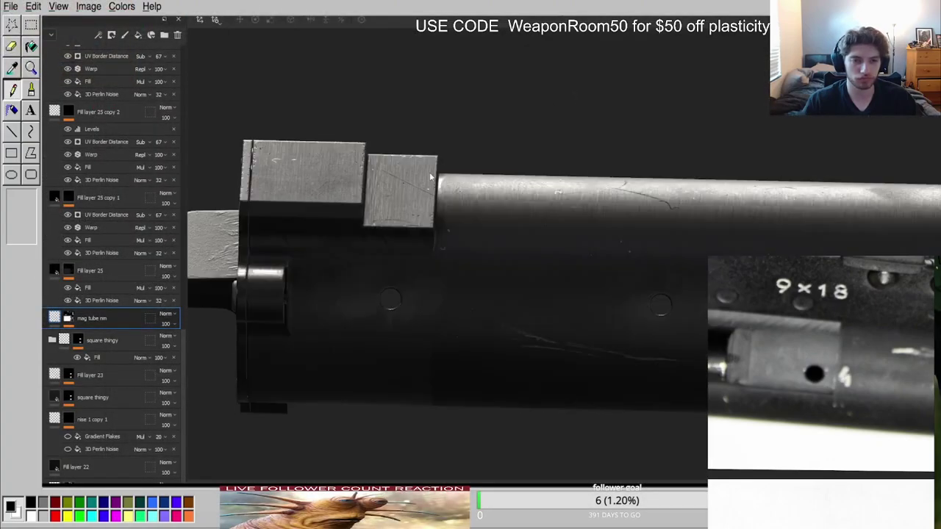
scroll(398, 220, up, 4)
alt+drag(382, 278, 382, 220)
shift+right_drag(383, 219, 296, 231)
scroll(104, 222, up, 15)
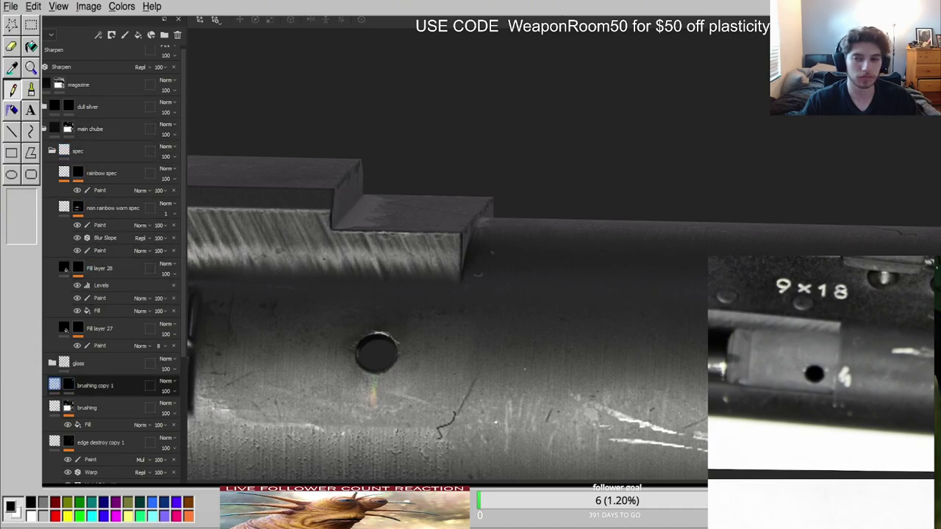
click(55, 386)
scroll(567, 313, down, 5)
alt+drag(566, 313, 546, 319)
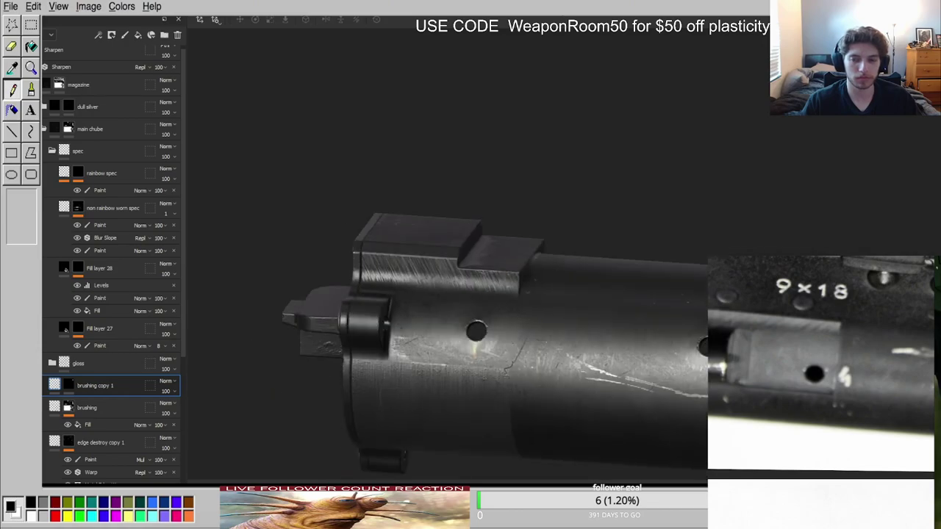
Compare the block end of the tube in the grayscale channel view and the material view.
key(c)
key(c)
key(c)
key(c)
key(c)
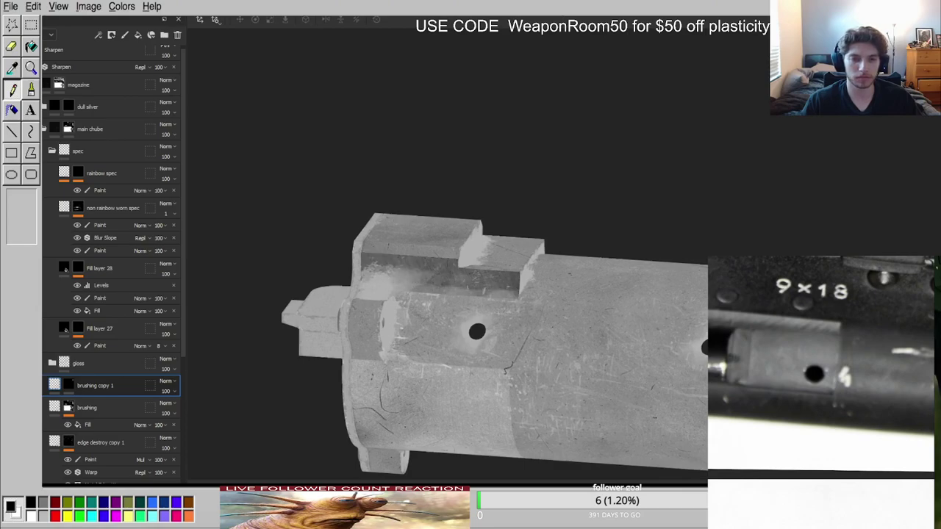
key(m)
scroll(537, 345, up, 4)
alt+drag(537, 345, 412, 263)
scroll(411, 263, down, 4)
scroll(429, 284, down, 1)
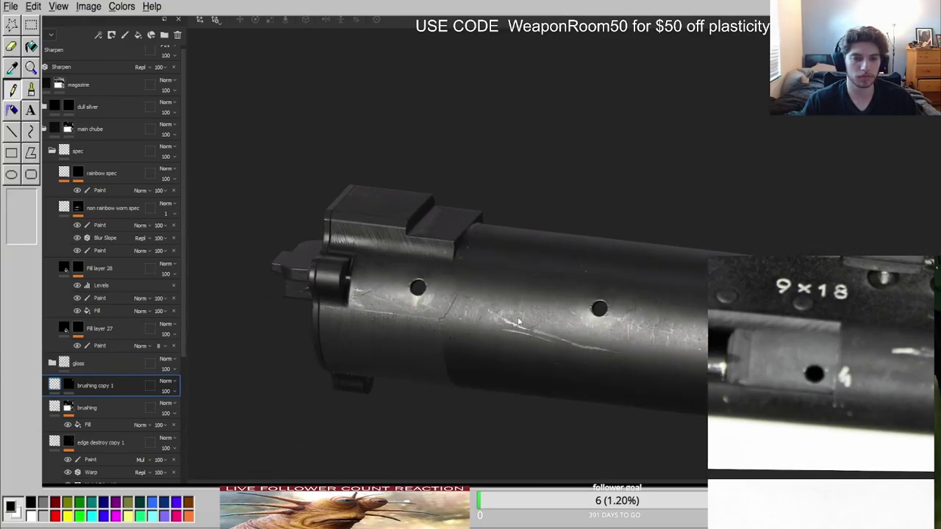
Zoom out the reference board and examine the tube's opposite side in material and channel views.
scroll(520, 320, down, 3)
scroll(802, 349, down, 5)
scroll(801, 350, down, 4)
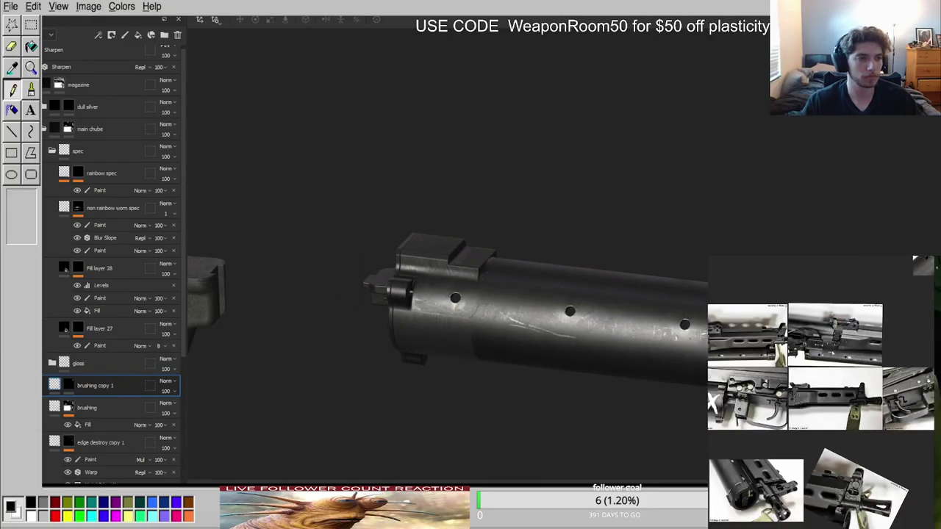
scroll(589, 290, up, 3)
alt+drag(424, 307, 326, 237)
shift+right_drag(325, 237, 390, 237)
alt+middle_drag(389, 237, 574, 207)
alt+drag(414, 279, 509, 254)
key(c)
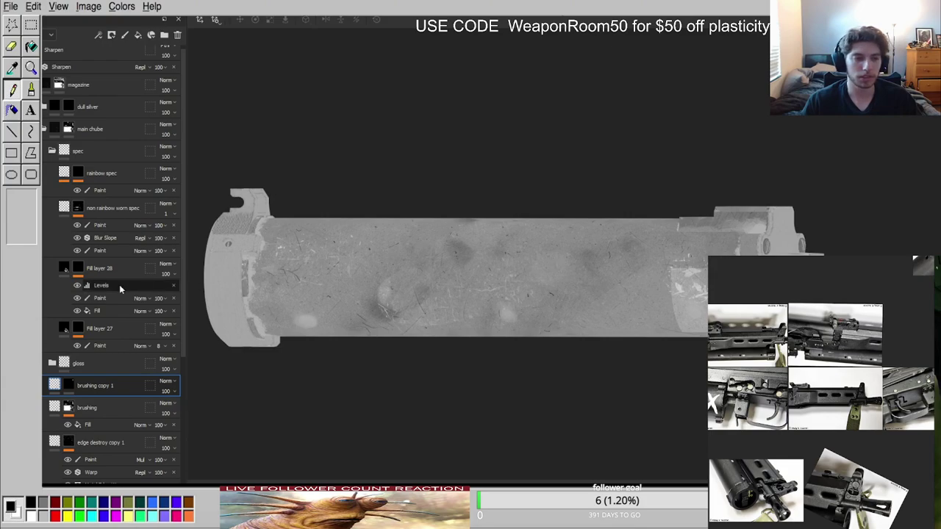
Expand the gloss folder, toggle big oils and Fill layer 30 to see their effect, and activate the big oils mask.
click(53, 362)
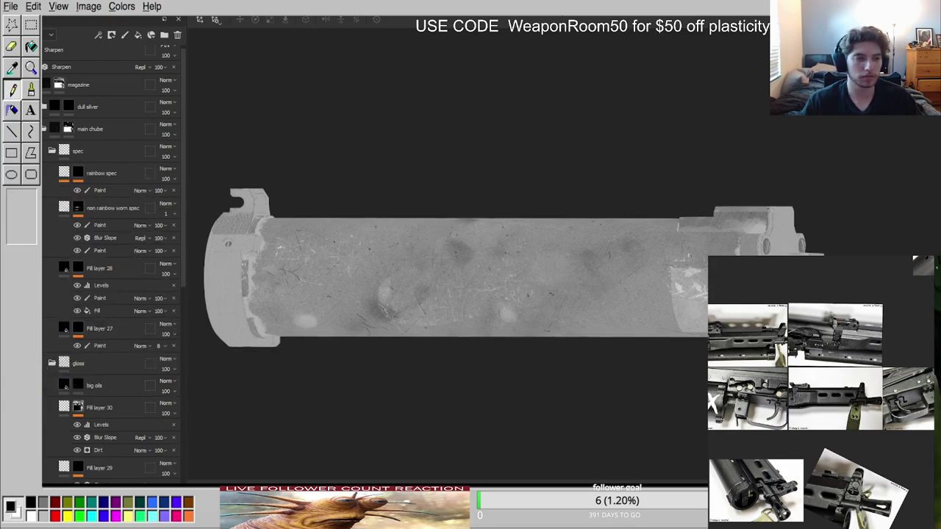
scroll(48, 366, down, 3)
click(40, 216)
click(40, 216)
click(40, 239)
click(40, 238)
click(79, 216)
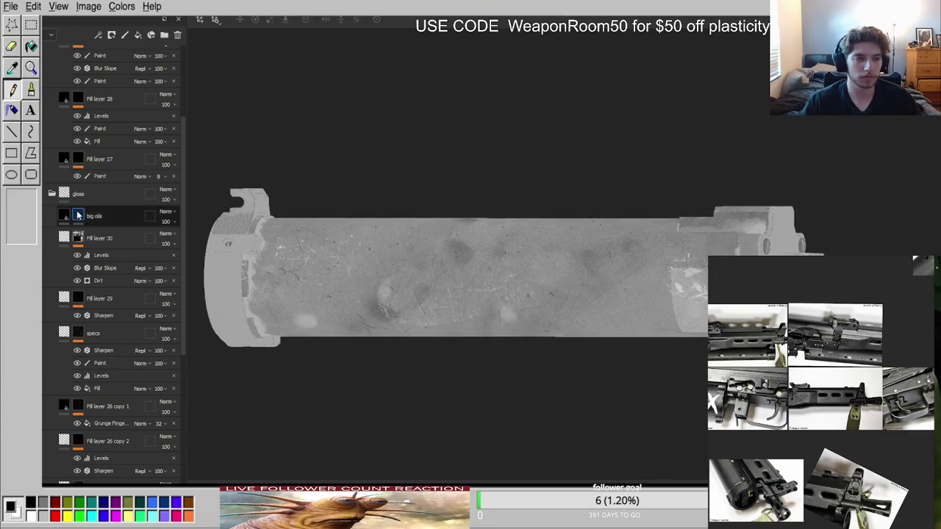
Isolate the Fill layer 29 mask to check its scratches, then examine the tube in the material view.
alt+drag(319, 367, 301, 309)
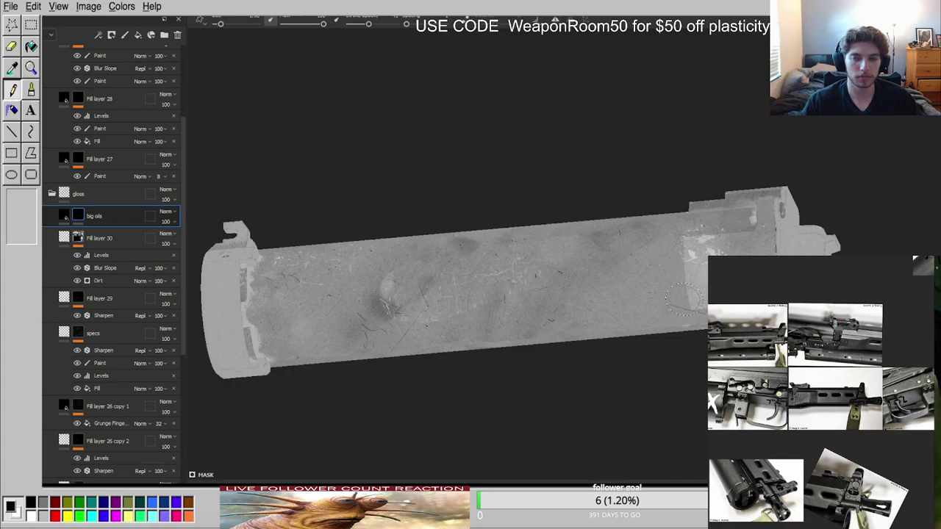
alt+middle_drag(646, 289, 528, 337)
alt+drag(528, 336, 519, 312)
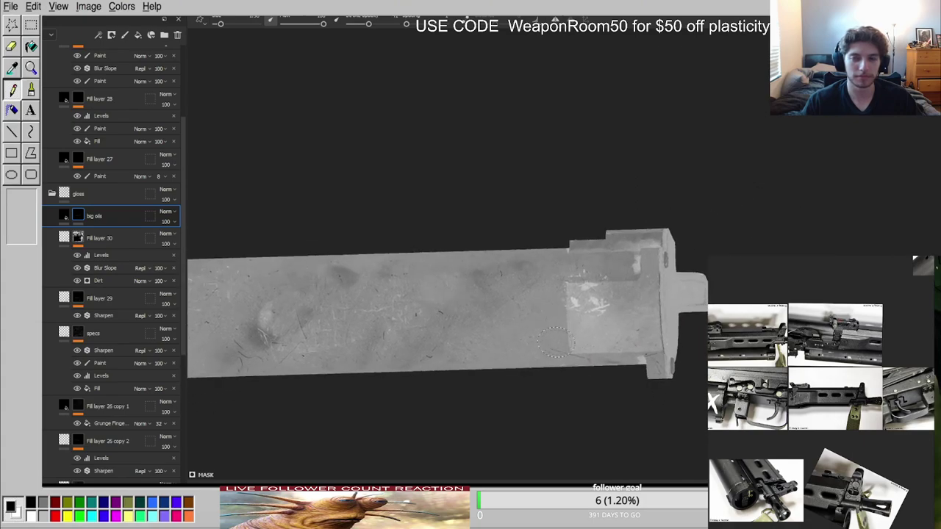
scroll(519, 312, up, 3)
click(73, 299)
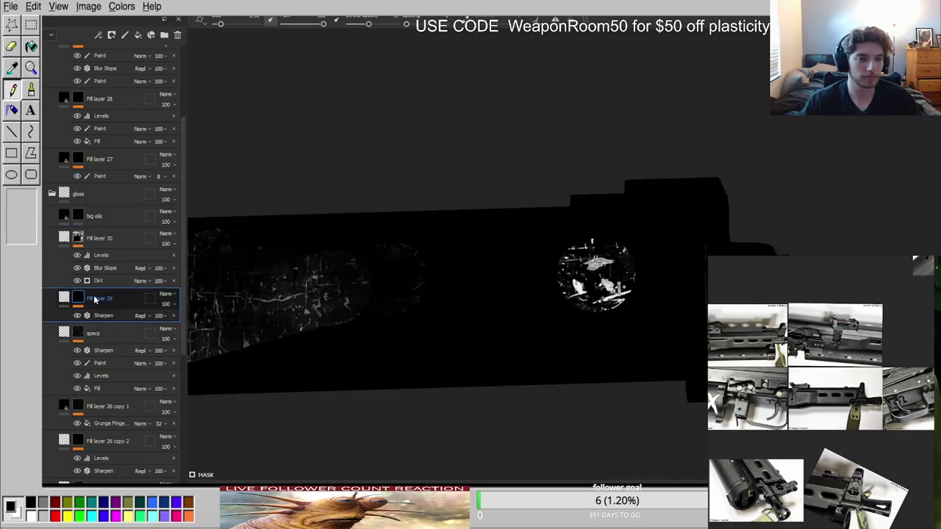
mouse_move(601, 281)
mouse_down()
mouse_move(600, 257)
mouse_move(595, 296)
mouse_move(610, 286)
mouse_move(479, 353)
mouse_move(488, 294)
mouse_up()
key(m)
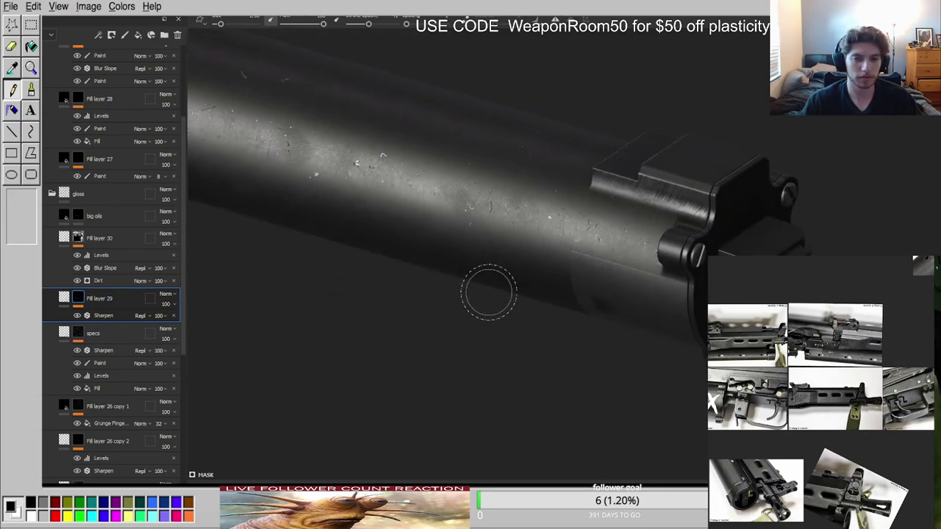
alt+middle_drag(367, 237, 473, 289)
alt+middle_drag(414, 269, 571, 320)
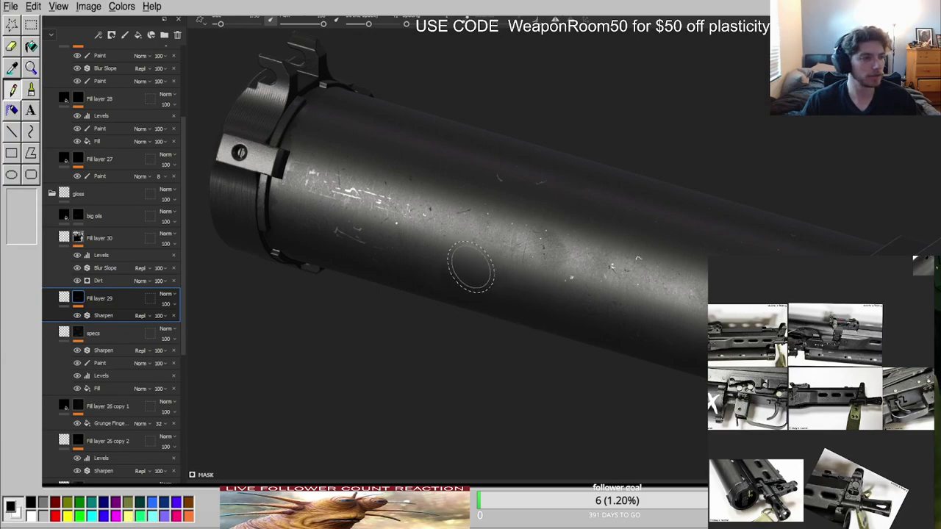
Find the reference photo of the tube marked with a white X and enlarge it around the rear mount.
scroll(713, 401, up, 10)
middle_drag(715, 401, 802, 391)
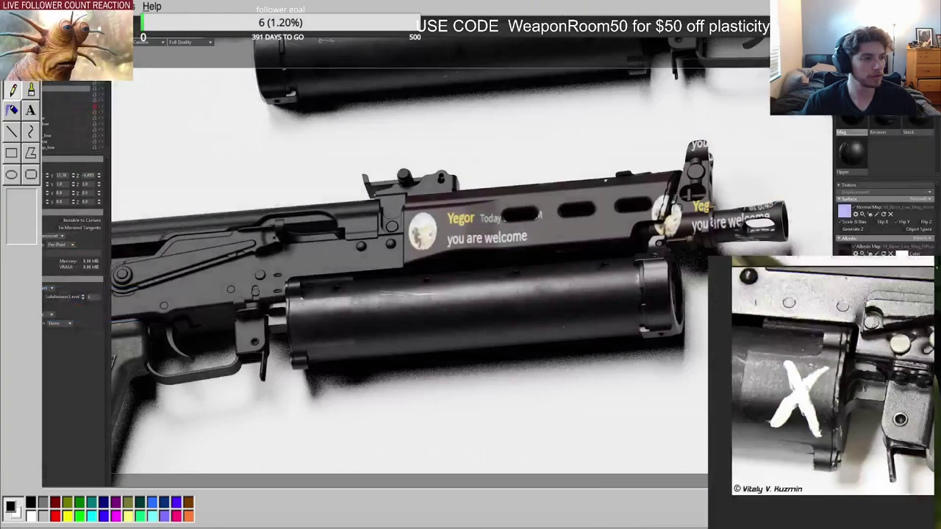
scroll(817, 390, down, 5)
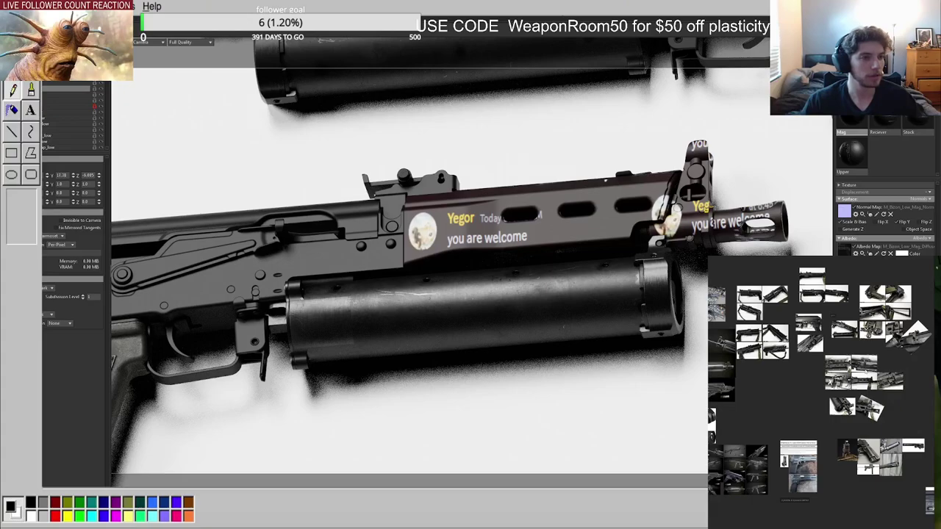
scroll(850, 381, up, 7)
scroll(850, 380, down, 2)
middle_drag(750, 334, 848, 477)
scroll(802, 355, up, 9)
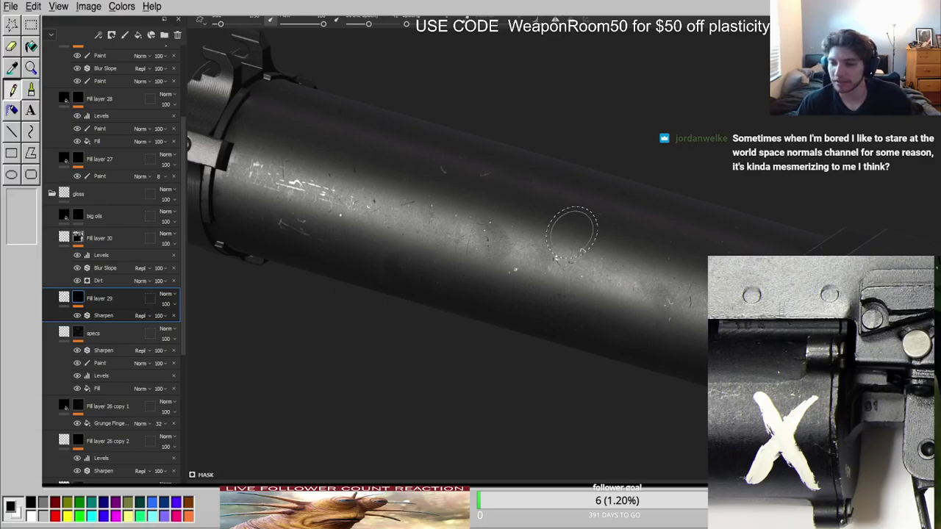
Cycle to the world space normals map and display the whole rifle in it.
scroll(573, 191, down, 3)
key(b)
key(b)
key(b)
scroll(620, 227, down, 2)
key(alt+q)
alt+drag(567, 214, 99, 177)
alt+drag(634, 261, 619, 245)
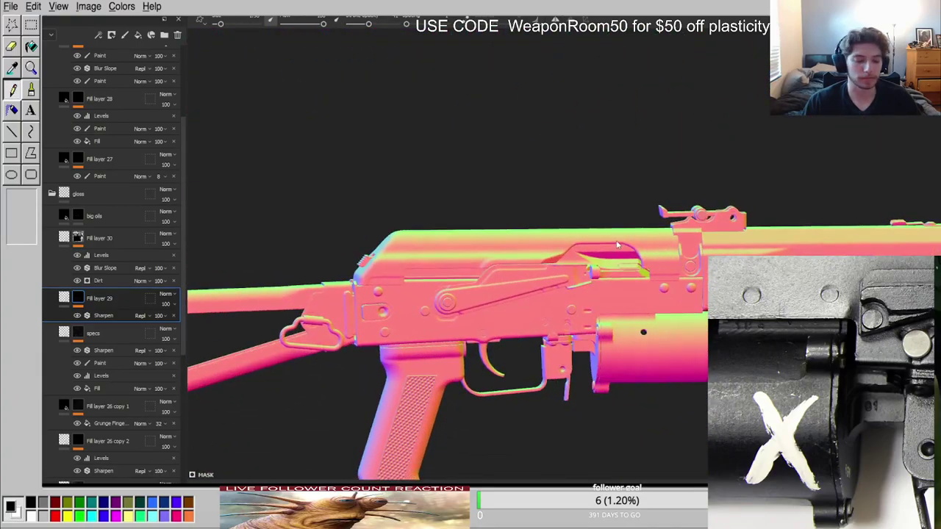
Return to the material view and examine the tube's rear end where it meets the receiver.
key(m)
shift+right_drag(766, 205, 662, 264)
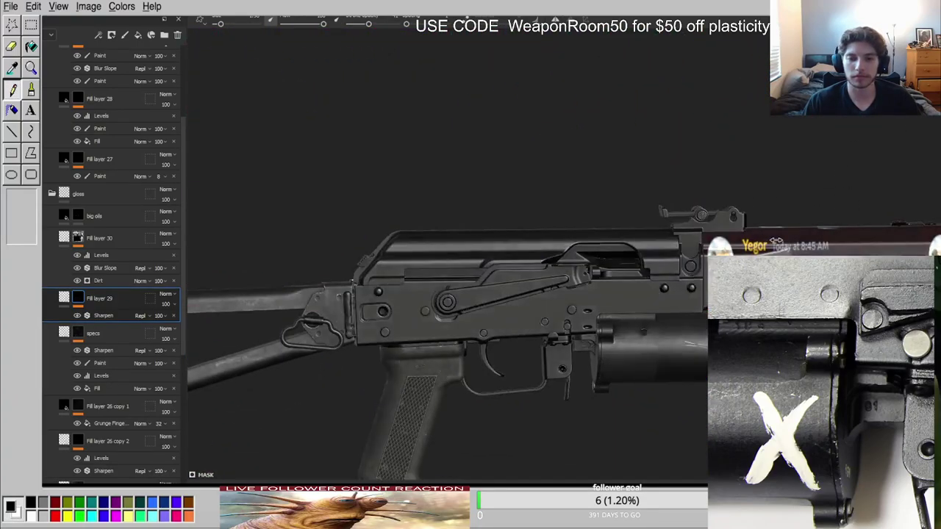
alt+middle_drag(661, 294, 515, 247)
scroll(529, 308, up, 4)
shift+right_drag(529, 324, 543, 342)
alt+drag(543, 342, 519, 349)
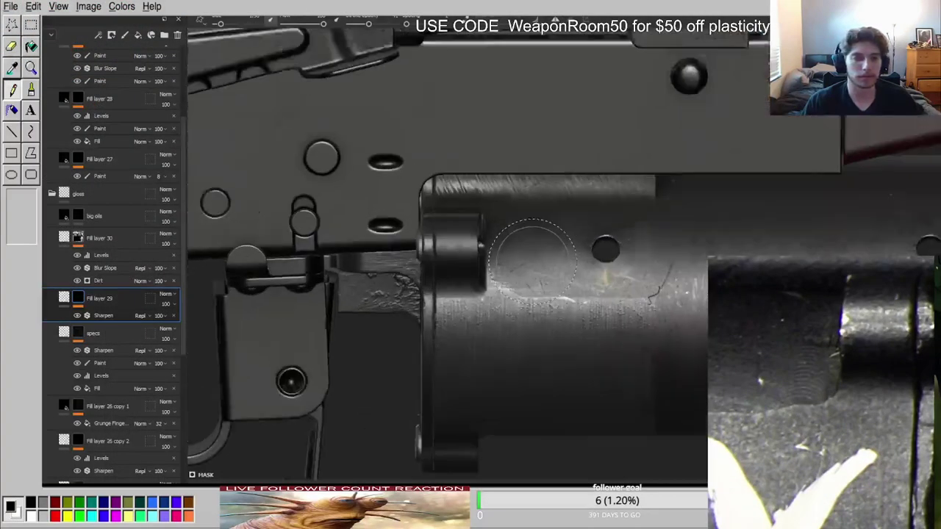
Add a fill layer above the big oils layer in the gloss group and name it milling.
scroll(108, 340, up, 3)
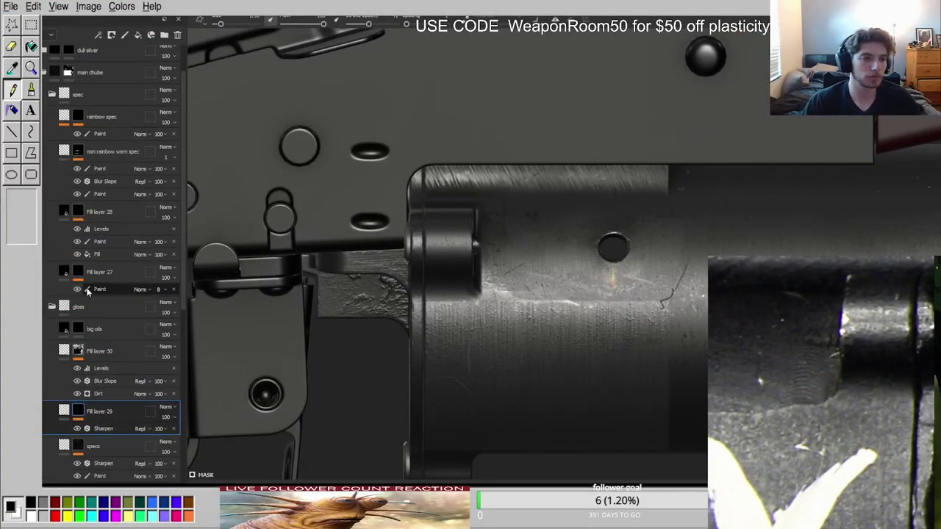
click(79, 329)
click(138, 36)
double_click(95, 326)
text(mil)
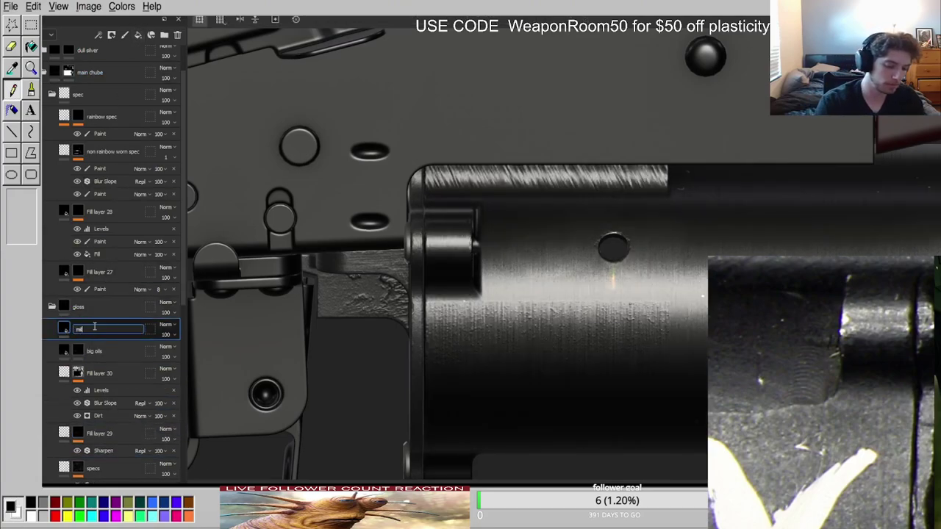
key(Return)
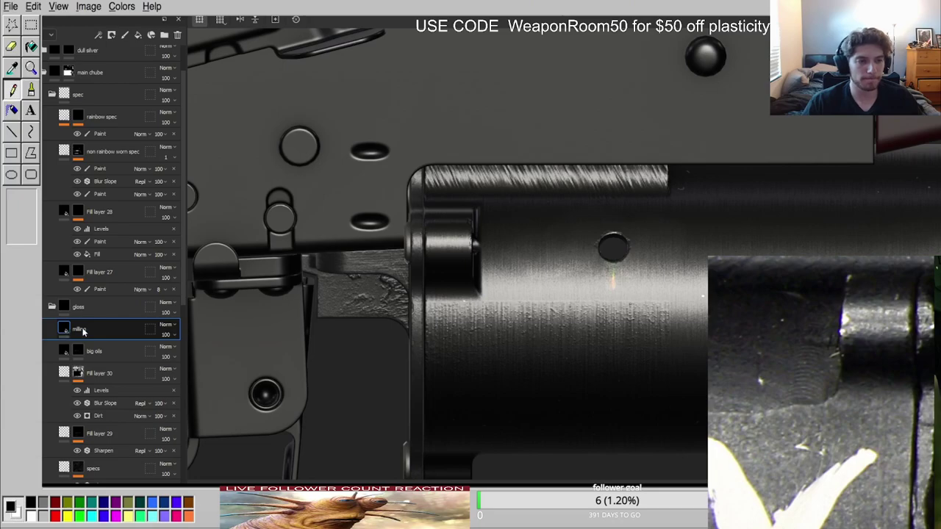
Give the milling layer a black mask with a paint effect.
right_click(82, 329)
click(96, 344)
click(134, 341)
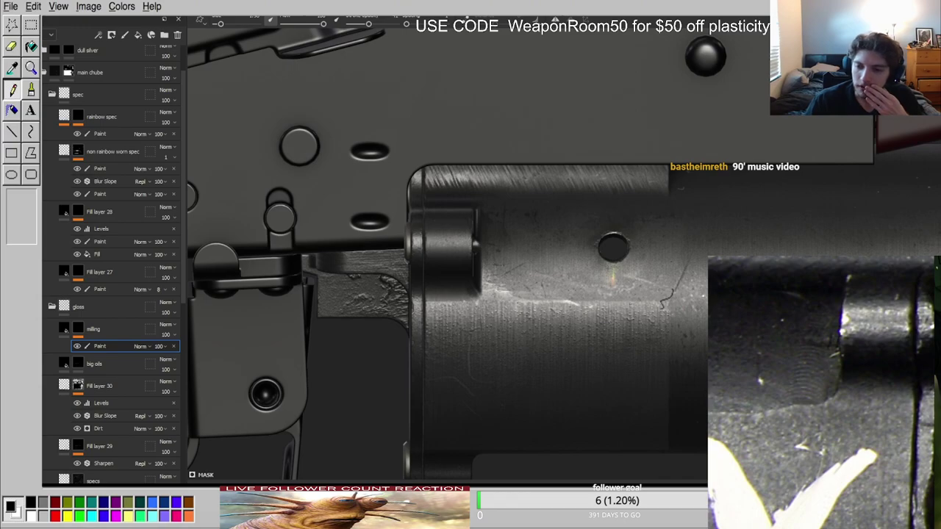
Try test strokes with the arc-shaped brush on the isolated milling mask near the round hole.
key(c)
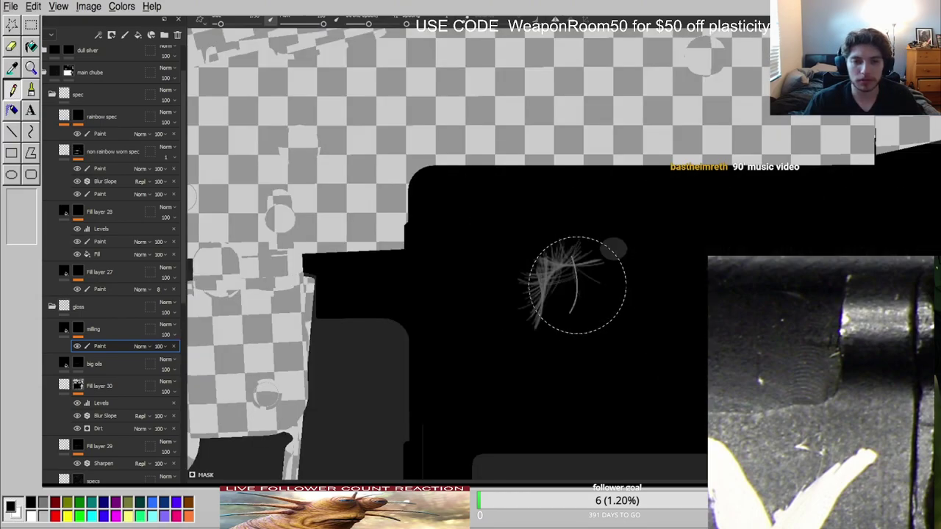
key(ctrl+z)
drag(651, 305, 735, 299)
key(ctrl+z)
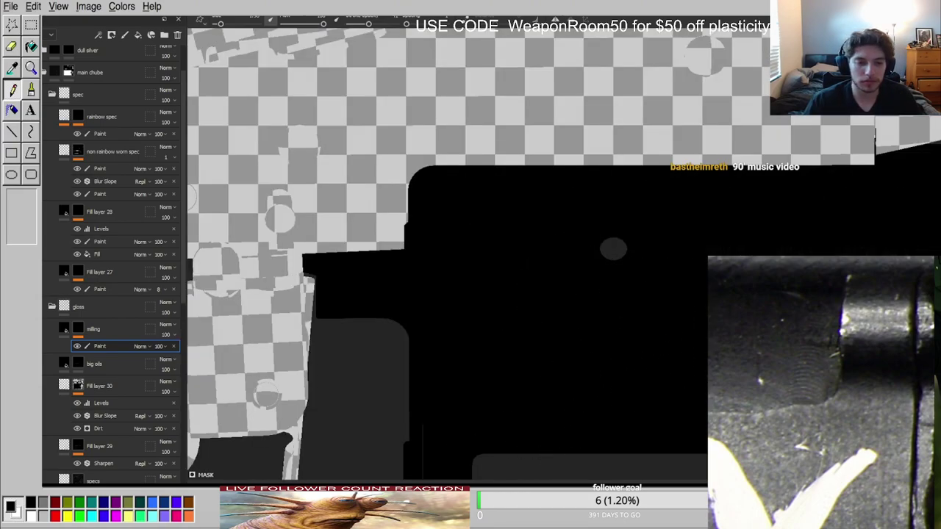
mouse_move(643, 298)
mouse_down()
mouse_move(756, 291)
mouse_move(816, 218)
mouse_move(744, 221)
mouse_up()
key(ctrl+z)
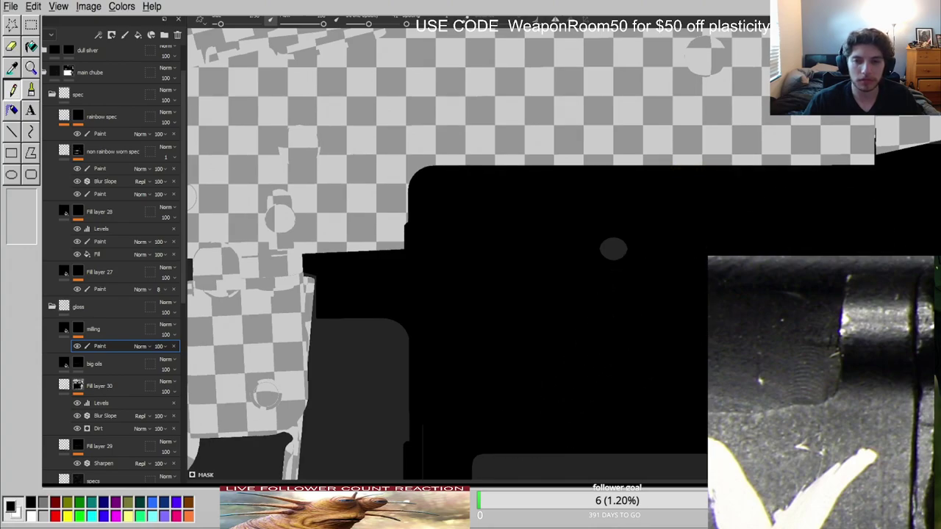
Adjust the brush spacing and size, then paint a vertical column of arced milling marks beside the rear mount.
scroll(501, 217, up, 3)
drag(406, 25, 411, 25)
drag(525, 332, 530, 151)
key(ctrl+z)
key(m)
scroll(508, 338, up, 3)
ctrl+right_drag(524, 358, 514, 364)
key(c)
drag(514, 370, 513, 288)
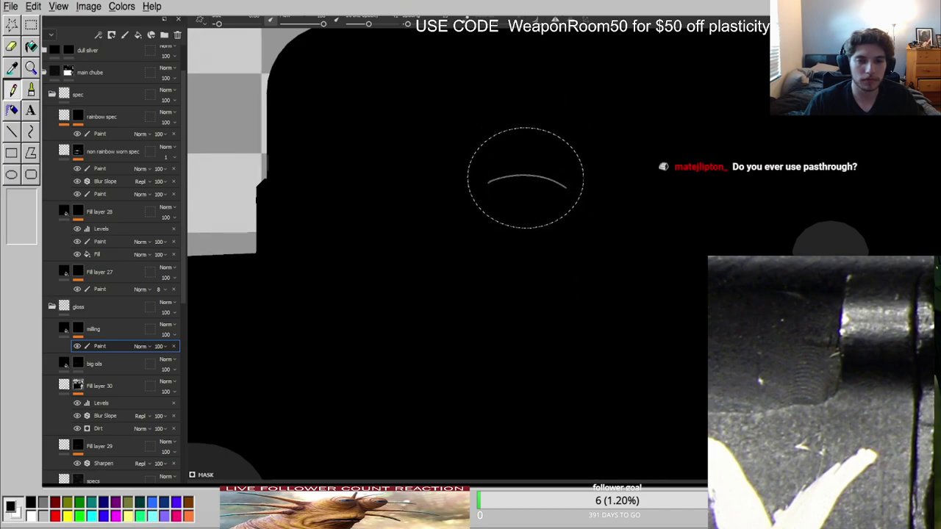
mouse_move(475, 332)
mouse_down()
mouse_move(464, 240)
mouse_move(474, 83)
mouse_up()
key(ctrl+z)
key(m)
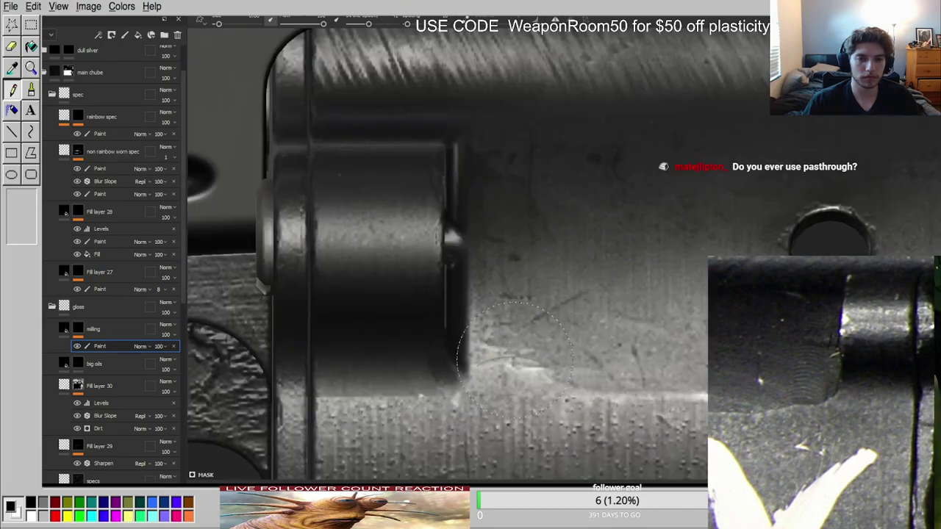
alt+drag(529, 278, 531, 327)
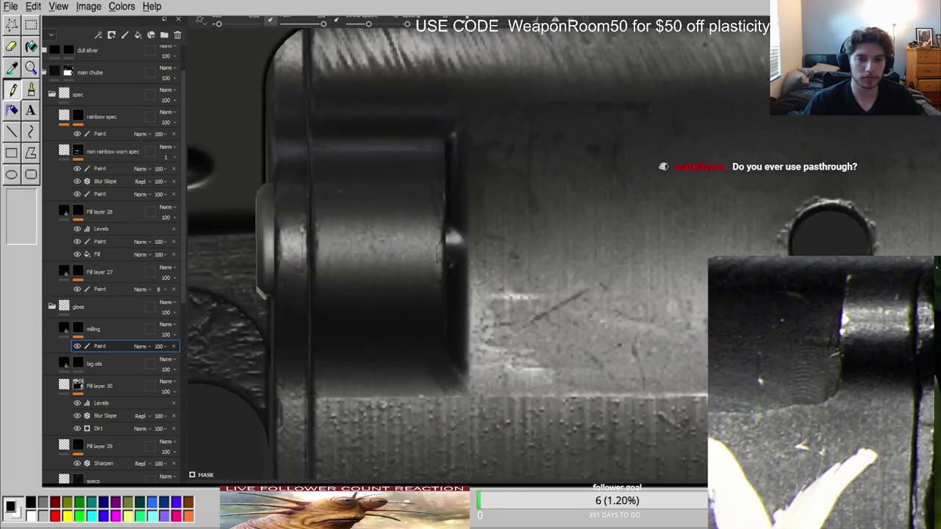
key(c)
Add a Levels effect to the milling mask and check the marks in the material view.
click(65, 330)
click(78, 329)
click(80, 330)
click(232, 328)
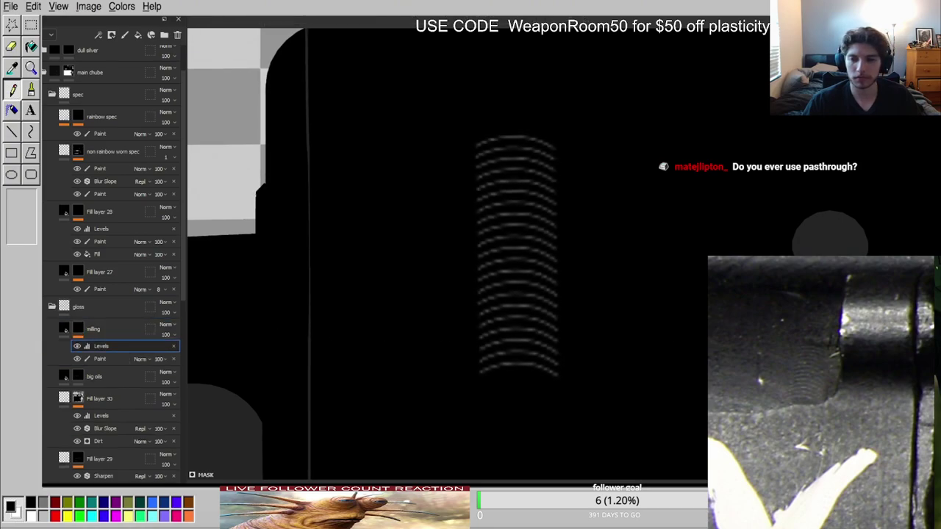
key(m)
scroll(557, 279, down, 4)
scroll(556, 276, up, 3)
alt+drag(557, 275, 512, 290)
Add a Warp filter above the Levels effect on the milling mask and check the distorted arcs in the mask and material views.
alt+click(80, 329)
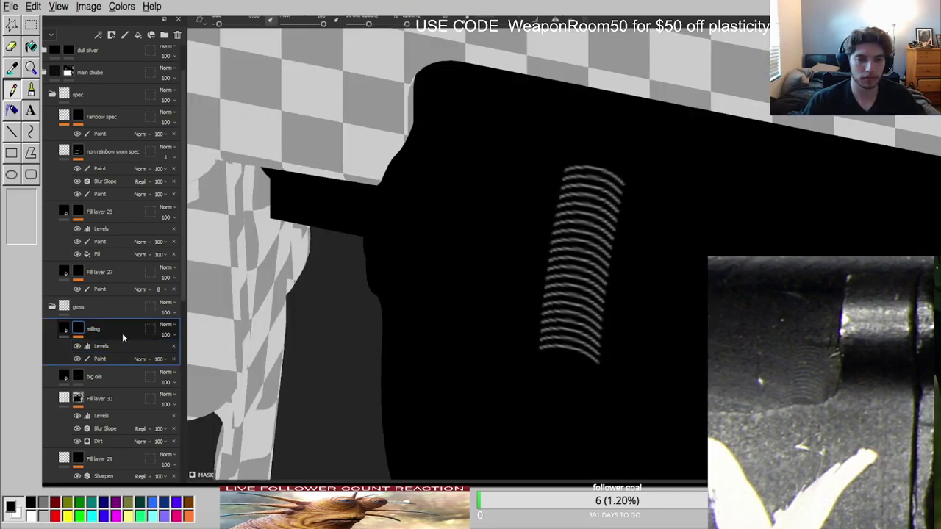
click(116, 412)
key(ctrl+z)
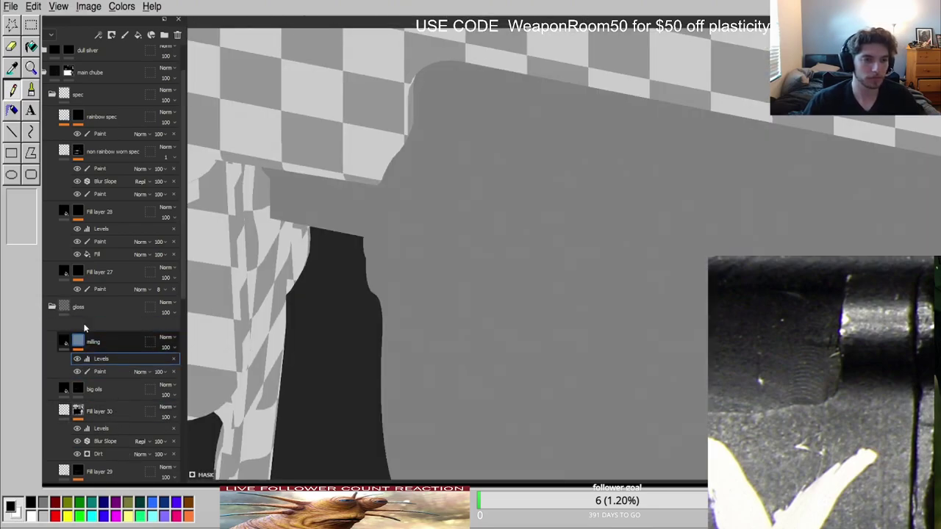
click(78, 331)
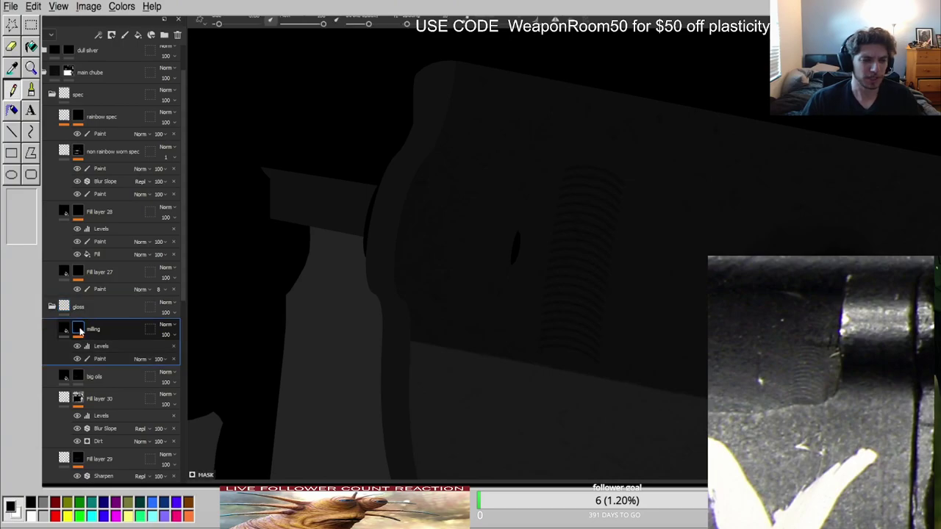
click(143, 459)
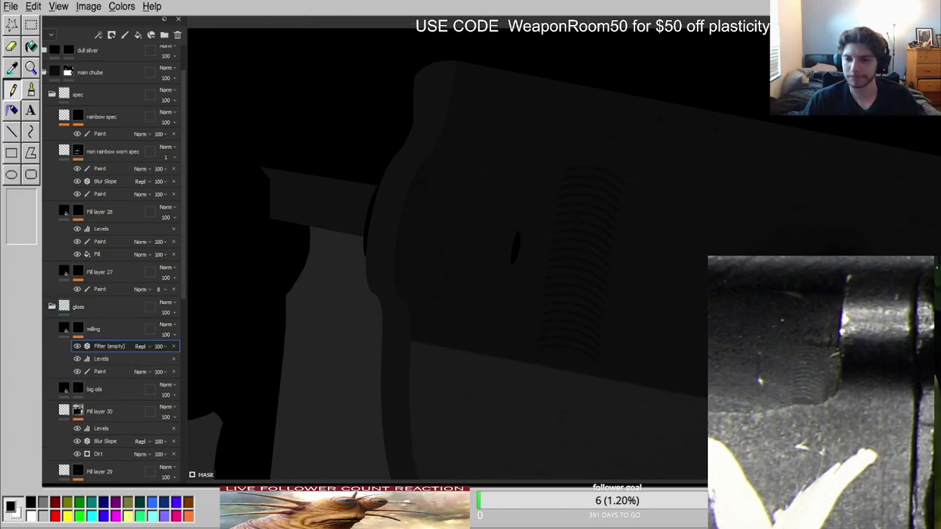
scroll(557, 261, up, 4)
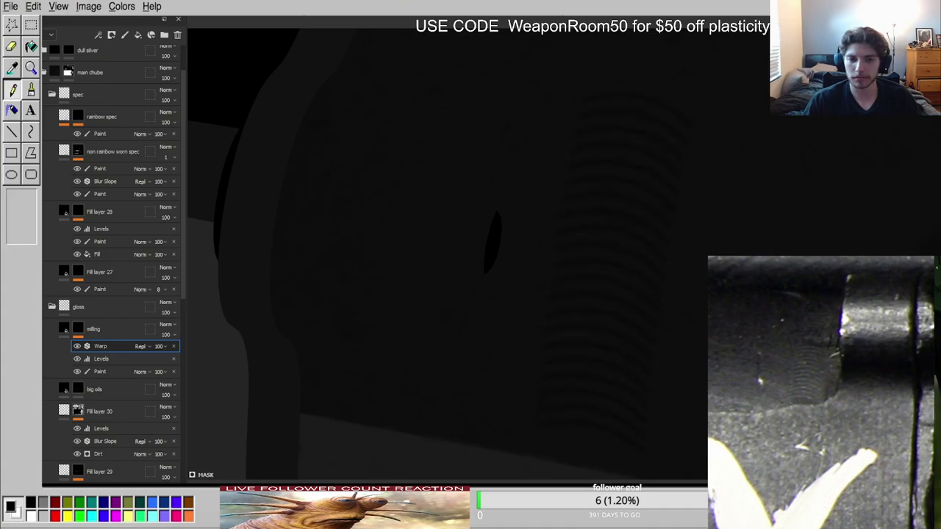
key(c)
alt+click(78, 329)
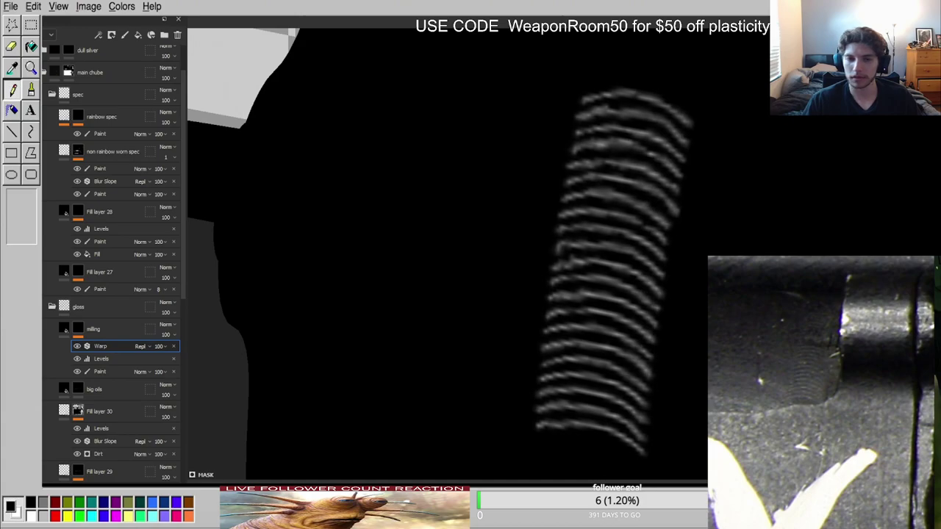
key(m)
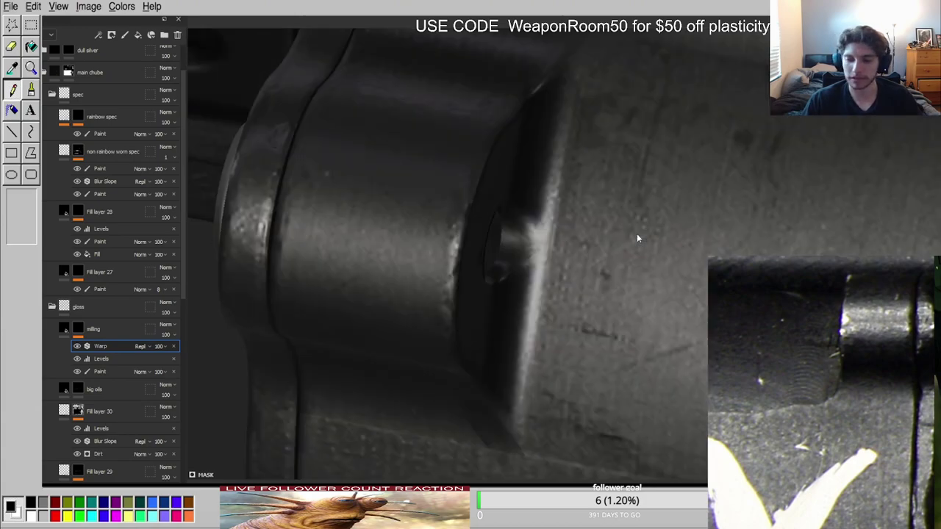
scroll(635, 235, down, 3)
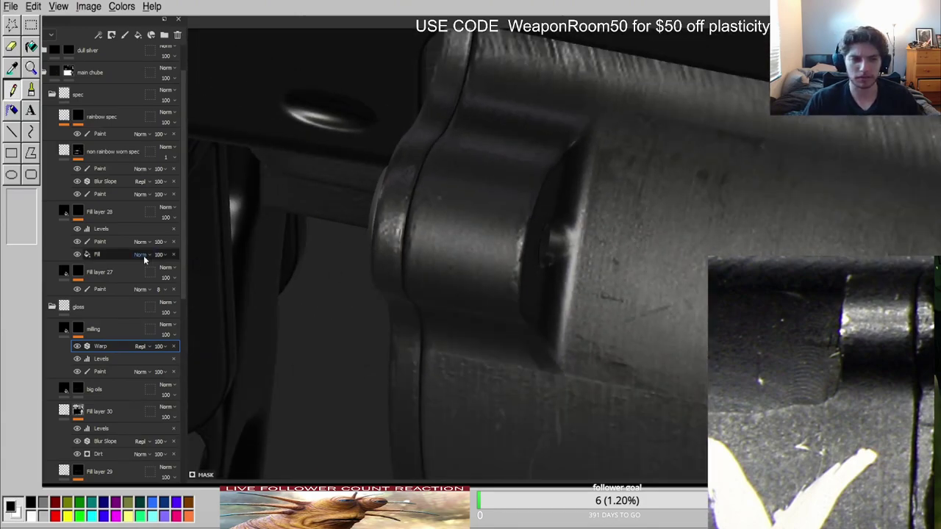
Select the milling layer's fill content and examine the arced marks beside the rear mount from several angles.
click(64, 329)
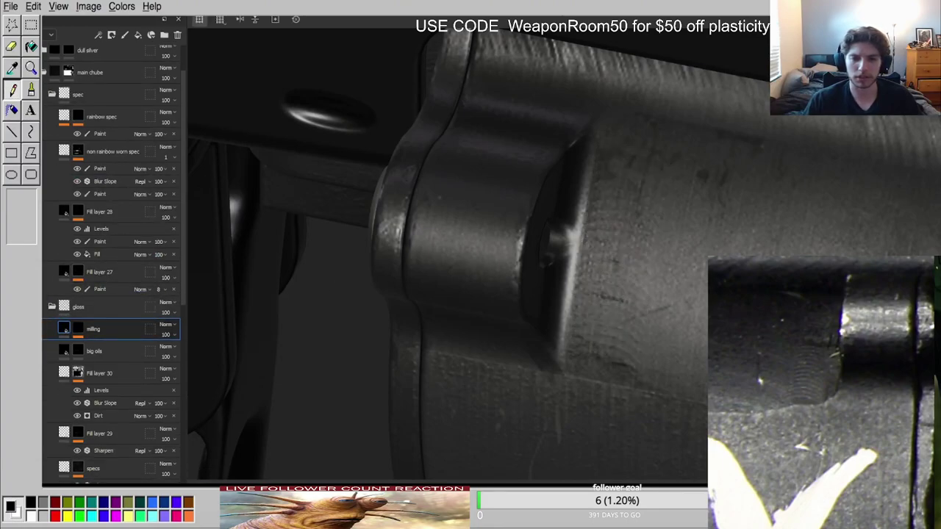
scroll(674, 331, down, 3)
alt+drag(674, 331, 634, 255)
scroll(631, 258, down, 4)
scroll(603, 296, up, 5)
mouse_move(603, 296)
alt+mouse_down()
mouse_move(607, 281)
mouse_move(572, 269)
mouse_move(621, 253)
alt+mouse_up()
scroll(607, 280, down, 5)
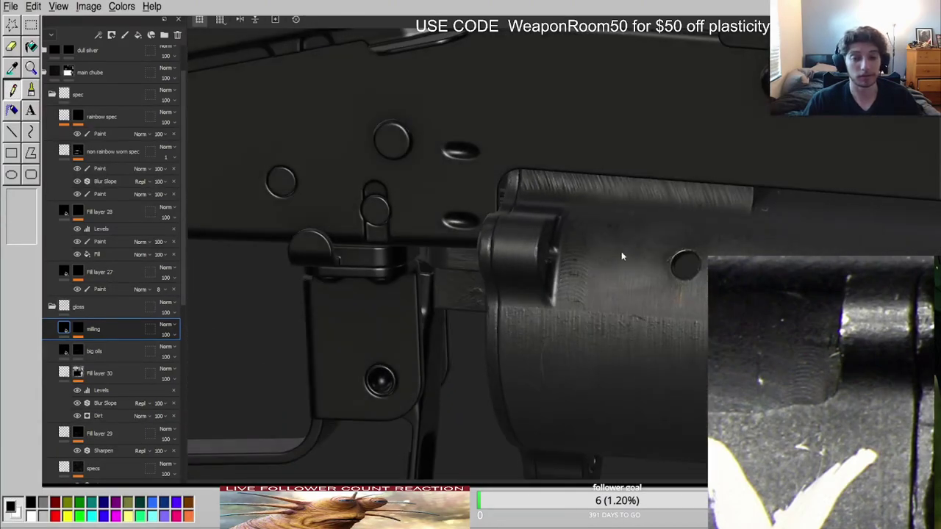
Try painting several columns of arced milling marks across the flat on the opposite side of the tube.
click(78, 329)
mouse_move(582, 287)
alt+mouse_down()
mouse_move(452, 264)
mouse_move(544, 275)
mouse_move(588, 309)
alt+mouse_up()
scroll(605, 332, up, 1)
click(605, 358)
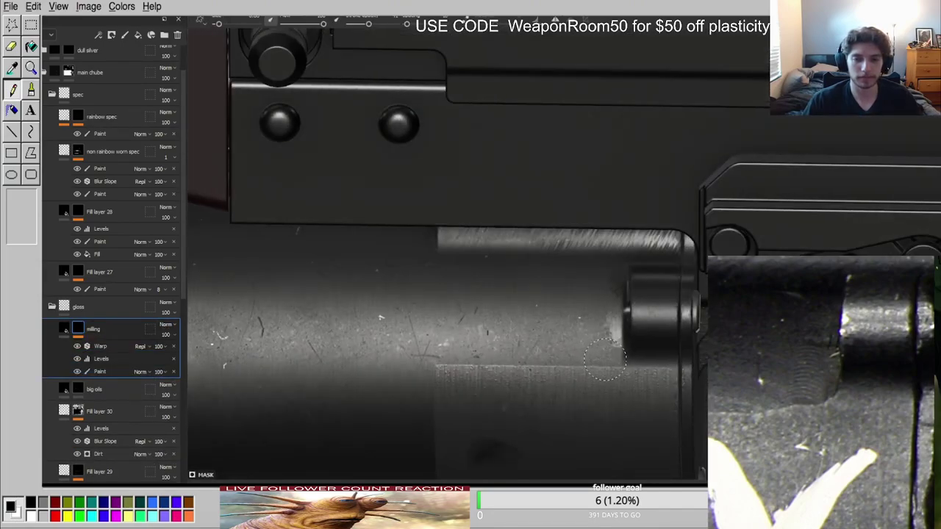
shift+click(605, 265)
key(ctrl+z)
drag(474, 352, 486, 255)
drag(540, 349, 550, 260)
drag(603, 348, 603, 265)
click(626, 373)
scroll(625, 364, down, 3)
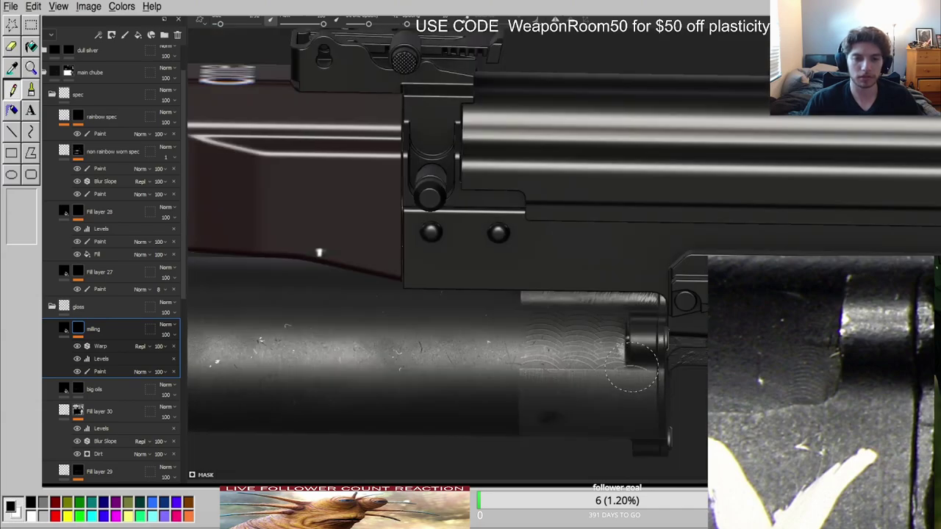
Resize the brush in the mask view and paint a single column of milling marks beside the opposite side's mount.
key(c)
scroll(606, 353, up, 5)
alt+shift+drag(605, 353, 591, 338)
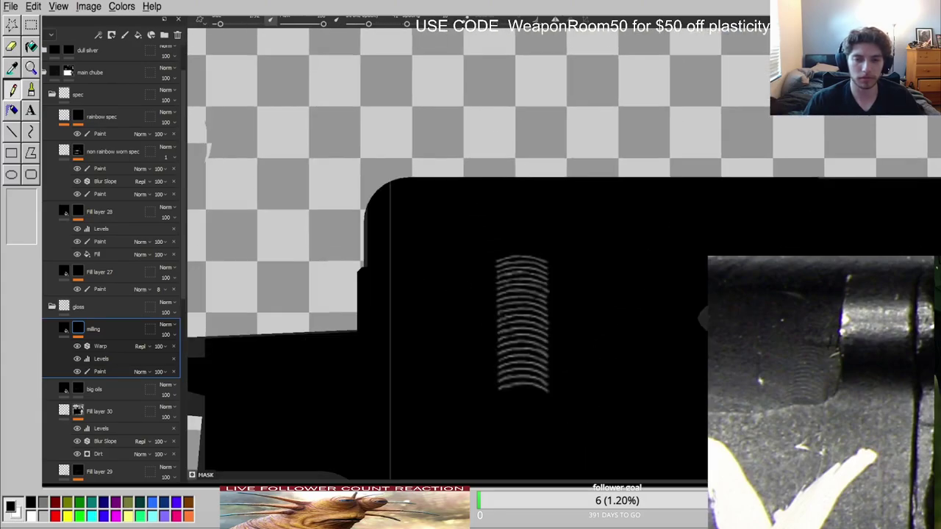
scroll(527, 380, up, 4)
ctrl+right_drag(510, 390, 521, 387)
mouse_move(521, 384)
alt+shift+mouse_down()
mouse_move(583, 324)
mouse_move(581, 364)
alt+shift+mouse_up()
scroll(583, 320, down, 3)
key(m)
scroll(583, 320, down, 3)
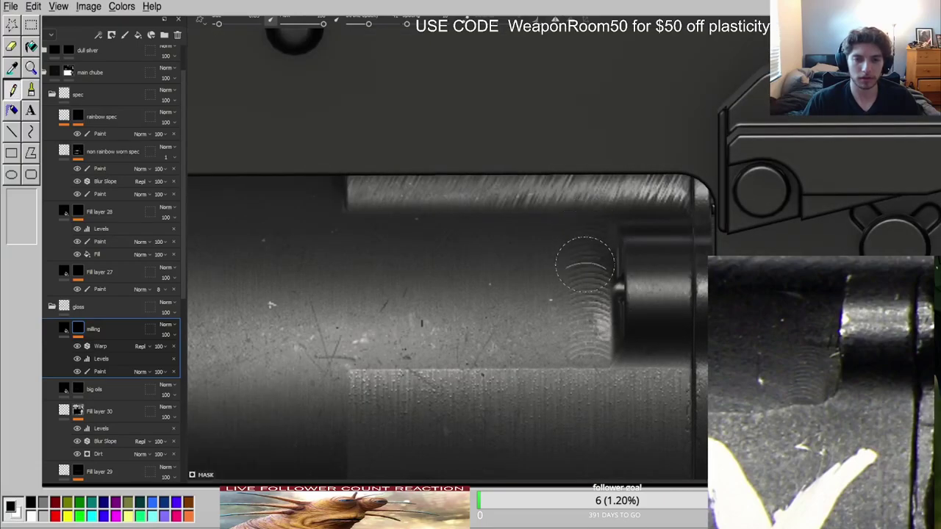
Inspect the tube's front clamp and its length from several angles under changed lighting.
scroll(582, 263, down, 4)
scroll(267, 374, up, 3)
alt+middle_drag(268, 374, 757, 272)
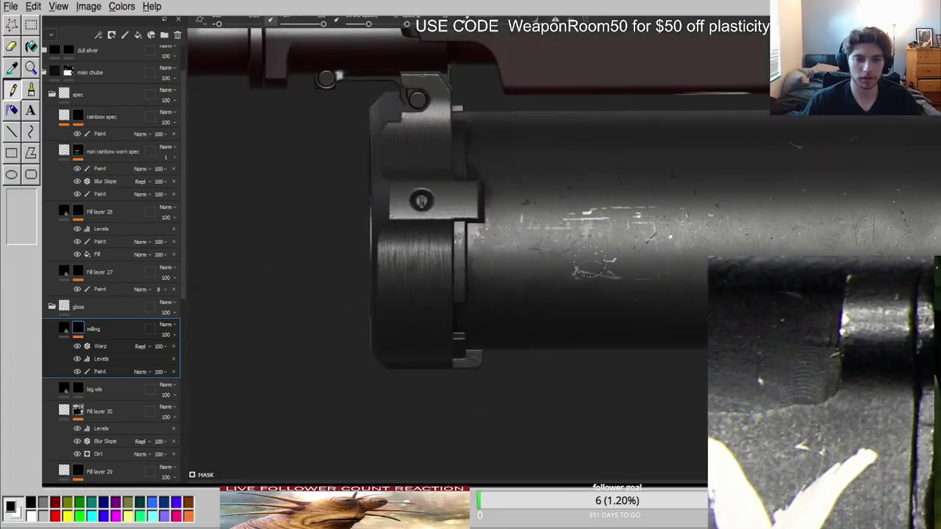
alt+drag(471, 309, 464, 257)
scroll(470, 338, up, 4)
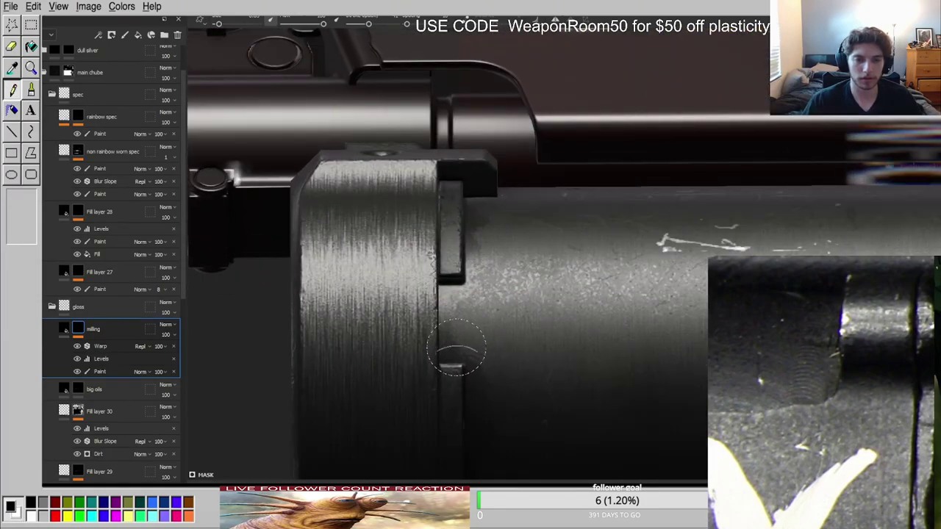
alt+drag(456, 282, 660, 381)
alt+middle_drag(660, 380, 686, 422)
shift+right_drag(576, 291, 586, 311)
alt+drag(586, 311, 534, 296)
mouse_move(534, 296)
alt+right_down()
mouse_move(555, 340)
mouse_move(526, 301)
alt+right_up()
alt+drag(526, 301, 488, 319)
alt+right_drag(488, 319, 460, 312)
alt+middle_drag(460, 312, 687, 310)
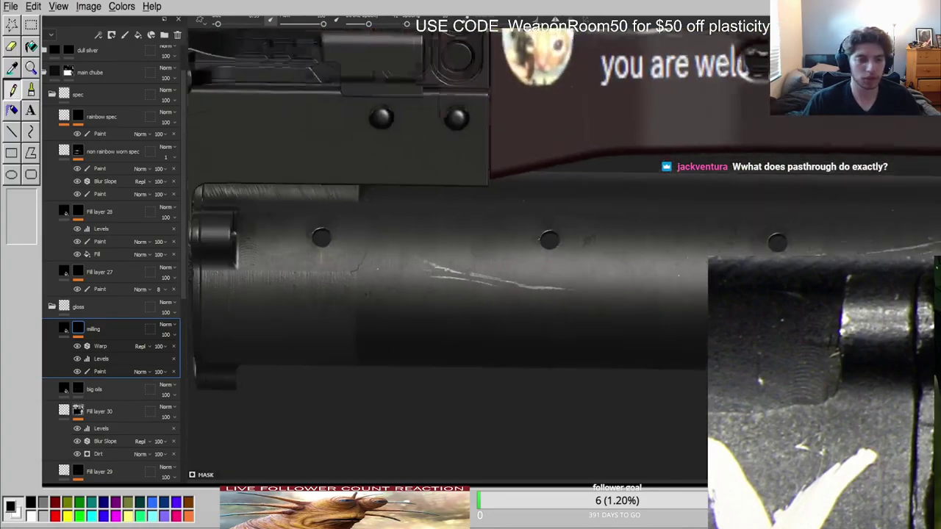
Examine the milled area around the rear mount up close and compare it with the white X reference photo.
alt+right_drag(688, 310, 540, 270)
alt+middle_drag(541, 271, 633, 266)
alt+right_drag(633, 265, 717, 338)
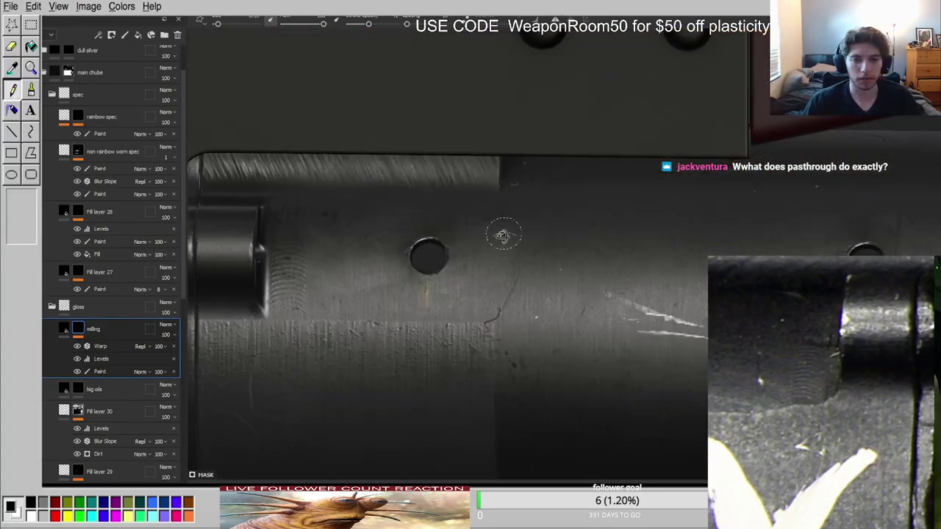
alt+drag(563, 240, 447, 246)
alt+middle_drag(355, 243, 713, 317)
alt+drag(557, 240, 675, 211)
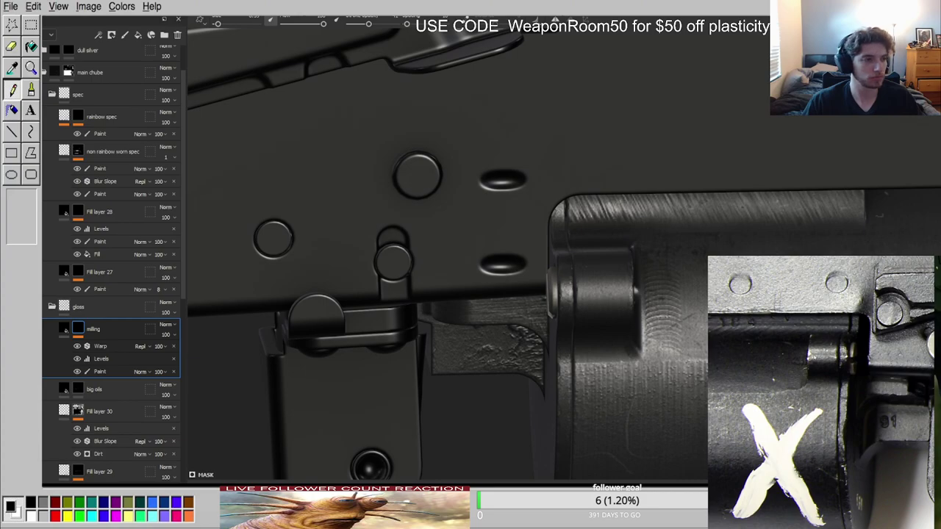
alt+middle_drag(283, 322, 229, 207)
alt+drag(599, 323, 584, 275)
Select the mask of the layer below the square thingy folder and paint white into it around the base of the rear mount.
scroll(73, 317, down, 4)
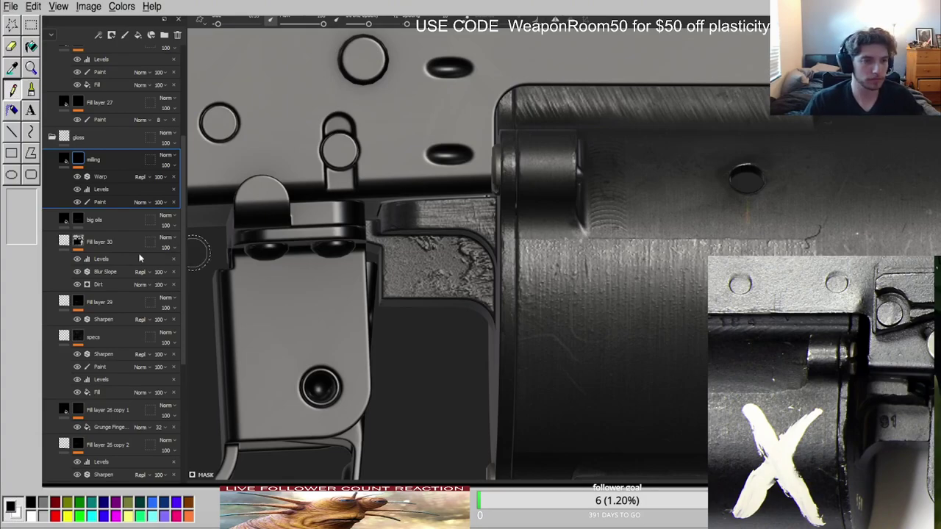
scroll(90, 339, down, 5)
scroll(91, 339, down, 10)
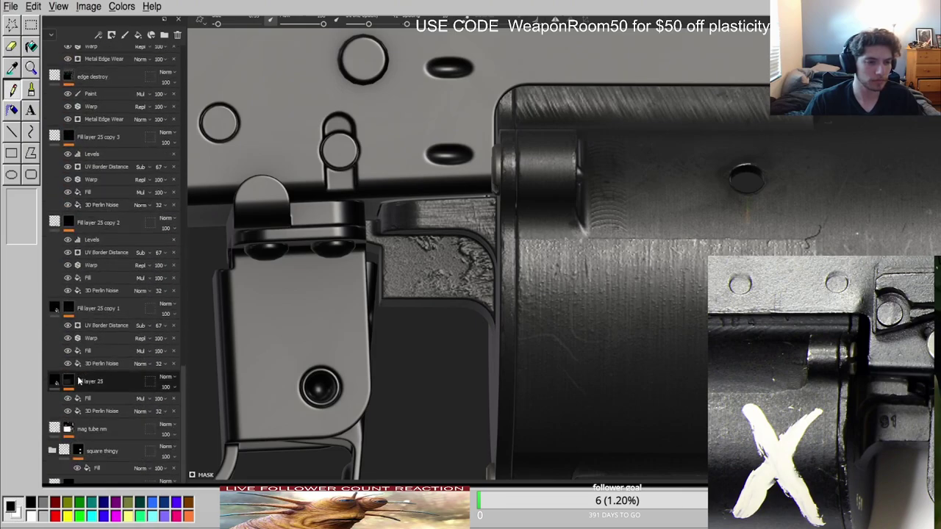
alt+click(79, 449)
click(68, 480)
click(108, 469)
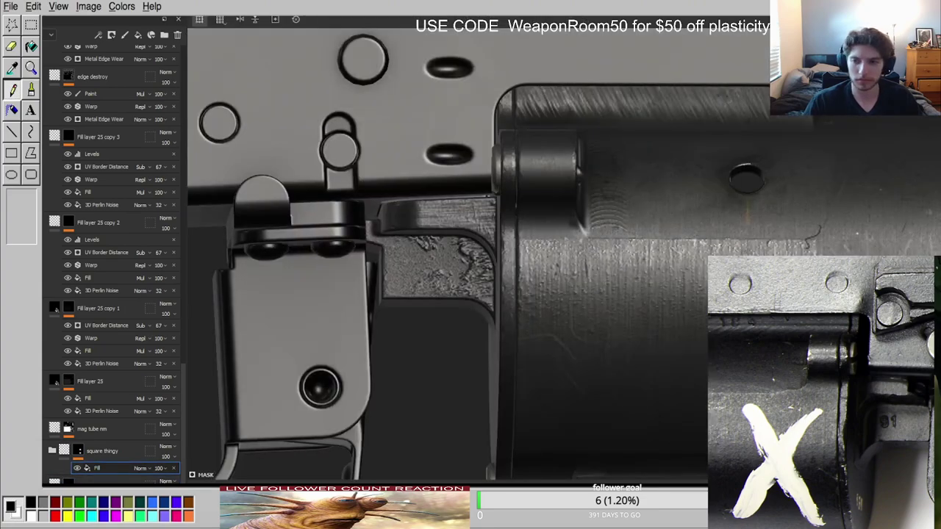
click(68, 482)
scroll(530, 232, up, 5)
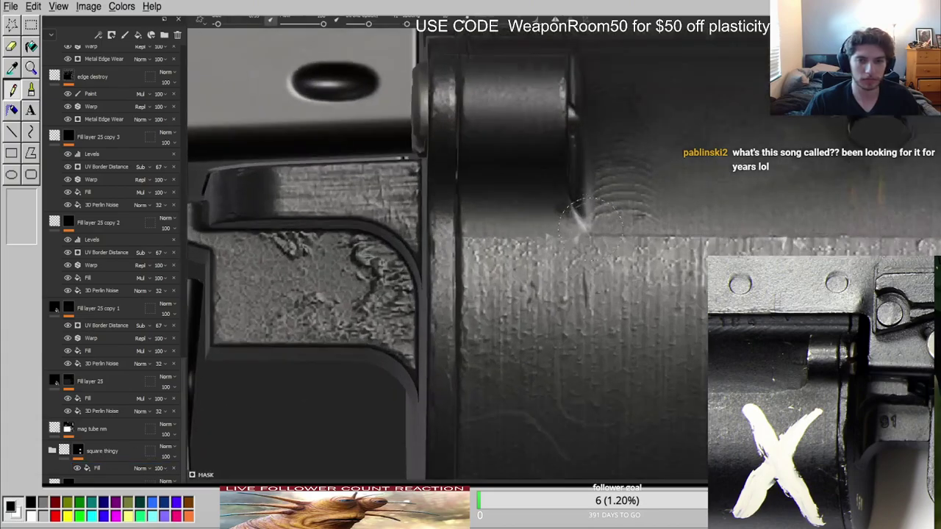
key(c)
mouse_move(507, 229)
mouse_down()
mouse_move(505, 198)
mouse_move(487, 257)
mouse_move(460, 226)
mouse_up()
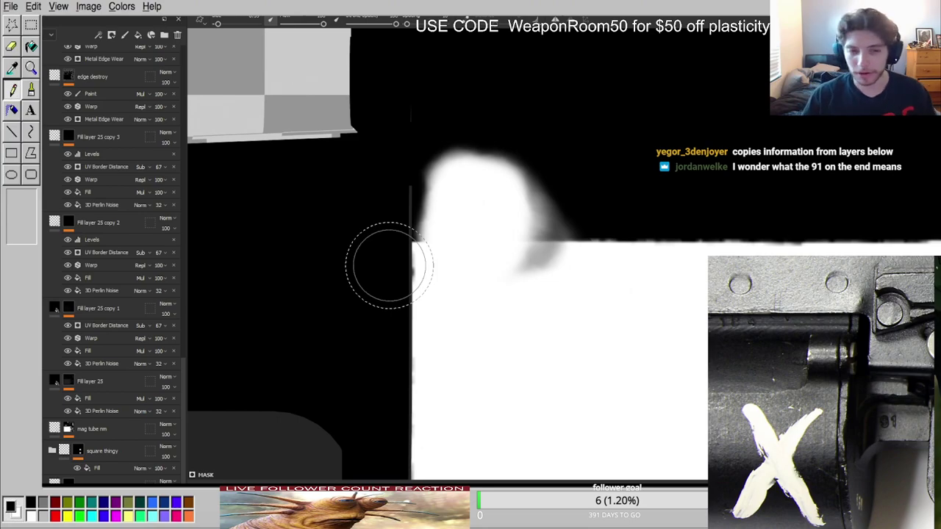
key(m)
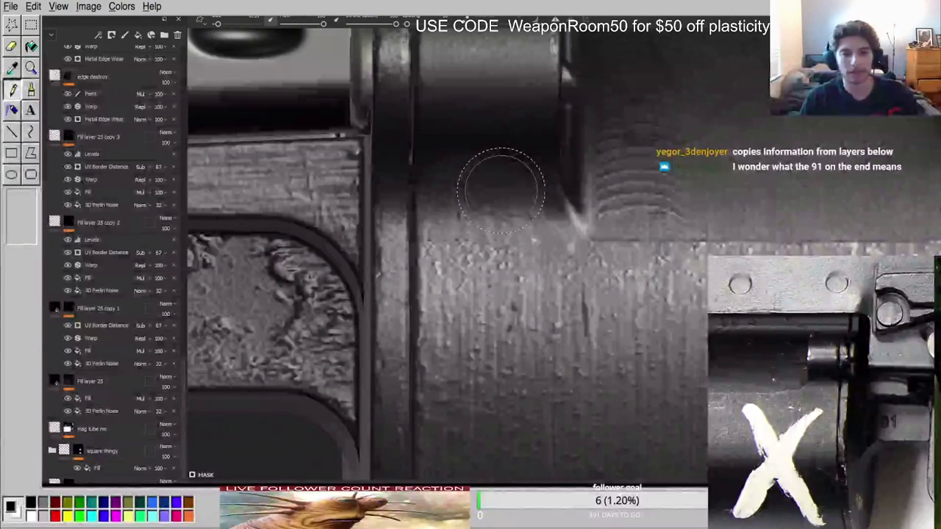
Touch up the mask beneath the rear mount so the rough cast texture reaches up to the mount.
key(c)
drag(496, 200, 510, 231)
mouse_move(472, 149)
mouse_down()
mouse_move(470, 237)
mouse_move(473, 225)
mouse_up()
key(m)
Inspect the whole magazine tube in the shaded and single-channel views and look through the layer stack up to Fill layer 26 copy 2.
scroll(473, 225, down, 5)
alt+middle_drag(651, 263, 435, 259)
alt+drag(435, 258, 508, 268)
scroll(507, 268, down, 4)
key(c)
key(m)
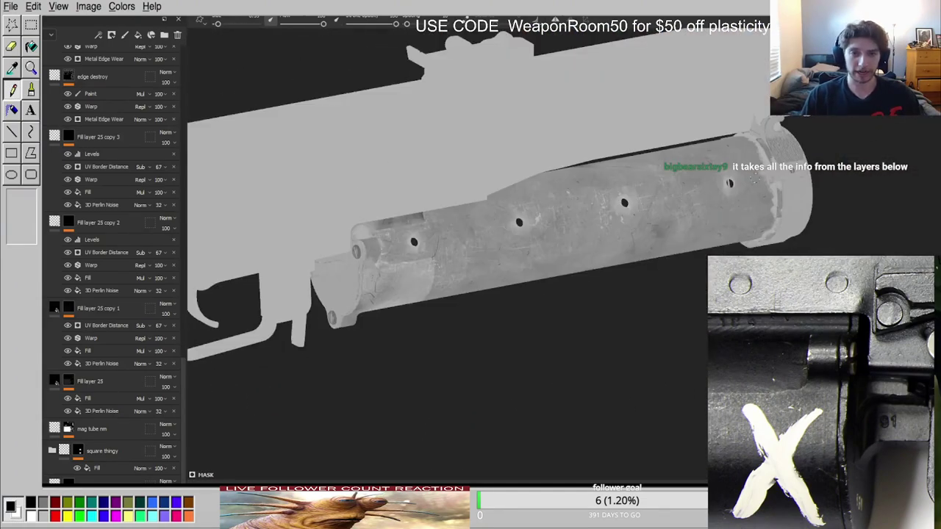
alt+middle_drag(721, 161, 708, 221)
scroll(708, 220, down, 2)
scroll(89, 145, up, 6)
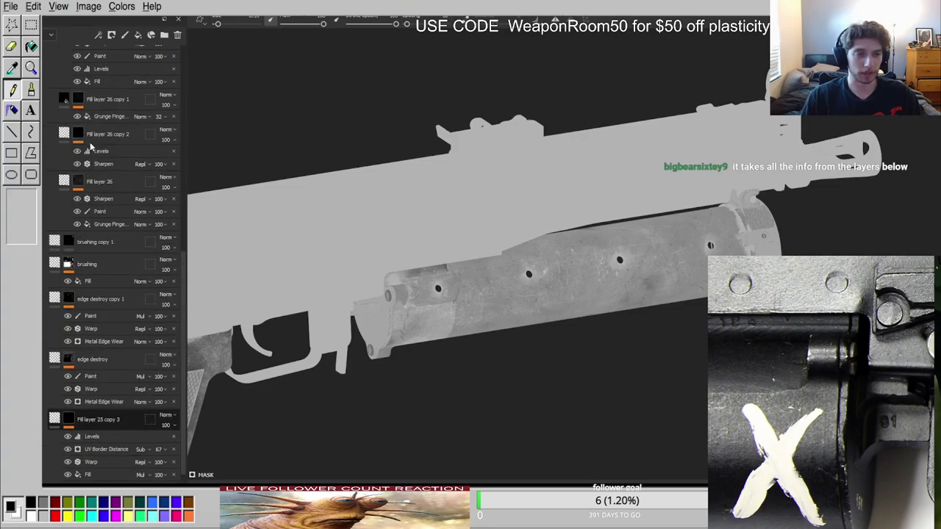
click(90, 146)
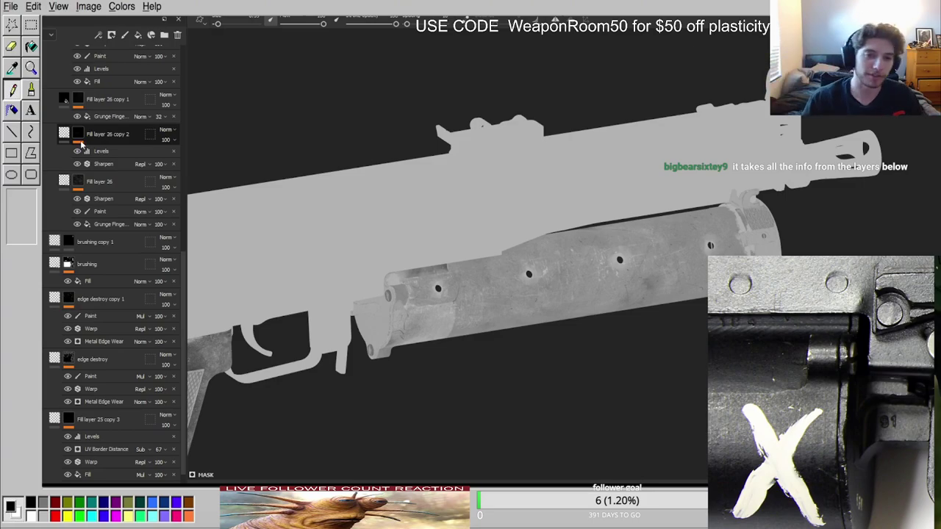
Paint over the darker patch beside the rear mount and around the underside recess, working in the single-channel view.
scroll(403, 287, up, 7)
alt+drag(401, 288, 343, 285)
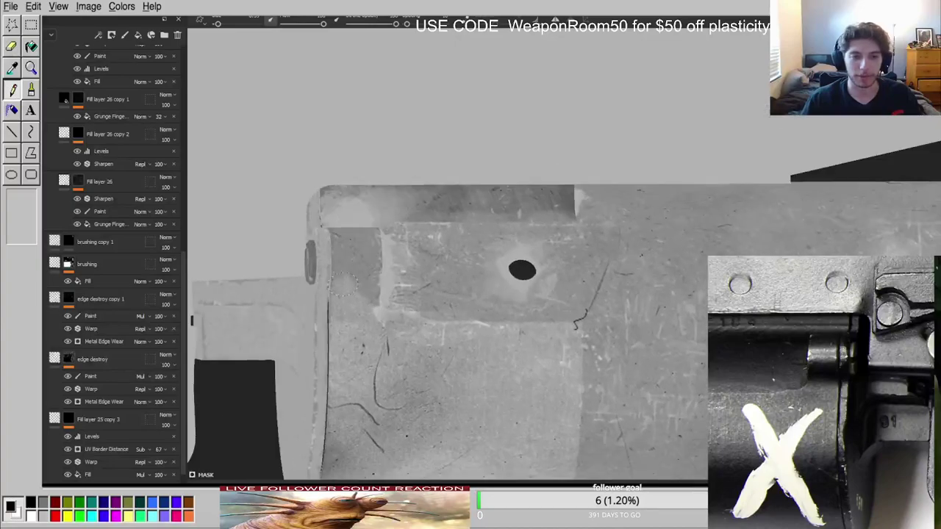
scroll(343, 285, up, 3)
mouse_move(436, 290)
mouse_down()
mouse_move(437, 246)
mouse_move(423, 202)
mouse_move(391, 166)
mouse_move(401, 88)
mouse_move(457, 244)
mouse_move(446, 228)
mouse_up()
alt+drag(426, 213, 396, 135)
alt+drag(450, 261, 441, 296)
alt+right_drag(441, 296, 439, 382)
alt+middle_drag(438, 382, 443, 247)
mouse_move(444, 247)
alt+mouse_down()
mouse_move(439, 339)
mouse_move(500, 294)
mouse_move(512, 200)
alt+mouse_up()
key(c)
mouse_move(468, 230)
mouse_down()
mouse_move(443, 250)
mouse_move(432, 372)
mouse_move(474, 265)
mouse_up()
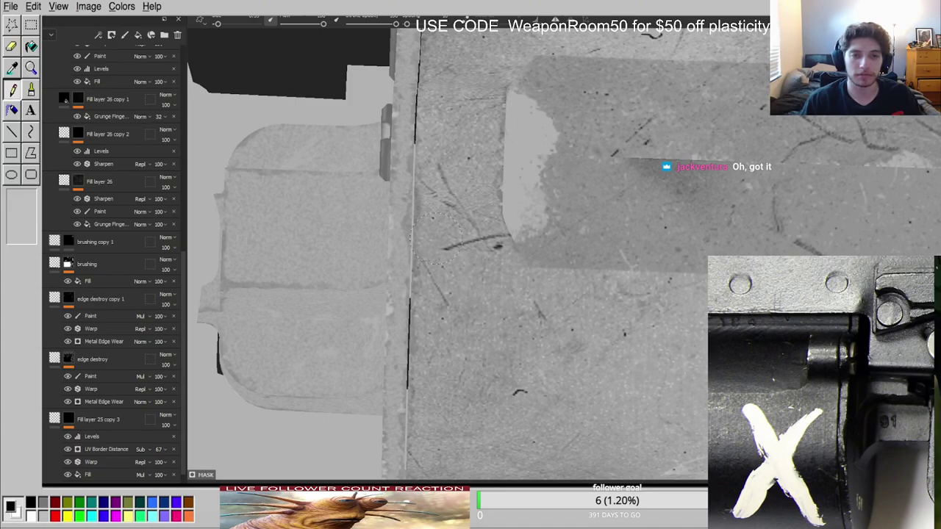
Paint out the darker rectangle beneath the mount on the opposite side of the tube, covering the area up to the flange.
scroll(463, 257, down, 3)
mouse_move(467, 261)
alt+mouse_down()
mouse_move(483, 353)
mouse_move(481, 273)
mouse_move(454, 326)
mouse_move(412, 283)
mouse_move(450, 302)
mouse_move(483, 236)
mouse_move(496, 242)
mouse_move(448, 261)
alt+mouse_up()
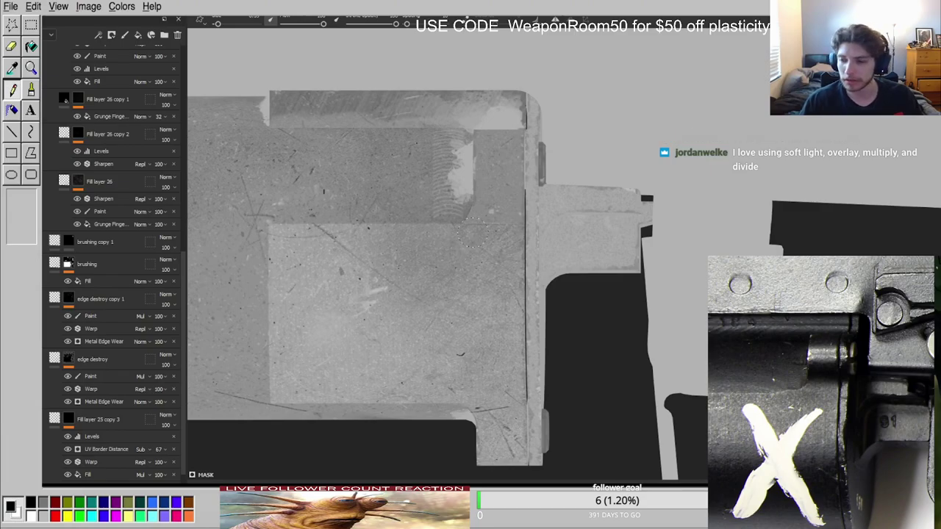
scroll(472, 233, up, 2)
drag(524, 202, 509, 140)
alt+drag(510, 86, 486, 292)
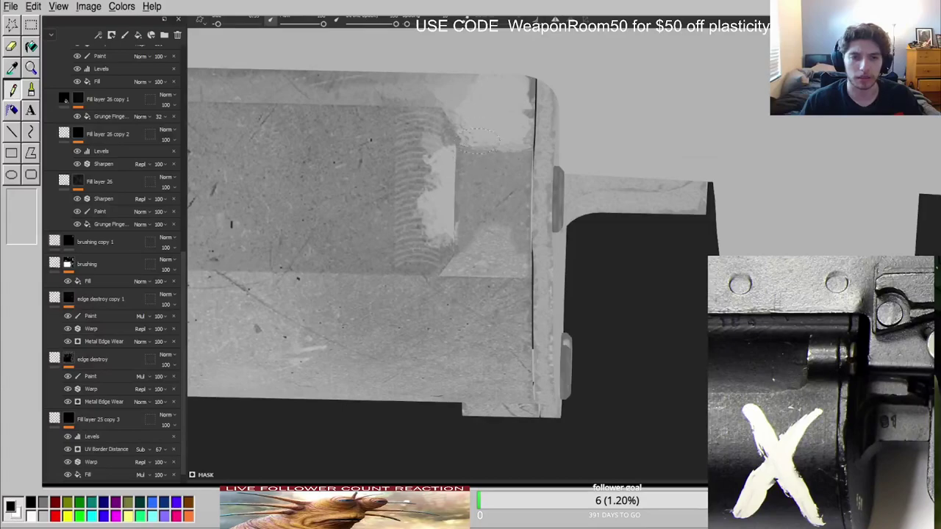
drag(479, 135, 478, 221)
mouse_move(489, 173)
mouse_down()
mouse_move(507, 217)
mouse_move(515, 173)
mouse_up()
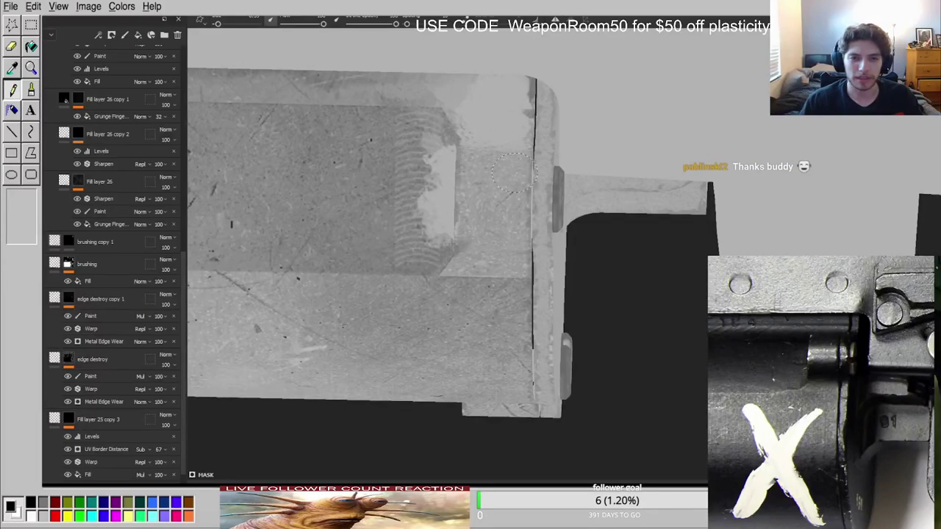
Examine the opposite side's mount and its surrounding rough texture in the shaded view under changed lighting.
alt+drag(468, 282, 515, 174)
scroll(515, 174, down, 3)
key(m)
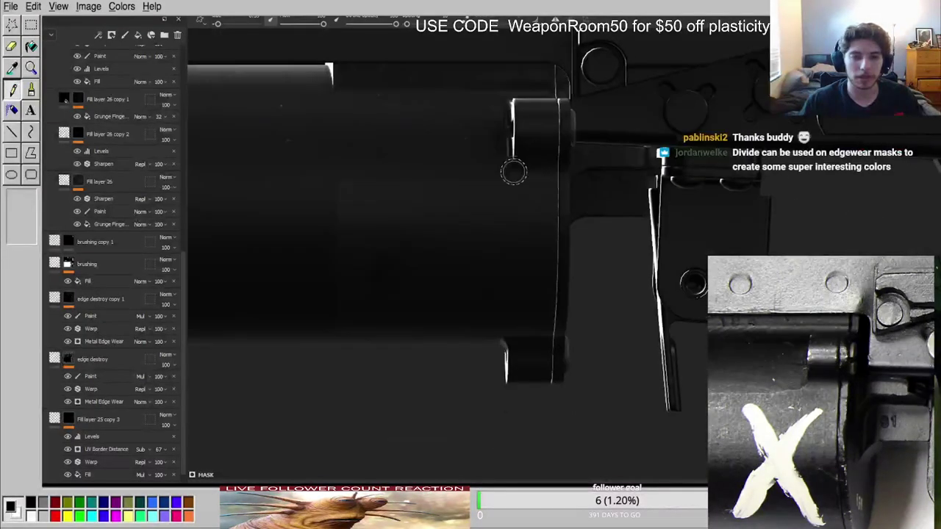
alt+drag(494, 206, 464, 167)
shift+right_drag(464, 166, 493, 177)
scroll(500, 154, up, 3)
alt+drag(500, 154, 588, 207)
shift+right_drag(588, 207, 507, 205)
scroll(508, 206, down, 3)
mouse_move(508, 206)
alt+mouse_down()
mouse_move(514, 247)
mouse_move(512, 213)
alt+mouse_up()
scroll(518, 200, up, 5)
alt+drag(529, 179, 572, 159)
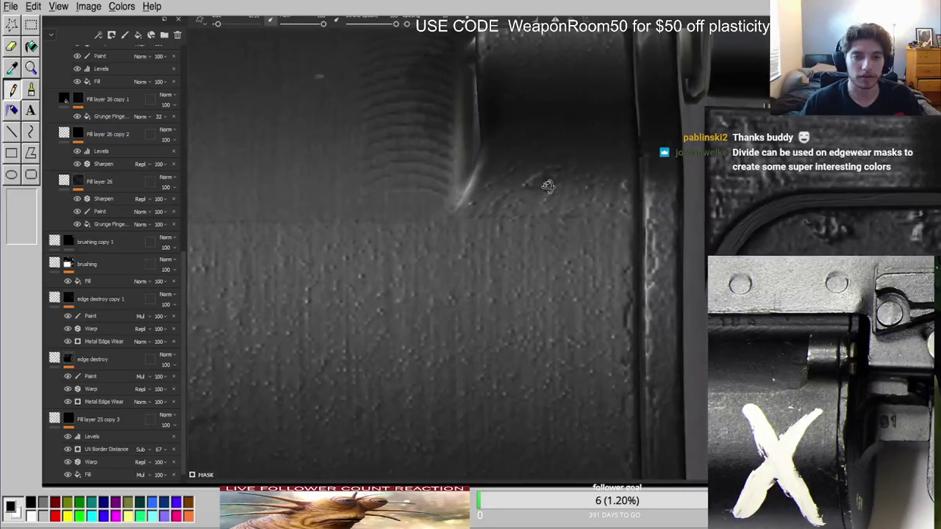
Resize the brush and paint along the underside recess to round off its corner and straighten its edge.
scroll(552, 169, up, 3)
ctrl+right_drag(553, 165, 508, 176)
scroll(500, 203, down, 8)
mouse_move(502, 206)
alt+mouse_down()
mouse_move(519, 250)
mouse_move(543, 152)
mouse_move(515, 111)
mouse_move(471, 140)
alt+mouse_up()
key(c)
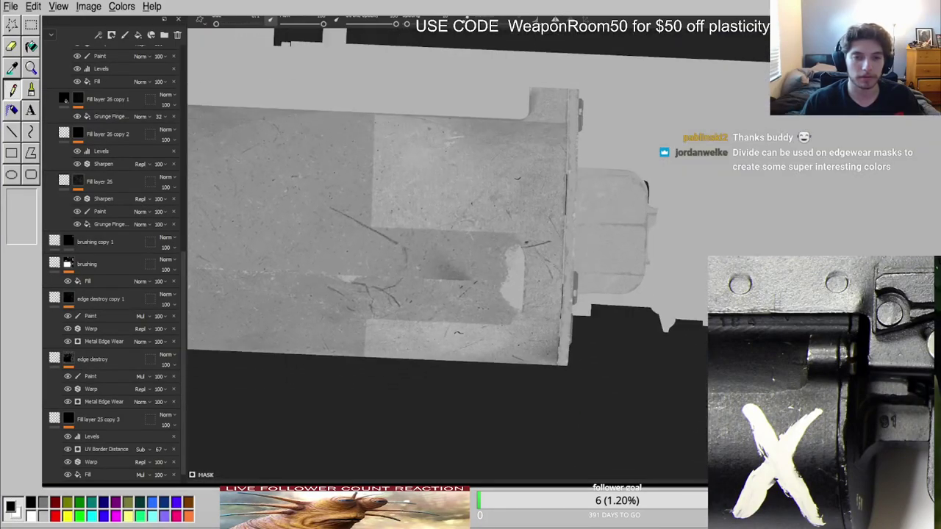
scroll(390, 232, up, 4)
shift+click(614, 232)
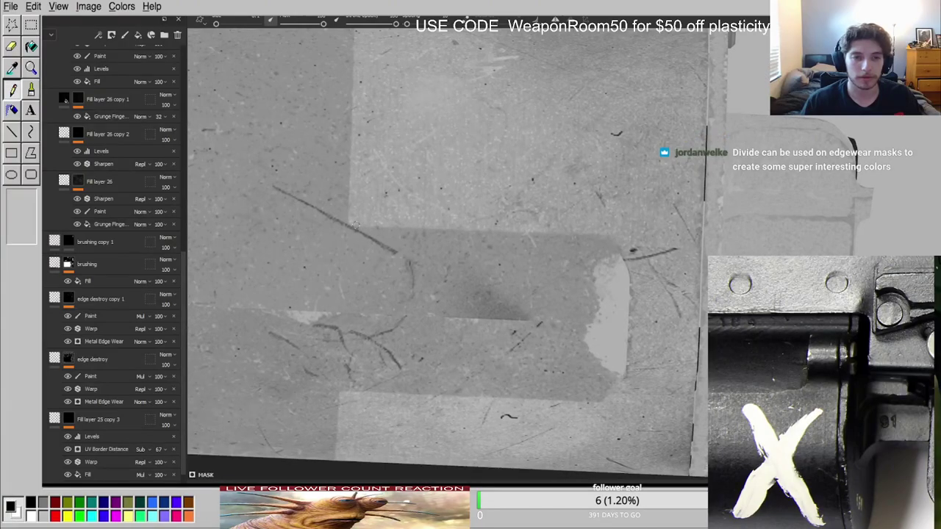
Inspect the rear of the tube from several angles in the single-channel view, checking the painted areas around both mounts.
scroll(605, 237, down, 5)
alt+drag(588, 239, 492, 315)
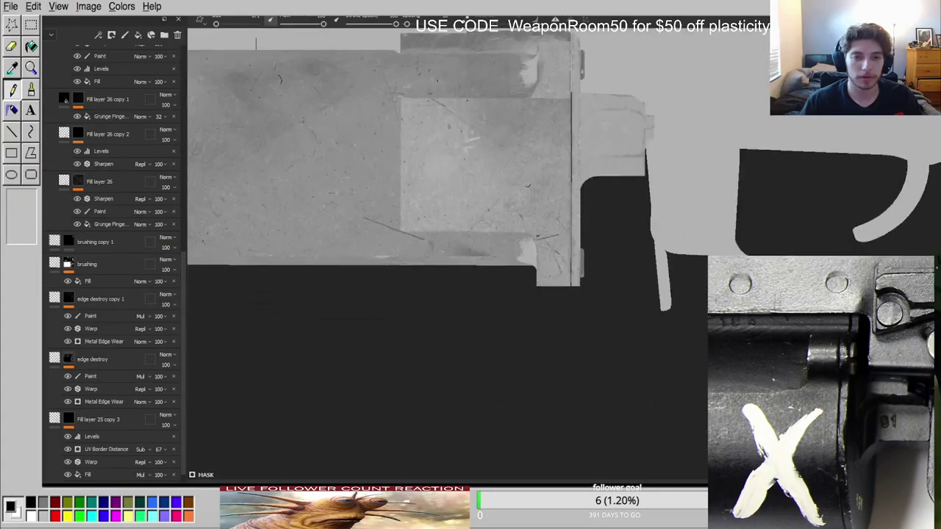
alt+middle_drag(492, 315, 490, 441)
scroll(386, 210, up, 4)
mouse_move(397, 177)
alt+mouse_down()
mouse_move(387, 211)
mouse_move(890, 224)
mouse_move(353, 269)
alt+mouse_up()
scroll(382, 213, up, 2)
scroll(719, 215, down, 4)
scroll(353, 269, up, 3)
alt+middle_drag(337, 275, 493, 262)
scroll(488, 263, down, 2)
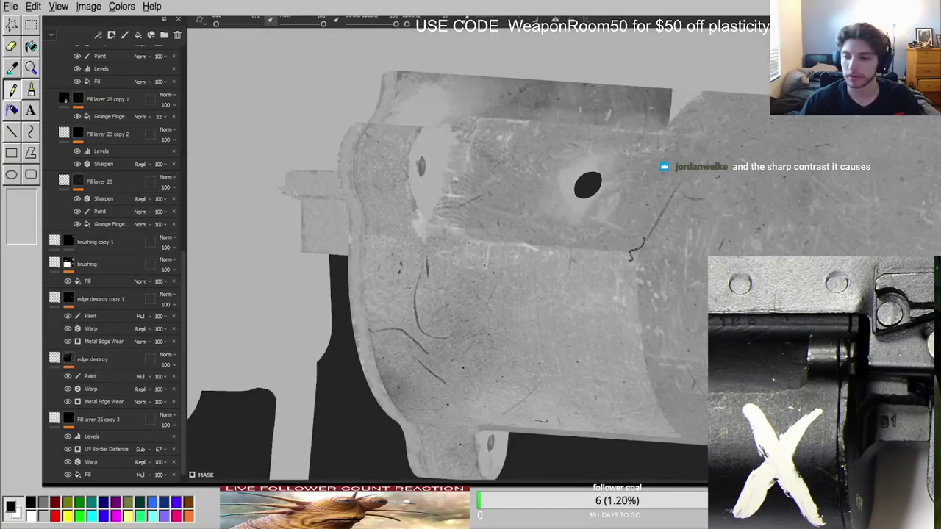
alt+drag(487, 265, 481, 253)
scroll(481, 253, up, 2)
alt+middle_drag(481, 253, 490, 266)
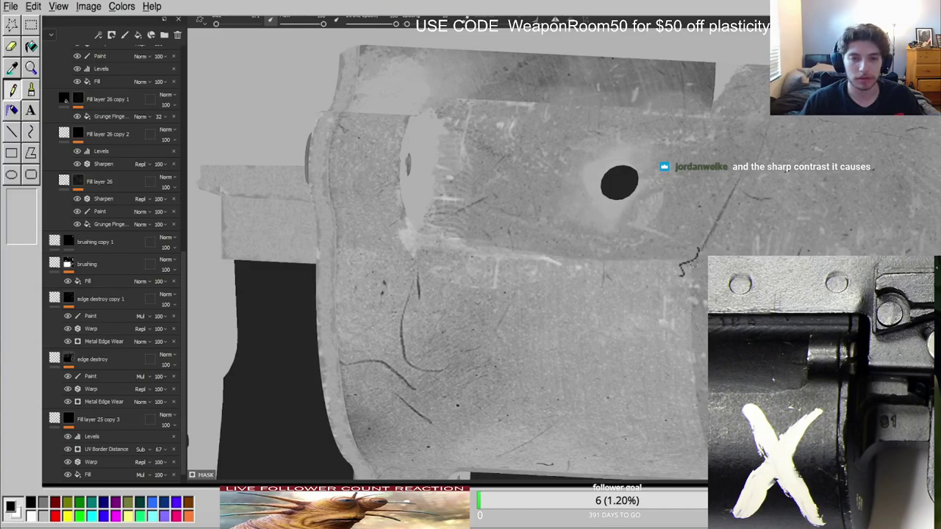
Round off the other corner of the underside recess where it meets the rough texture.
scroll(514, 275, down, 8)
alt+drag(569, 240, 538, 222)
scroll(515, 230, up, 10)
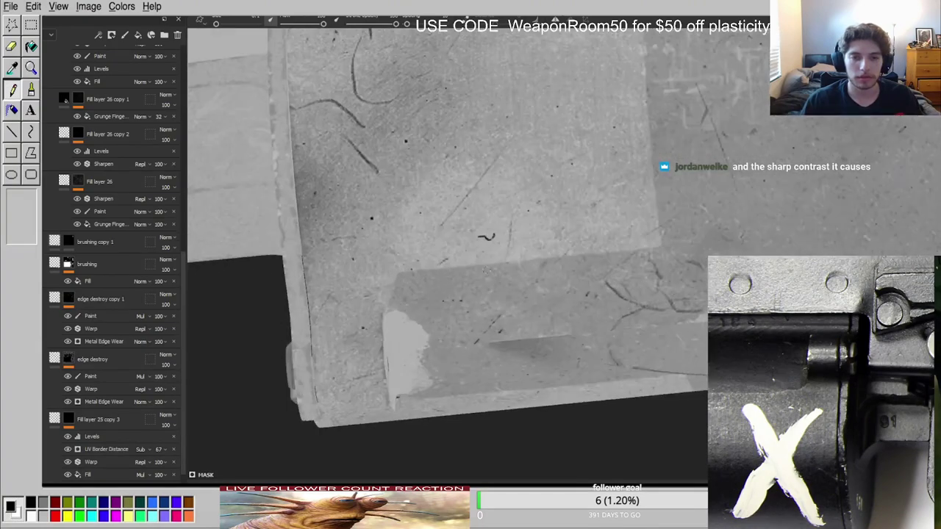
alt+drag(423, 238, 425, 243)
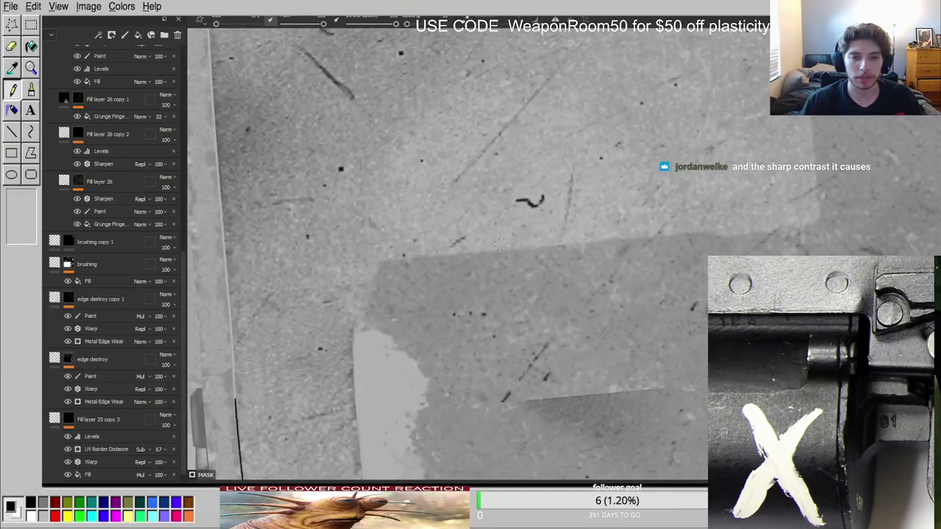
scroll(496, 247, down, 4)
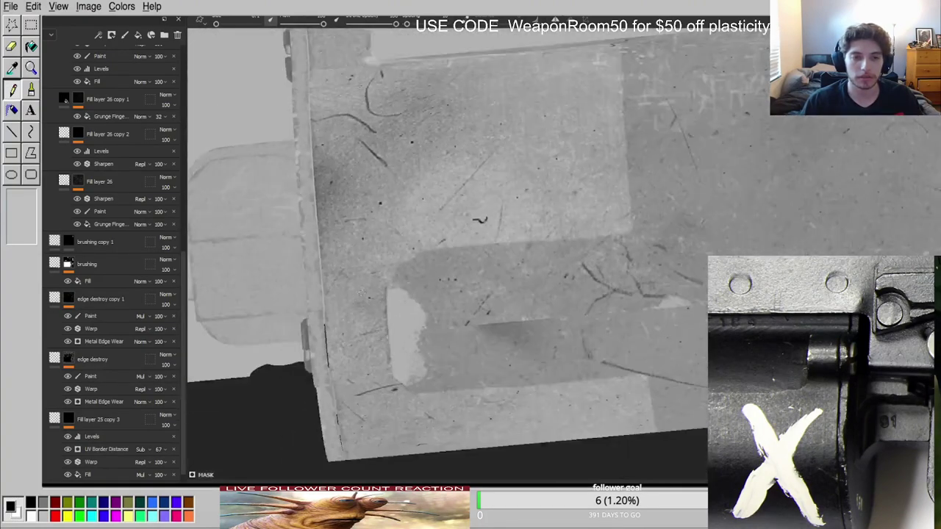
scroll(111, 363, down, 4)
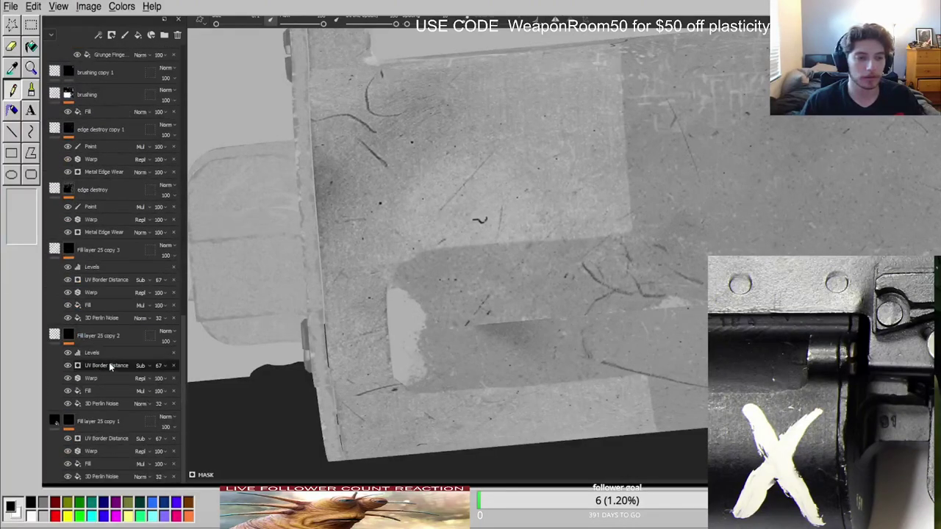
Compare the underside and the lower boundary of the milled flat in the shaded and single-channel views.
key(m)
scroll(492, 290, down, 4)
alt+drag(492, 289, 514, 223)
mouse_move(515, 222)
shift+right_down()
mouse_move(498, 222)
mouse_move(531, 222)
mouse_move(521, 219)
shift+right_up()
alt+middle_drag(487, 206, 467, 286)
alt+drag(467, 287, 457, 268)
scroll(431, 227, up, 3)
key(c)
scroll(422, 222, up, 3)
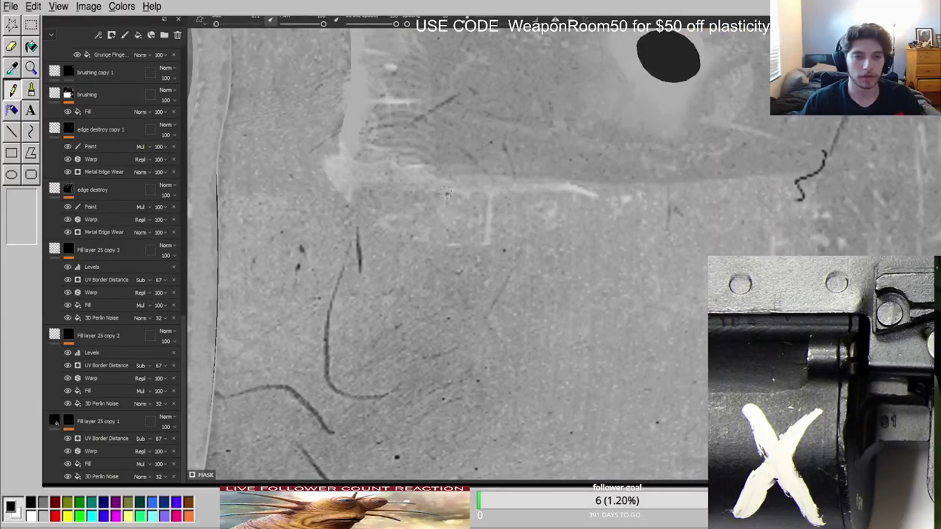
Paint along the lower edge of the milled flat beneath the hole to make the boundary with the rough texture uneven.
key(m)
scroll(448, 188, down, 5)
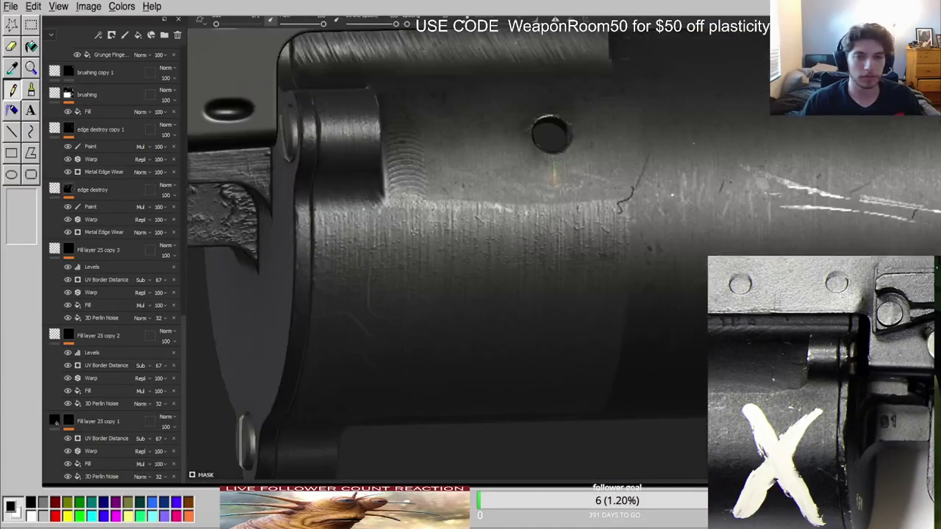
alt+drag(512, 242, 536, 252)
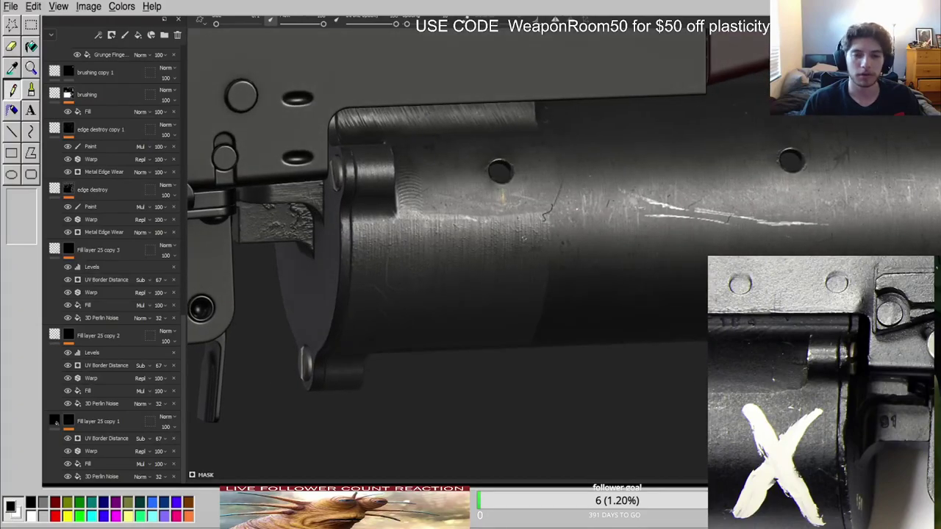
scroll(513, 215, up, 5)
drag(503, 211, 744, 212)
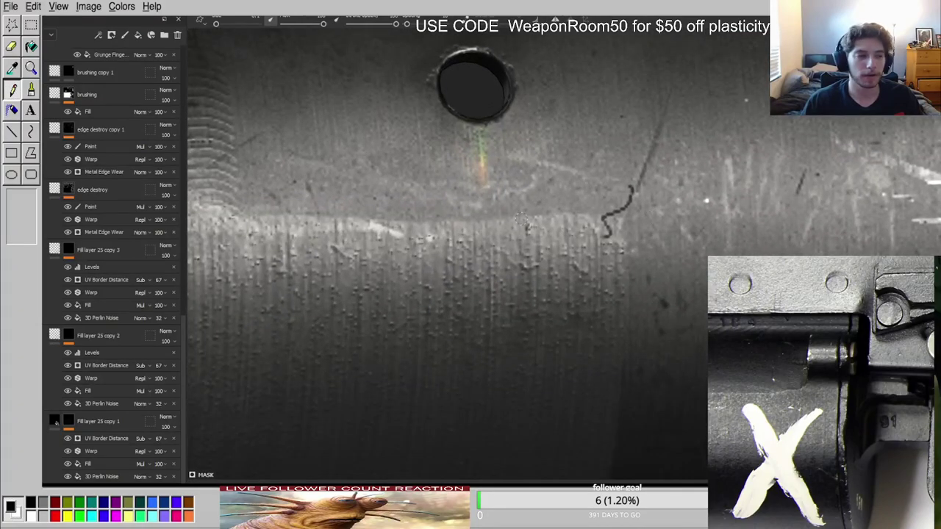
alt+drag(295, 215, 309, 244)
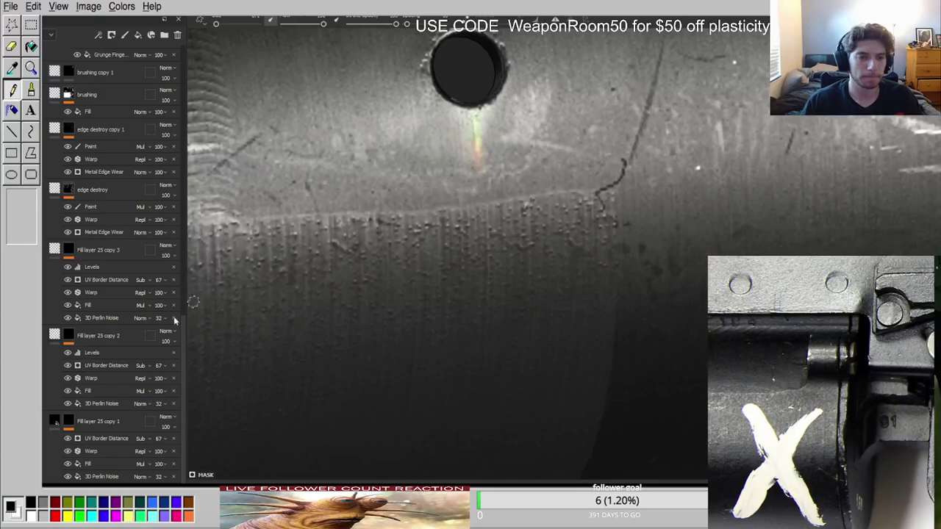
Switch the layer stack to the channel in which the edge destroy layers blend with linear dodge.
scroll(515, 252, down, 3)
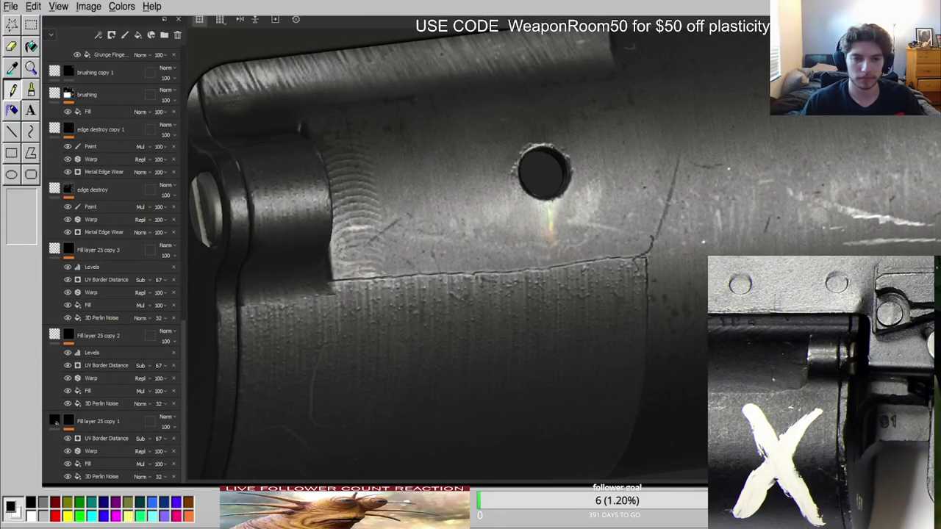
scroll(559, 294, down, 3)
alt+drag(548, 298, 507, 311)
scroll(507, 311, up, 3)
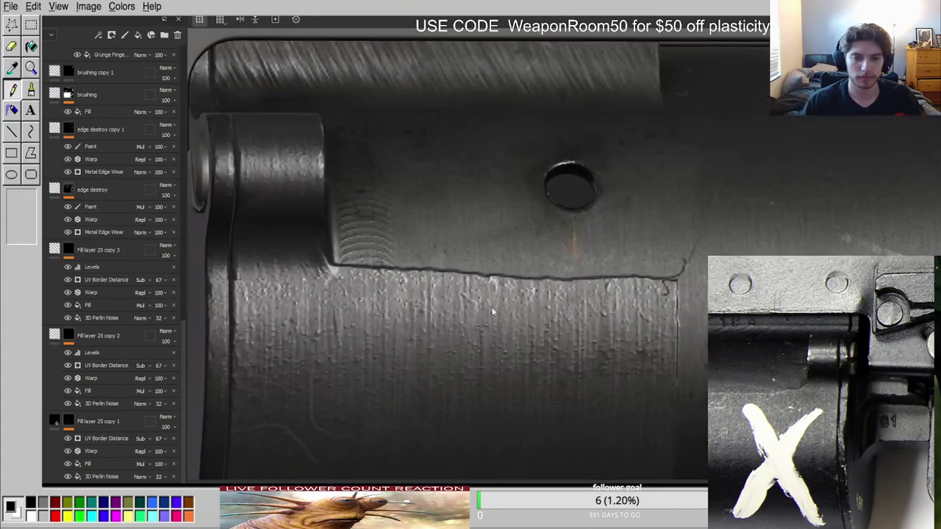
scroll(110, 265, down, 3)
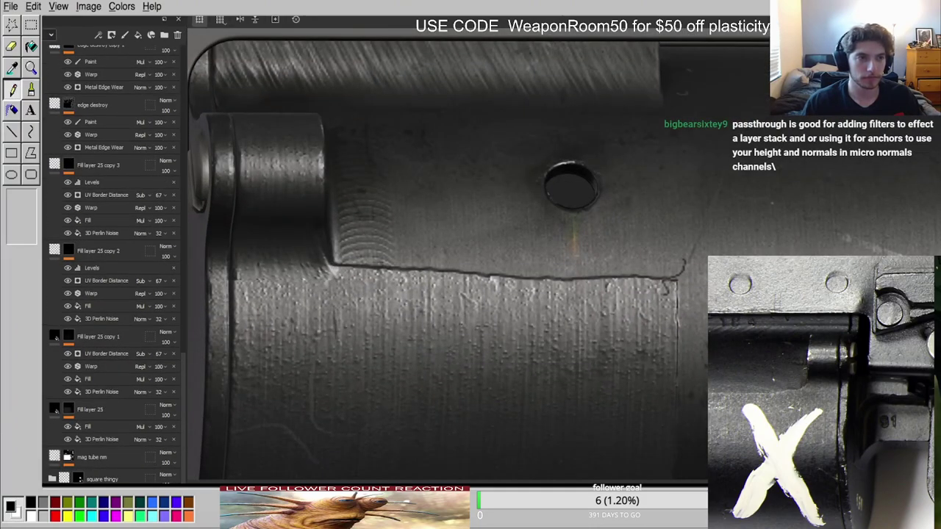
click(51, 34)
click(49, 58)
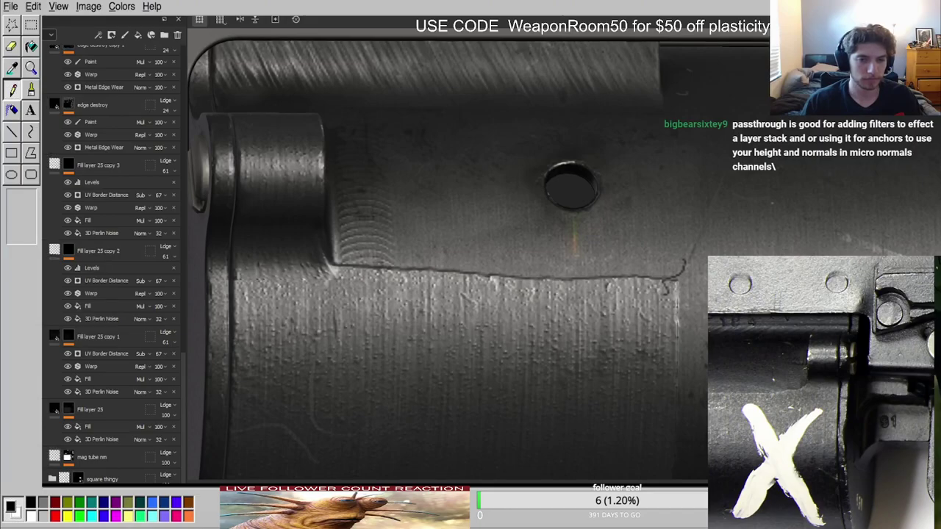
Examine the rear mount, the milled flat's boundary and the rough texture beneath it from several angles.
scroll(480, 247, down, 5)
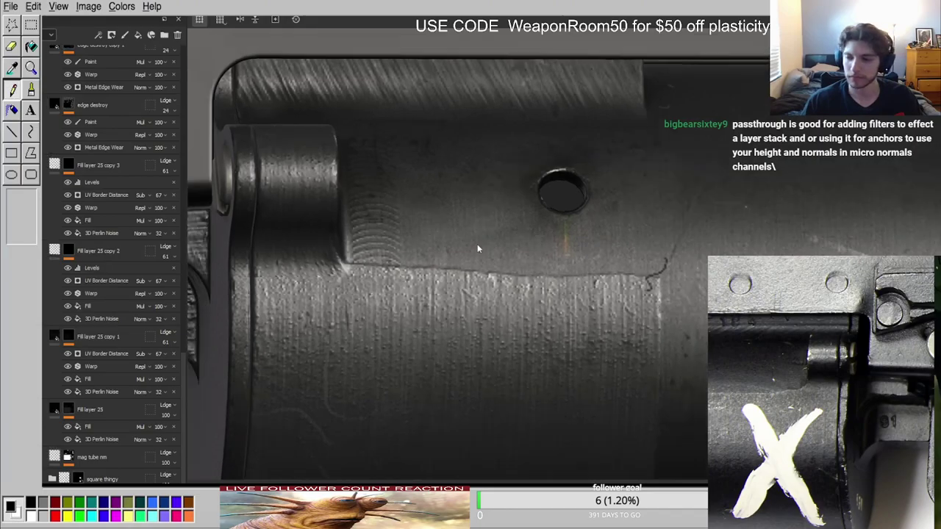
alt+drag(486, 246, 550, 319)
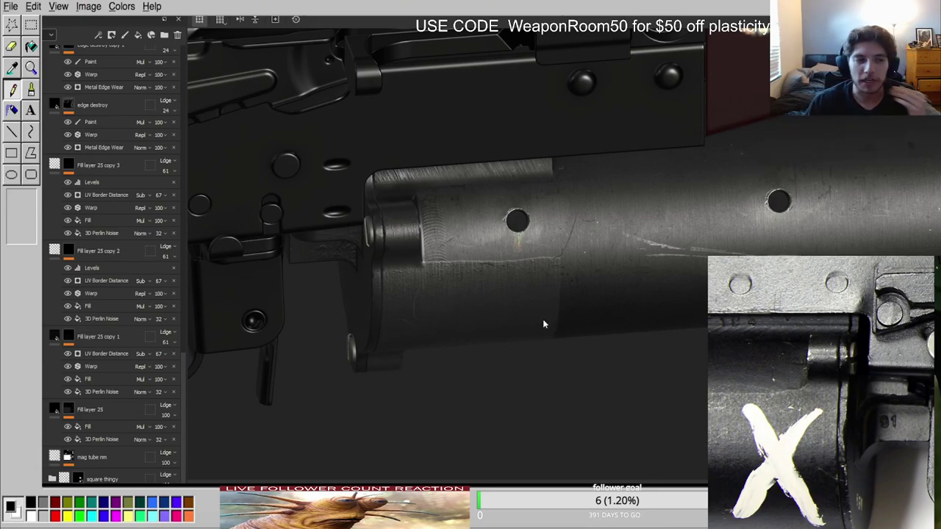
alt+right_drag(550, 261, 494, 263)
alt+drag(495, 263, 351, 227)
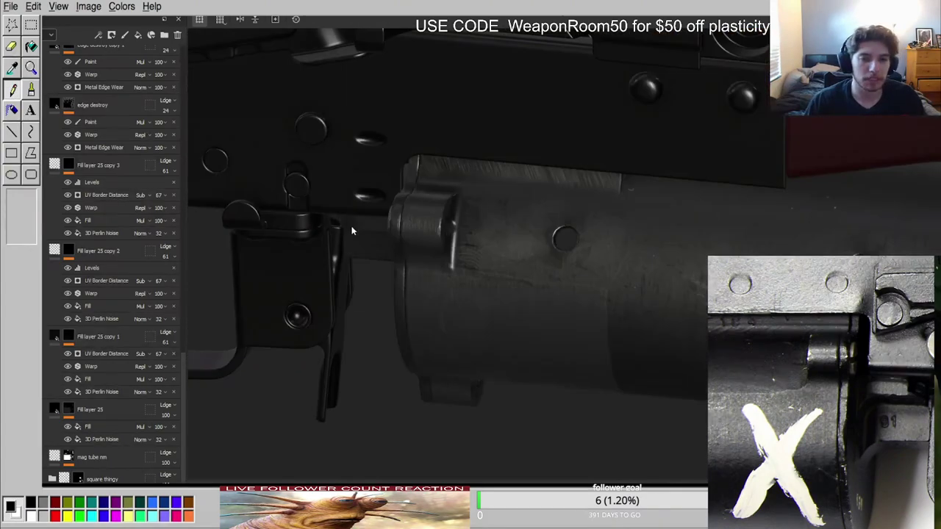
alt+right_drag(351, 227, 466, 214)
alt+drag(466, 213, 504, 215)
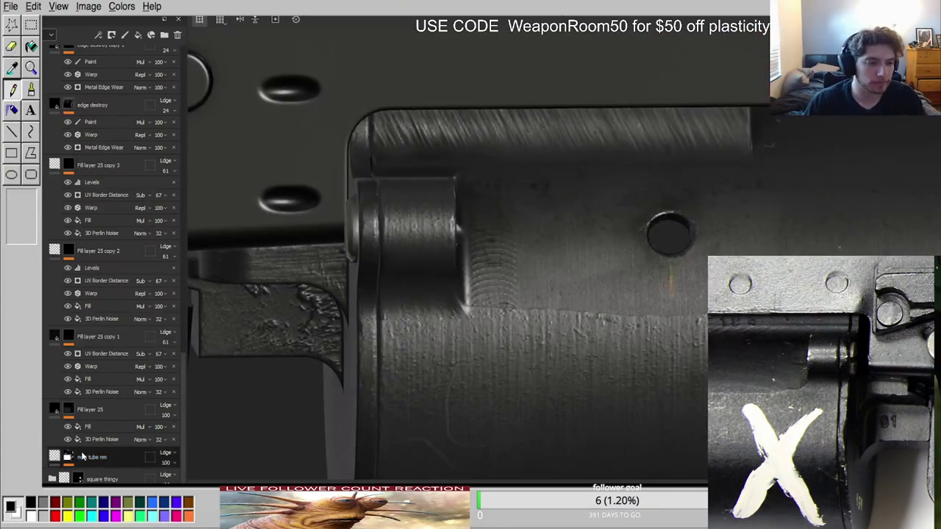
Select the Sharpen layer at the top of the stack and review the tube's rear in the channel and shaded views.
scroll(85, 437, up, 1)
scroll(84, 435, up, 4)
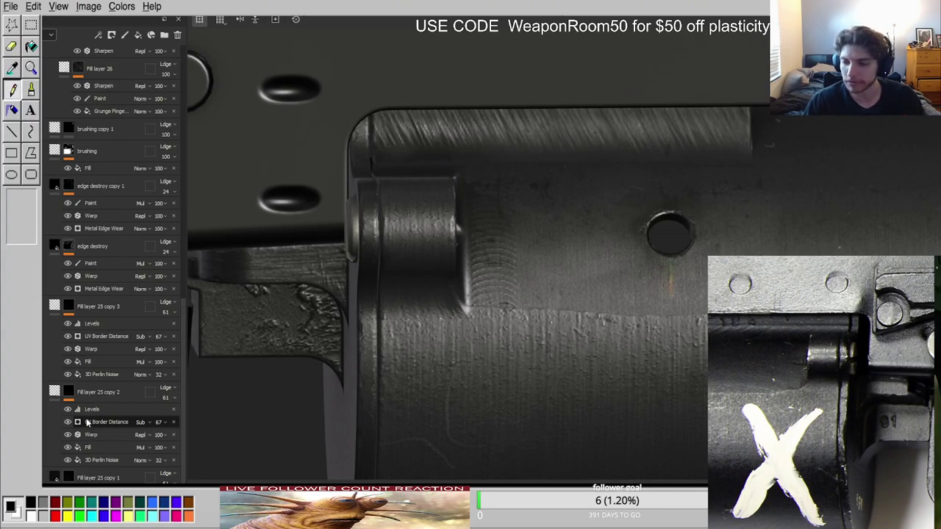
scroll(87, 411, up, 4)
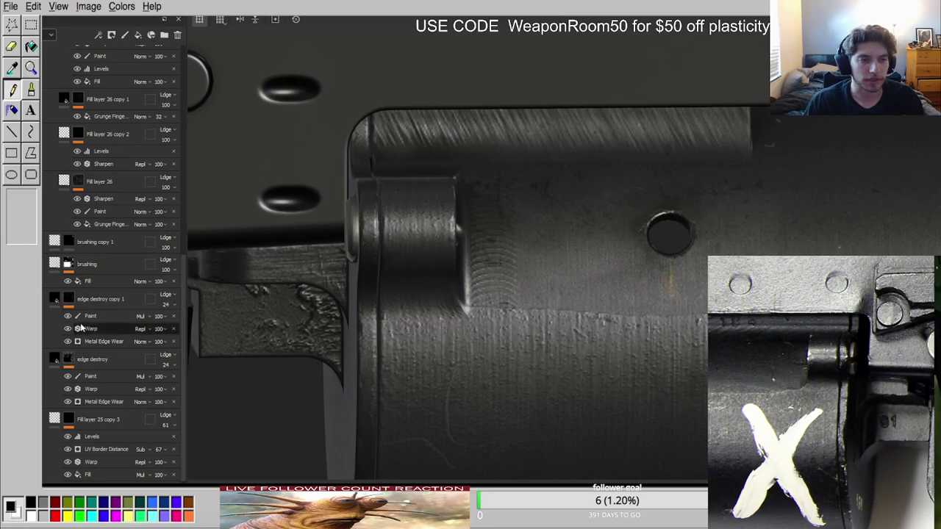
scroll(83, 327, up, 19)
click(147, 64)
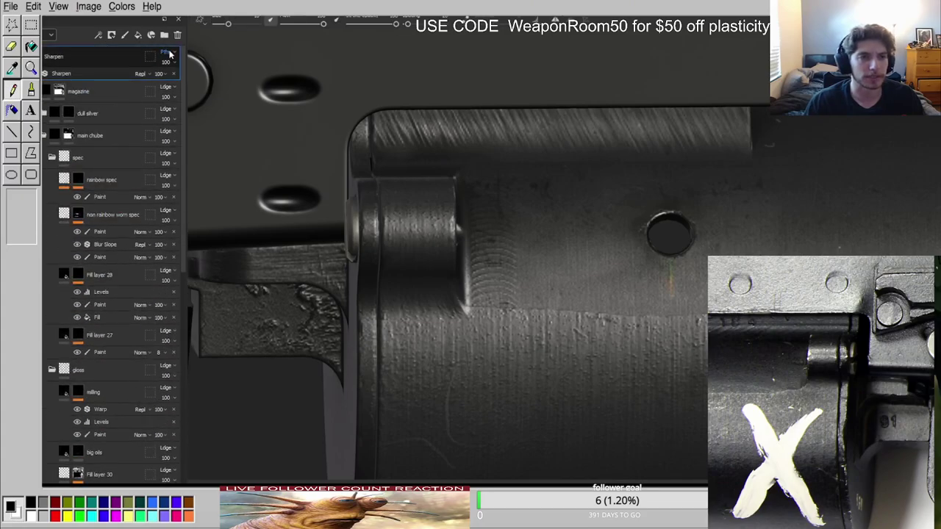
scroll(496, 221, down, 6)
key(c)
key(c)
key(m)
scroll(573, 262, up, 5)
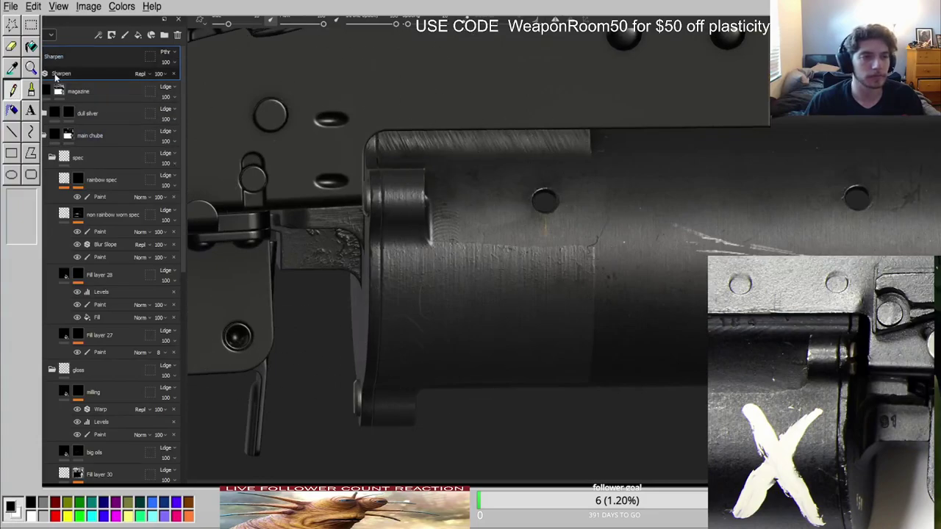
ctrl+right_drag(500, 270, 401, 238)
scroll(399, 235, up, 4)
mouse_move(399, 235)
alt+mouse_down()
mouse_move(459, 224)
mouse_move(358, 250)
alt+mouse_up()
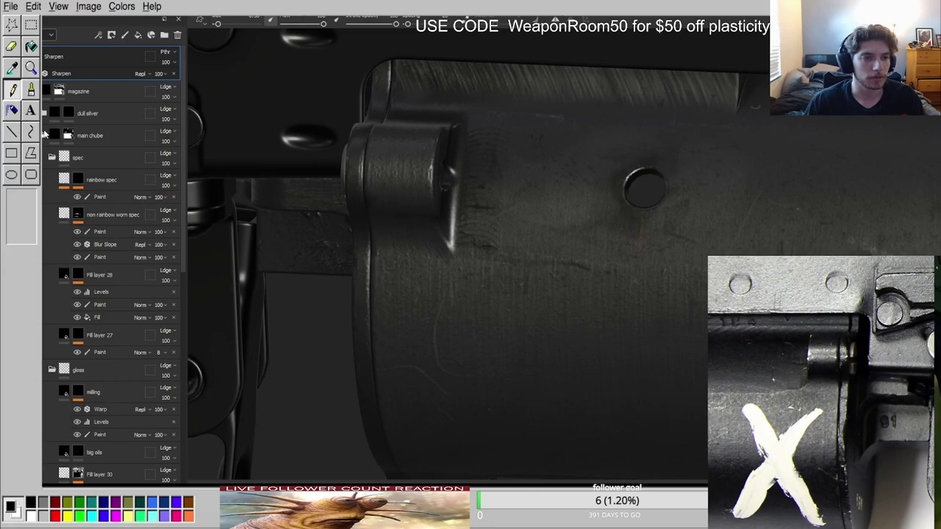
Examine the masks of edge destroy copy 1 and edge destroy, selecting the Metal Edge Wear generator of edge destroy.
scroll(81, 184, down, 10)
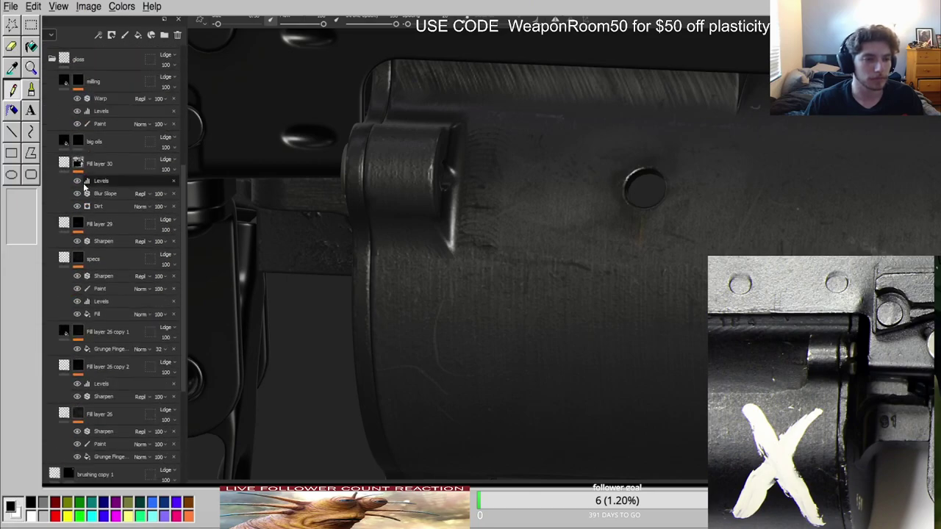
scroll(74, 242, down, 8)
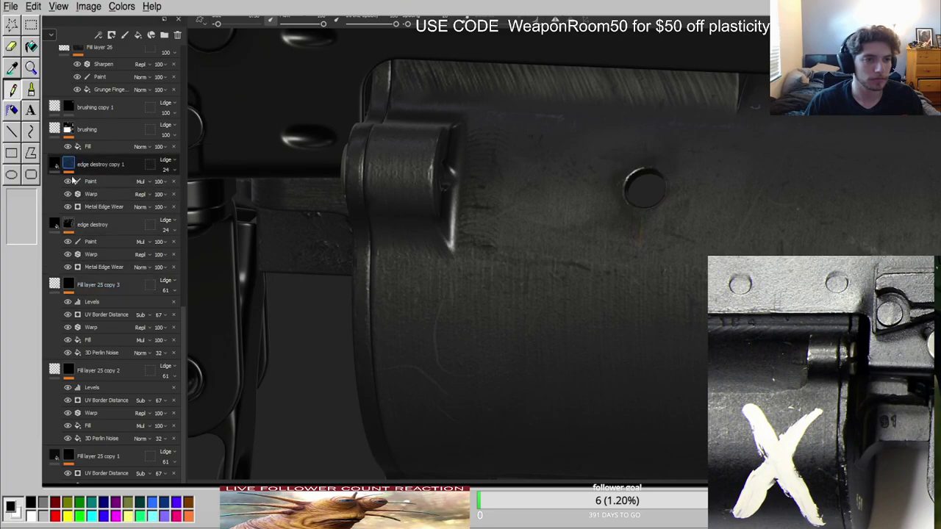
alt+click(70, 167)
alt+click(70, 227)
click(107, 268)
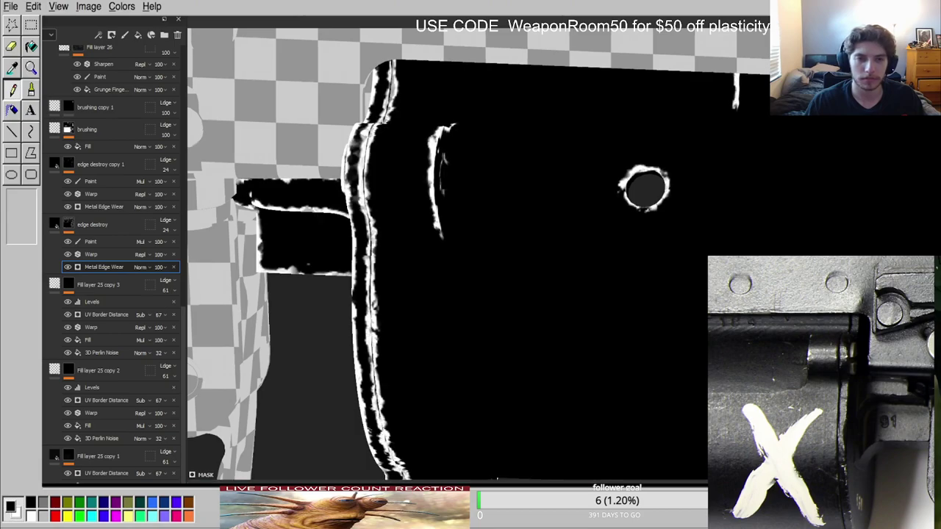
Select the edge destroy layer's fill and inspect the worn edges from the rear mount to the front band in shaded view.
key(m)
scroll(466, 275, down, 3)
alt+drag(440, 270, 391, 217)
scroll(436, 248, up, 3)
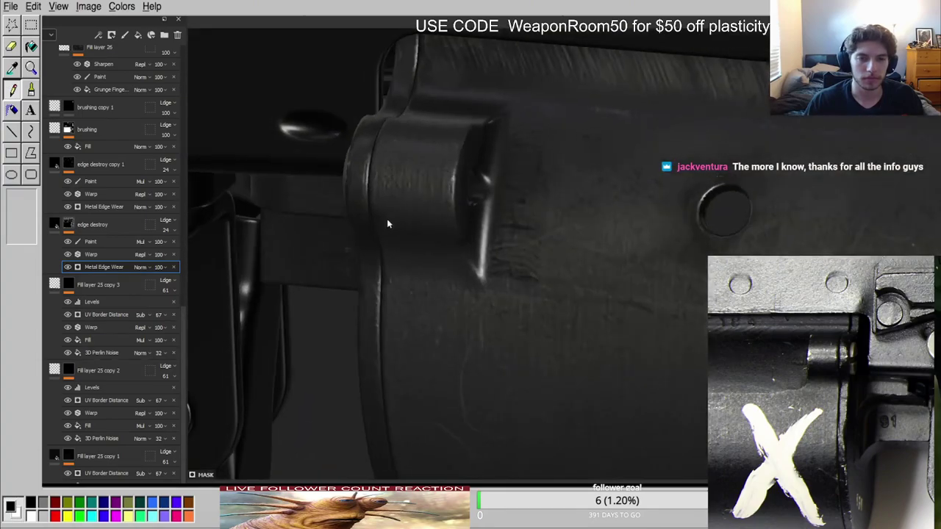
click(70, 232)
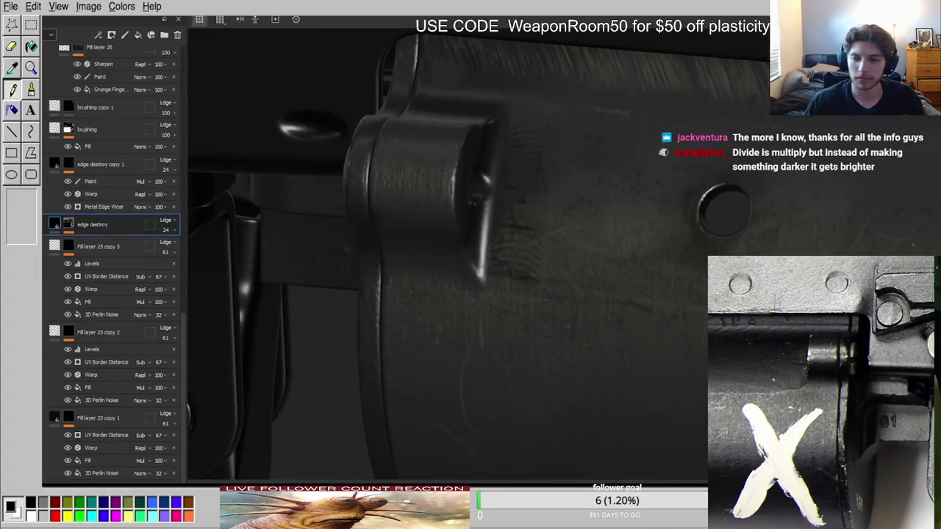
mouse_move(446, 213)
alt+mouse_down()
mouse_move(527, 185)
mouse_move(544, 249)
mouse_move(456, 214)
alt+mouse_up()
scroll(450, 235, down, 5)
alt+drag(445, 269, 444, 293)
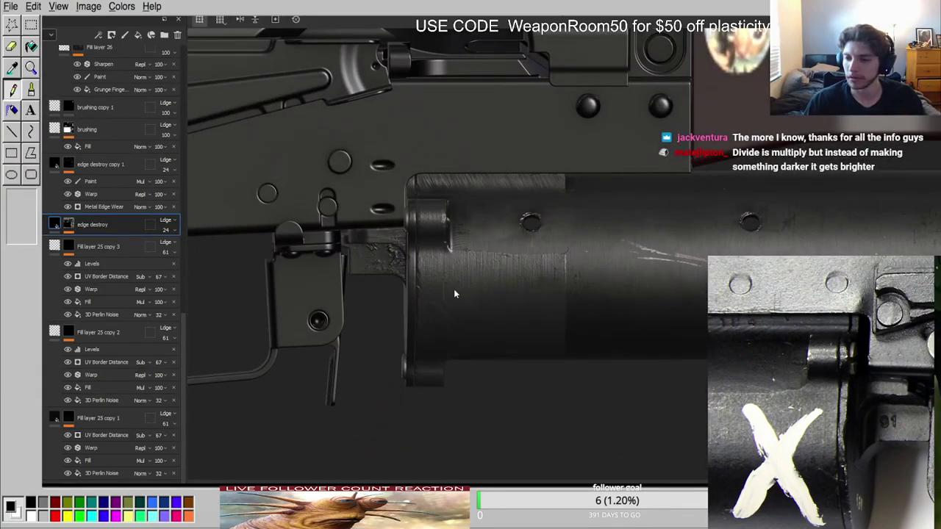
alt+middle_drag(574, 294, 342, 284)
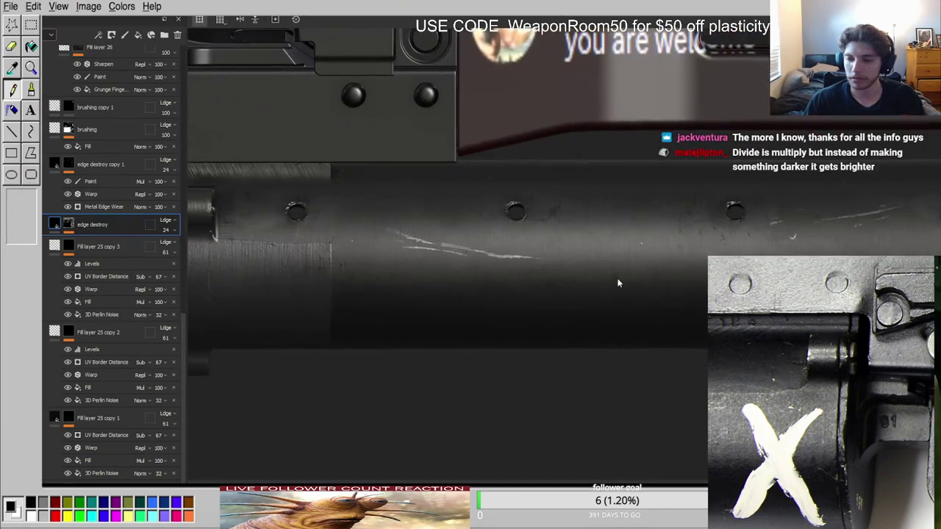
alt+middle_drag(625, 281, 258, 296)
scroll(542, 291, up, 6)
alt+drag(543, 292, 540, 250)
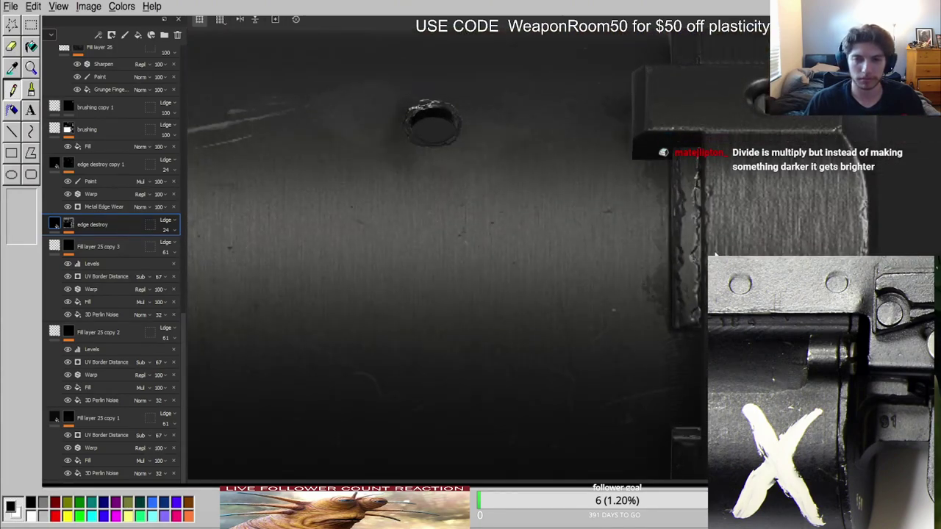
Select the Metal Edge Wear generator in the edge destroy mask, and compare the damage around the holes and the rear mount.
click(70, 226)
click(109, 267)
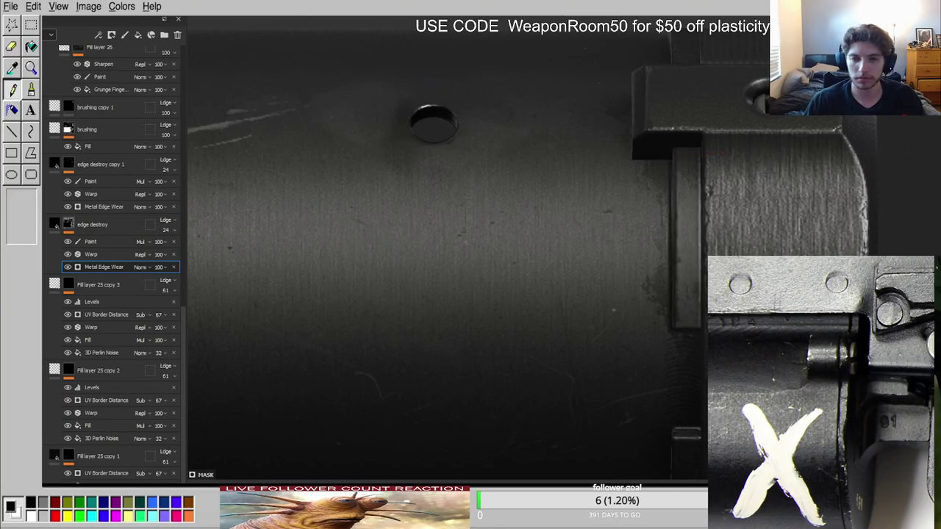
scroll(615, 310, down, 4)
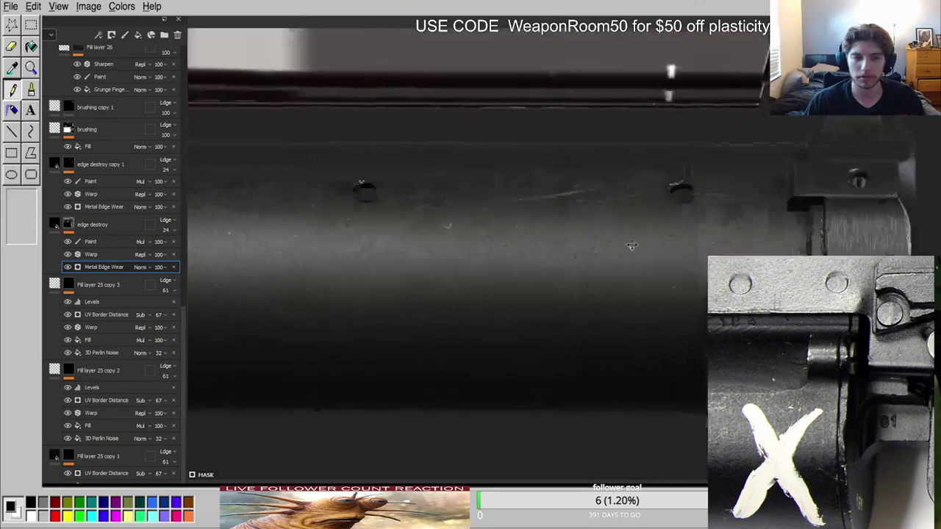
alt+drag(630, 248, 412, 254)
alt+drag(420, 211, 427, 233)
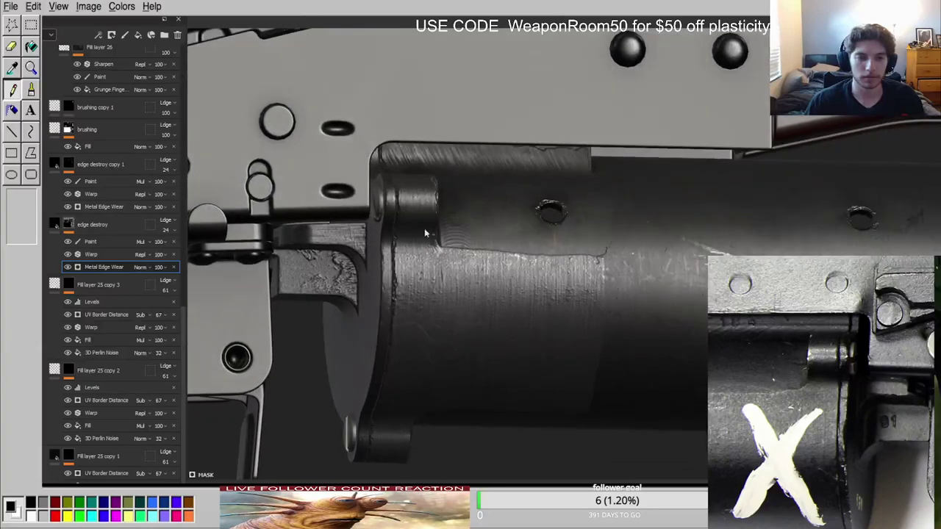
click(57, 224)
scroll(409, 266, up, 4)
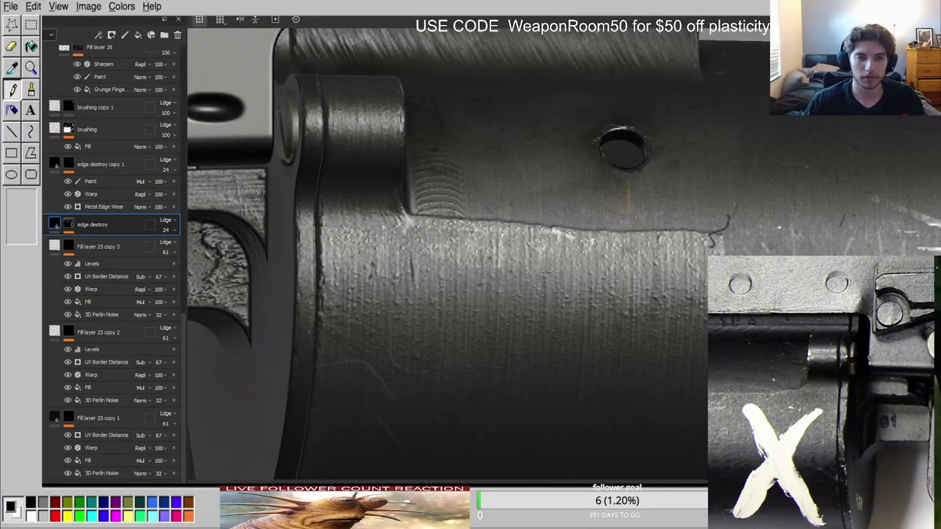
key(c)
scroll(509, 223, down, 4)
alt+drag(508, 223, 497, 213)
Paint out parts of the edge damage around the rearmost hole in the Paint effect of the edge destroy mask.
click(68, 225)
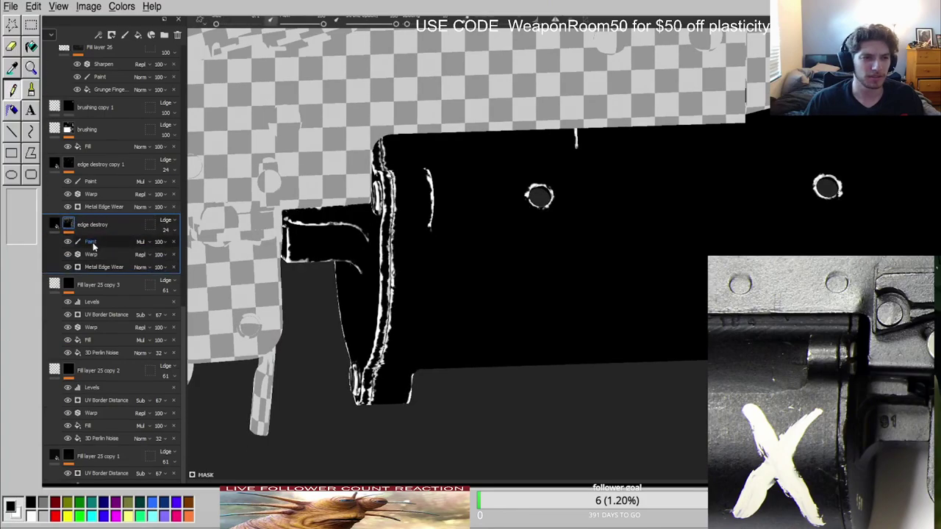
click(99, 245)
scroll(527, 161, up, 6)
mouse_move(427, 198)
mouse_down()
mouse_move(422, 217)
mouse_move(454, 269)
mouse_move(502, 263)
mouse_move(505, 204)
mouse_move(476, 268)
mouse_up()
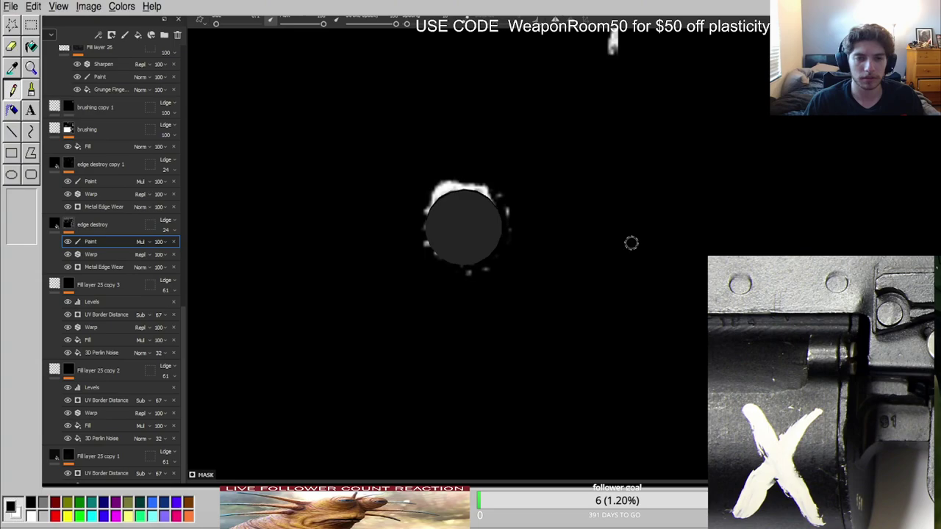
Paint out some of the edge damage around the second hole and check its rim in shaded view.
alt+middle_drag(603, 250, 437, 266)
scroll(438, 266, down, 3)
drag(691, 217, 682, 263)
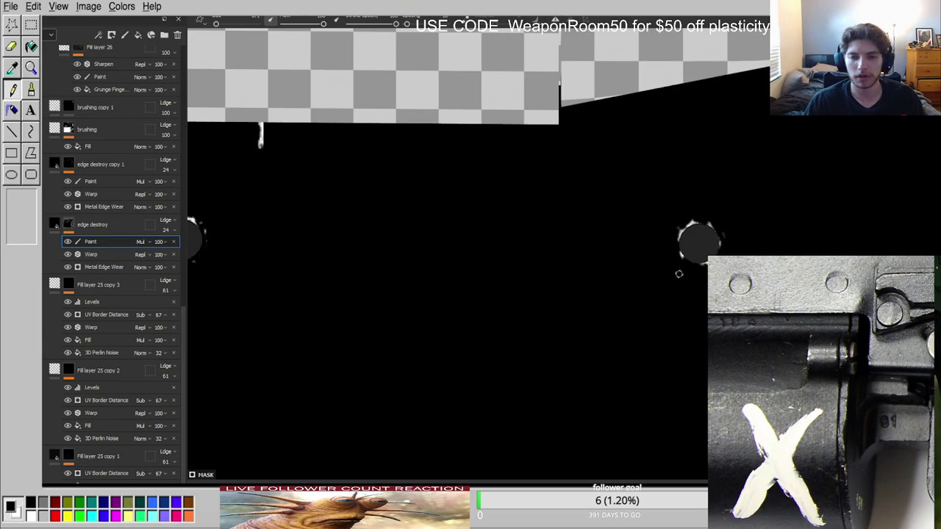
alt+middle_drag(679, 274, 498, 281)
key(m)
mouse_move(520, 219)
alt+mouse_down()
mouse_move(432, 176)
mouse_move(506, 212)
alt+mouse_up()
scroll(505, 211, down, 2)
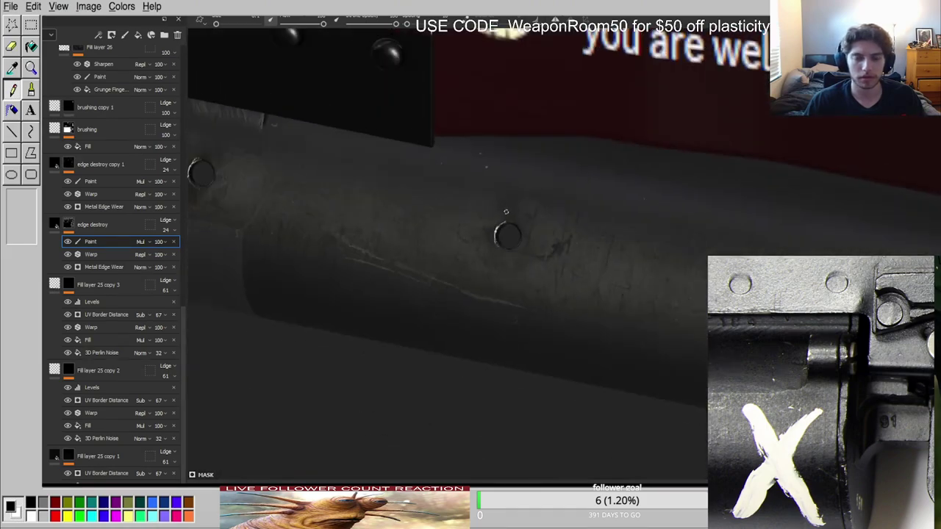
scroll(506, 212, up, 5)
scroll(524, 204, down, 2)
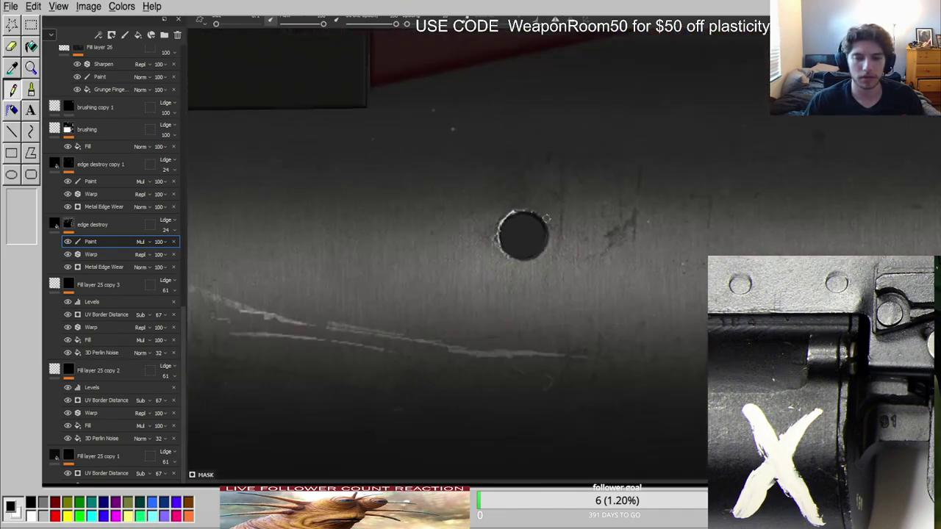
Paint over the upper rim of the next hole along the tube to reduce its edge damage.
alt+middle_drag(875, 209, 589, 217)
scroll(589, 218, up, 3)
mouse_move(480, 225)
mouse_down()
mouse_move(482, 265)
mouse_move(500, 288)
mouse_move(560, 248)
mouse_move(541, 210)
mouse_up()
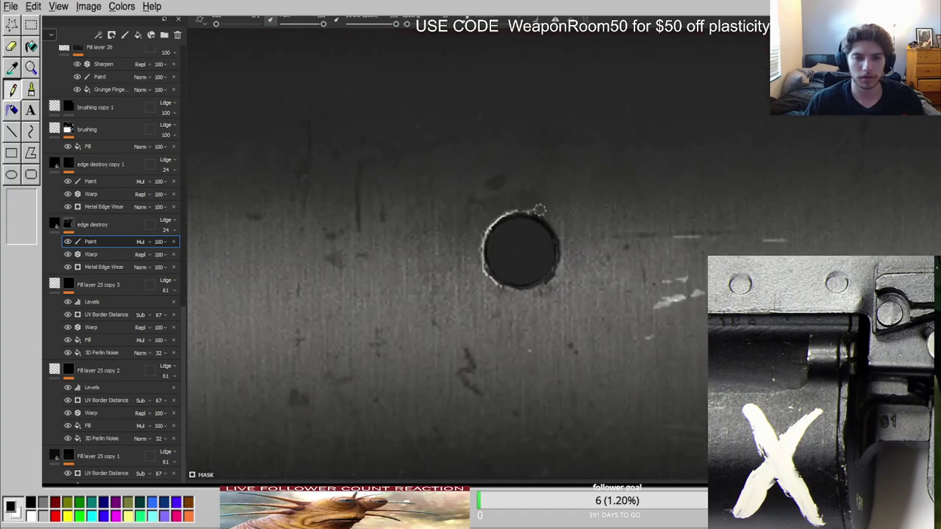
Soften the edge damage along both long sides of the narrow strip beneath the front screw block, using a larger brush.
scroll(678, 253, down, 5)
alt+middle_drag(678, 253, 493, 259)
alt+middle_drag(854, 266, 522, 247)
key(c)
alt+drag(502, 274, 503, 240)
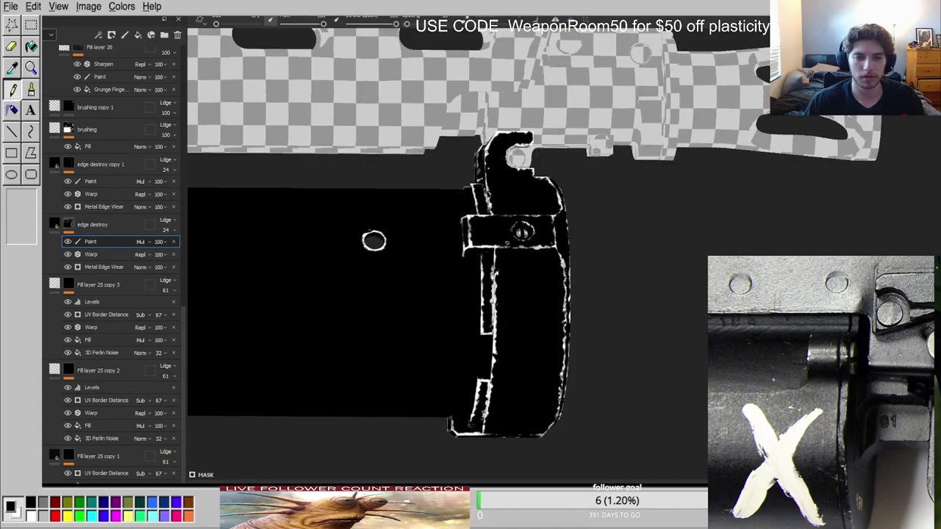
scroll(503, 305, up, 4)
key(m)
scroll(471, 301, up, 4)
mouse_move(463, 265)
mouse_down()
mouse_move(467, 400)
mouse_move(462, 156)
mouse_up()
drag(489, 288, 491, 188)
ctrl+right_drag(485, 159, 505, 159)
drag(485, 158, 485, 330)
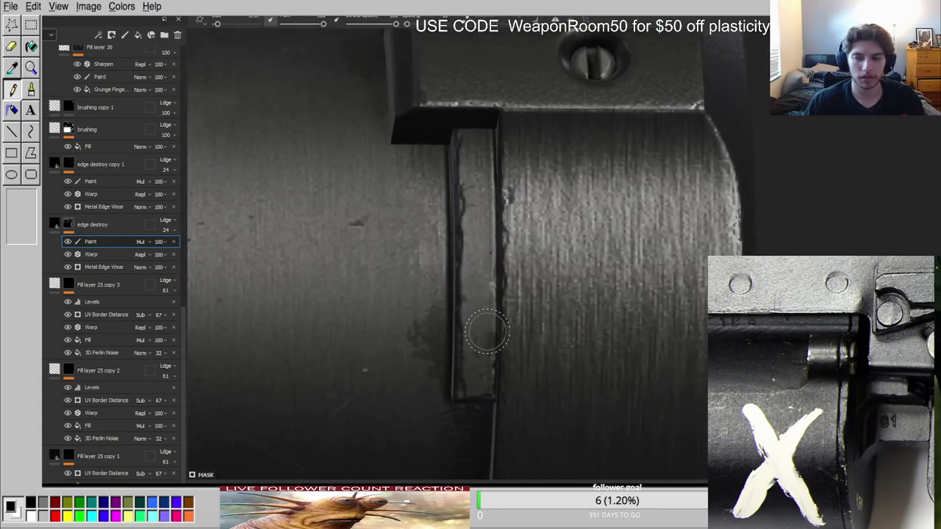
alt+middle_drag(503, 328, 526, 257)
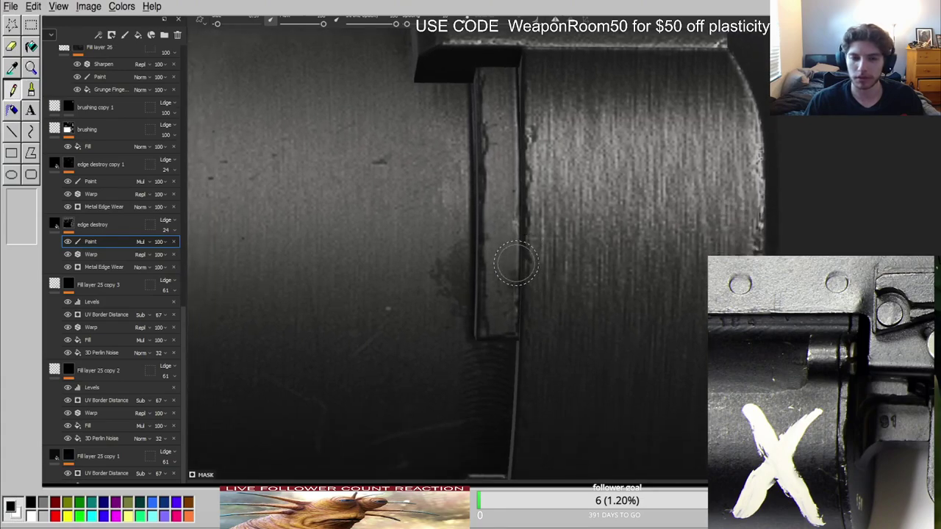
alt+drag(728, 253, 596, 262)
scroll(596, 262, down, 3)
shift+right_drag(682, 219, 765, 216)
Paint out edge damage along the lower part of the front band in mask view, and check it under rotated lighting.
alt+drag(665, 200, 648, 224)
key(c)
scroll(590, 242, down, 2)
mouse_move(590, 242)
alt+mouse_down()
mouse_move(649, 301)
mouse_move(653, 257)
alt+mouse_up()
drag(654, 323, 659, 346)
mouse_move(570, 282)
mouse_down()
mouse_move(583, 332)
mouse_move(571, 367)
mouse_move(582, 416)
mouse_up()
drag(572, 348, 598, 429)
alt+shift+drag(572, 291, 577, 352)
drag(564, 231, 570, 215)
key(m)
scroll(561, 126, up, 3)
alt+drag(561, 127, 536, 161)
scroll(618, 183, down, 3)
shift+right_drag(535, 162, 612, 179)
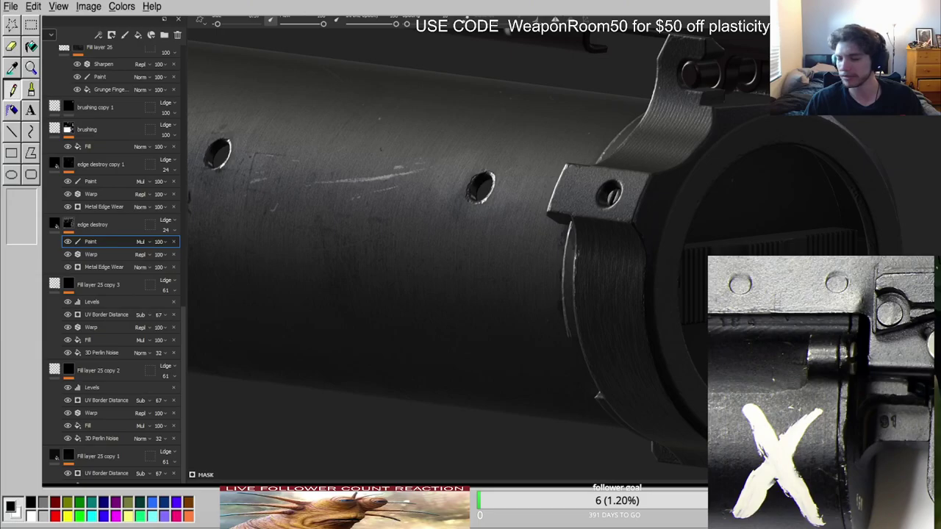
Examine the tube's scratches and edge wear along its length from several angles, in the texturing viewport and in the Marmoset Toolbag scene.
scroll(416, 270, down, 5)
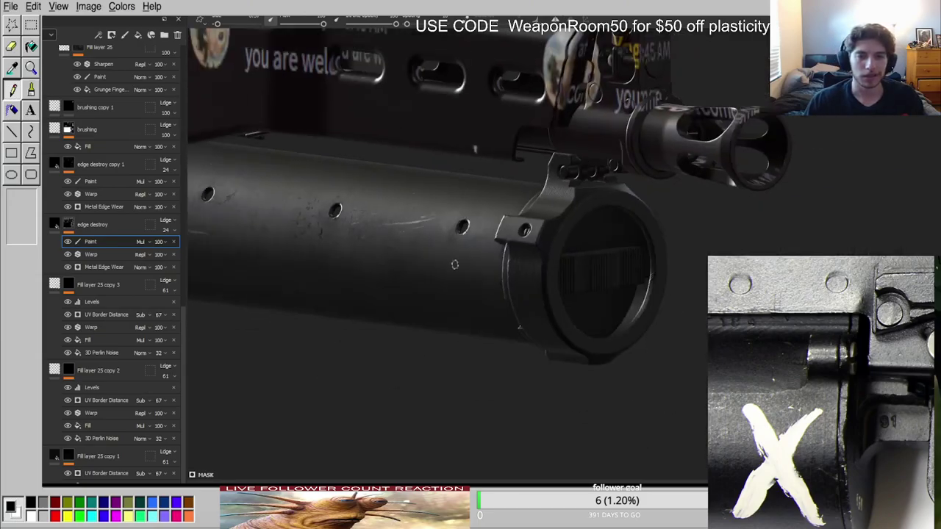
alt+drag(454, 265, 549, 263)
shift+right_drag(549, 263, 691, 265)
scroll(691, 263, down, 5)
alt+drag(691, 261, 653, 246)
alt+middle_drag(653, 247, 518, 265)
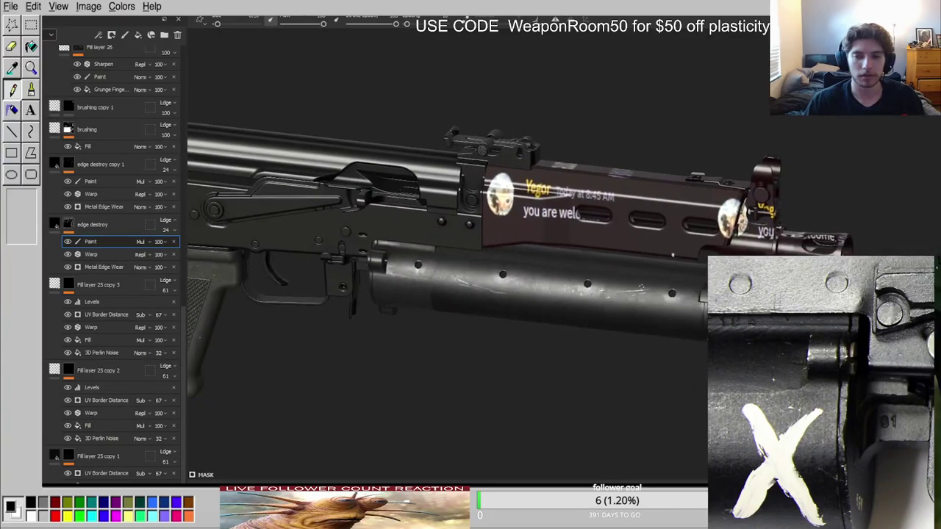
scroll(519, 265, up, 5)
alt+drag(519, 264, 500, 286)
alt+drag(648, 279, 652, 291)
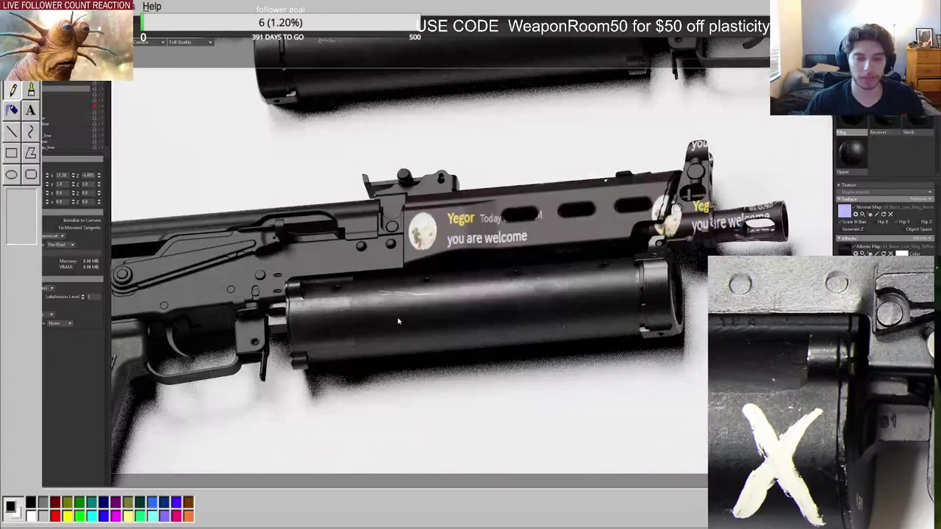
scroll(361, 355, up, 3)
scroll(361, 356, up, 5)
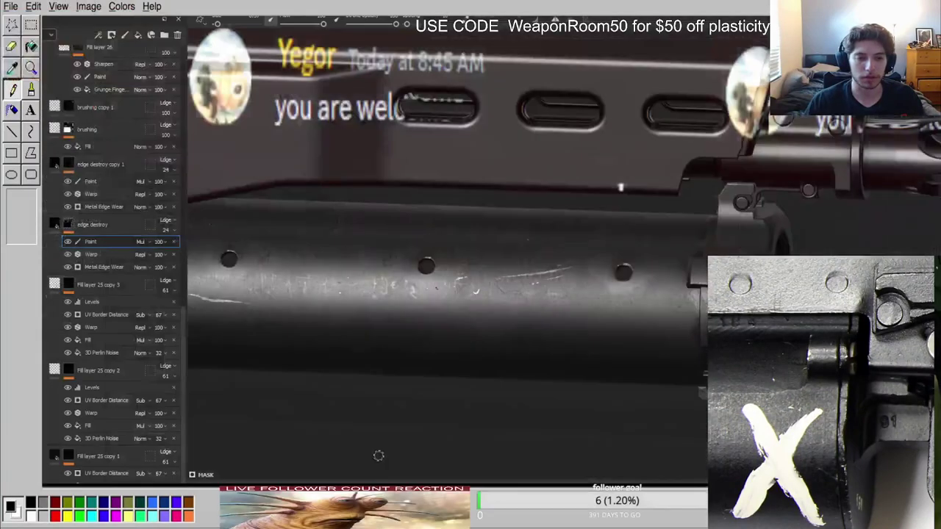
Lower the opacity of the "square thingy" layer at the tube's rear section to 19 and return to the full shaded view.
scroll(313, 311, up, 5)
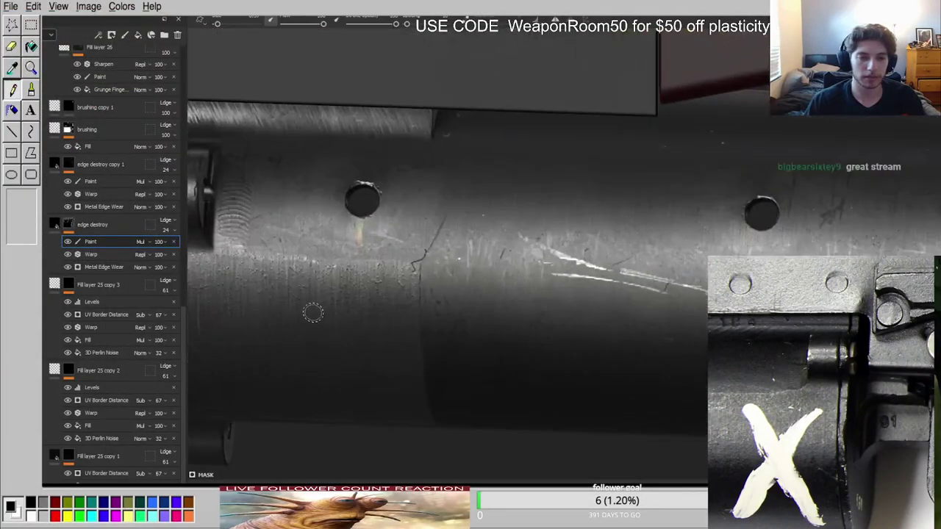
shift+right_drag(526, 319, 384, 325)
scroll(551, 301, up, 3)
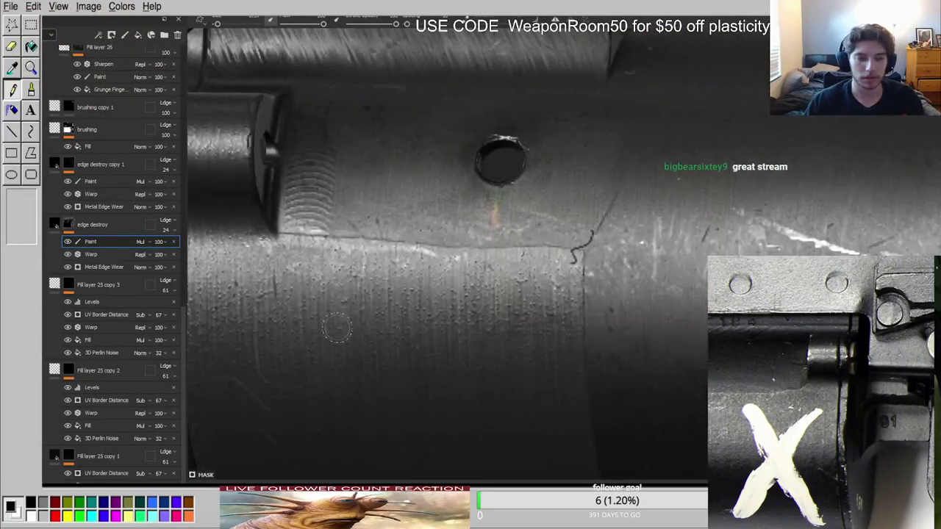
scroll(95, 382, down, 3)
scroll(95, 383, down, 3)
click(164, 405)
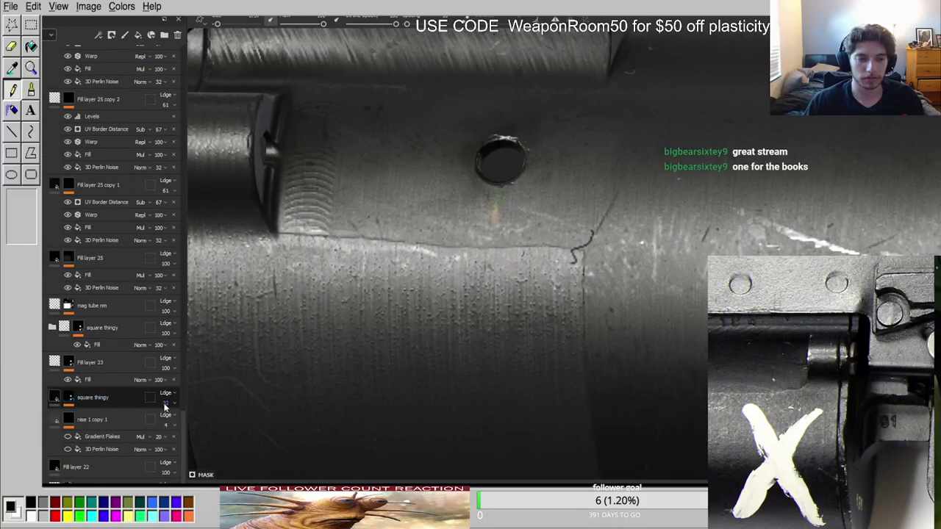
click(174, 426)
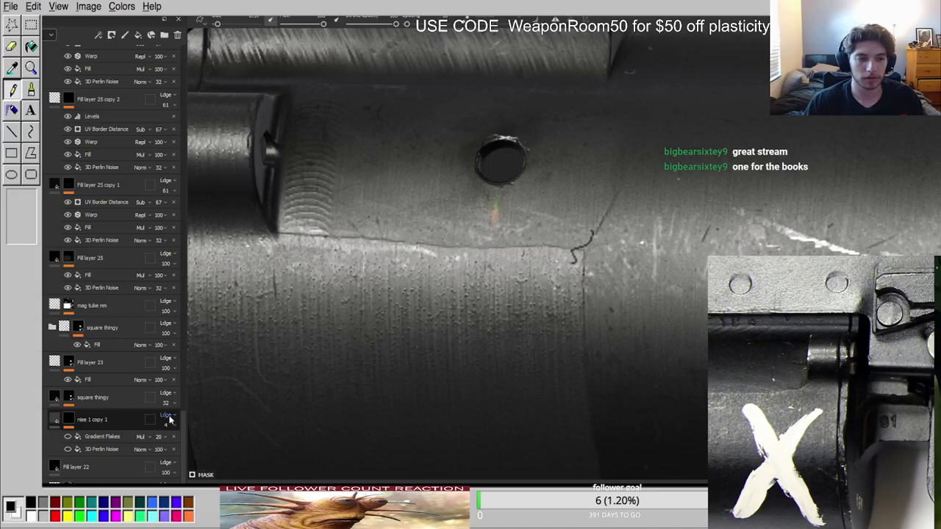
drag(172, 420, 166, 421)
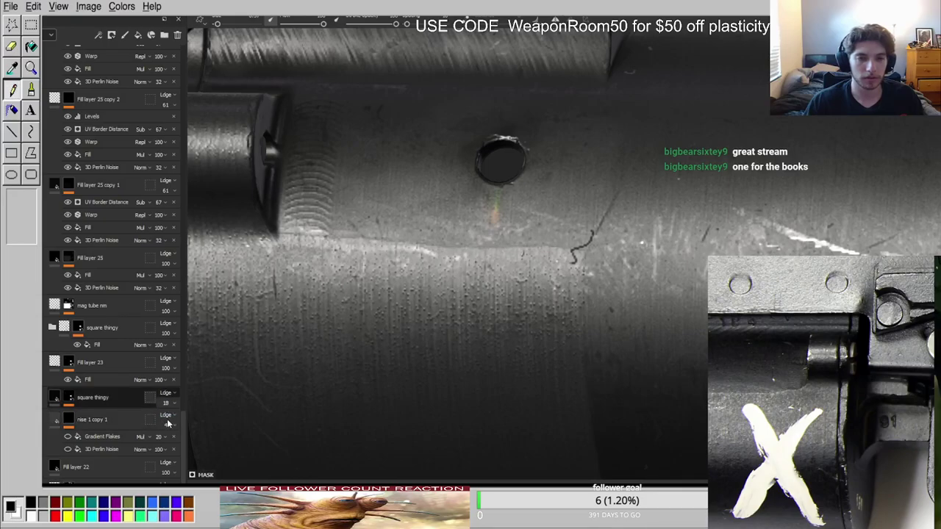
key(c)
scroll(365, 334, down, 4)
scroll(366, 333, down, 5)
key(m)
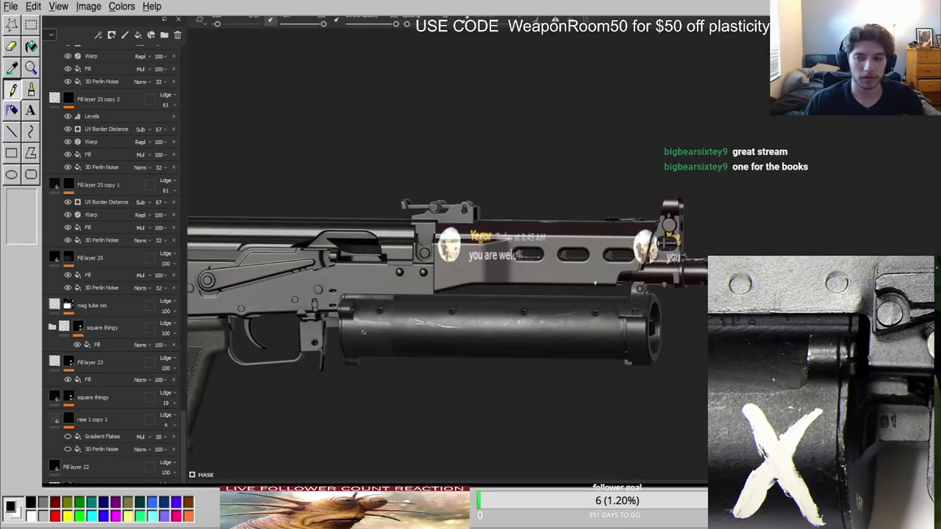
Examine the softened rear section of the tube in the shaded view from different angles and under rotated lighting.
scroll(364, 332, up, 2)
alt+middle_drag(363, 332, 695, 305)
shift+right_drag(695, 305, 510, 253)
scroll(452, 322, up, 3)
scroll(451, 322, down, 3)
alt+drag(451, 322, 497, 309)
alt+drag(586, 355, 632, 360)
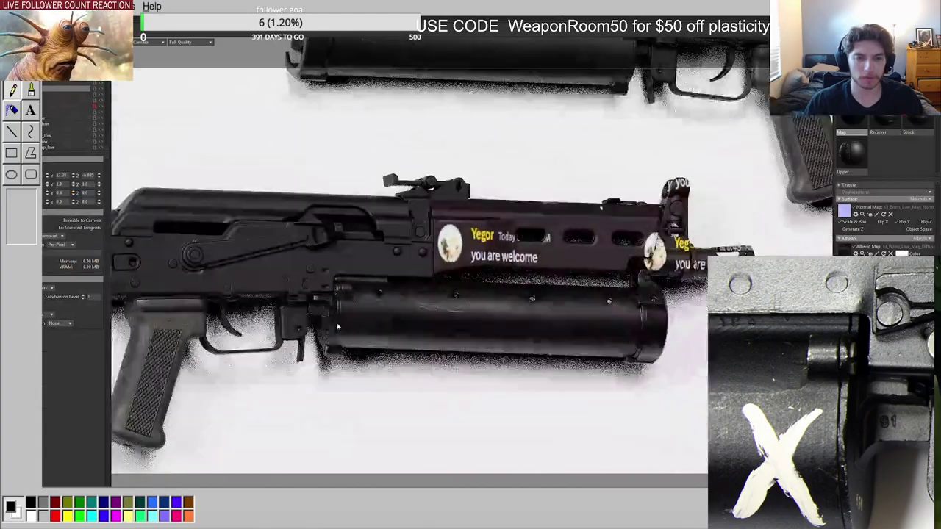
Examine the updated magazine tube on the whole weapon in the Marmoset Toolbag scene.
alt+middle_drag(337, 328, 426, 331)
scroll(427, 331, down, 2)
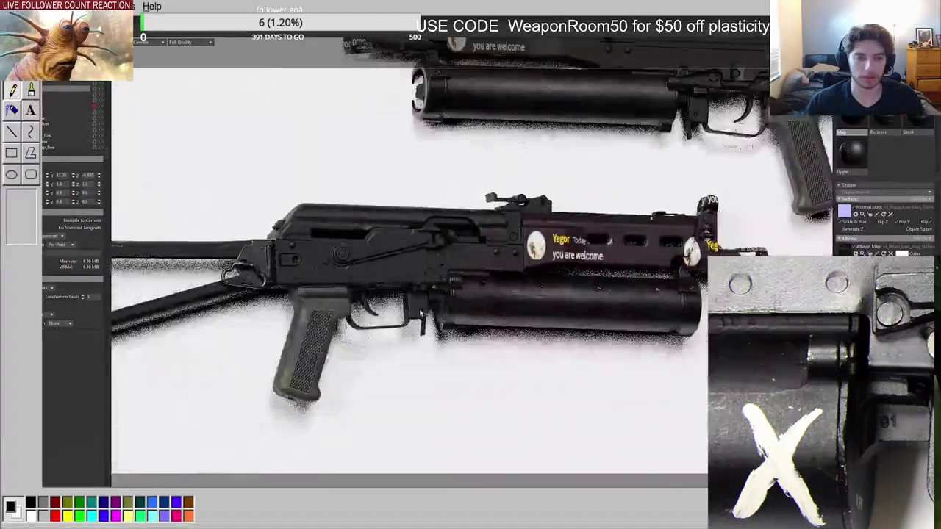
scroll(434, 333, up, 1)
scroll(295, 313, down, 1)
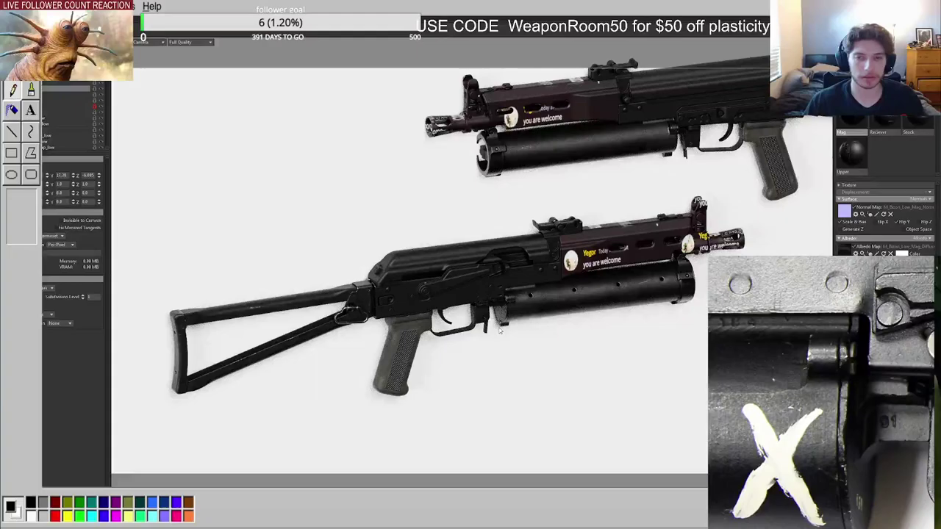
drag(503, 331, 462, 283)
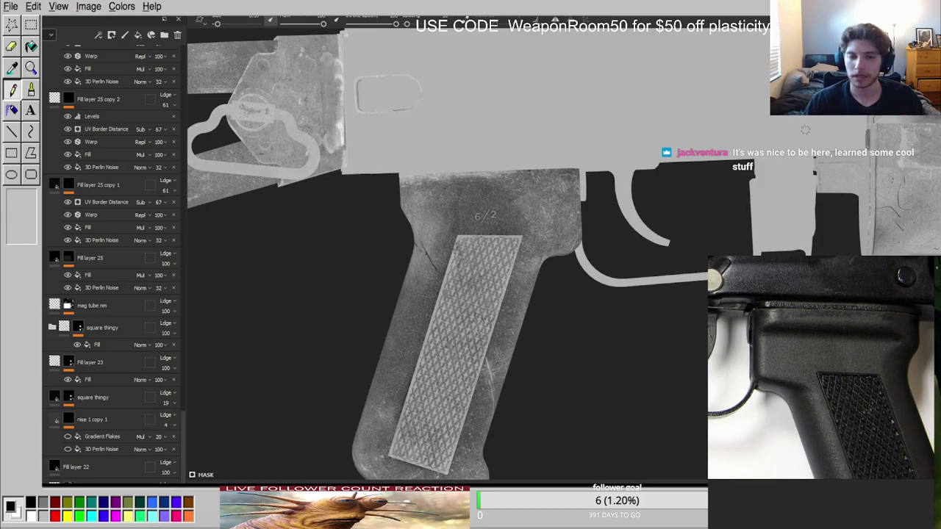
Collapse the magazine folder, select the pistol grip folder in the texturing project and look through the layers that build the grip.
alt+middle_drag(467, 233, 566, 197)
scroll(51, 138, up, 15)
scroll(50, 134, up, 1)
click(35, 91)
click(99, 116)
scroll(75, 188, down, 6)
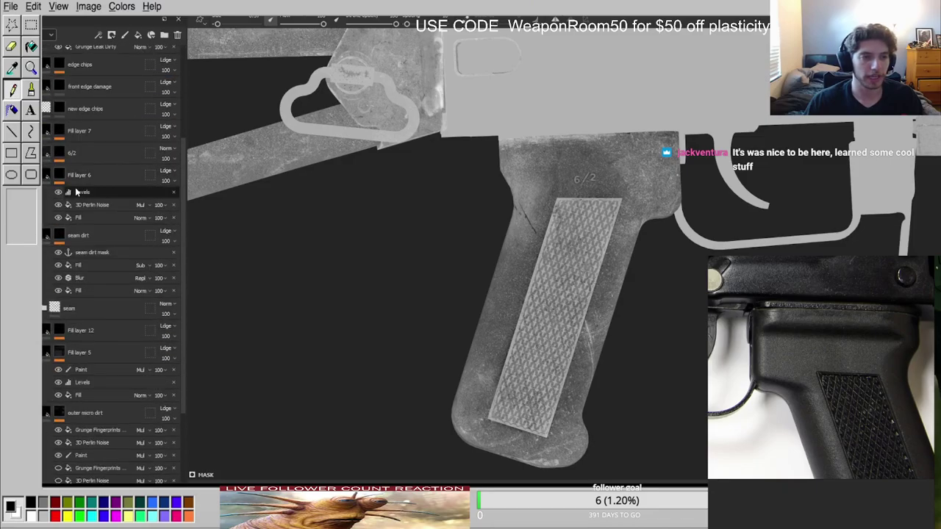
scroll(96, 263, up, 6)
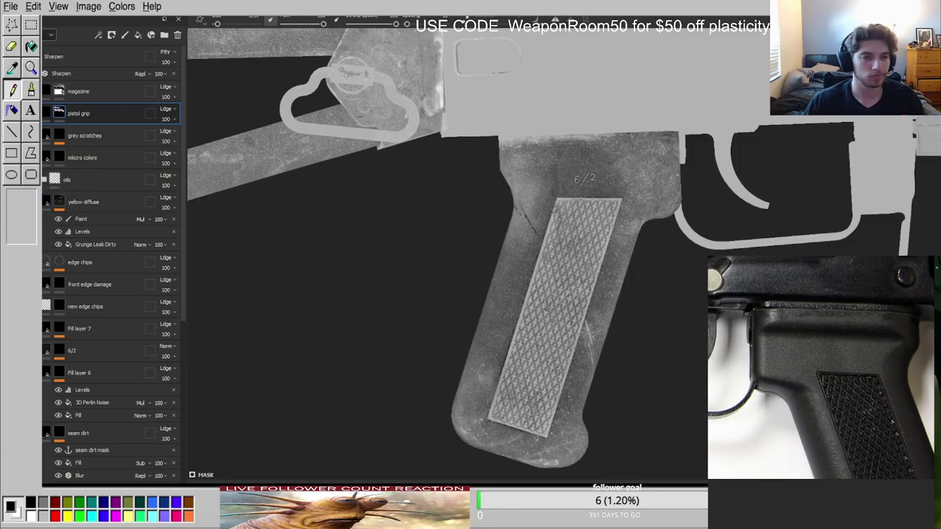
scroll(63, 269, down, 5)
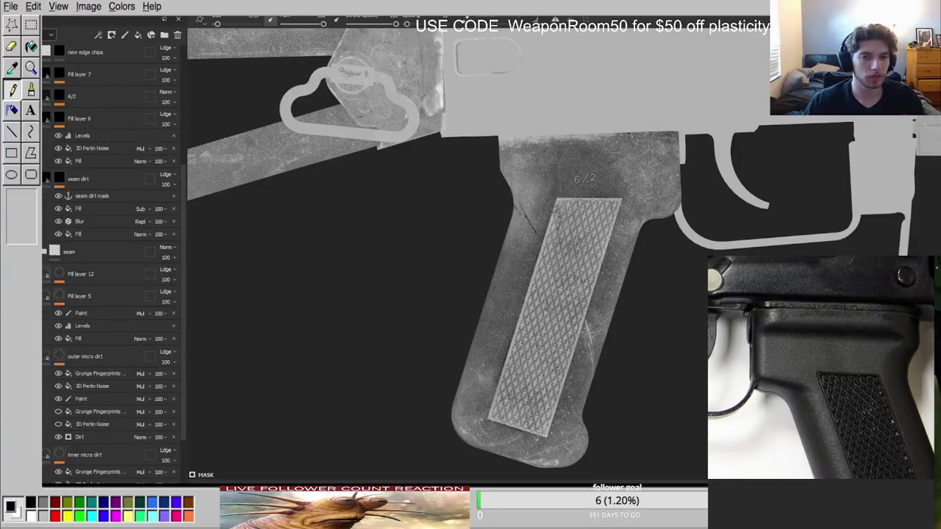
scroll(93, 418, down, 8)
scroll(93, 418, down, 1)
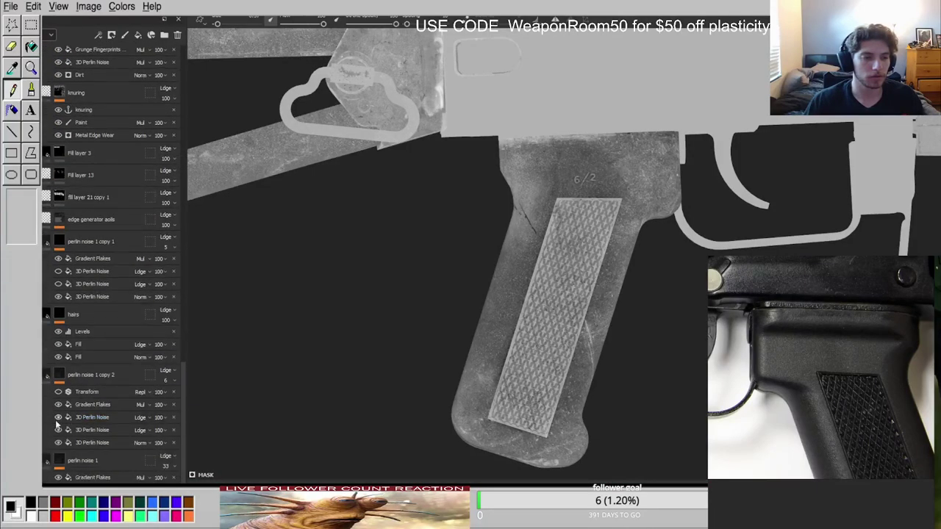
Hide and show the "perlin noise 1 copy 1", "edge generator aoils" and "knuring" layers to compare their effect on the grip.
click(37, 241)
click(36, 241)
click(36, 219)
click(36, 220)
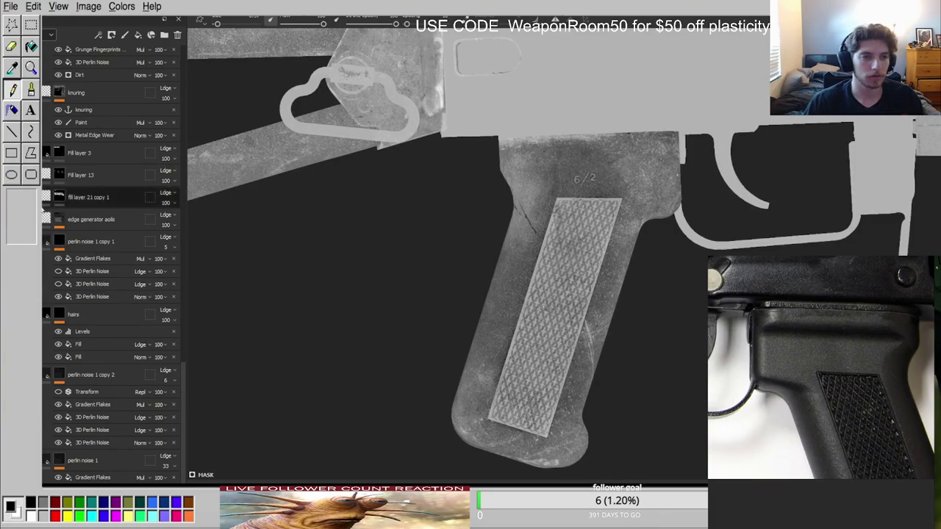
scroll(110, 258, up, 6)
click(36, 263)
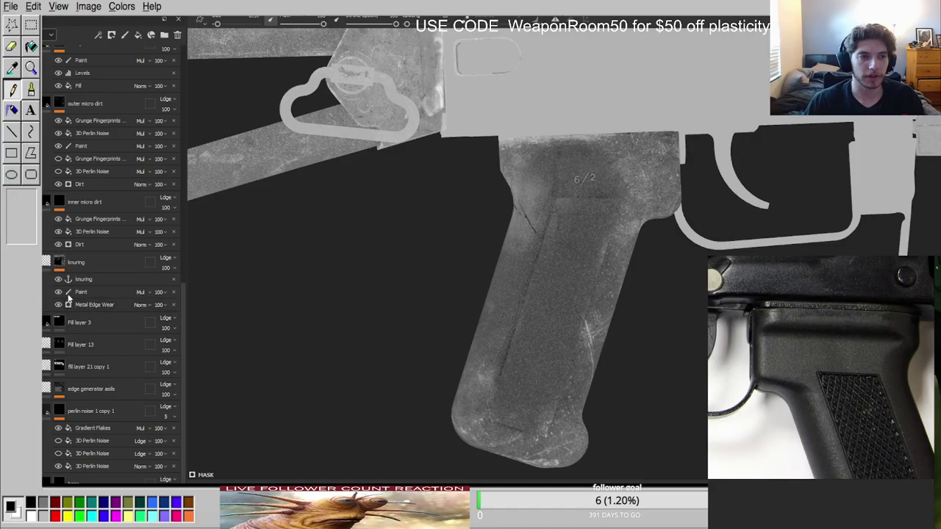
click(36, 262)
Hide and show the whole pistol grip folder to compare the grip with and without its textures.
scroll(71, 275, up, 14)
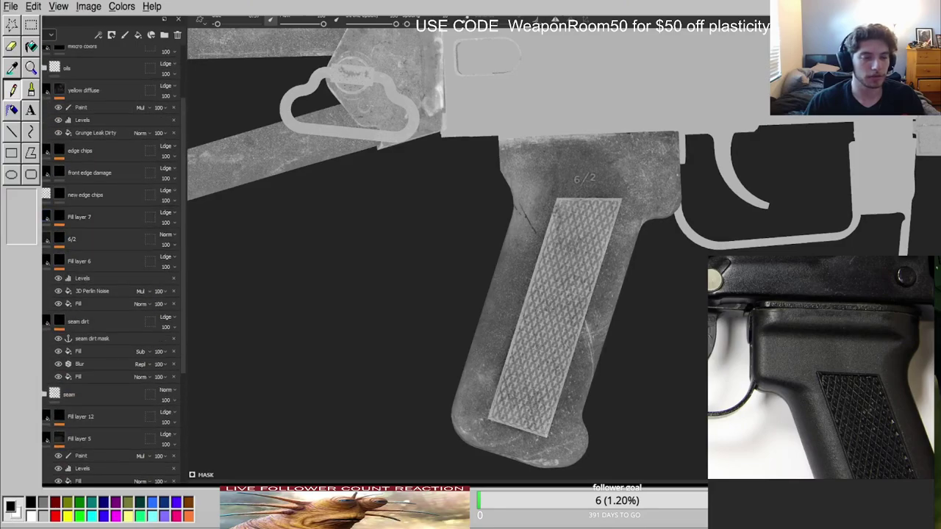
scroll(45, 233, up, 4)
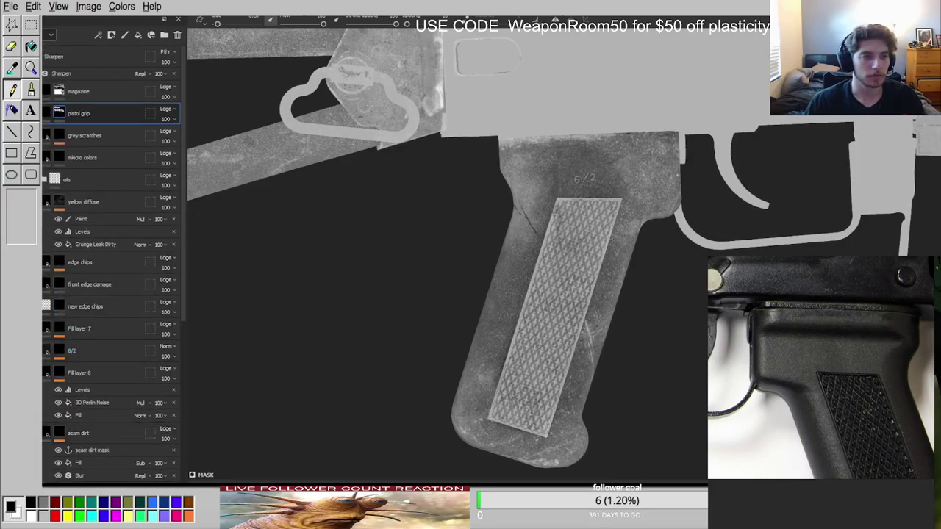
click(36, 114)
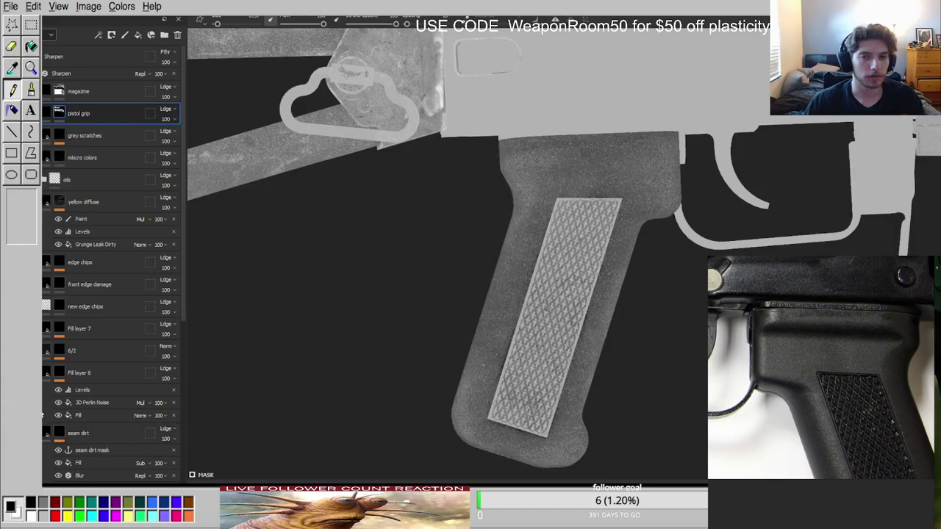
click(36, 114)
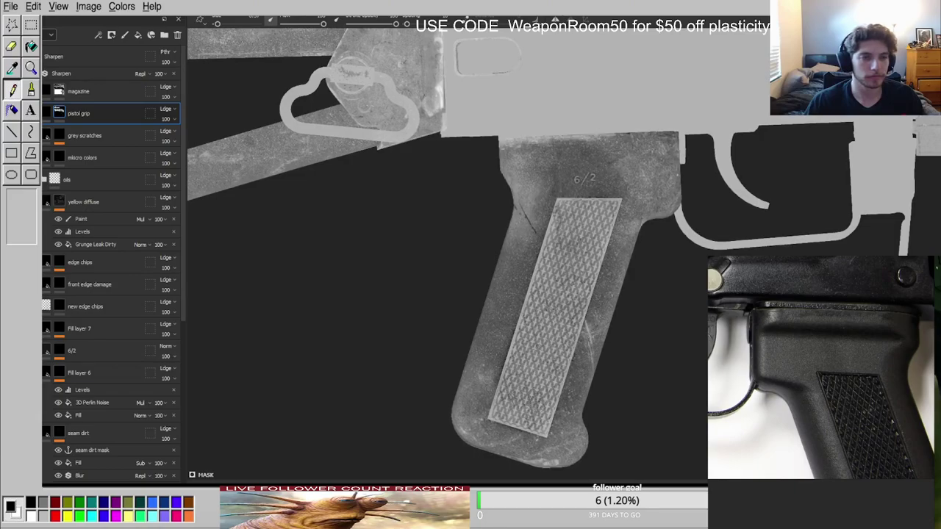
Compare the grip with the oils folder and its "general dirt copy 2" layer hidden and shown, and look through the remaining grip layers.
click(36, 179)
click(36, 179)
click(44, 179)
click(36, 201)
click(37, 202)
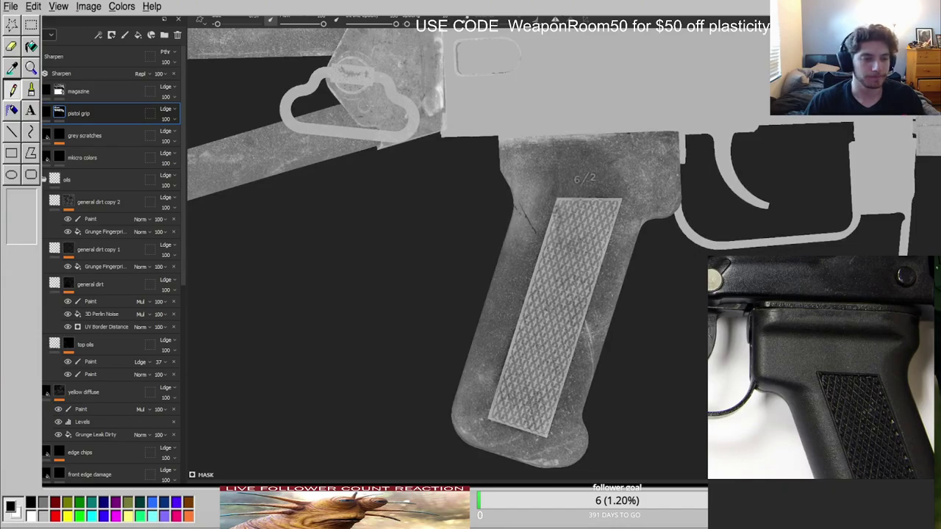
scroll(92, 323, down, 5)
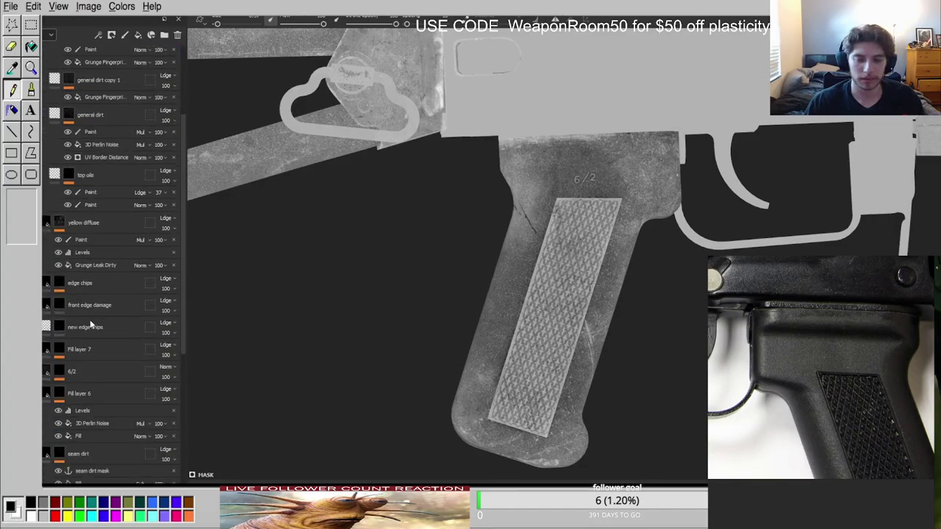
scroll(110, 257, down, 1)
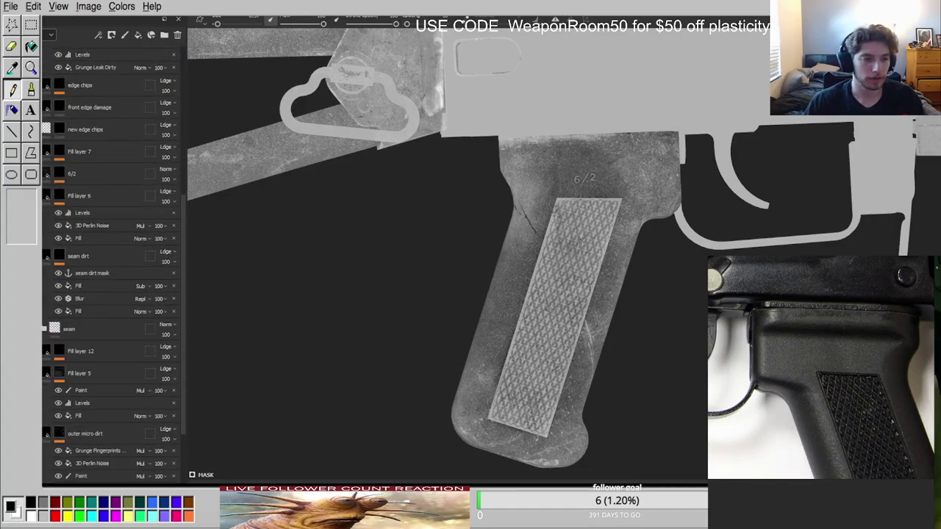
scroll(58, 426, down, 6)
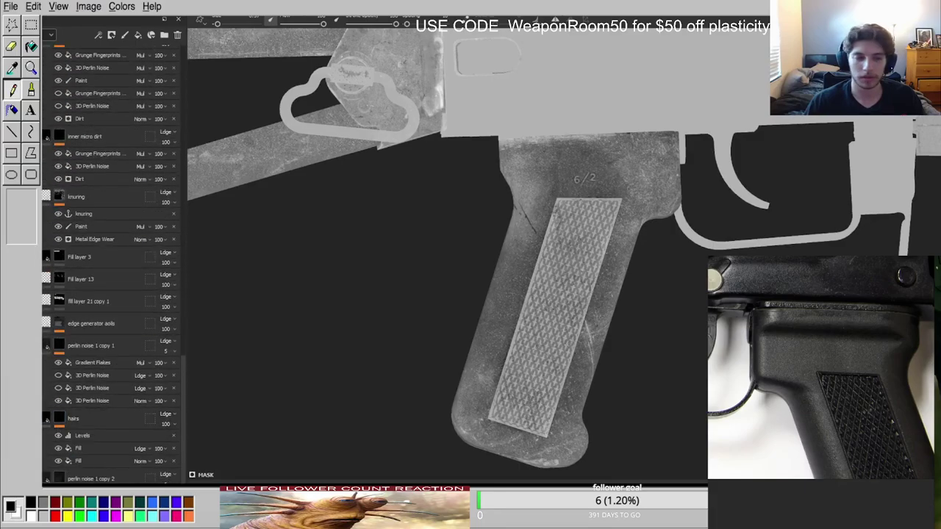
scroll(59, 476, down, 2)
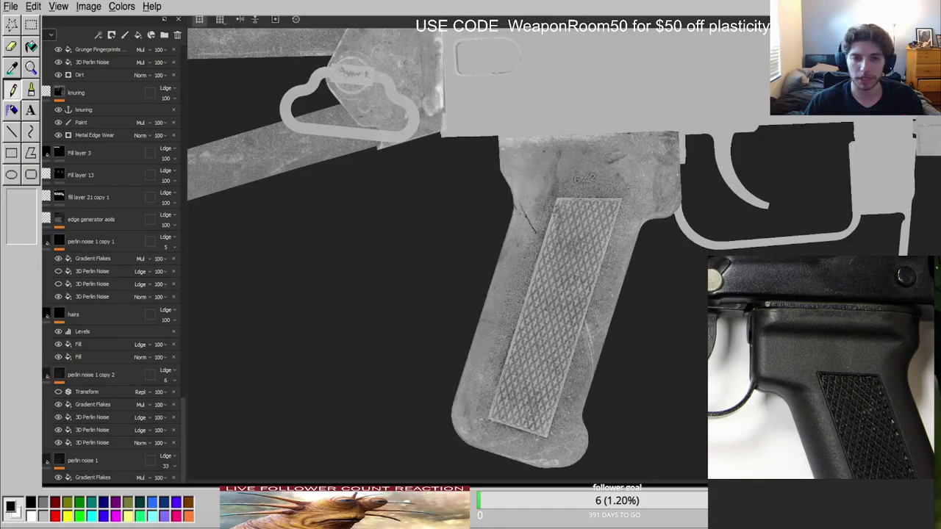
Examine the grip's surface in the shaded view and compare it with the tube in the Marmoset Toolbag scene.
key(m)
scroll(584, 208, up, 3)
mouse_move(584, 208)
alt+mouse_down()
mouse_move(580, 155)
mouse_move(664, 213)
mouse_move(578, 226)
alt+mouse_up()
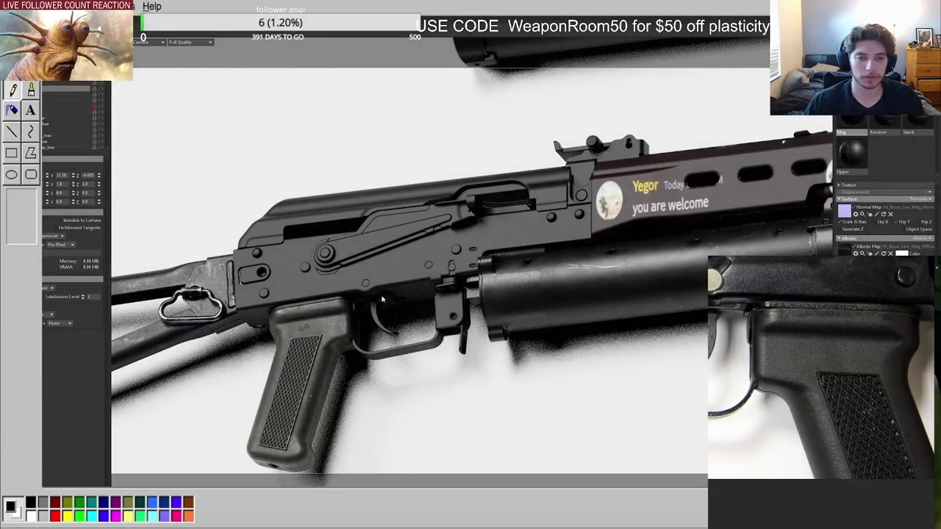
scroll(382, 300, up, 6)
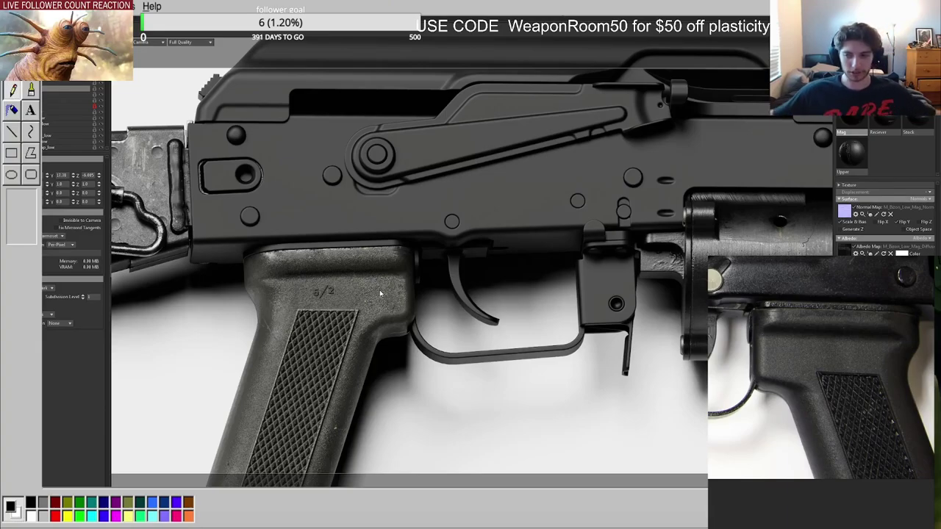
scroll(378, 279, down, 5)
middle_drag(581, 281, 480, 317)
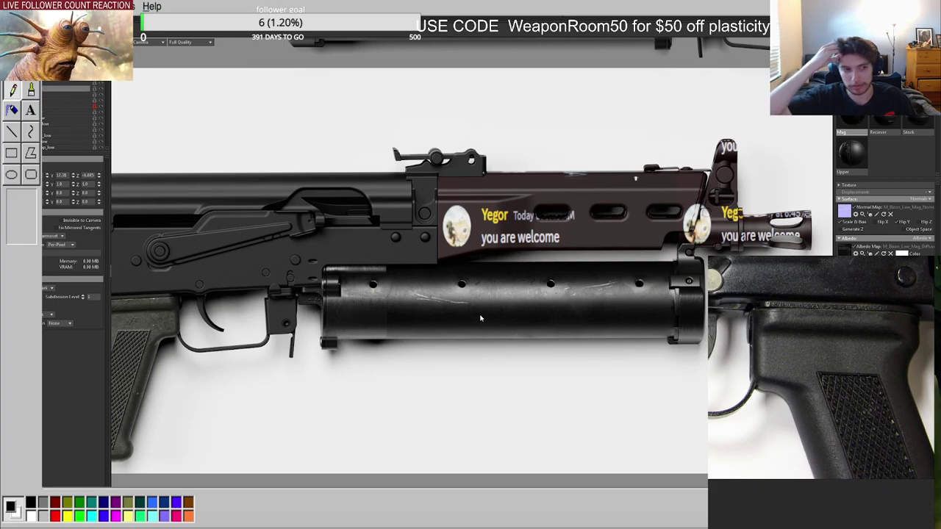
Select the pistol grip in the rendered scene and examine it together with the receiver and stock.
click(155, 342)
middle_drag(257, 366, 363, 330)
scroll(363, 330, up, 3)
drag(363, 329, 370, 354)
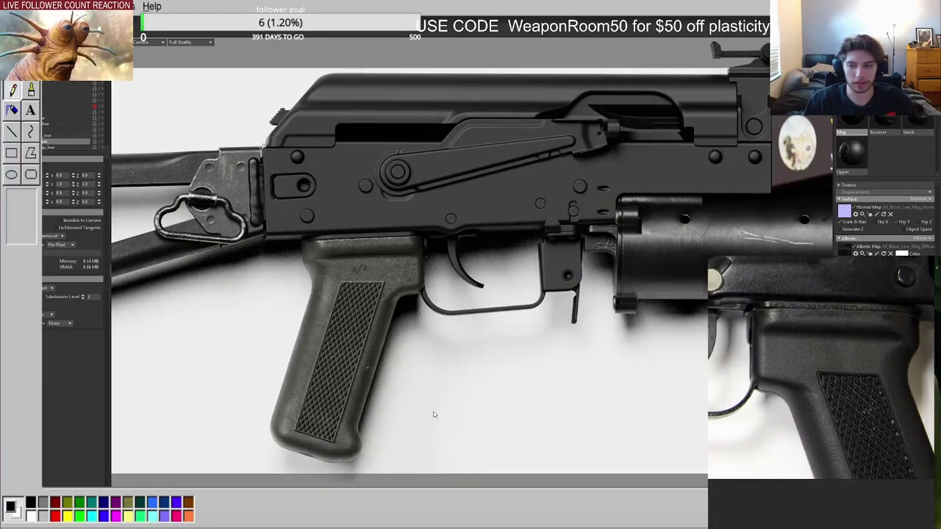
scroll(434, 416, down, 2)
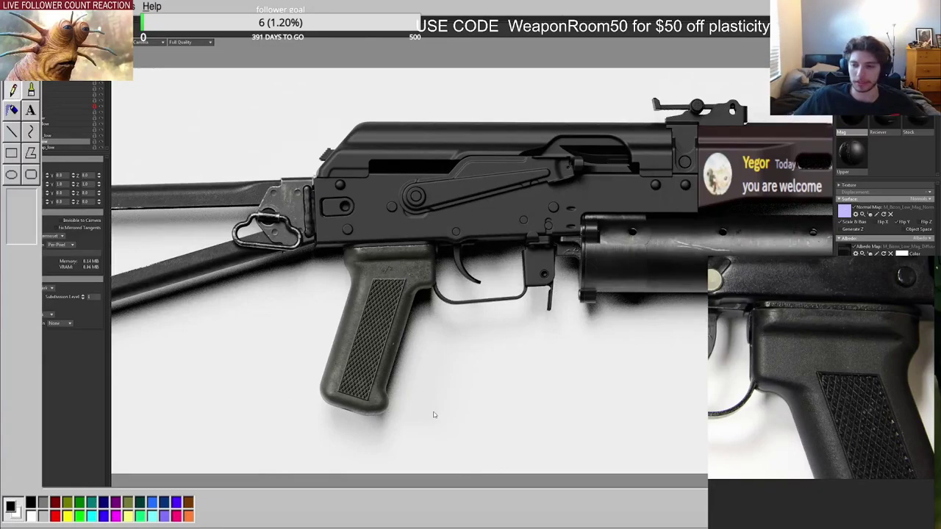